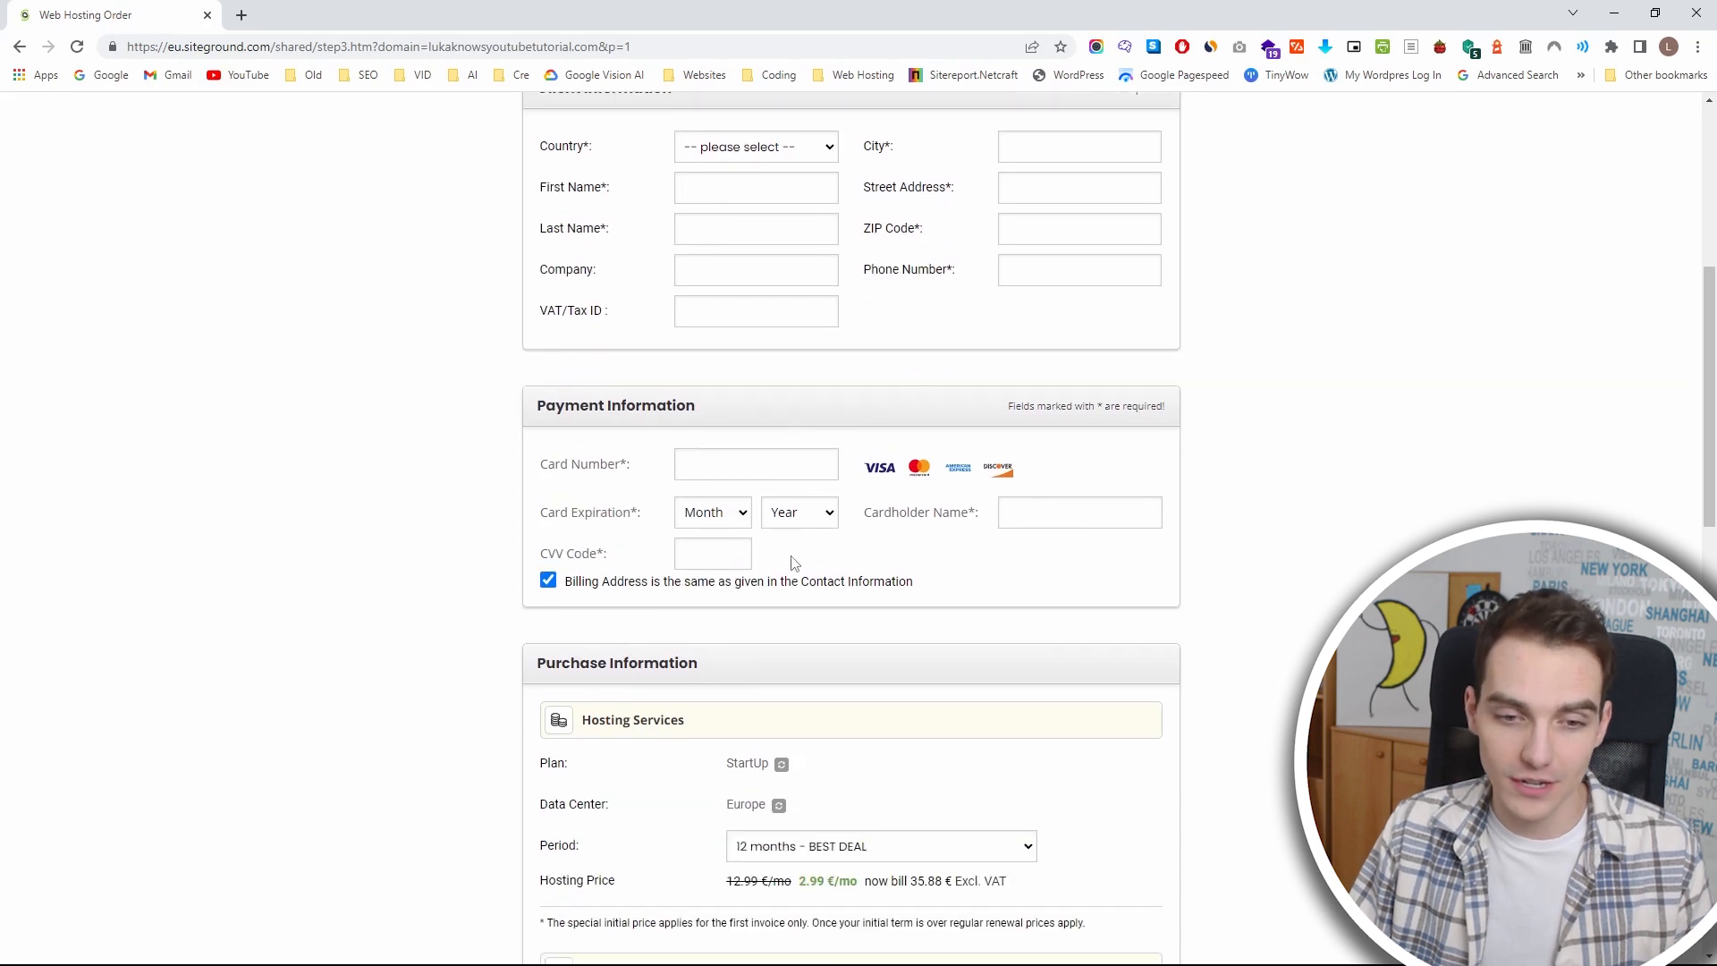
scroll(750, 494, down, 3)
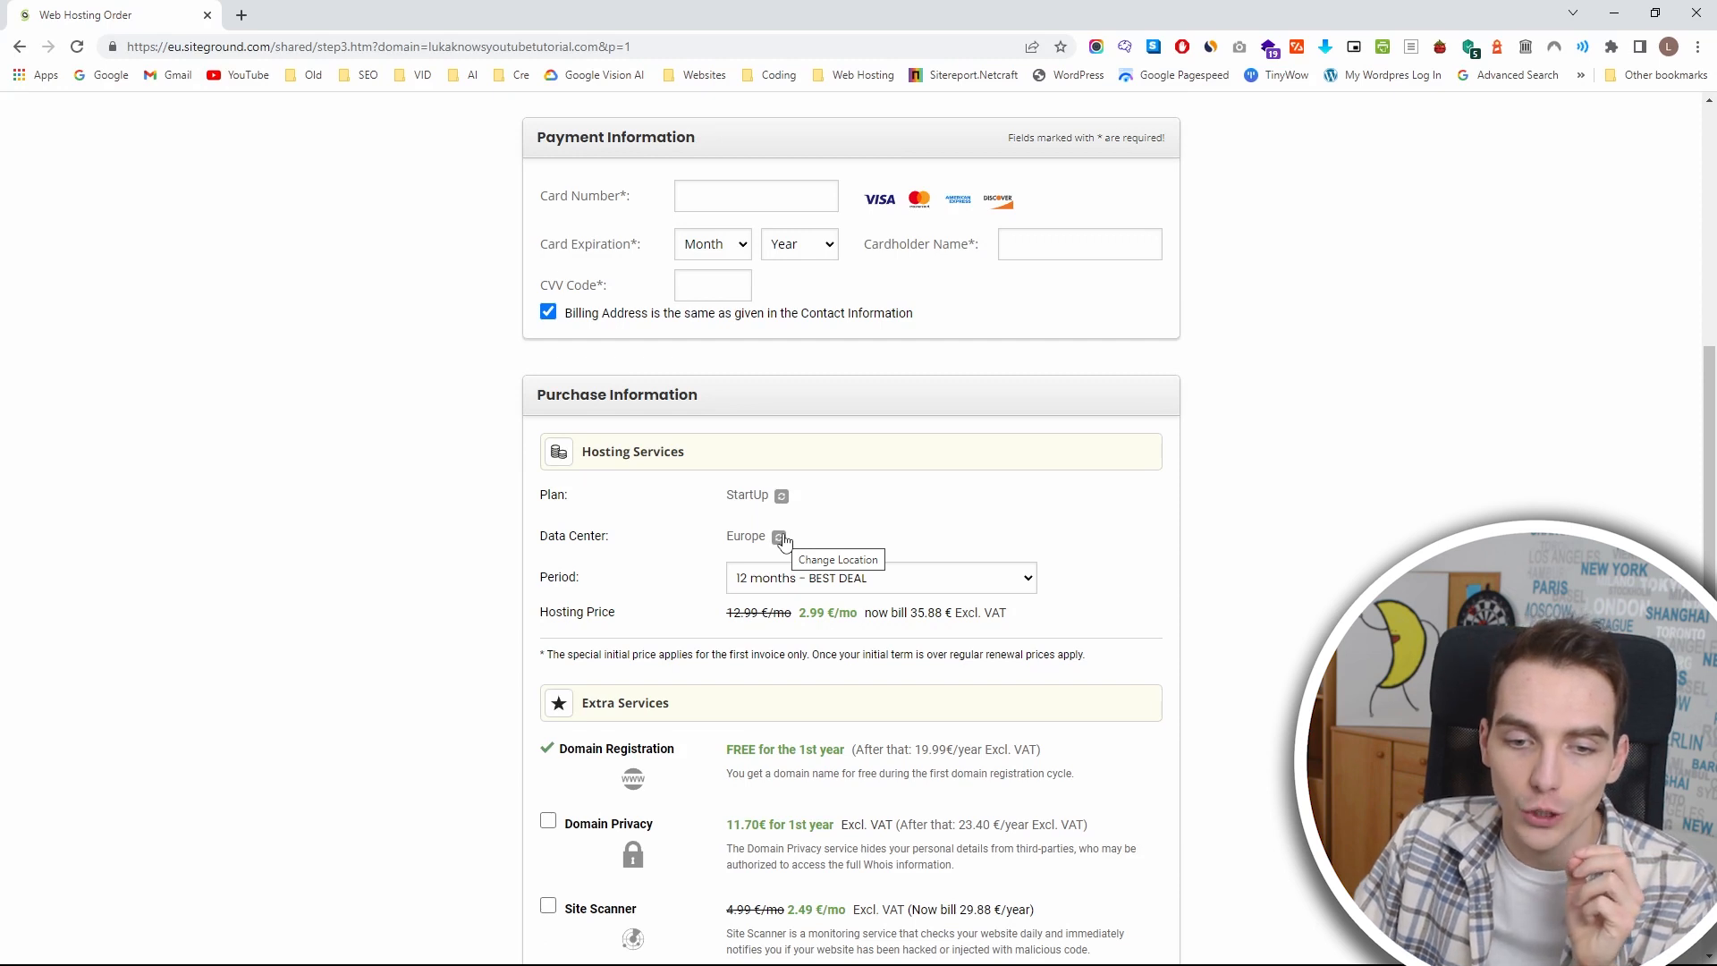
Change the hosting plan's data center to USA, Iowa in the purchase information.
click(781, 539)
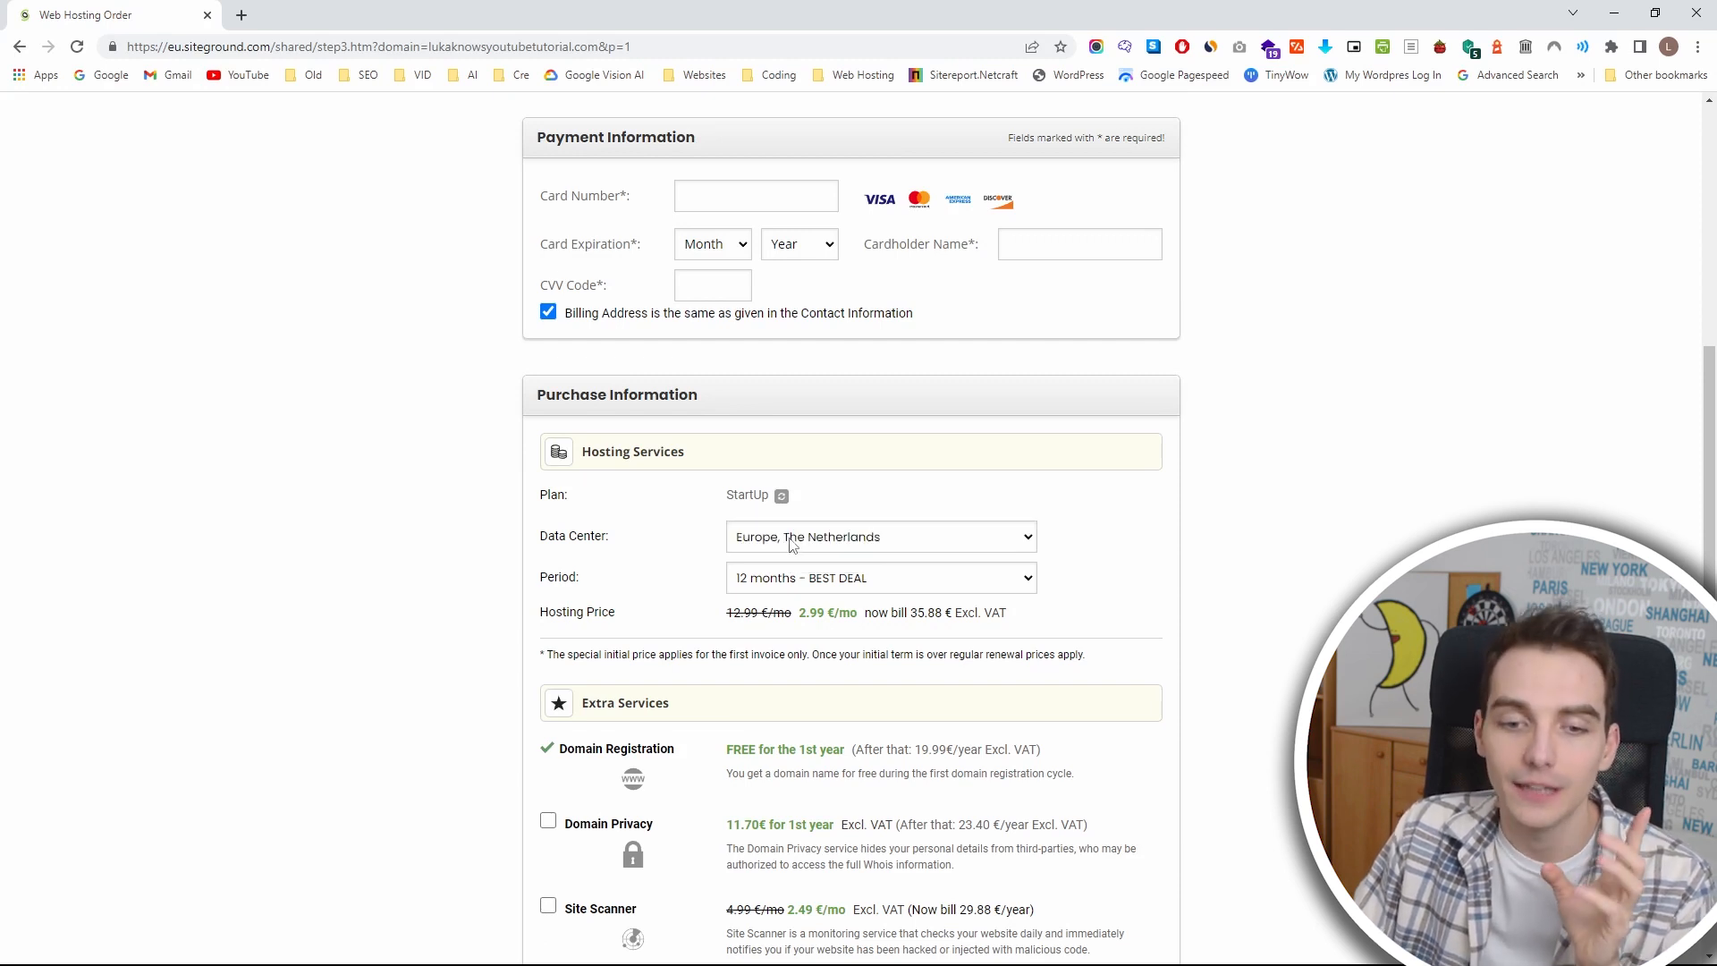
click(794, 542)
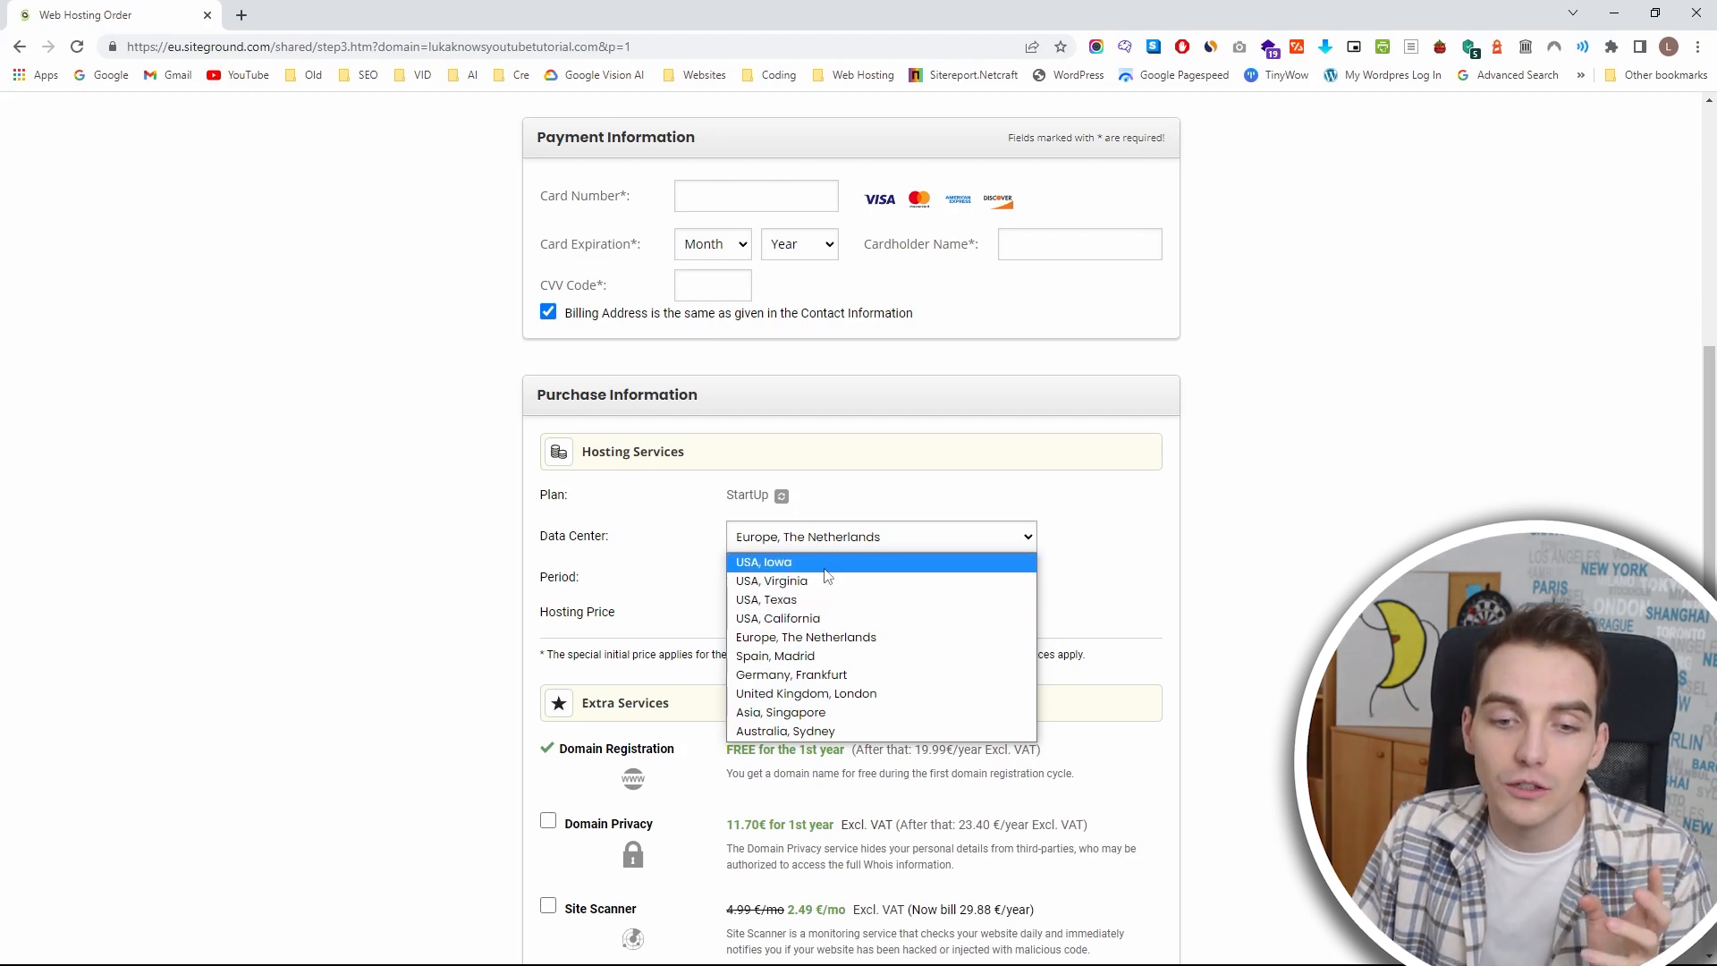
click(825, 563)
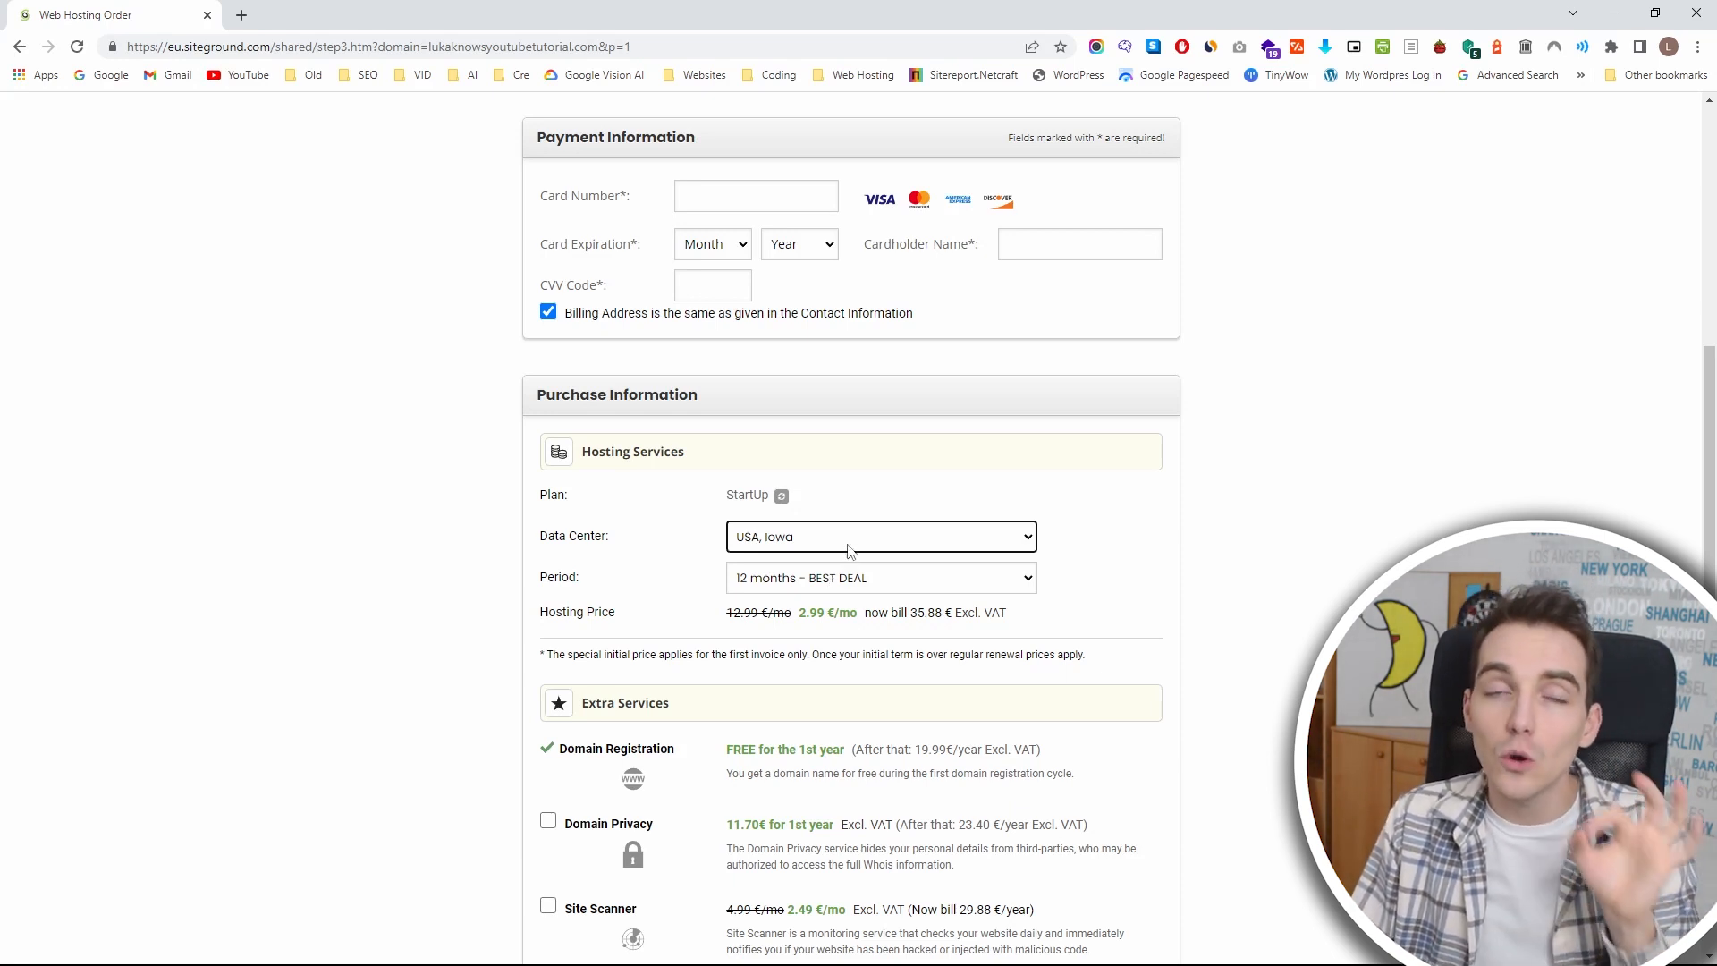
click(849, 537)
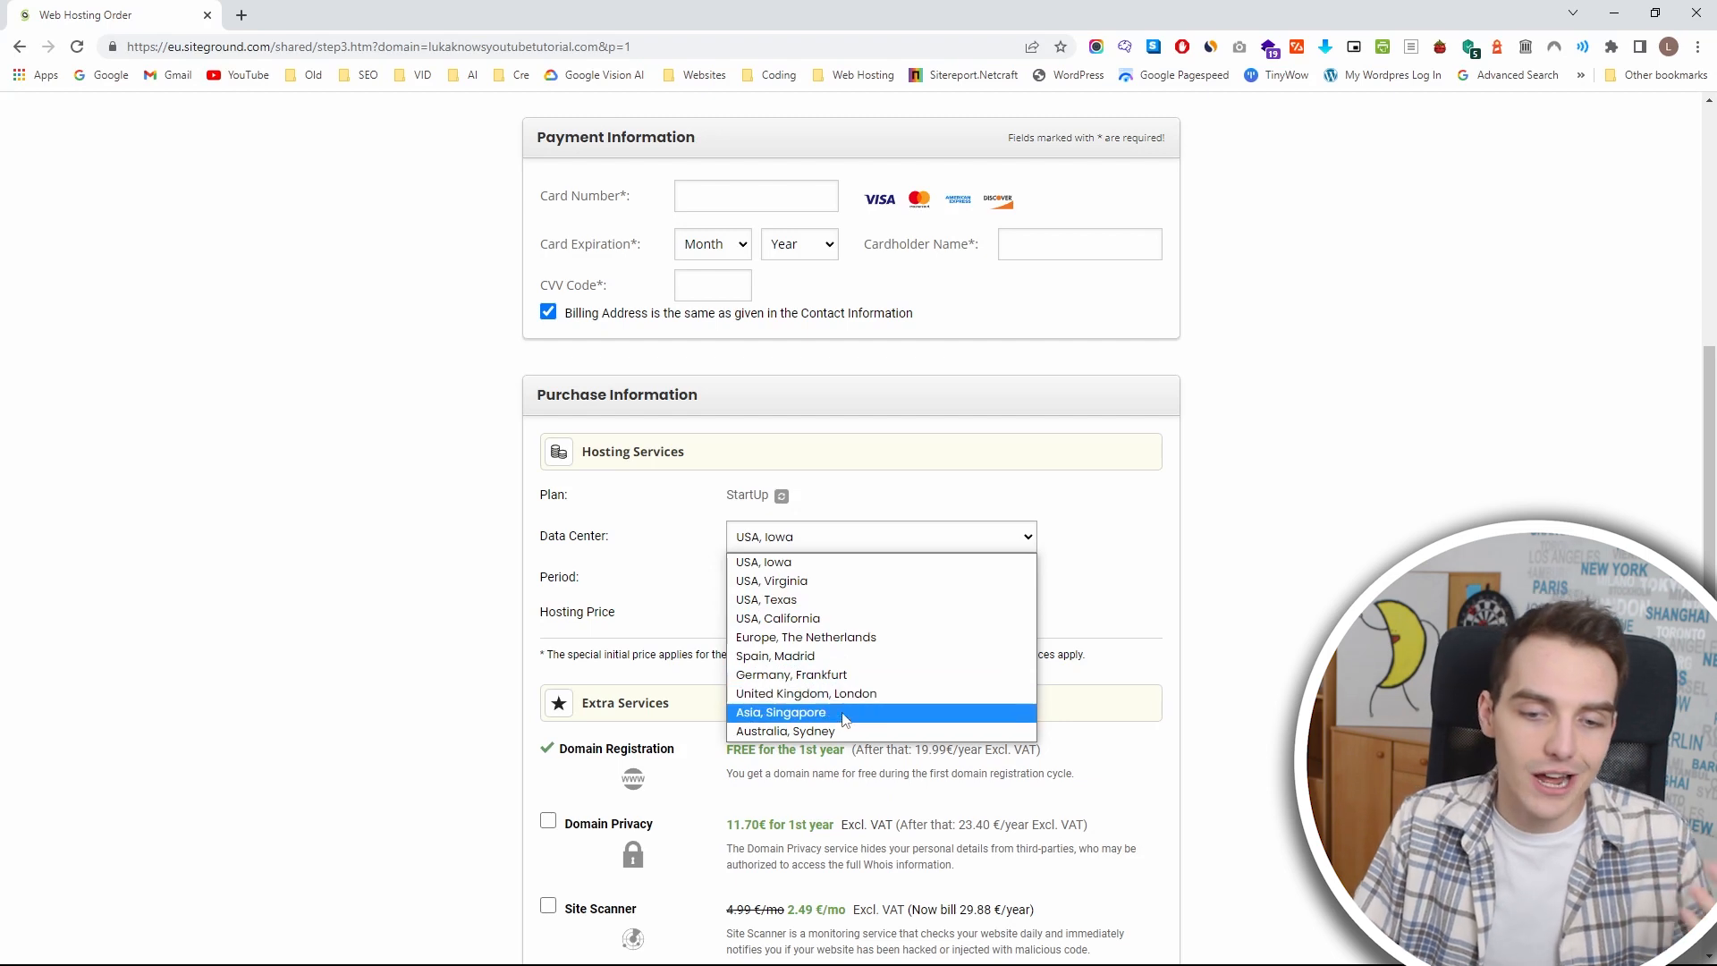
click(912, 540)
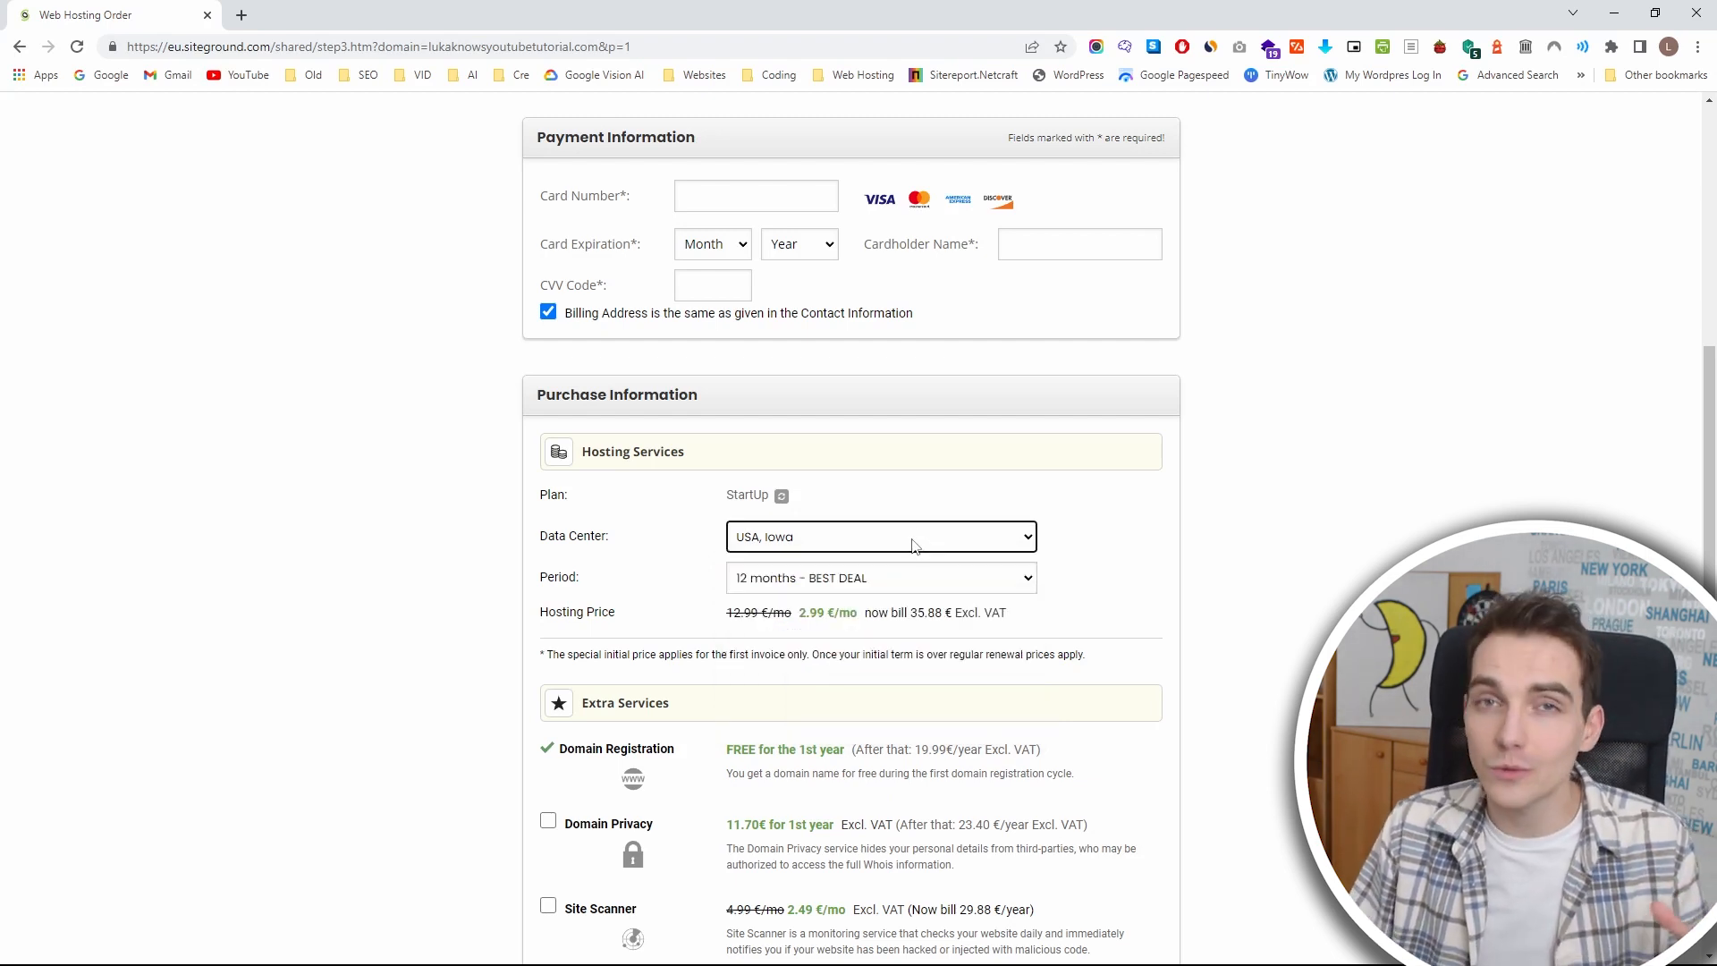
Keep the 12-month hosting period and add the Domain Privacy extra service to the order.
click(930, 578)
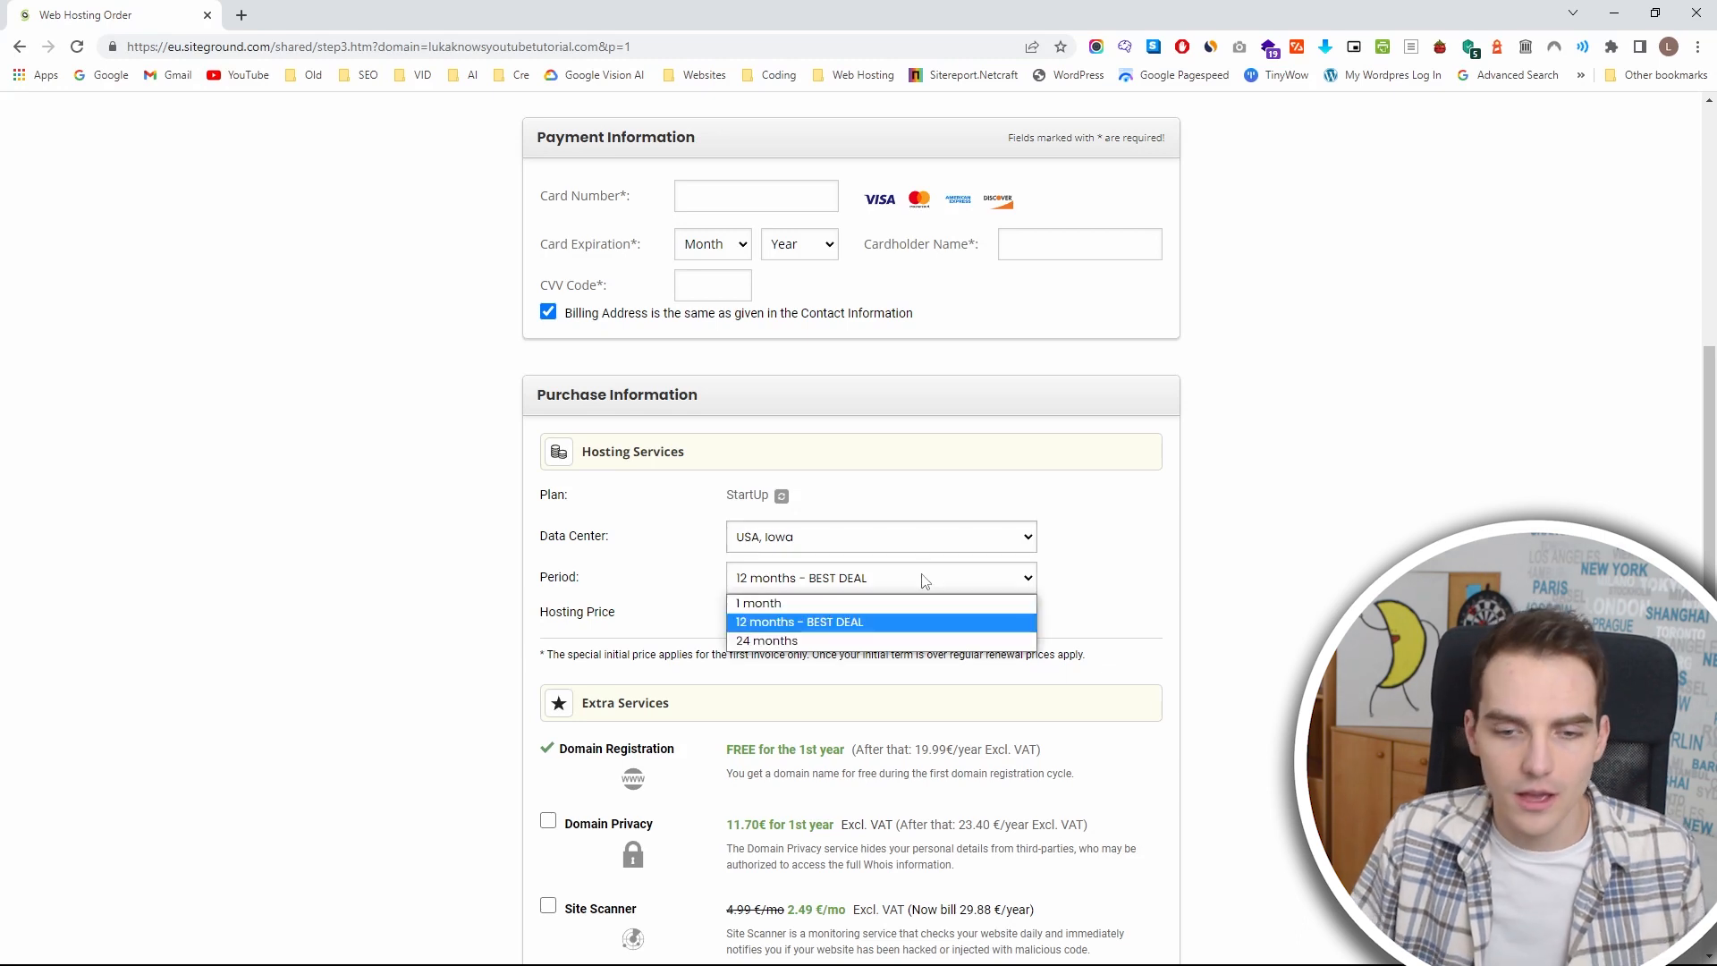
click(923, 591)
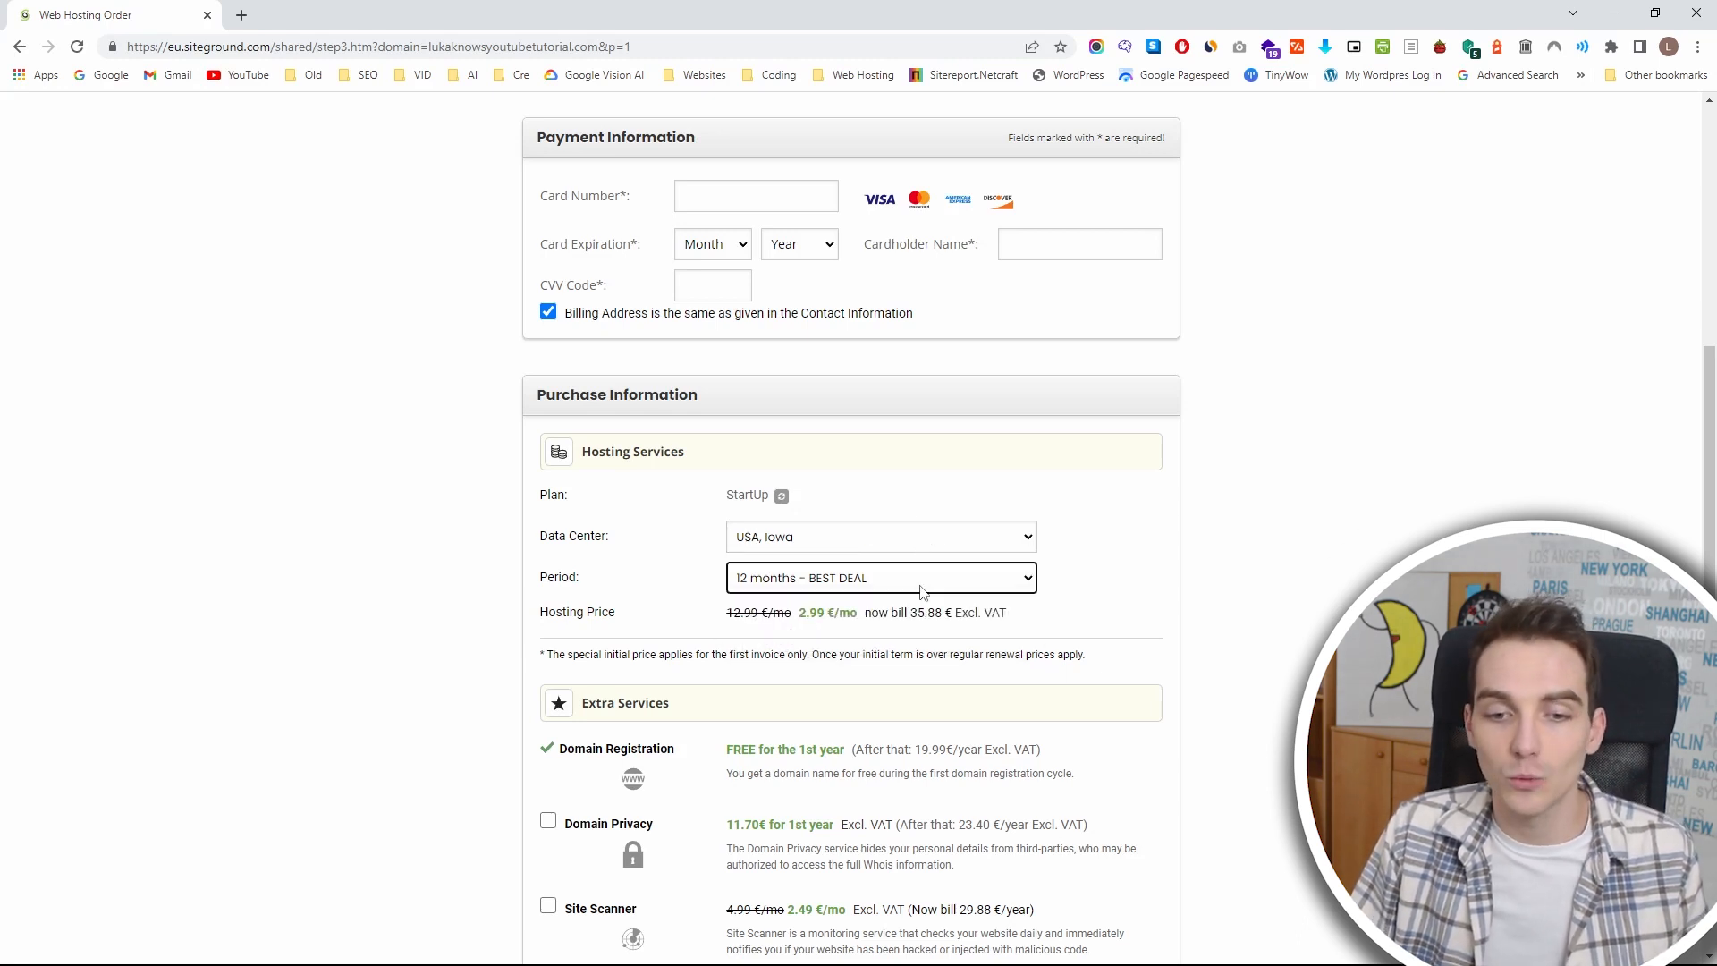
scroll(922, 591, down, 2)
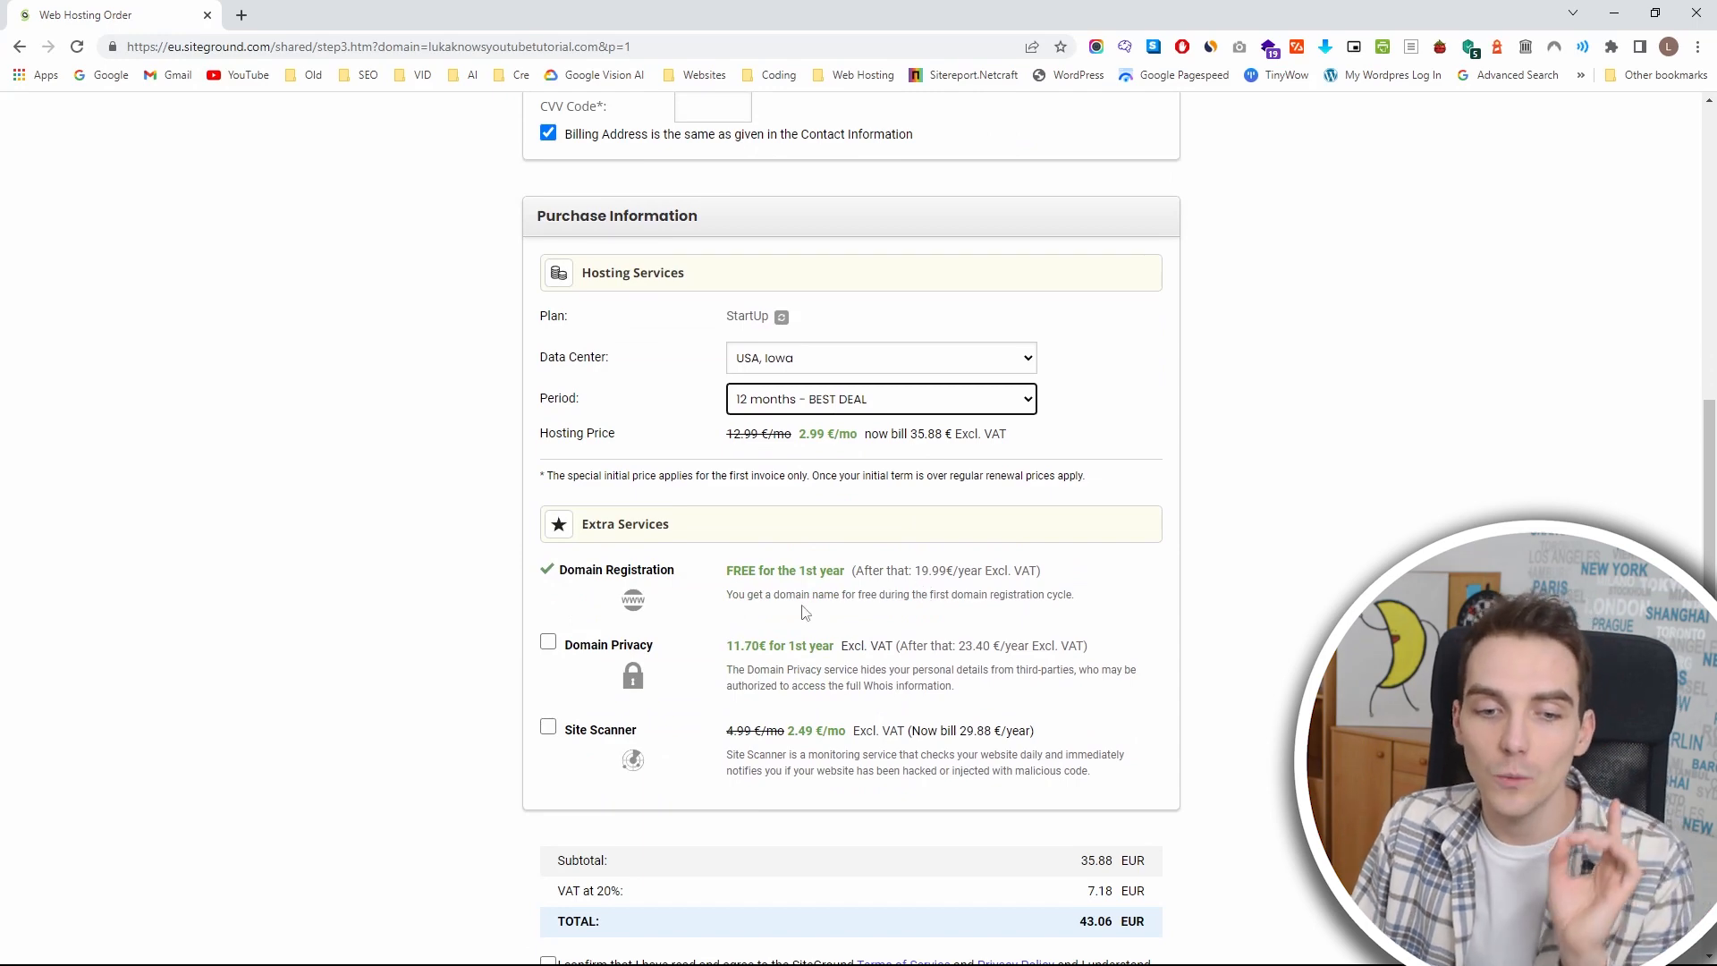
click(590, 650)
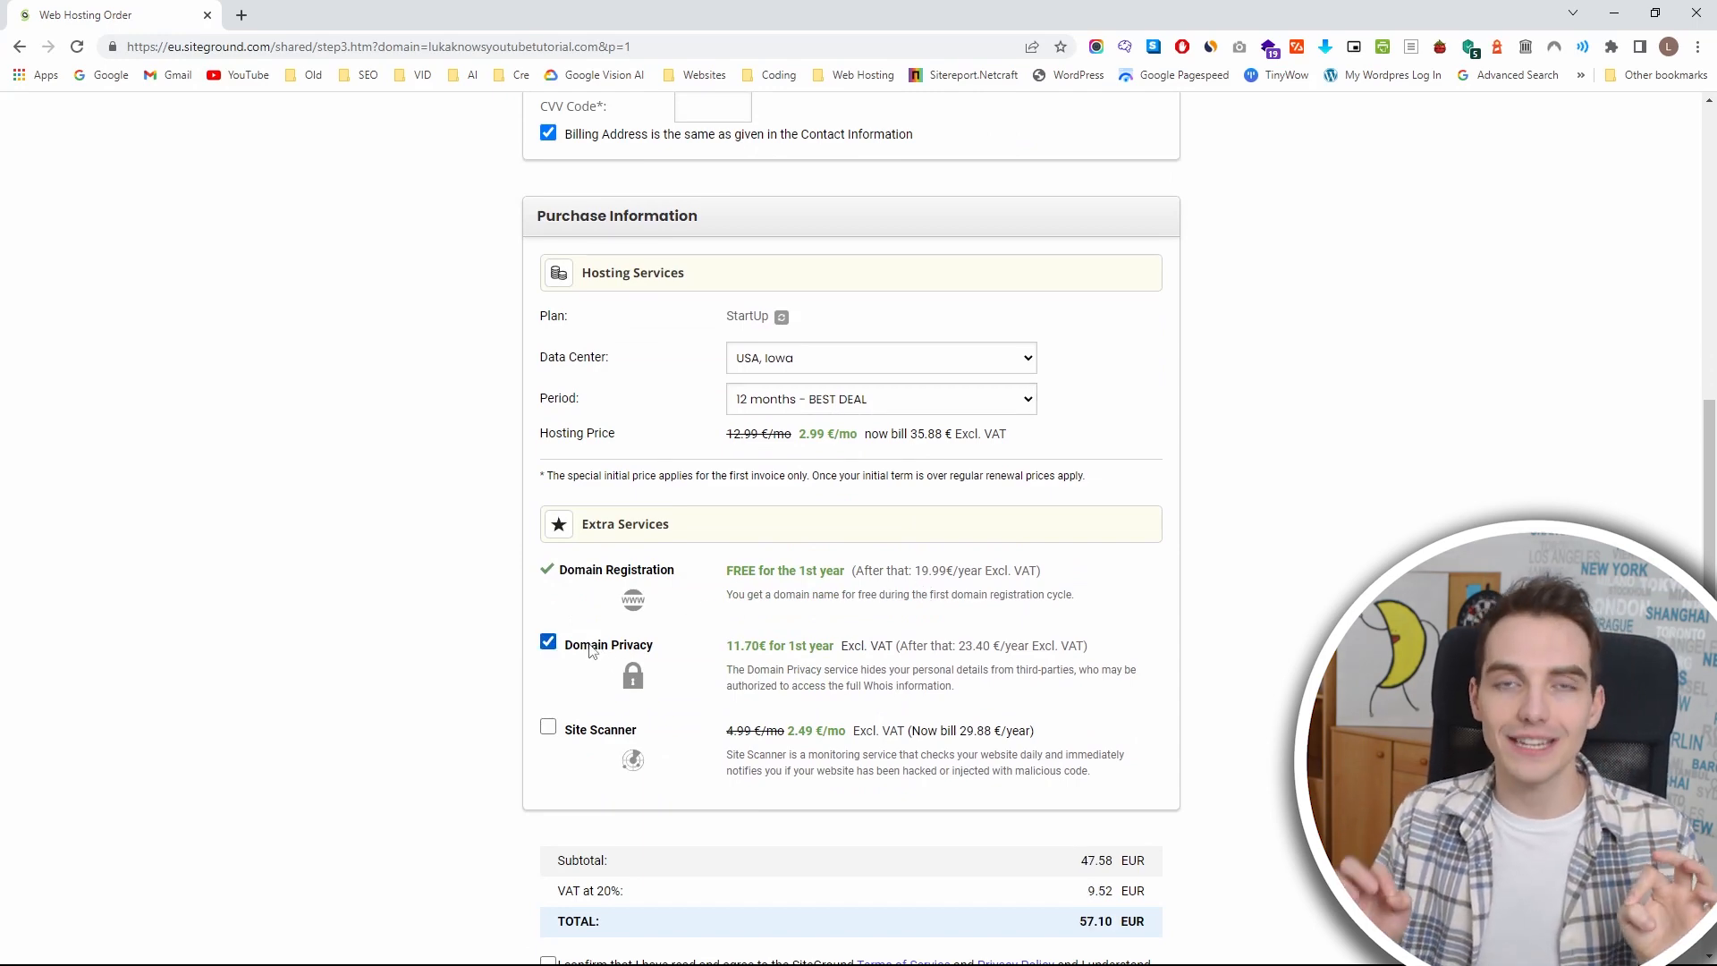
Review the order form and agree to the SiteGround Terms of Service and Privacy Policy.
scroll(590, 652, up, 10)
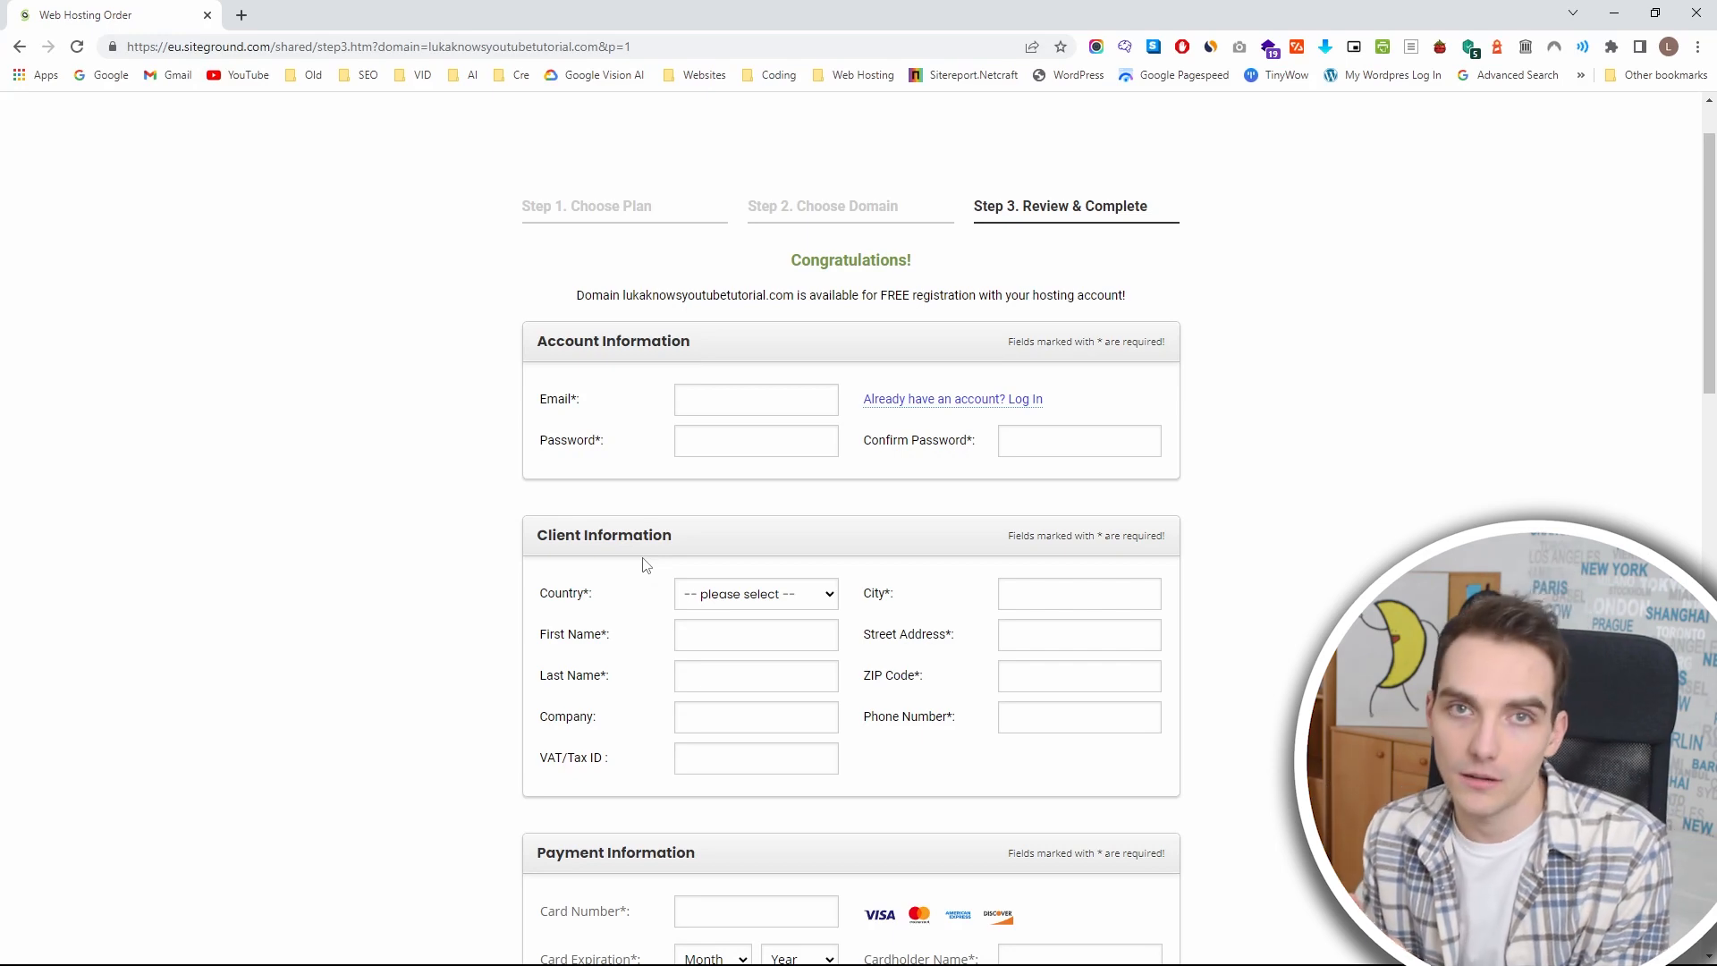
scroll(617, 550, down, 10)
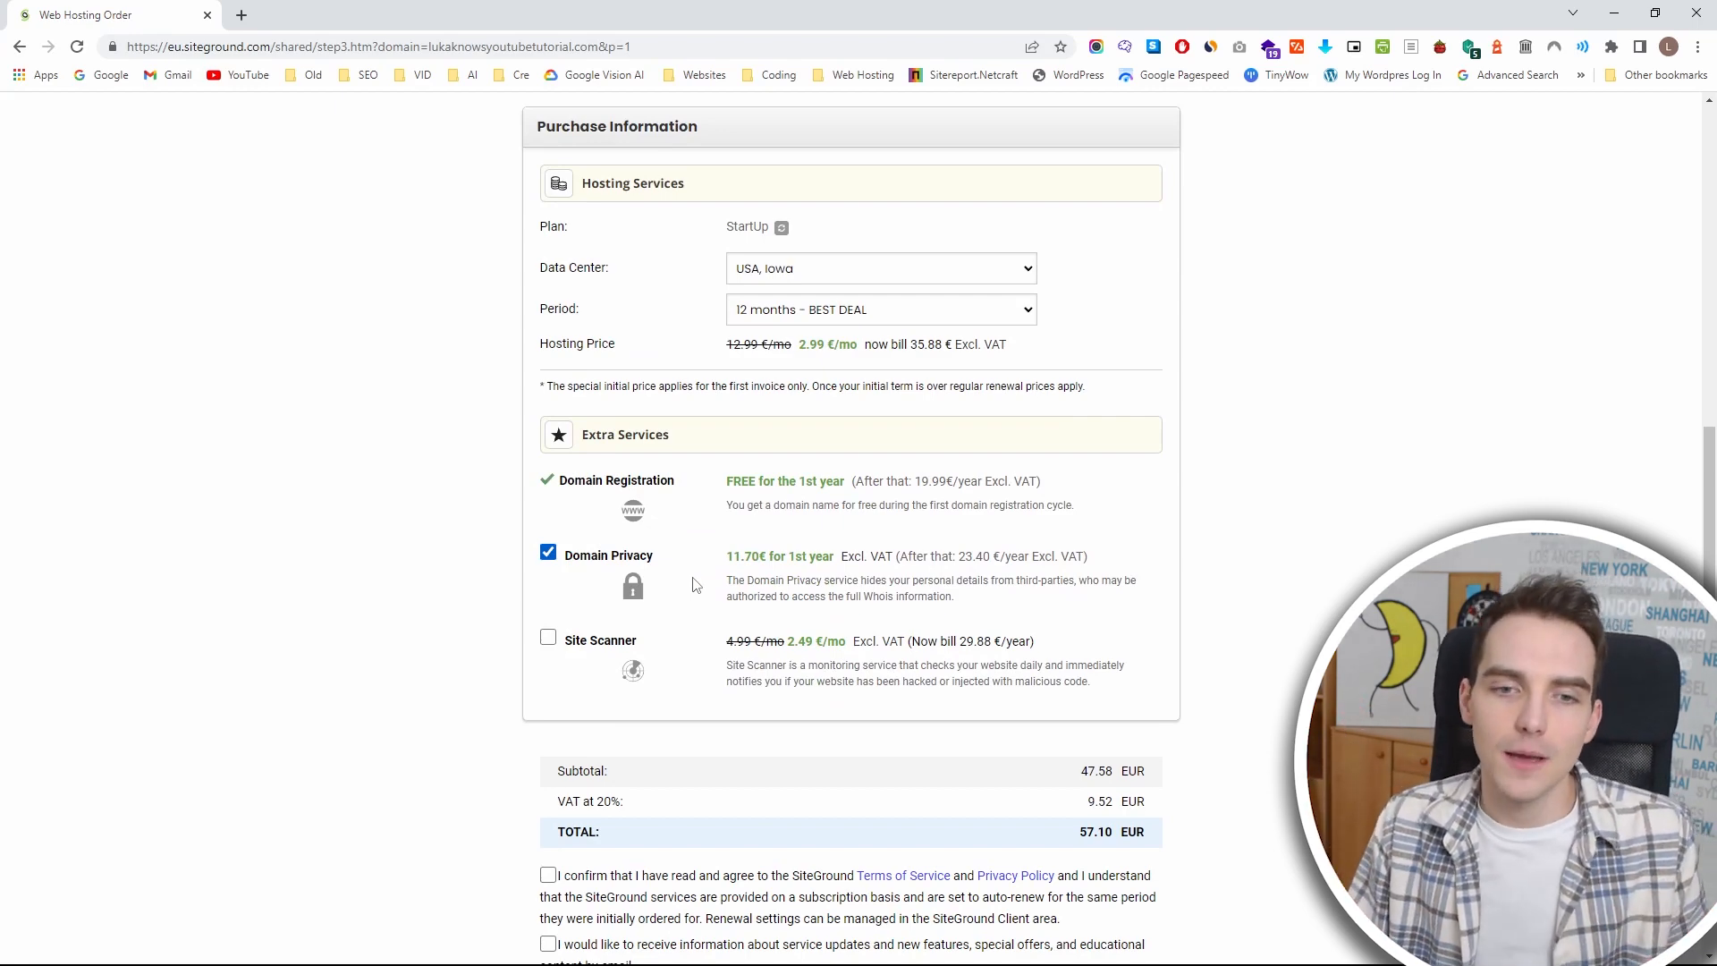
scroll(707, 581, up, 10)
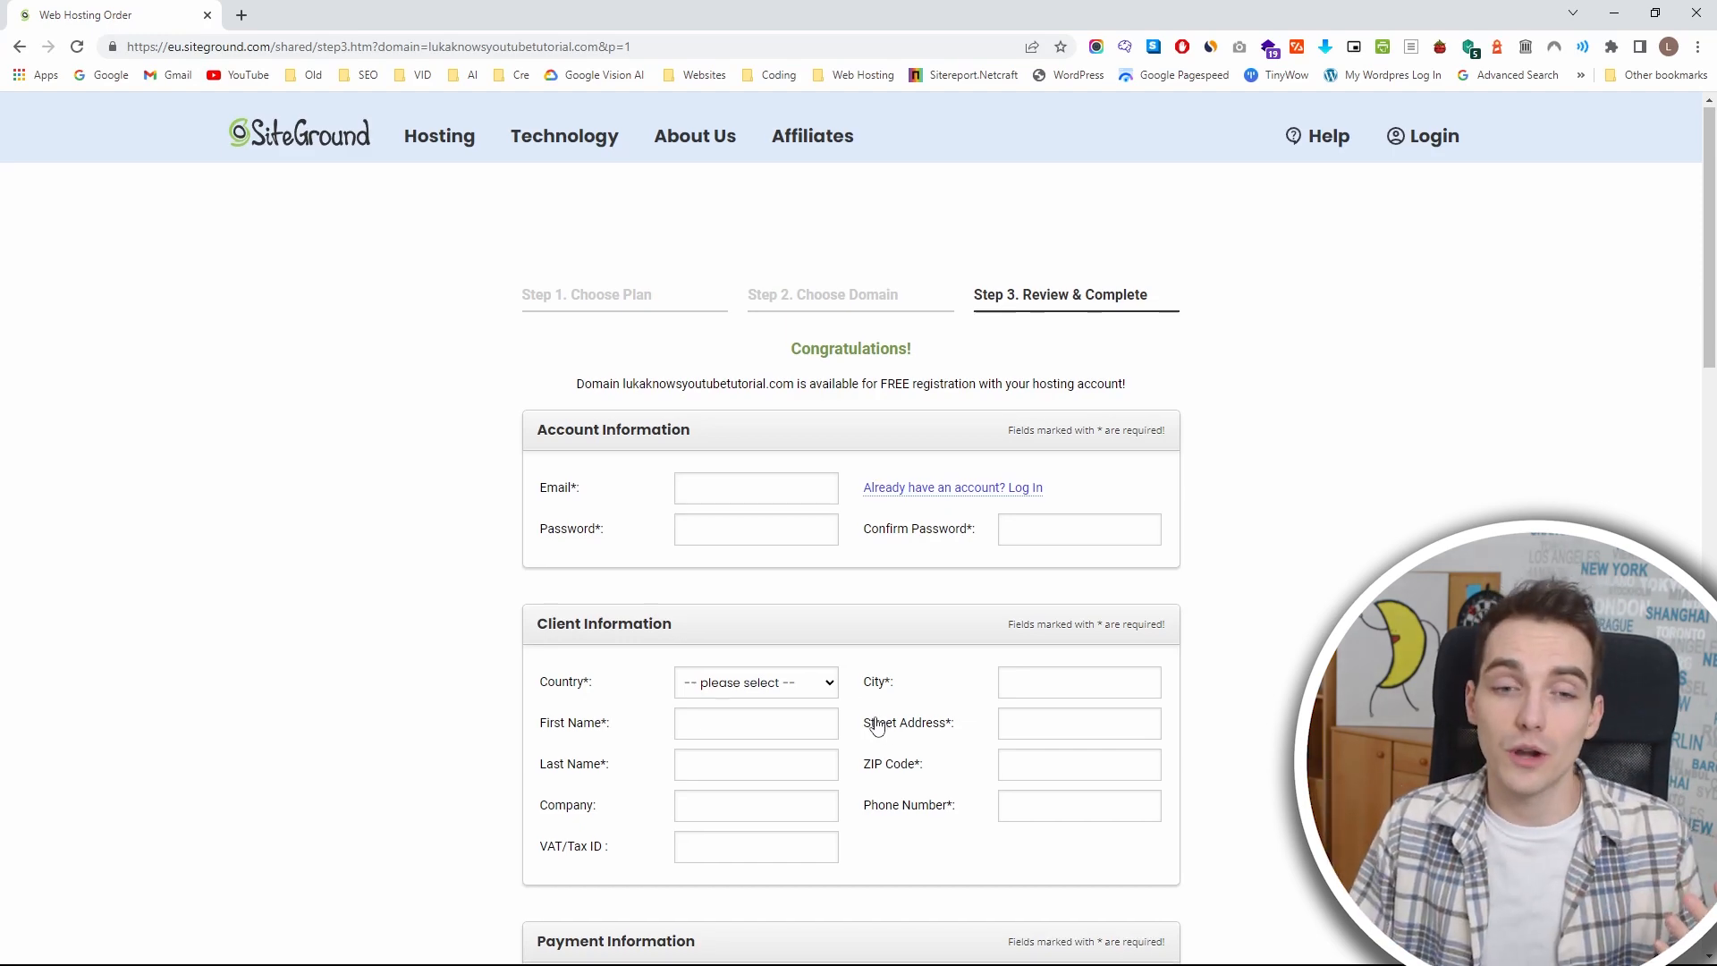
scroll(874, 724, down, 12)
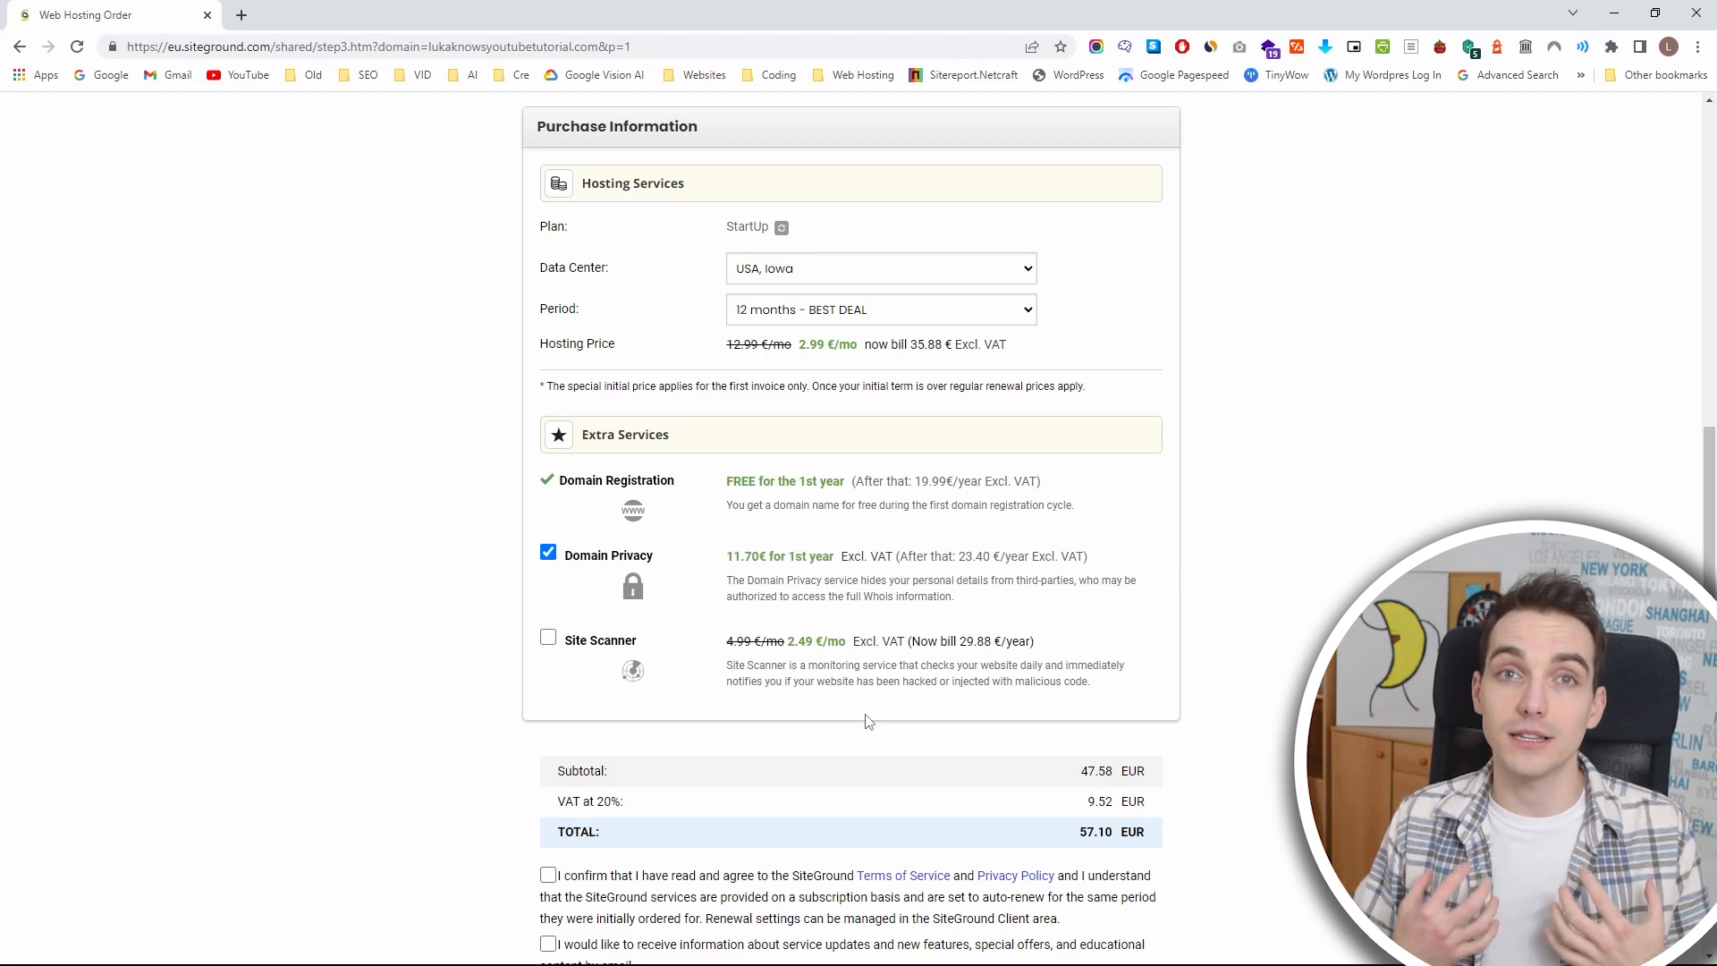
scroll(867, 721, down, 4)
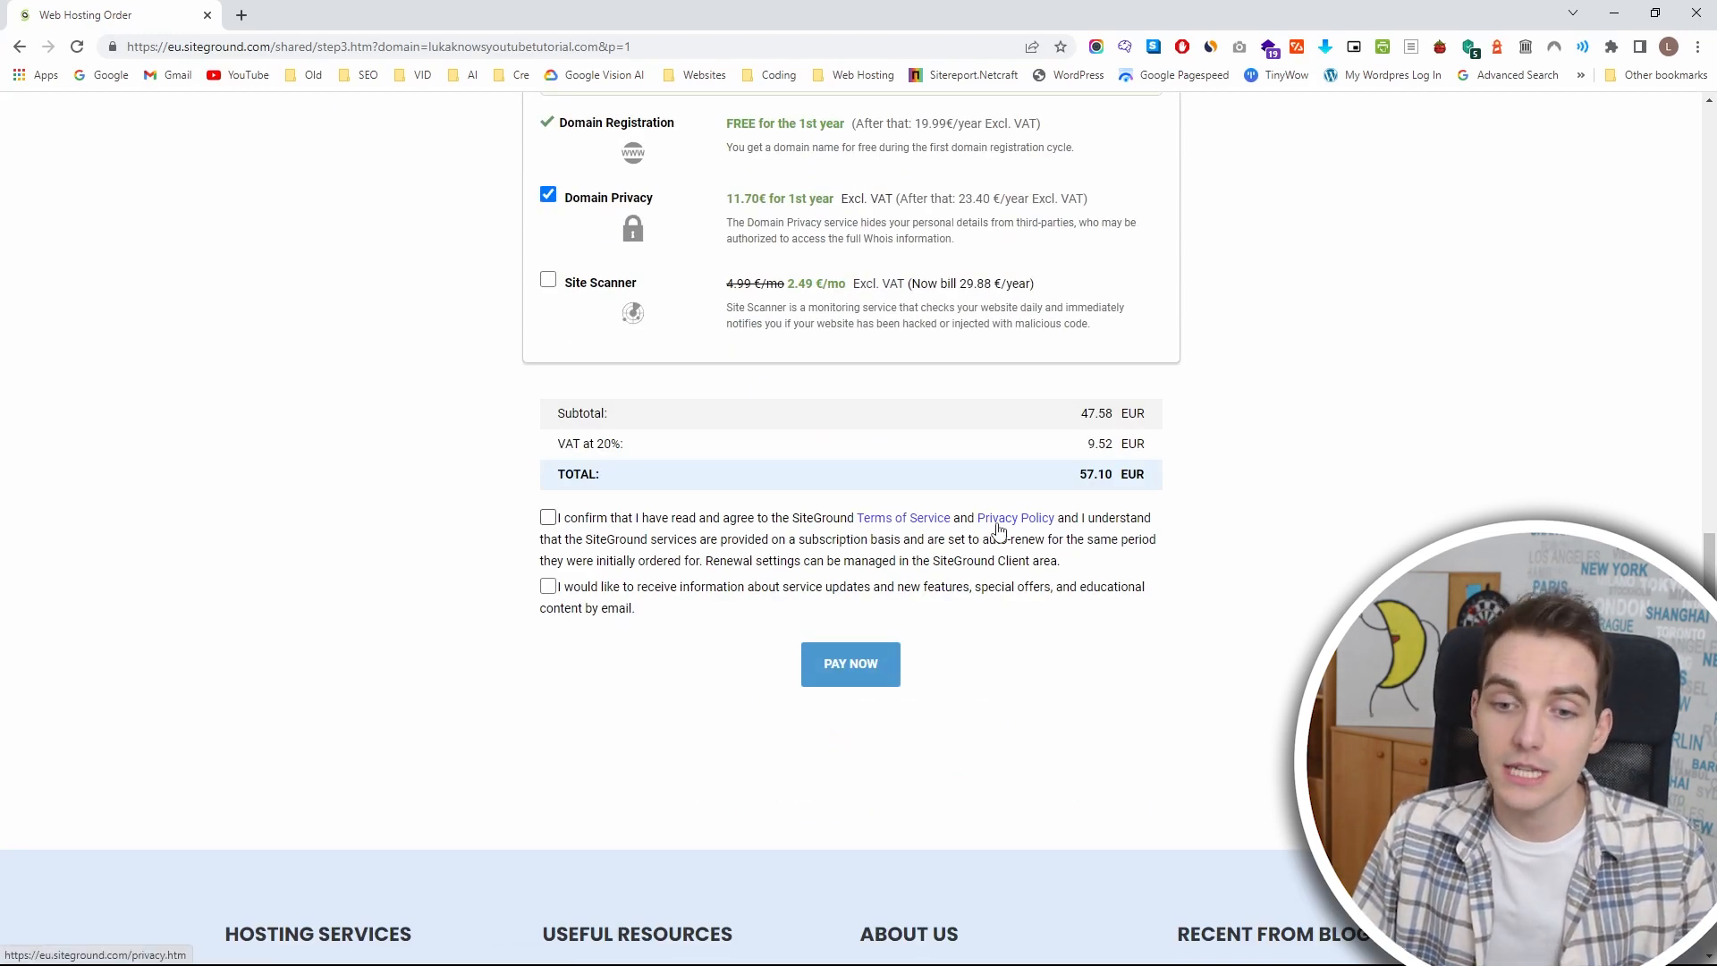
click(608, 521)
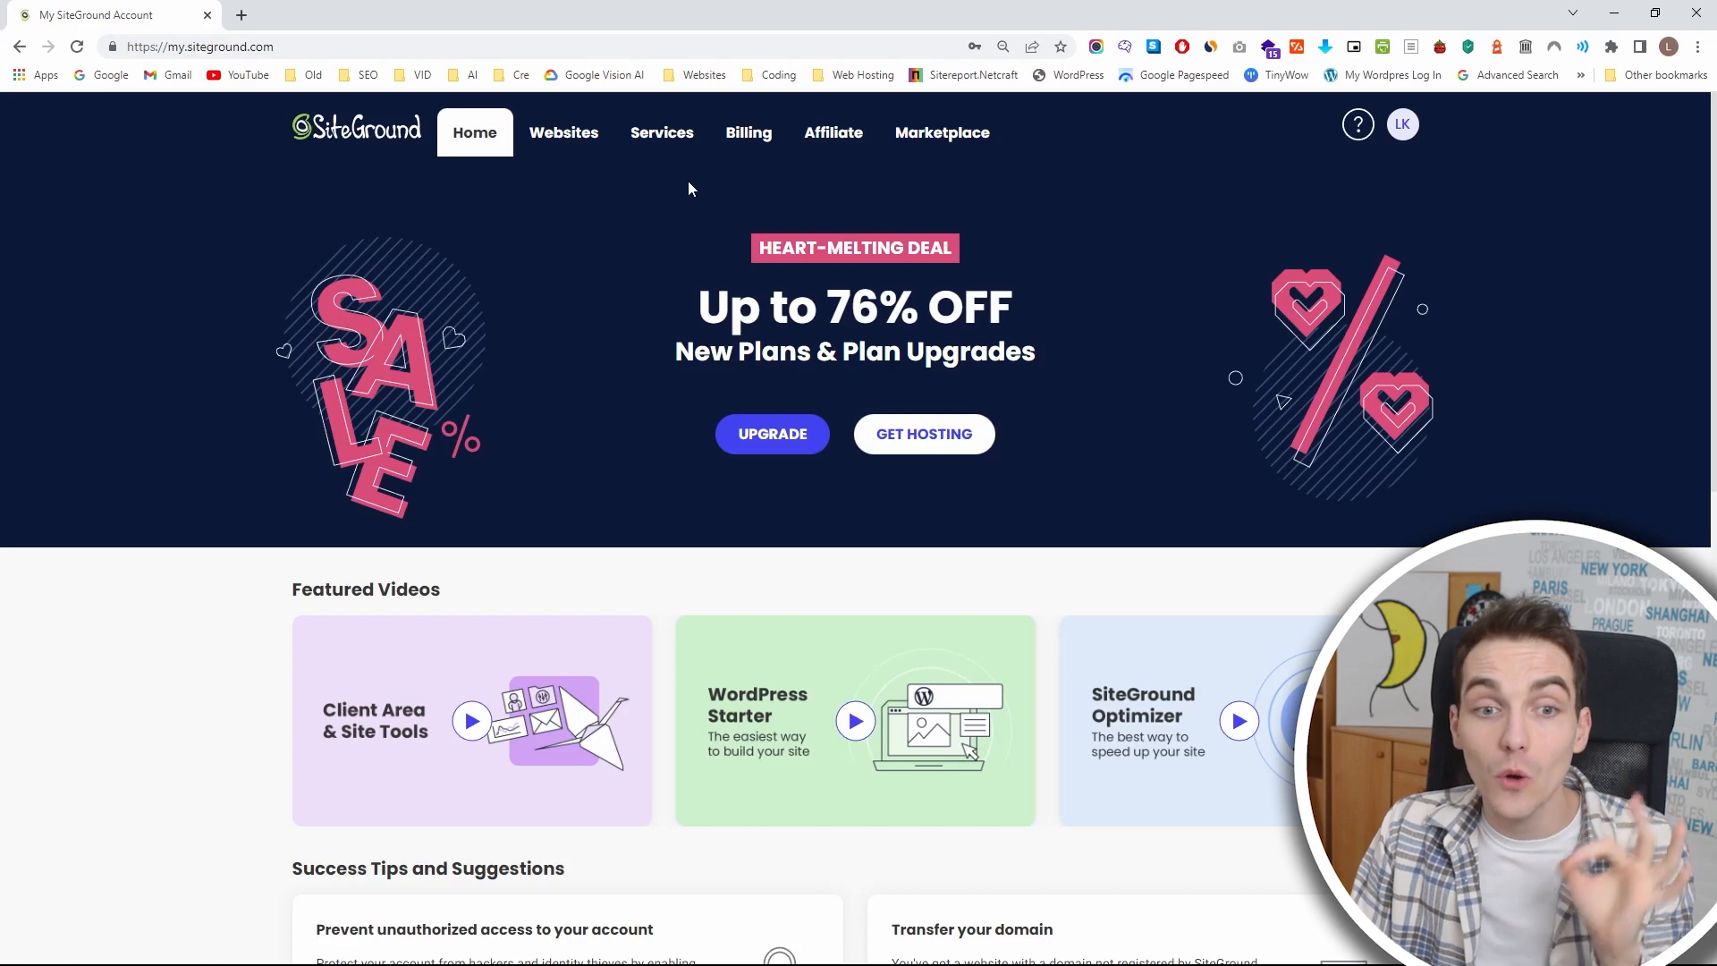
Start adding a new website to the hosting plan from the websites list, using a temporary domain.
click(583, 148)
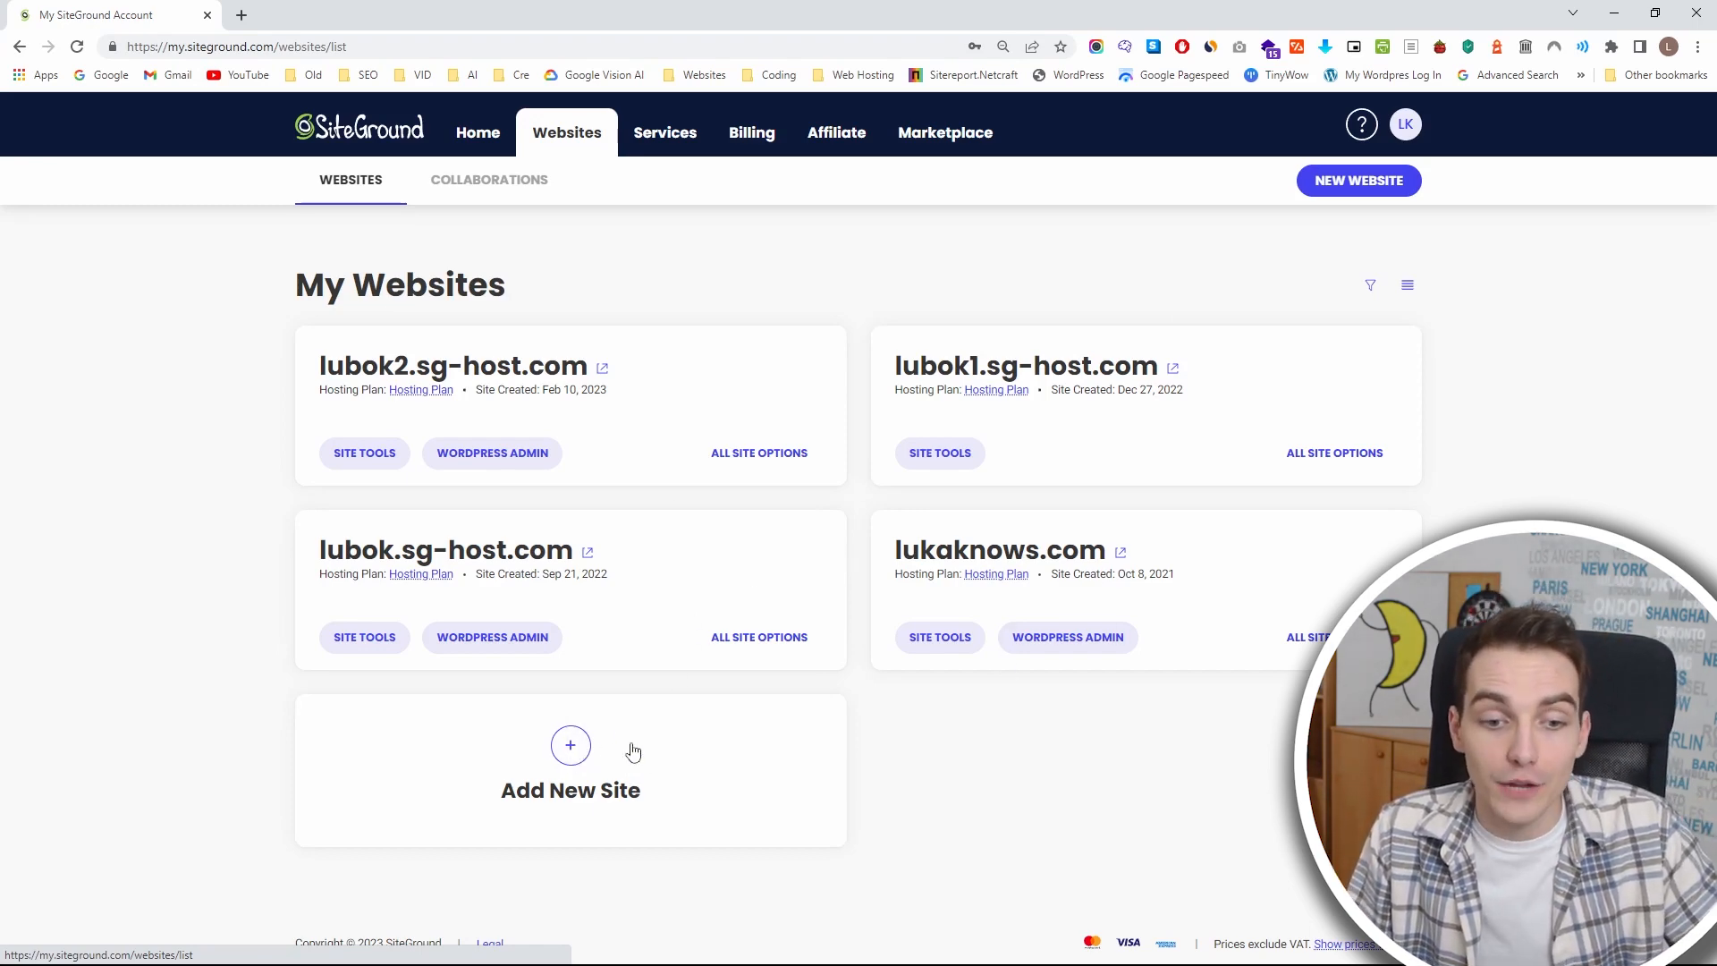
click(572, 748)
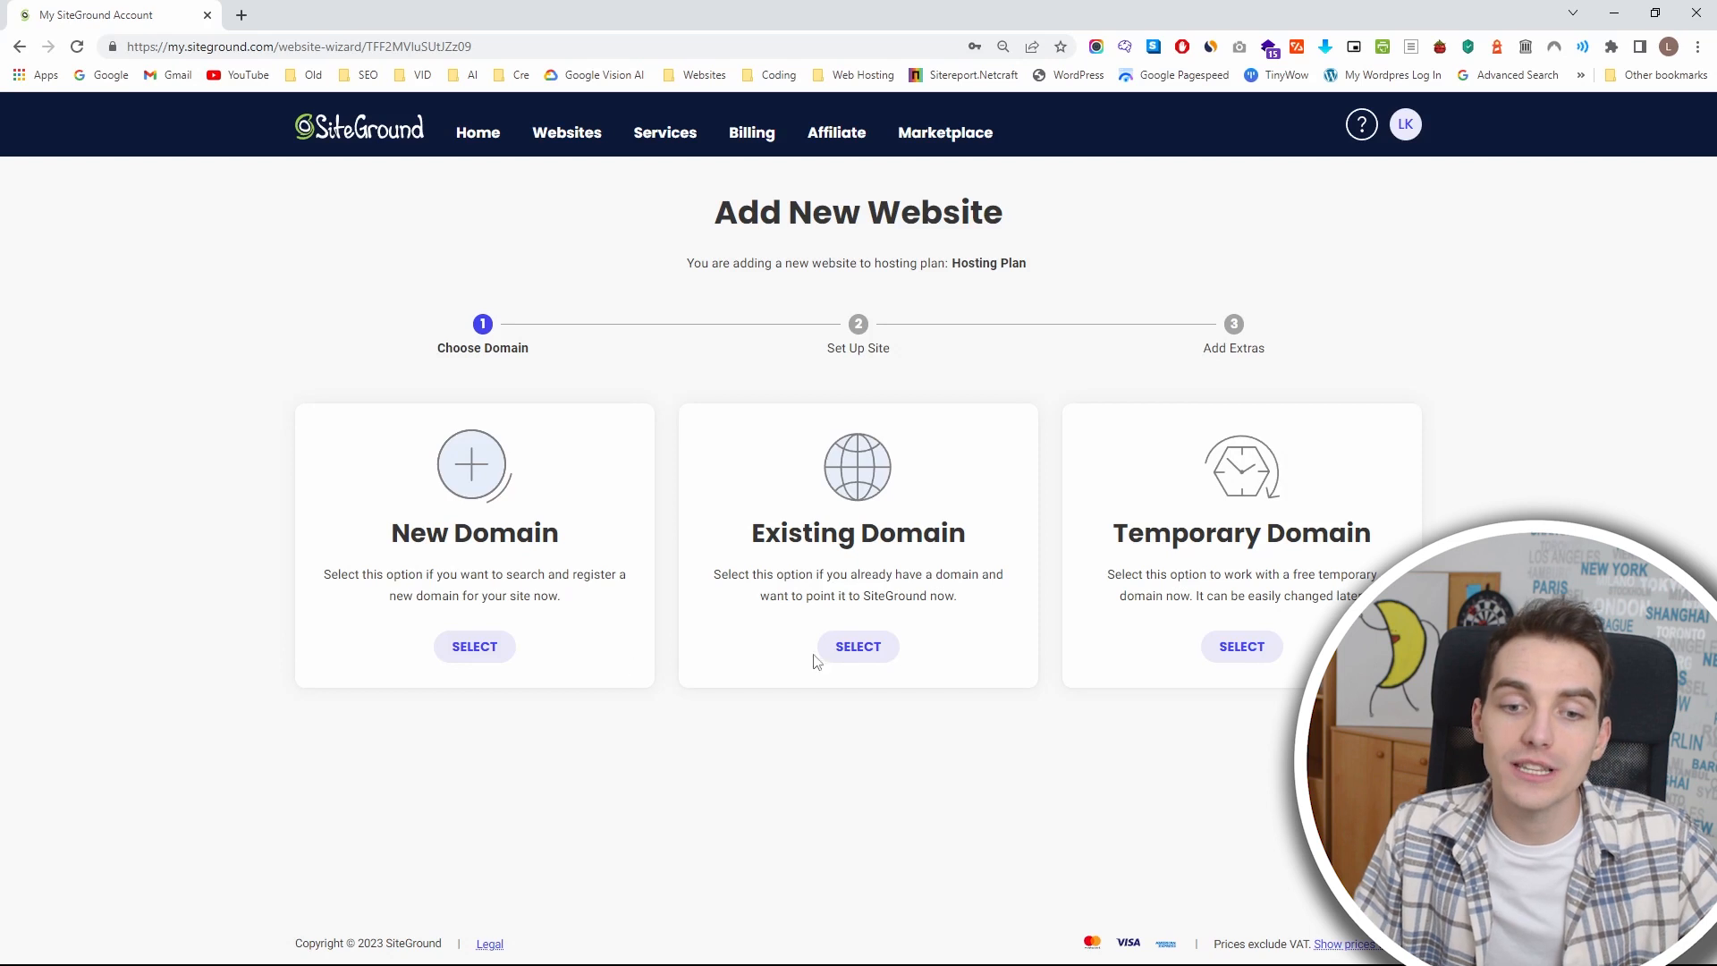
click(855, 646)
click(765, 771)
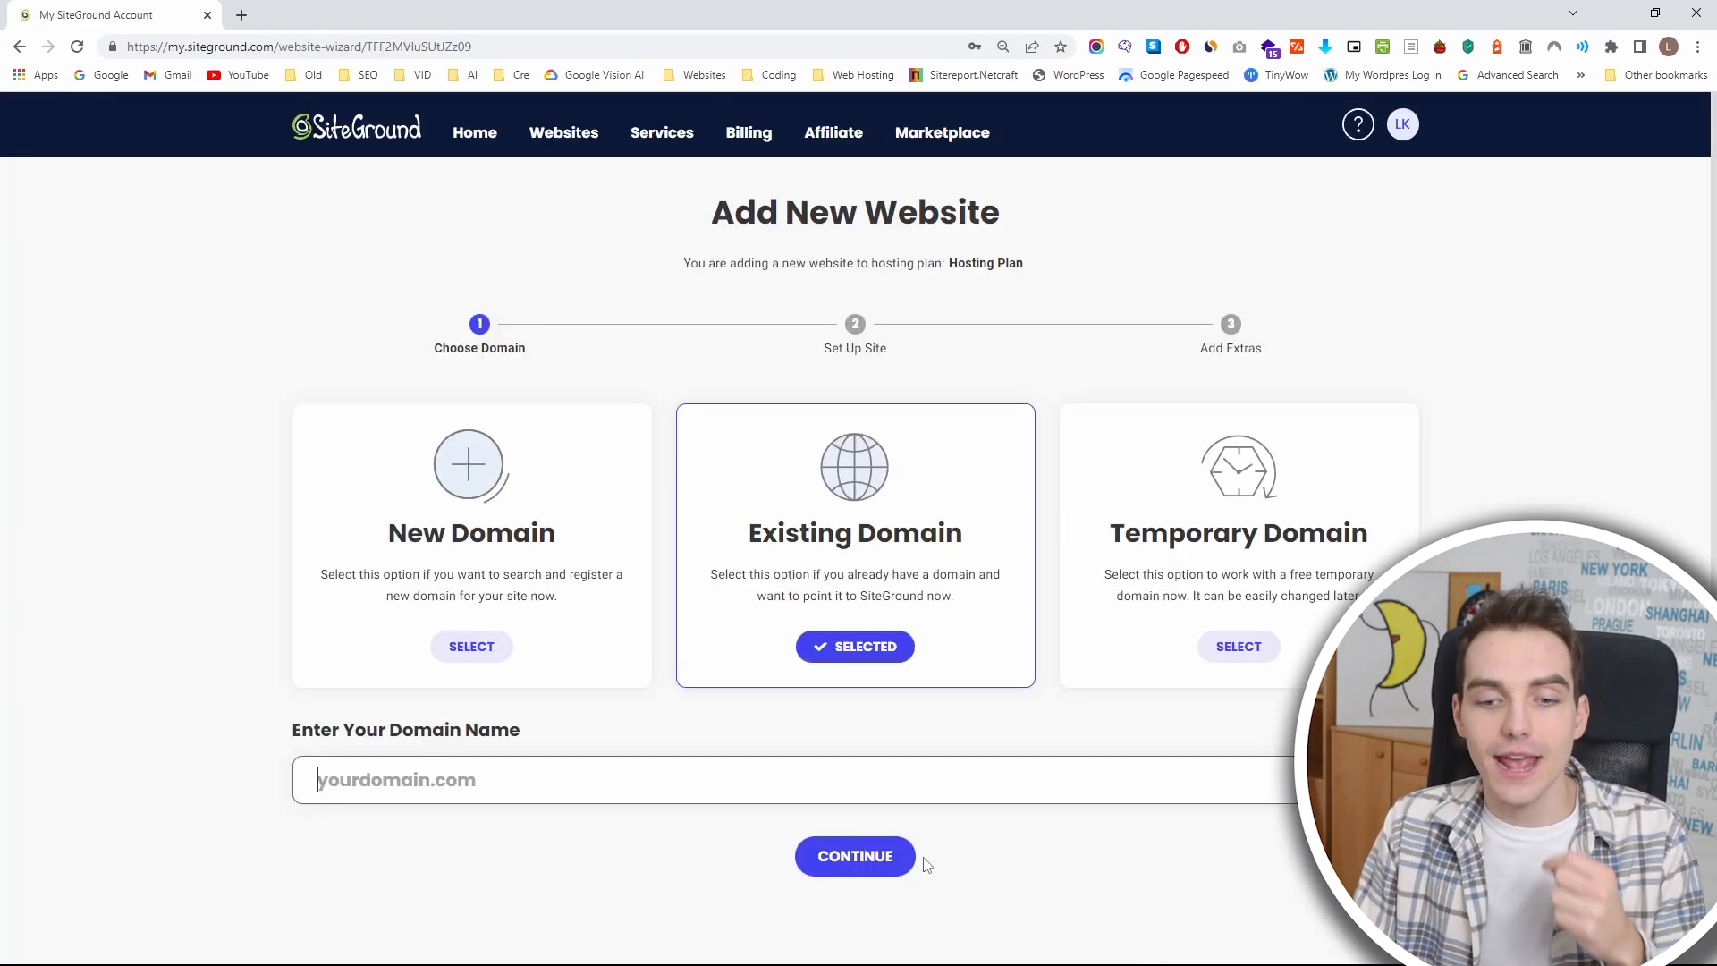
click(1239, 646)
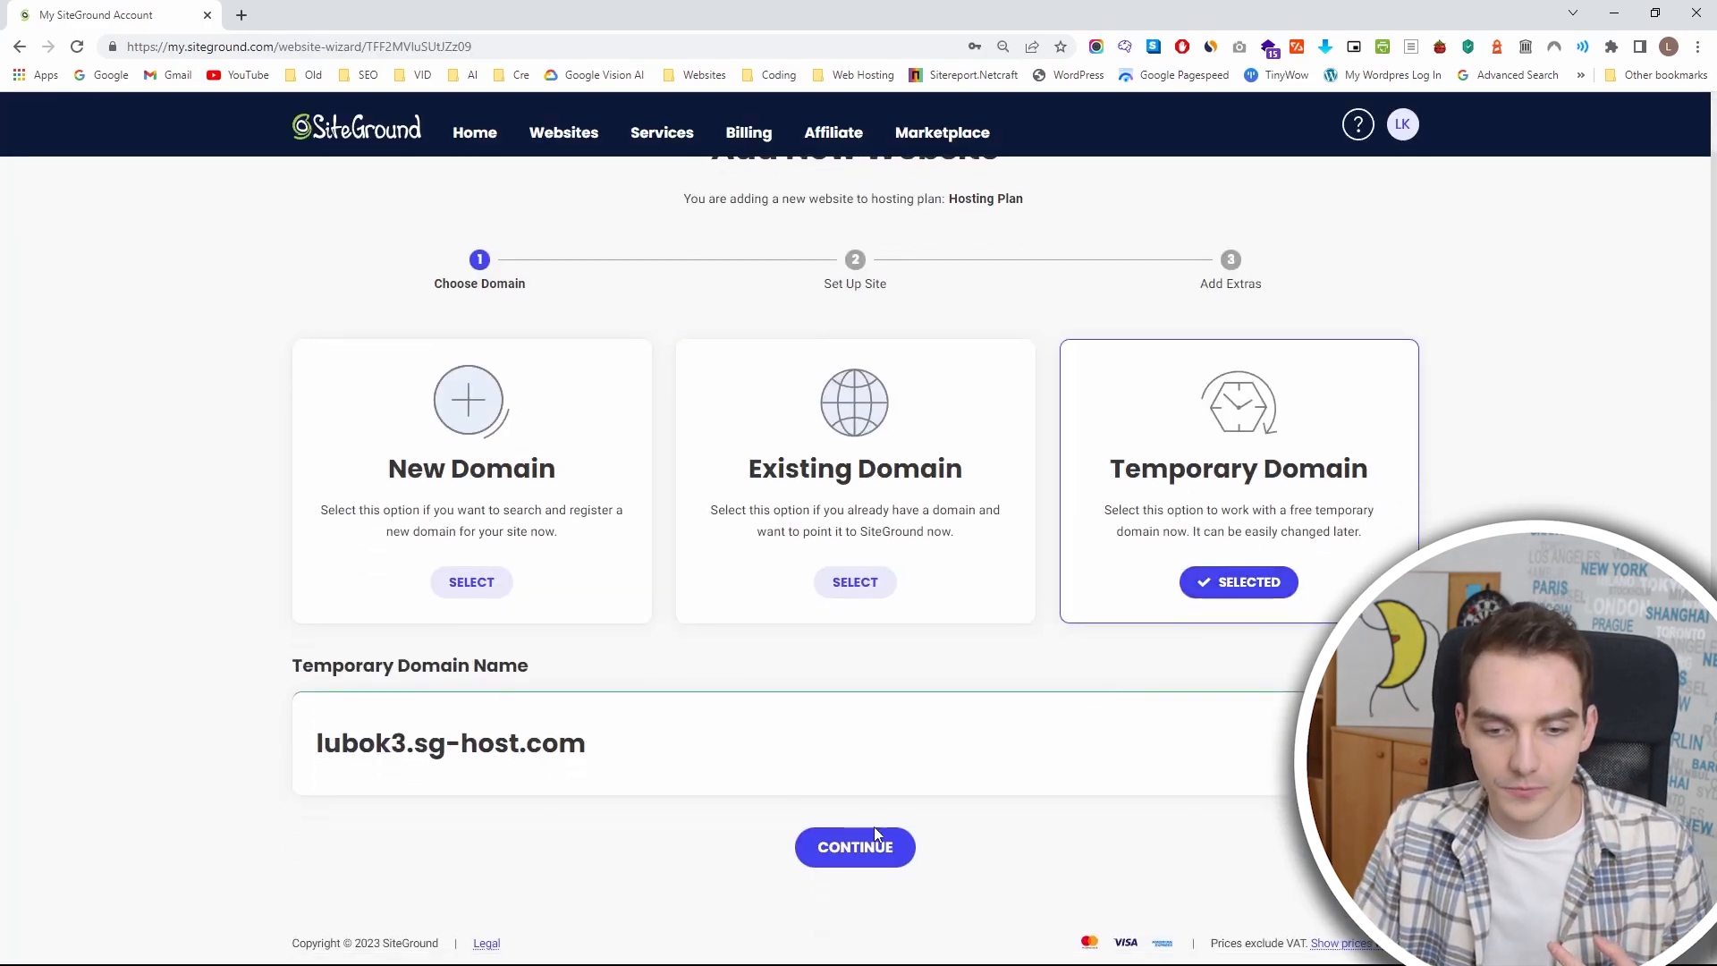
click(872, 836)
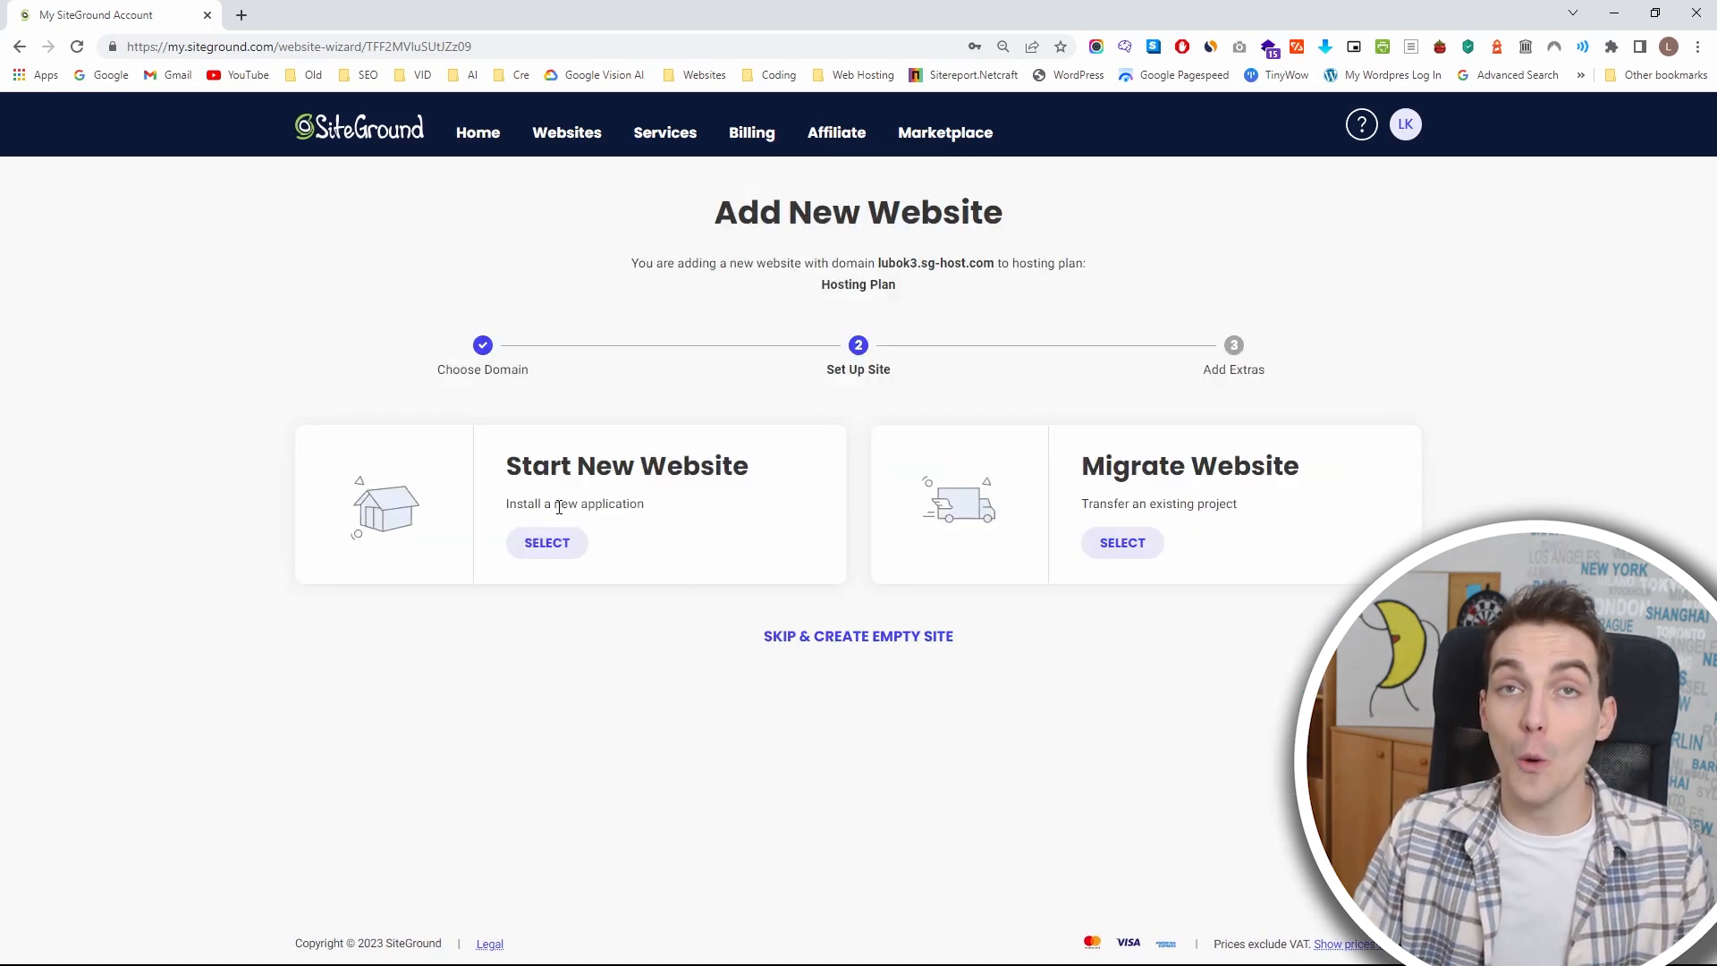
Choose to start a new website and look over the applications offered for installation.
click(547, 554)
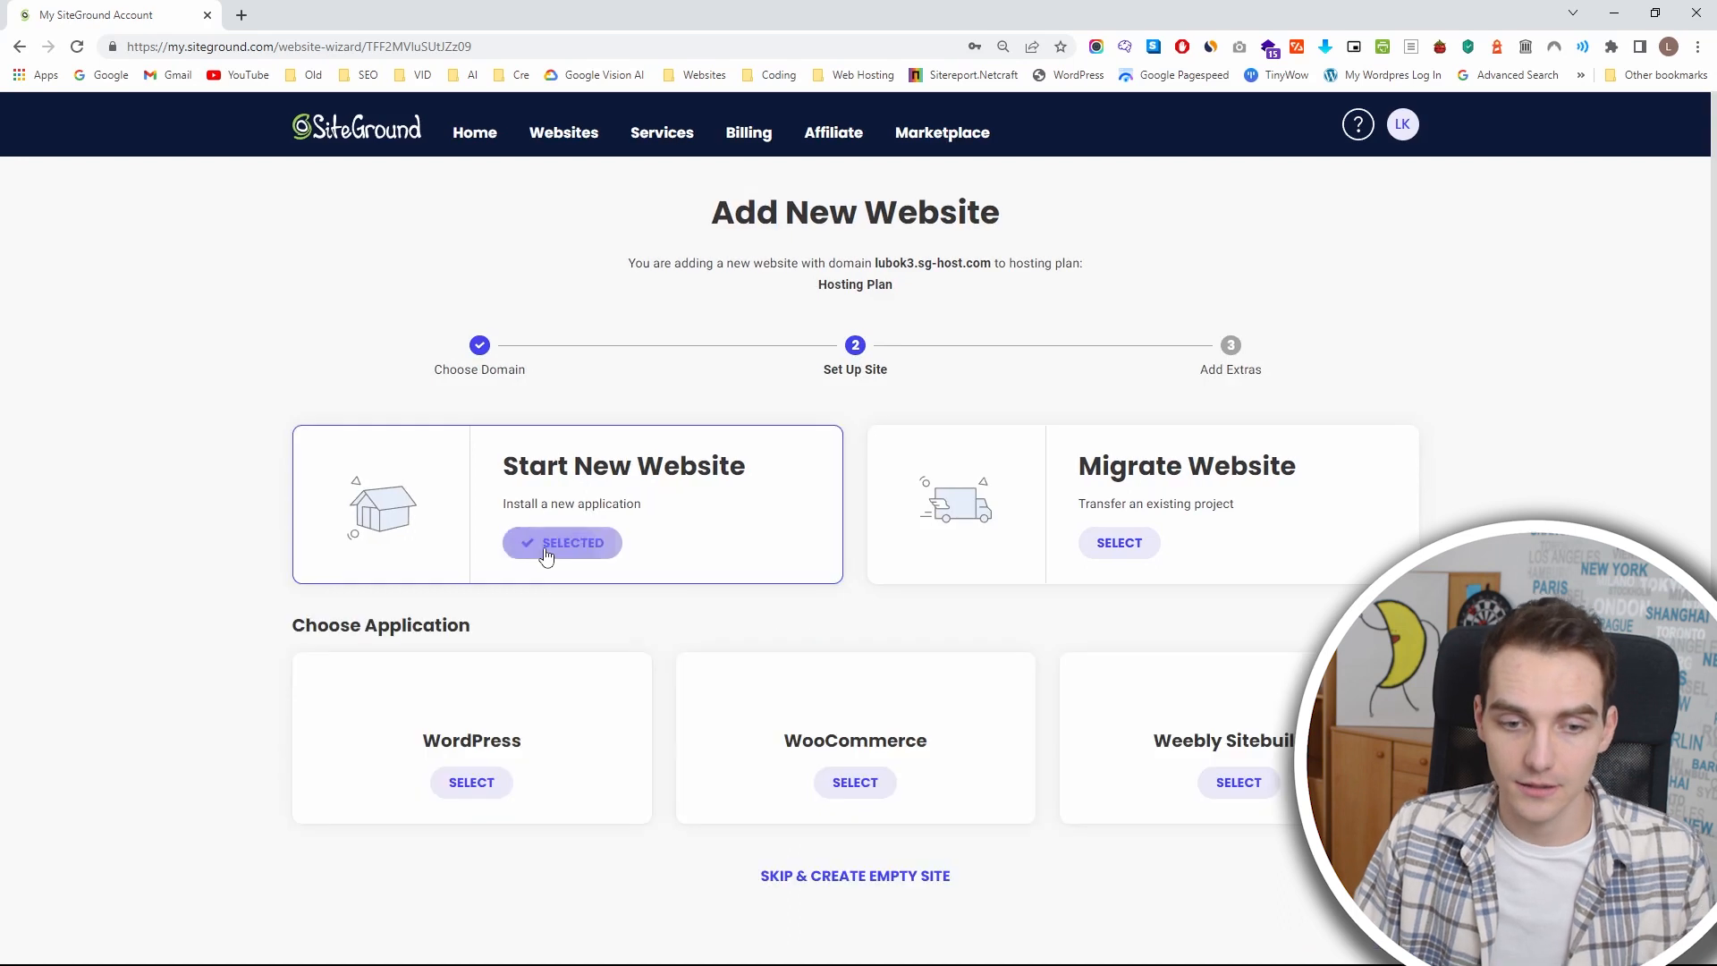
scroll(568, 769, down, 1)
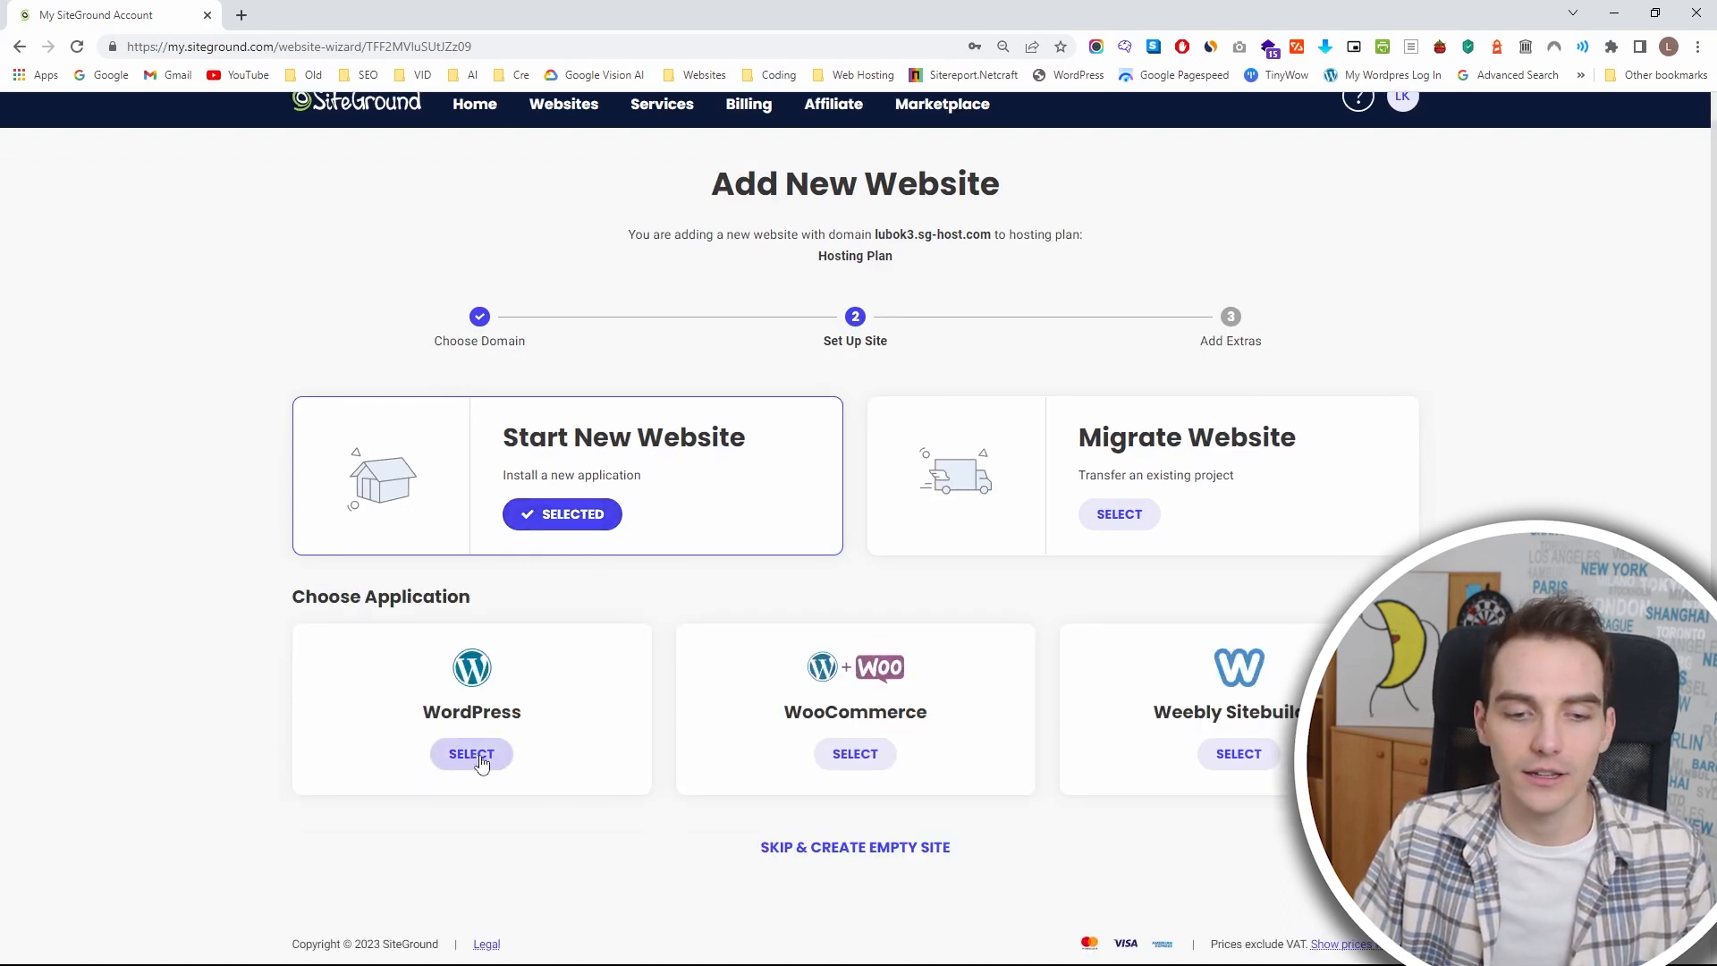
scroll(847, 560, up, 1)
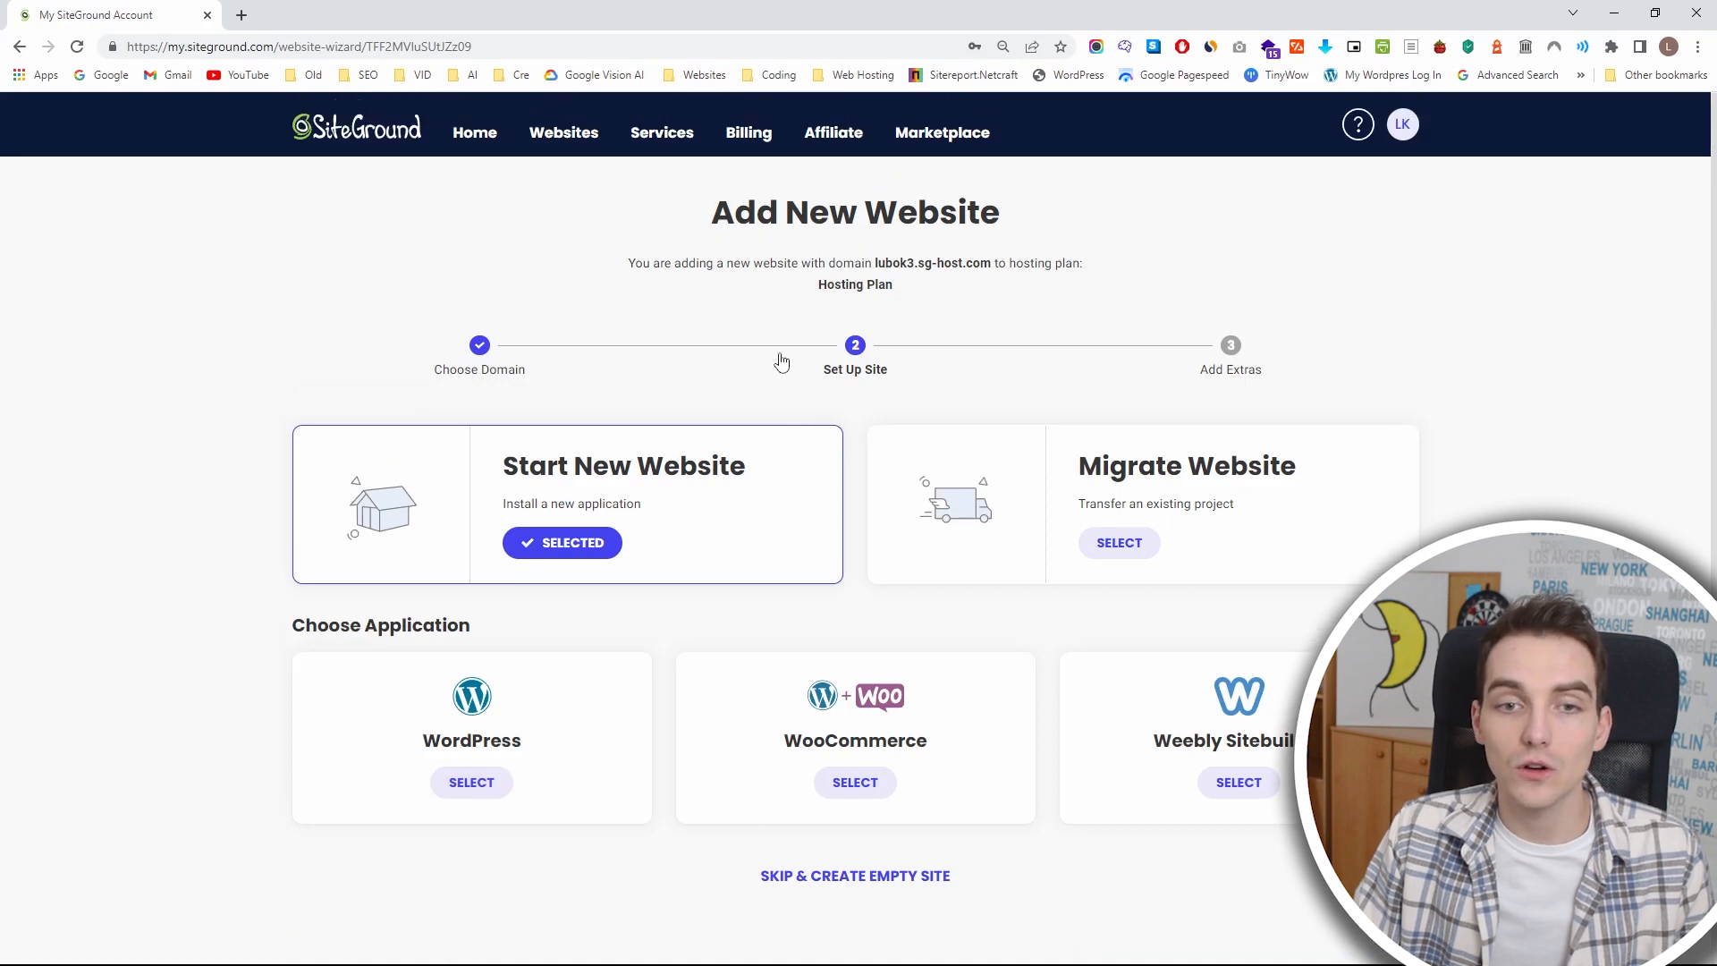
Open the Site Tools of lubok1.sg-host.com from the websites list and go to its WordPress installation management.
click(561, 148)
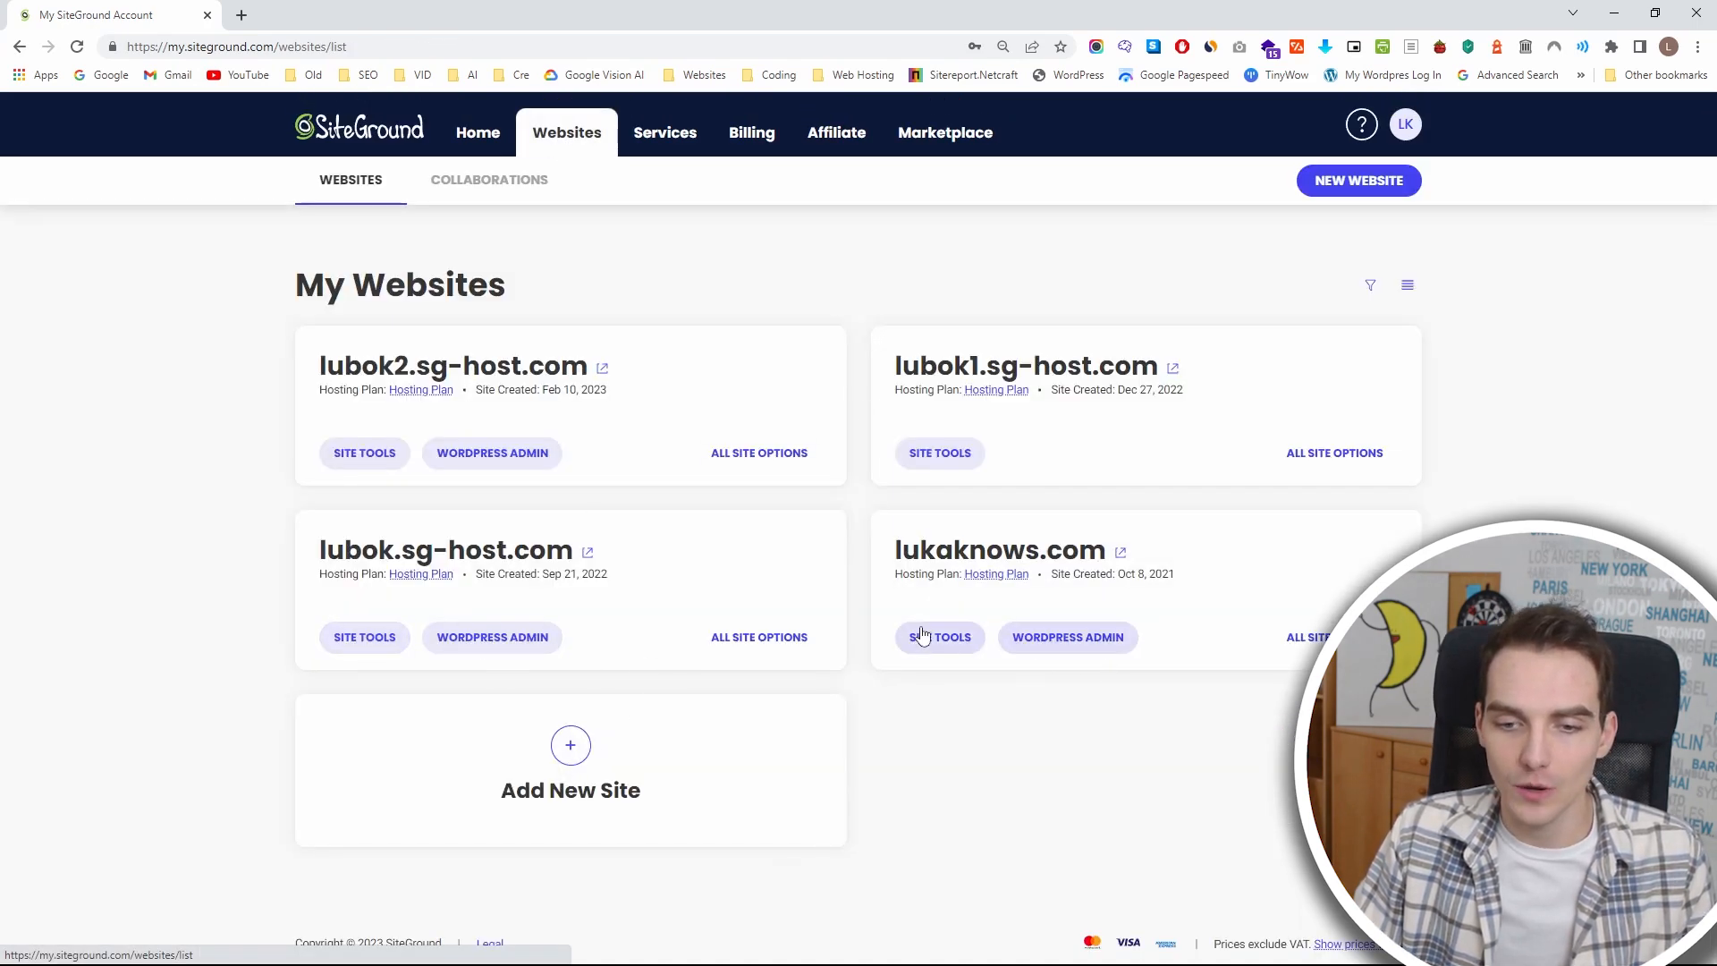
click(948, 457)
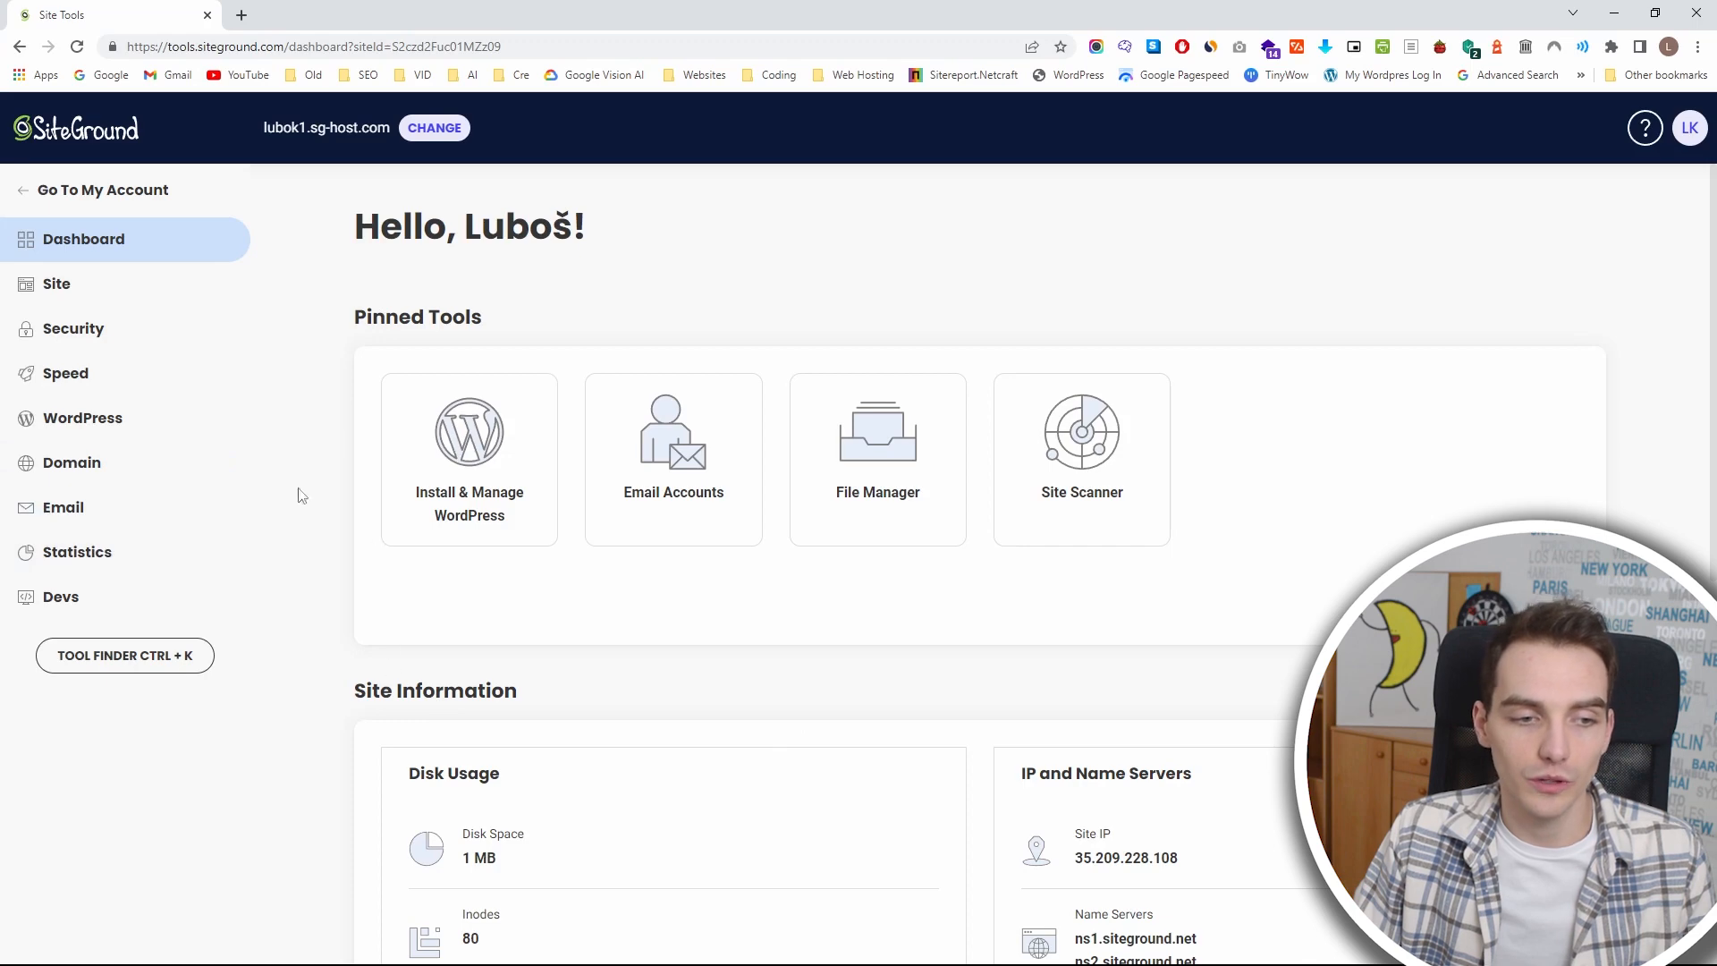
click(157, 430)
click(150, 469)
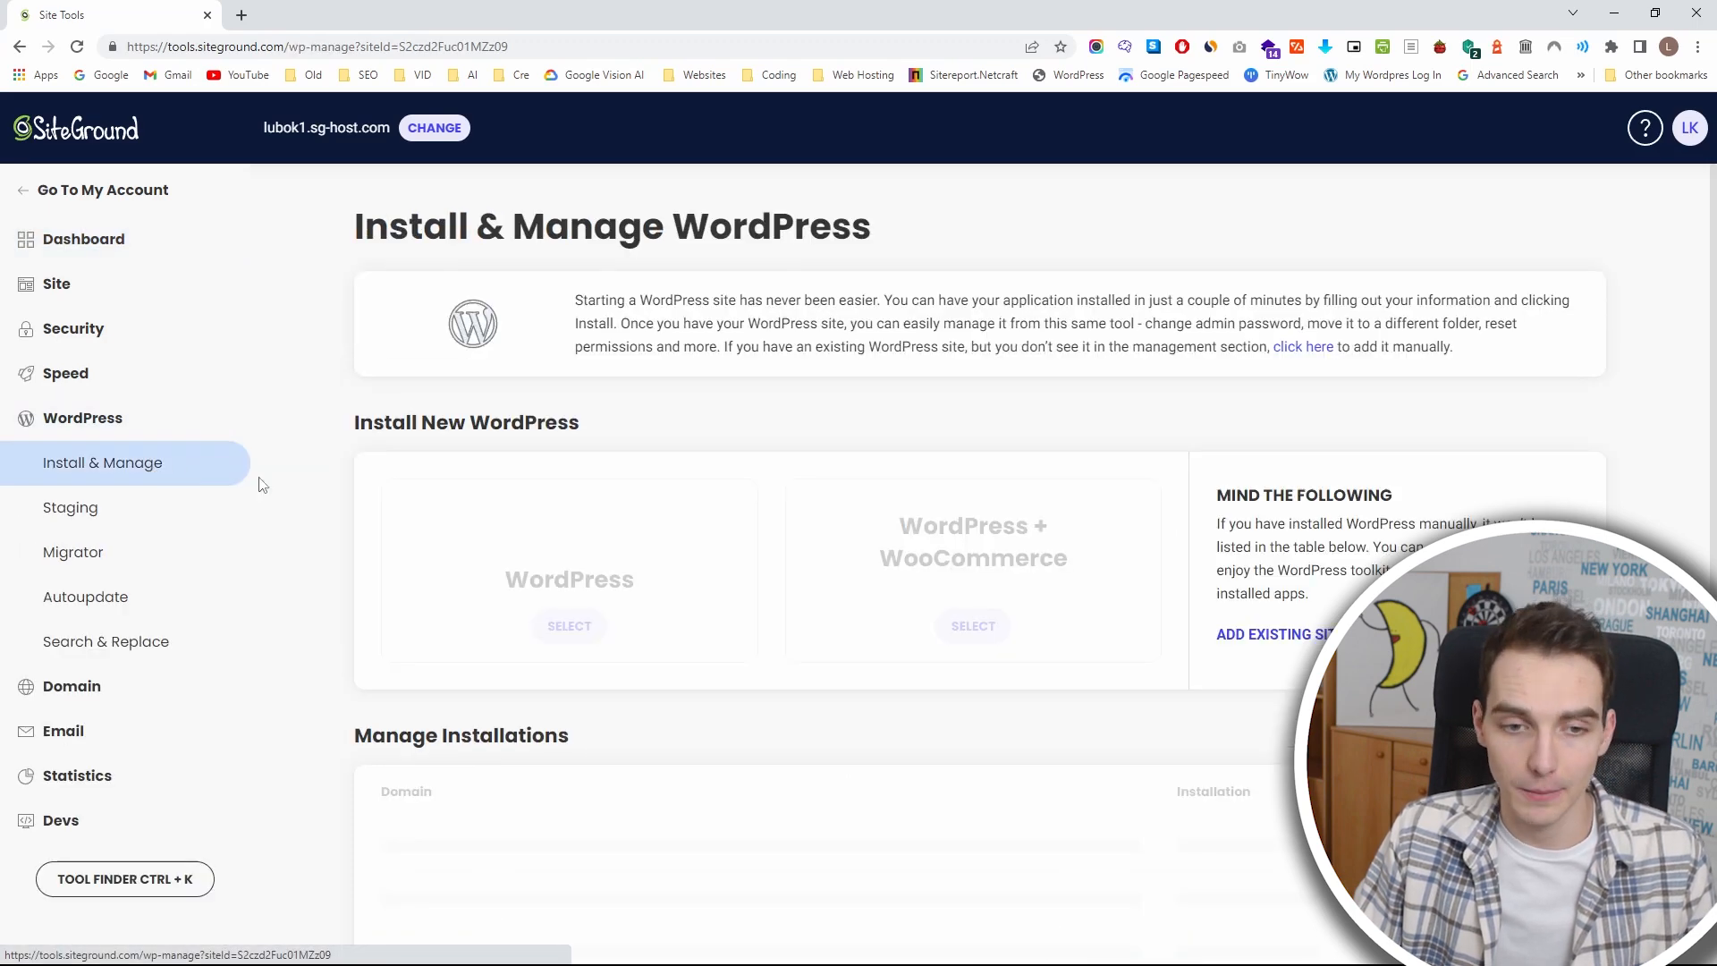
Select plain WordPress, without WooCommerce, as the application for the new installation.
scroll(379, 567, down, 3)
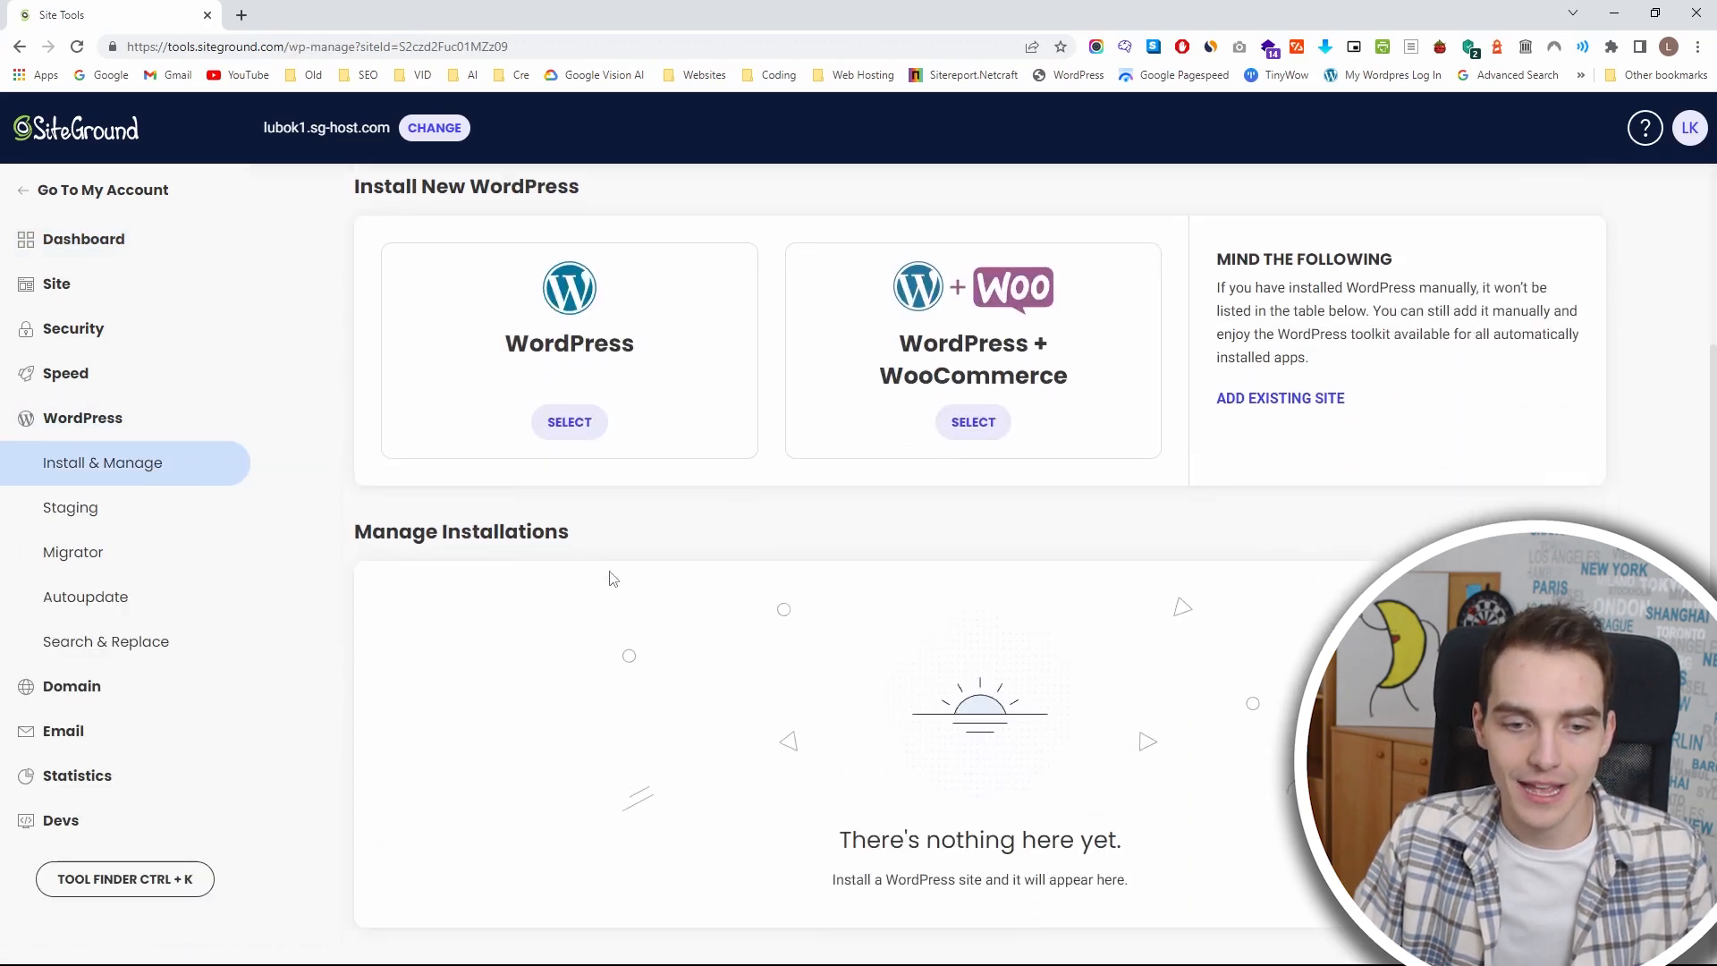
click(573, 420)
scroll(630, 518, down, 2)
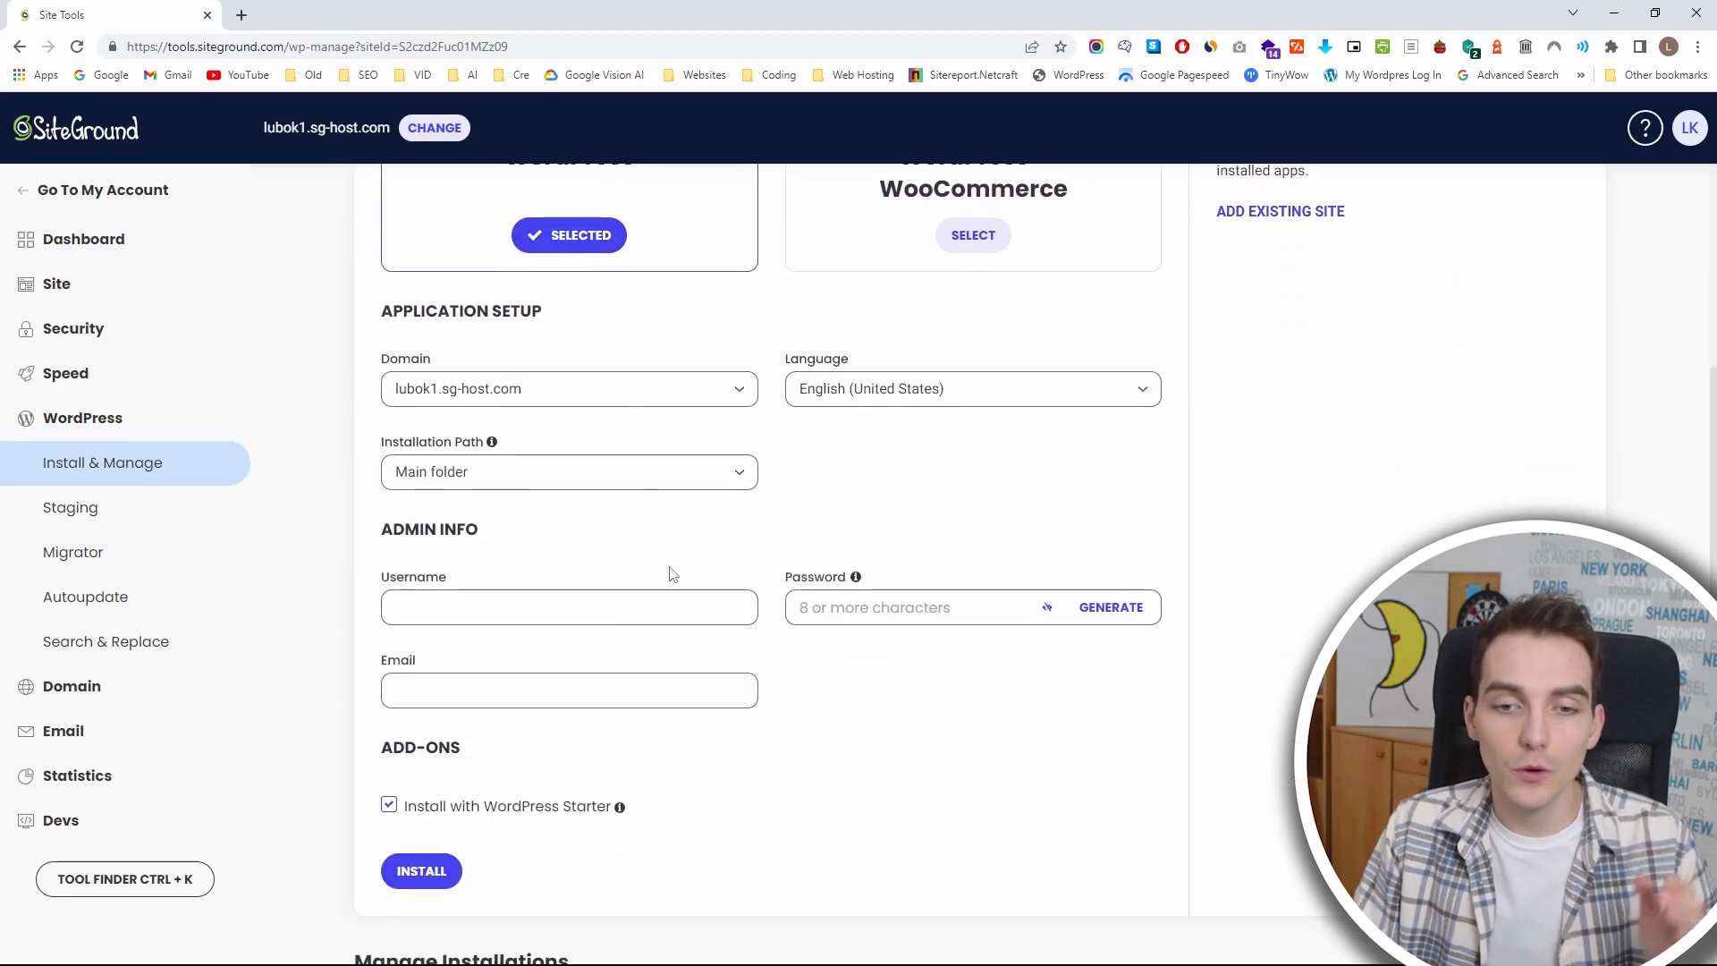
Go through the empty admin info fields and exclude the WordPress Starter add-on from the installation.
click(694, 603)
click(897, 606)
click(597, 692)
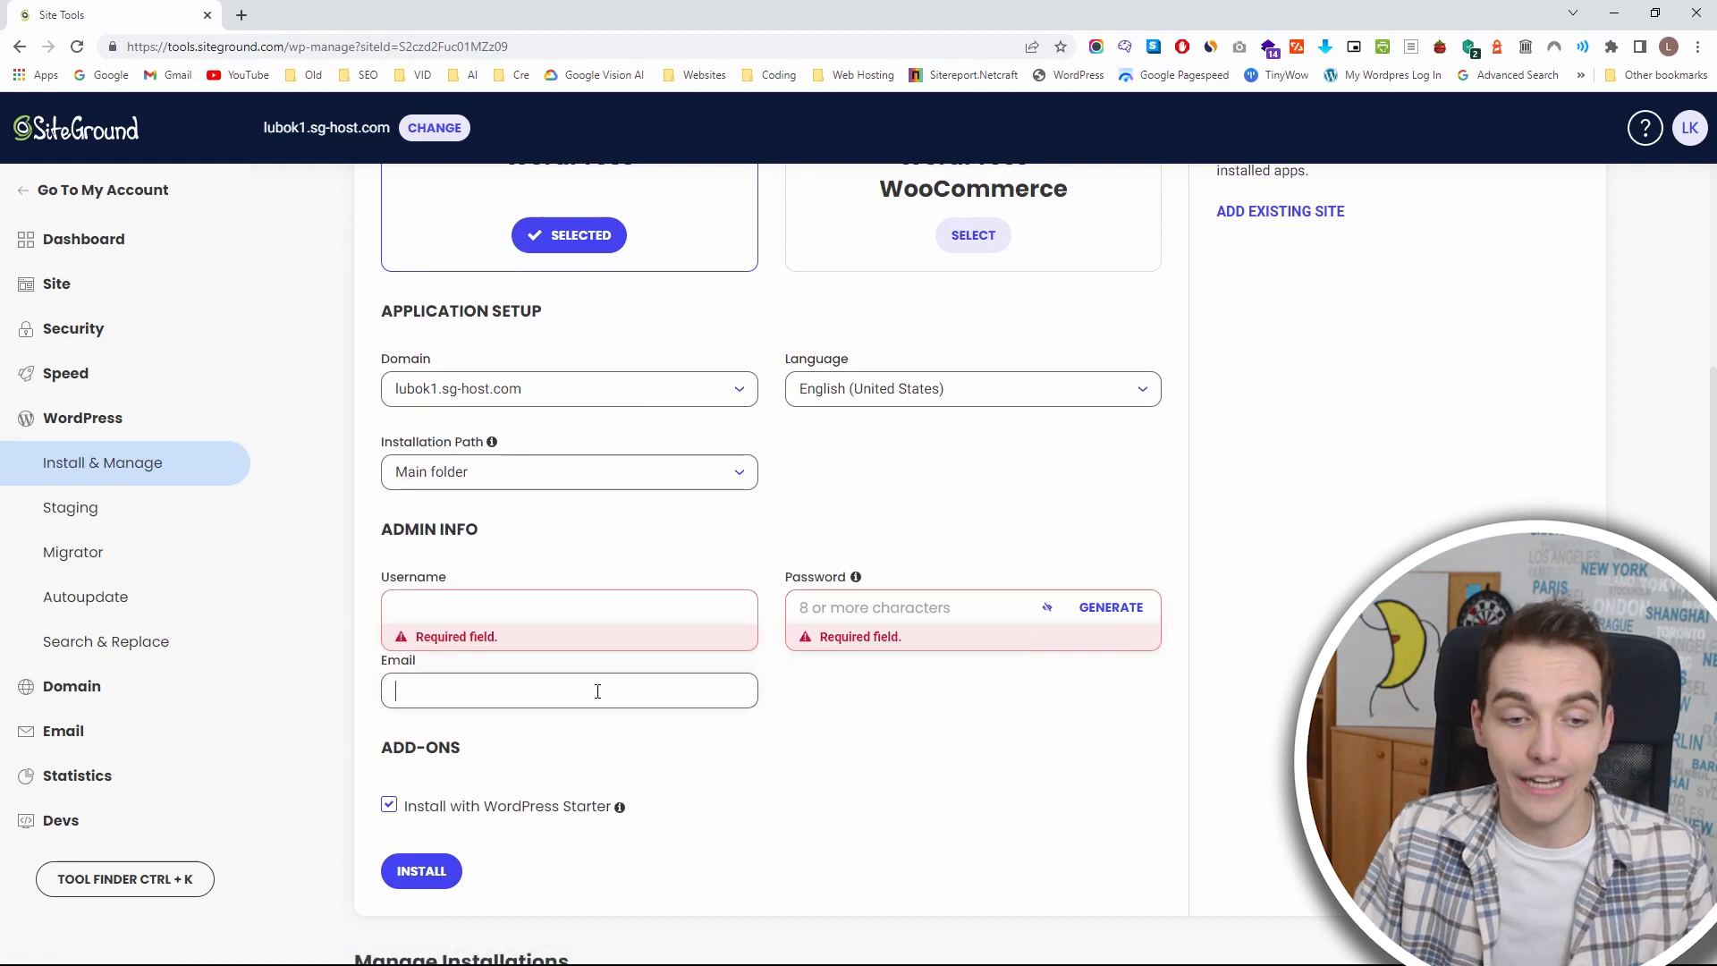
click(804, 796)
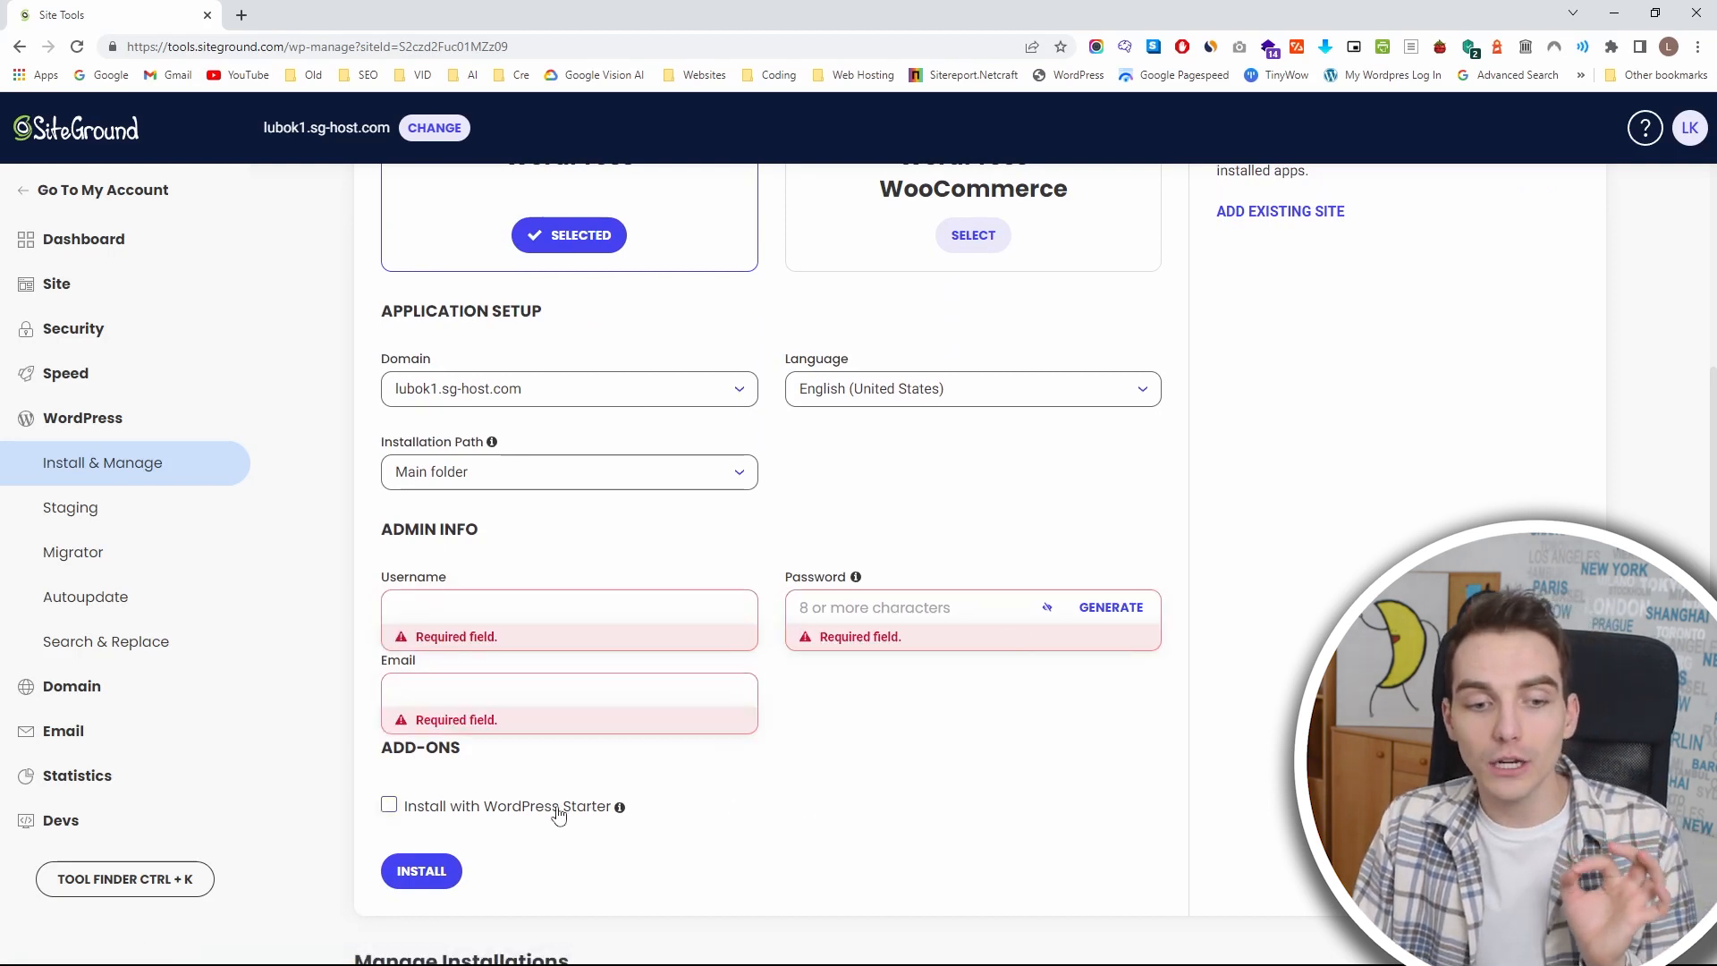
click(390, 807)
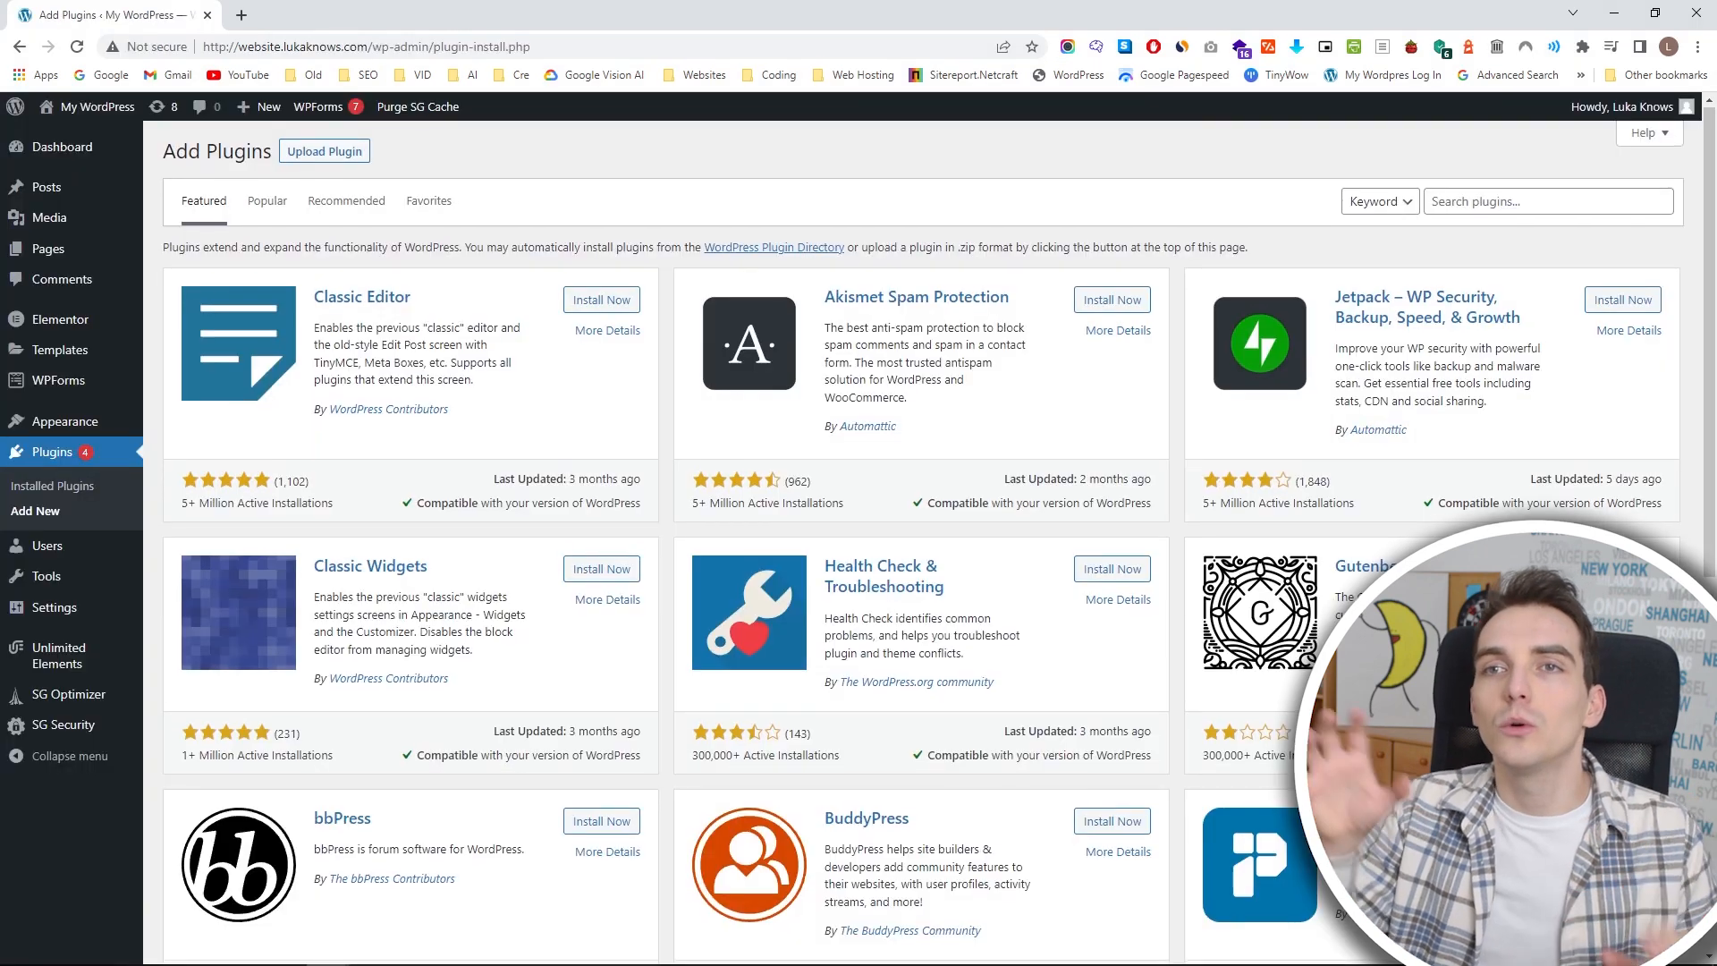
scroll(921, 537, down, 2)
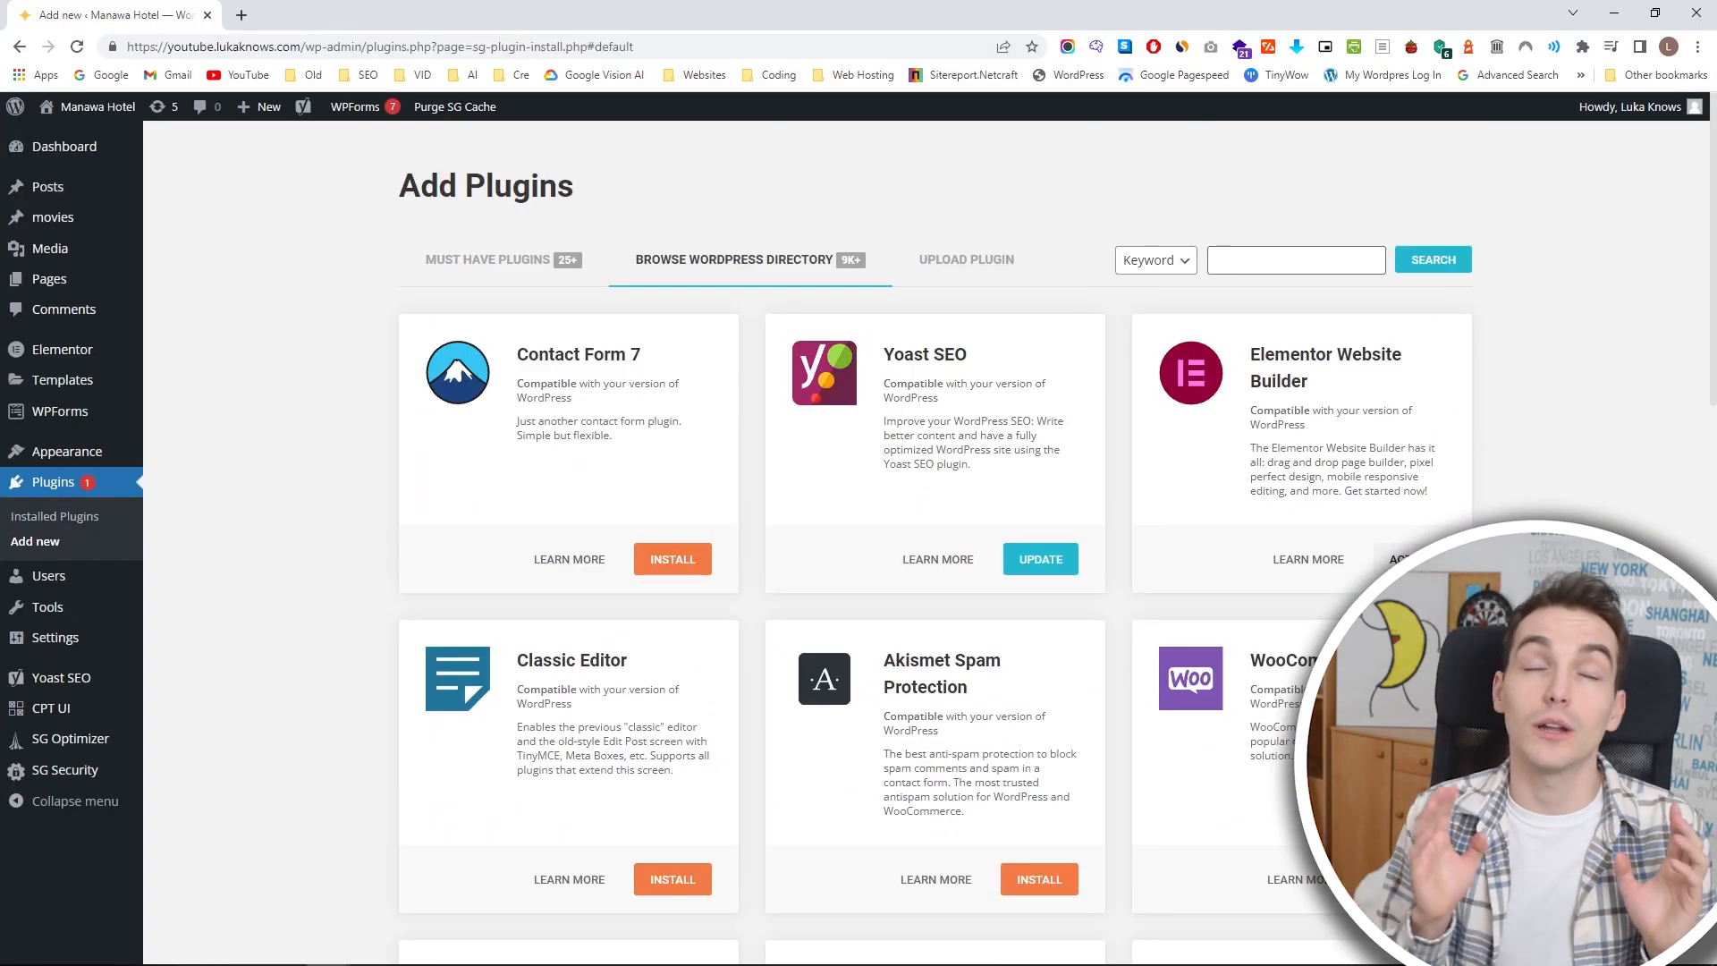
scroll(935, 555, down, 2)
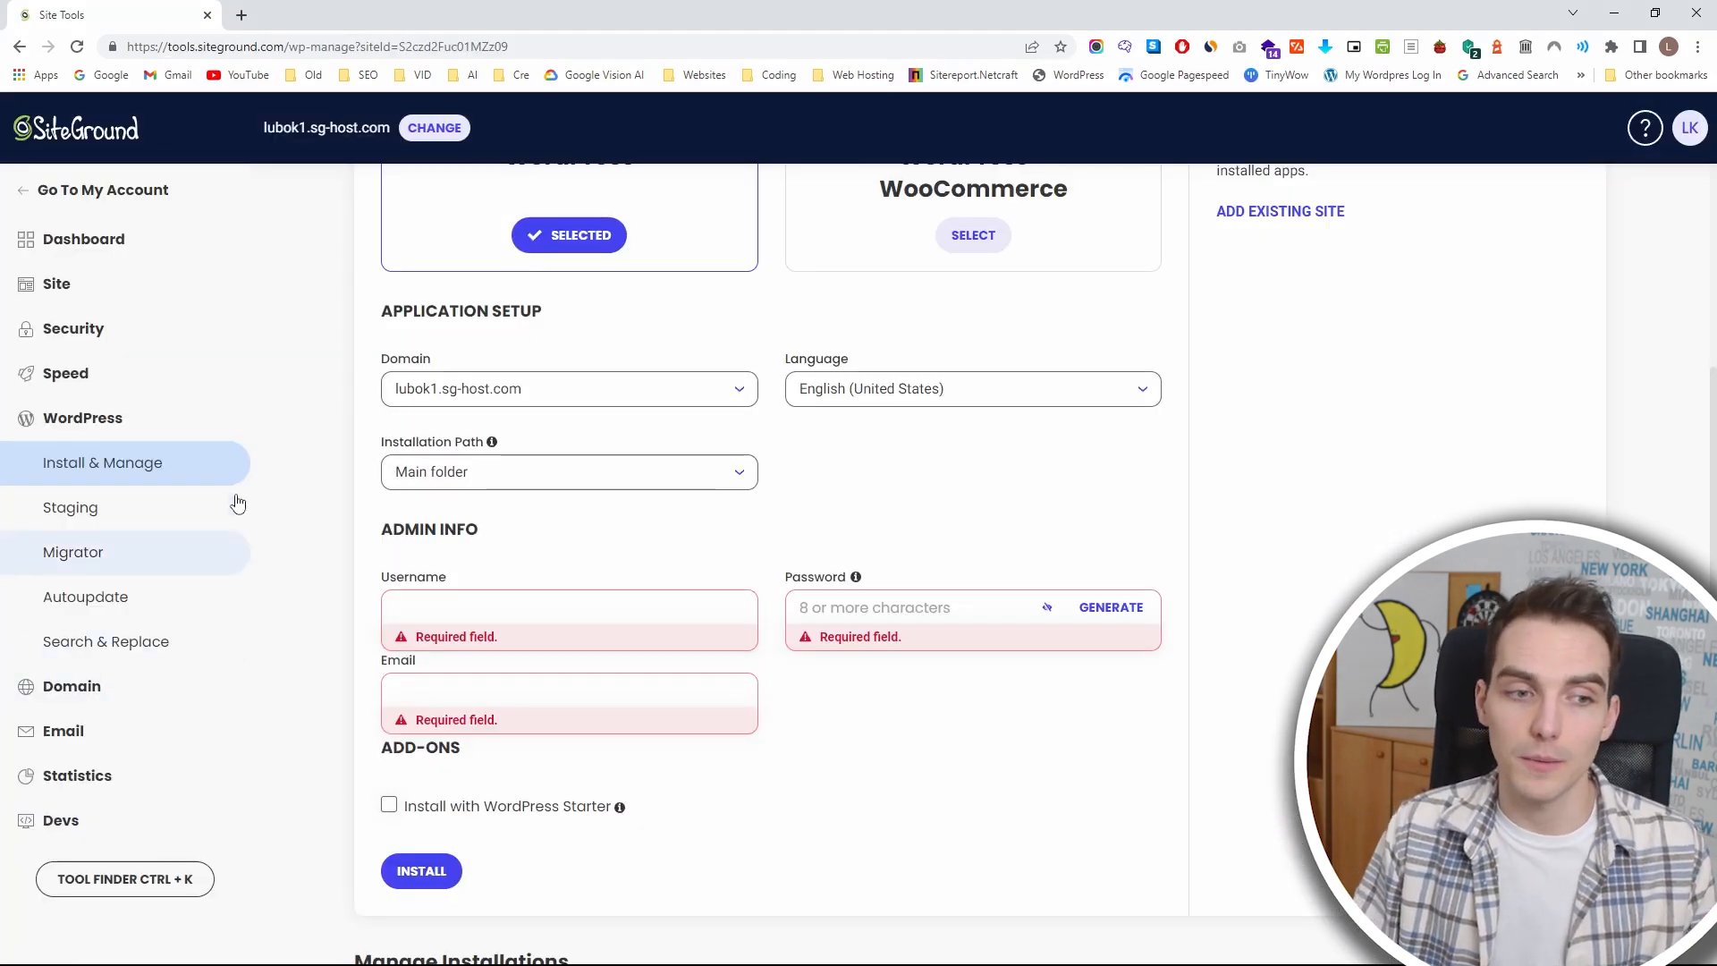
Enable HTTPS Enforce for lubok1.sg-host.com in the site's security tools.
click(176, 348)
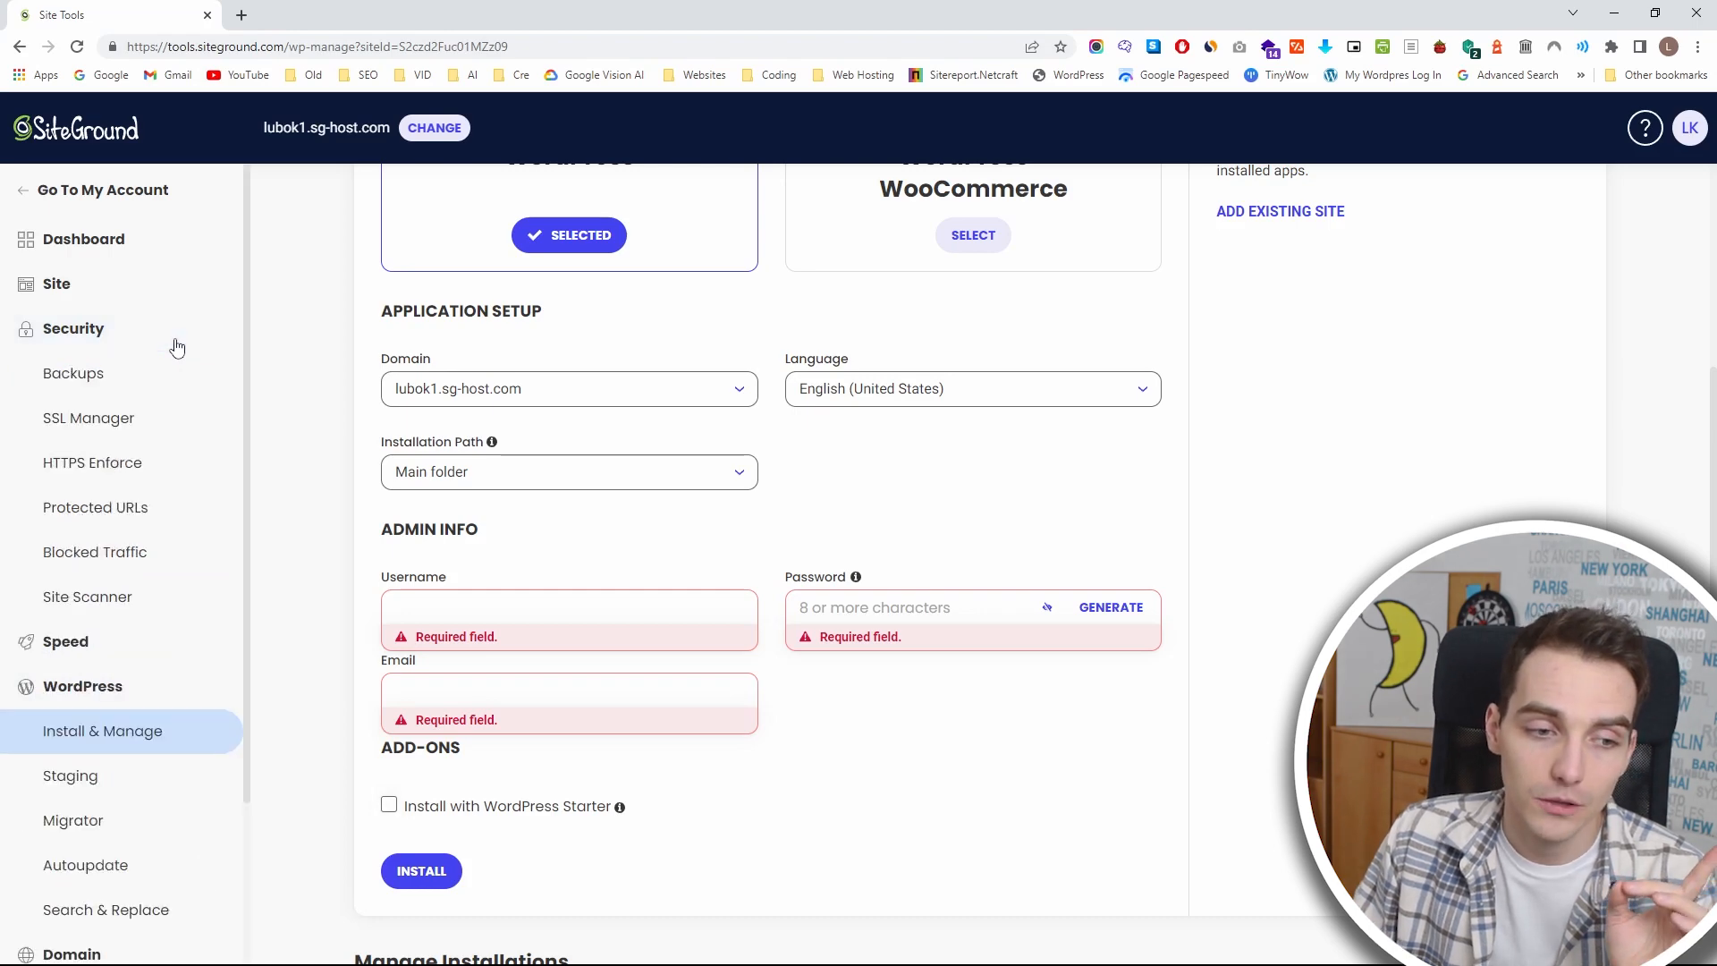
click(148, 473)
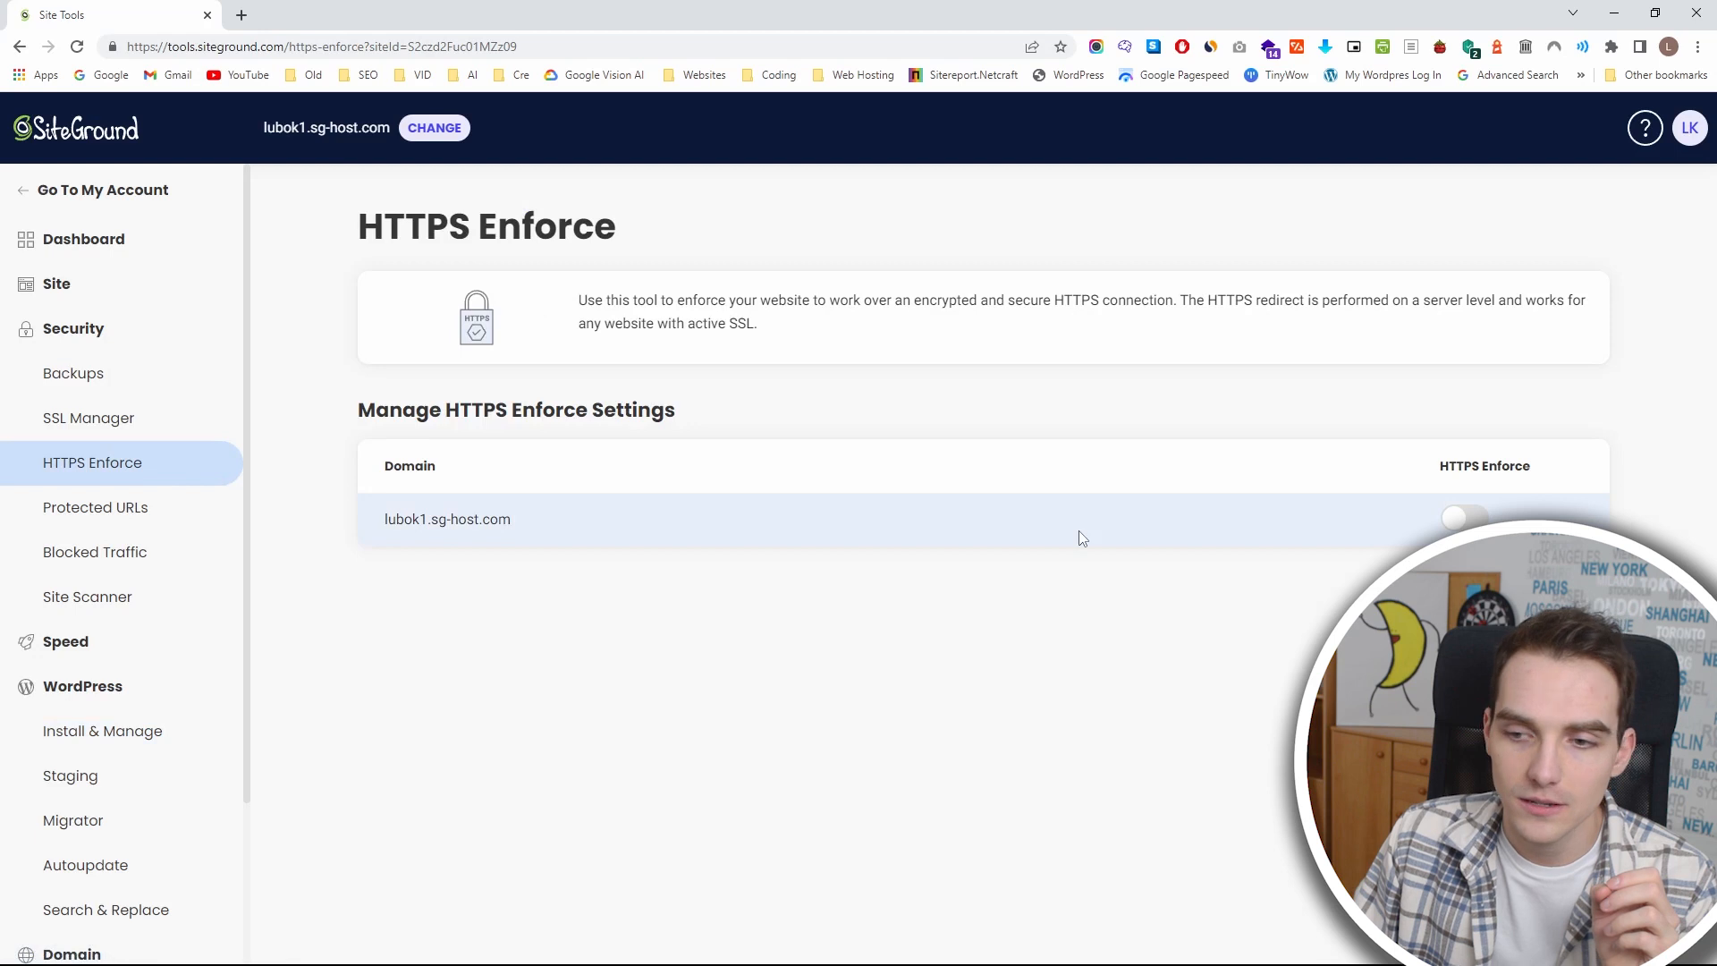
click(1456, 523)
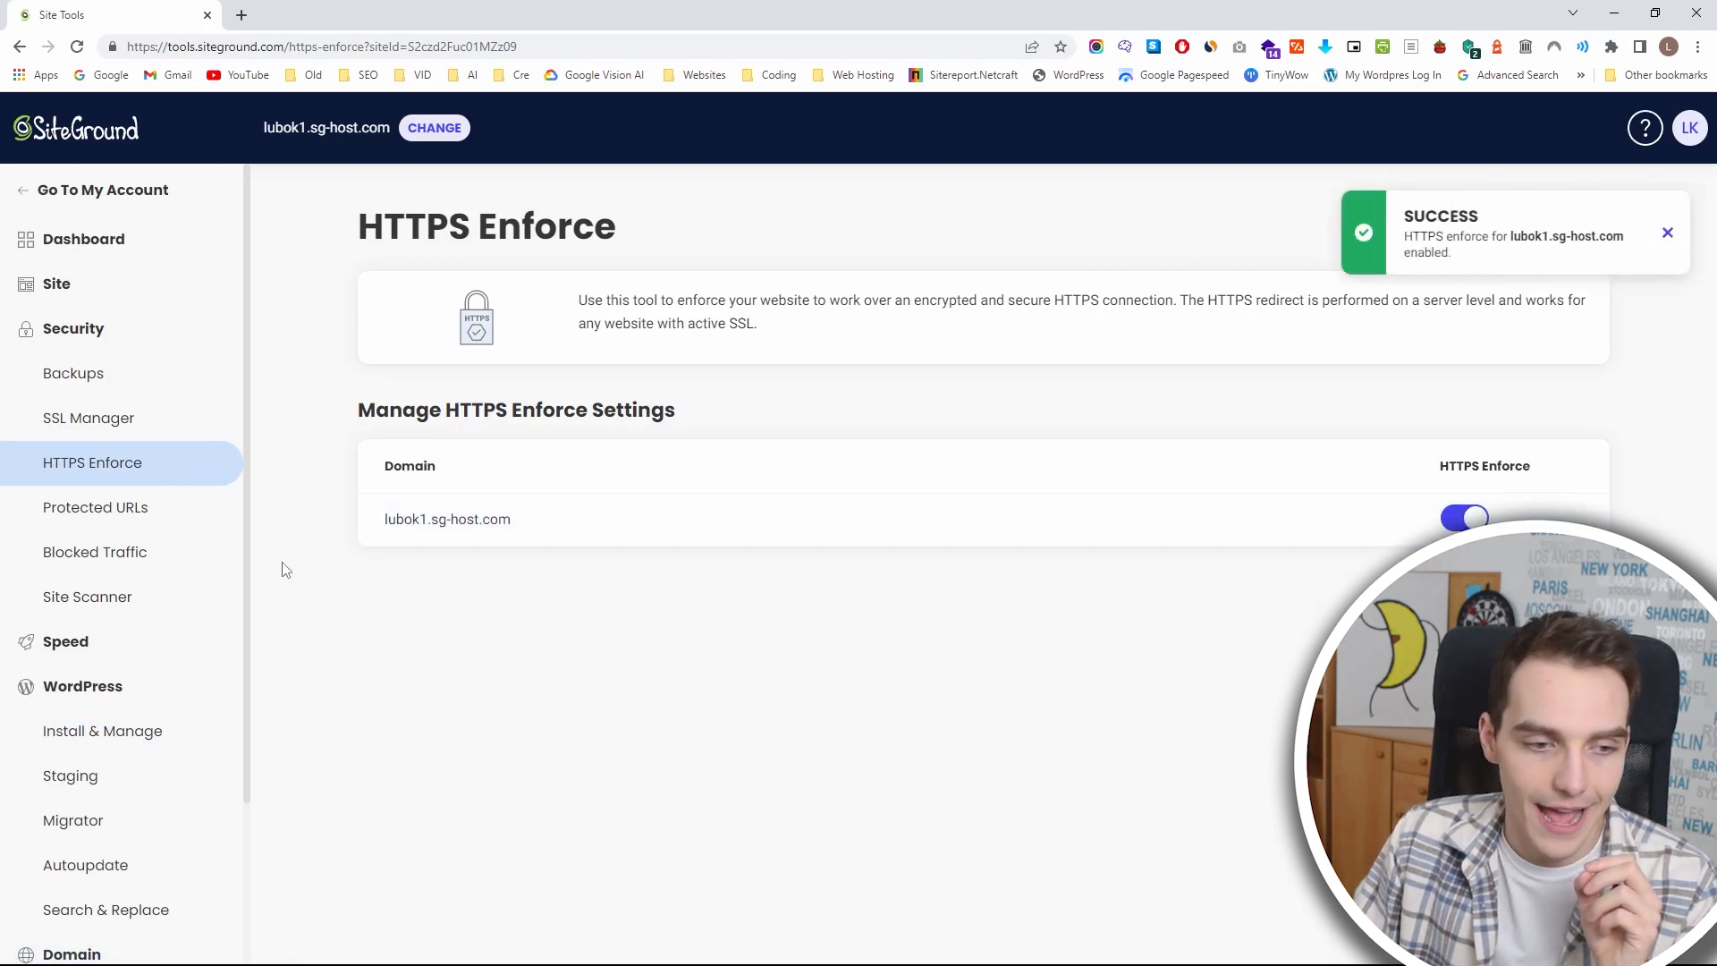
Look over the SSL types offered in the SSL Manager and the actions available for the existing certificate.
click(183, 428)
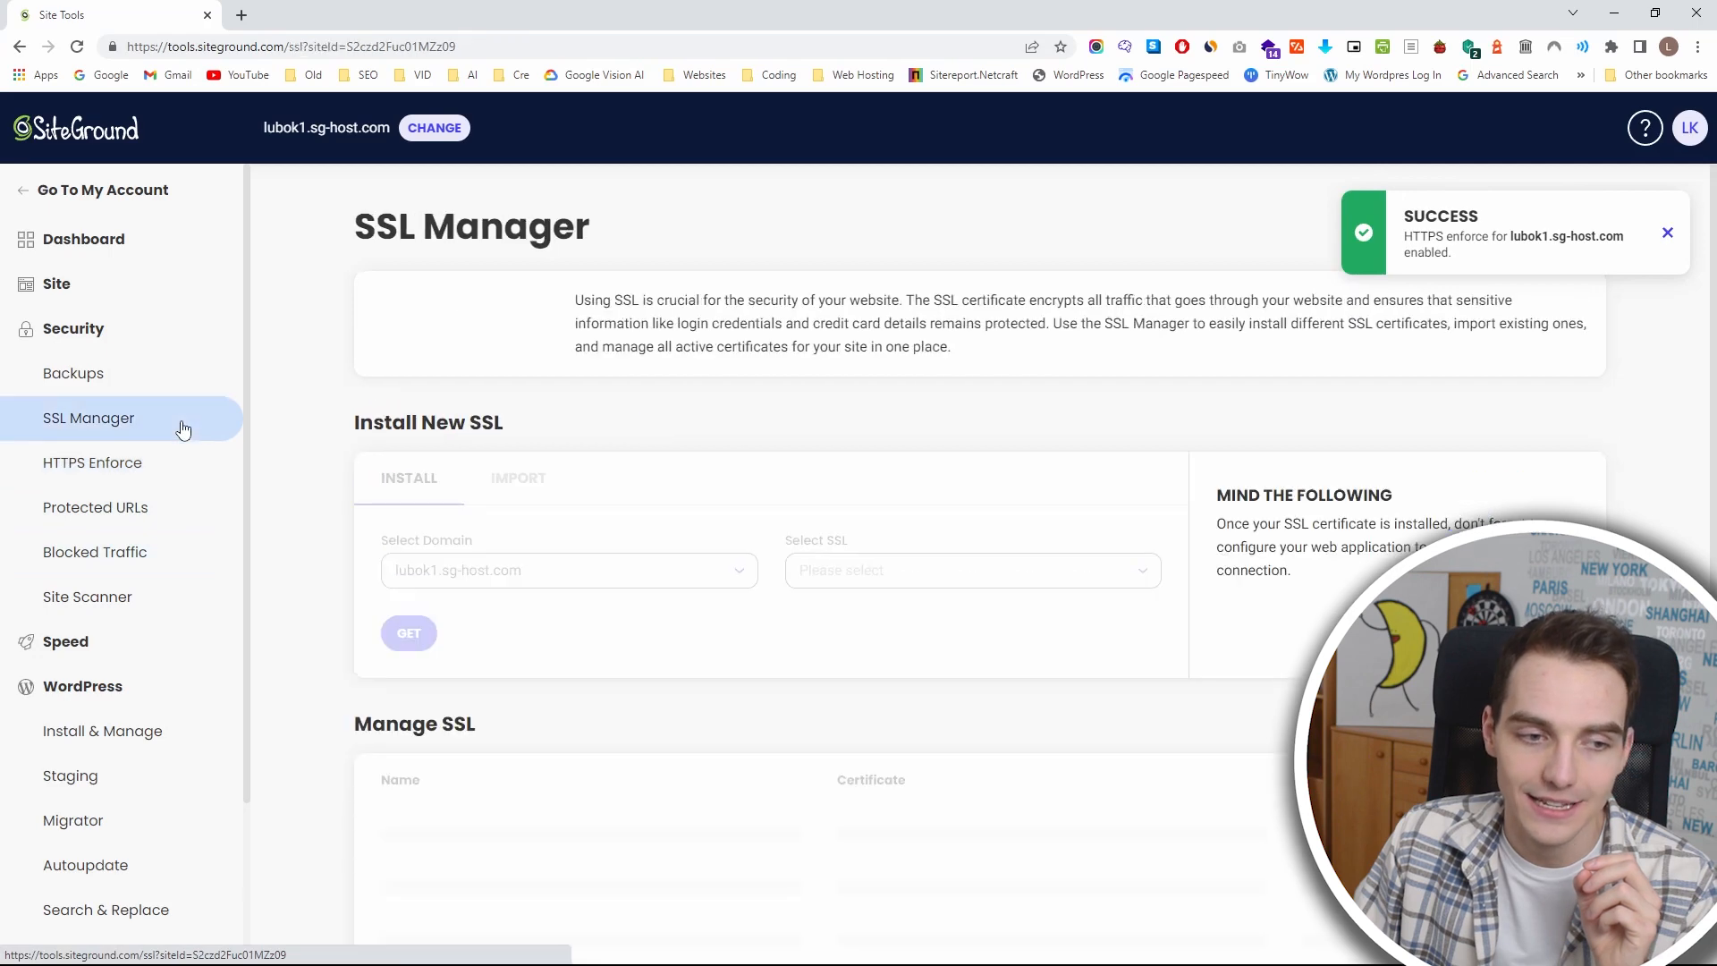
click(849, 583)
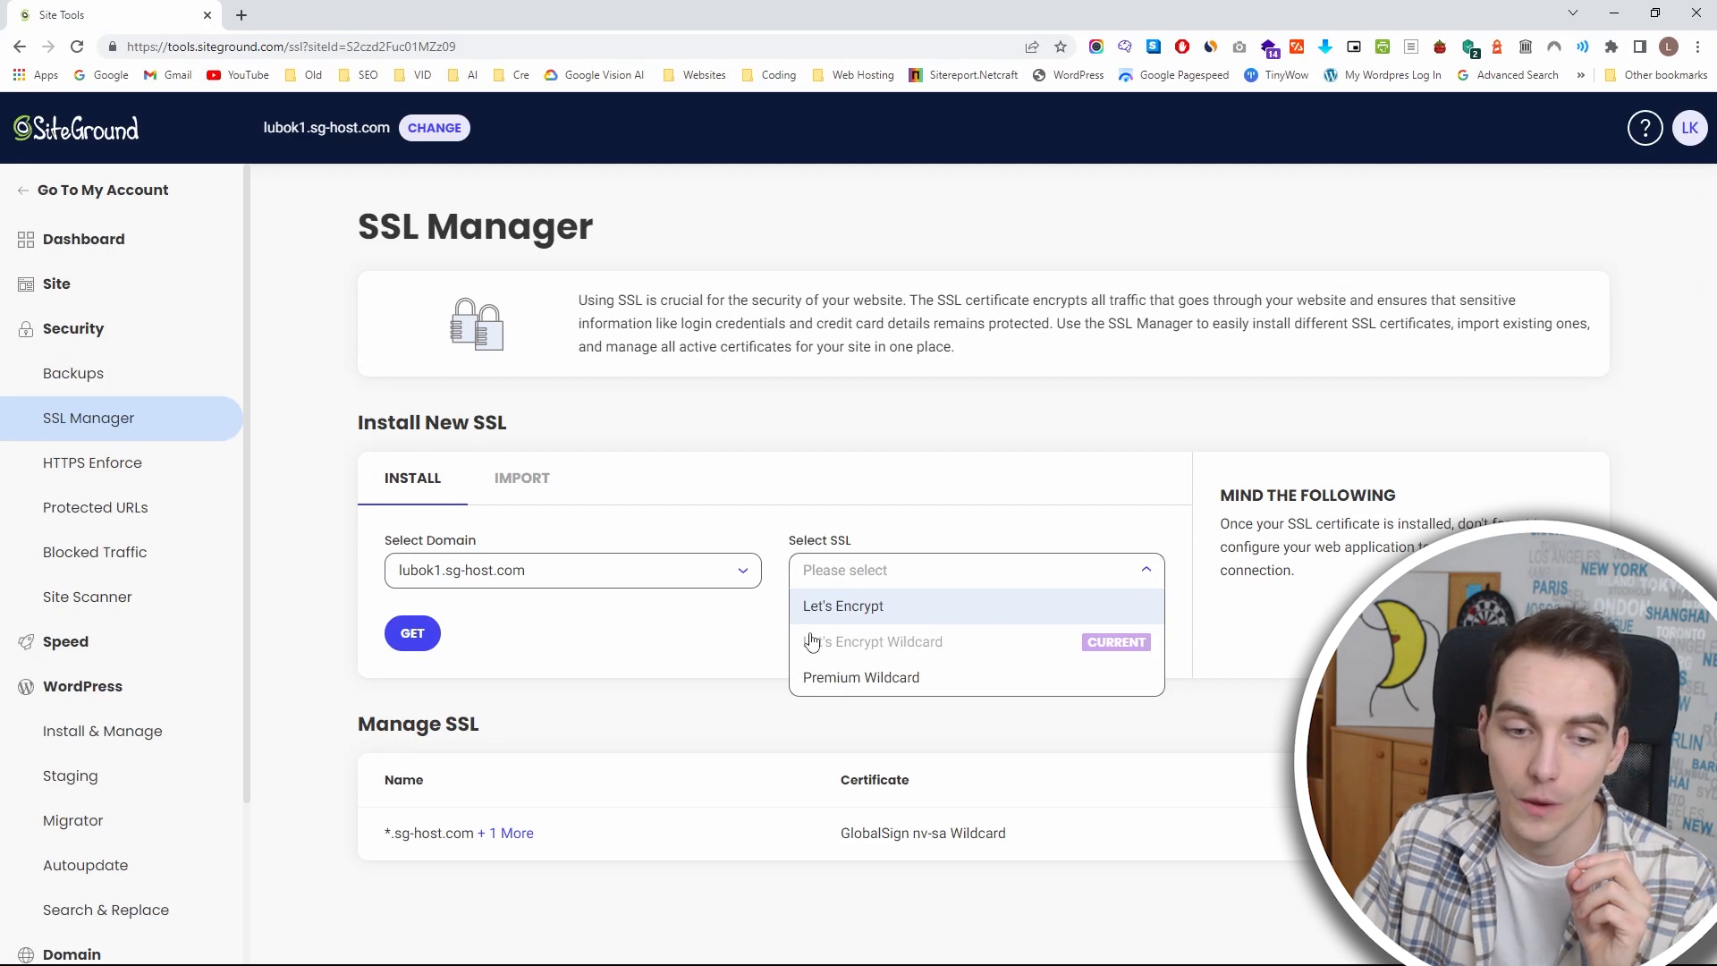
click(542, 640)
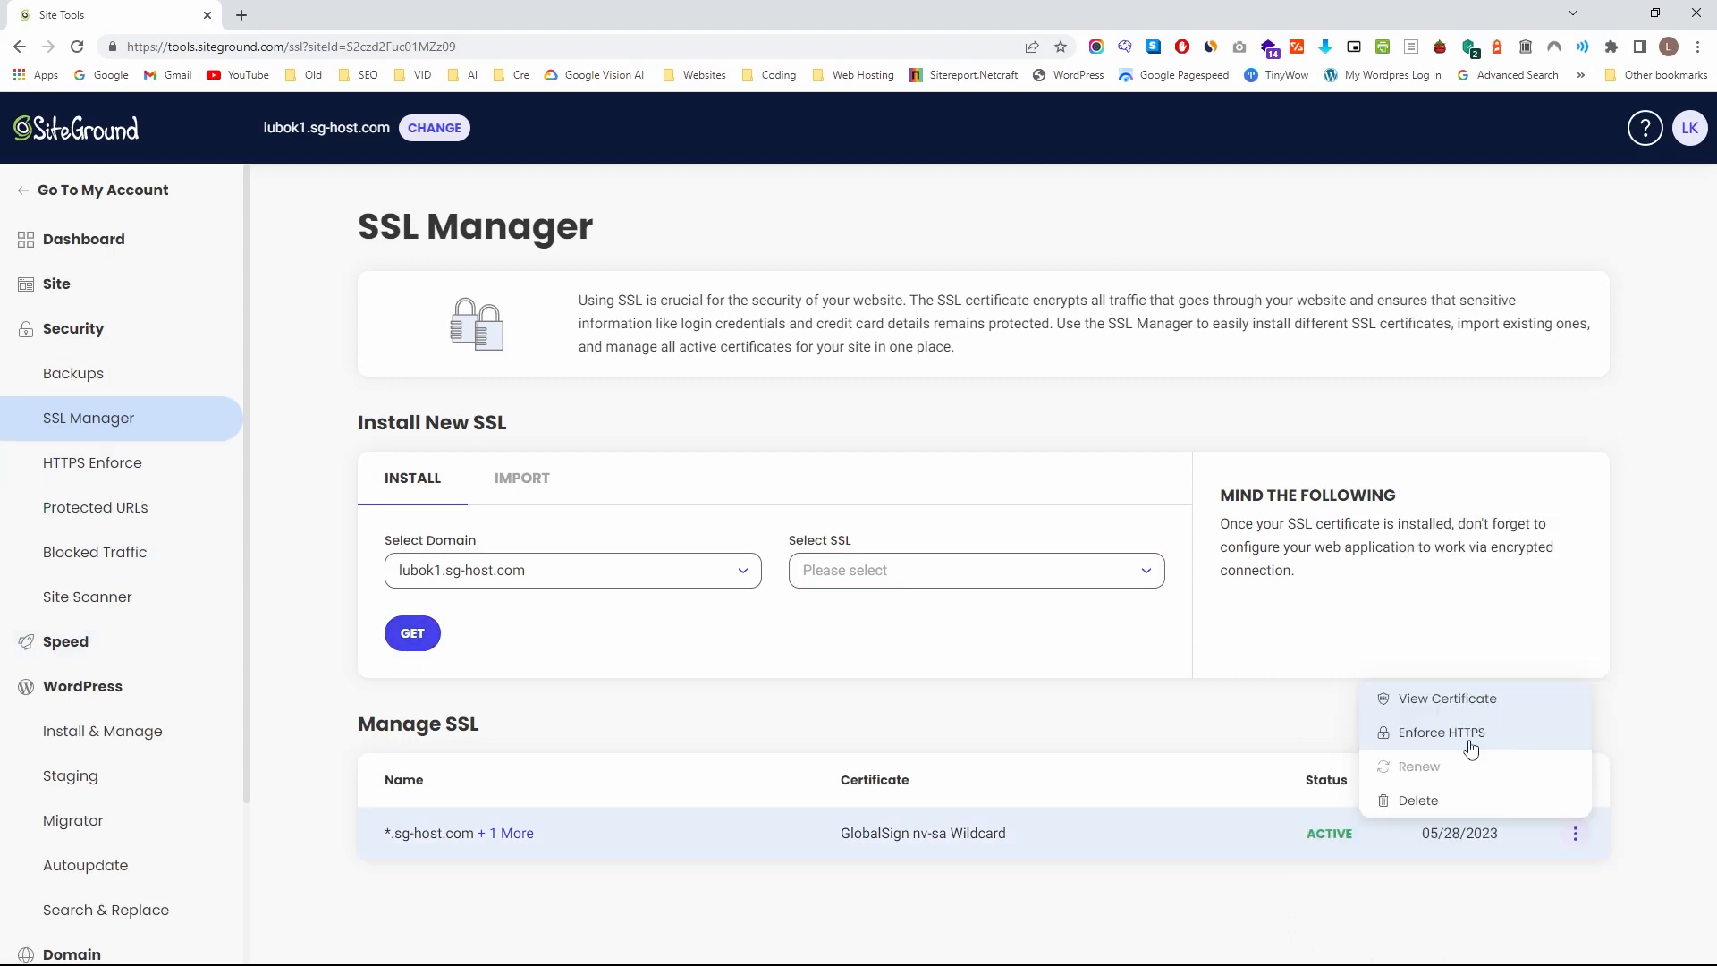
click(1577, 839)
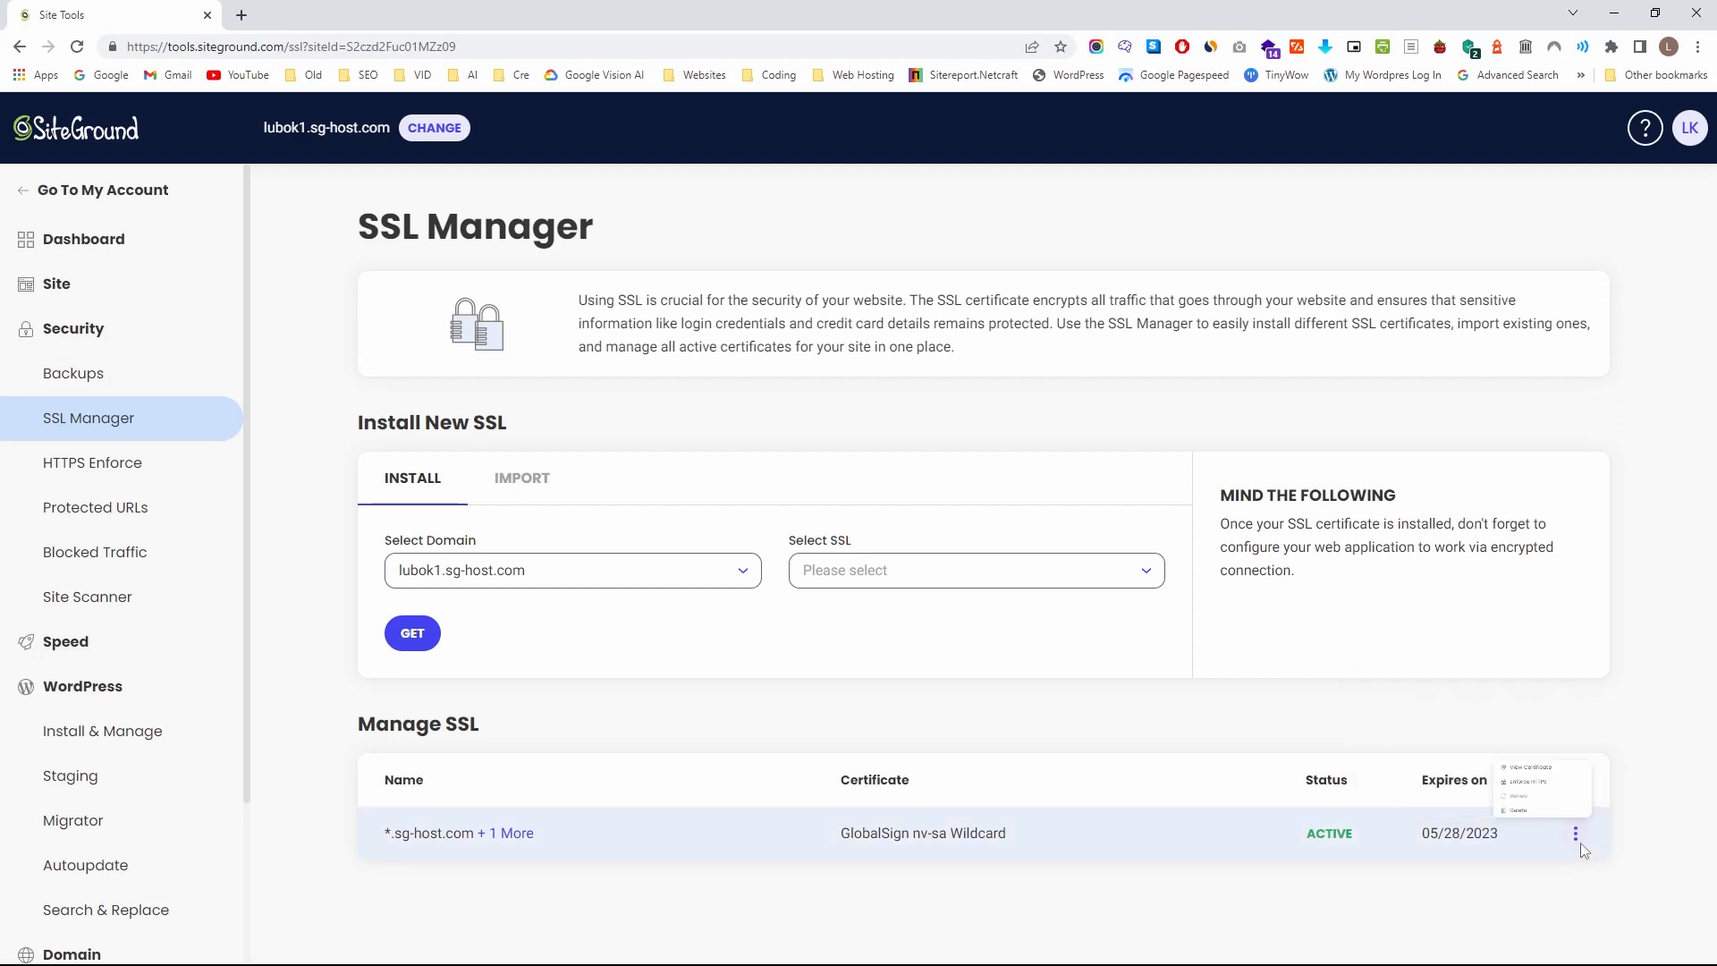
click(1576, 837)
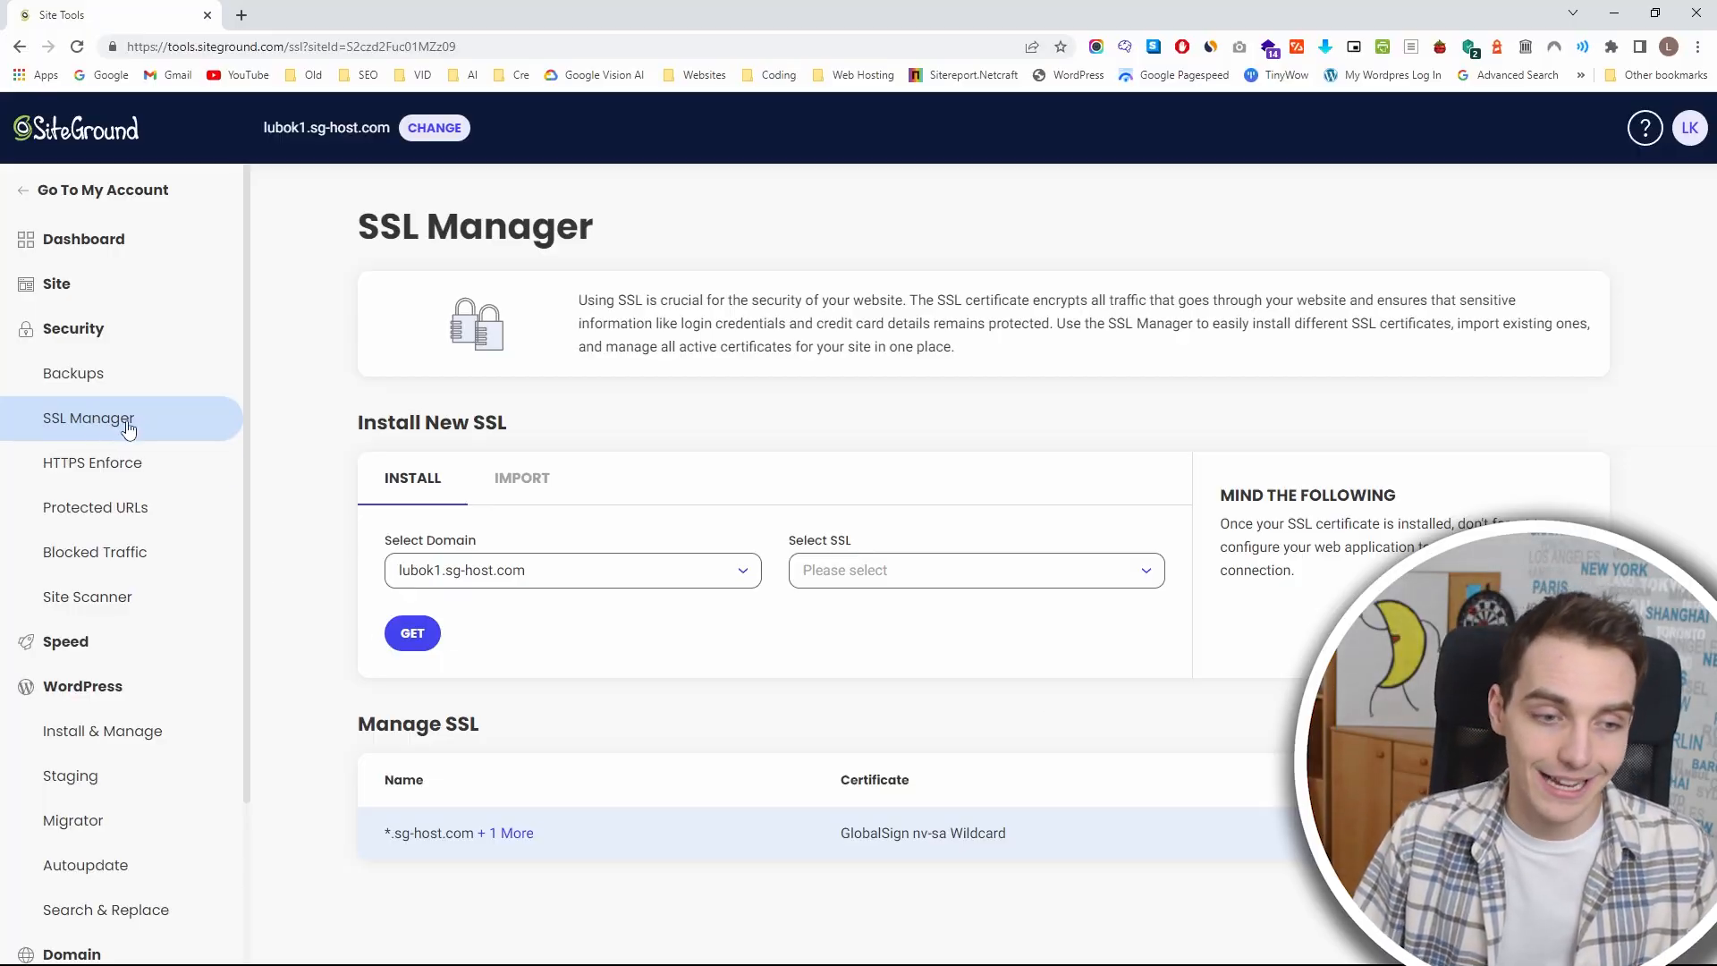
Check the domain and SSL type choices, try to get a certificate without choosing a type, and return to the HTTPS Enforce settings.
click(698, 577)
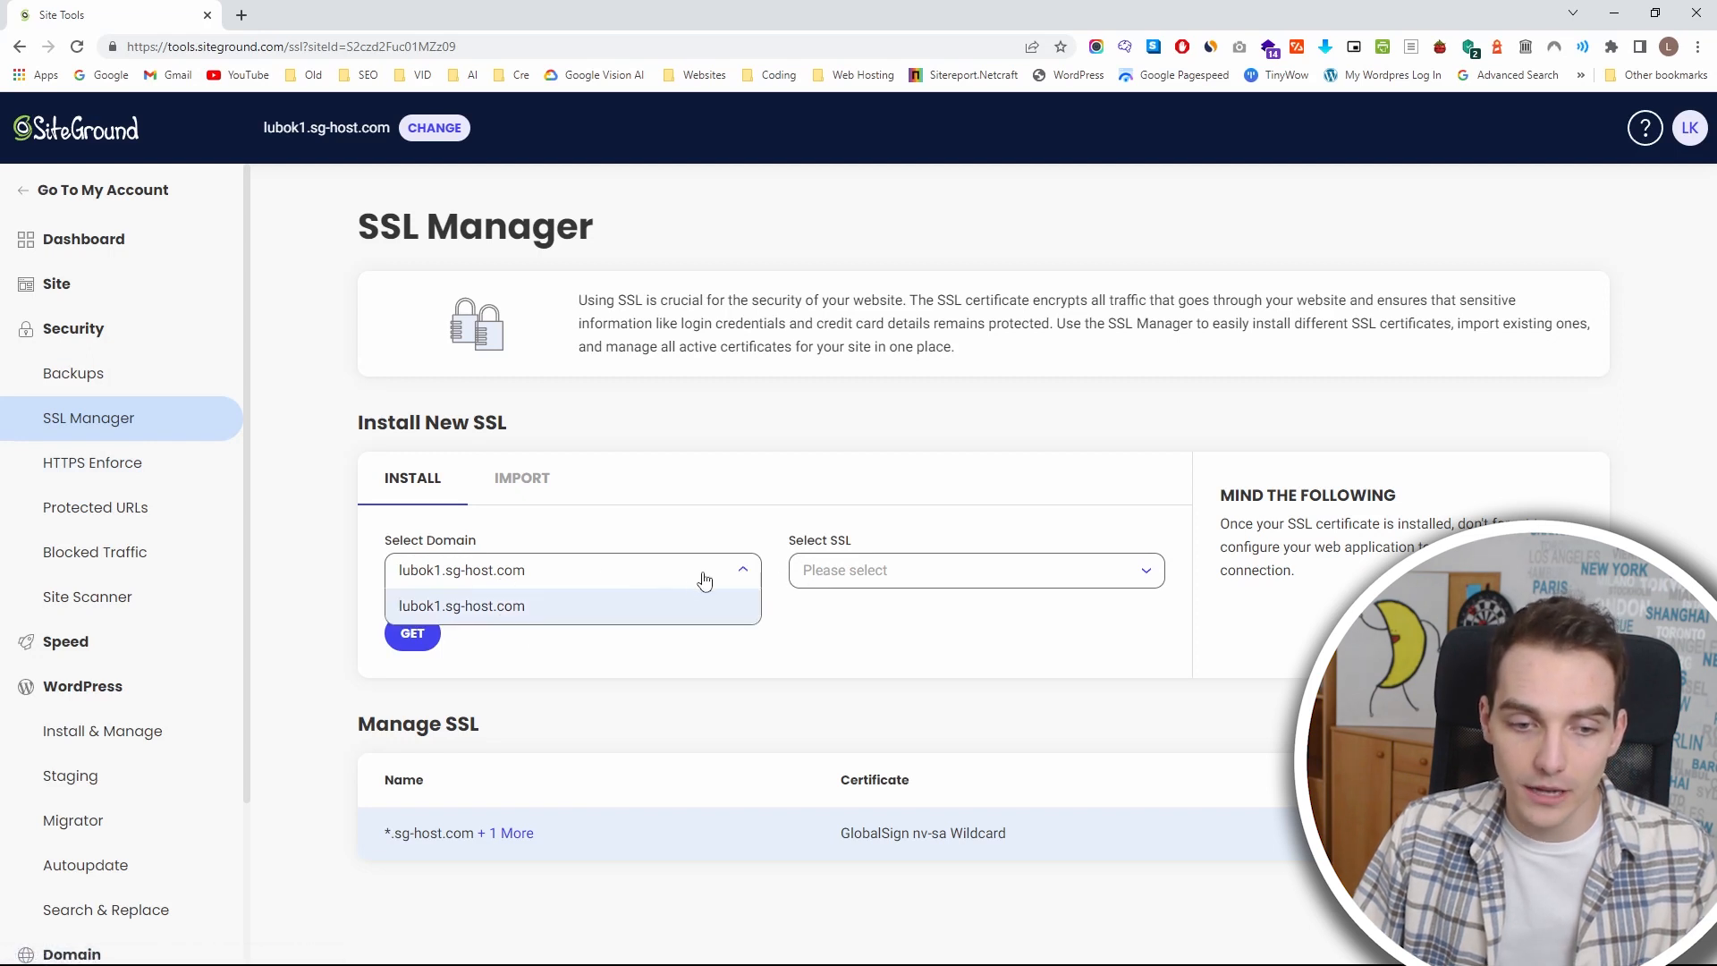
click(817, 580)
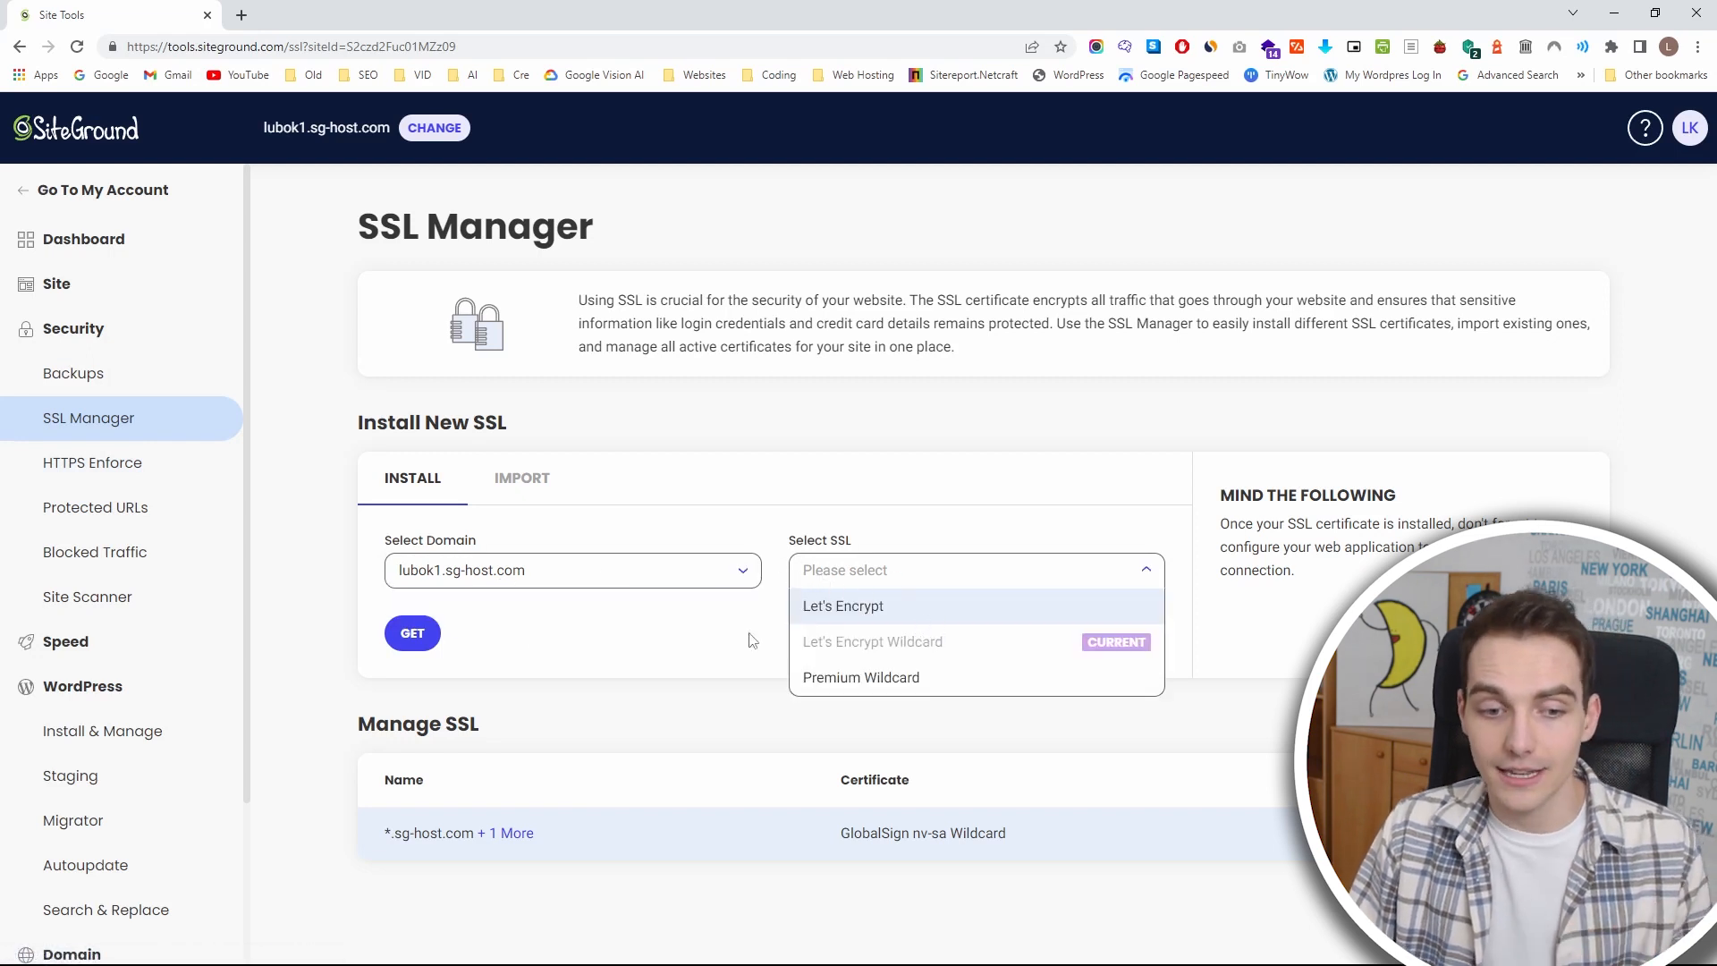
click(412, 635)
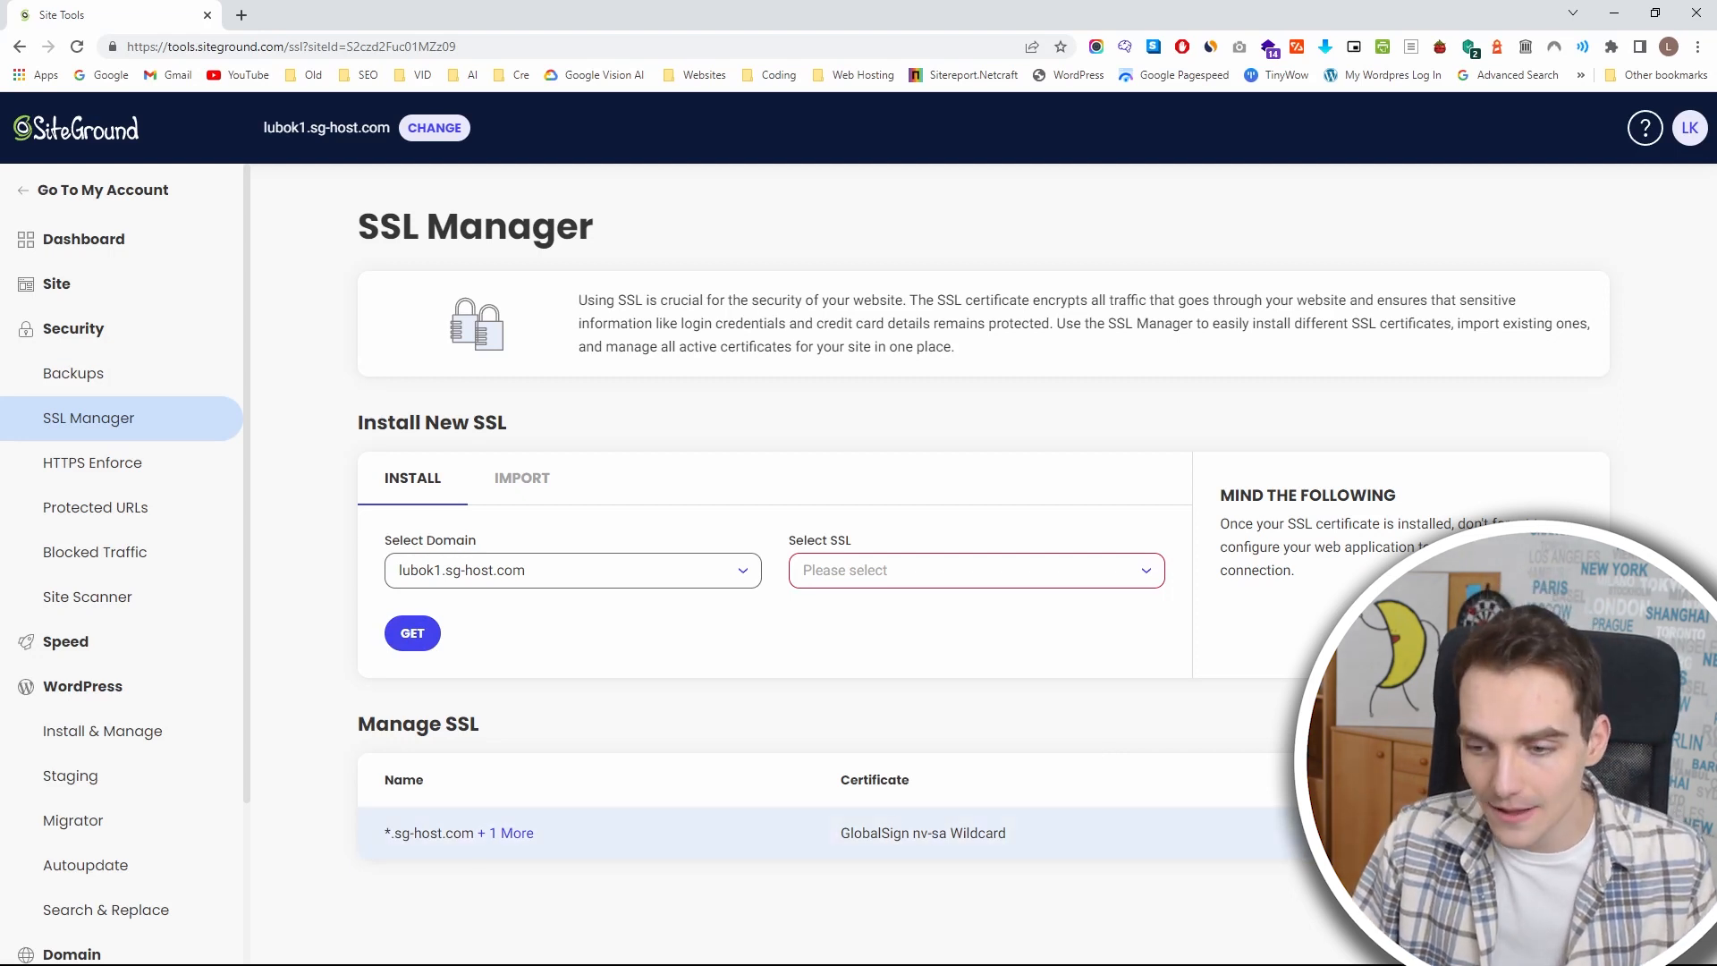
click(1578, 837)
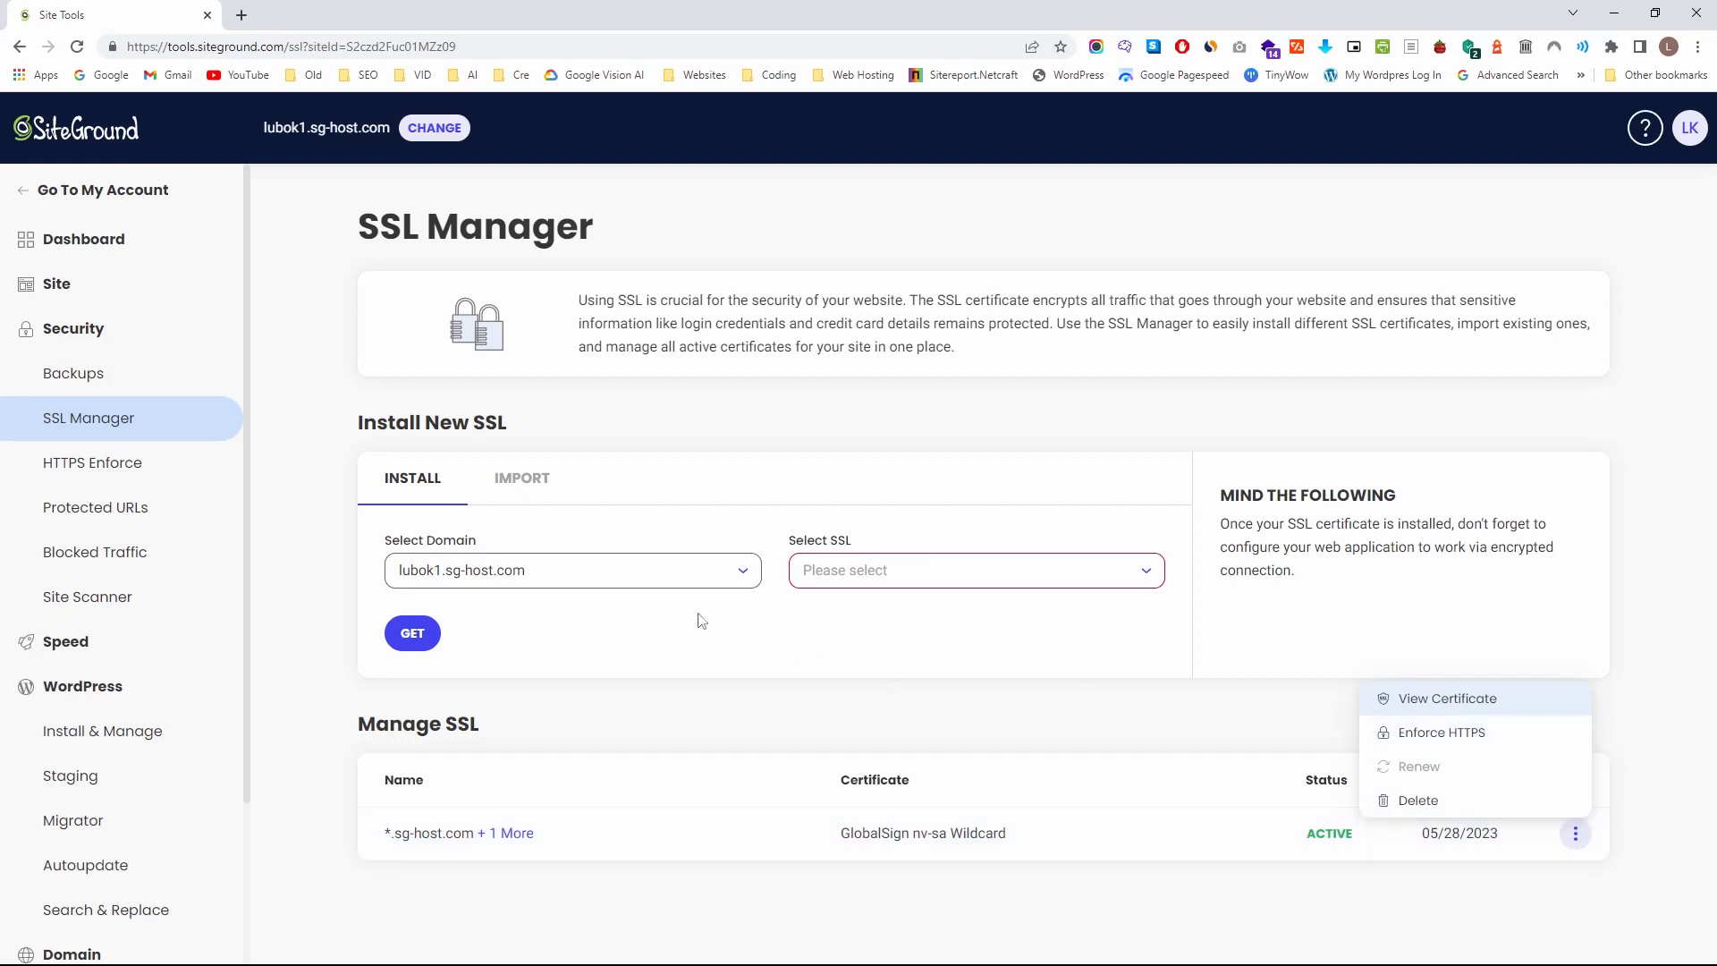
click(170, 458)
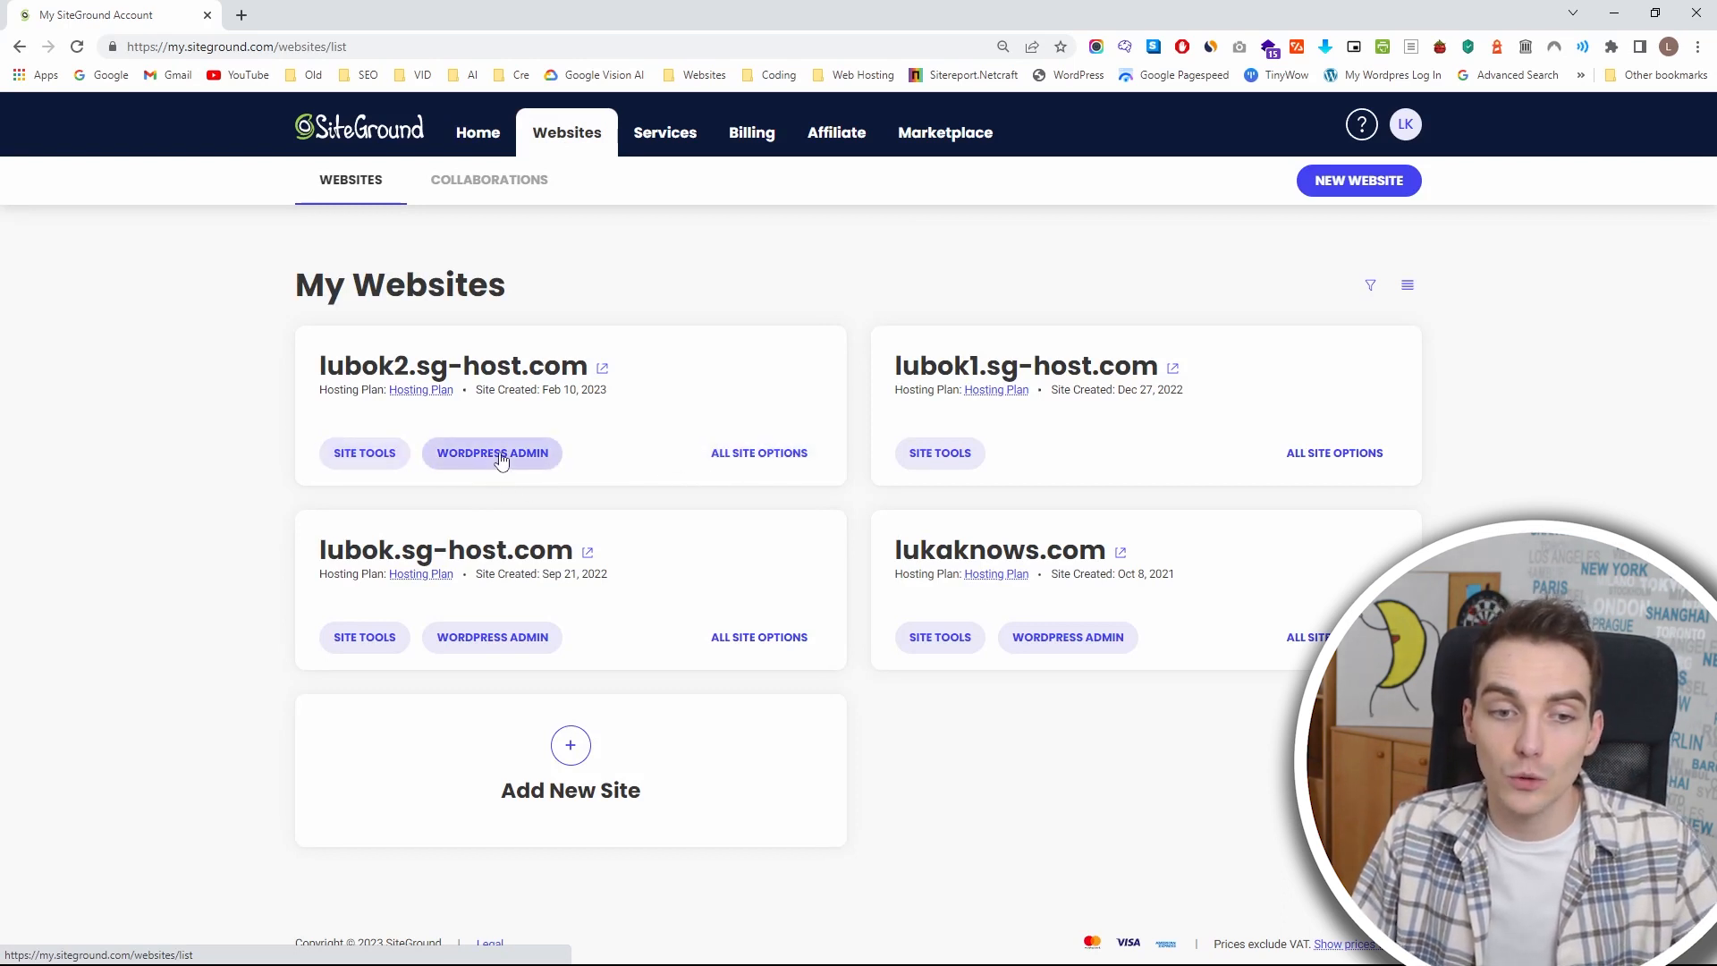
Open the Site Tools of lubok2.sg-host.com from the websites list and go to its WordPress installation management.
click(374, 457)
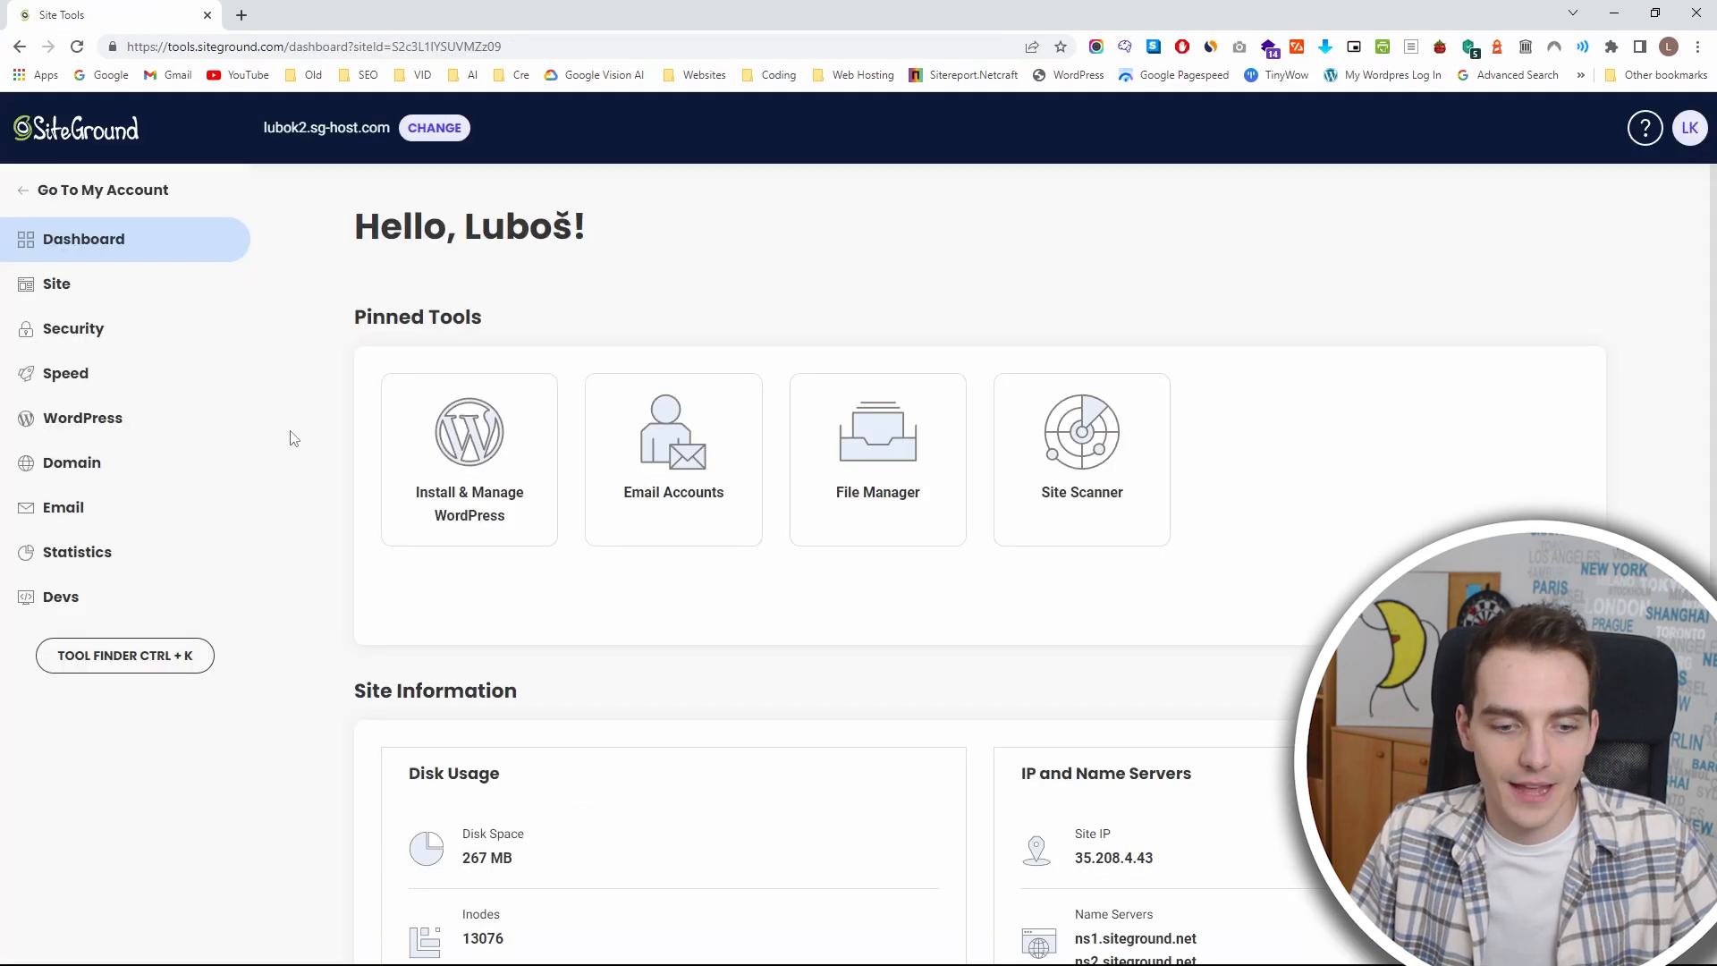
click(134, 432)
click(123, 470)
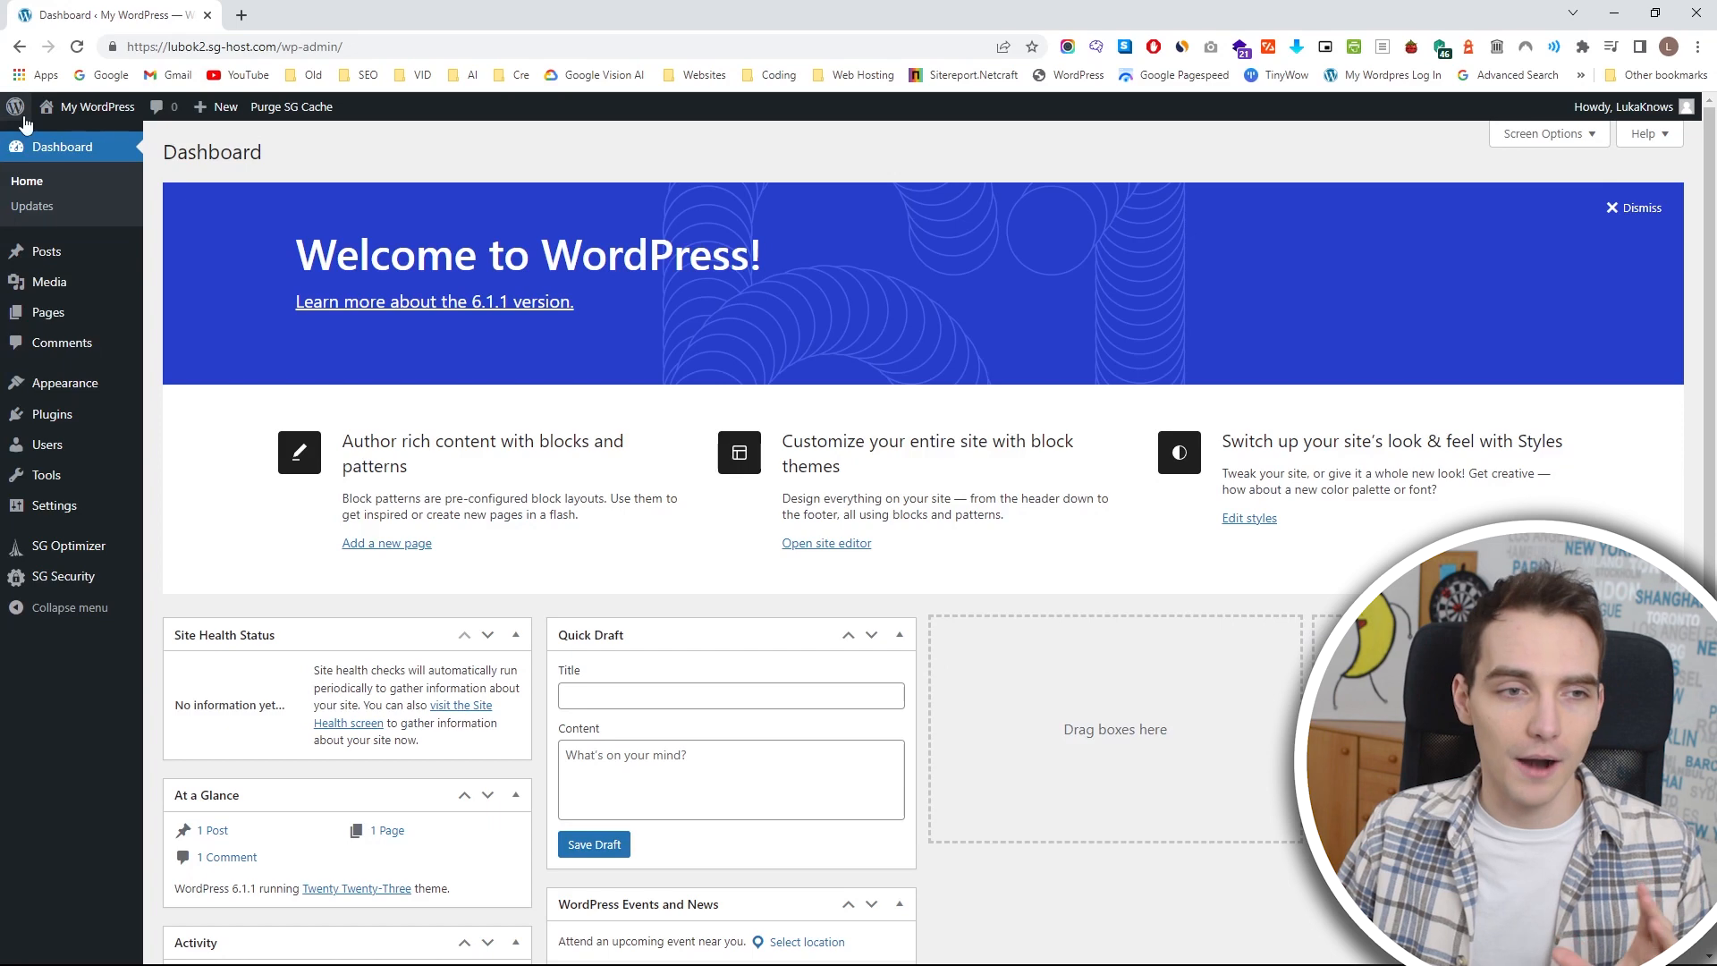
View the live front page of the WordPress site in a separate tab, look through it, and close it.
mouse_move(116, 115)
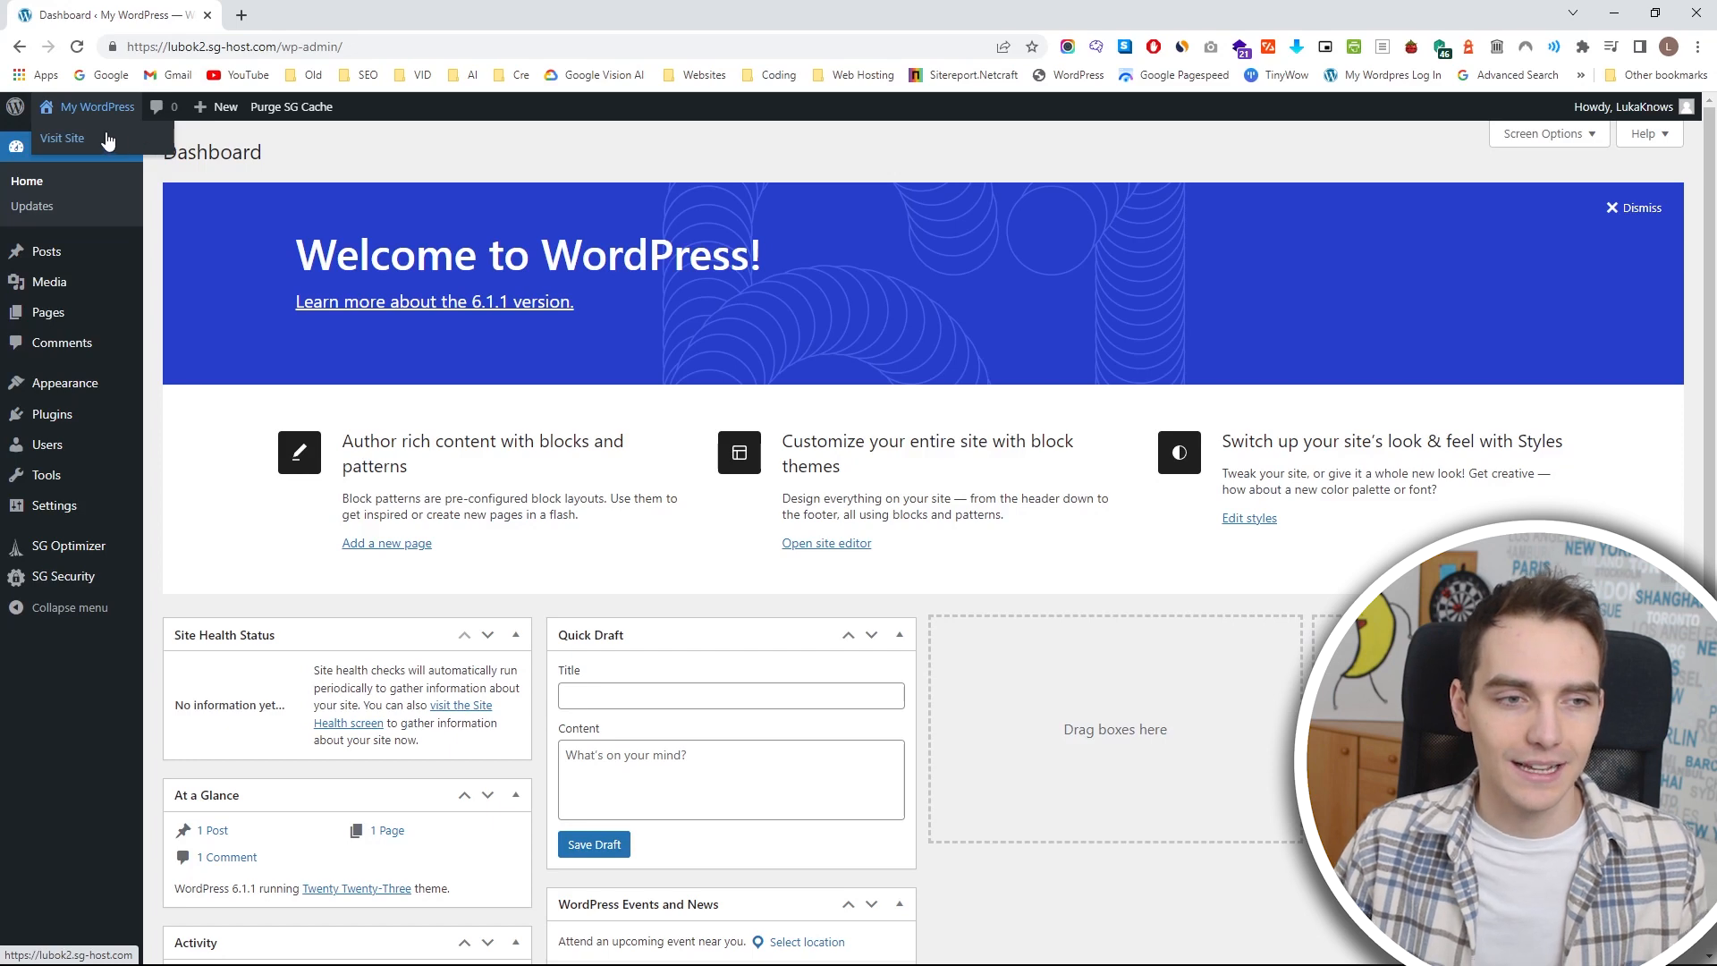
middle_click(76, 145)
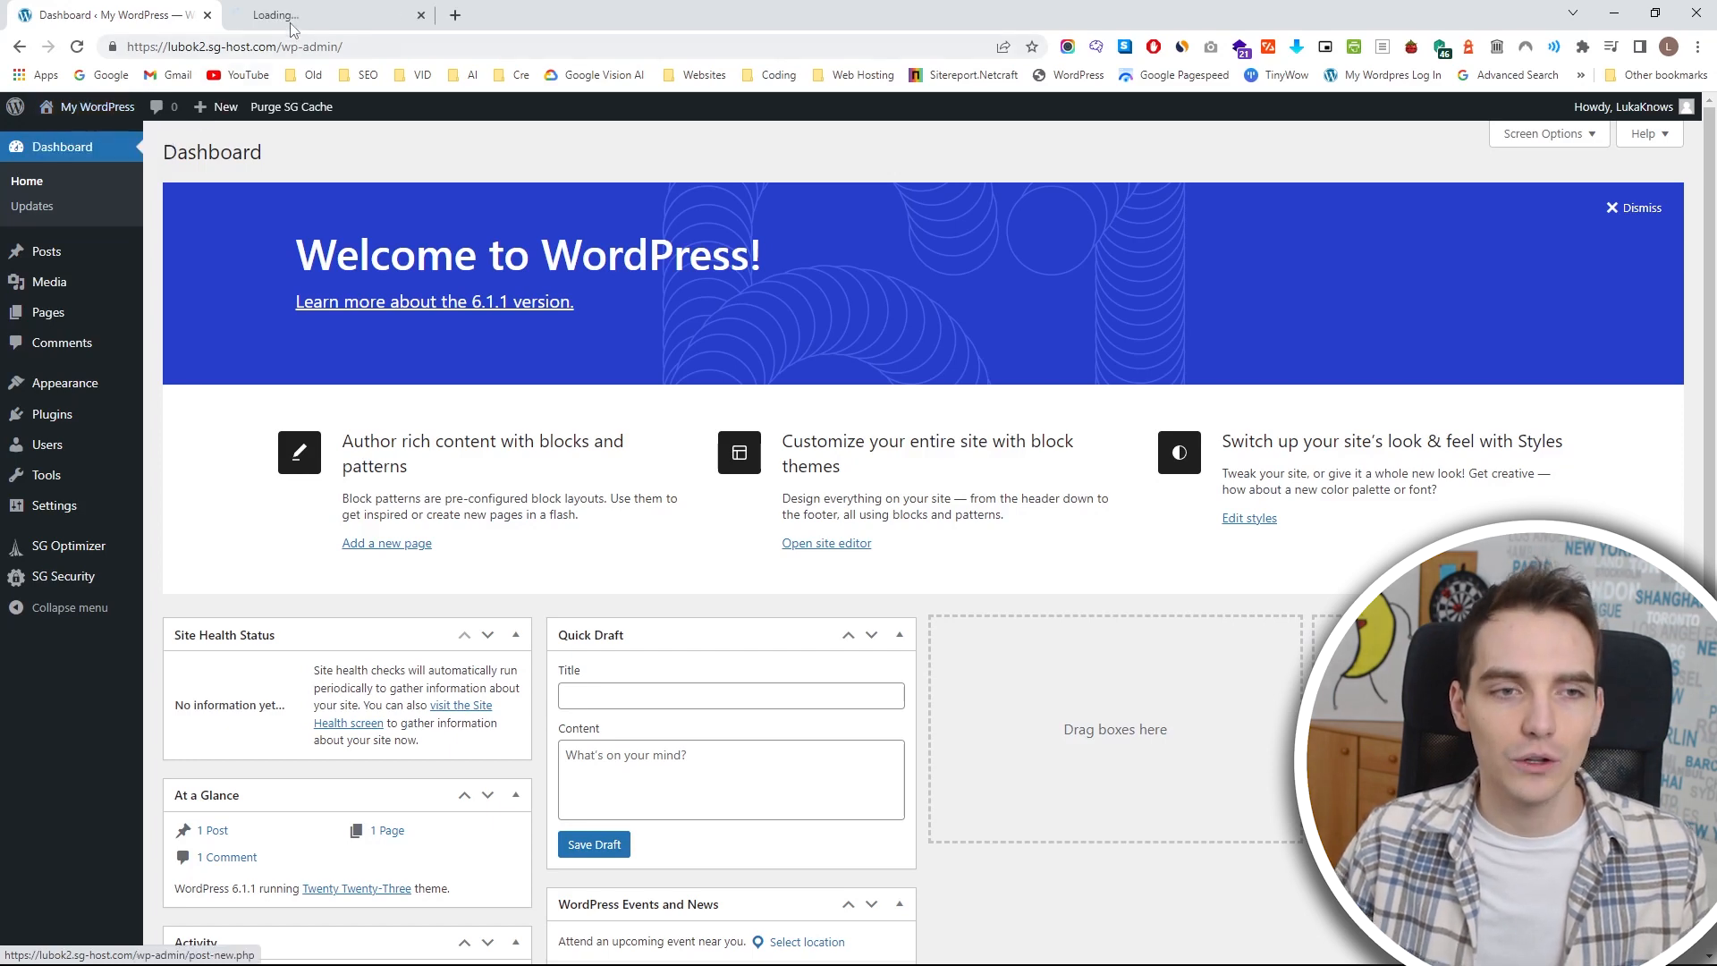
click(333, 16)
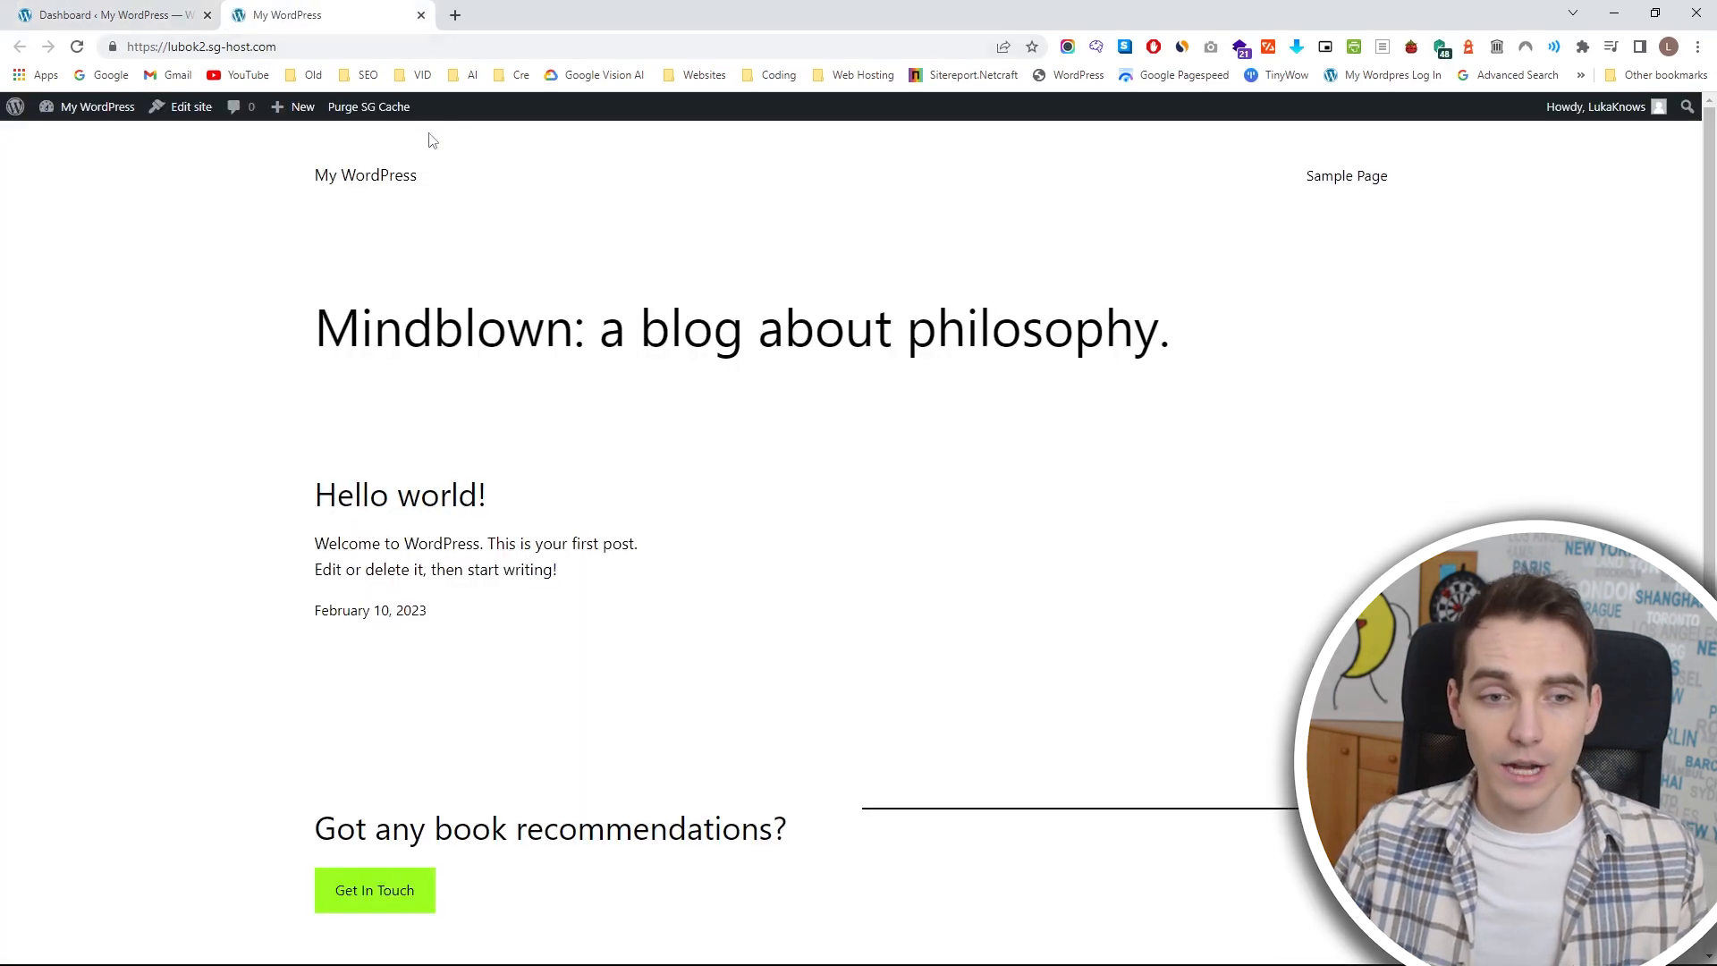
scroll(680, 299, down, 2)
scroll(686, 299, up, 2)
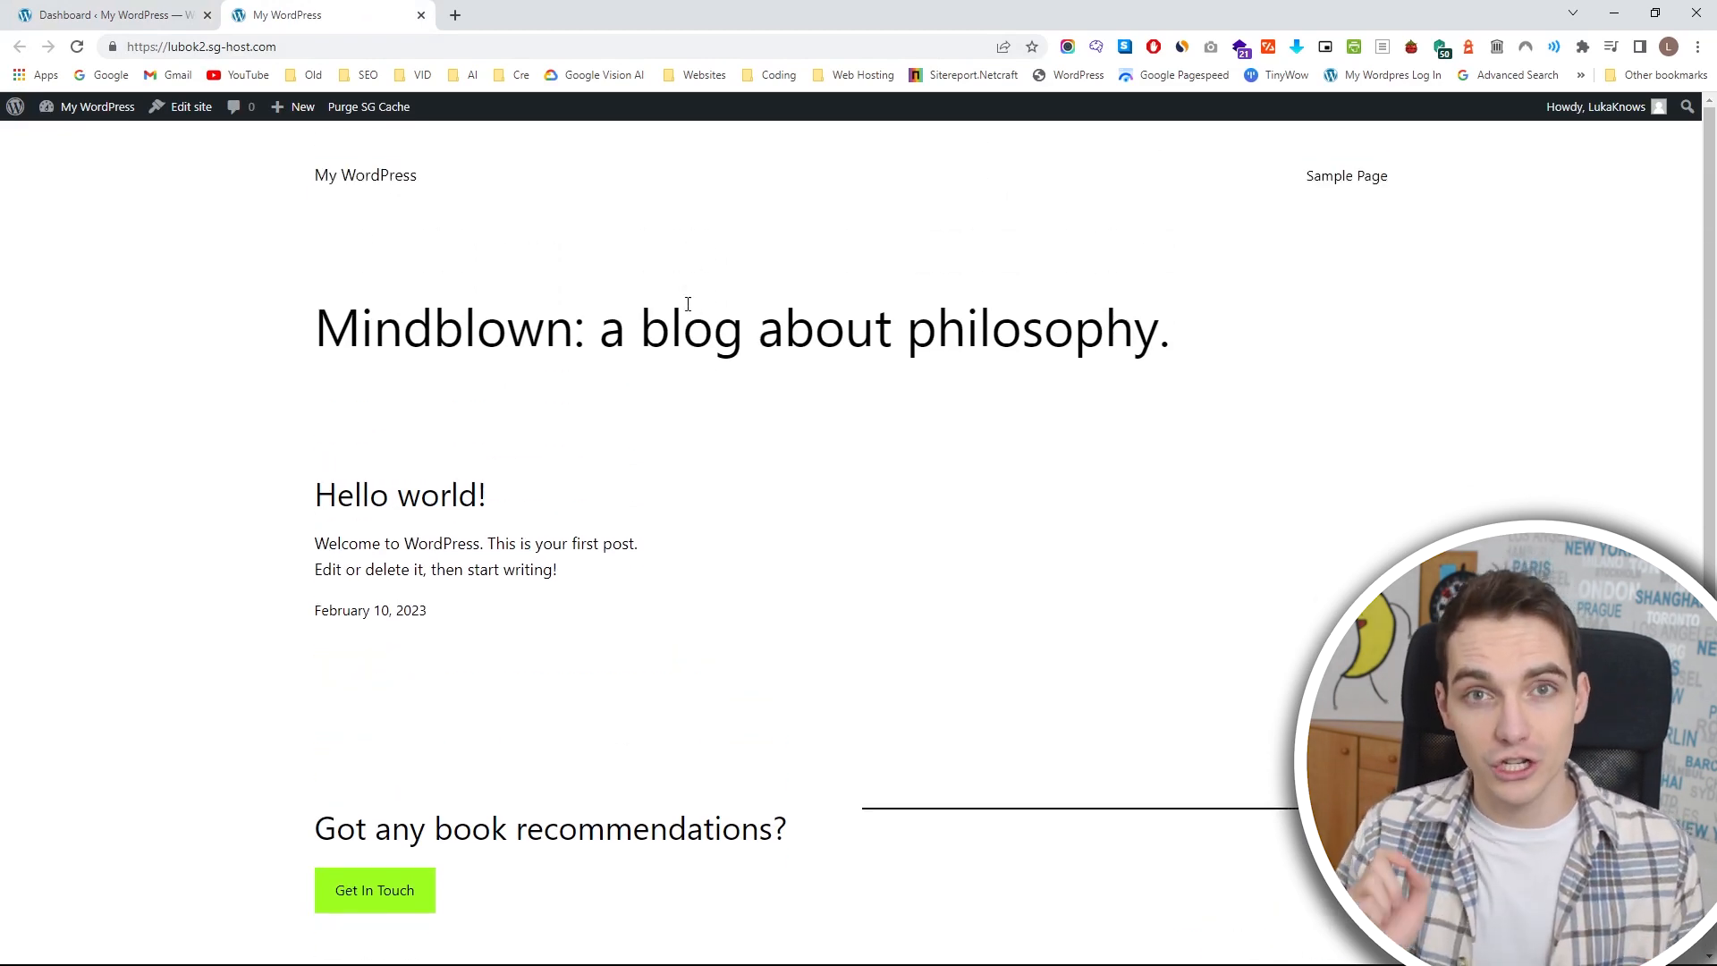
key(ctrl+w)
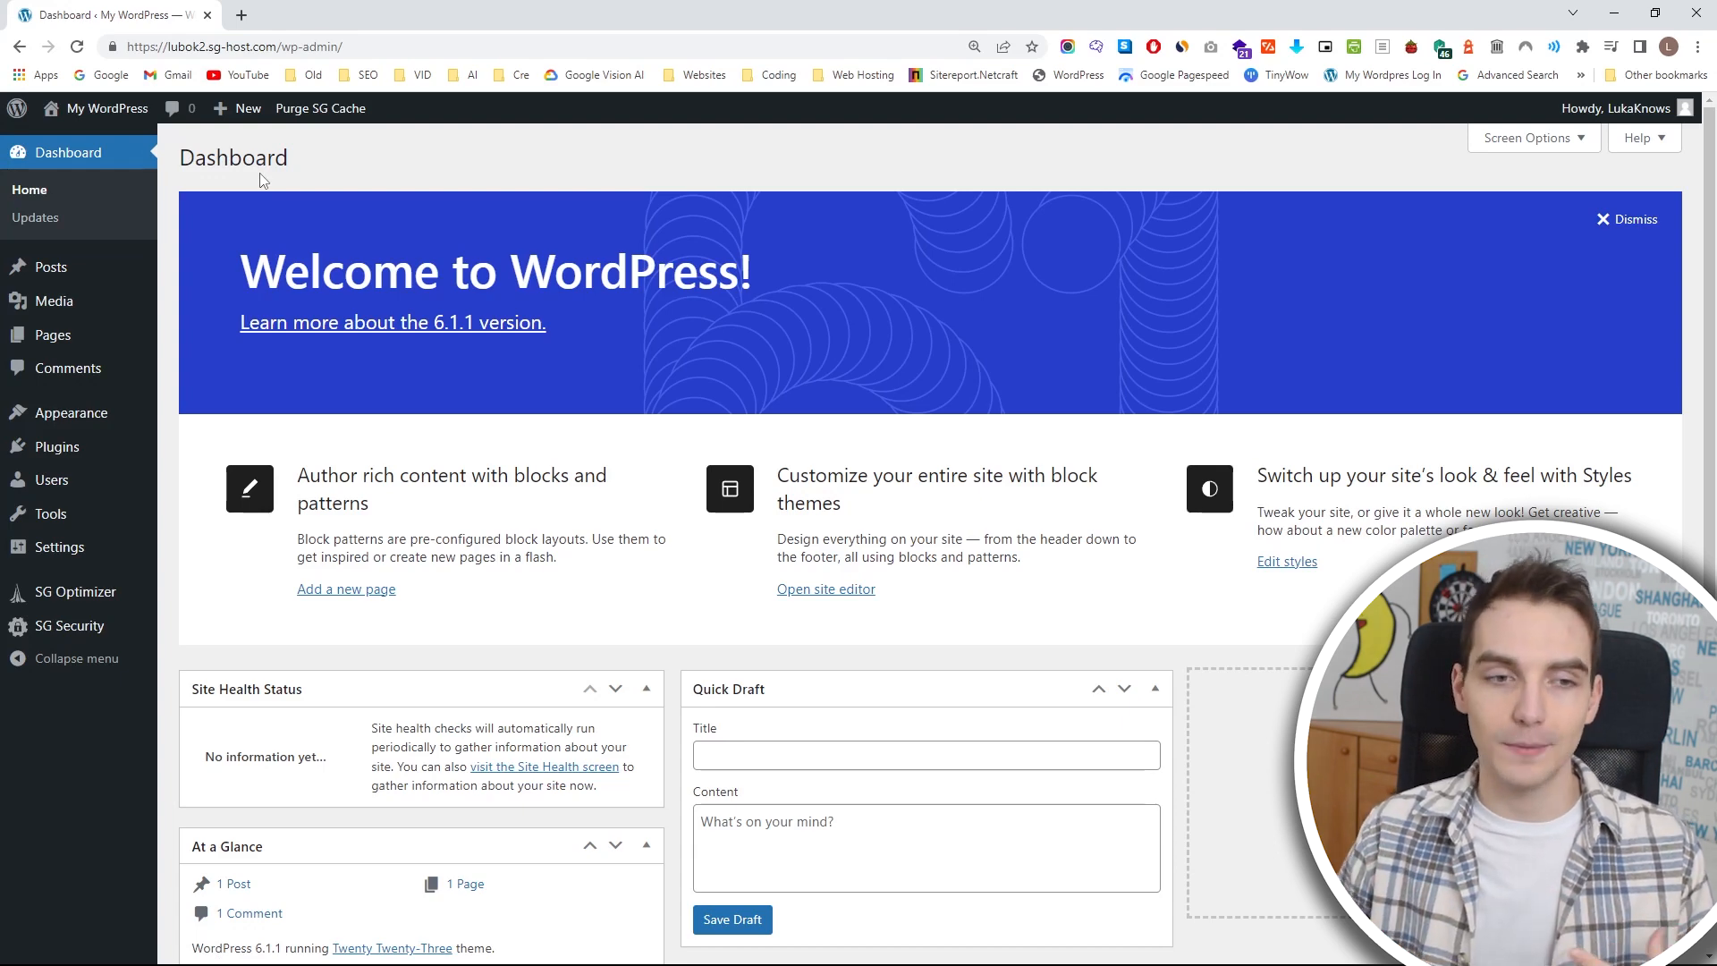
Look through the WordPress dashboard widgets and open the updates page to check the core, plugin and theme status.
scroll(501, 490, down, 3)
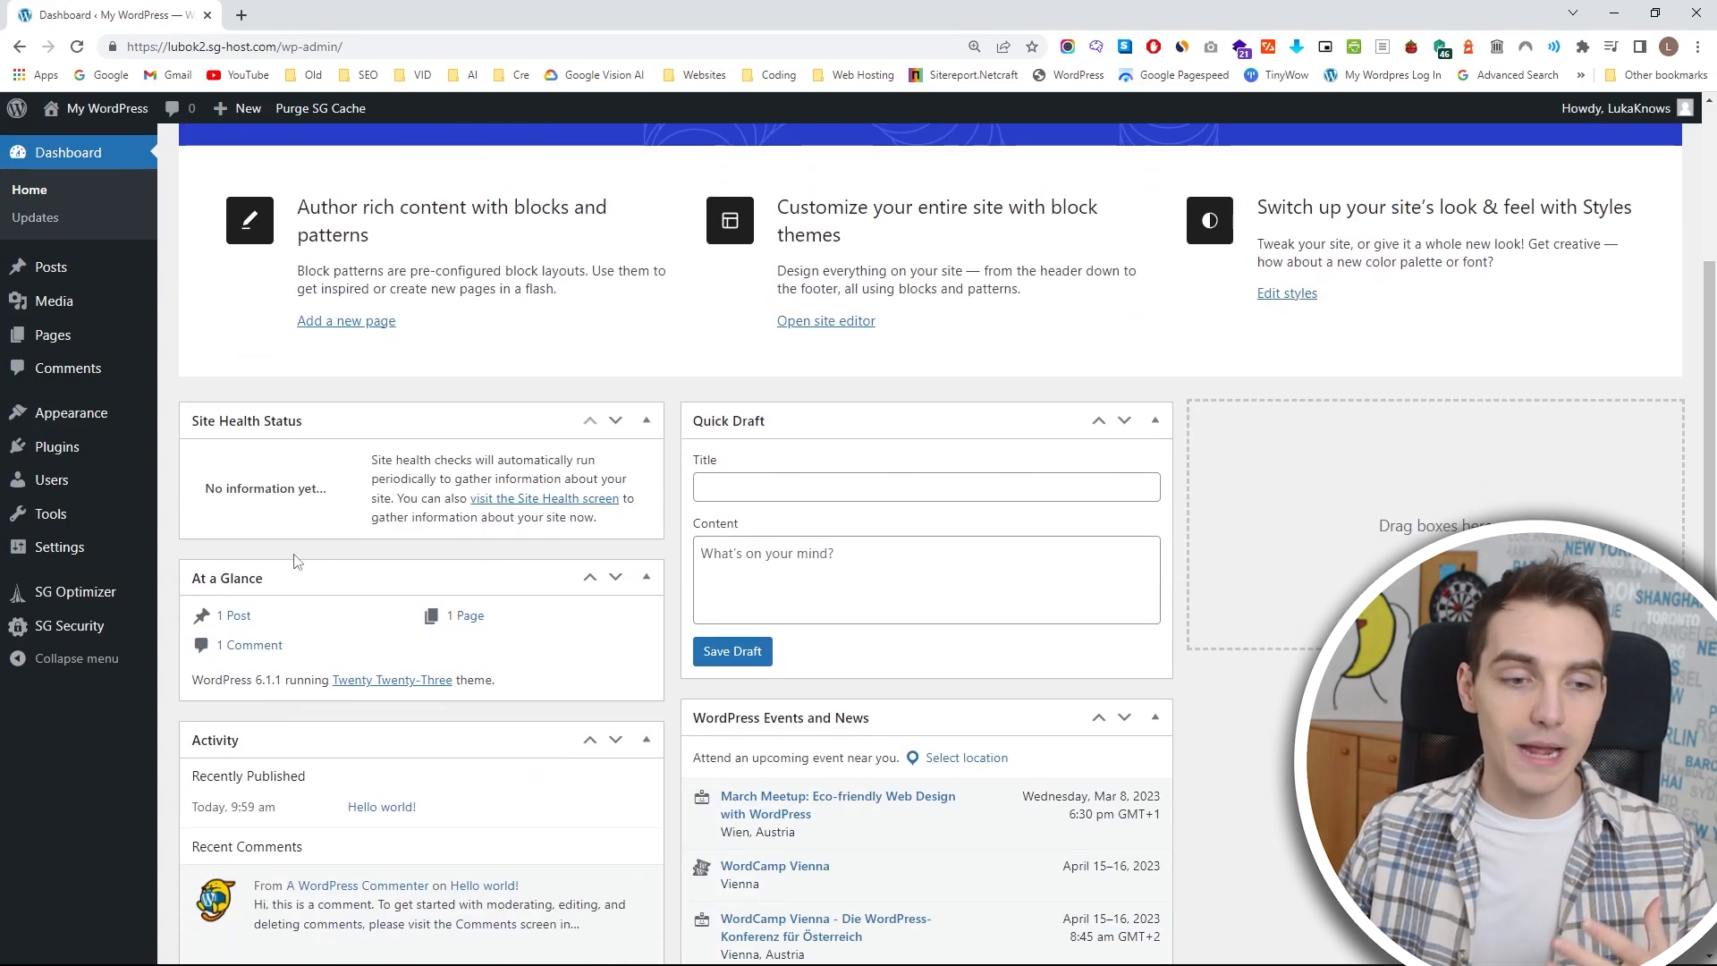
scroll(586, 655, down, 2)
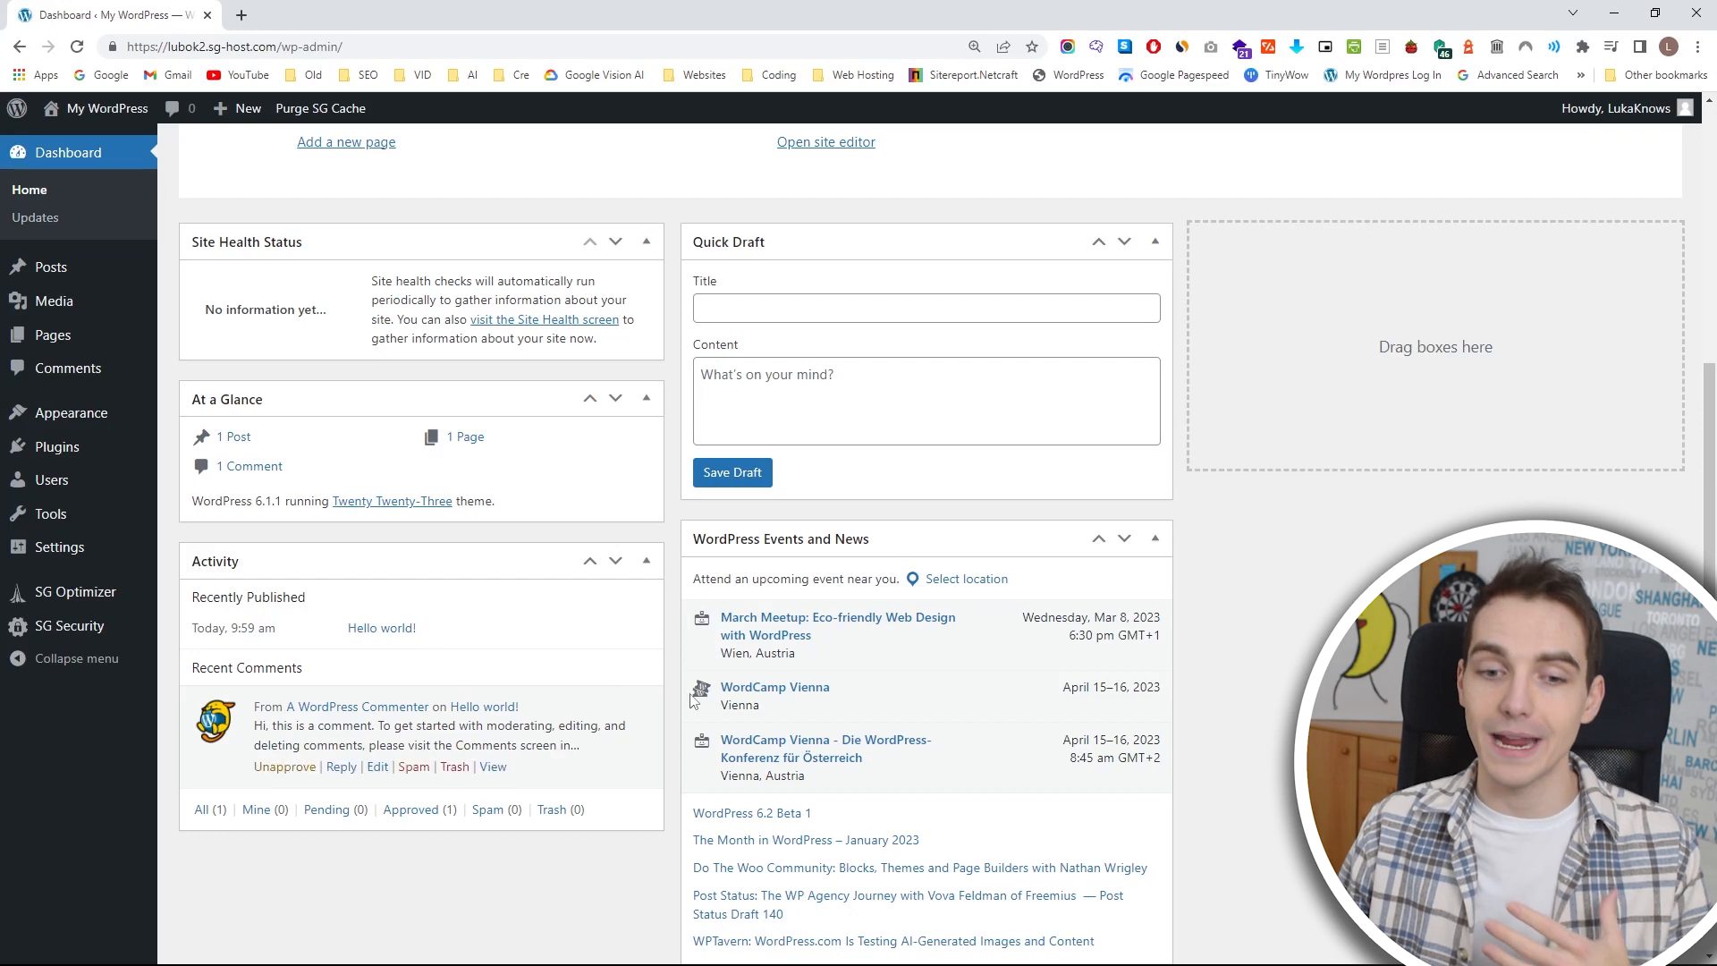
scroll(854, 617, up, 4)
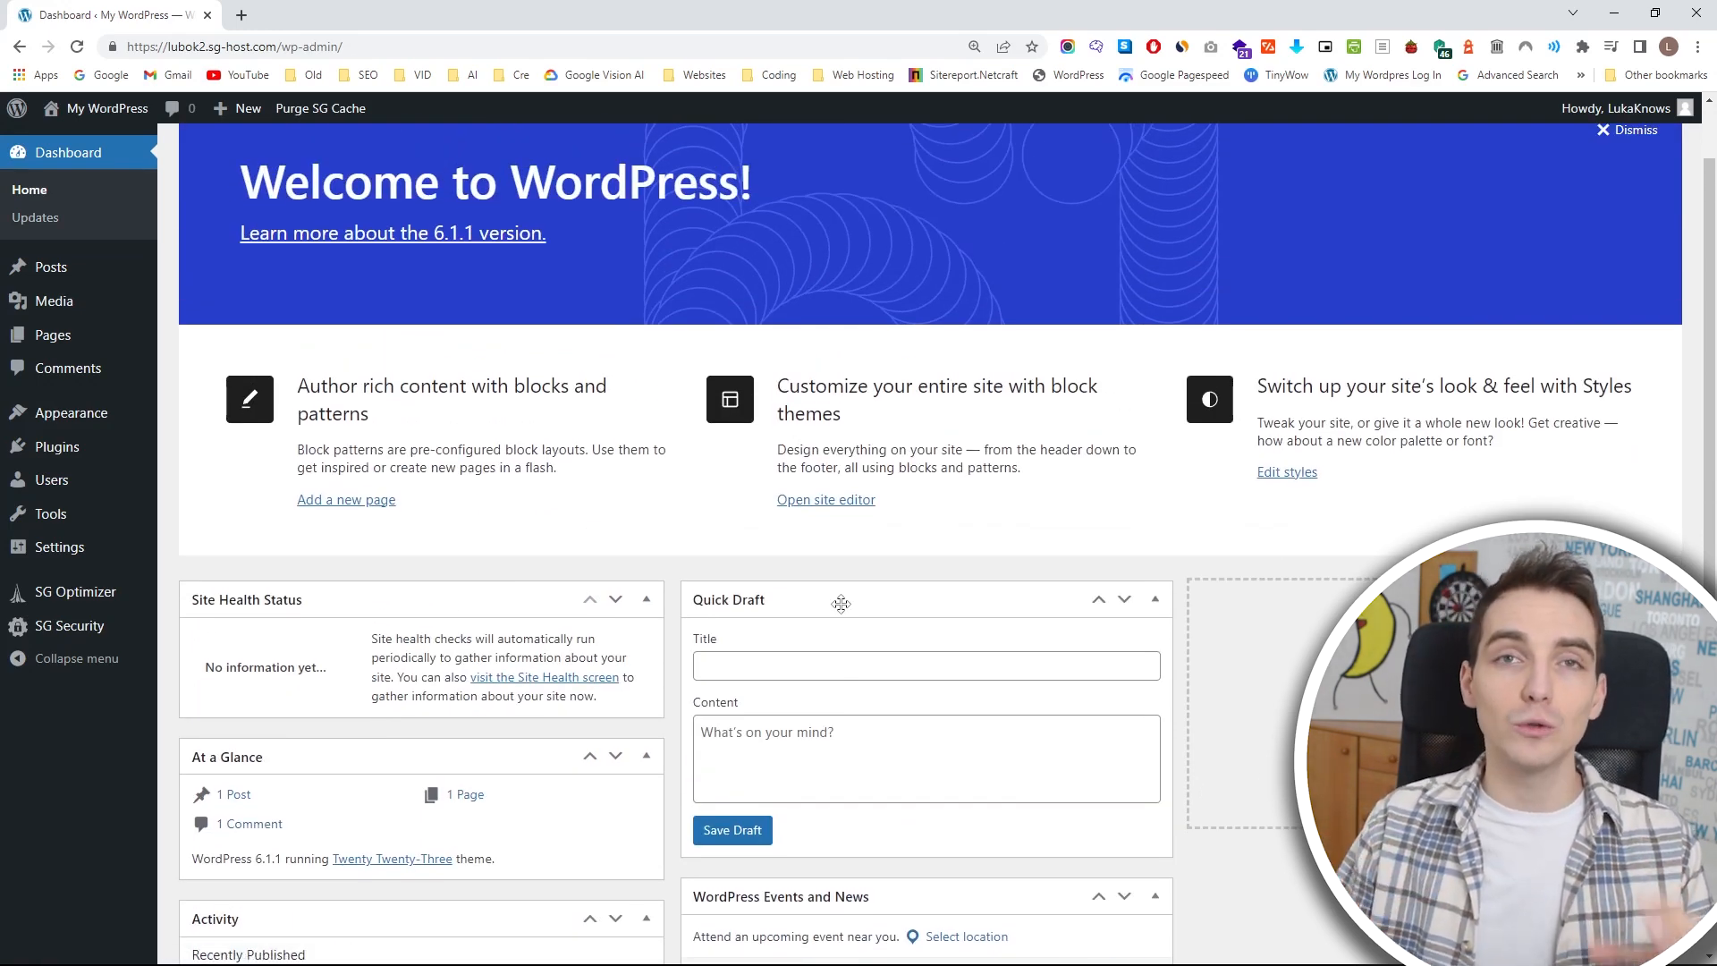
scroll(830, 604, up, 1)
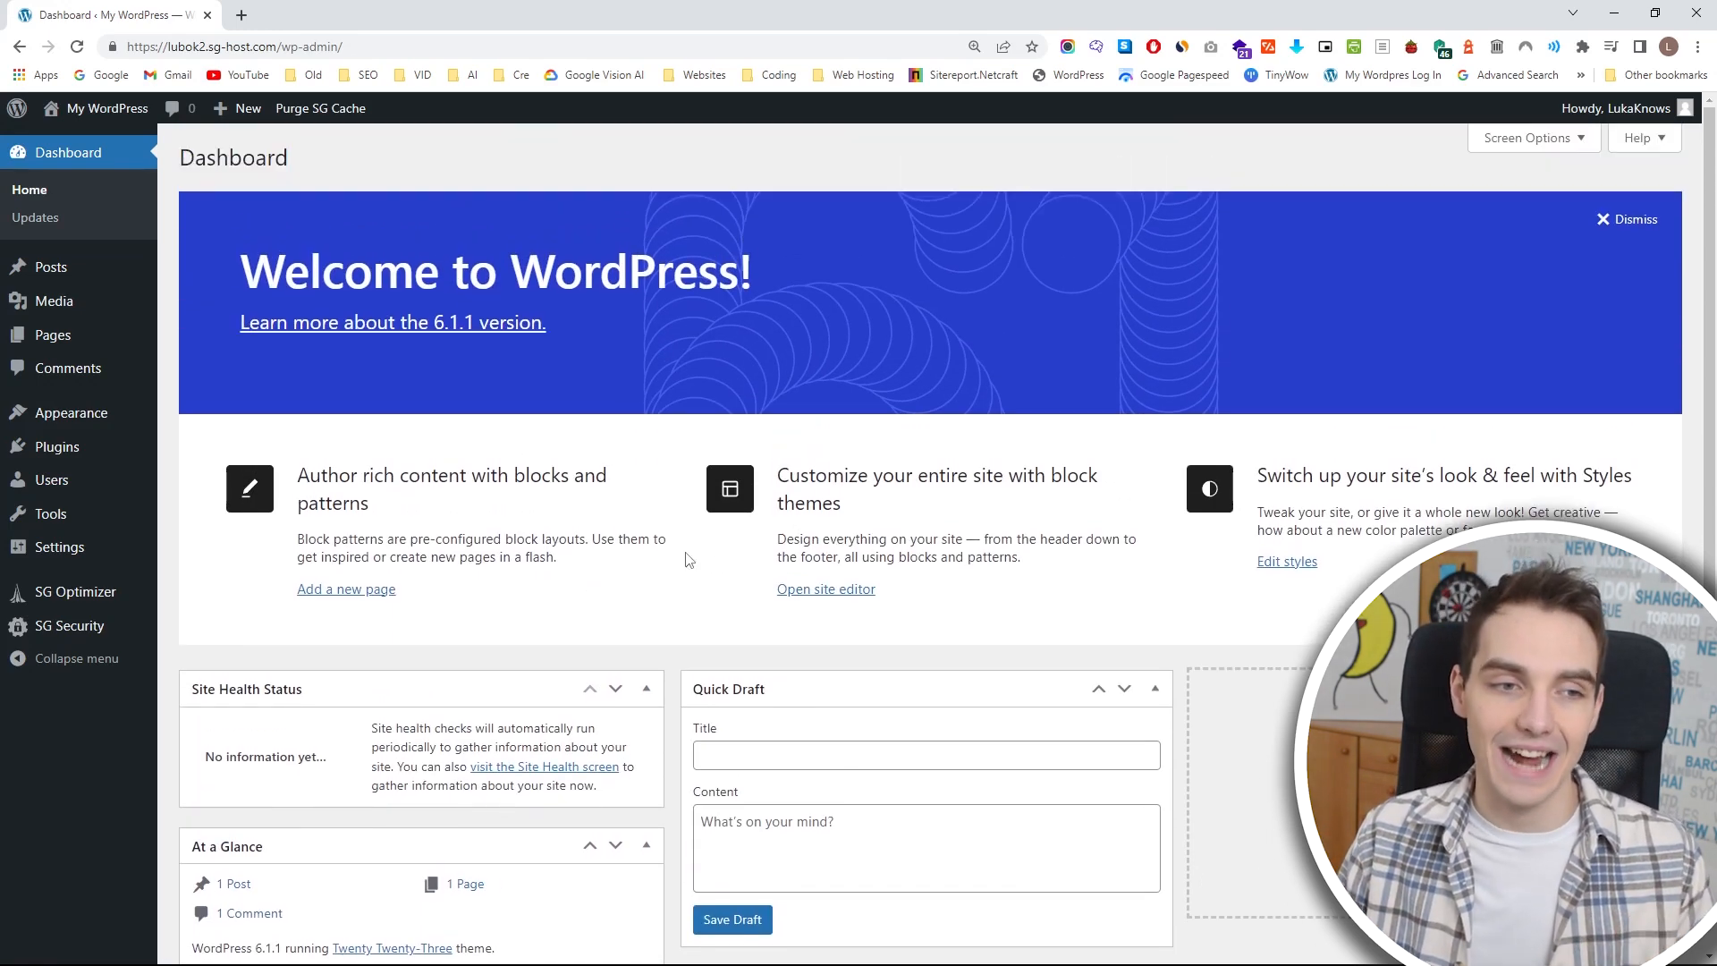
click(77, 235)
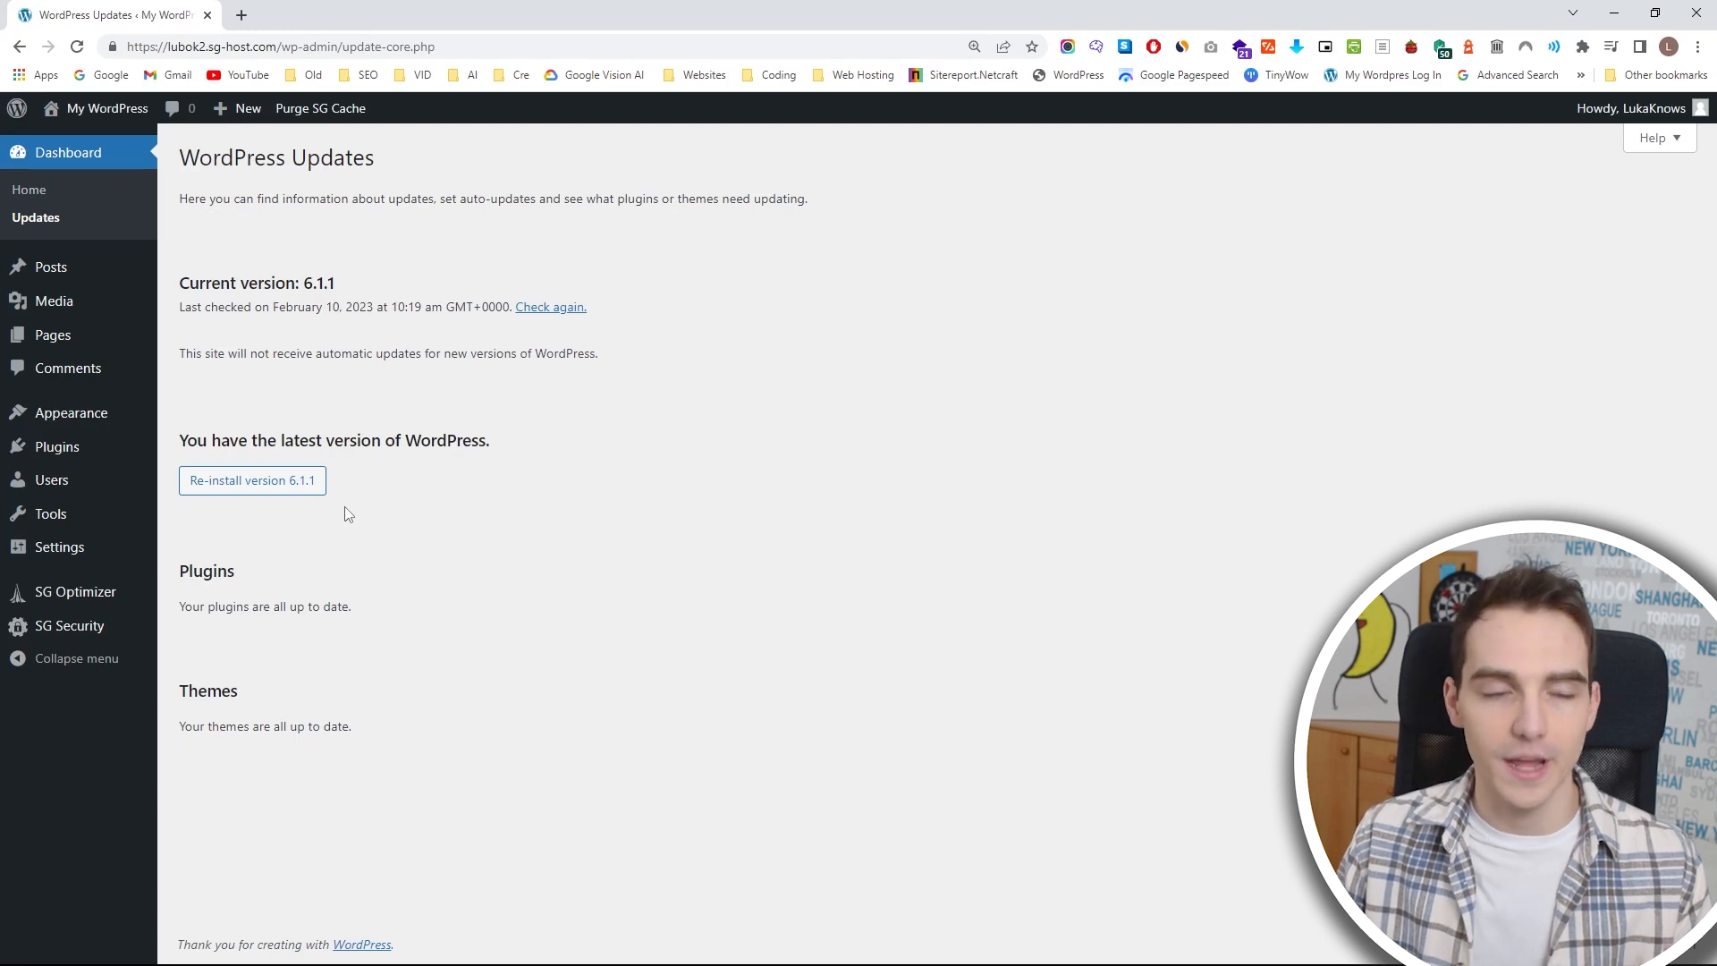
Look over the posts, pages and media sections of the admin area and open the installed themes.
mouse_move(135, 284)
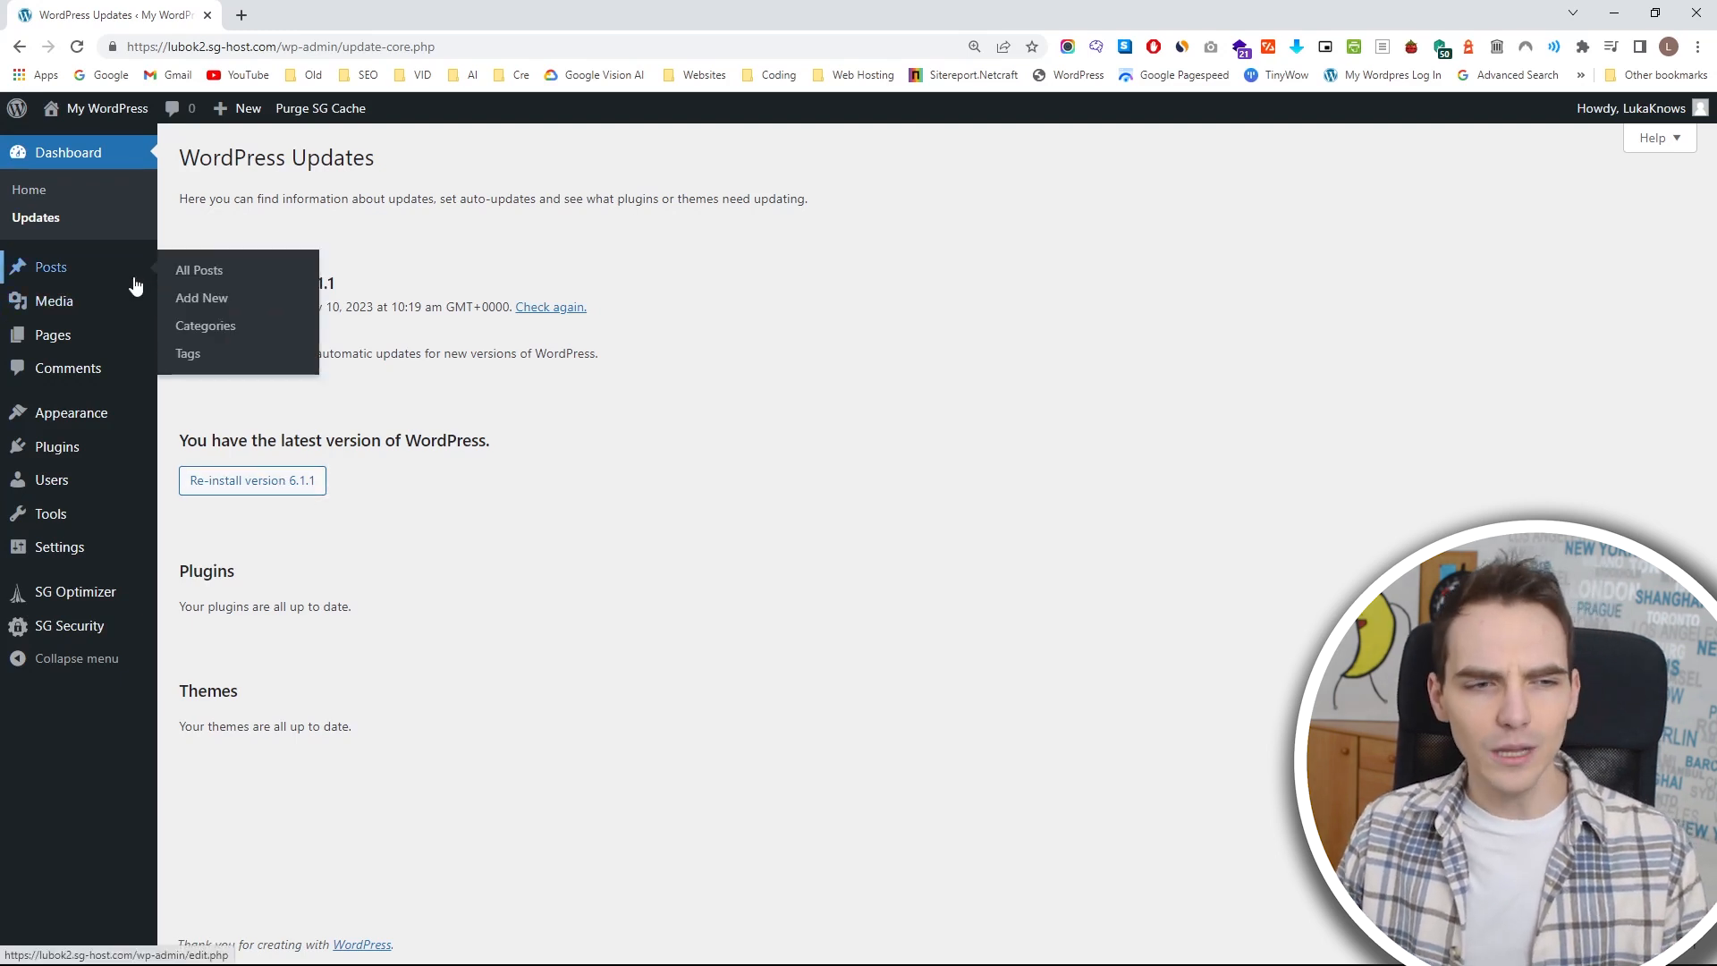
mouse_move(125, 345)
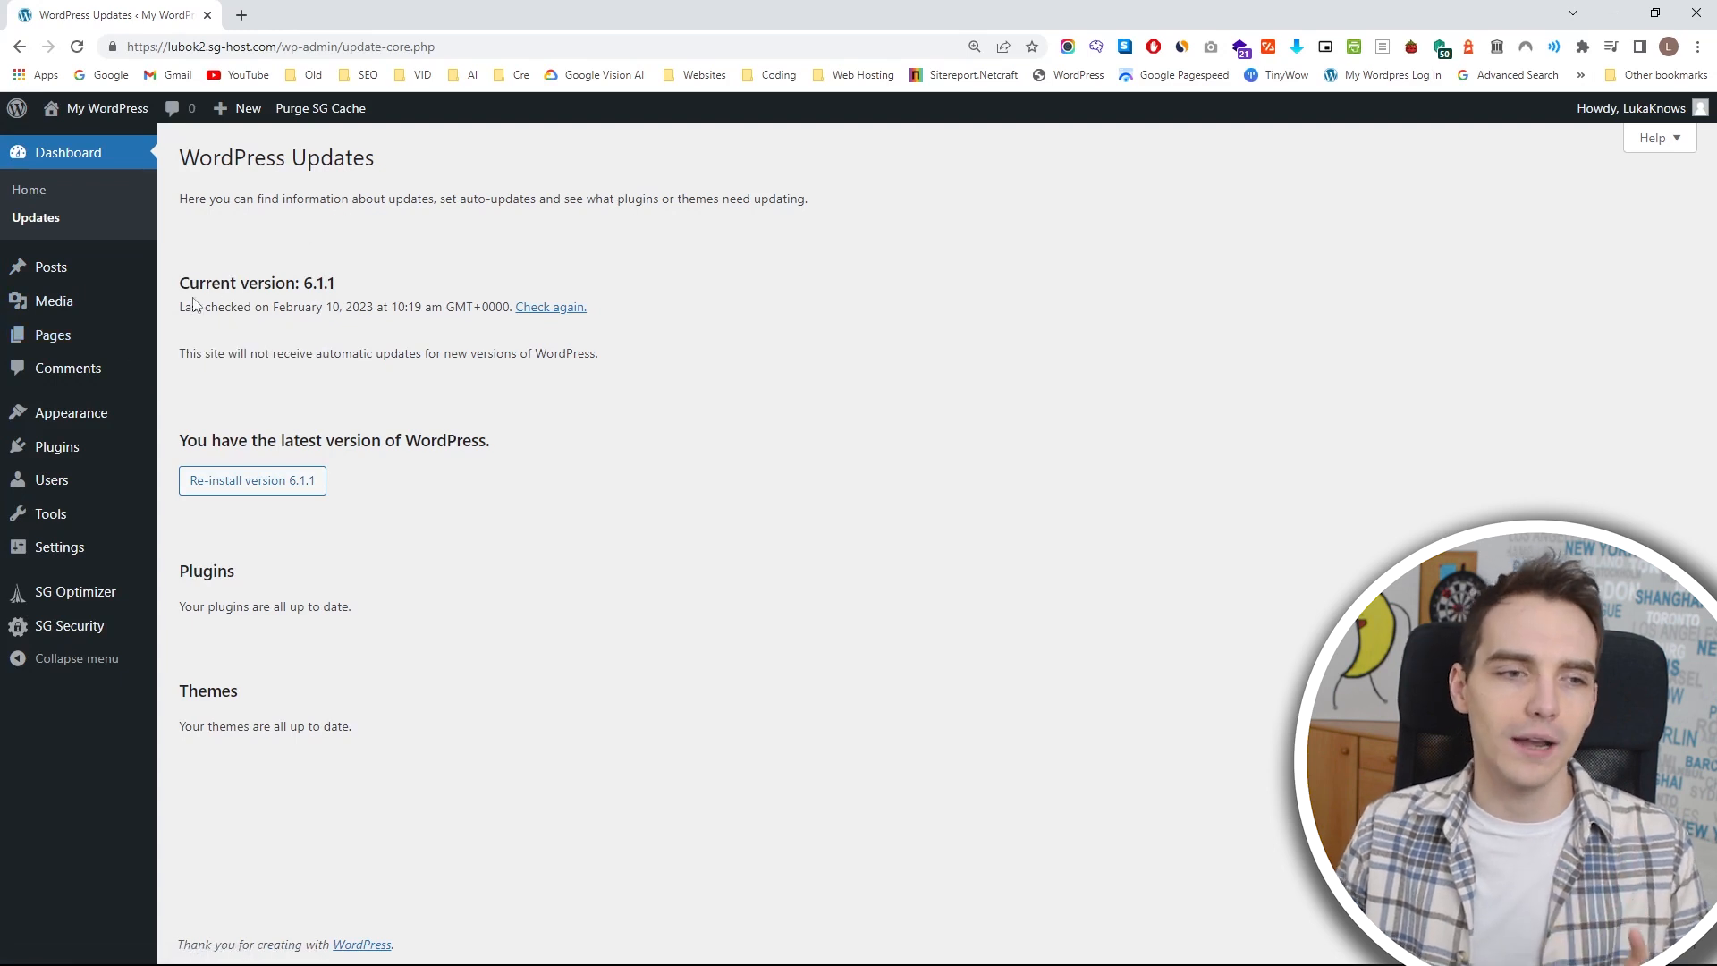
mouse_move(102, 318)
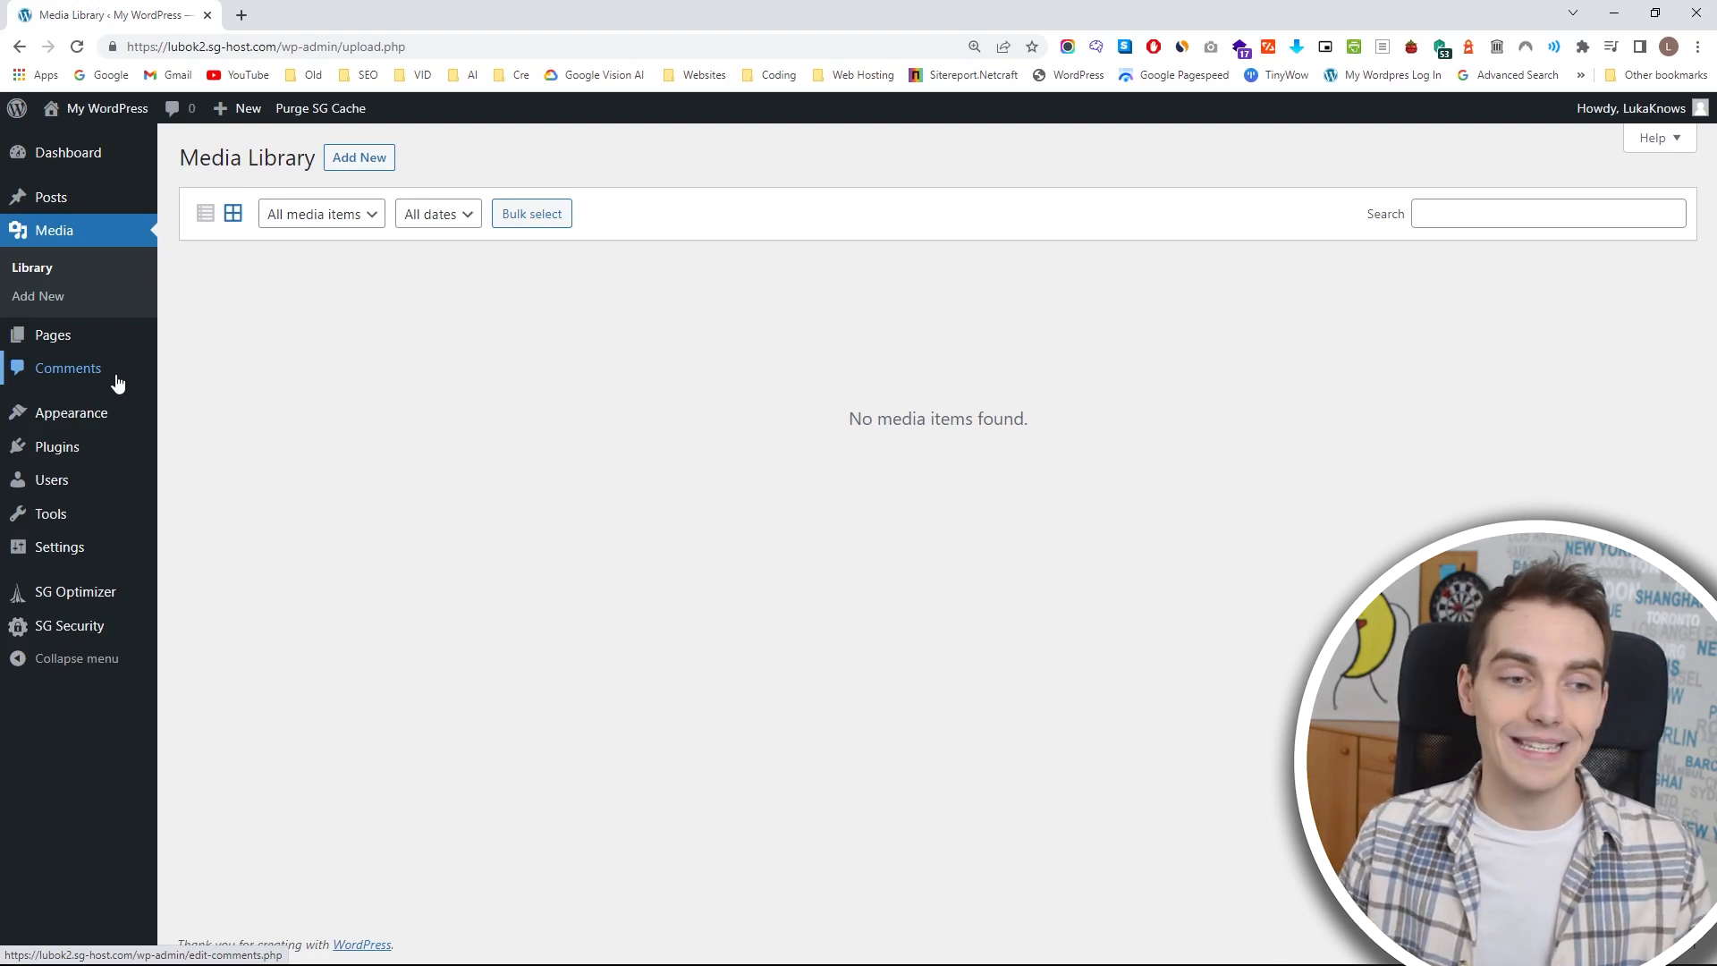
mouse_move(115, 415)
click(117, 417)
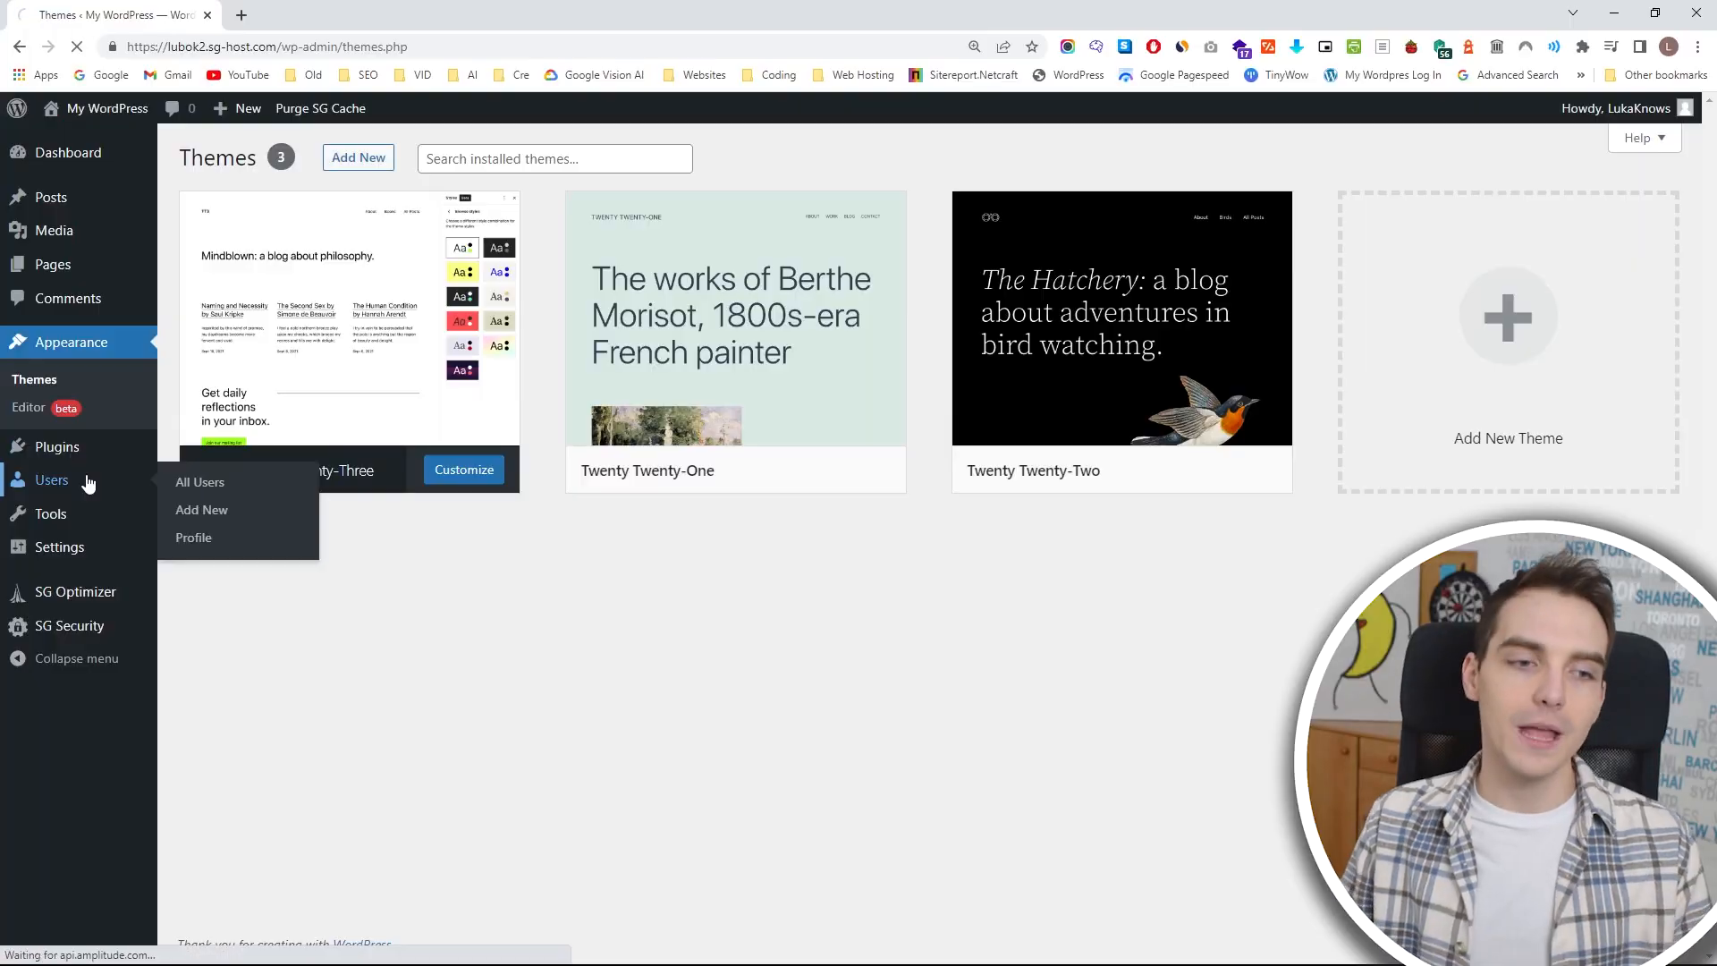
Start adding a new user to the site and set the new user's role to Author.
click(88, 483)
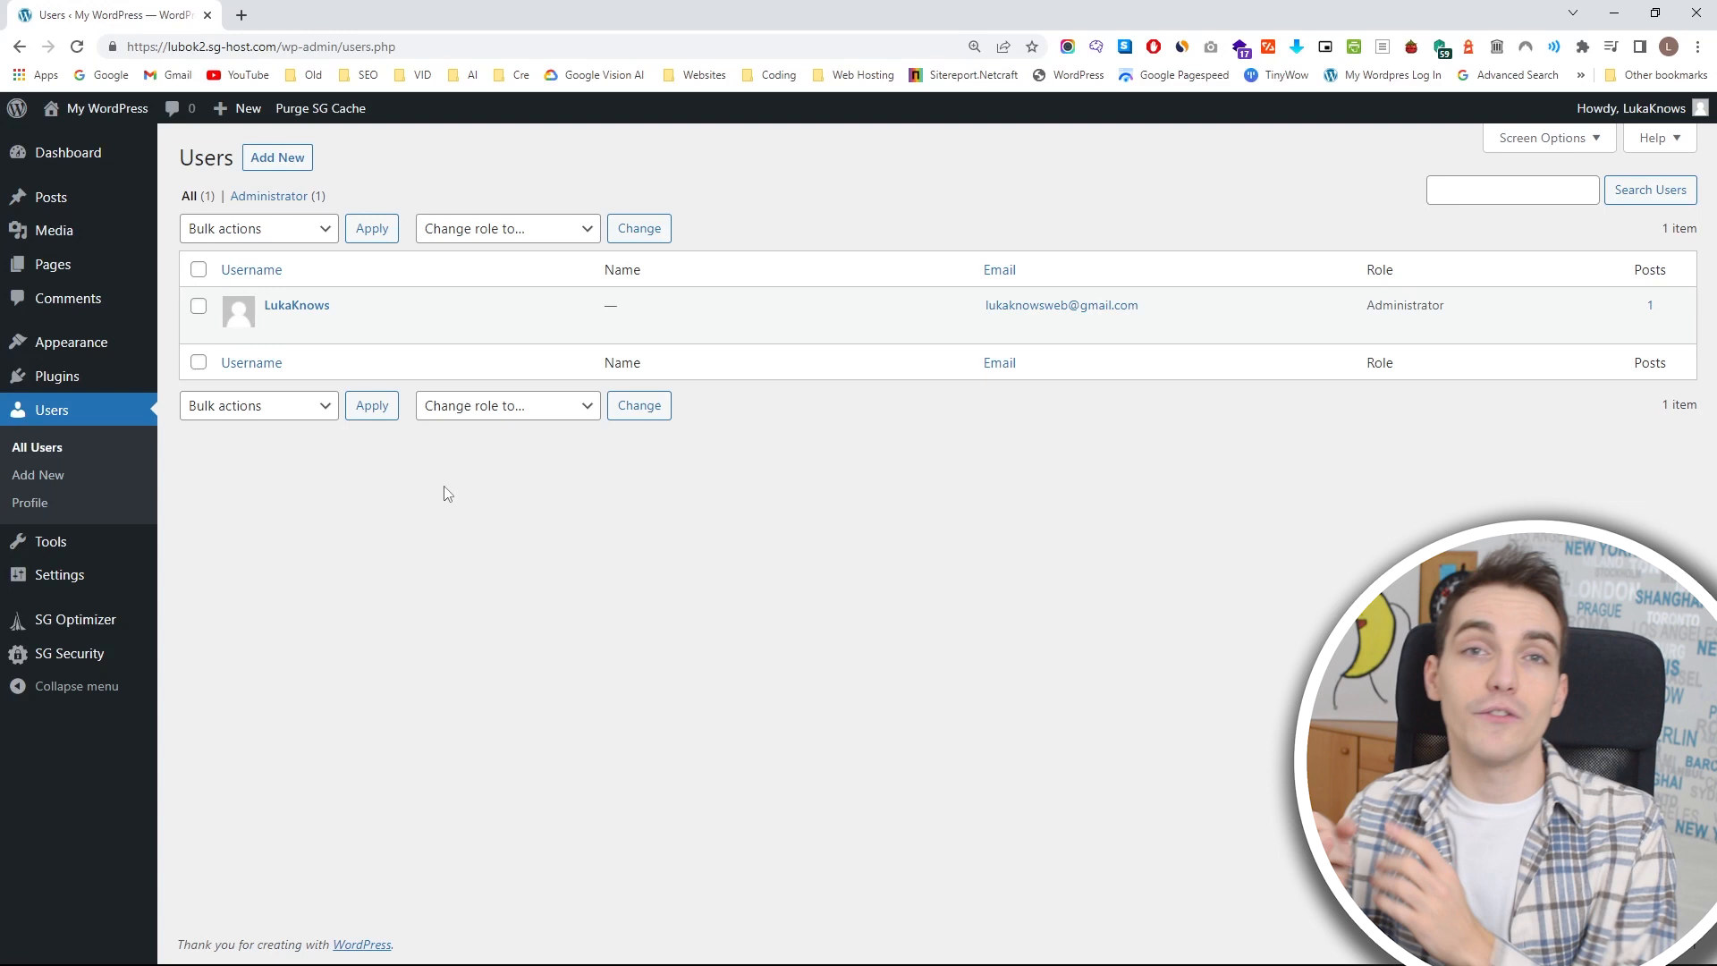
click(279, 159)
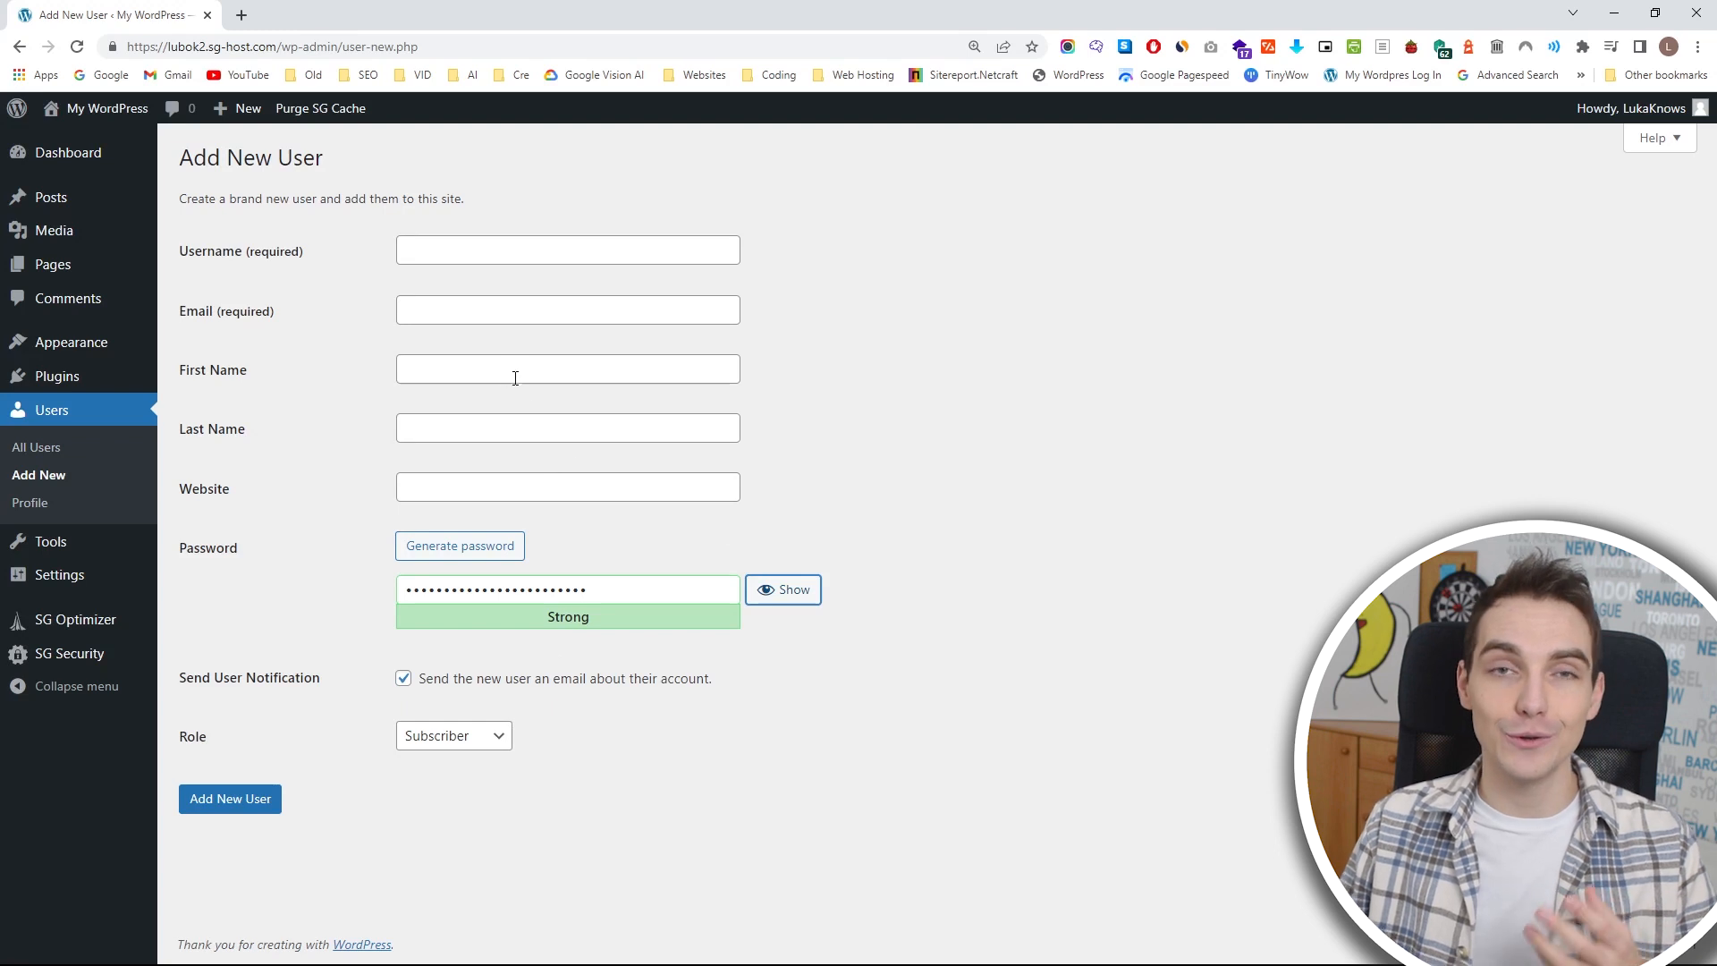
click(480, 745)
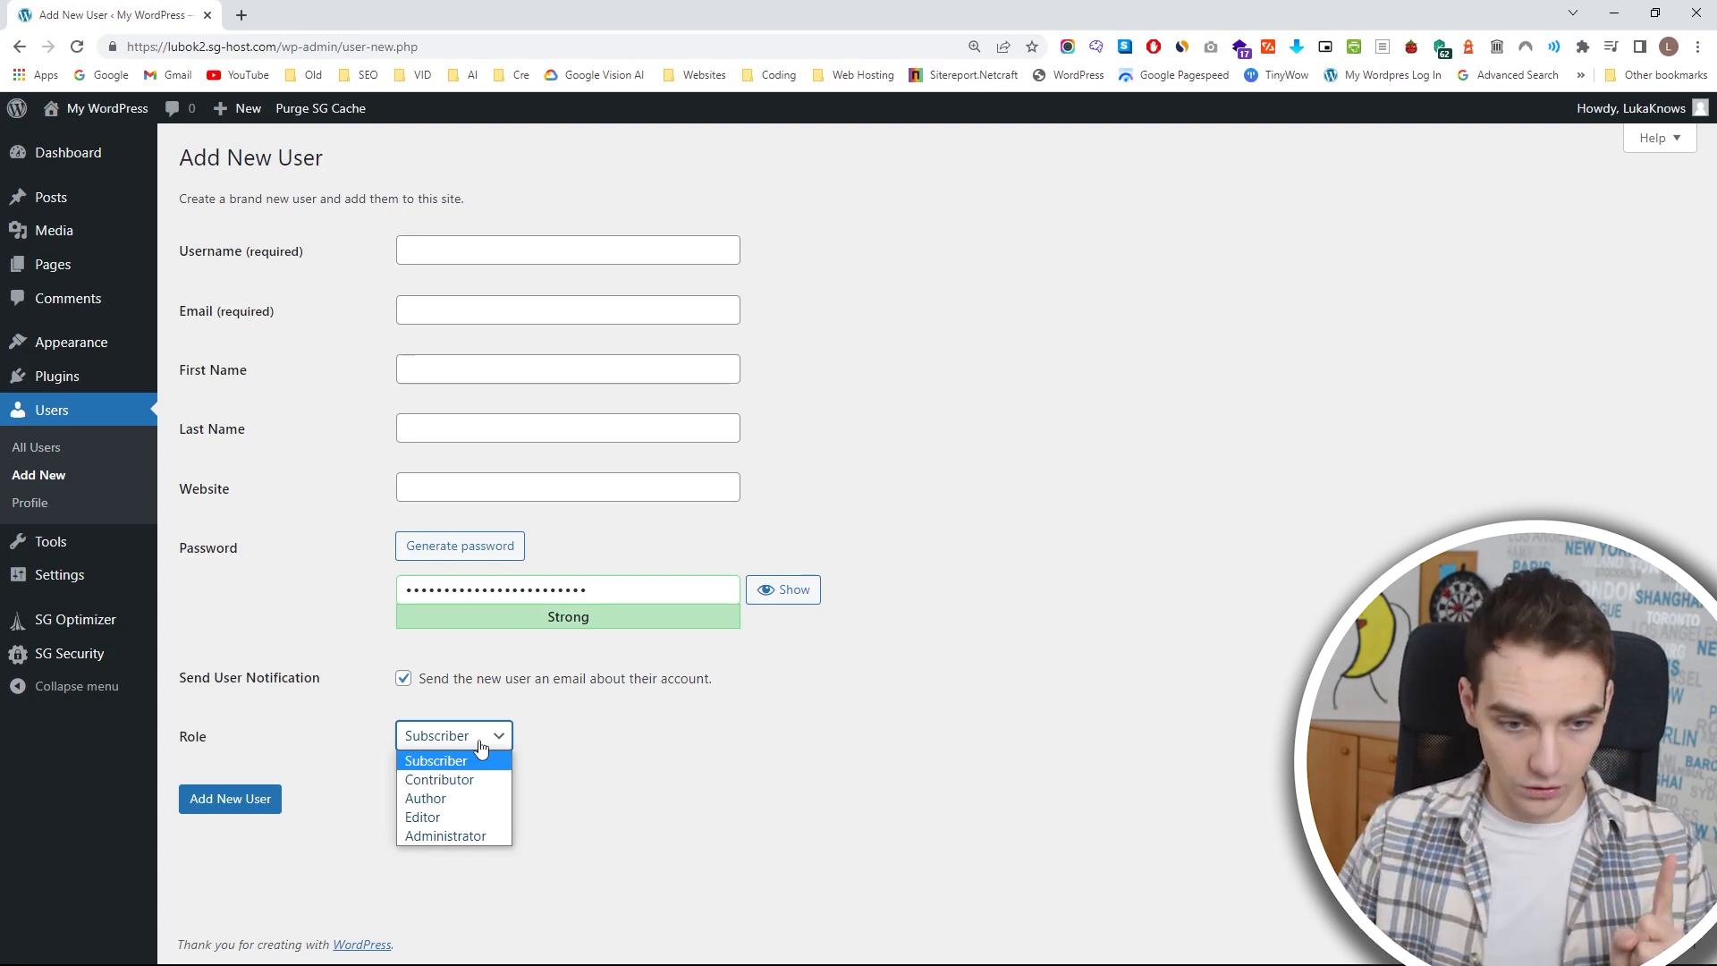
click(486, 798)
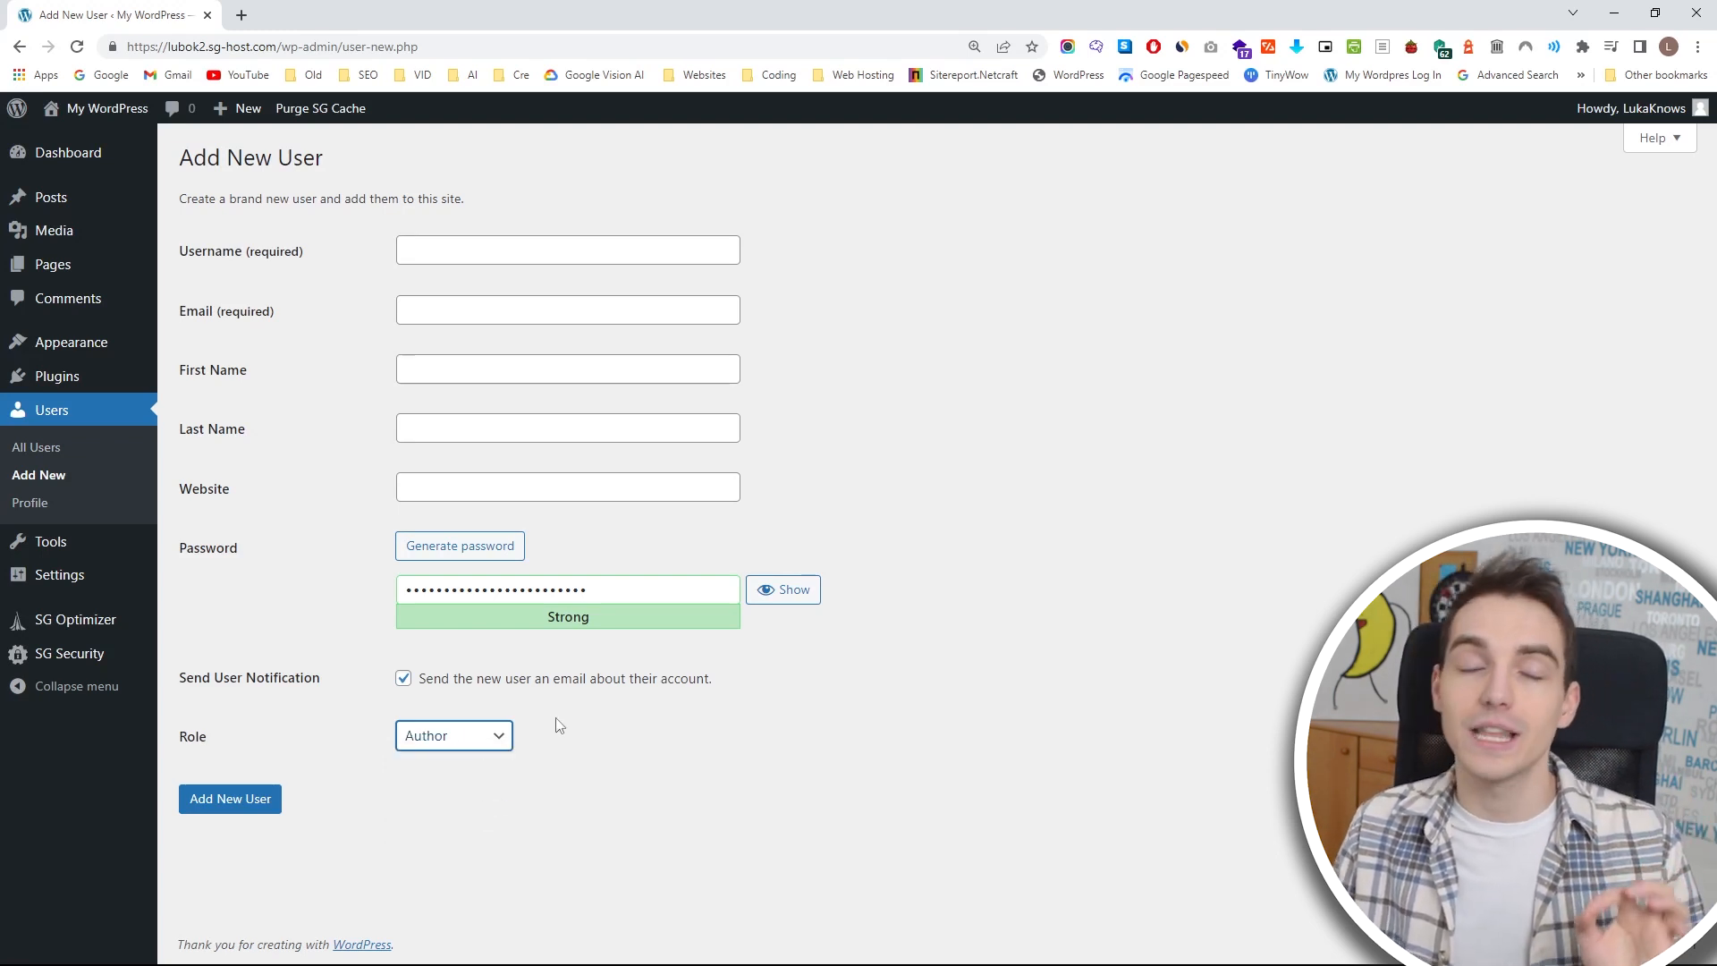
Open the Site Health status page among the site tools to check the recommended improvements.
mouse_move(103, 215)
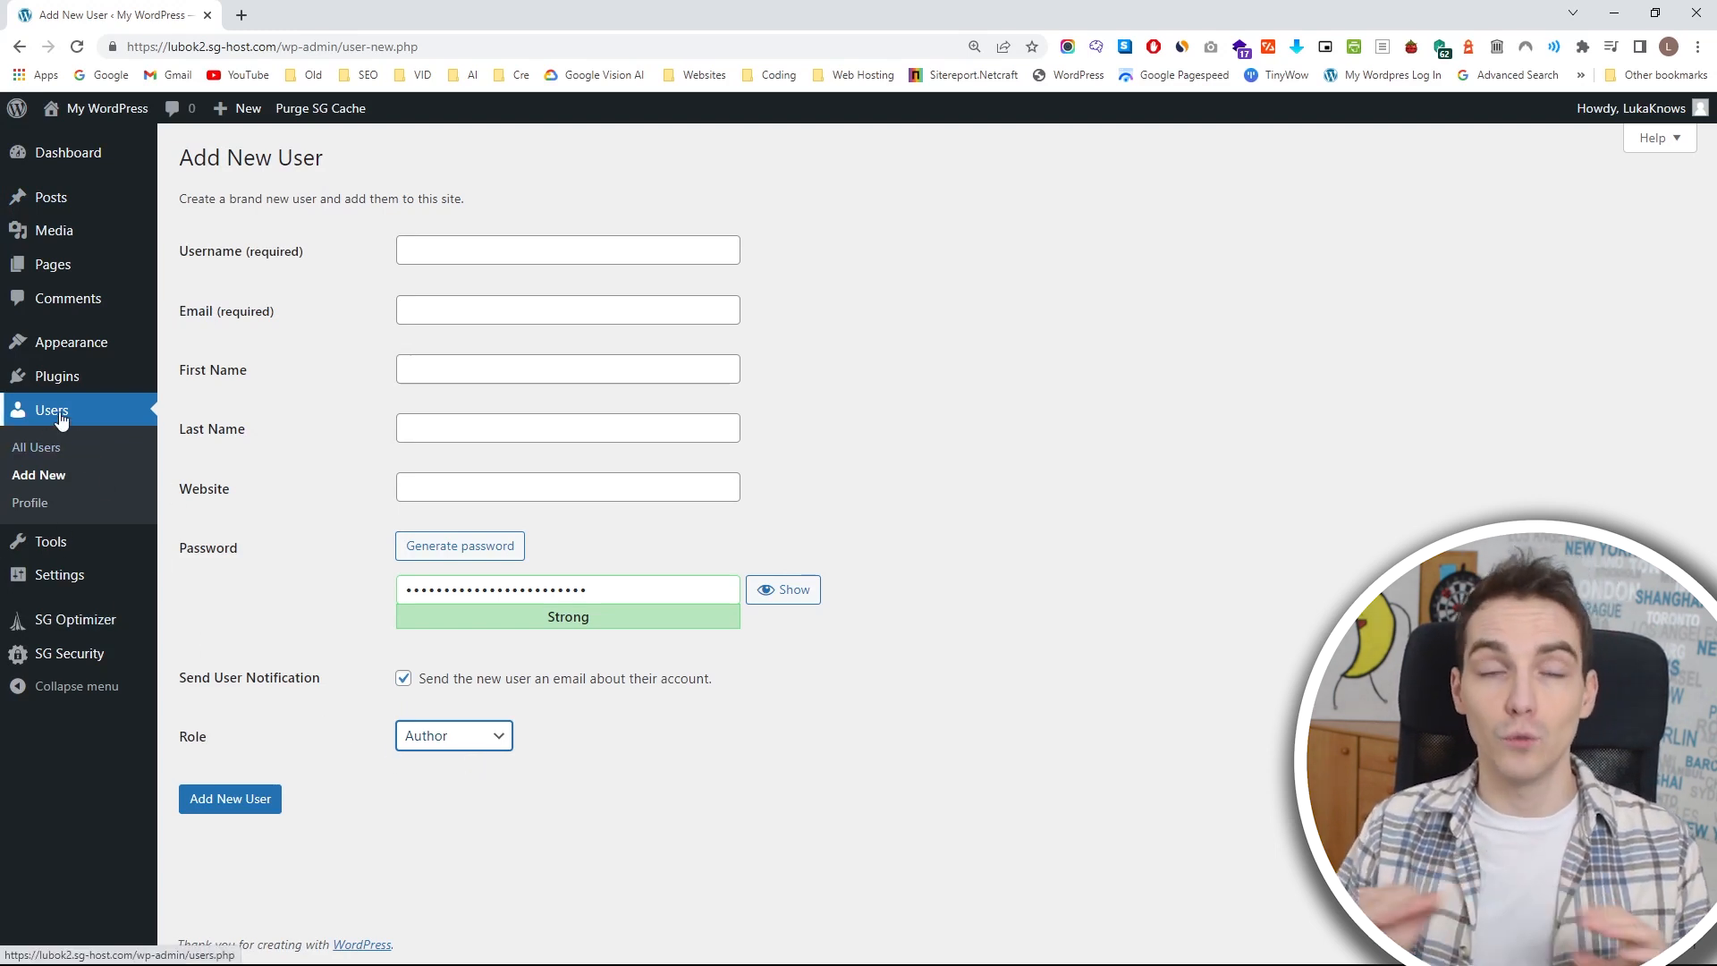
click(121, 548)
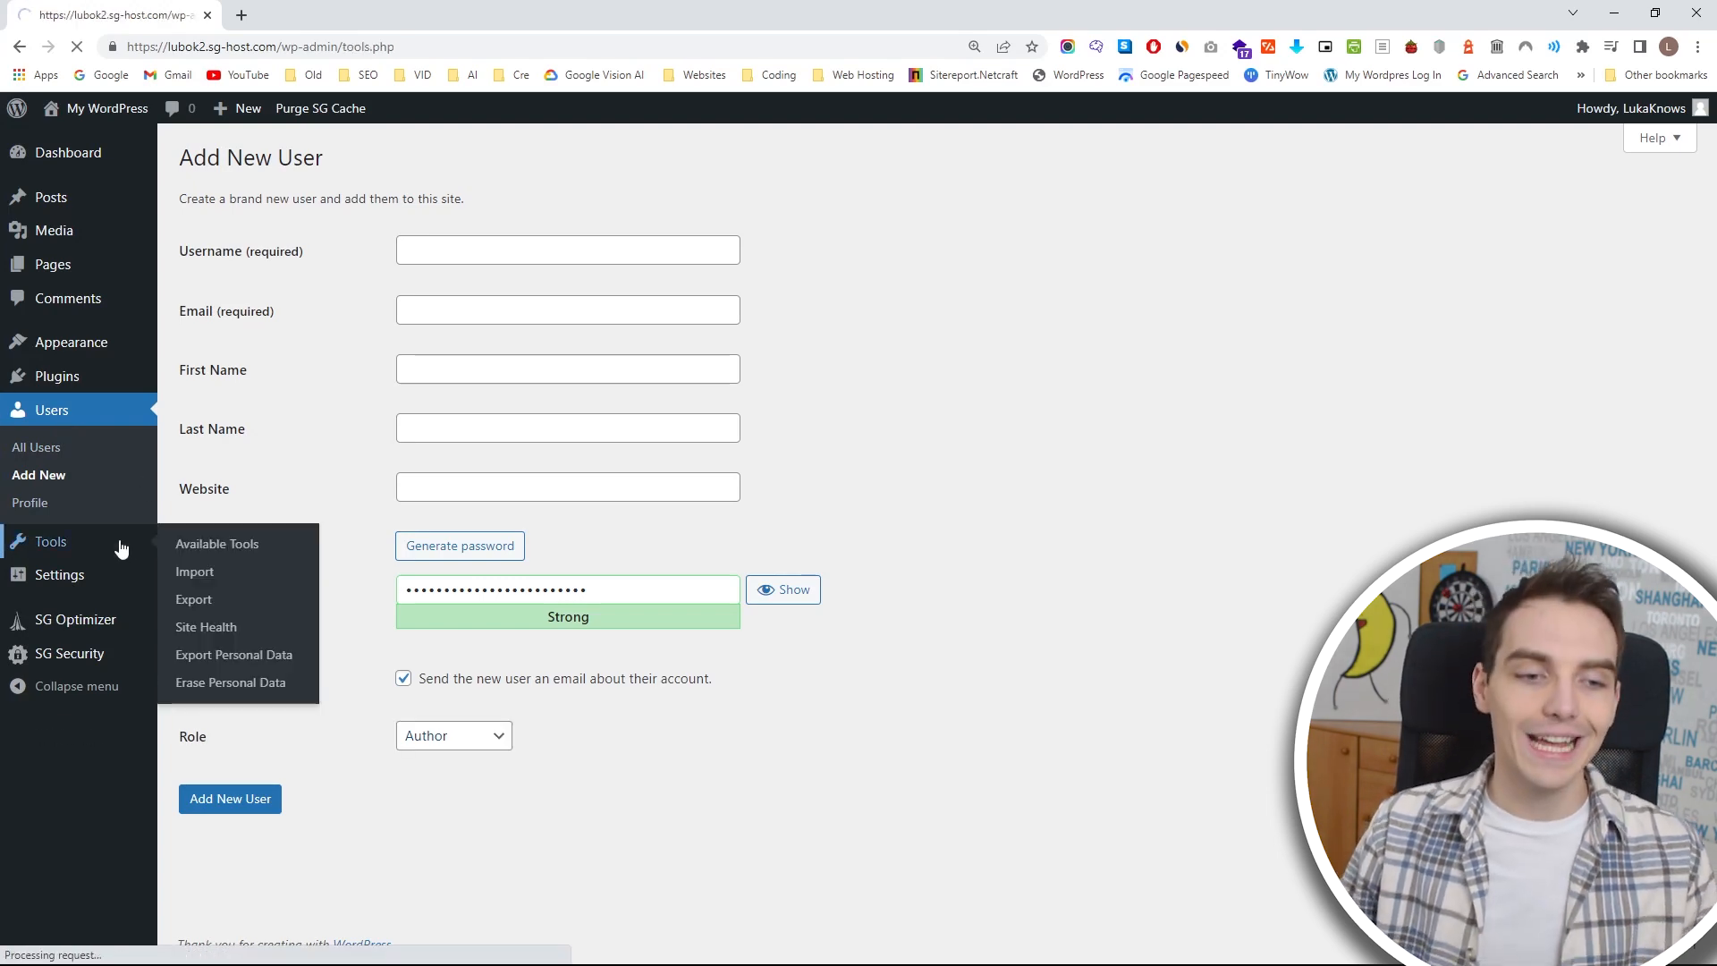
click(126, 564)
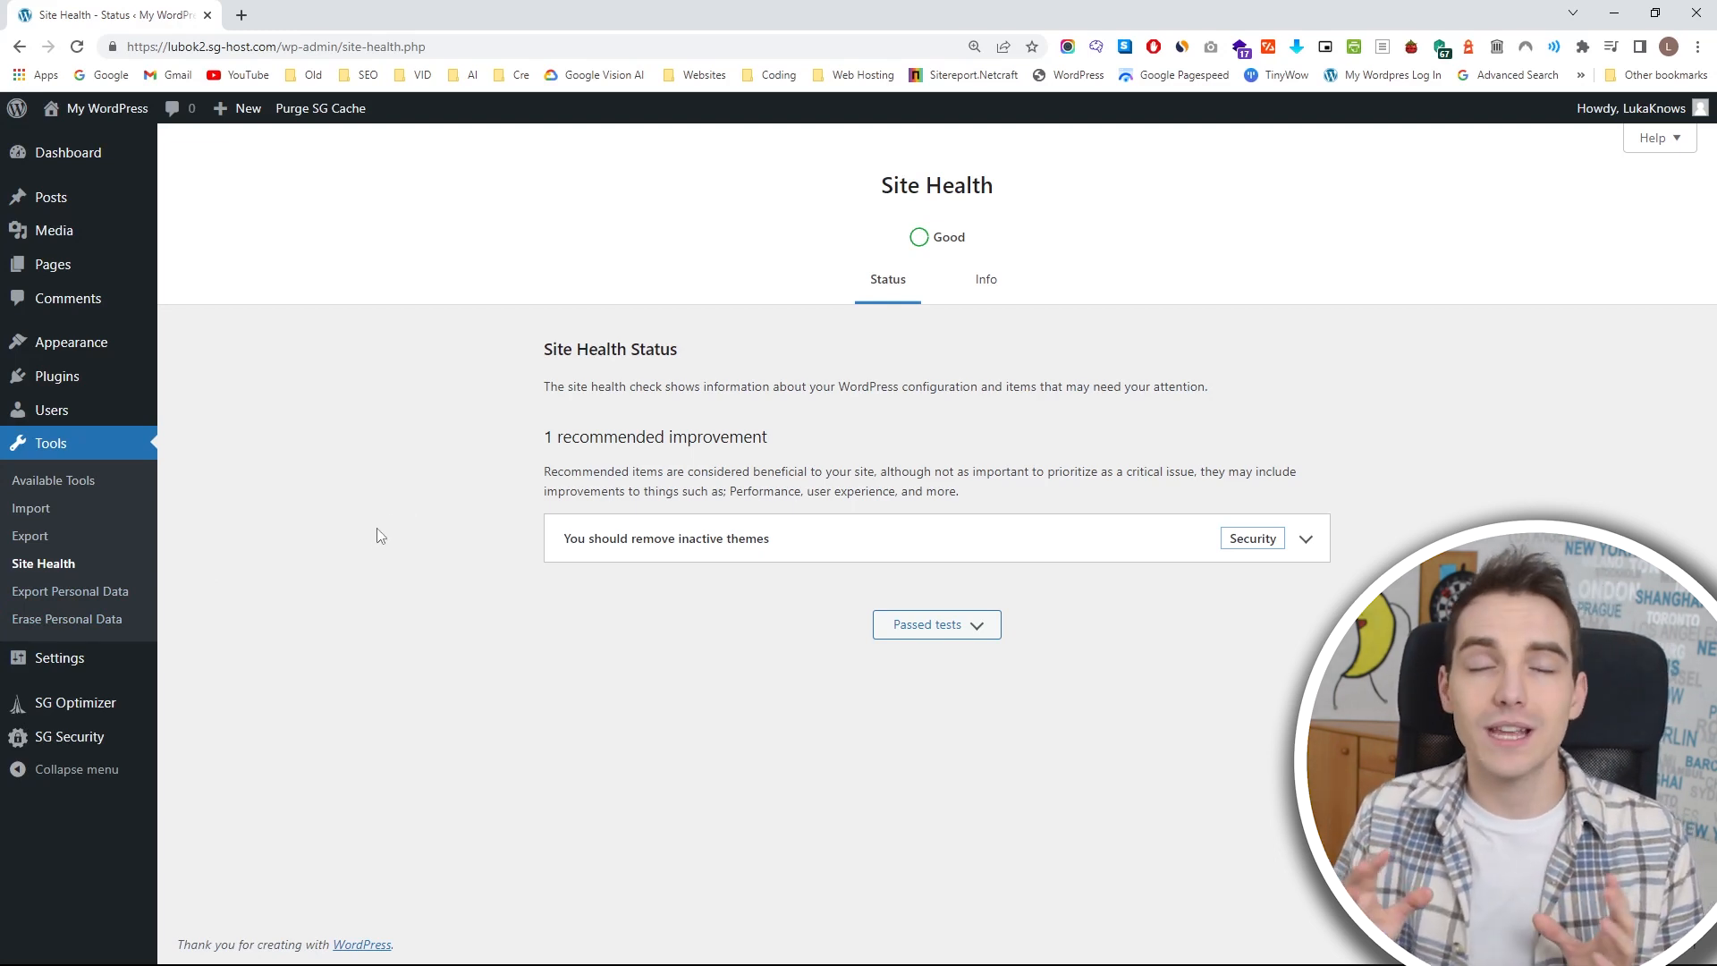
click(111, 658)
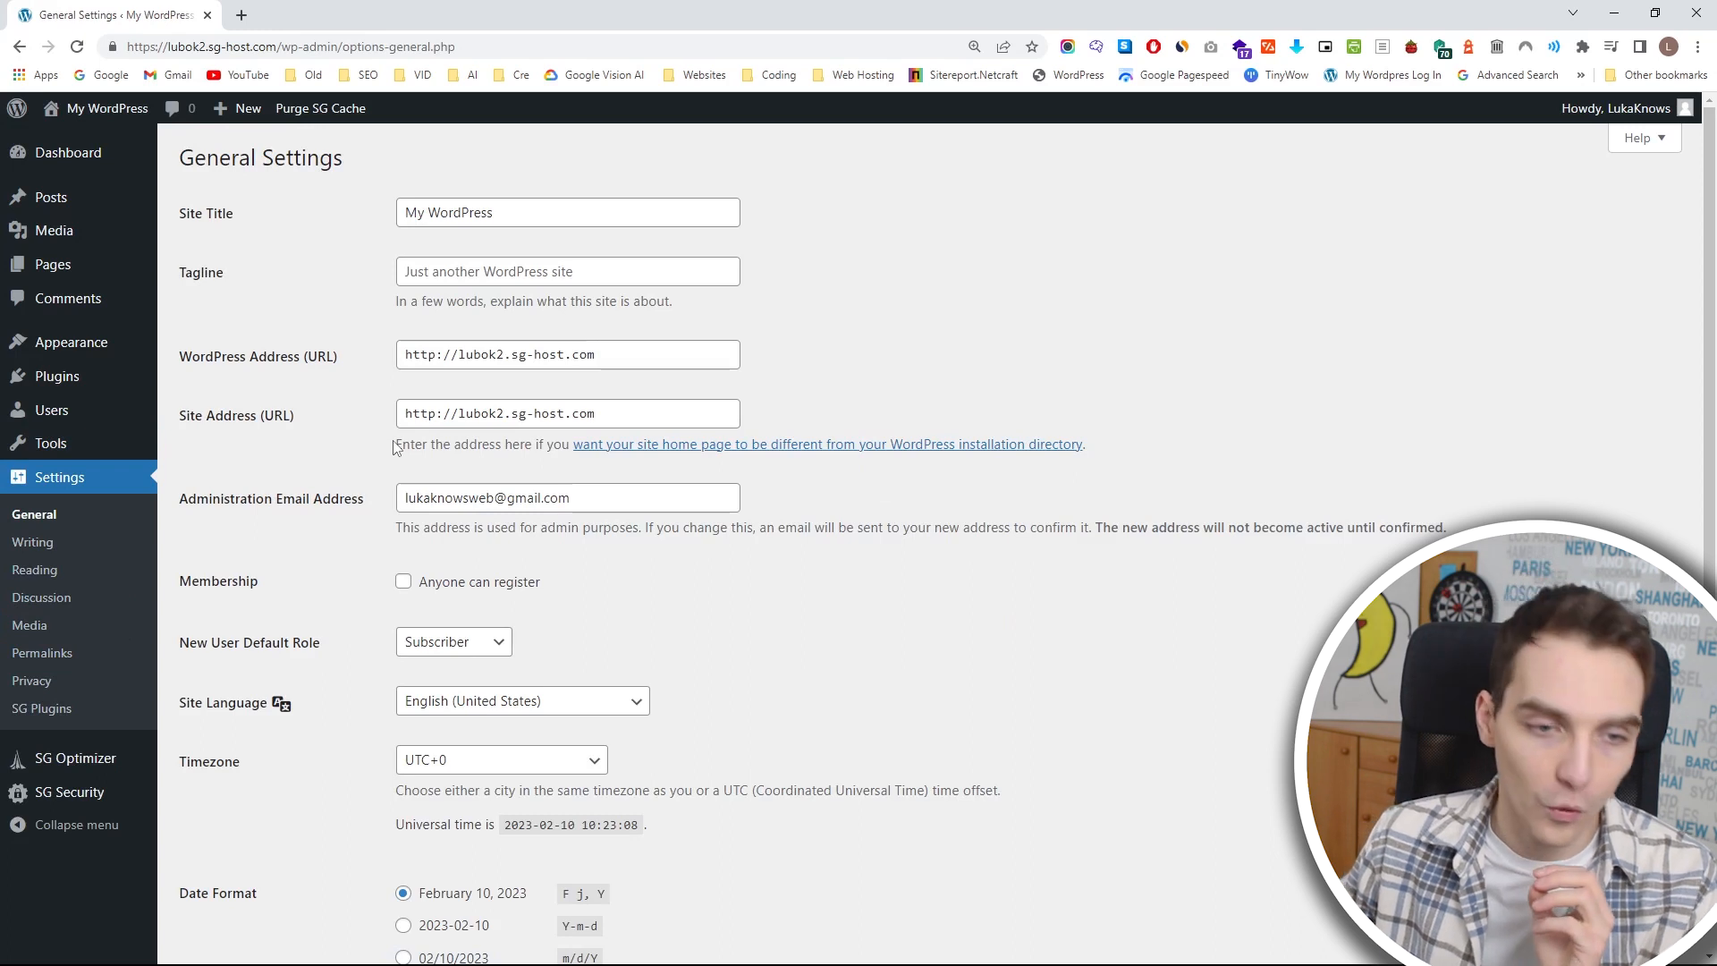
scroll(490, 442, down, 1)
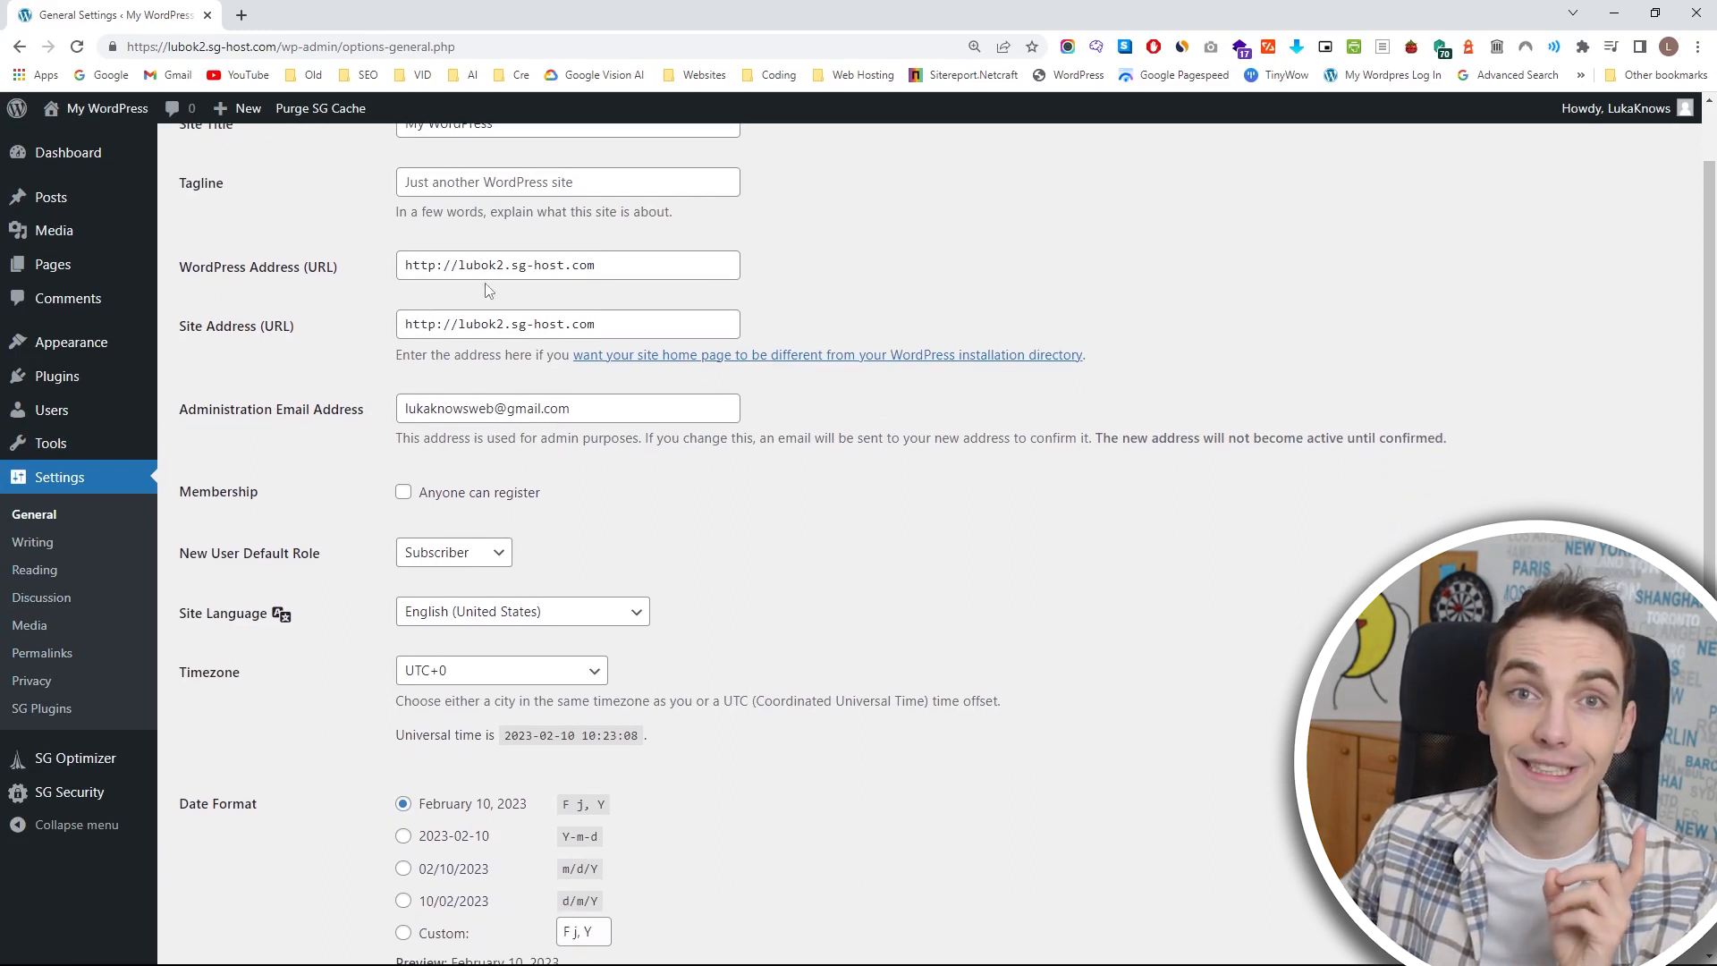
click(437, 262)
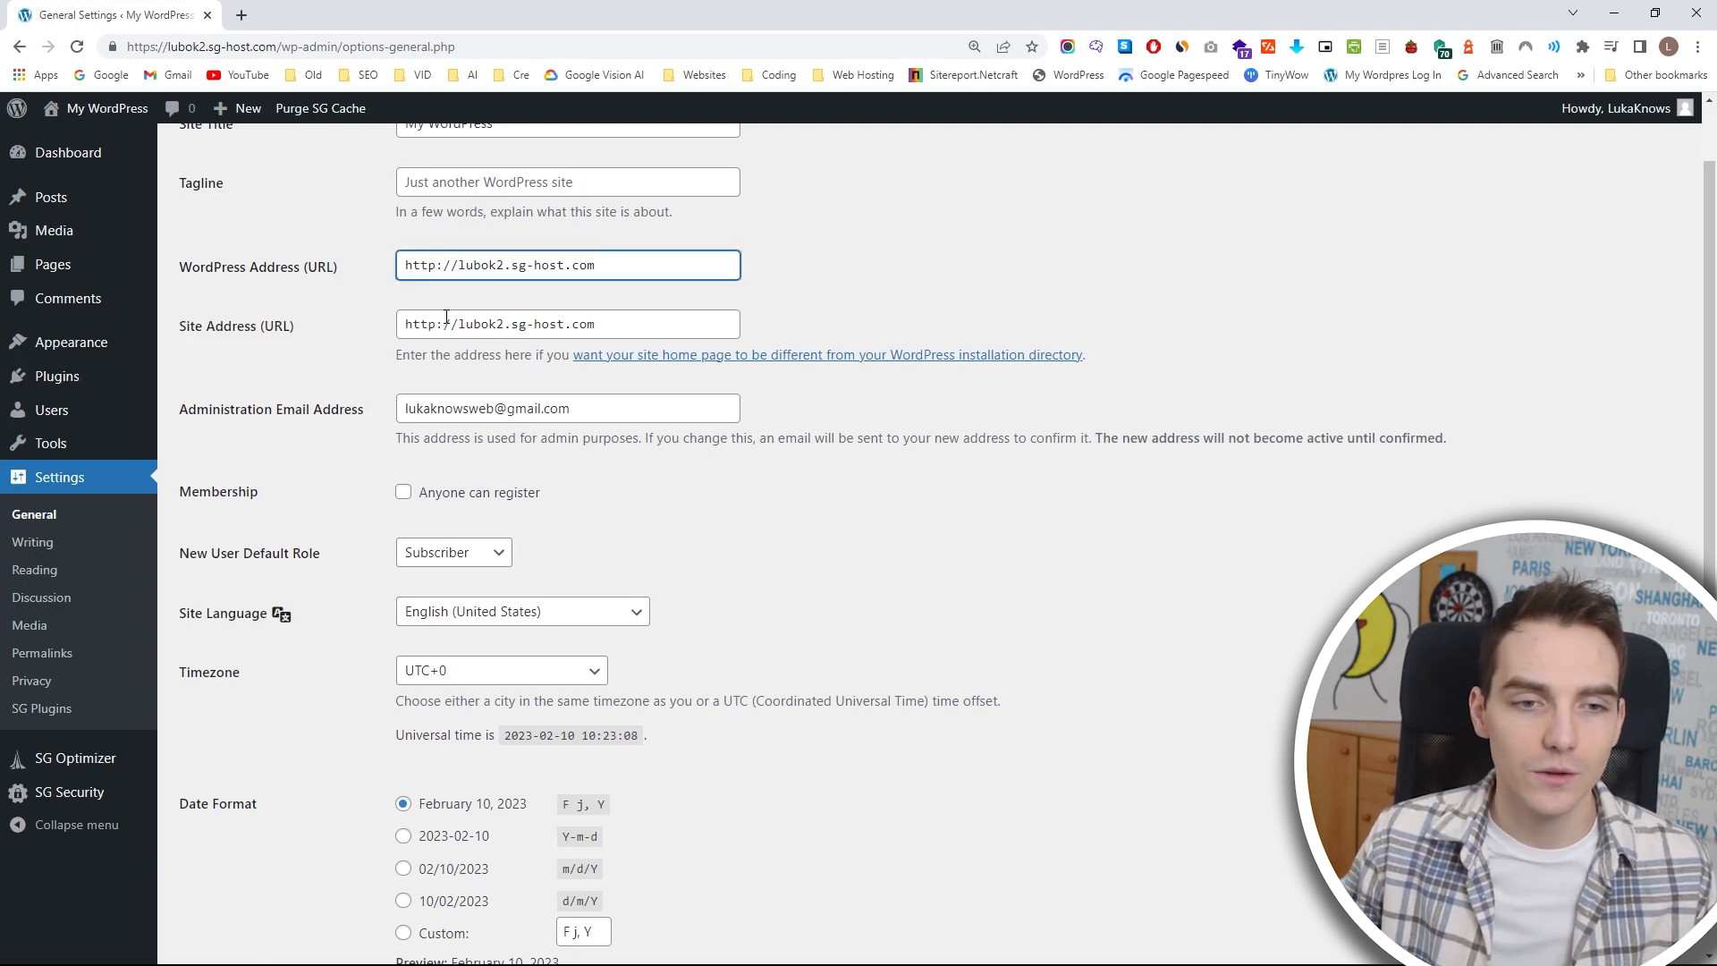
text(s)
click(439, 324)
text(s)
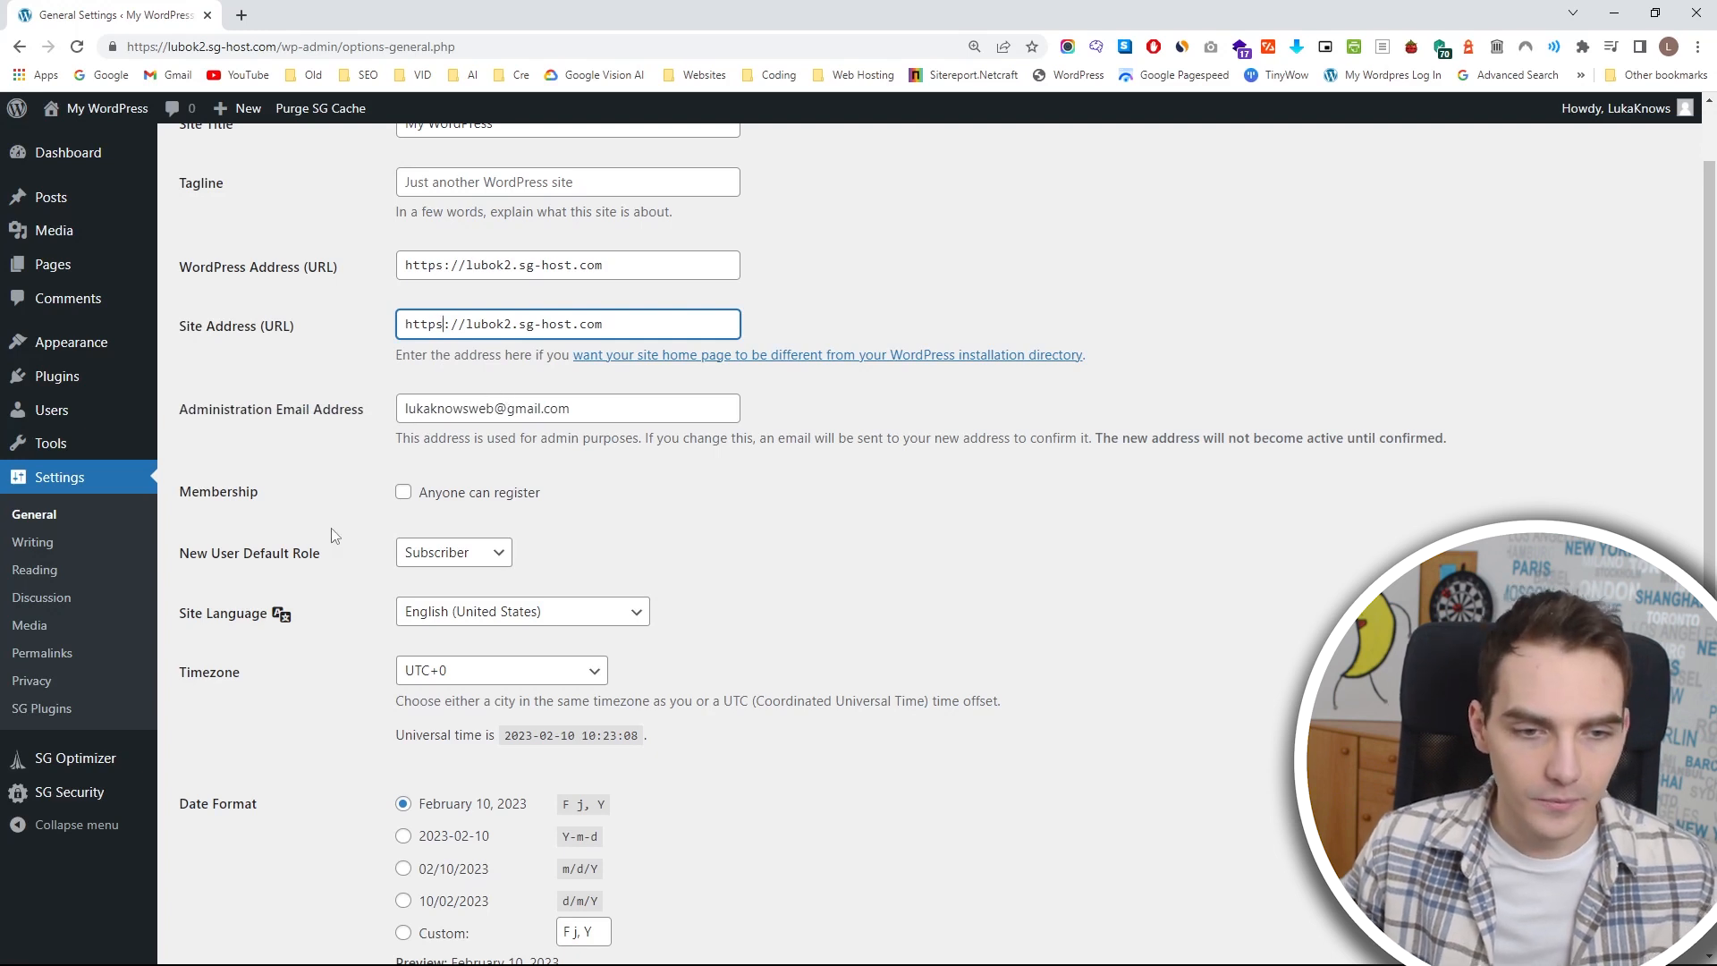
Look over the language, timezone, date, time and week start options, and save the general settings.
scroll(465, 552, down, 1)
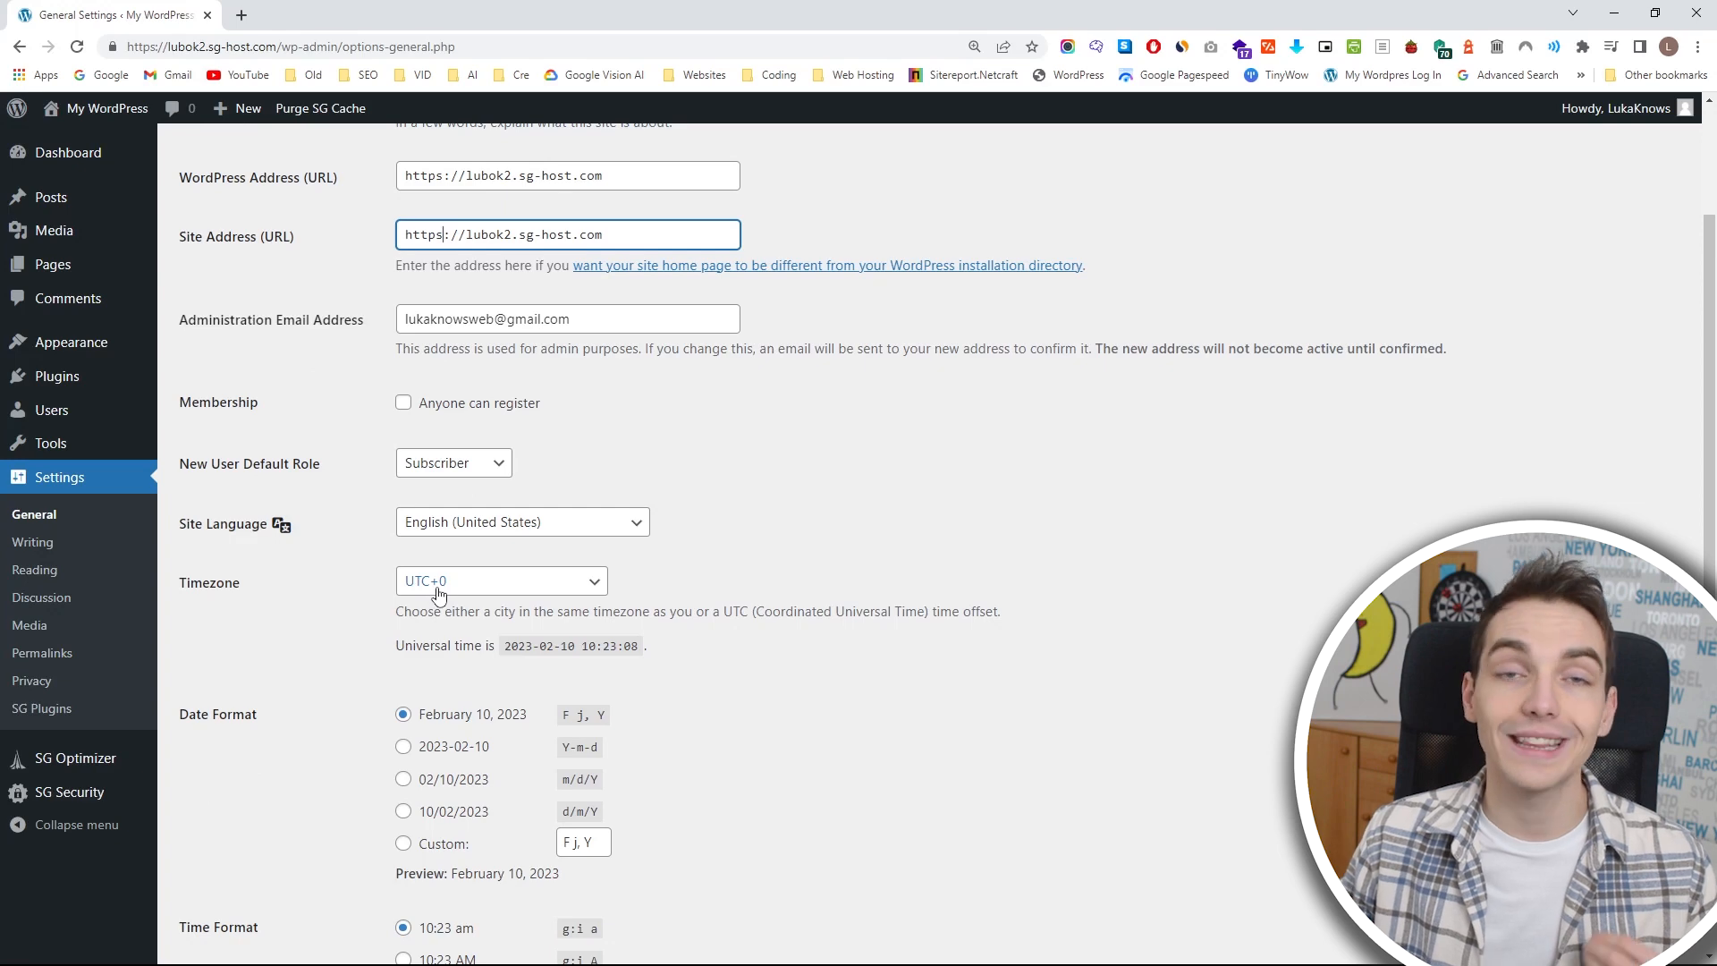
scroll(438, 597, down, 3)
scroll(428, 598, down, 1)
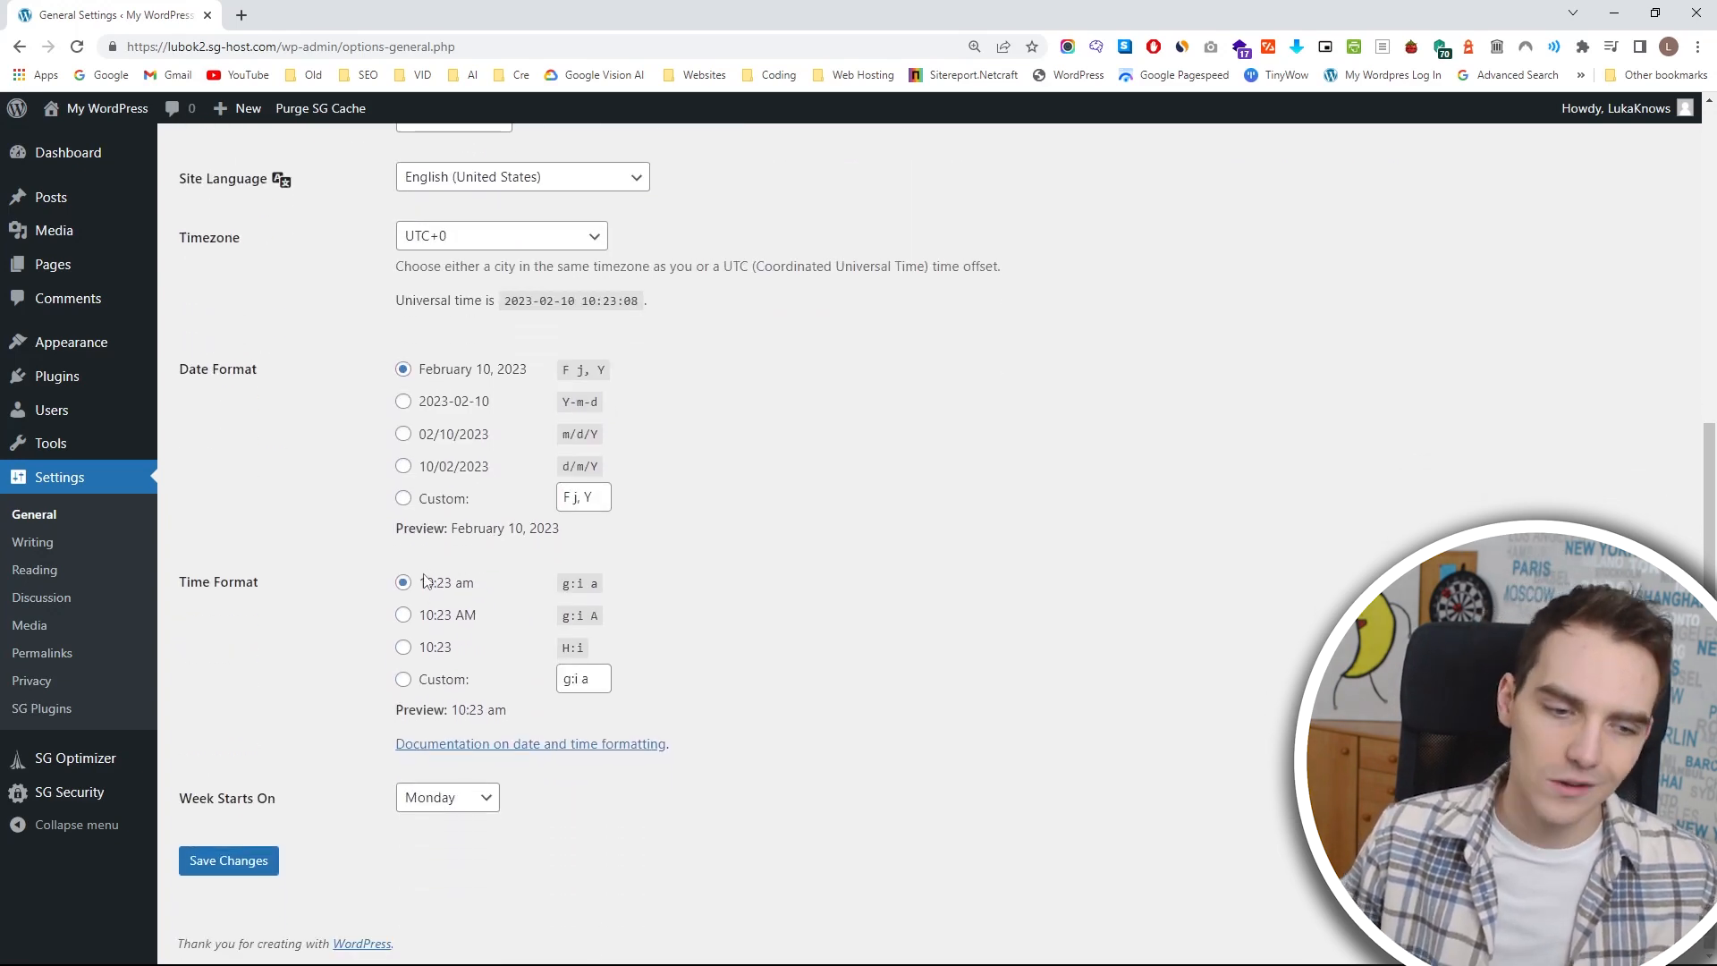
click(481, 808)
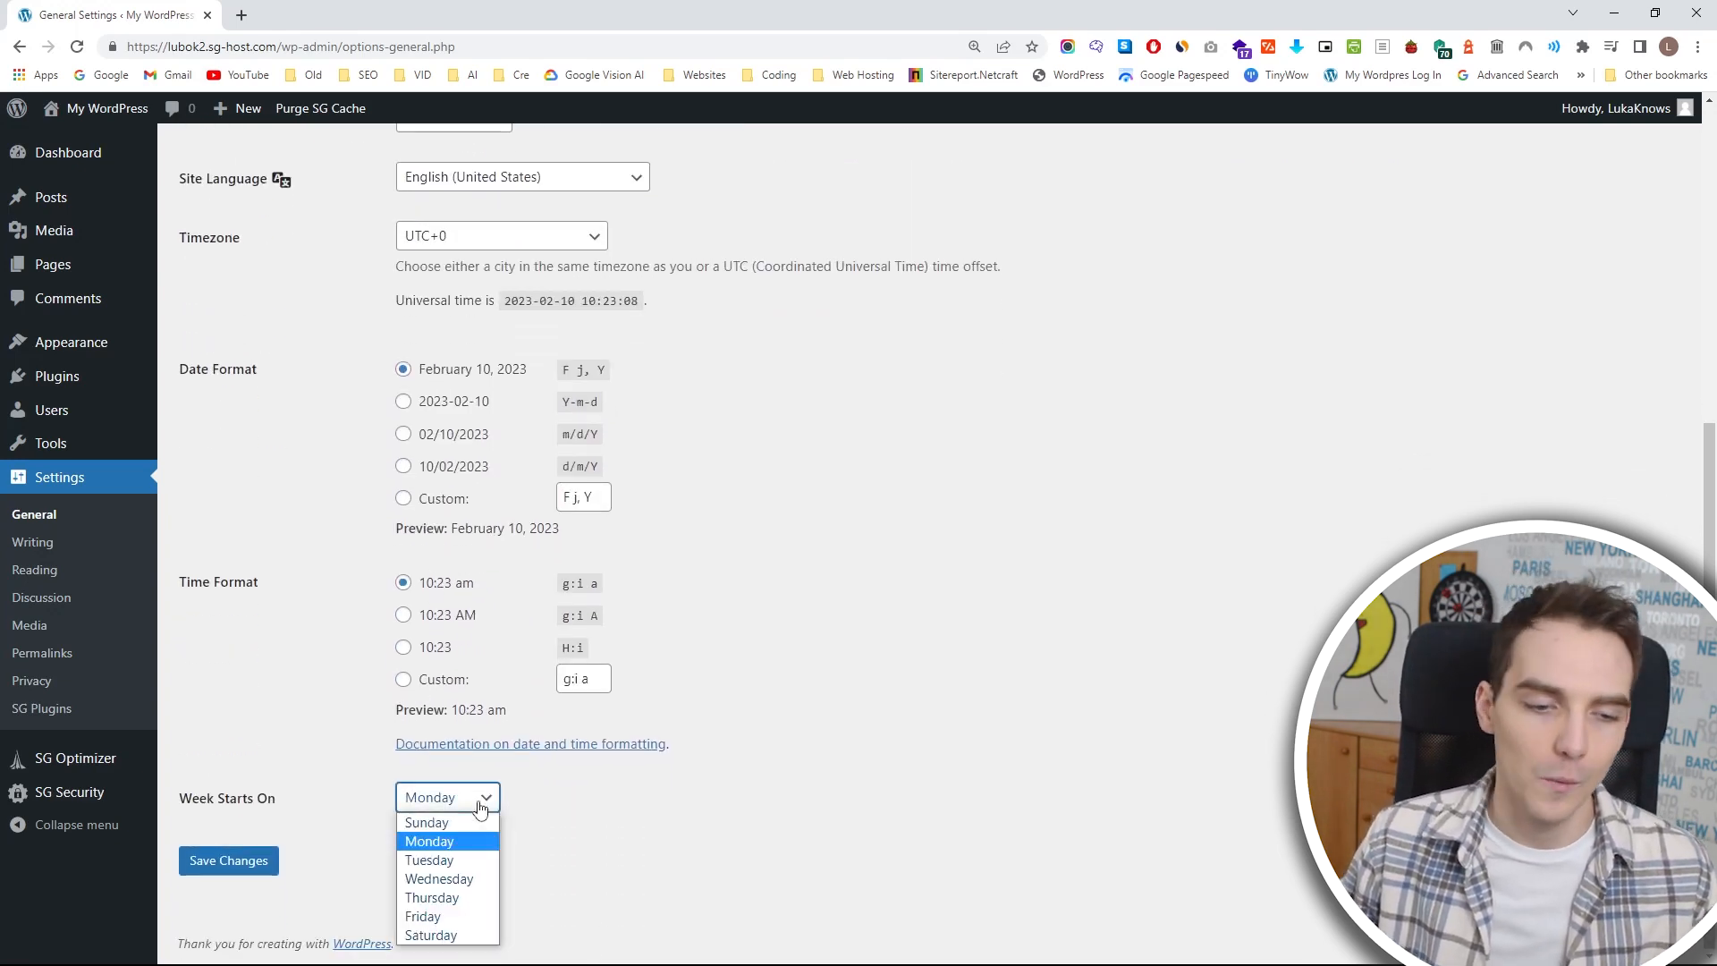
click(629, 818)
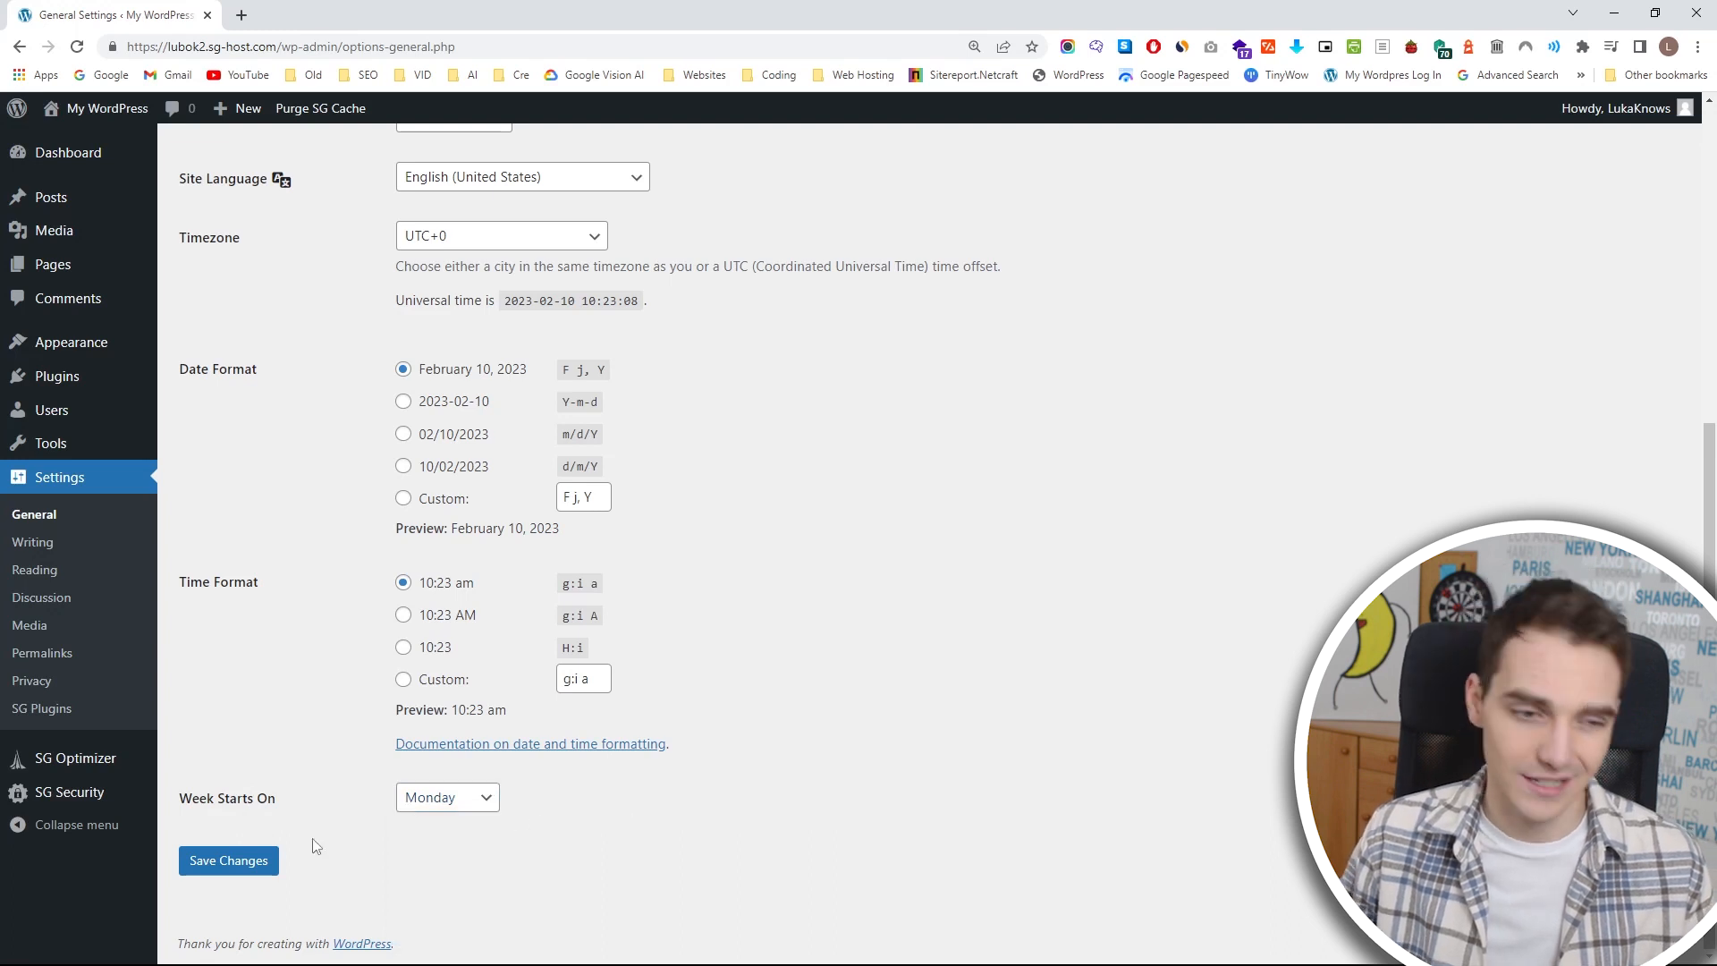
click(261, 863)
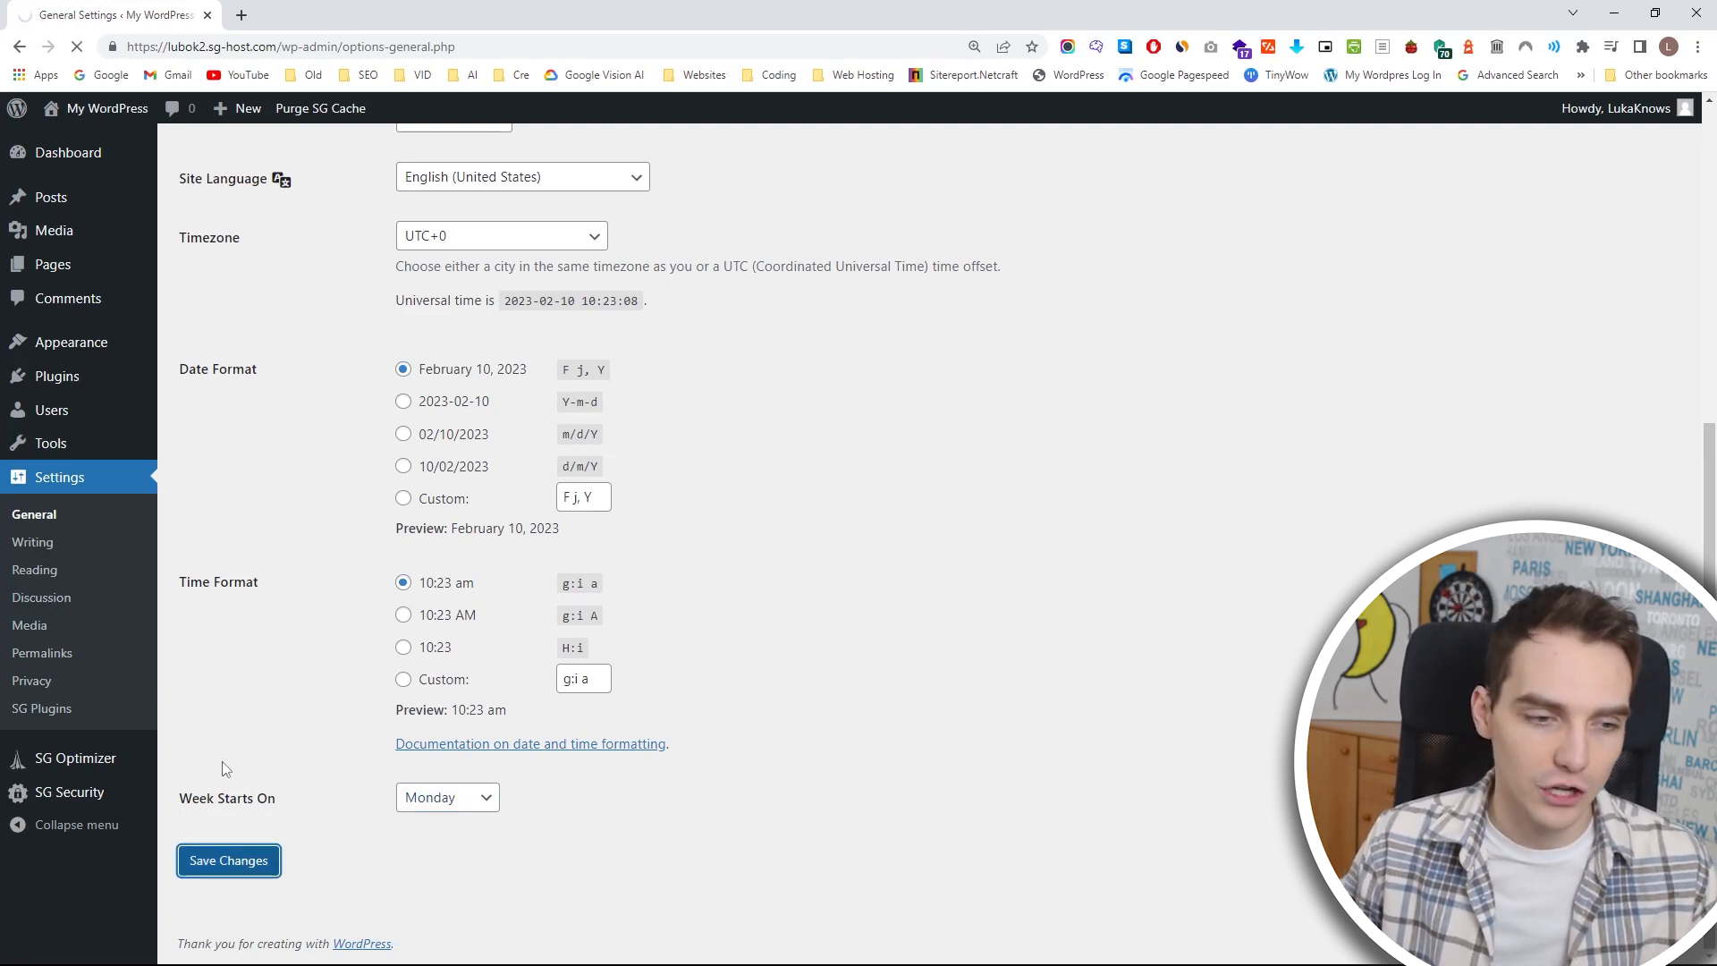
Log back in to the WordPress admin area with the account's e-mail address and password.
click(851, 354)
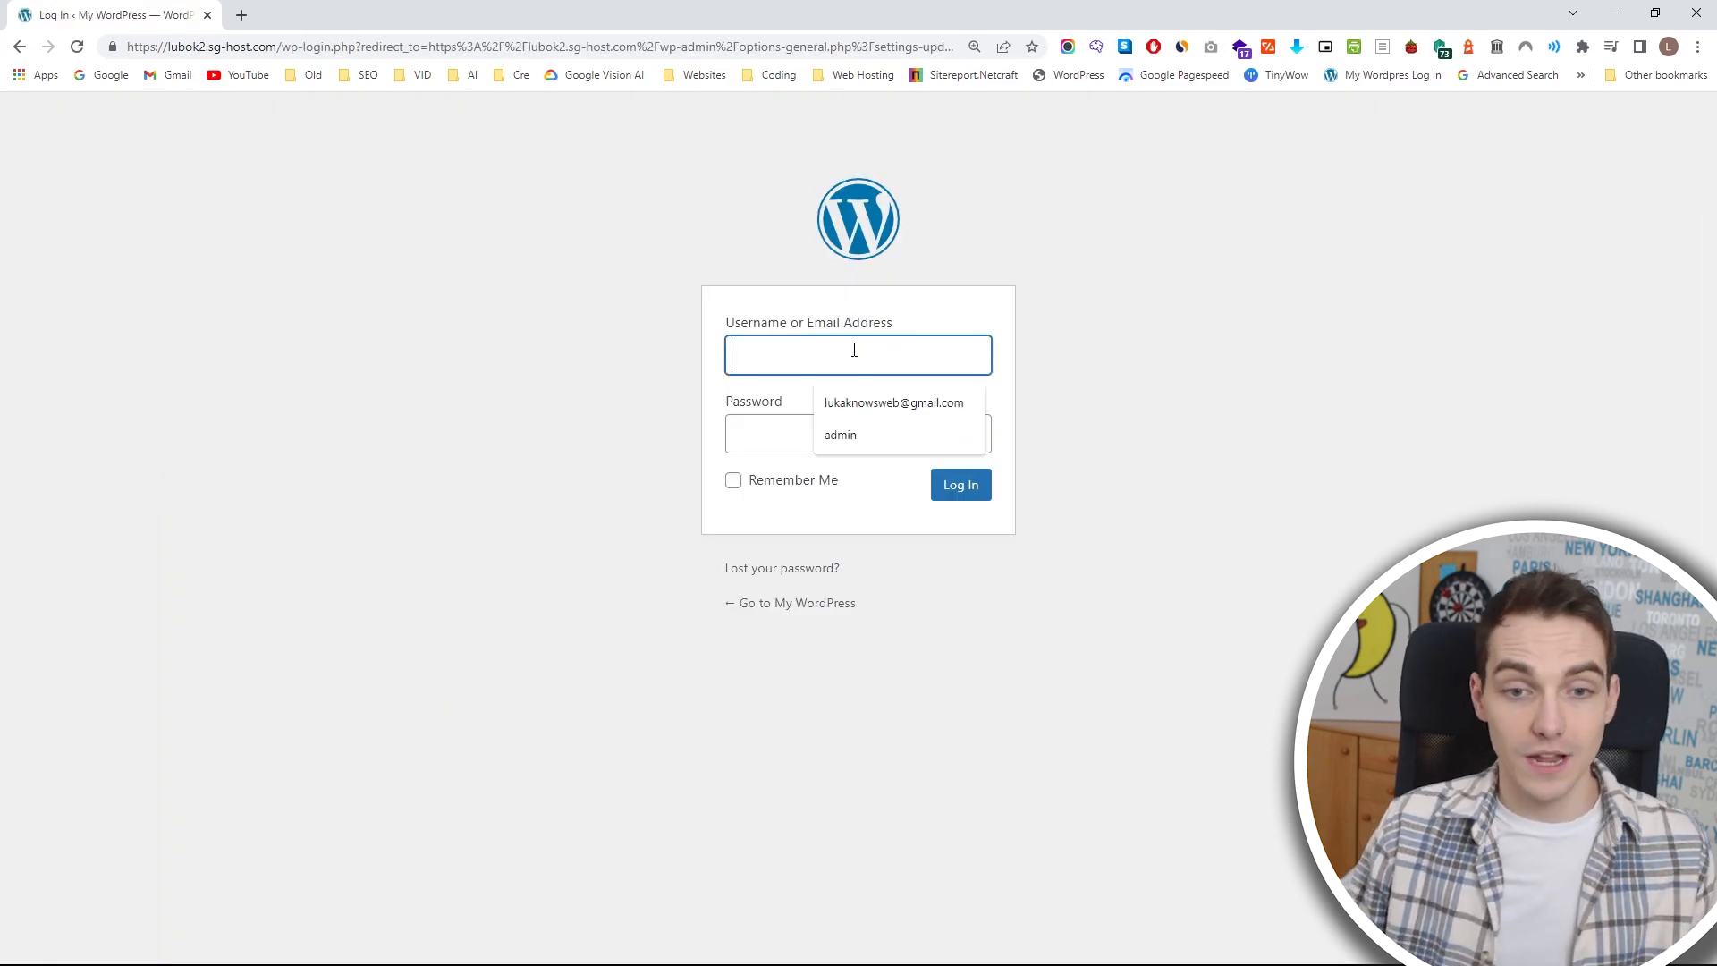
click(845, 400)
click(828, 426)
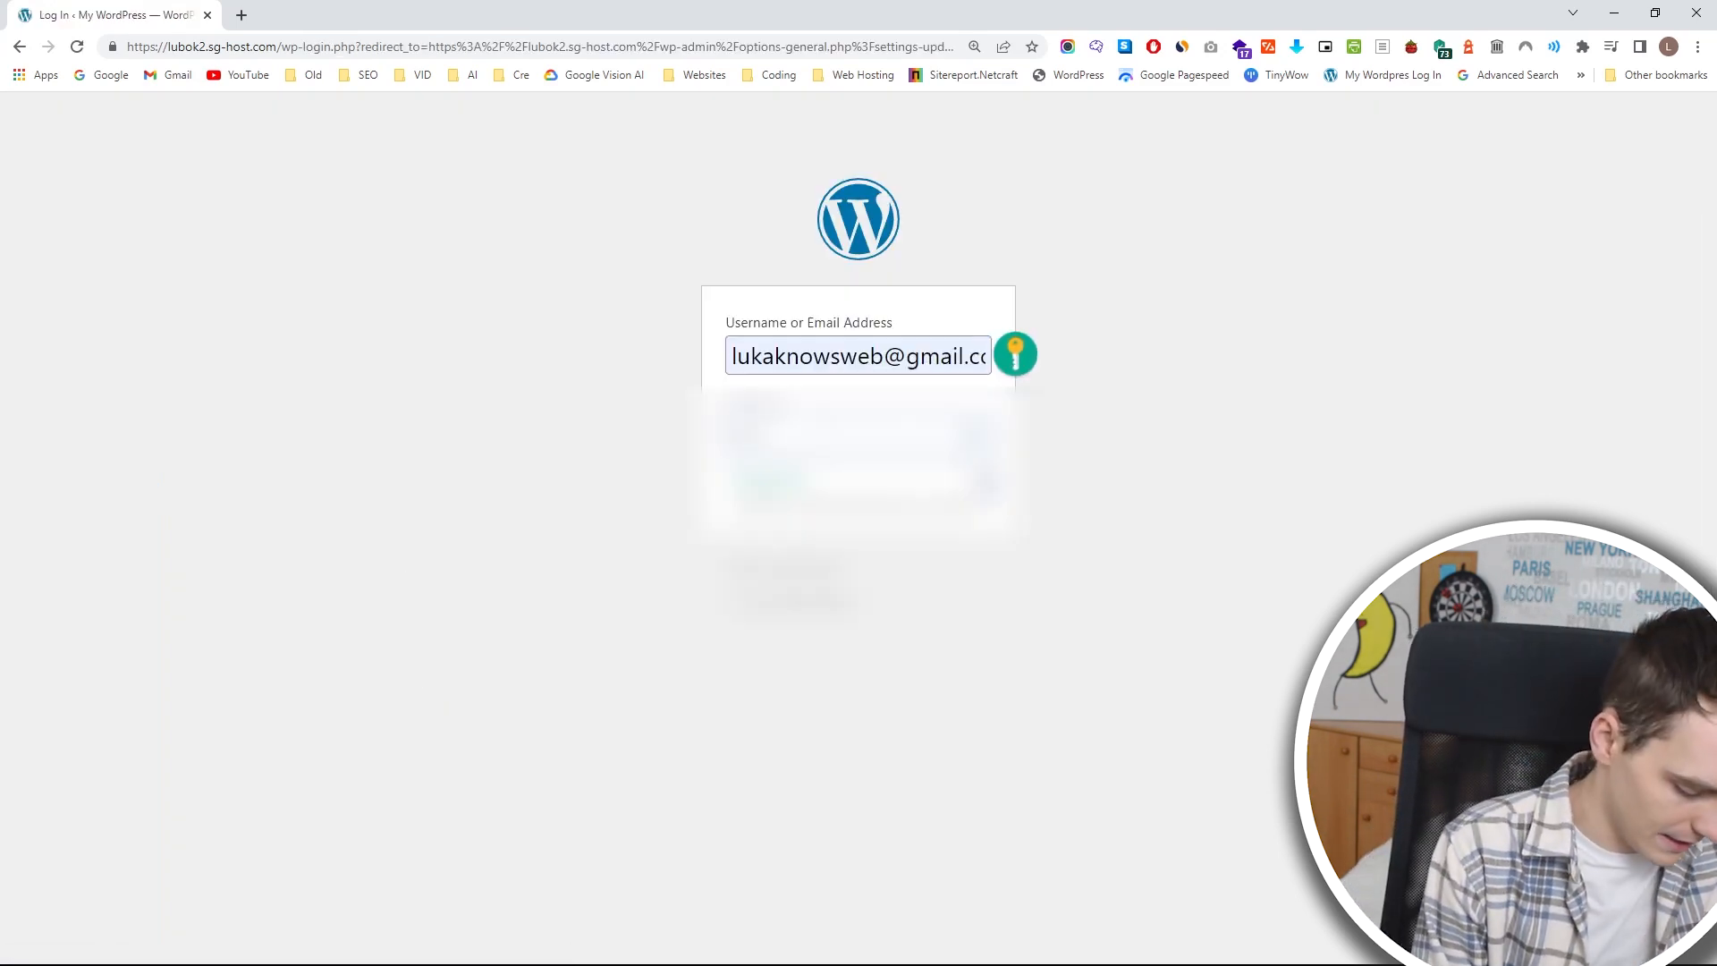
key(Return)
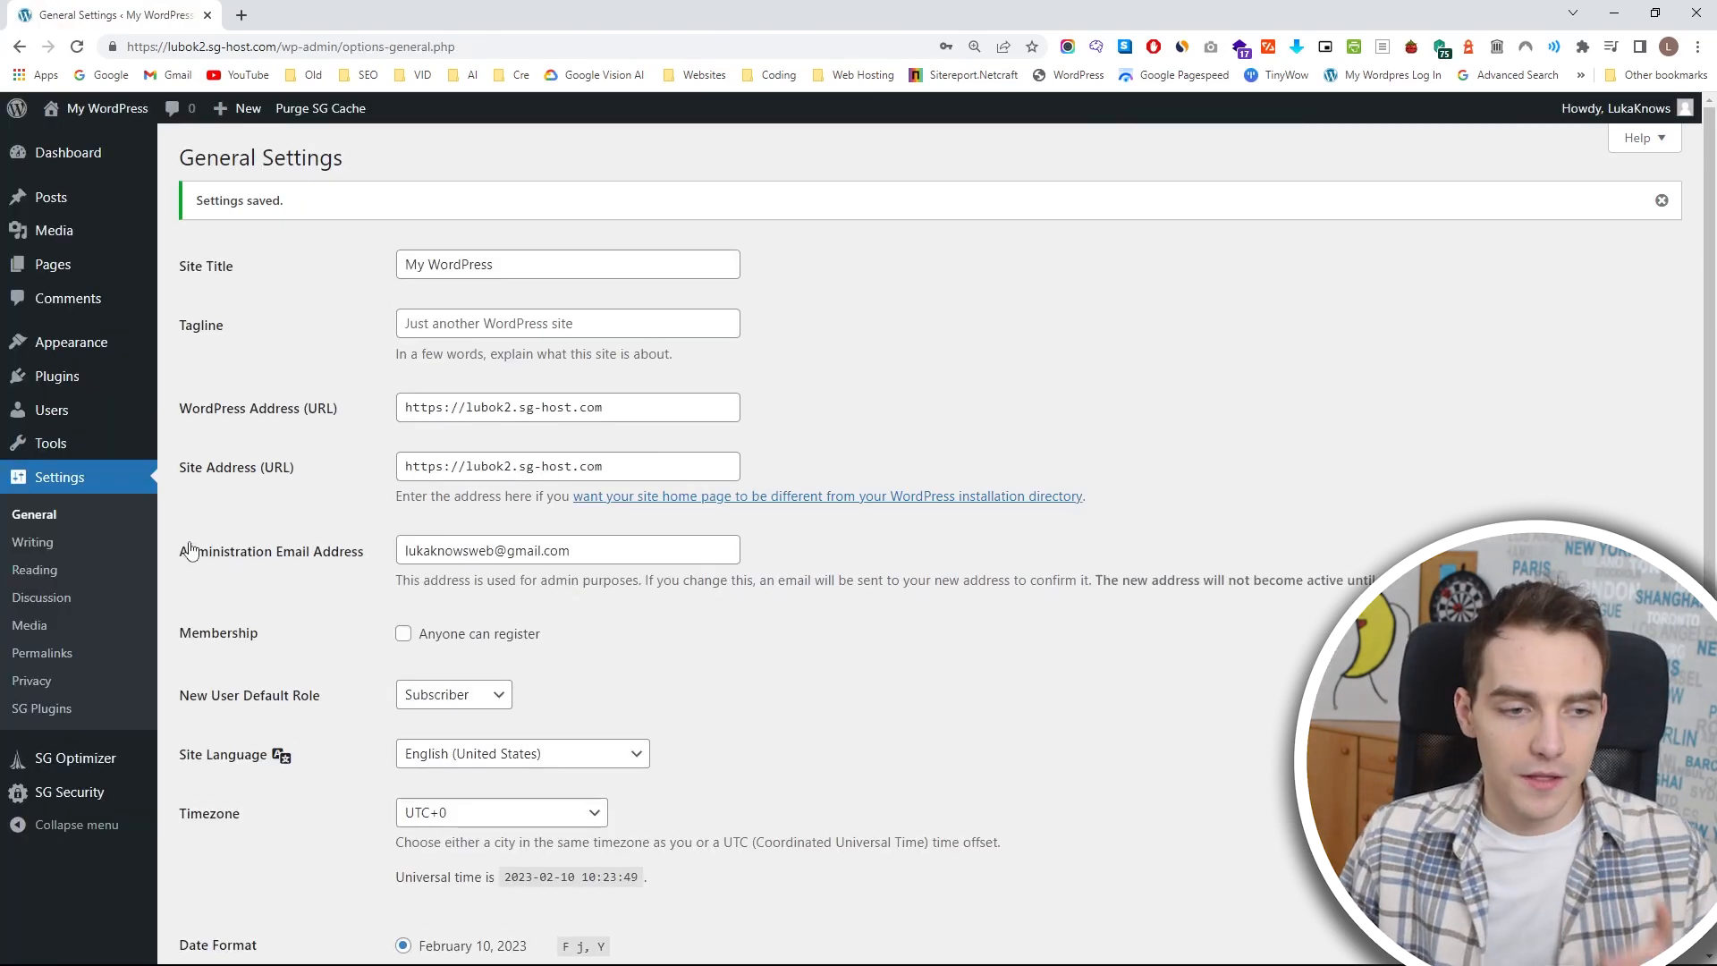
Open the reading settings and examine the search engine visibility option.
click(97, 571)
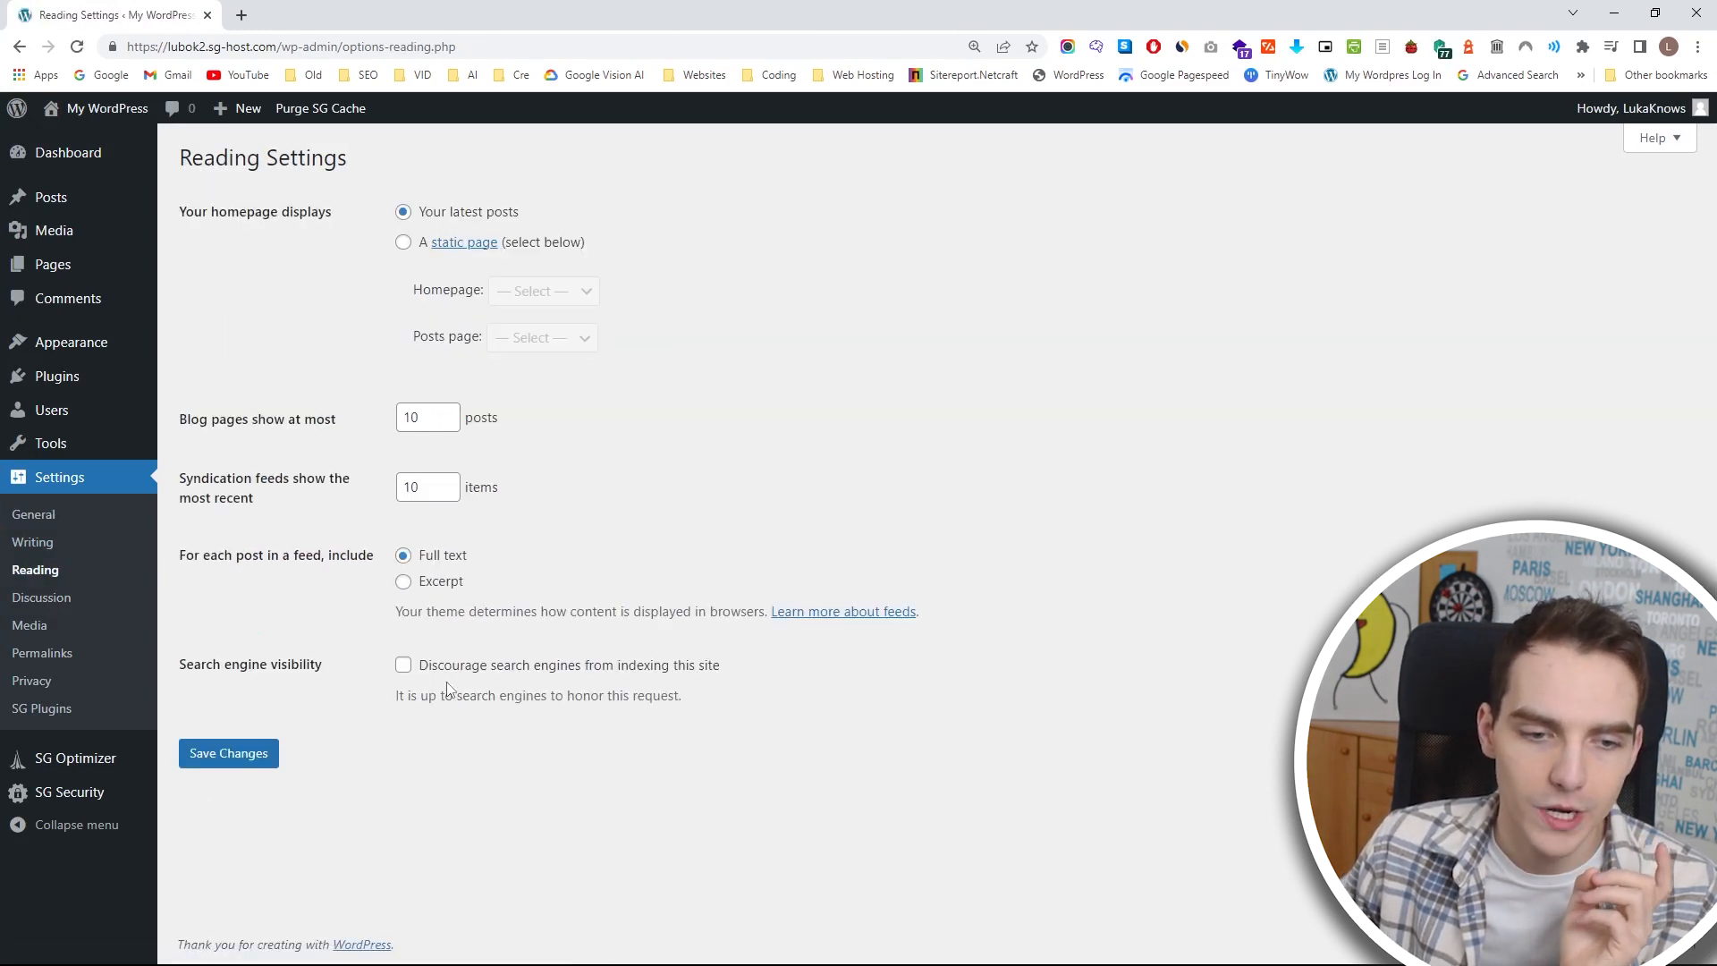
drag(180, 664, 344, 676)
click(346, 661)
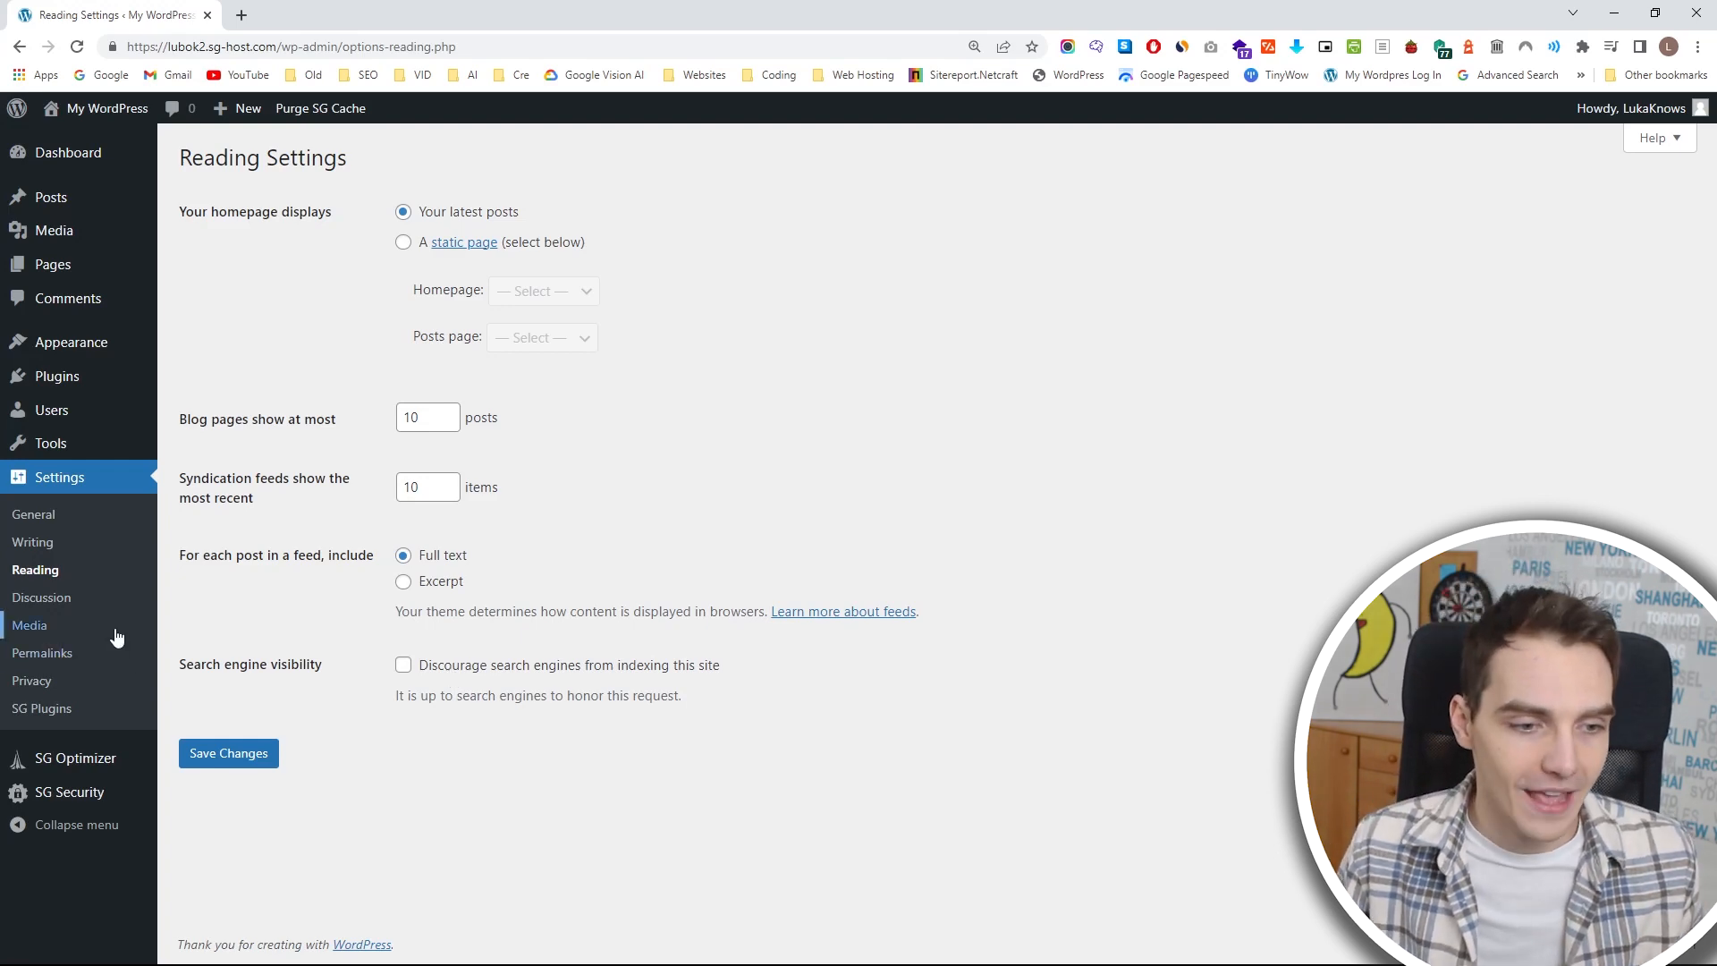
Check the permalink structure in the permalink settings and open the list of installed plugins.
click(86, 657)
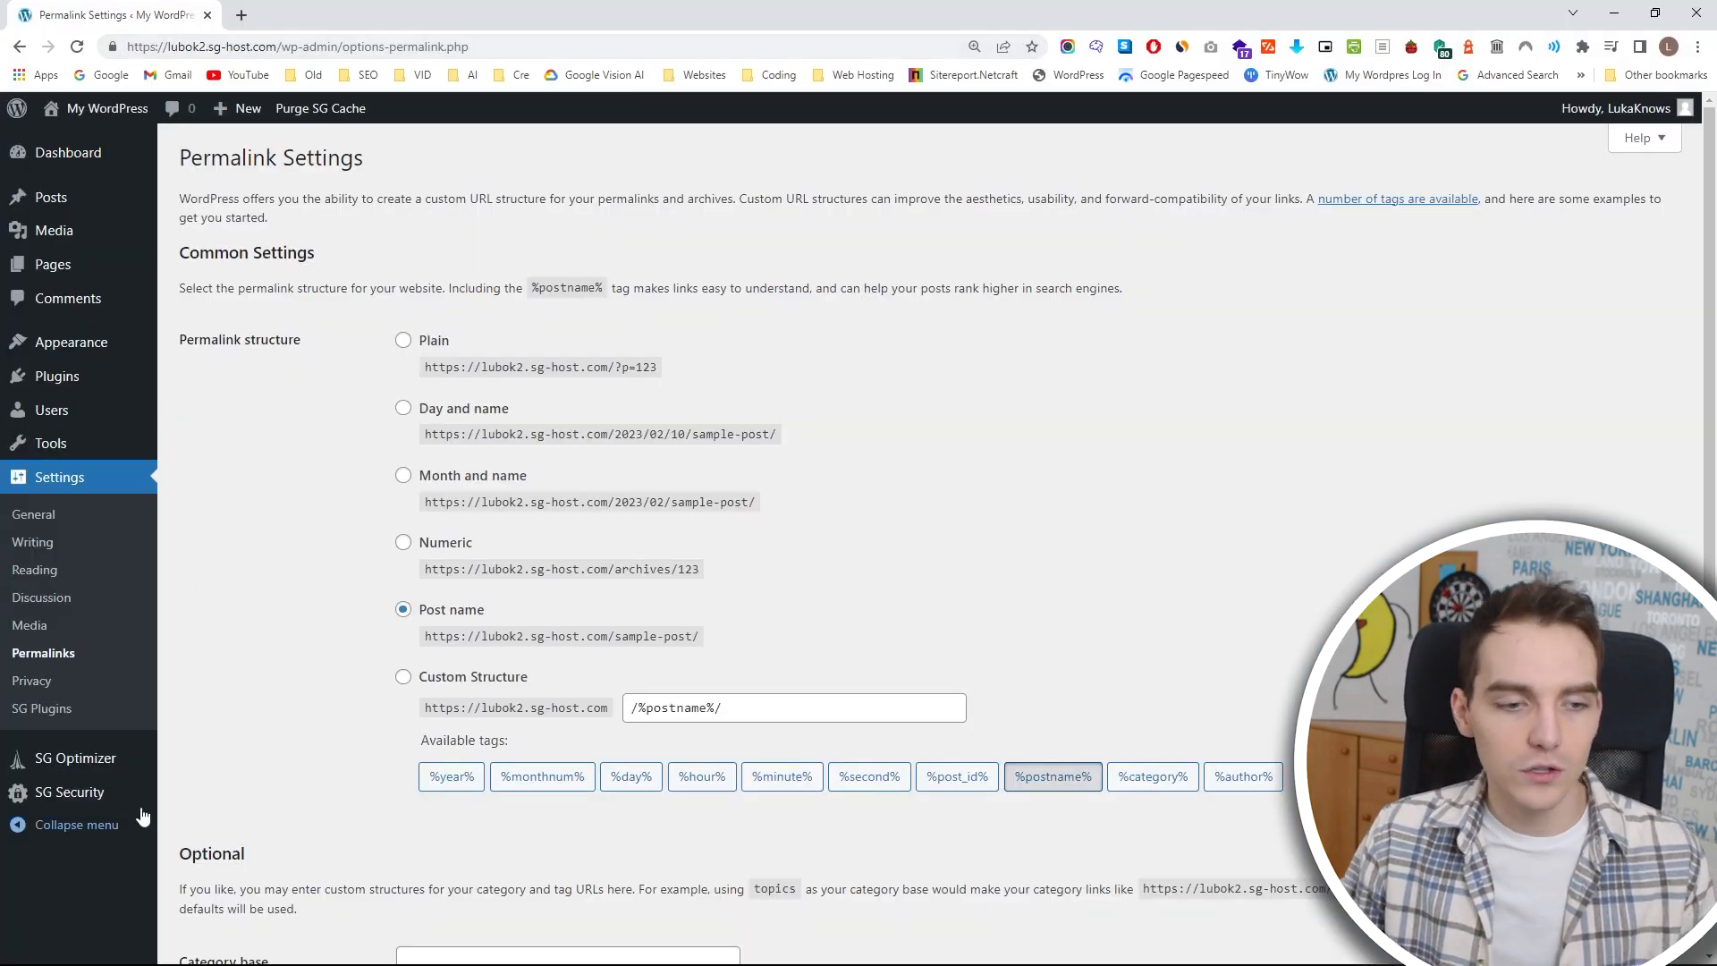
mouse_move(115, 767)
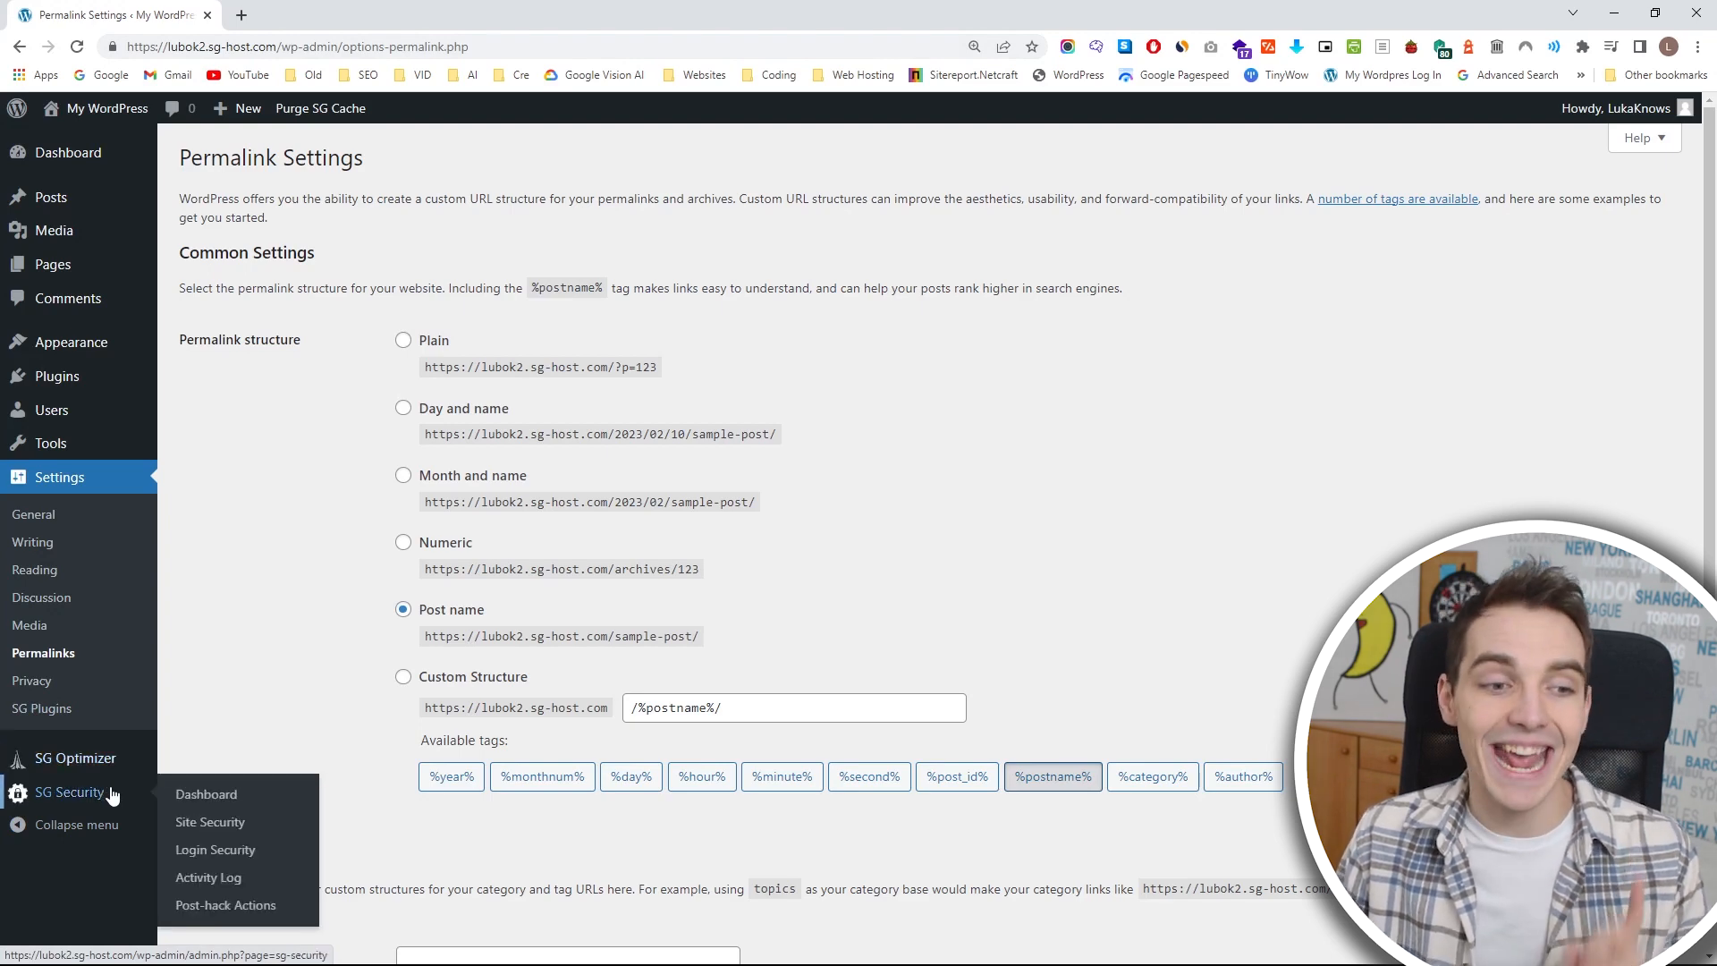
mouse_move(101, 386)
click(221, 379)
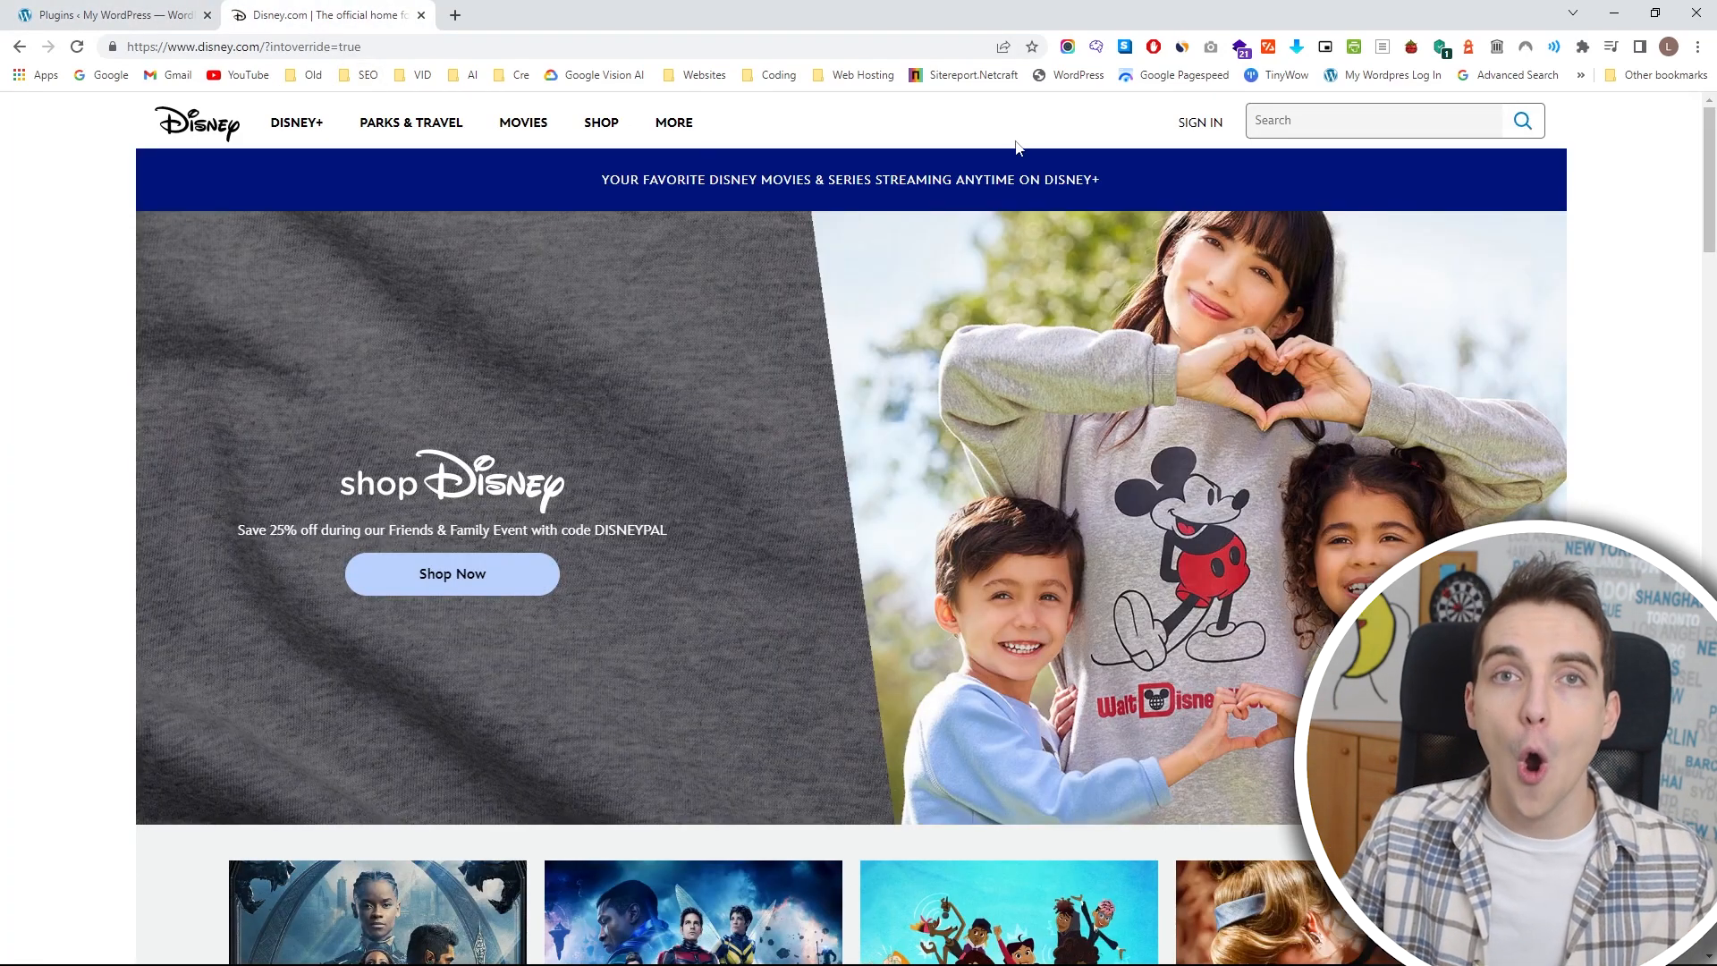
Look through the Disney.com home page and its navigation menu as an example of pages, and open Disney News.
scroll(1017, 148, down, 20)
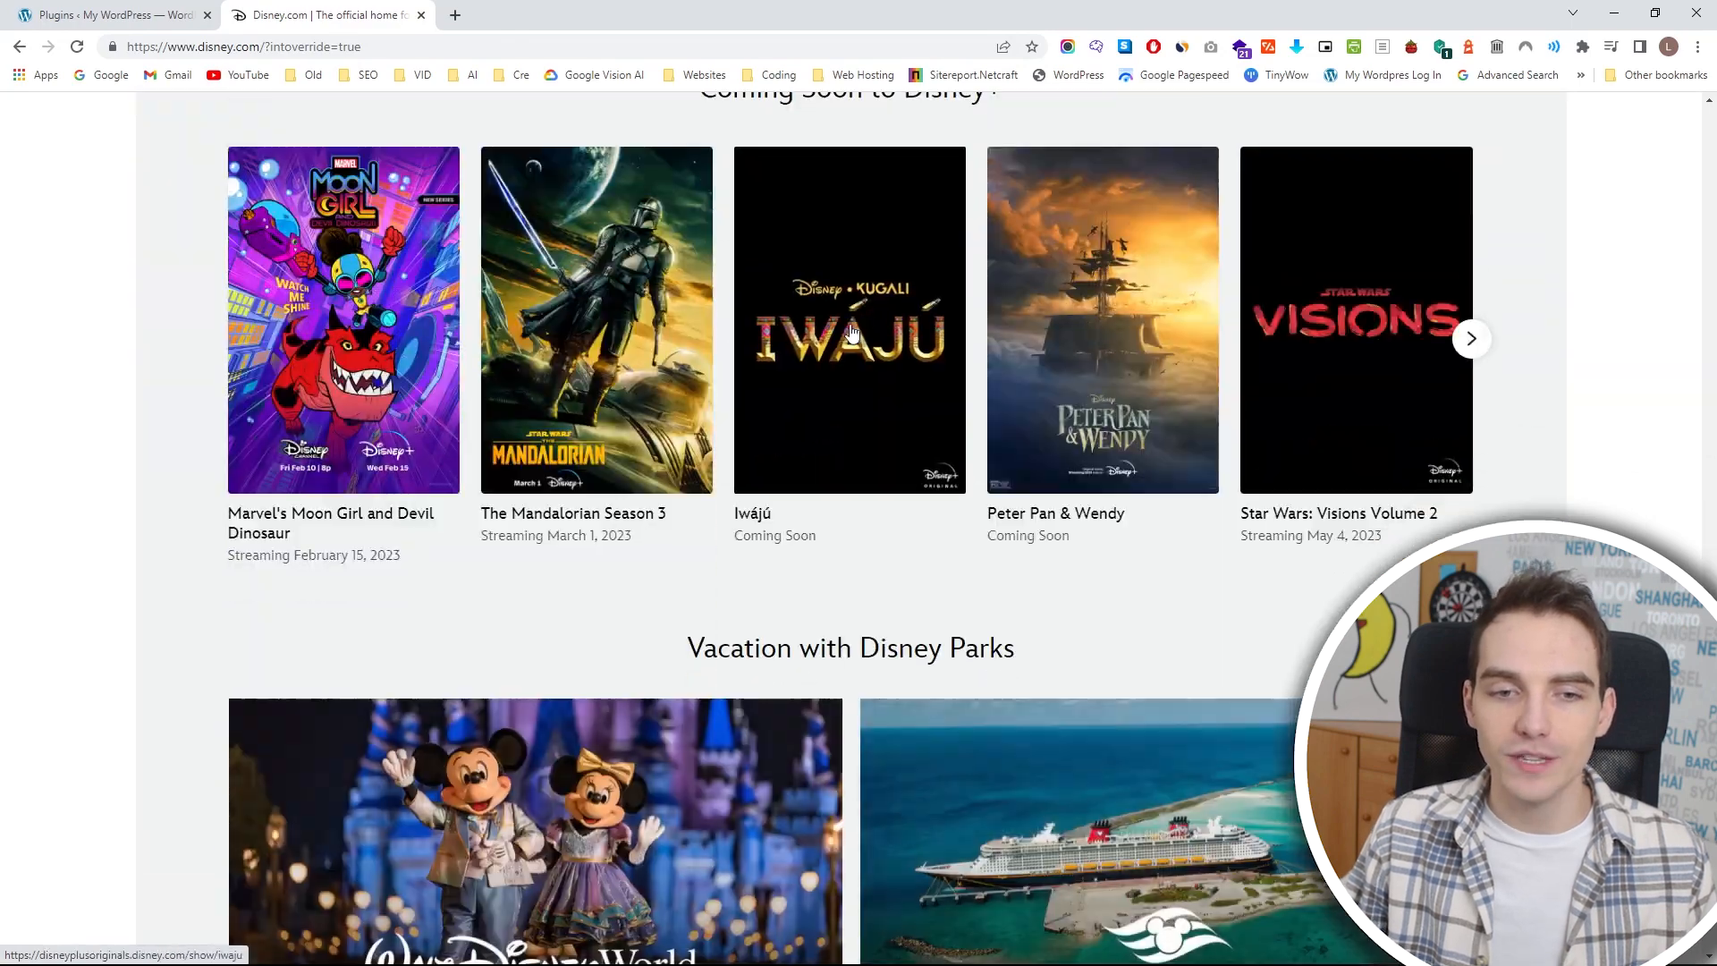
scroll(852, 333, down, 15)
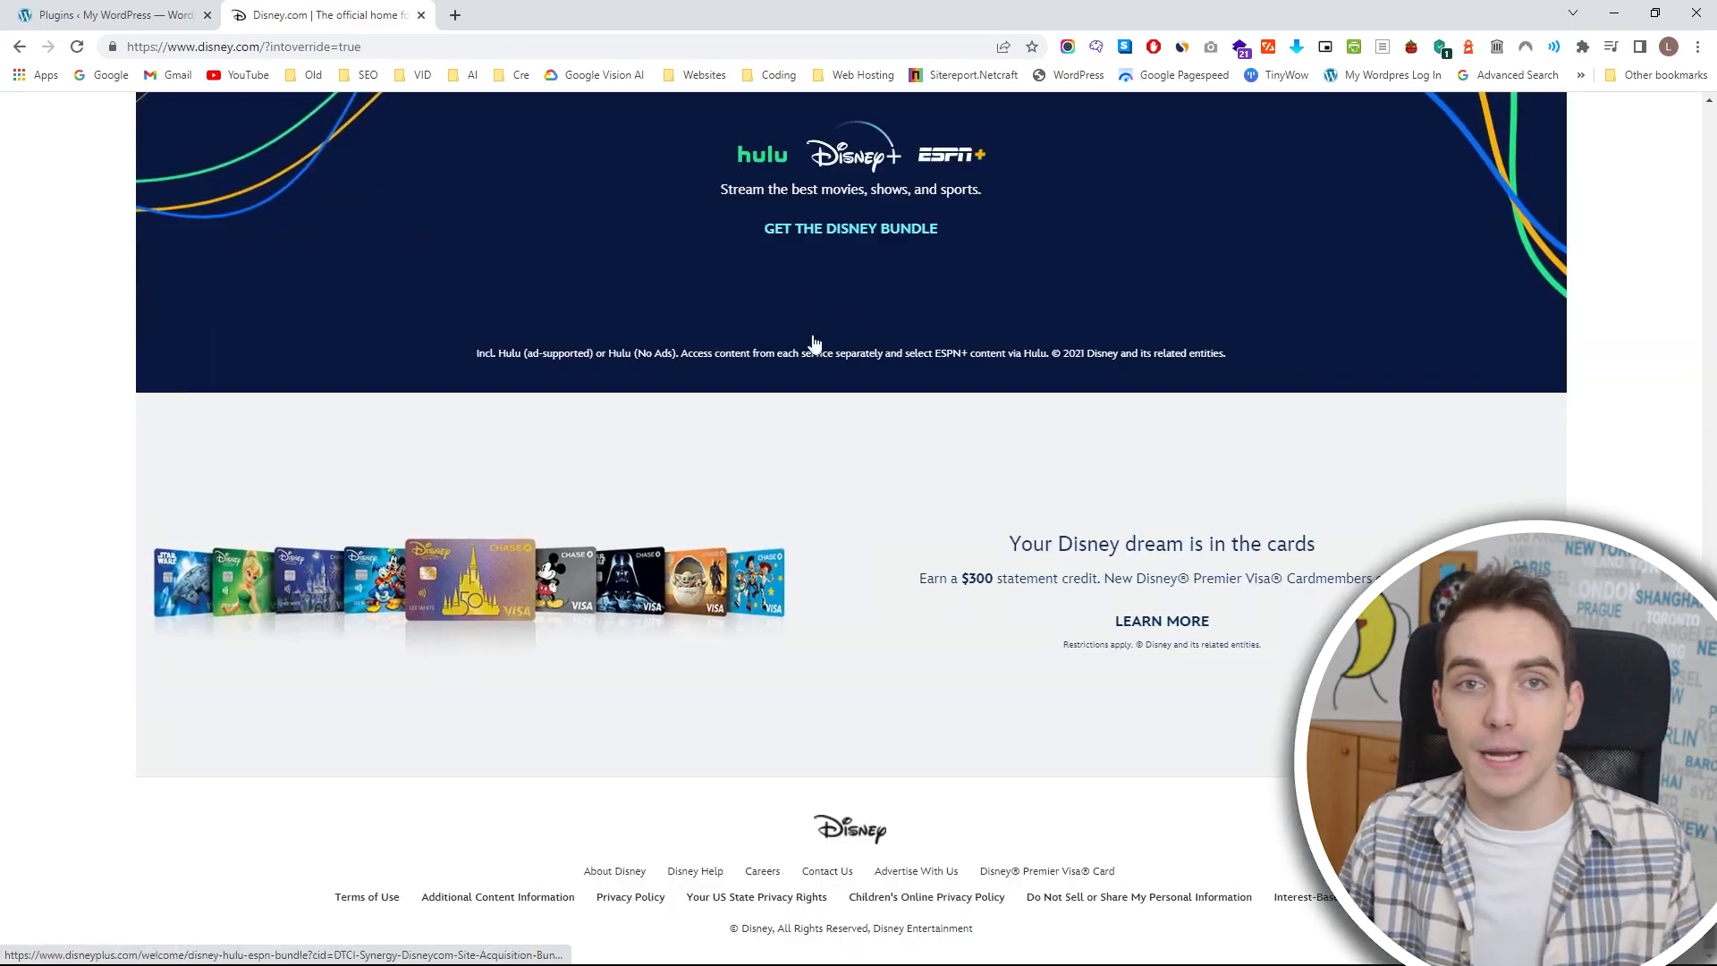
scroll(1488, 353, up, 20)
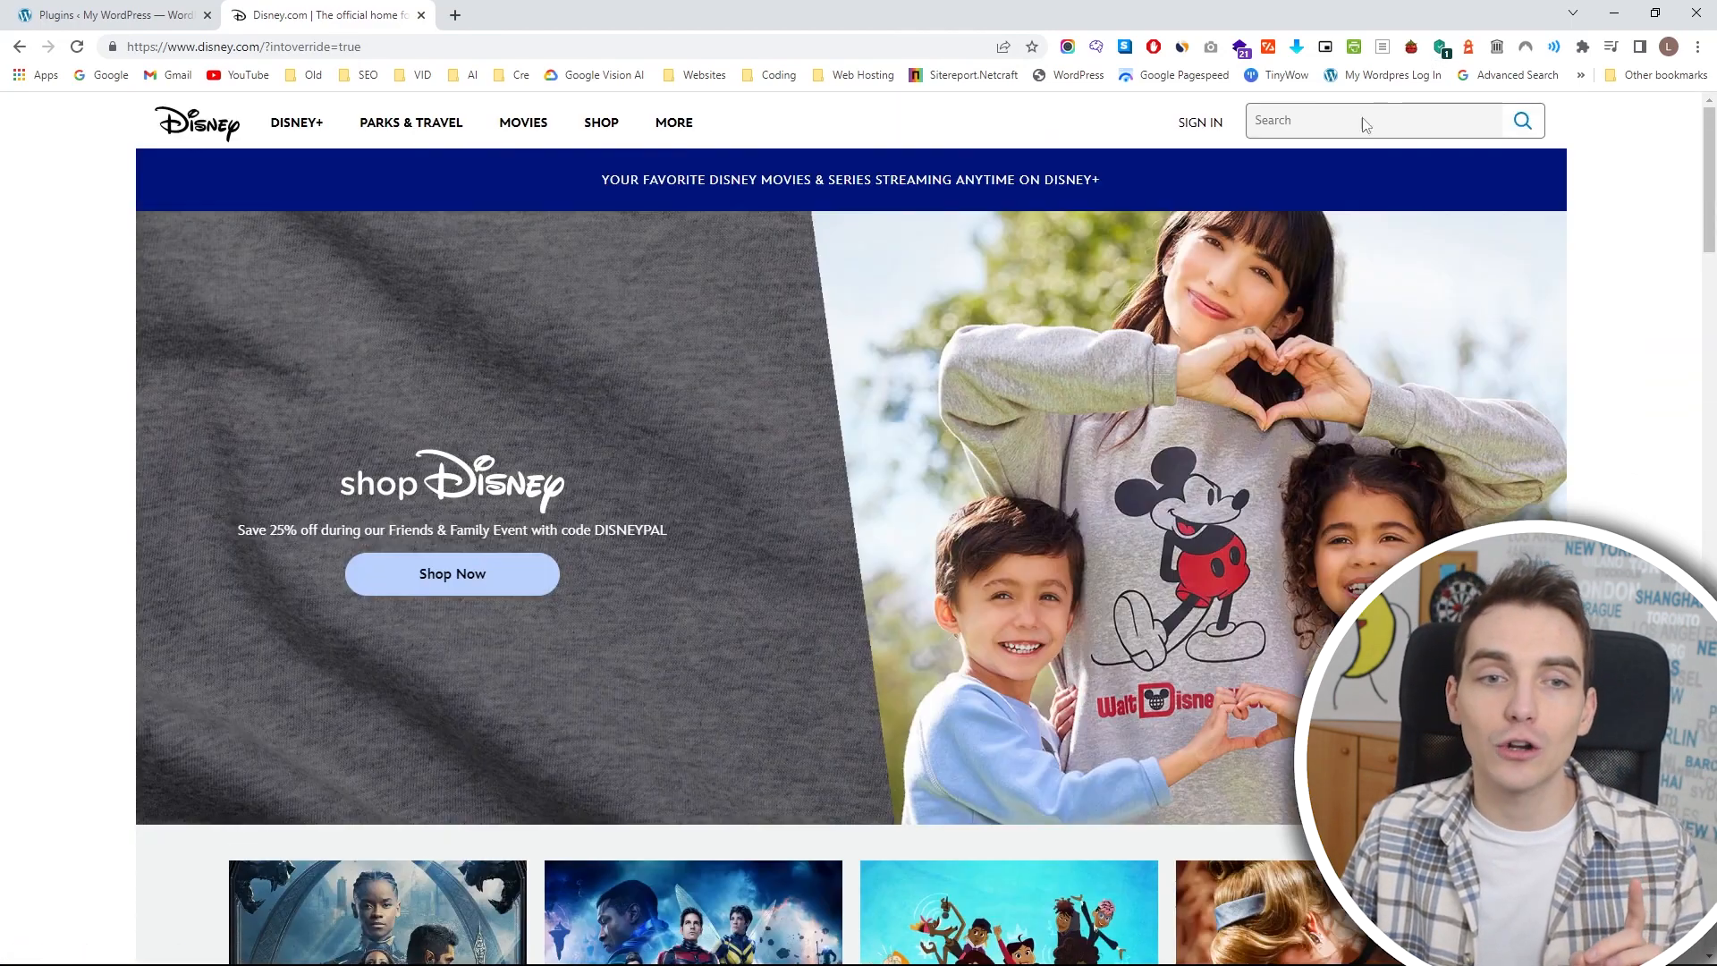
mouse_move(369, 137)
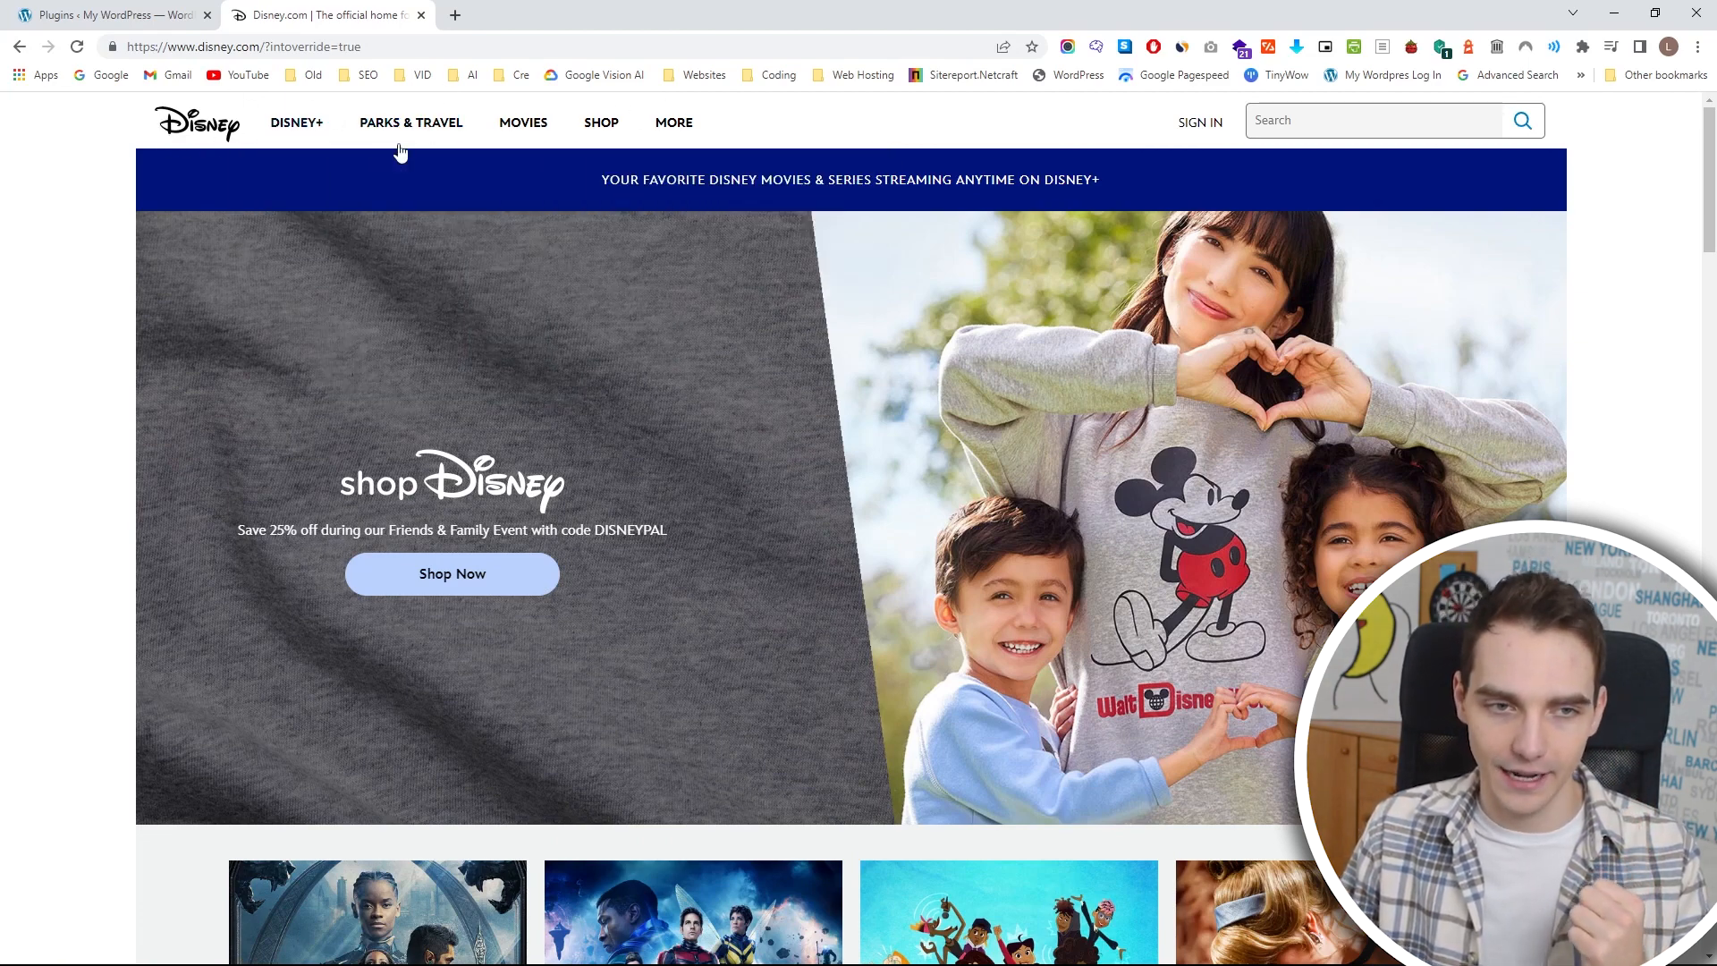
scroll(886, 474, down, 20)
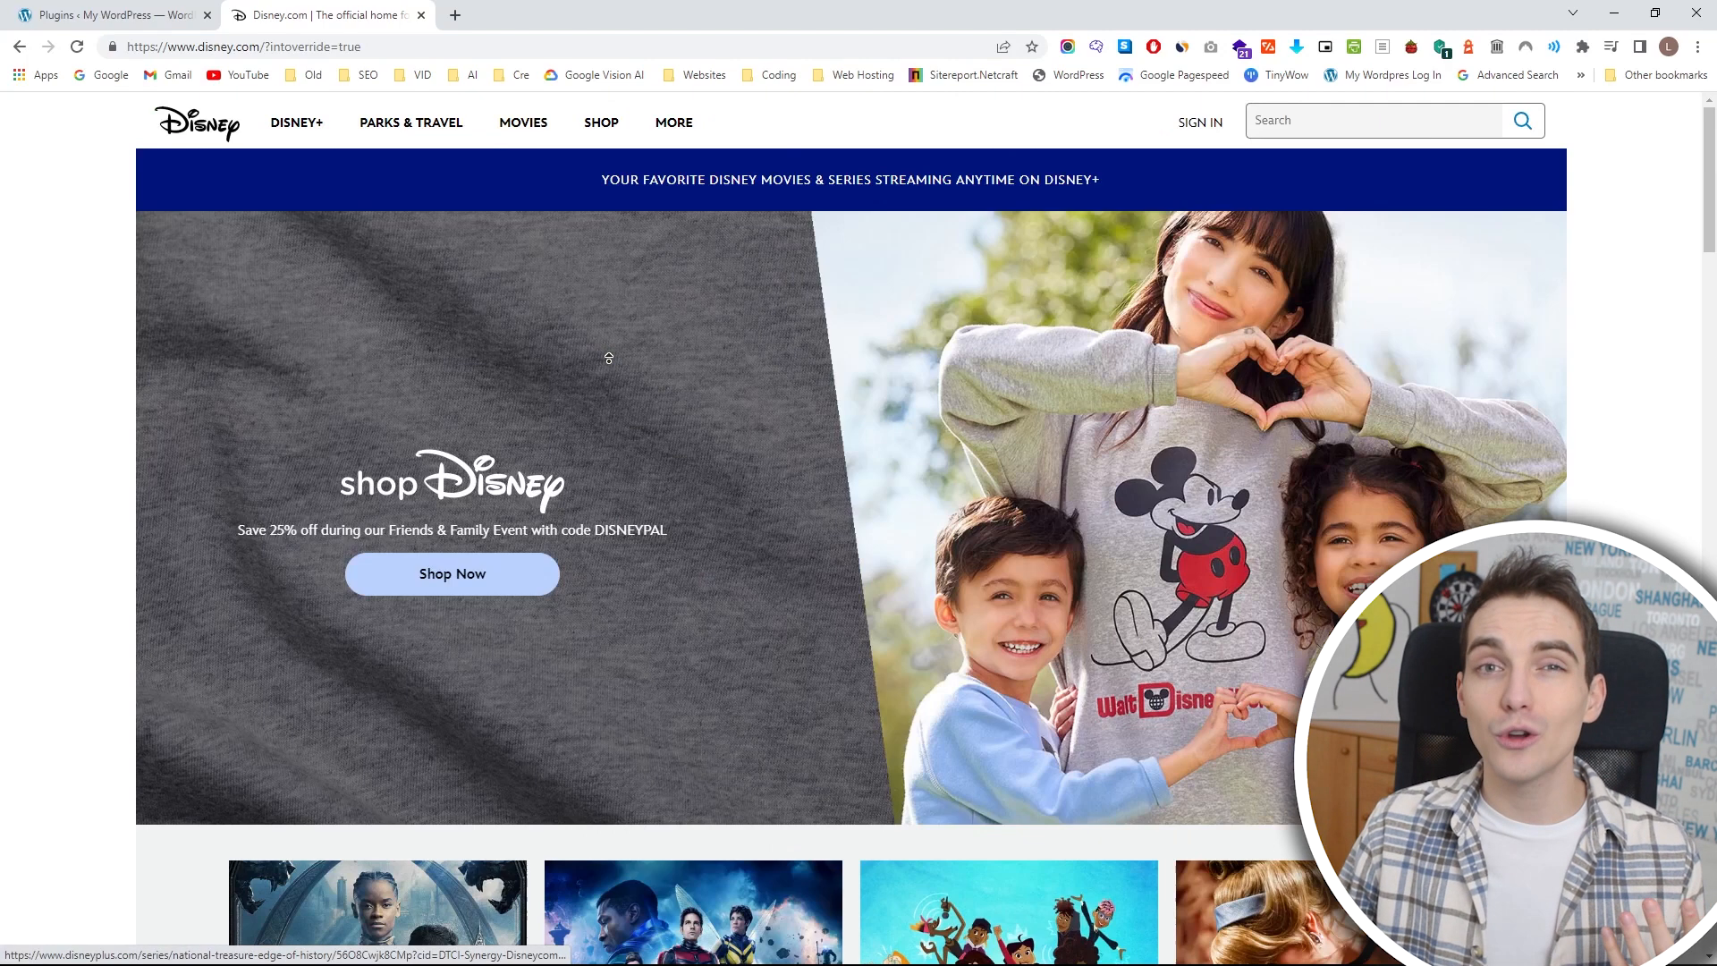
mouse_move(698, 123)
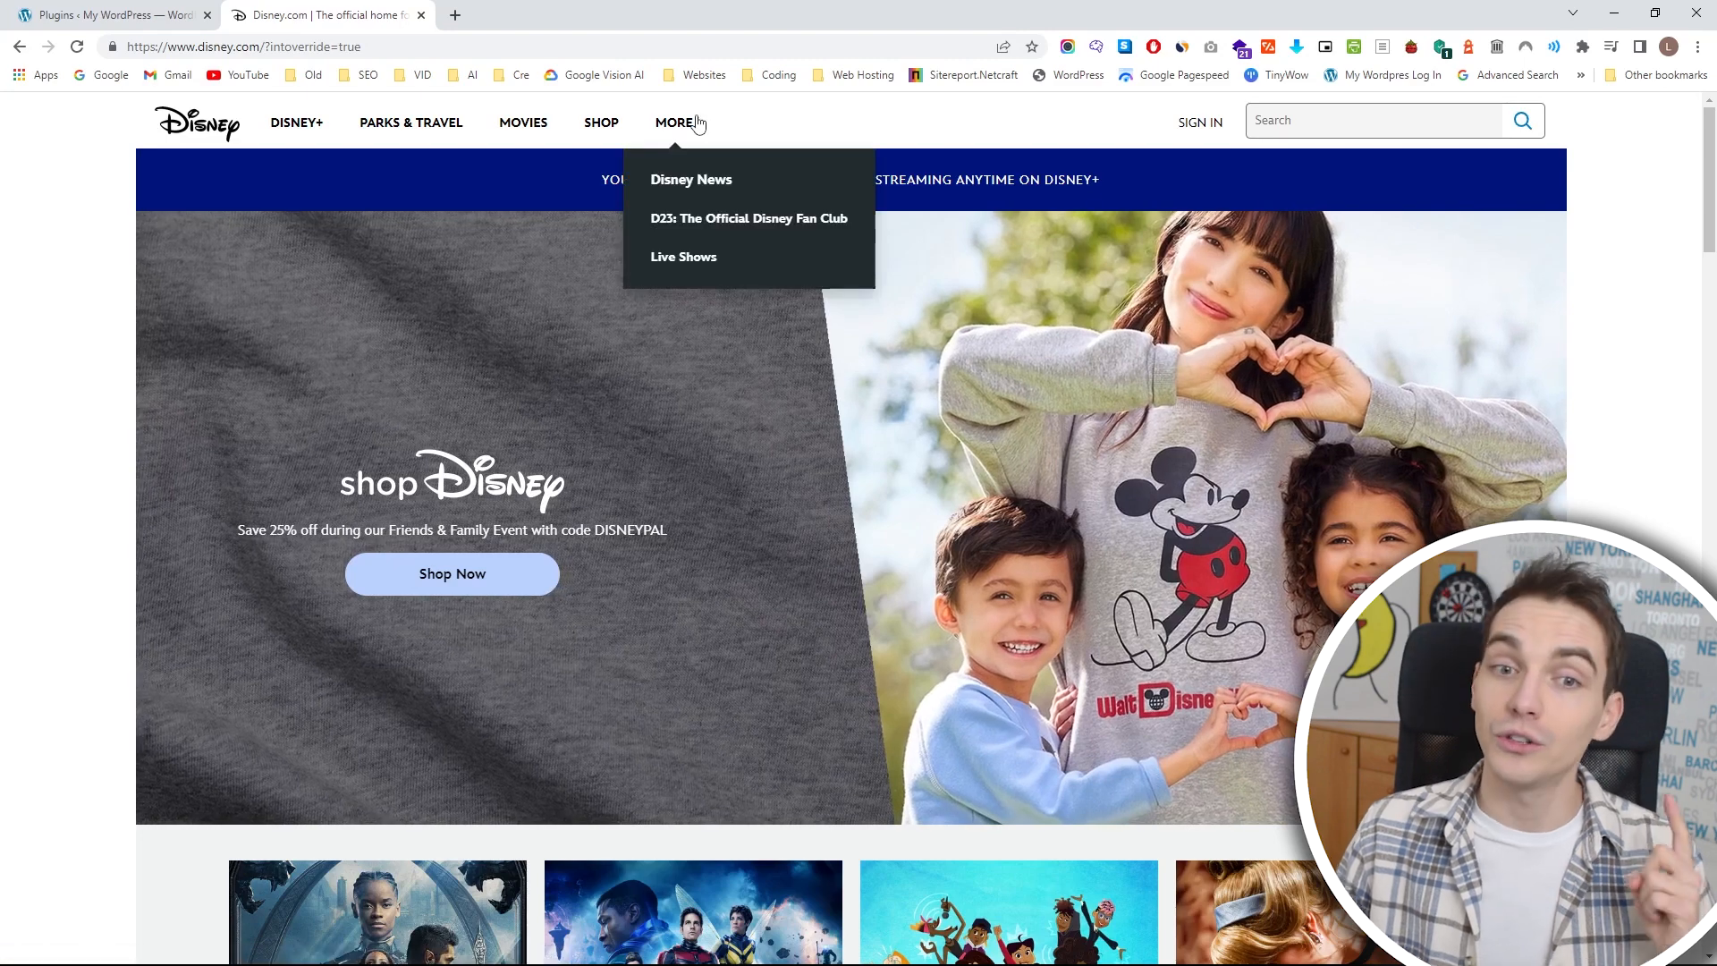
click(705, 180)
Glance at the Posts entry in the WordPress admin tab and return to look through the Disney News article listing.
click(147, 11)
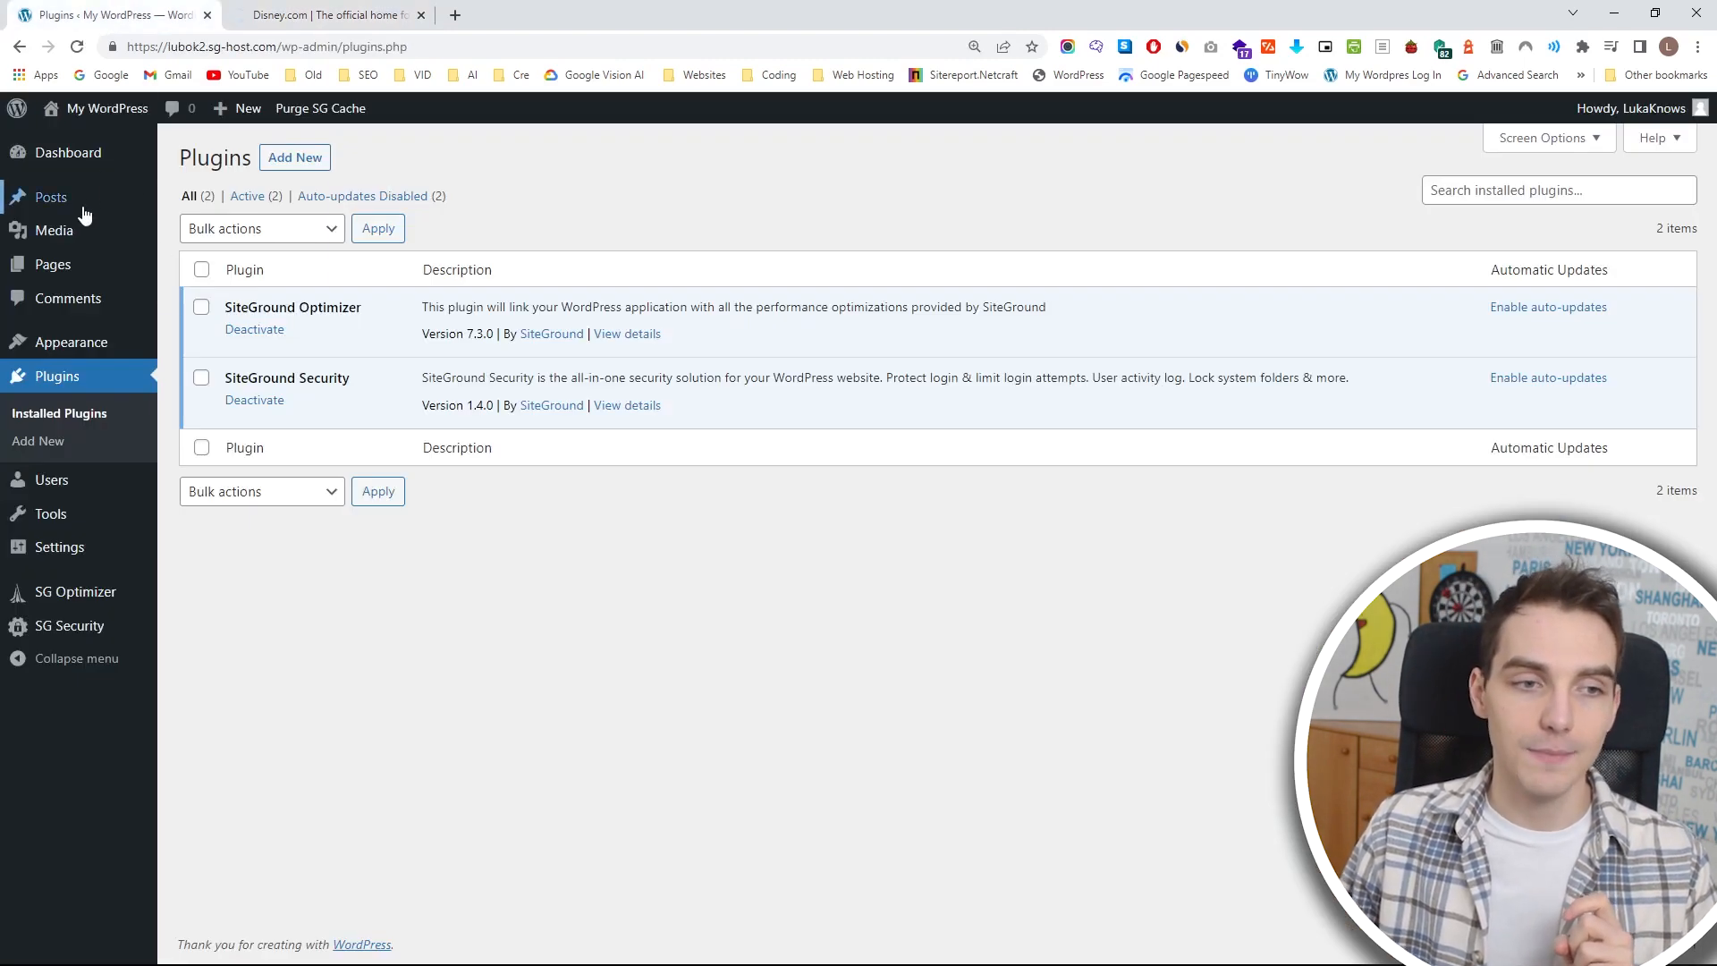
click(397, 14)
mouse_move(671, 124)
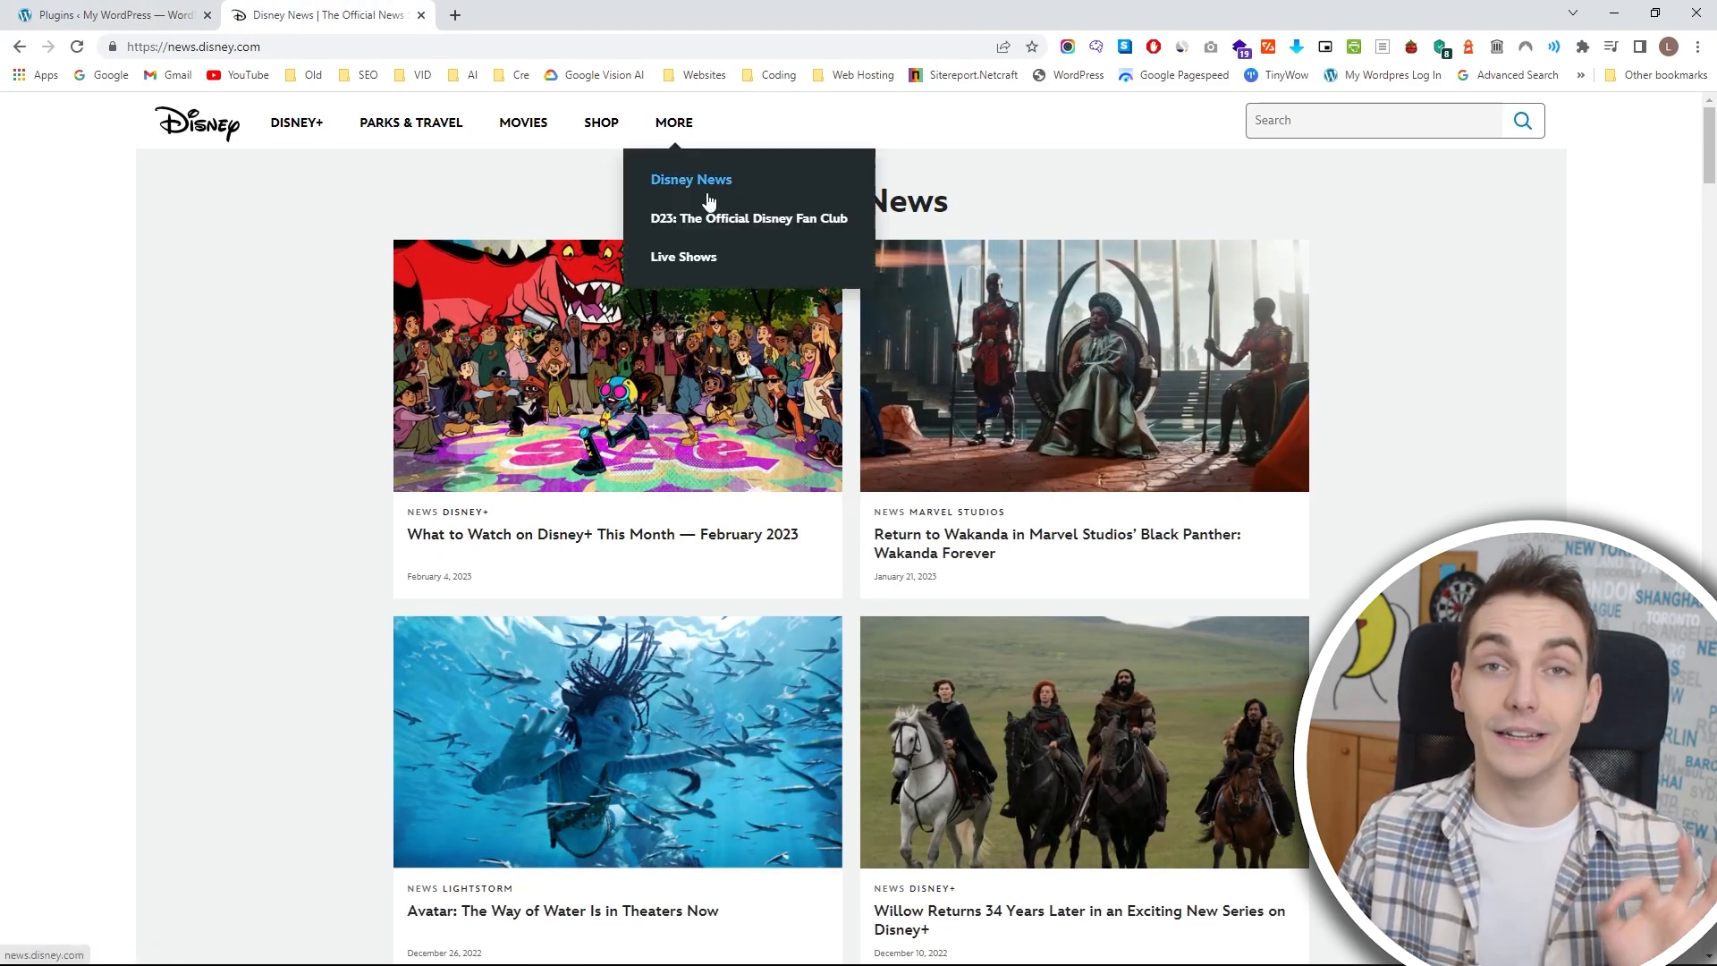
scroll(1399, 253, down, 15)
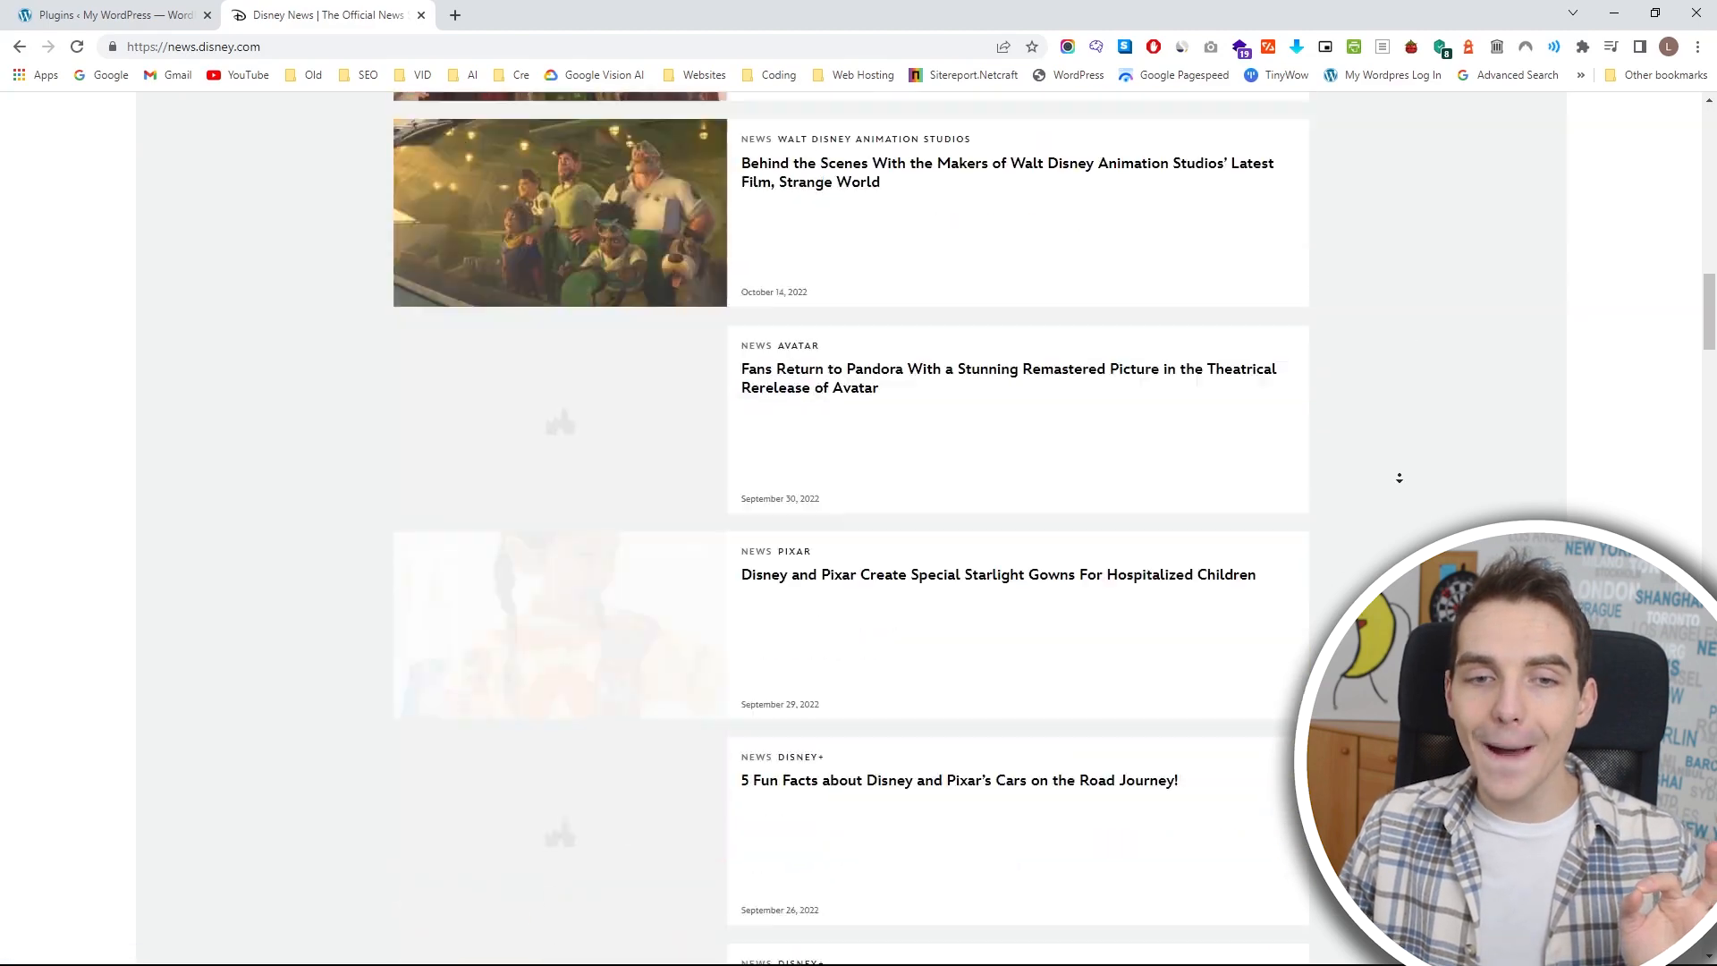
scroll(1399, 557, down, 5)
scroll(1347, 325, up, 20)
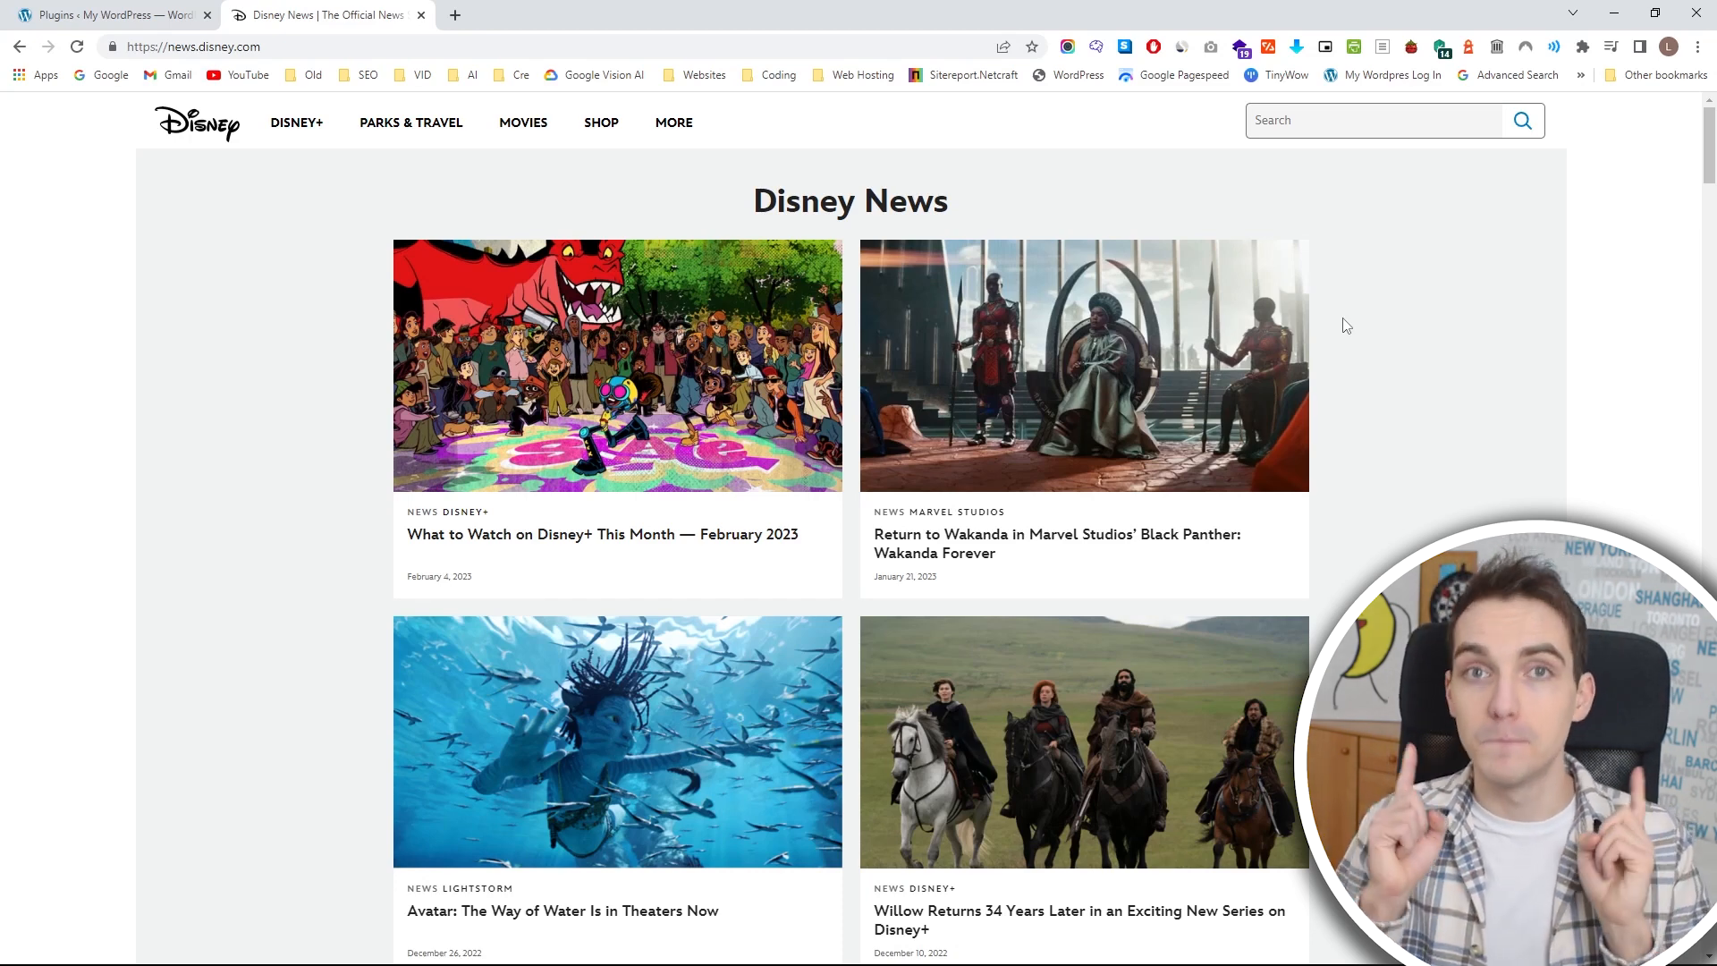
Open the article "What to Watch on Disney+ This Month — February 2023", look through it, and return to the Disney News listing.
click(623, 407)
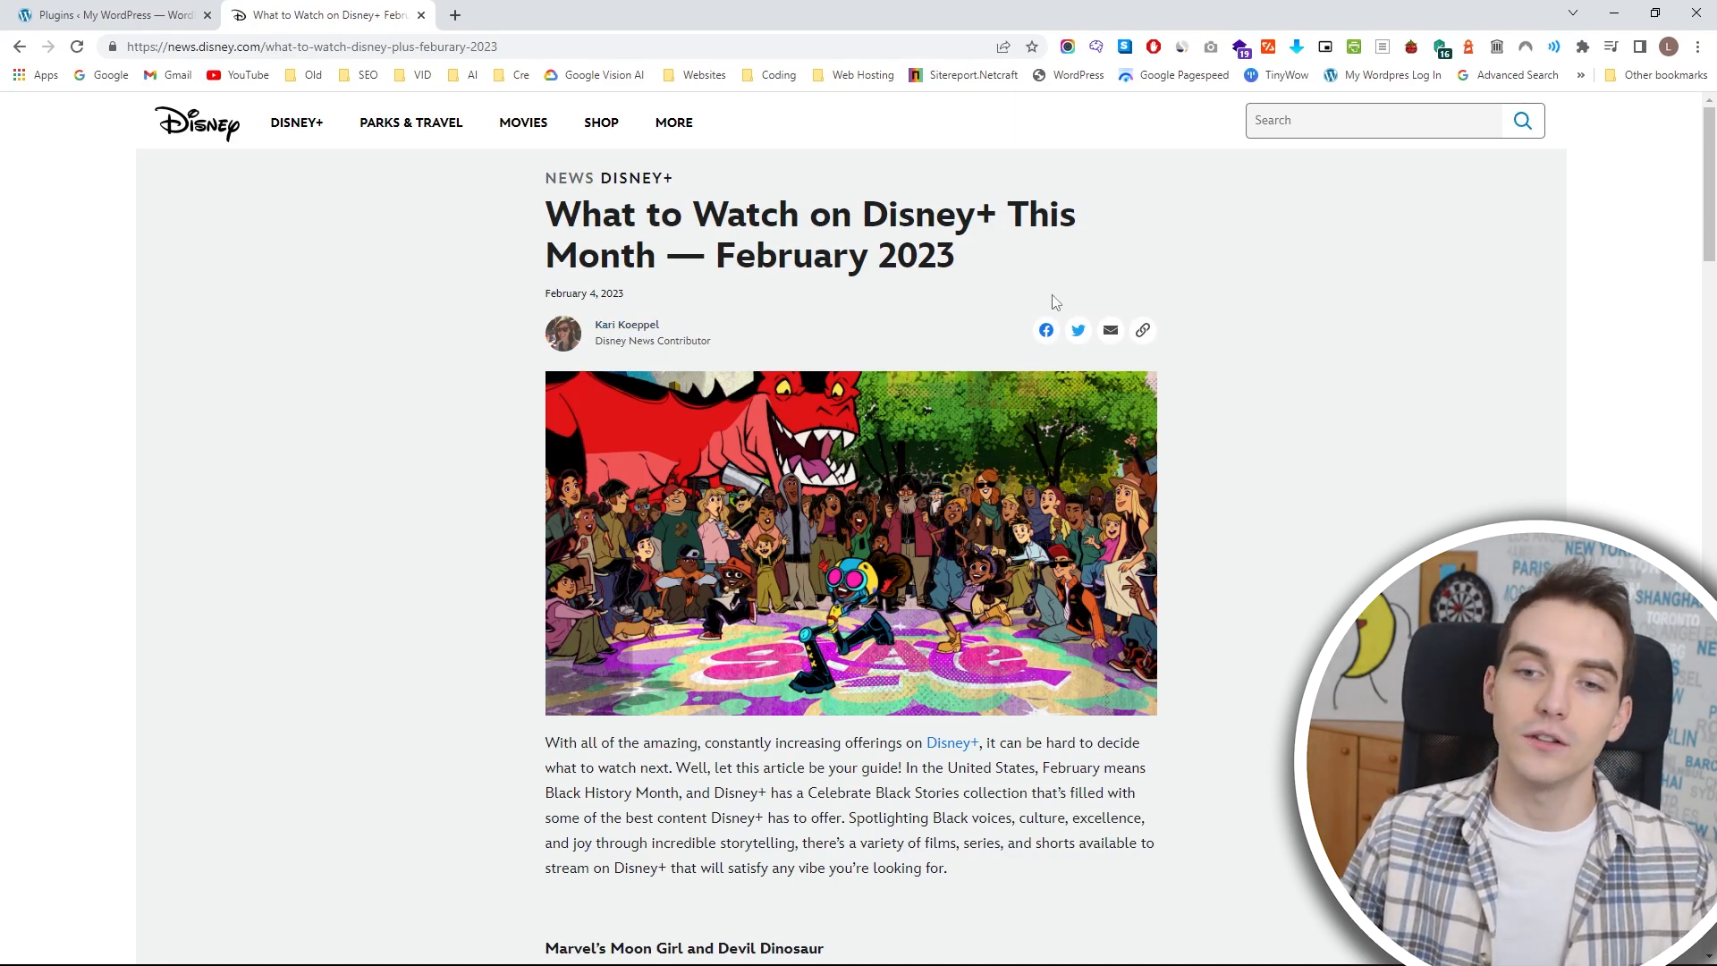
scroll(1227, 350, down, 20)
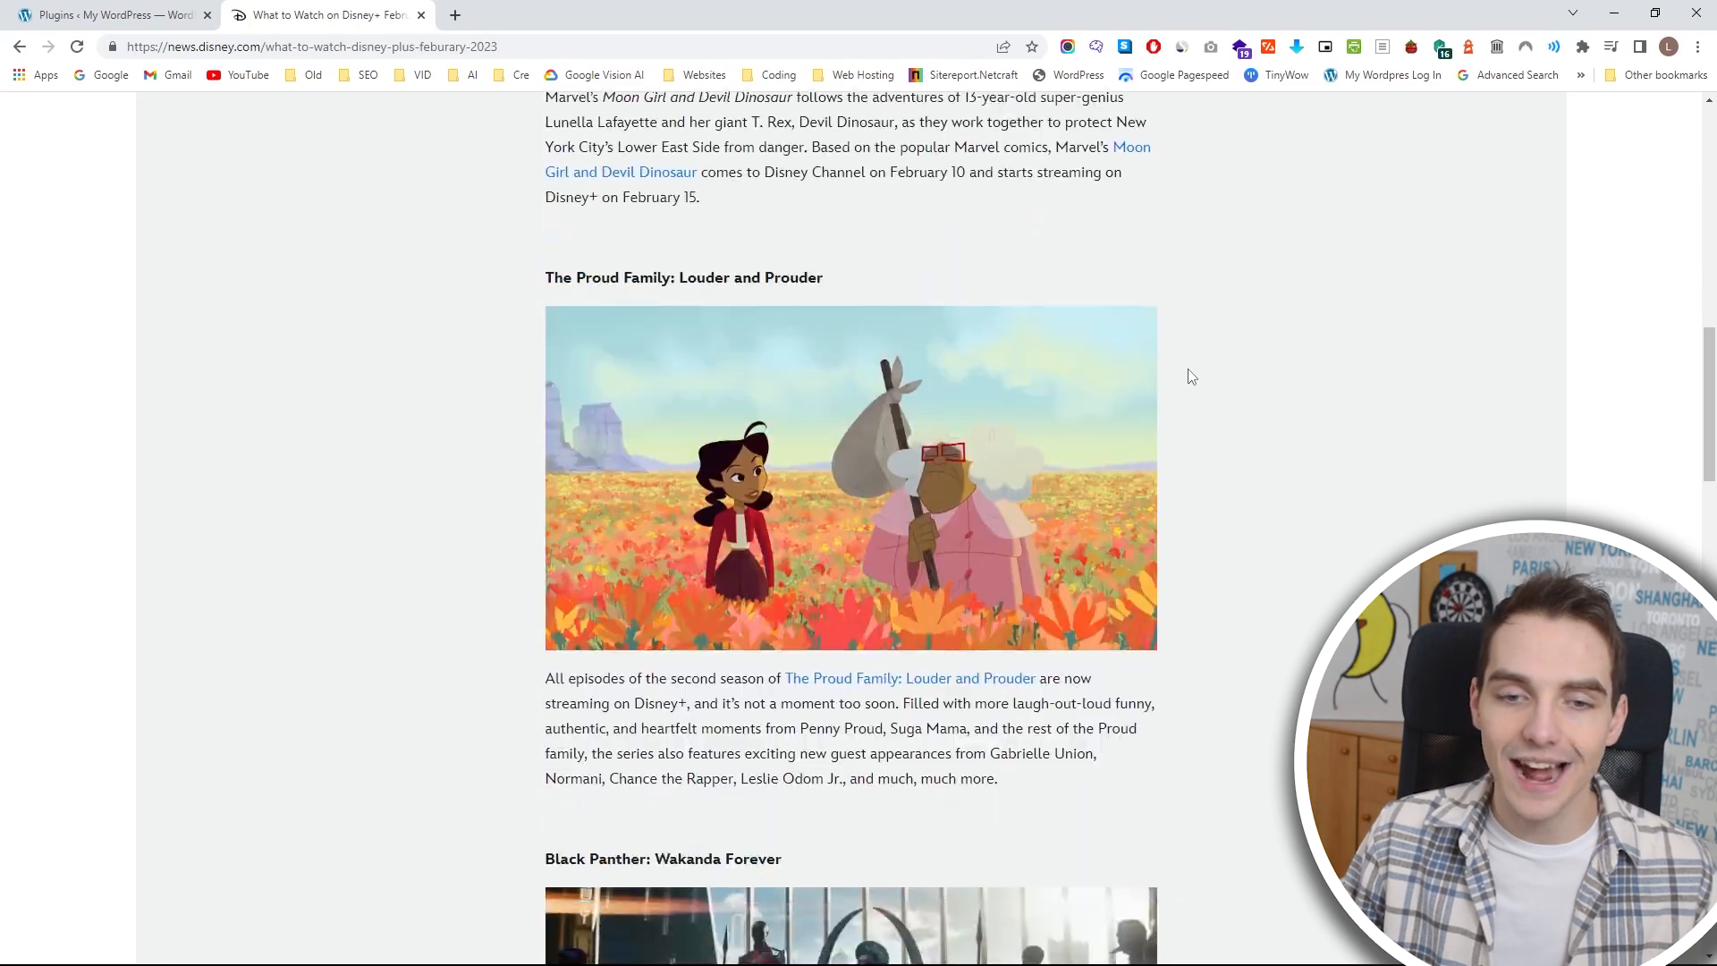
scroll(1181, 374, down, 15)
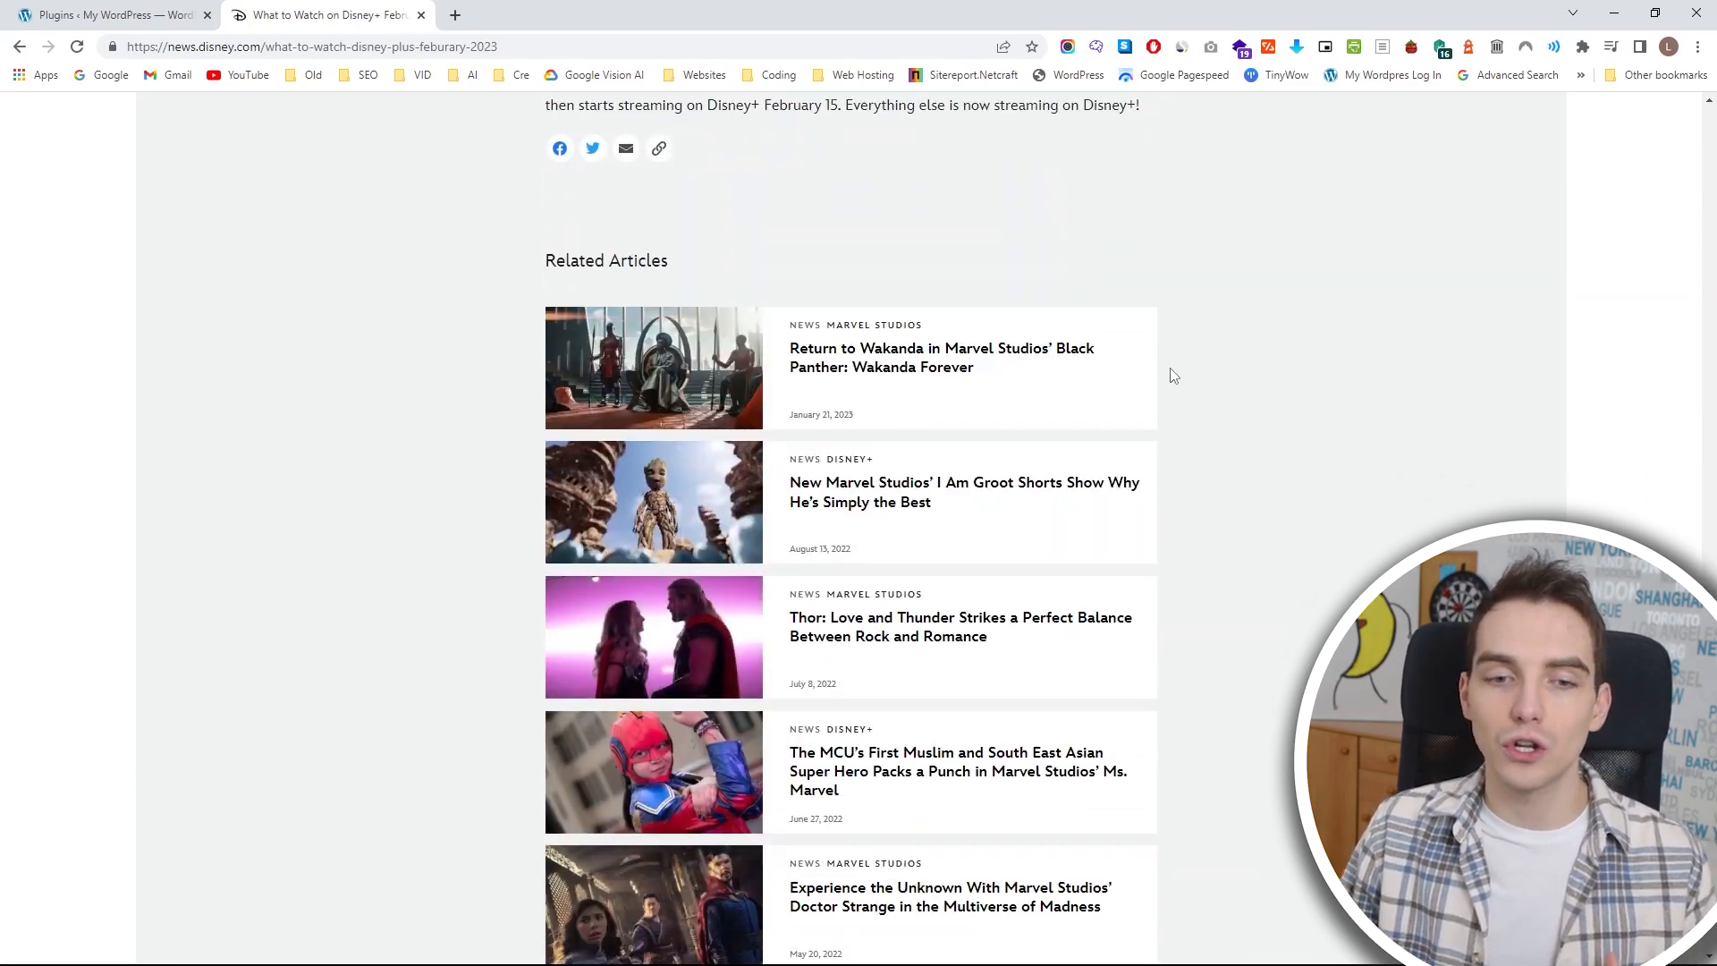
key(Home)
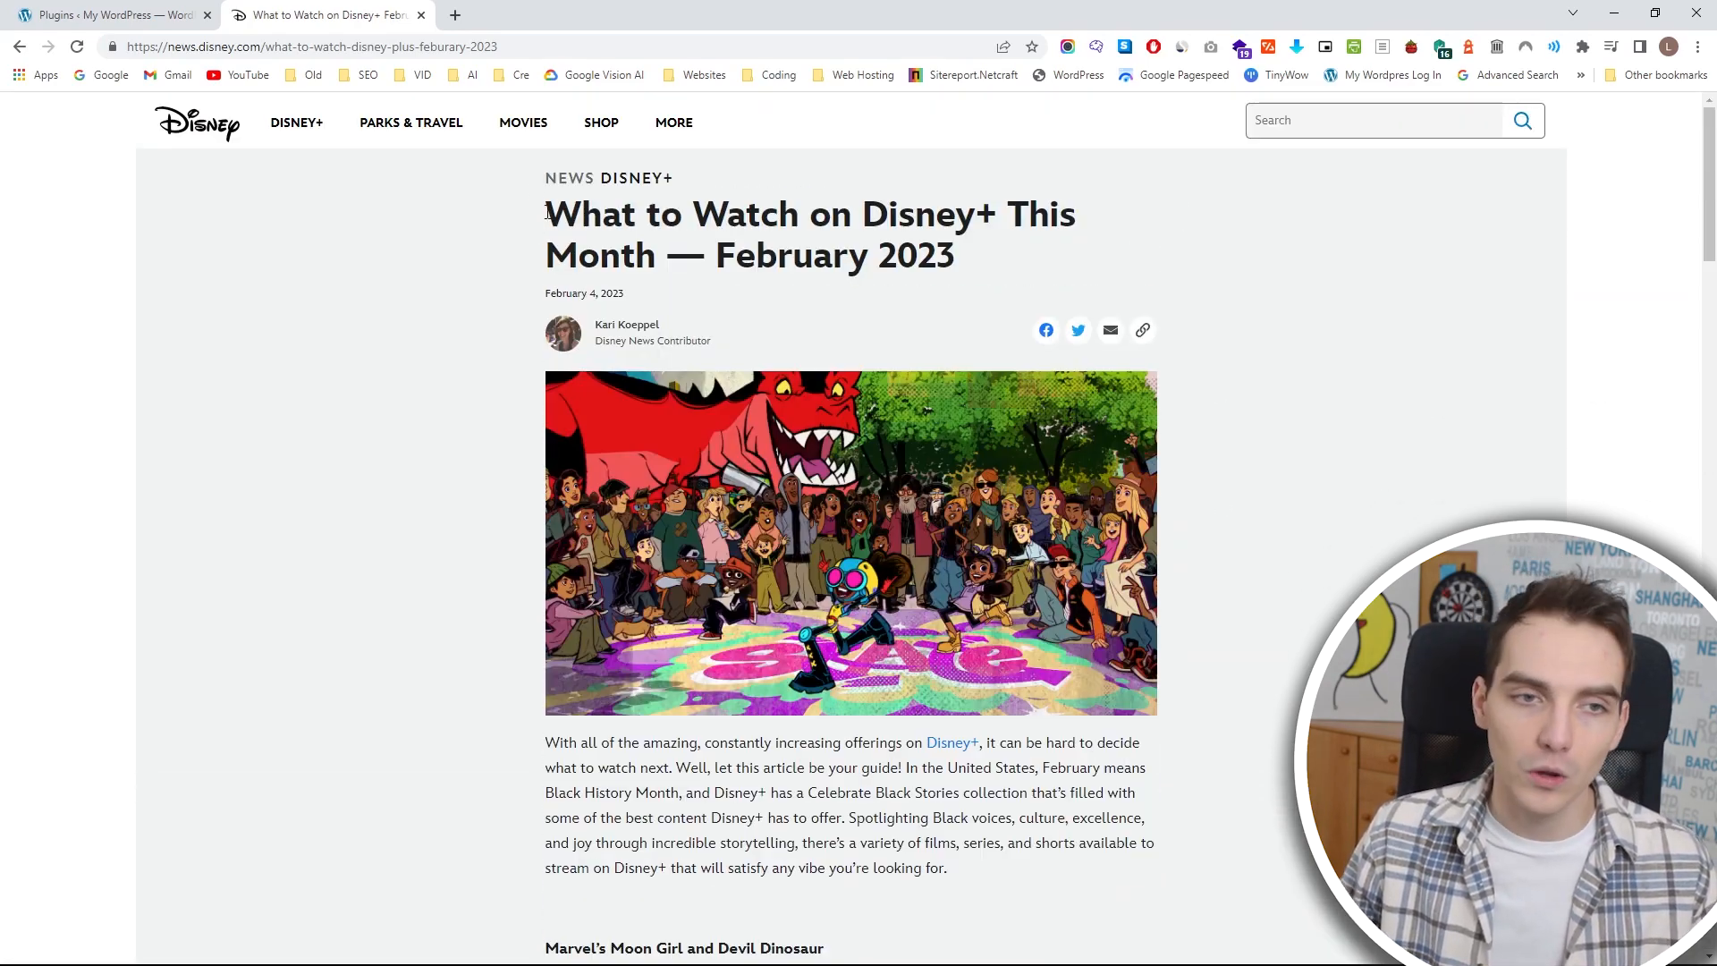
click(710, 179)
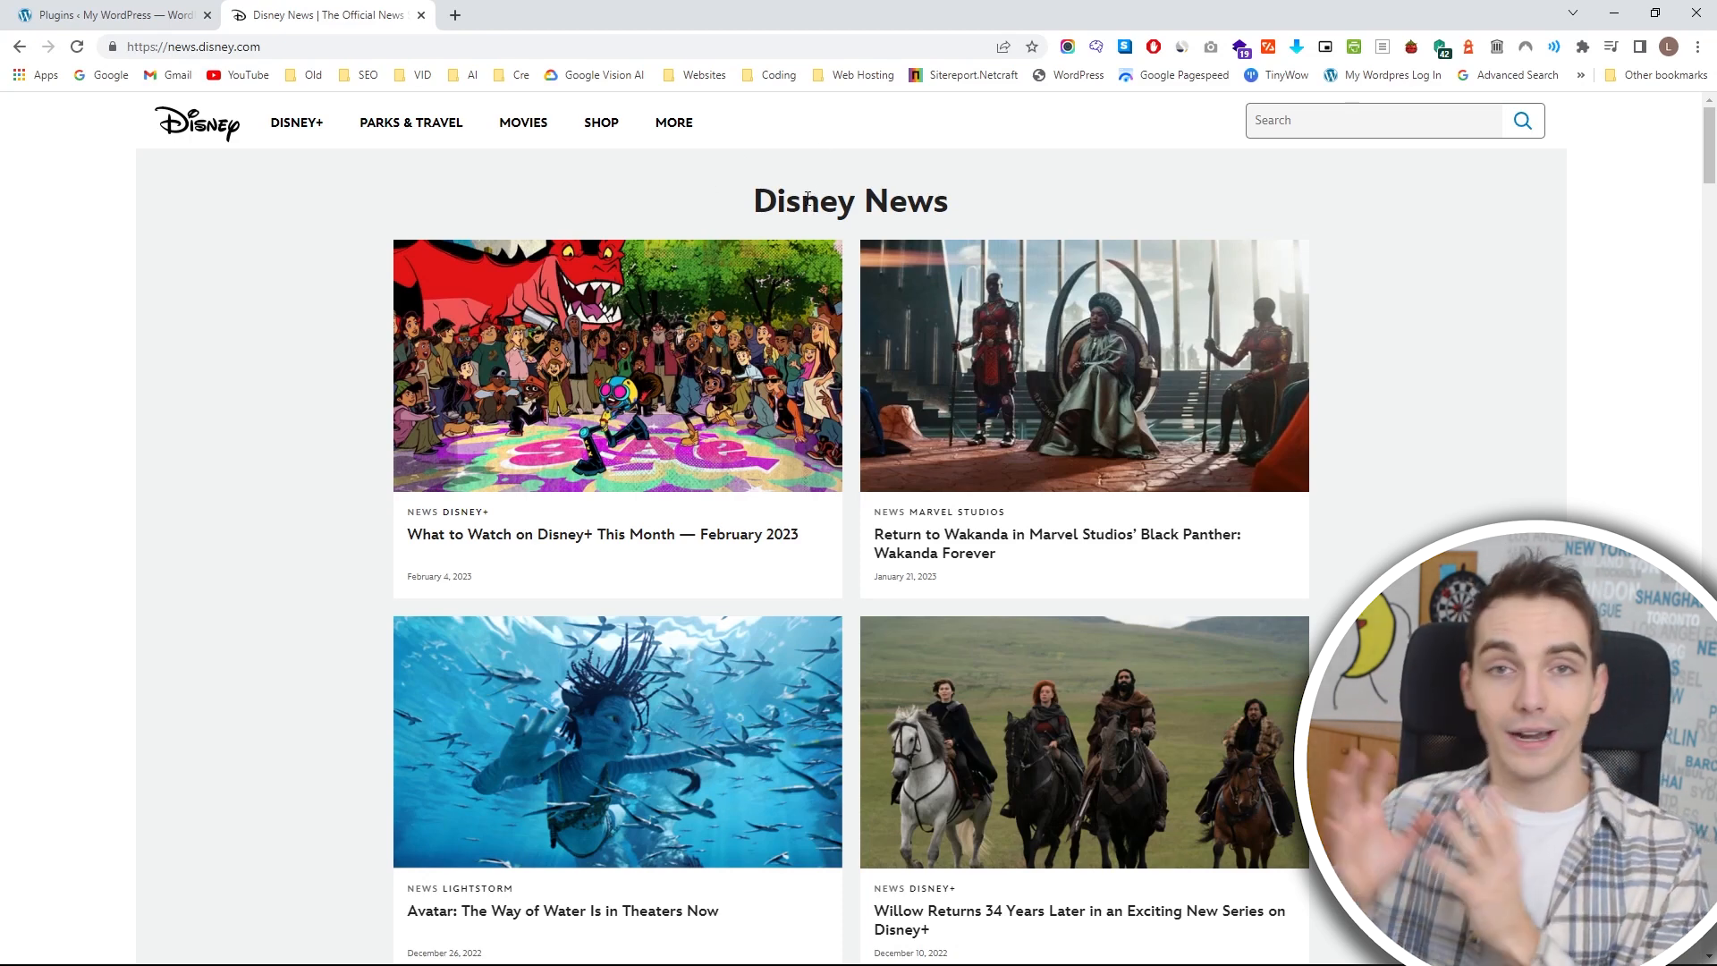
Return from Disney News to the Disney.com home page, look through it, and close its tab.
scroll(1009, 358, down, 20)
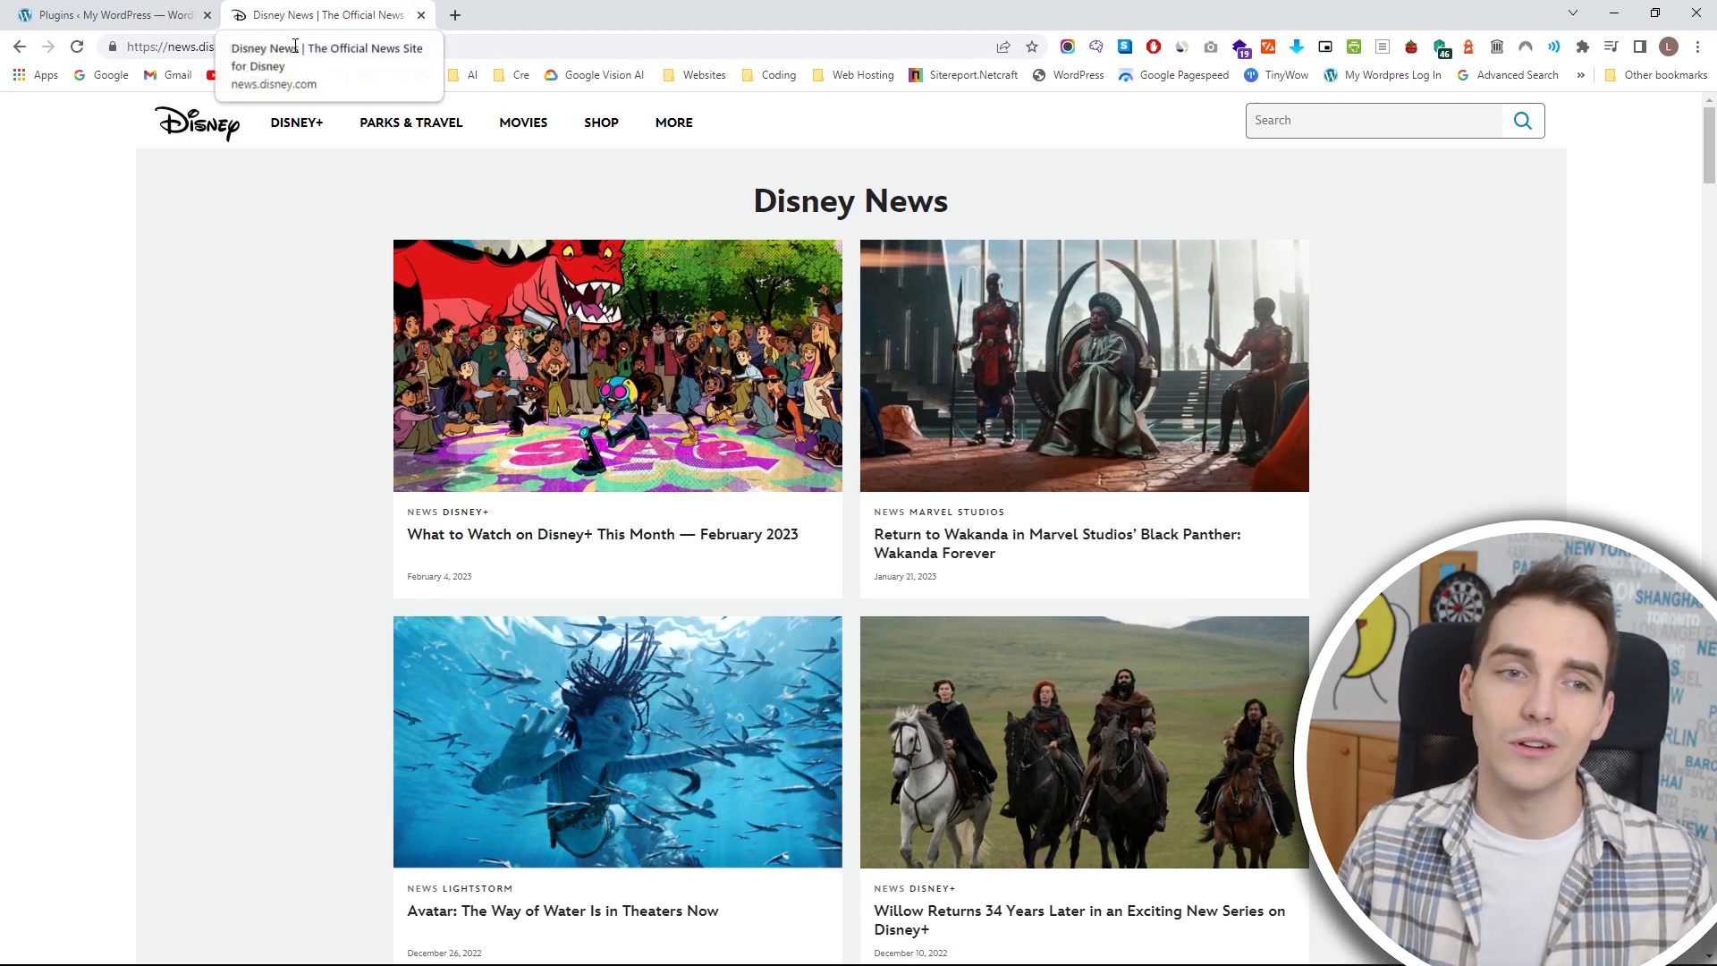
mouse_move(654, 156)
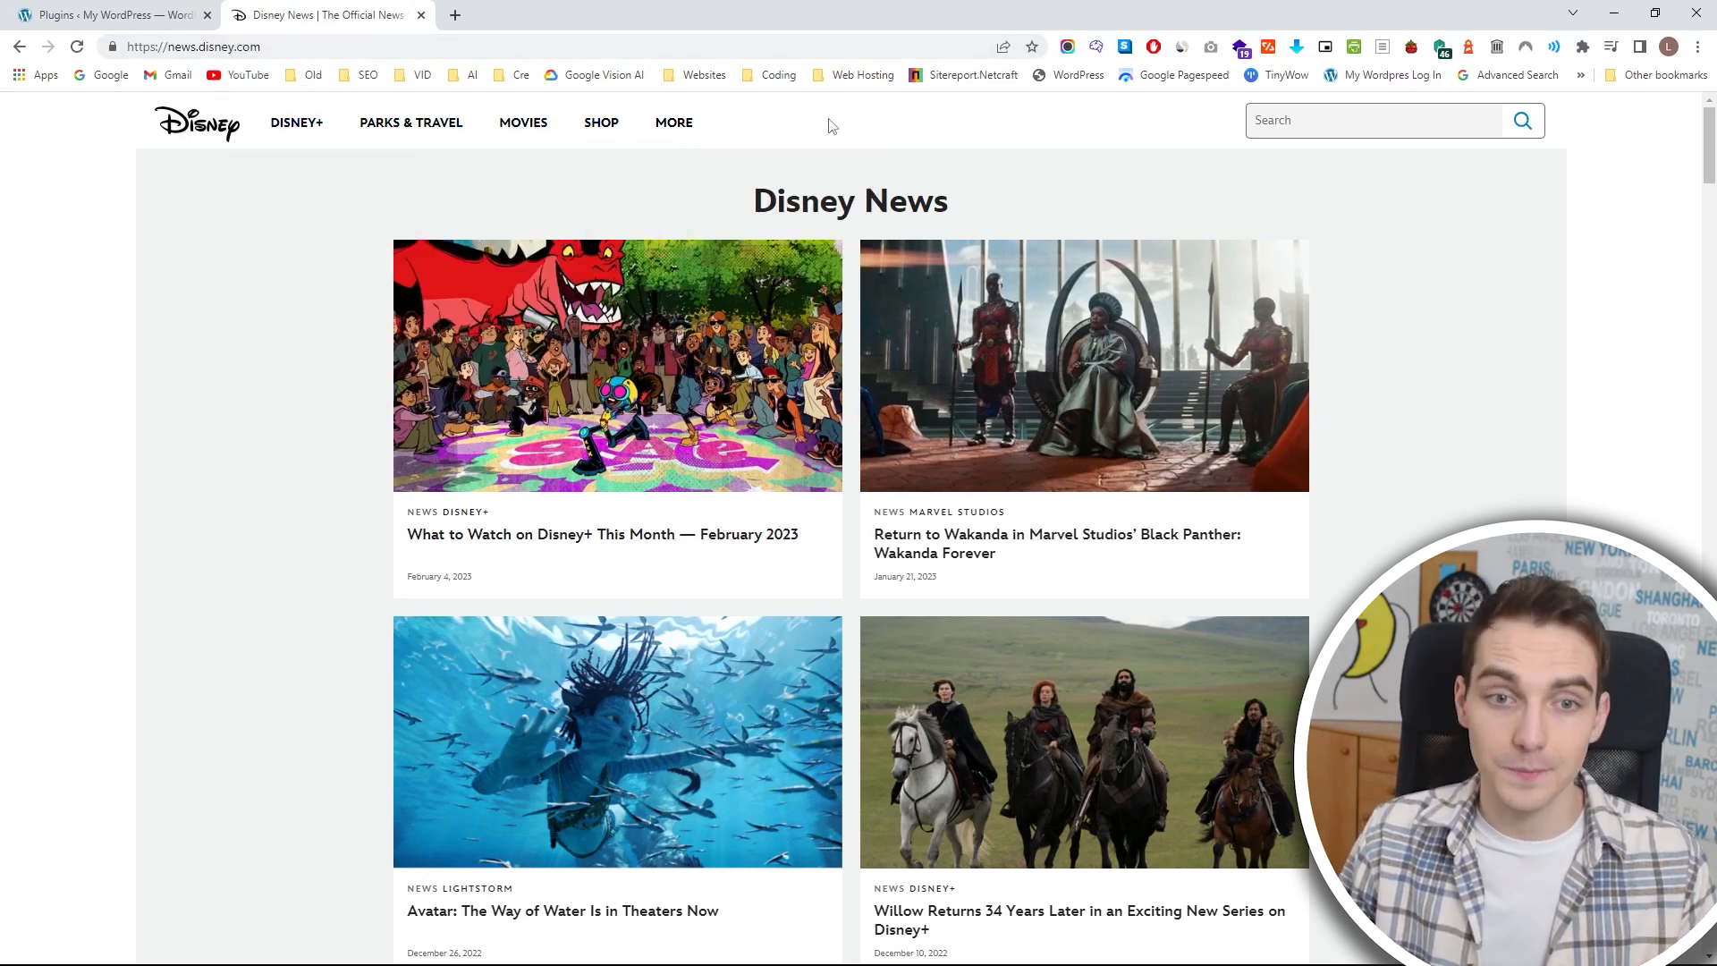
click(173, 123)
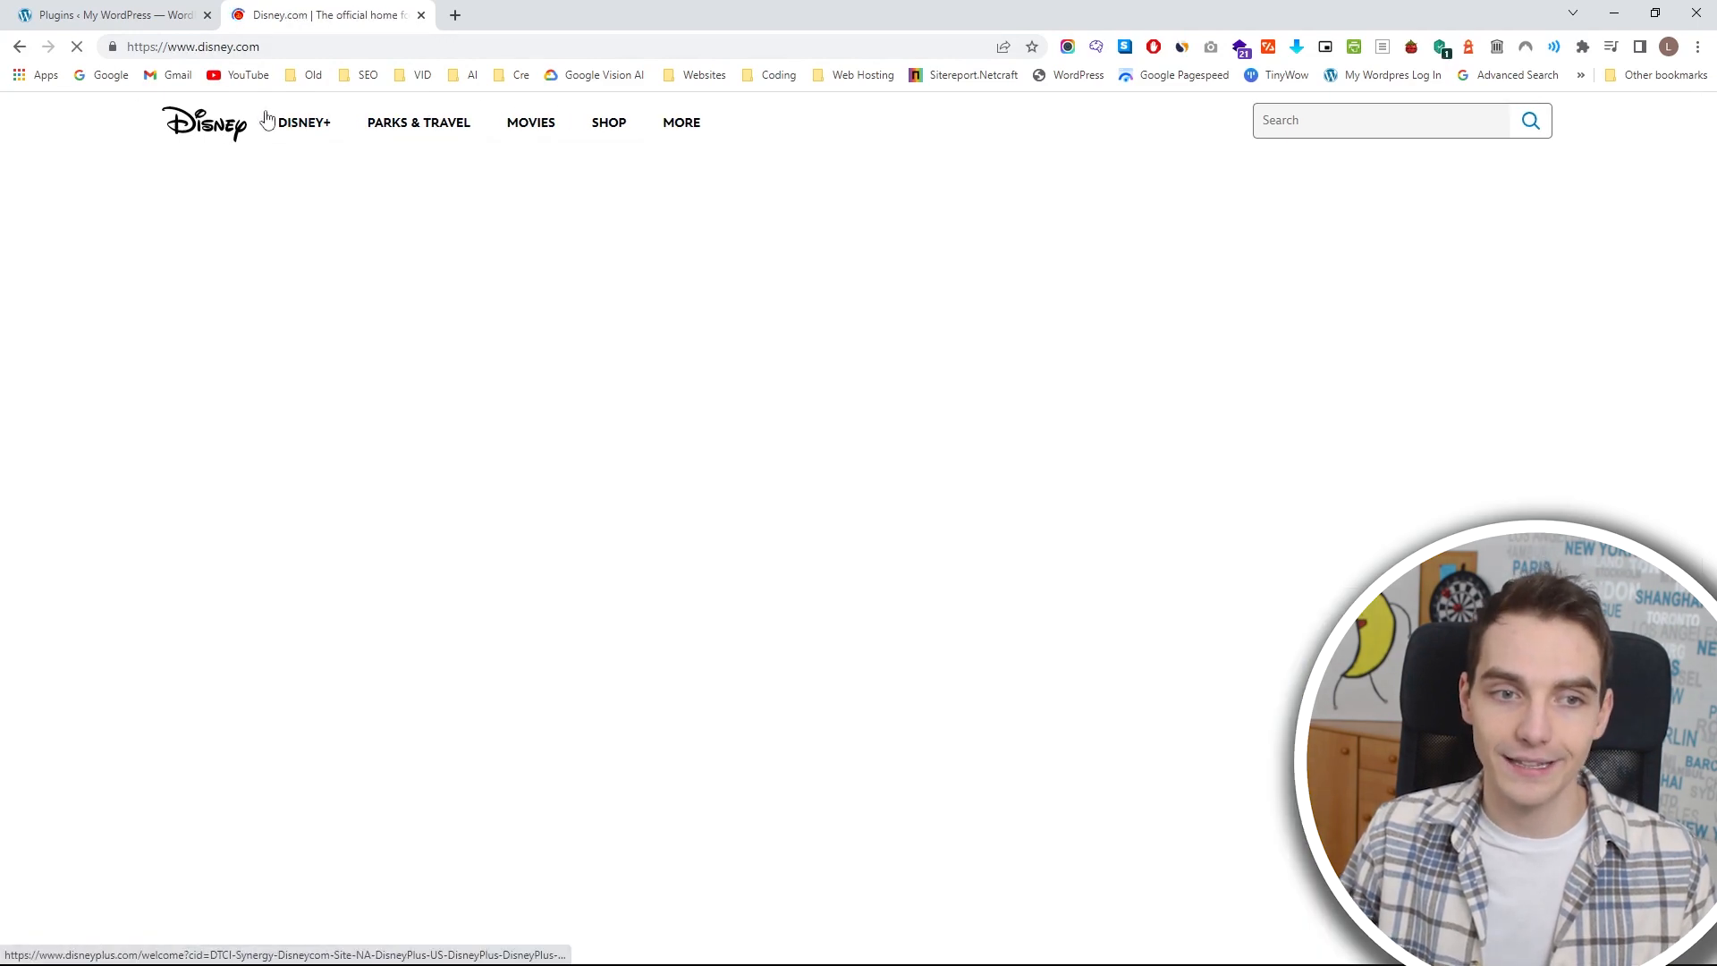
scroll(793, 677, down, 20)
scroll(792, 677, down, 20)
scroll(395, 387, up, 20)
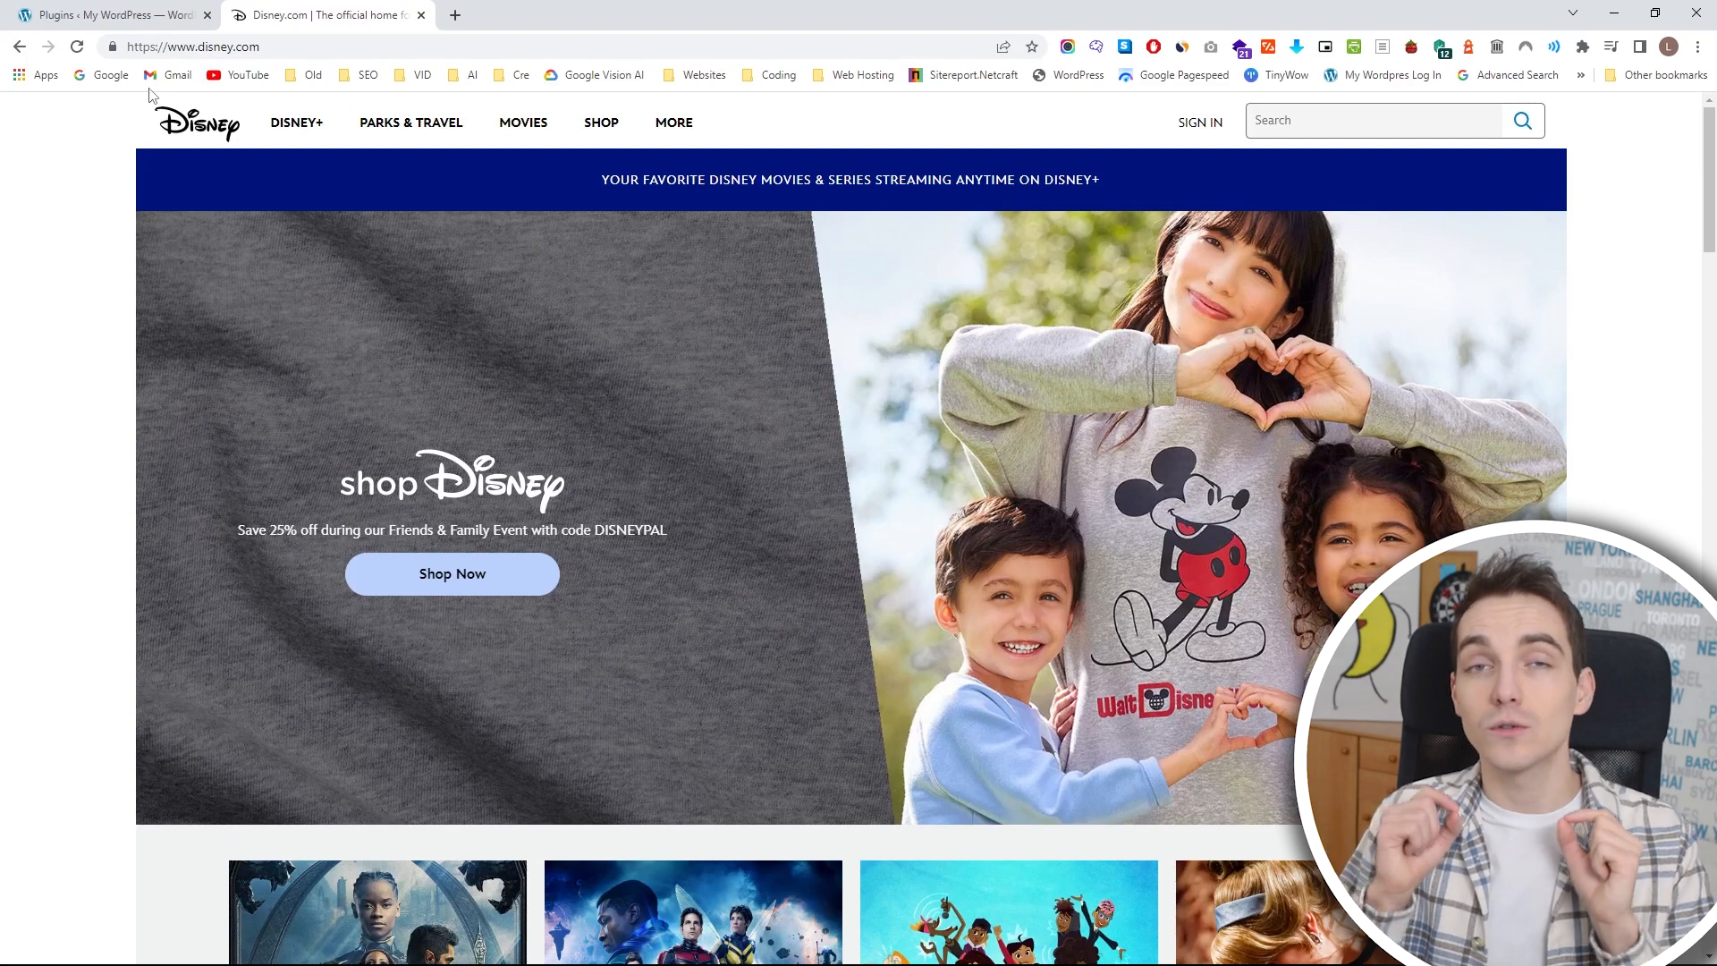
middle_click(290, 8)
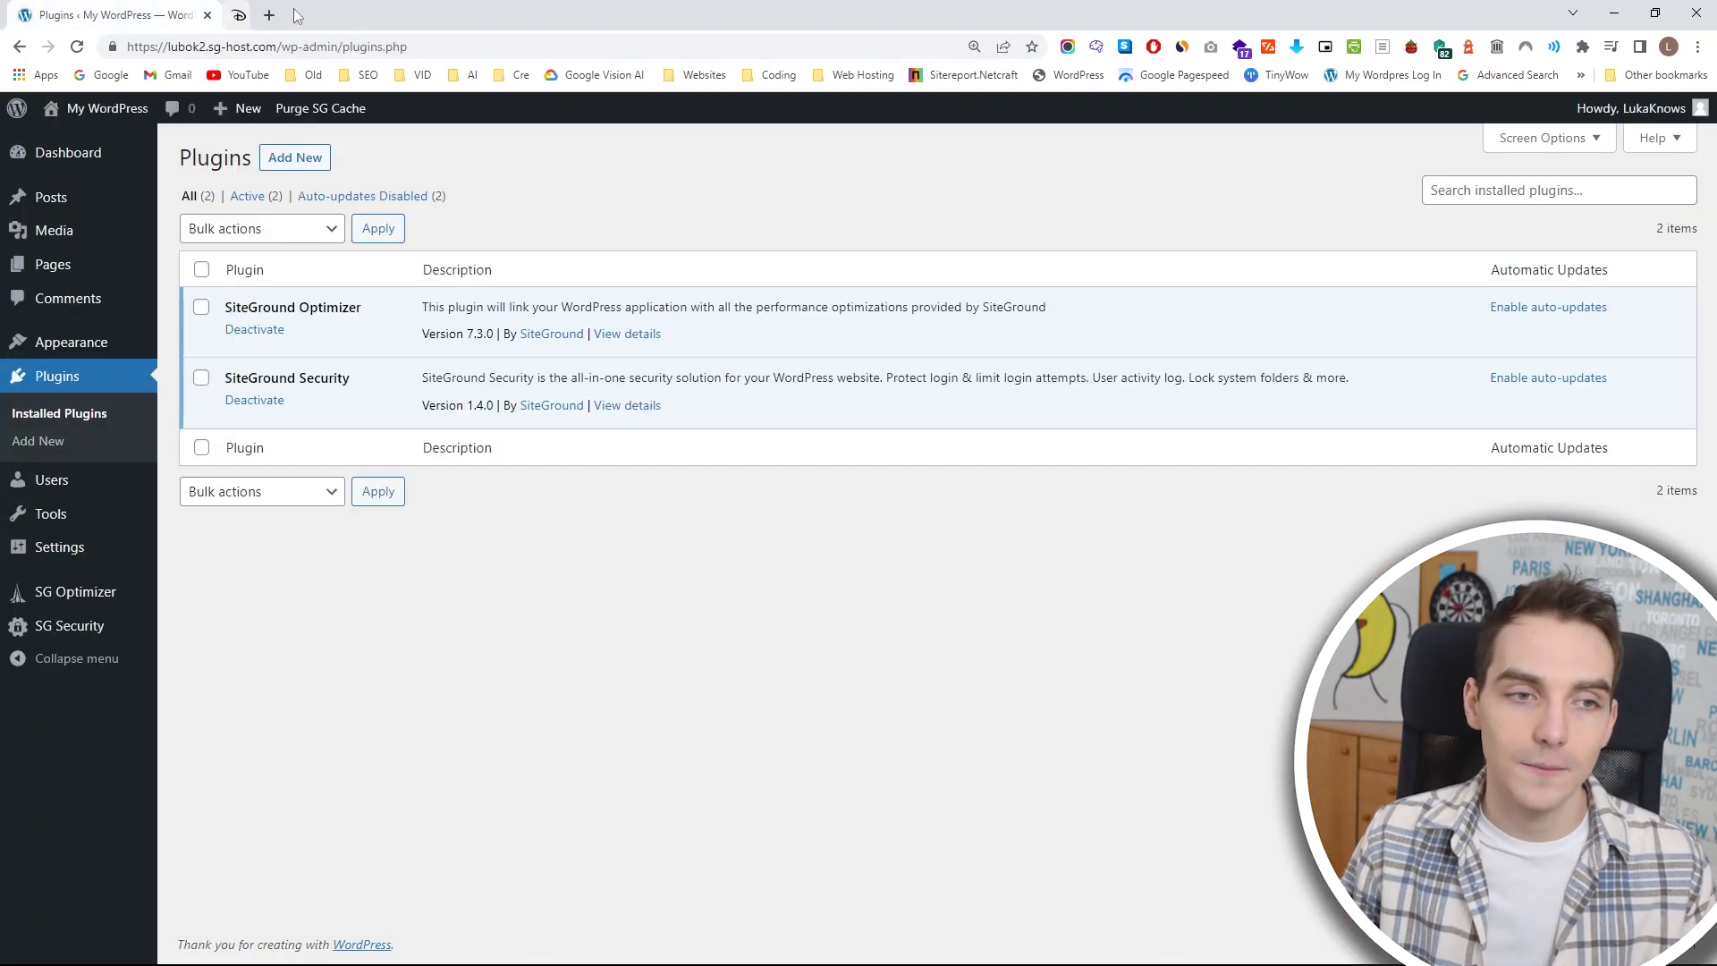
Open the WordPress site's front end in a separate tab and view it.
mouse_move(101, 117)
middle_click(119, 152)
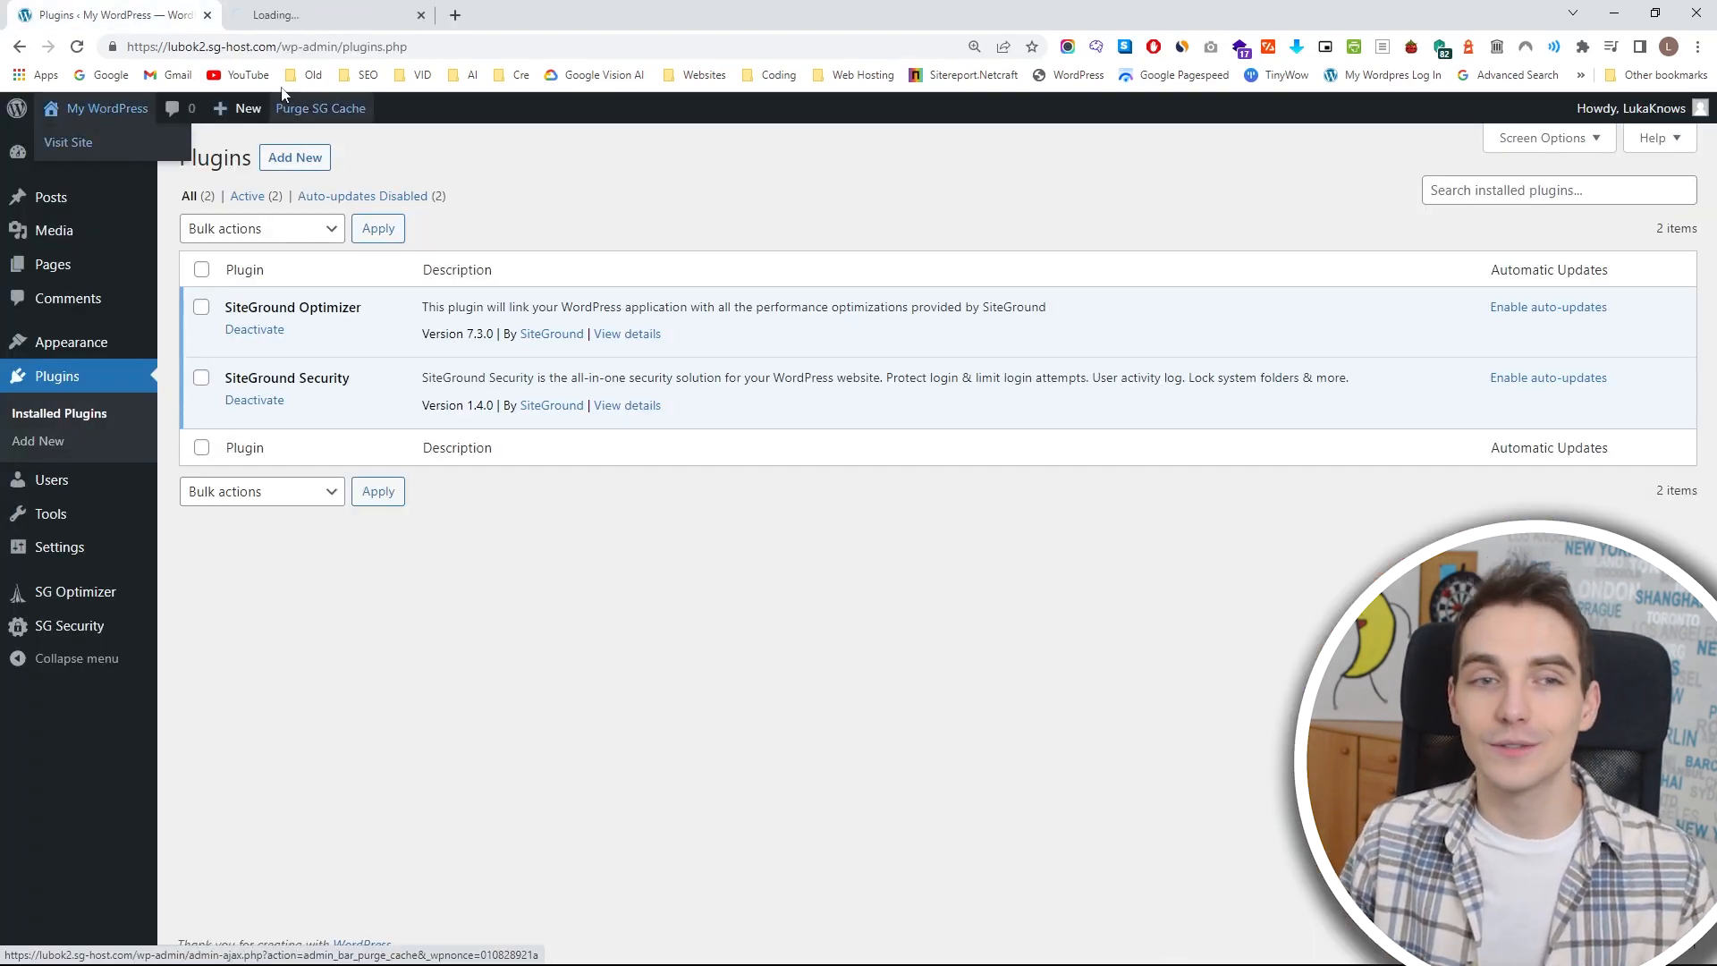
click(334, 9)
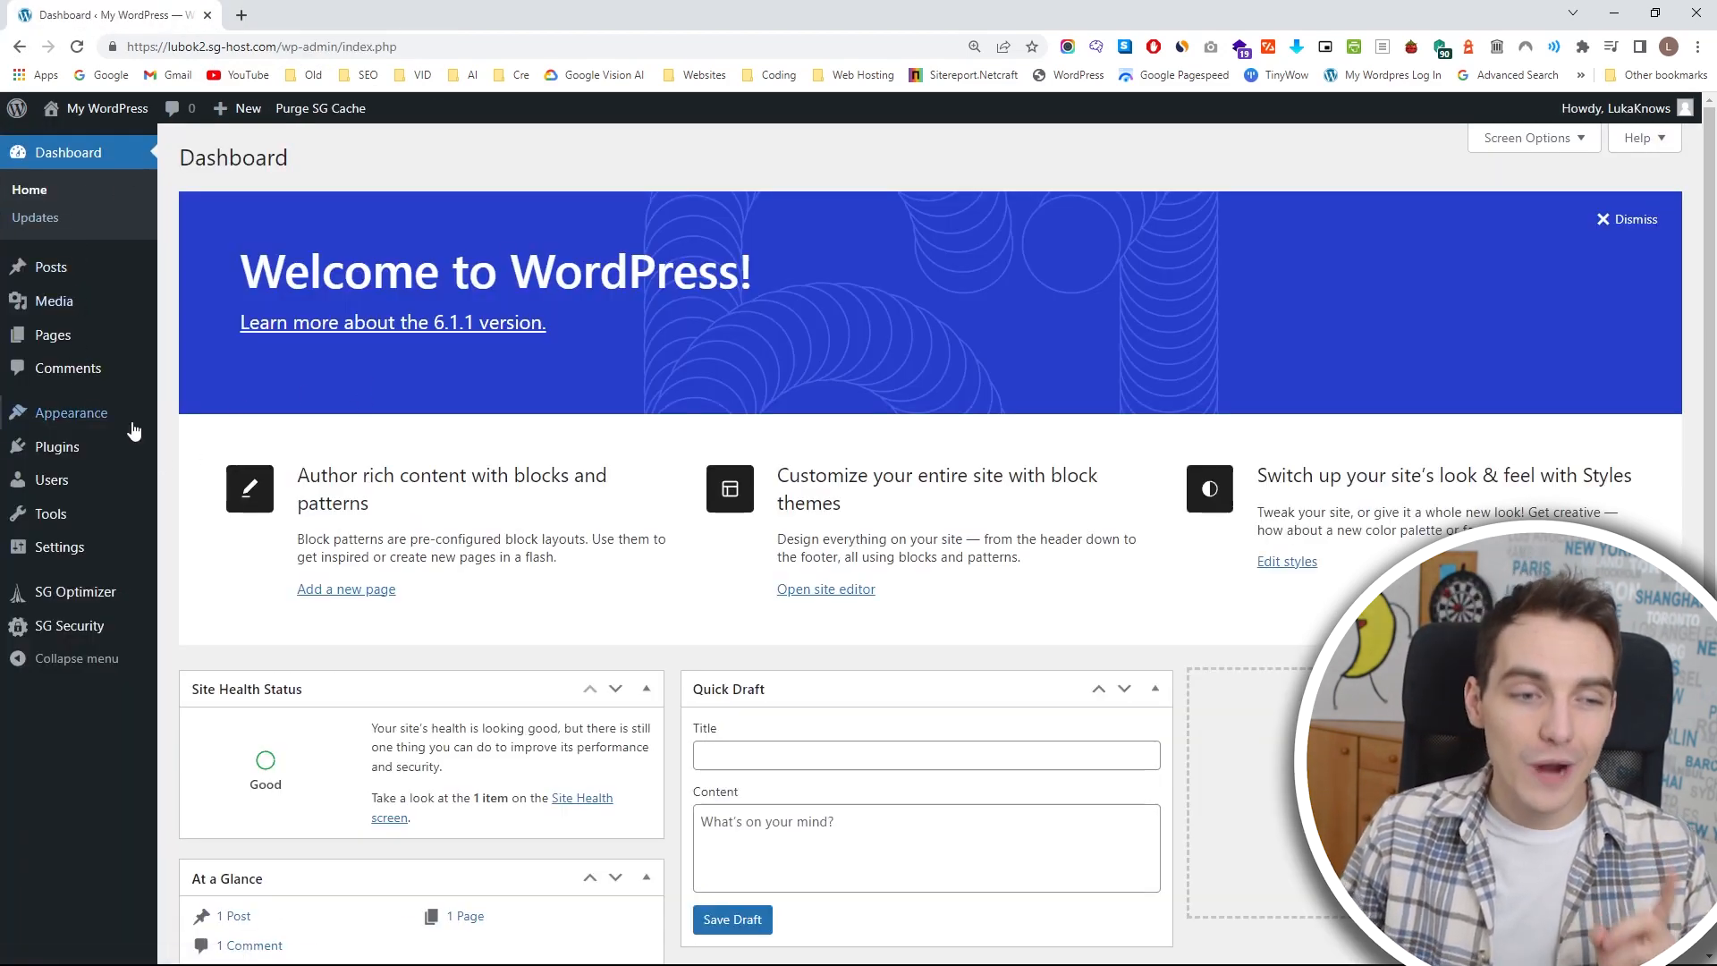
Open the installed themes in the WordPress admin and open the live site in a separate tab.
mouse_move(134, 413)
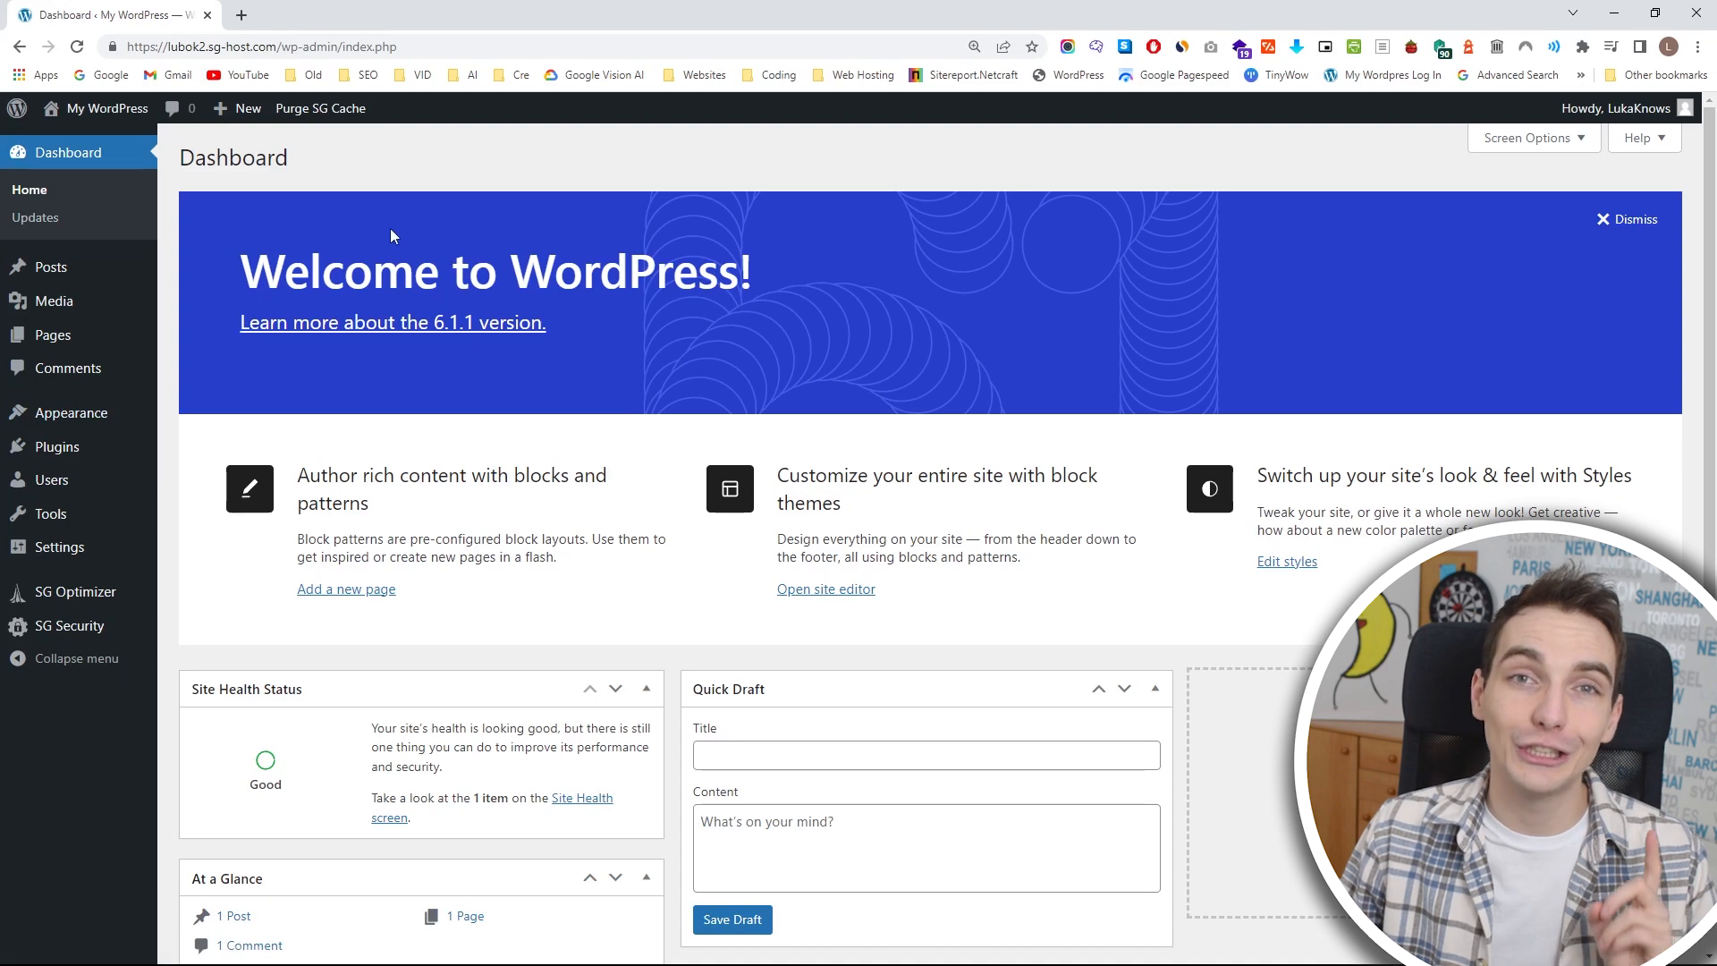
click(116, 421)
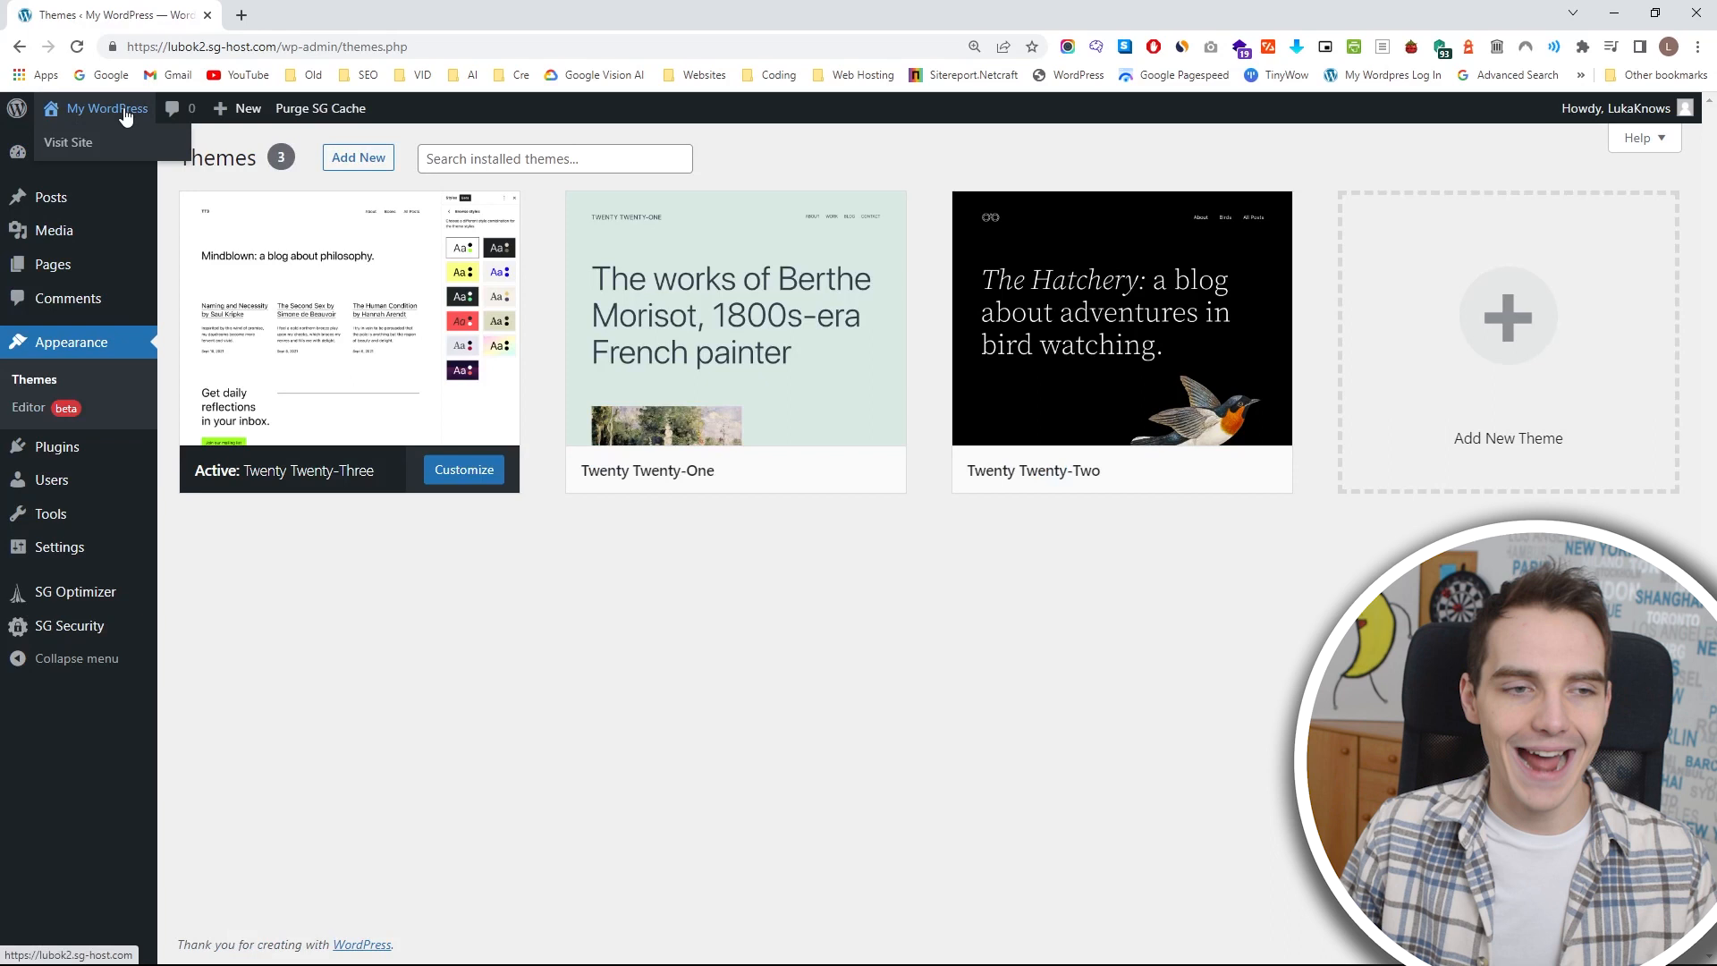
middle_click(125, 116)
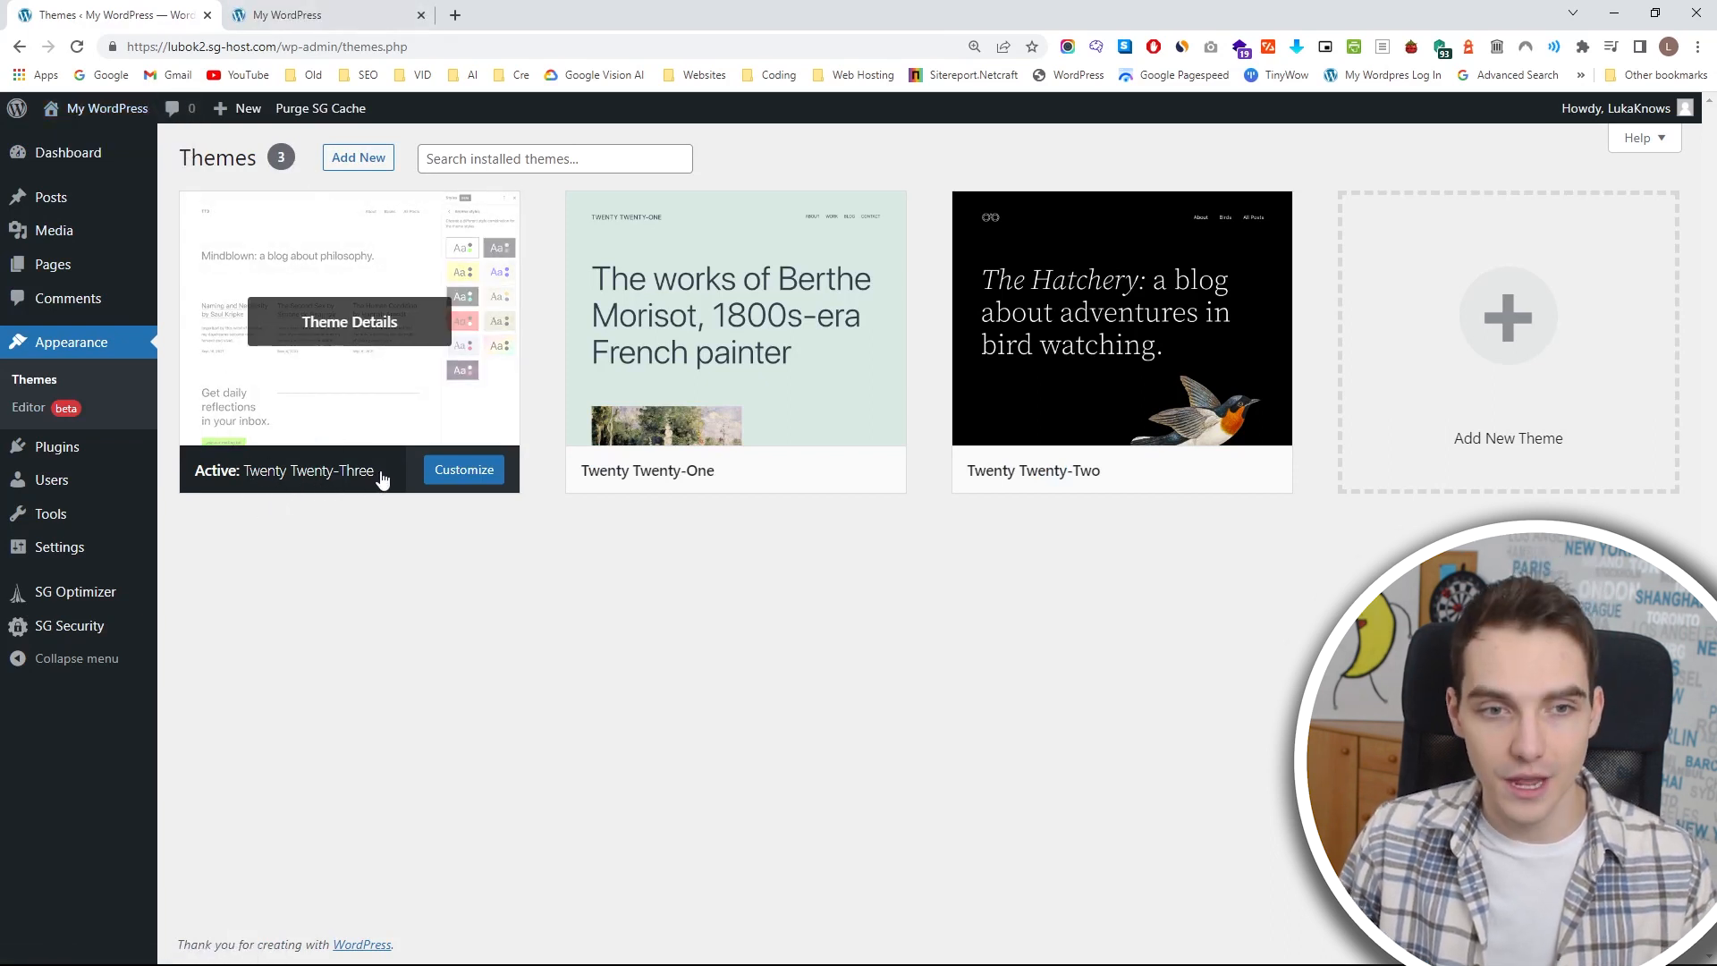
Open the catalogue for adding new themes and search it for "astra".
click(358, 159)
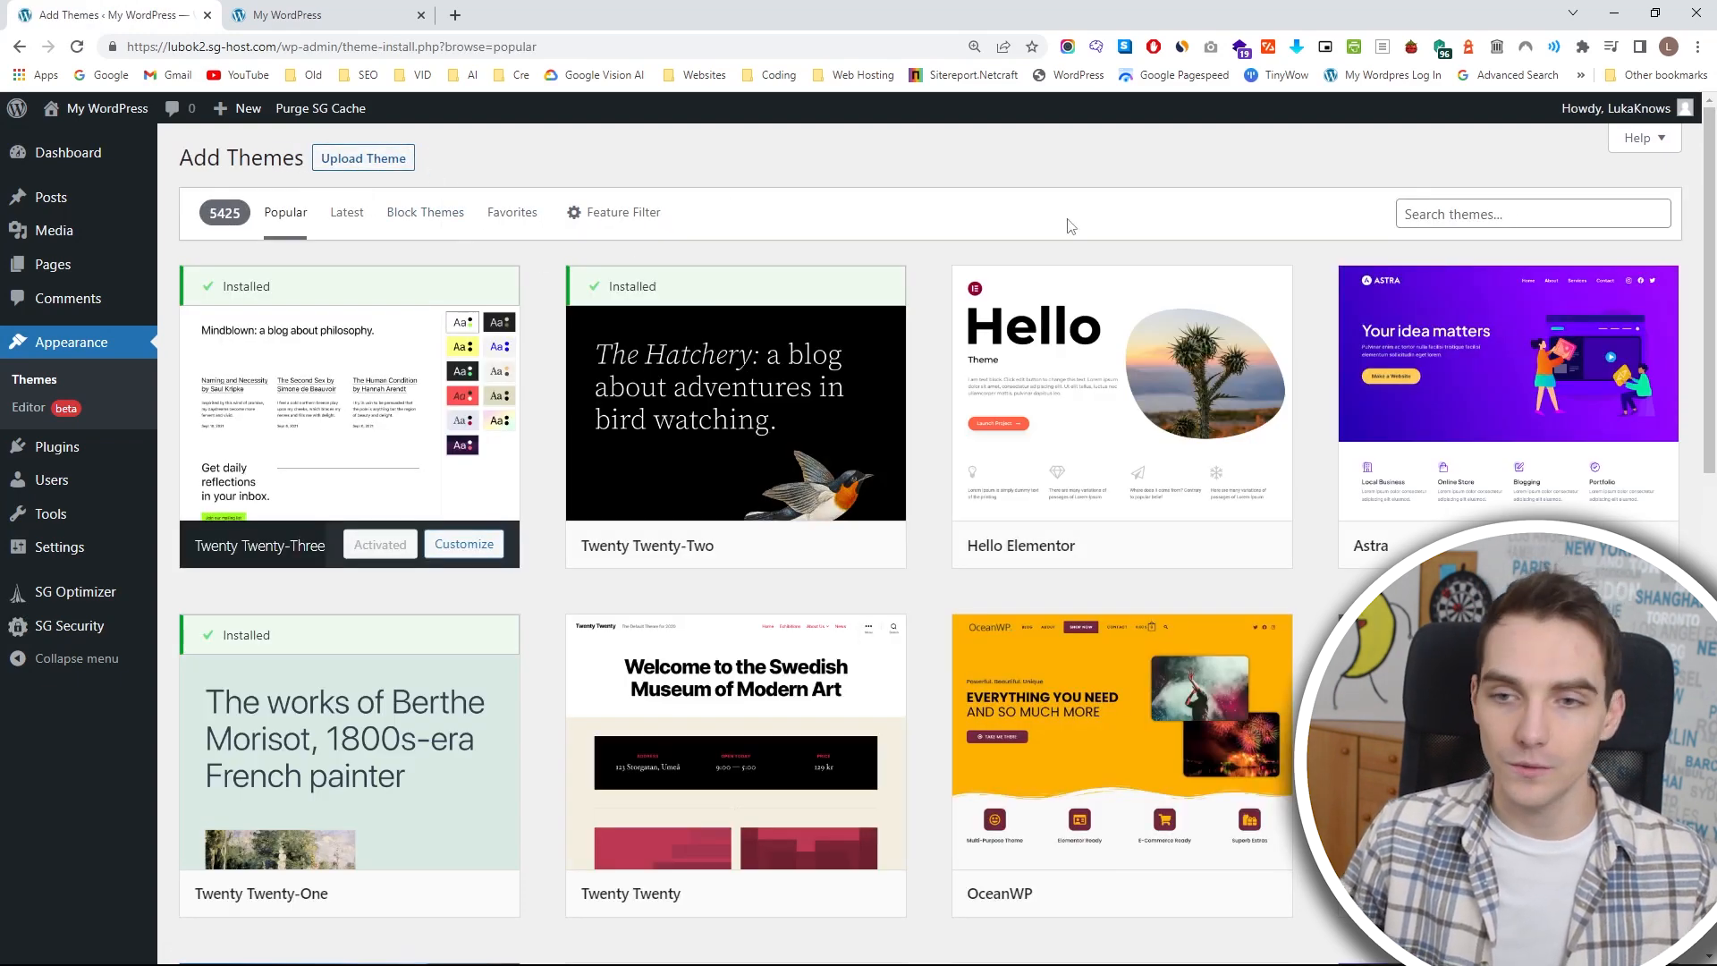
mouse_move(1382, 532)
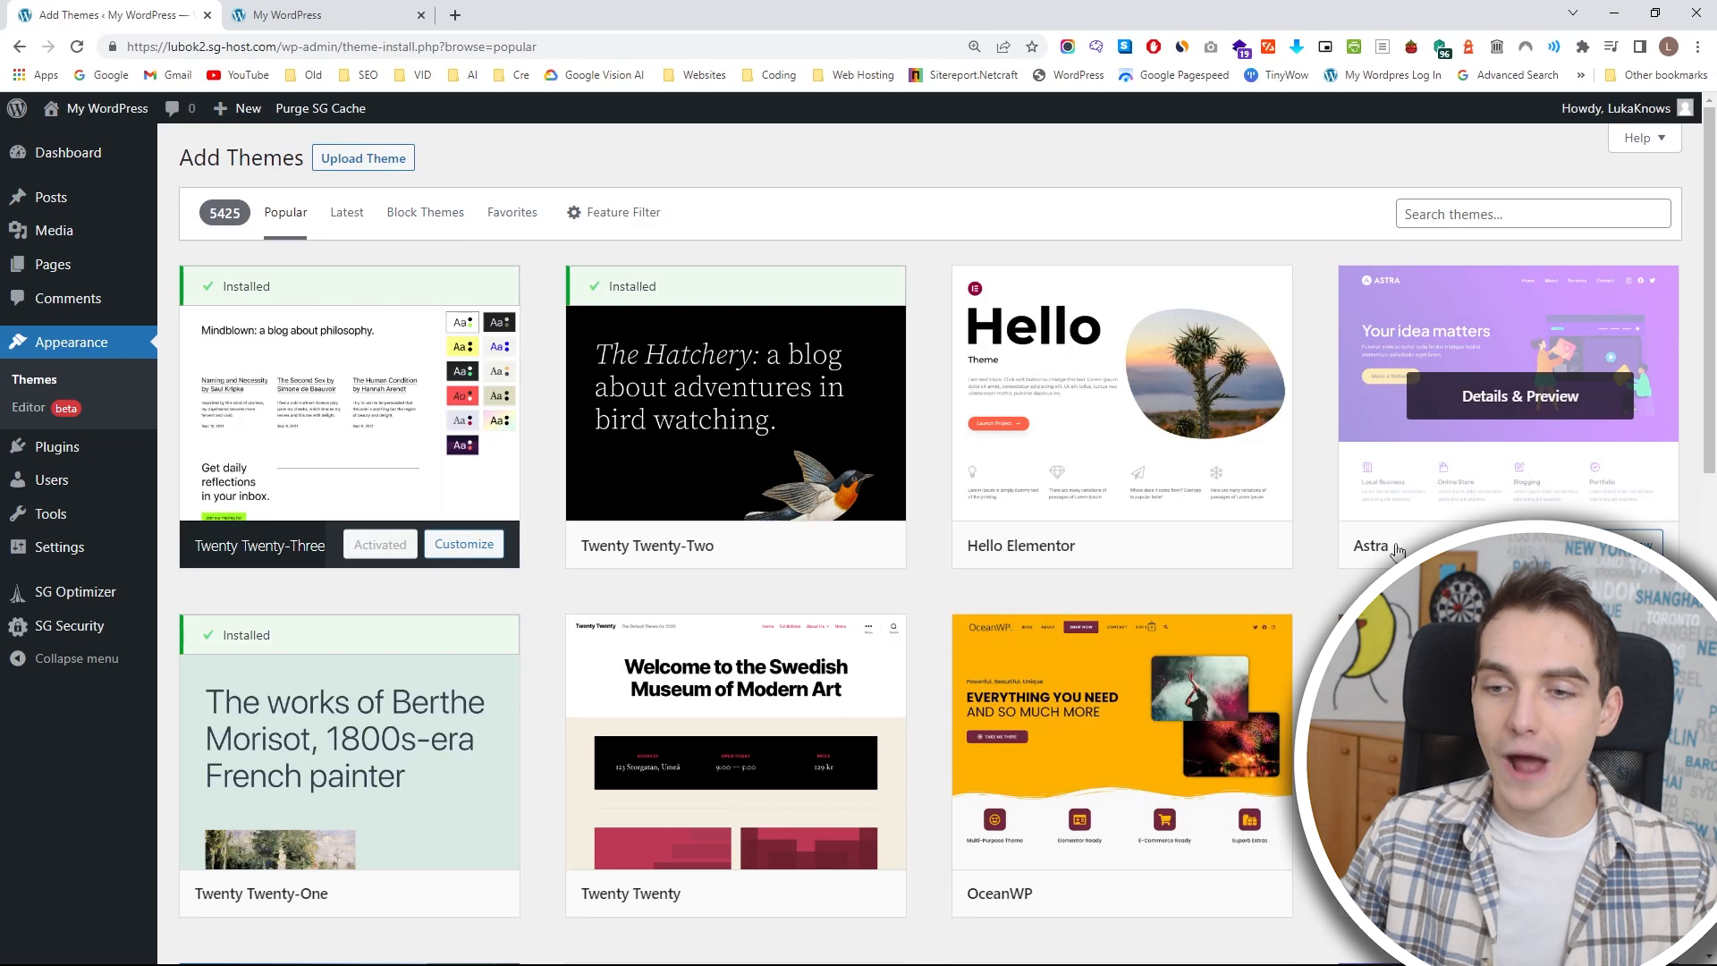
click(1480, 215)
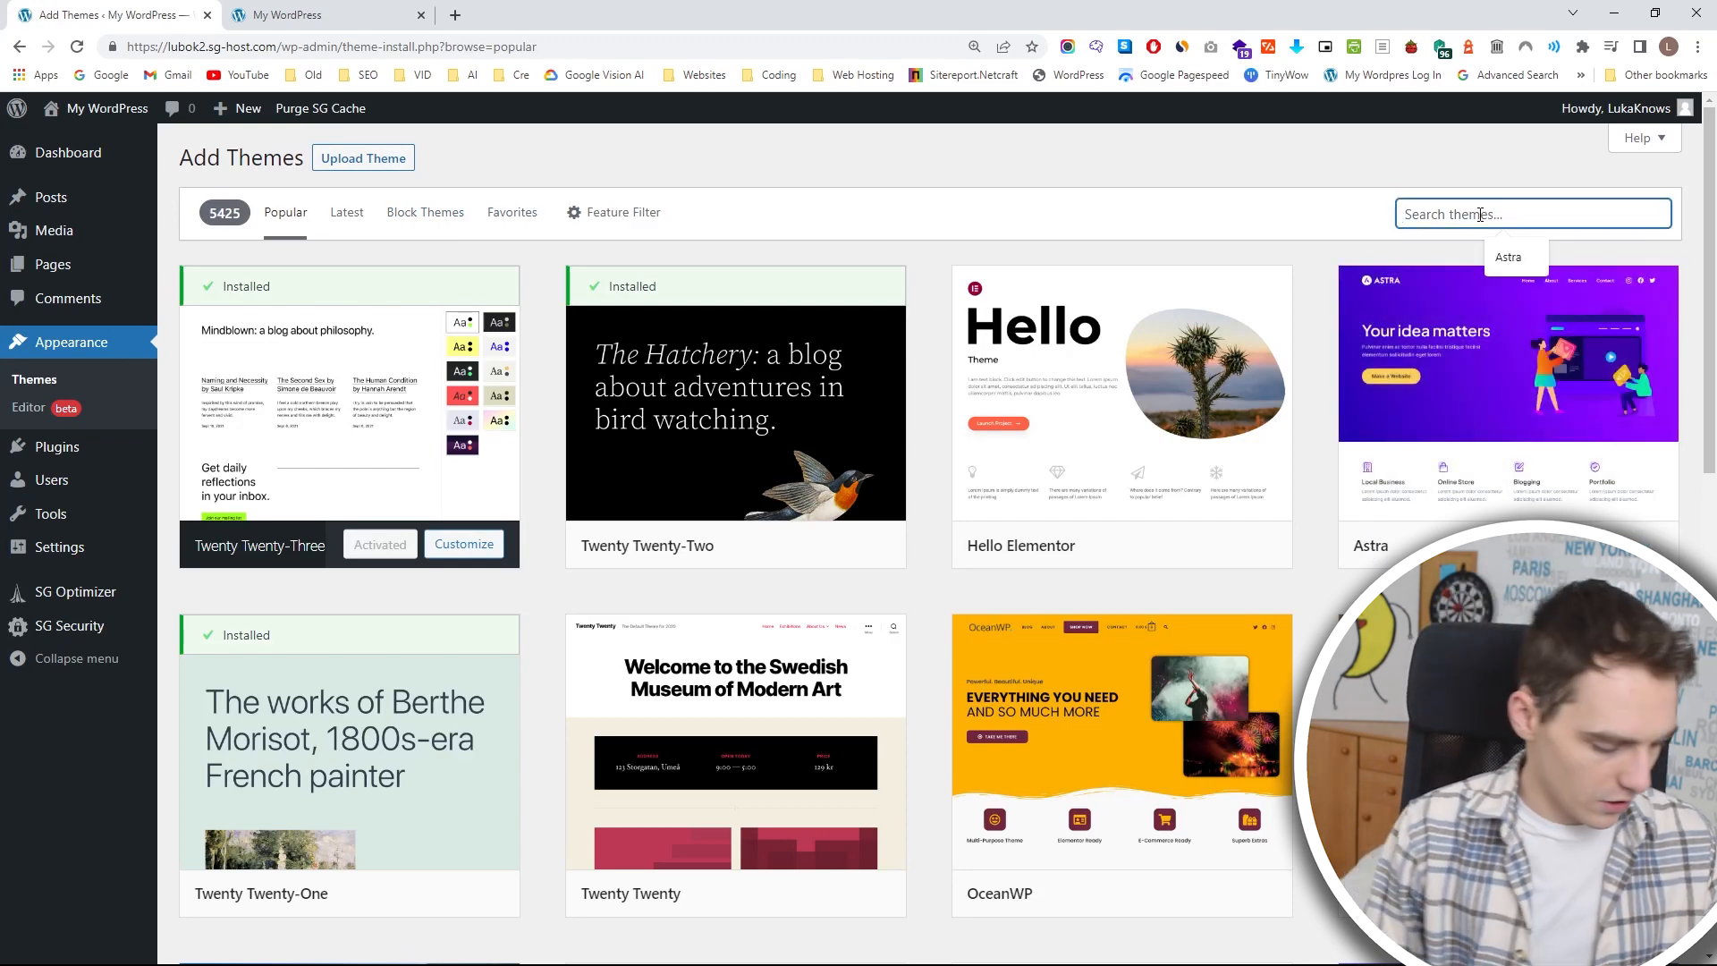
text(astra)
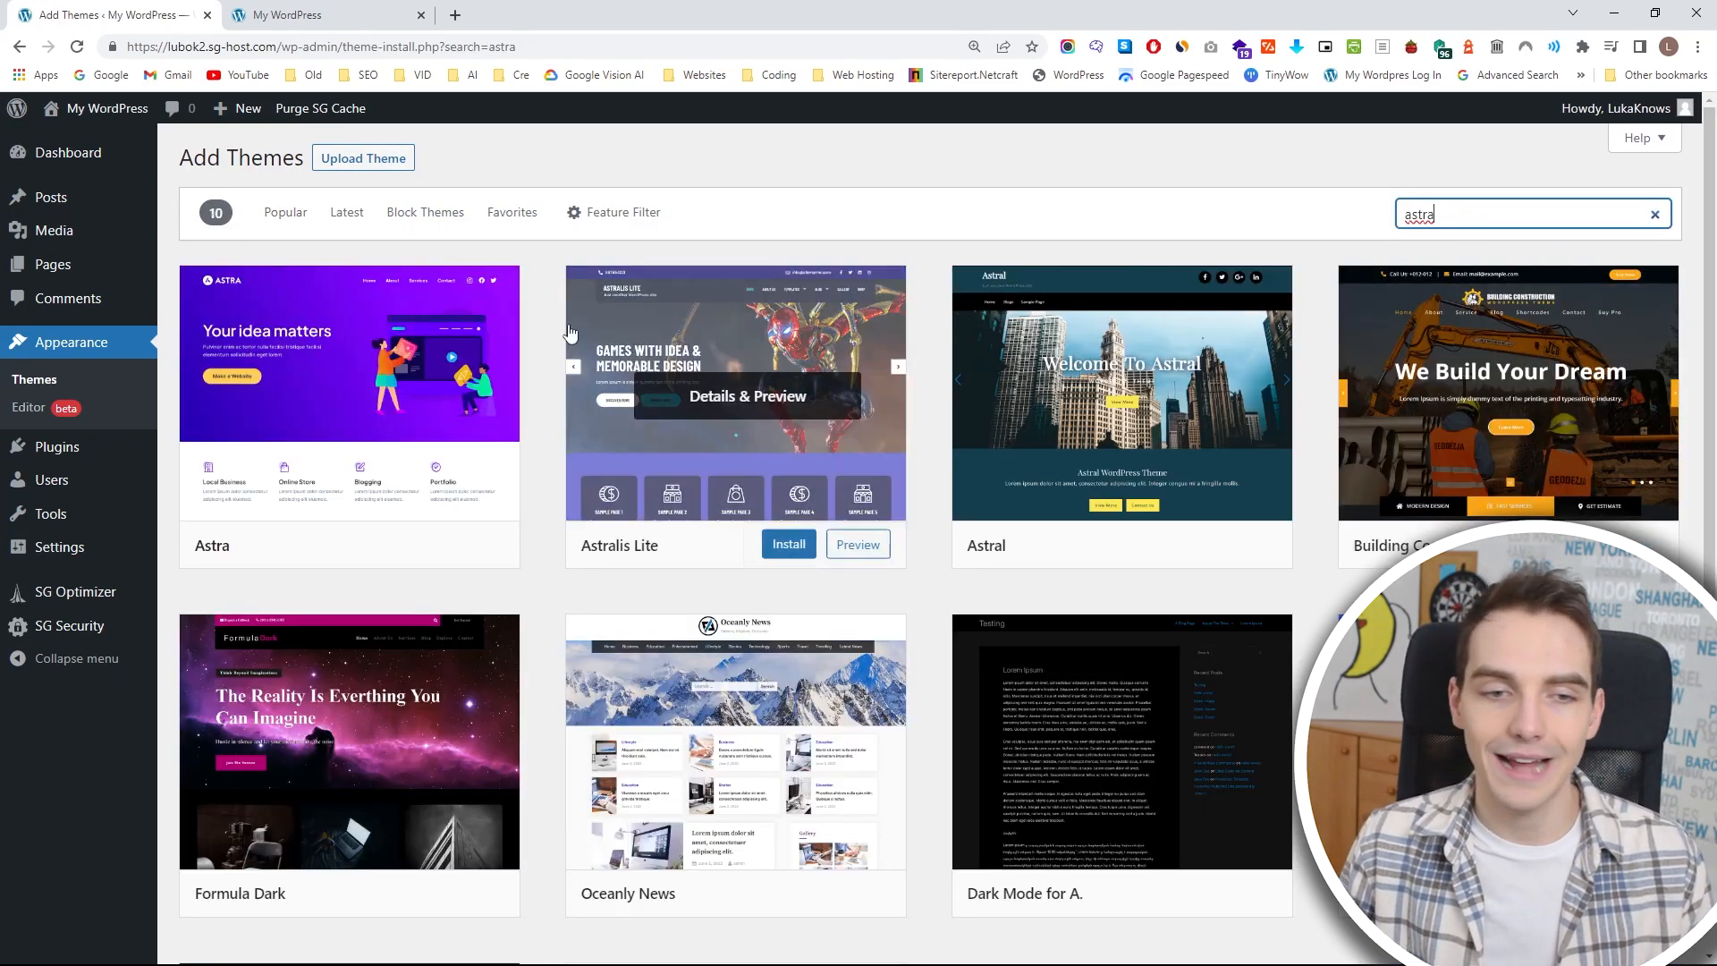
mouse_move(368, 370)
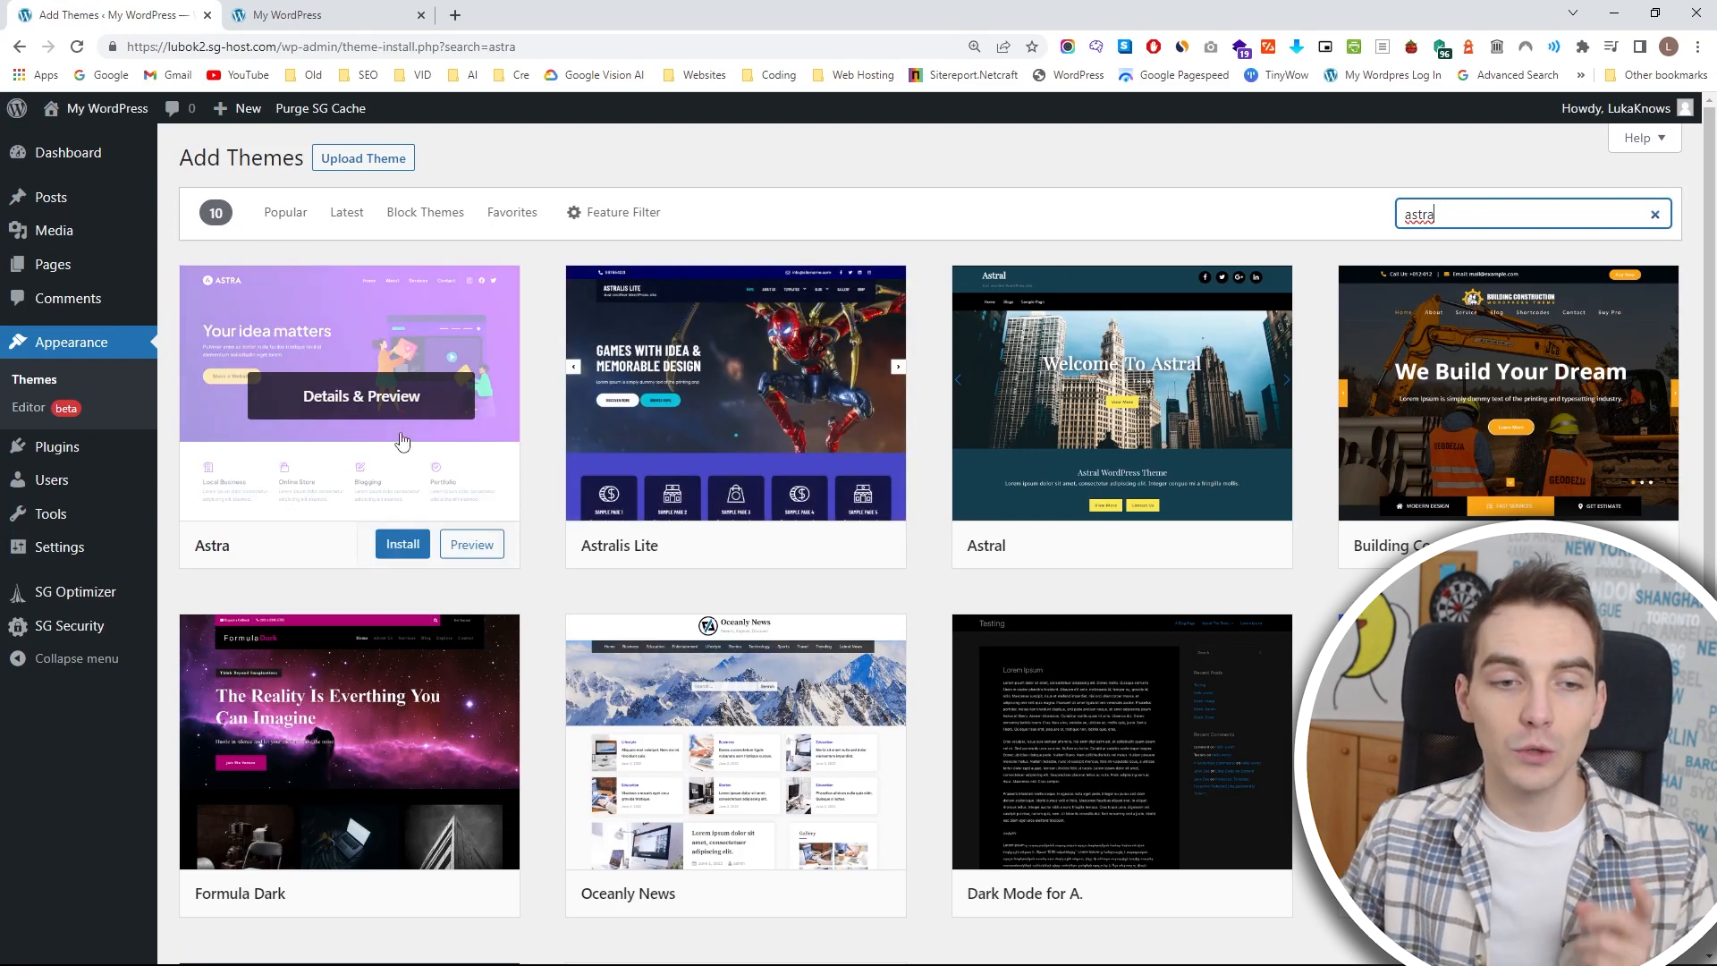
Install the Astra theme and activate it on the site.
click(402, 545)
mouse_move(711, 407)
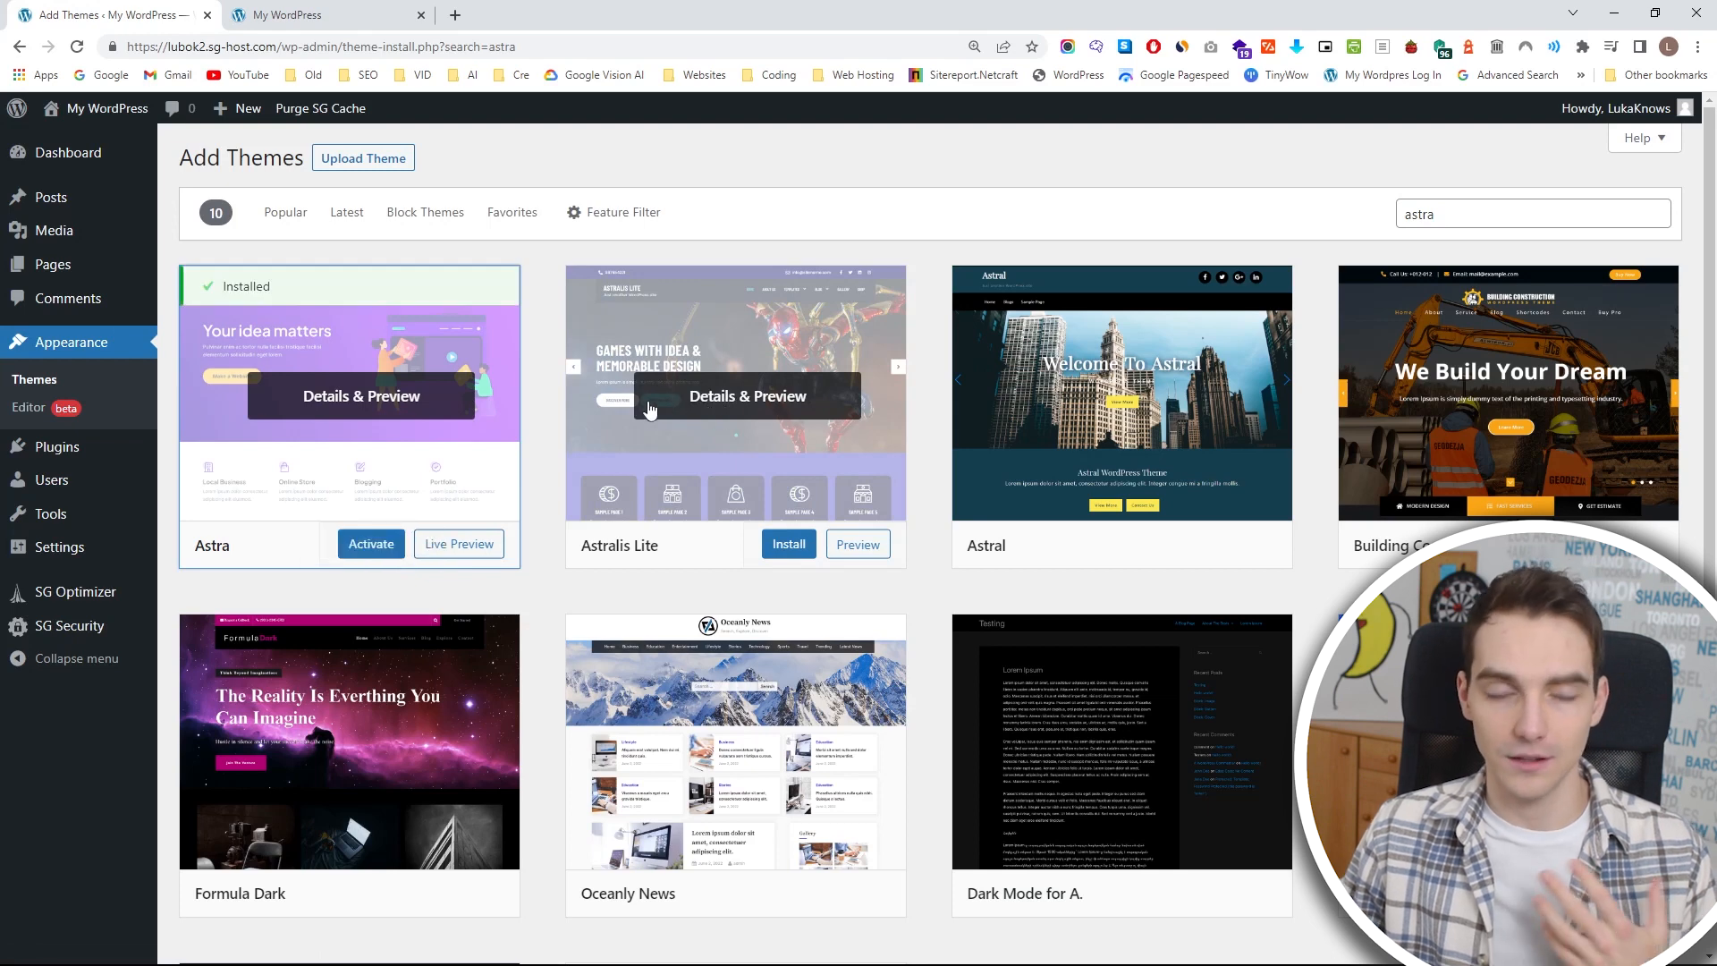
click(363, 556)
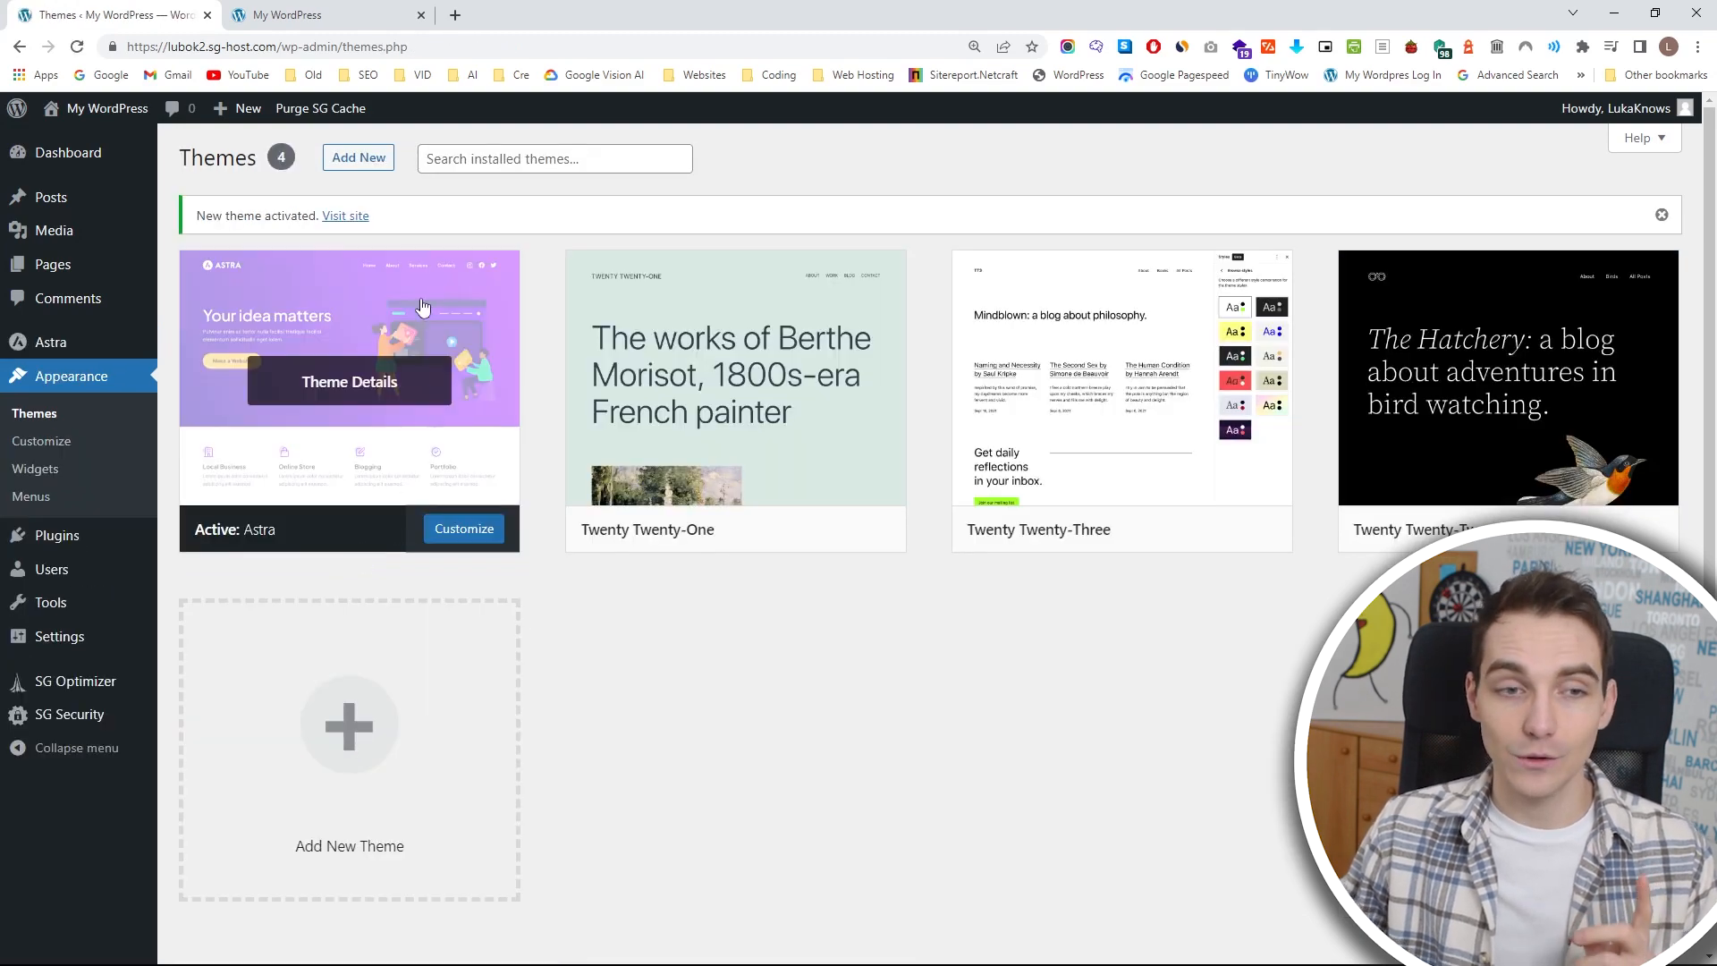
Reload the live site's home page to view it with the Astra theme.
click(299, 12)
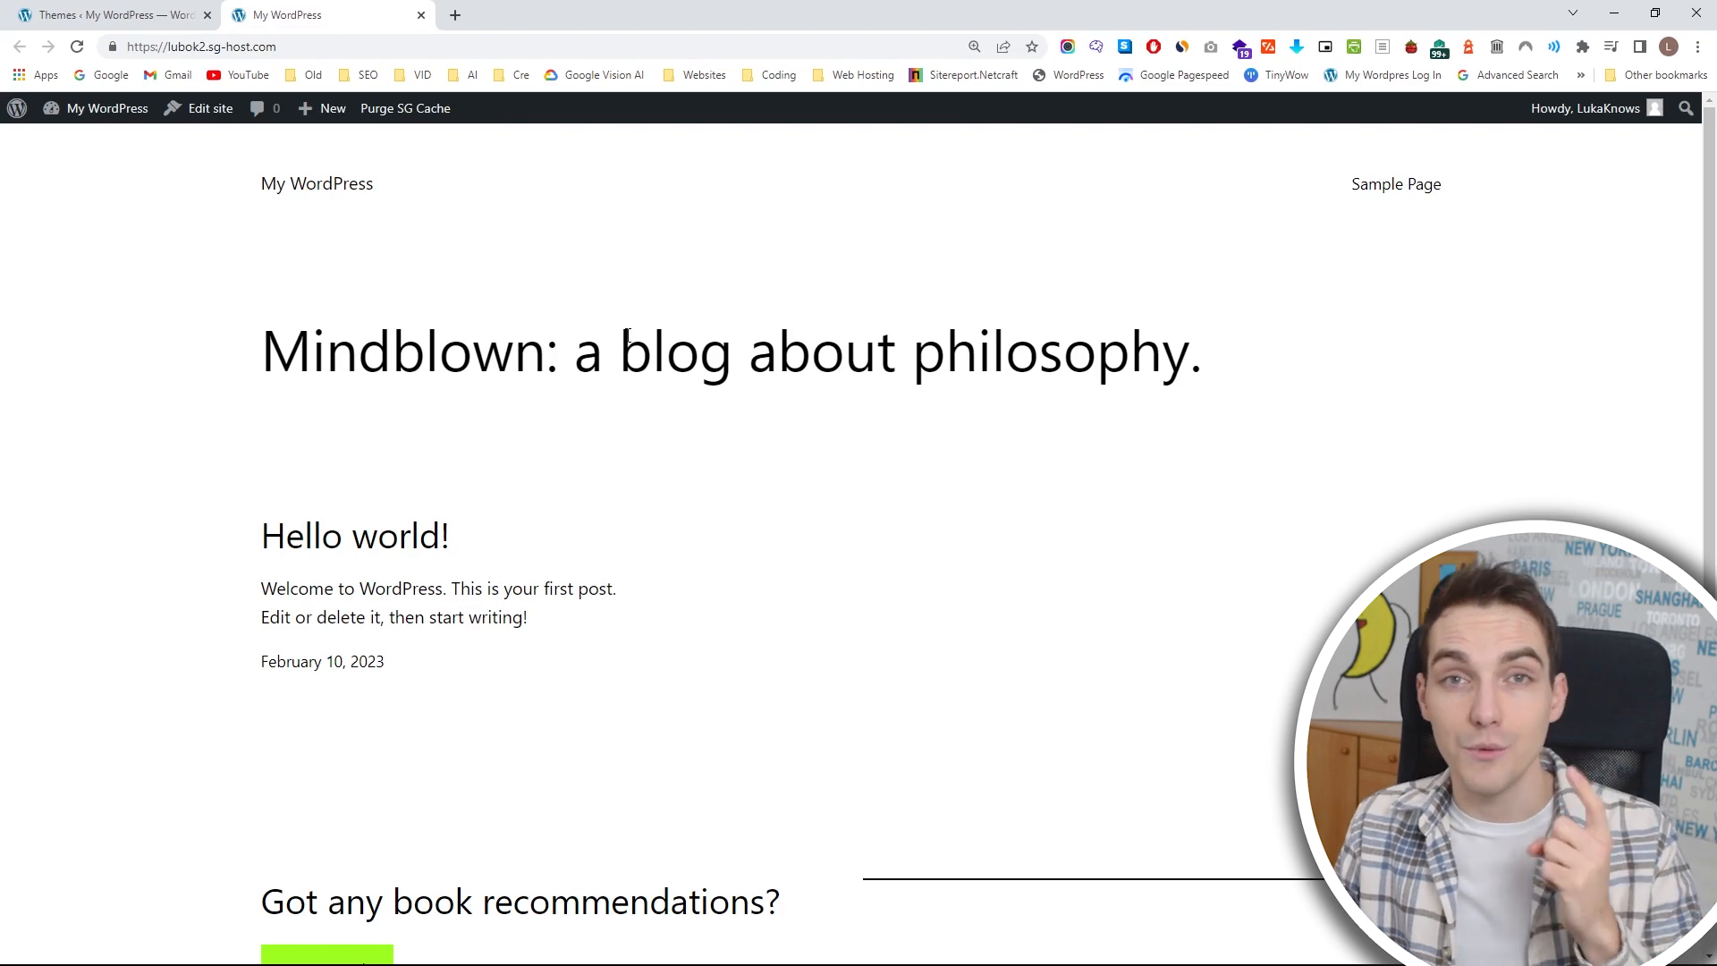
click(77, 49)
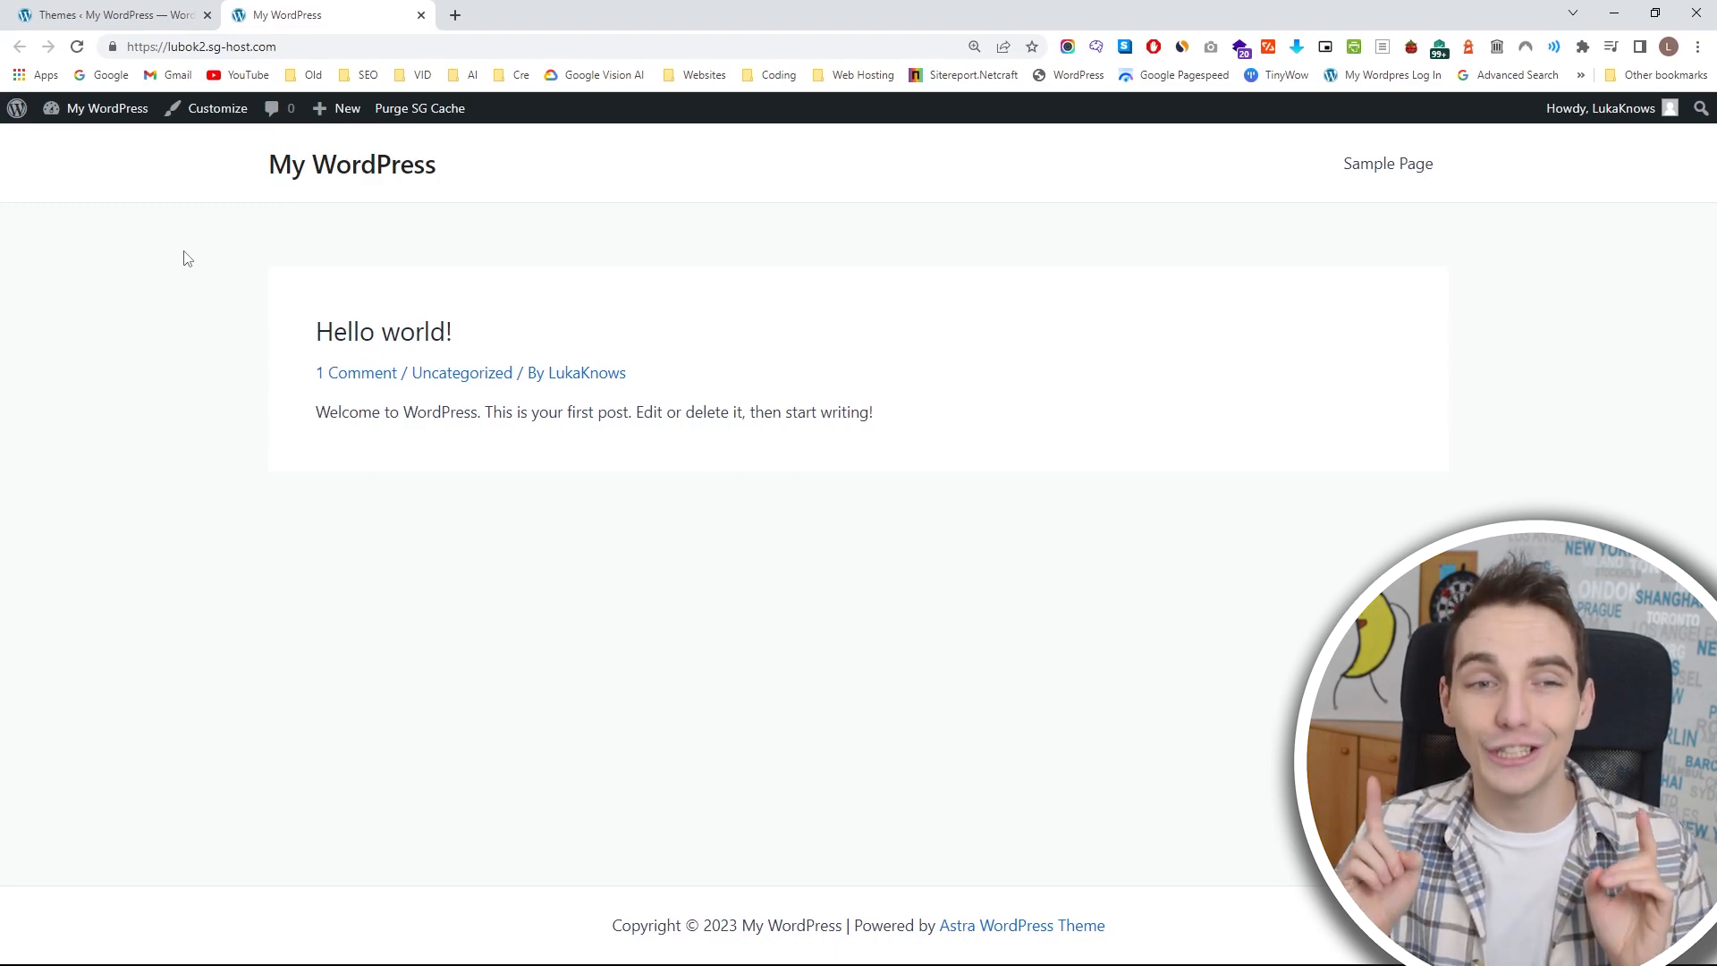
middle_click(271, 7)
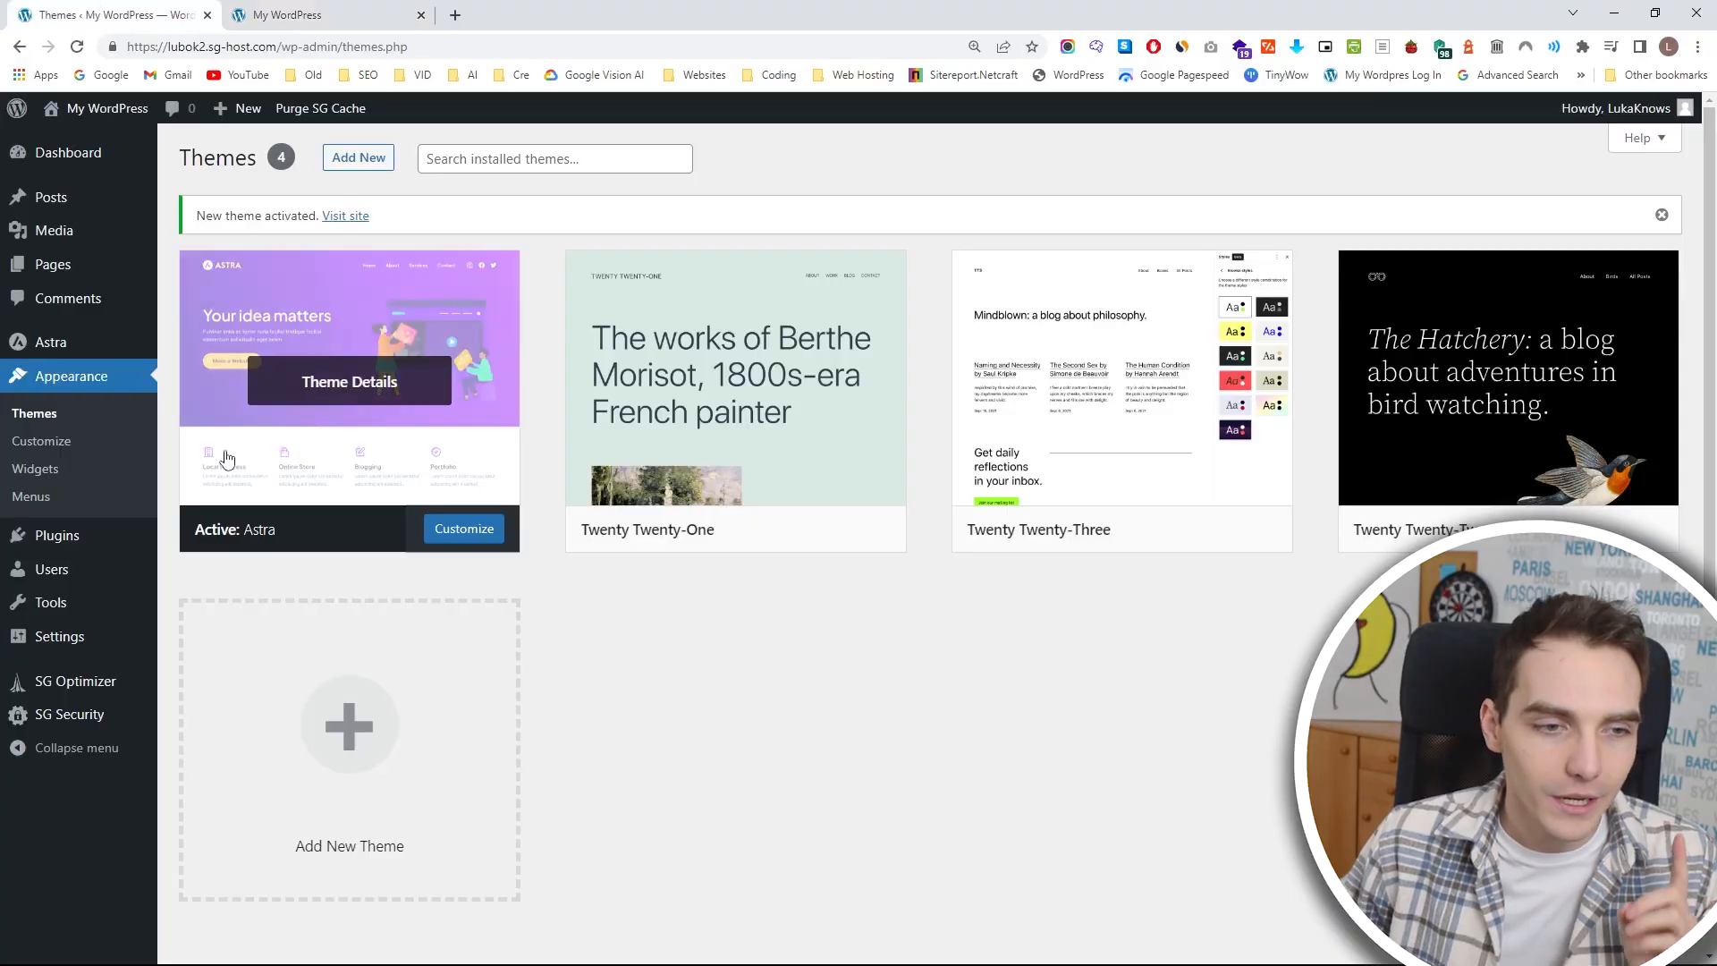
Open the page for adding new plugins and search for "starter templates".
click(119, 536)
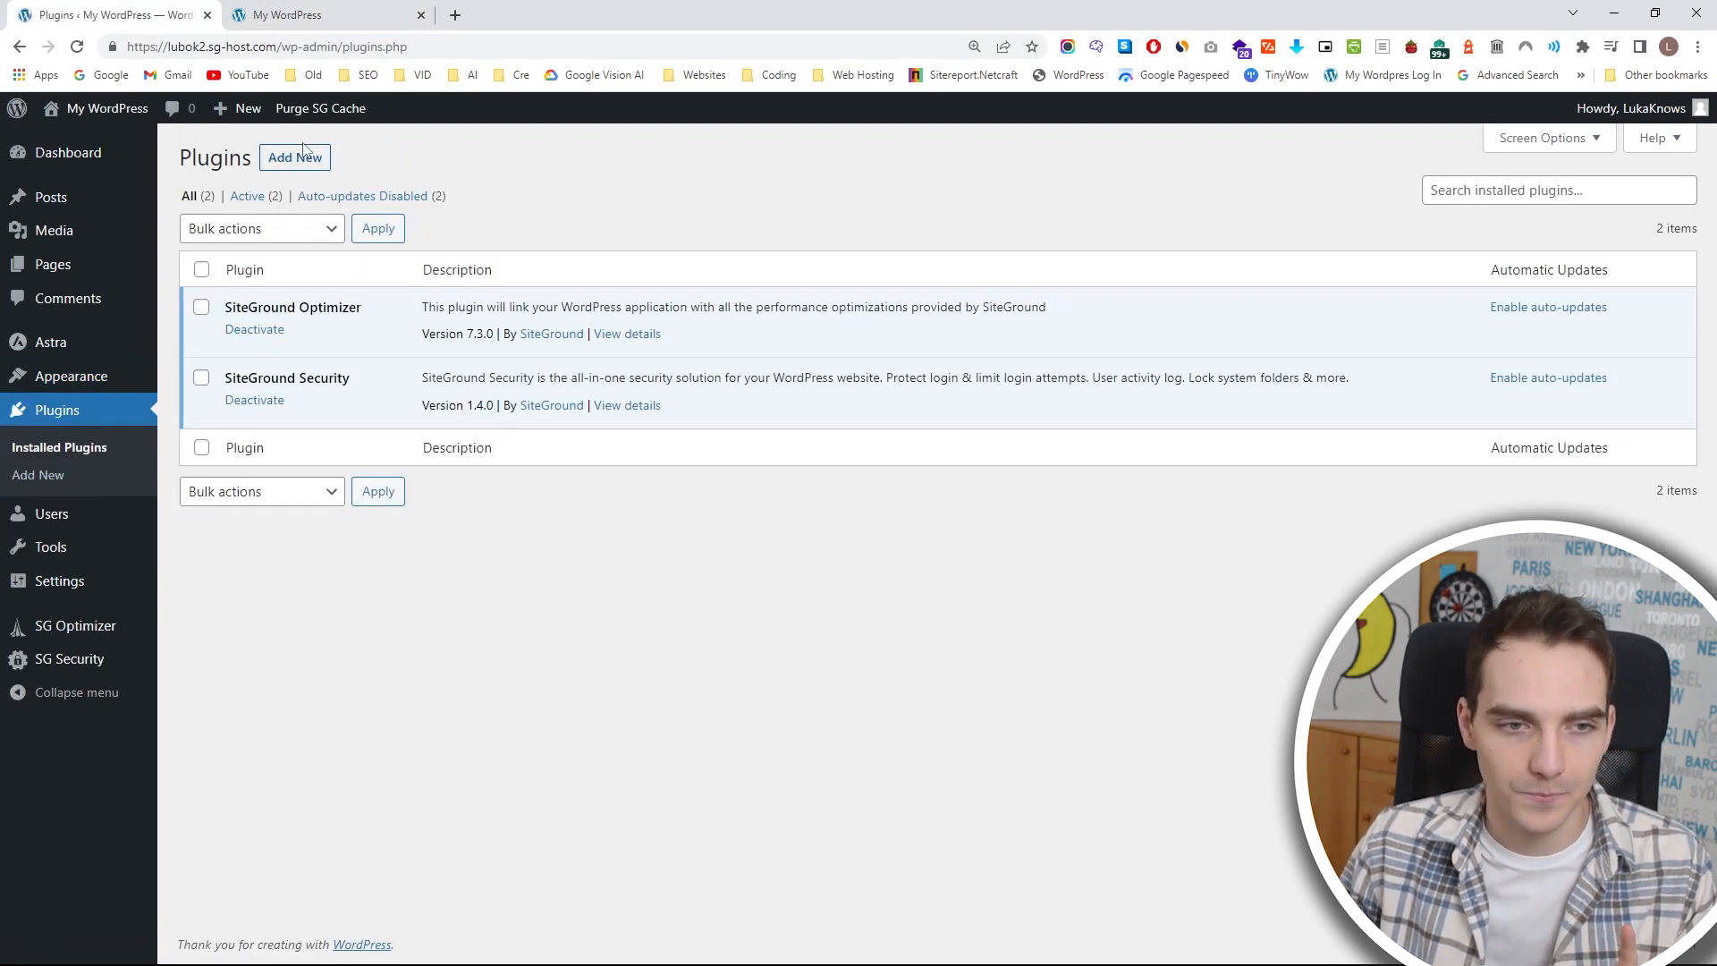
click(309, 155)
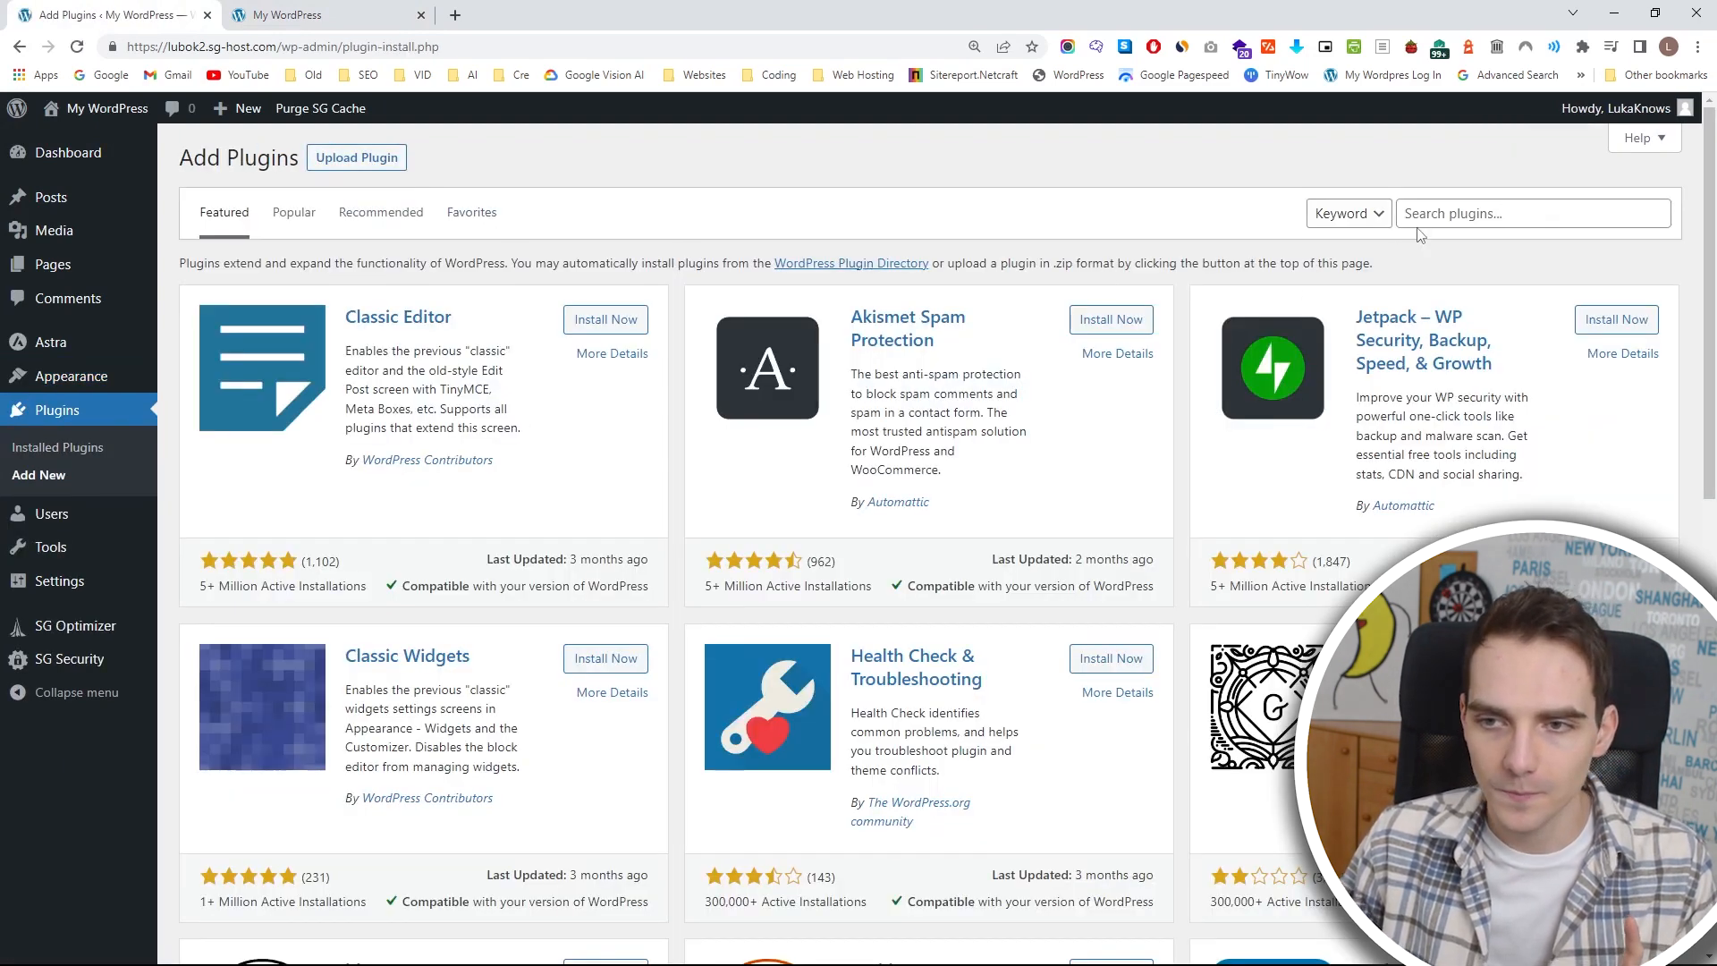
click(1434, 213)
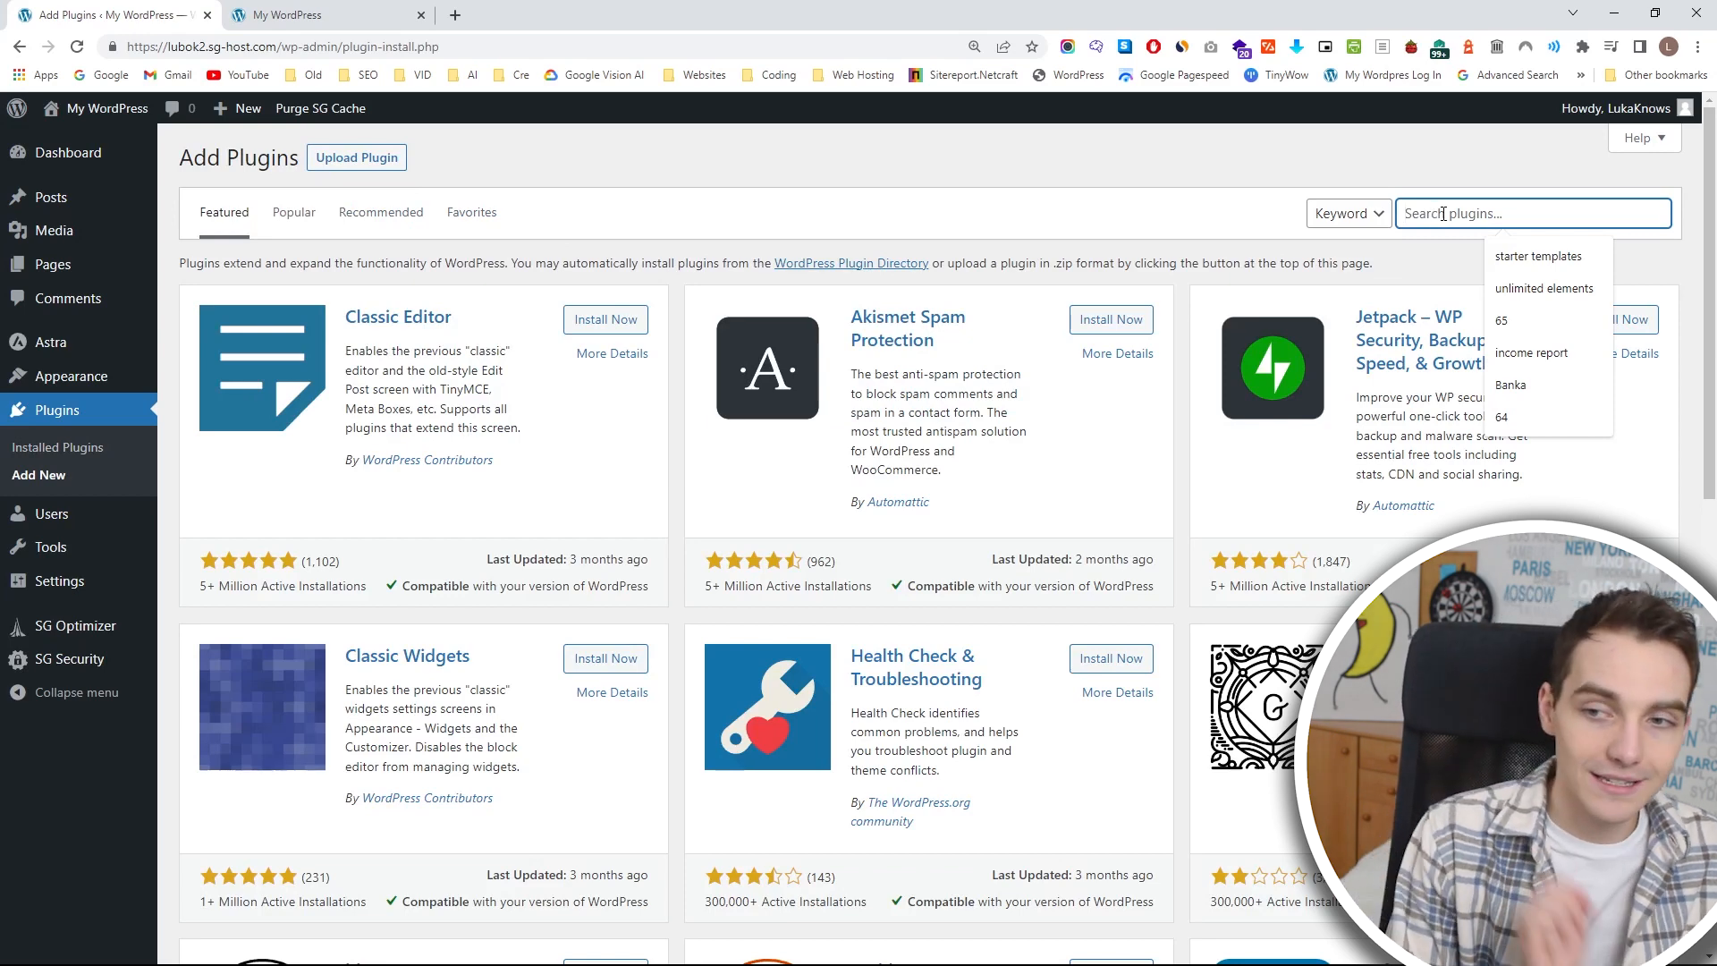
text(starter templates)
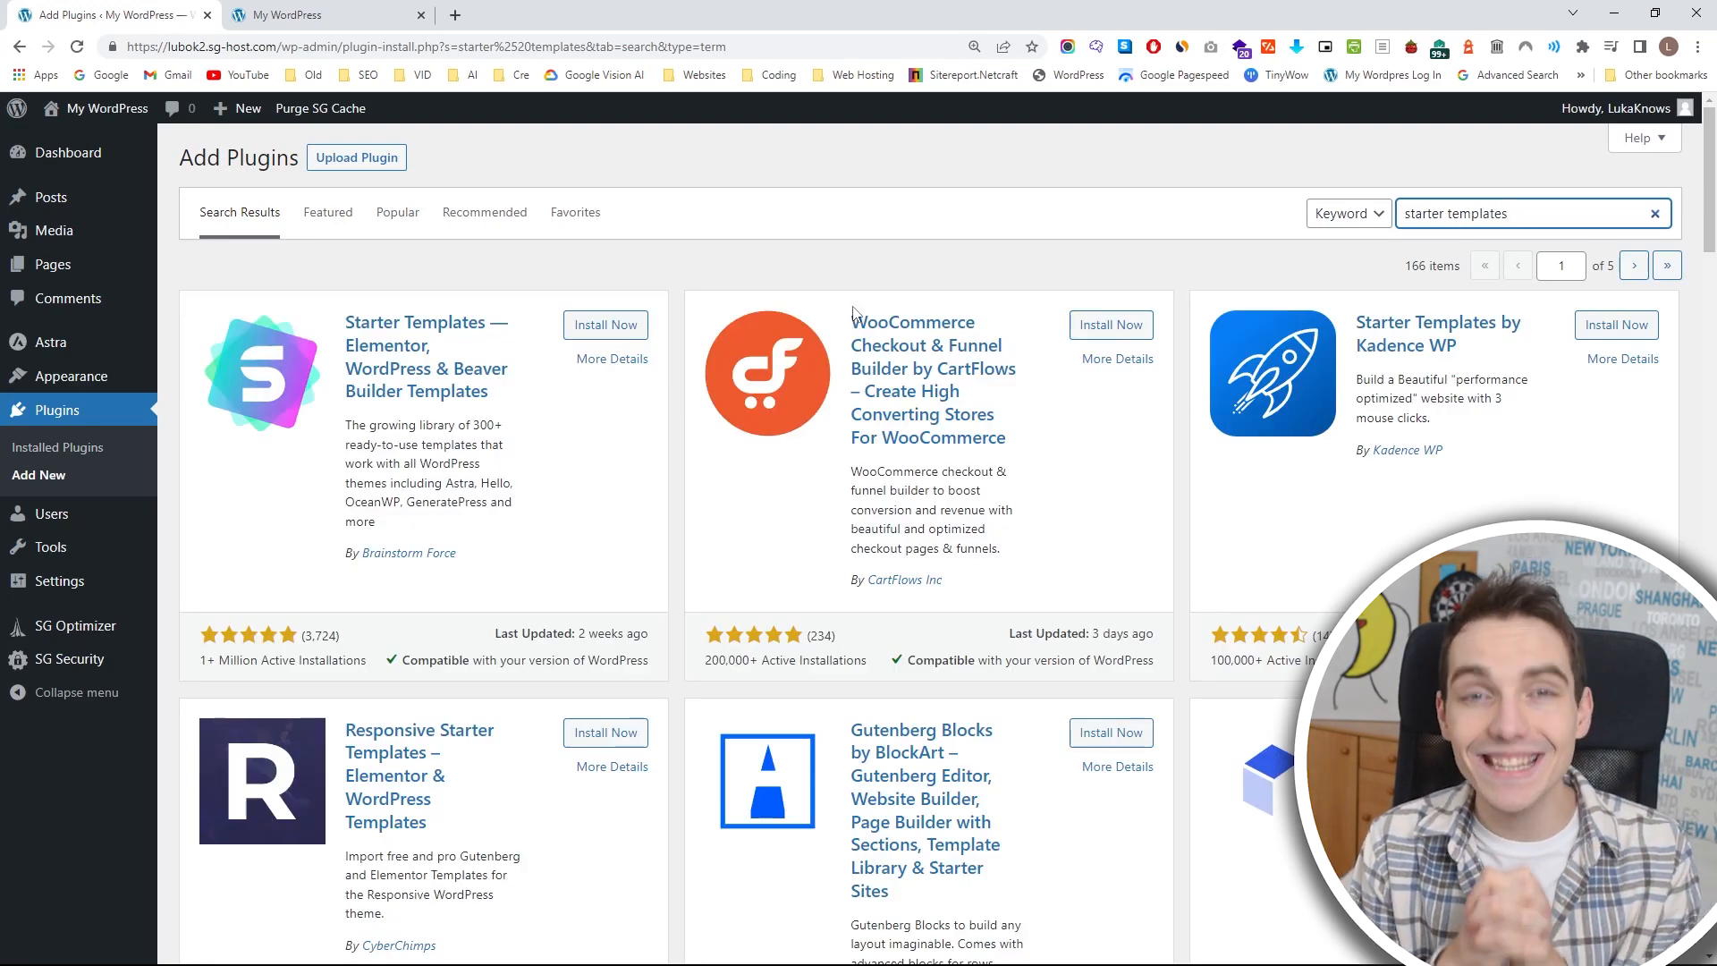
Open the details of the Starter Templates plugin by Brainstorm Force and check its active installations, WordPress compatibility and ratings.
click(412, 376)
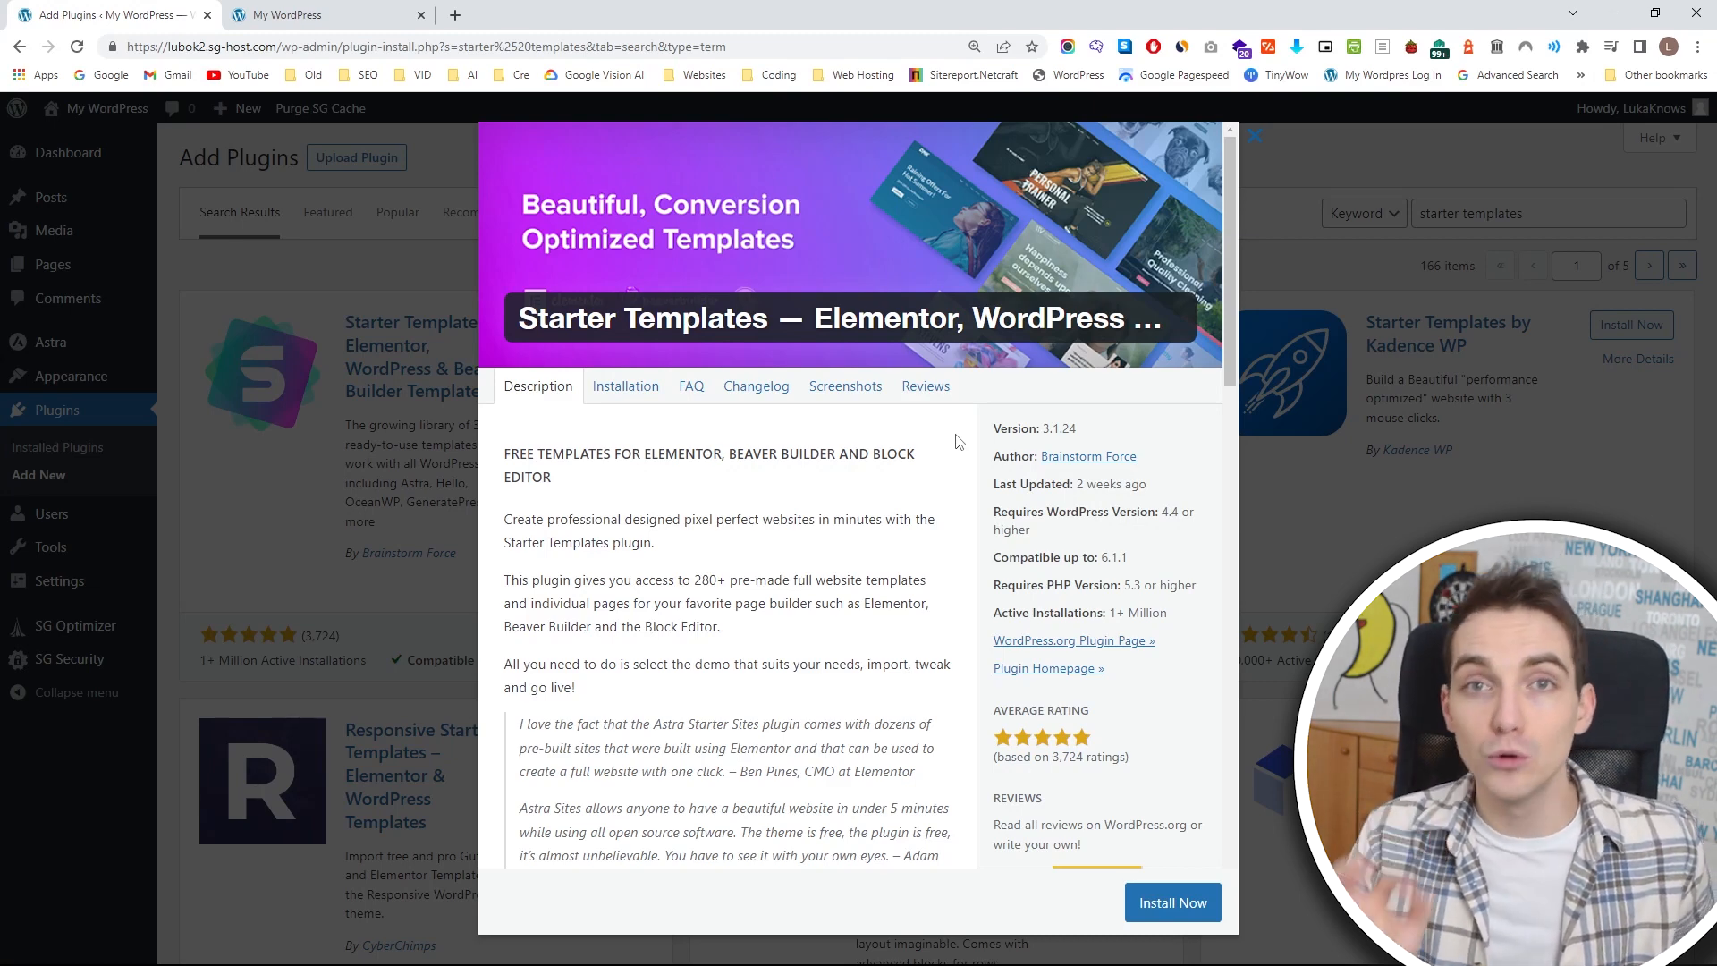
scroll(1003, 474, down, 1)
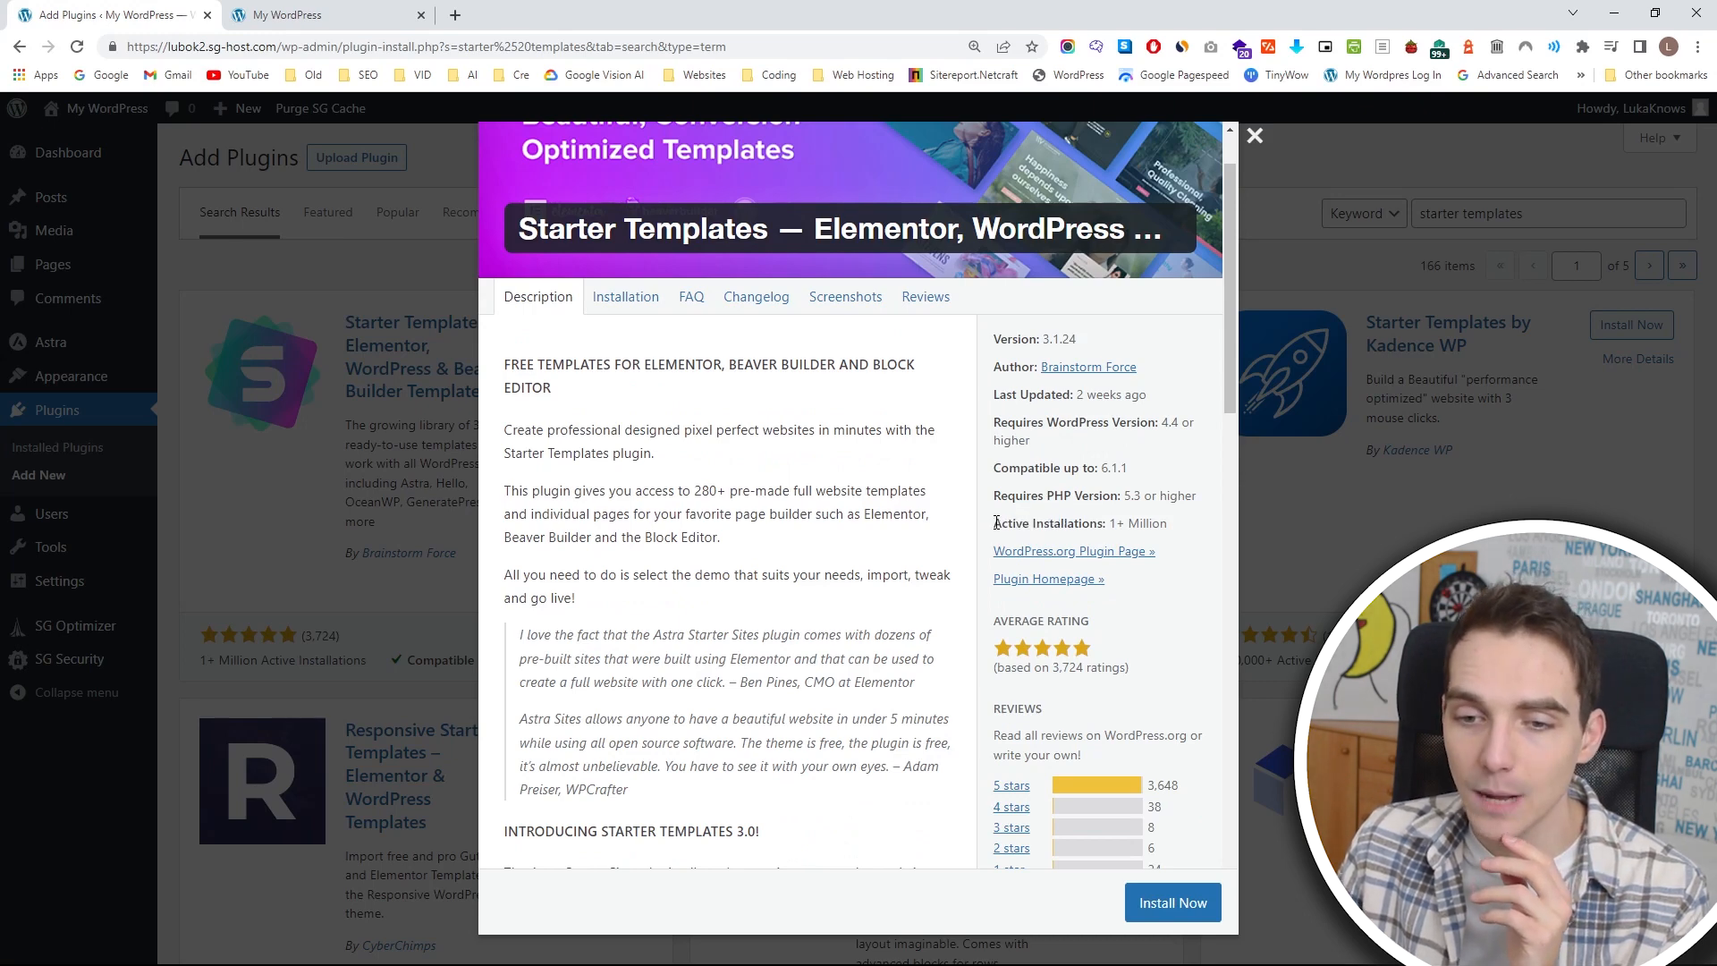
drag(999, 523, 1117, 523)
click(1133, 520)
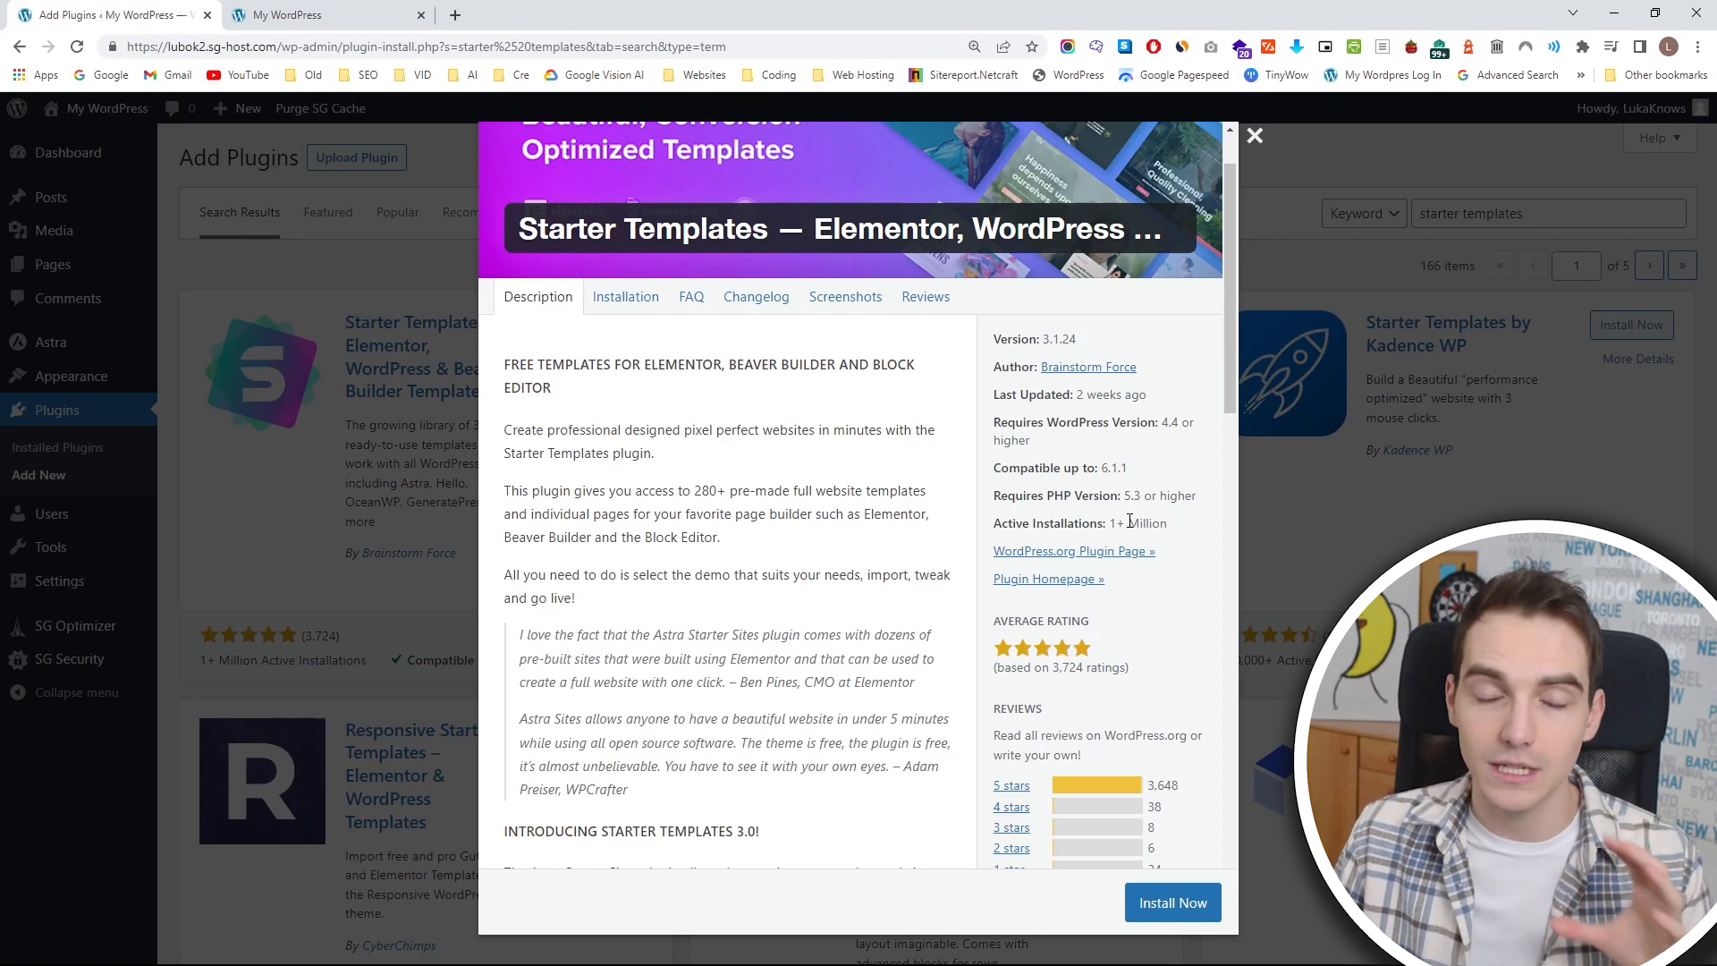
scroll(1130, 522, down, 1)
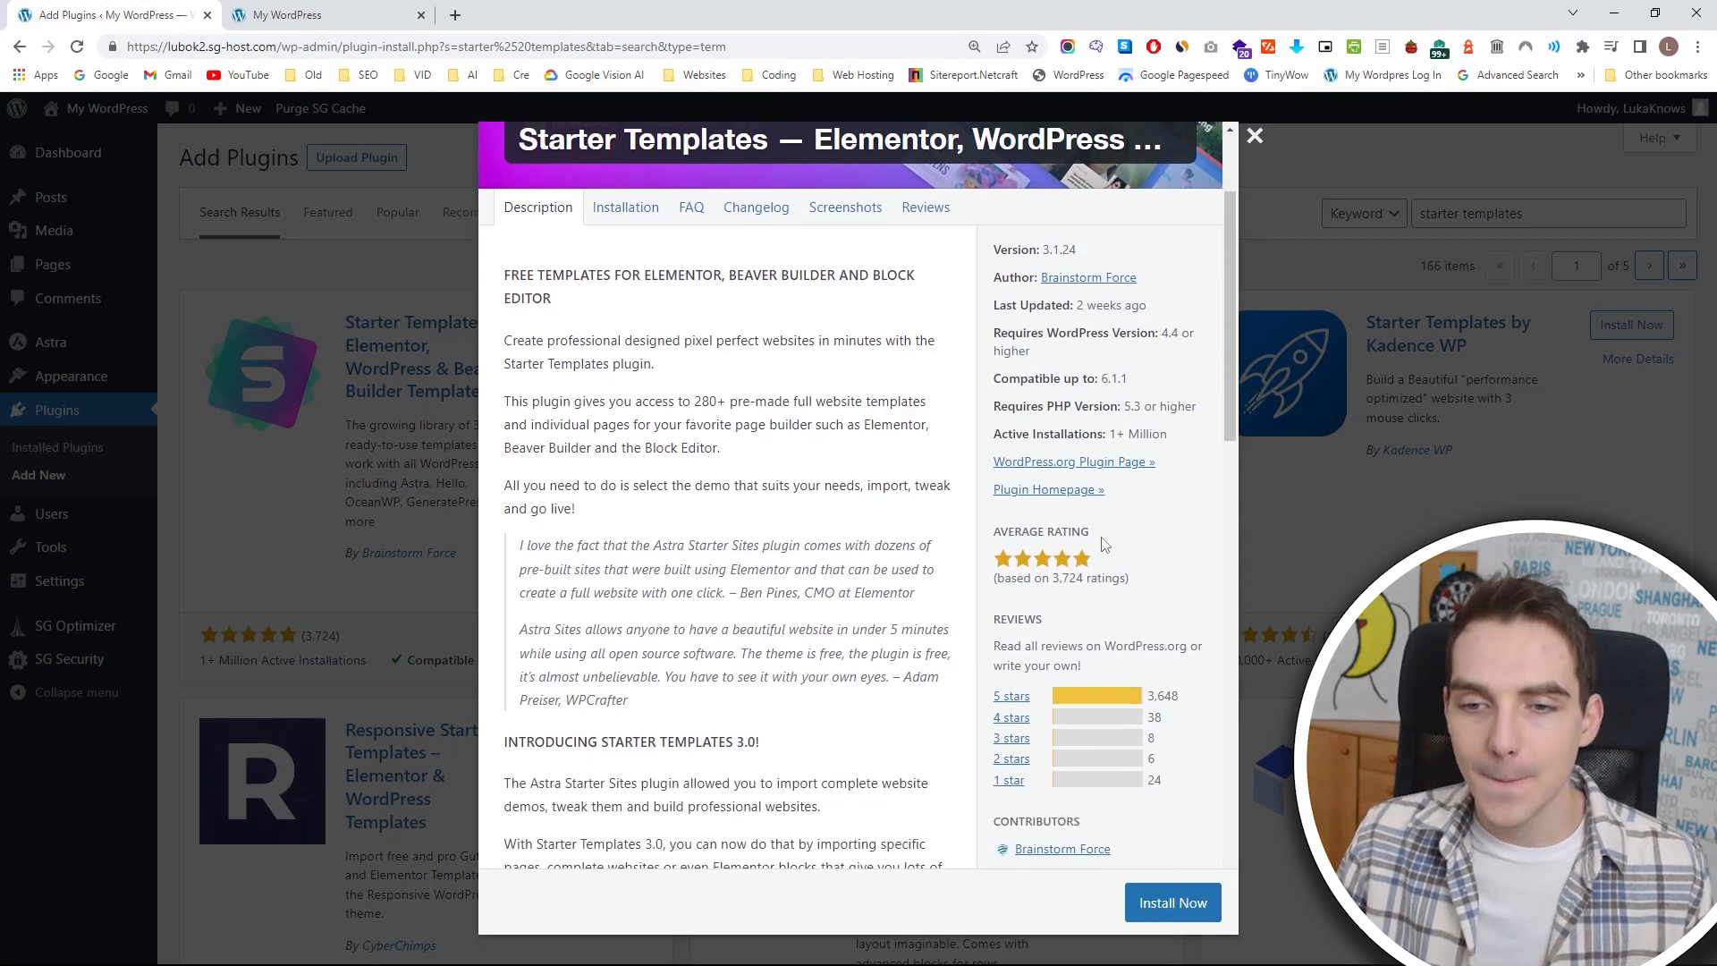
drag(997, 383, 1133, 385)
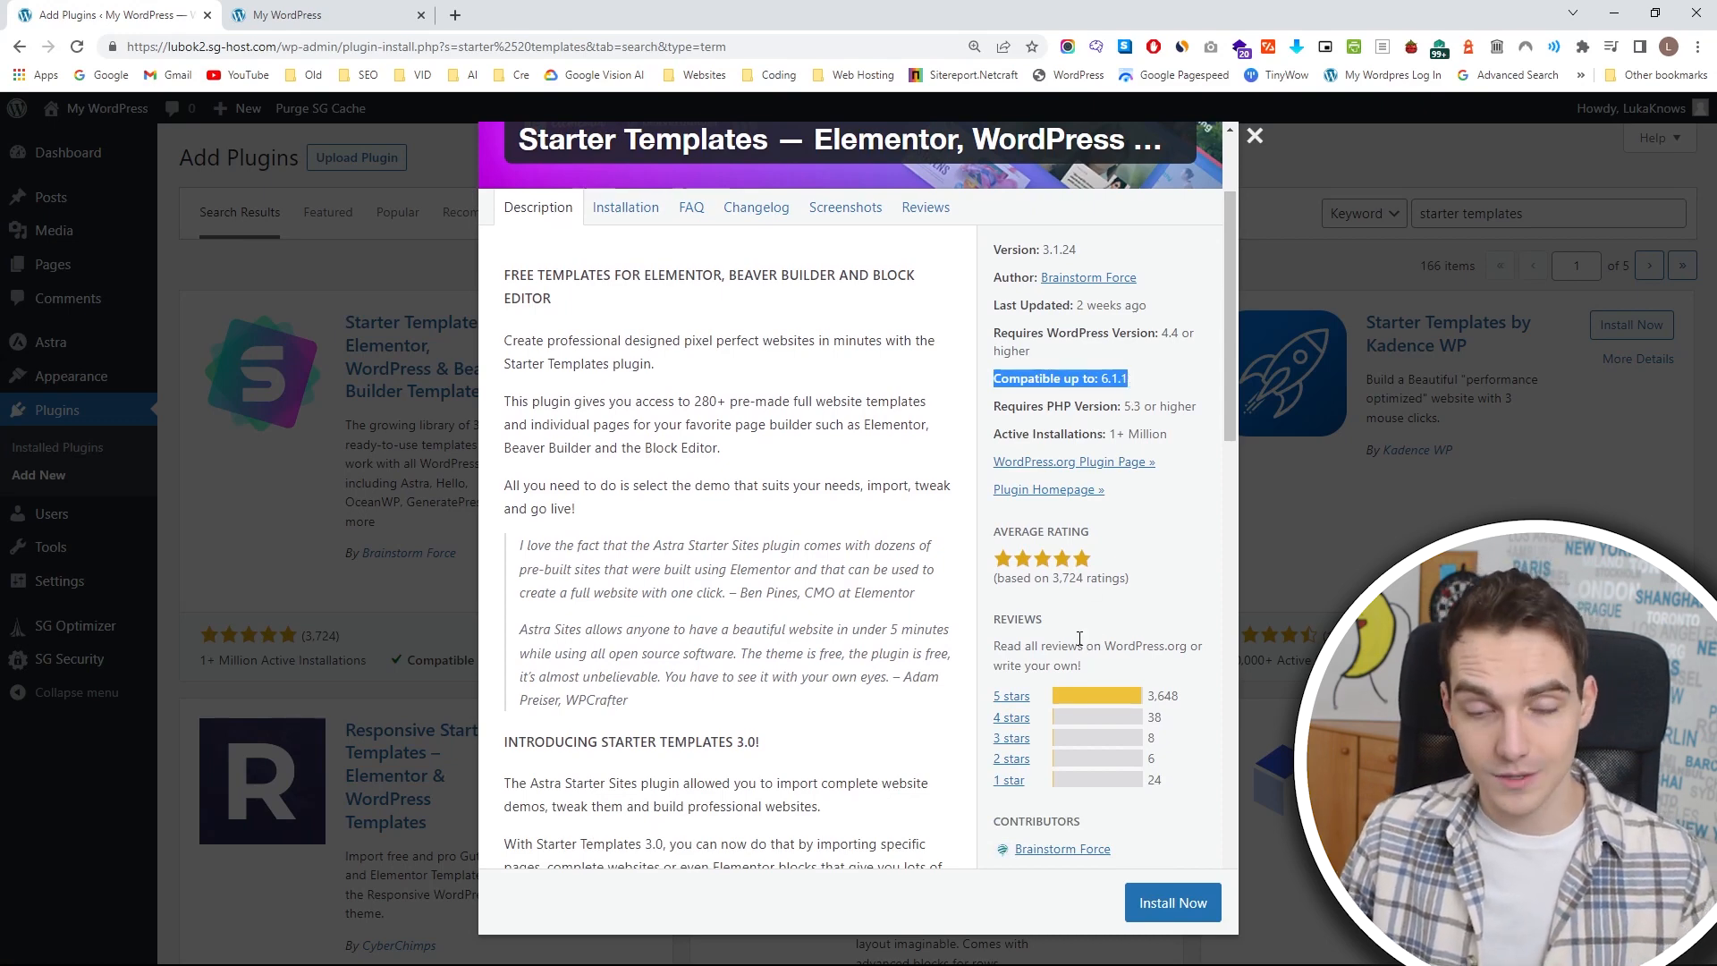
scroll(1080, 637, down, 1)
click(1033, 581)
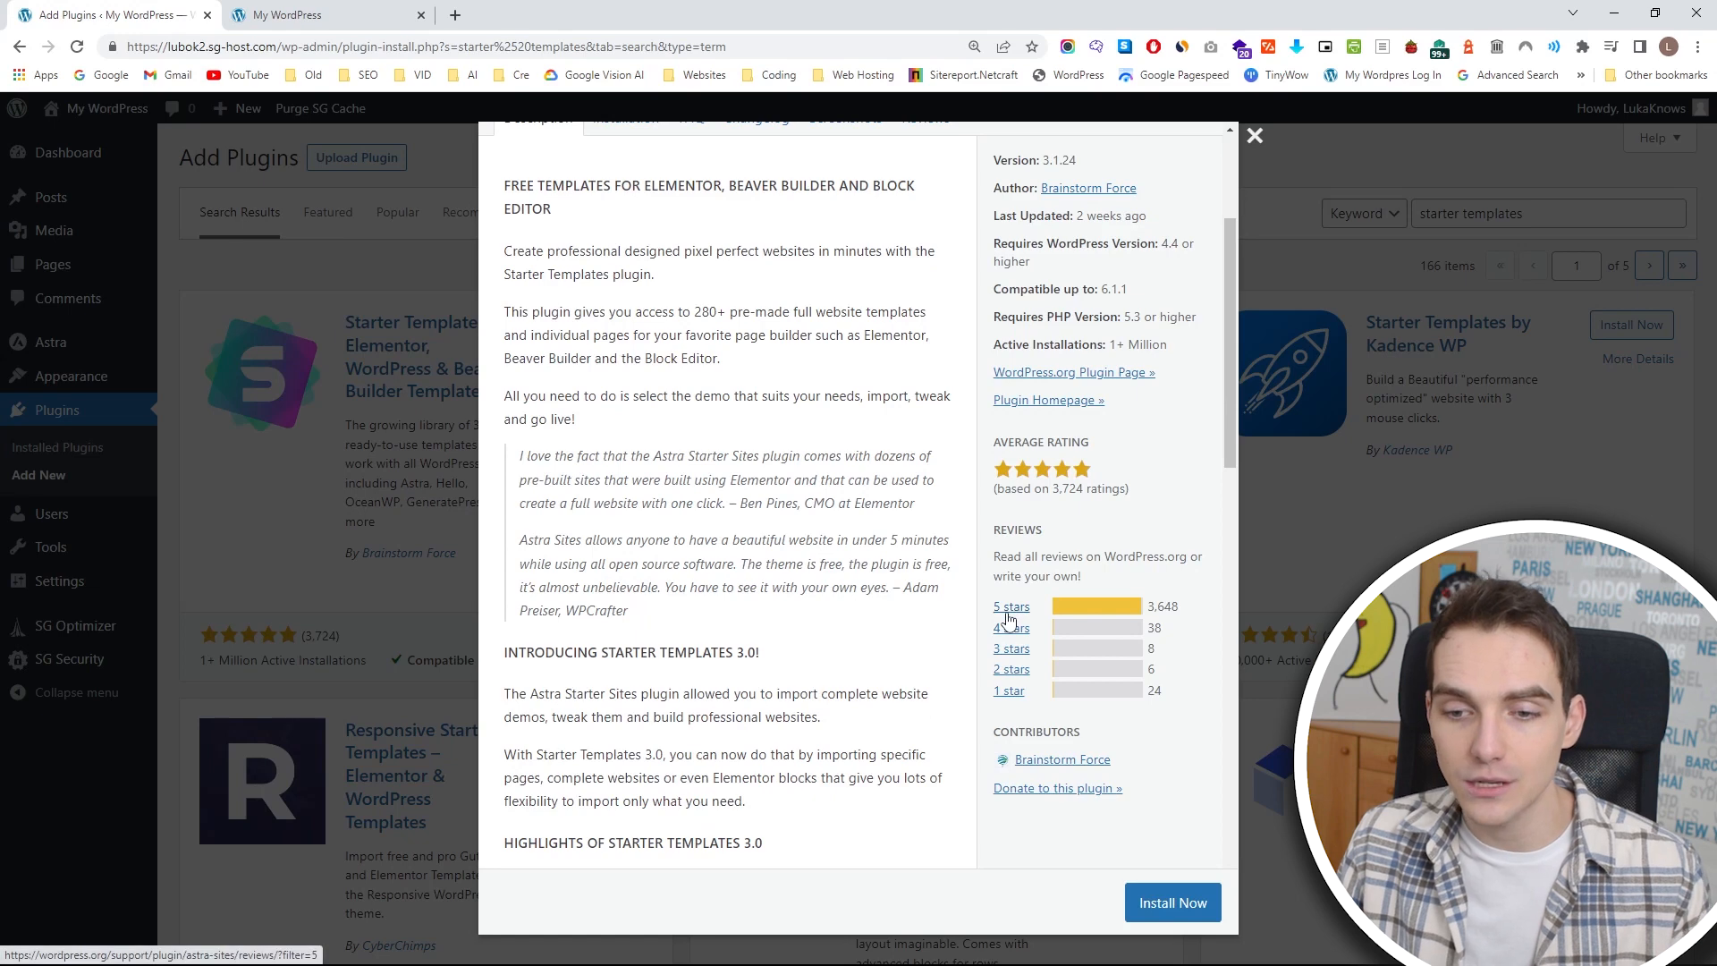
Open the Starter Templates plugin's 5-star reviews on WordPress.org and check its average rating.
click(1009, 617)
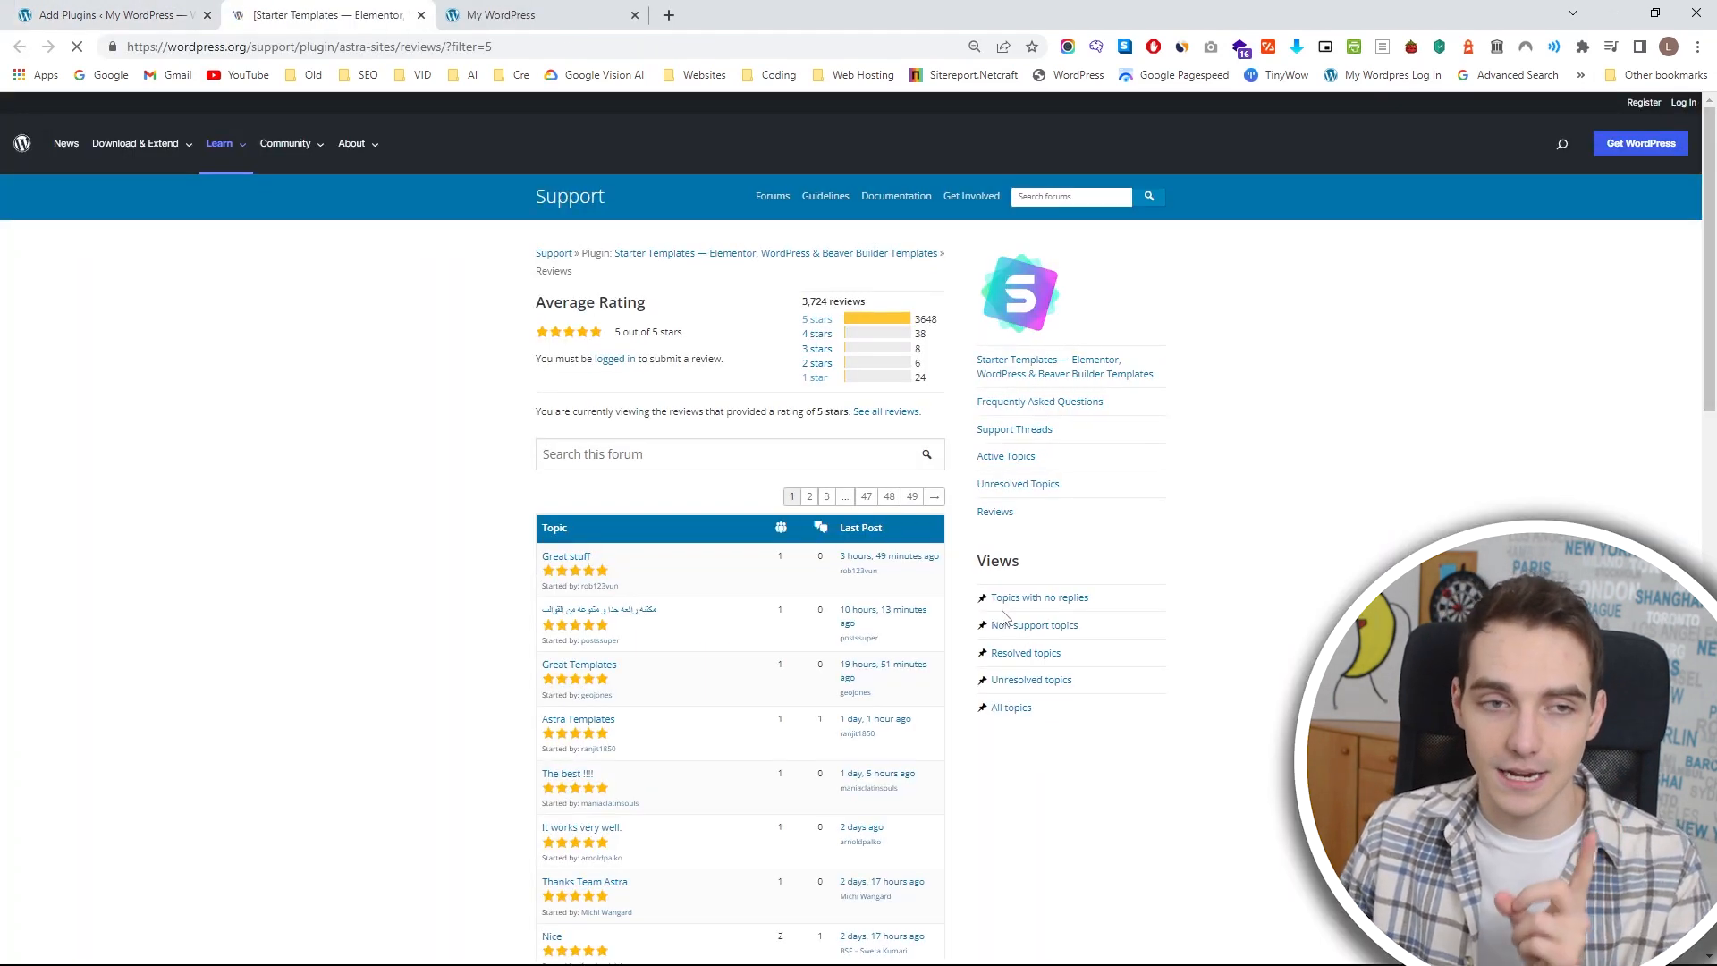
scroll(993, 599, down, 1)
scroll(966, 544, up, 1)
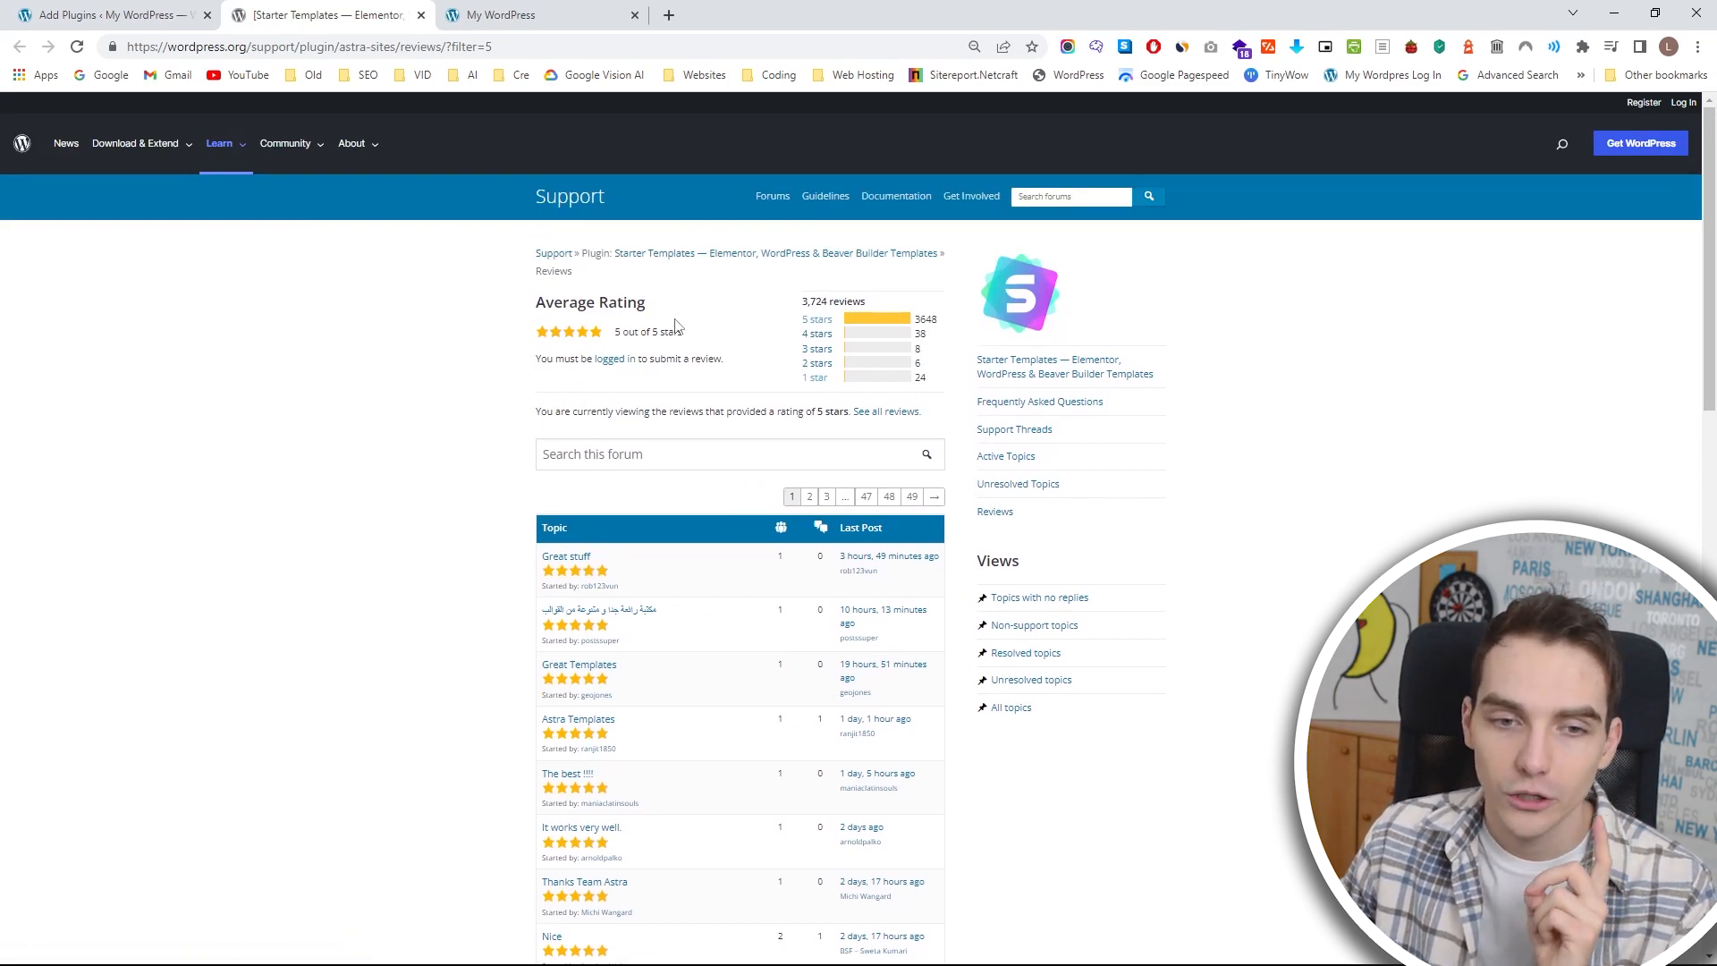
drag(616, 332, 689, 338)
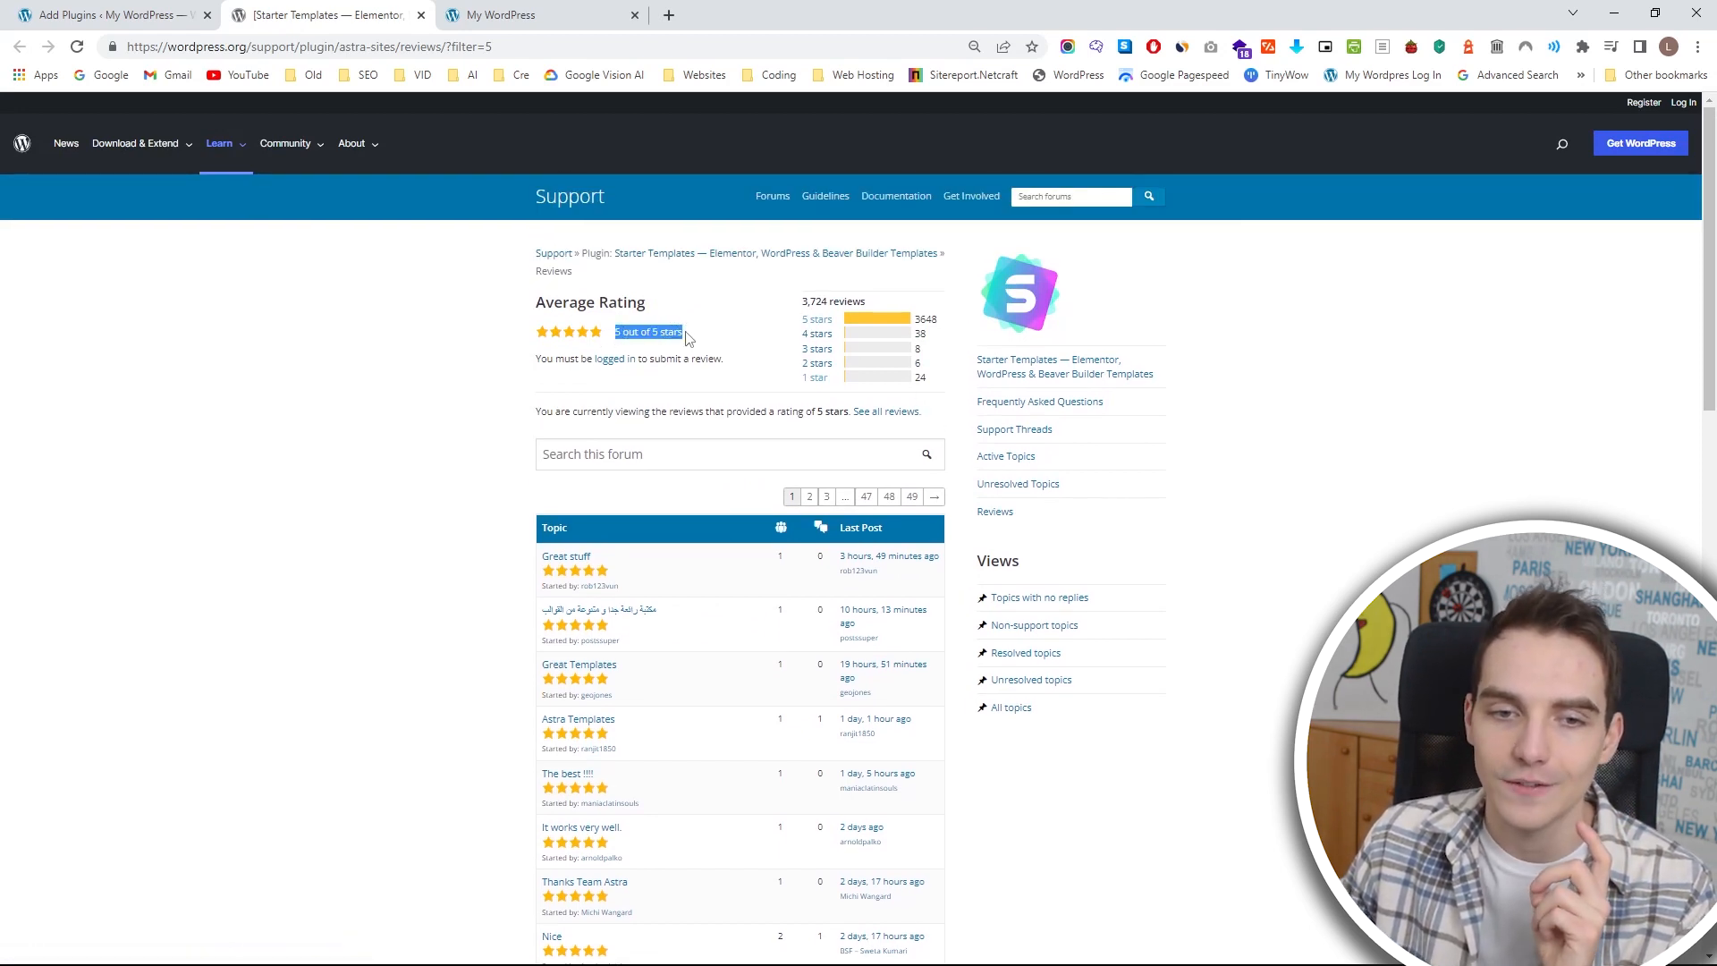
click(770, 337)
Filter the Starter Templates reviews to 1 star and look through the listed topics.
click(818, 380)
click(819, 380)
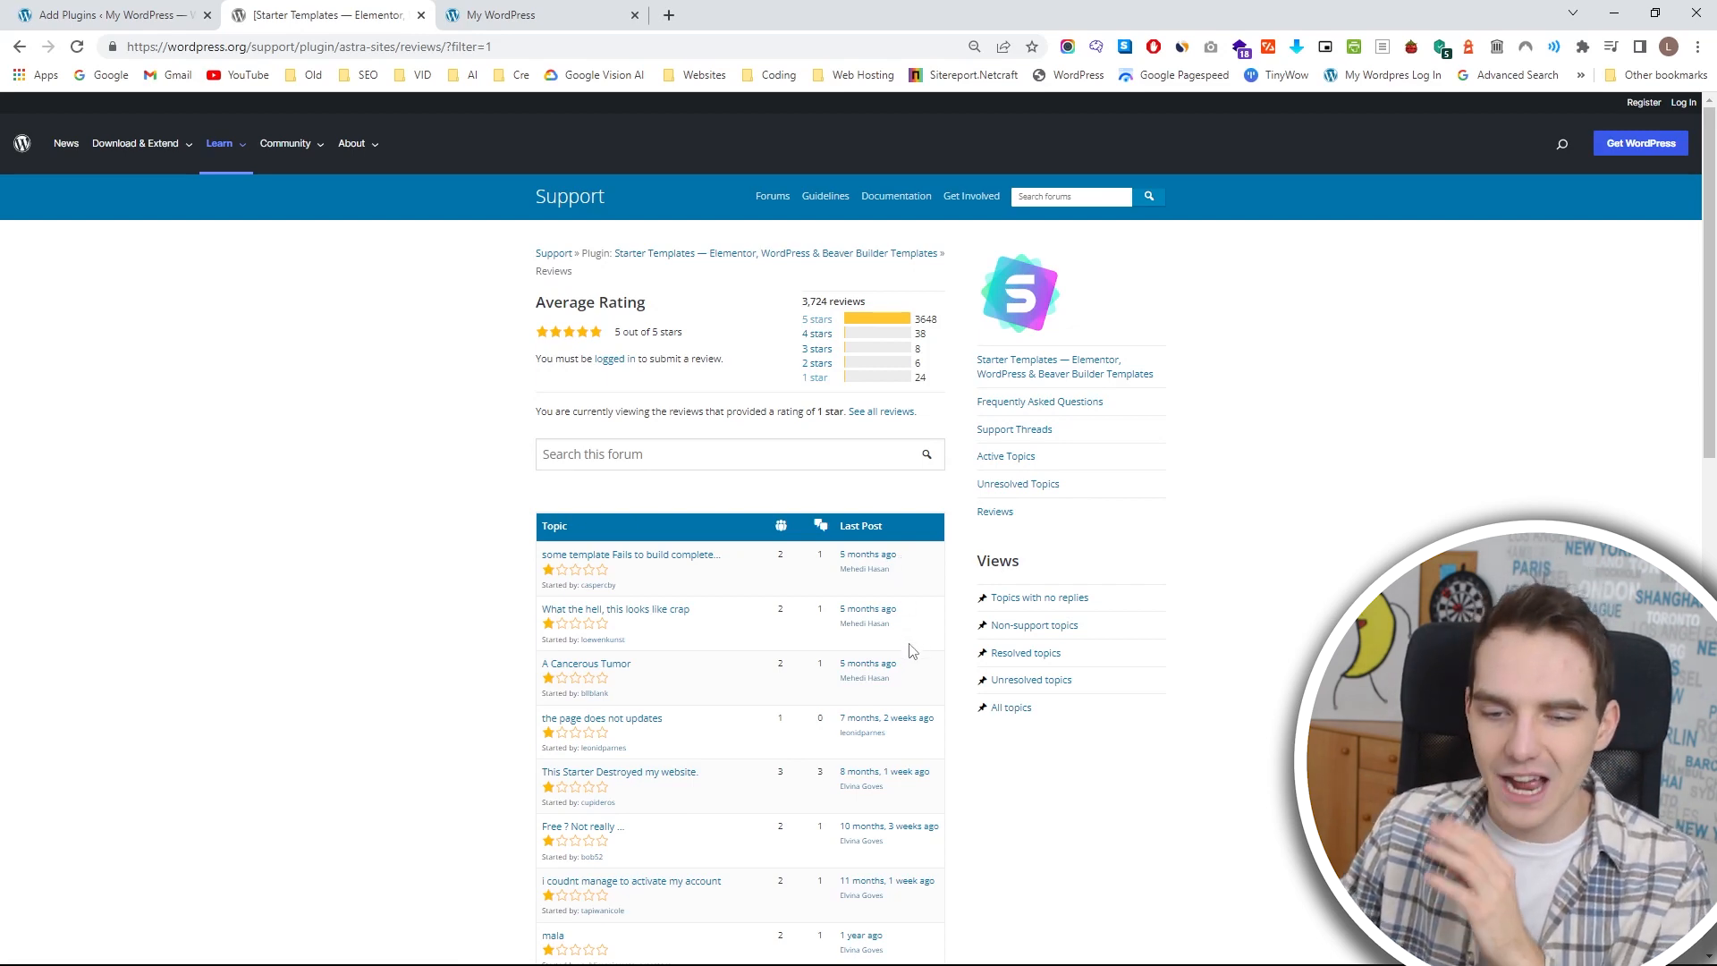
scroll(910, 651, down, 1)
scroll(911, 650, down, 1)
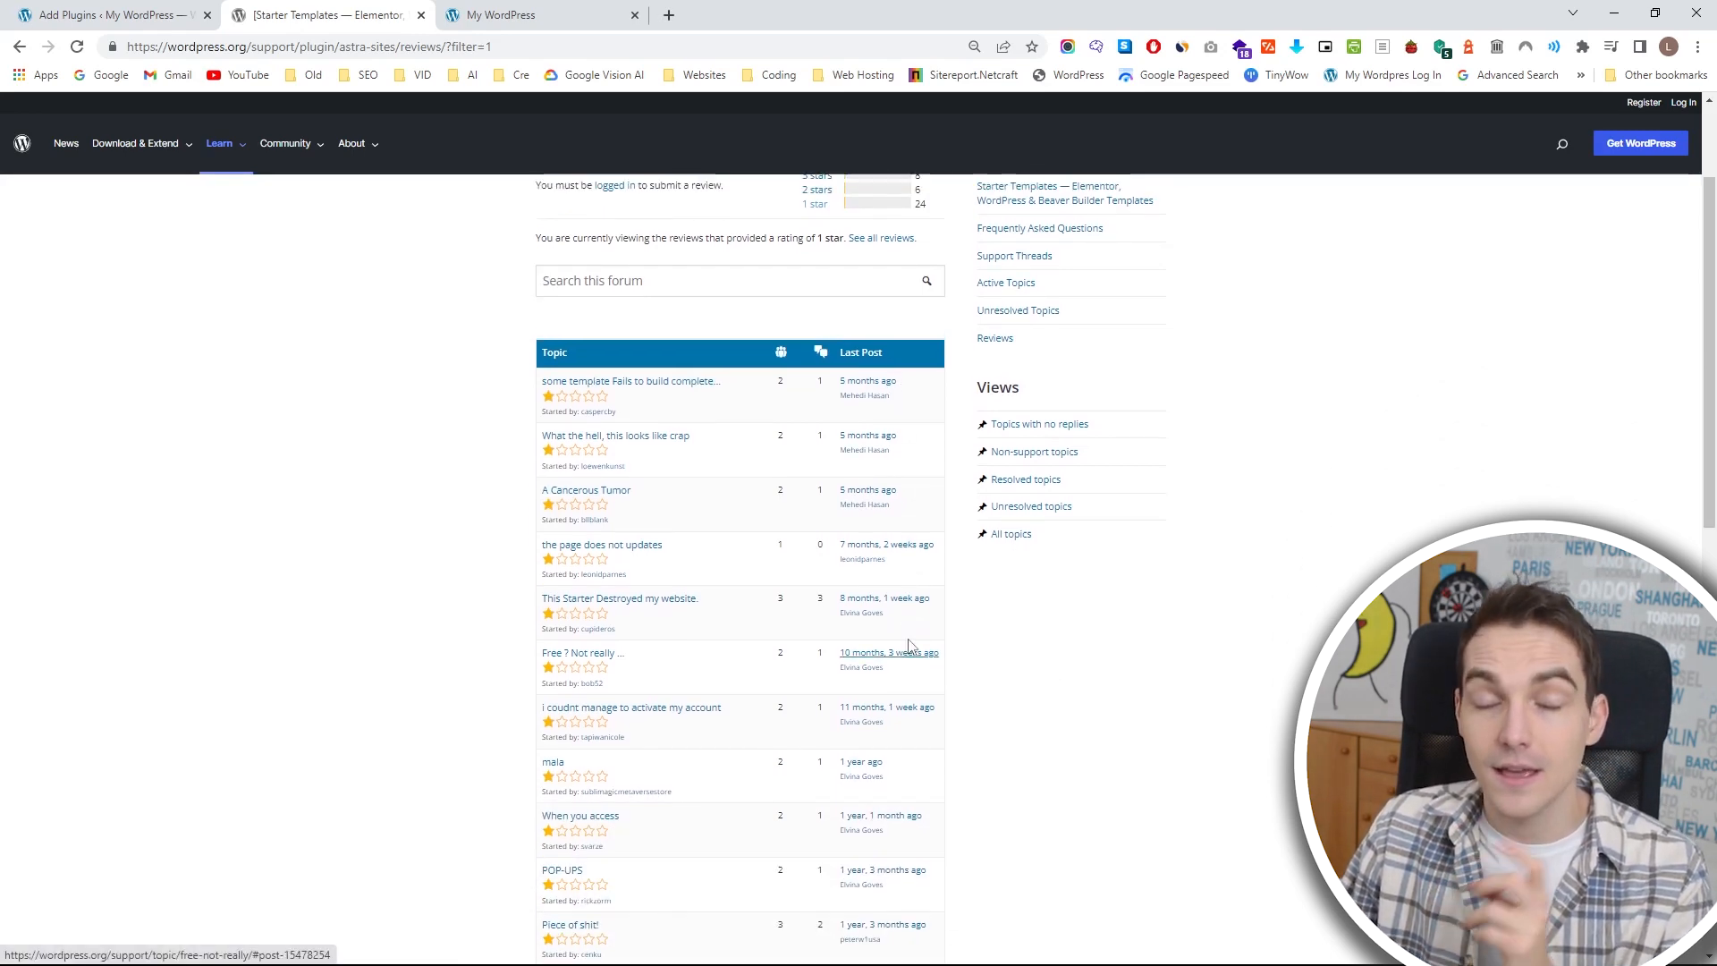
Compare the Starter Templates plugin's 5-star and 1-star reviews and check its average rating.
scroll(912, 652, up, 2)
click(817, 320)
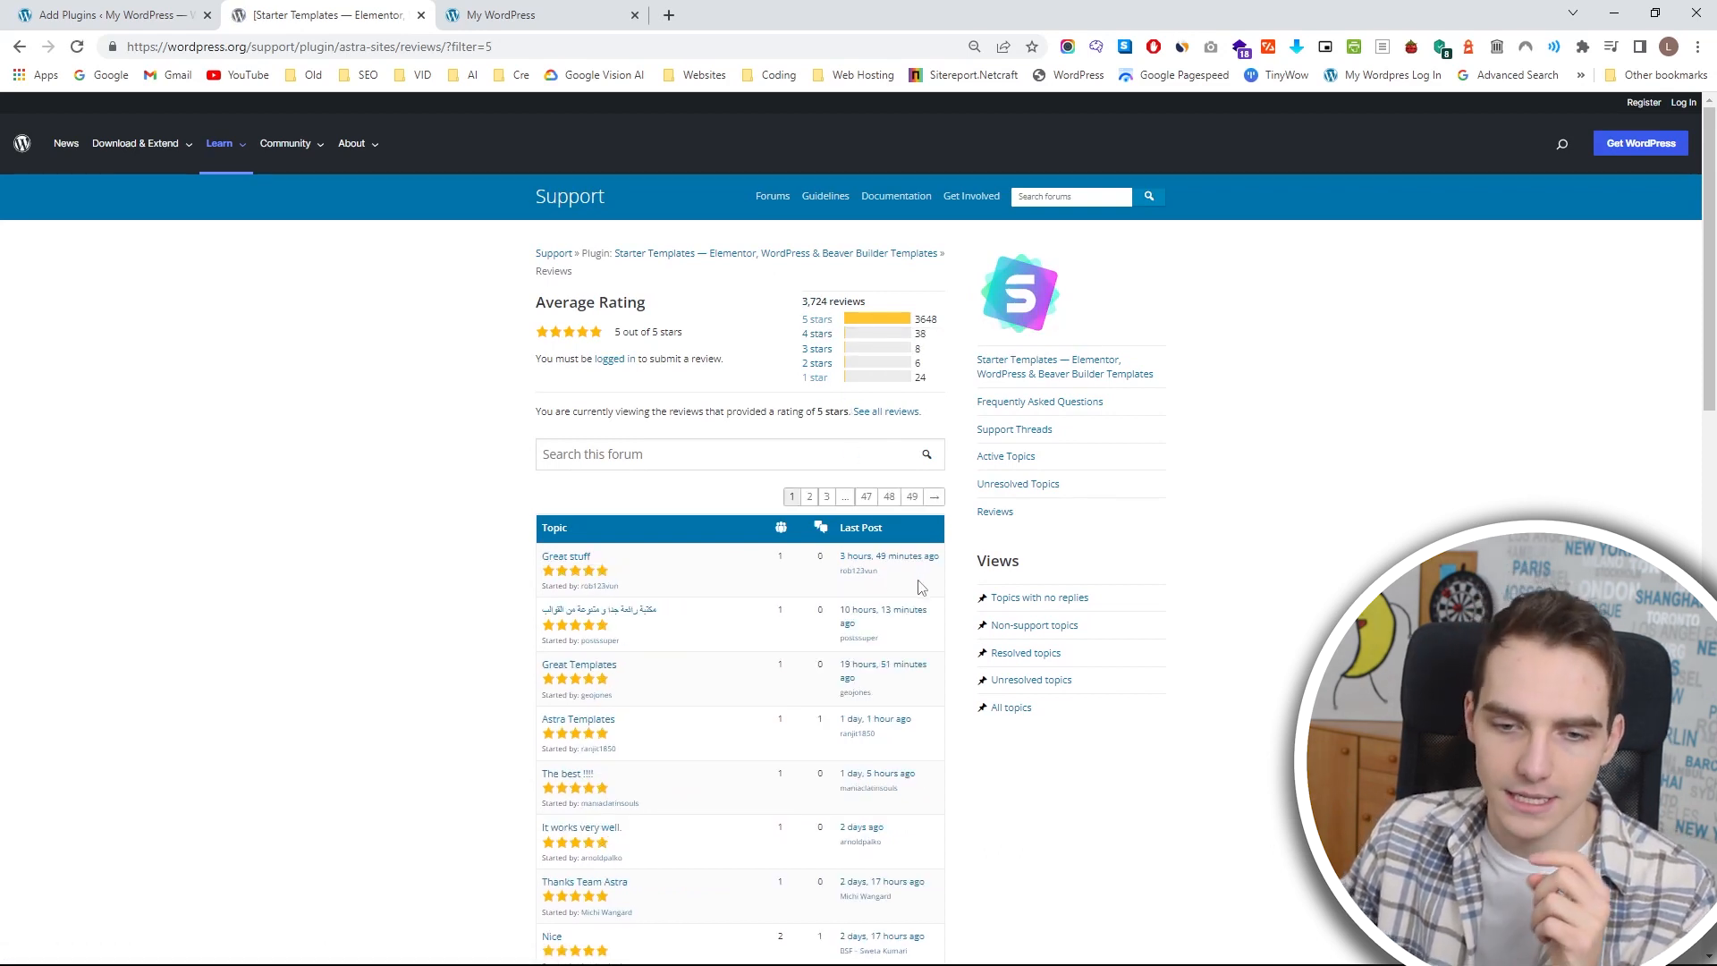
scroll(922, 593, down, 2)
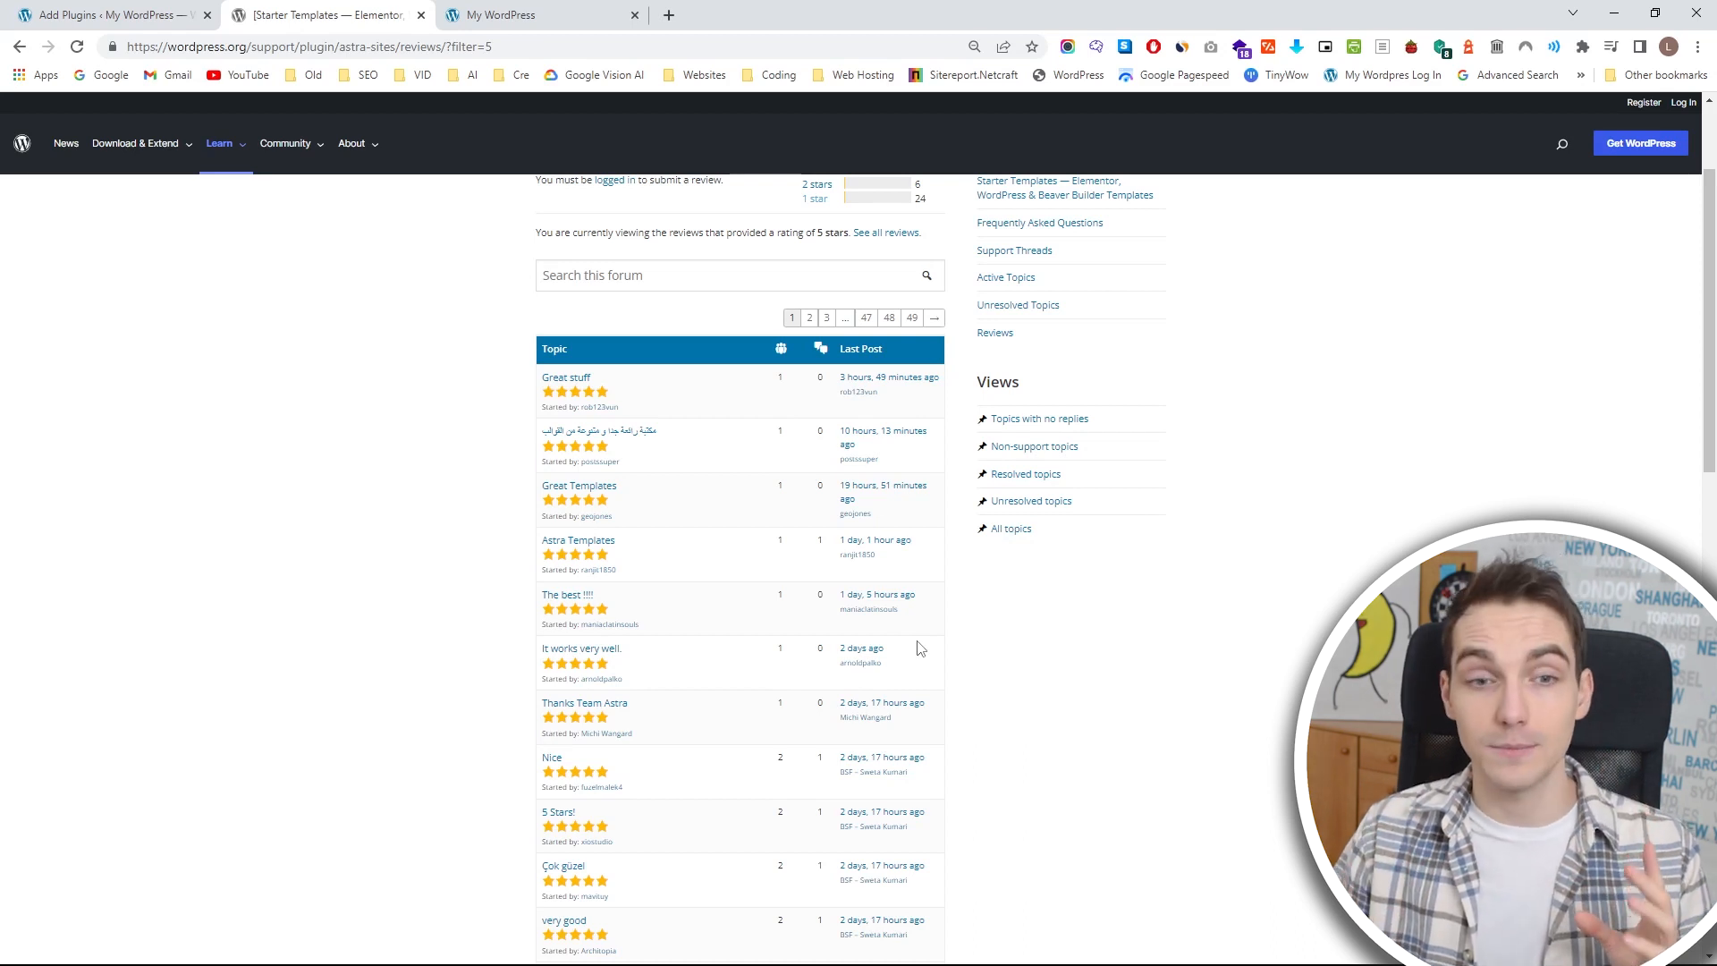
scroll(902, 648, up, 2)
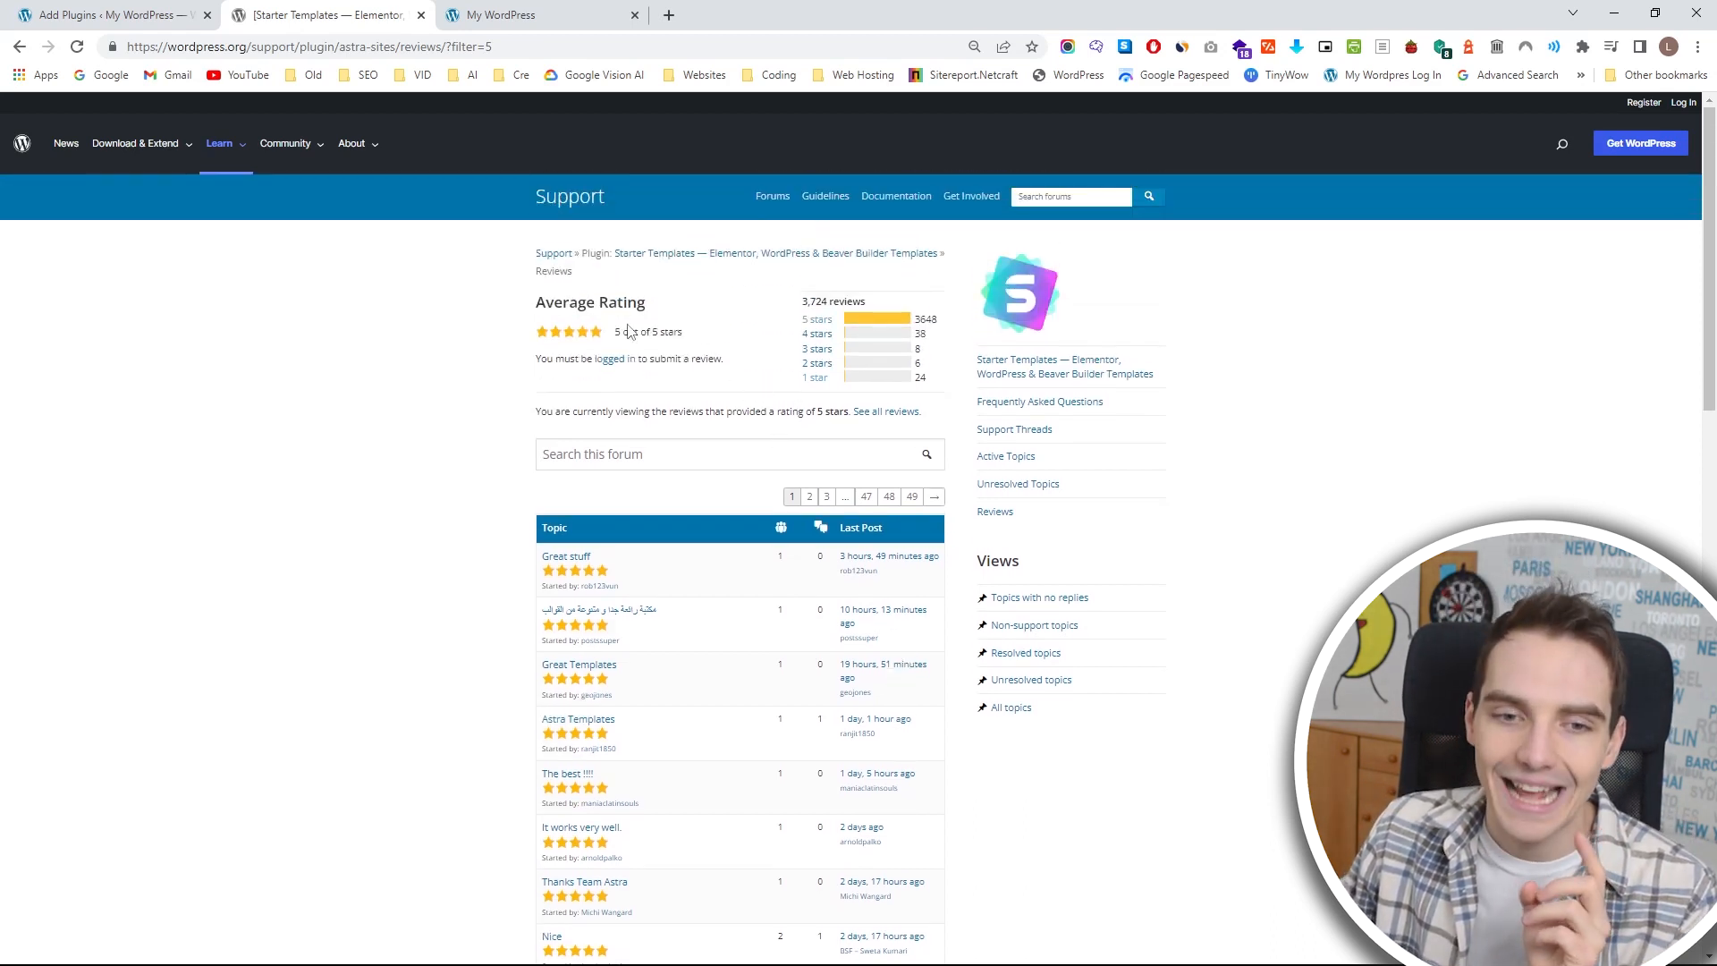
drag(616, 334, 729, 335)
click(729, 334)
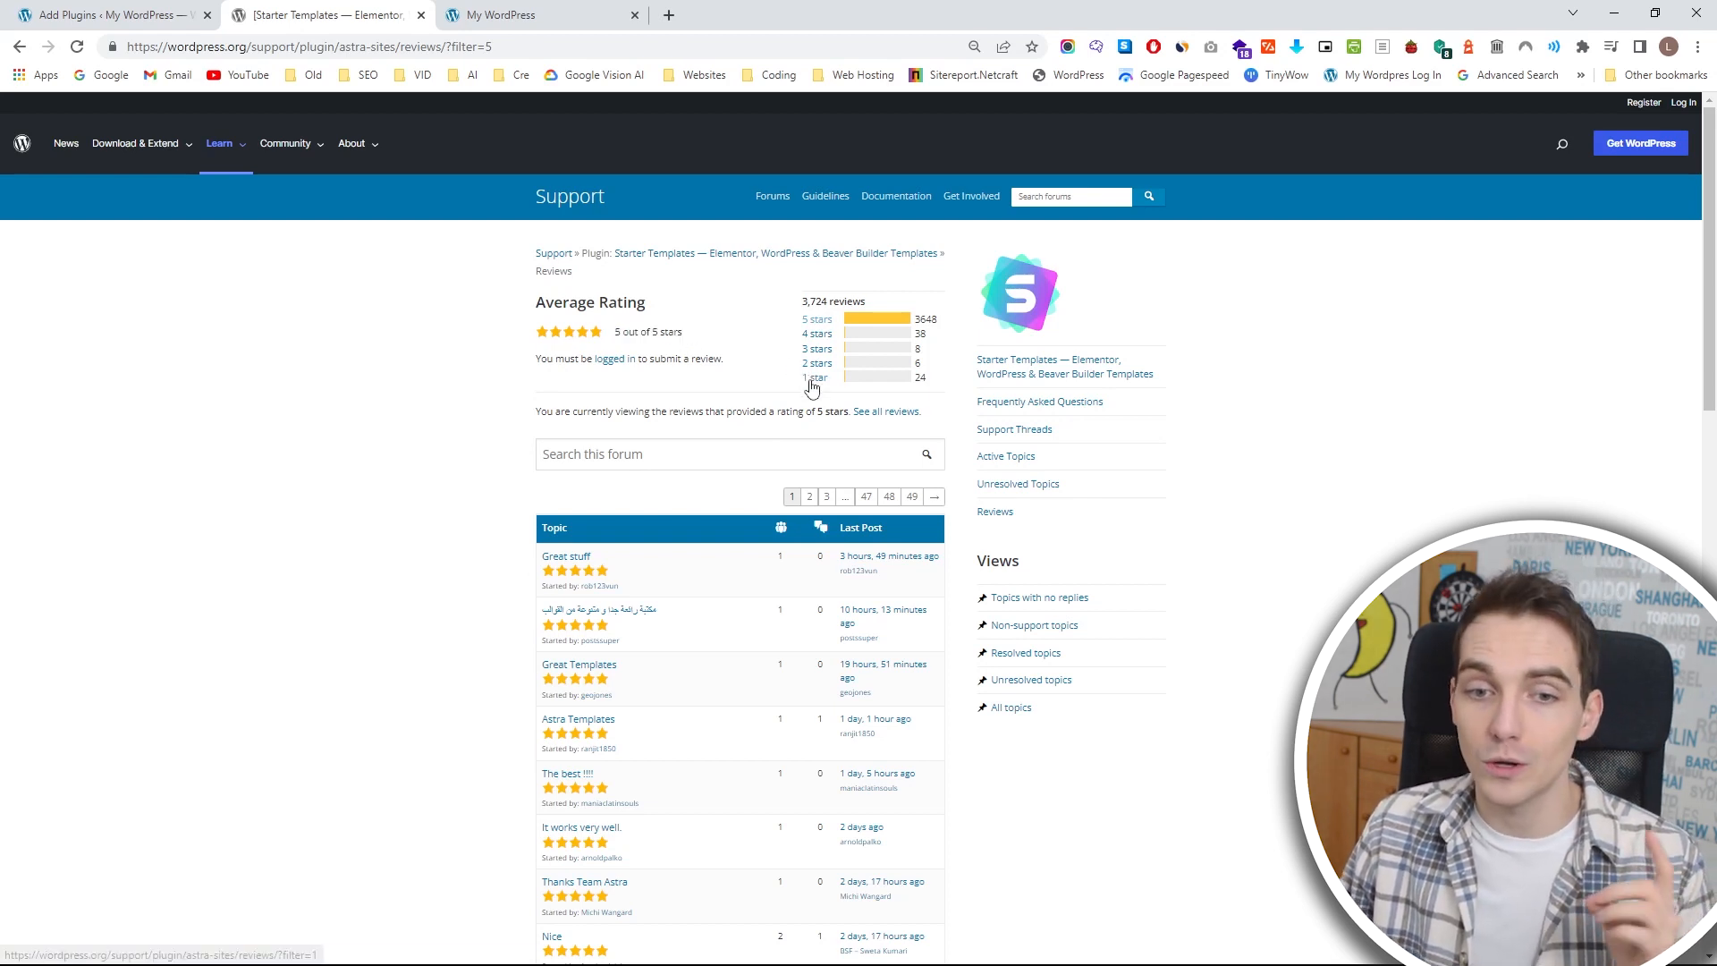
click(816, 377)
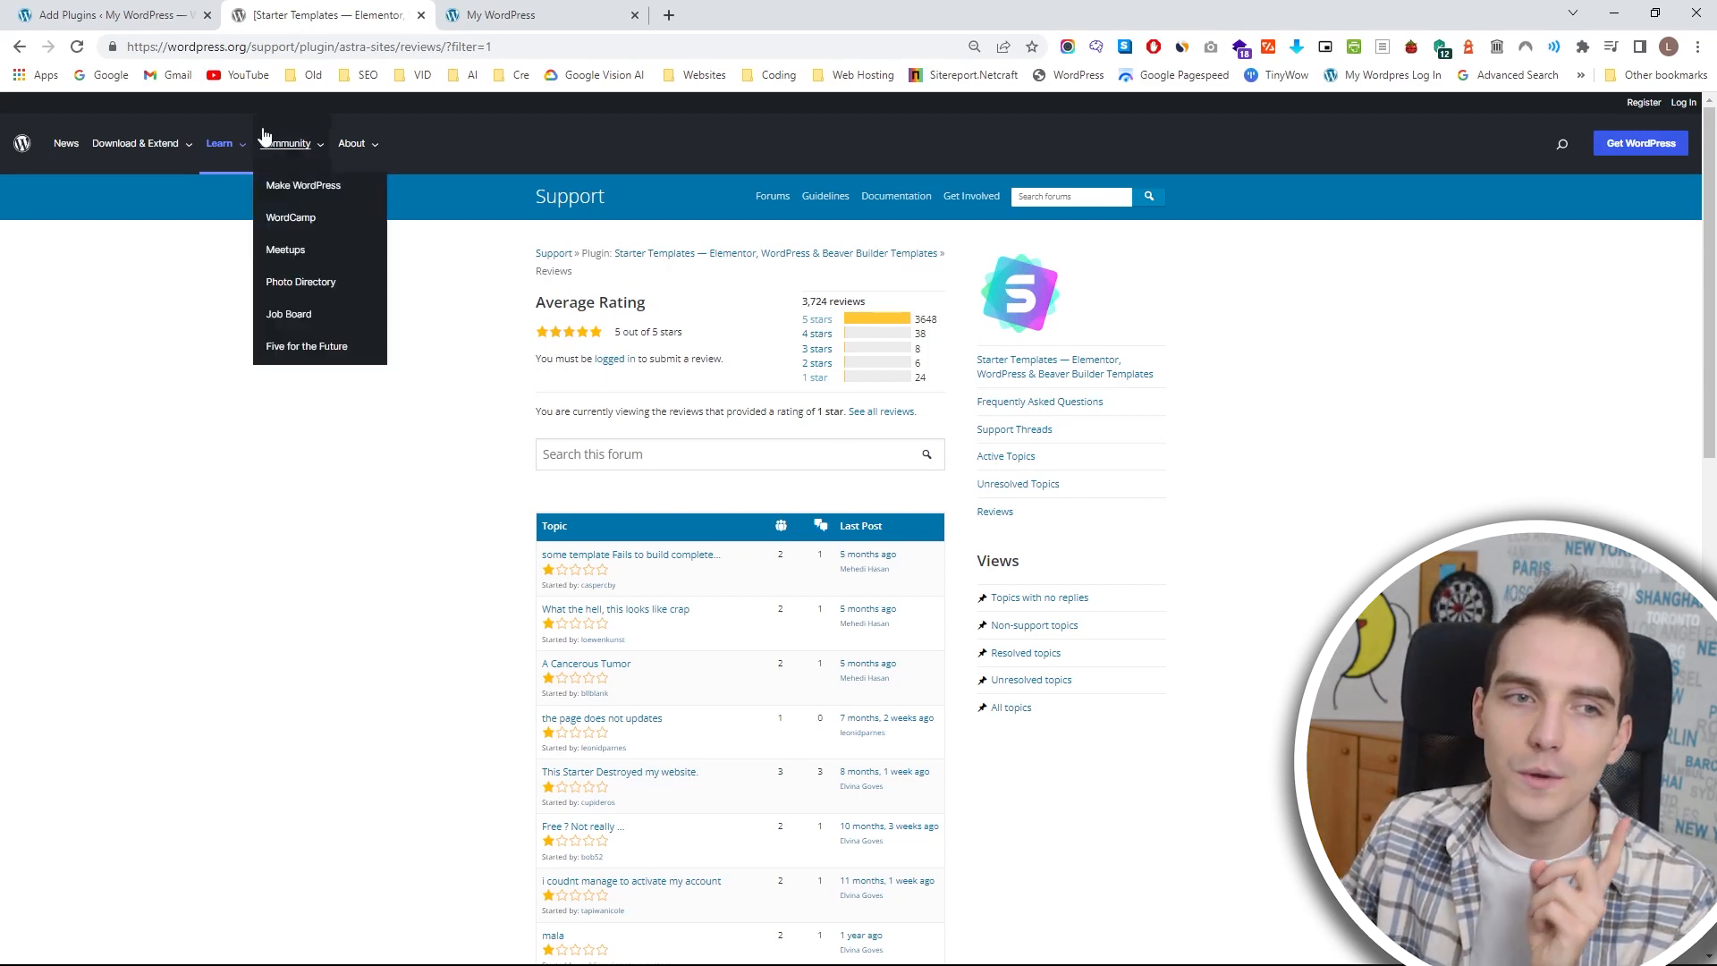
Close the WordPress.org reviews, return to the plugin's details, and install and activate the Starter Templates plugin by Brainstorm Force.
click(176, 10)
middle_click(302, 9)
scroll(837, 458, up, 3)
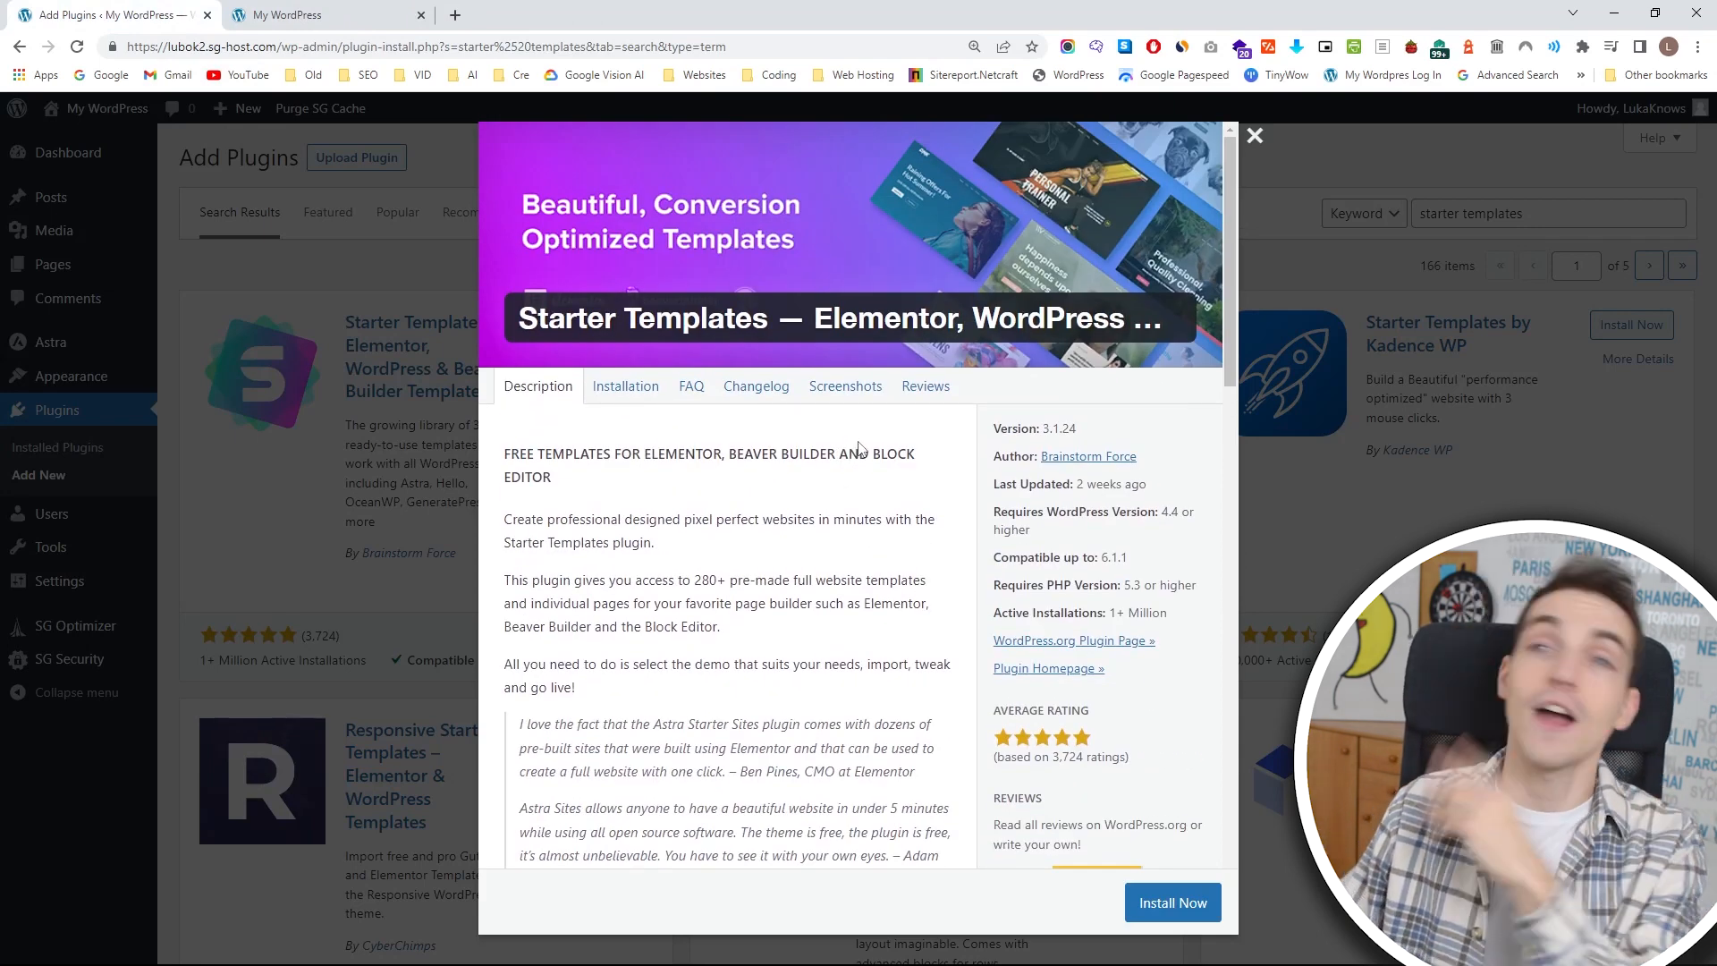
scroll(872, 474, down, 3)
click(1179, 905)
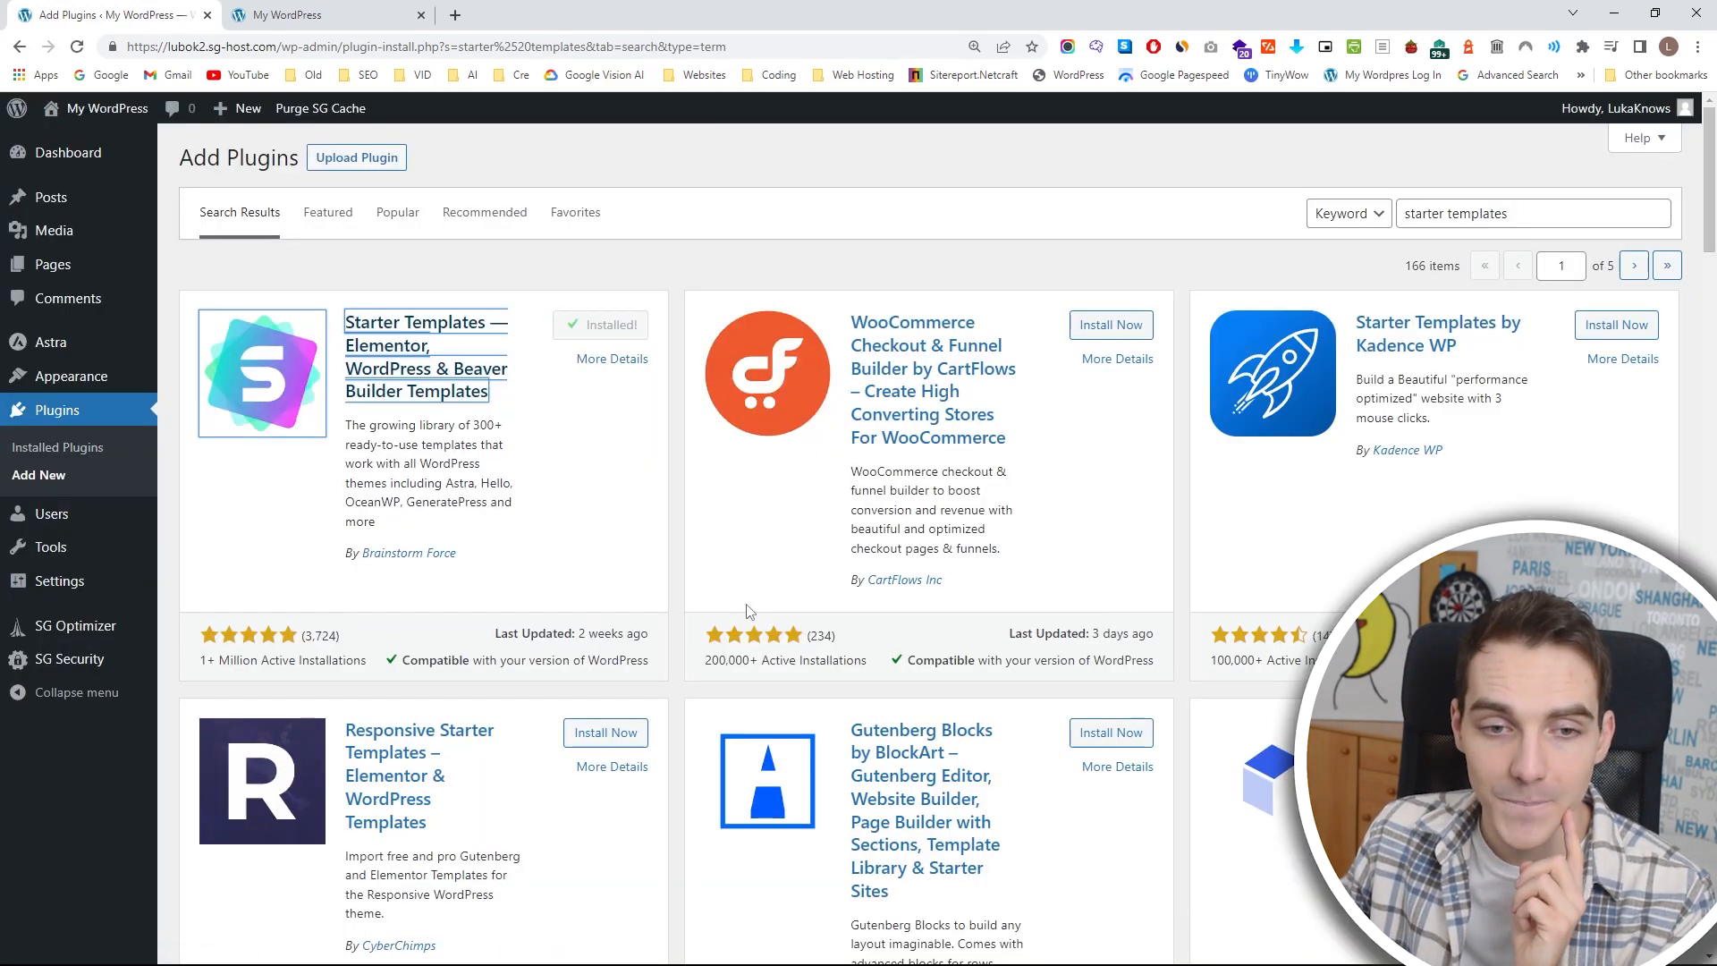
click(622, 328)
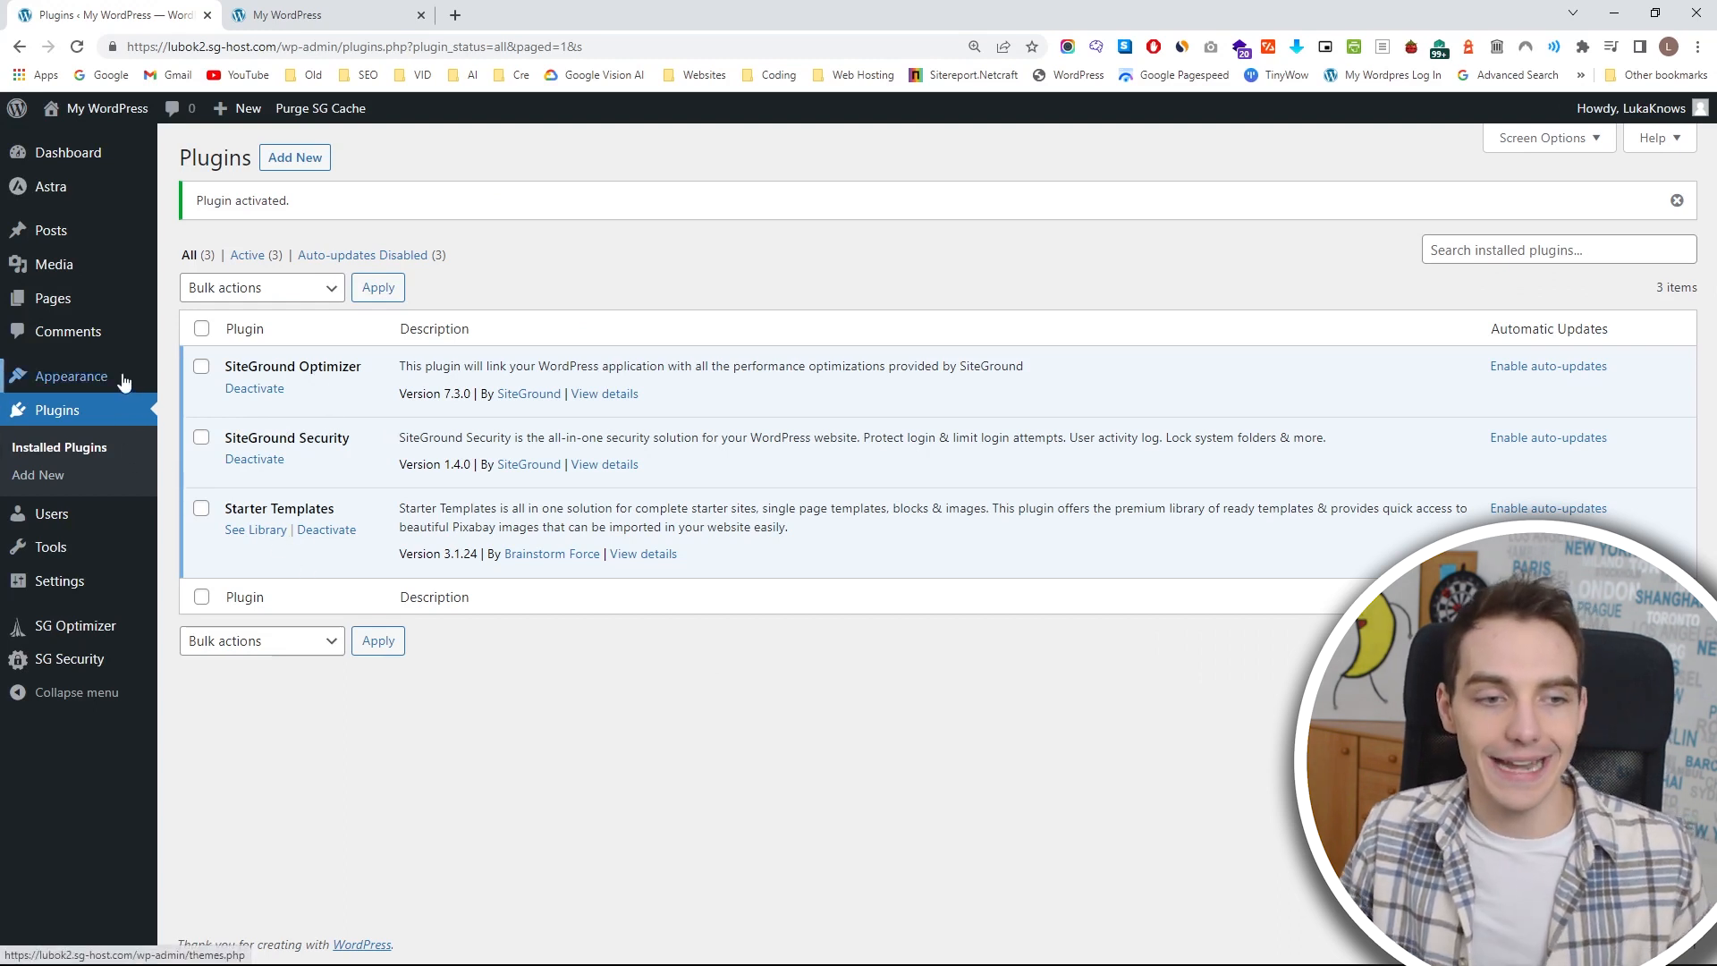
Open Starter Templates, start building the website and select Elementor as the page builder.
mouse_move(123, 382)
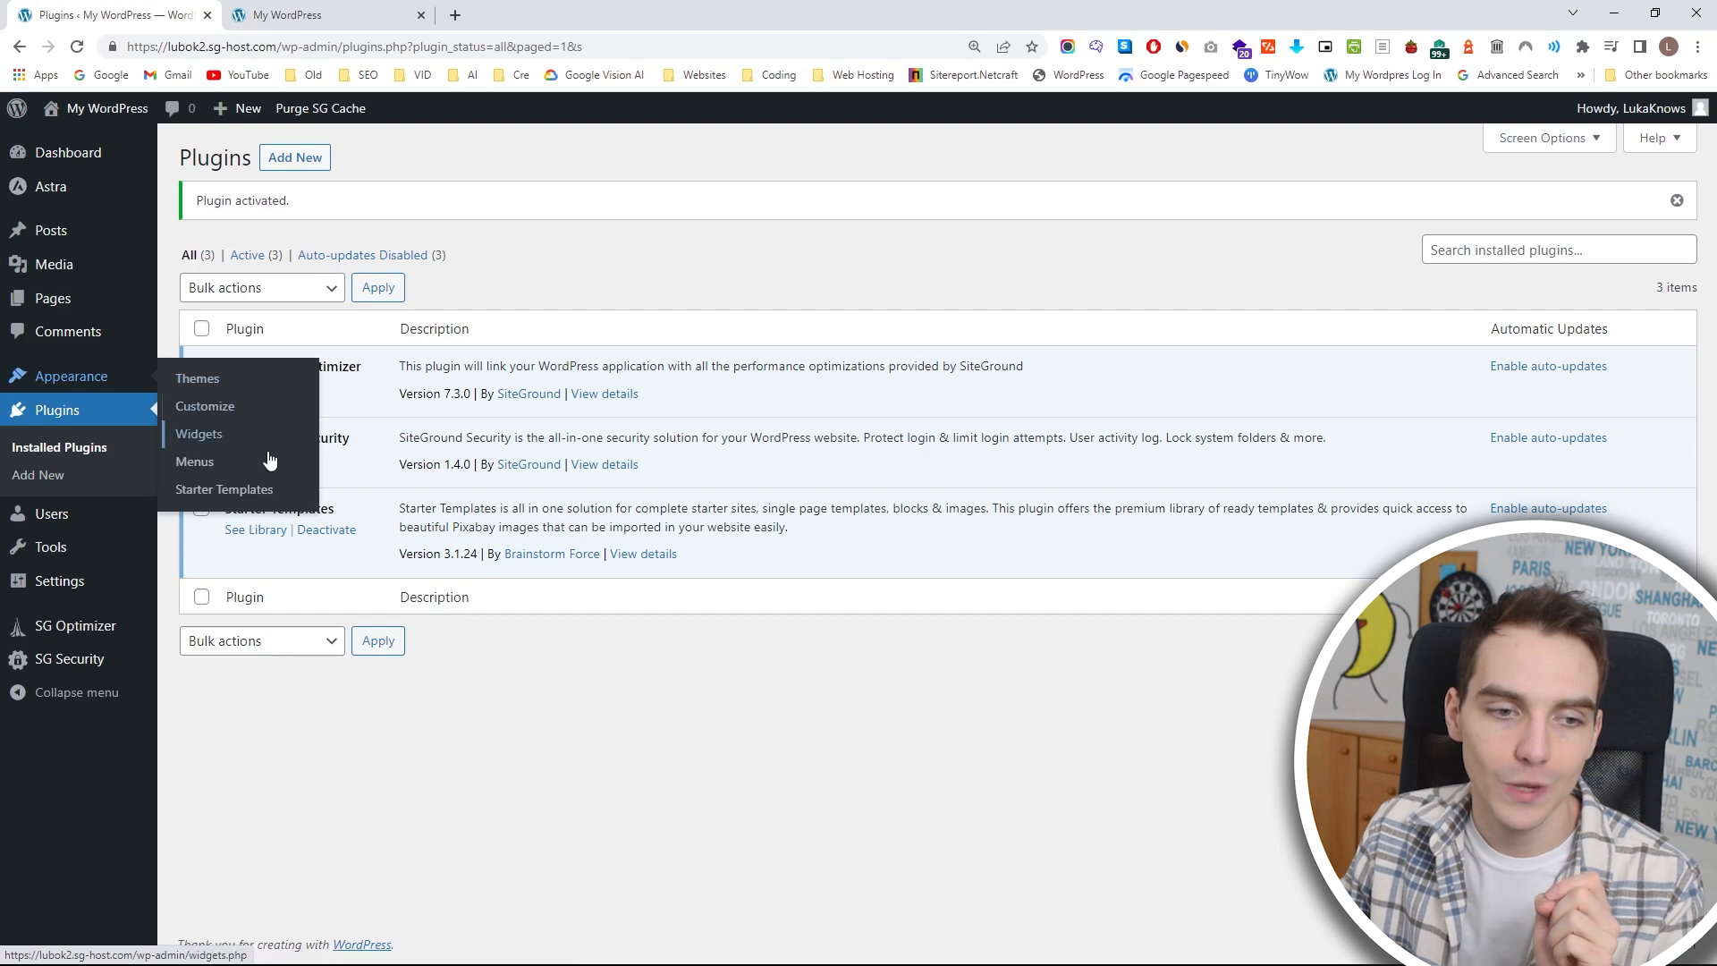
click(264, 502)
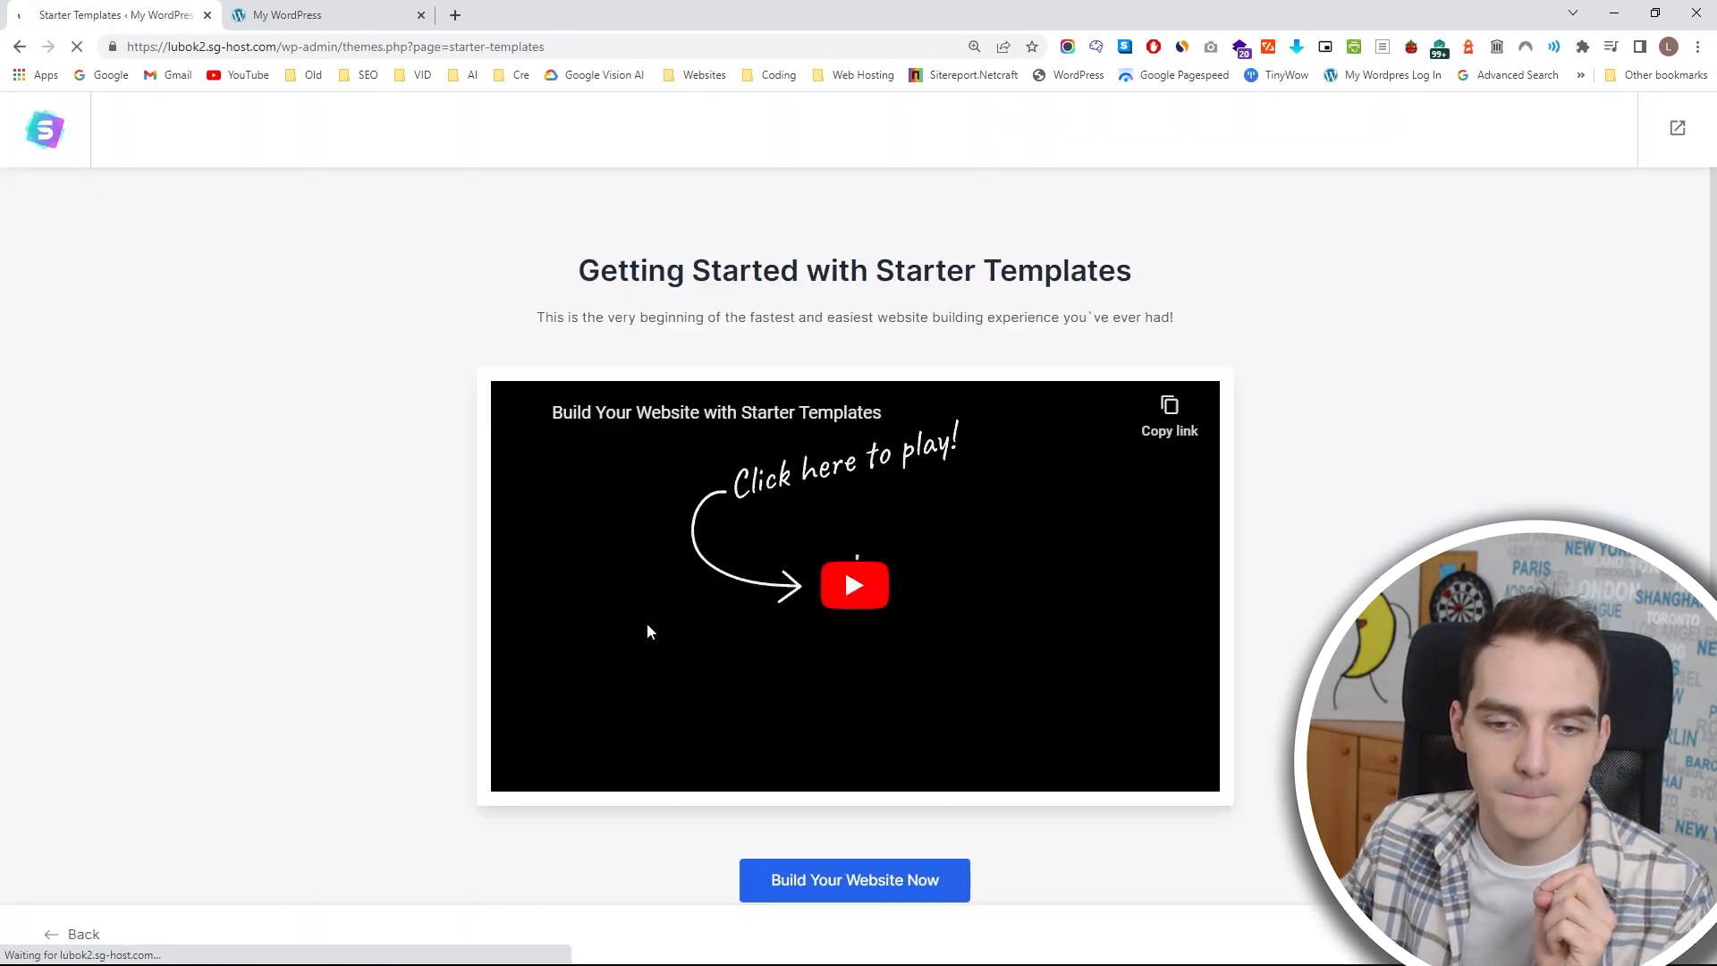
scroll(883, 619, down, 1)
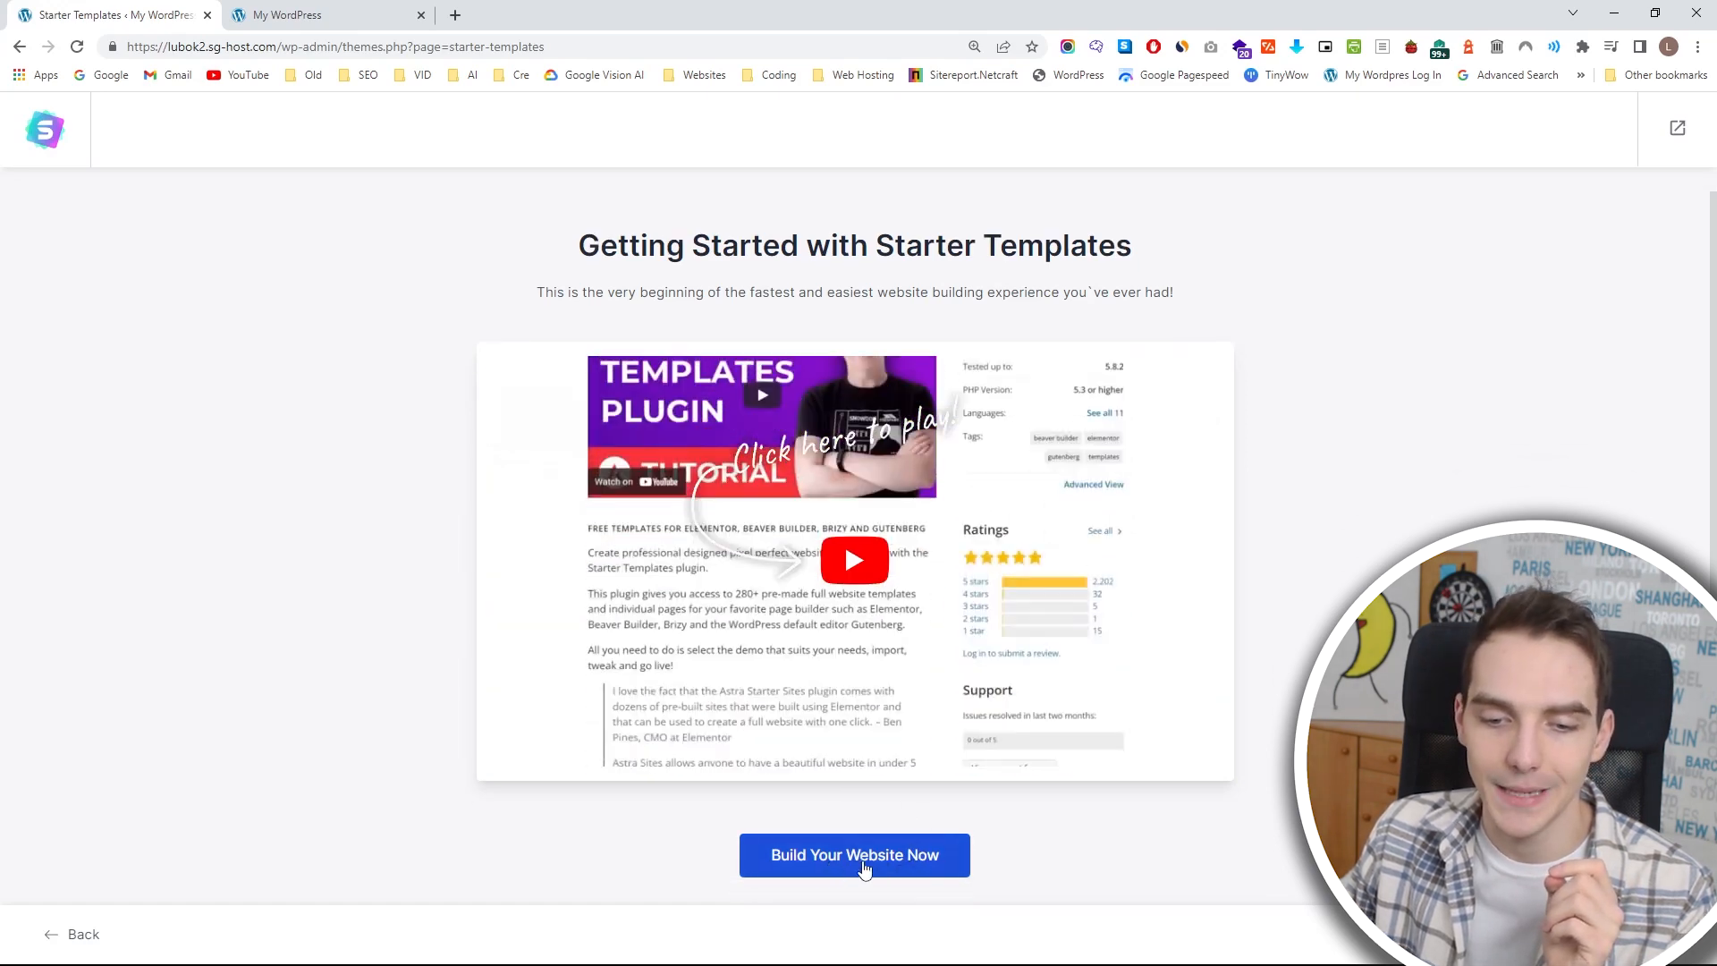
click(864, 866)
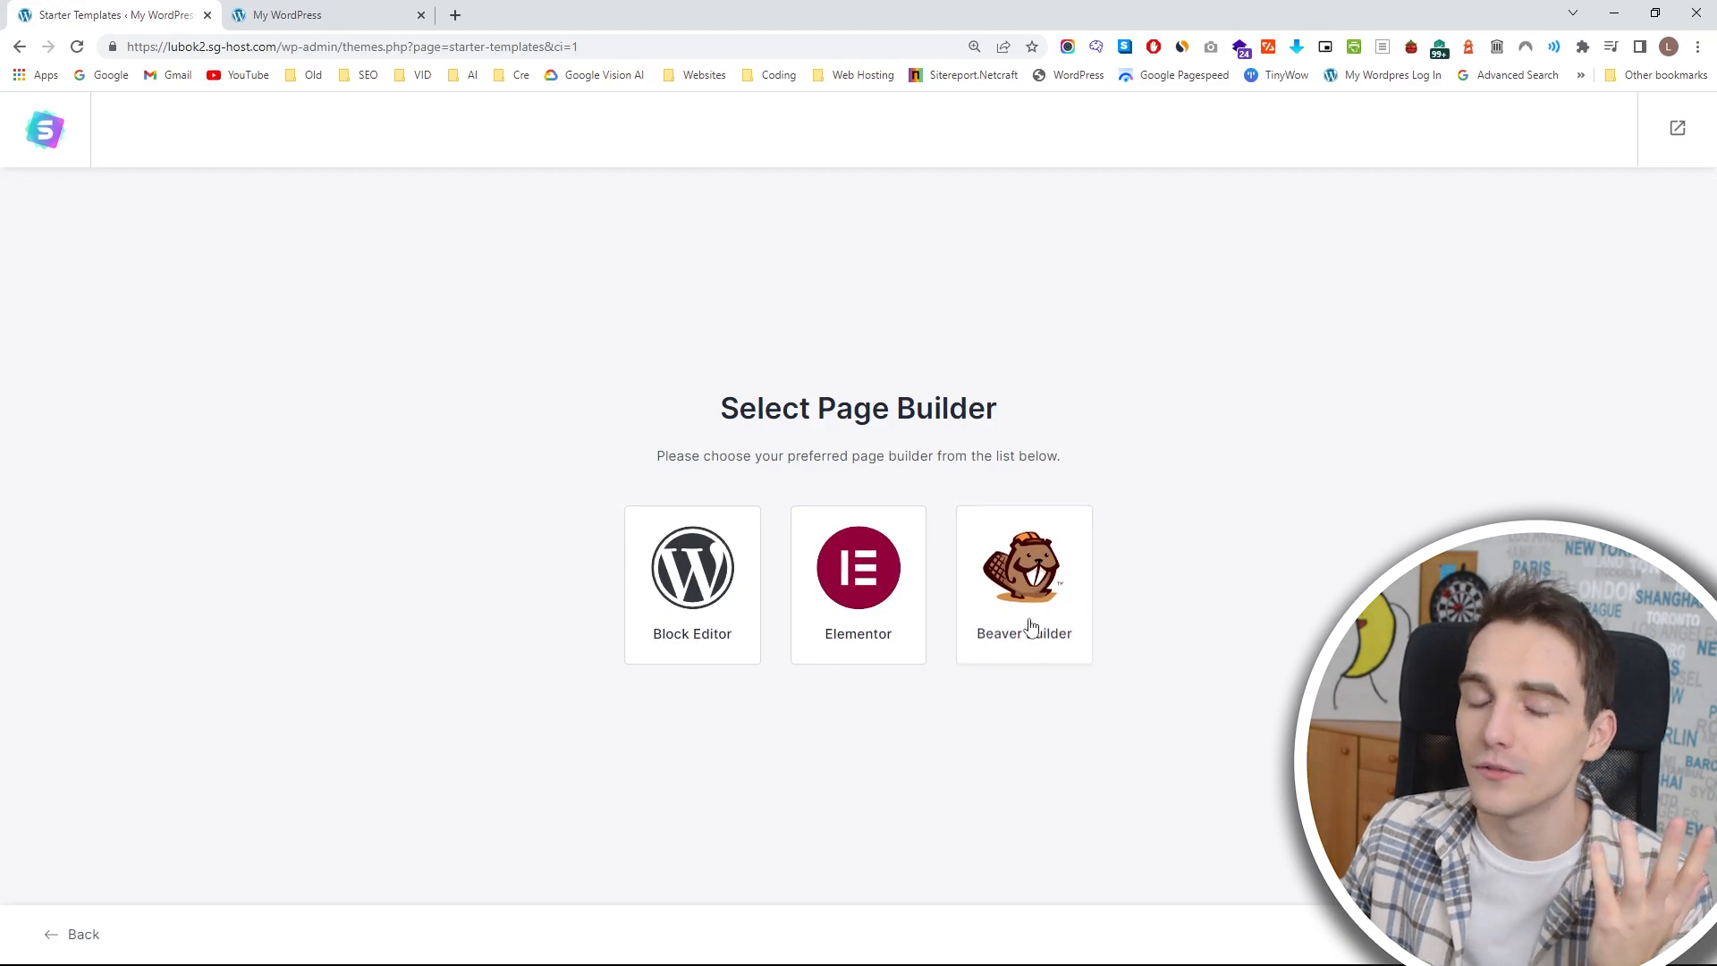
click(844, 591)
Browse the Elementor templates, look through the home page preview of Love Nature and return to the template list.
scroll(879, 566, down, 1)
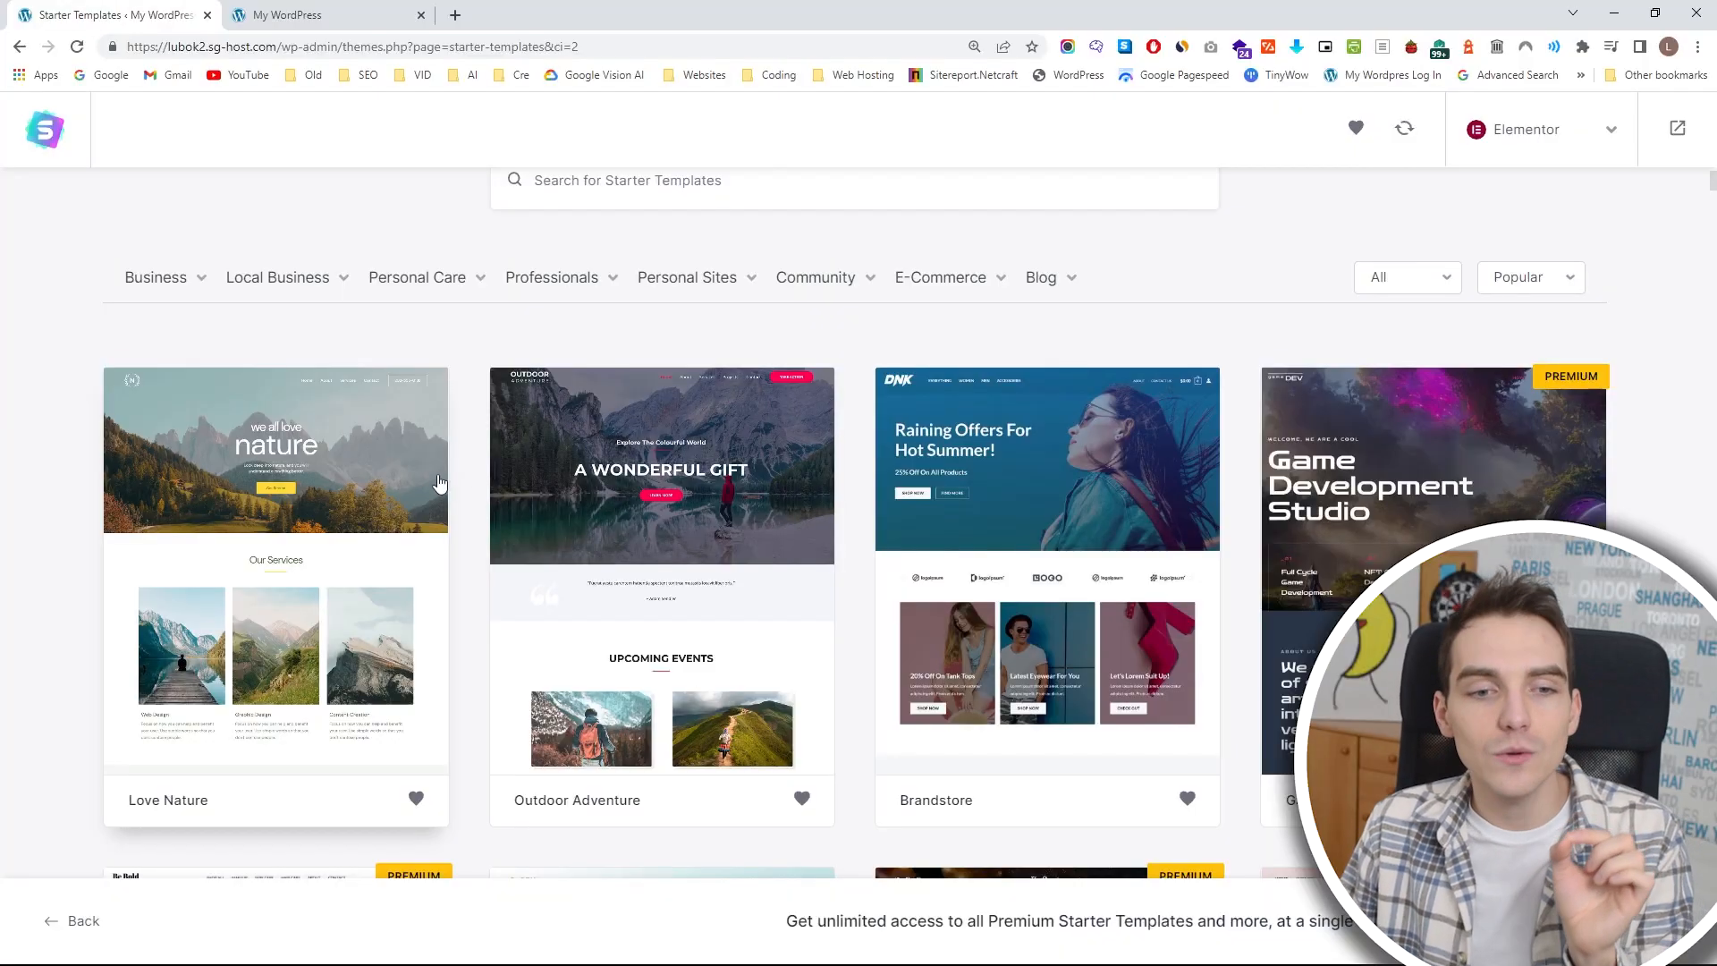
scroll(480, 472, down, 3)
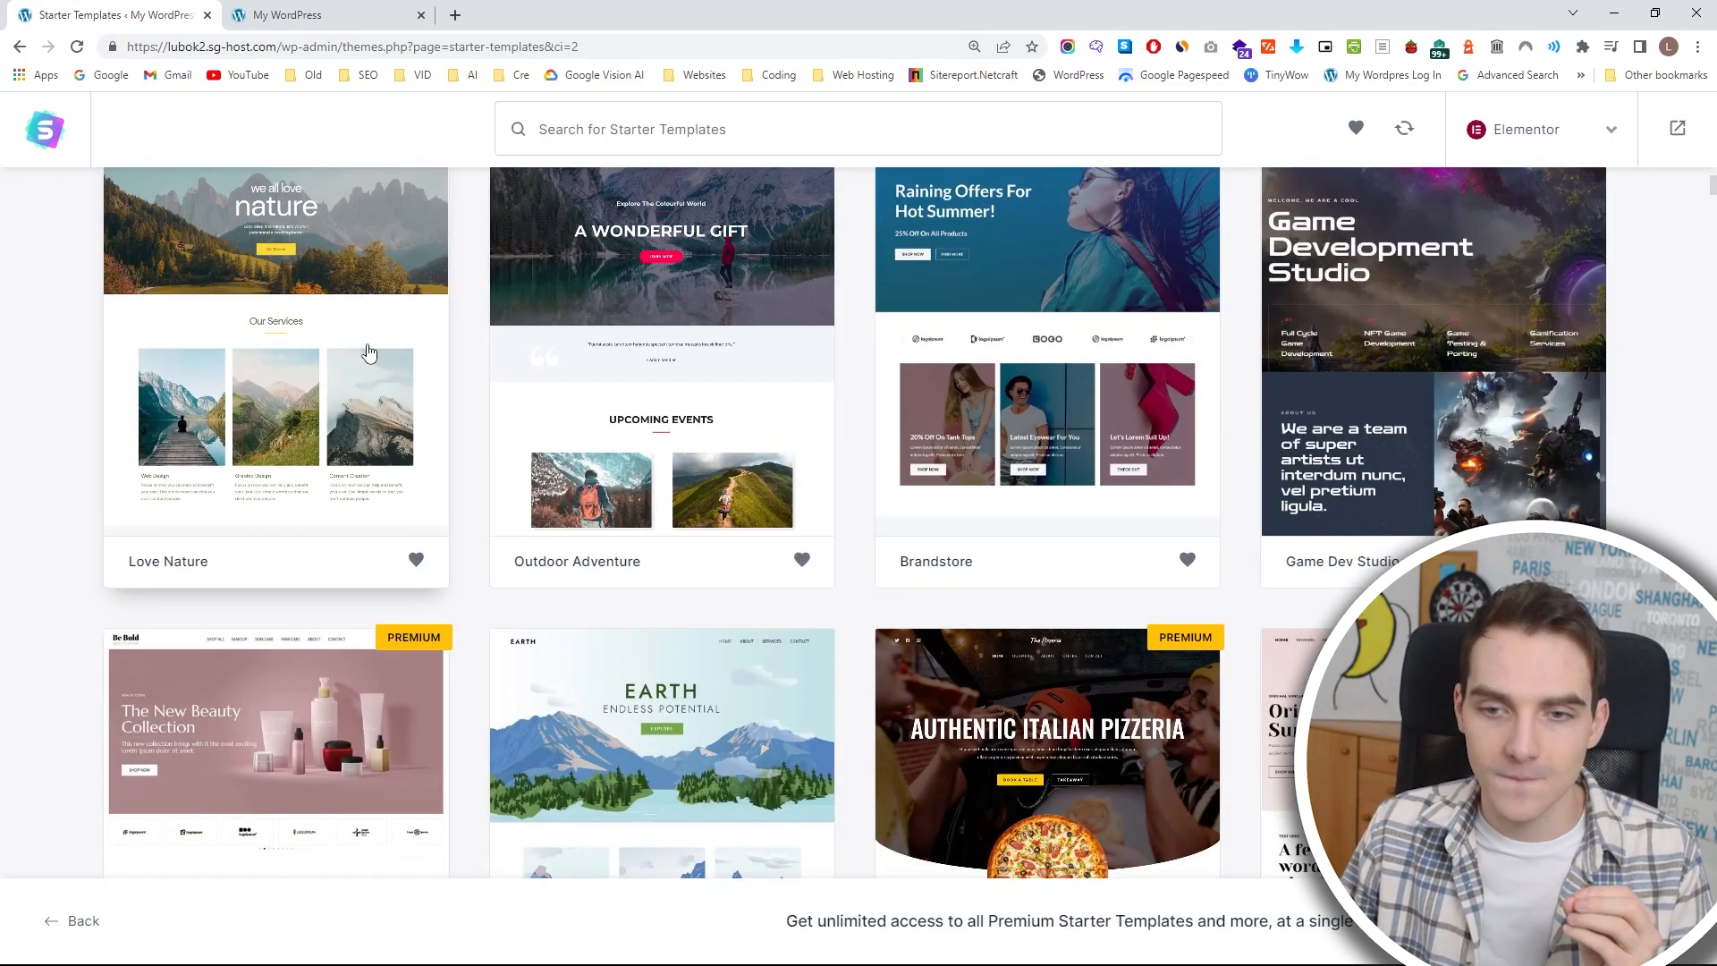
click(300, 349)
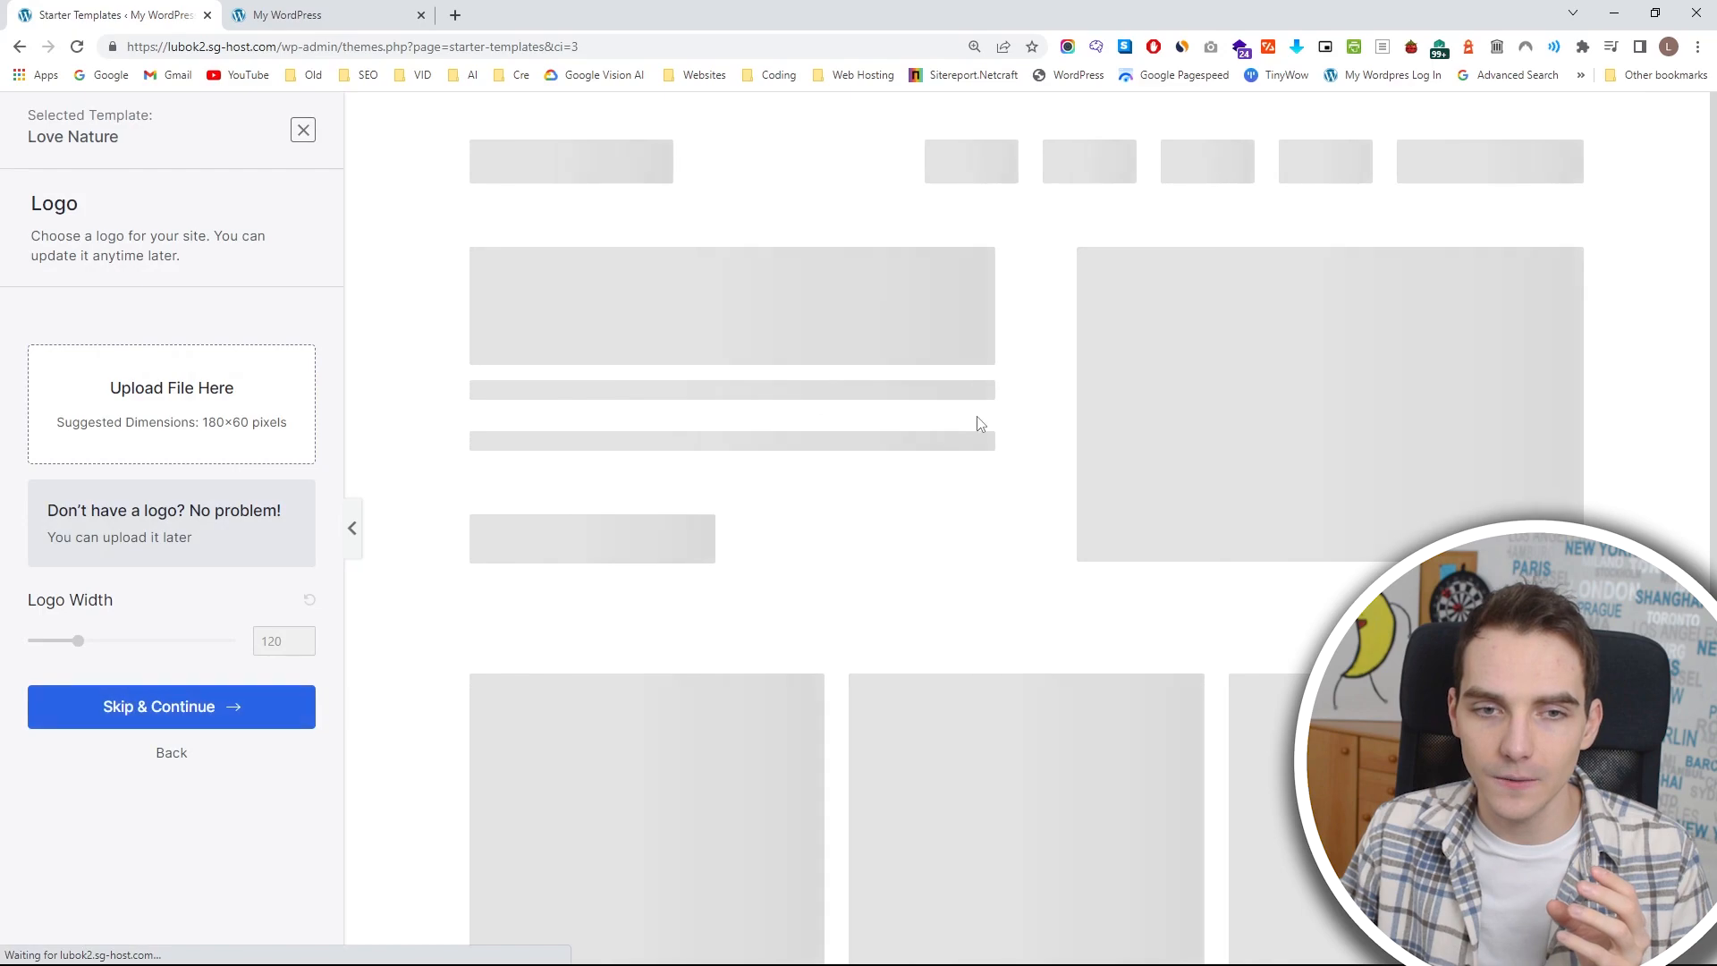
scroll(1029, 148, down, 10)
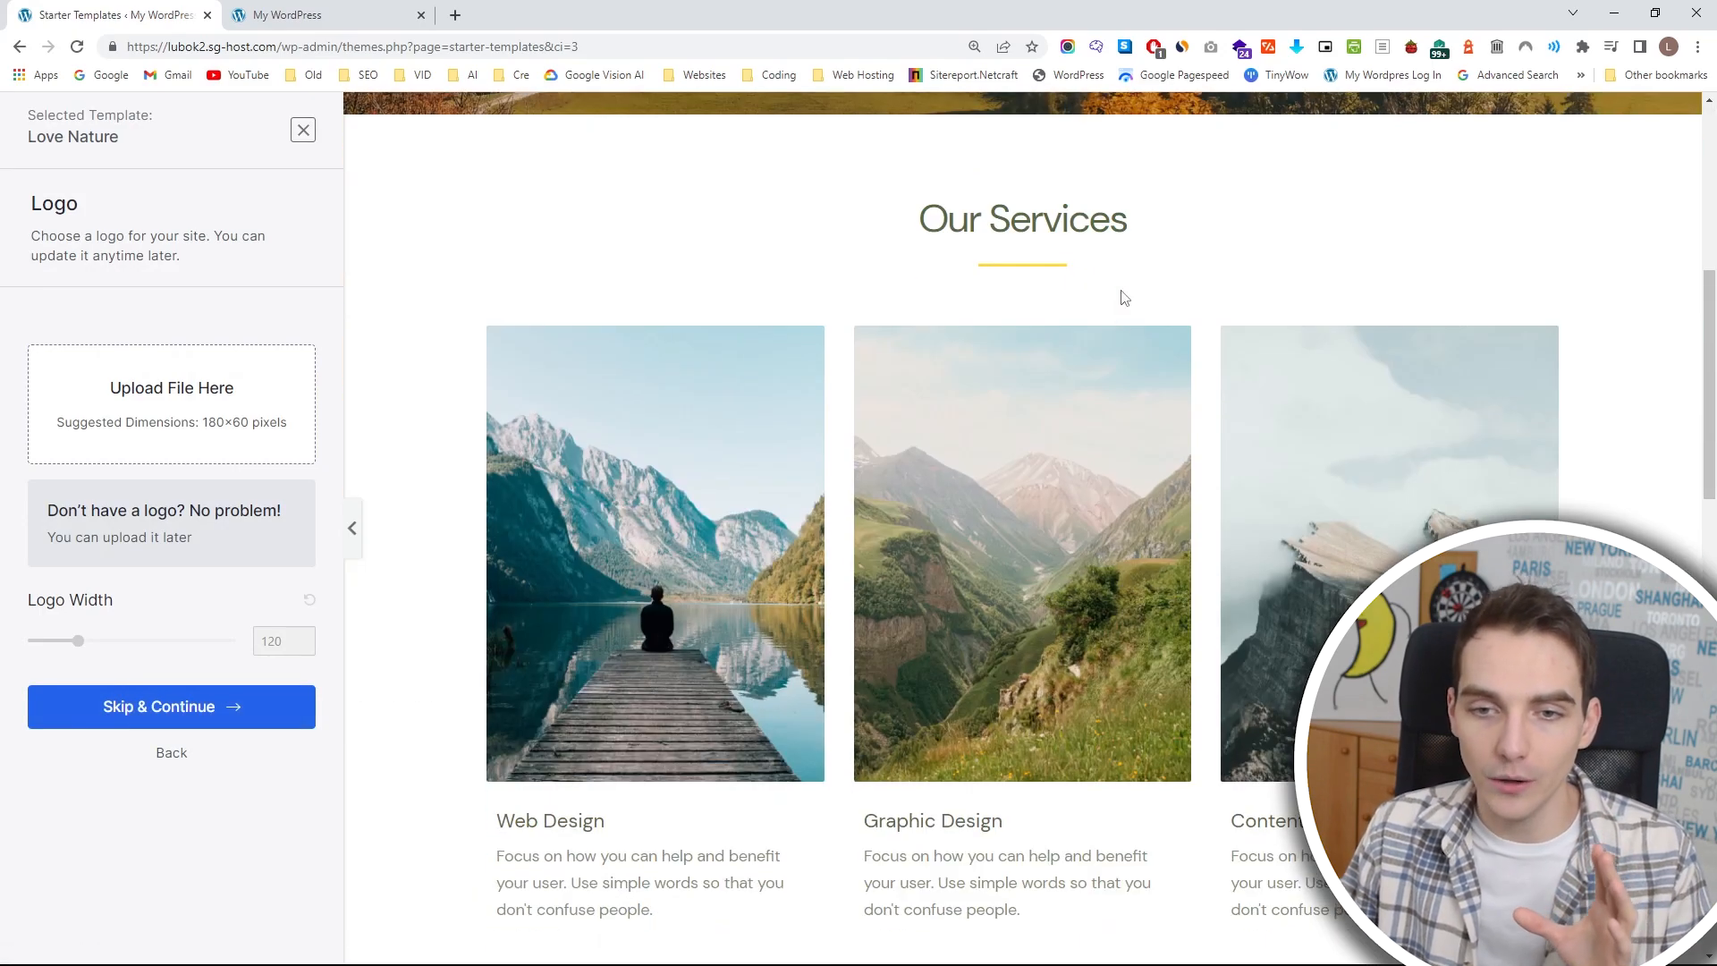
scroll(1091, 358, down, 14)
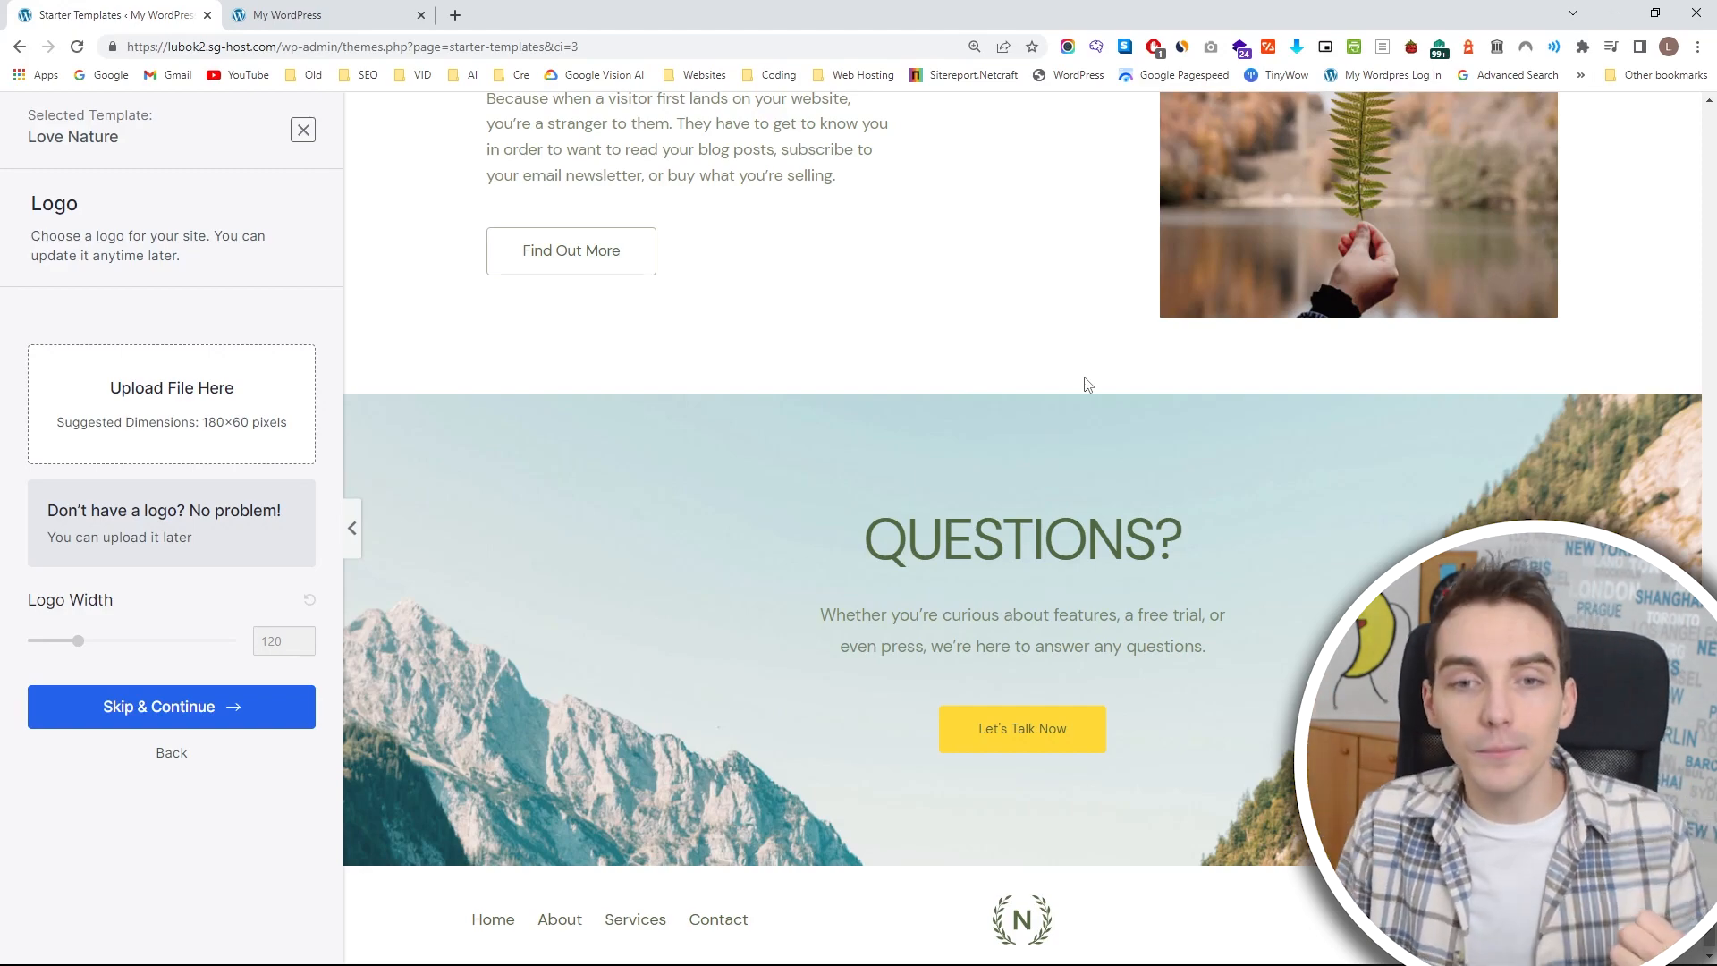
scroll(1082, 389, up, 20)
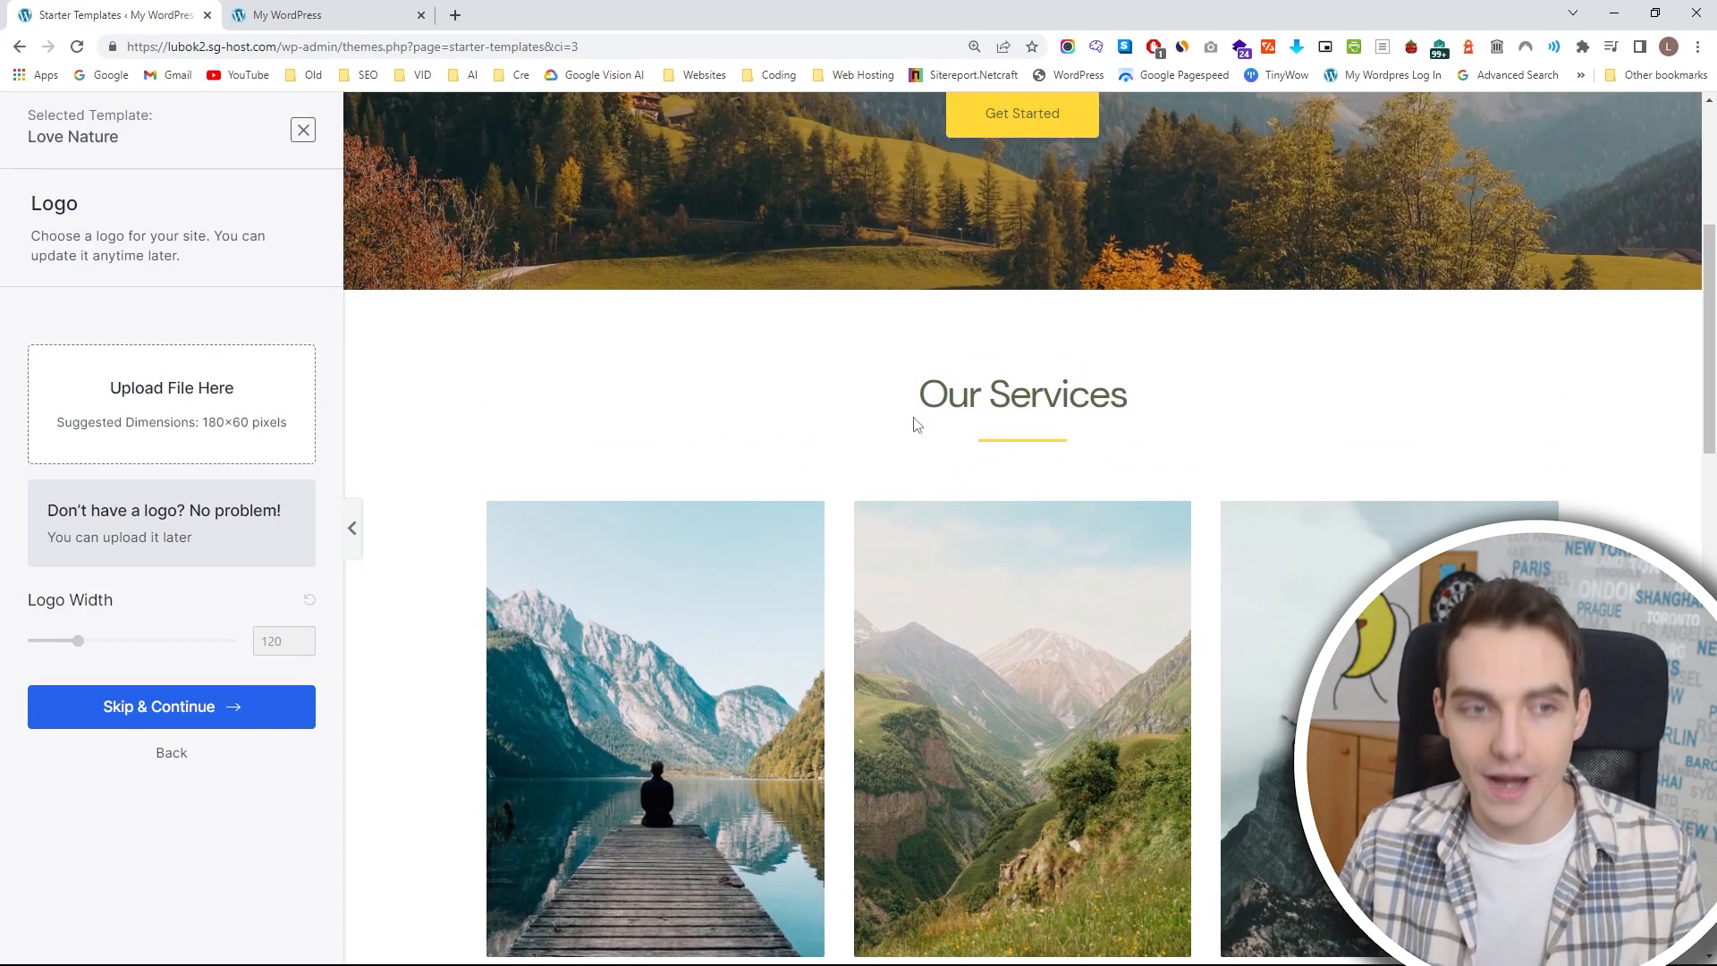
click(303, 130)
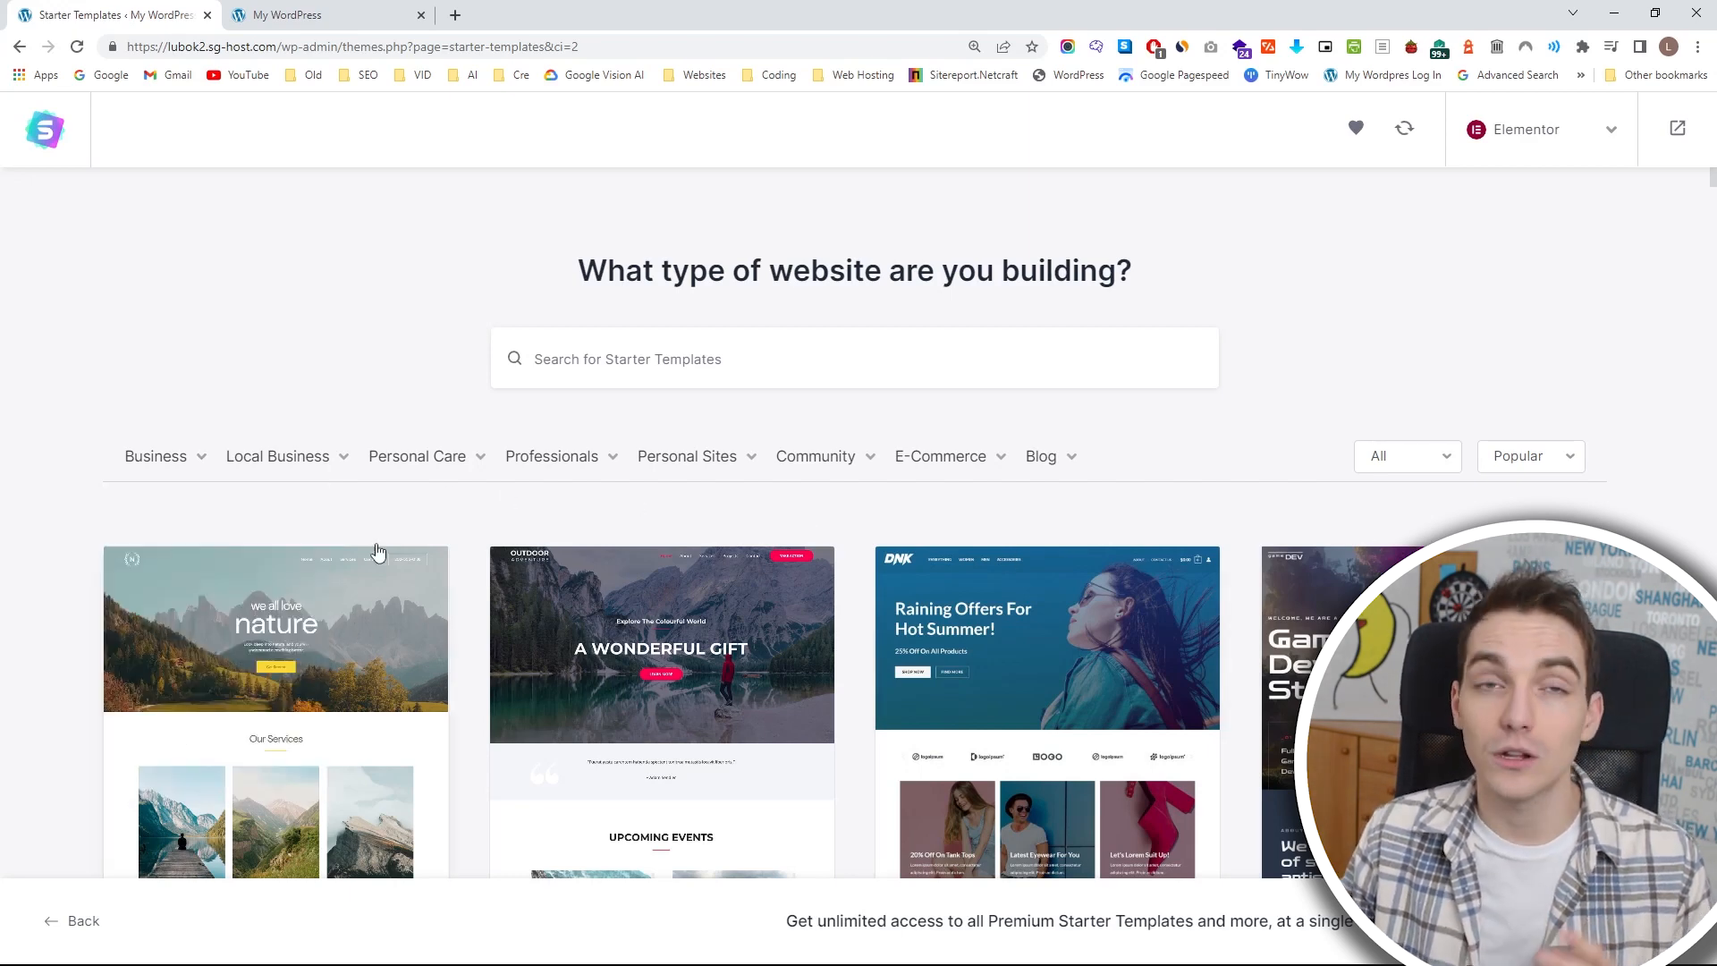
Look over the template categories, including Business, and select the Love Nature template.
mouse_move(190, 465)
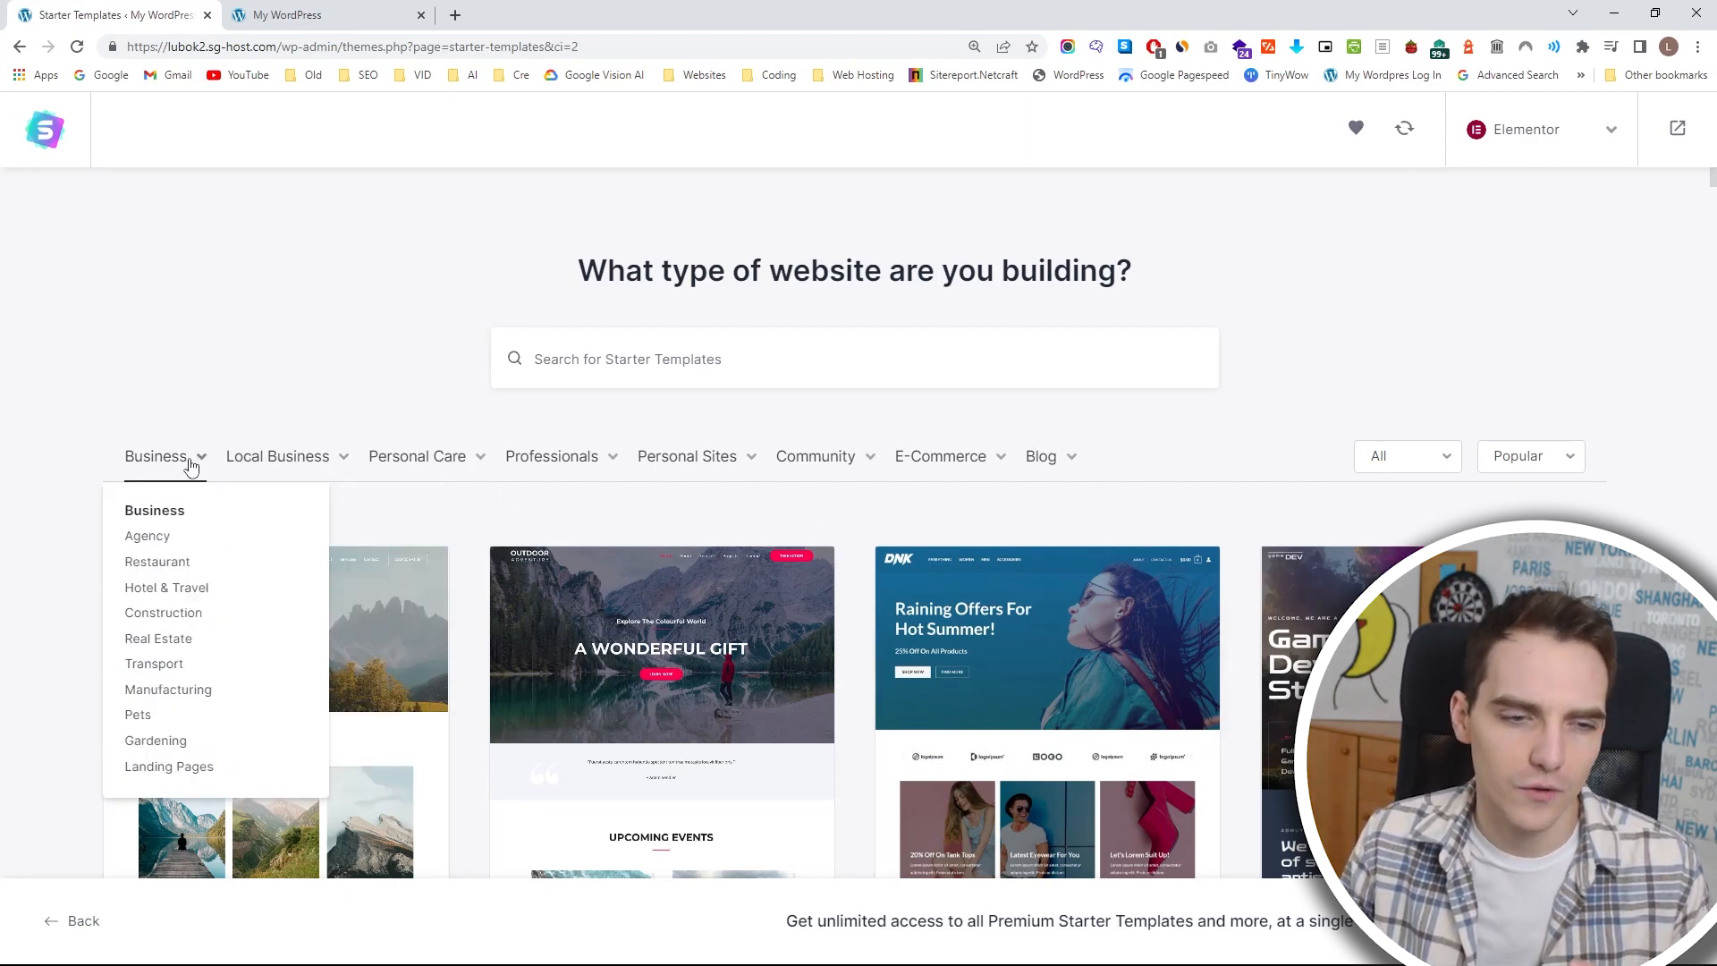
mouse_move(594, 466)
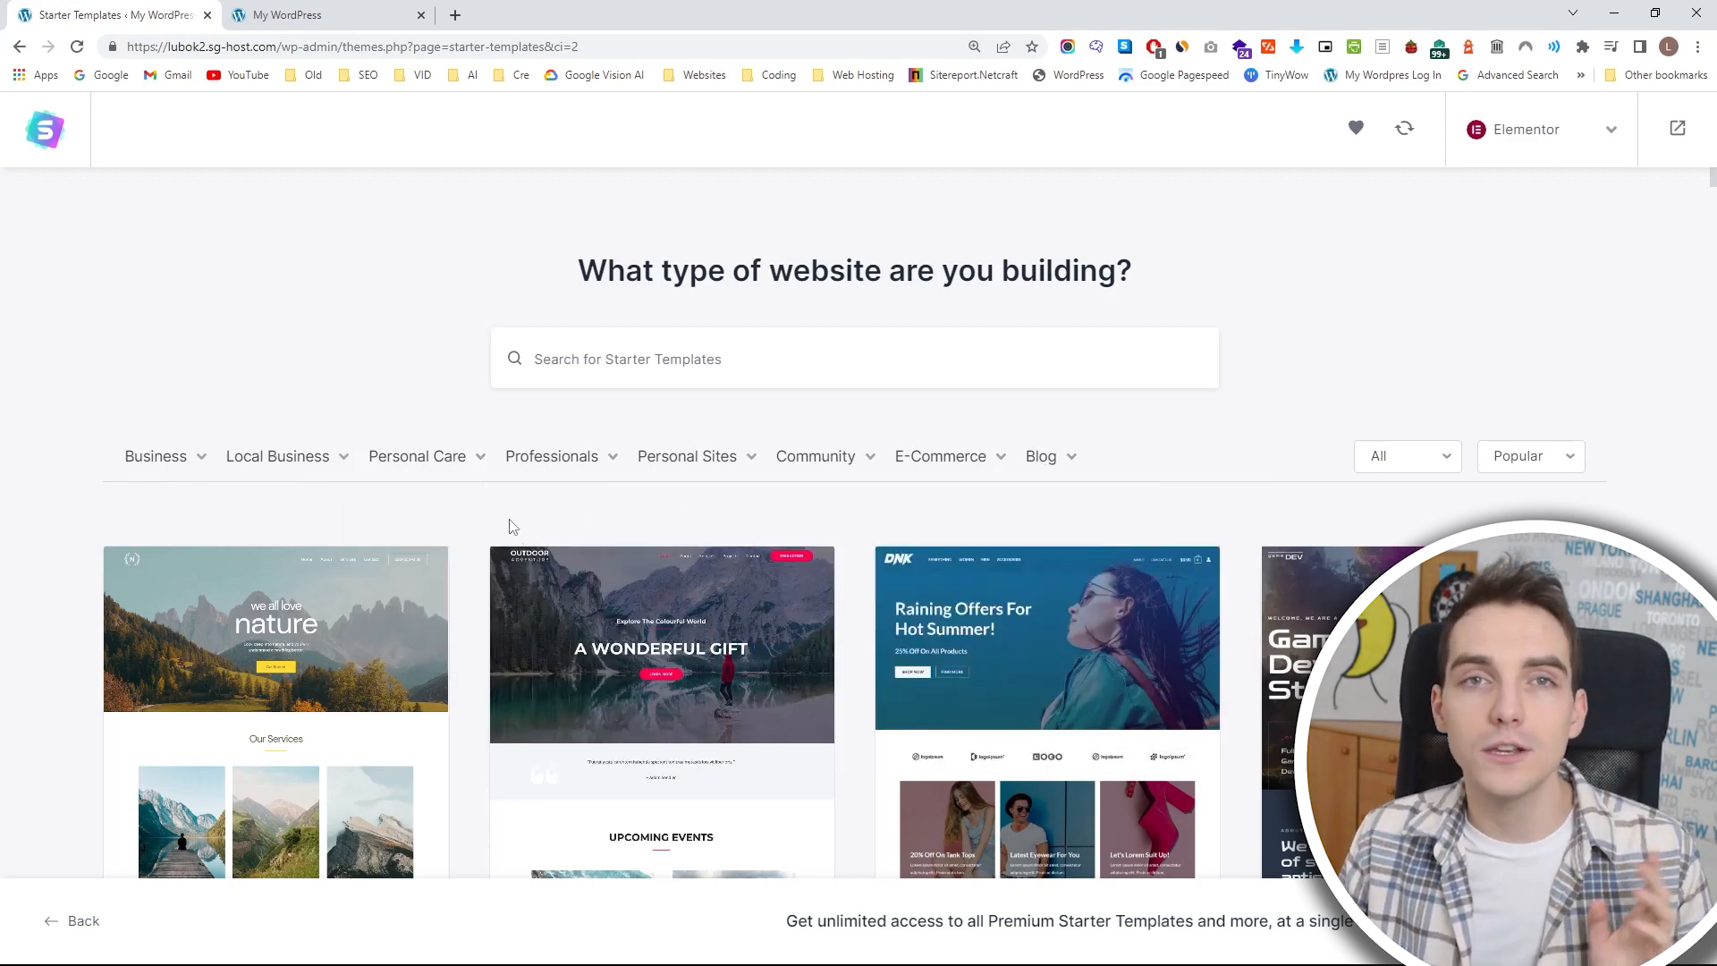
scroll(485, 508, down, 2)
click(306, 519)
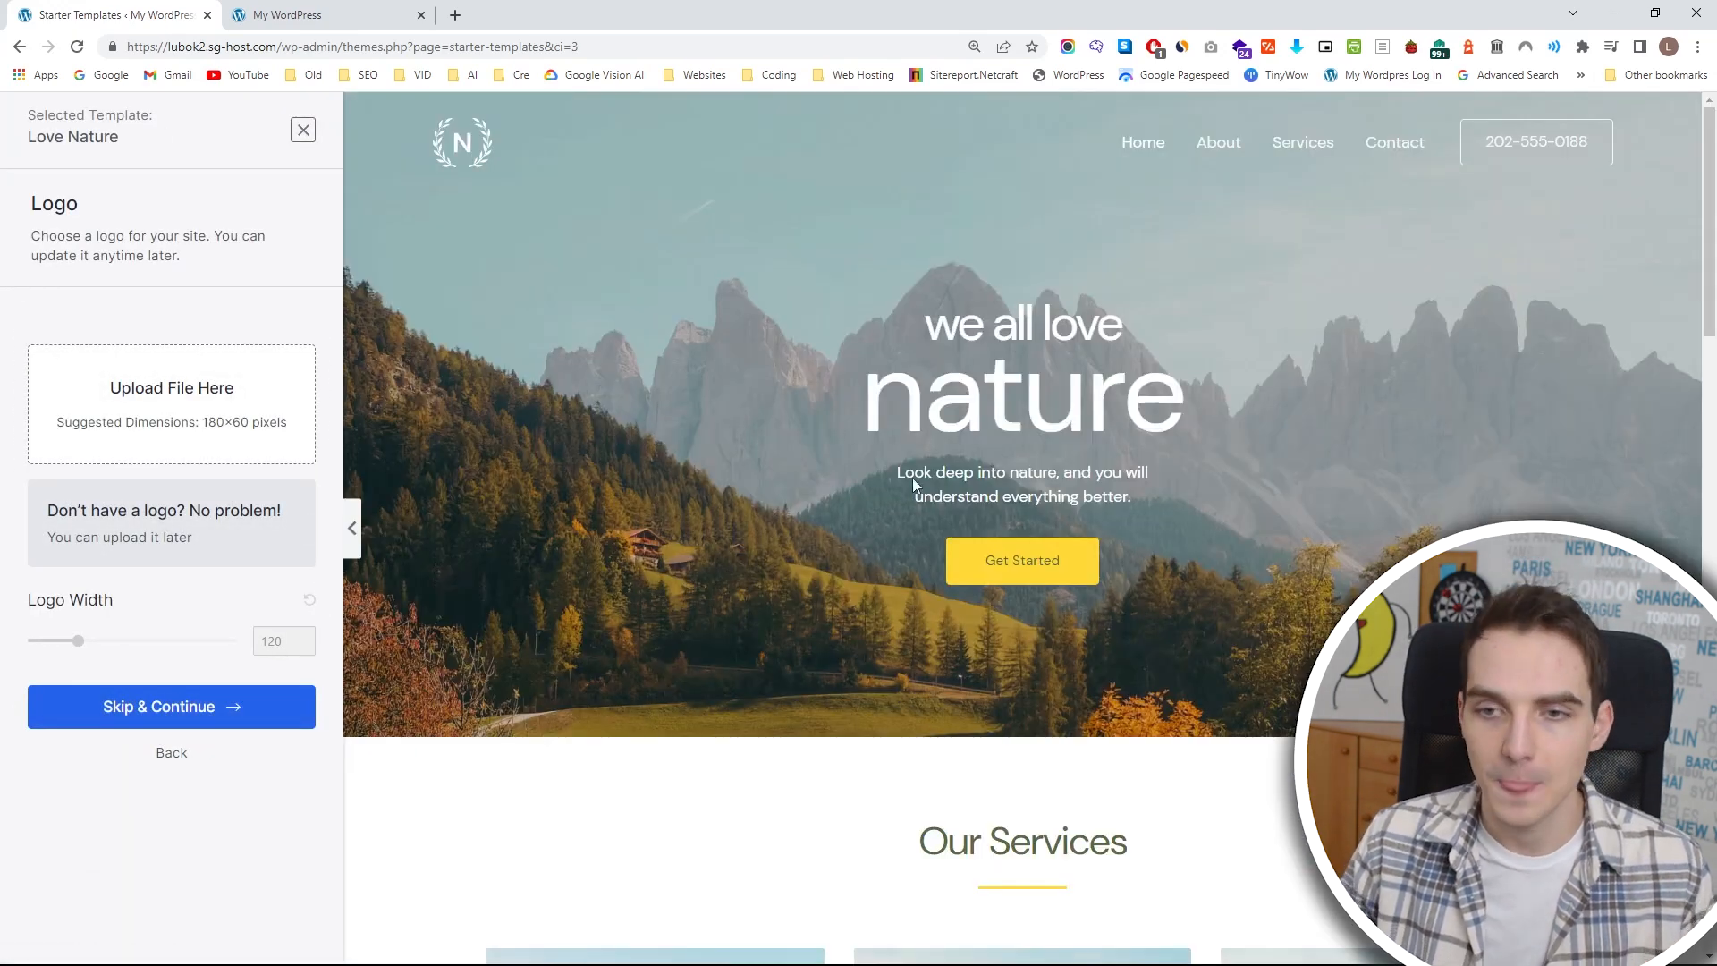
Look through the About, Contact and Home pages in the Love Nature preview.
click(1217, 144)
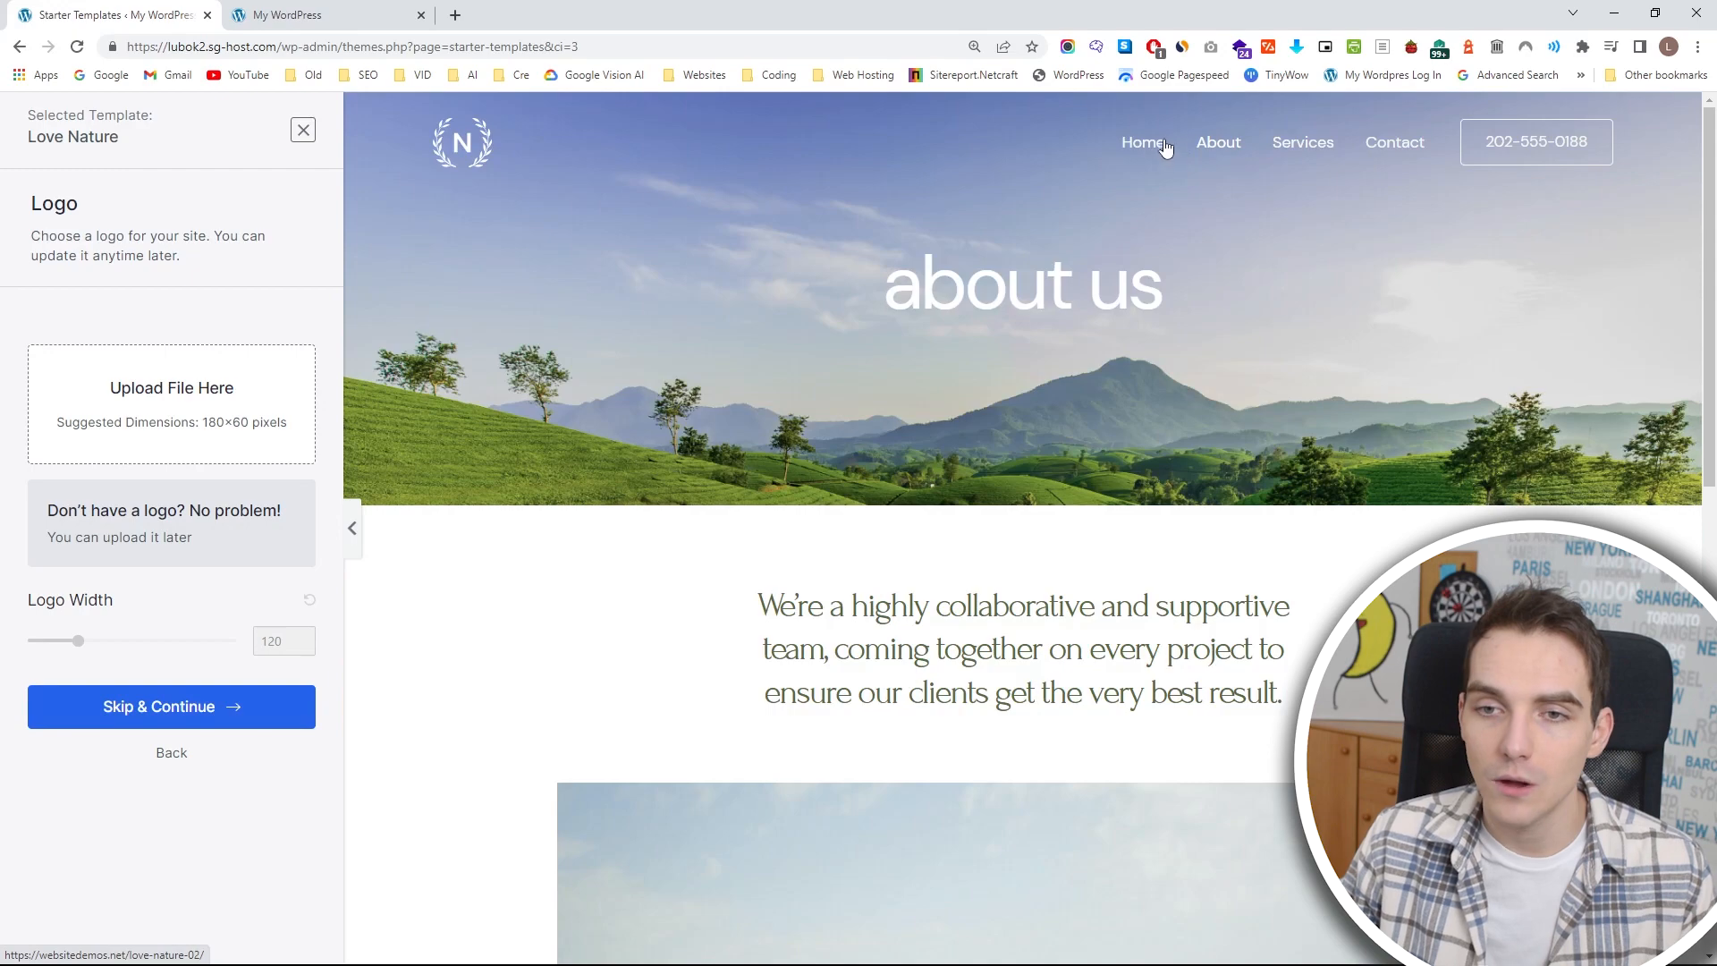
click(1151, 146)
click(1382, 140)
click(1145, 144)
scroll(990, 455, down, 15)
scroll(659, 211, up, 15)
Skip the logo upload and apply the yellow-orange and black color palette, keeping the DM Sans fonts.
click(295, 707)
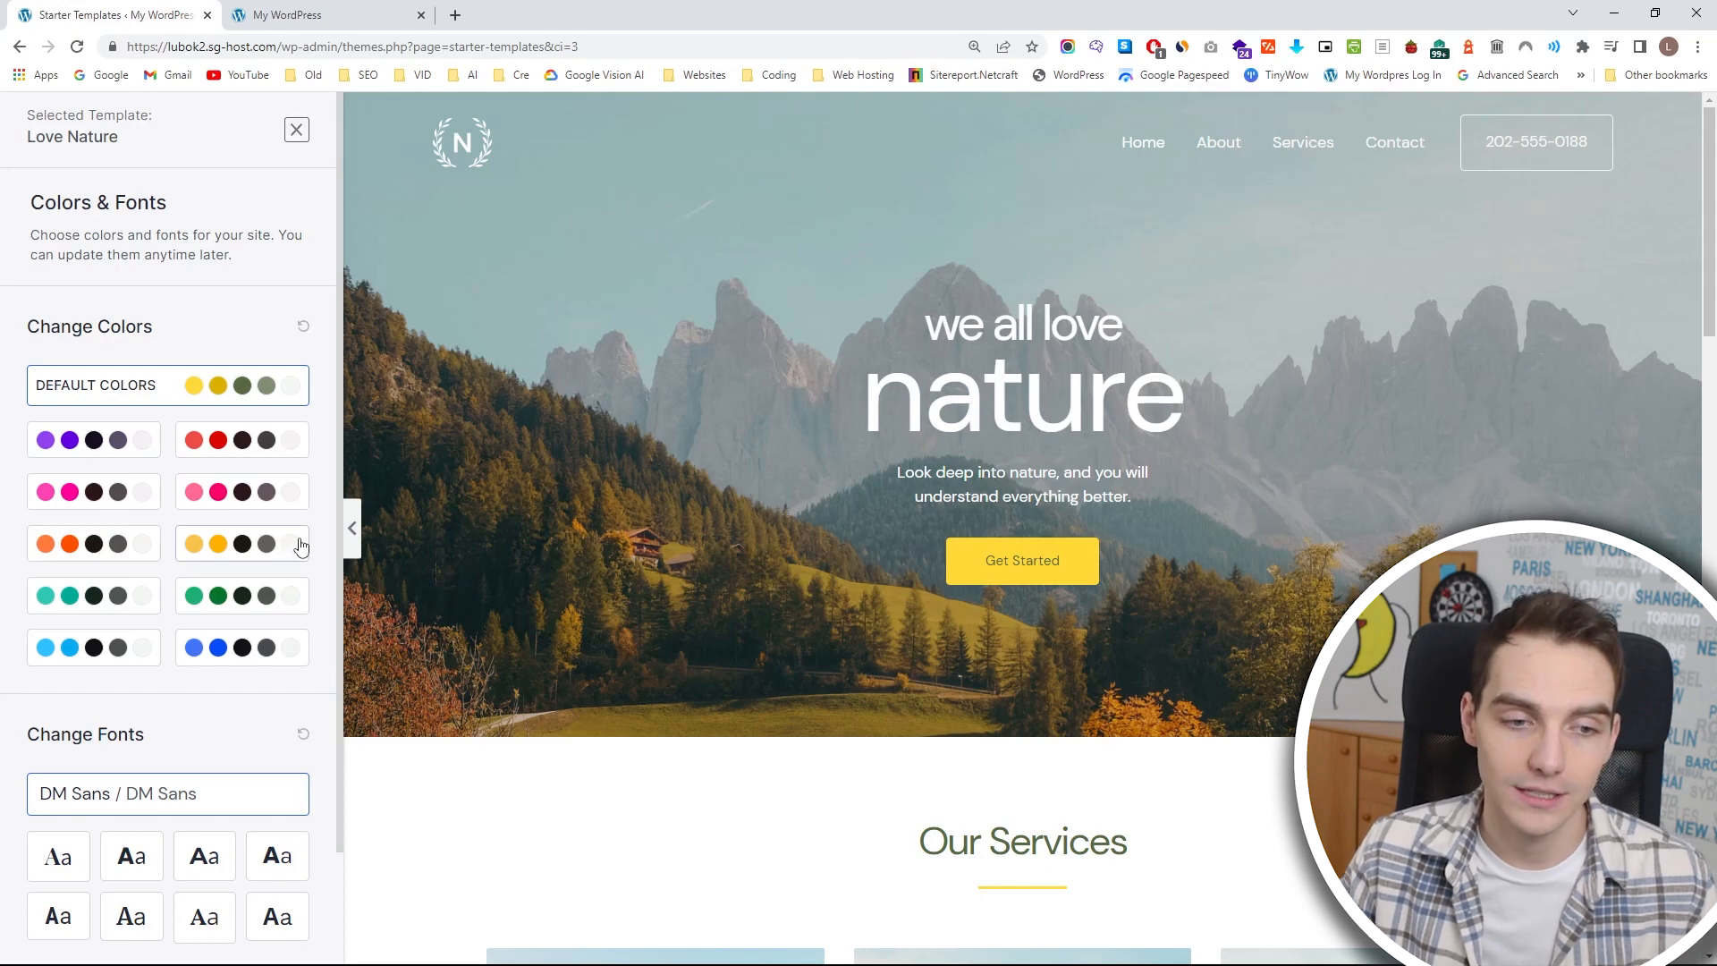
click(265, 542)
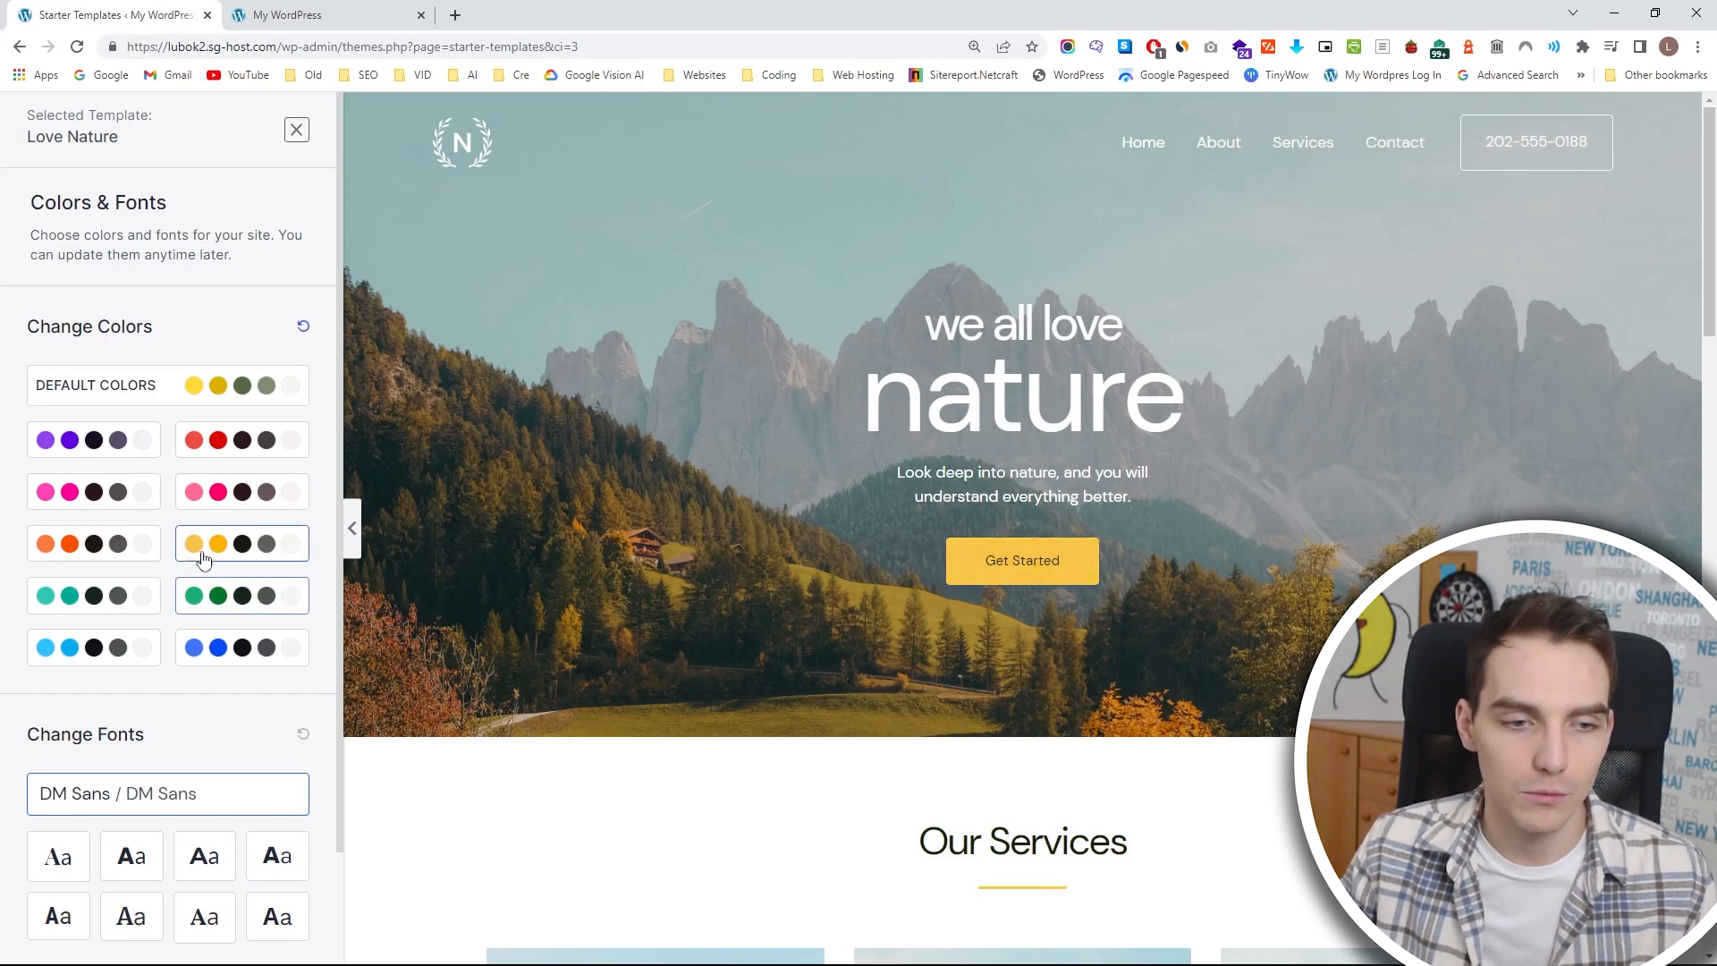
scroll(892, 611, down, 5)
scroll(893, 608, down, 7)
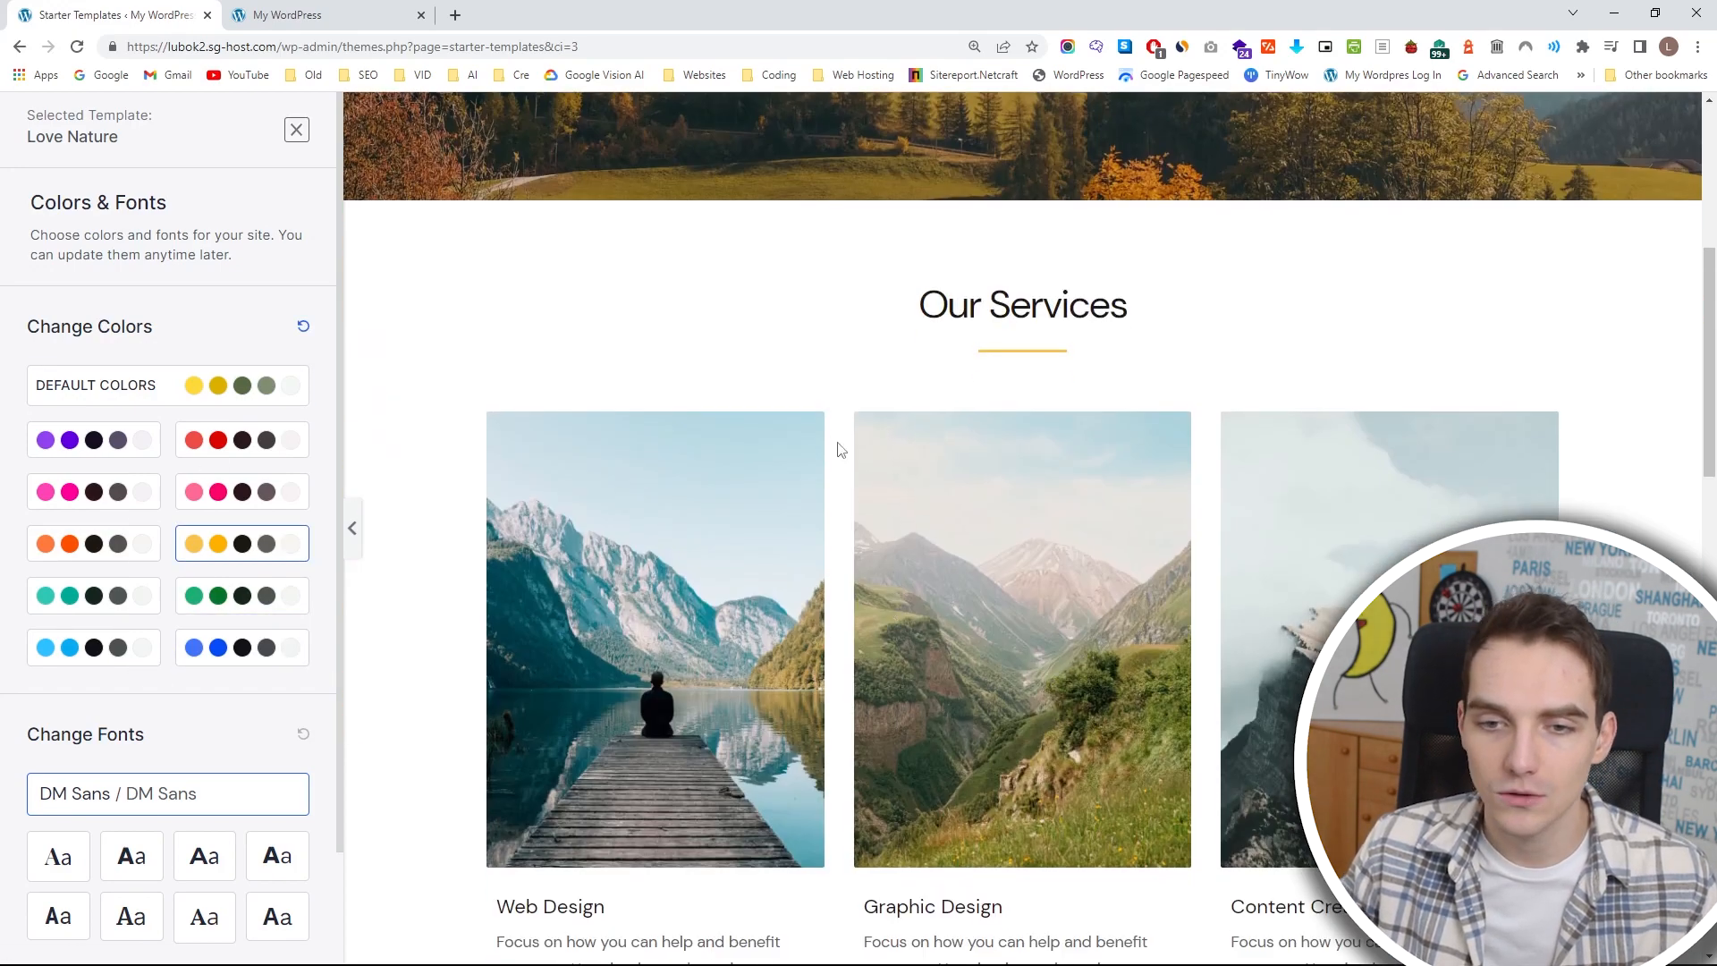
scroll(119, 730, down, 2)
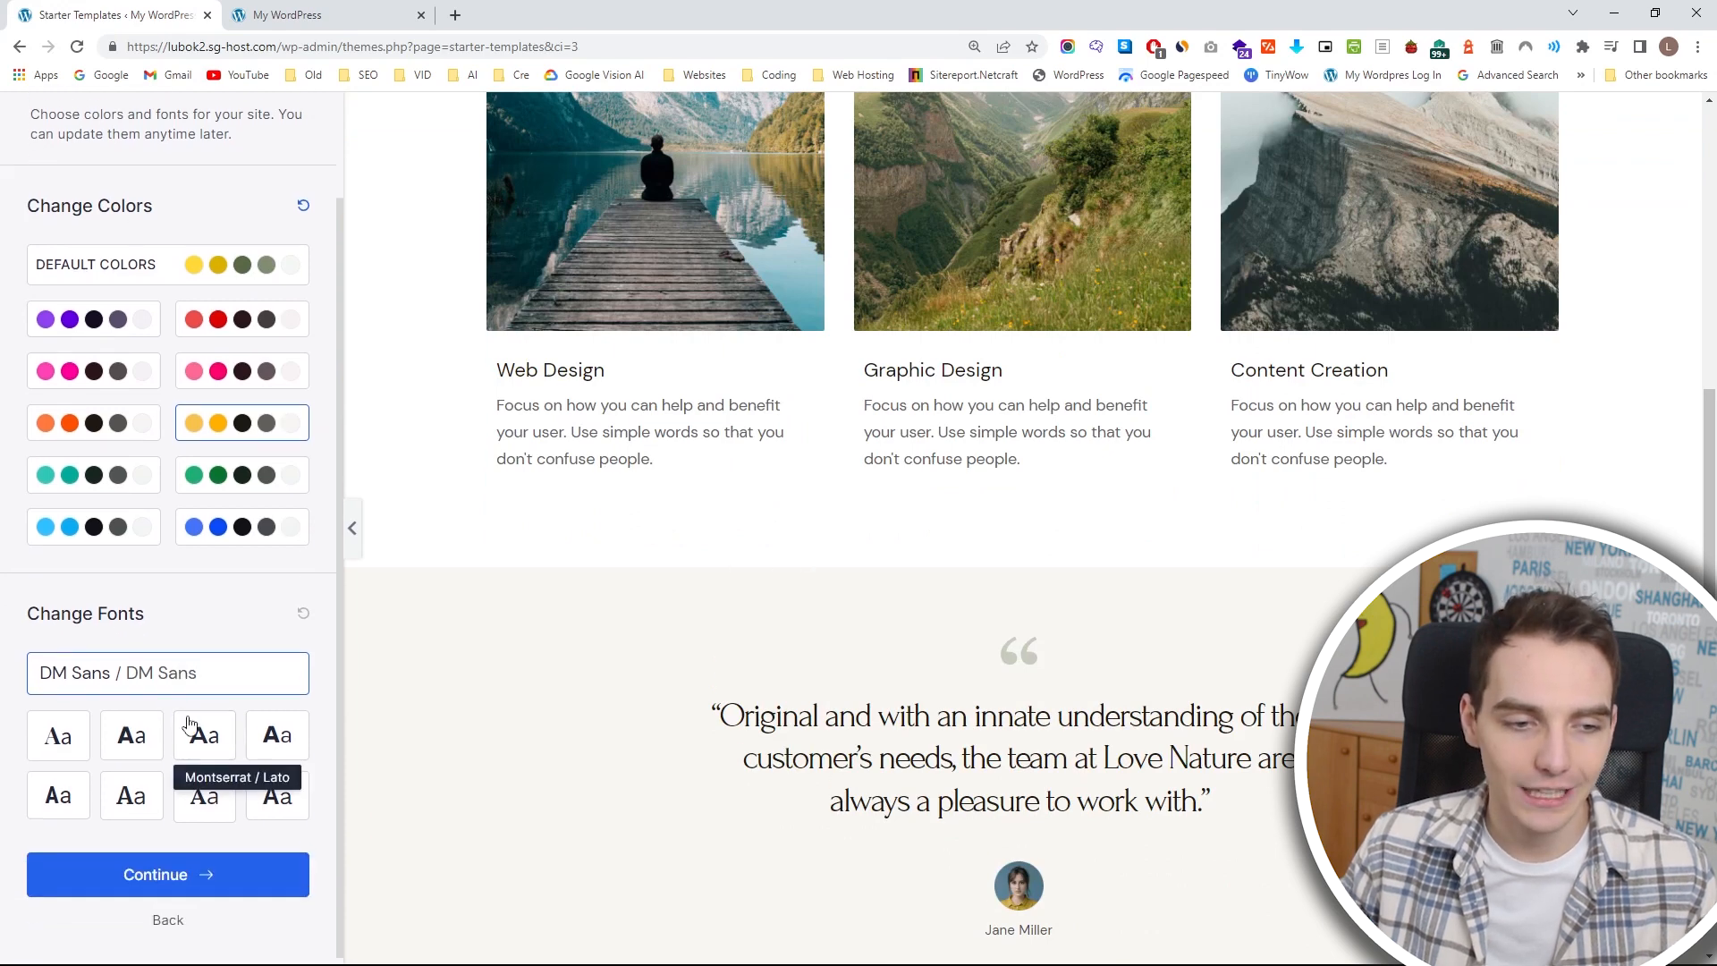
click(207, 873)
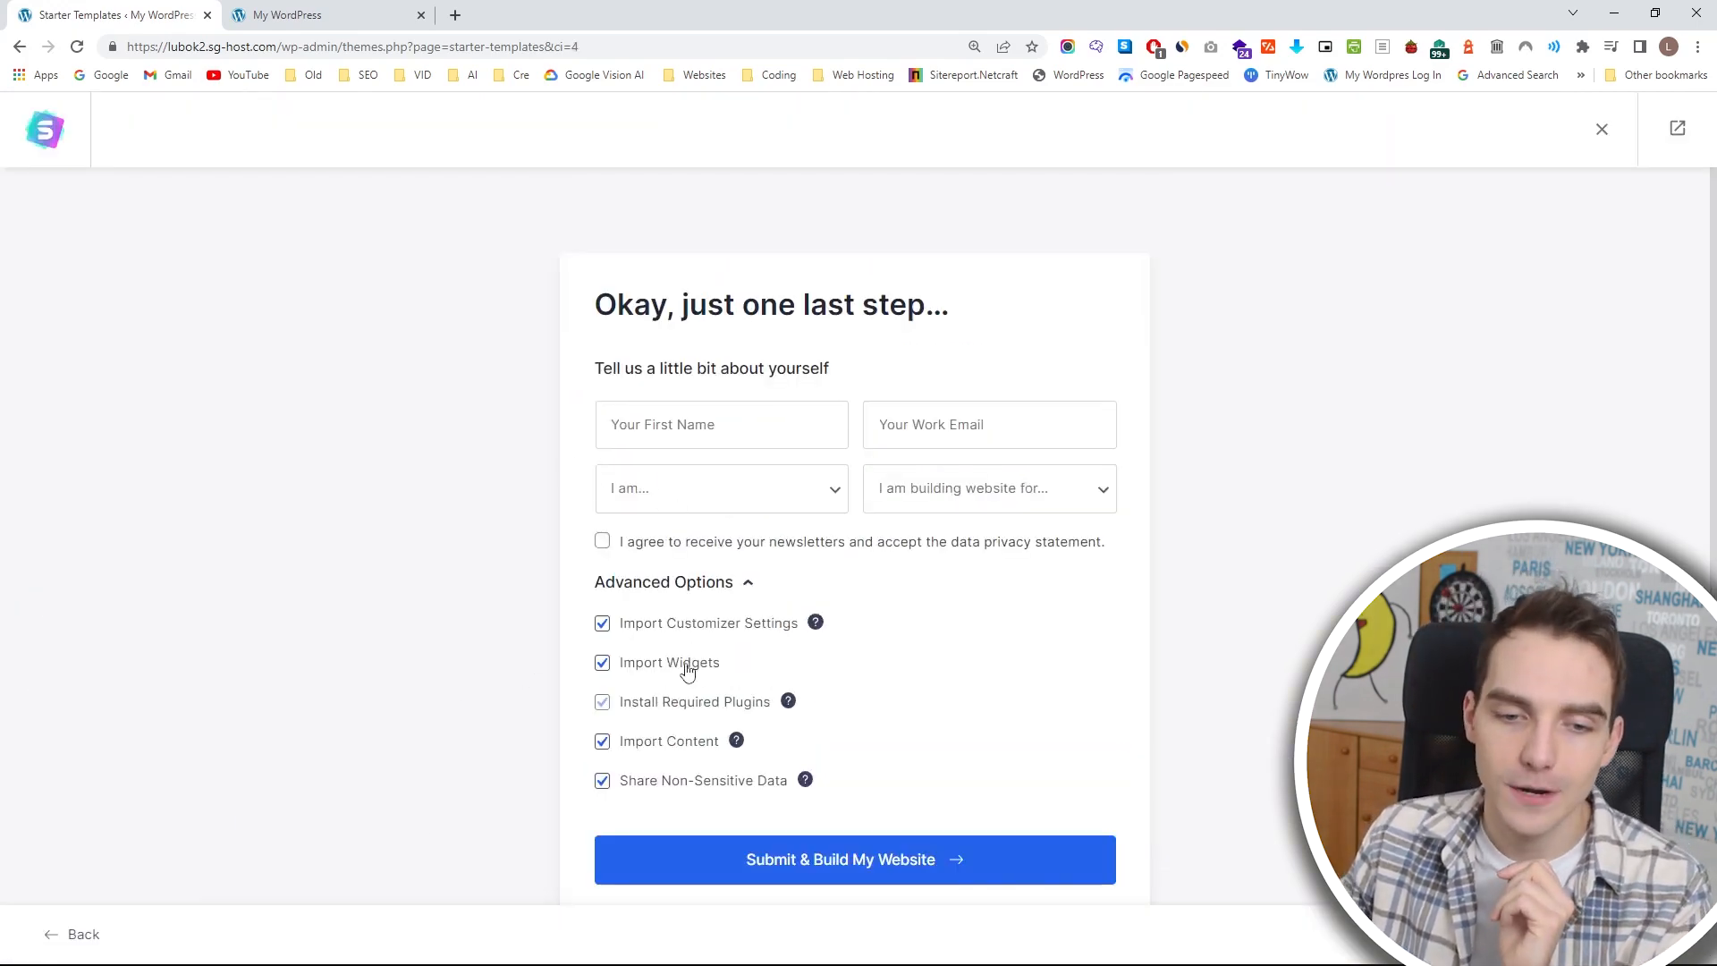
Turn off sharing non-sensitive data and build the website from the template with the other import options enabled.
click(664, 783)
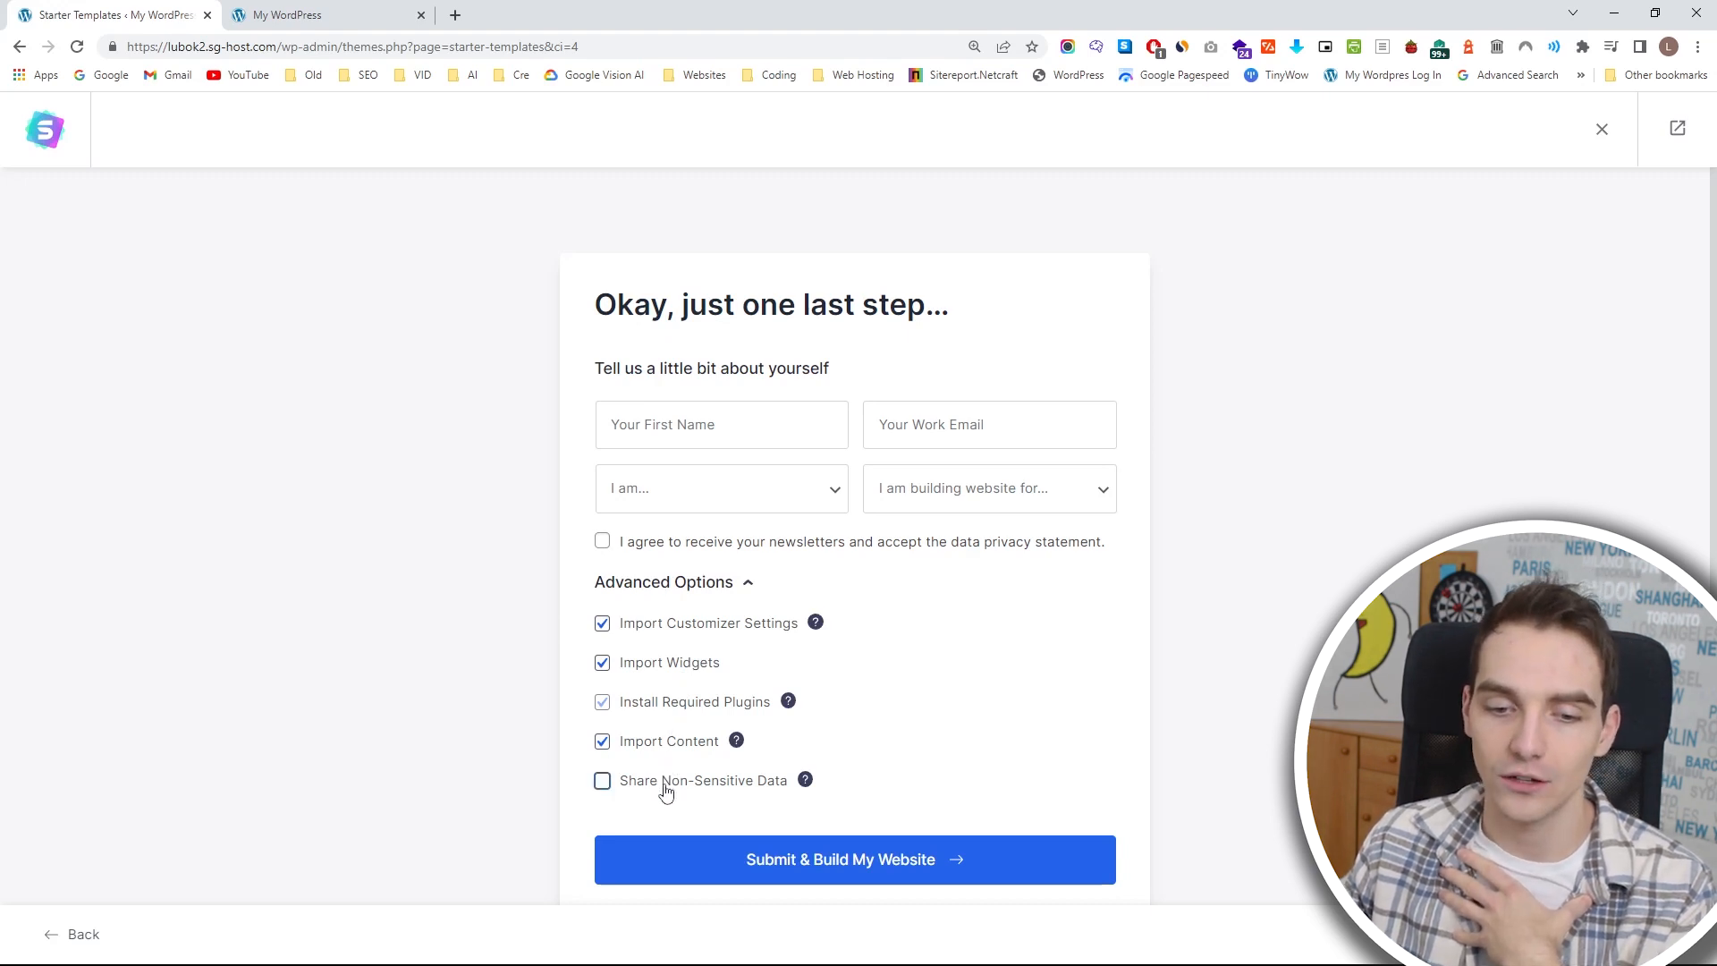
click(847, 881)
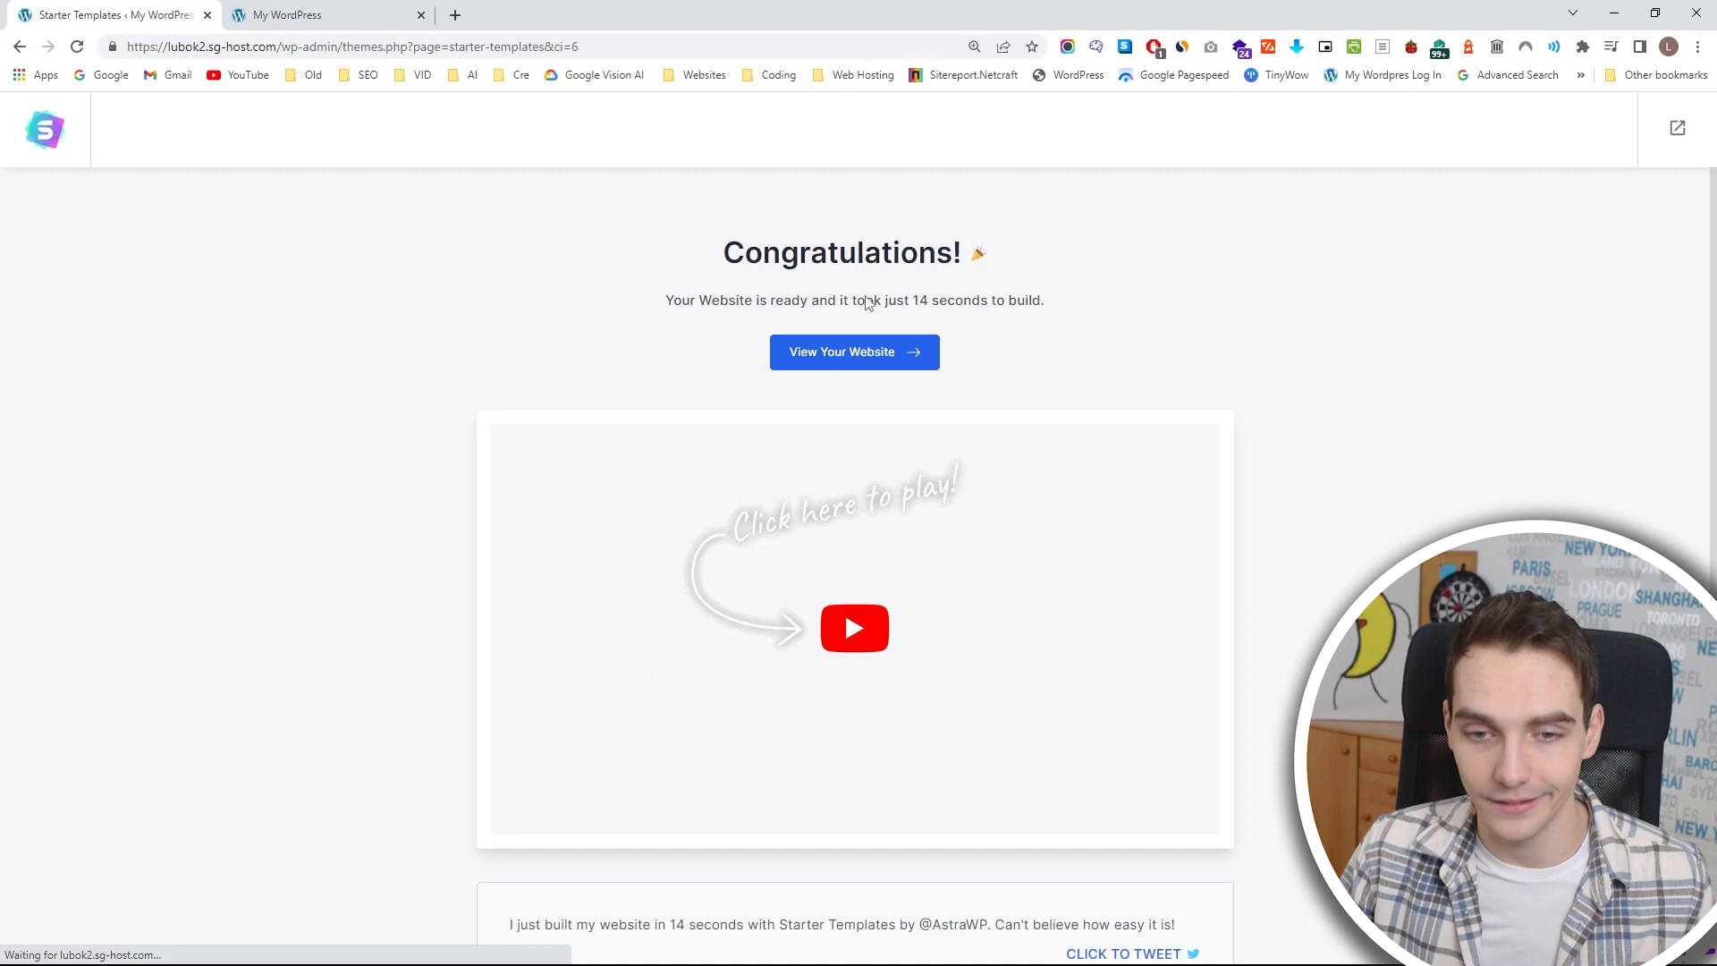
View the newly built website and reload the My WordPress page that shows the old Hello world! post.
click(917, 354)
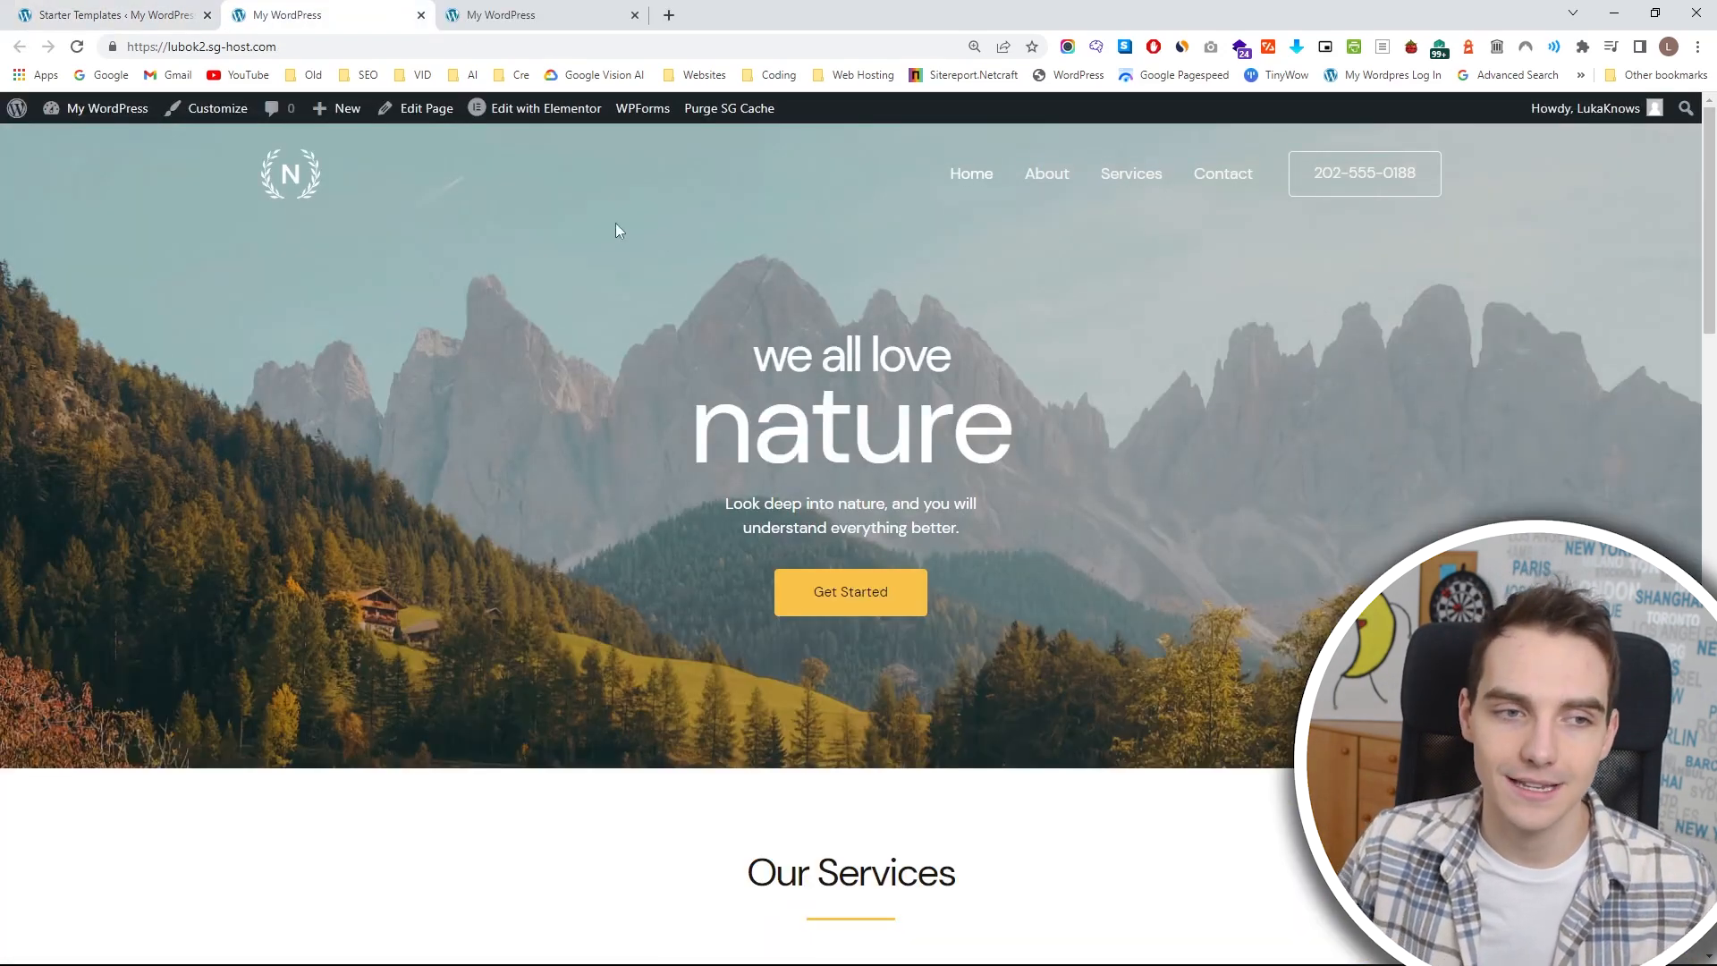
click(541, 12)
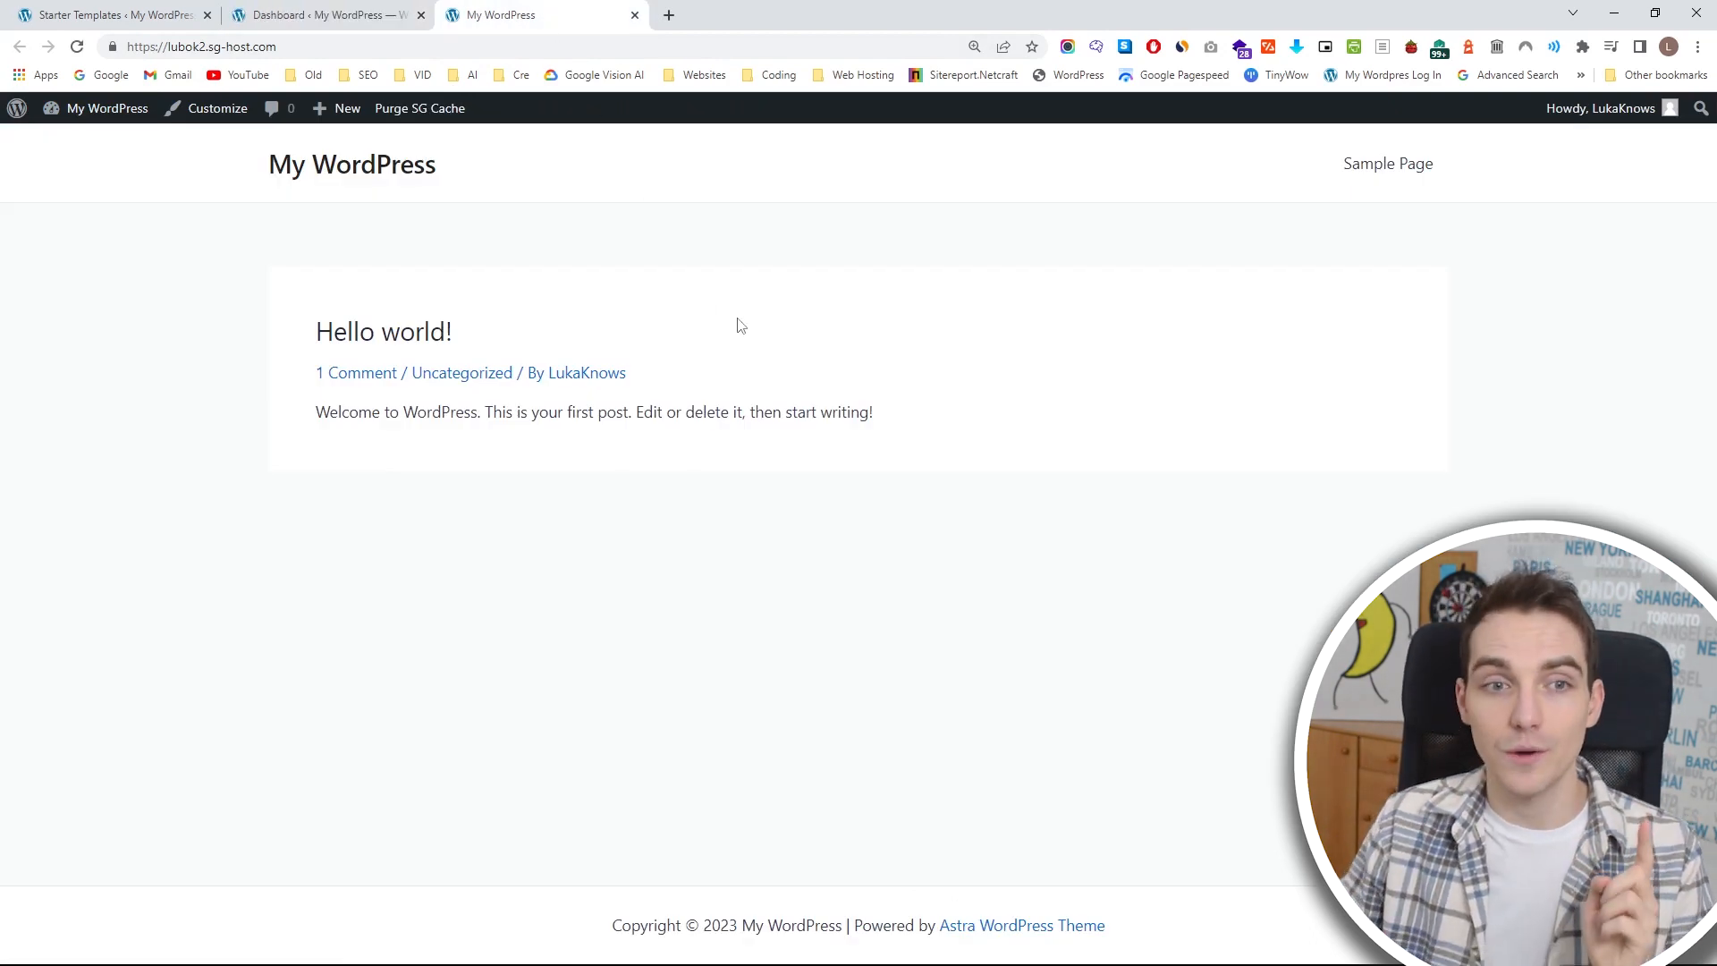
click(77, 47)
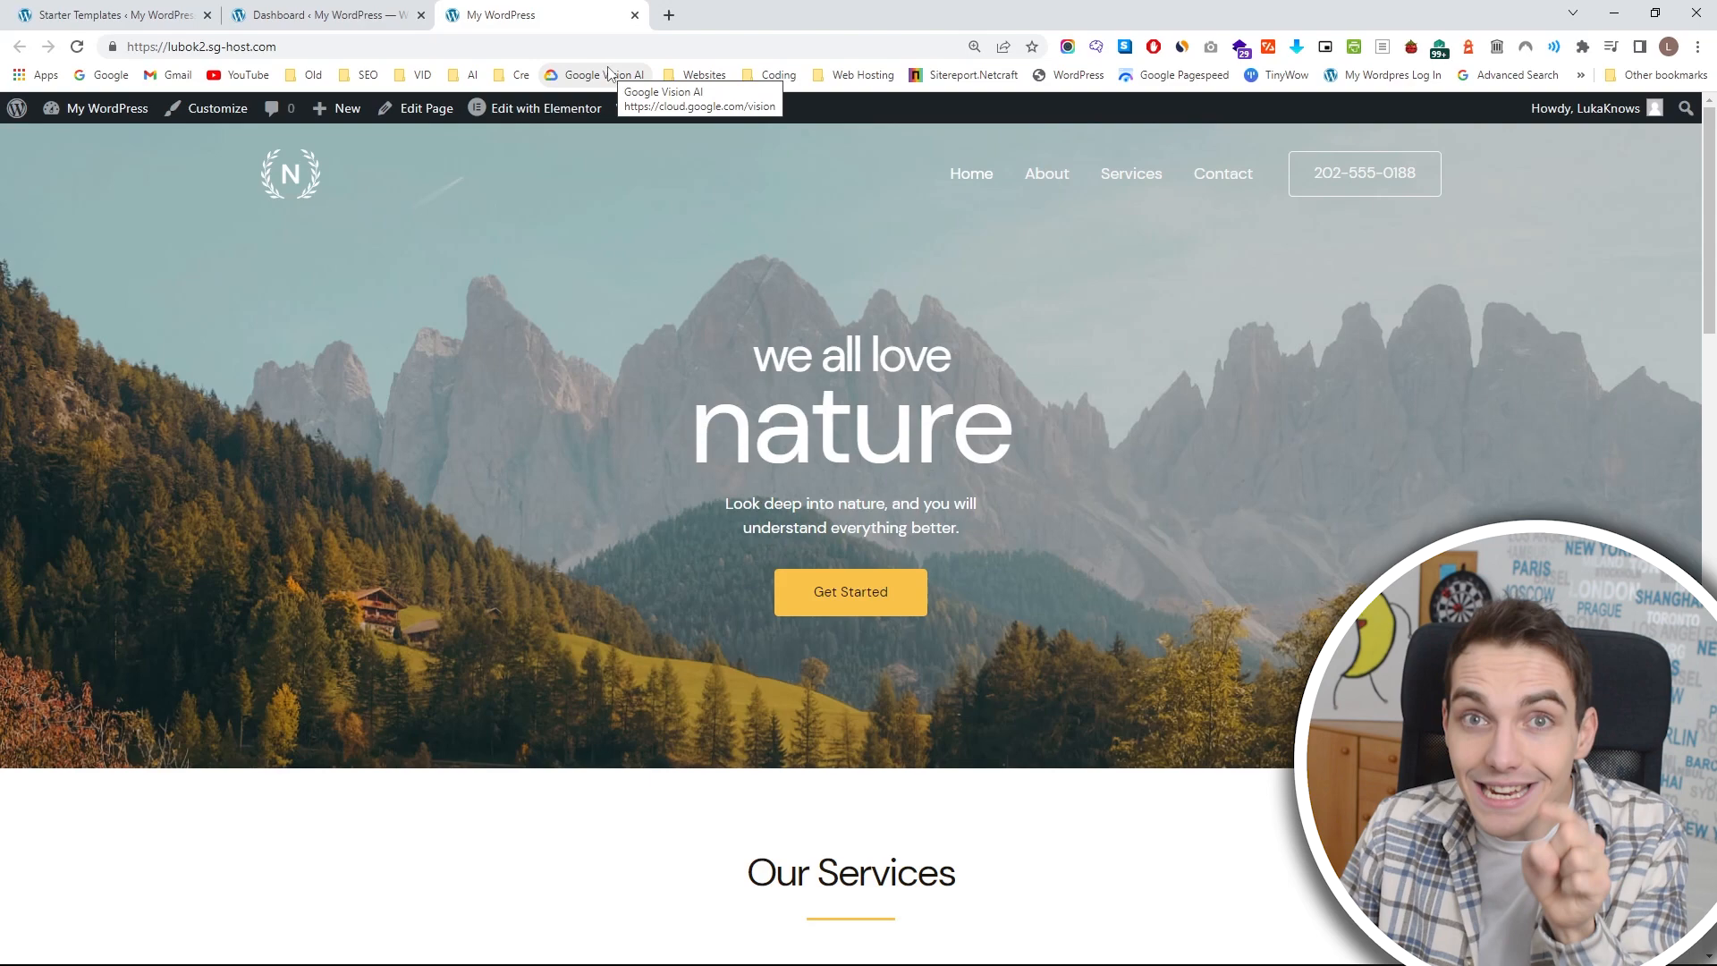
Open the site's address, lubok2.sg-host.com, in an incognito window to view it as a visitor.
click(591, 43)
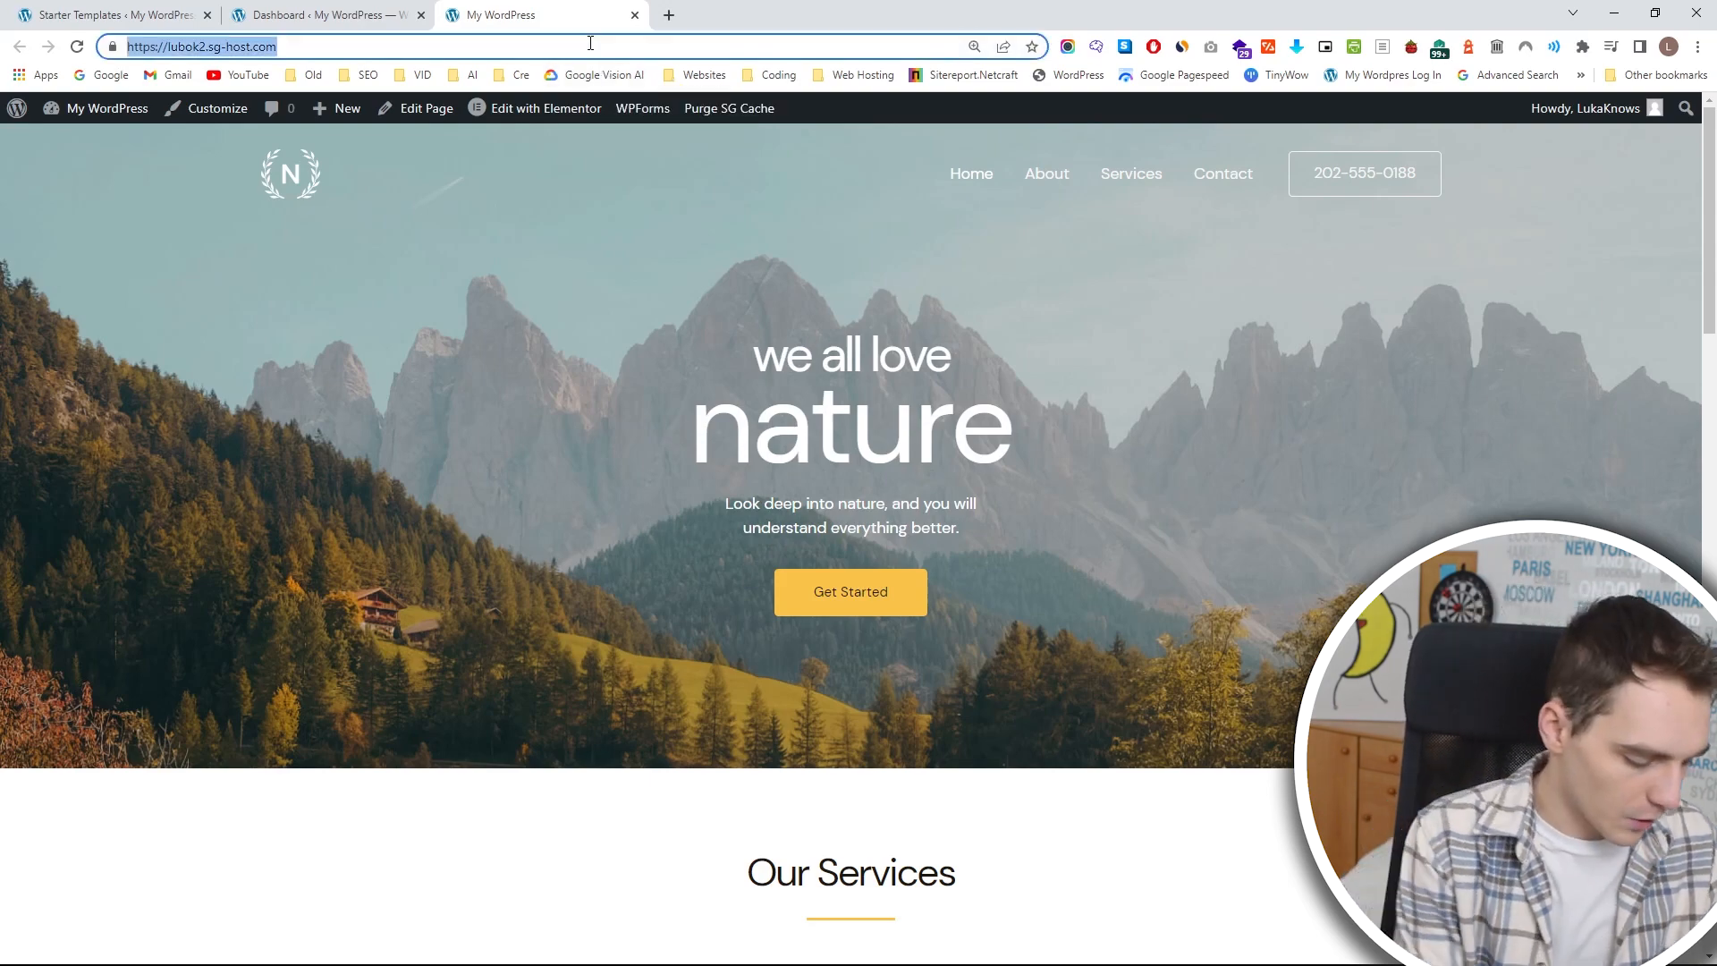
key(ctrl+c)
key(ctrl+shift+n)
key(ctrl+v)
key(Return)
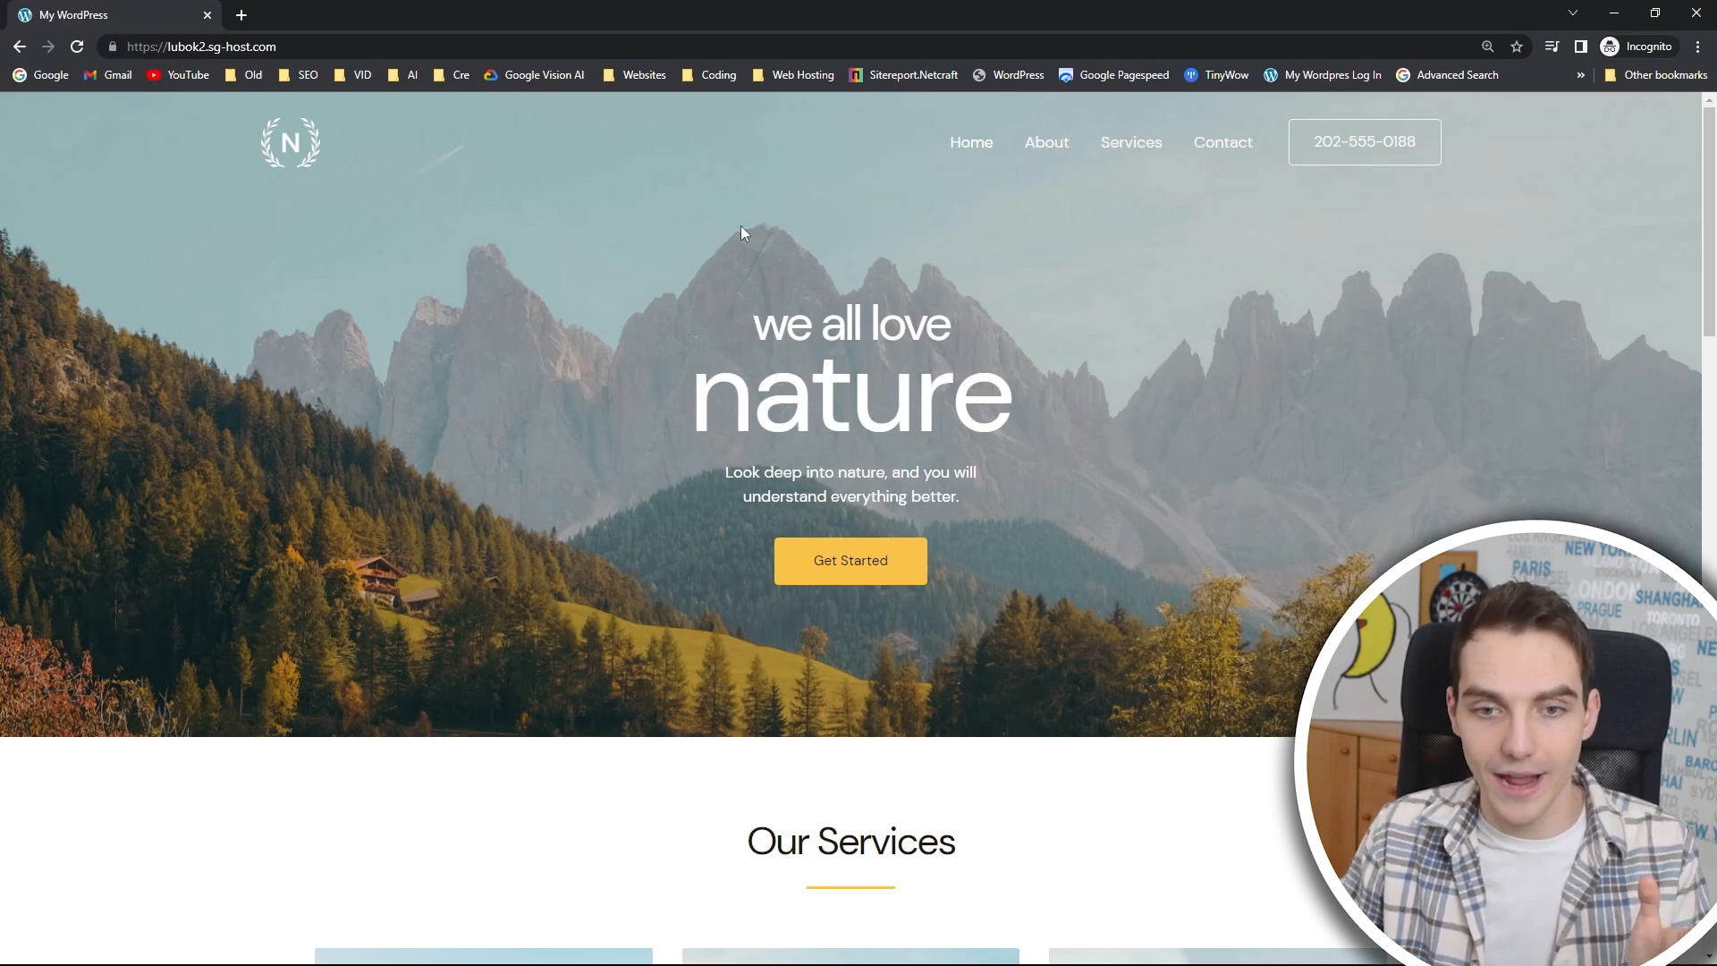
Look through the home page from the hero banner down to the About Us section, and open the Contact page.
scroll(744, 226, down, 3)
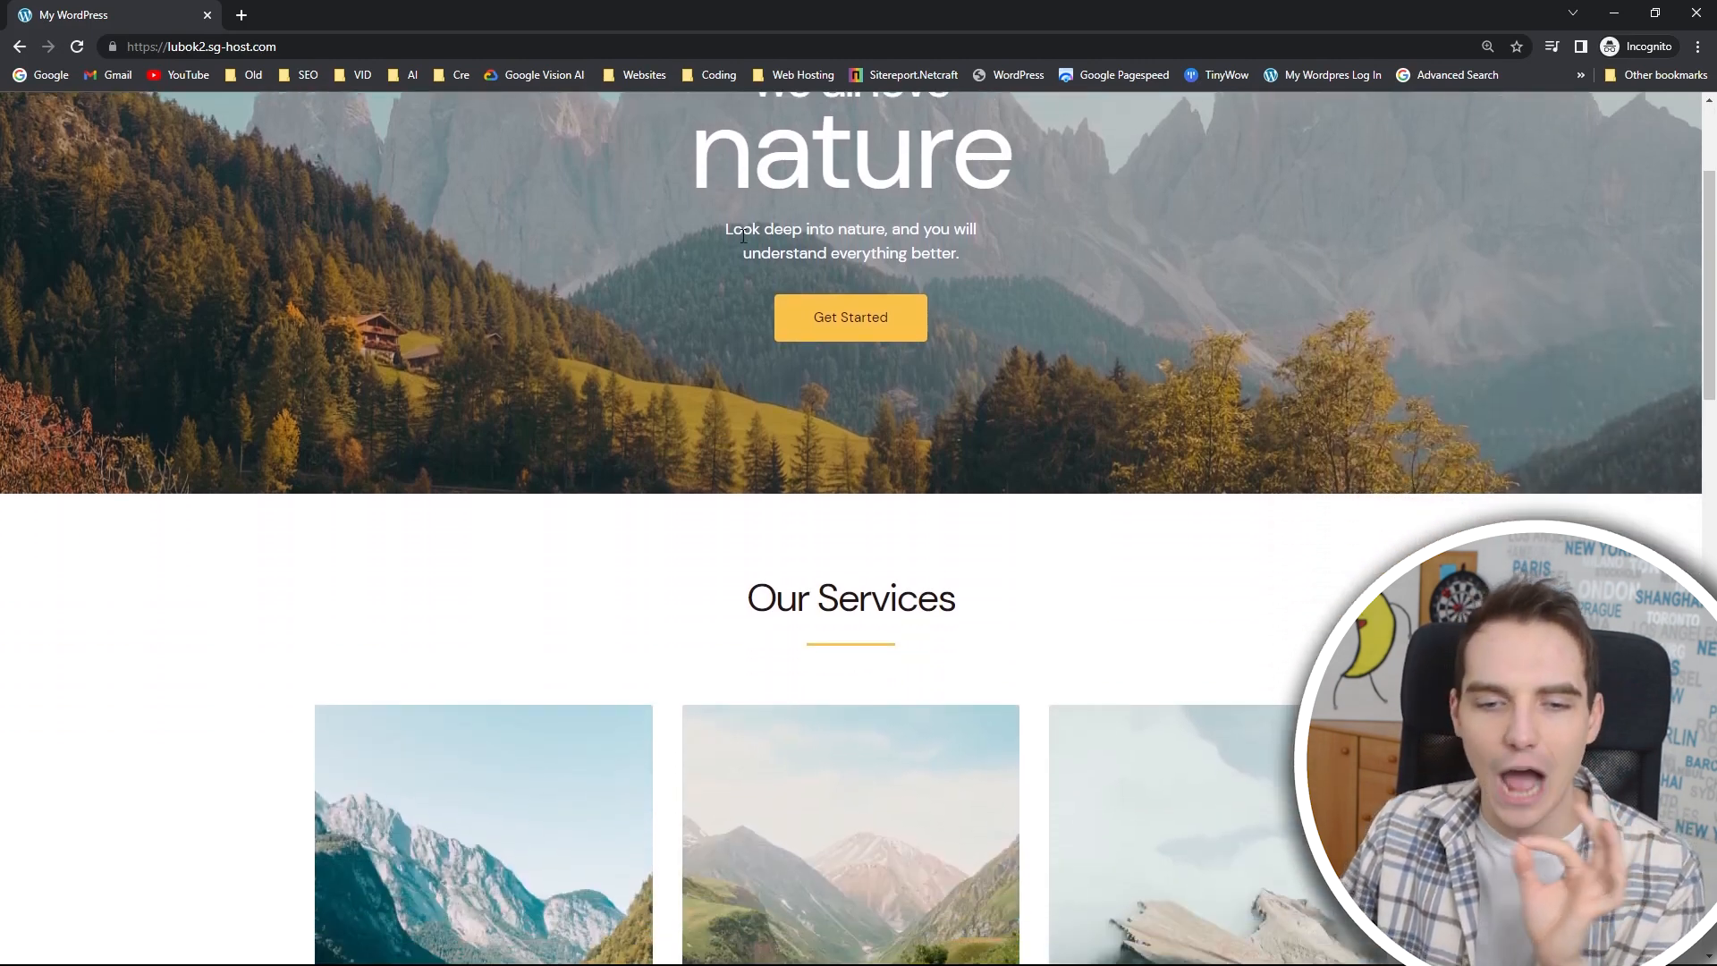
scroll(744, 247, down, 3)
scroll(750, 241, down, 3)
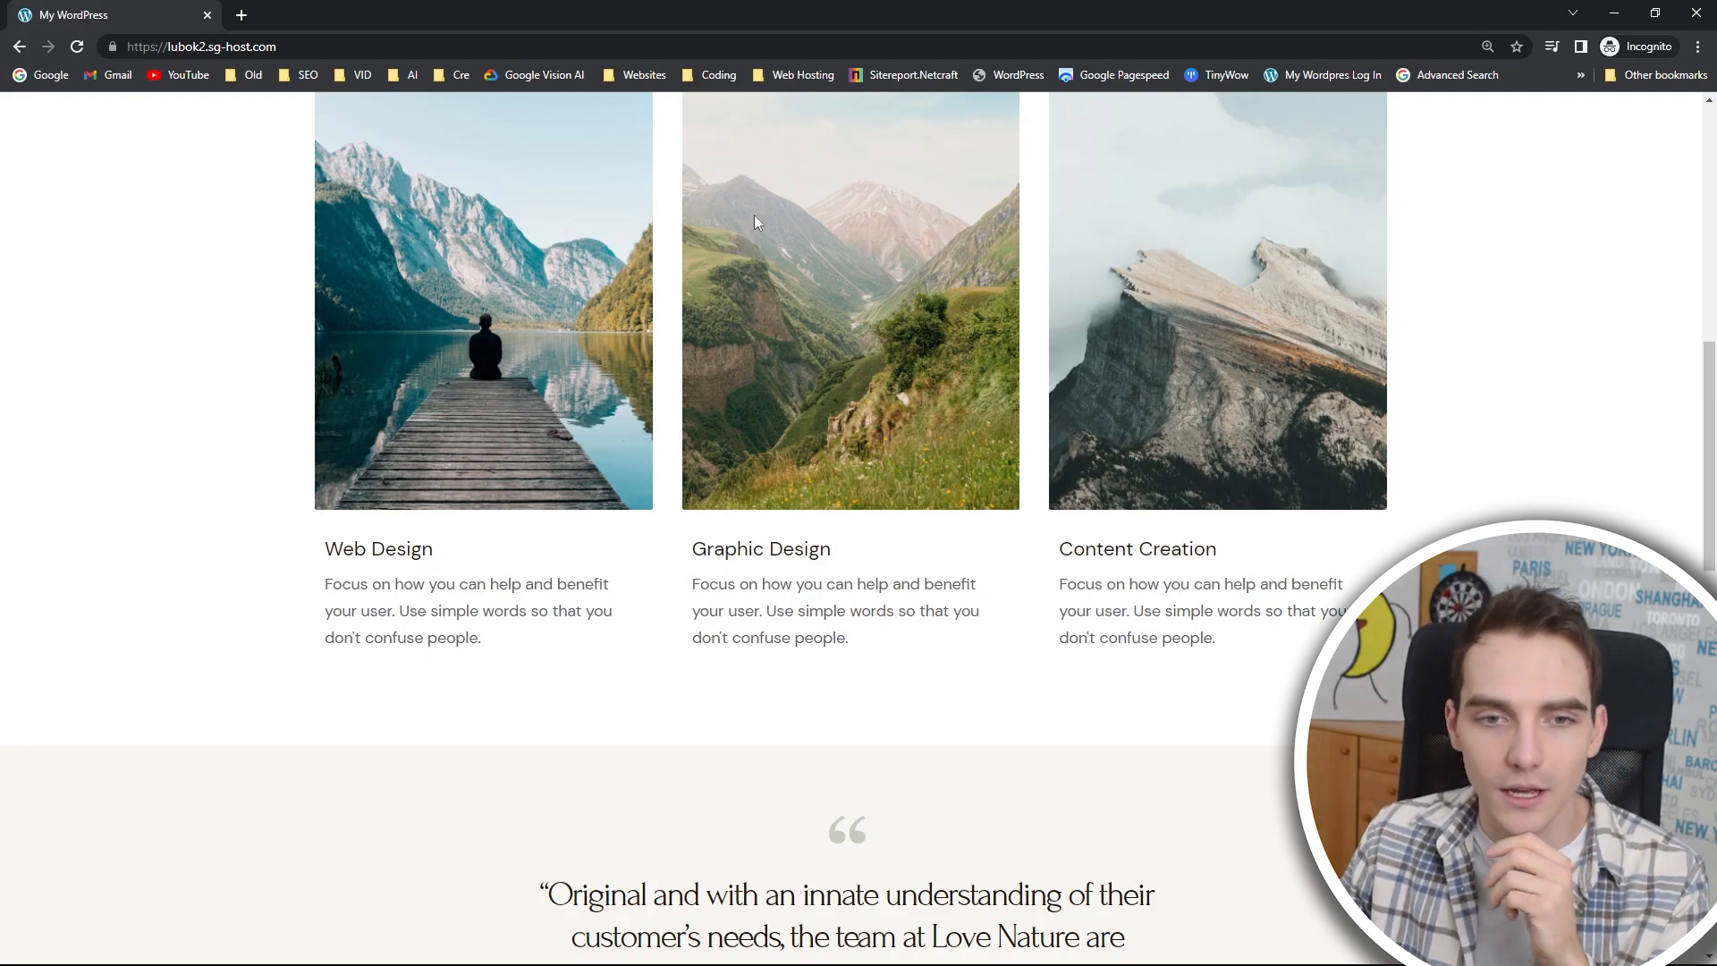
scroll(755, 215, down, 5)
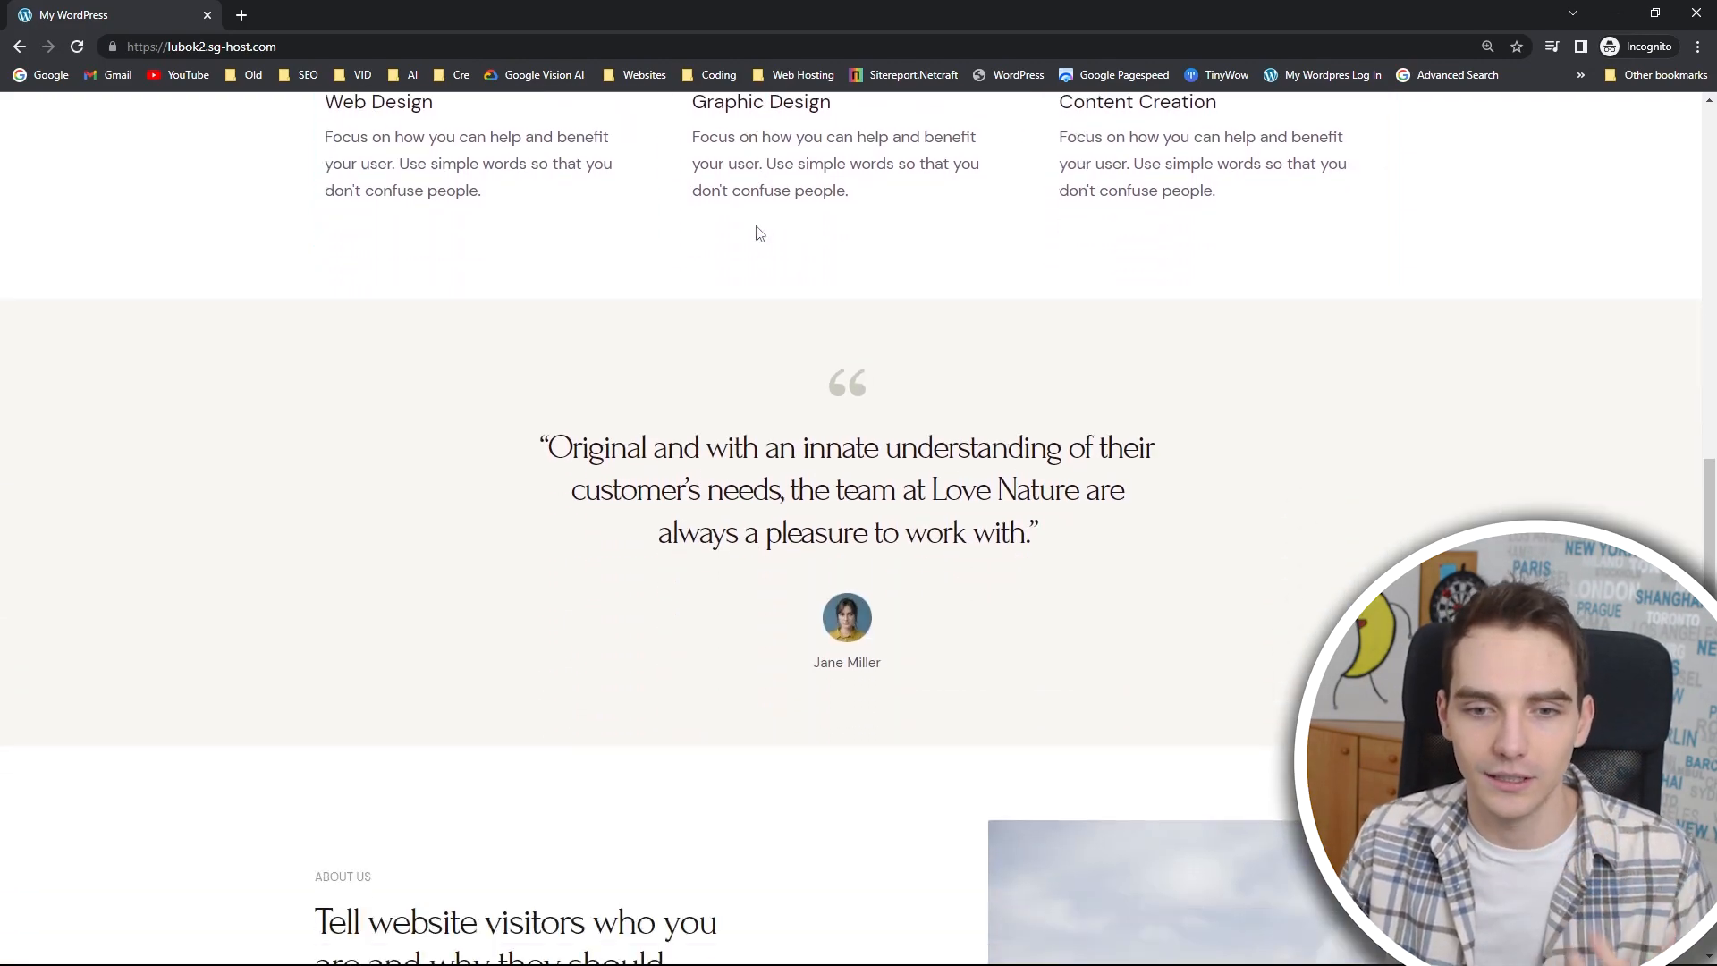
scroll(760, 237, down, 10)
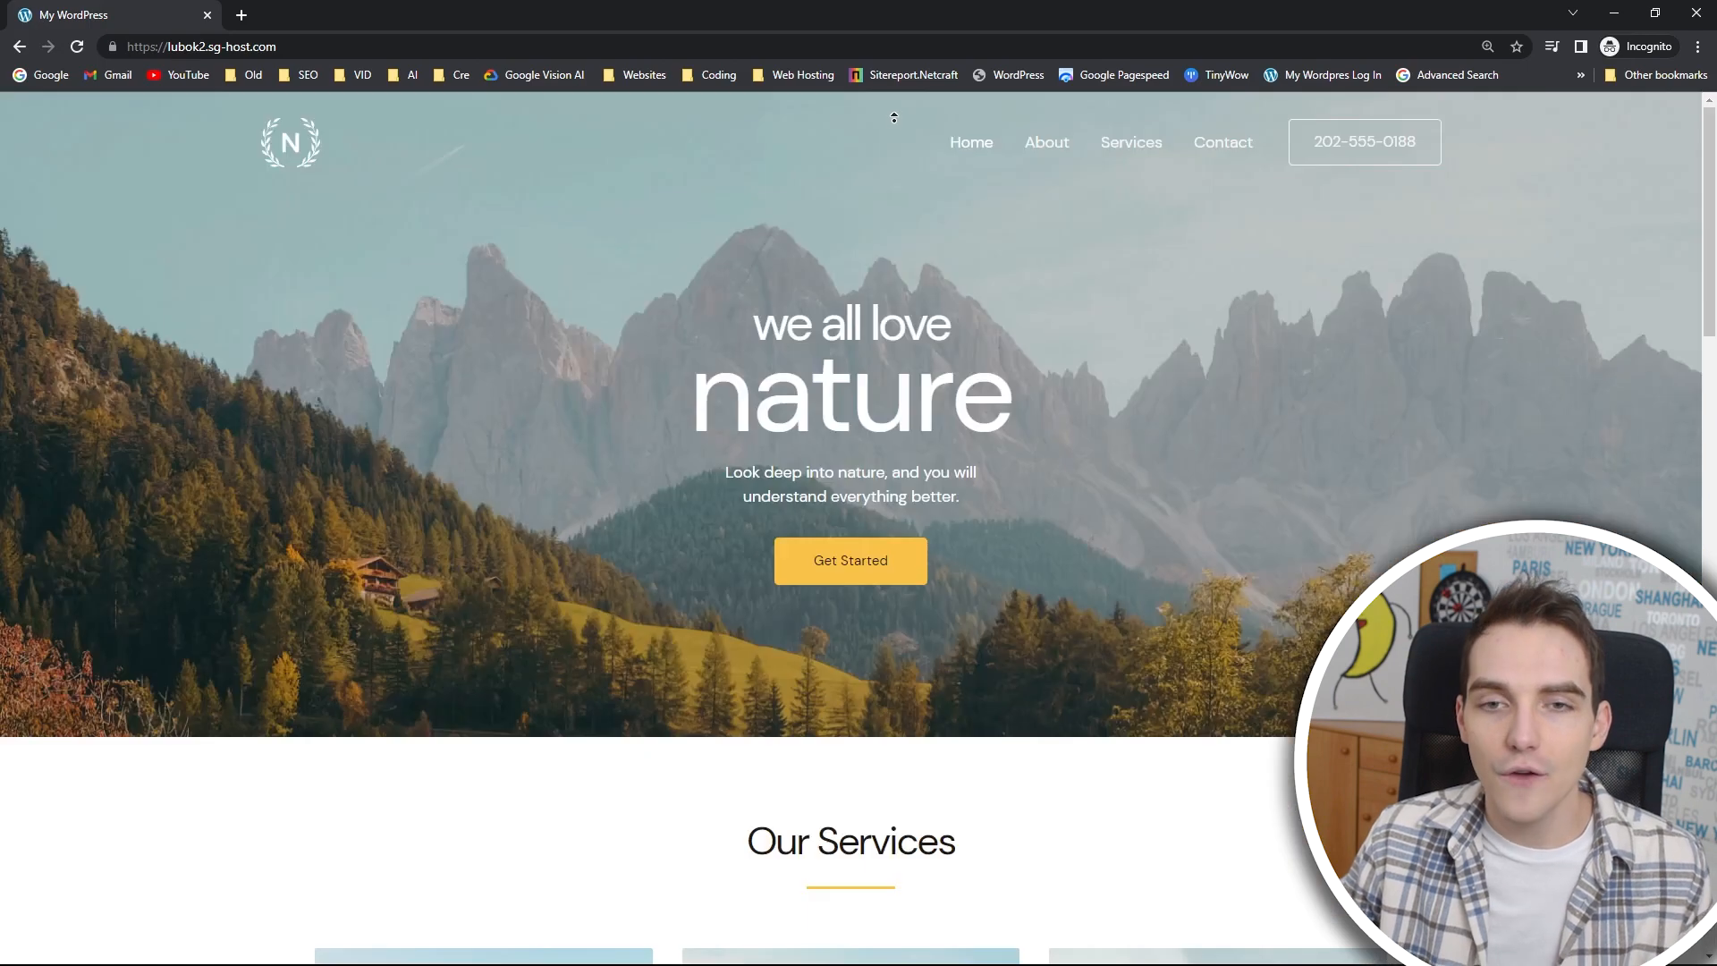
click(1208, 145)
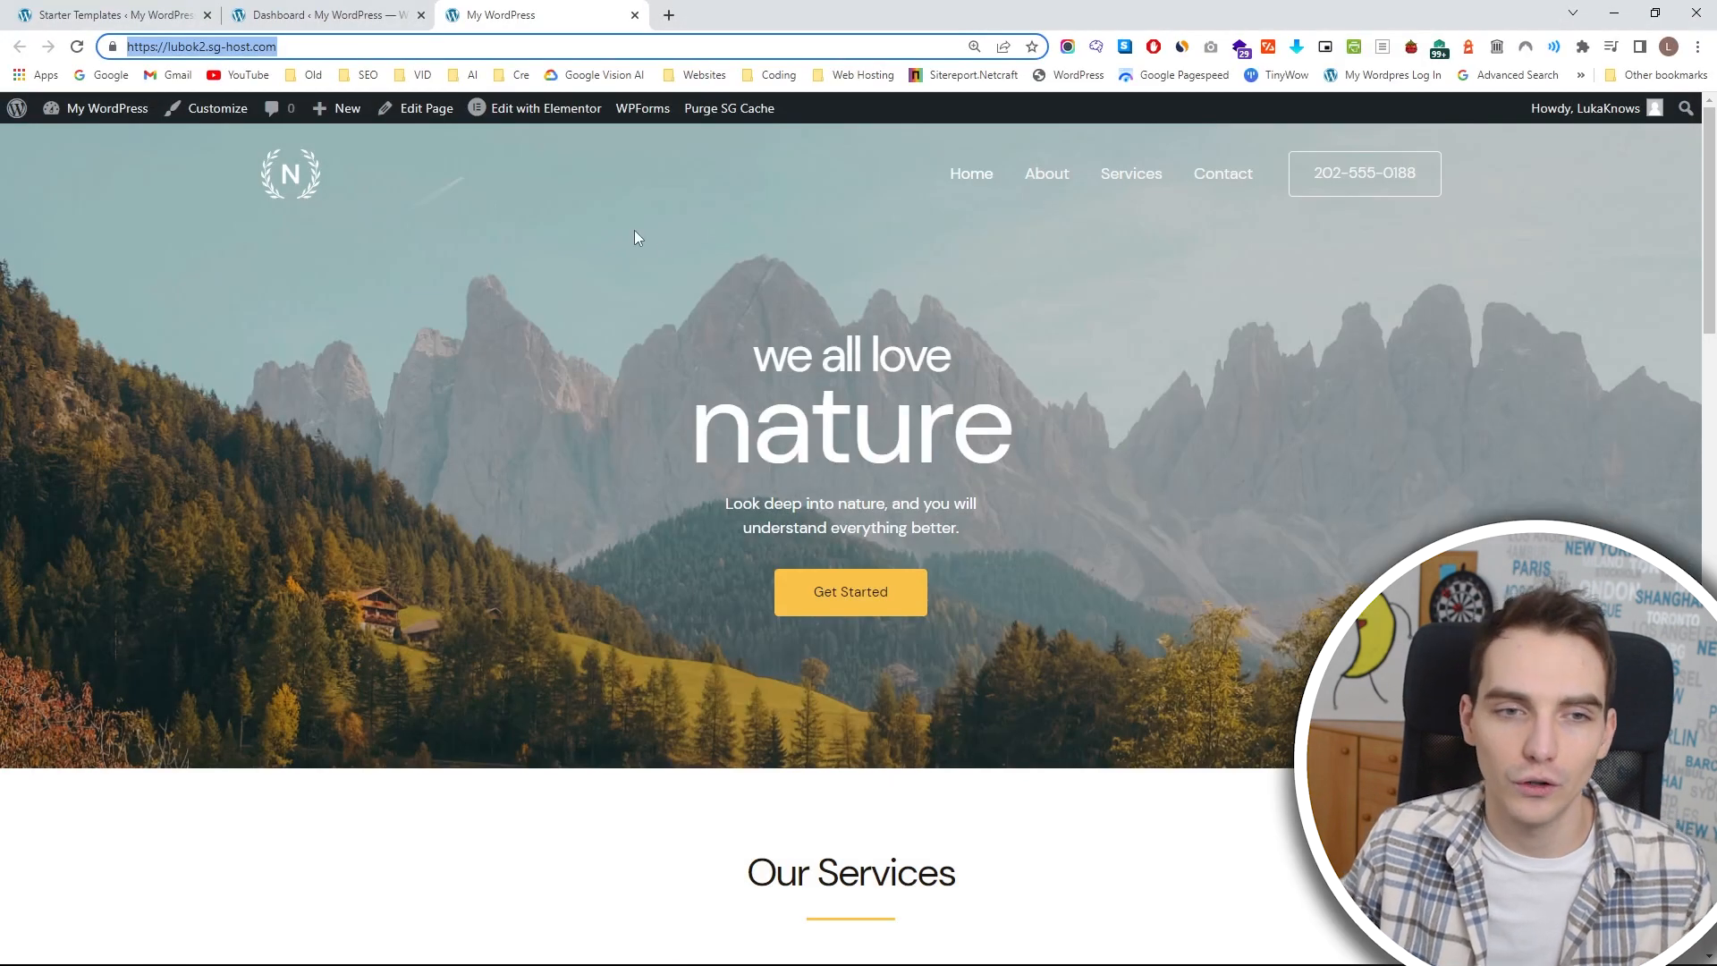
Return to the logged-in WordPress dashboard and open the list of installed plugins.
click(635, 232)
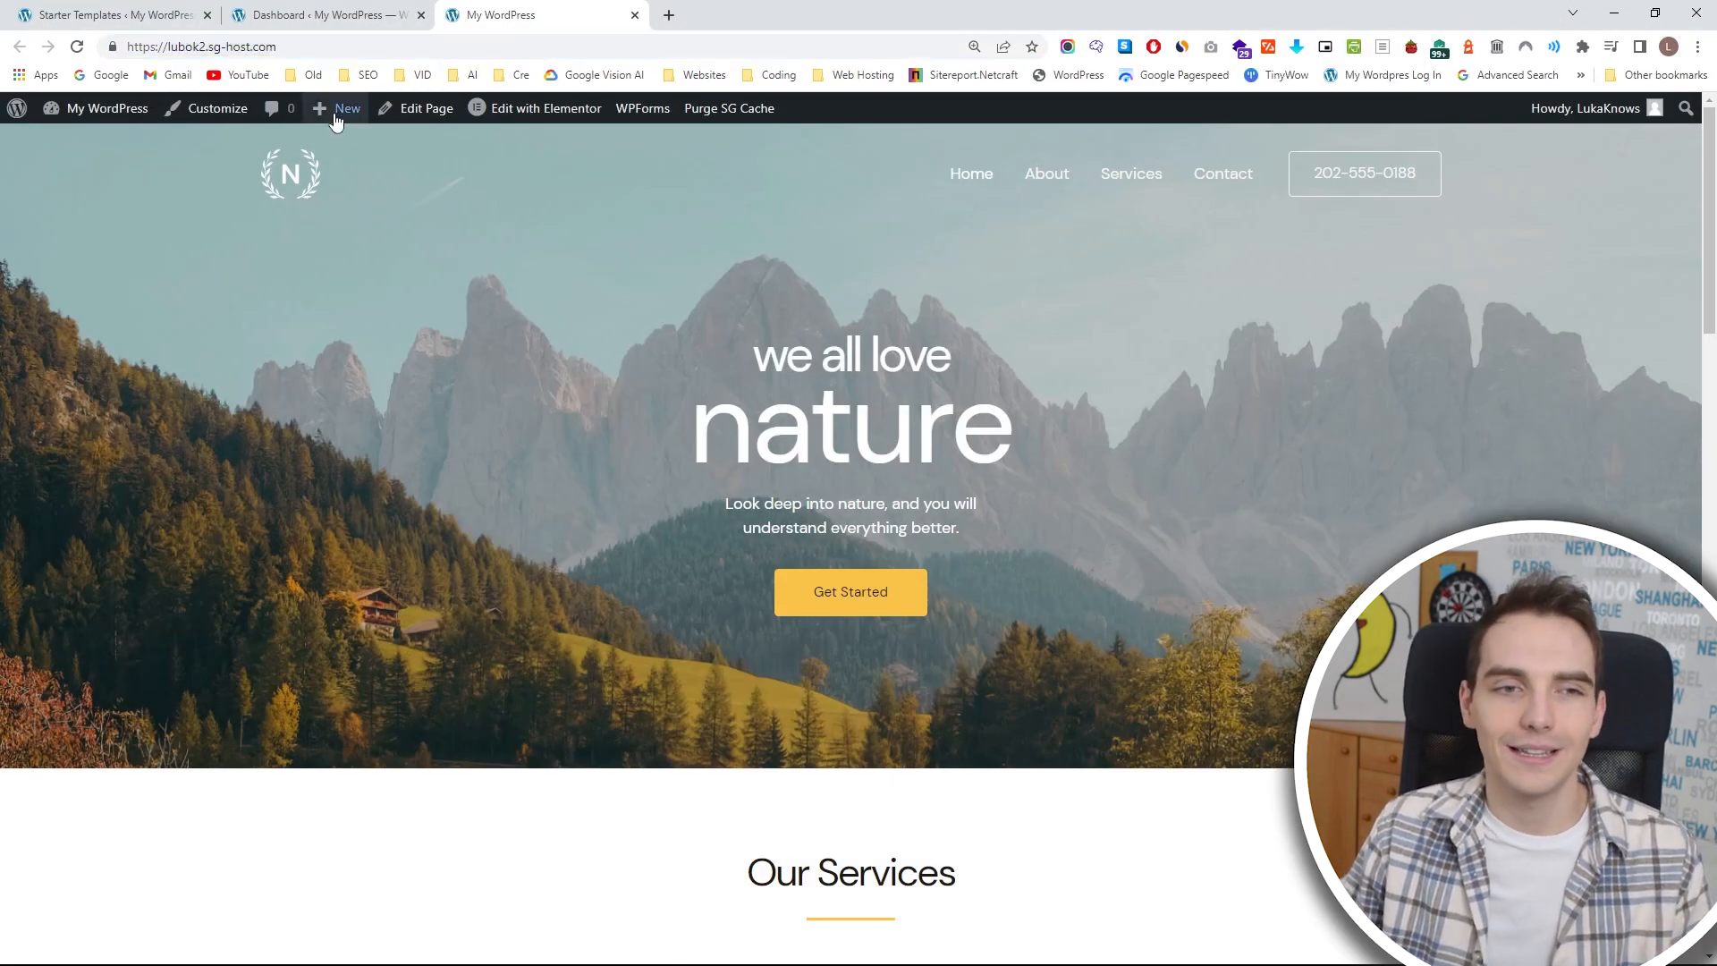
click(336, 15)
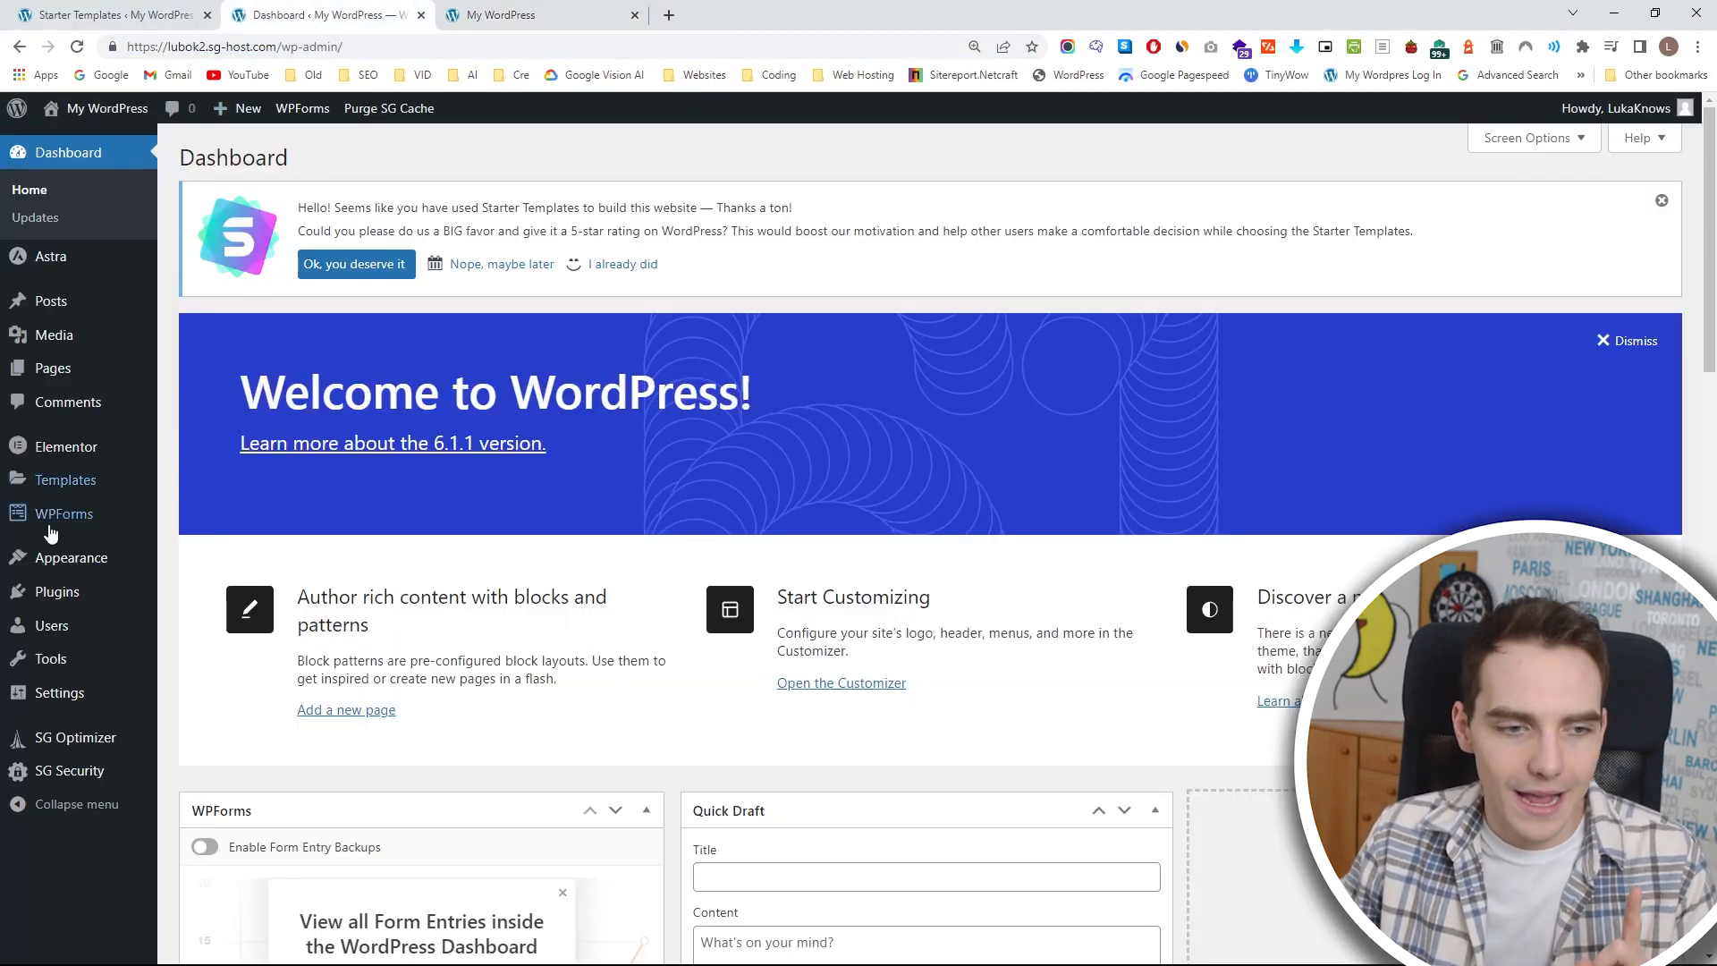
click(95, 592)
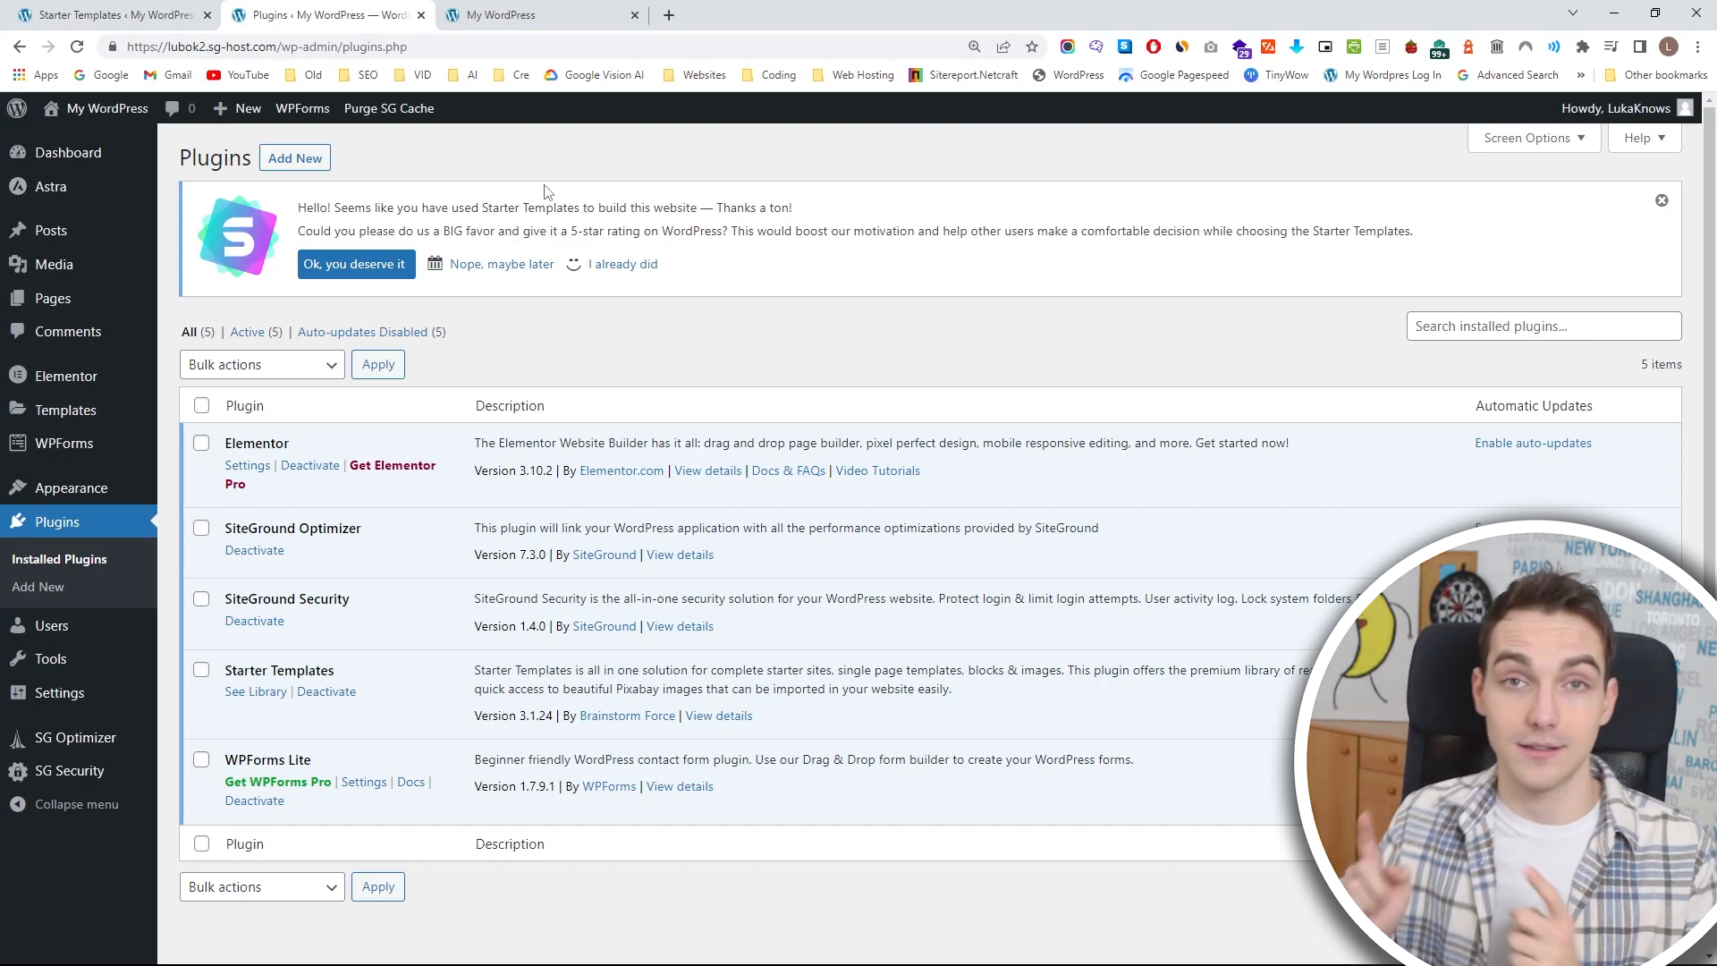
View the live site's Contact page and examine the Let's get in touch form.
click(591, 11)
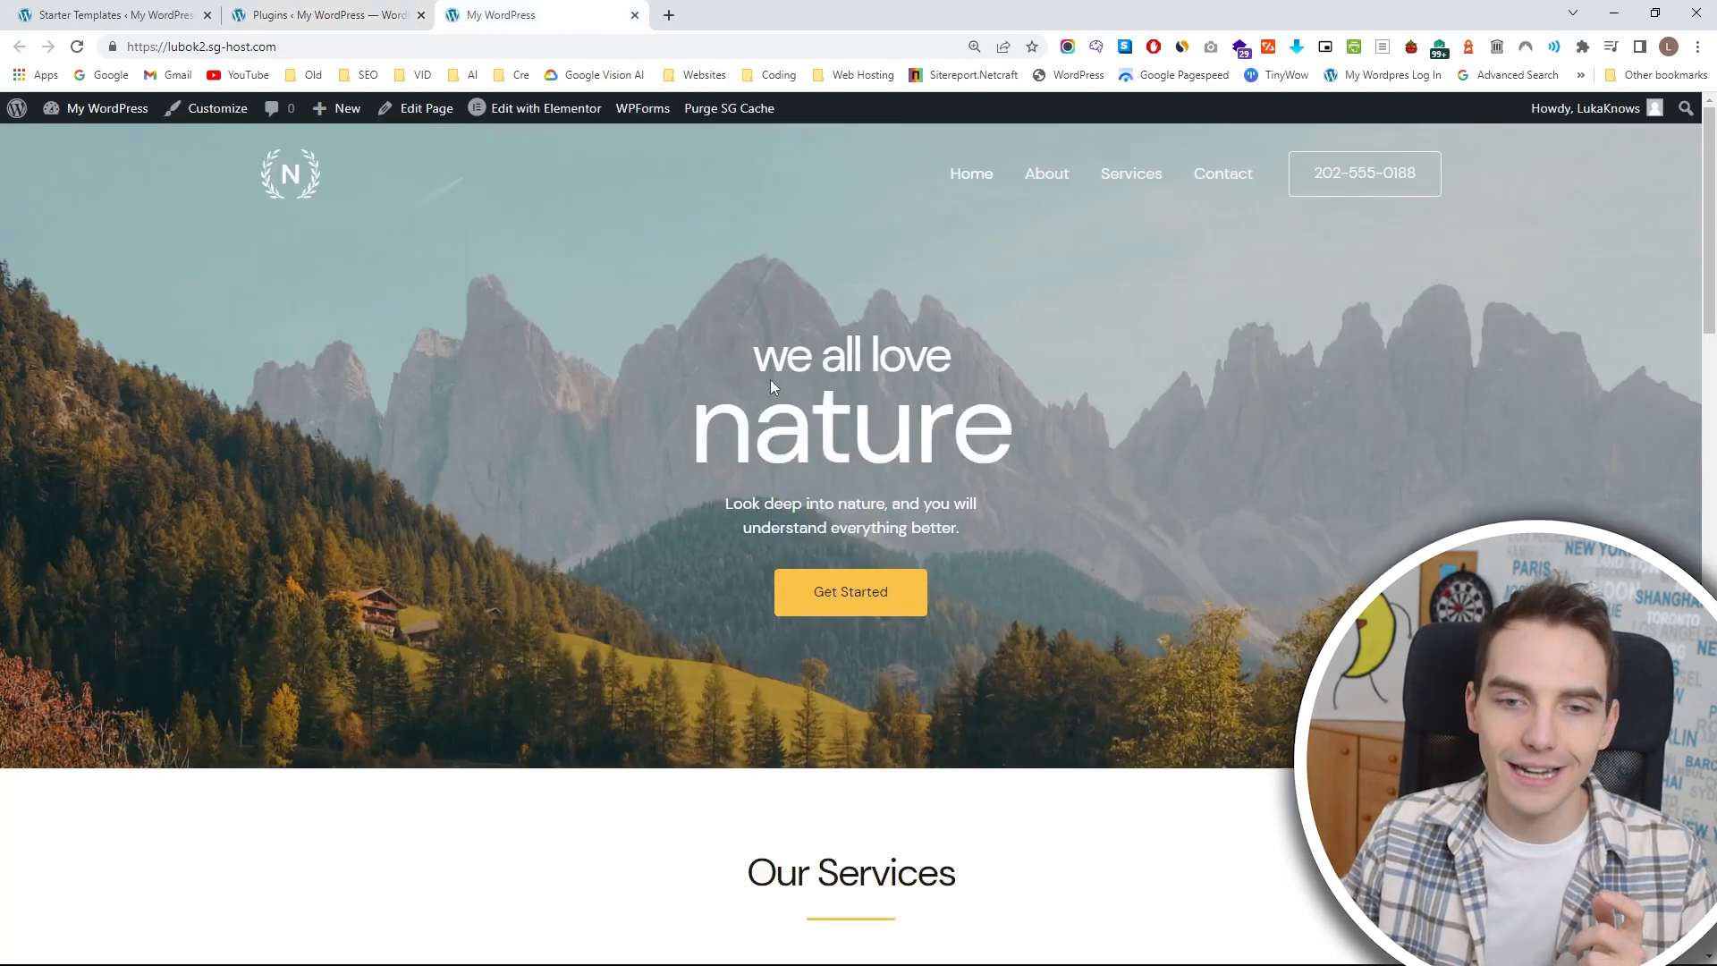
click(1221, 175)
scroll(1059, 463, down, 3)
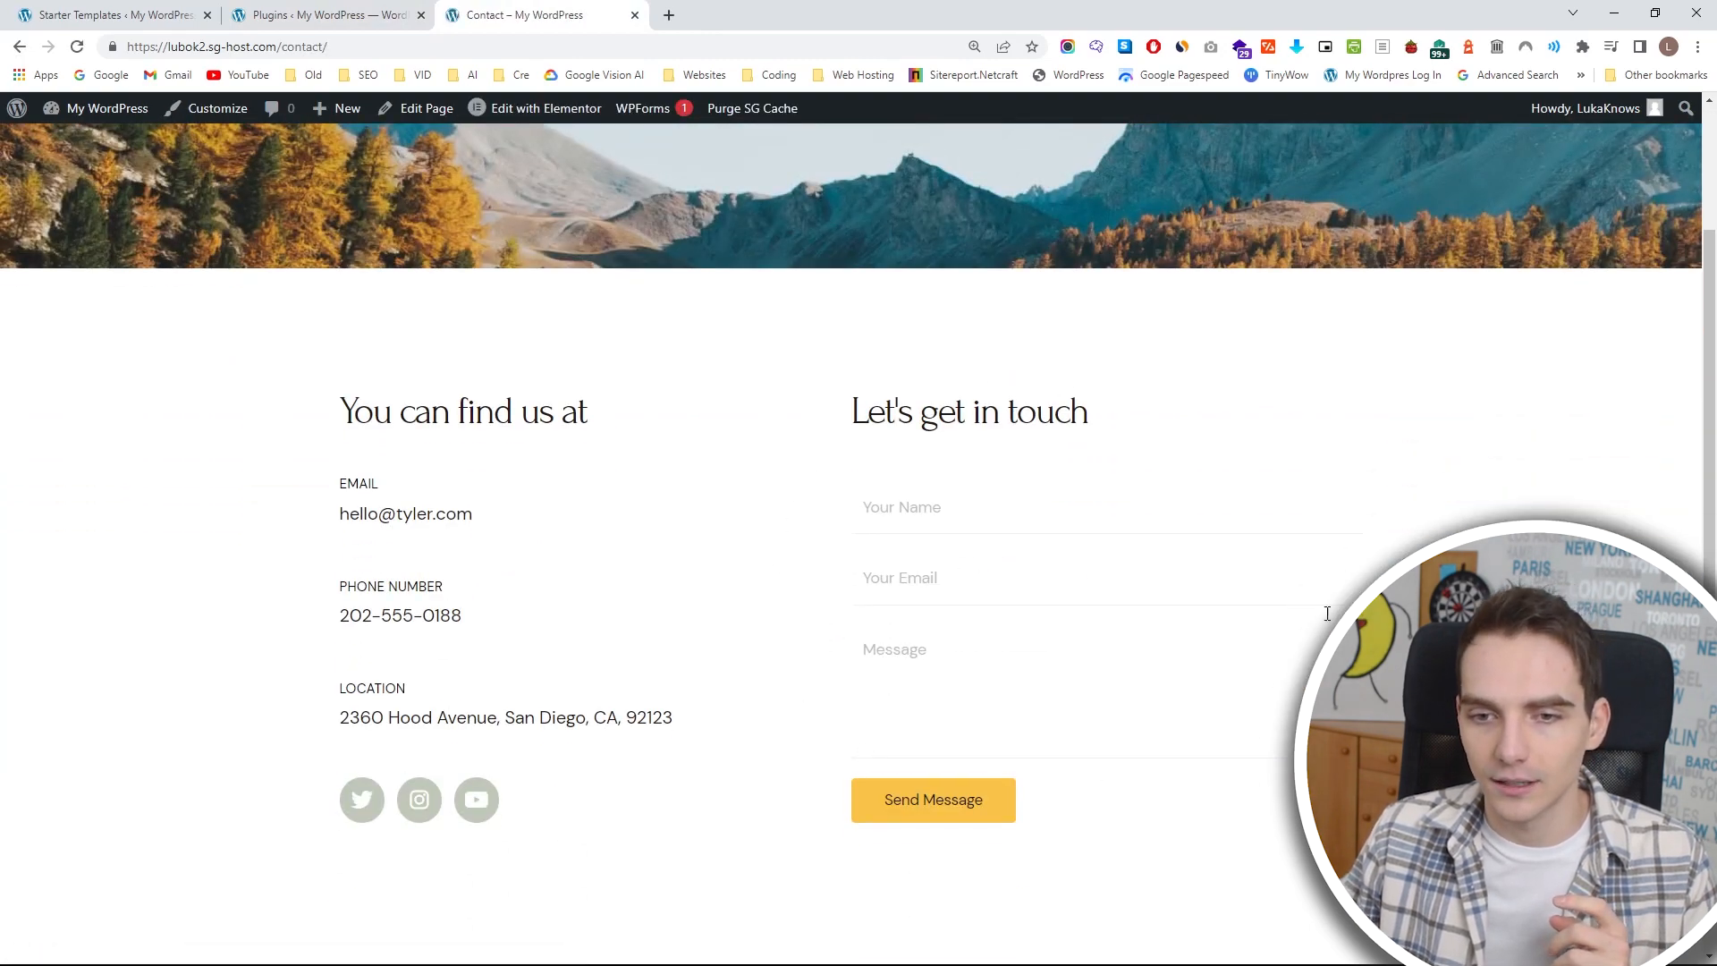
click(947, 519)
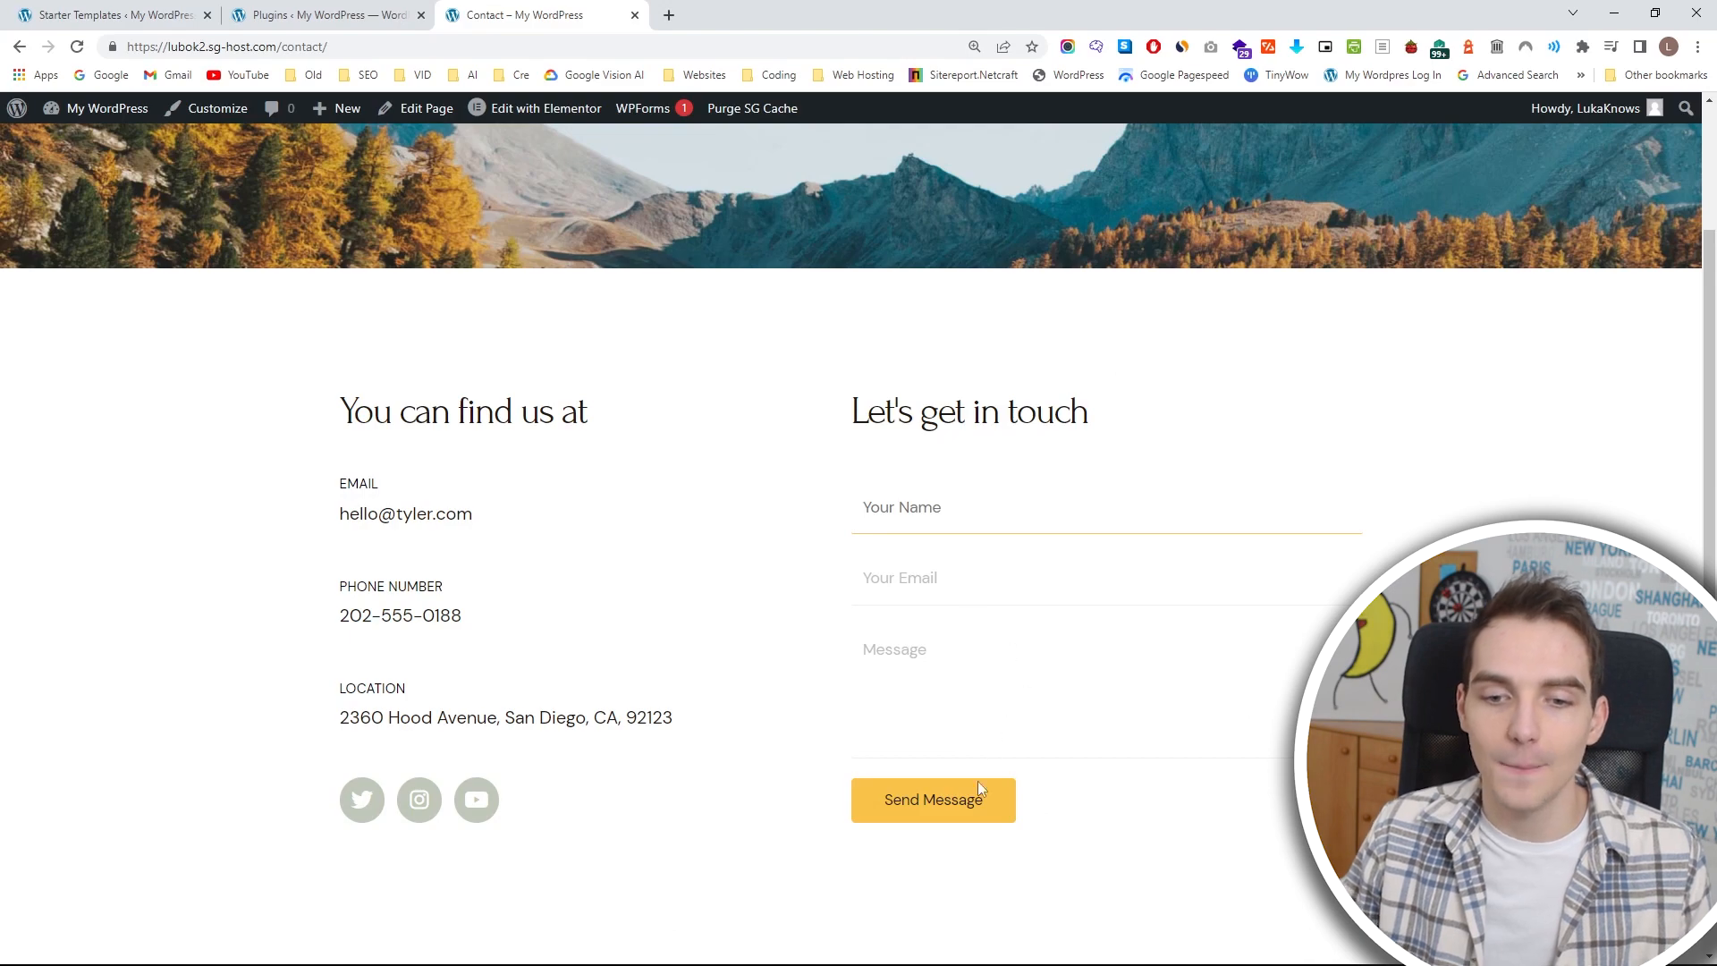
Enable auto-updates for Elementor, SiteGround Optimizer, SiteGround Security, Starter Templates and WPForms Lite in the installed plugins list.
click(322, 16)
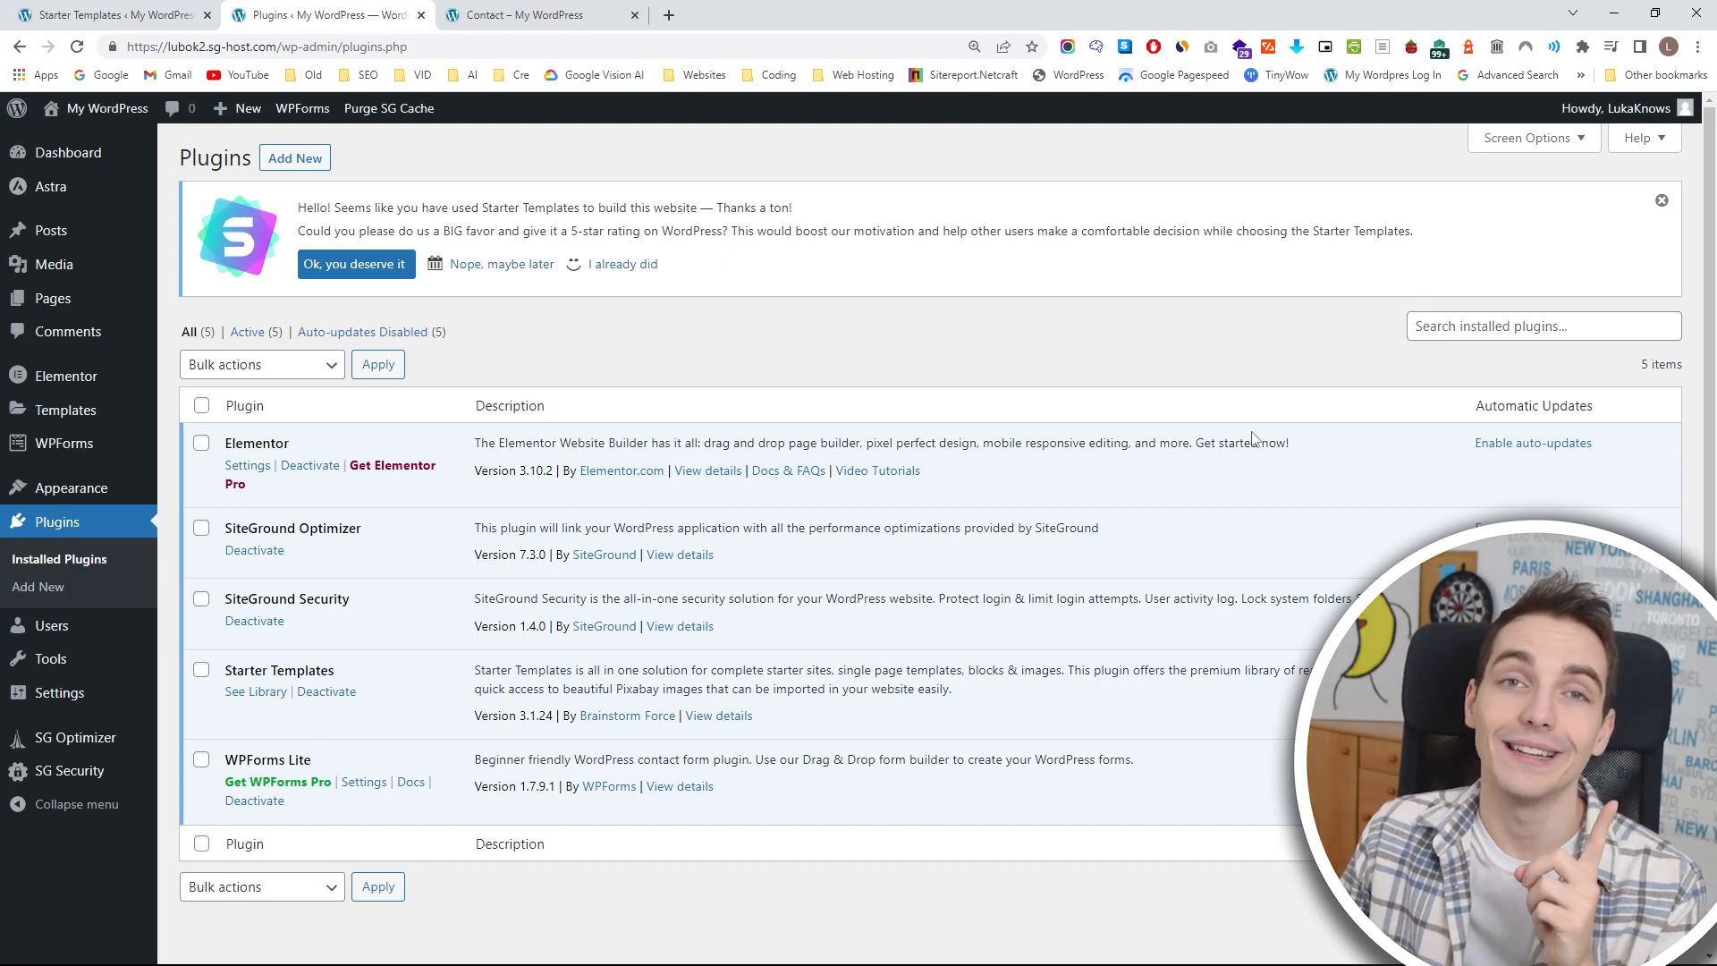
click(1521, 445)
click(1520, 529)
click(1521, 599)
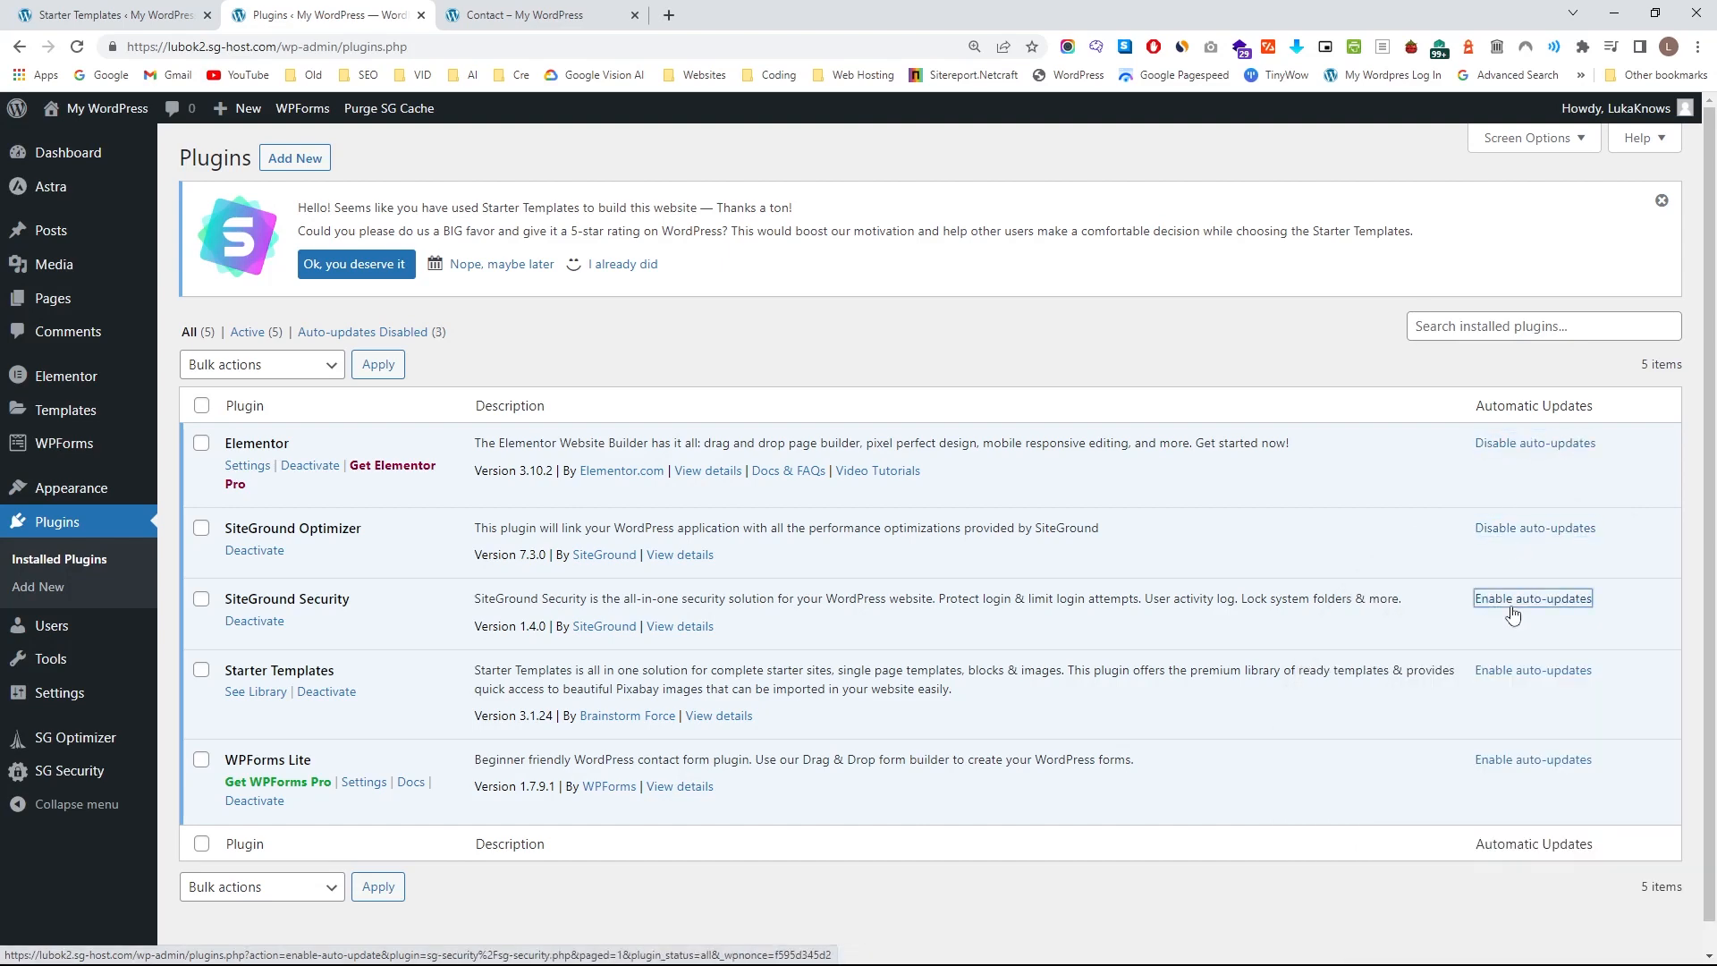
click(1518, 673)
click(1532, 761)
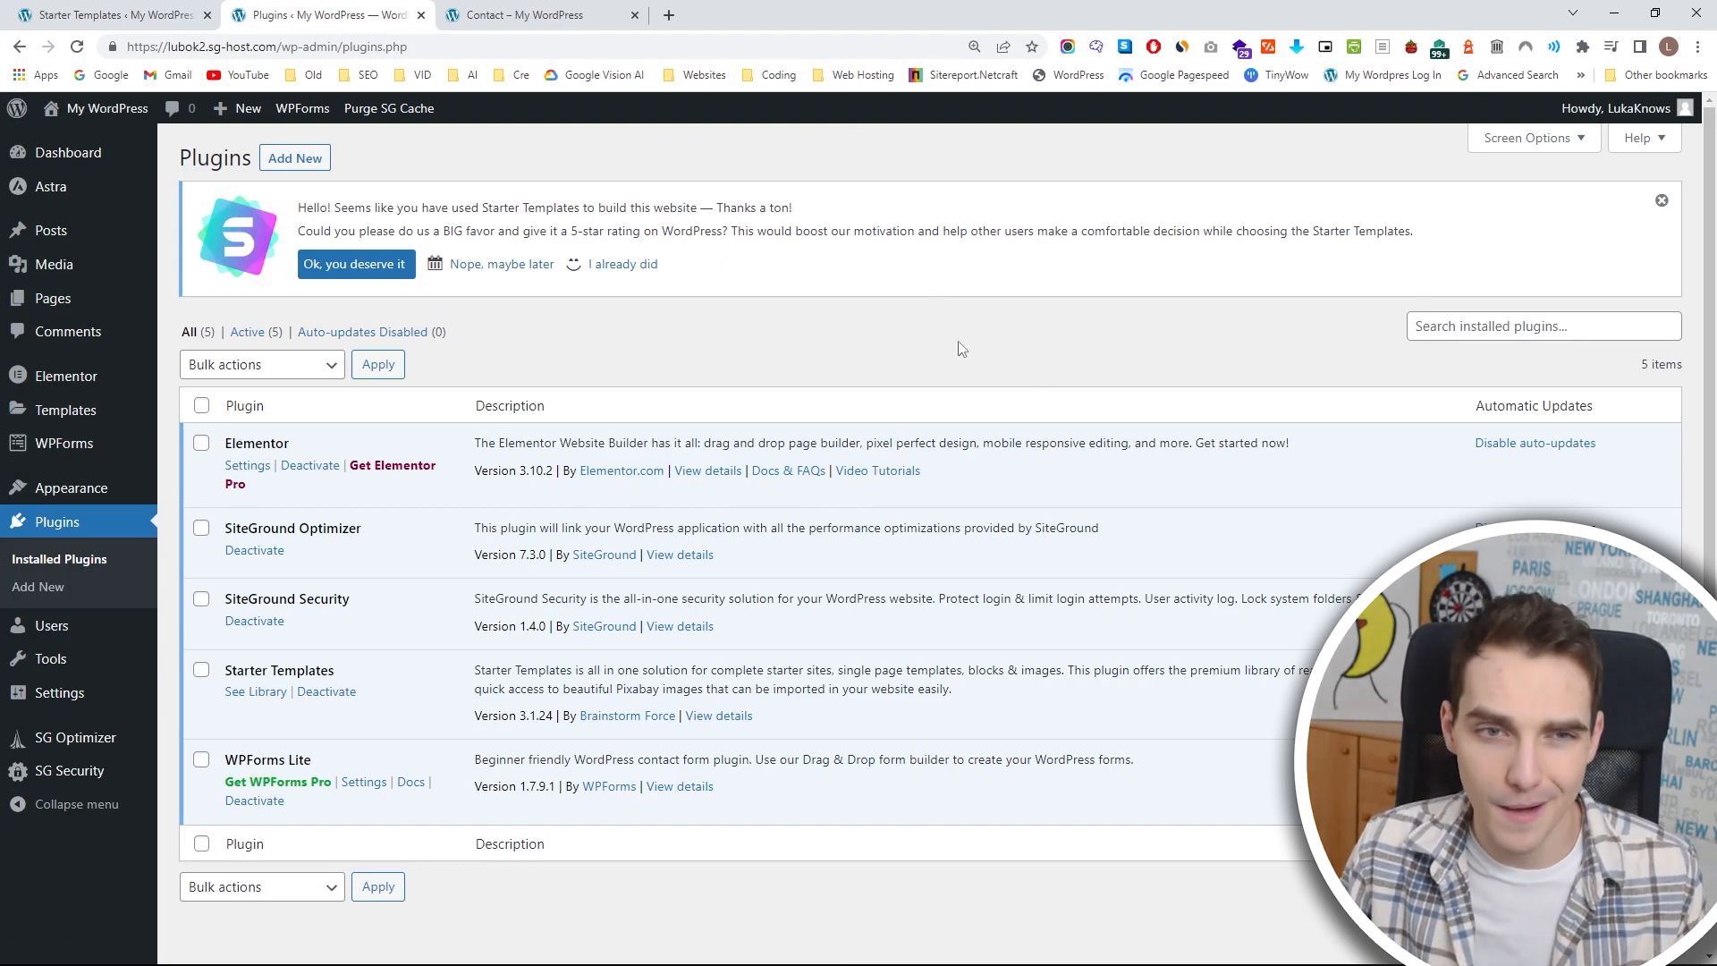
Go to the site's home page, open it for editing with Elementor and close the Navigator.
click(565, 34)
scroll(560, 377, up, 3)
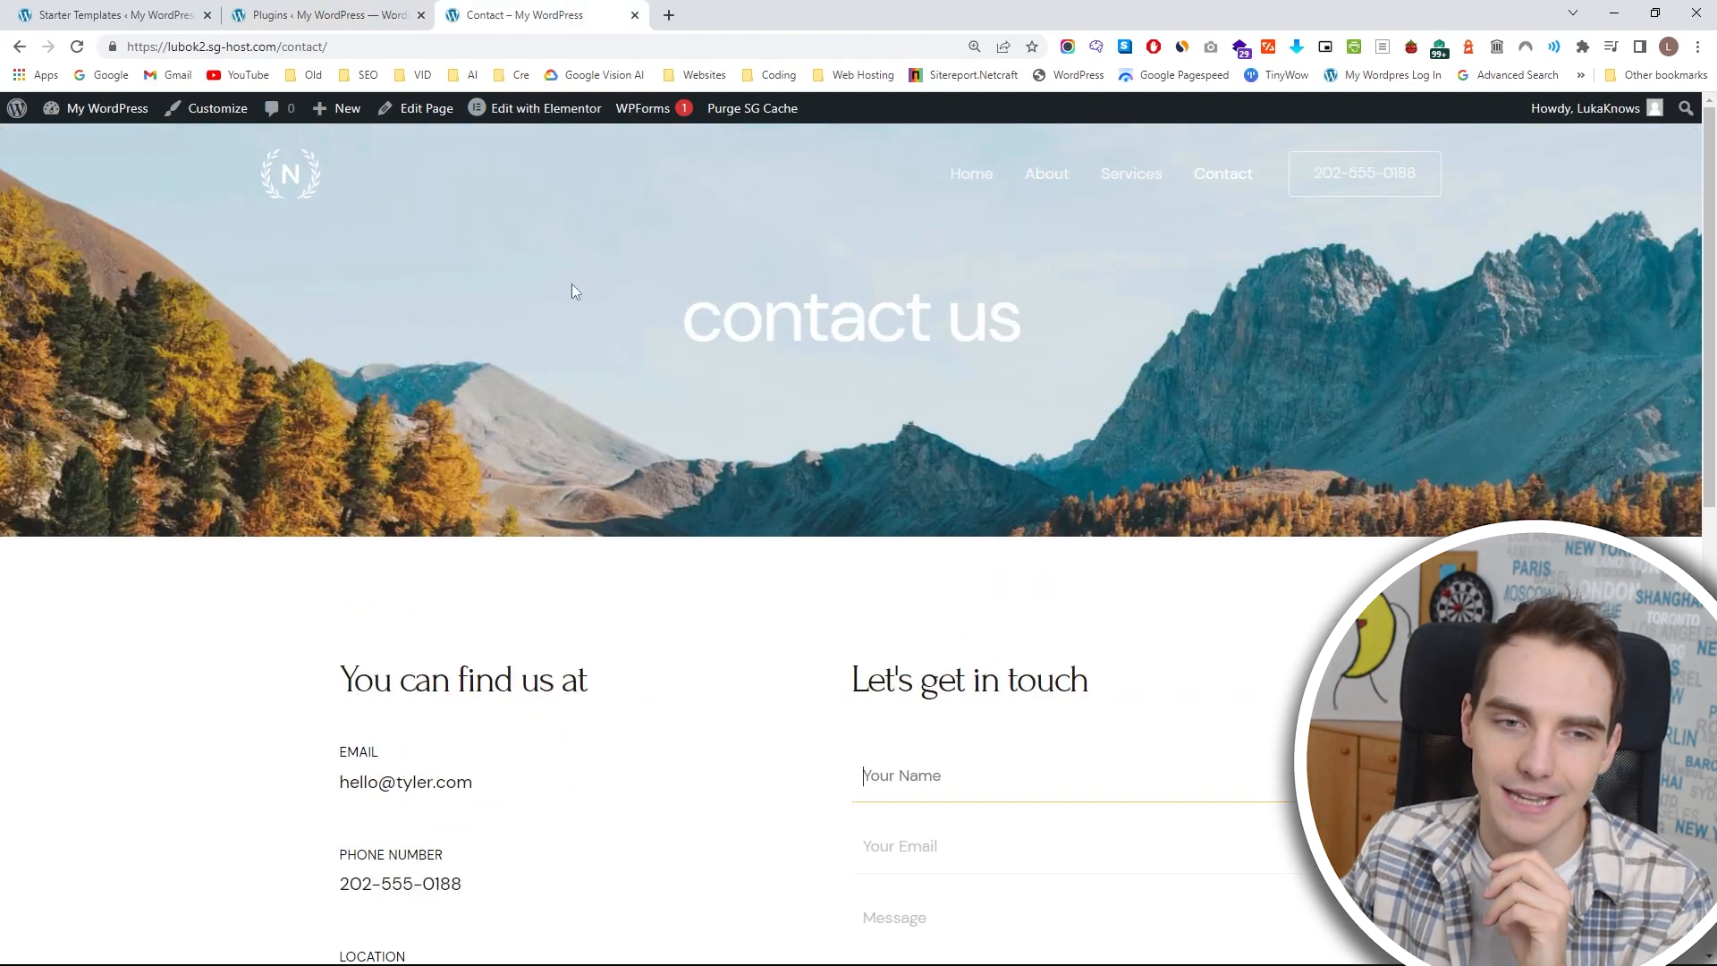
click(973, 175)
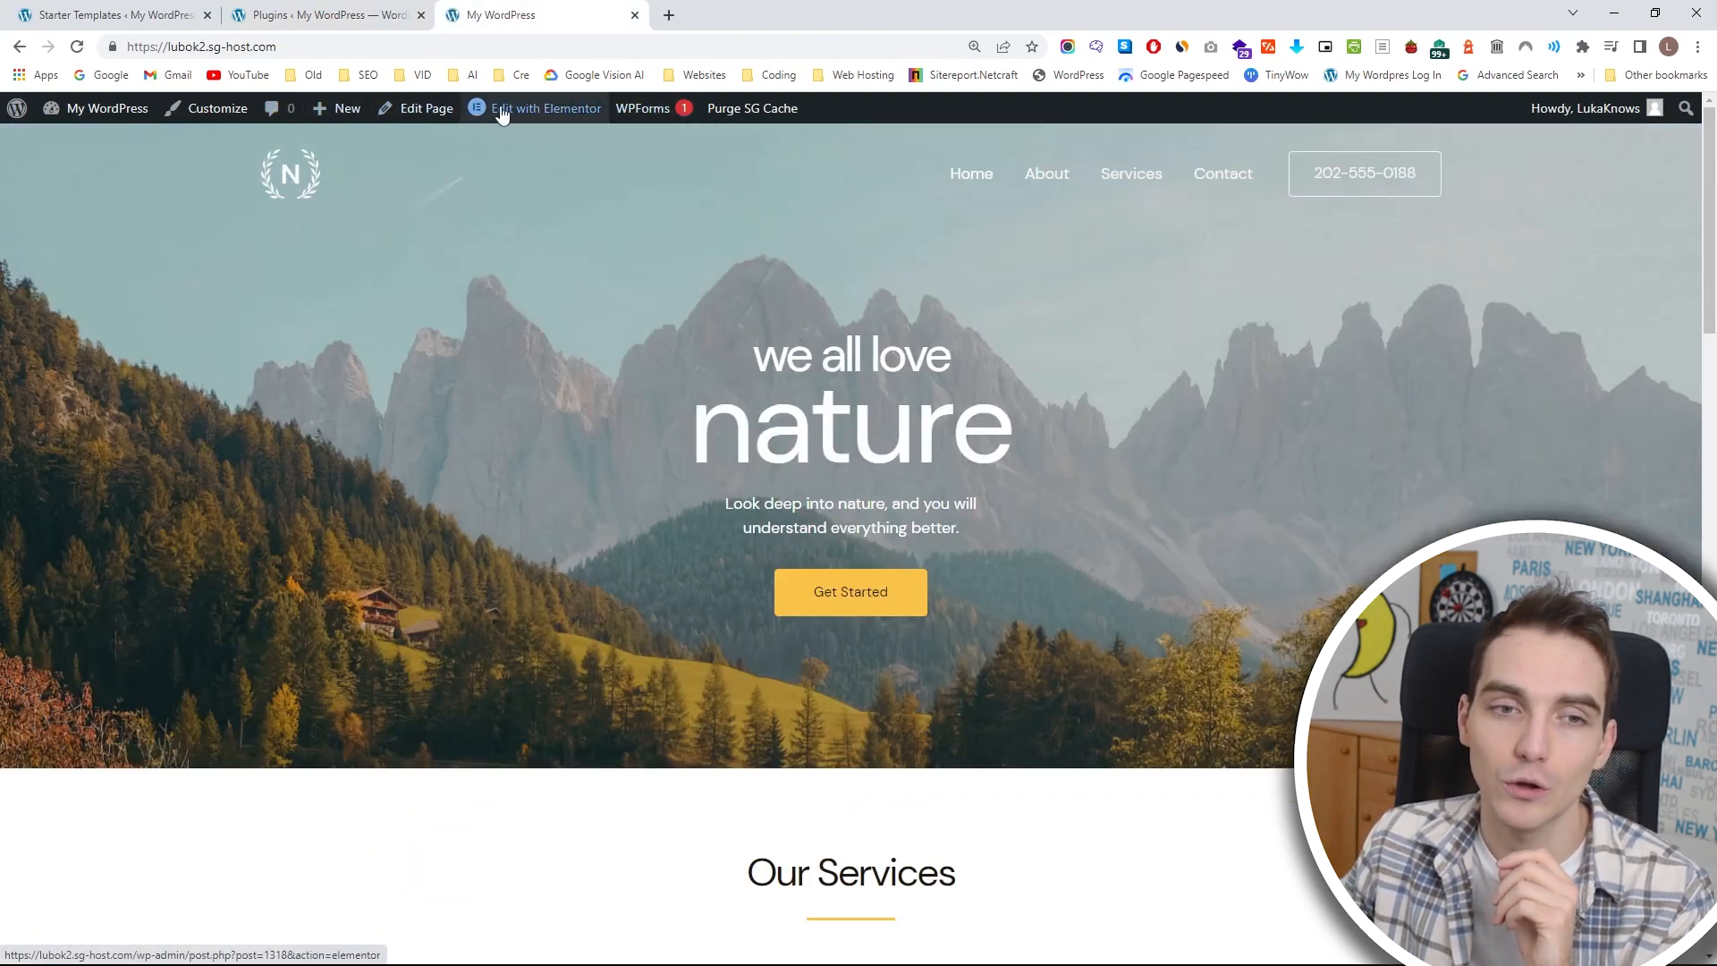
mouse_move(531, 120)
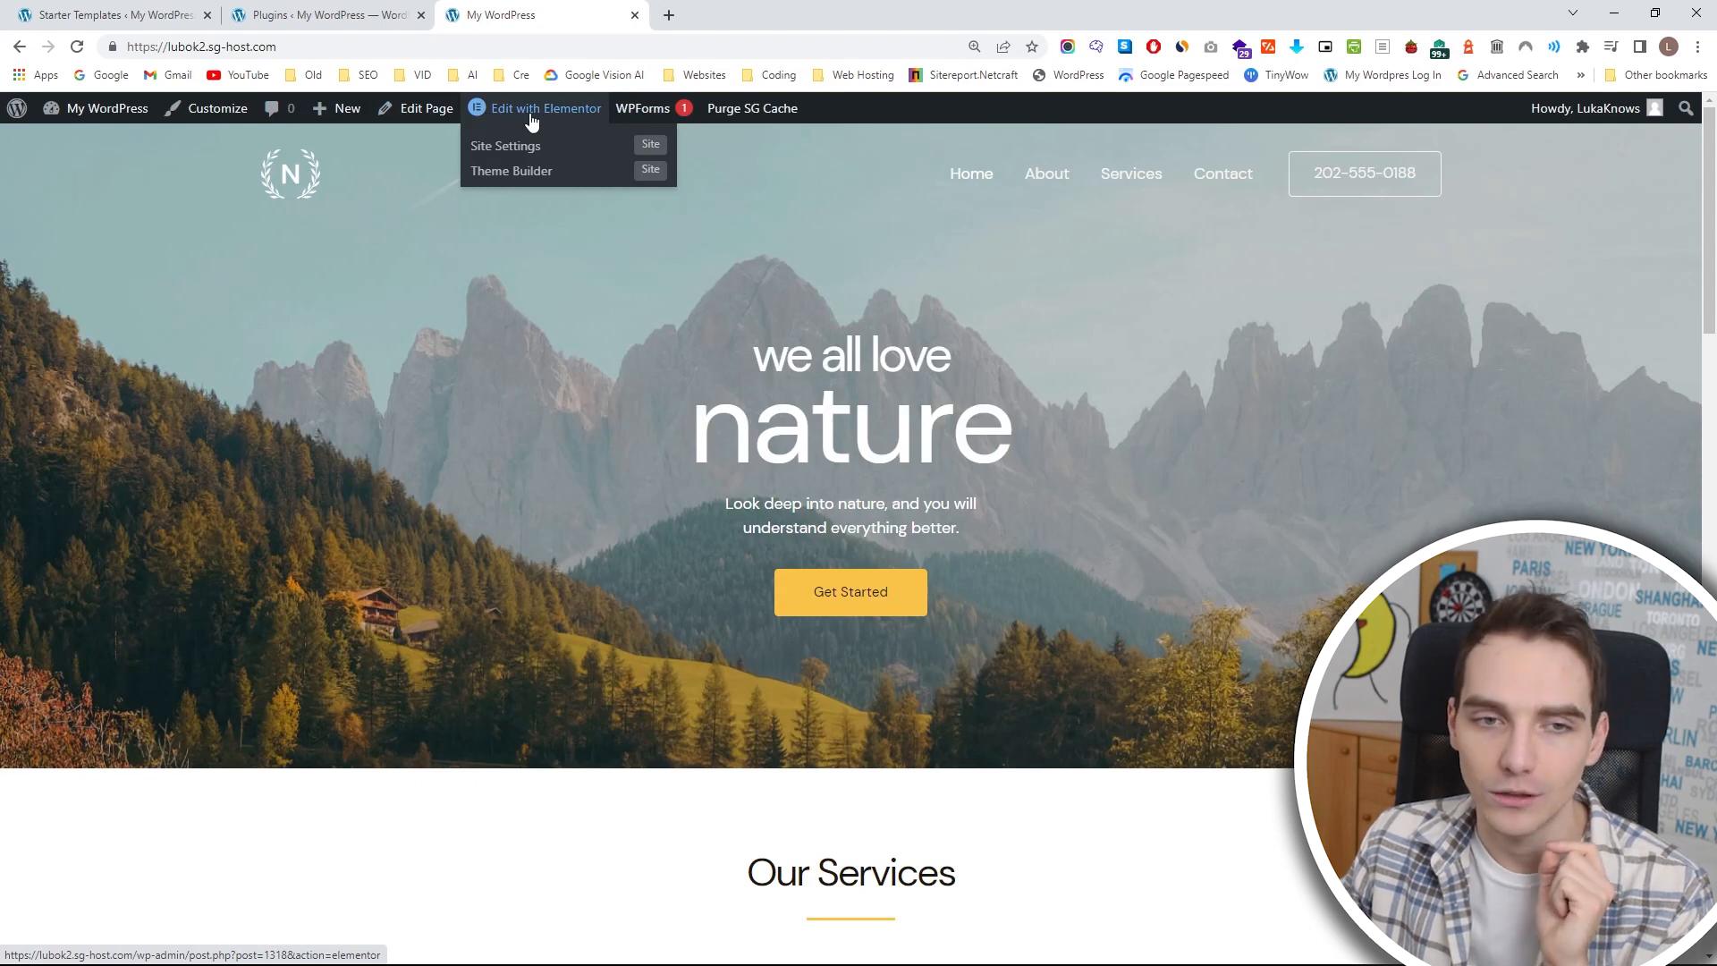
click(532, 120)
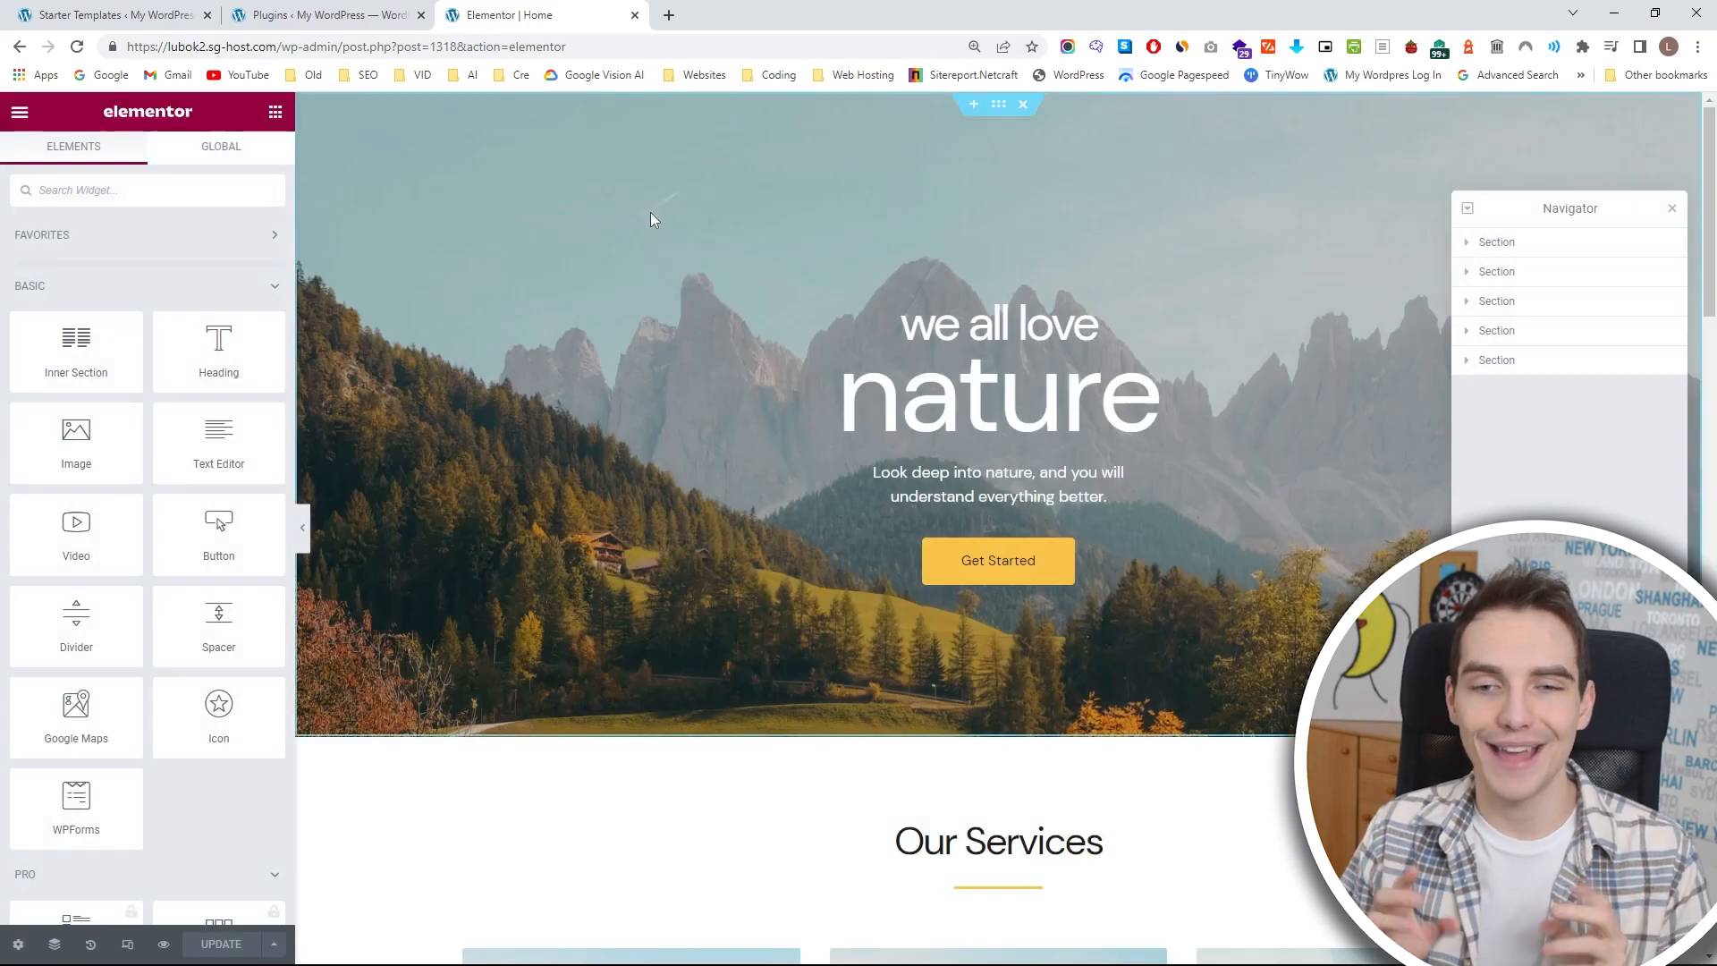
click(1672, 207)
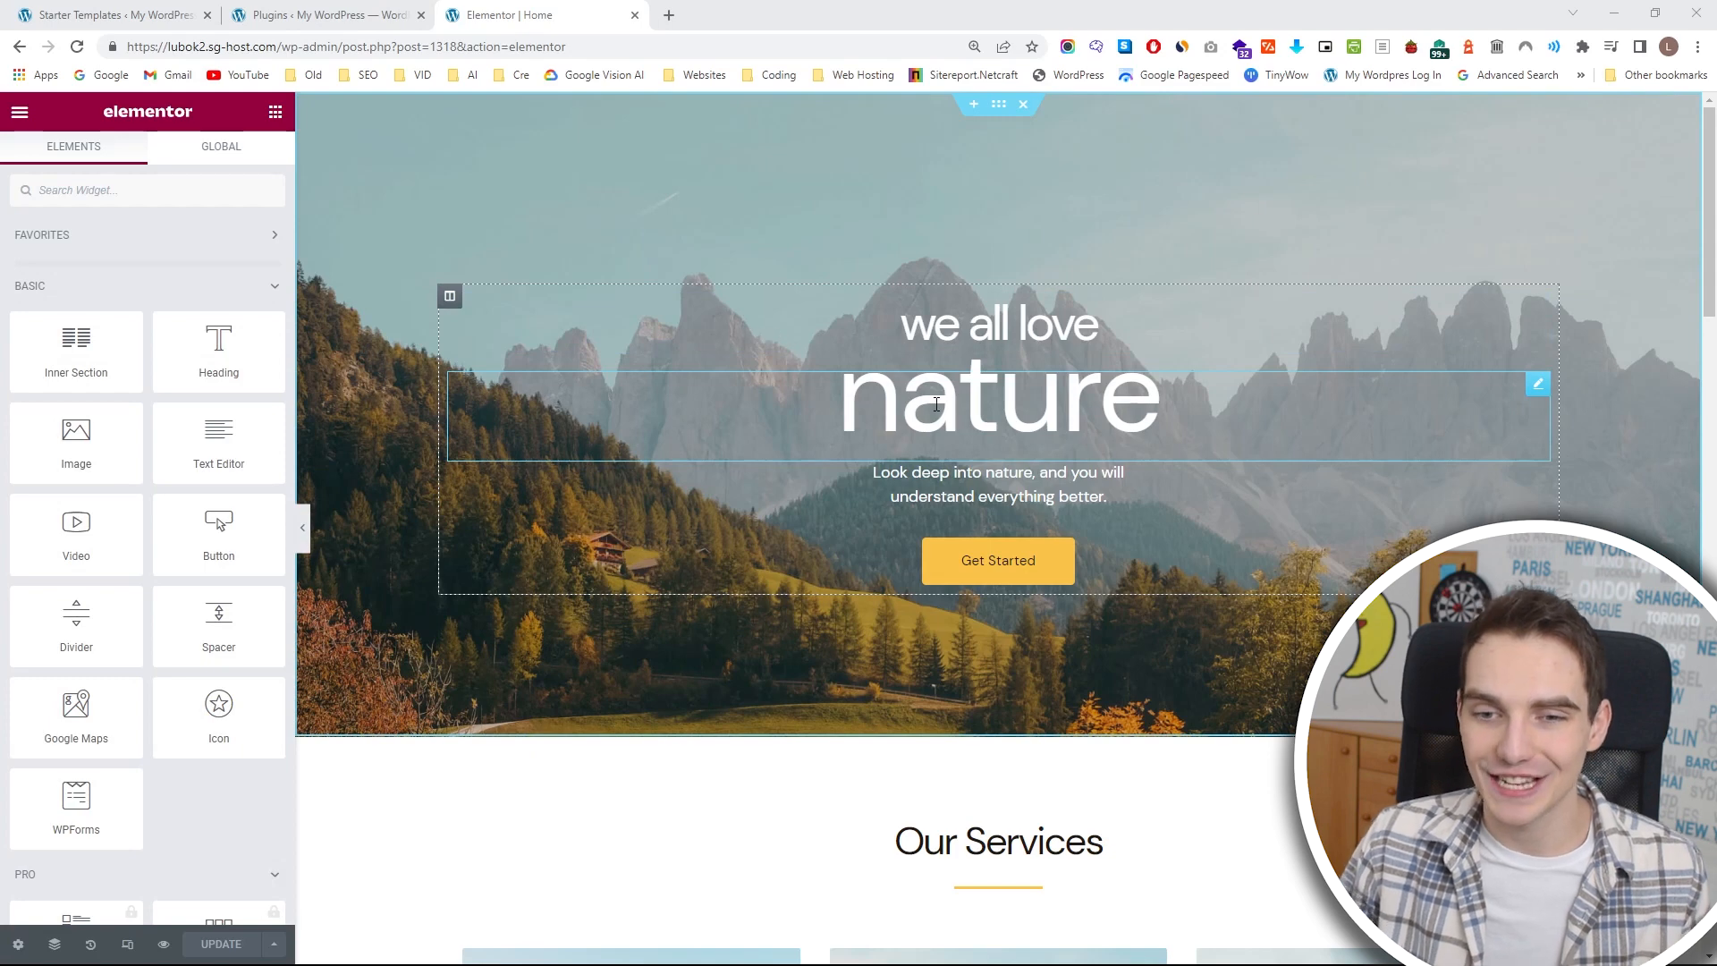
Replace the text of the large "nature" heading in the hero section with "SURFERS' PARADISE".
click(1041, 422)
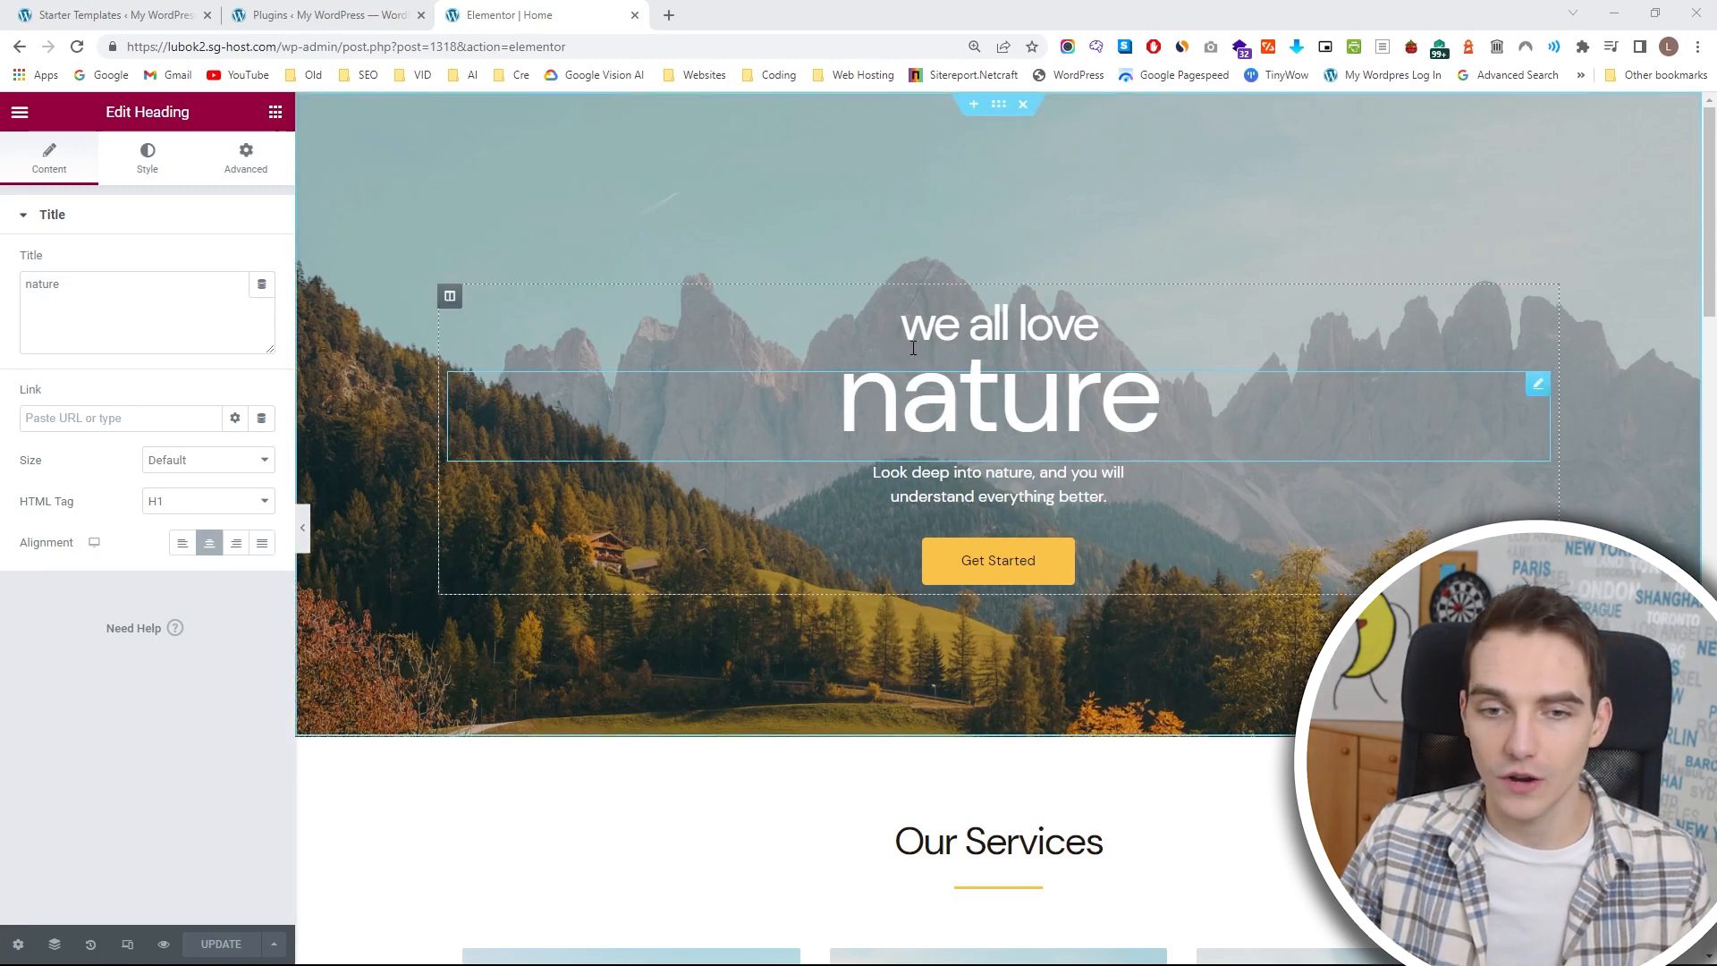
click(917, 400)
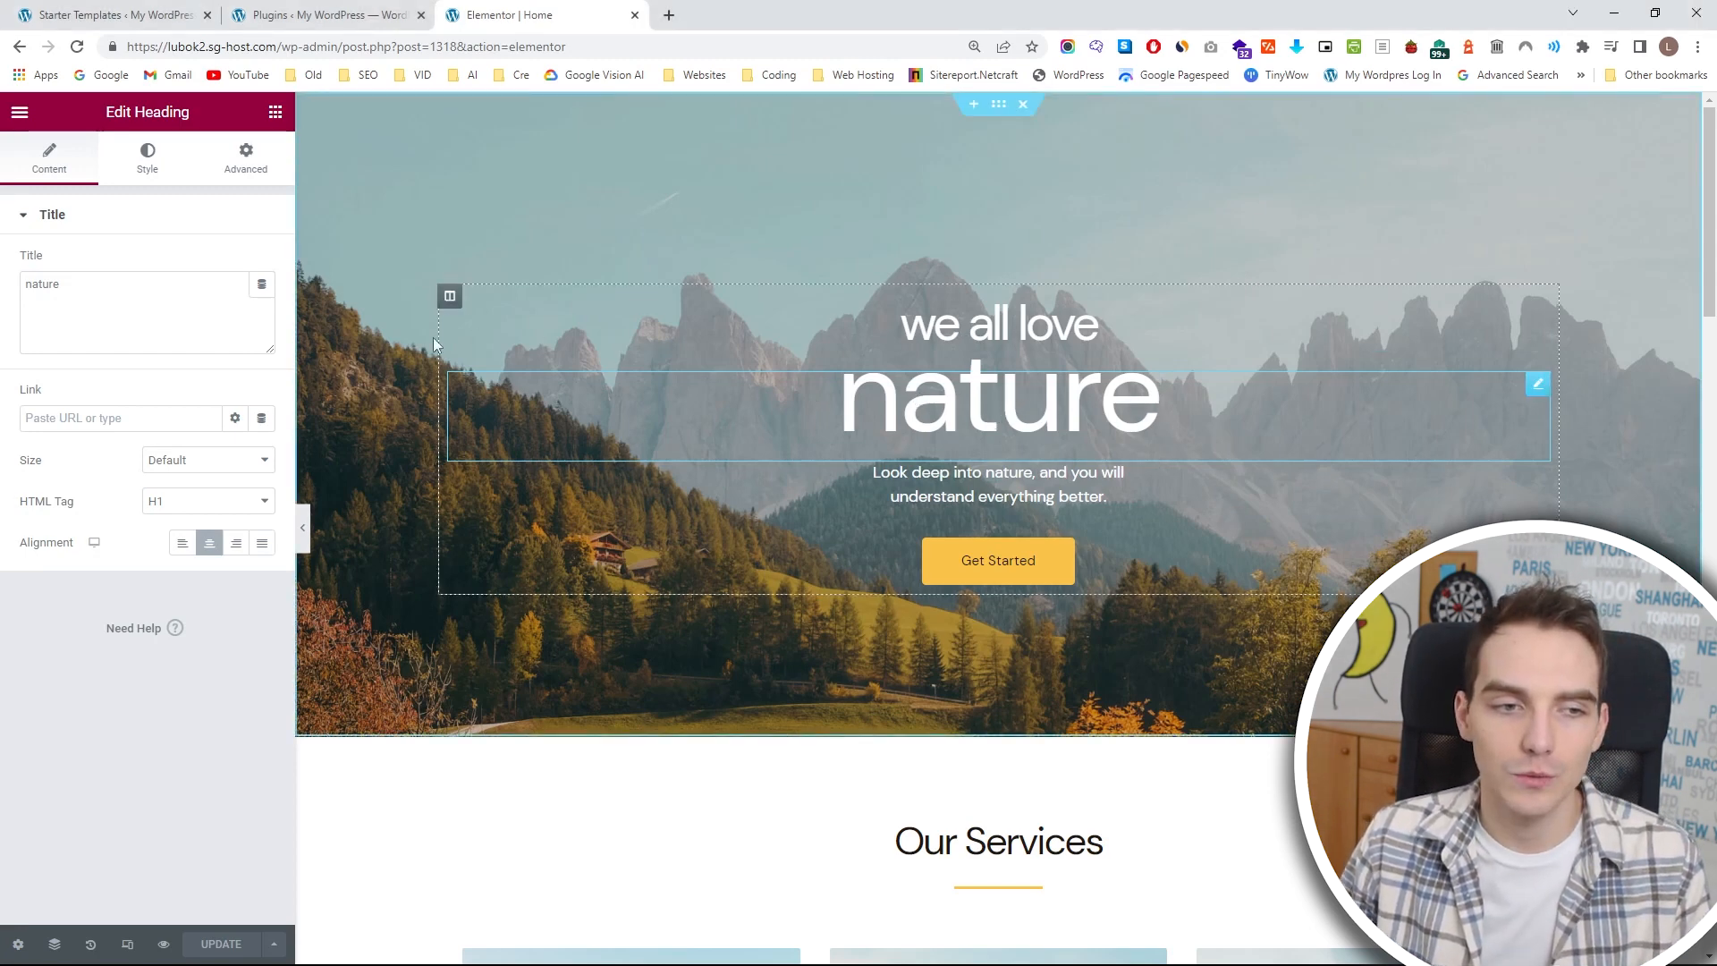
key(BackSpace)
key(BackSpace)
key(BackSpace)
drag(188, 301, 3, 288)
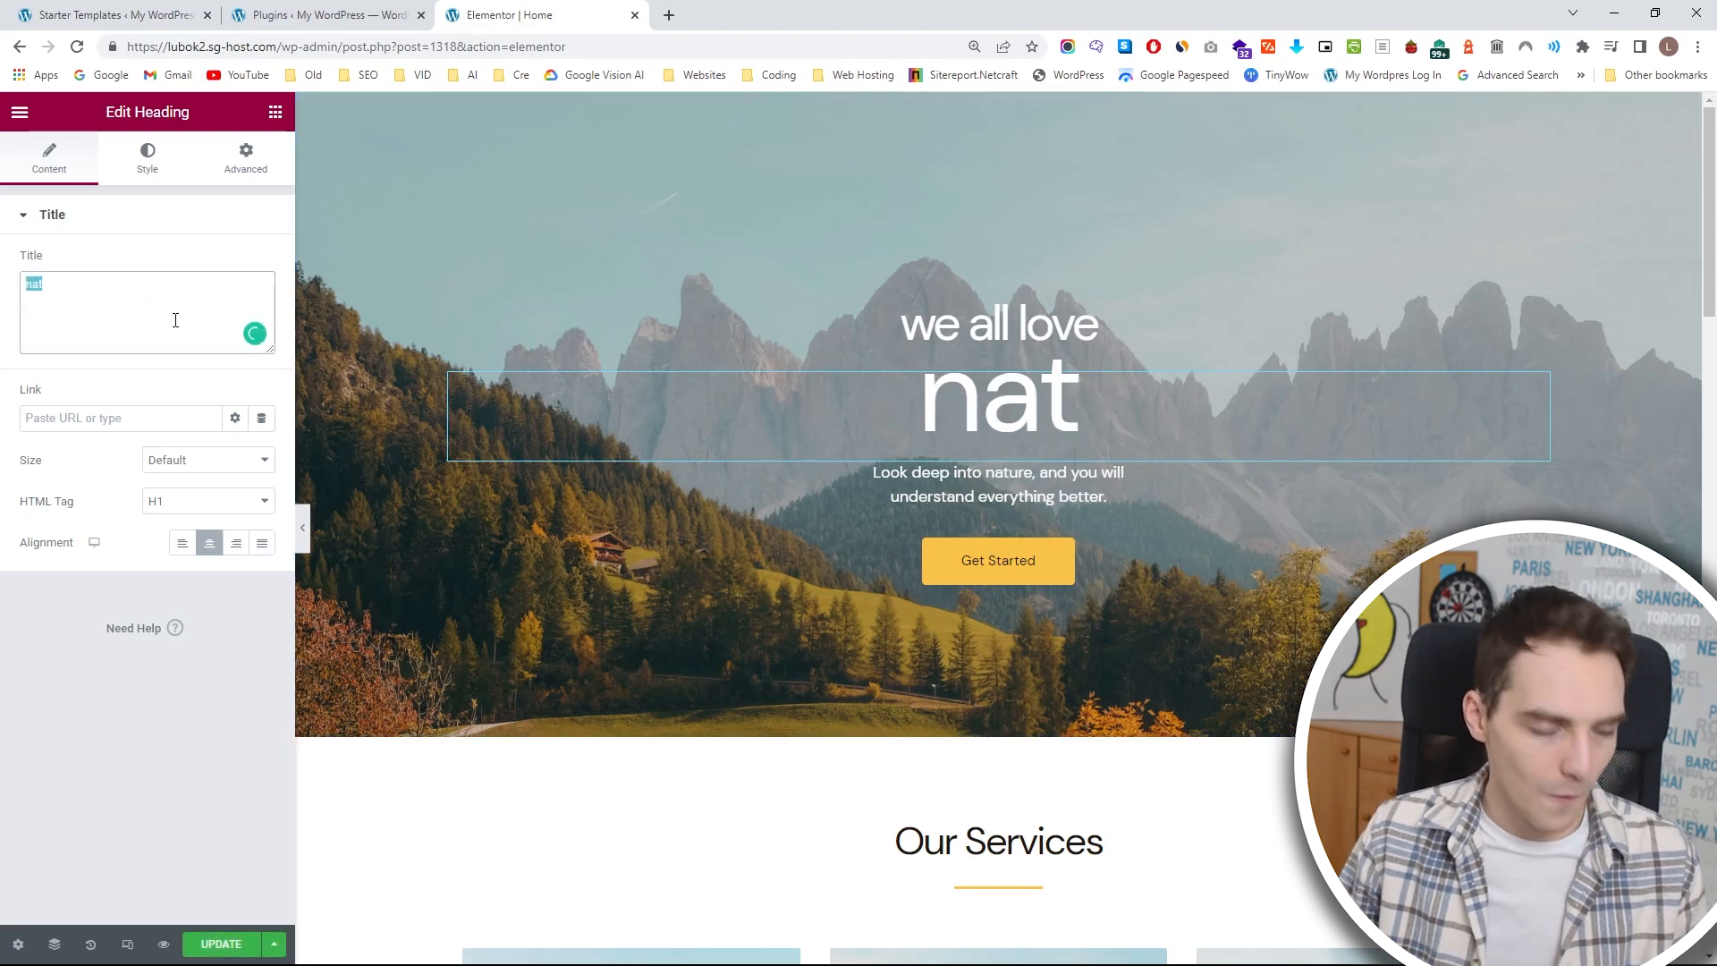
text(SURFERS' PARADISE)
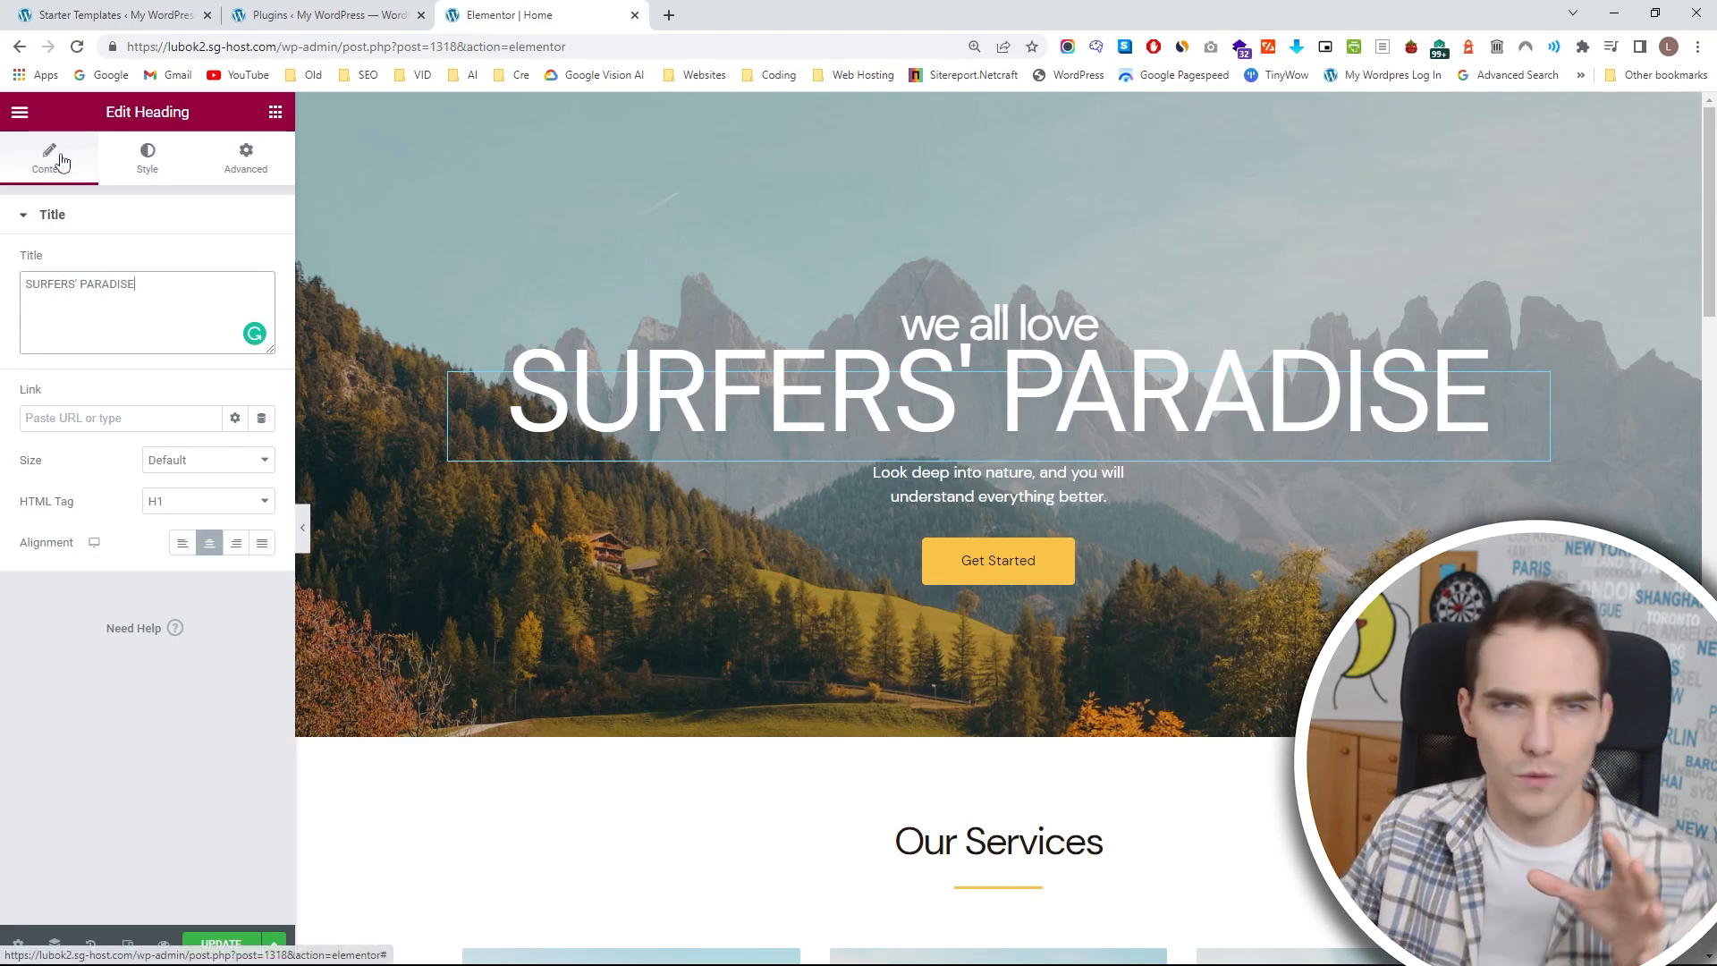
Examine the heading's style options and its advanced layout settings such as margin and padding.
click(146, 161)
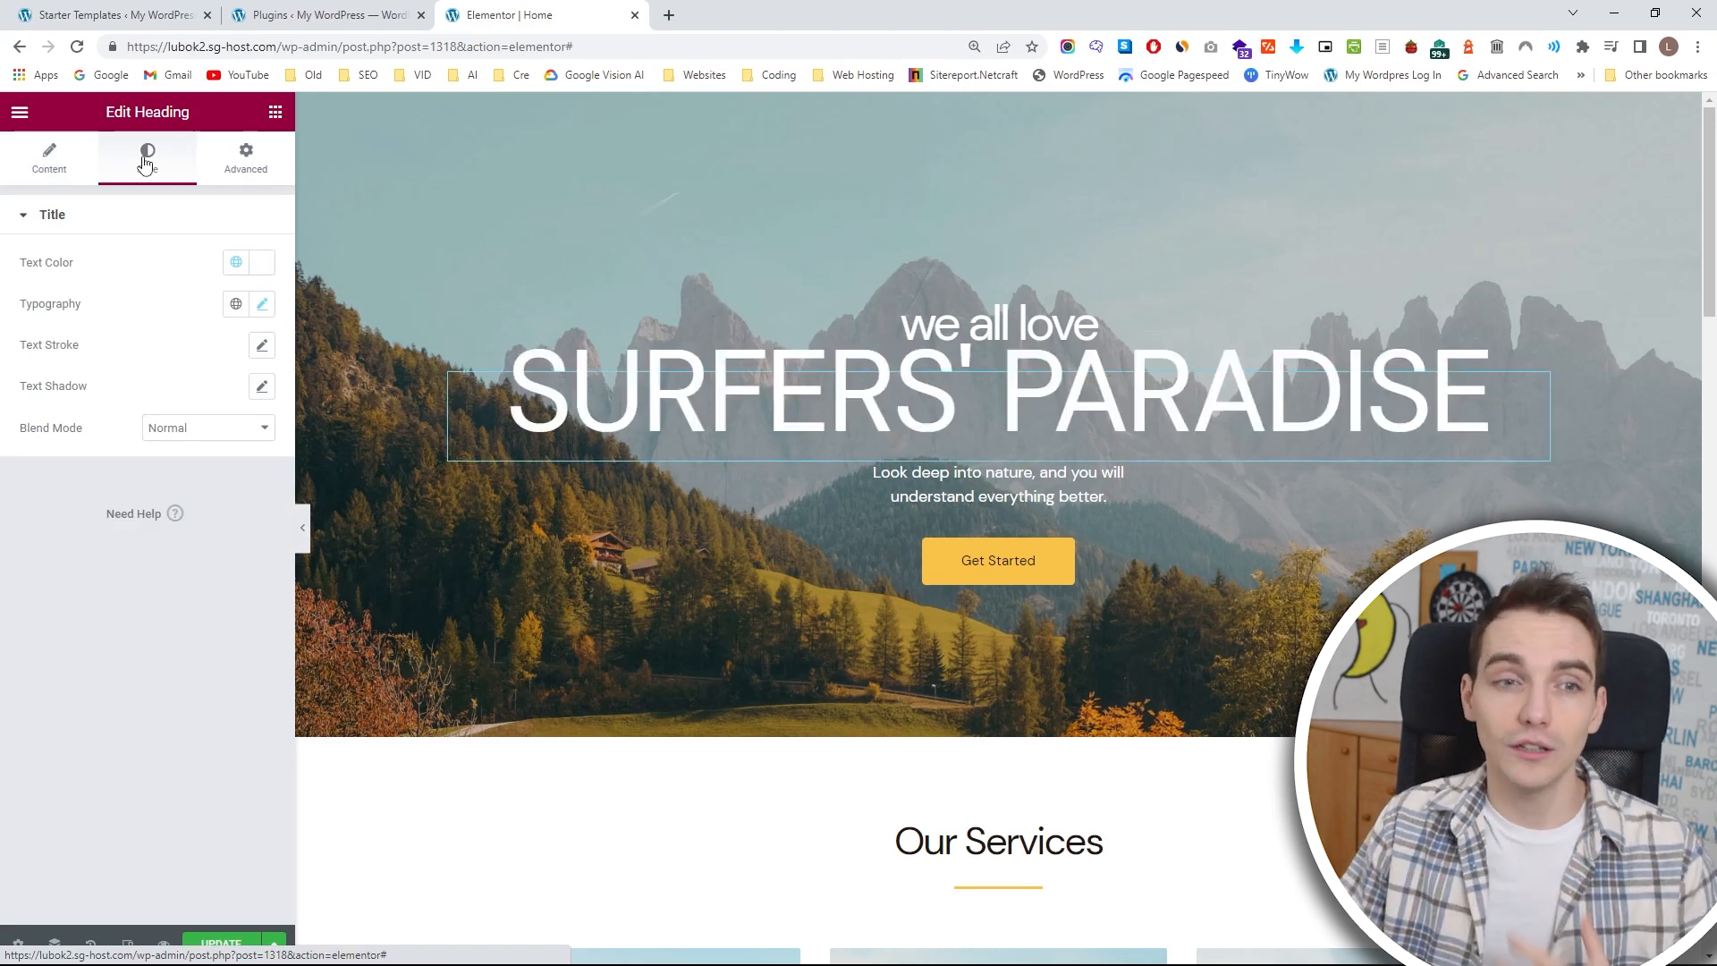
click(246, 160)
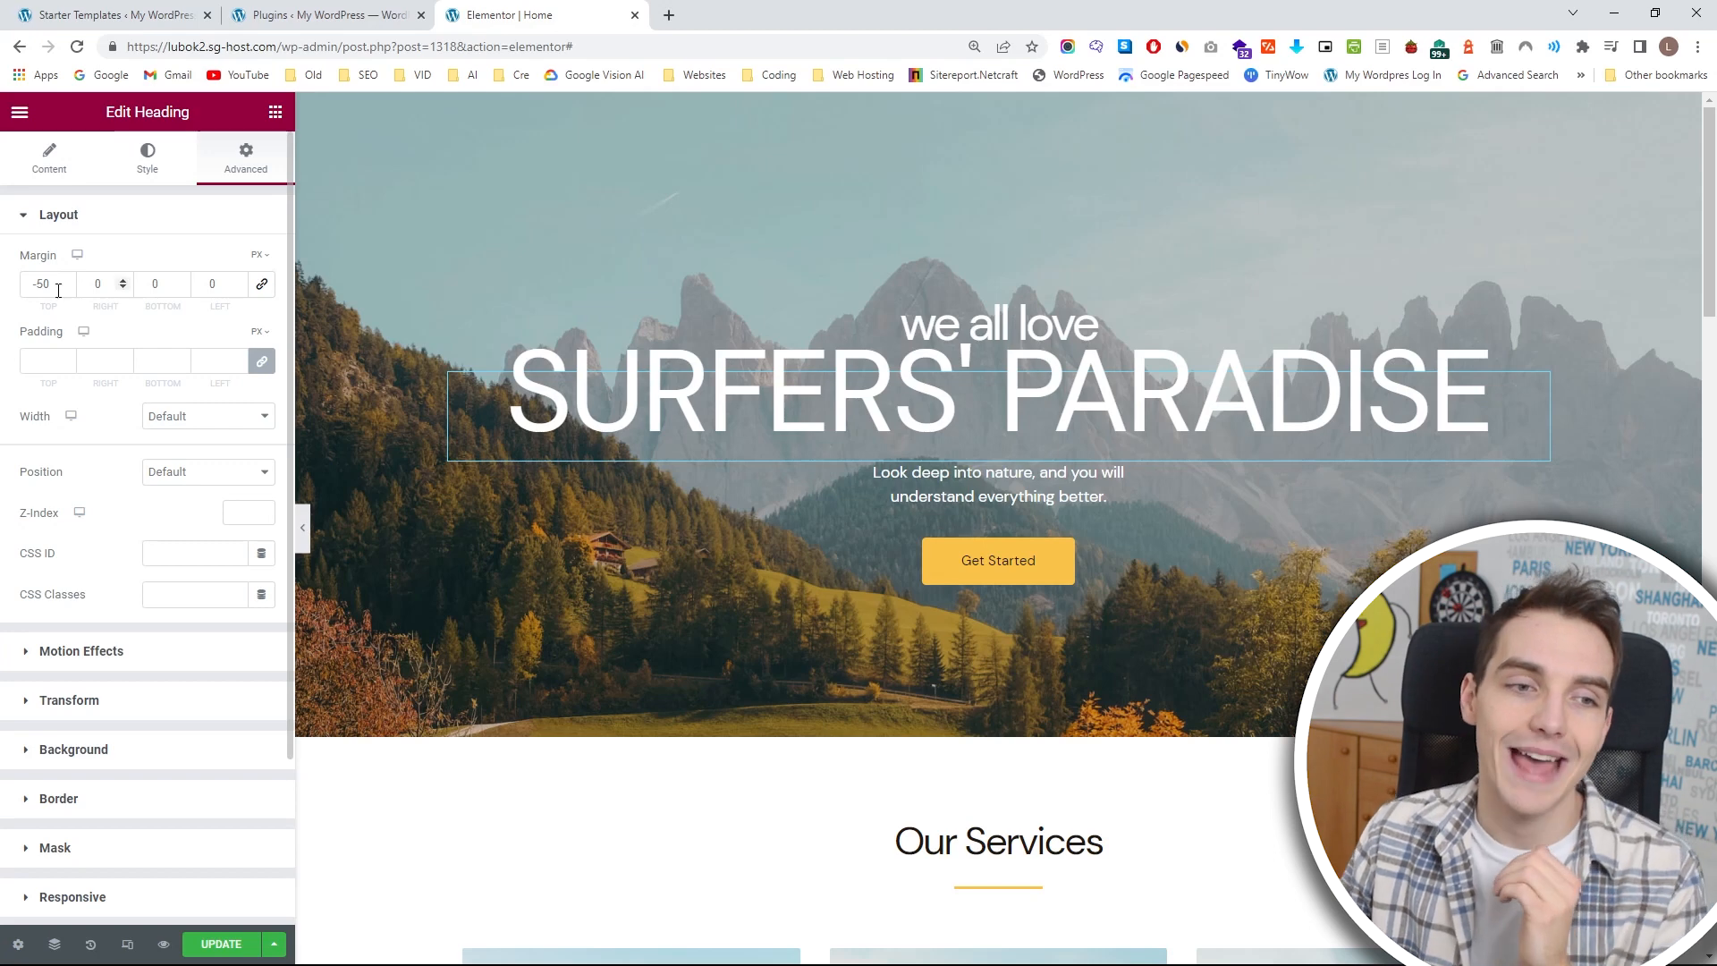
click(143, 172)
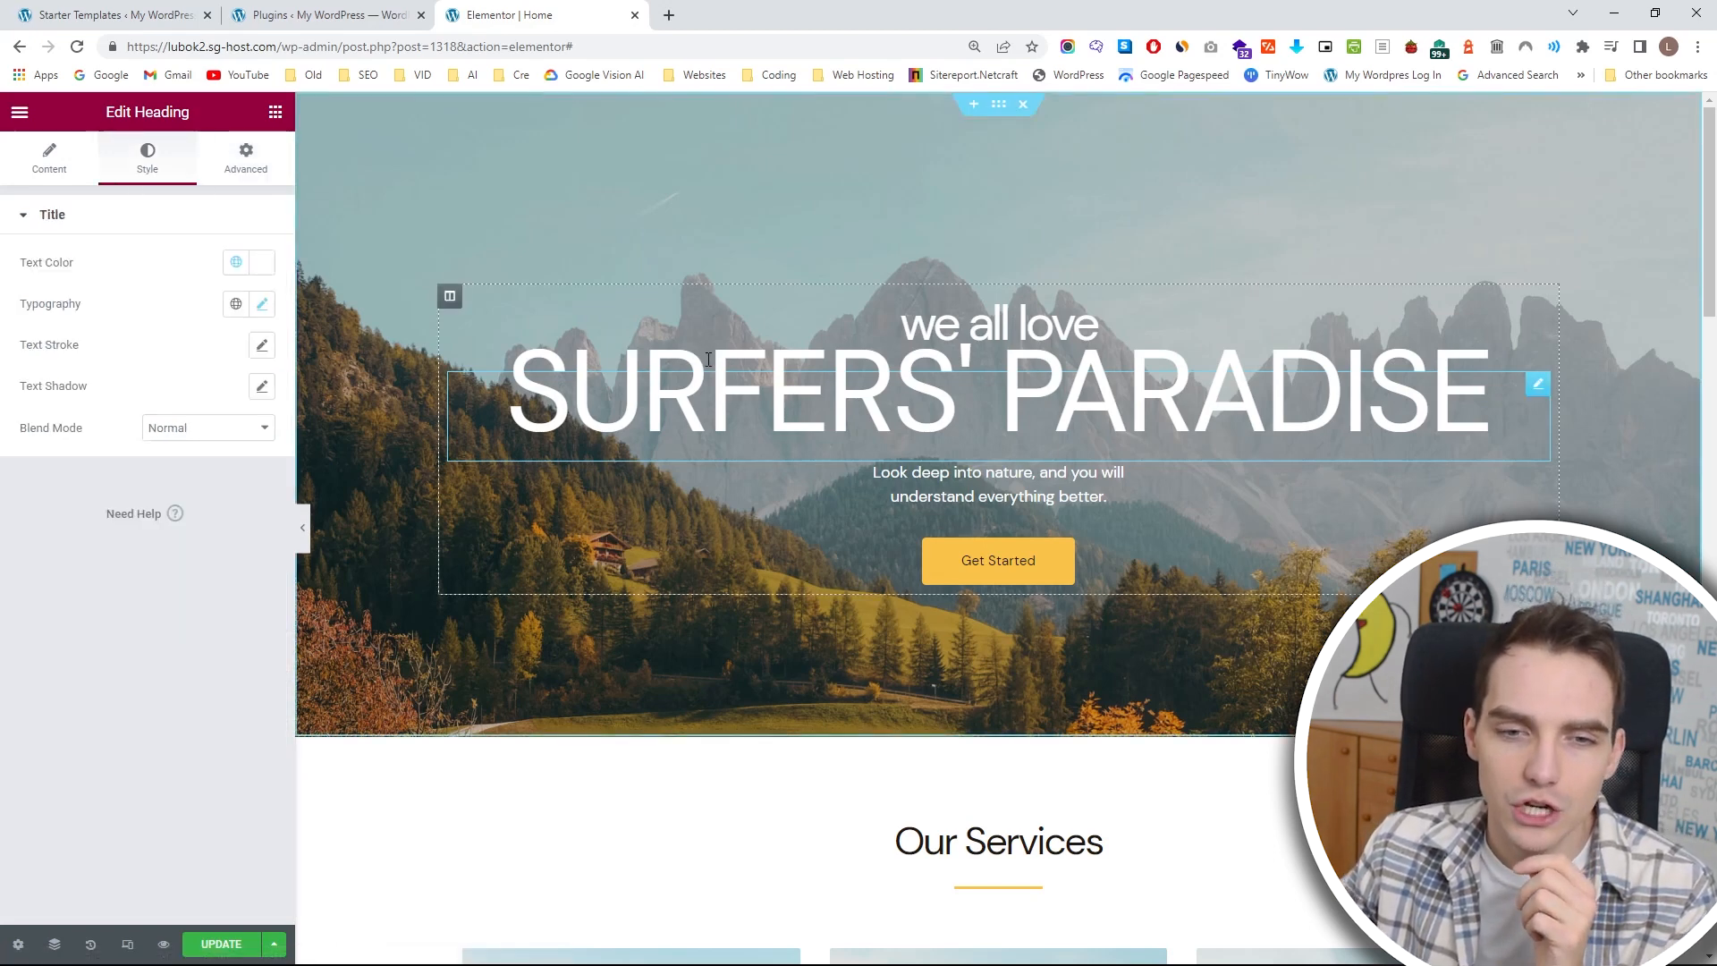
Try out other text colors for the SURFERS' PARADISE heading, ending on white #FFFFFF.
click(261, 264)
drag(254, 349, 2, 267)
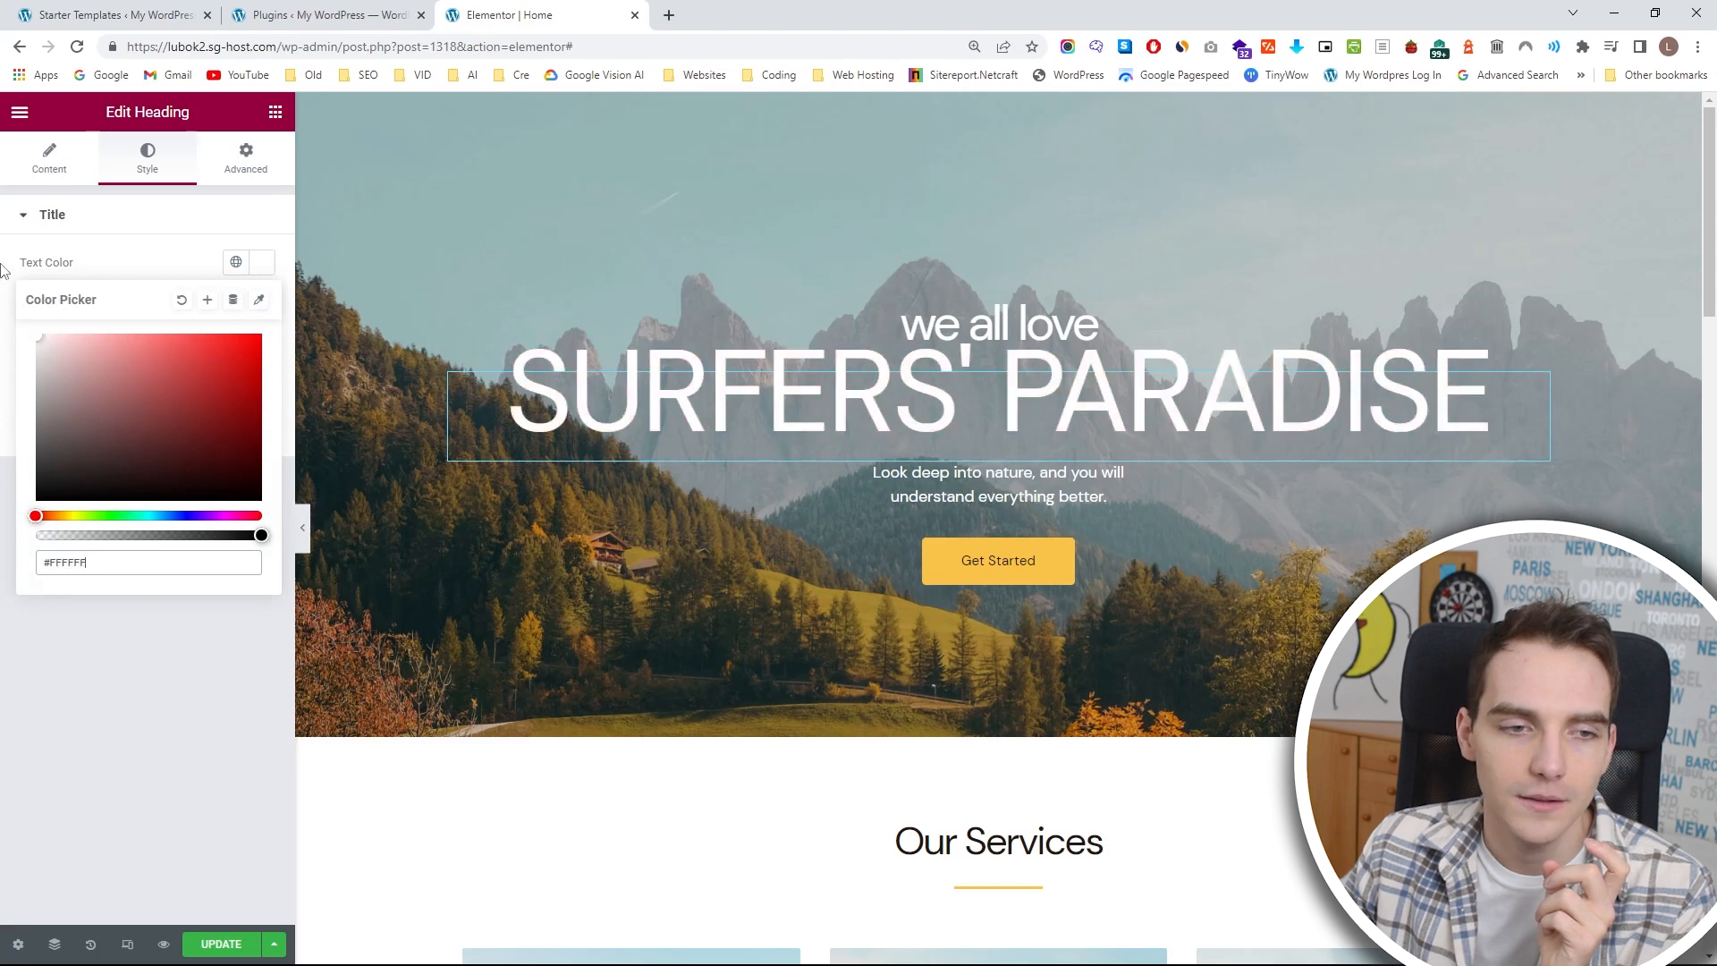
click(141, 270)
In the heading's typography settings, reduce the font size to 81 px and set the weight to 900 (Black).
click(262, 305)
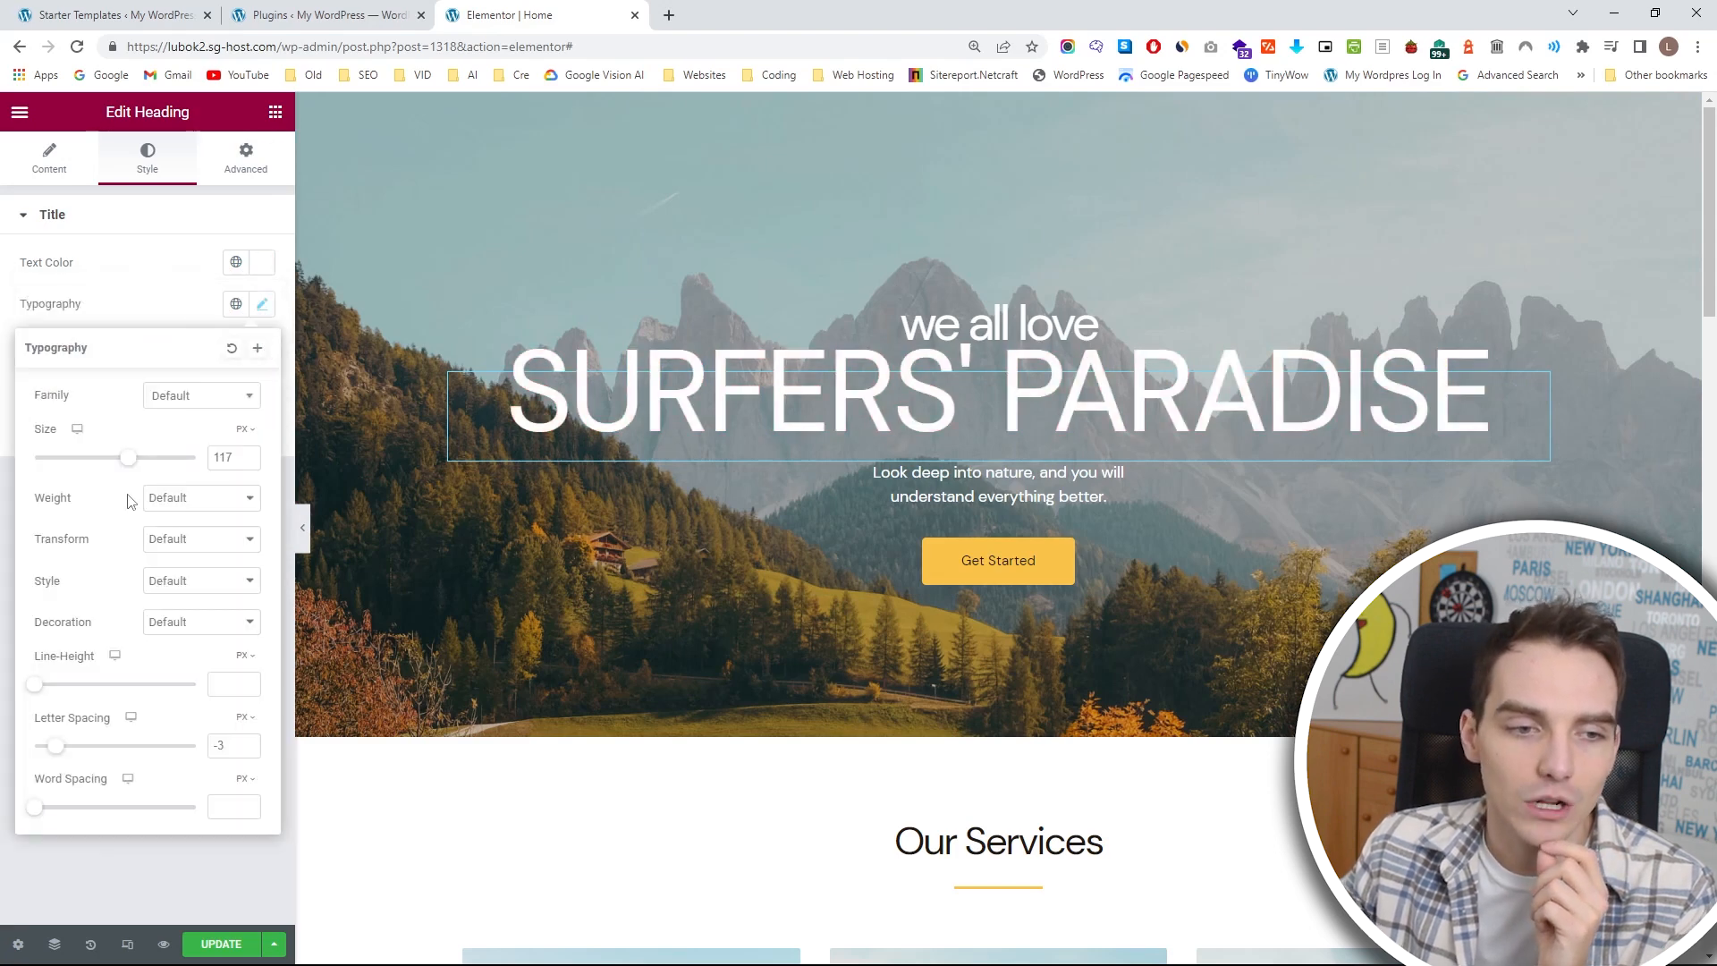
drag(126, 460, 100, 462)
click(184, 509)
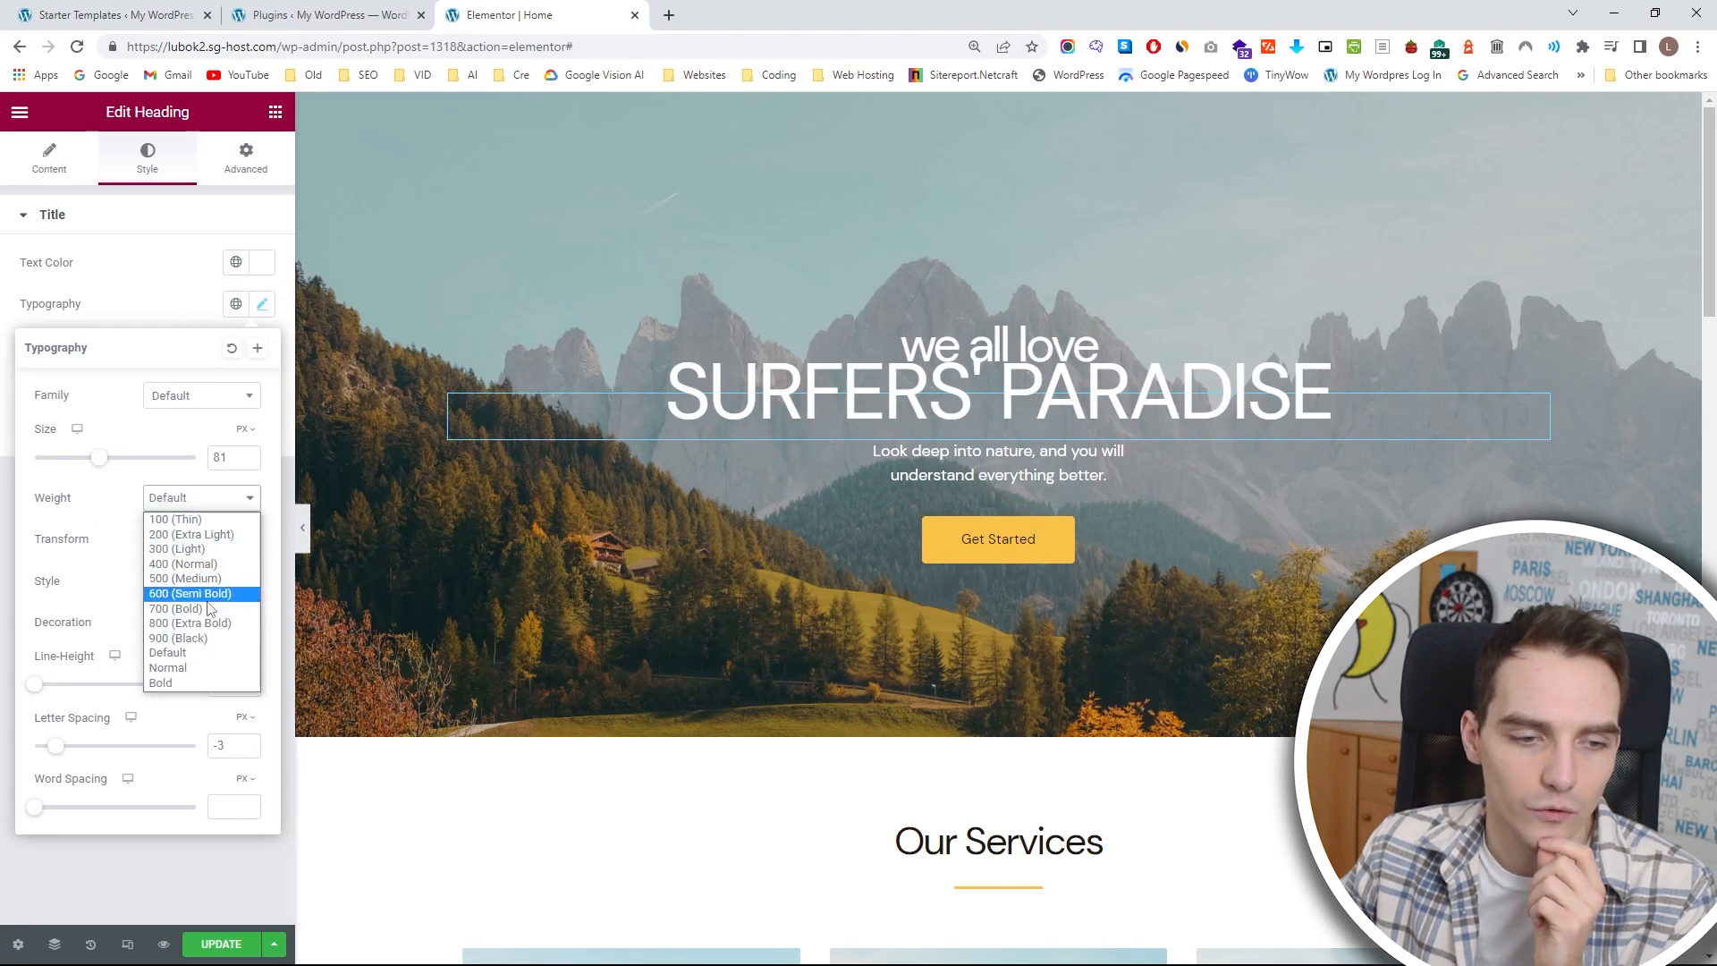
click(188, 644)
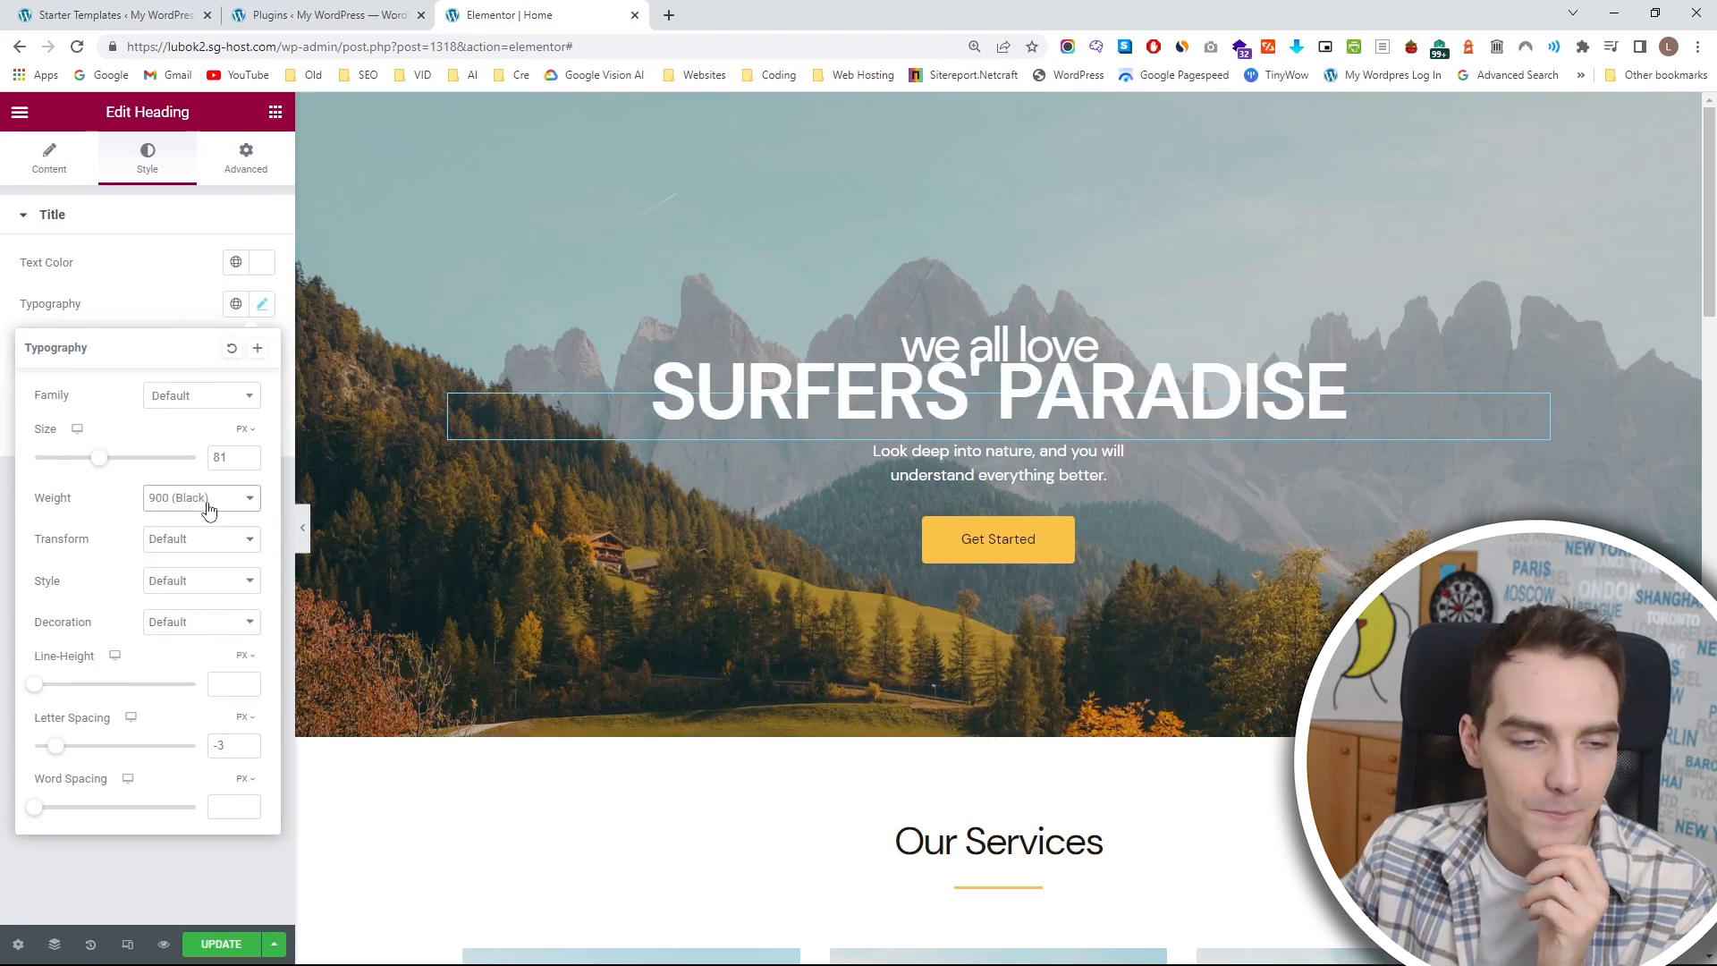
Try a line height of 57 px, a letter spacing of 3.9 px and wider word spacing on the heading, and undo the changes.
drag(34, 685, 126, 685)
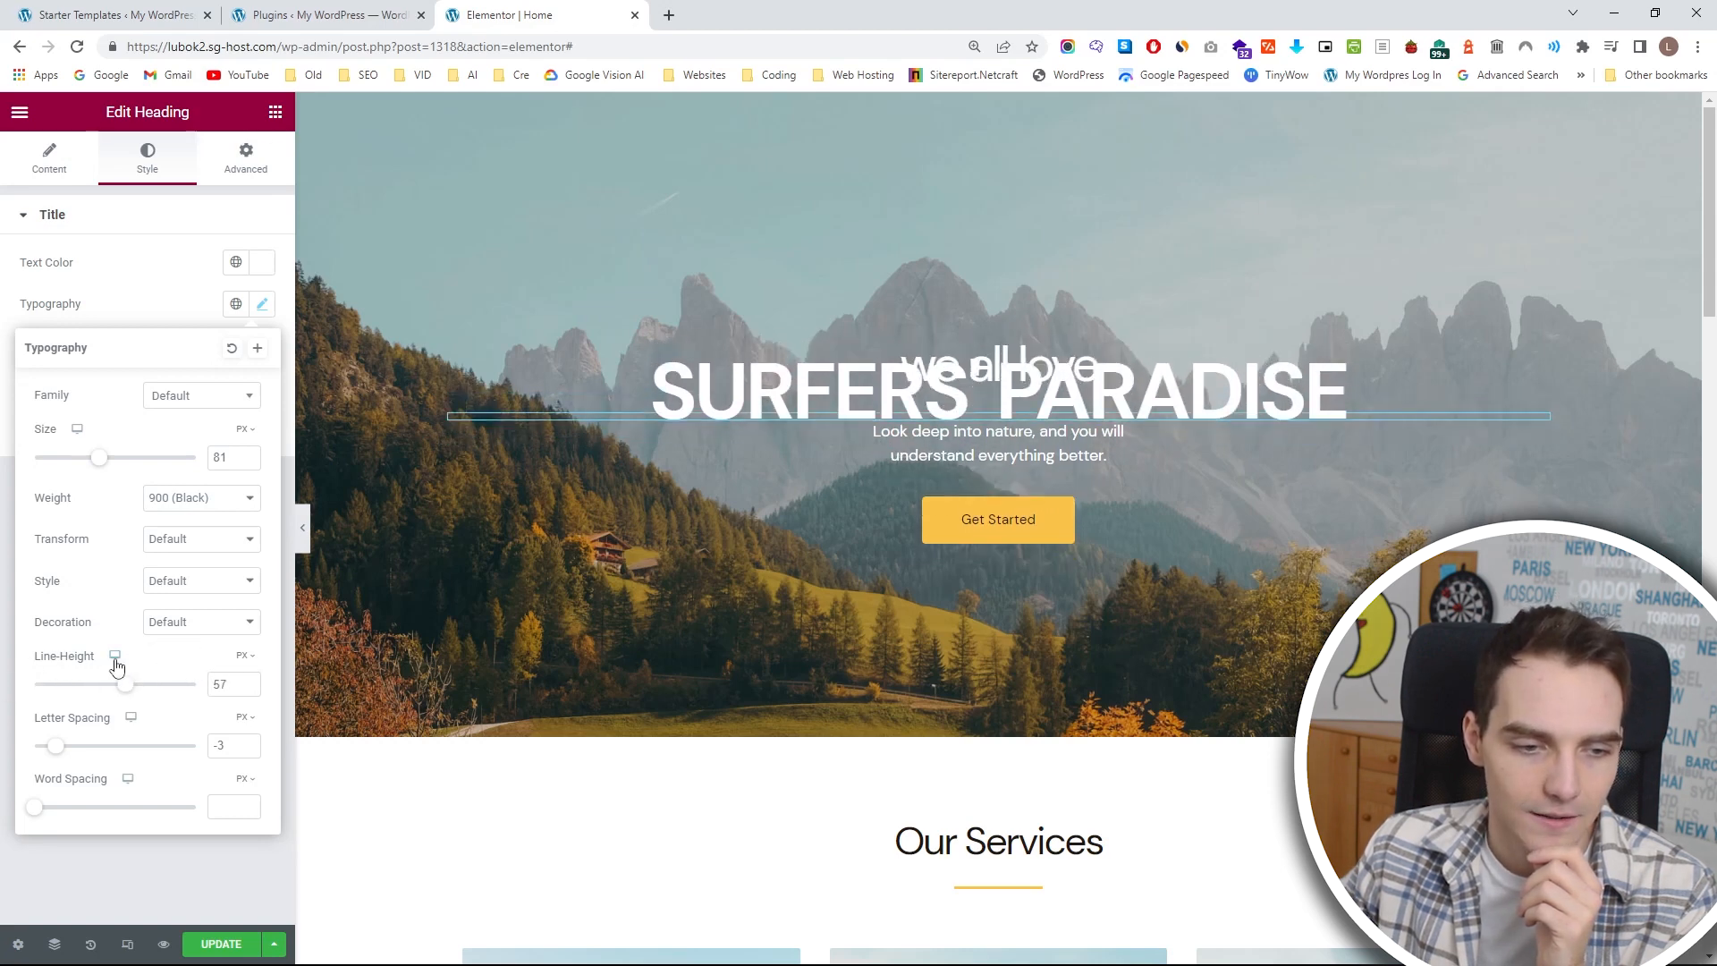
drag(57, 746, 130, 741)
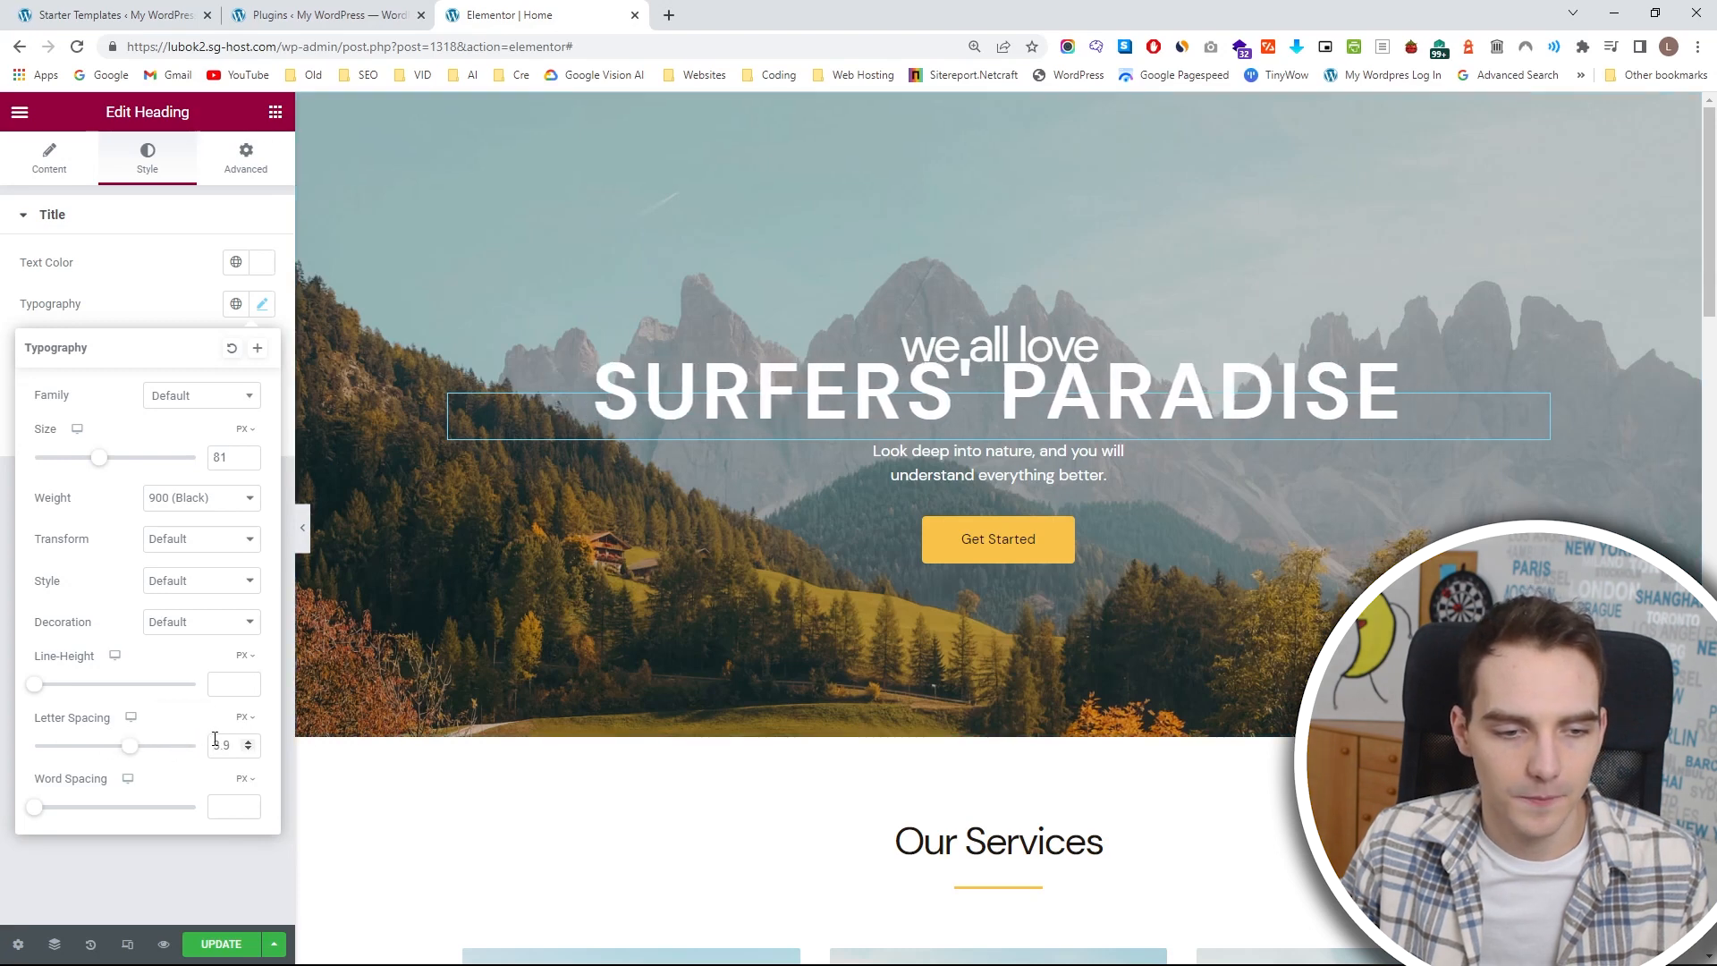
key(ctrl+z)
drag(34, 807, 279, 755)
key(ctrl+z)
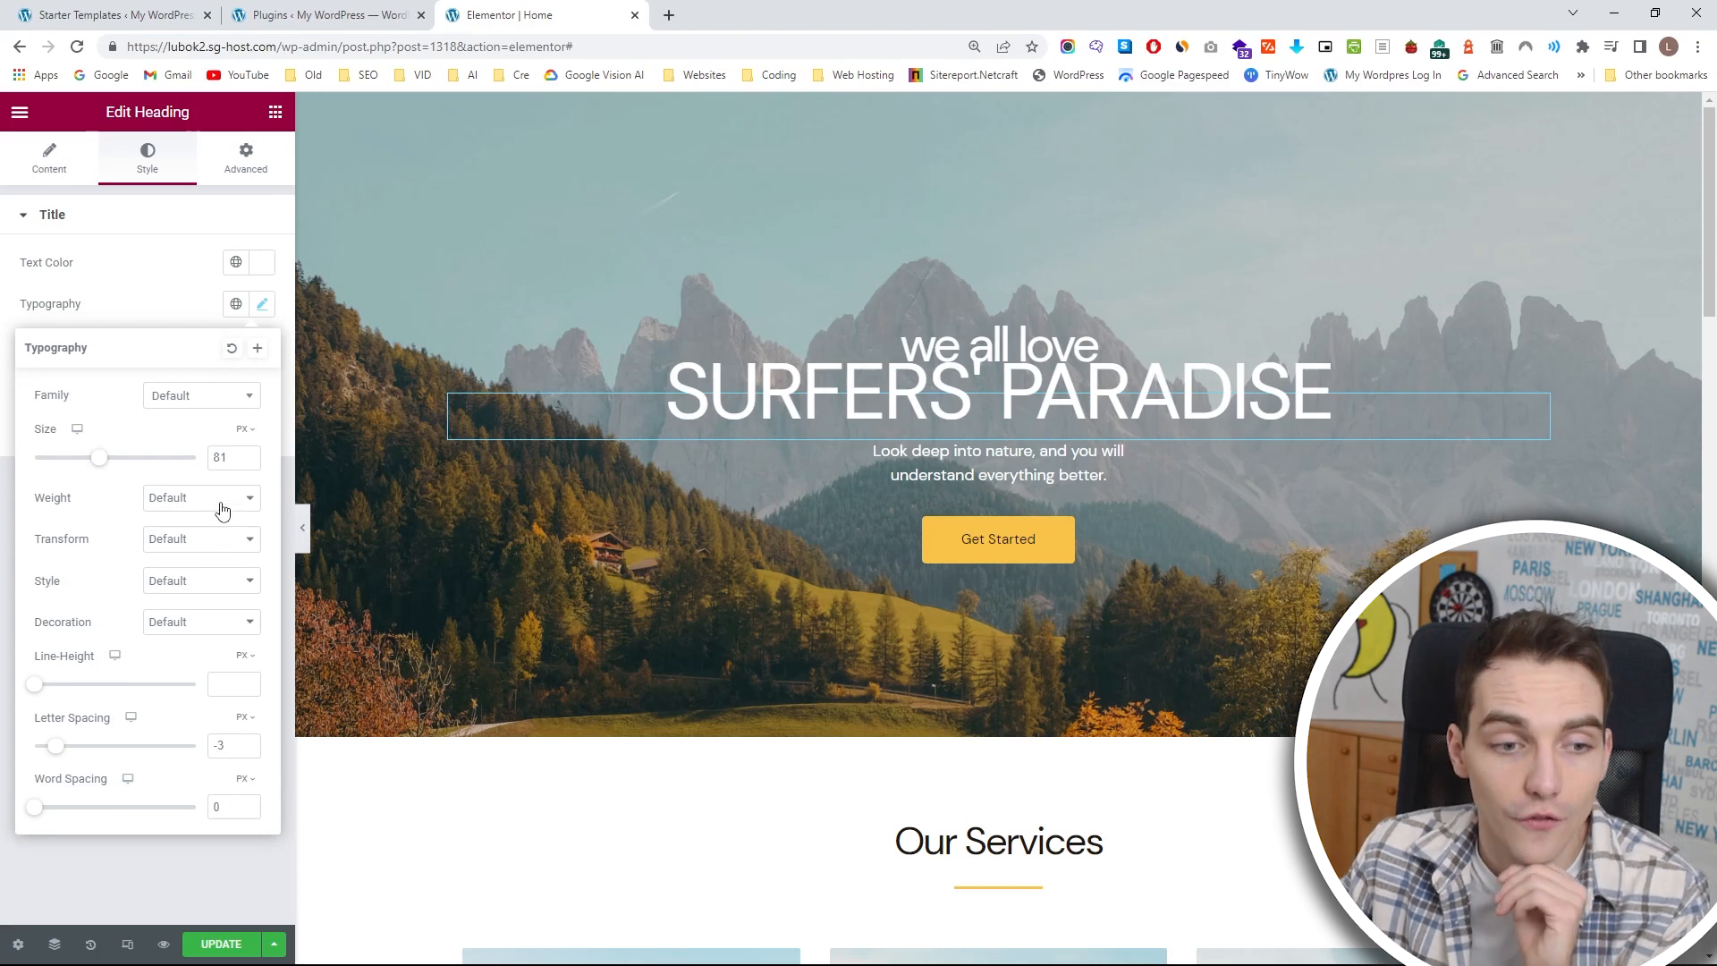
Apply the 900 (Black) font weight to the SURFERS' PARADISE heading again.
click(223, 510)
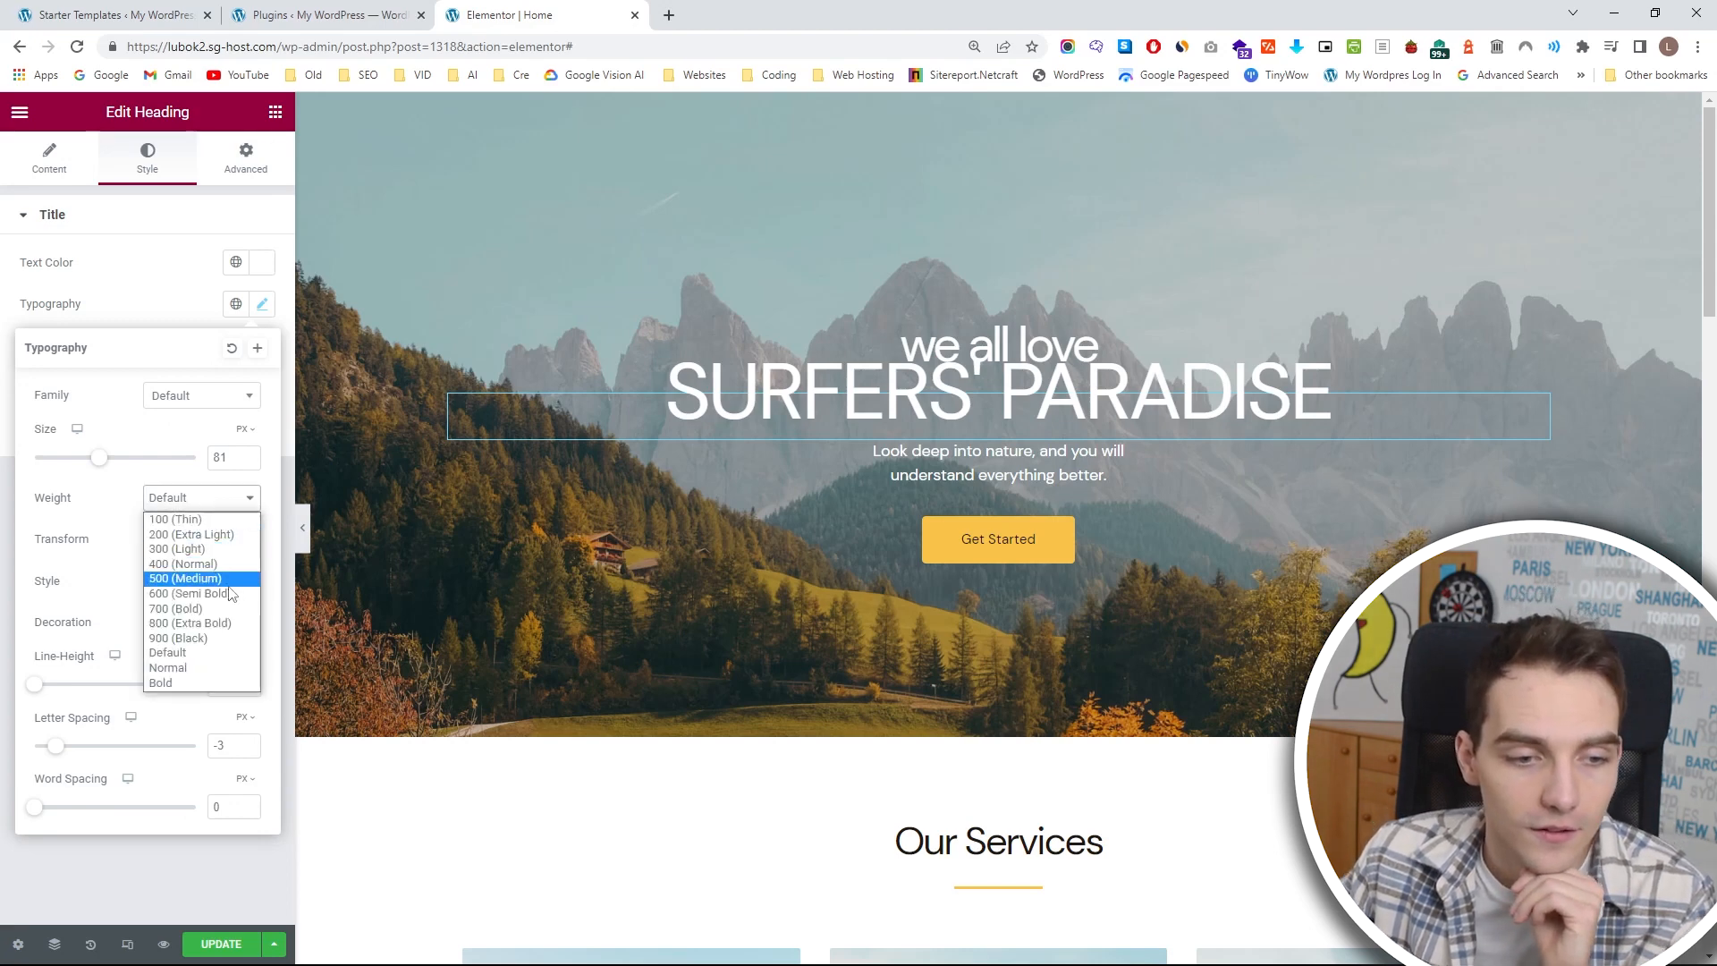
click(215, 642)
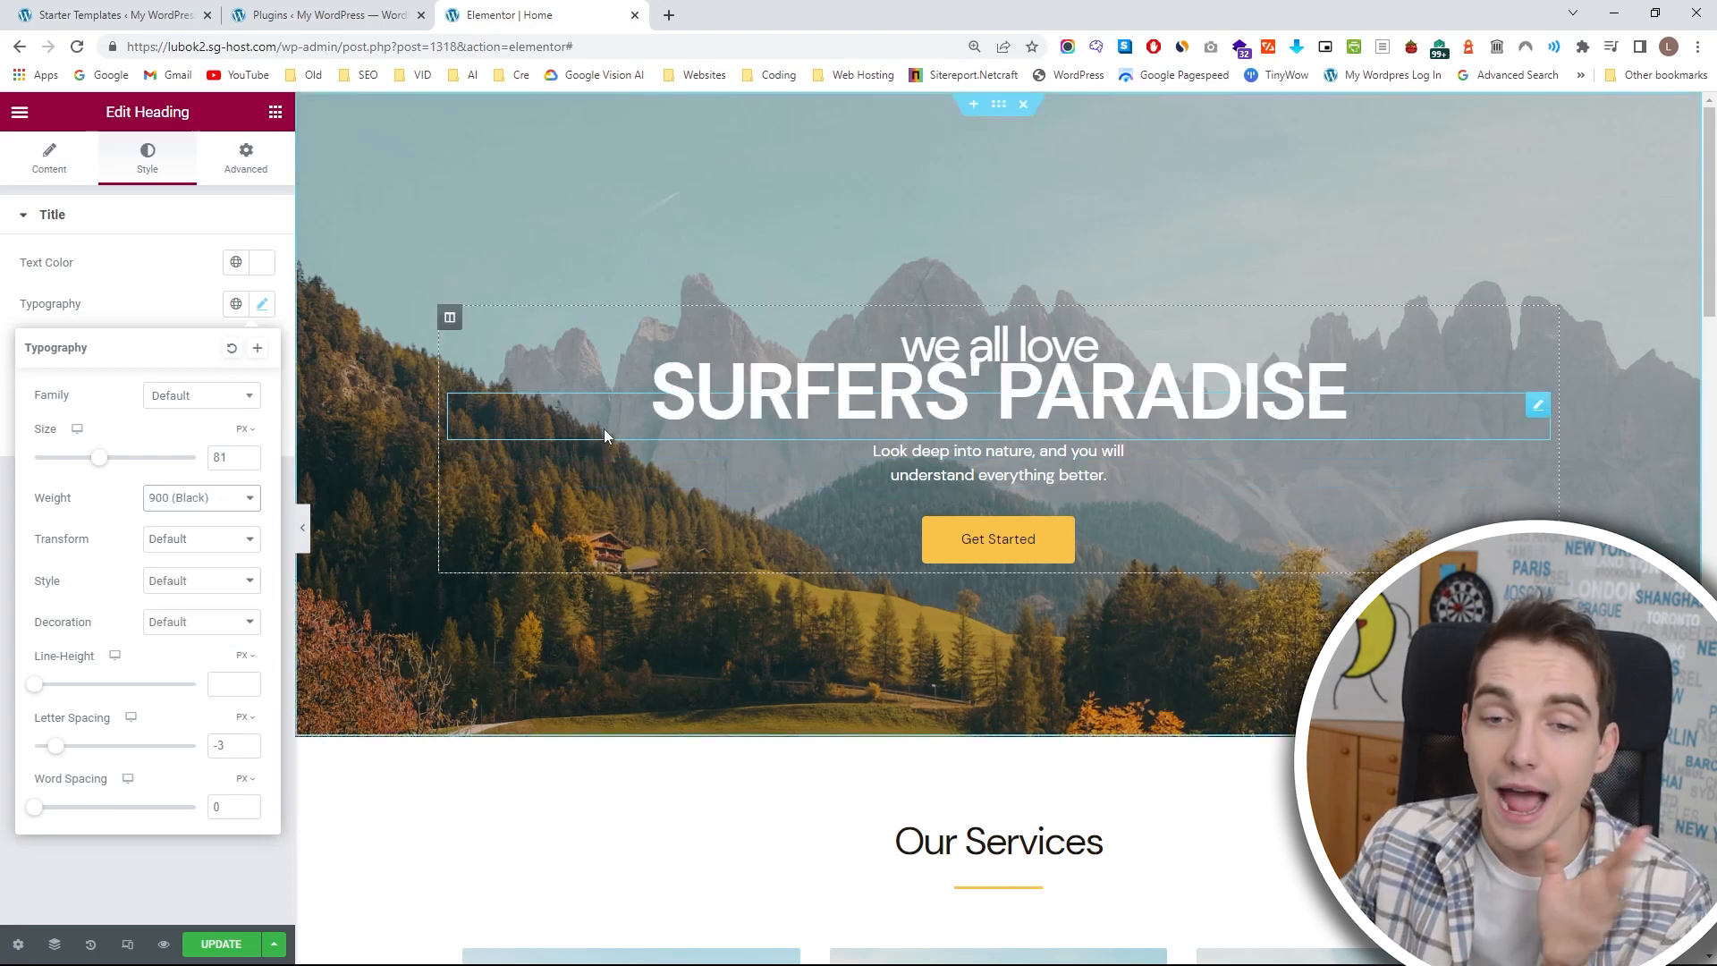
Delete the "Look deep into nature" text below the SURFERS' PARADISE heading.
click(983, 463)
click(1272, 479)
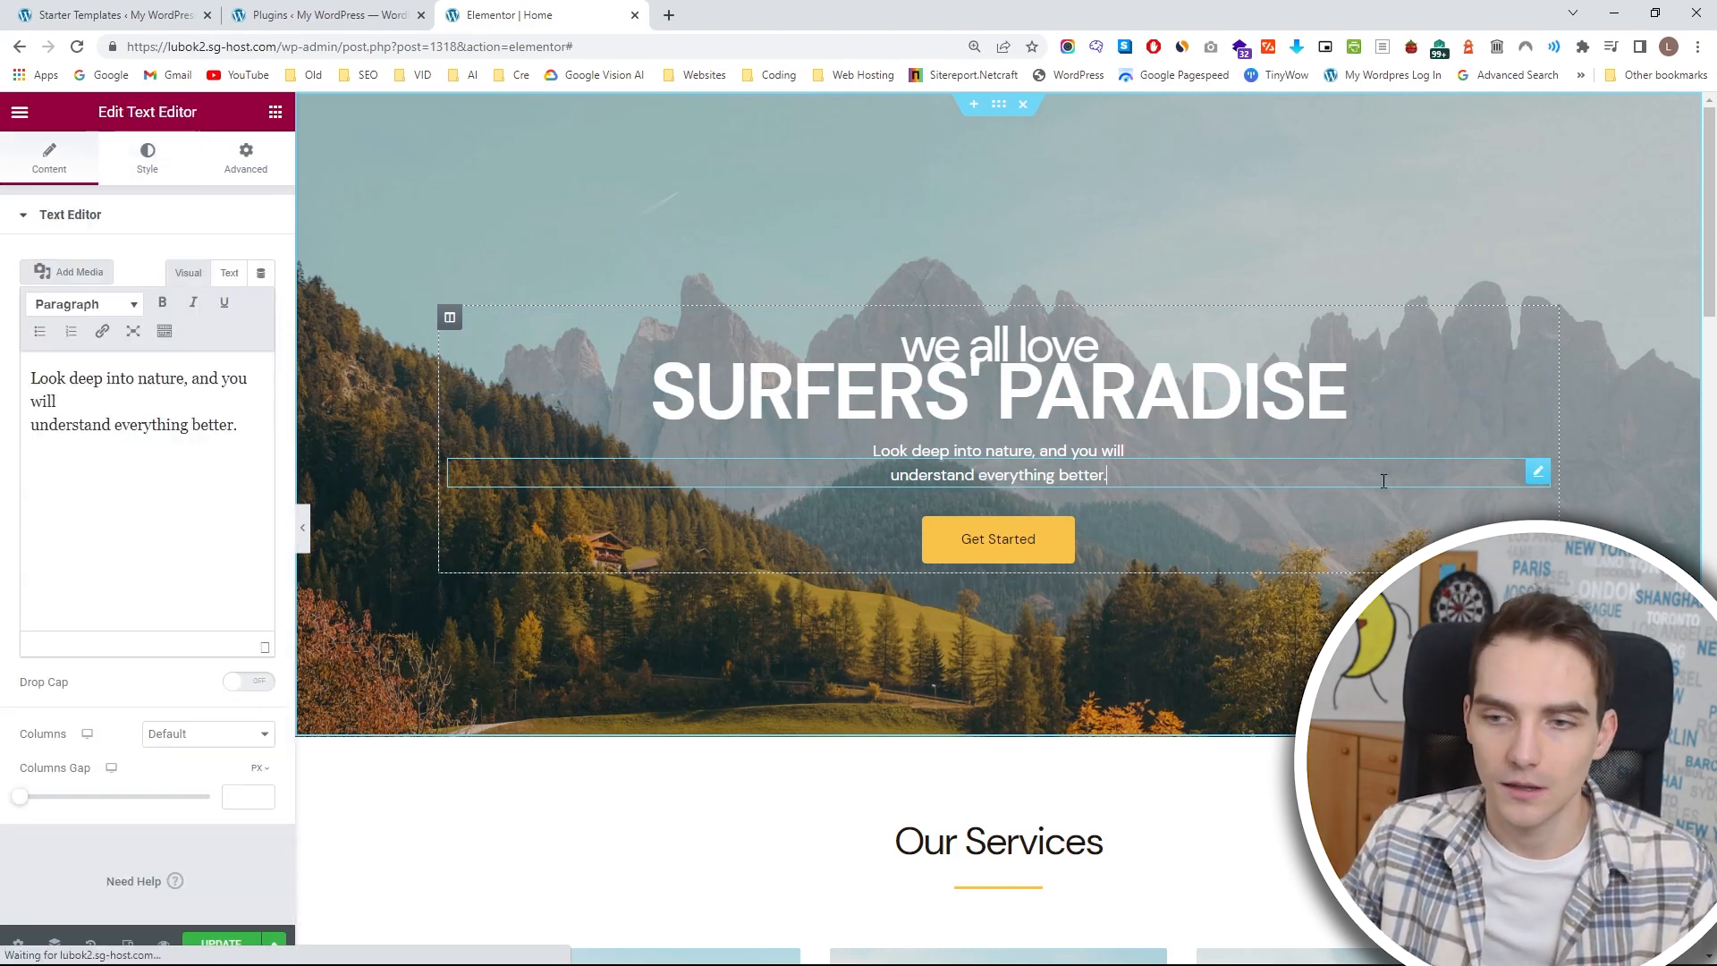
right_click(1538, 480)
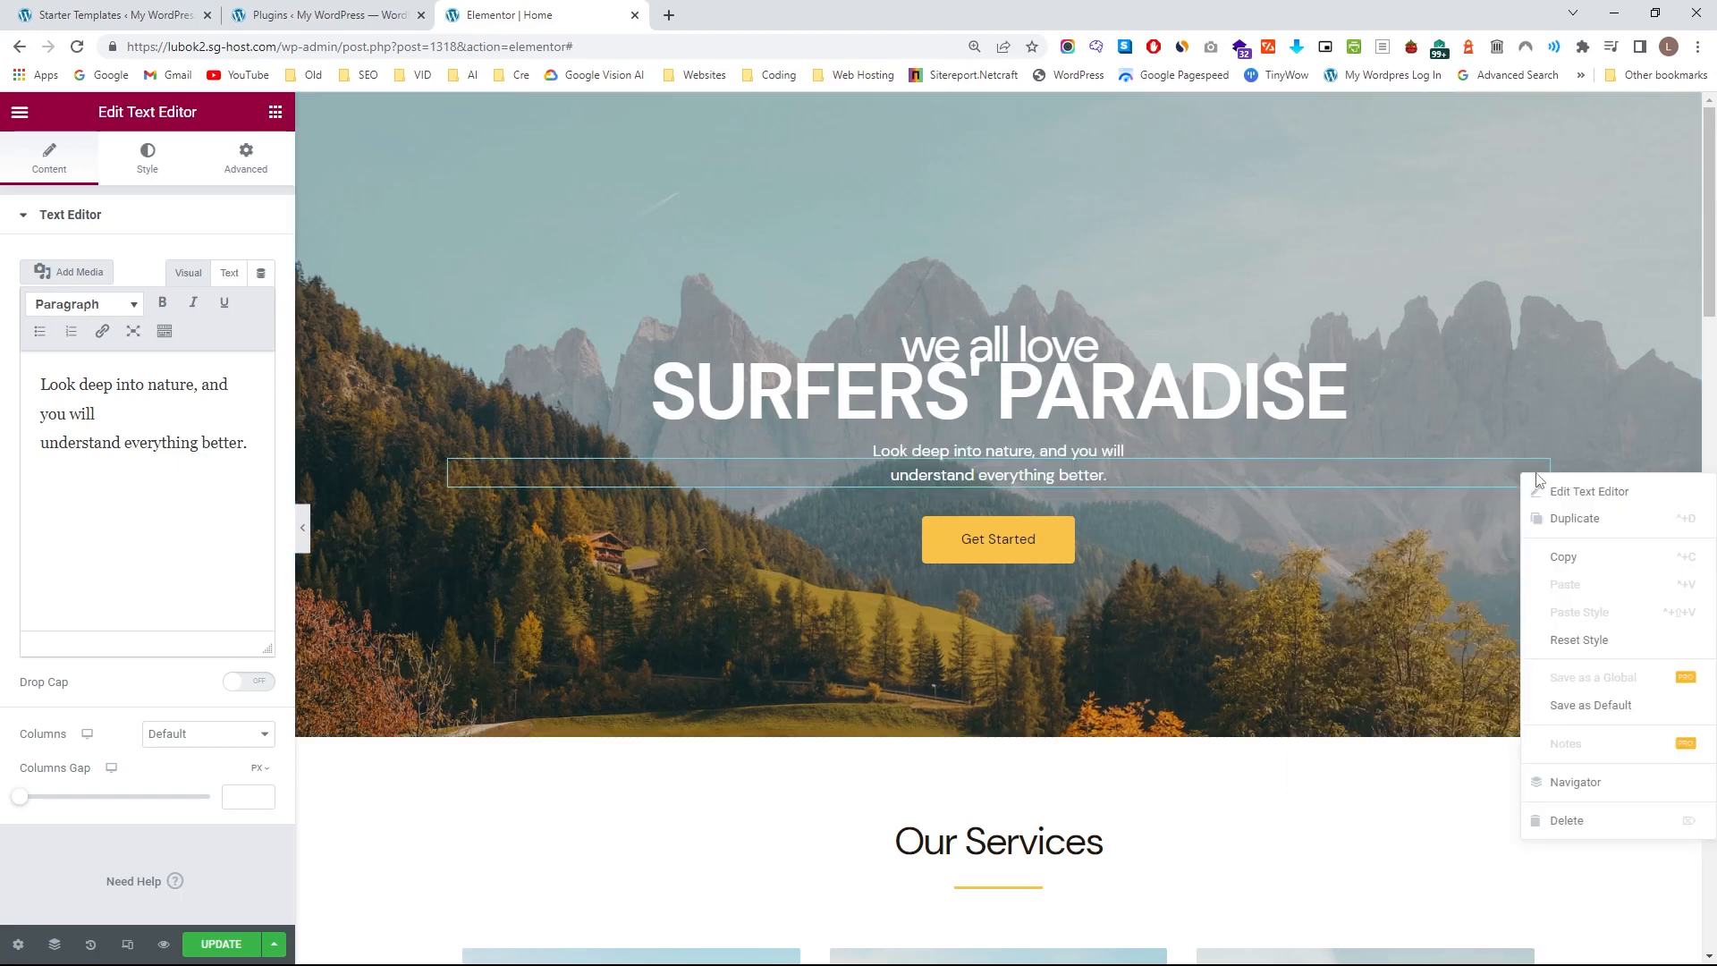
click(1585, 821)
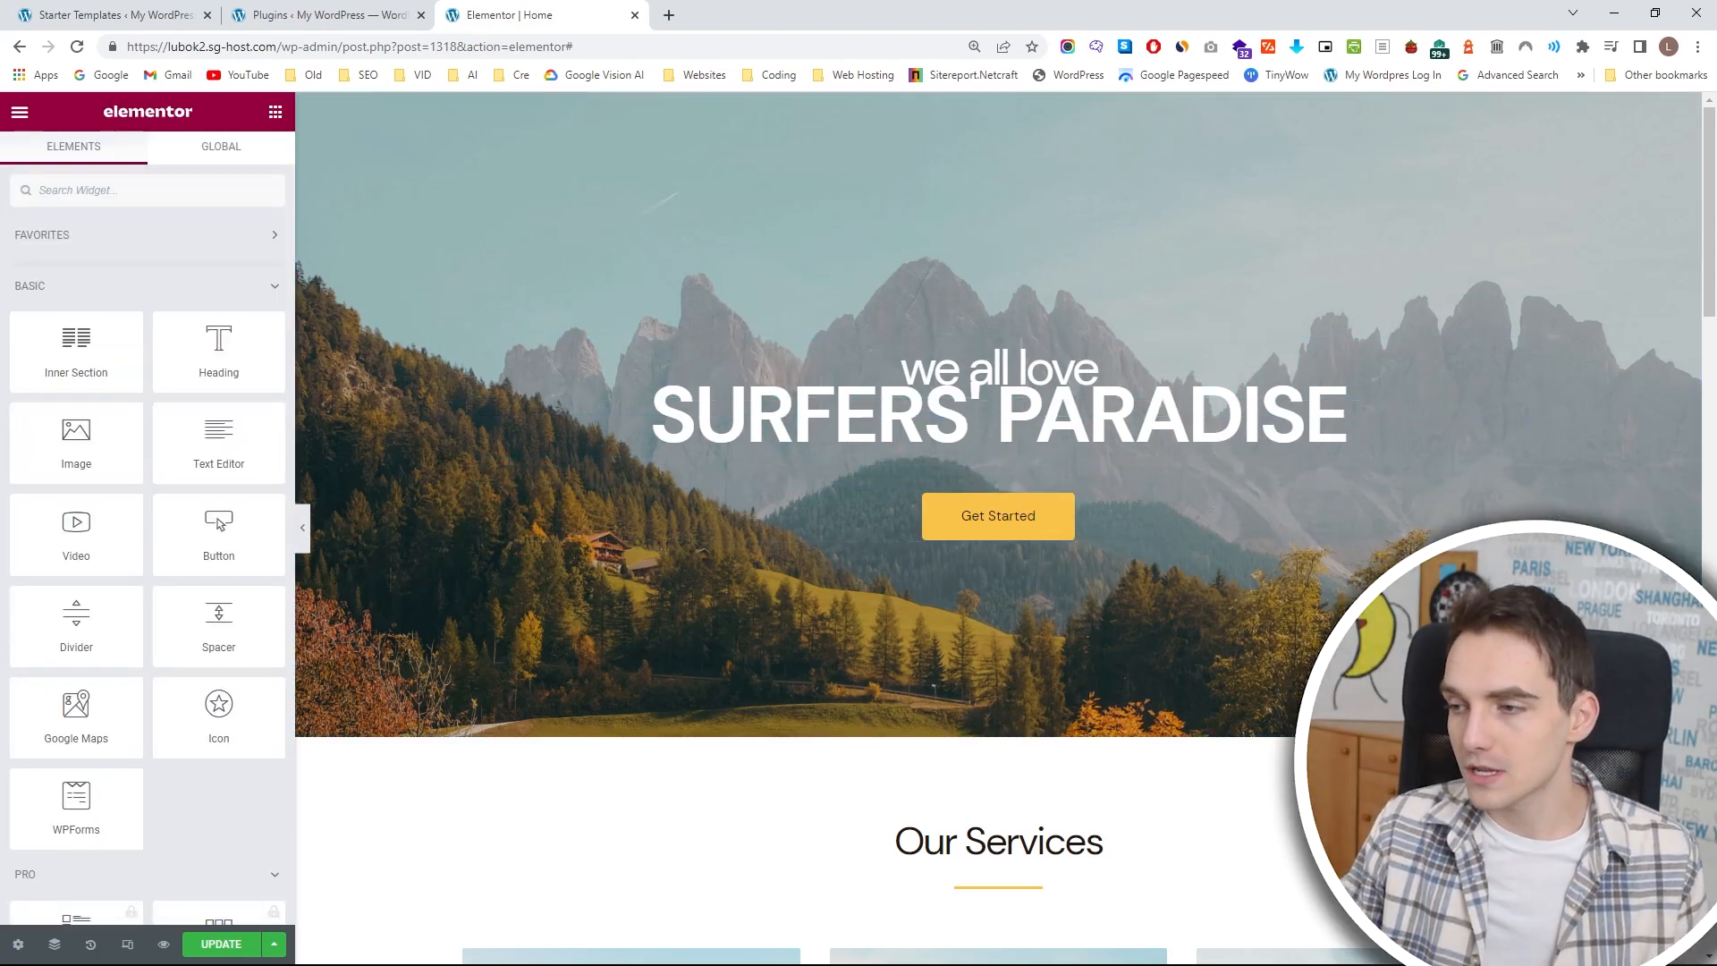
Open the Navigator for the page structure and collapse the hero section in it.
click(998, 420)
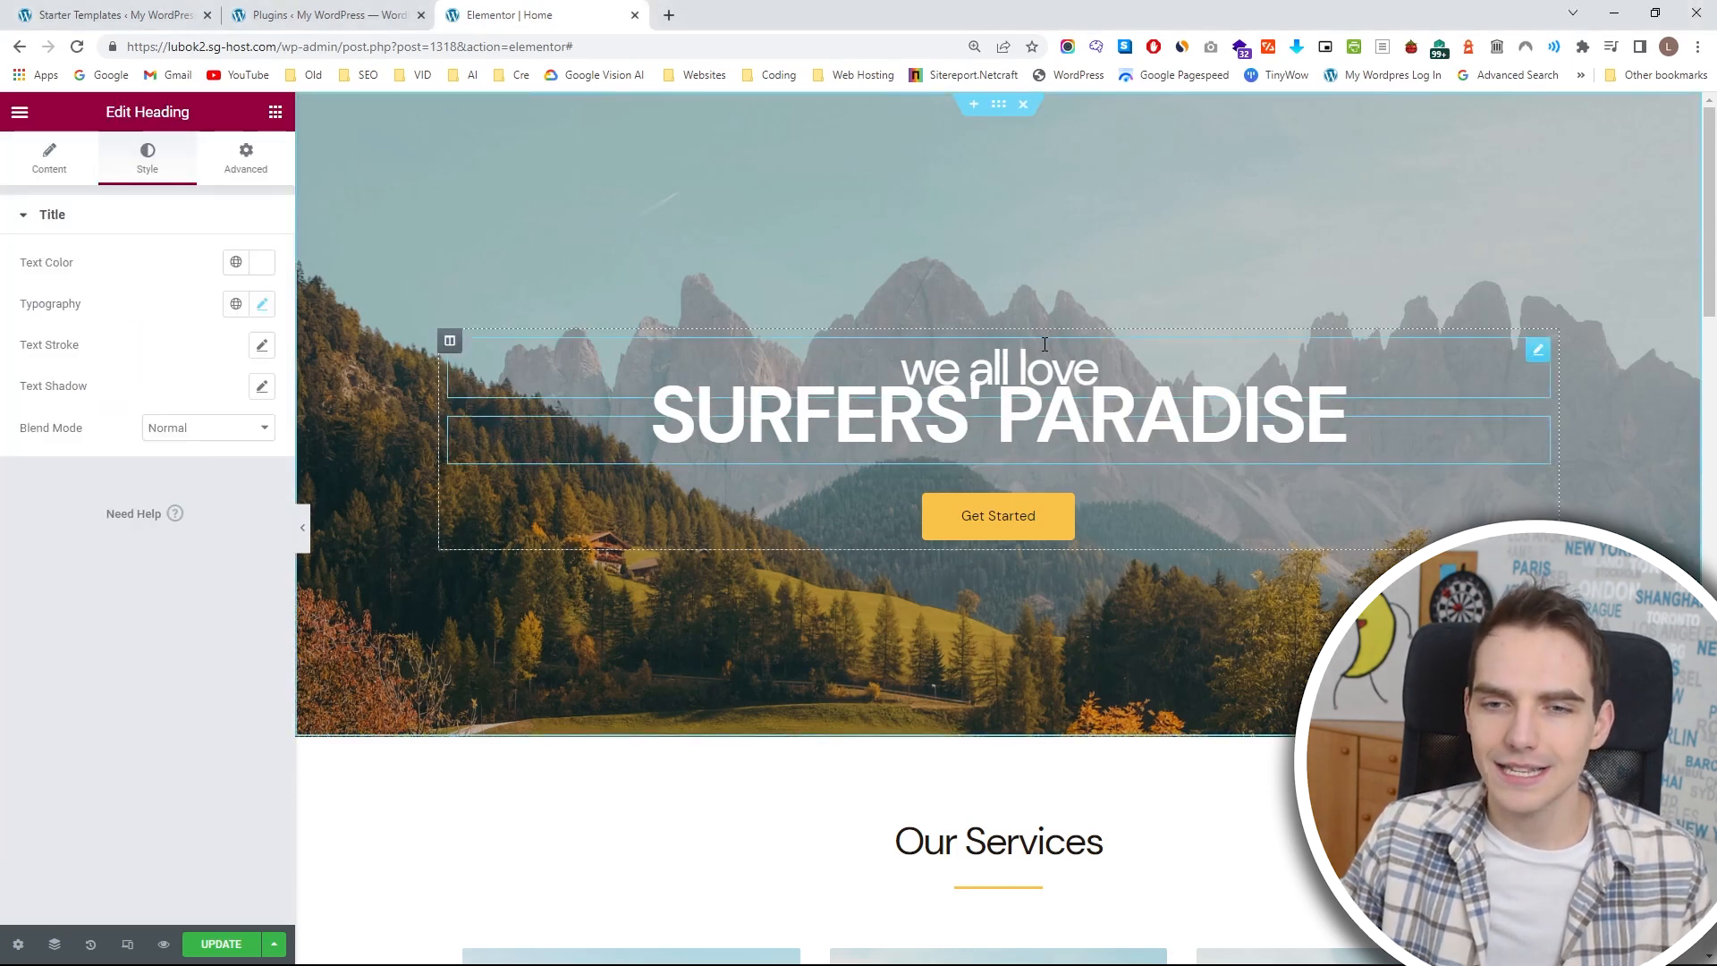
click(1028, 367)
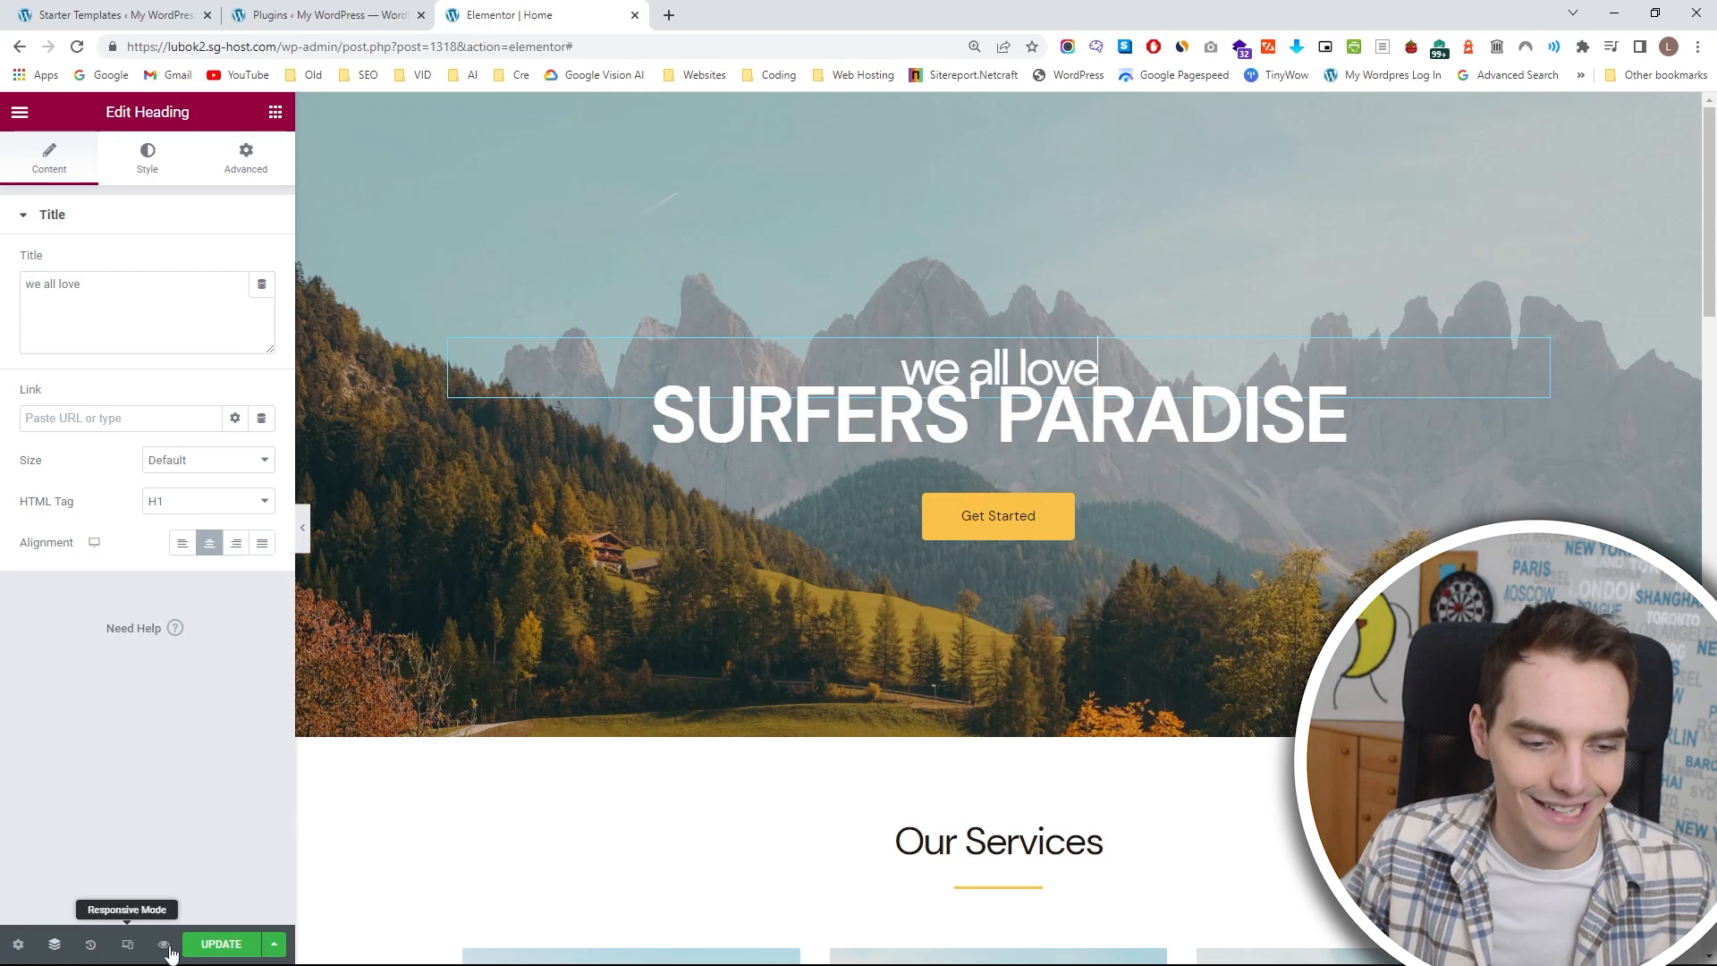
click(55, 946)
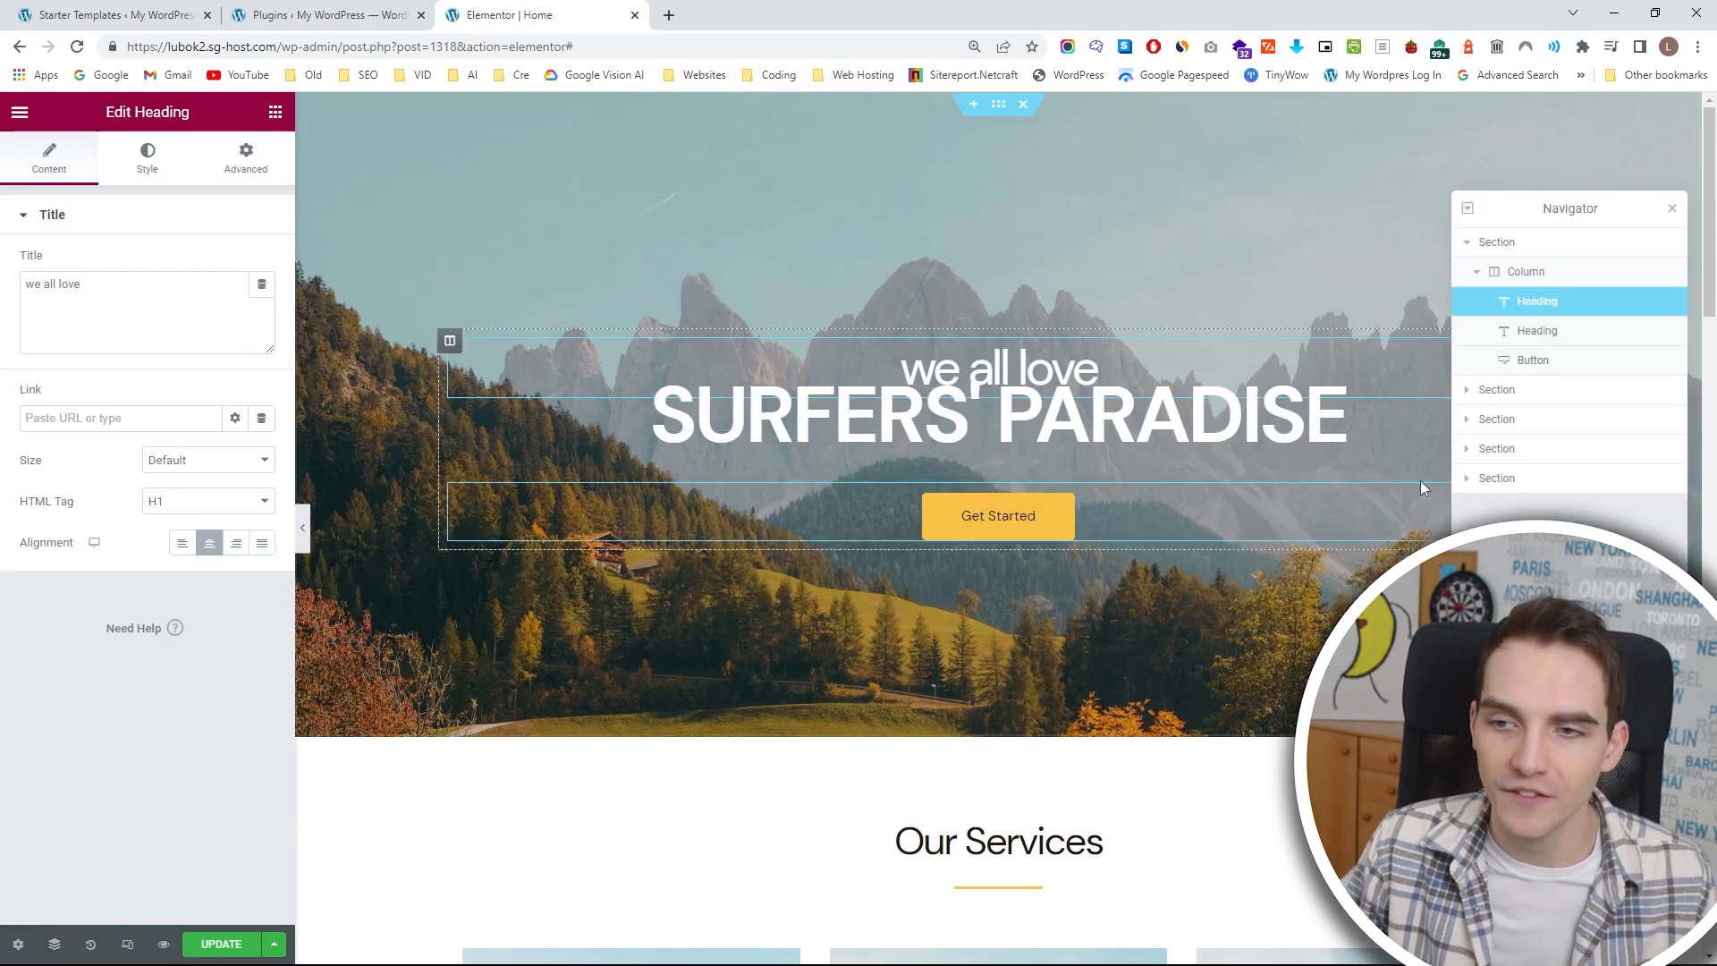
click(1467, 245)
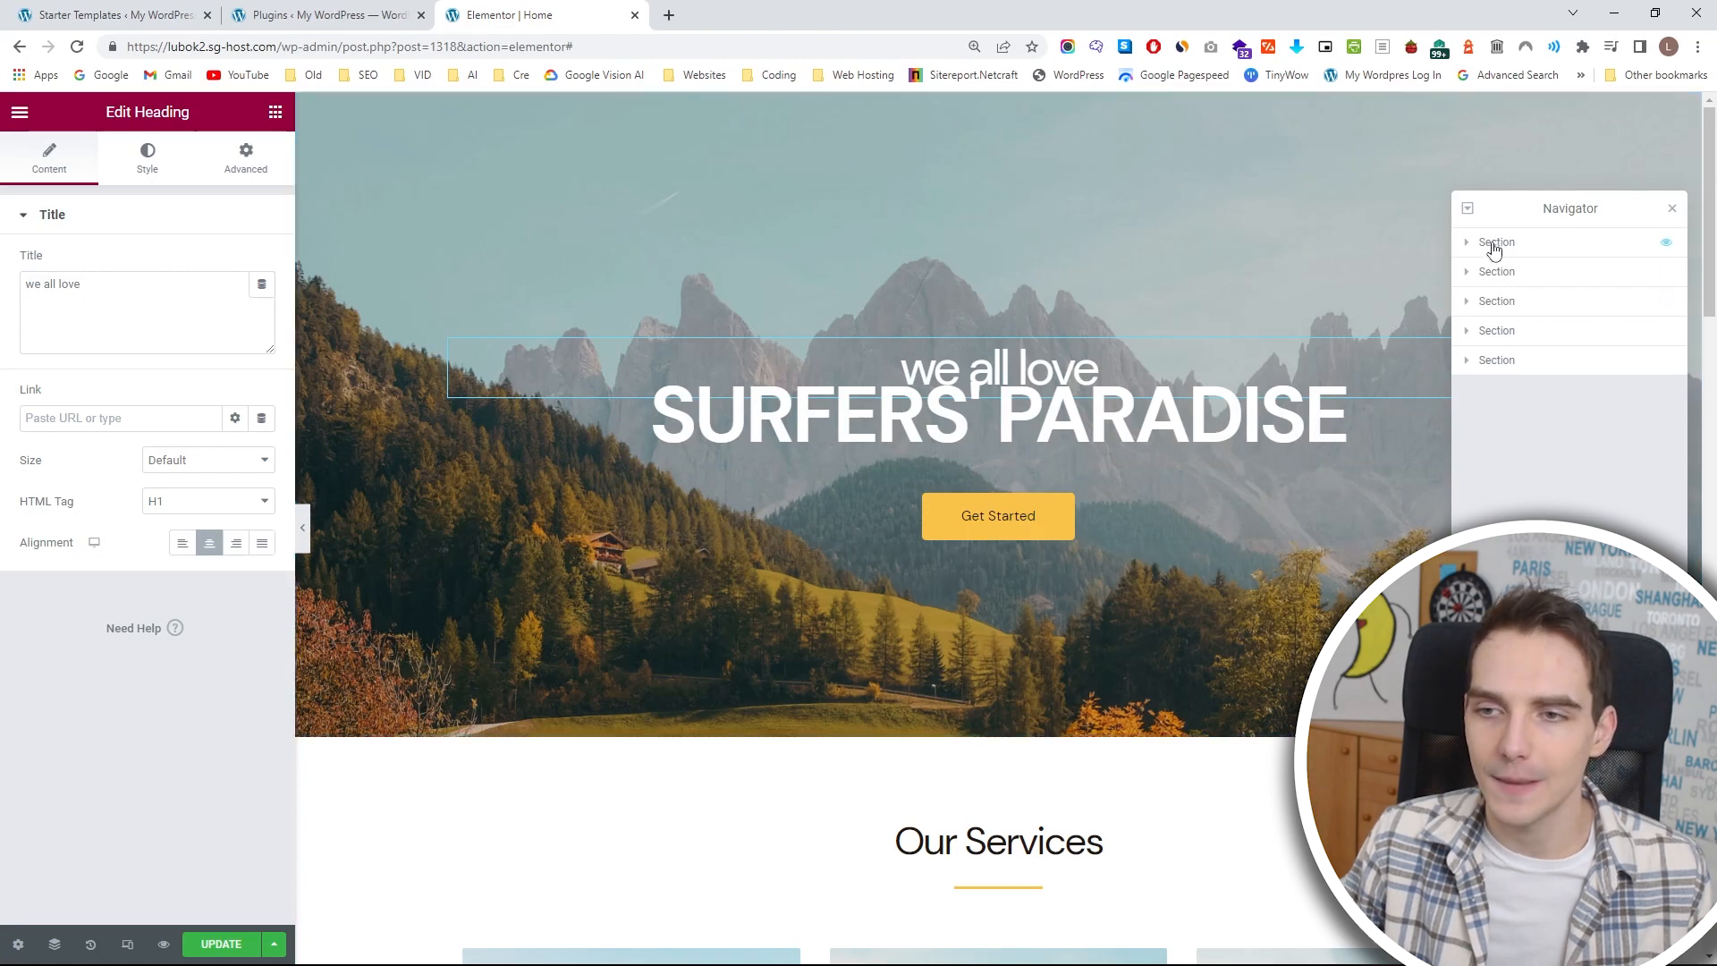
Hide the hero section through the Navigator and show it again.
click(1668, 249)
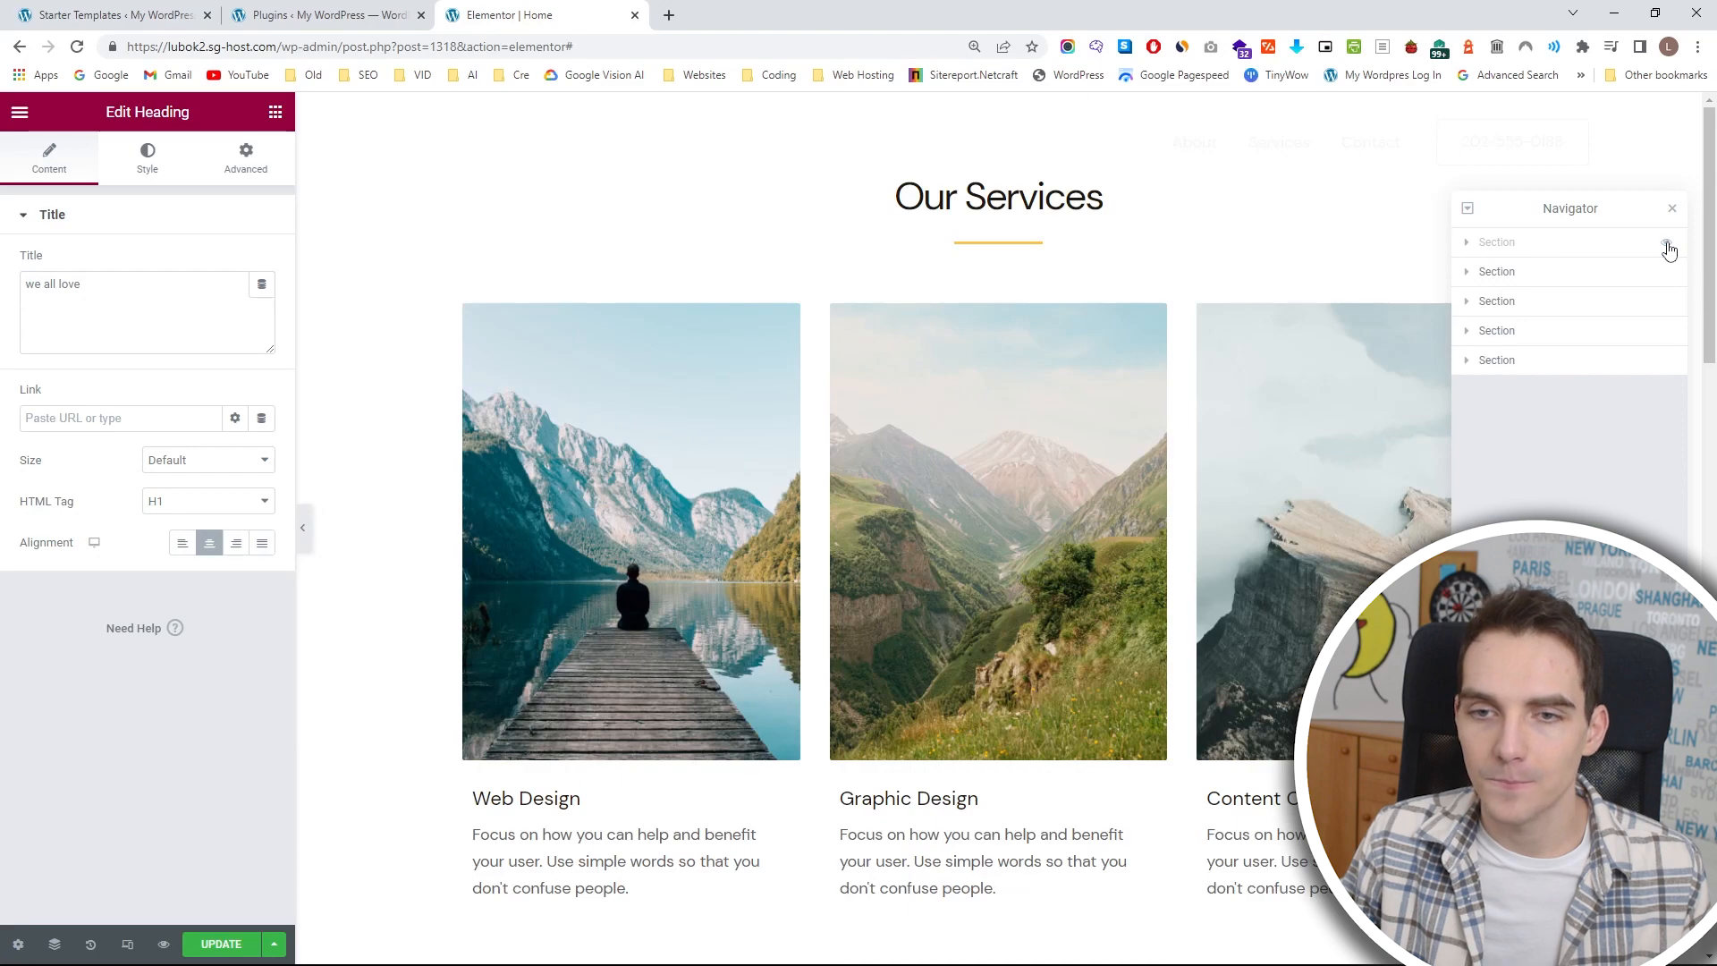
click(1668, 249)
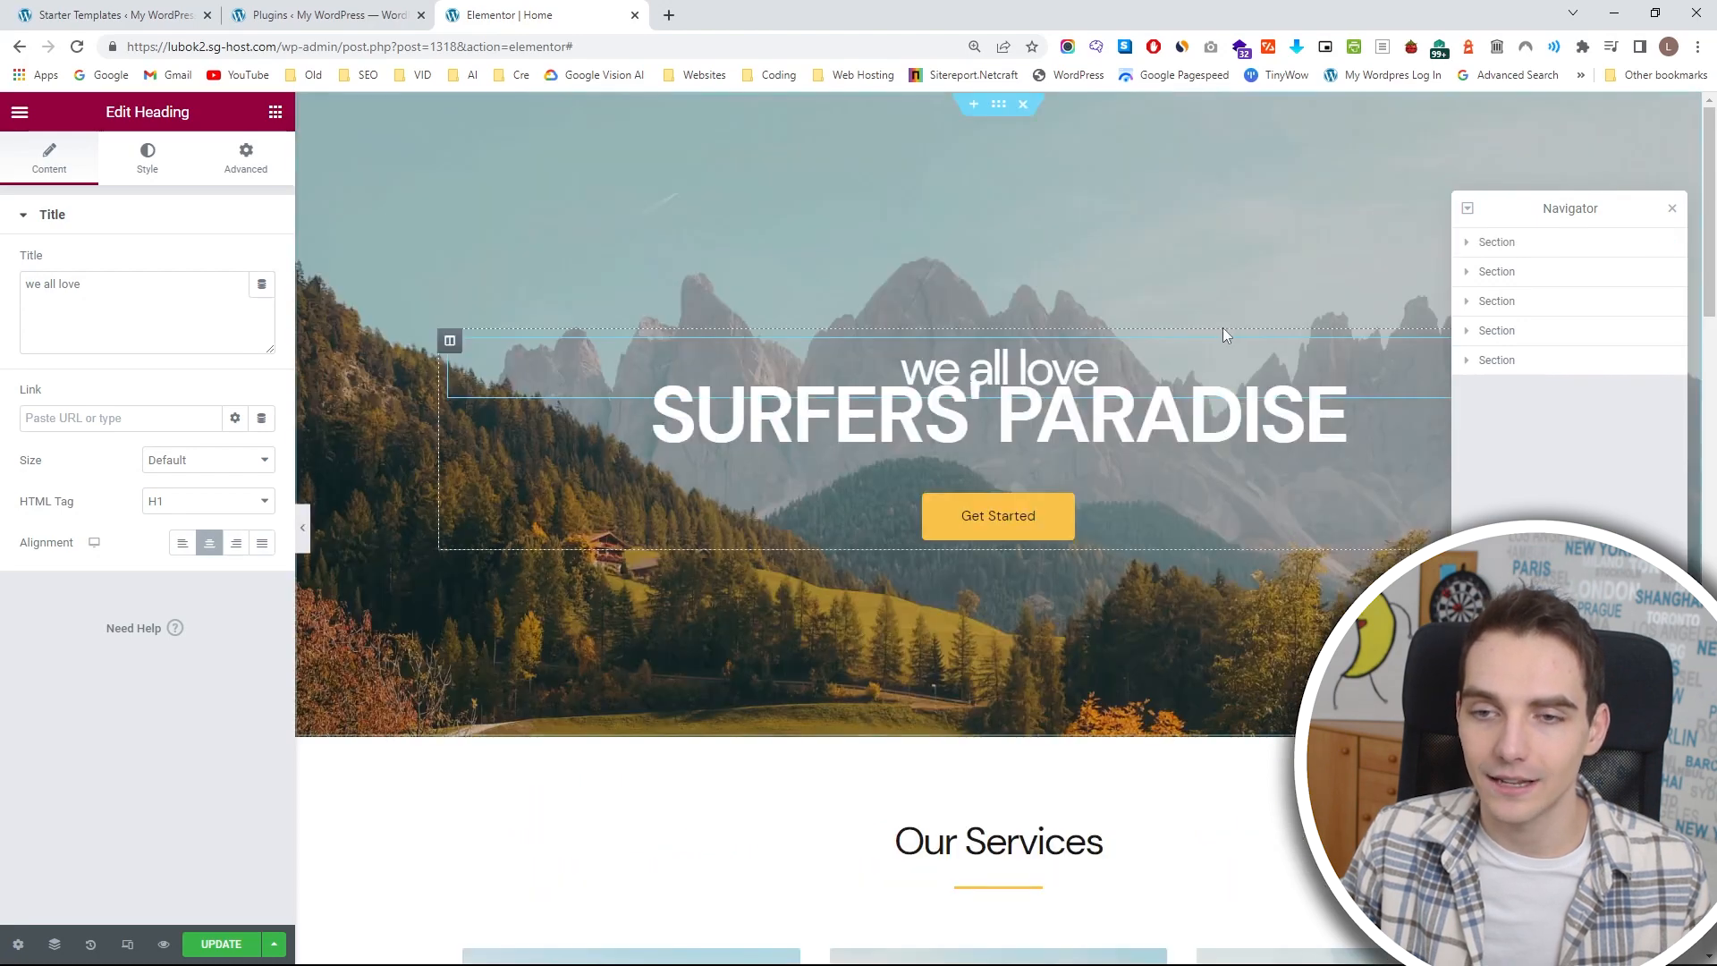
scroll(1198, 340, down, 5)
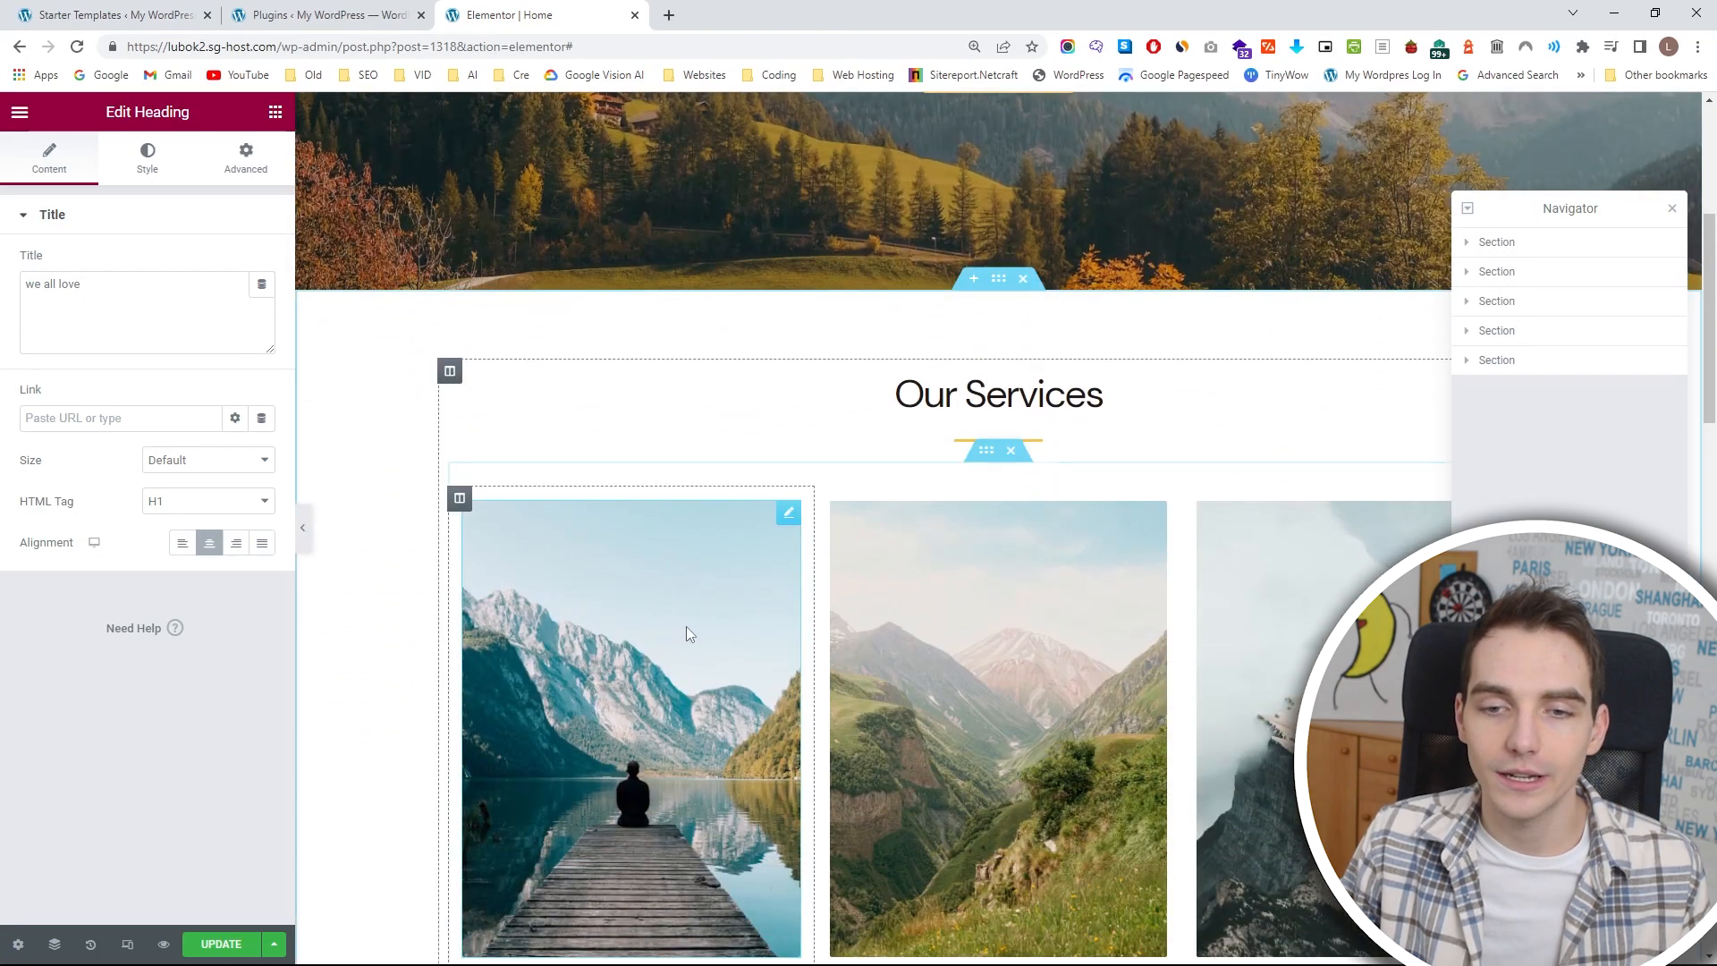
scroll(1327, 394, up, 5)
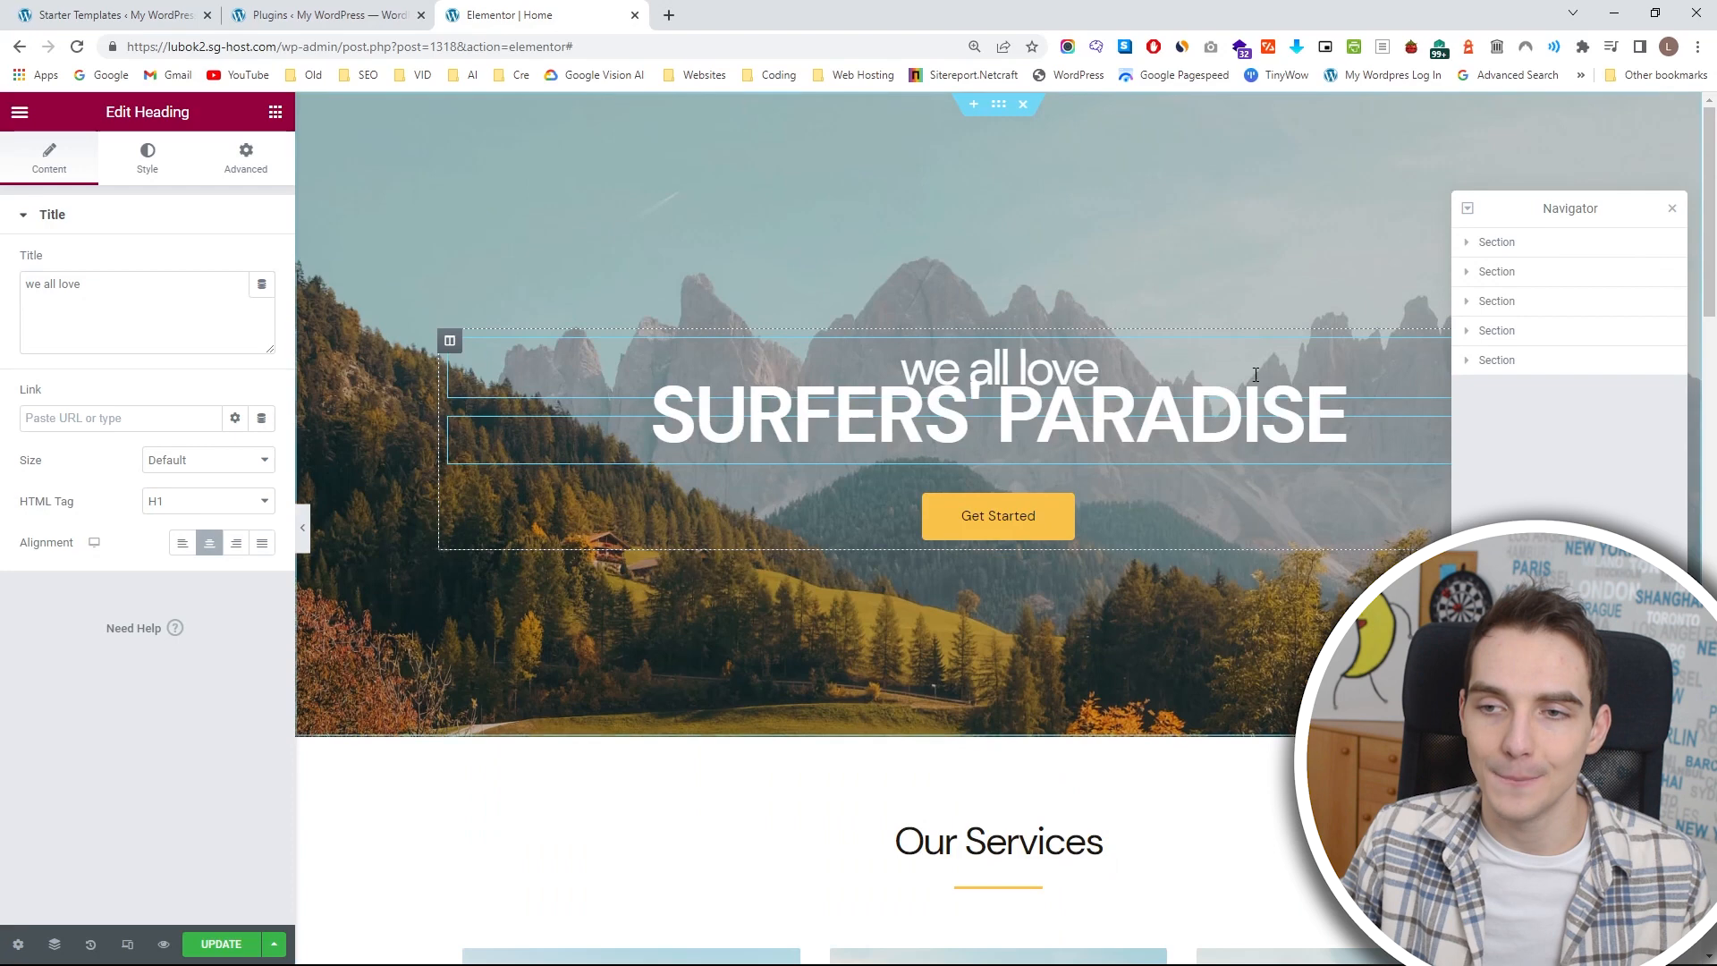
Expand the hero section in the Navigator, hide its Get Started button and show the button again.
click(1468, 243)
click(1477, 271)
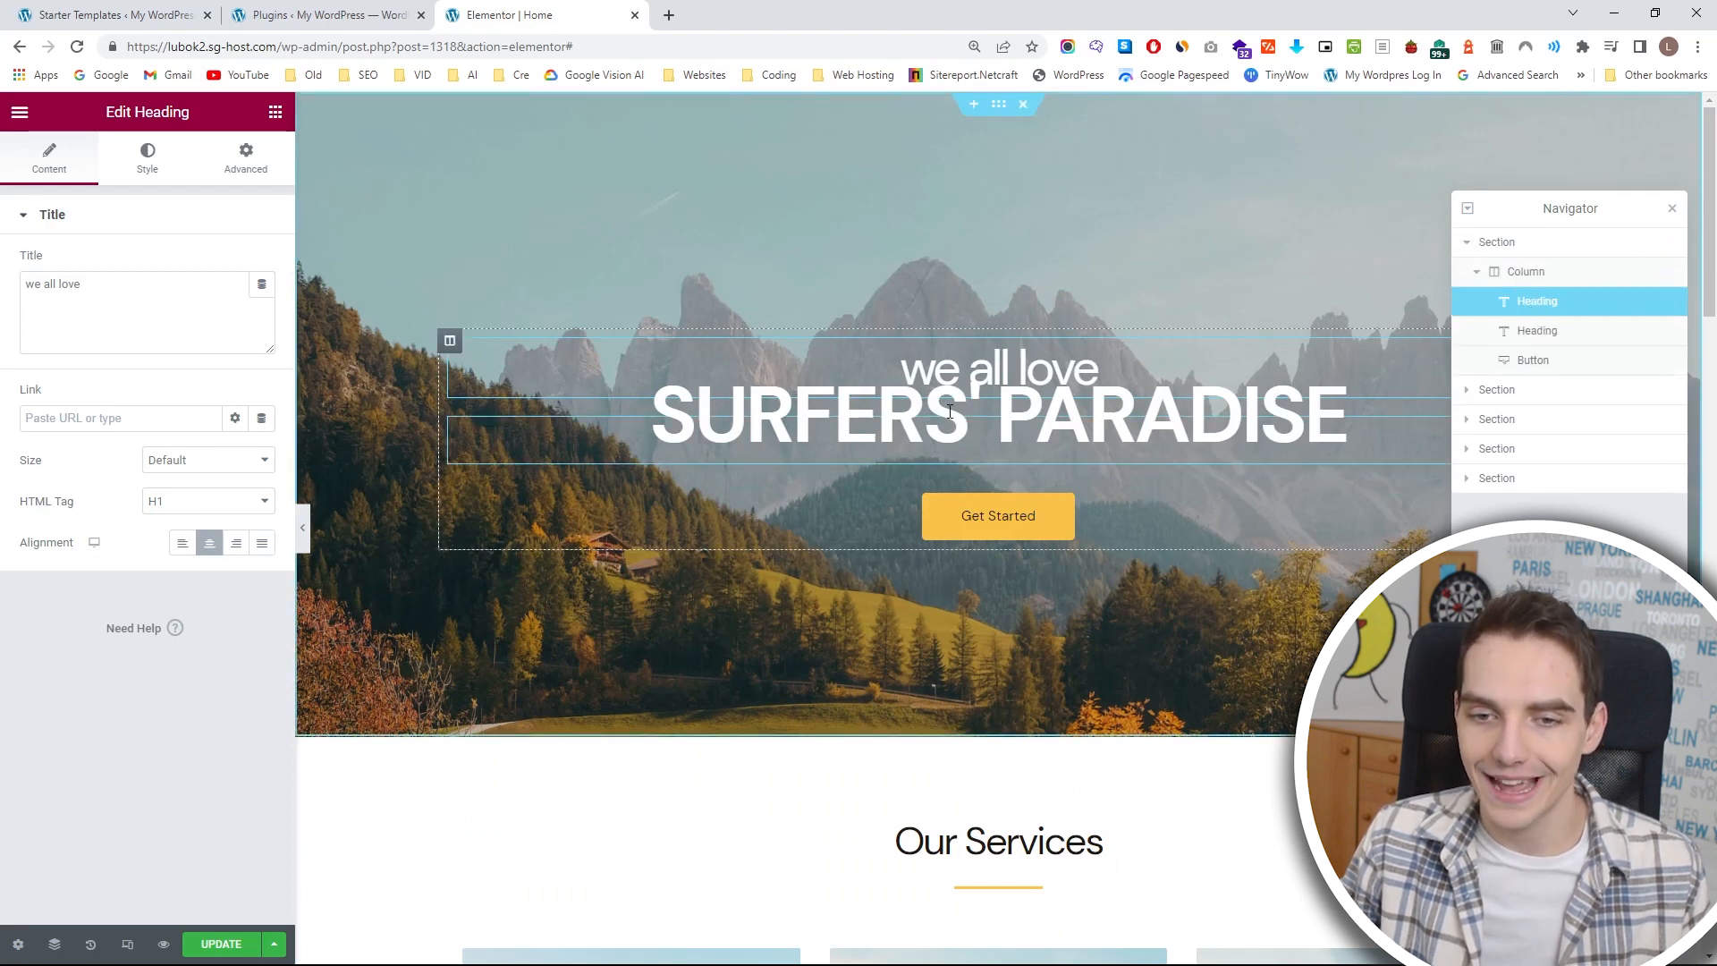
click(1534, 331)
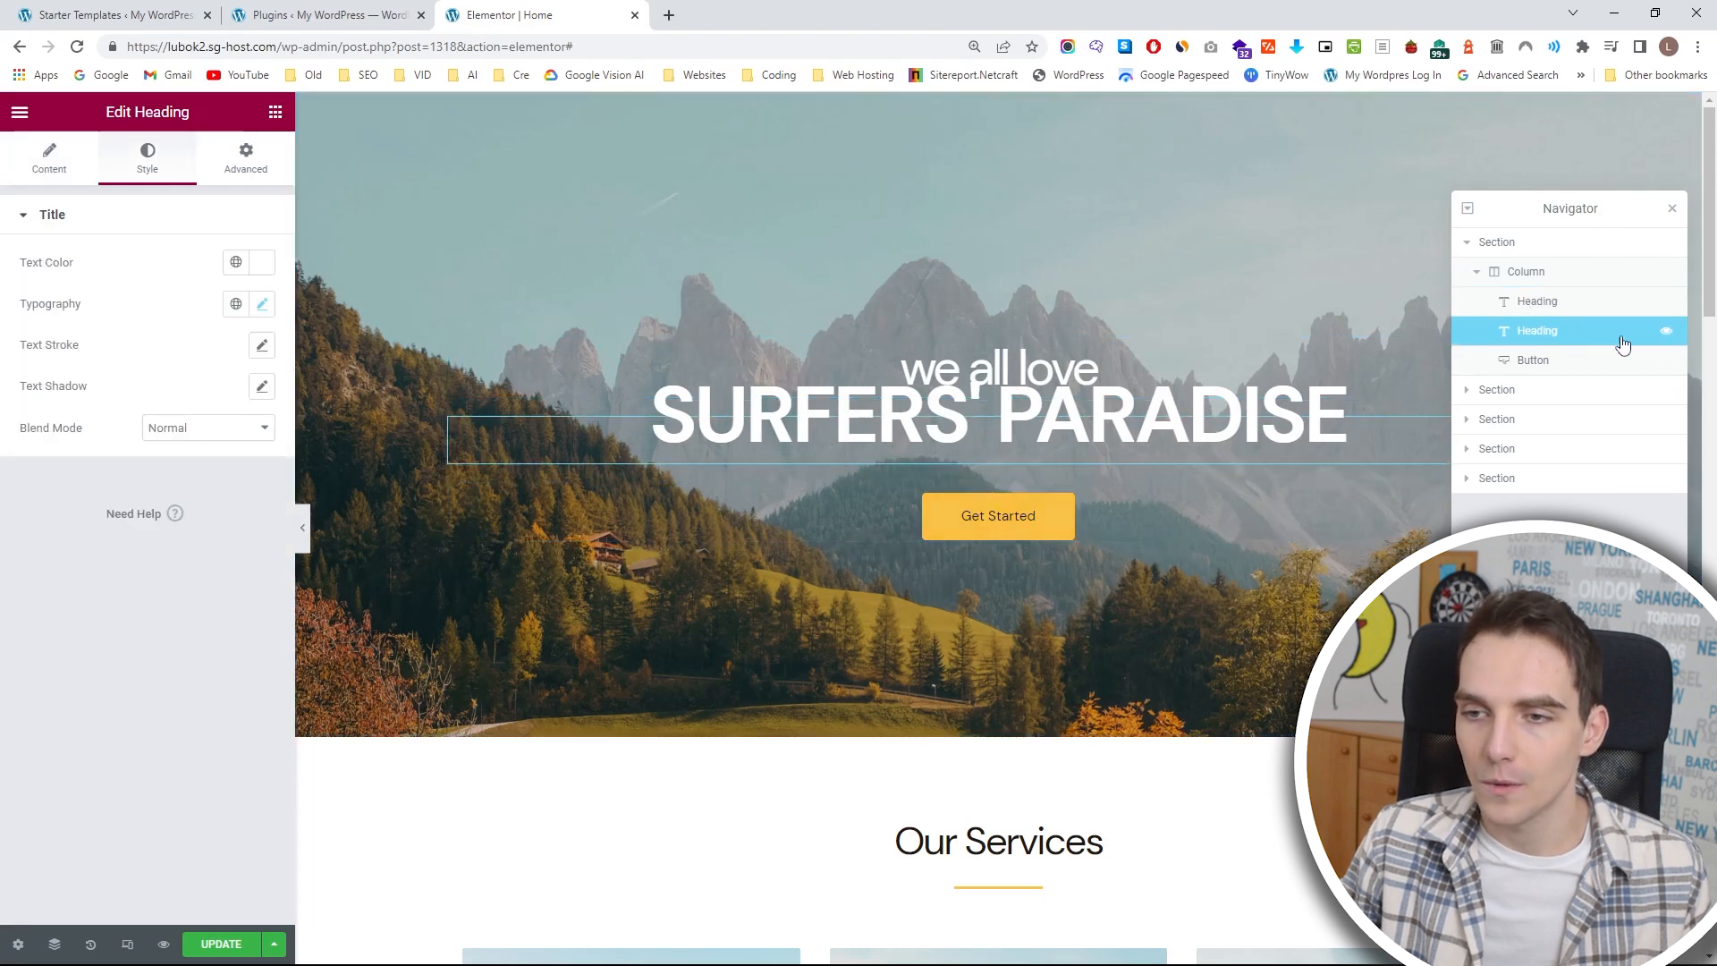
click(1659, 362)
click(1667, 361)
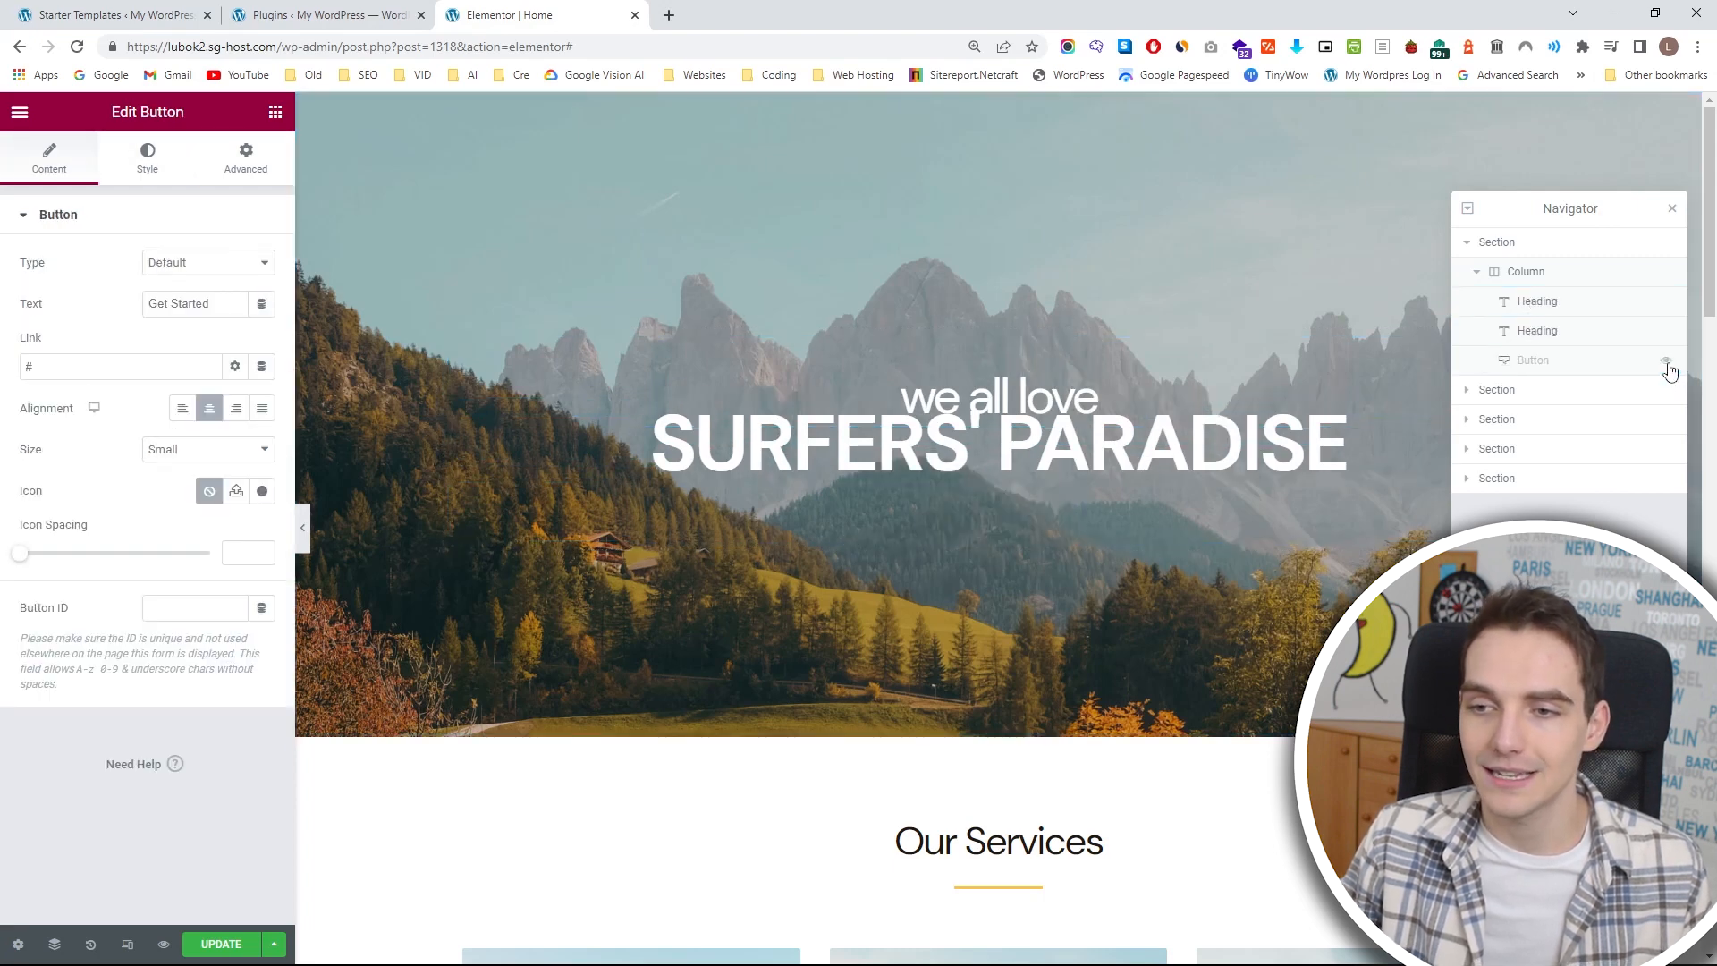
click(1666, 363)
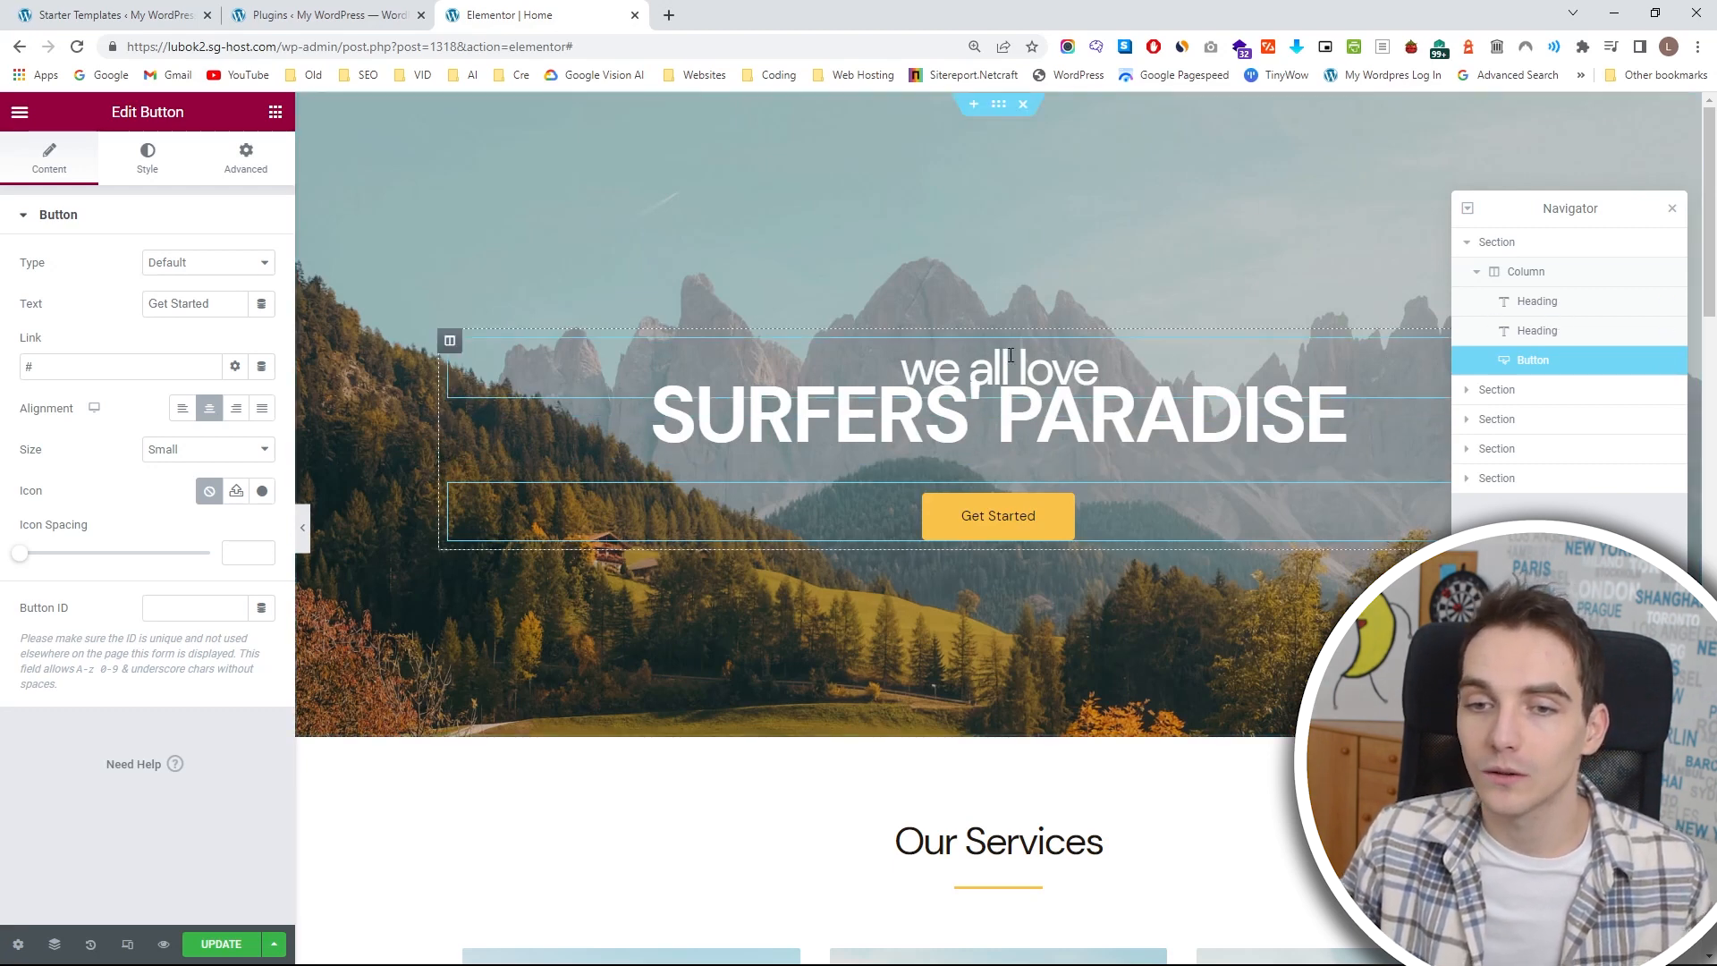
Replace the "we all love" heading text with "Discover the Wonders of Surfing".
click(1533, 308)
drag(169, 284, 4, 284)
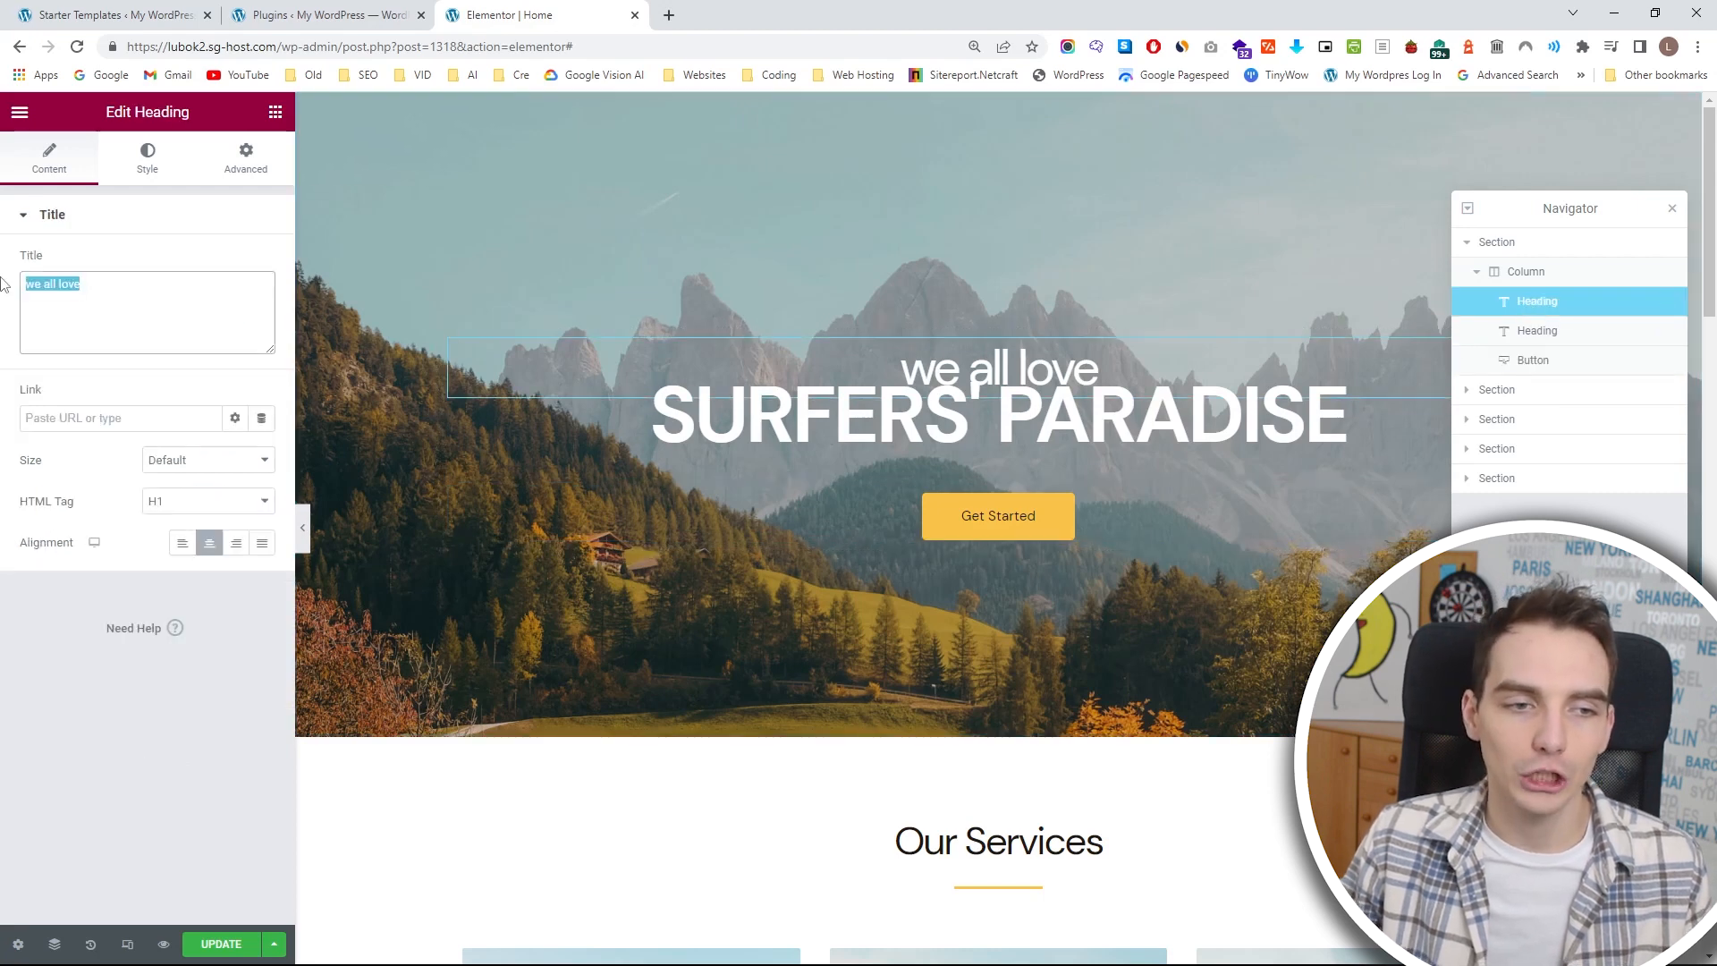
text(Discover the Wonders of Surfing)
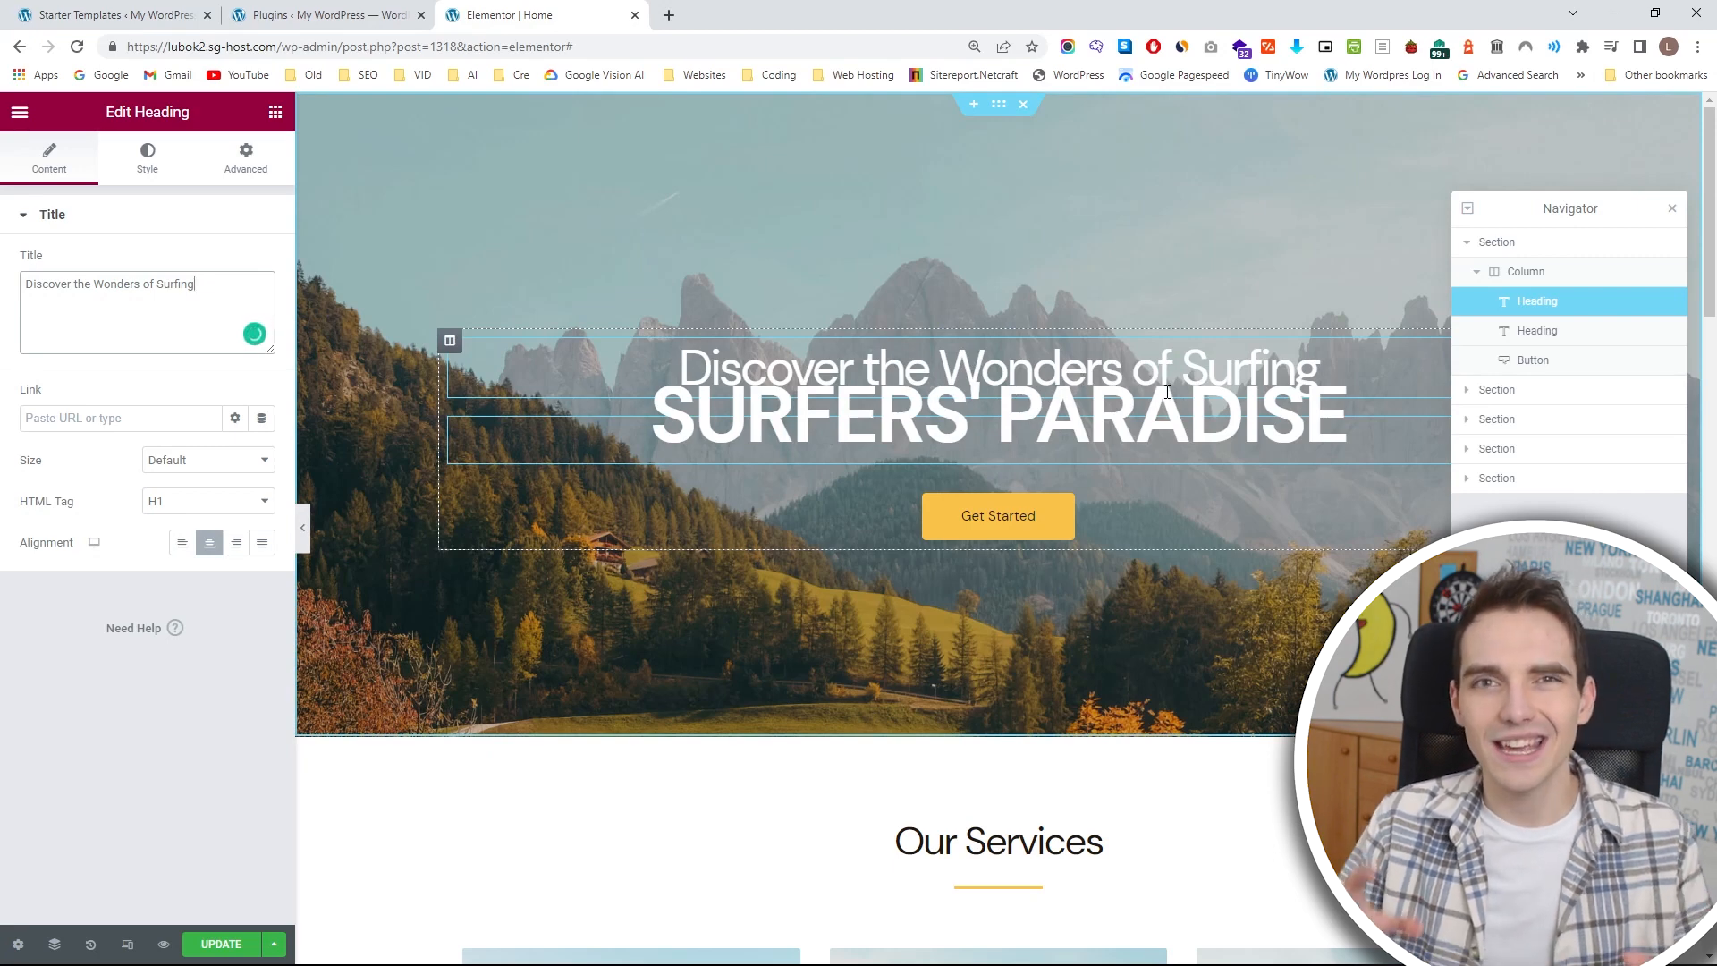
In the typography of the Discover the Wonders of Surfing heading, set the font size to 33 px and the weight to 800 (Extra Bold).
click(154, 168)
click(261, 305)
drag(77, 463, 62, 467)
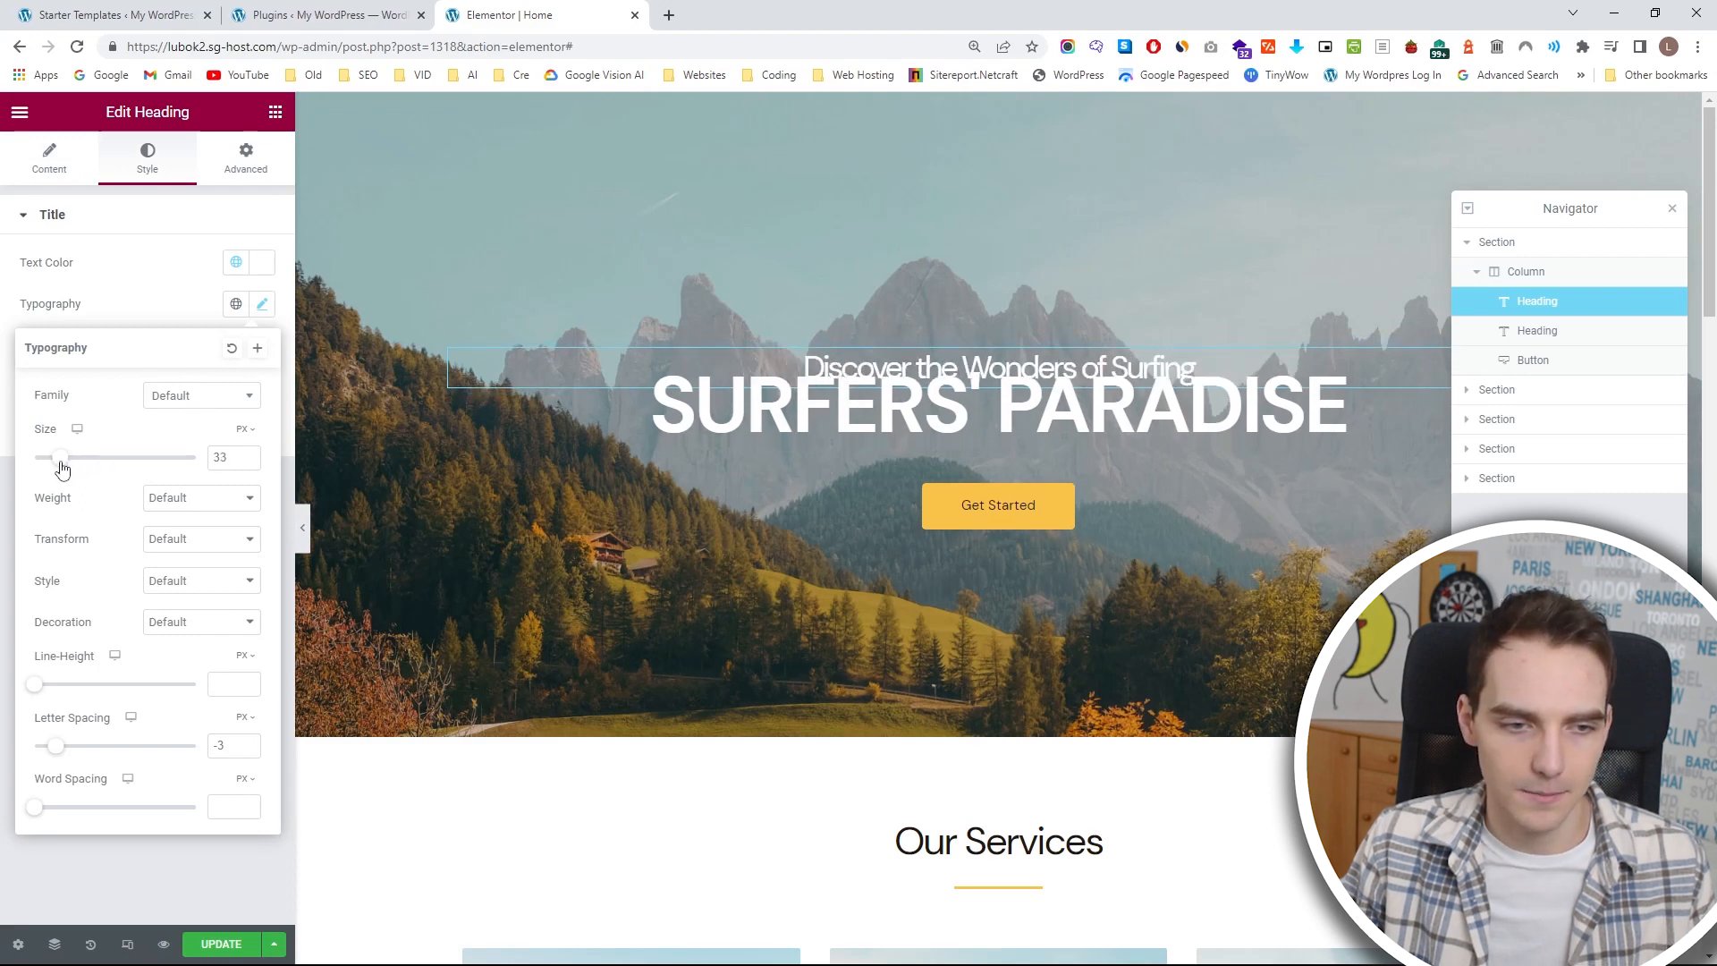
click(180, 507)
click(190, 633)
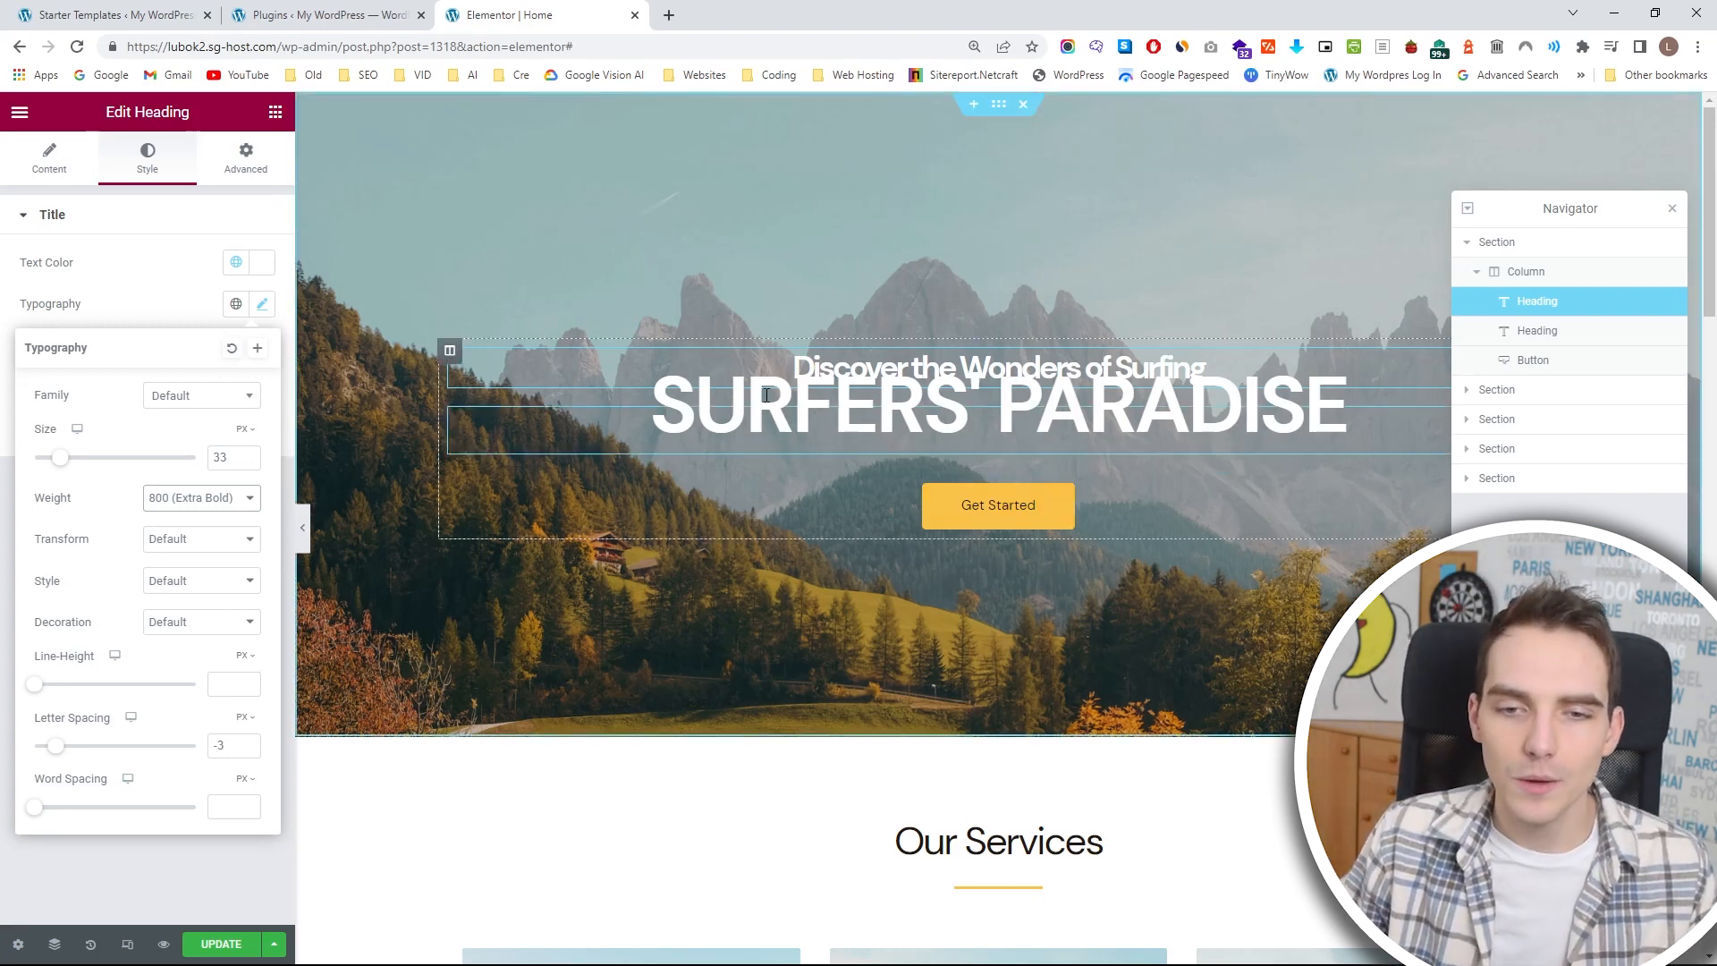
Raise the top margin of the SURFERS' PARADISE heading to 0 px.
click(1587, 331)
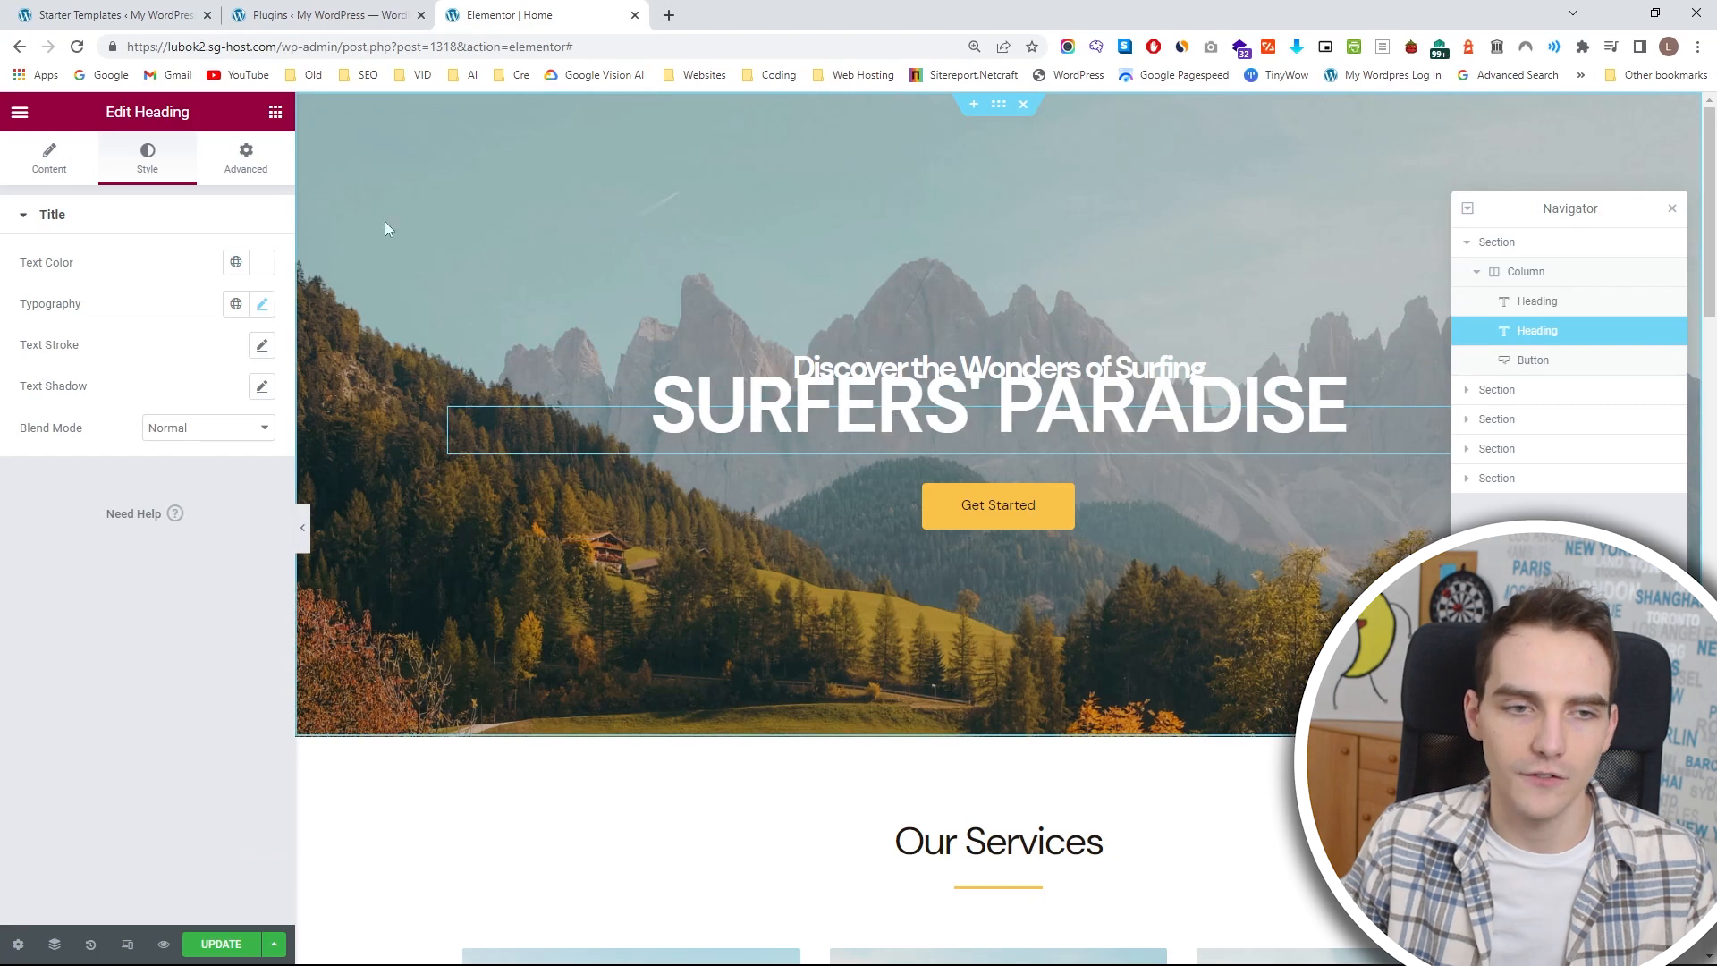
click(245, 161)
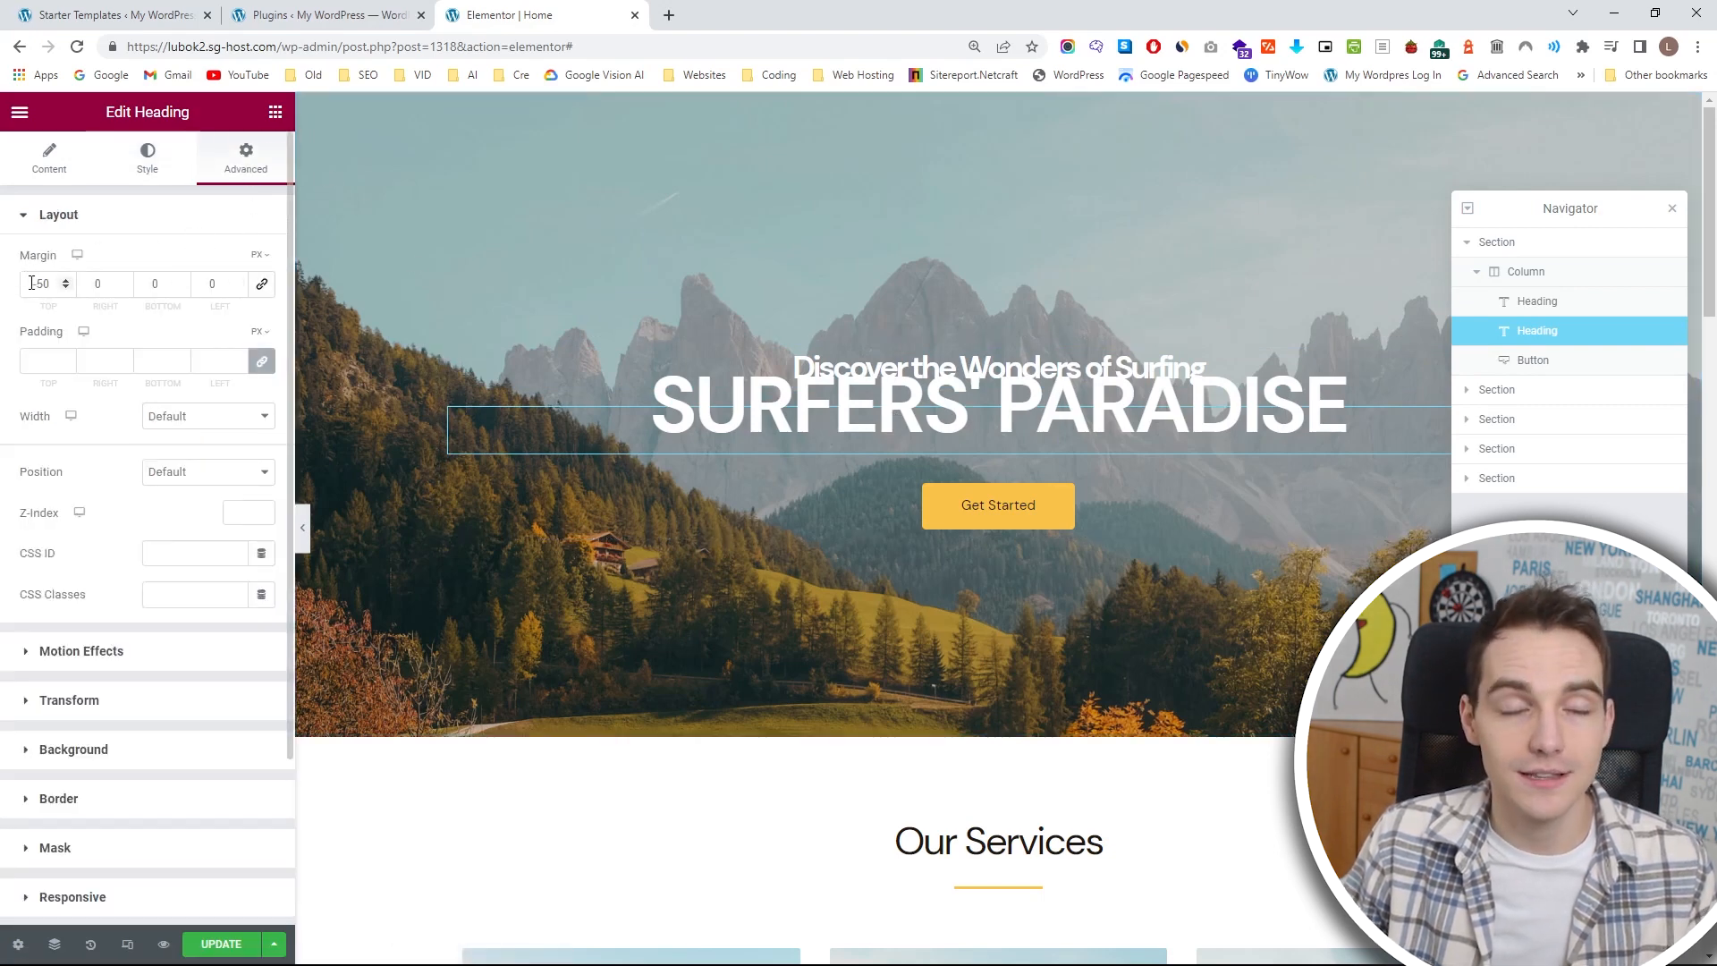
click(66, 287)
click(66, 280)
click(65, 280)
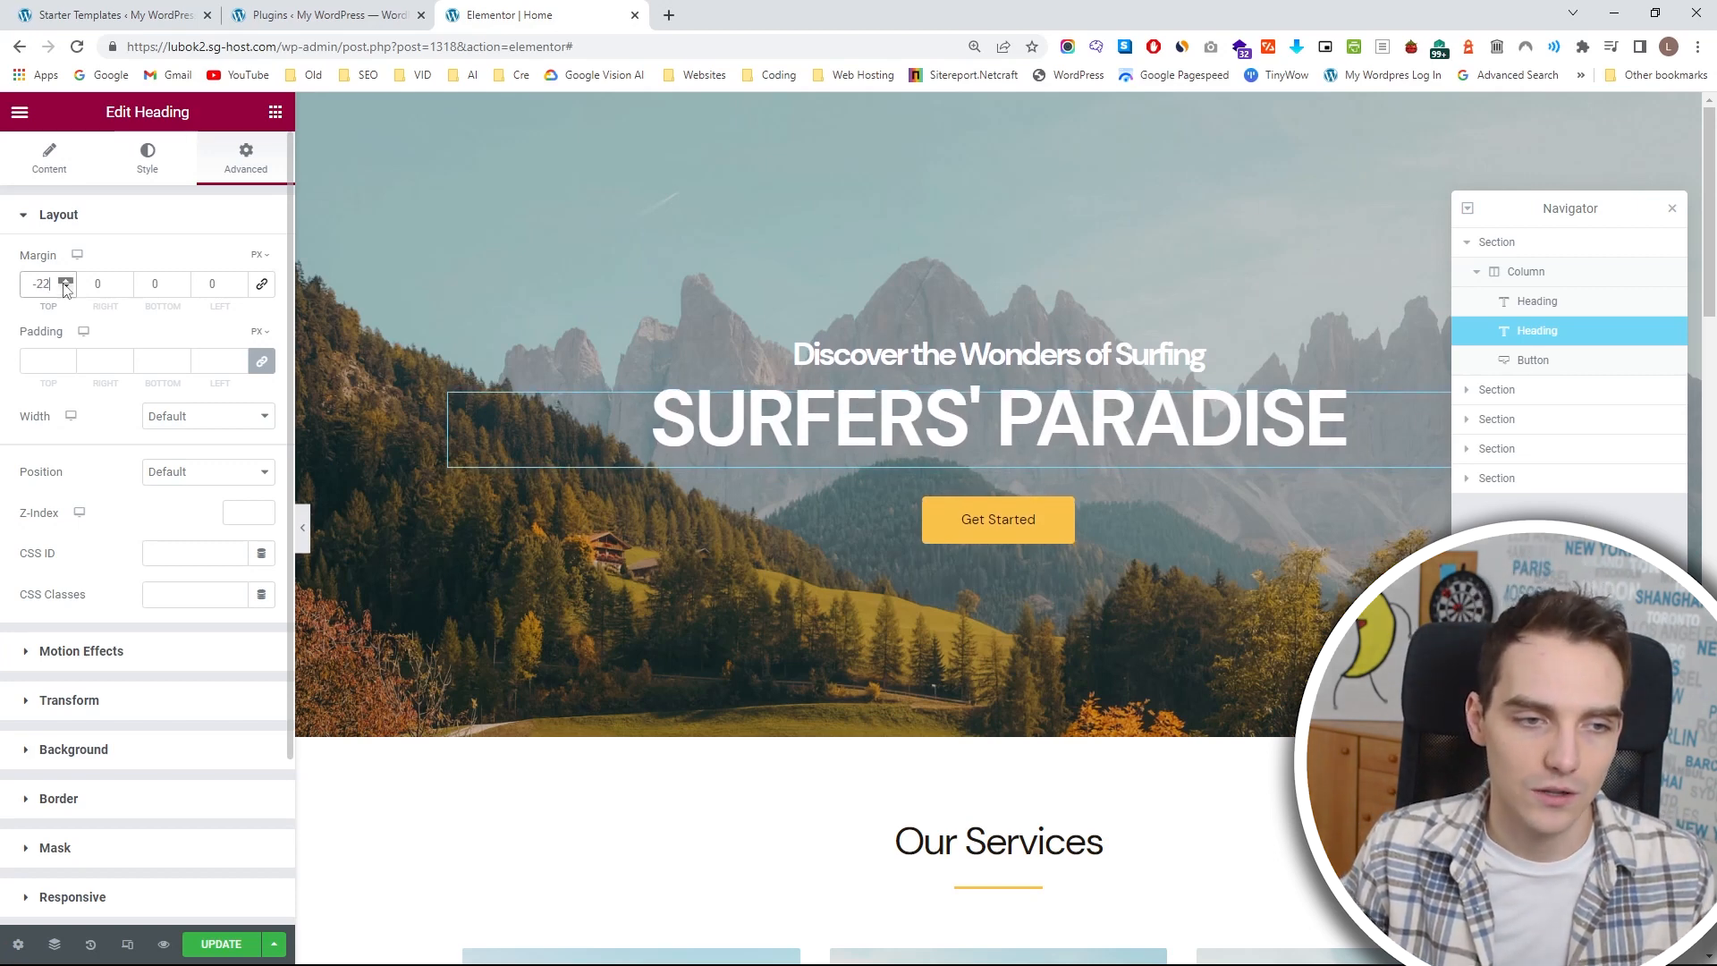
click(64, 282)
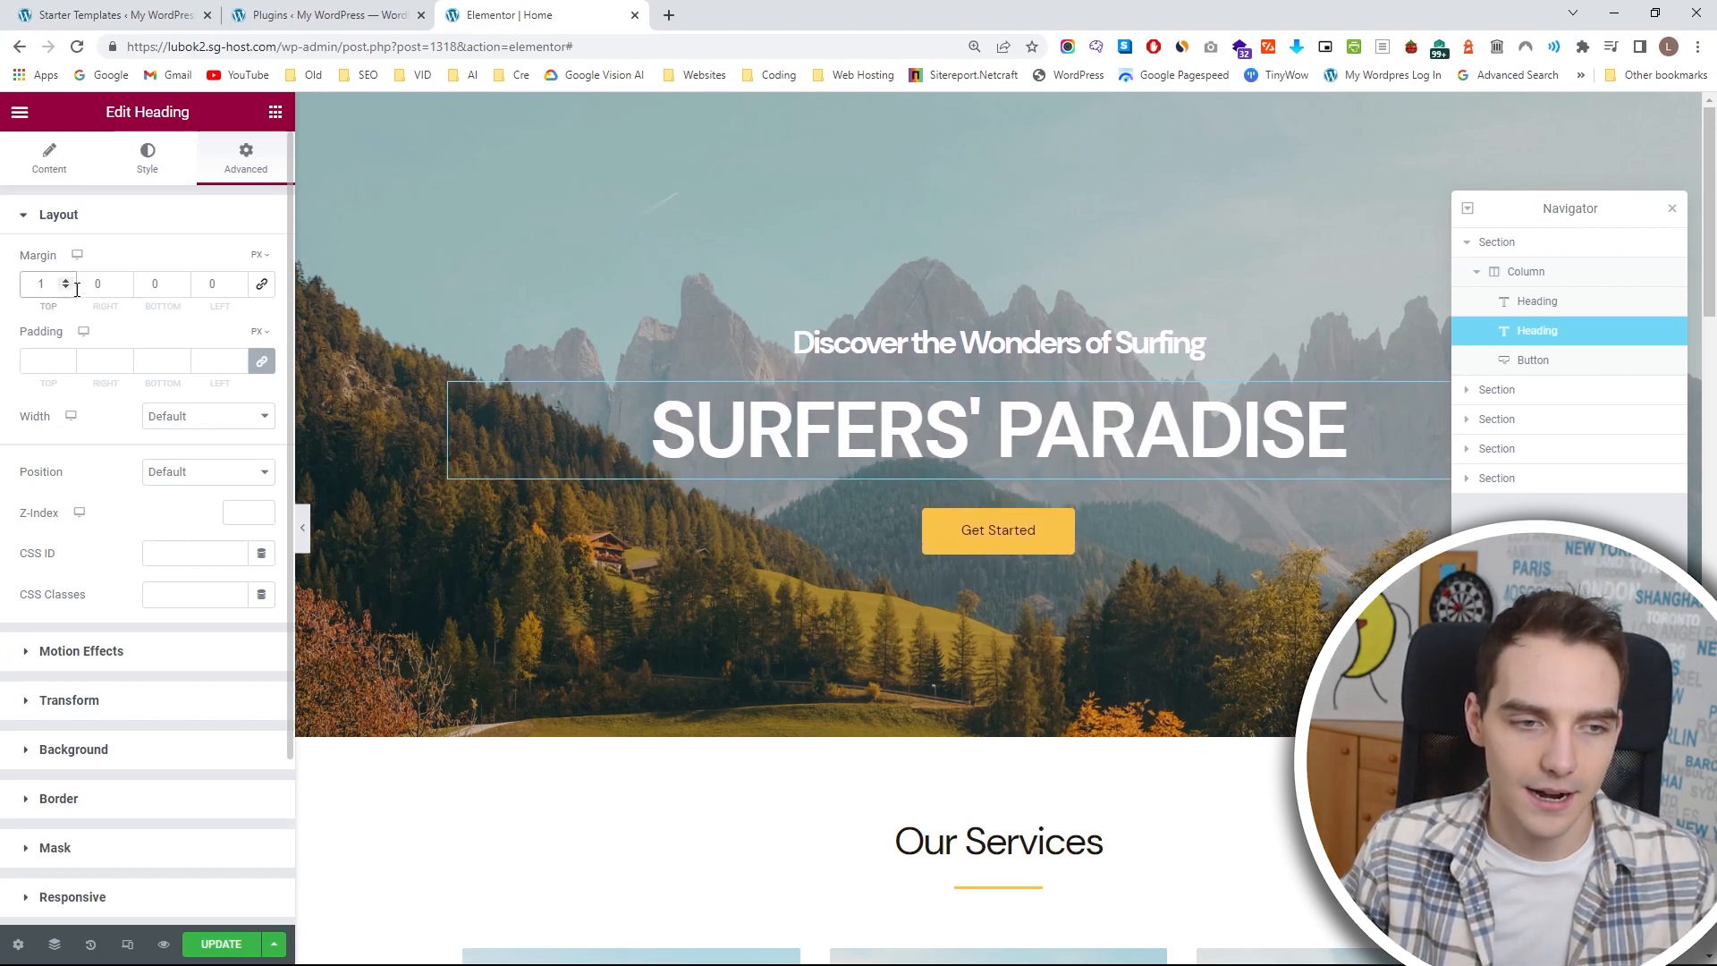
click(65, 288)
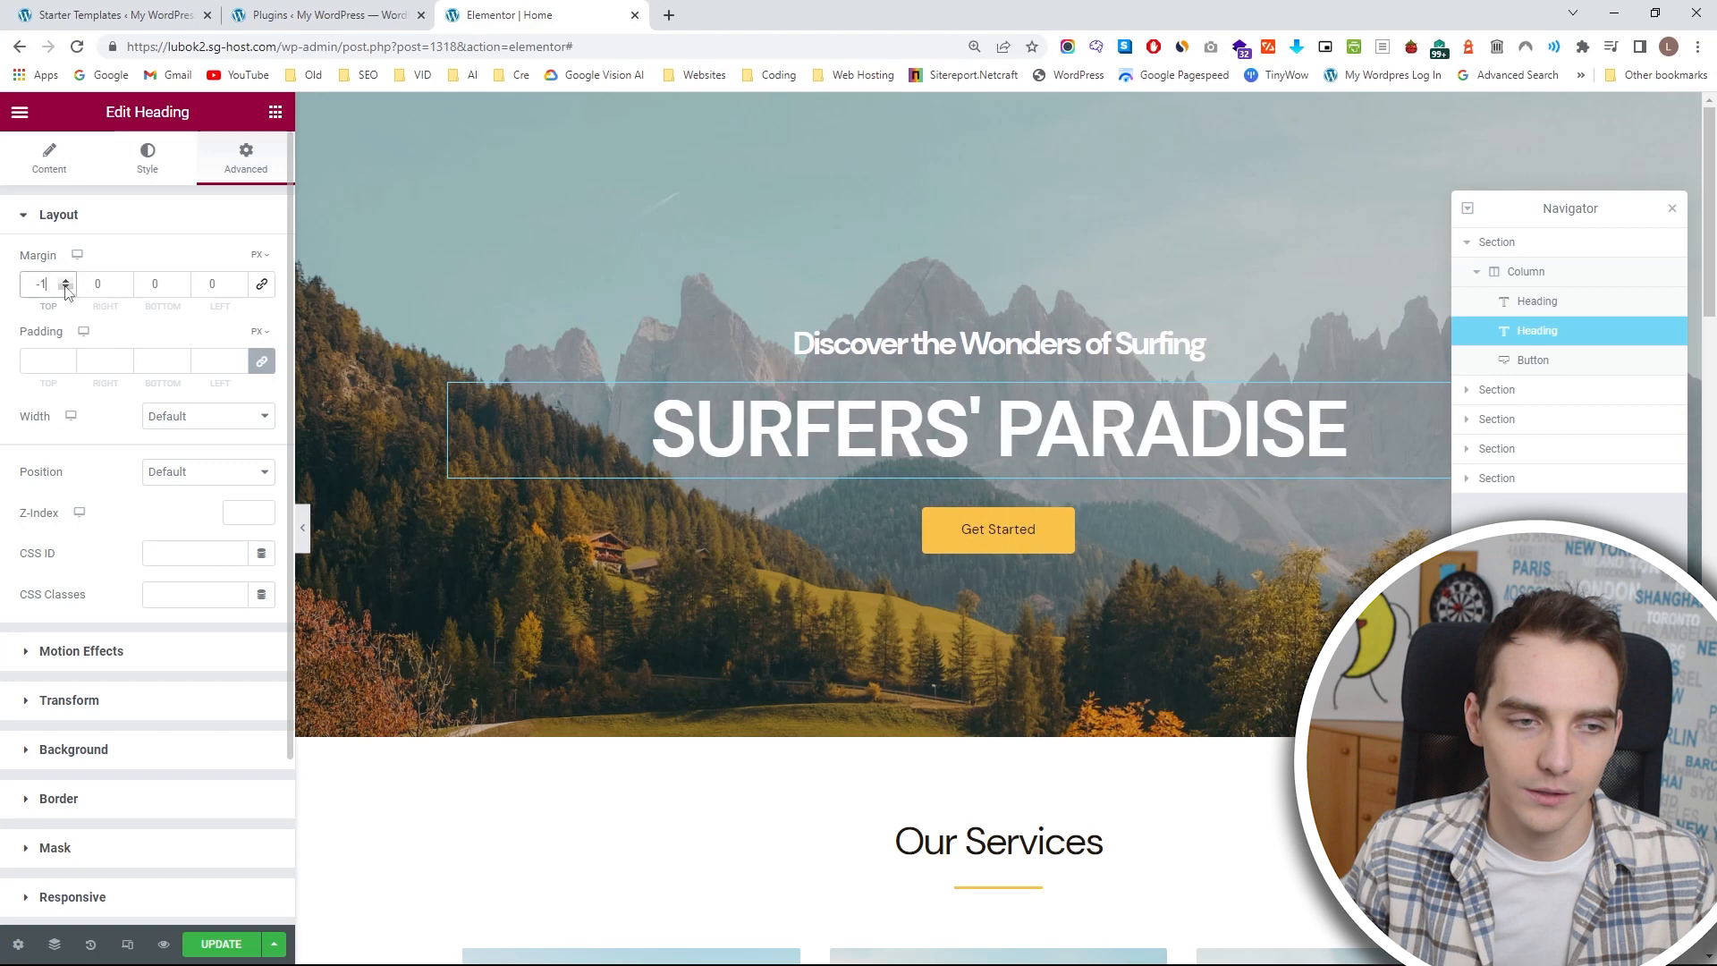
Try a linked margin of 20 px on all sides of the heading, reset it to 0 and unlink the values.
click(264, 286)
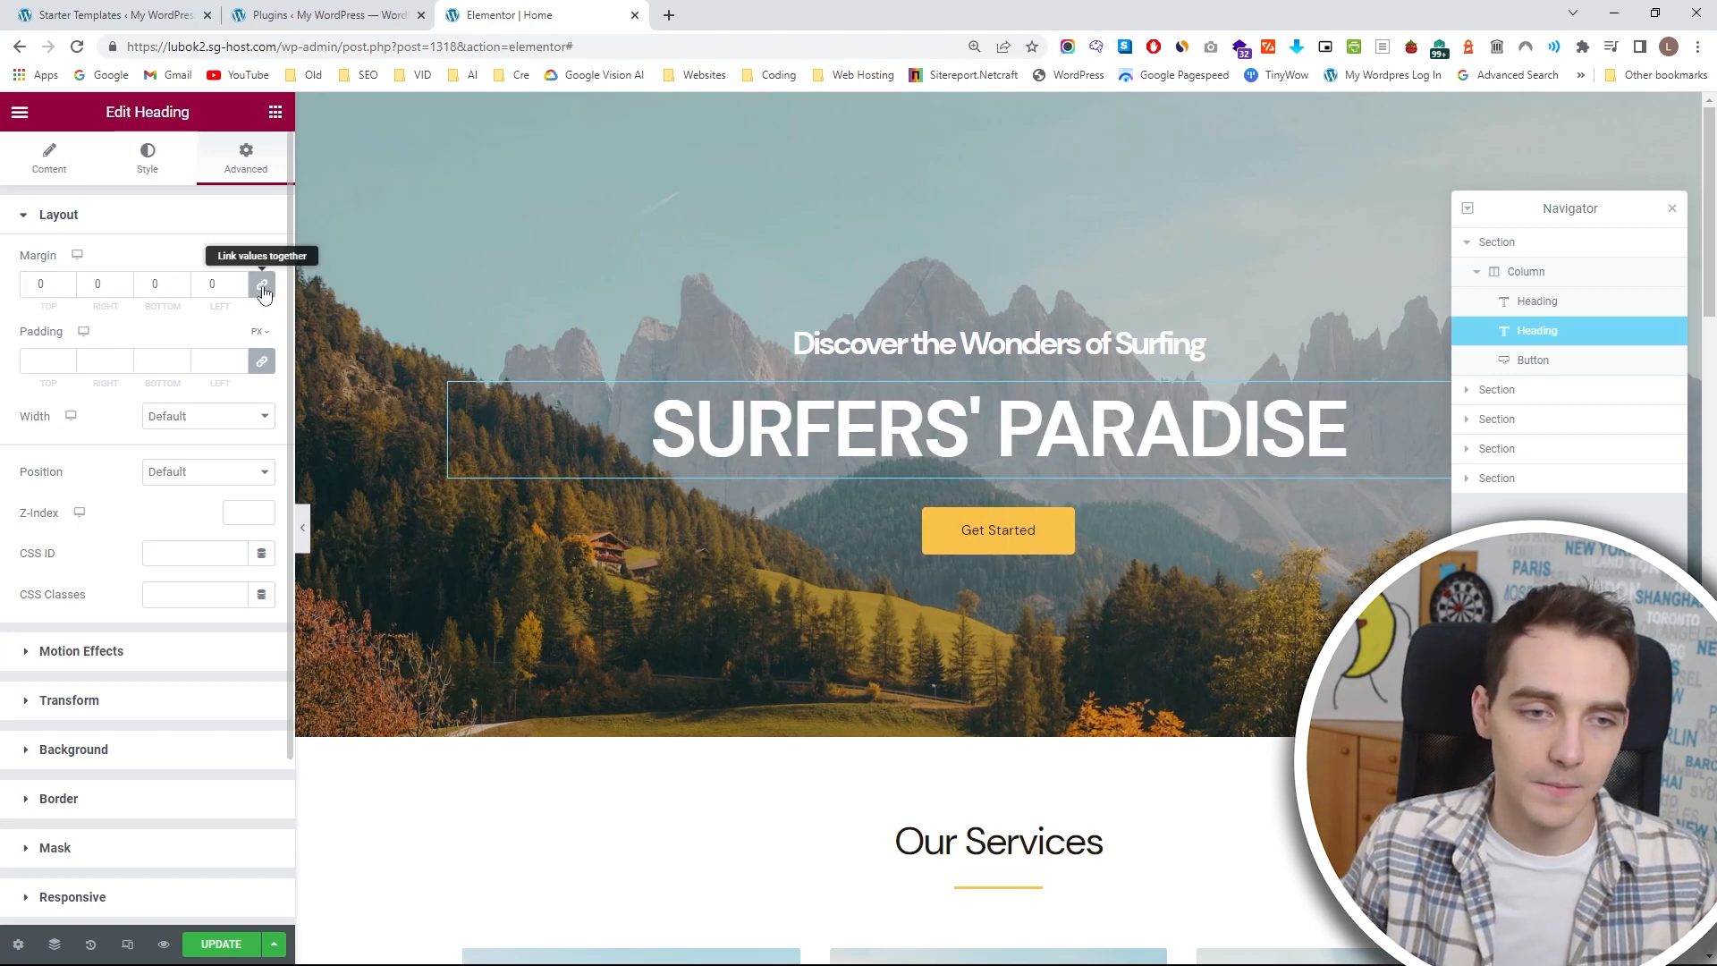
click(124, 281)
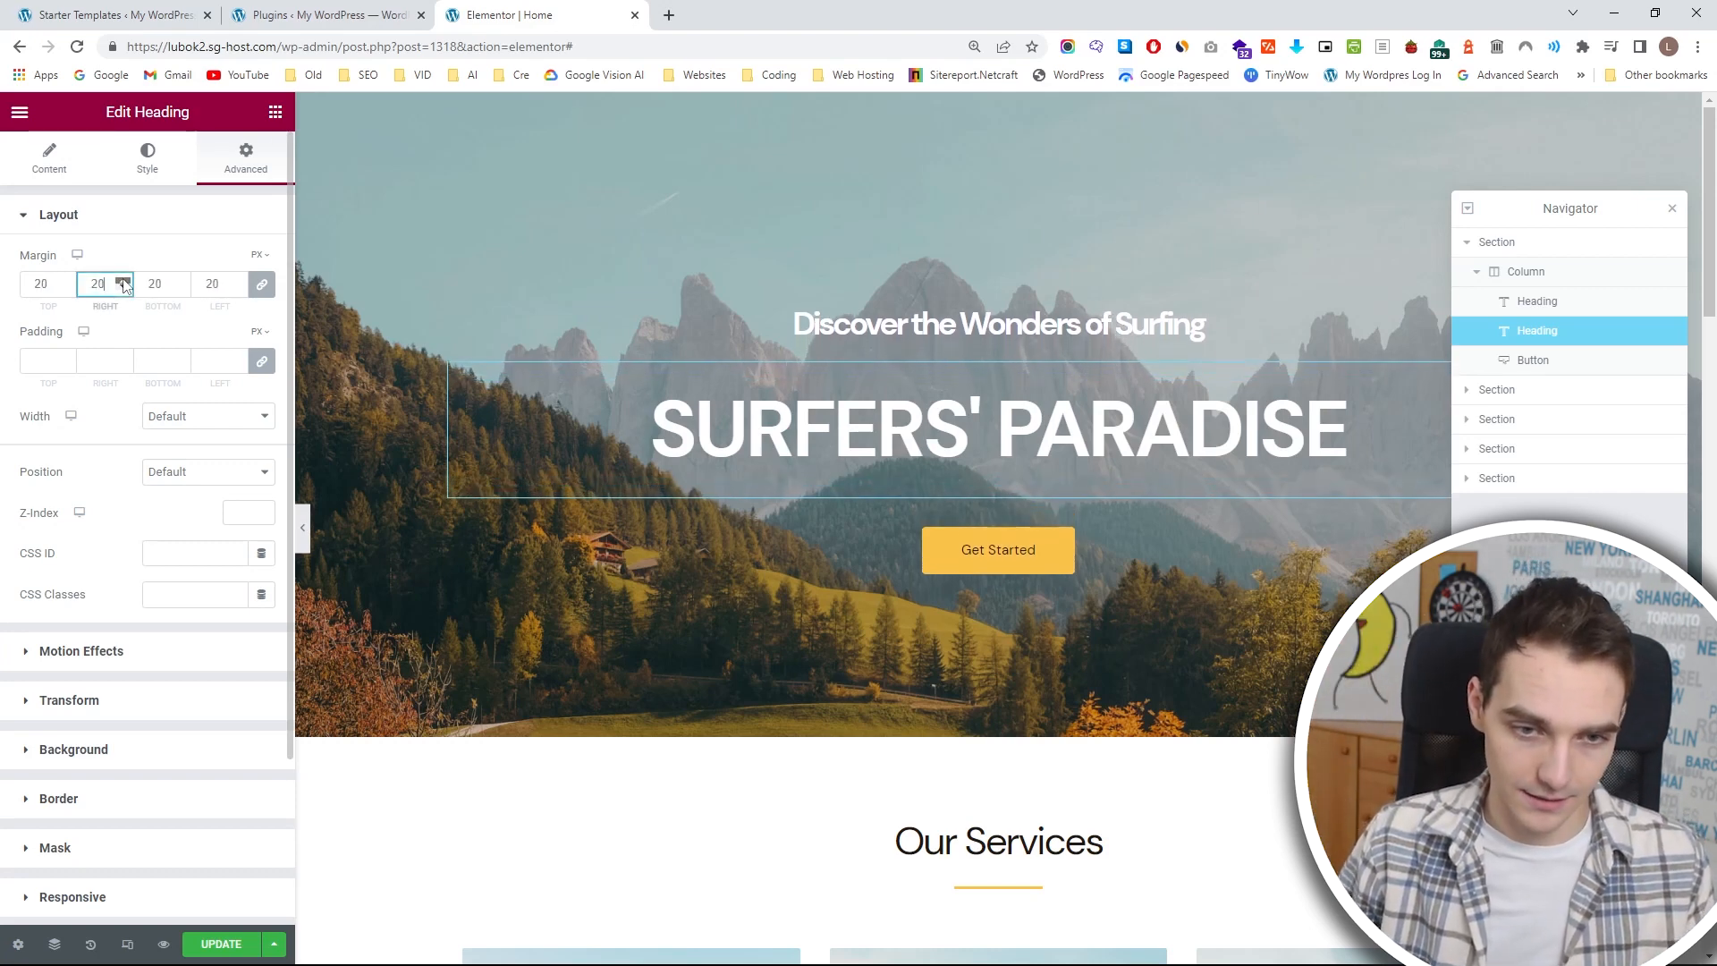
drag(103, 286, 11, 299)
text(0)
click(262, 285)
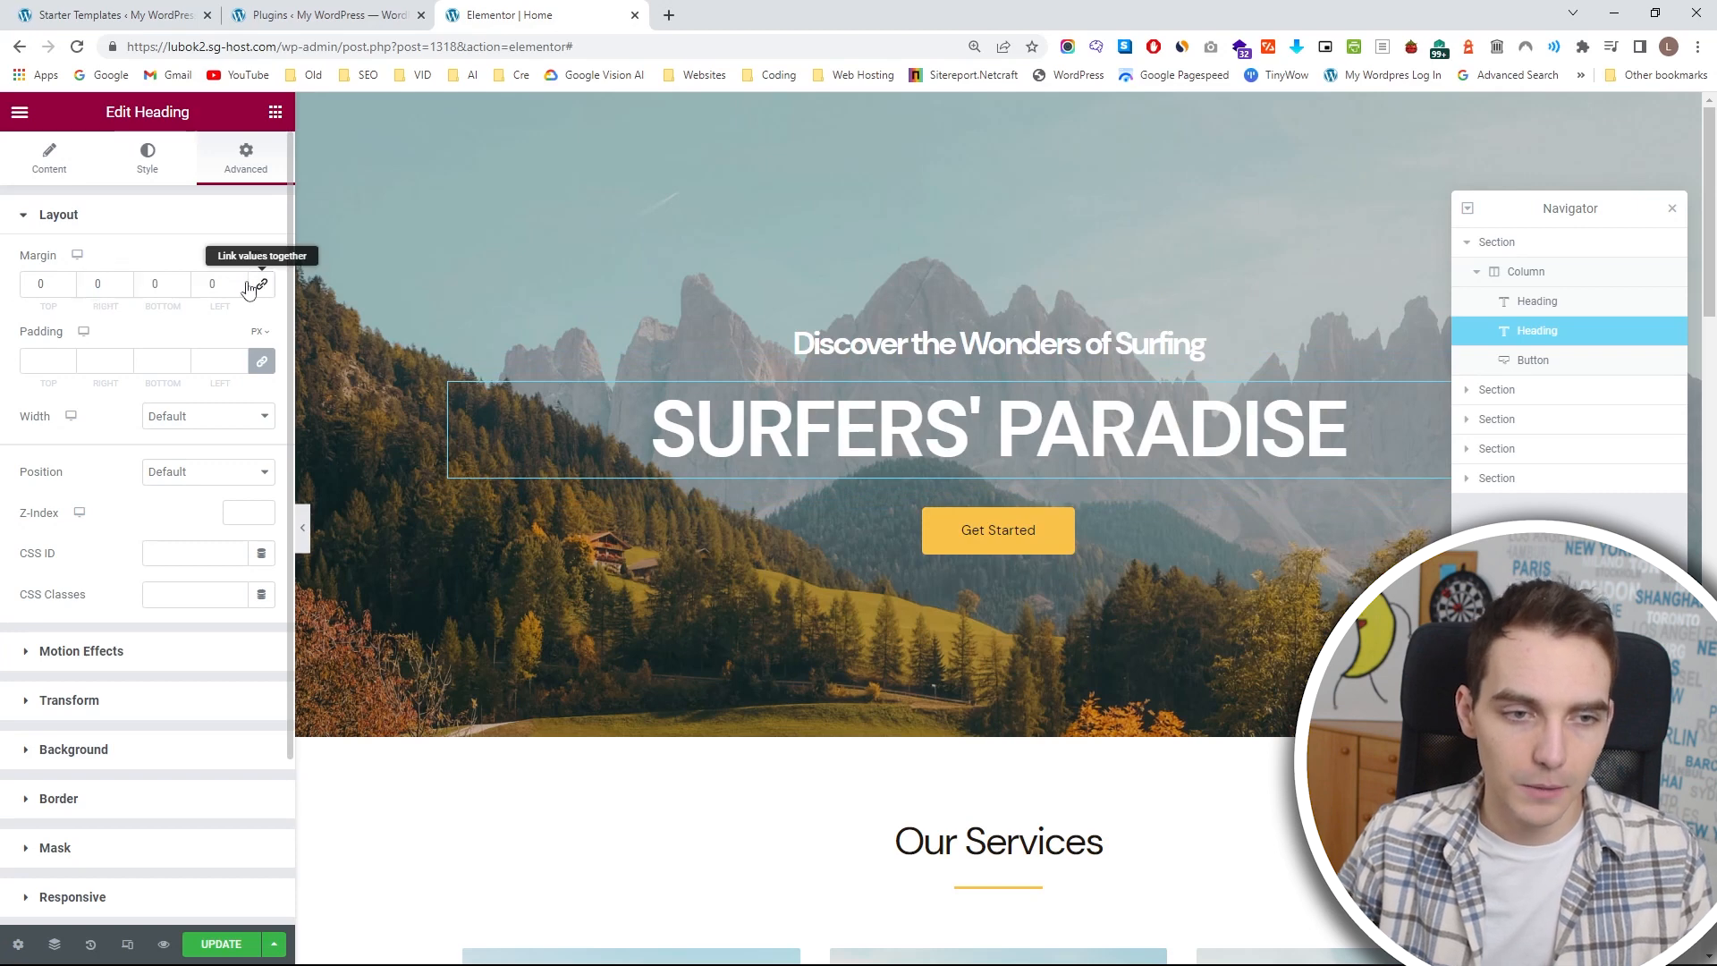
Set the top margin of the SURFERS' PARADISE heading to -5 px, leaving the other sides unlinked.
click(65, 287)
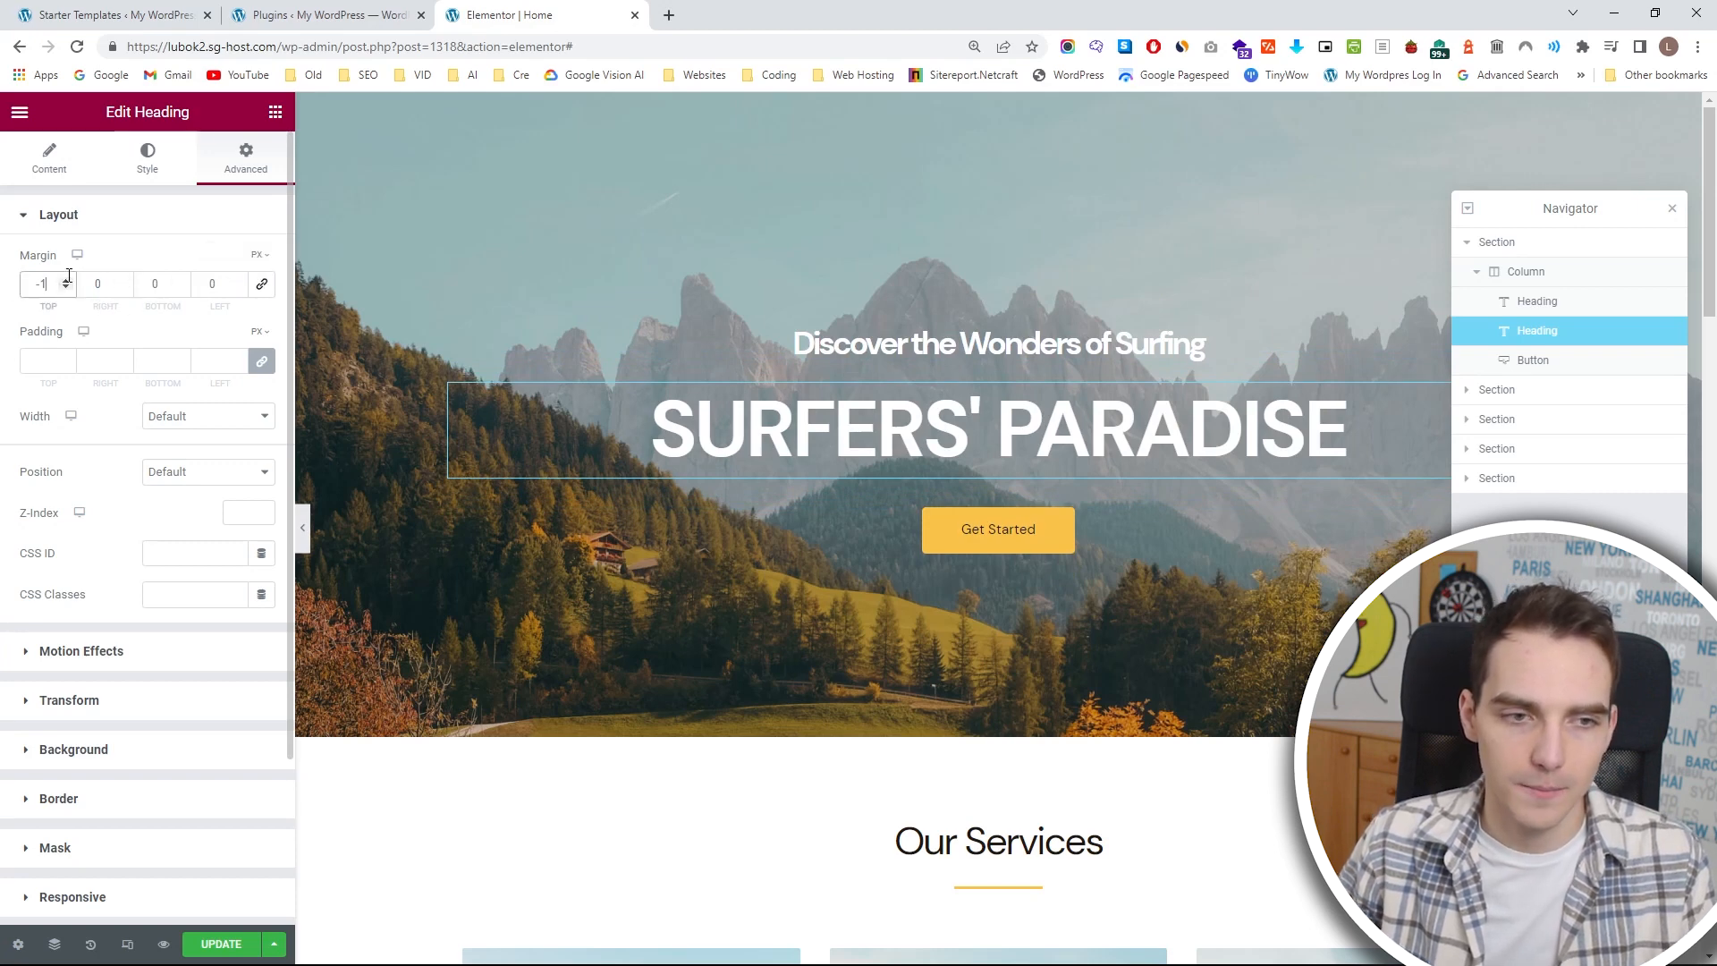
click(65, 280)
click(66, 280)
click(65, 280)
click(65, 280)
click(67, 288)
click(67, 288)
click(66, 288)
click(66, 288)
click(66, 288)
click(66, 288)
click(66, 288)
click(66, 288)
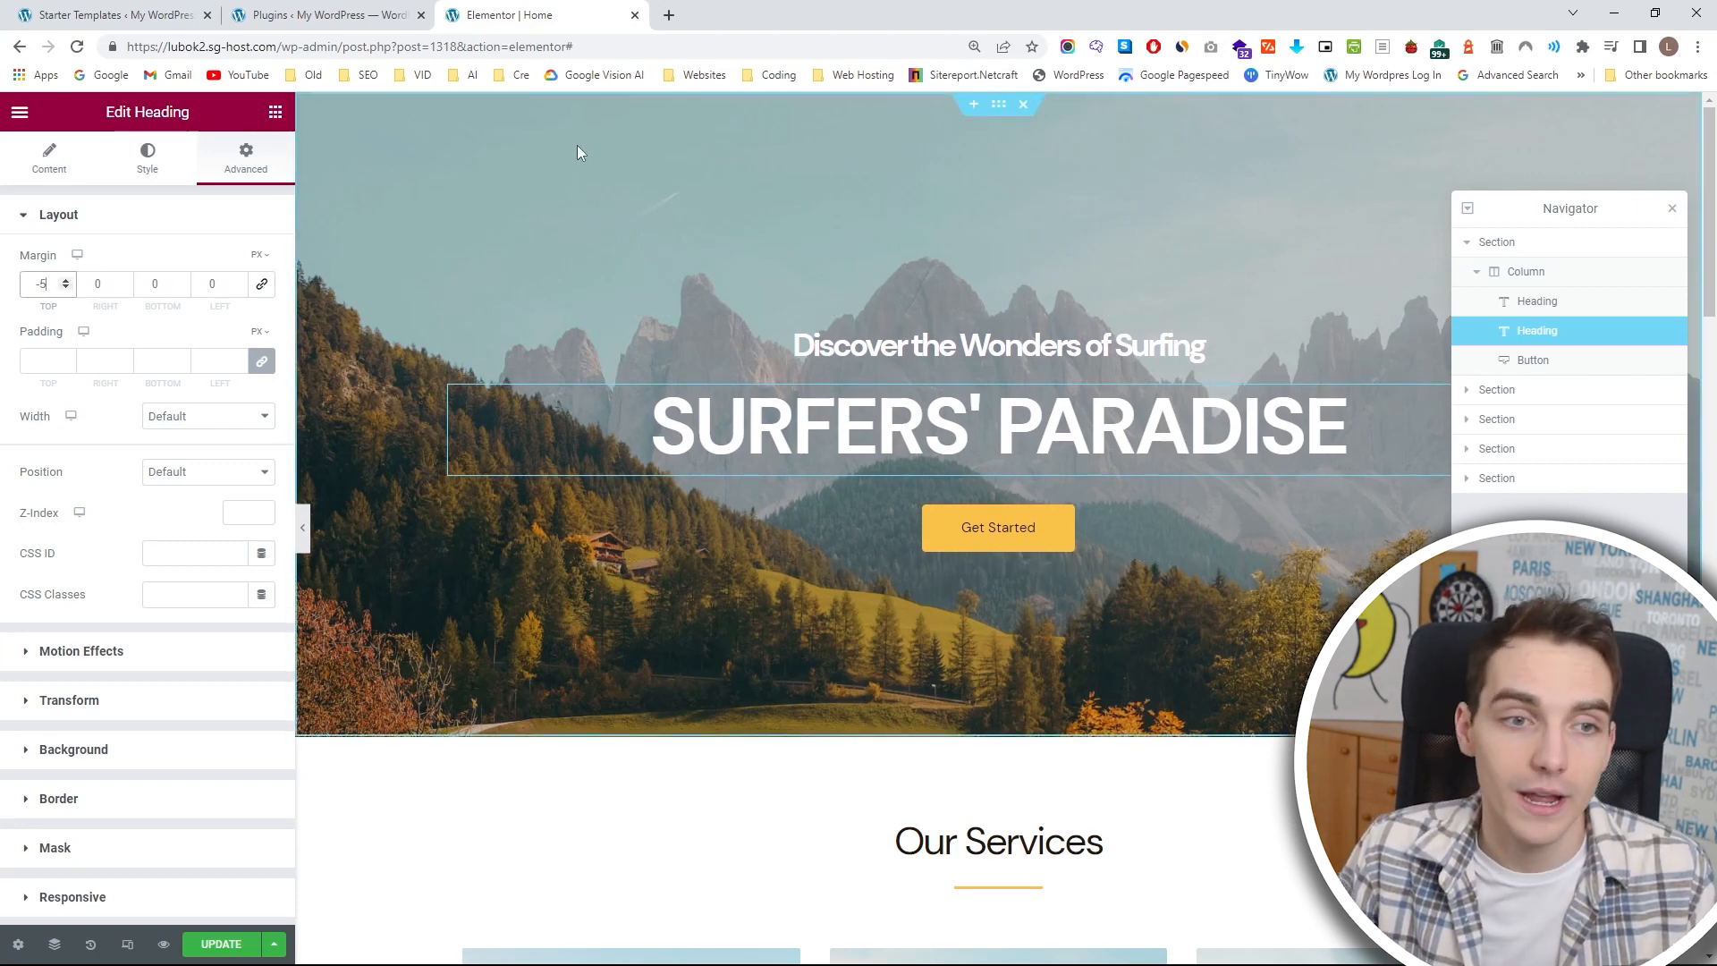
Add a Divider widget between the two hero headings and set its line weight to 3.3.
click(274, 114)
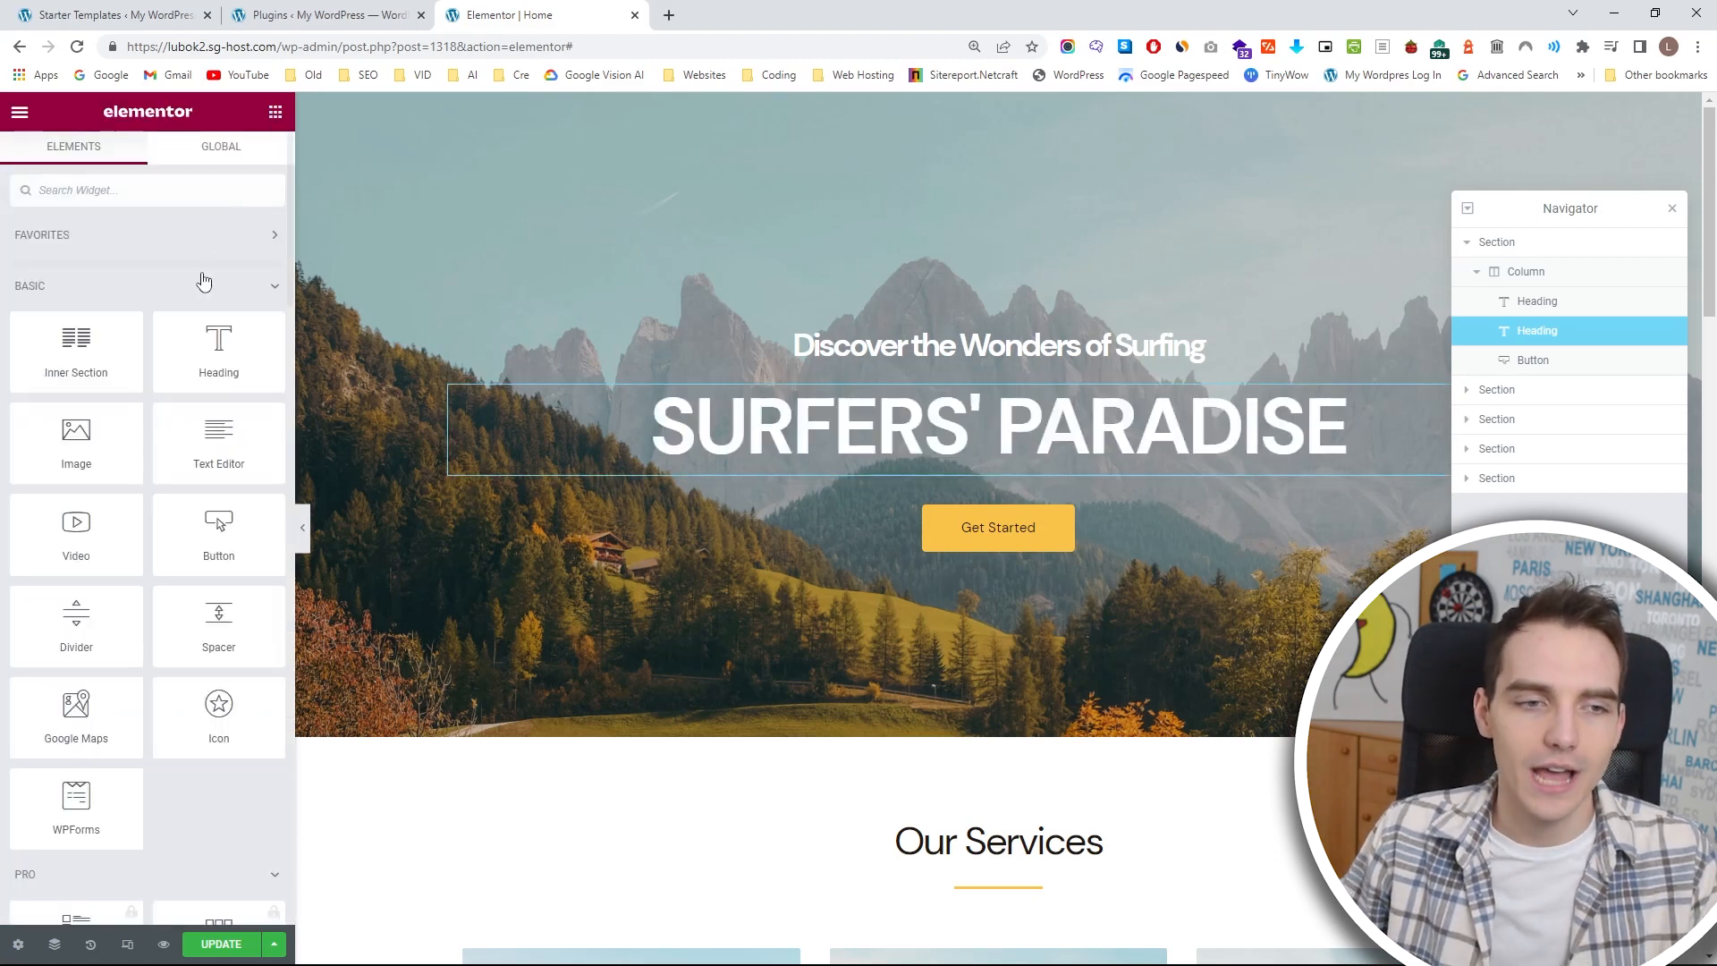
scroll(204, 280, down, 8)
scroll(205, 283, down, 14)
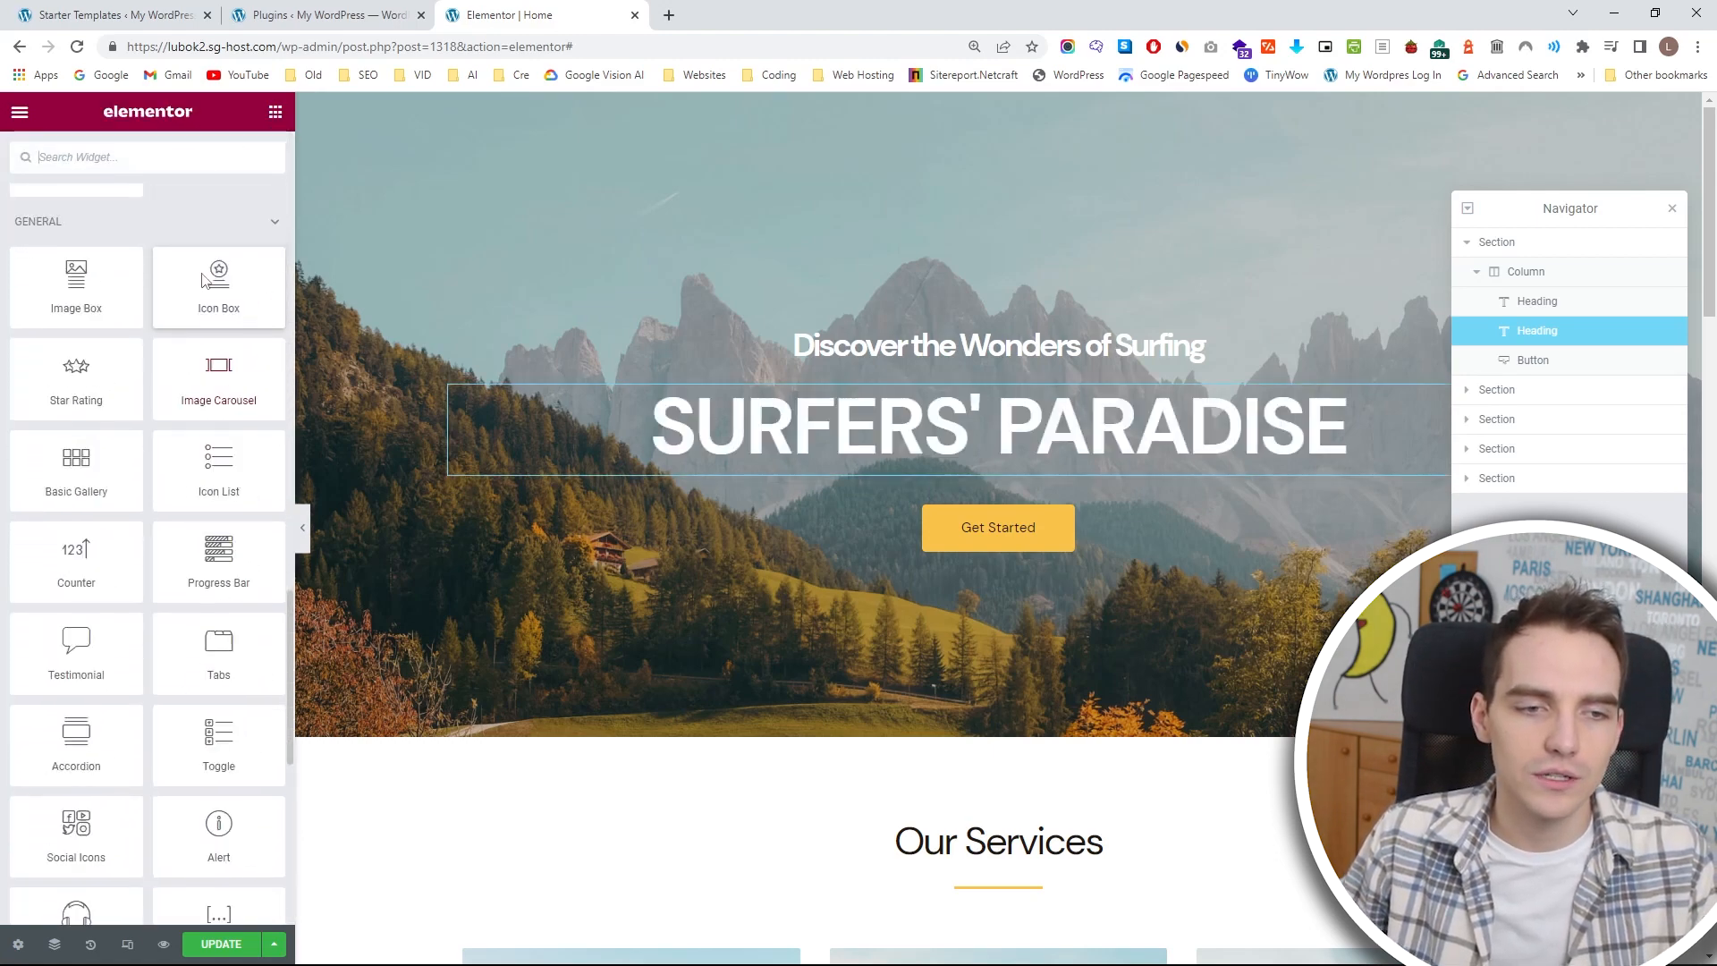
scroll(207, 283, up, 20)
drag(76, 626, 877, 361)
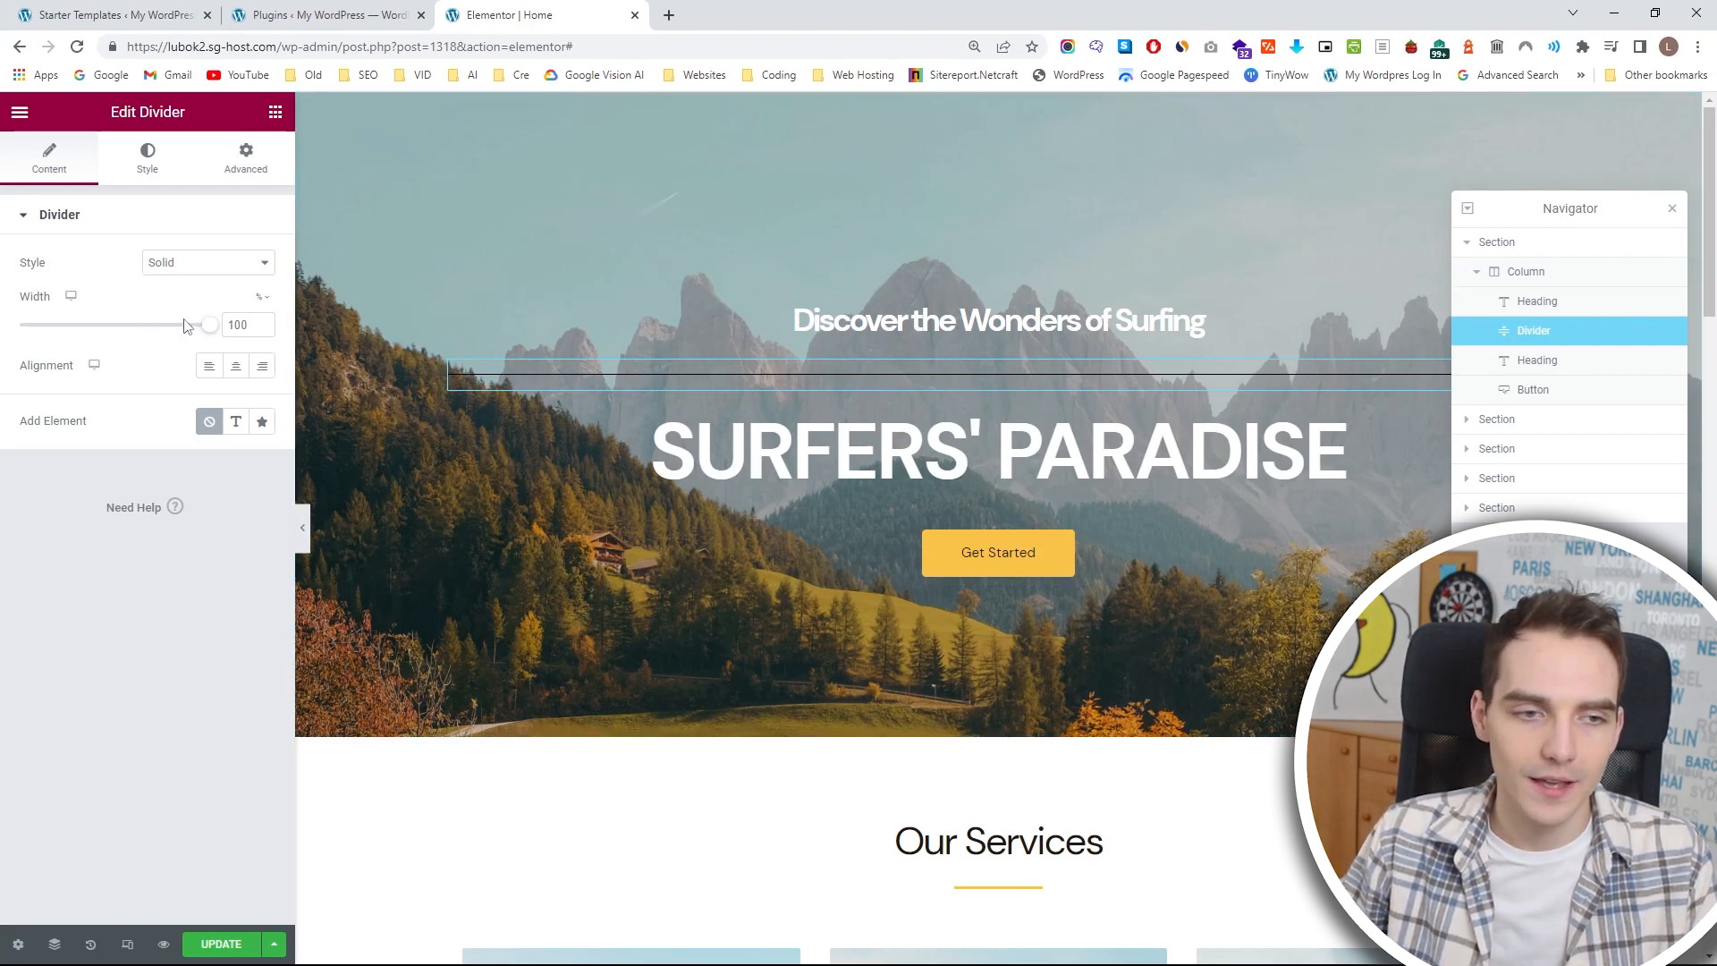
click(142, 170)
drag(21, 329, 73, 328)
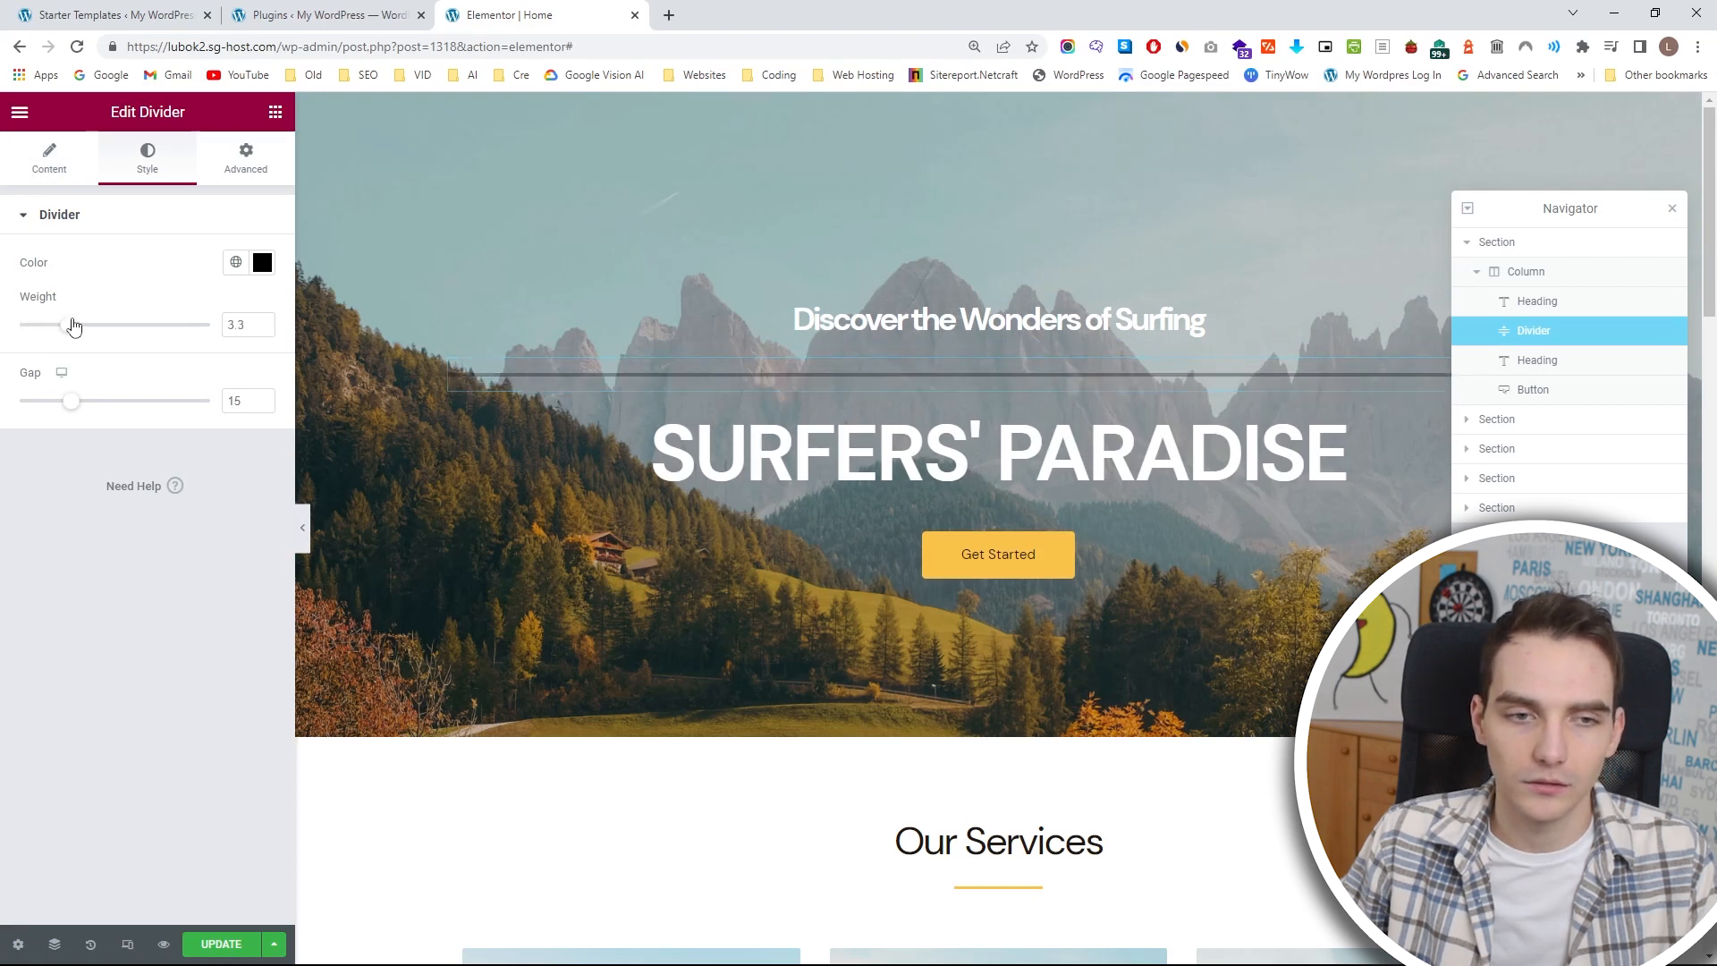
Examine the custom and global color options available for the divider.
click(262, 262)
click(237, 263)
click(237, 264)
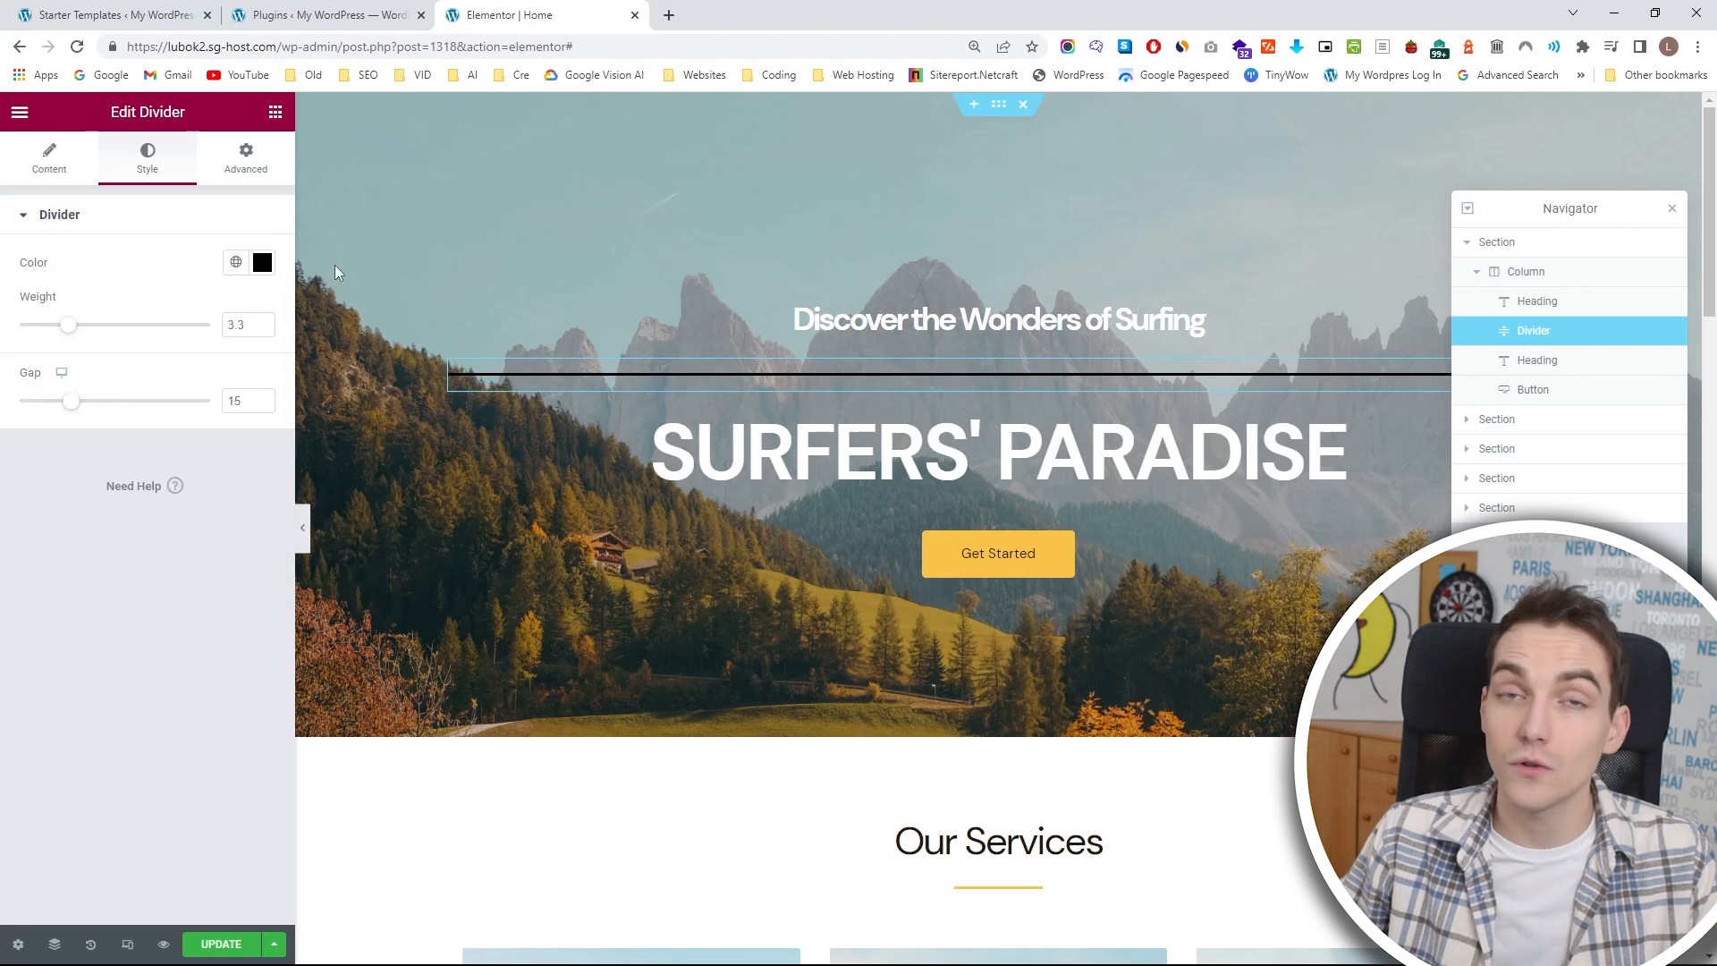
click(235, 263)
scroll(179, 402, down, 3)
scroll(179, 393, up, 3)
scroll(179, 390, down, 1)
scroll(179, 391, up, 1)
click(209, 220)
click(148, 219)
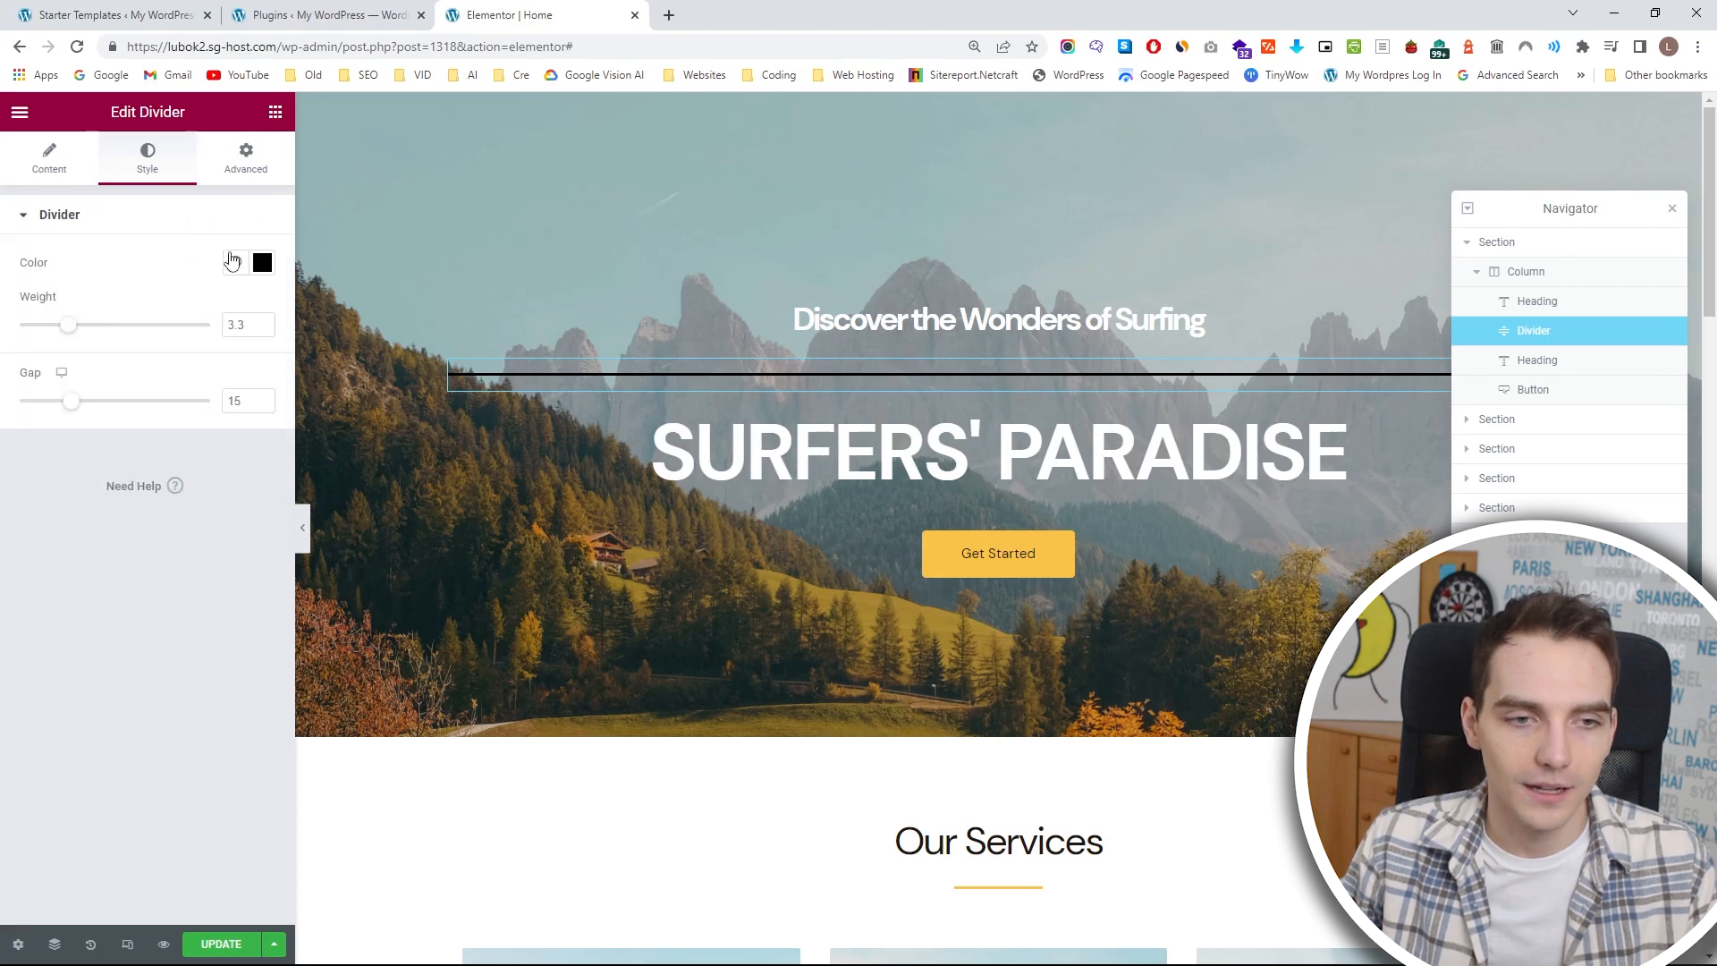
Color the divider red #FF0000 and save that color as a new global color named "My Red".
click(262, 262)
drag(185, 383, 291, 312)
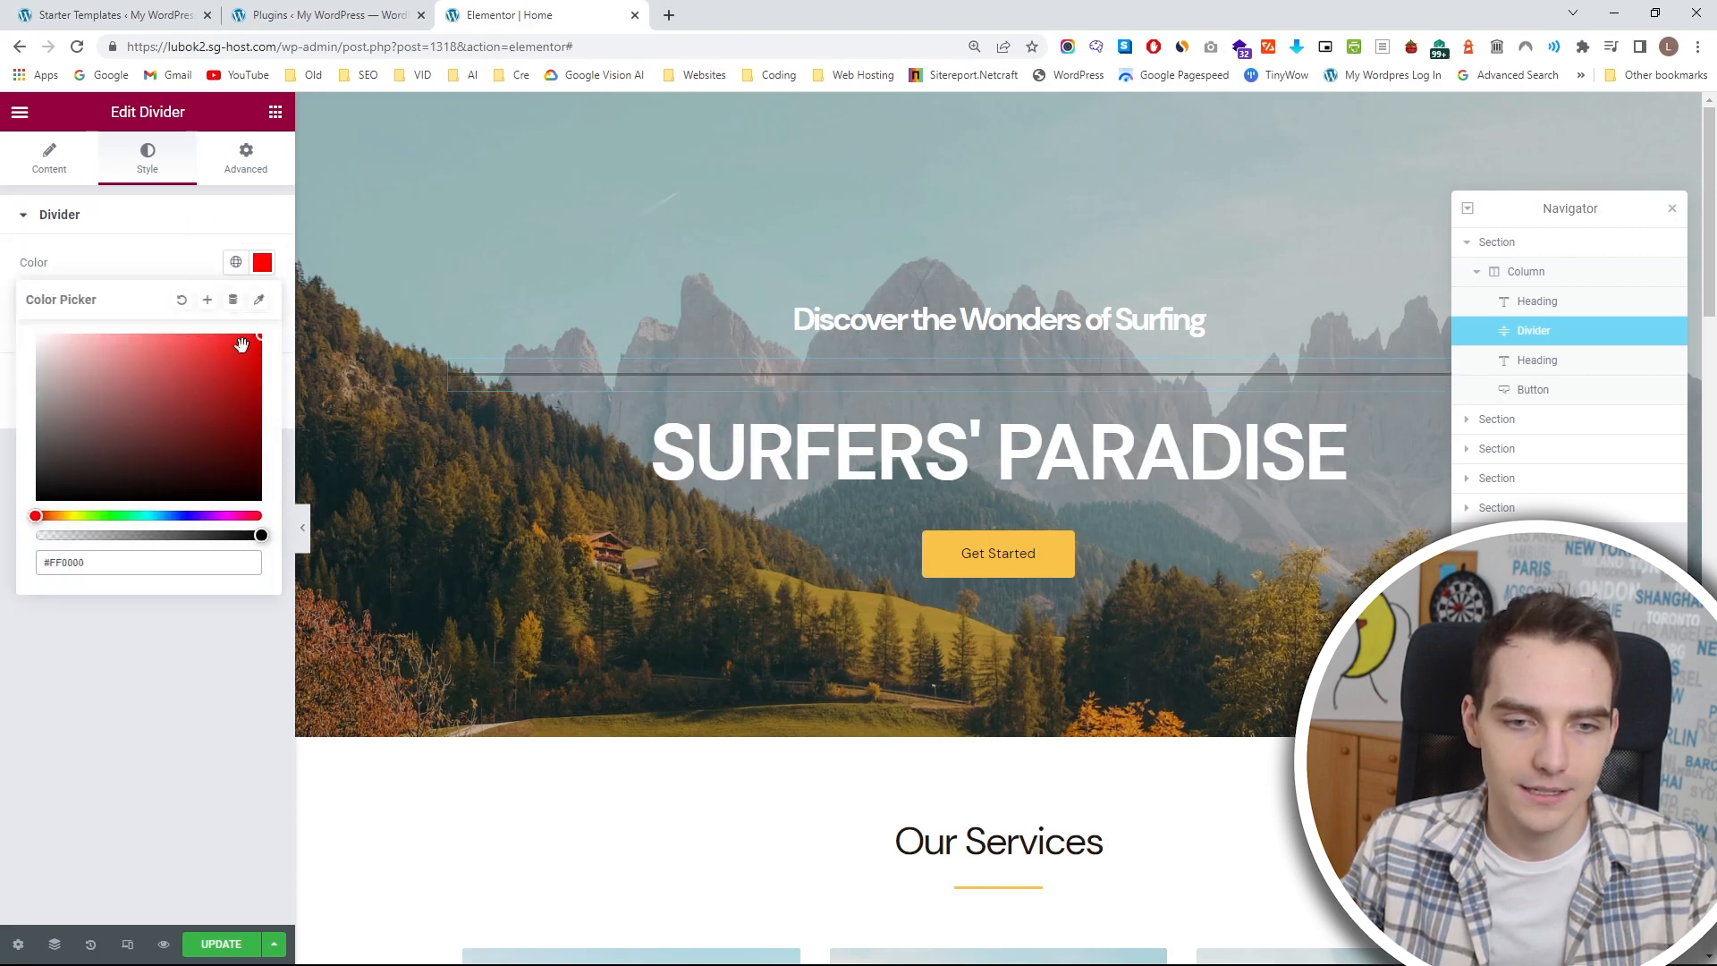
click(177, 270)
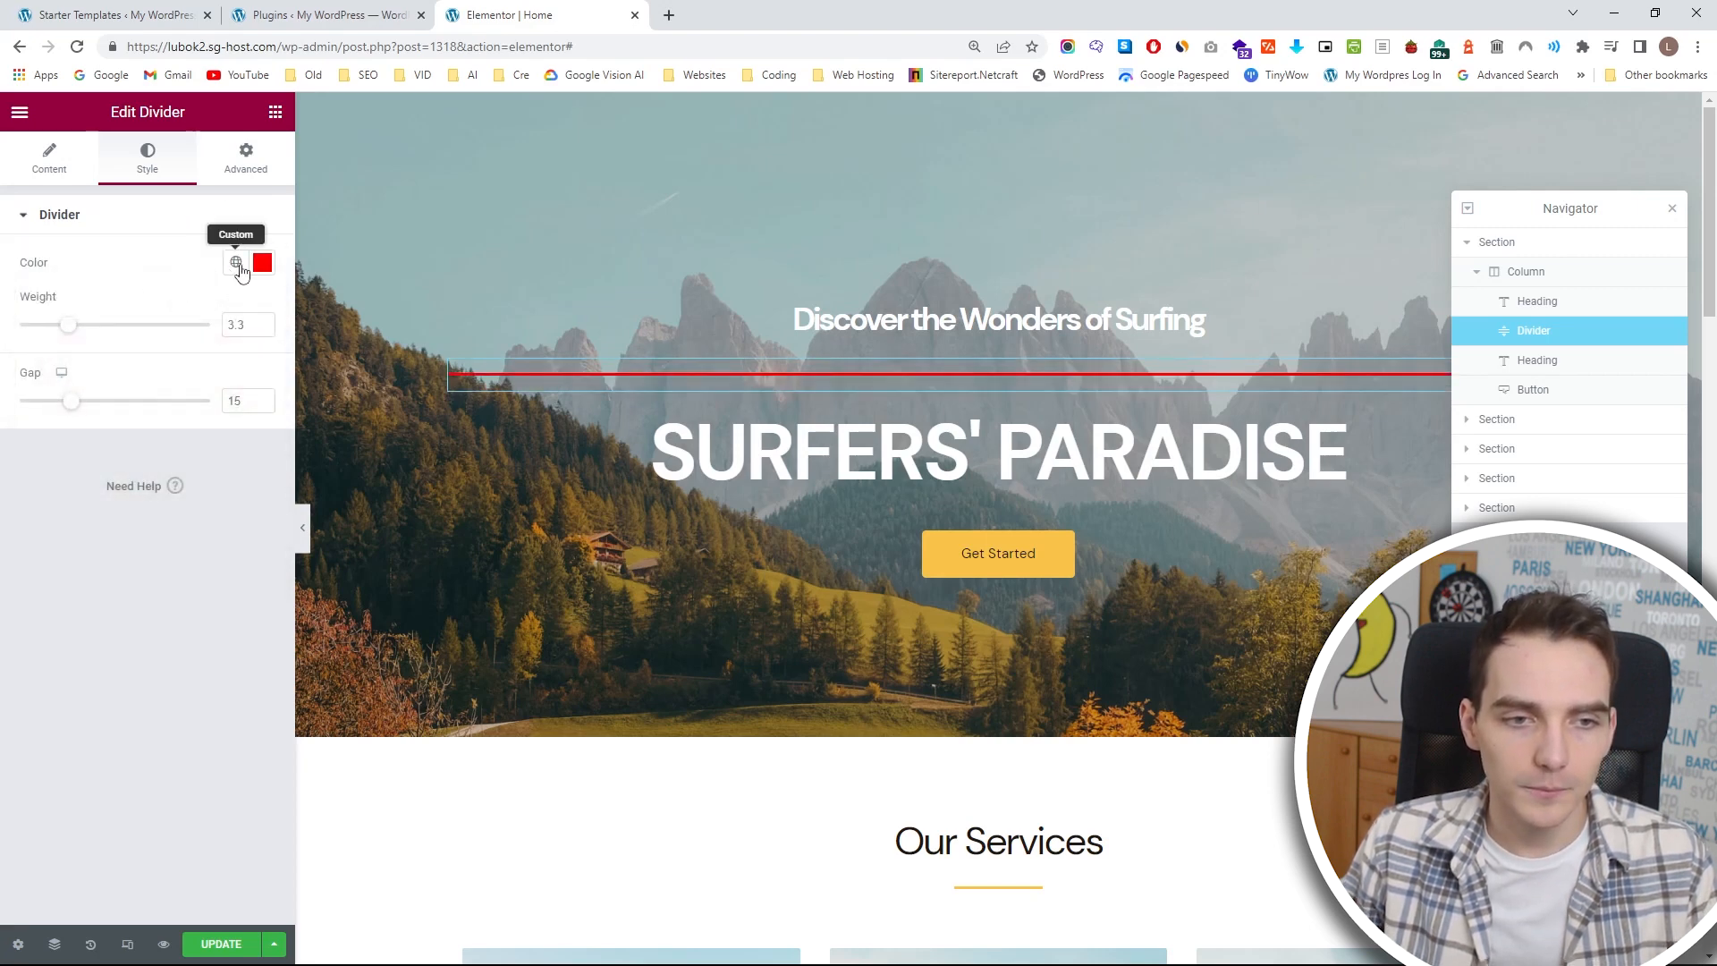
click(256, 281)
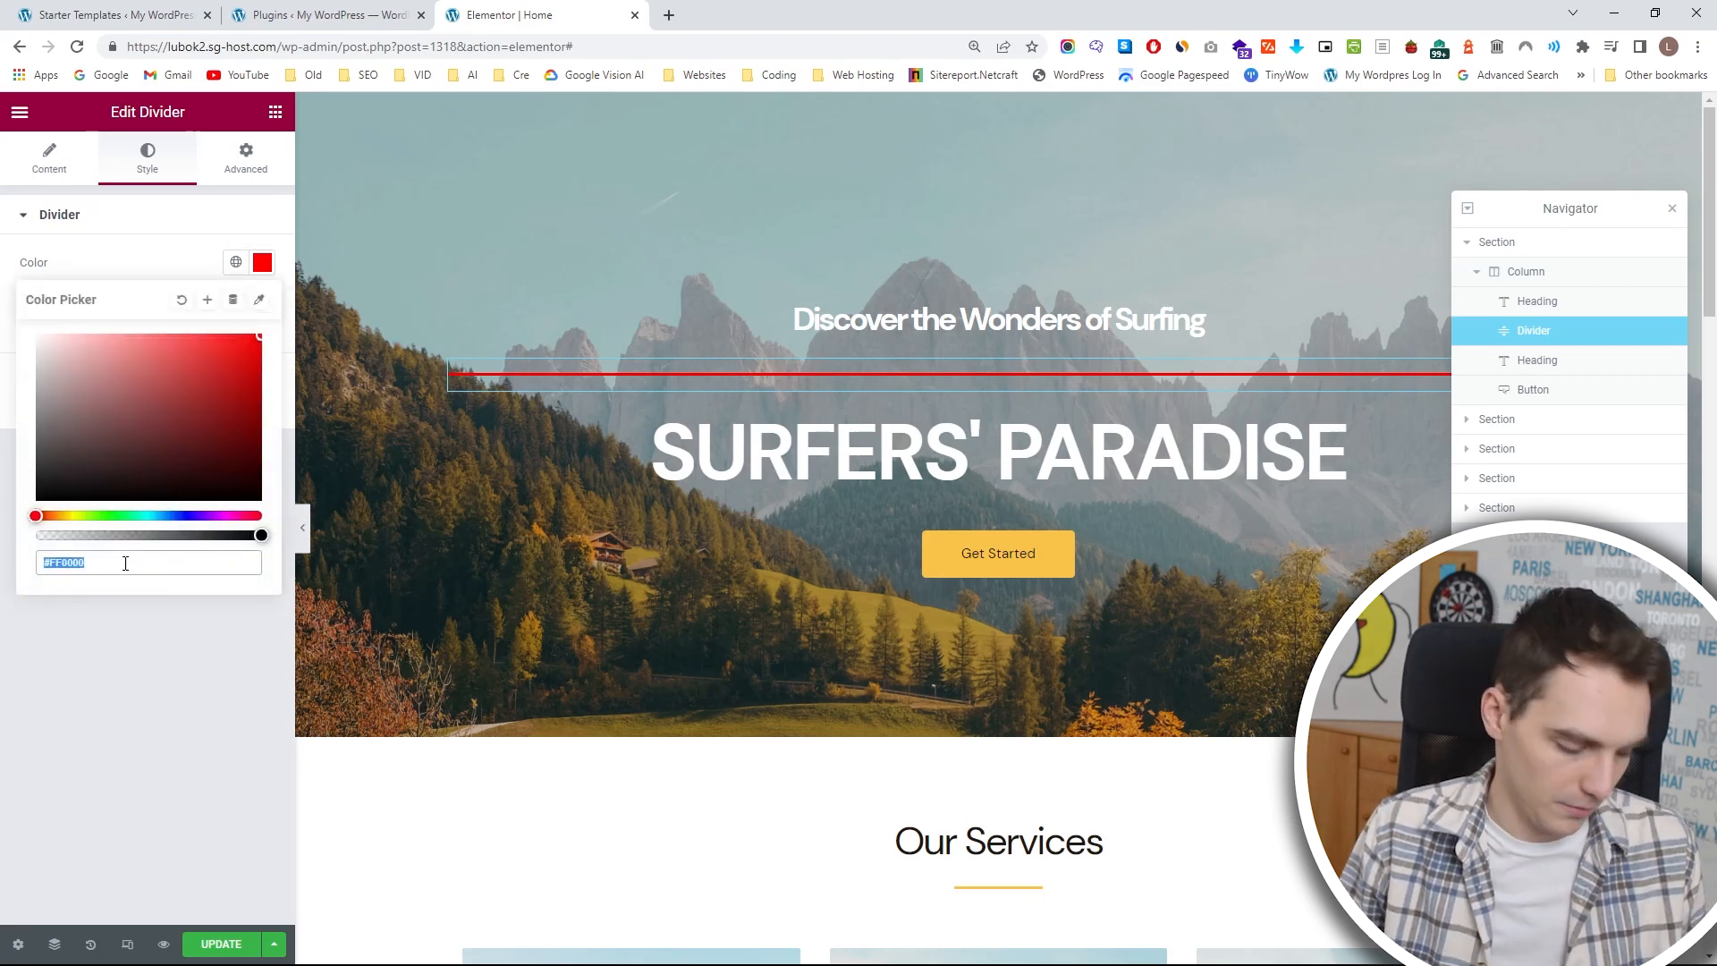
click(208, 300)
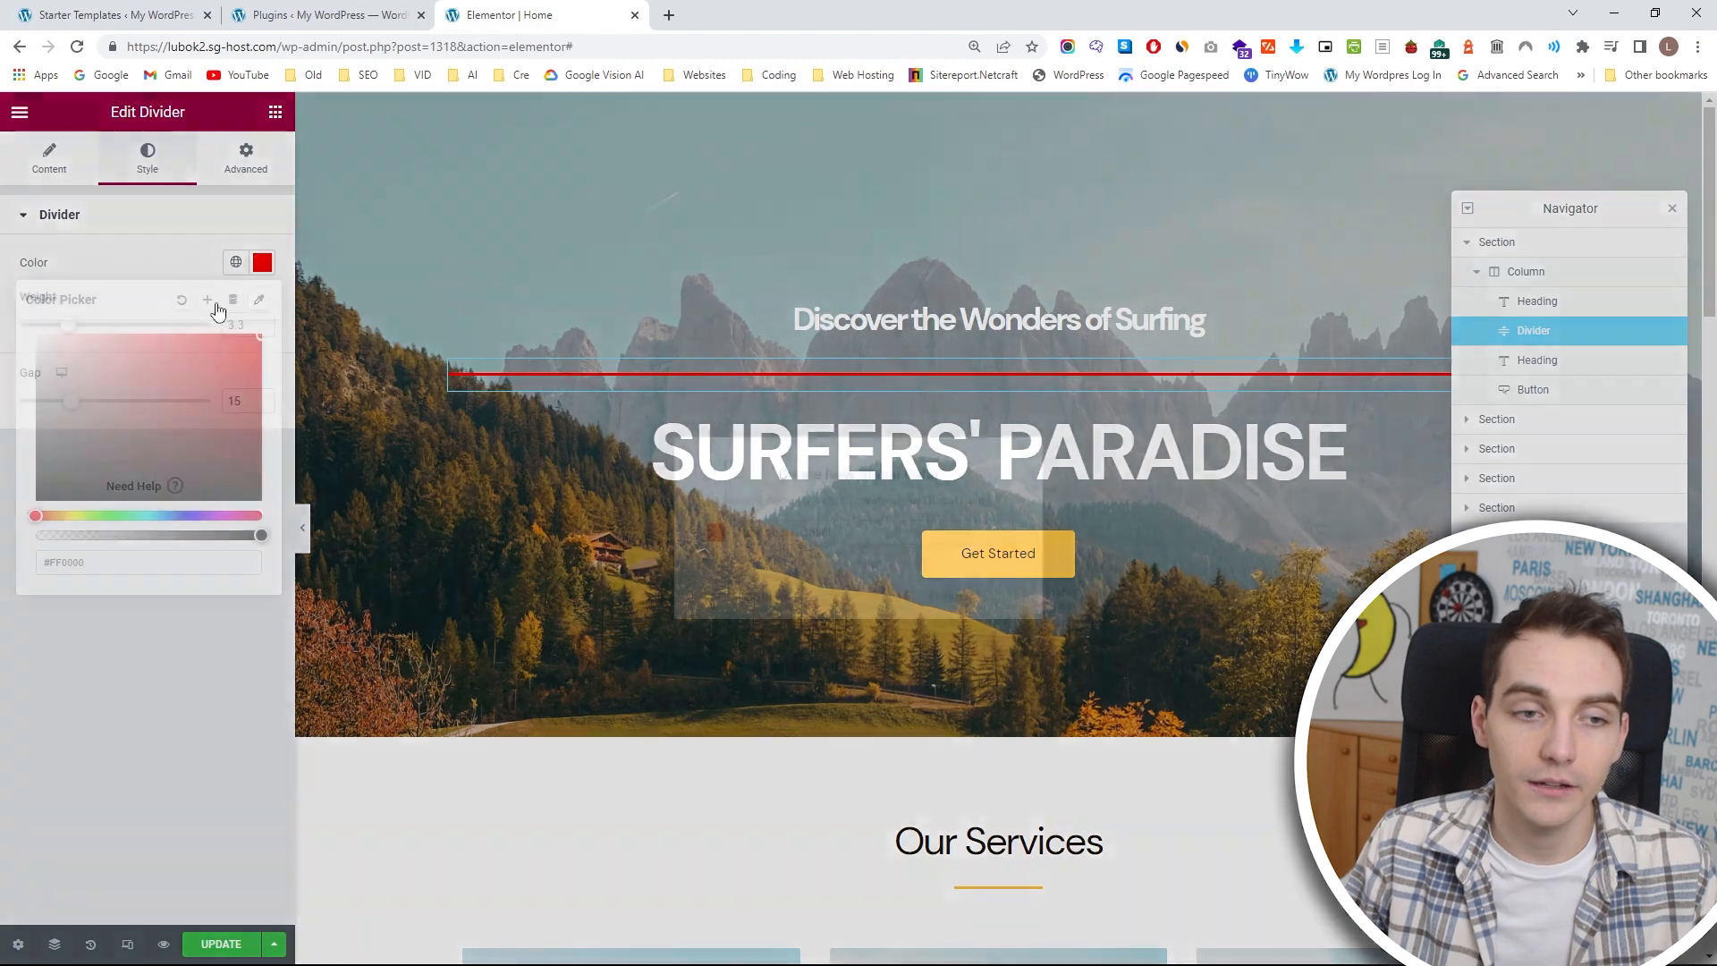
drag(849, 531, 624, 554)
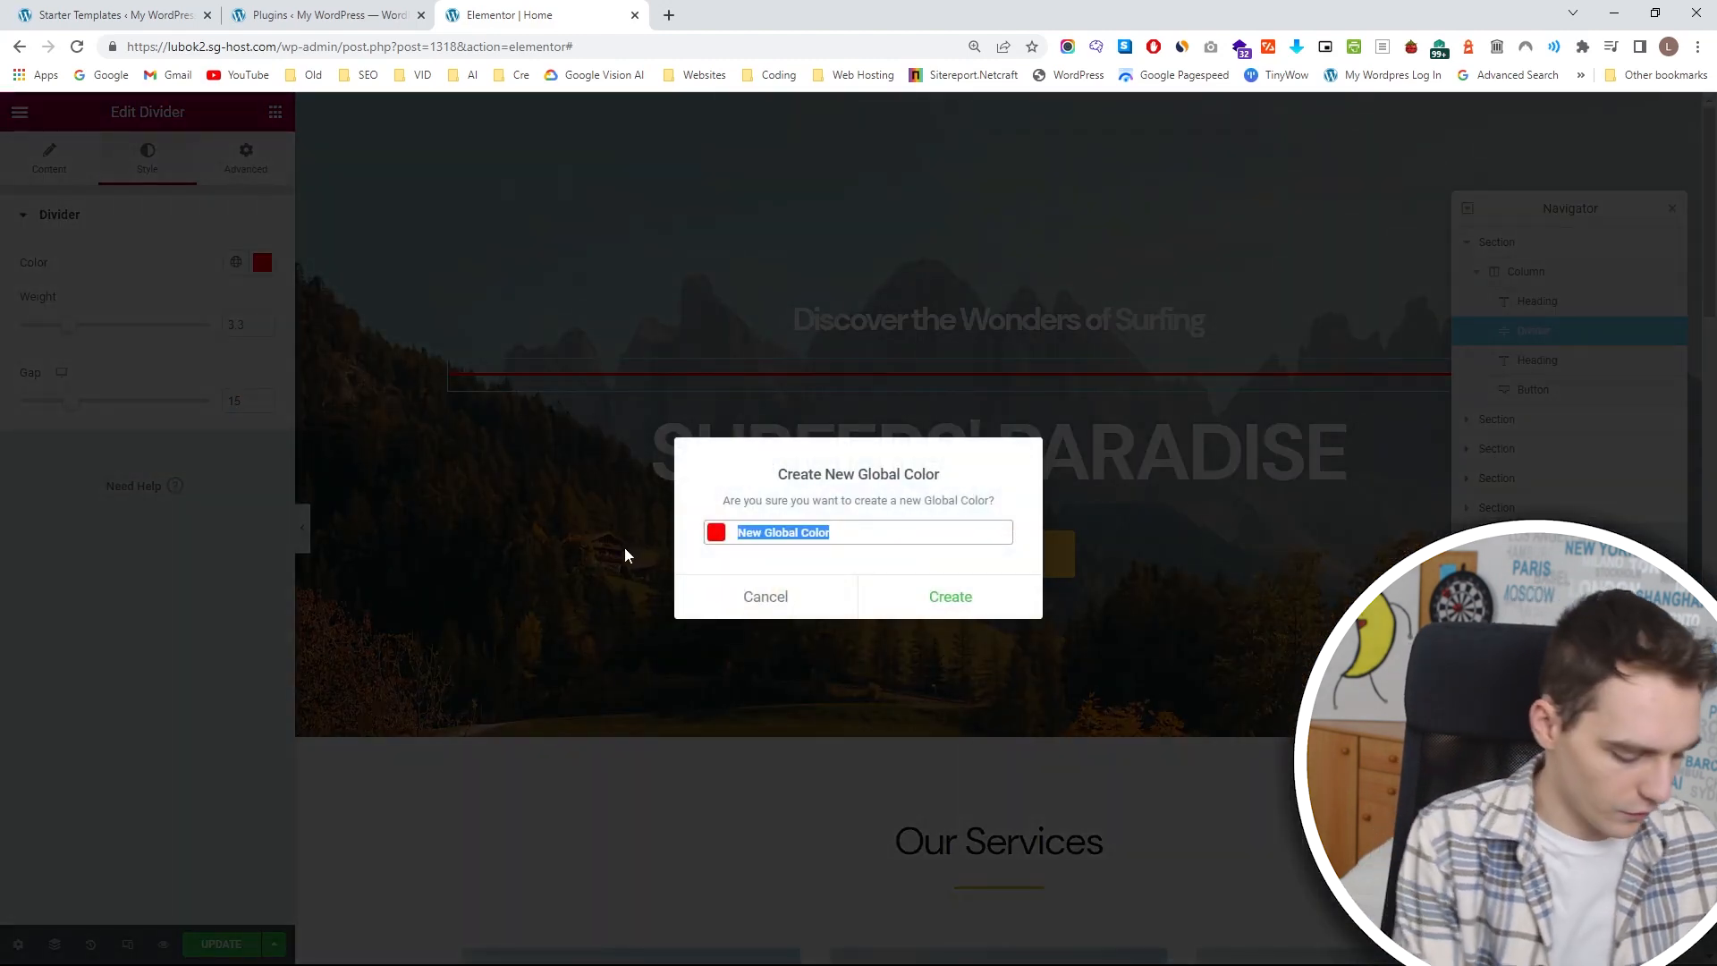
text(My Red)
click(929, 586)
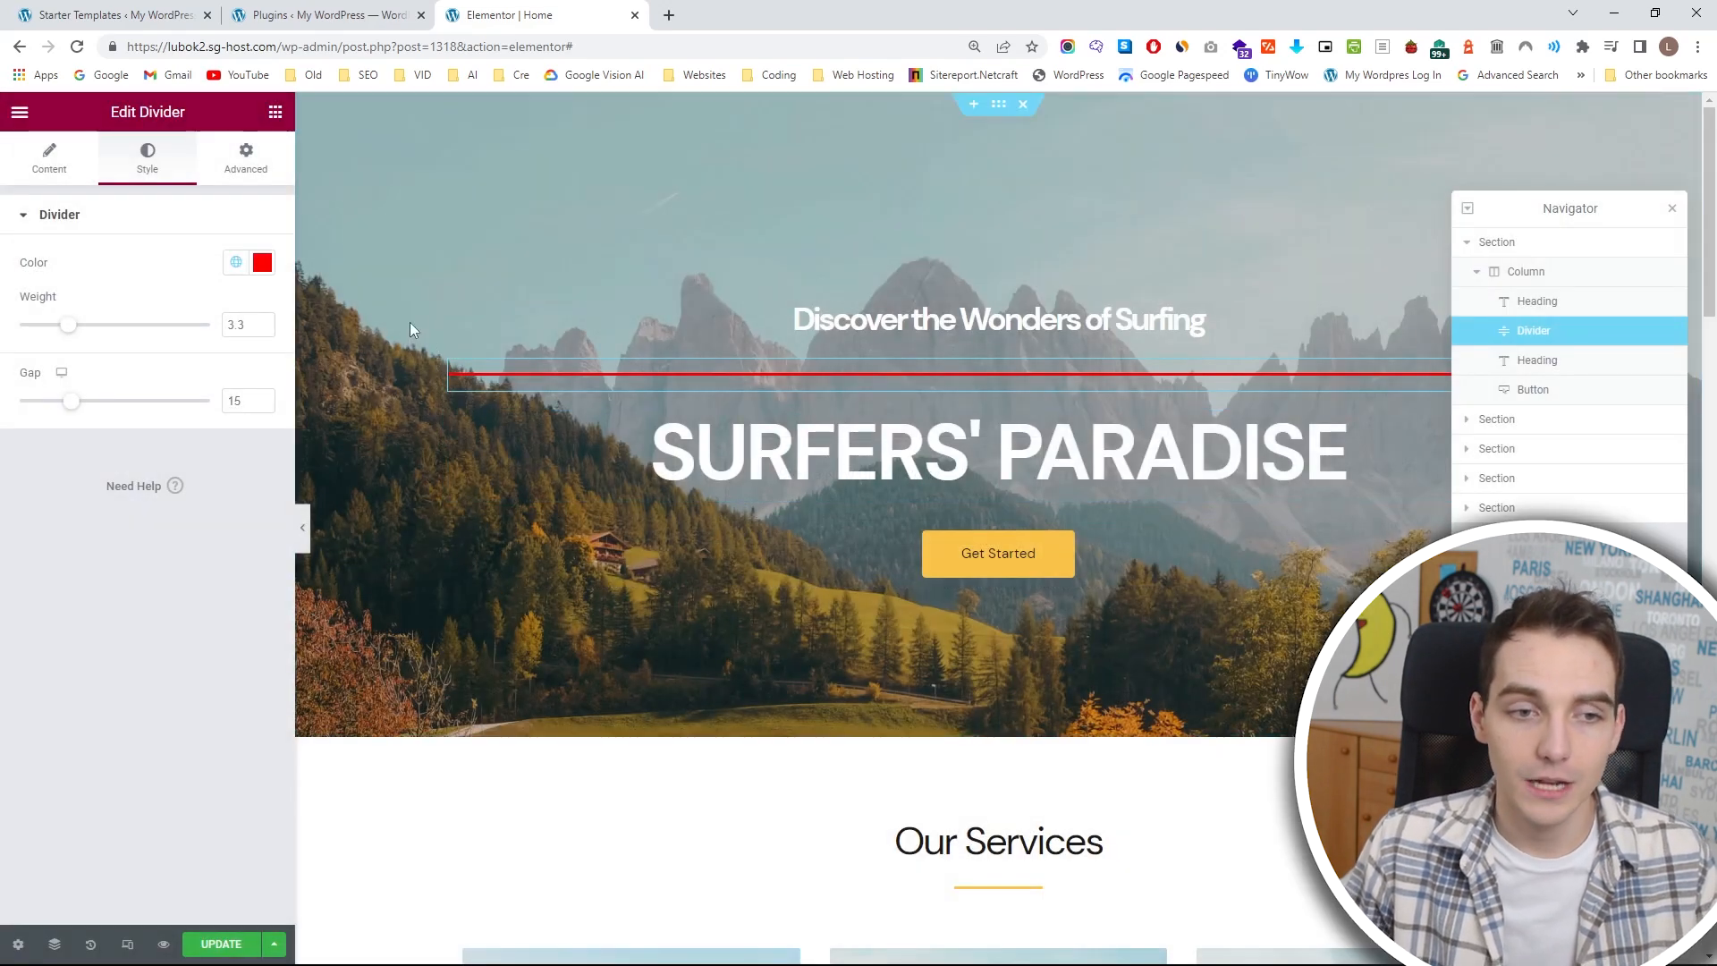
Try a custom red background on the Get Started button, replacing it with the My Red global color.
click(957, 562)
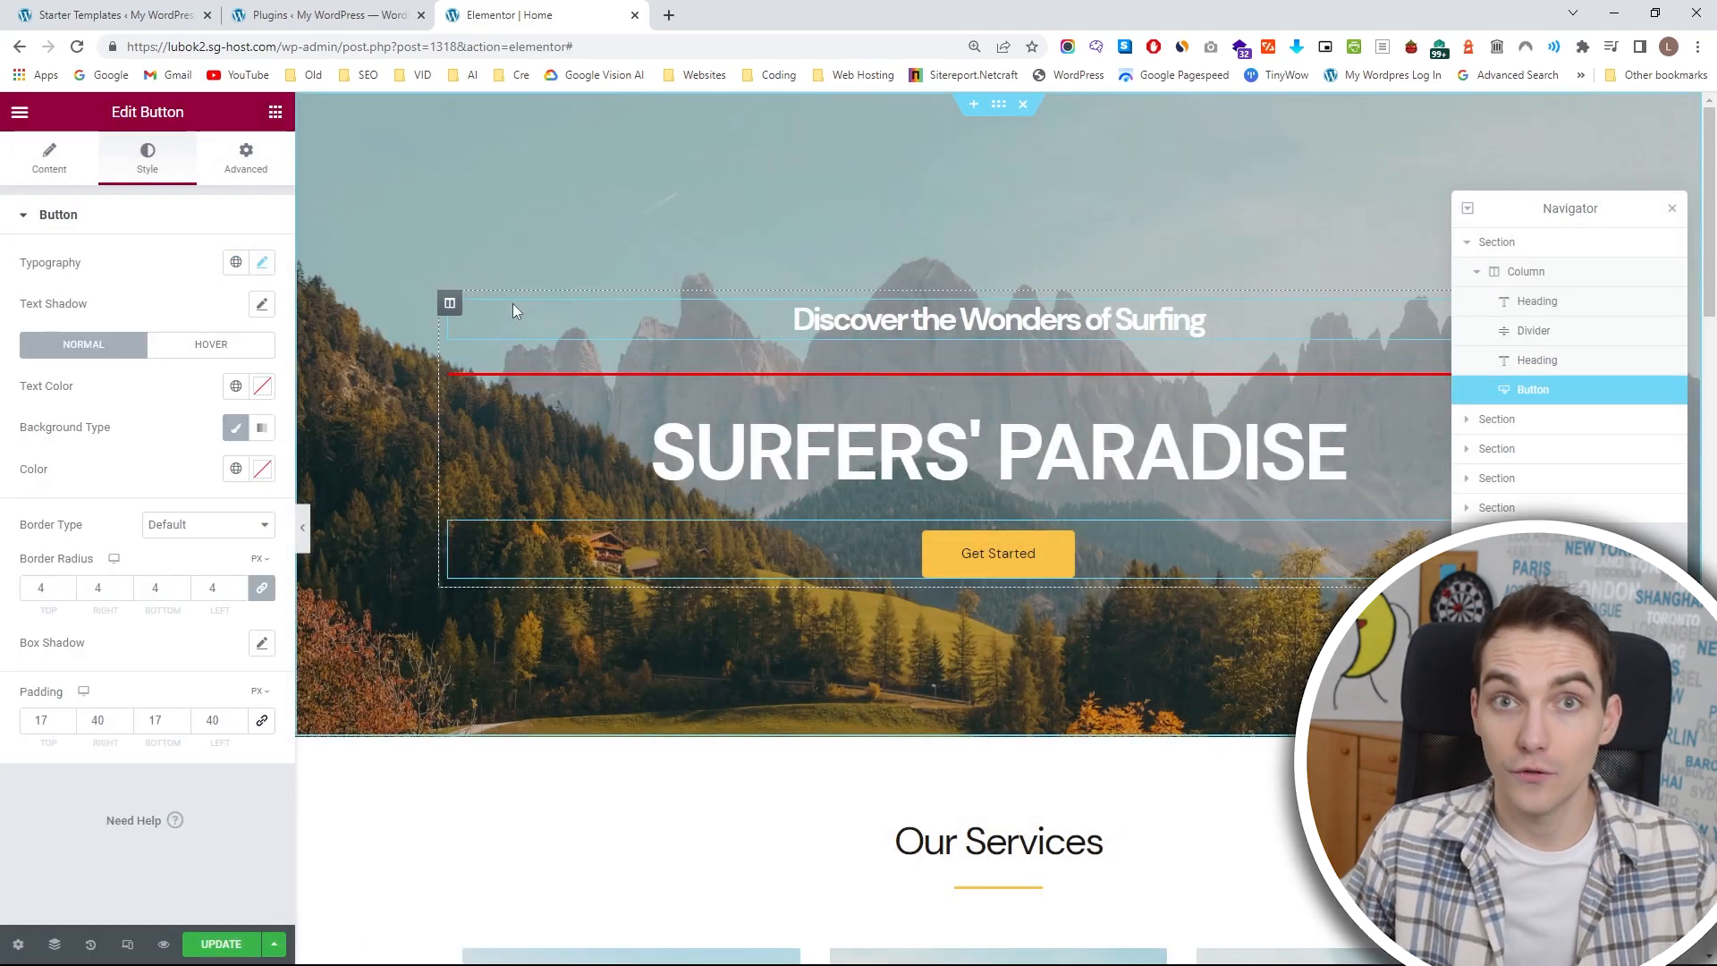
click(262, 470)
mouse_move(212, 572)
mouse_down()
mouse_move(250, 560)
mouse_move(193, 583)
mouse_up()
click(237, 469)
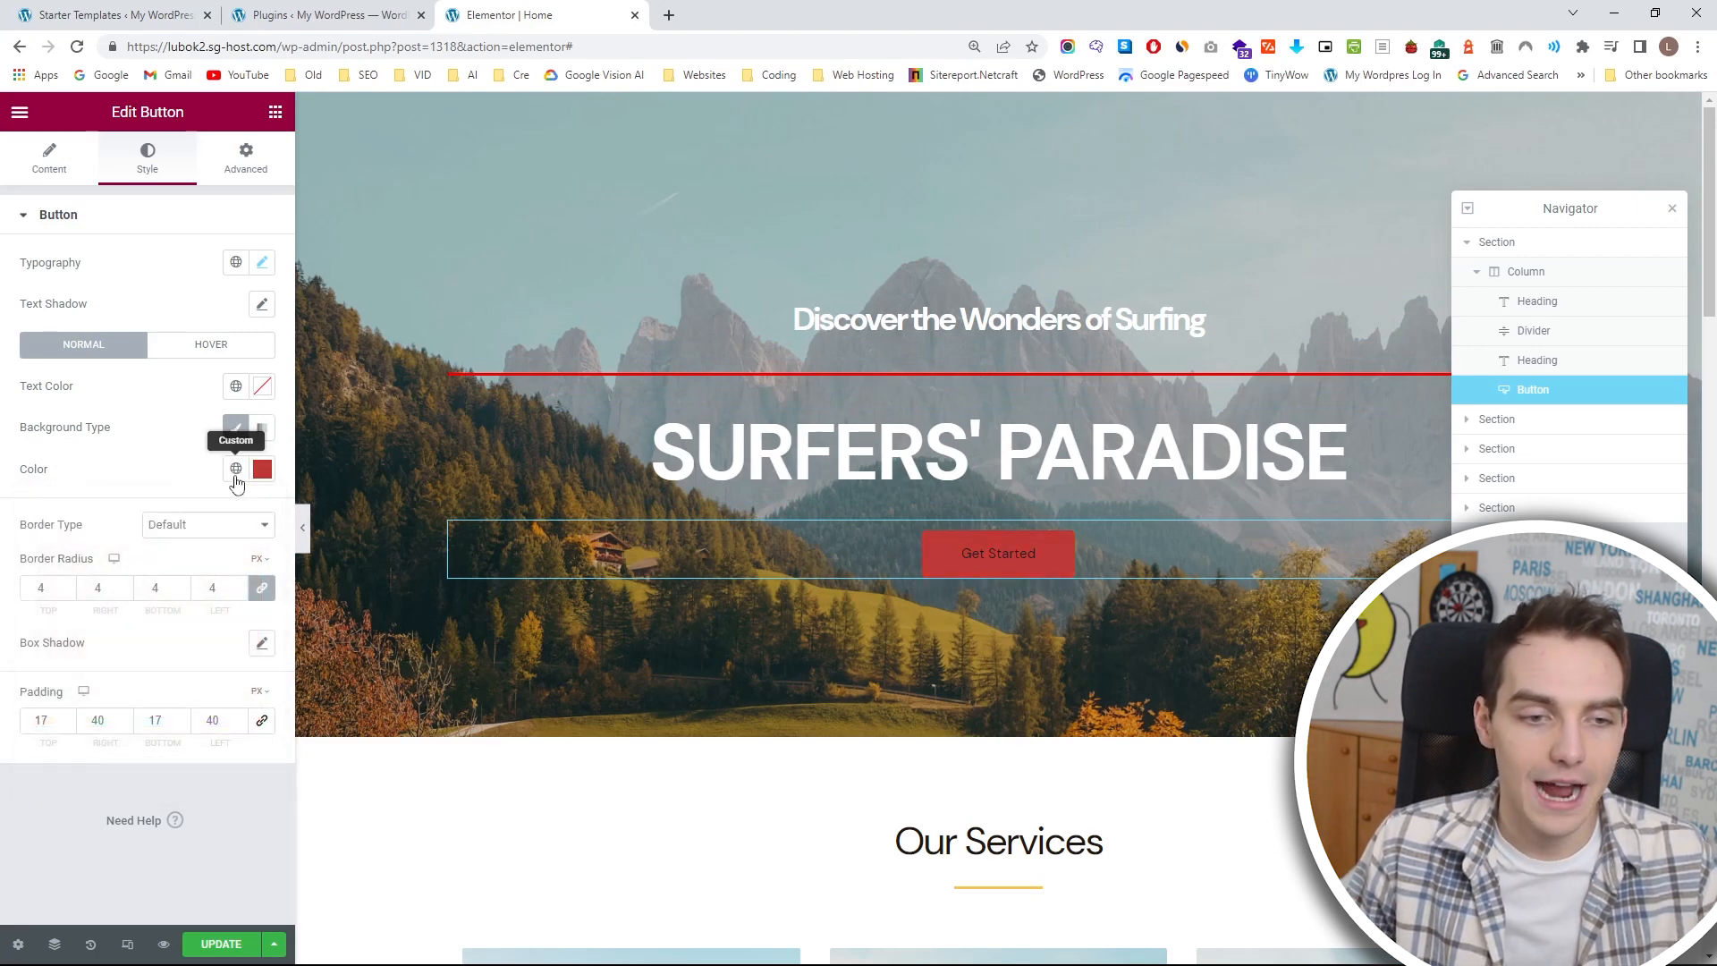
scroll(162, 603, down, 3)
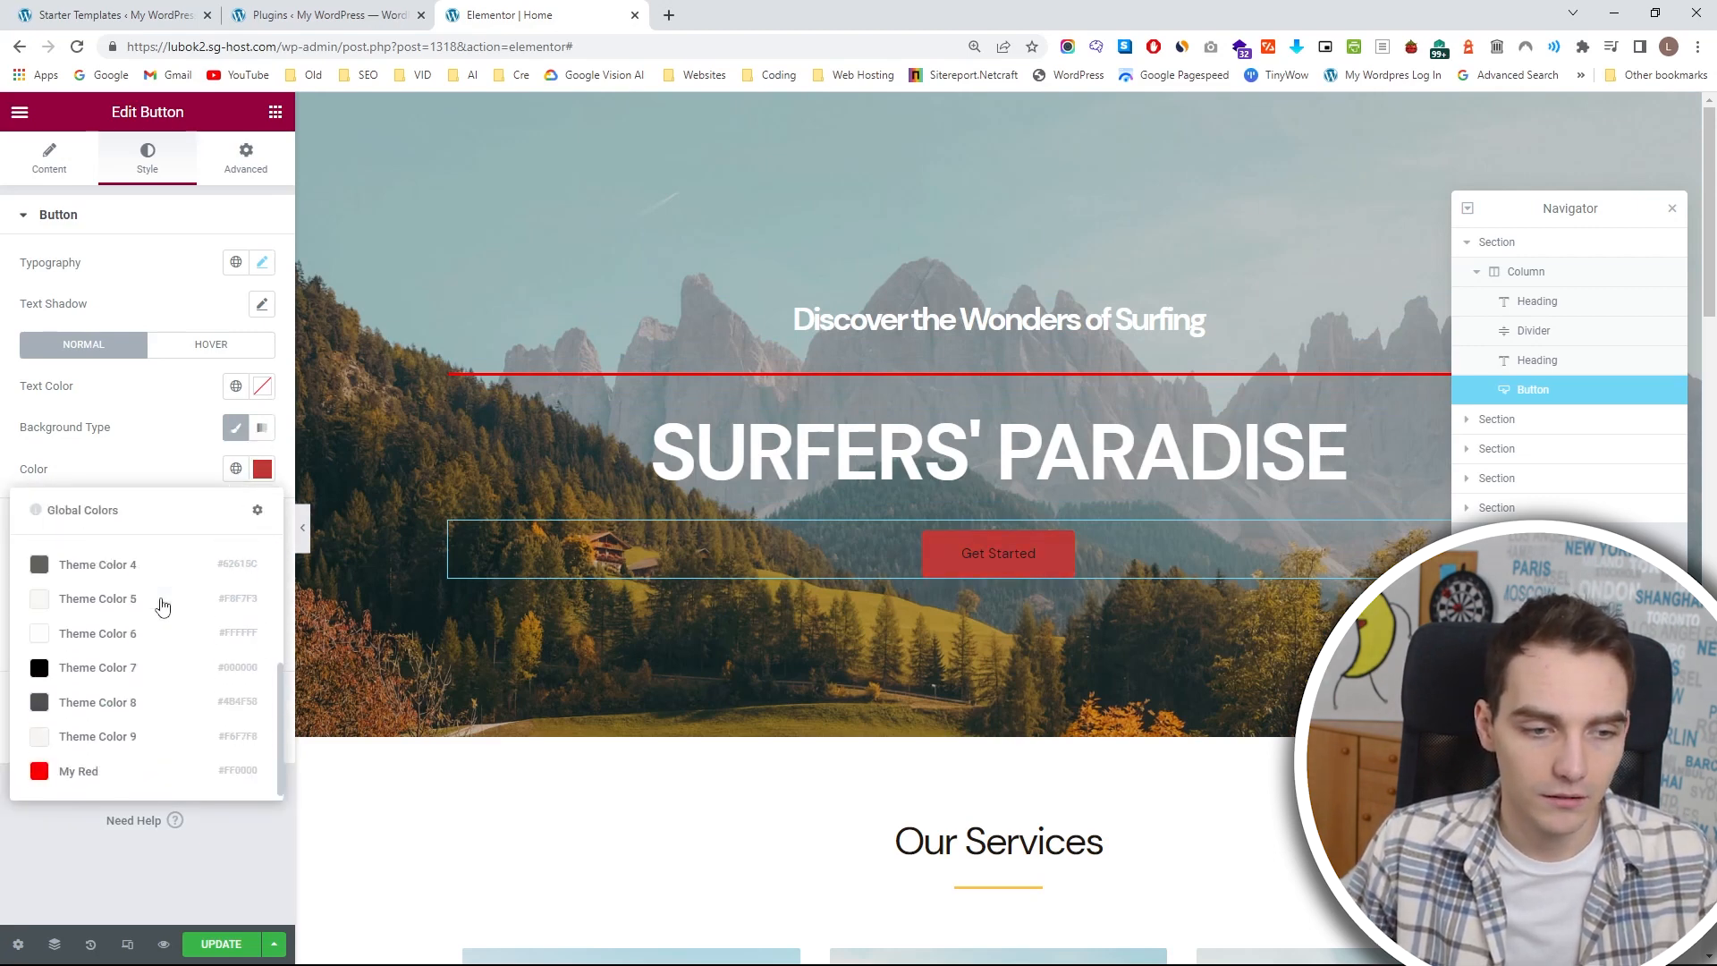
click(121, 773)
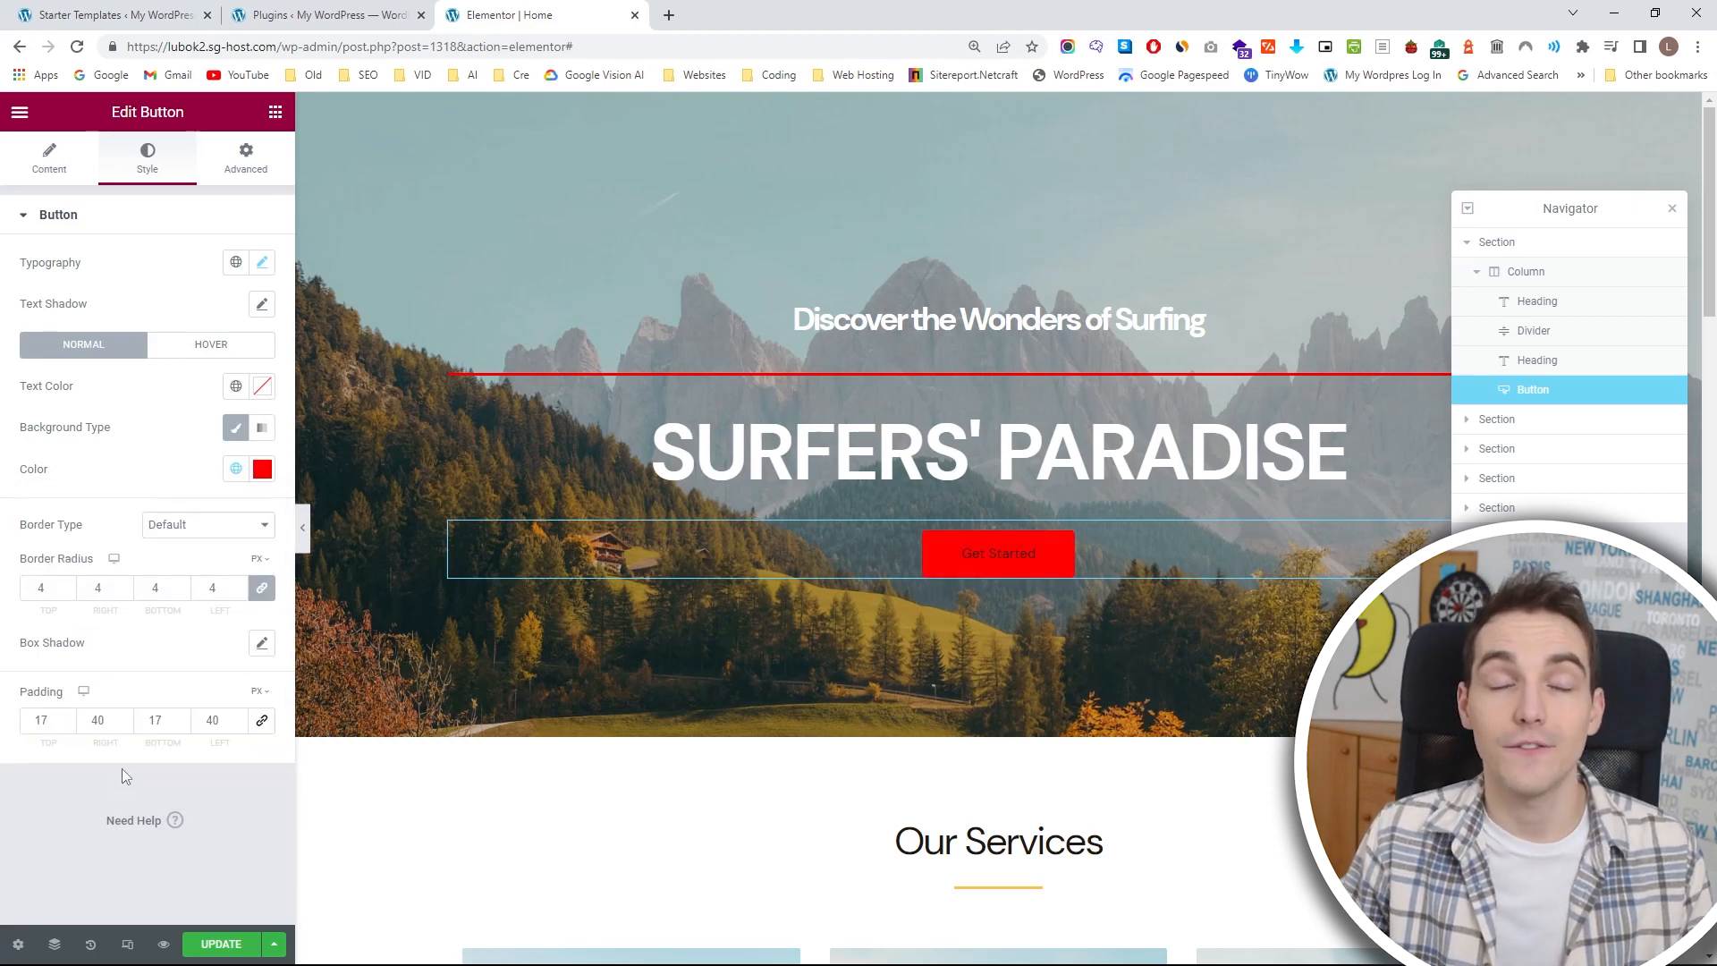
Apply the Theme Color 2 global color to both the Get Started button's background and the divider.
click(234, 469)
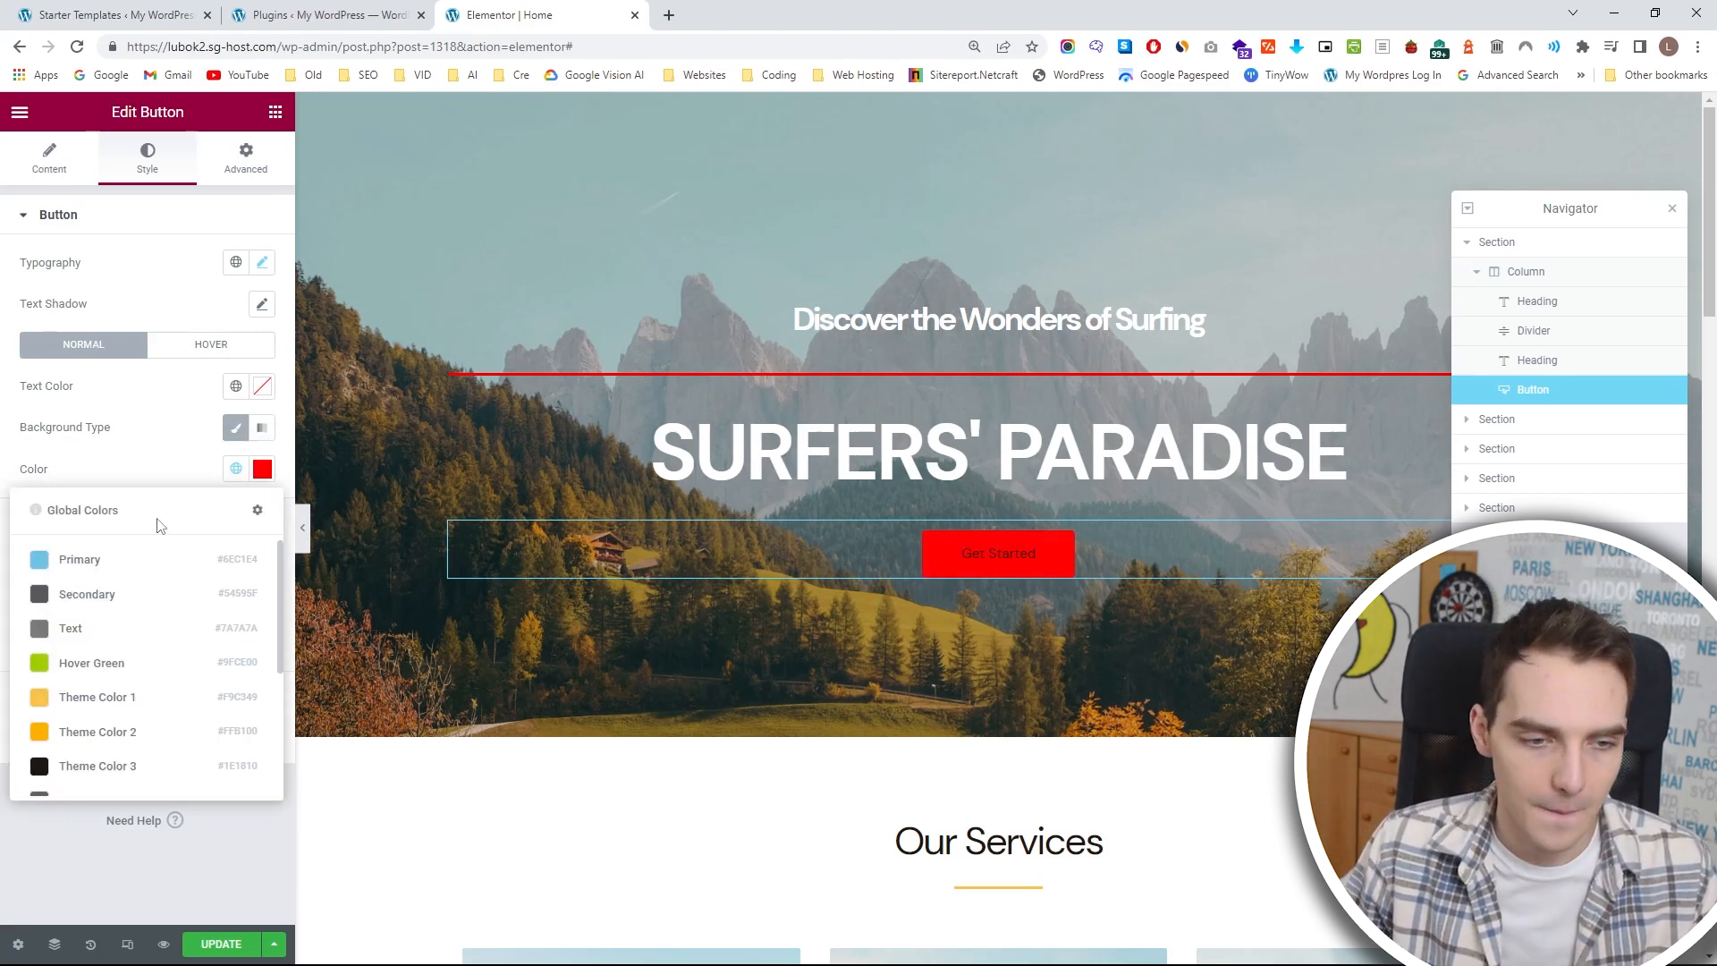
click(134, 728)
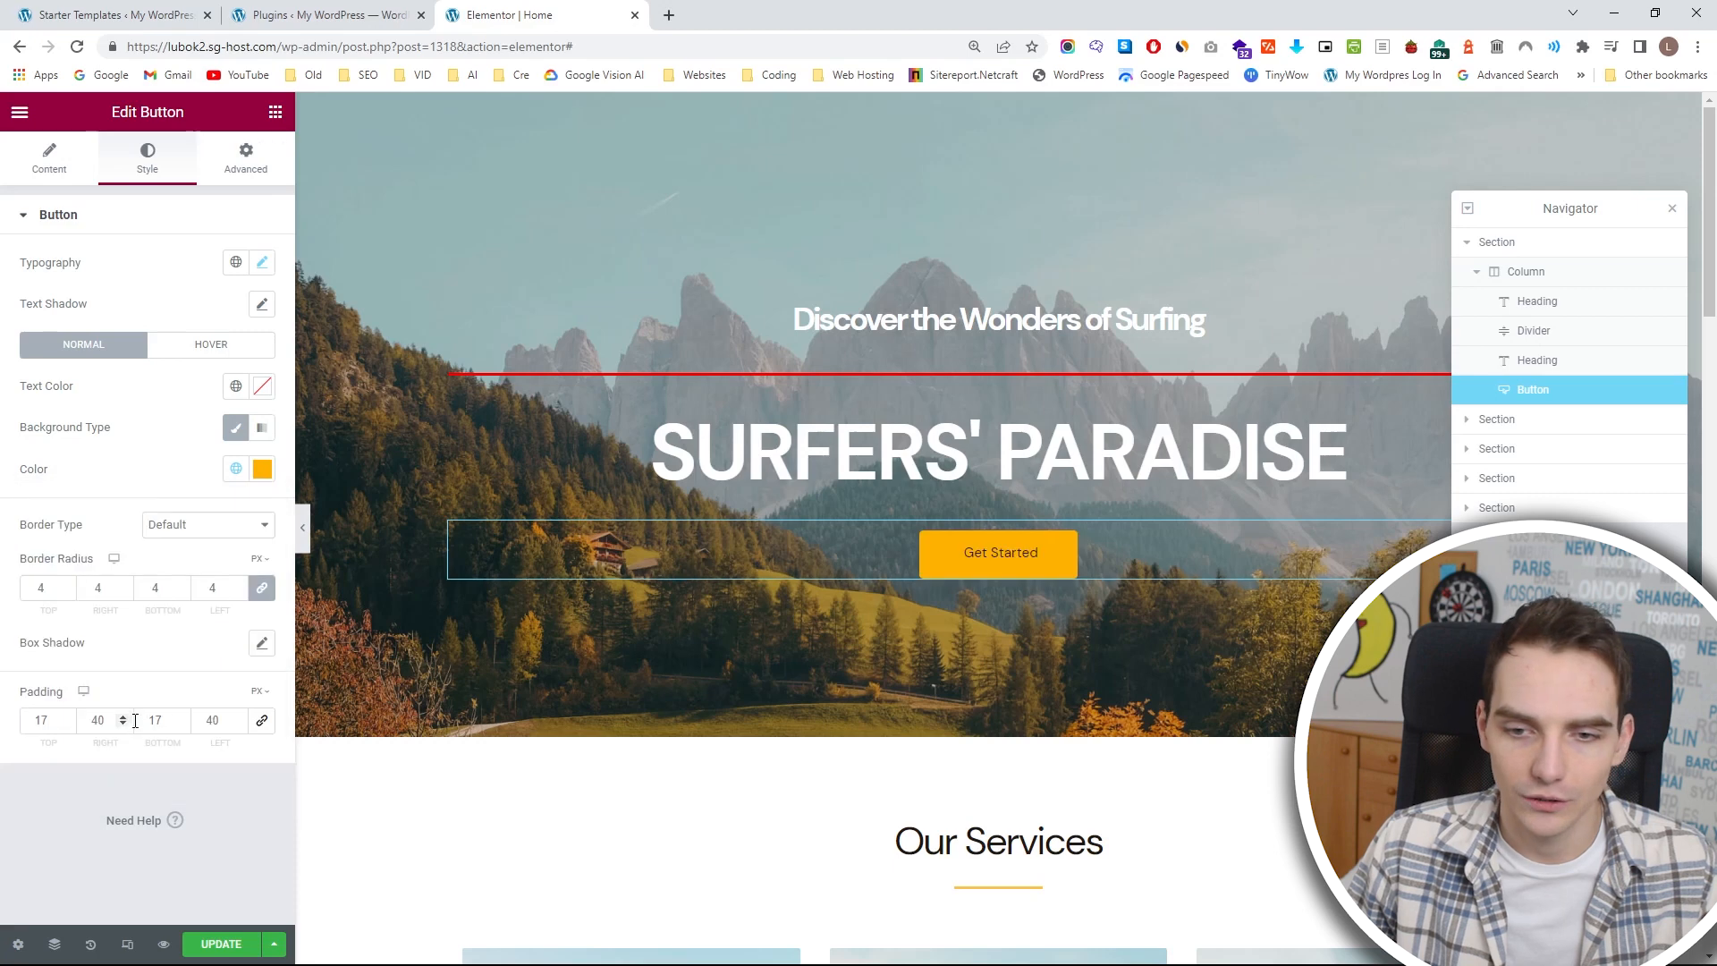
click(710, 363)
click(236, 262)
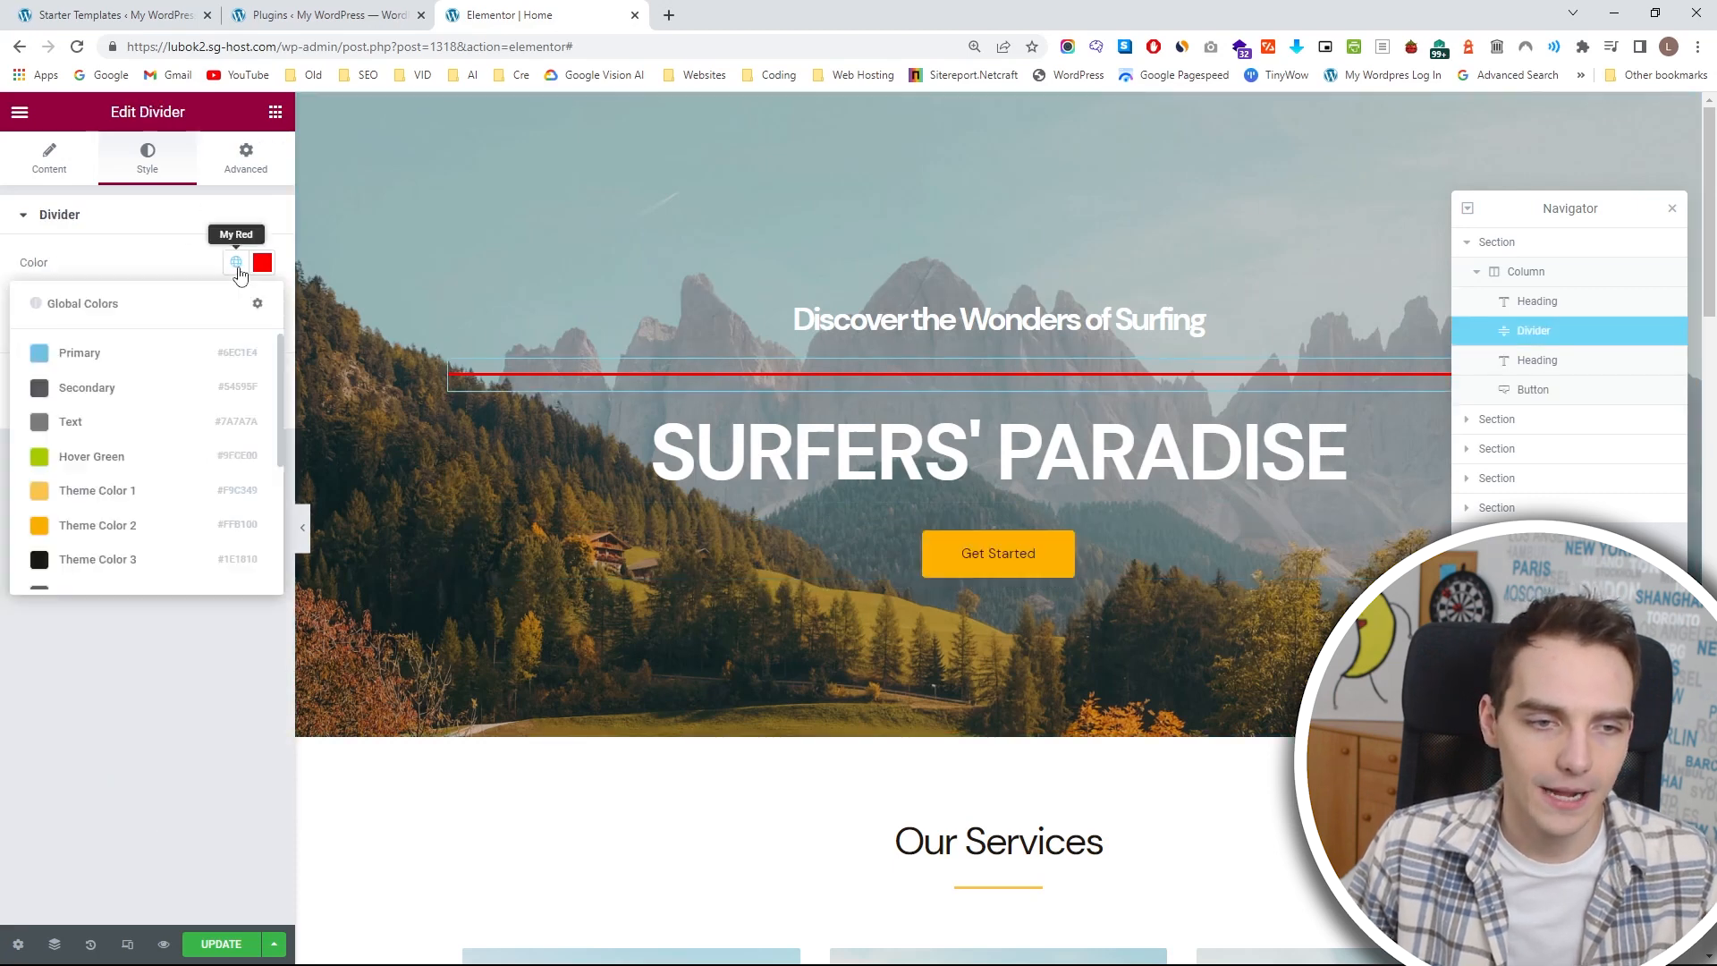
click(129, 526)
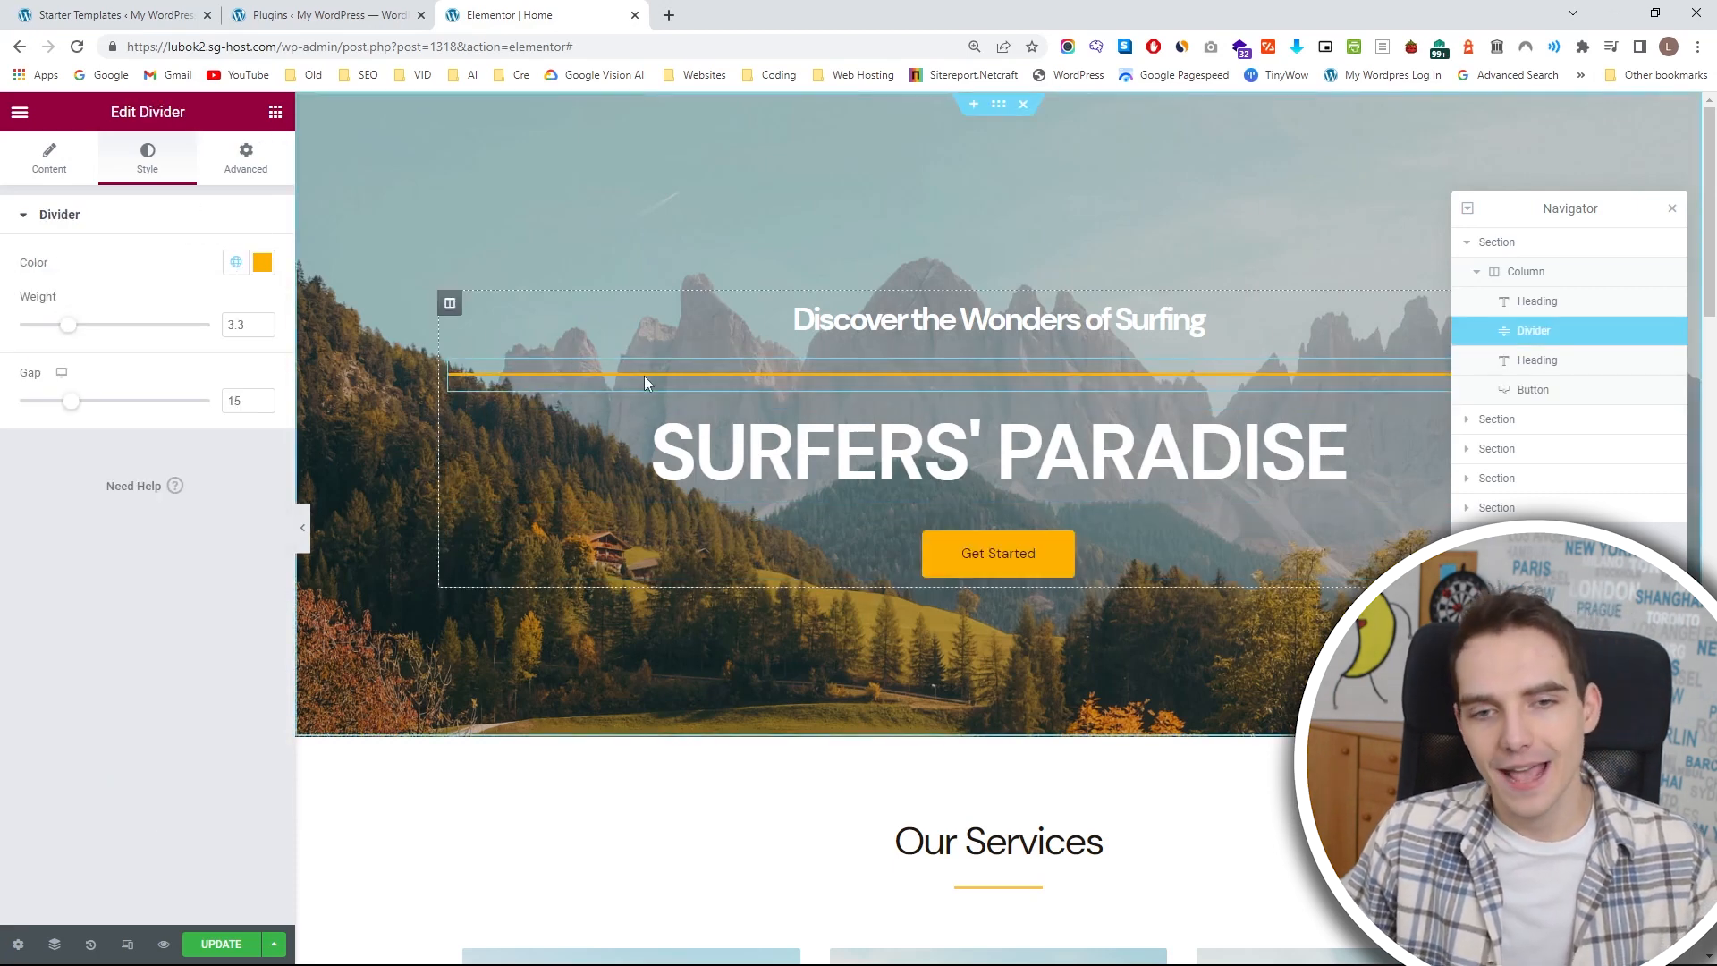
Set the divider's line weight to 3.9, center it and reduce its width to 13%.
drag(80, 335, 86, 336)
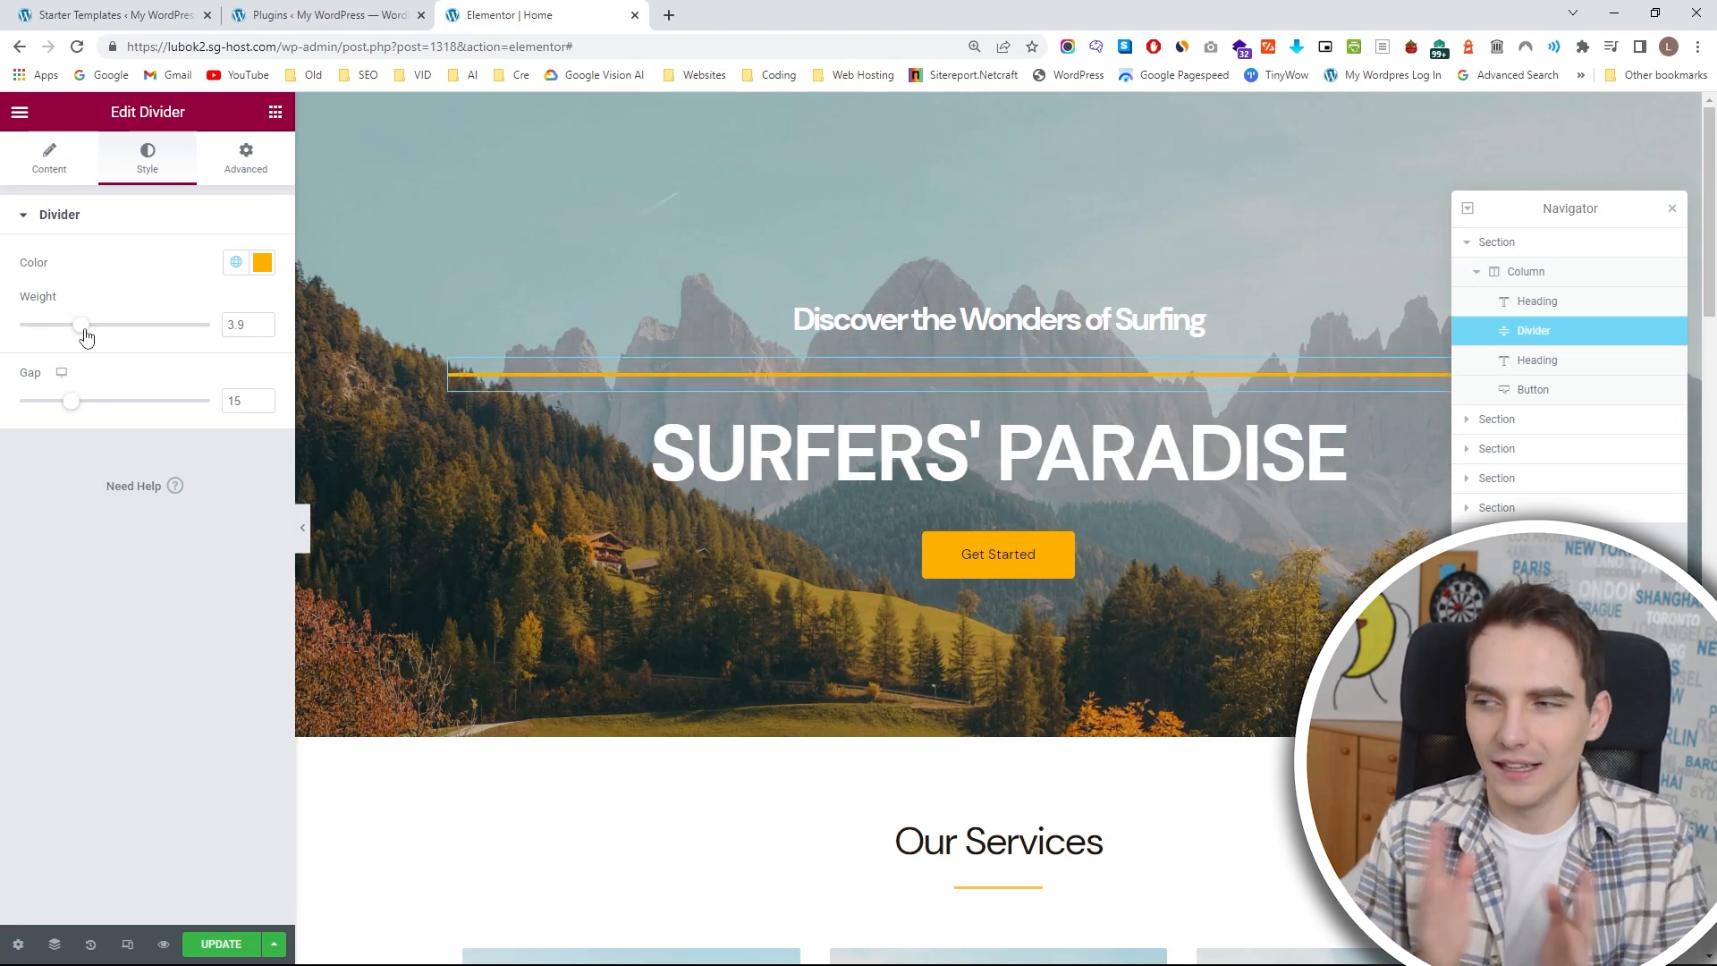
click(44, 157)
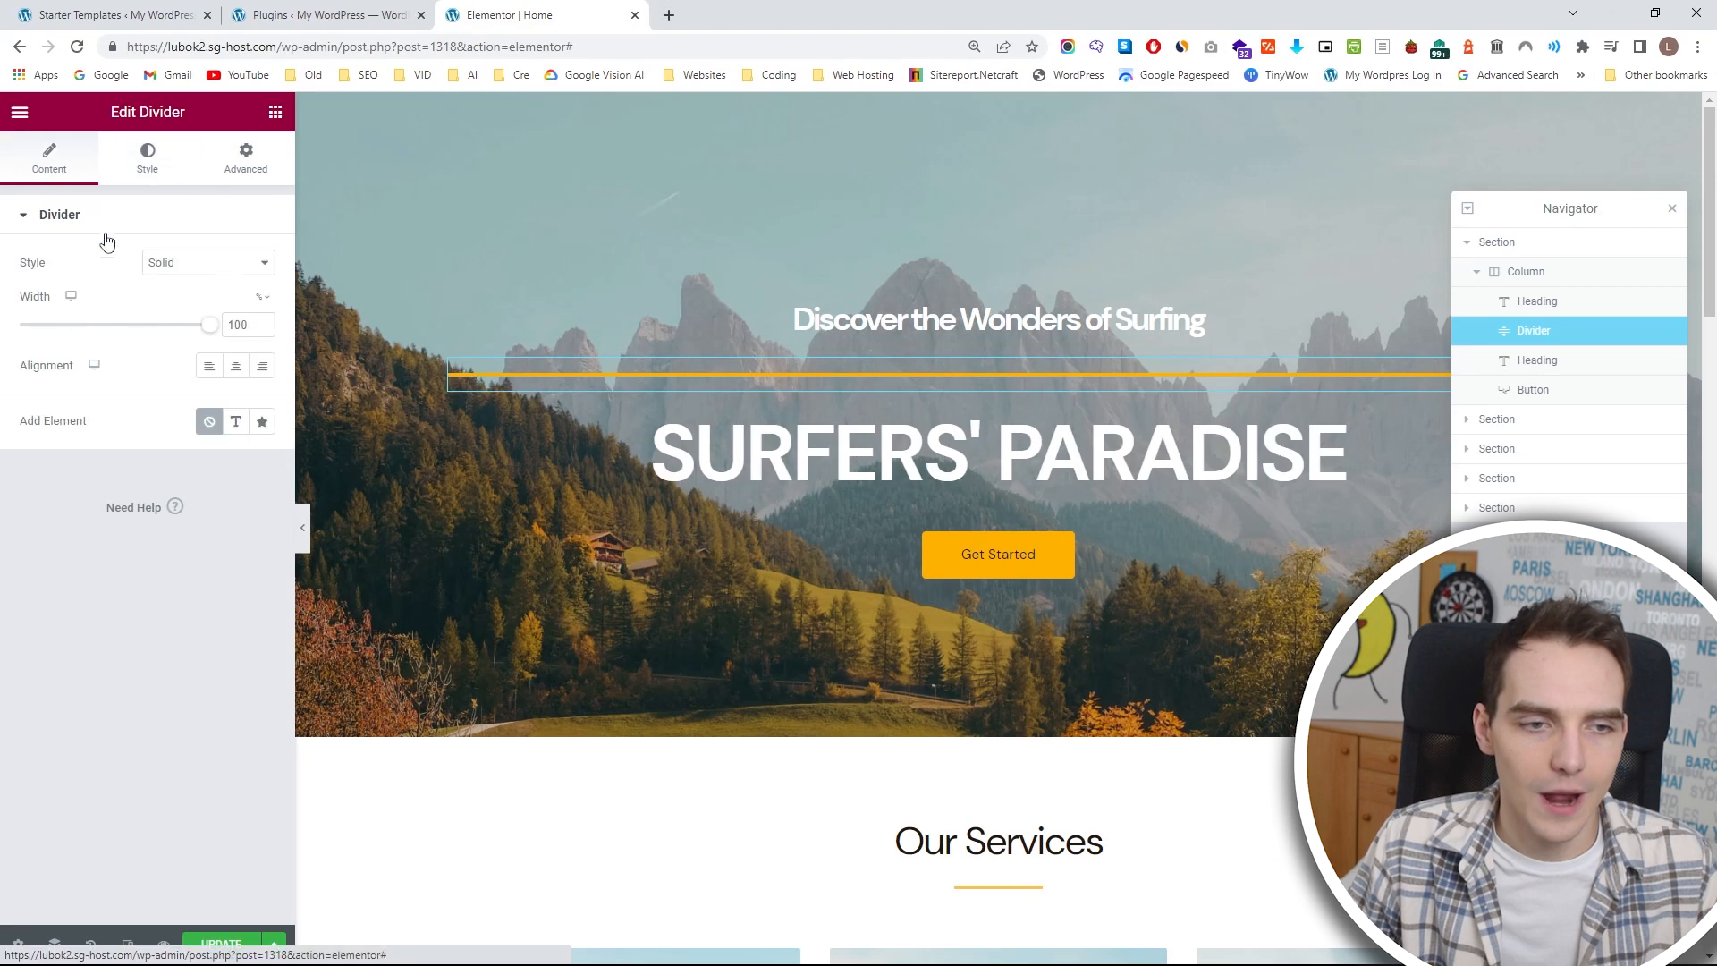
drag(204, 325, 263, 329)
click(238, 377)
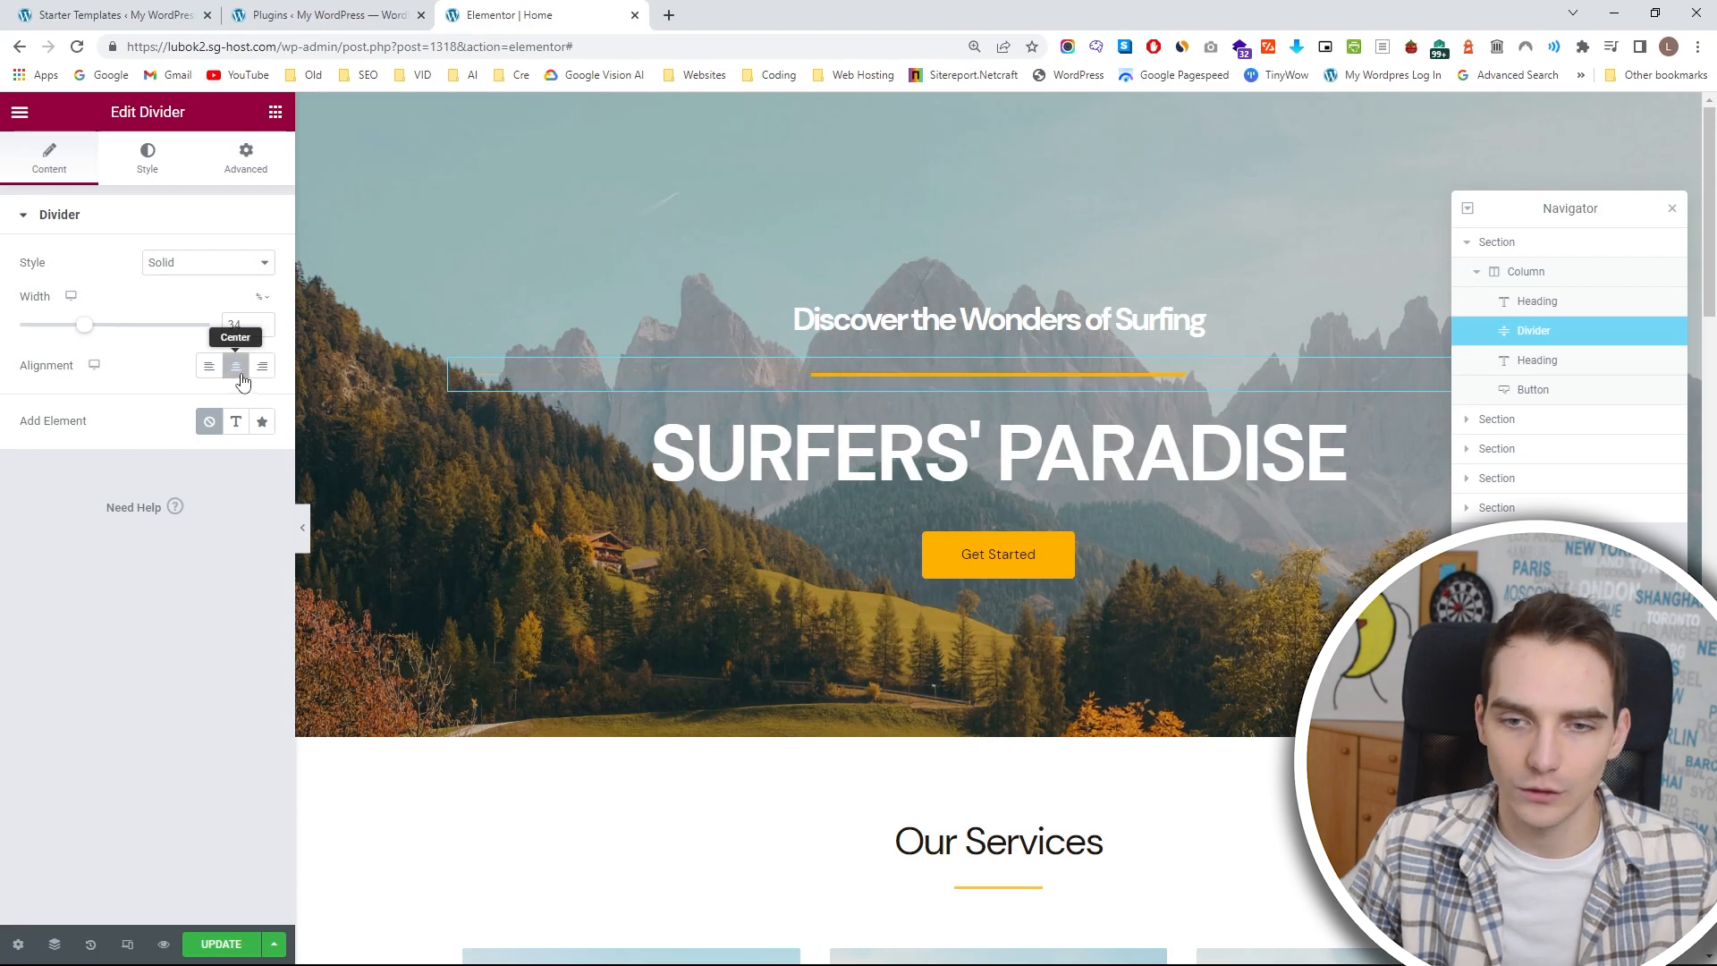
click(263, 330)
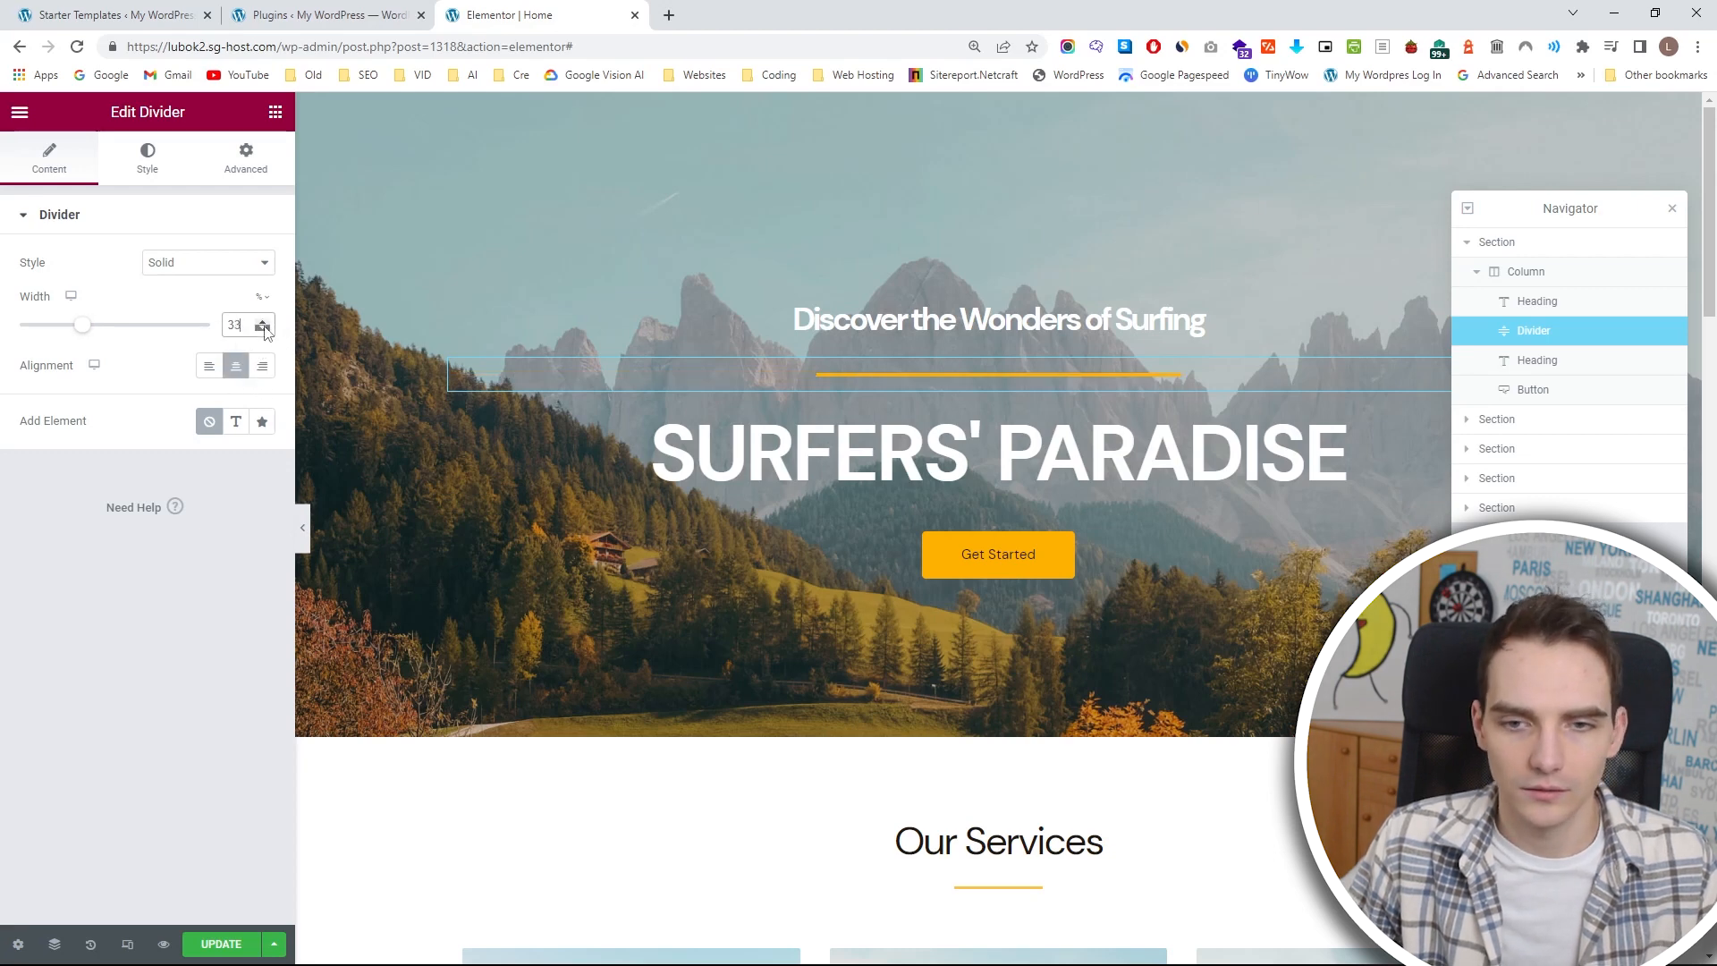
drag(263, 330, 264, 329)
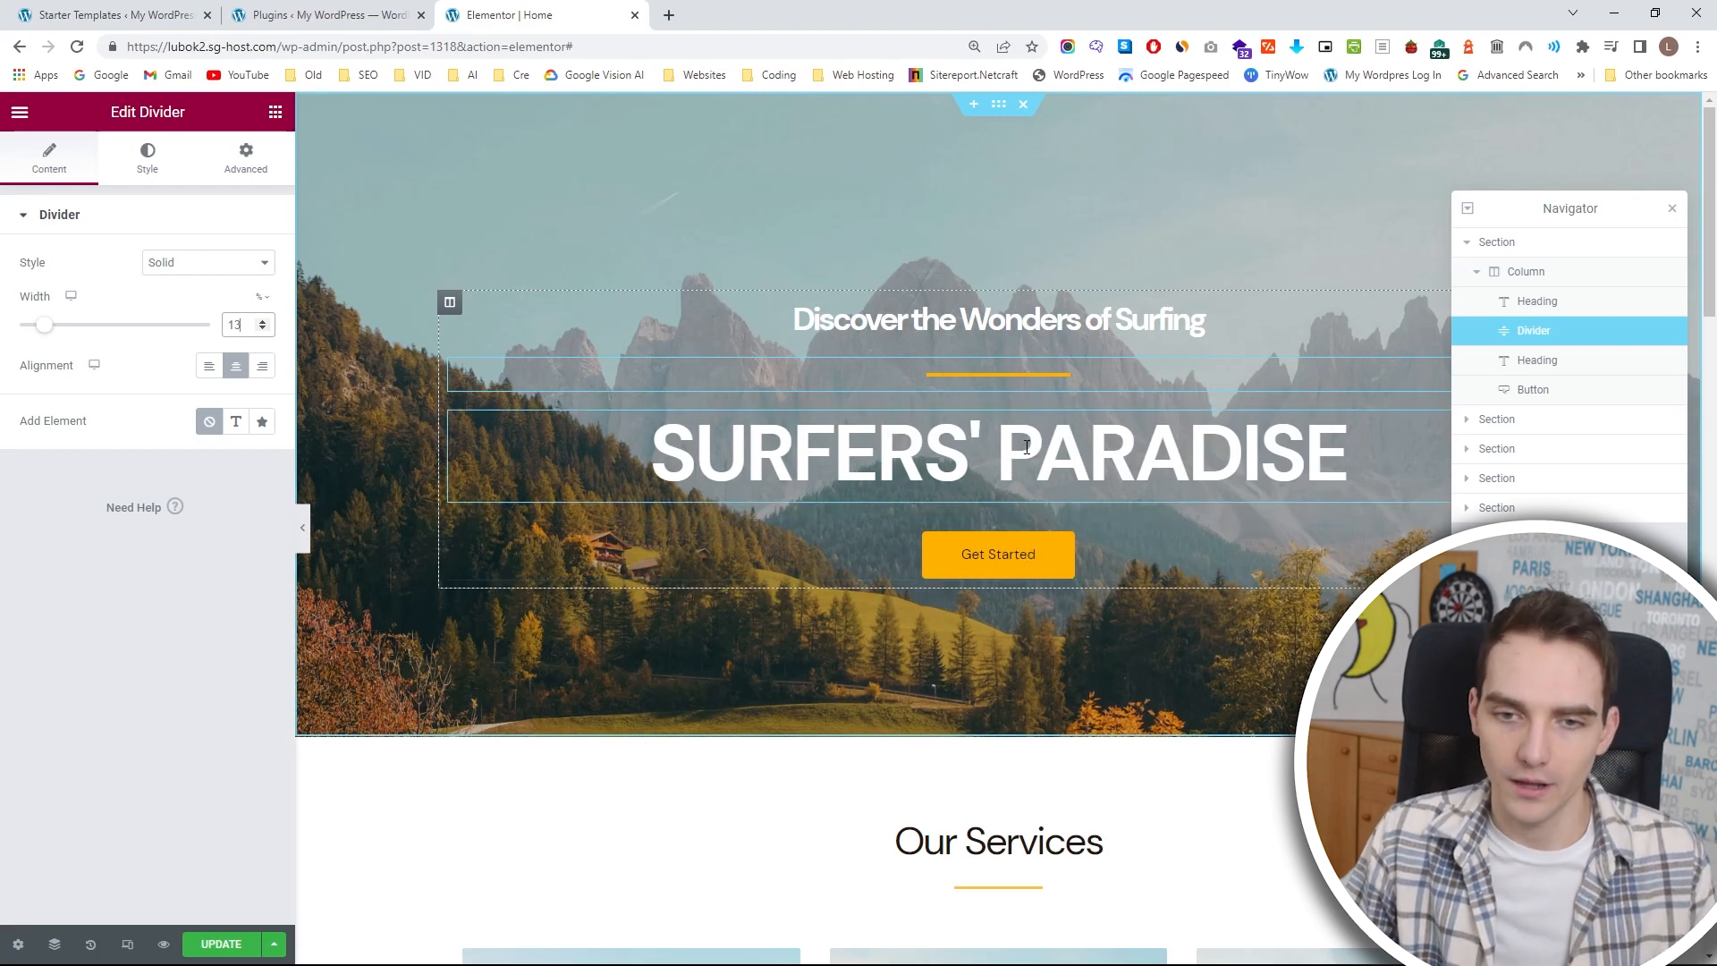
Lower the top margin of the SURFERS' PARADISE heading further to bring it closer to the divider.
click(865, 452)
click(246, 159)
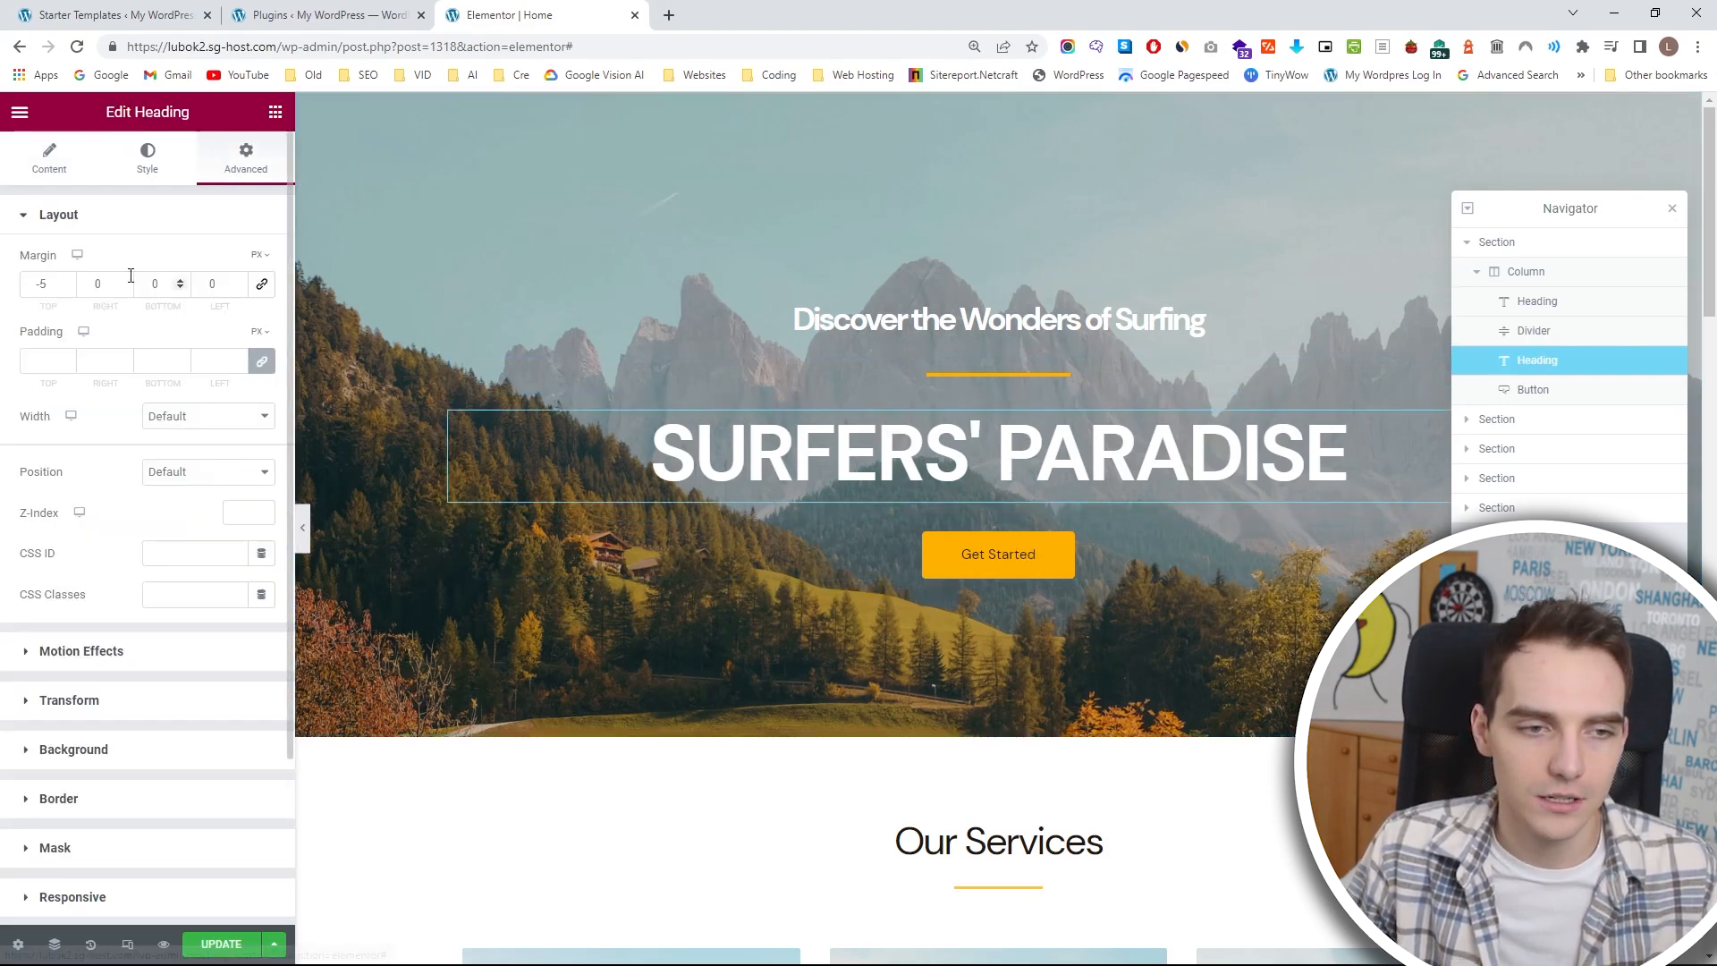
drag(66, 287, 66, 288)
Set the "Discover the Wonders of Surfing" heading's bottom margin to -17 px, with the other sides at 0.
click(919, 315)
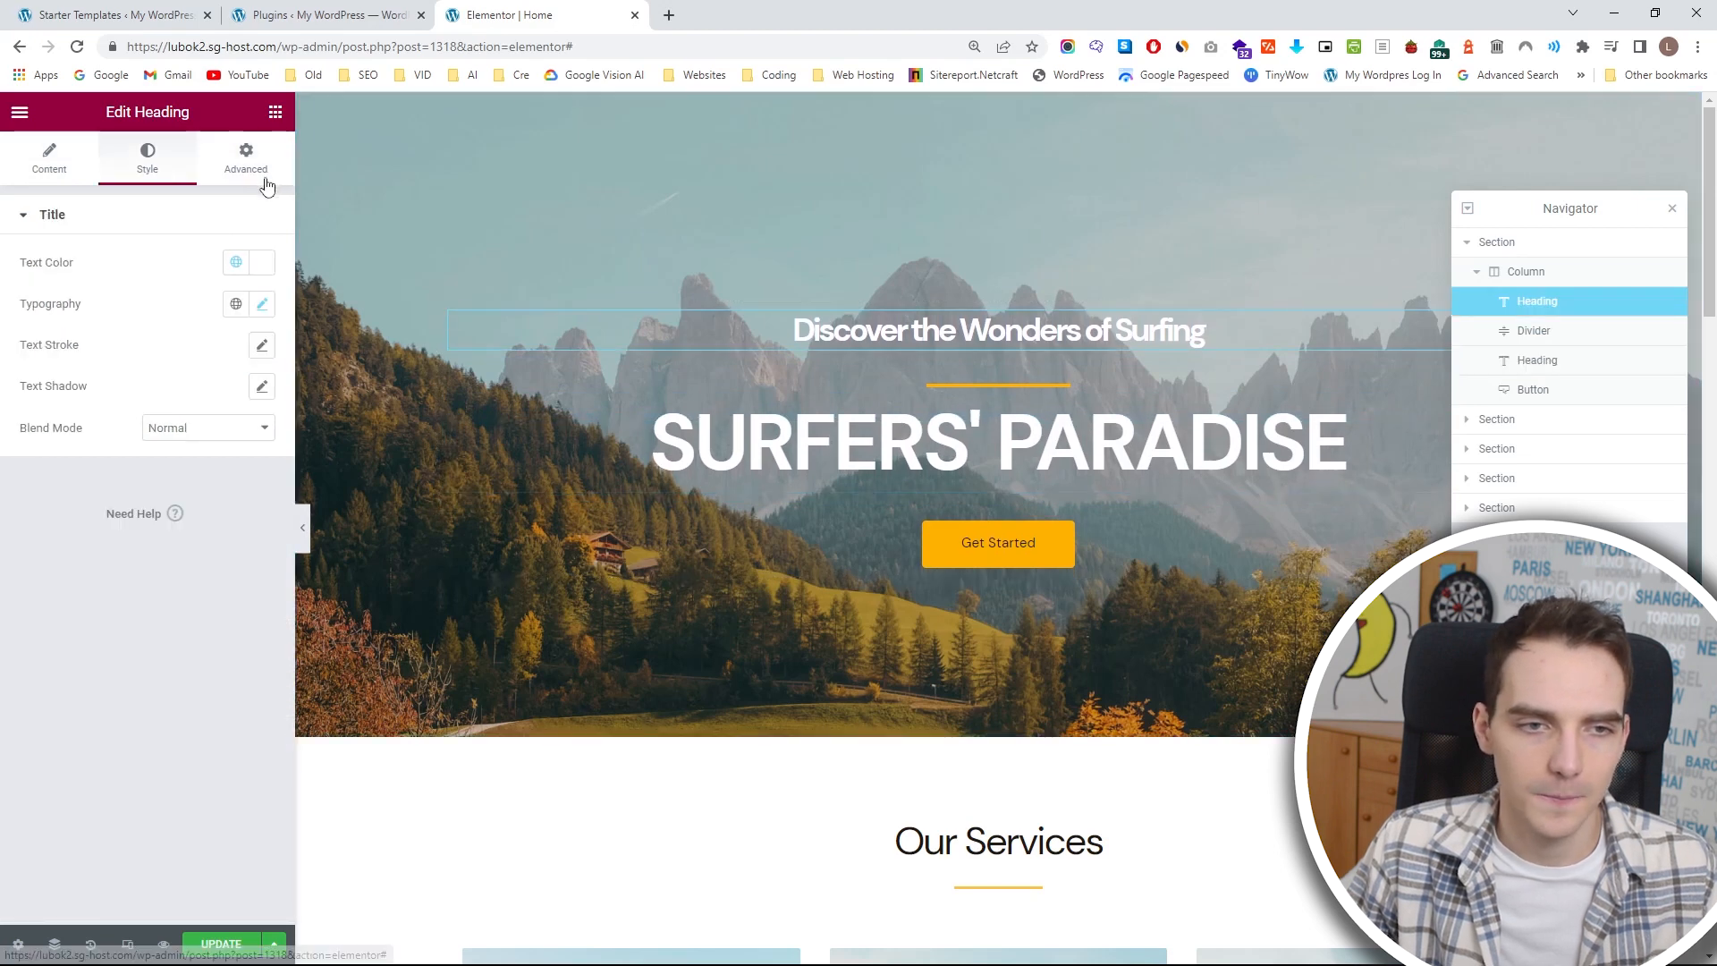
click(246, 159)
drag(66, 280, 66, 289)
drag(180, 288, 181, 288)
click(180, 288)
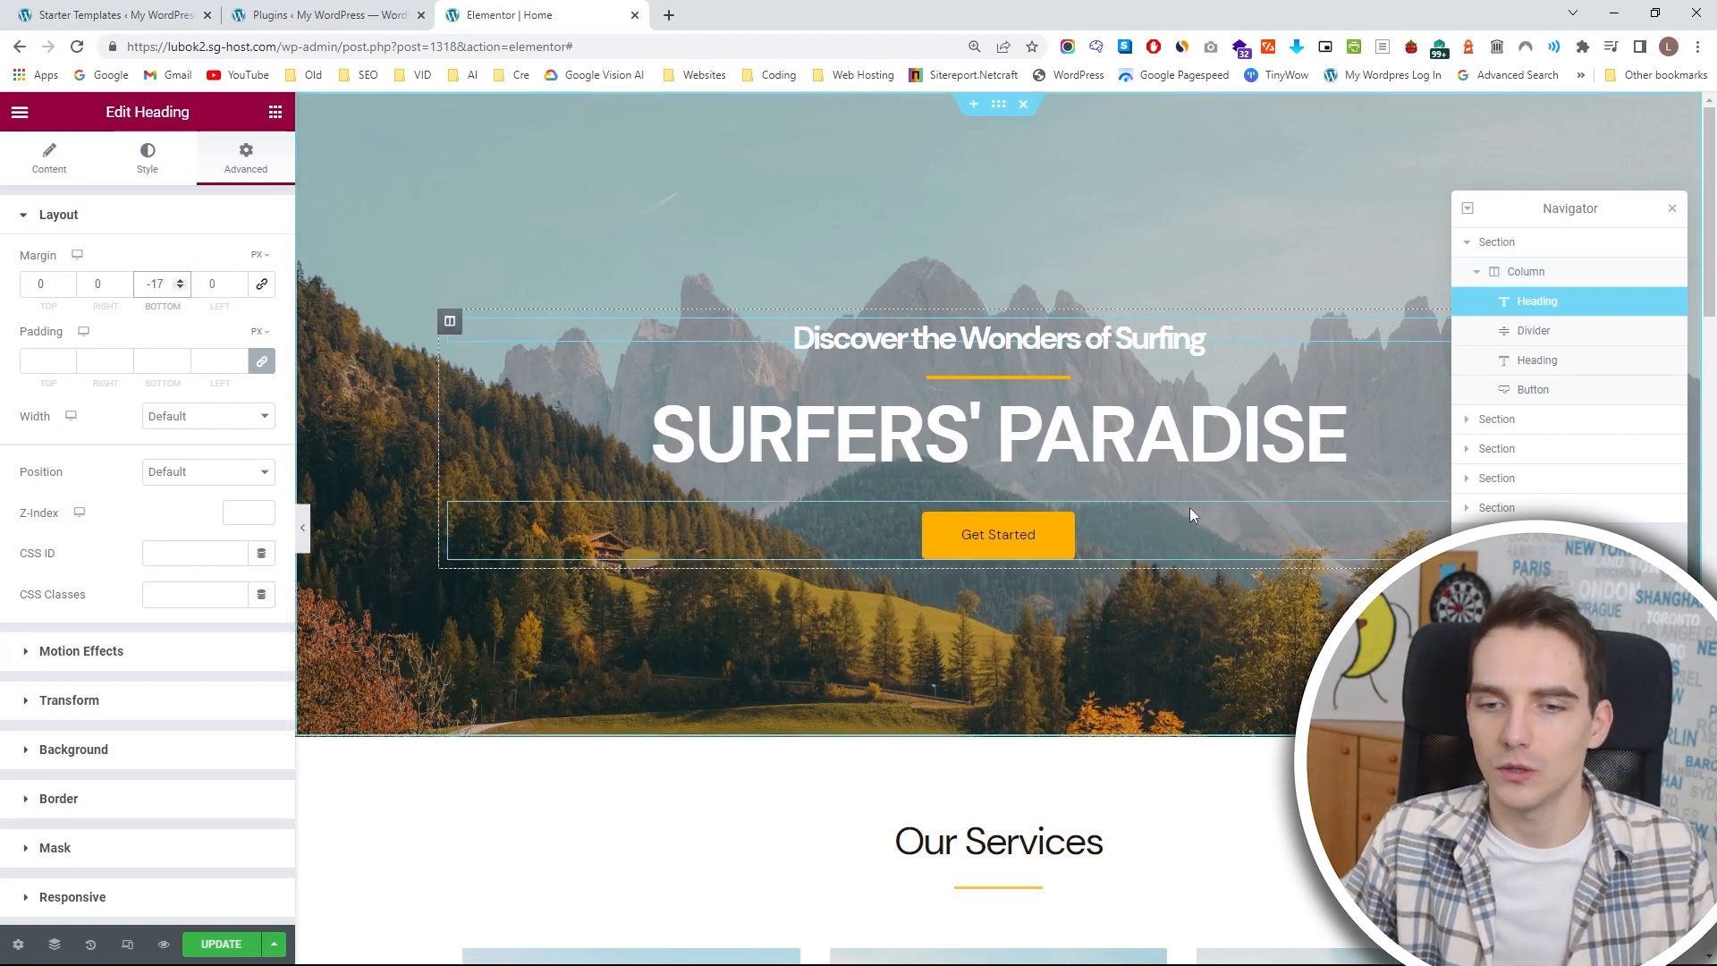
Change the hero button's text to "LEARN MORE".
click(800, 535)
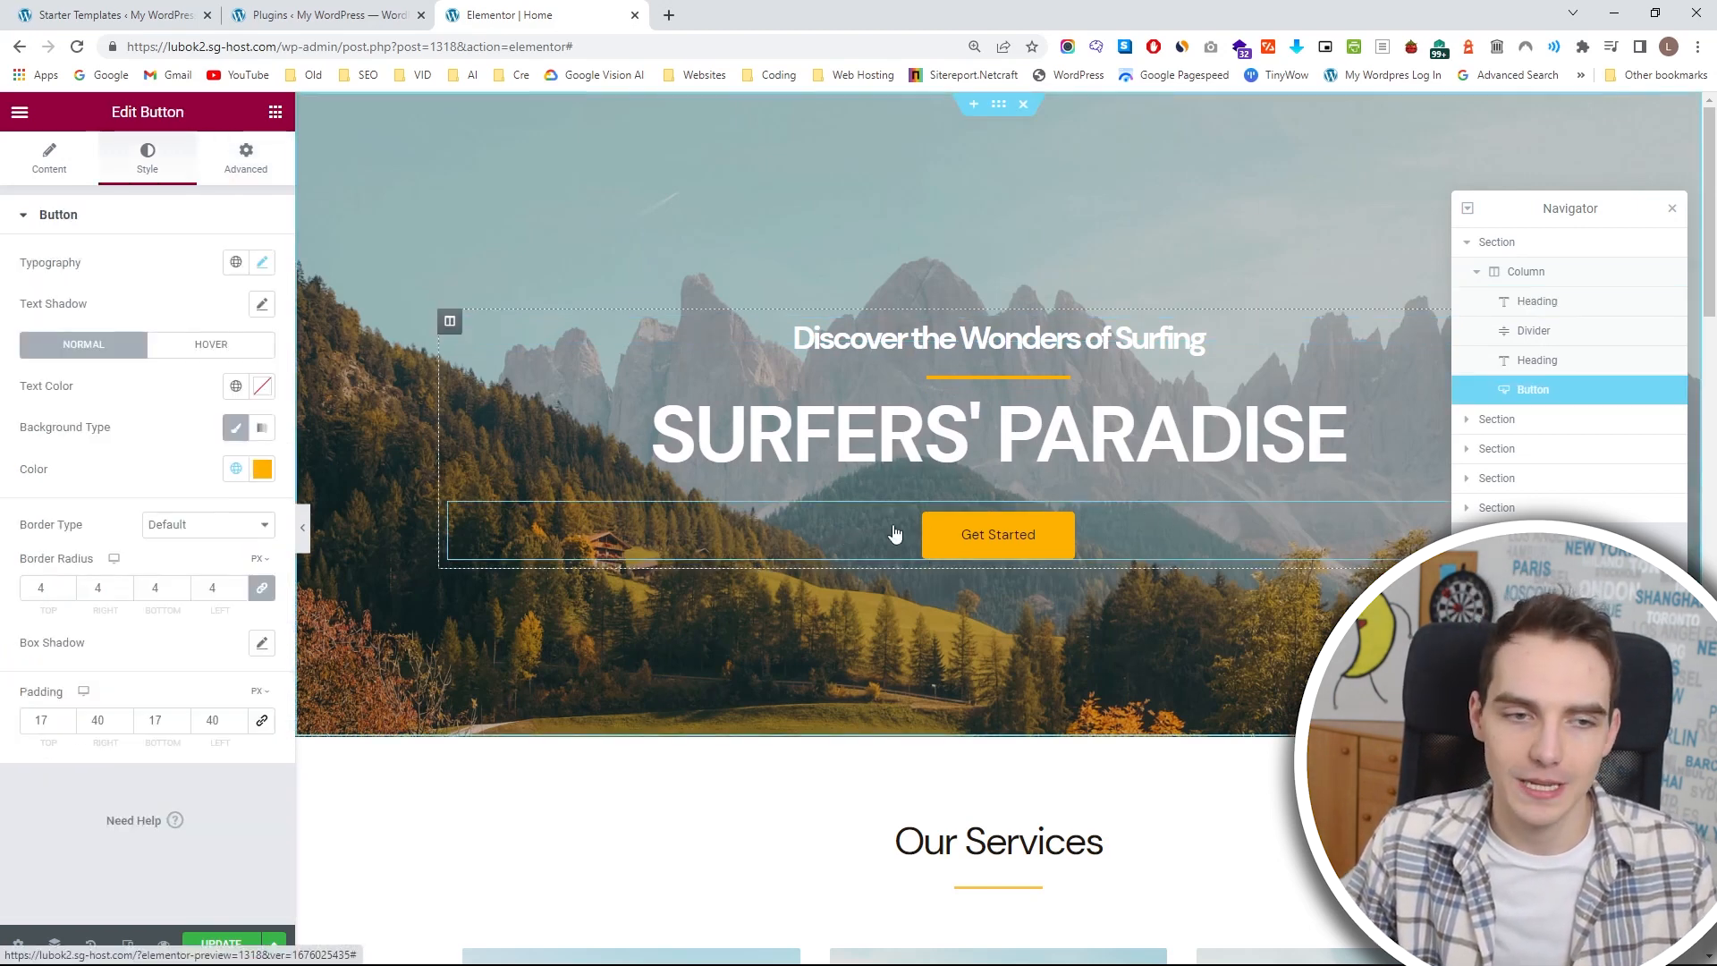
click(43, 160)
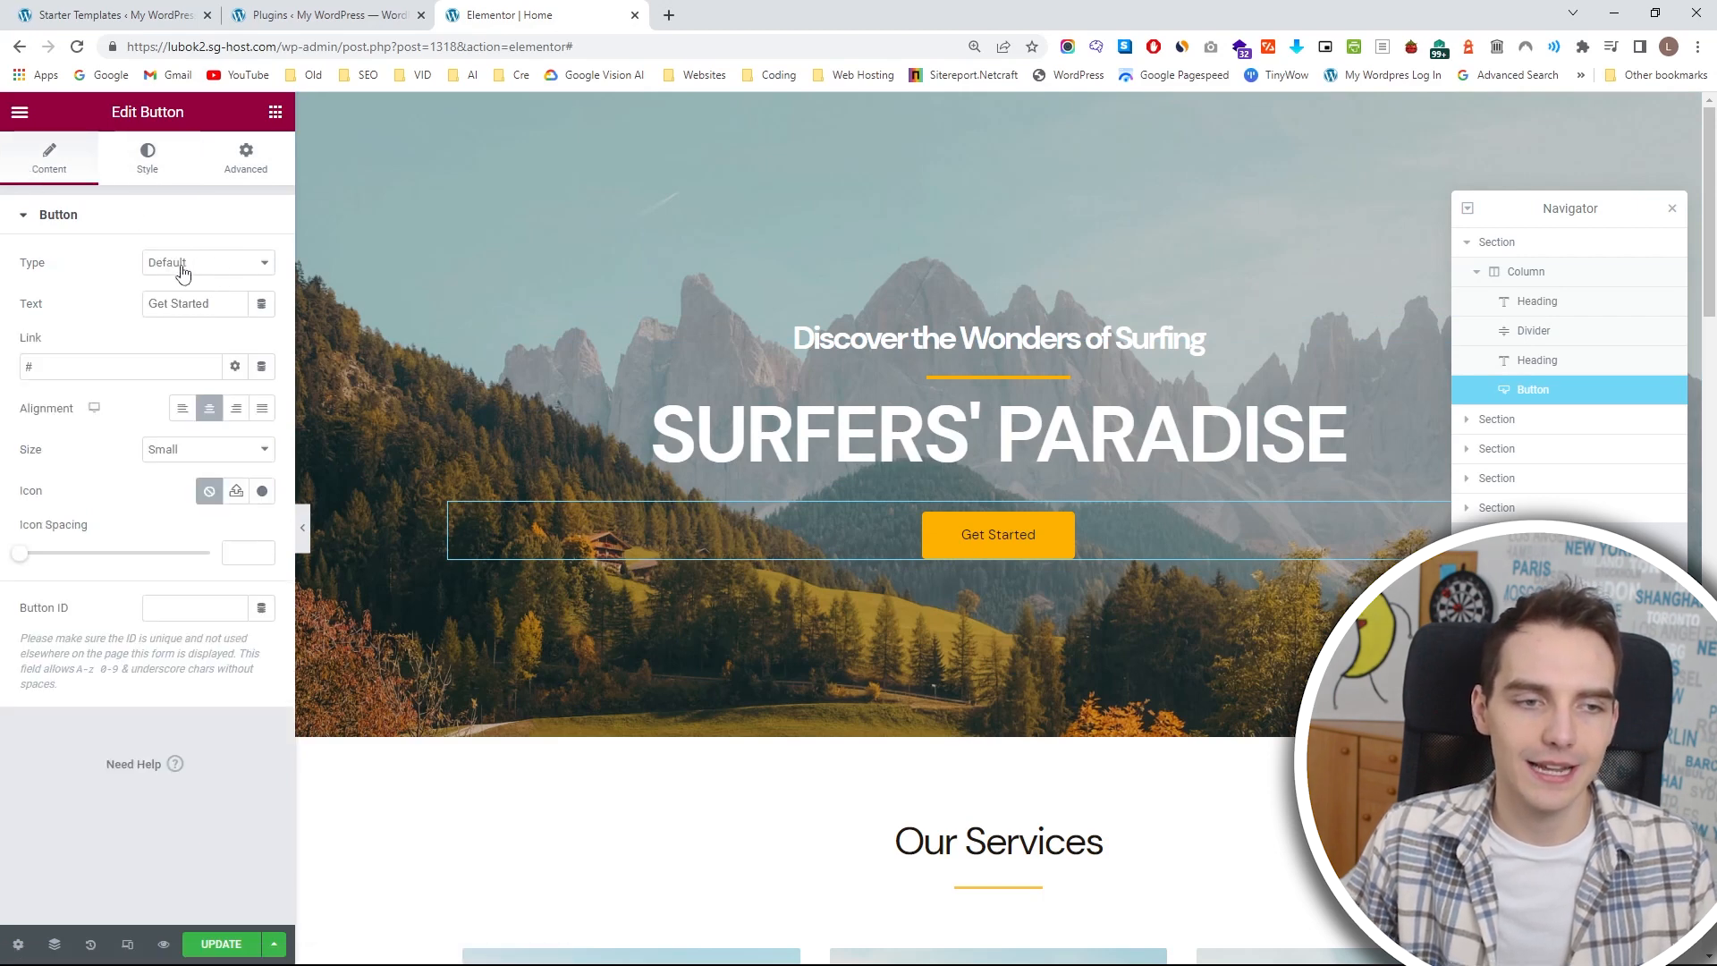
drag(213, 305, 81, 310)
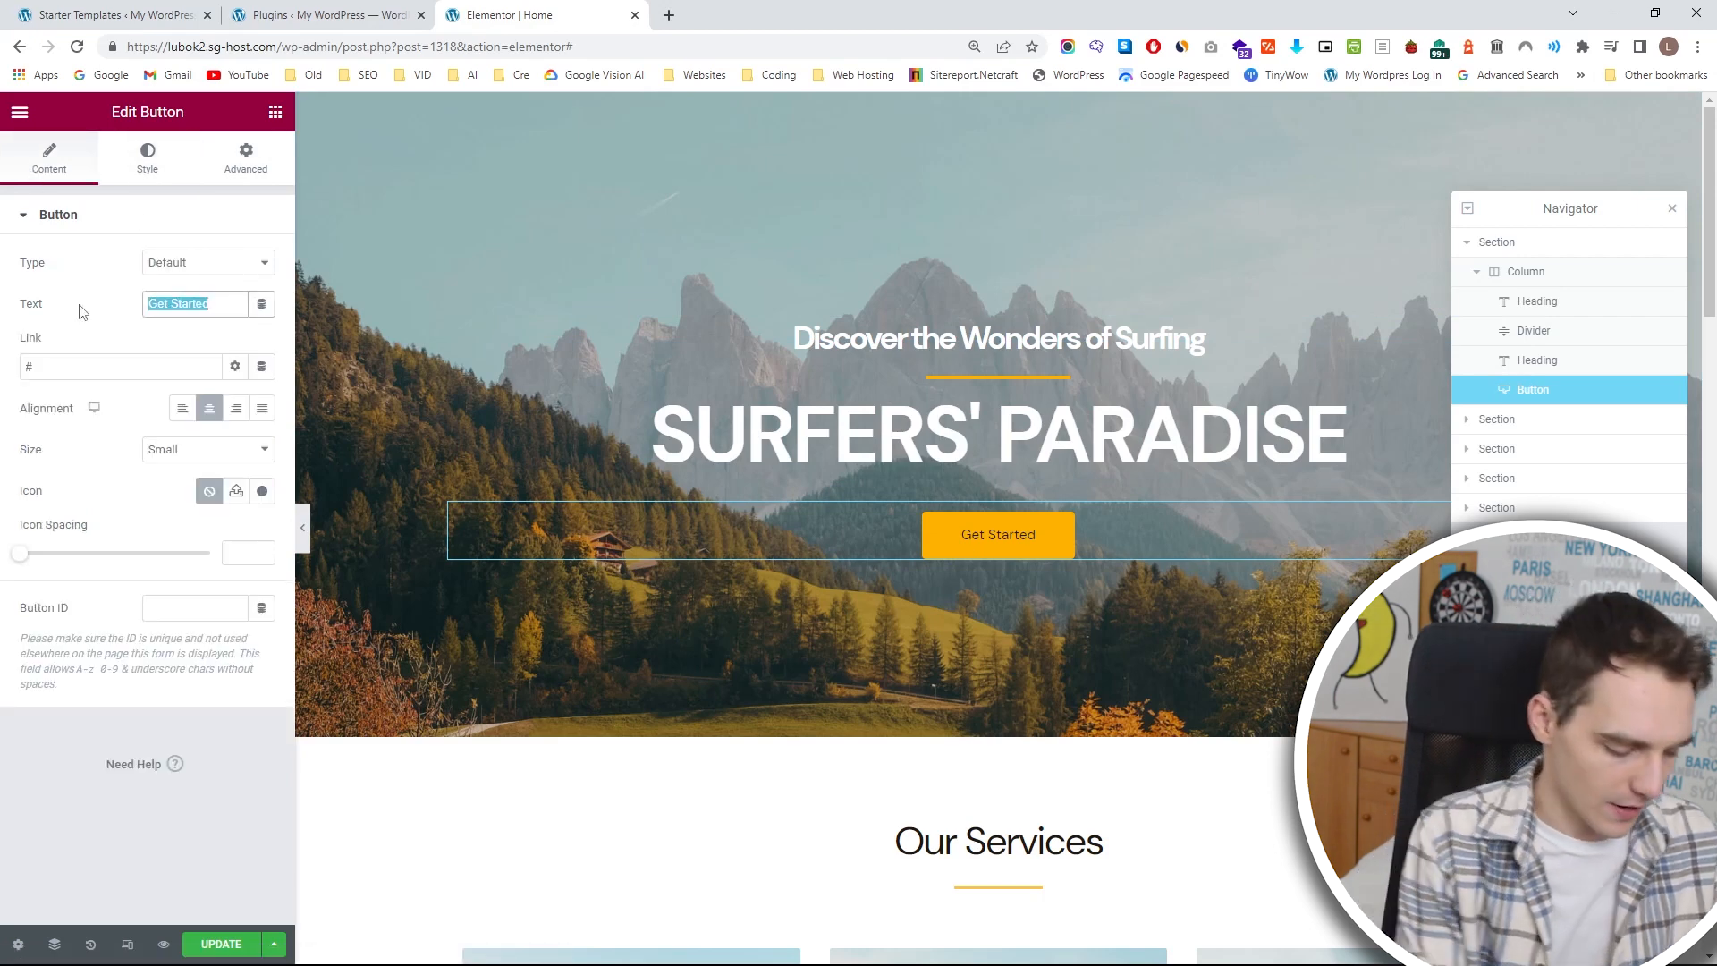
text(LEARN MORE)
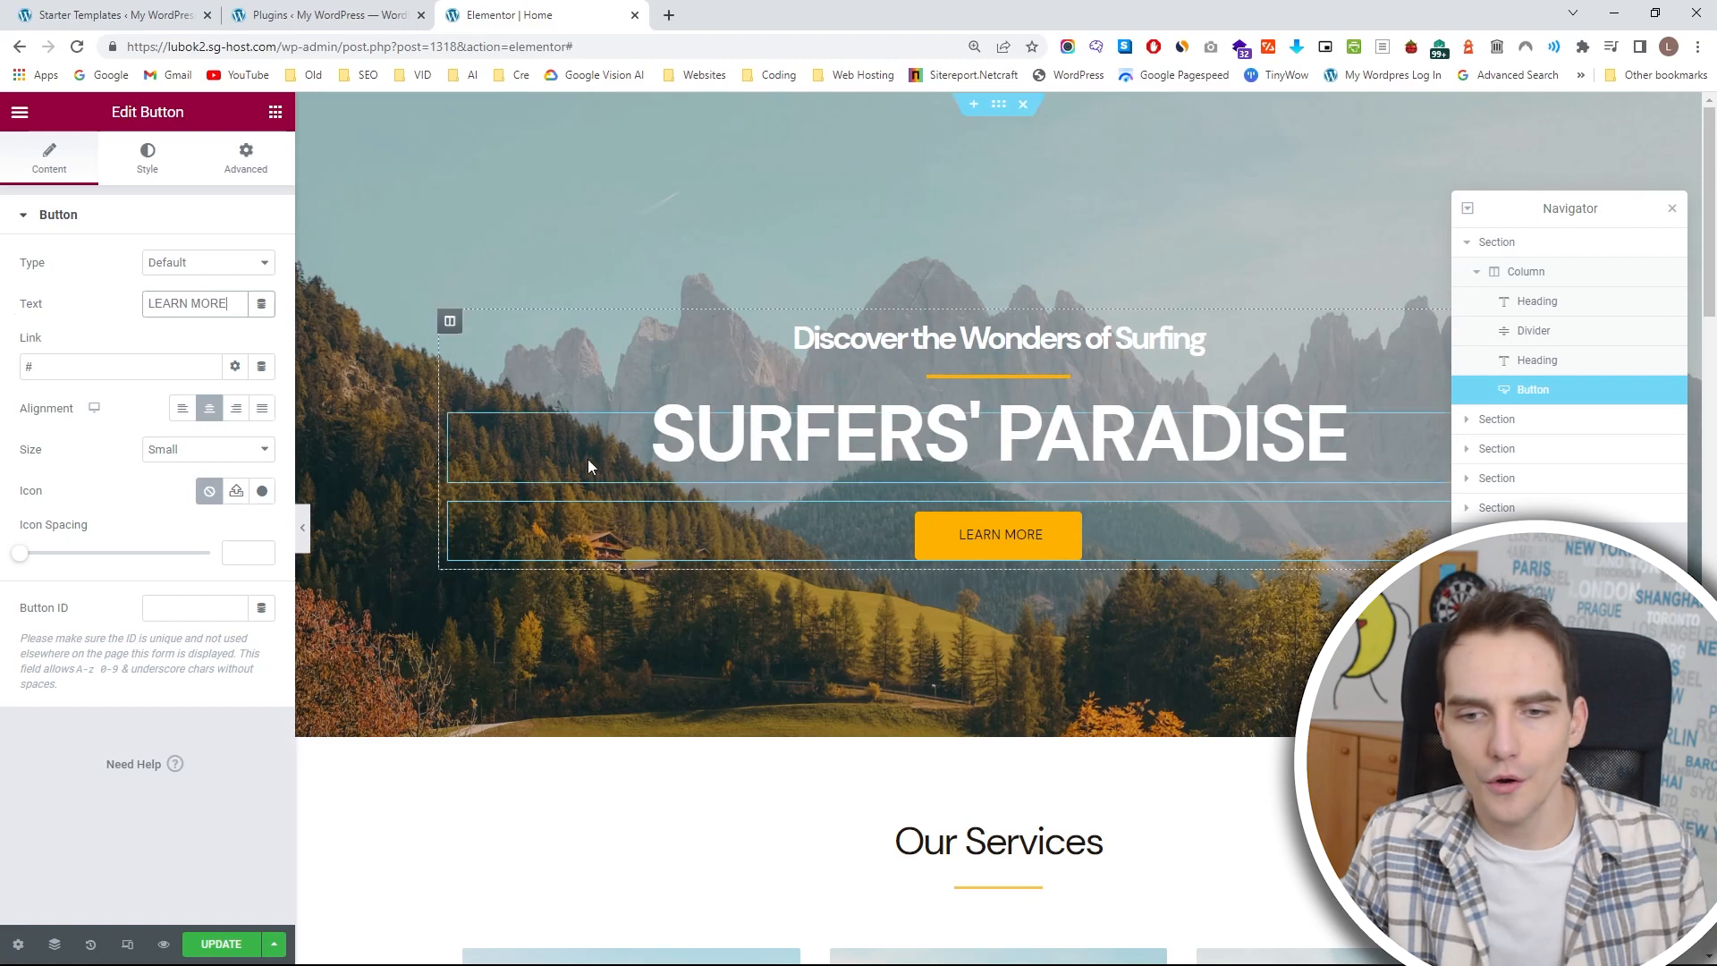
click(140, 364)
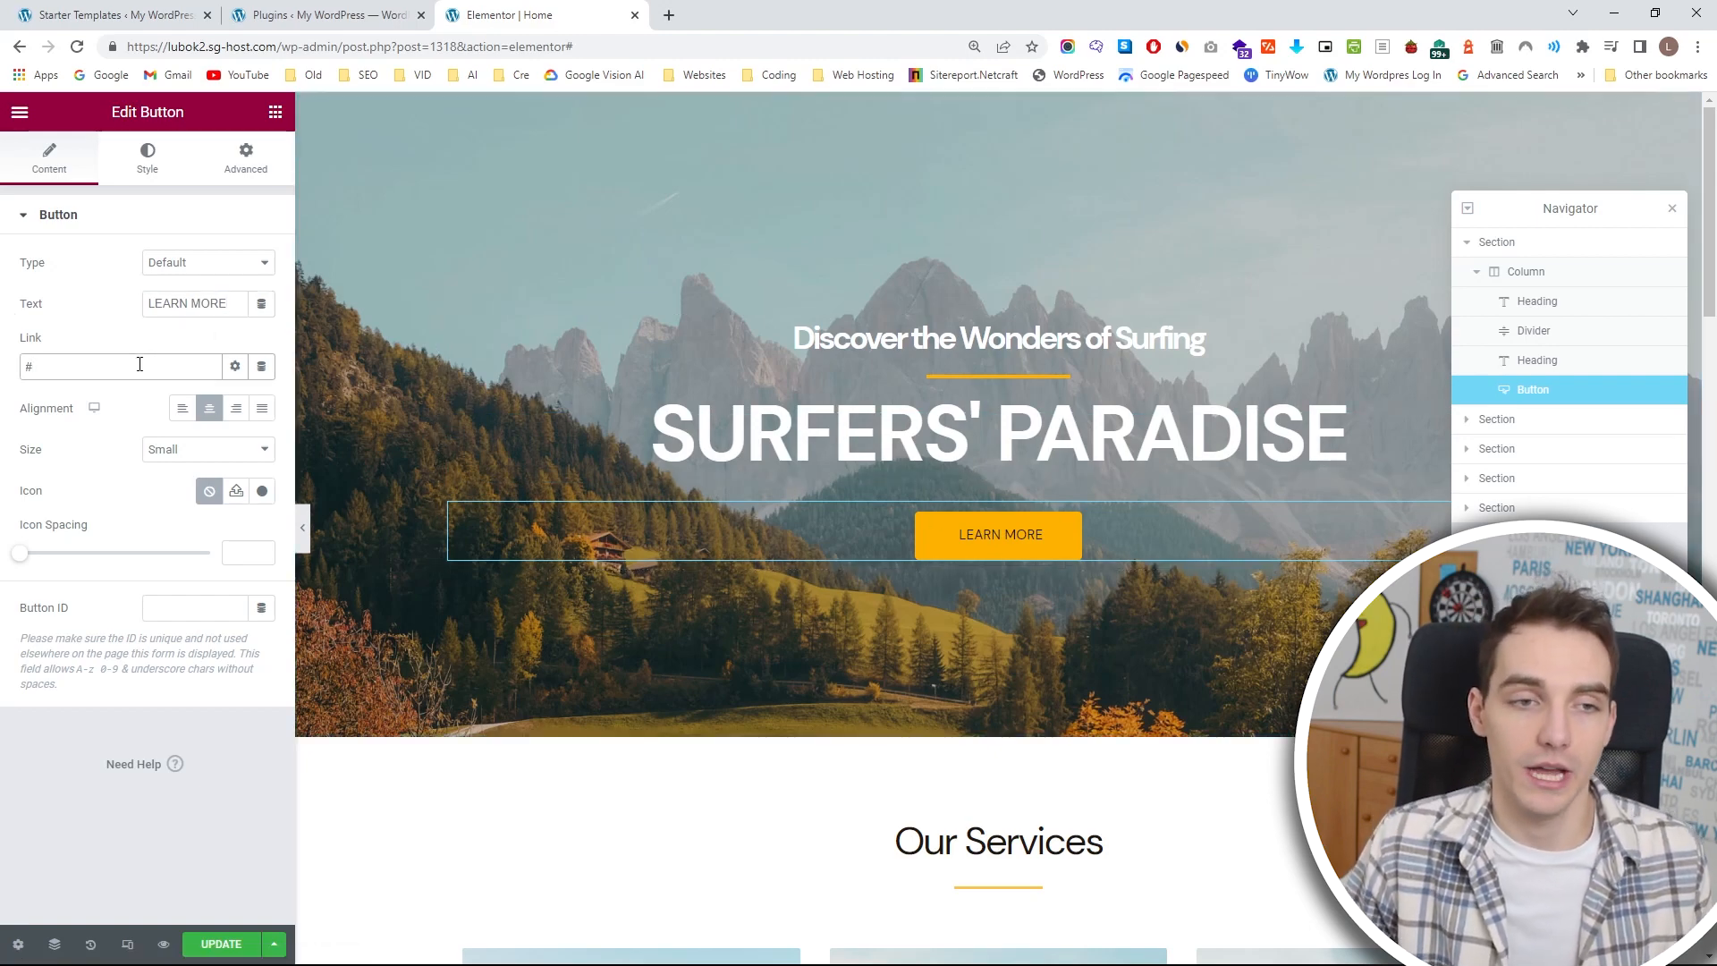
click(322, 15)
click(70, 142)
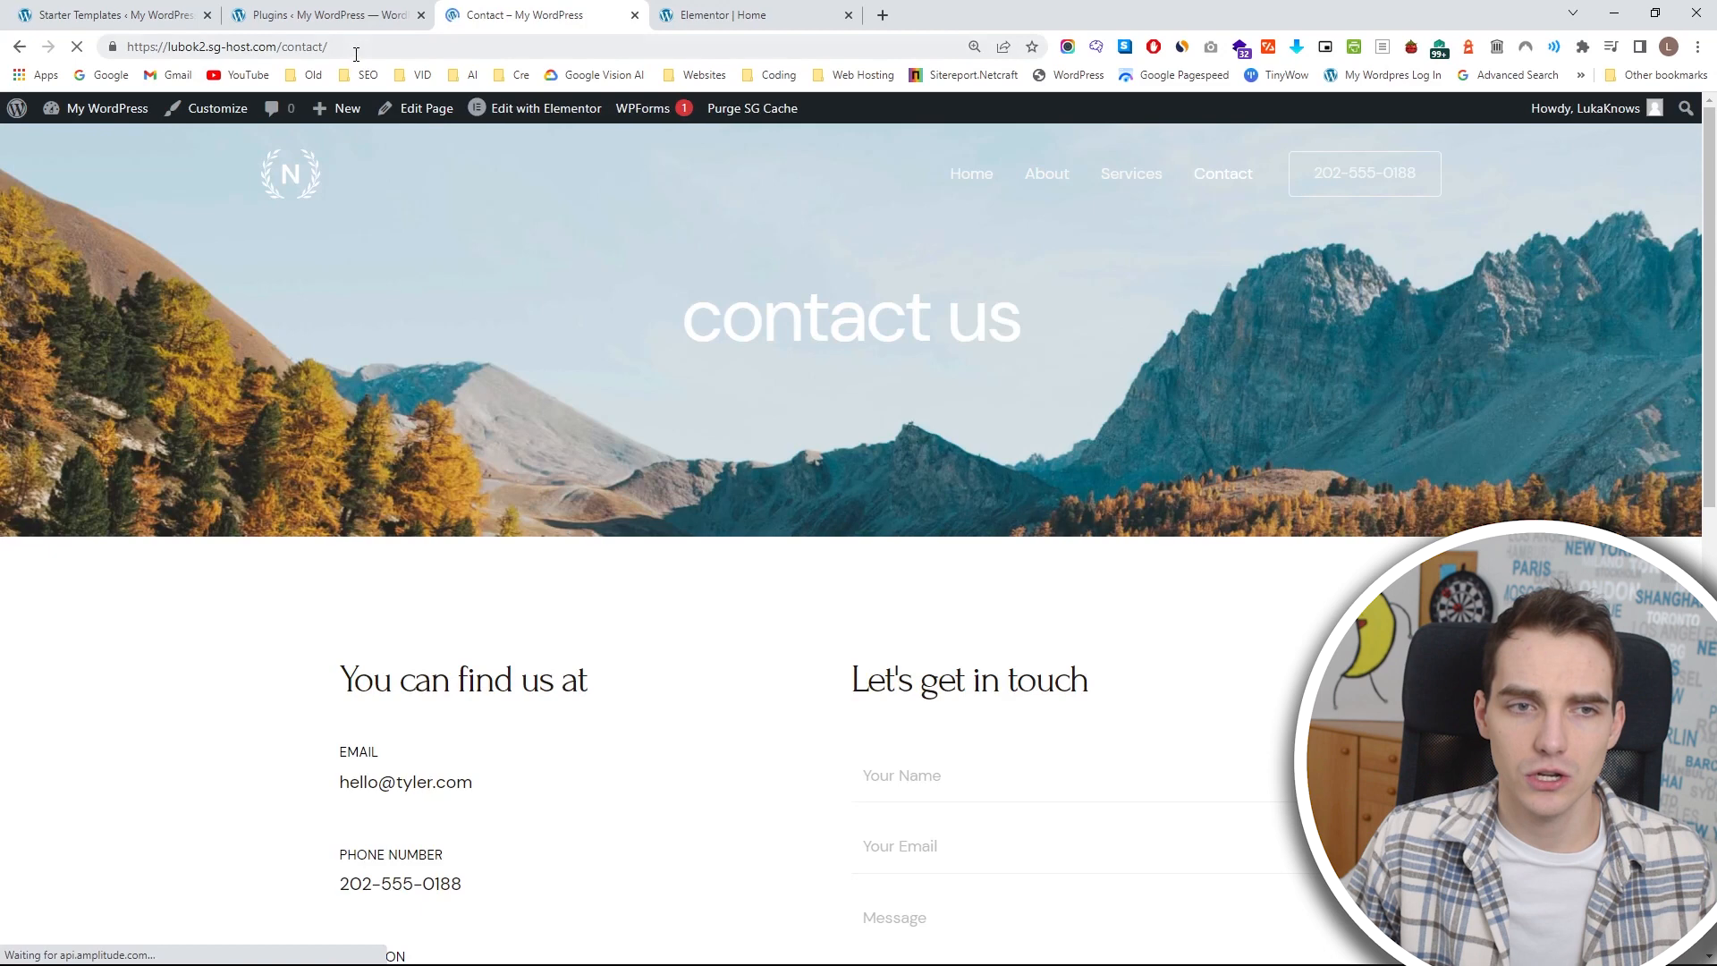
drag(358, 47, 24, 38)
key(ctrl+c)
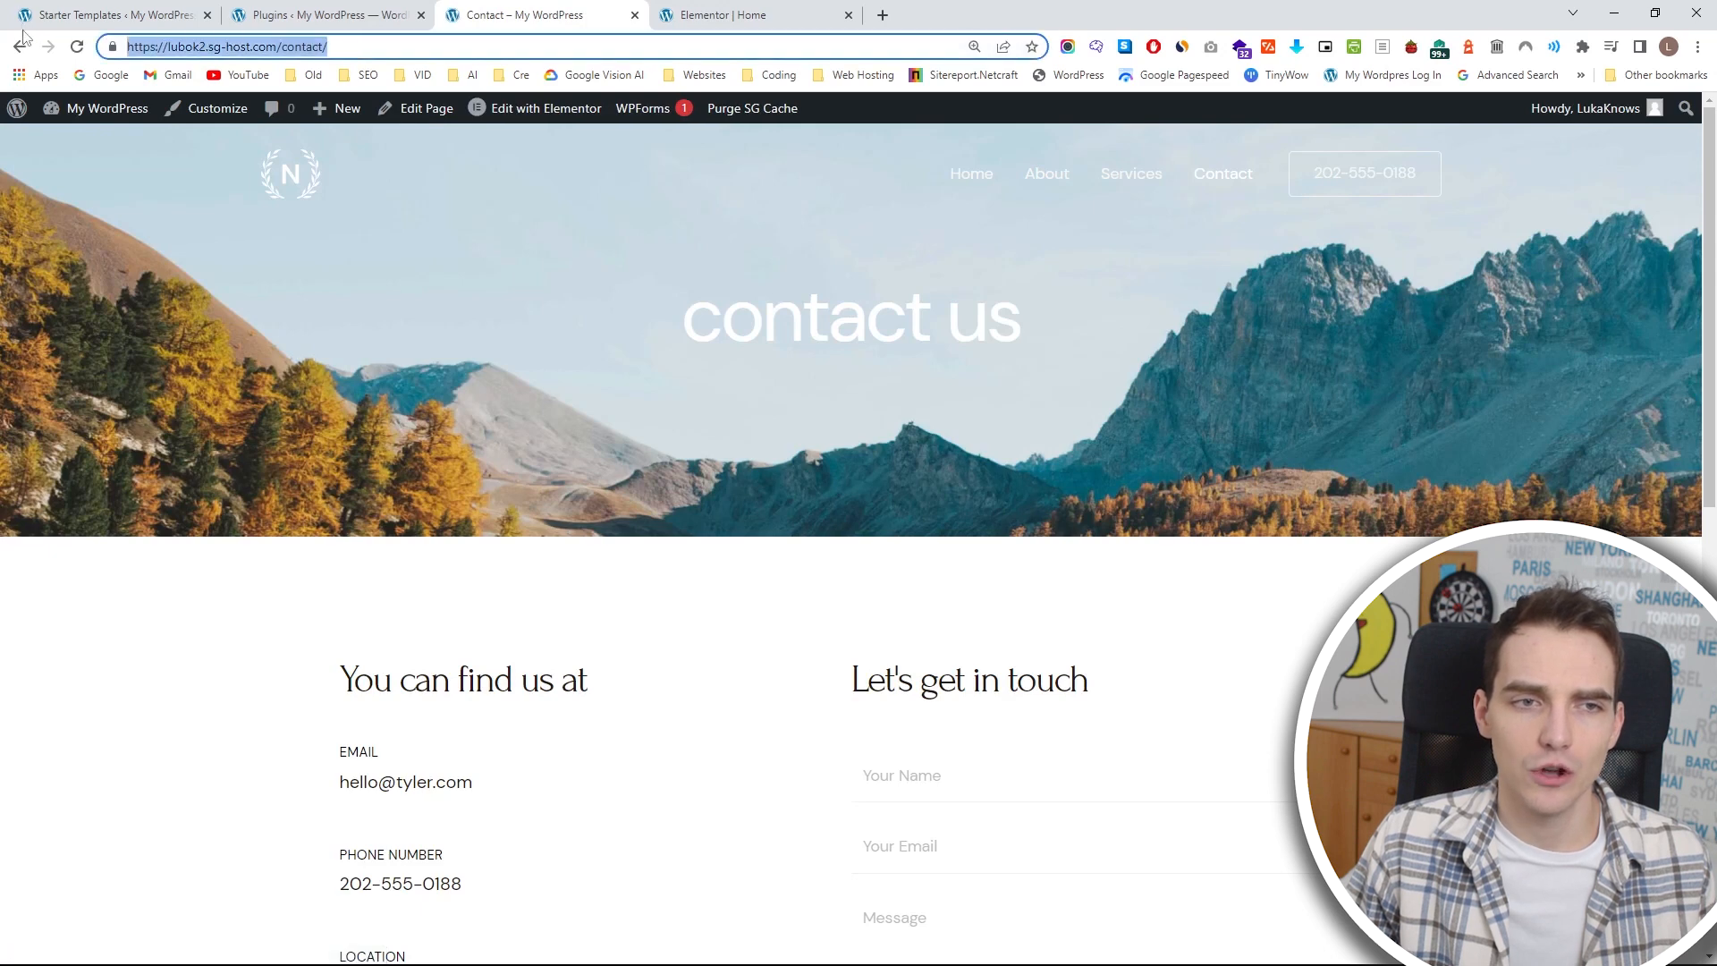
click(669, 25)
key(ctrl+v)
click(219, 941)
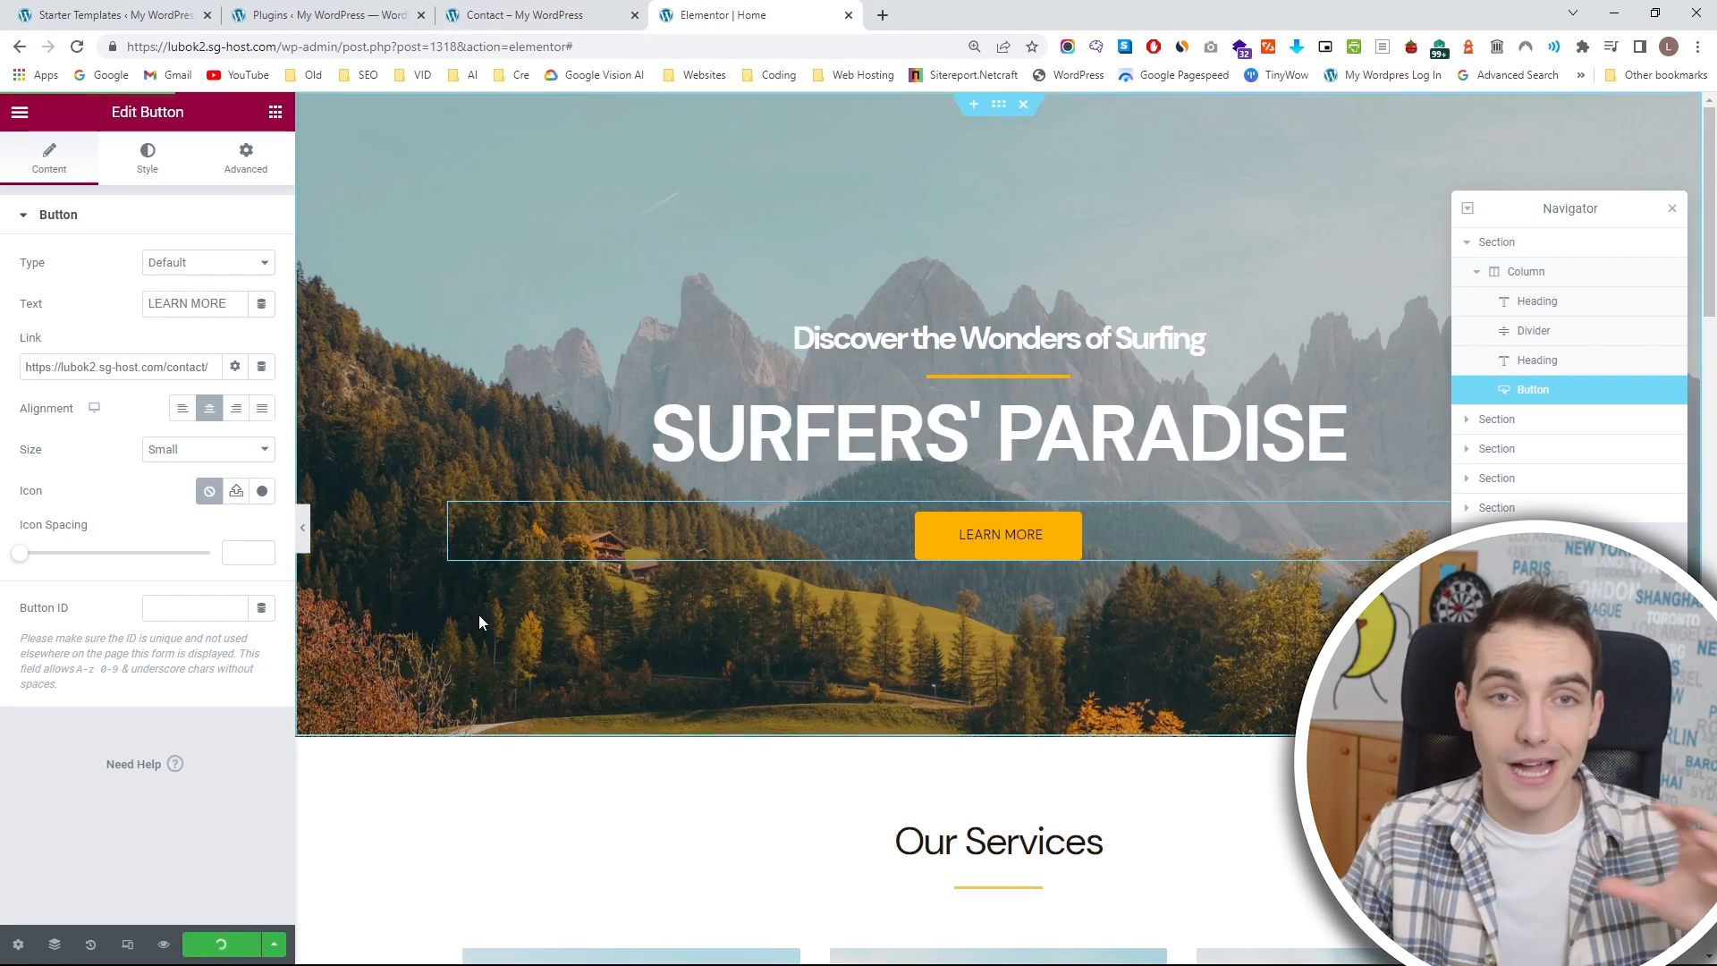
Open the live home page and test the LEARN MORE button's link.
click(535, 15)
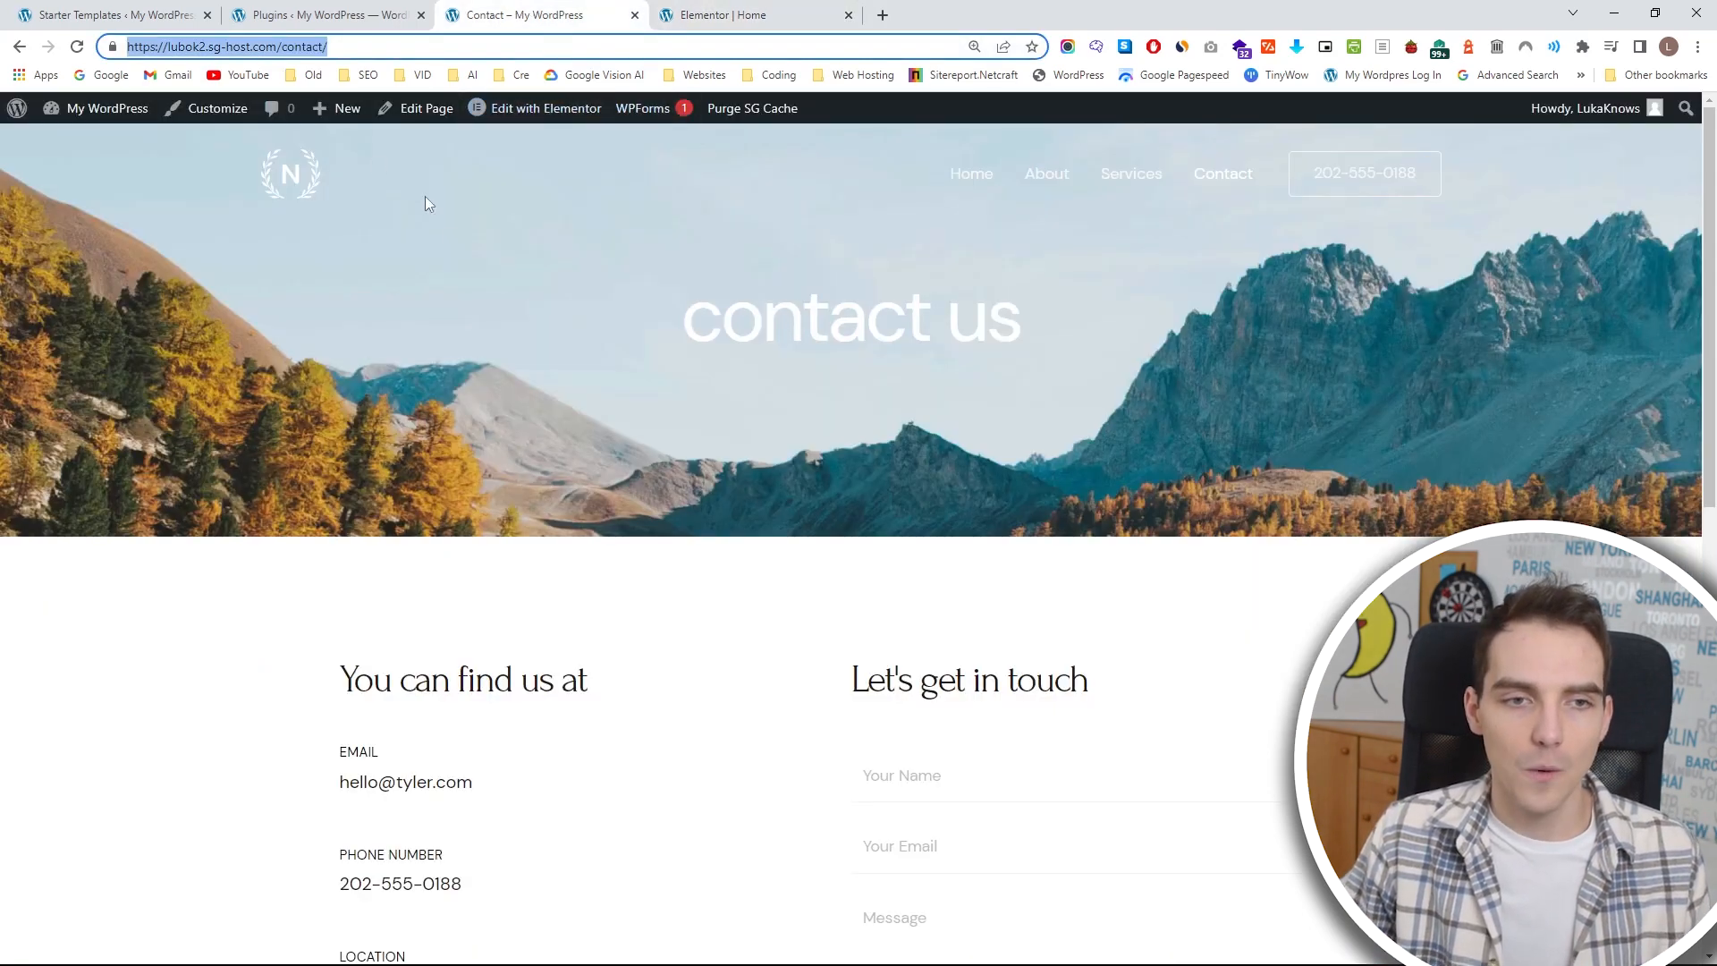
click(290, 171)
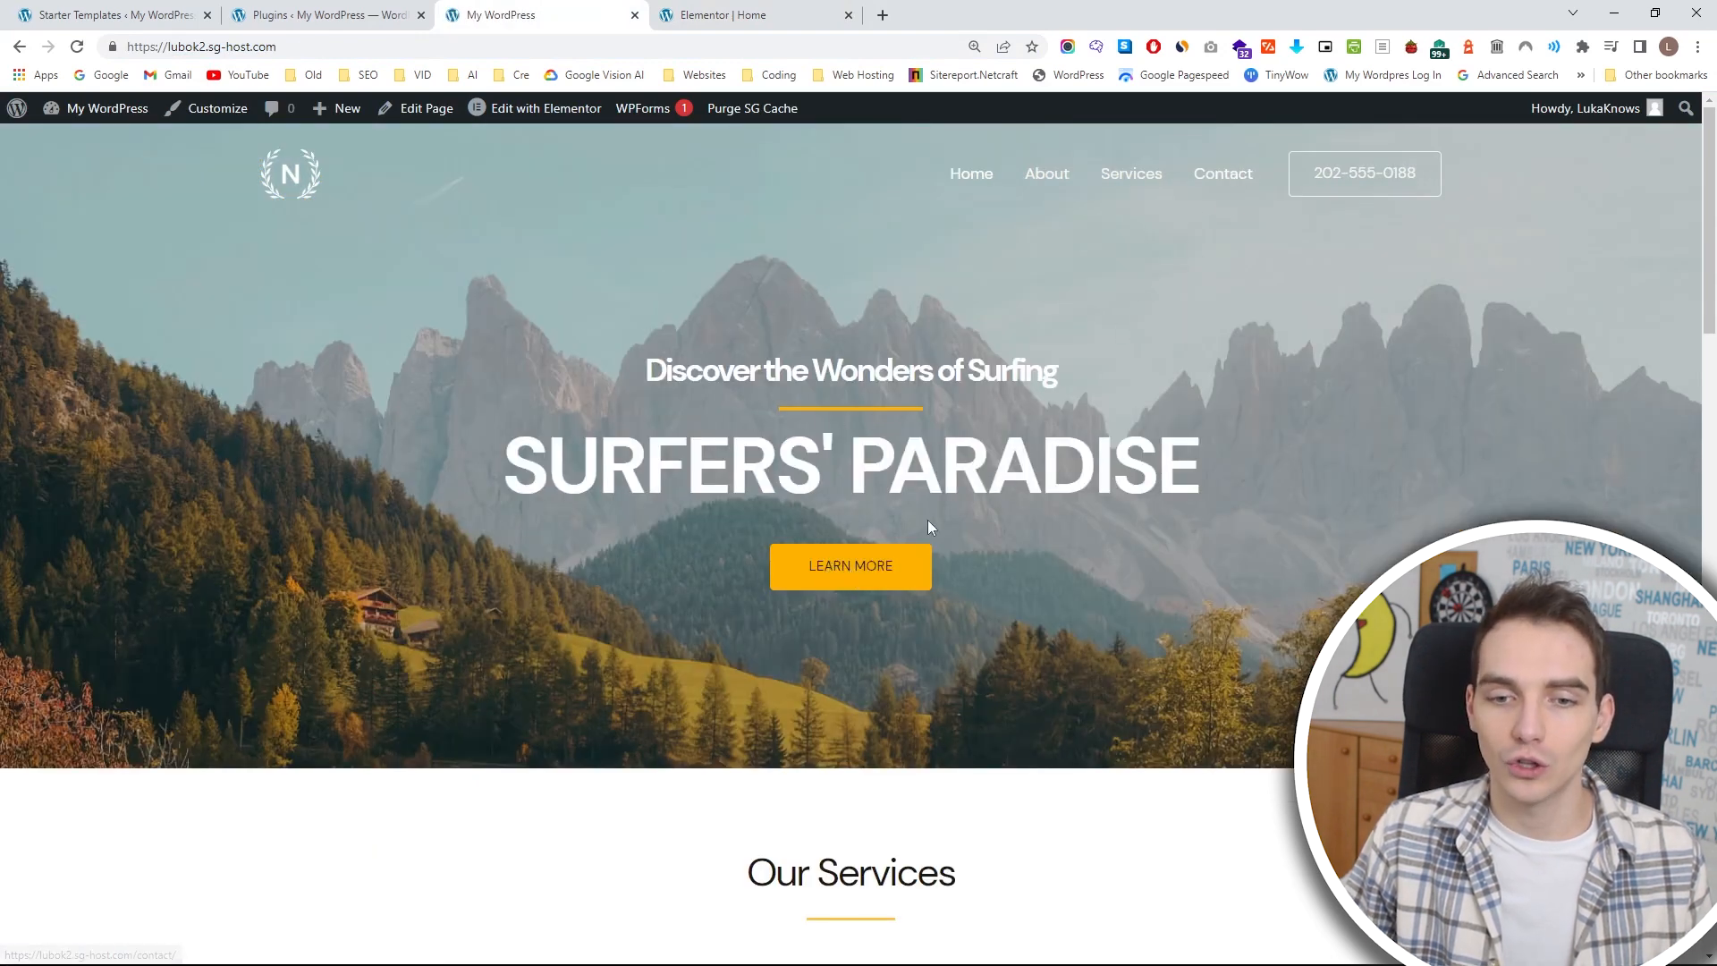
click(882, 565)
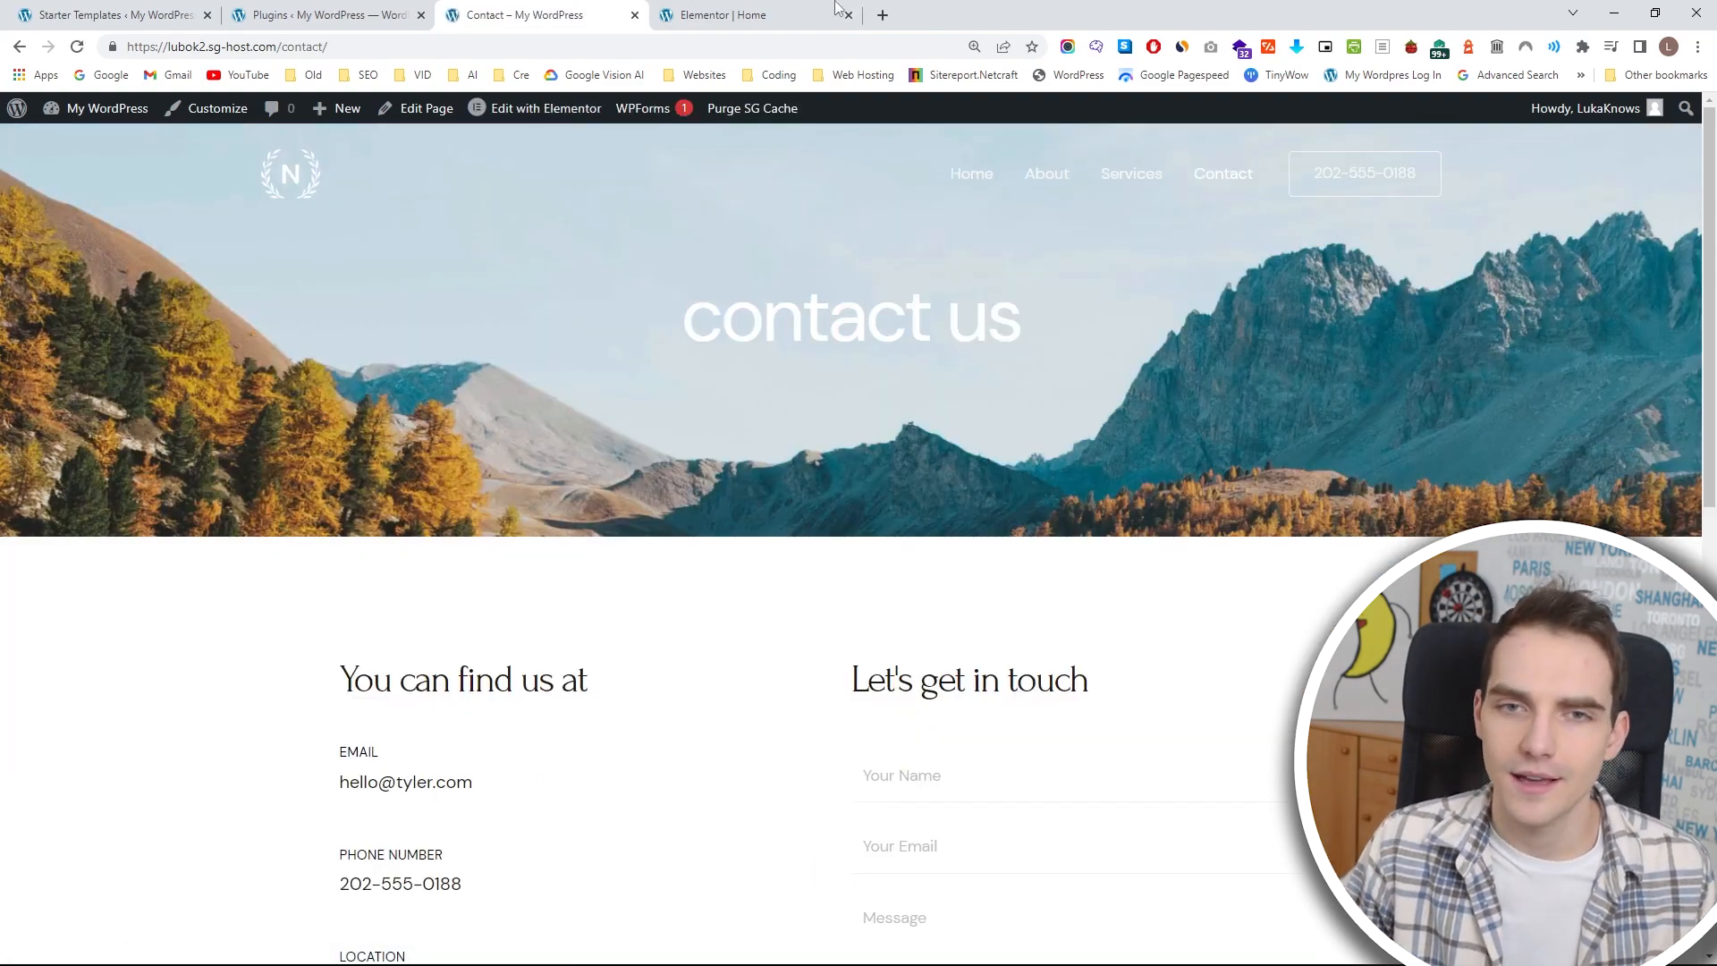
Set the LEARN MORE button's padding to 14 px top and bottom and 35 px right and left, and its border radius to 19 px.
click(771, 7)
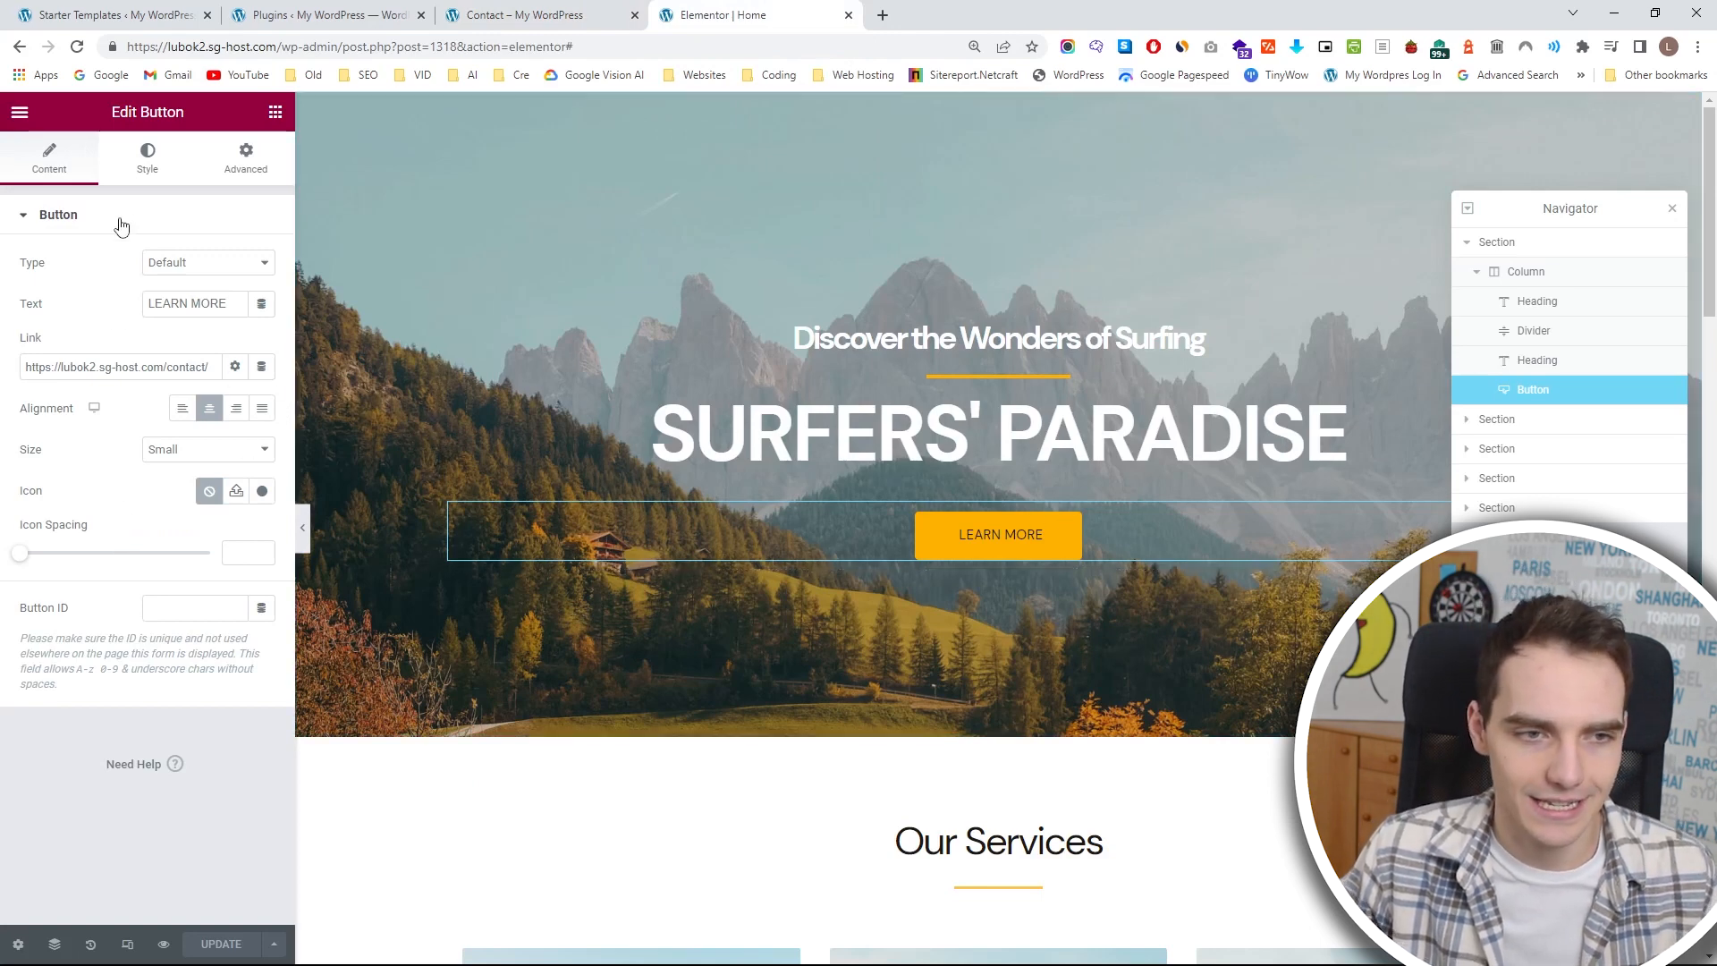
click(146, 164)
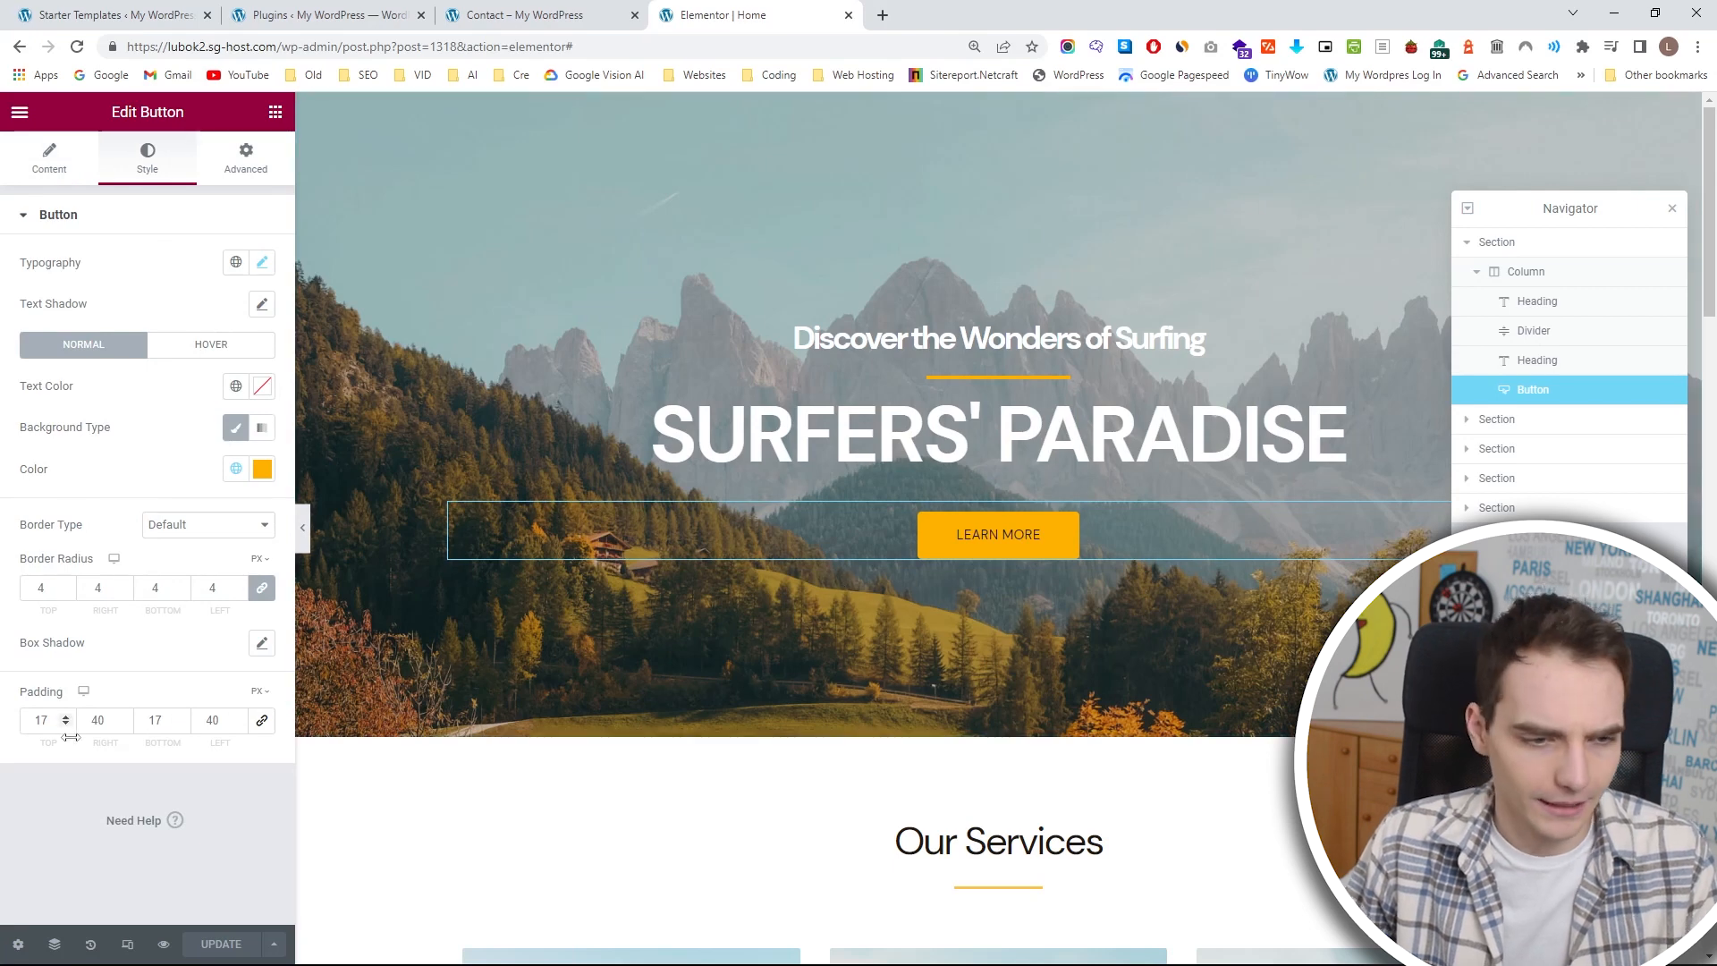
click(121, 723)
click(238, 725)
click(123, 717)
click(181, 724)
click(181, 723)
click(181, 723)
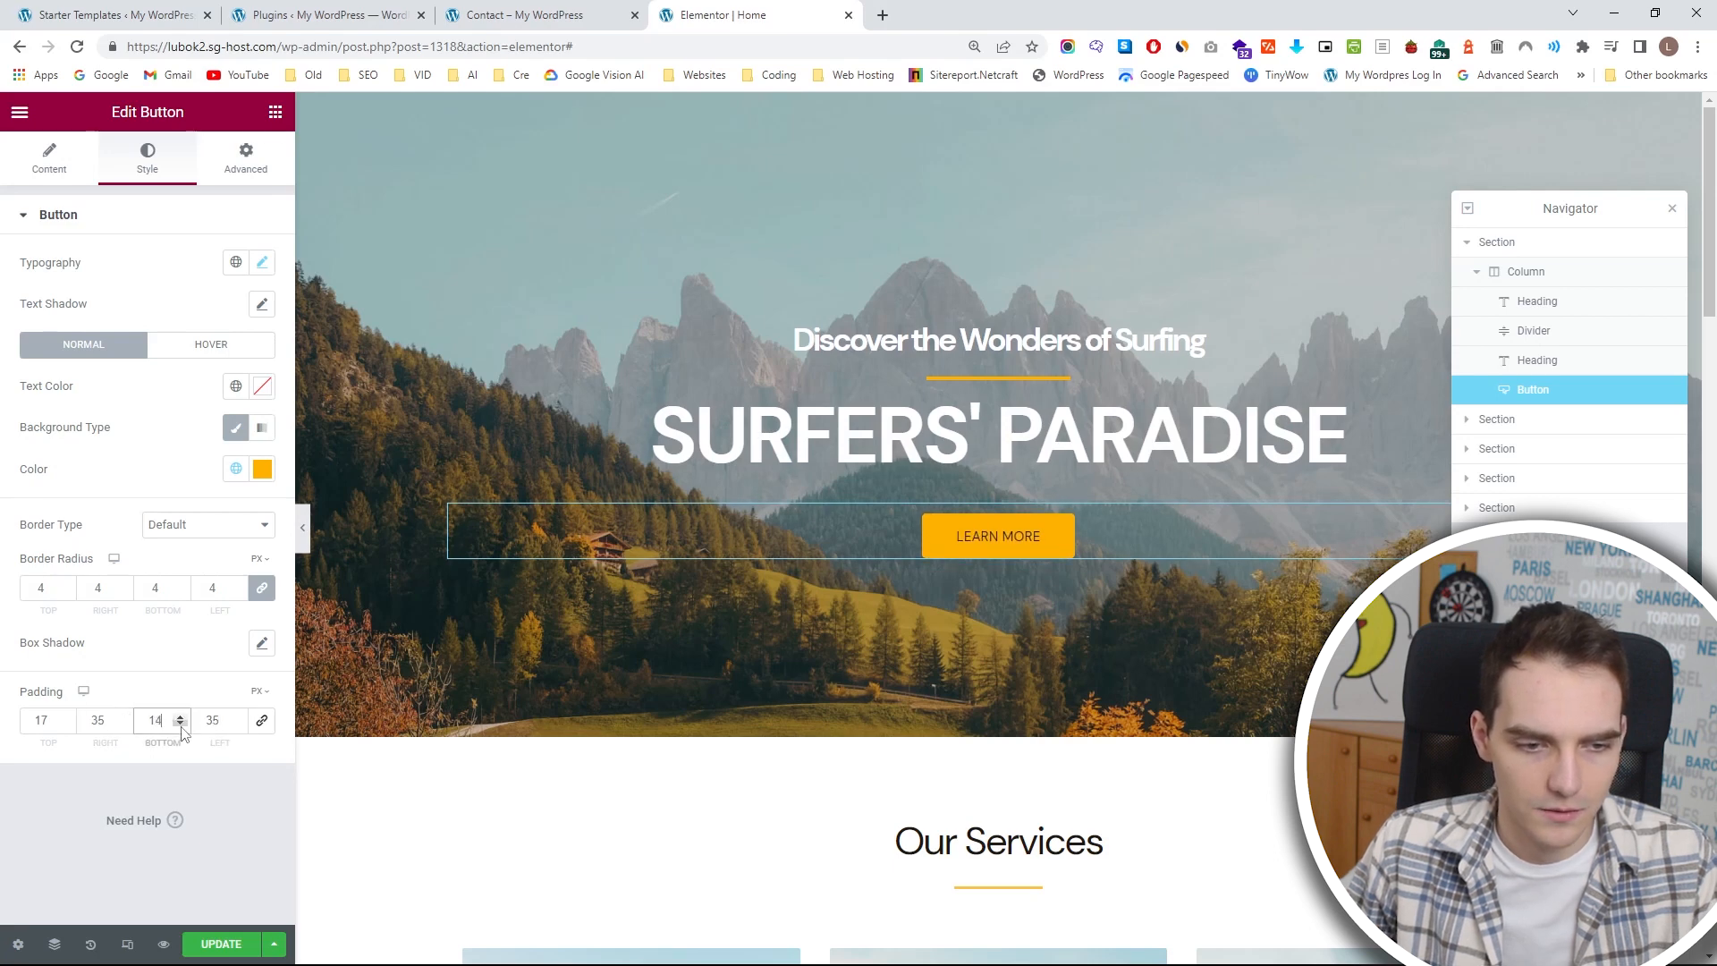
click(65, 725)
click(65, 725)
click(65, 725)
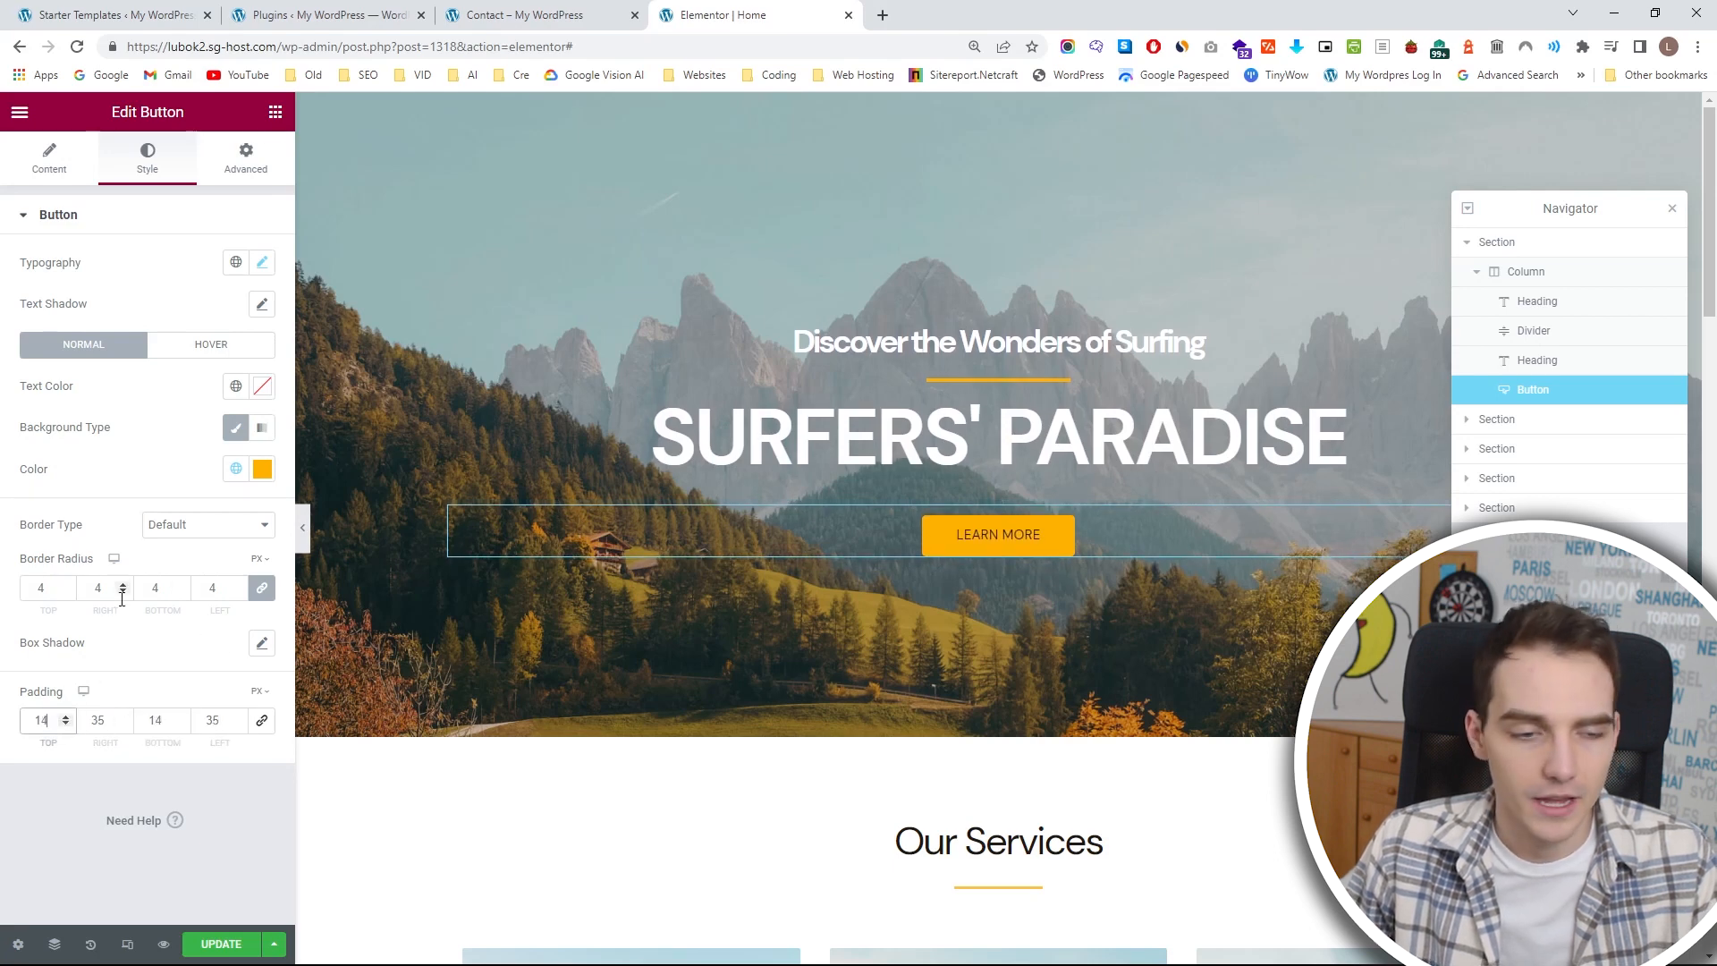
click(65, 584)
click(65, 584)
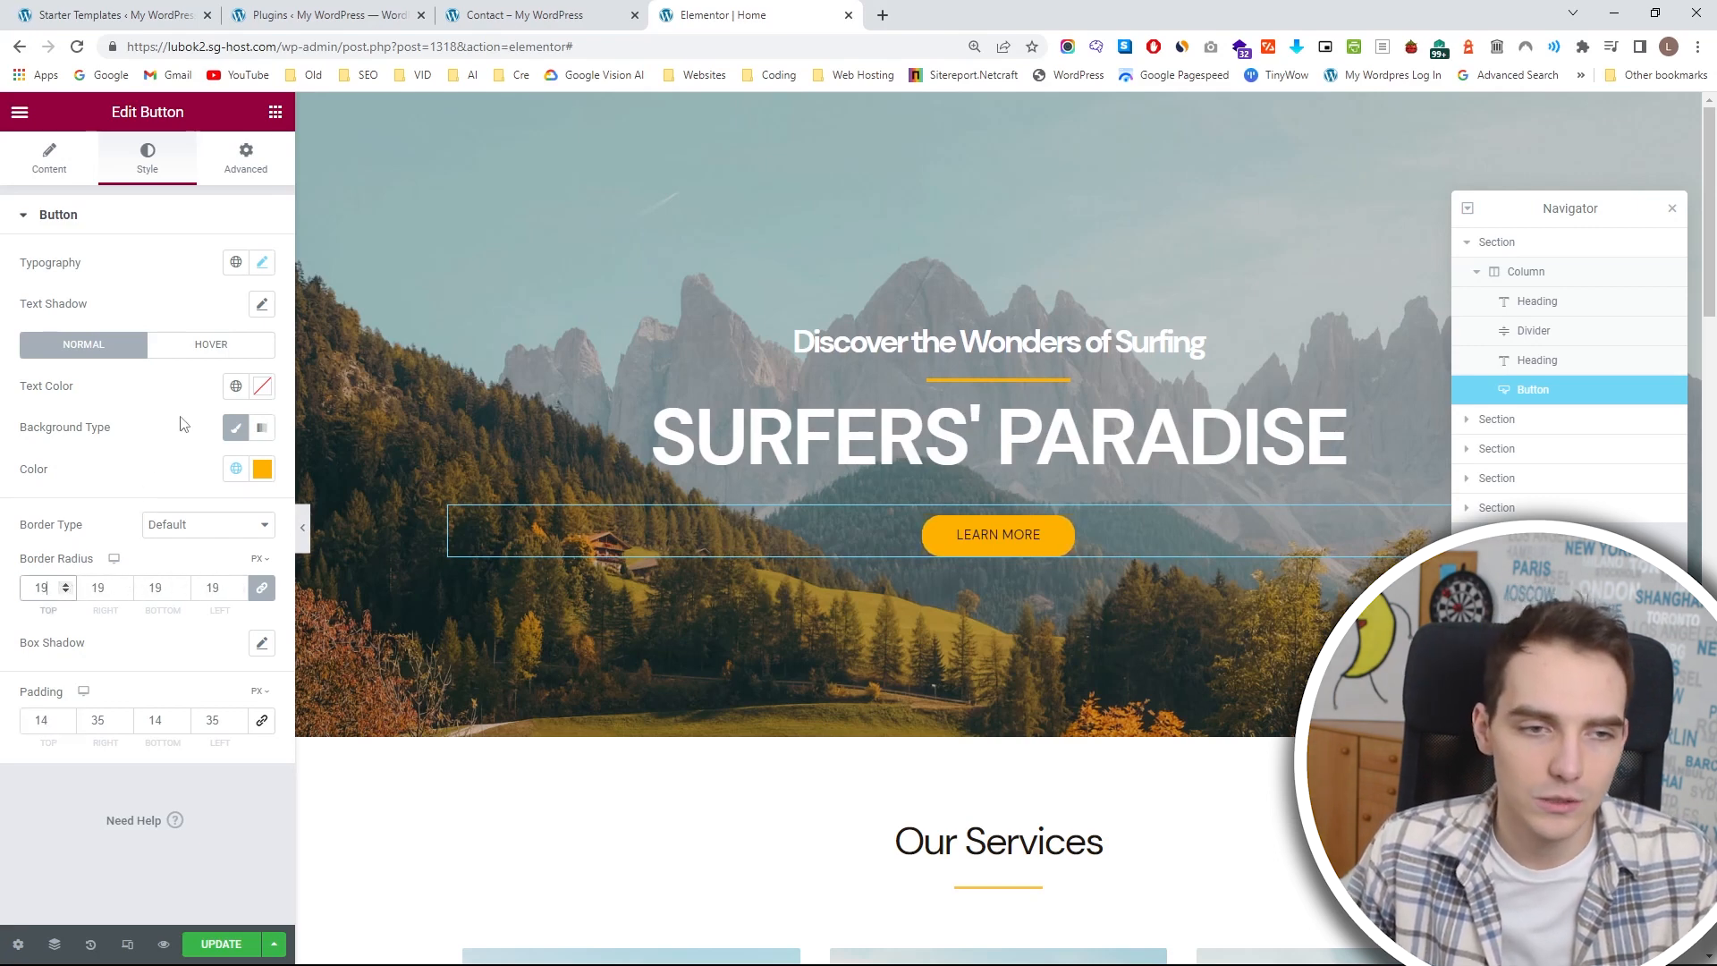
Set the LEARN MORE button's text weight to 900 (Black).
click(263, 263)
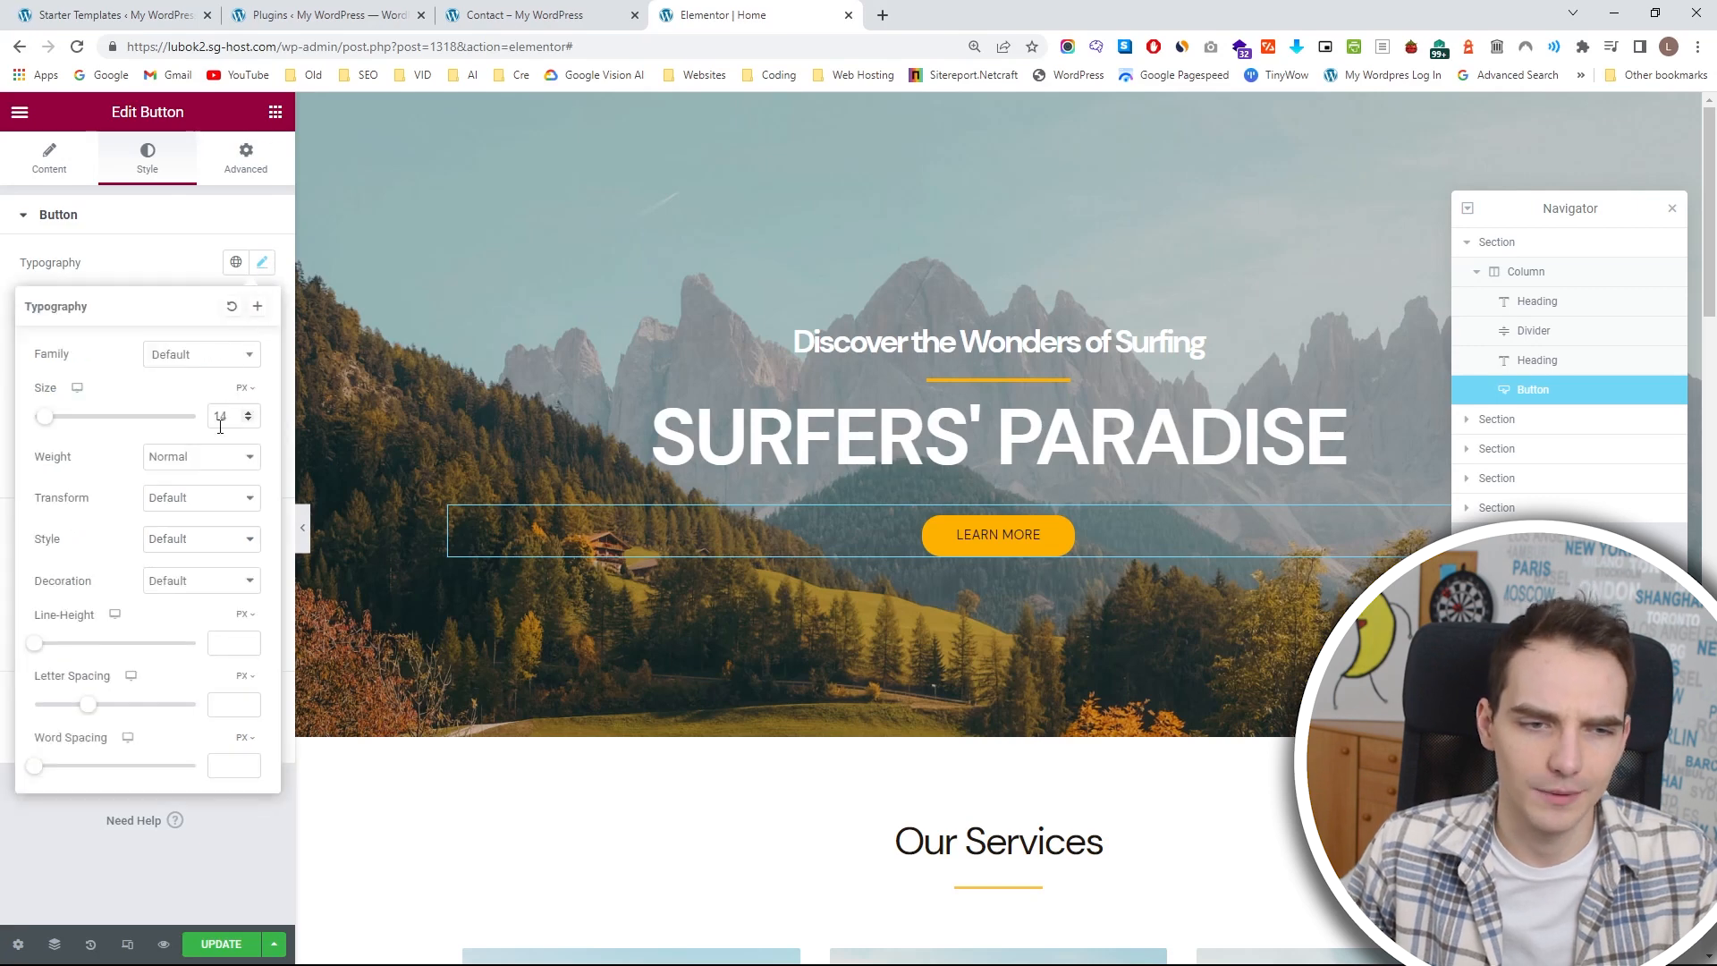
click(201, 456)
click(202, 612)
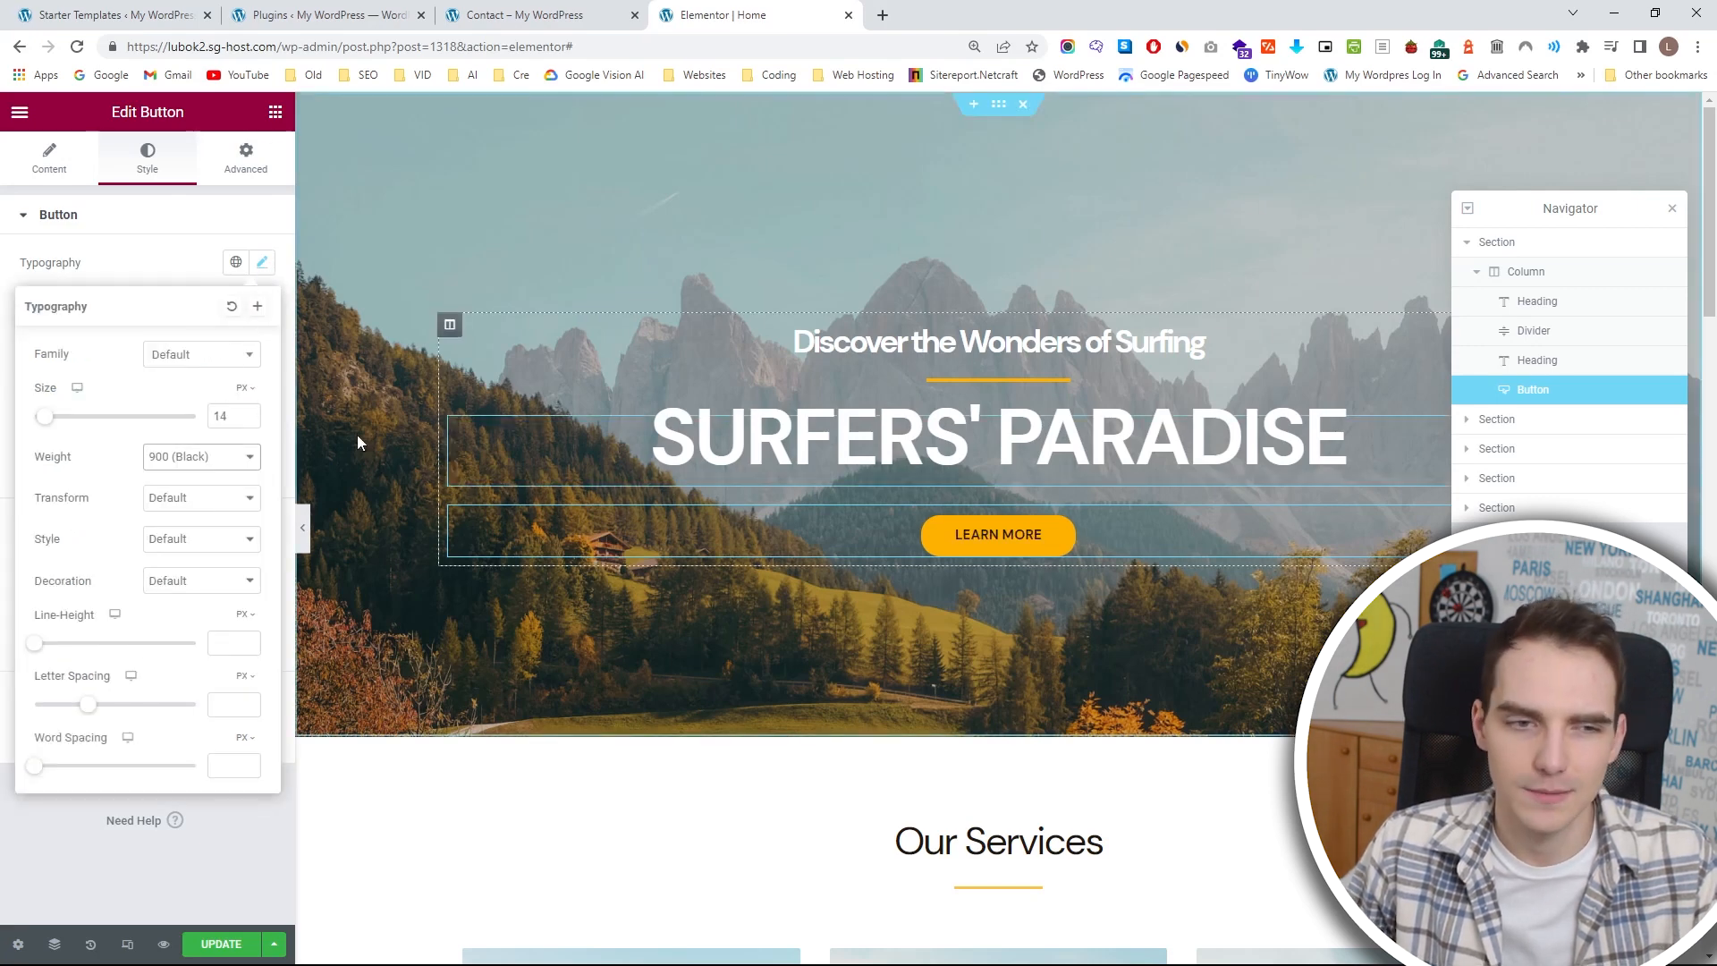
Apply the Primary global font to the LEARN MORE button's text.
click(258, 308)
click(761, 596)
click(235, 262)
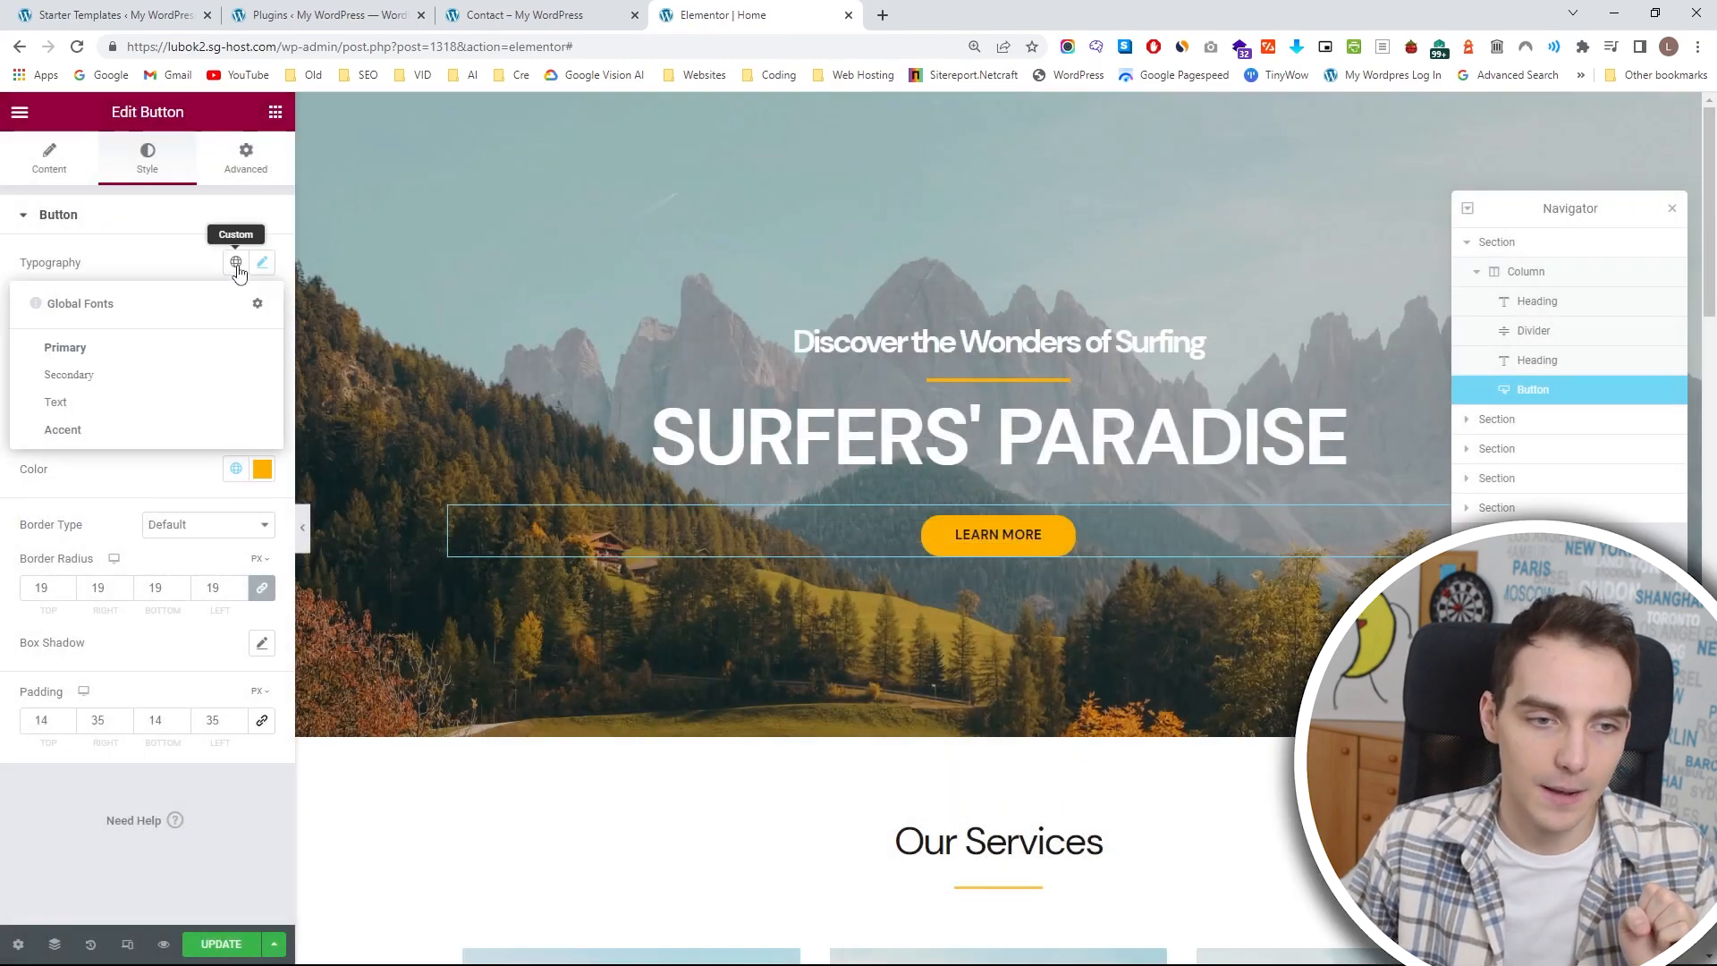
click(173, 353)
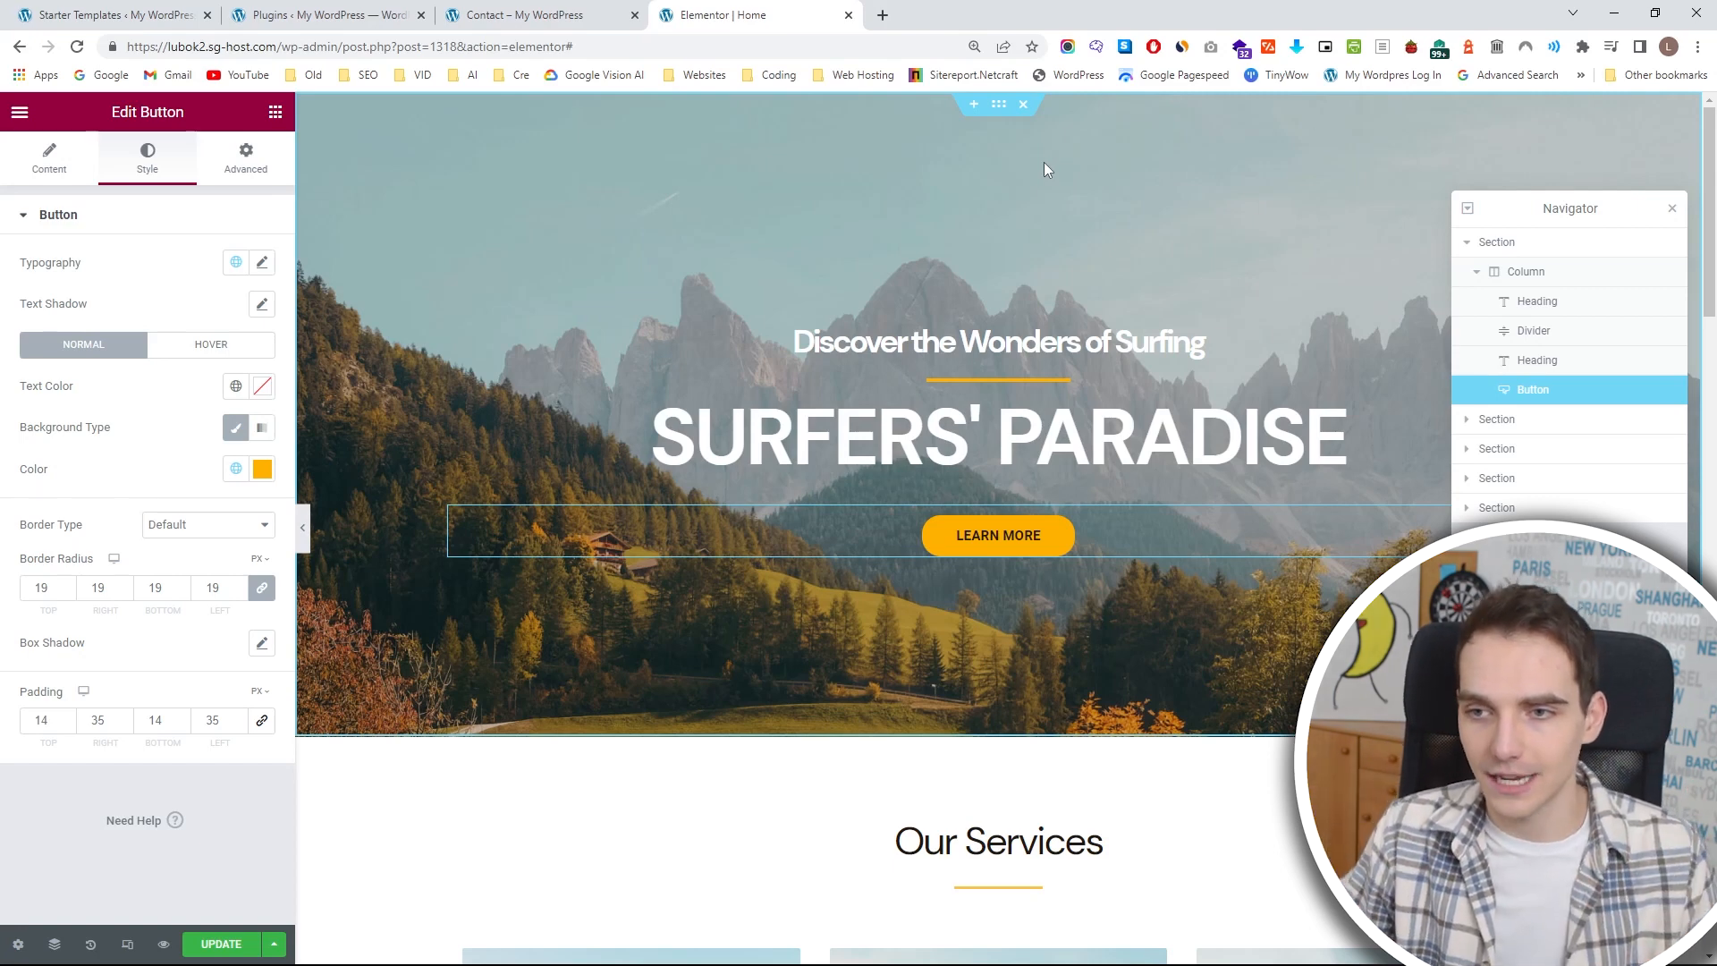
Select the hero section and open the image chooser for its background.
click(1467, 243)
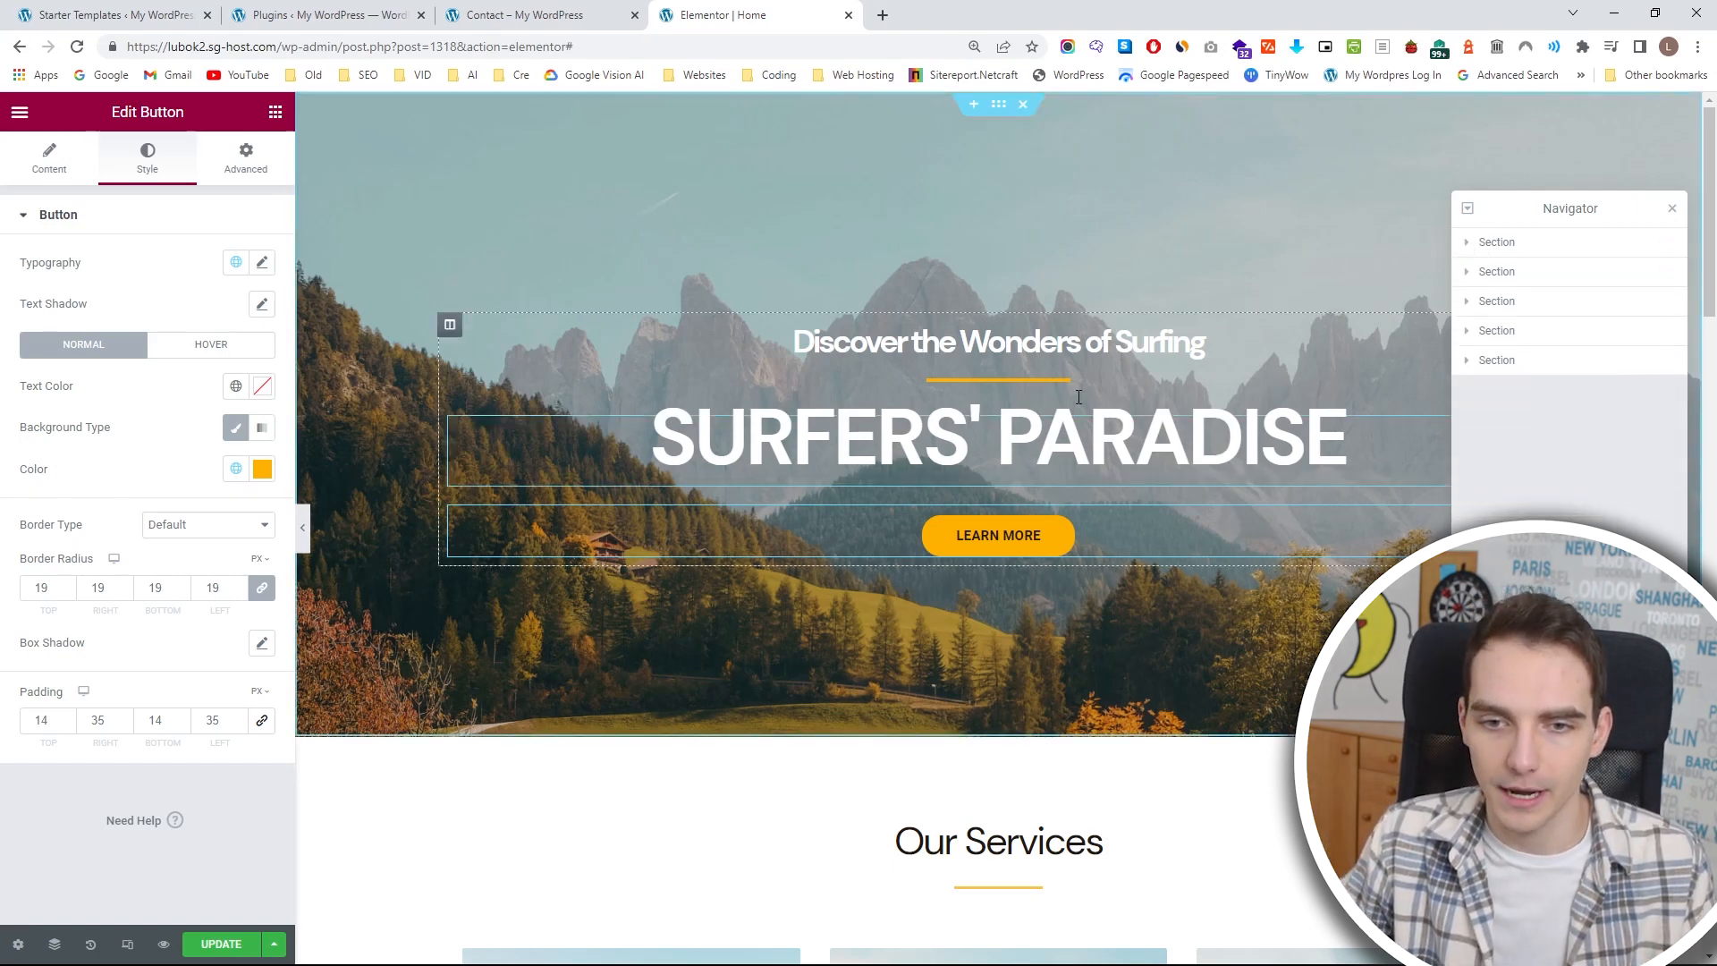
click(1503, 257)
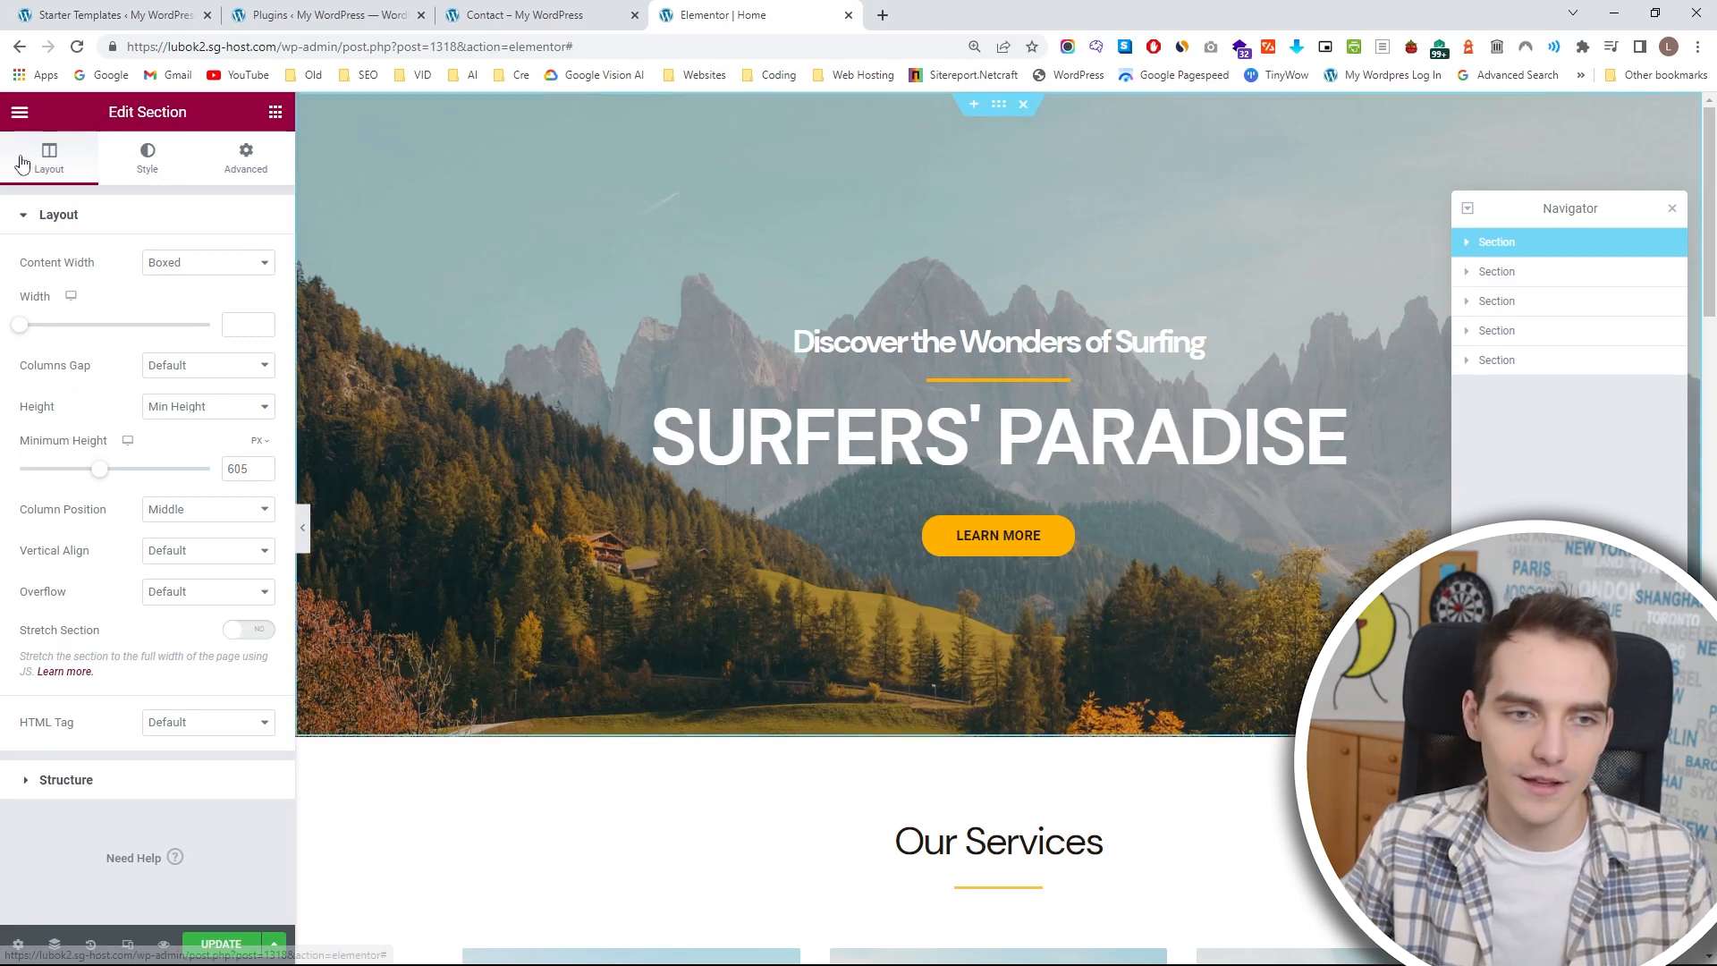
click(147, 168)
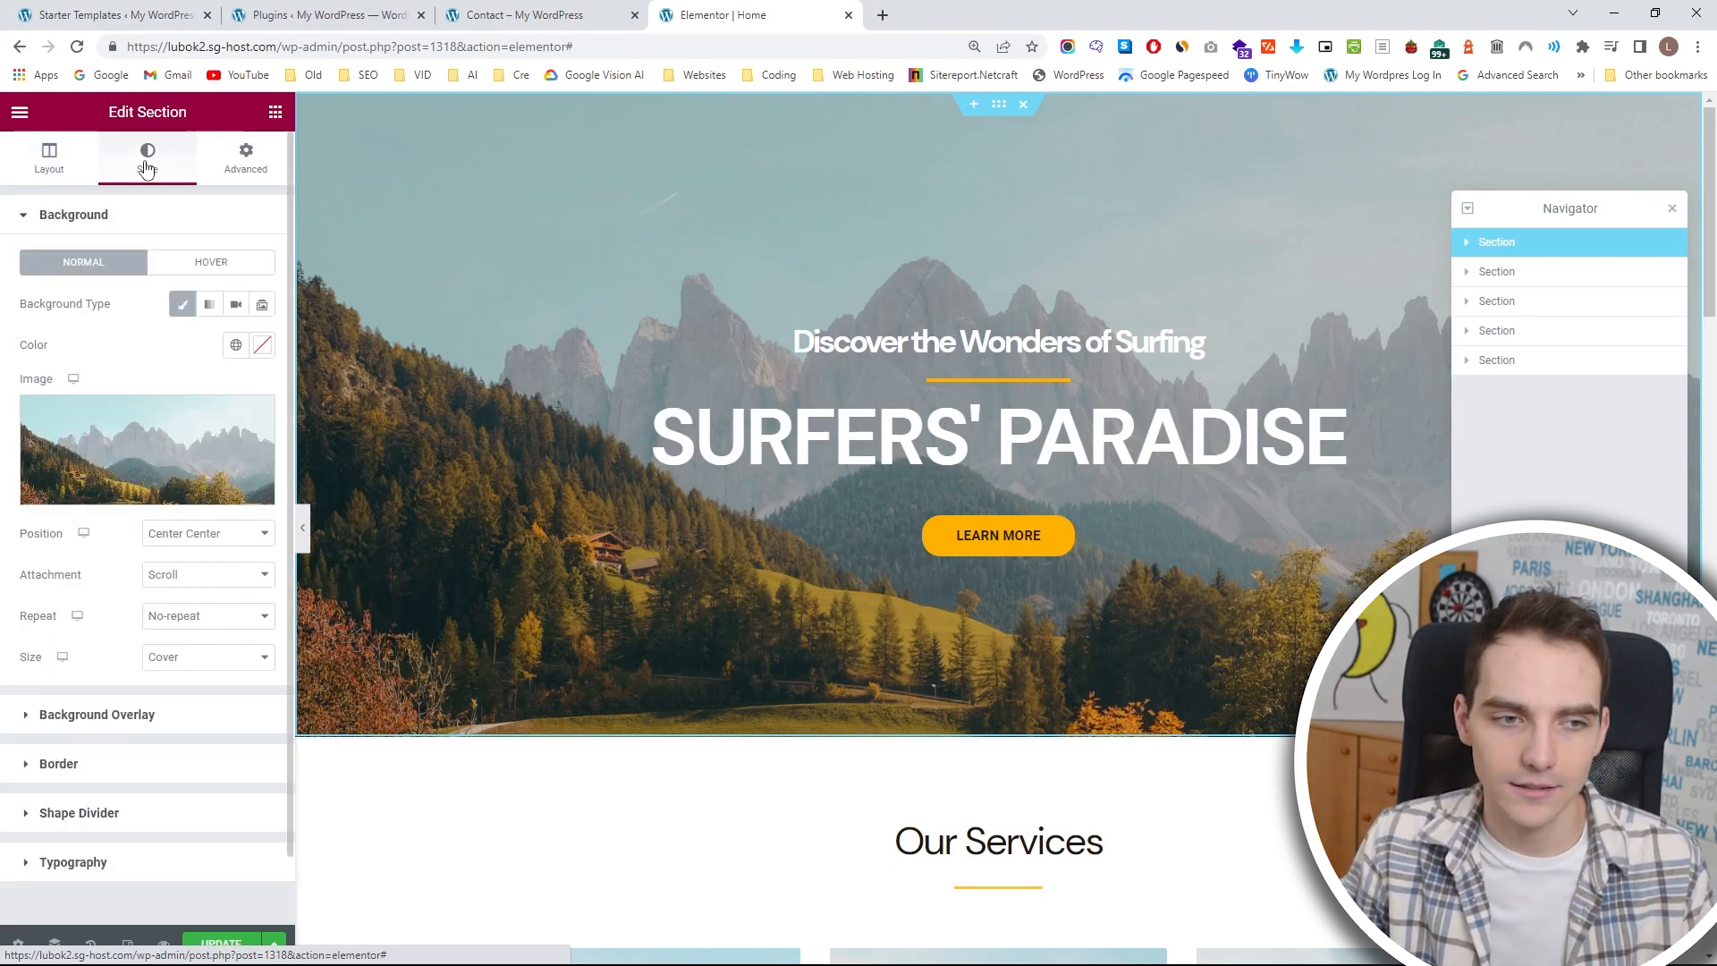
mouse_move(153, 477)
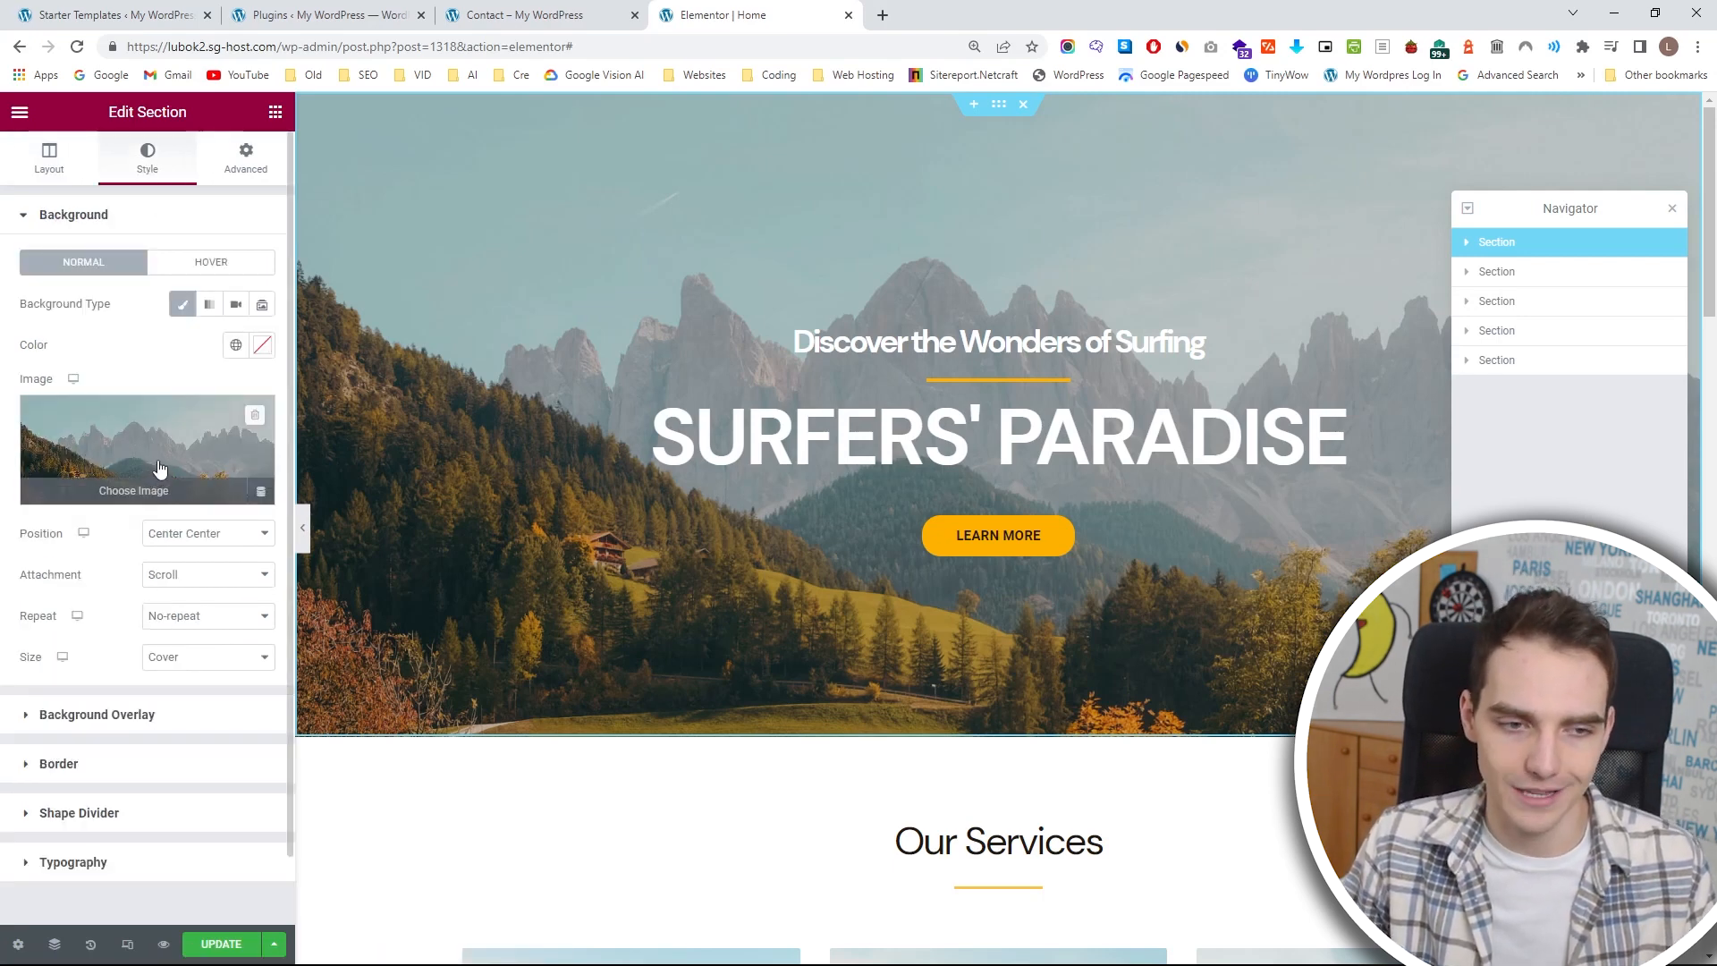
click(163, 466)
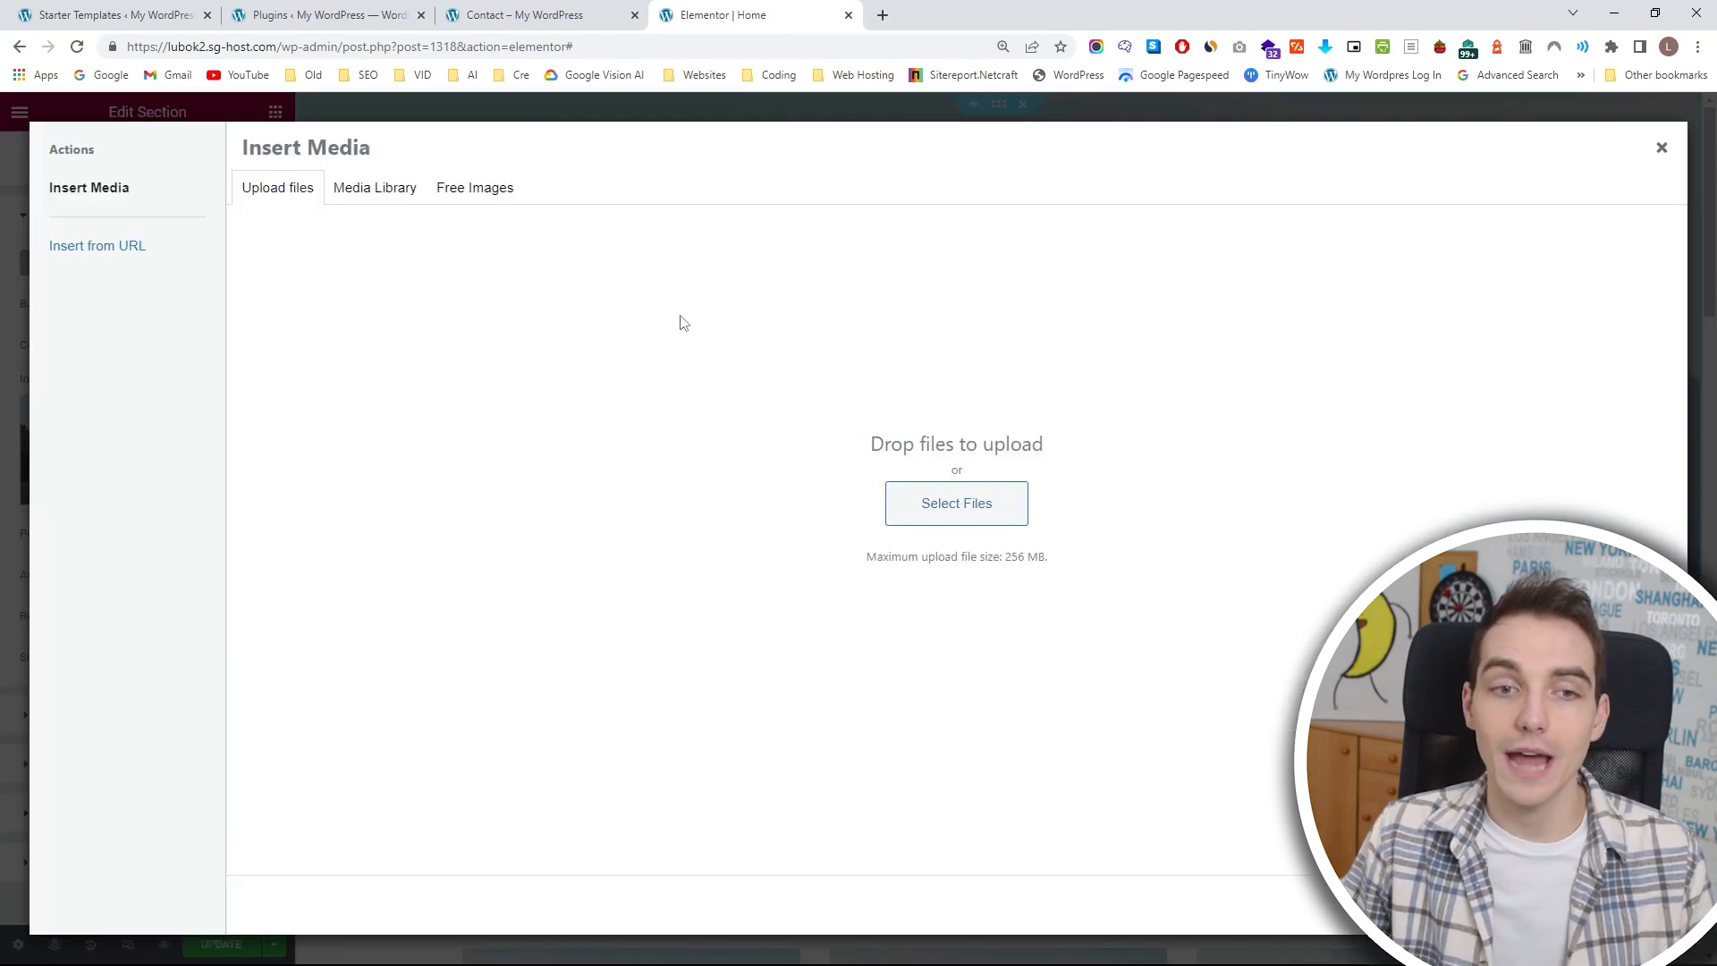
Look through the free stock images, and upload the Pexels photo file numbered 1549196 (1) from the computer as a JPG.
click(498, 199)
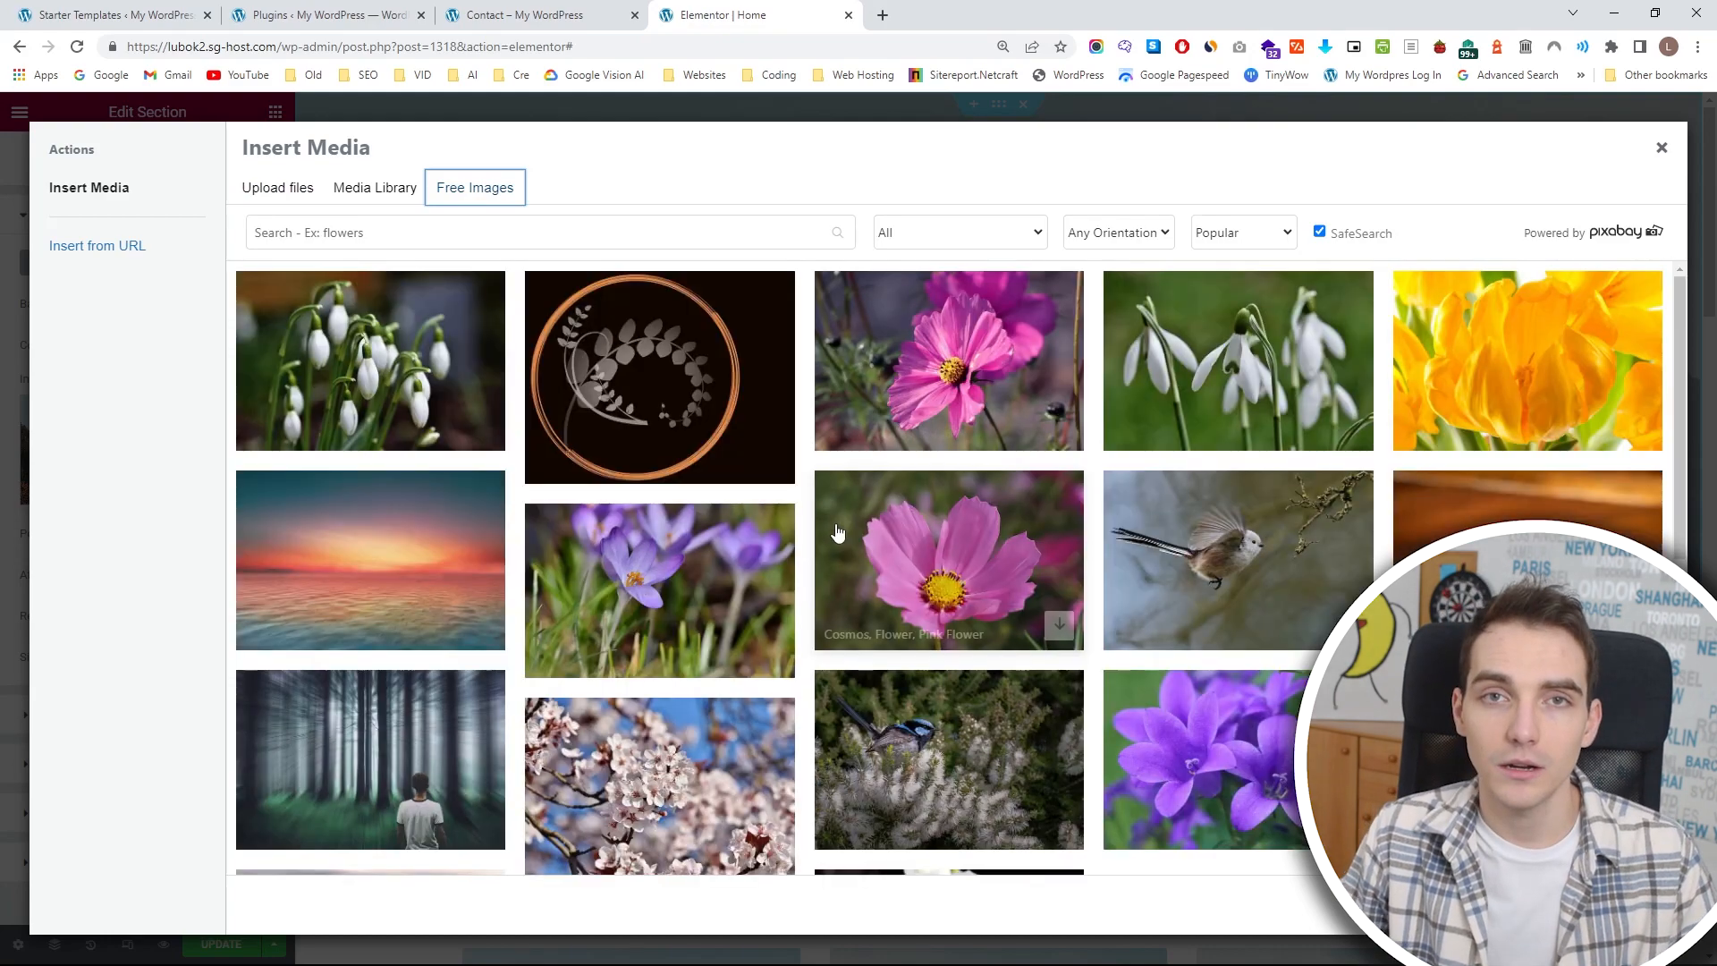
scroll(839, 533, down, 5)
scroll(838, 533, up, 5)
click(304, 189)
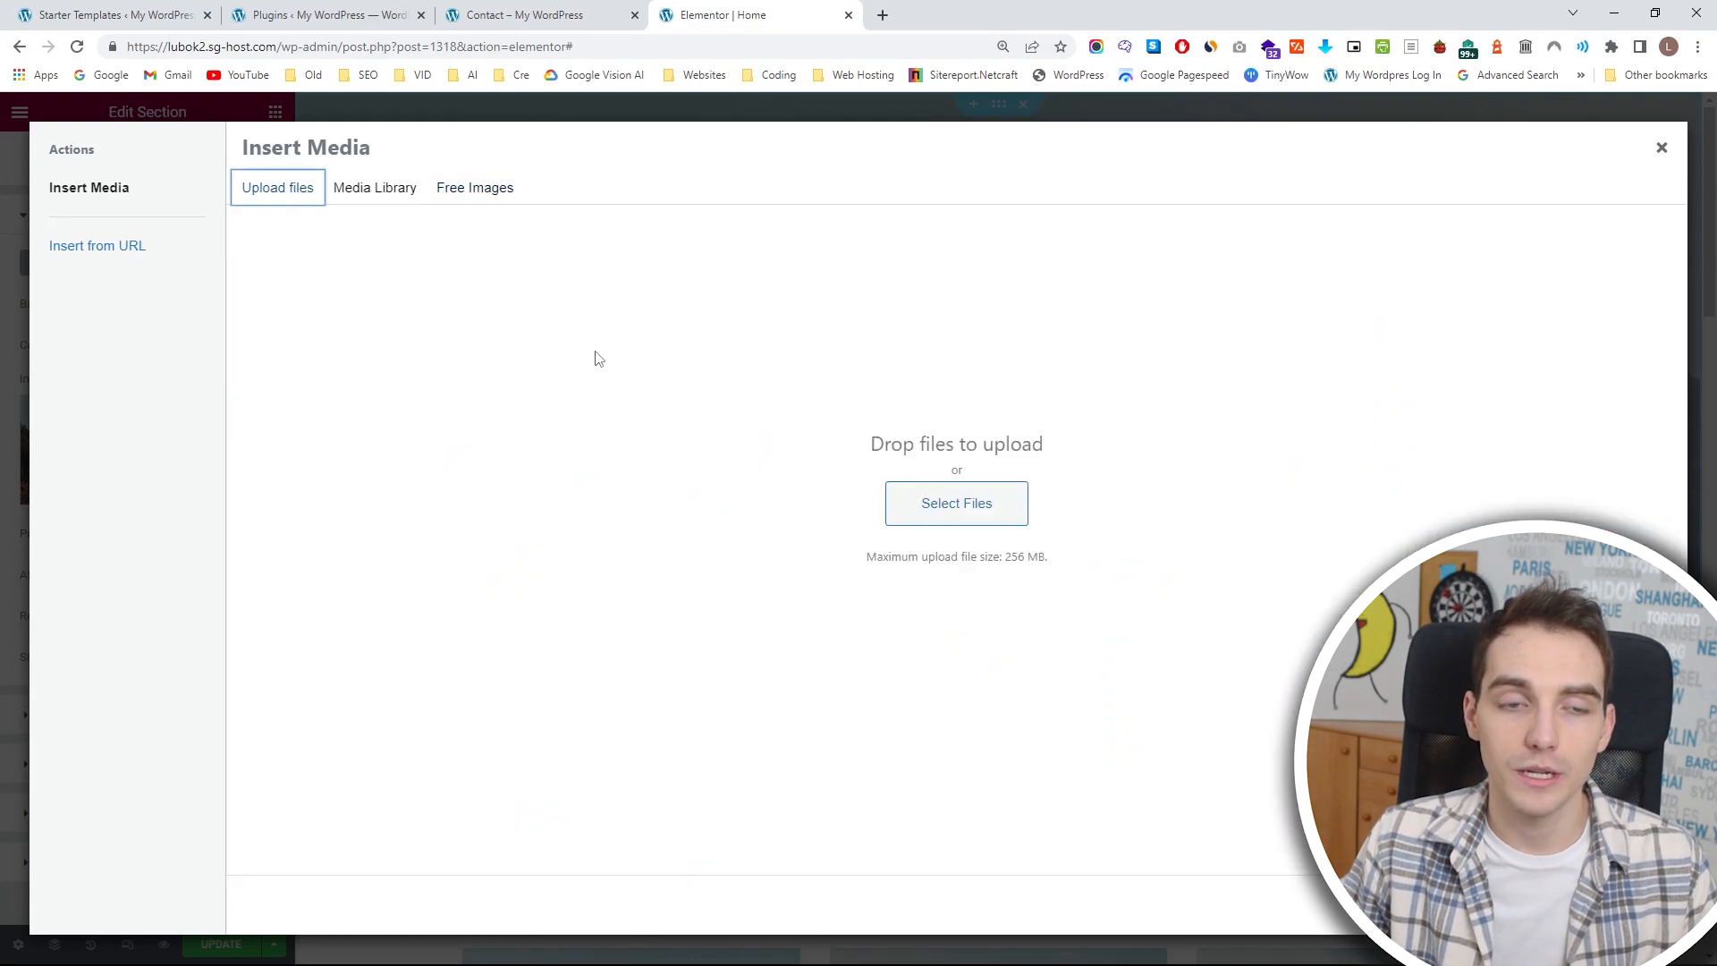
click(937, 506)
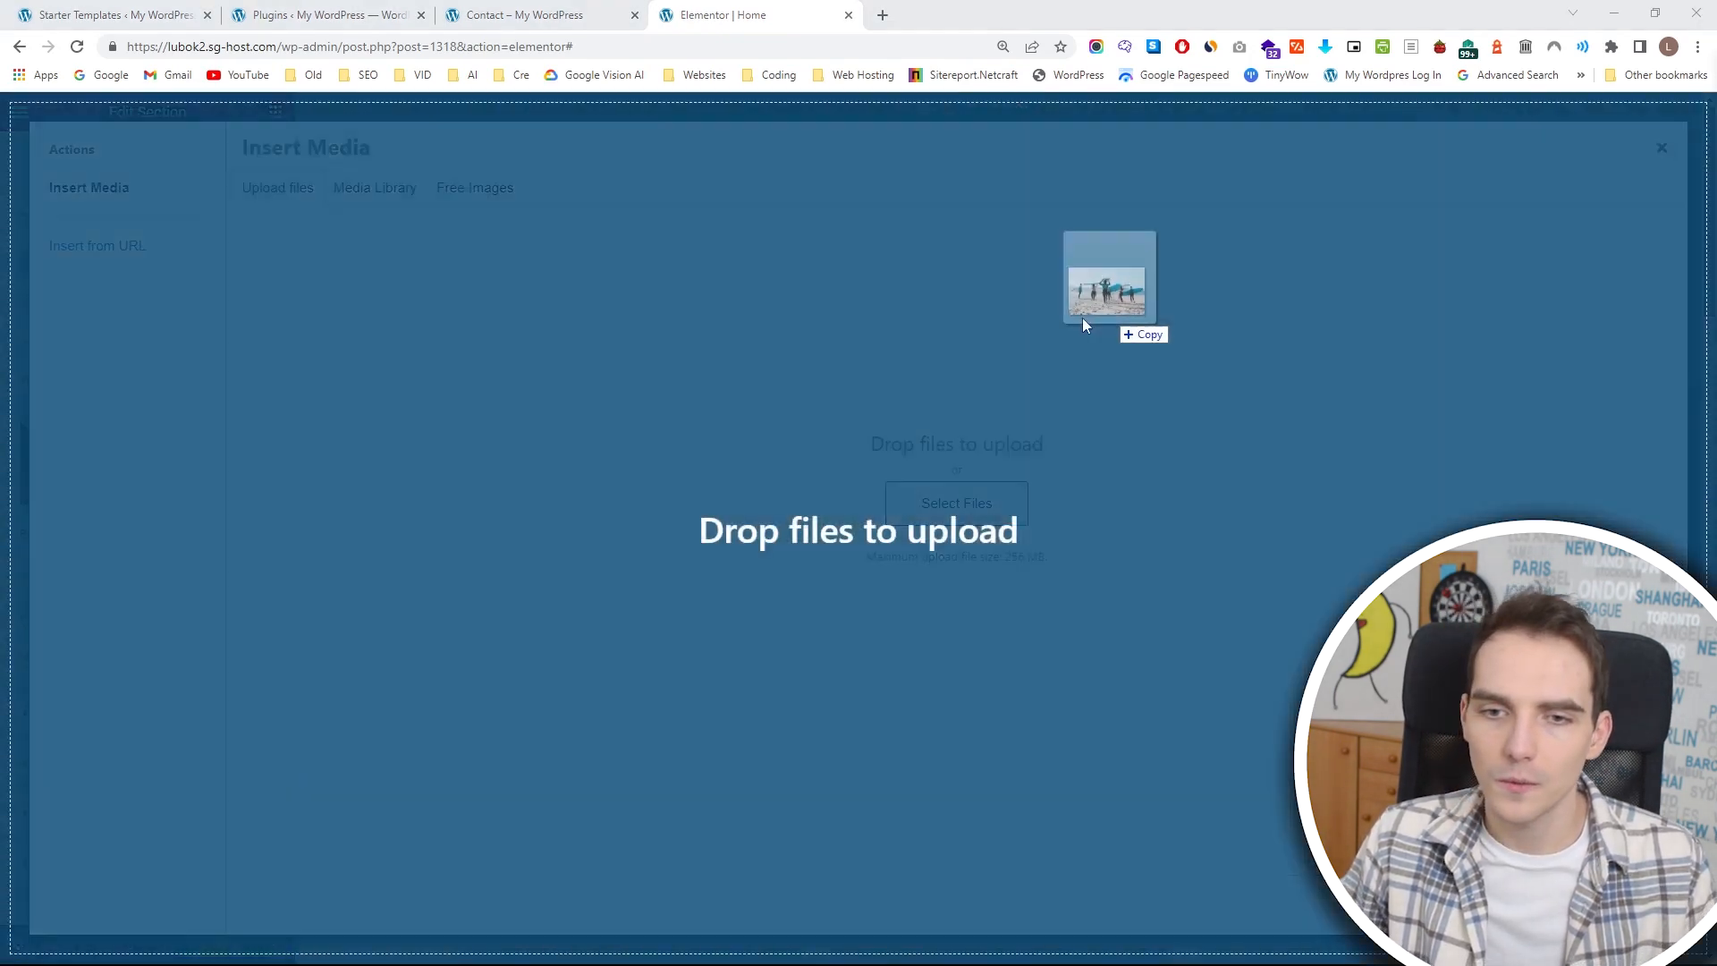
drag(1082, 319, 789, 398)
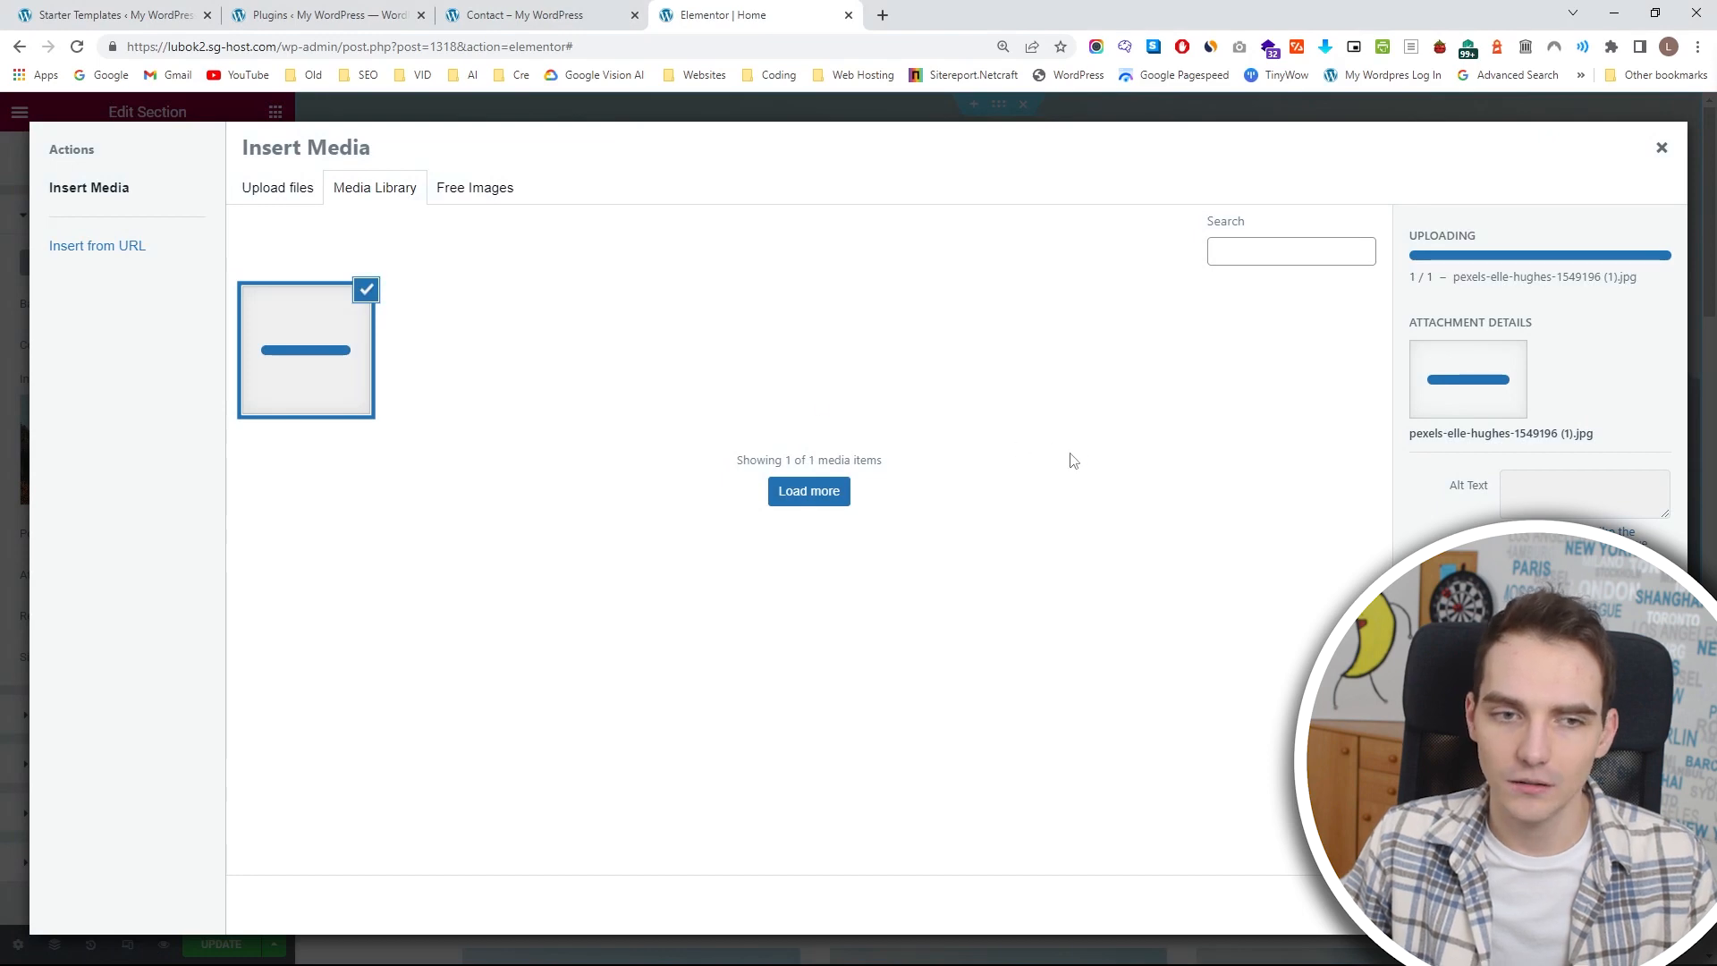
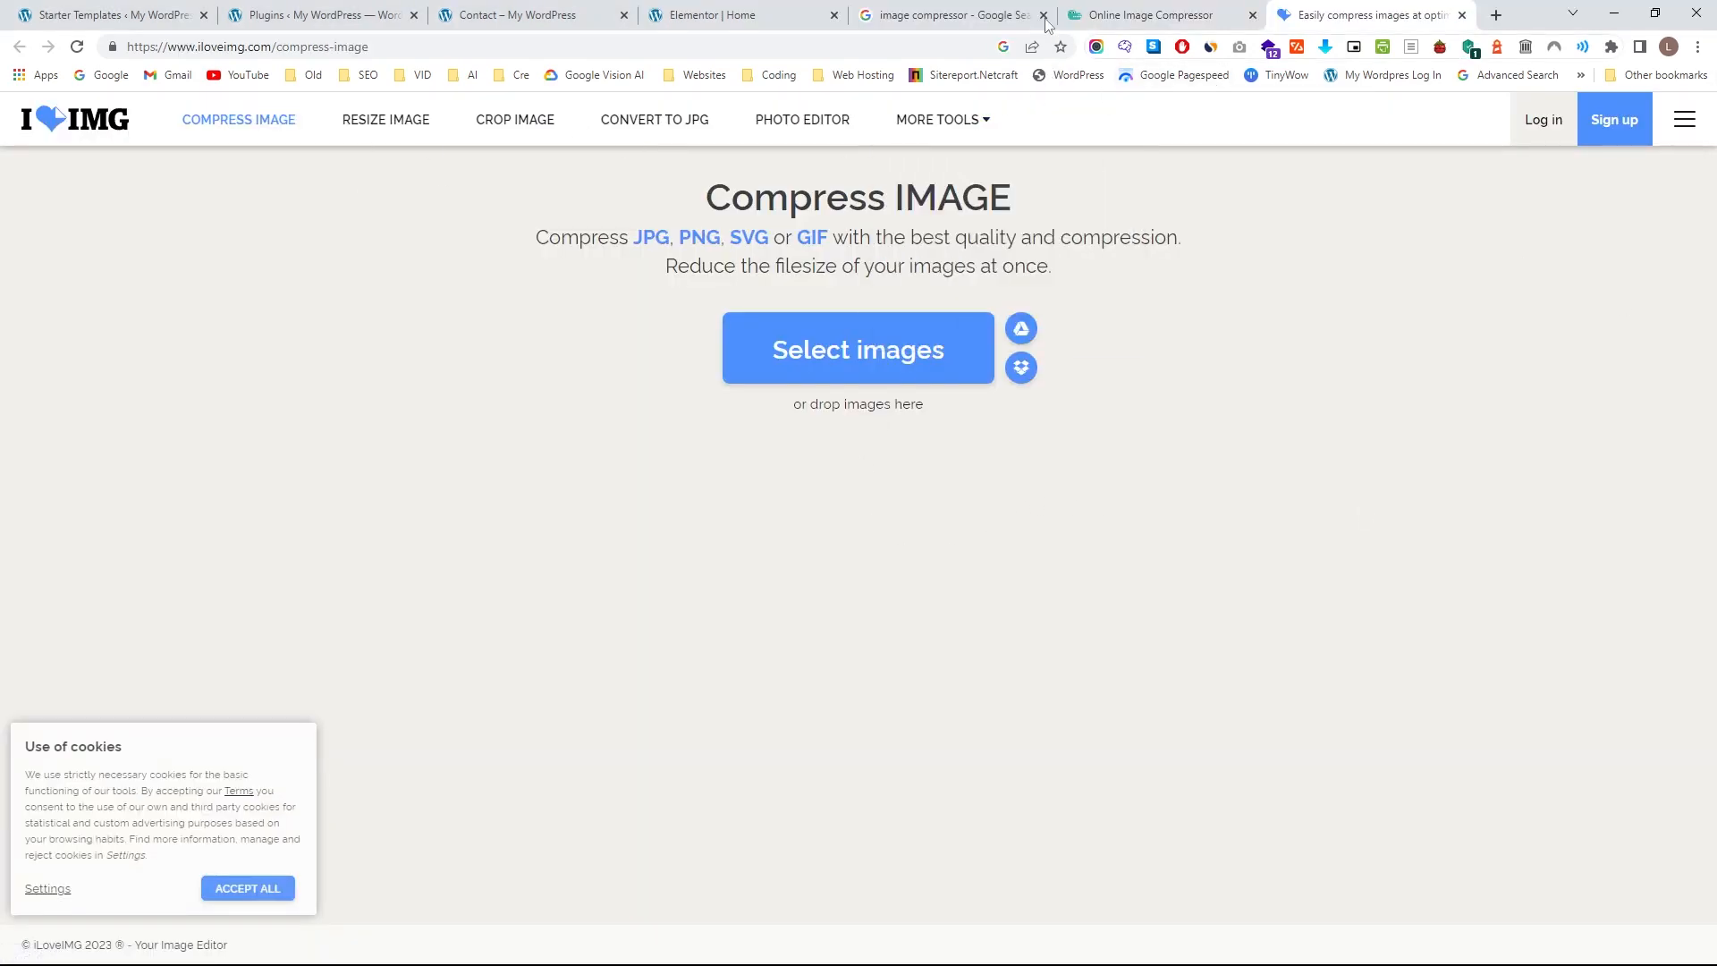
Look over the Optimizilla compressor page and the image compressor search results, and return to the Elementor home page editor.
click(1146, 16)
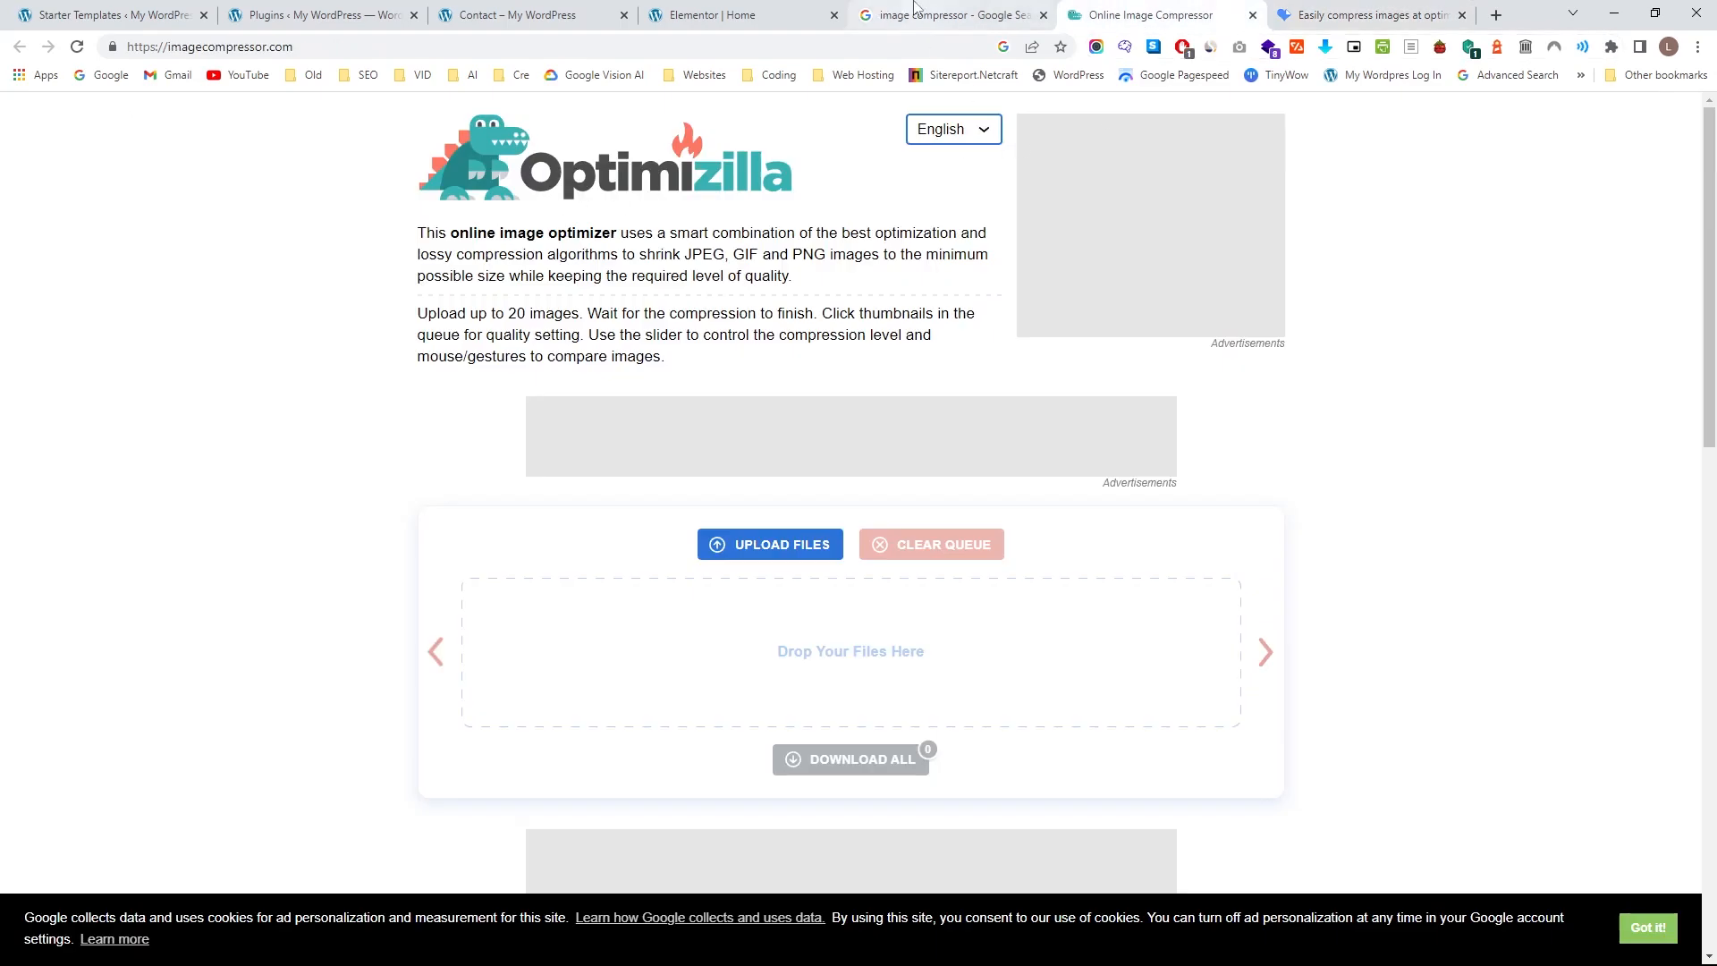
click(939, 15)
triple_click(357, 134)
click(951, 291)
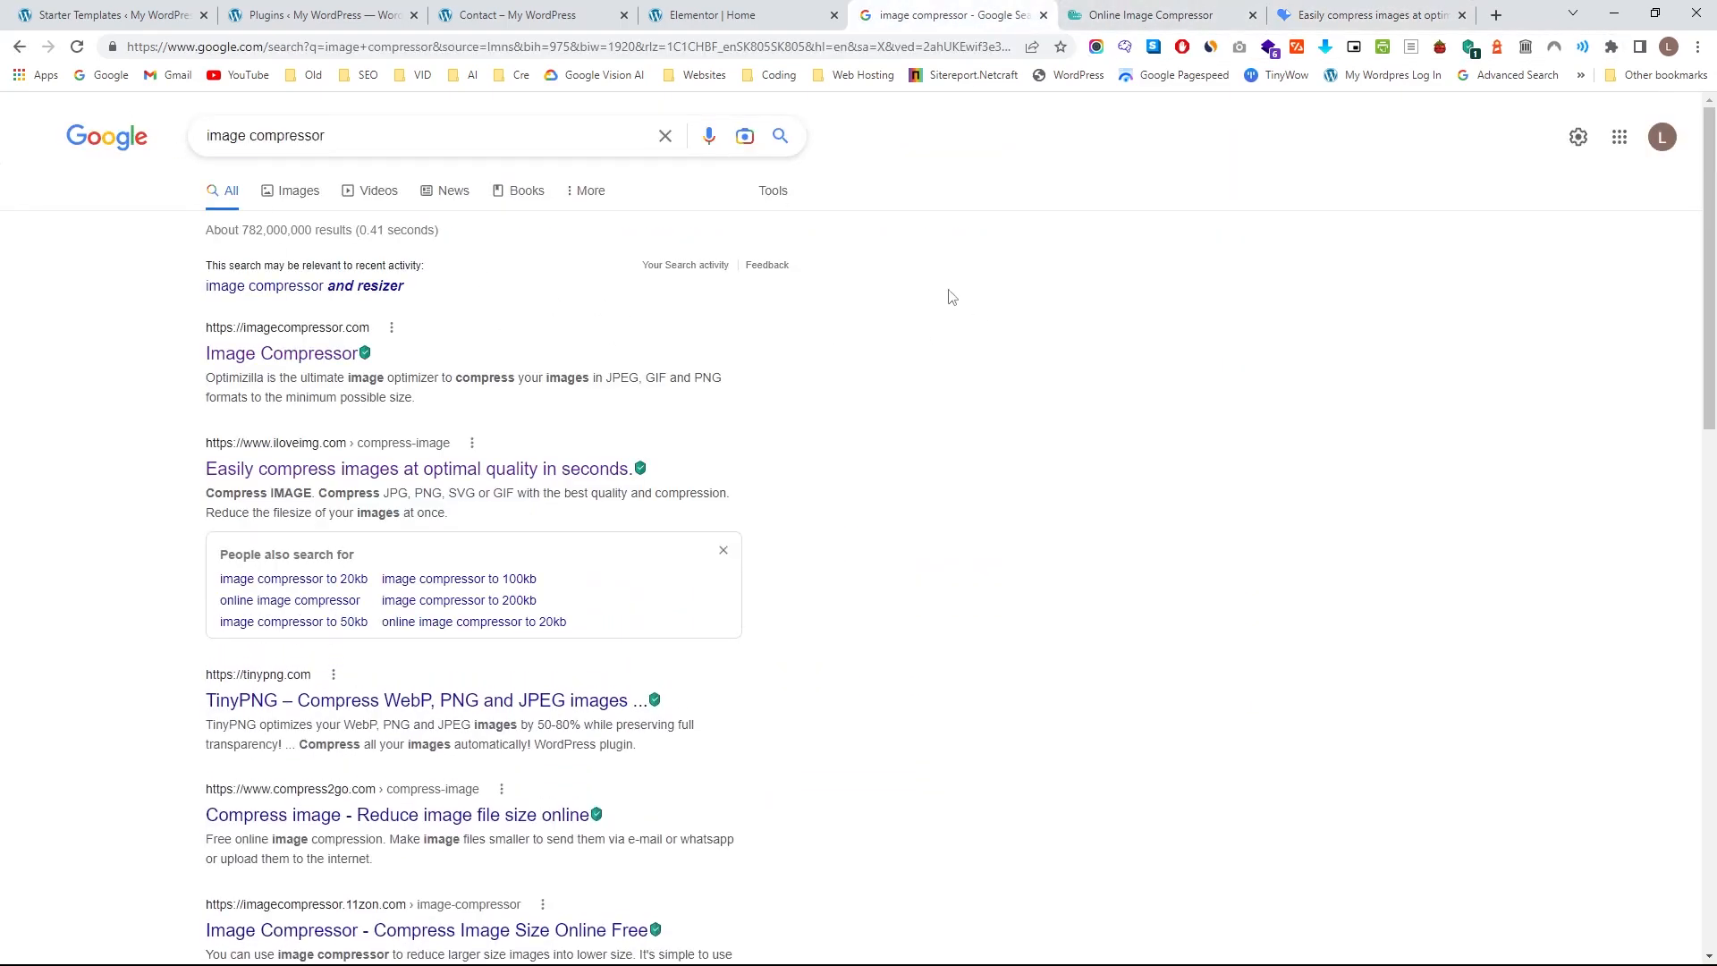
click(713, 11)
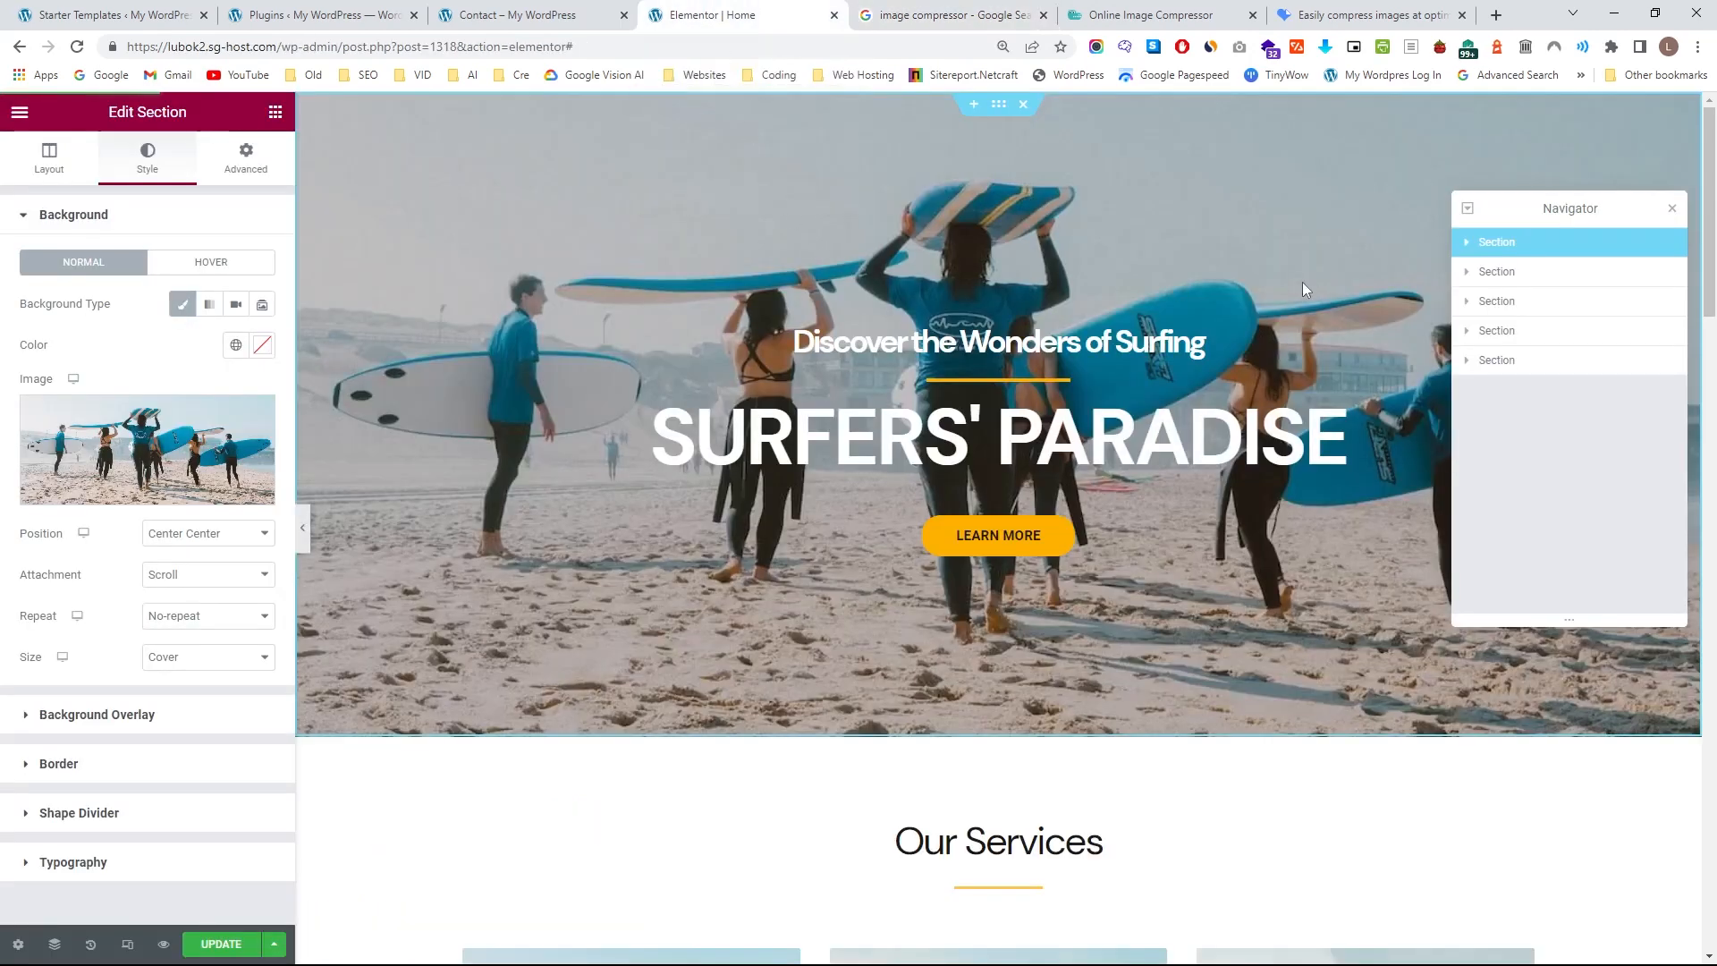
Close the Navigator and the three browser tabs with the image compressor search results and tools.
click(1671, 210)
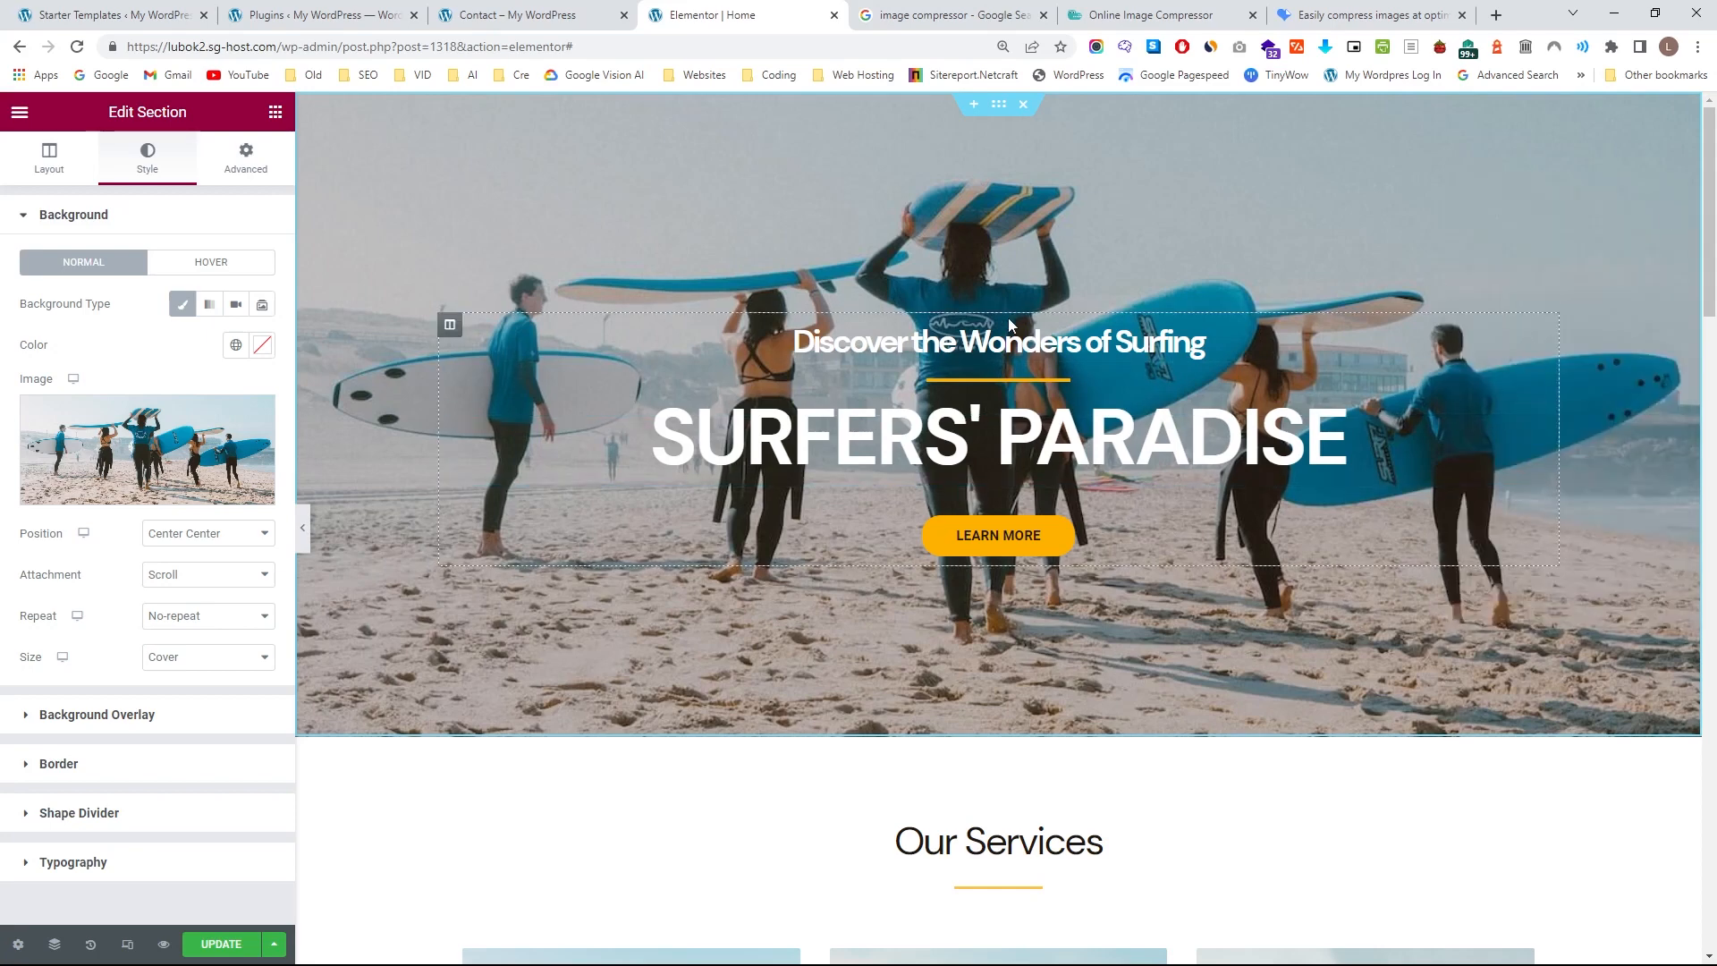
middle_click(966, 11)
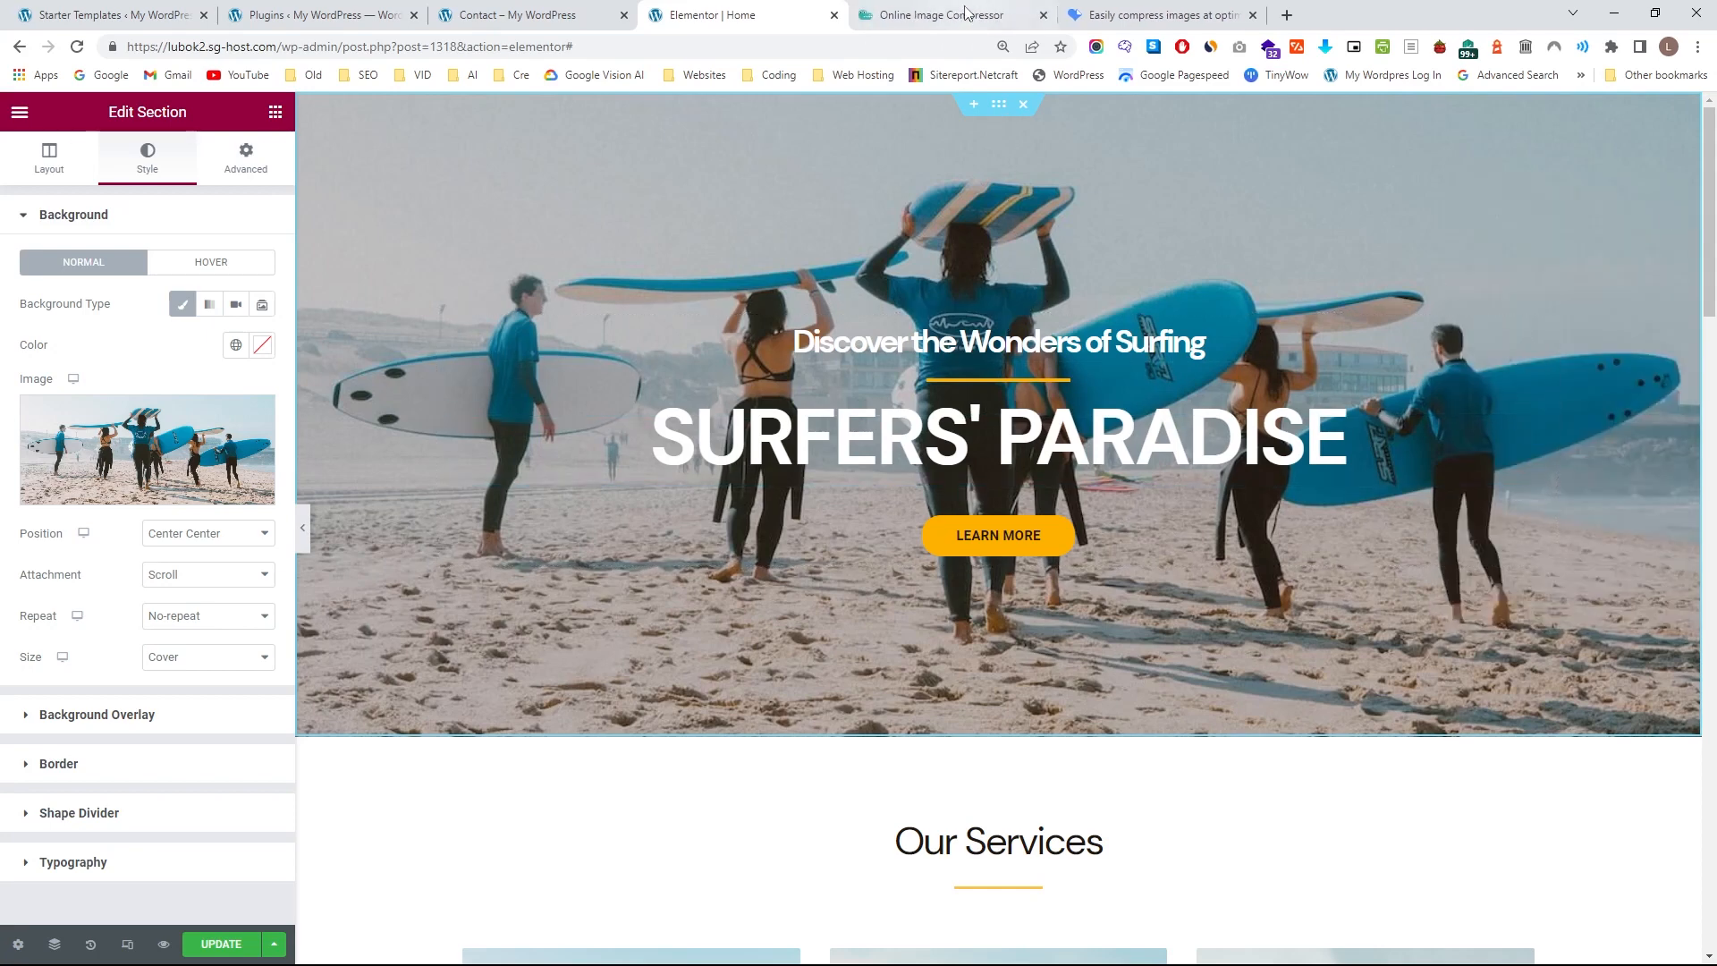
middle_click(966, 11)
middle_click(966, 10)
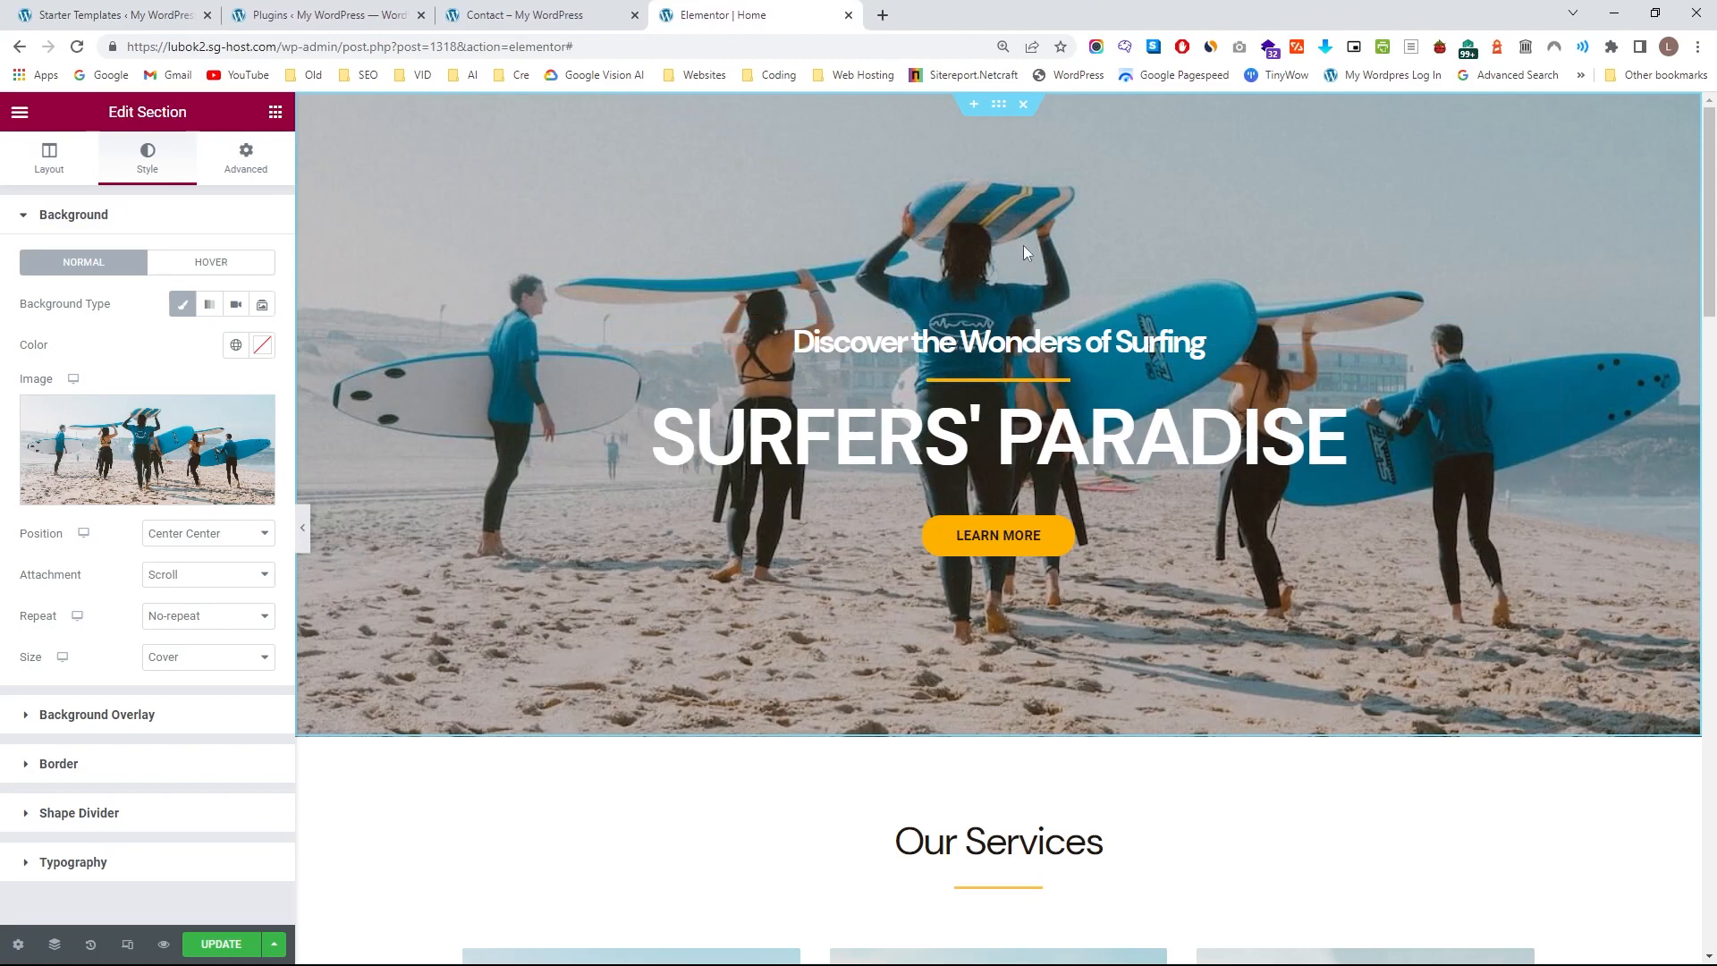
Preview the home page at full width without the editing panel, and reopen the Navigator.
click(304, 534)
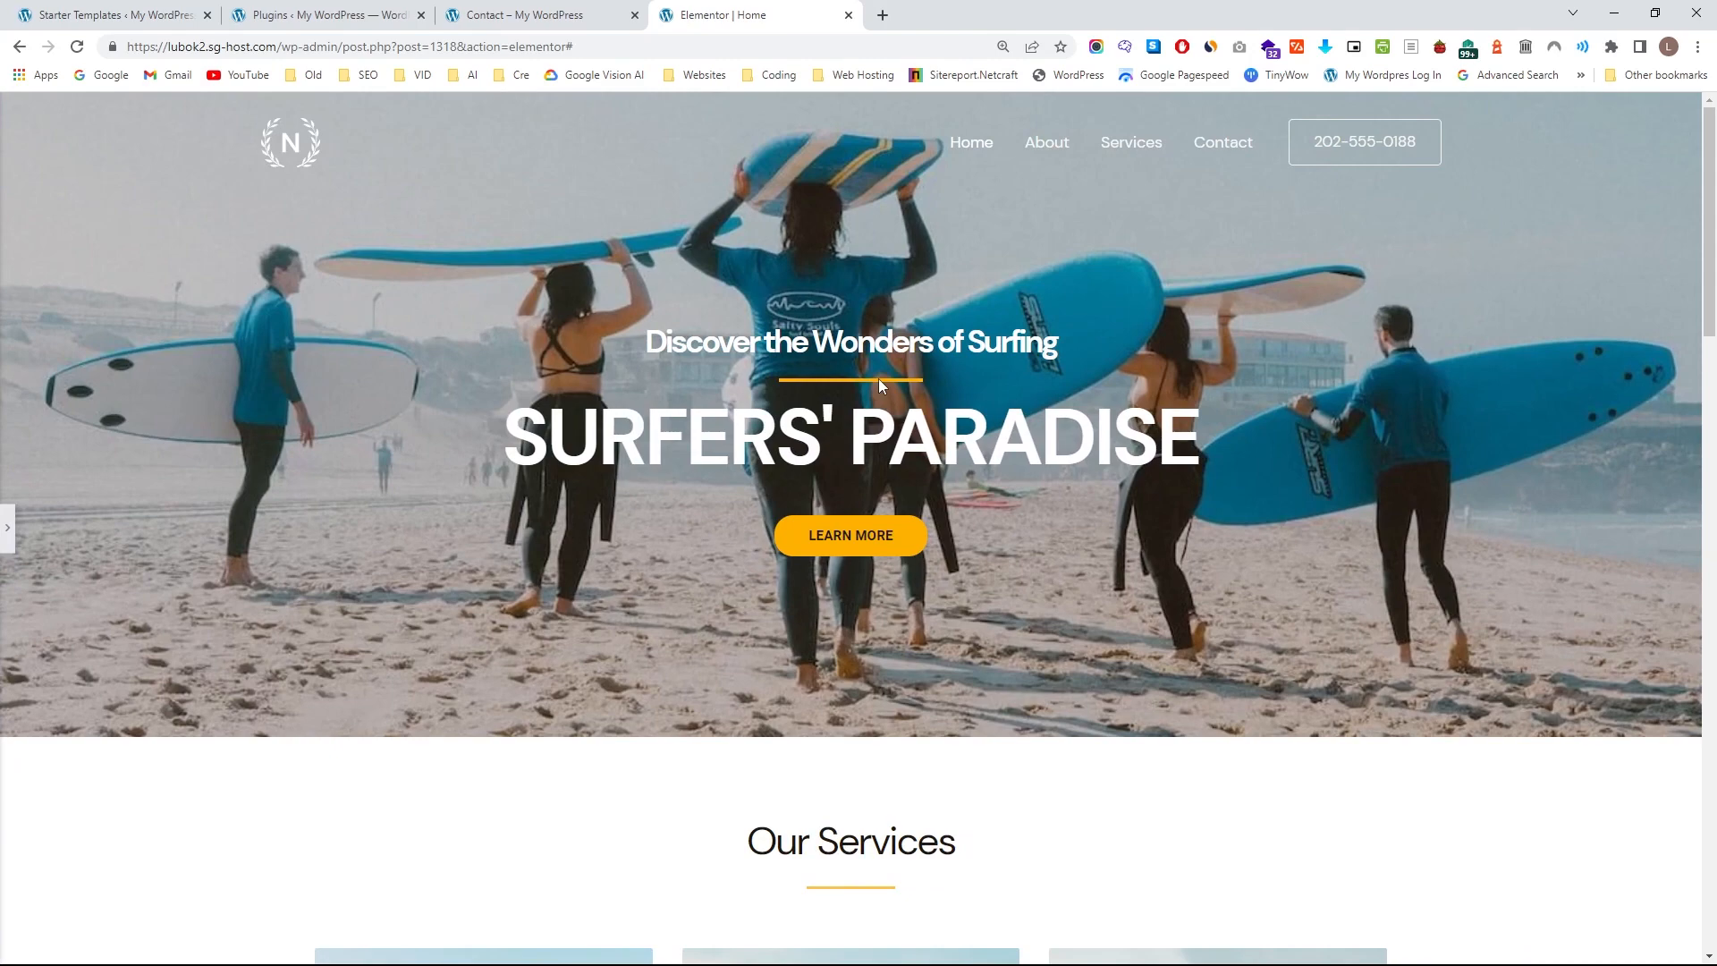
click(7, 533)
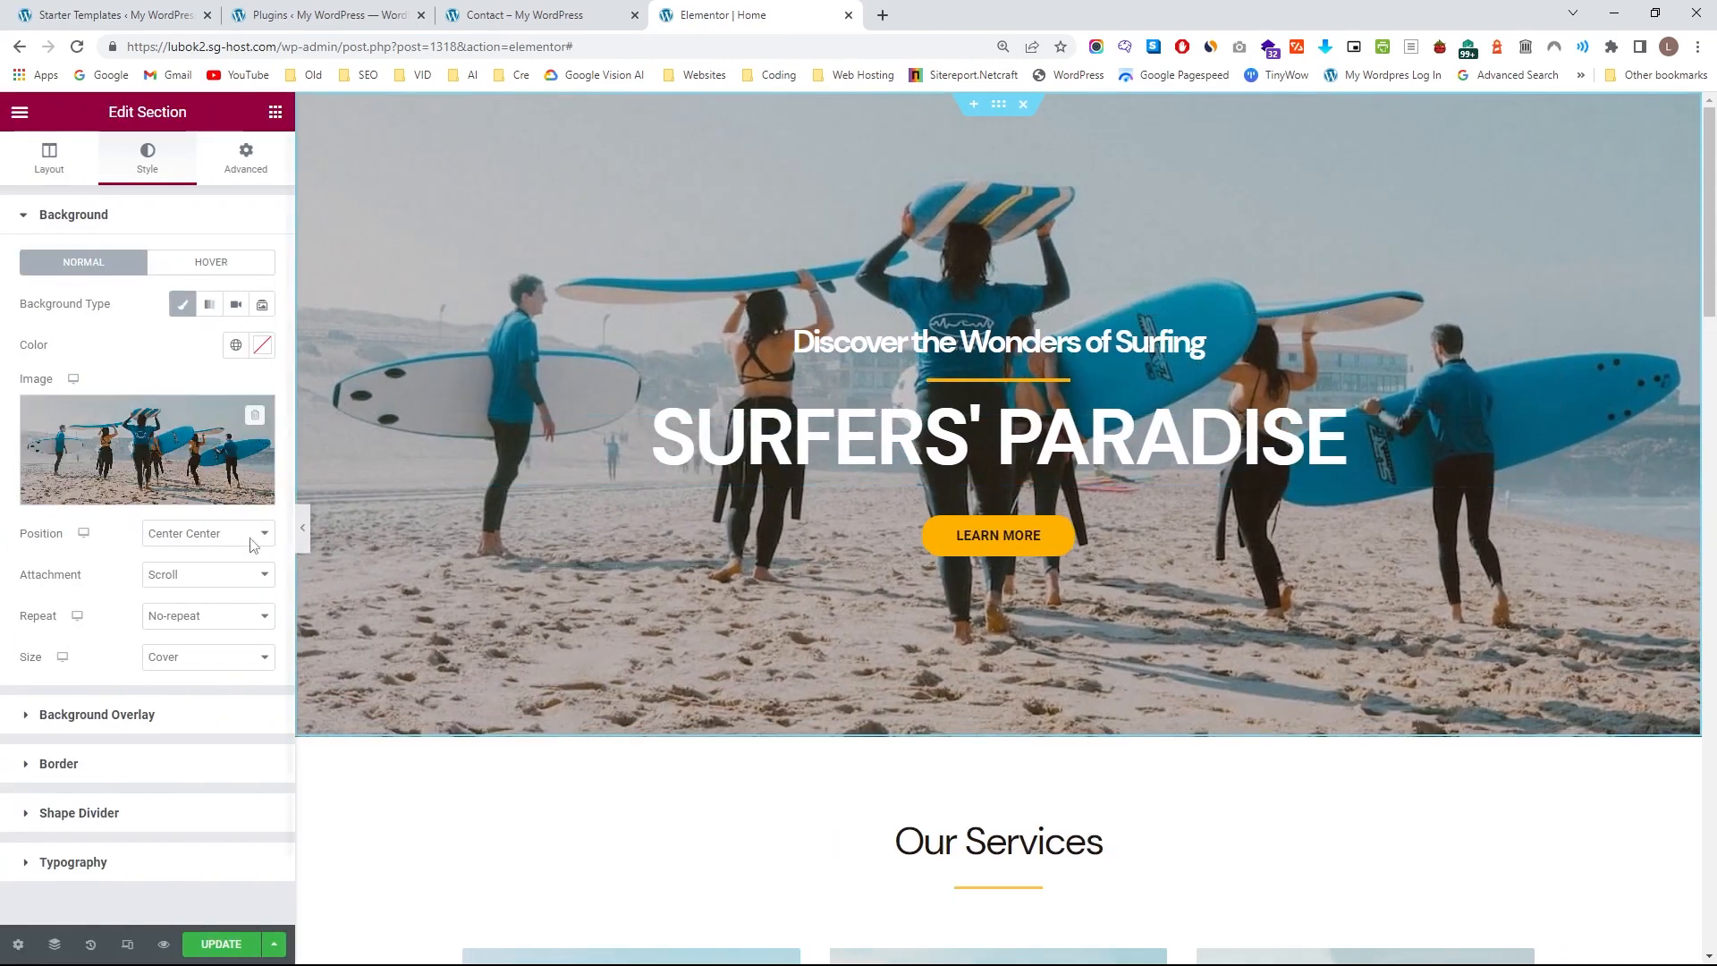
click(54, 945)
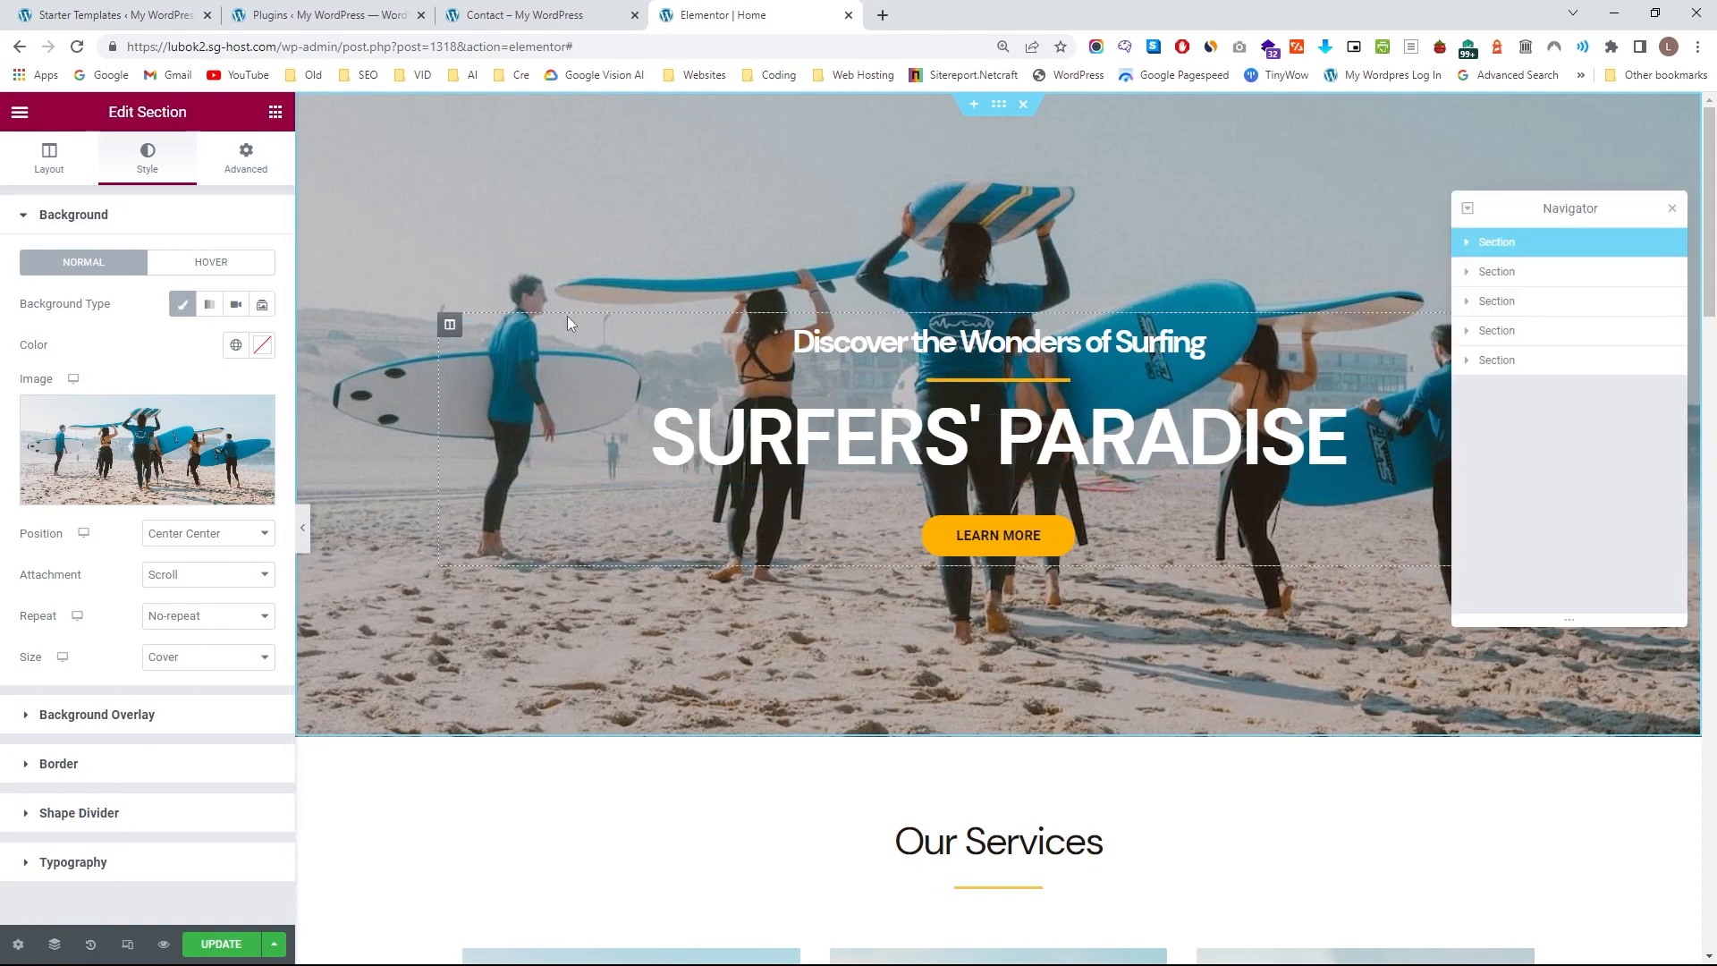
Set the hero section's minimum height to 750 px and preview the page at full width.
click(42, 179)
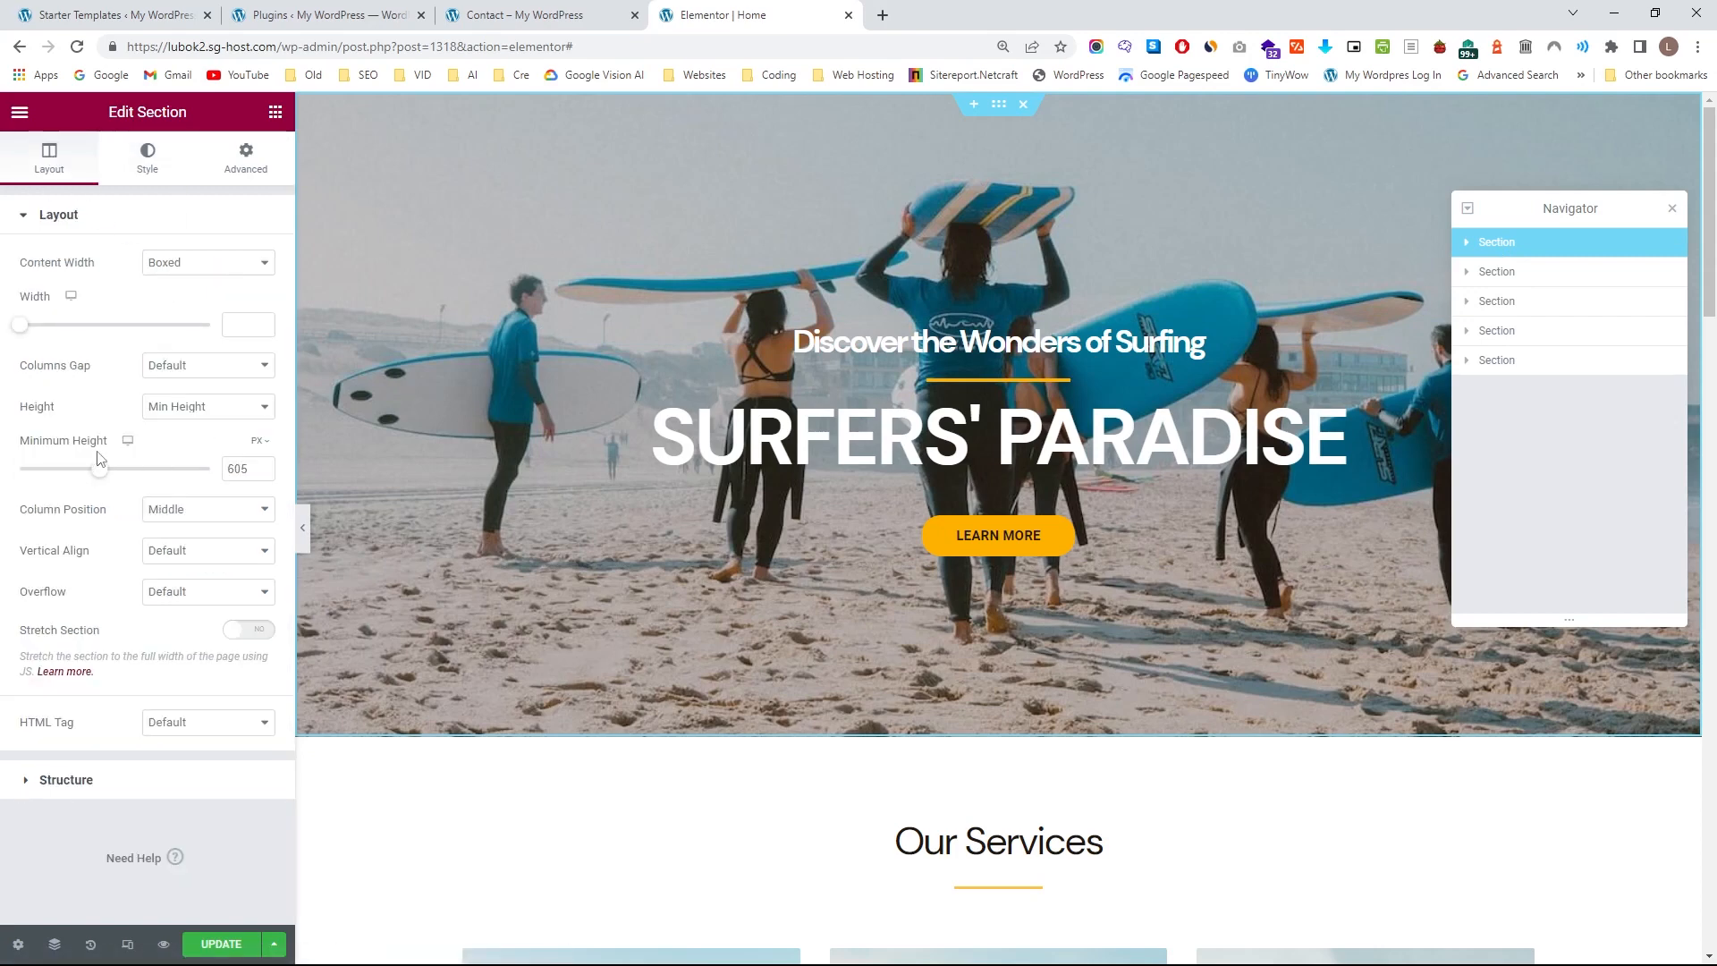
drag(101, 480, 115, 478)
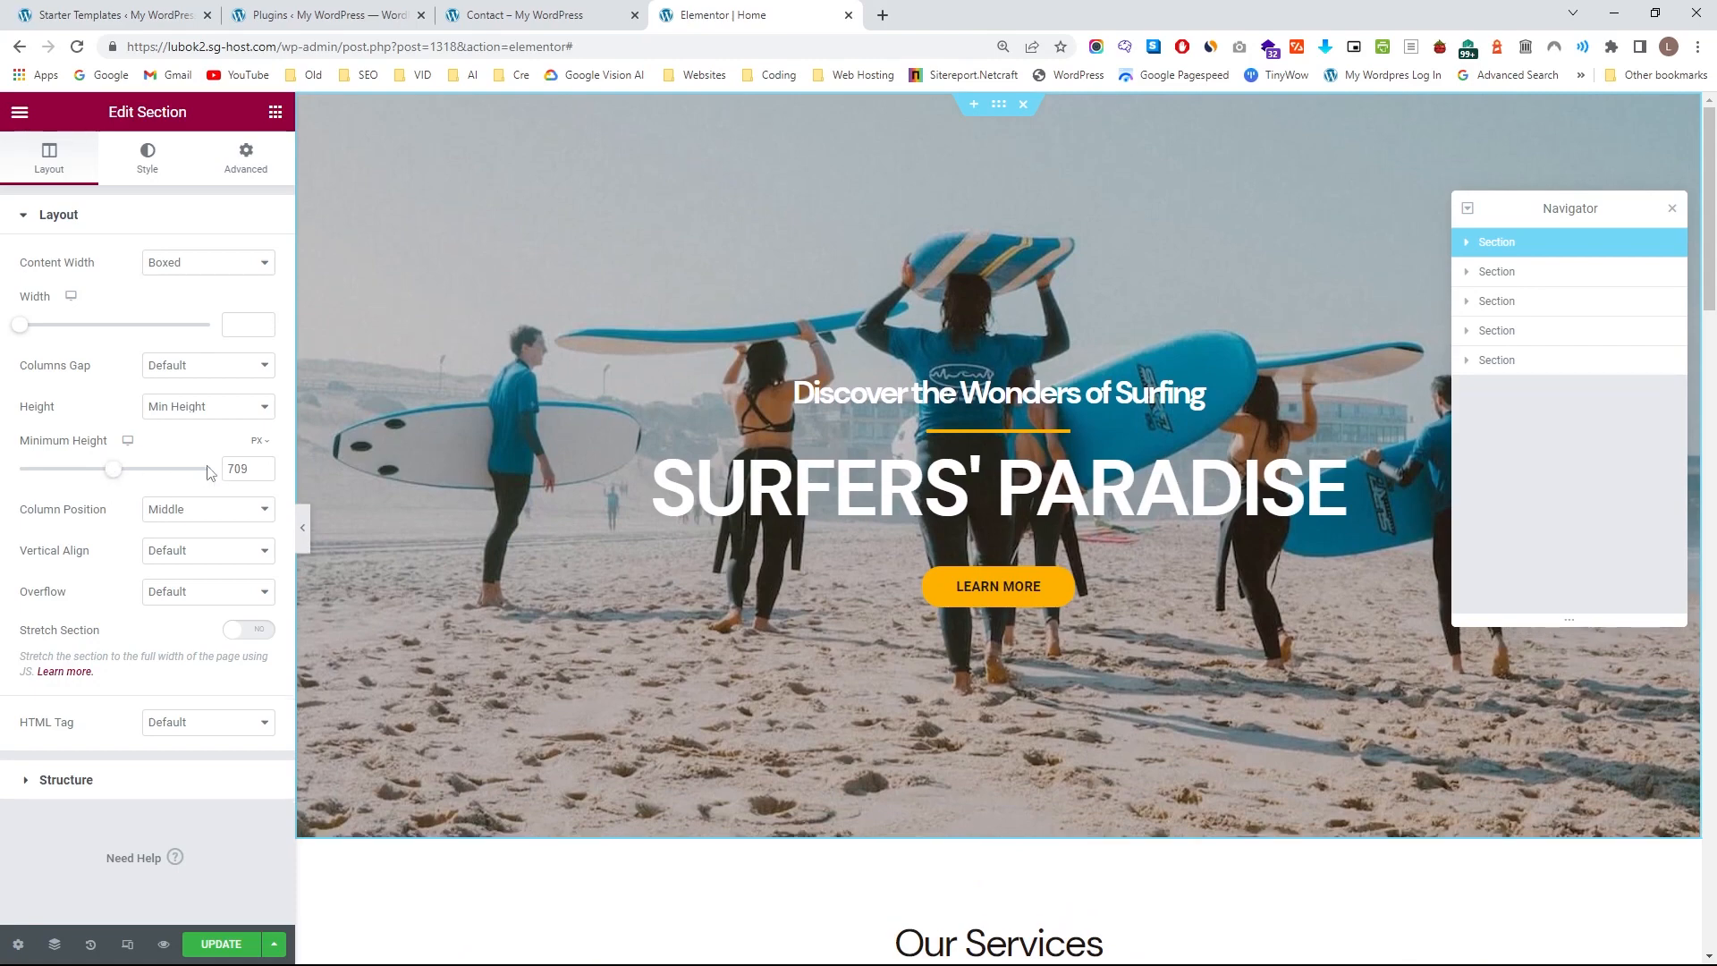
text(750)
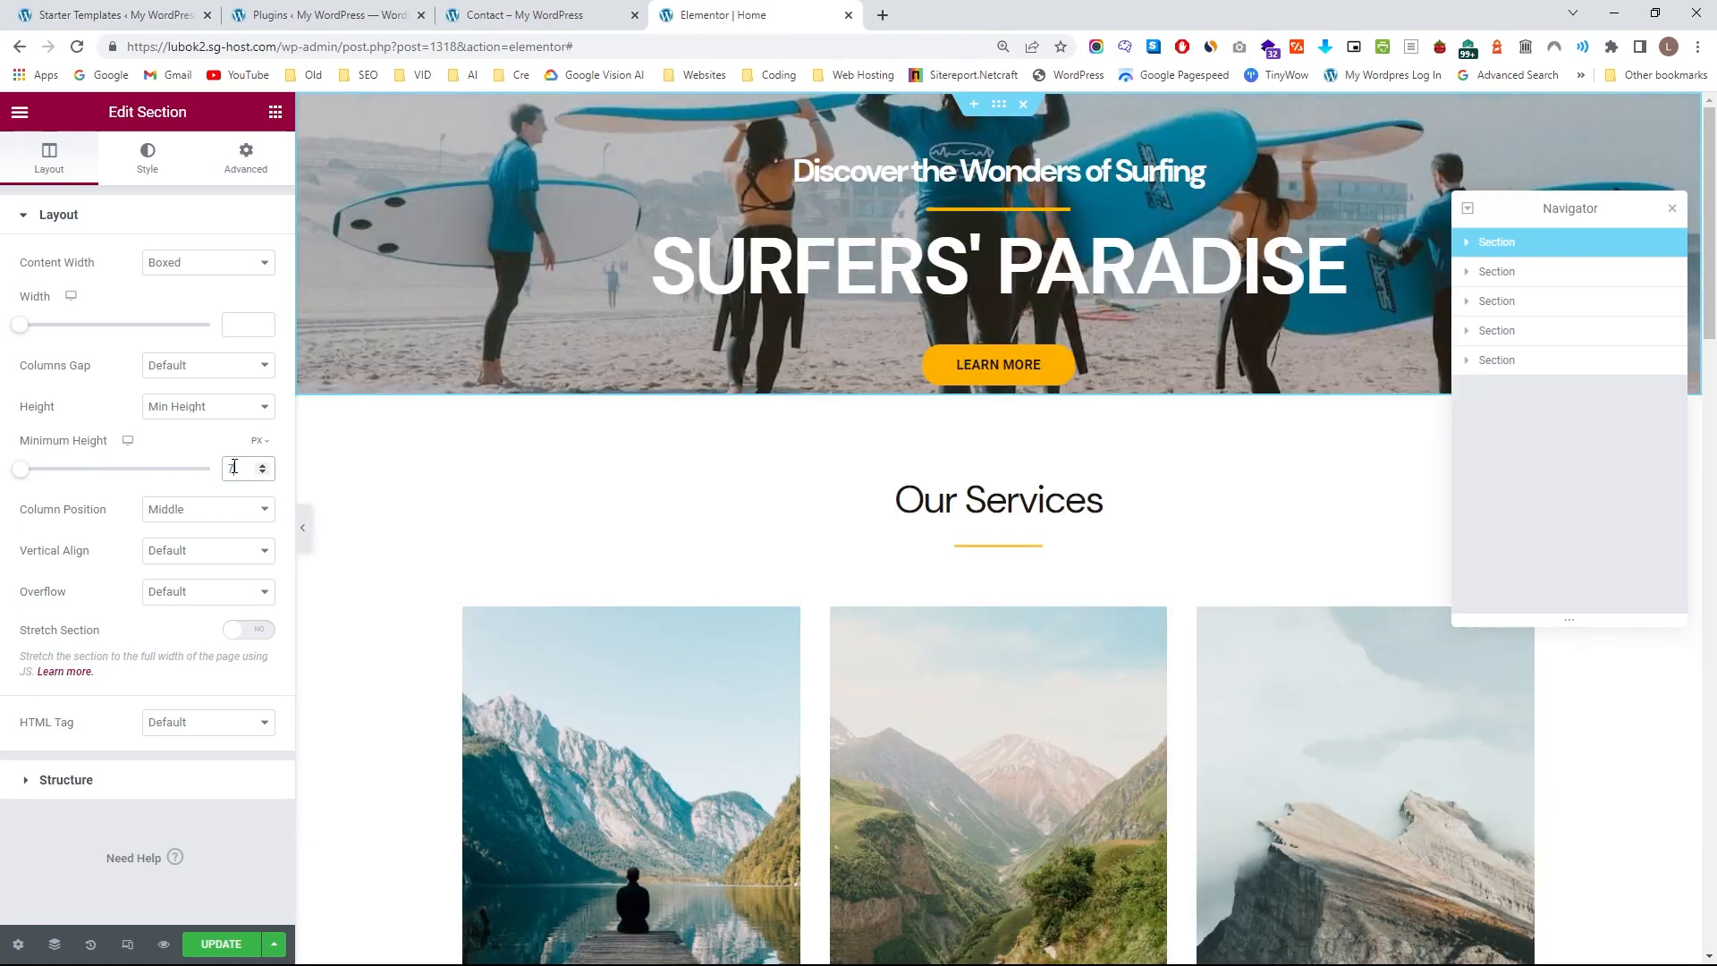
click(304, 529)
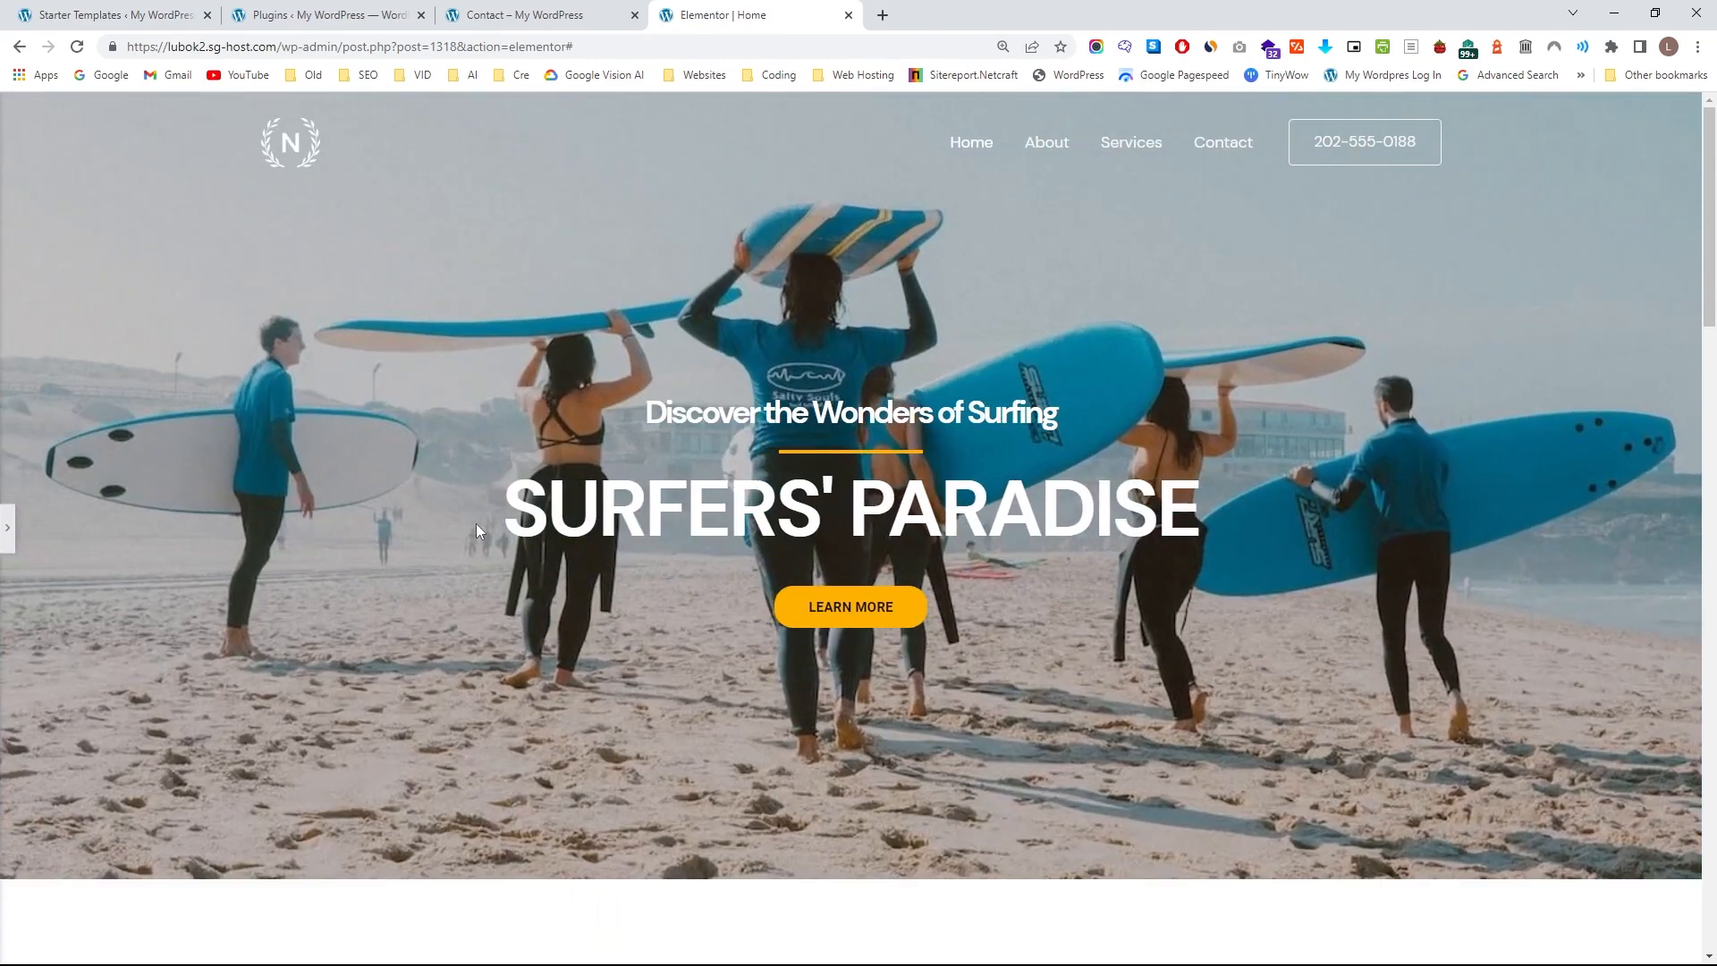
click(7, 527)
Set the hero section's minimum height to 700 px and preview the page at full width.
double_click(238, 469)
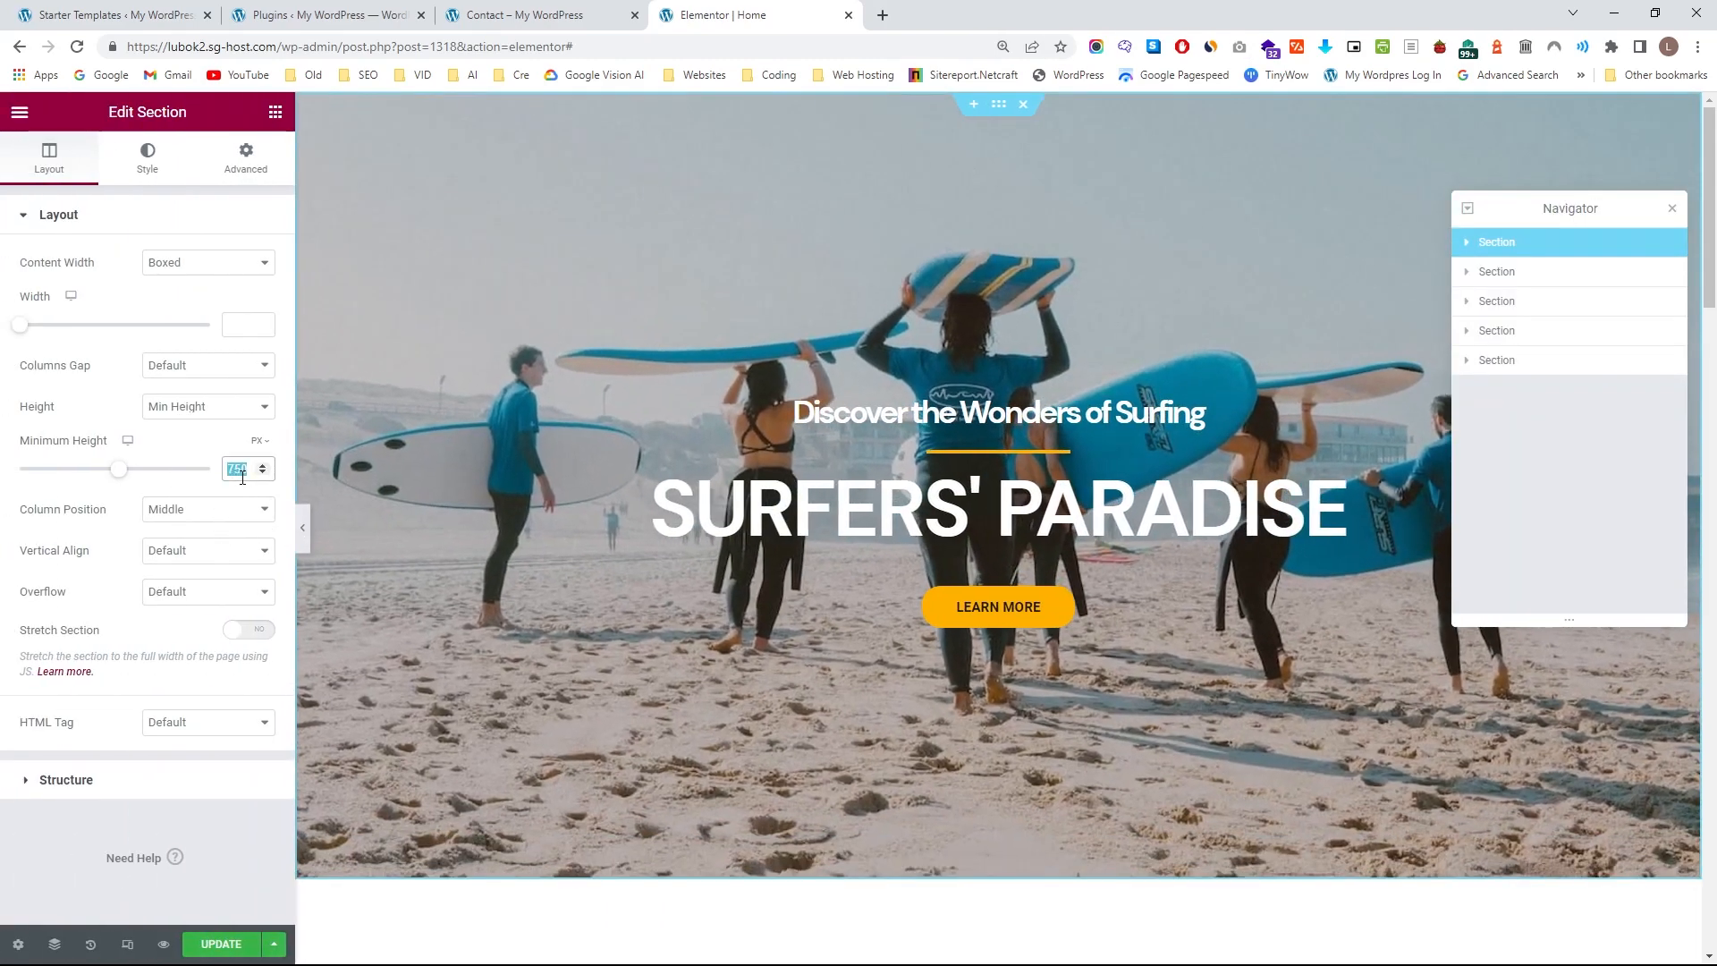
text(700)
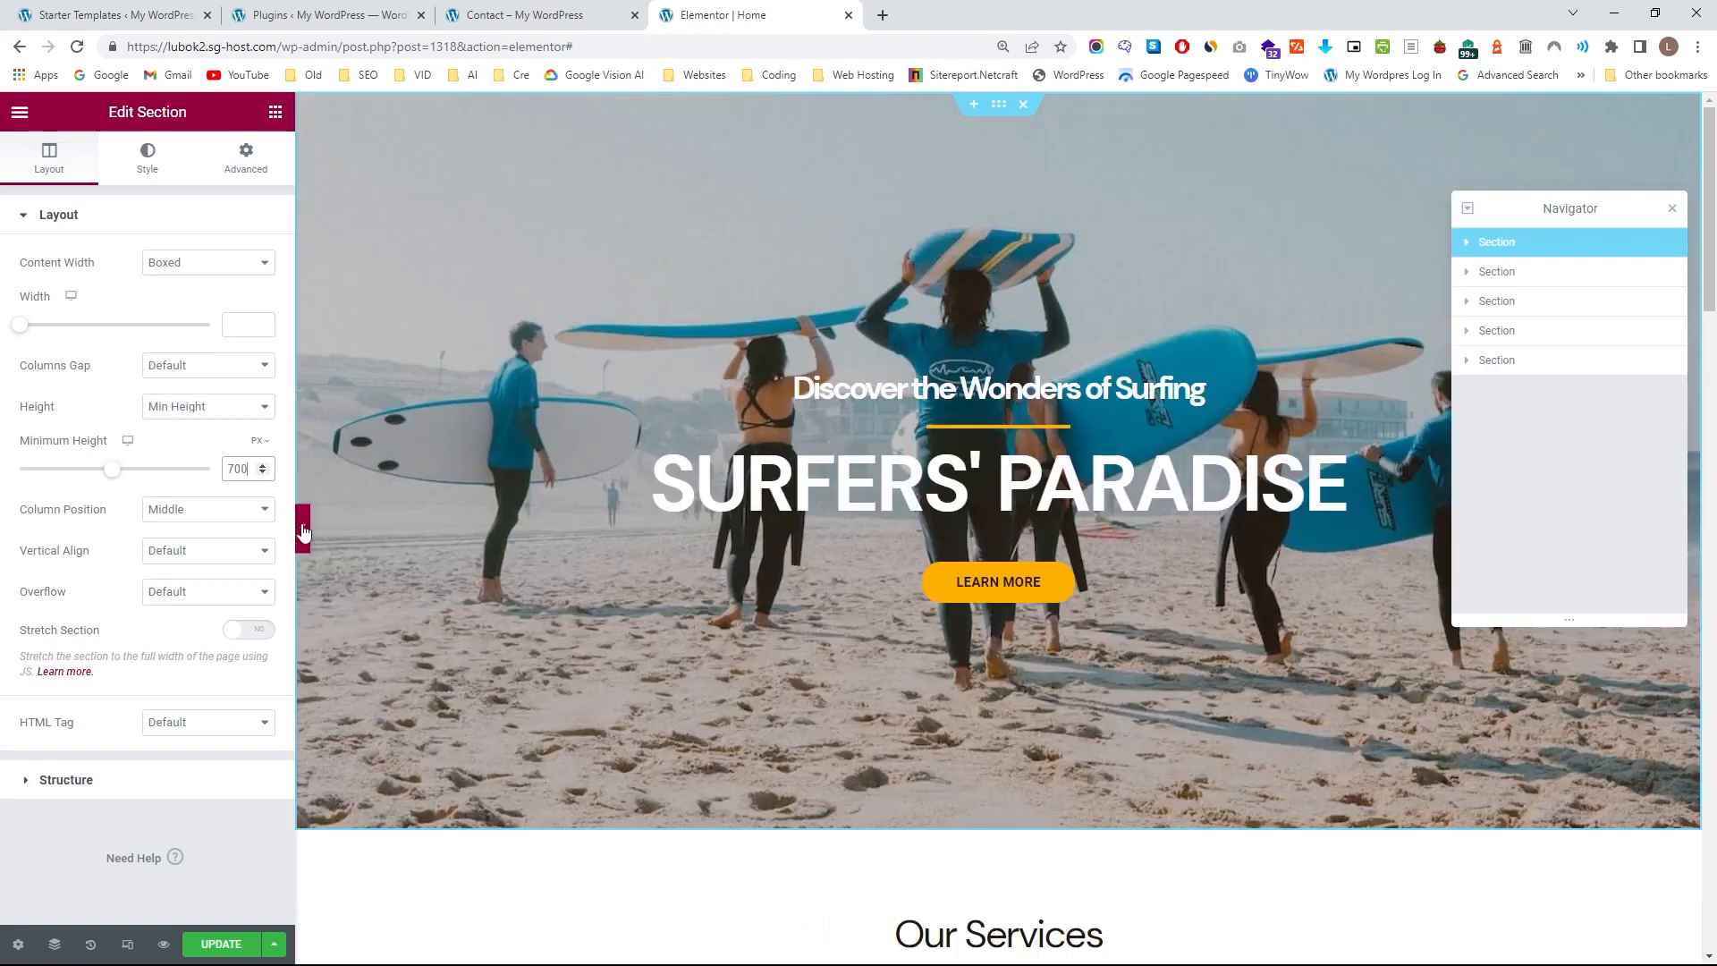
click(303, 528)
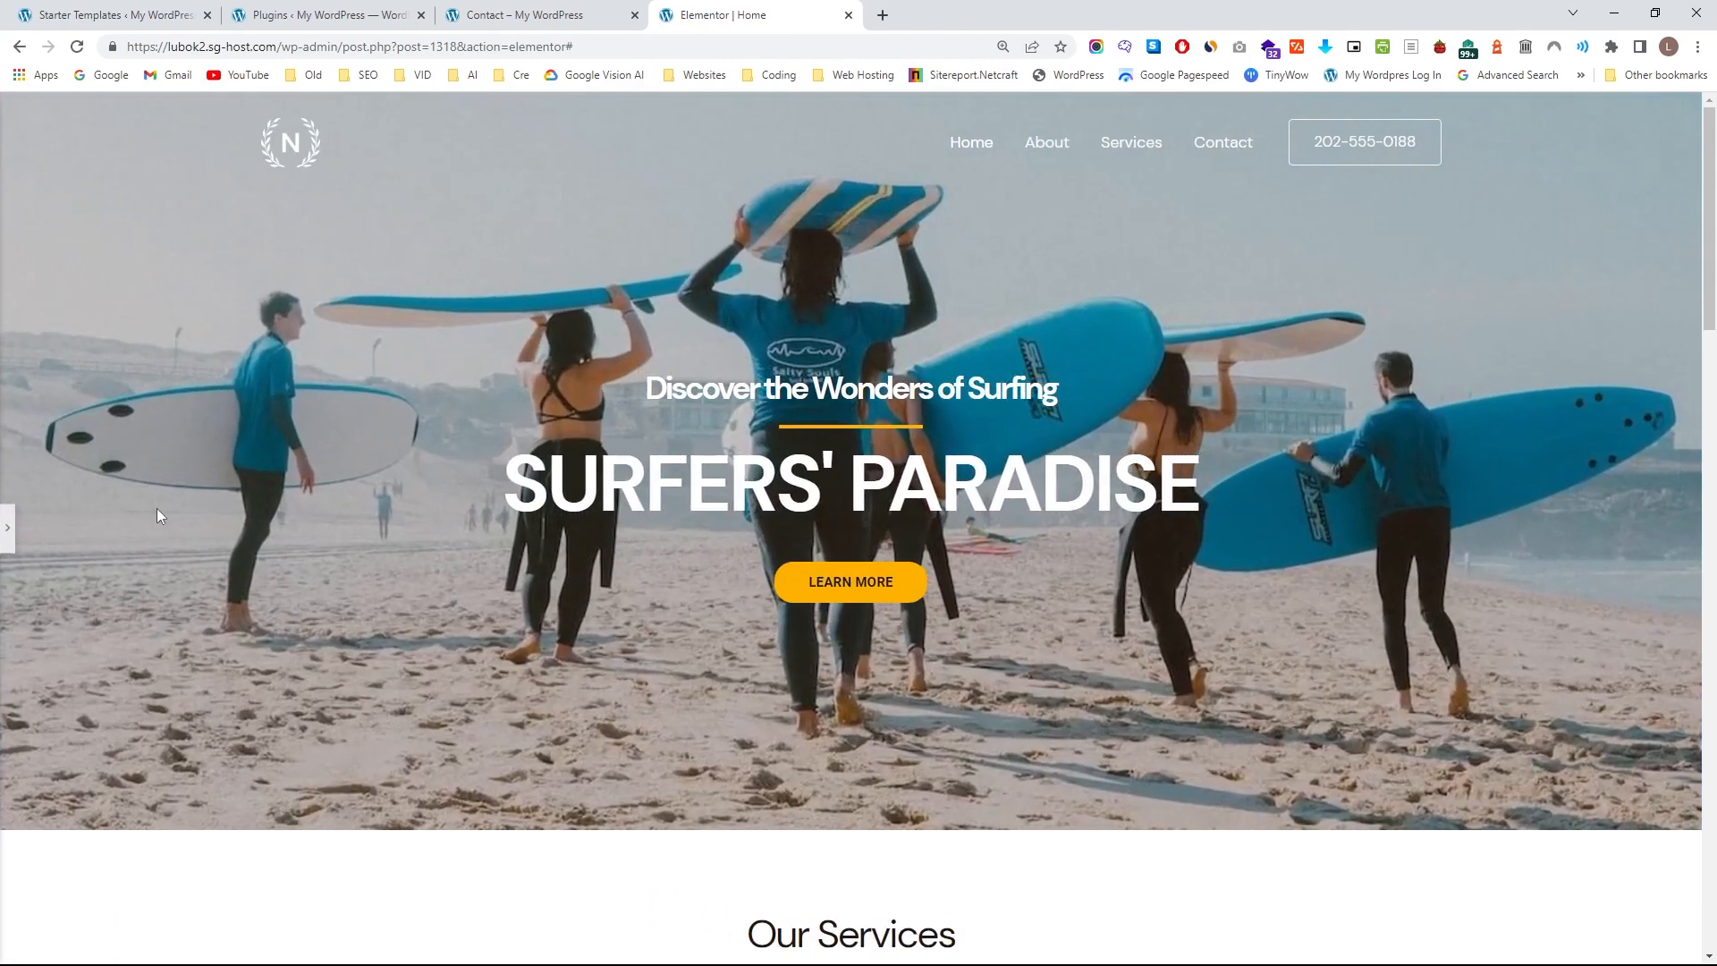
click(7, 528)
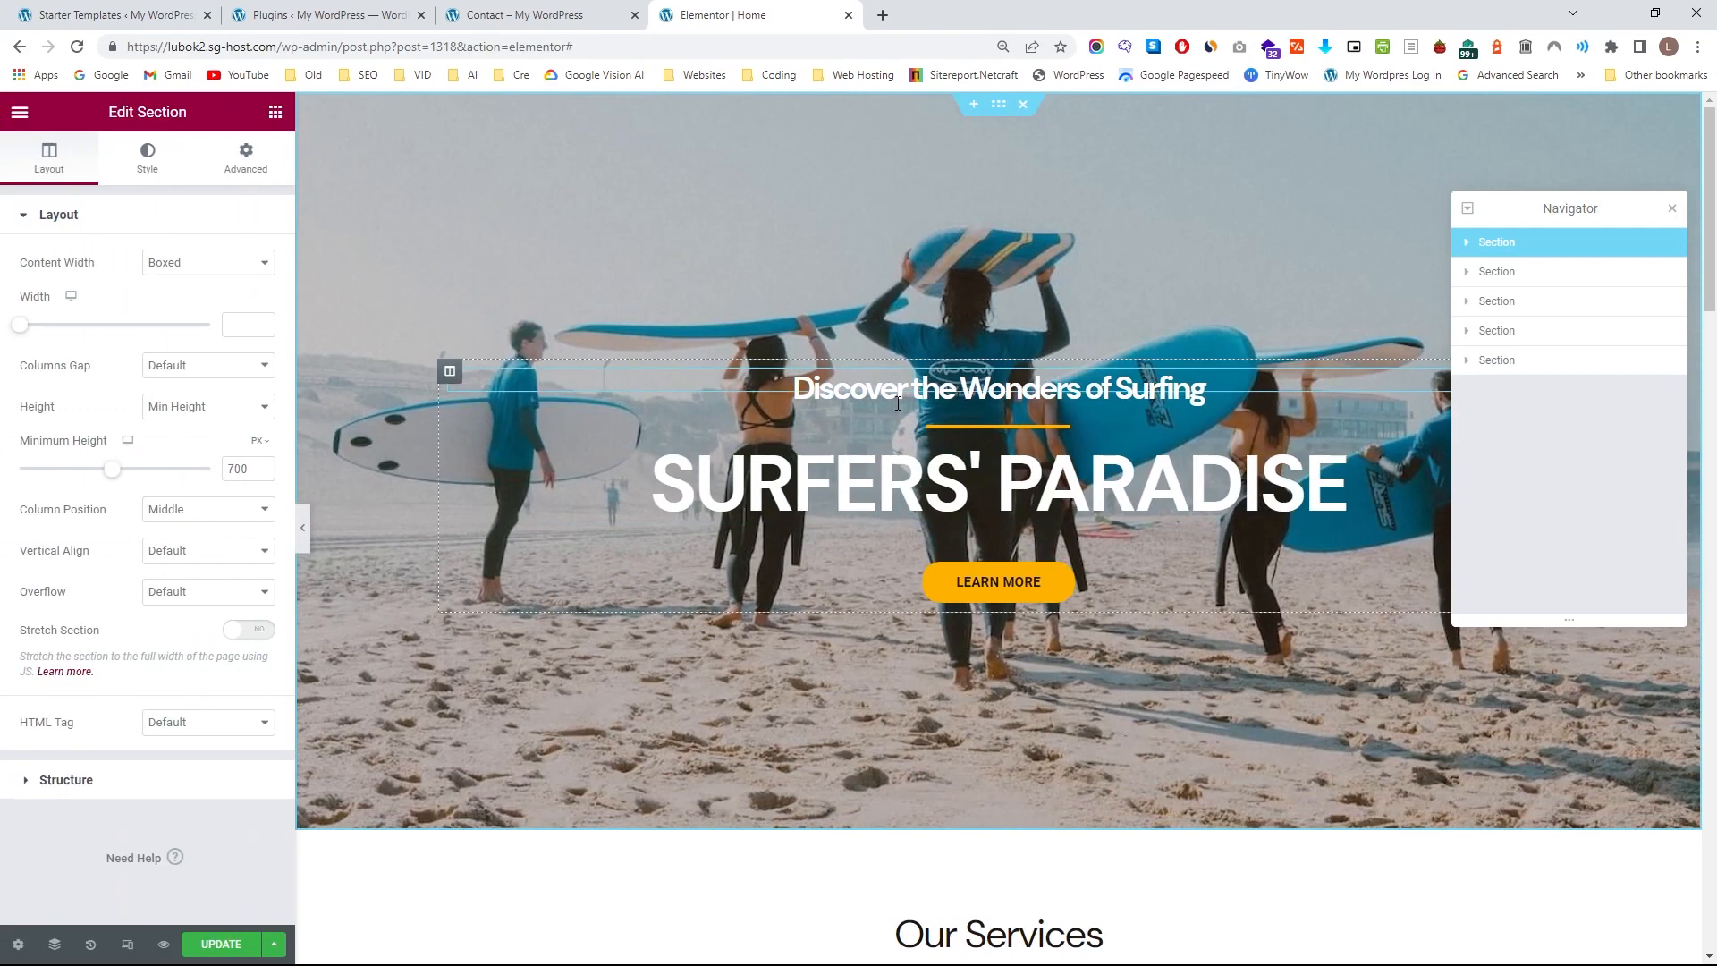
Set the position of the hero section's background image to Custom.
click(141, 168)
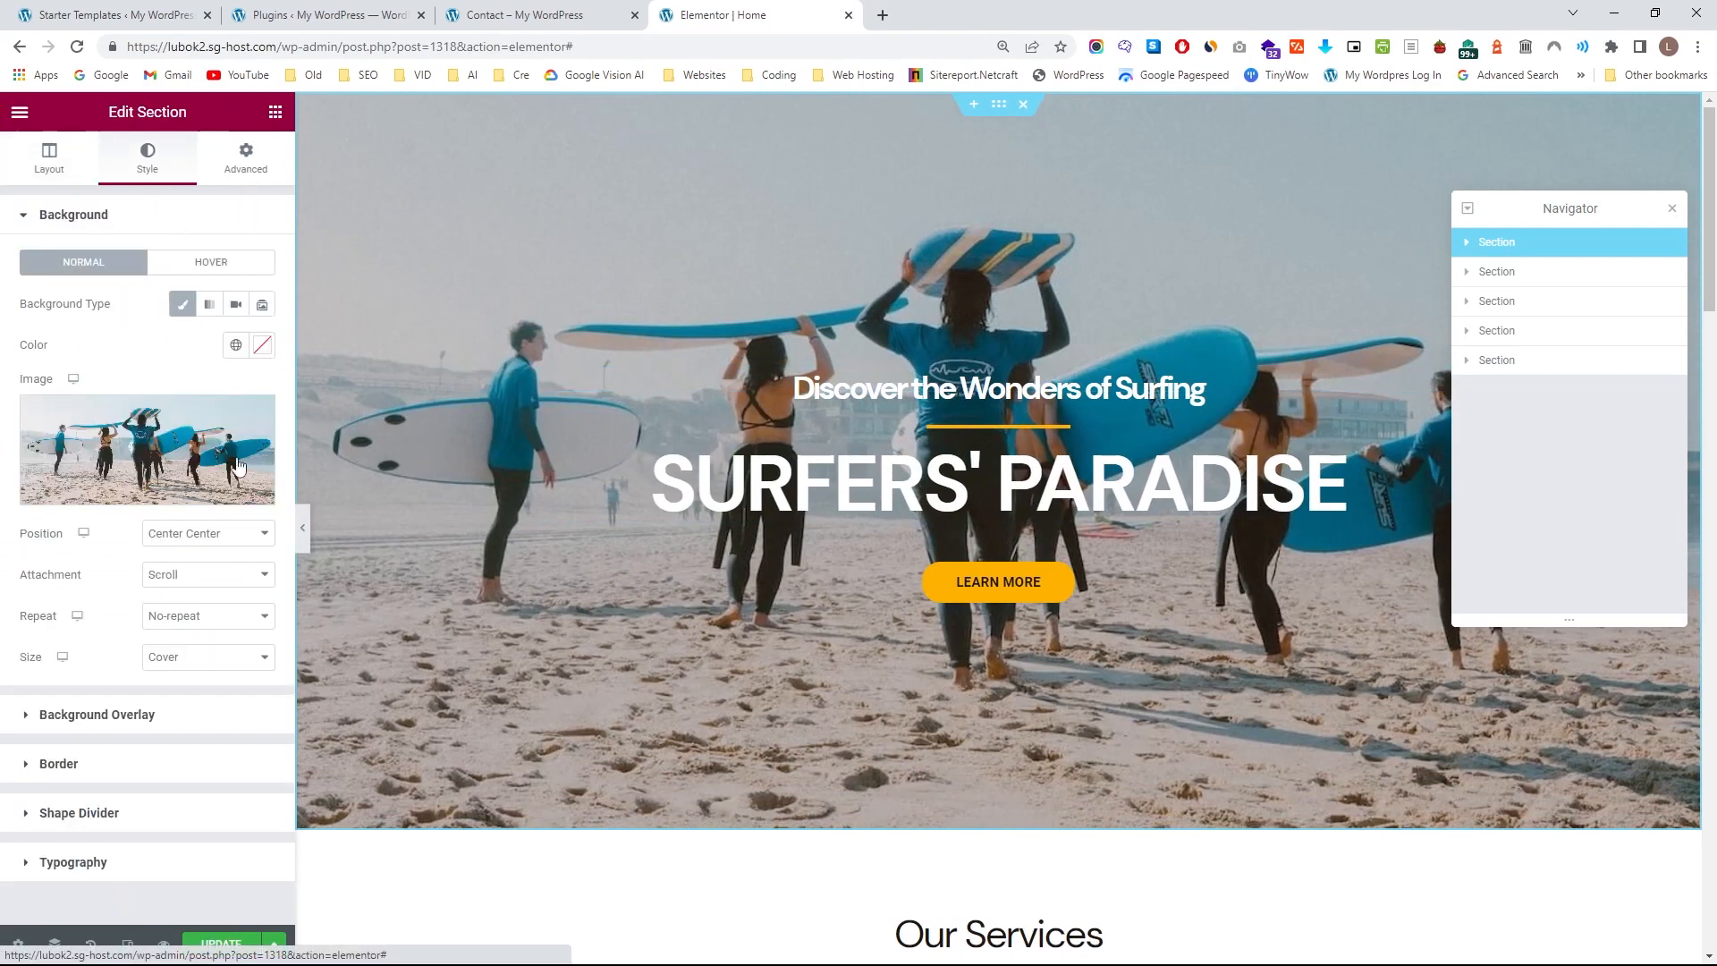
click(194, 534)
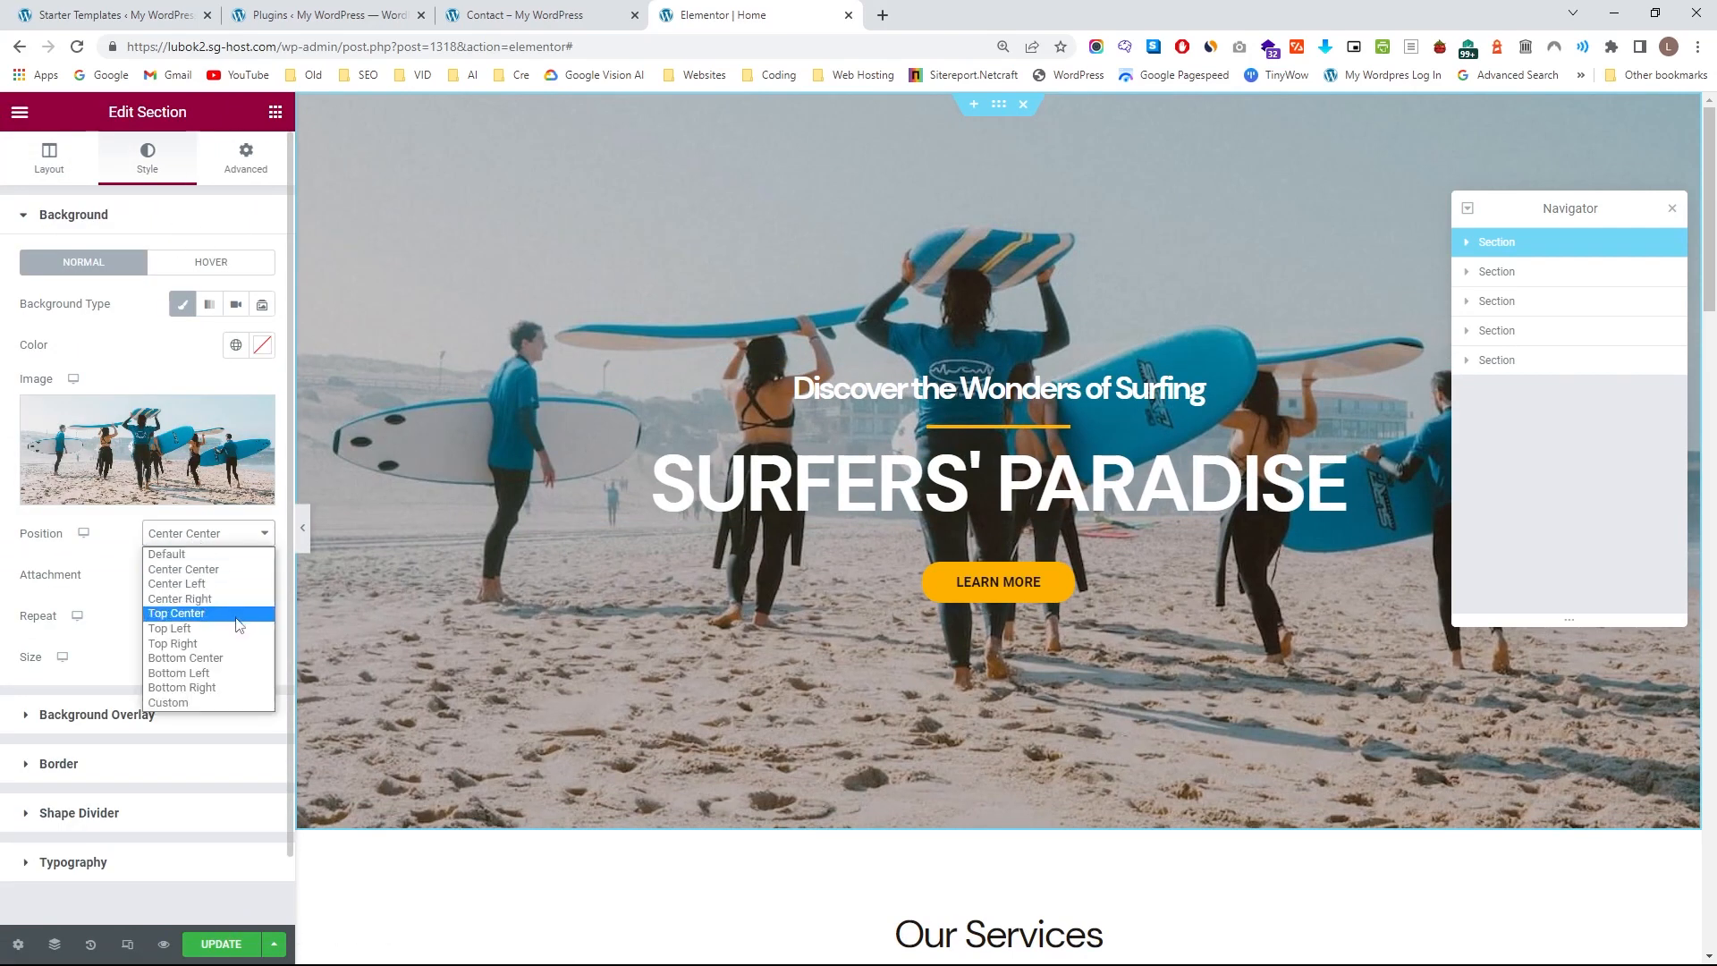
click(222, 701)
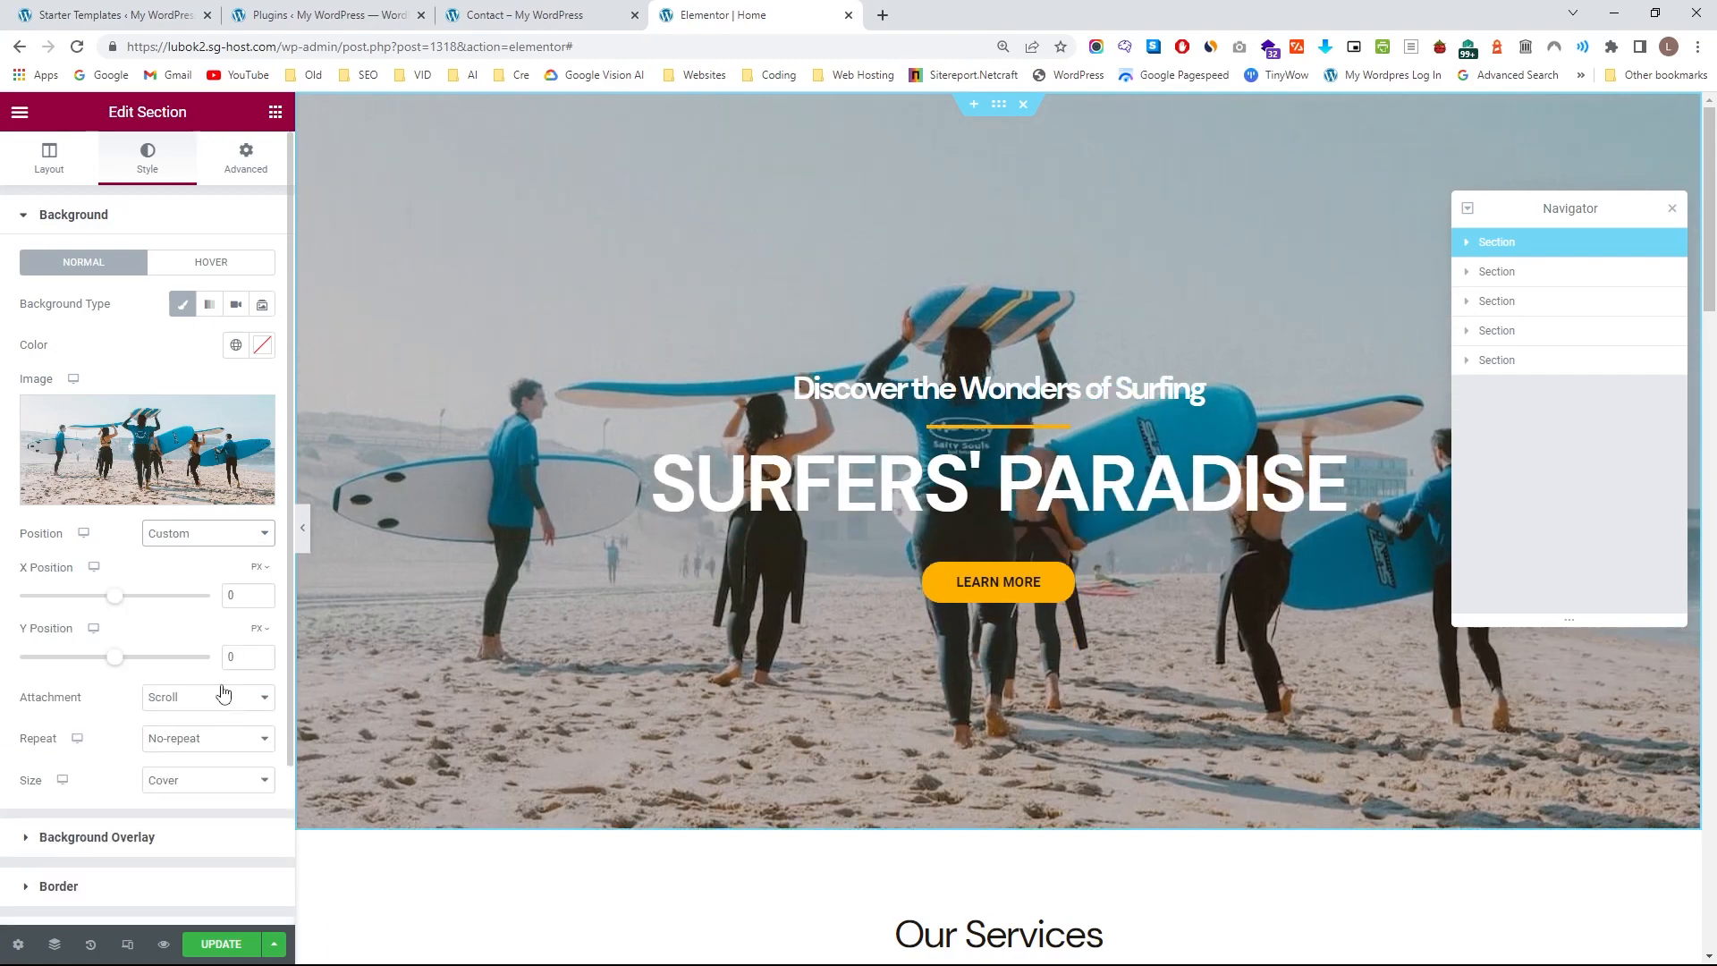
Try offsetting the hero background image horizontally and vertically, reset the X and Y positions to 0, and preview the page.
drag(119, 669, 166, 596)
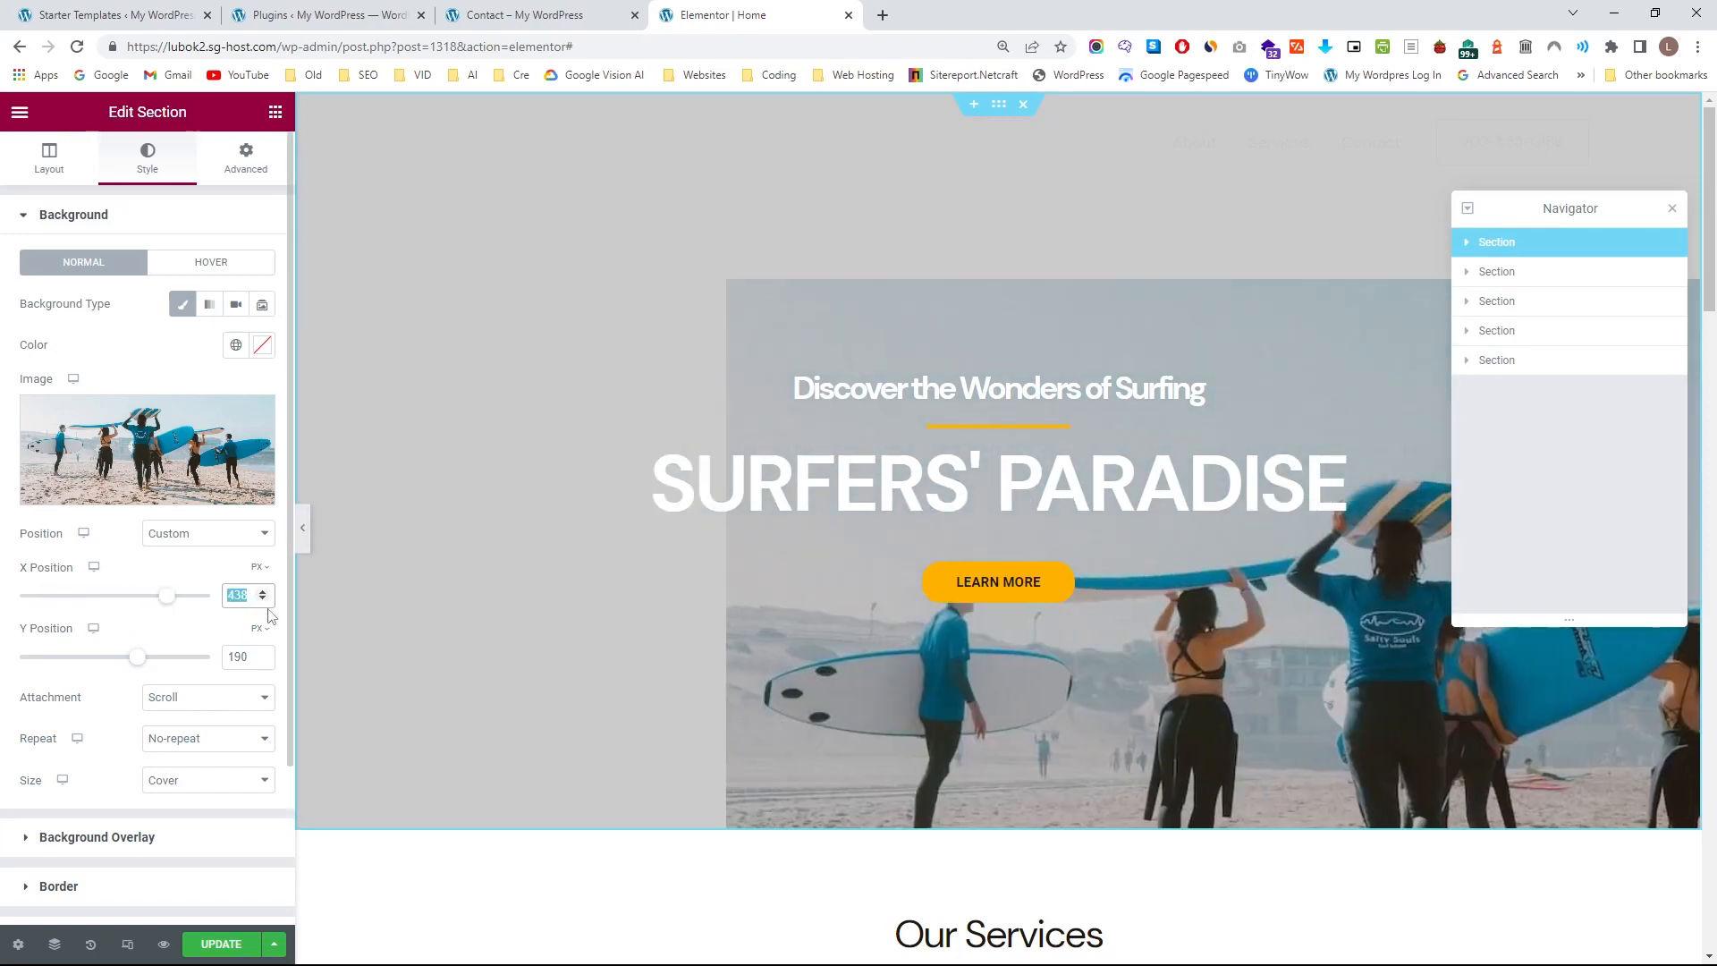
text(0)
key(Tab)
text(0)
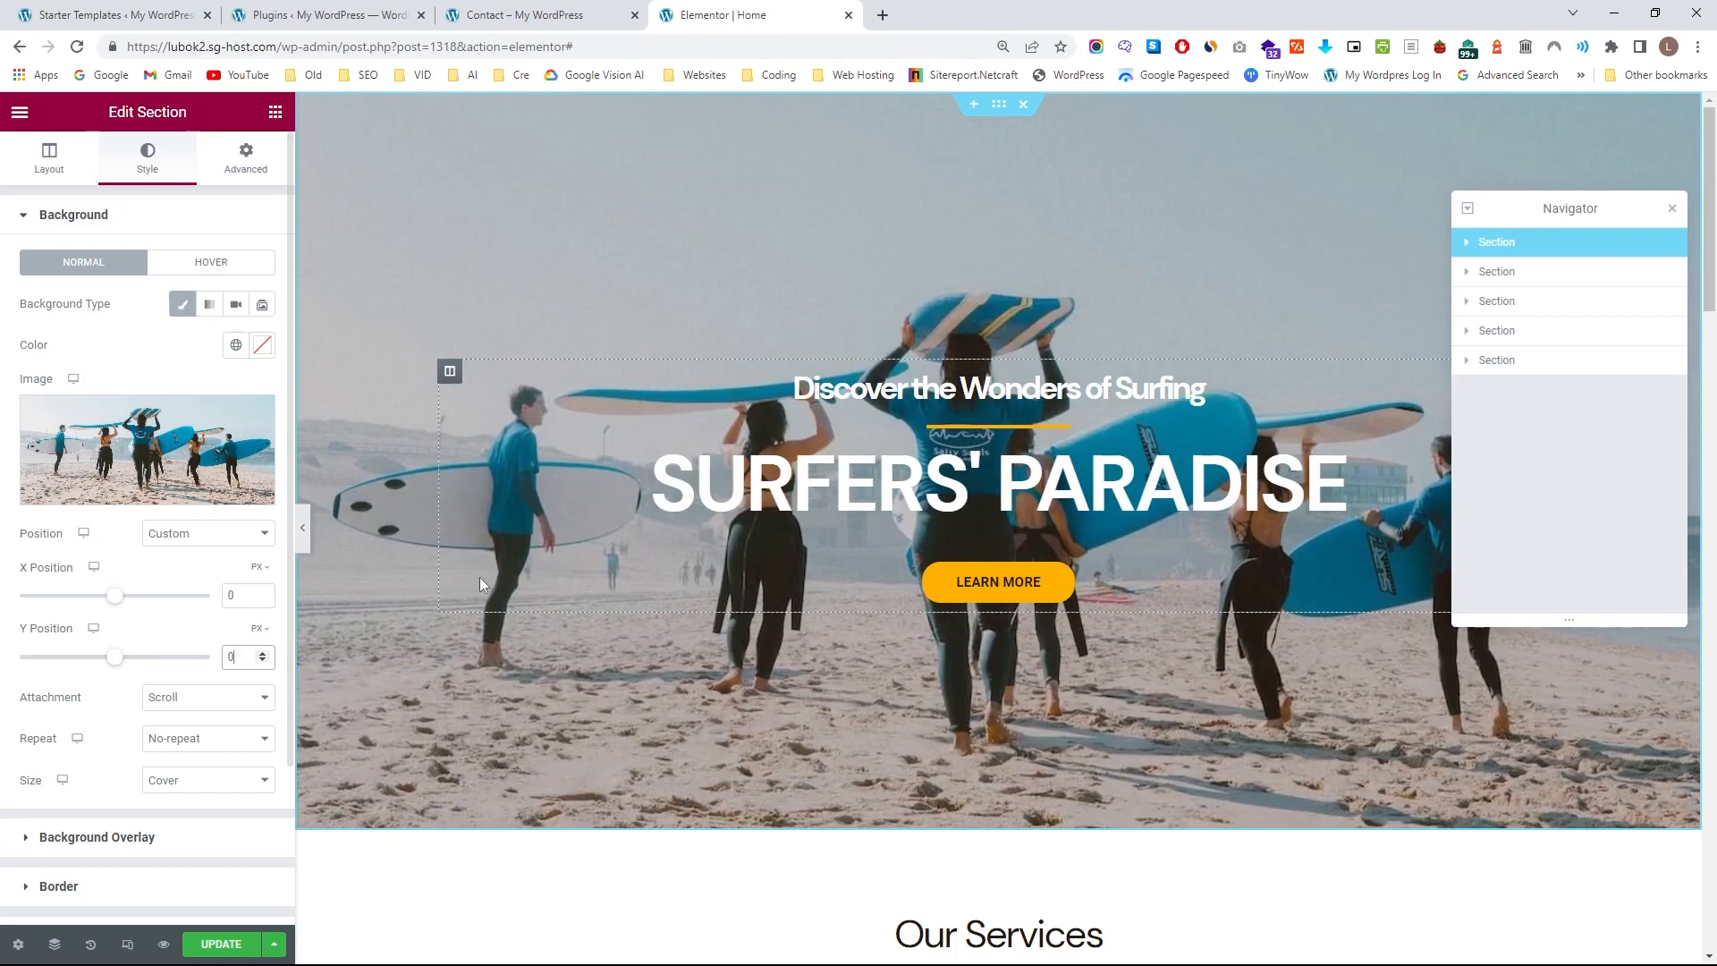
click(303, 530)
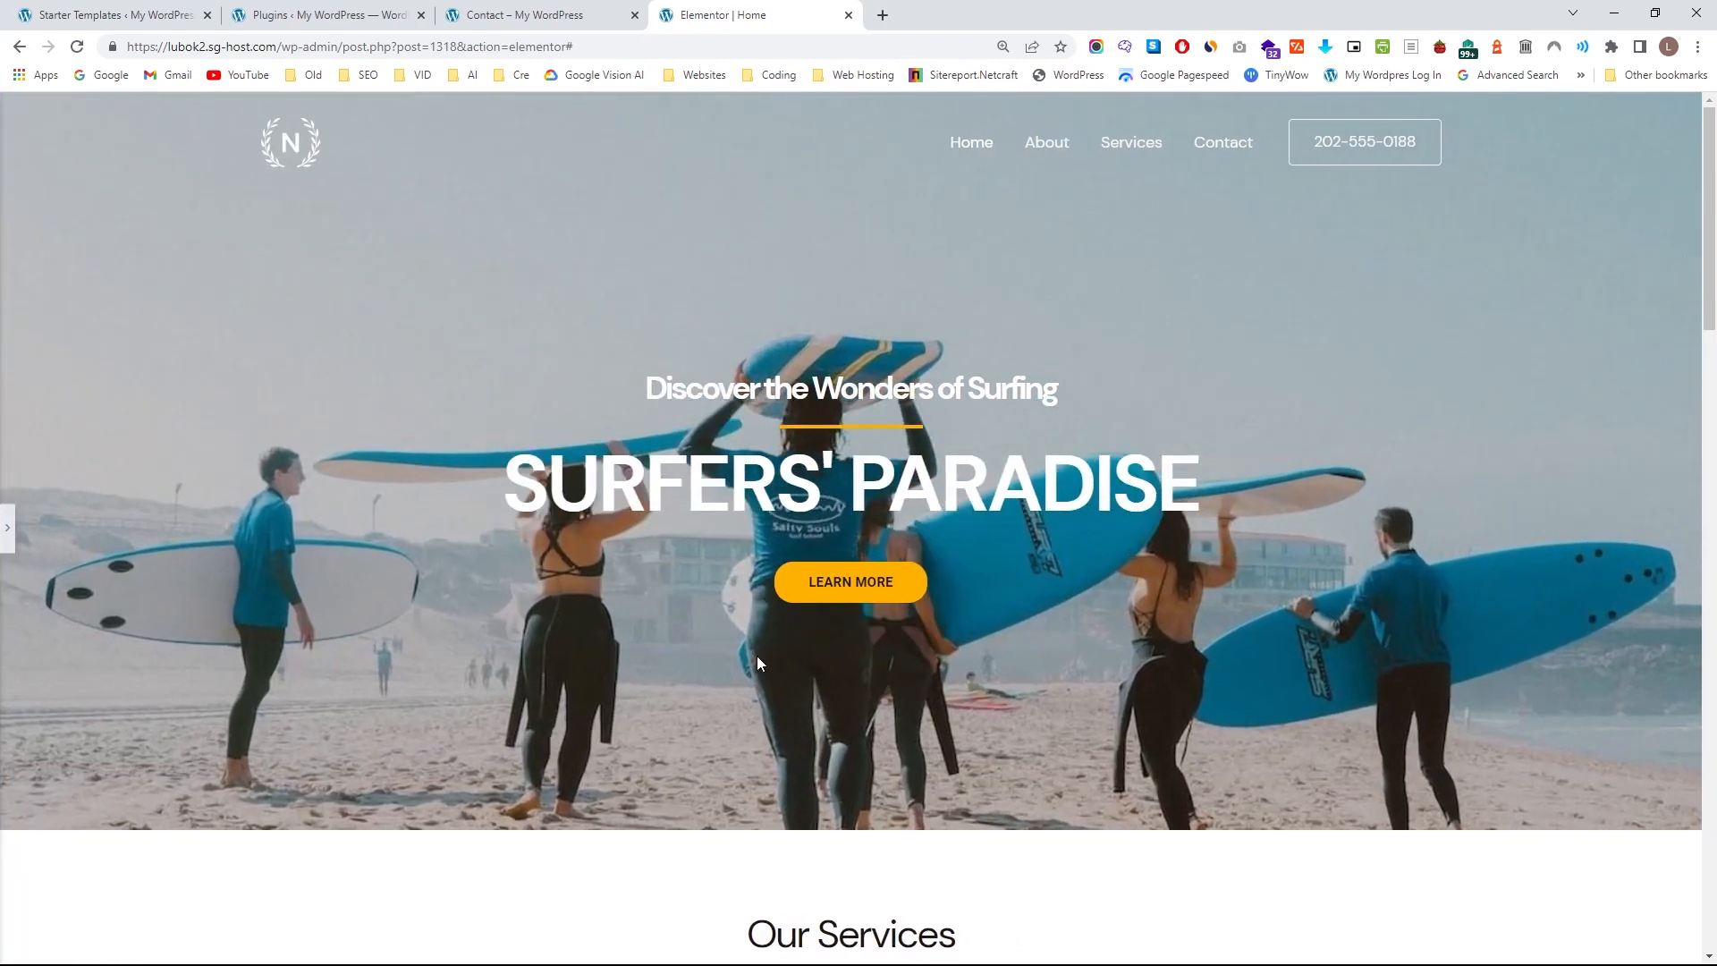
click(8, 528)
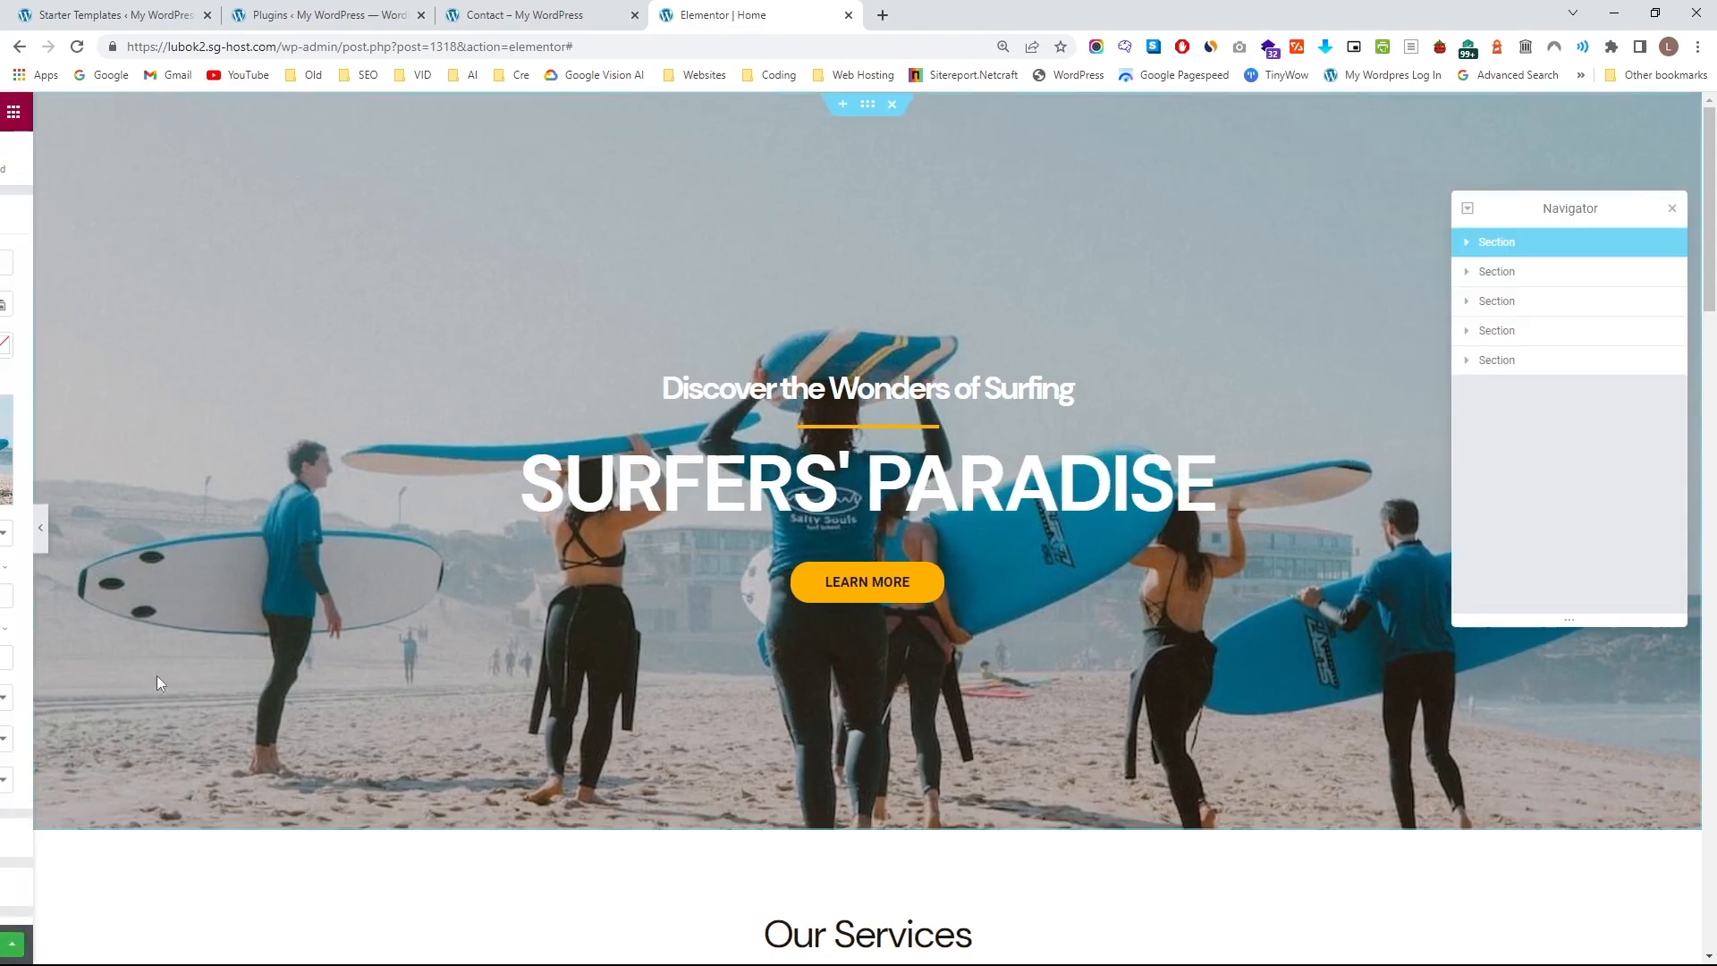
Shift the hero background image up to a Y position of about -141 px, previewing the page at full width between adjustments.
drag(113, 662, 105, 663)
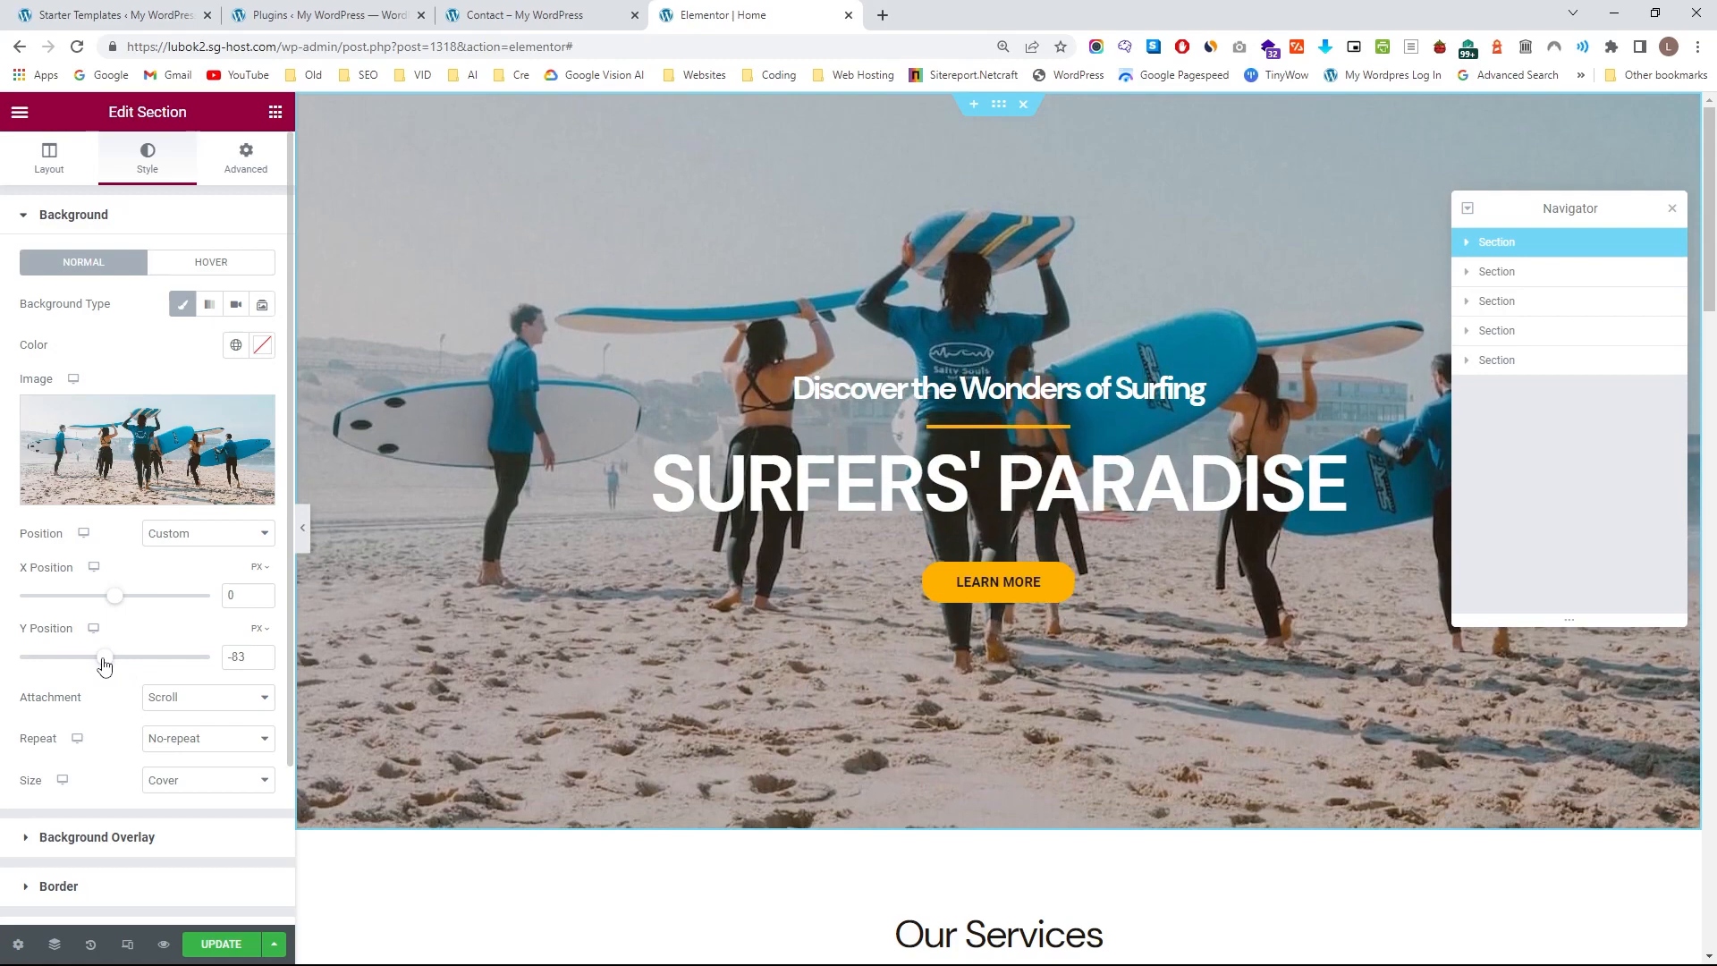
click(302, 528)
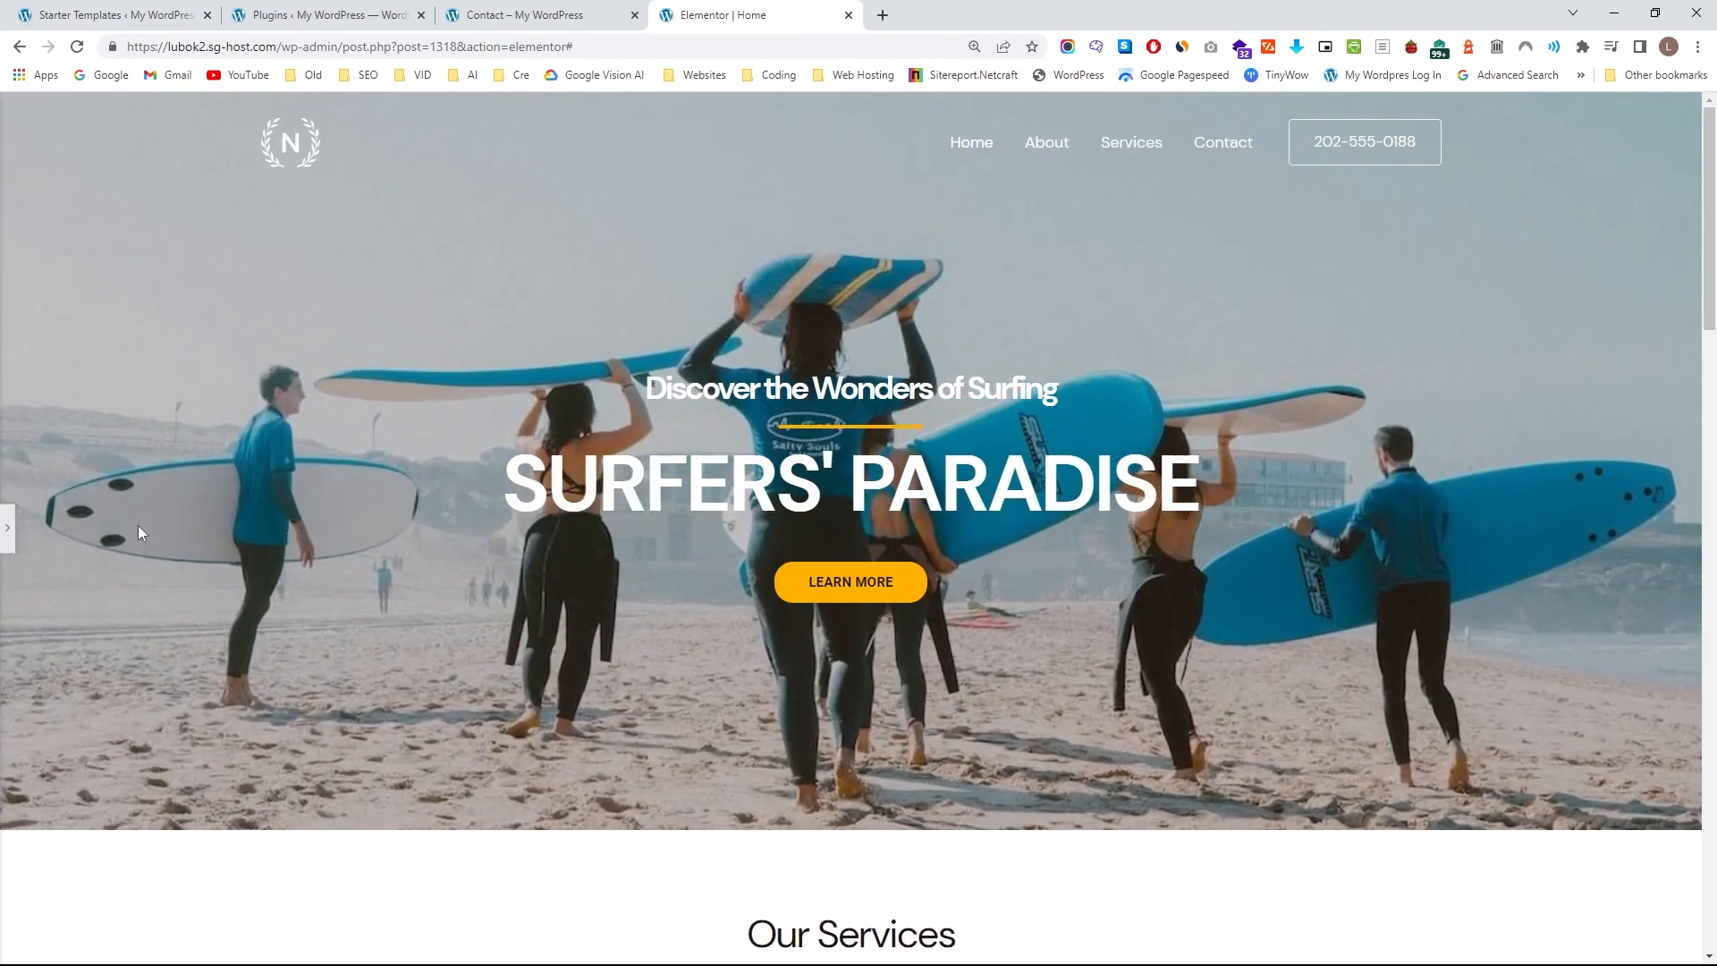
click(7, 528)
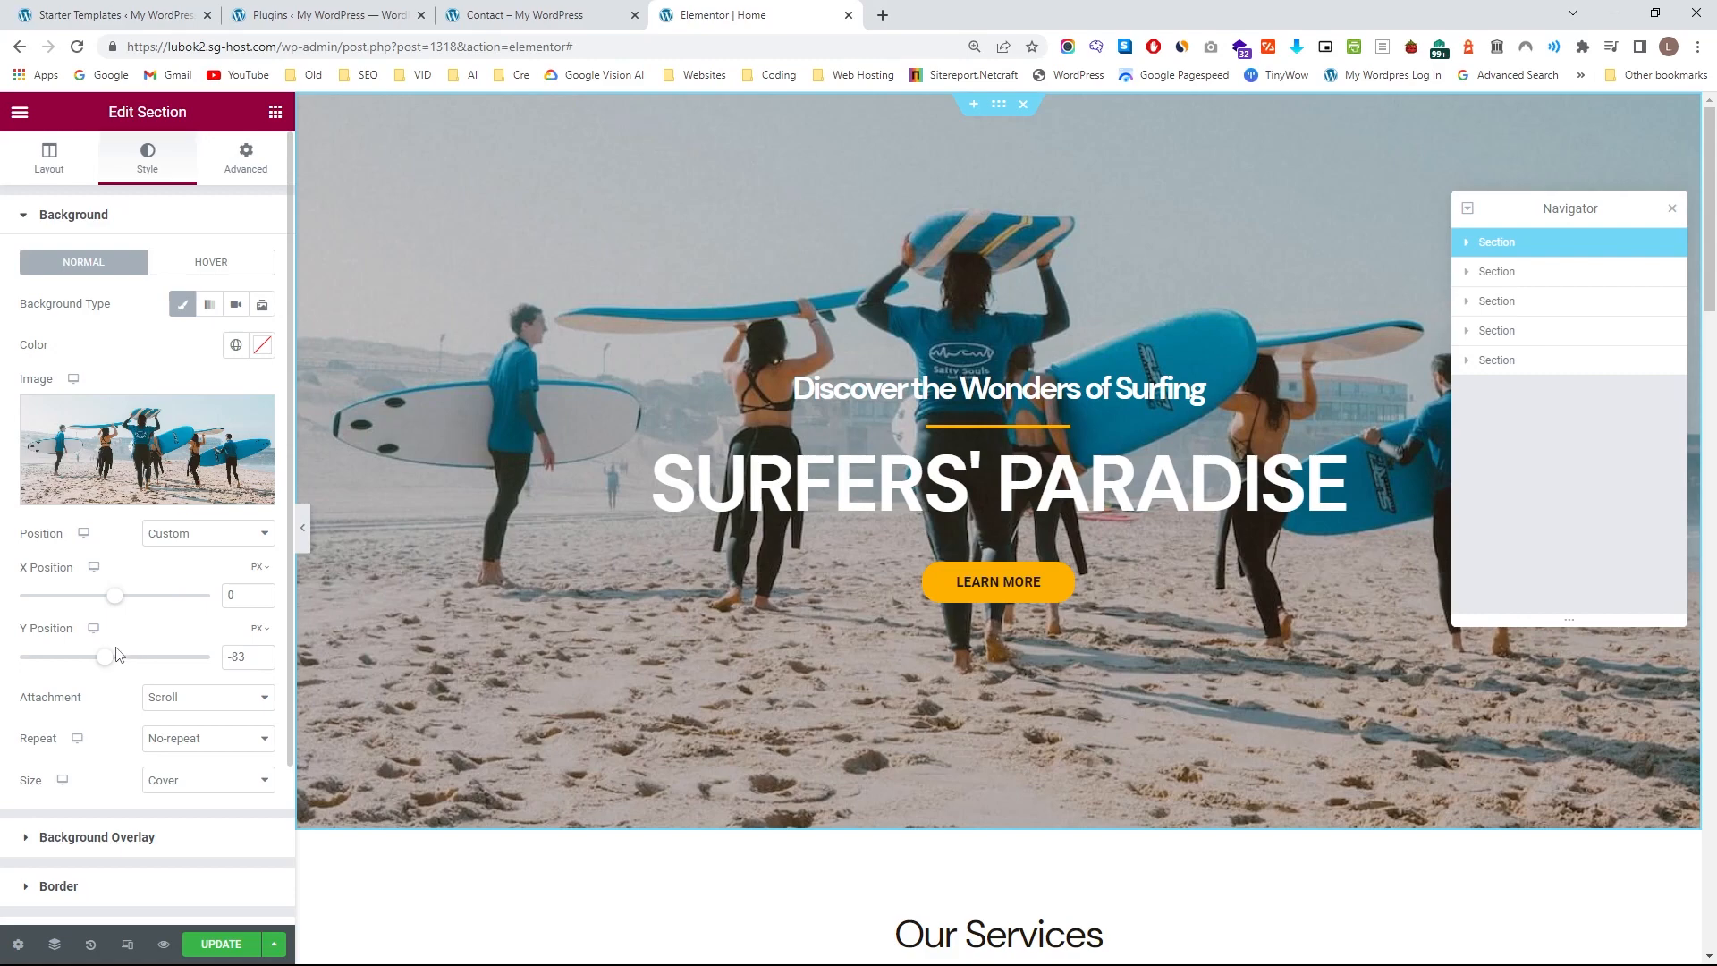
drag(108, 662, 102, 662)
click(303, 528)
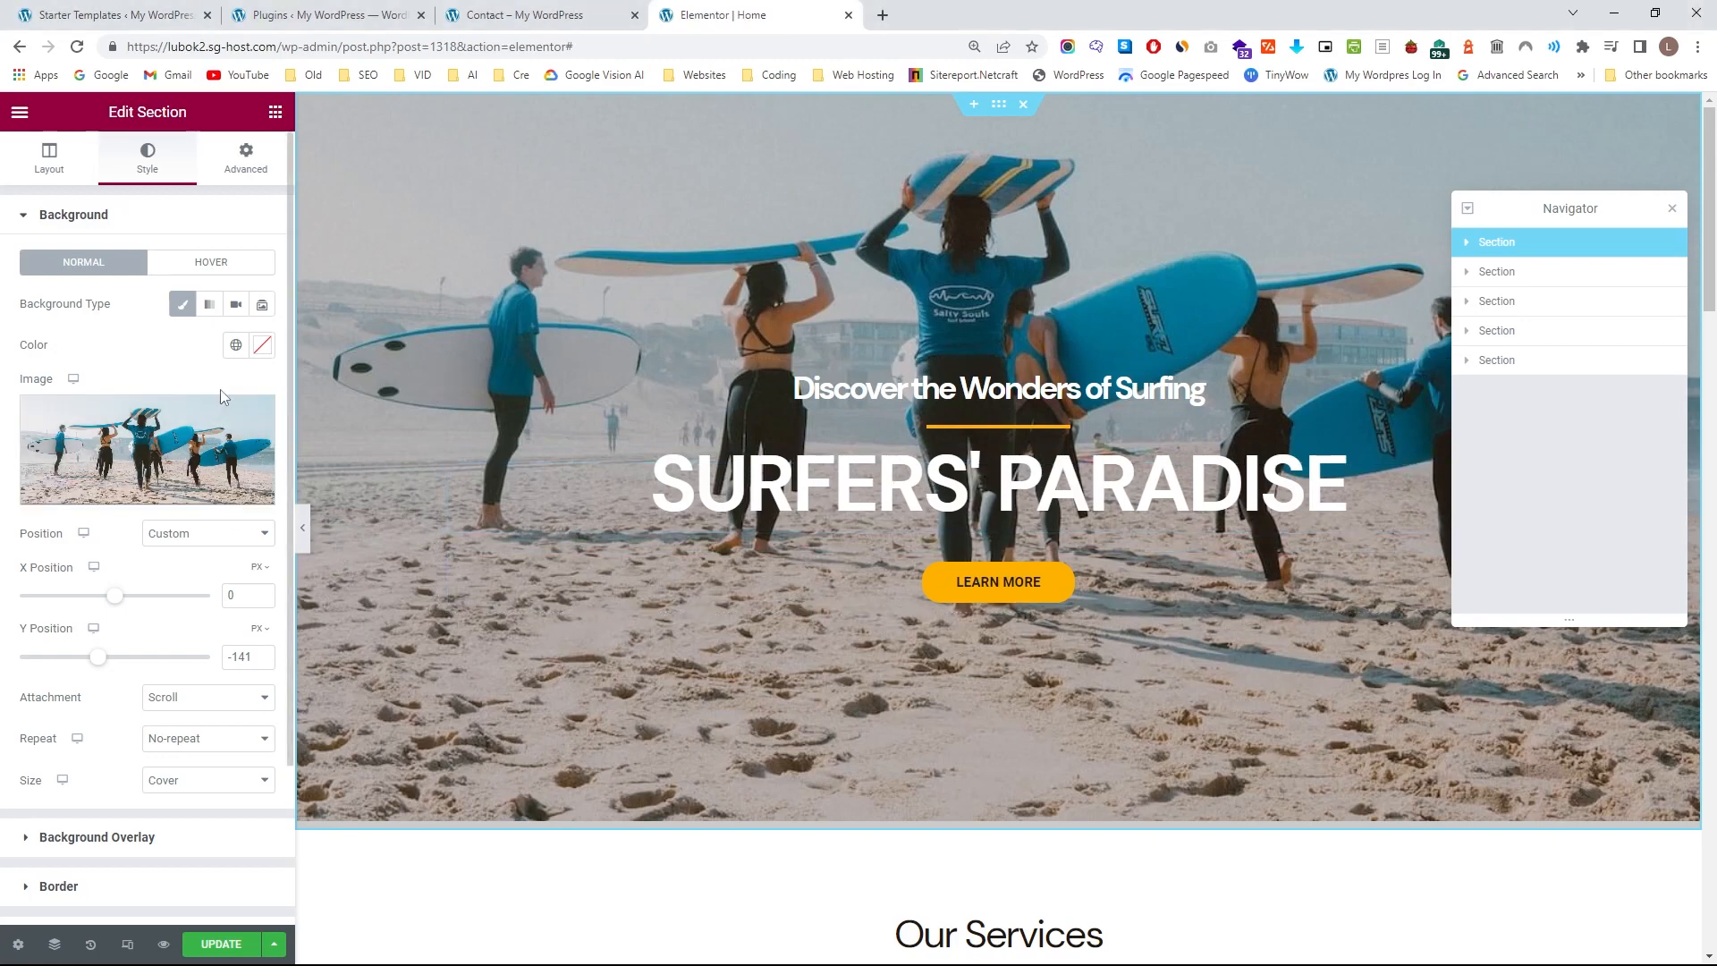
Set the hero section's background overlay opacity to 0.4 and preview the page at full width.
scroll(220, 394, down, 2)
scroll(221, 403, up, 1)
scroll(221, 402, down, 1)
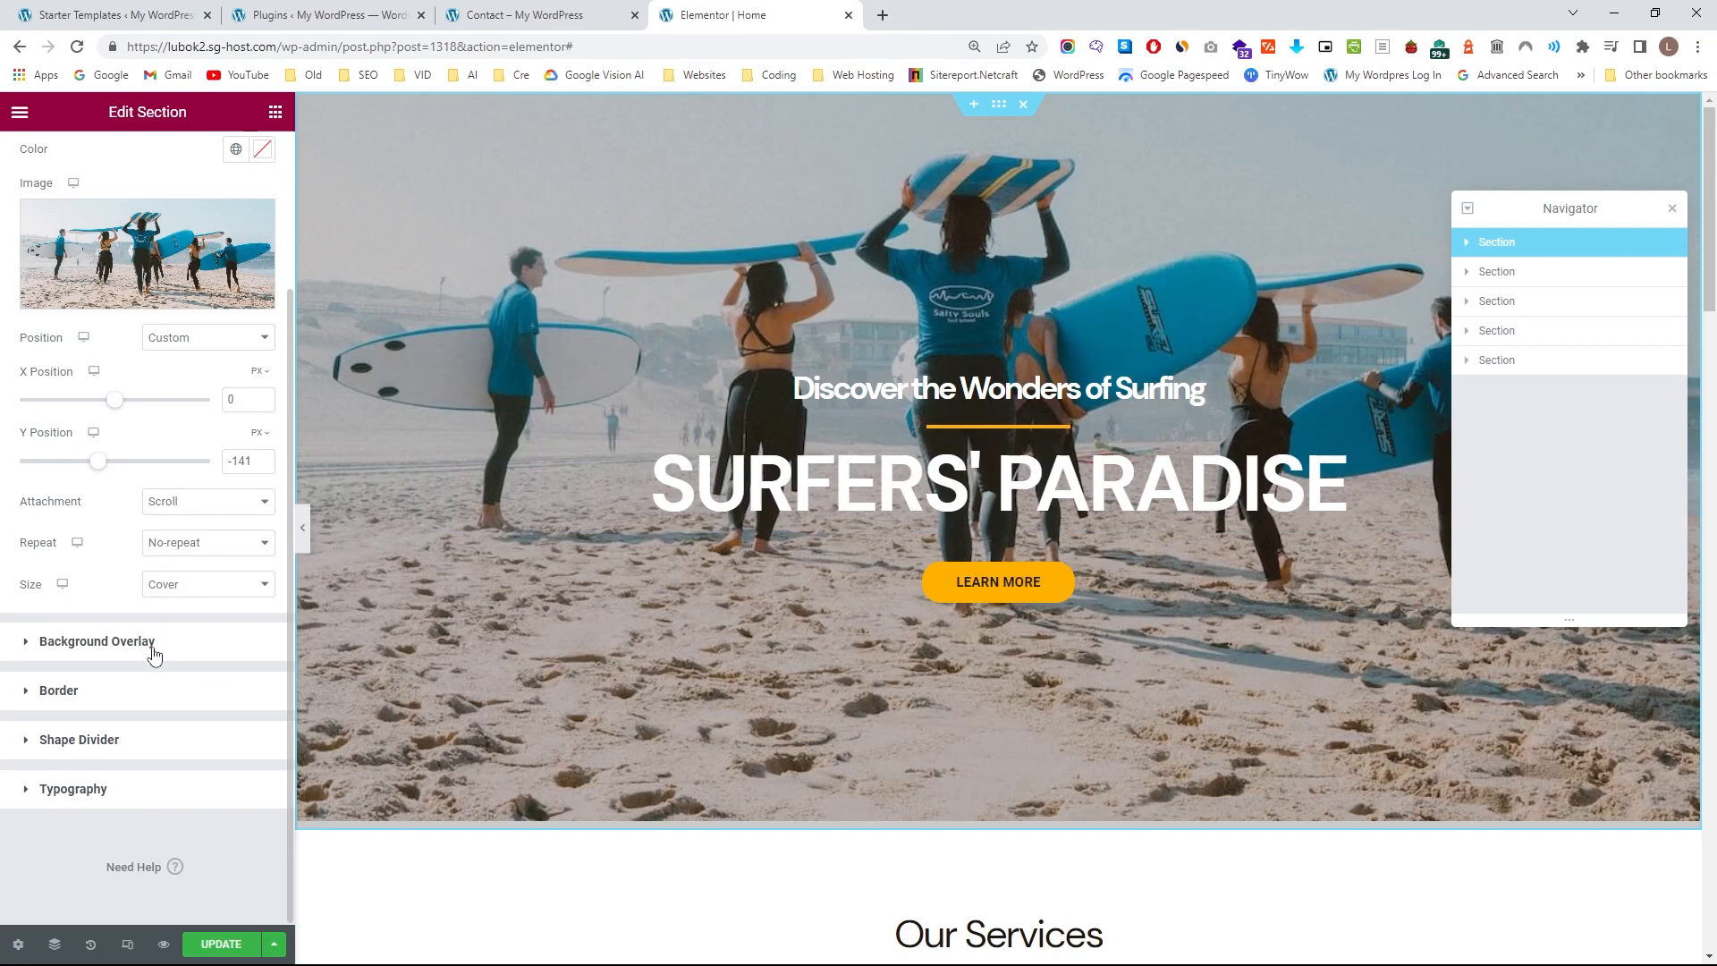
click(97, 641)
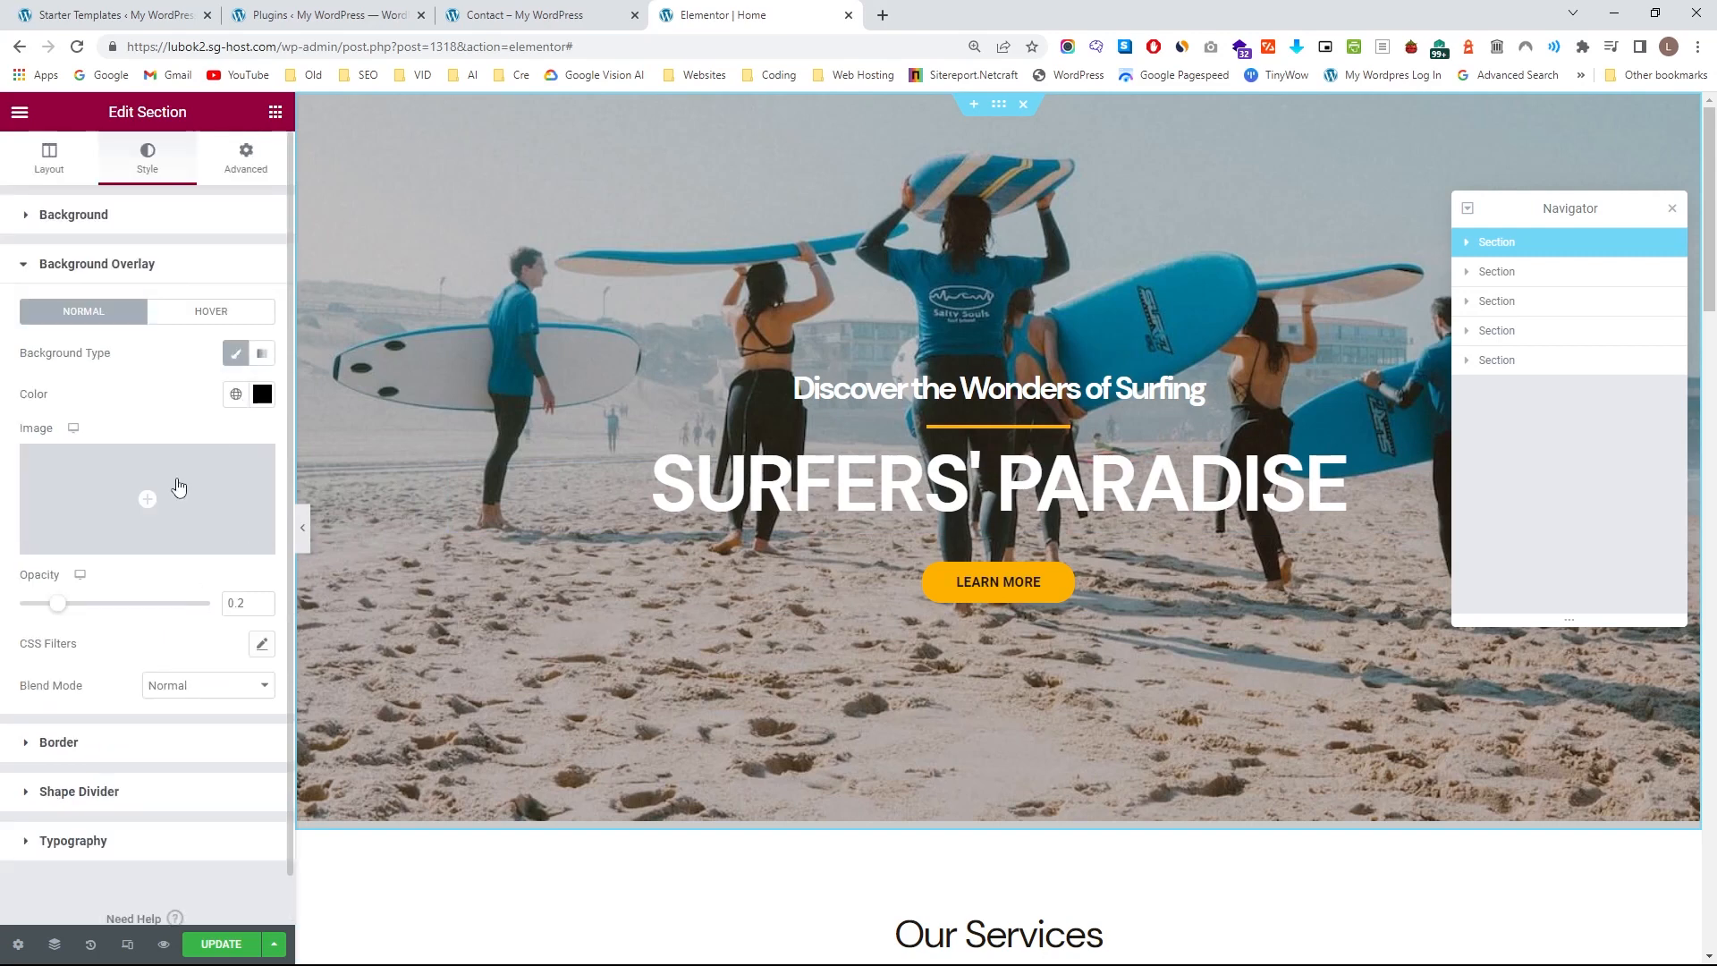
drag(72, 611, 90, 609)
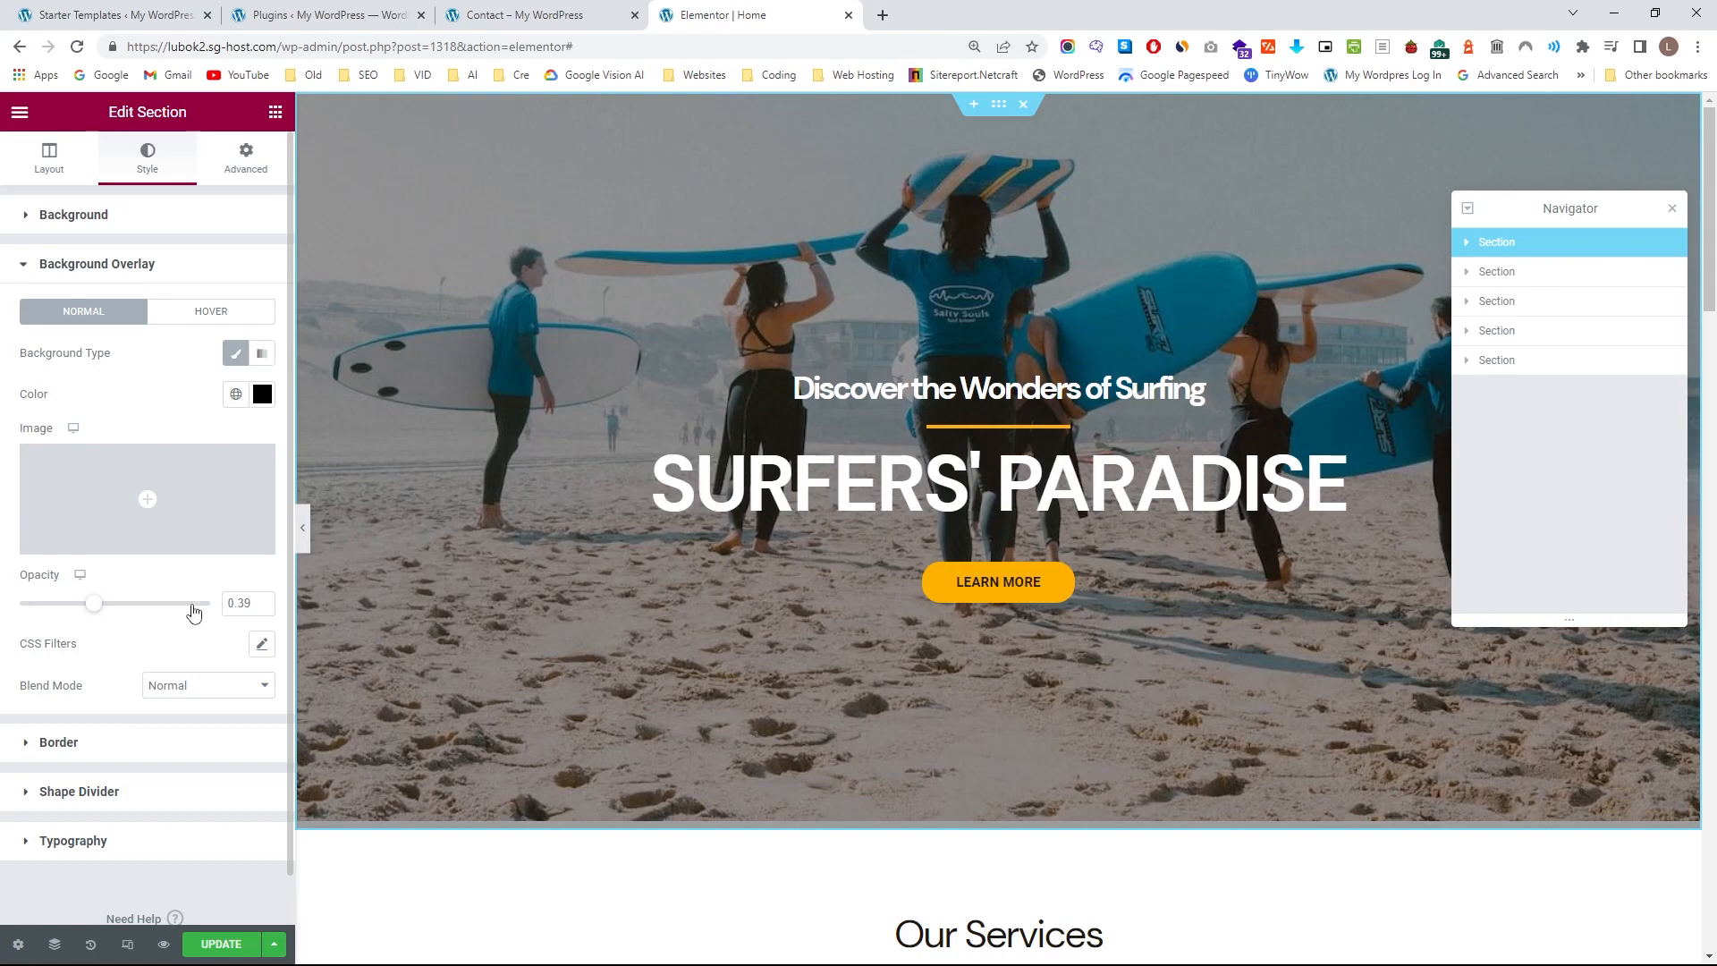
click(263, 599)
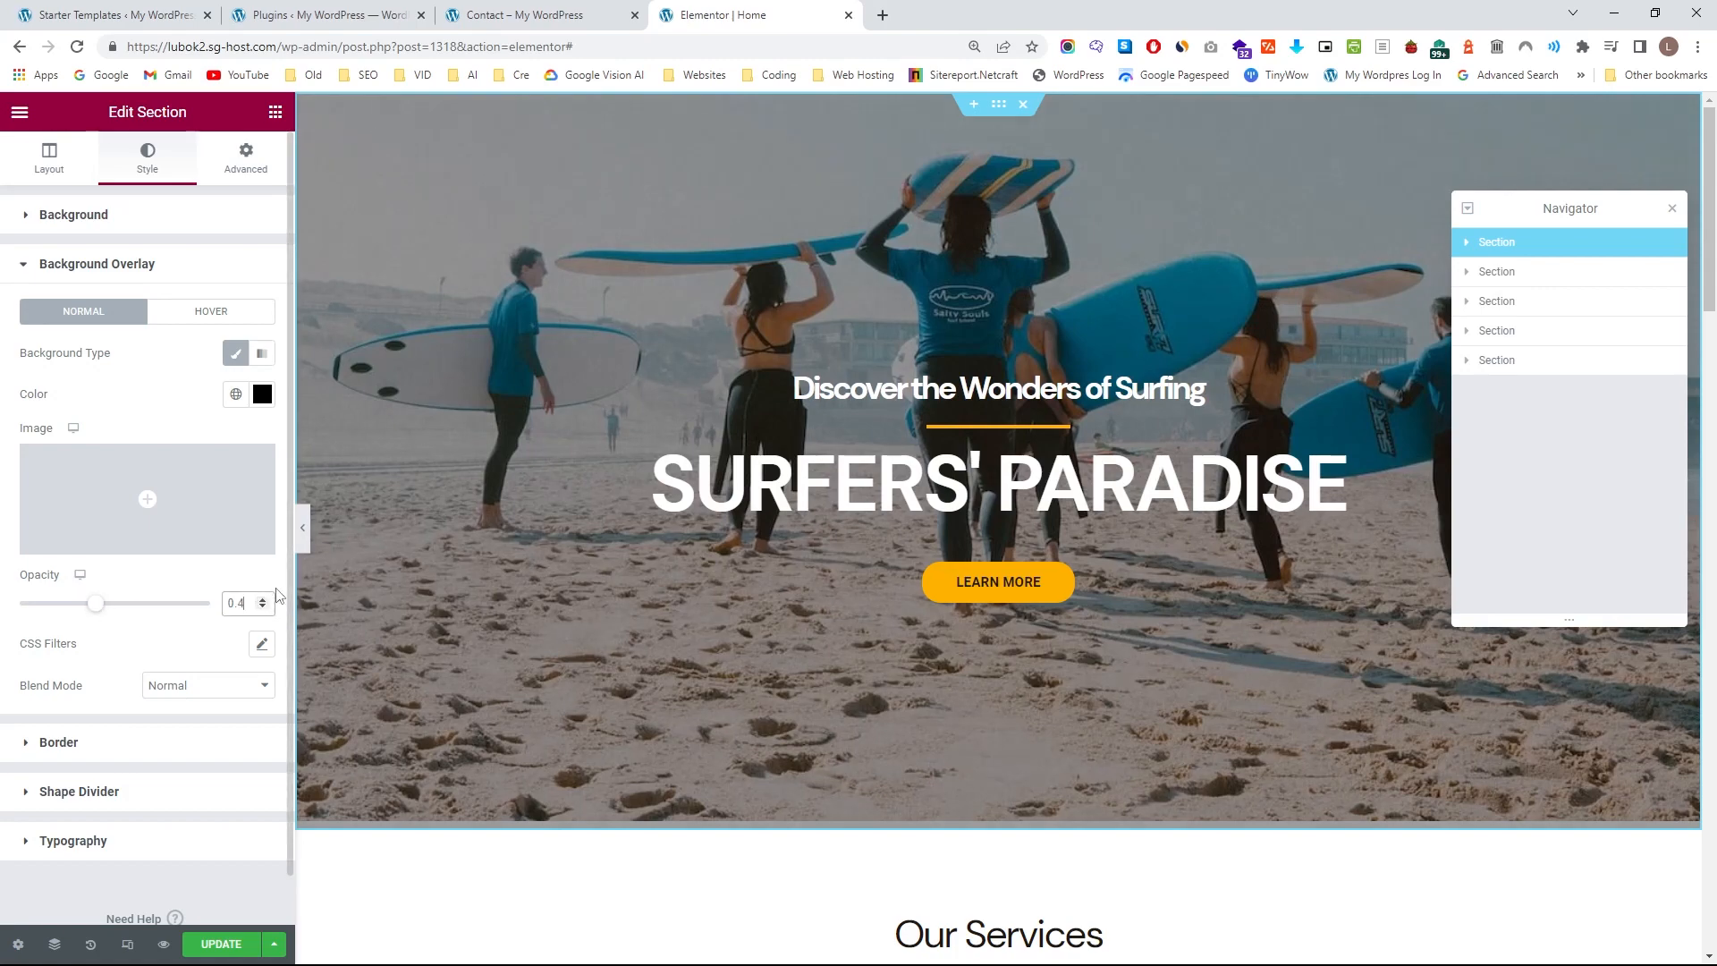
click(303, 529)
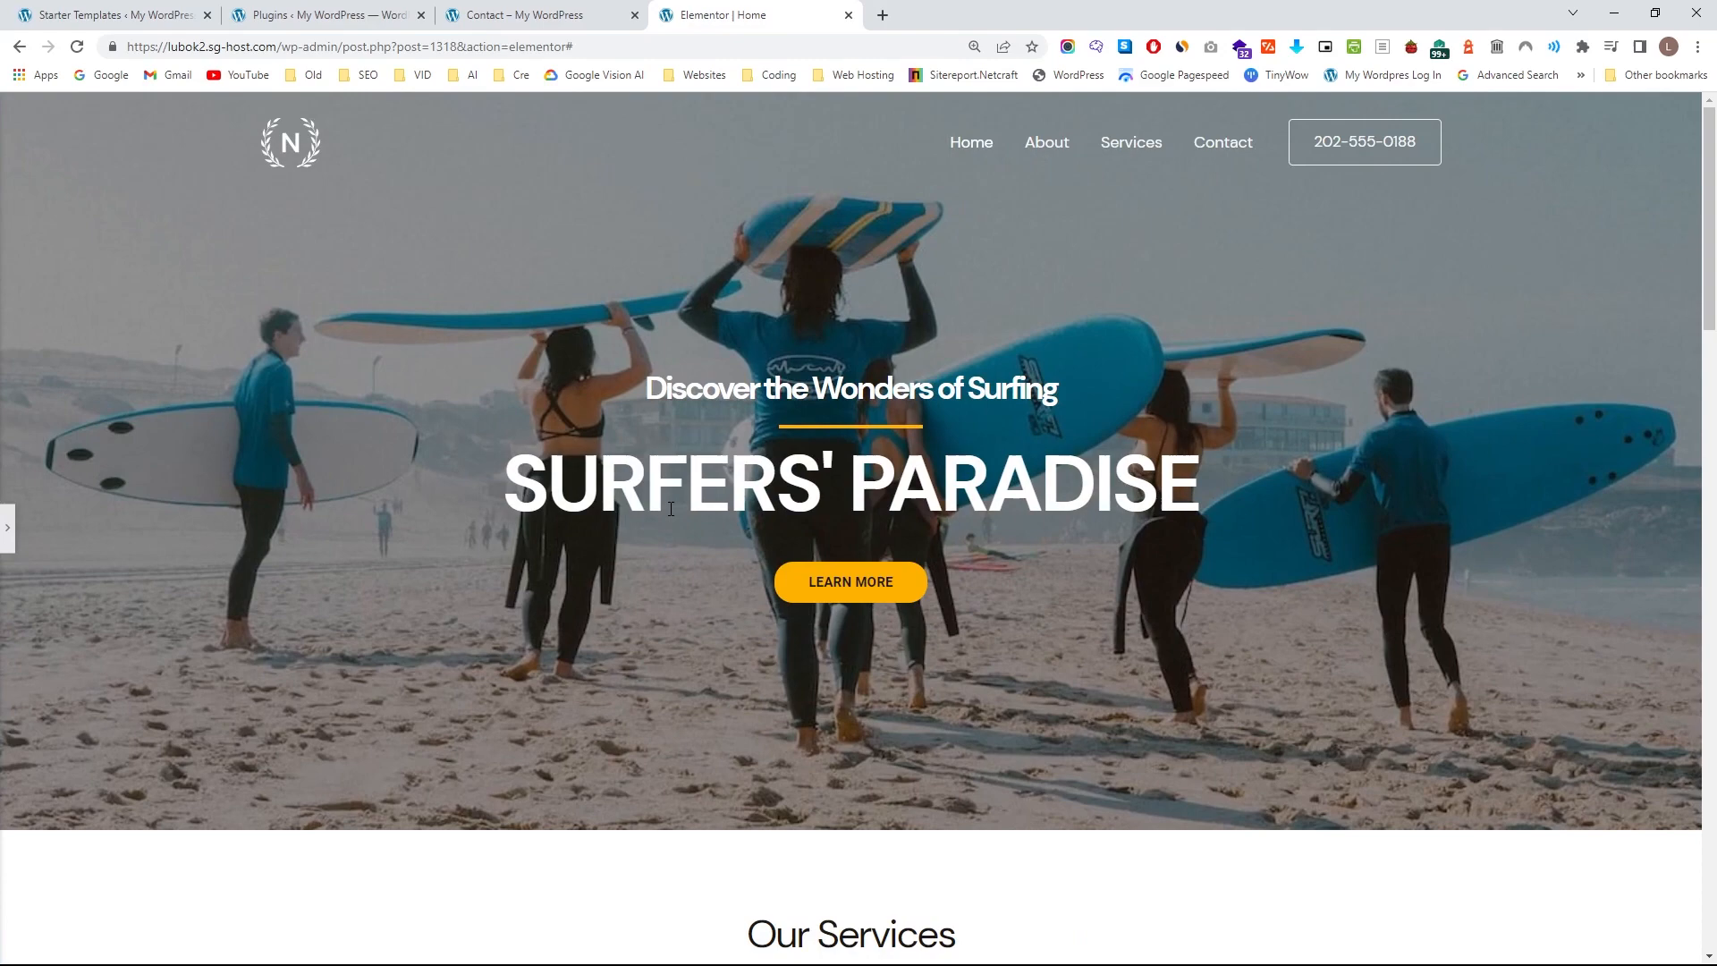
Bring back the editing panel, update the home page, and switch to the site's live Contact page.
click(5, 530)
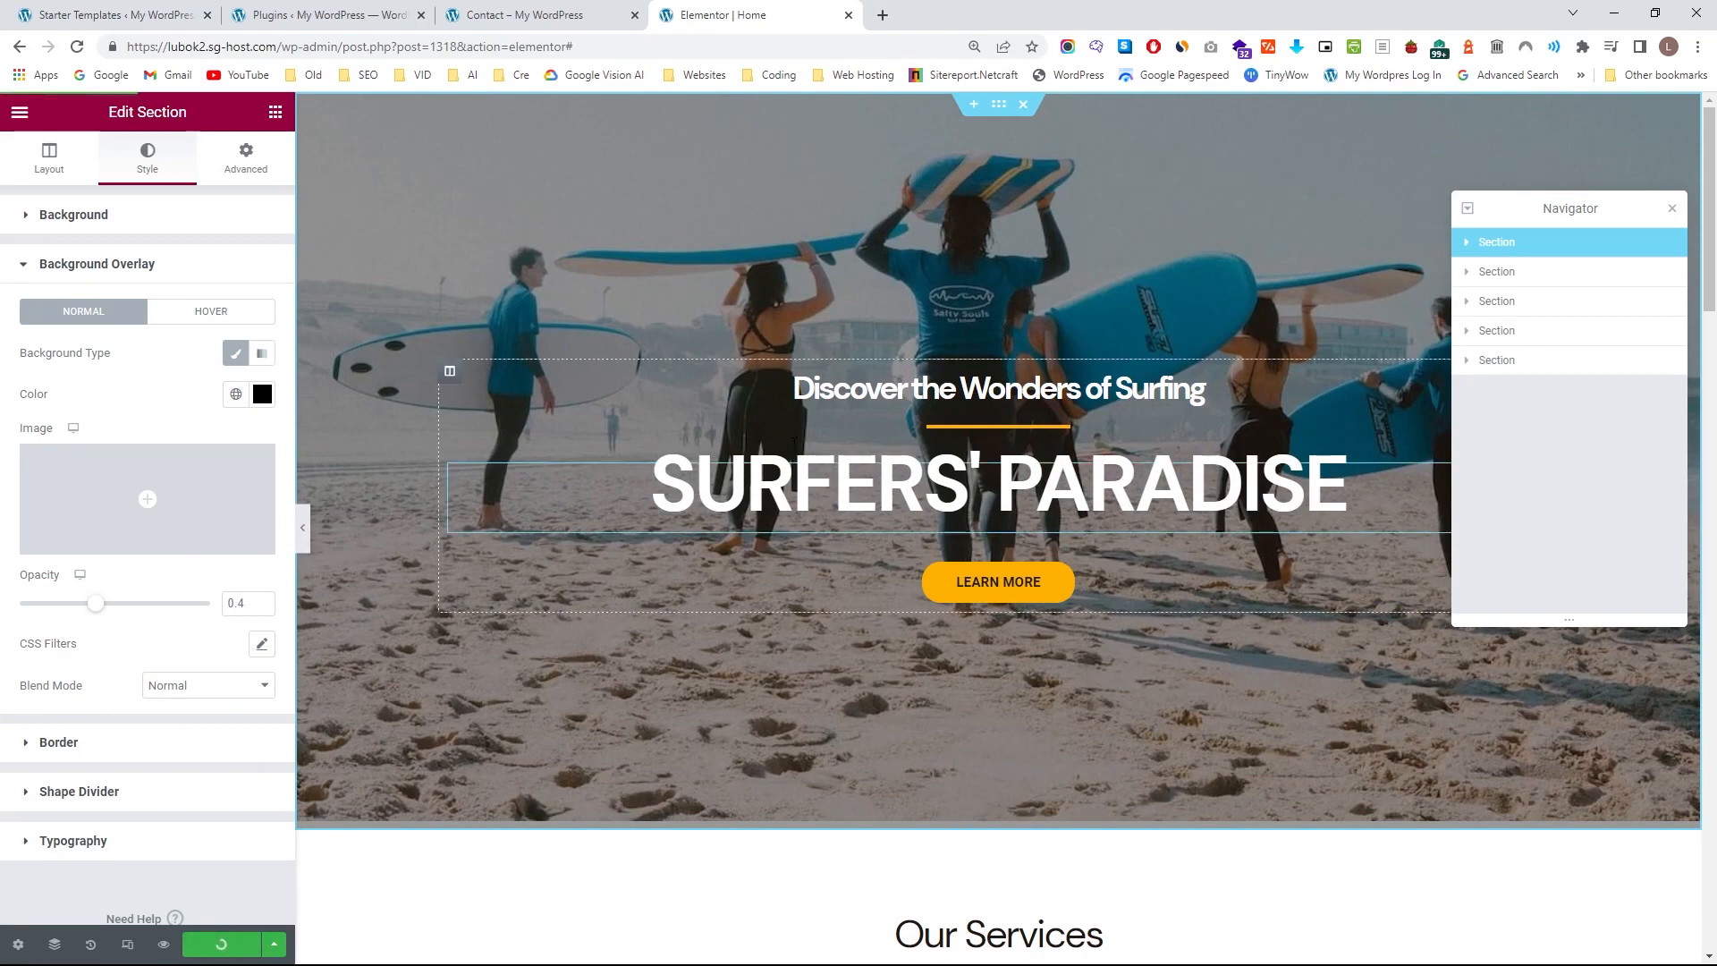
click(524, 15)
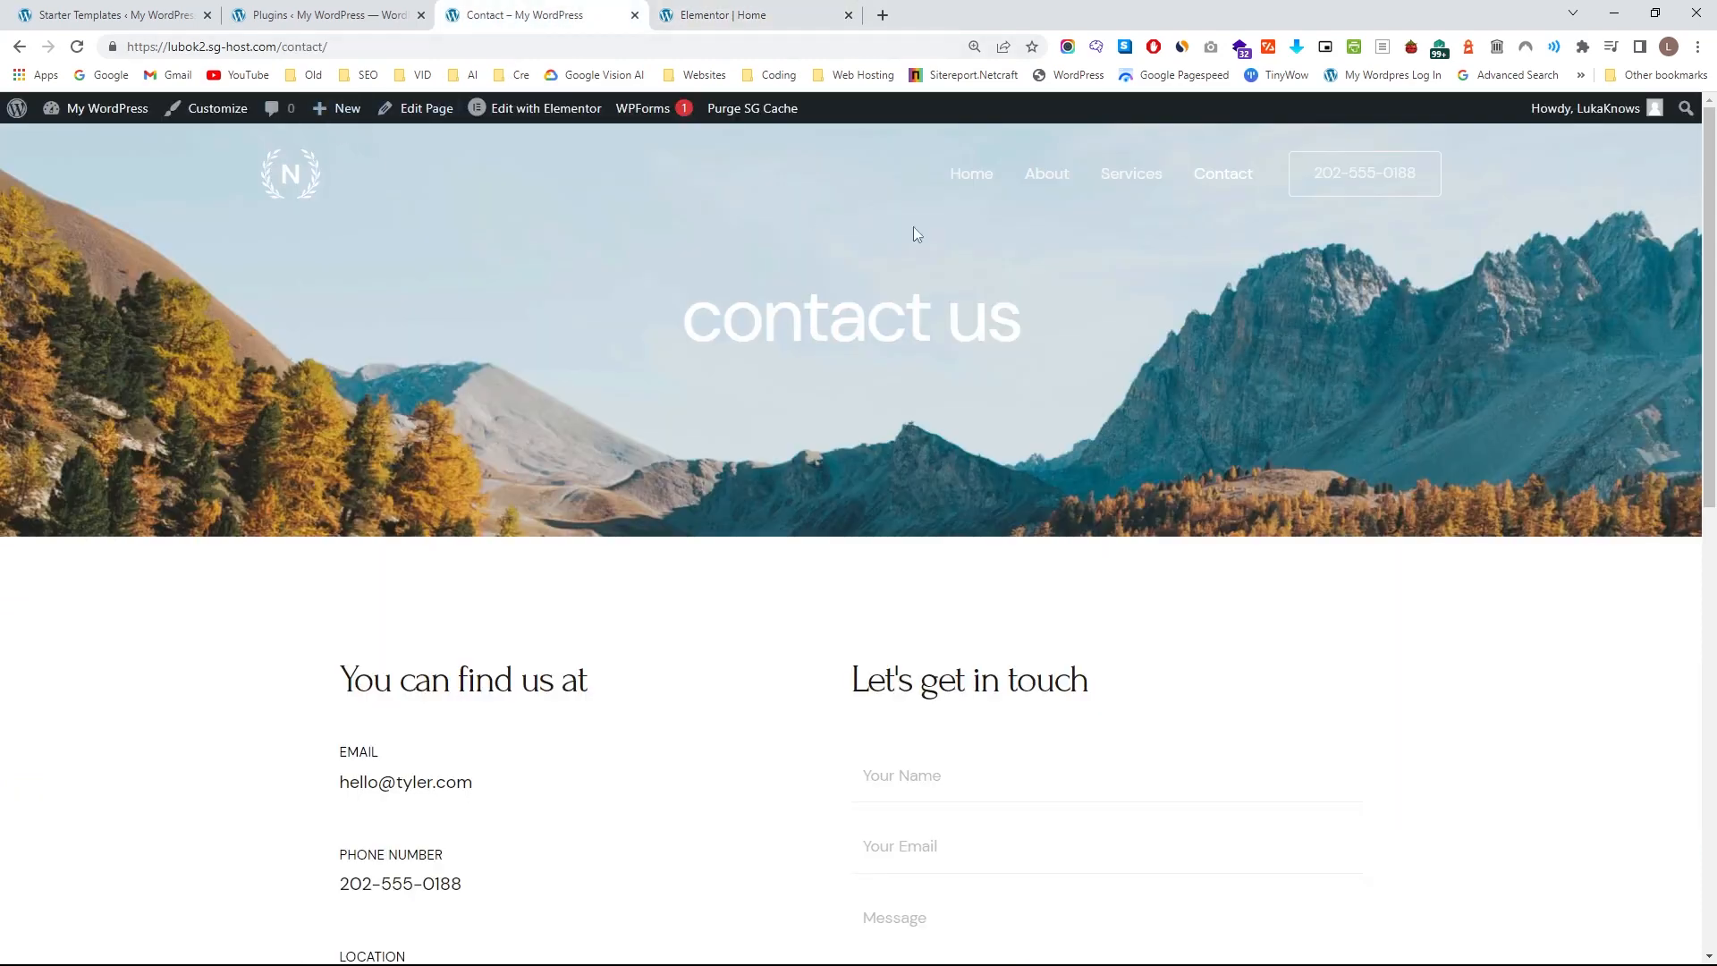
Open the live site's home page and review the hero and services sections.
click(964, 178)
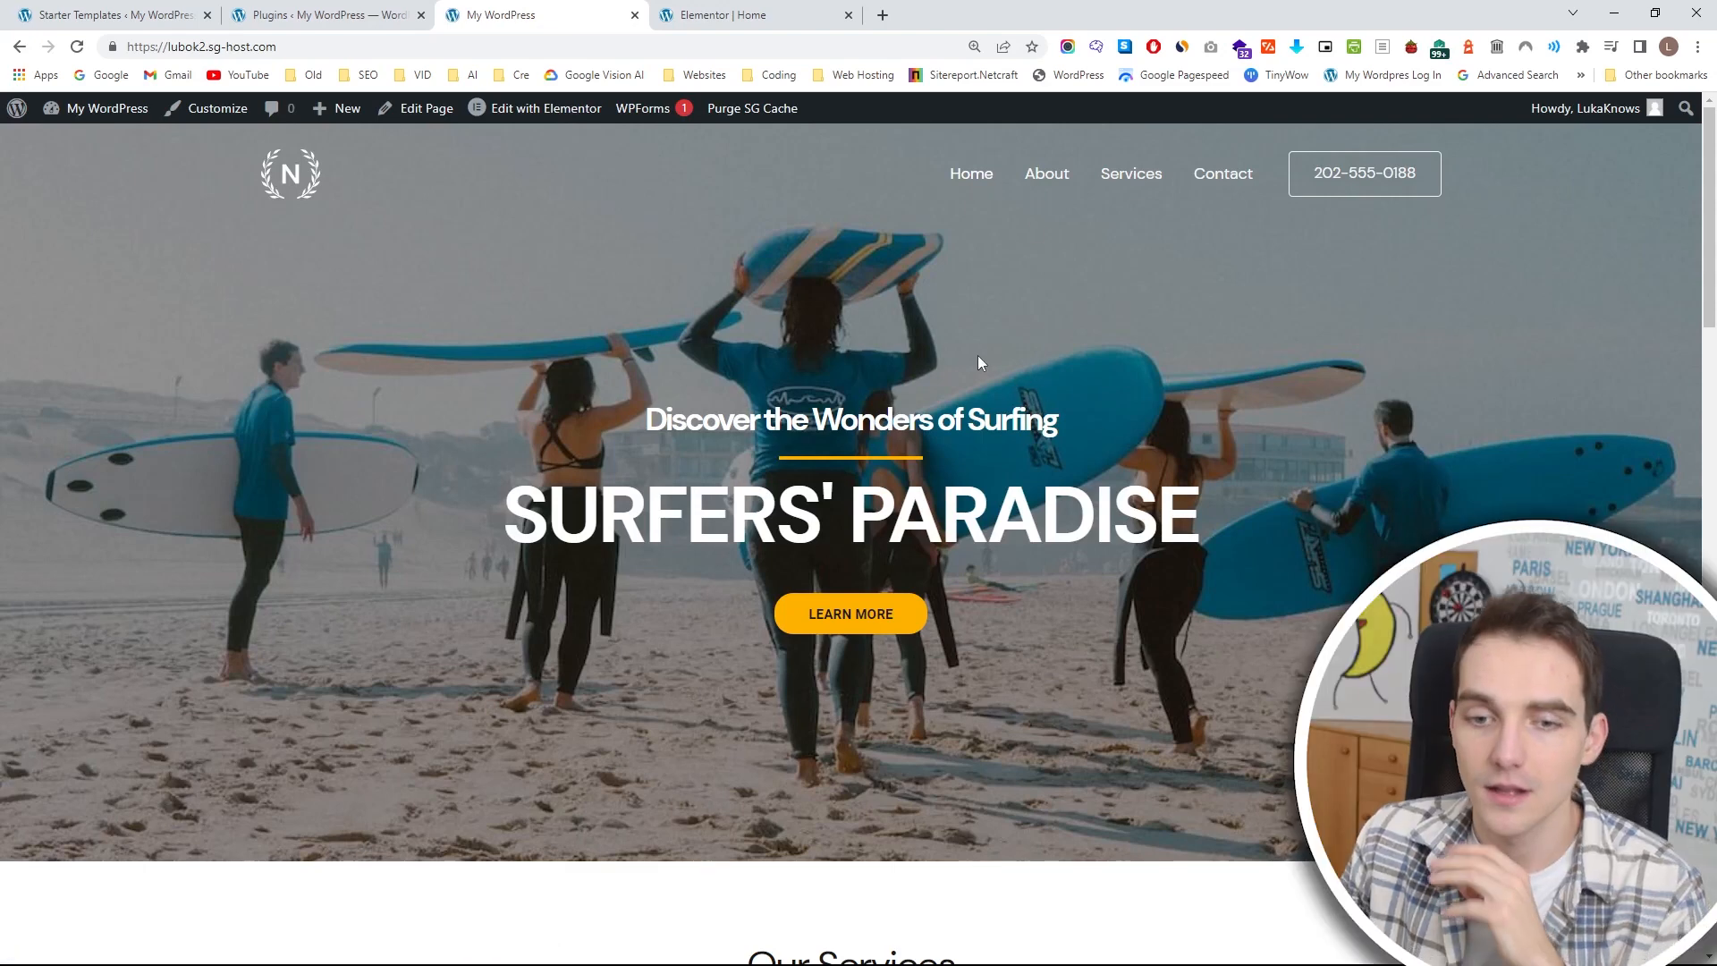
scroll(979, 357, down, 8)
scroll(930, 324, down, 3)
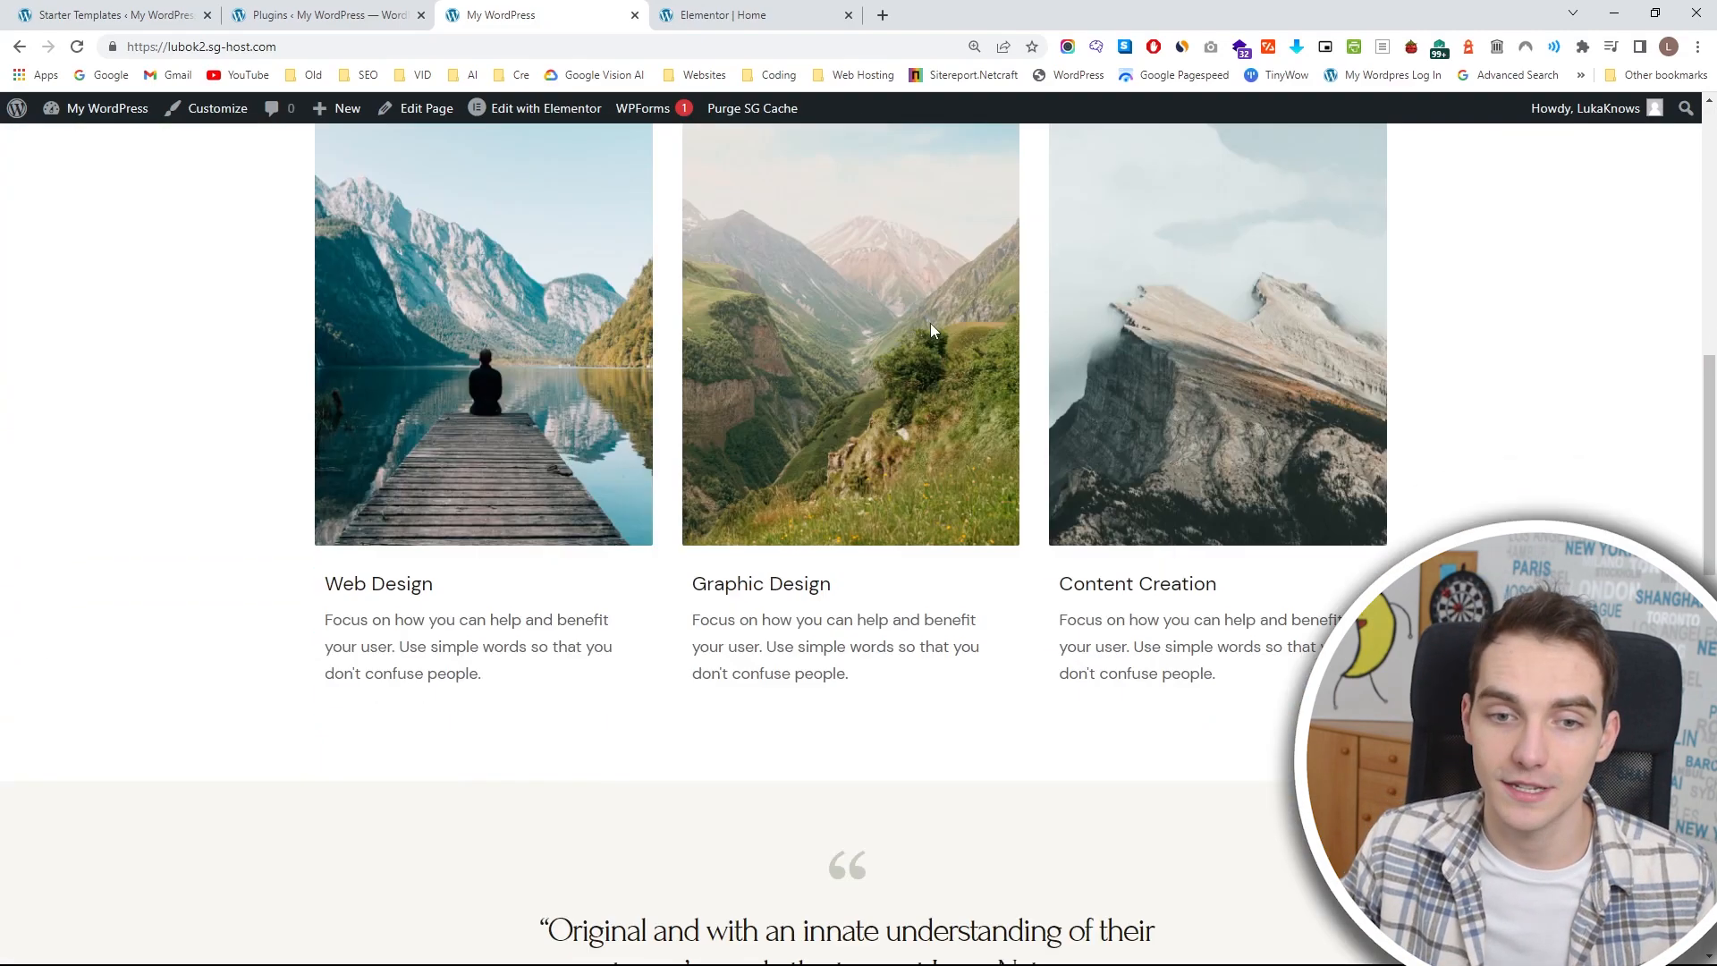
Return to the home page in the Elementor editor and replace the Our Services heading with "WHAT LEVEL SURFER ARE YOU?".
click(754, 16)
scroll(786, 487, down, 6)
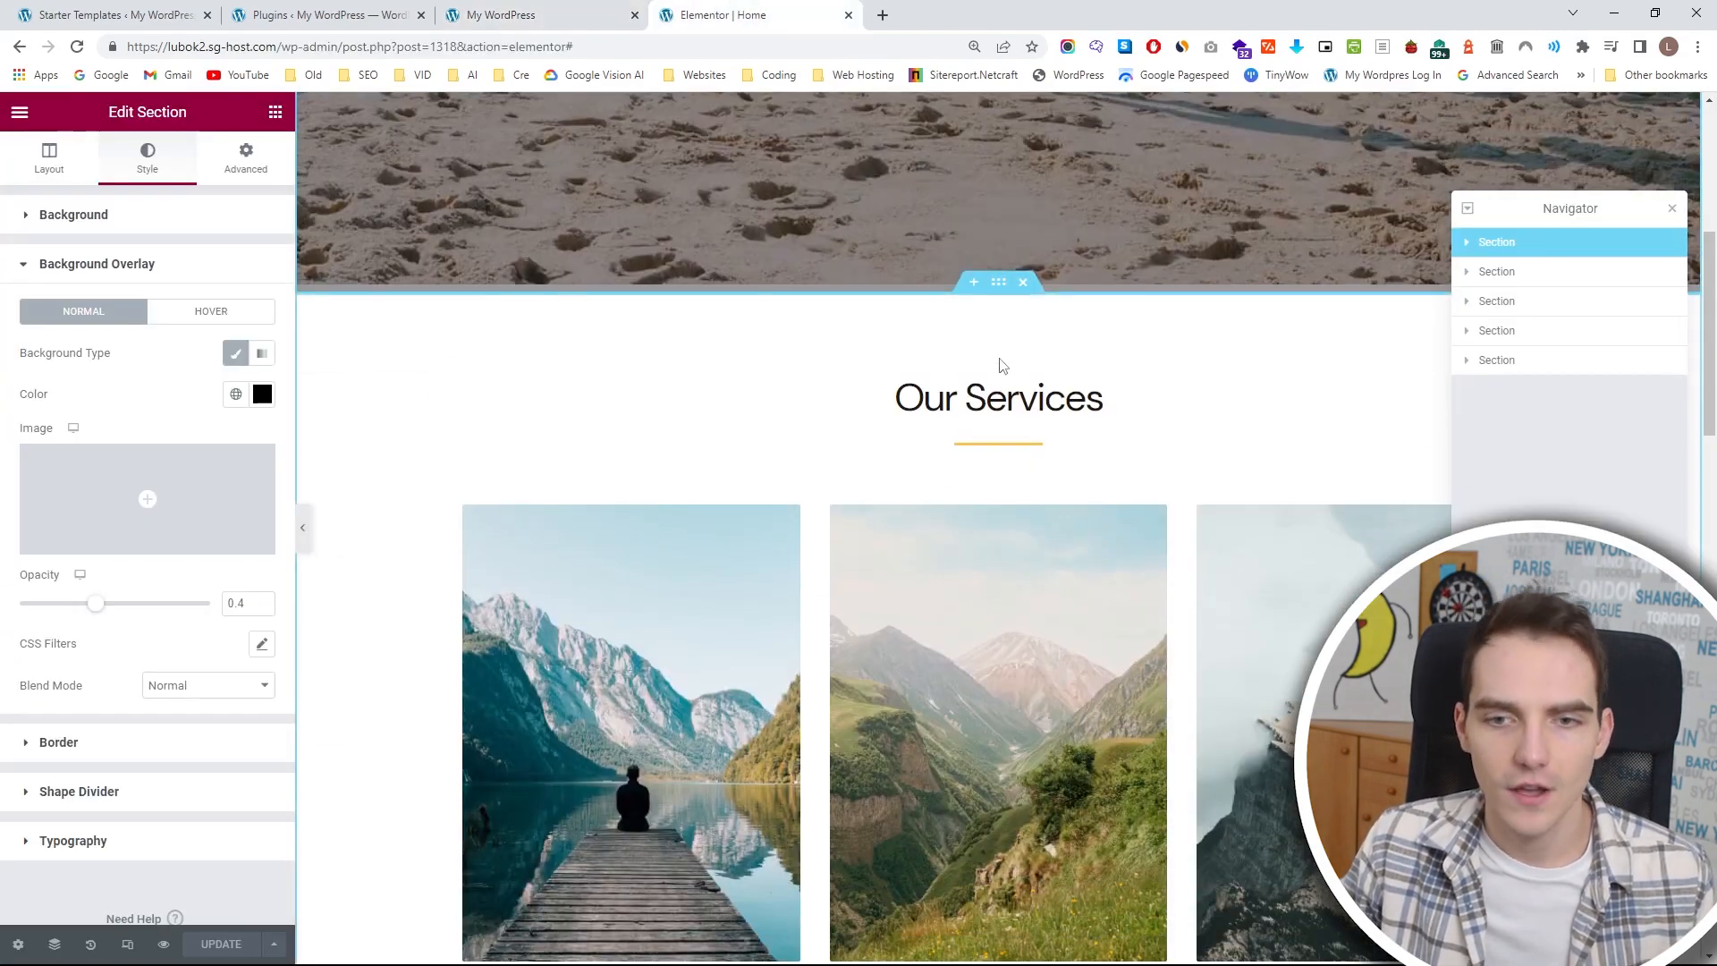
click(999, 285)
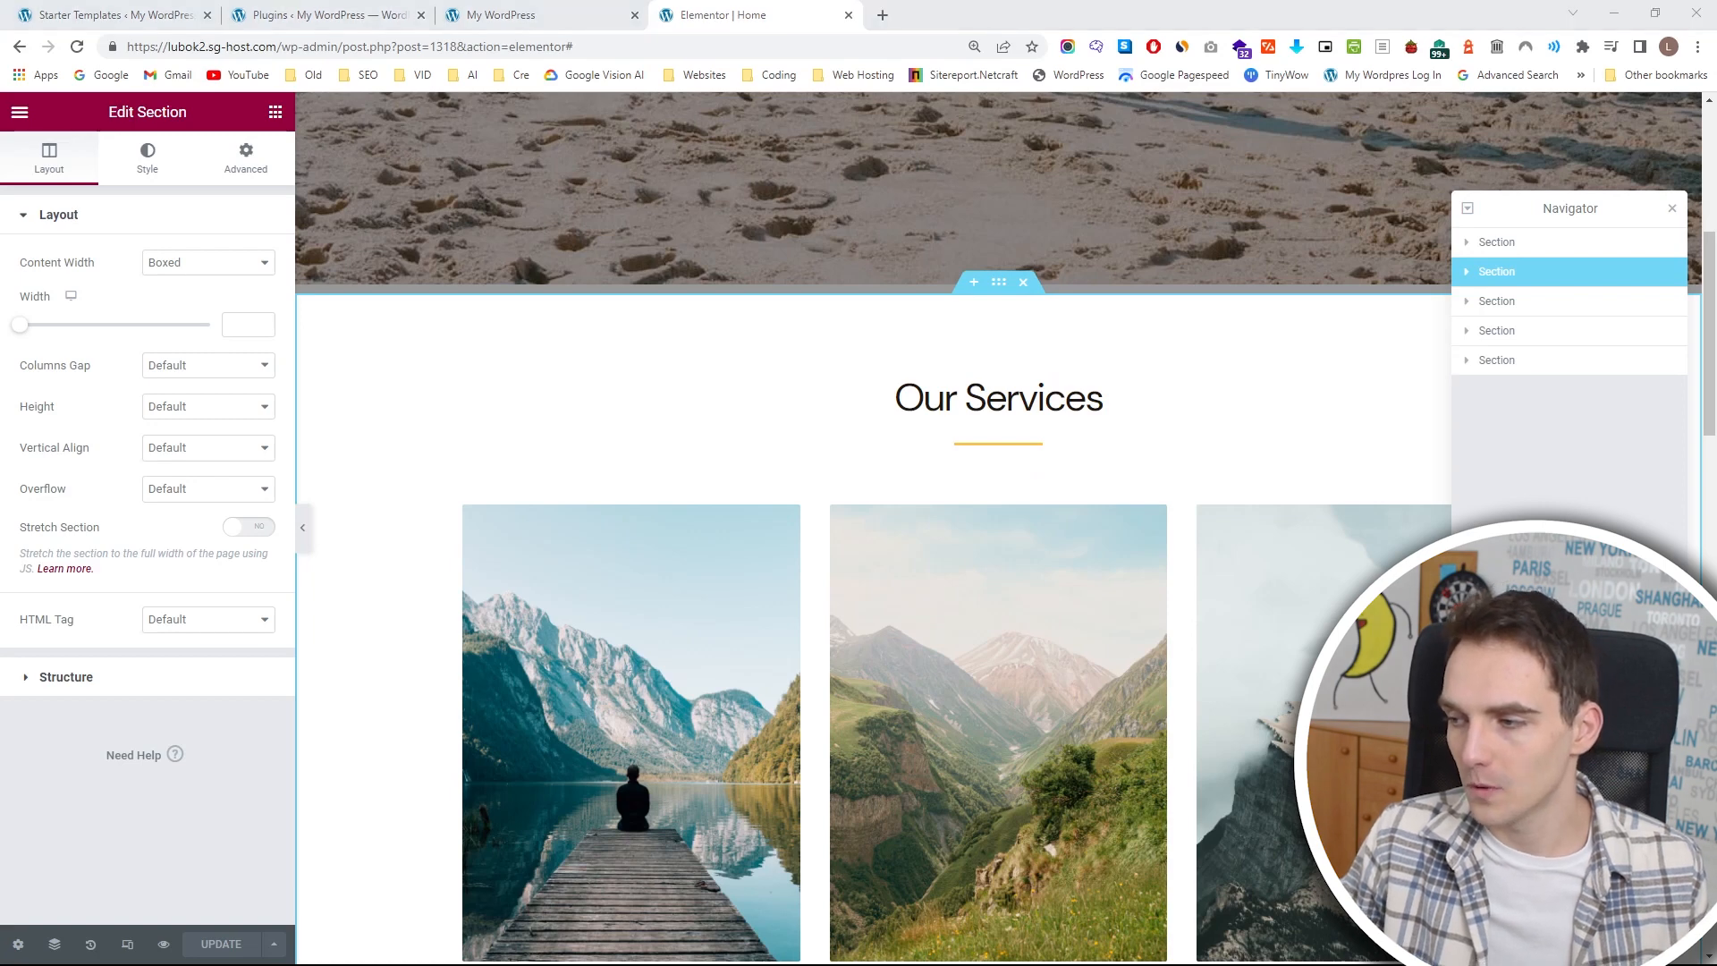
click(1101, 398)
drag(158, 296, 115, 242)
text(WHAT LEVEL SURFER ARE YOU?)
Apply the Primary global font to the section heading and set its font size to 45 px.
click(147, 157)
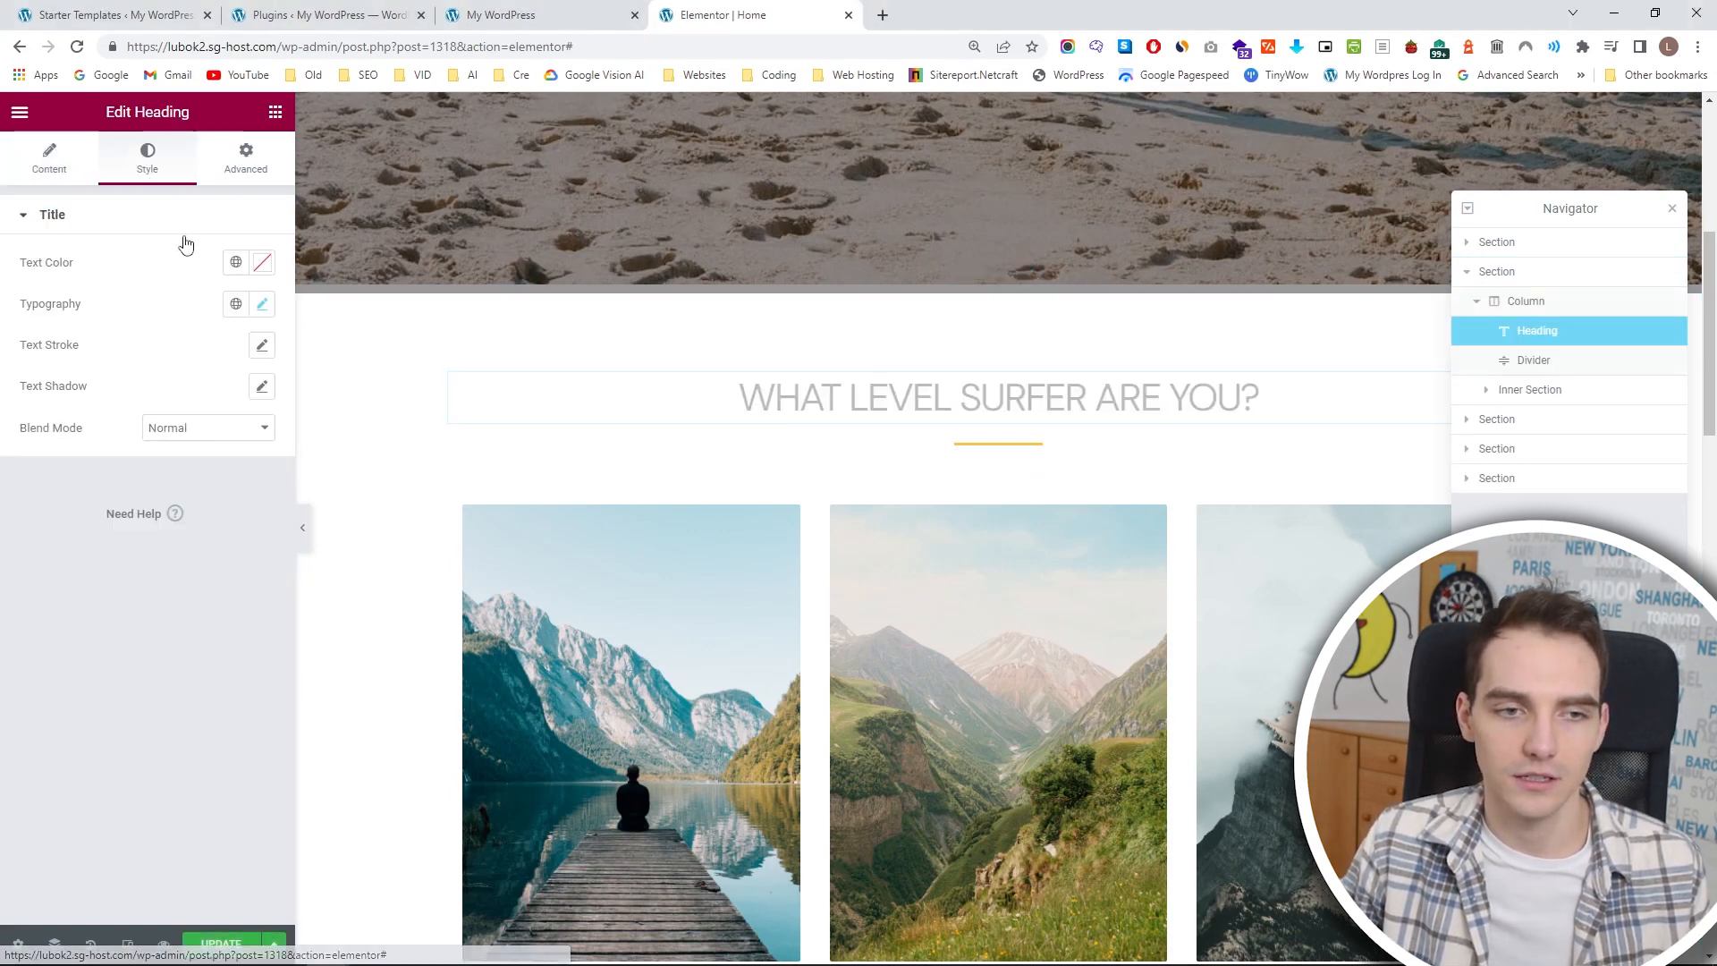
click(236, 304)
click(135, 392)
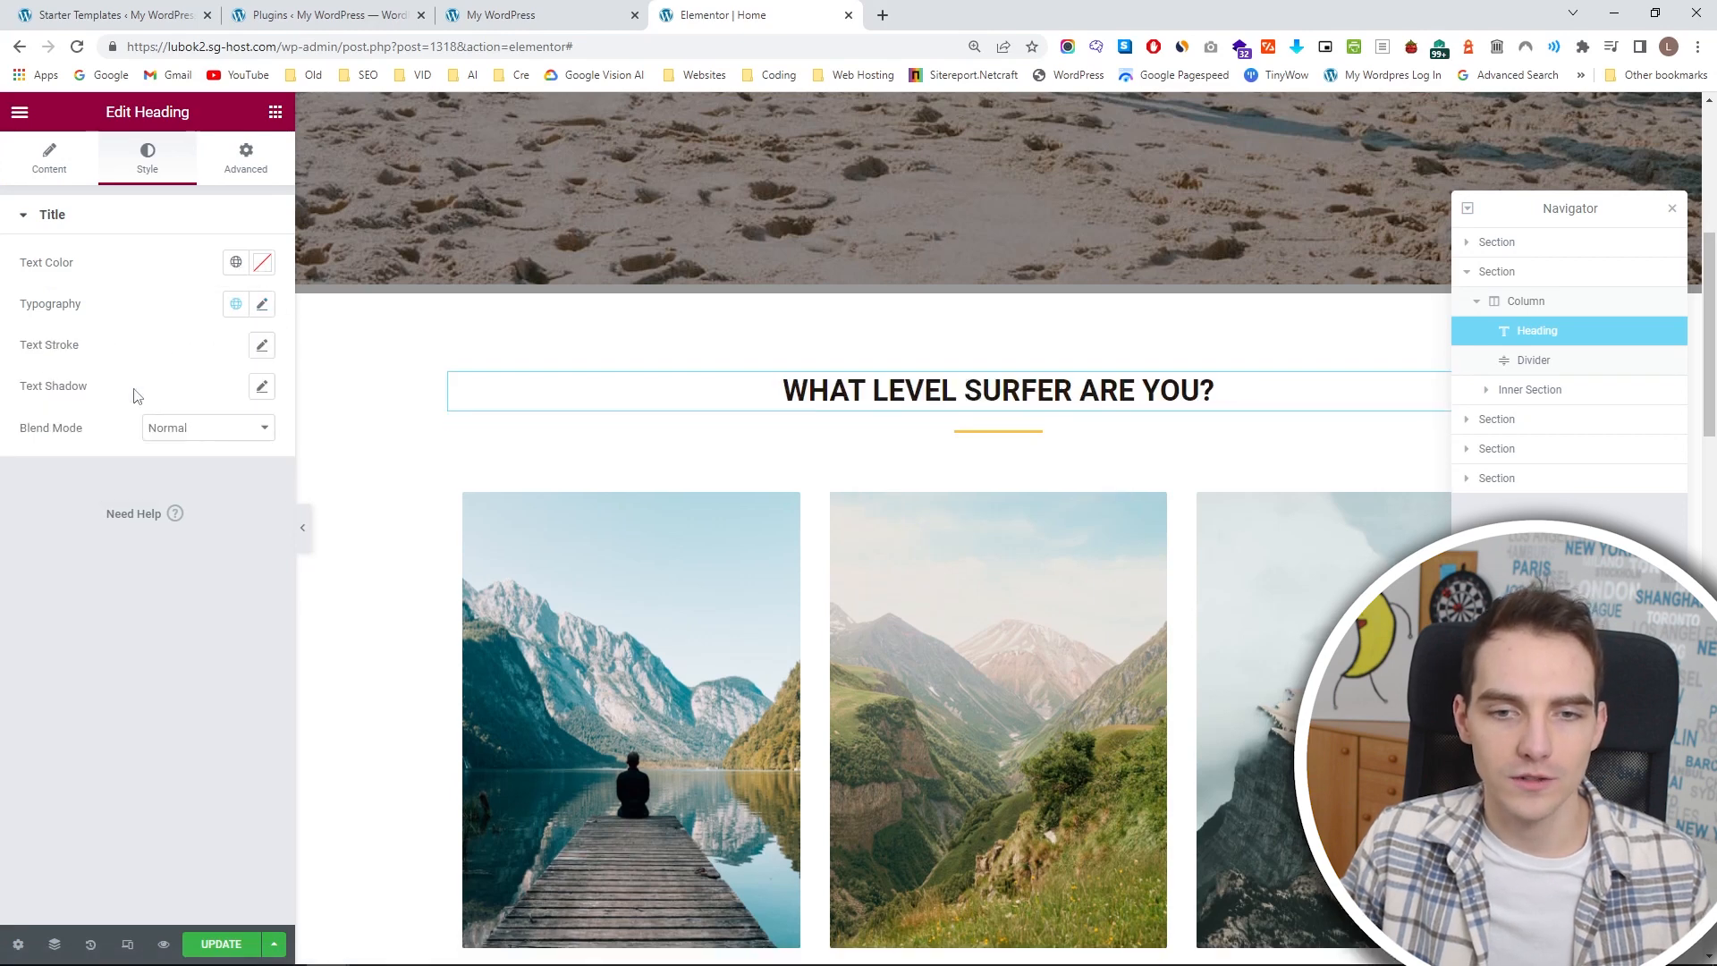
click(262, 304)
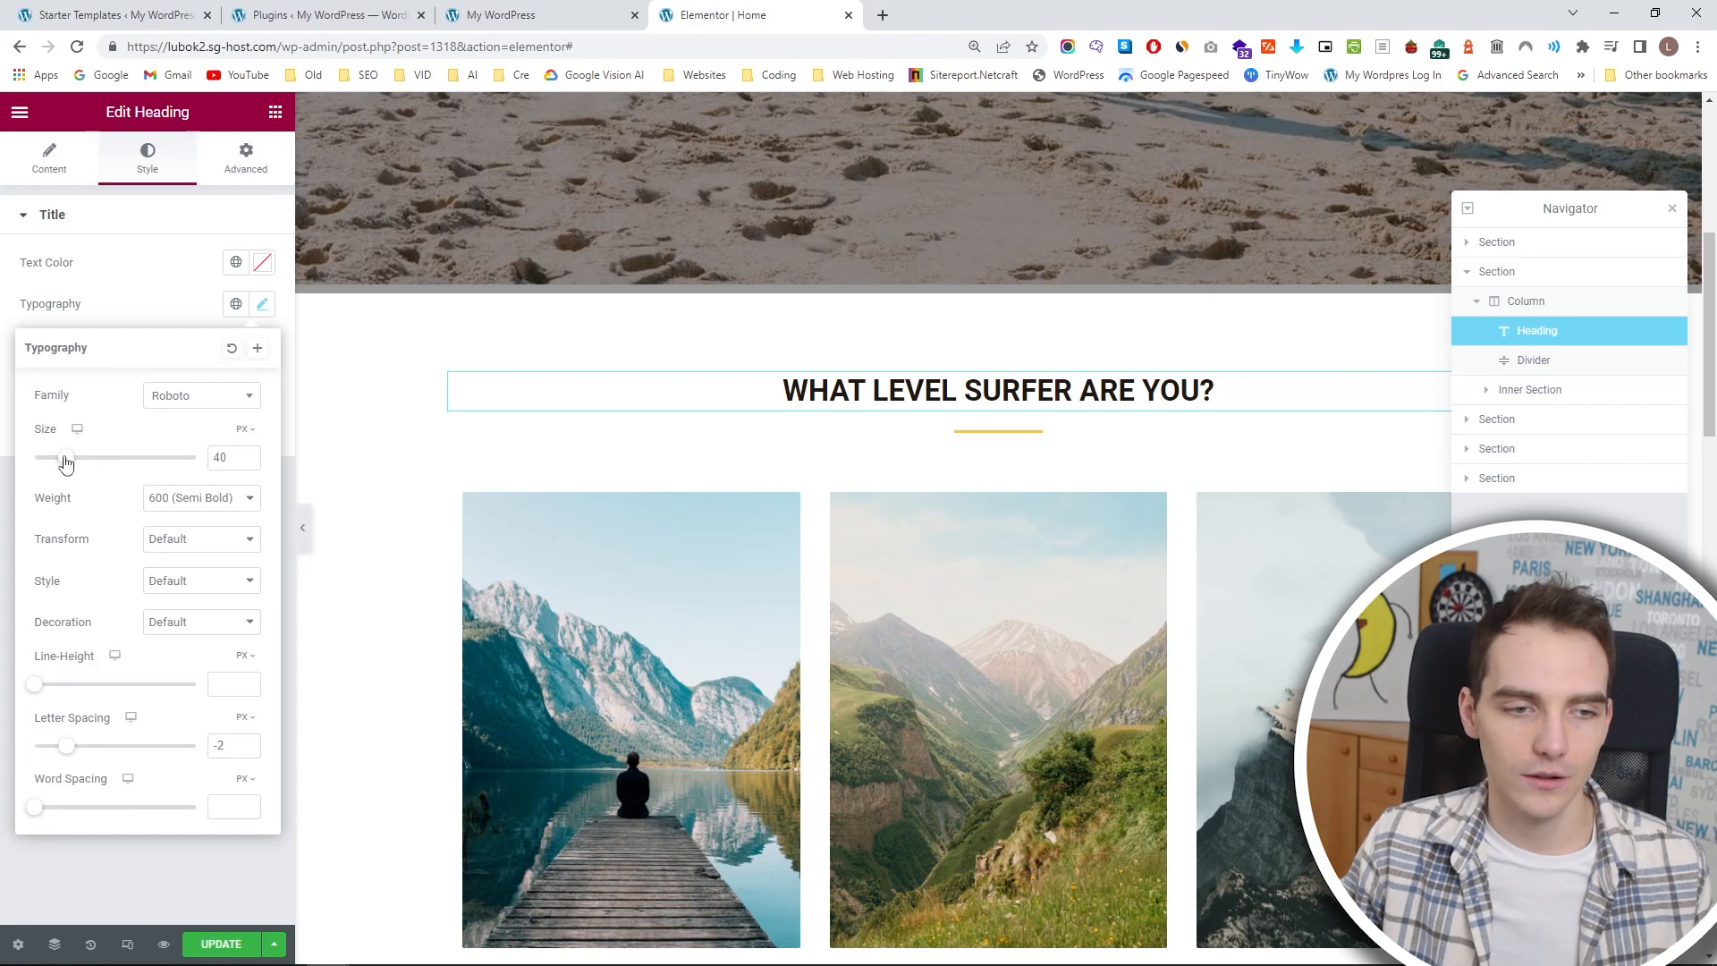
drag(70, 462, 72, 462)
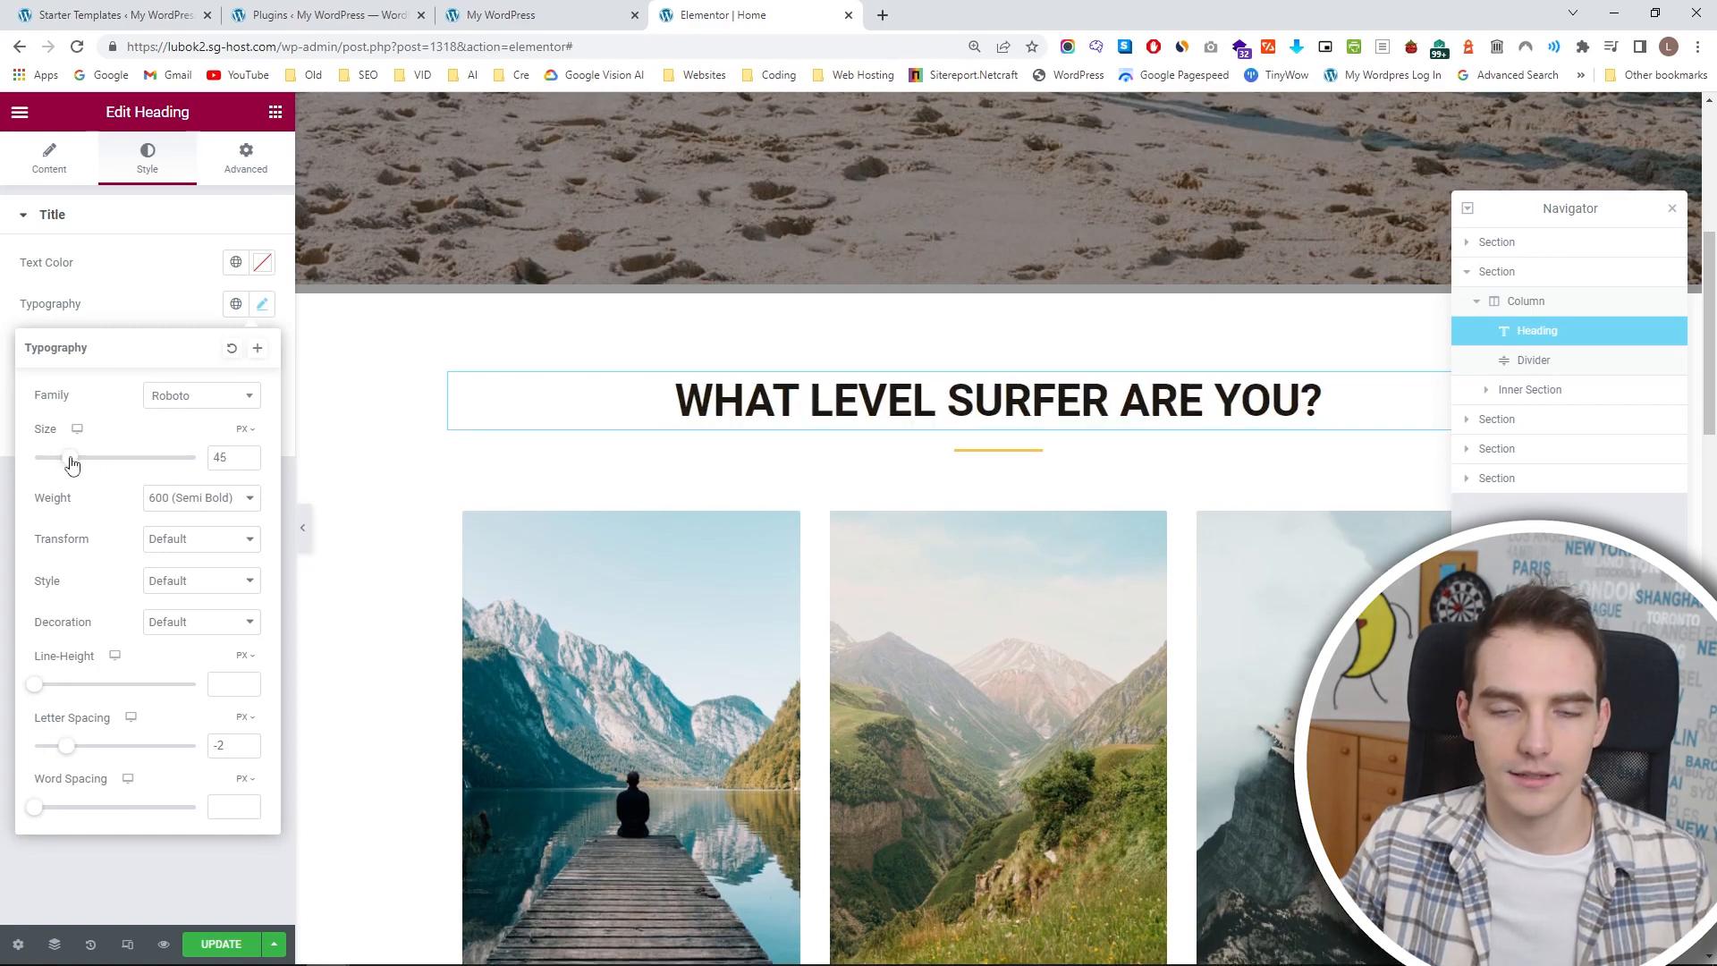
Open the image above Web Design for replacement and upload a photo of a woman on a balance board.
click(642, 587)
scroll(608, 577, down, 4)
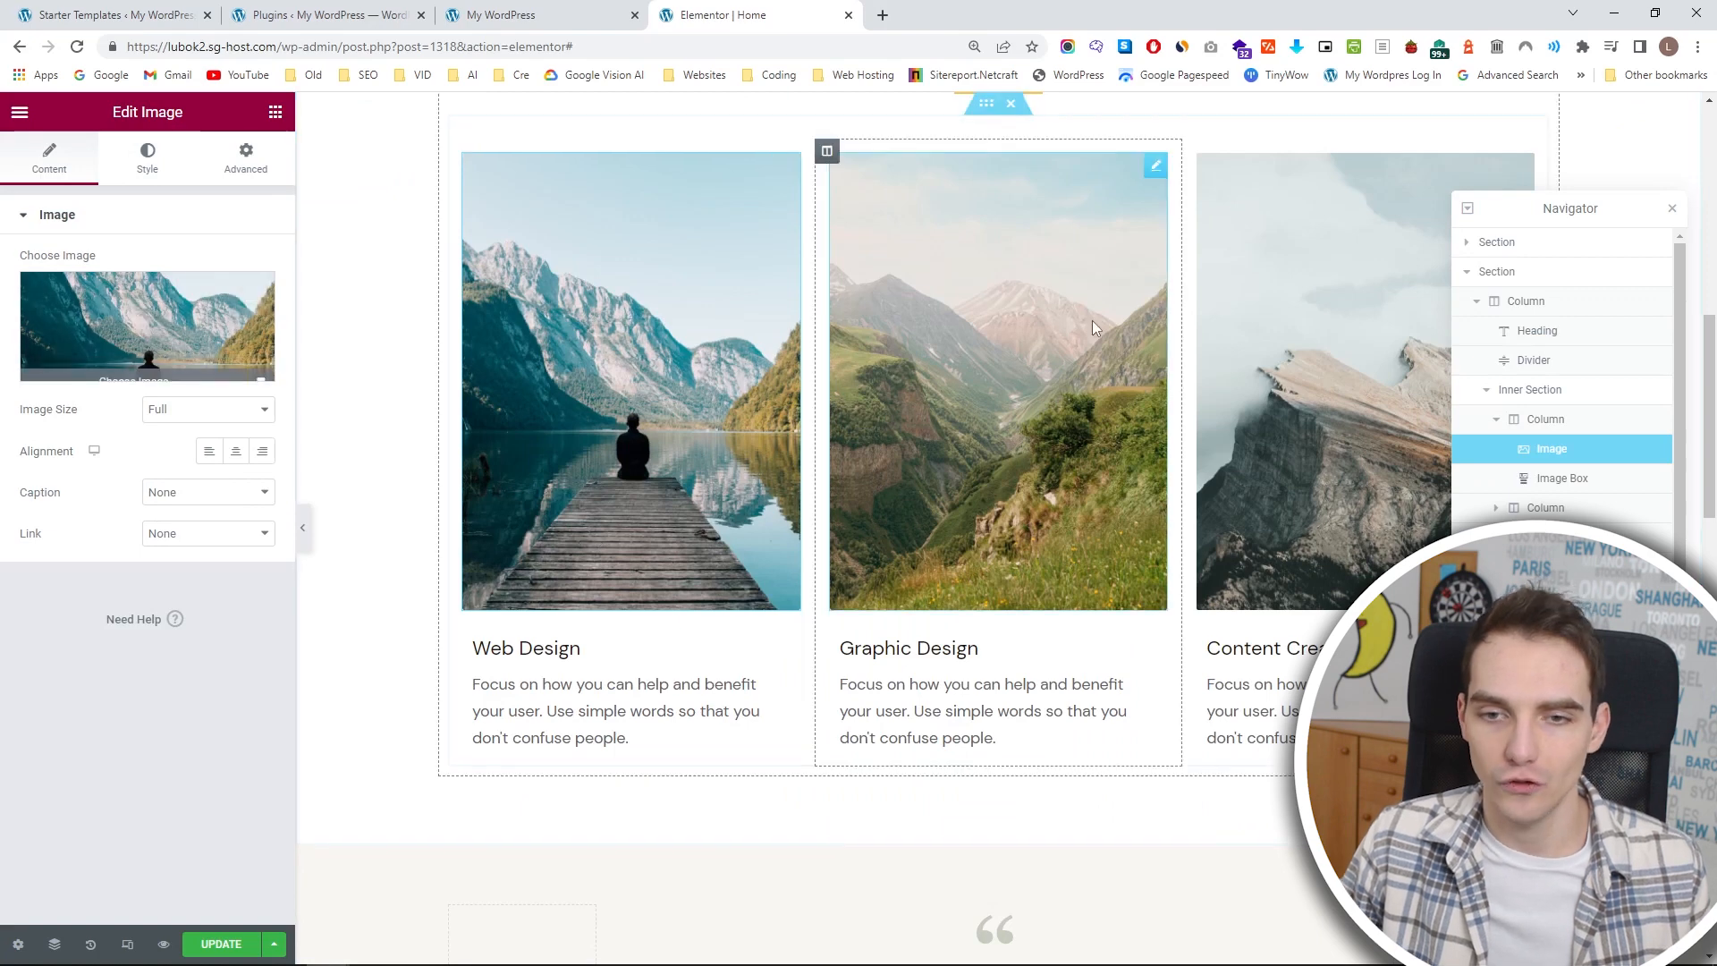
click(165, 332)
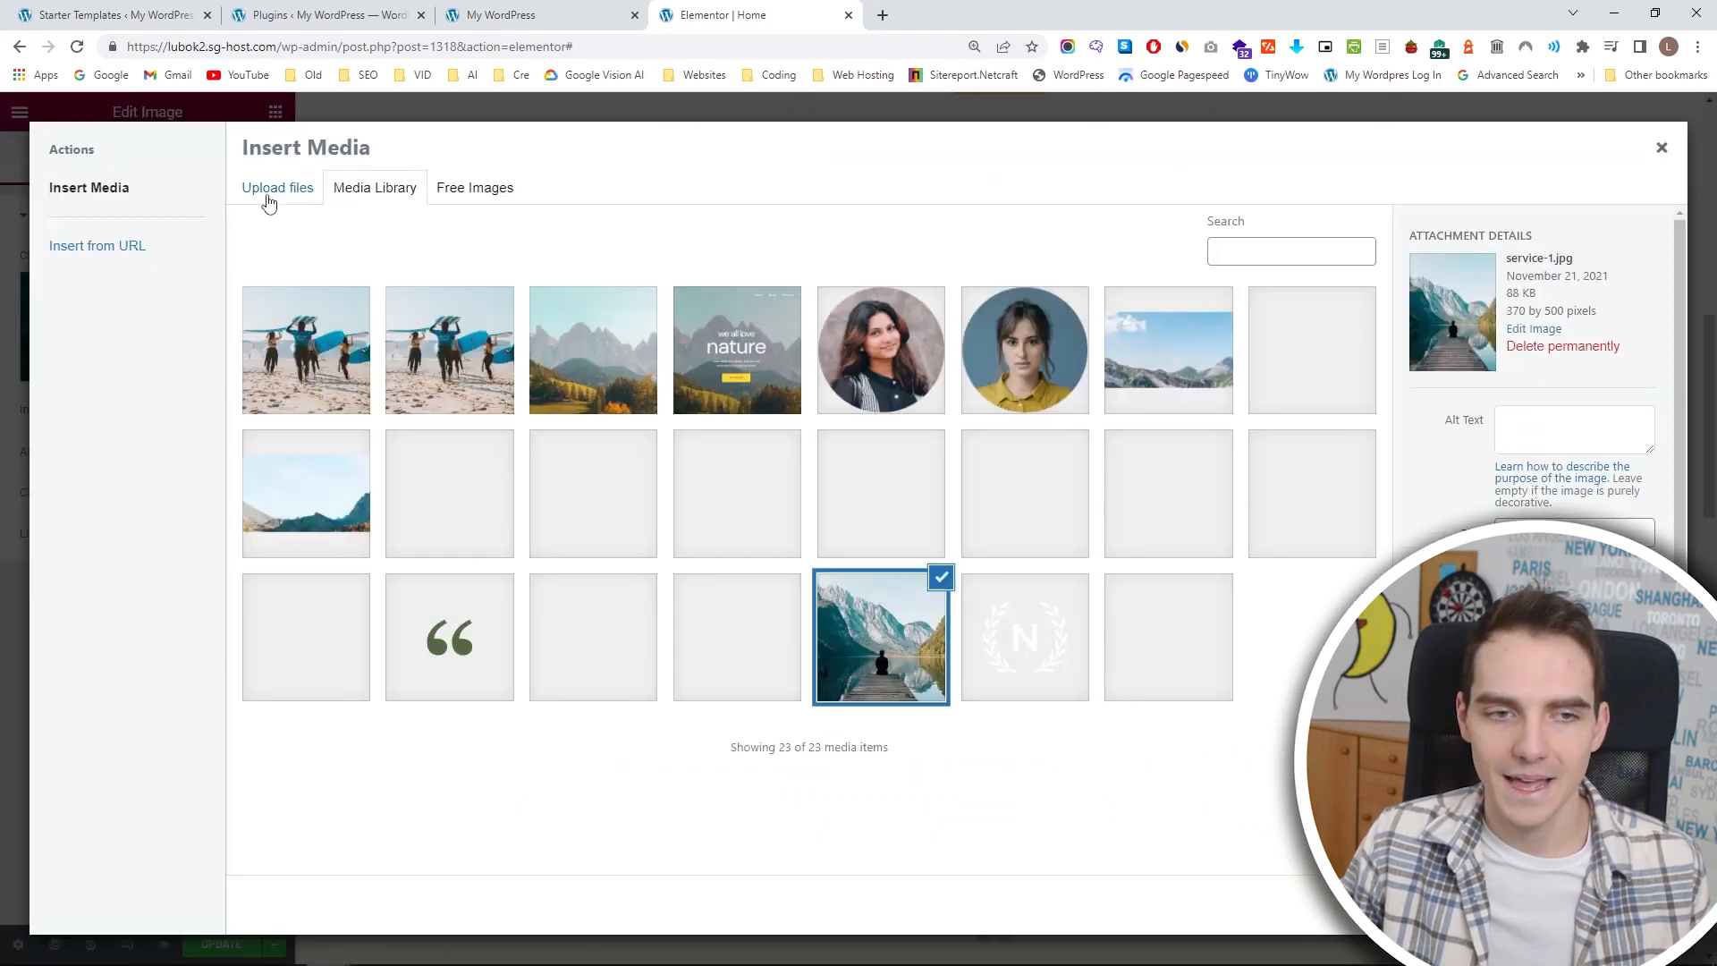
click(269, 192)
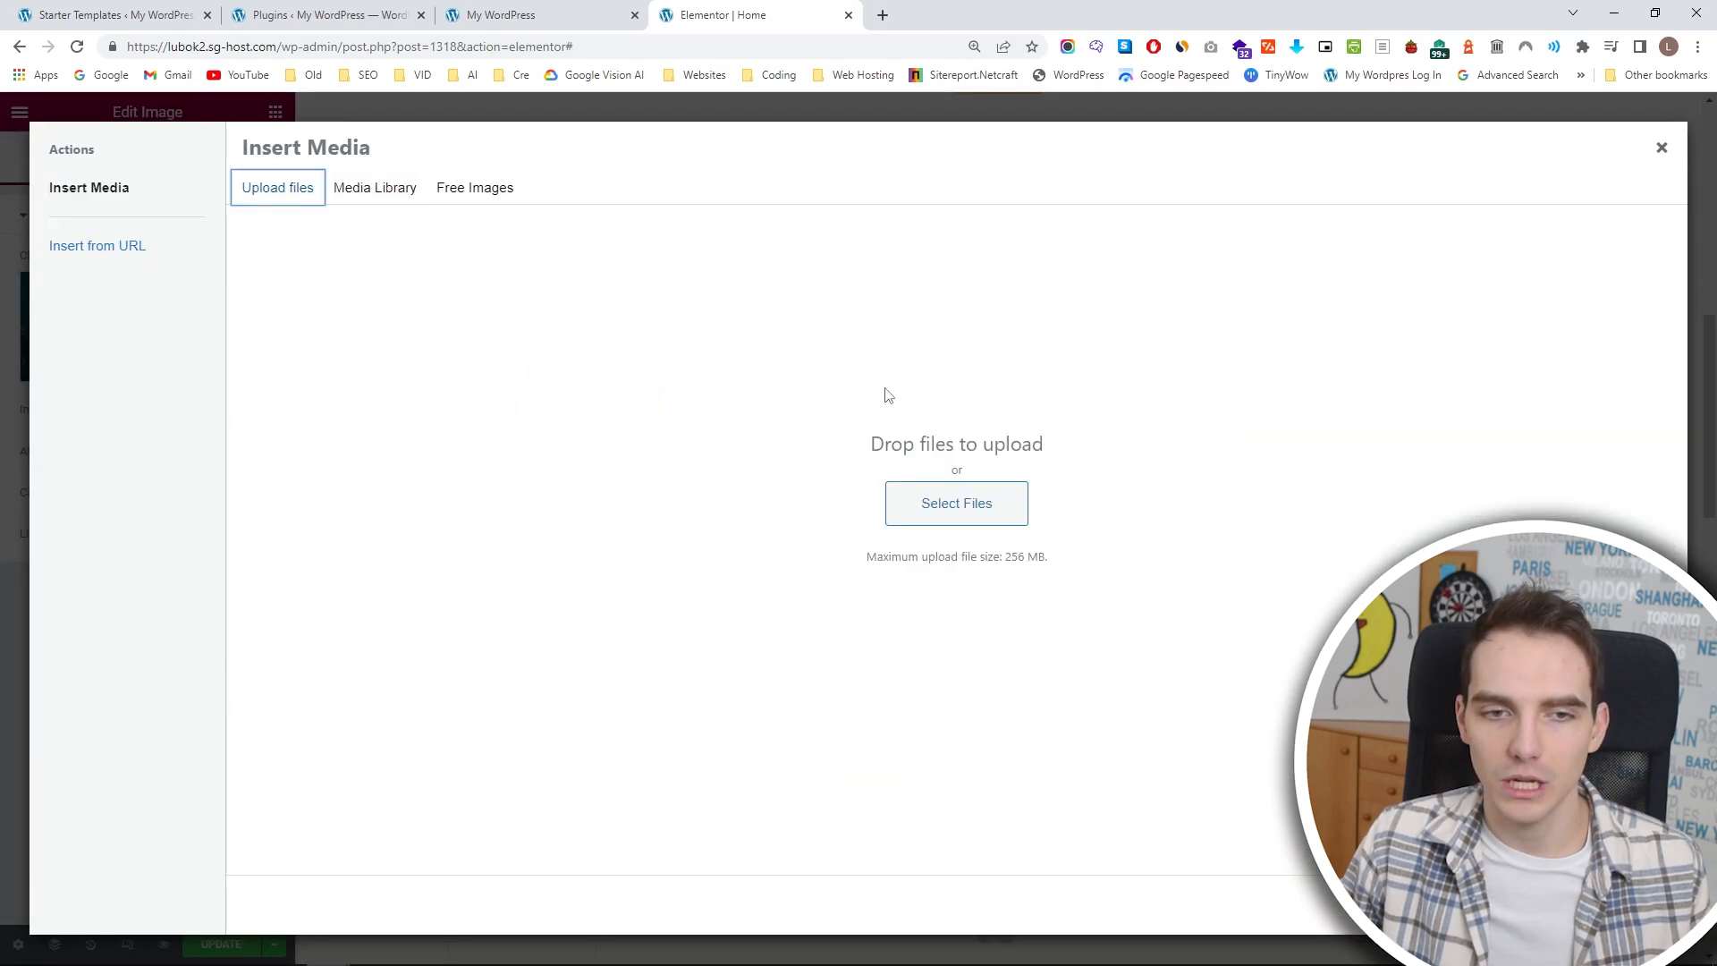
click(981, 517)
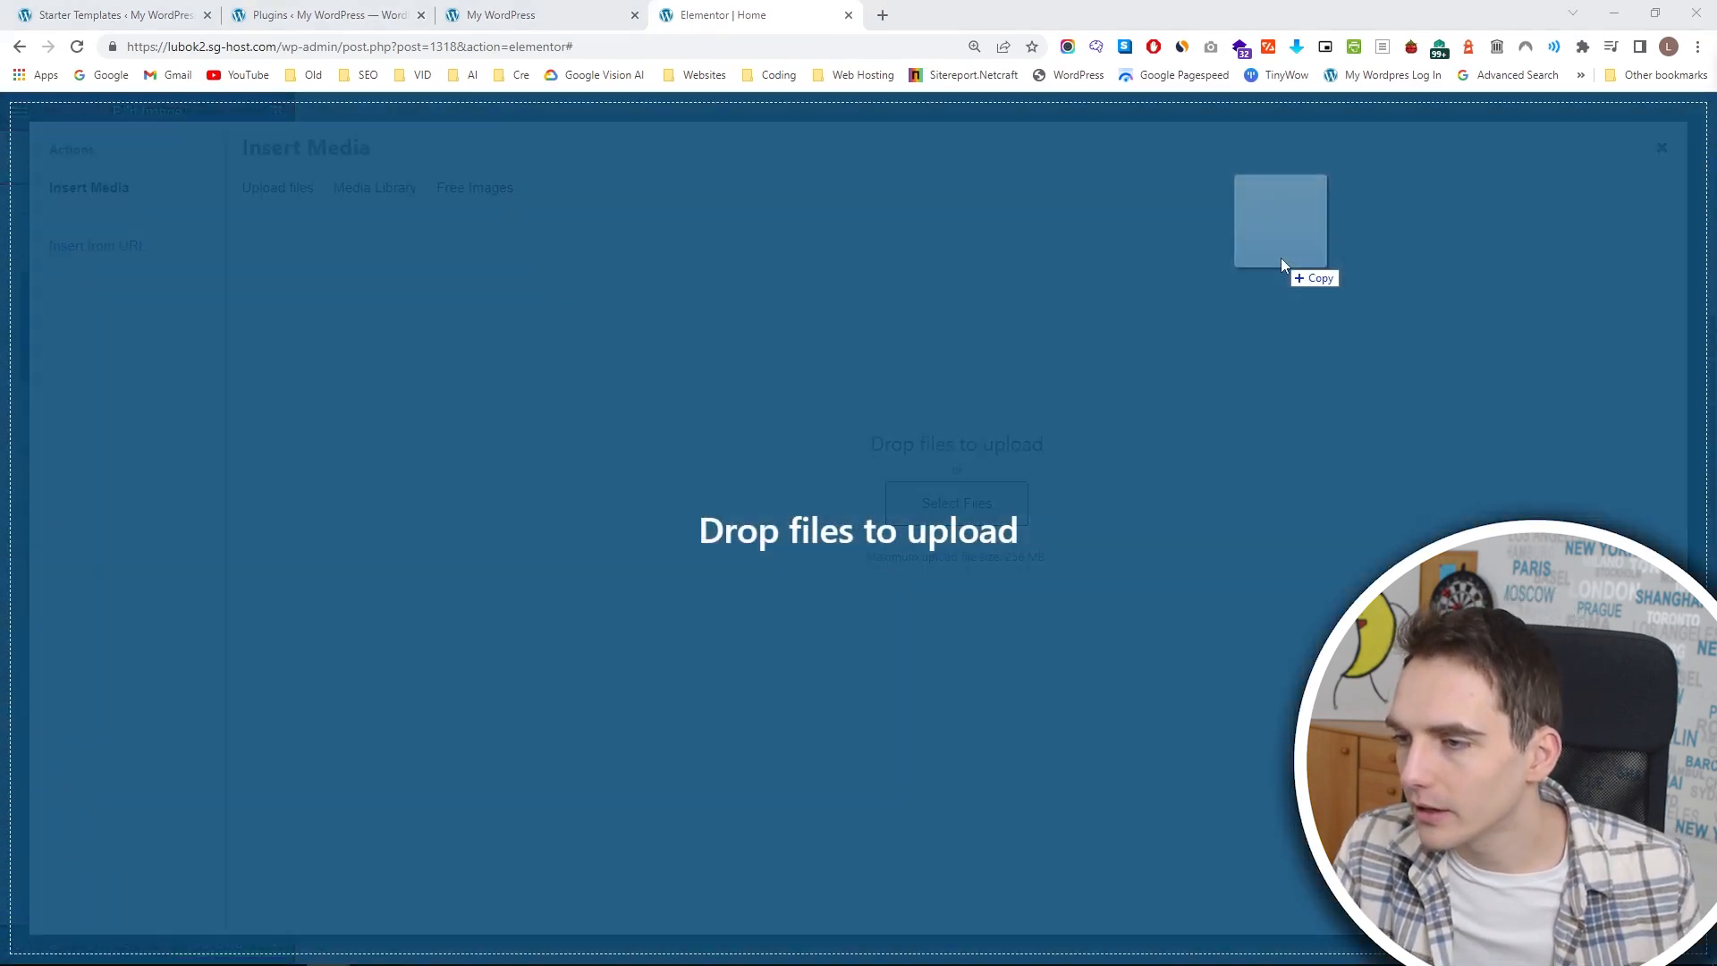
drag(1281, 257, 840, 333)
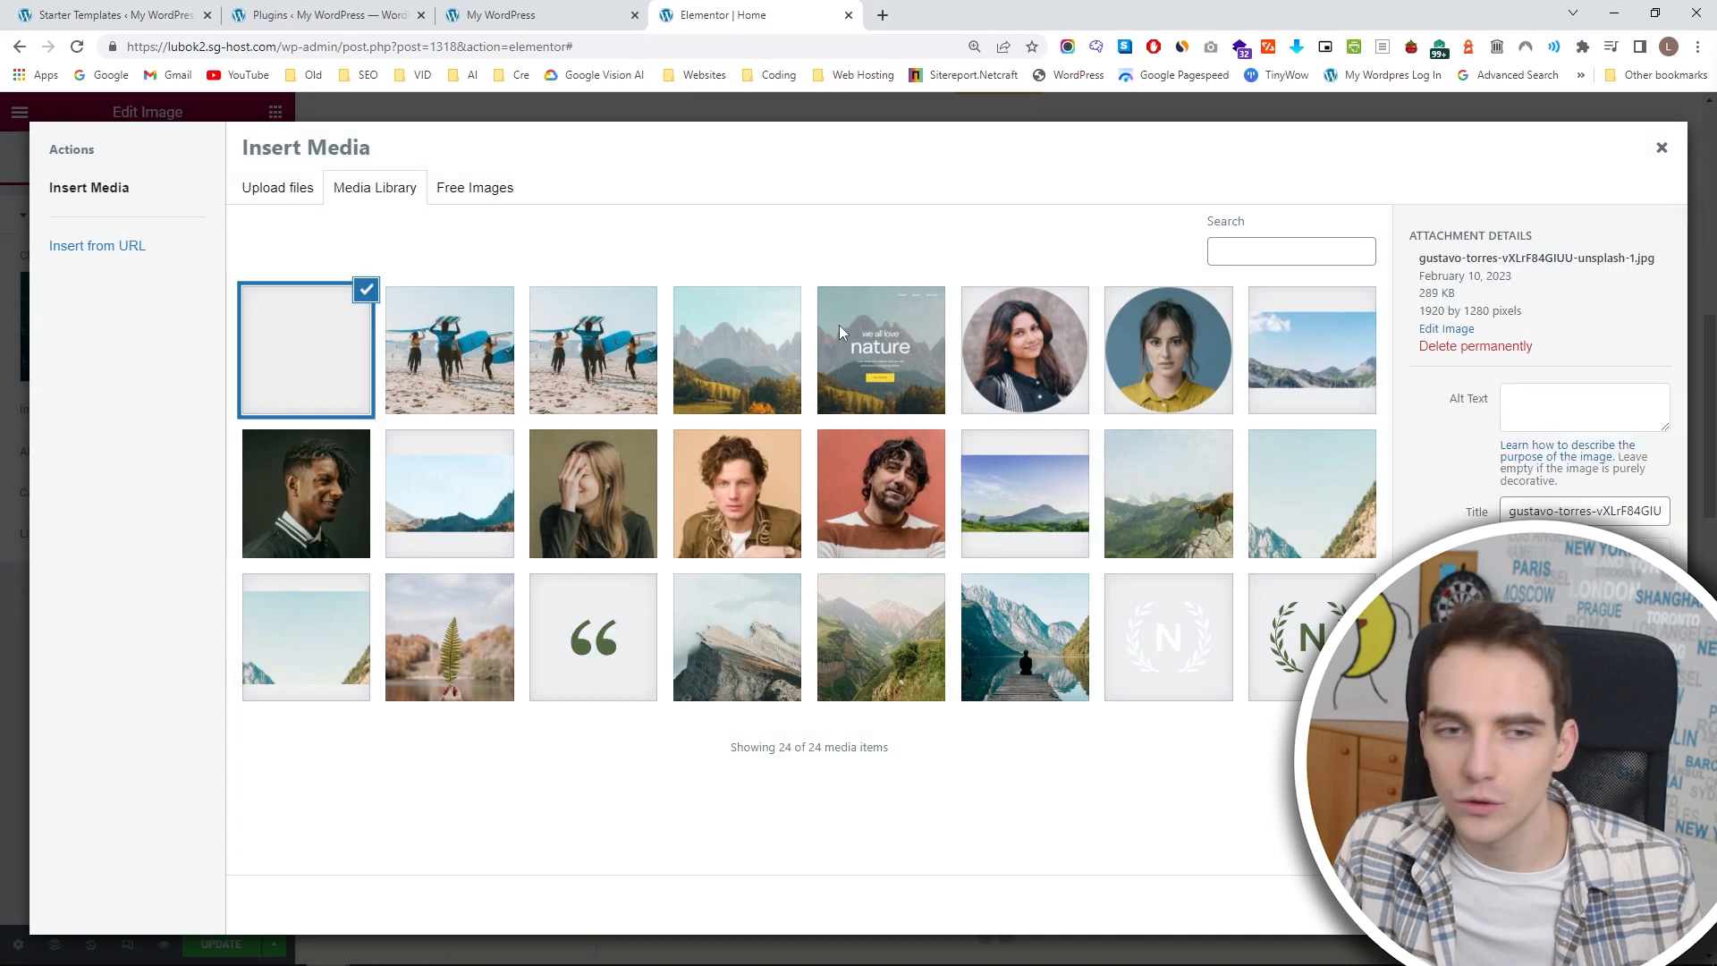
Upload two more surfing photos to the media library and insert the balance-board photo above Web Design.
click(287, 189)
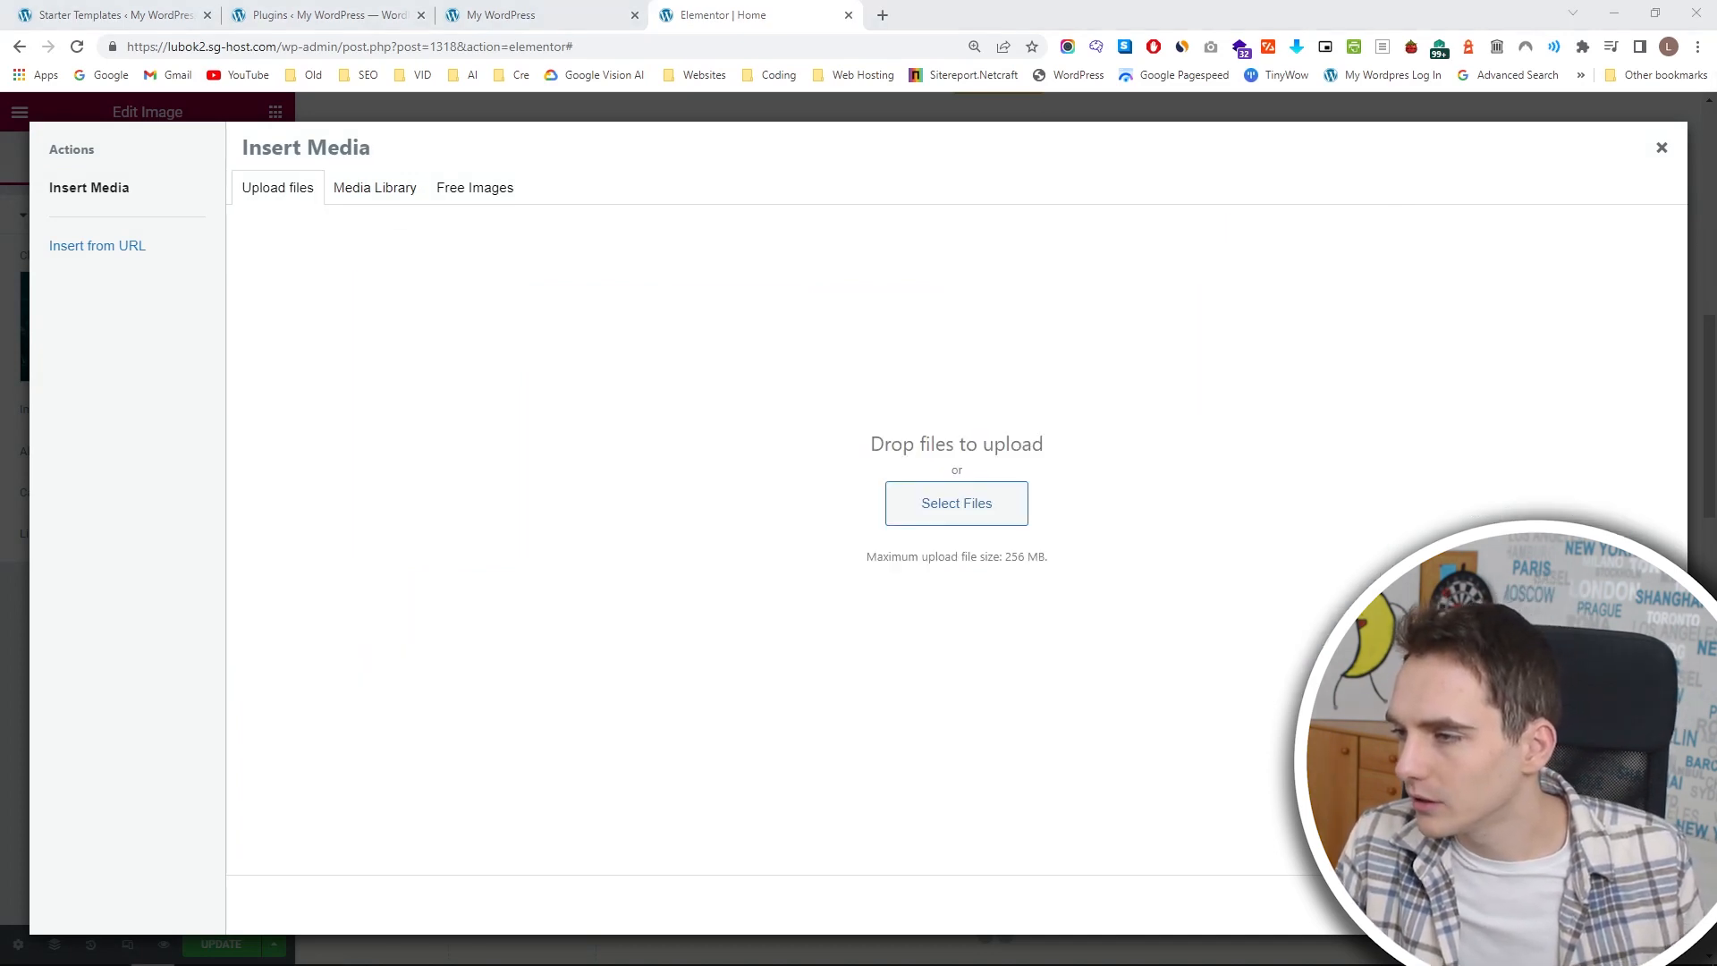
drag(1716, 404, 1224, 404)
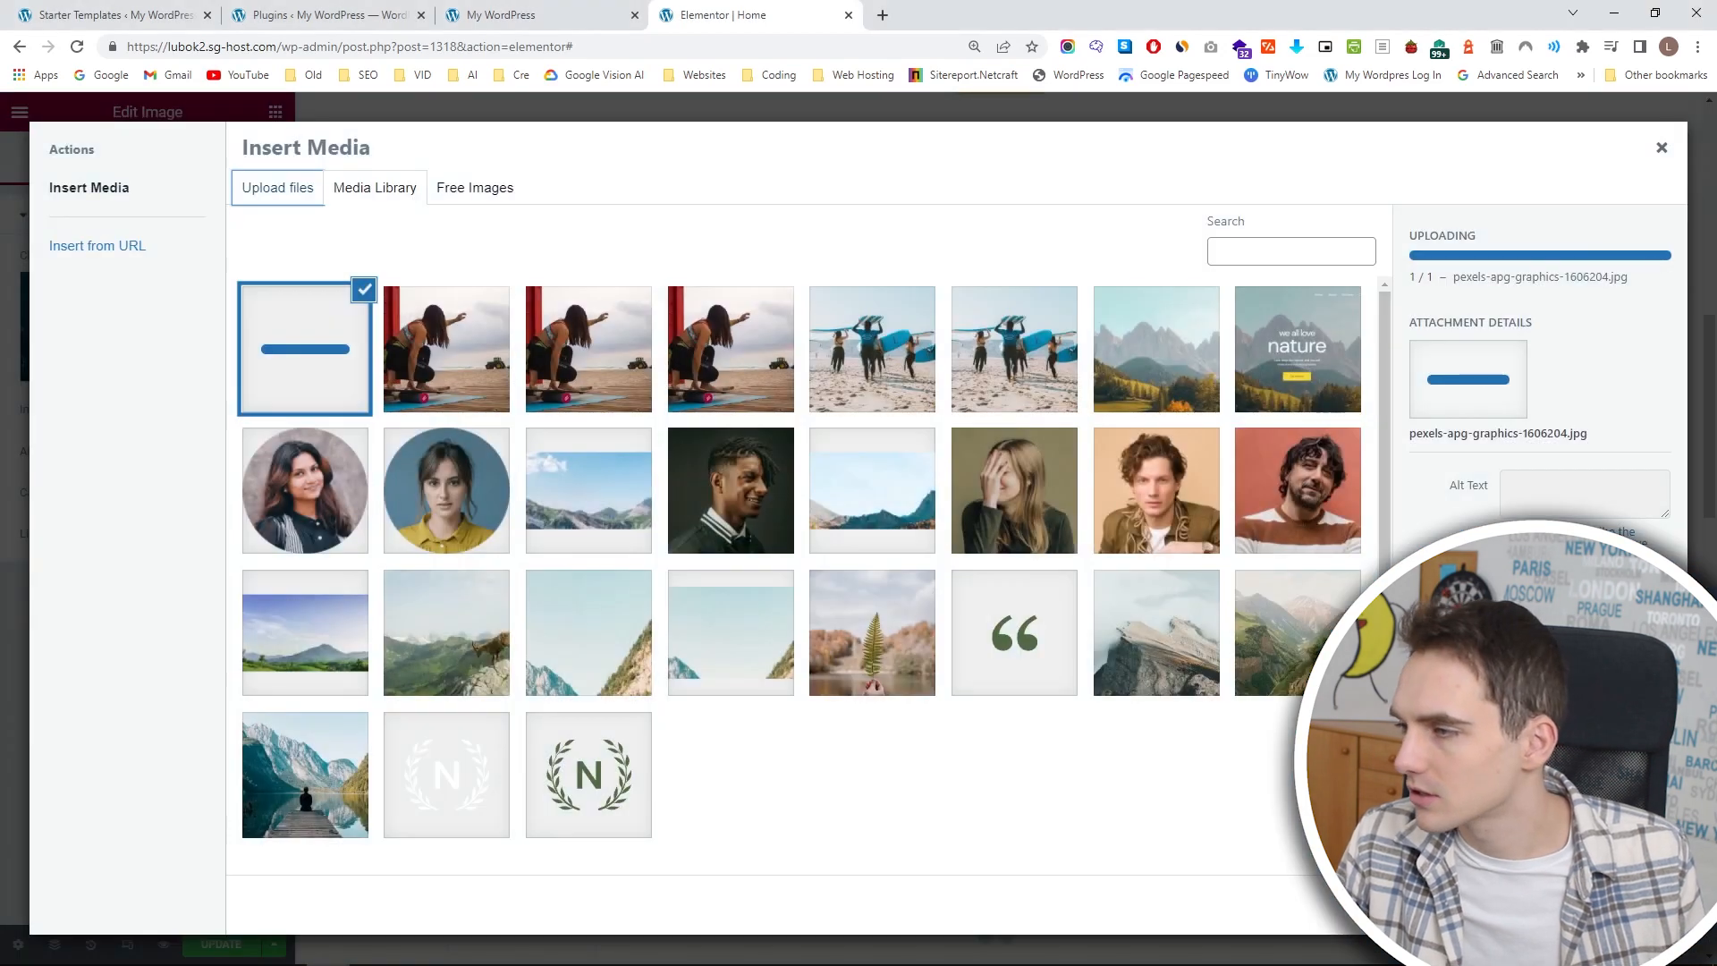
drag(1716, 376, 873, 416)
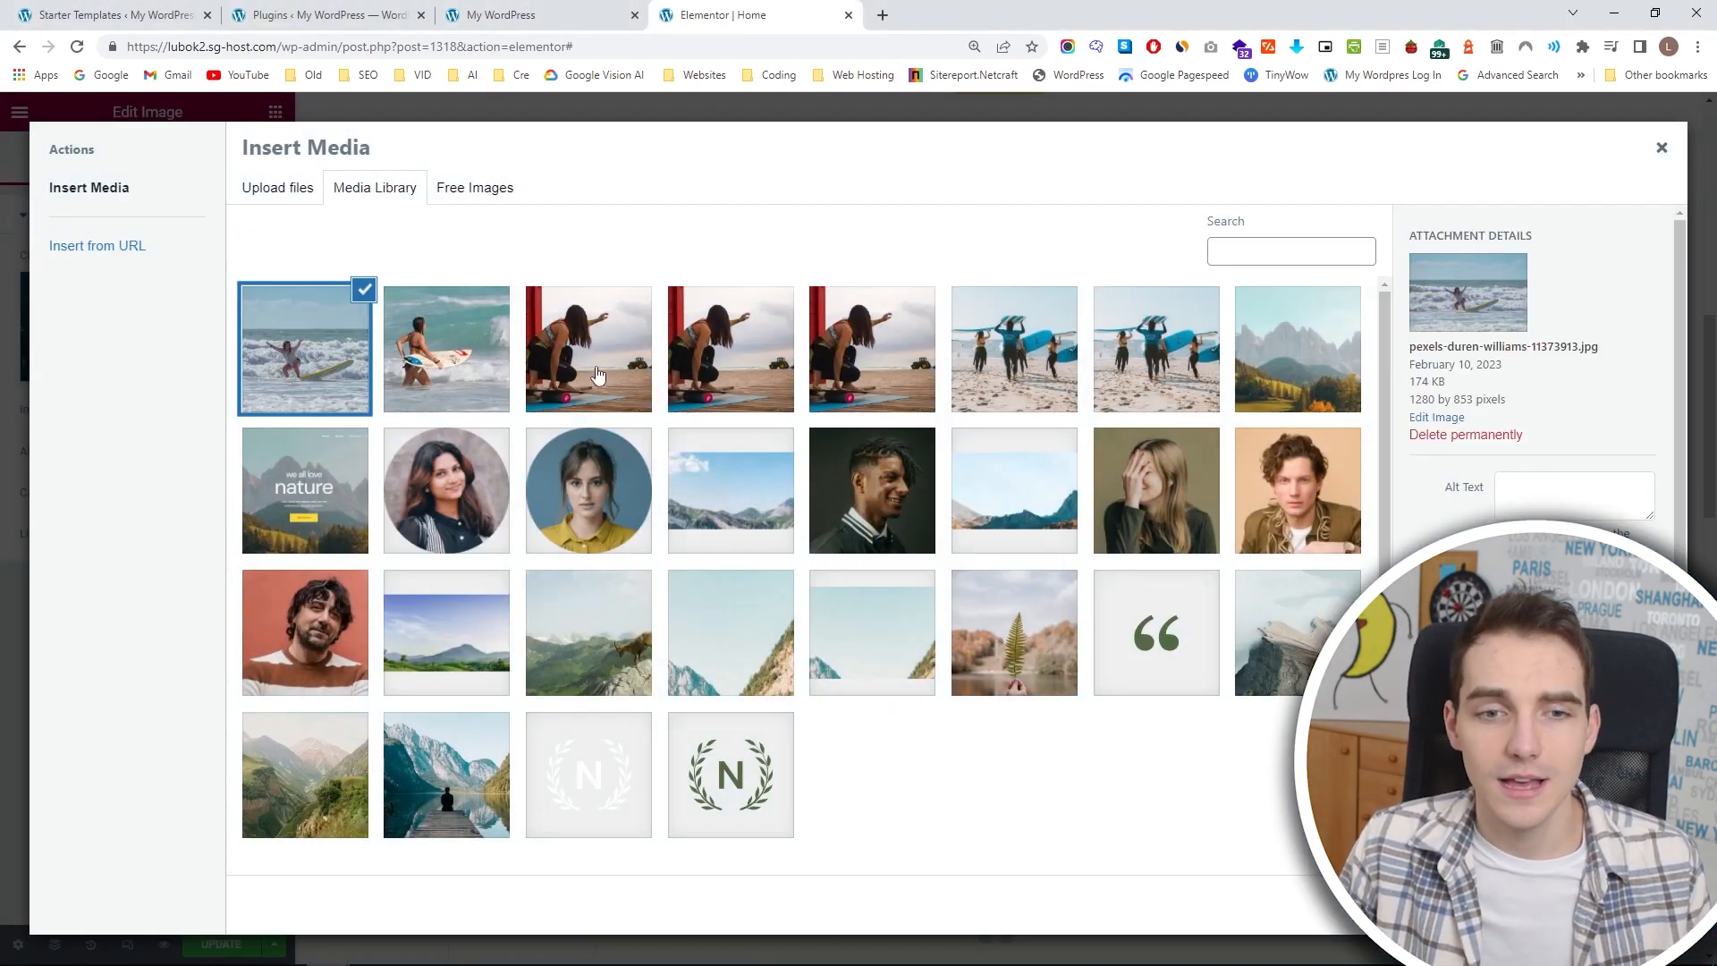
click(597, 374)
click(1626, 905)
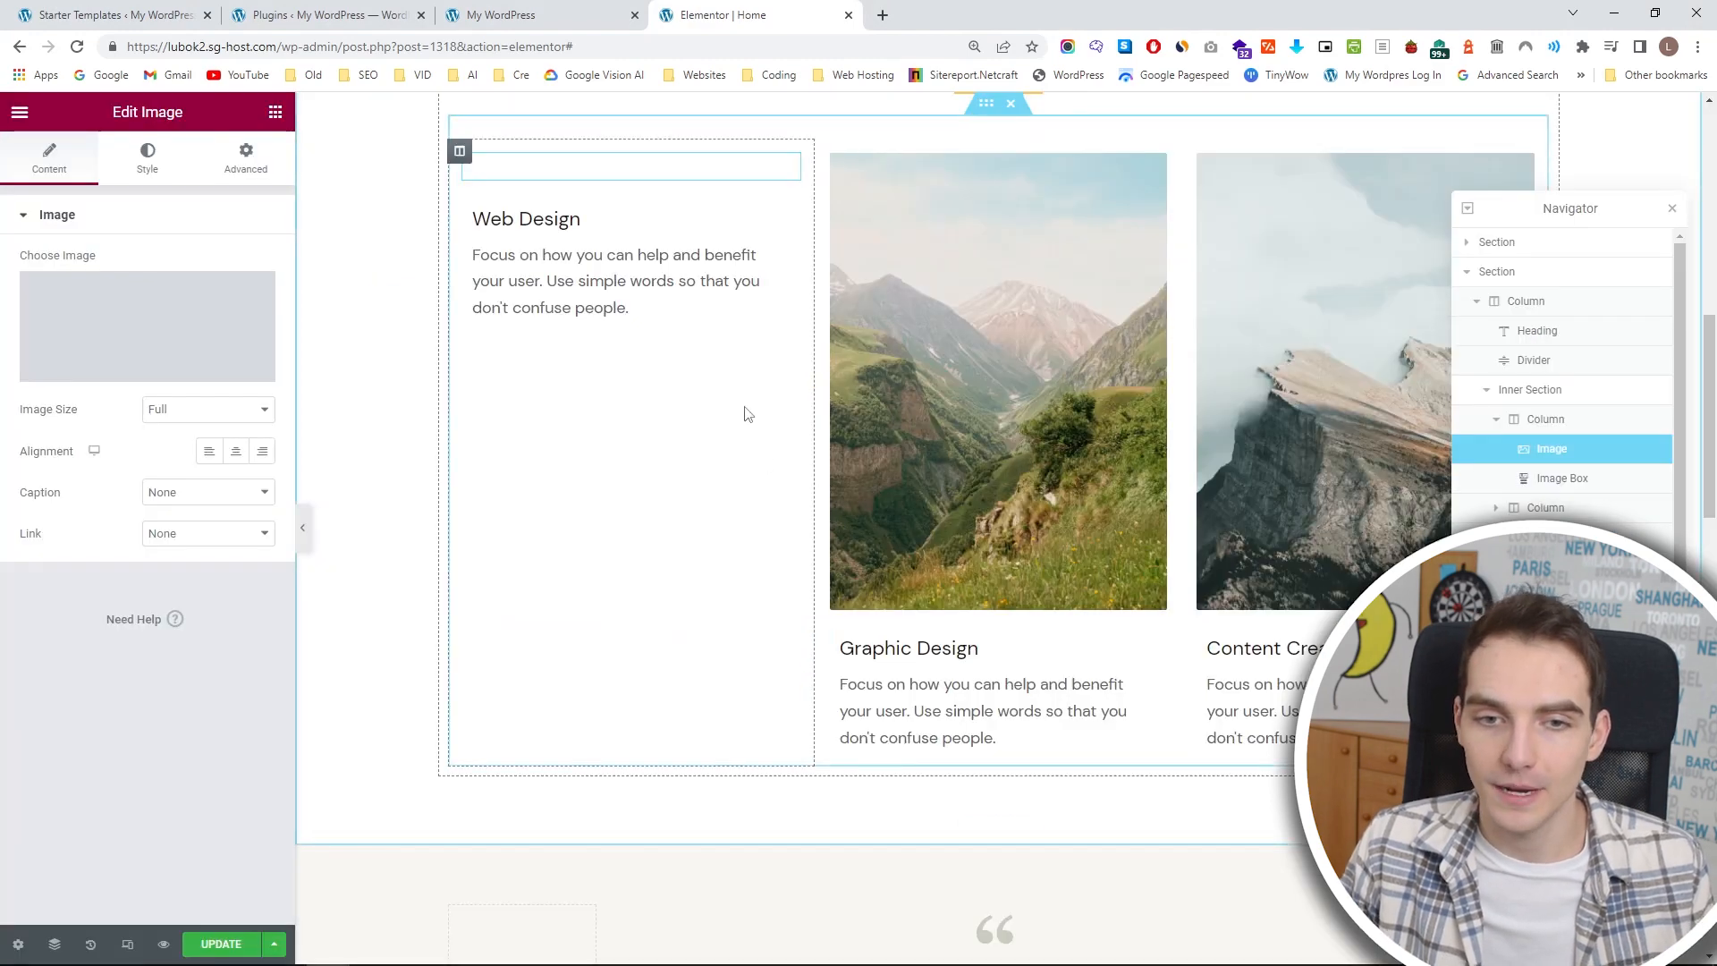
Replace the image above Graphic Design with the uploaded photo of a surfer riding a wave.
click(947, 299)
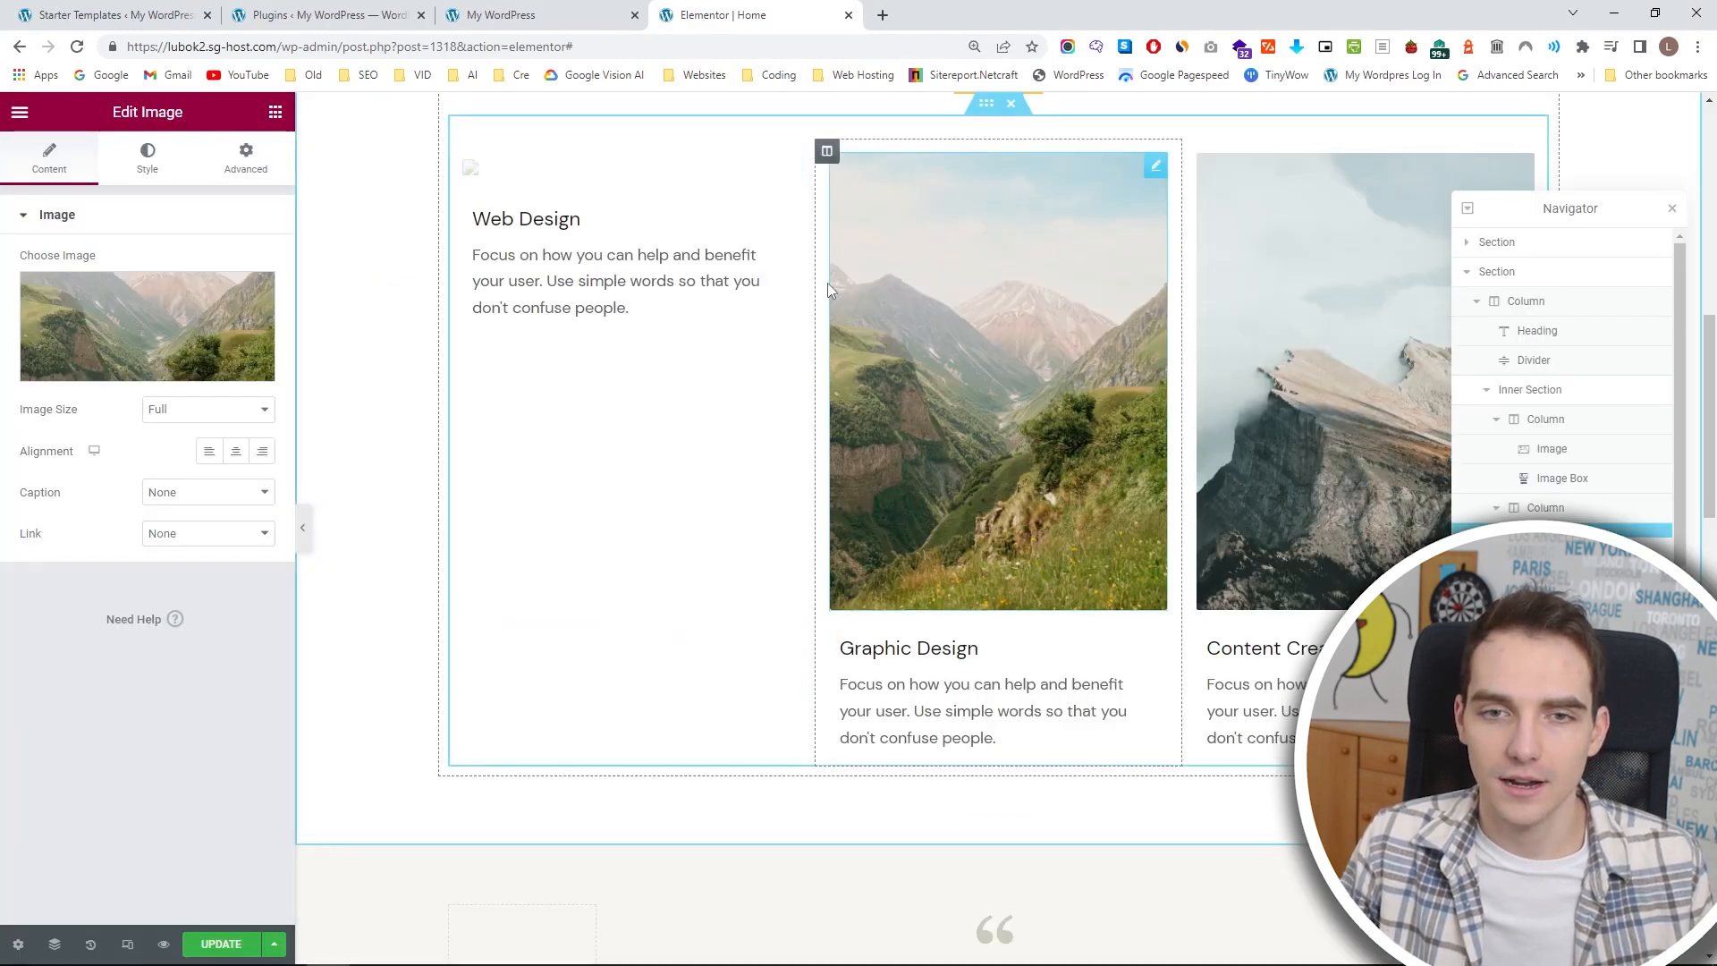
click(135, 309)
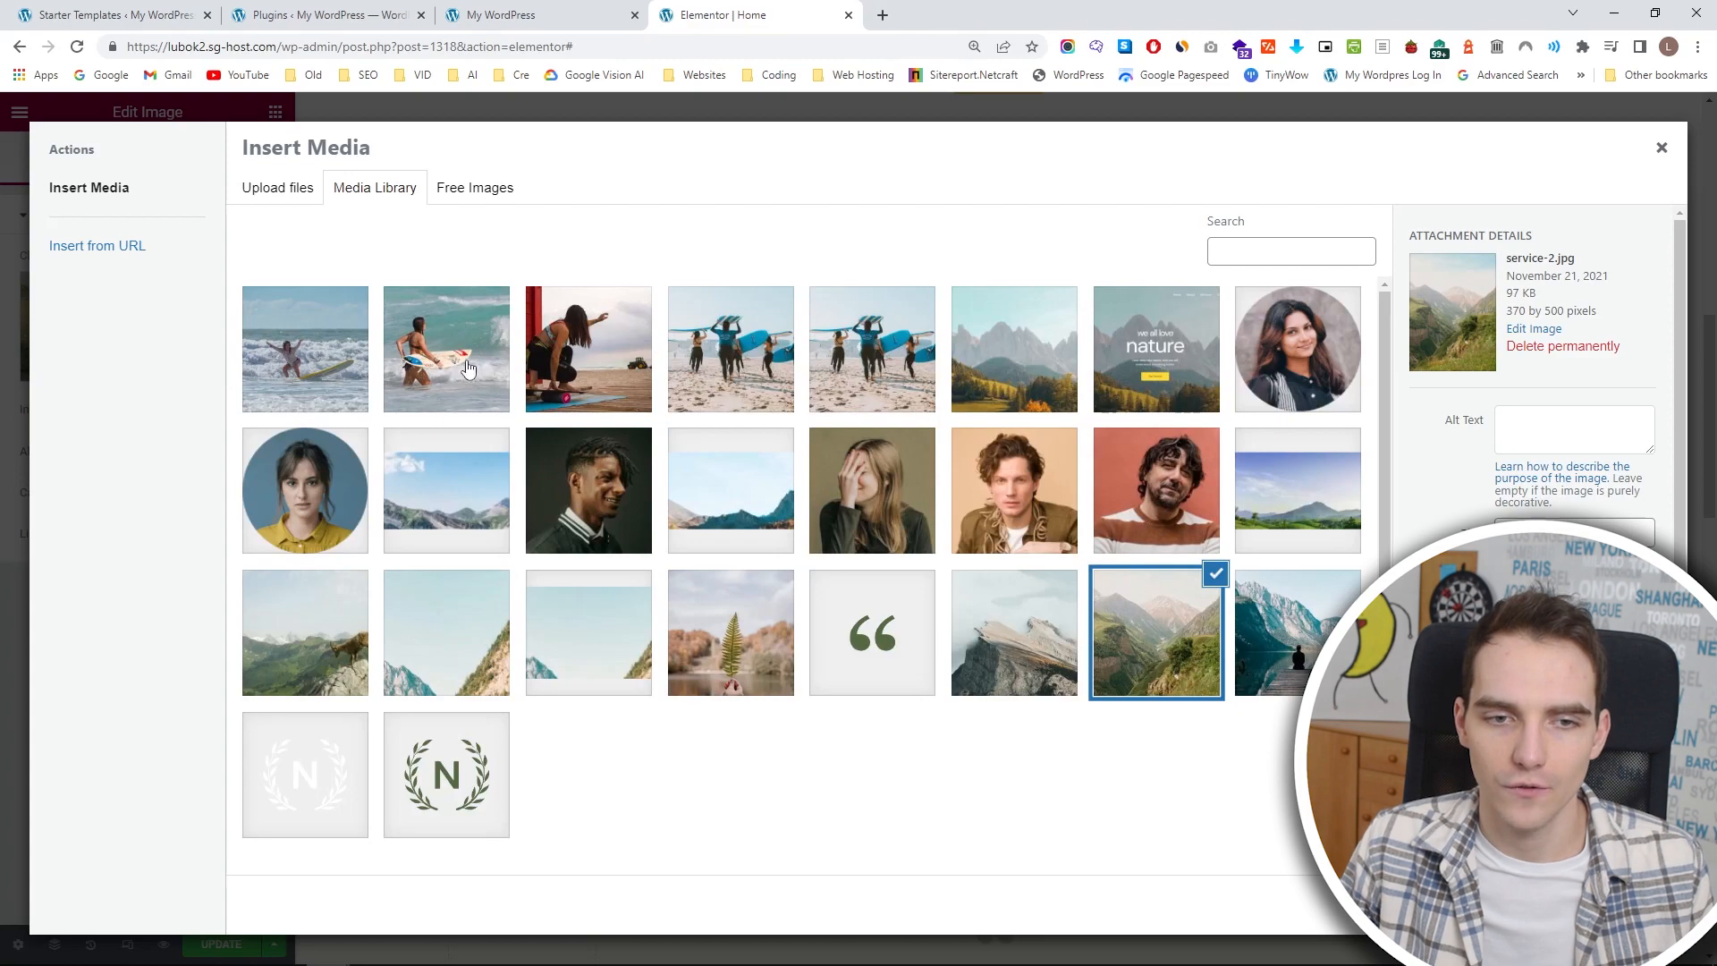
click(473, 367)
click(294, 382)
click(1626, 905)
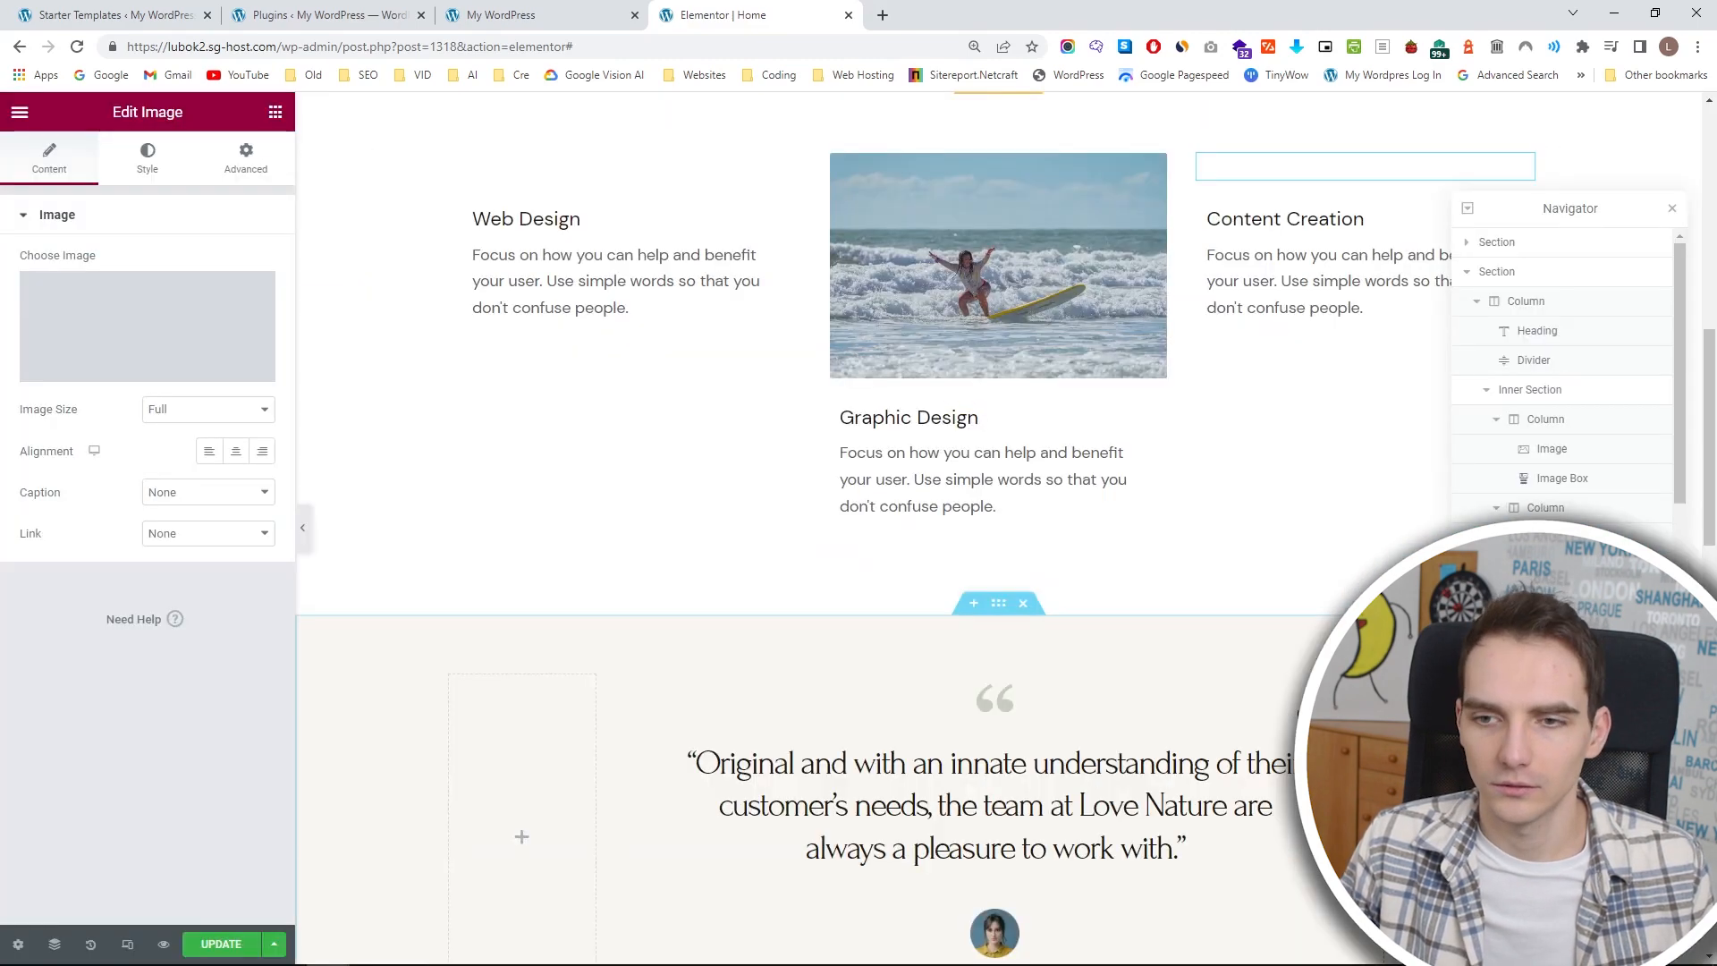
Insert the photo of a surfer carrying a board above Content Creation and reinsert the balance-board photo above Web Design.
click(157, 320)
click(1626, 905)
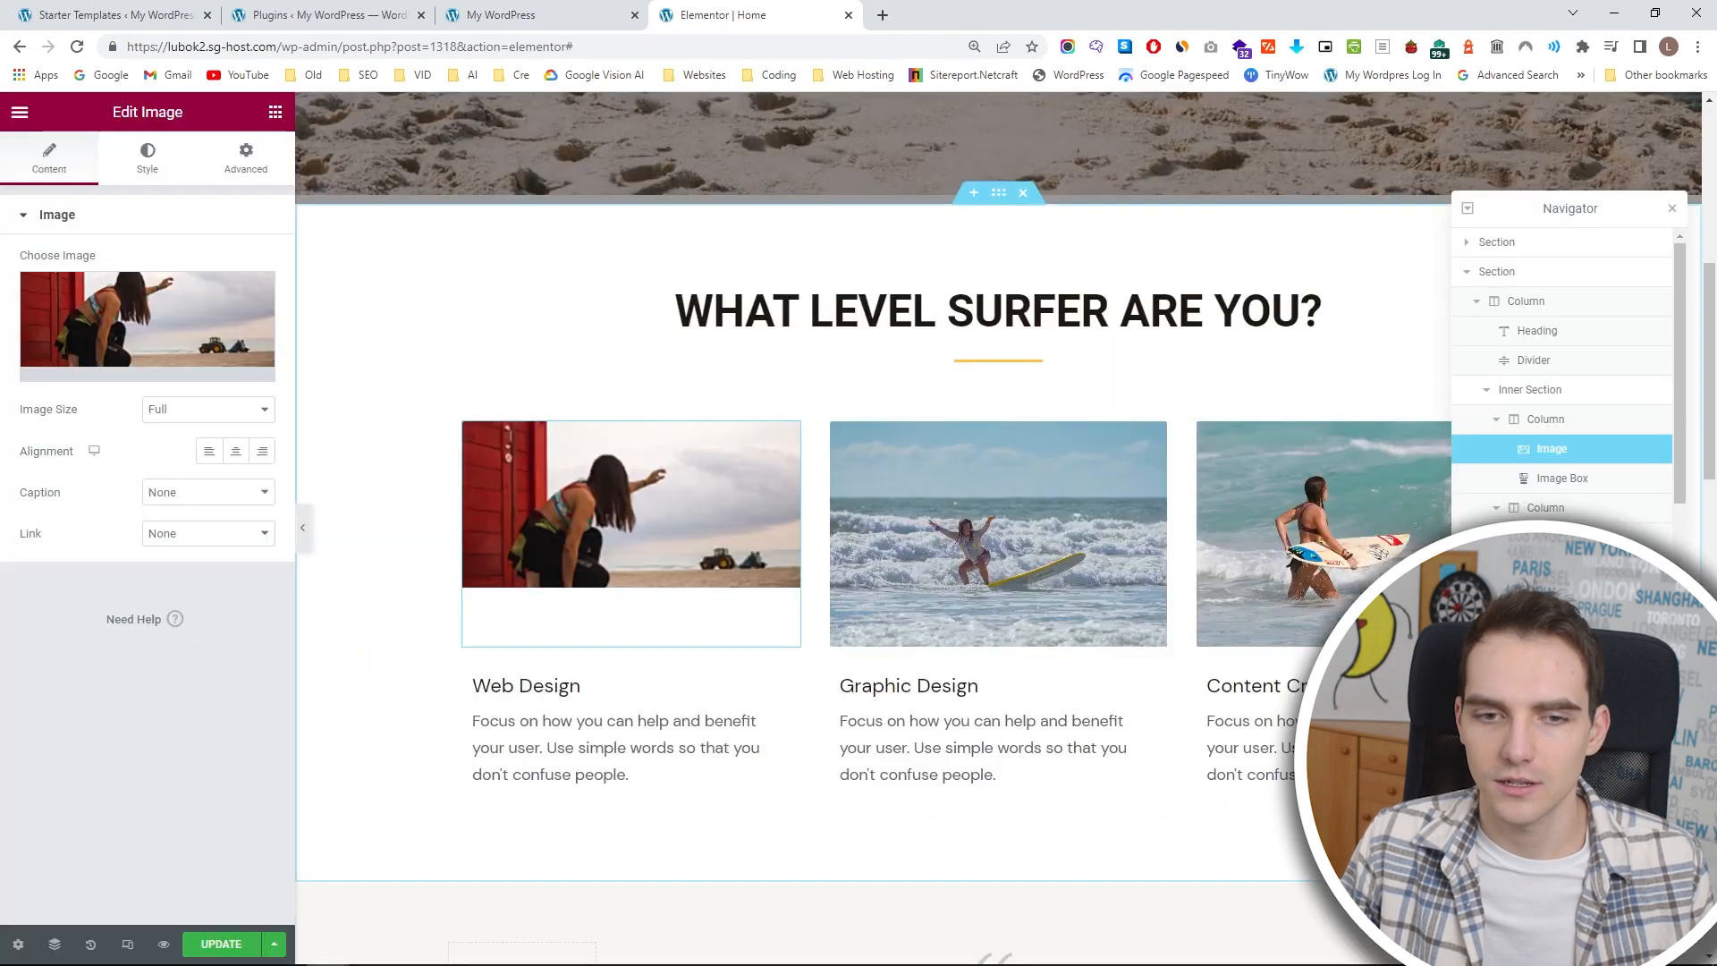
Close the Navigator and change the Web Design image box title to "Begginer".
click(1678, 207)
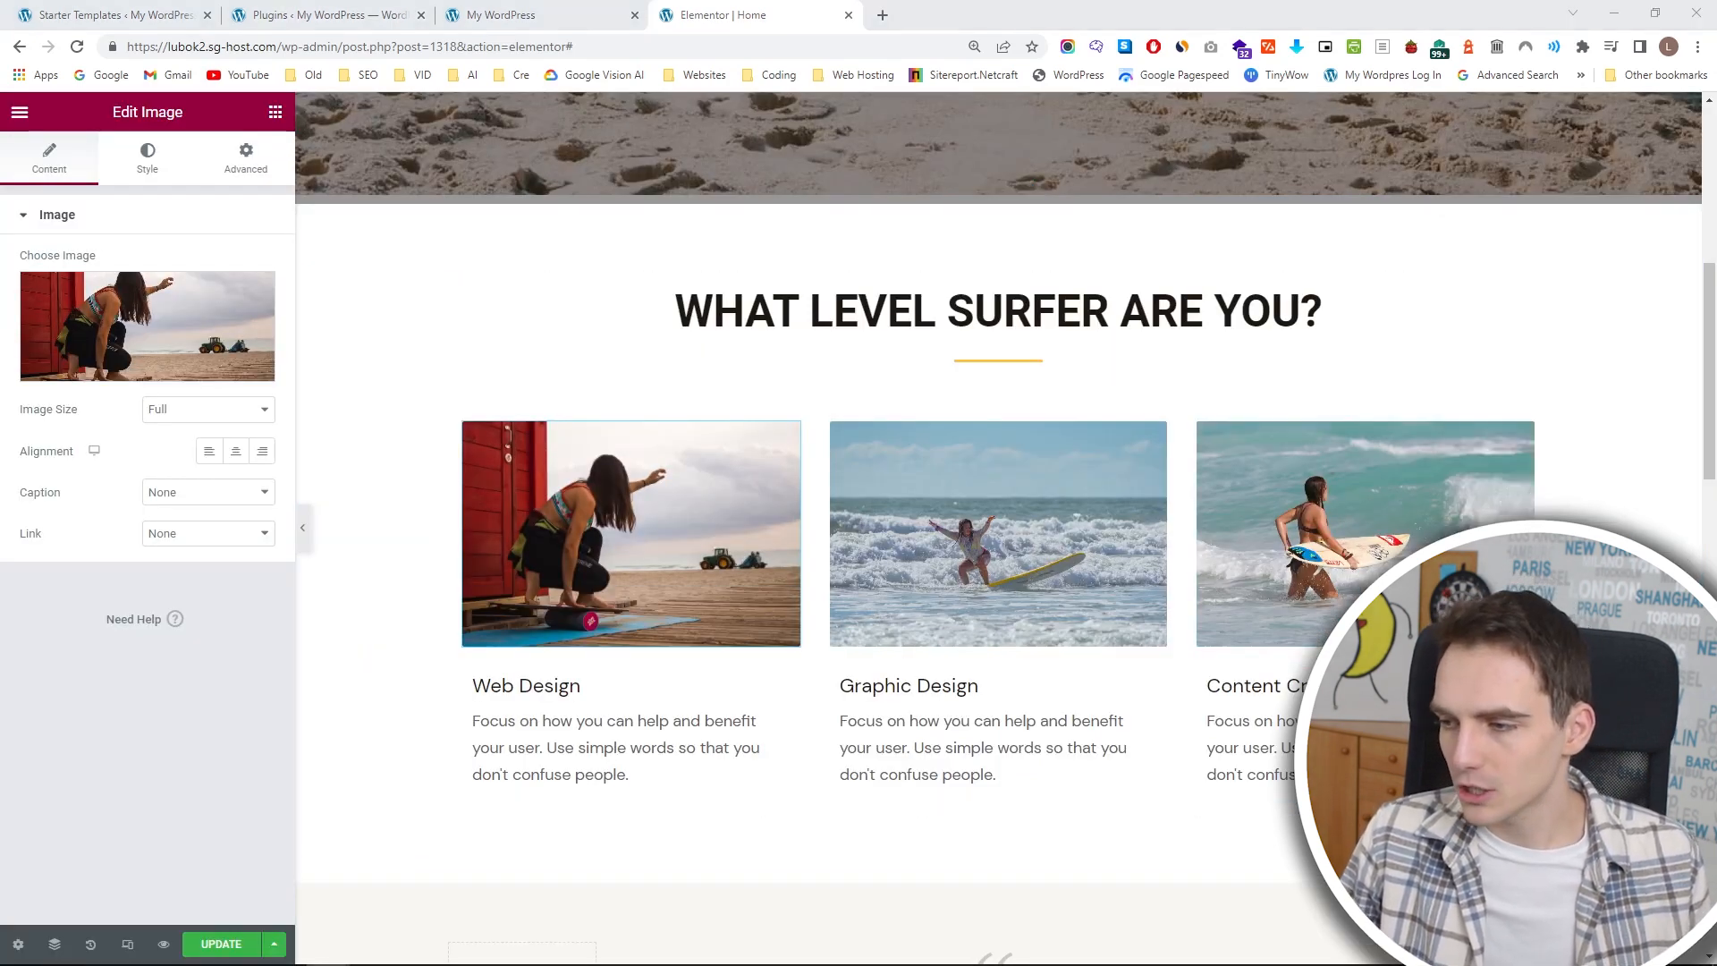
click(555, 685)
triple_click(110, 469)
text(Begginer)
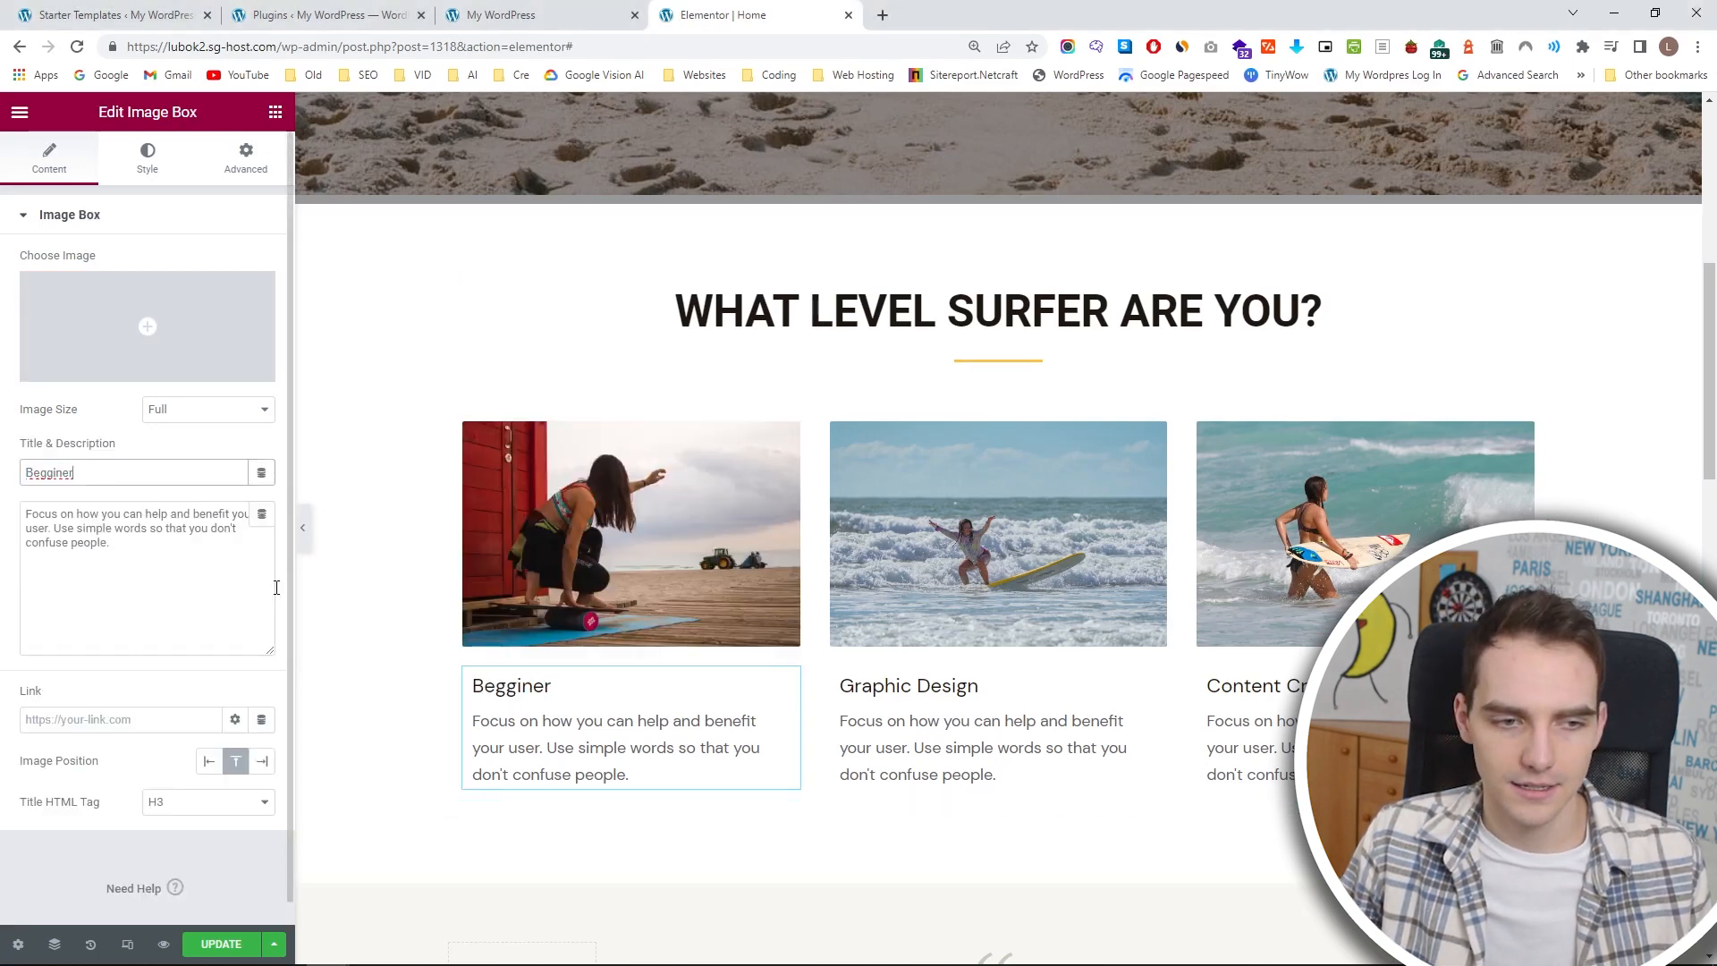
Apply the Primary global font to the Begginer title and center-align the image box's content.
click(148, 161)
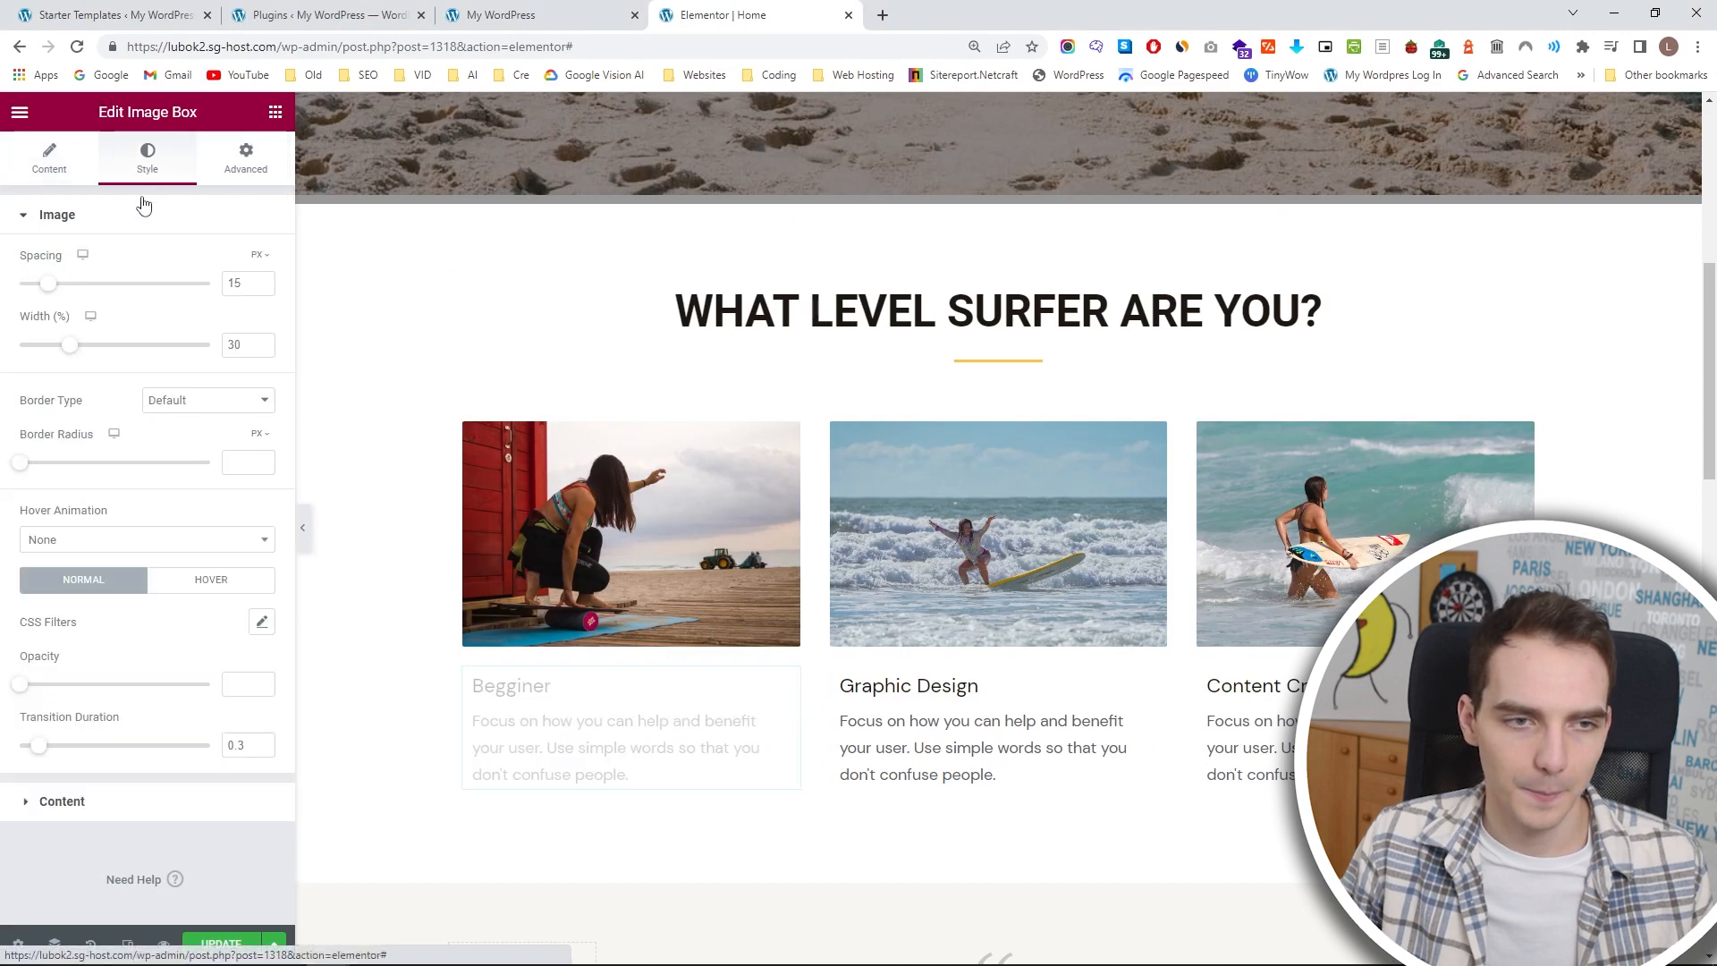
click(26, 216)
click(37, 265)
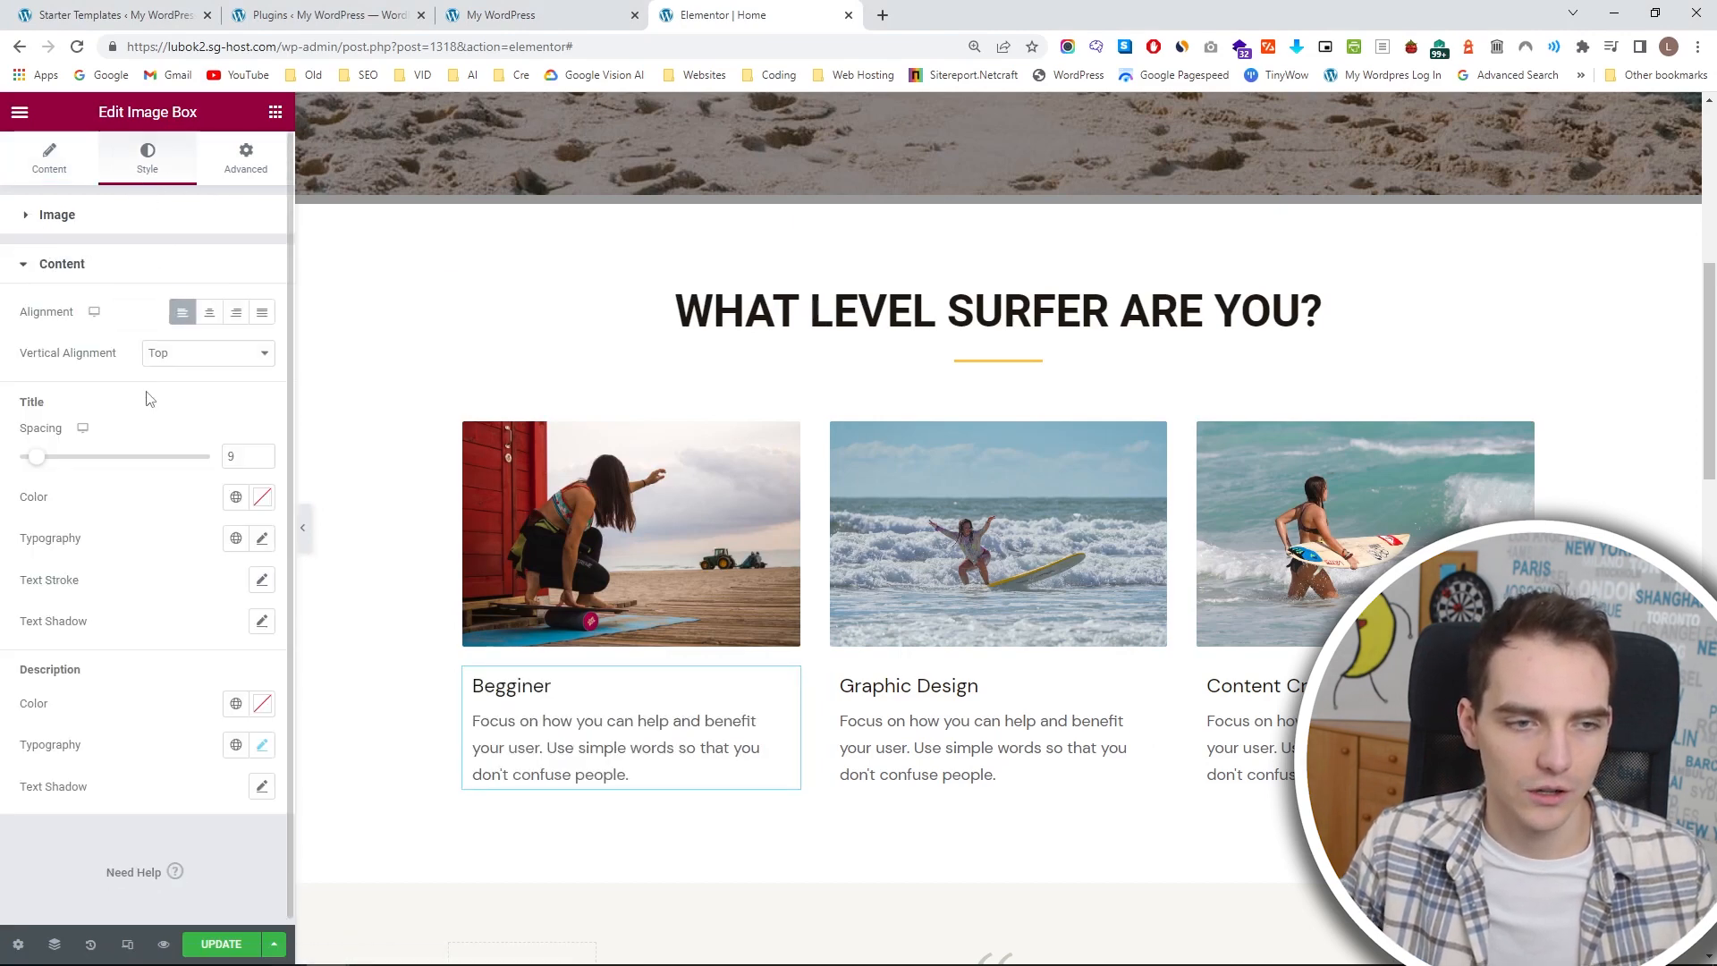
click(237, 541)
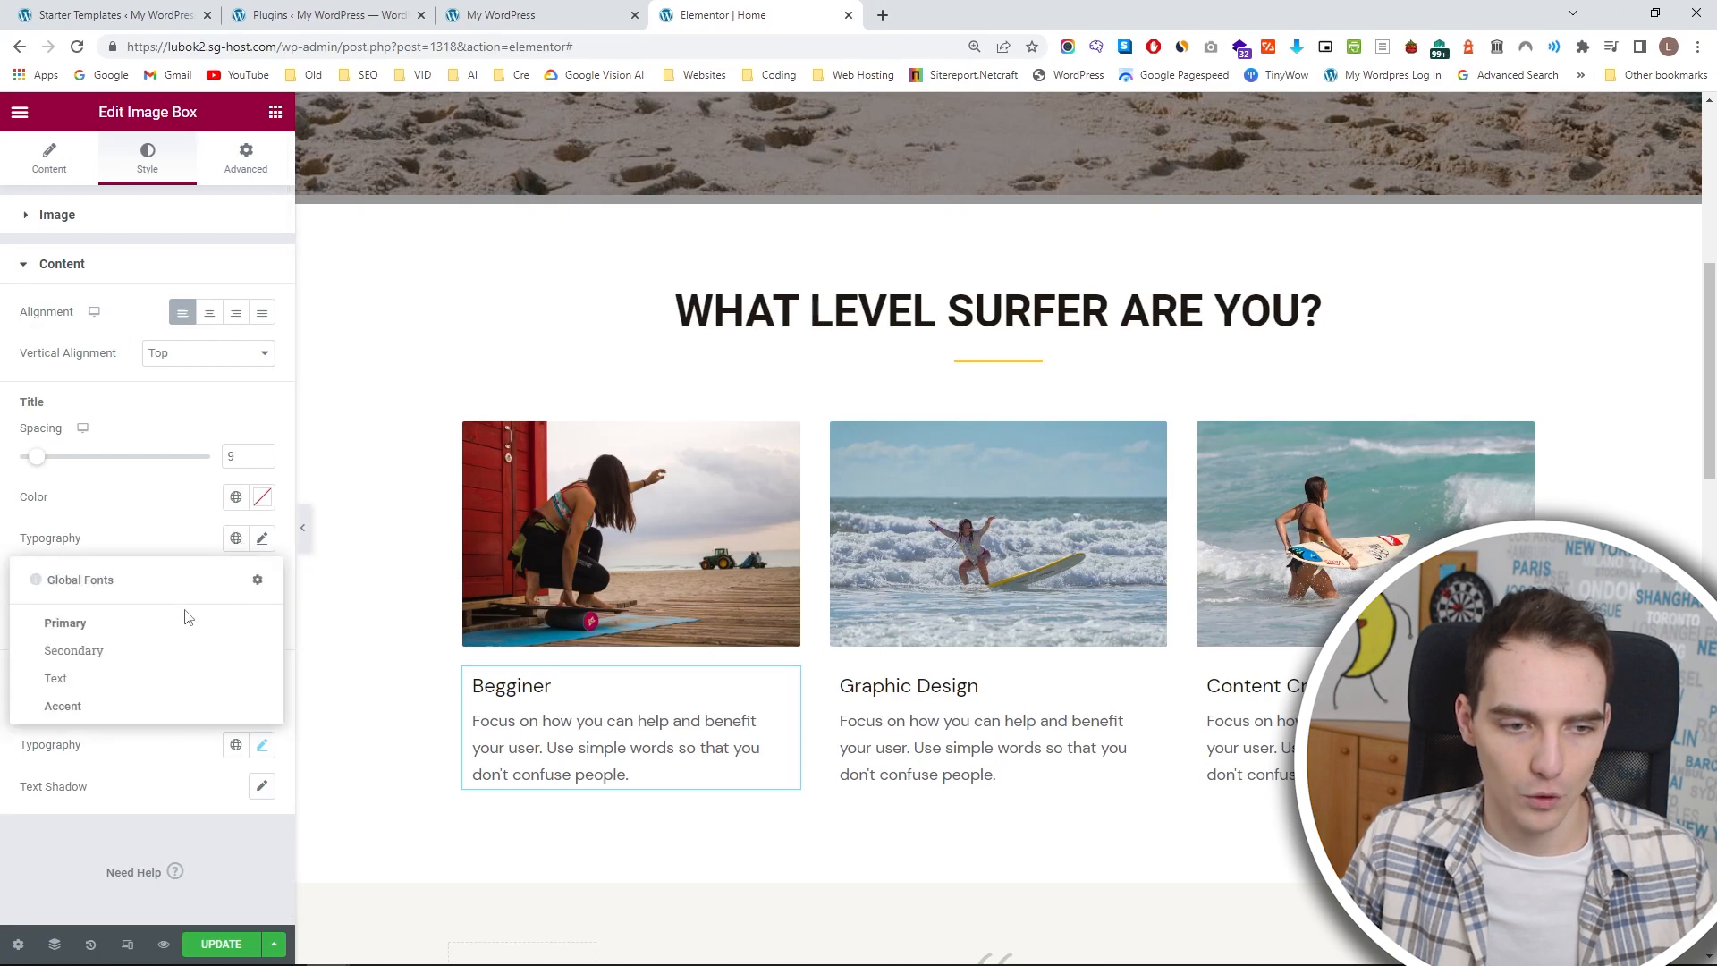
click(170, 623)
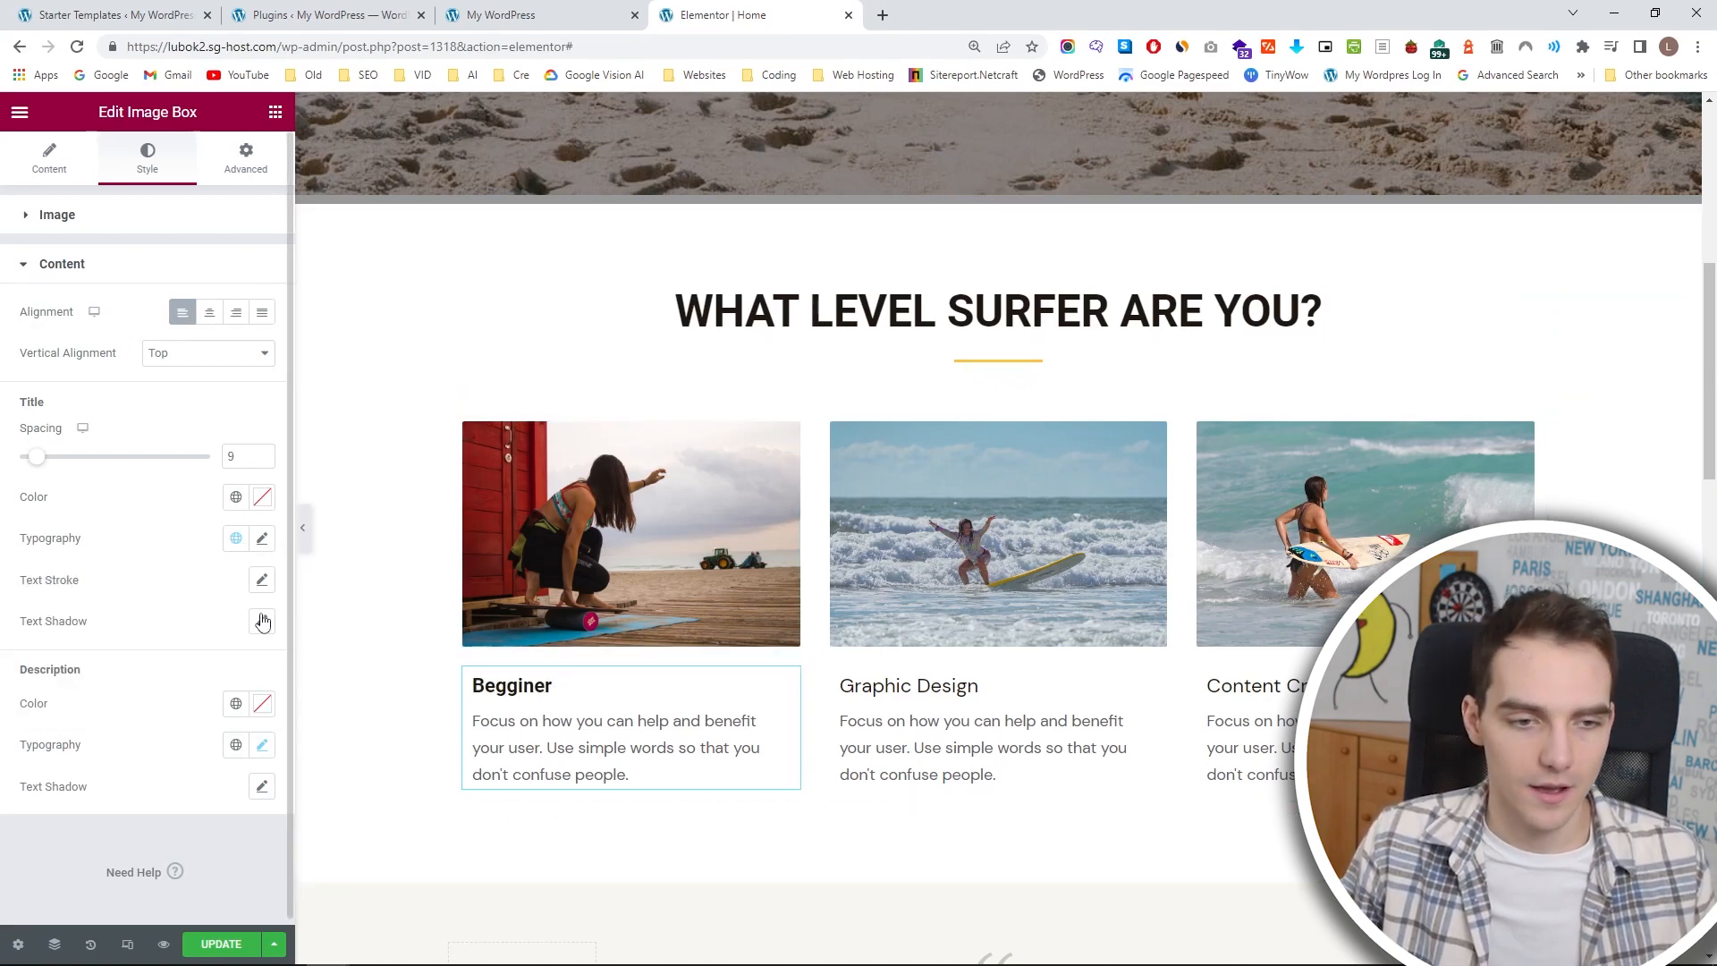
click(213, 317)
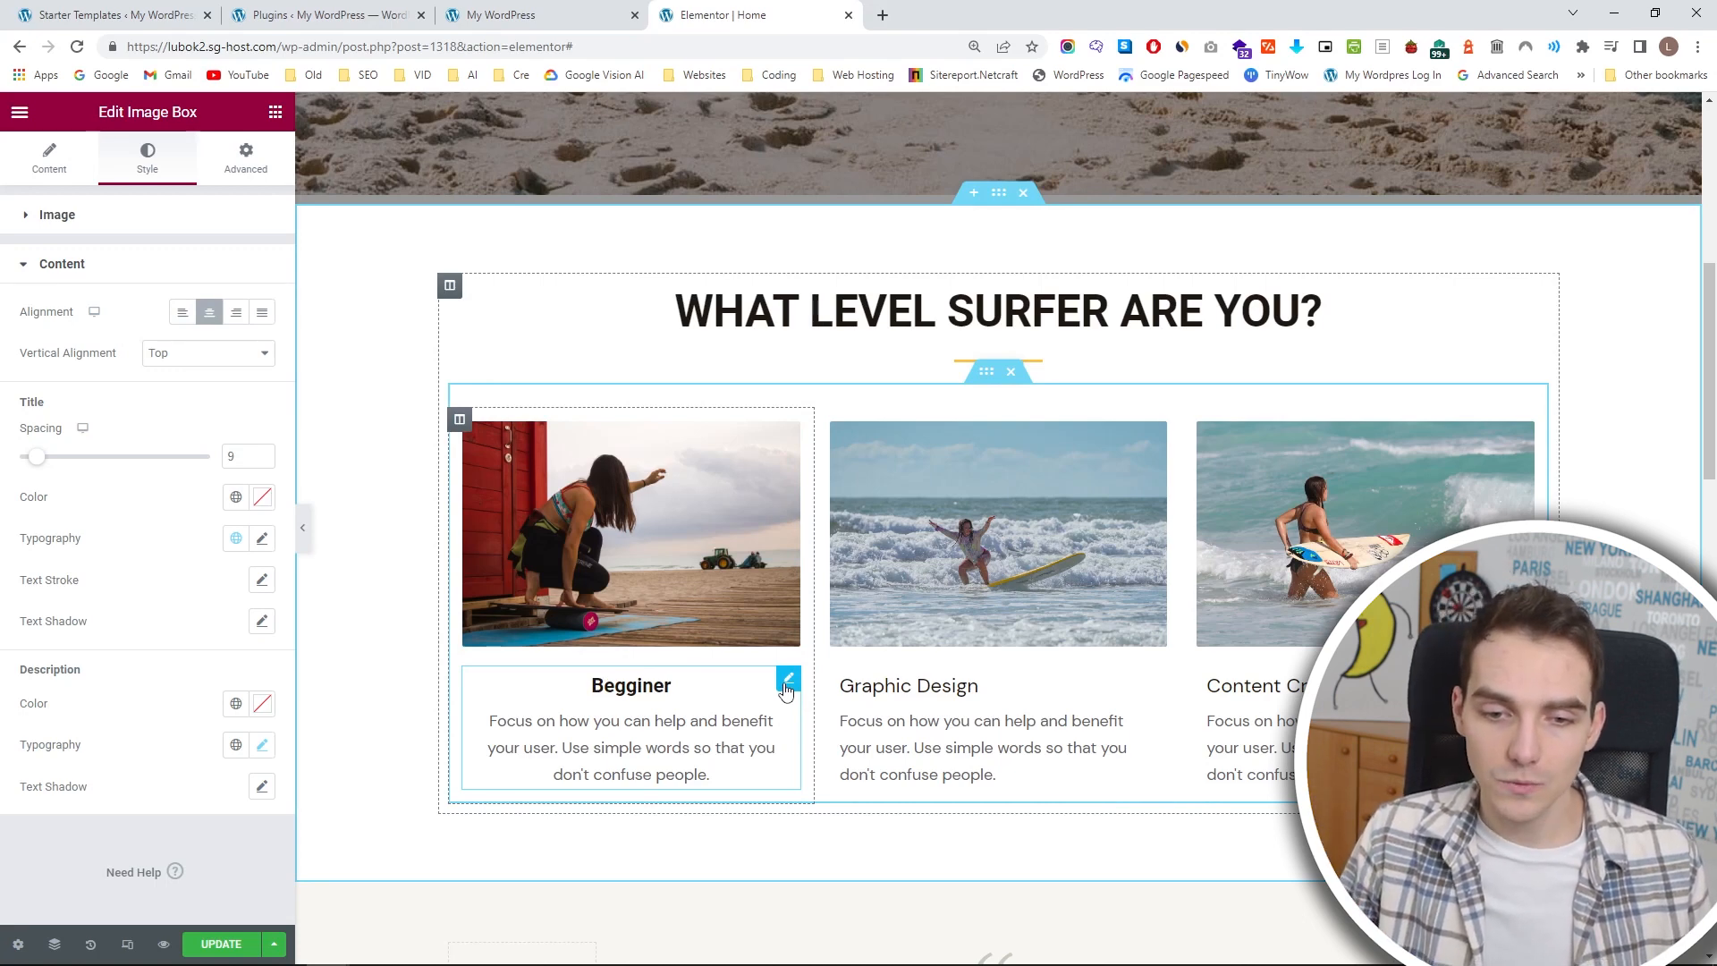
Duplicate the Begginer image box twice within its column.
right_click(785, 691)
click(877, 652)
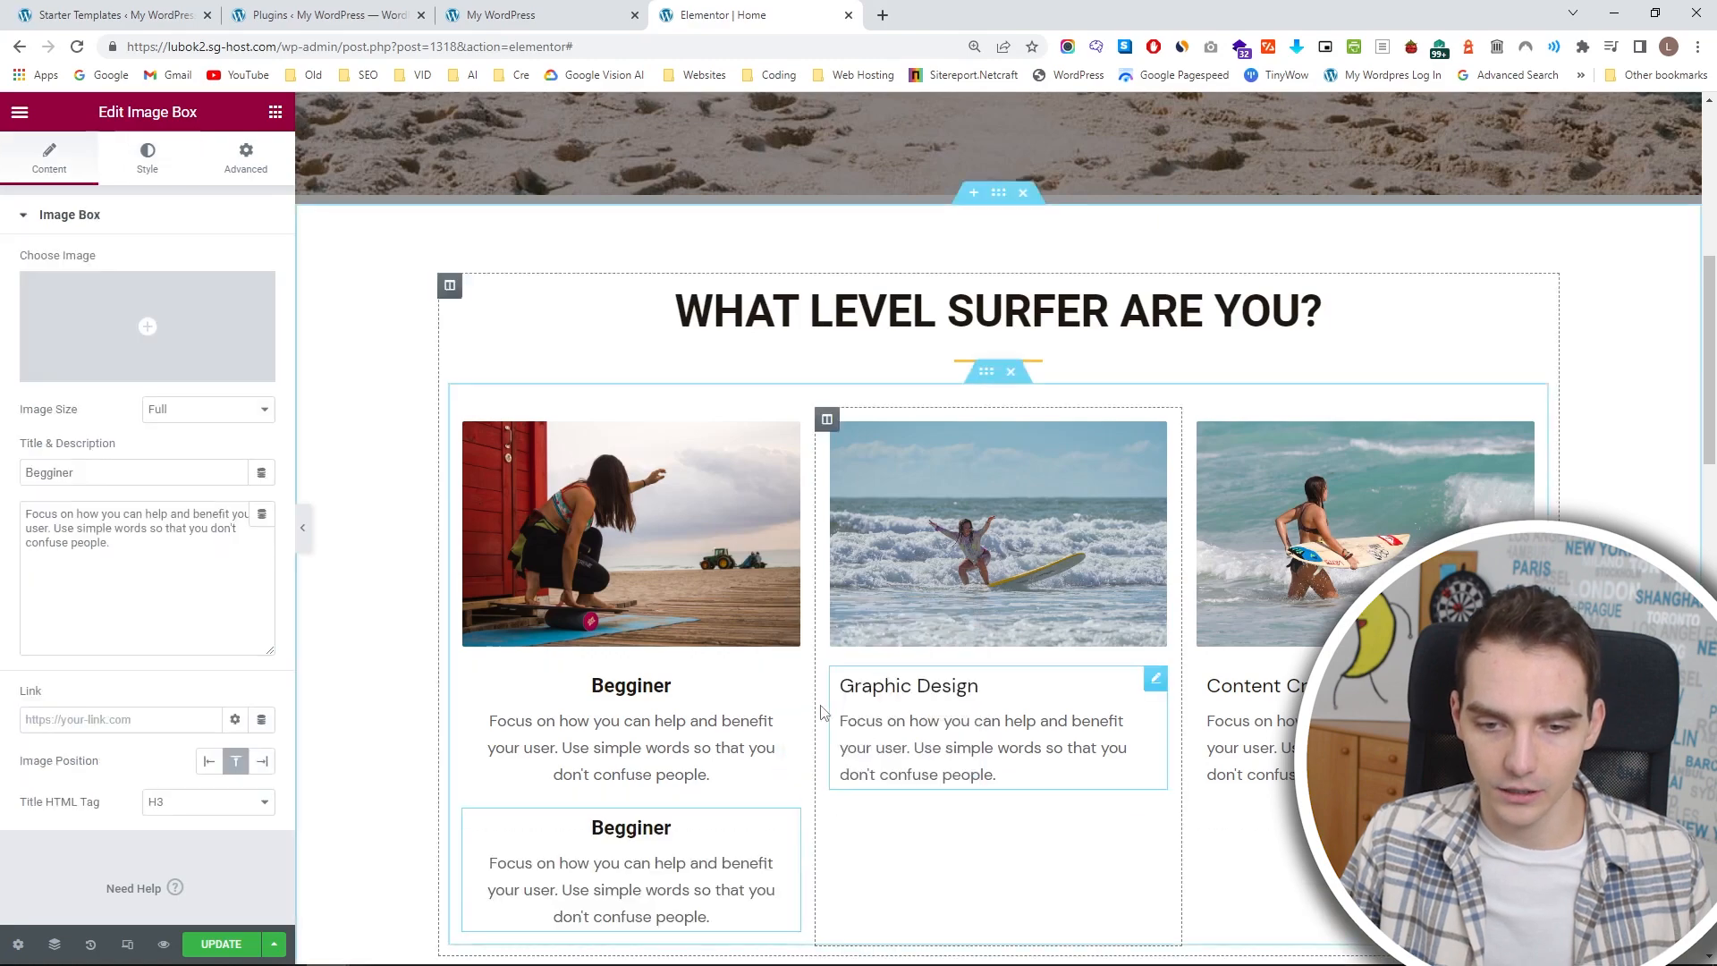
right_click(791, 685)
click(850, 651)
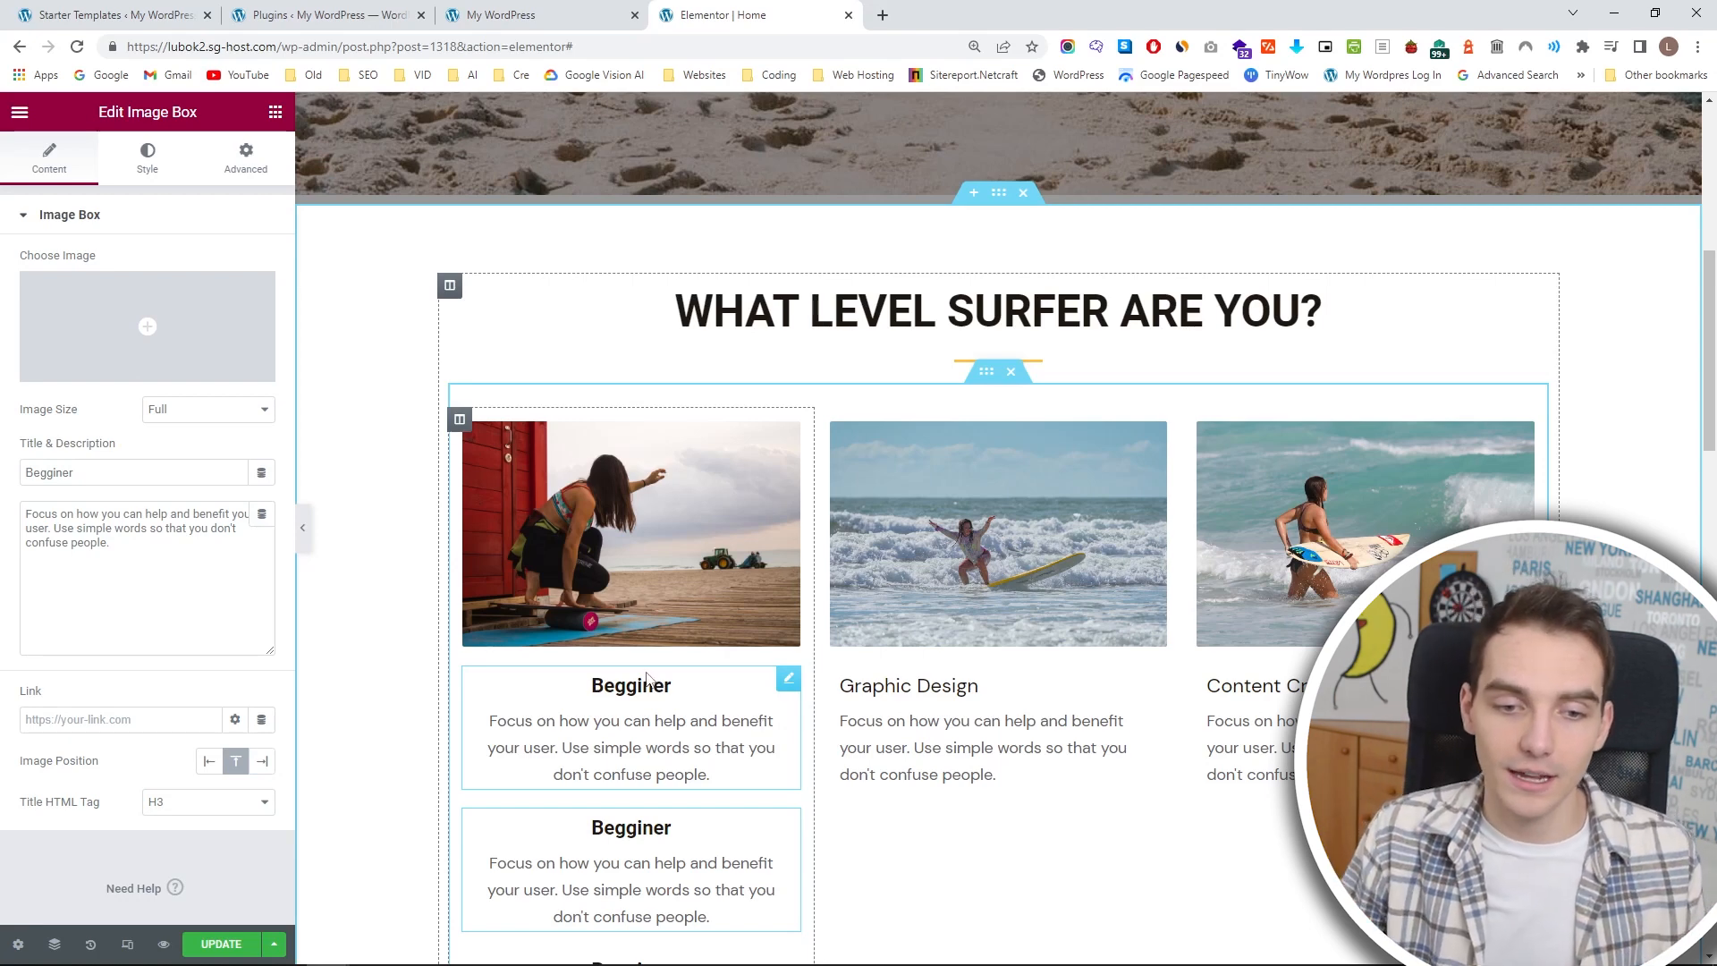
Move the Begginer copies into the middle and third columns and delete the Graphic Design and Content Creation boxes.
drag(788, 679, 1056, 727)
click(1155, 679)
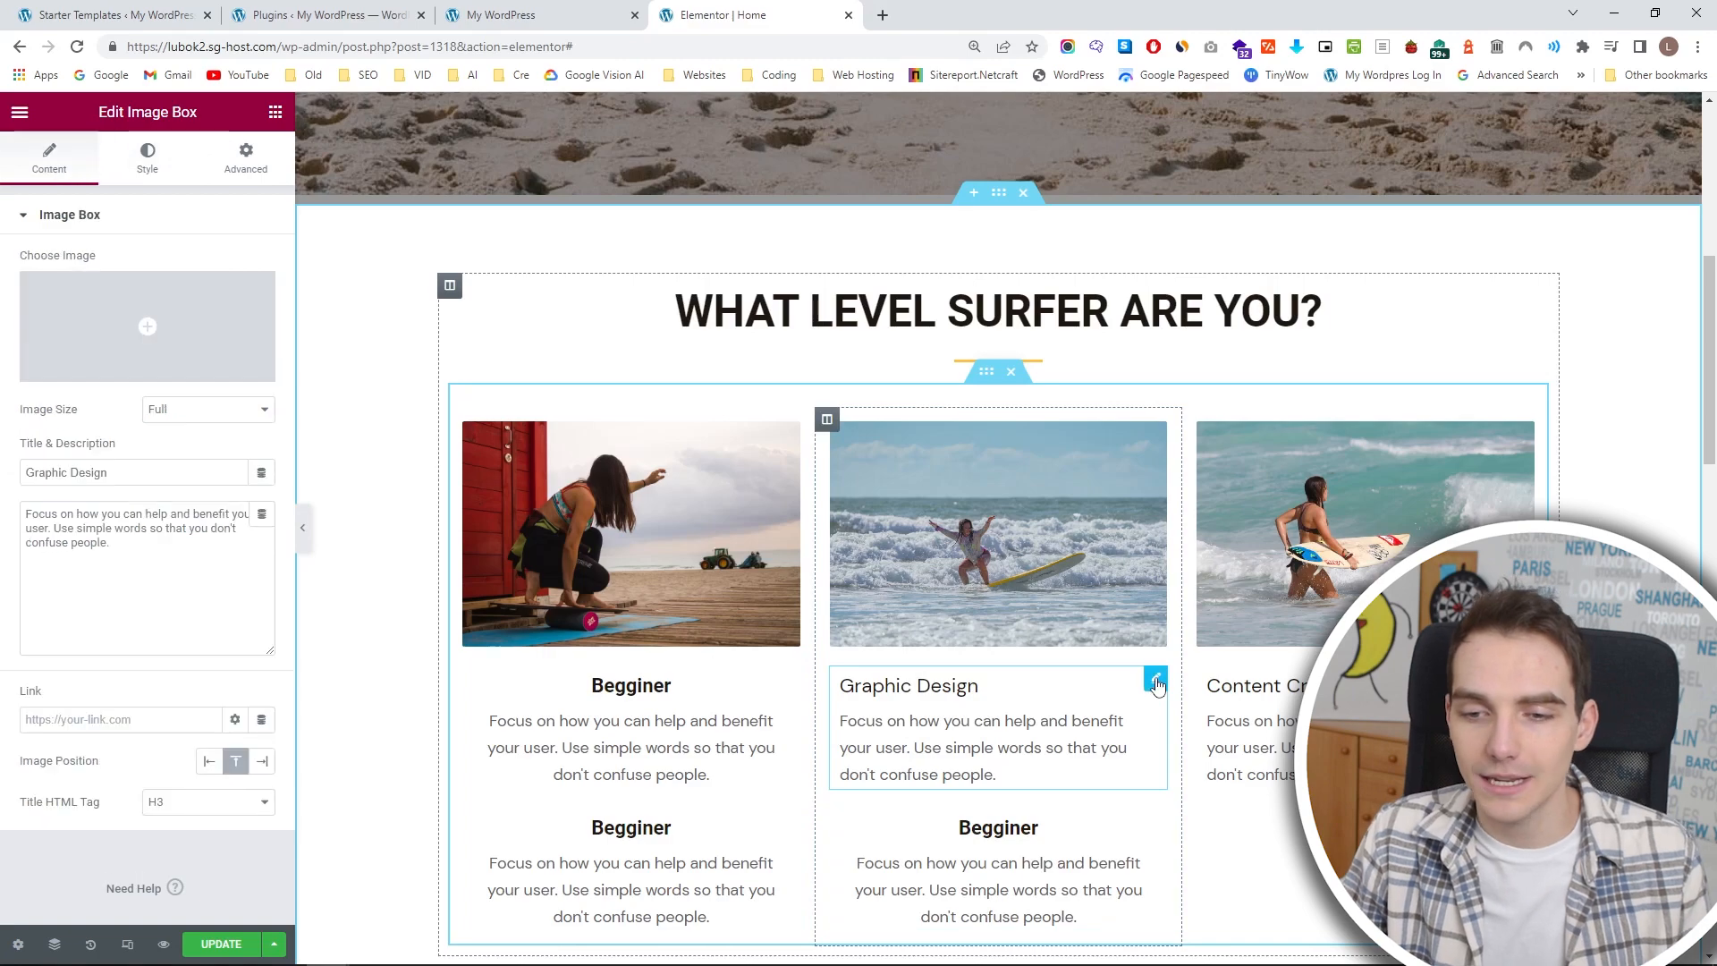
key(Delete)
click(1230, 707)
drag(787, 818, 1252, 724)
key(Delete)
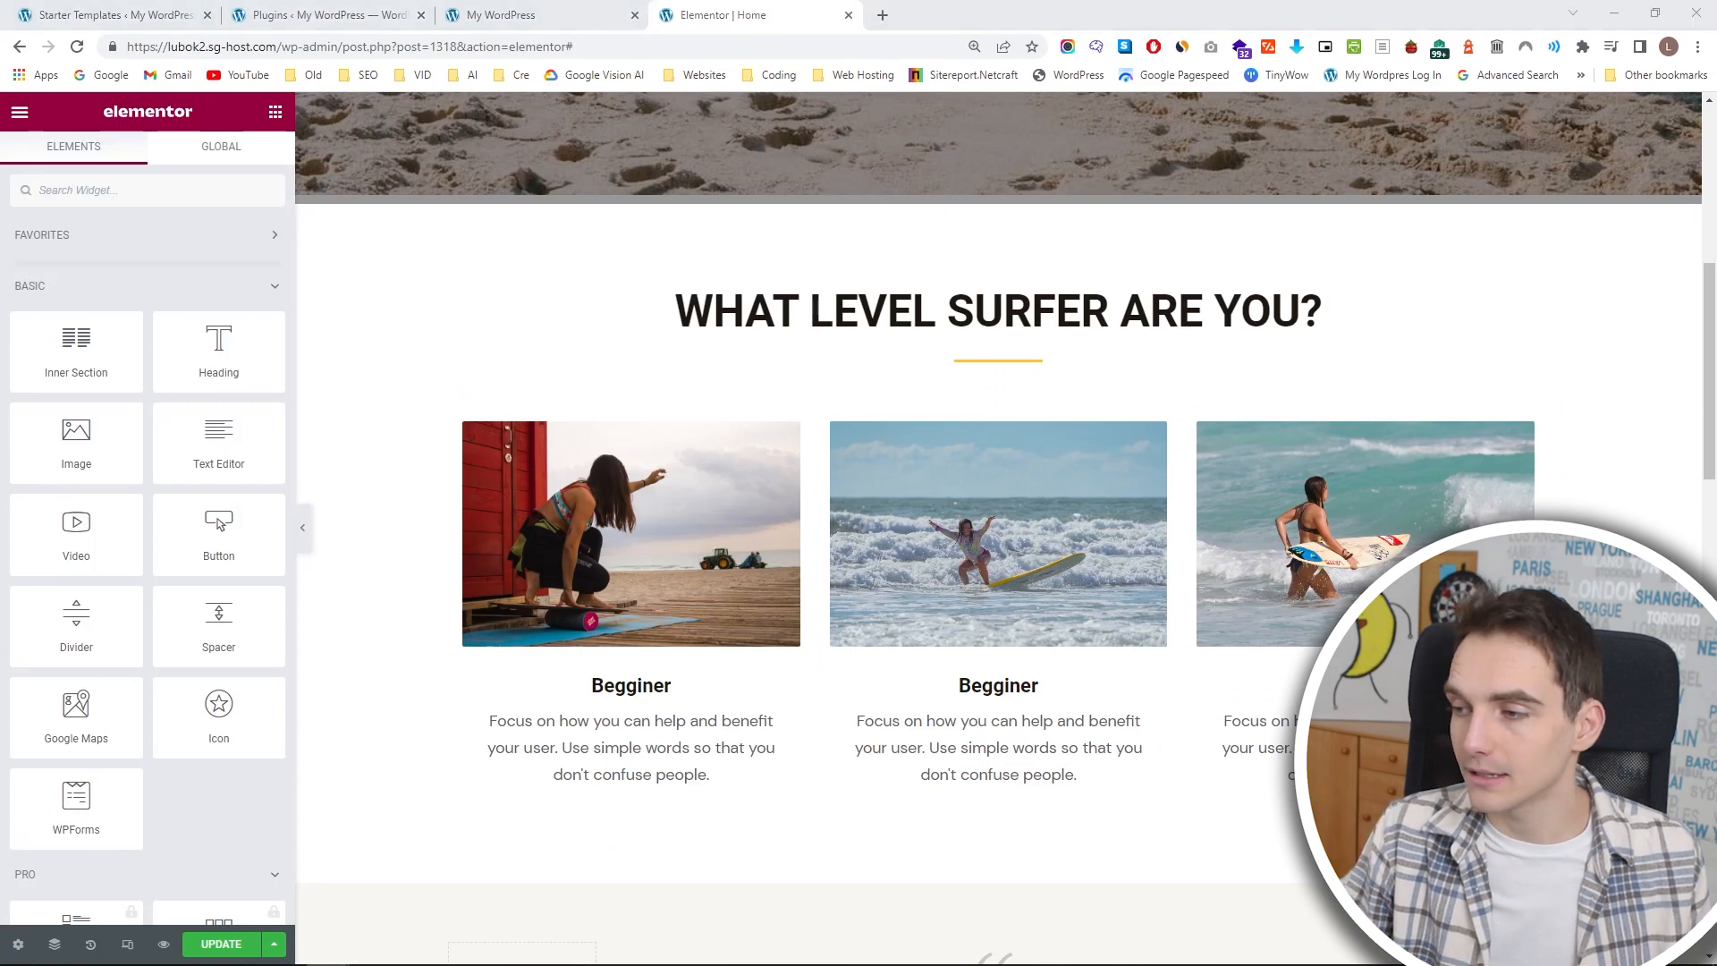
Change the image box title in the middle column to "Intermediate" and in the third column to "Expert".
click(999, 686)
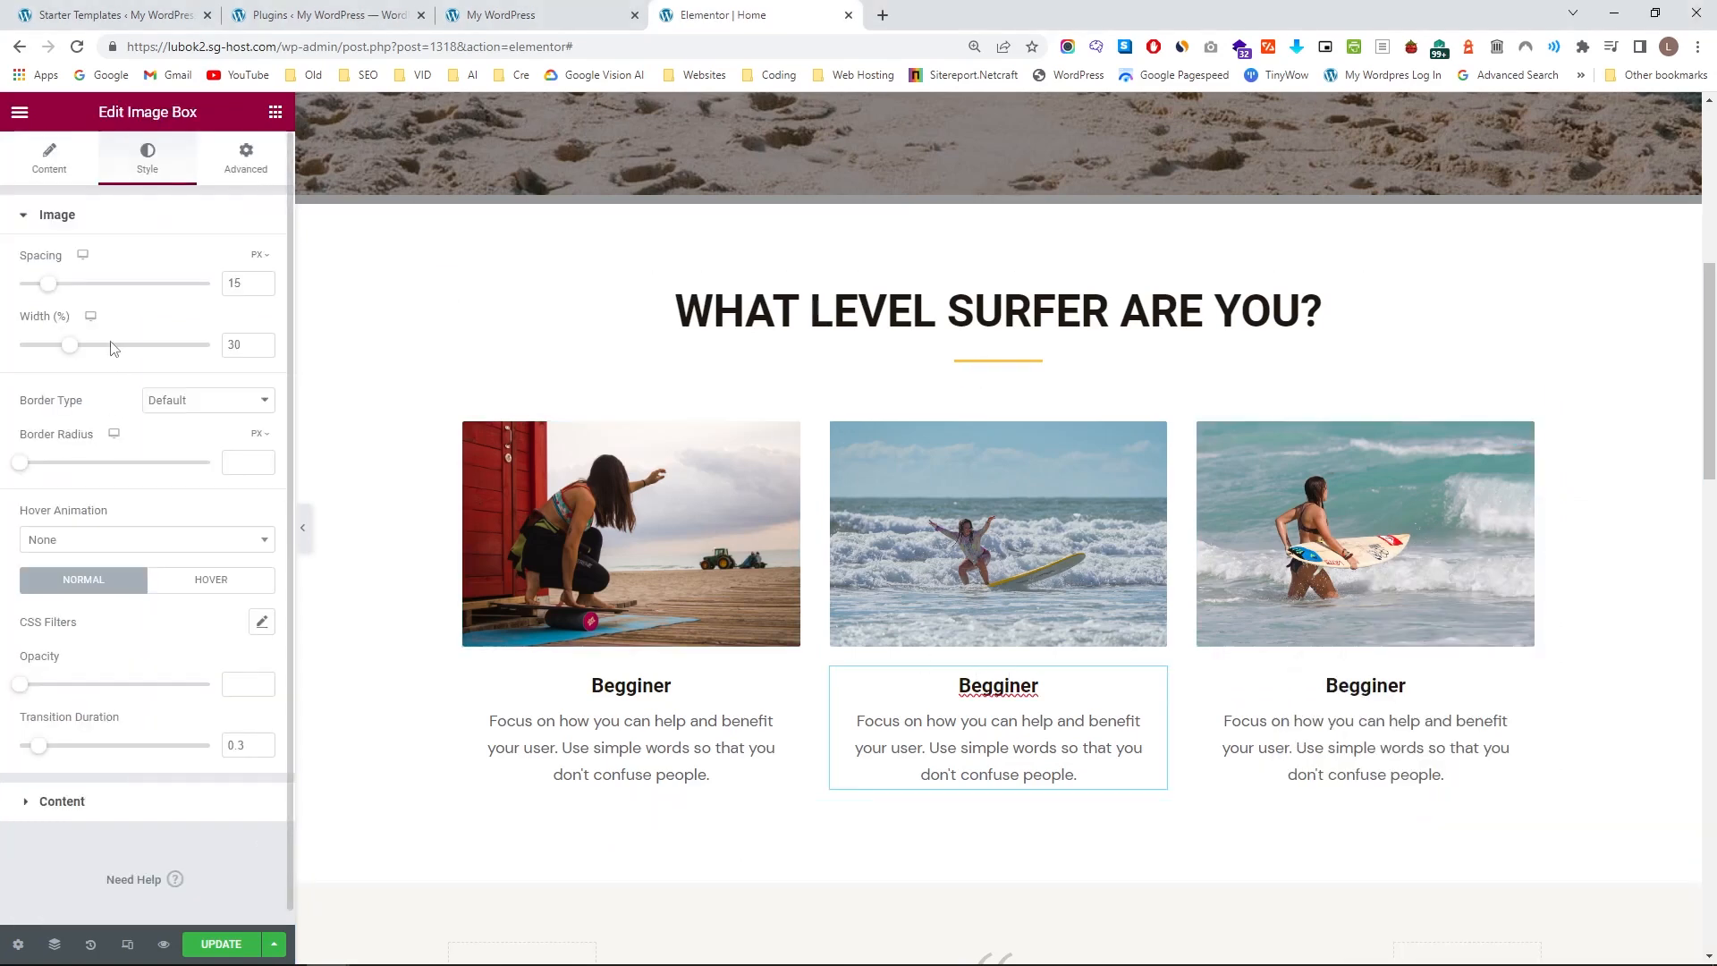
click(56, 179)
double_click(50, 472)
text(Intermediate)
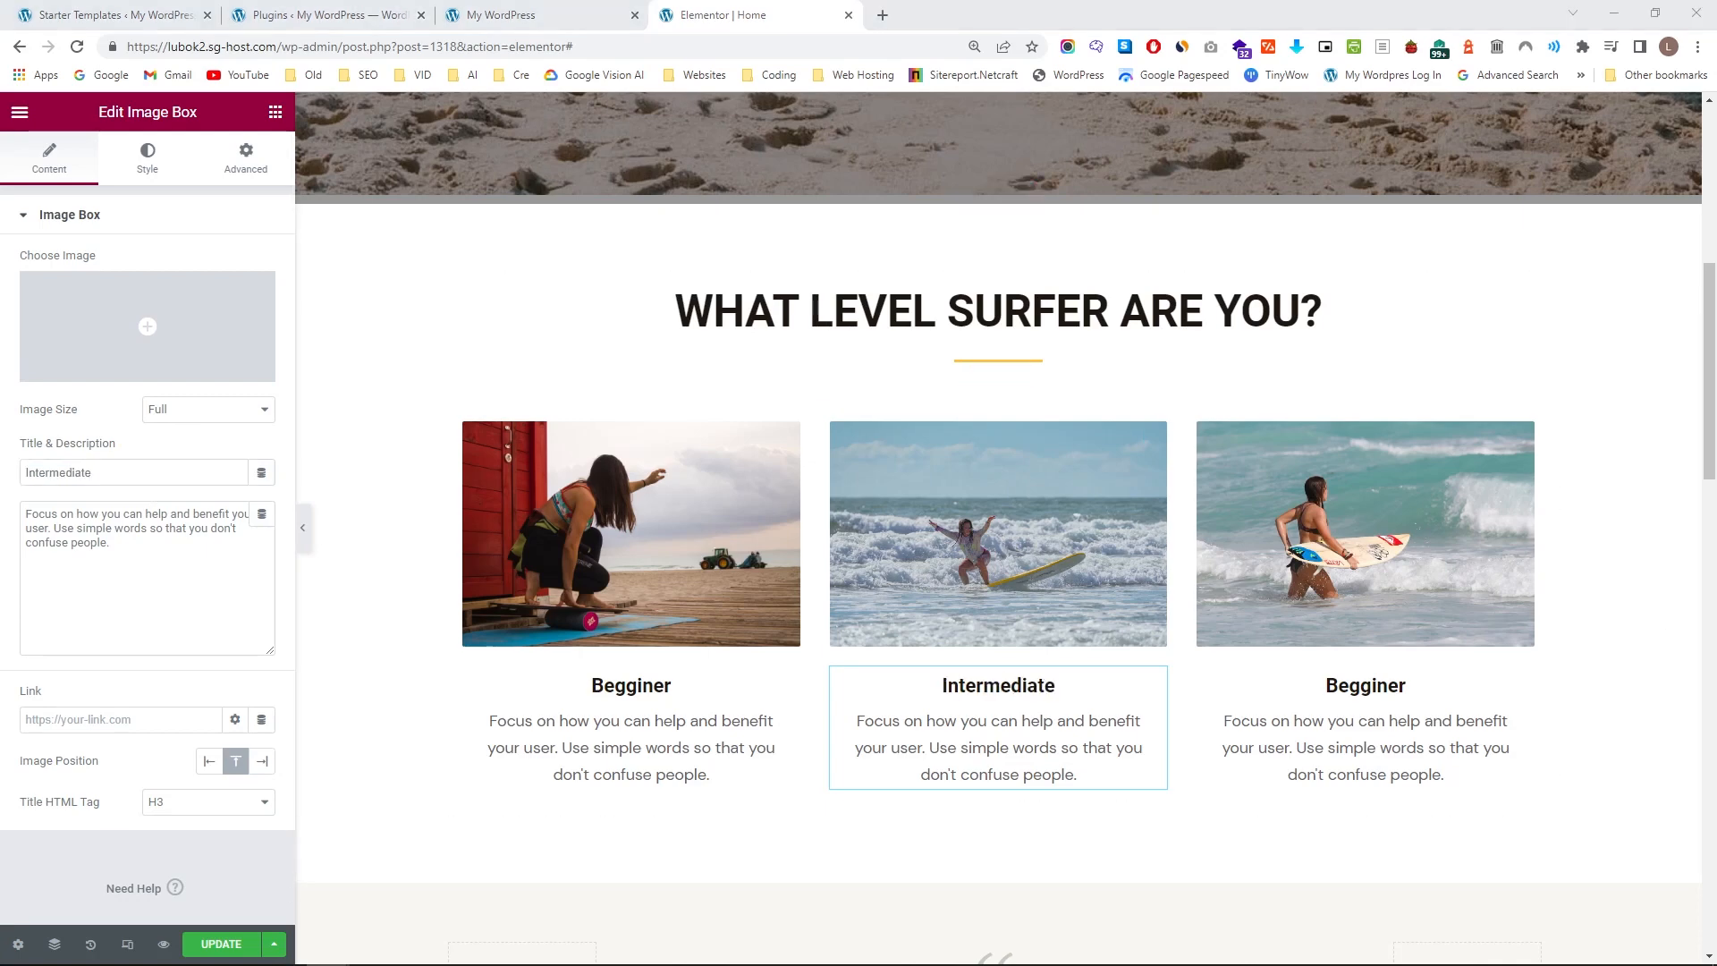
click(1366, 685)
double_click(50, 472)
text(Expert)
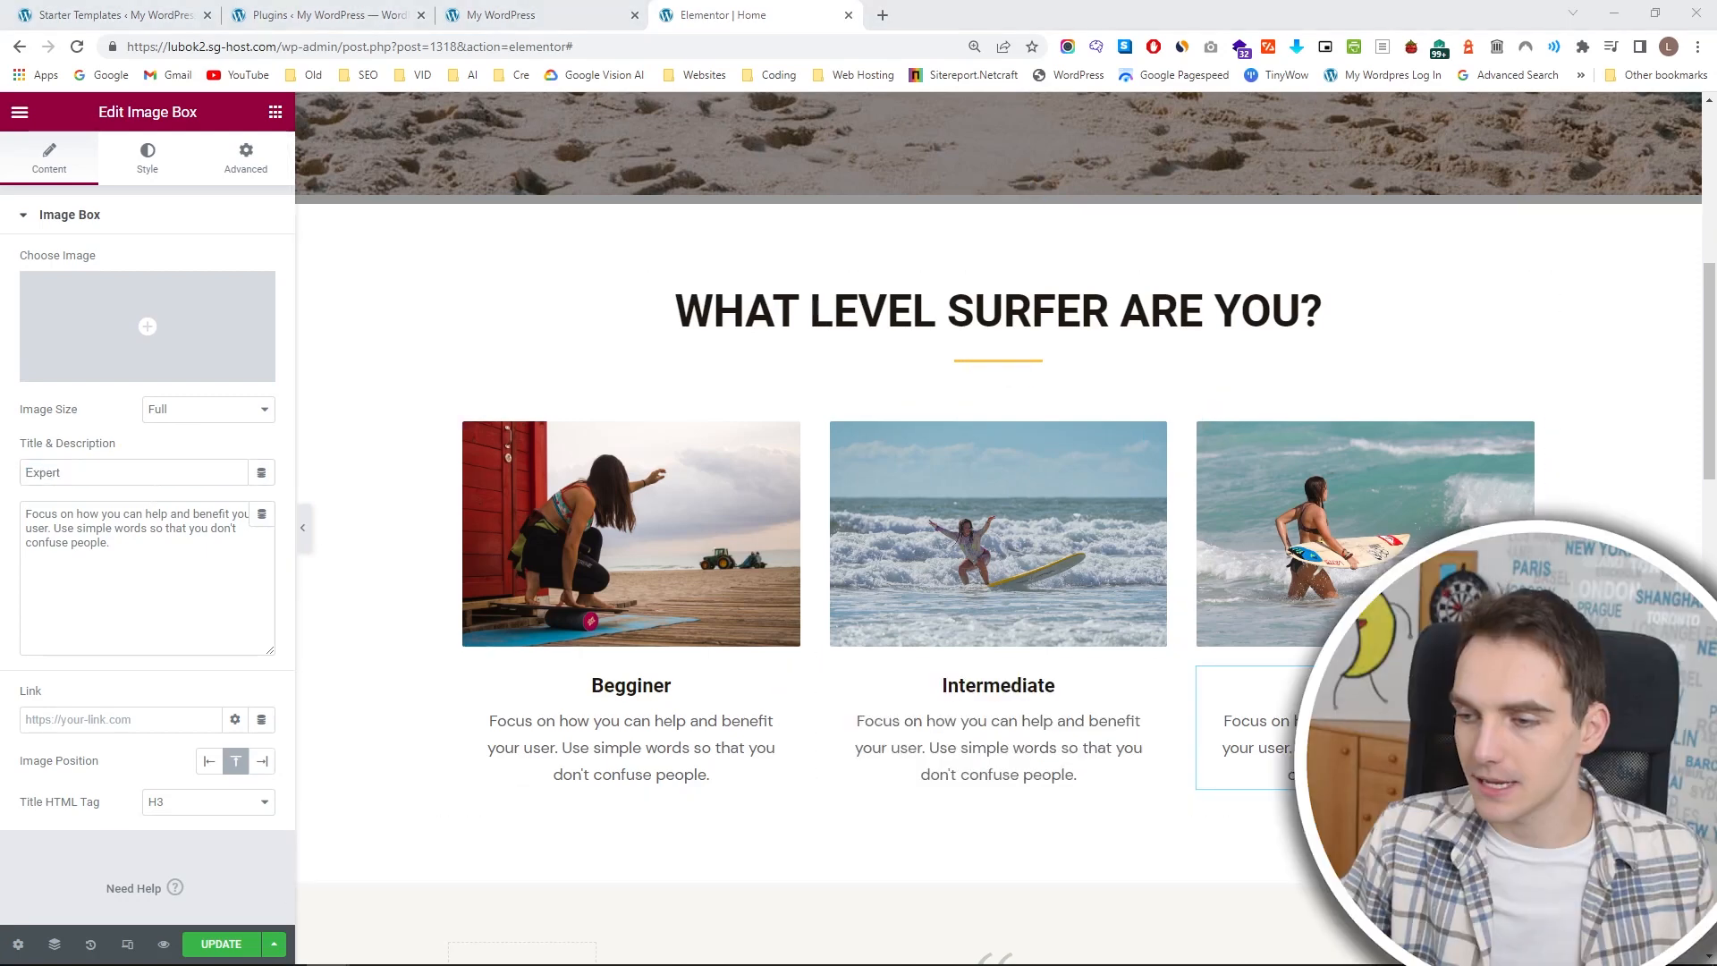
Replace the Begginer description with "Beginners are people who have never stood on a surf board but want to try it for the first time.".
click(707, 774)
key(ctrl+a)
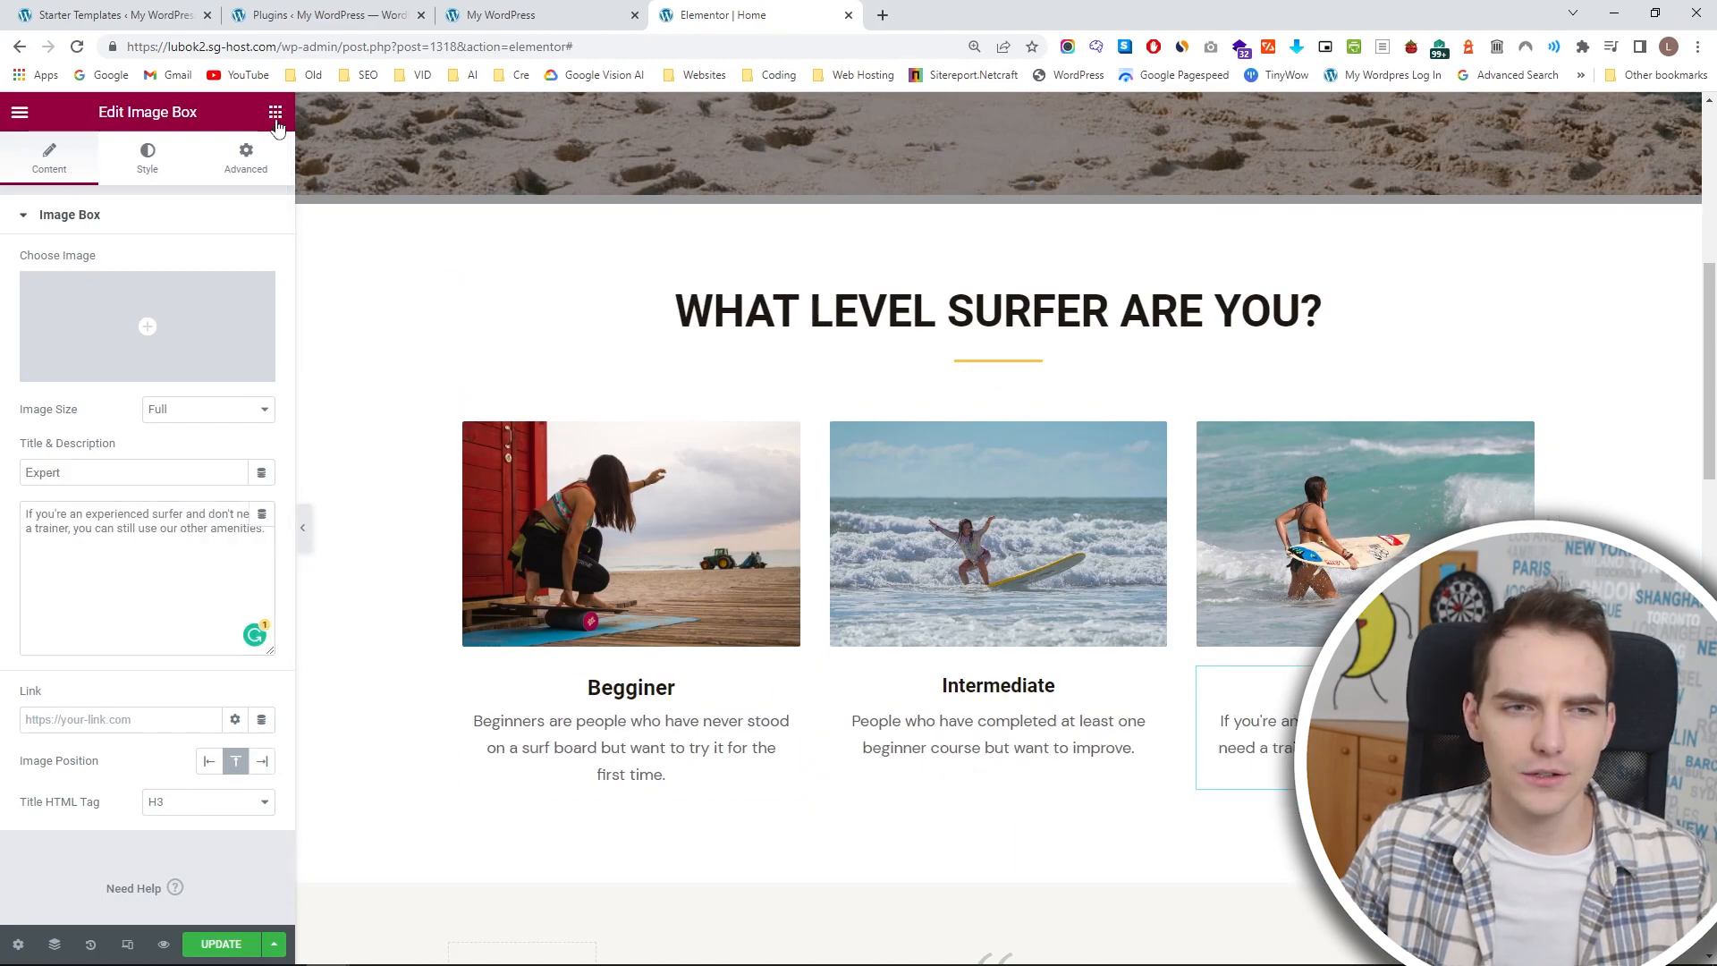
click(275, 114)
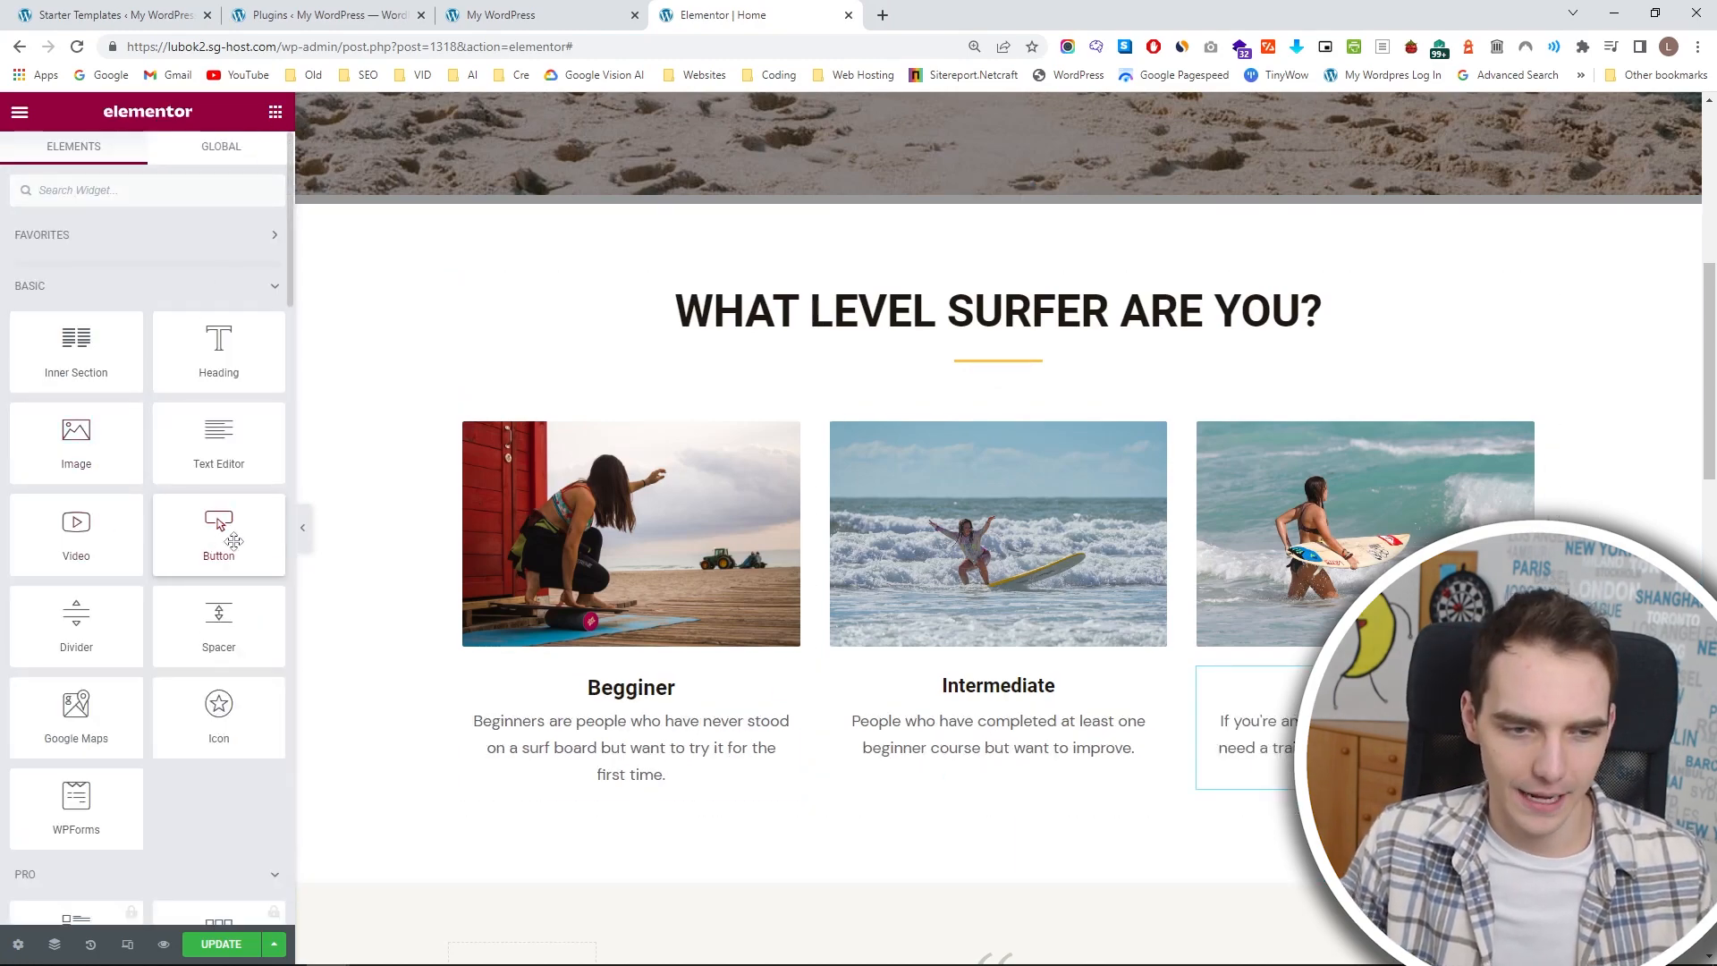
scroll(751, 591, up, 1)
scroll(776, 706, down, 2)
drag(174, 516, 574, 693)
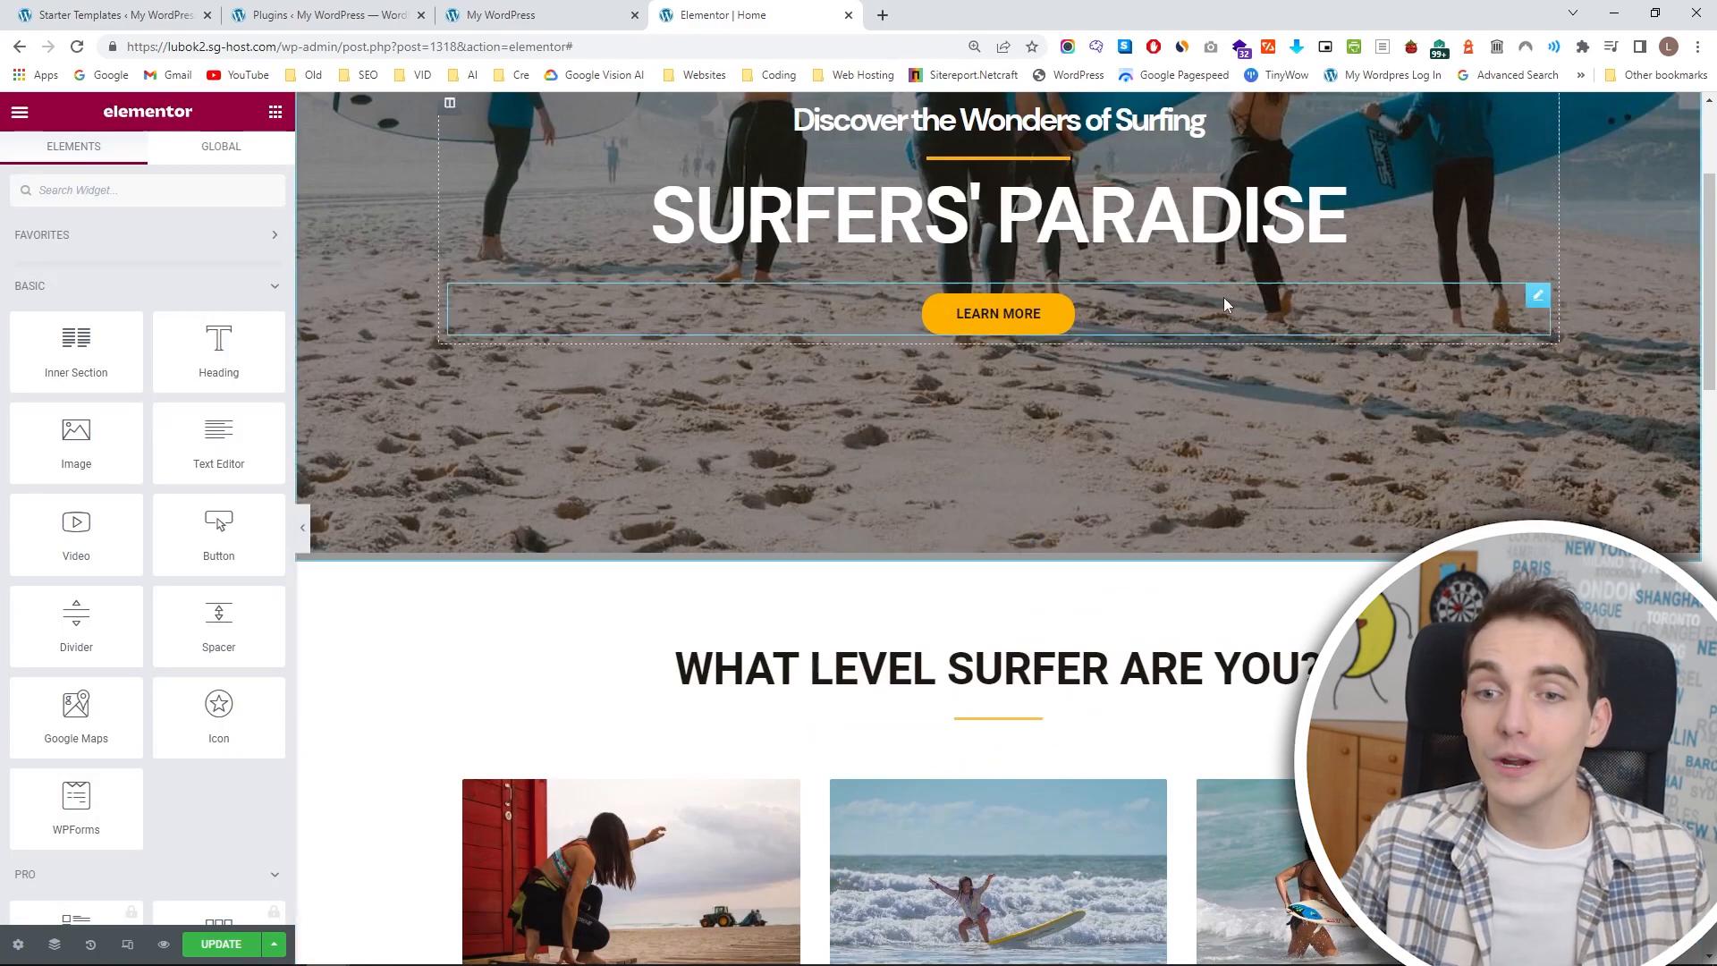
Copy the hero's LEARN MORE button and paste it below the Begginer, Intermediate and Expert image boxes.
right_click(1529, 303)
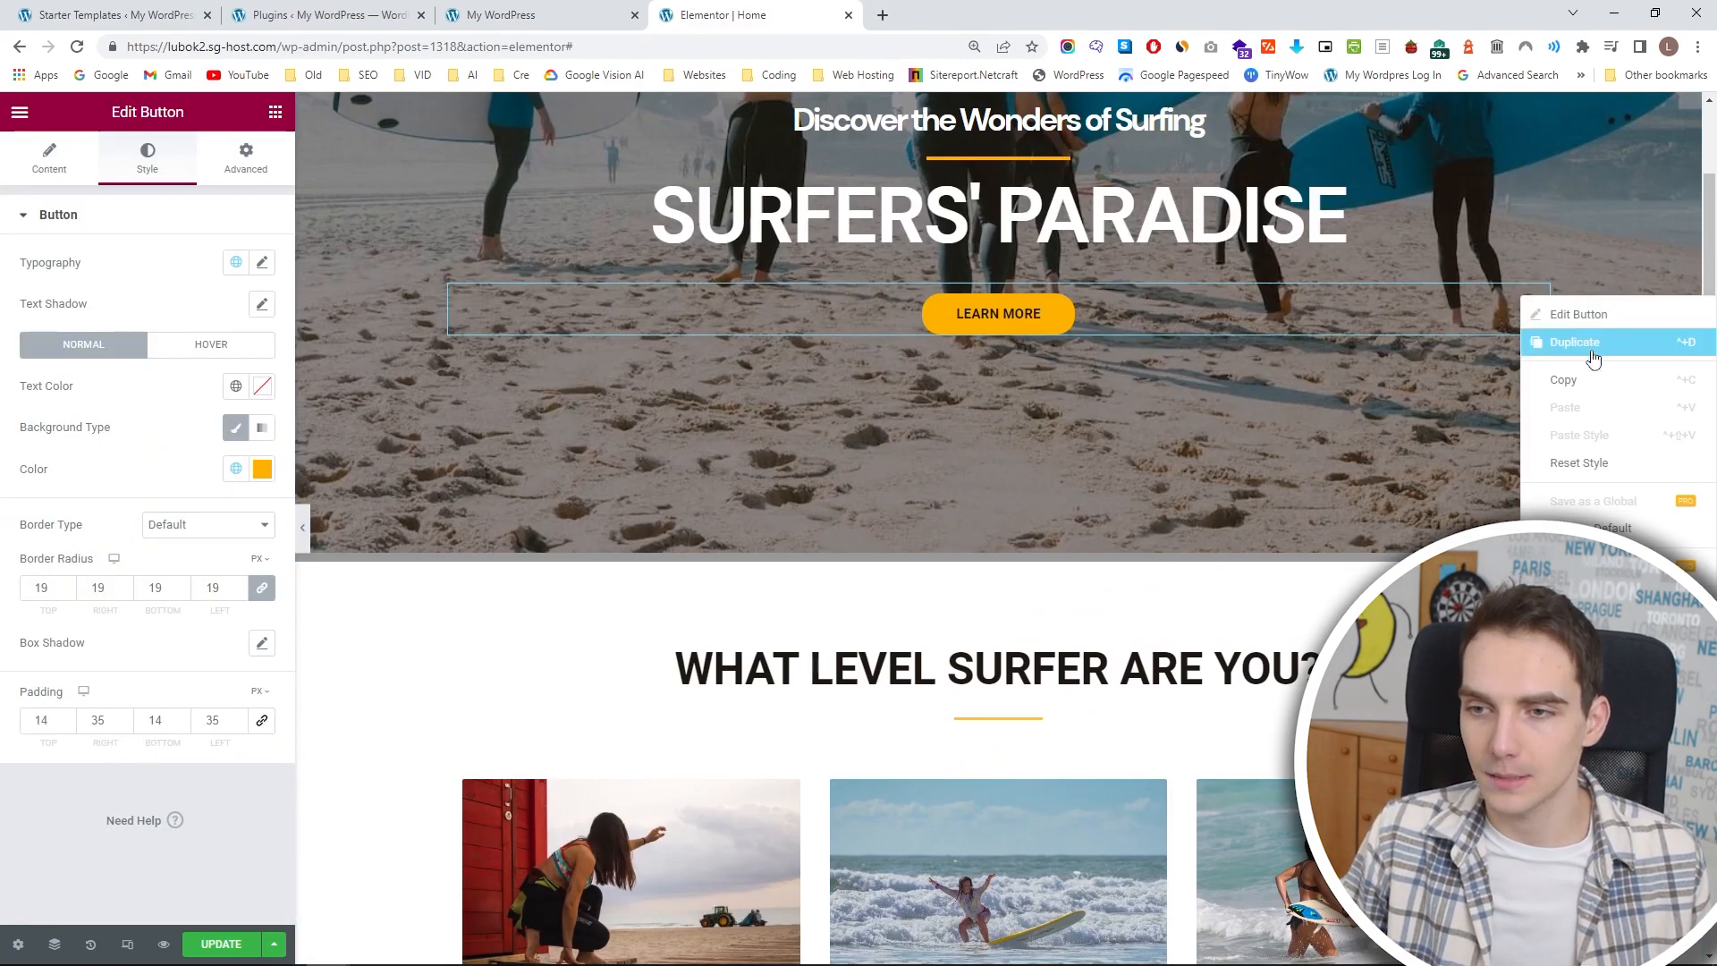
click(1598, 390)
scroll(1499, 426, down, 6)
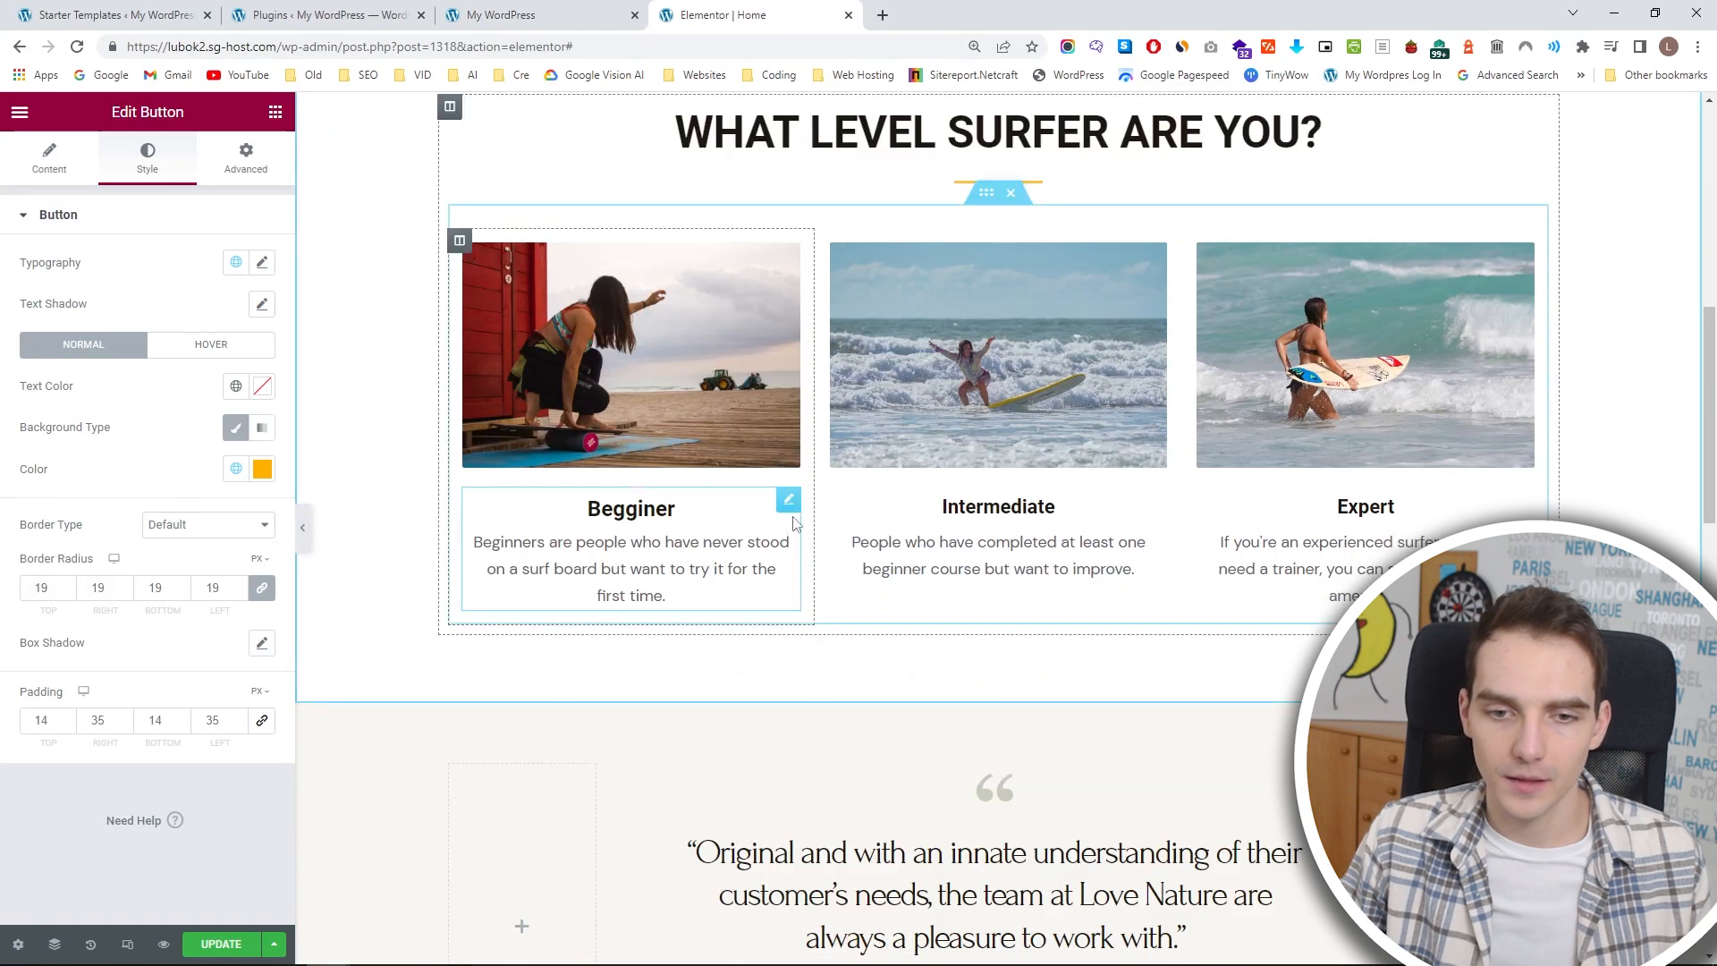
click(789, 501)
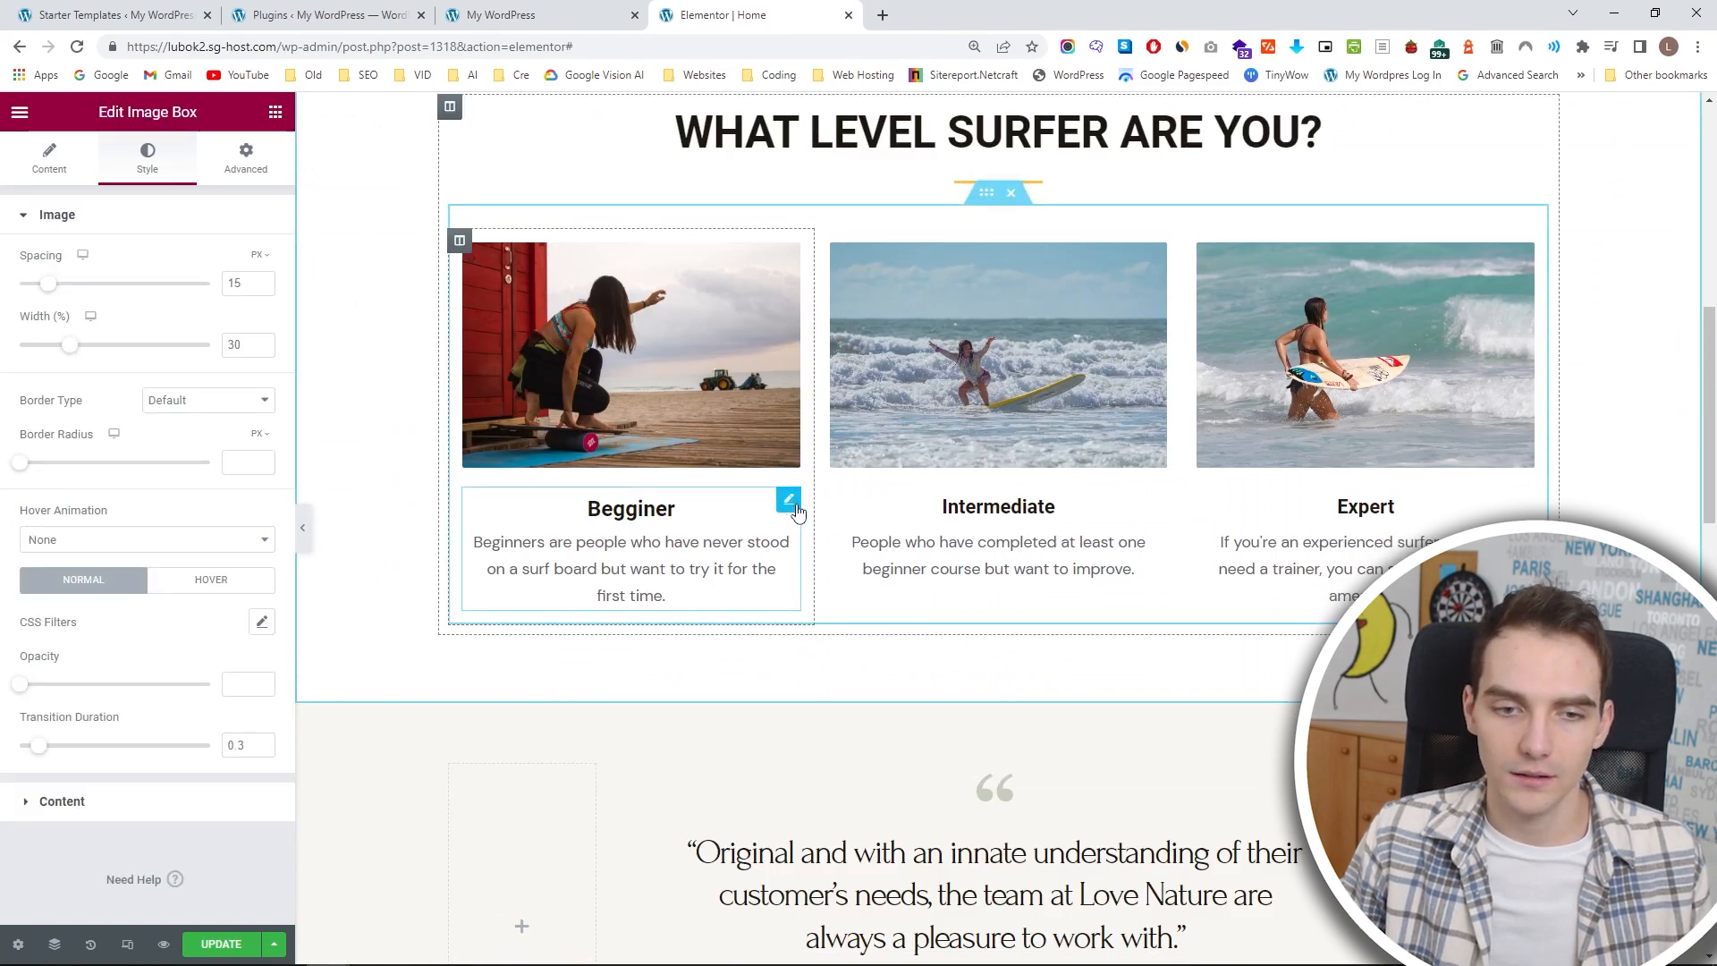
key(ctrl+v)
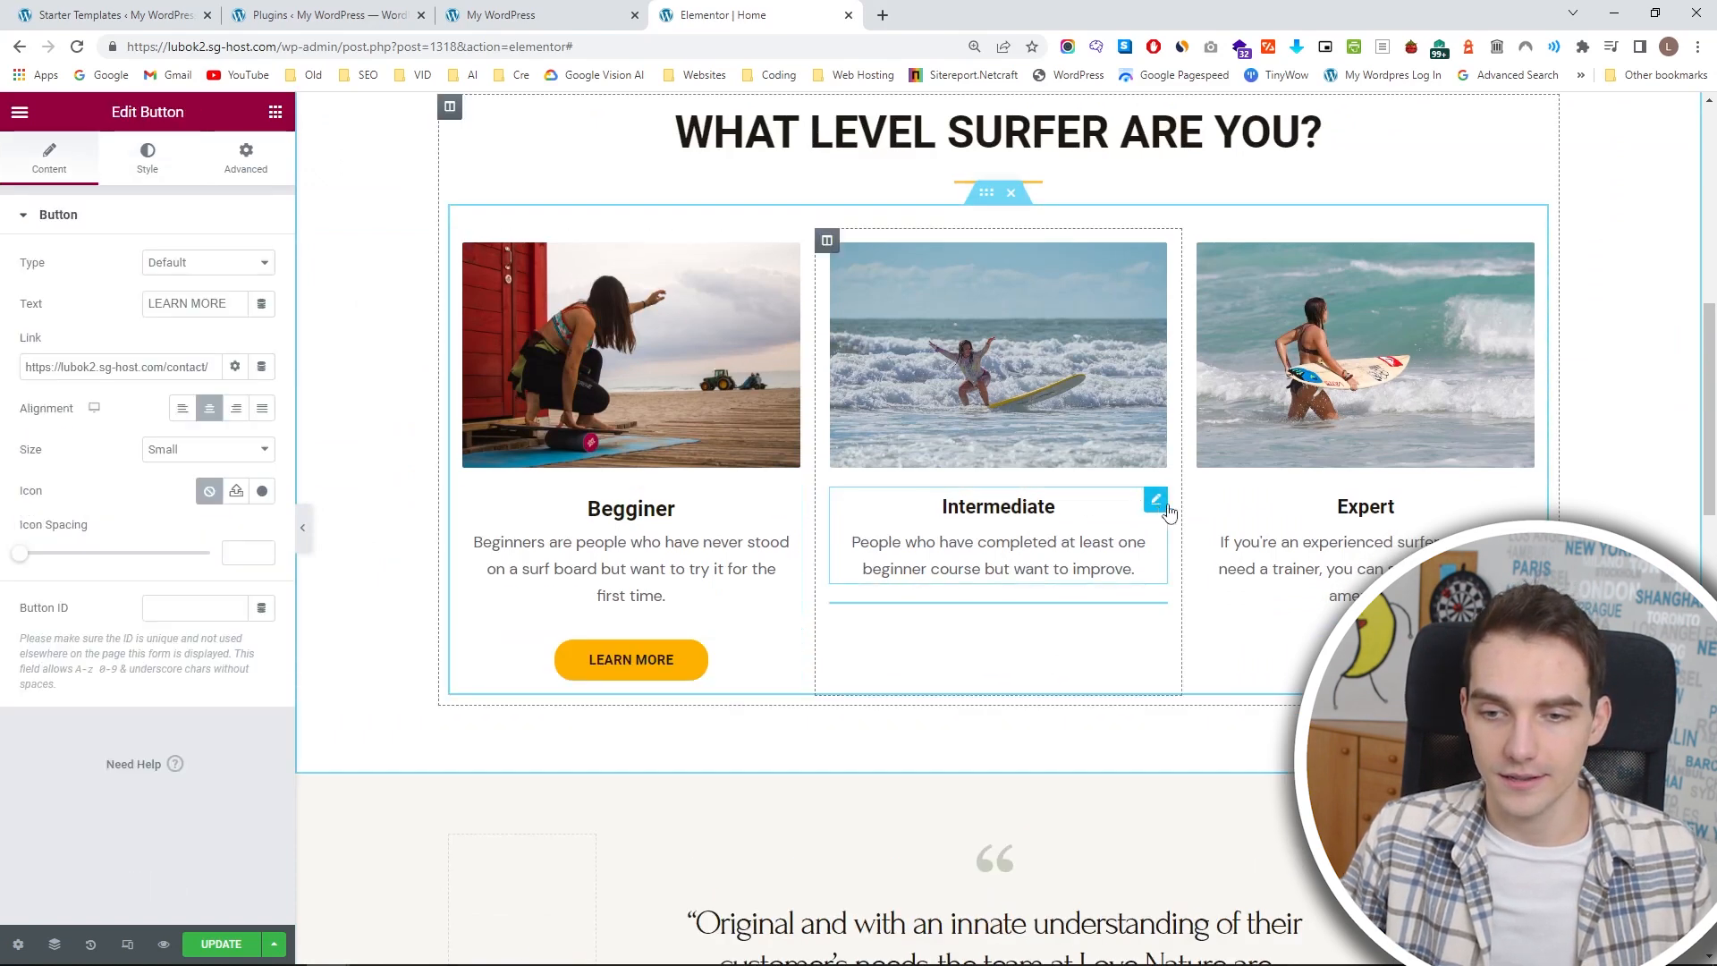
click(1156, 499)
key(ctrl+v)
click(1521, 498)
key(ctrl+v)
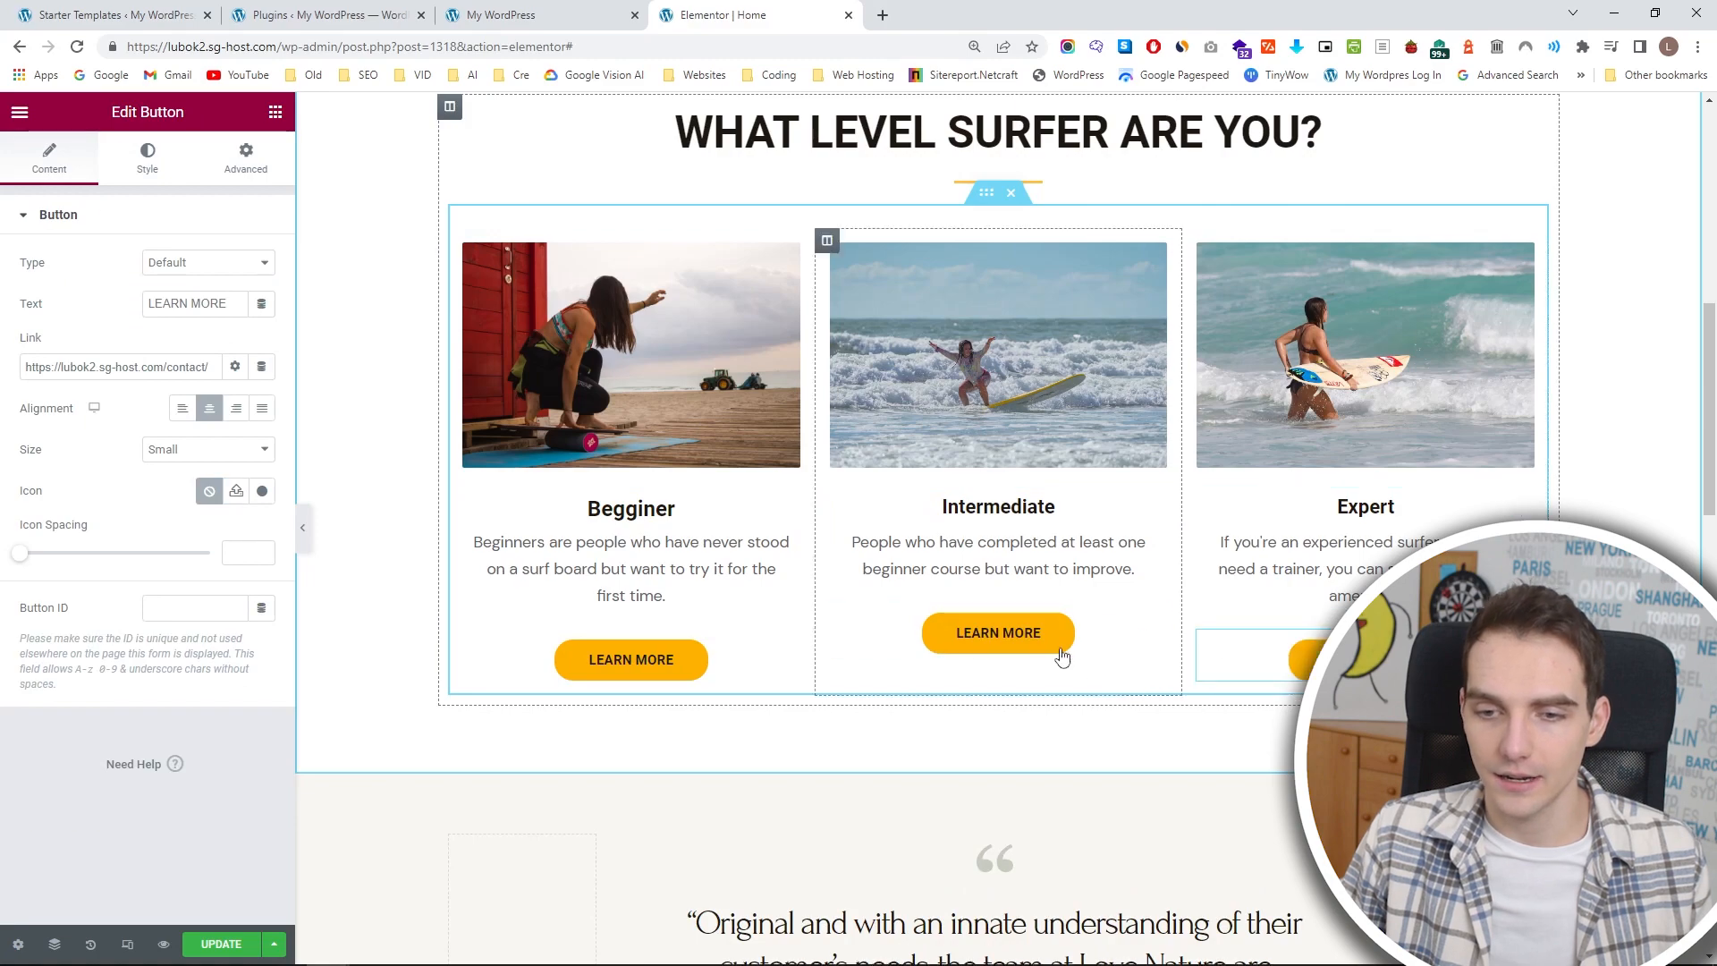
Preview the page without the editing panel to examine the layout of the surfer-level section and its buttons.
scroll(894, 581, up, 6)
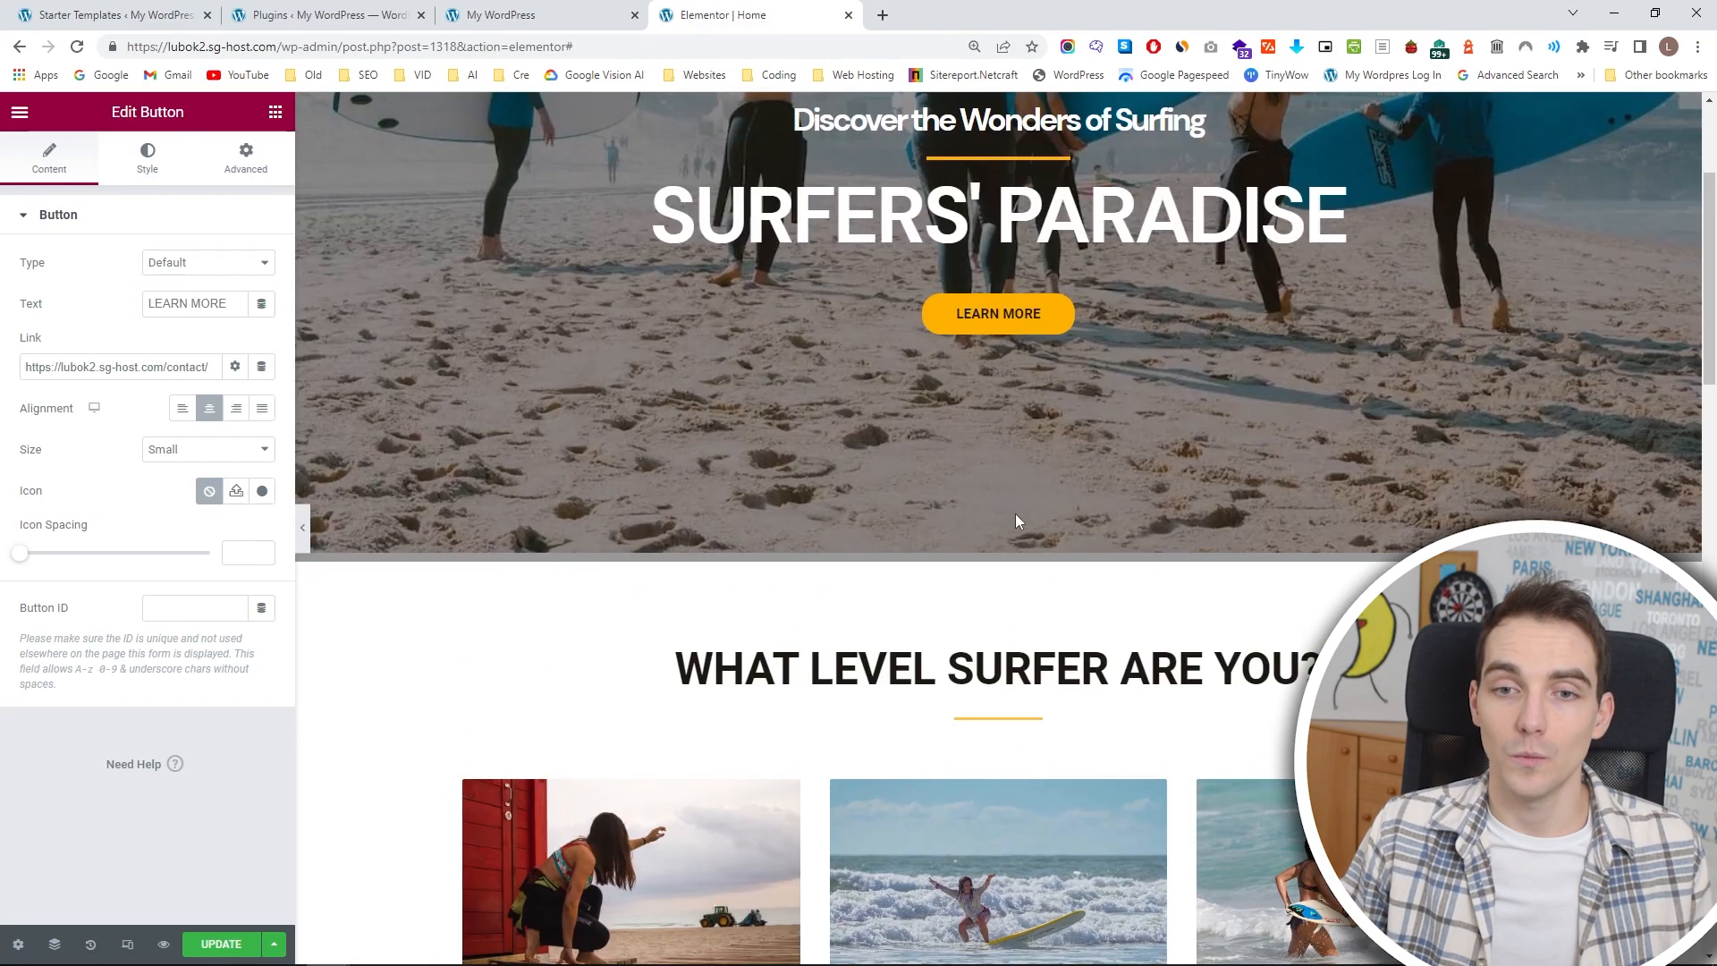
scroll(855, 437, down, 4)
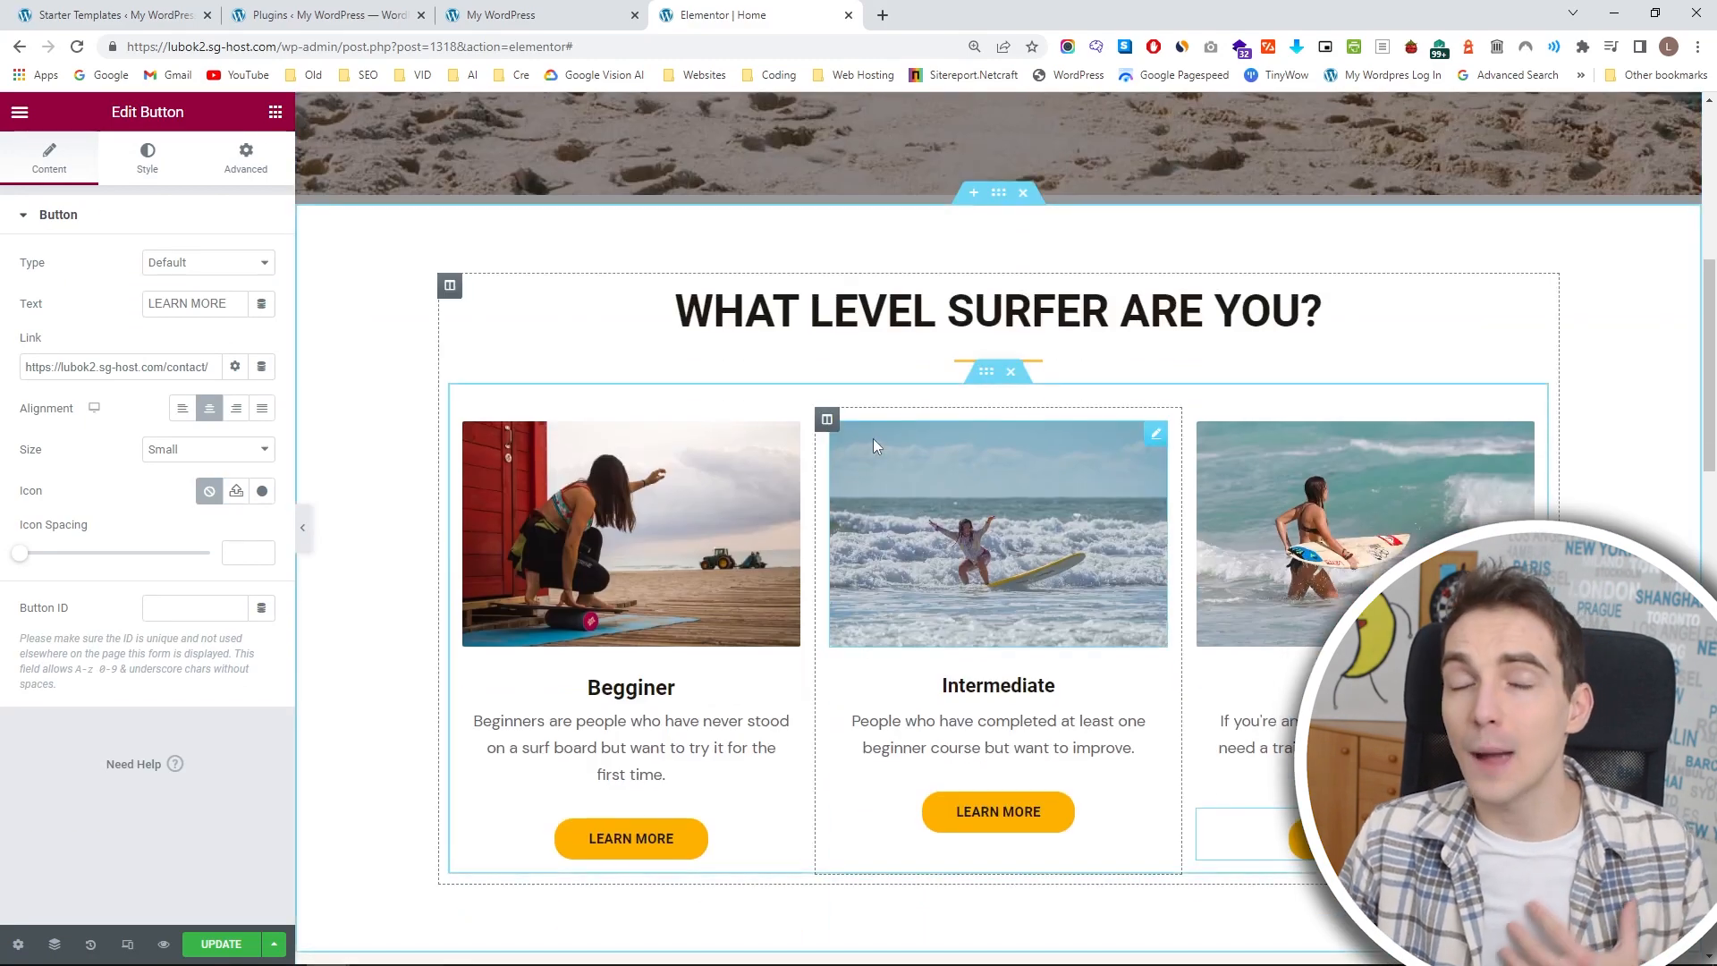
scroll(778, 518, down, 1)
scroll(778, 518, down, 3)
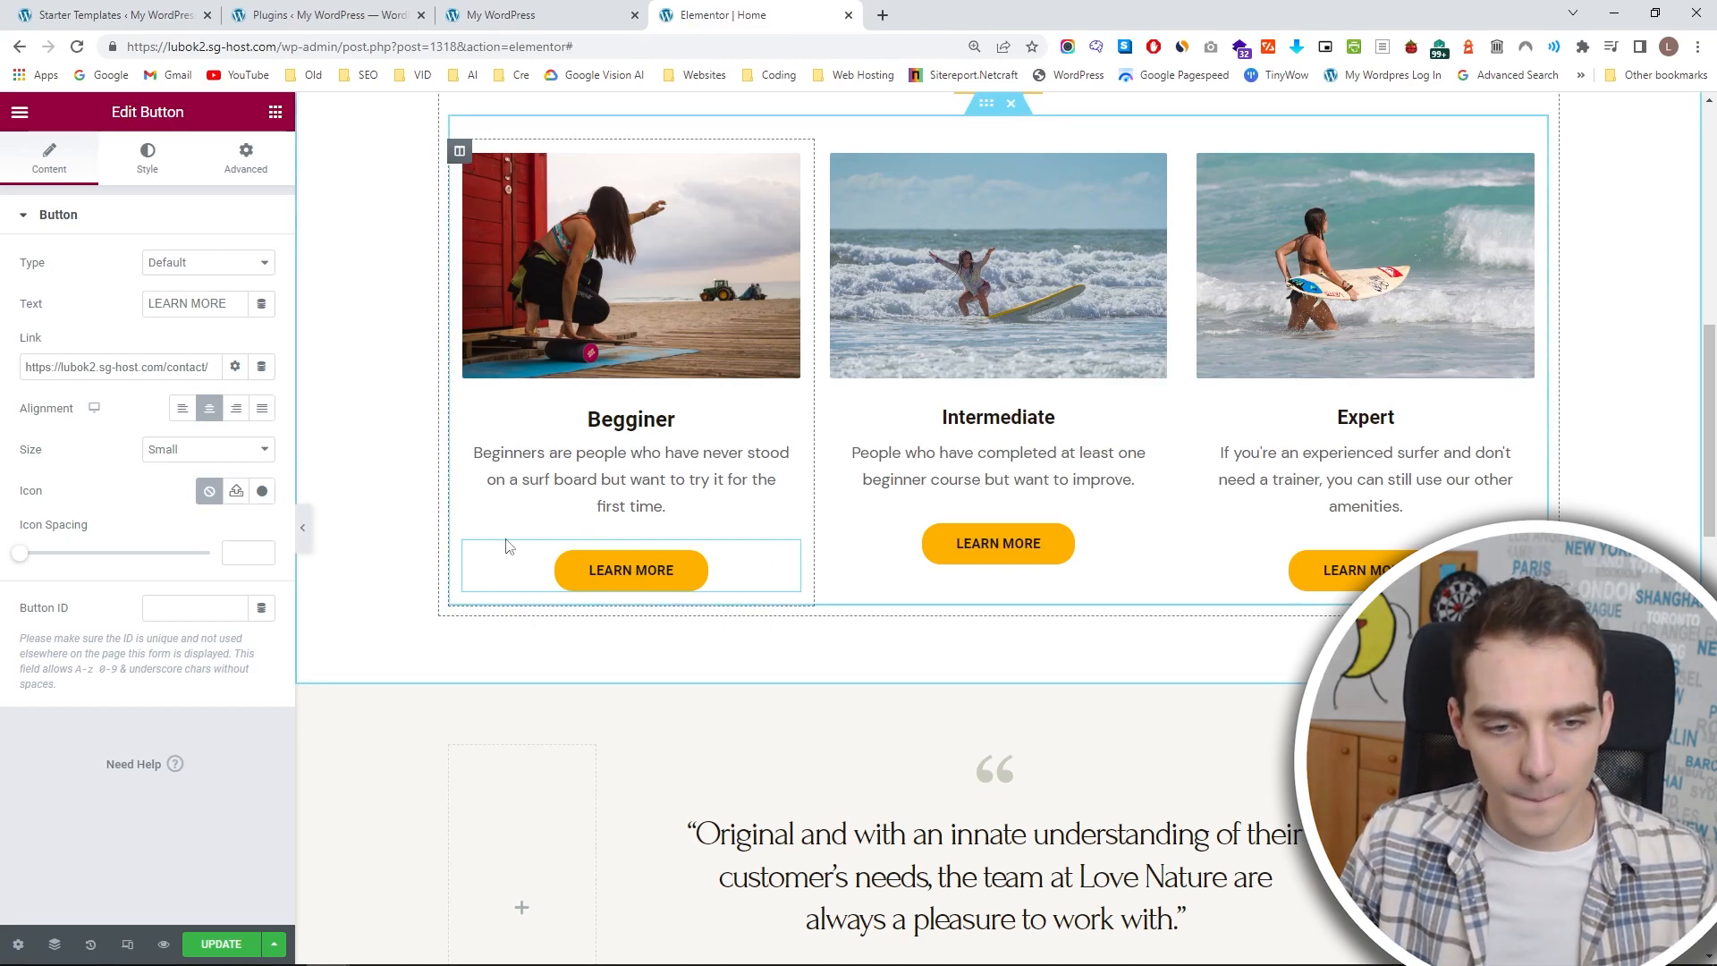
click(305, 530)
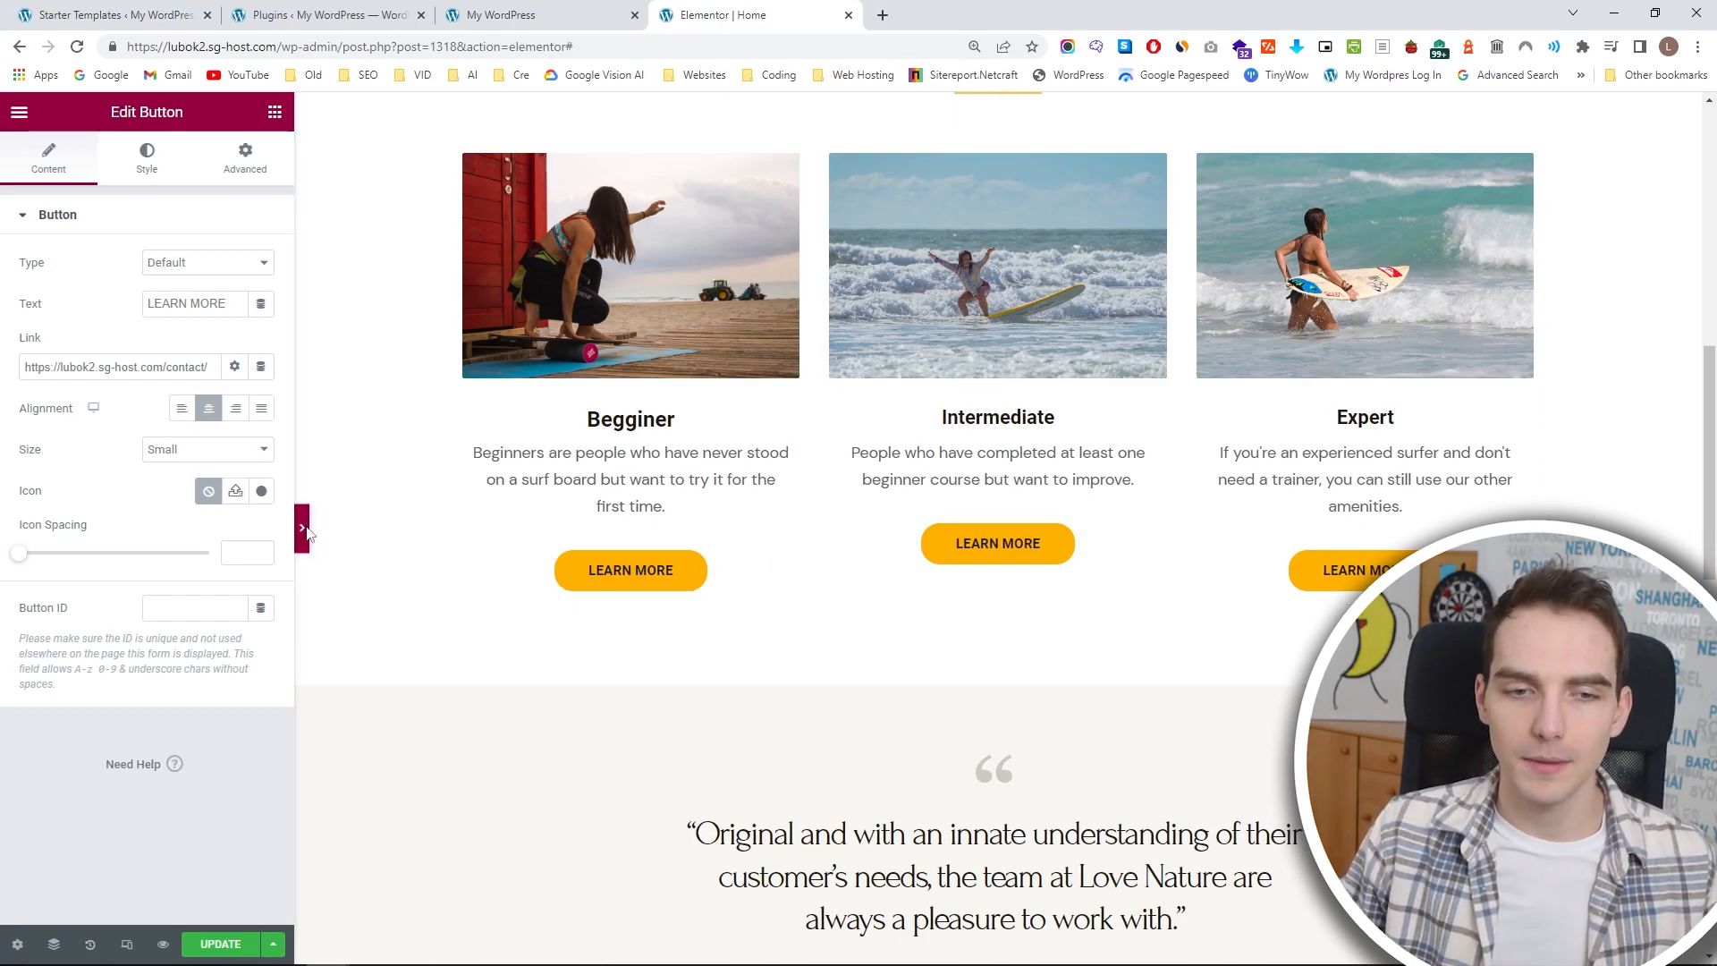
scroll(626, 554, up, 5)
scroll(832, 662, down, 2)
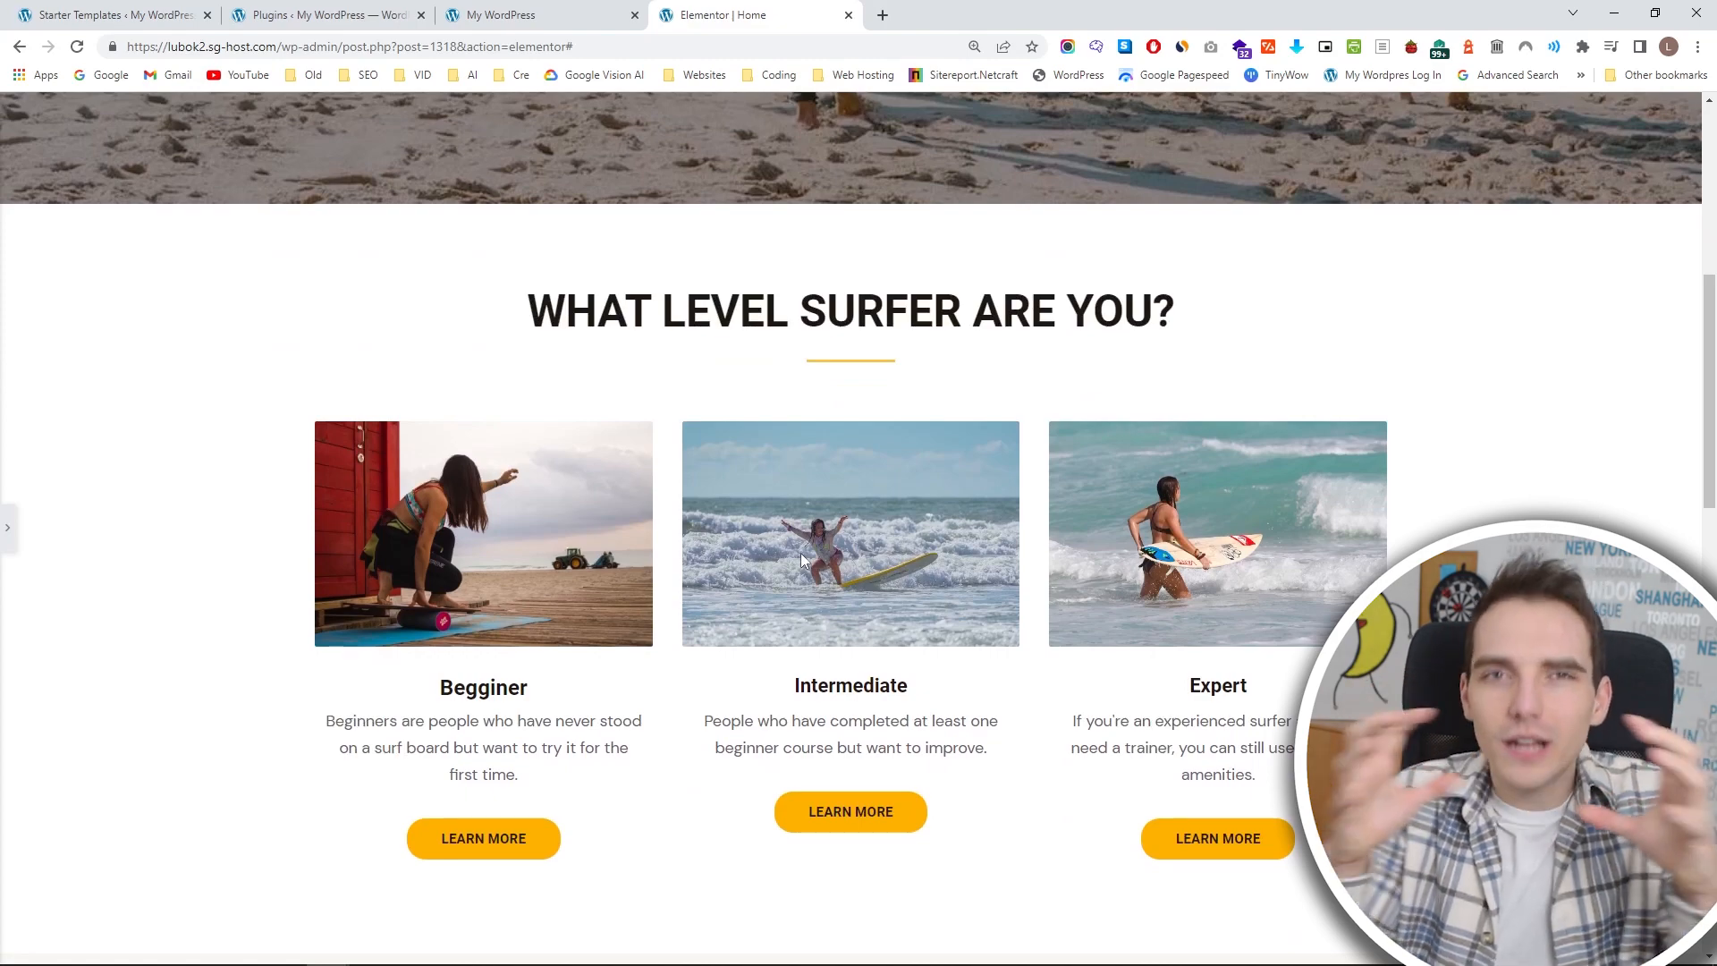
click(9, 533)
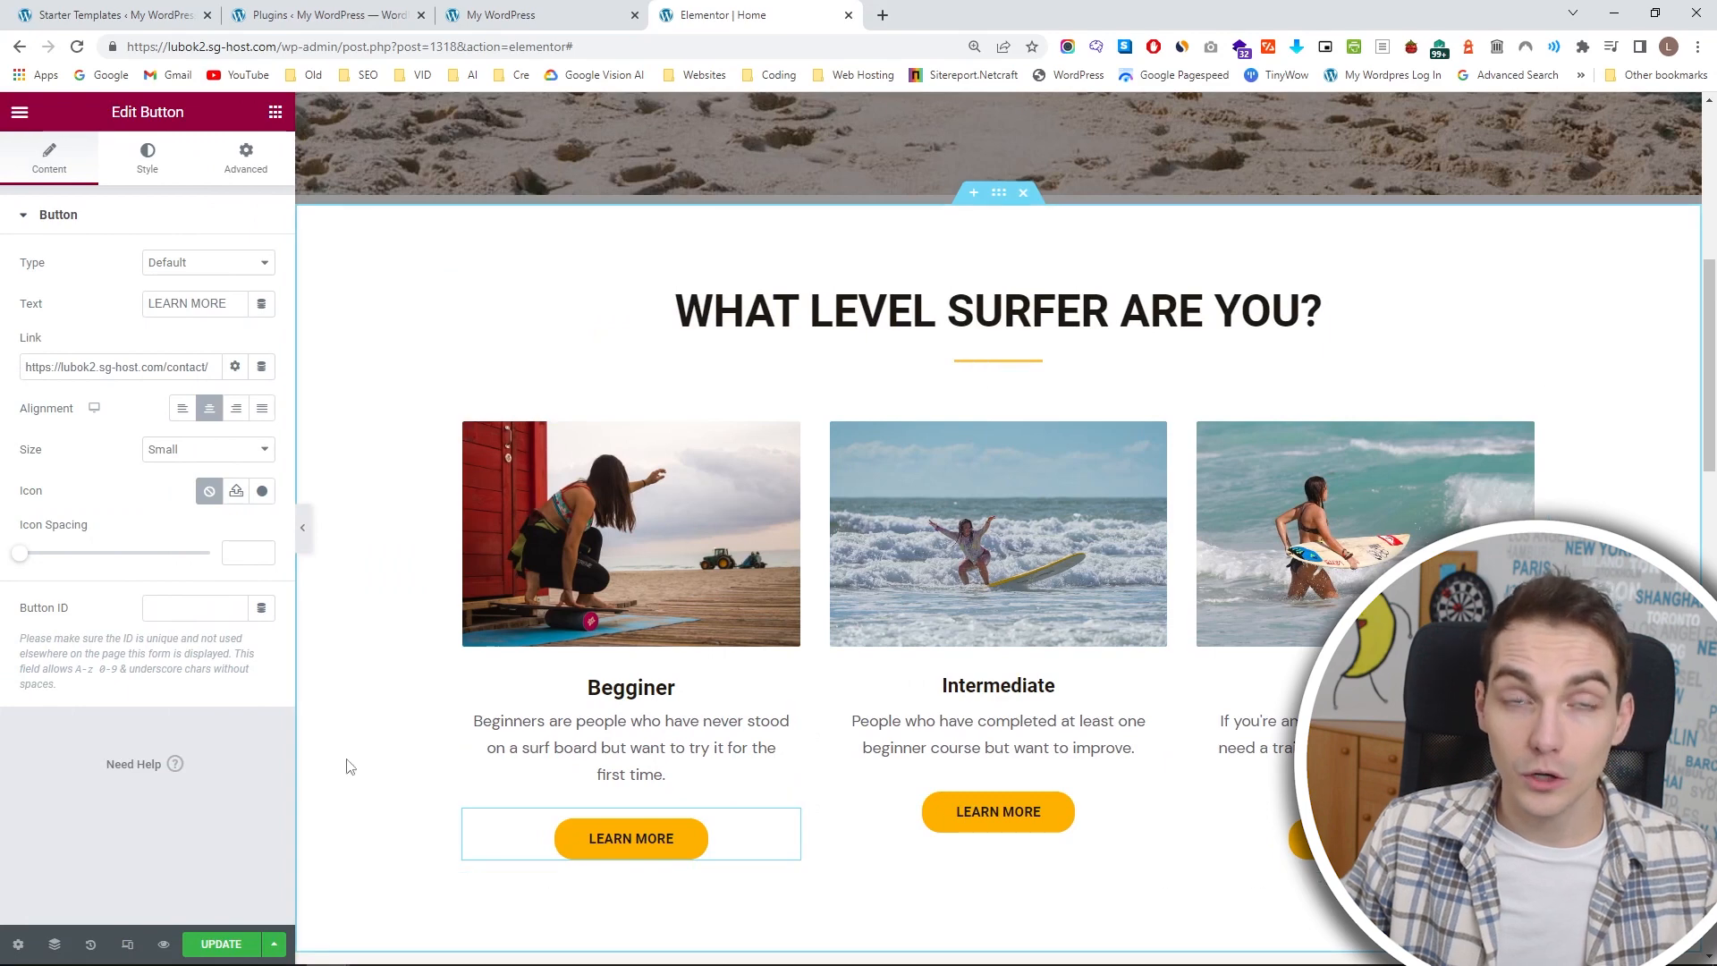
Select the surfer-level section in the Navigator's page structure and set its boxed content width to 1239 px.
click(54, 944)
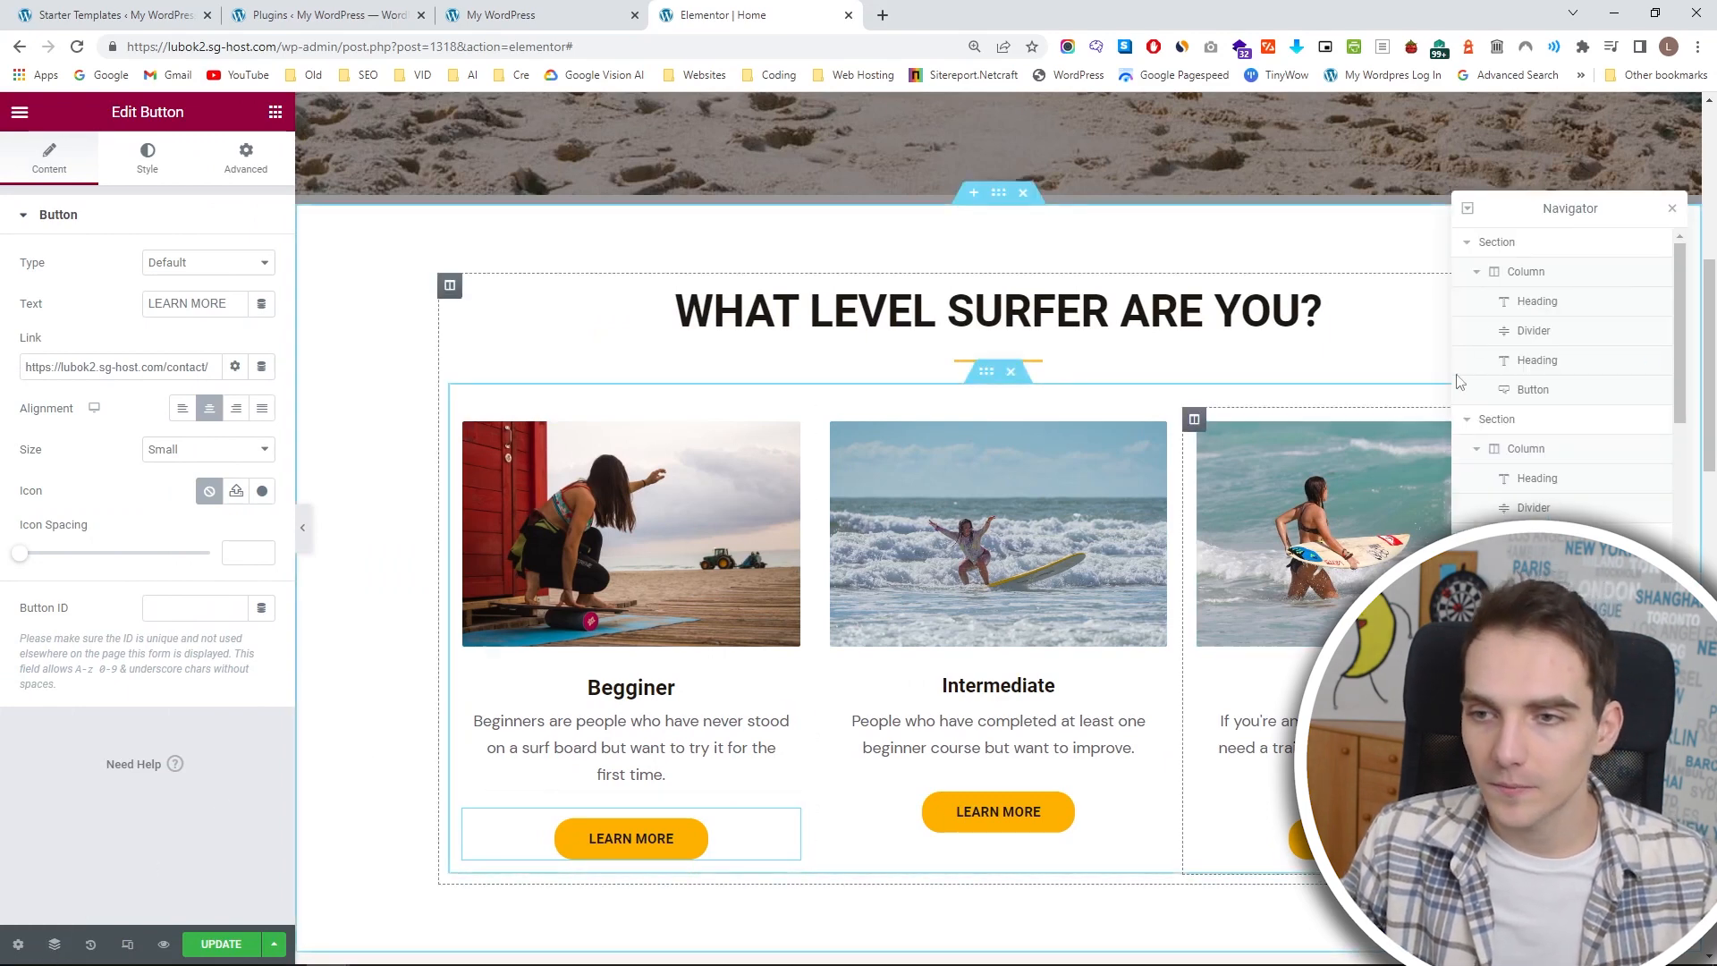
click(1471, 244)
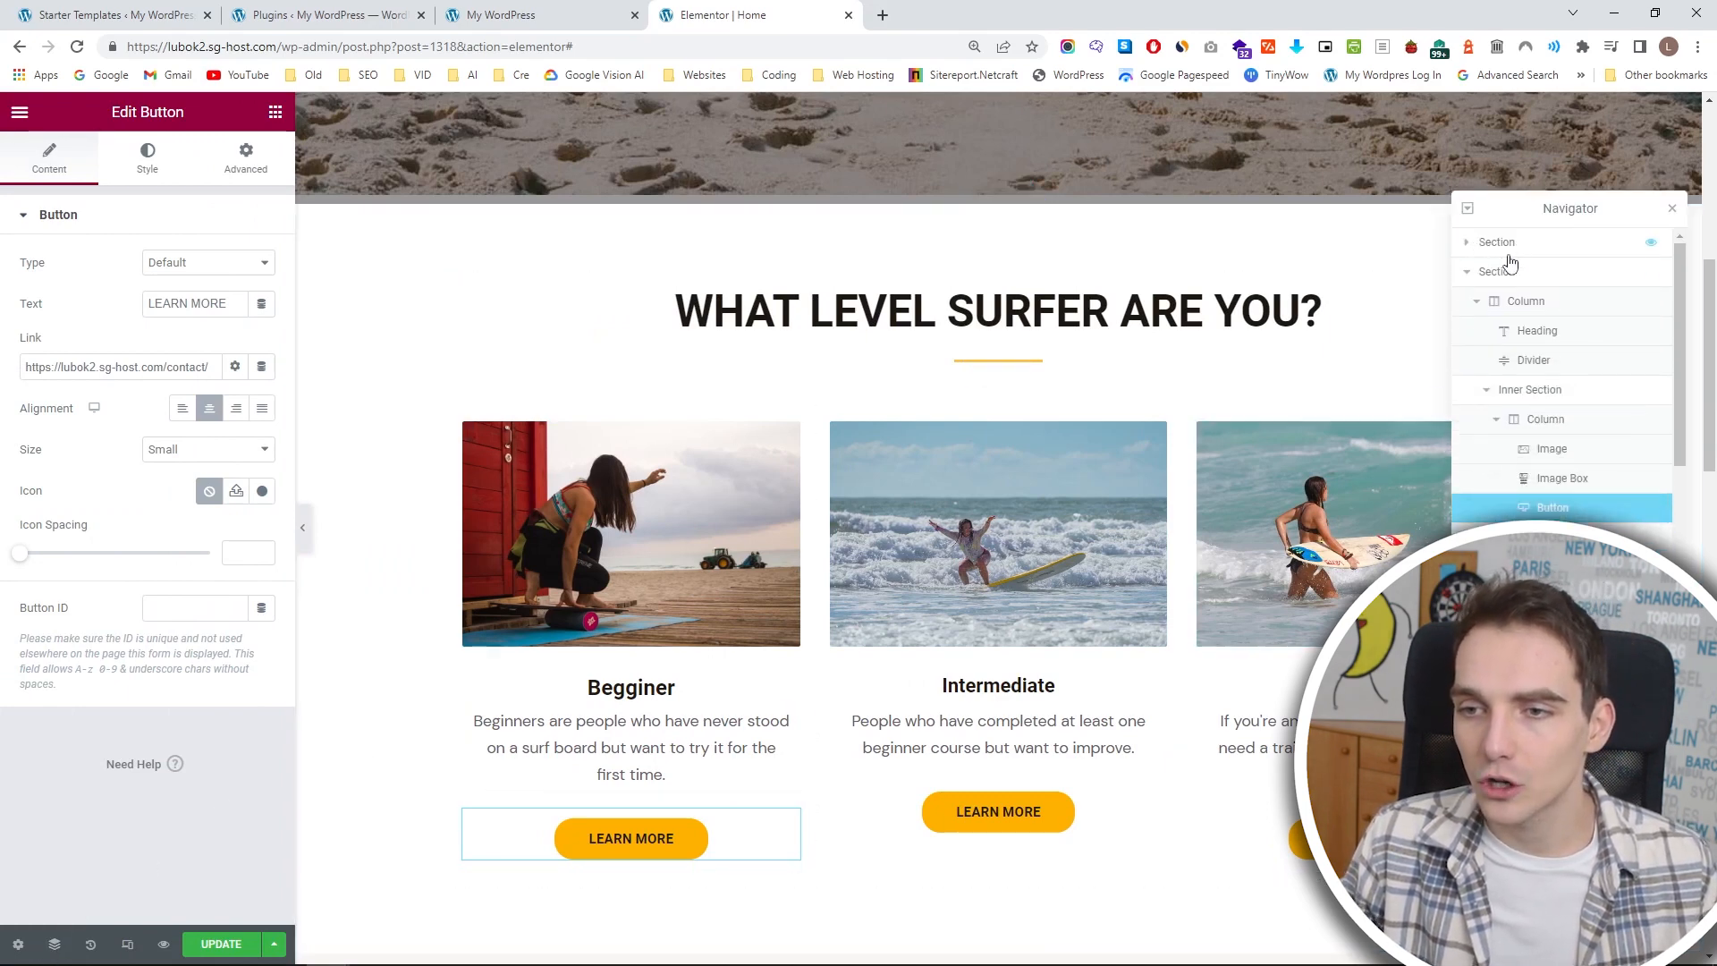
click(1476, 281)
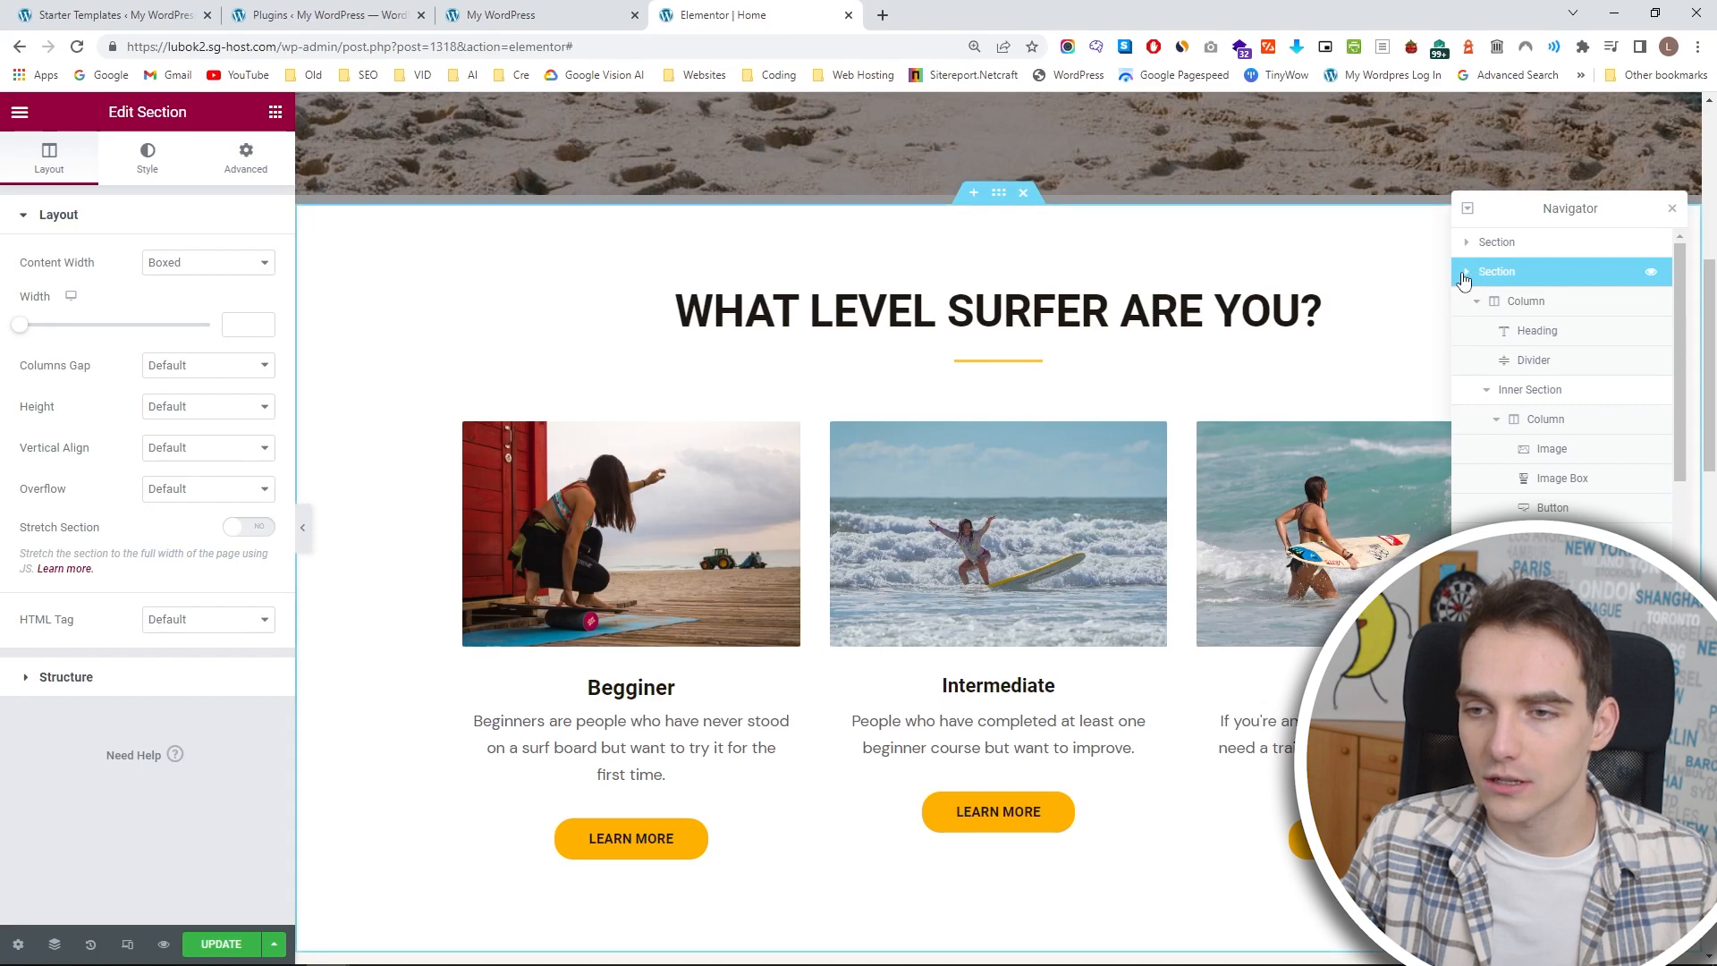
click(1465, 274)
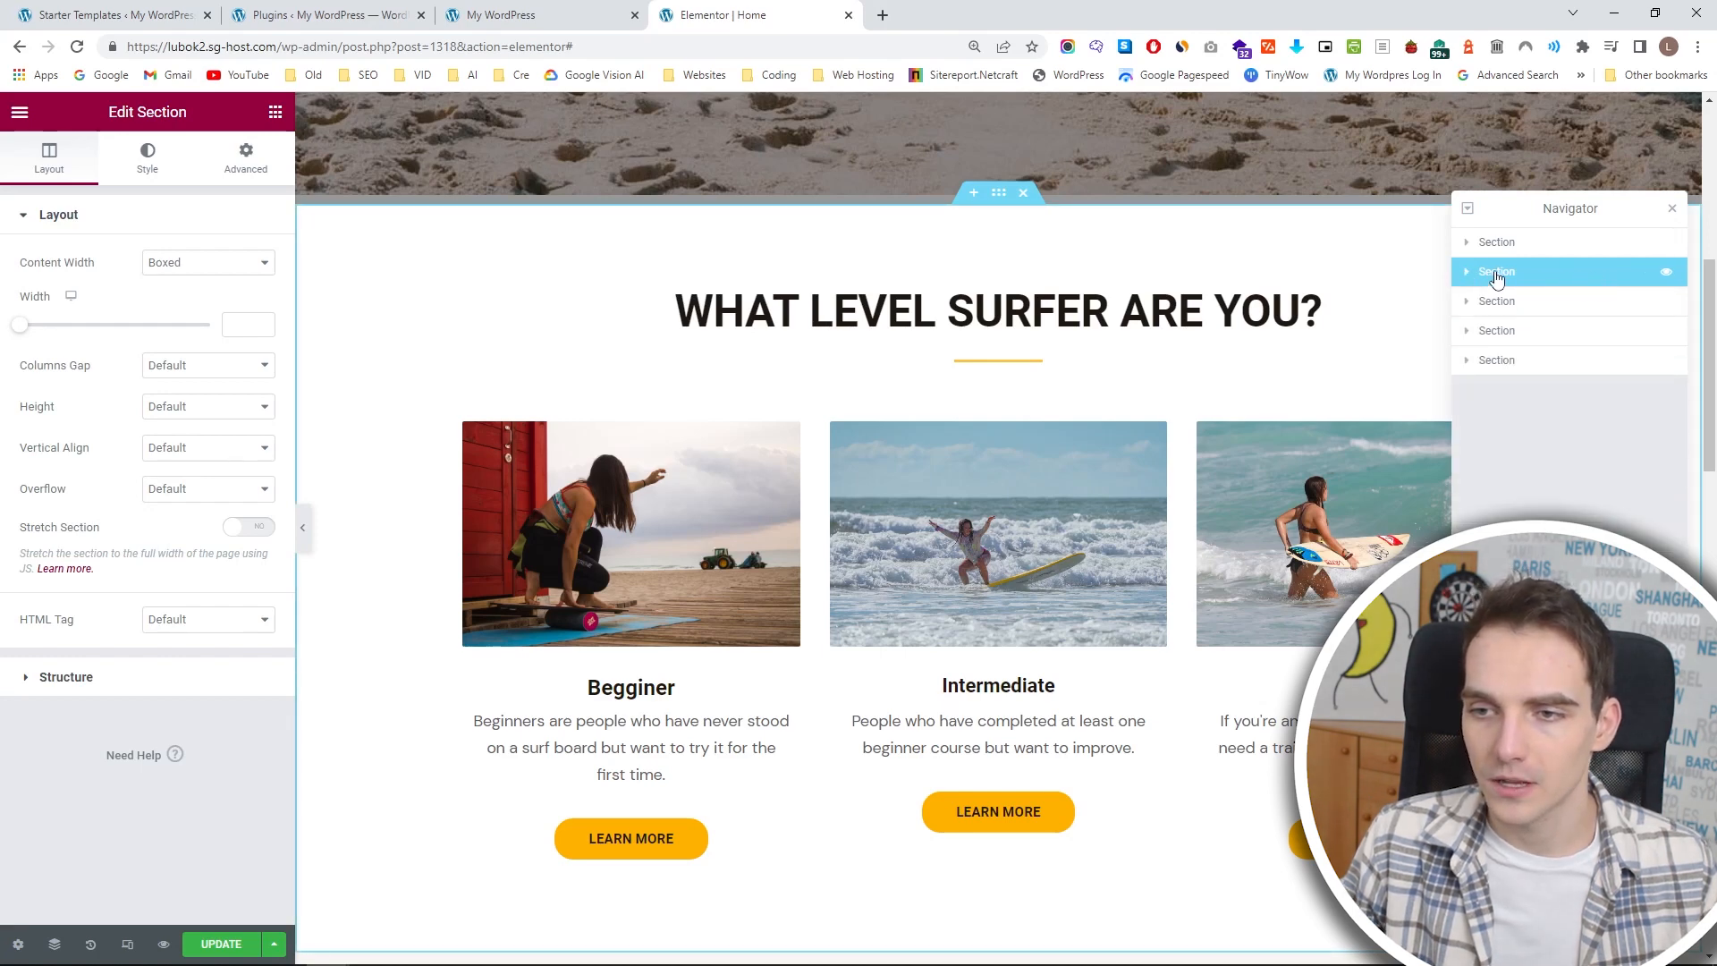
click(1473, 274)
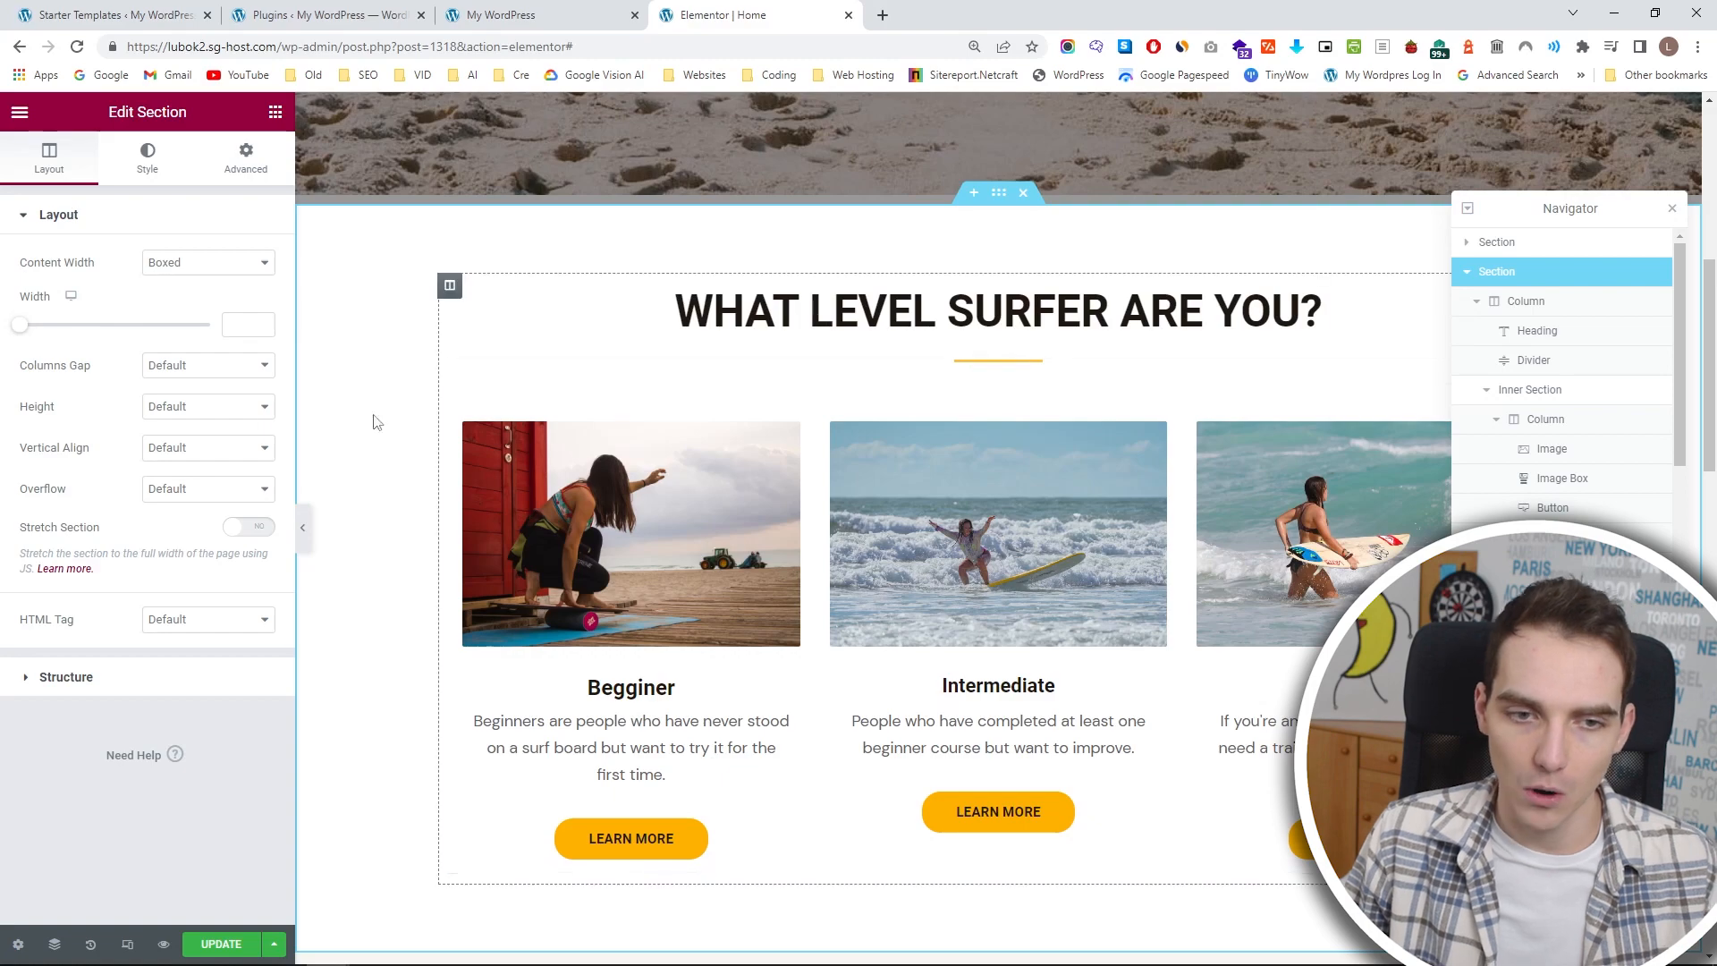
drag(24, 338, 154, 332)
Preview the widened surfer-level section without the editing panel, then update the page.
click(302, 527)
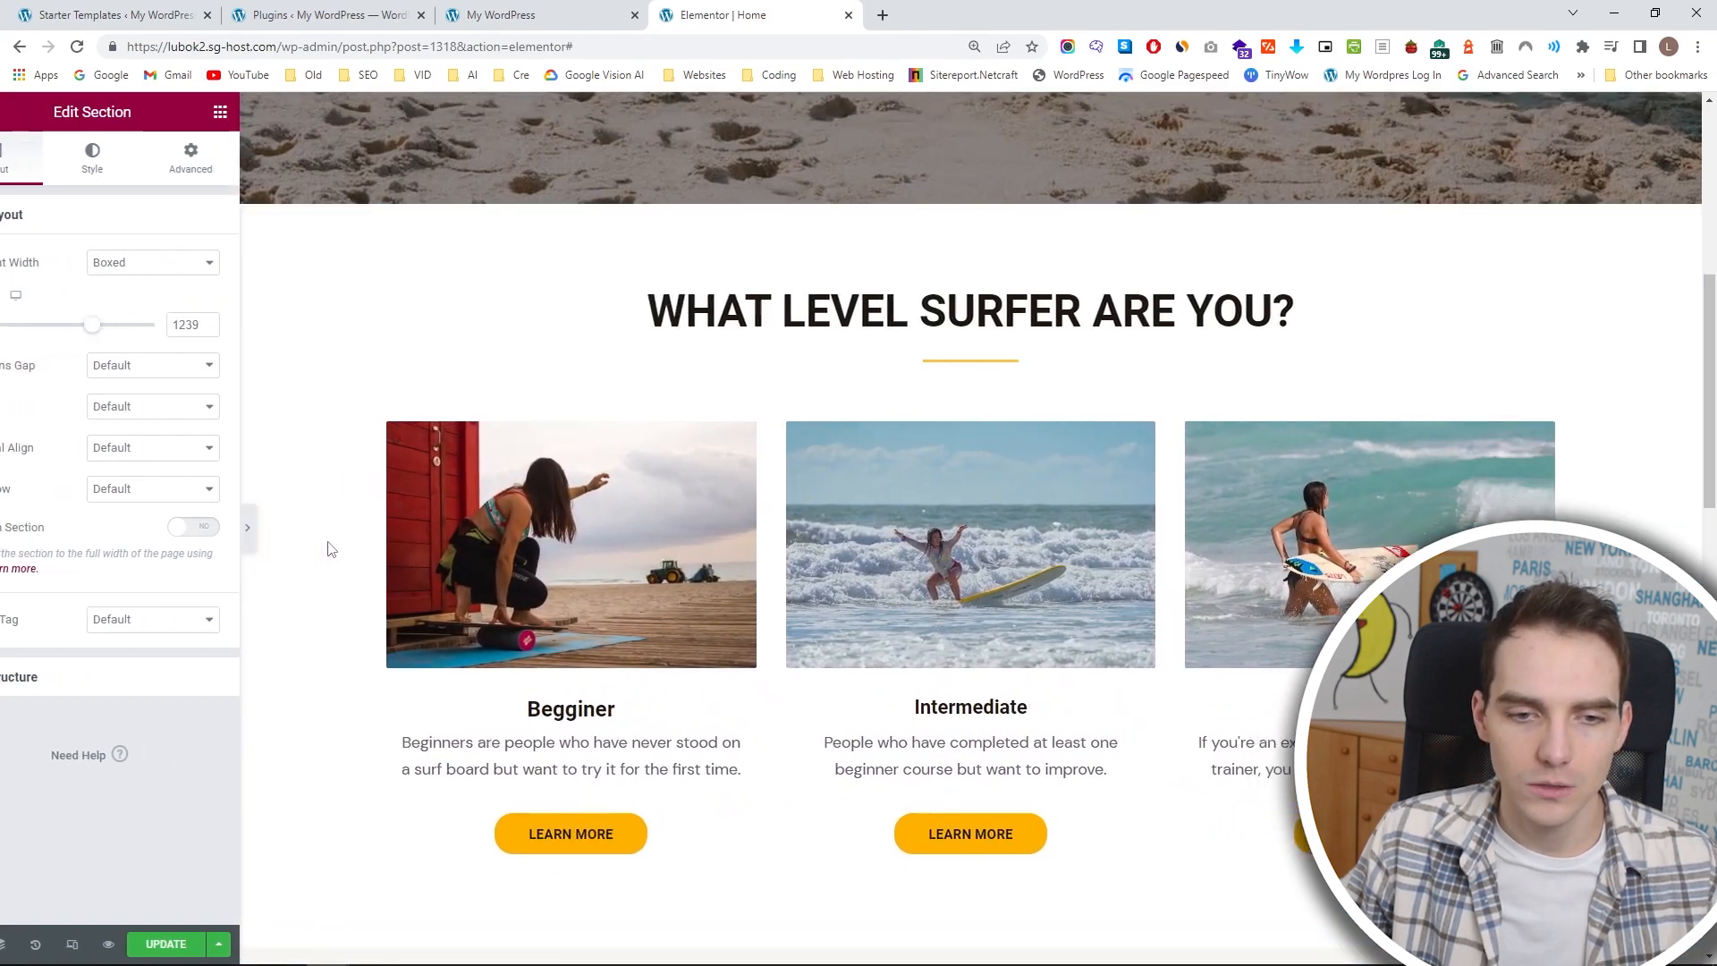
scroll(867, 579, up, 3)
scroll(864, 555, down, 4)
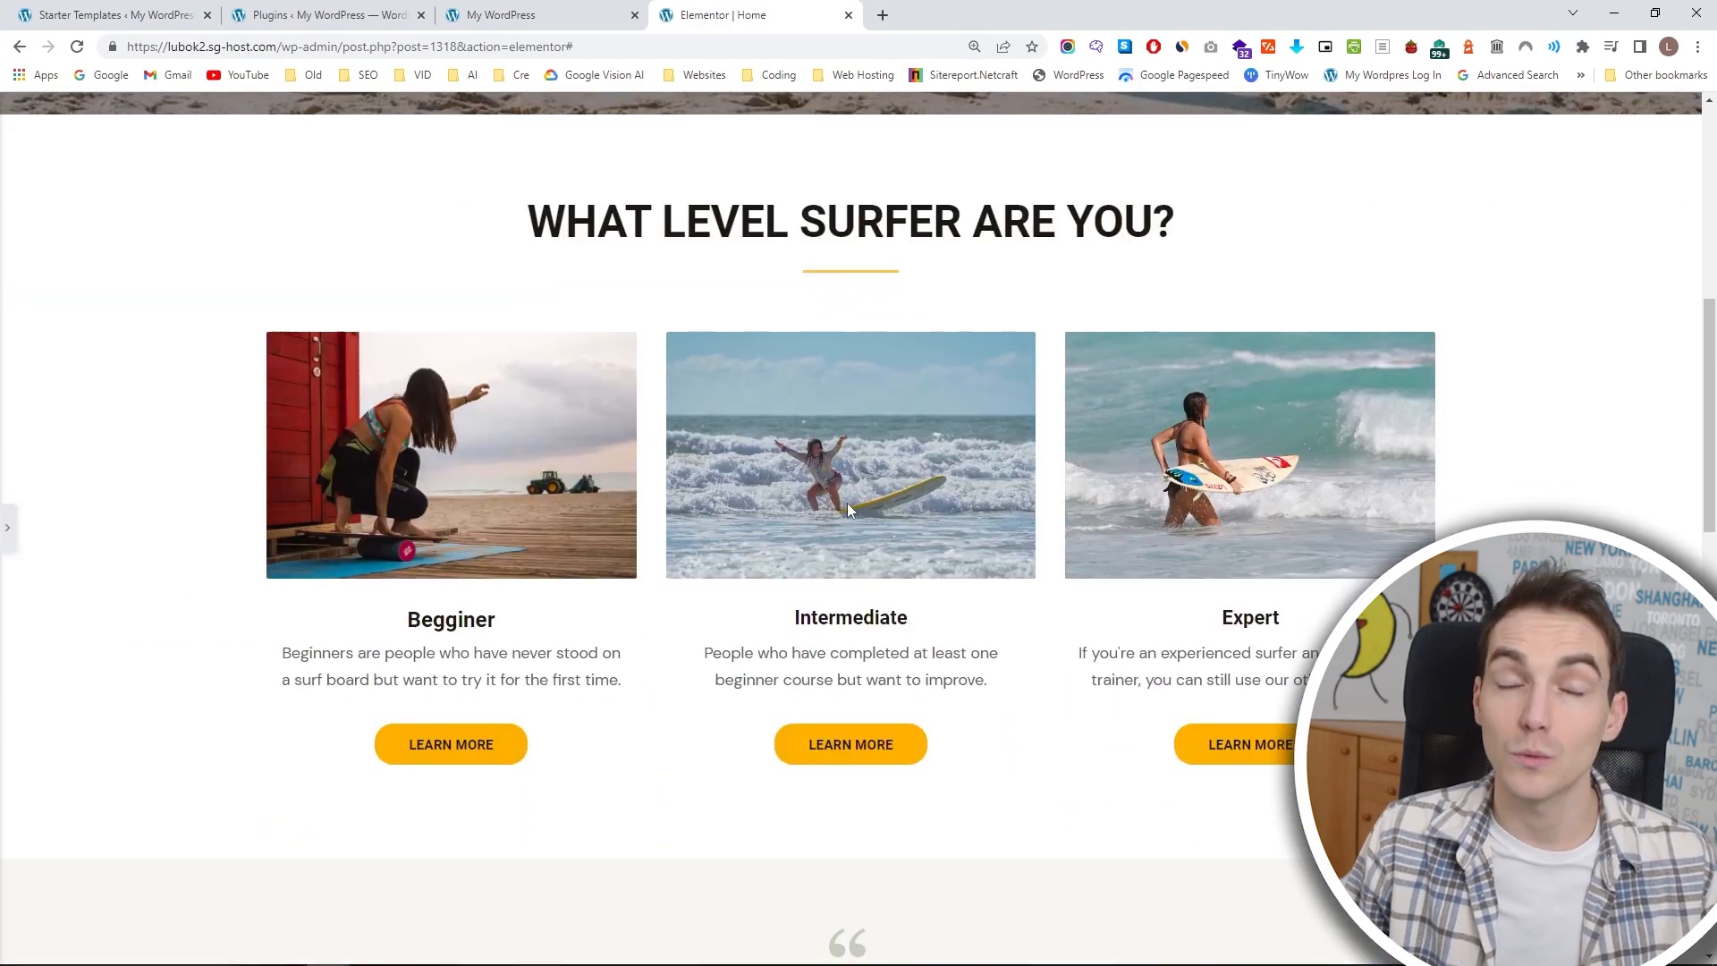
scroll(665, 510, up, 3)
click(7, 527)
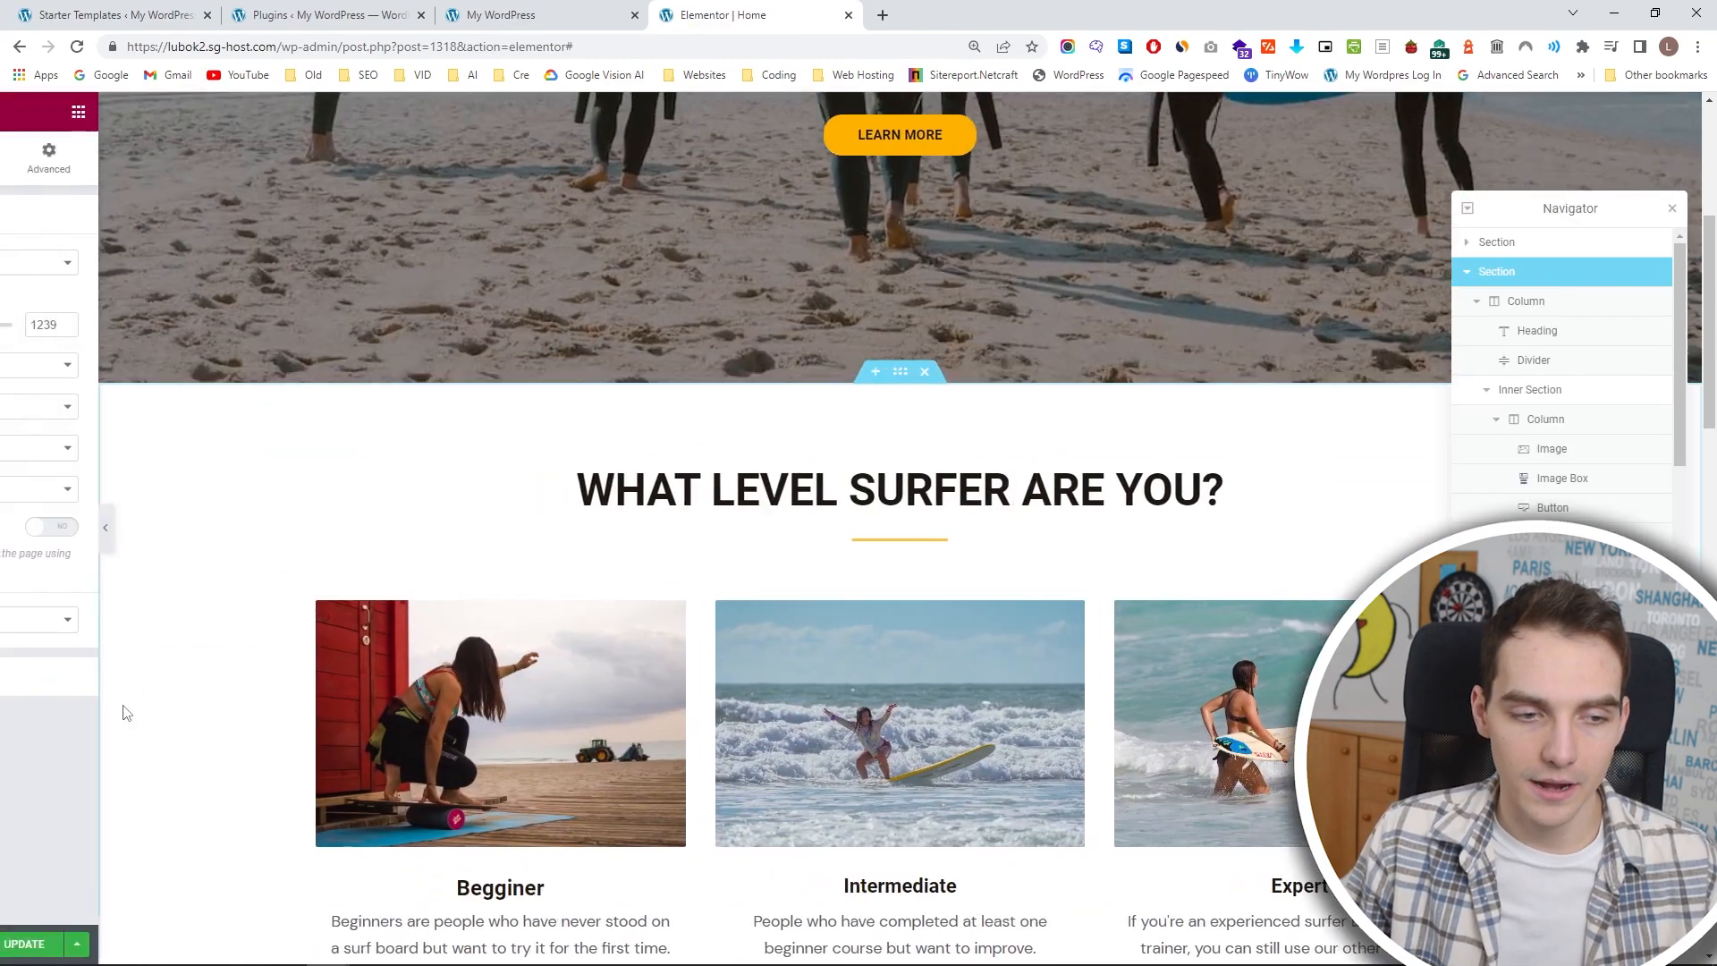
click(234, 944)
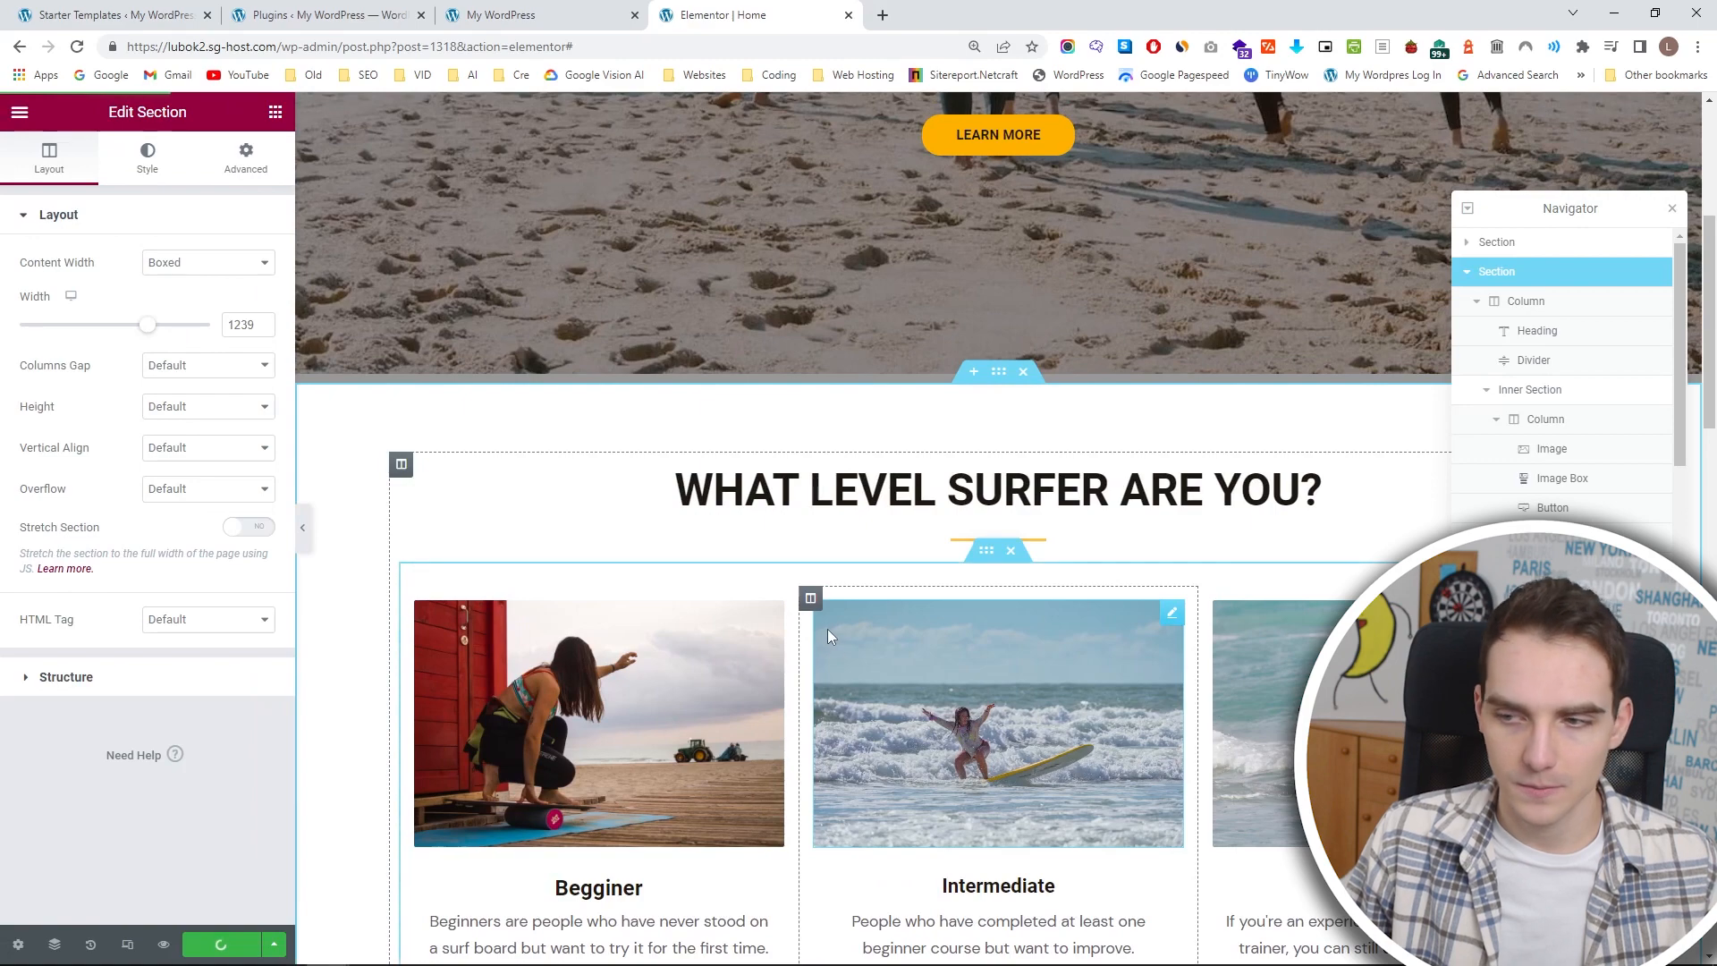
Move the quotation-mark image into the testimonial section's first column and set its width to 187 px and max width to 295 px.
scroll(923, 577, down, 5)
scroll(931, 575, down, 3)
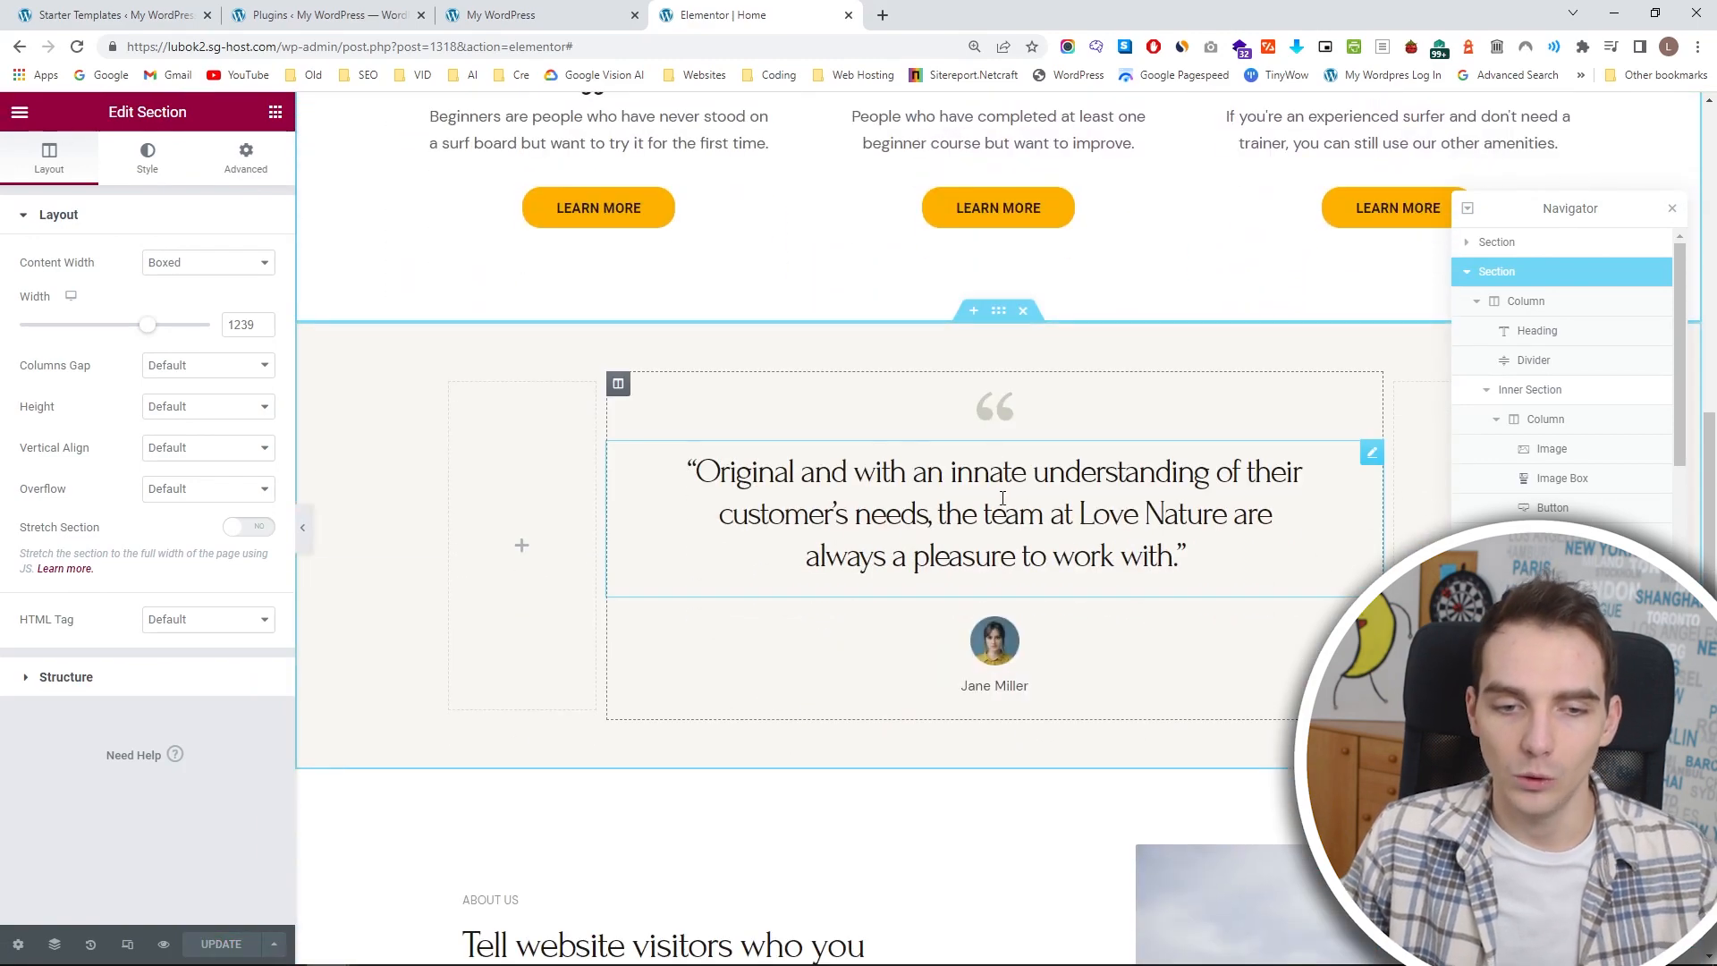
click(1006, 409)
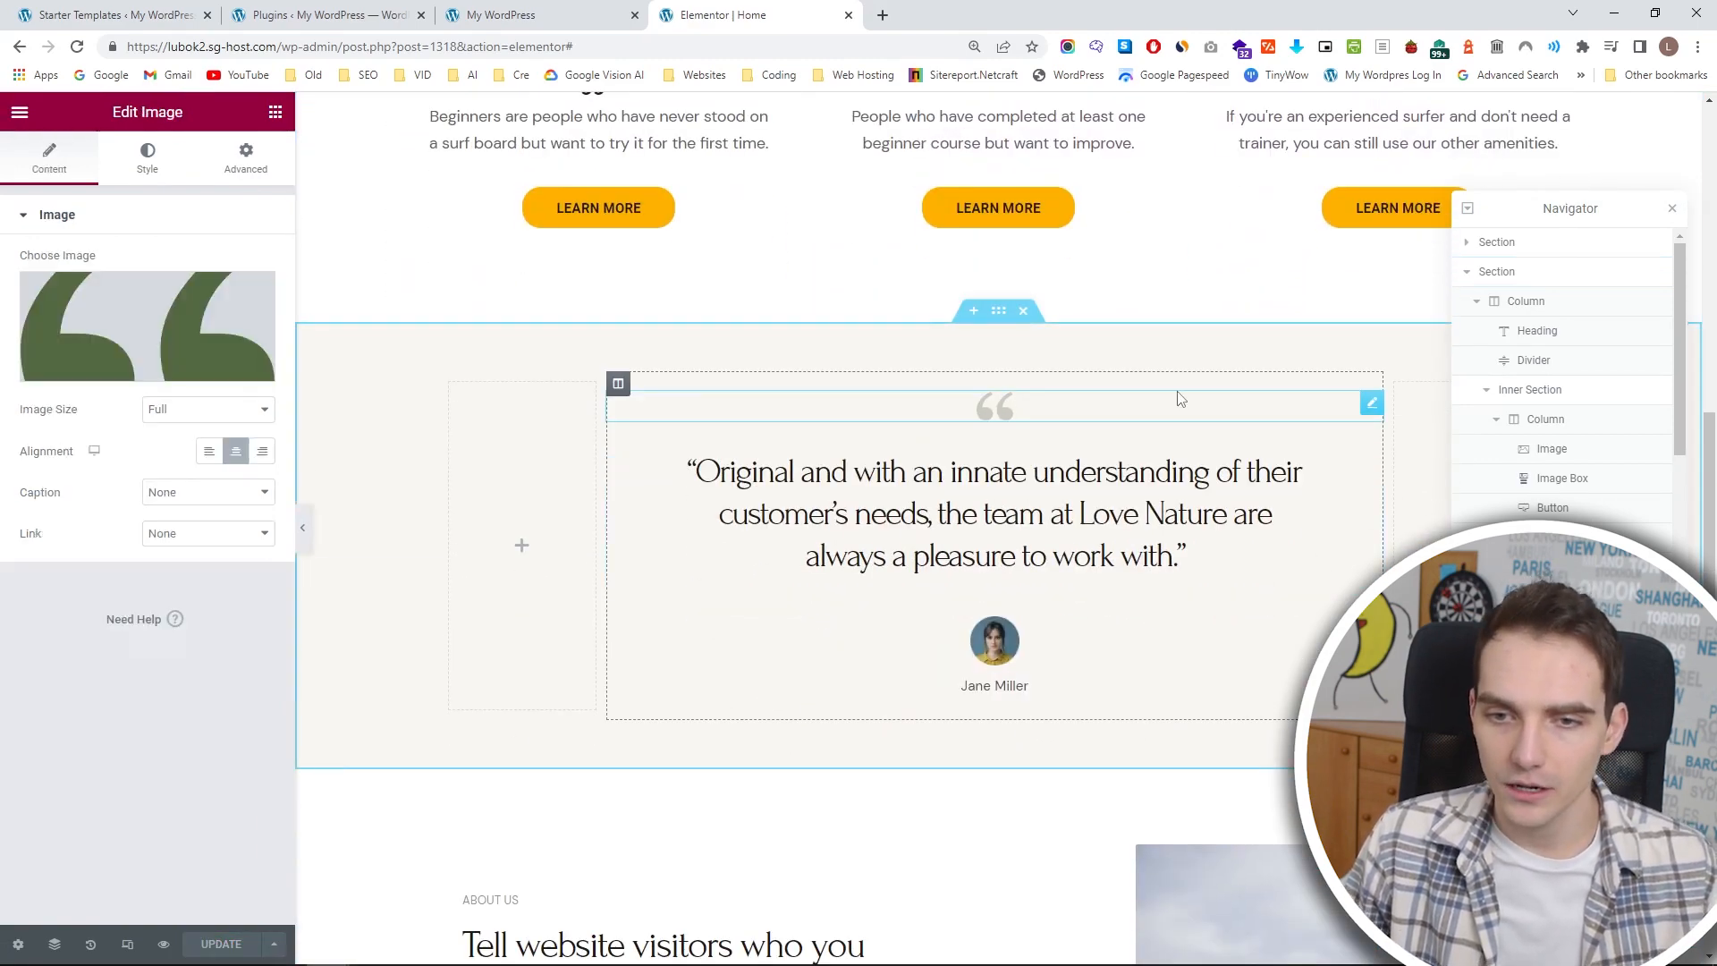
drag(1372, 404, 519, 518)
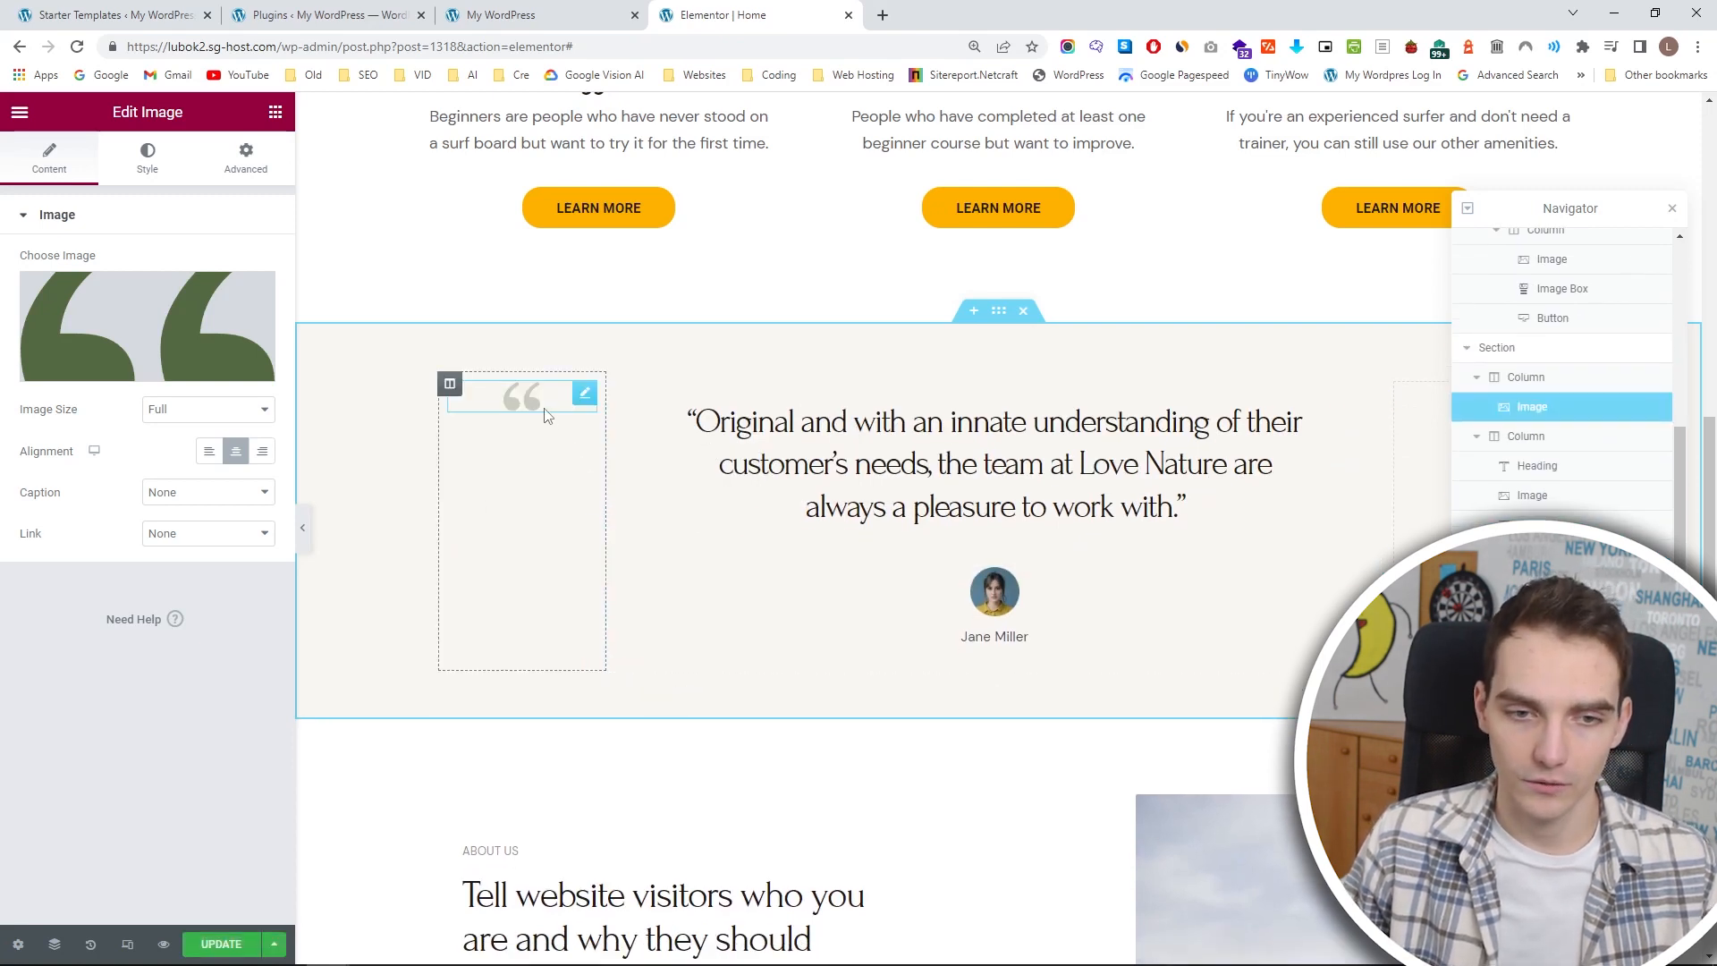
click(136, 165)
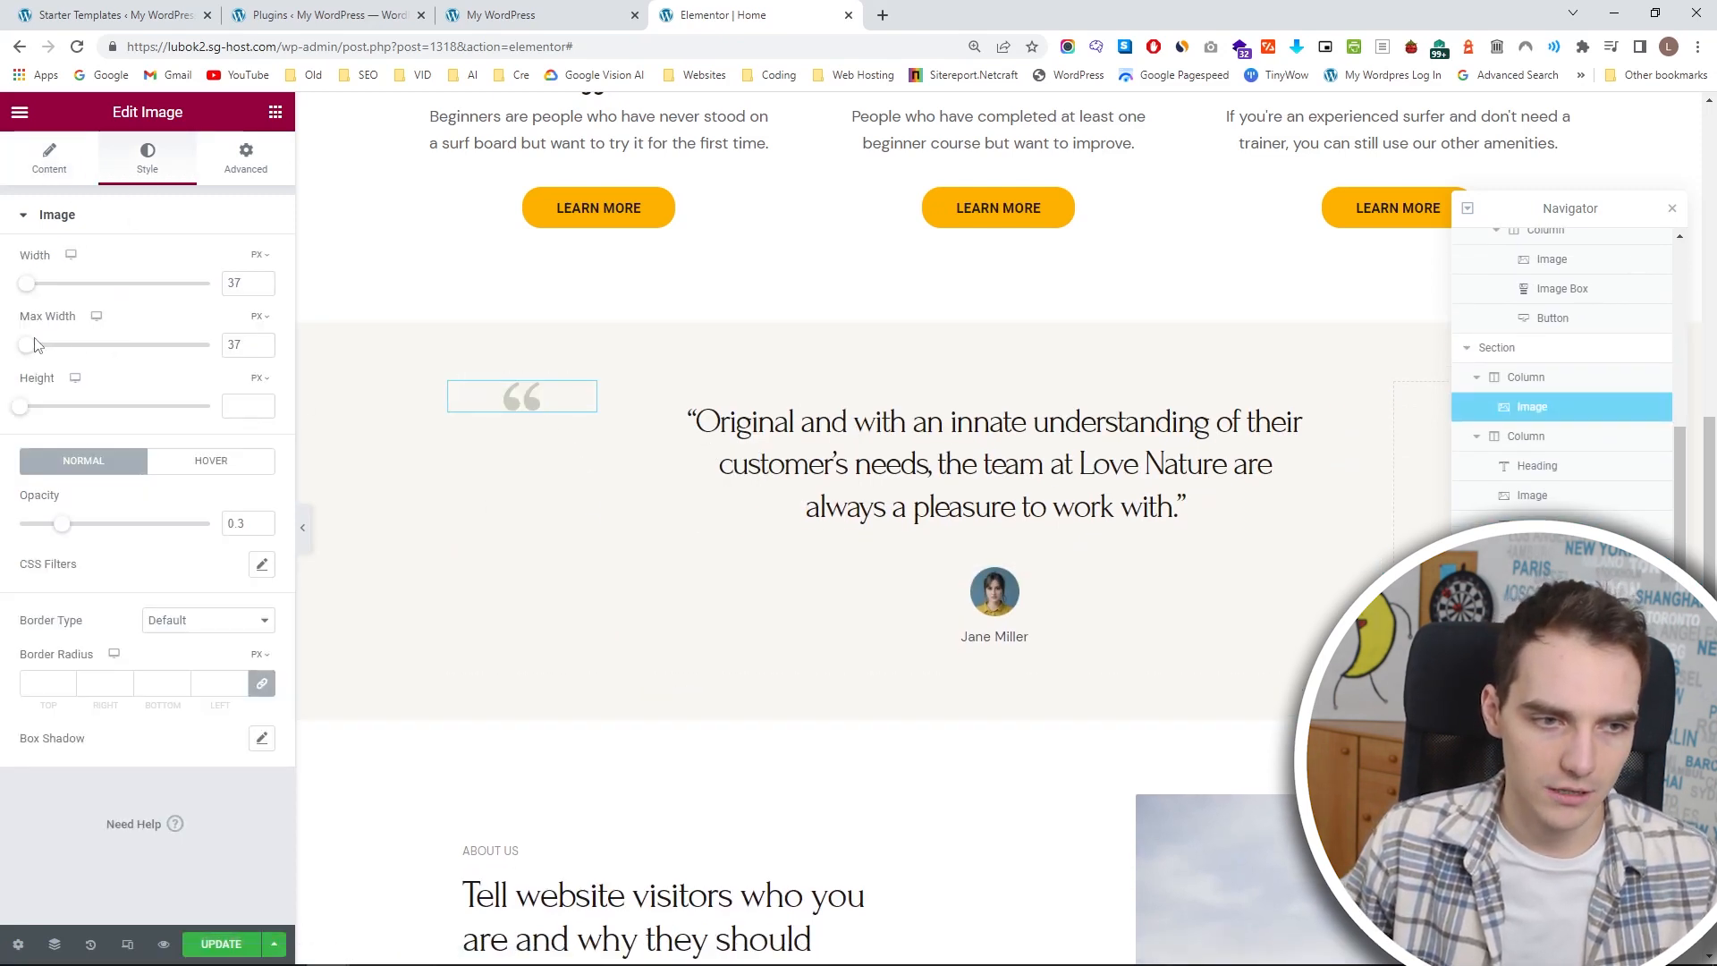
drag(30, 284, 64, 291)
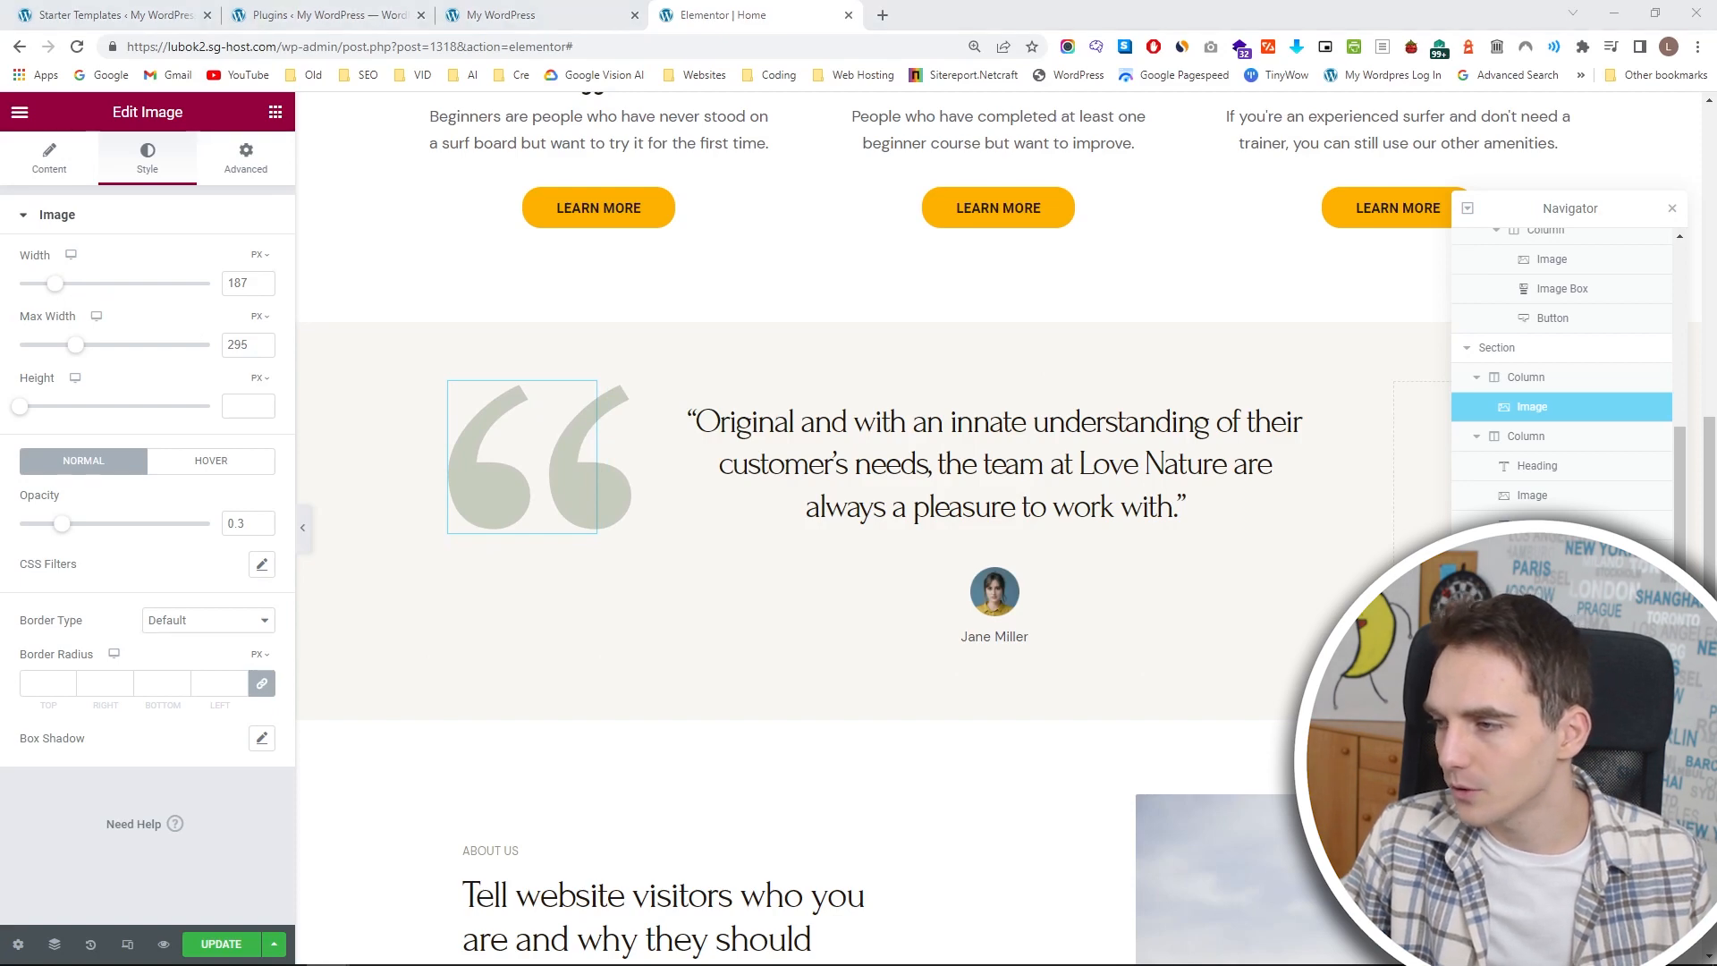
Replace the testimonial quote with "Surfing is very much like making love. It always feels good, no matter how many times you've done it.".
click(1149, 431)
key(ctrl+a)
text("Surfing is very much like making love. It always feels good, no matter how many times you've done it.")
Apply the Text global font to the testimonial quote heading and set its font size to 23 px.
click(147, 159)
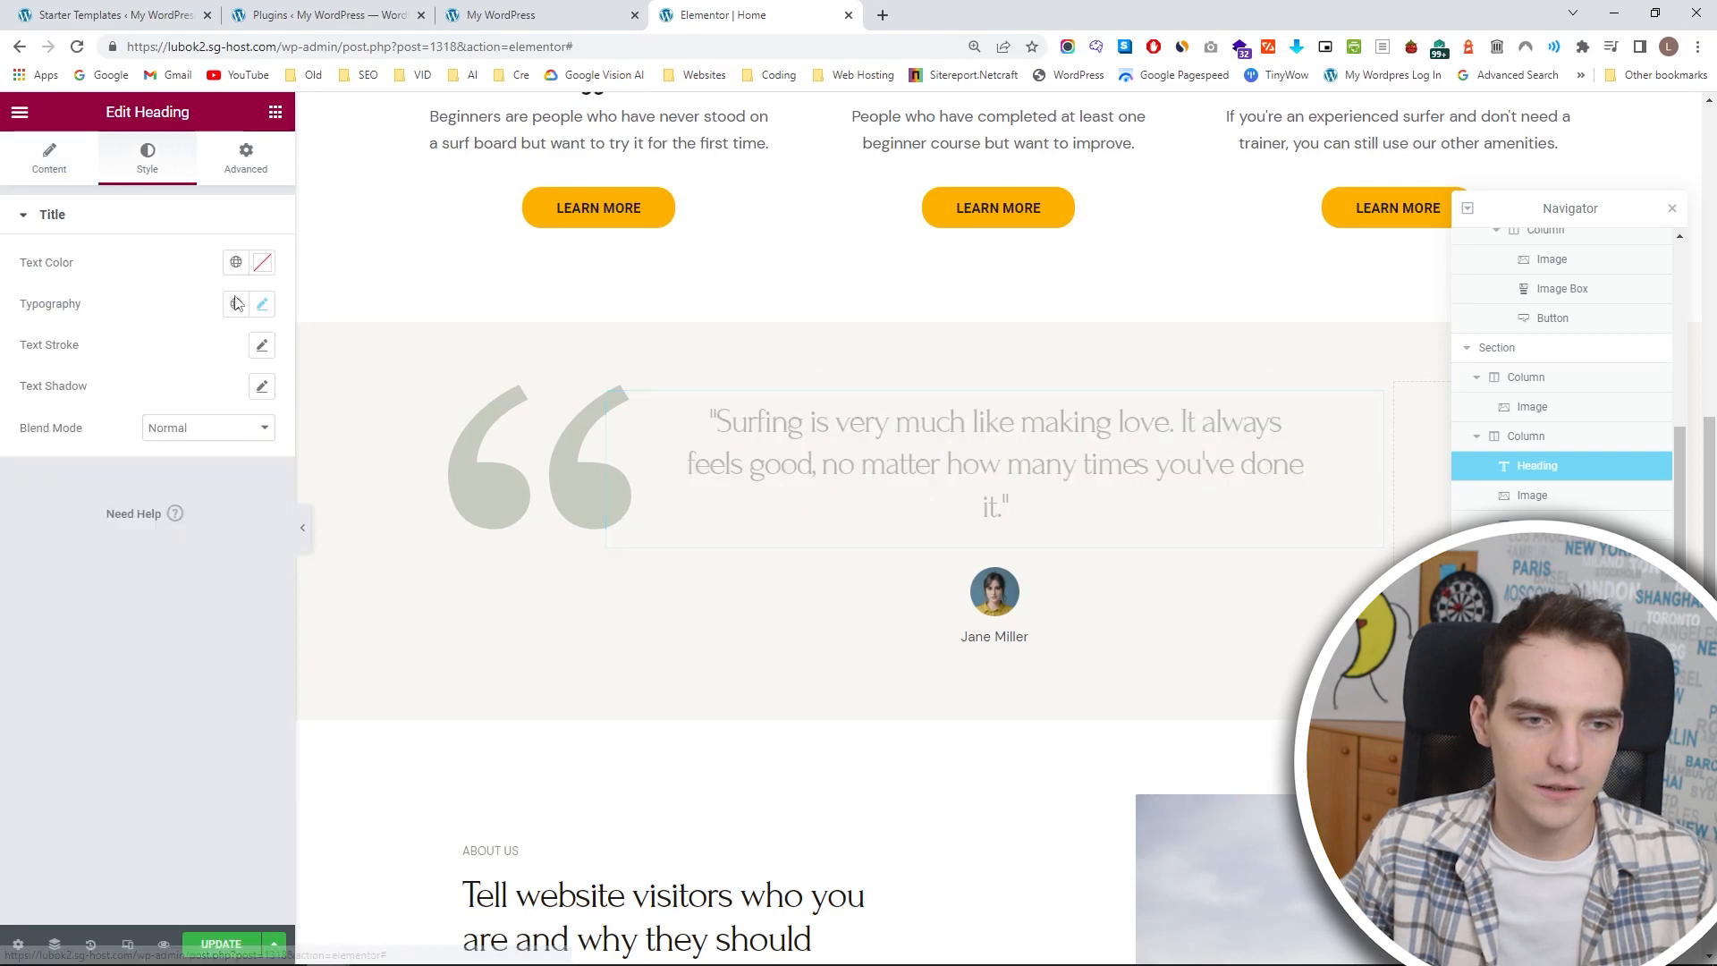
click(235, 304)
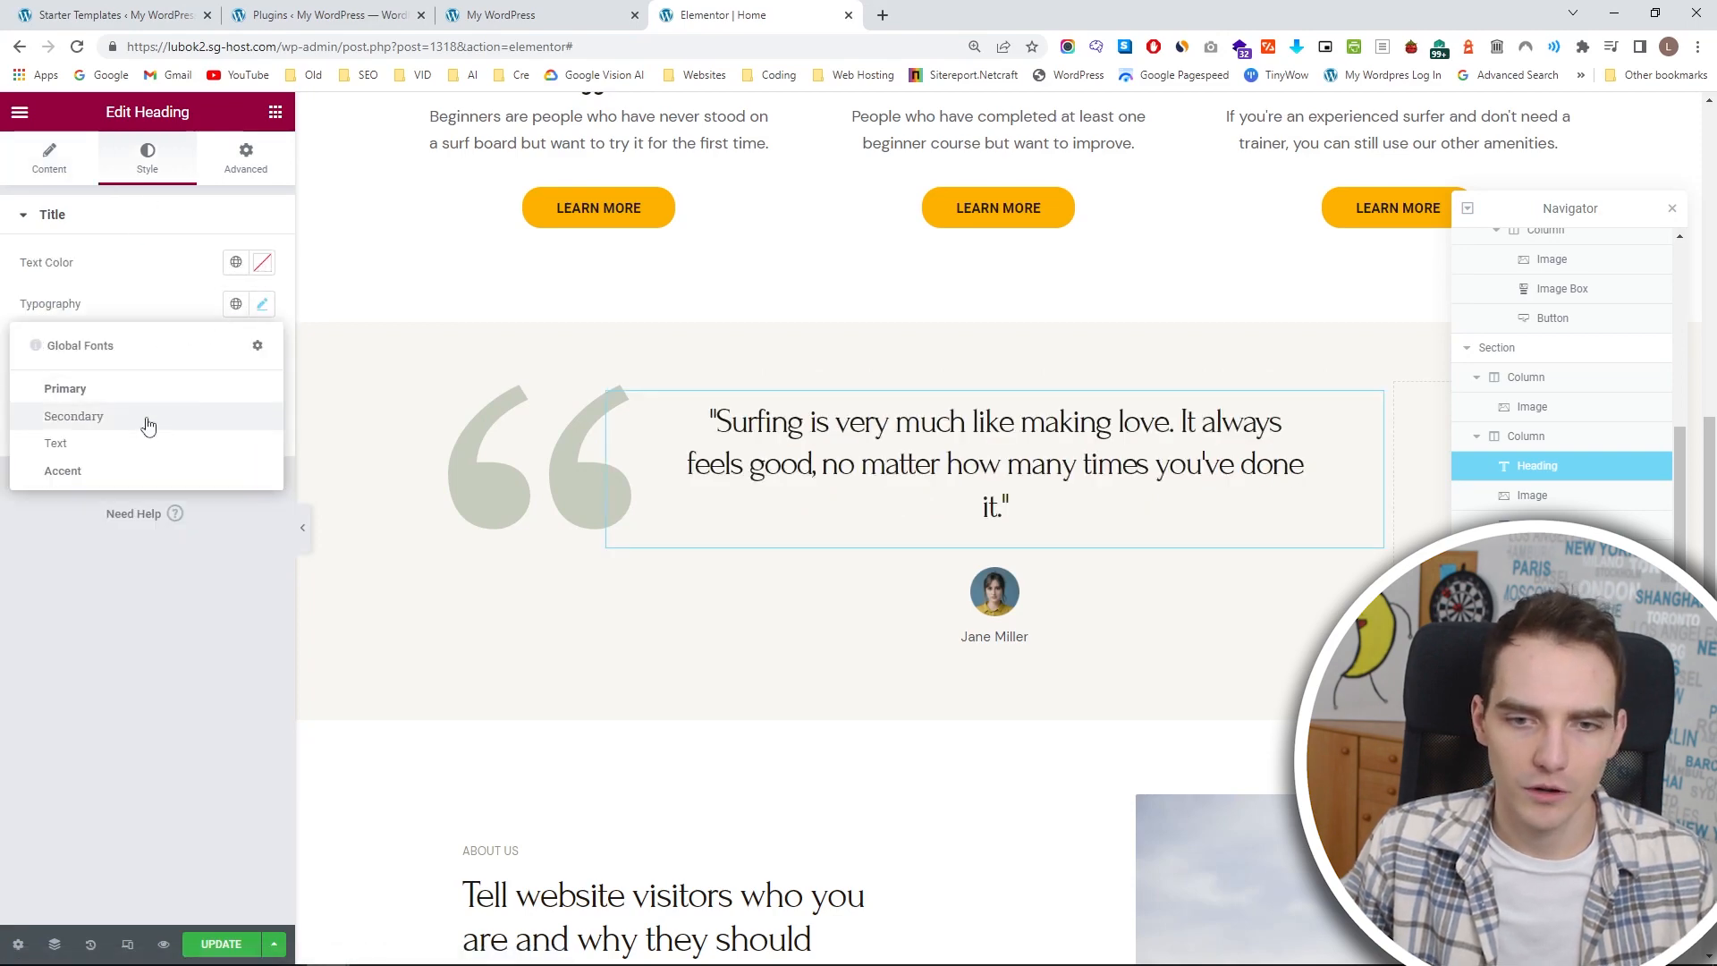
click(149, 417)
click(235, 304)
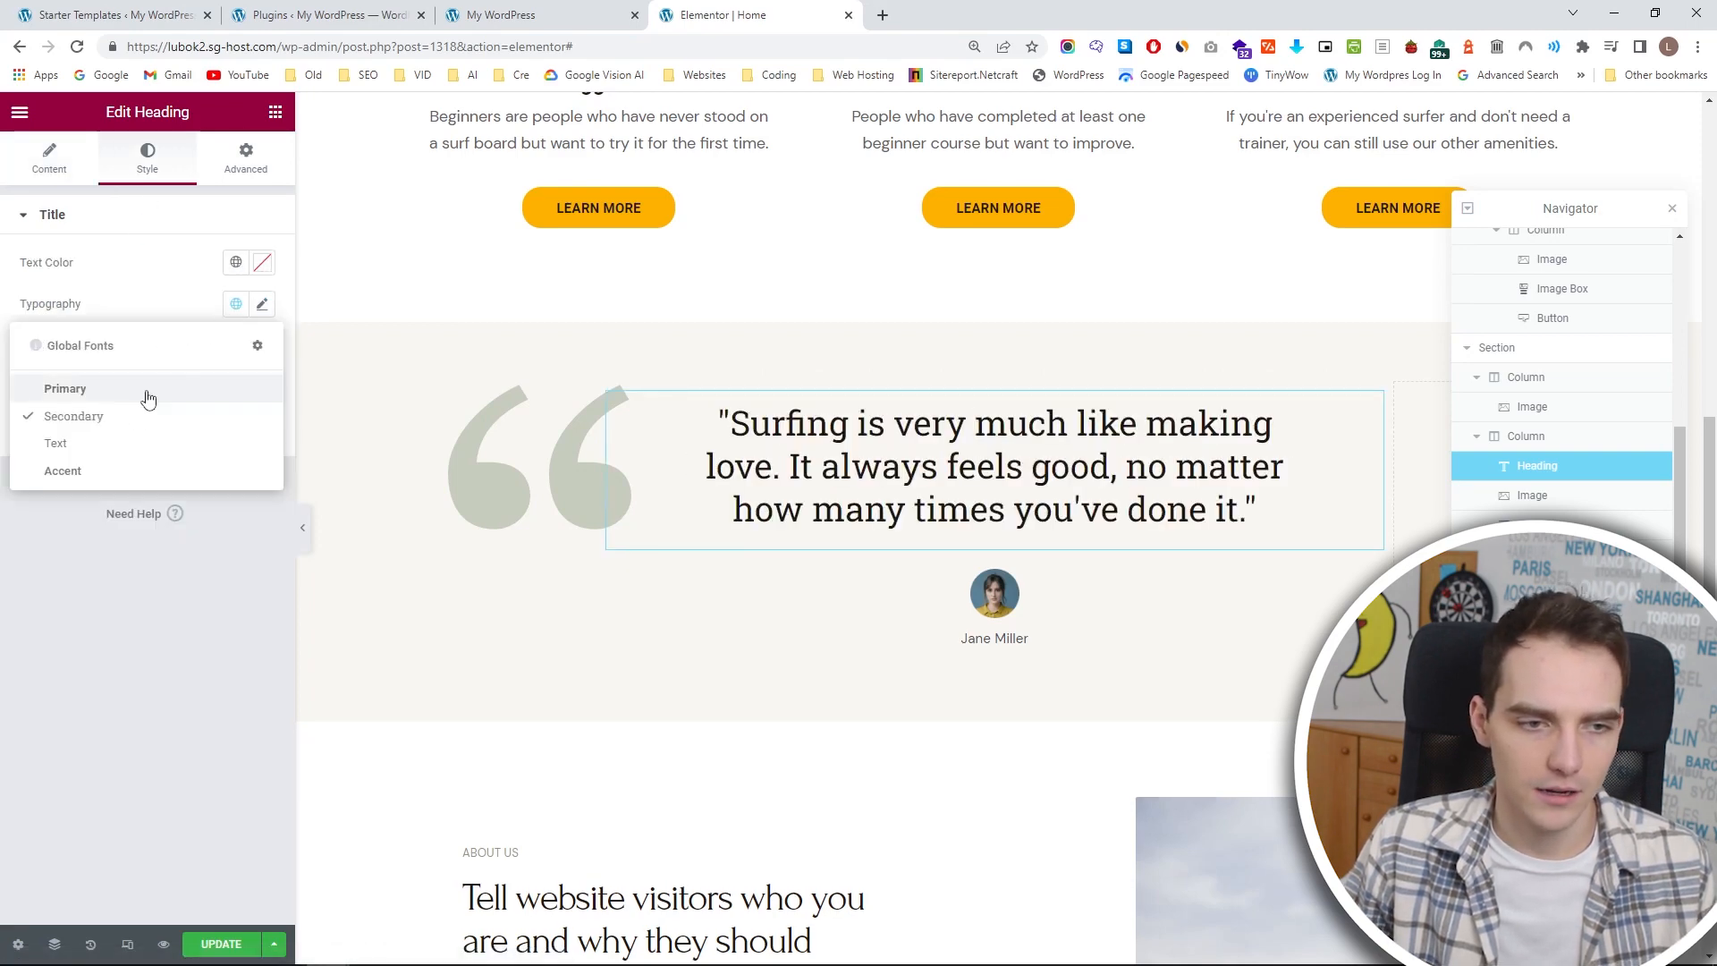
click(118, 442)
click(262, 304)
click(49, 460)
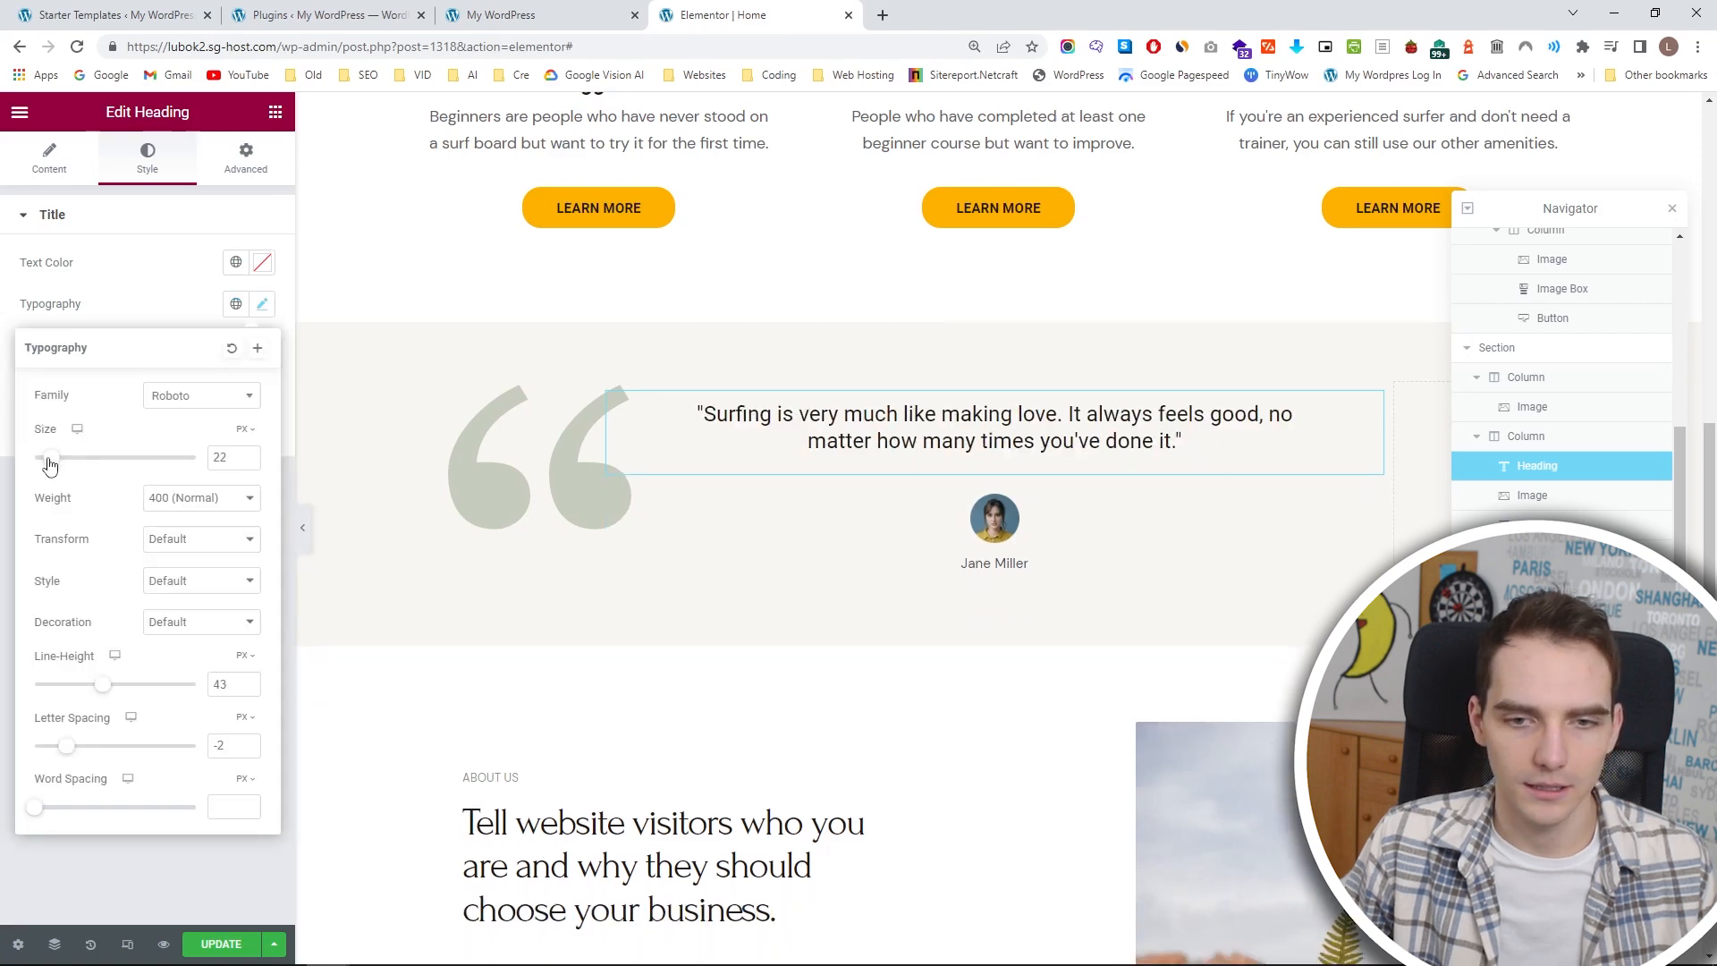
drag(49, 460, 50, 459)
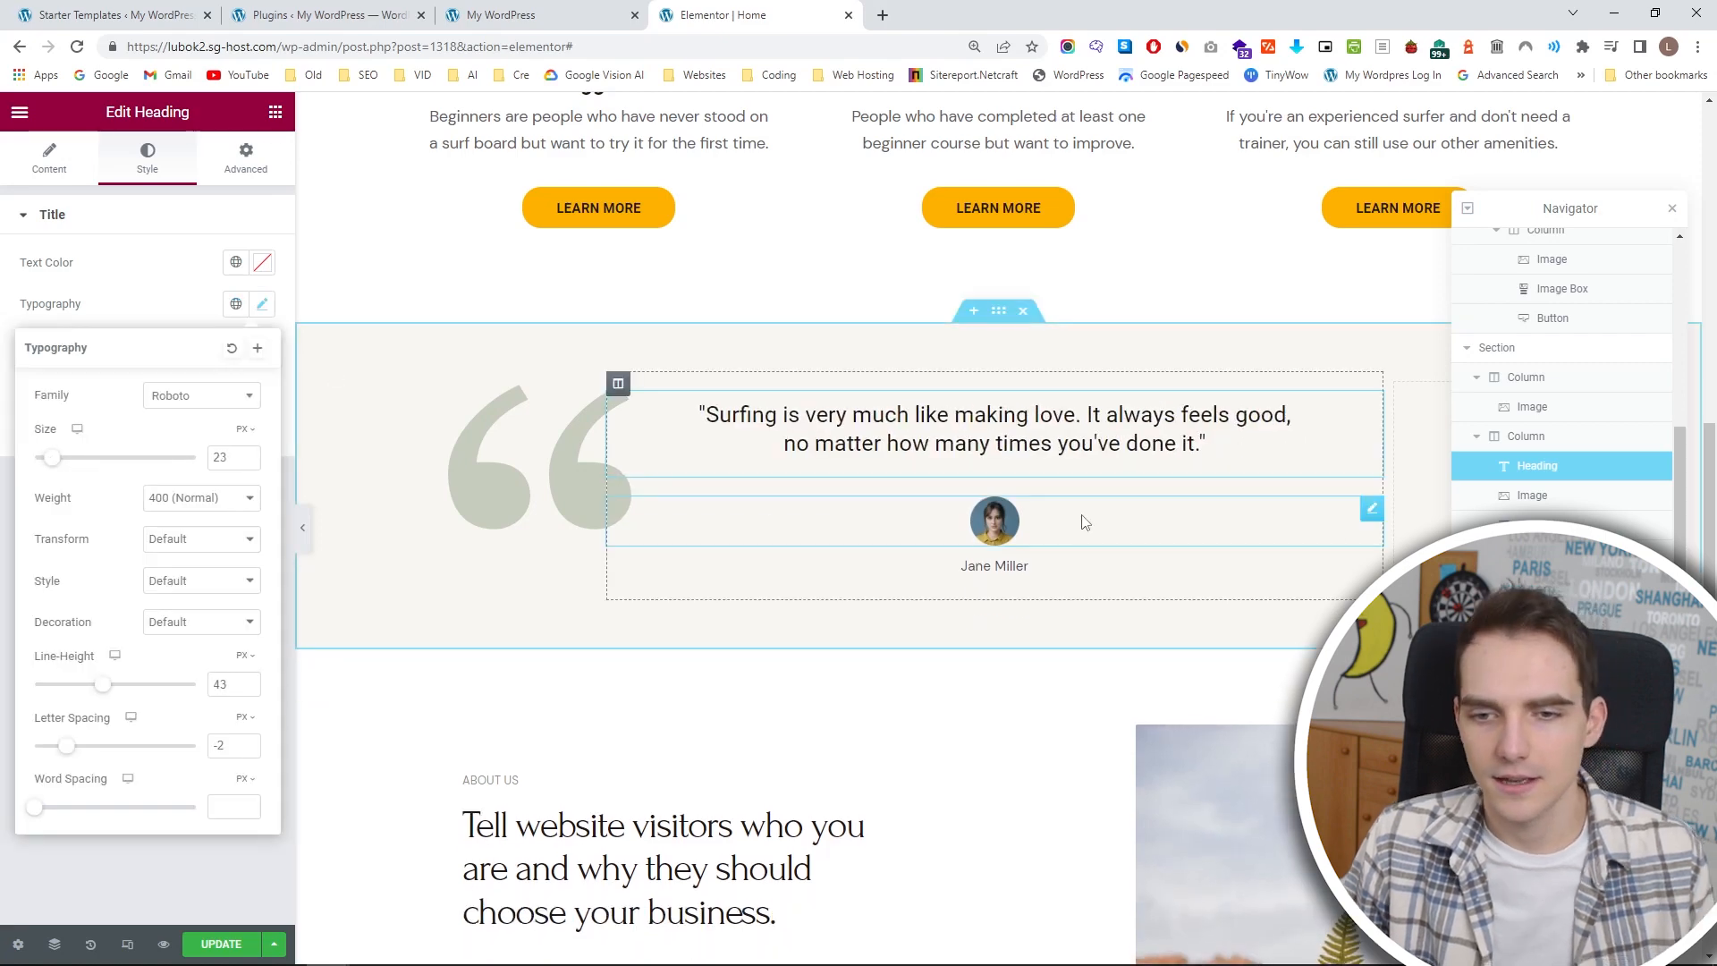
Move the reviewer's portrait into the testimonial section's third column and close the Navigator.
drag(1367, 513, 1391, 379)
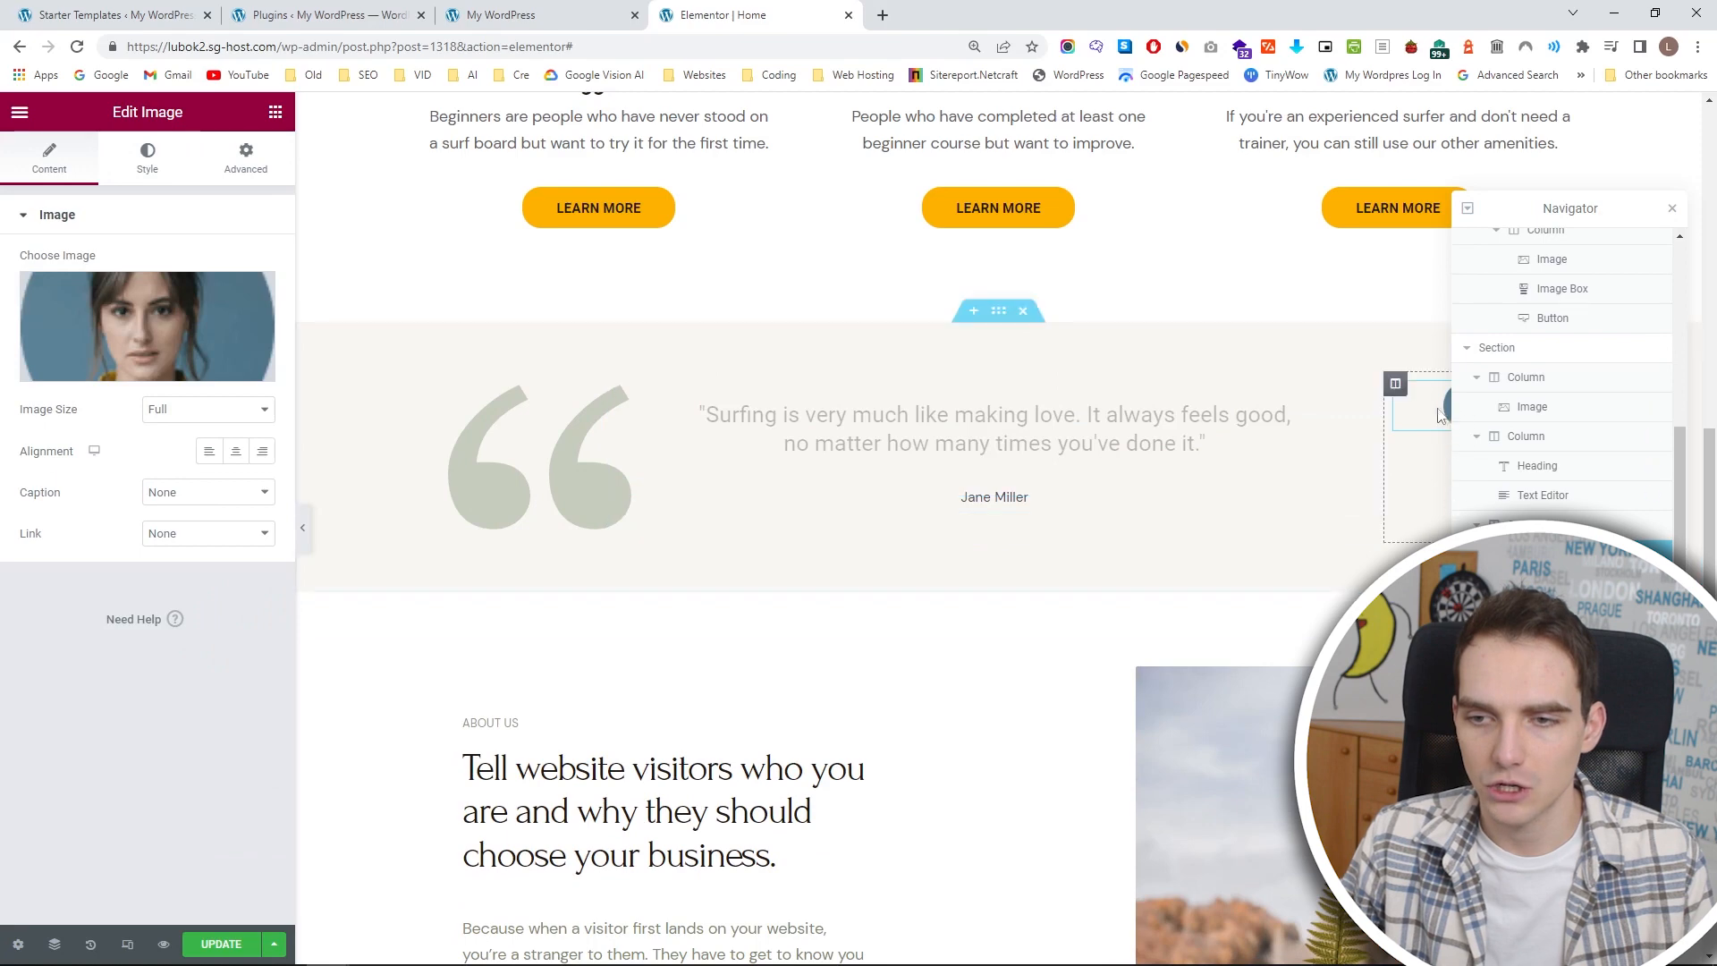
click(1672, 208)
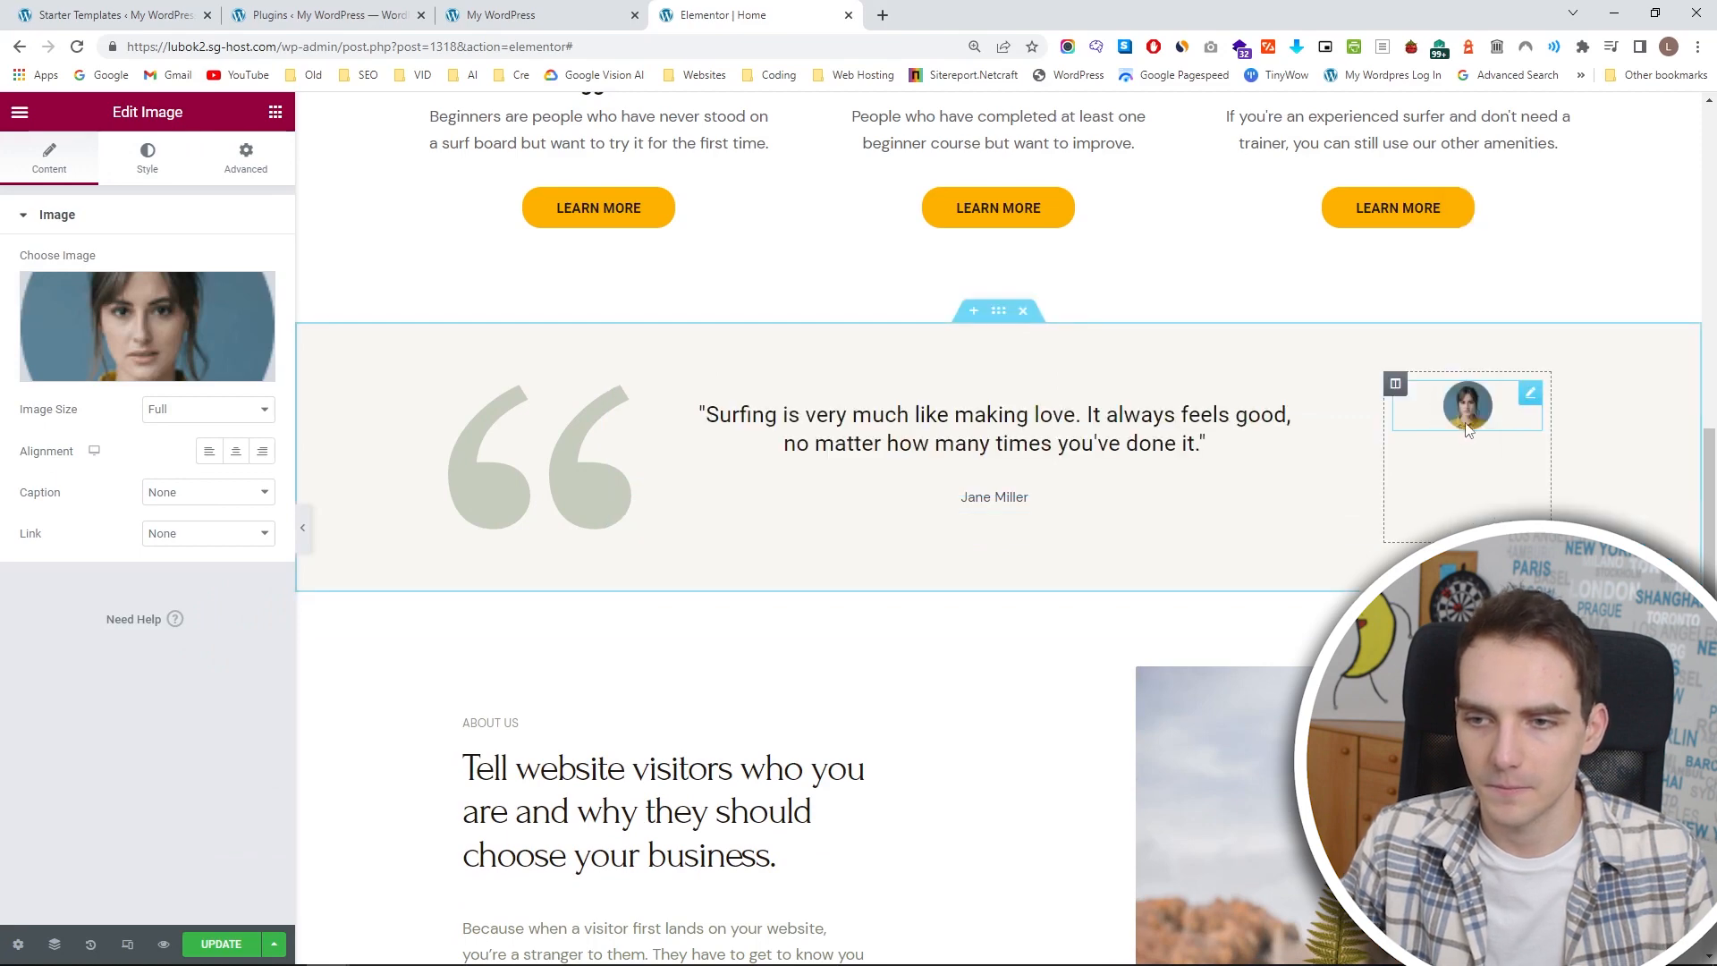
Delete the portrait from the testimonial section's third column and replace the reviewer name with the quote author's name preceded by a dash.
key(Delete)
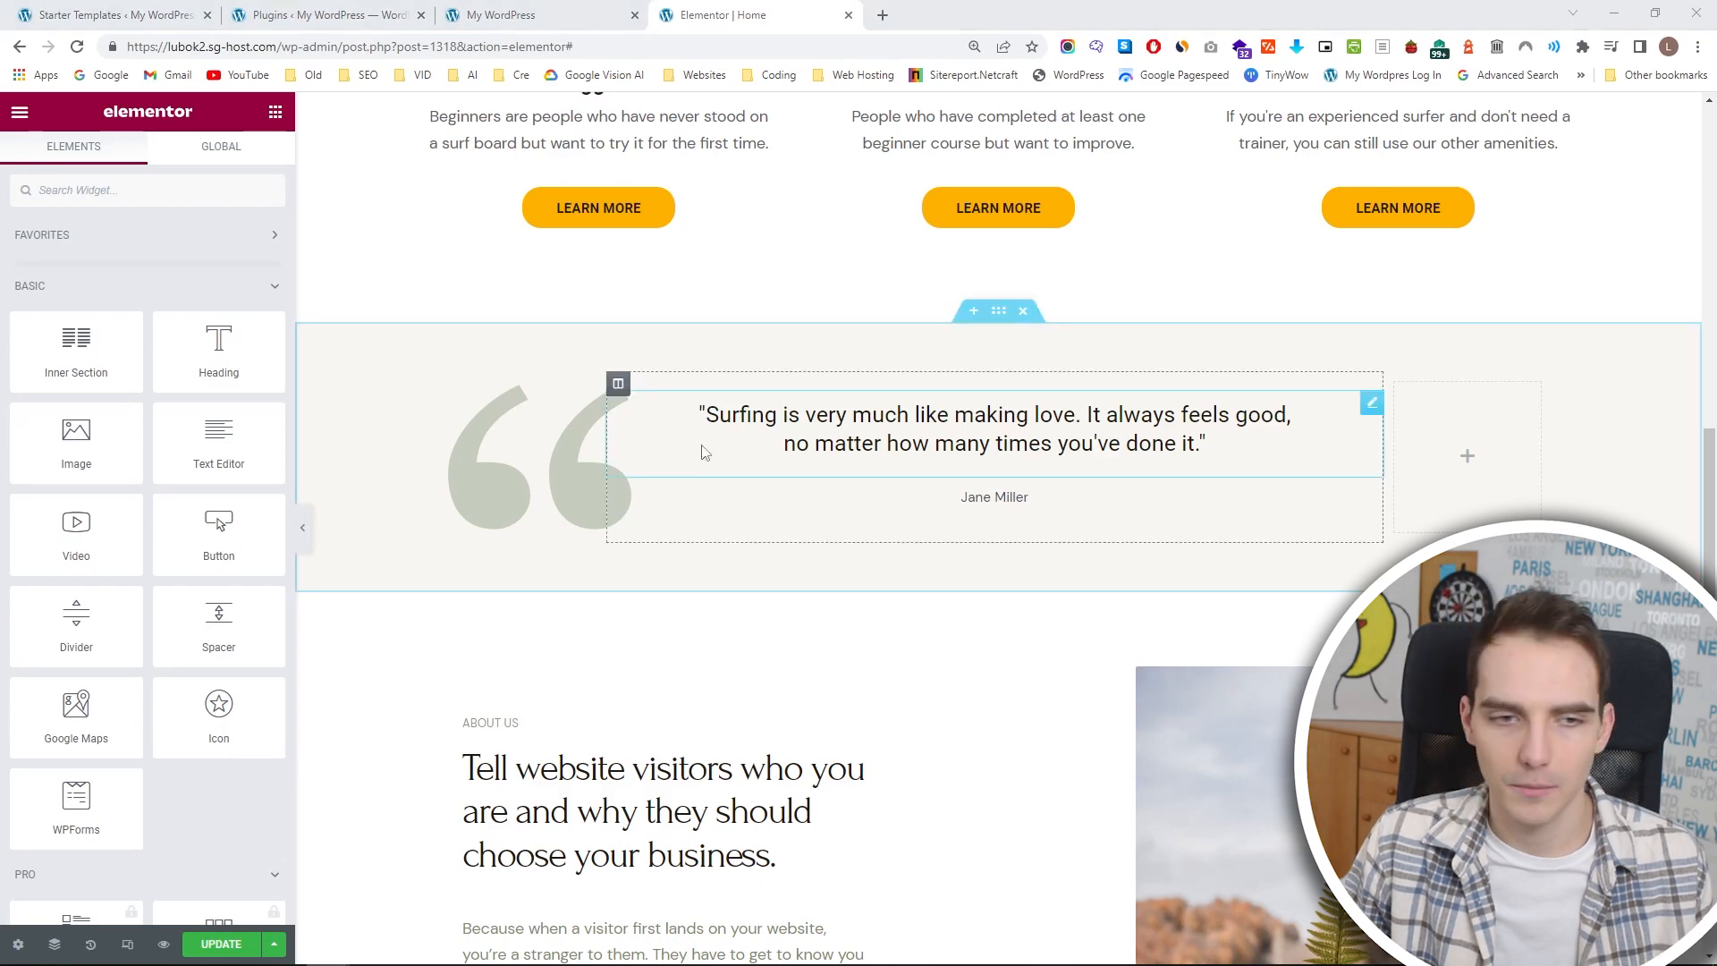
click(995, 499)
triple_click(210, 396)
text(- Paul Strauch)
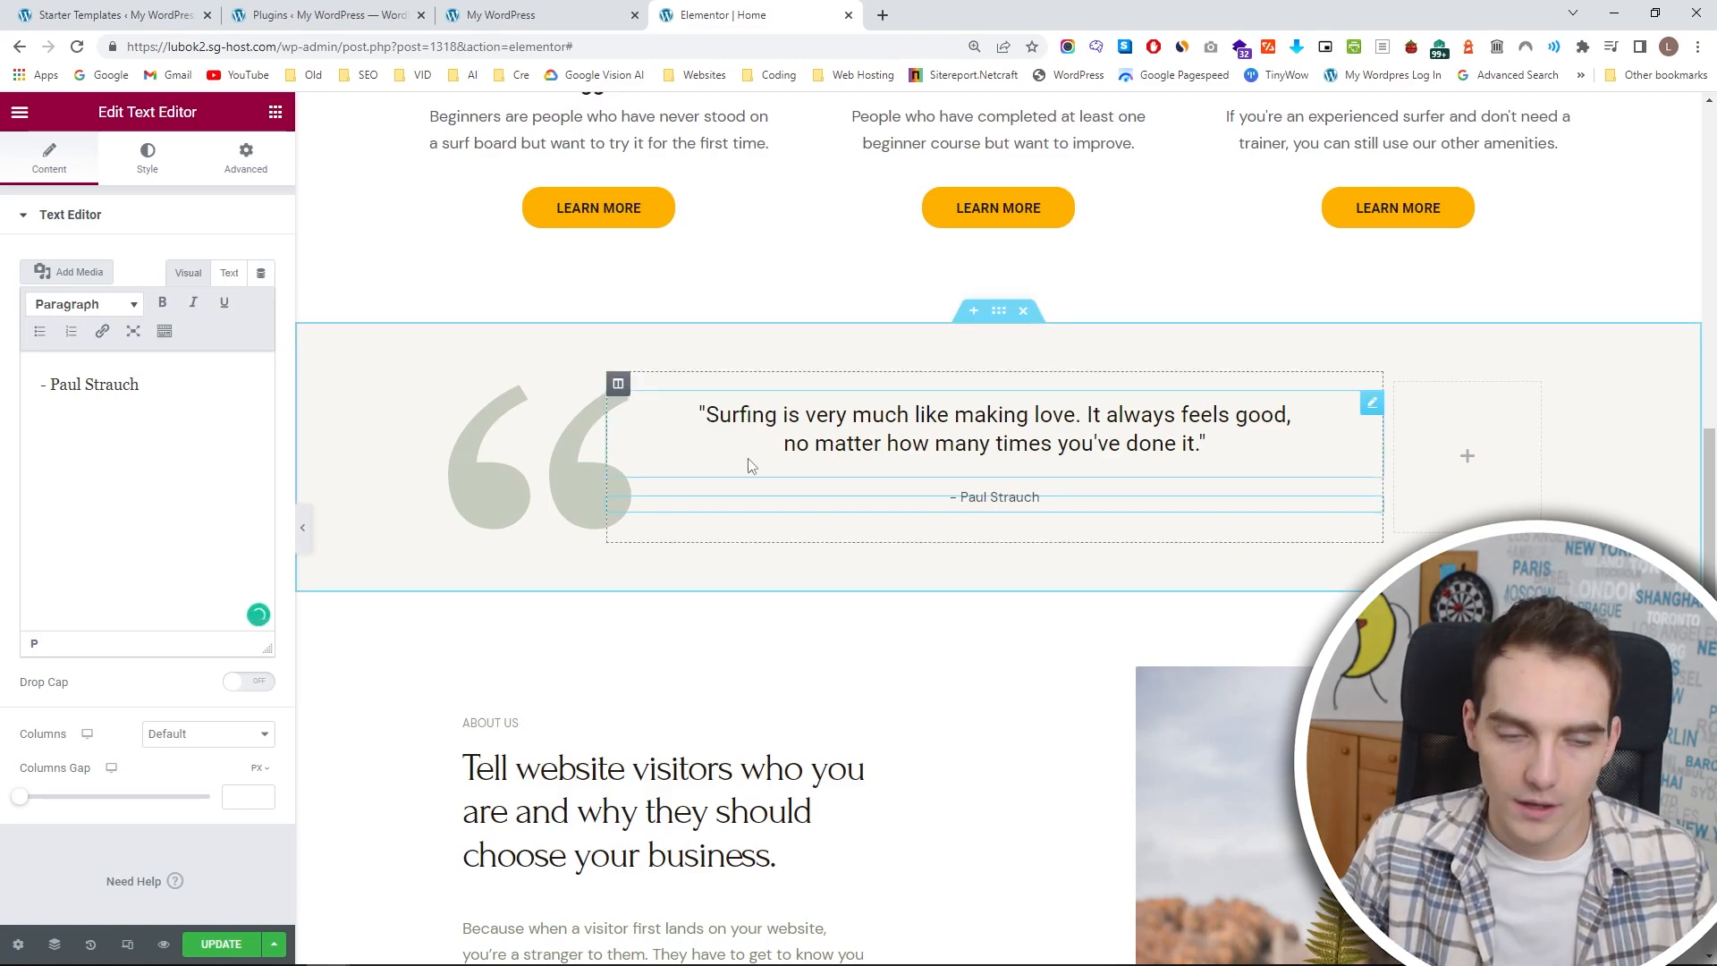
Reorder the page structure in the Navigator so the testimonial section sits directly between the hero and the surfer-level section.
scroll(938, 437, up, 10)
scroll(907, 692, down, 8)
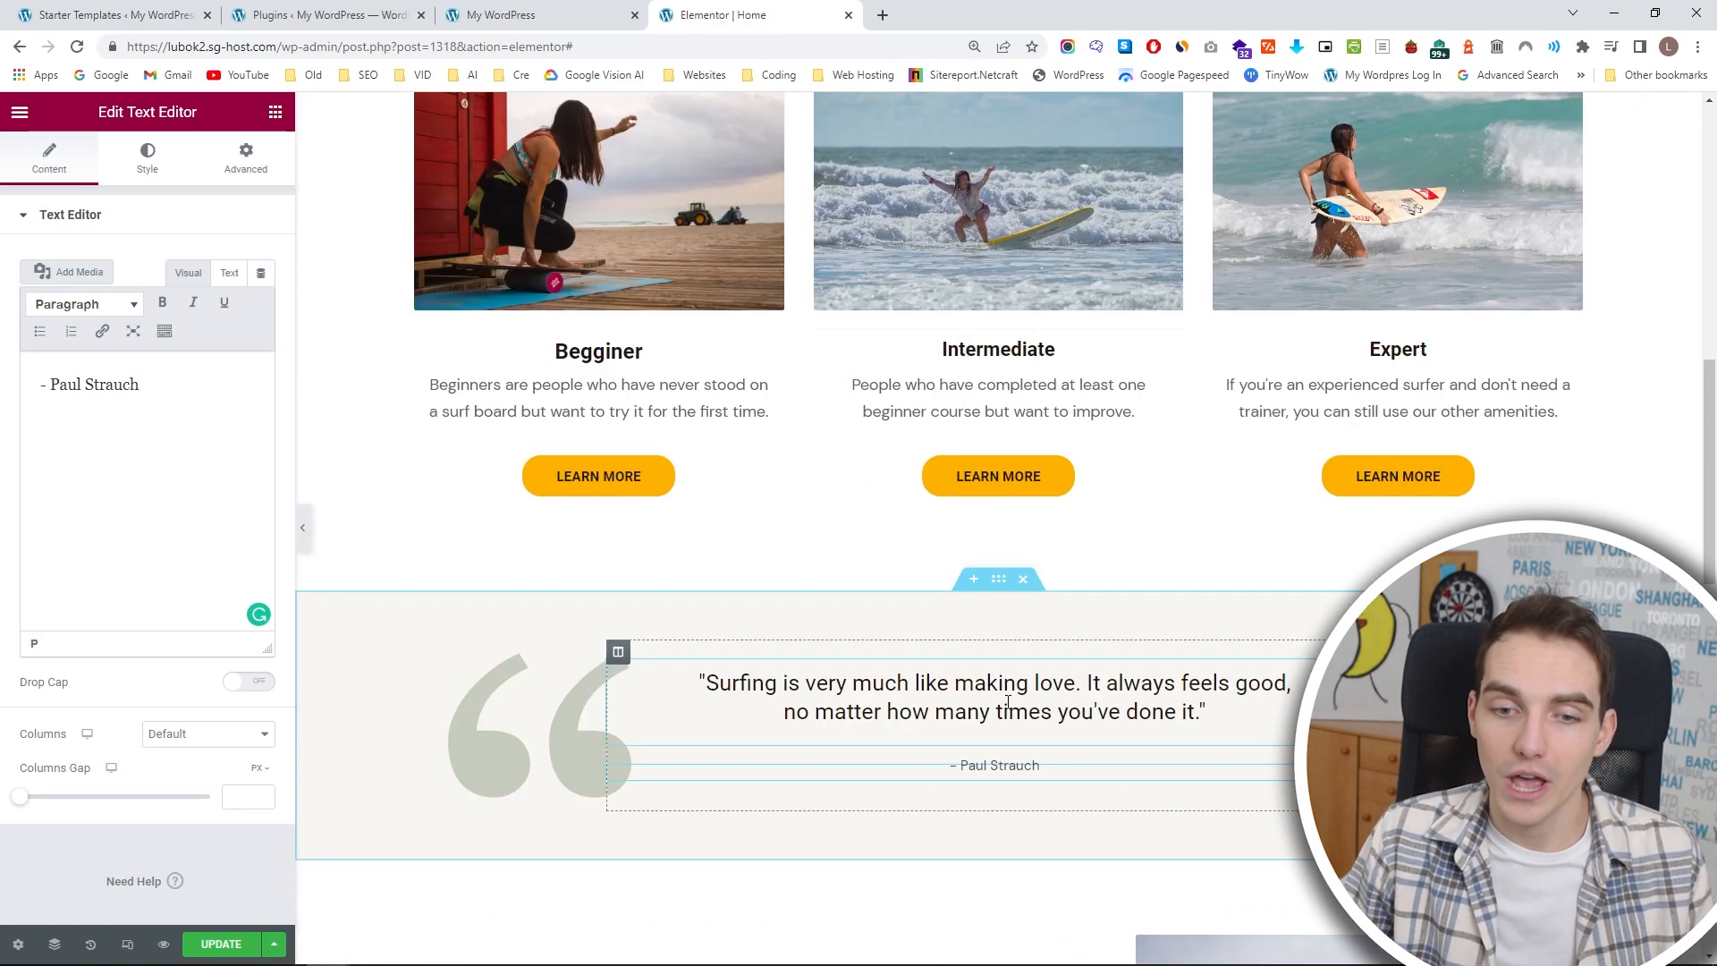
scroll(942, 528, up, 7)
scroll(951, 487, down, 8)
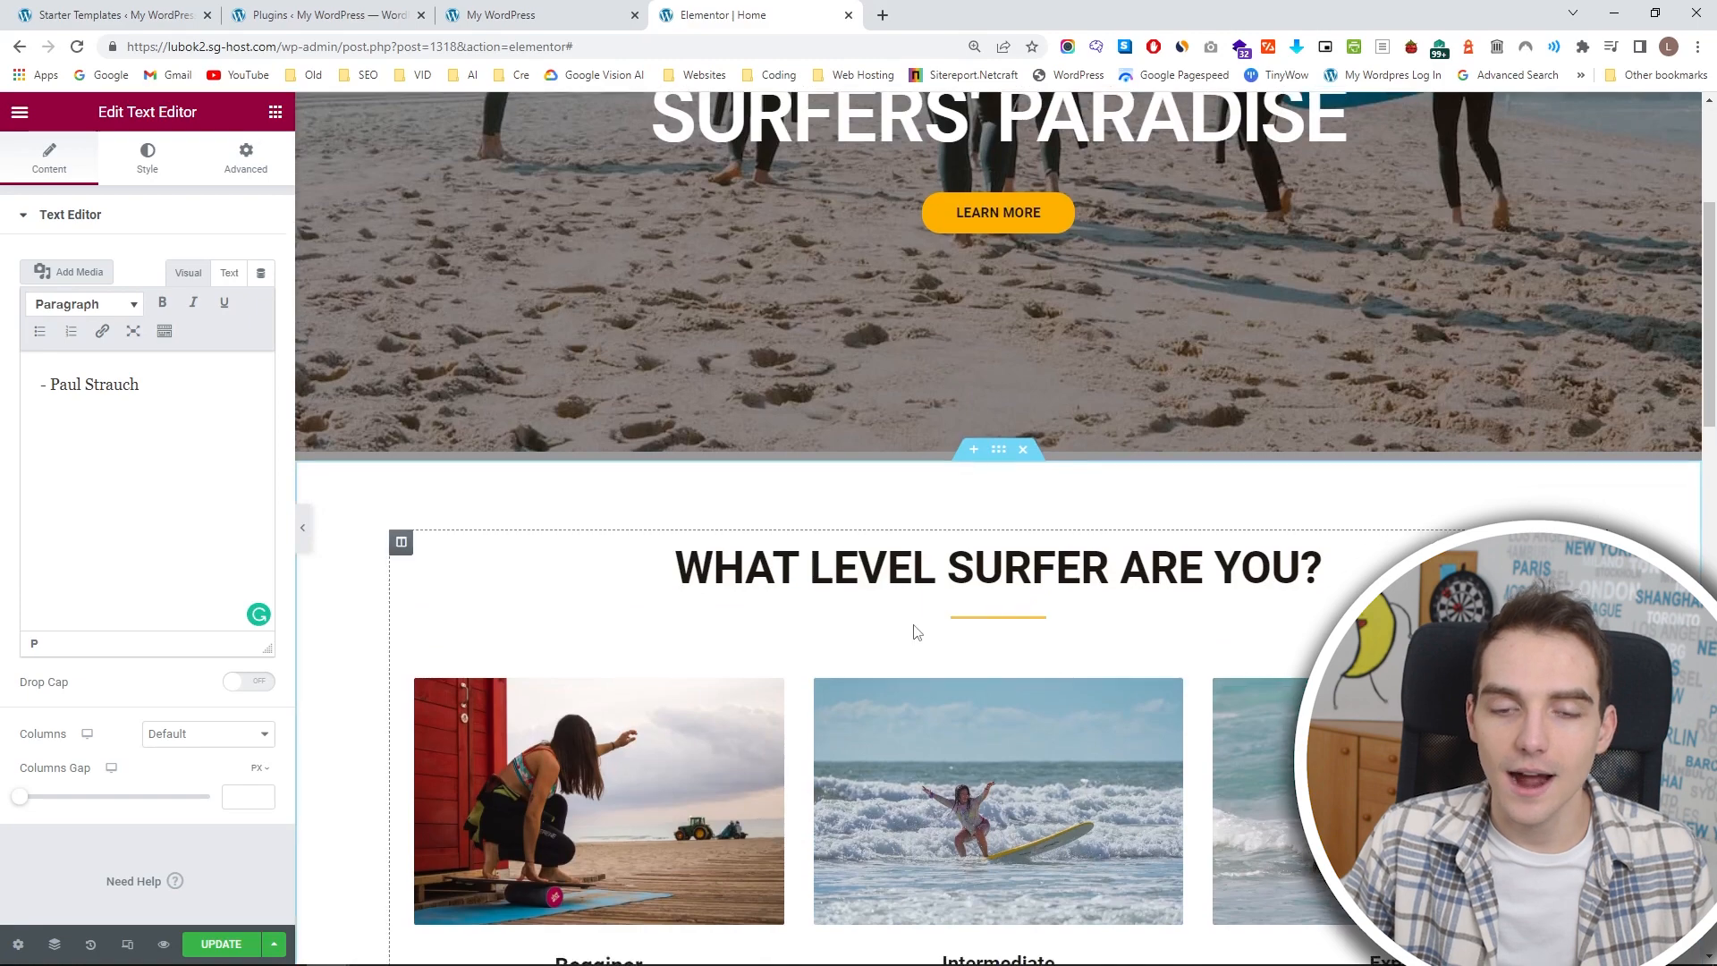
drag(998, 488, 887, 505)
click(54, 944)
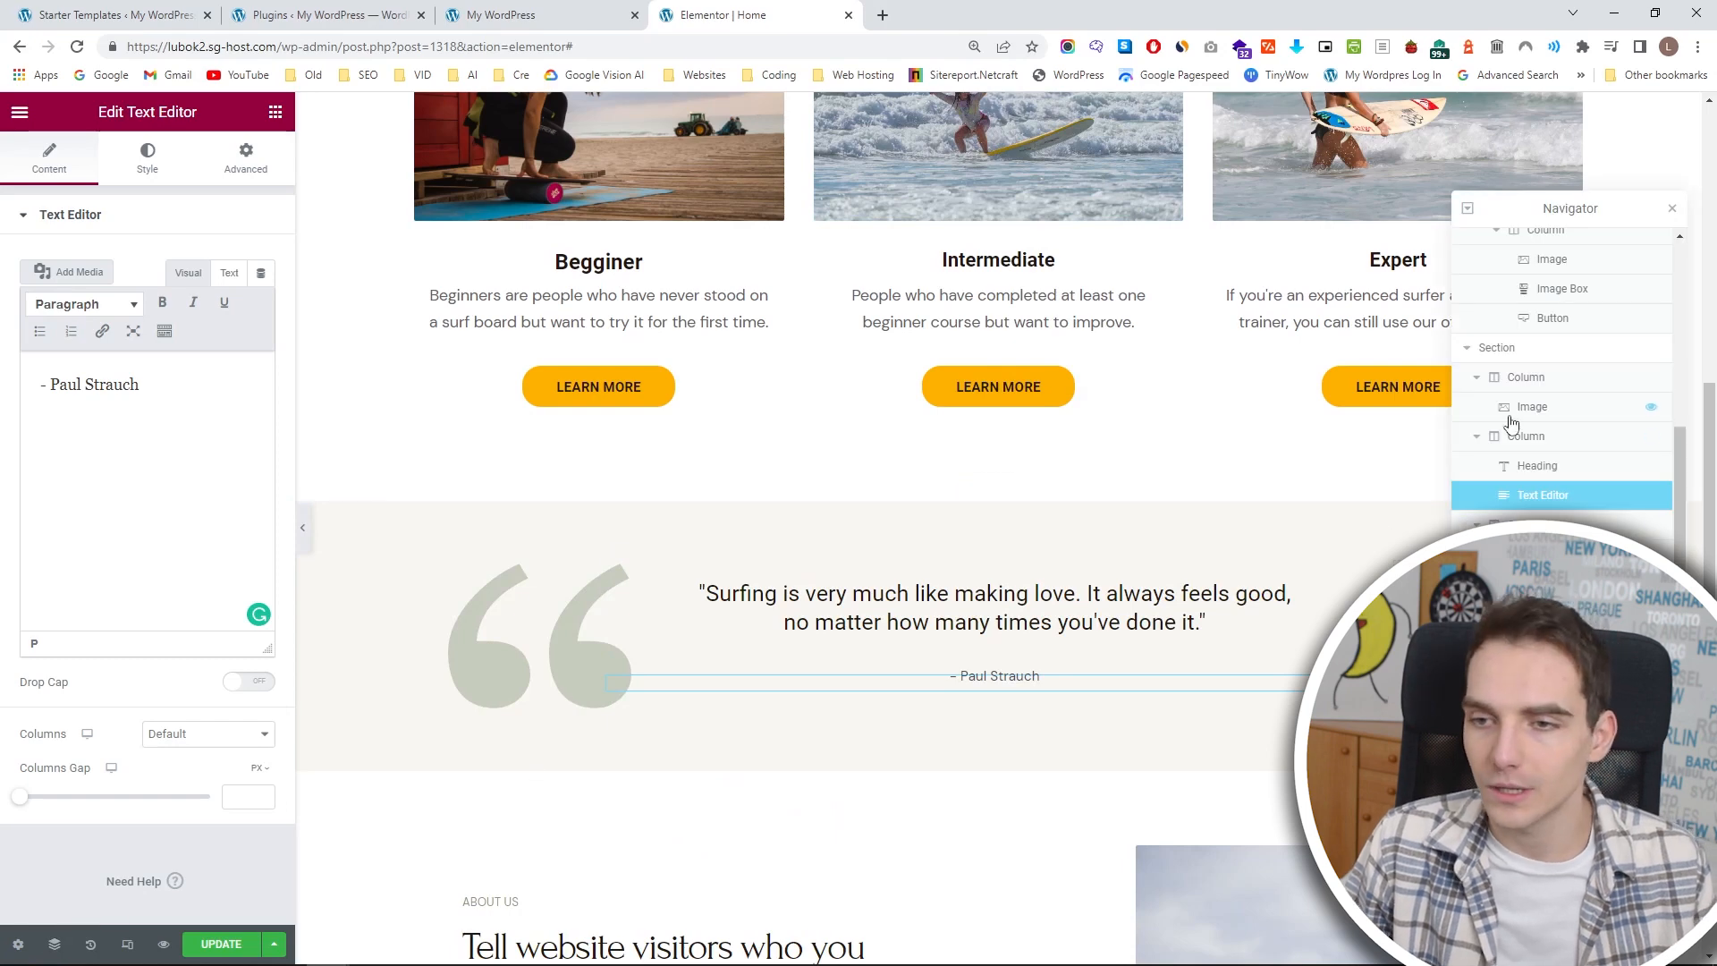
scroll(1469, 354, up, 2)
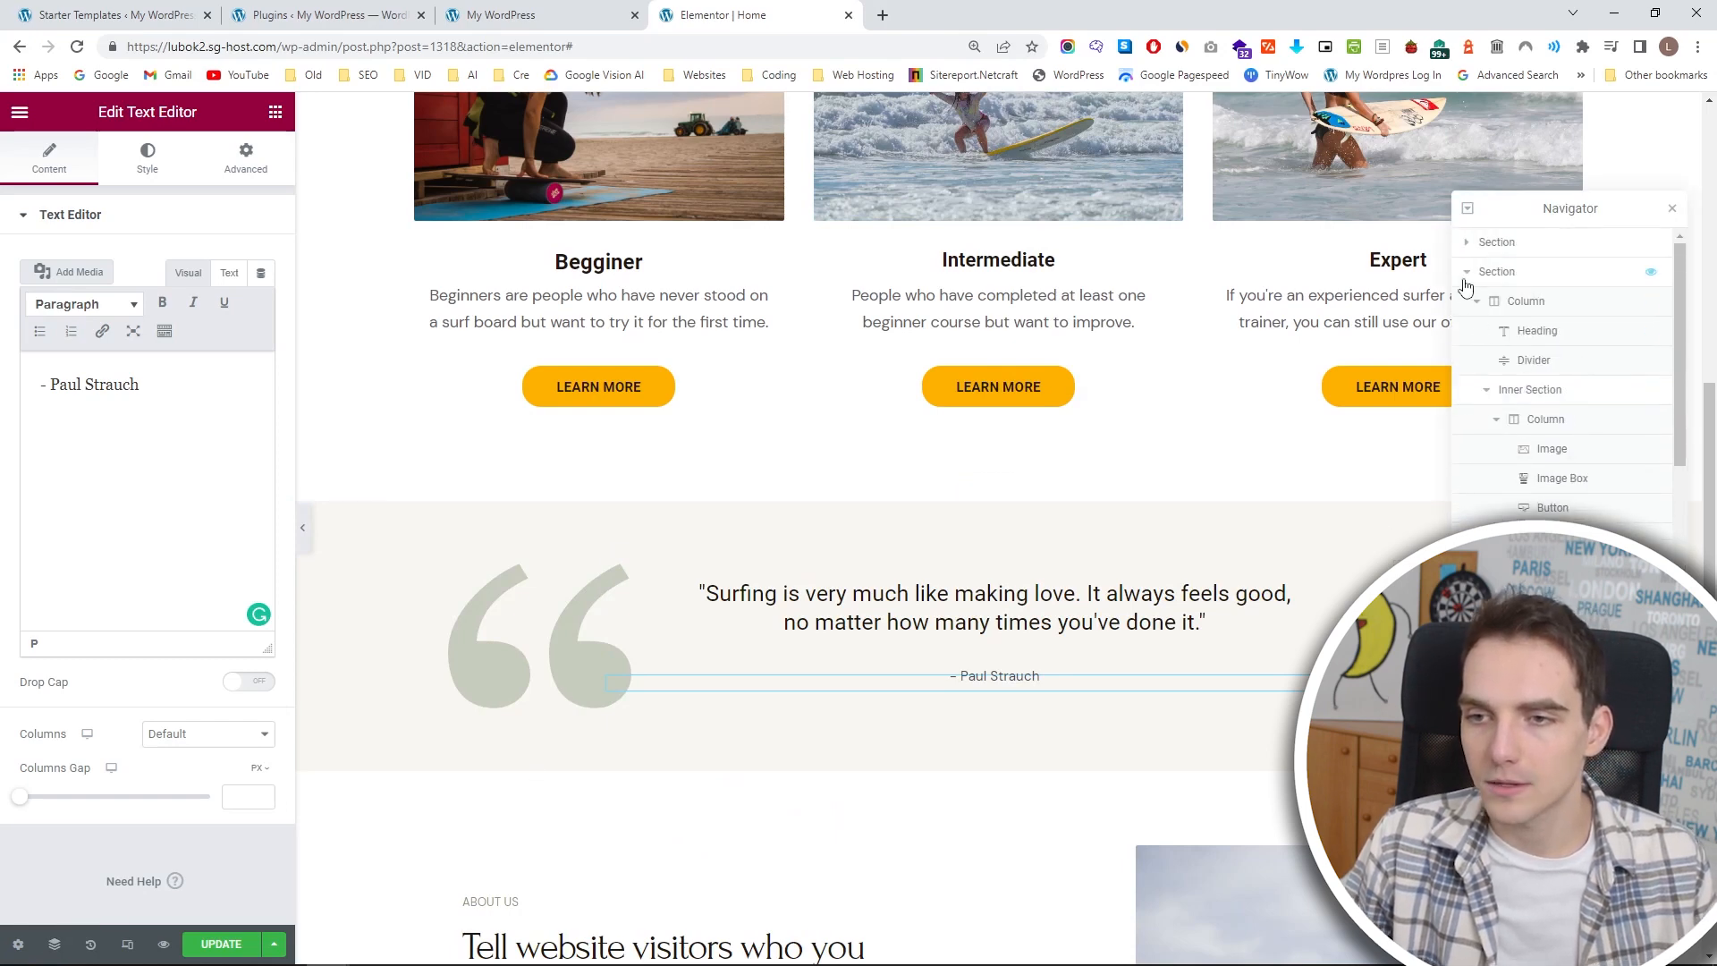
click(1470, 277)
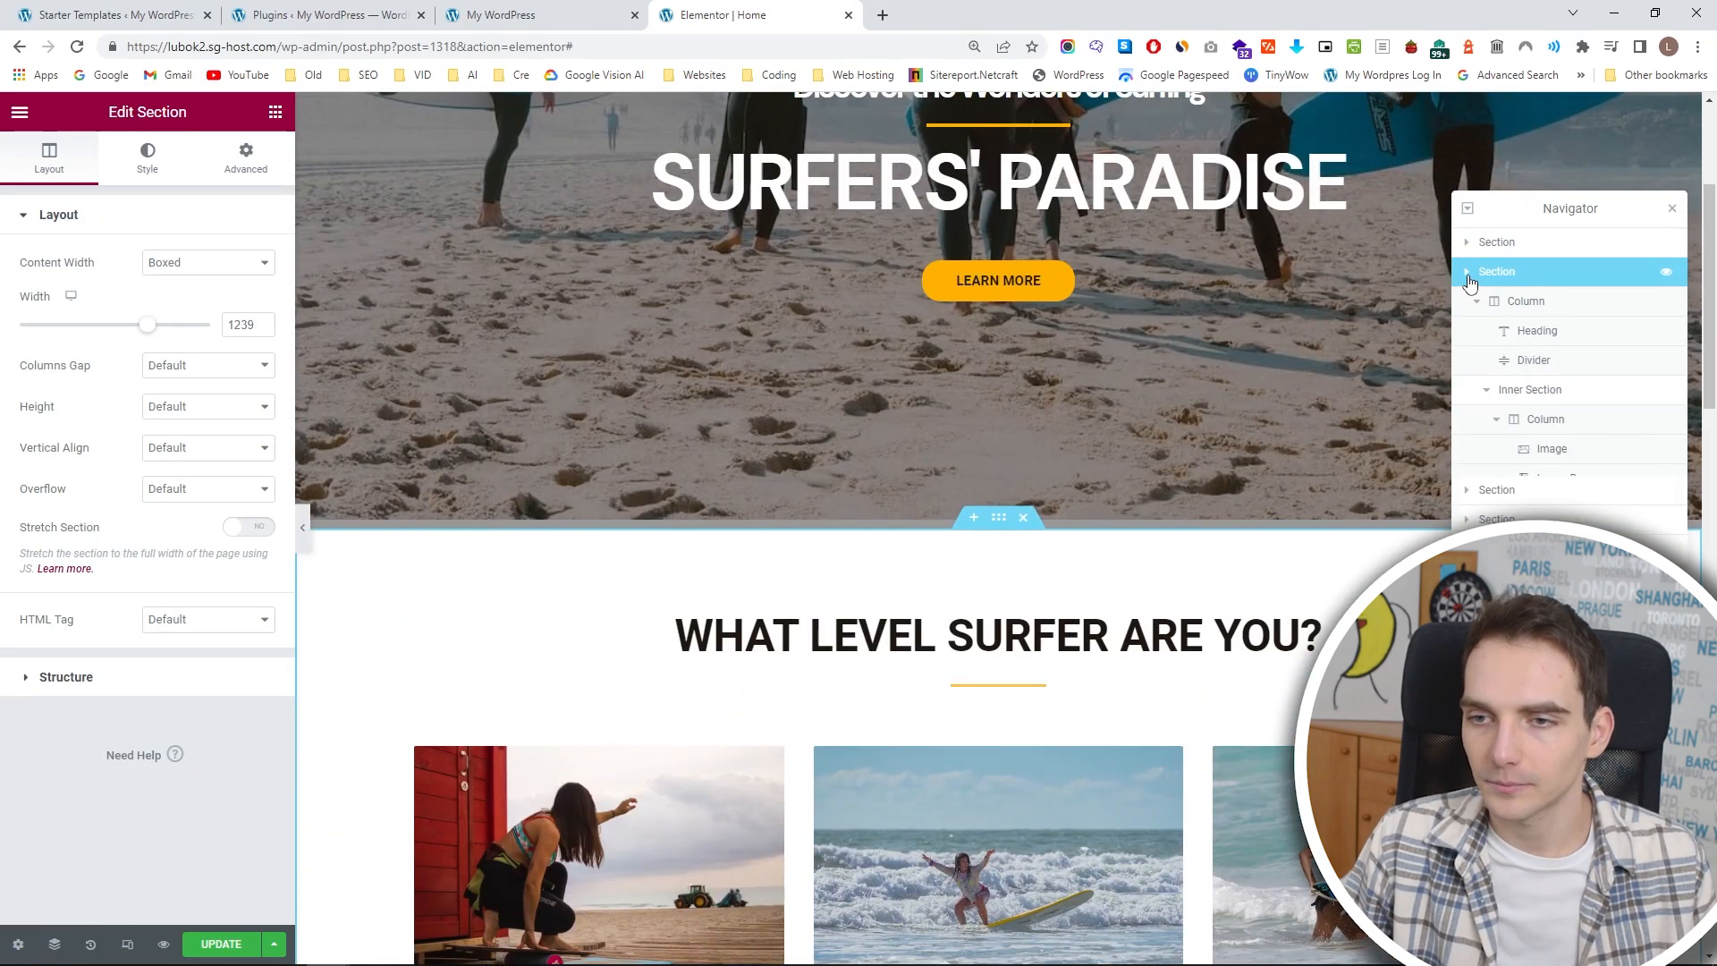
click(1468, 276)
scroll(1324, 397, down, 10)
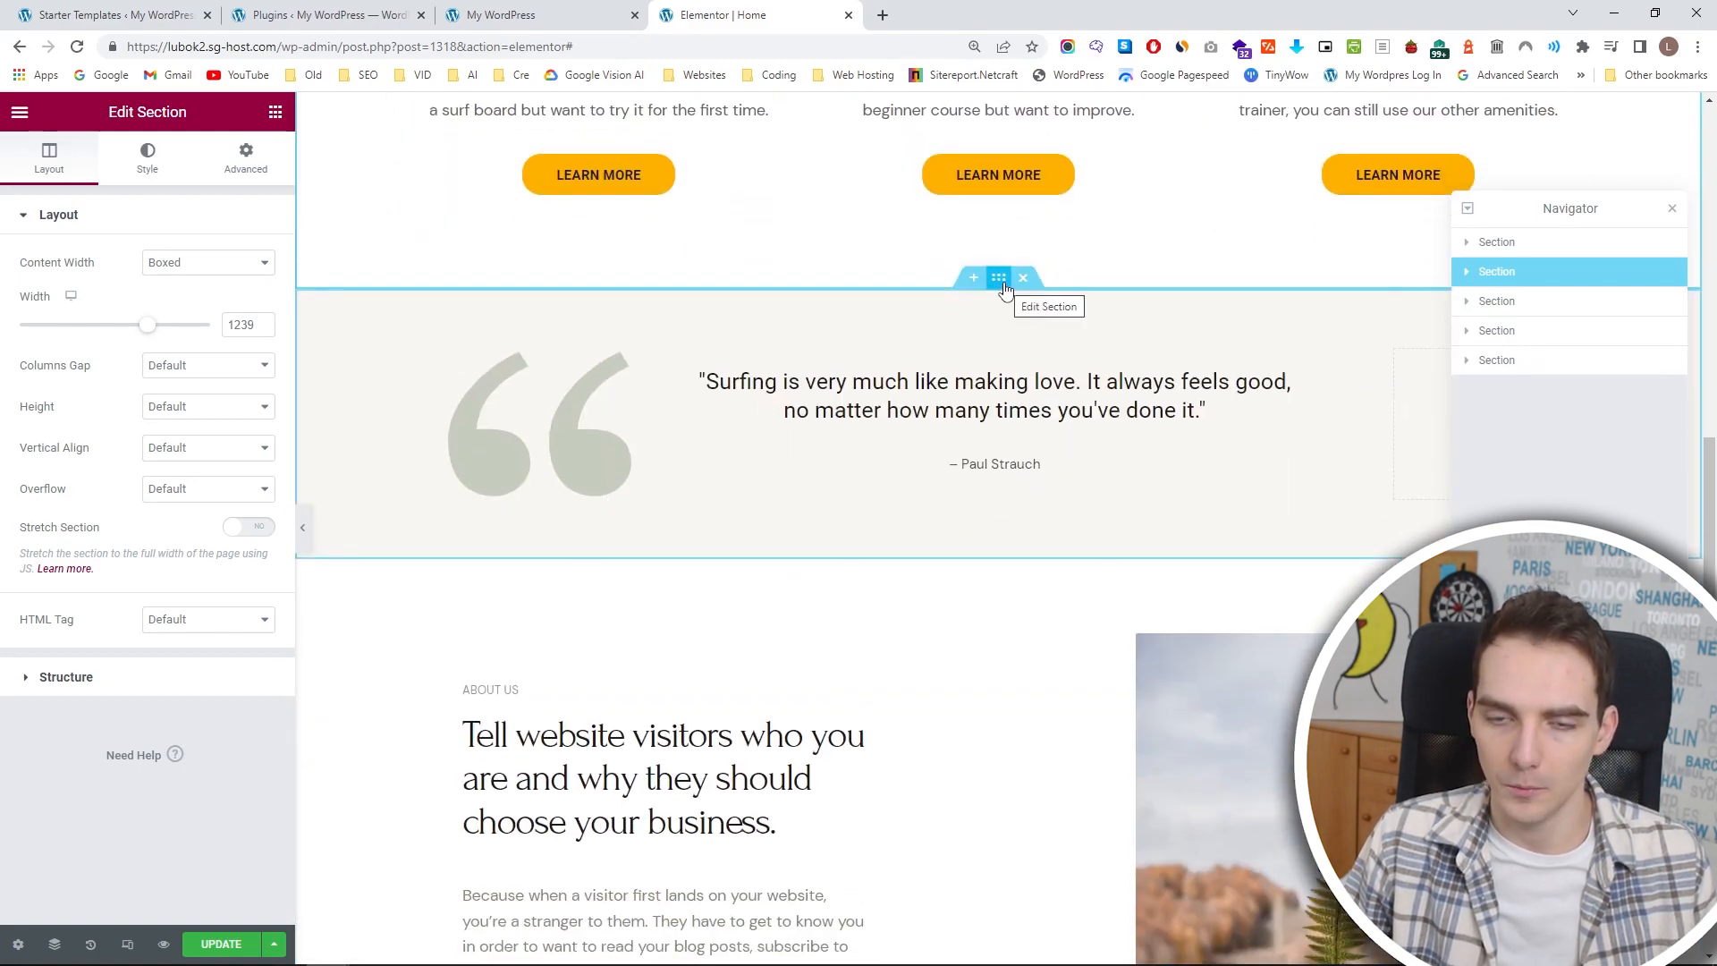
click(1508, 303)
drag(1519, 313, 1511, 261)
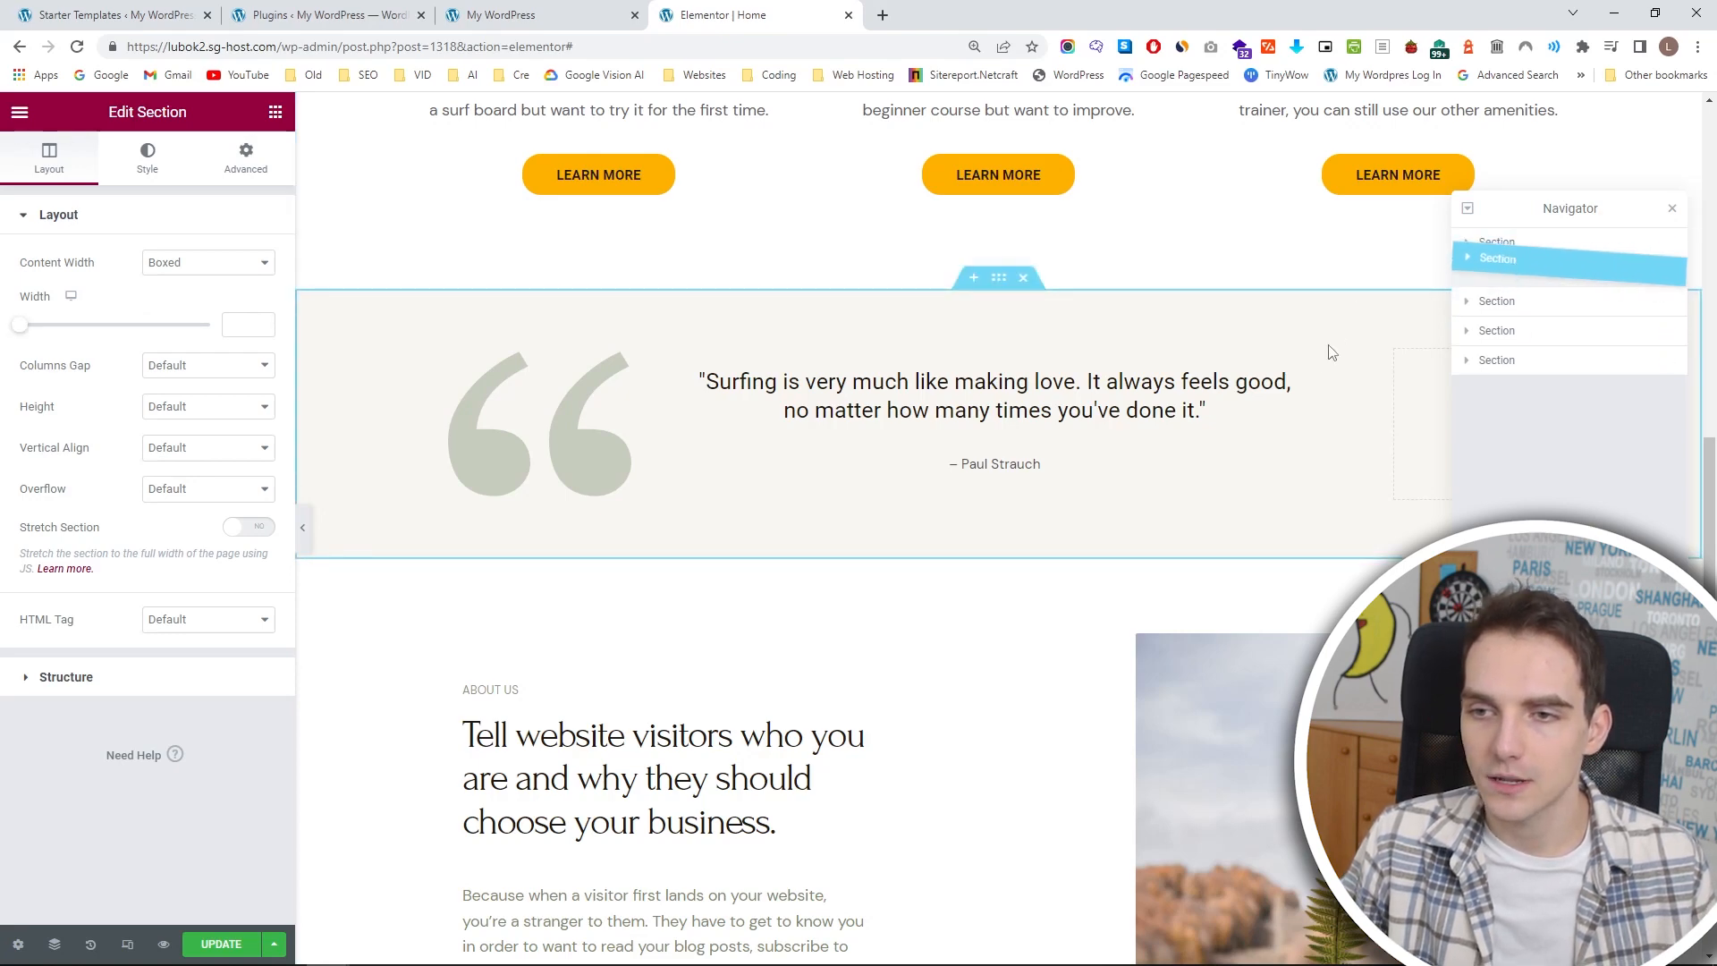
scroll(1042, 417, up, 15)
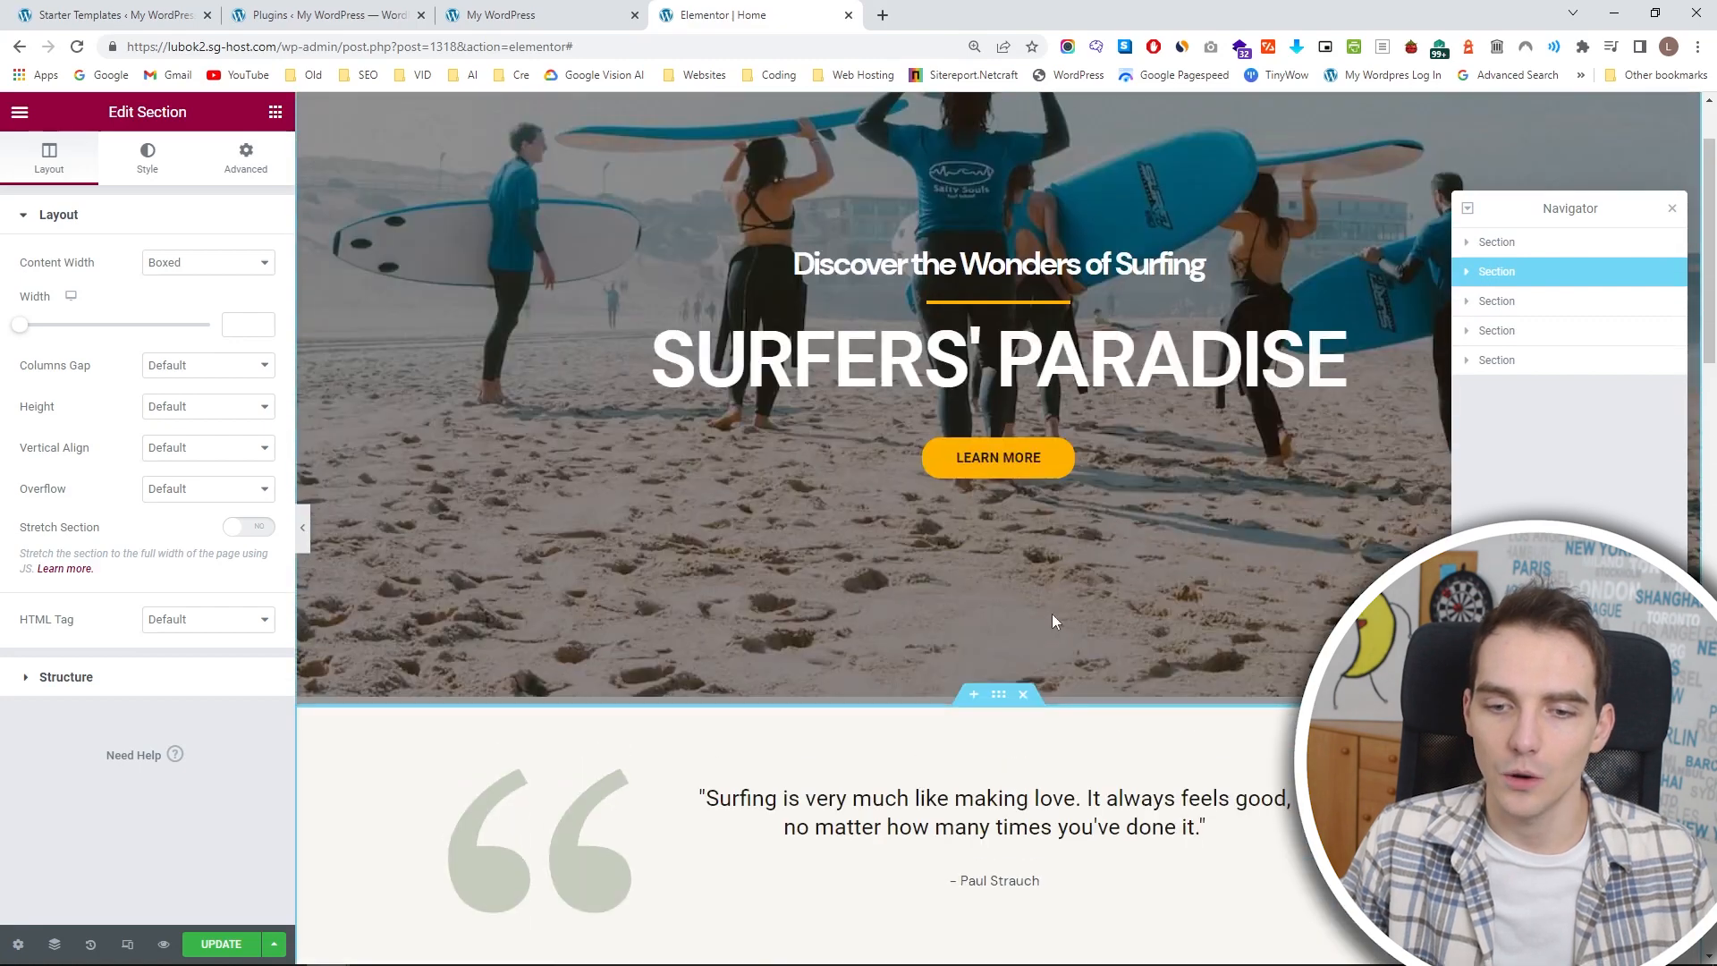
scroll(1053, 615, up, 2)
scroll(333, 552, down, 3)
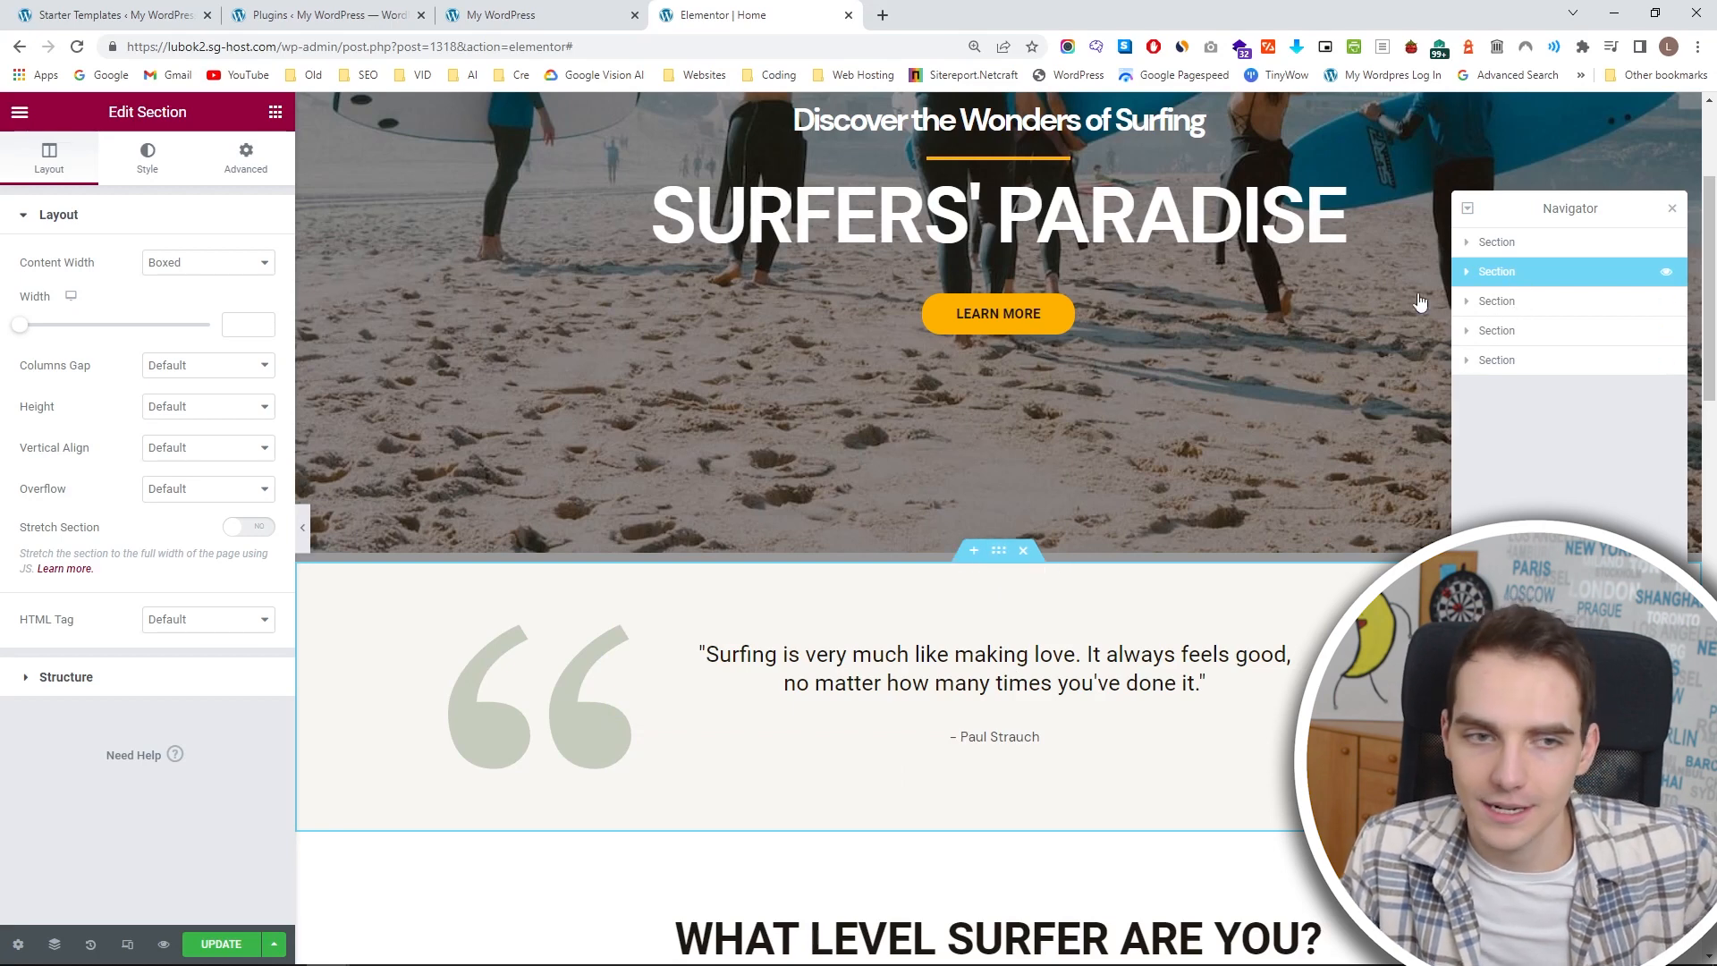
Set the testimonial section's top and bottom padding to 30 px.
click(246, 160)
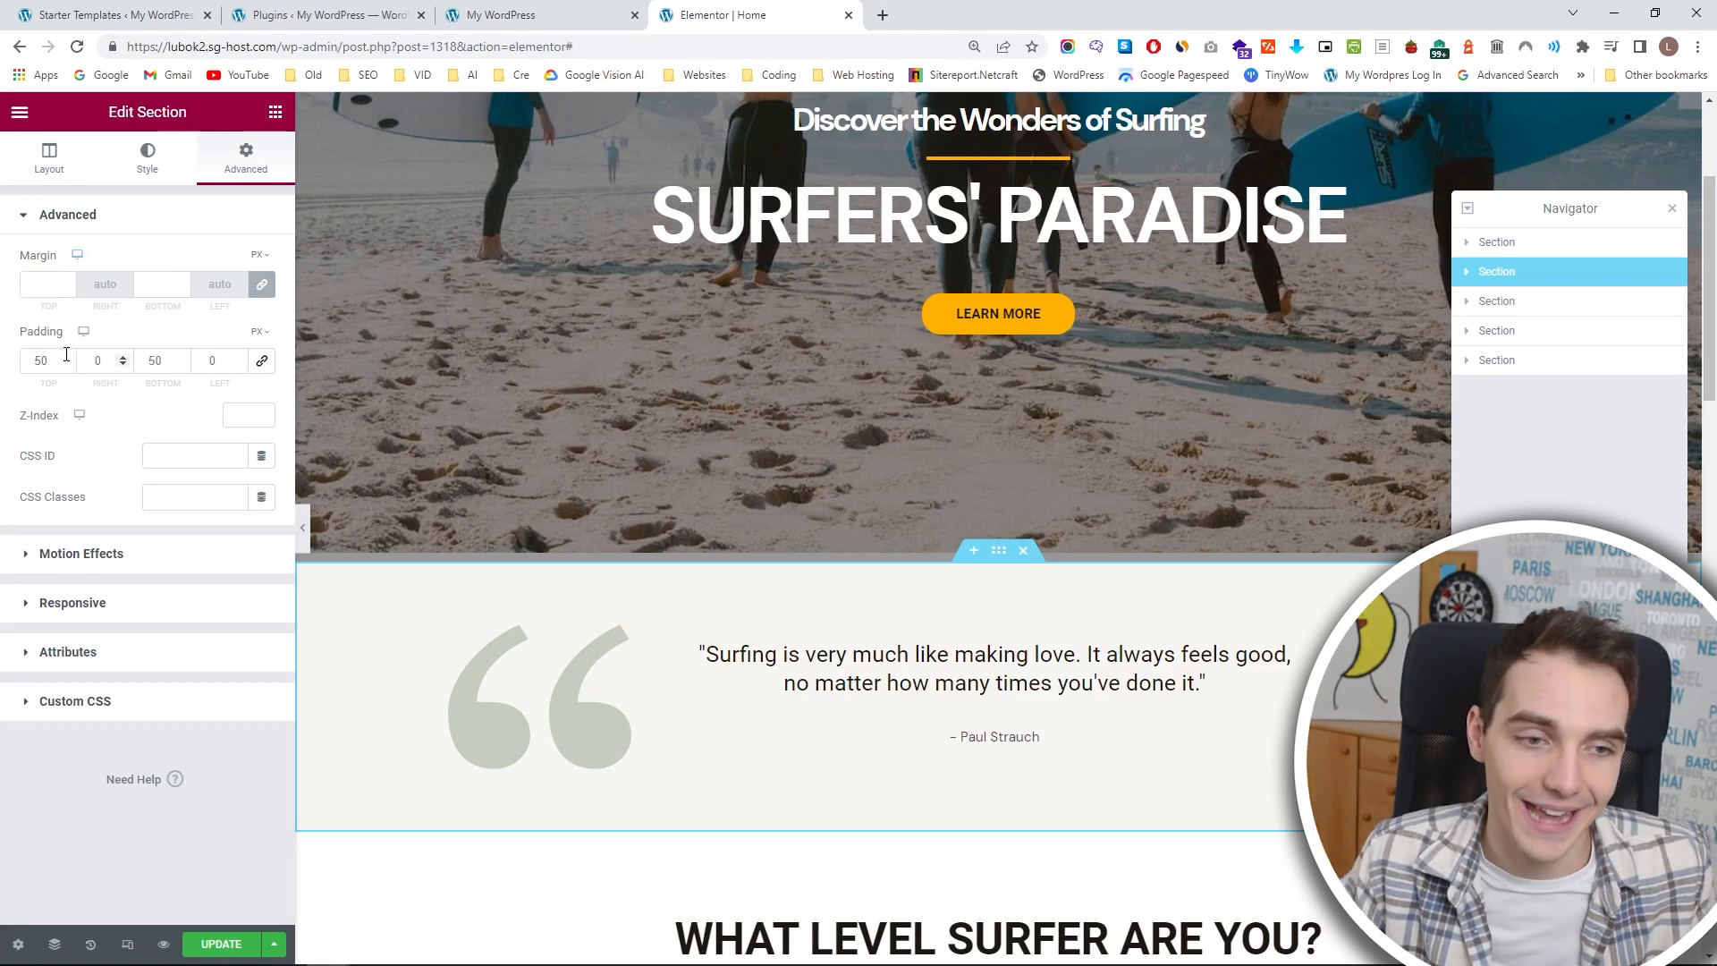
click(181, 365)
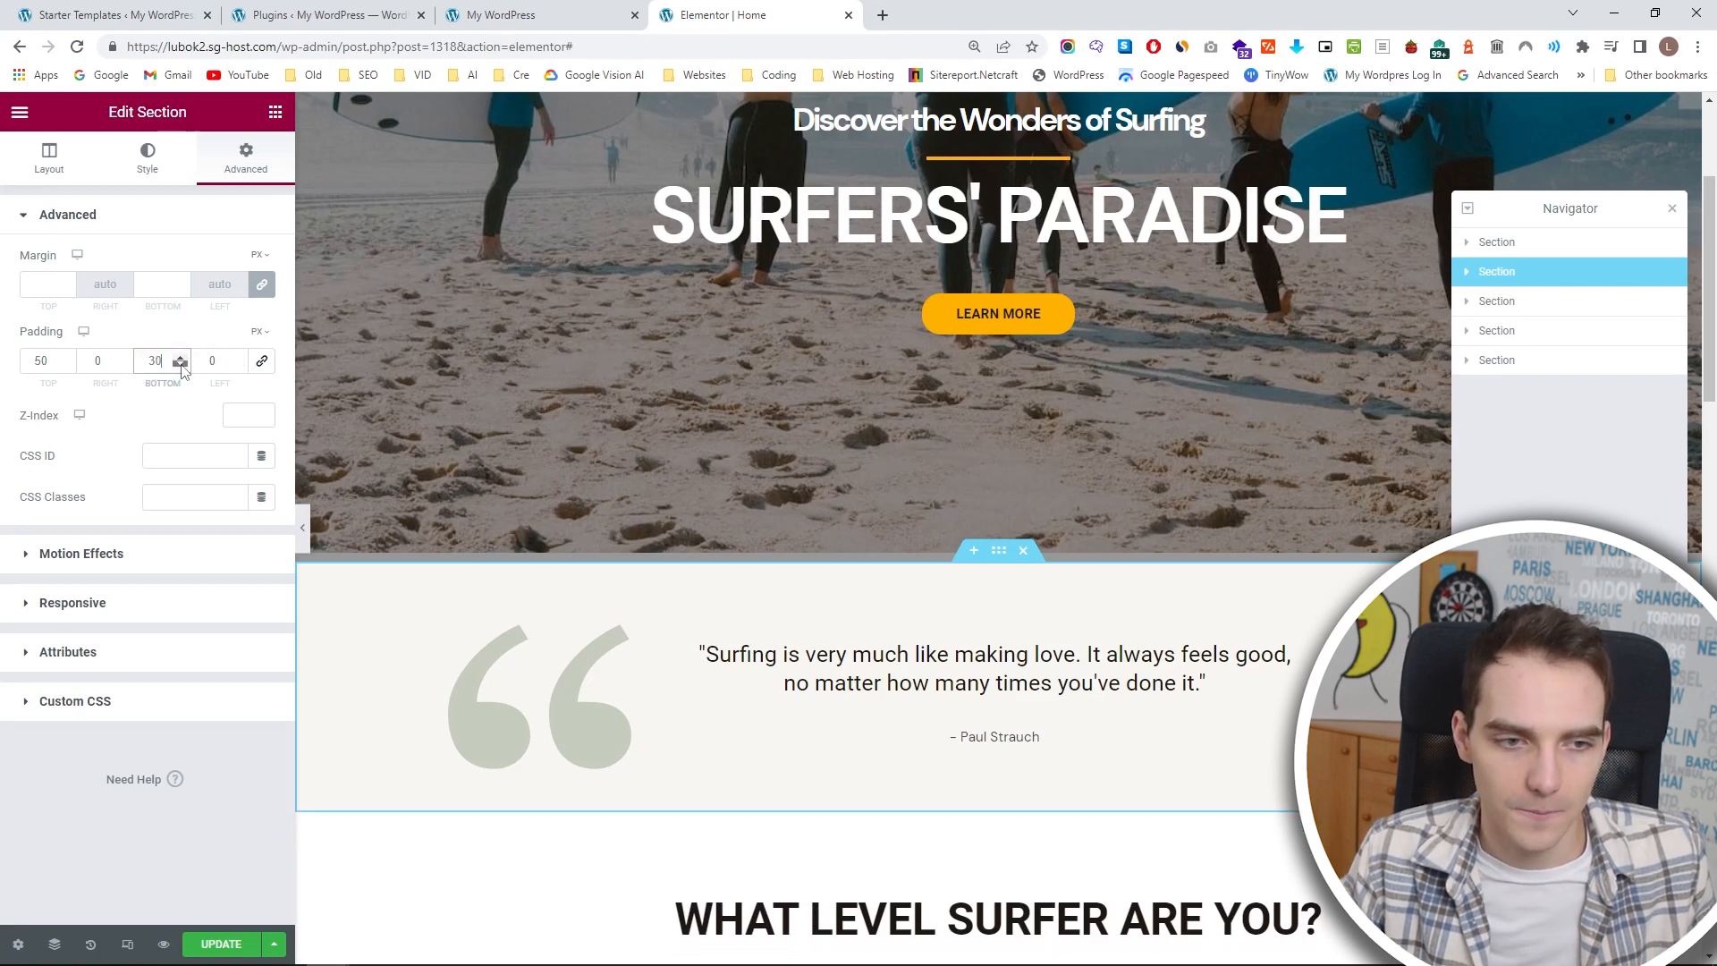
click(65, 364)
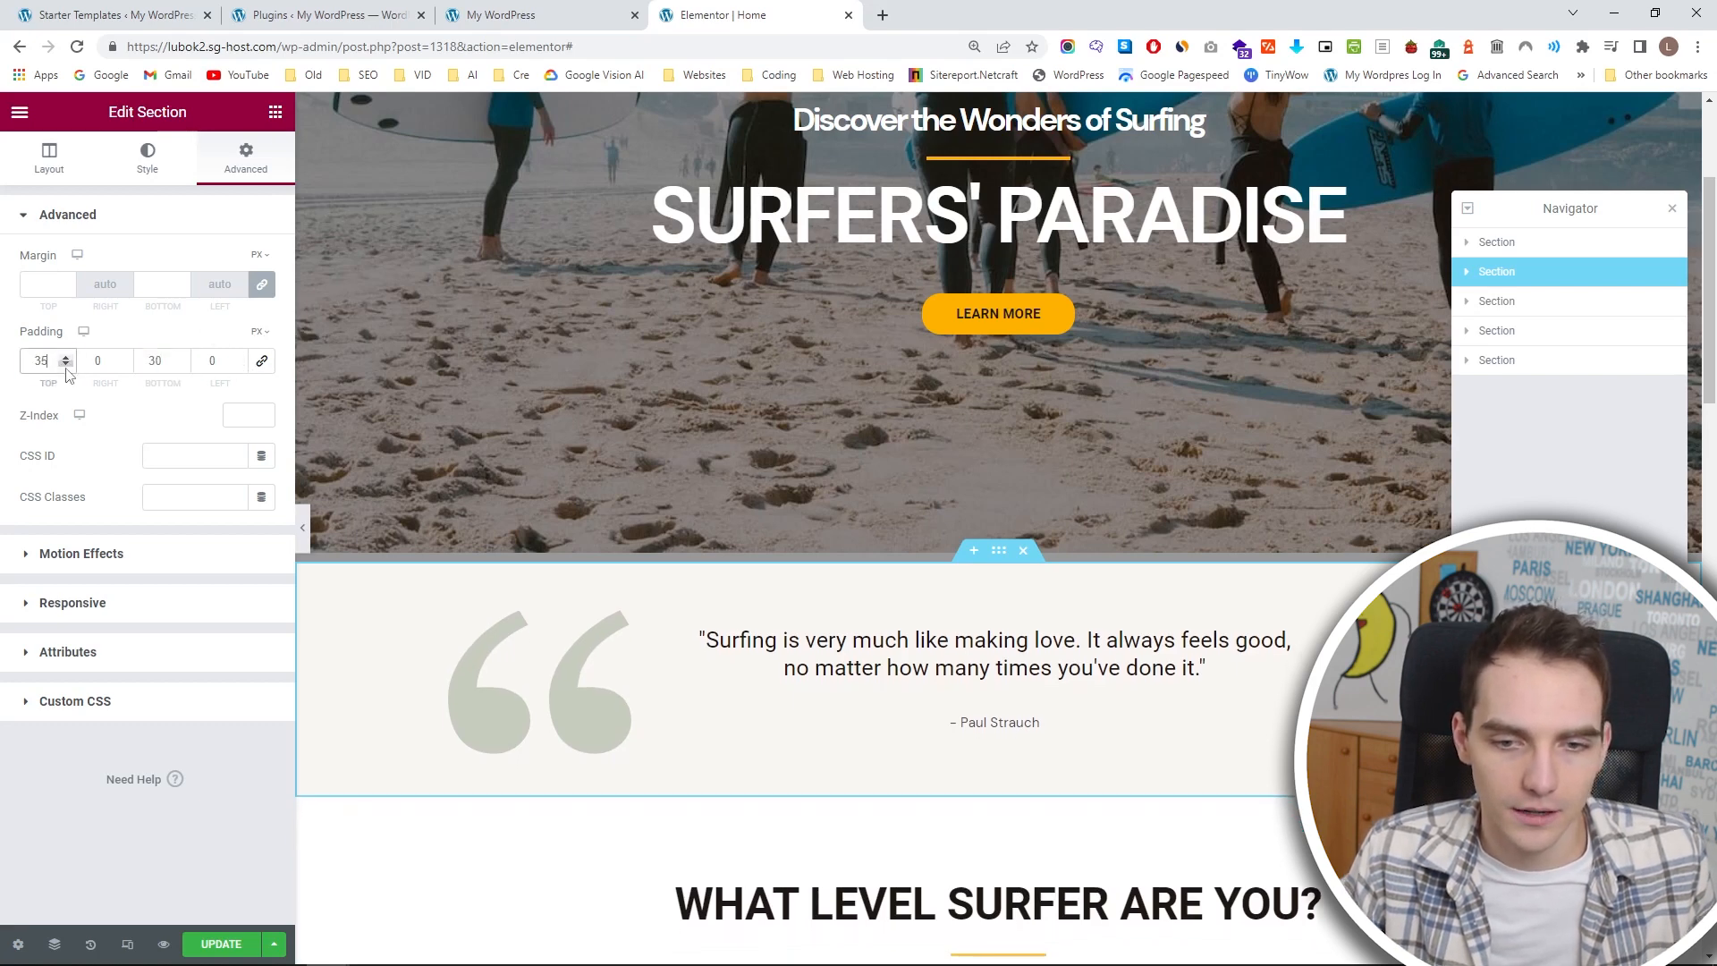
click(65, 364)
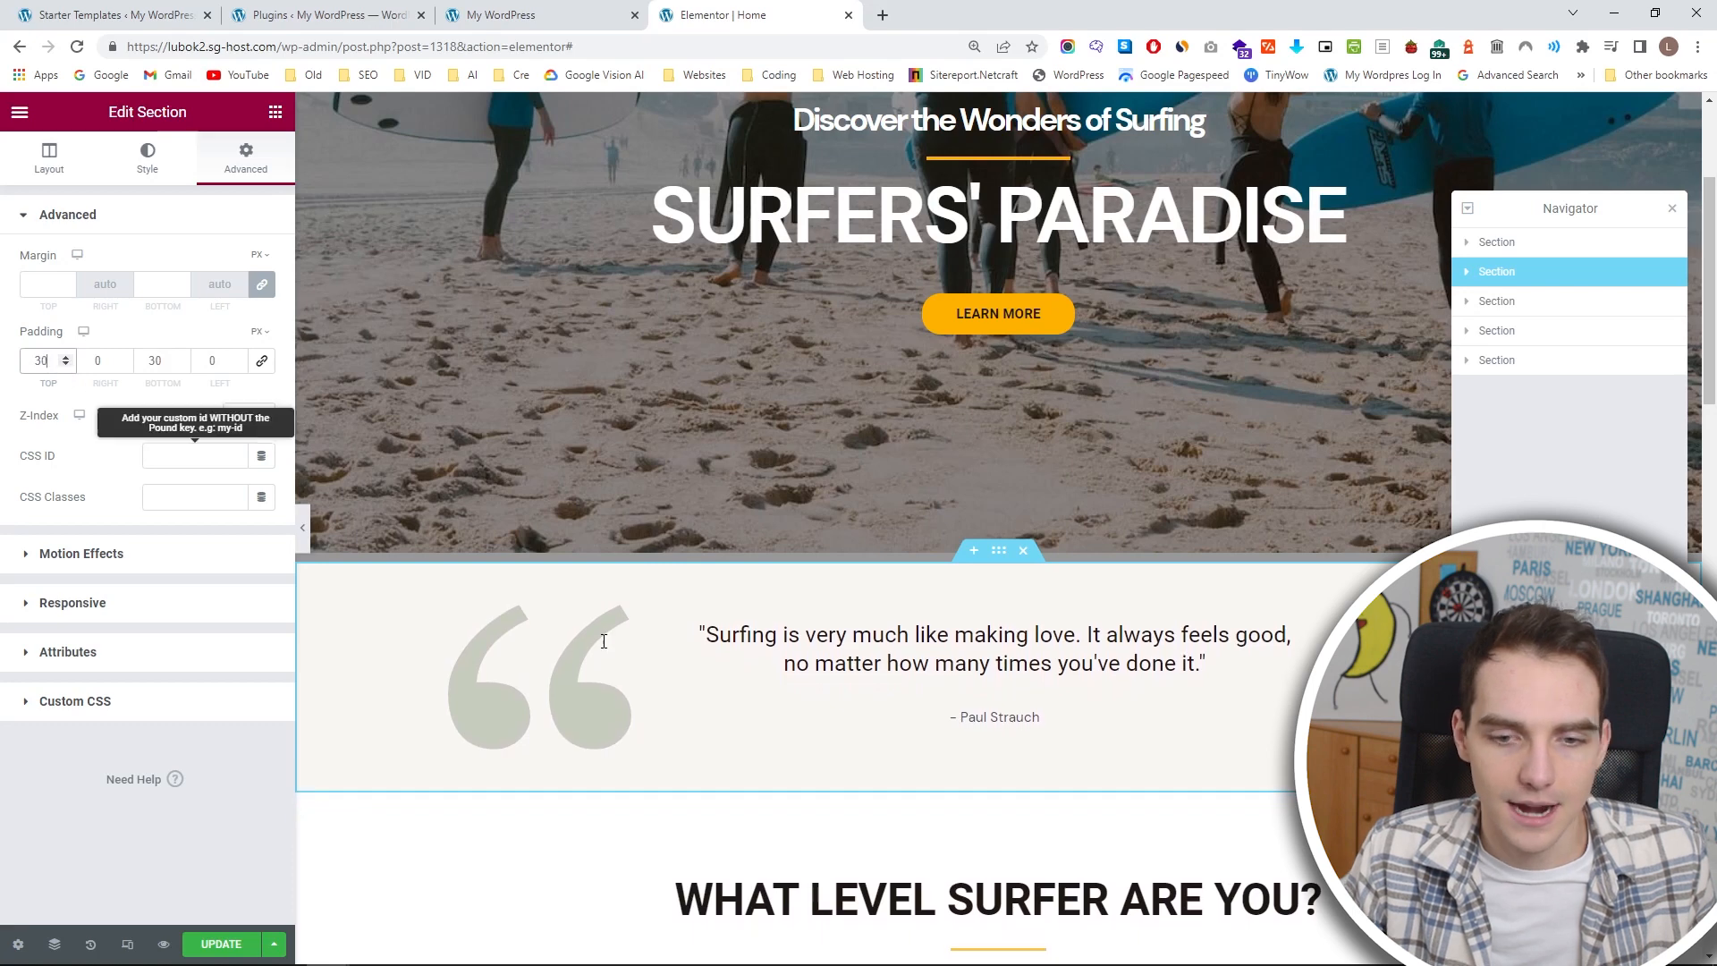
Shrink the testimonial's quotation-mark image to a width of 110 px and a max width of 207 px.
click(555, 645)
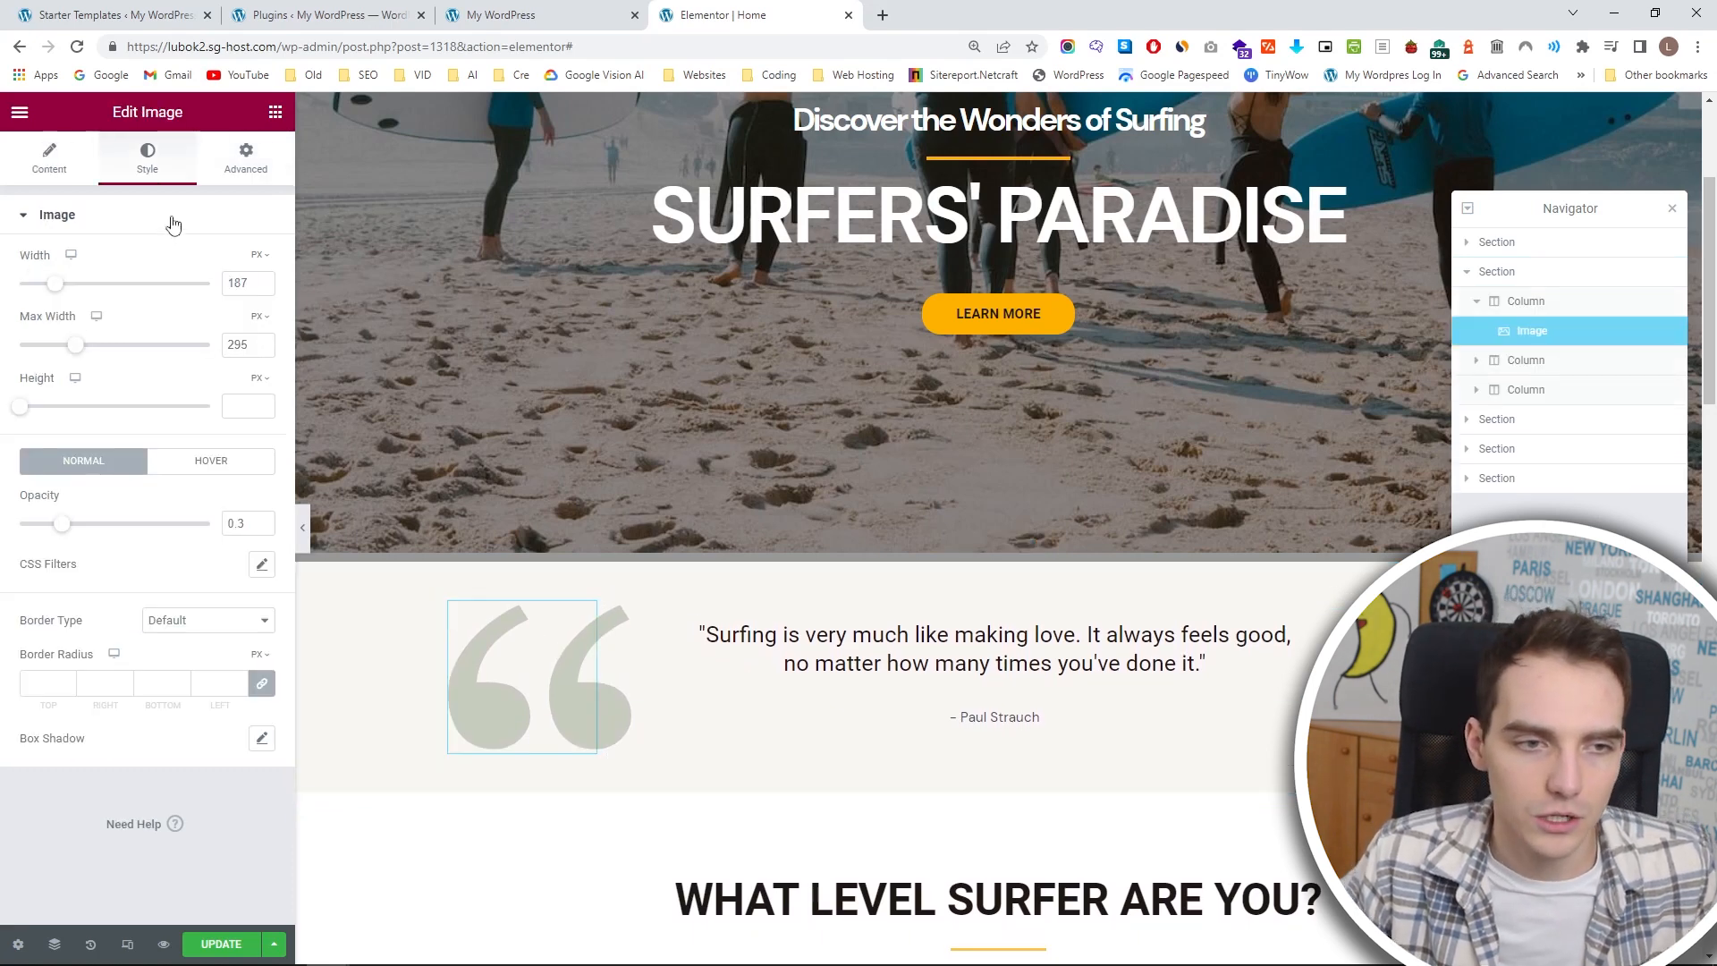
drag(52, 292, 38, 295)
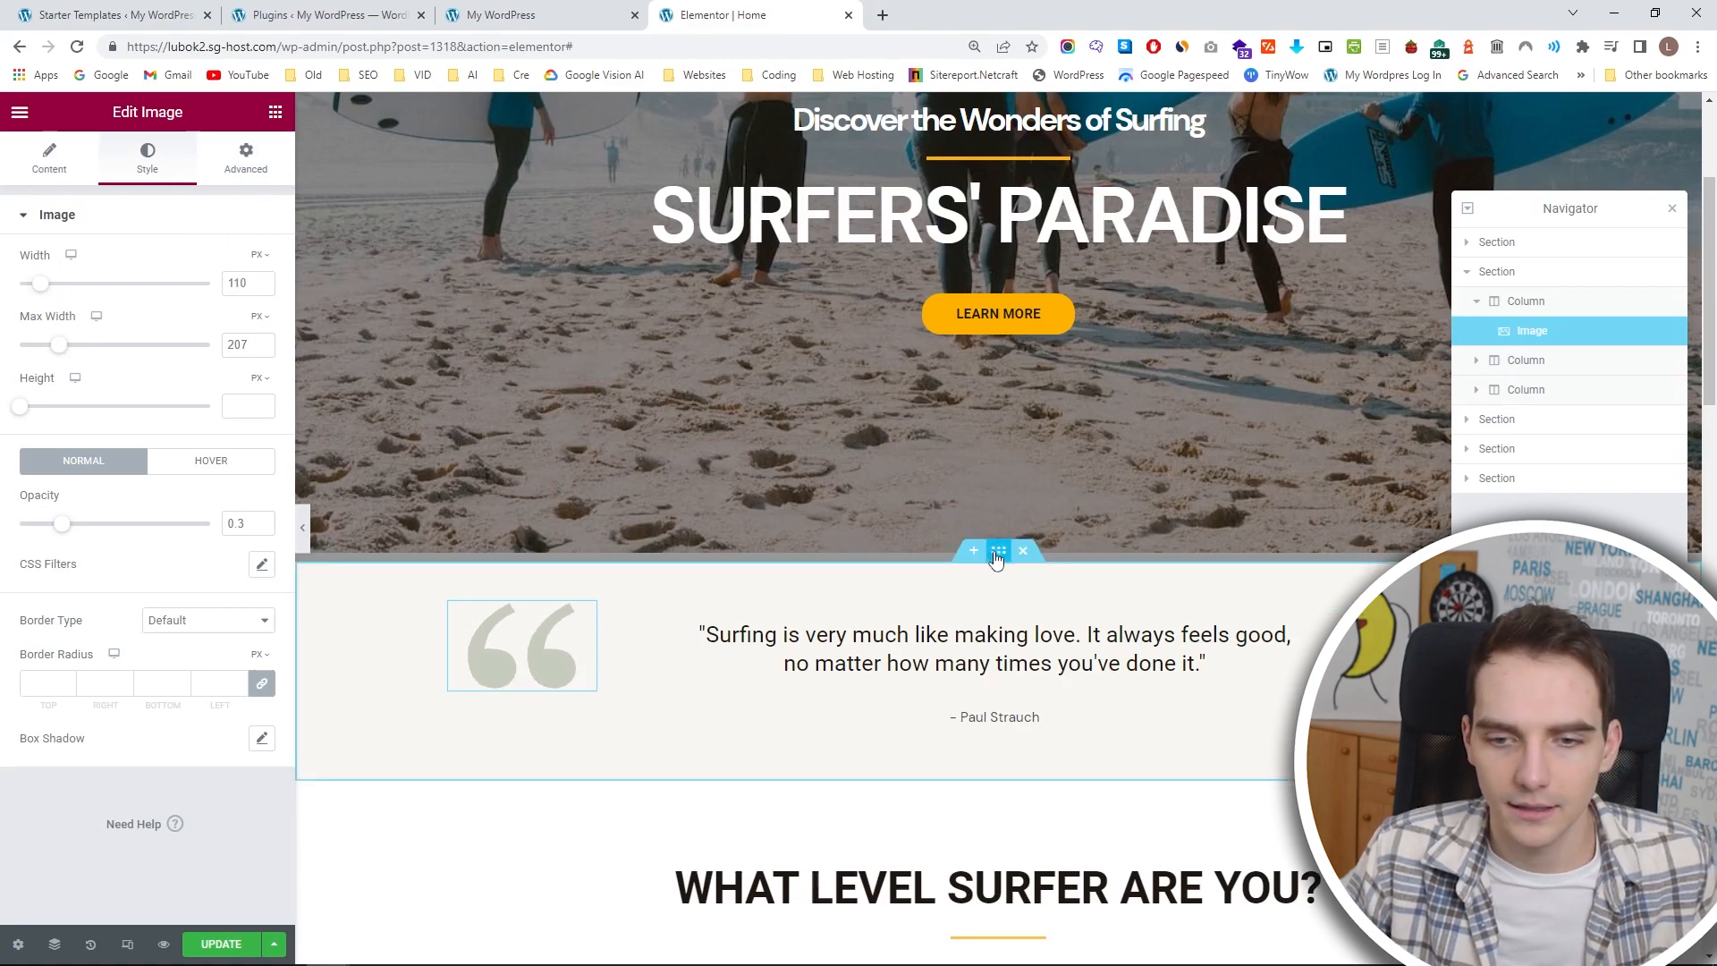
Set the testimonial section's padding to 25 px top and 15 px bottom, and update the page.
click(240, 170)
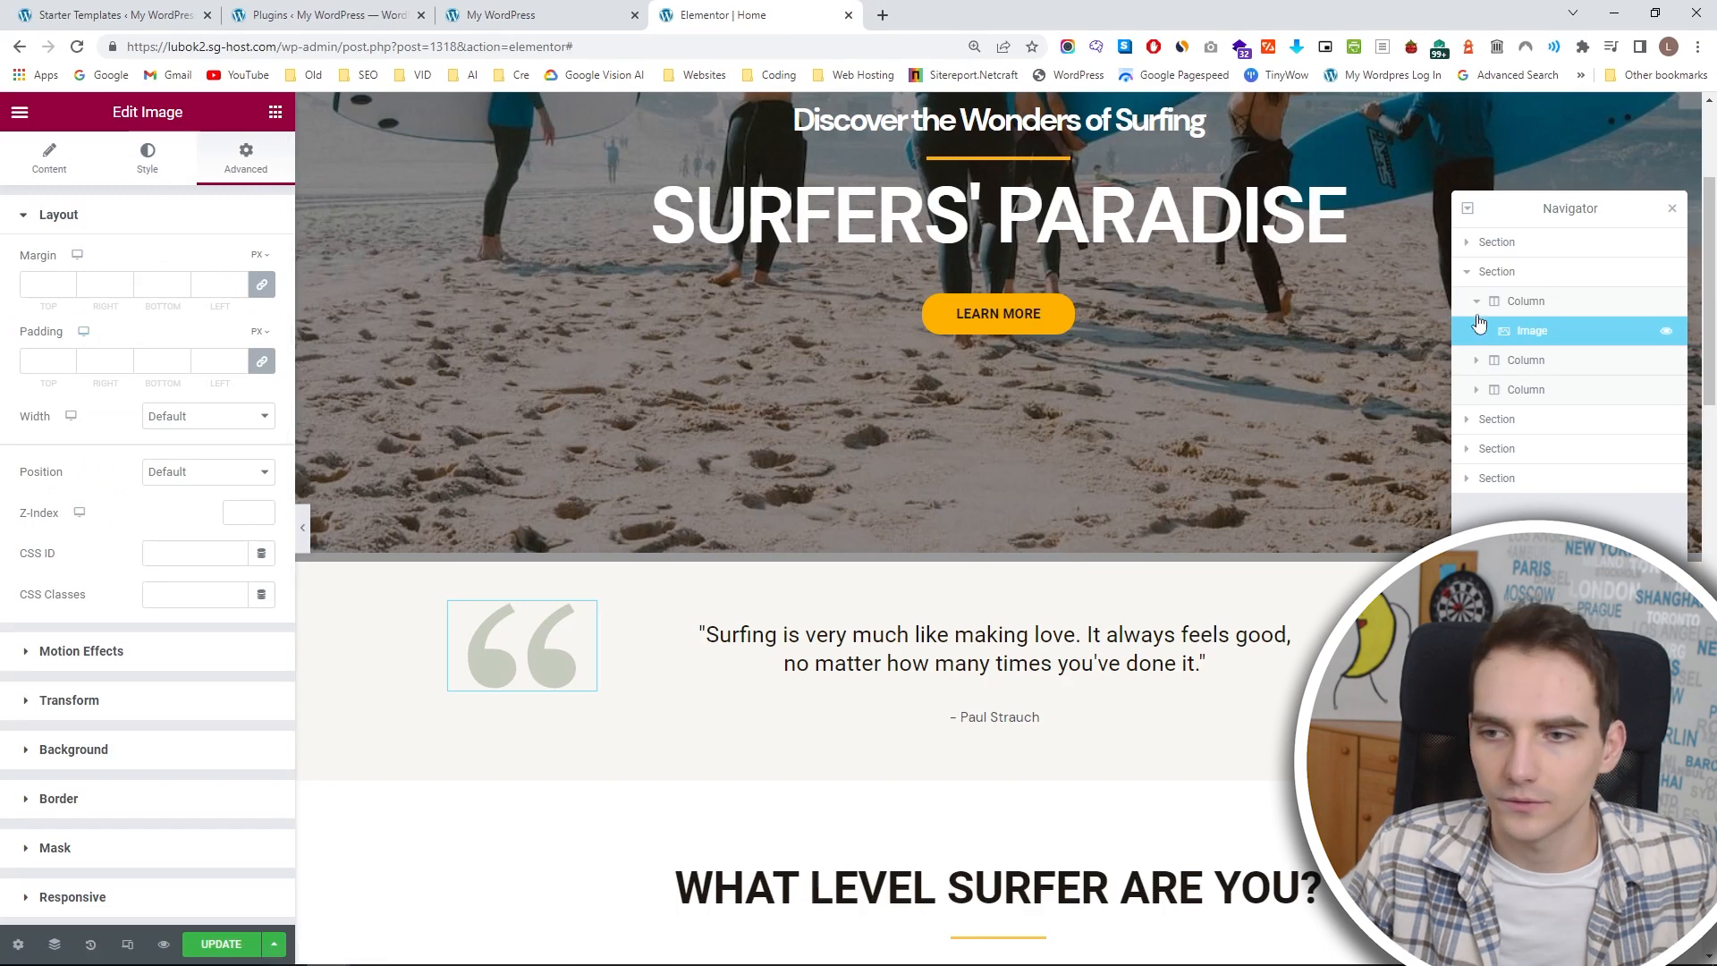
click(1512, 273)
click(66, 365)
click(66, 365)
click(66, 365)
click(66, 364)
click(66, 365)
click(66, 365)
click(66, 365)
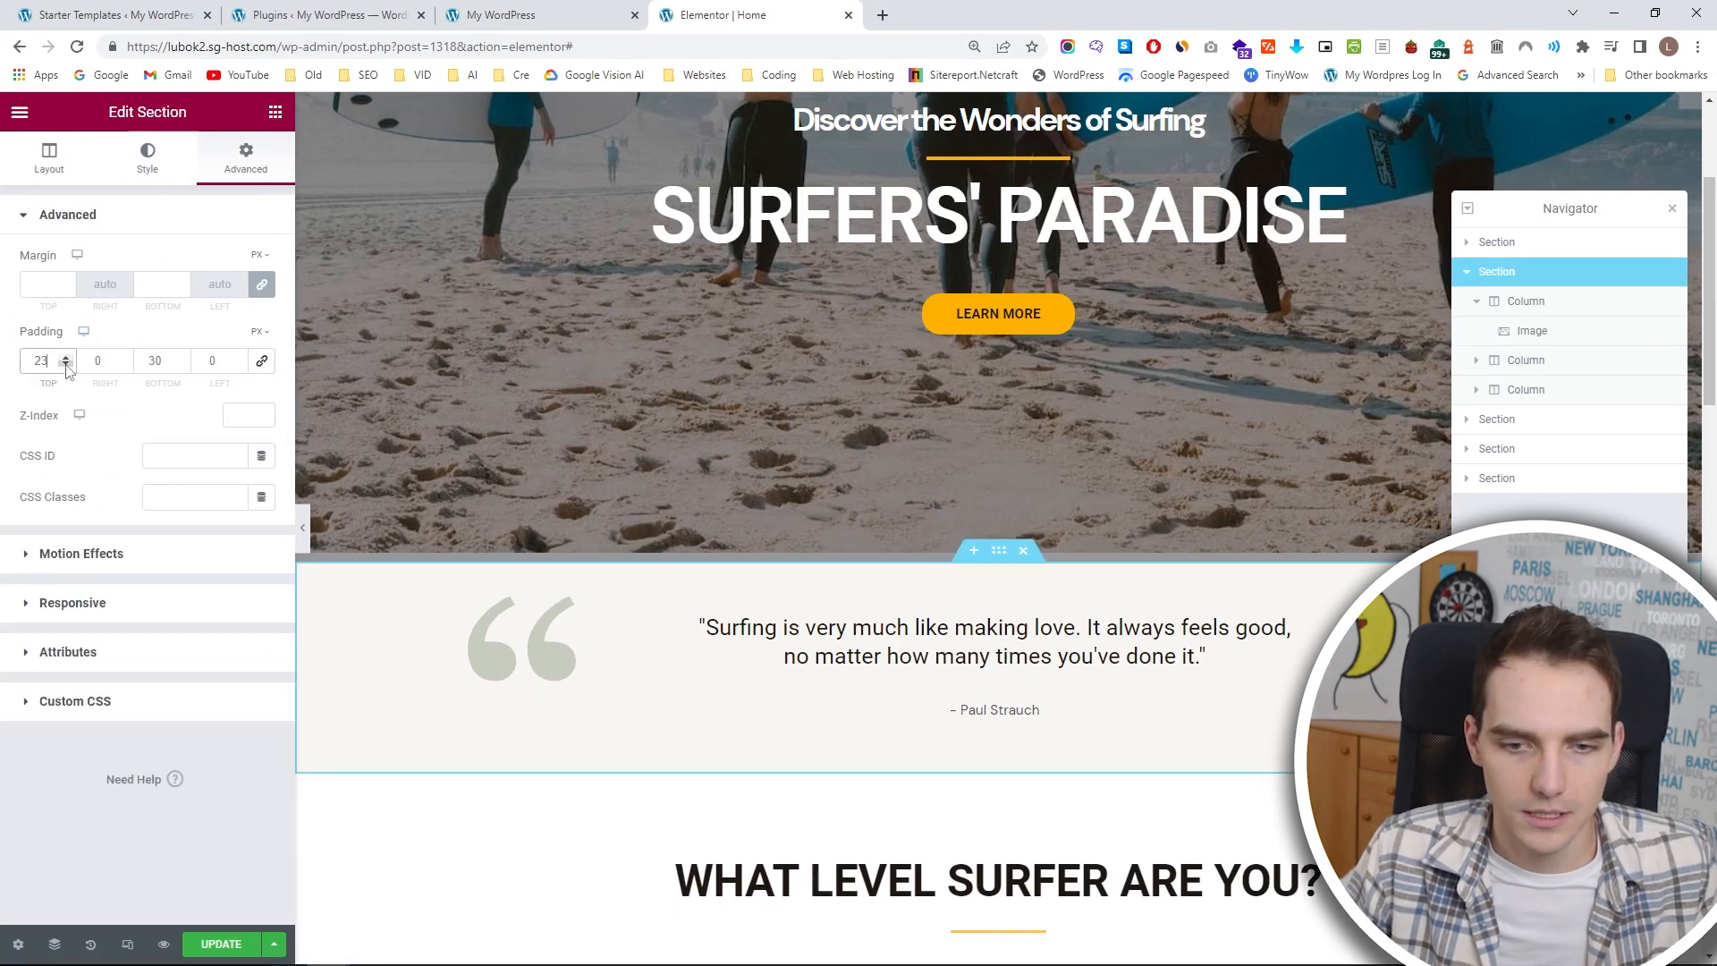
click(66, 358)
click(65, 358)
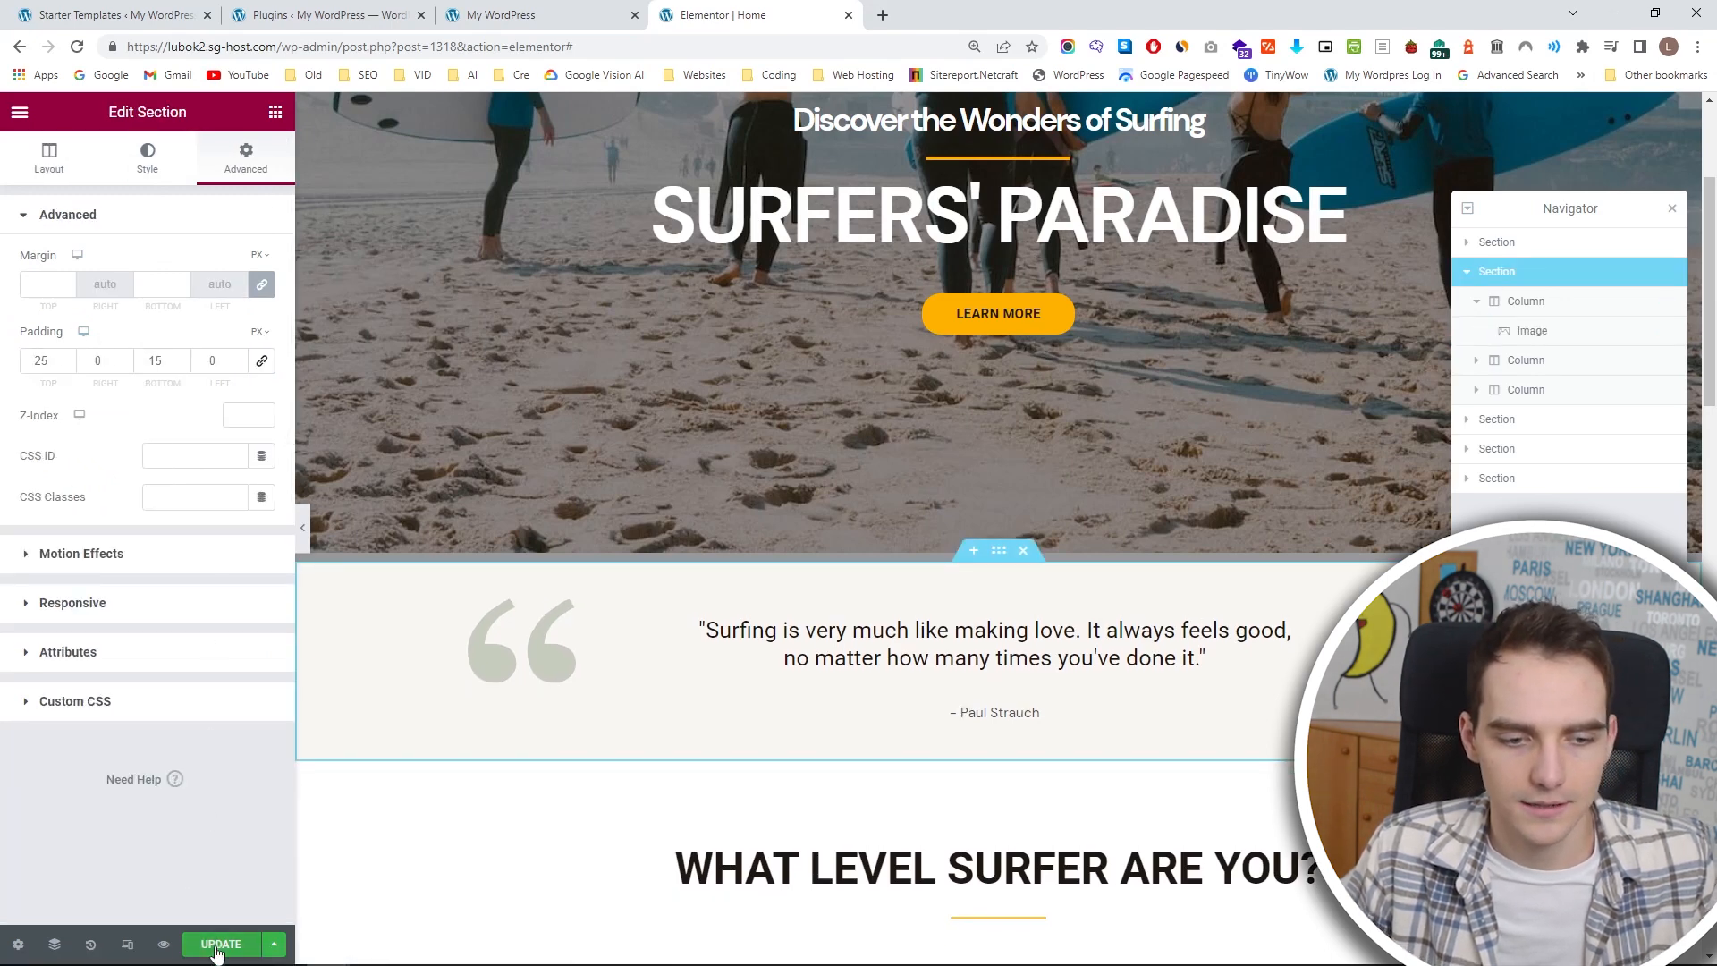
click(216, 948)
Preview the home page without the editing panel and review its sections from the hero down to the Questions section.
click(302, 528)
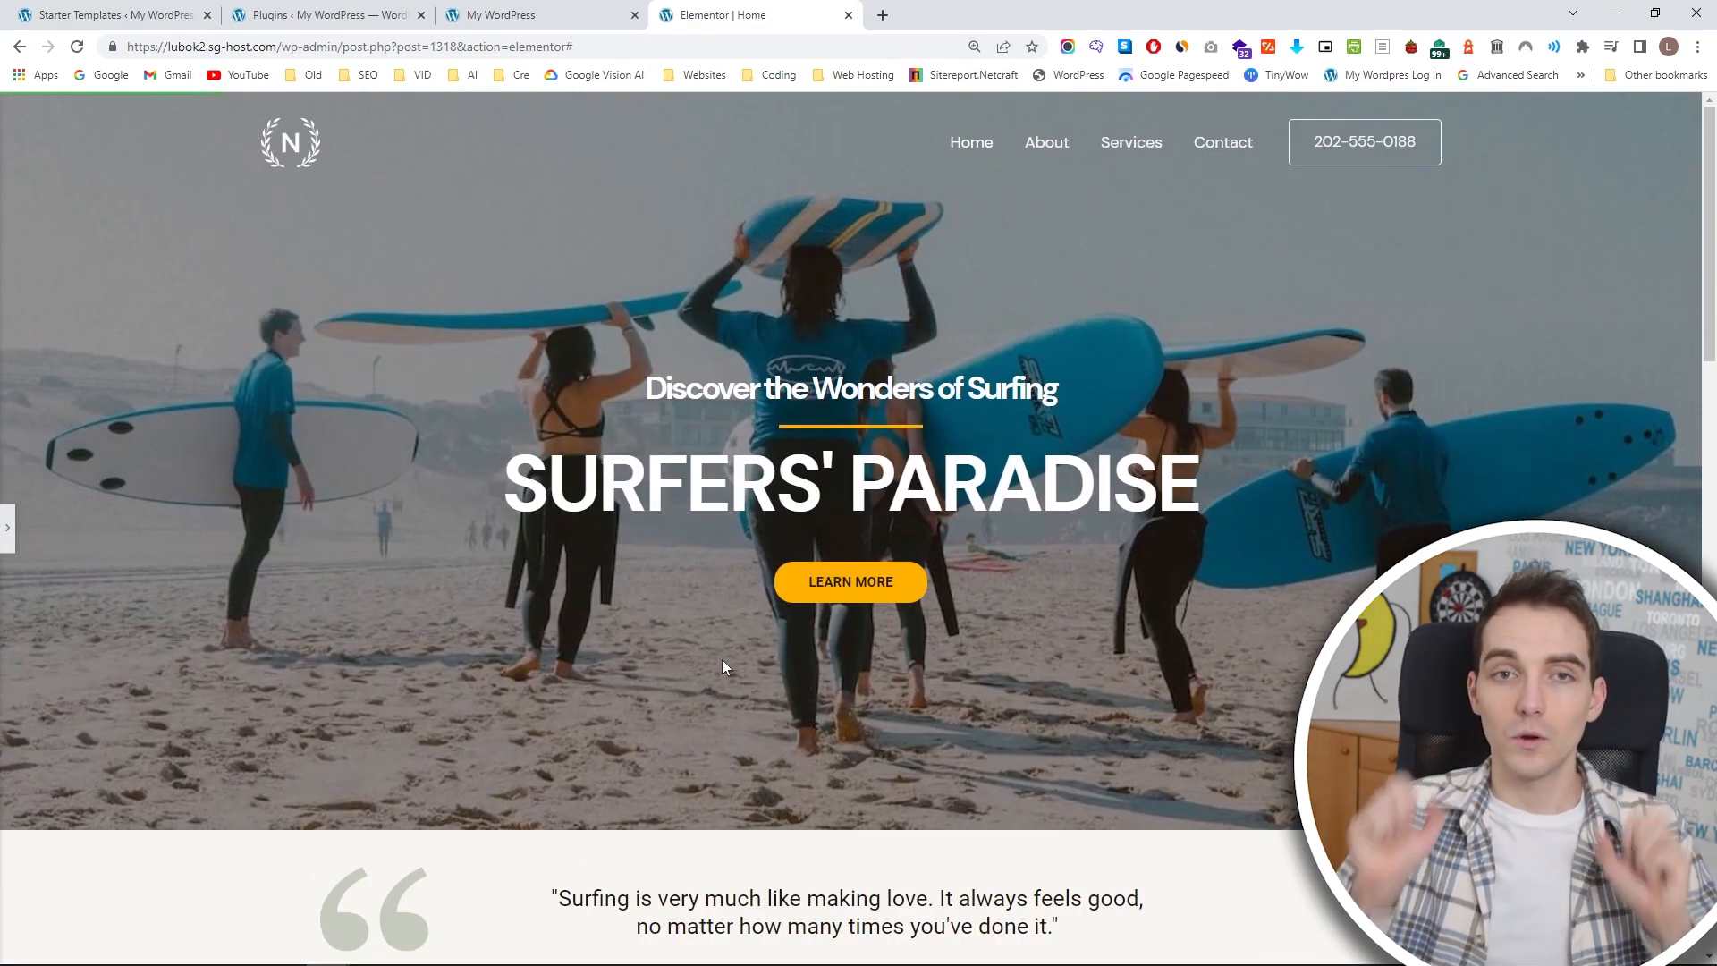
scroll(748, 653, down, 9)
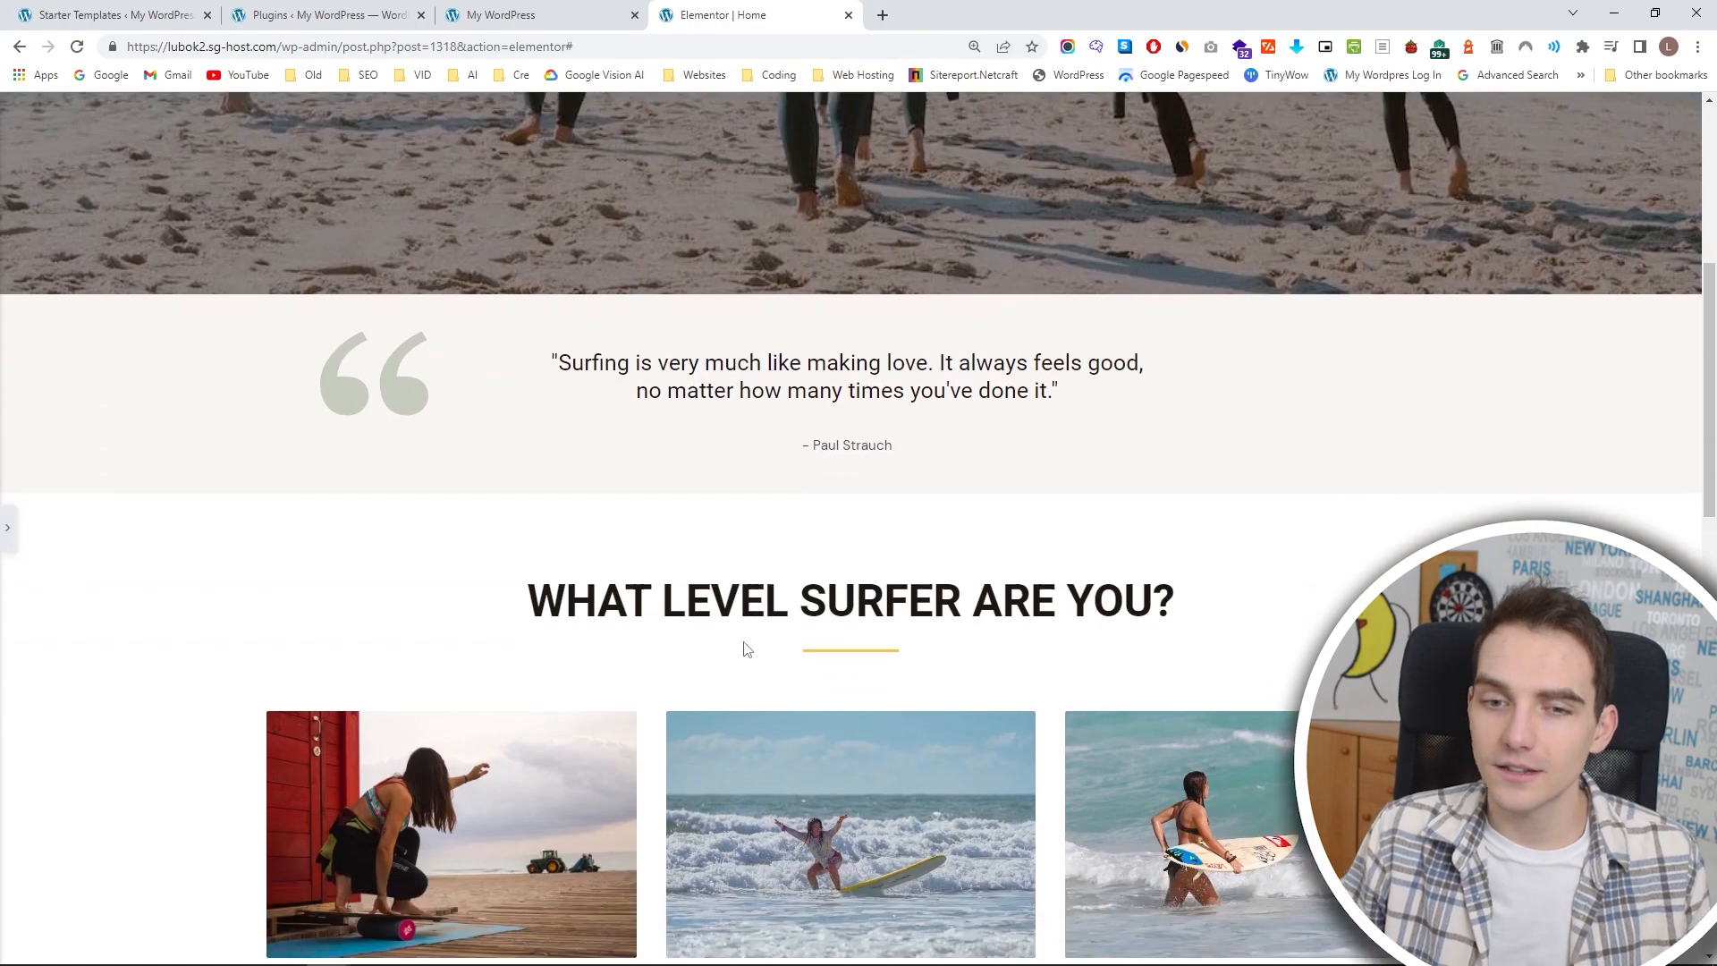
scroll(748, 650, down, 1)
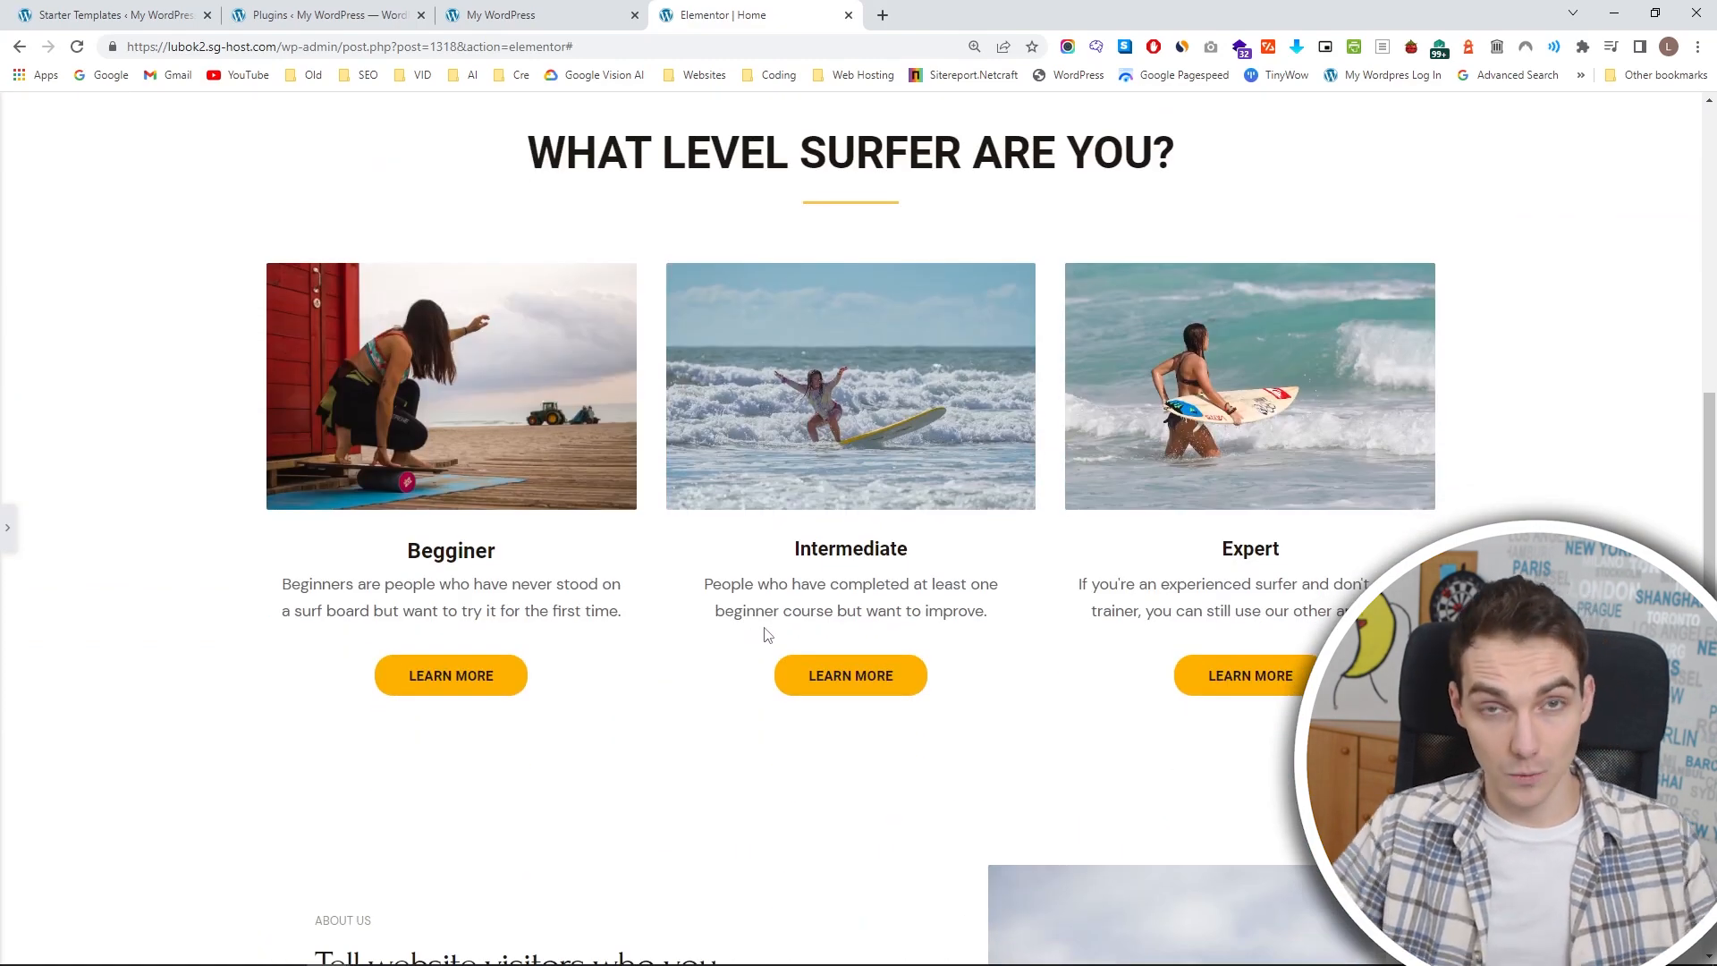
scroll(766, 635, down, 5)
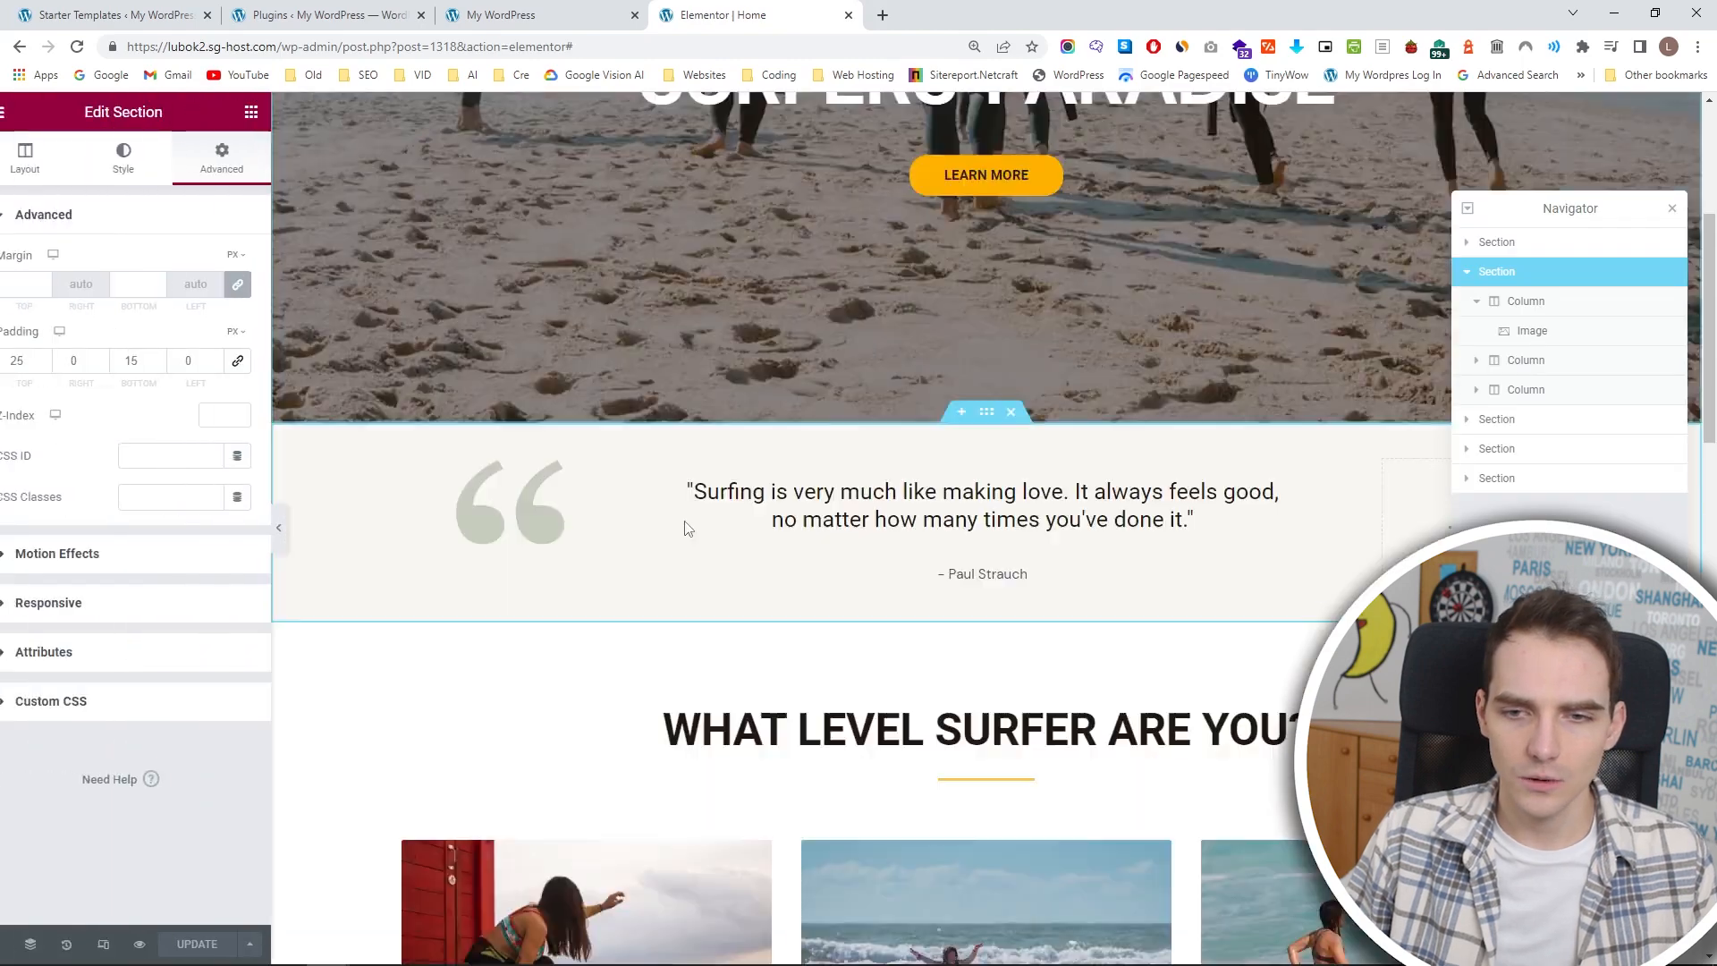
scroll(907, 536, down, 13)
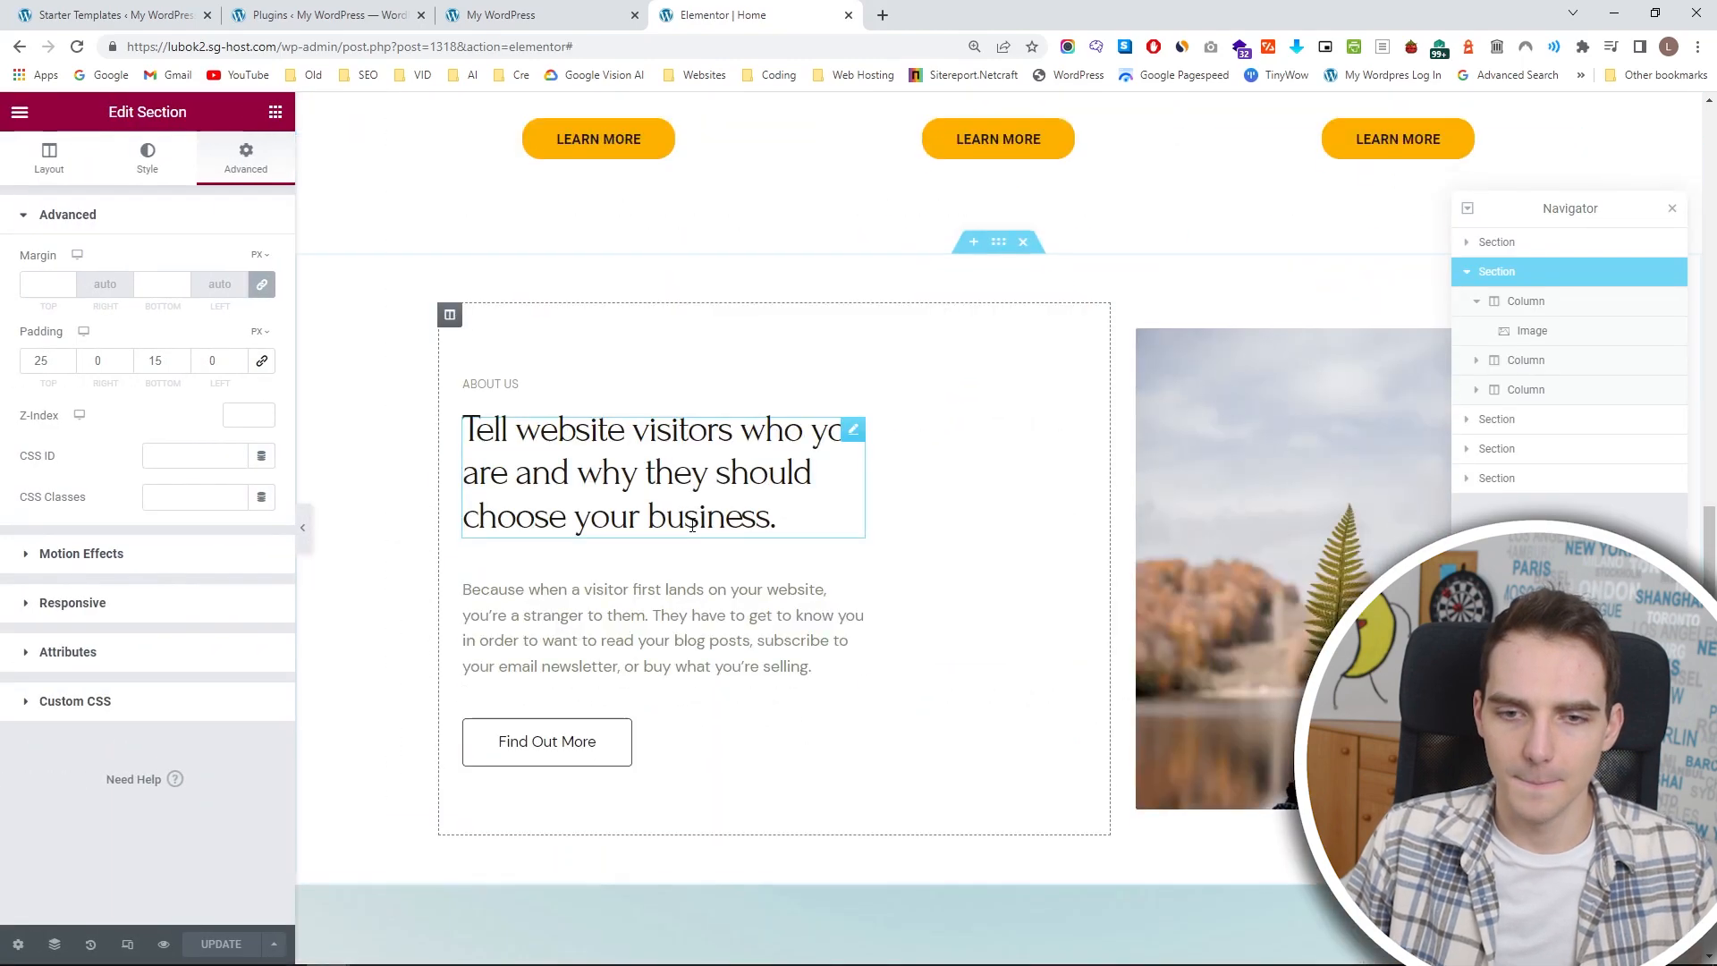
scroll(907, 530, up, 3)
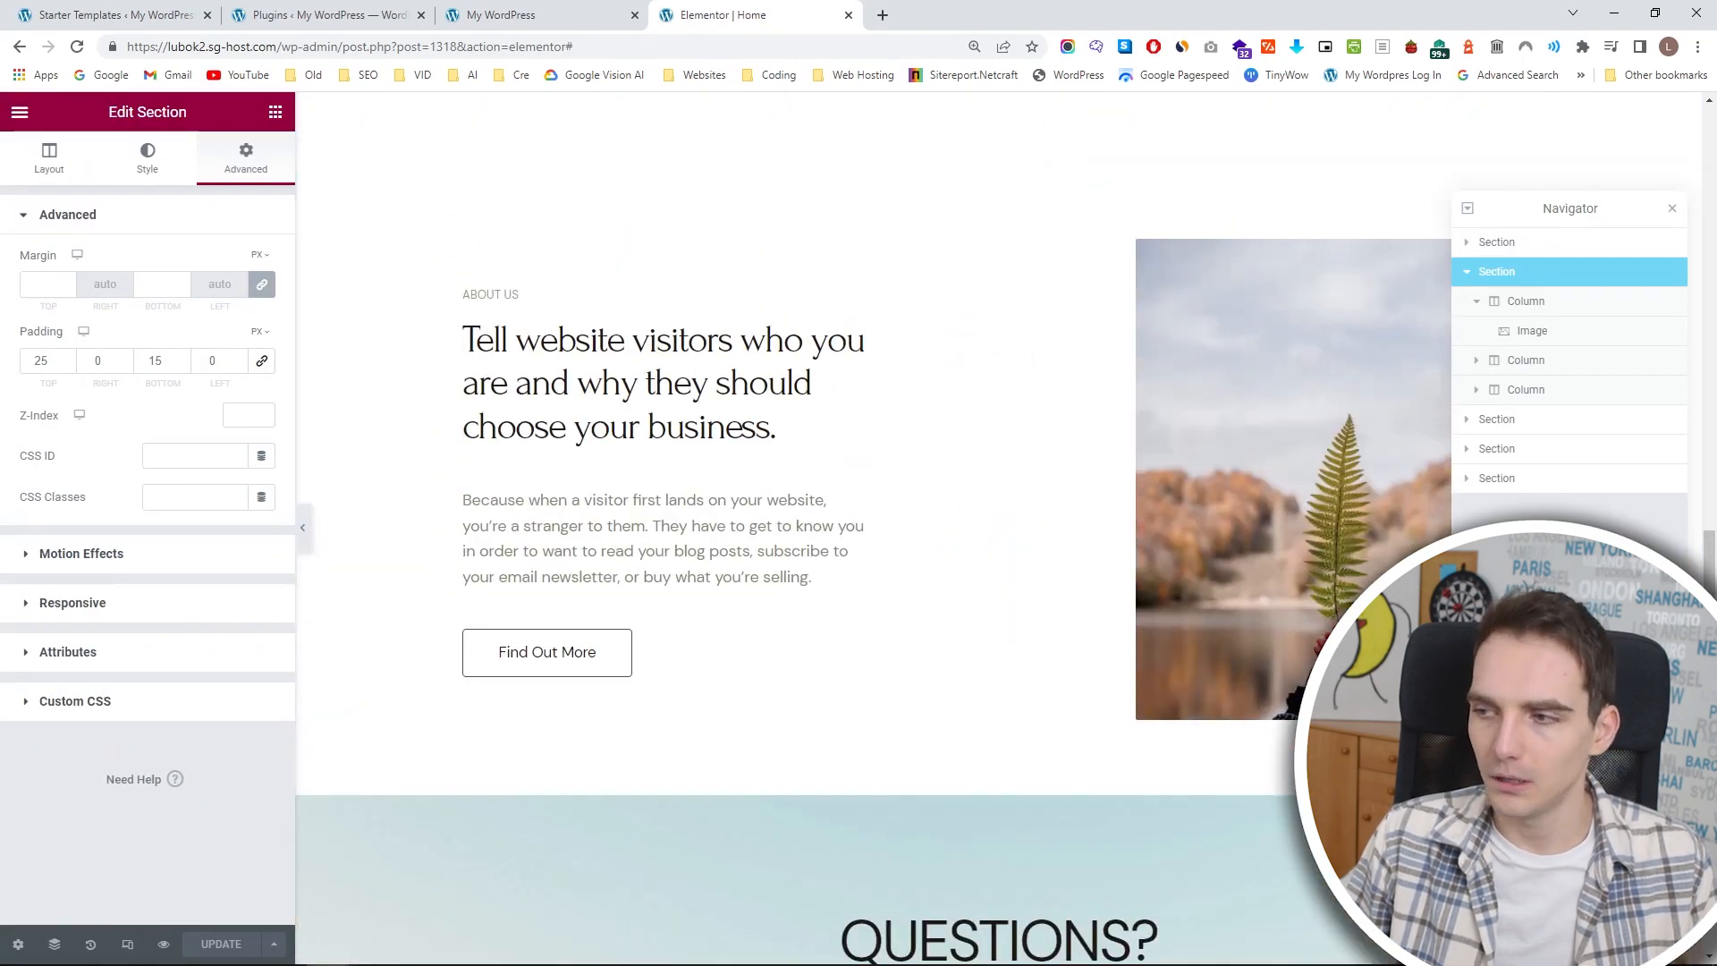
scroll(1138, 659, down, 7)
scroll(937, 508, up, 4)
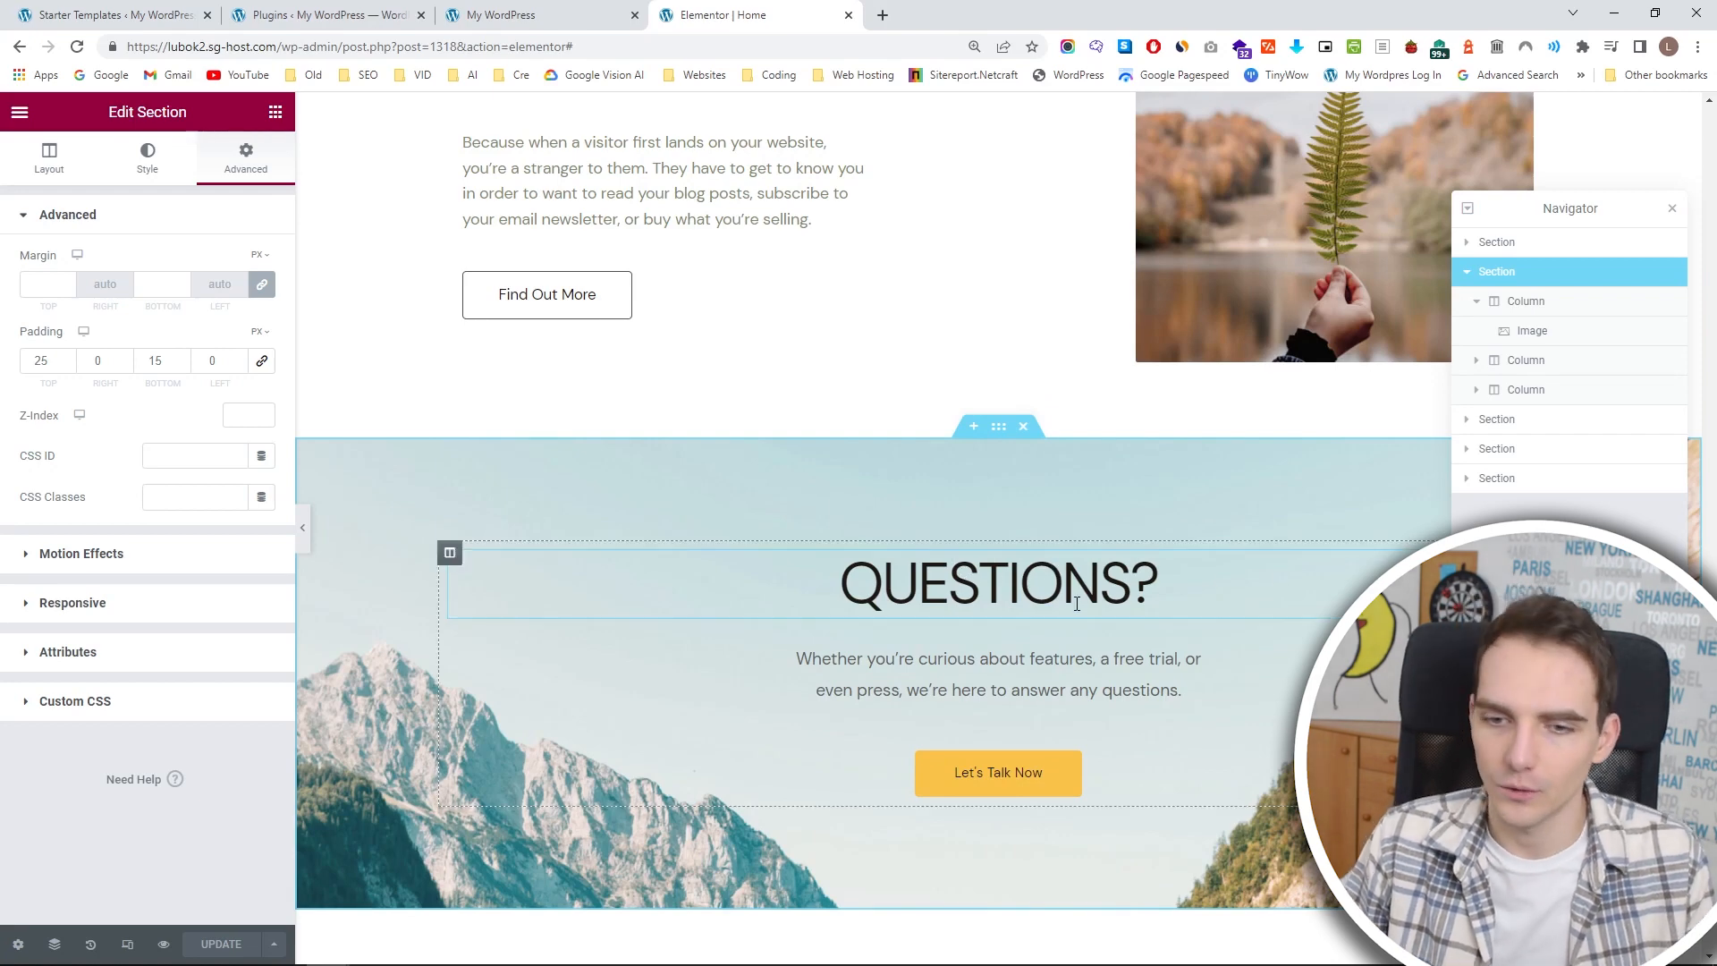
Delete the QUESTIONS? heading, its paragraph and the Let's Talk Now button from the mountain-background section.
click(554, 582)
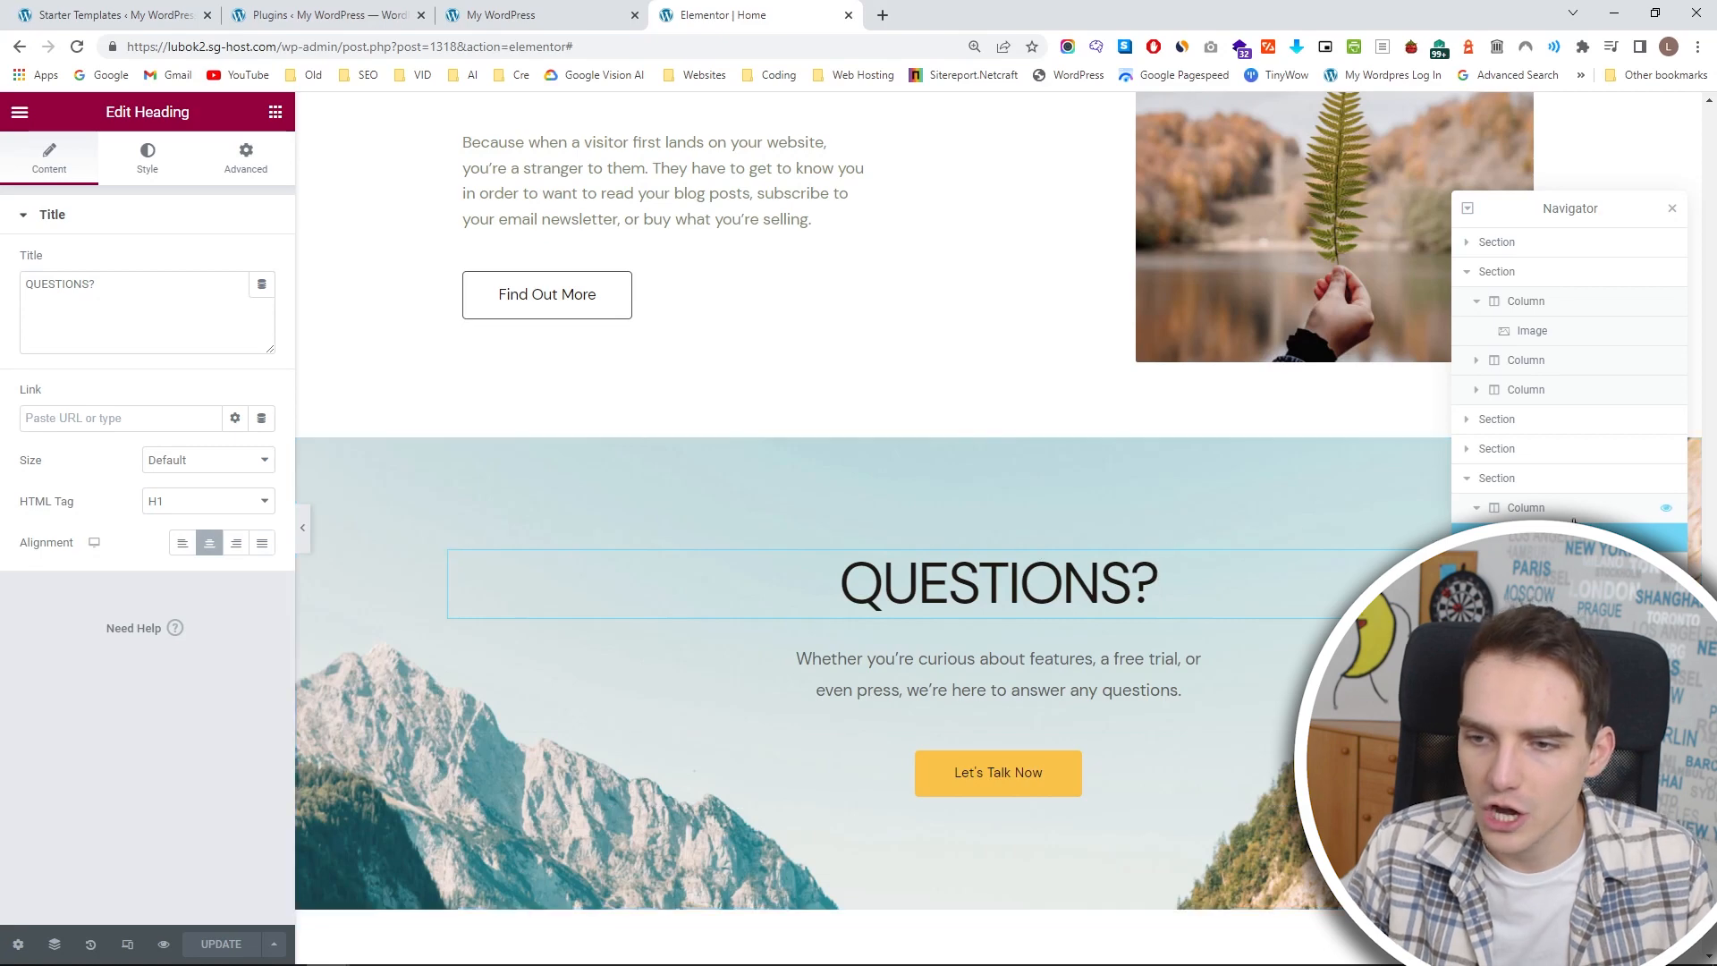
key(Delete)
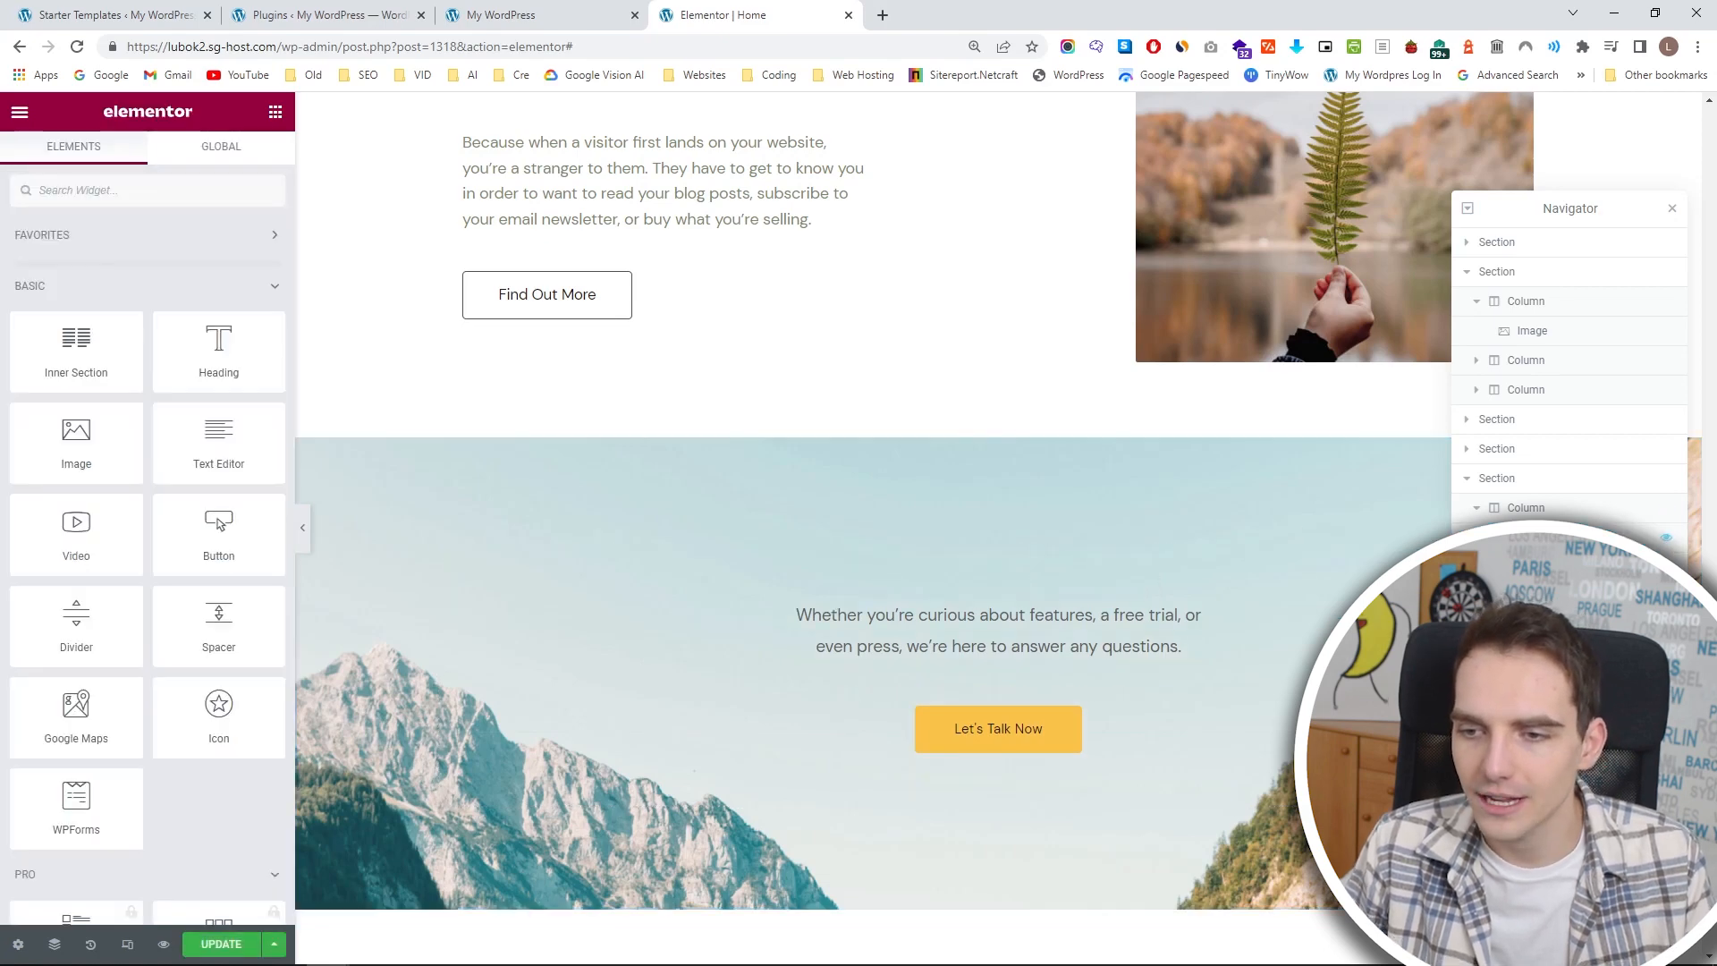
click(1538, 537)
key(Delete)
click(1538, 537)
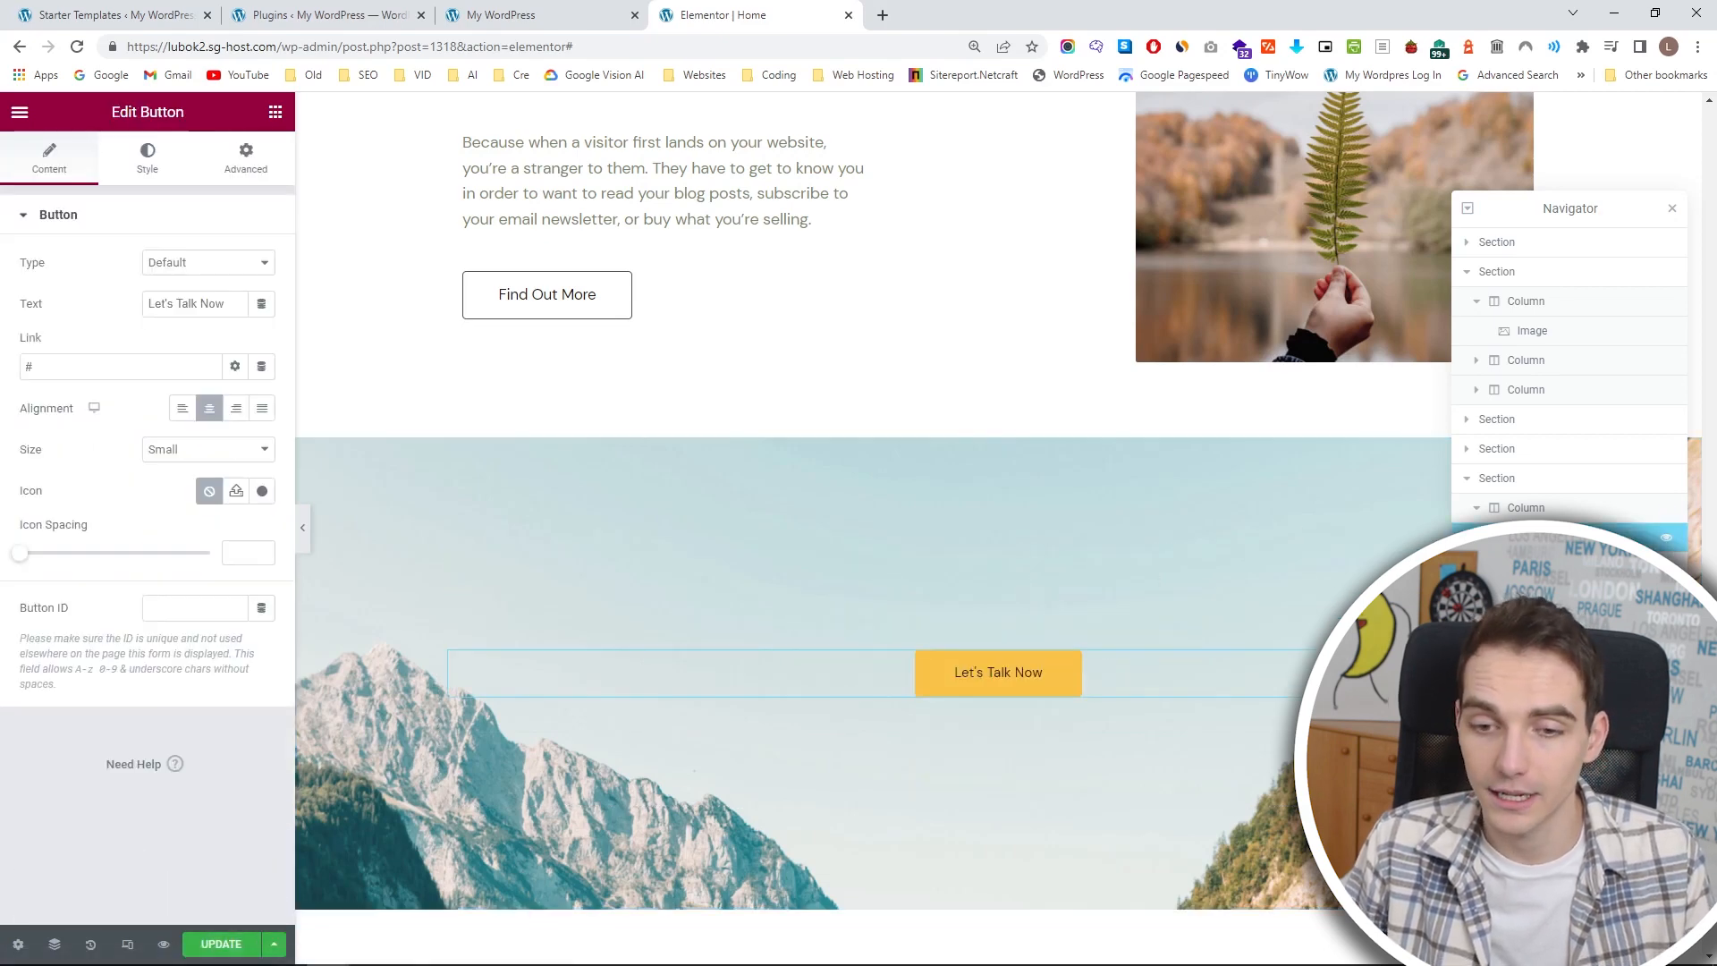
key(Delete)
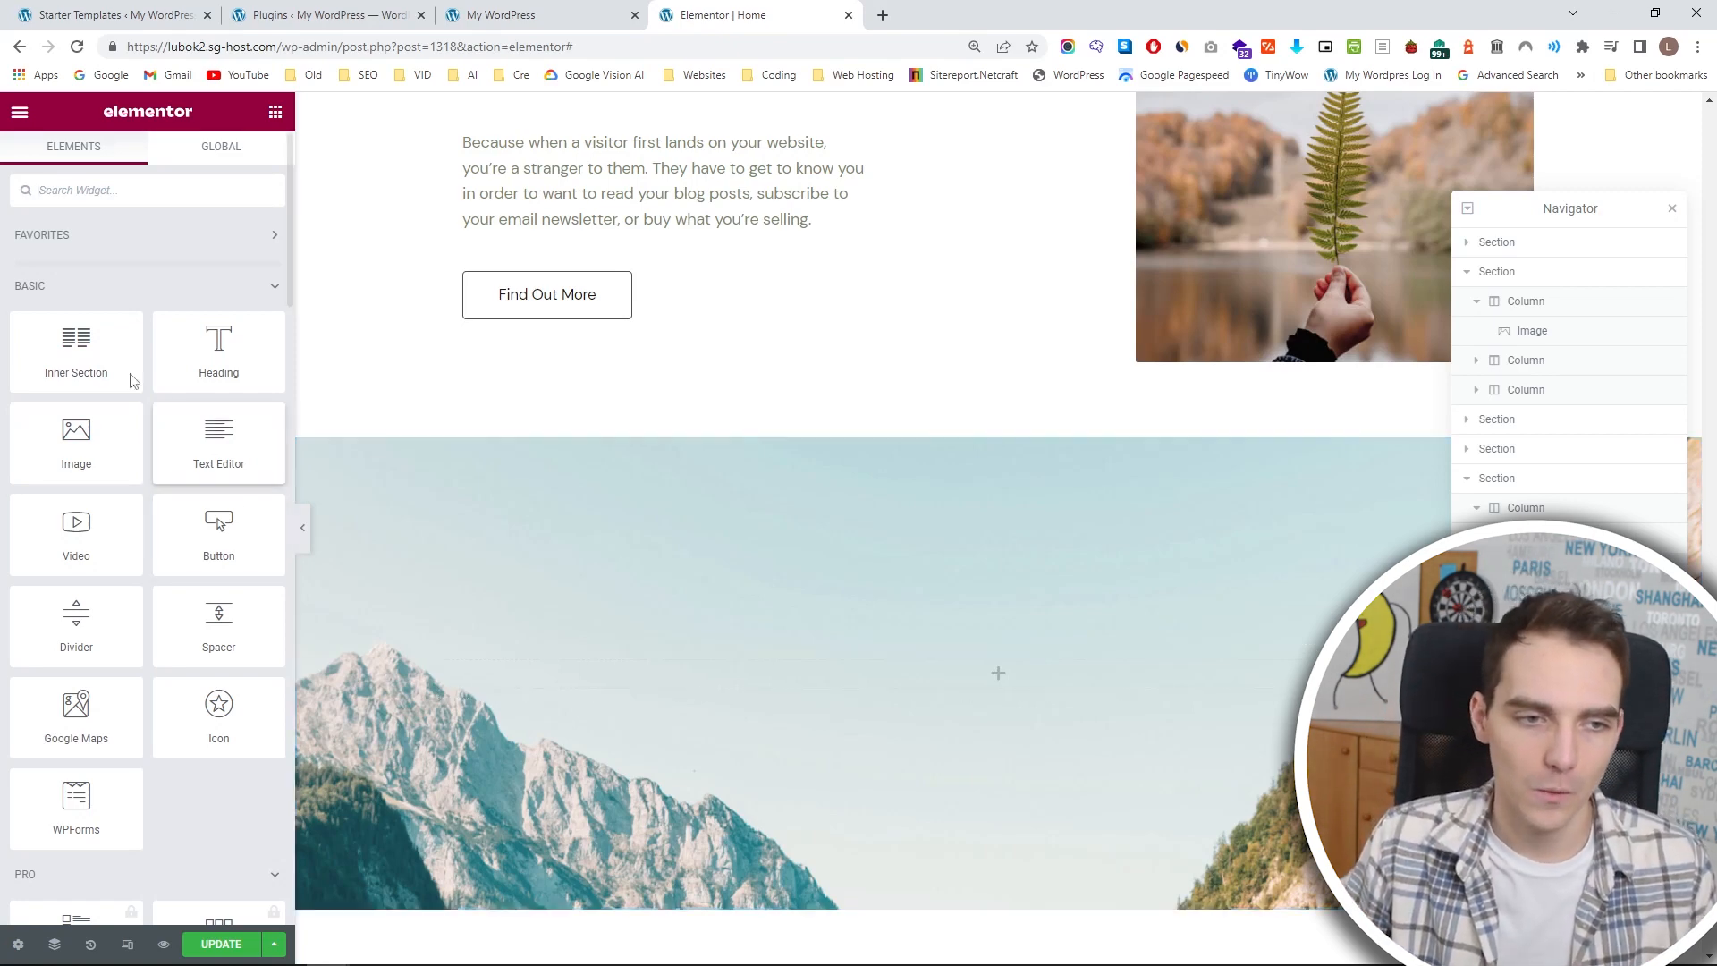
drag(93, 435, 981, 671)
scroll(1005, 678, down, 4)
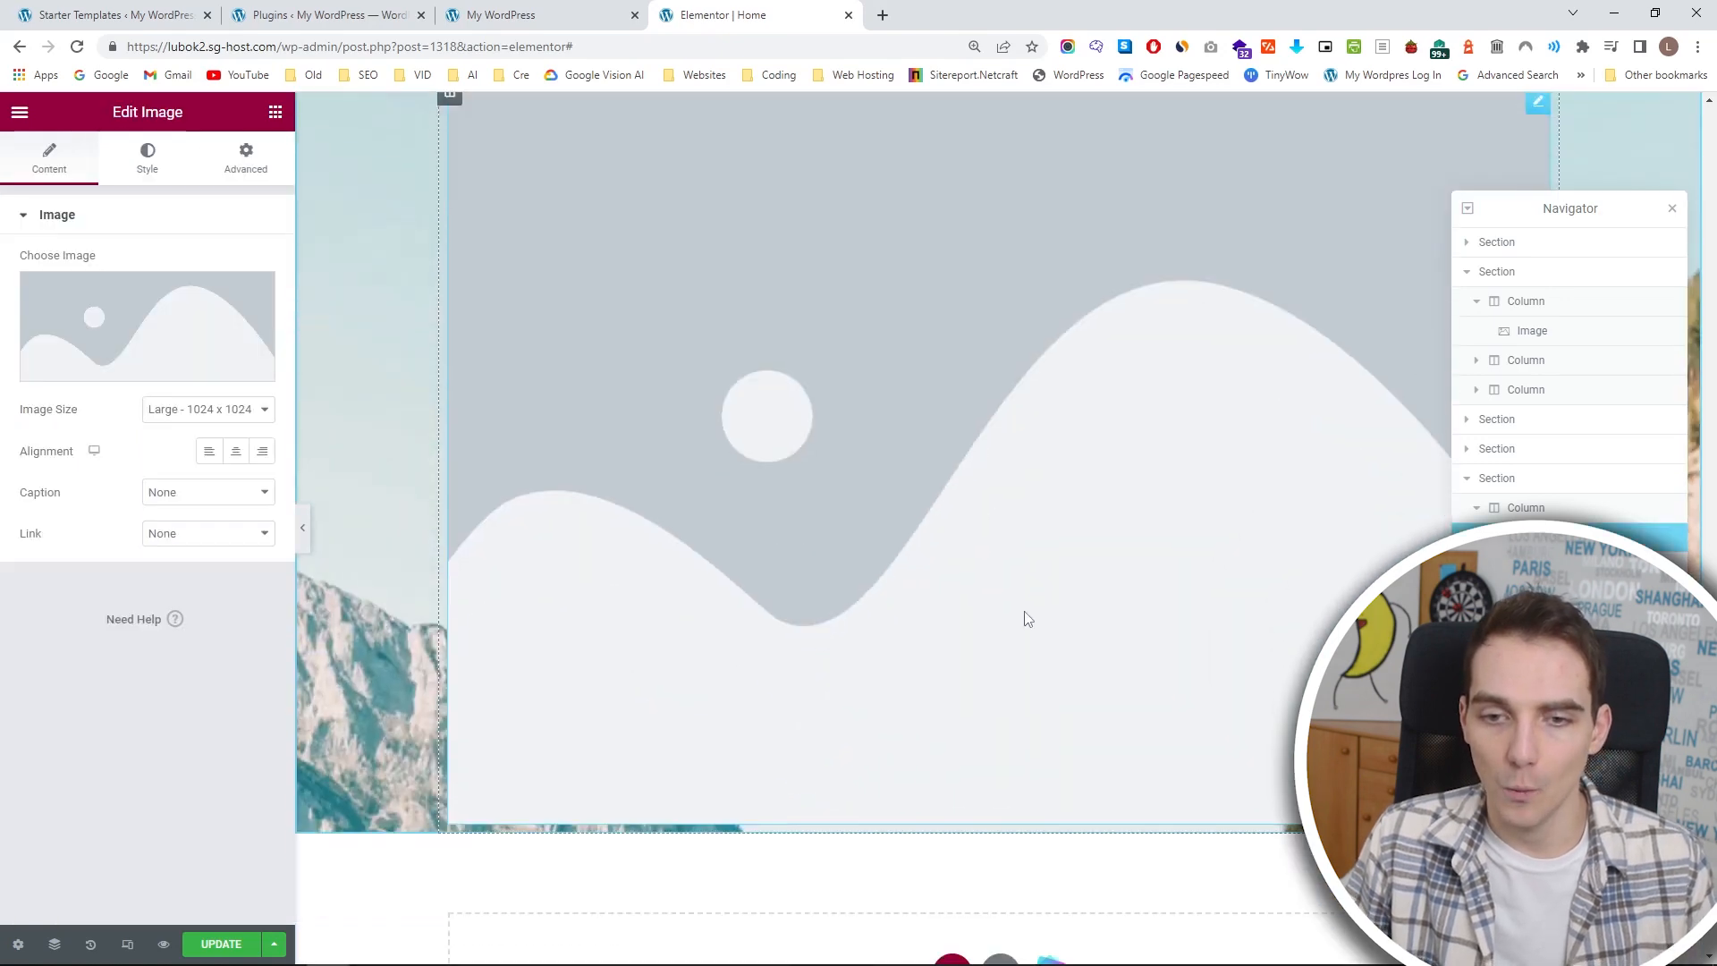
key(ctrl+z)
scroll(767, 613, up, 3)
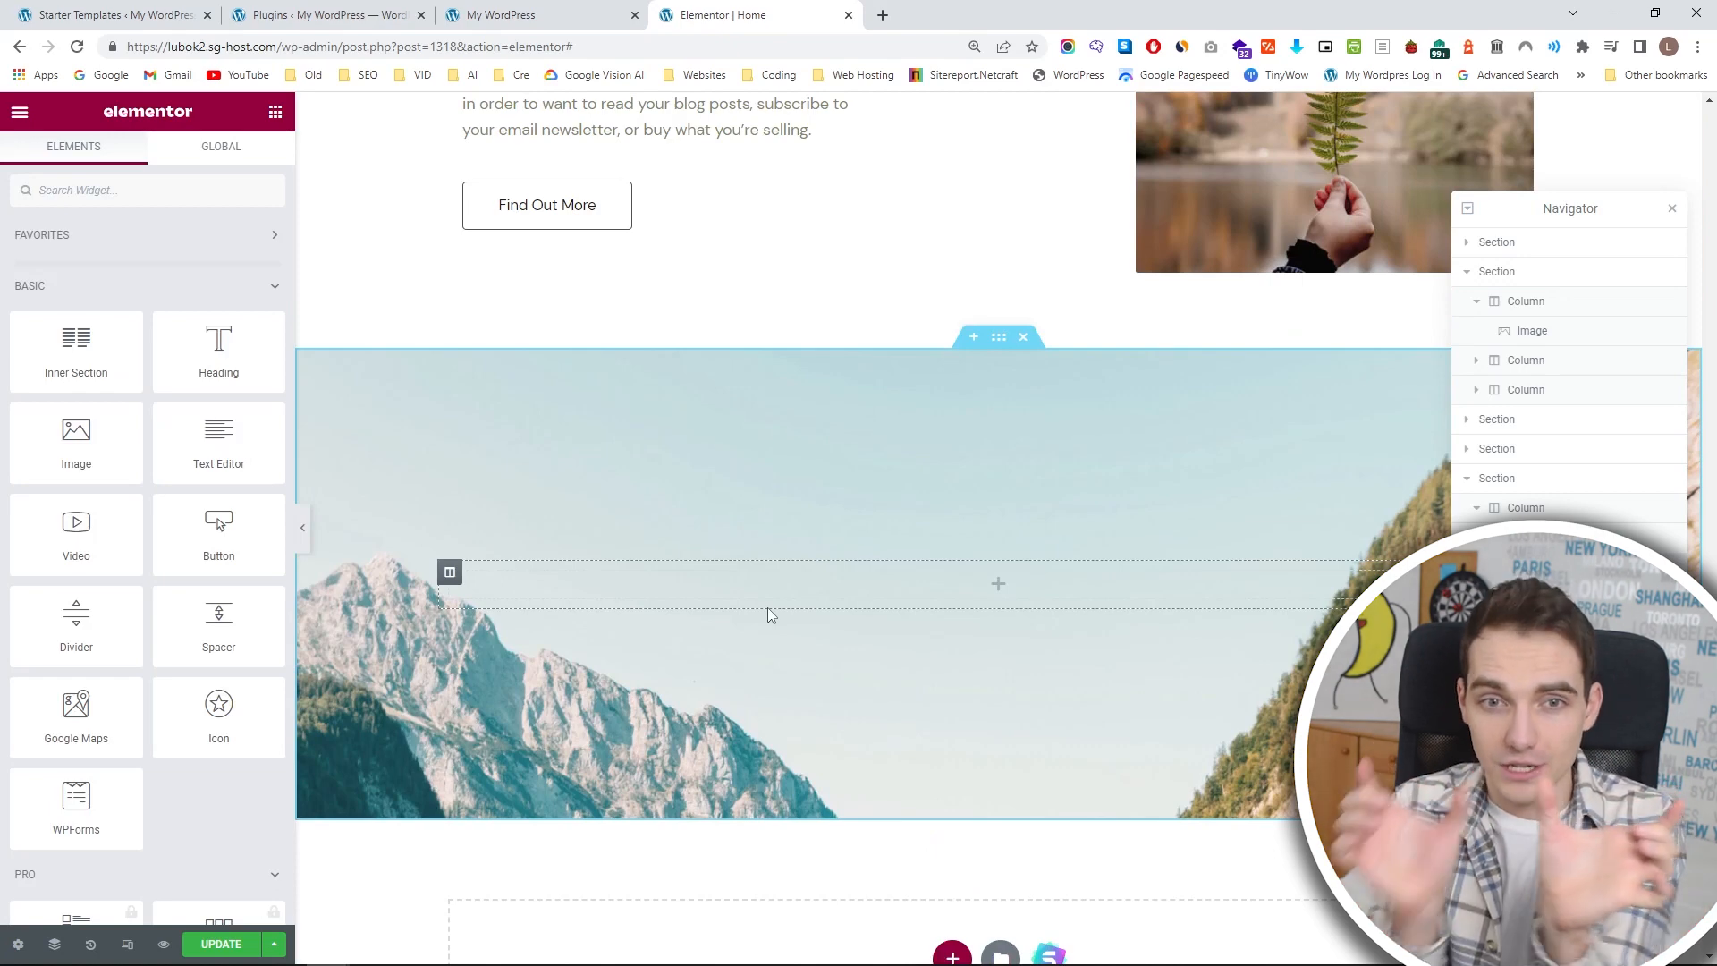
Try a two-column inner section with an image in each column in the mountain-background section, and remove it again.
drag(50, 348, 802, 588)
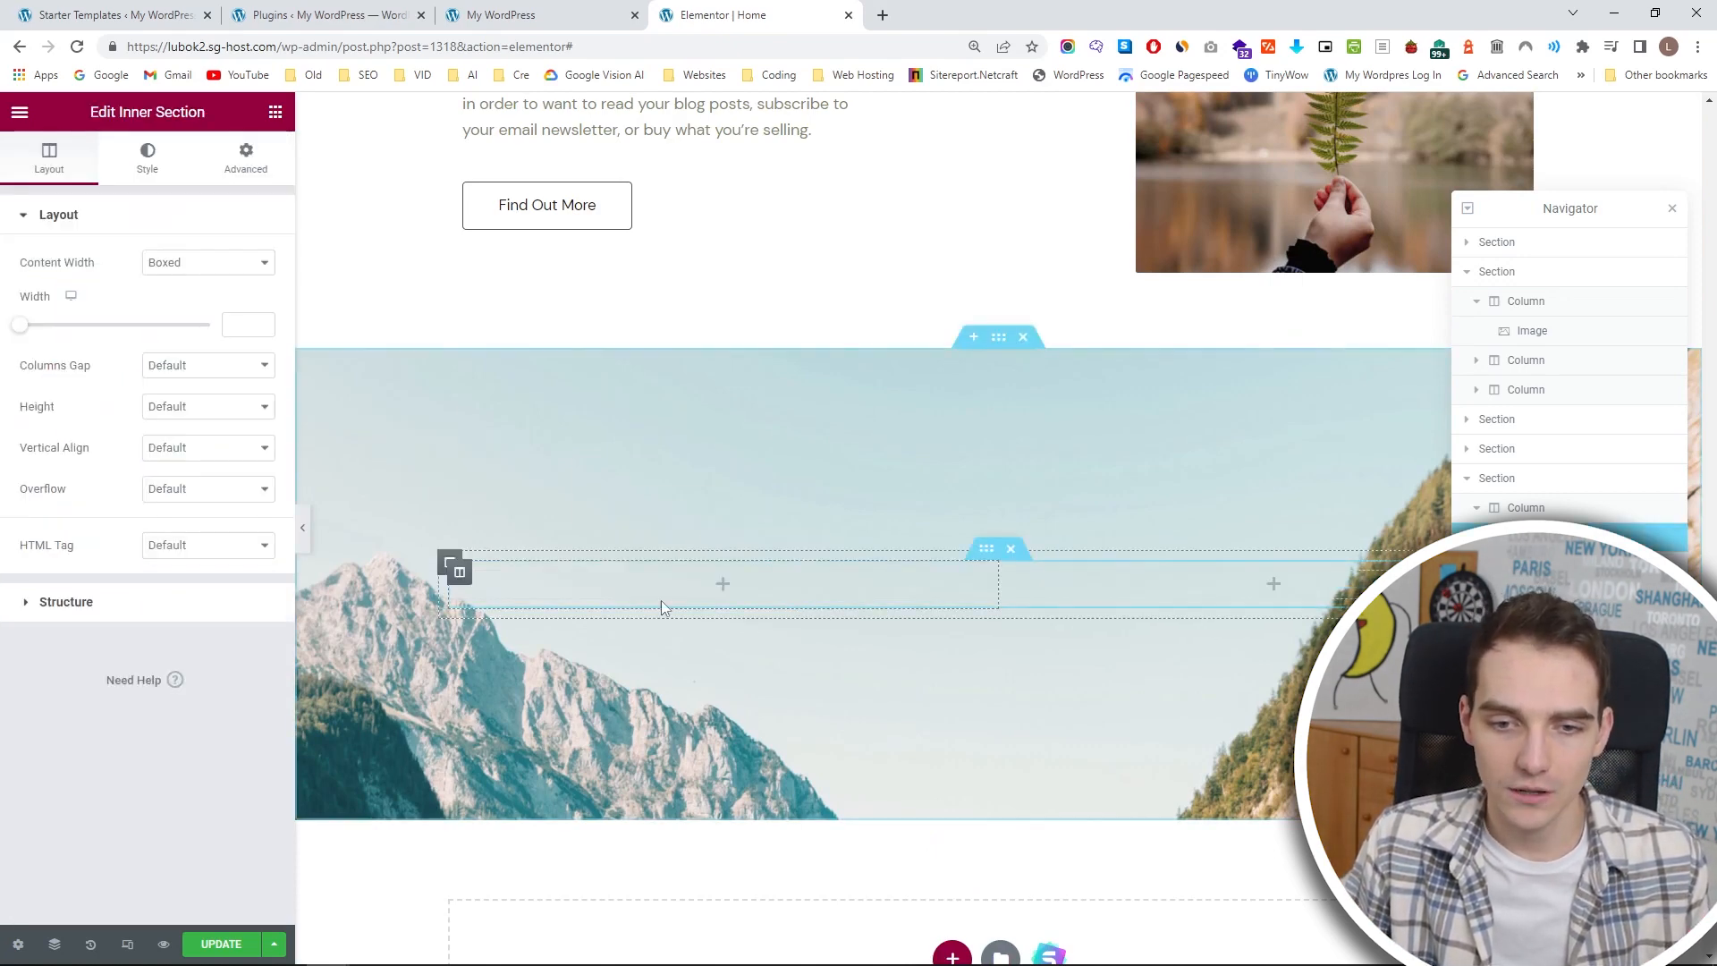
click(268, 115)
drag(84, 444, 644, 587)
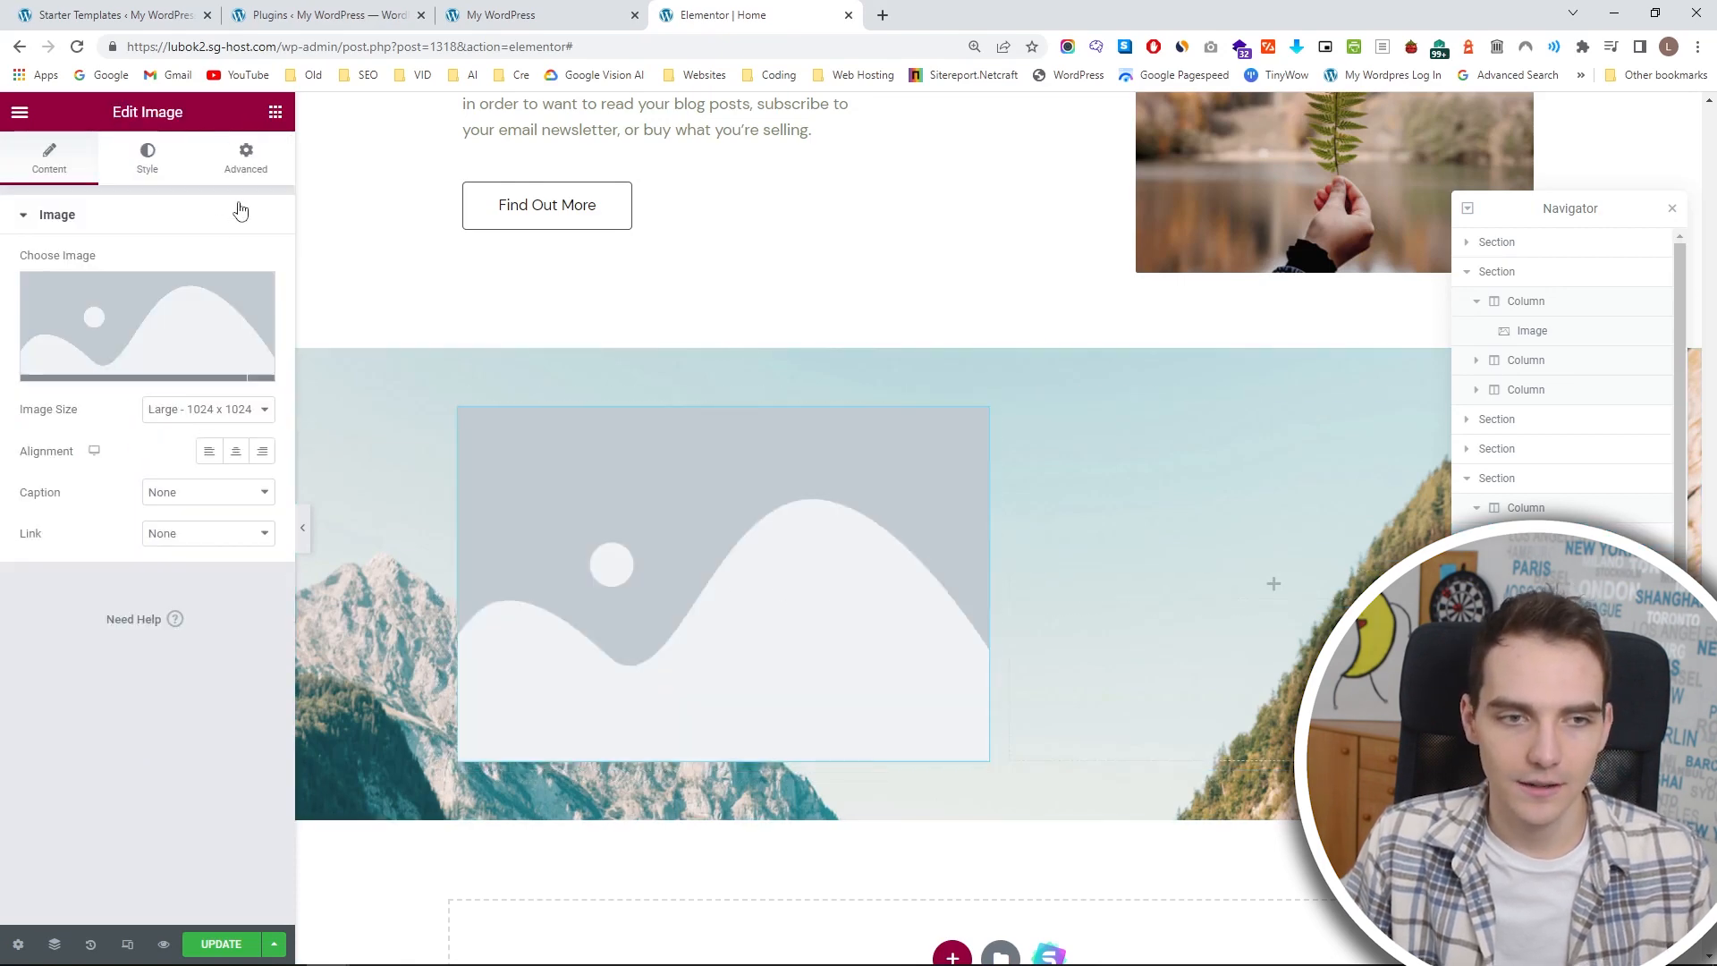
click(275, 112)
drag(76, 443, 1197, 520)
drag(996, 536, 1022, 503)
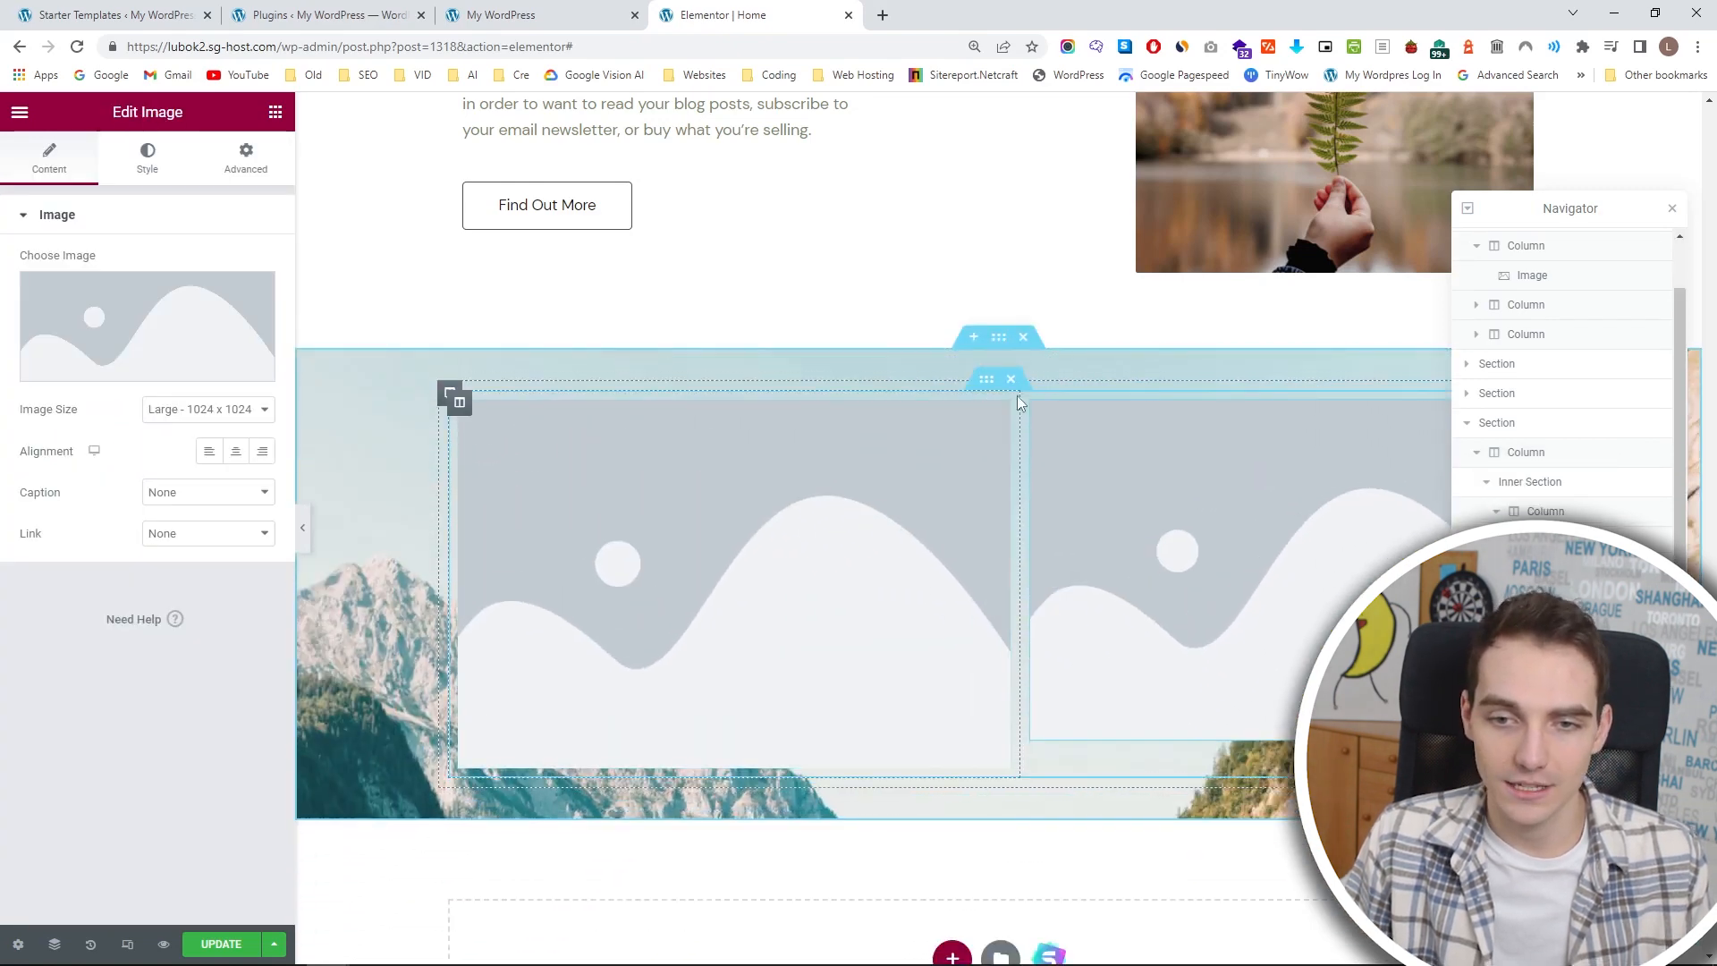
click(1011, 379)
Add a two-column inner section to the mountain-background section and place a heading widget in its right-hand column.
drag(76, 348, 813, 589)
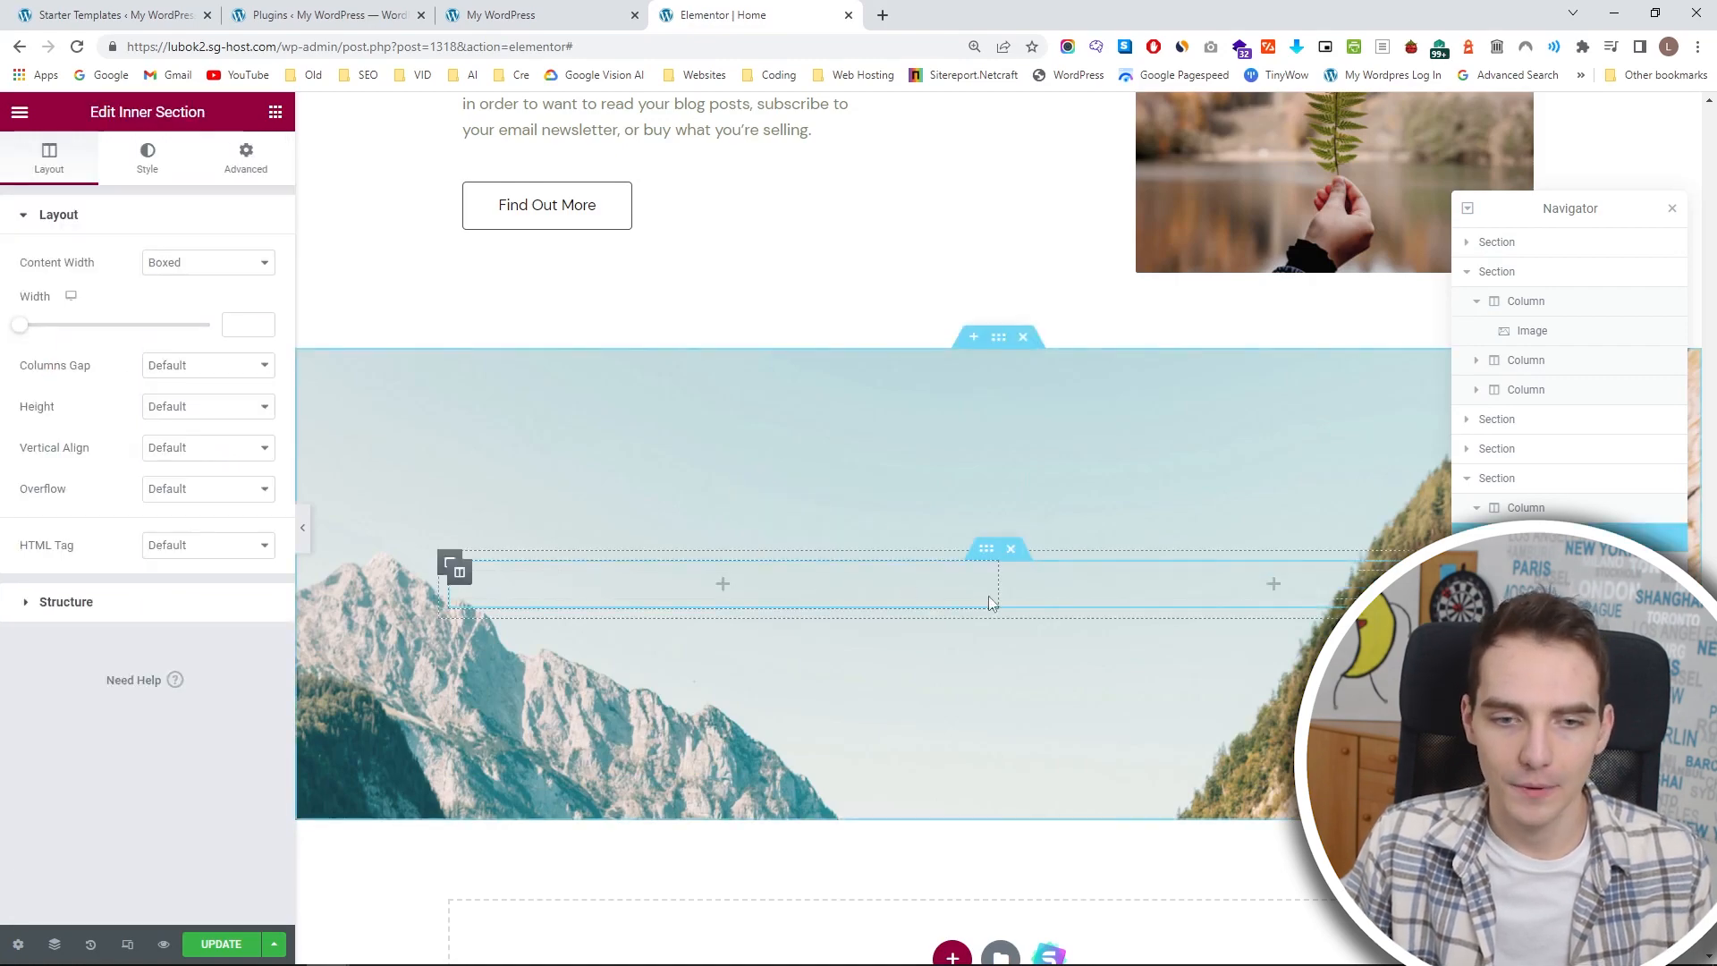
scroll(1009, 598, up, 4)
scroll(1007, 593, up, 6)
scroll(993, 587, down, 11)
click(1116, 505)
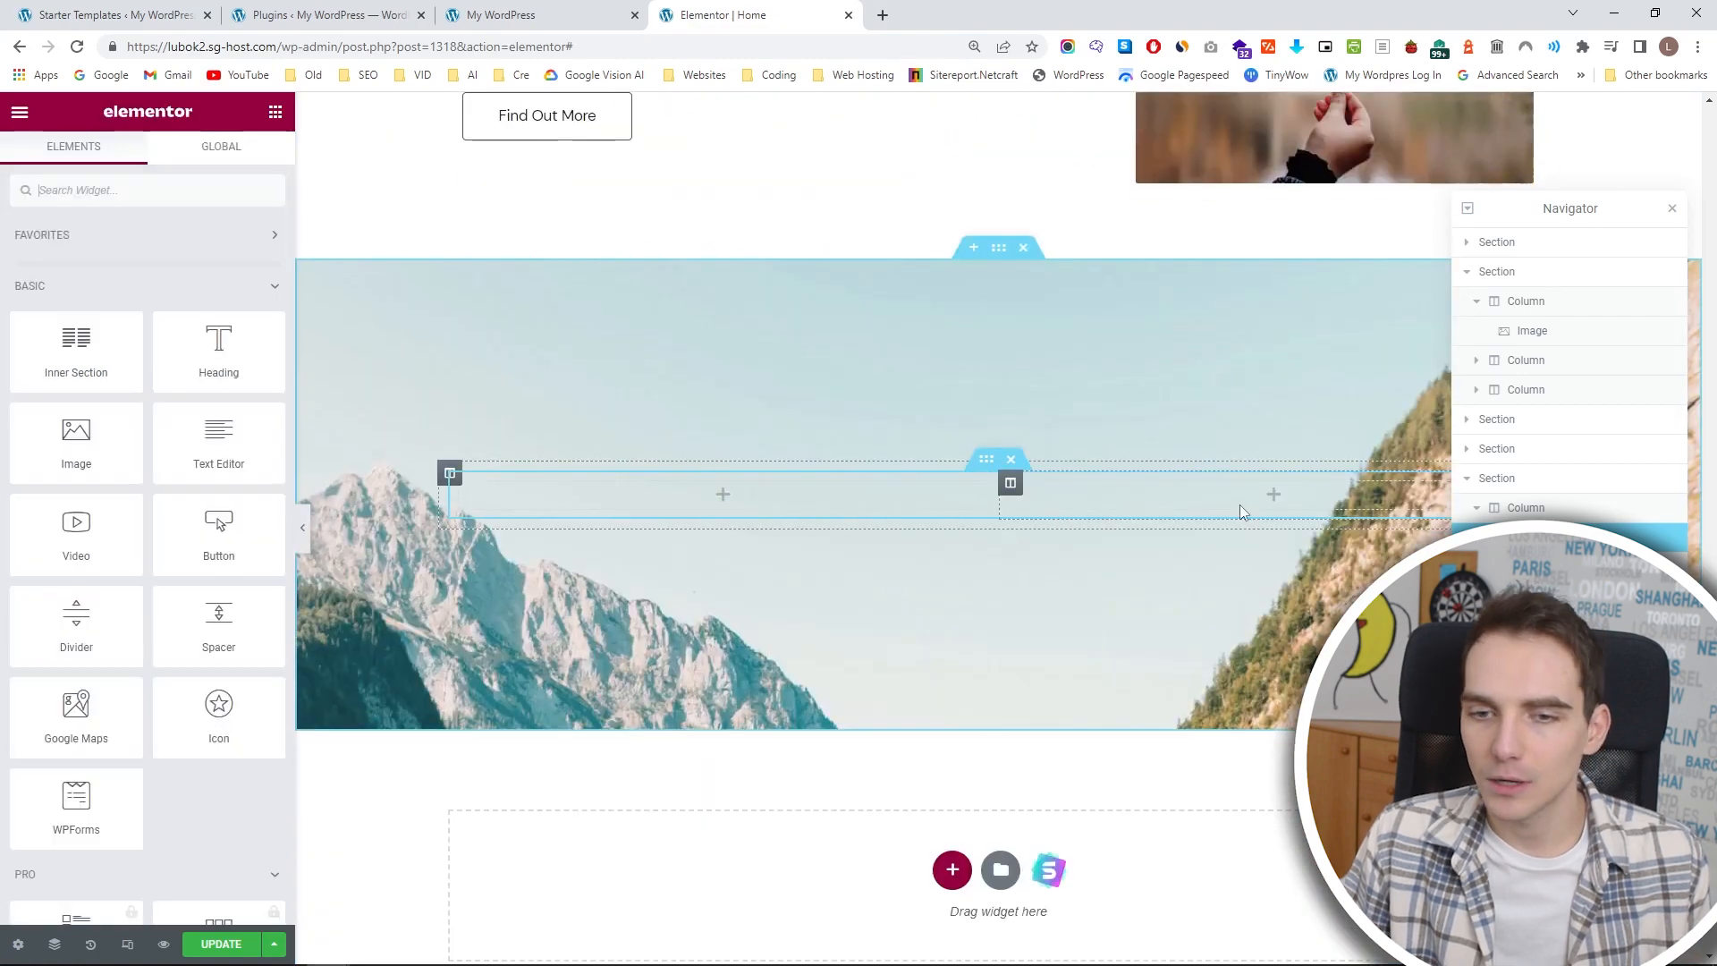
drag(218, 351, 1105, 495)
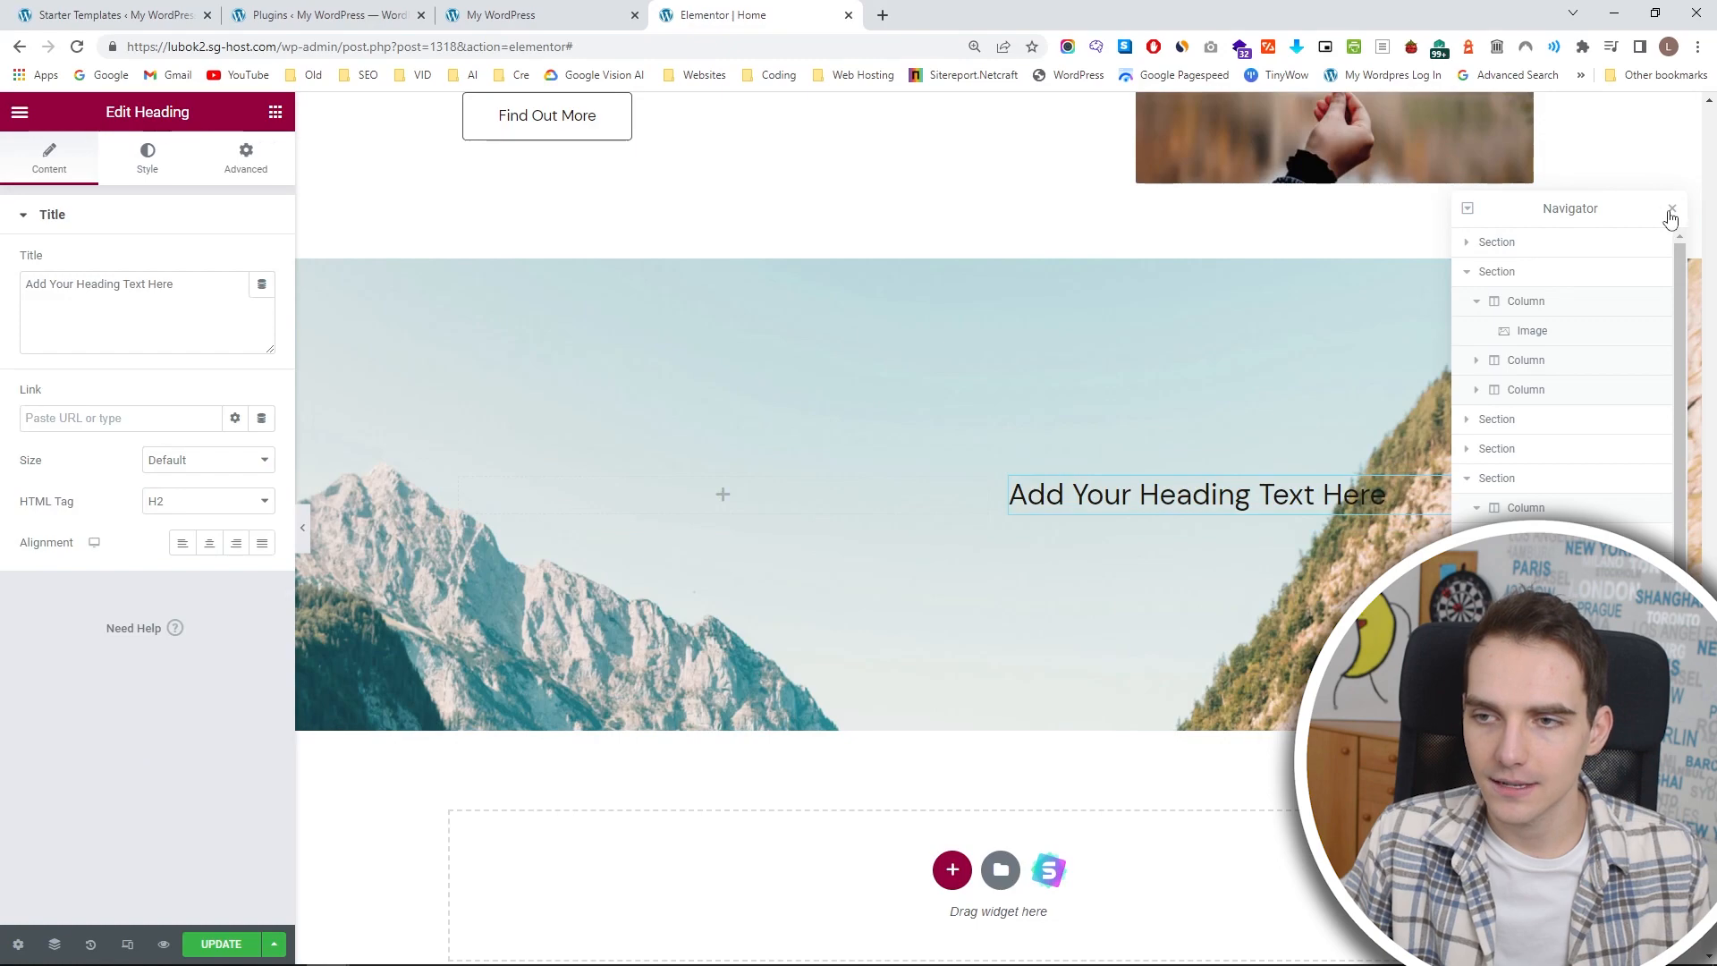
Copy the yellow divider from under the WHAT LEVEL SURFER ARE YOU? heading and paste it below the new placeholder heading.
click(1672, 209)
click(275, 112)
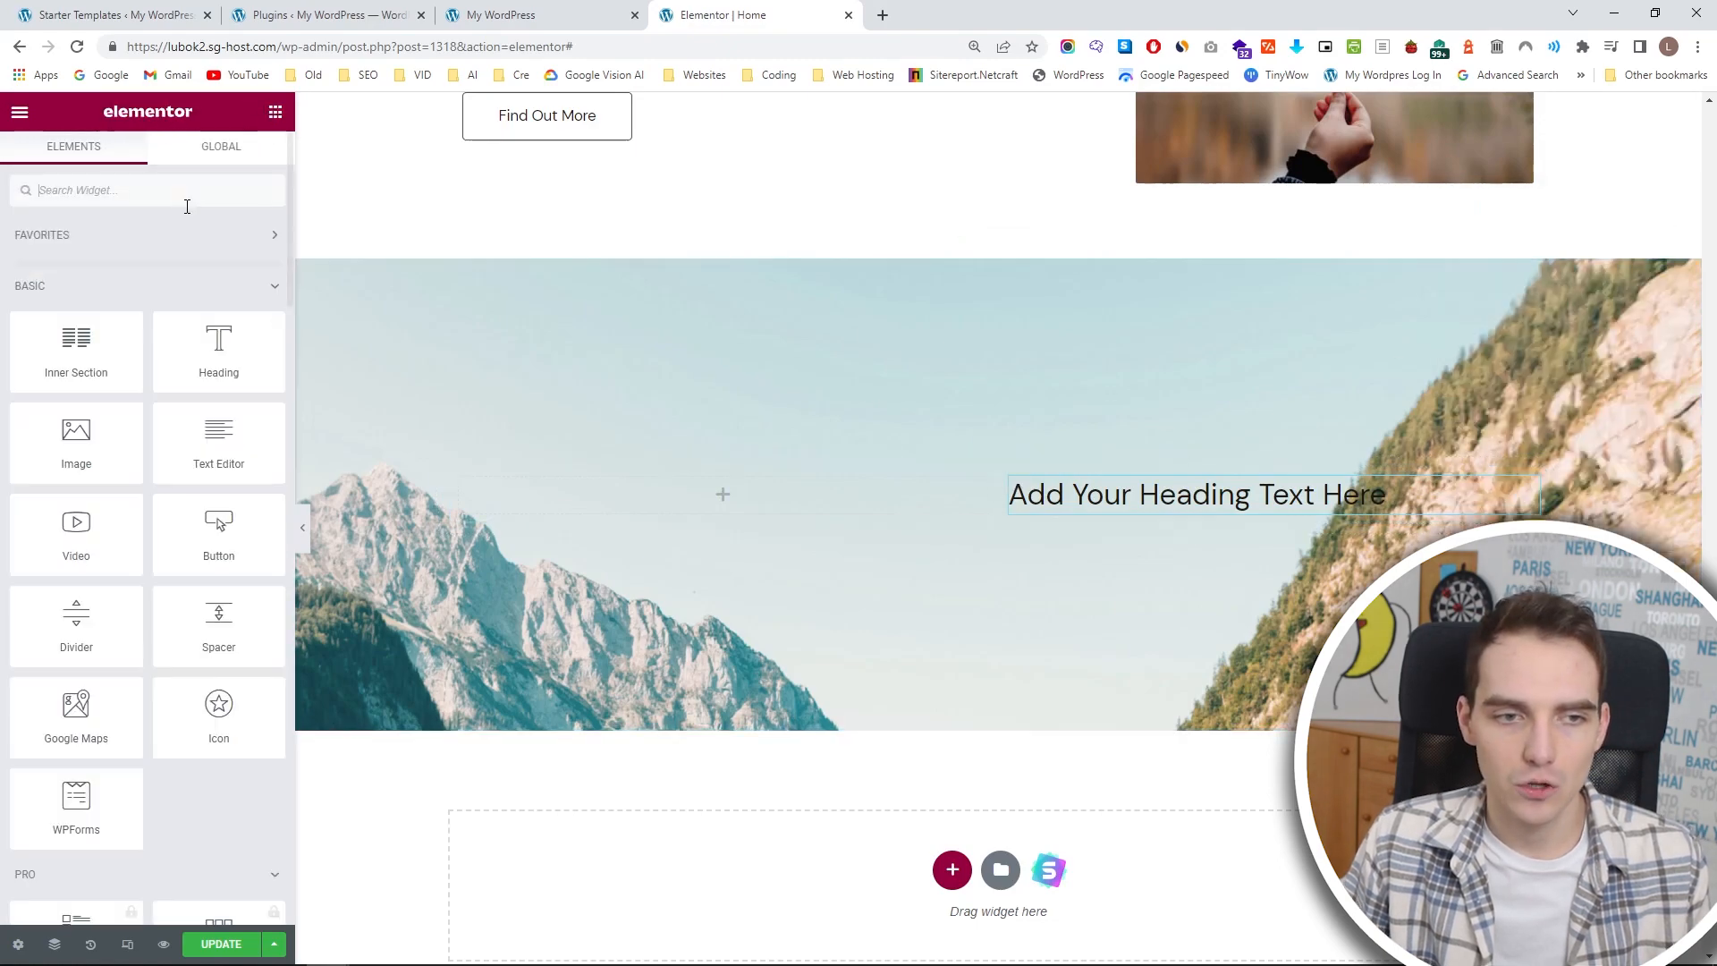
drag(143, 598, 1056, 338)
scroll(1056, 338, down, 20)
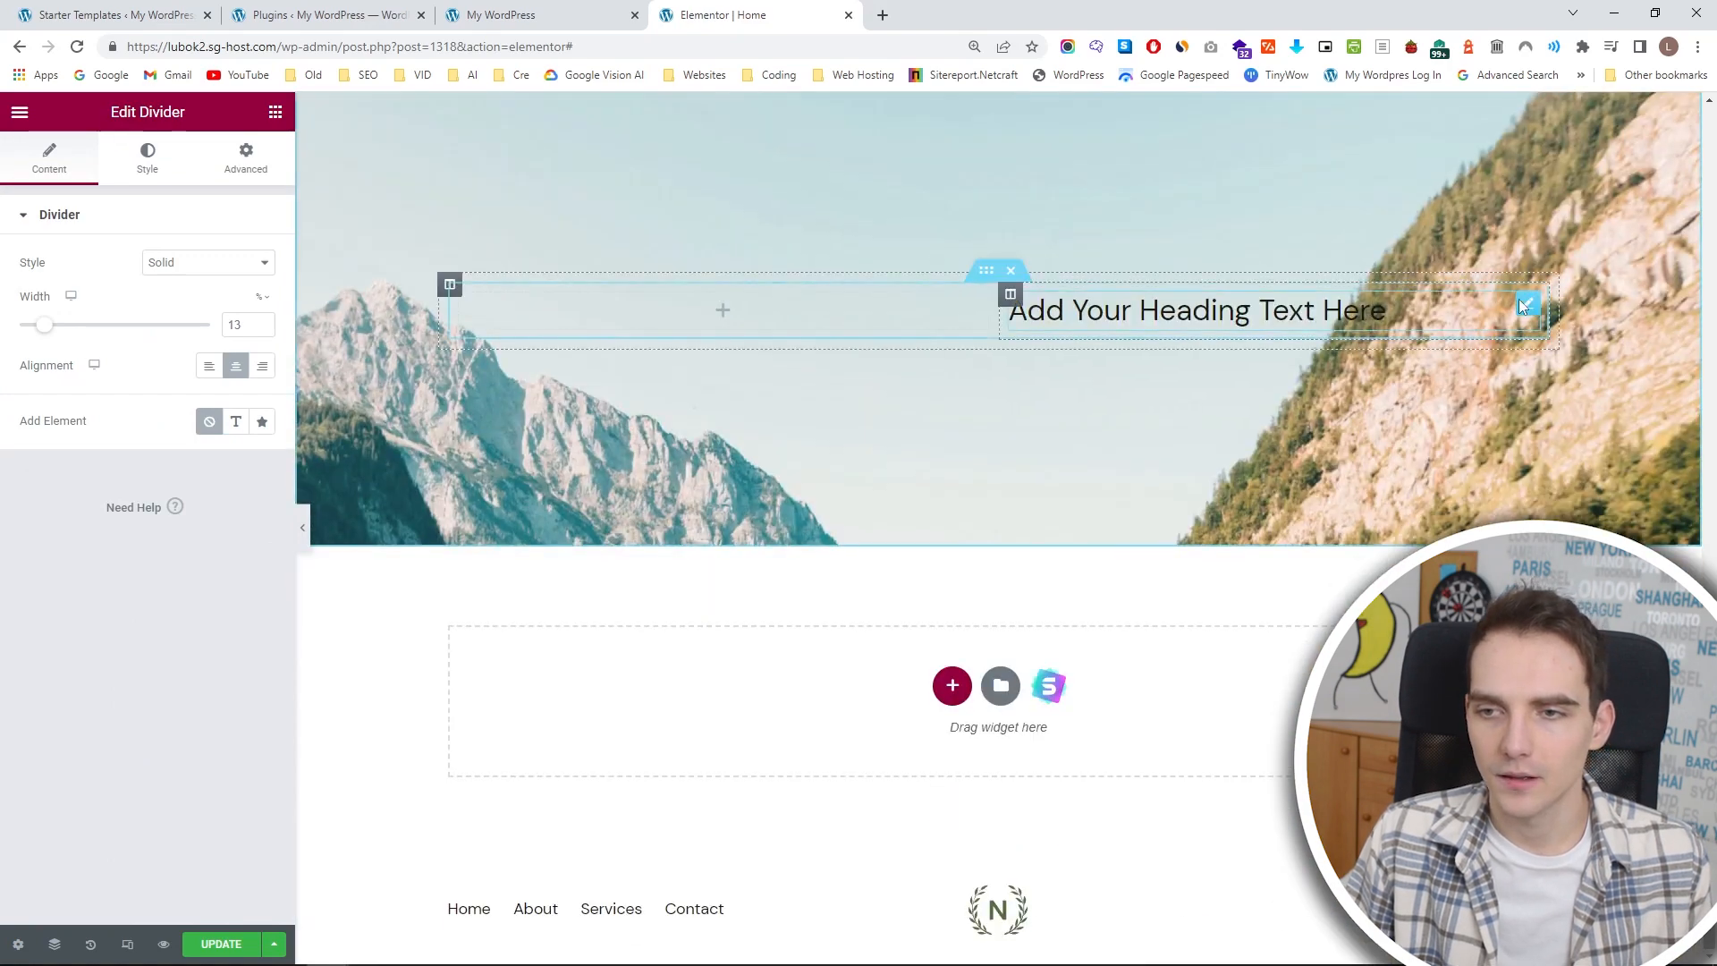
click(1525, 305)
key(ctrl+v)
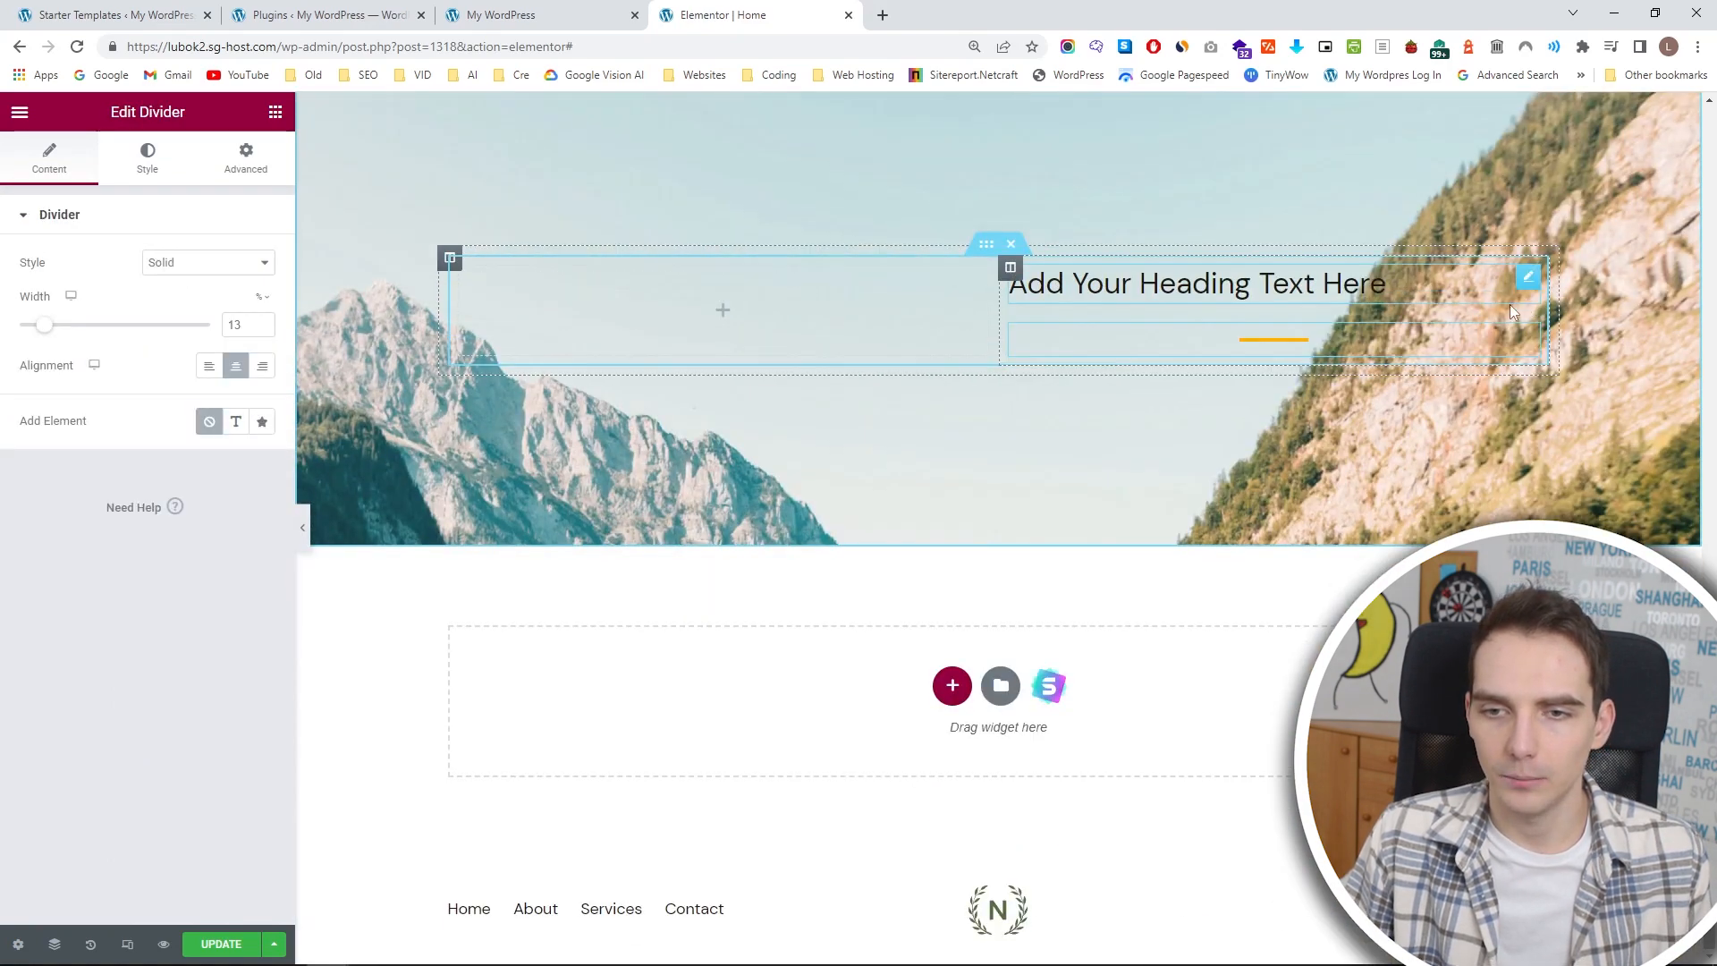
Add a Text Editor widget below the yellow divider in the inner section's right-hand column.
click(274, 115)
mouse_move(80, 624)
mouse_down()
mouse_move(1058, 364)
mouse_move(606, 460)
mouse_move(54, 617)
mouse_up()
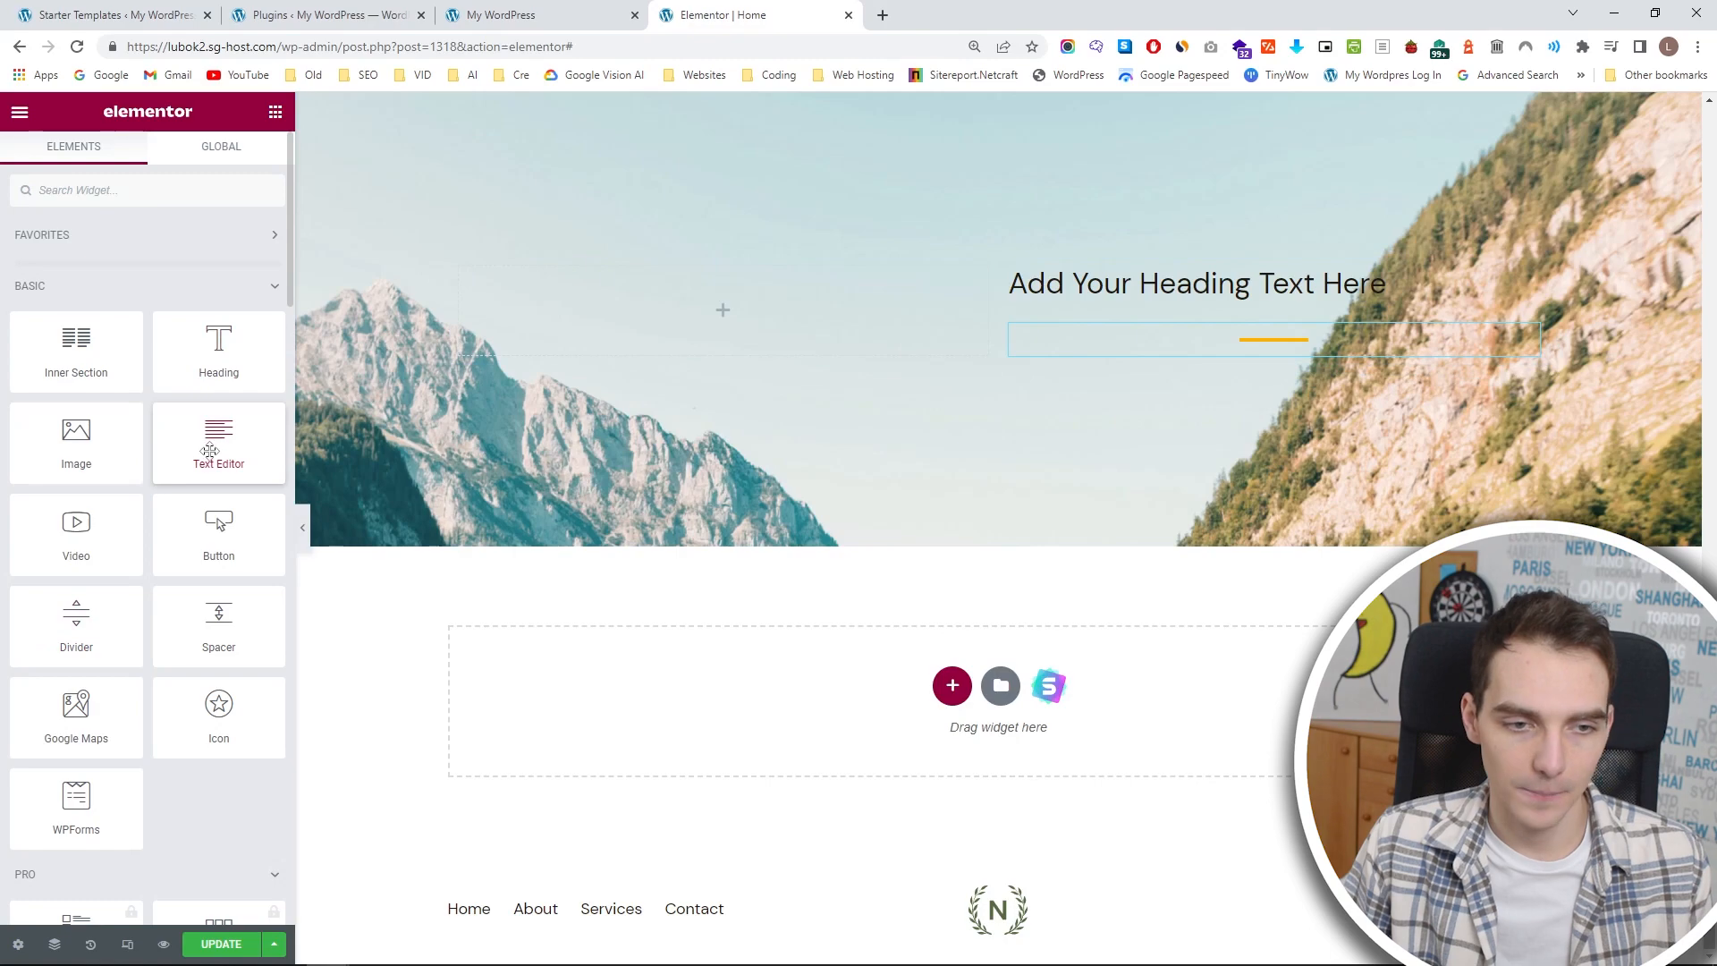
drag(212, 444, 1206, 349)
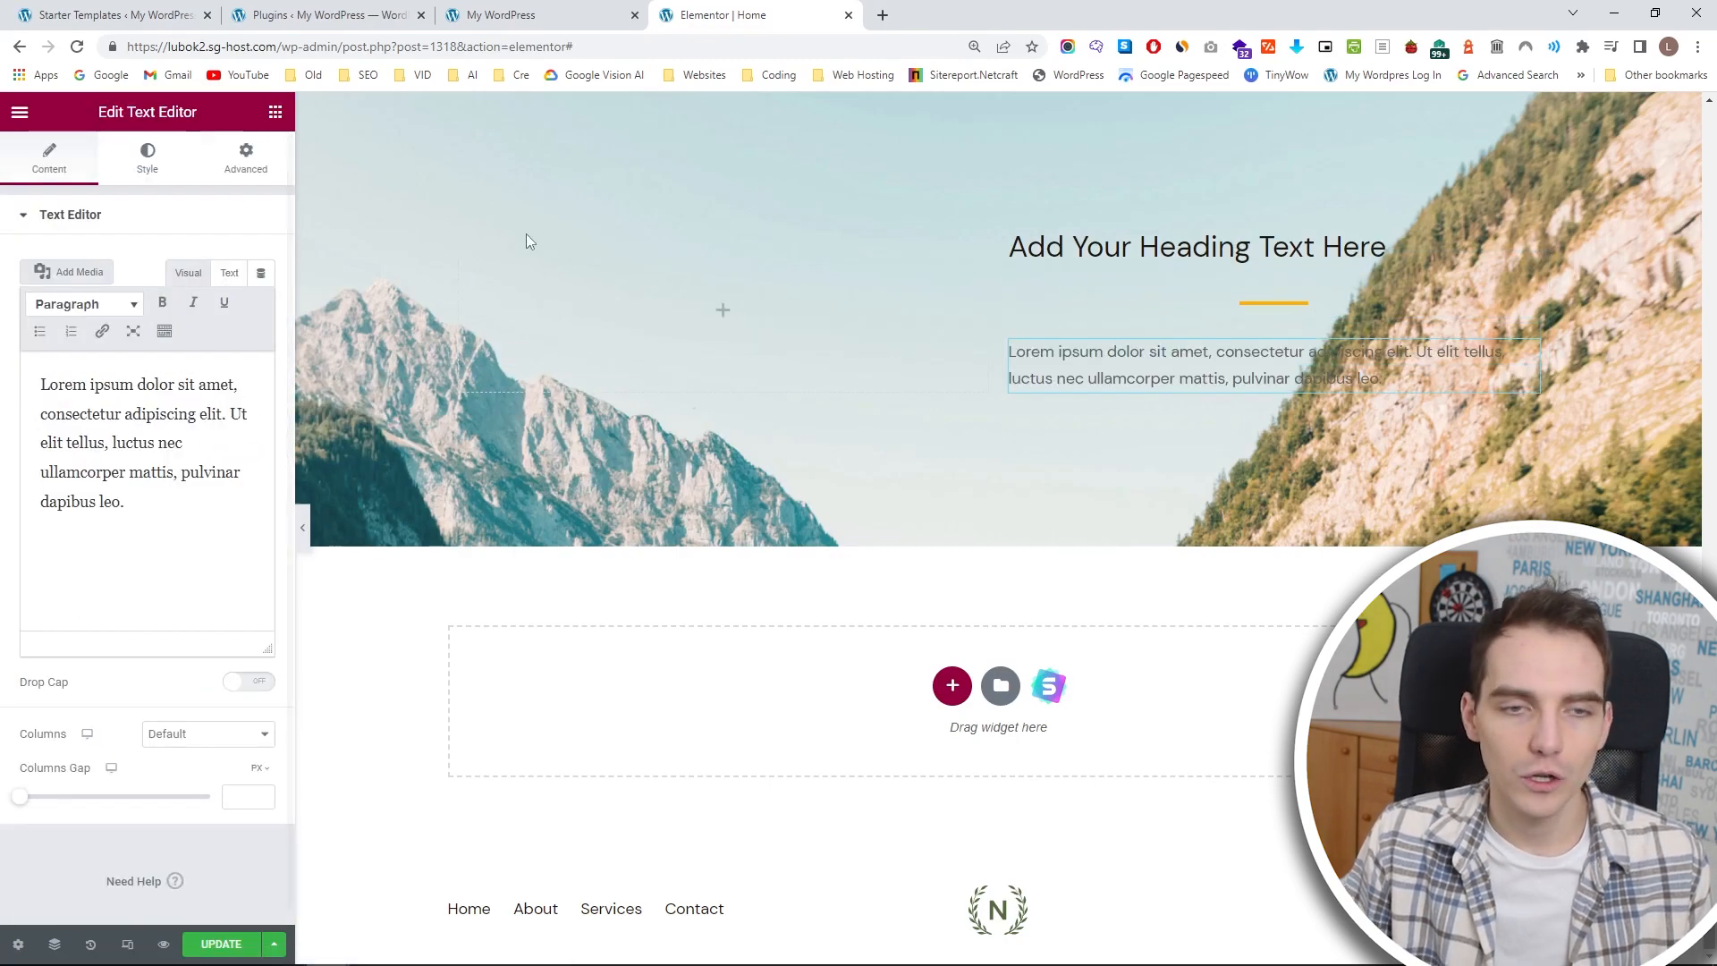
Copy the LEARN MORE button of the Begginer card and delete the stray divider beneath it.
scroll(406, 173, up, 8)
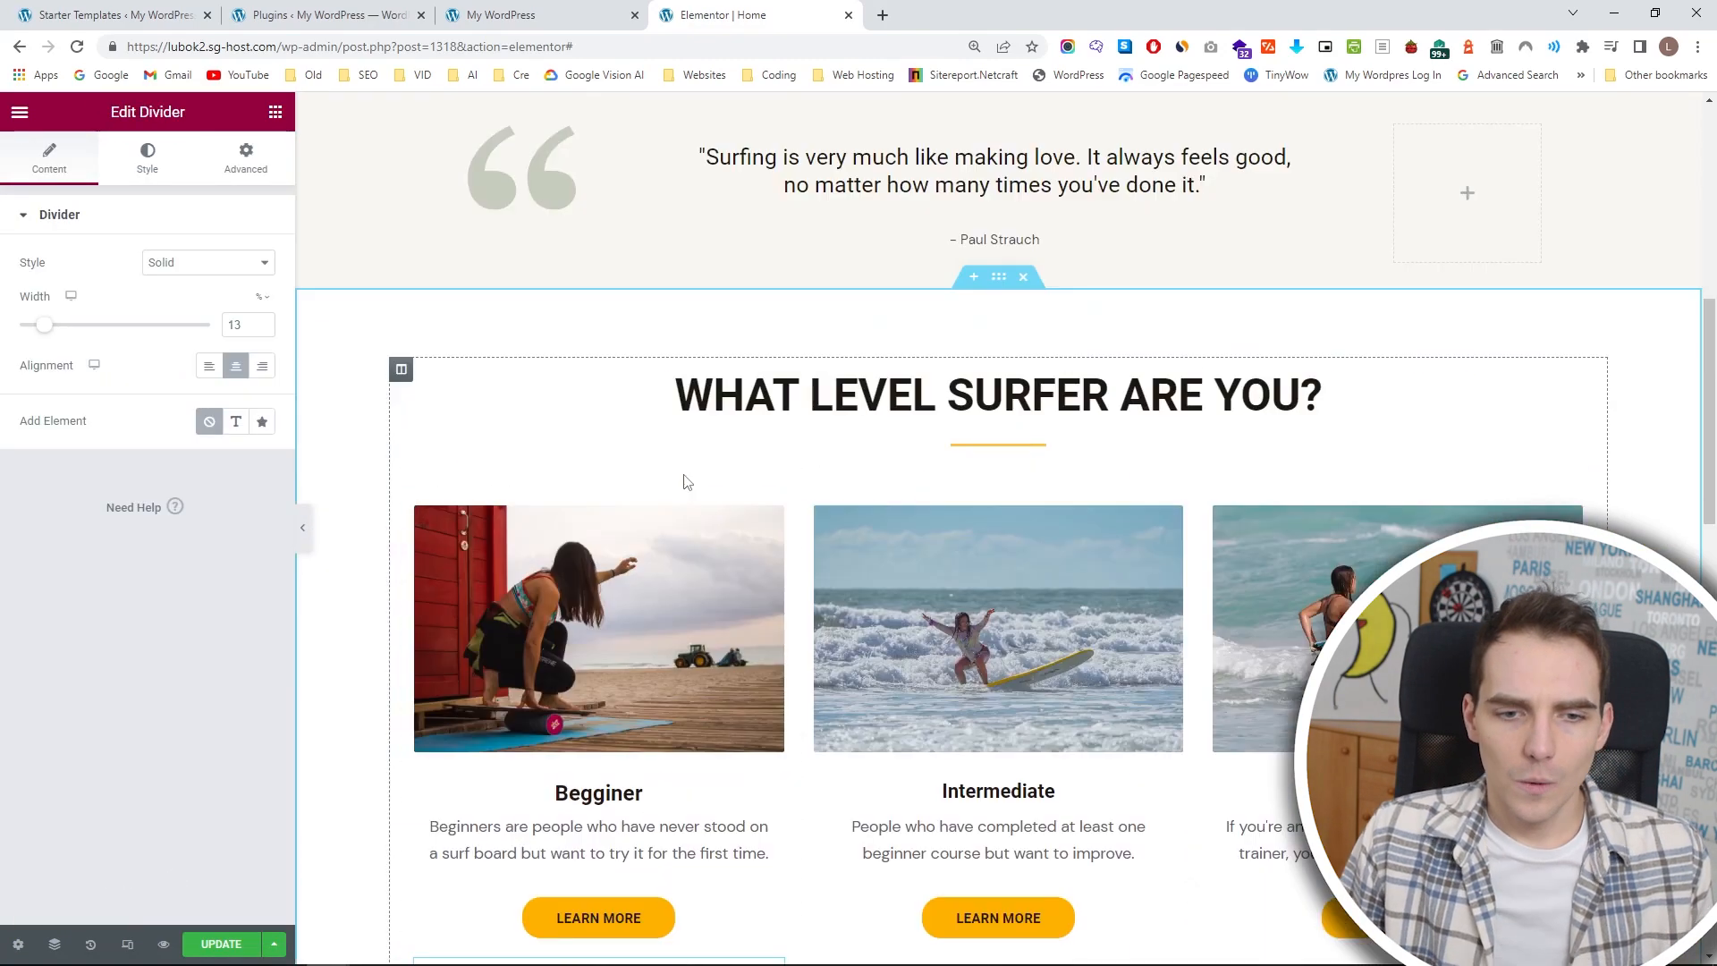
scroll(680, 499, down, 2)
key(ctrl+minus)
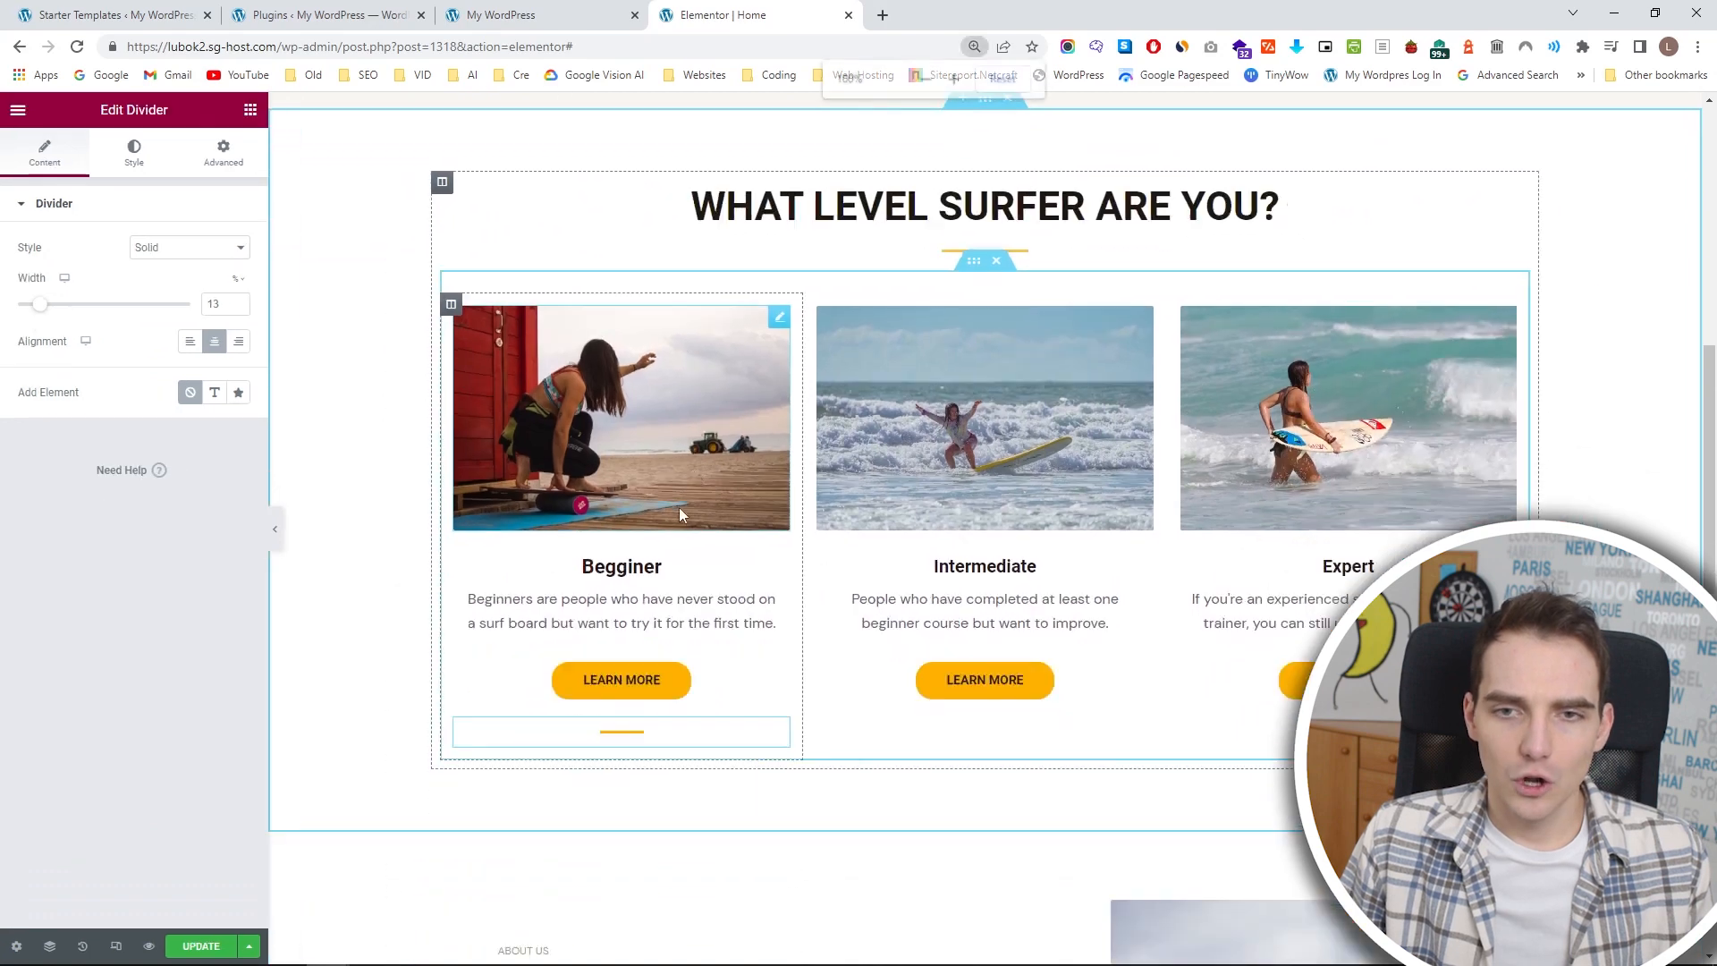
click(776, 672)
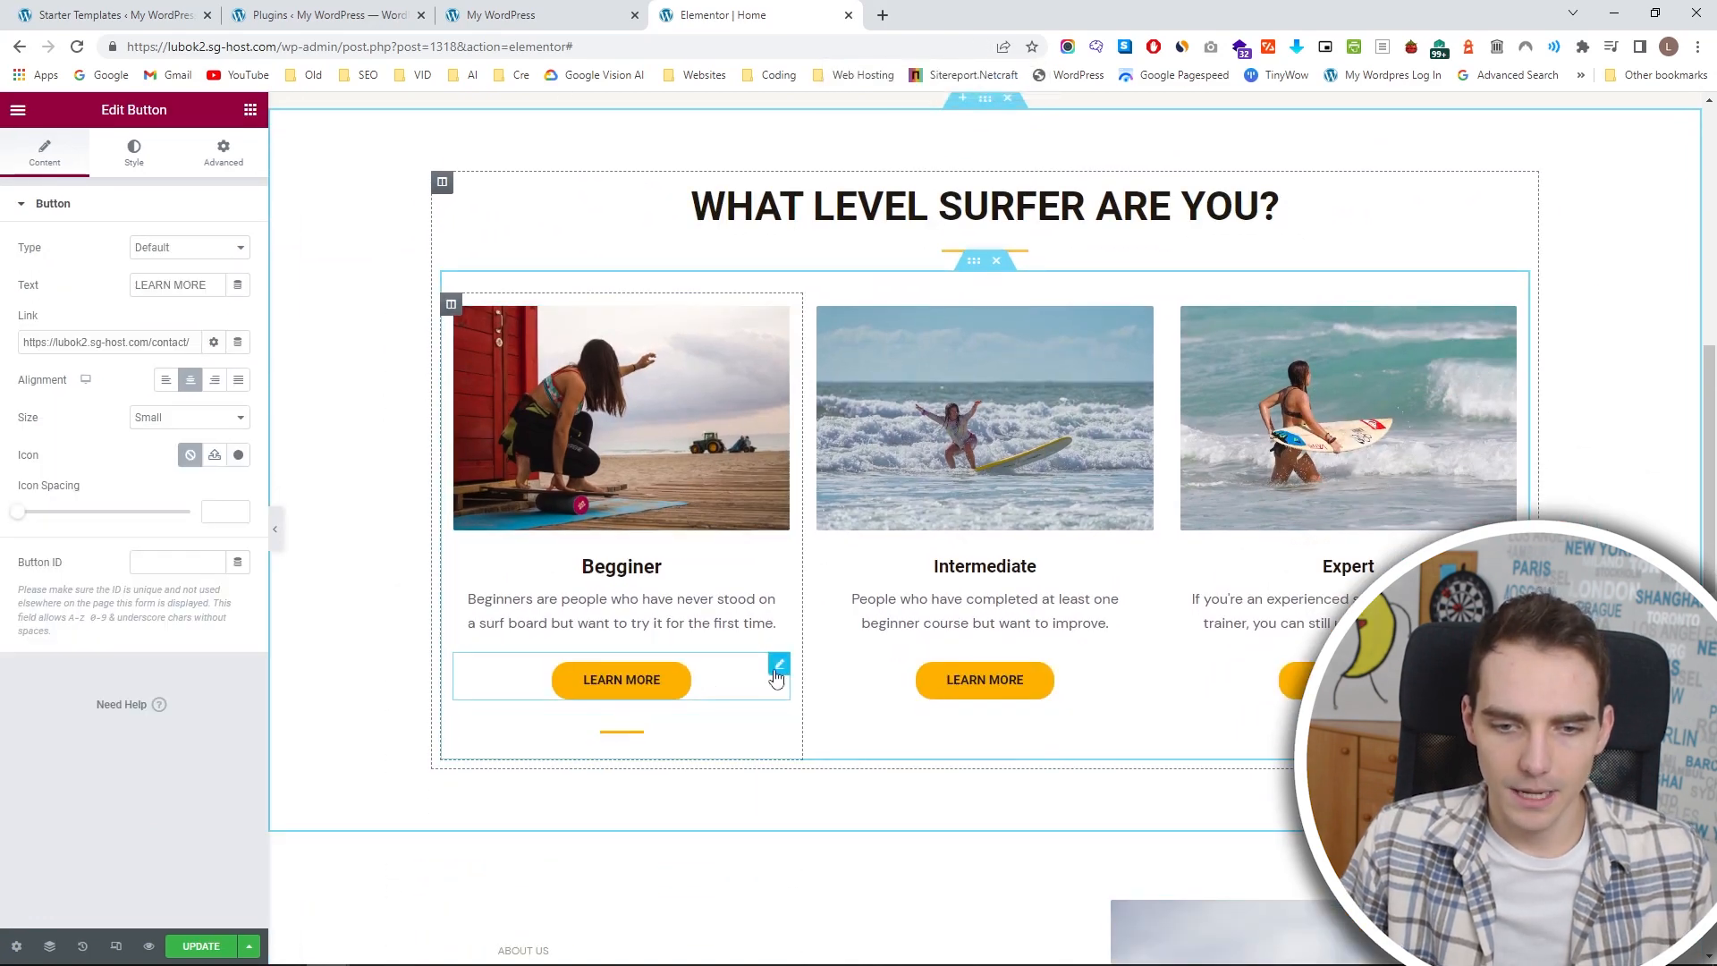
click(780, 728)
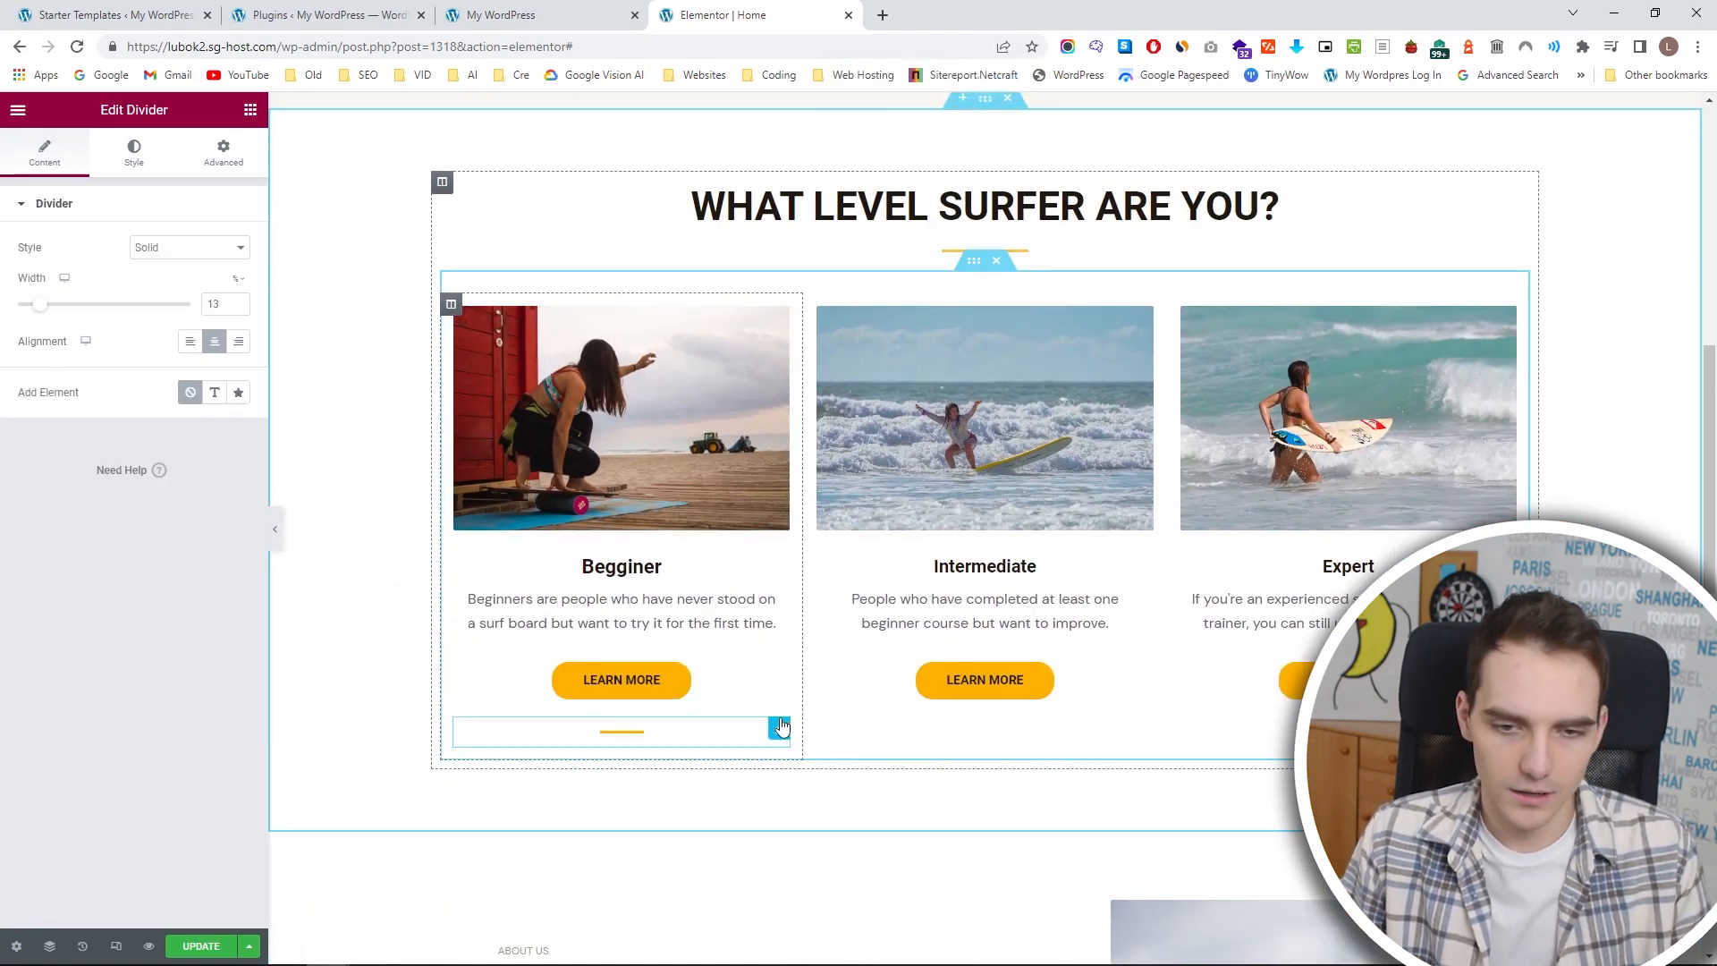
key(Delete)
Paste the copied LEARN MORE button below the placeholder paragraph in the mountain-background section.
scroll(782, 724, down, 12)
scroll(1195, 656, up, 2)
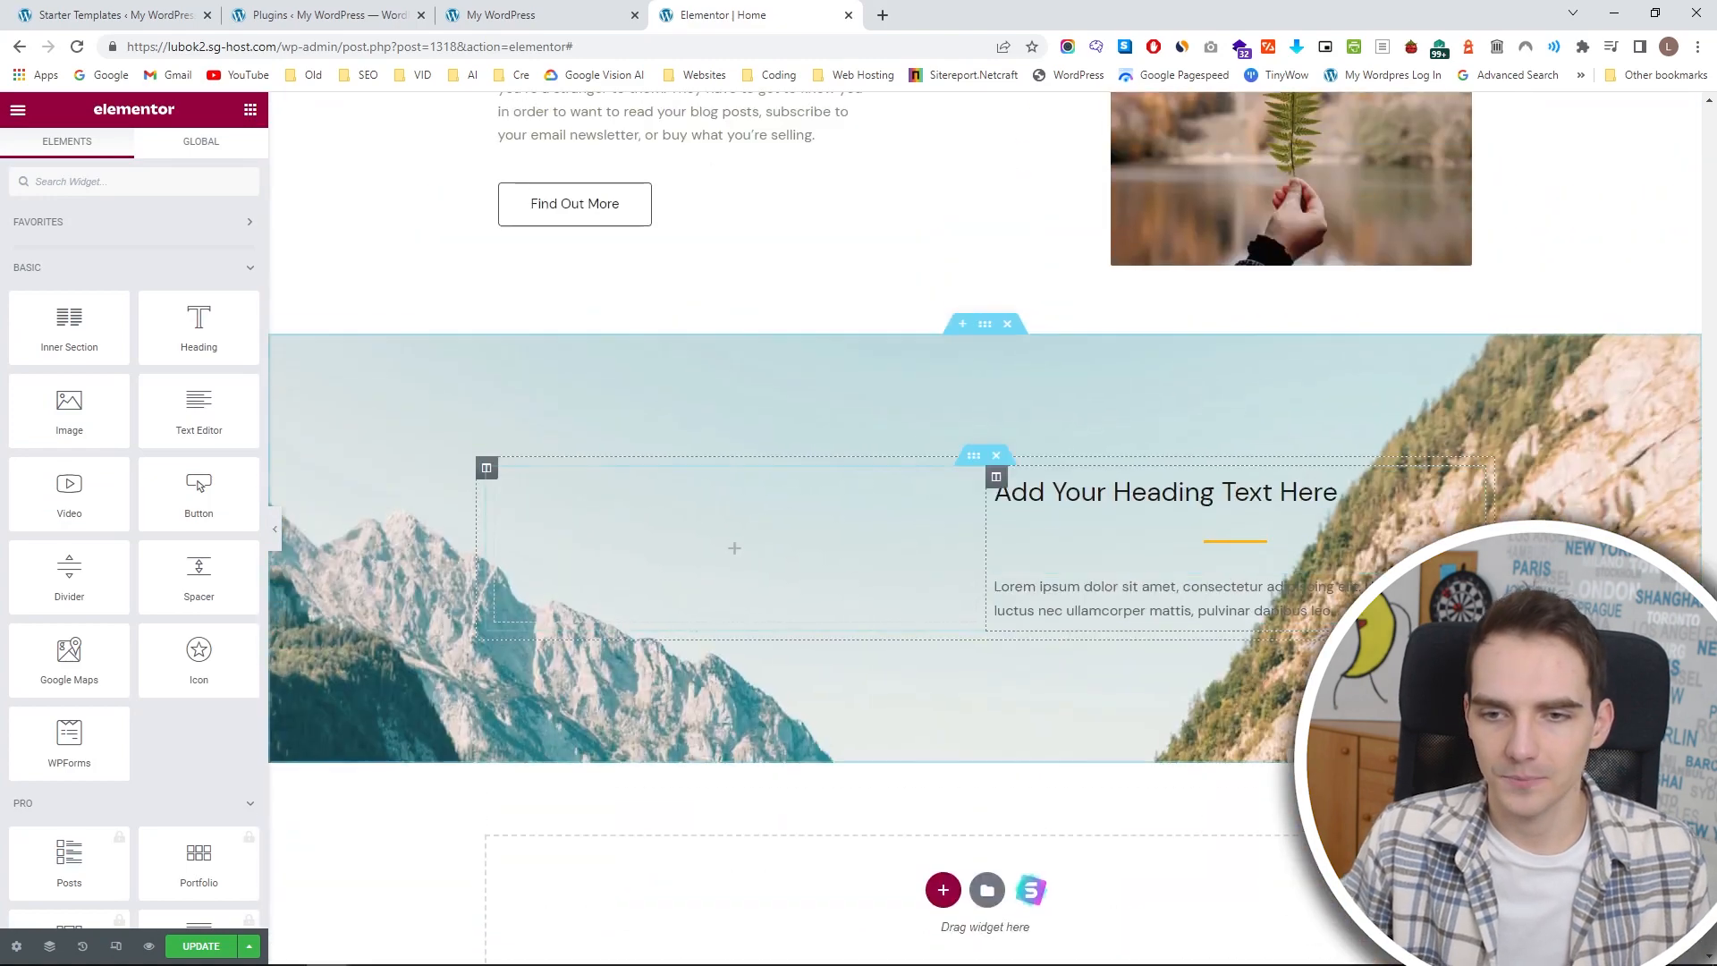
key(ctrl+z)
scroll(1271, 570, up, 1)
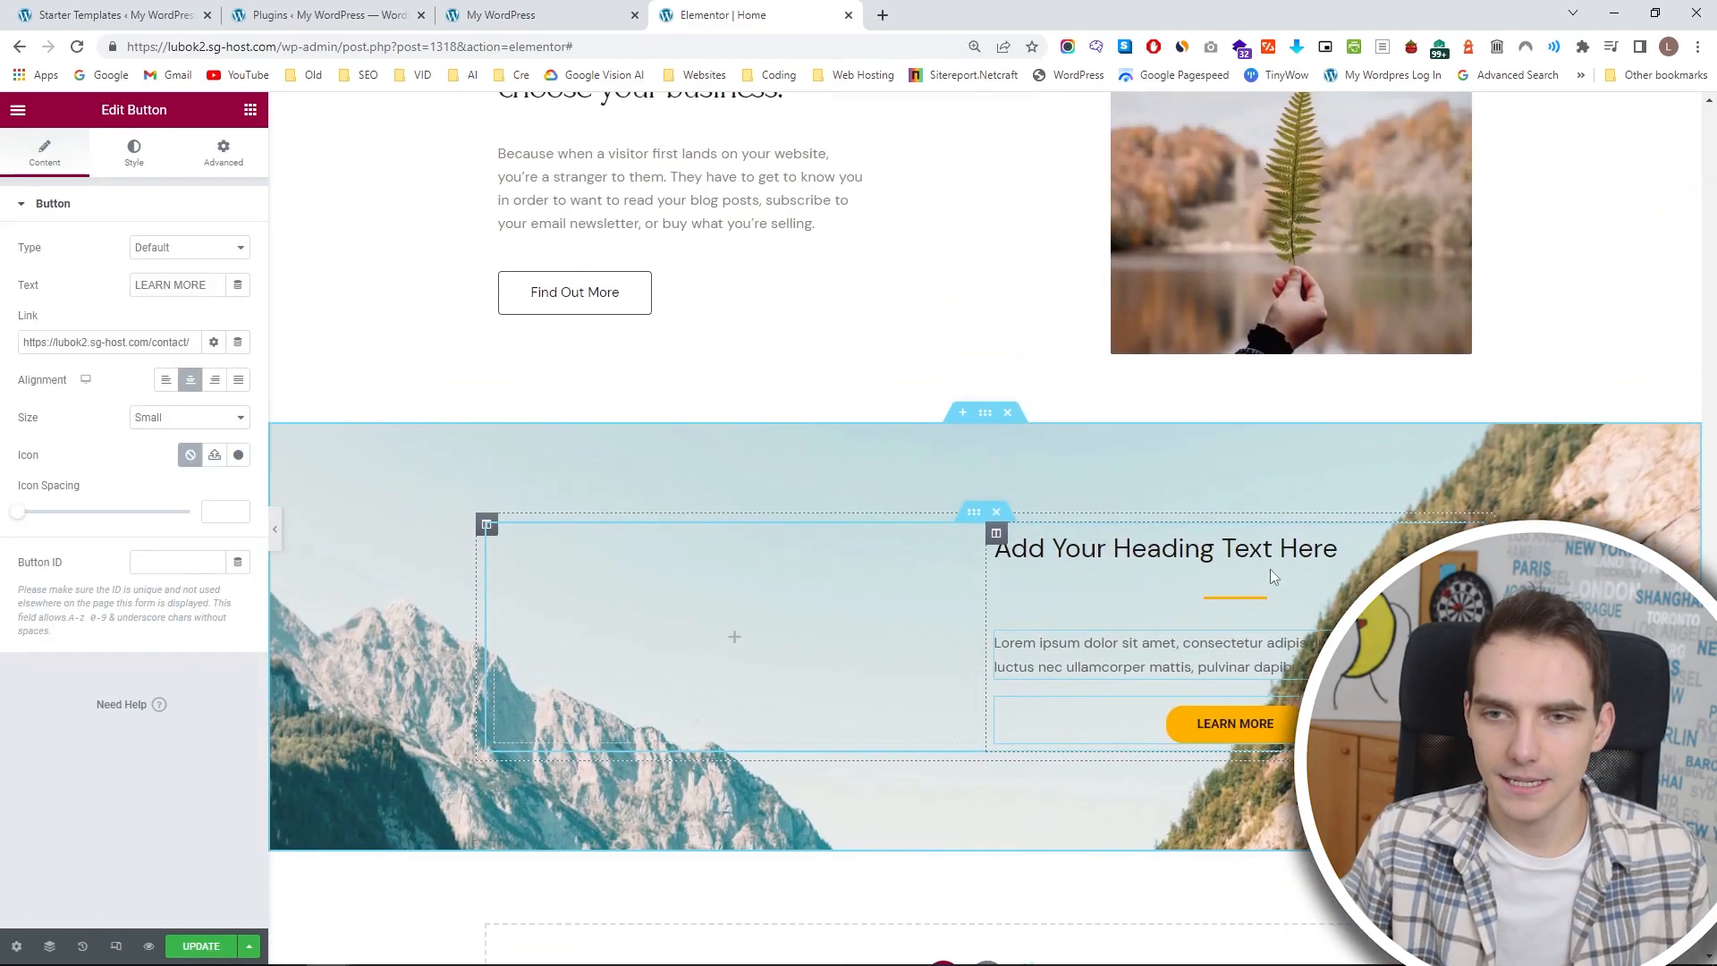
scroll(1272, 570, up, 1)
scroll(1271, 573, down, 1)
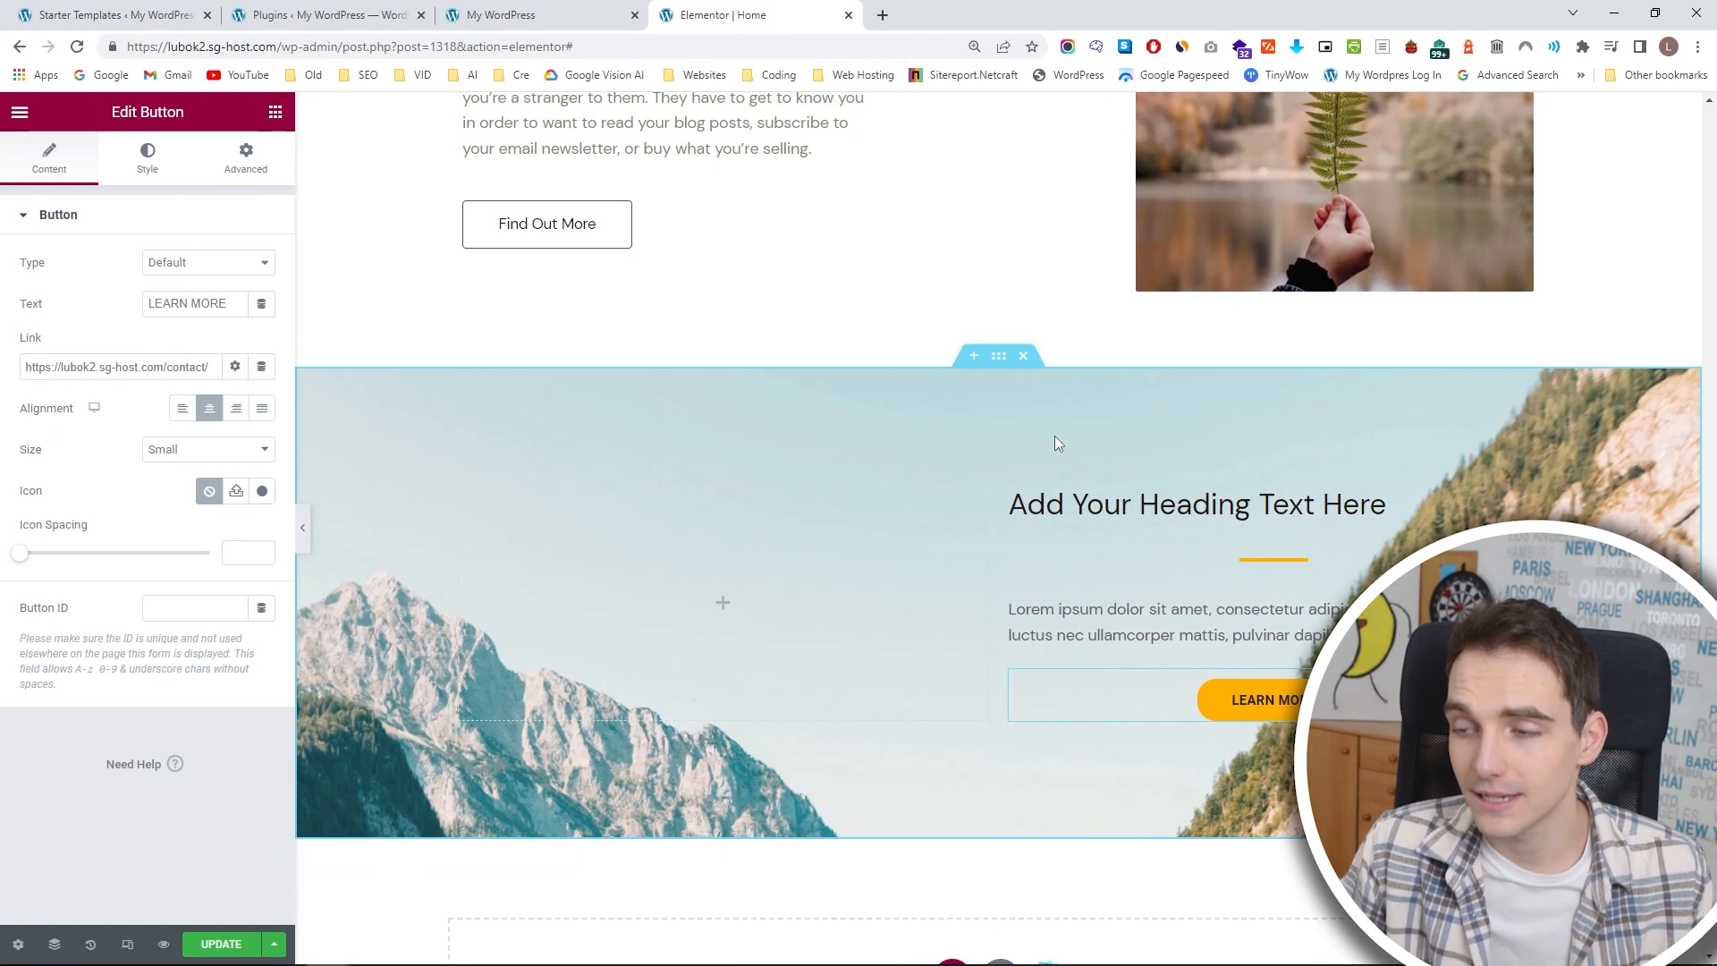
Upload the blue-and-yellow lifeguard tower photo and use it as the section's background image instead of the mountains.
click(999, 355)
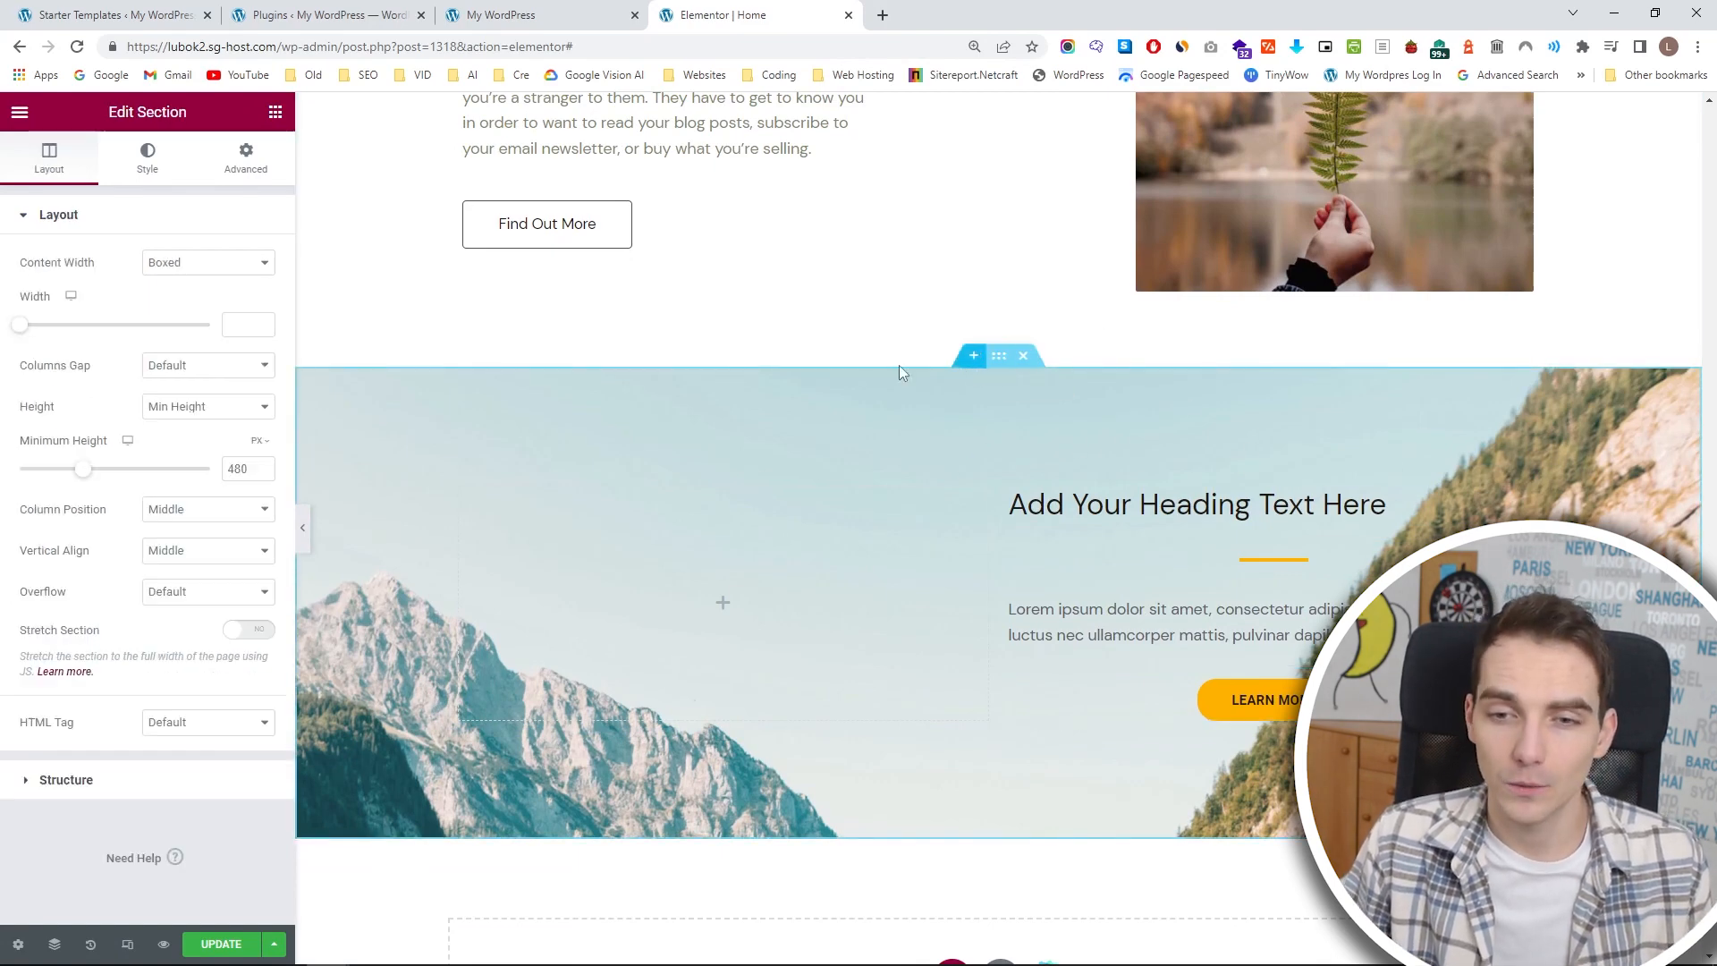
click(147, 166)
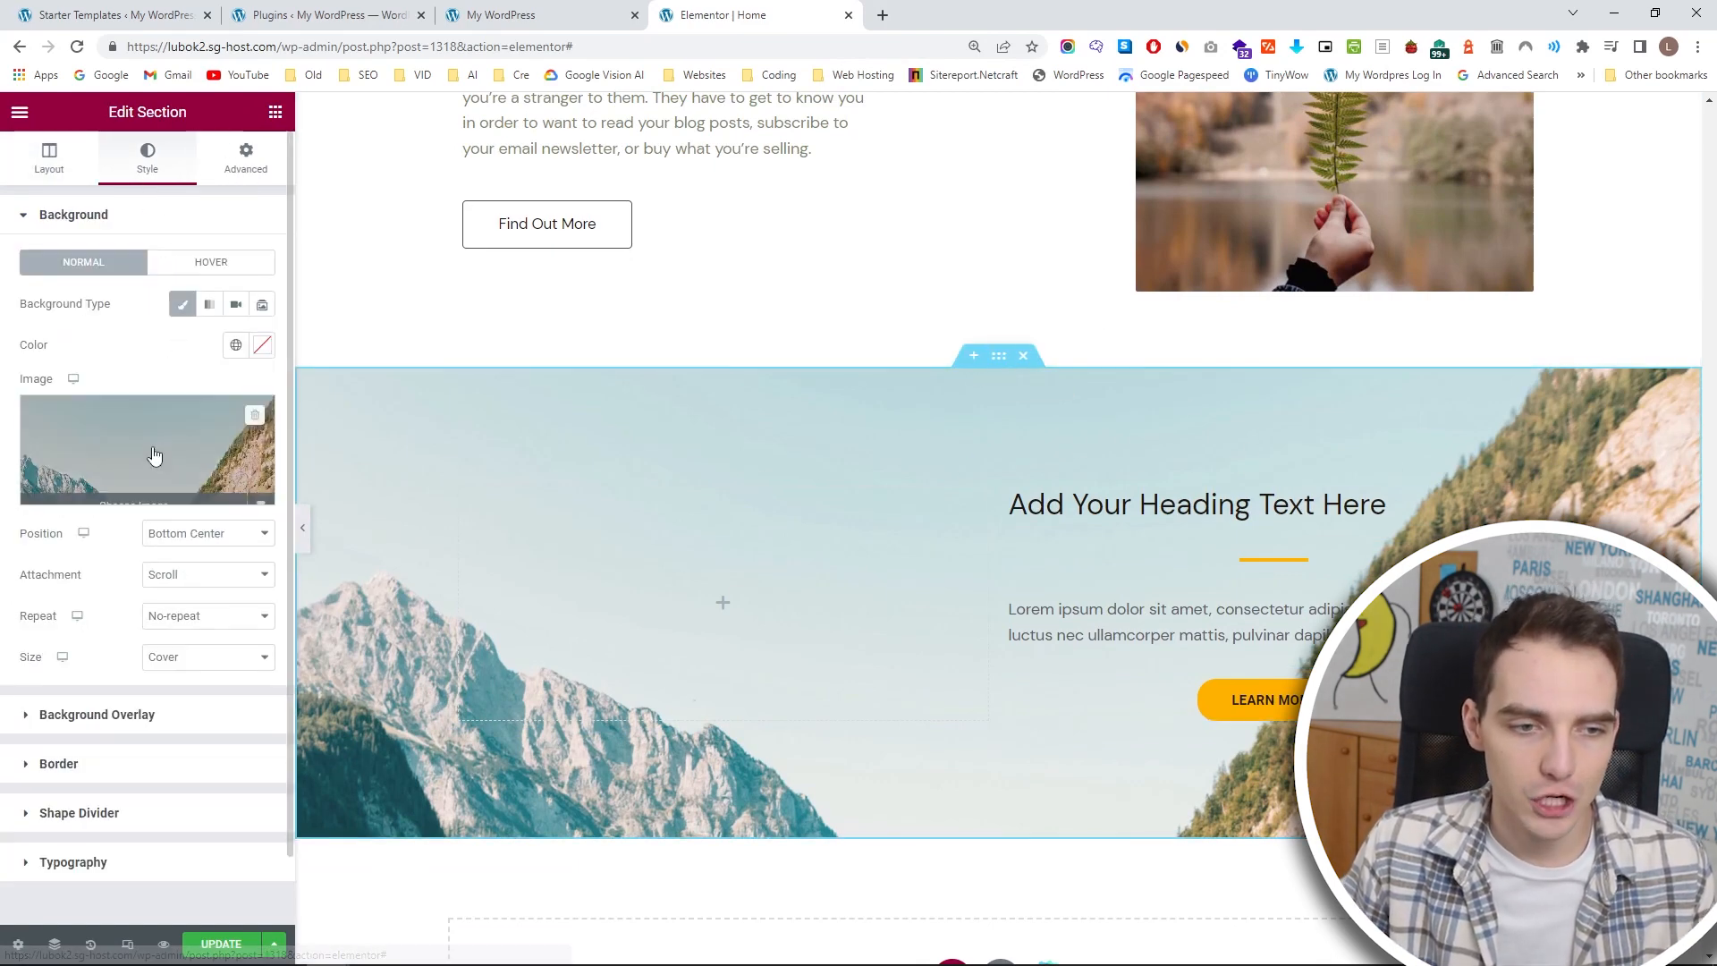
click(153, 457)
click(275, 193)
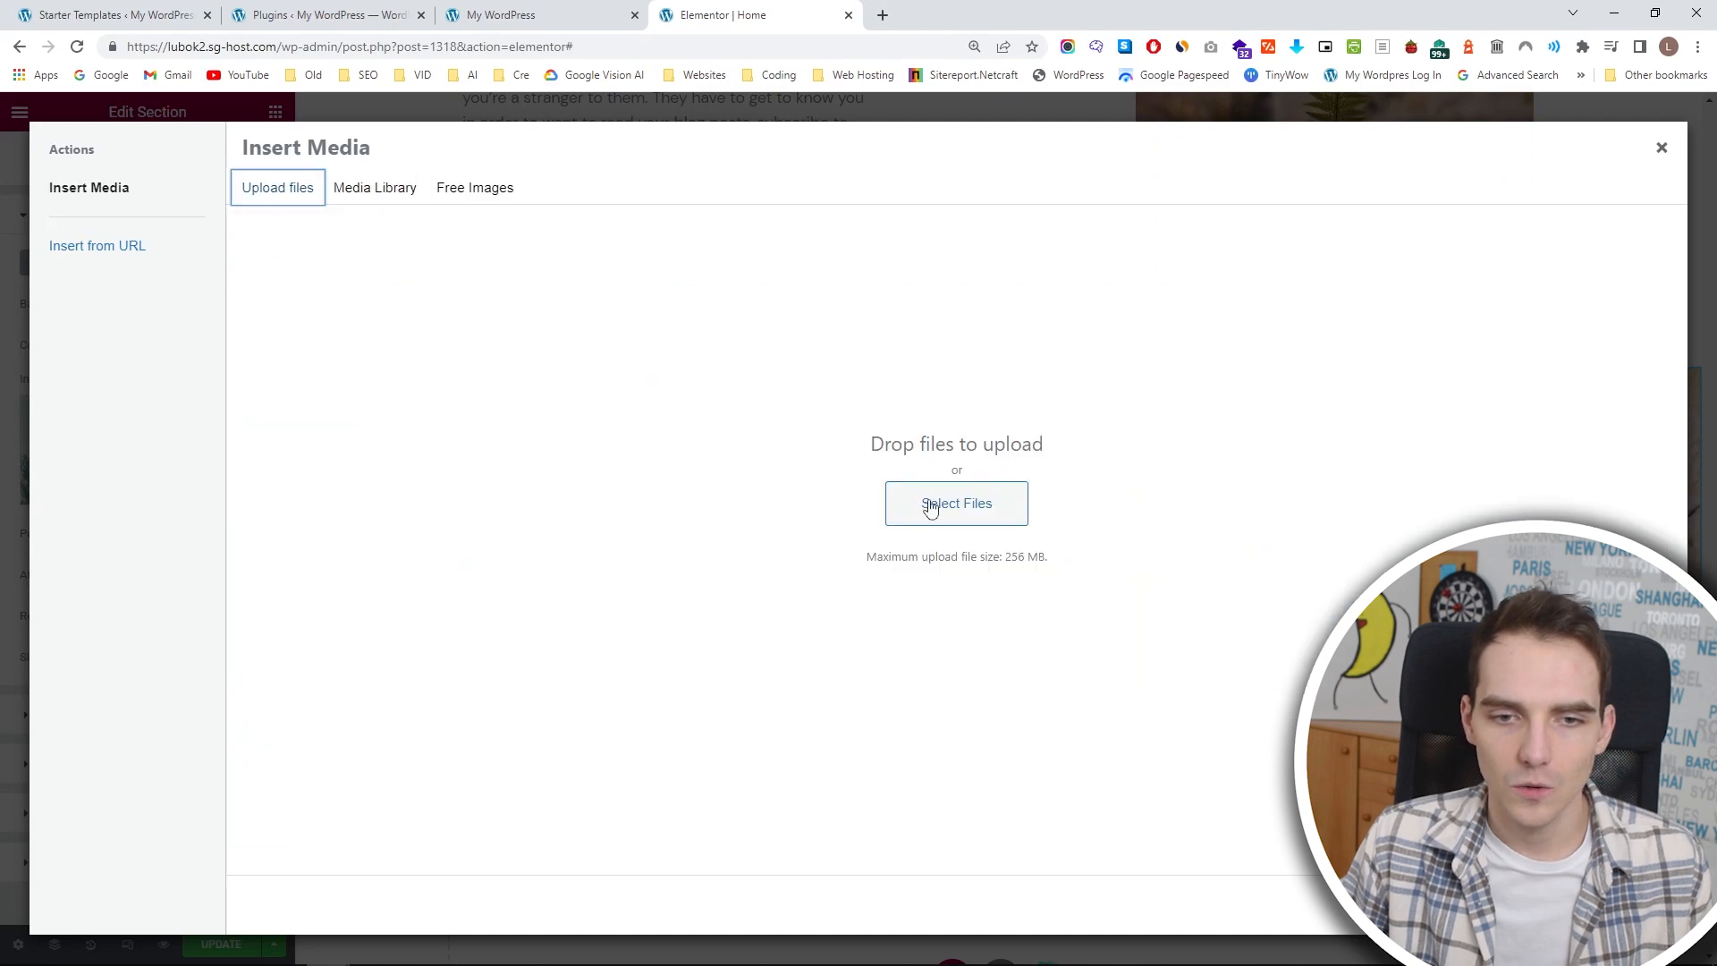
key(Return)
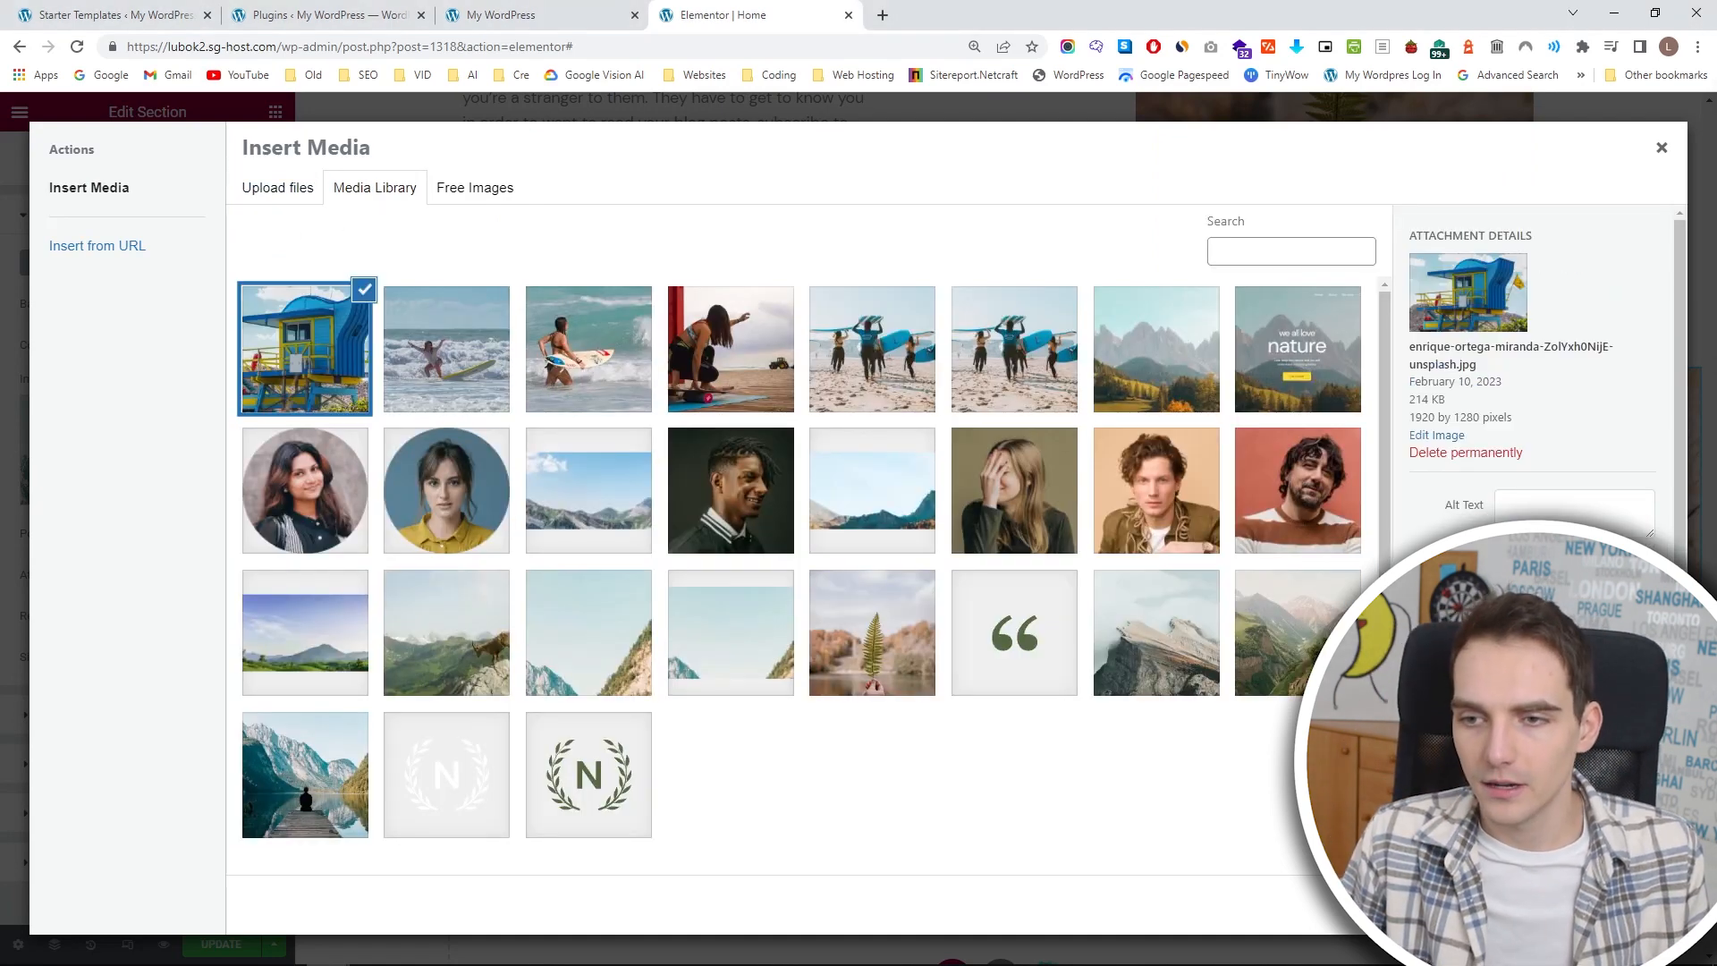
click(1620, 905)
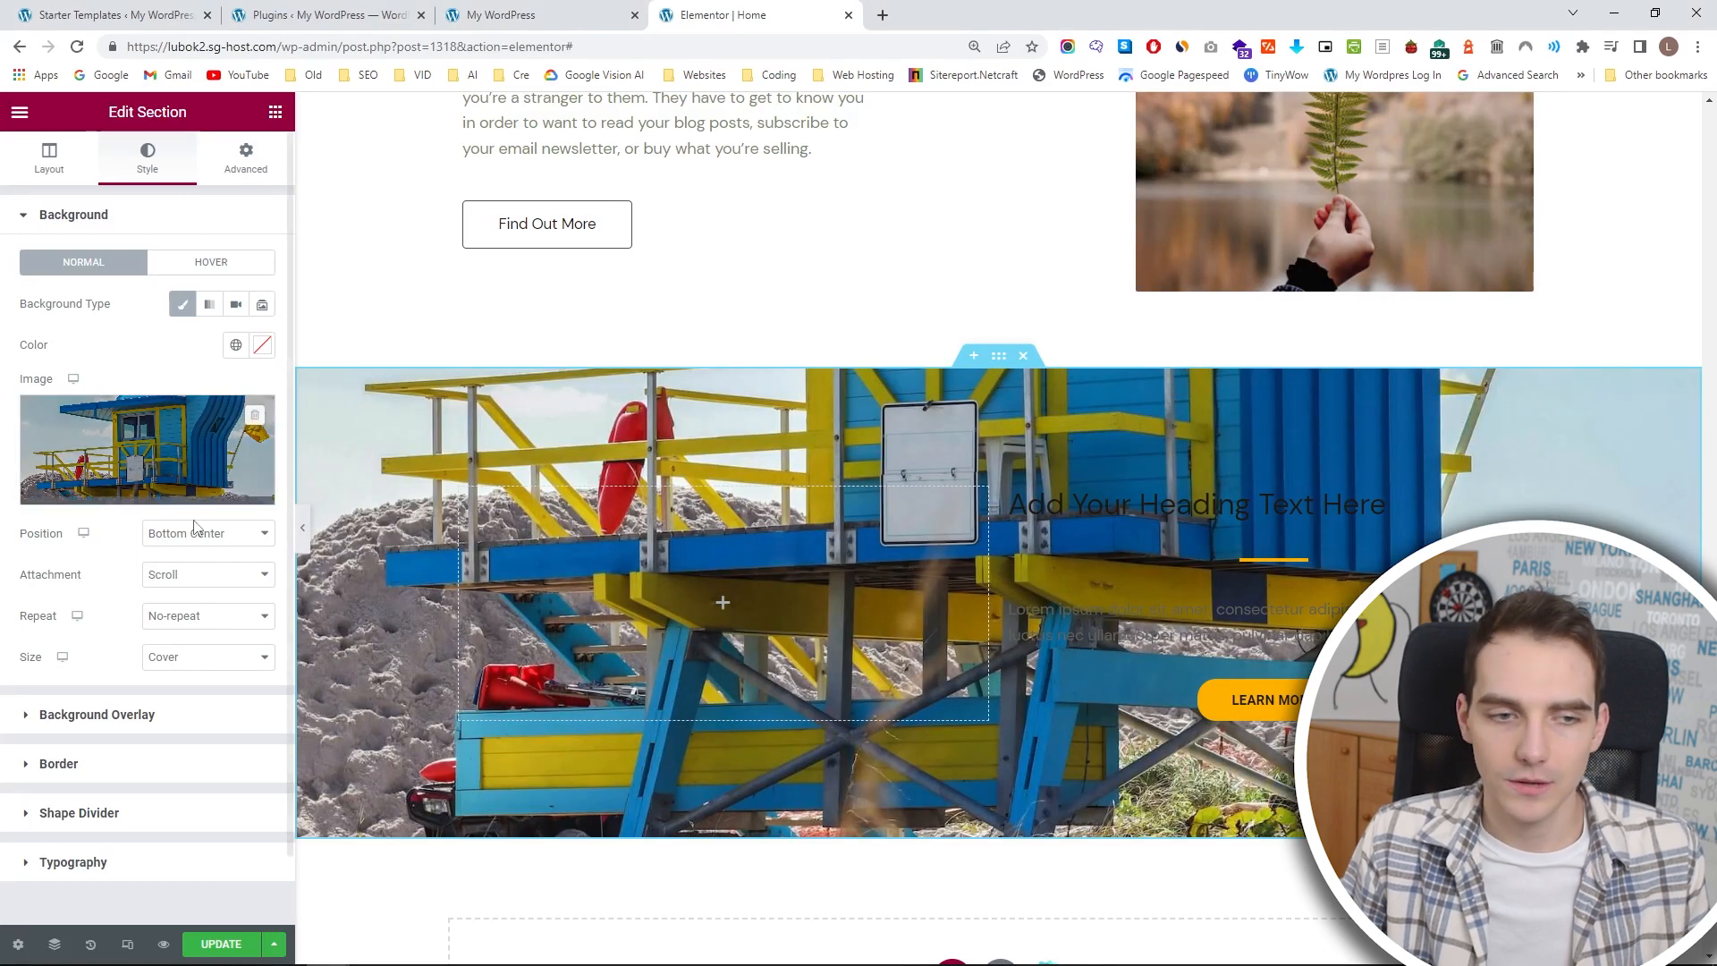
Give the lifeguard tower section a classic background overlay in black #000000 with an opacity of 0.4.
scroll(154, 631, down, 1)
click(156, 649)
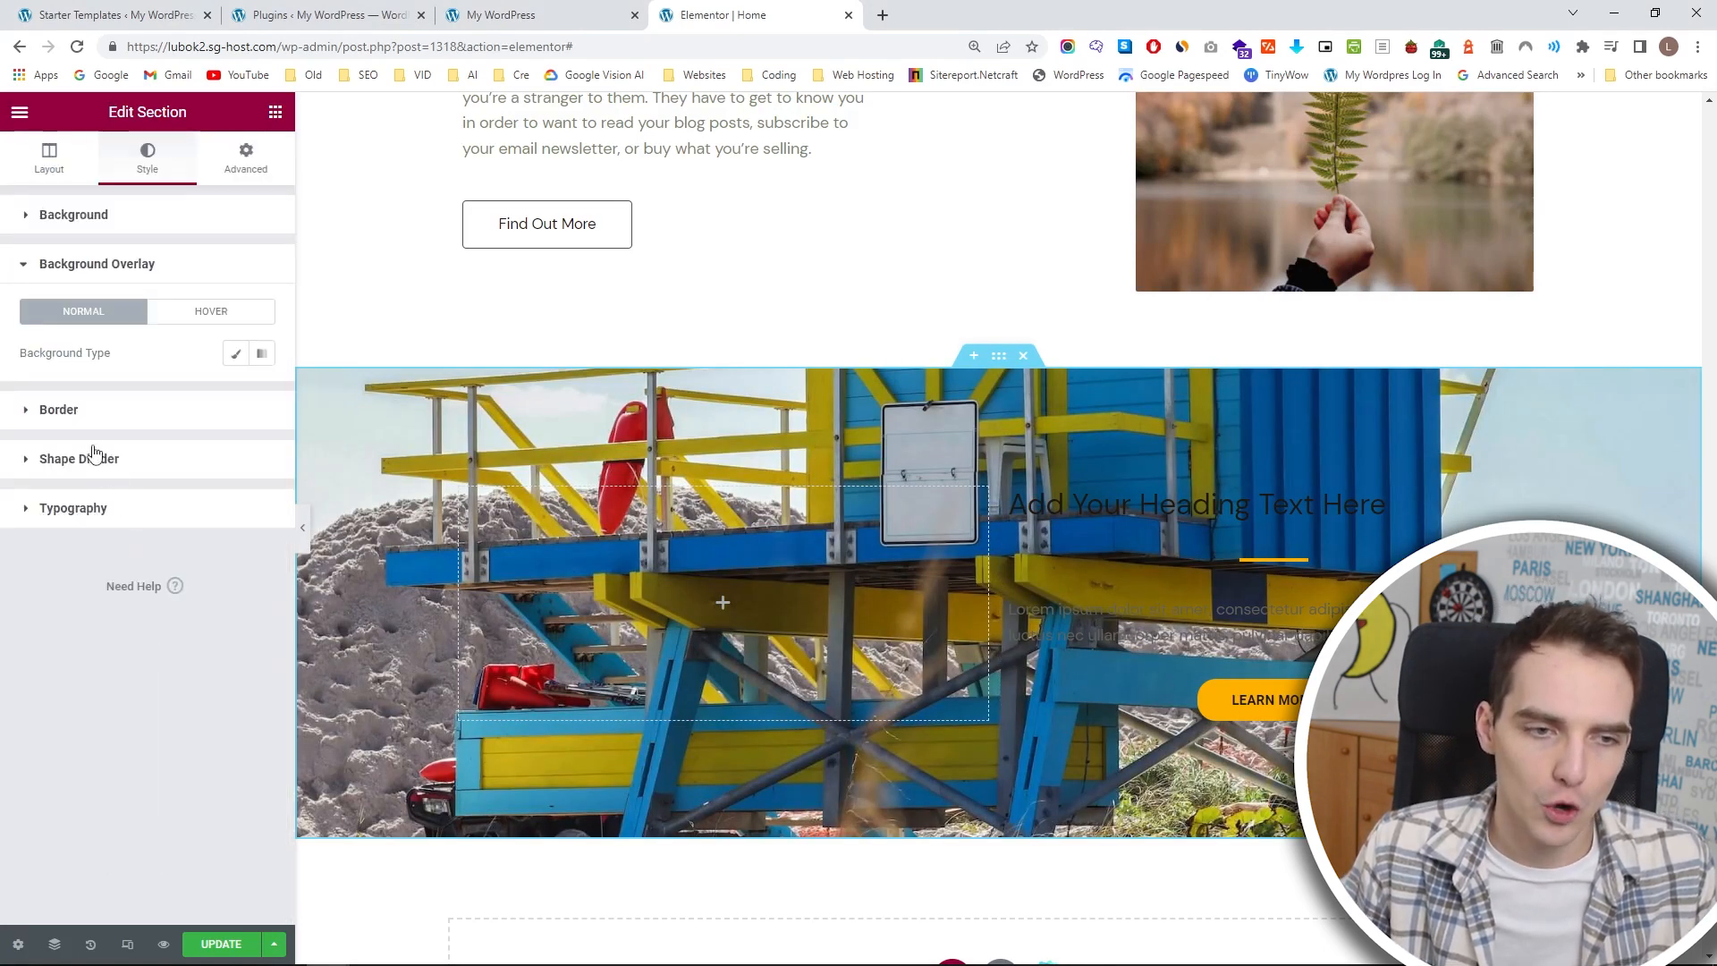
click(237, 357)
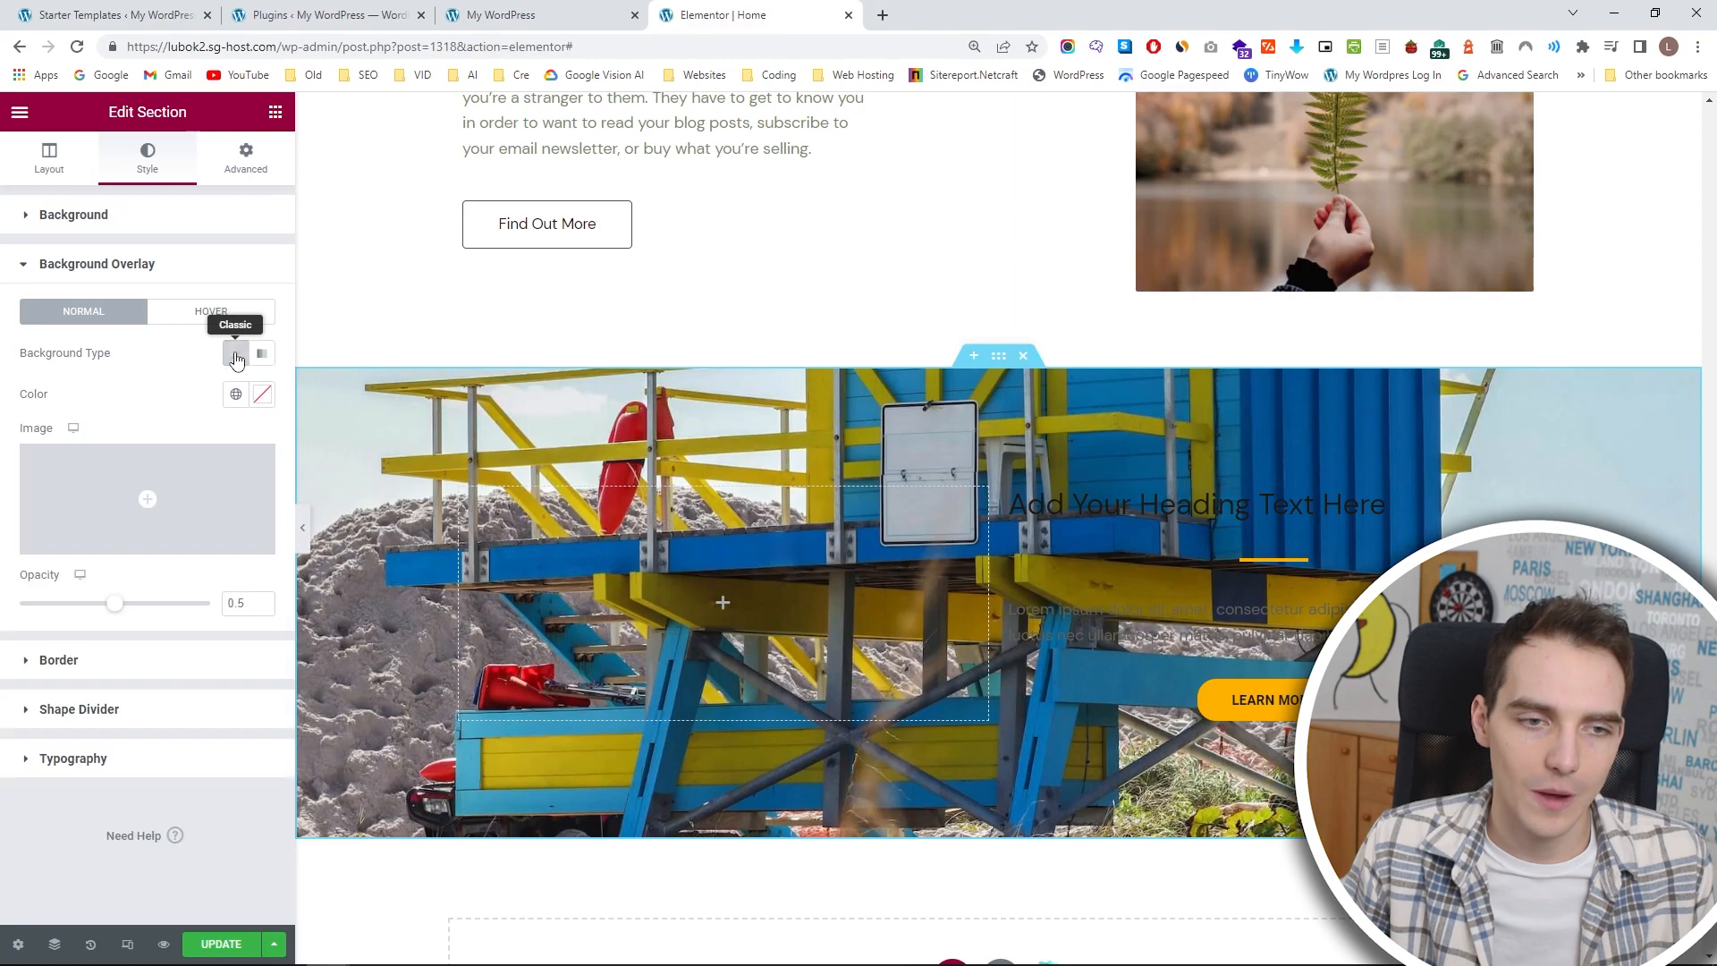
click(244, 395)
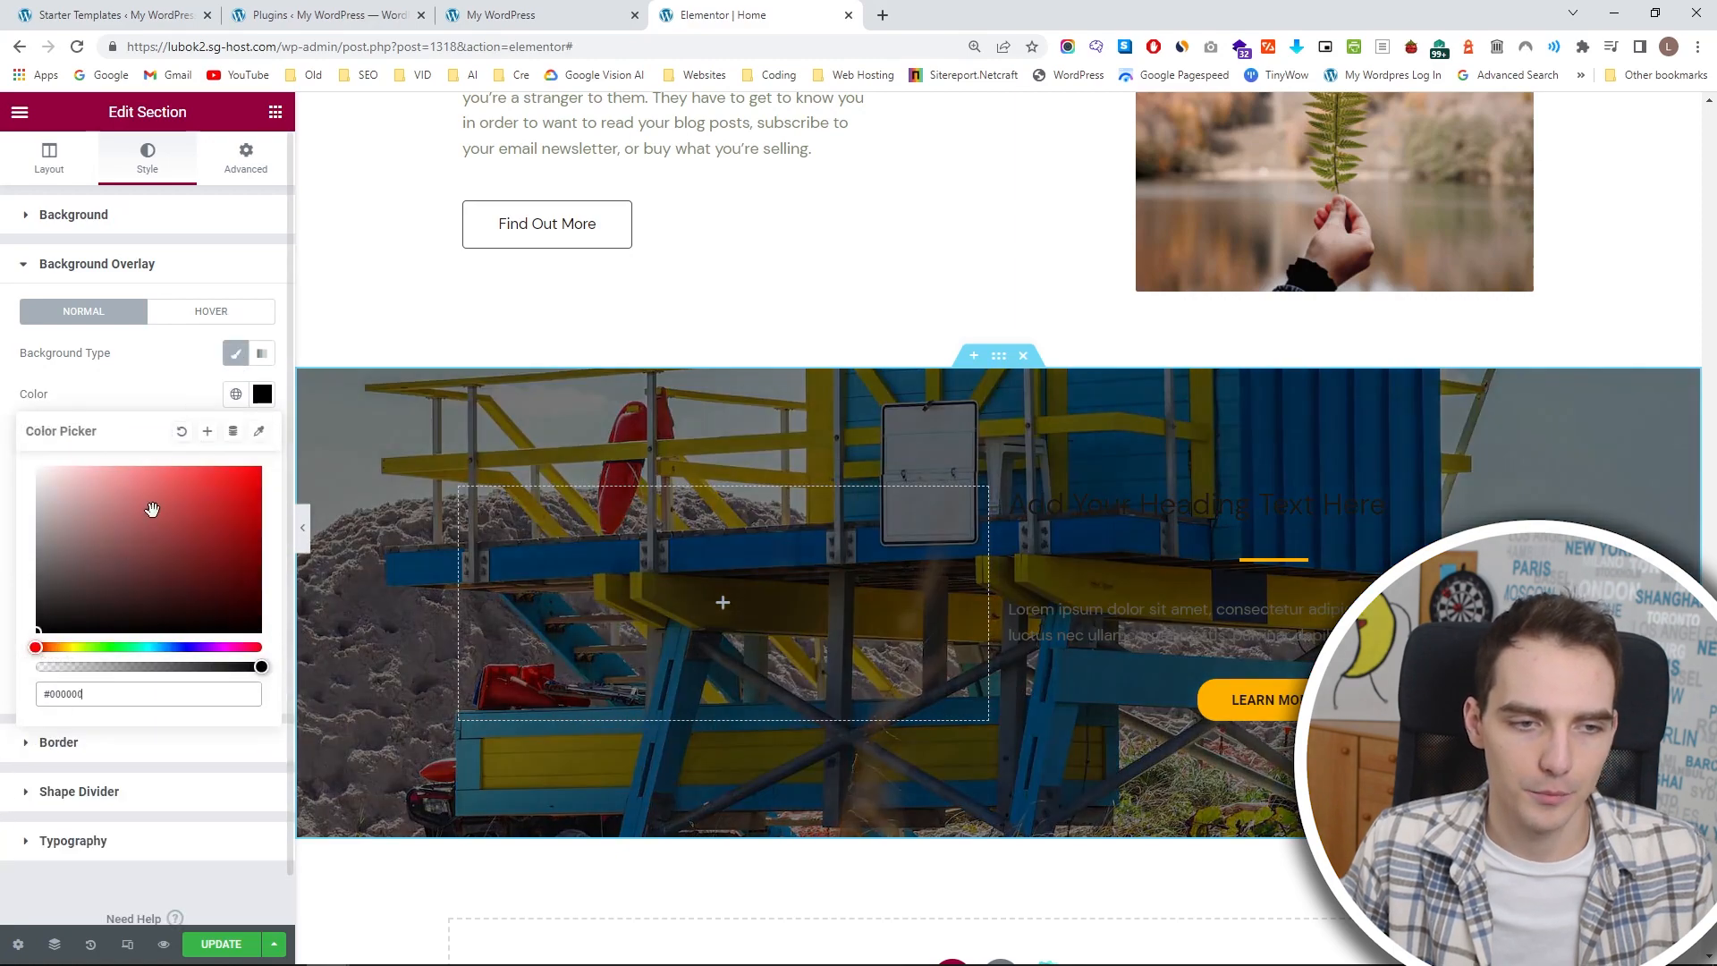
click(149, 386)
click(262, 608)
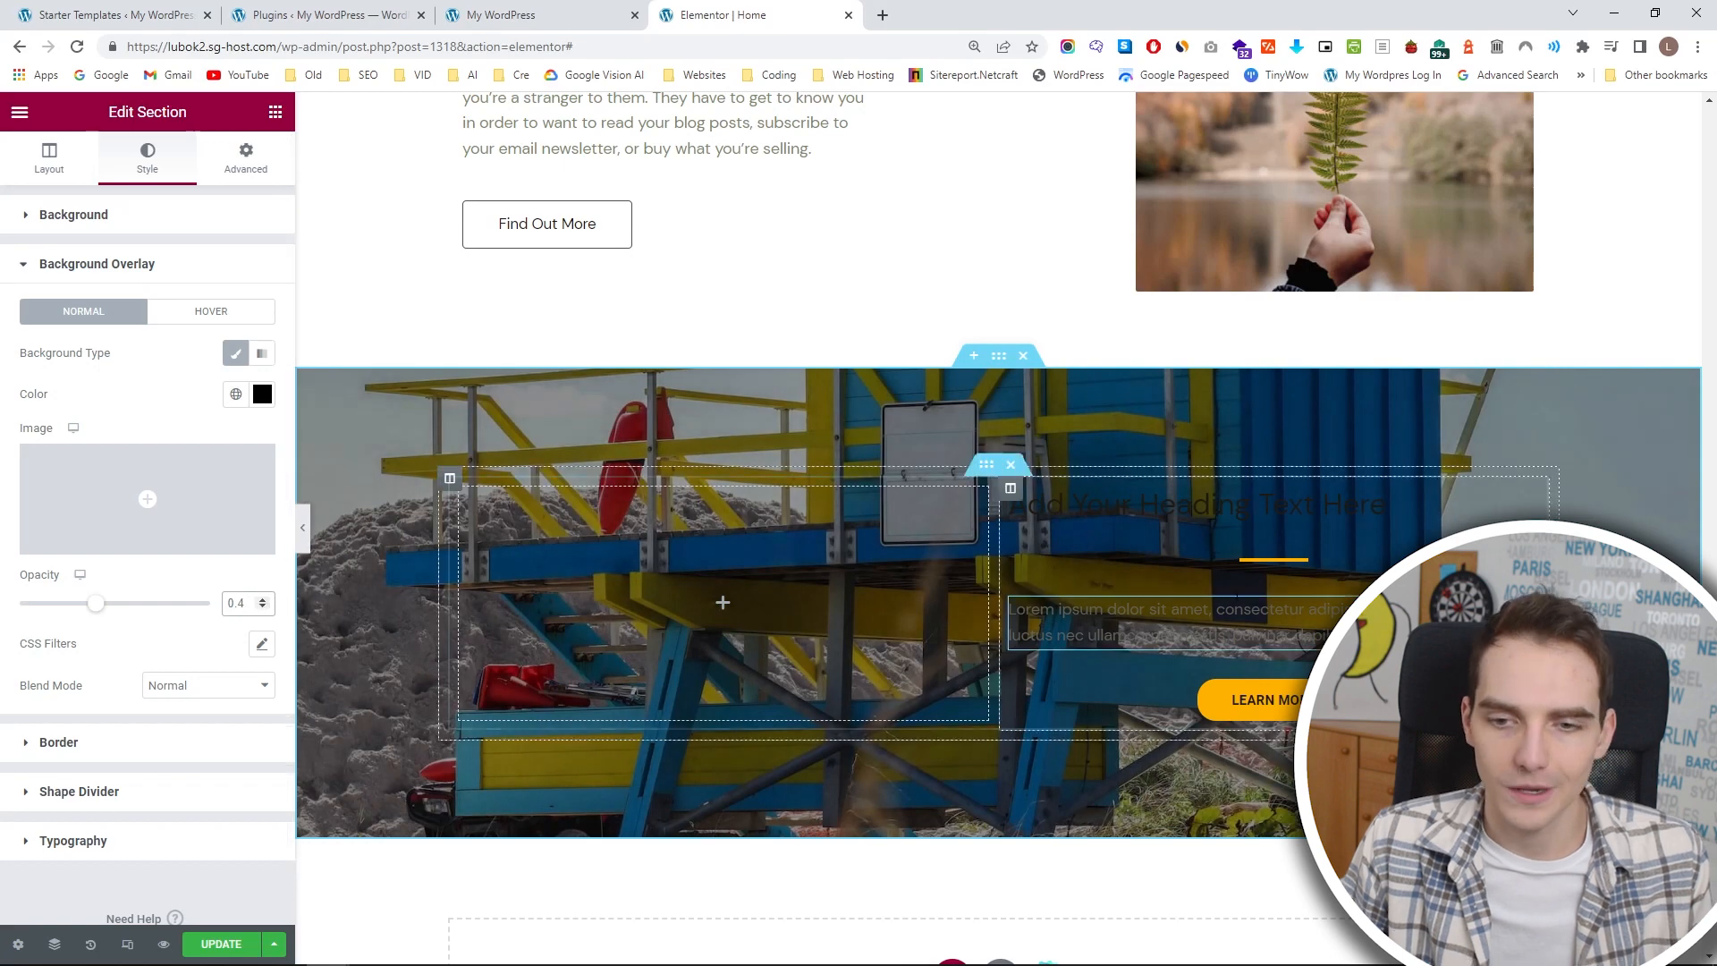
Set the placeholder heading's text color in the lifeguard tower section to white #FFFFFF.
click(1113, 489)
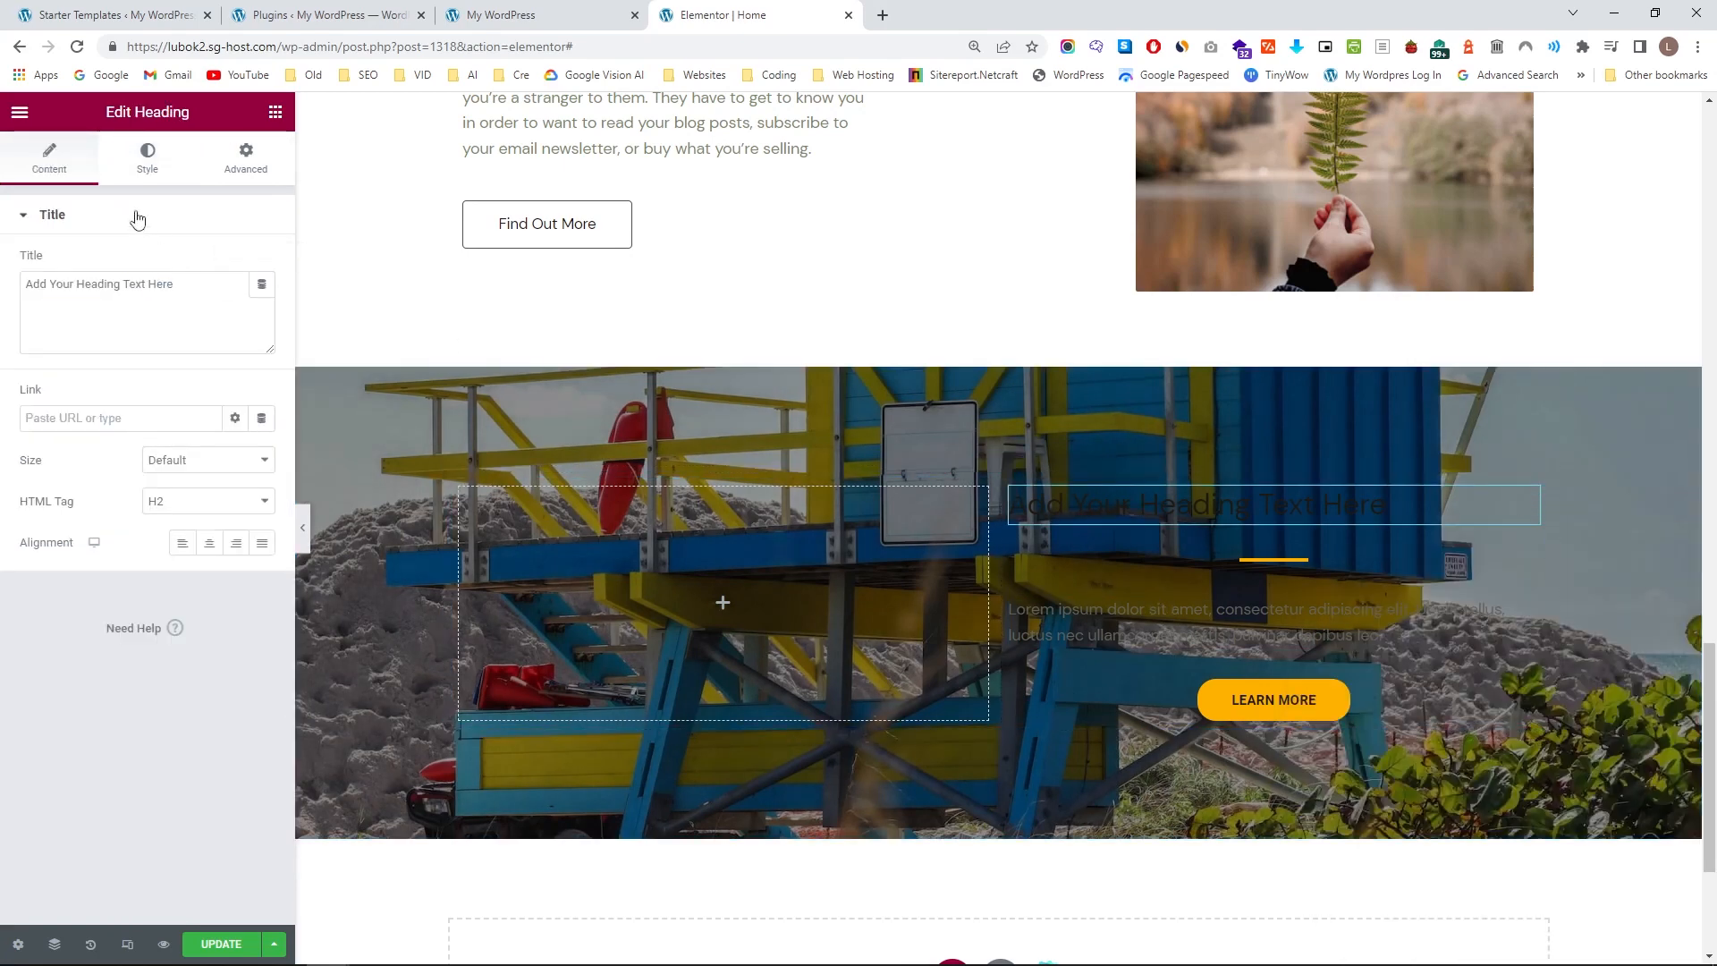
click(243, 168)
click(149, 166)
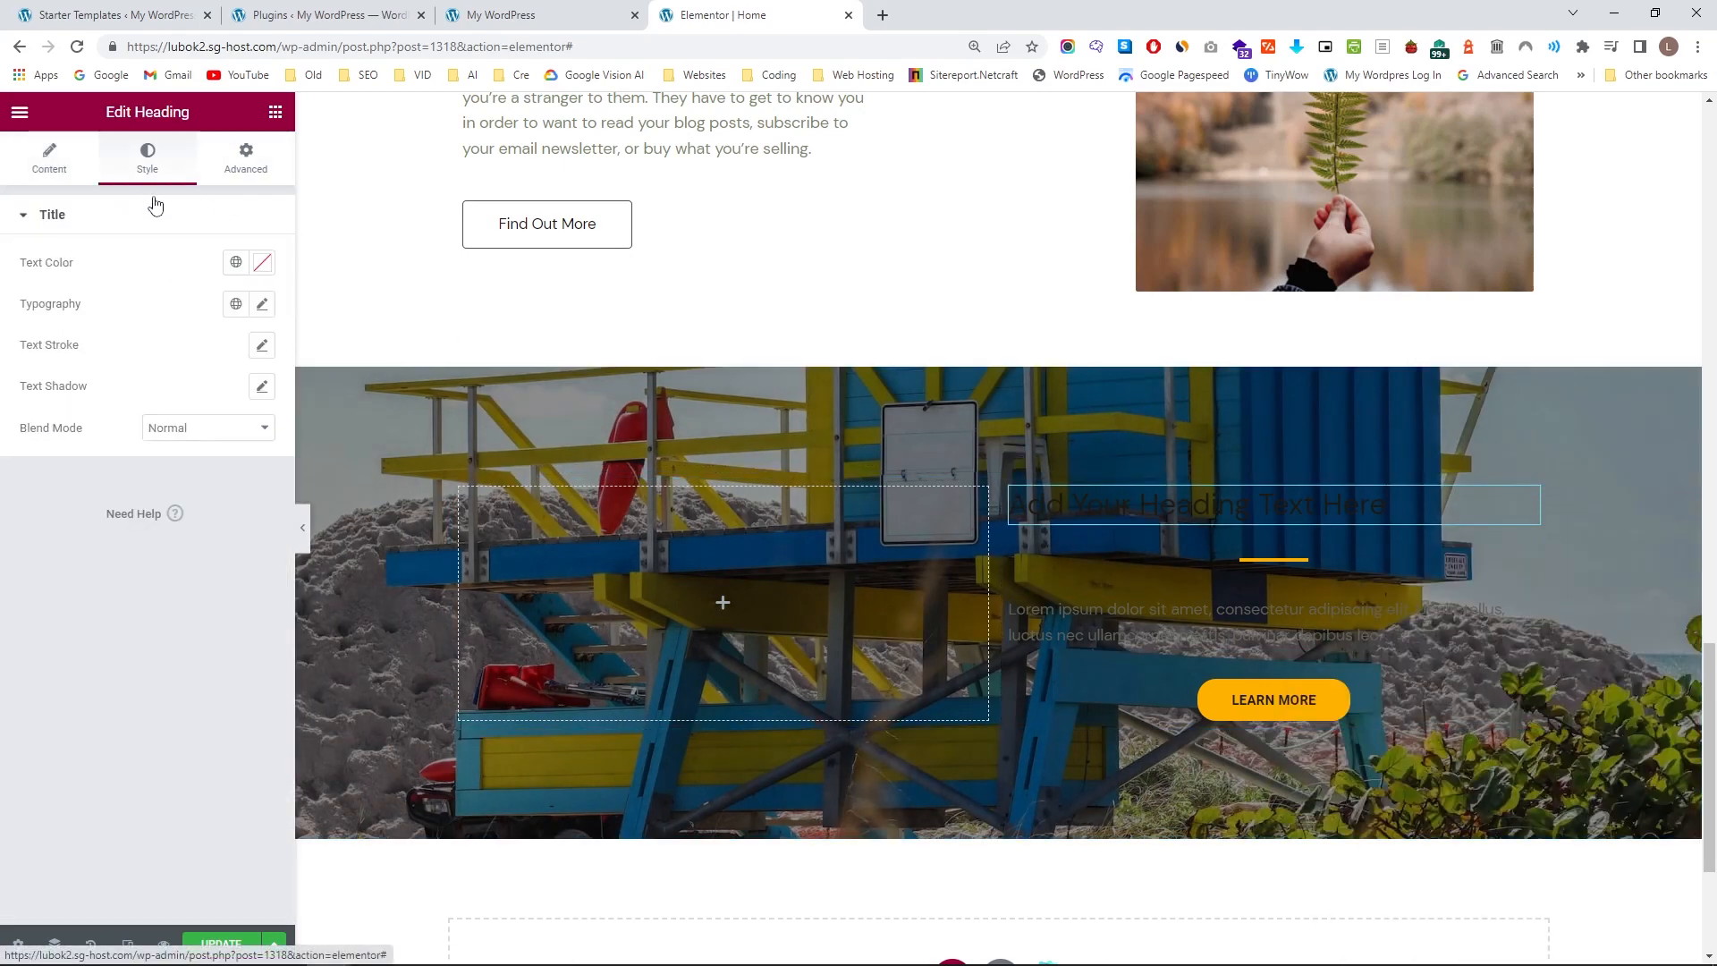
click(265, 269)
text(#FFFFFF)
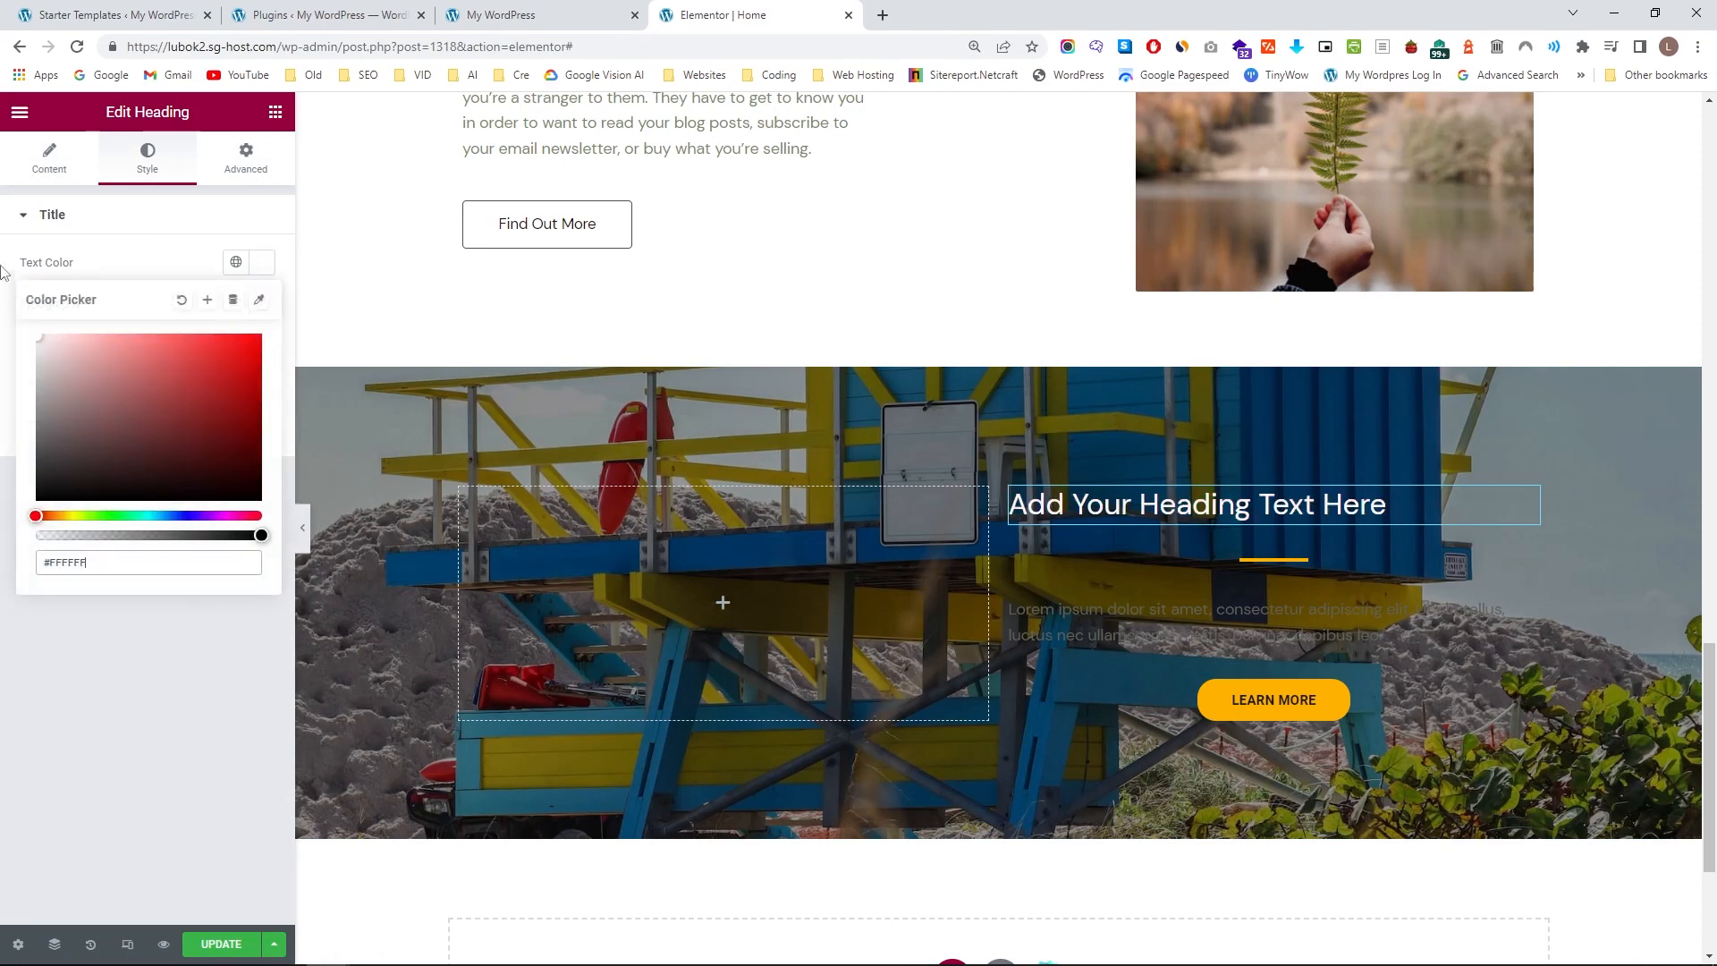
click(161, 273)
Apply the Primary global font to the placeholder heading and enlarge its font size.
click(237, 303)
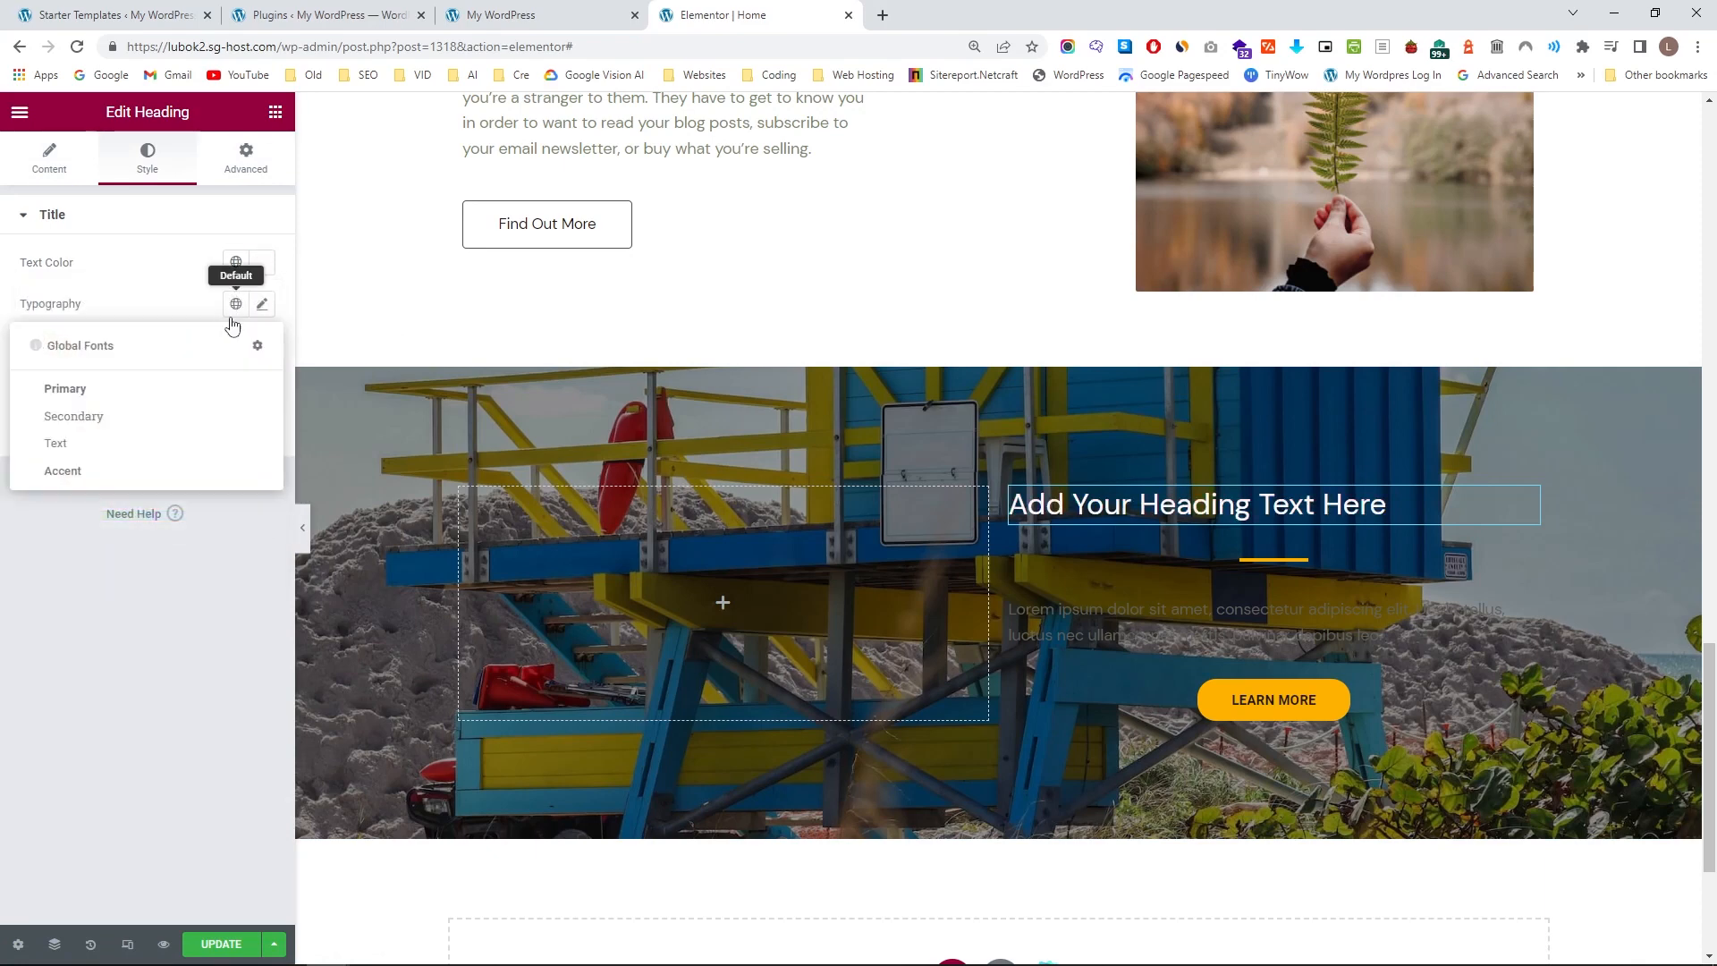
click(170, 400)
click(262, 305)
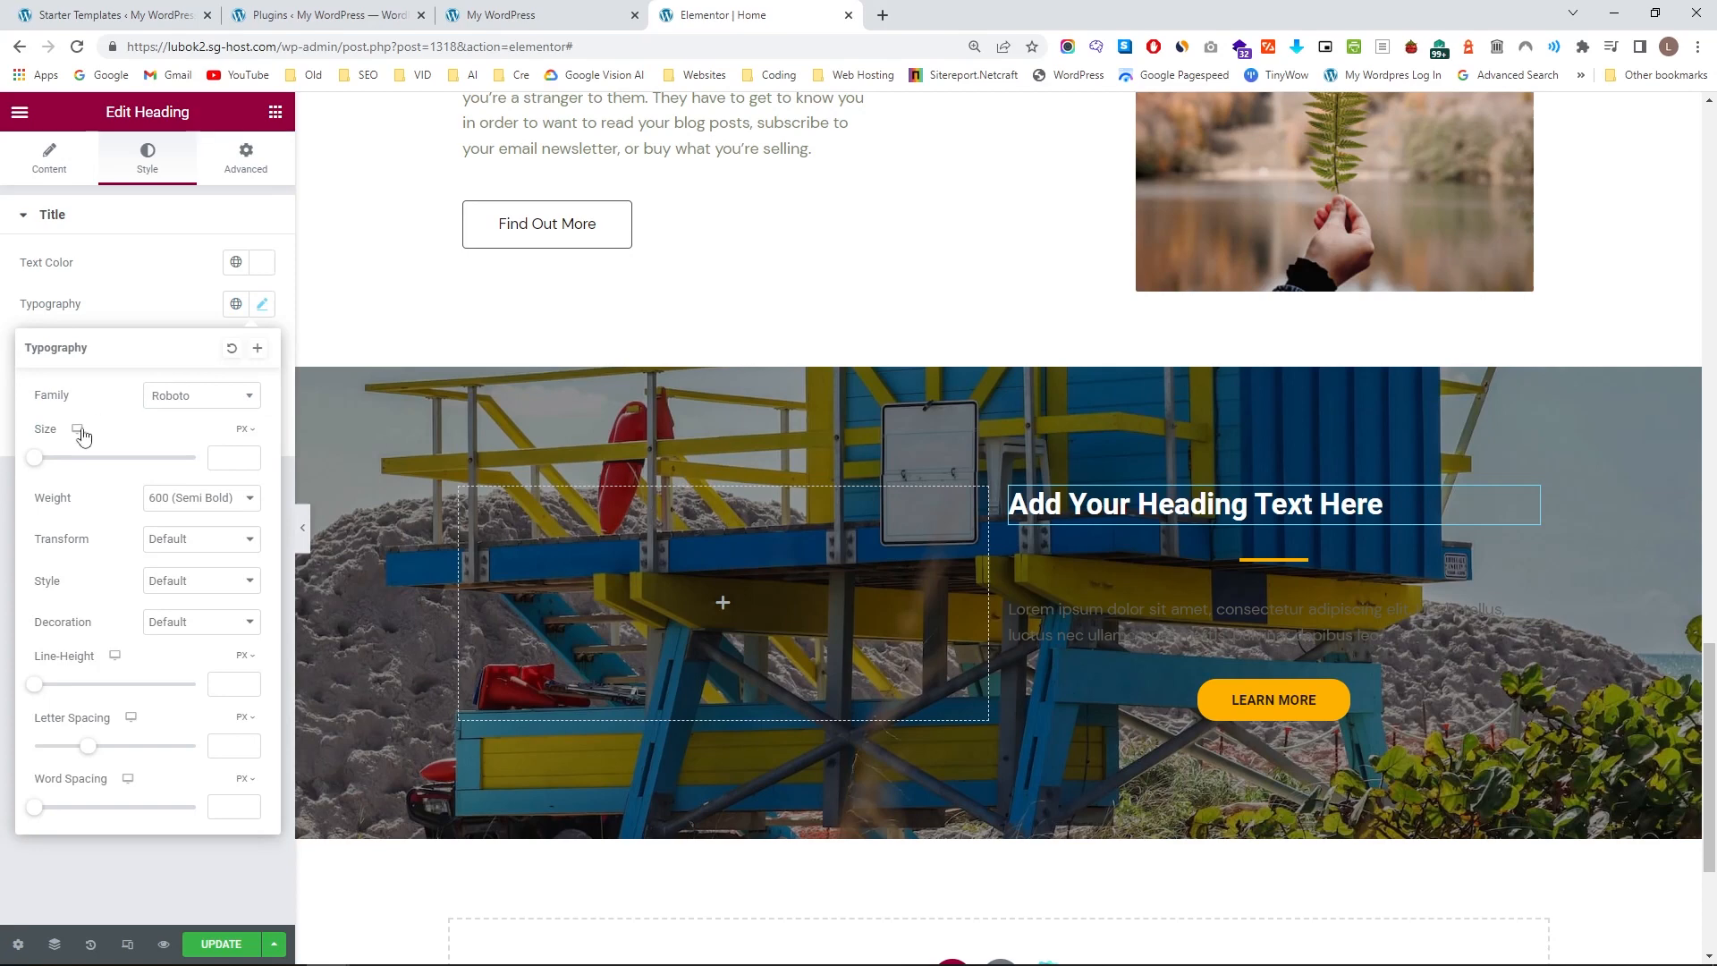
drag(37, 465, 67, 467)
Replace the placeholder heading's text with ADVENTUROUS HOLIDAY.
click(51, 161)
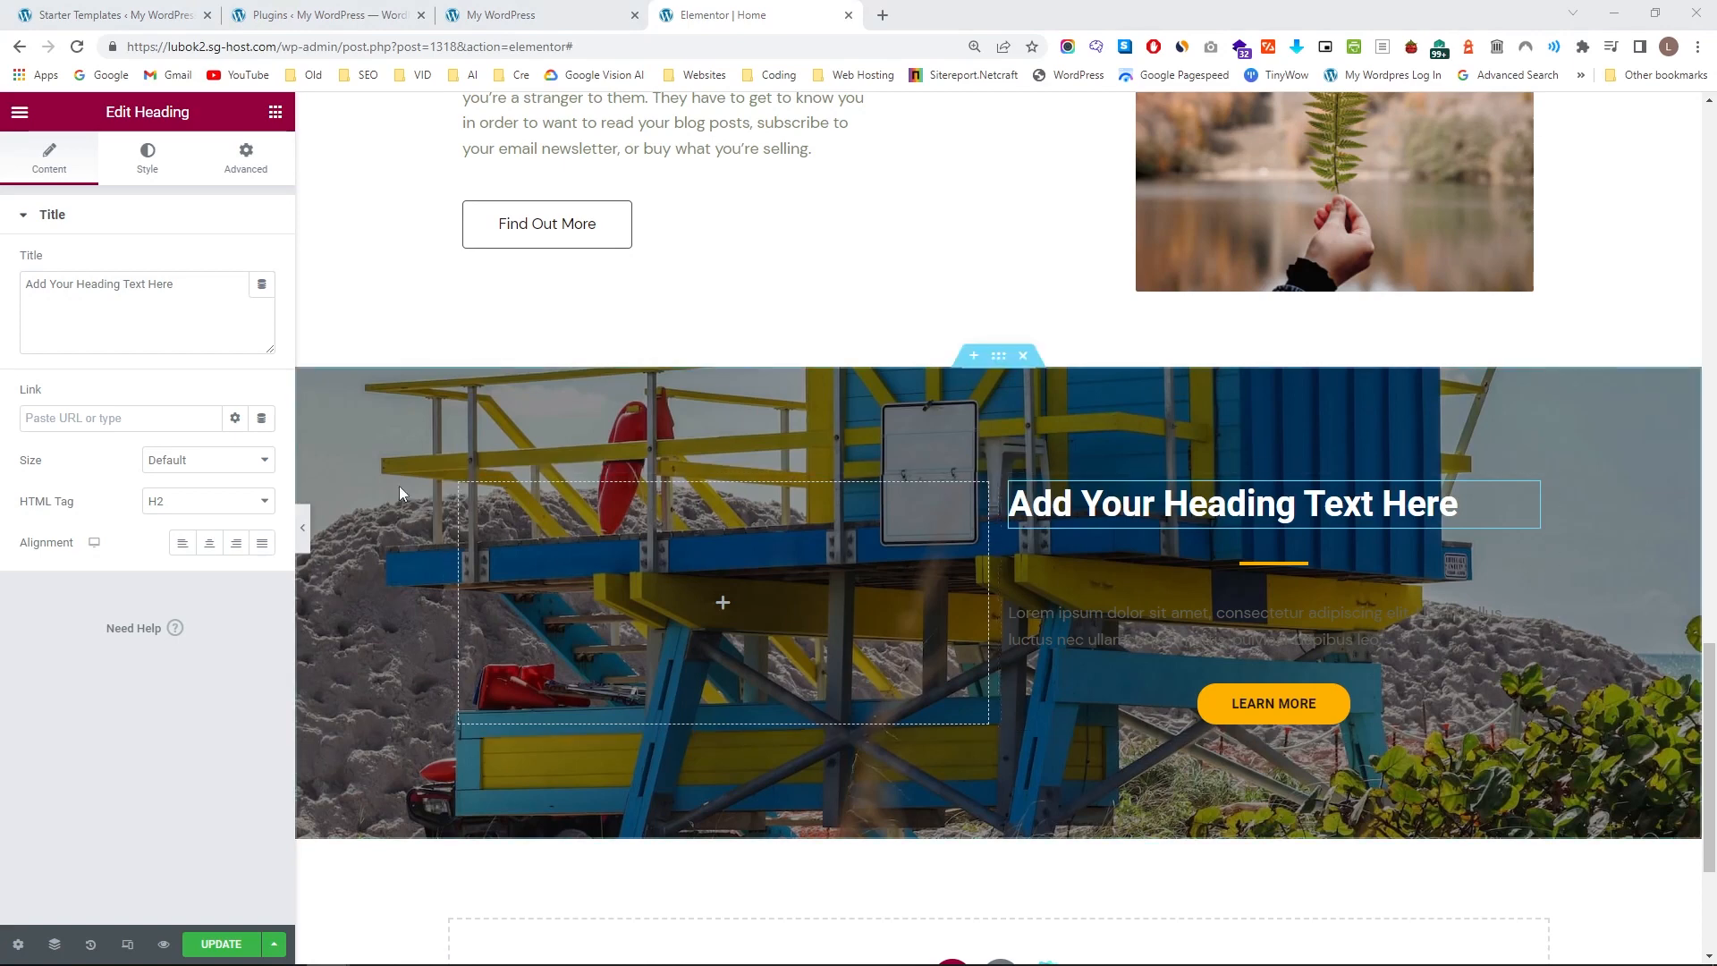
click(192, 298)
key(ctrl+a)
text(ADVENTUROUS HOLIDAY)
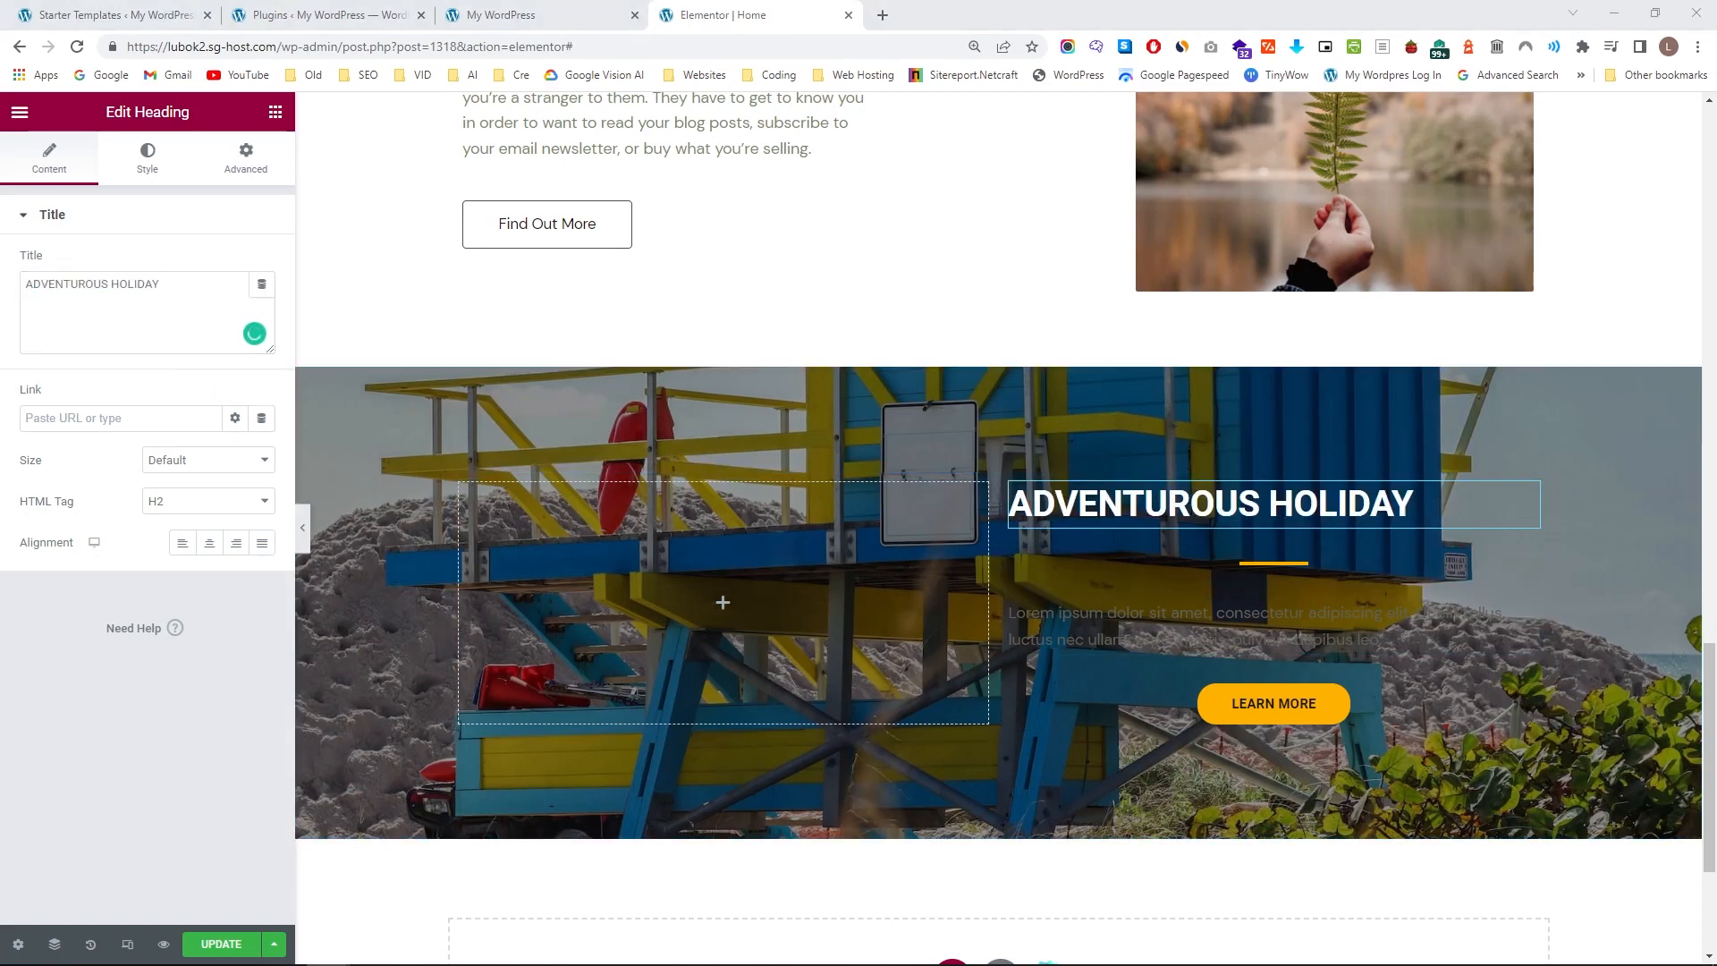
Replace the lorem ipsum paragraph with the prepared text about an active, adventurous vacation for people looking for new challenges.
click(1253, 626)
click(180, 511)
key(ctrl+a)
text(If you are an active person who is always looking for new challenges, you have found the ideal location for your next vacation. With our hotel and trainers, you can try a variety of water sports with professional assistance from our trained staff and enjoy an active, adventurous vacation in a beautiful setting.)
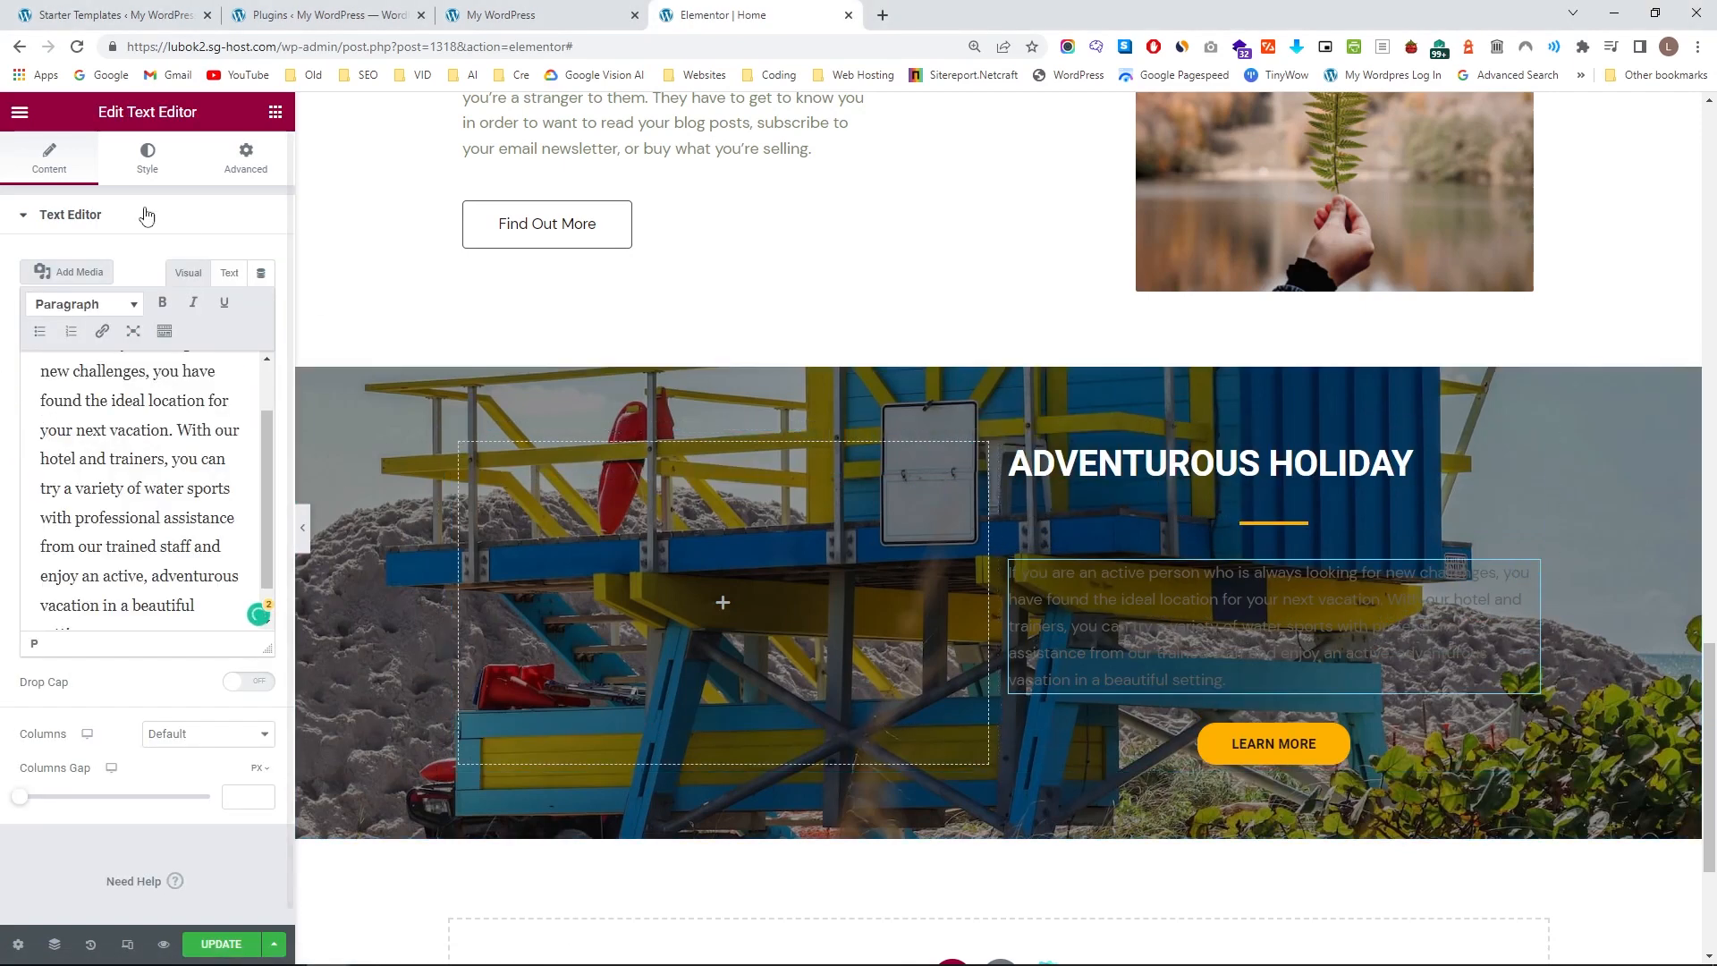
Set the text color of the ADVENTUROUS HOLIDAY paragraph to white.
click(147, 158)
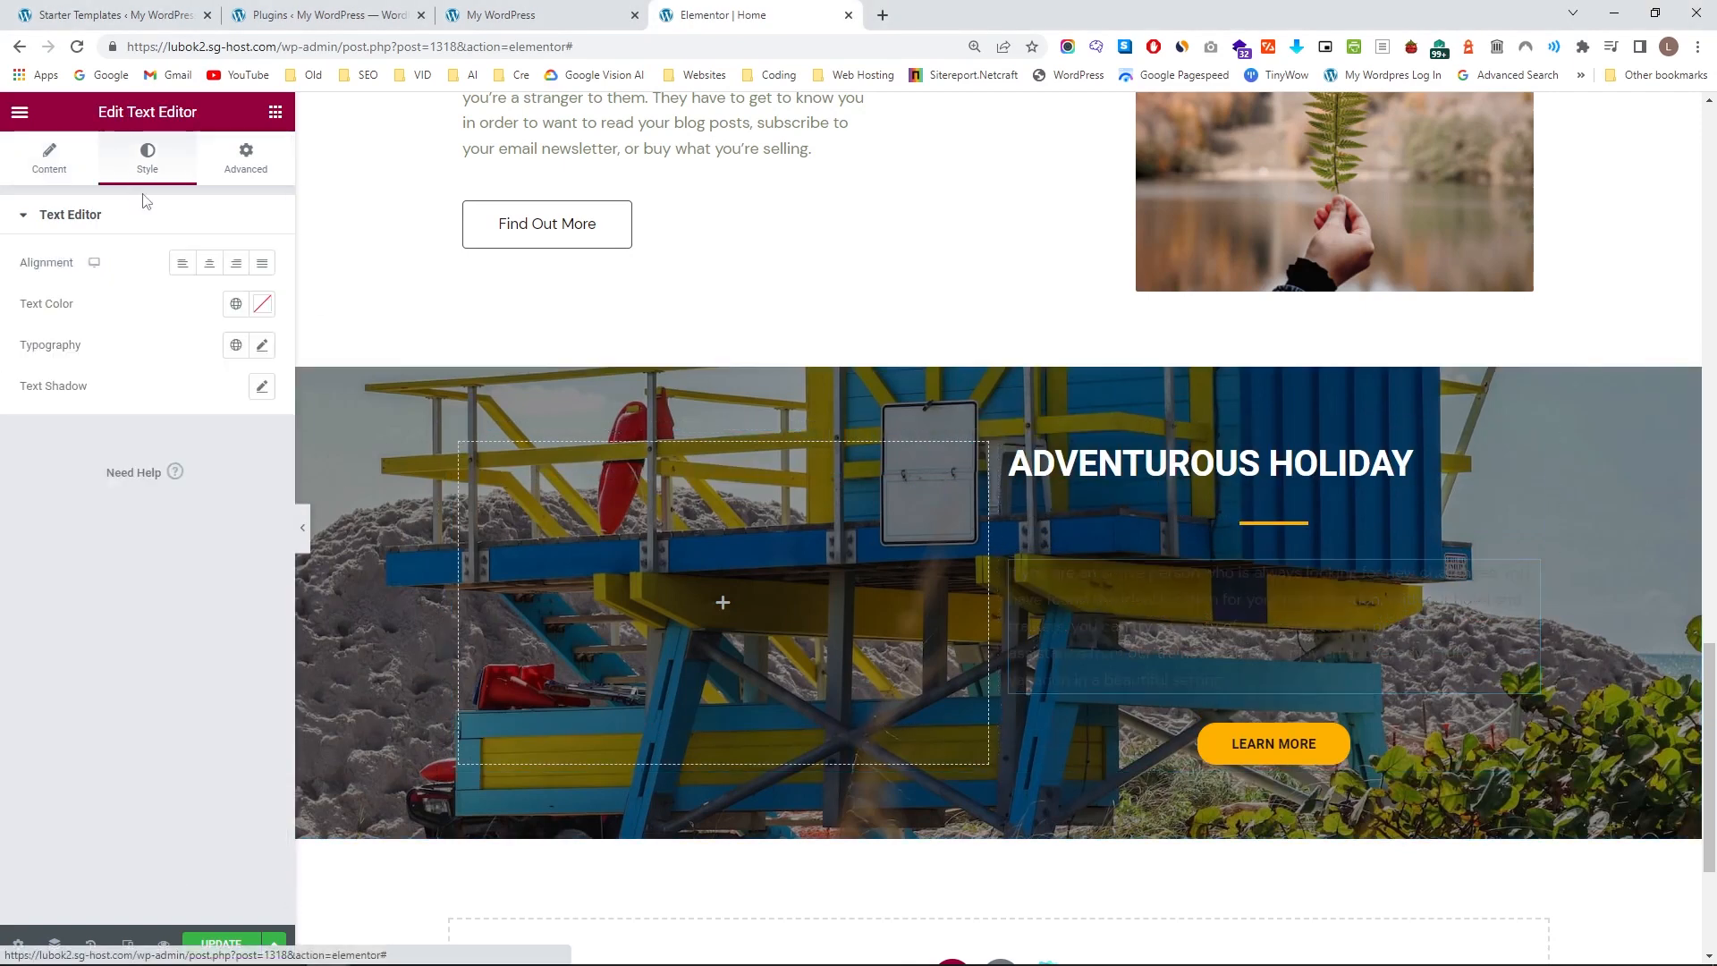
click(261, 305)
click(163, 315)
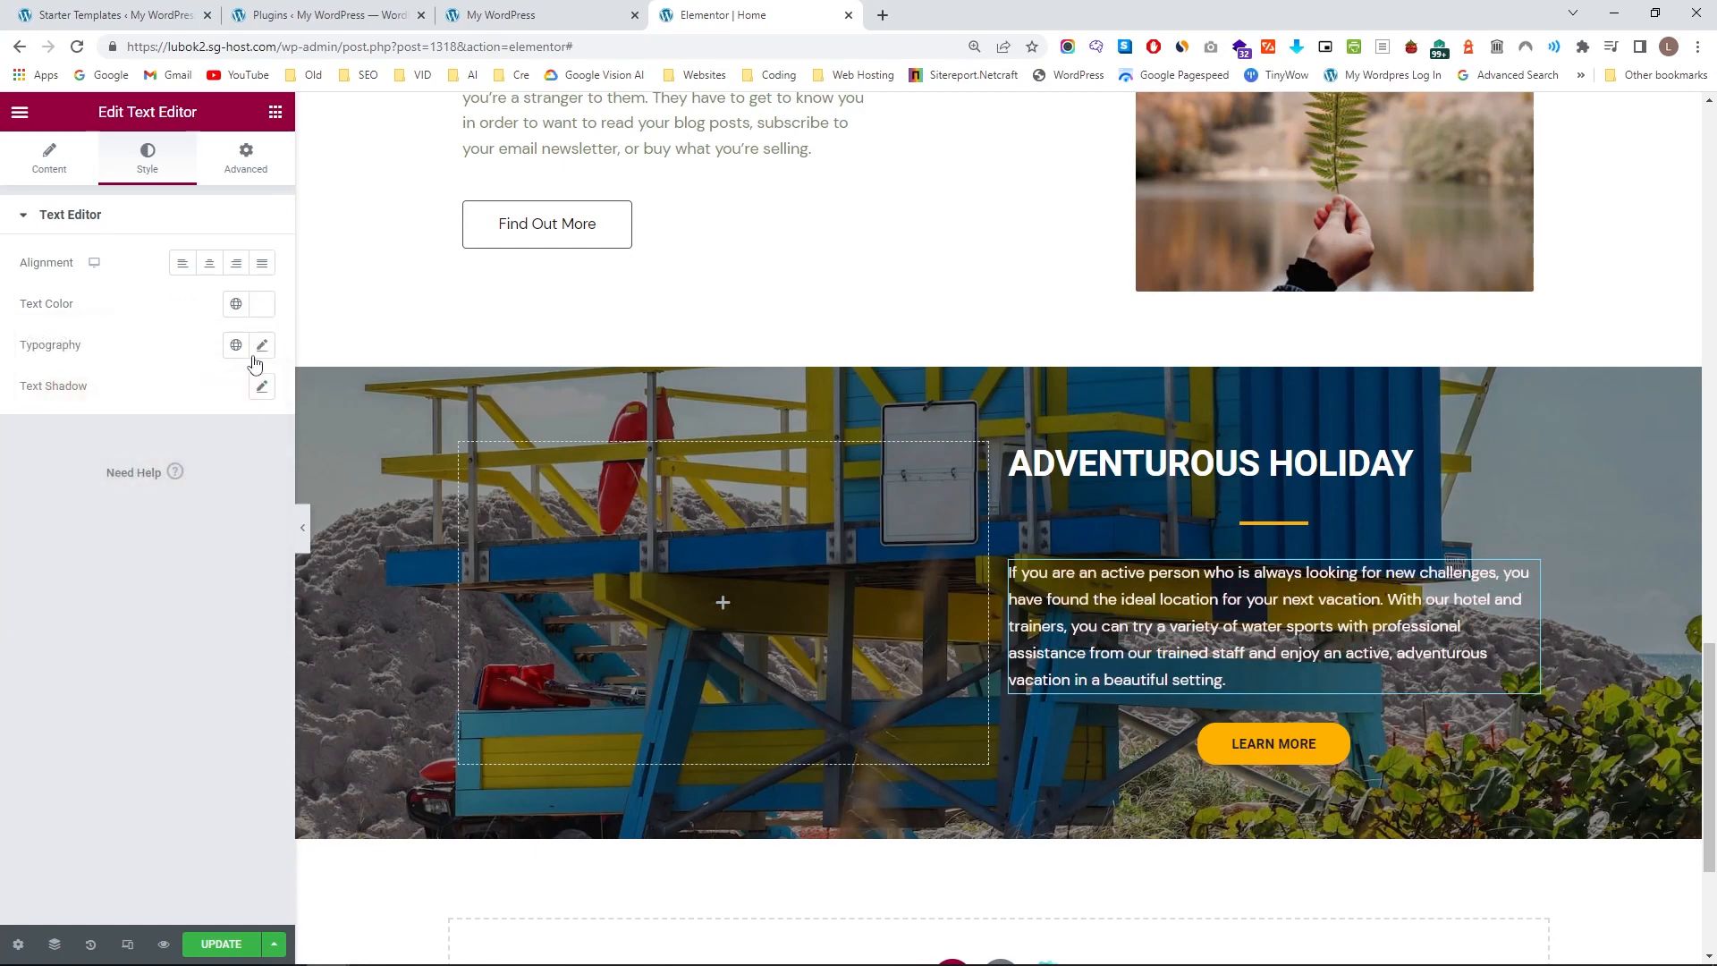
click(238, 308)
scroll(134, 465, down, 3)
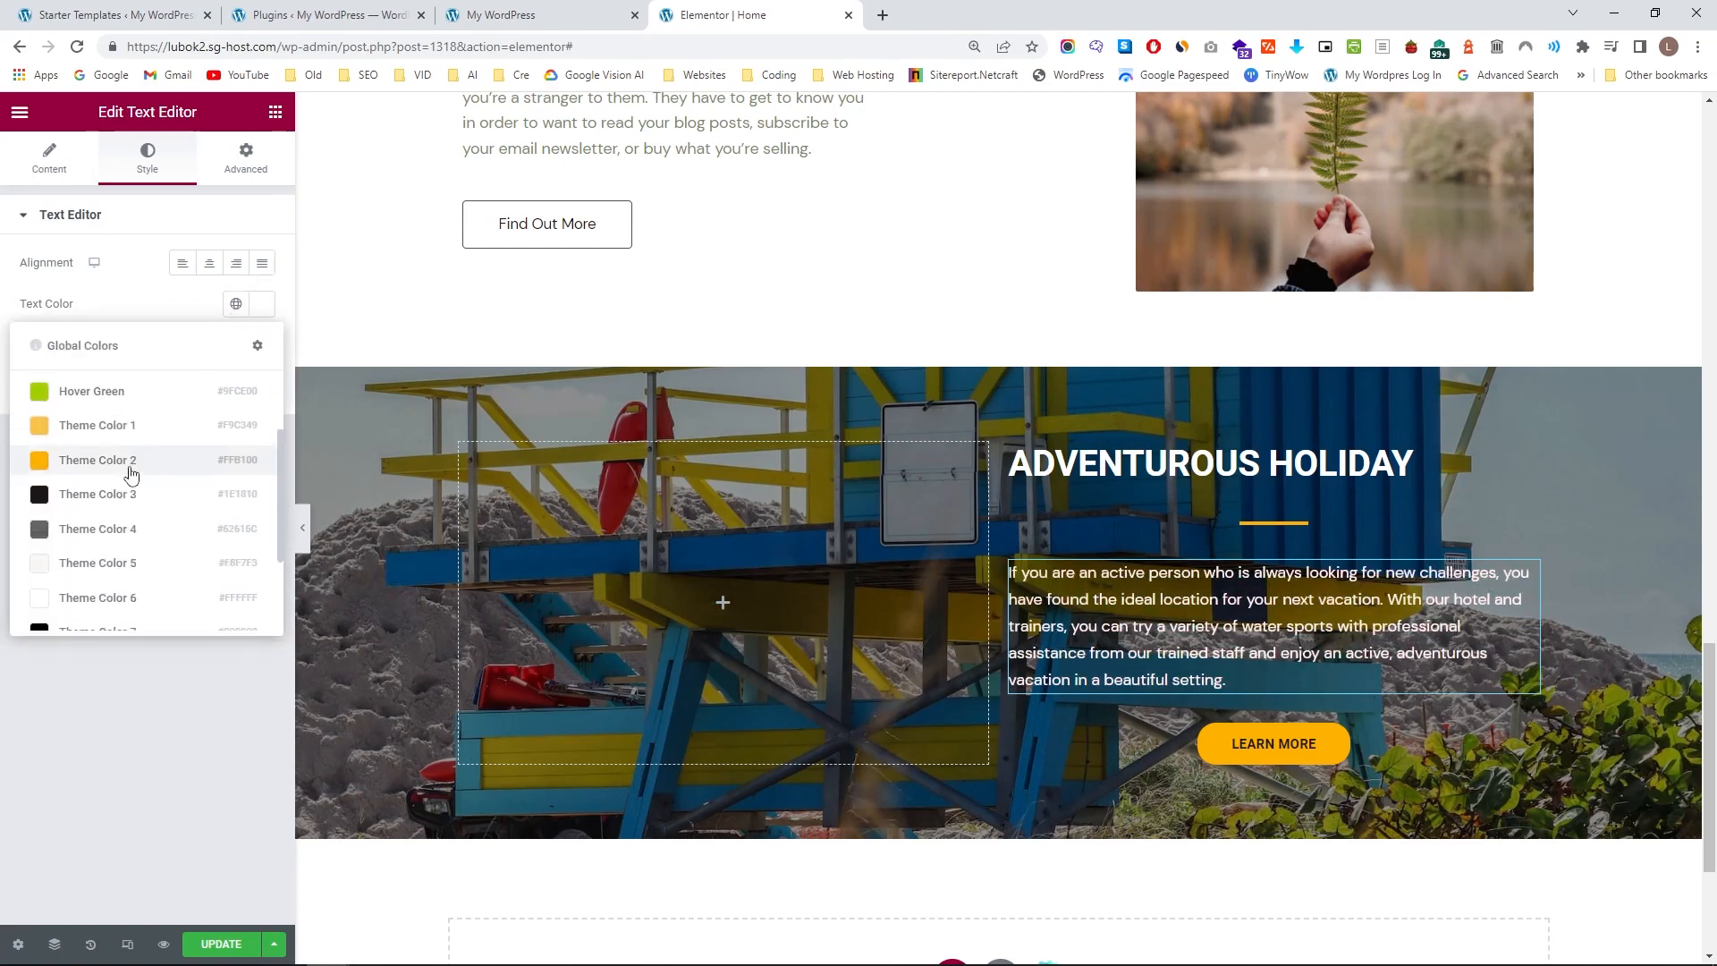
click(146, 305)
Apply the Text global font to the paragraph below the ADVENTUROUS HOLIDAY heading.
click(237, 345)
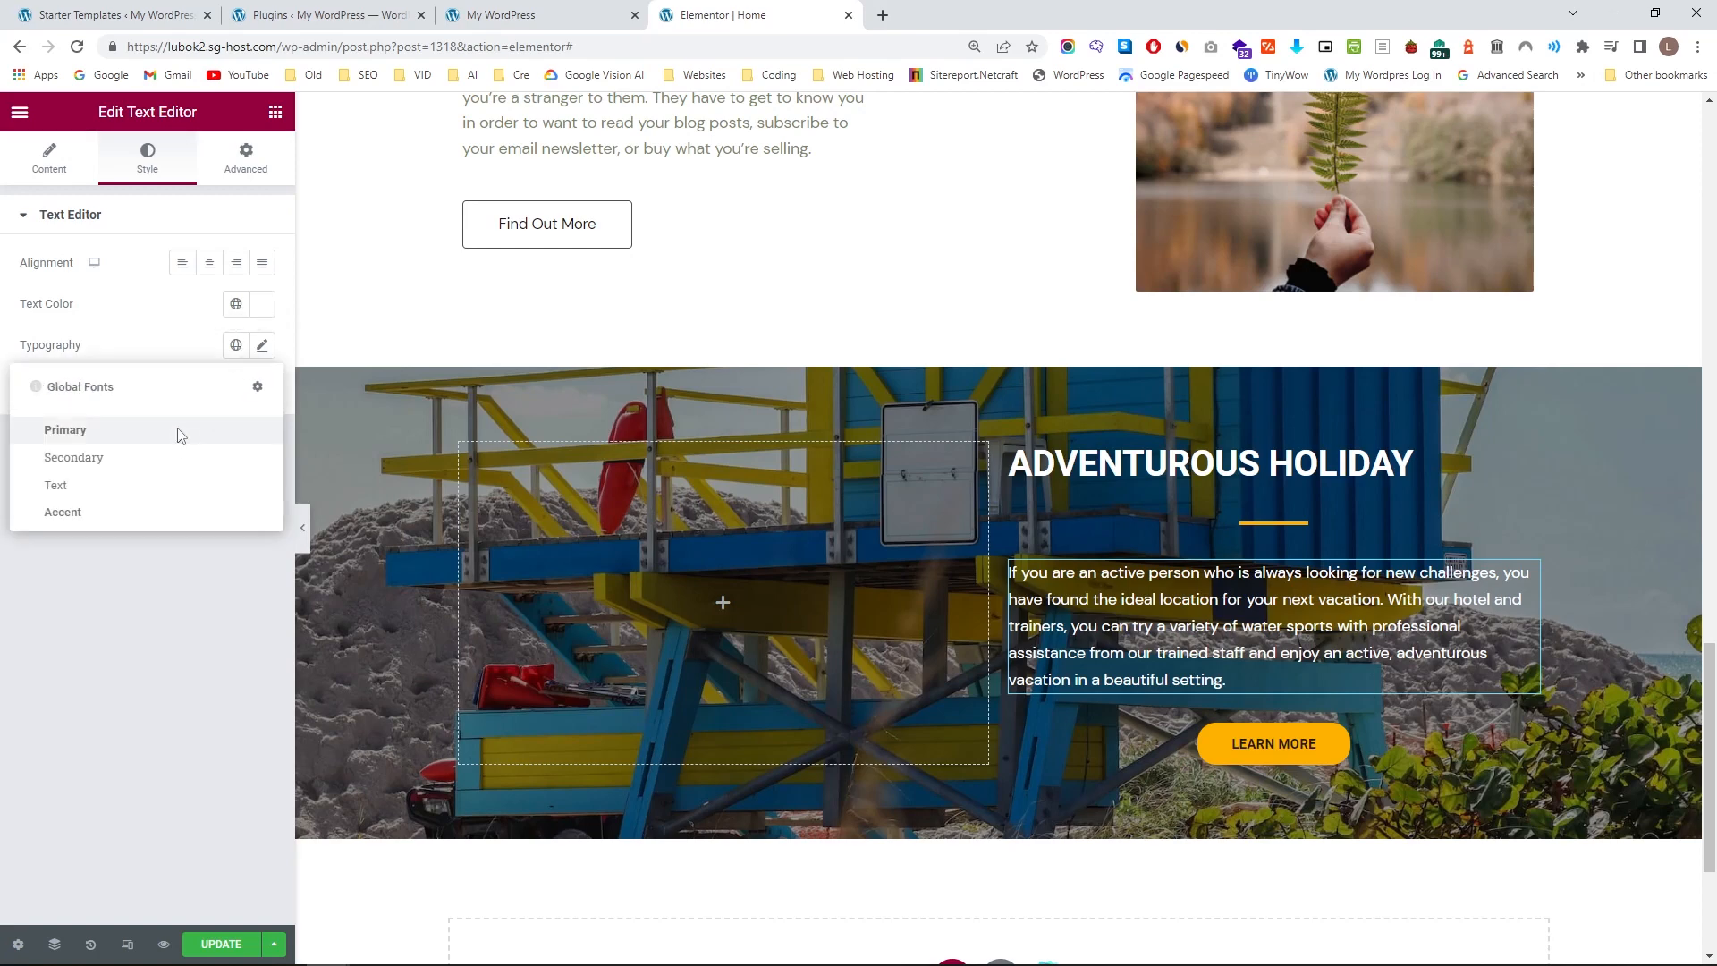
click(201, 432)
click(237, 348)
click(136, 485)
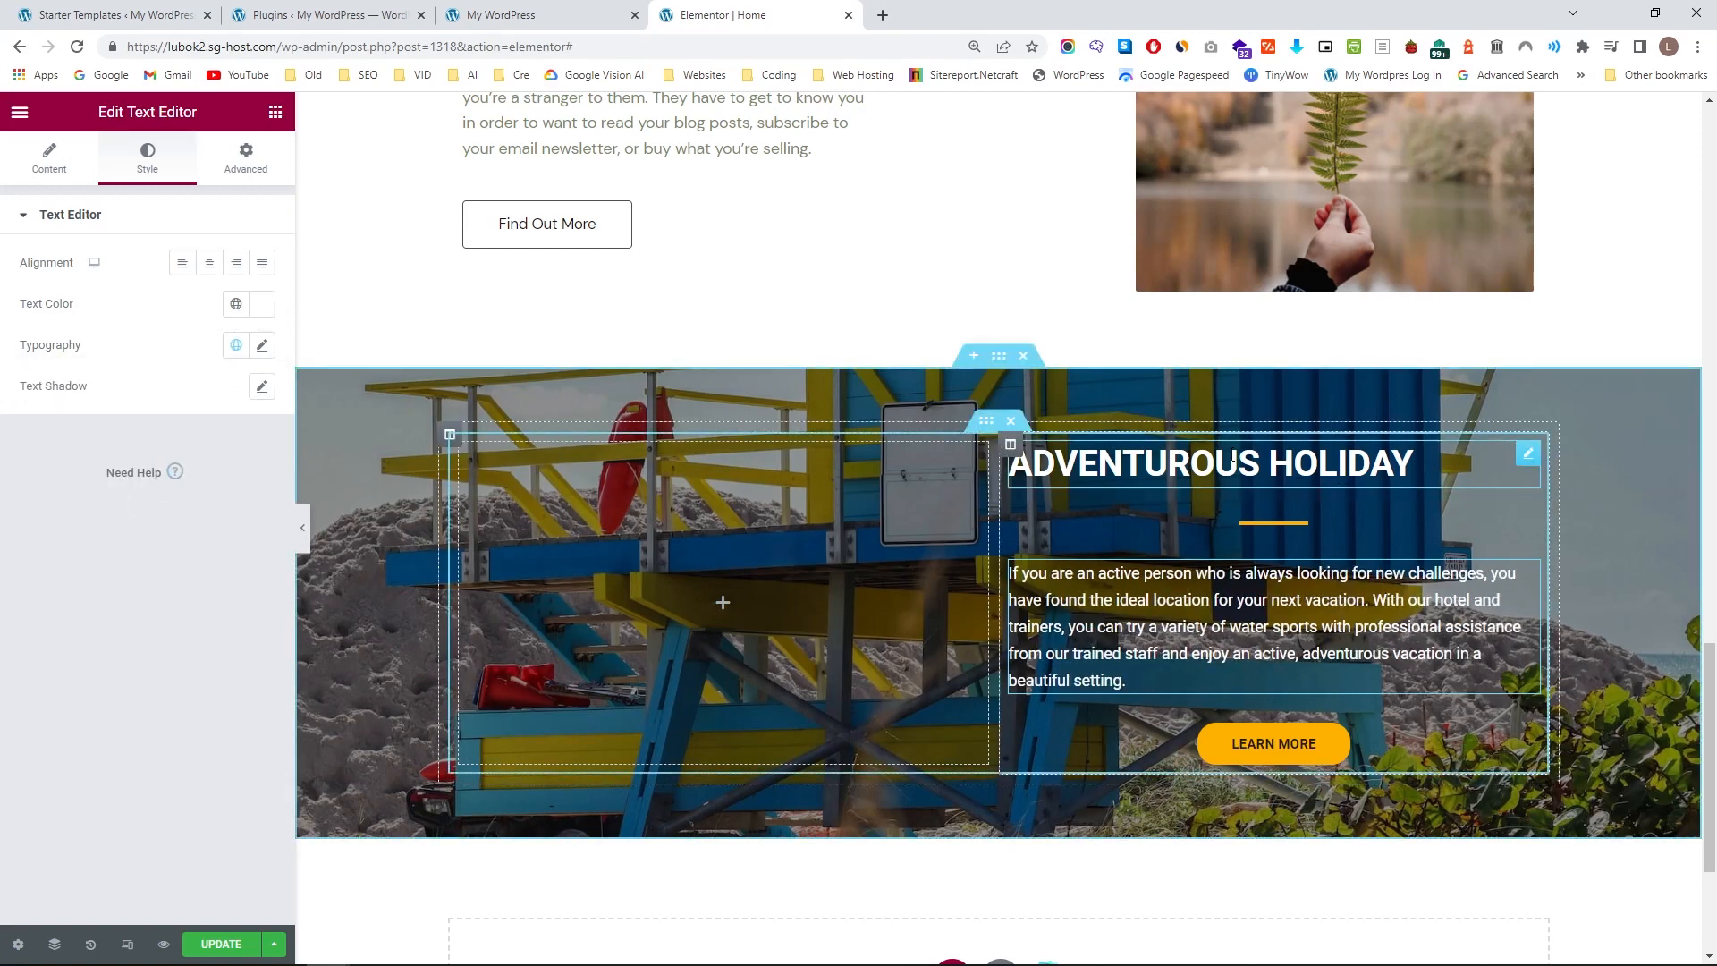
Left-align the divider and the LEARN MORE button in the ADVENTUROUS HOLIDAY section.
click(1257, 535)
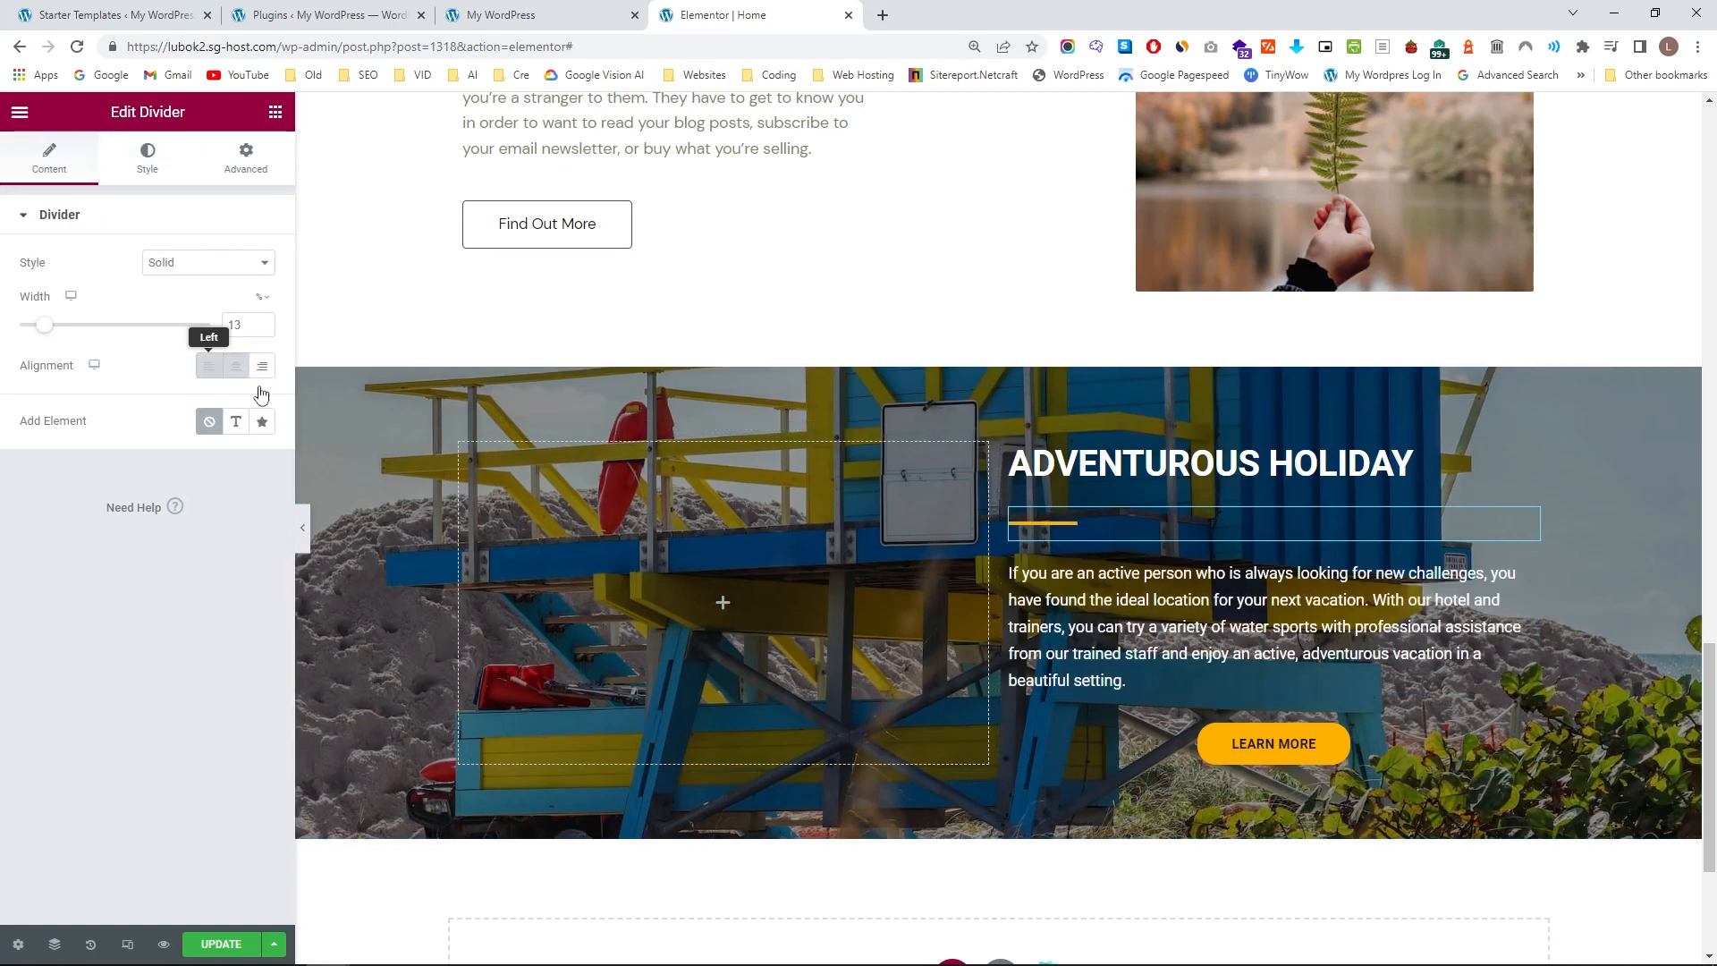
click(1297, 752)
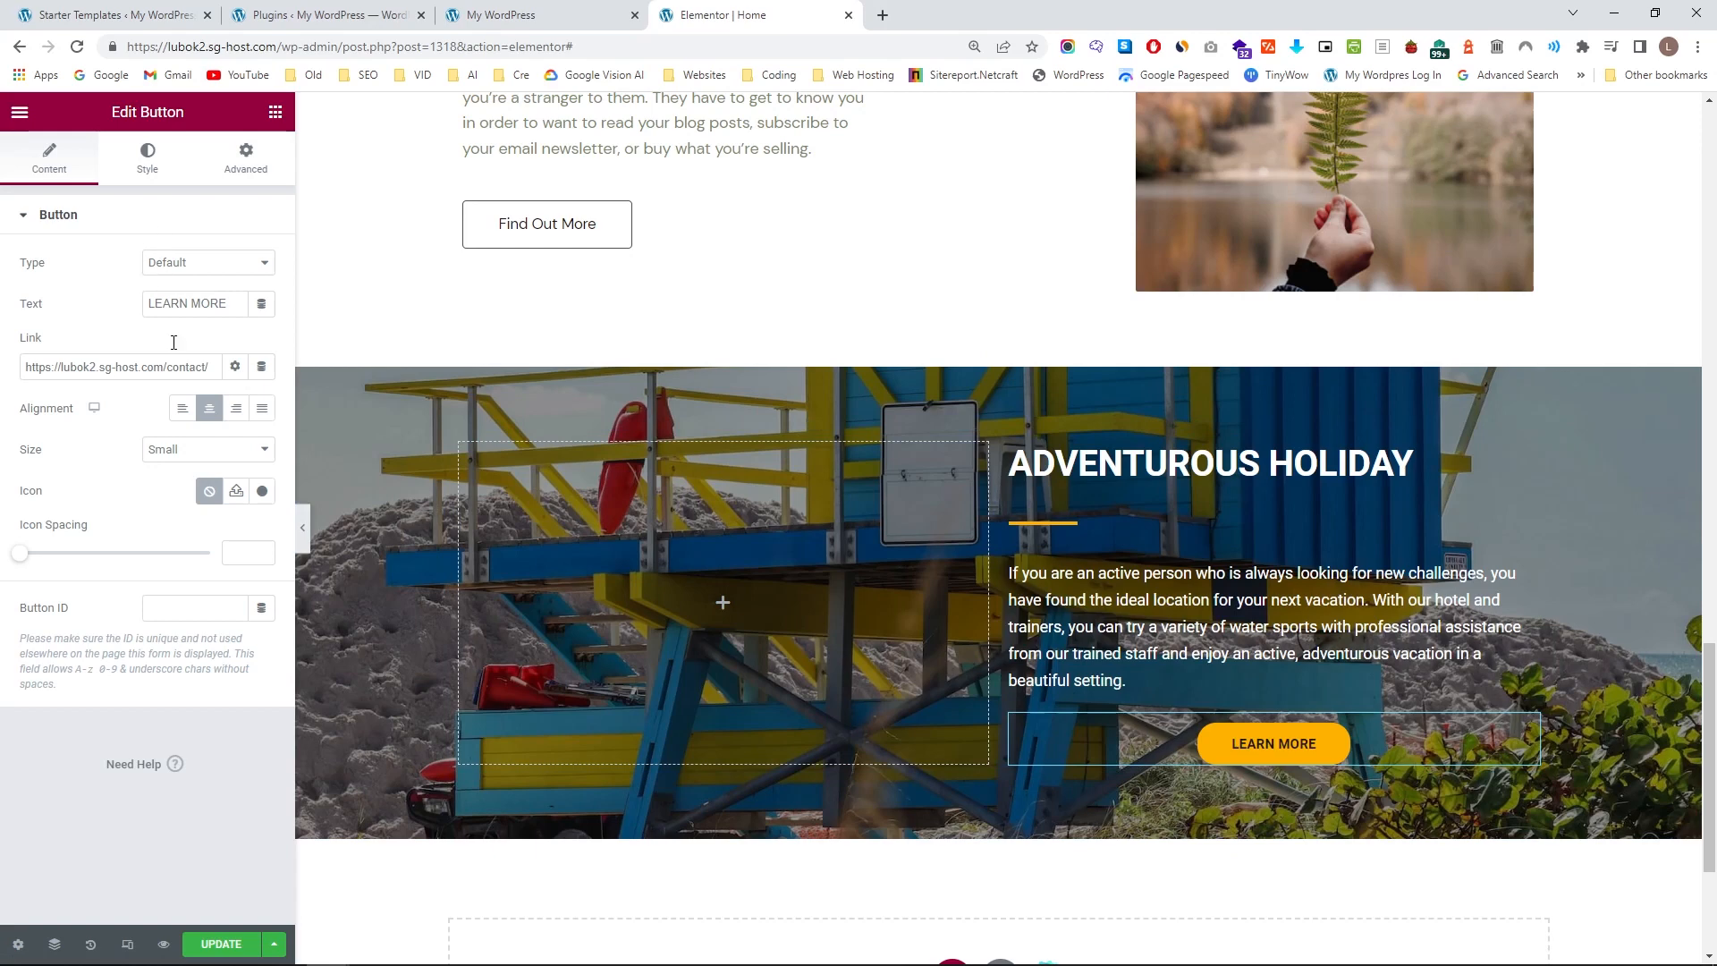
click(183, 411)
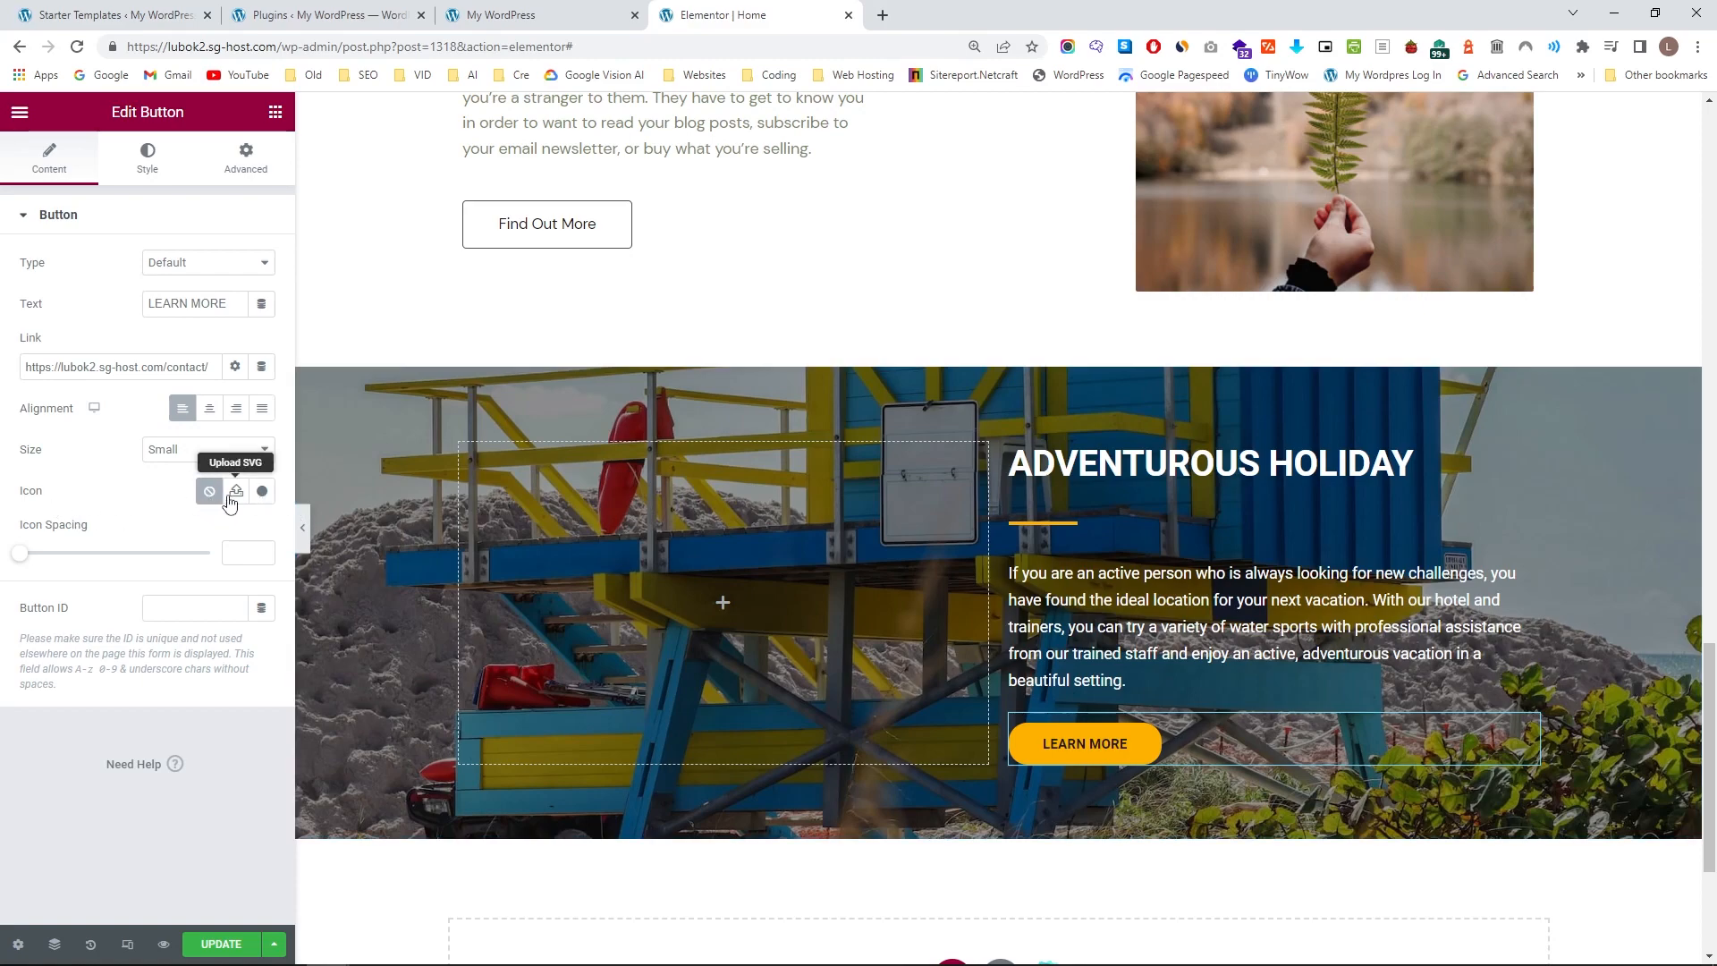
Add a right arrow icon to the LEARN MORE button, placed after the text with an icon spacing of 13.
click(259, 492)
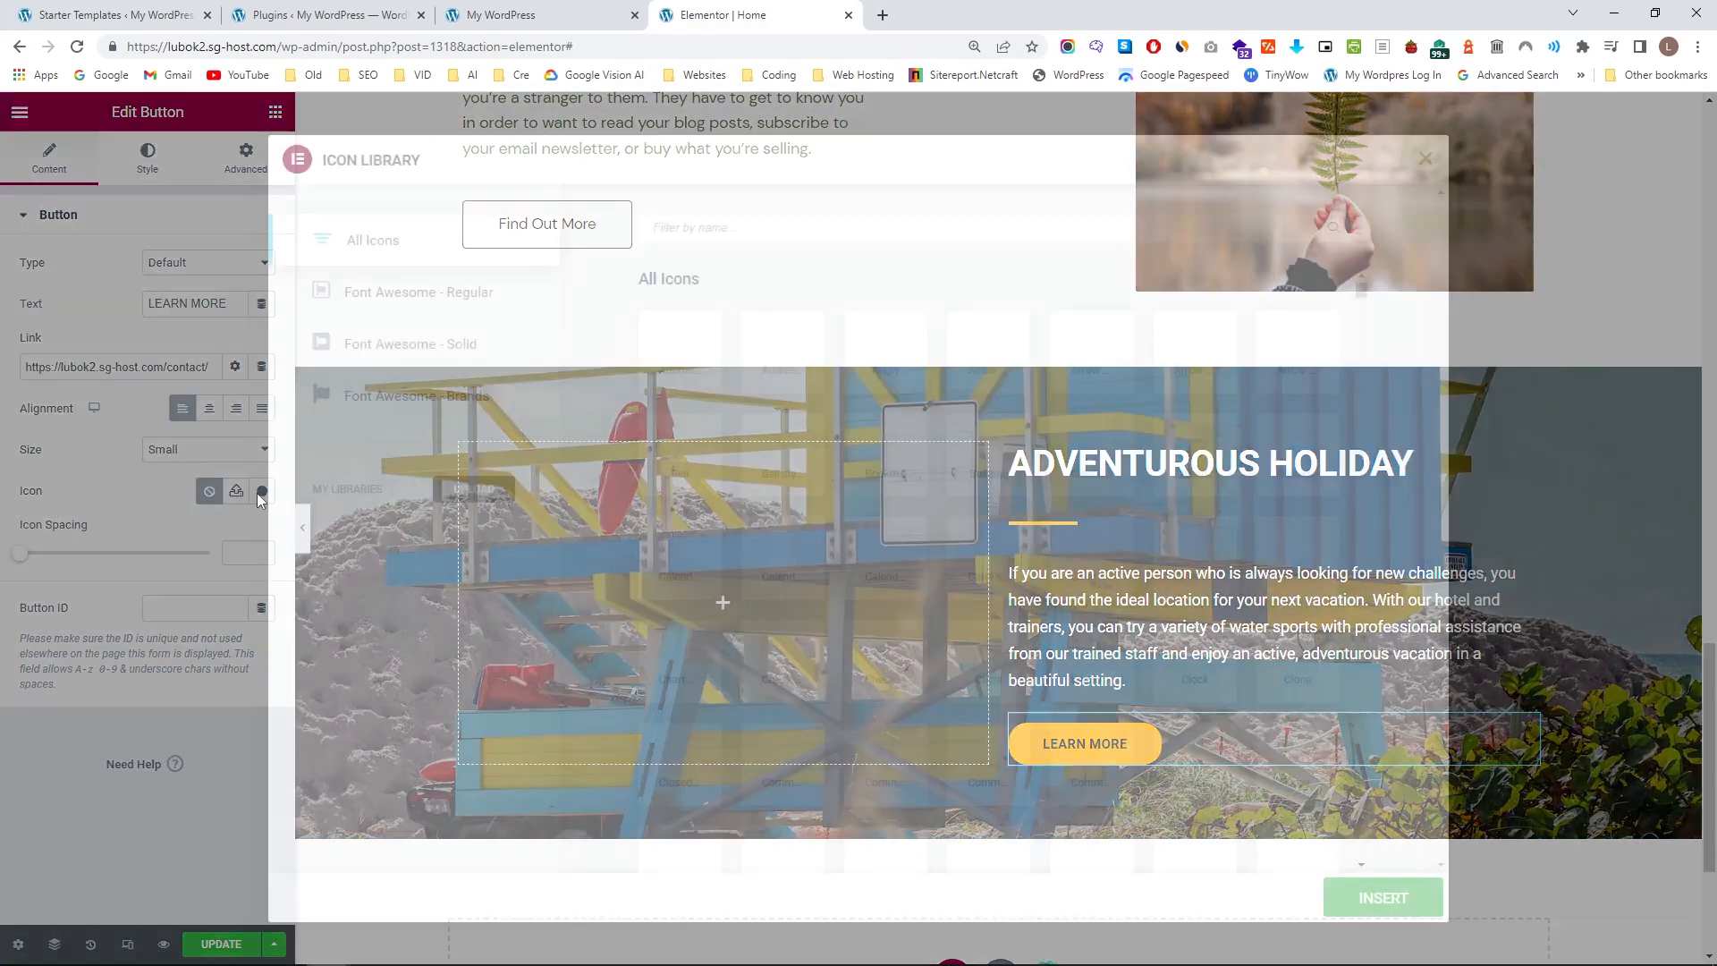
text(arro)
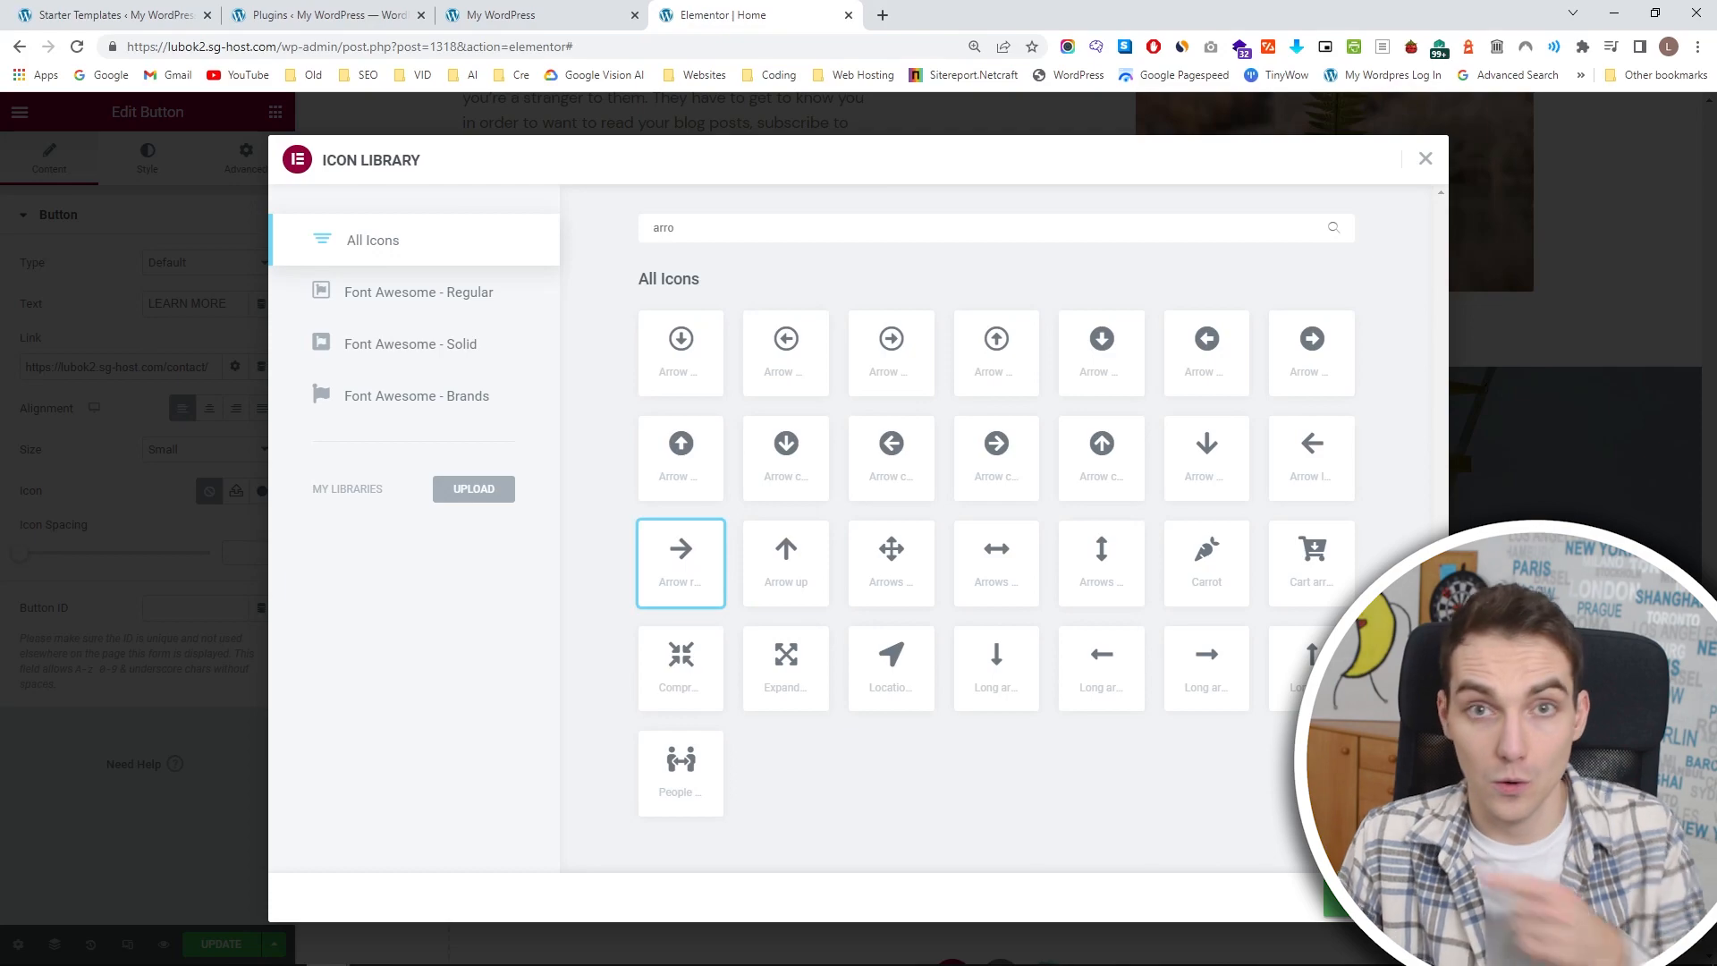
click(1378, 898)
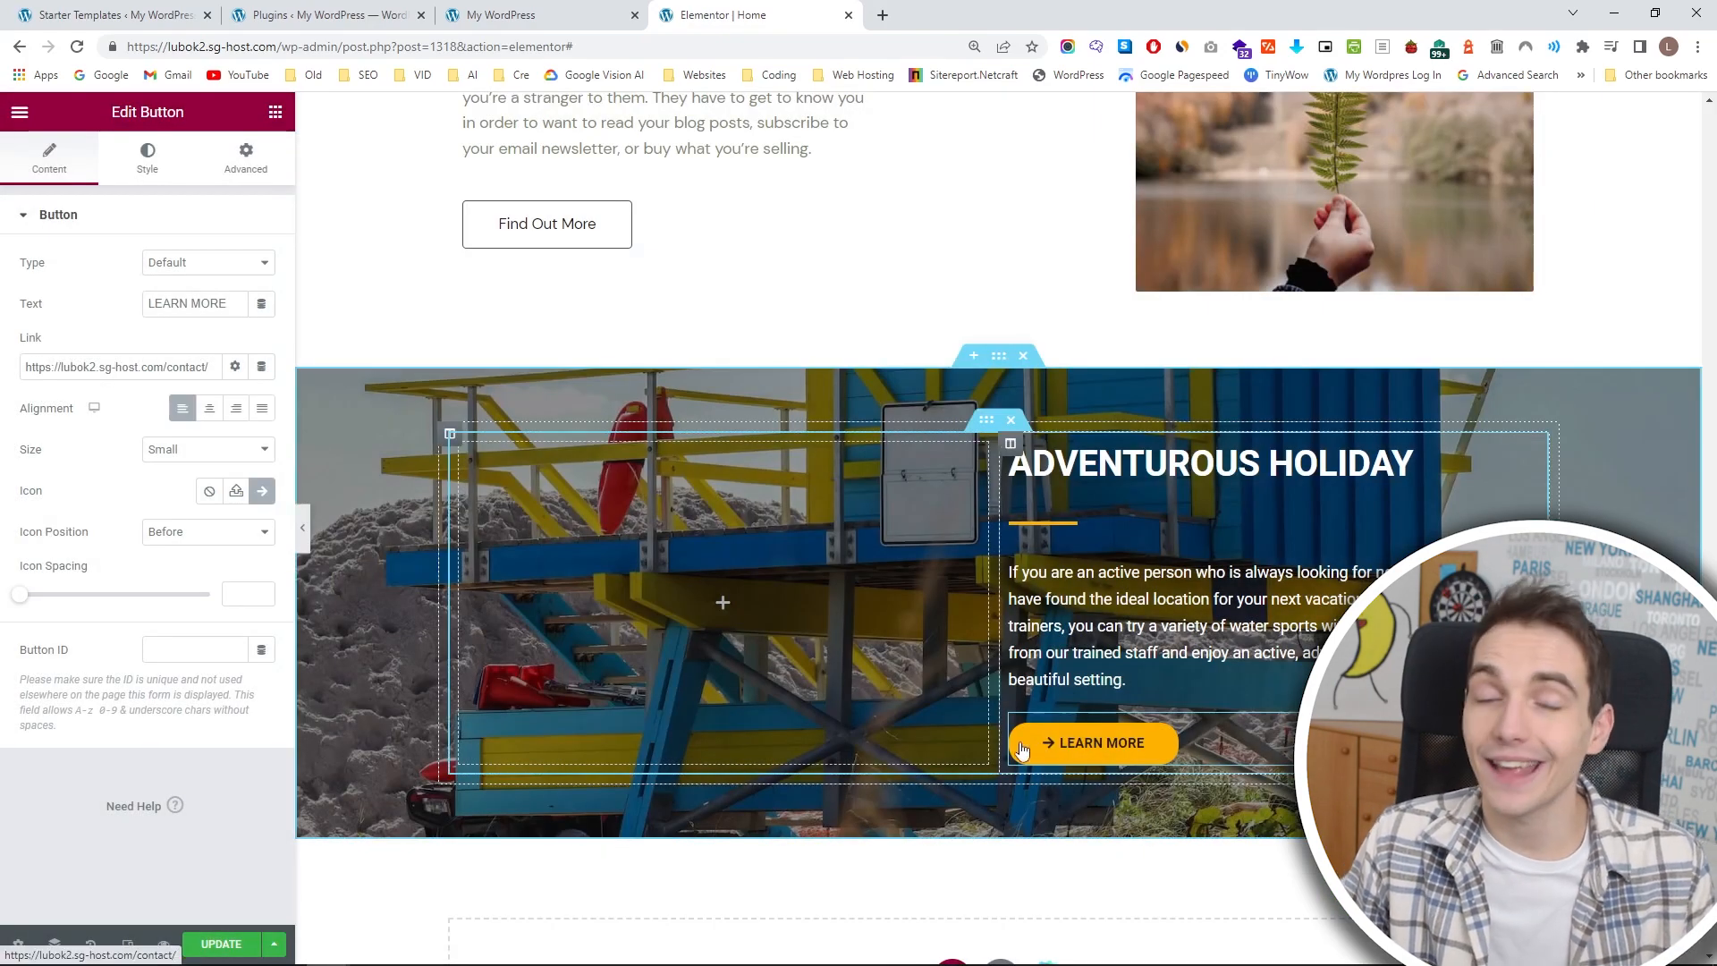
click(200, 534)
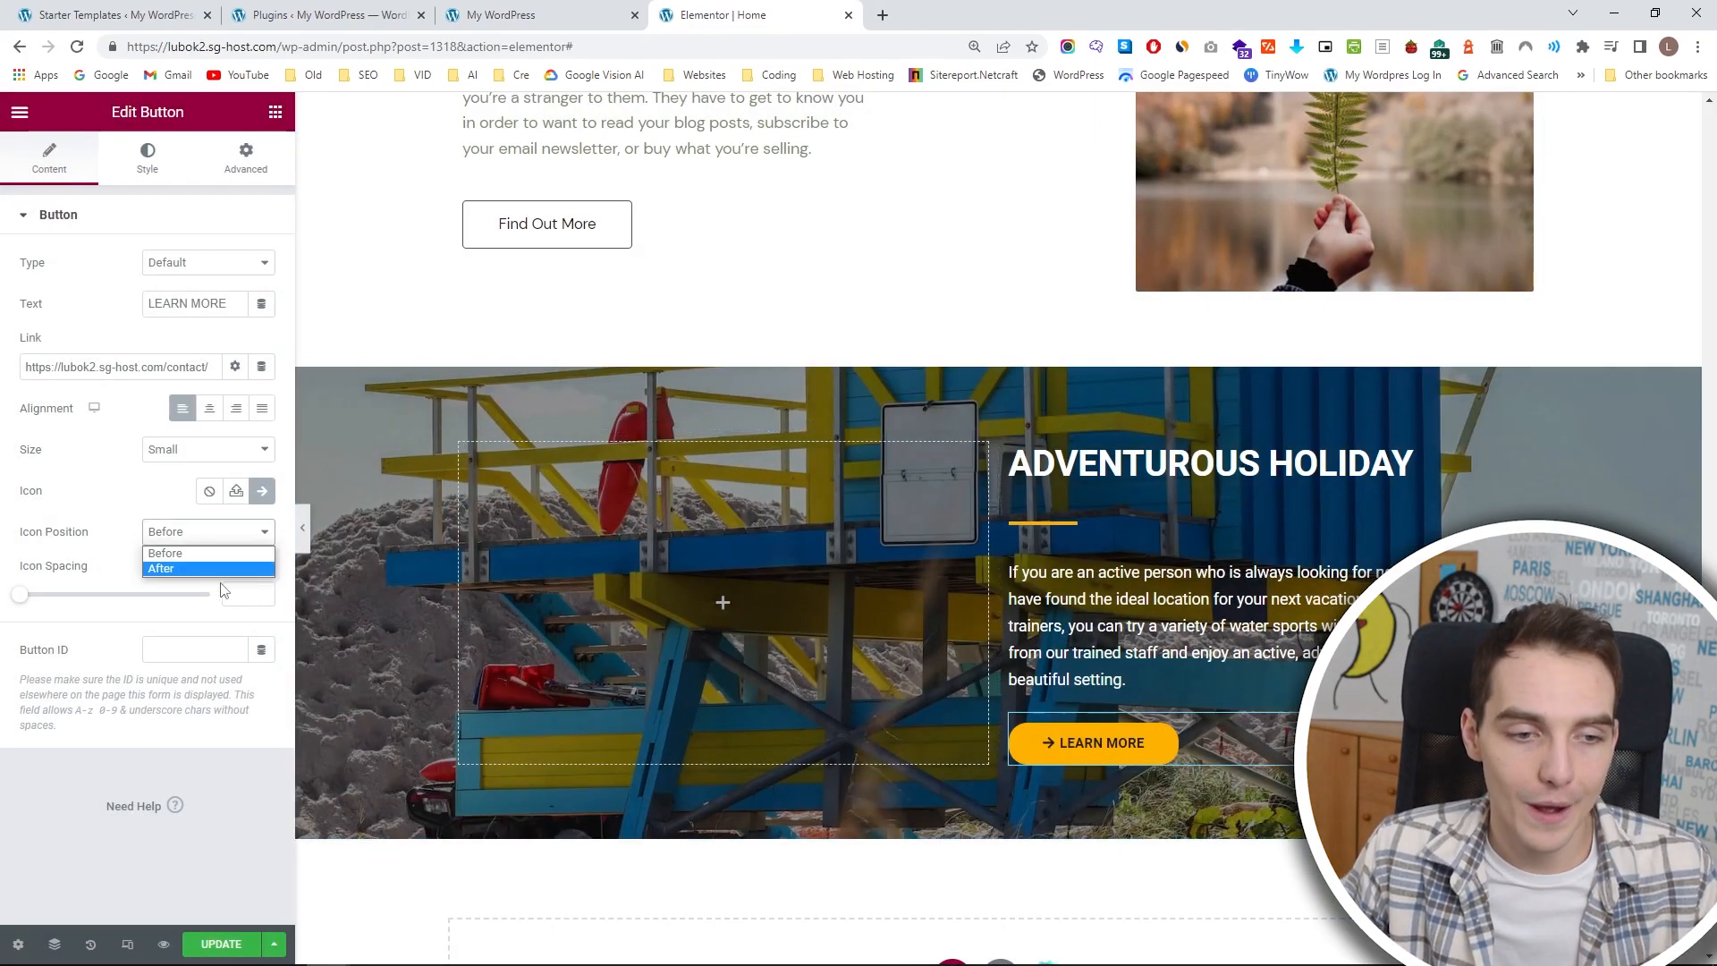
click(222, 569)
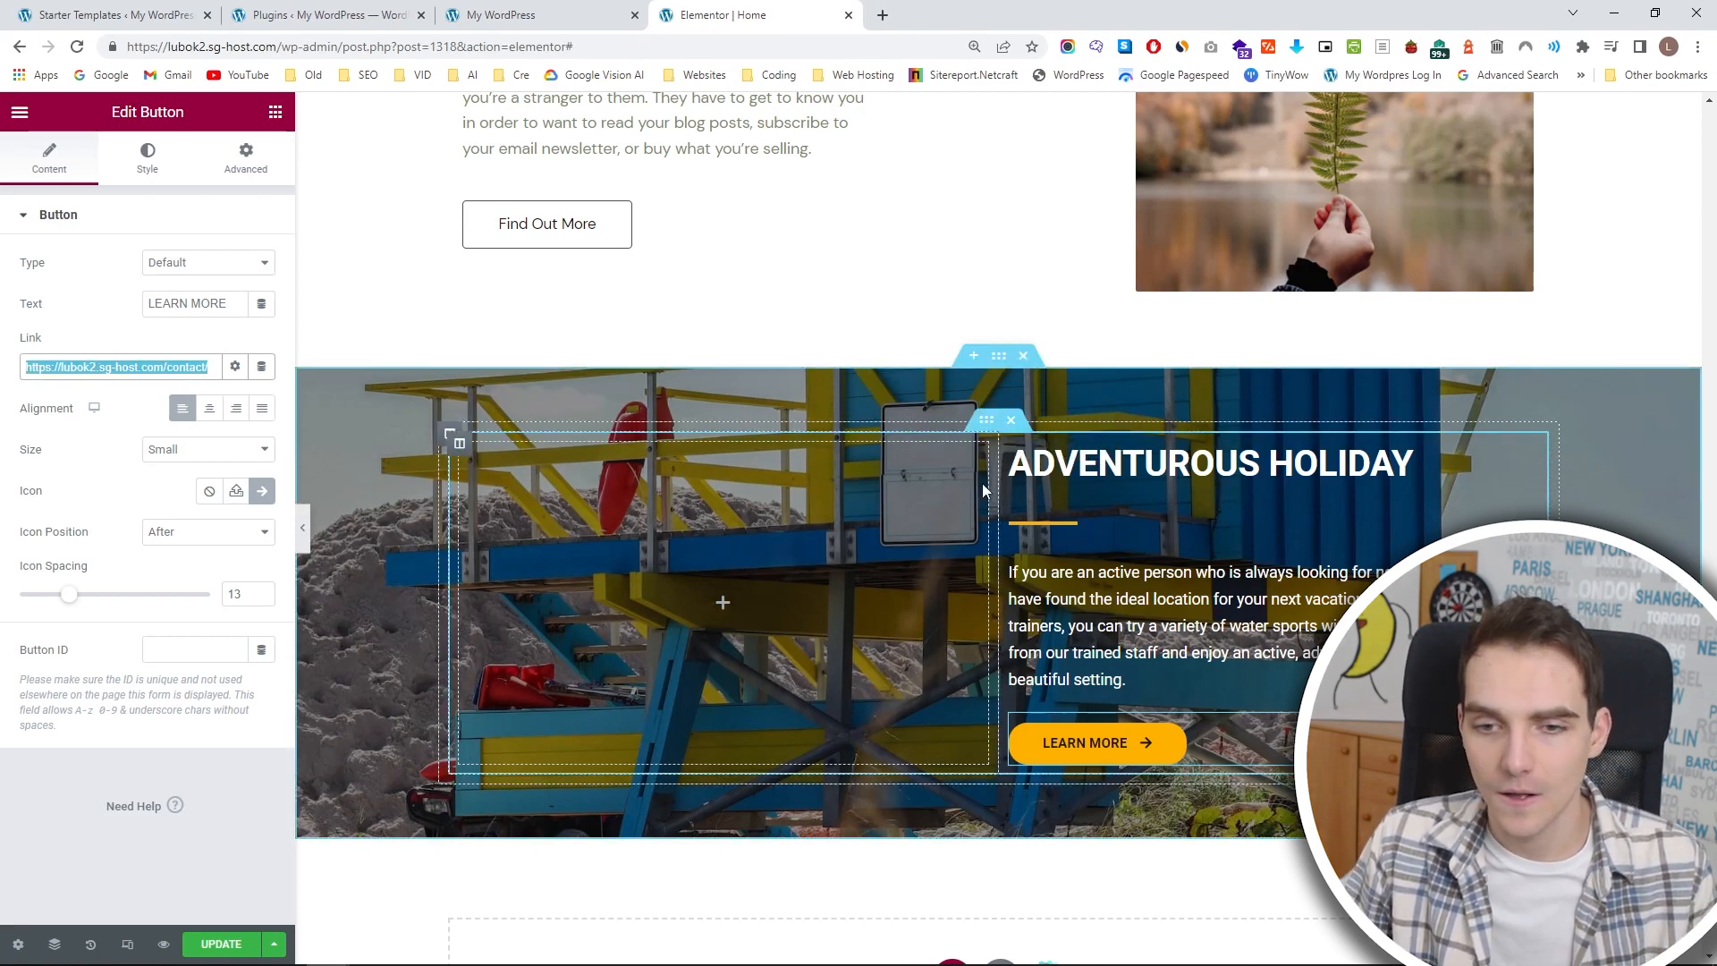
Narrow the ADVENTUROUS HOLIDAY text column and set the section's unlinked top and bottom padding to 20 px each.
drag(999, 492, 1077, 525)
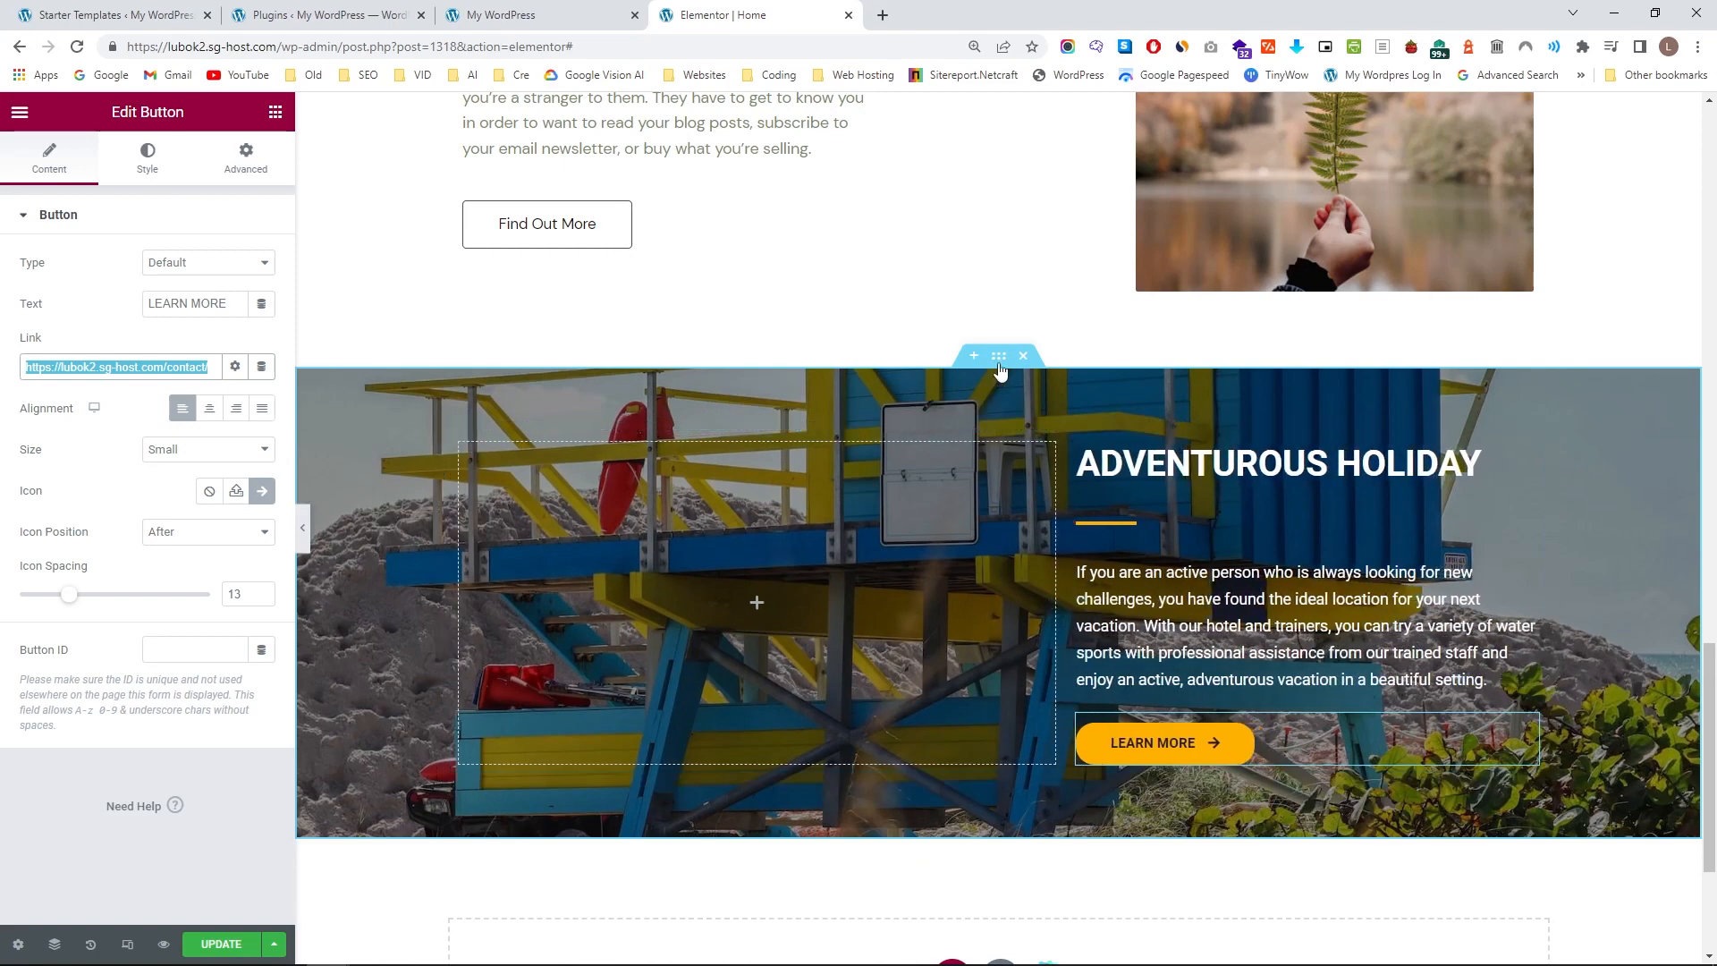
click(251, 169)
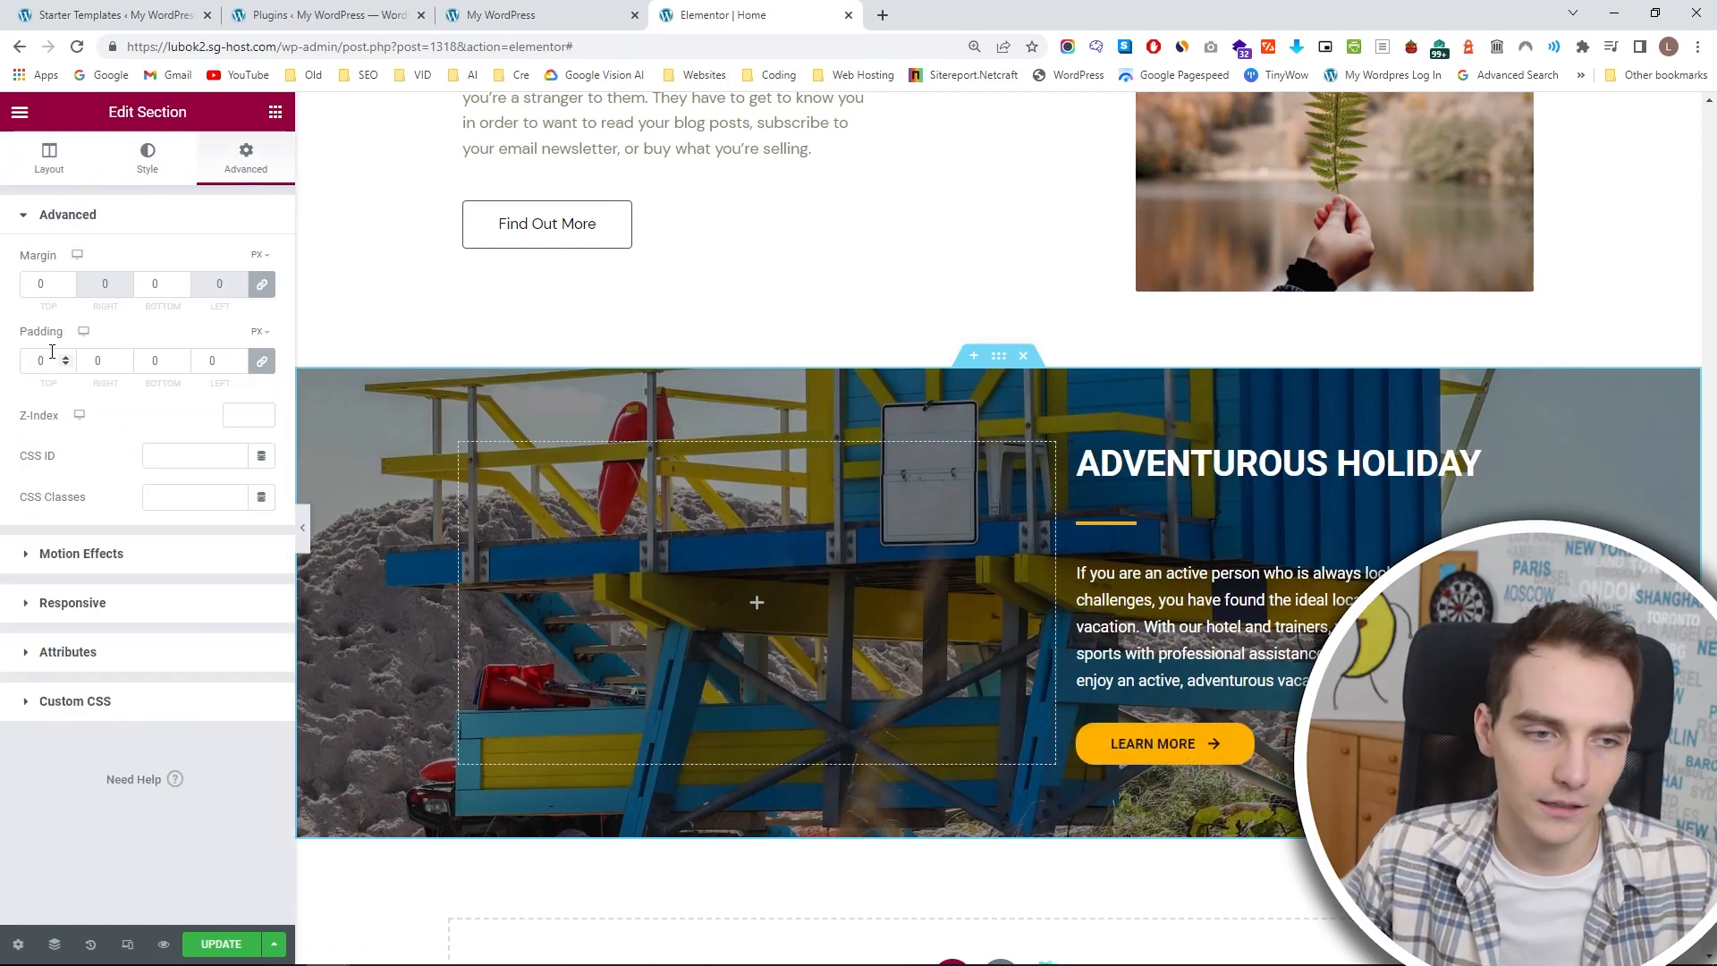
click(179, 357)
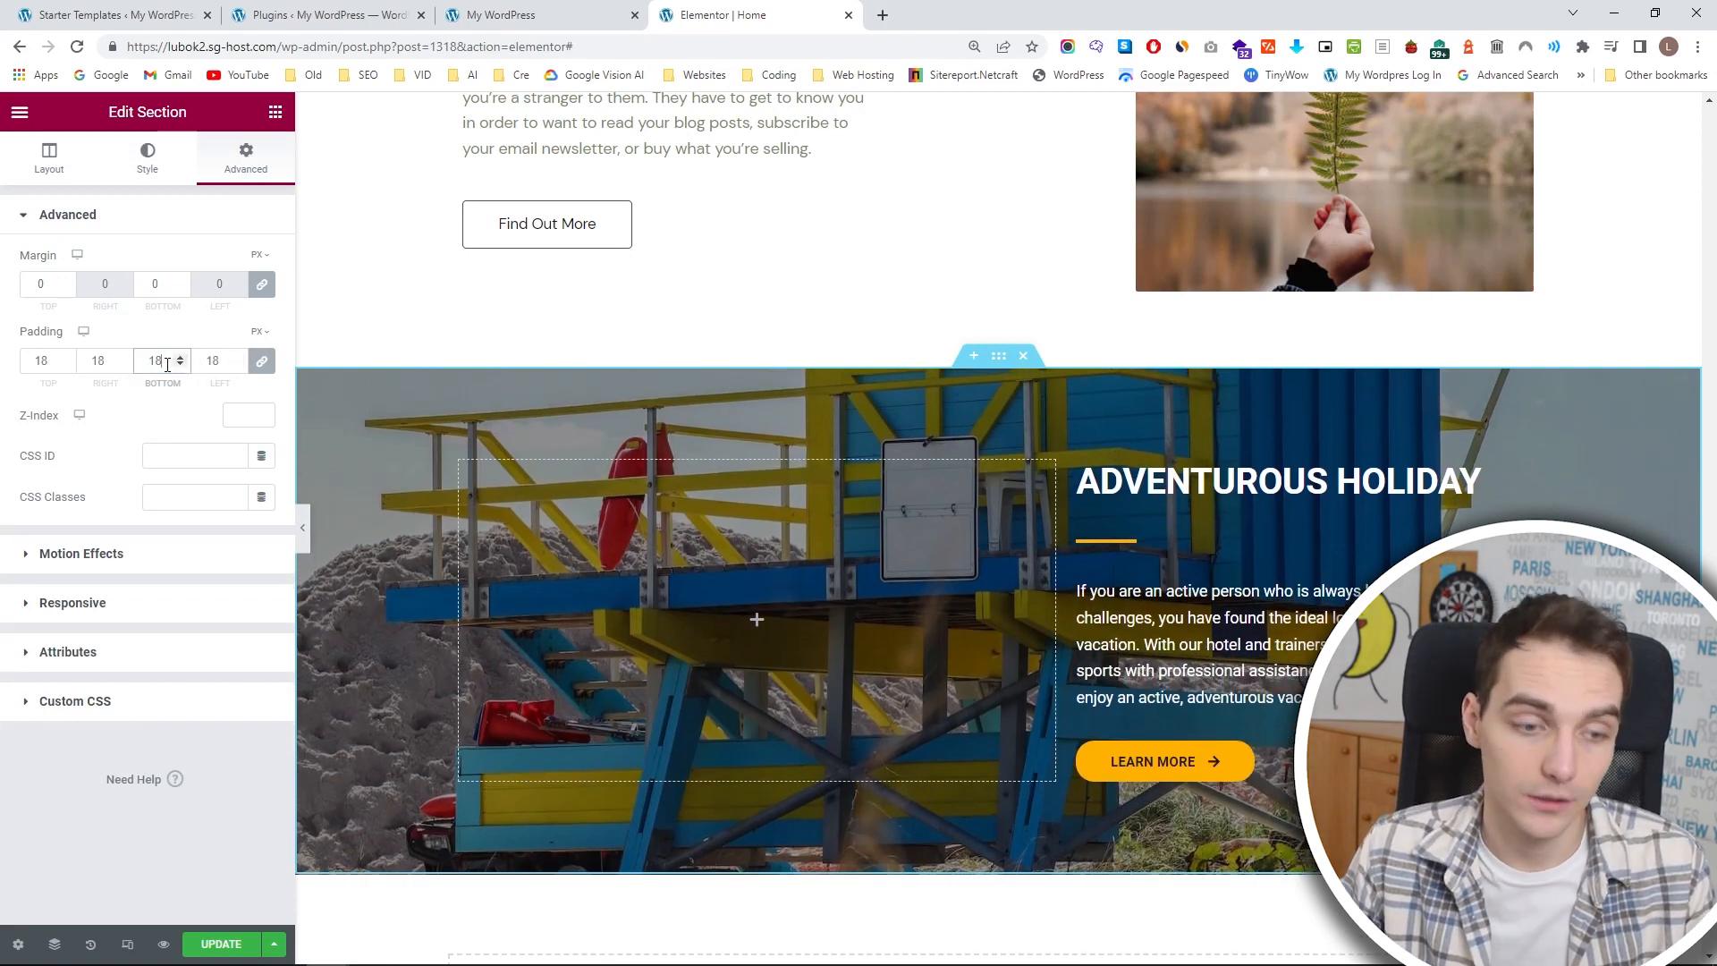
text(0)
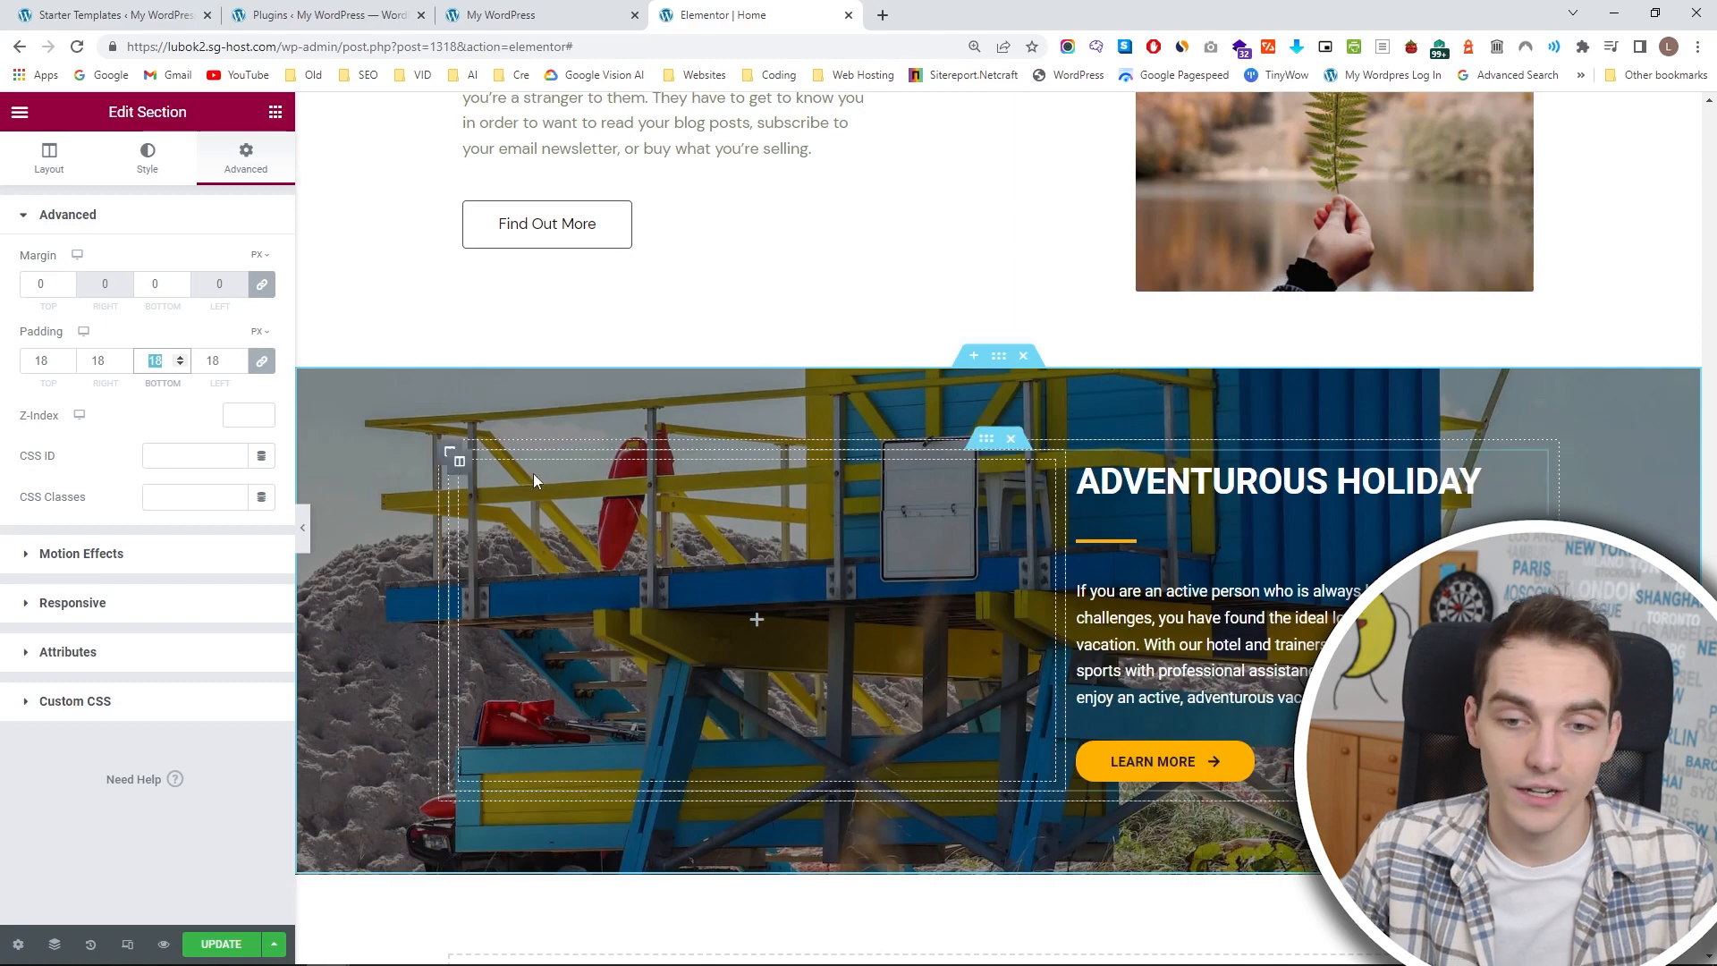
click(268, 367)
click(180, 361)
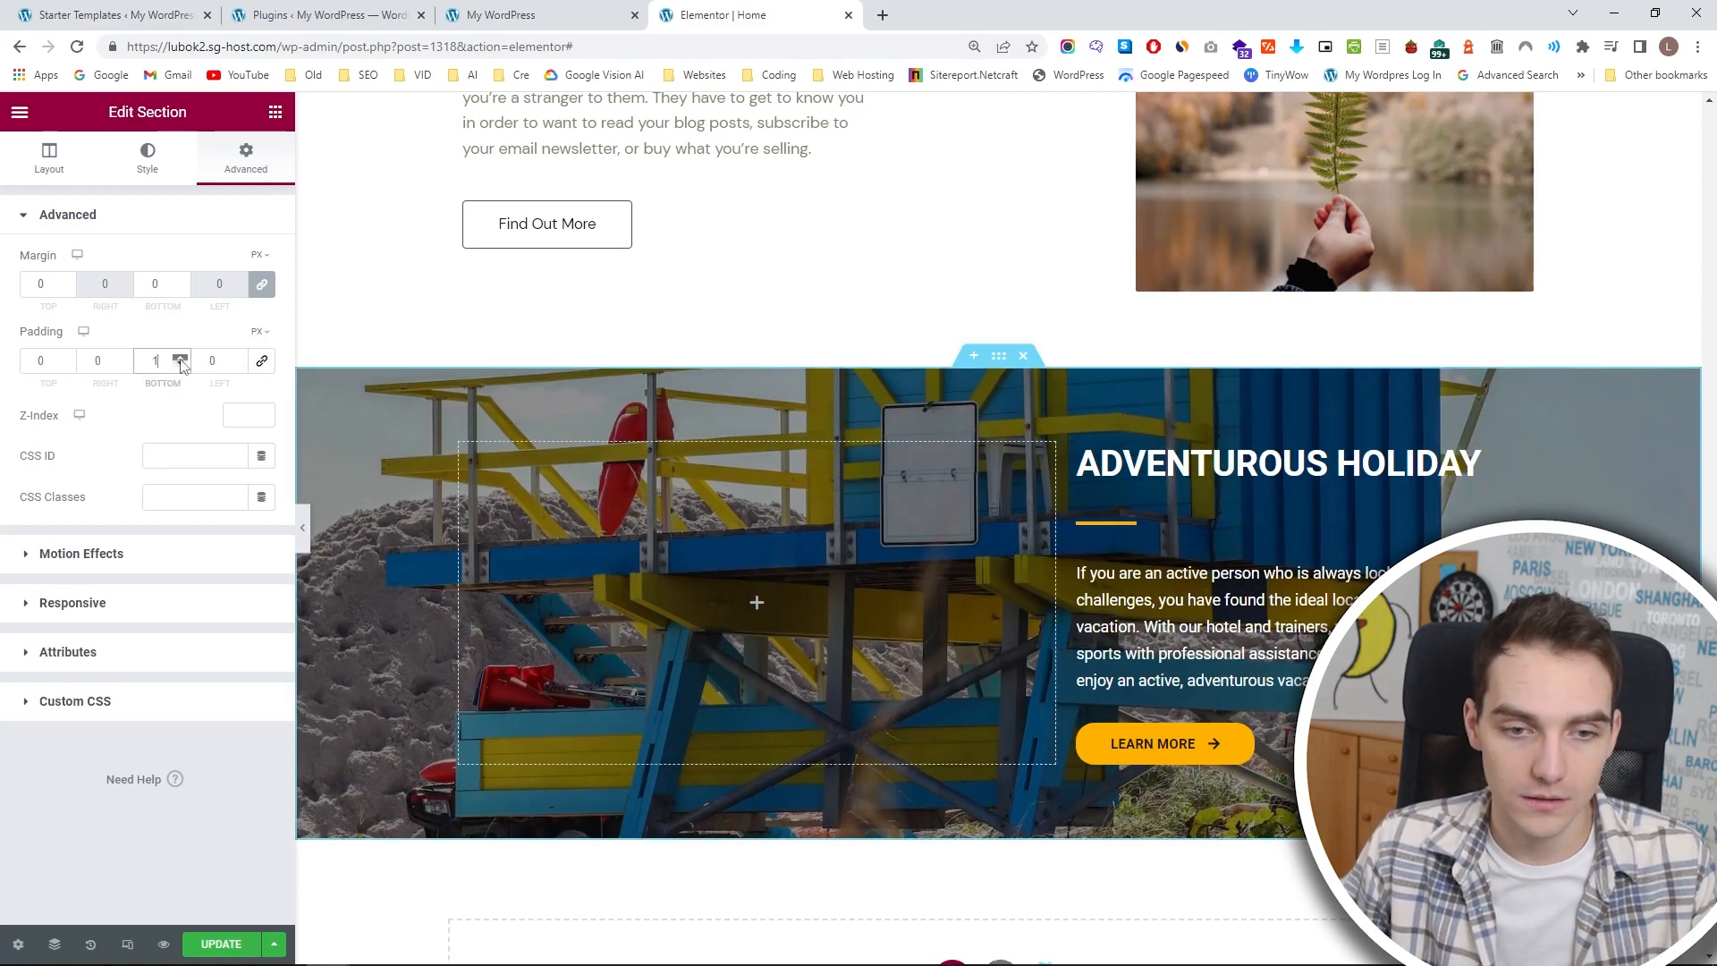
click(181, 361)
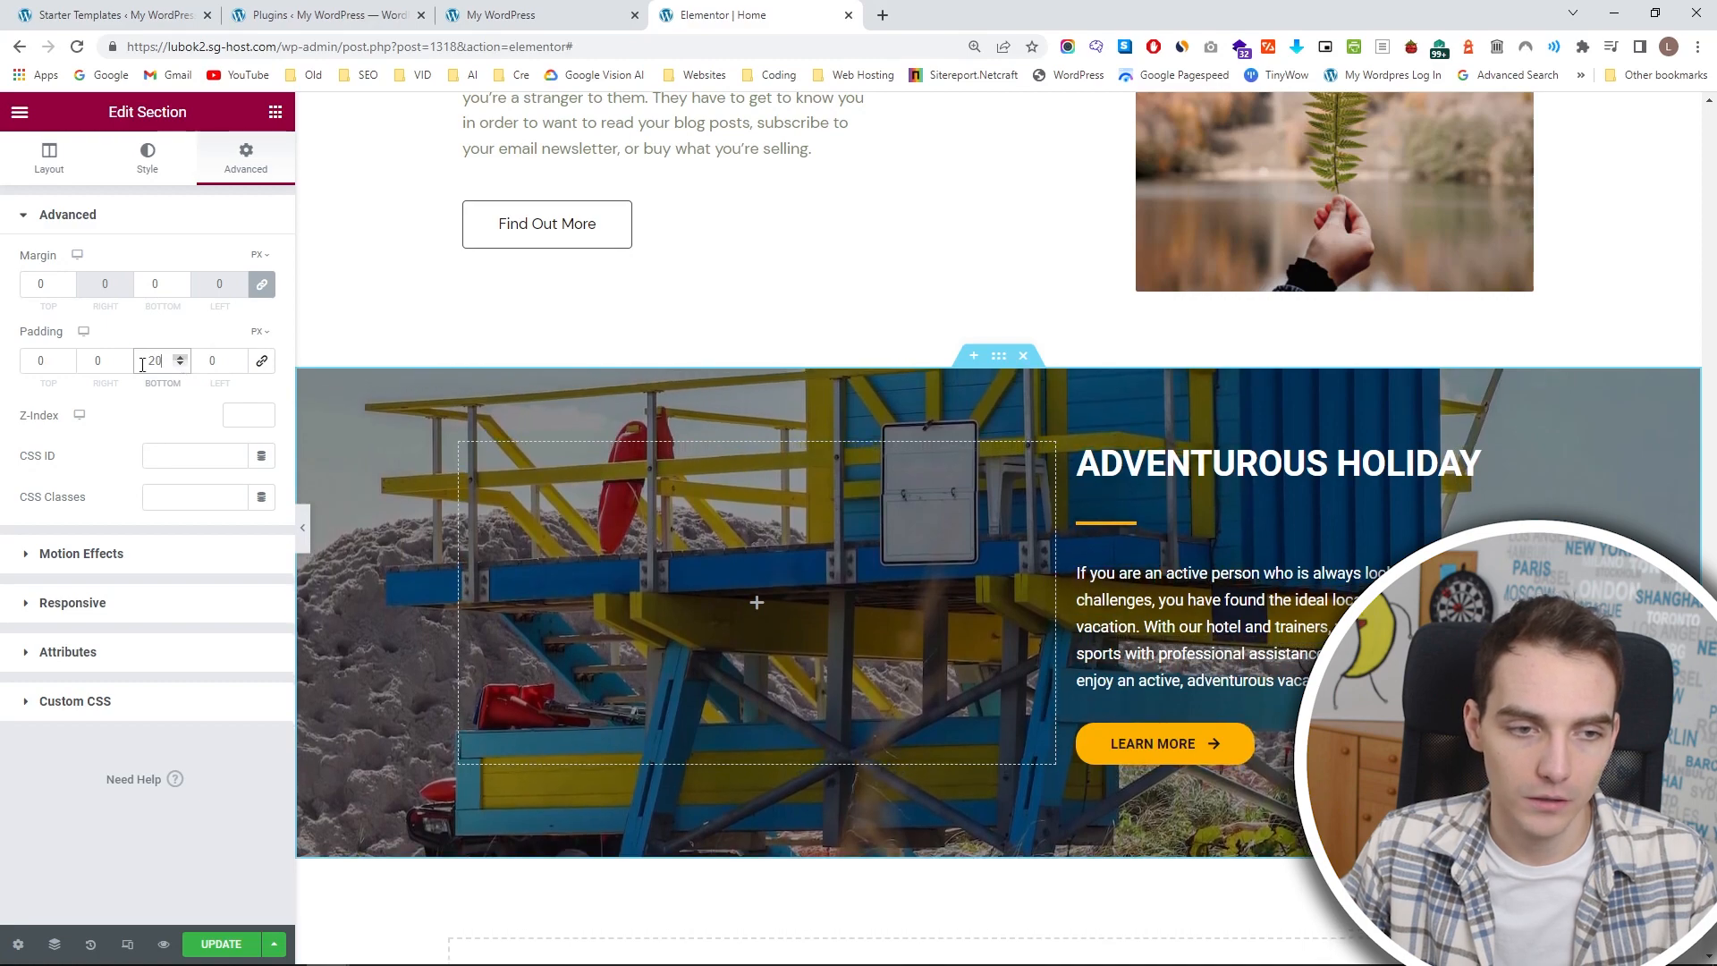
click(65, 357)
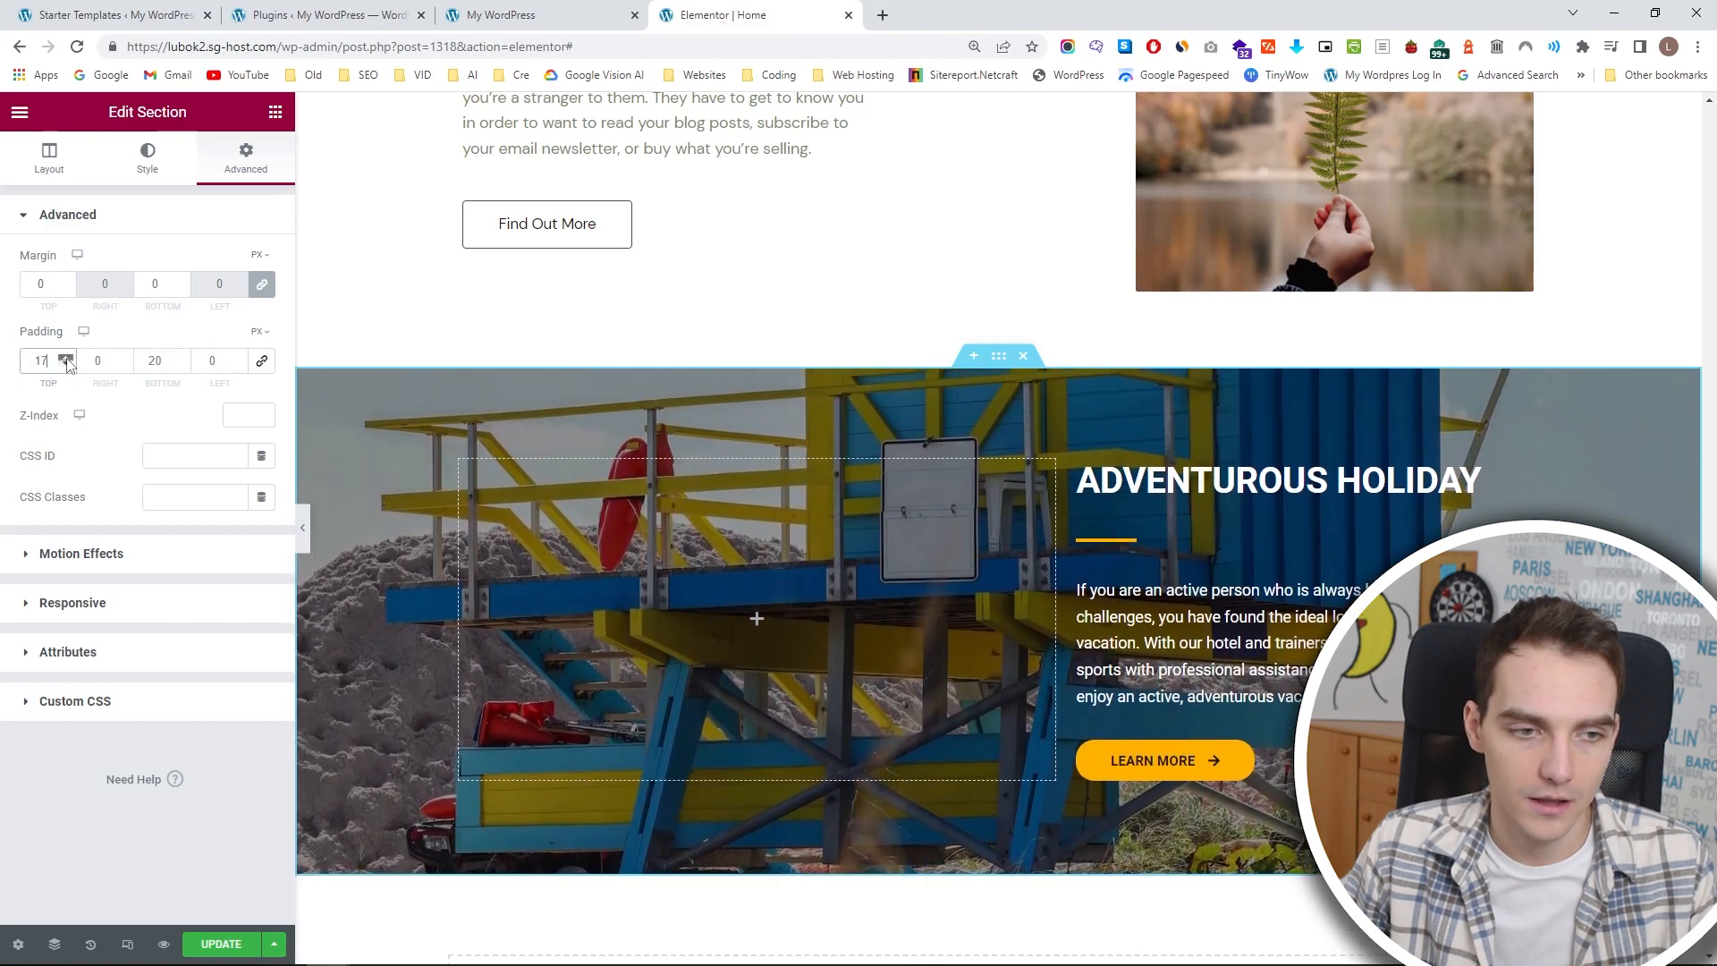
click(65, 356)
scroll(537, 519, down, 3)
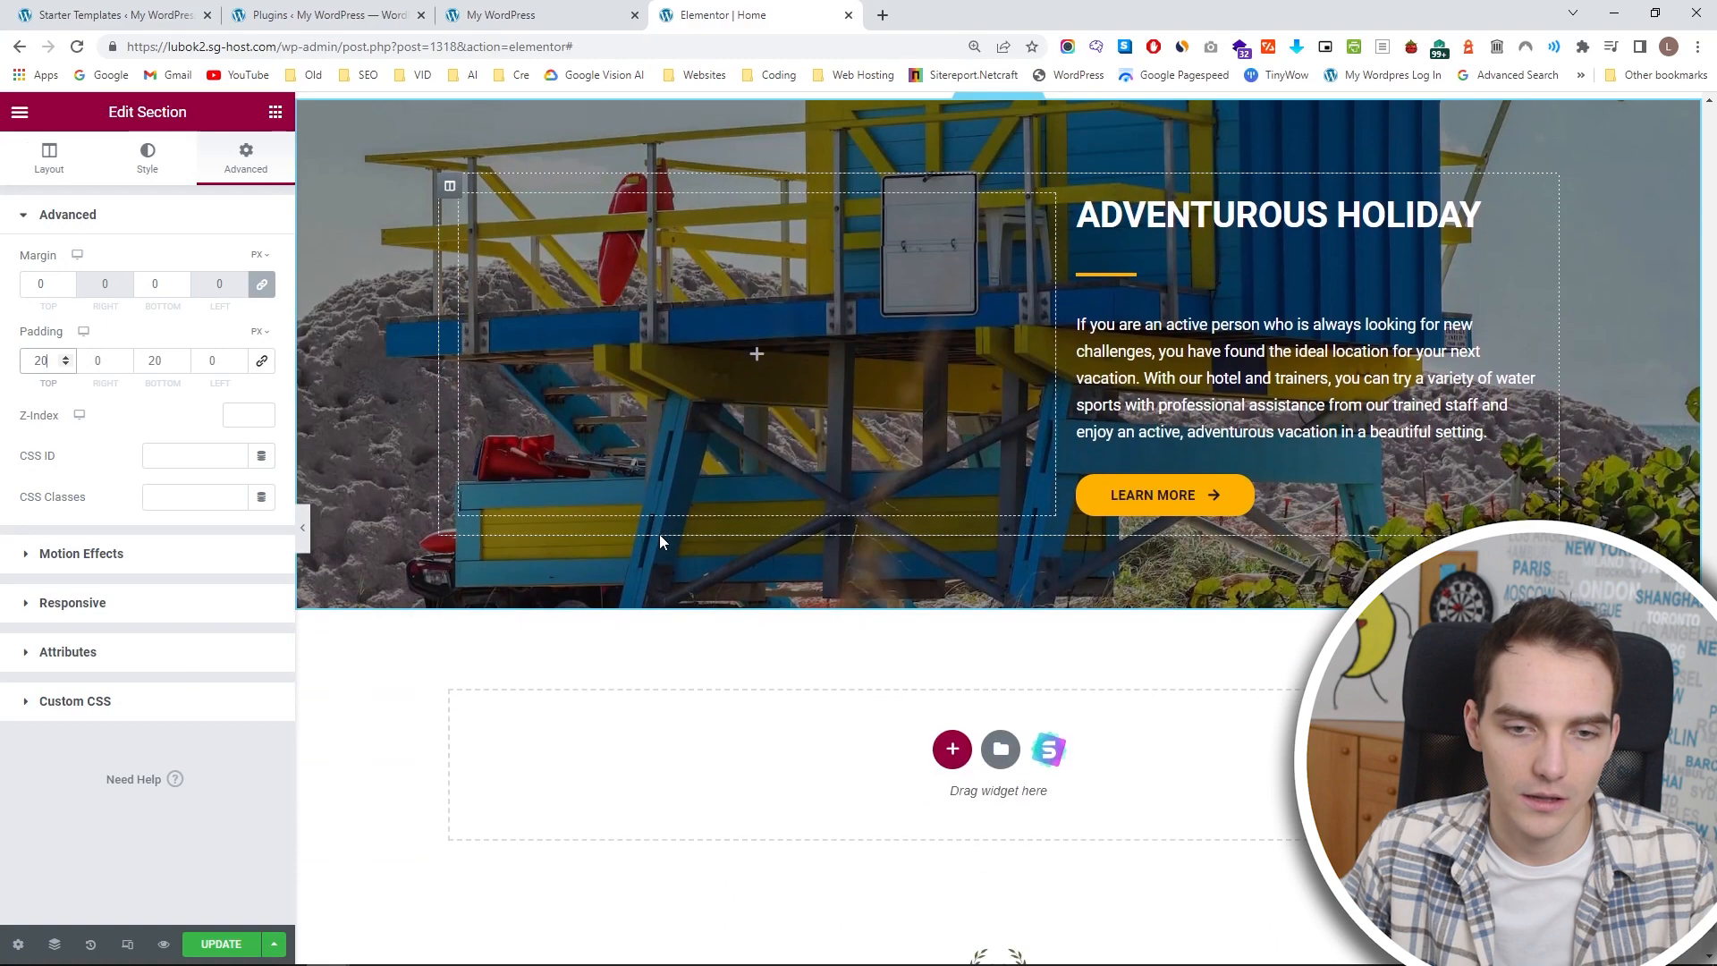
scroll(698, 510, up, 6)
scroll(769, 488, down, 3)
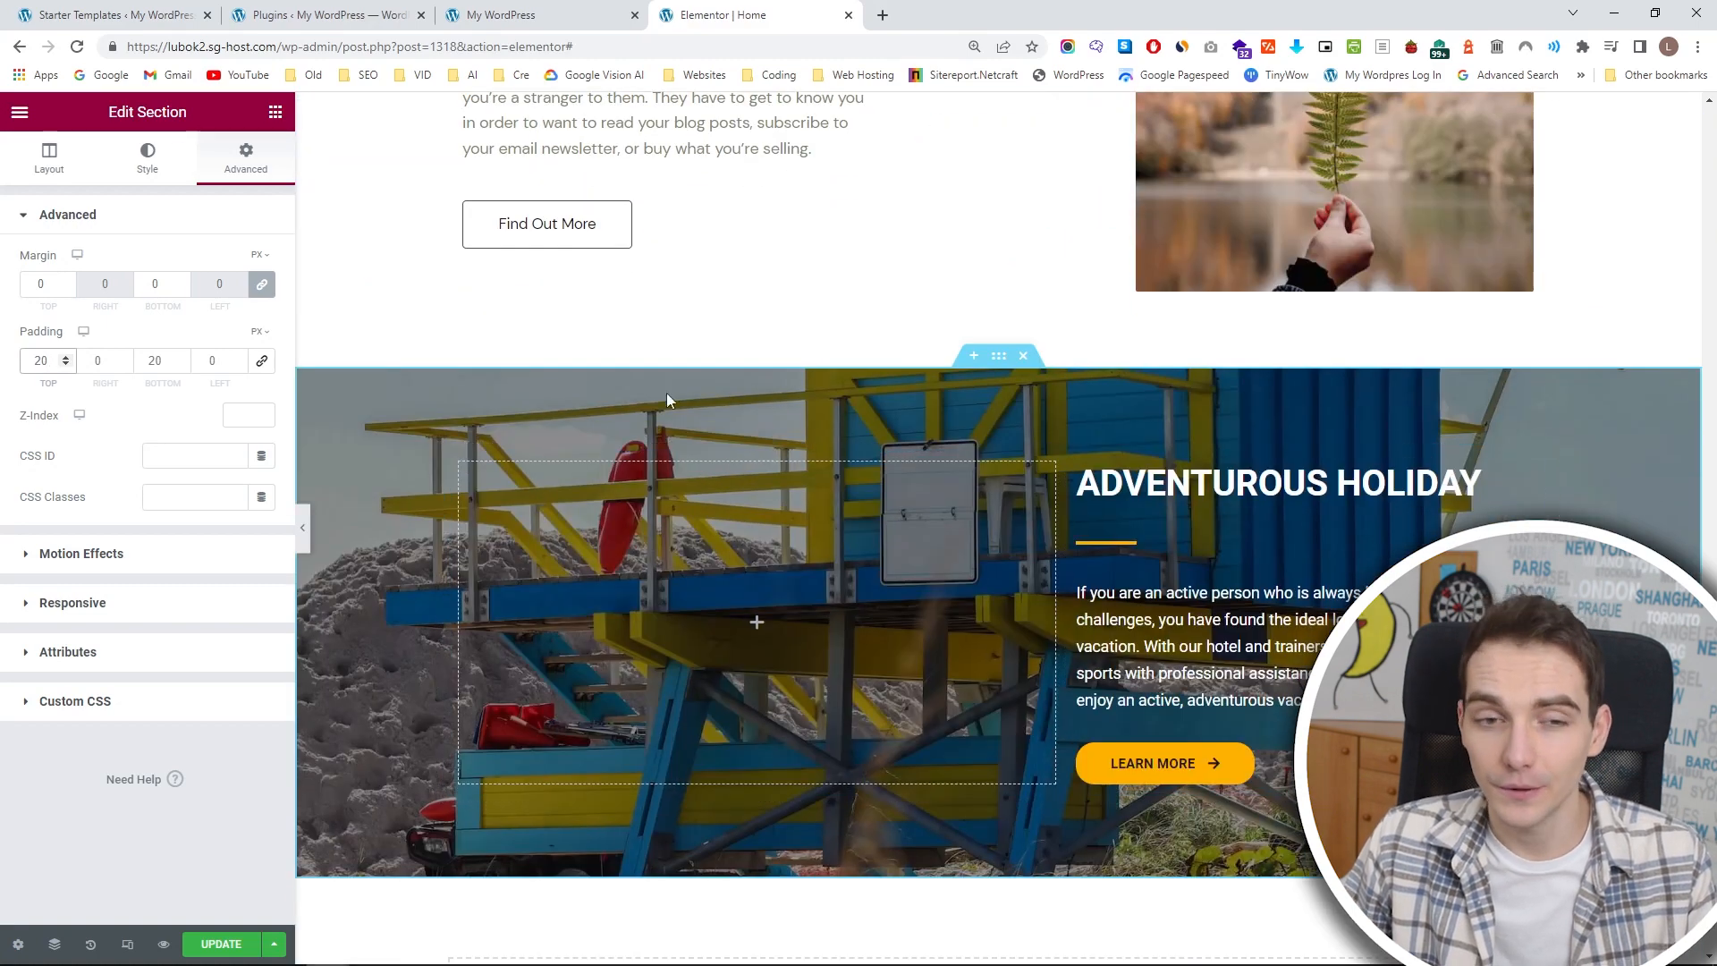
Set the lifeguard tower background image's attachment to Fixed and save the page.
click(49, 158)
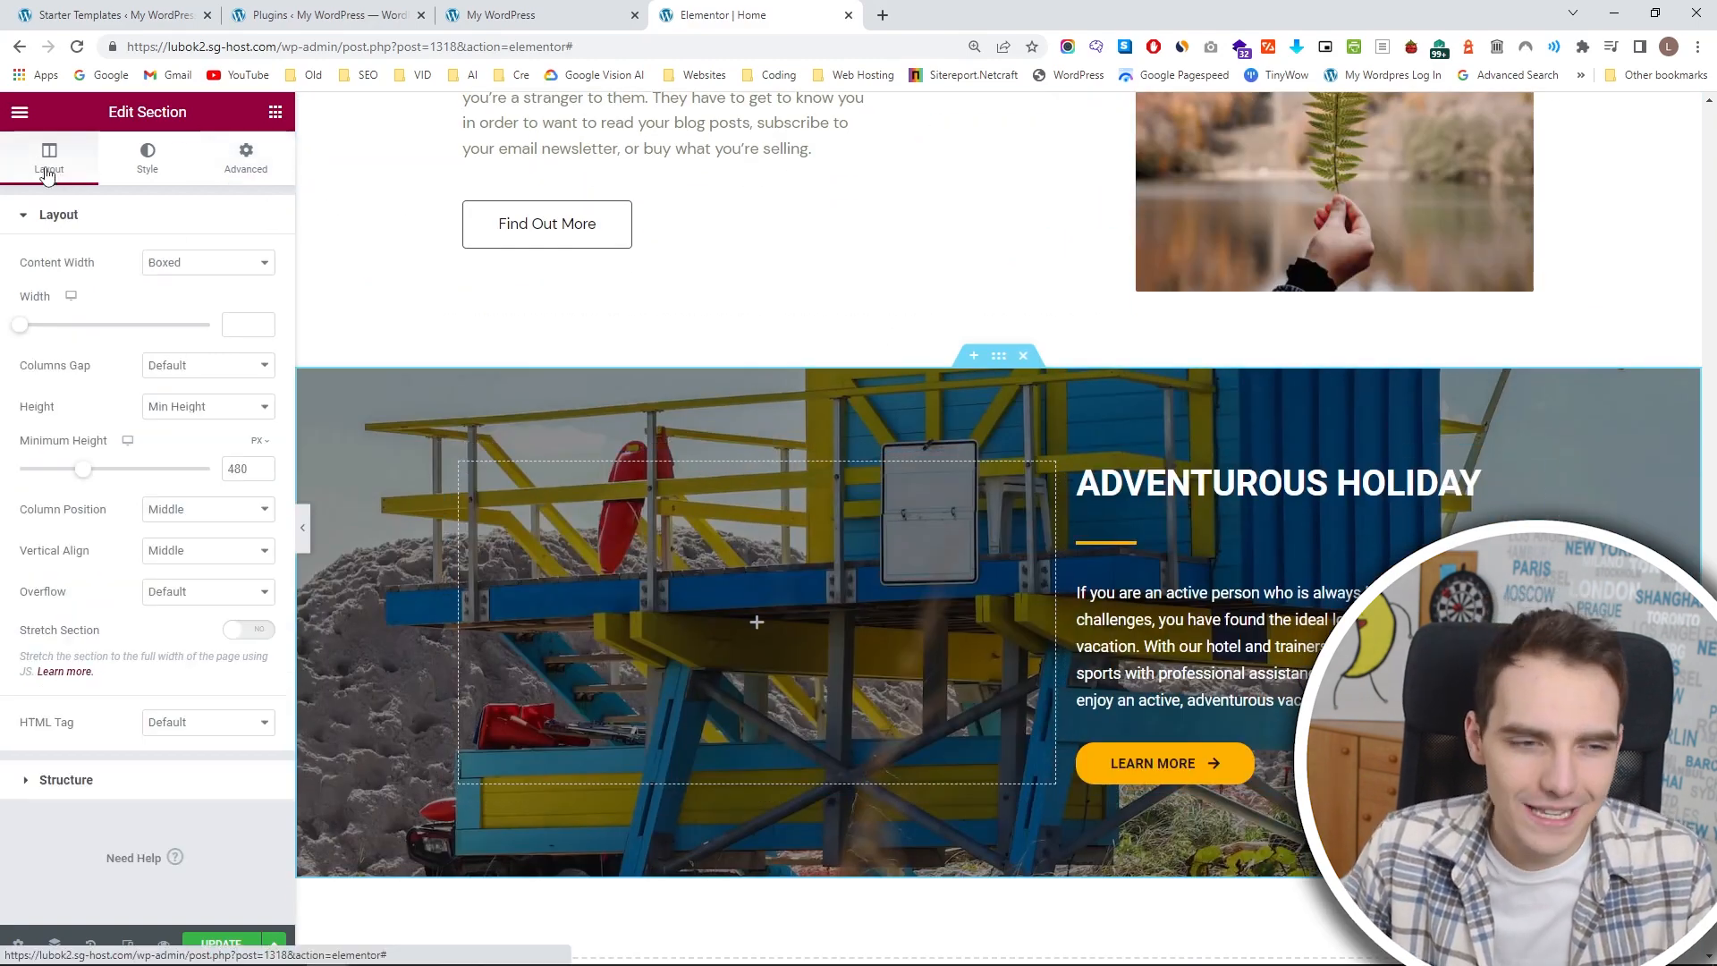
click(130, 156)
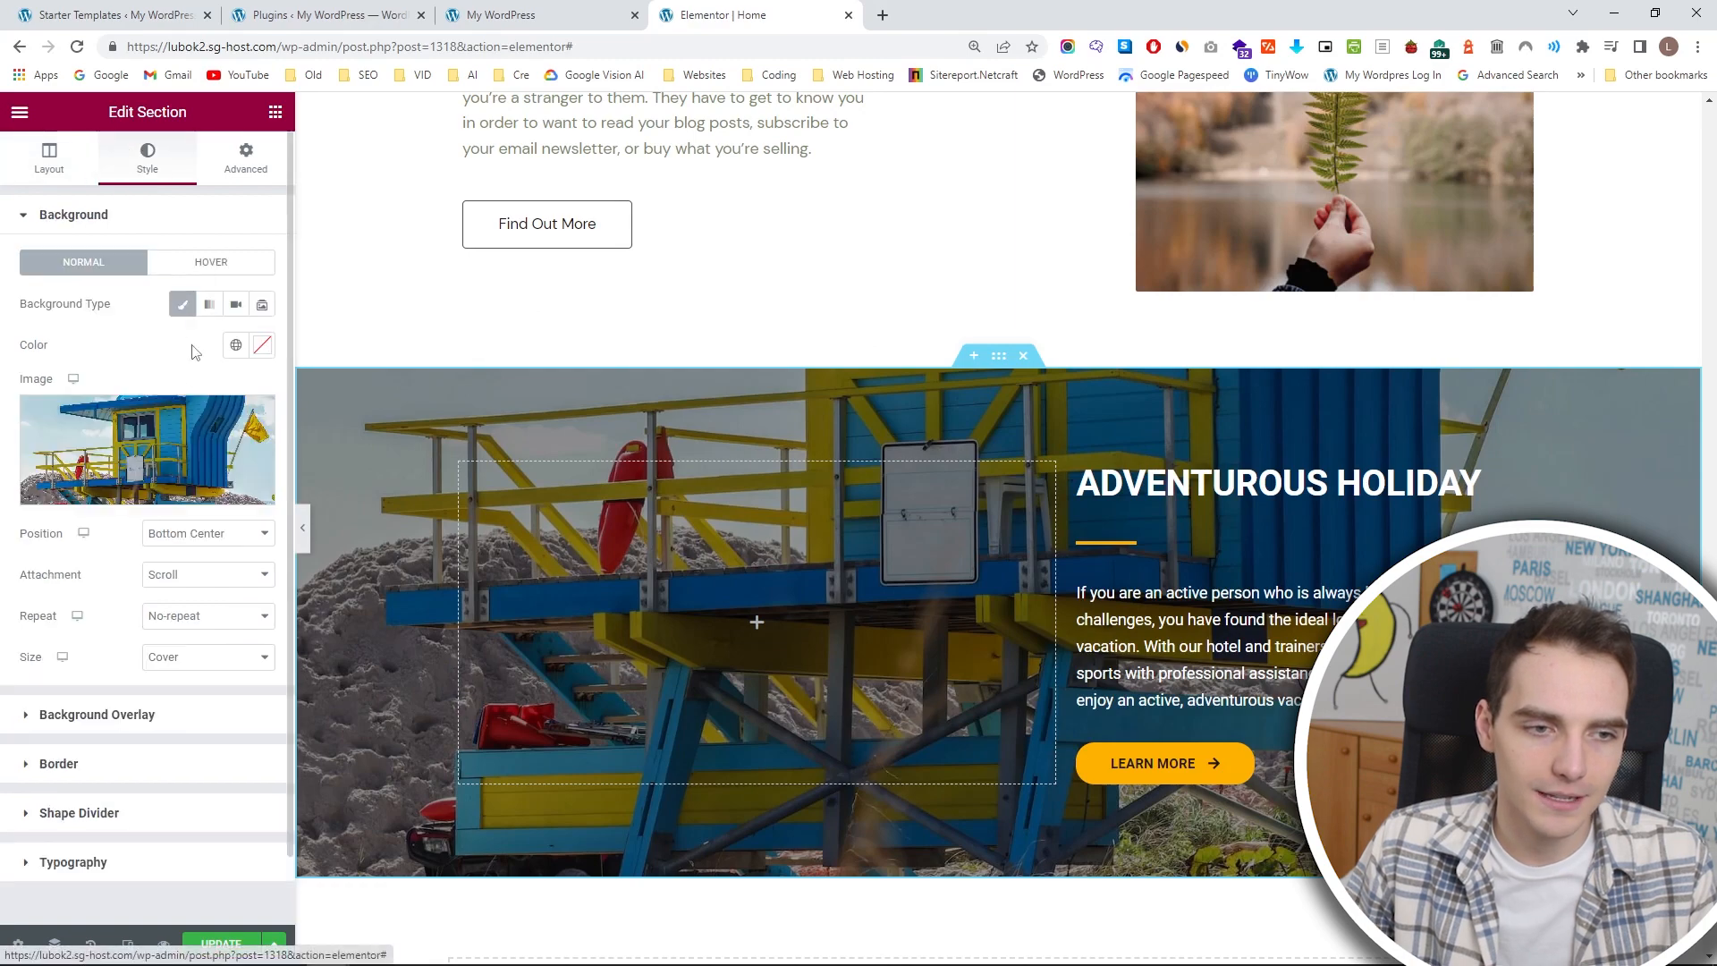
click(222, 577)
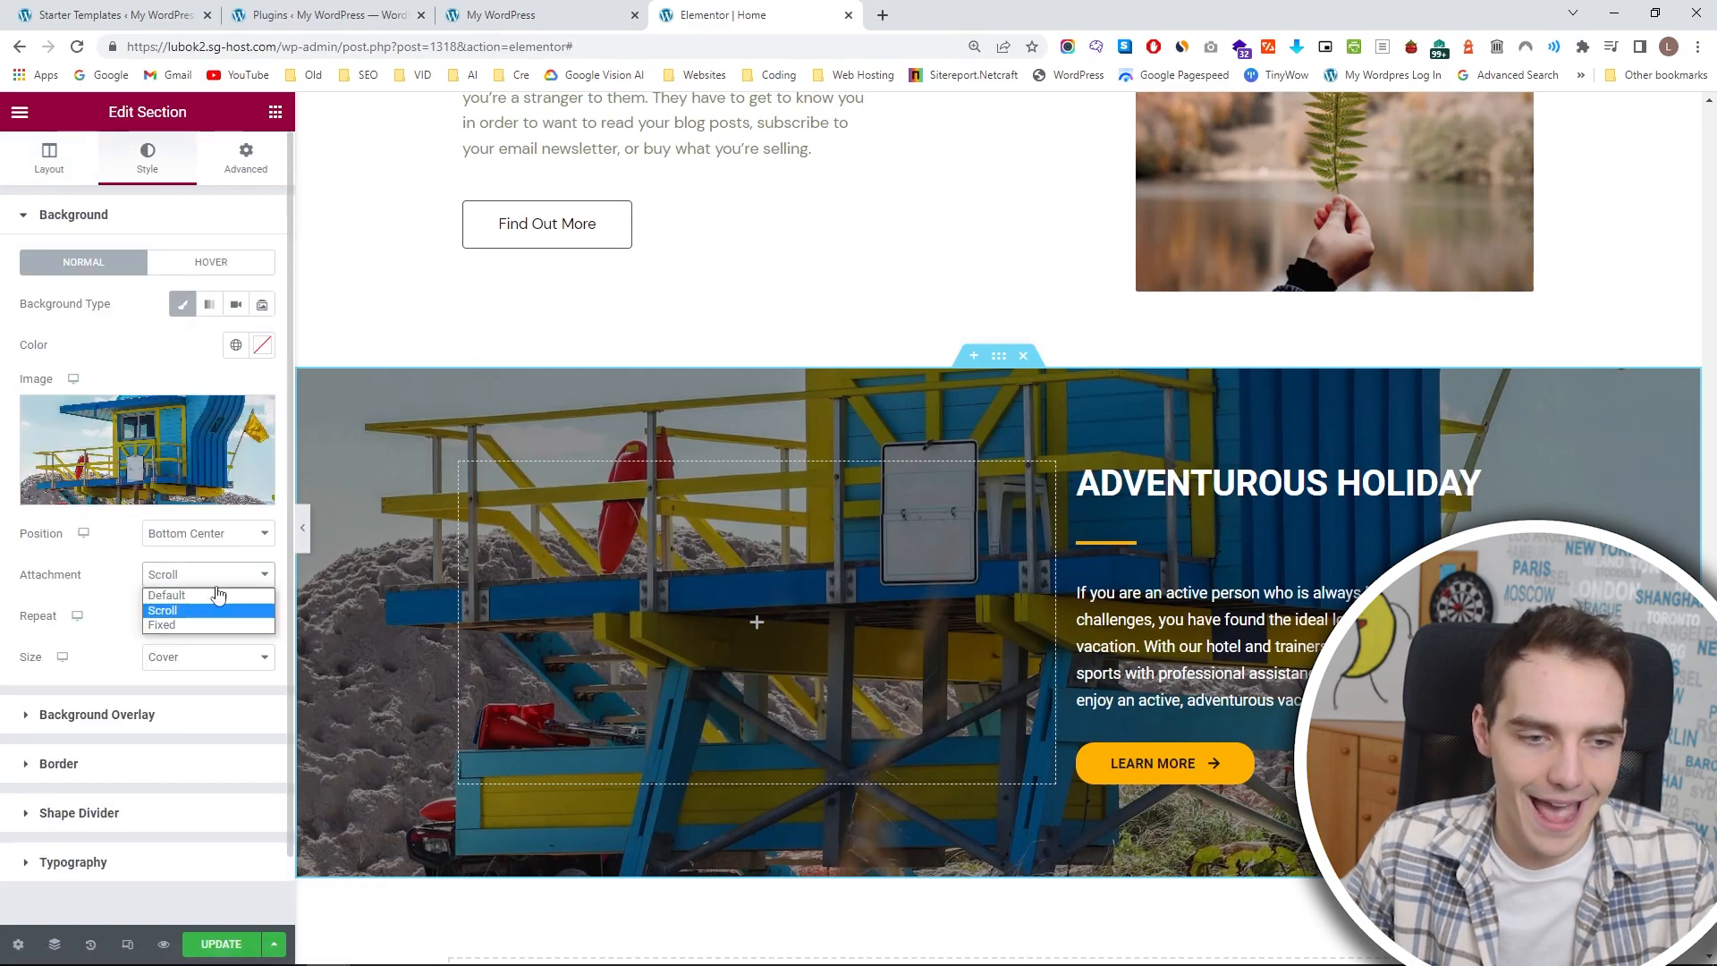
click(215, 624)
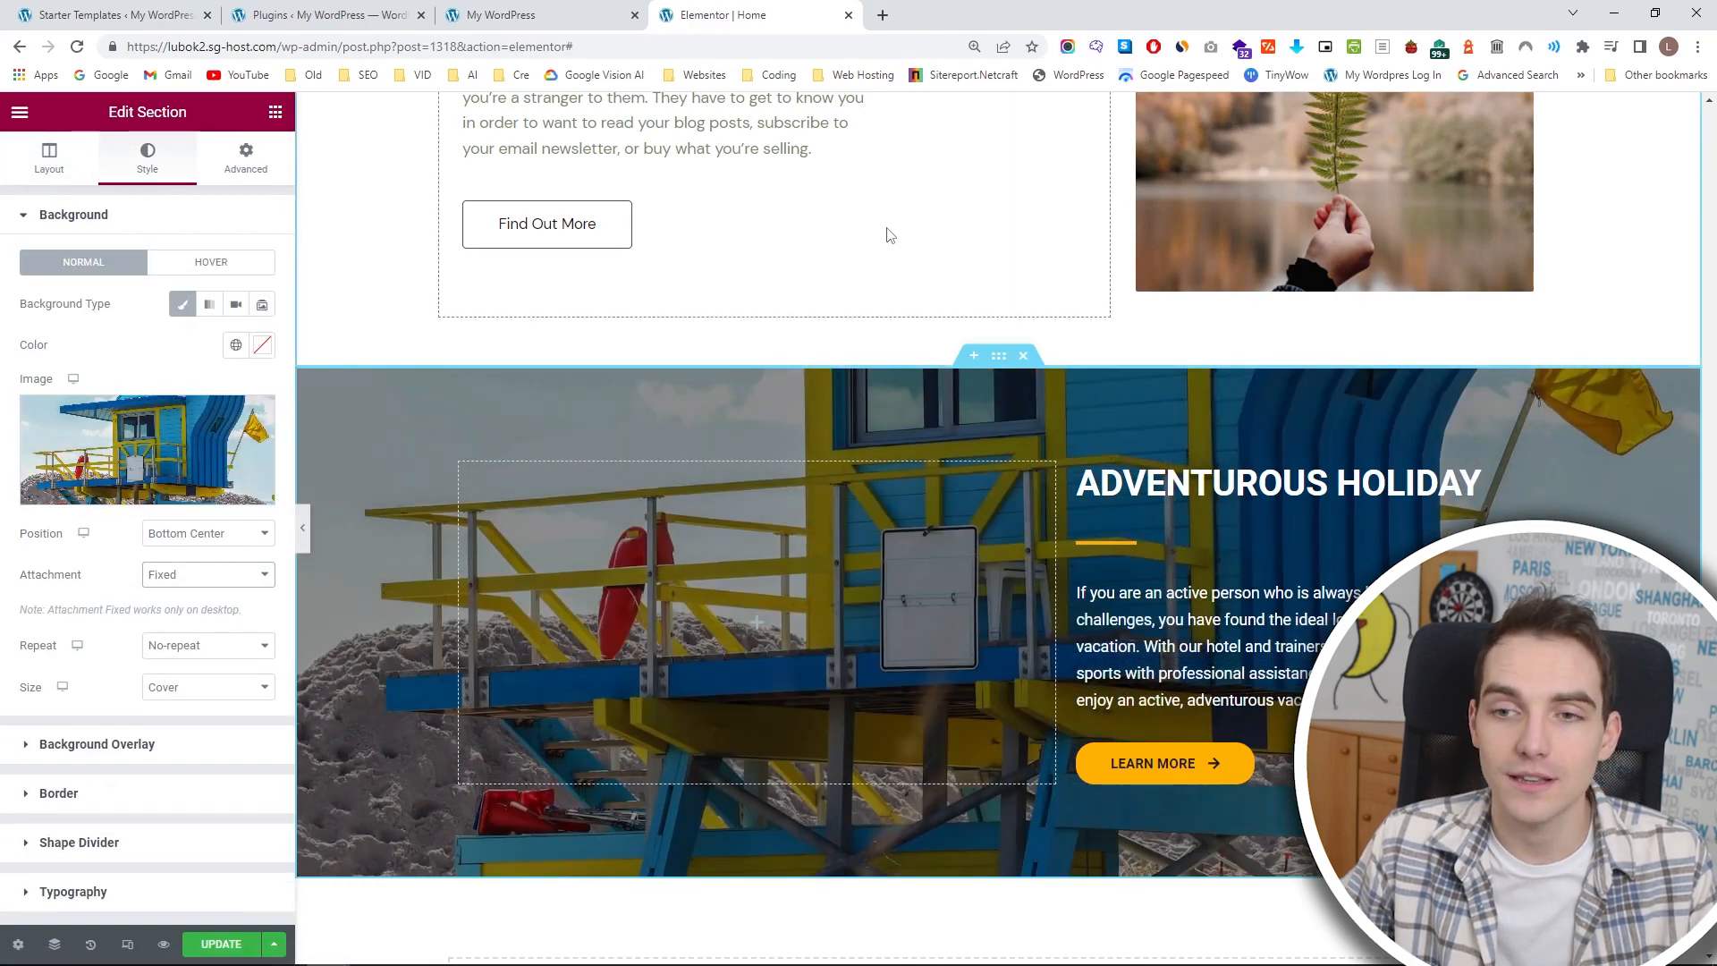
scroll(887, 231, down, 3)
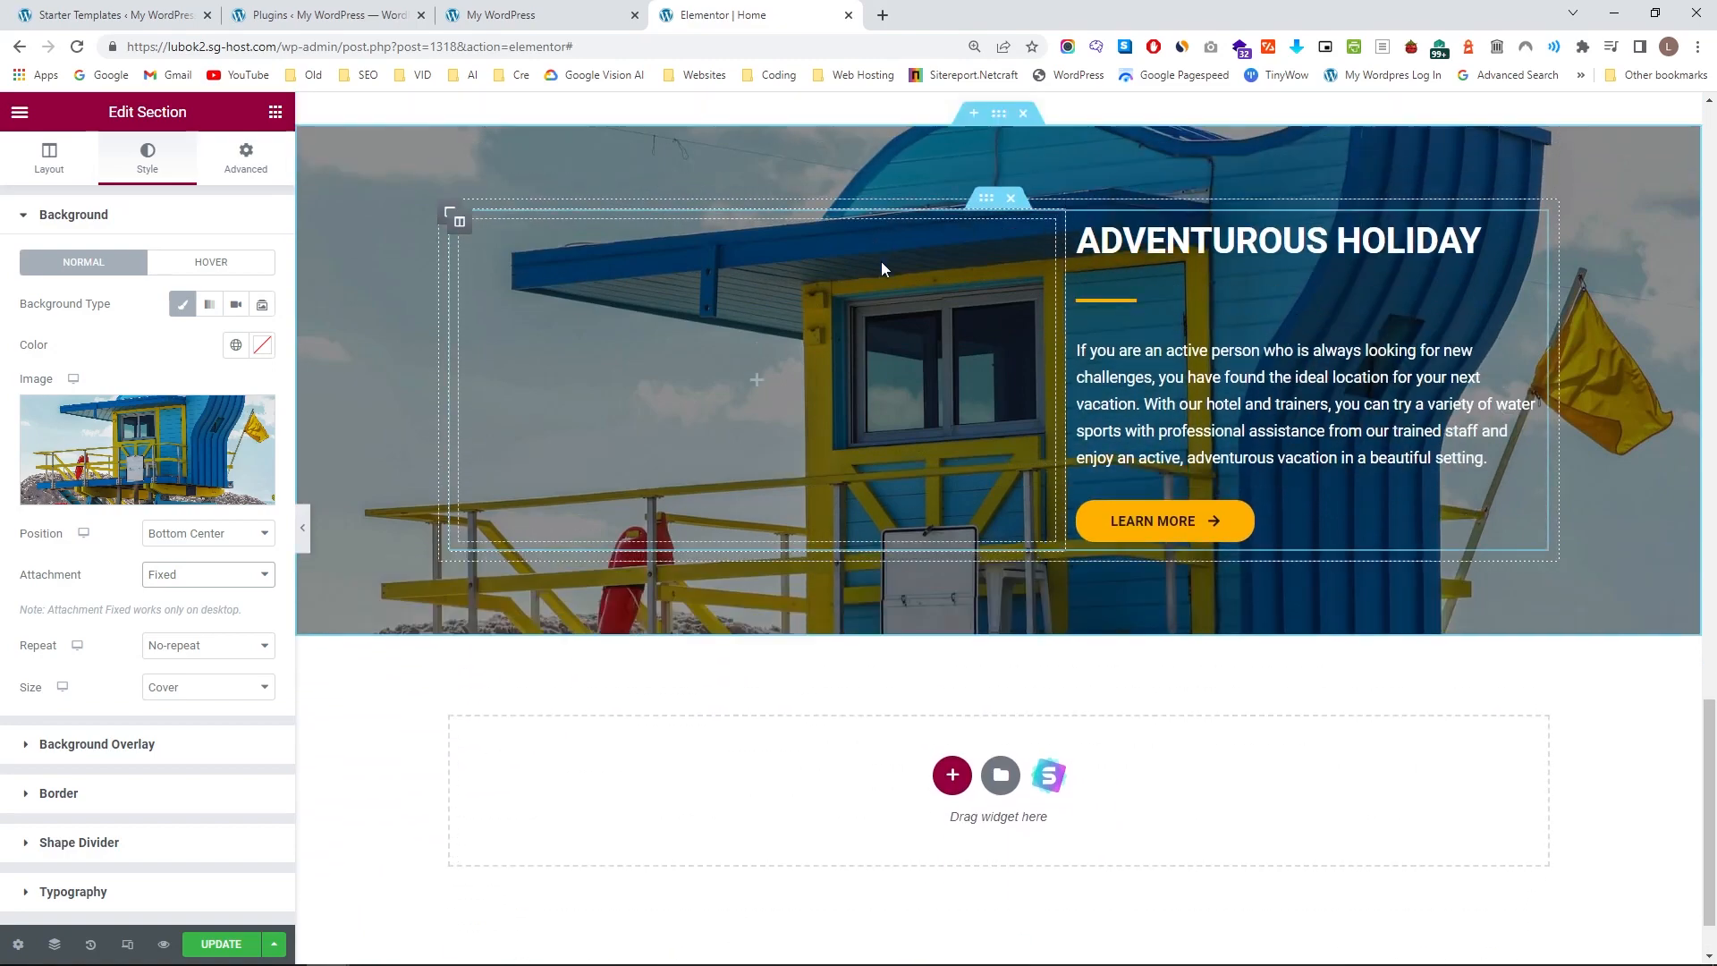
scroll(894, 313, up, 4)
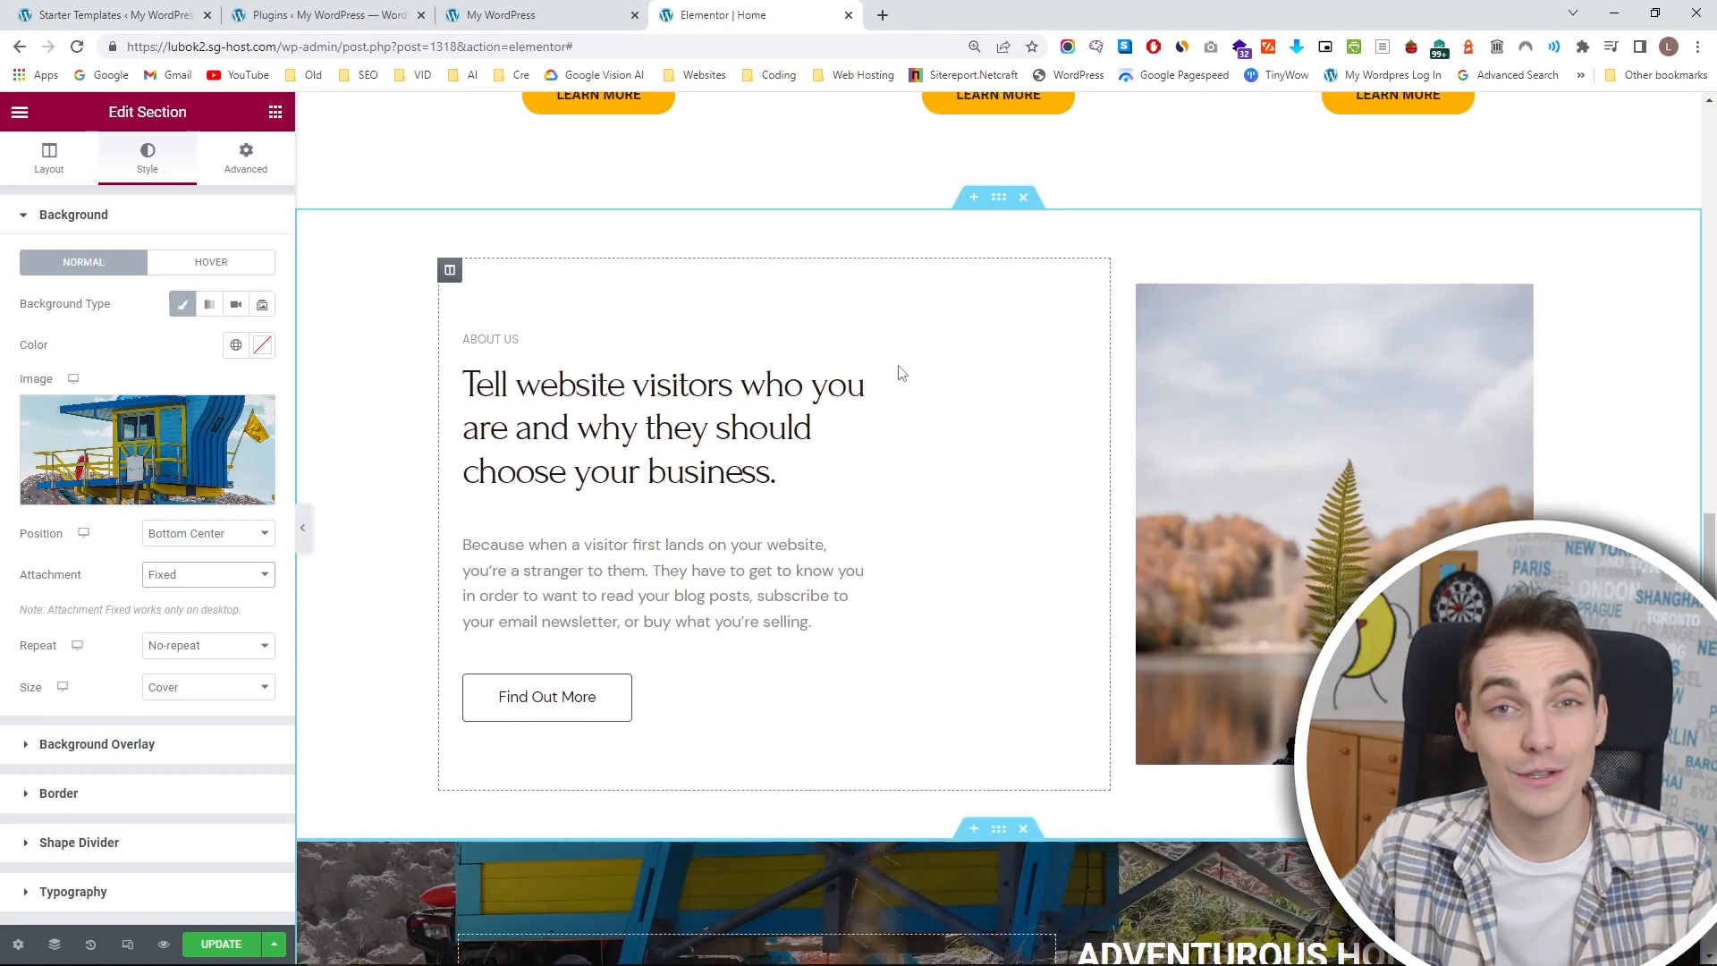
scroll(474, 715, down, 3)
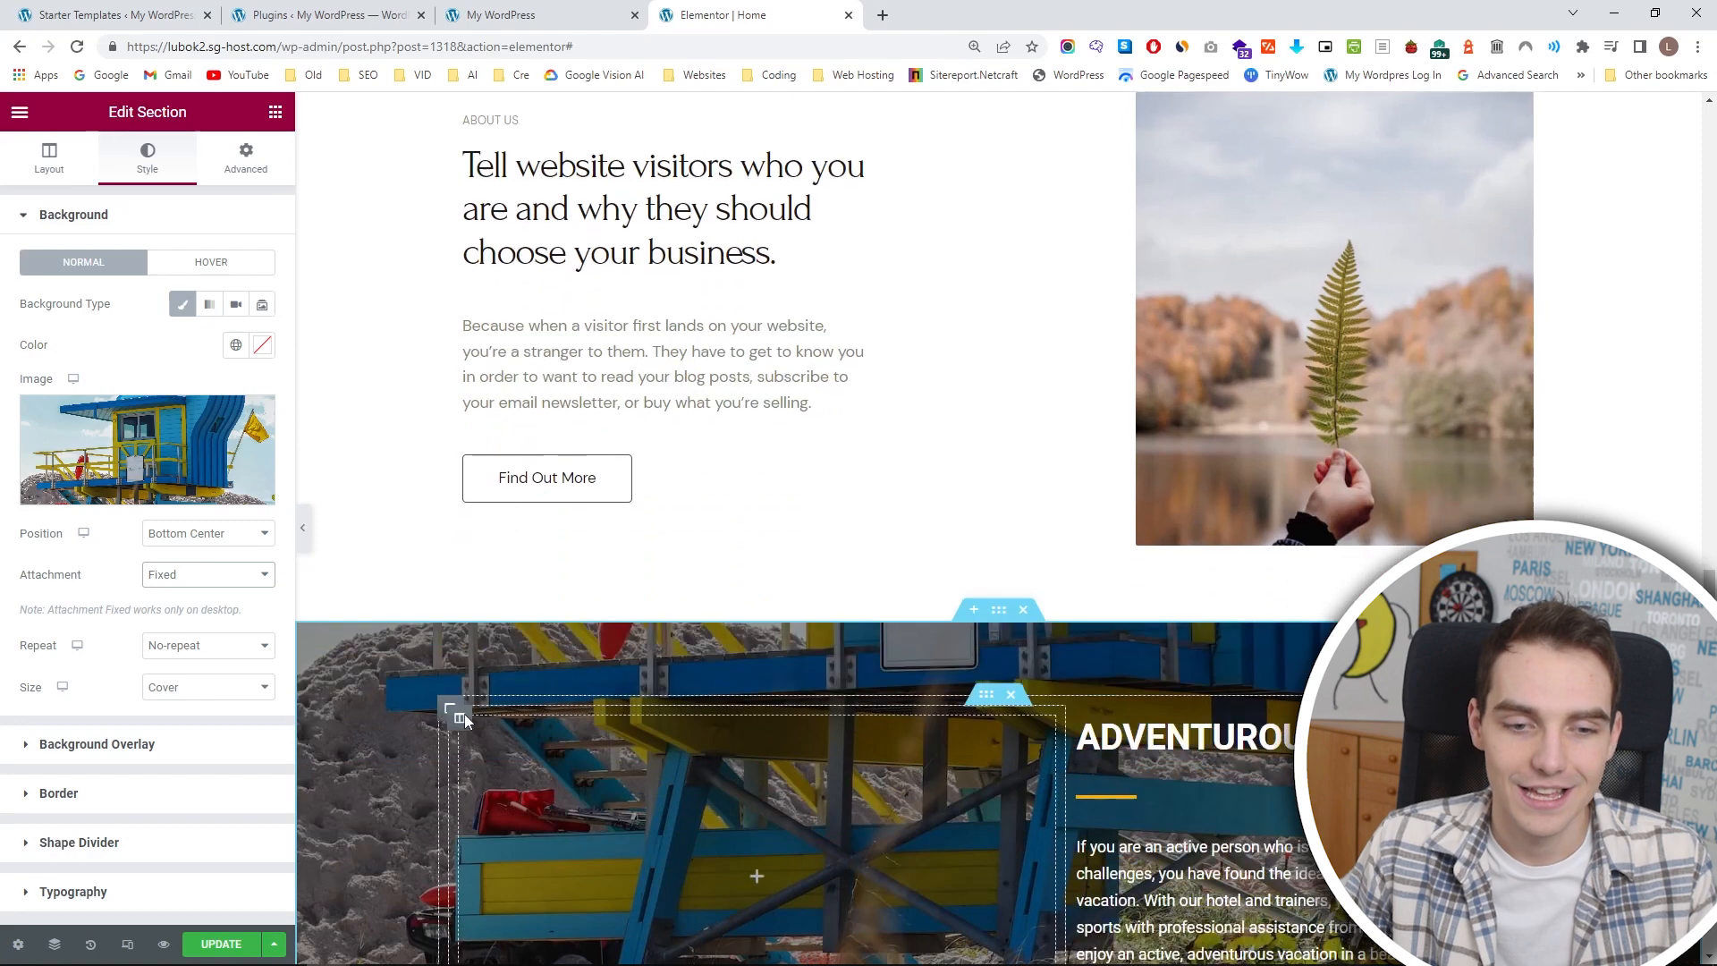
click(210, 945)
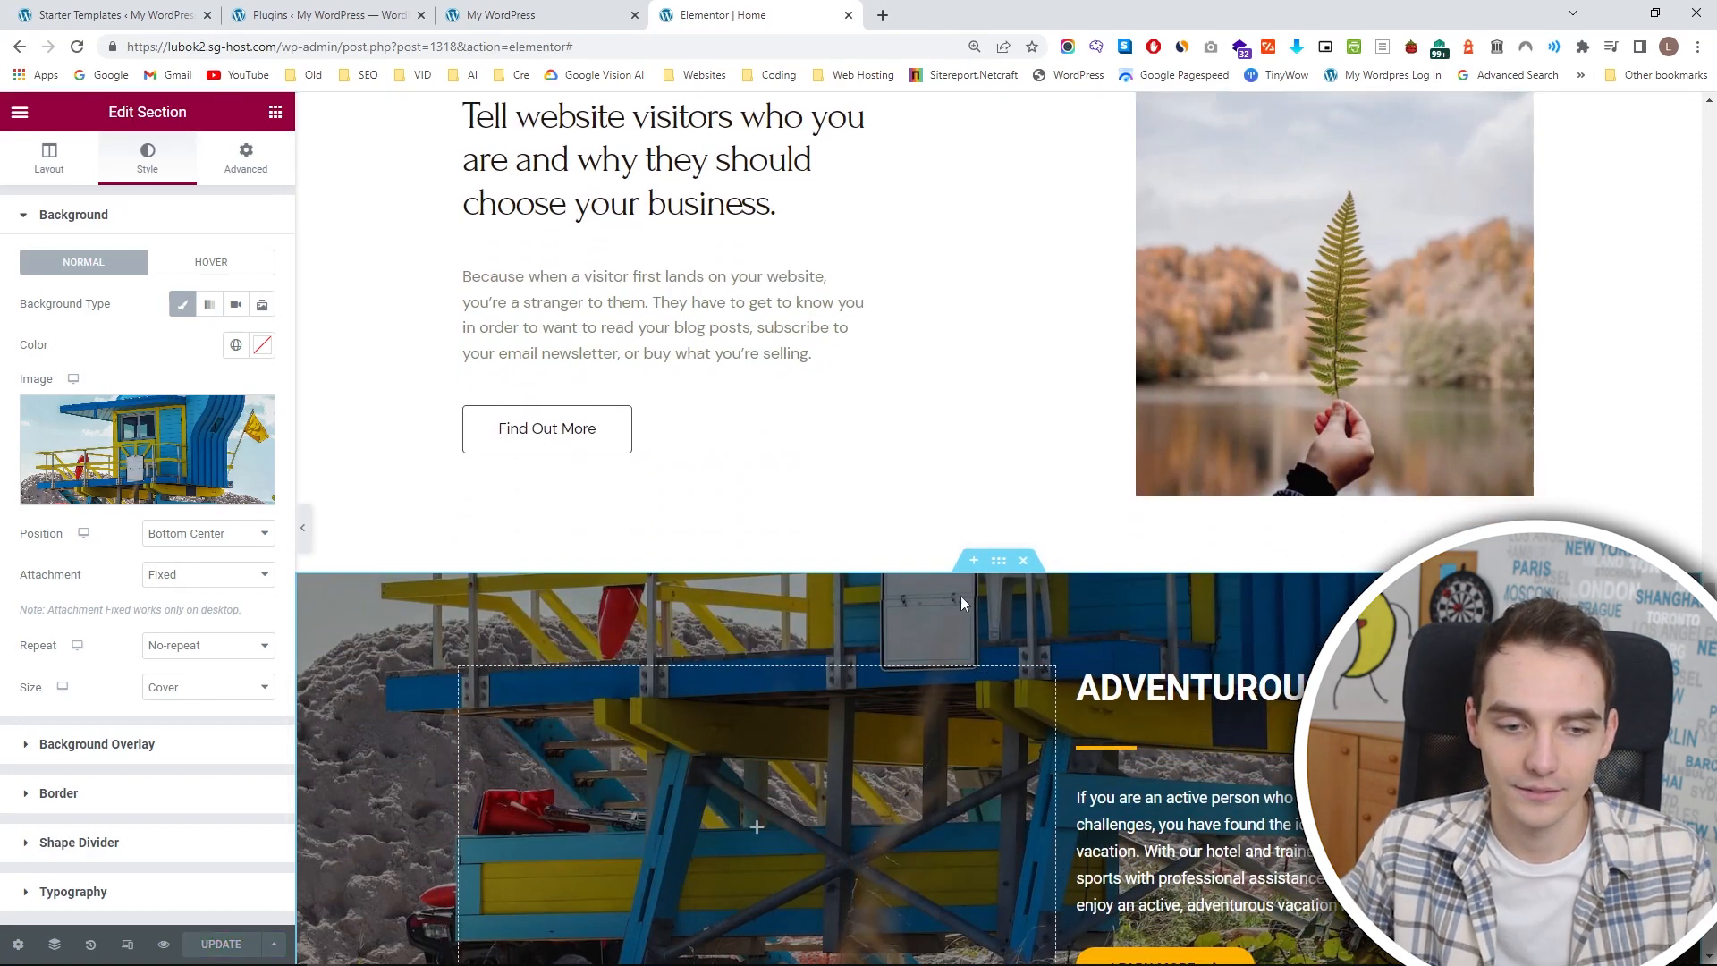
Move the ADVENTUROUS HOLIDAY section above the About Us section, directly below the surfer level cards.
scroll(1005, 644, up, 5)
scroll(993, 788, down, 2)
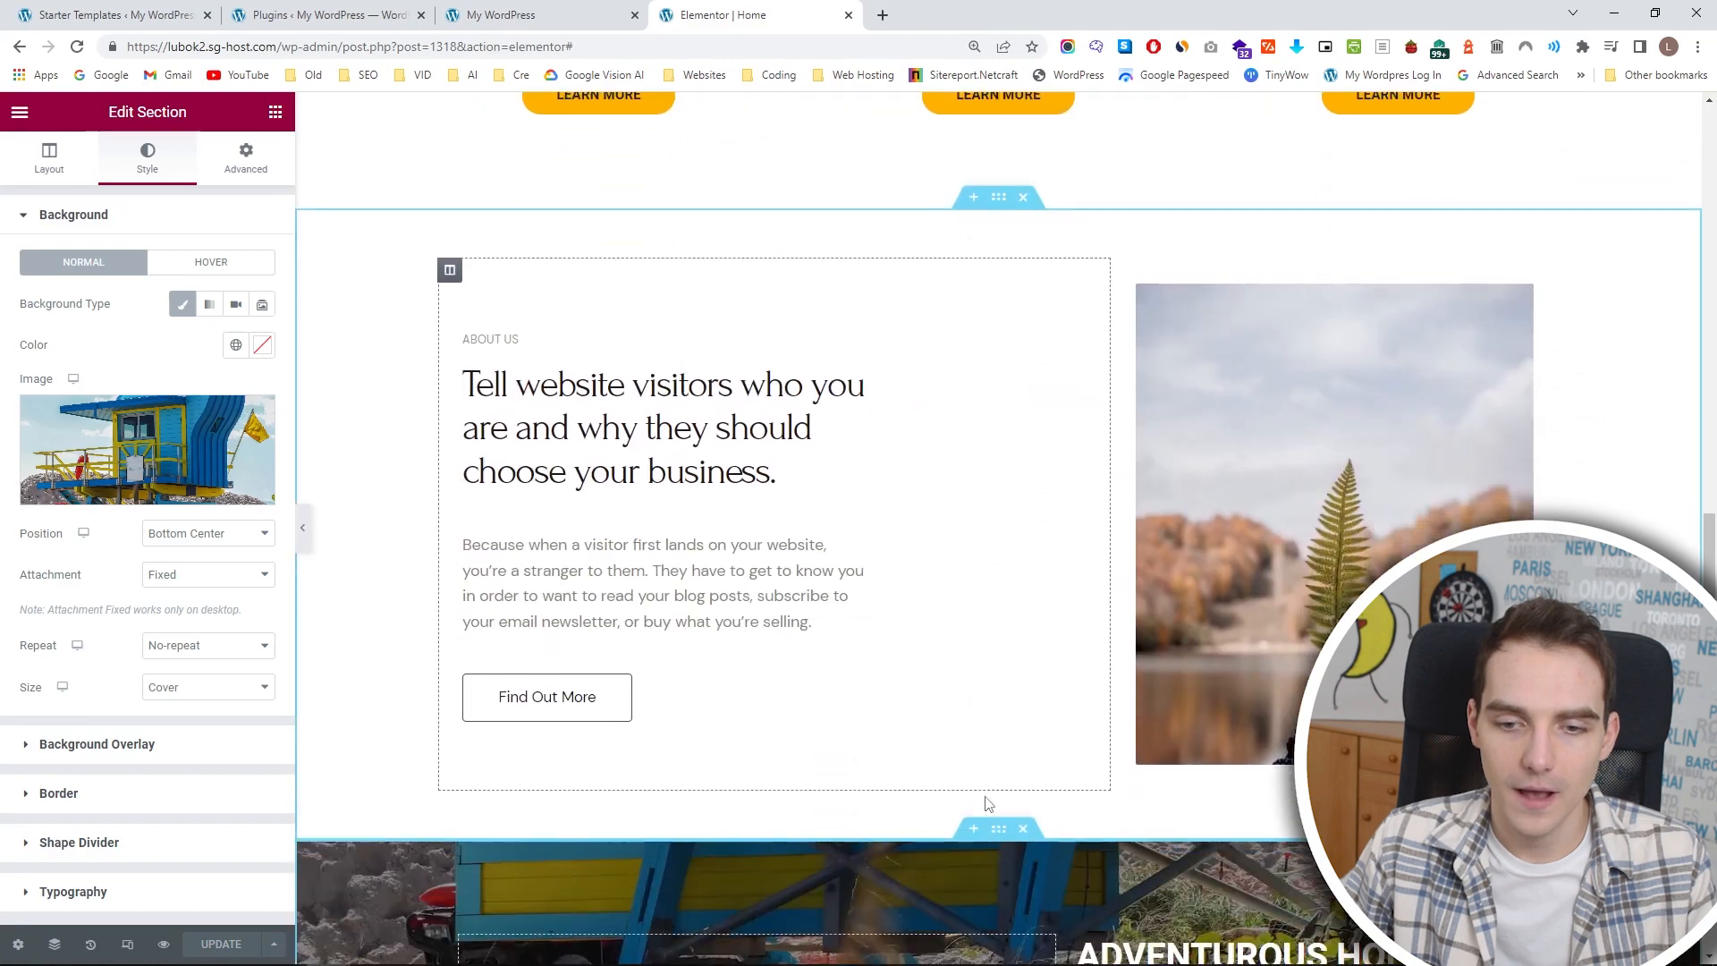
drag(995, 823, 996, 288)
Hide the editing panel and review the home page from the hero through the surfer levels to the ADVENTUROUS HOLIDAY section.
scroll(1001, 365, up, 15)
scroll(1005, 416, down, 3)
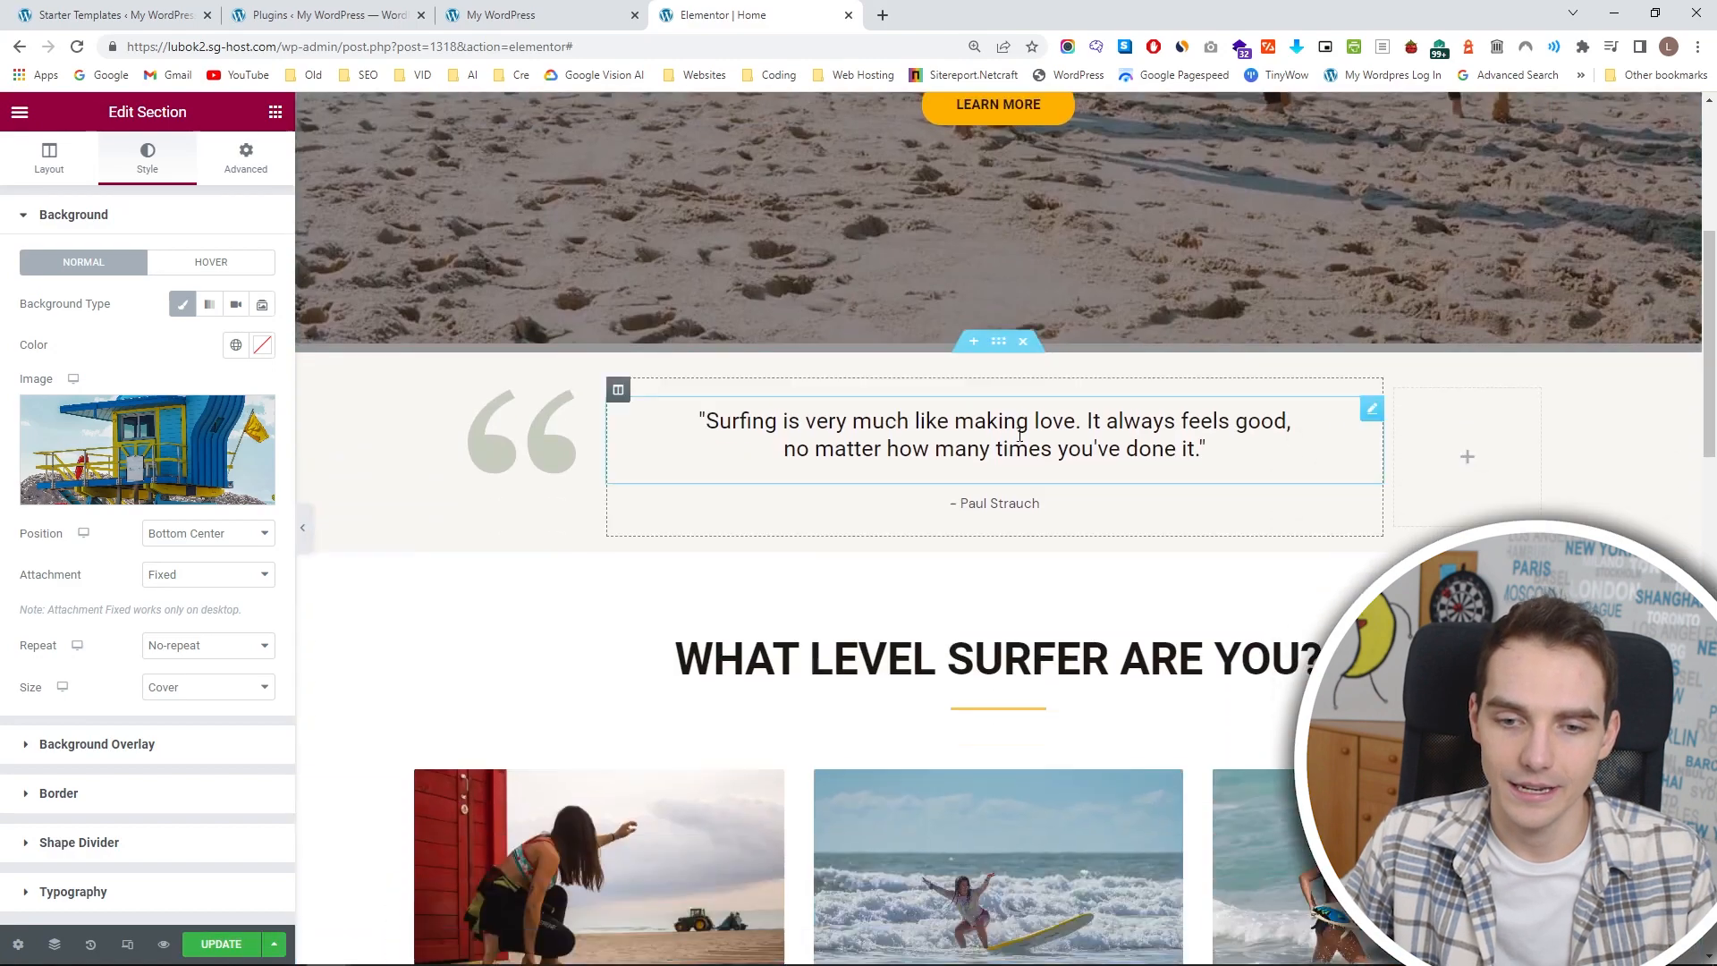
scroll(1118, 563, up, 5)
scroll(1038, 555, down, 7)
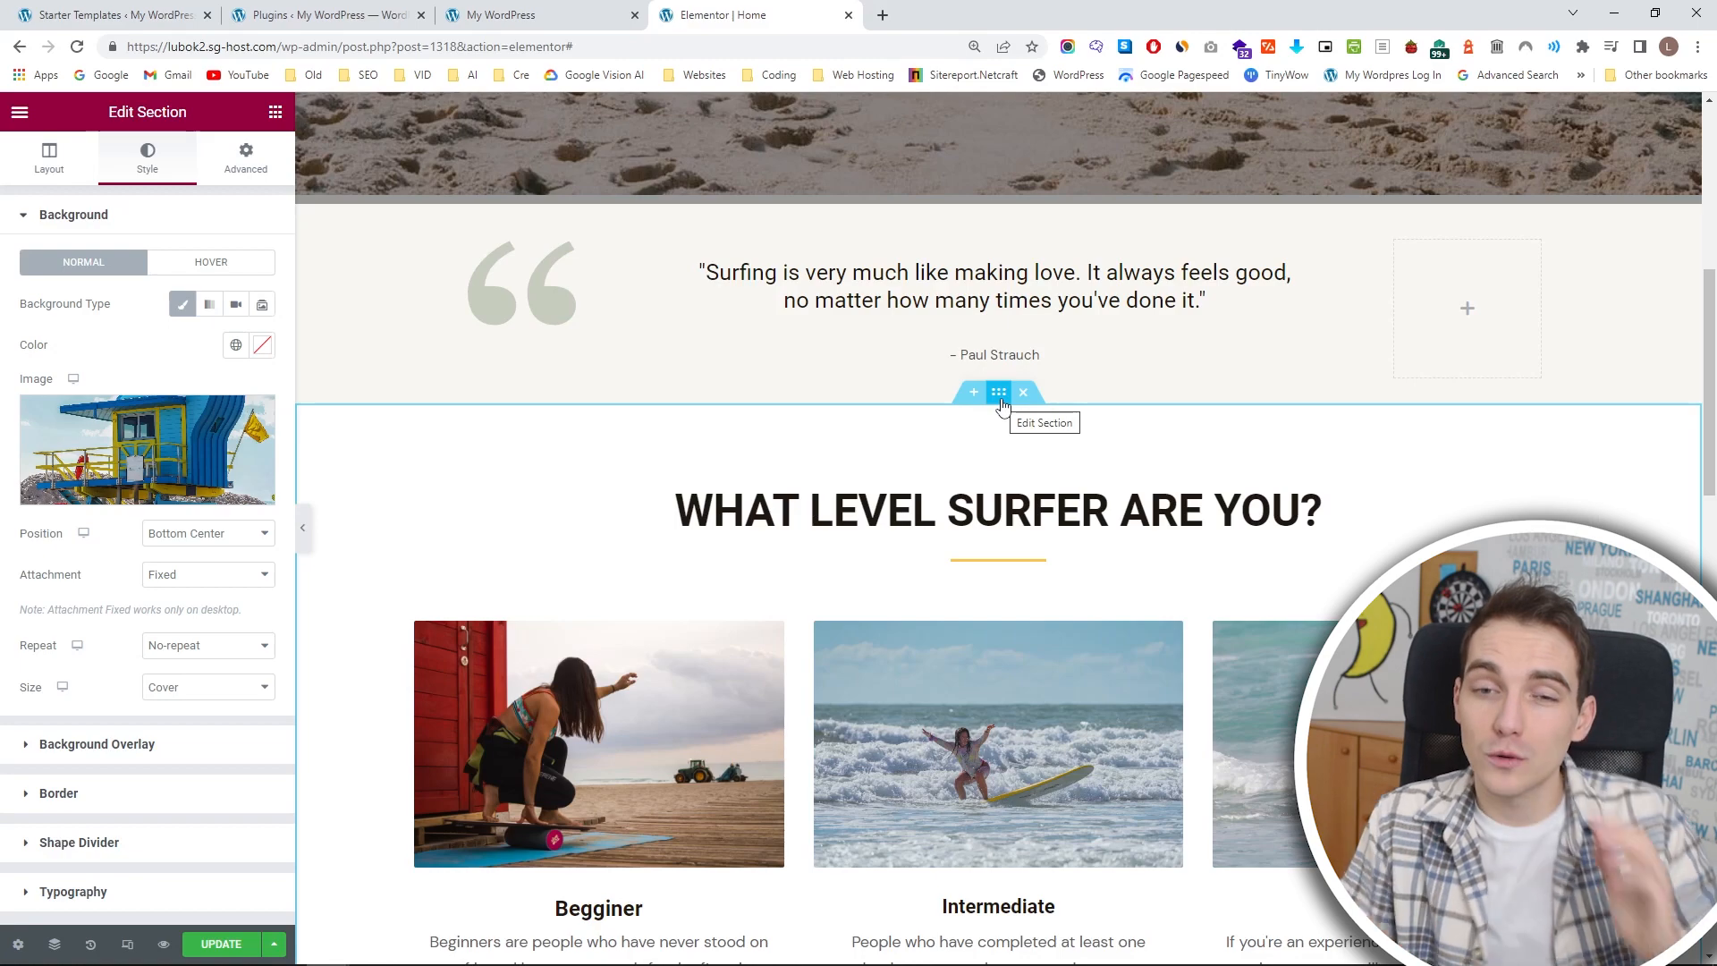
scroll(973, 478, up, 4)
click(302, 528)
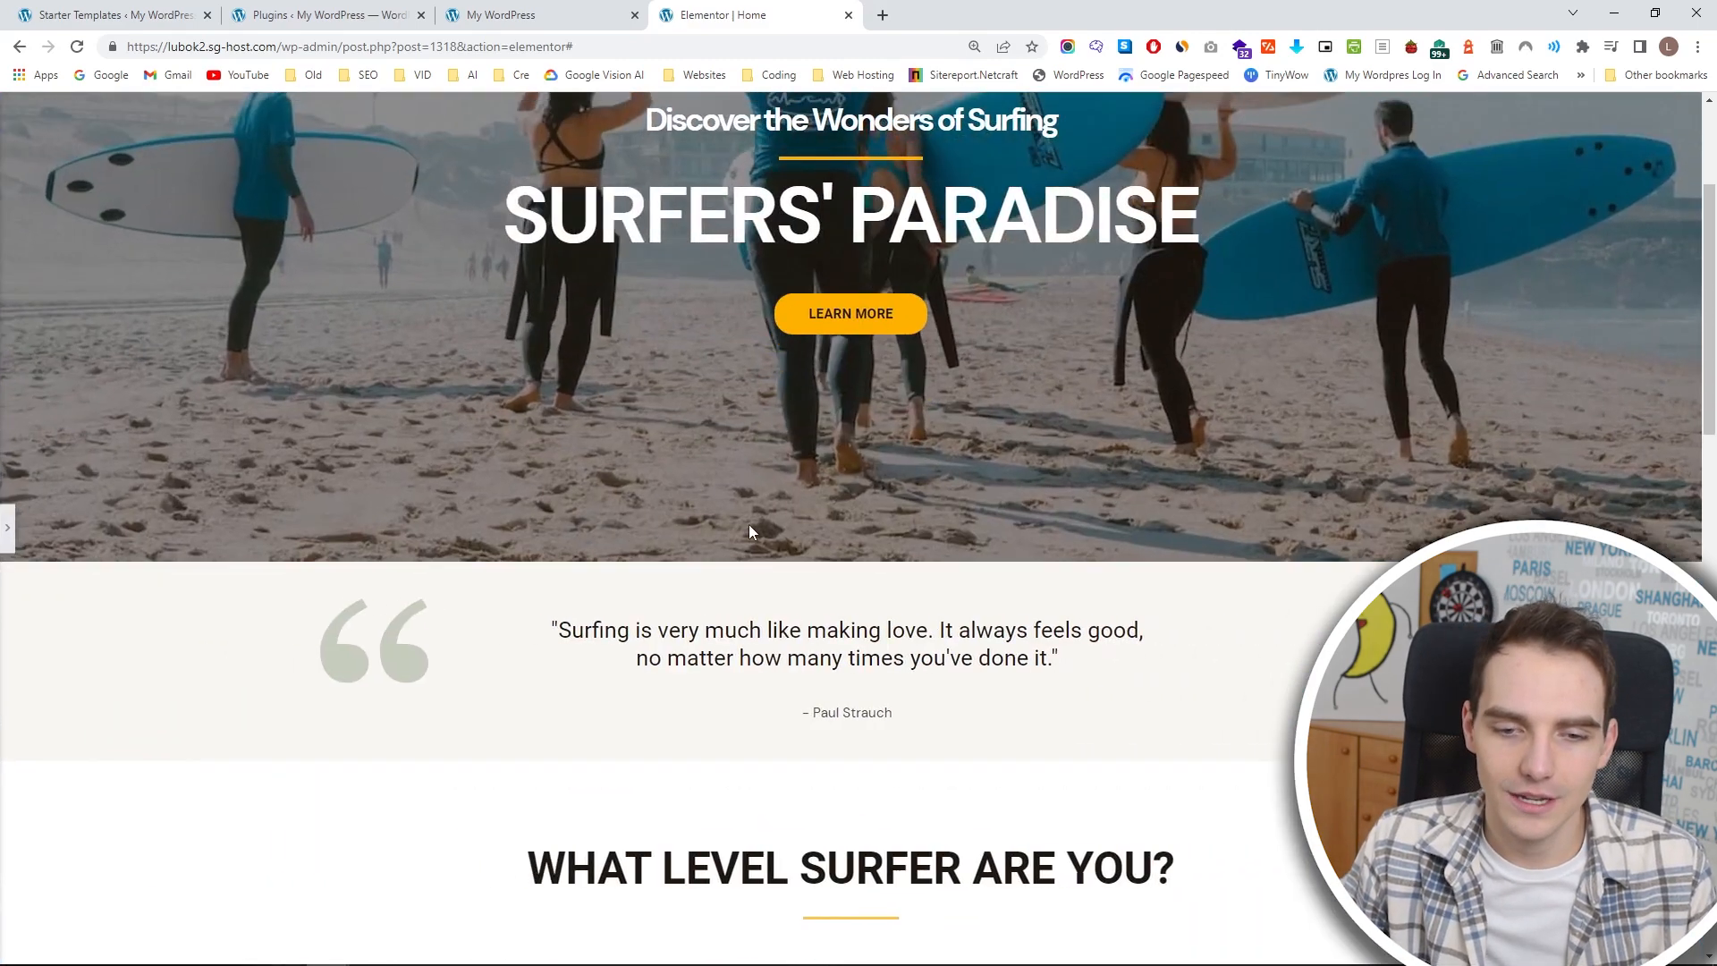
scroll(761, 537, up, 4)
scroll(776, 547, down, 12)
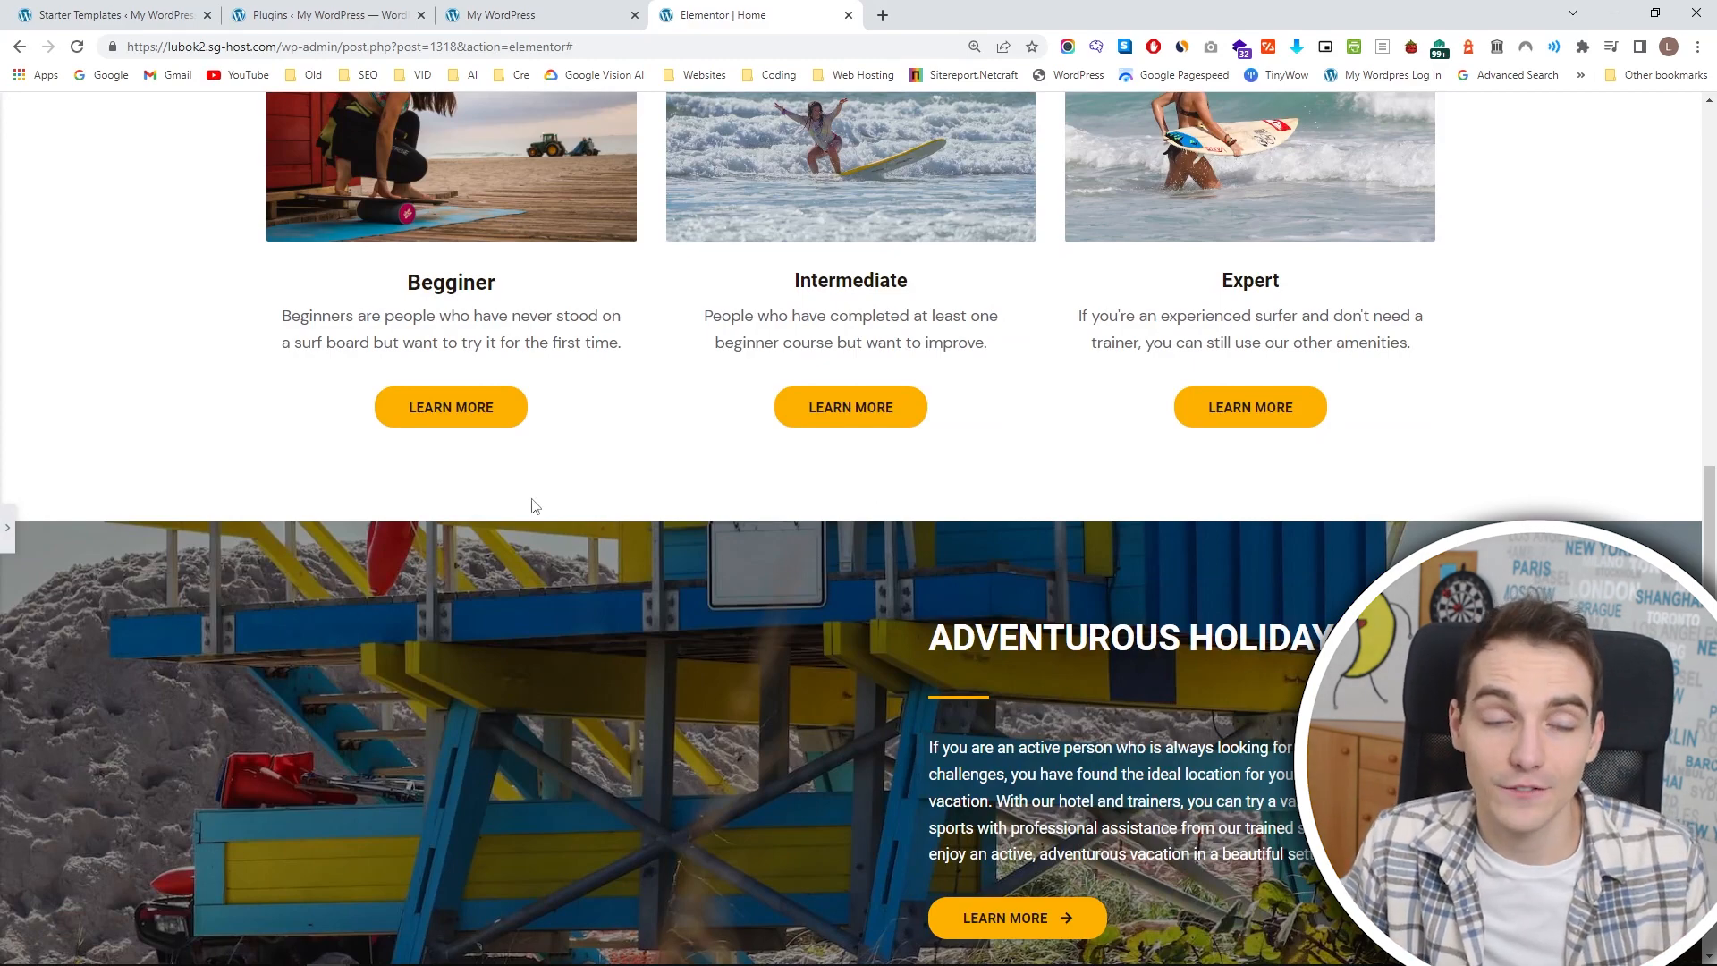
Show the editing panel again and set the ADVENTUROUS HOLIDAY section's unlinked top margin to 45 px.
click(7, 526)
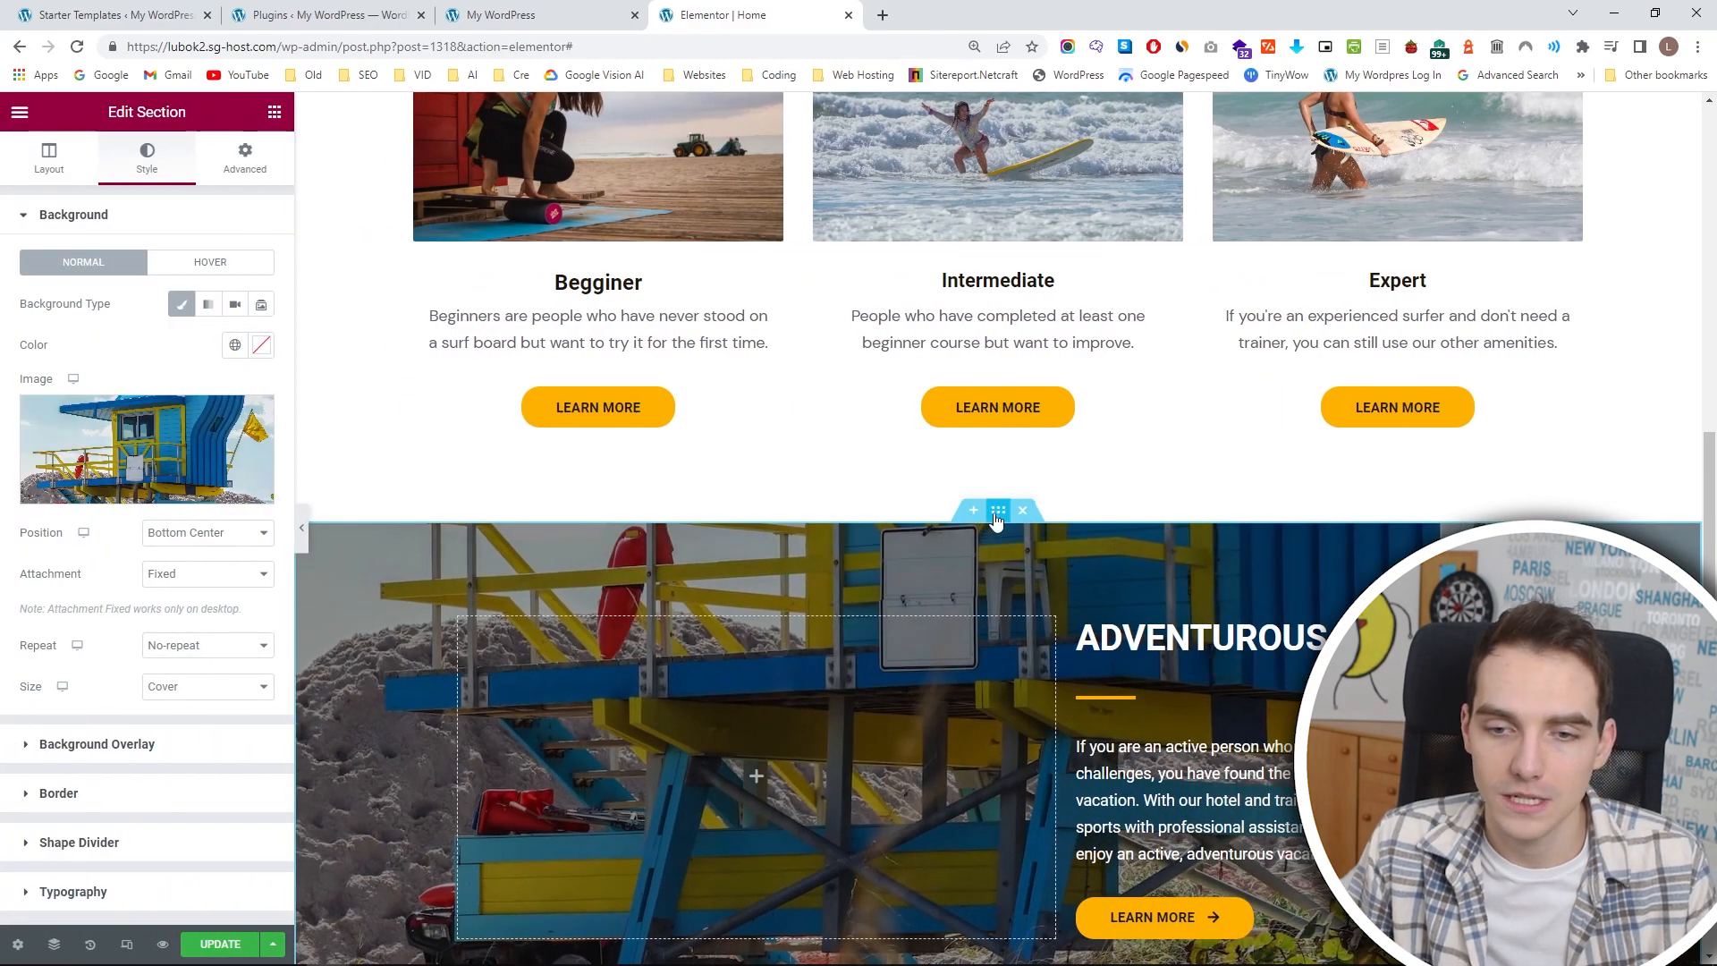
click(246, 159)
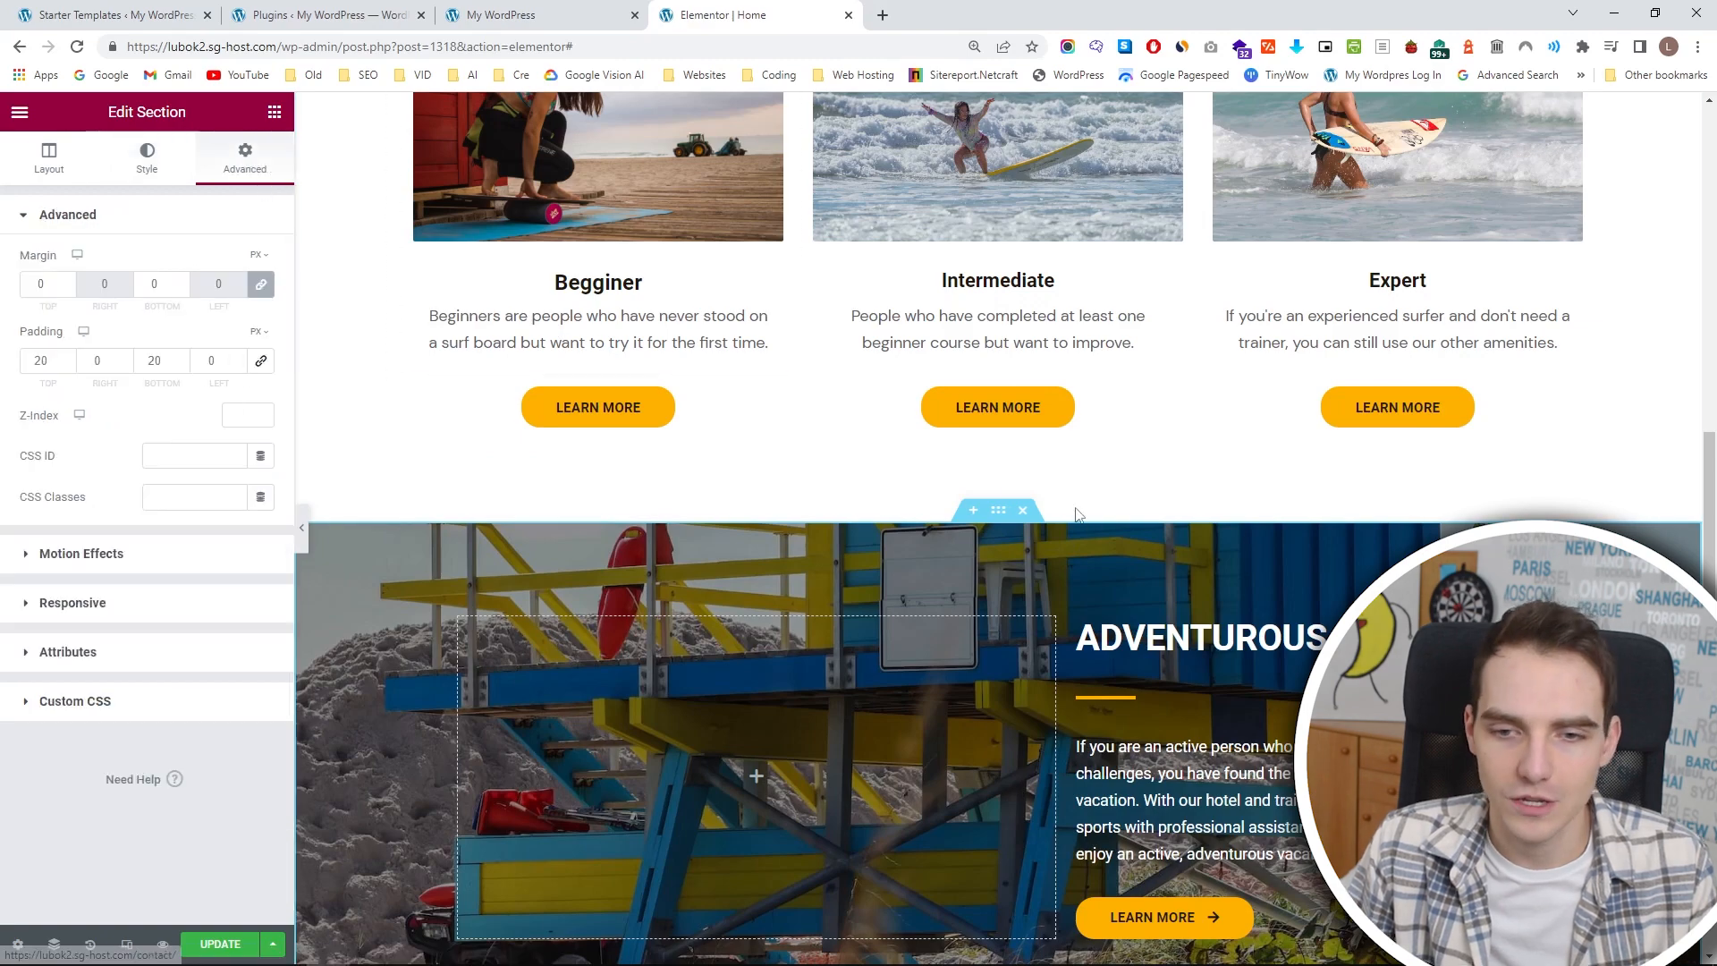
click(259, 290)
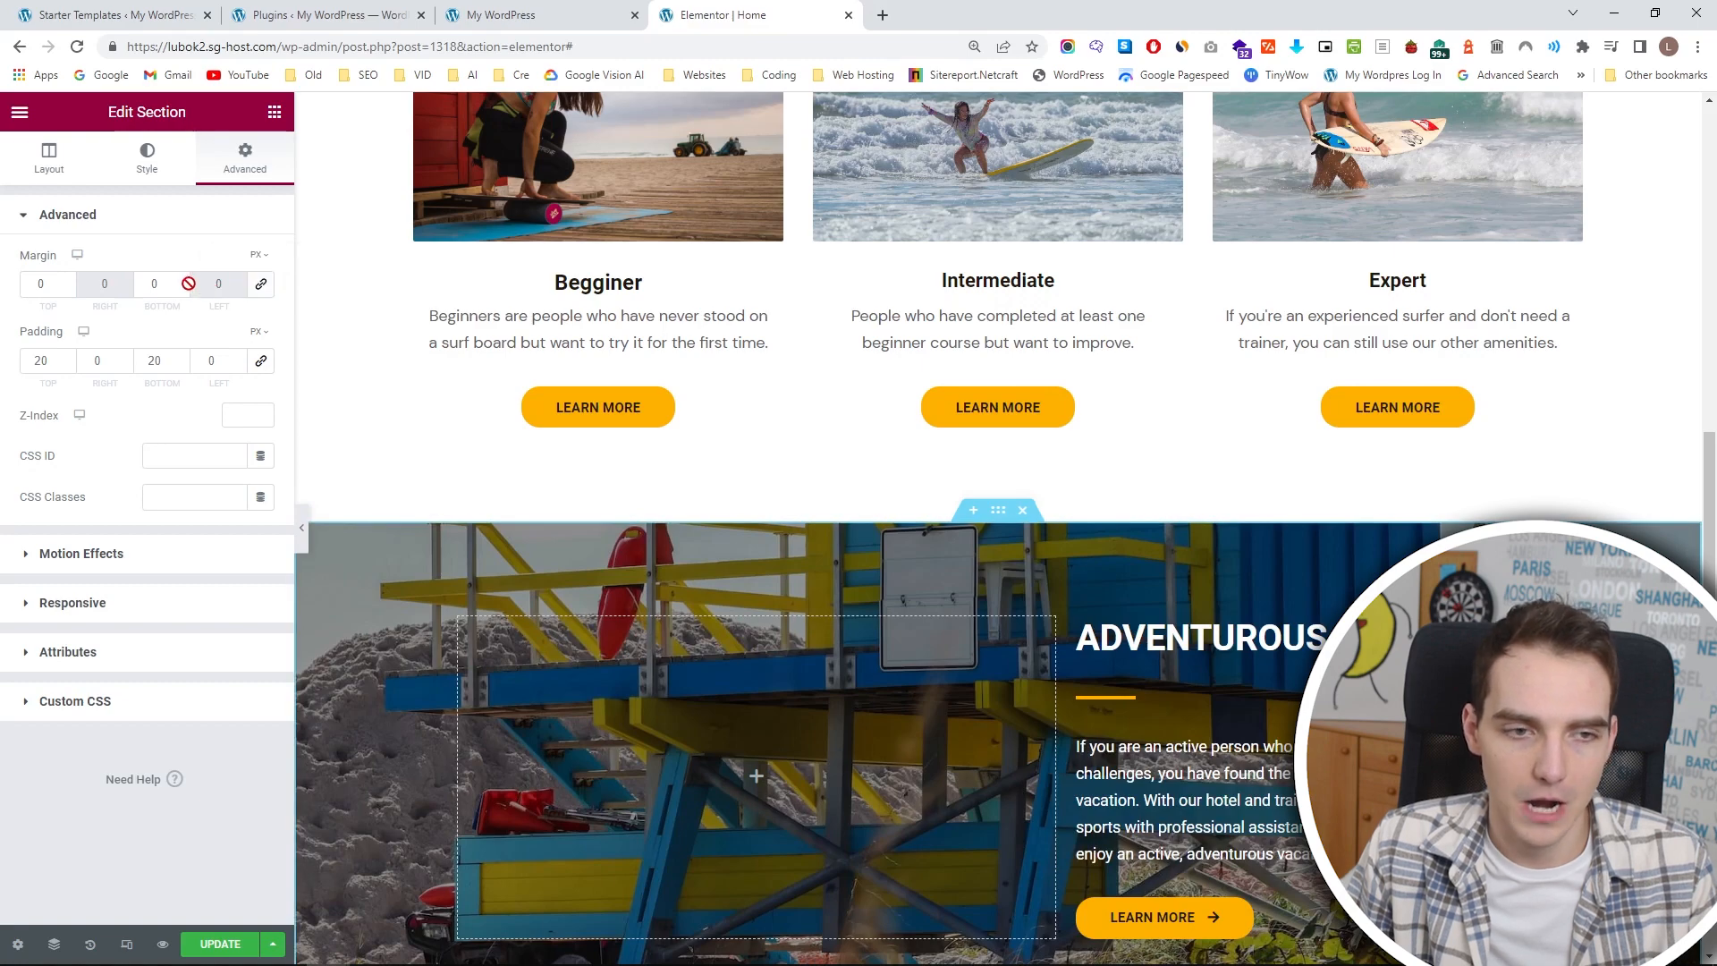
drag(65, 281, 66, 281)
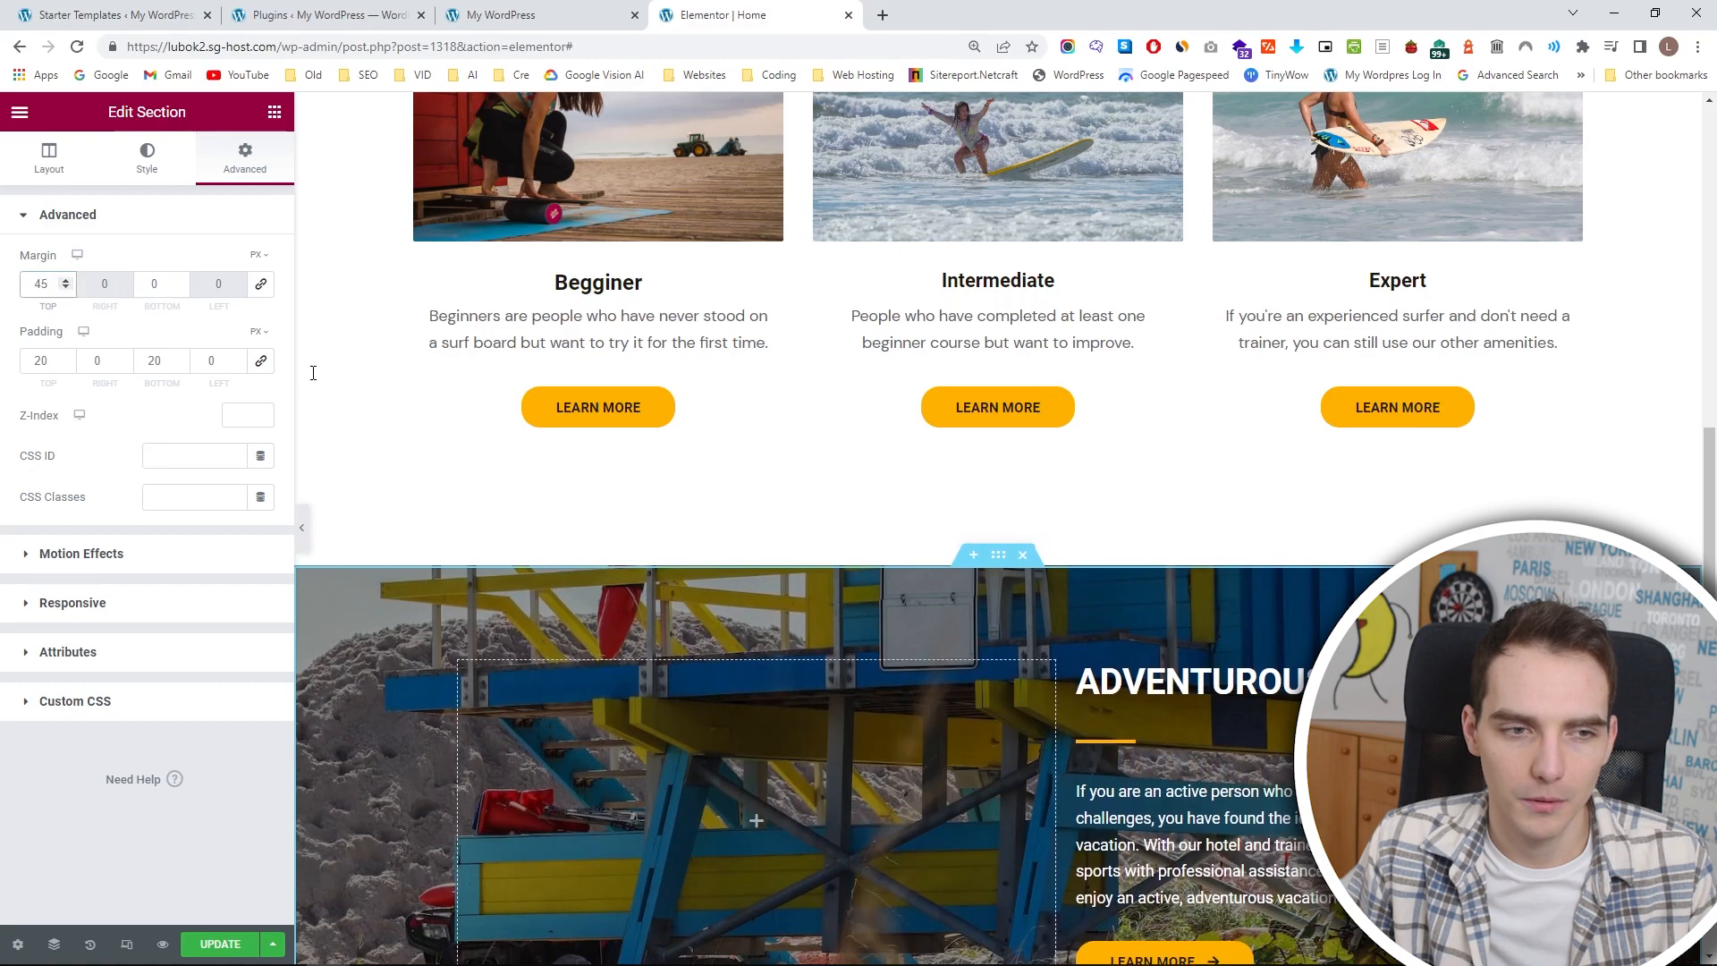
scroll(720, 413, down, 7)
scroll(721, 415, up, 5)
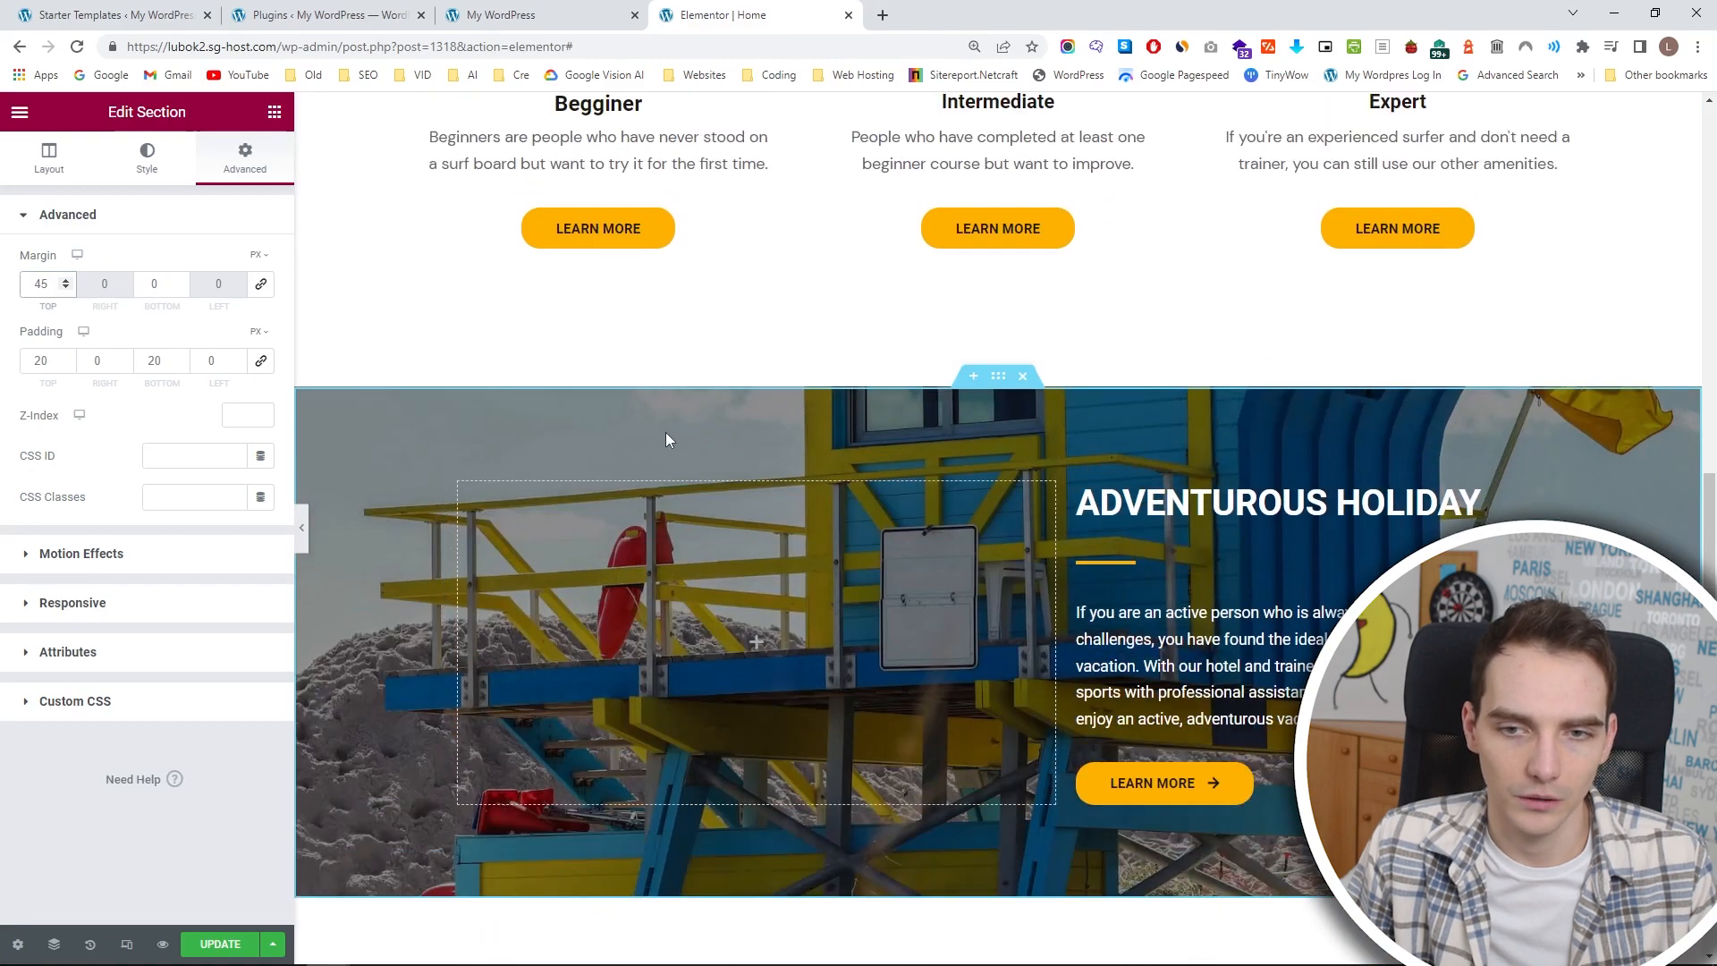
Set the WHAT LEVEL SURFER ARE YOU? section's unlinked top margin to 40 px and save the page.
scroll(666, 440, up, 8)
scroll(683, 372, down, 1)
click(999, 215)
click(245, 158)
click(259, 290)
click(68, 279)
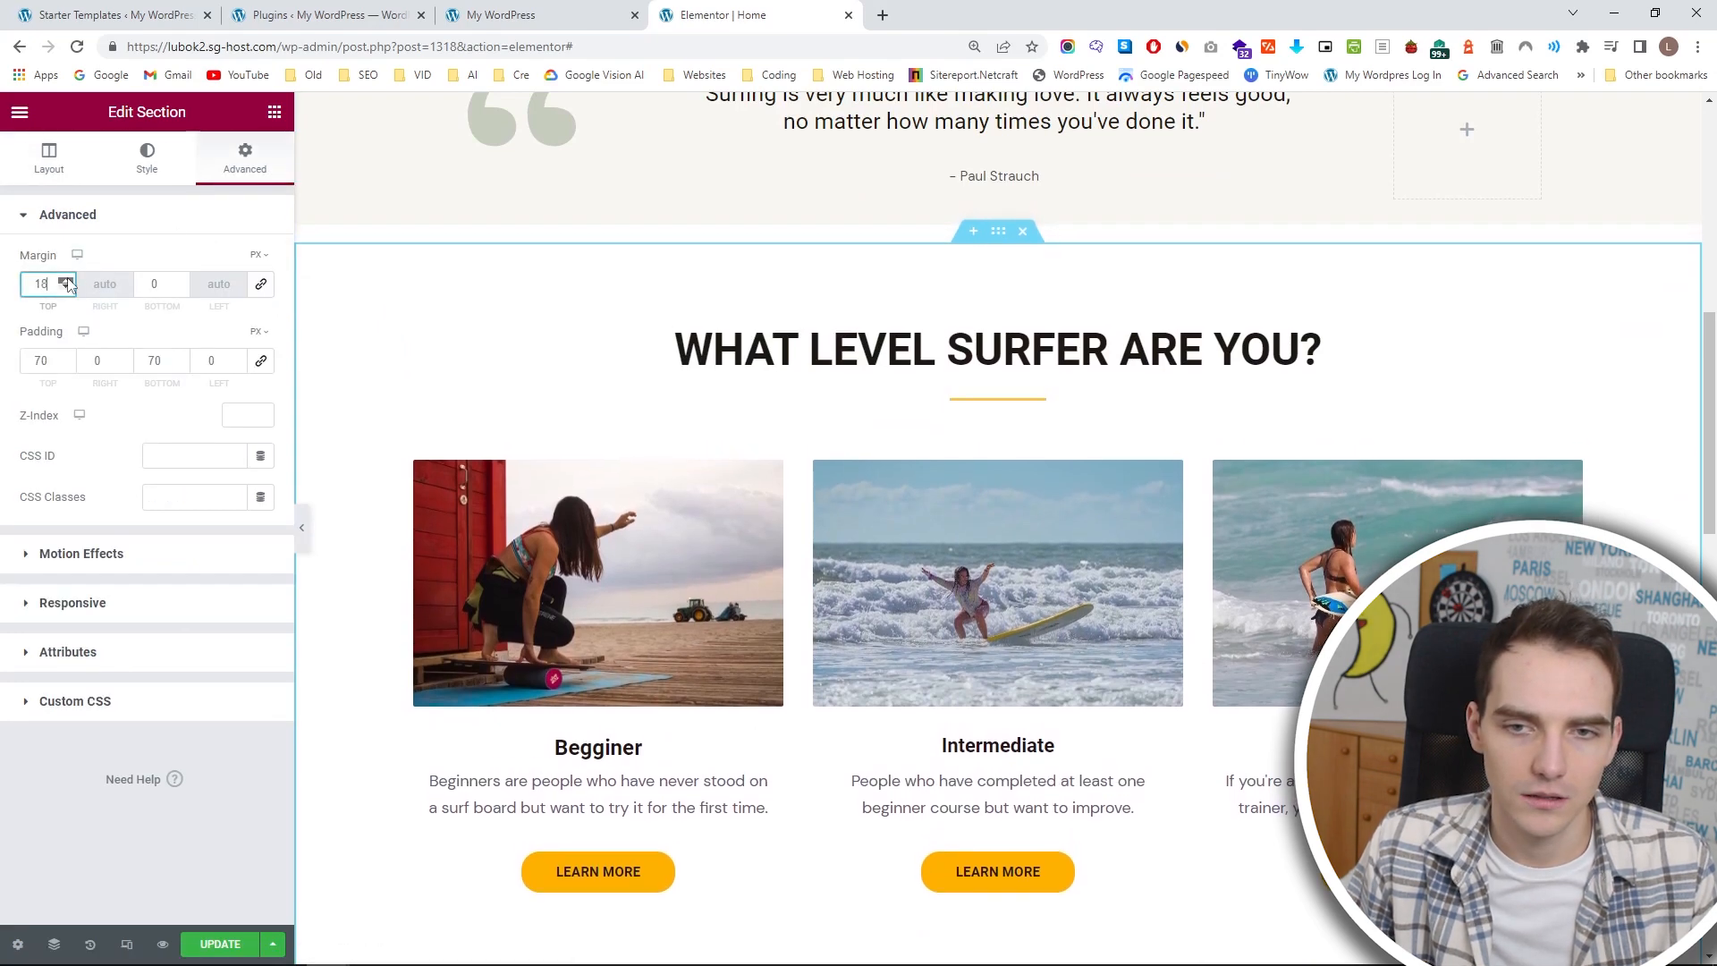
scroll(882, 422, up, 4)
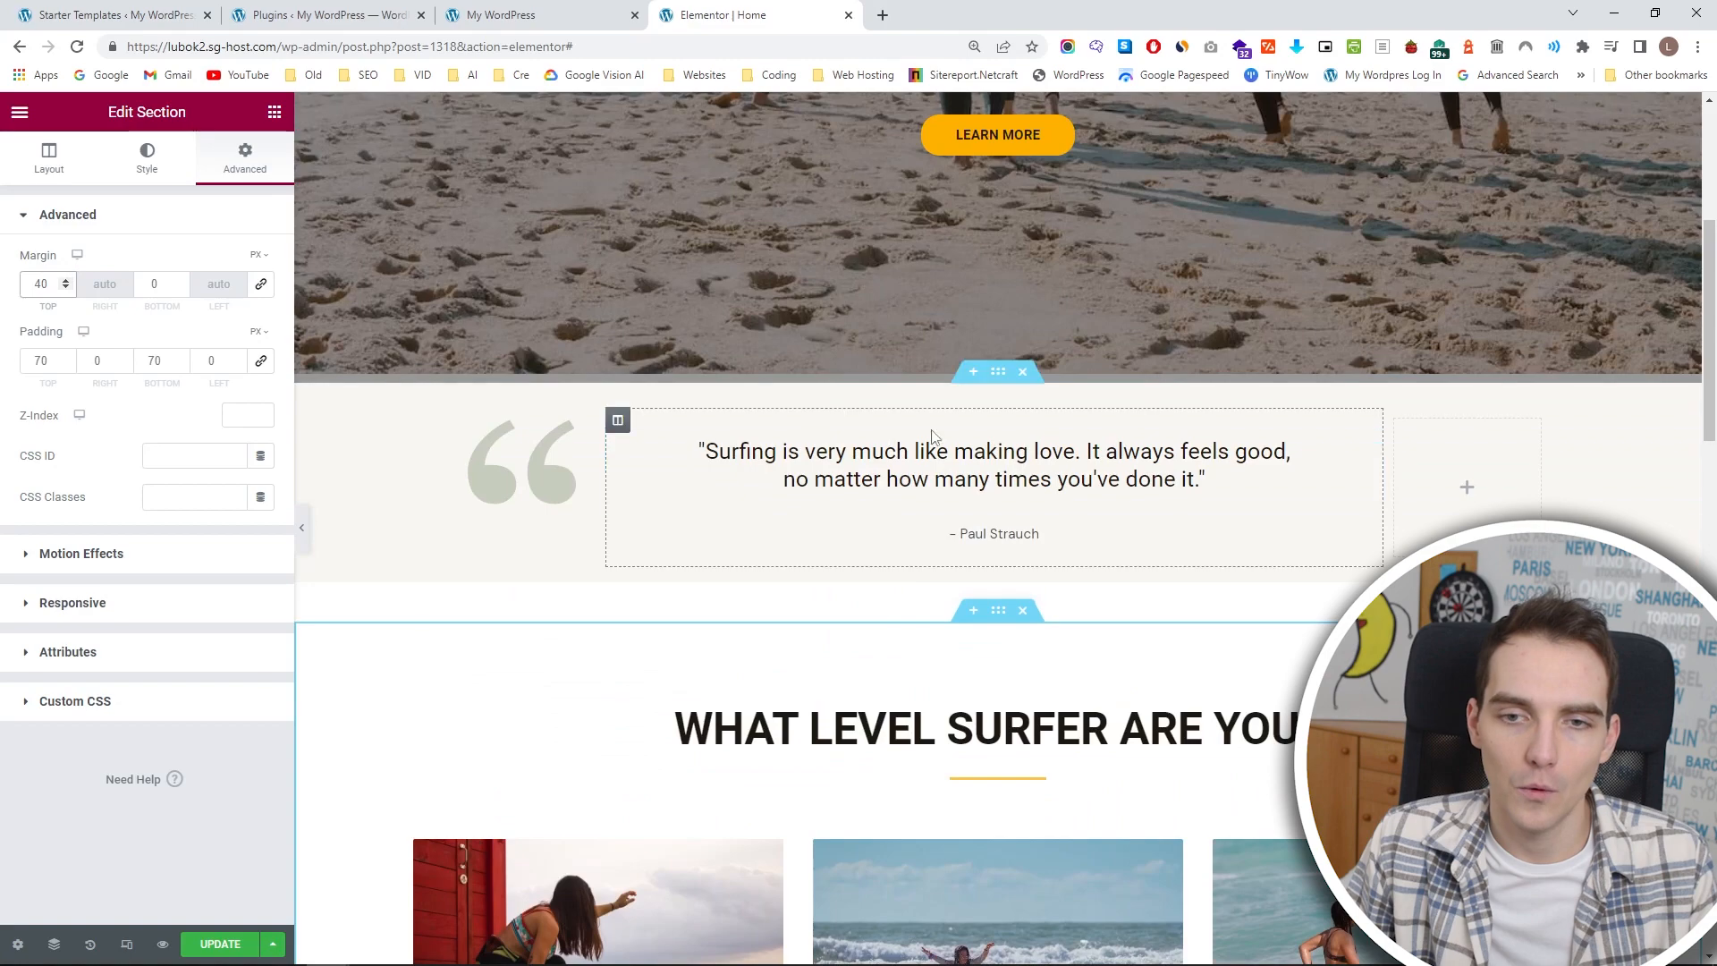
click(237, 945)
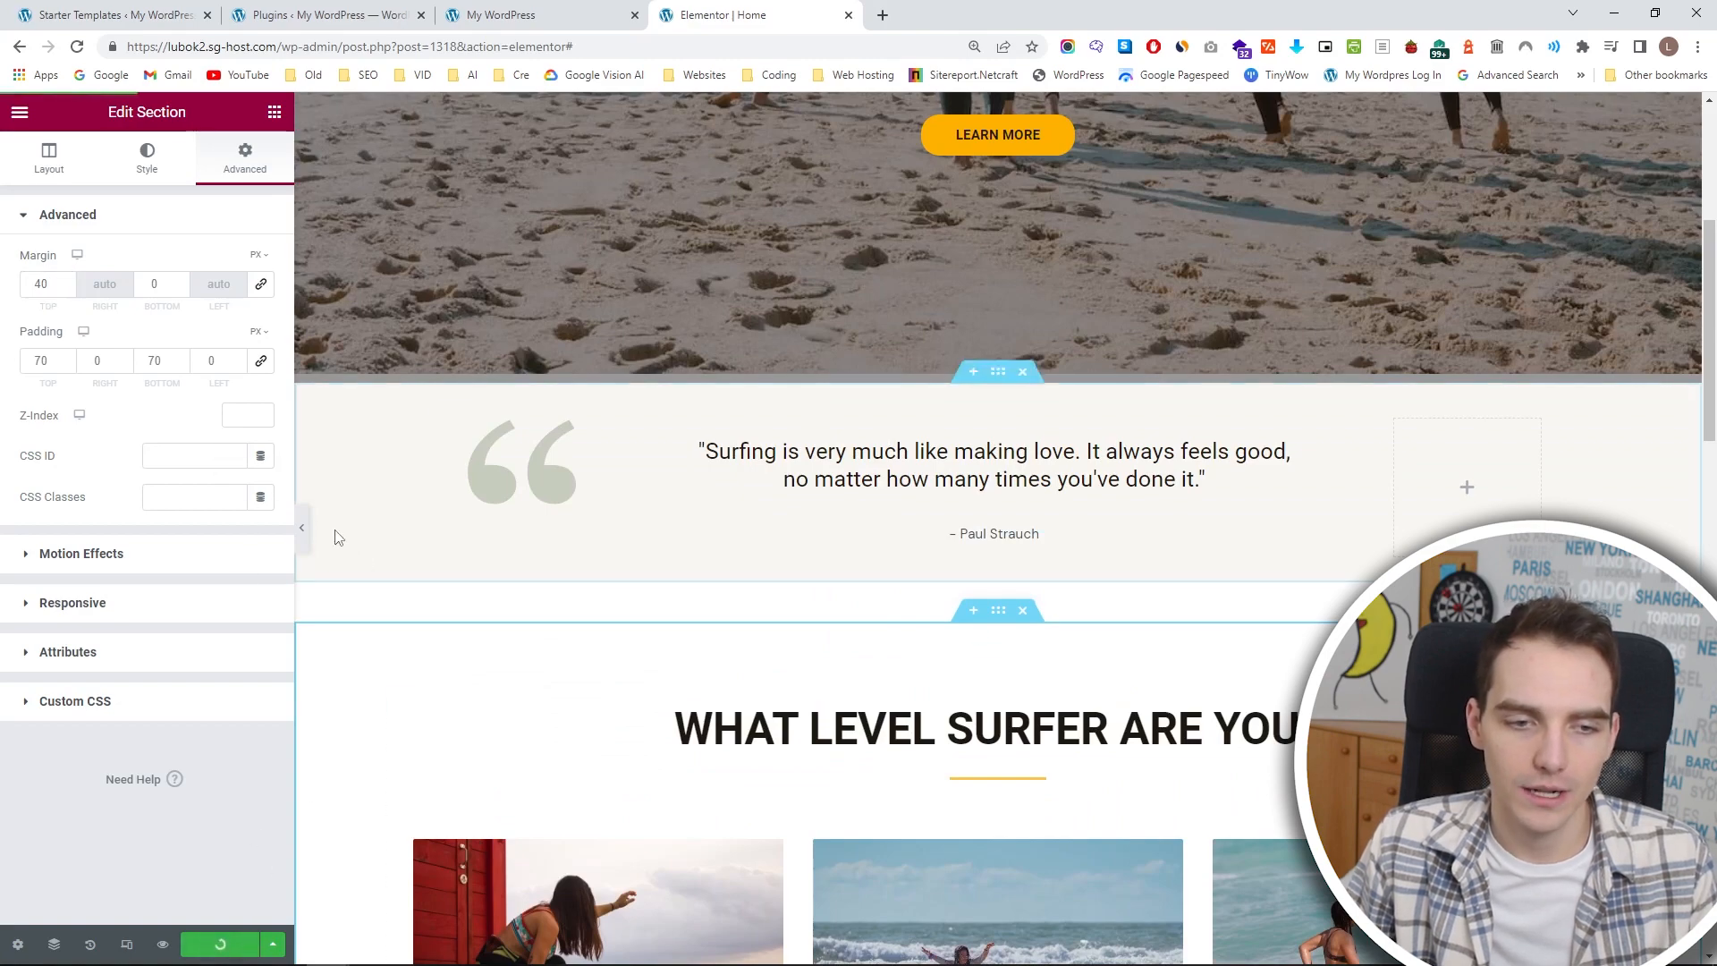
Reload the live home page and examine the spacing around the quote and the surfer level section.
click(497, 21)
scroll(214, 313, up, 5)
scroll(213, 308, up, 5)
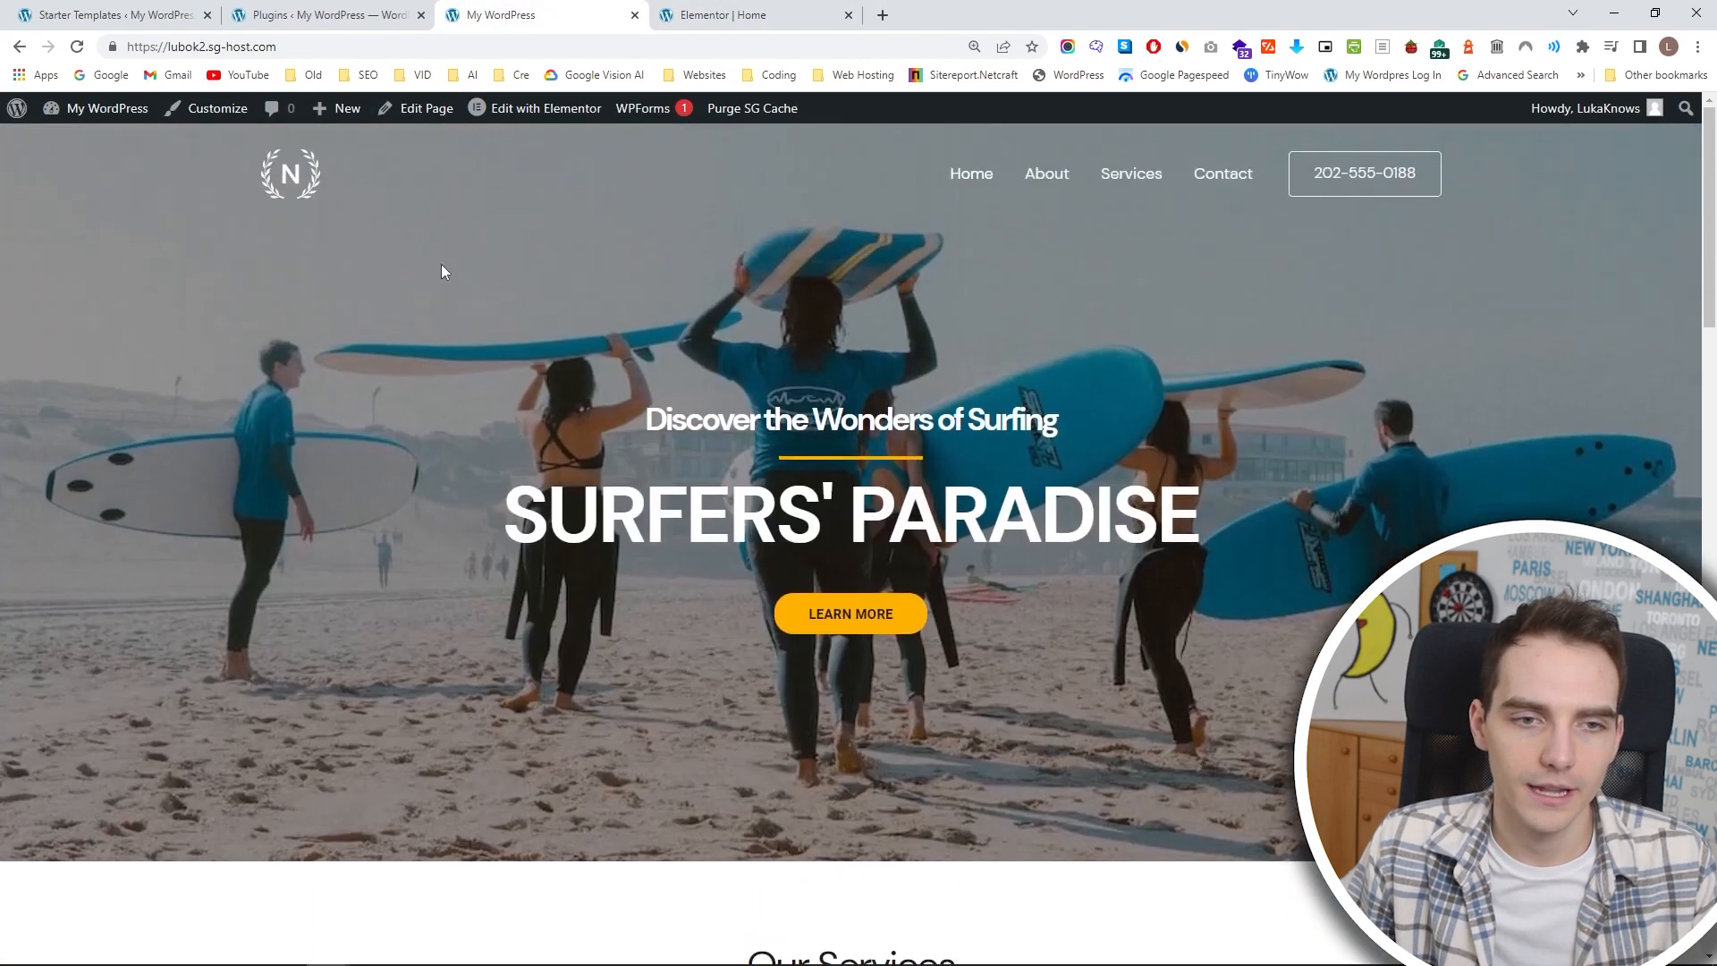
scroll(430, 233, down, 20)
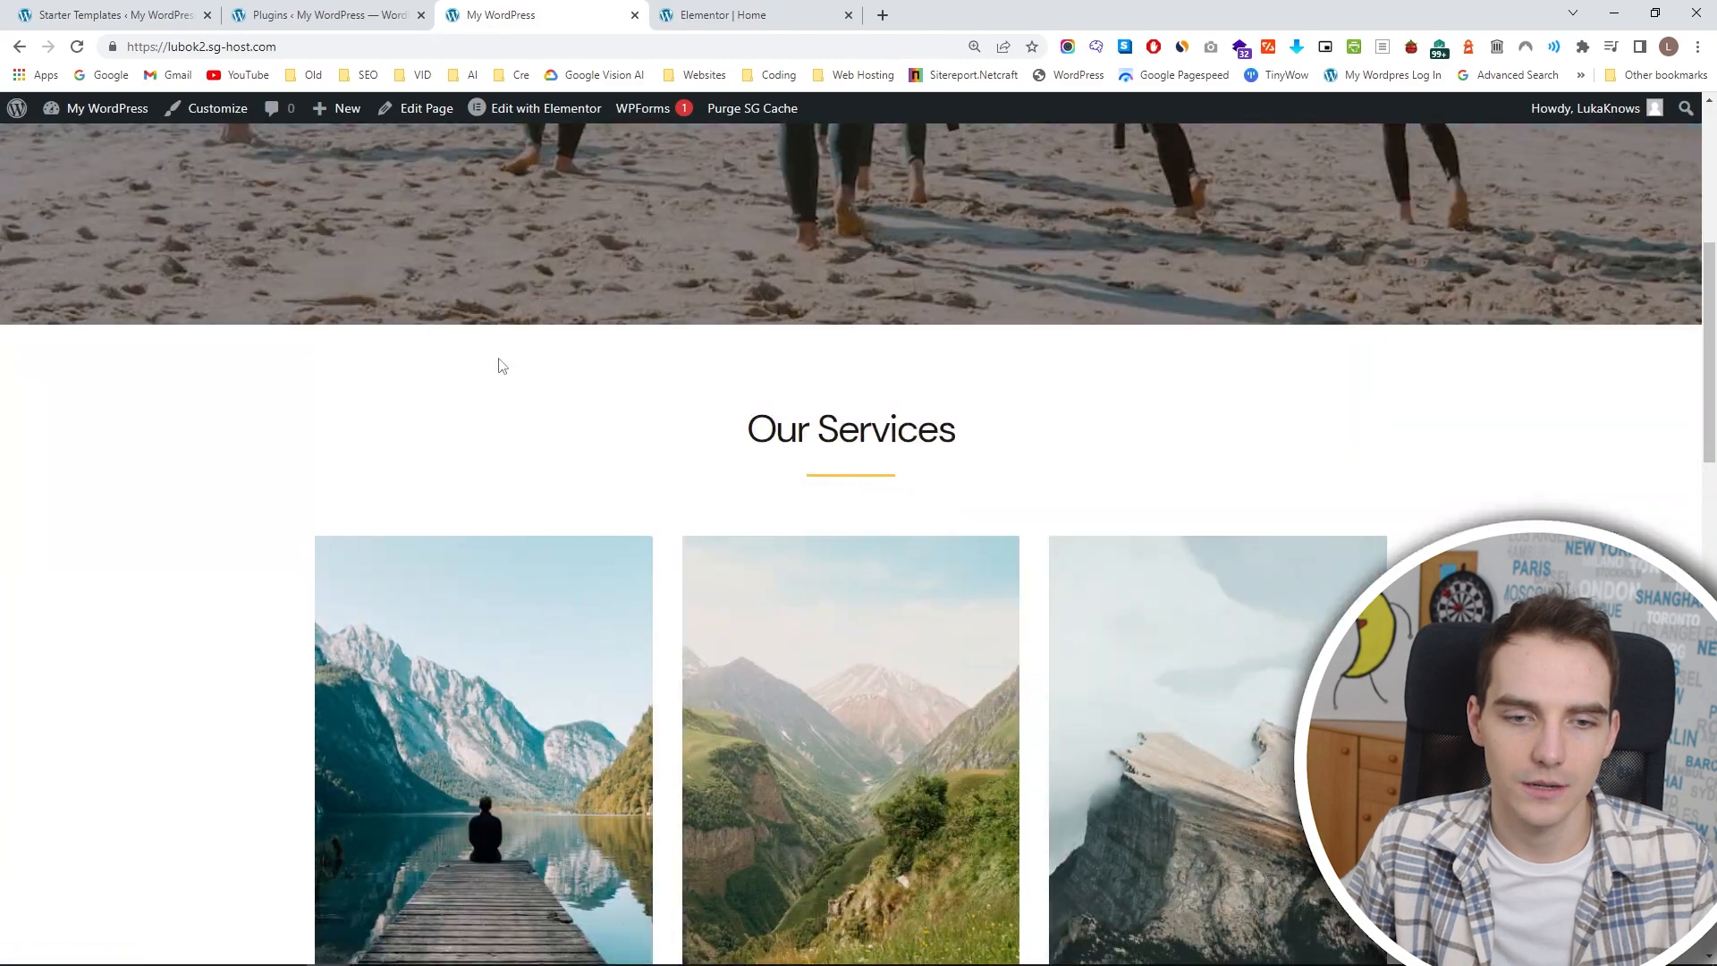
scroll(716, 329, down, 3)
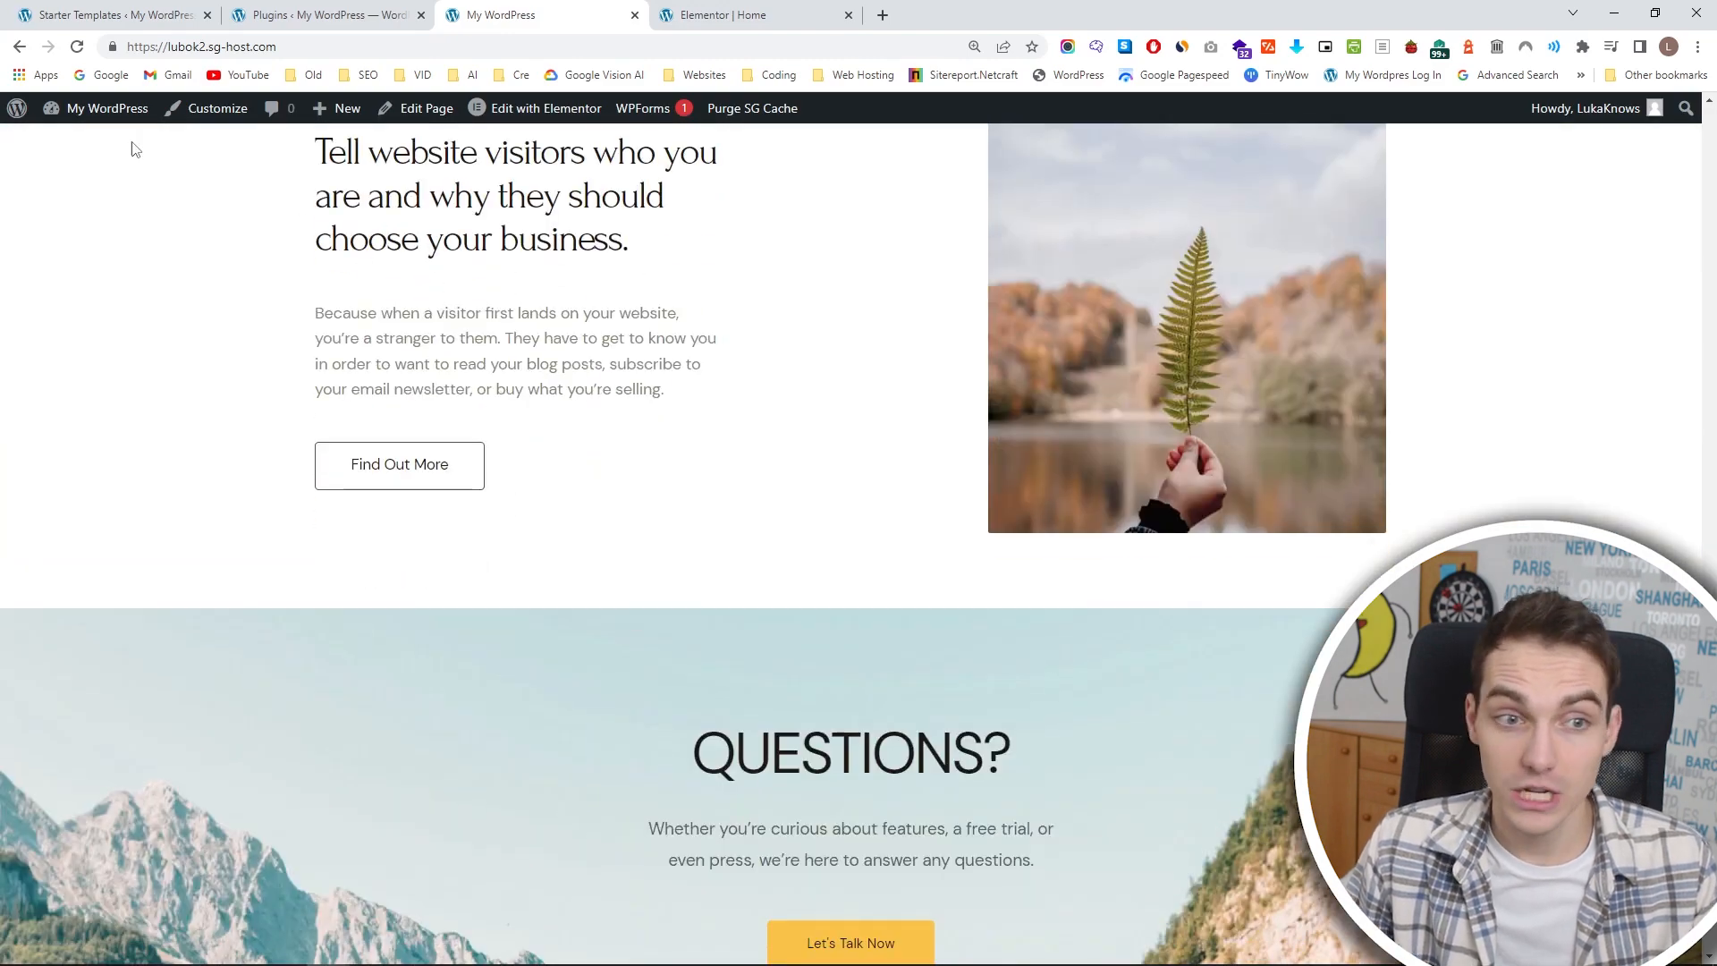
click(77, 47)
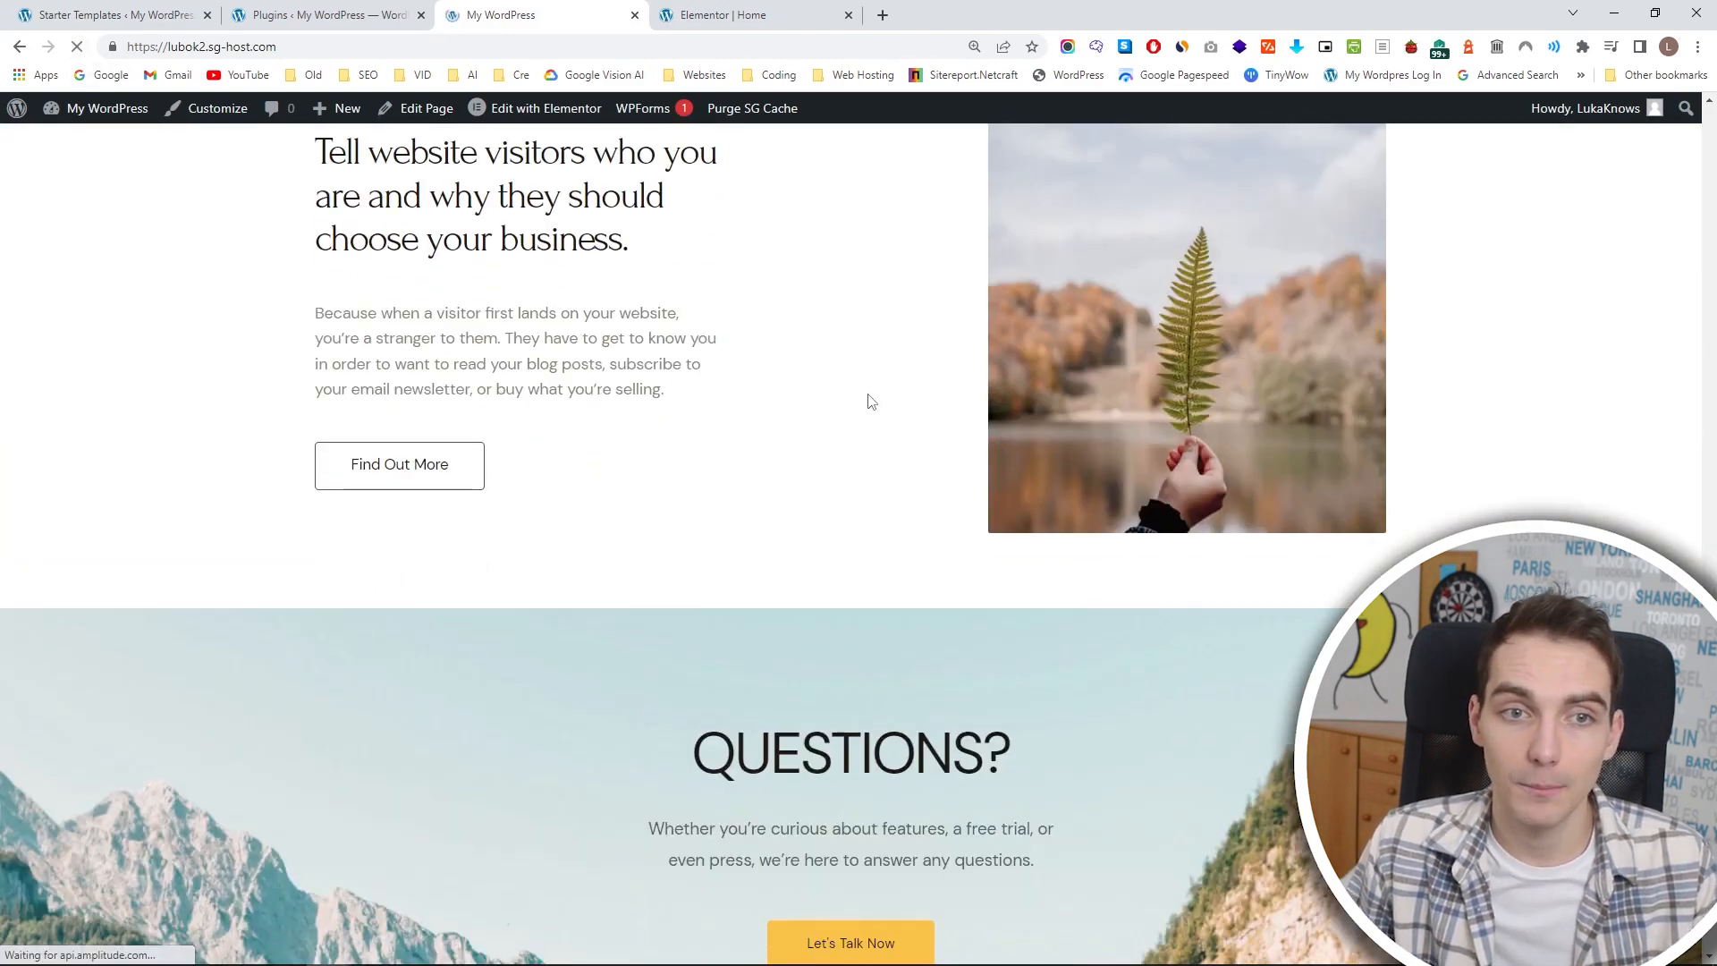
scroll(870, 398, down, 8)
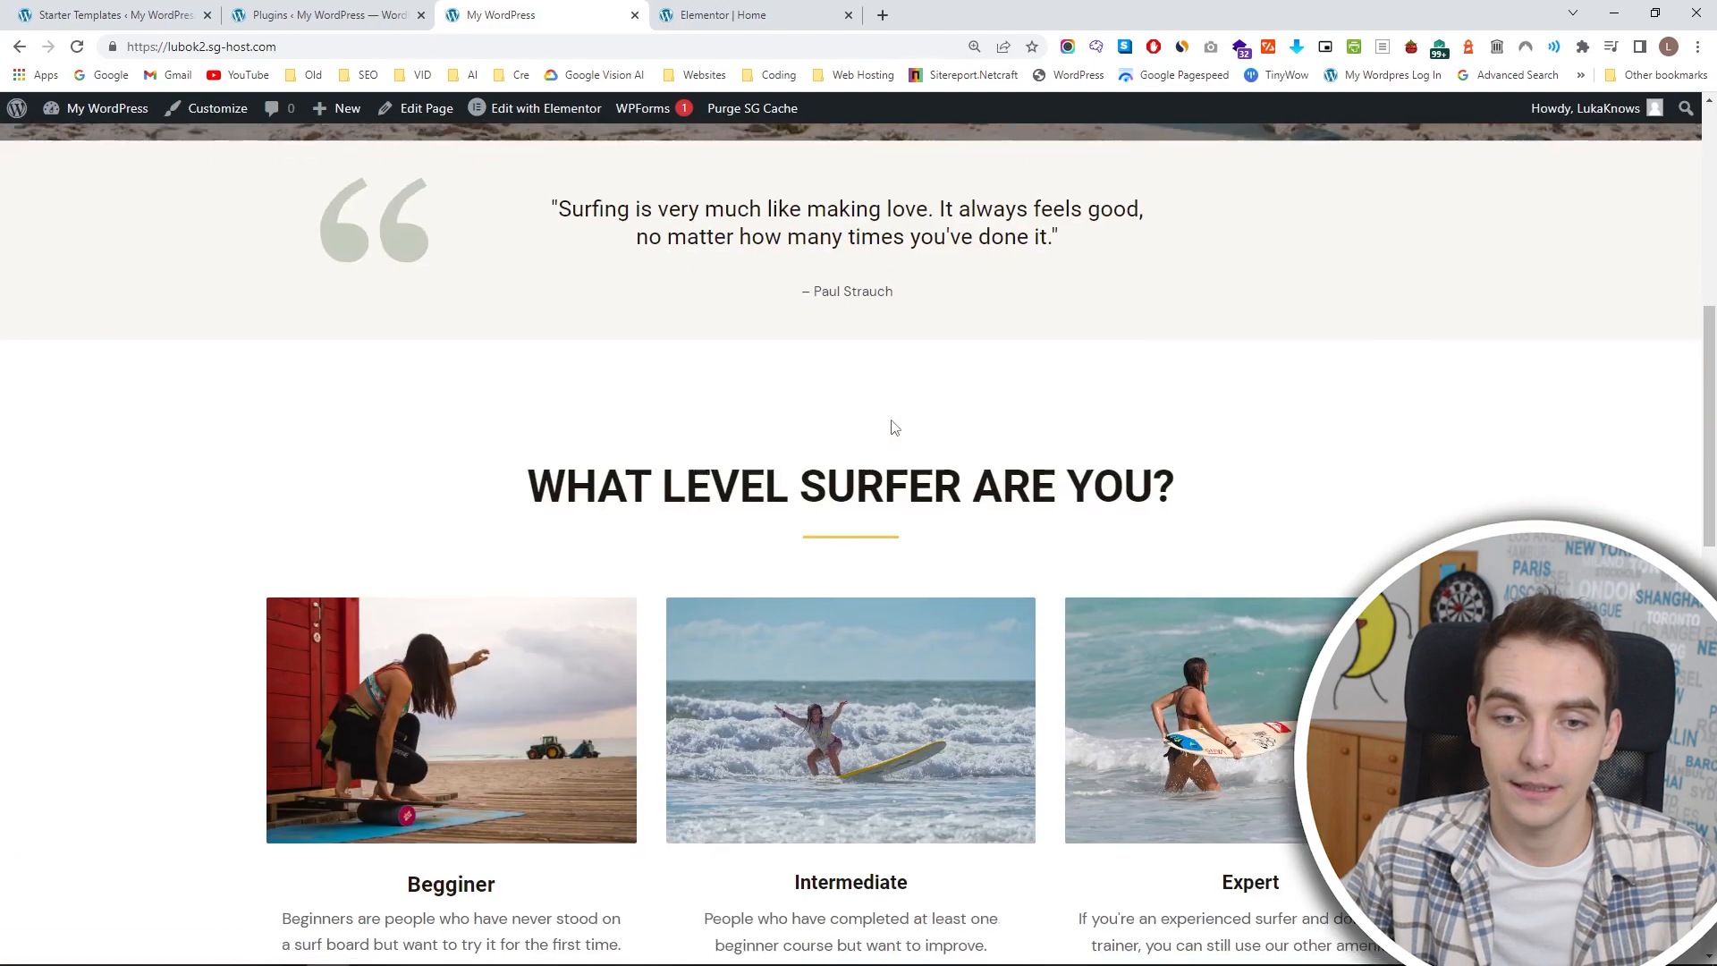
scroll(894, 428, down, 5)
scroll(772, 702, up, 7)
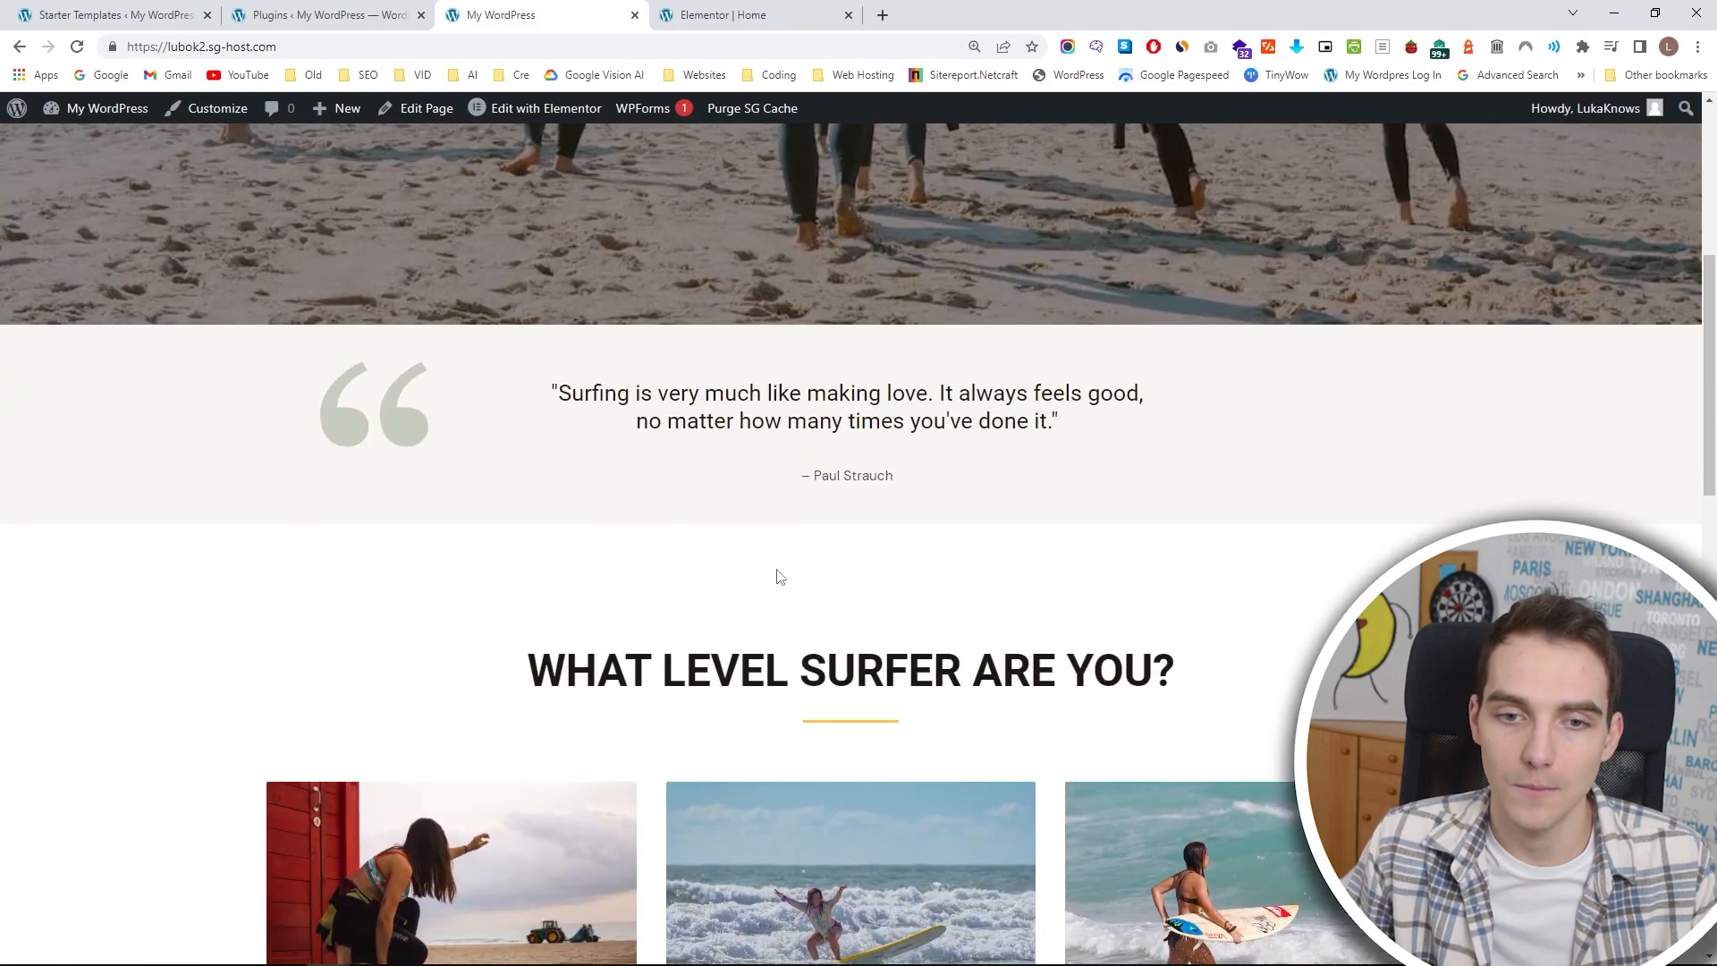
Return to the home page editor and set the WHAT LEVEL SURFER ARE YOU? section's top margin to 20 px.
click(720, 15)
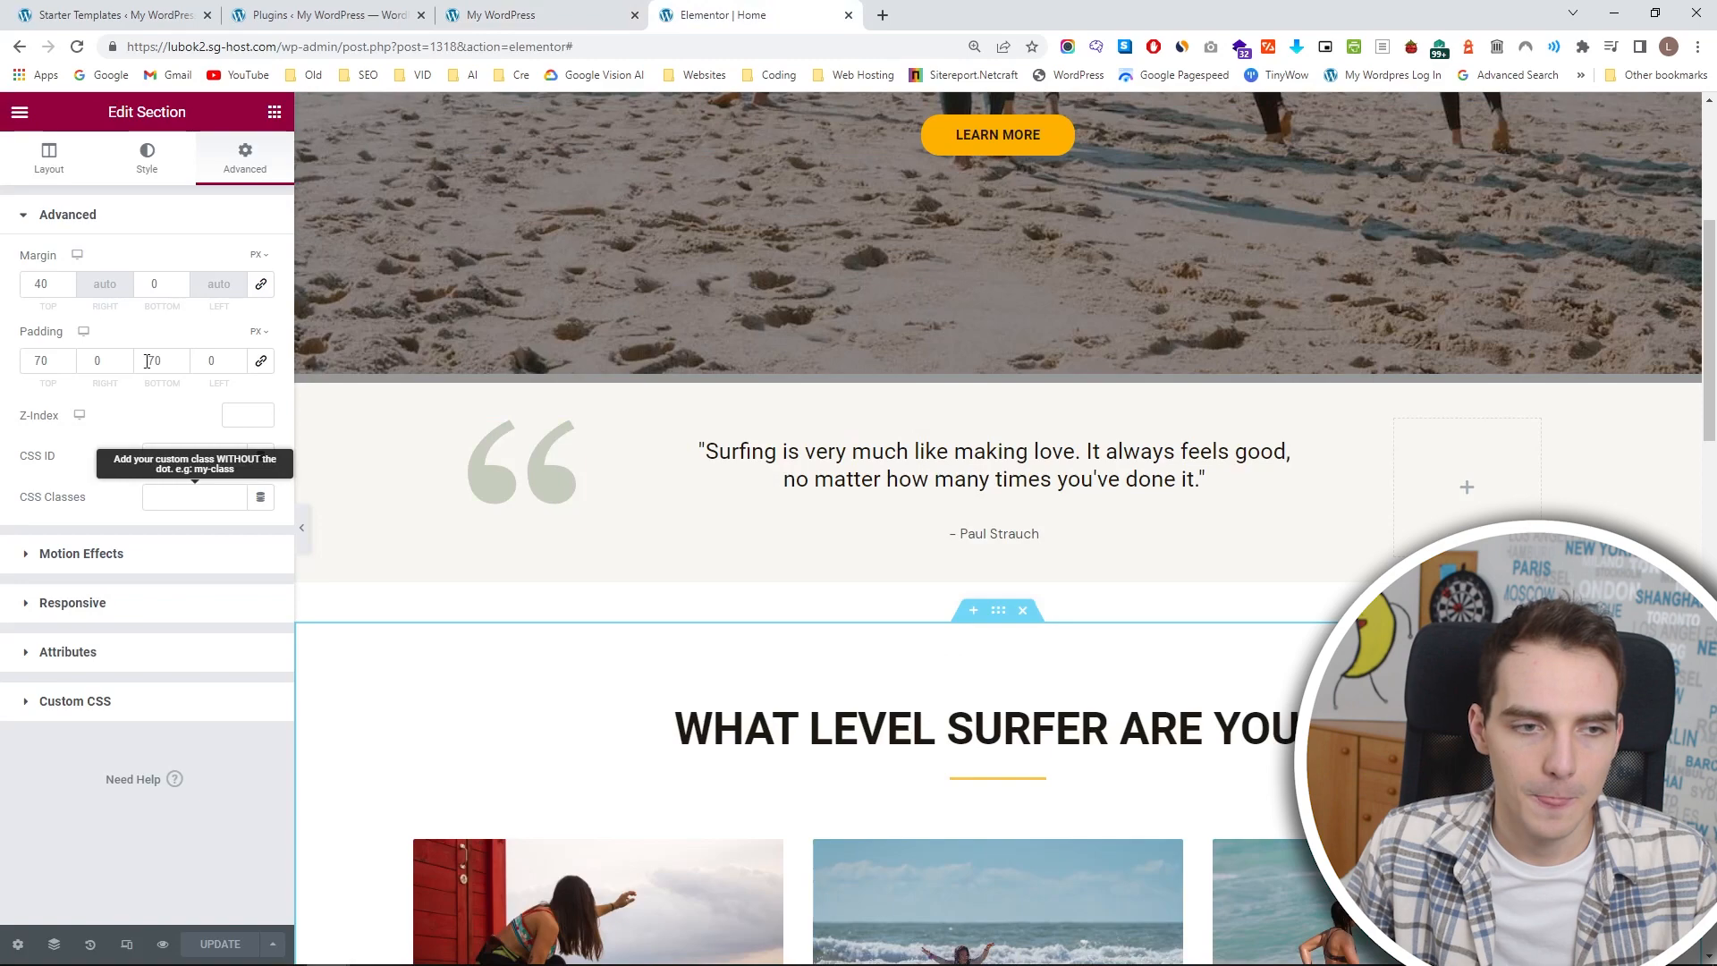
drag(65, 287, 66, 287)
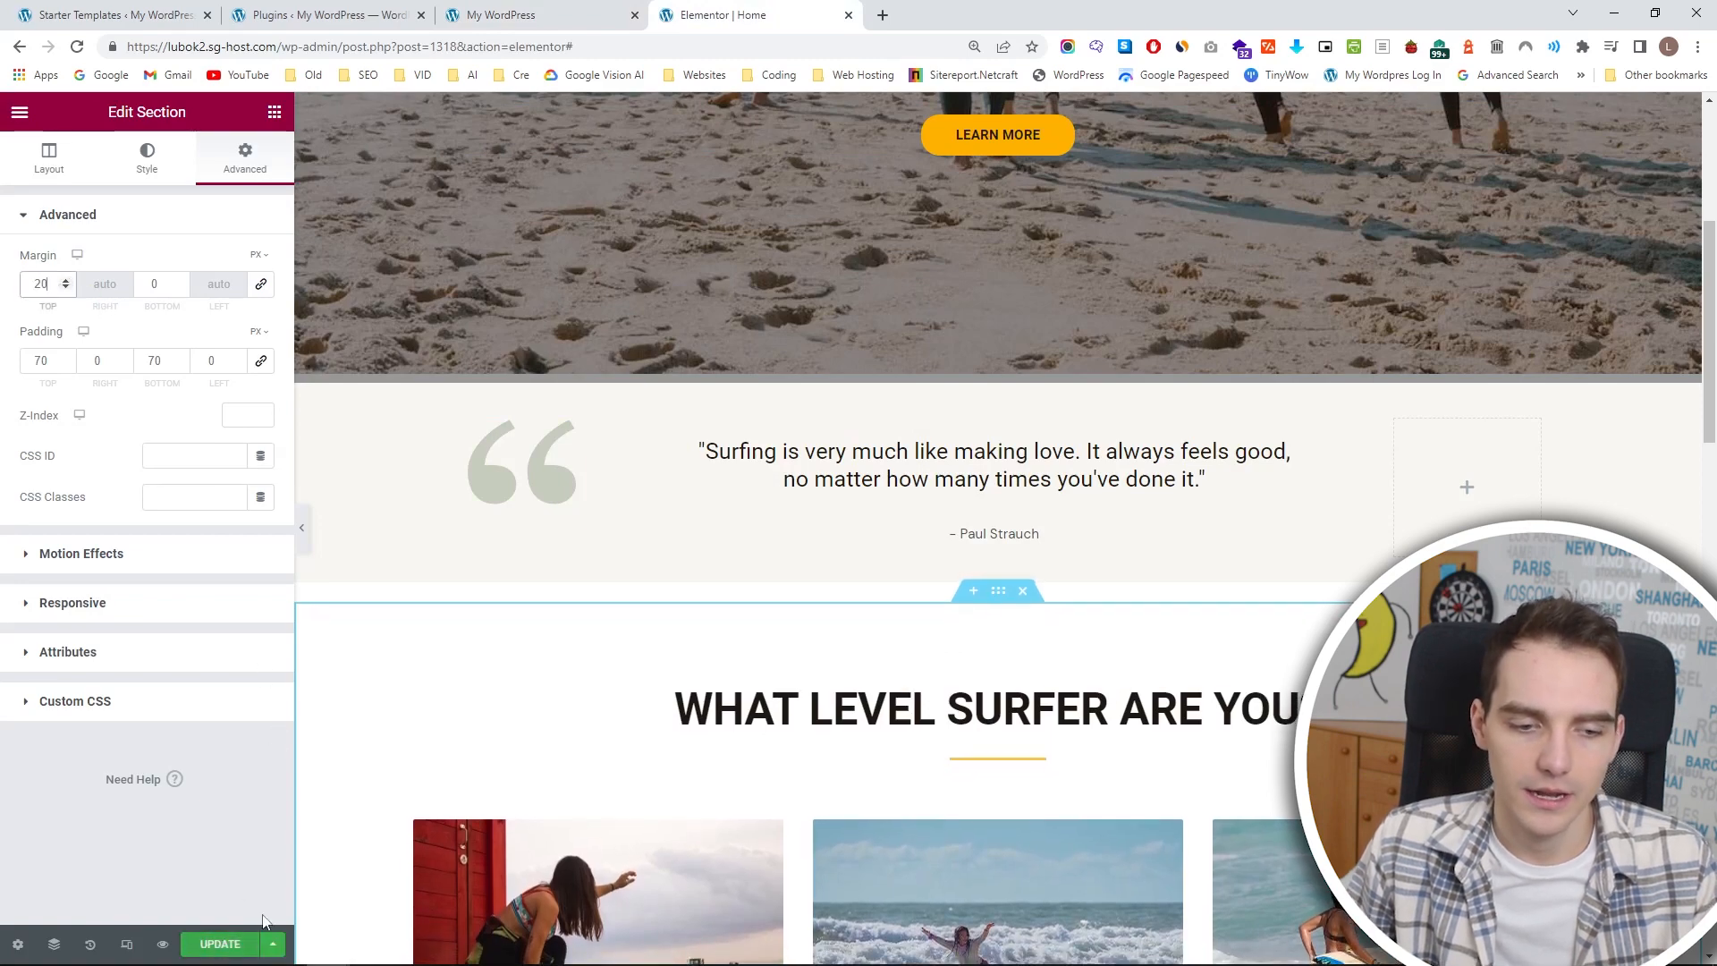
Delete the ABOUT US label, the heading, the paragraph and the Find Out More button from the About Us section.
scroll(752, 724, down, 15)
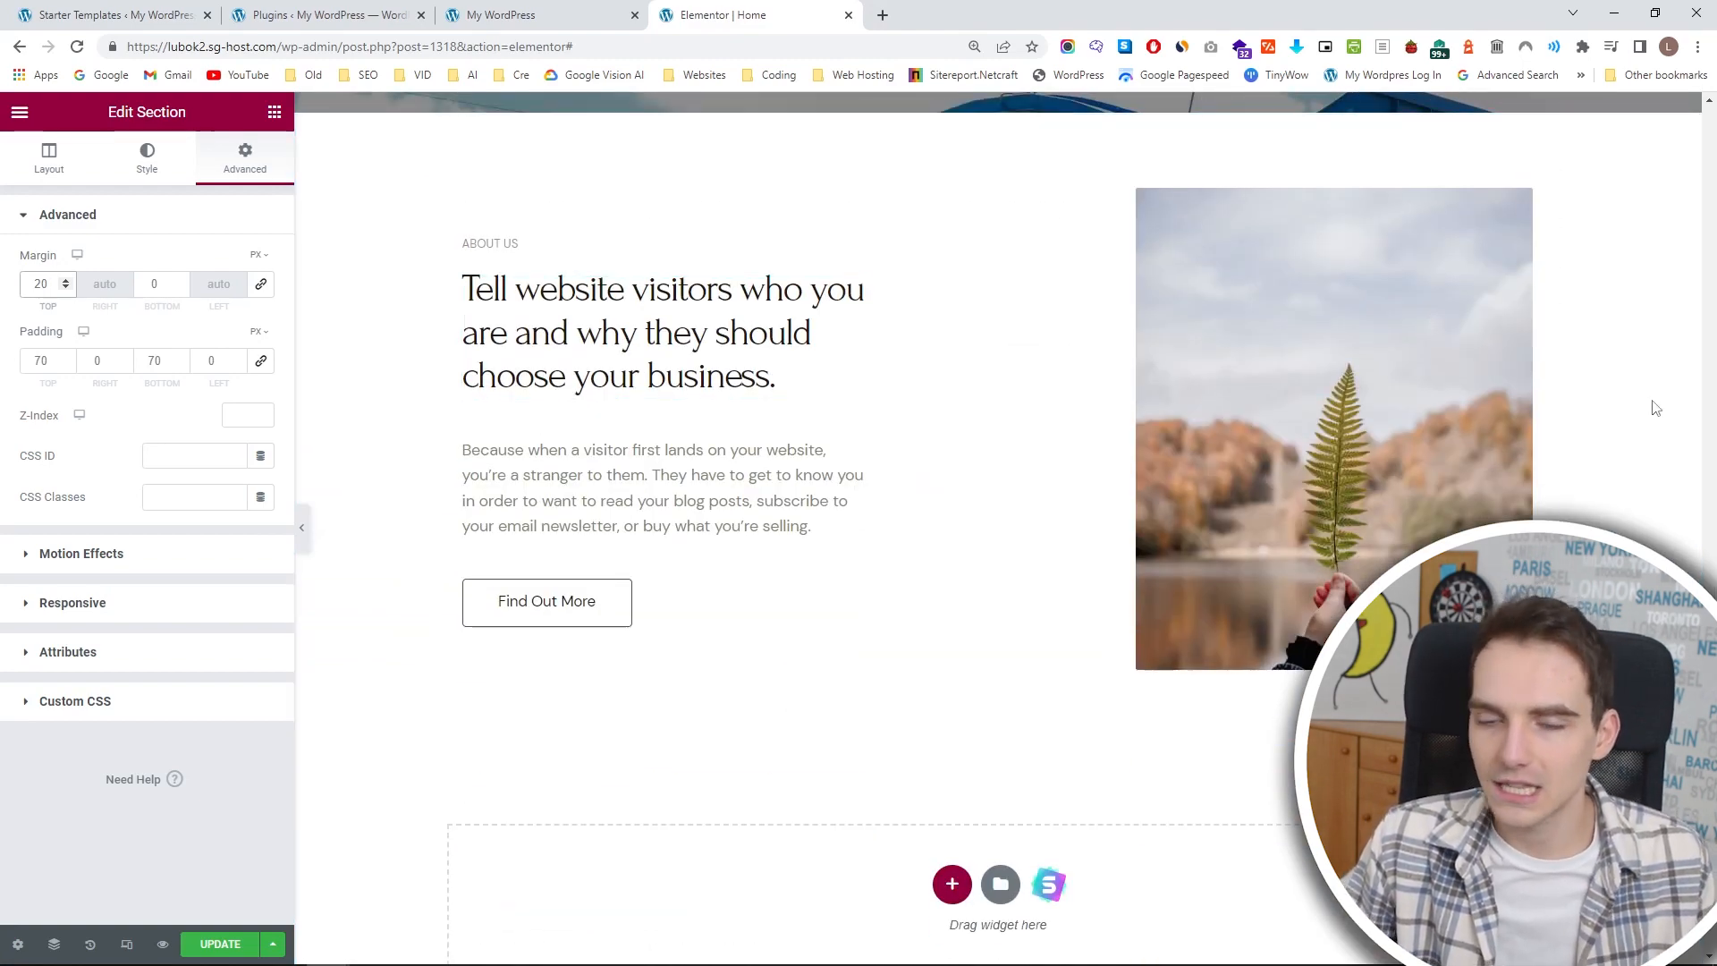
scroll(1018, 373, up, 7)
click(1467, 343)
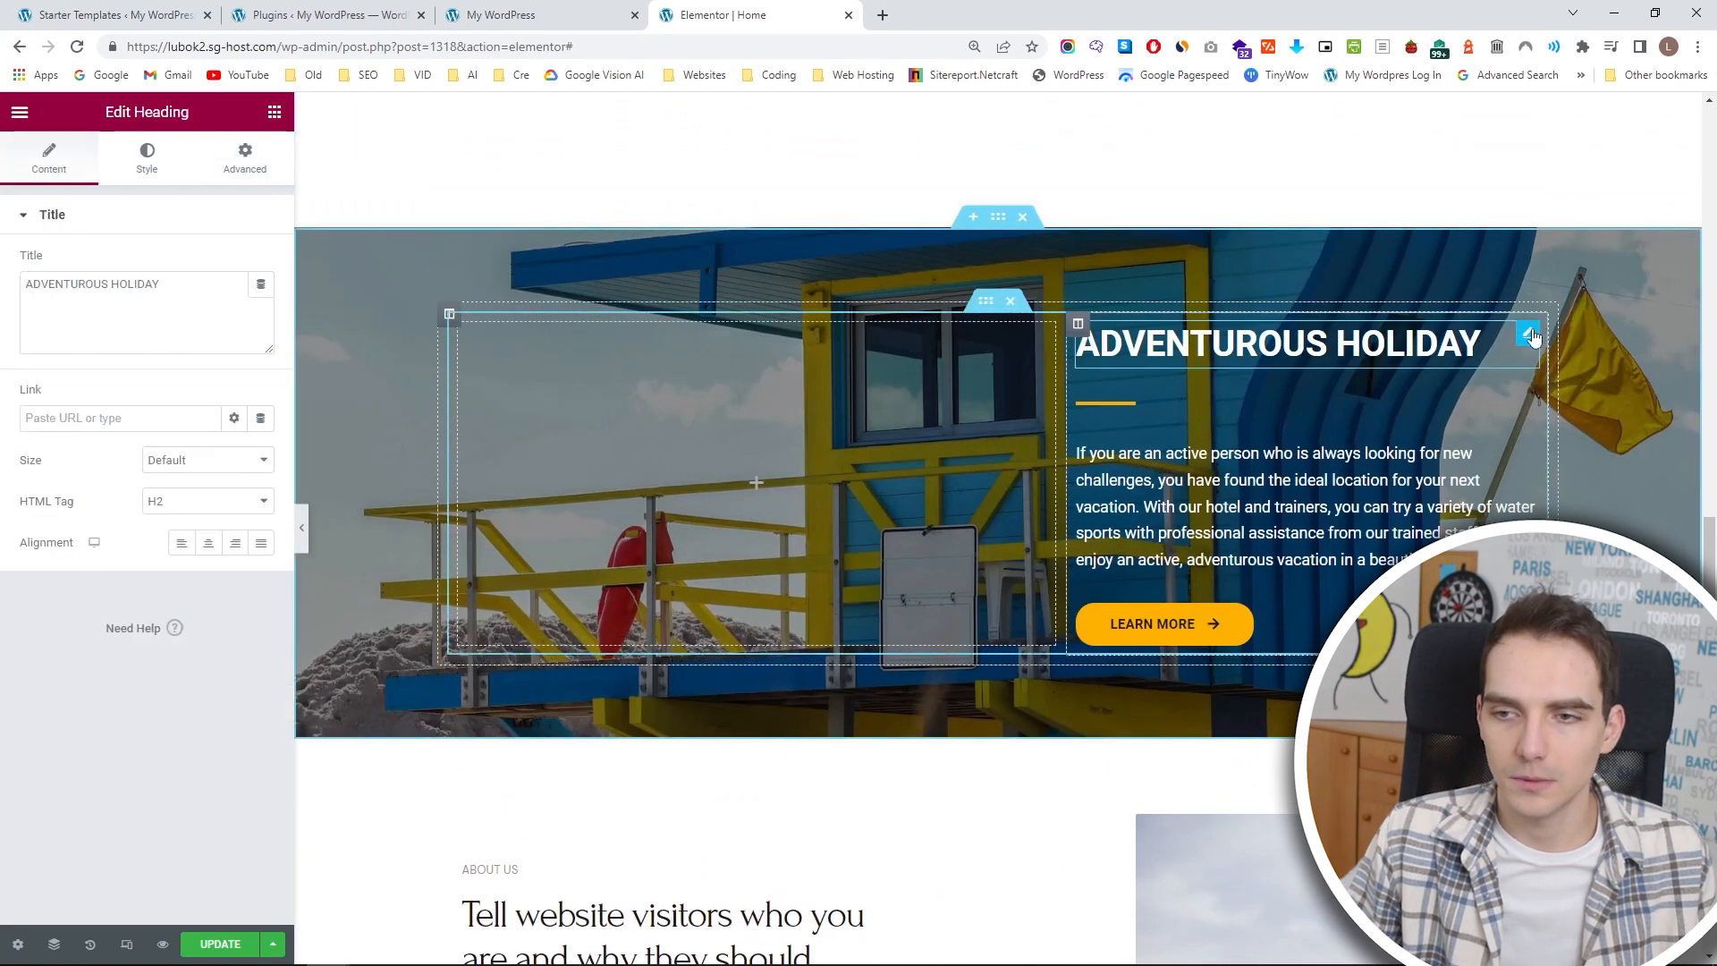
scroll(1518, 336, down, 5)
click(787, 550)
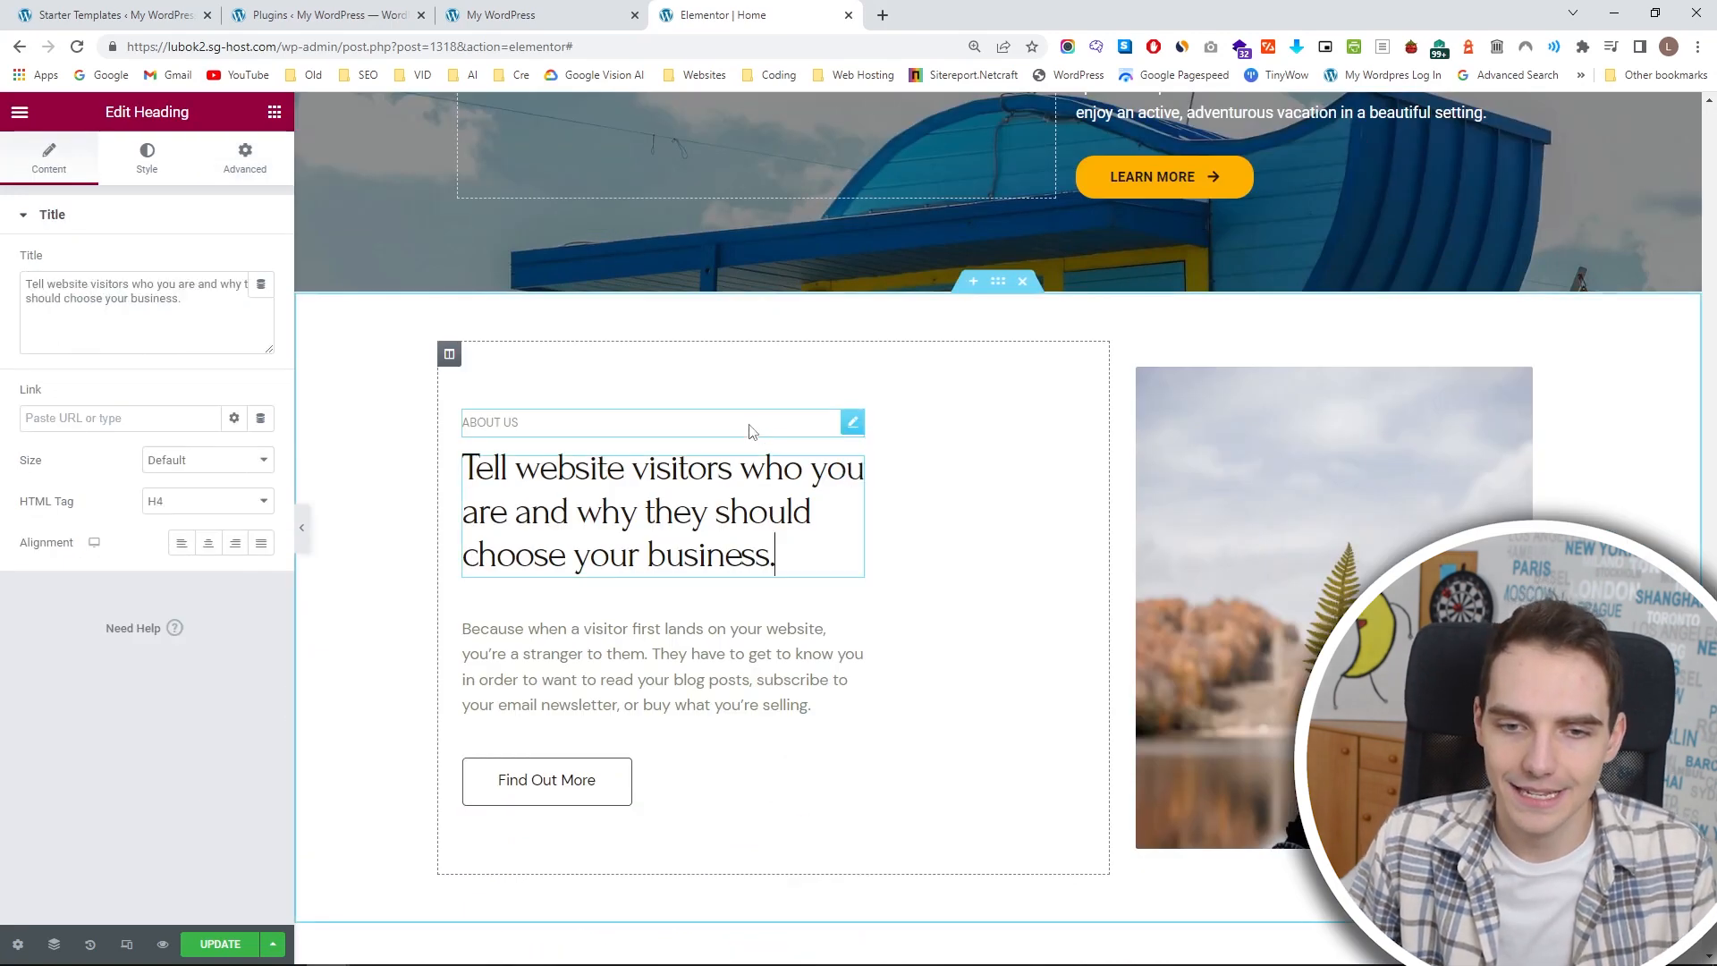
click(851, 423)
key(Delete)
click(852, 445)
key(Delete)
click(851, 509)
key(Delete)
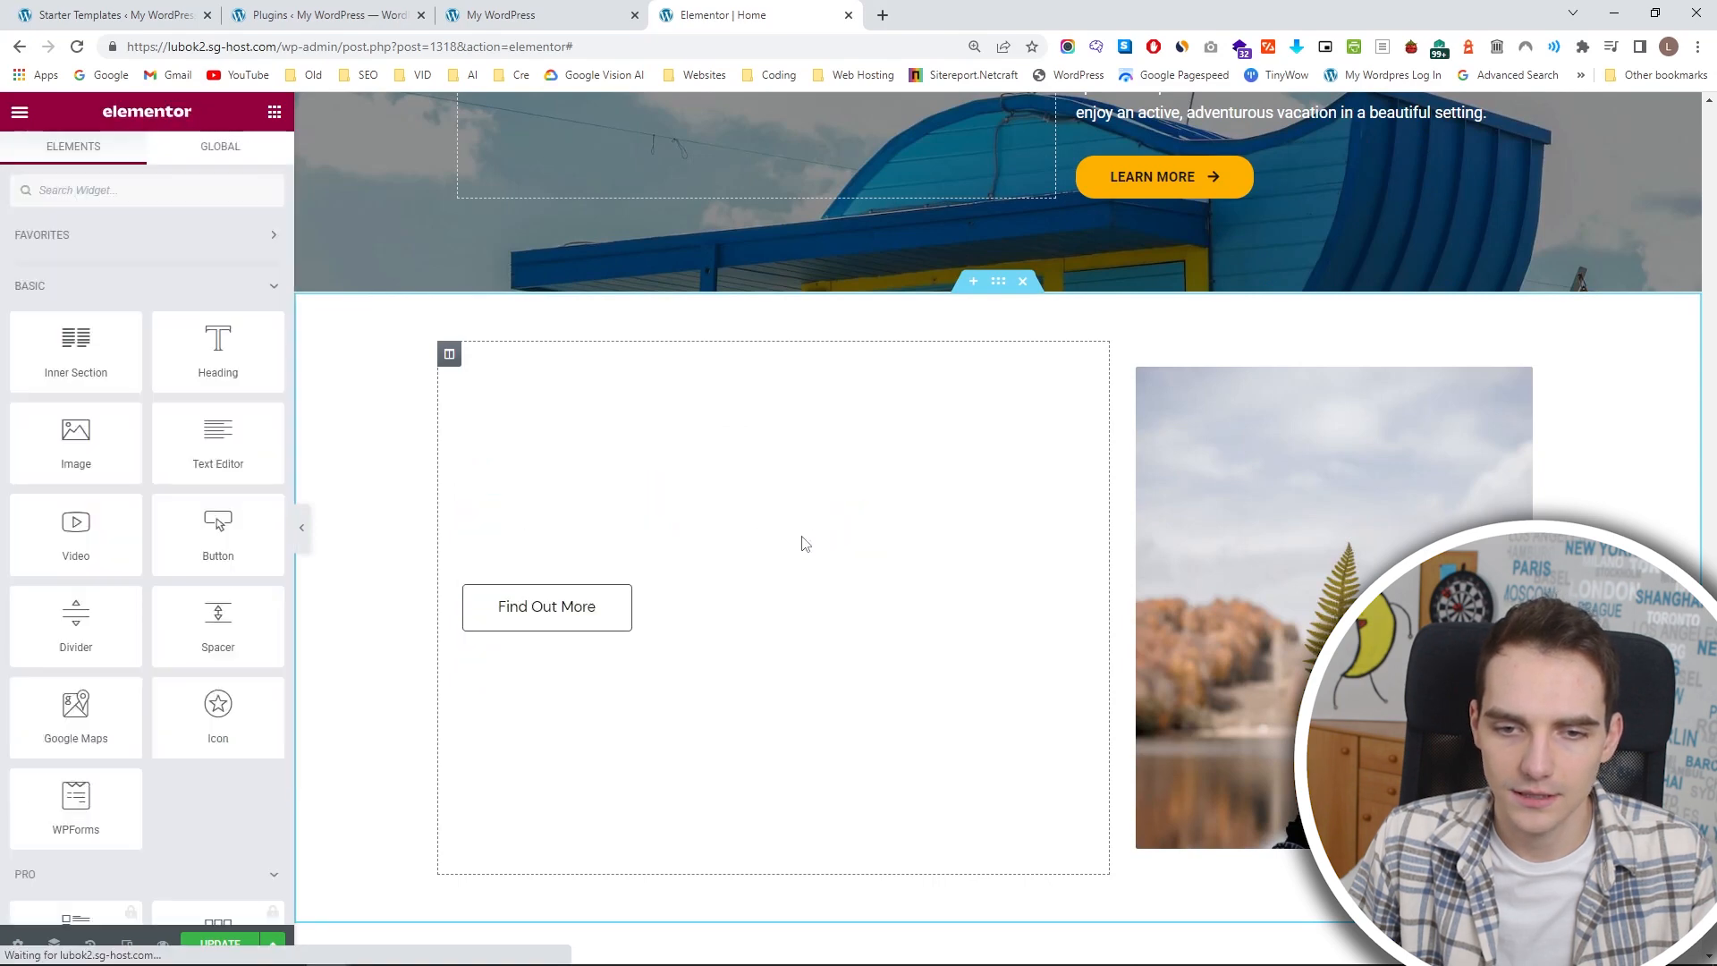
click(659, 602)
key(Delete)
Narrow the emptied column beside the leaf photo and add a Heading widget to it.
drag(1106, 518, 943, 510)
scroll(984, 496, up, 3)
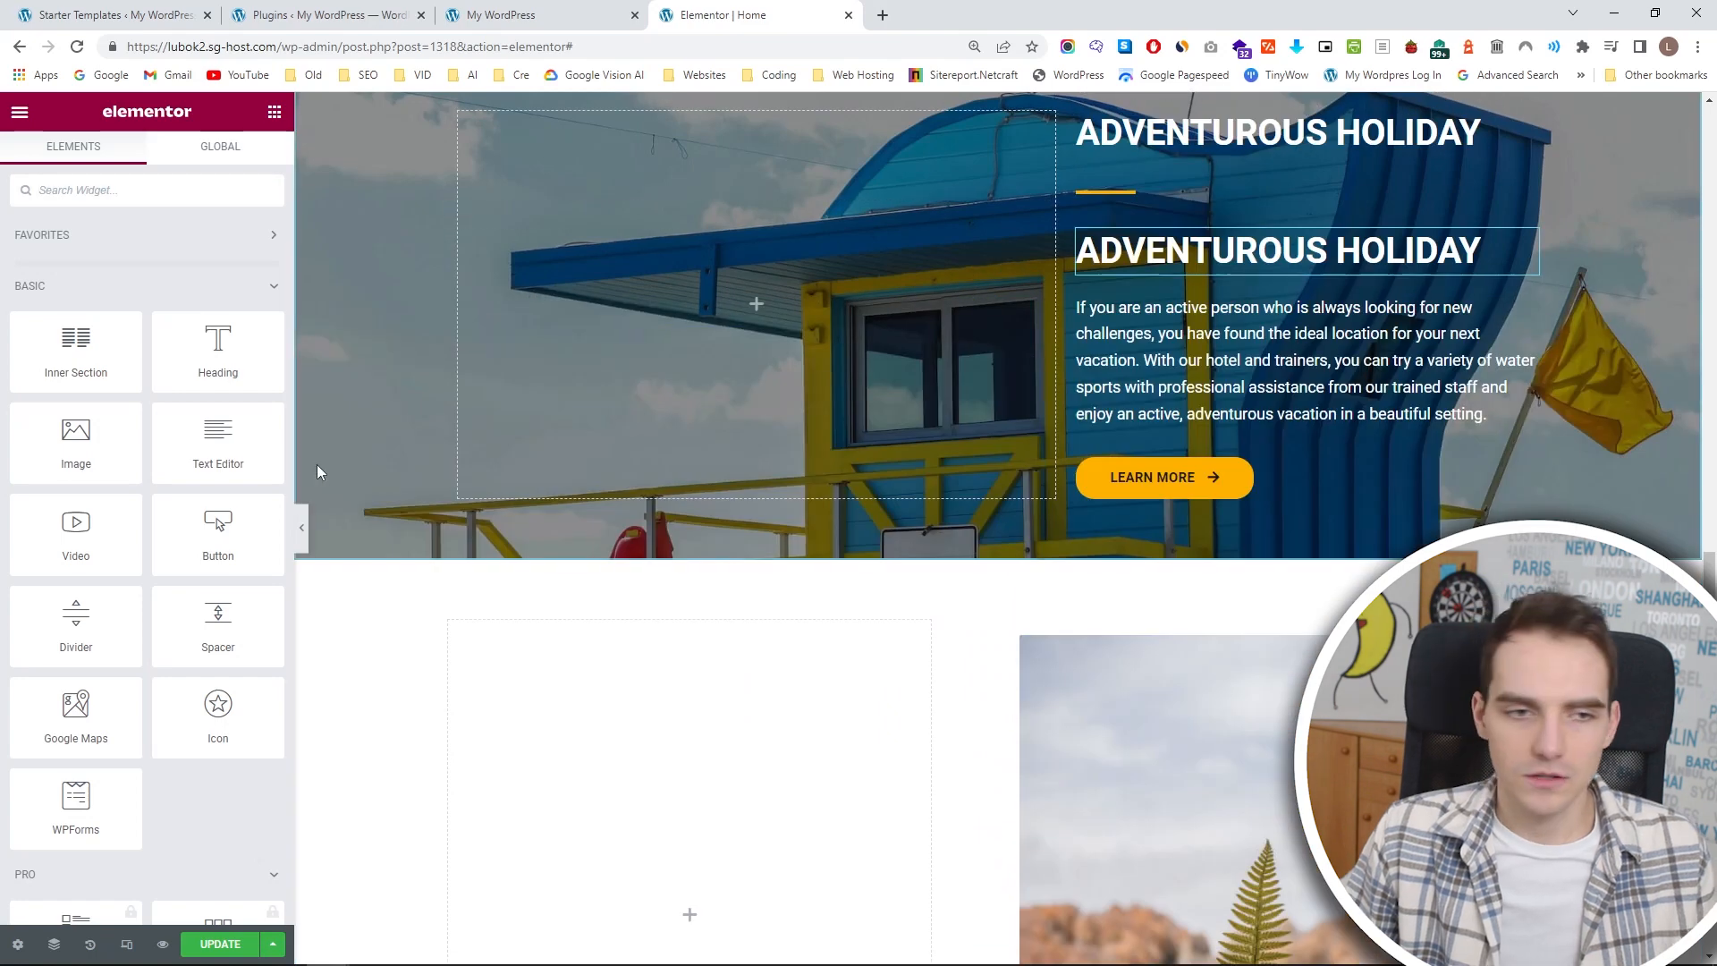
drag(224, 356, 591, 685)
scroll(854, 613, down, 4)
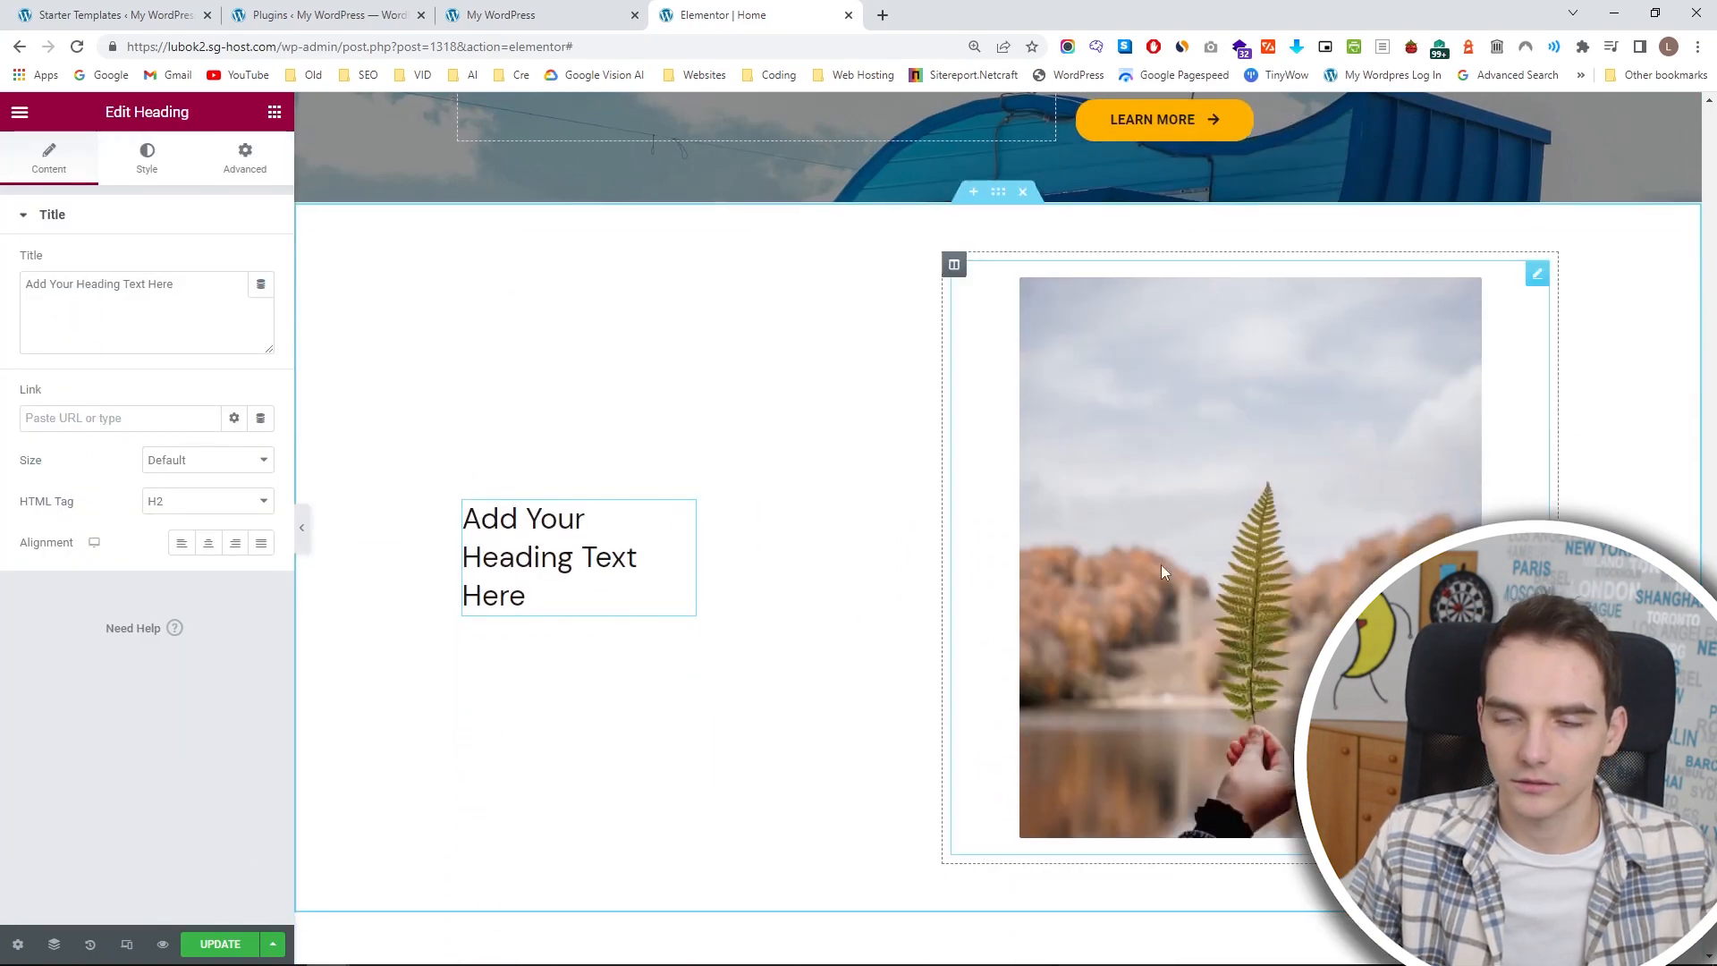
Copy the yellow divider from the ADVENTUROUS HOLIDAY section and paste it below the new heading.
scroll(857, 266, up, 3)
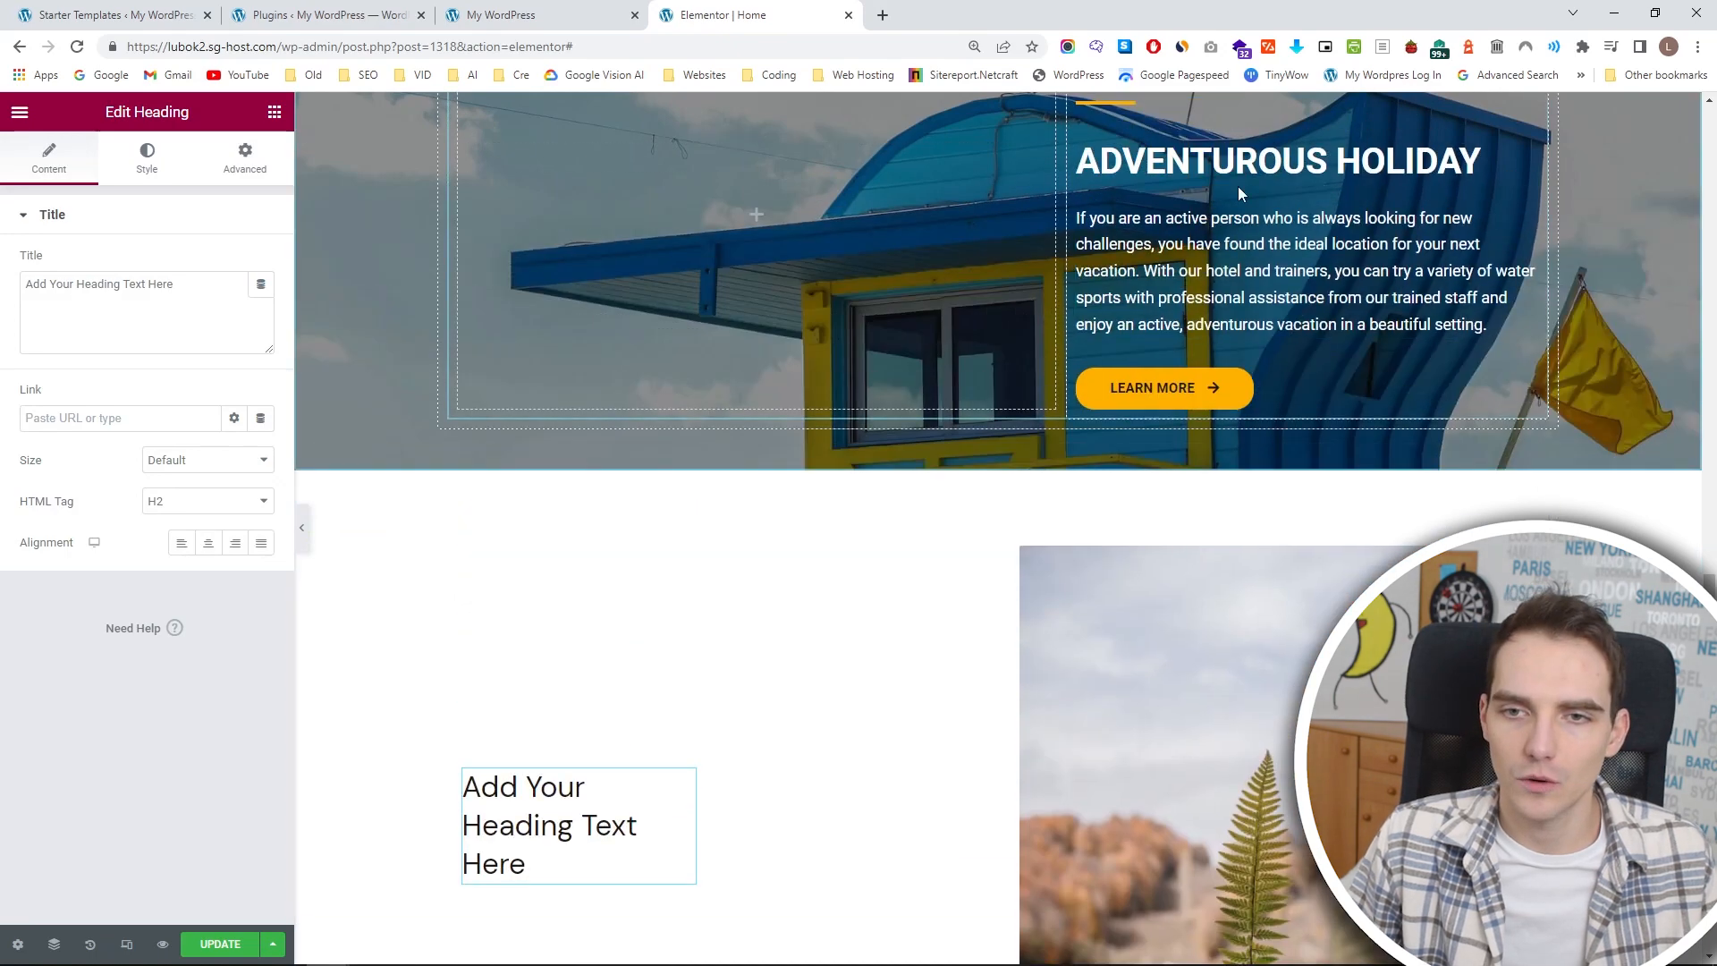
click(1135, 97)
key(ctrl+v)
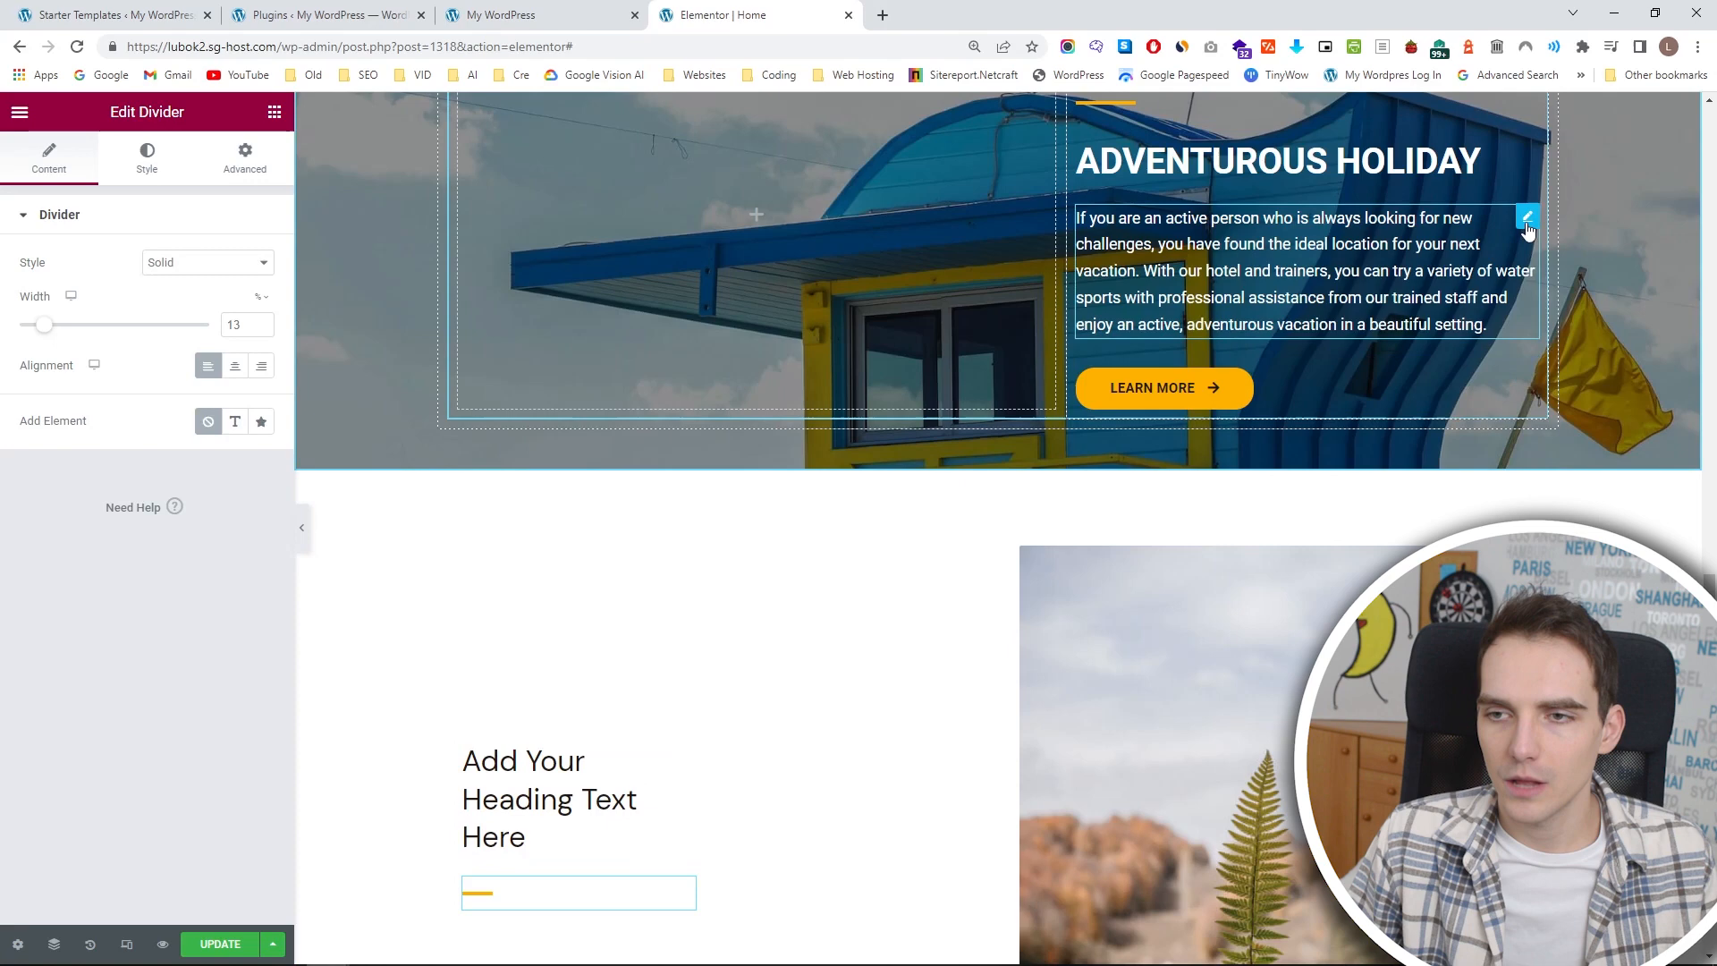
Copy the ADVENTUROUS HOLIDAY paragraph below the new column's divider and set the copy's text color to black.
click(1431, 224)
scroll(708, 632, down, 1)
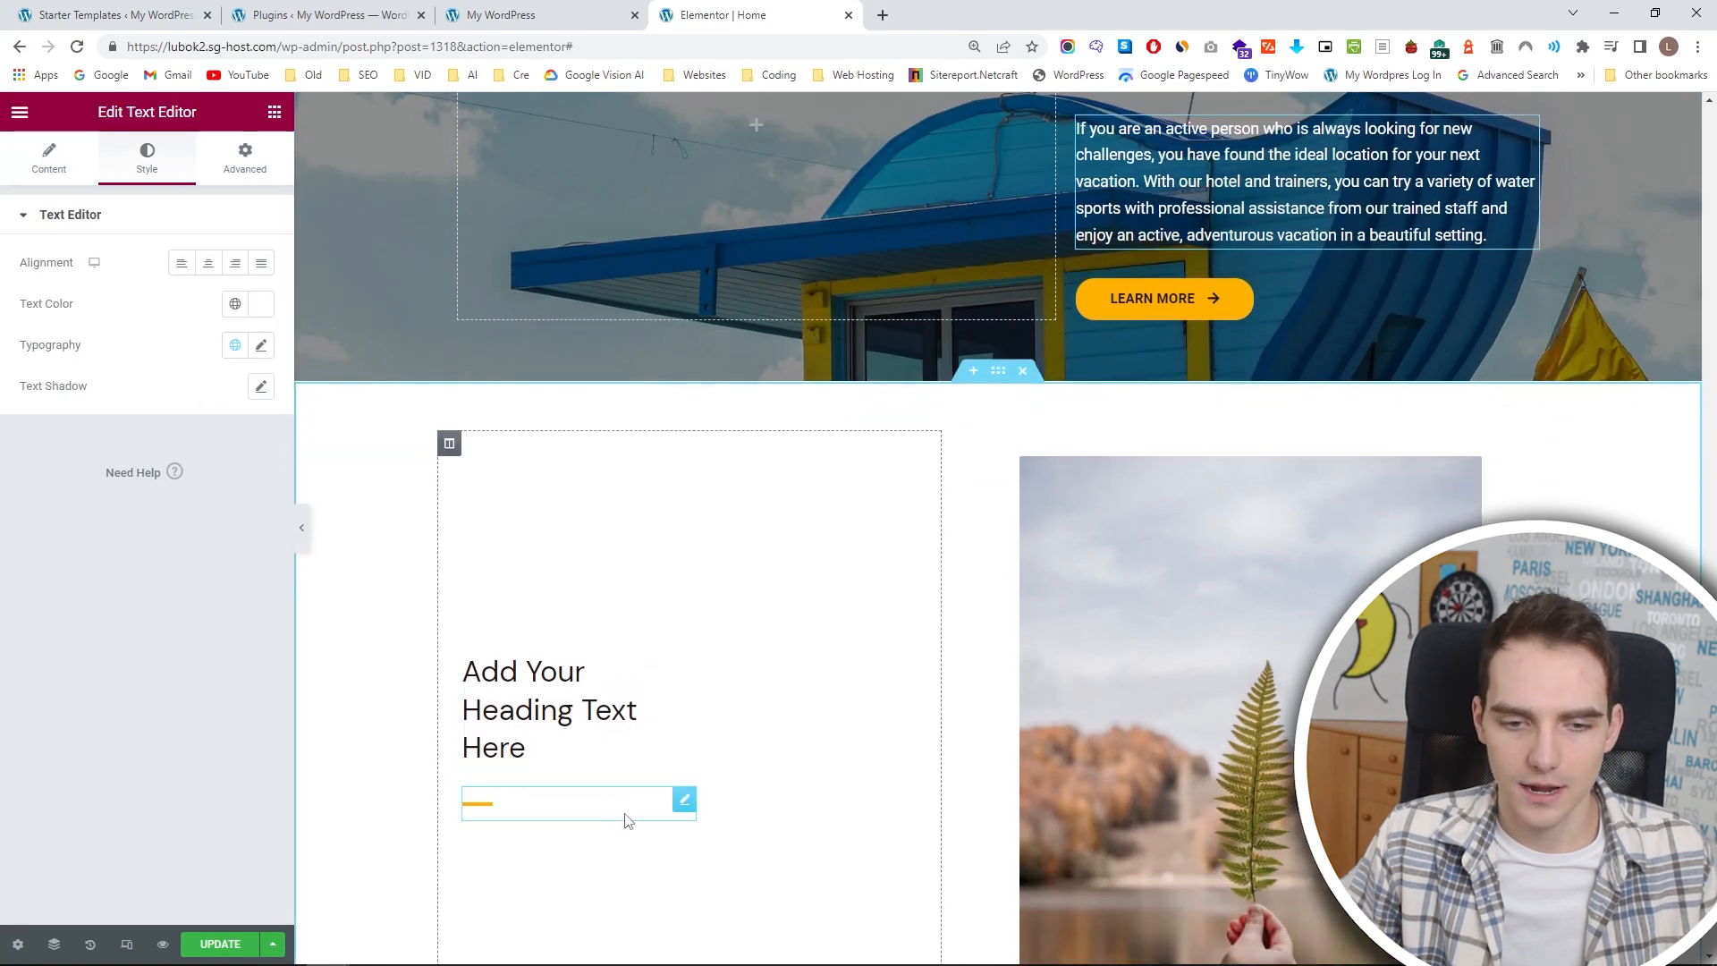
click(684, 805)
key(ctrl+v)
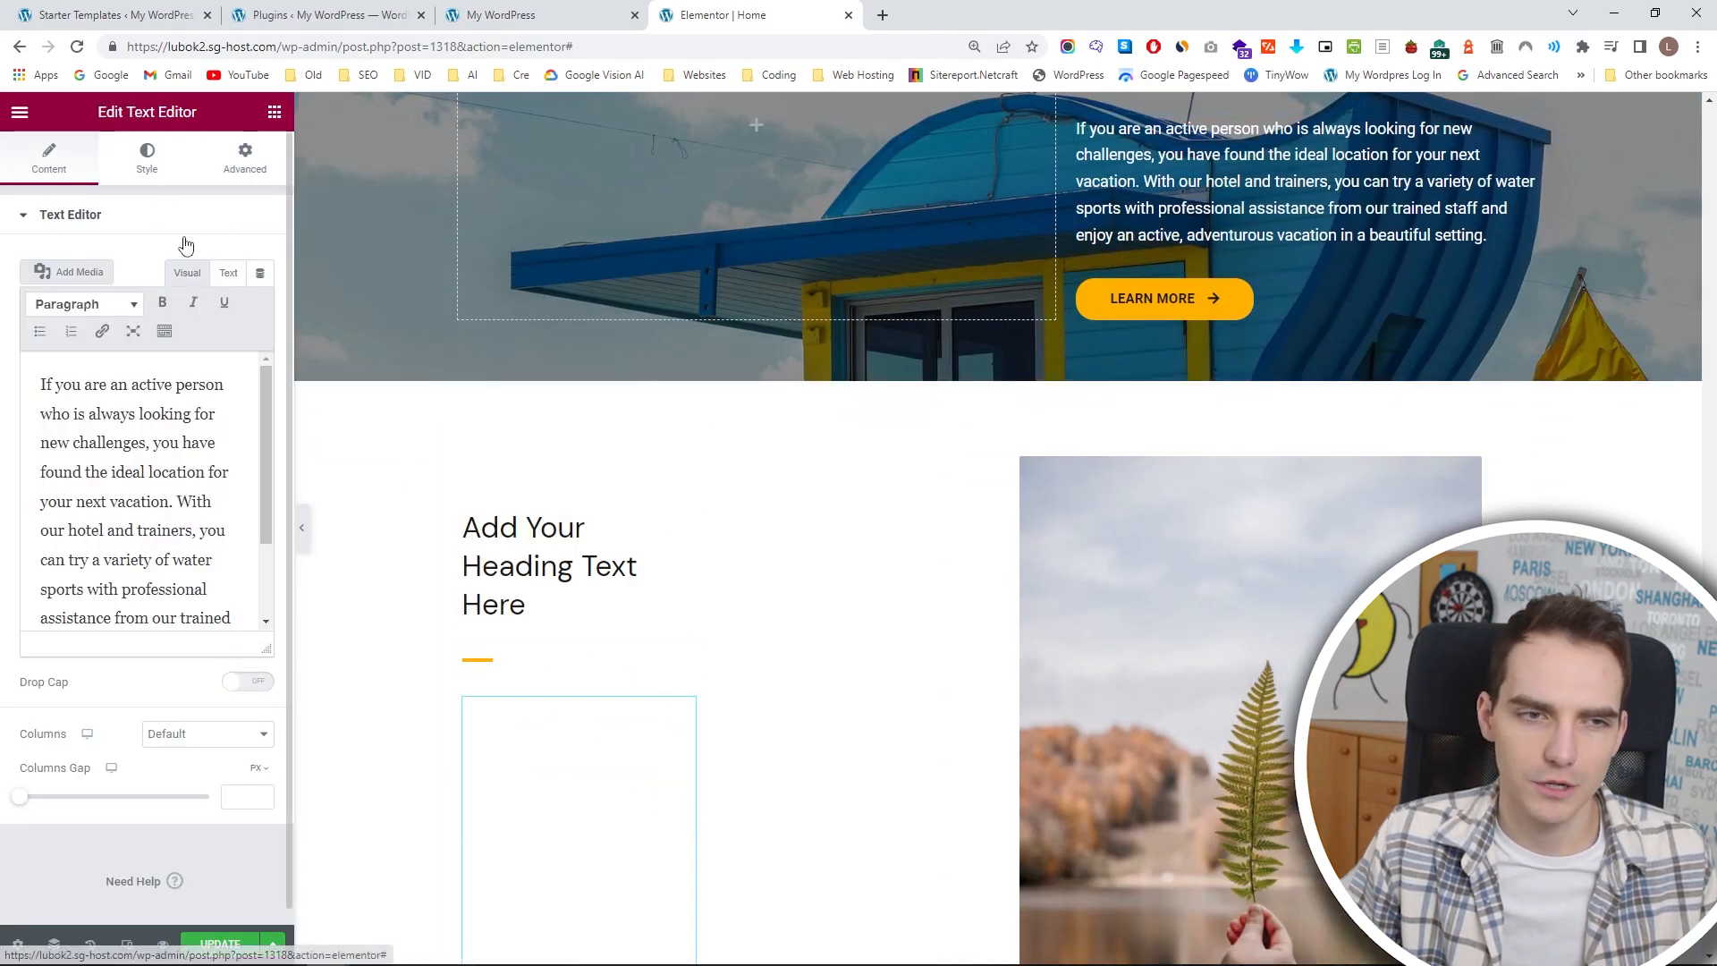
click(146, 158)
click(261, 304)
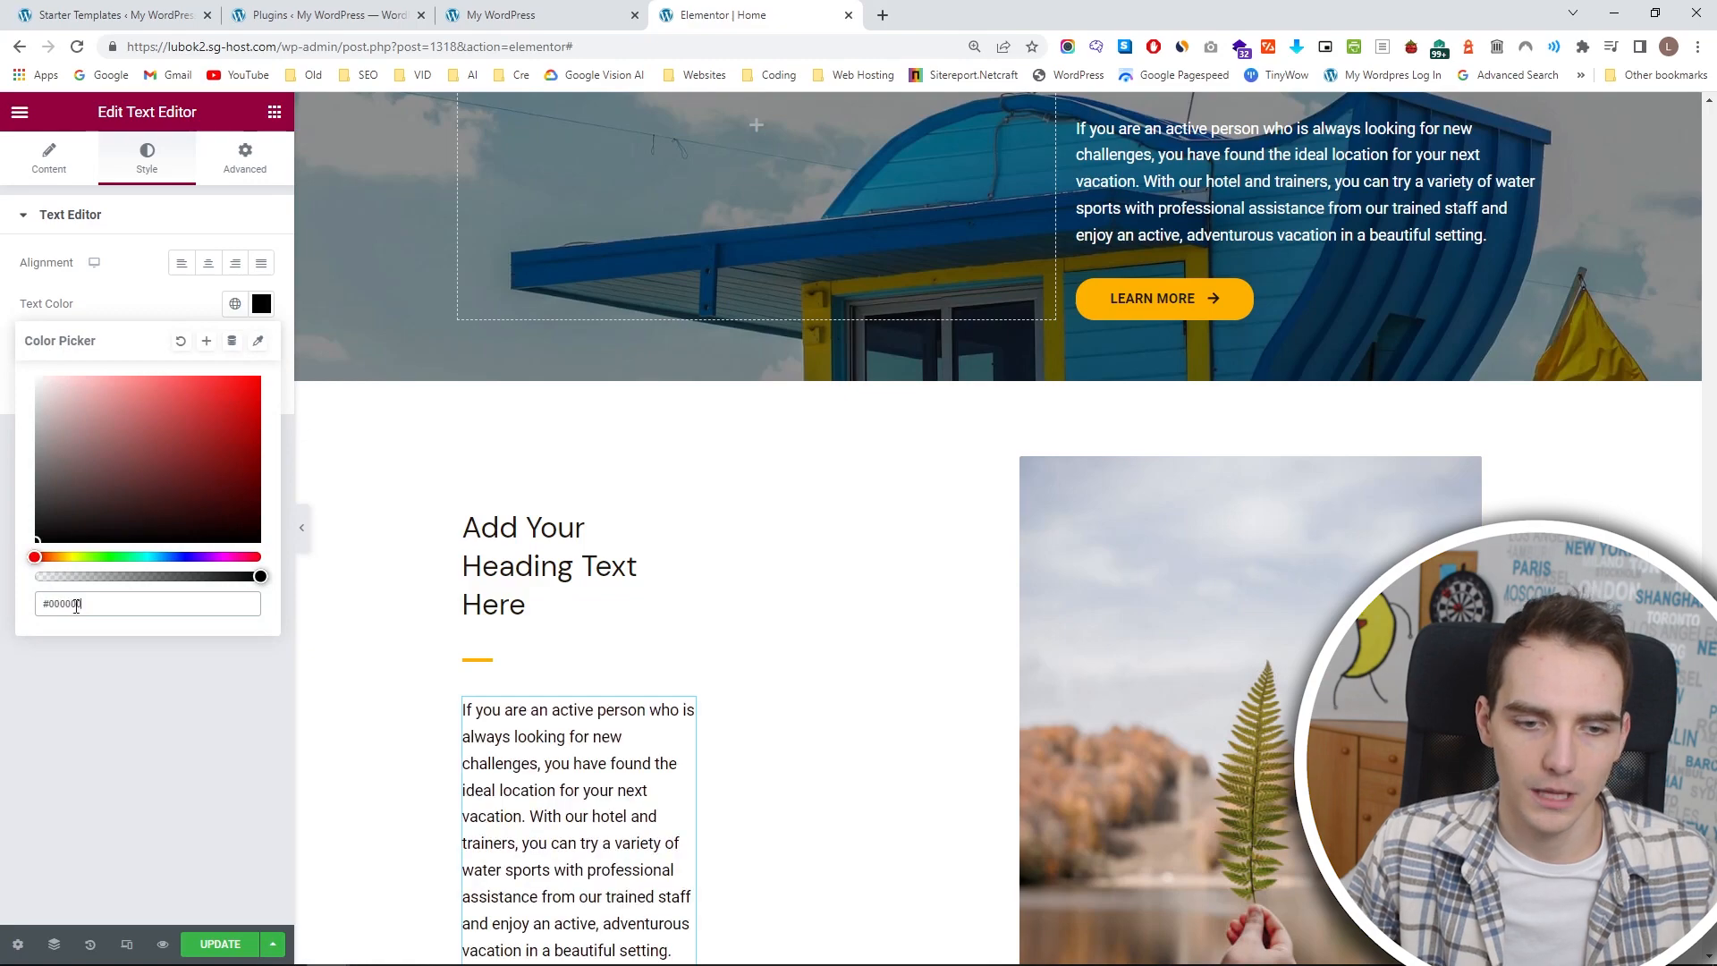
Copy the ADVENTUROUS HOLIDAY section's LEARN MORE button and paste it below the black paragraph.
scroll(1172, 338, up, 1)
scroll(1172, 338, up, 1)
click(1152, 477)
scroll(697, 604, down, 4)
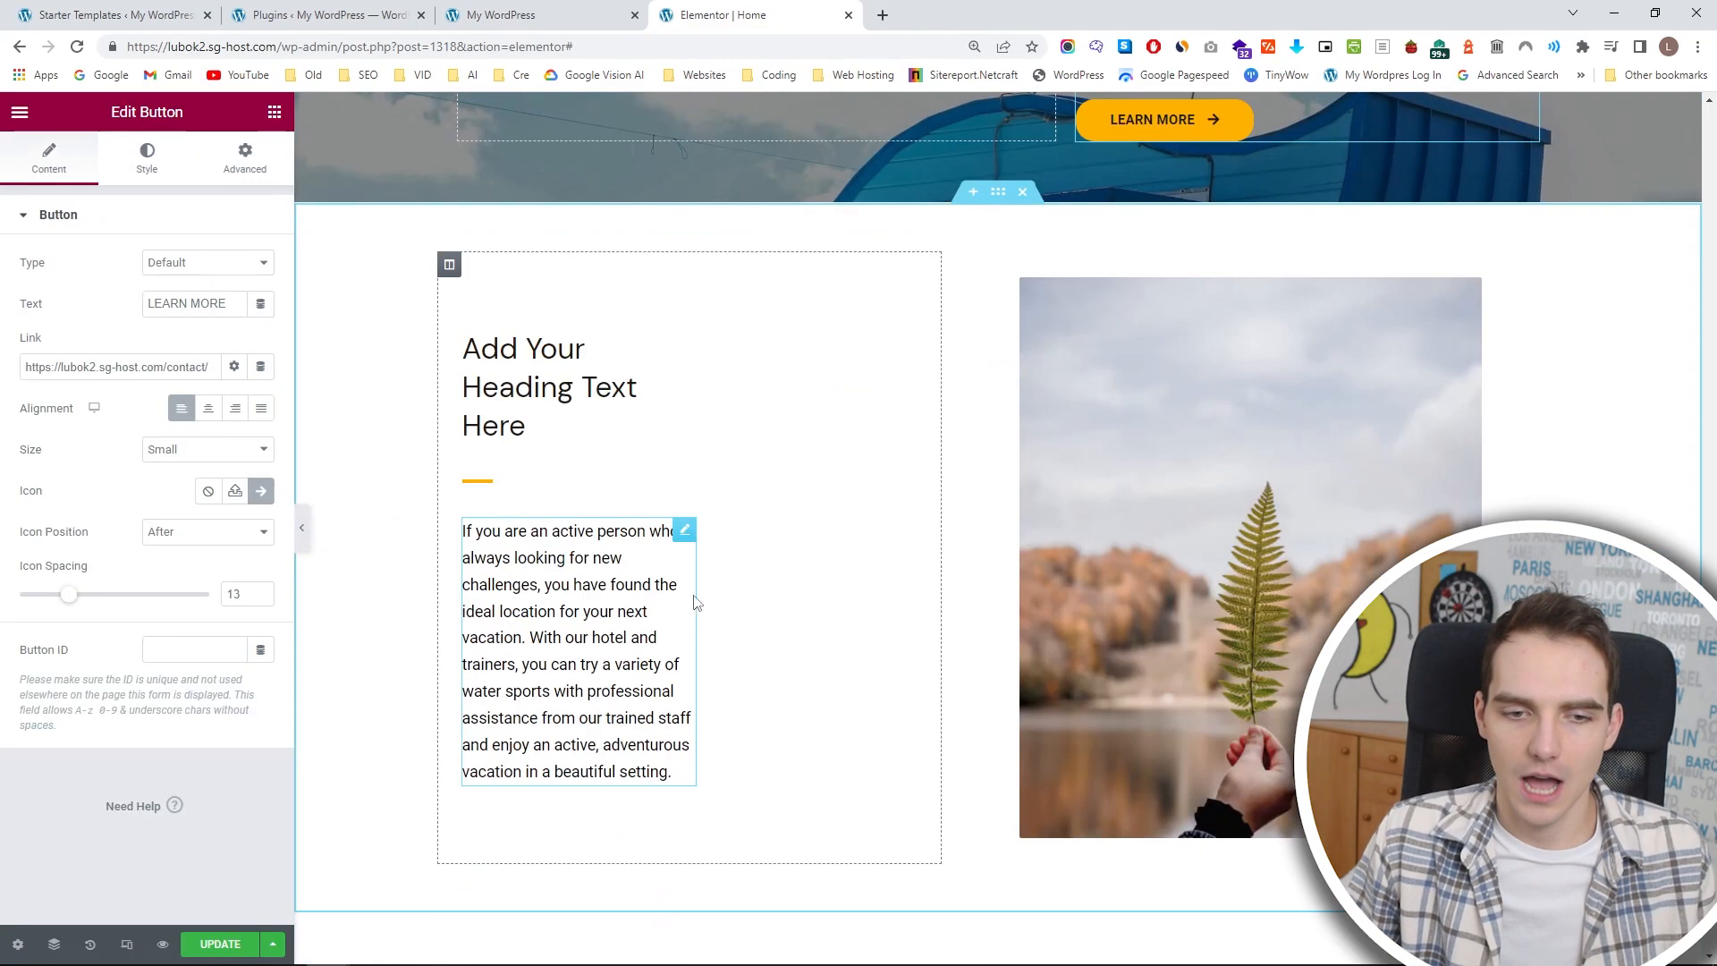
click(671, 533)
key(ctrl+v)
Replace the placeholder heading beside the leaf photo with MORE THAN JUST A SURFING DESTINATION.
scroll(626, 466, up, 1)
click(539, 447)
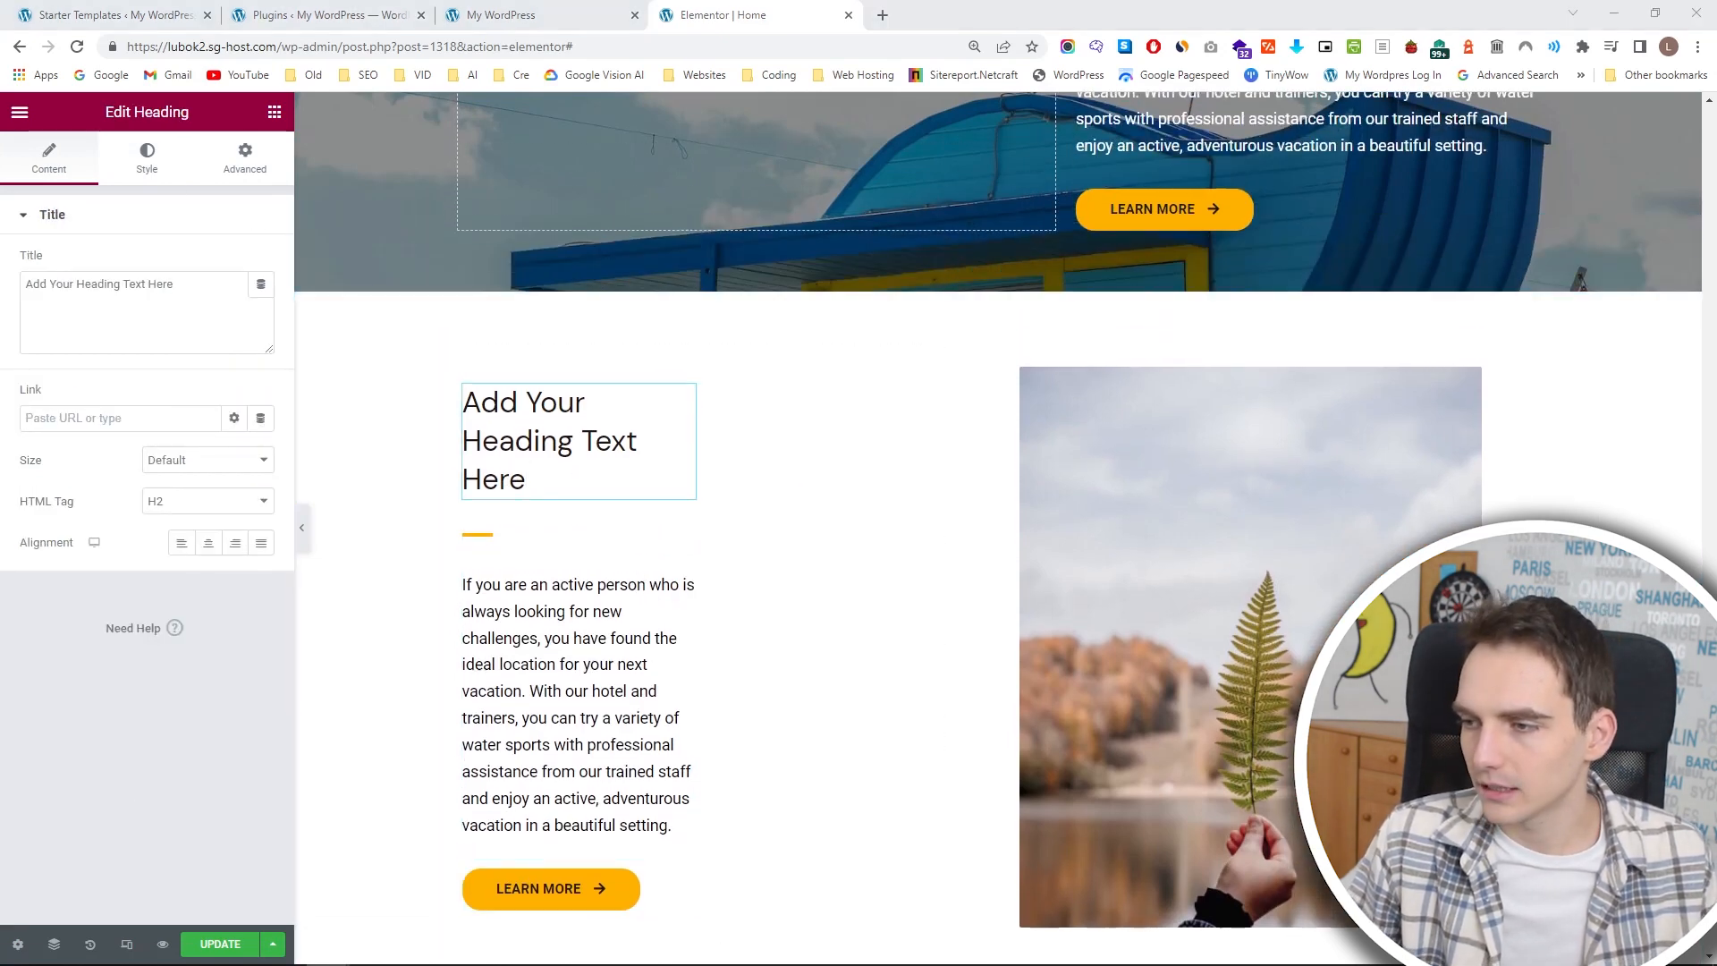
triple_click(173, 300)
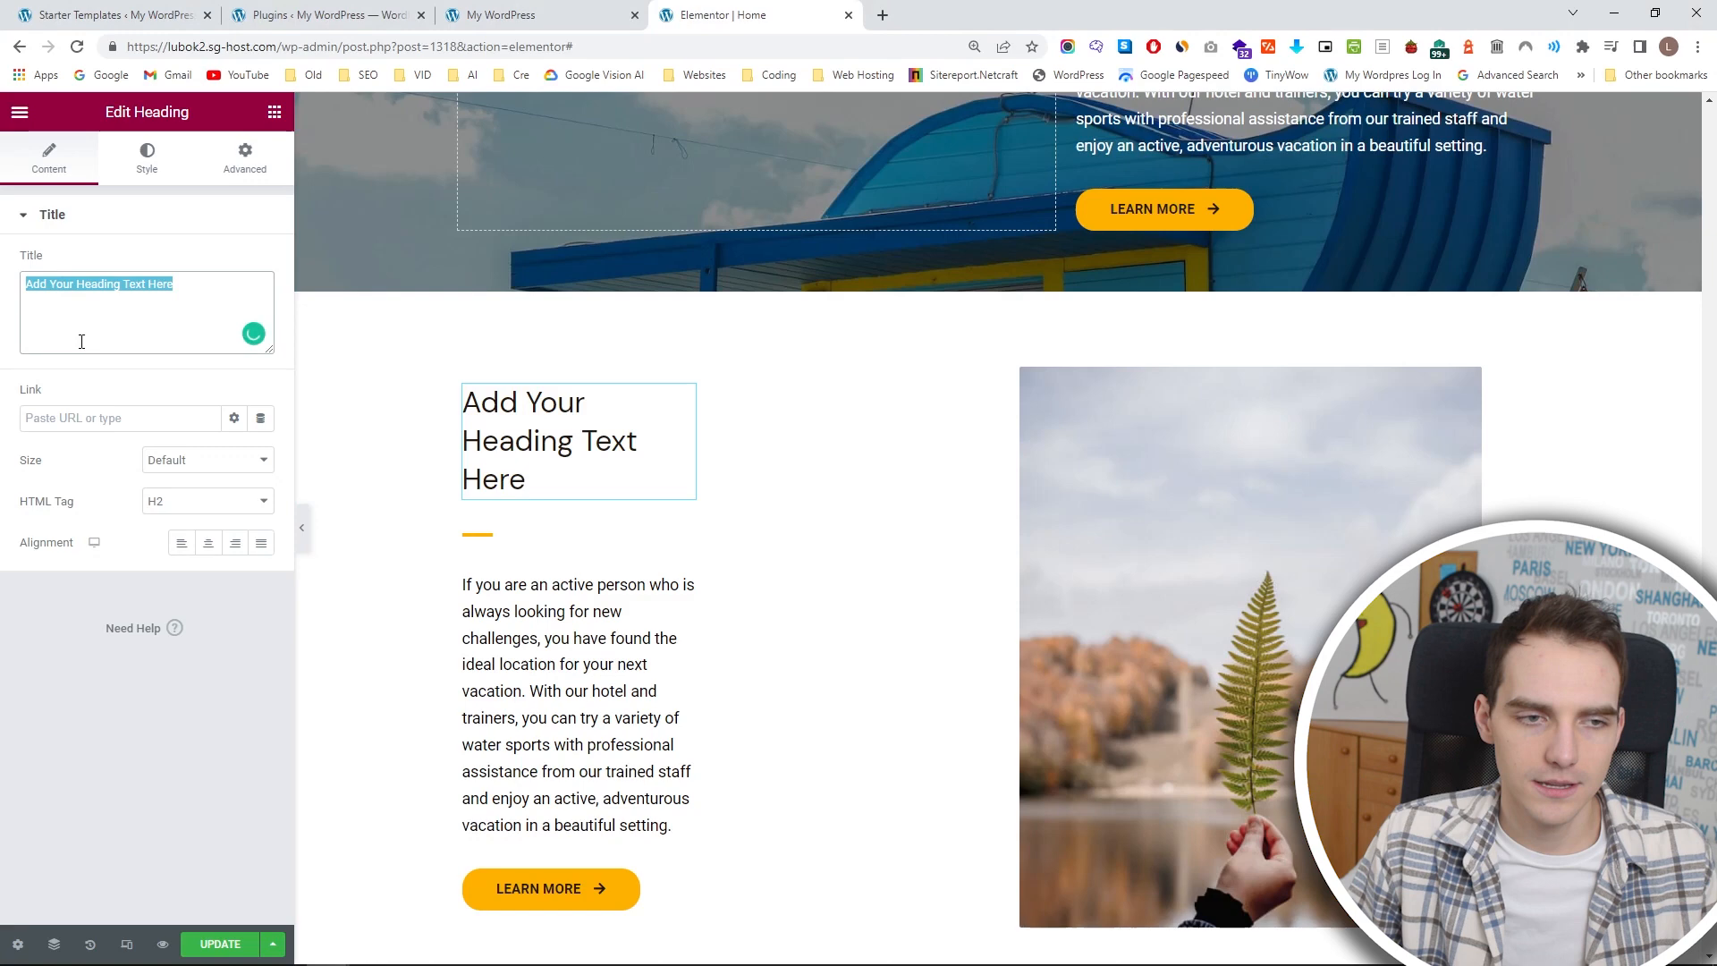
text(MORE THAN JUST A SURFING DESTINATION)
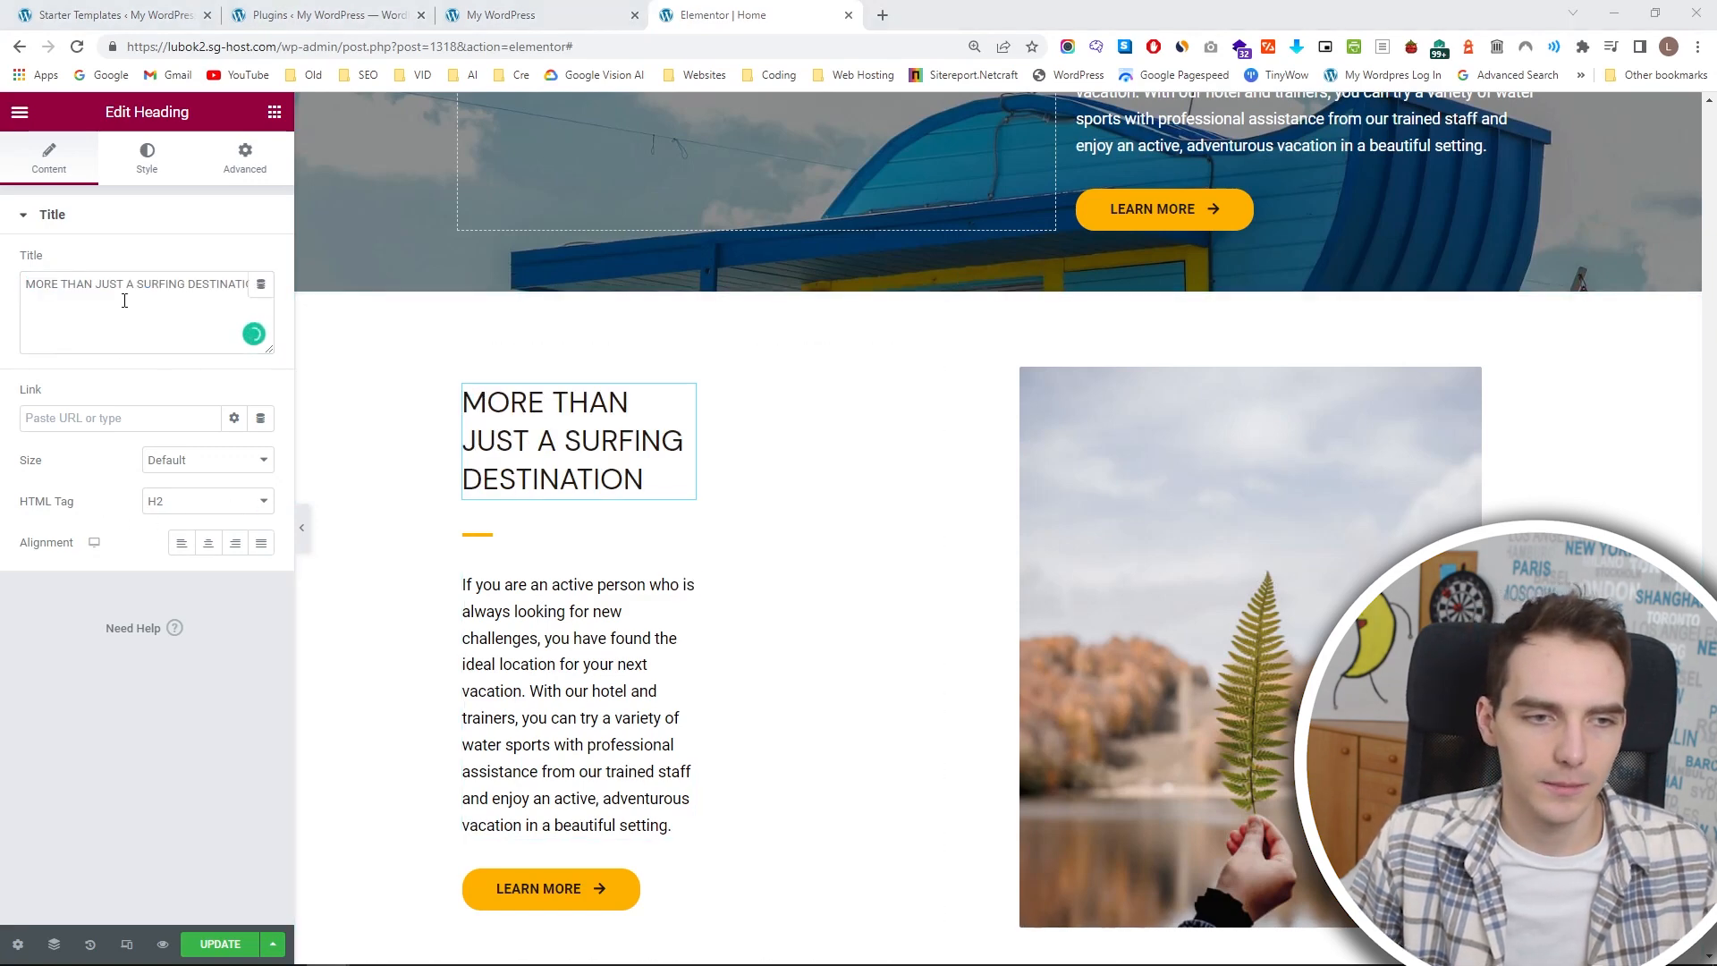
Replace the paragraph below with the text starting "Many people associate water sports with surfing" and slightly widen its column.
click(577, 637)
click(40, 170)
triple_click(212, 602)
text(Many people associate water sports with surfing, but we believe in variety, which is why our goal is to provide you with the most fun water activities for people of all skill levels. This has never been an issue for us because of our unique location on one of Europe’s most beautiful beaches.)
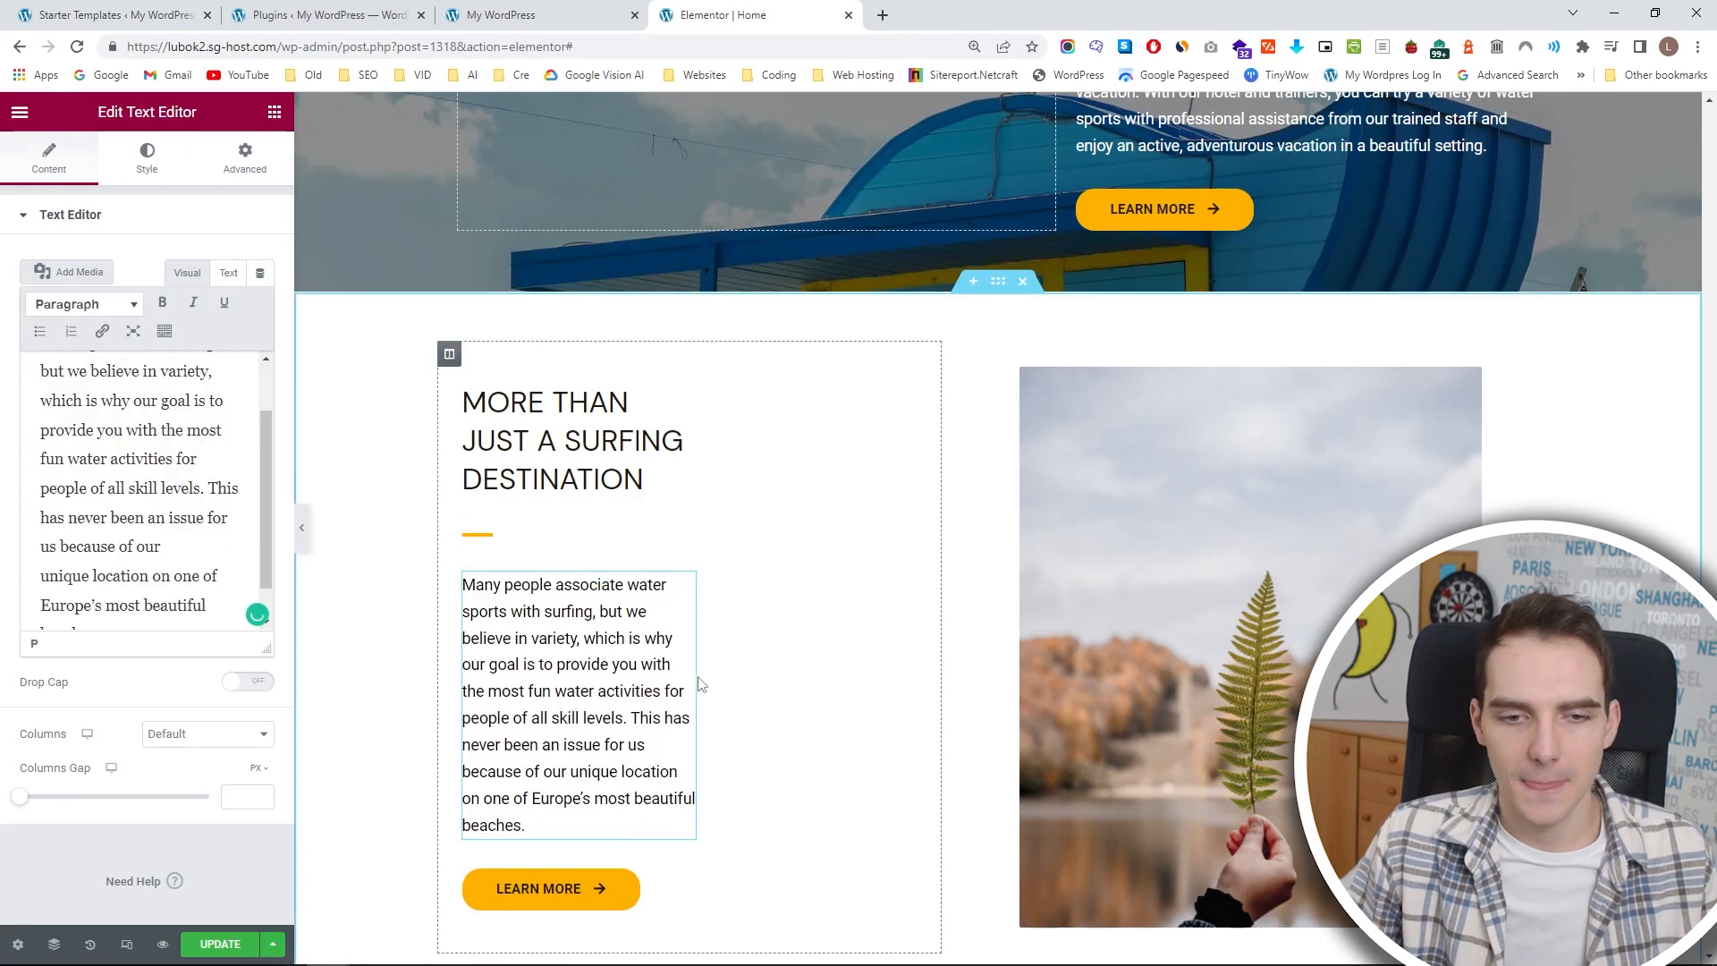
drag(943, 563, 946, 555)
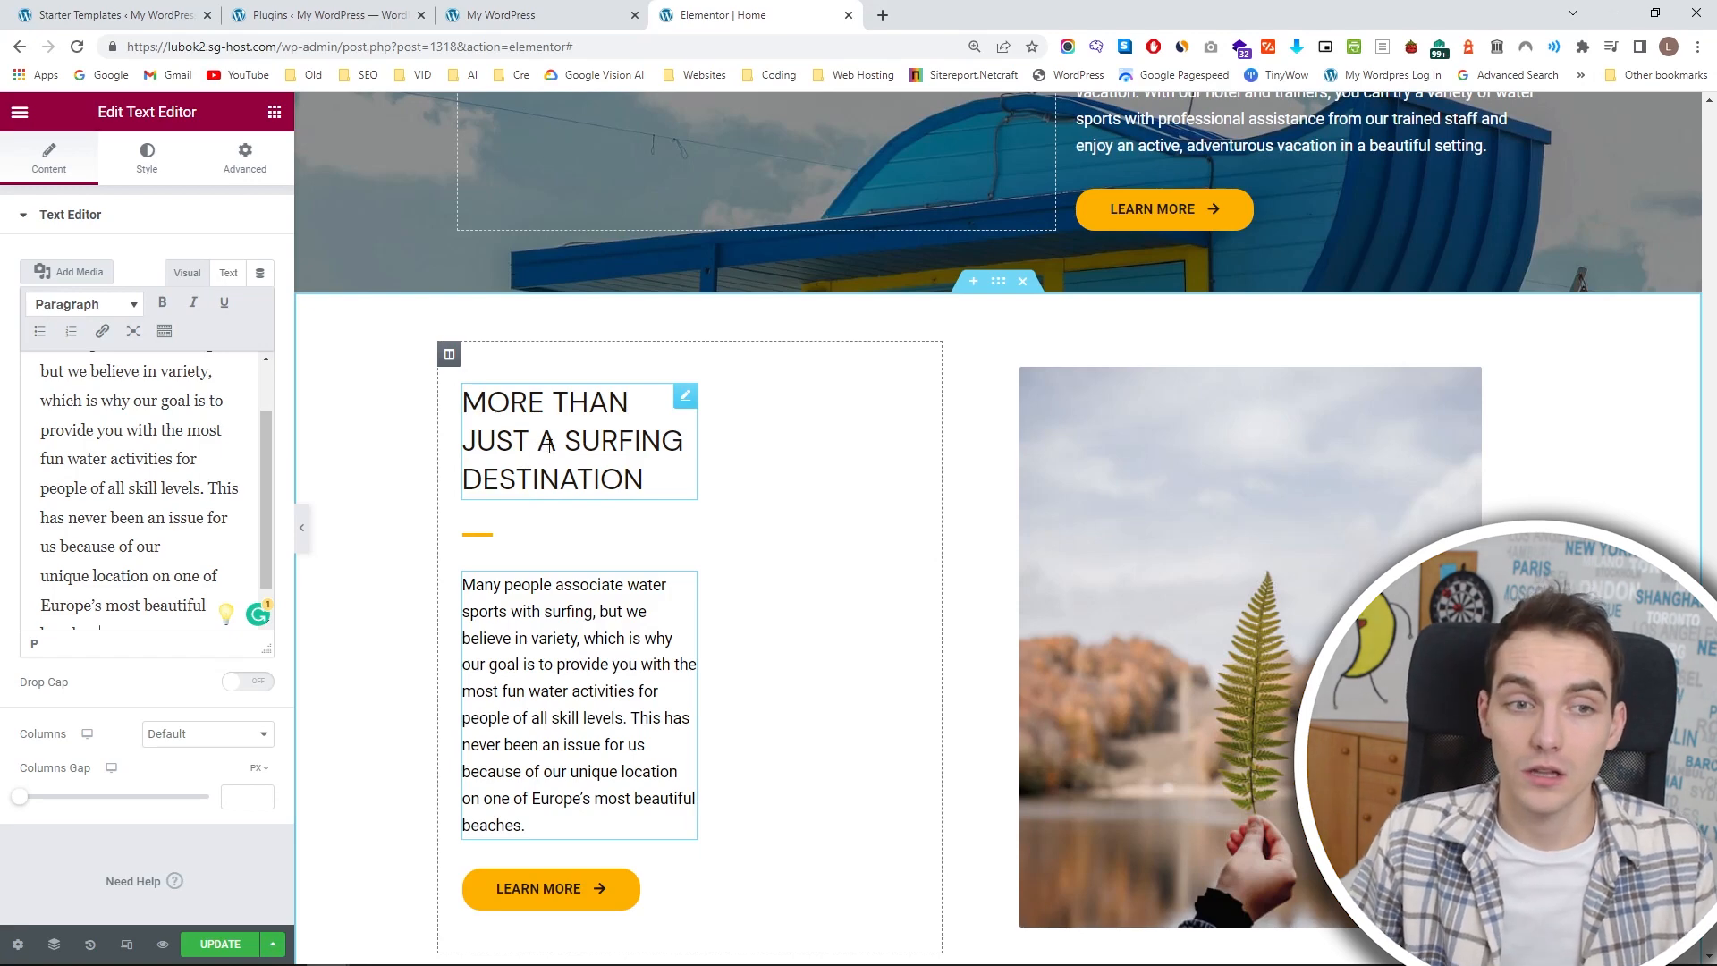
Set the right padding of the MORE THAN JUST A SURFING DESTINATION column to 75 px and narrow the column slightly.
click(683, 398)
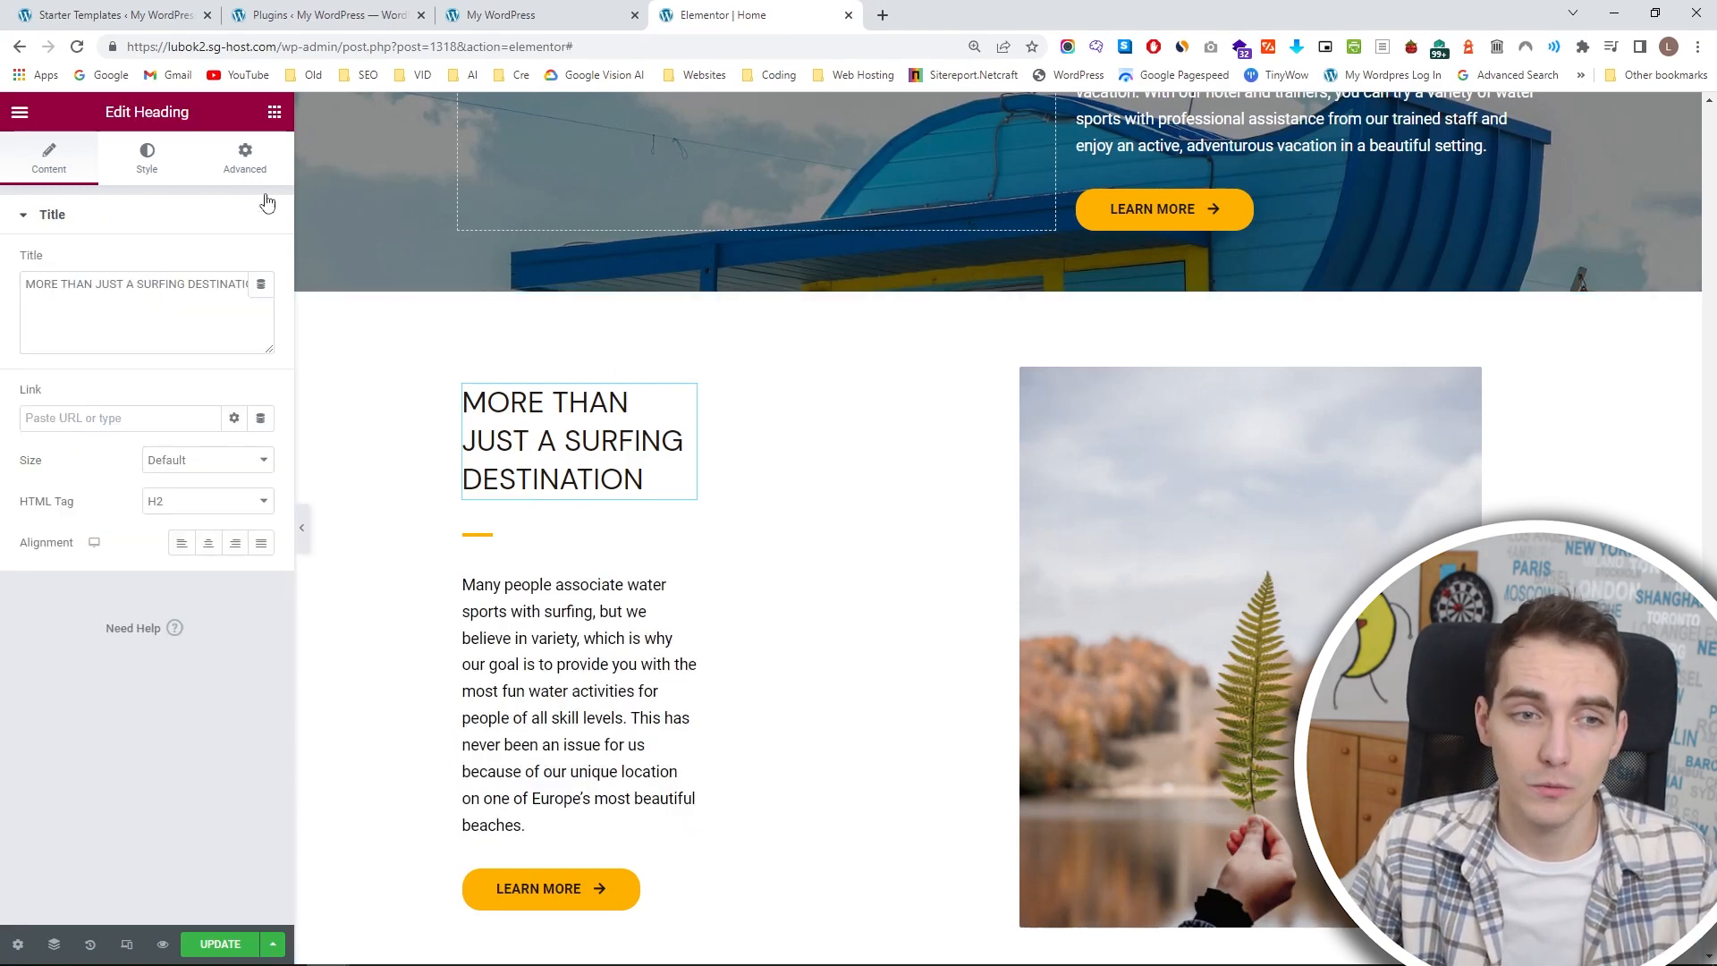
click(252, 170)
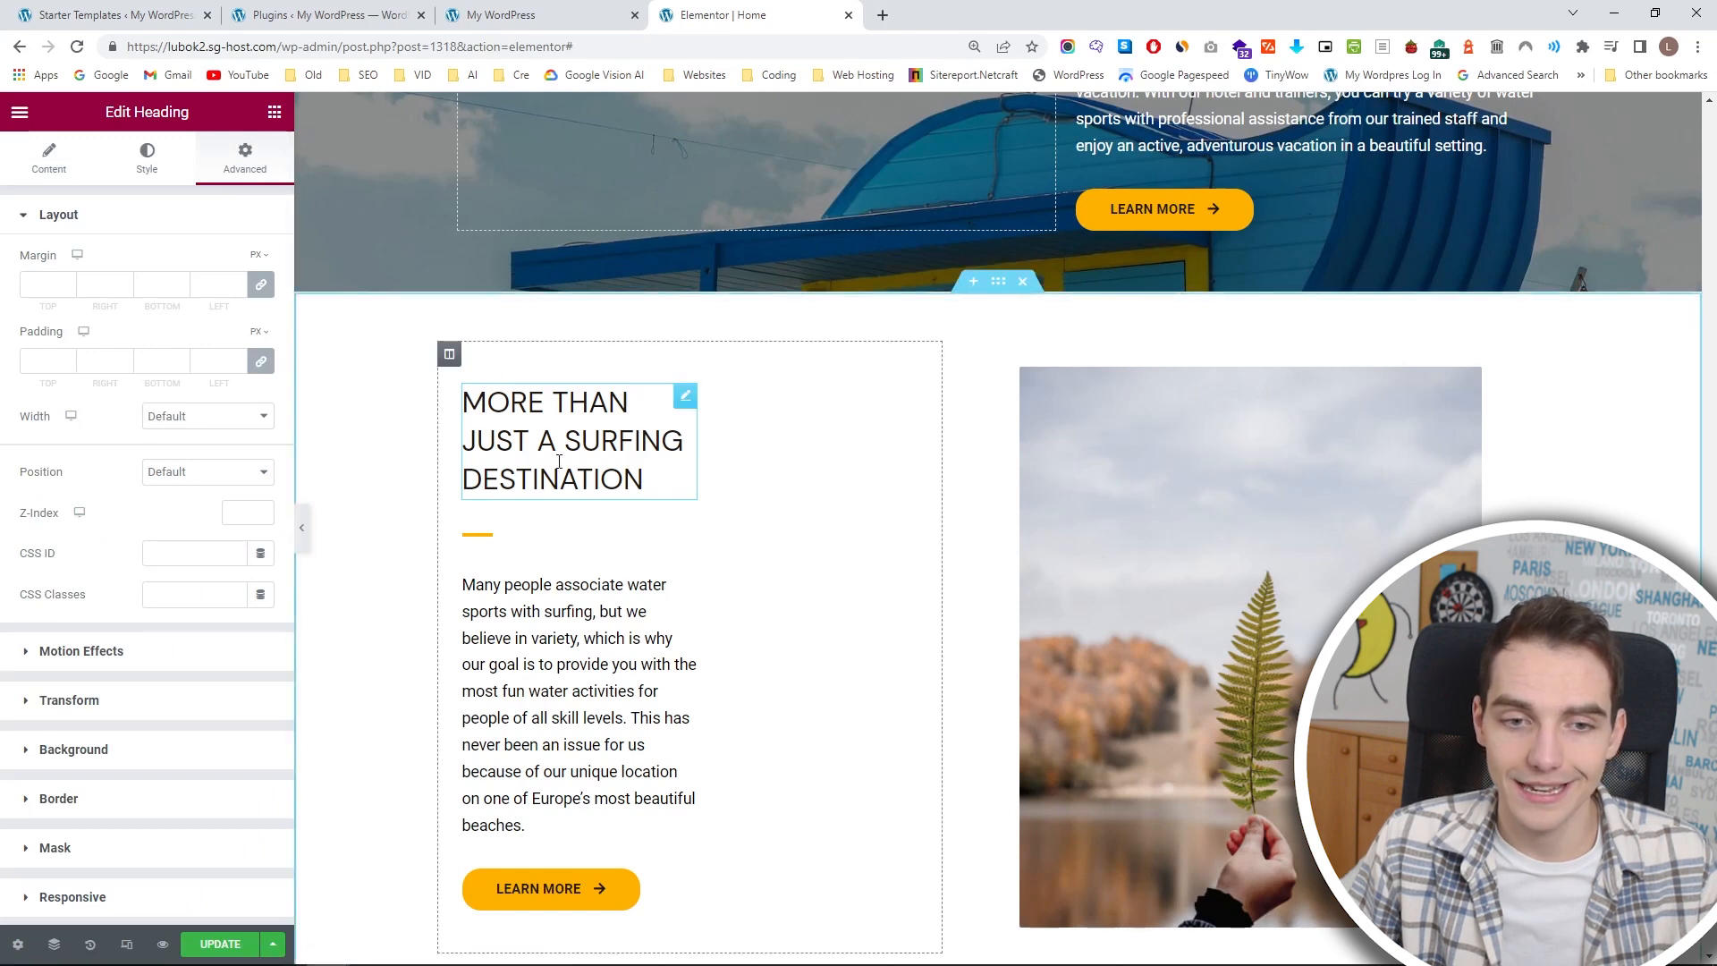
click(450, 355)
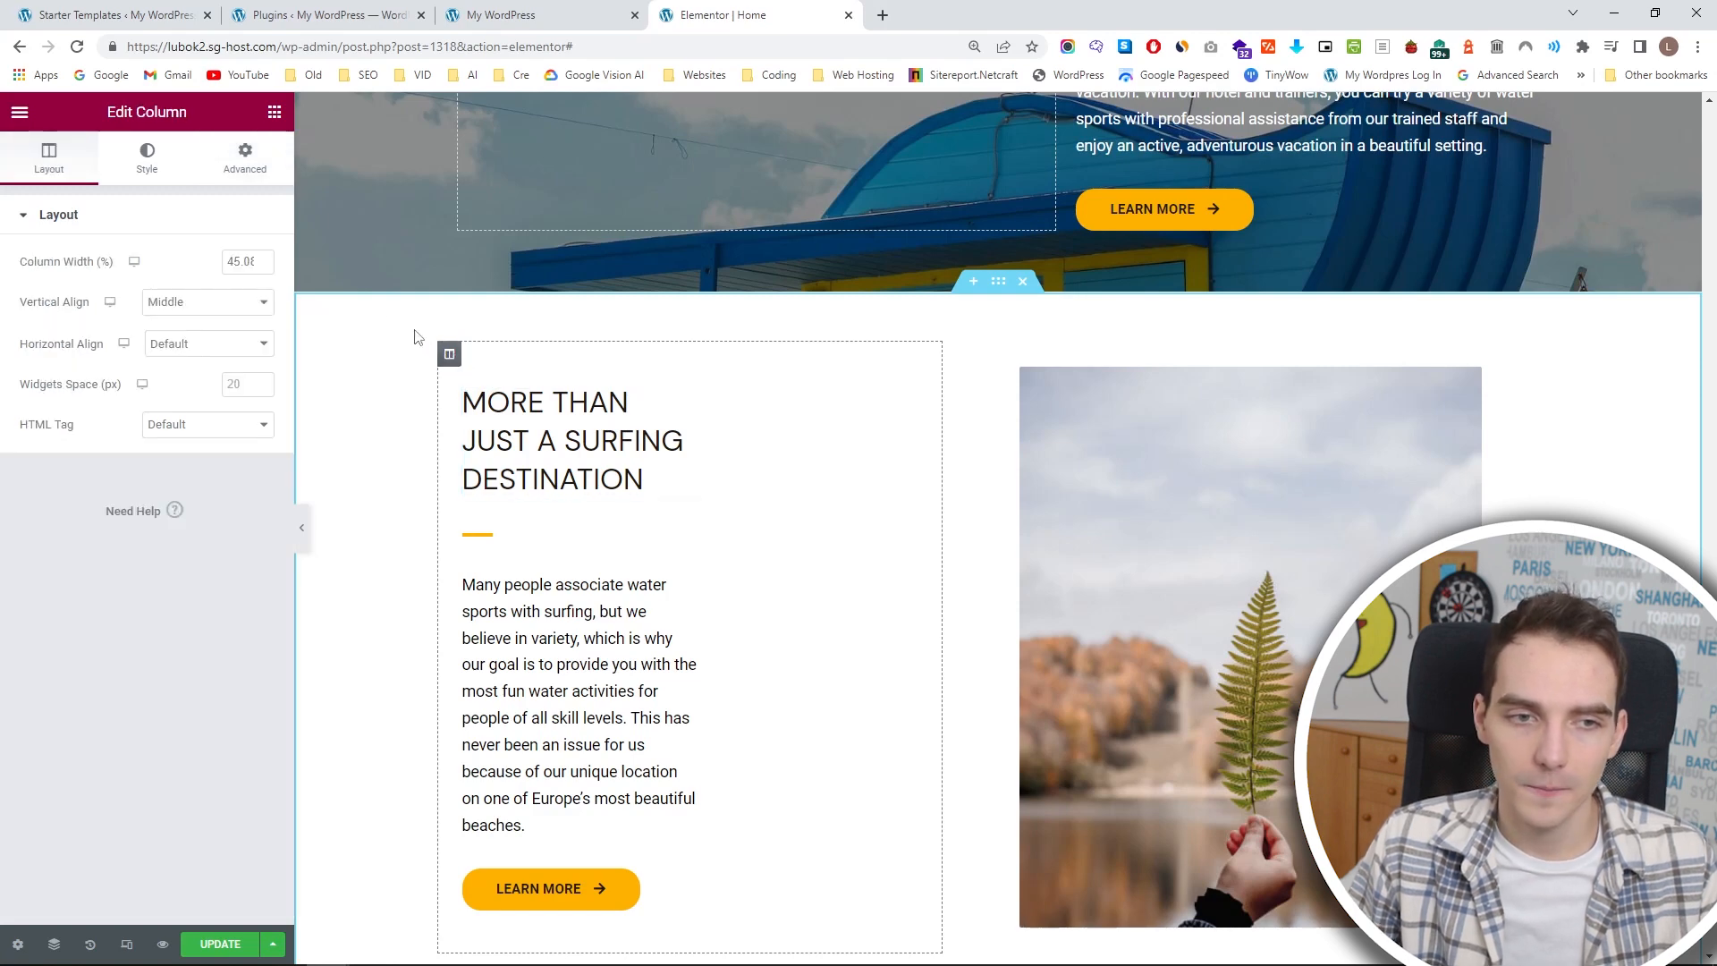
click(256, 183)
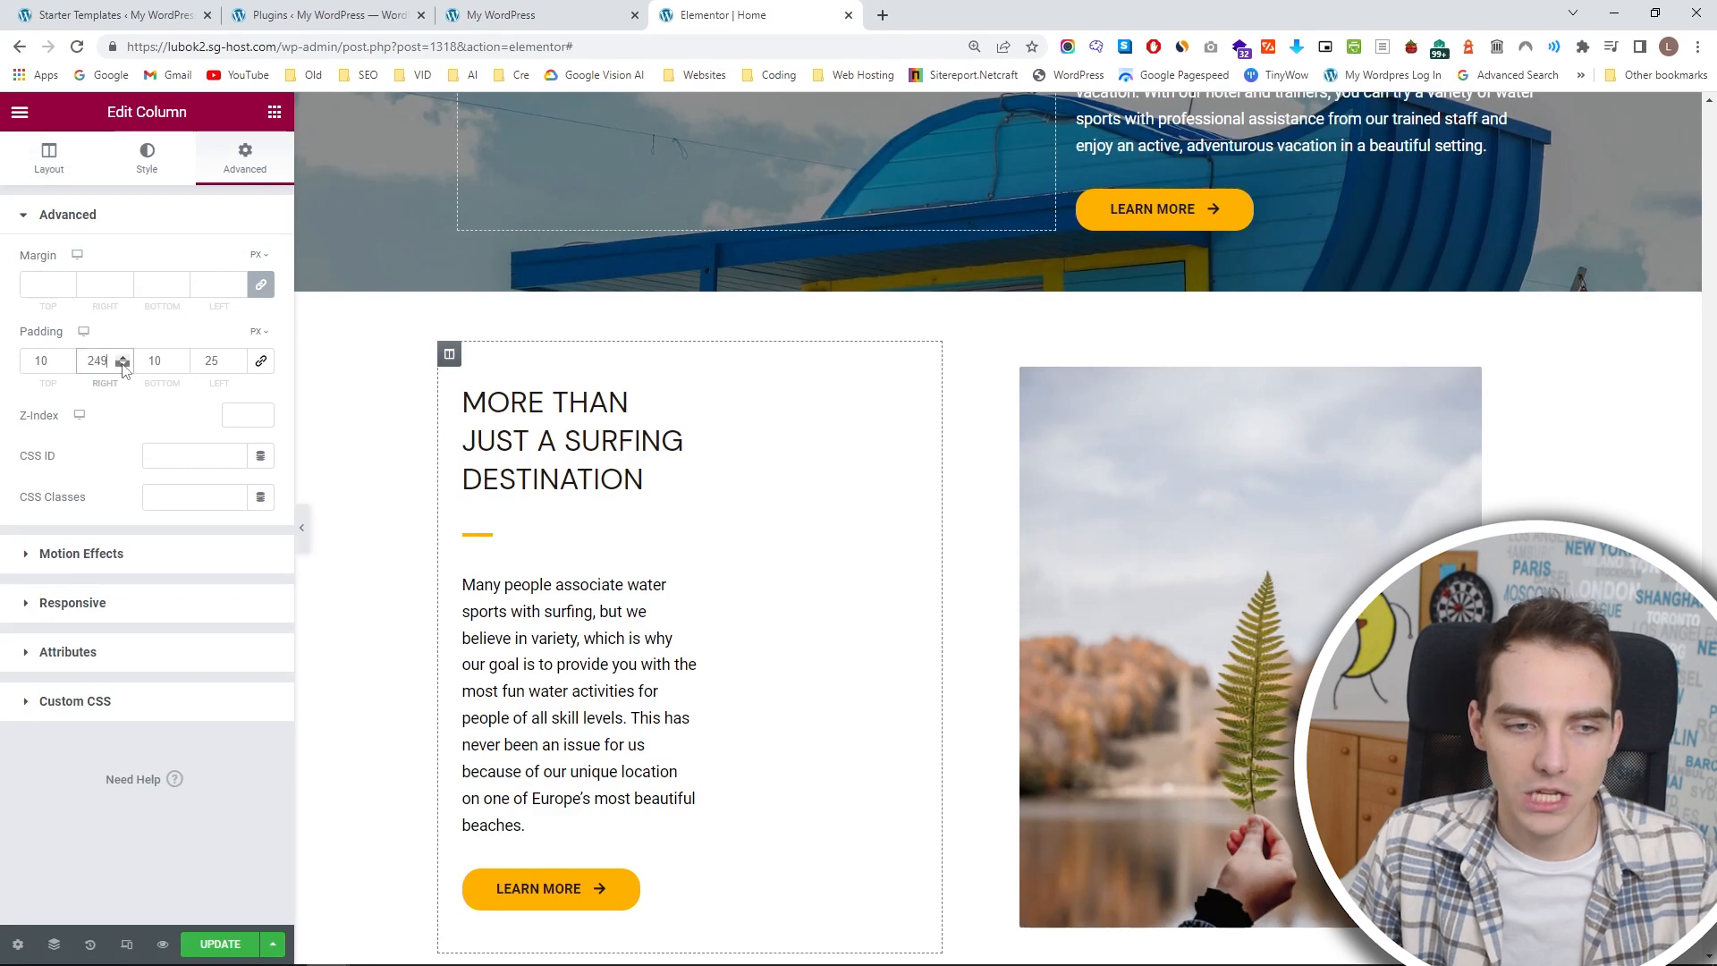
click(123, 366)
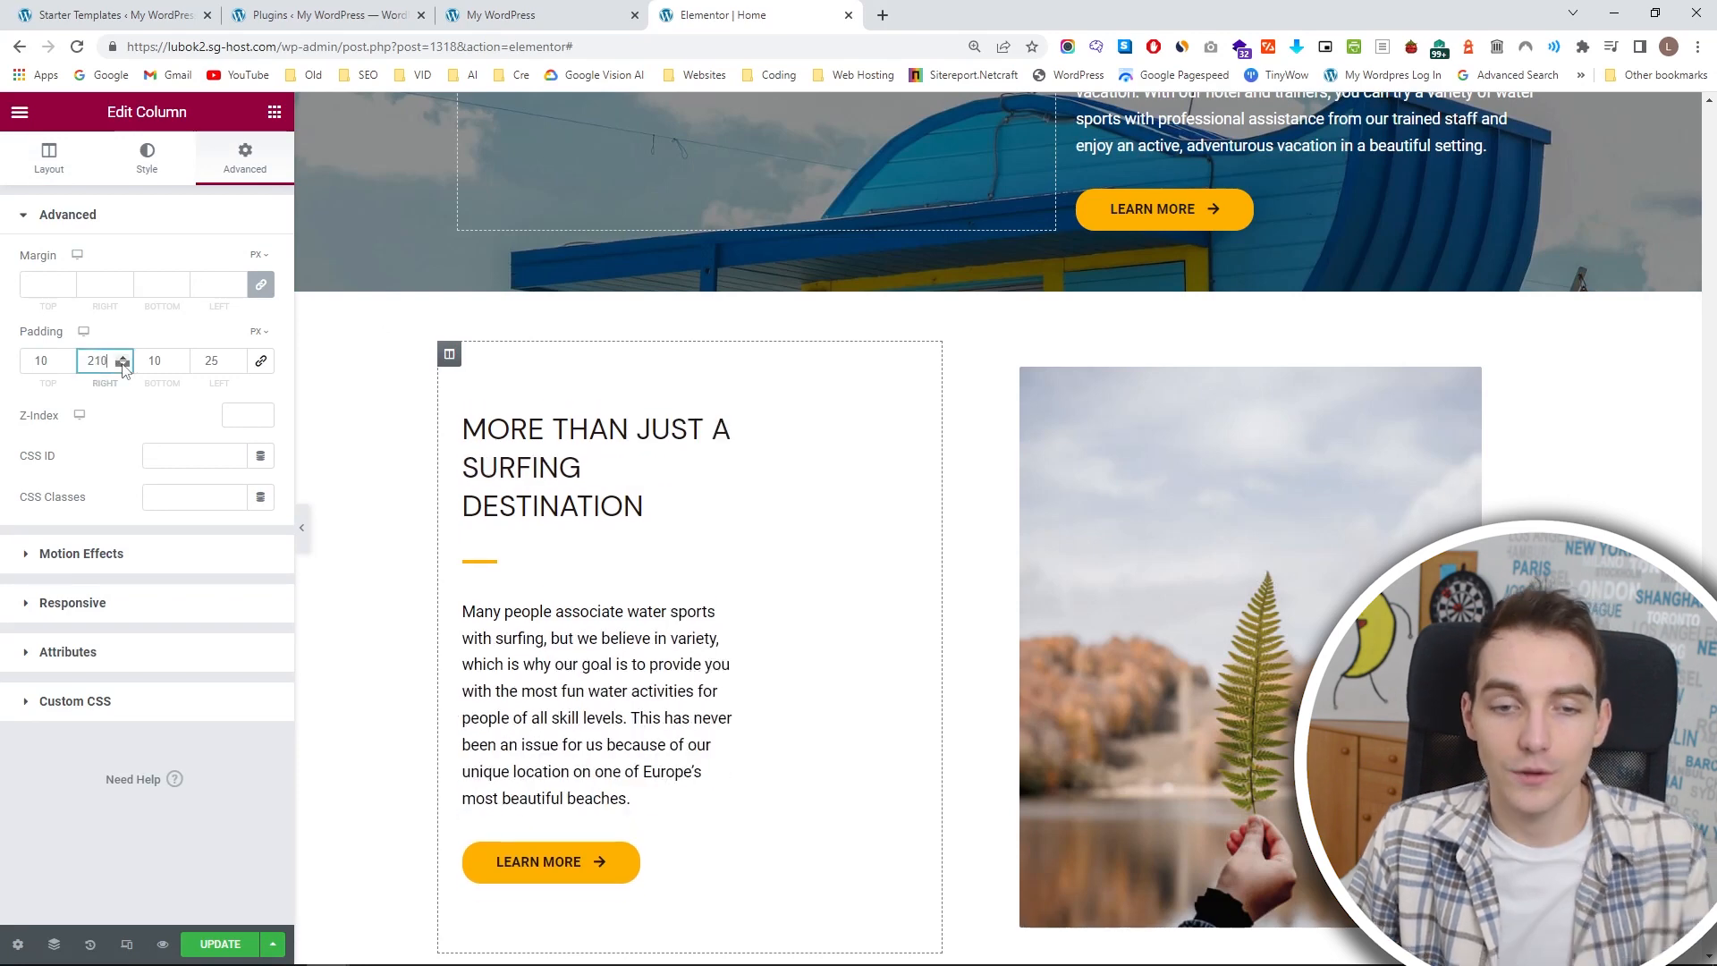
click(122, 366)
click(123, 367)
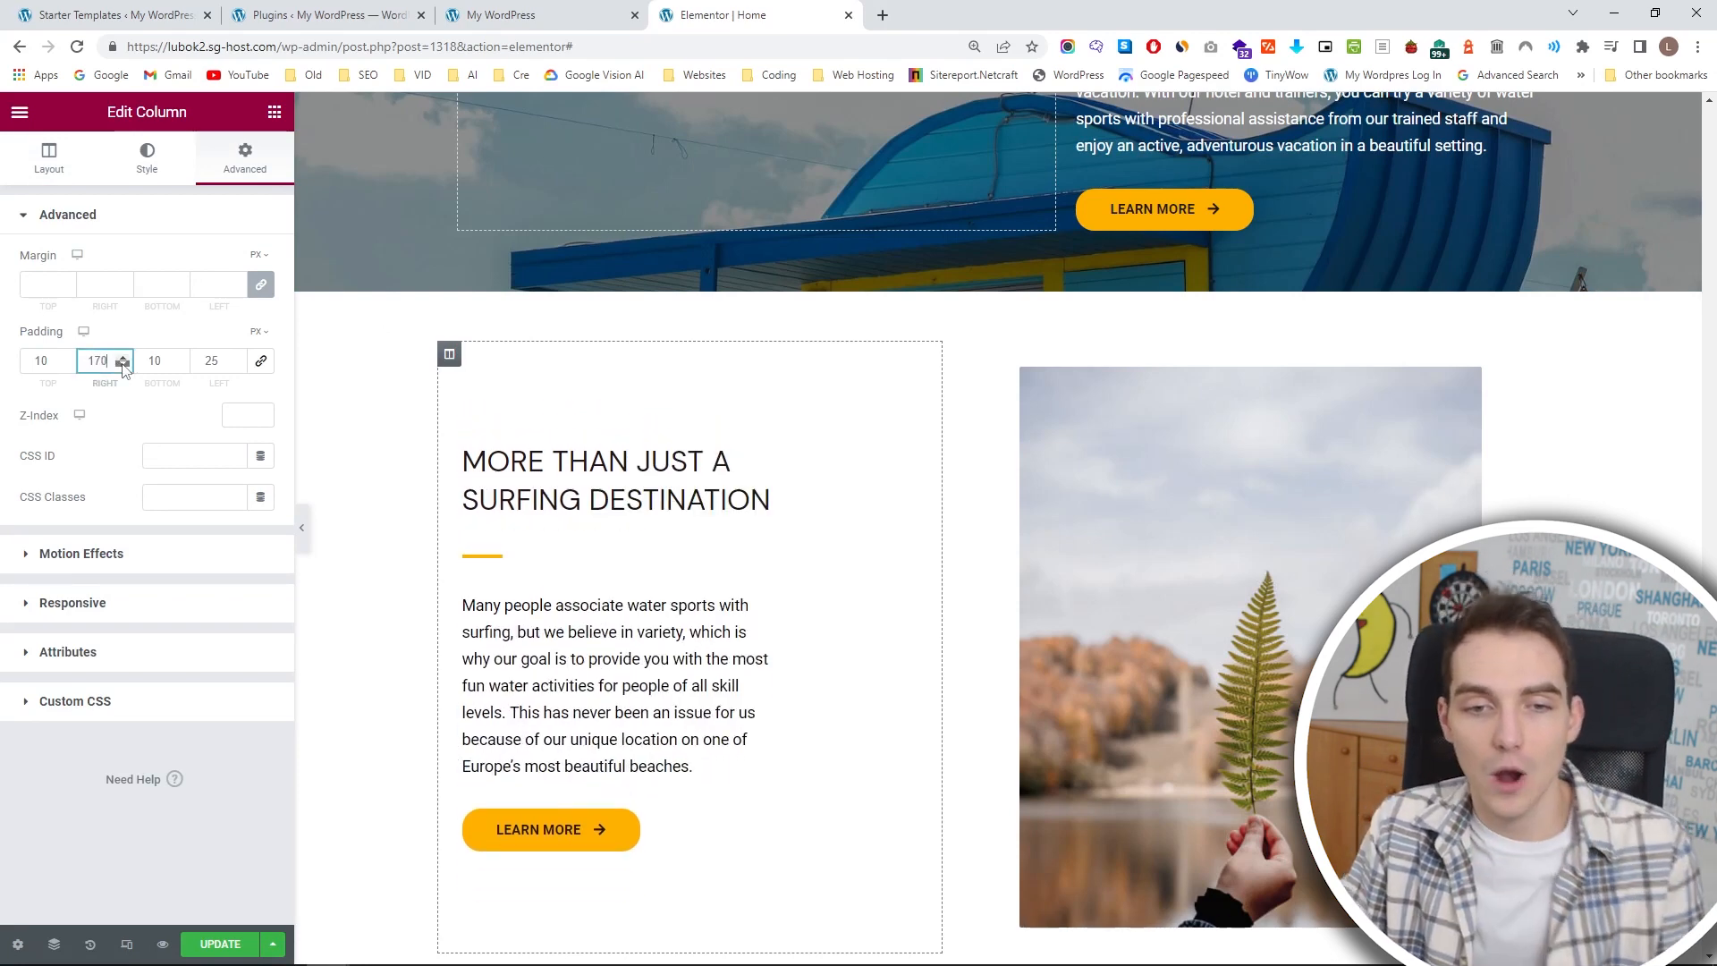
click(122, 367)
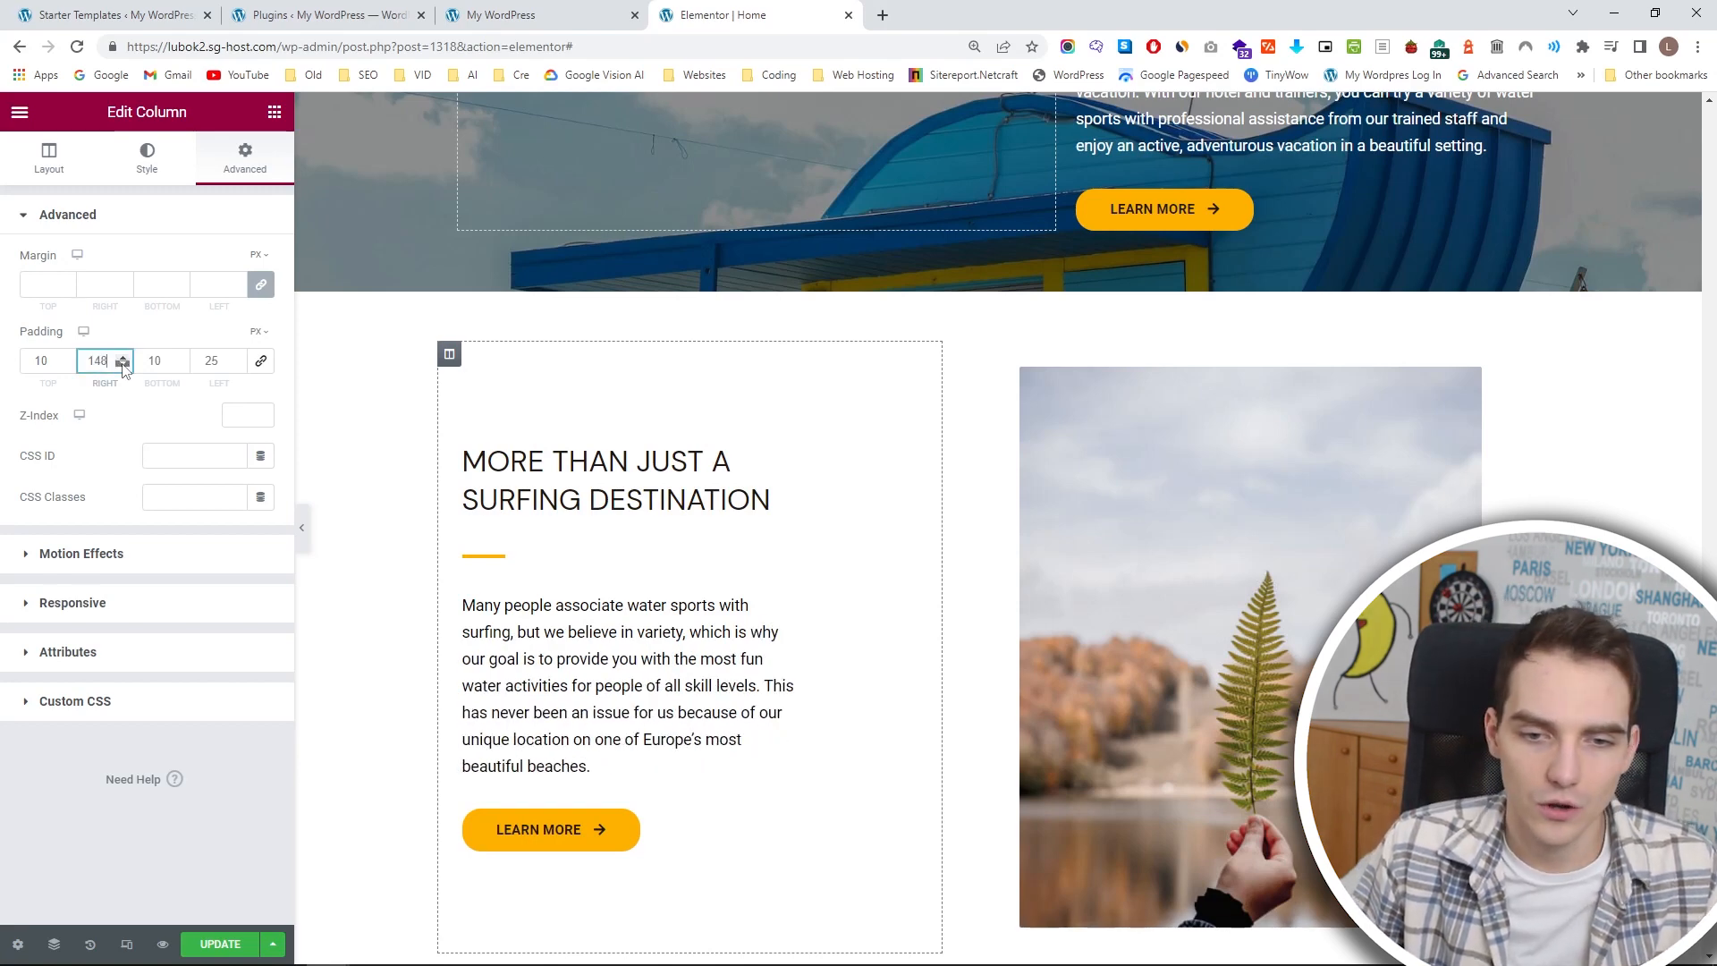
text(0)
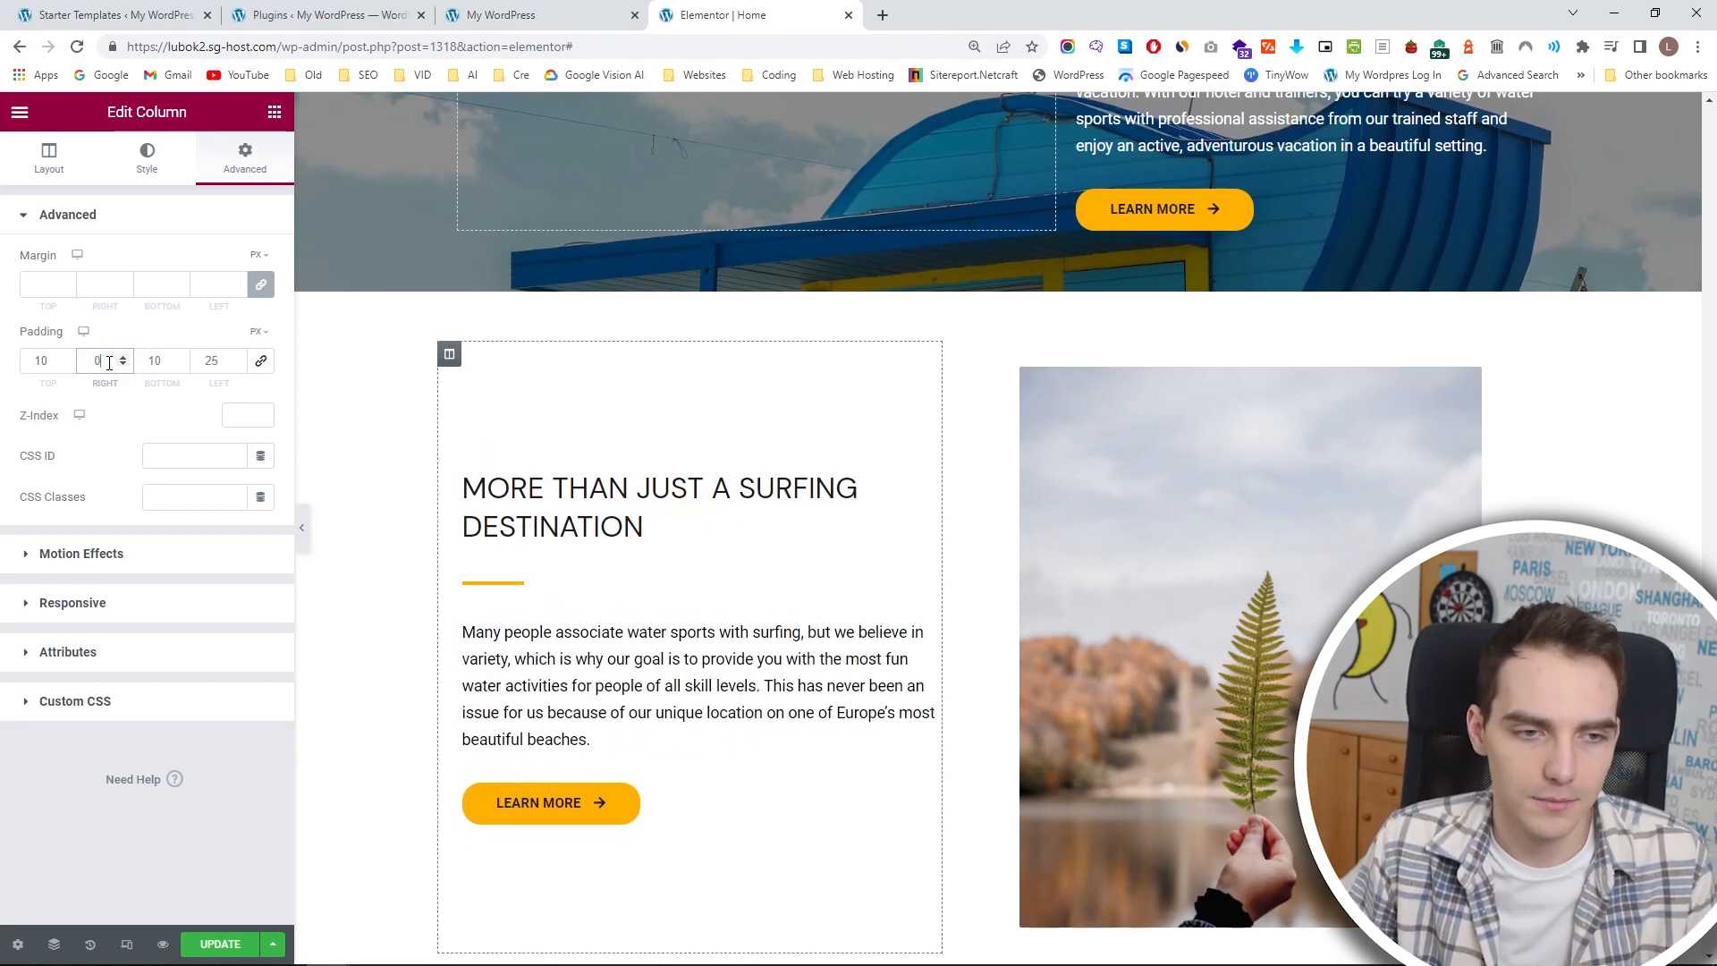
text(50)
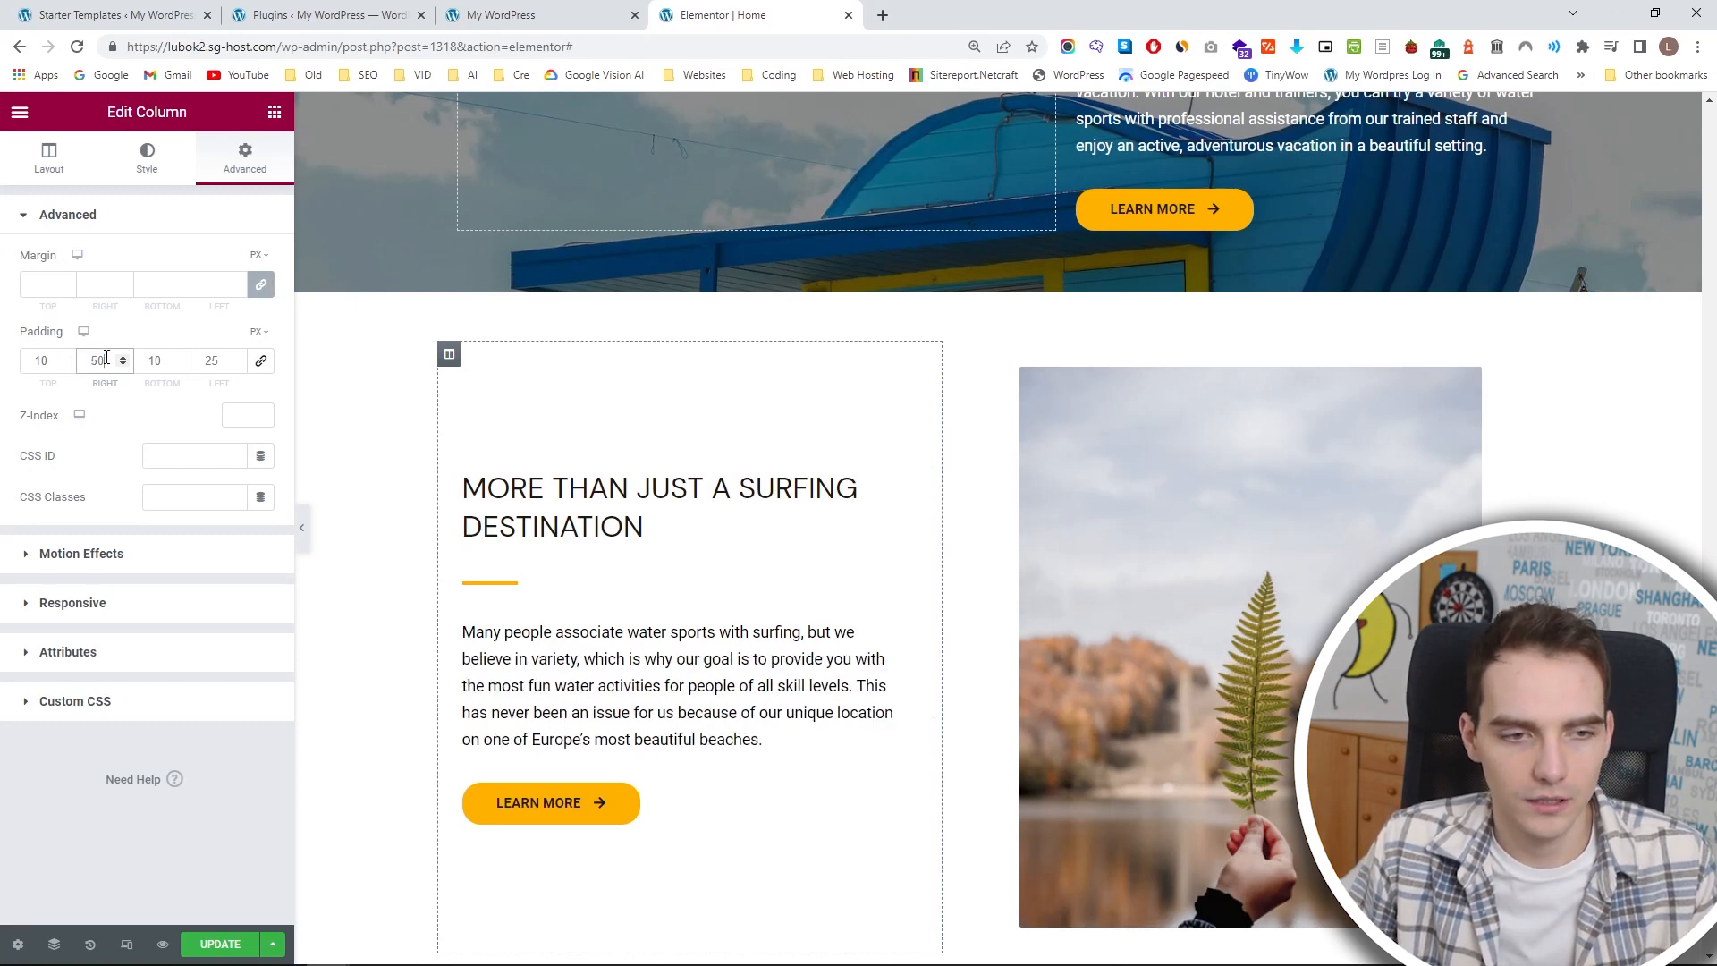
click(89, 361)
text(7)
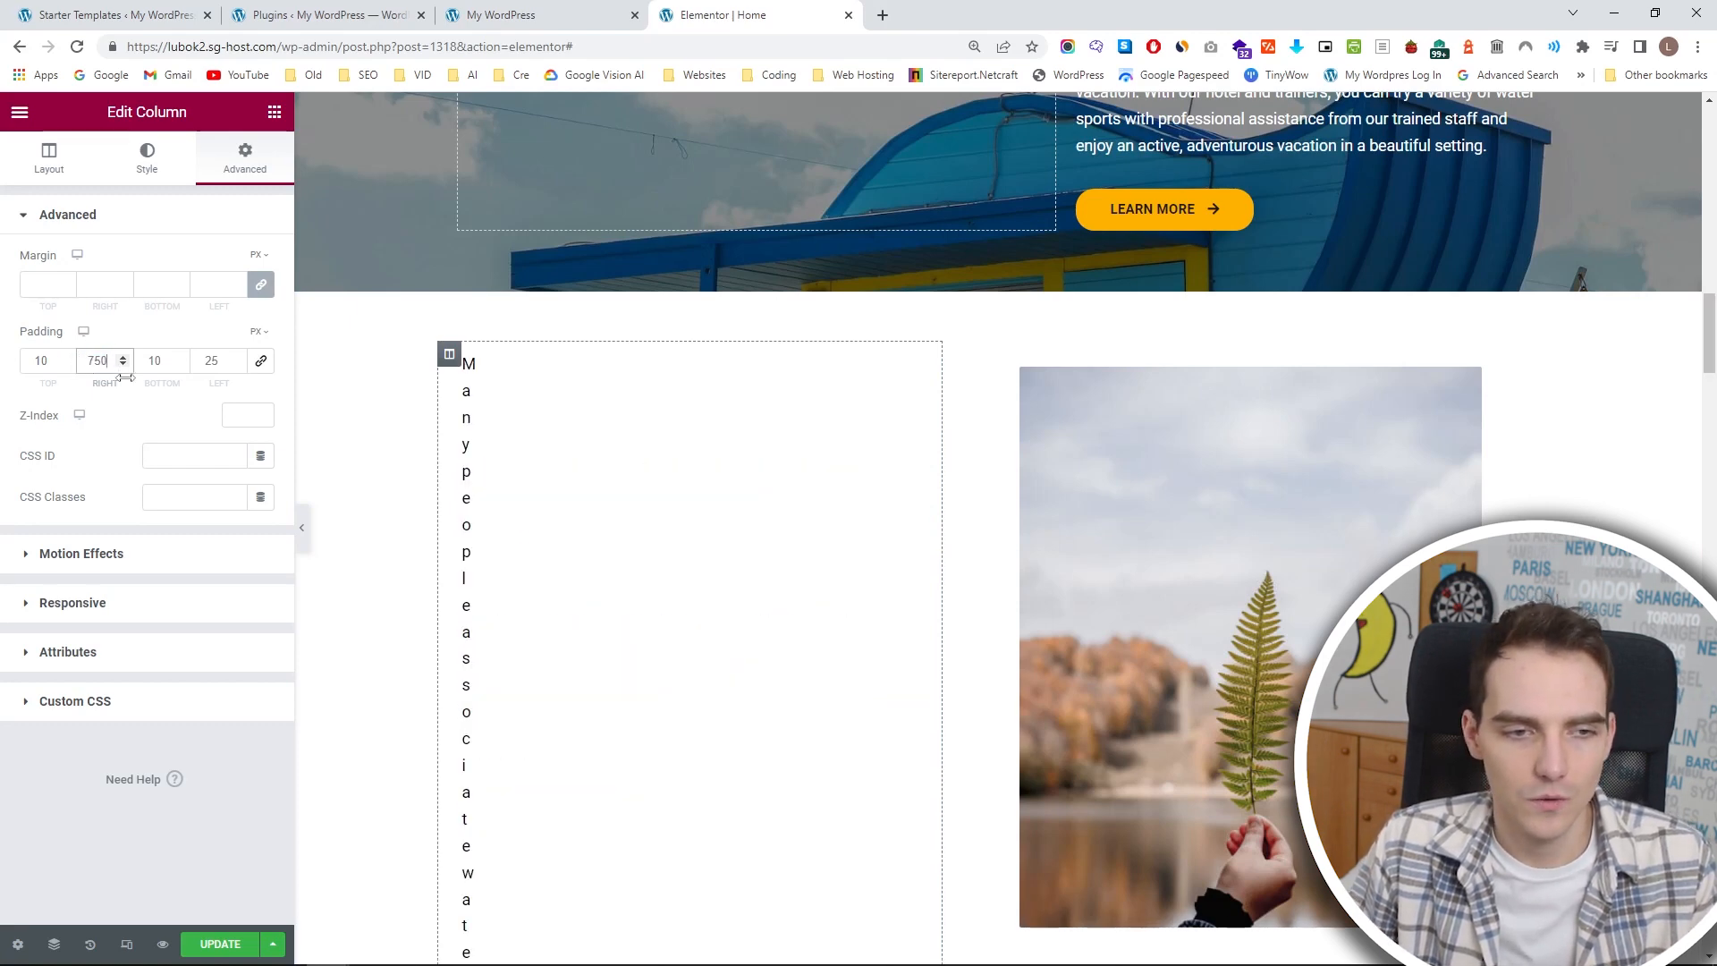
key(BackSpace)
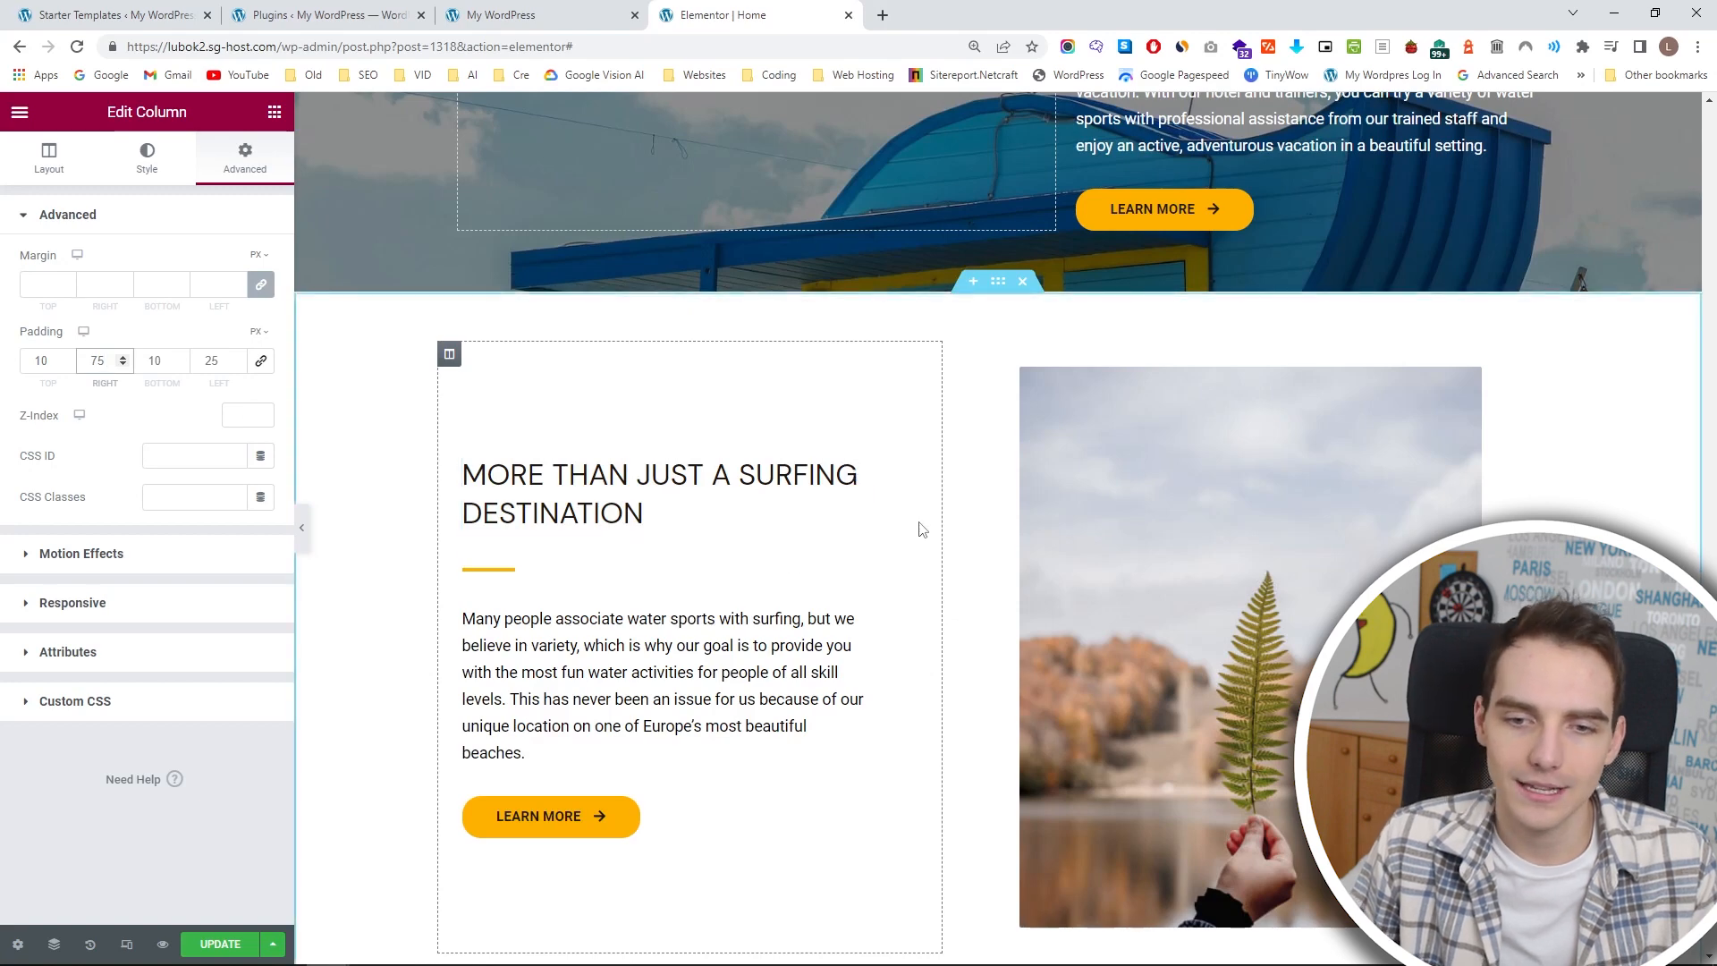
drag(942, 525, 872, 528)
Delete the leaf photo beside the surfing text and add a two-column inner section in its place.
click(1268, 438)
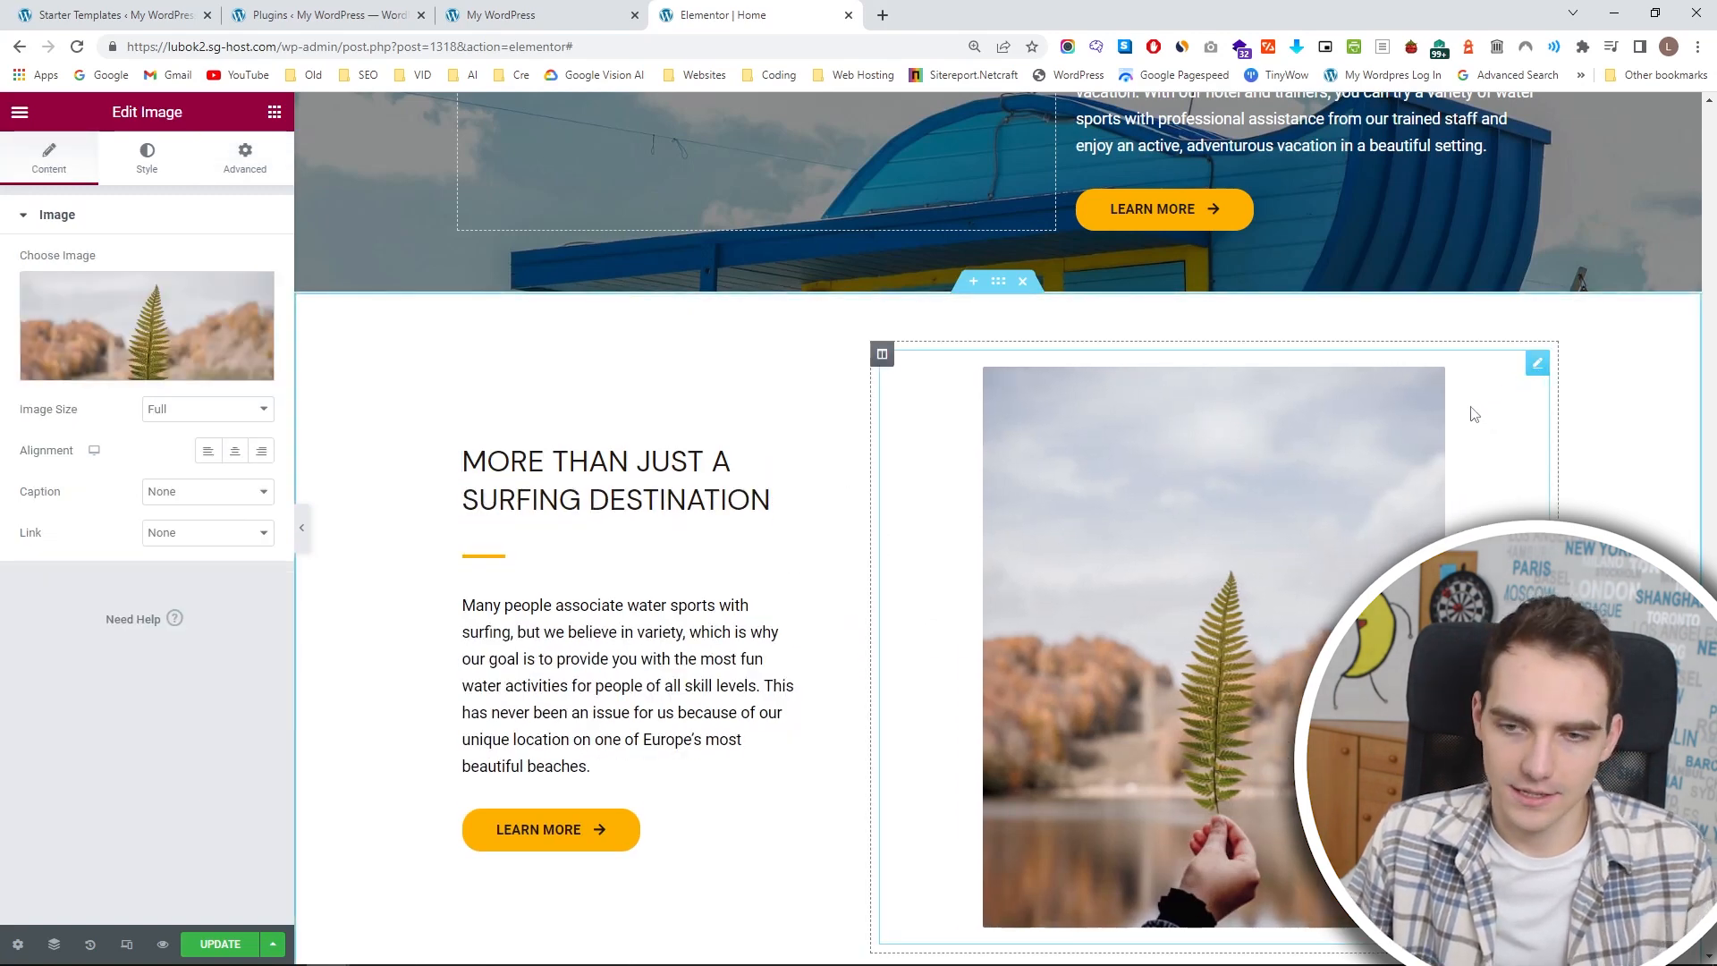
key(Delete)
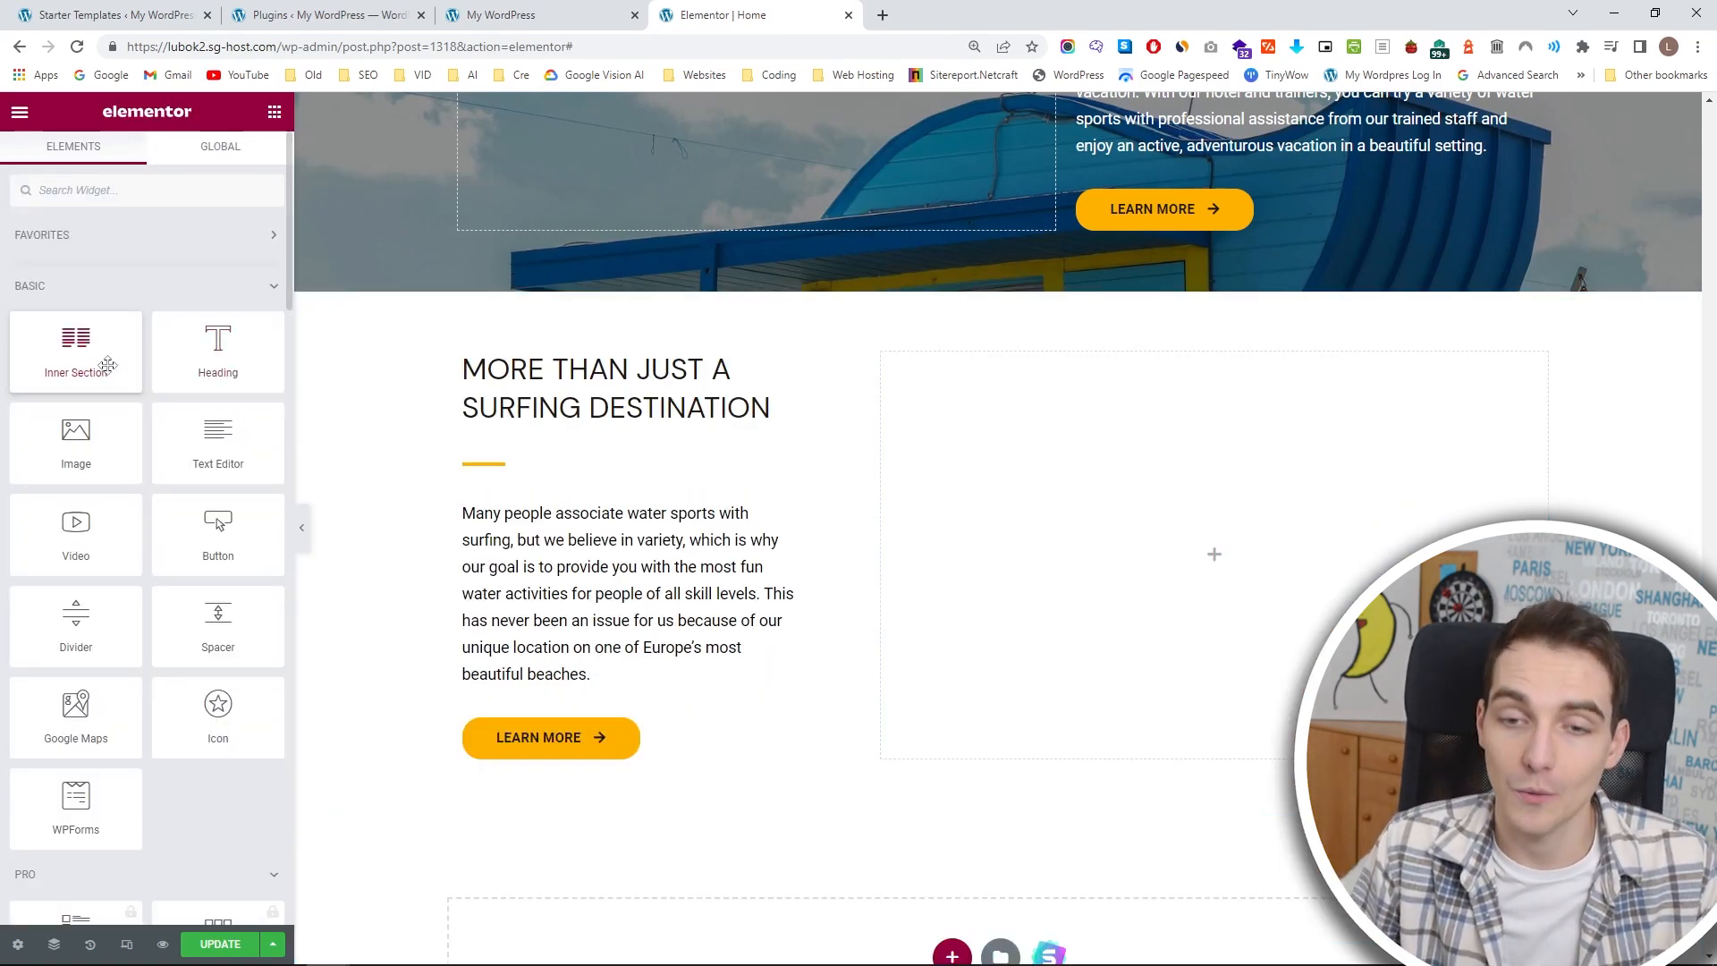
drag(87, 361, 1191, 521)
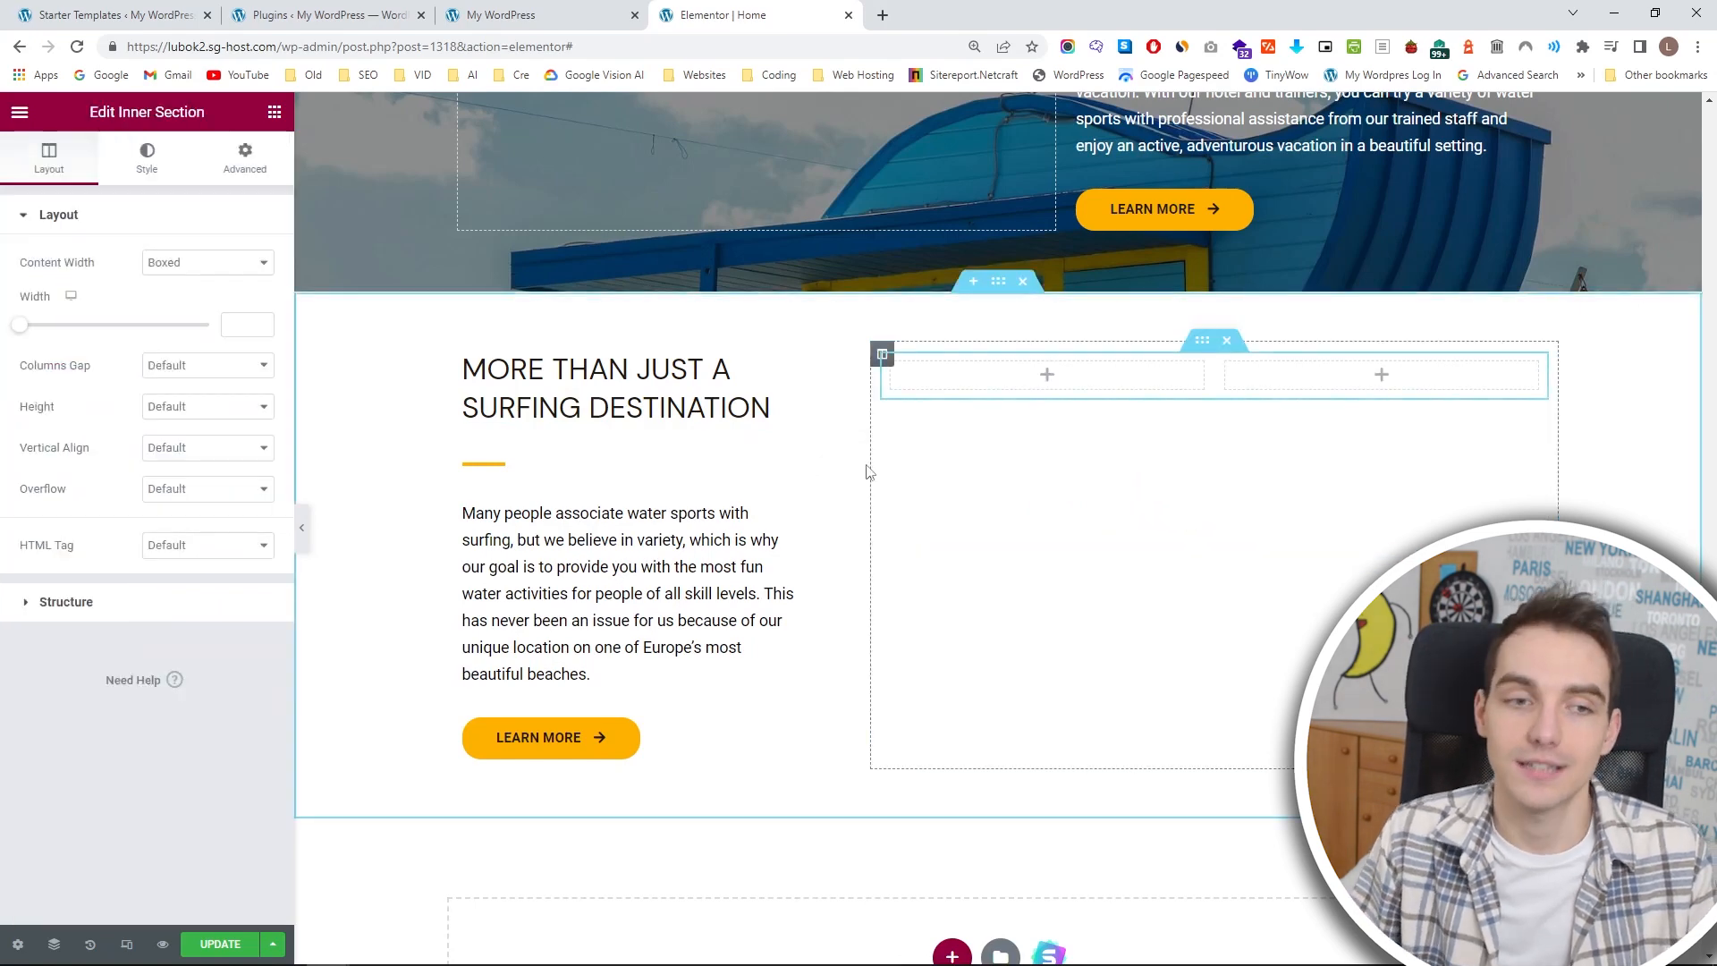
Fill the inner section with four Image widgets, two stacked in each column.
click(275, 112)
drag(67, 420, 1046, 374)
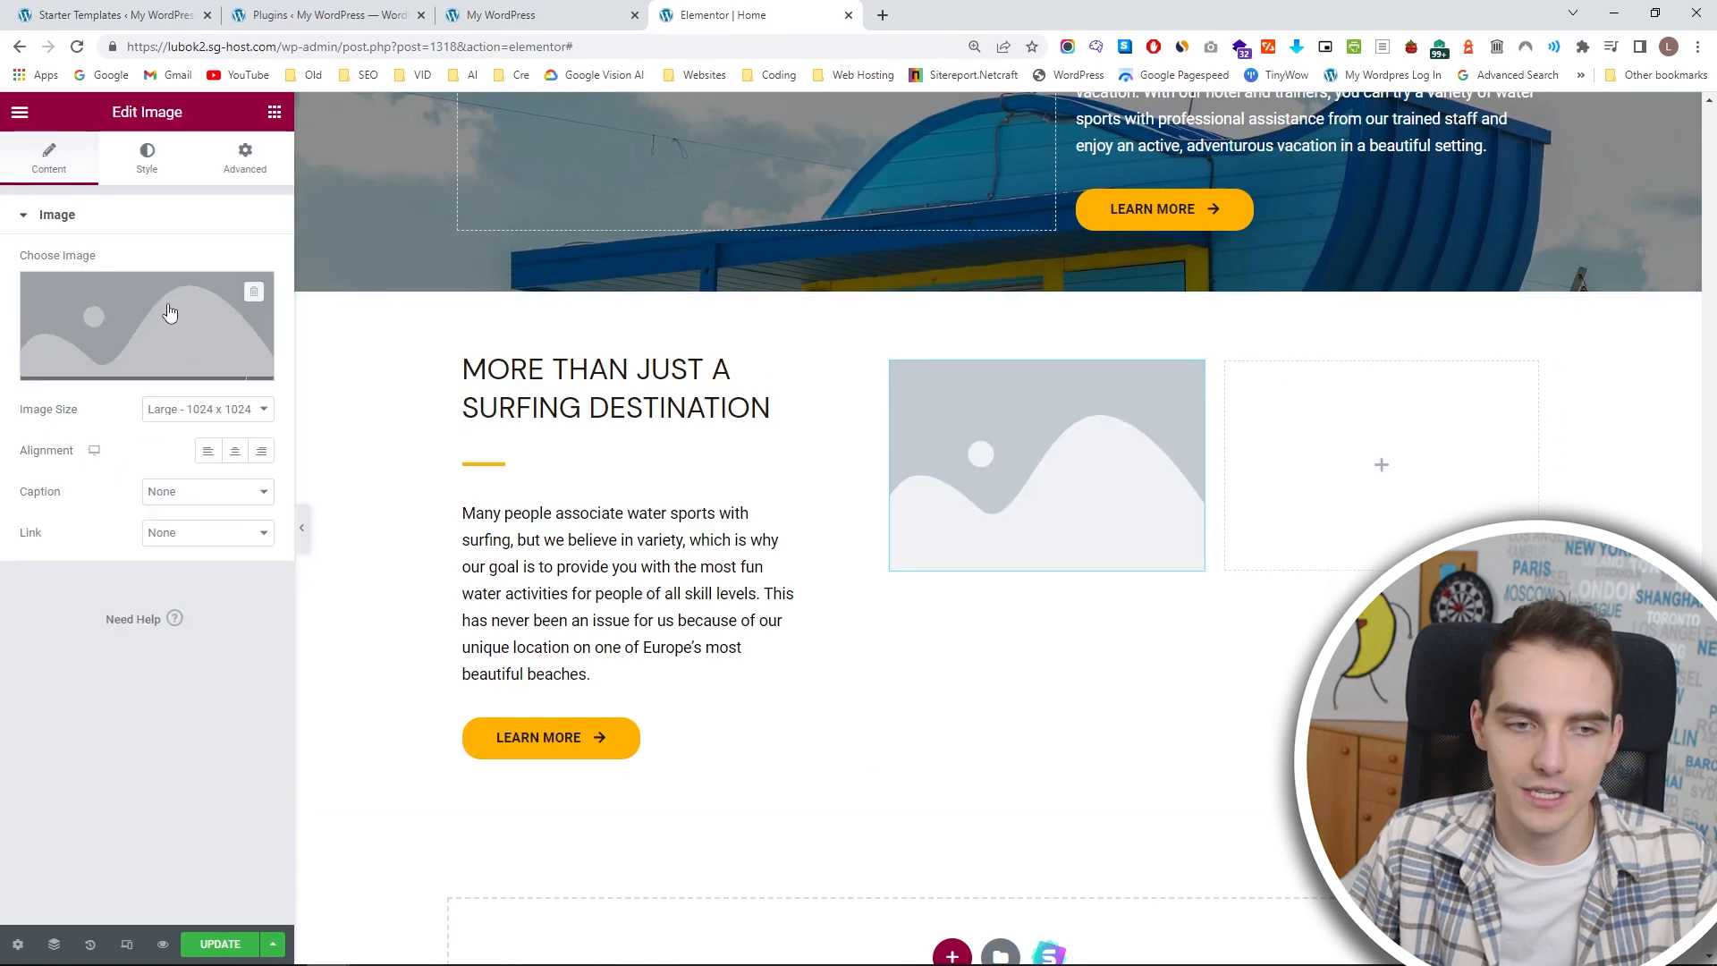
click(275, 112)
drag(79, 432, 1338, 451)
click(274, 112)
drag(81, 424, 1073, 575)
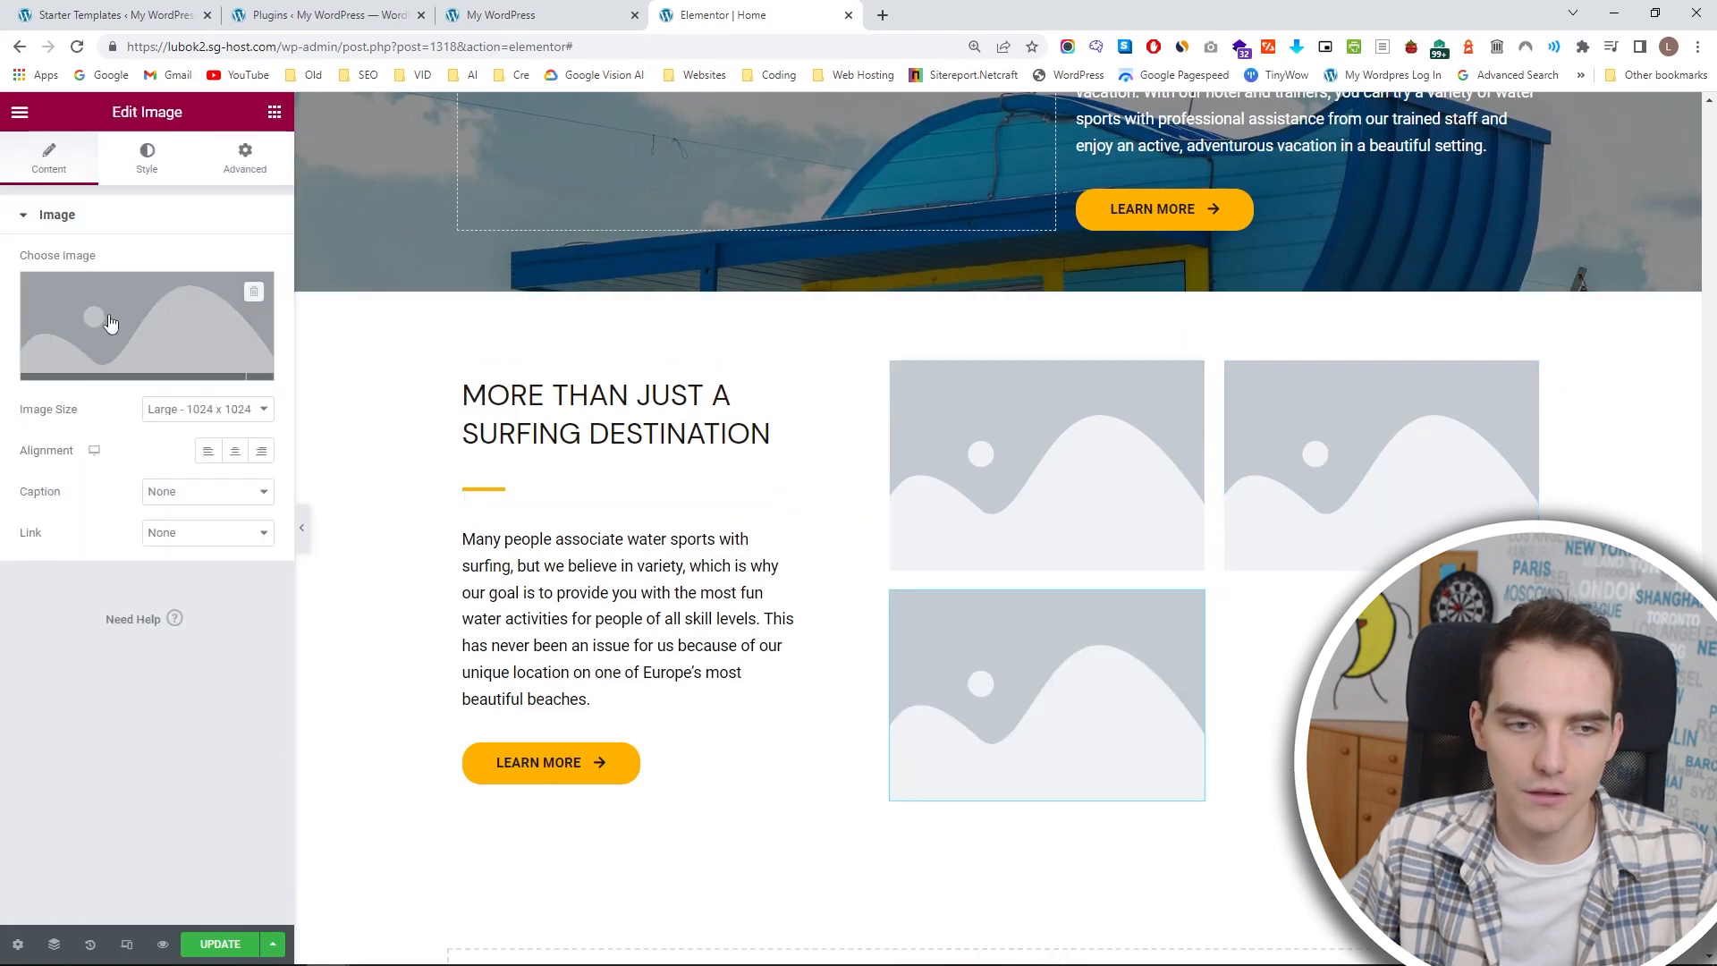
click(275, 111)
drag(76, 438, 1331, 555)
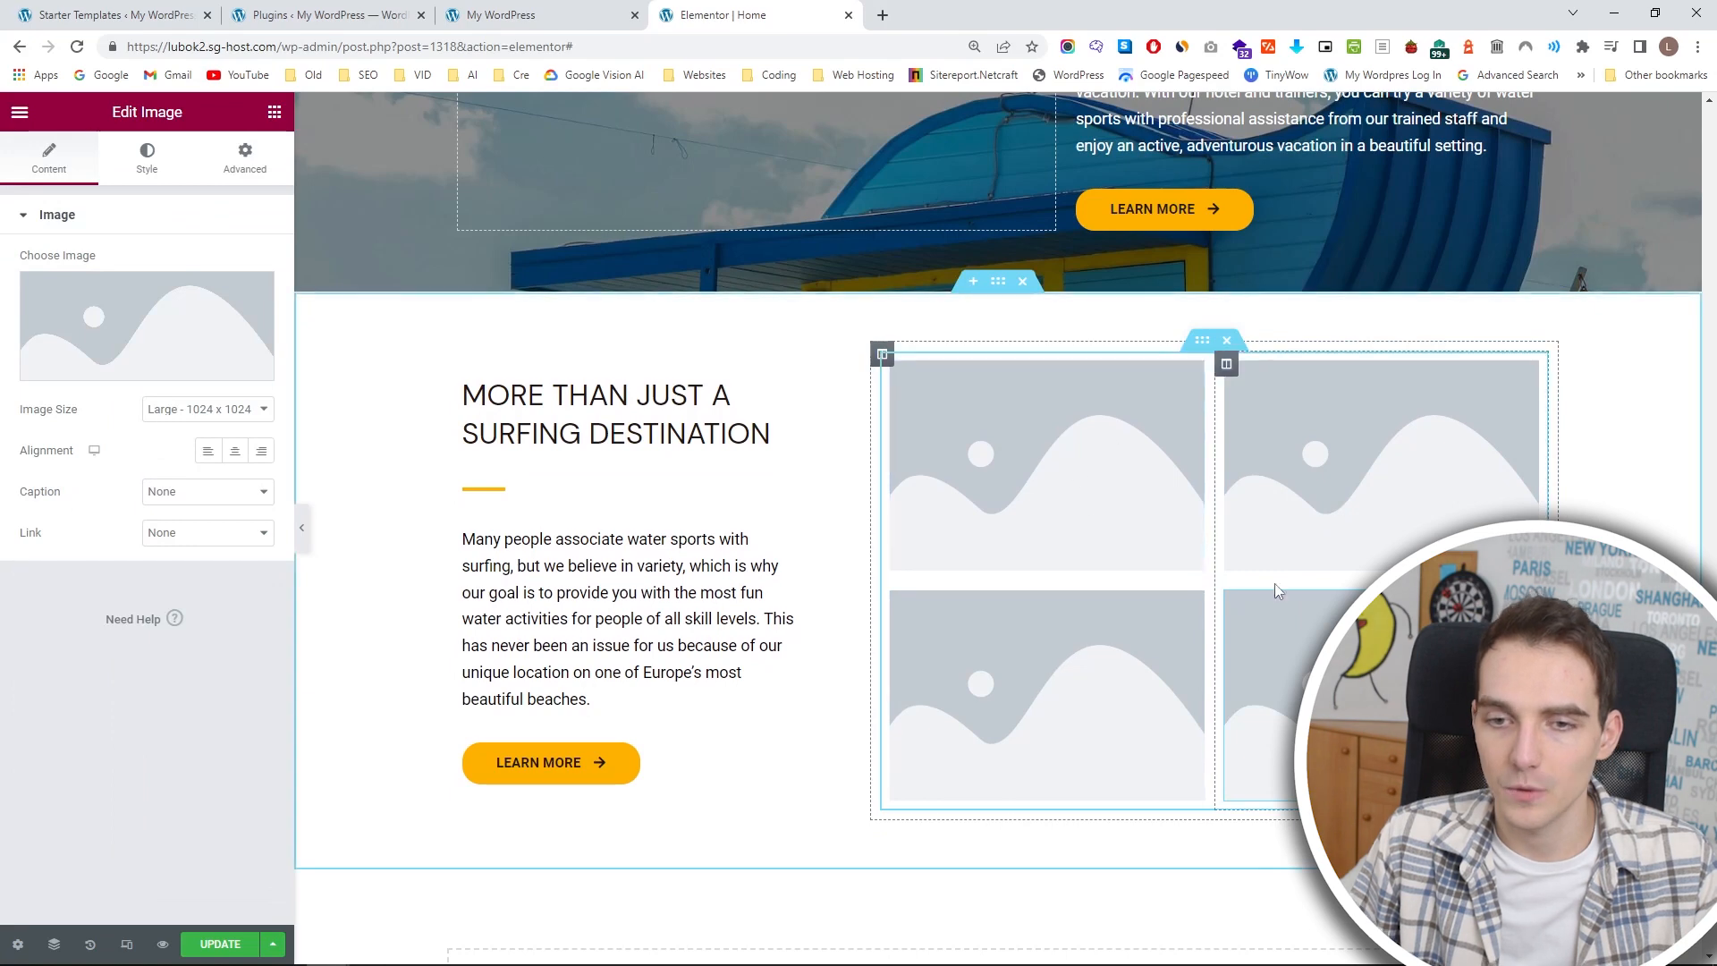
Upload the kitesurfer, yellow kite, paddleboarder and rafting photos through the image chooser.
click(164, 319)
click(274, 191)
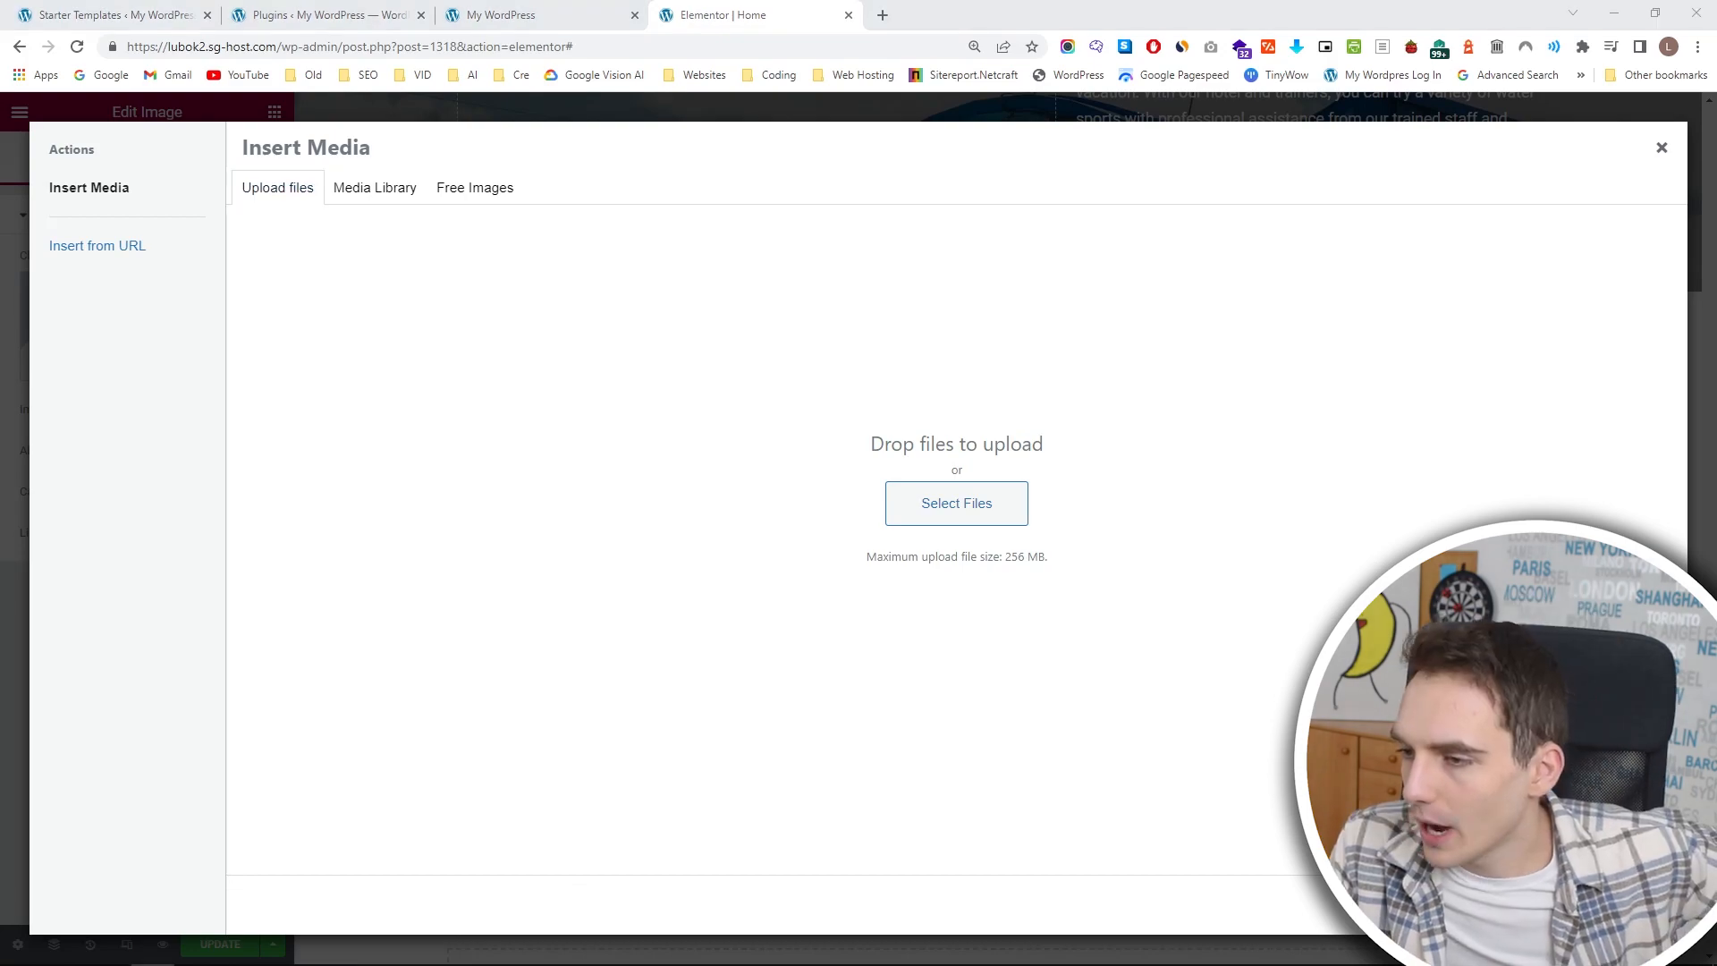
drag(1716, 385, 1570, 379)
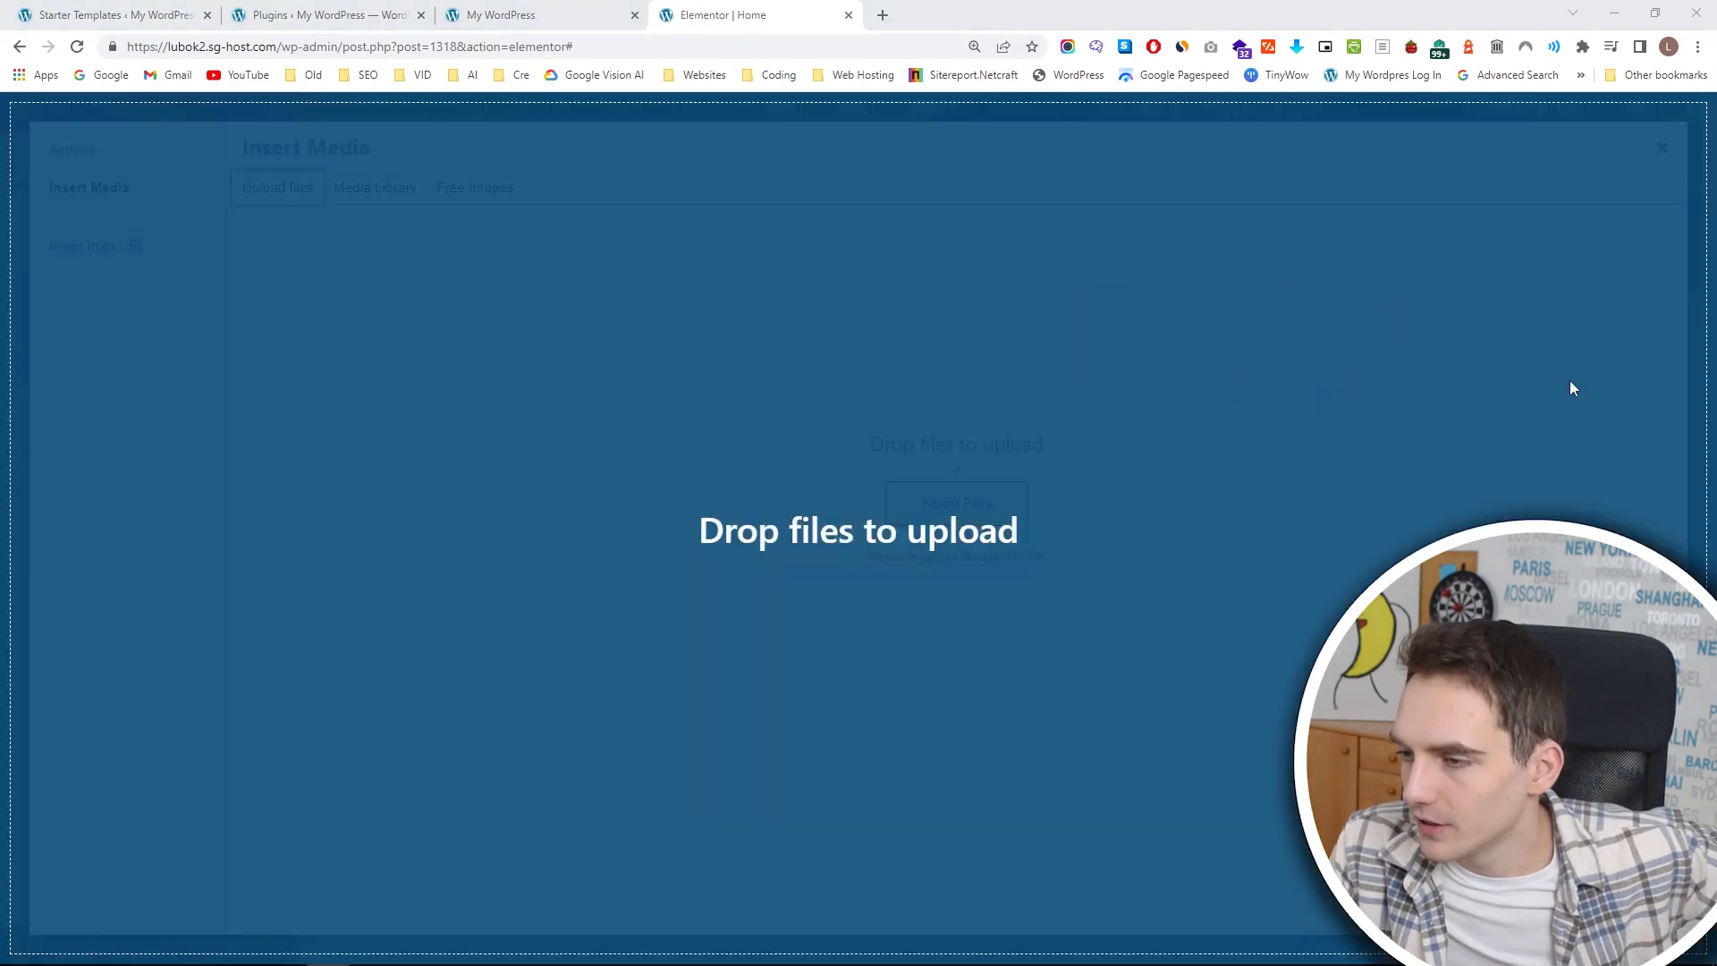
drag(1716, 429, 1617, 465)
drag(1716, 385, 1165, 373)
drag(1716, 385, 982, 384)
Use the paddleboarder photo for the first column's upper image and the kitesurfer photo for the second column's upper image.
click(575, 388)
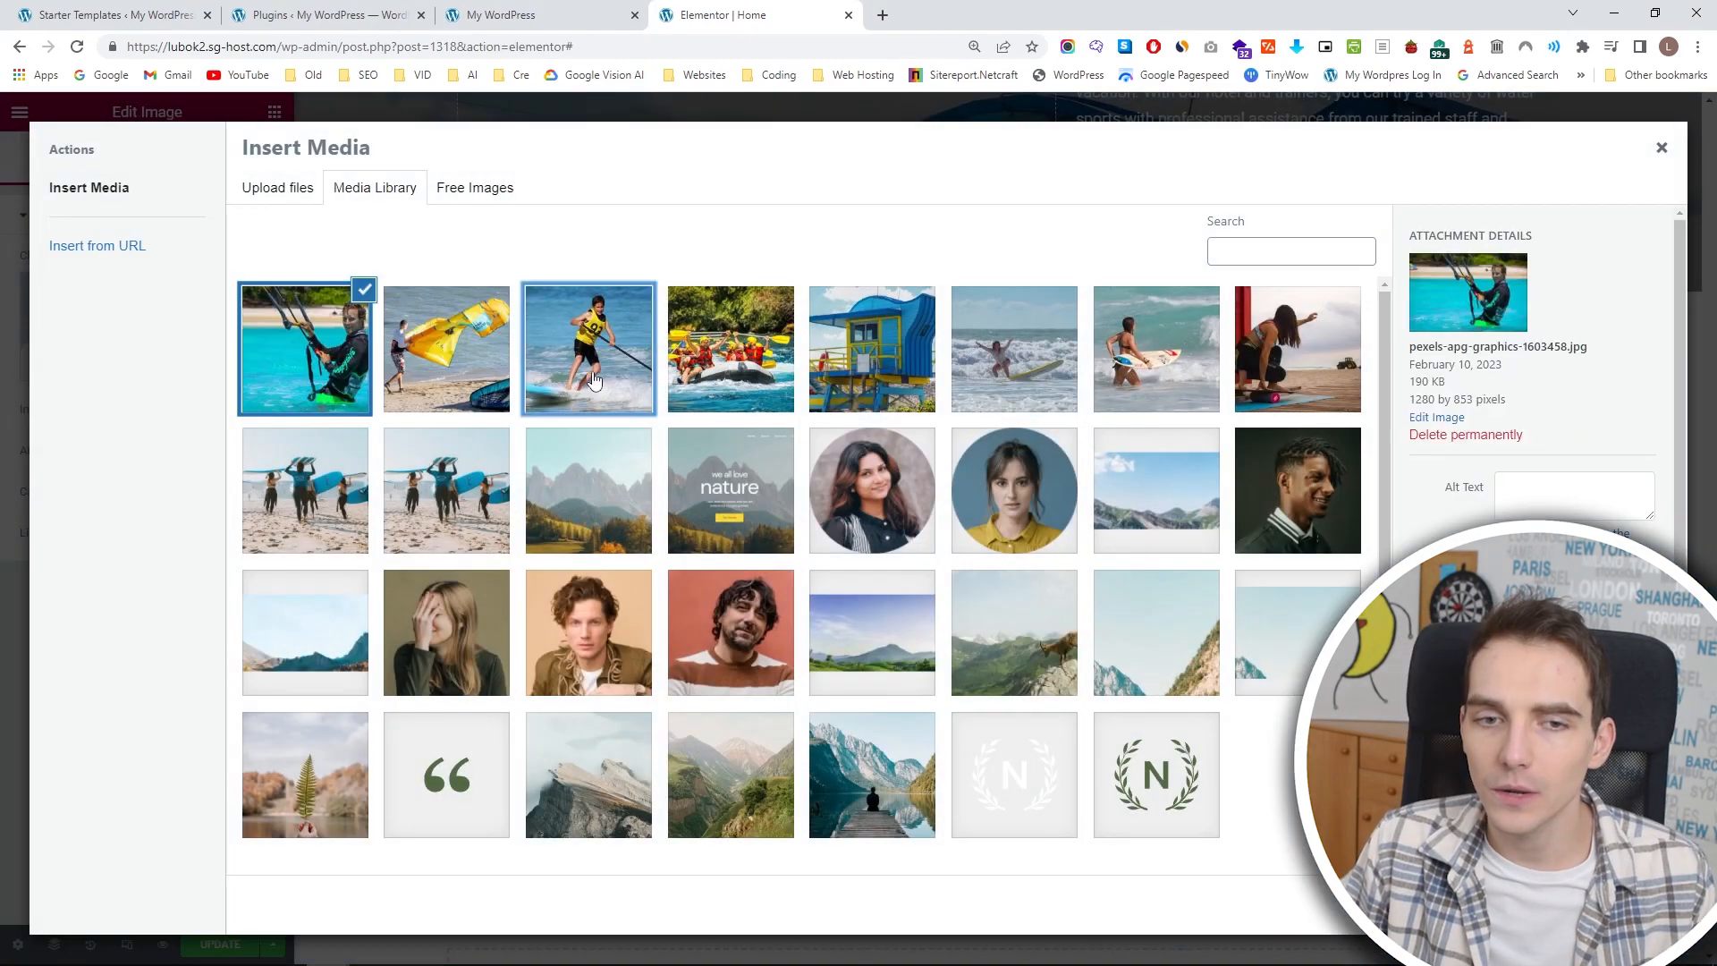
click(1621, 905)
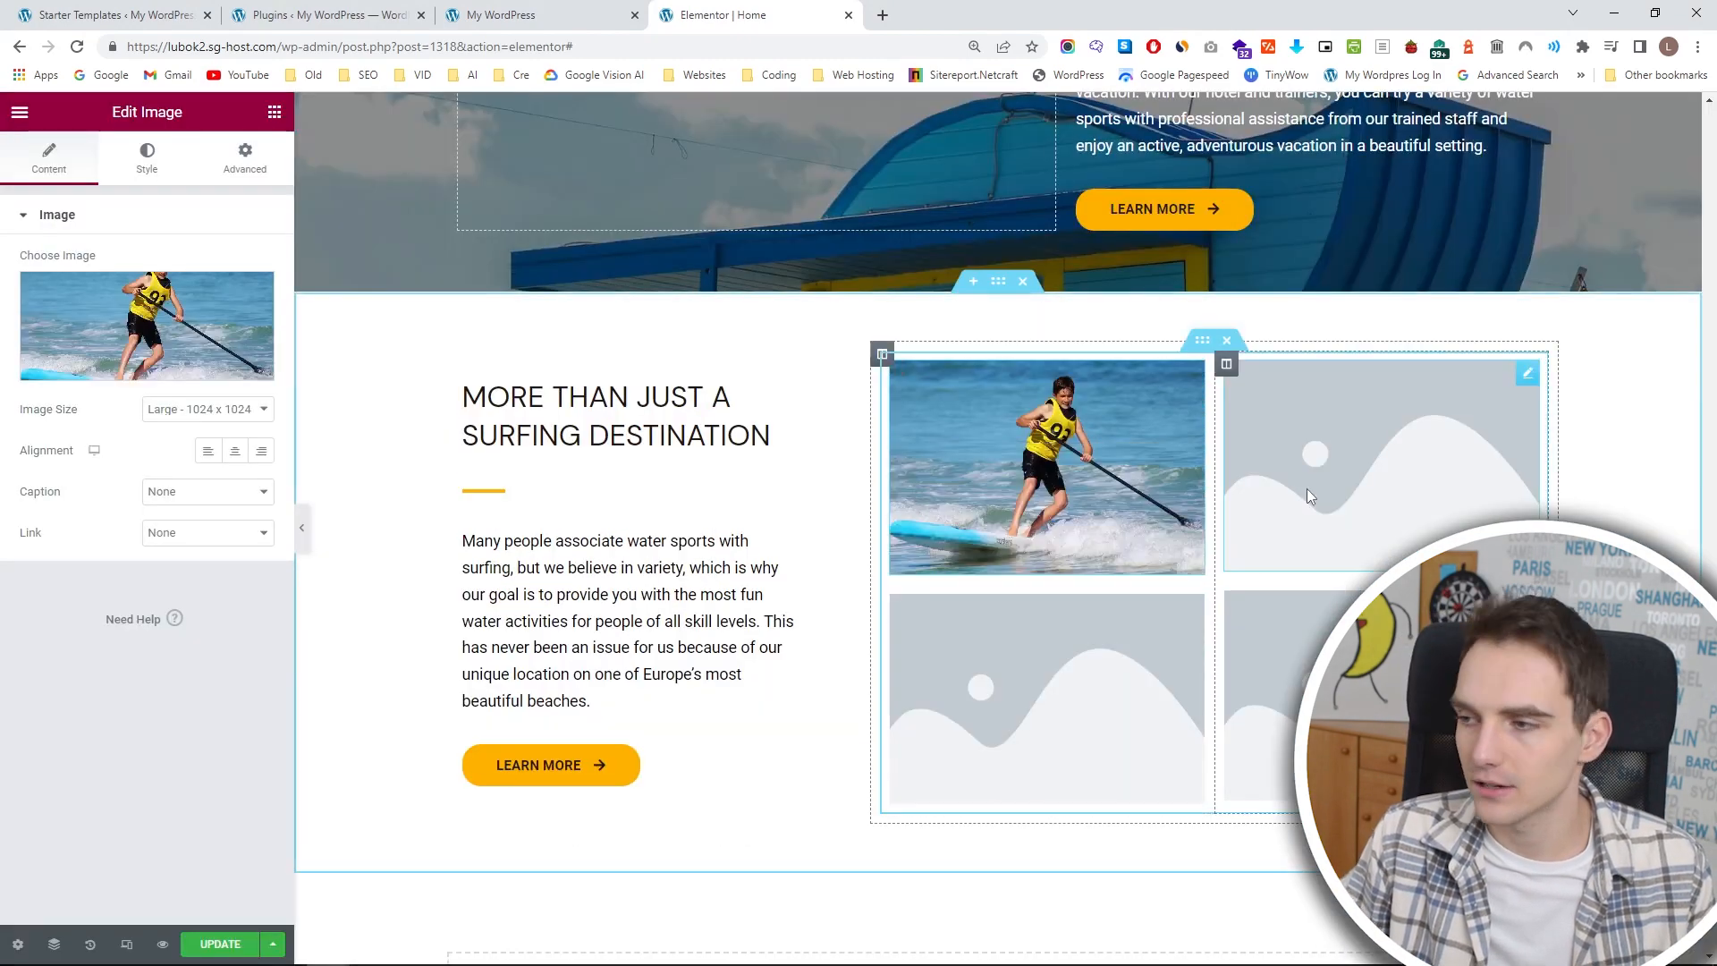
click(1307, 489)
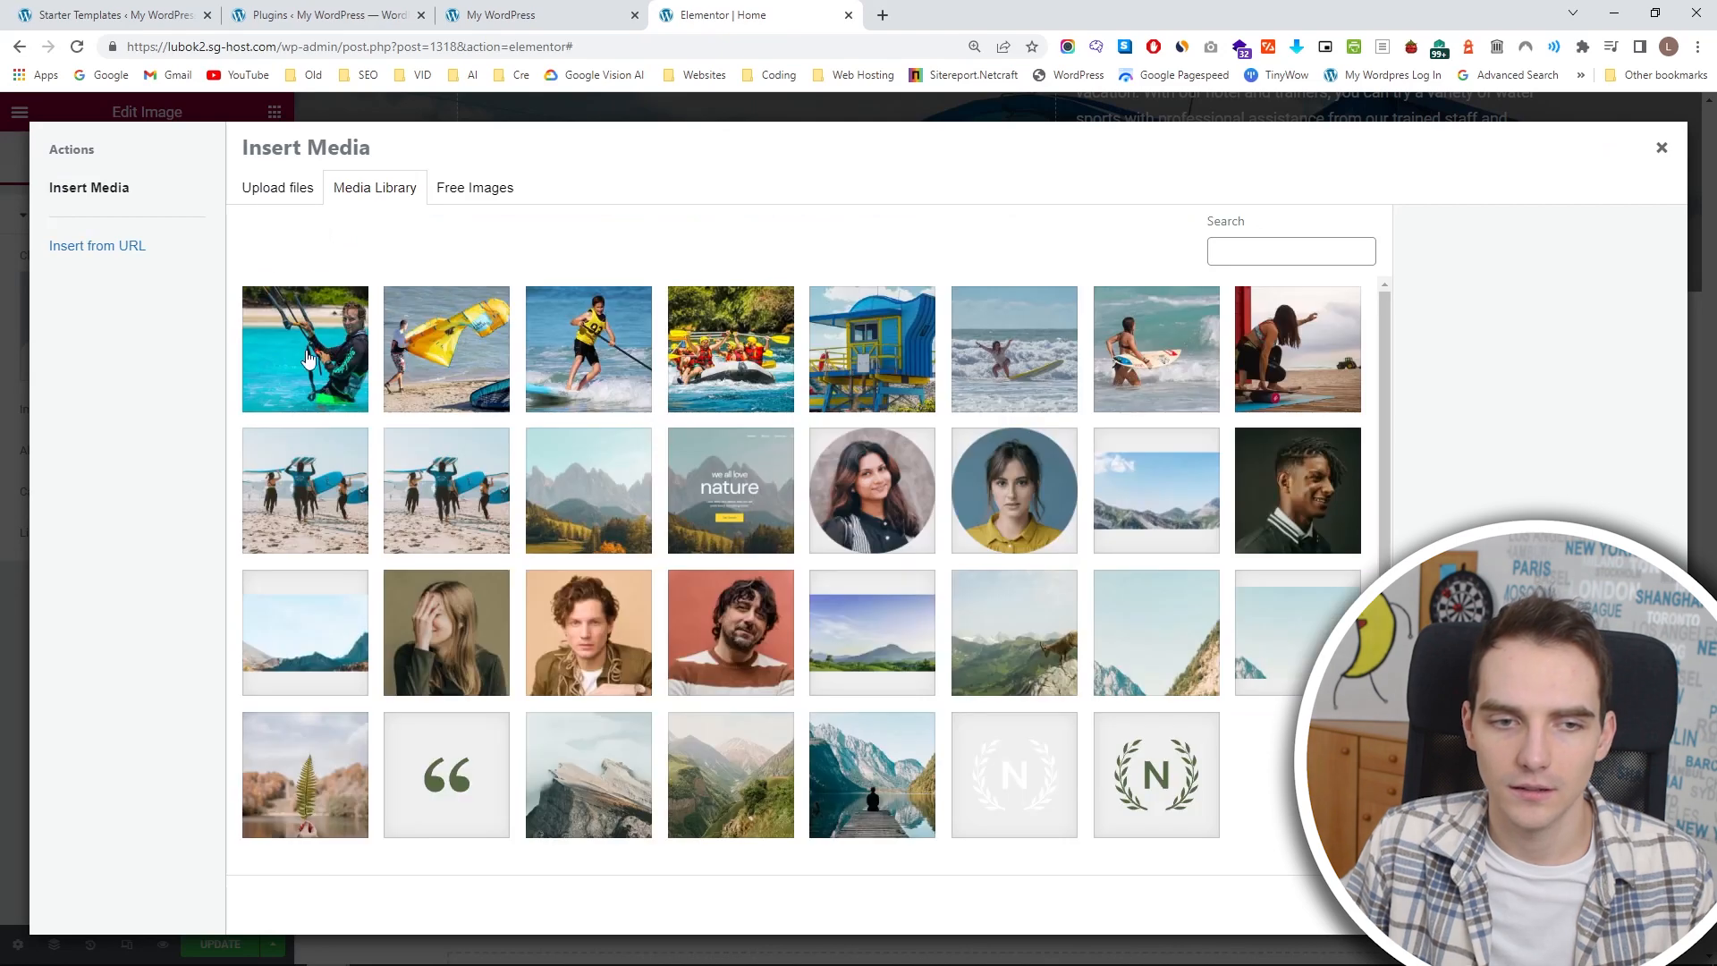
click(1621, 905)
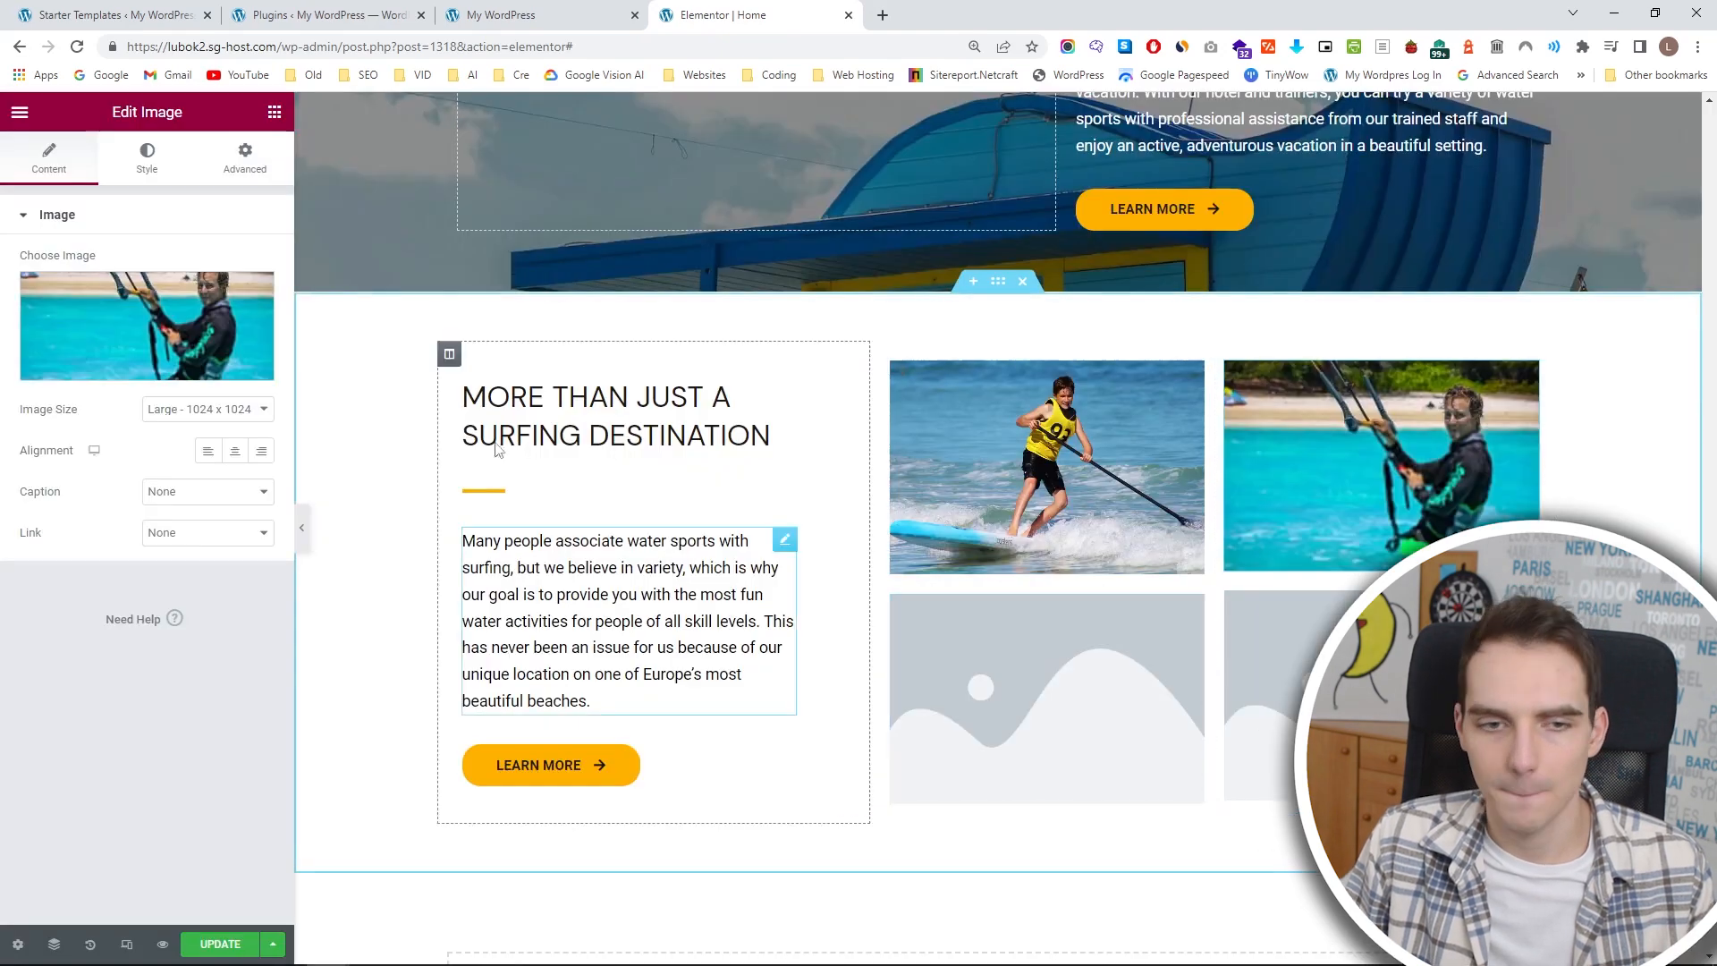
Use the yellow kite photo for the first column's lower image and the rafting photo for the second column's lower image.
click(954, 723)
click(172, 337)
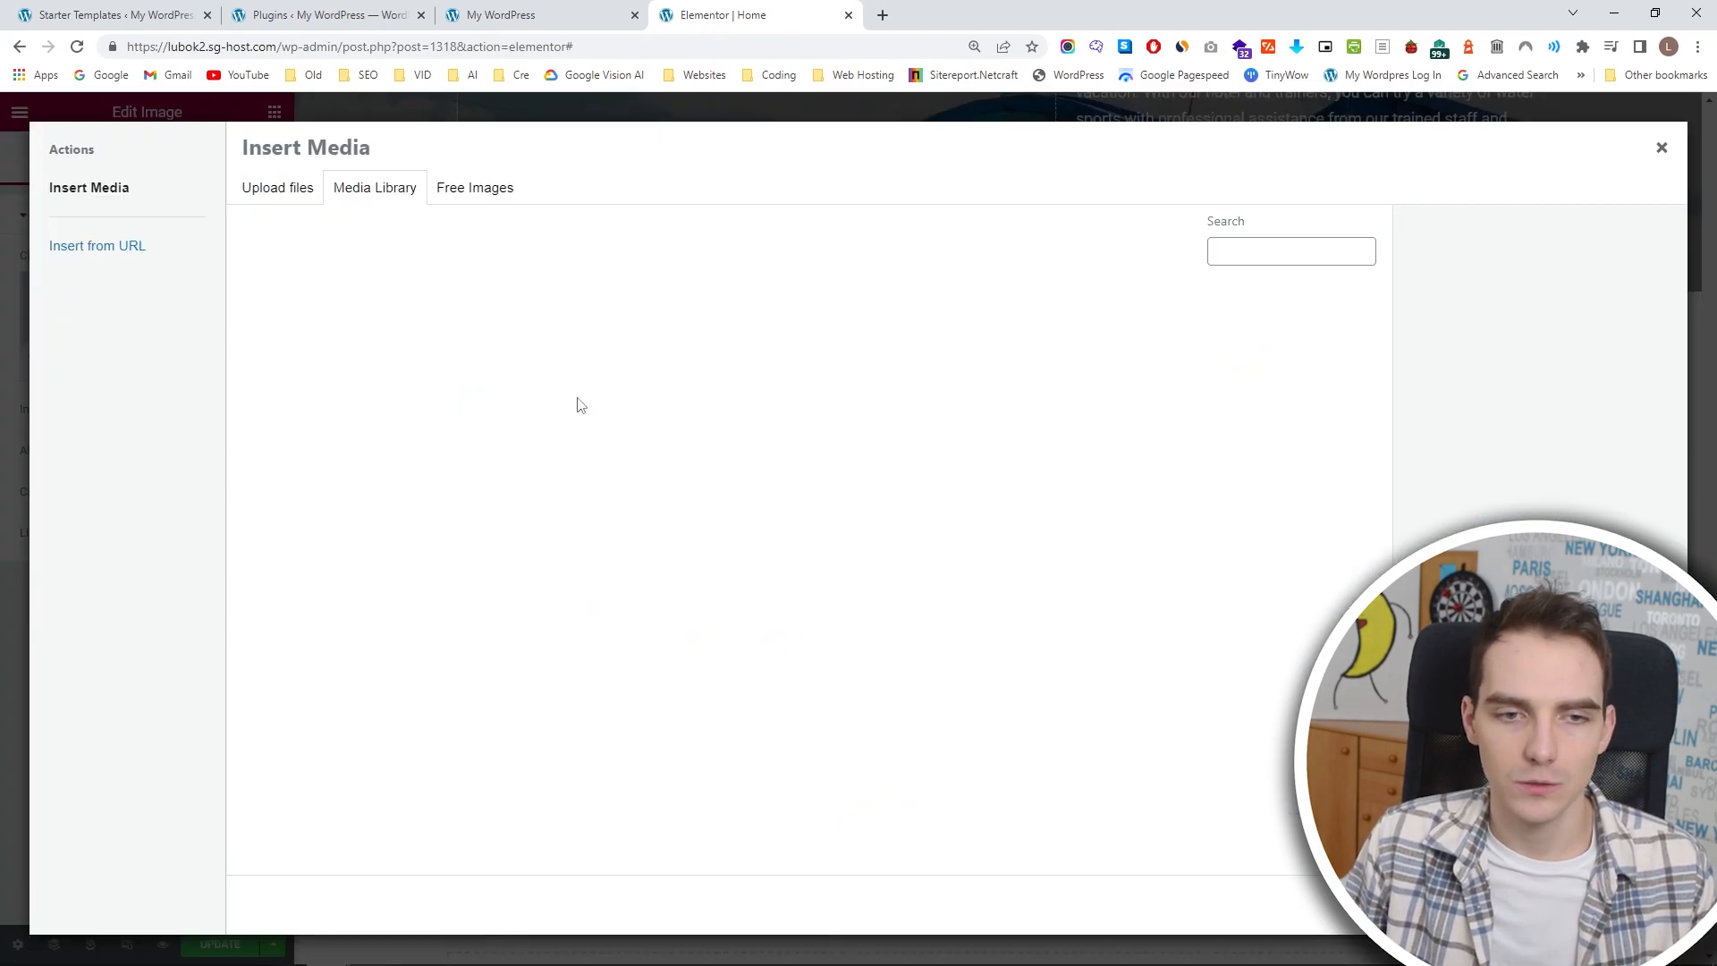
click(435, 363)
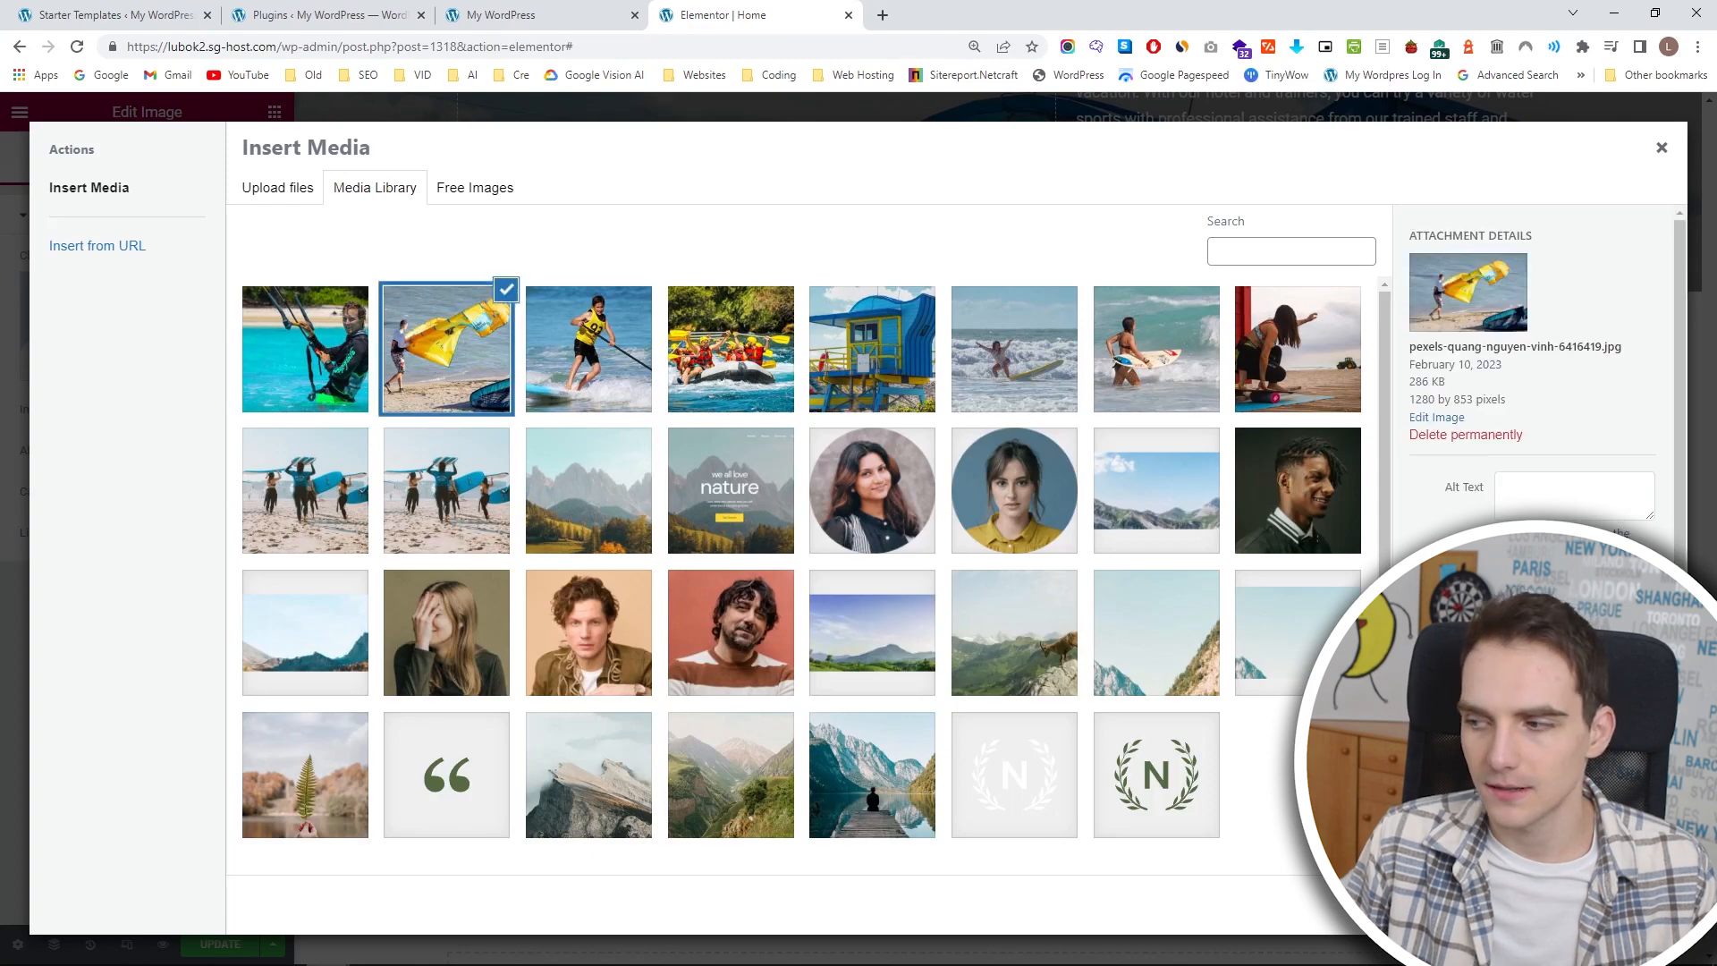
click(1620, 905)
click(1297, 706)
click(211, 336)
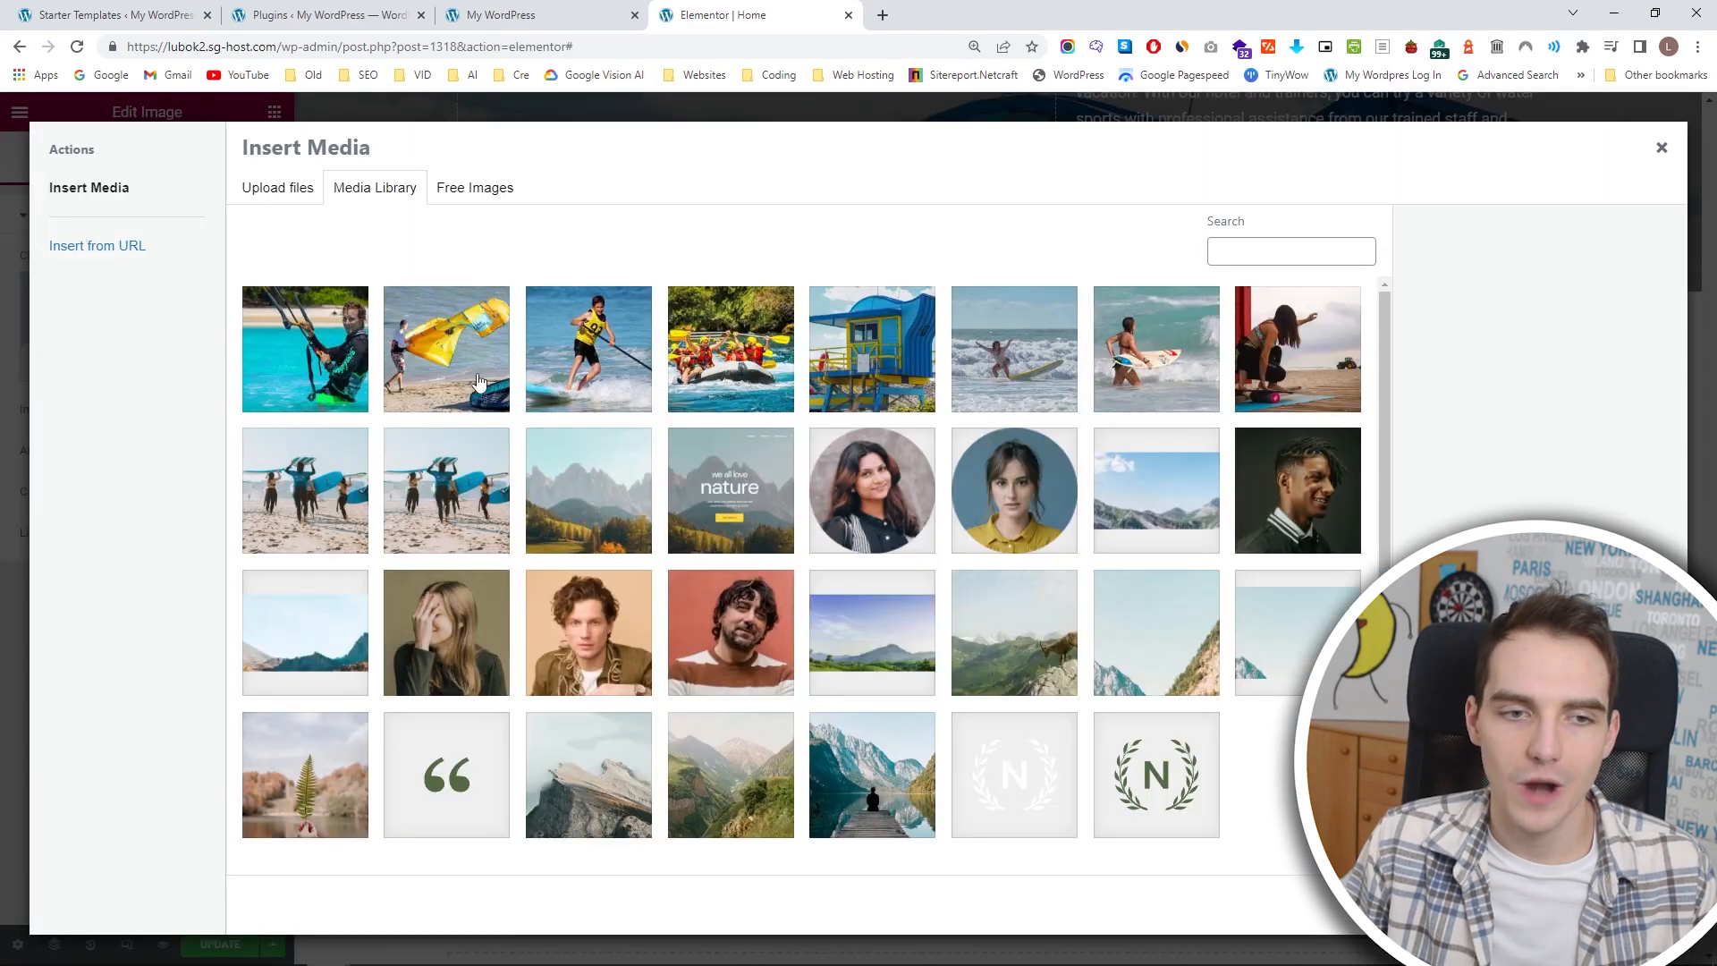
click(718, 391)
click(1621, 905)
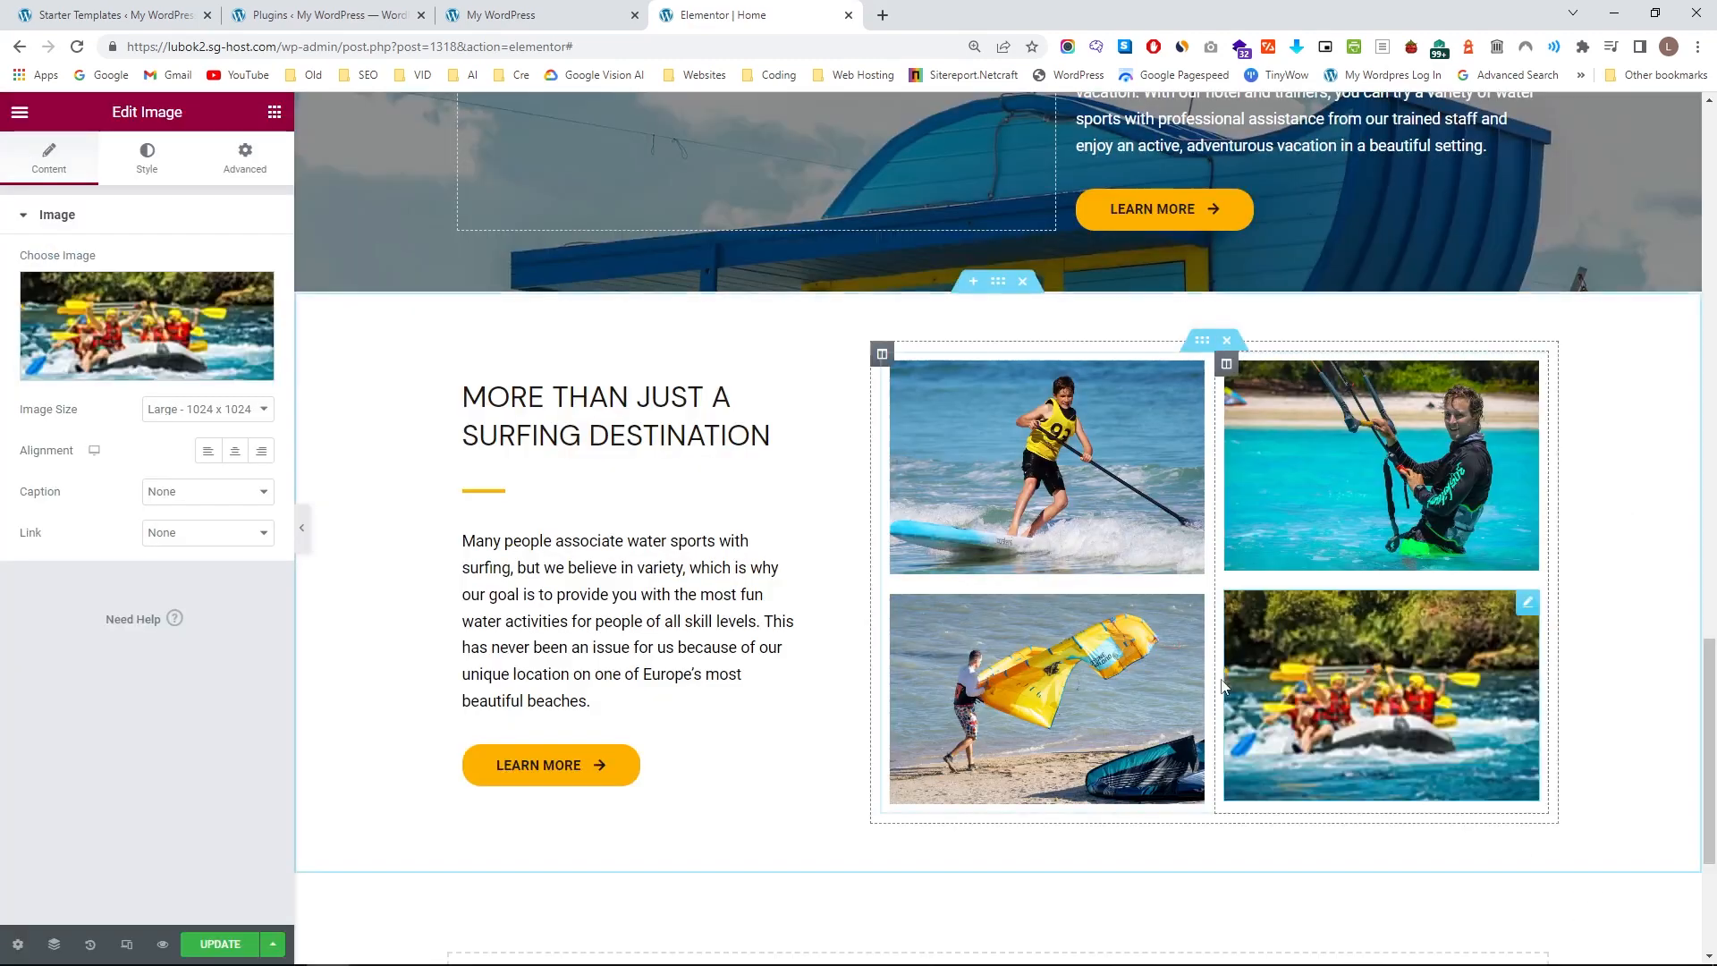
Apply the Primary global font to the MORE THAN JUST A SURFING DESTINATION heading.
scroll(1082, 616, up, 4)
scroll(1066, 618, down, 6)
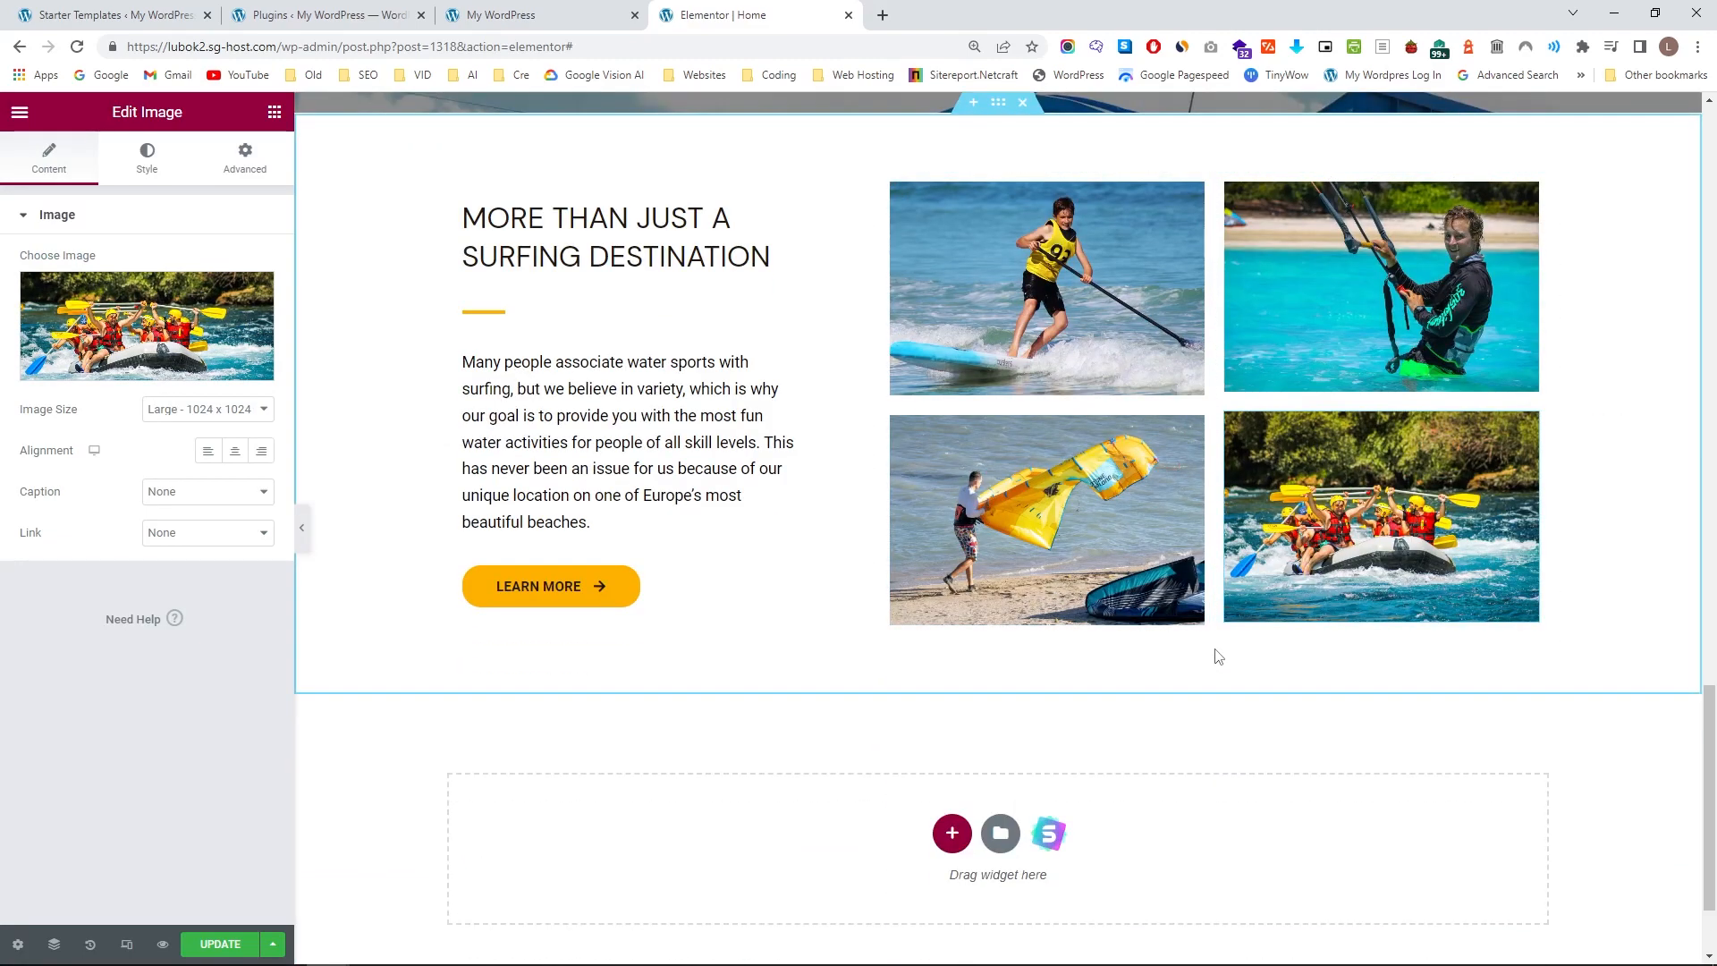
scroll(1064, 488, up, 1)
click(625, 338)
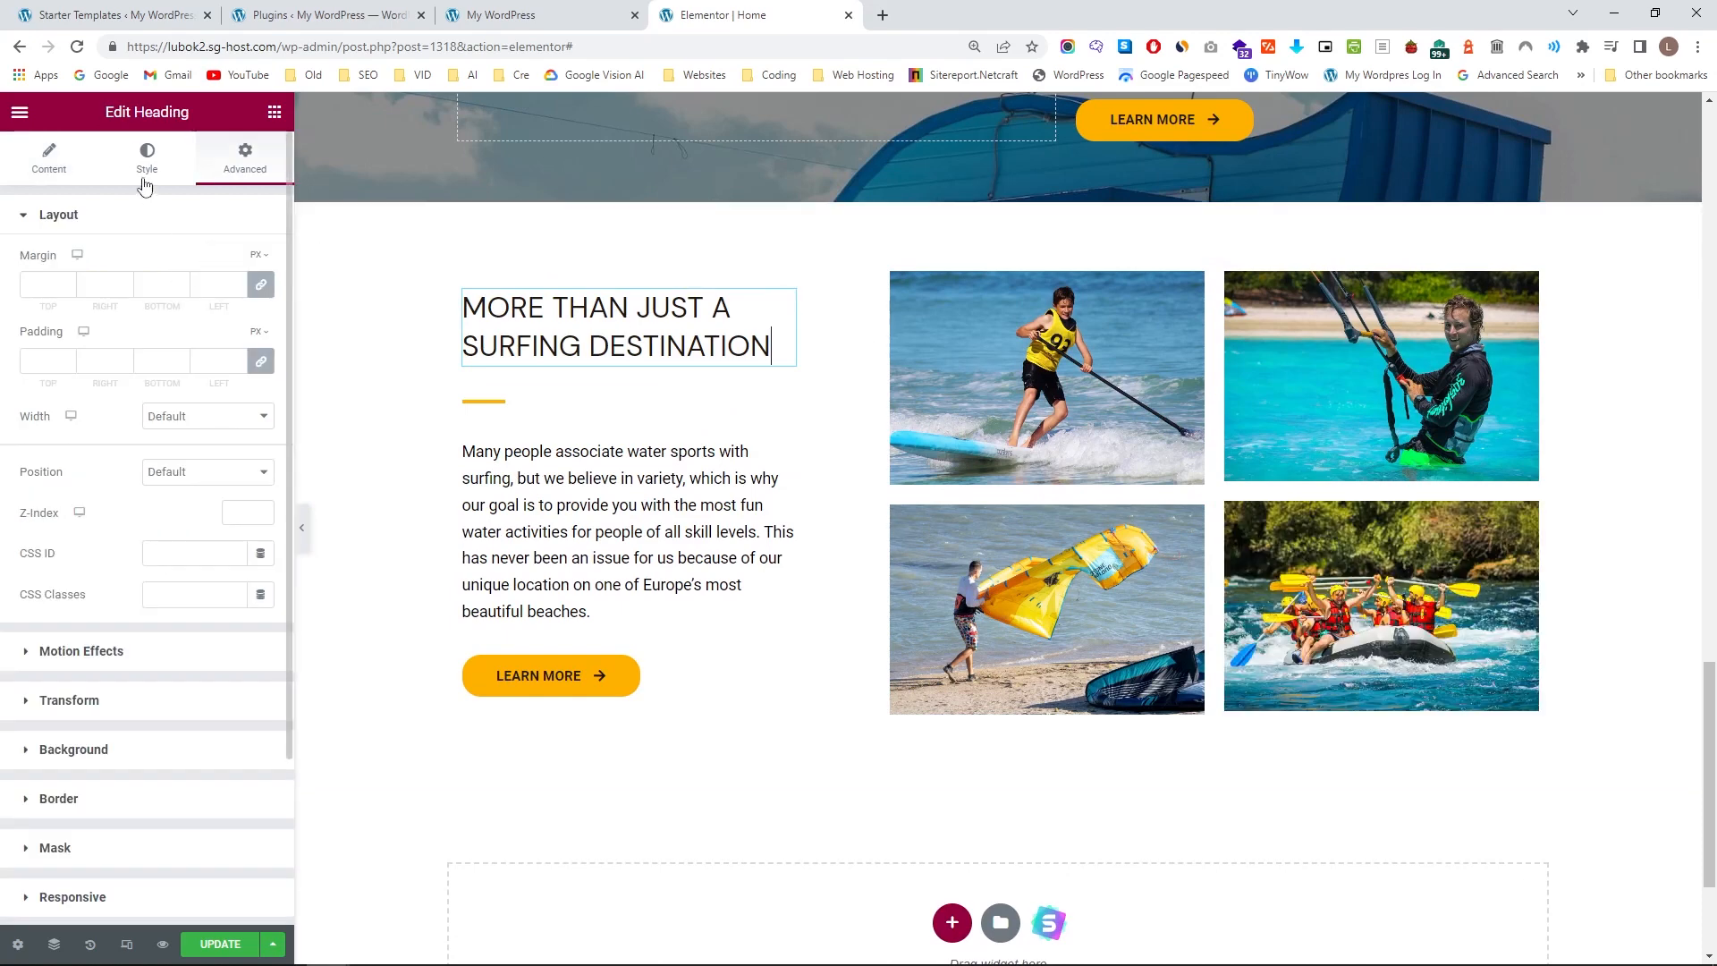
click(144, 178)
click(235, 303)
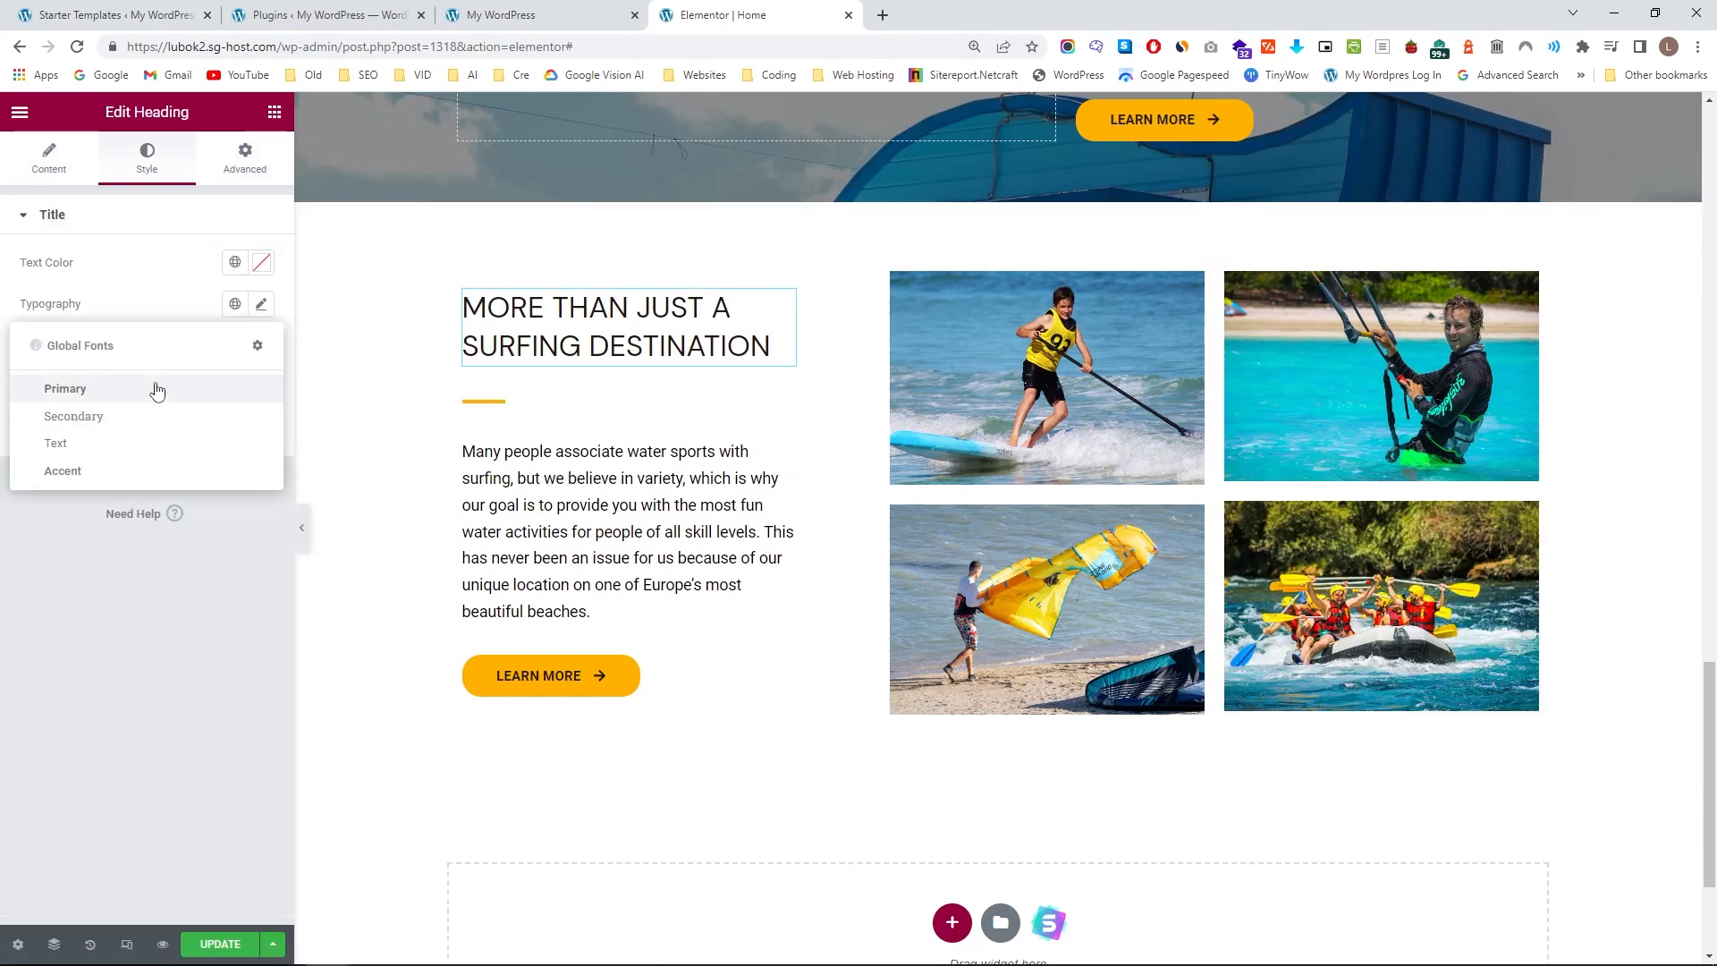
click(65, 389)
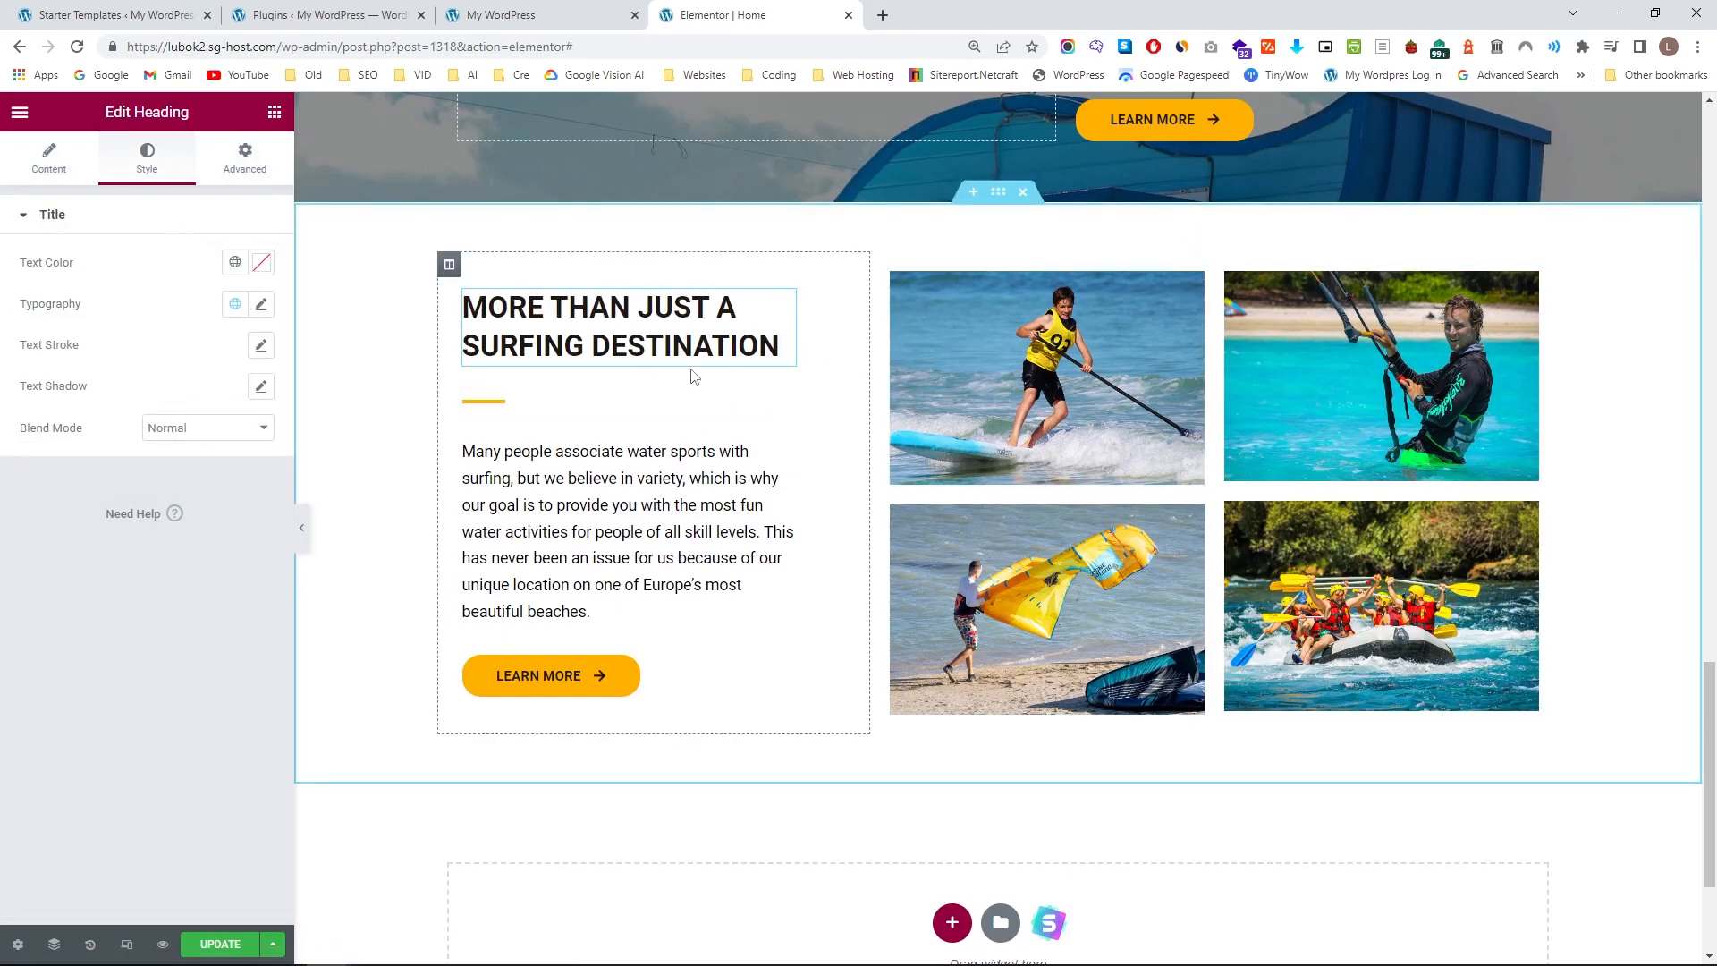
Unlink the margins of the MORE THAN JUST A SURFING DESTINATION section and set its top margin to 45 px.
click(1005, 196)
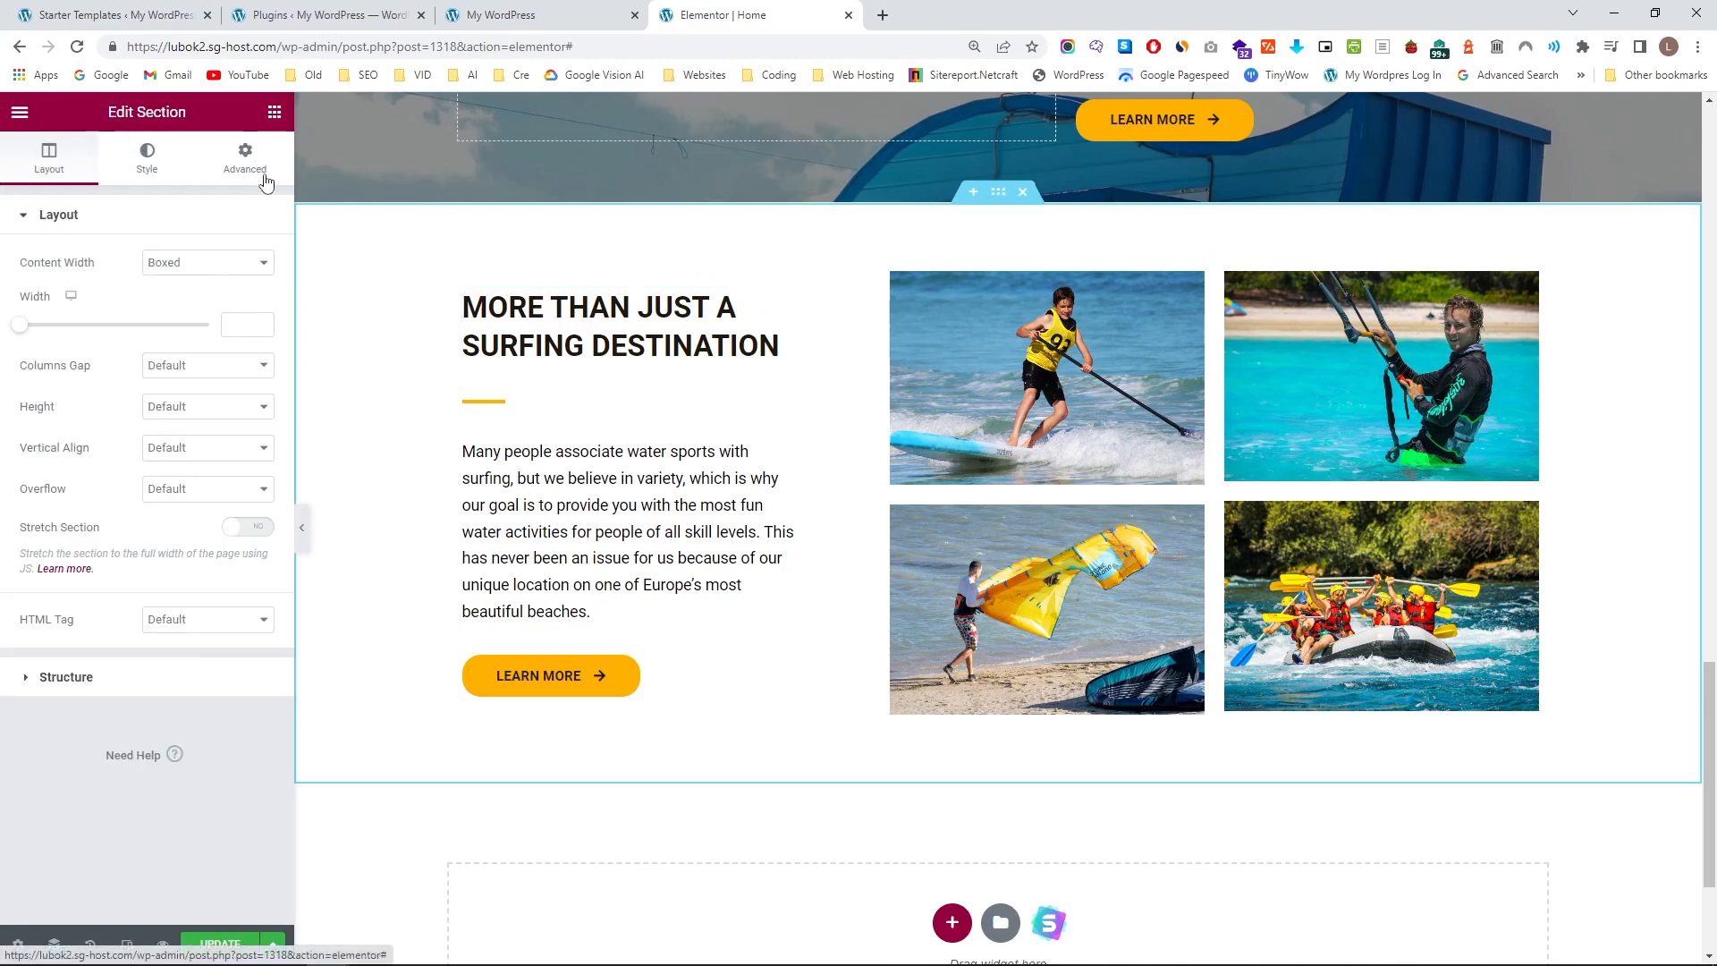
click(245, 159)
scroll(613, 791, up, 7)
scroll(613, 791, down, 5)
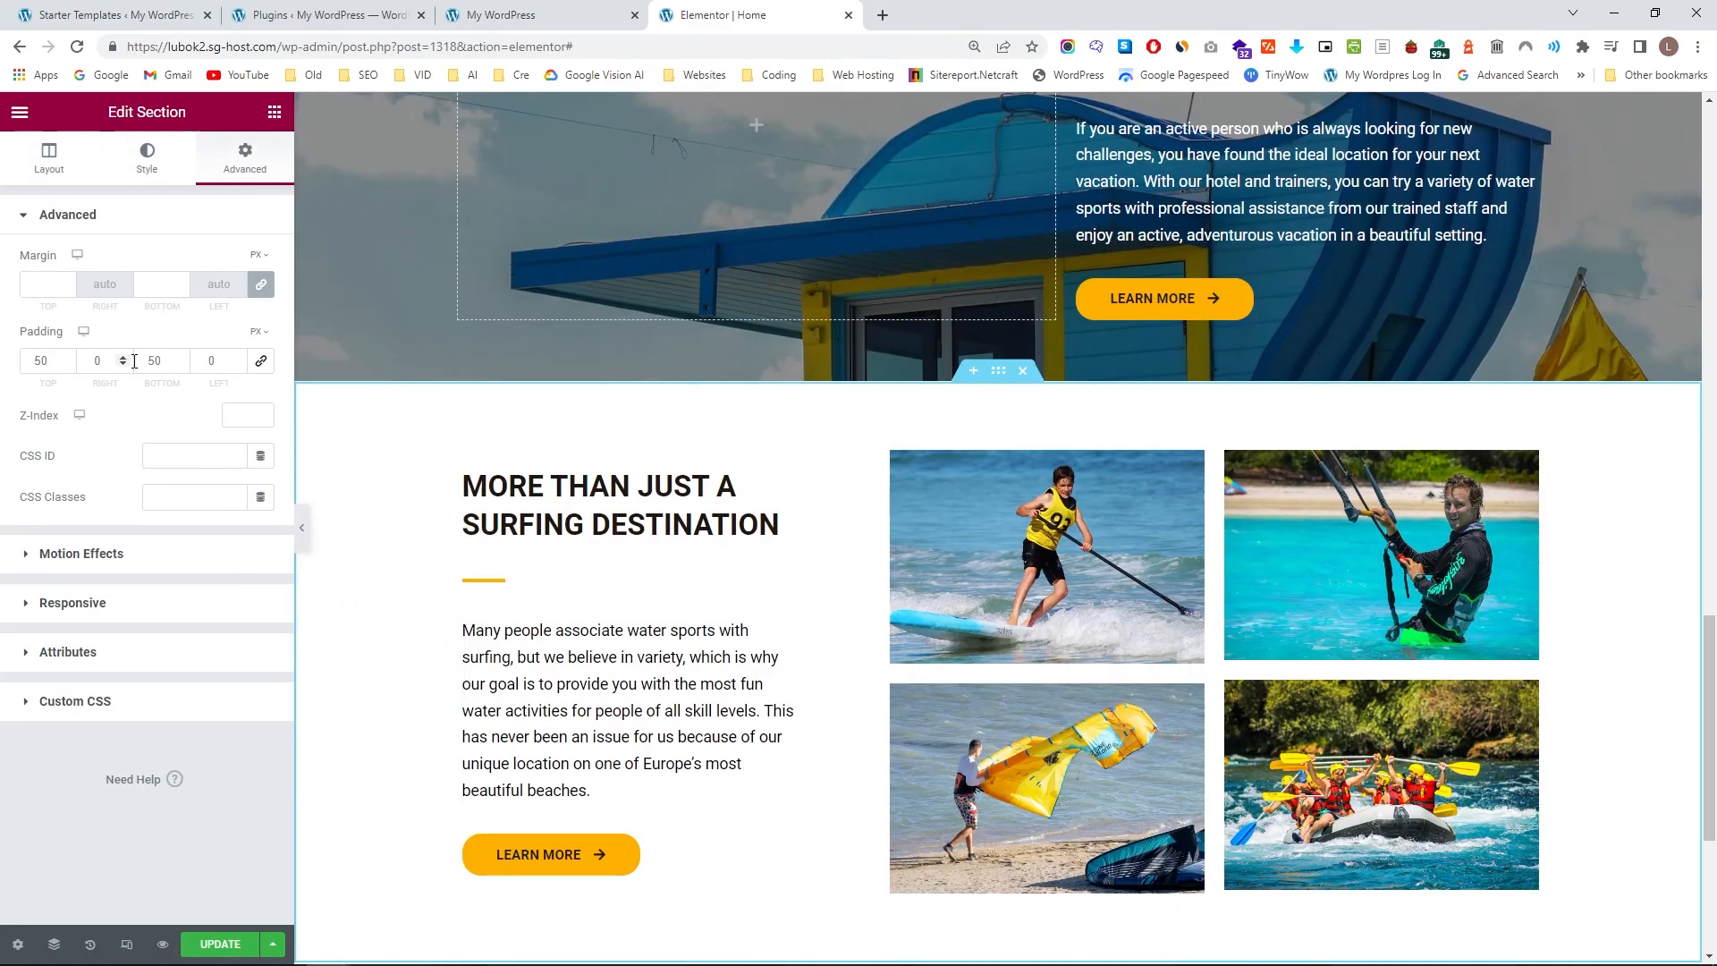
click(259, 284)
drag(67, 284, 65, 291)
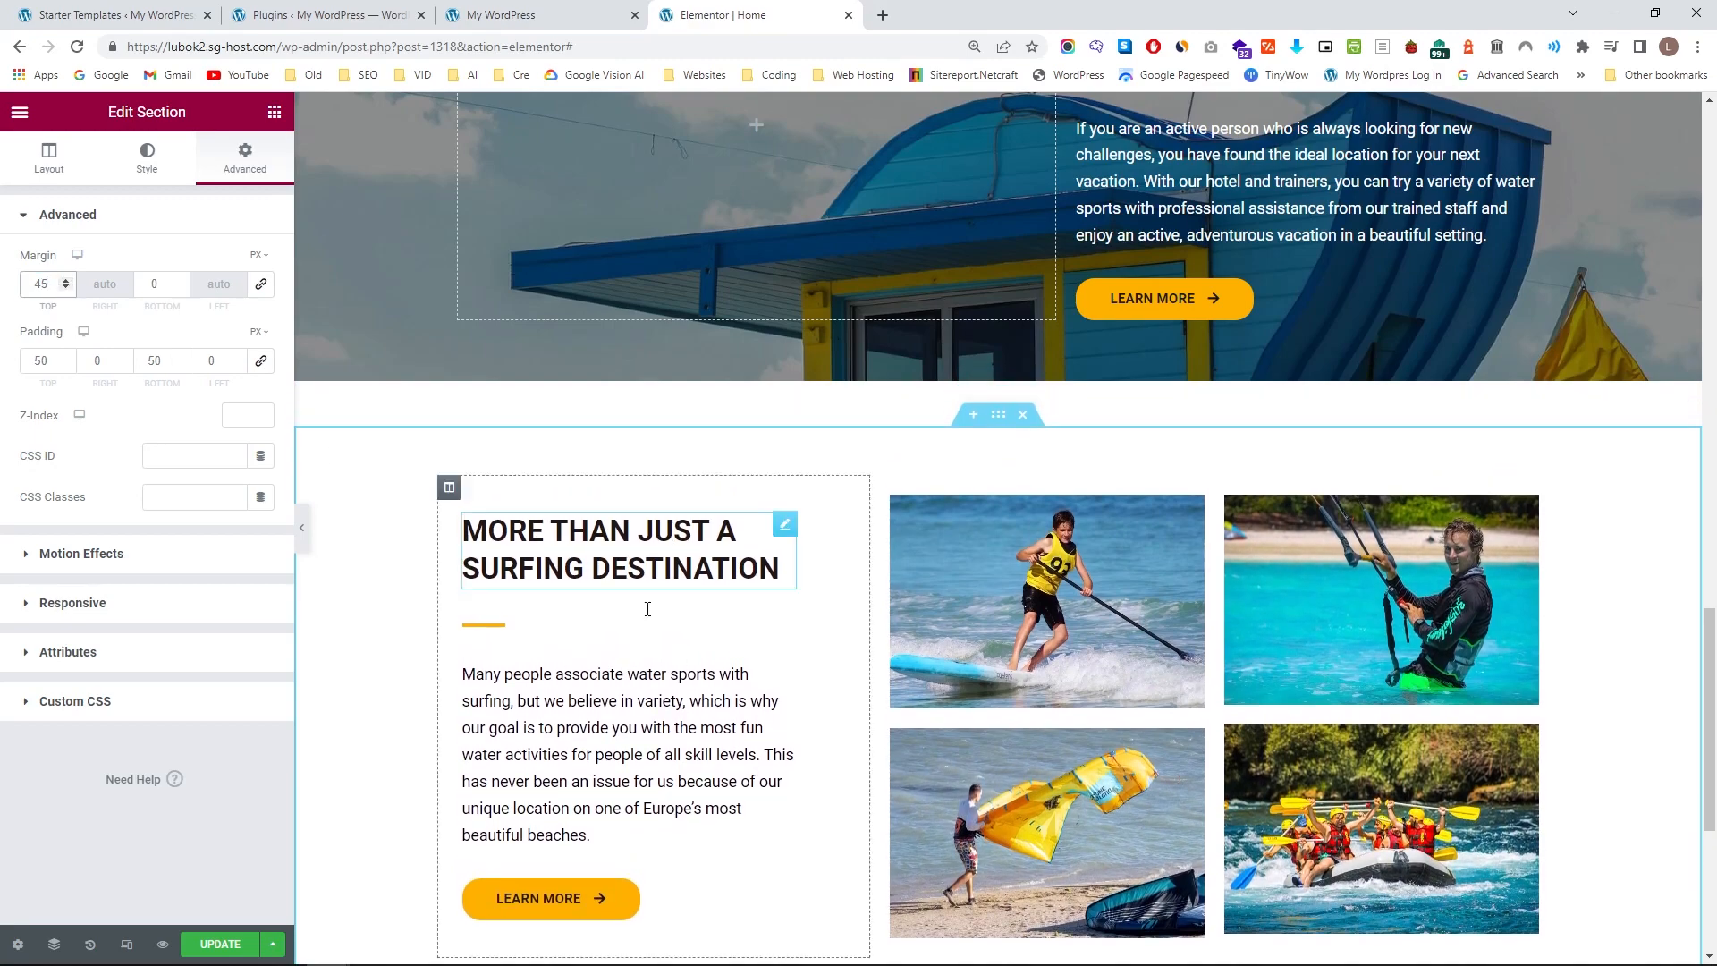
scroll(771, 618, down, 5)
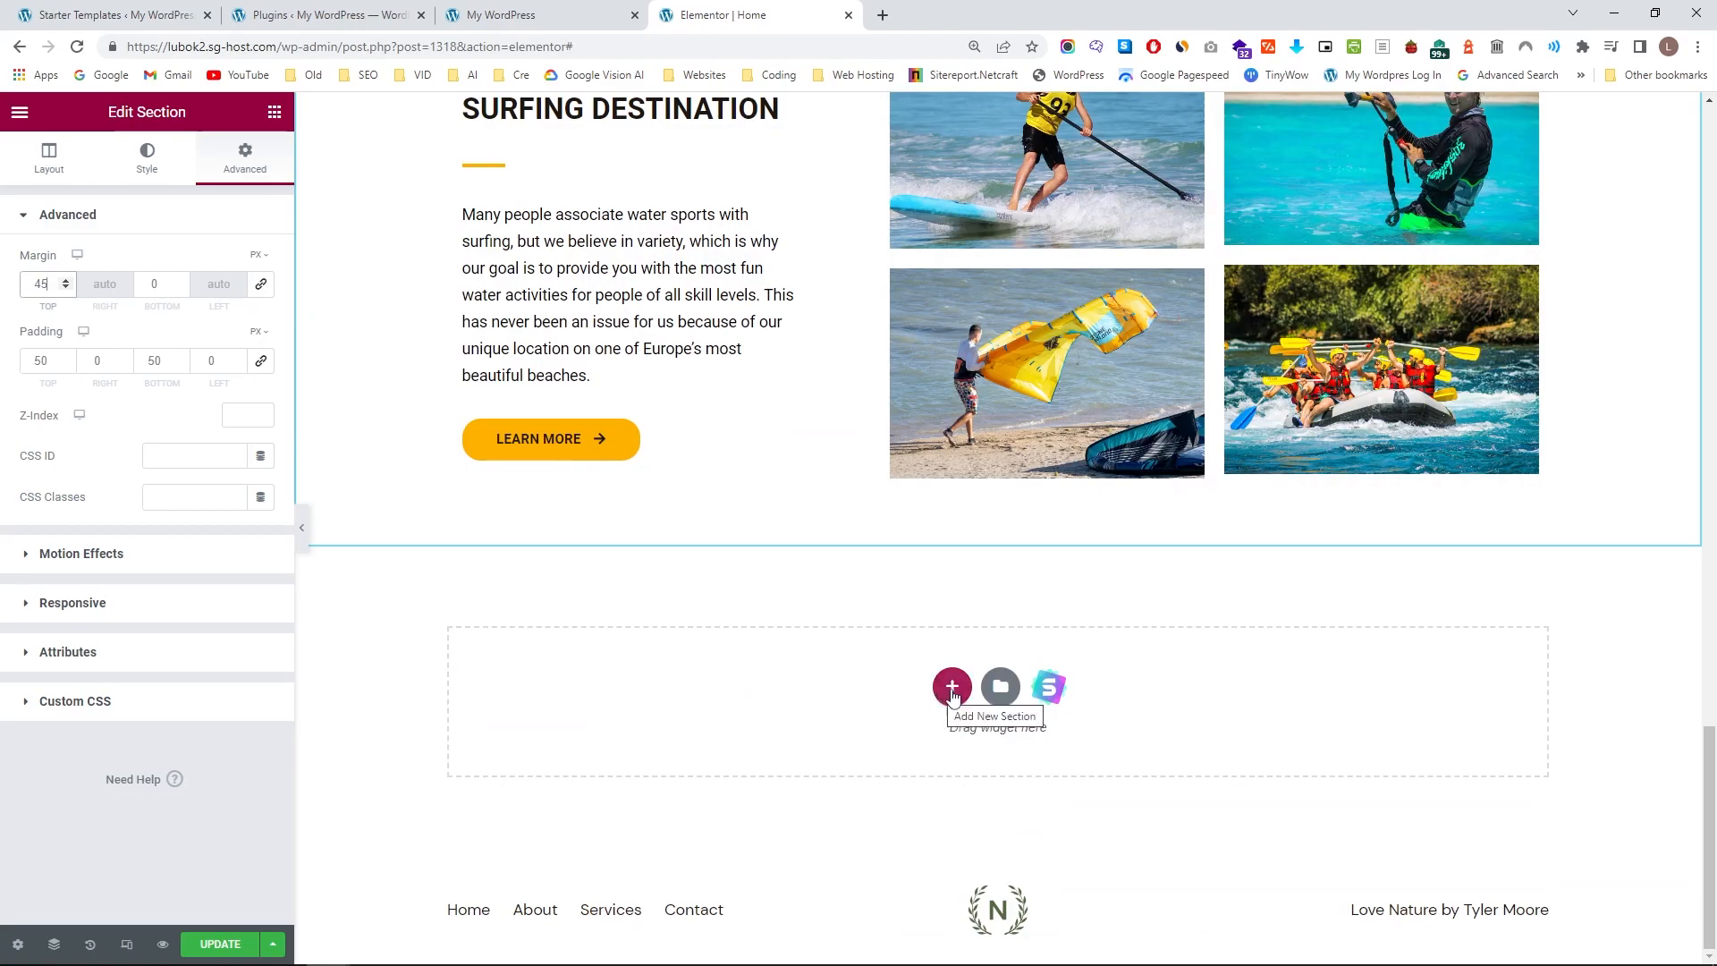
Add a single-column section below the MORE THAN JUST A SURFING DESTINATION section and insert an Inner Section widget into it.
scroll(975, 678, up, 20)
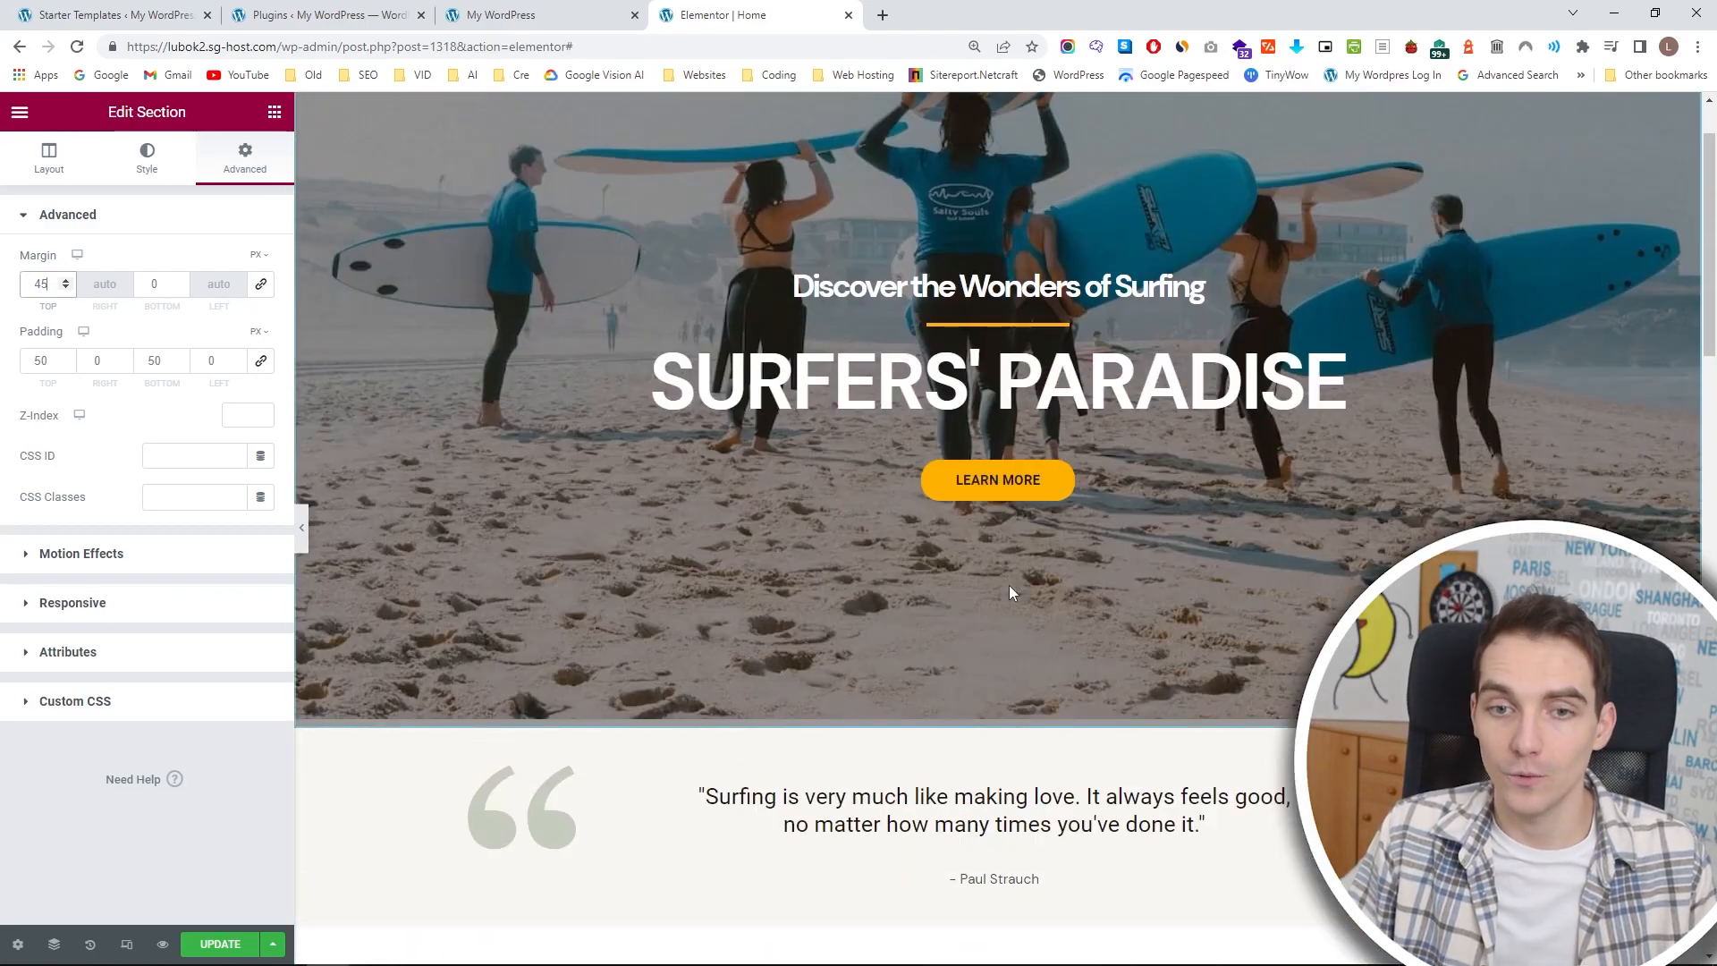
scroll(1007, 592, down, 10)
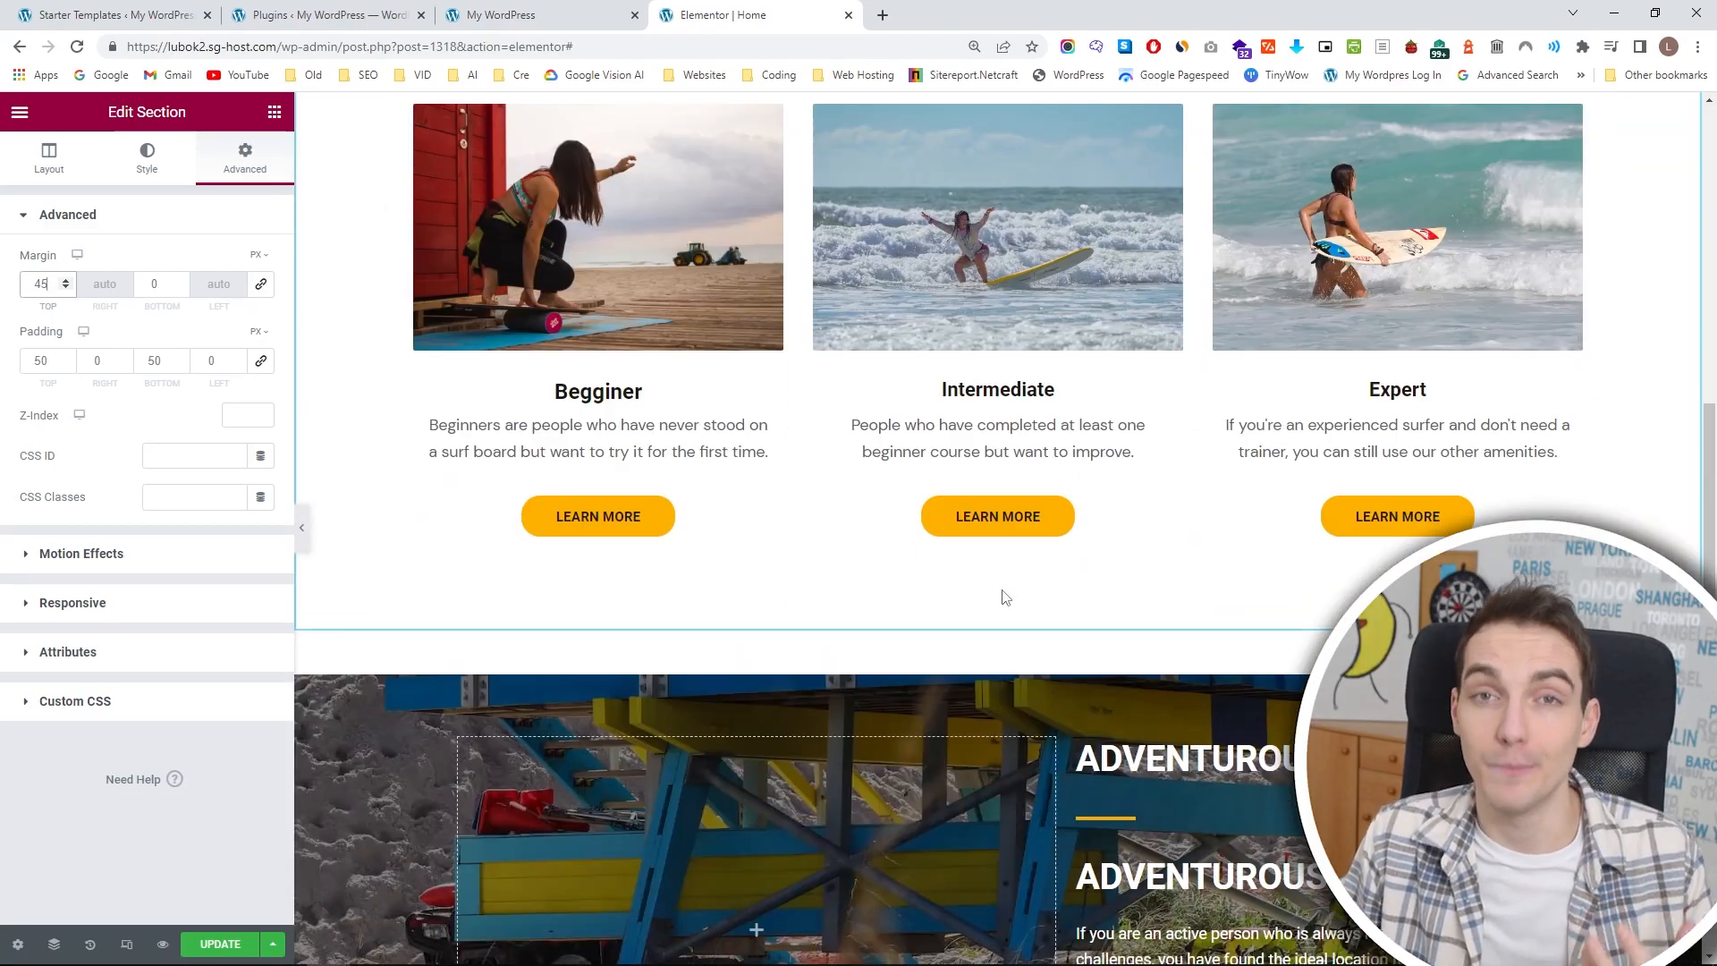
scroll(1005, 597, down, 10)
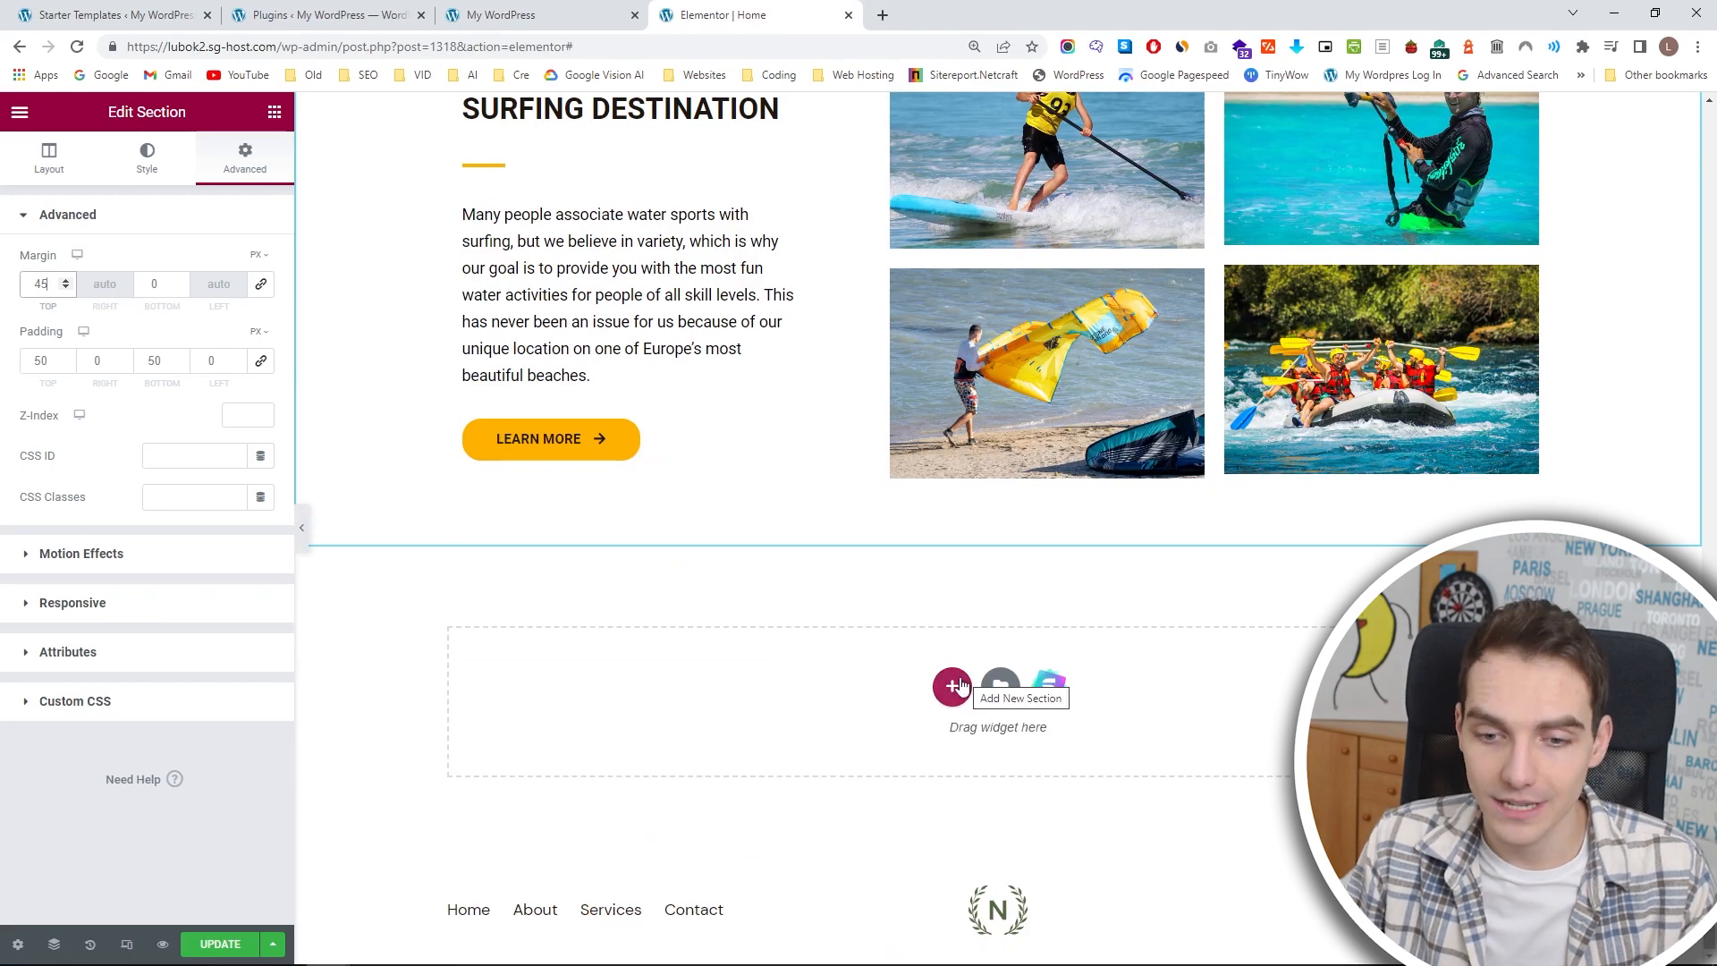
click(959, 684)
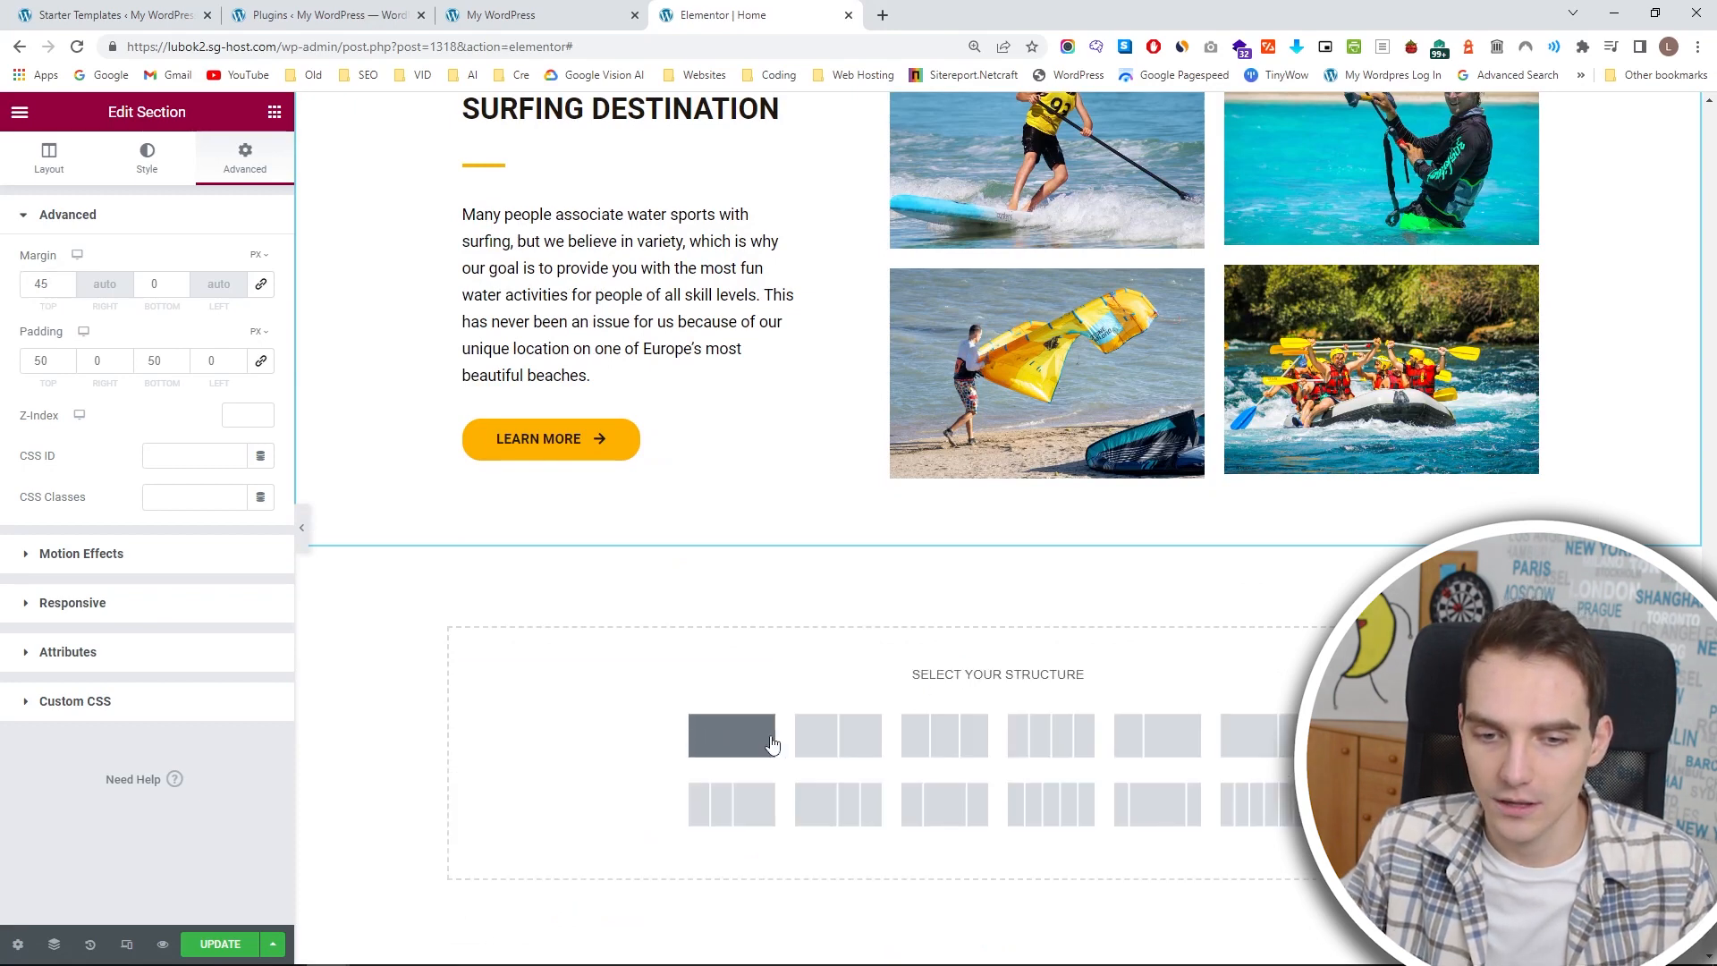
click(773, 744)
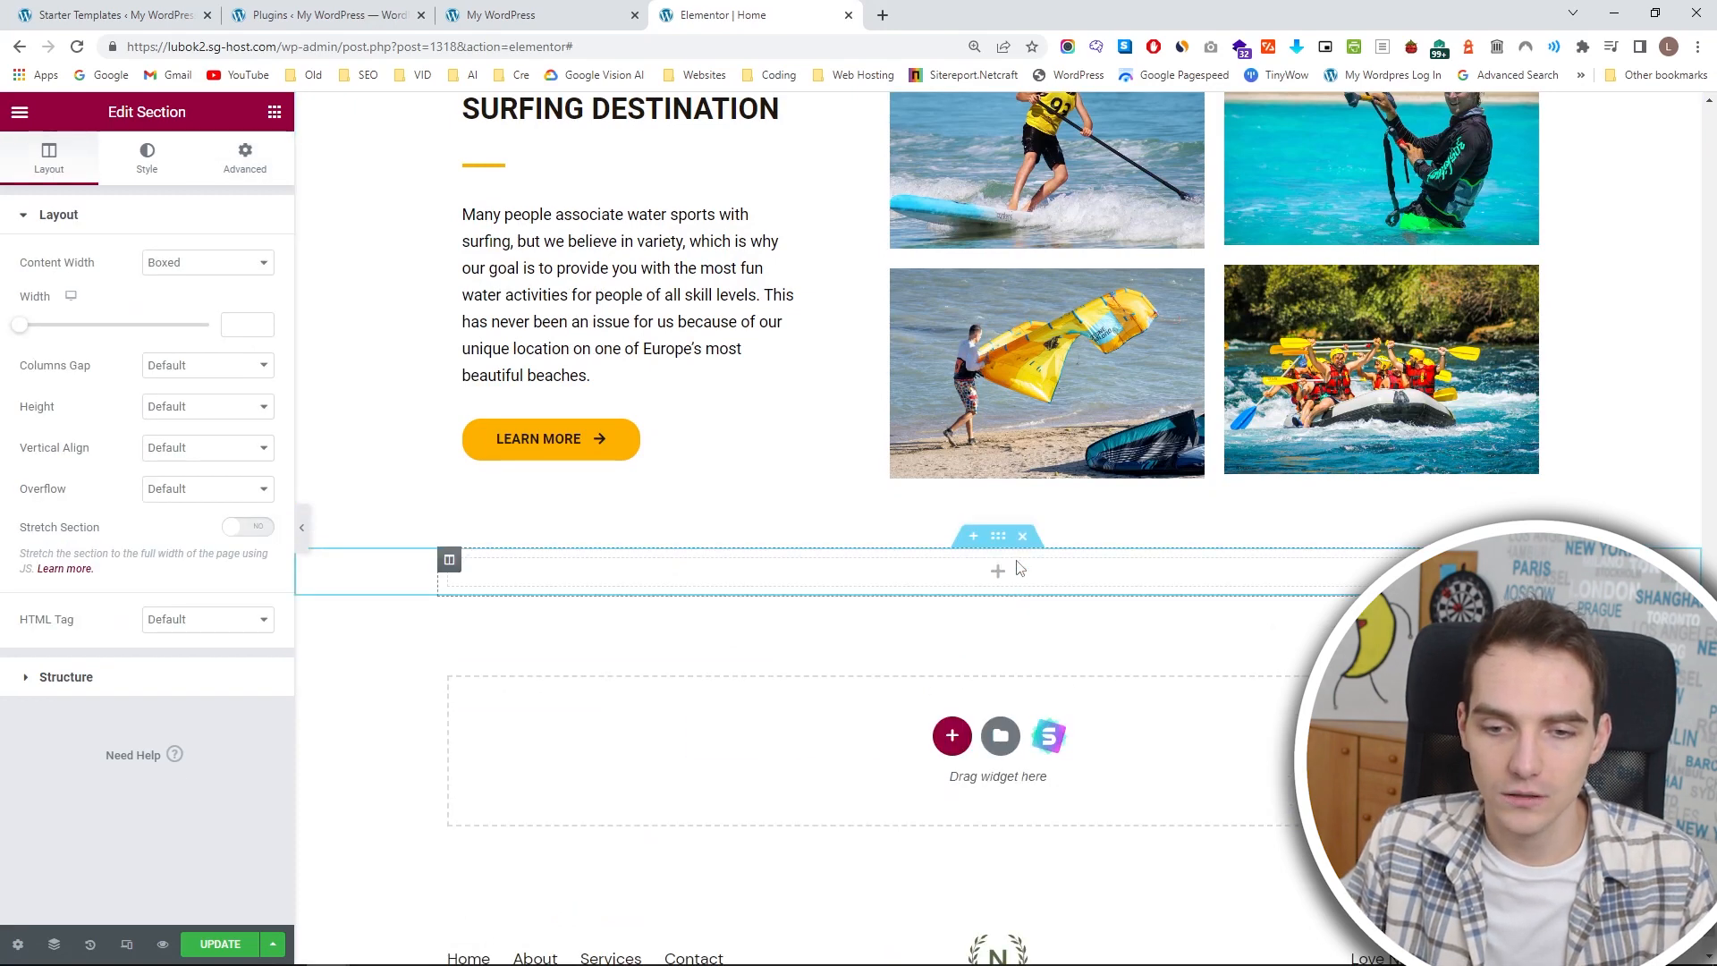
click(275, 112)
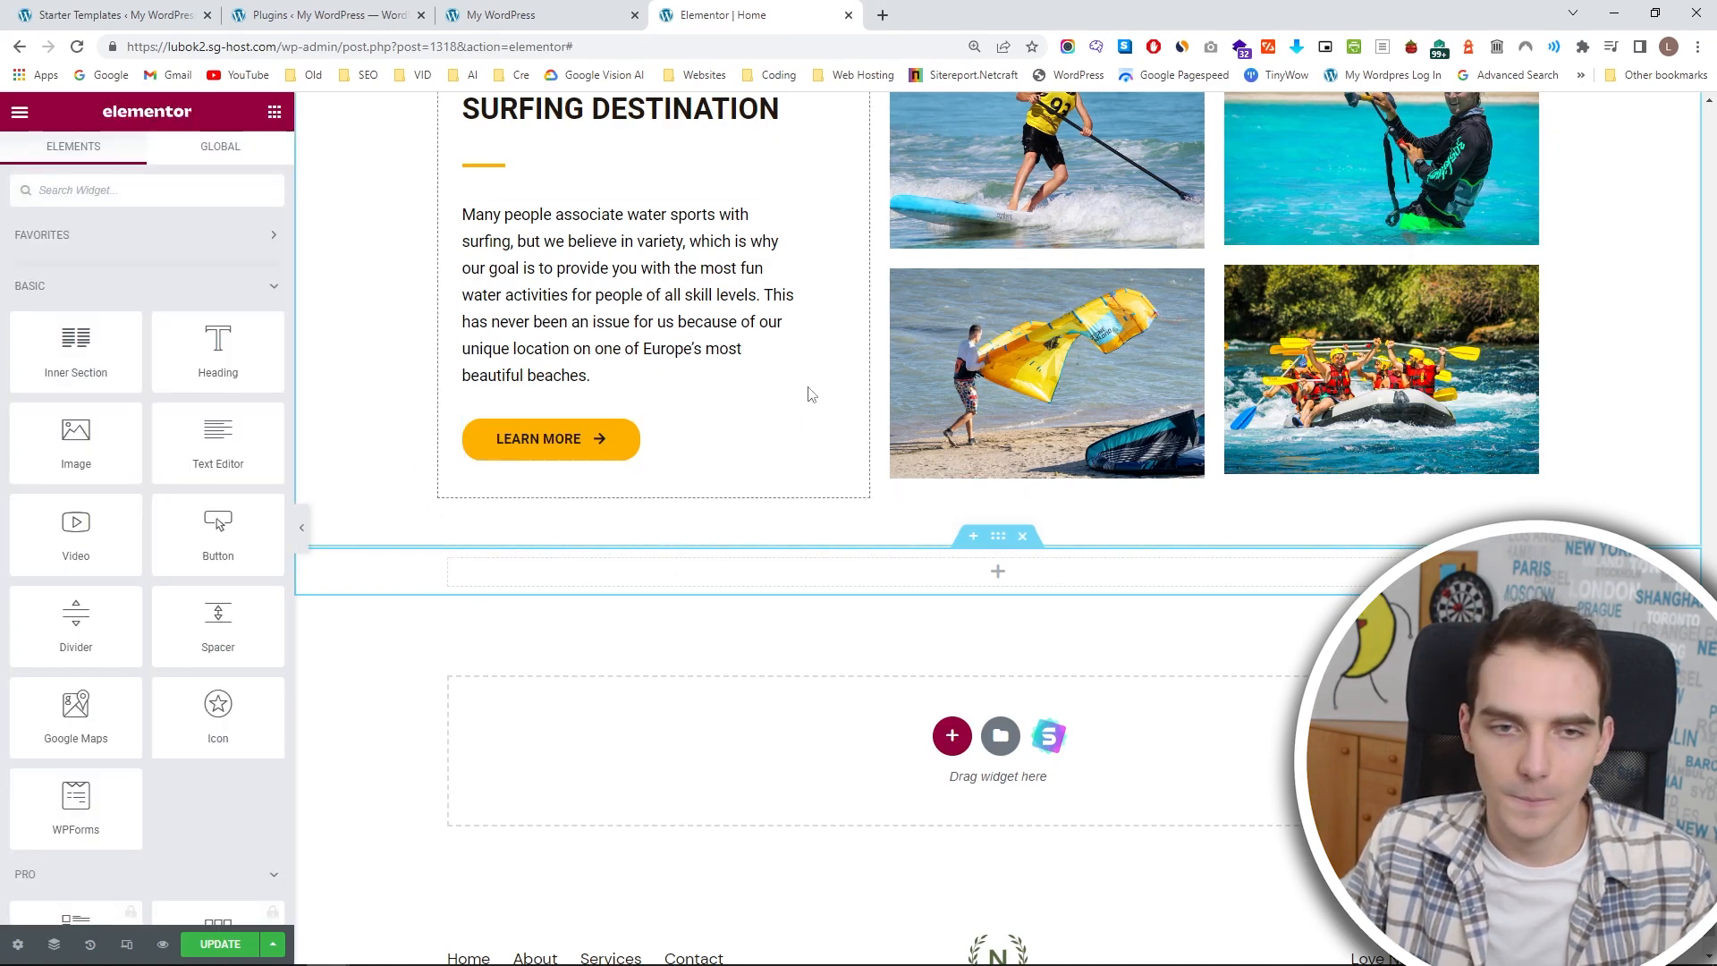
drag(92, 366, 844, 563)
Duplicate the MORE THAN JUST A SURFING DESTINATION heading and its yellow divider into the first column of the new inner section.
scroll(760, 358, up, 1)
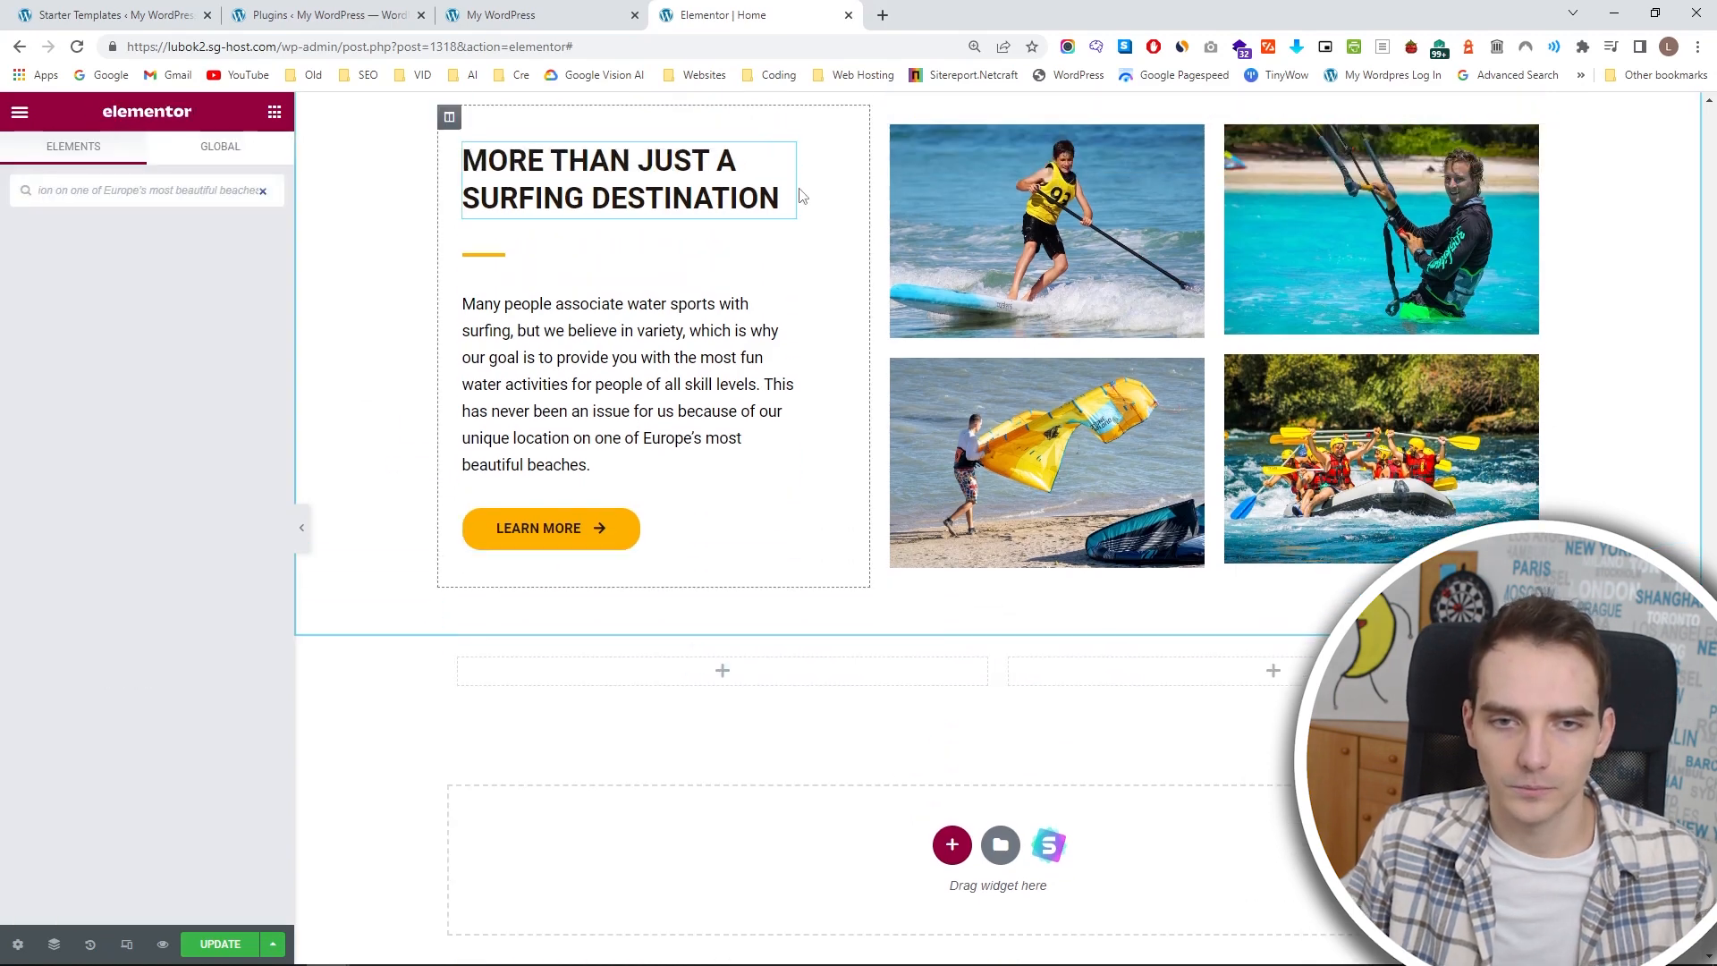
right_click(783, 168)
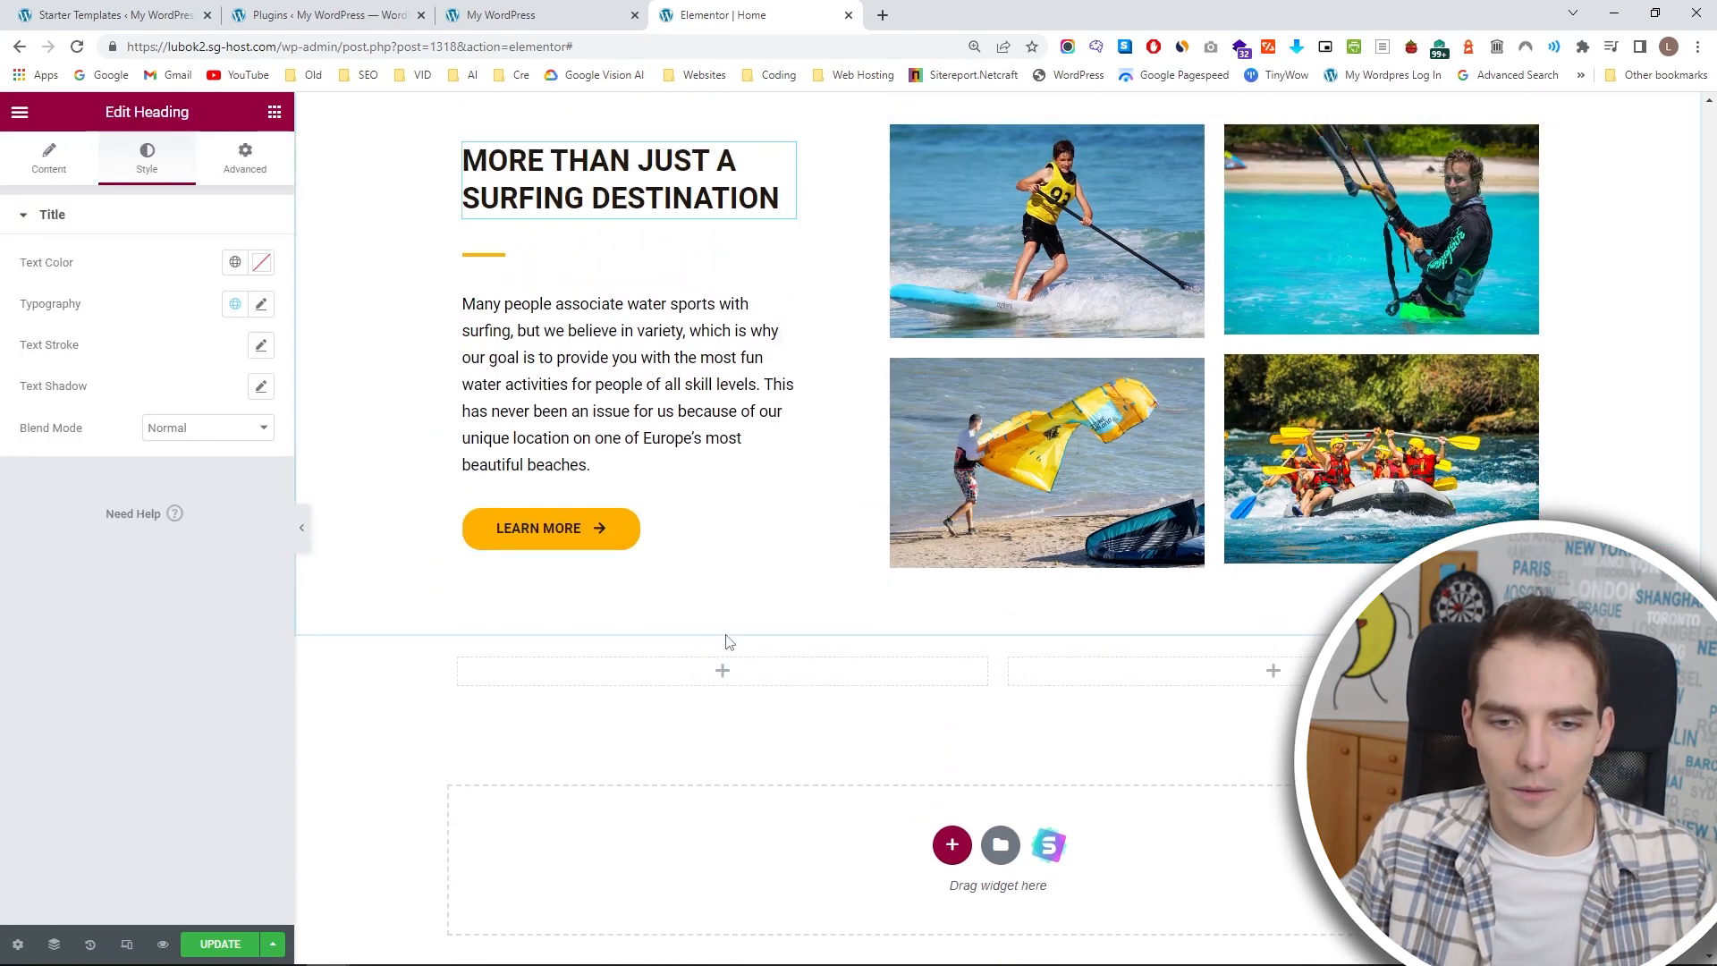
click(726, 672)
right_click(730, 675)
click(824, 771)
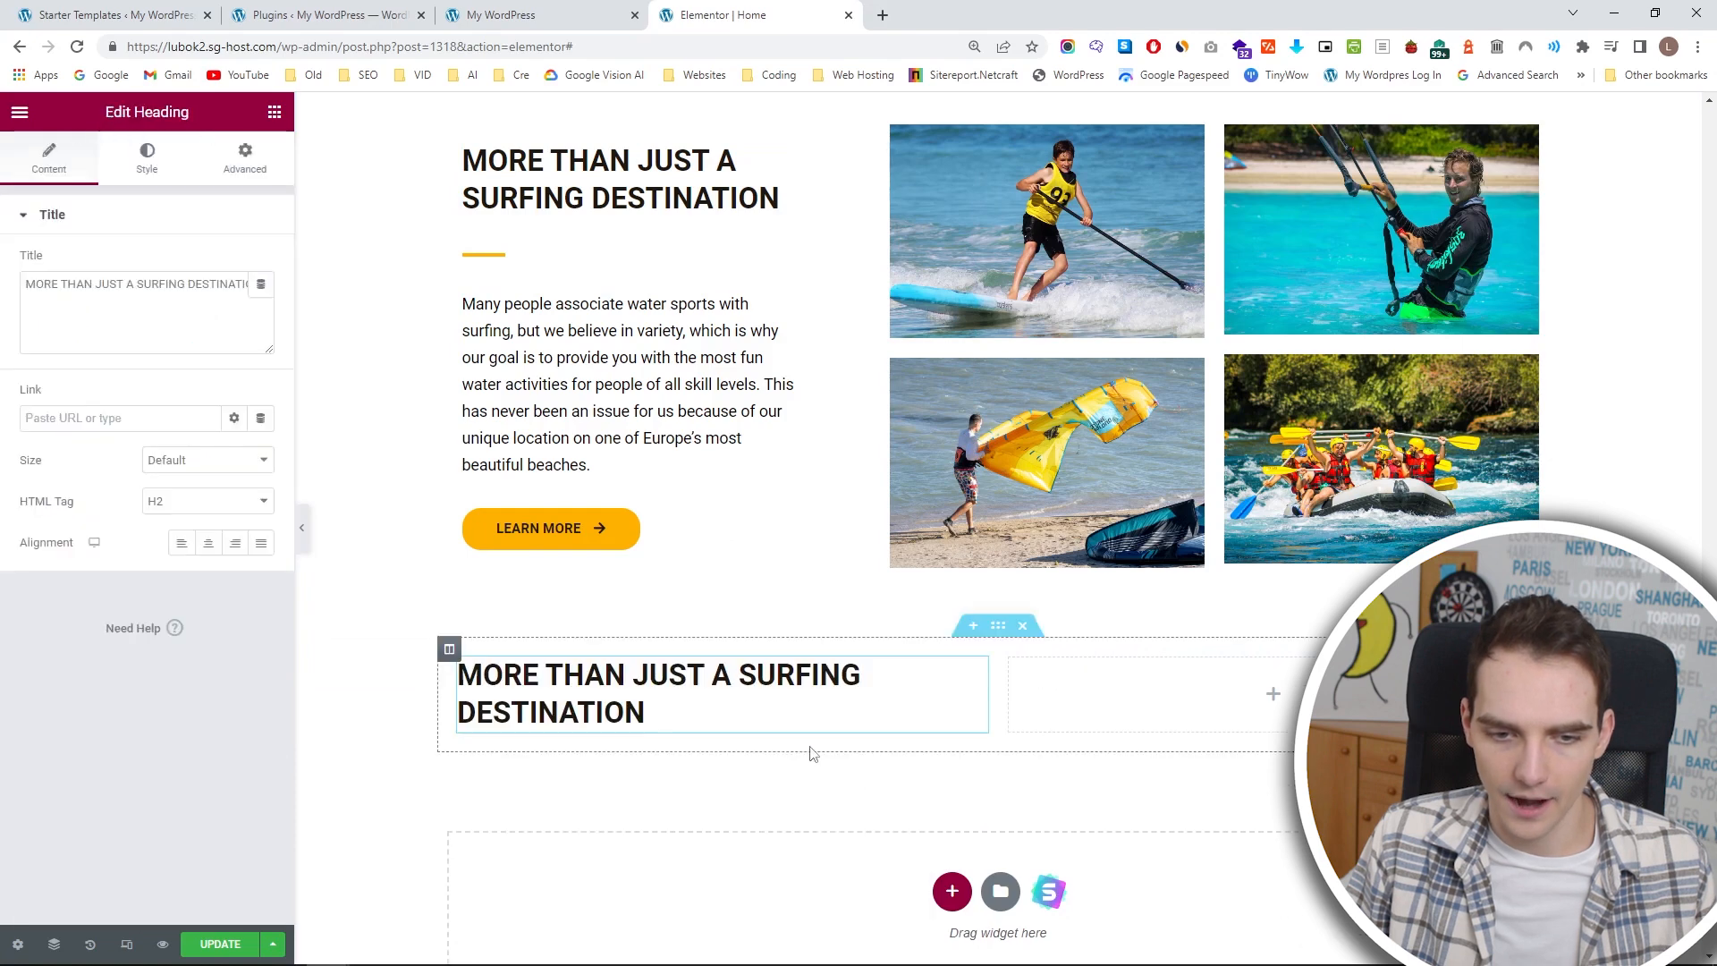
right_click(979, 667)
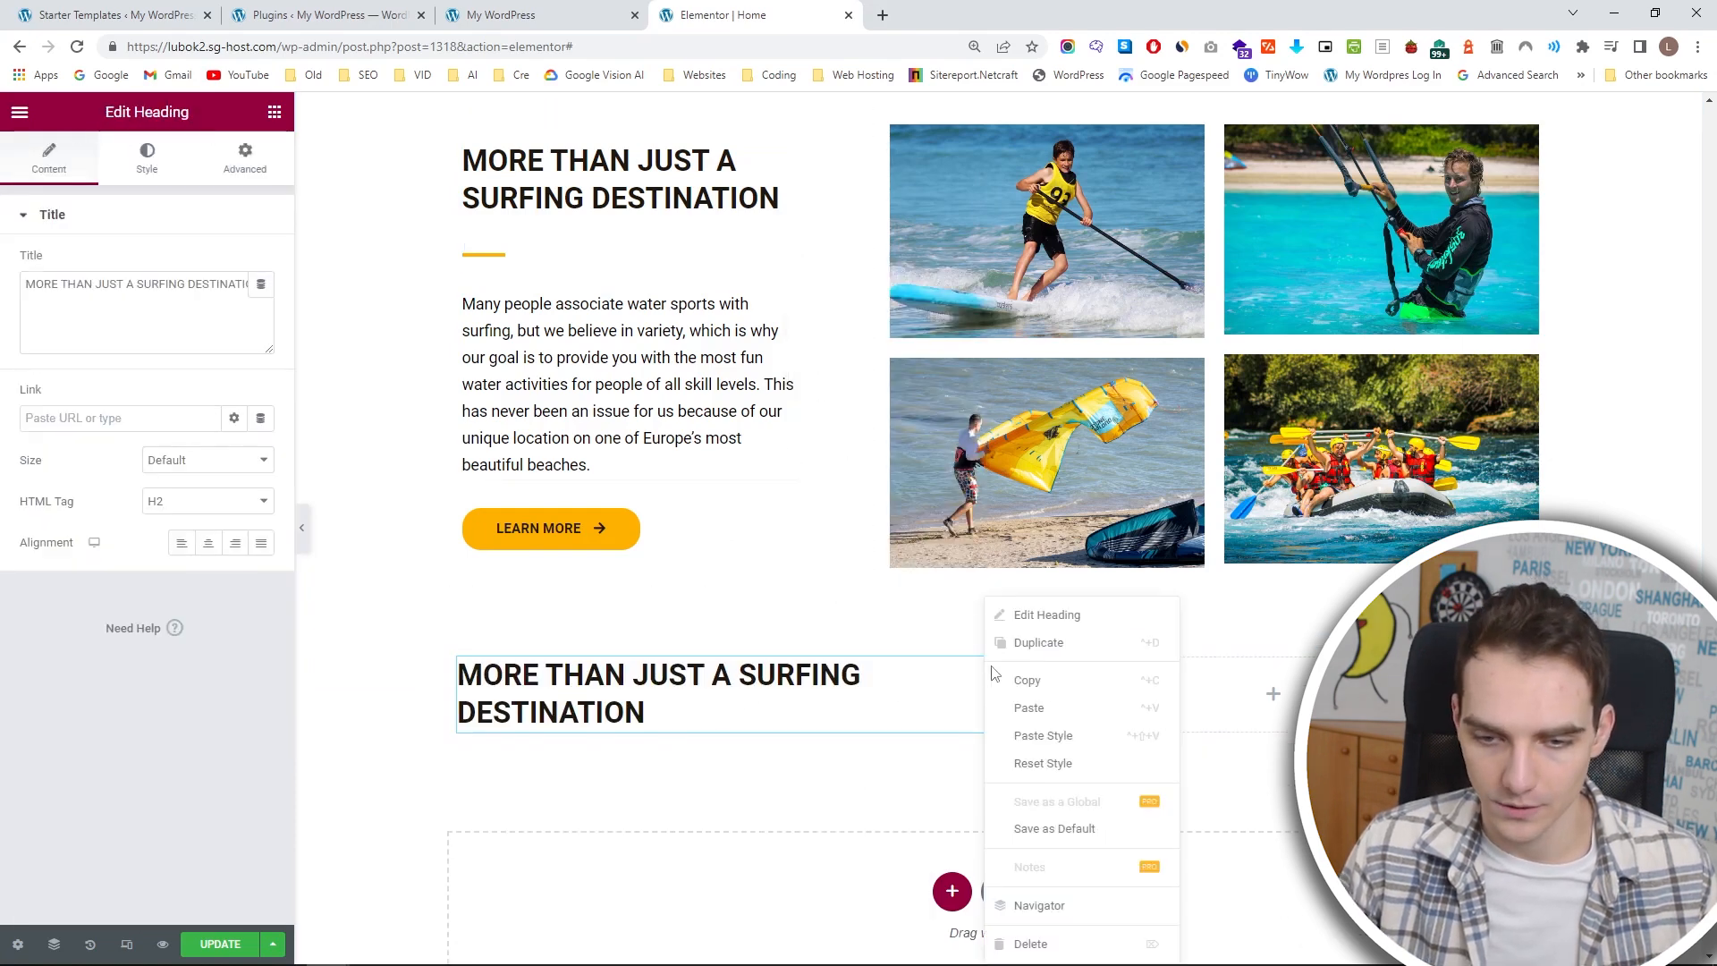
click(1064, 725)
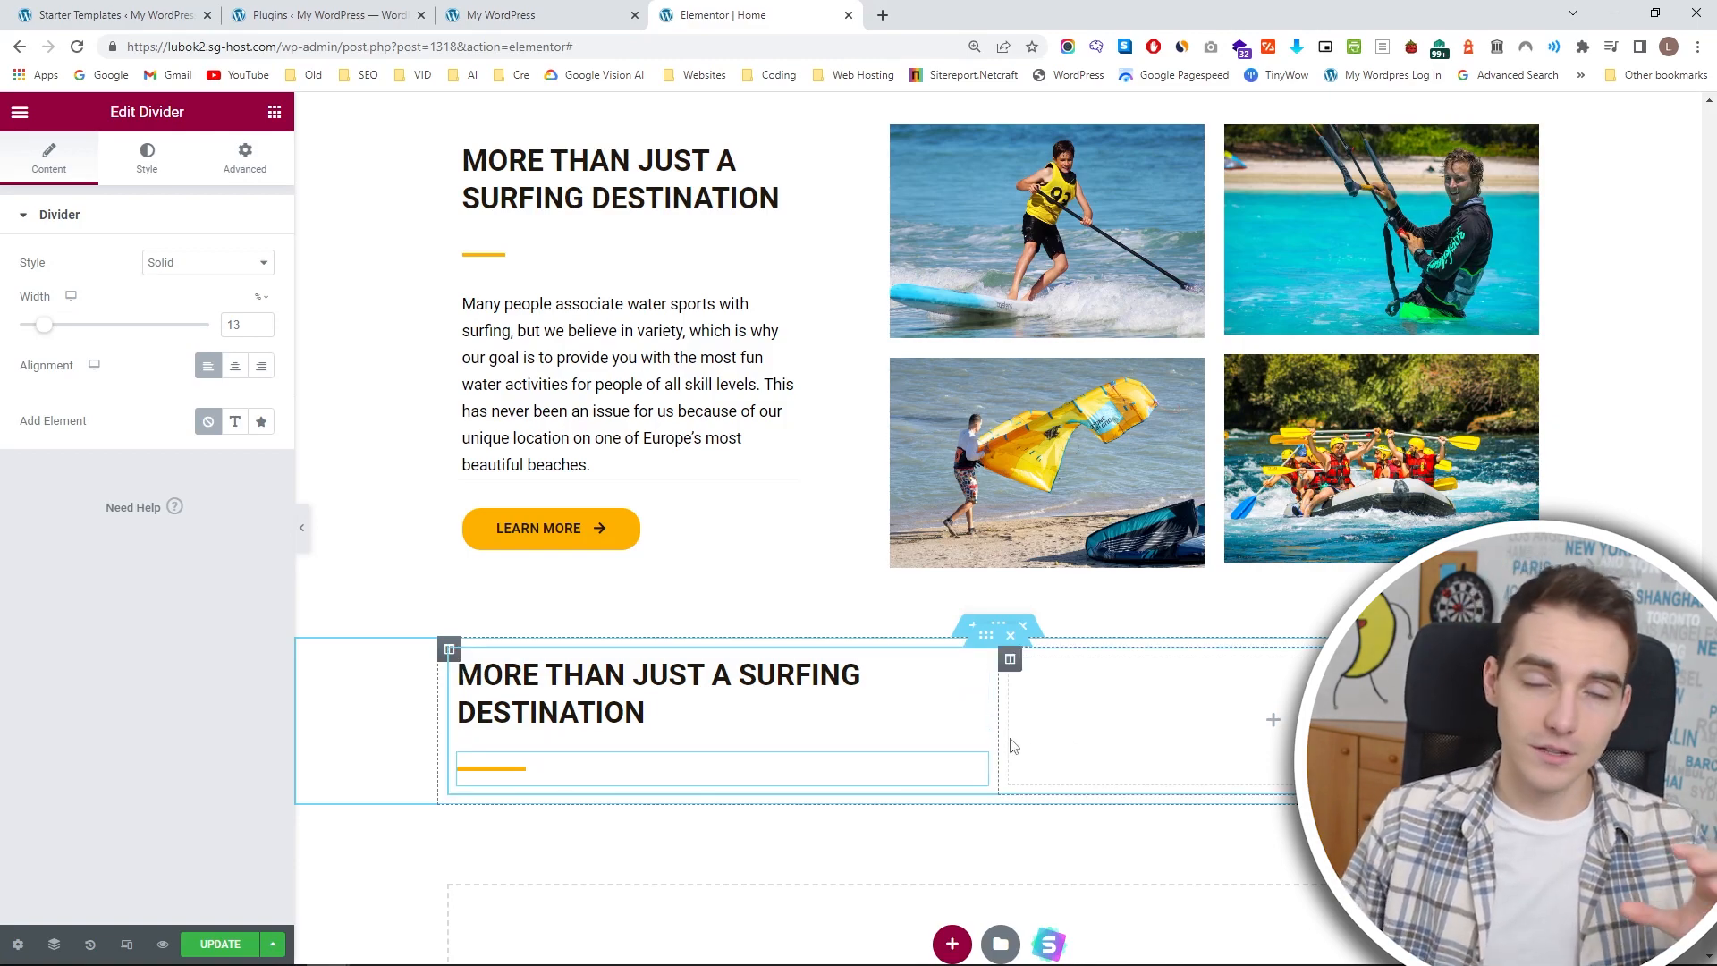
Copy the "Many people associate water sports" paragraph beneath the new divider and slightly narrow the first inner column.
click(788, 307)
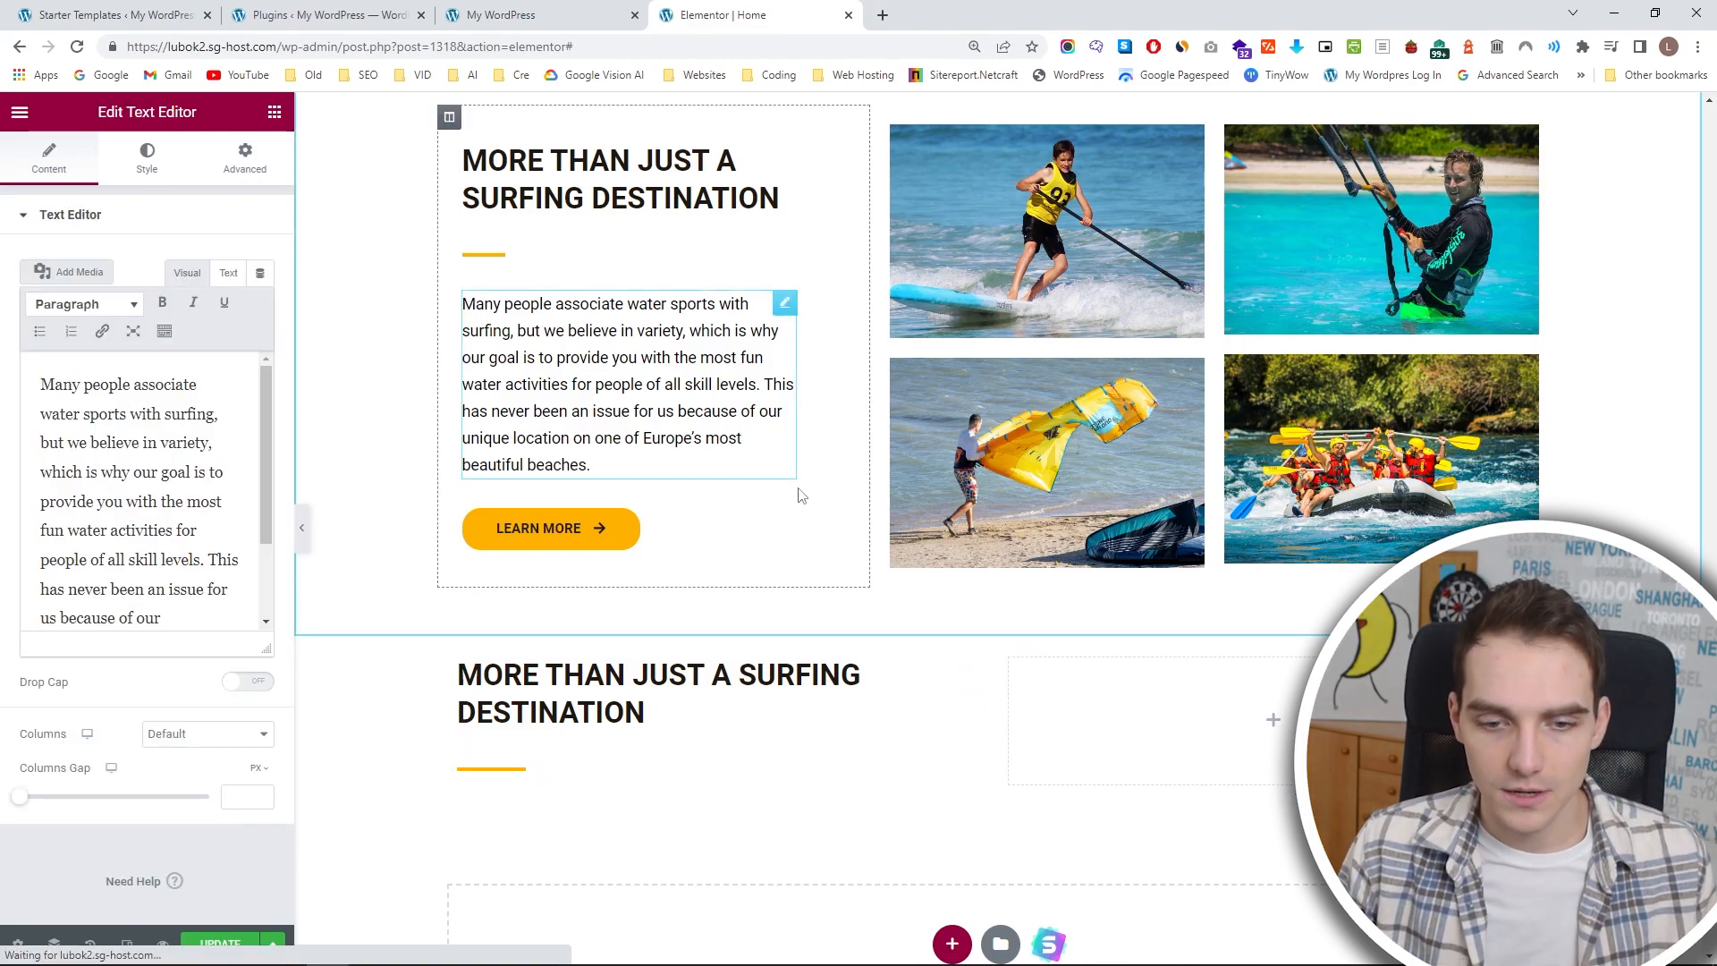
key(ctrl+c)
click(978, 769)
key(ctrl+v)
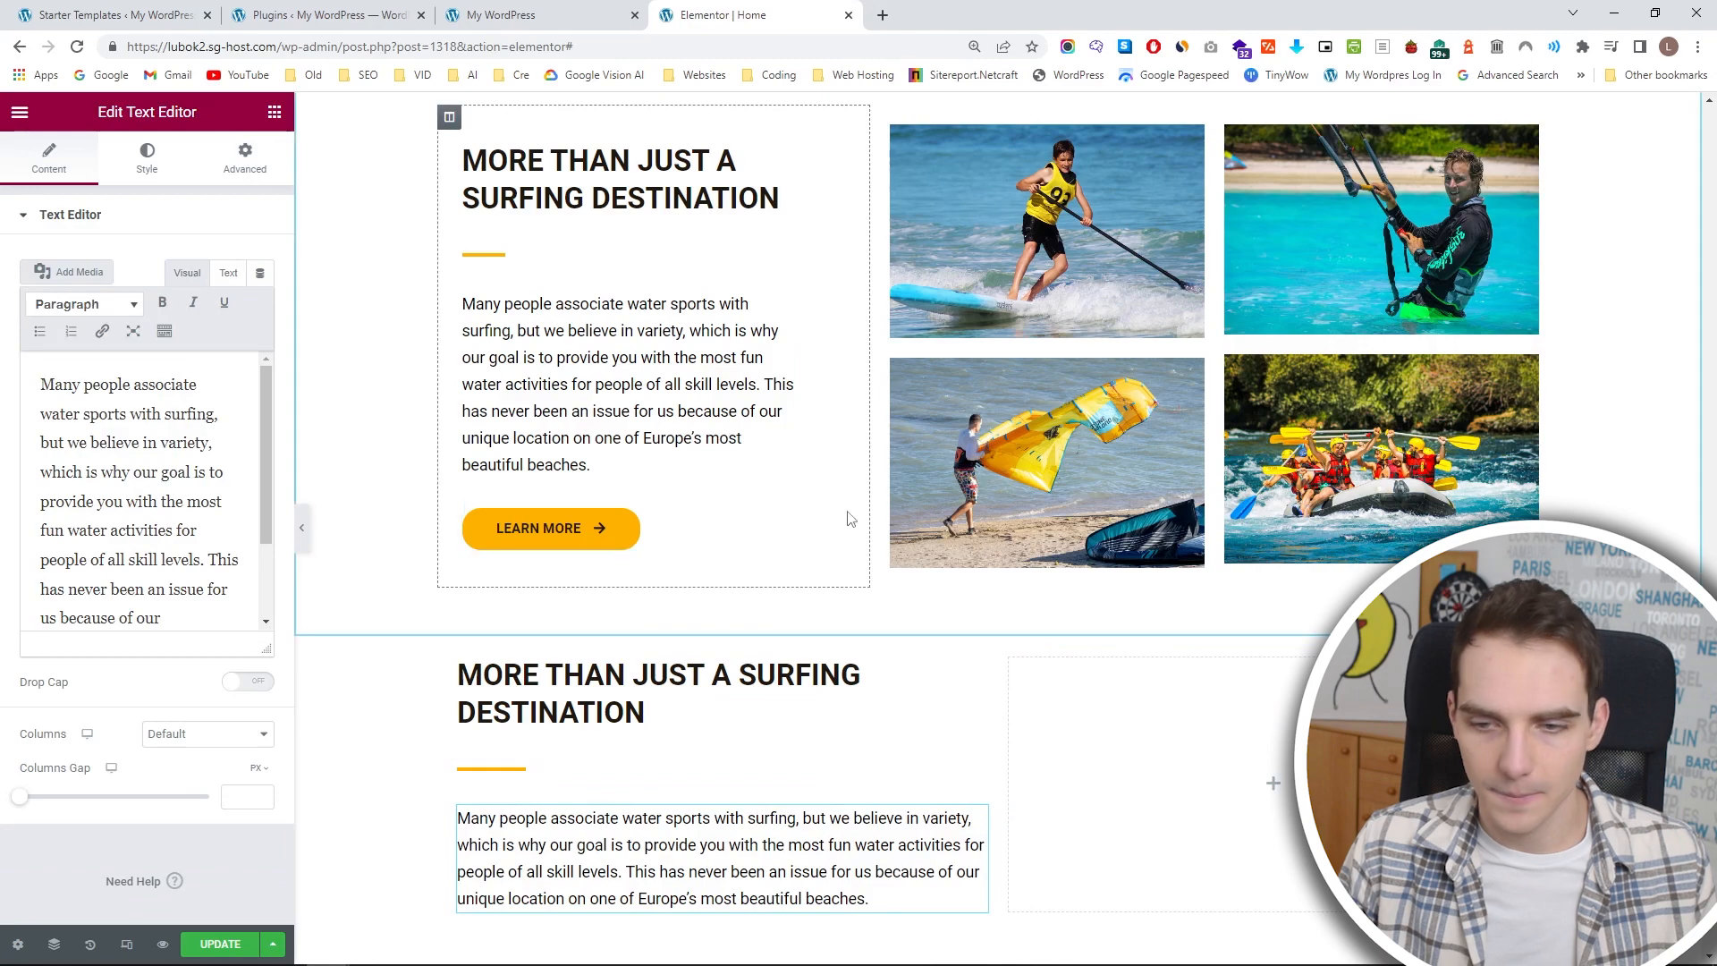
scroll(1018, 639, down, 2)
drag(1004, 626, 929, 618)
Place a Google Maps widget in the empty second column of the new inner section.
click(1238, 618)
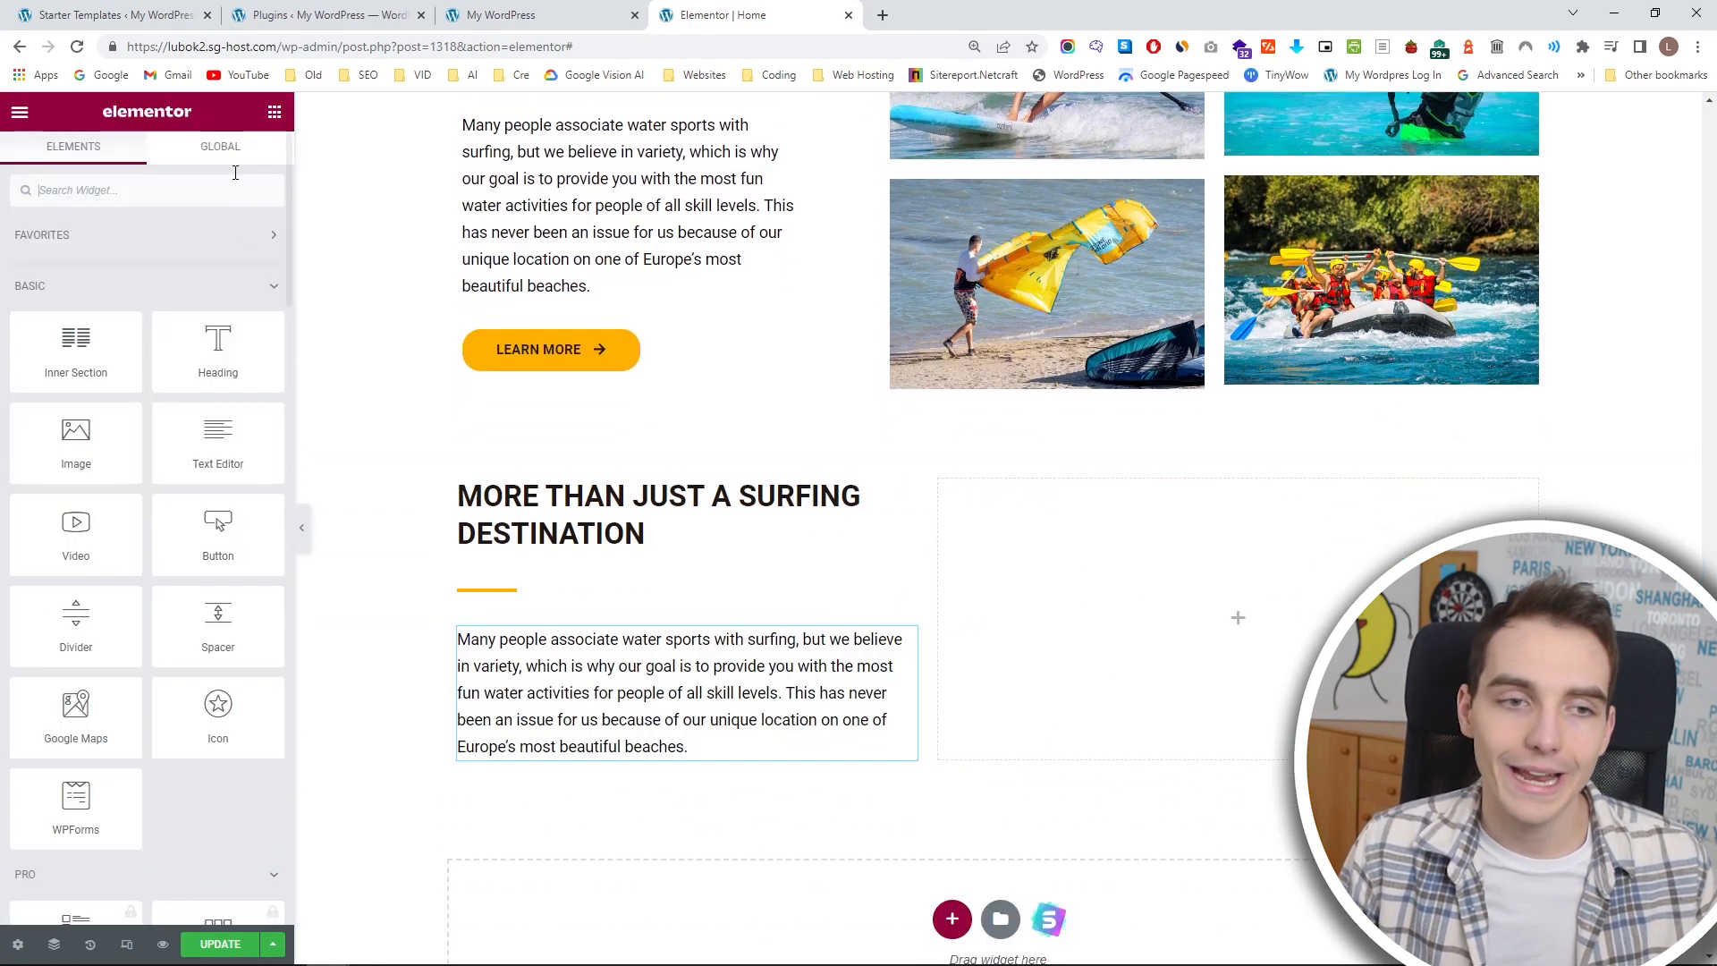
scroll(206, 422, down, 2)
scroll(188, 427, down, 4)
scroll(200, 452, up, 8)
drag(83, 718, 1127, 628)
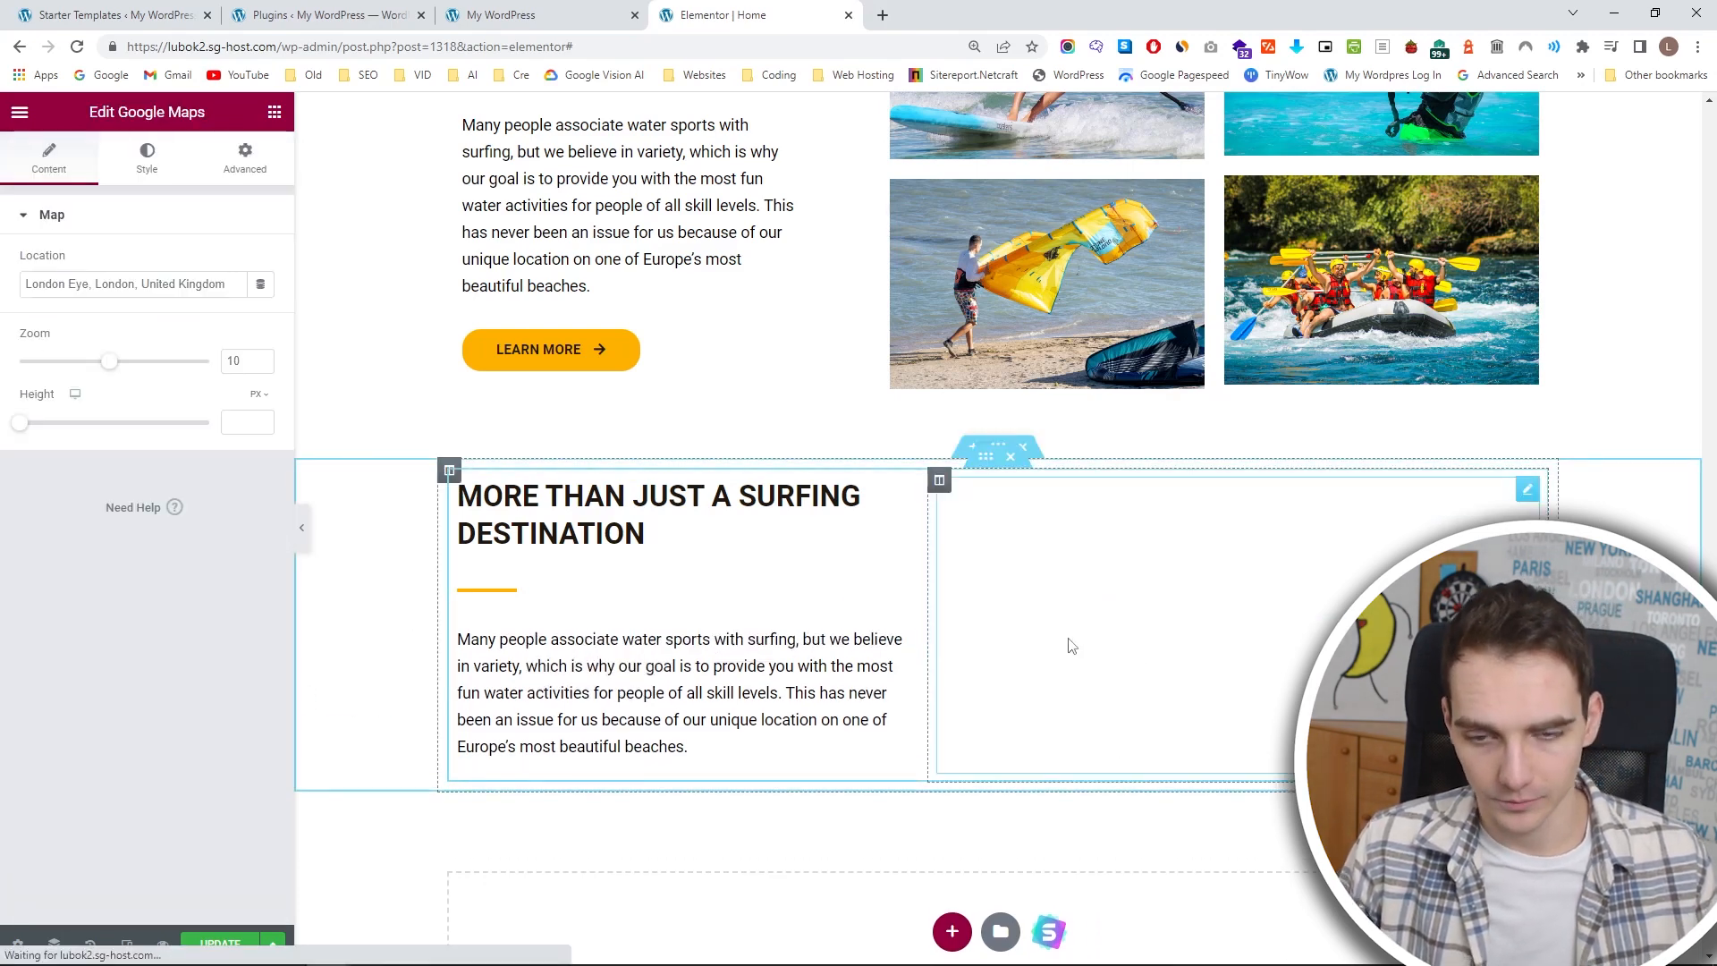
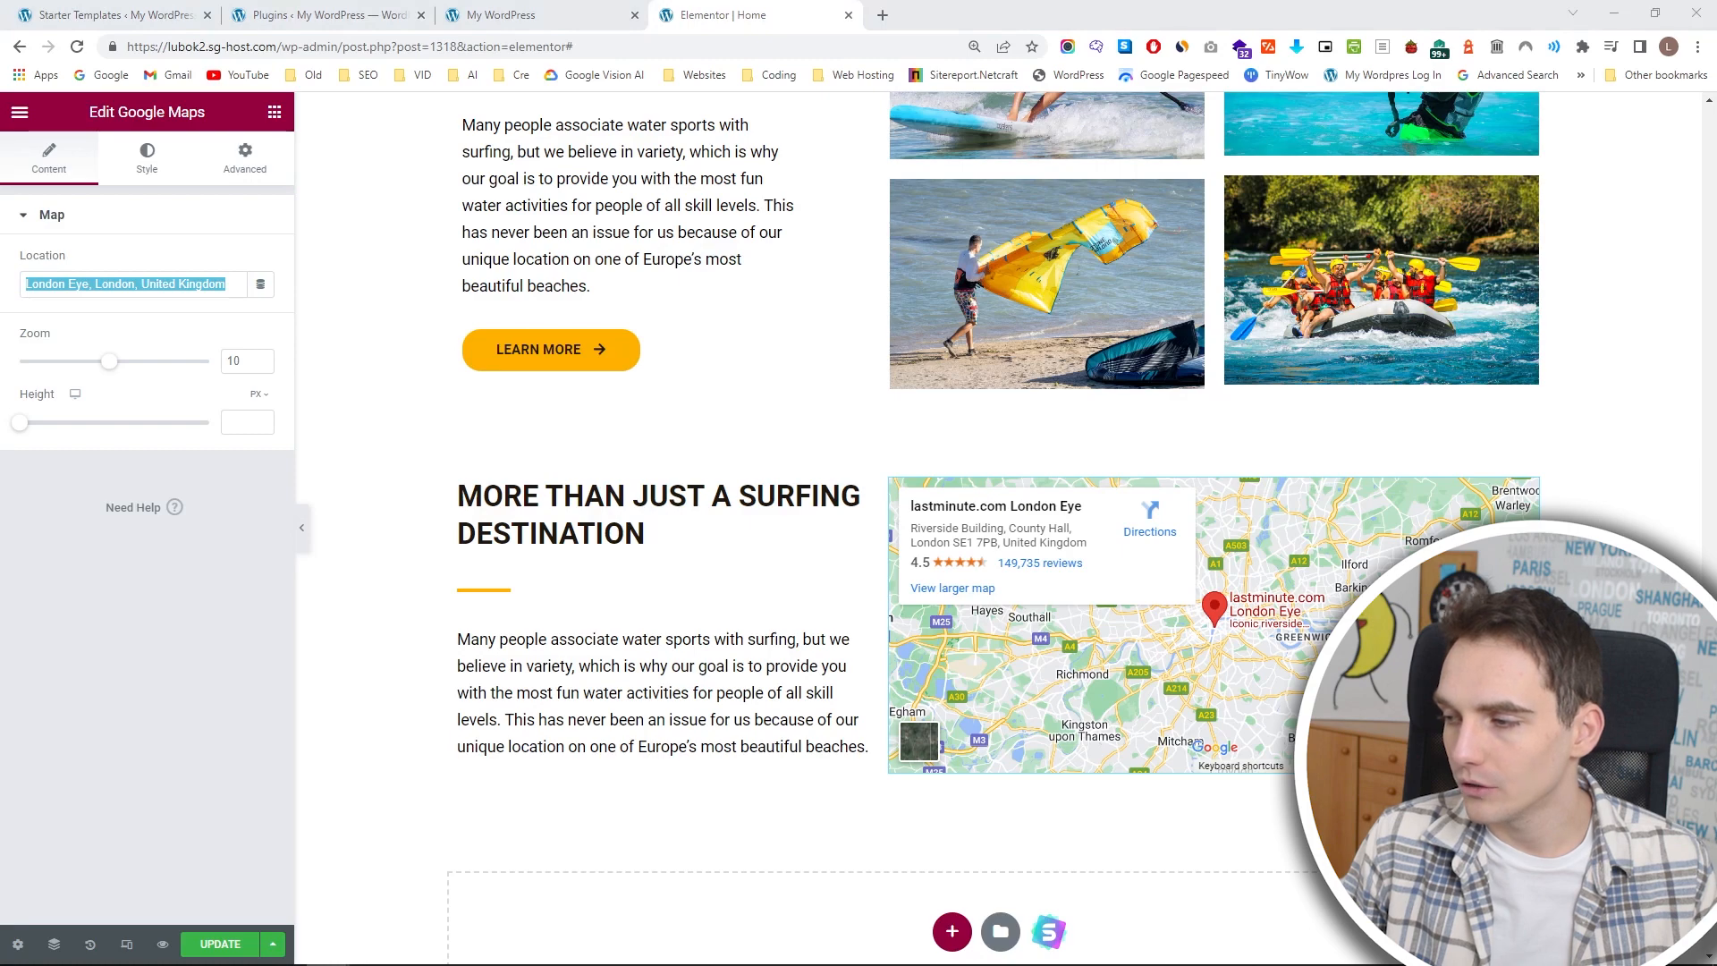
Replace the Google Maps widget's London Eye location with Ericeria and zoom in on the map preview.
click(190, 284)
key(ctrl+a)
key(BackSpace)
text(Ericeria)
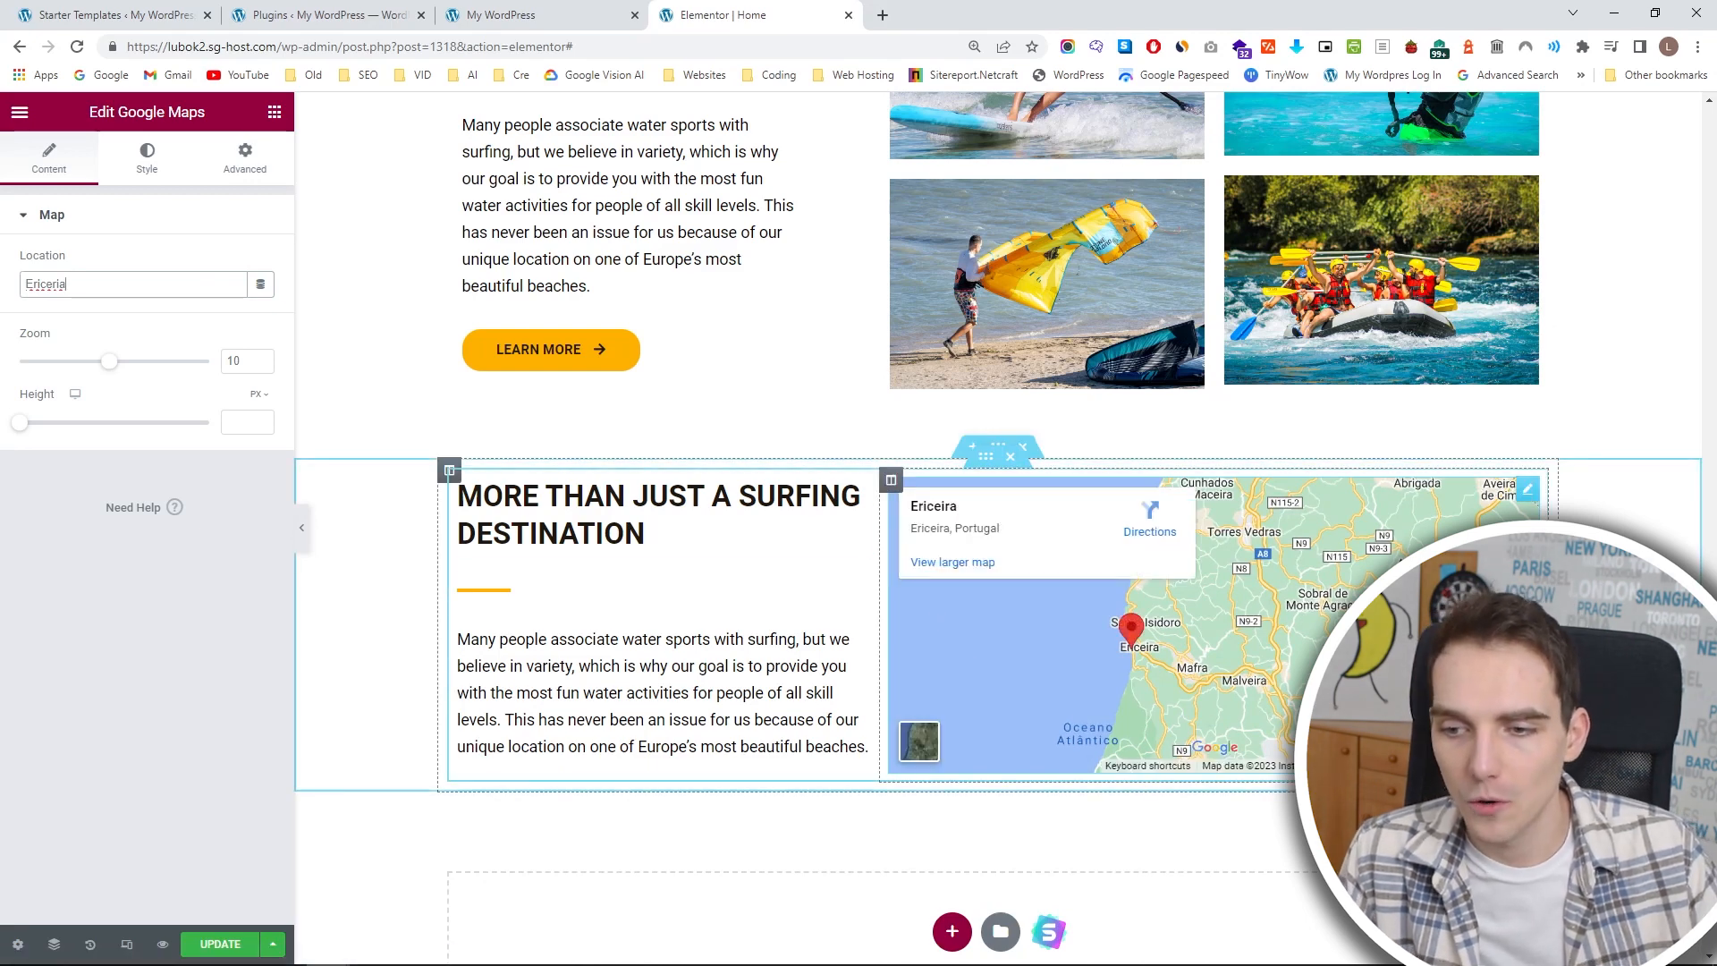
click(1516, 707)
click(1516, 708)
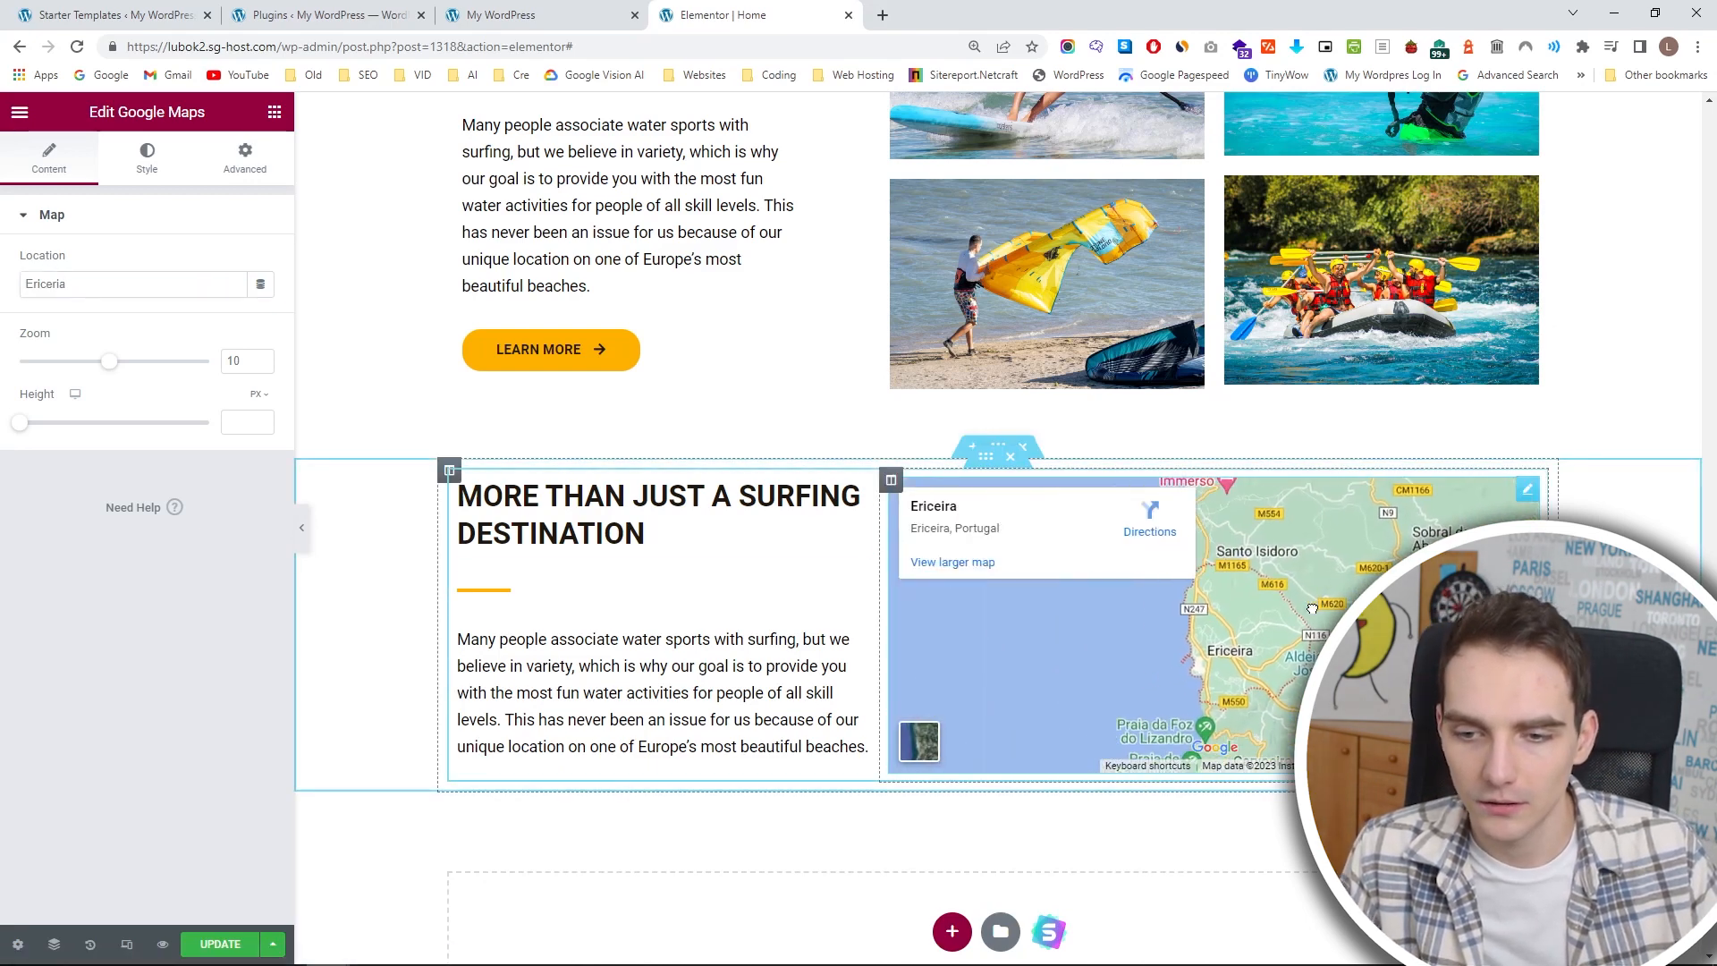
Try closer and wider zoom levels for the Ericeria map and settle on a zoom of 12.
drag(109, 361, 200, 365)
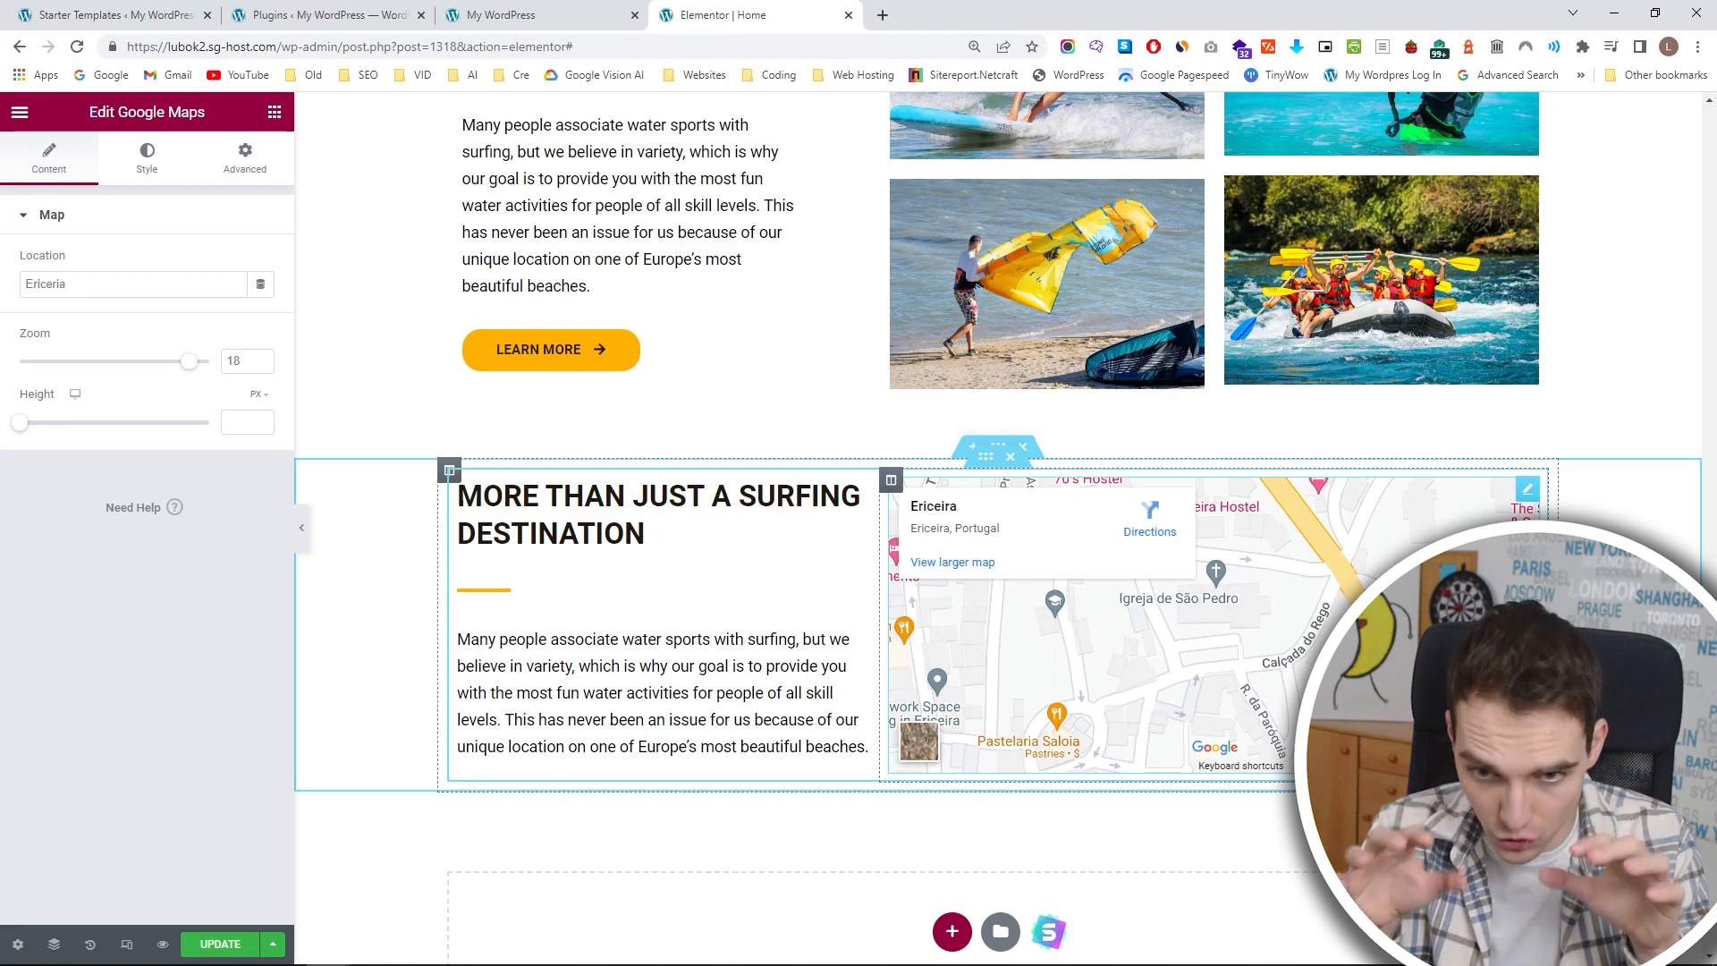
click(261, 367)
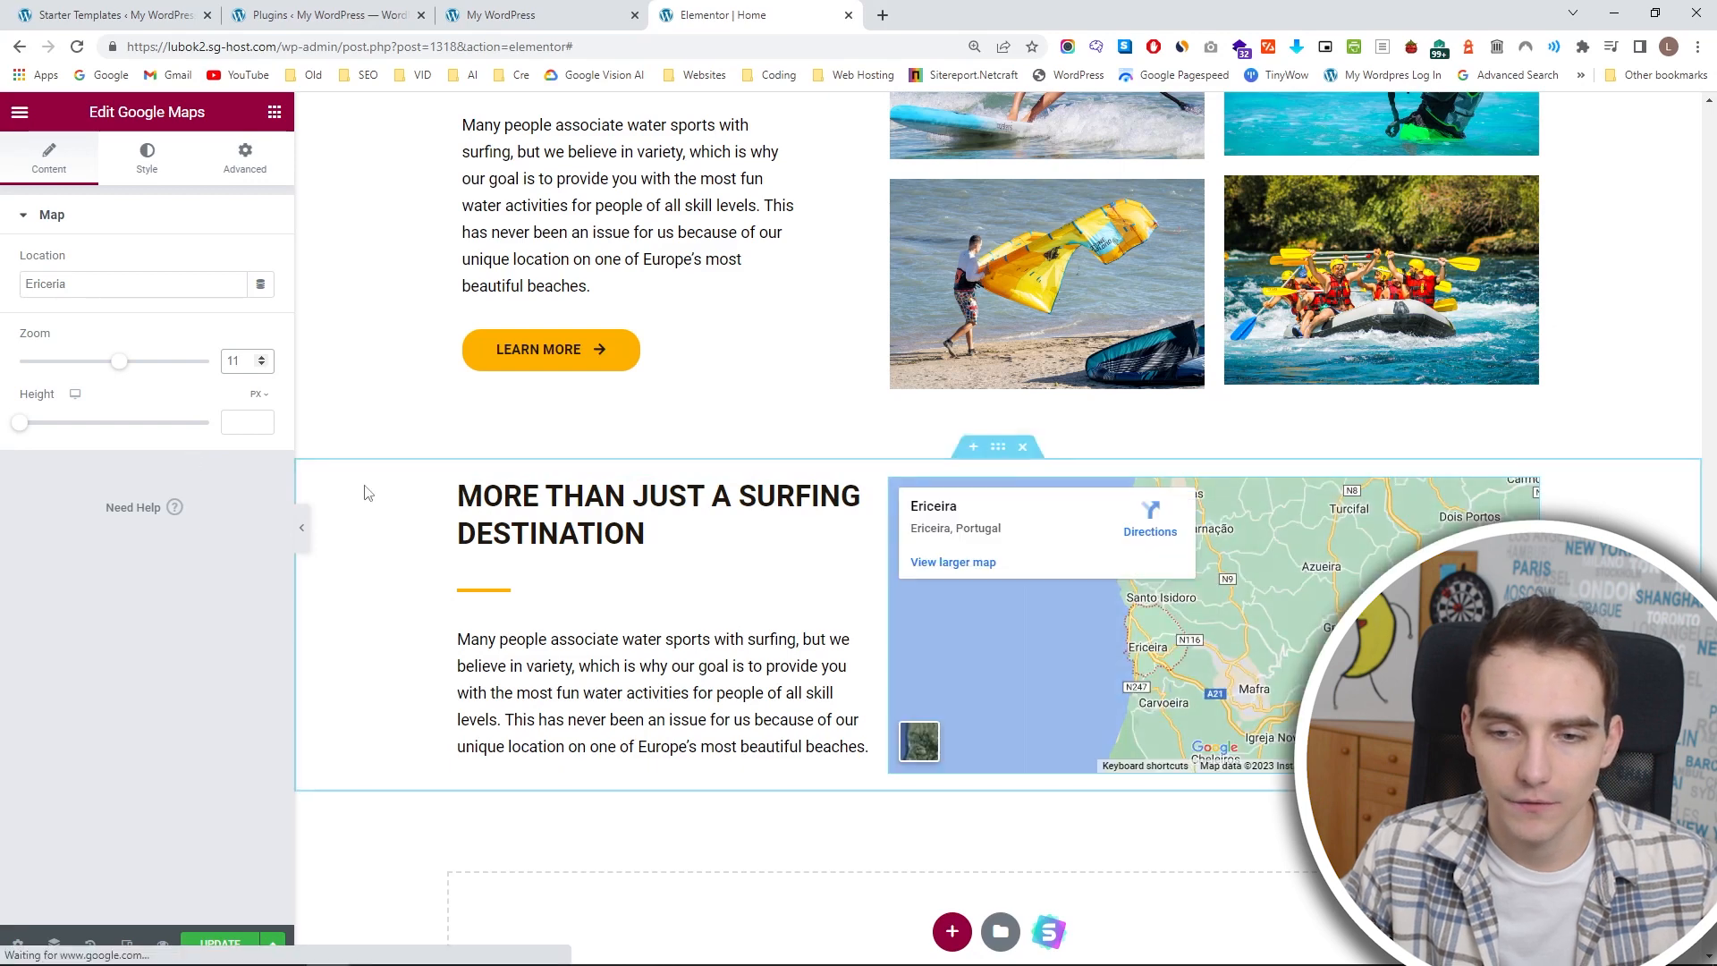
click(263, 358)
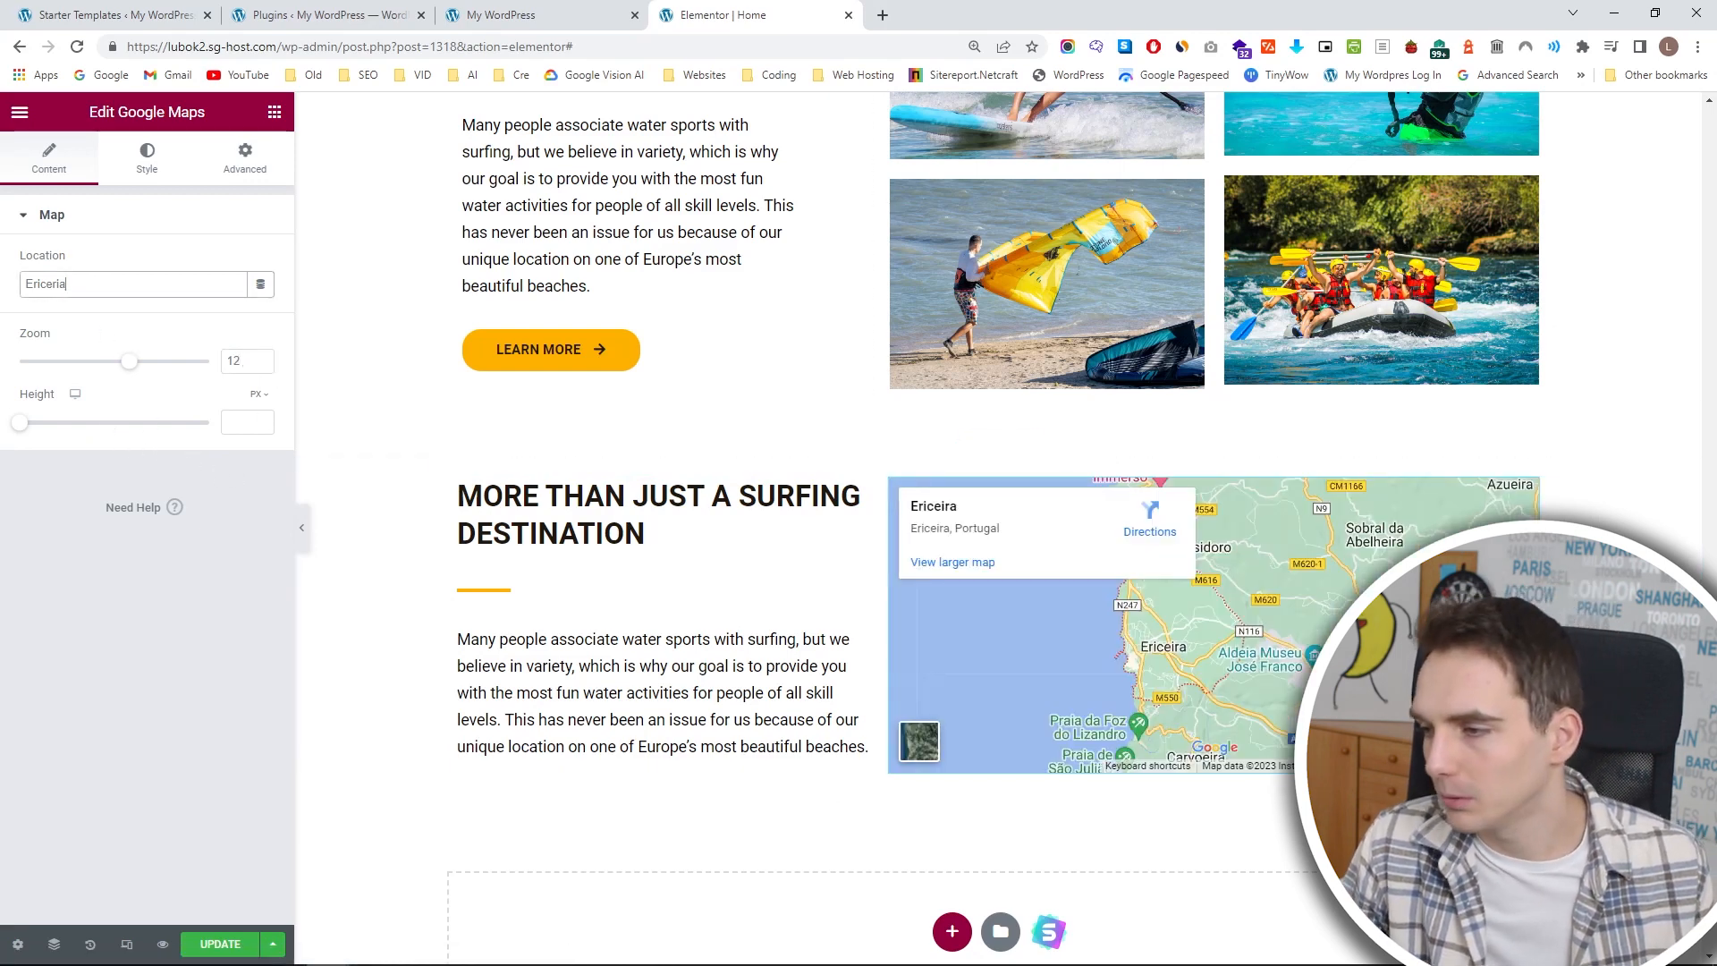
Append the street address to the map's Ericeria location and zoom in on the marker in the preview.
click(246, 278)
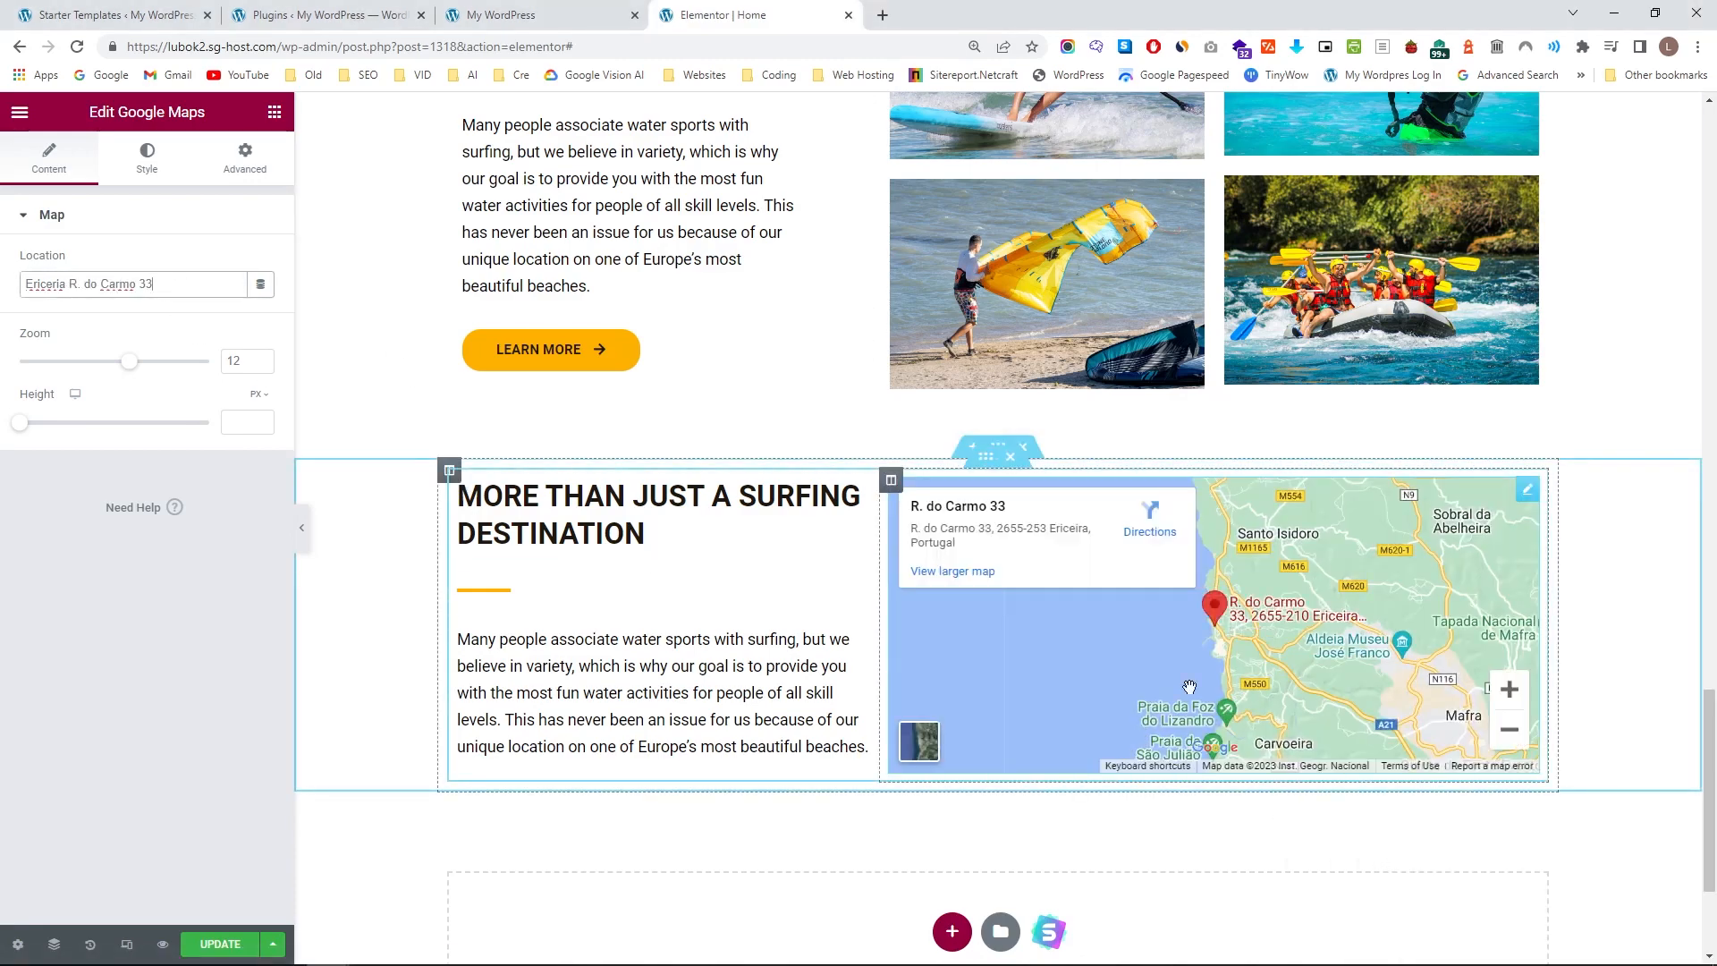
click(1510, 691)
click(1510, 690)
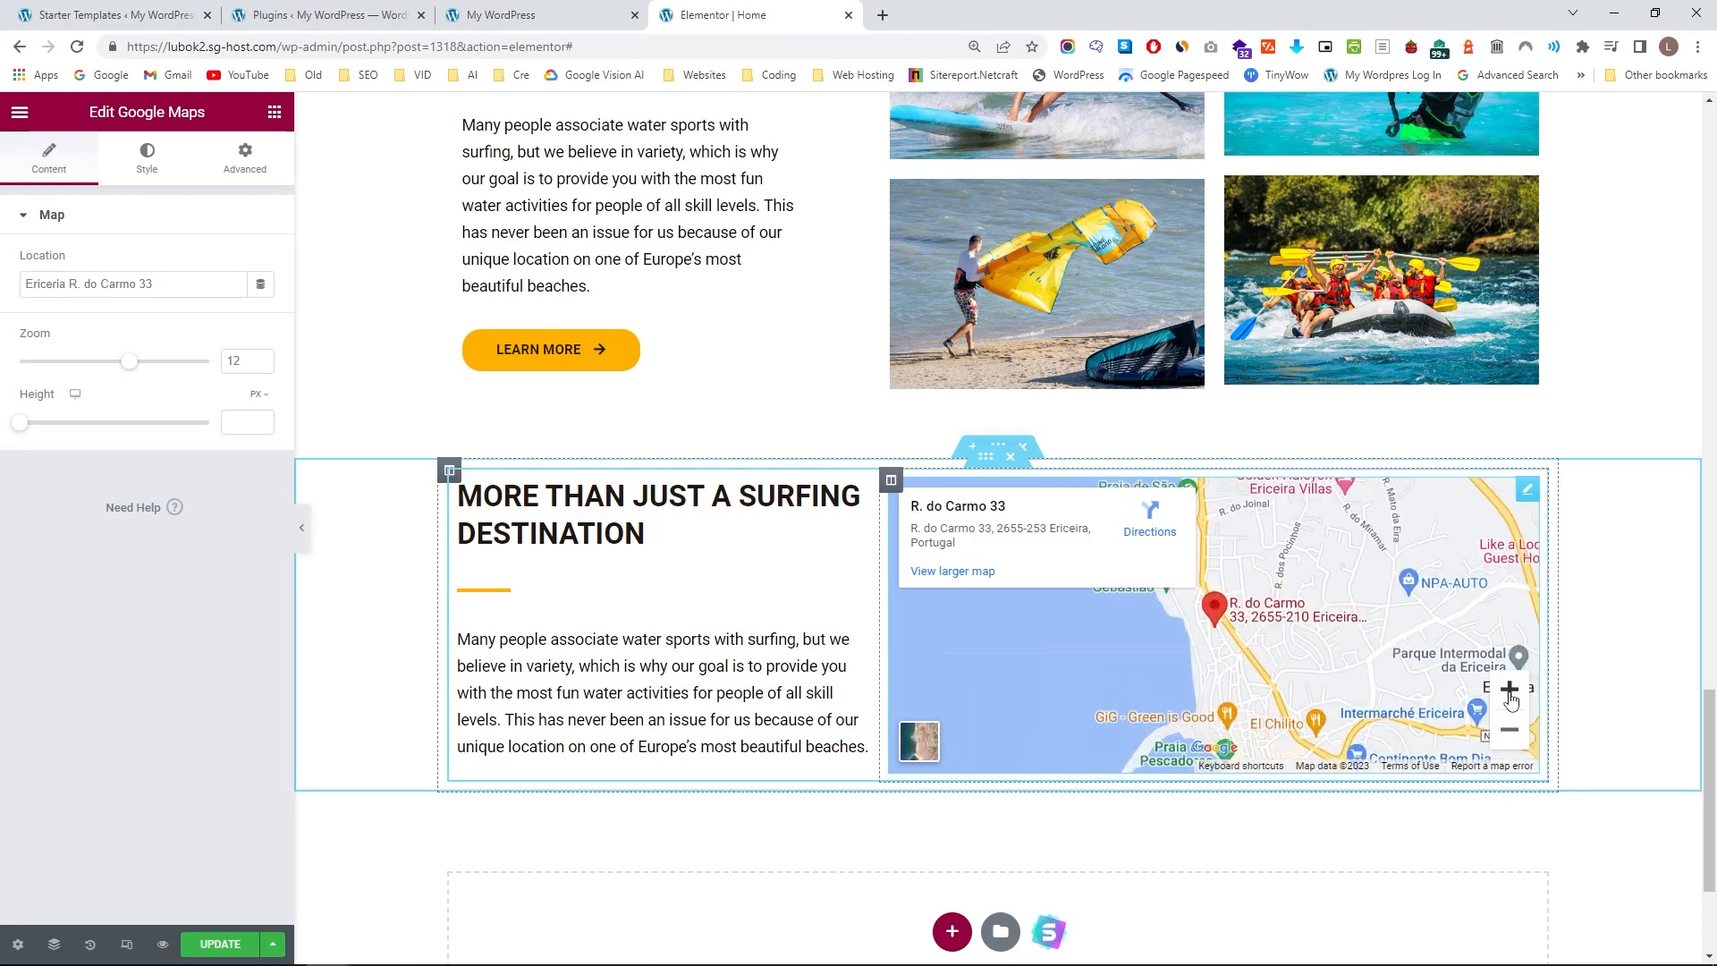
click(1510, 691)
click(1510, 690)
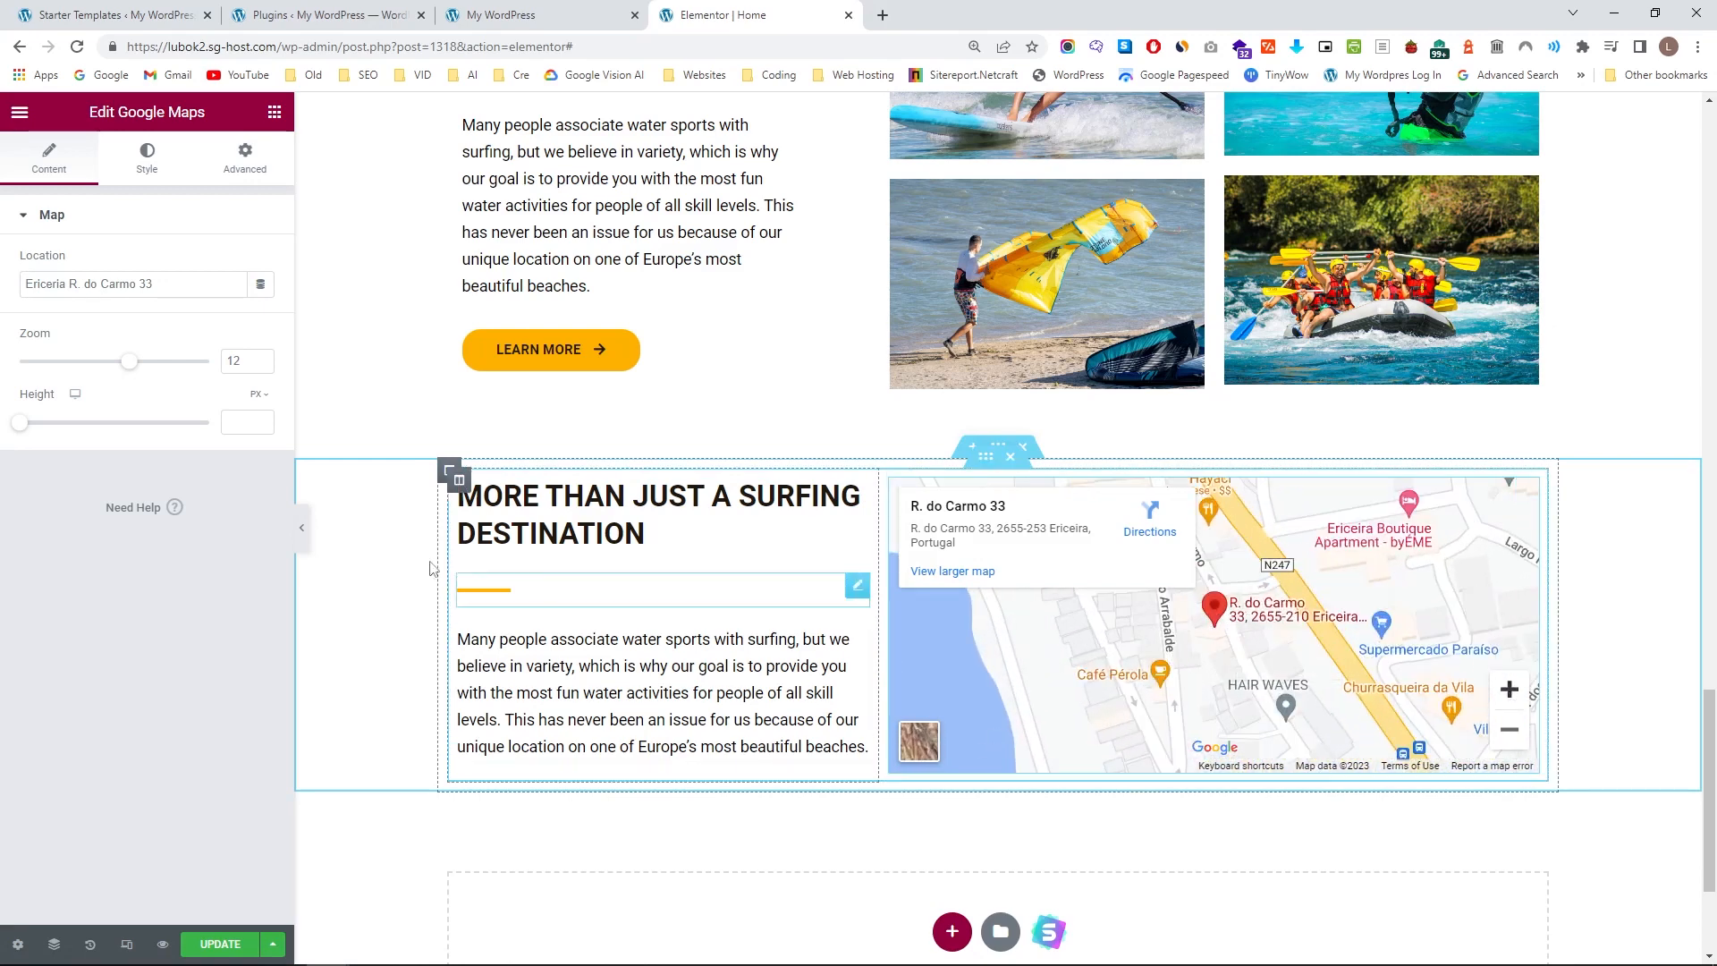
Set the map's height to 350 px and slightly widen the text column beside it.
drag(22, 427, 63, 438)
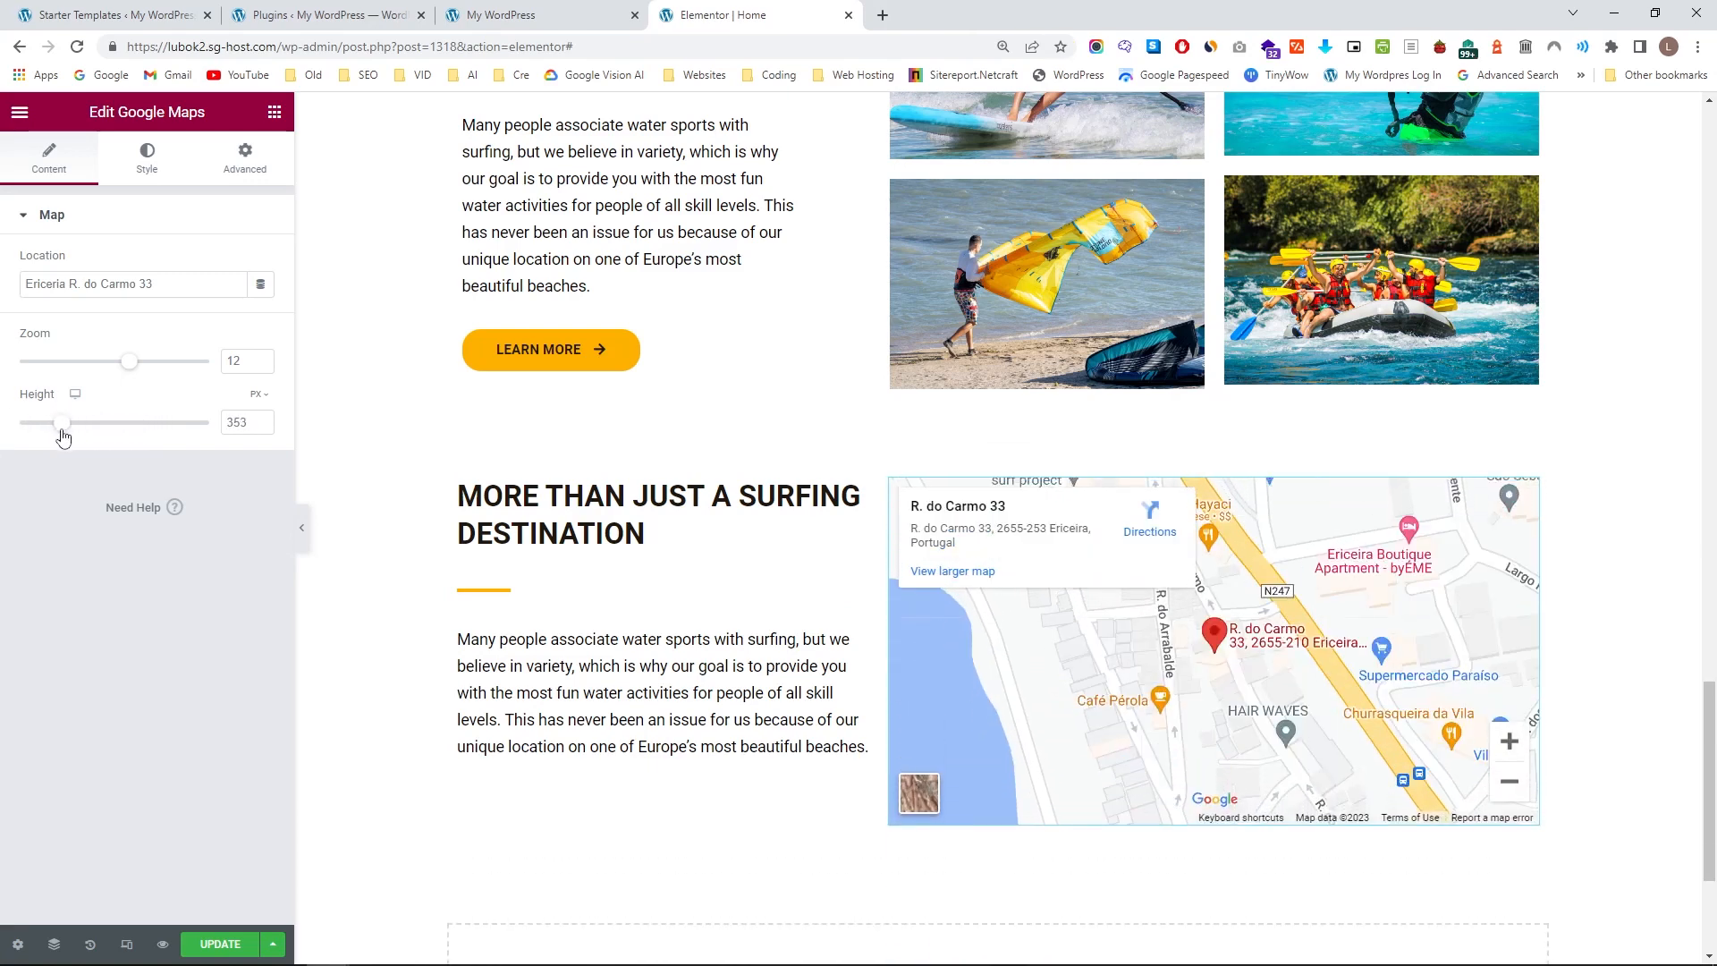
click(261, 427)
click(260, 426)
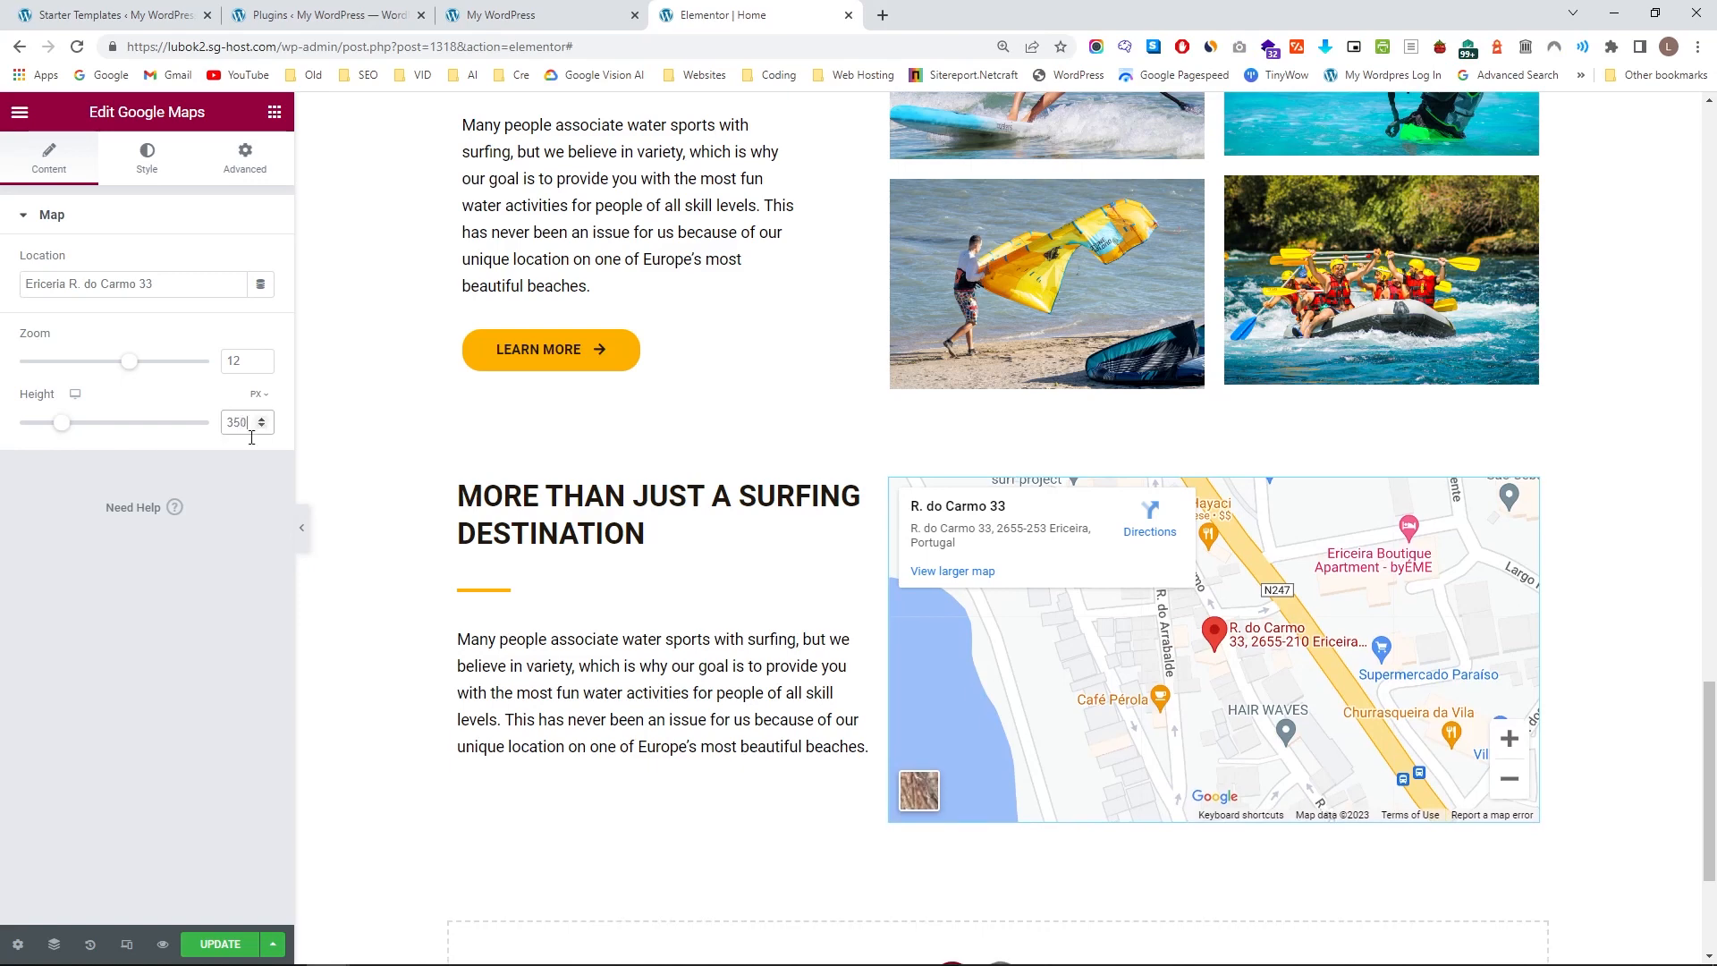
drag(877, 626, 882, 629)
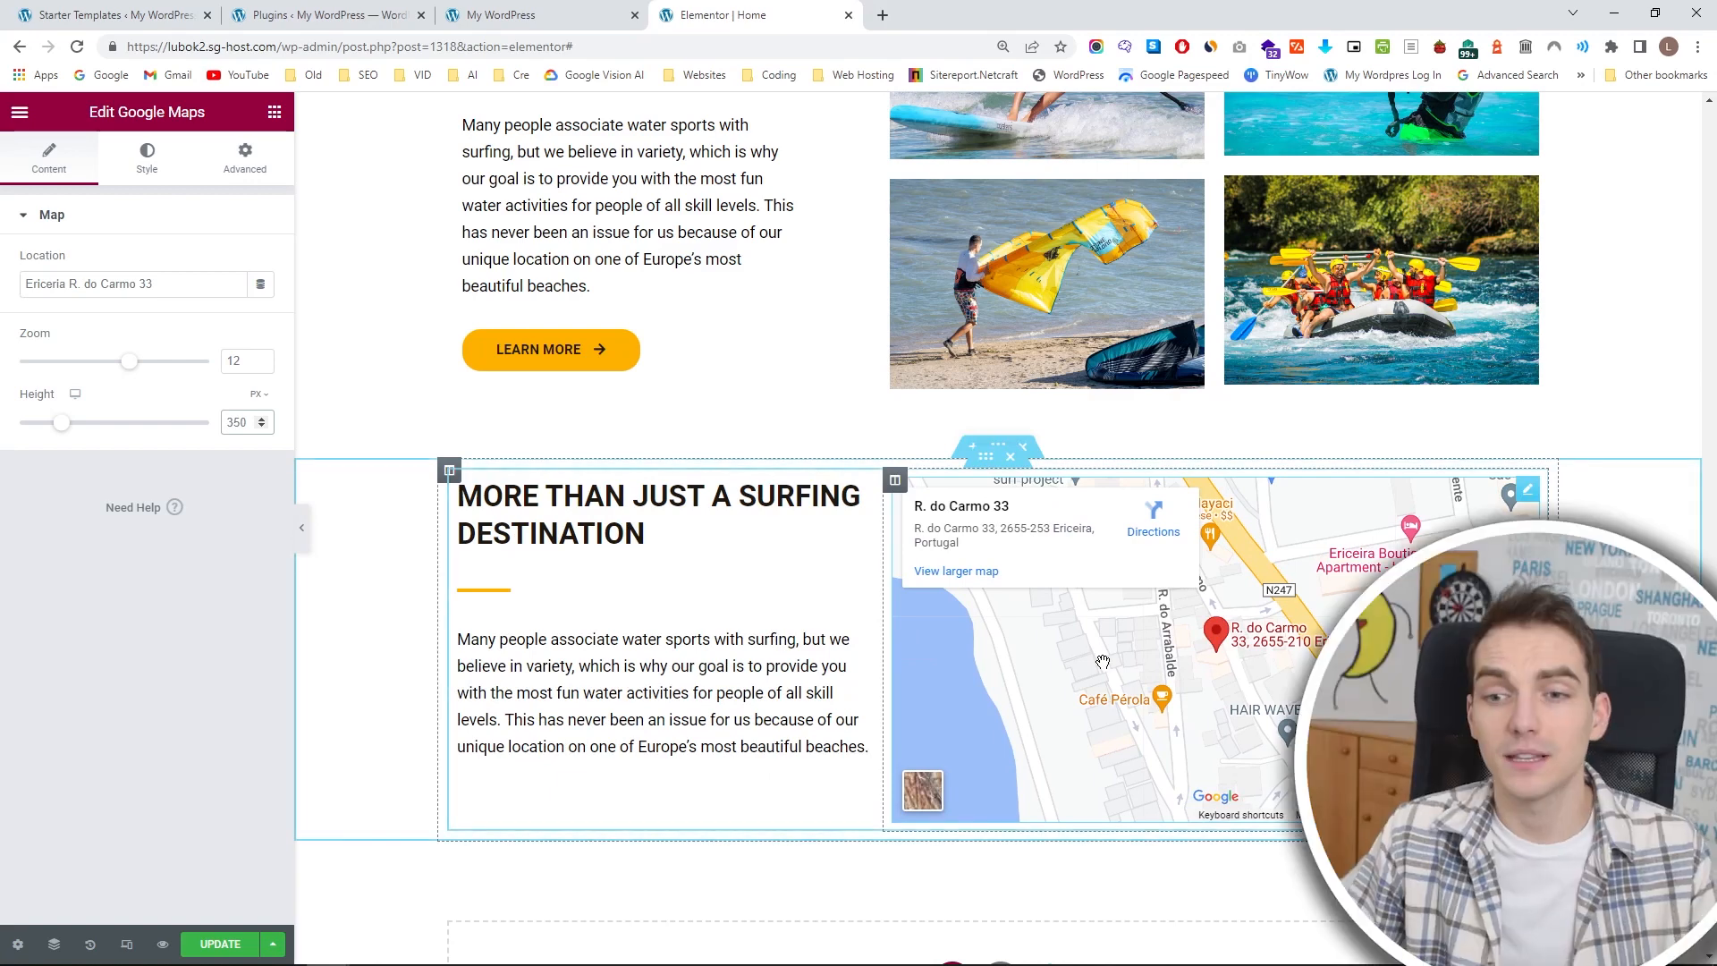
Unlink the map section's margin values and set its top margin to 60 px.
click(340, 301)
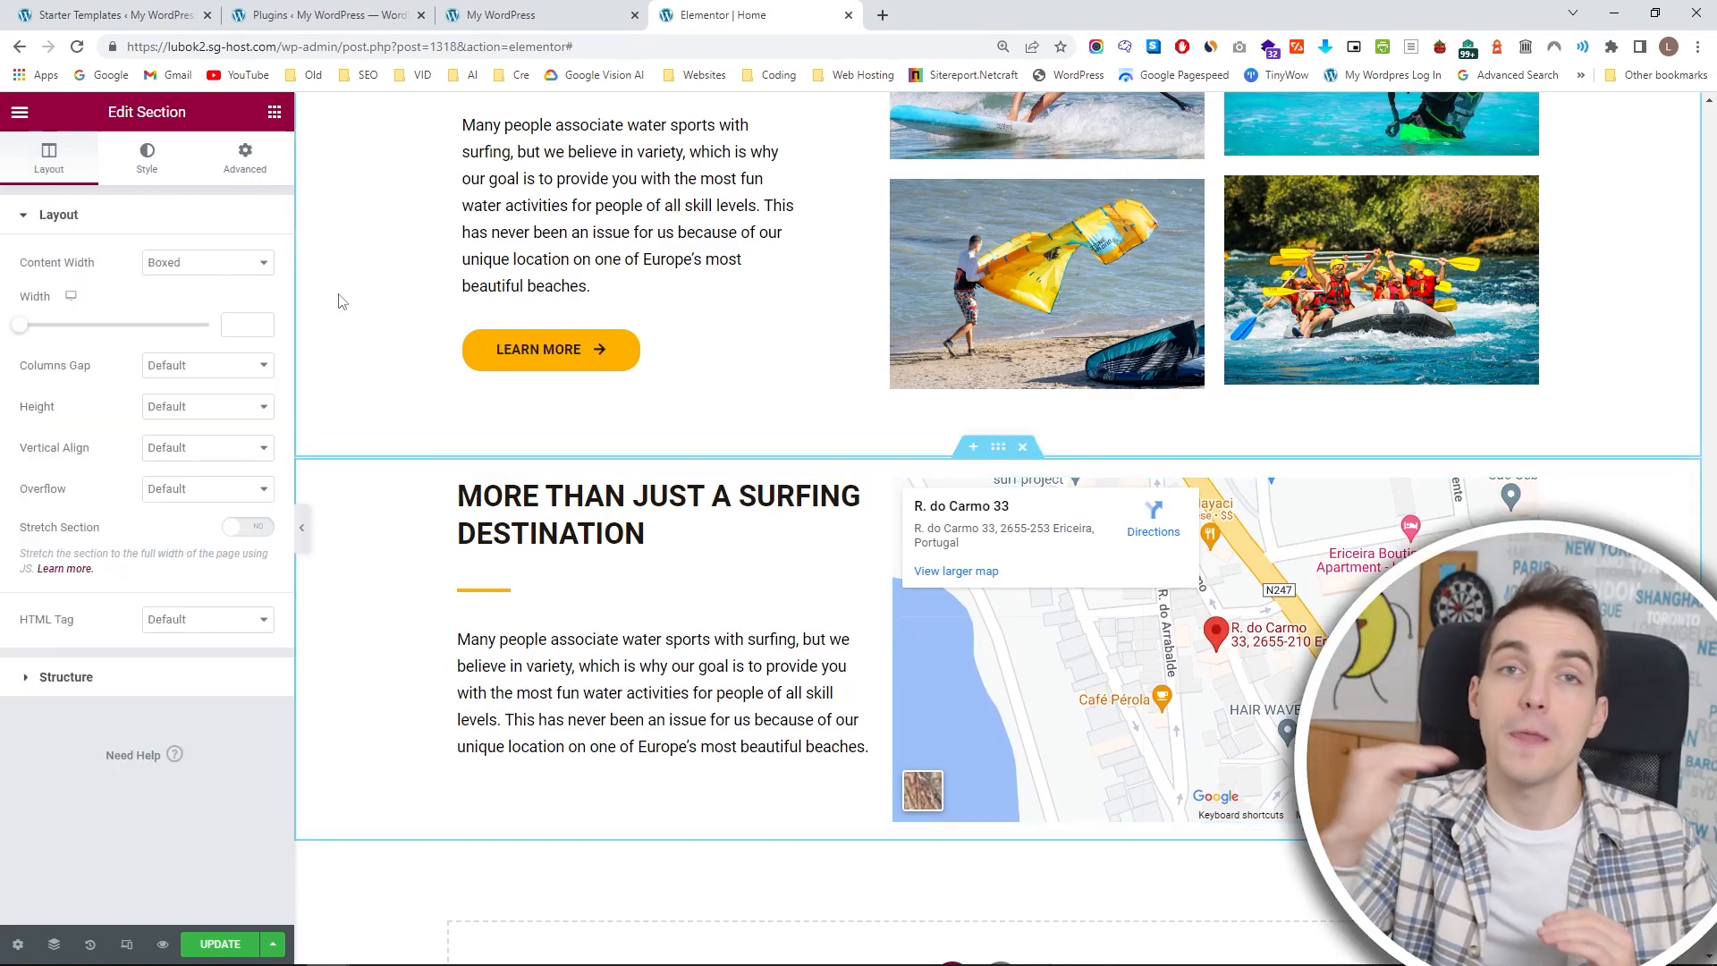
click(245, 158)
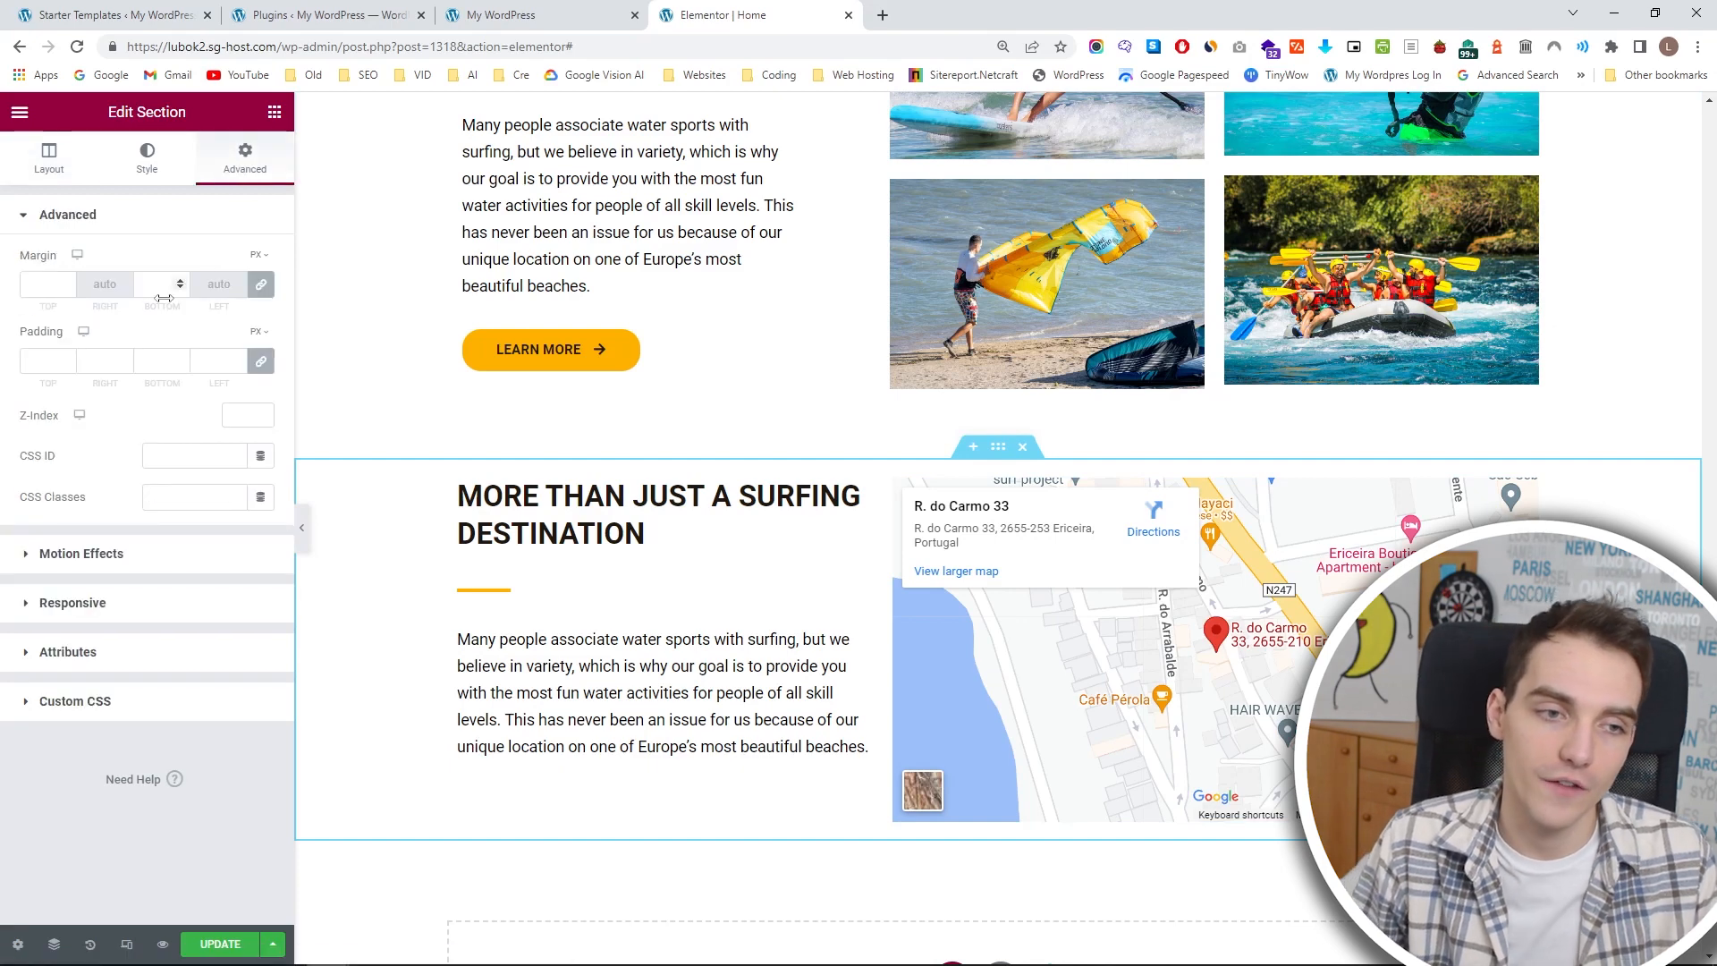
click(260, 284)
click(55, 283)
text(20)
click(67, 282)
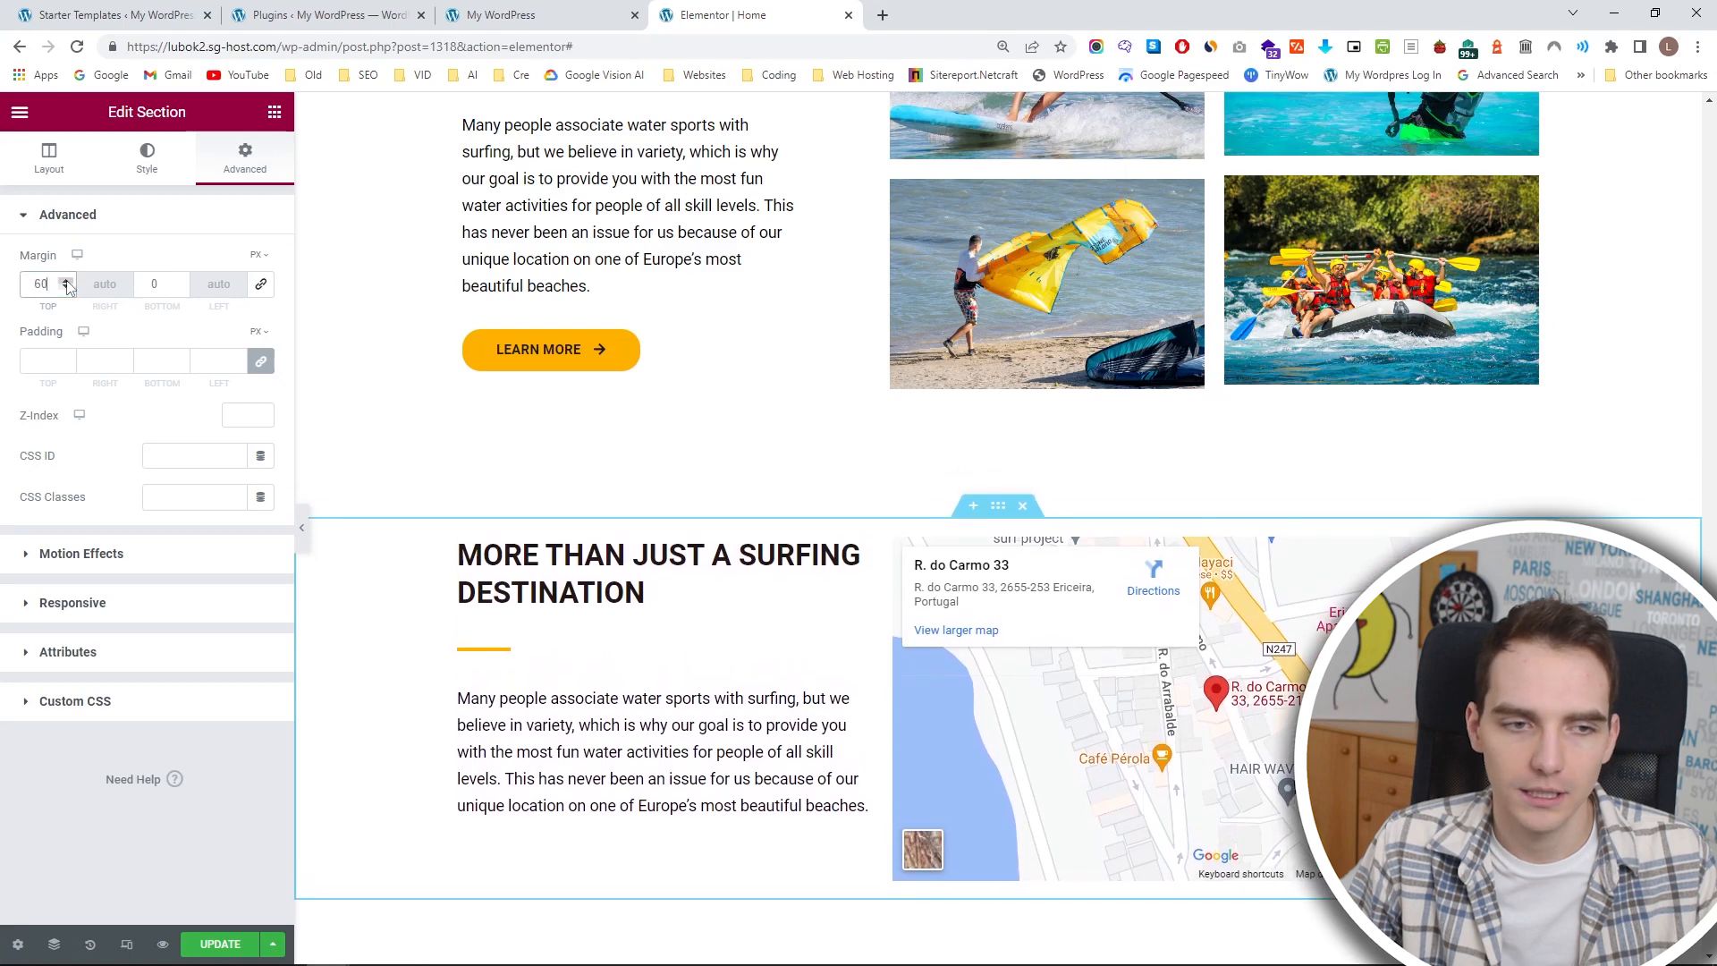
Set the Google Maps widget's height to 400 px.
click(1099, 593)
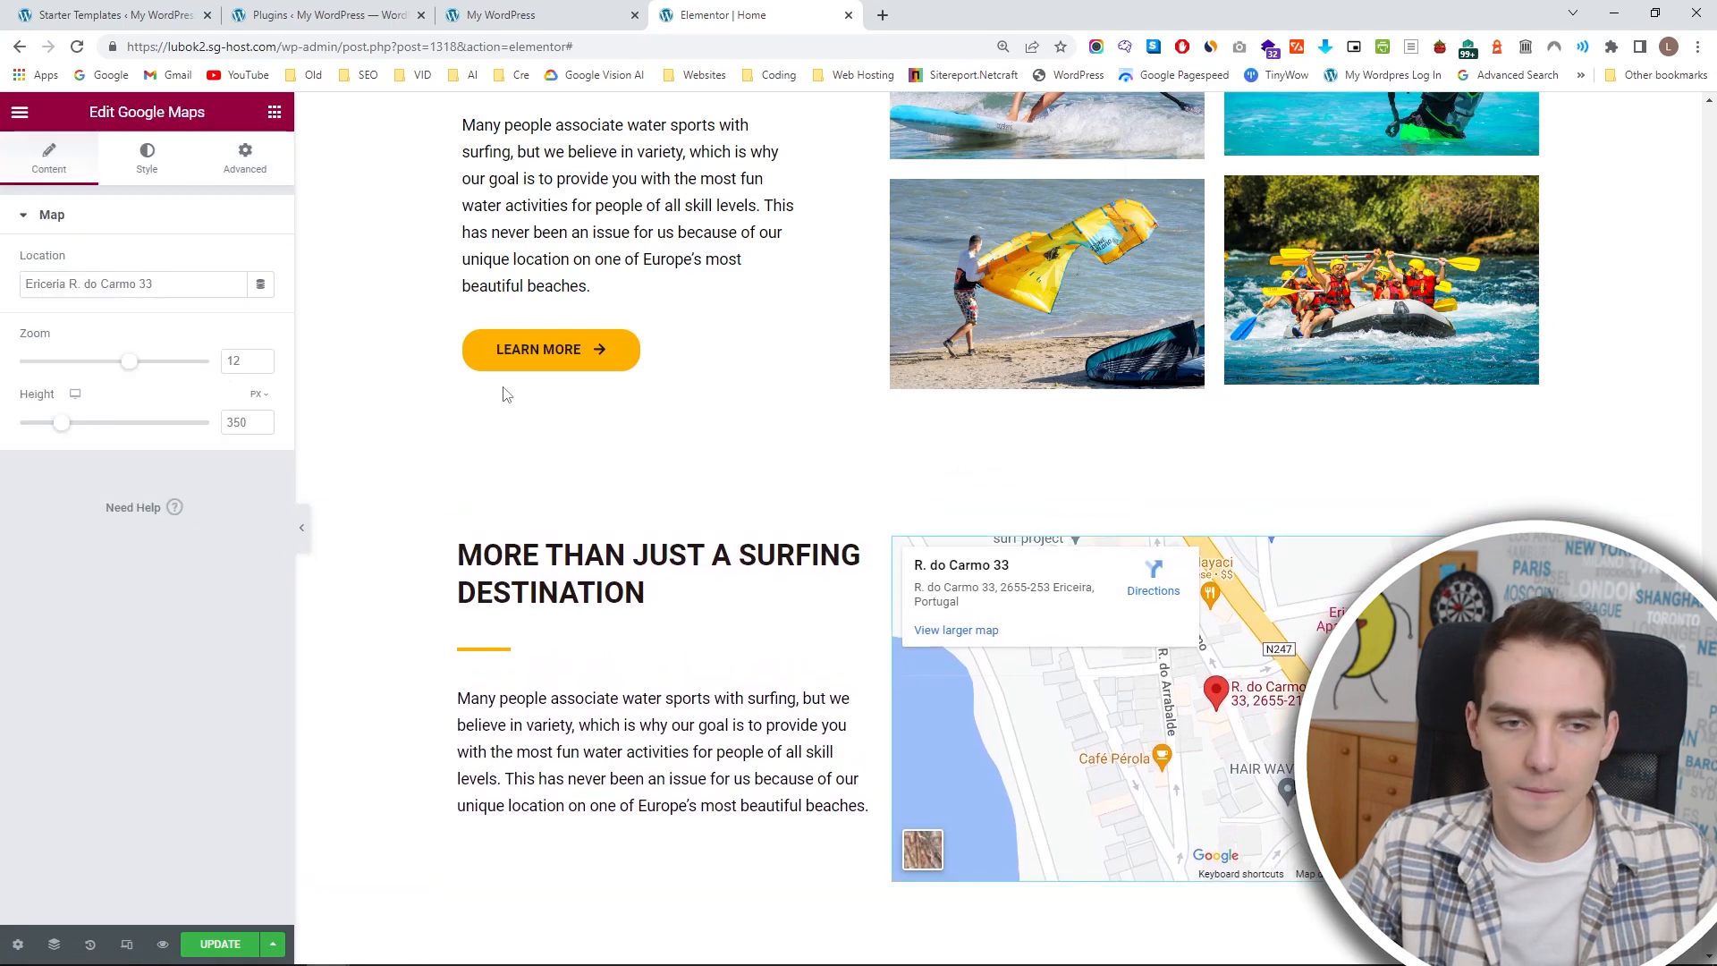
drag(67, 423, 75, 426)
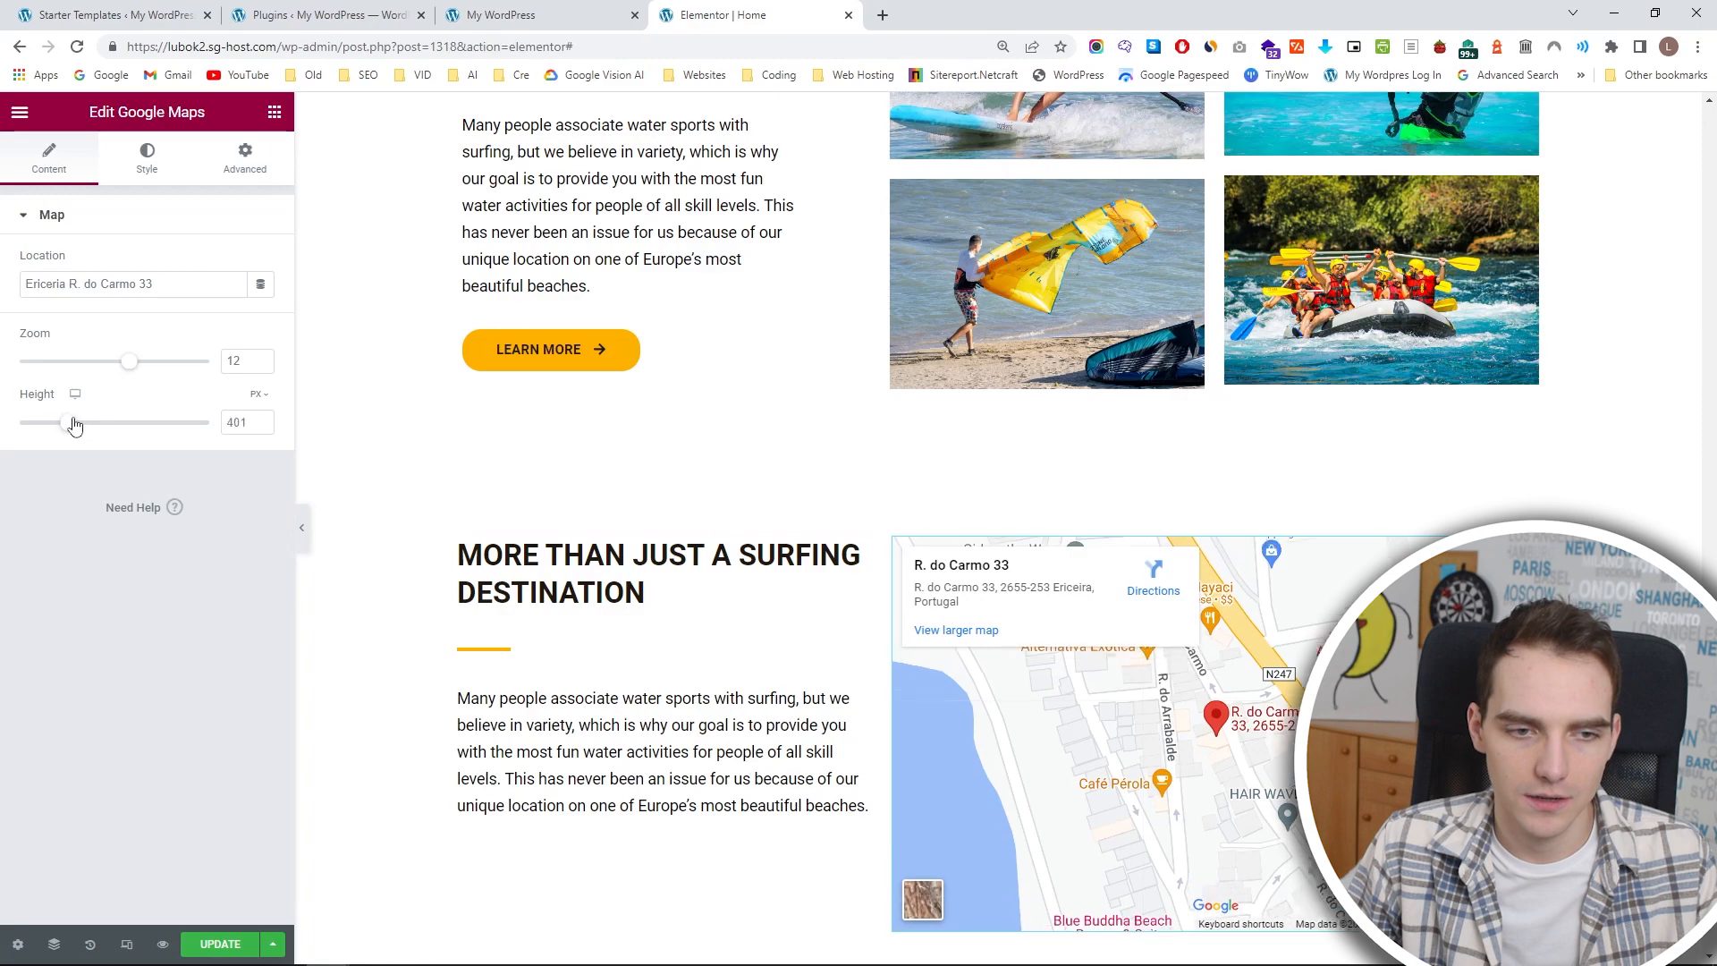
click(263, 426)
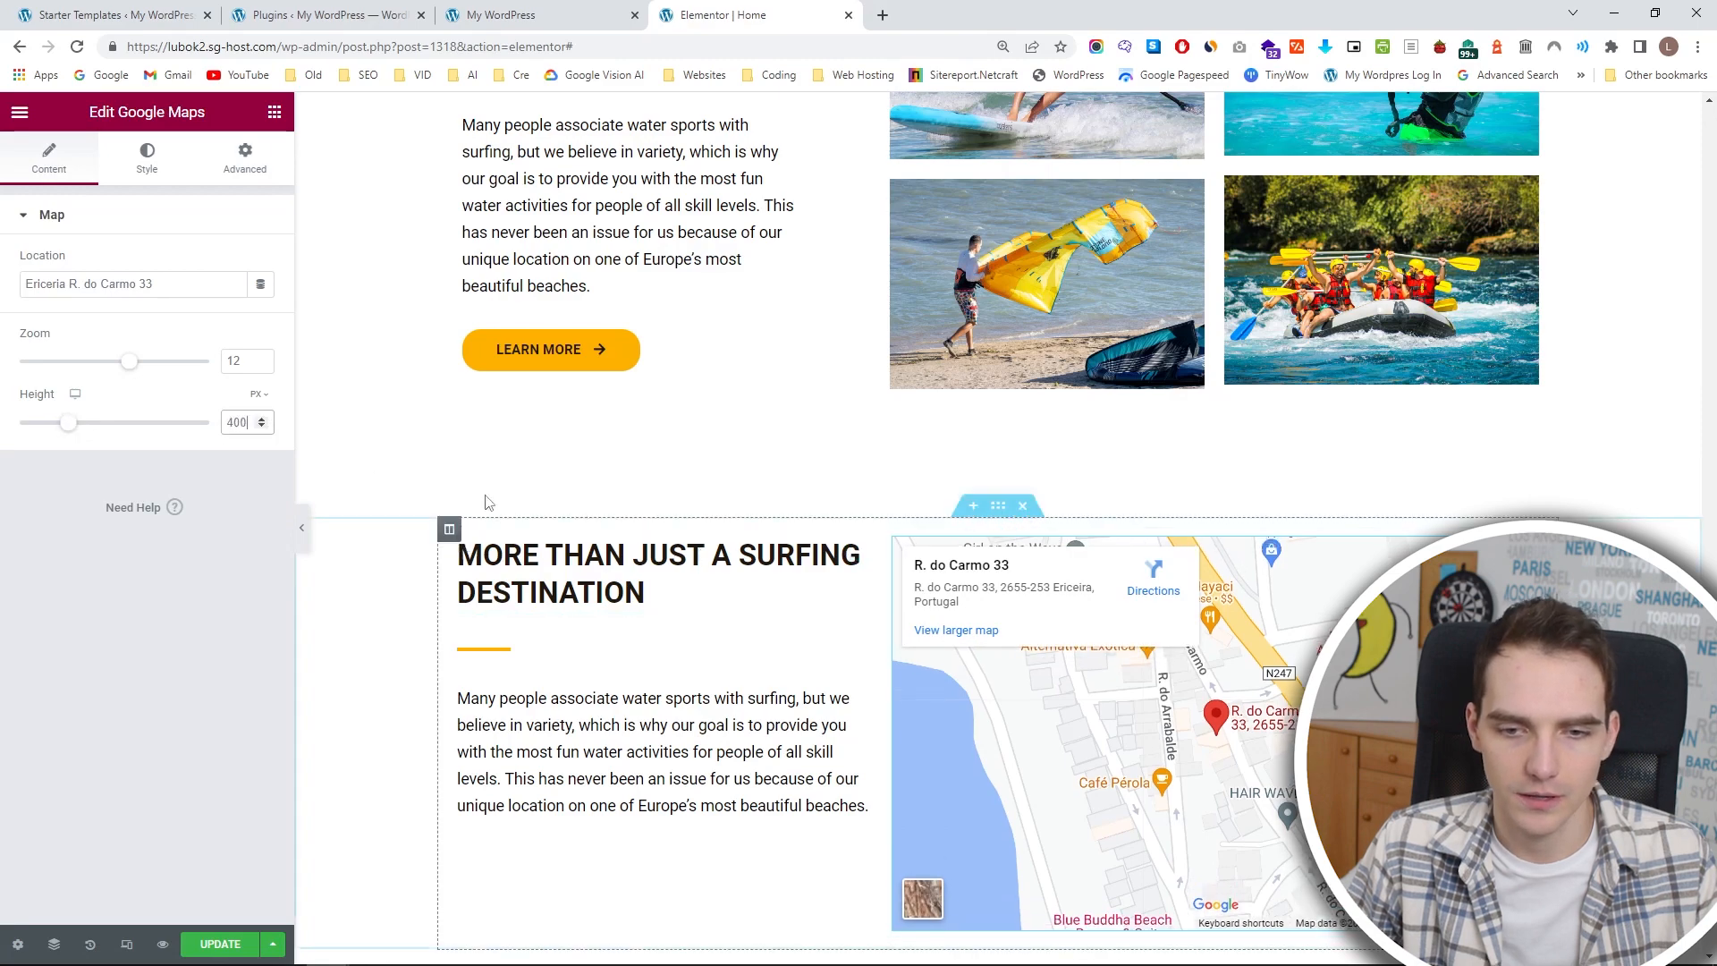
Check the page layout with the editing panel hidden and save the page update.
scroll(946, 743, down, 3)
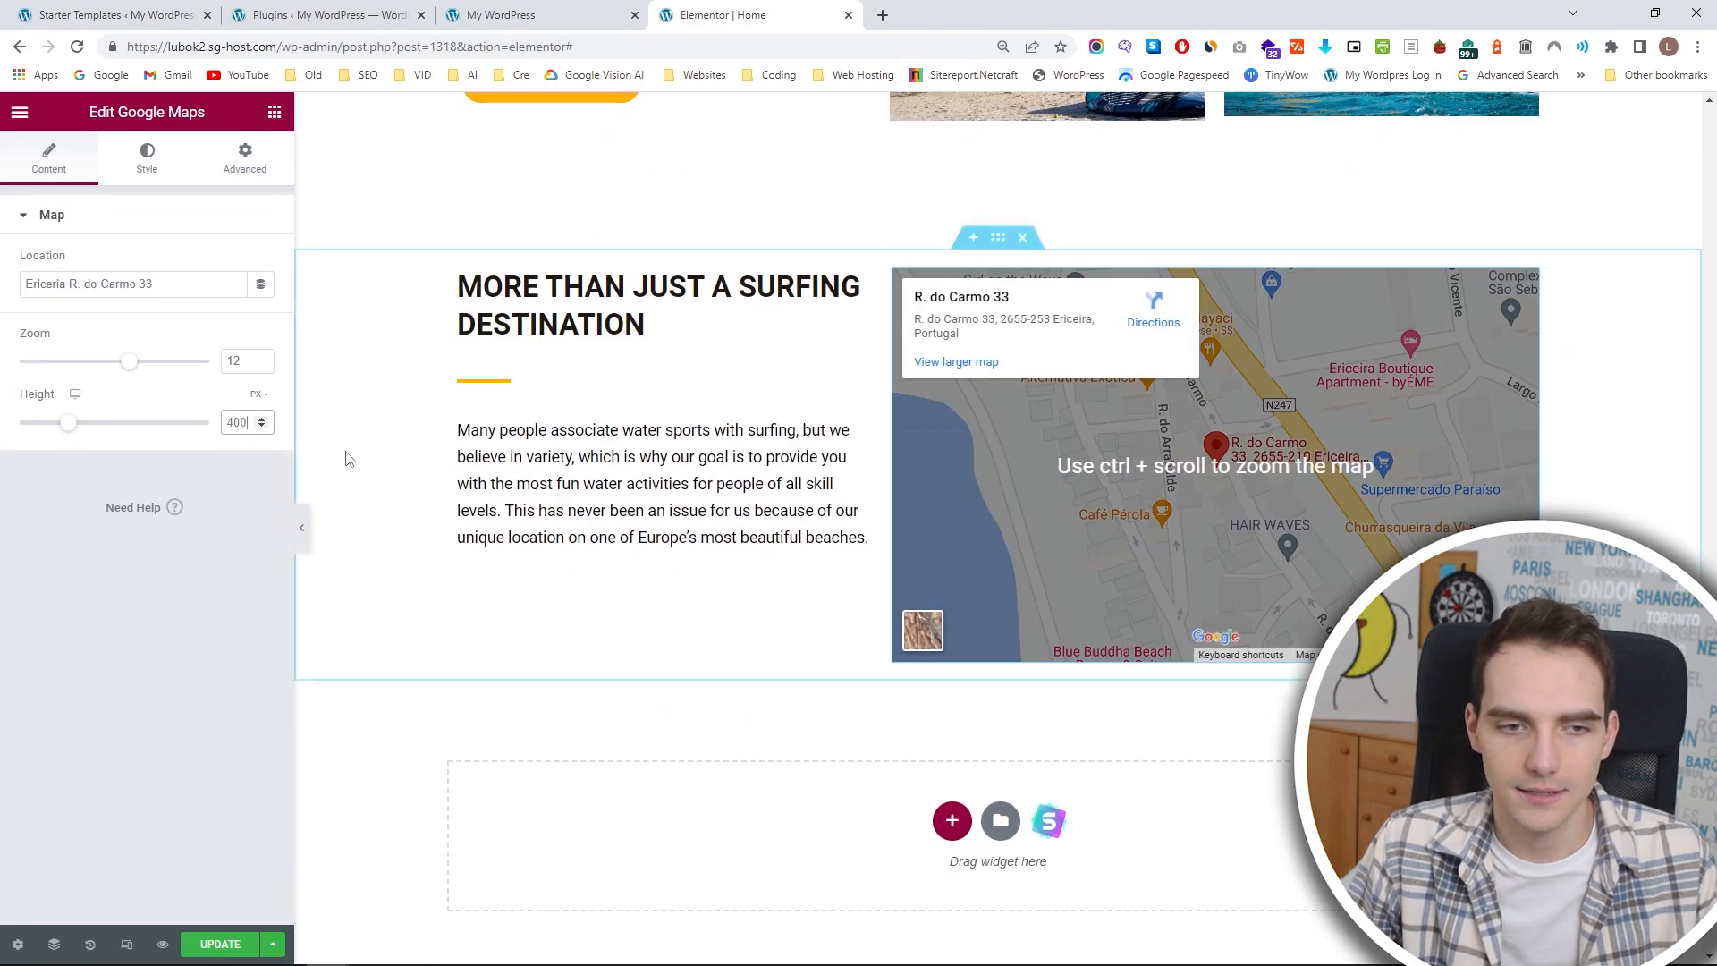
click(301, 528)
scroll(678, 590, up, 15)
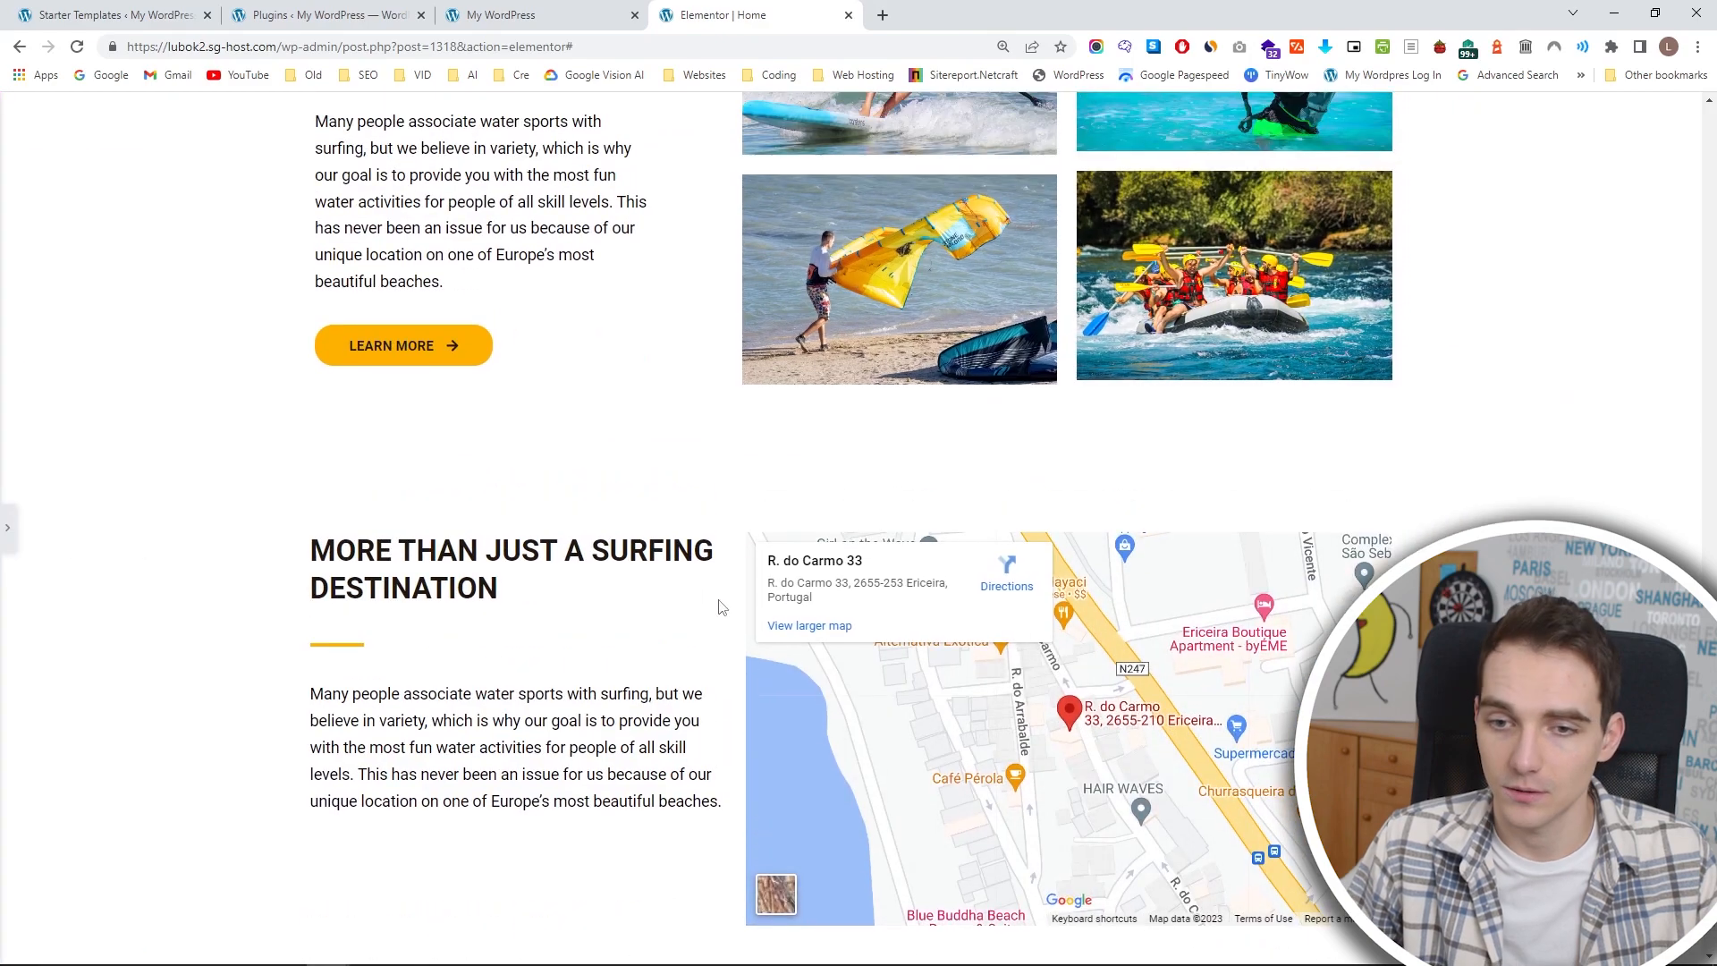
key(ctrl+p)
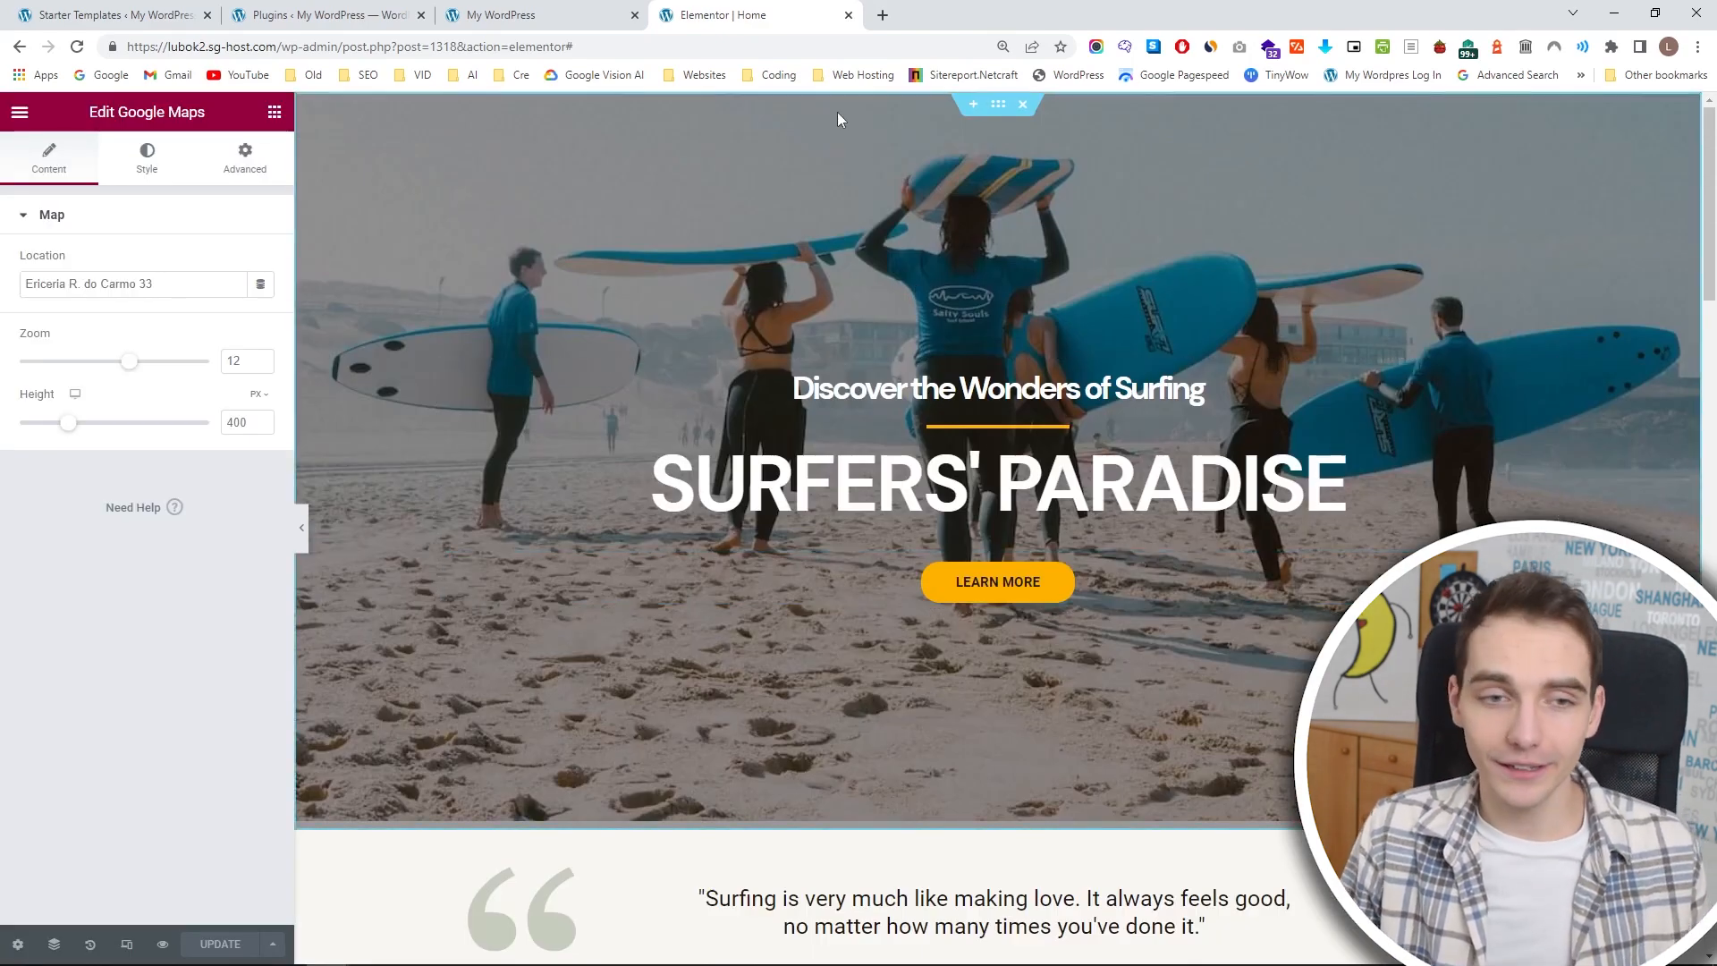
Reload the live homepage and review its sections from the SURFERS' PARADISE hero down to the map and footer.
key(ctrl+Page_Up)
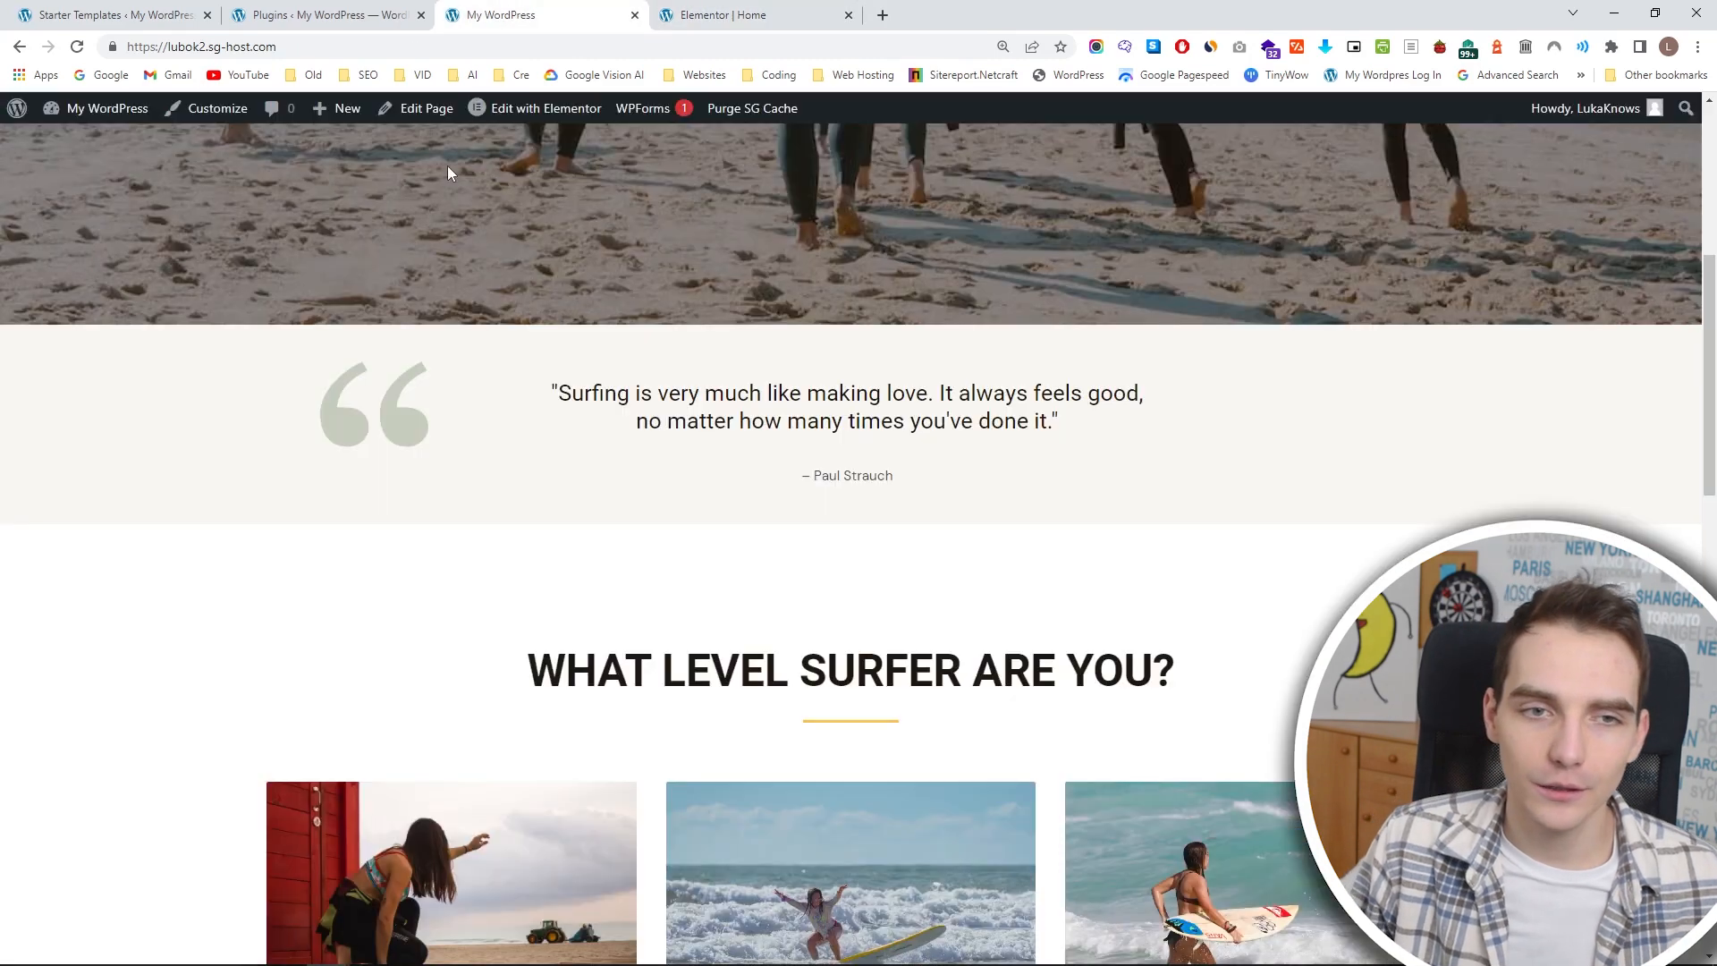
click(78, 47)
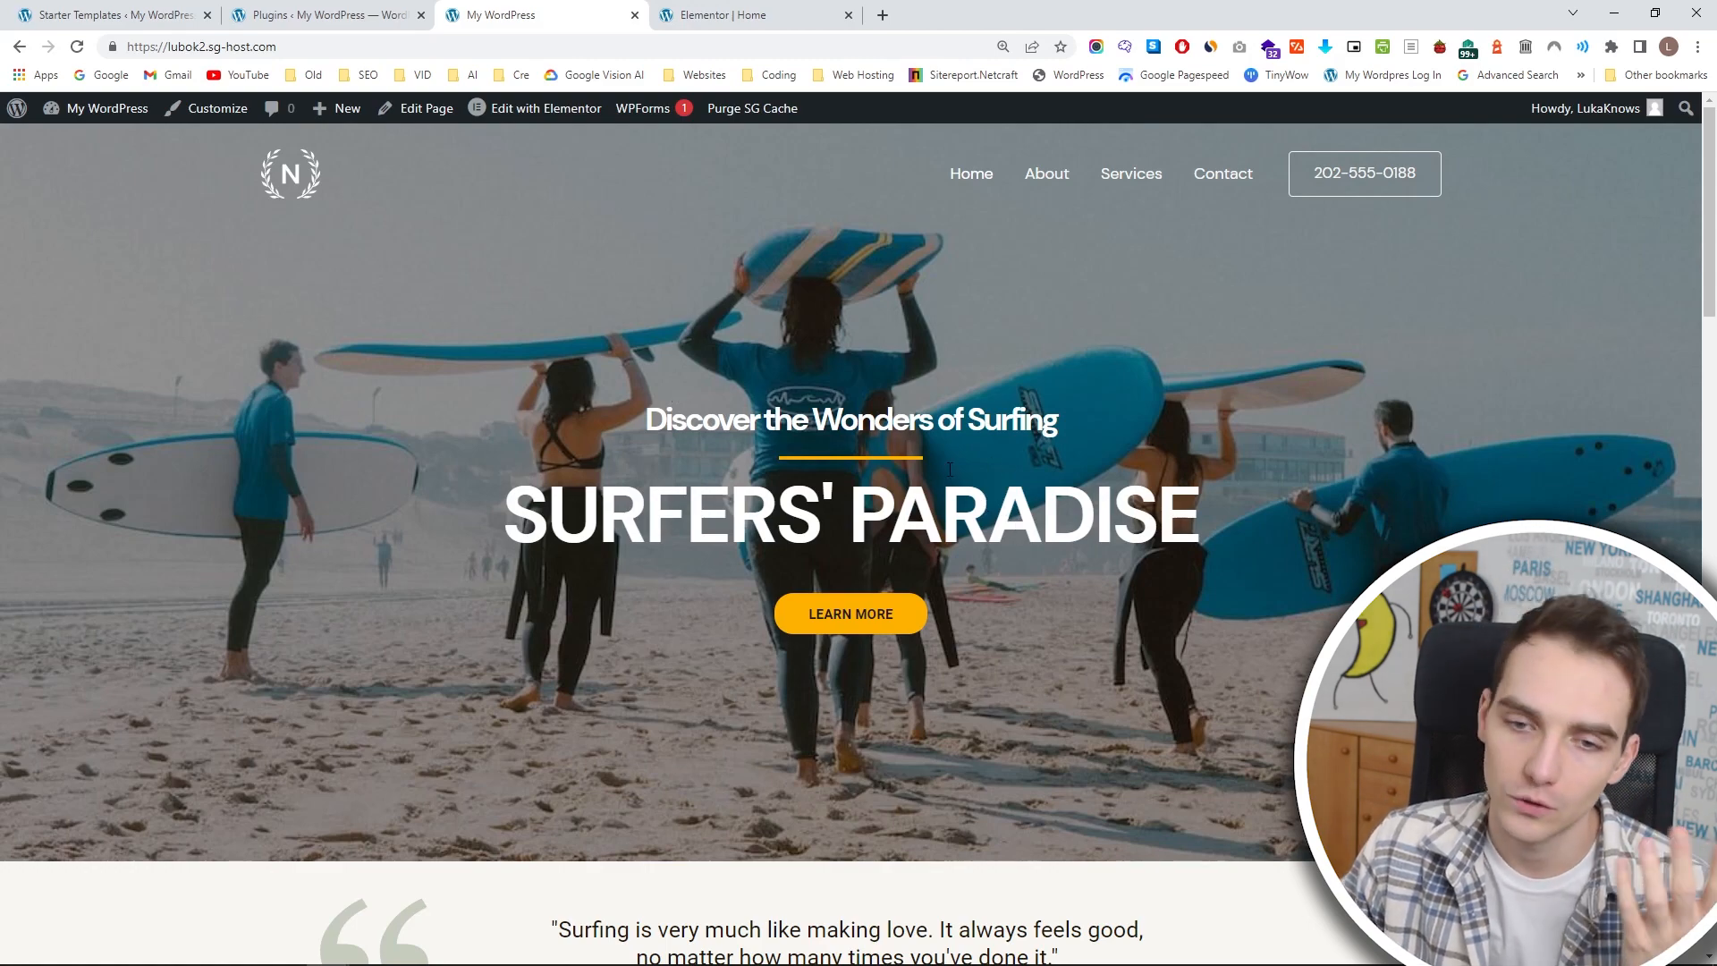
scroll(842, 285, down, 5)
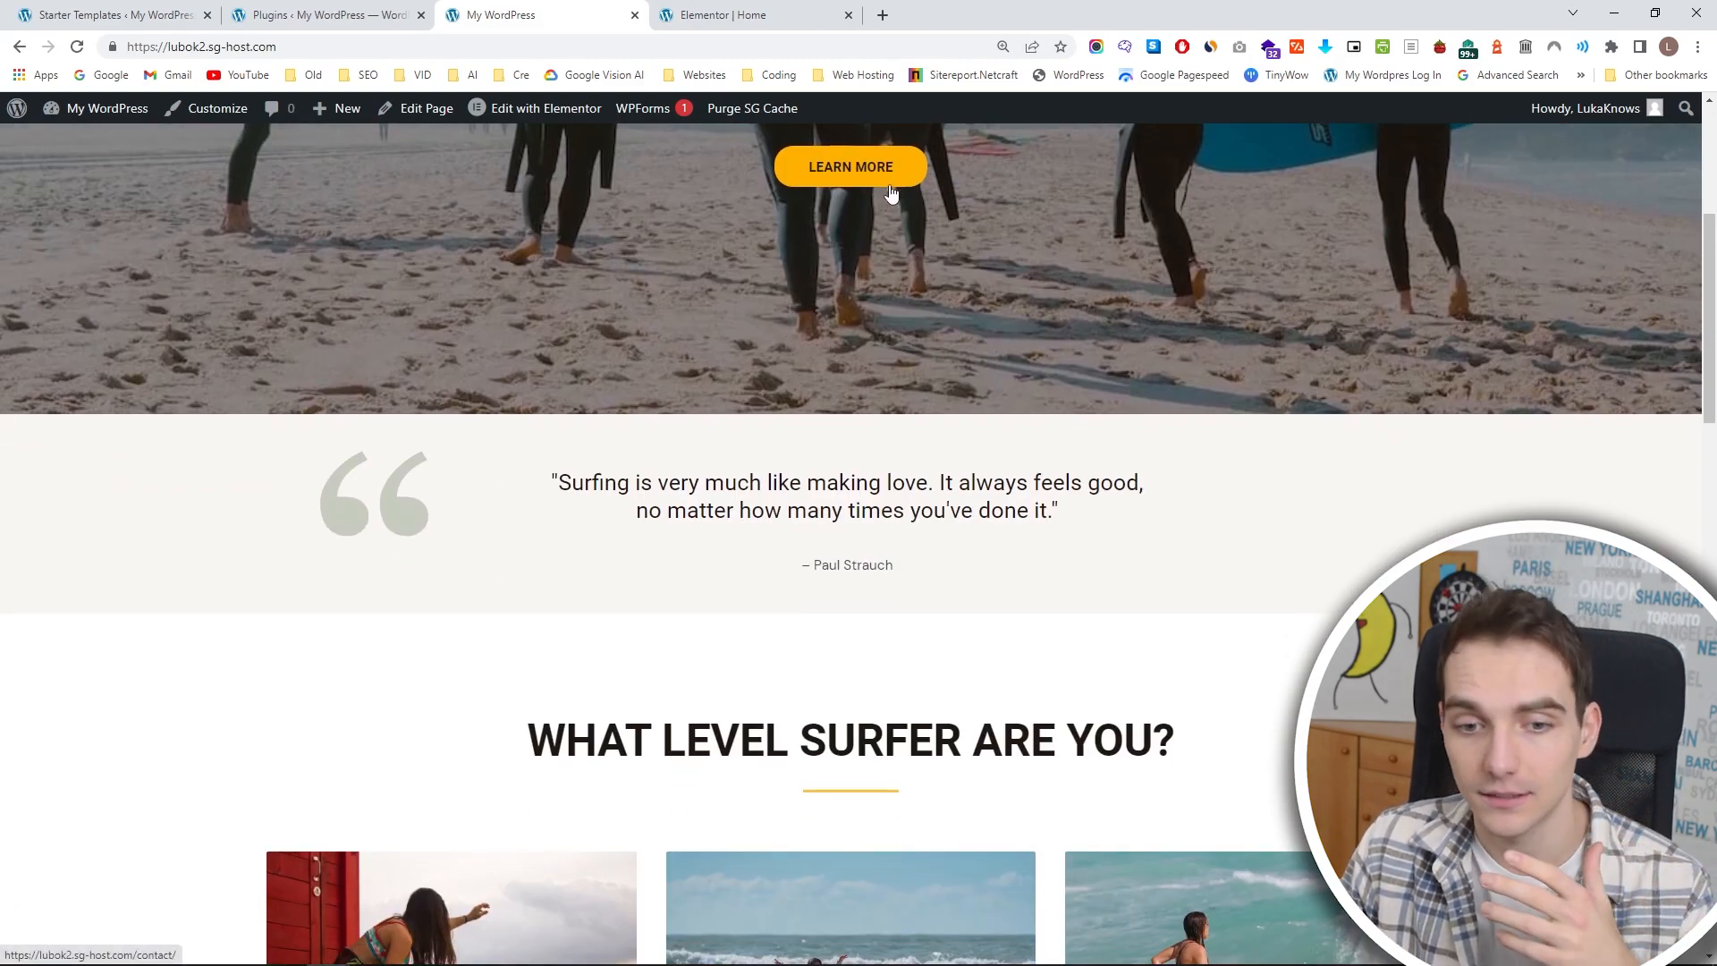
scroll(778, 511, down, 6)
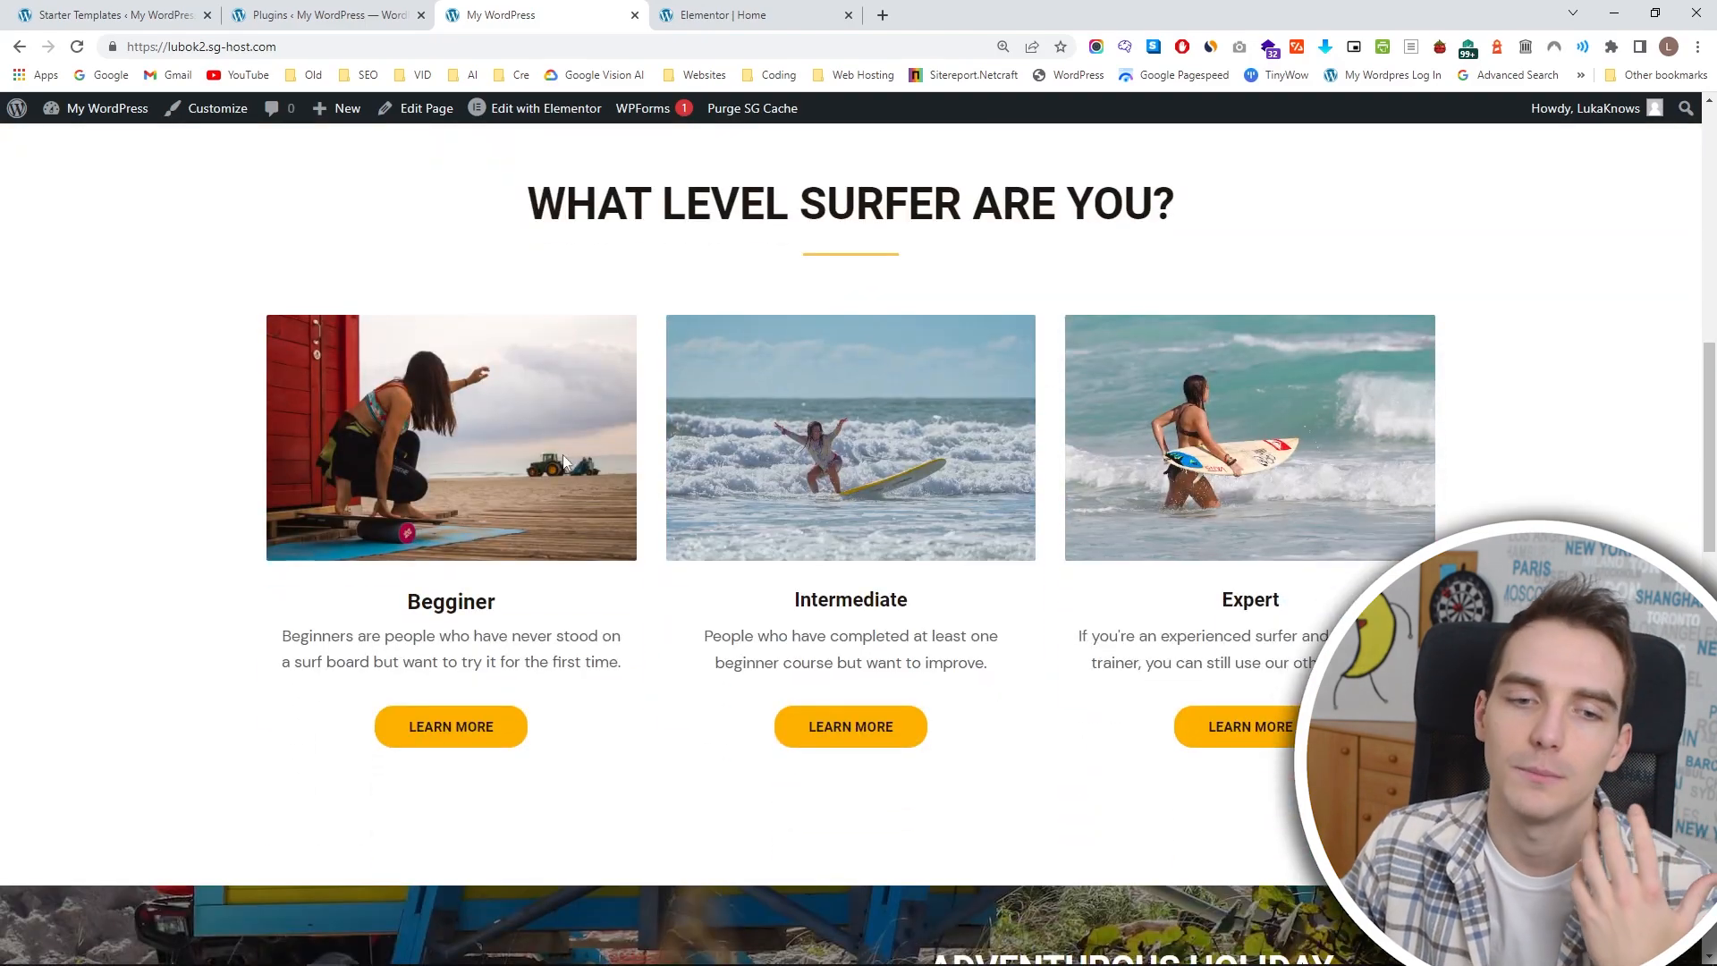
scroll(564, 461, down, 5)
scroll(787, 407, up, 2)
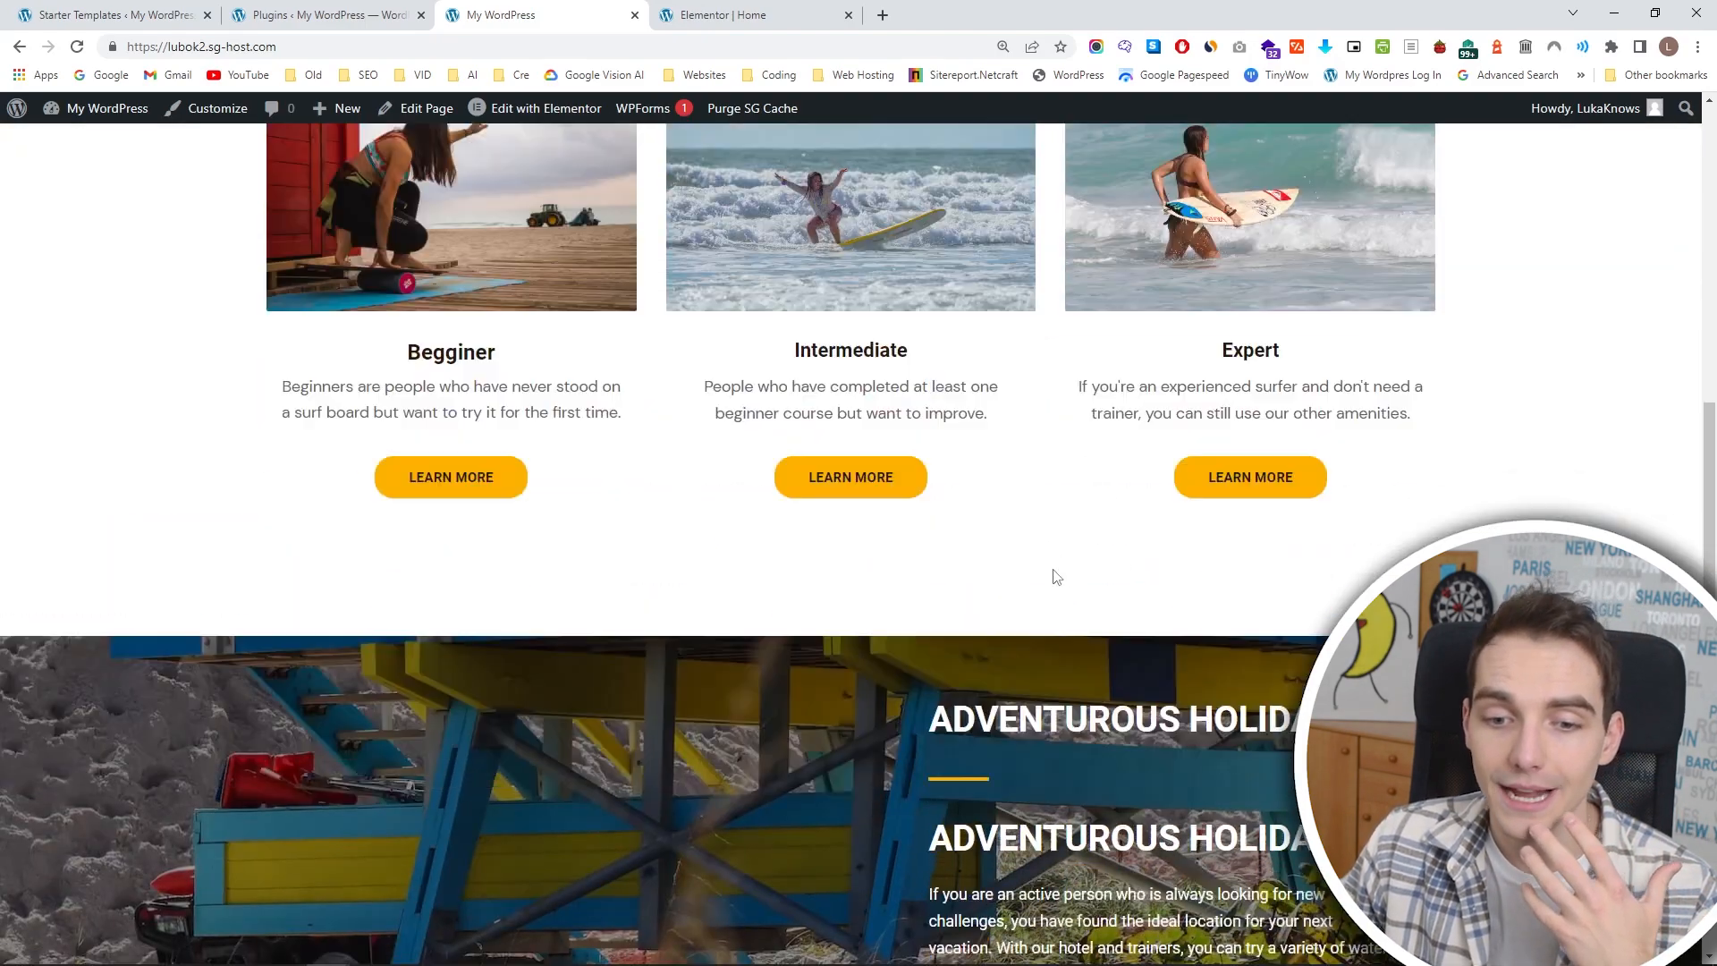
scroll(686, 397, down, 6)
scroll(662, 483, up, 4)
scroll(635, 564, down, 3)
scroll(760, 604, up, 5)
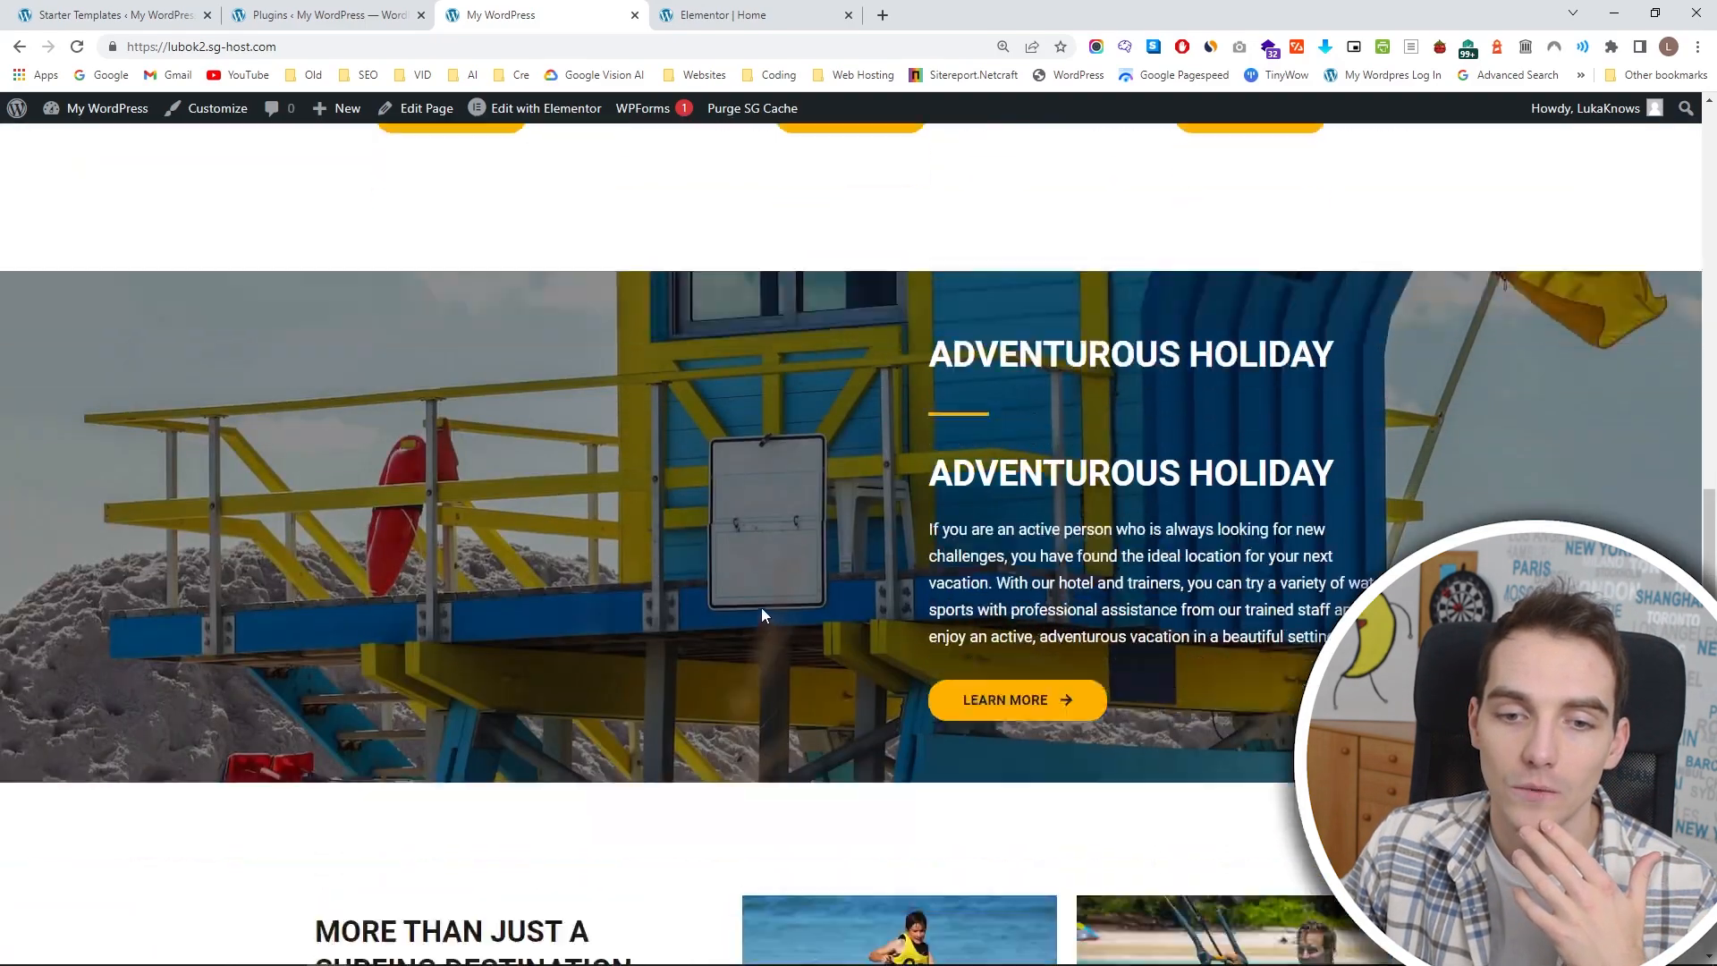
scroll(769, 601, down, 6)
scroll(895, 536, down, 5)
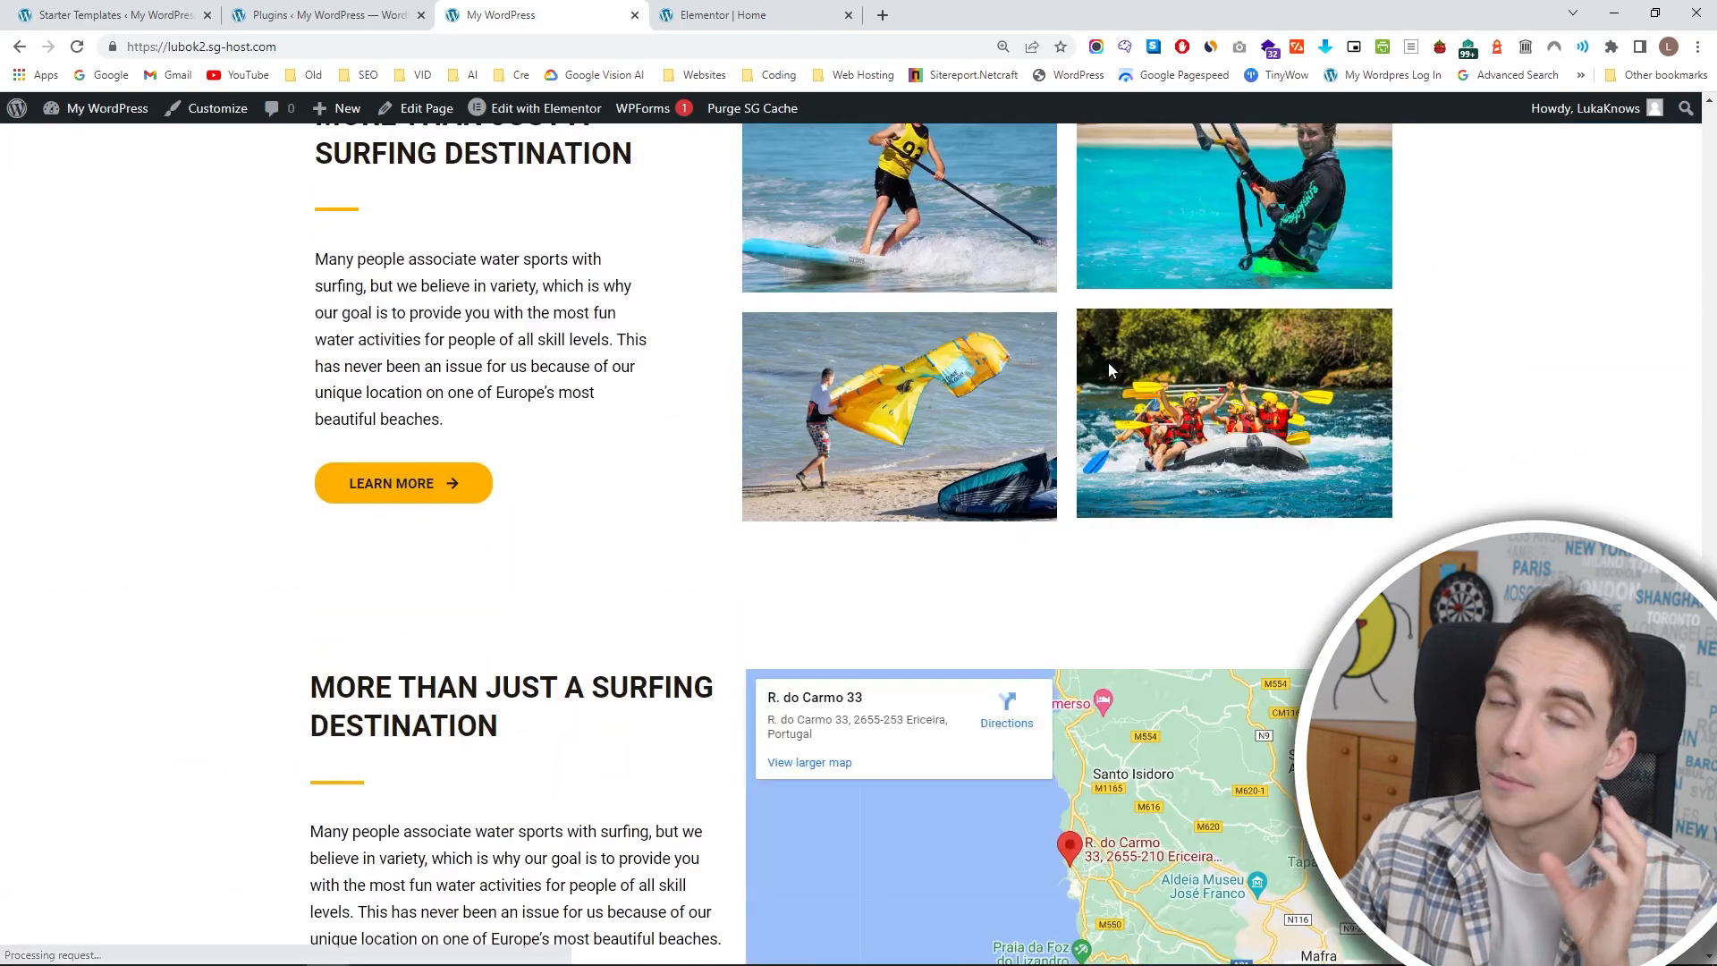
scroll(1096, 570, down, 3)
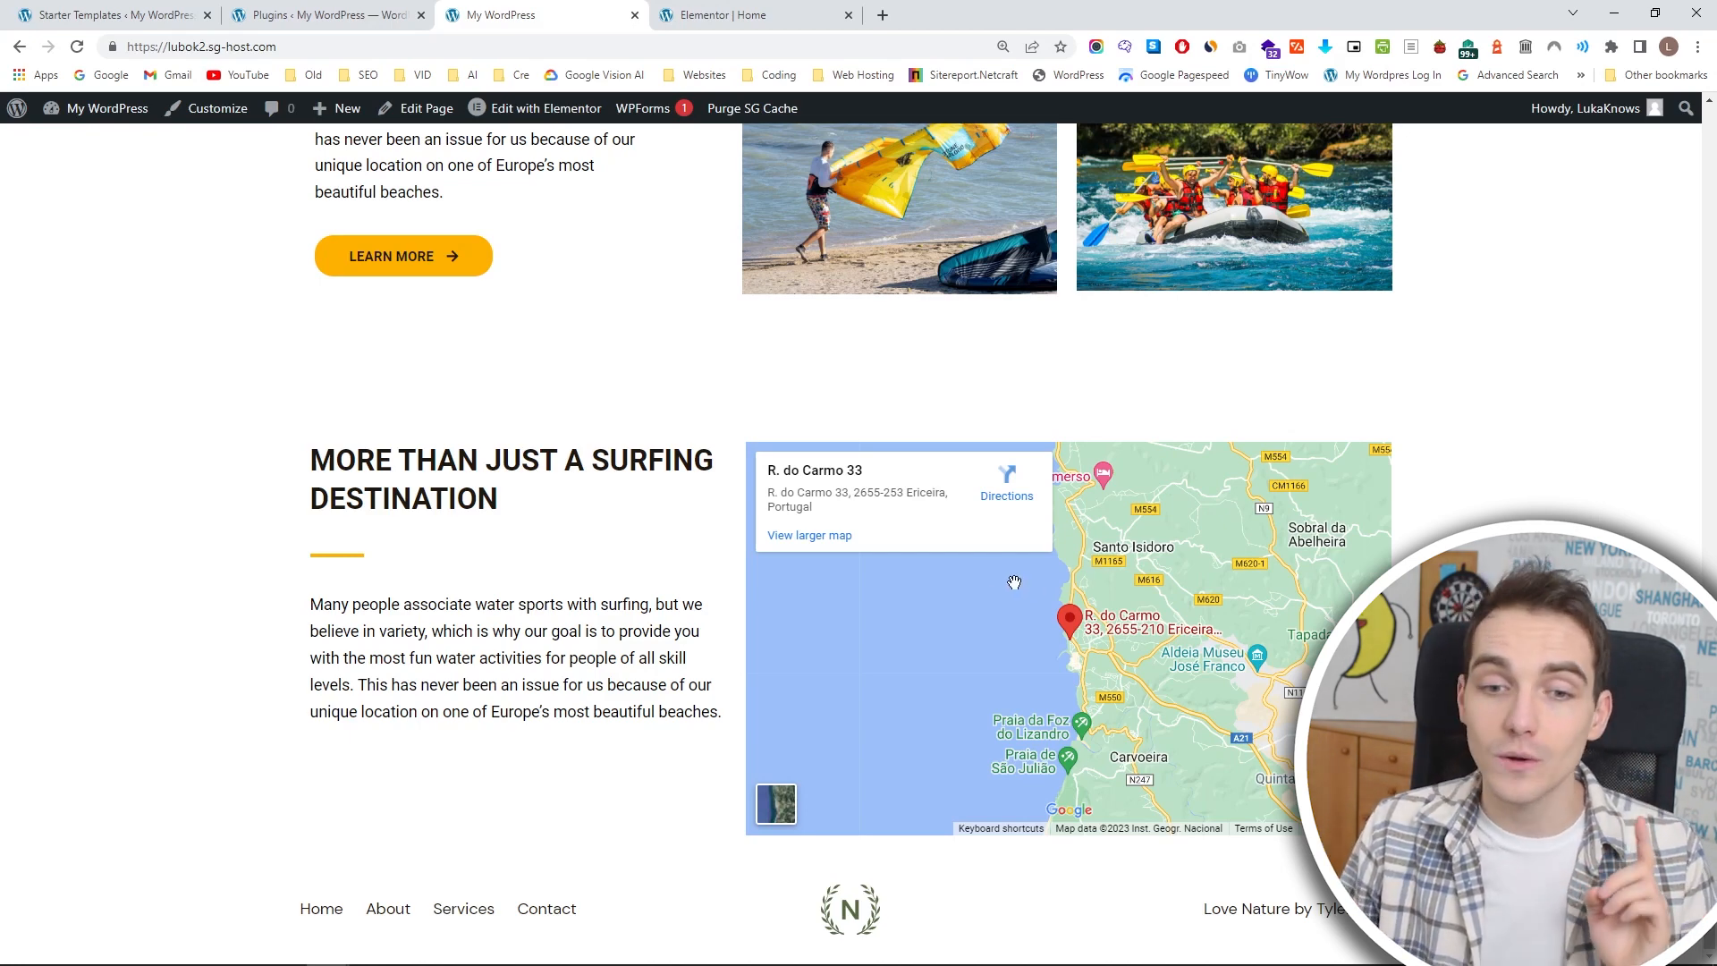
scroll(723, 569, up, 15)
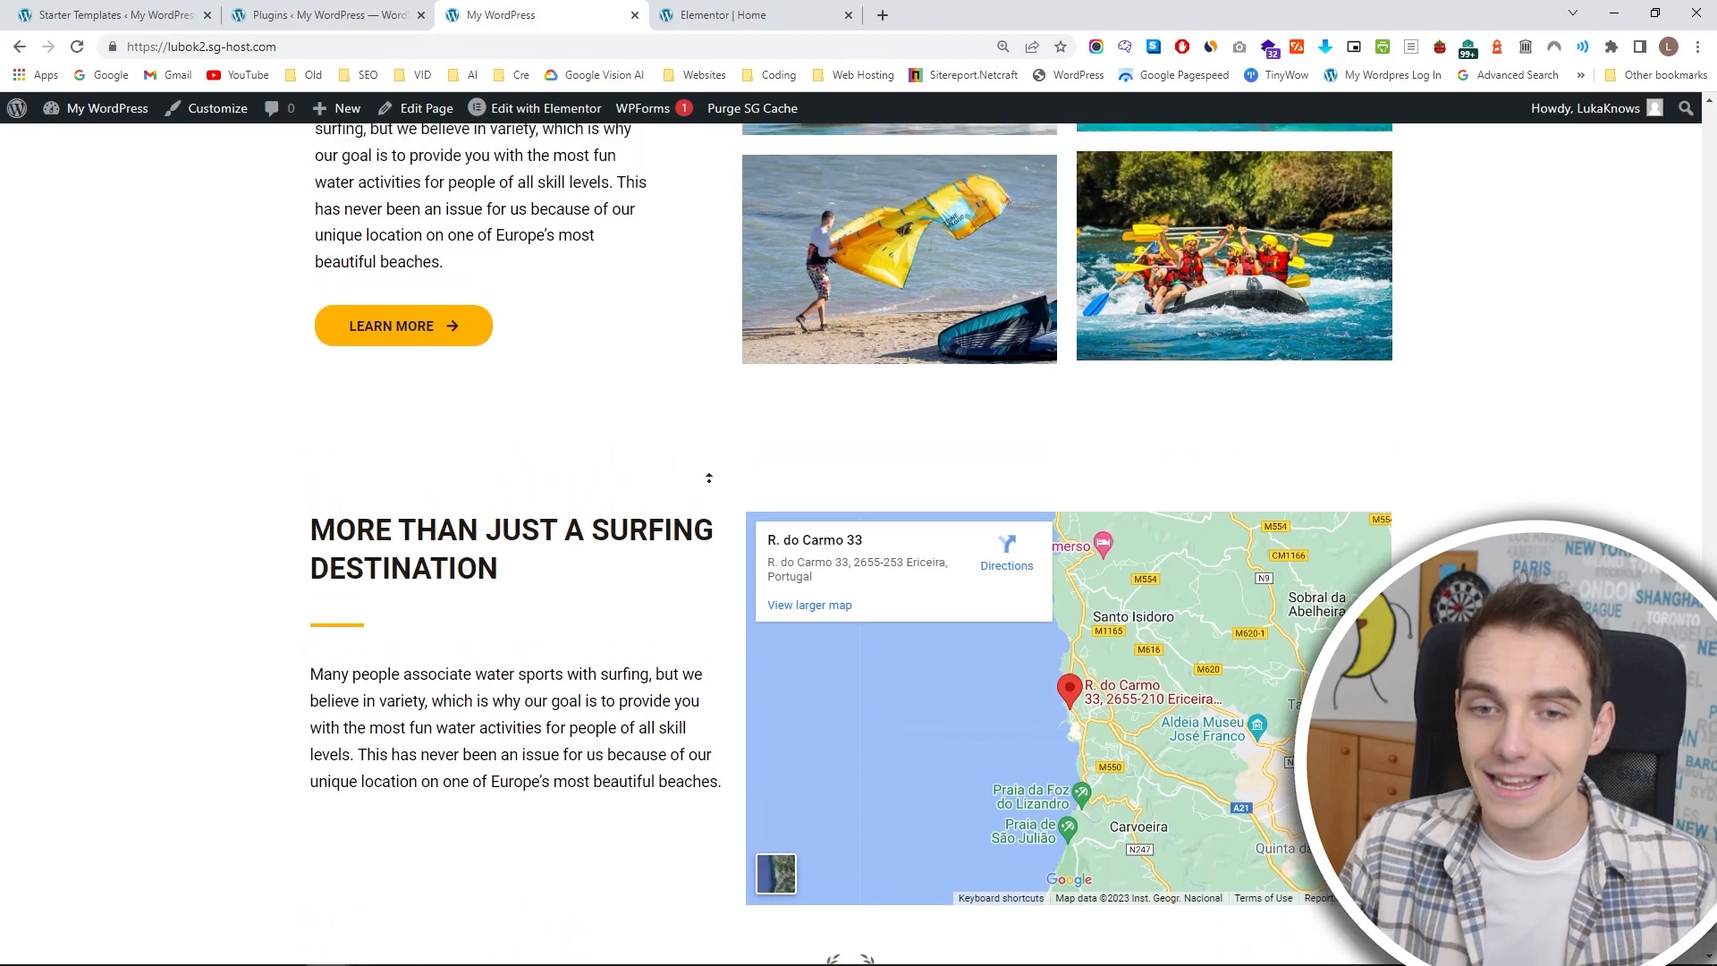
scroll(783, 535, up, 10)
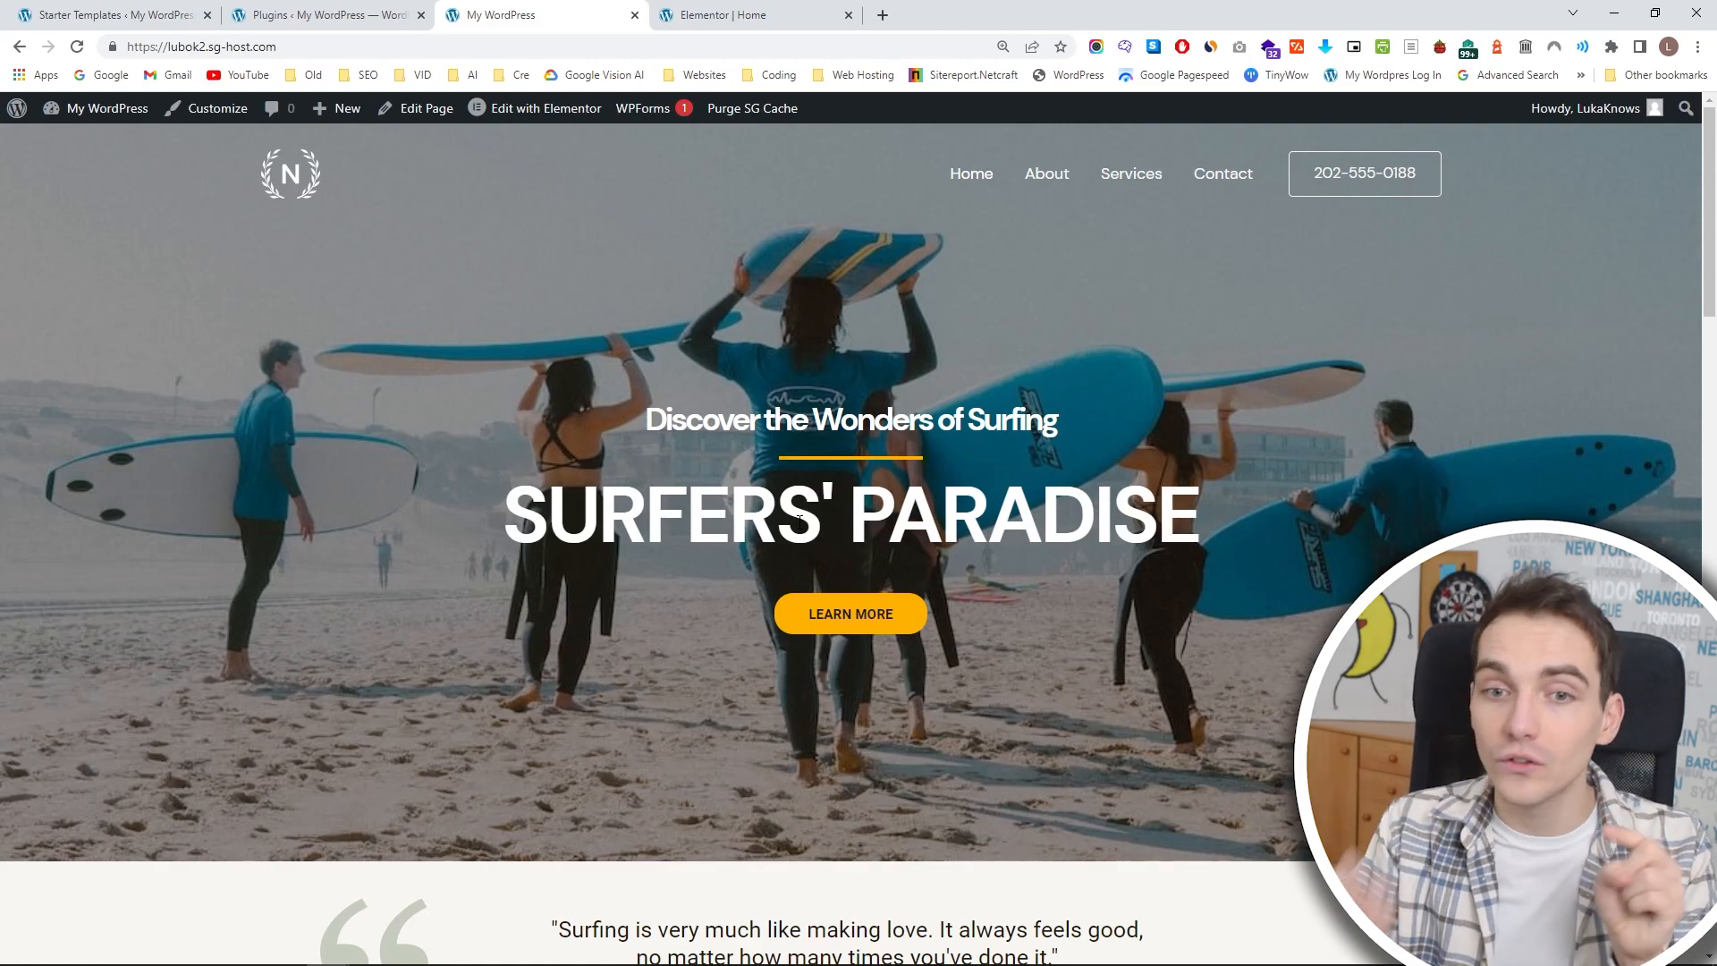
scroll(912, 441, down, 8)
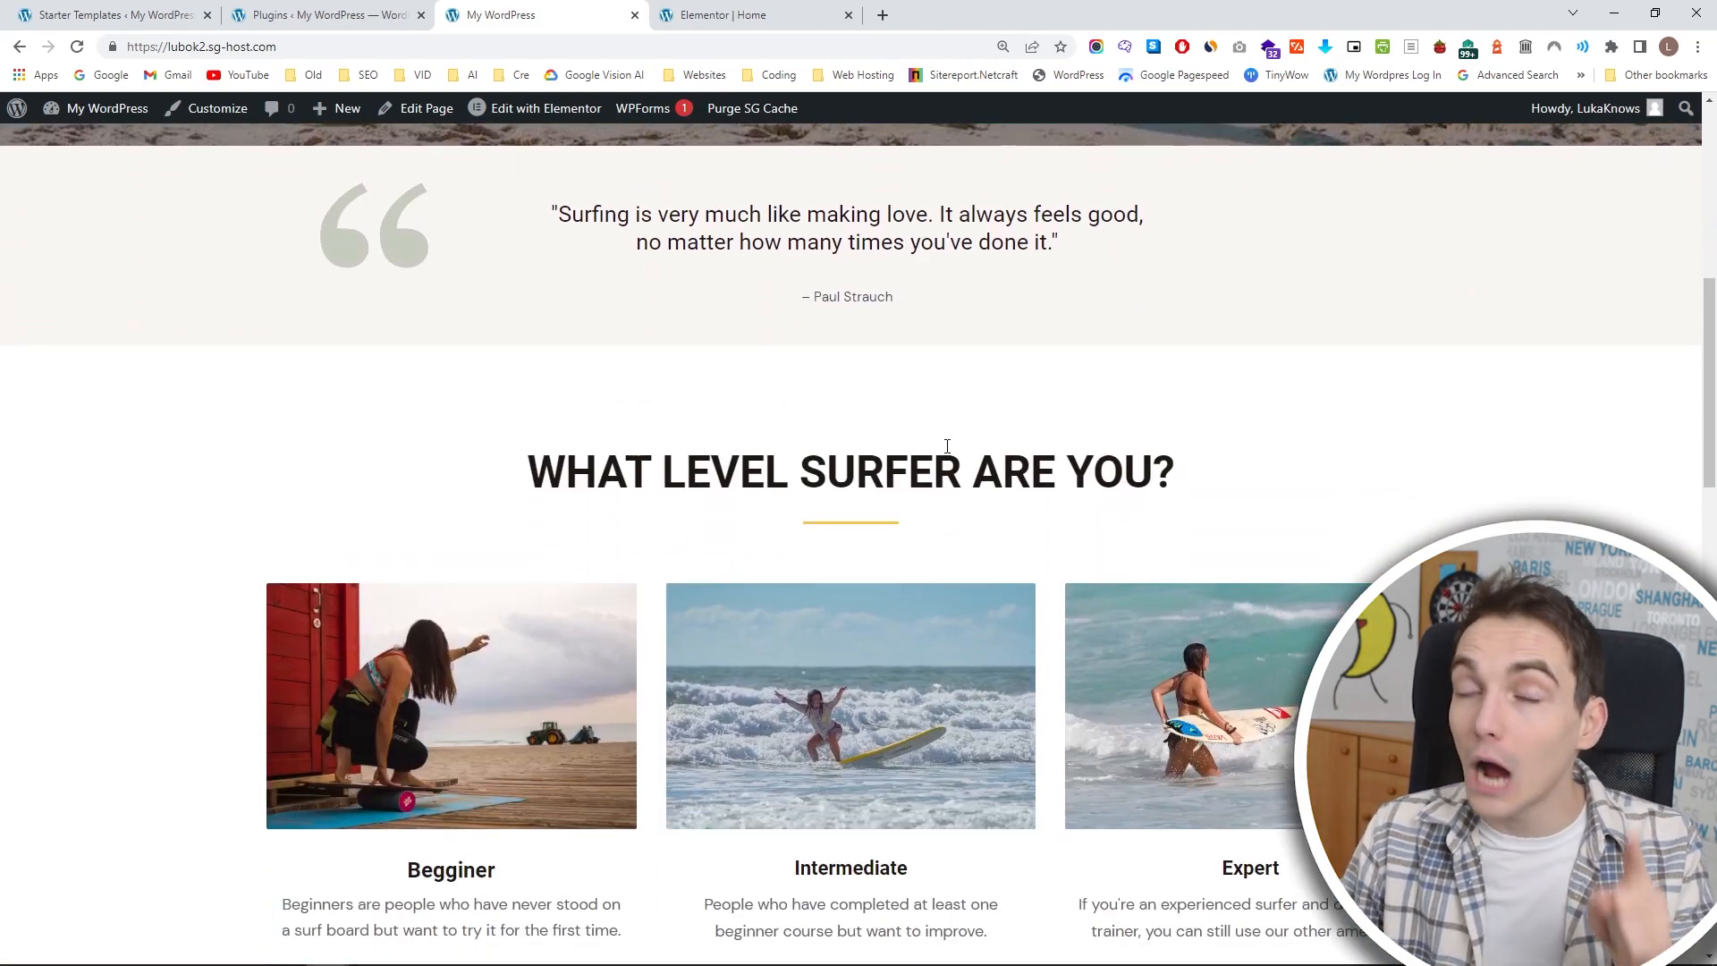
scroll(947, 450, down, 4)
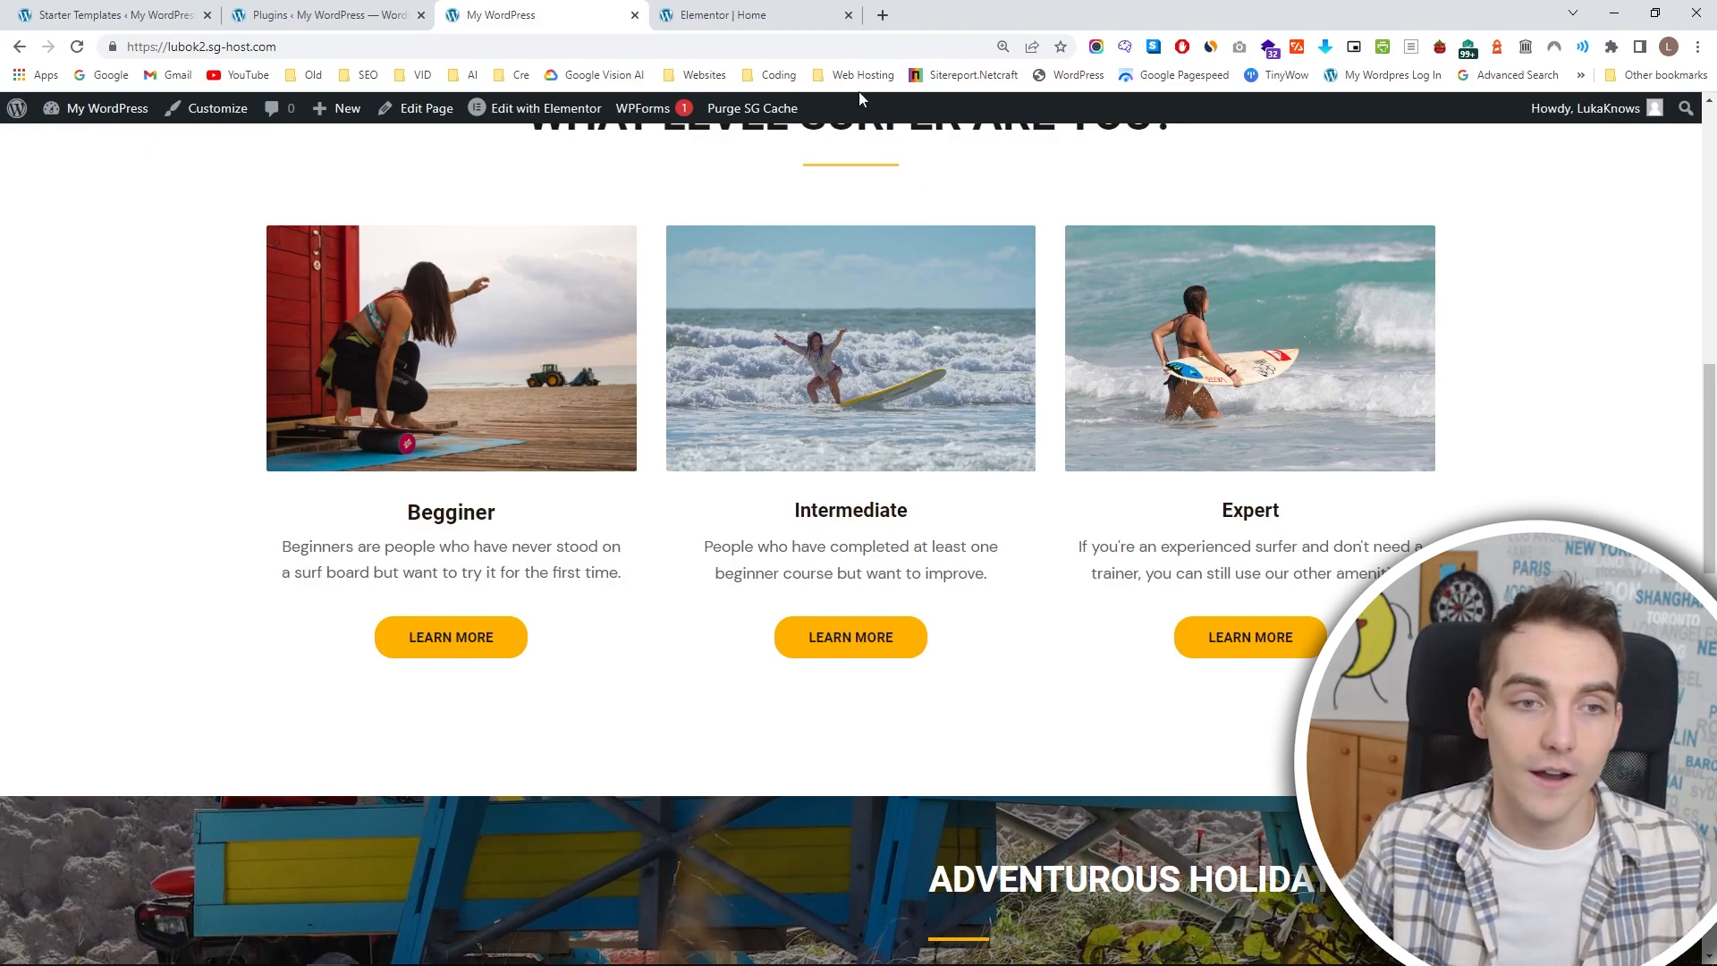
Open the homepage address lubok2.sg-host.com in an incognito window to view the site as a logged-out visitor.
click(450, 43)
key(ctrl+c)
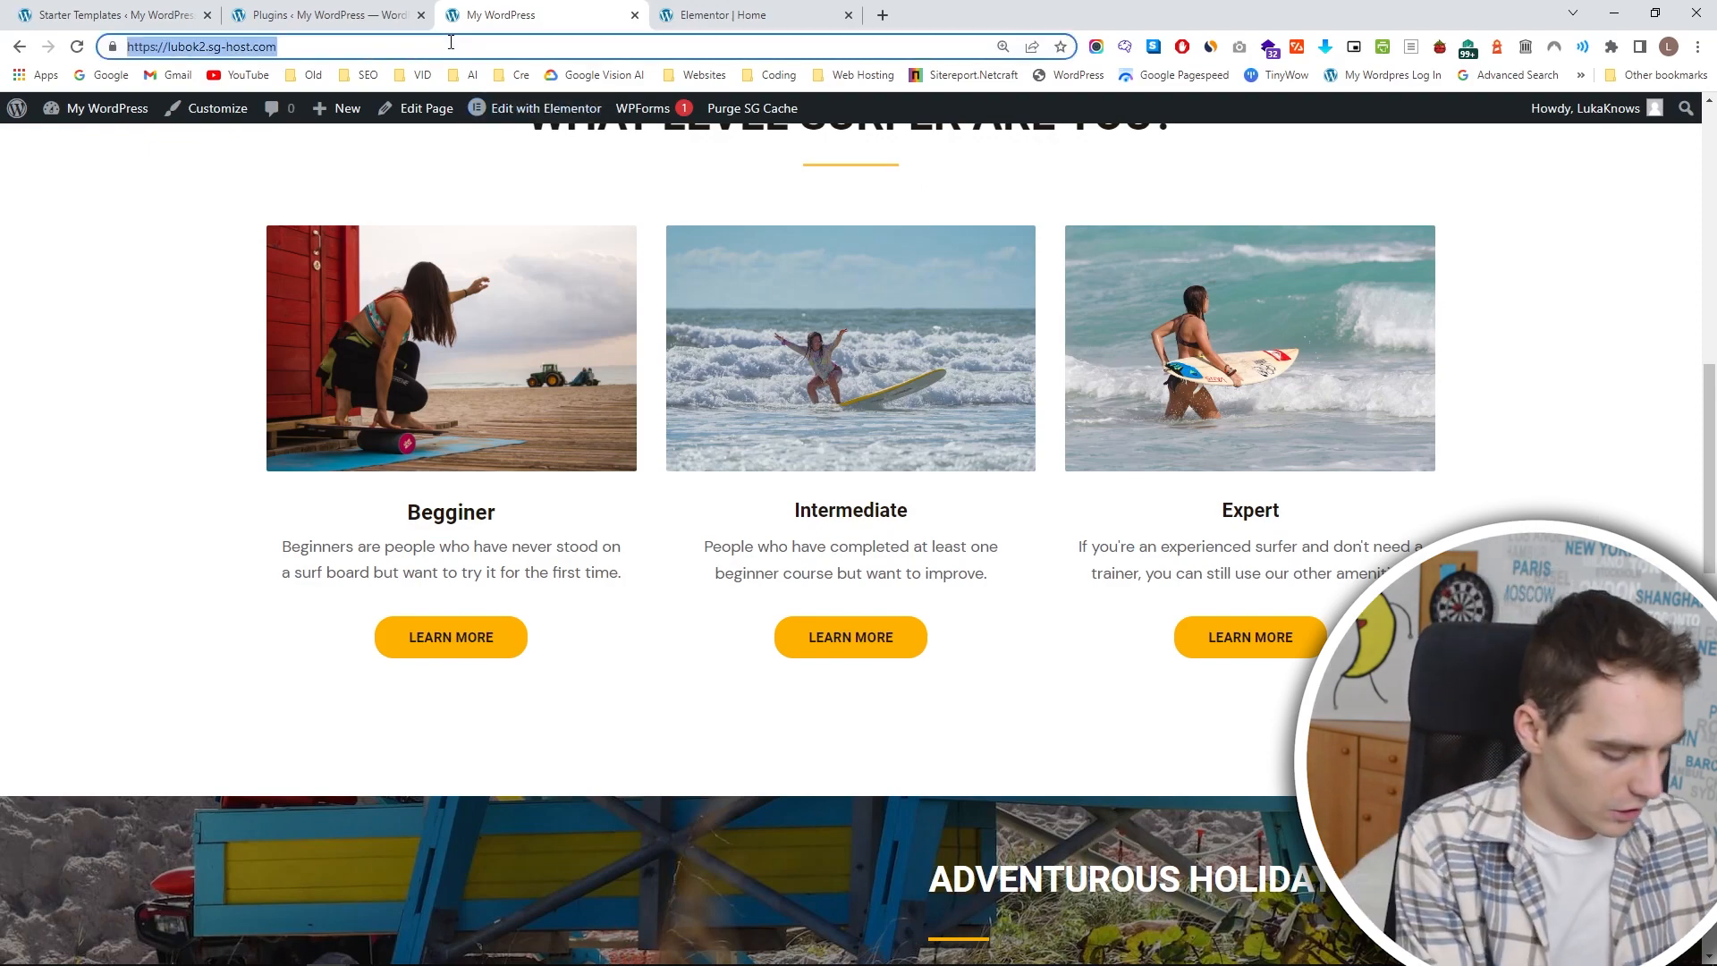
key(ctrl+shift+n)
key(ctrl+v)
key(Return)
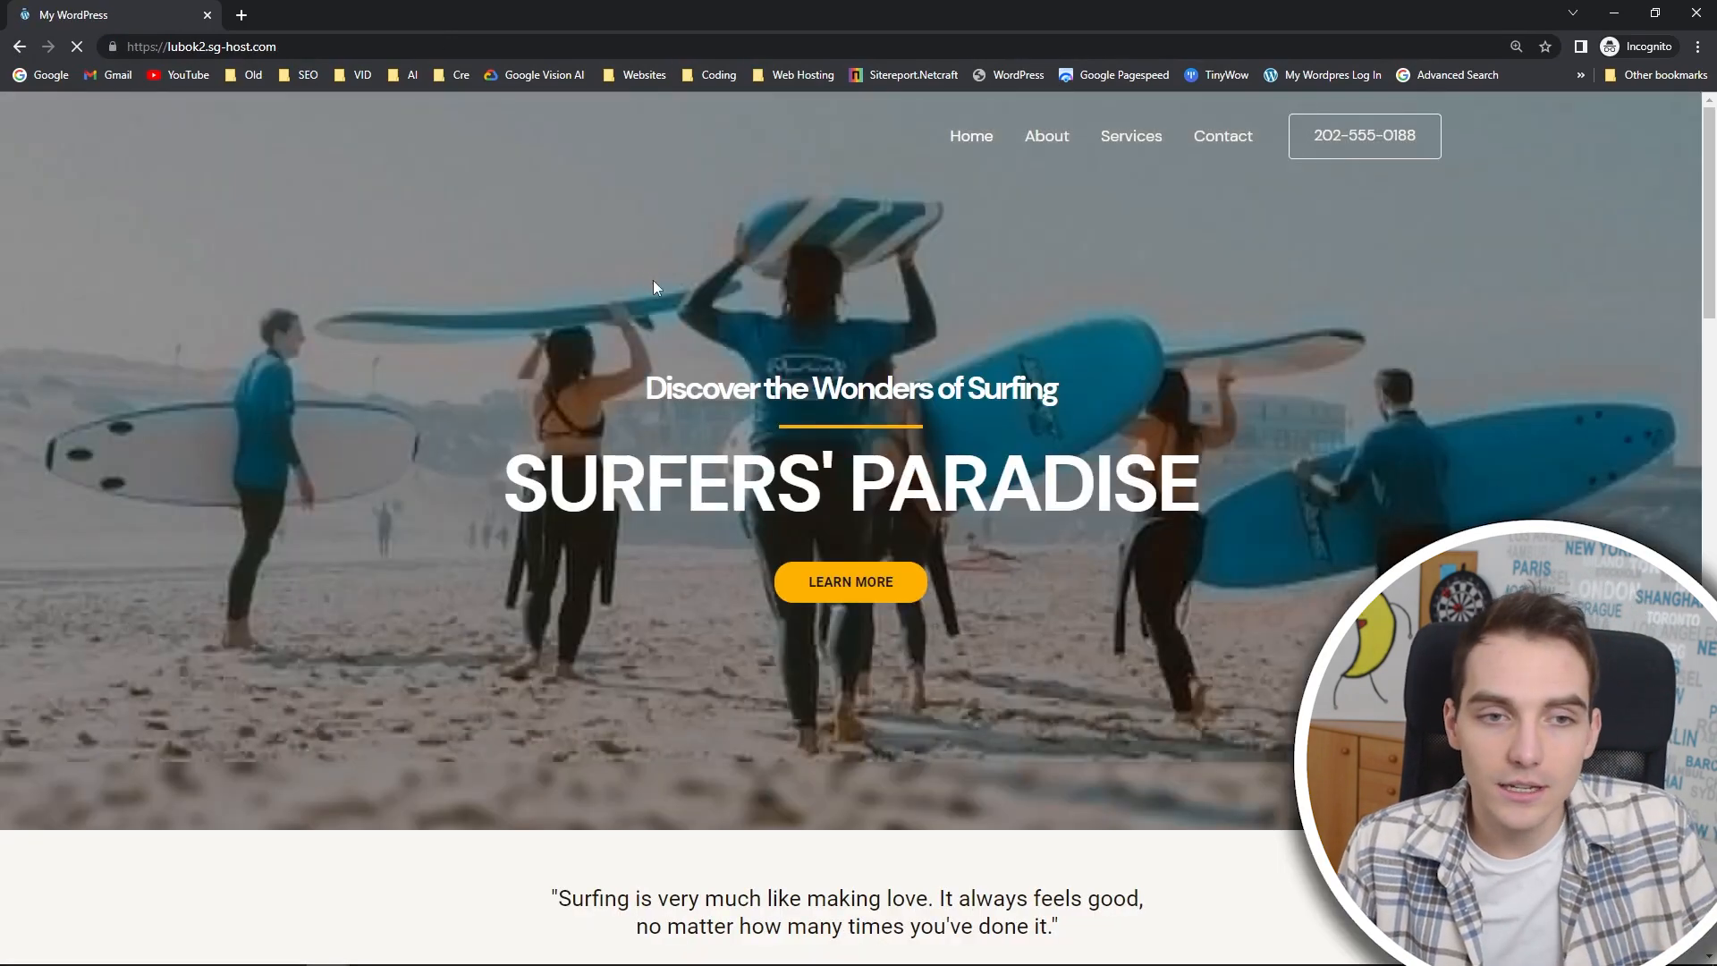
scroll(968, 271, down, 14)
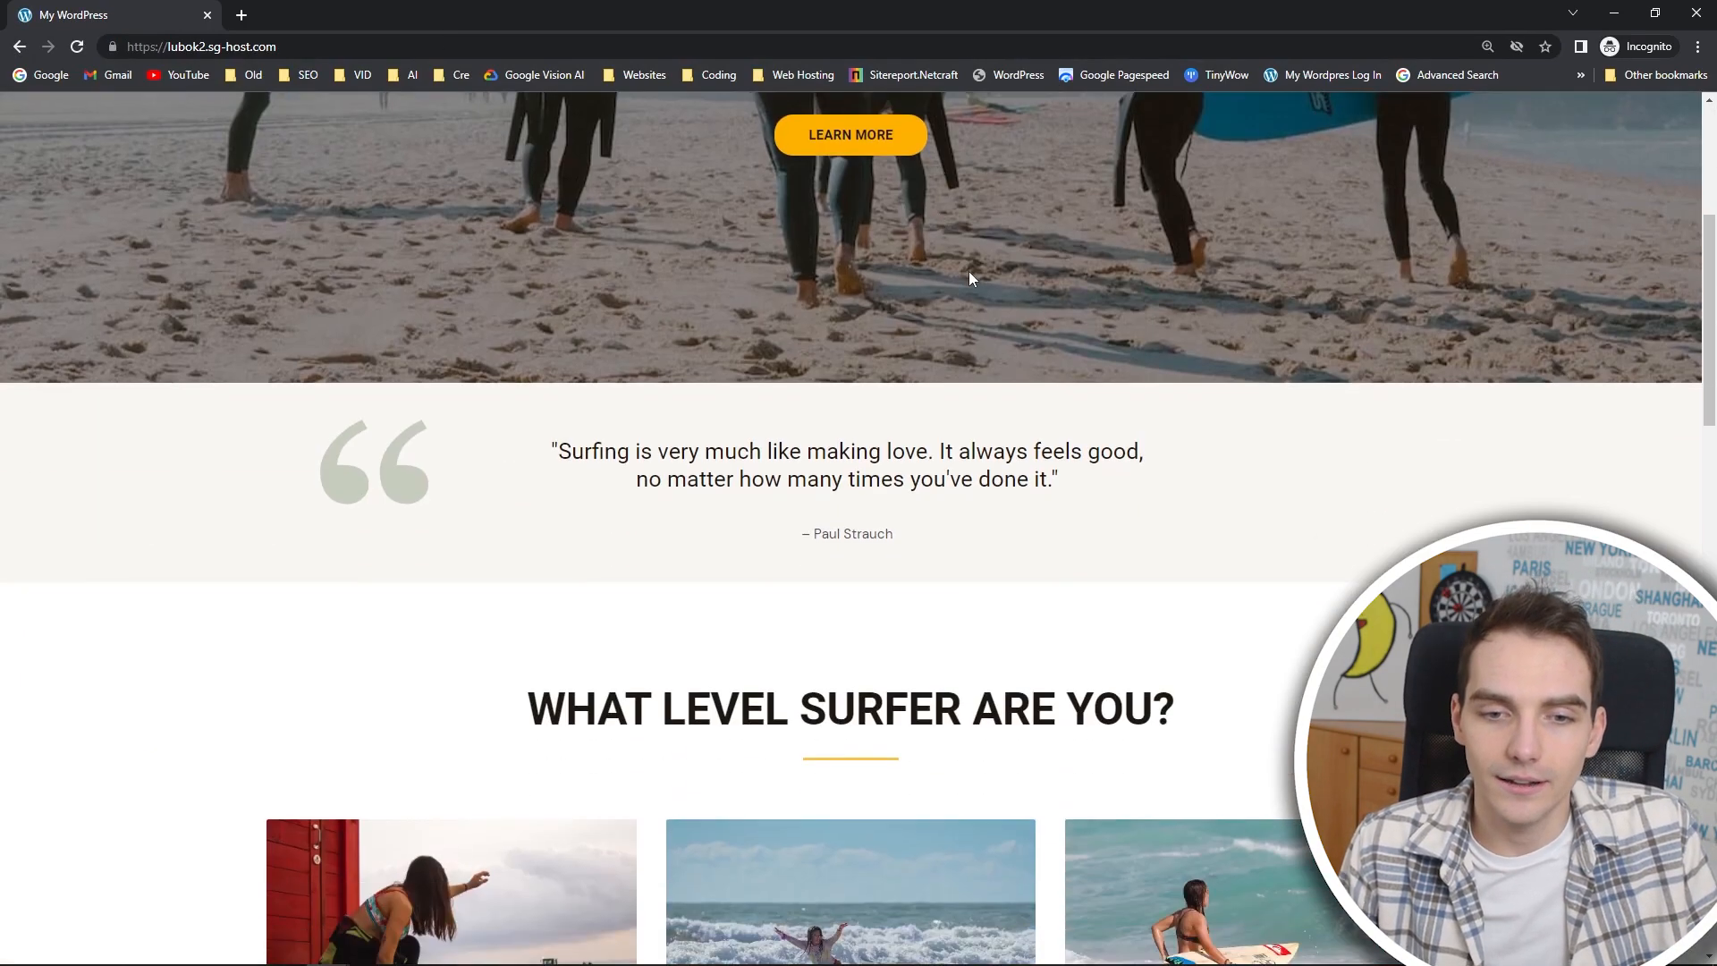
Review the logged-out homepage down to the map and footer, and look at the Contact and About pages.
scroll(991, 282, down, 10)
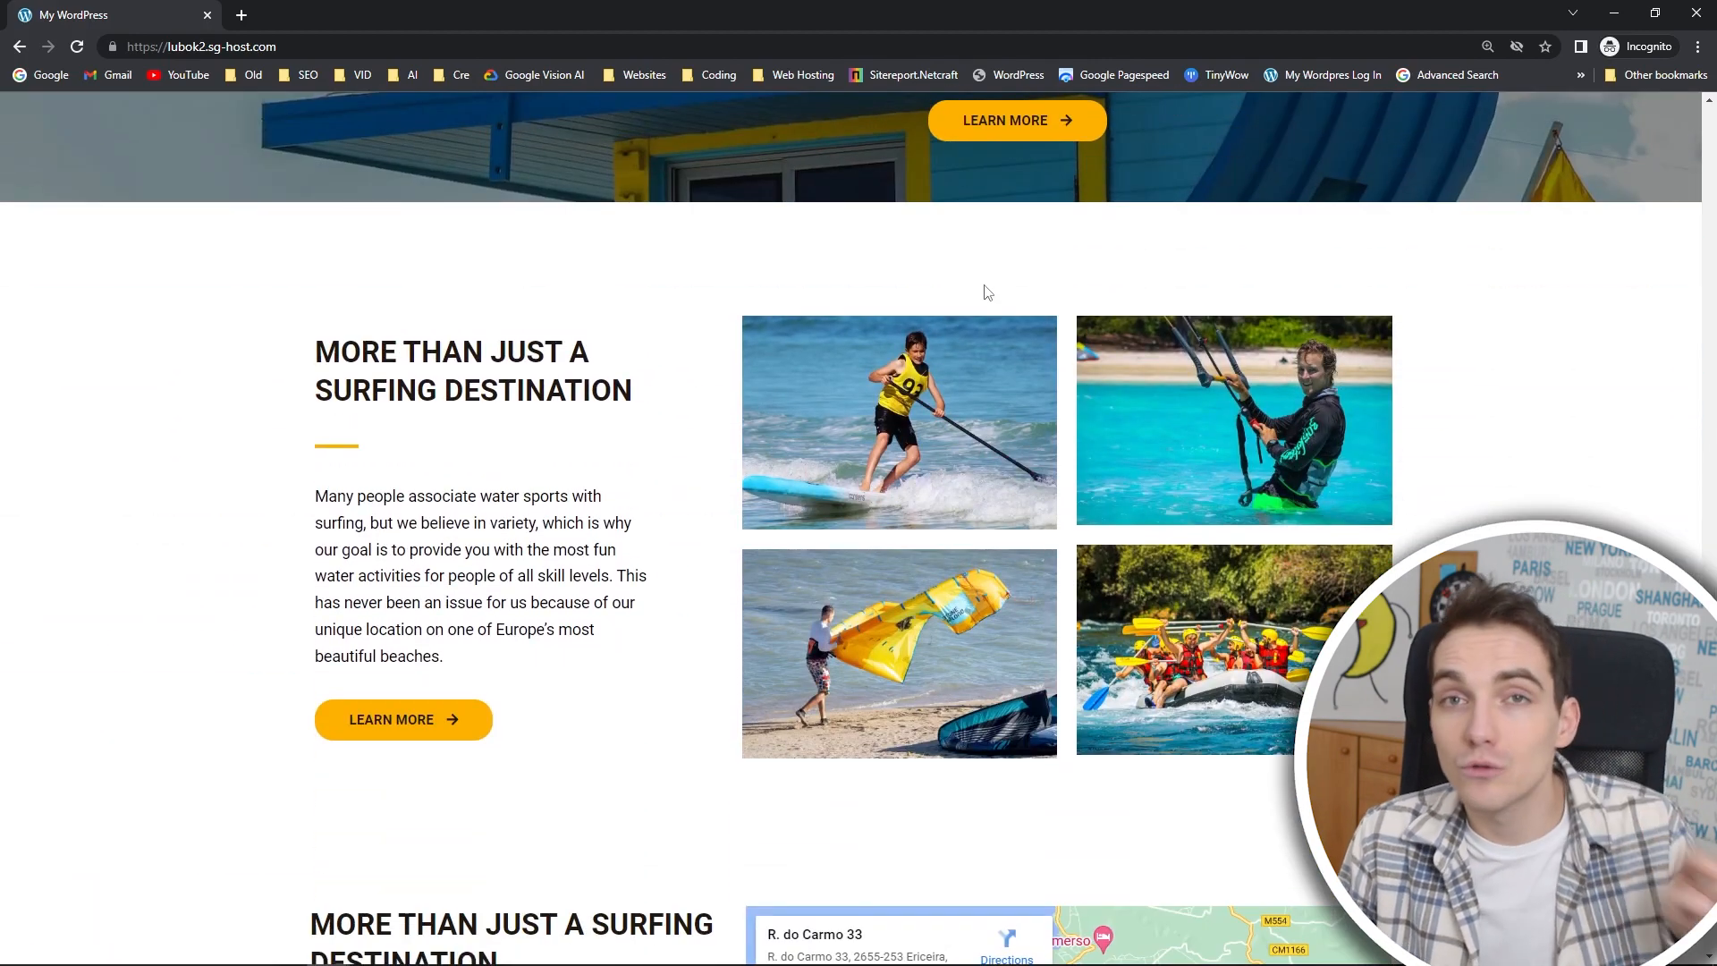
scroll(983, 286, down, 5)
scroll(980, 295, down, 1)
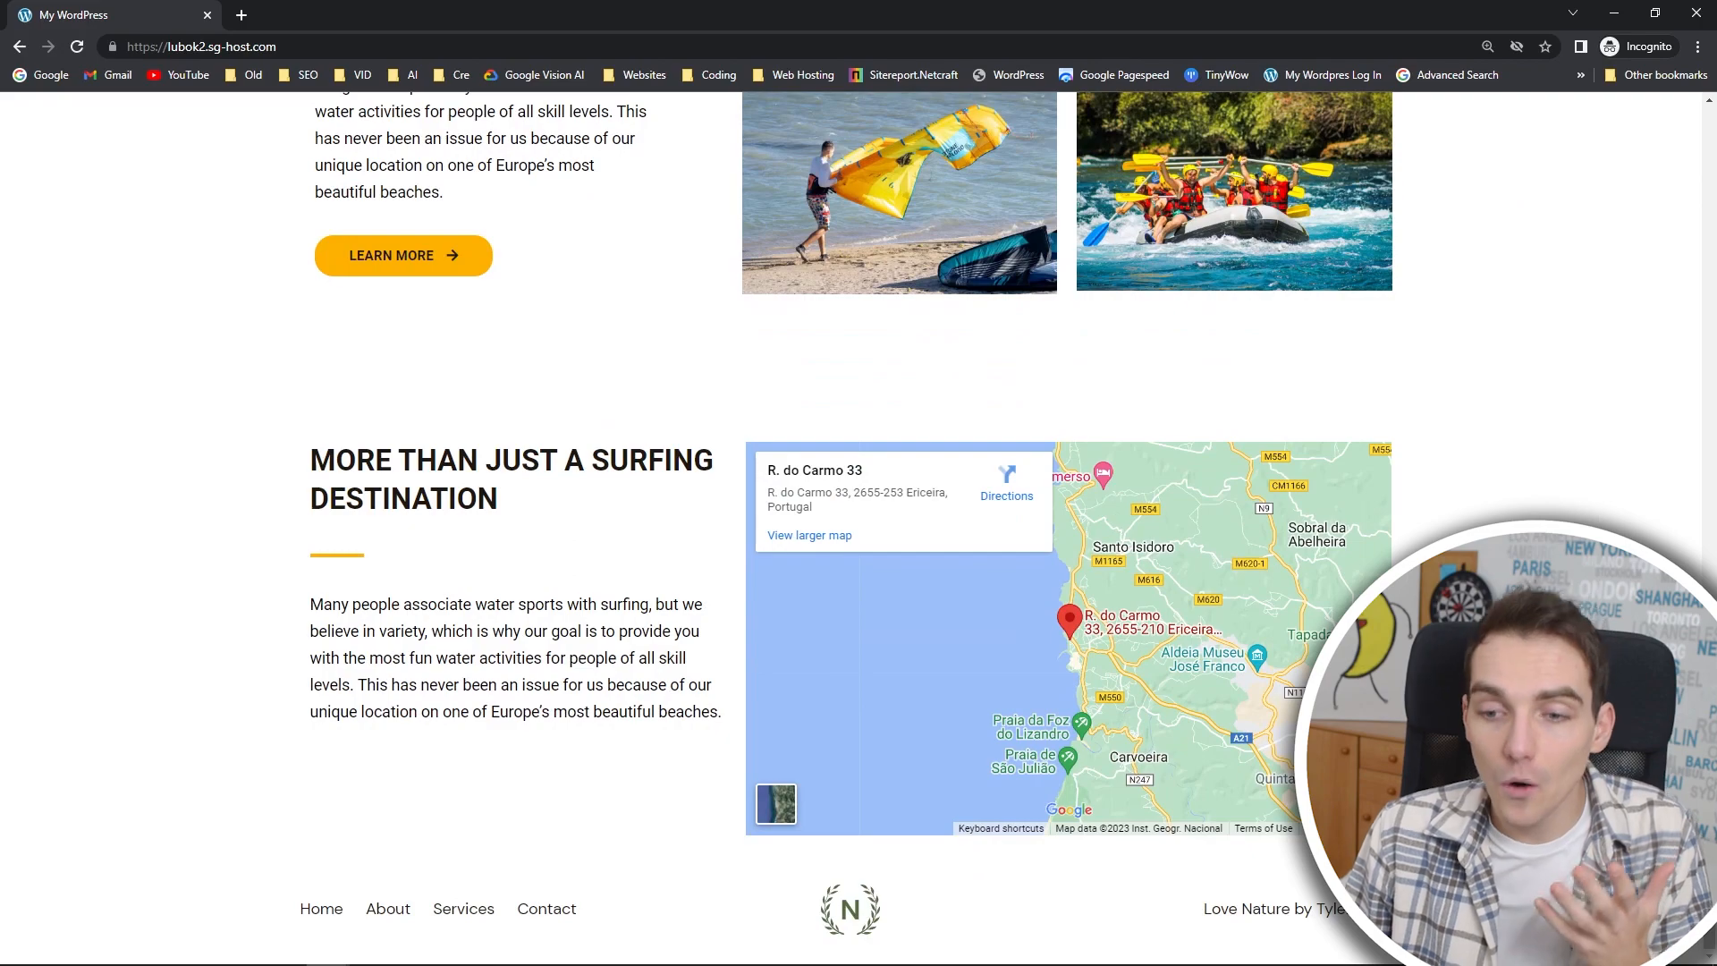
scroll(1198, 690, up, 5)
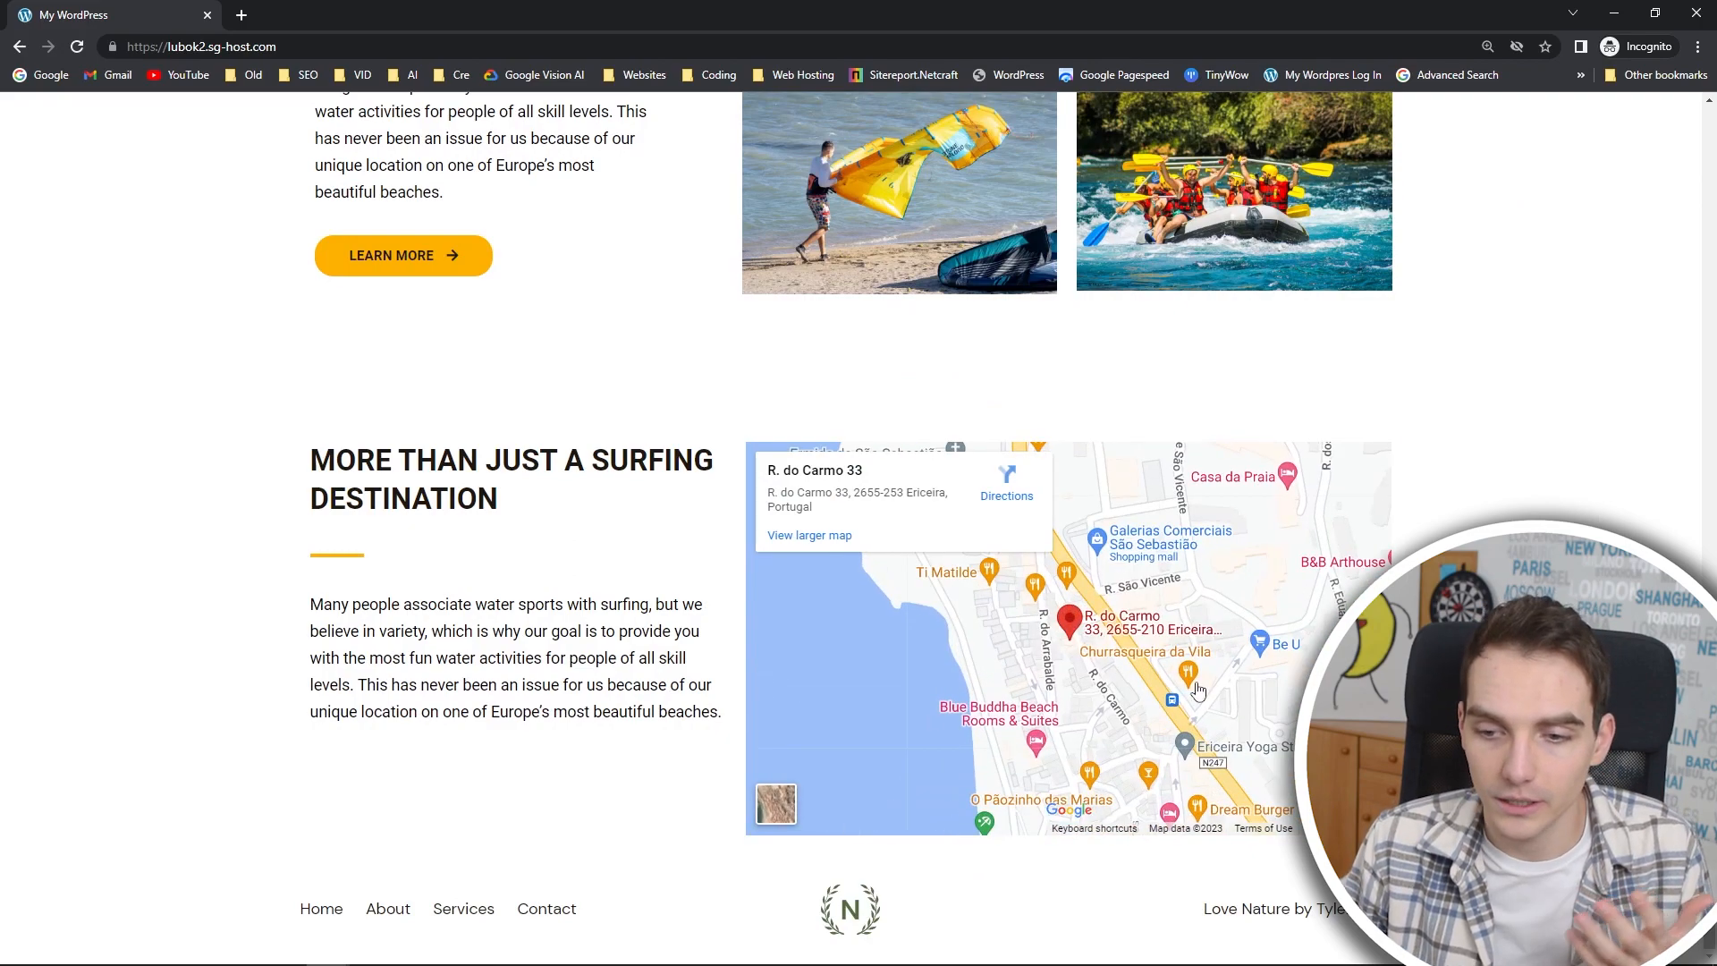
scroll(943, 480, up, 5)
scroll(410, 699, up, 15)
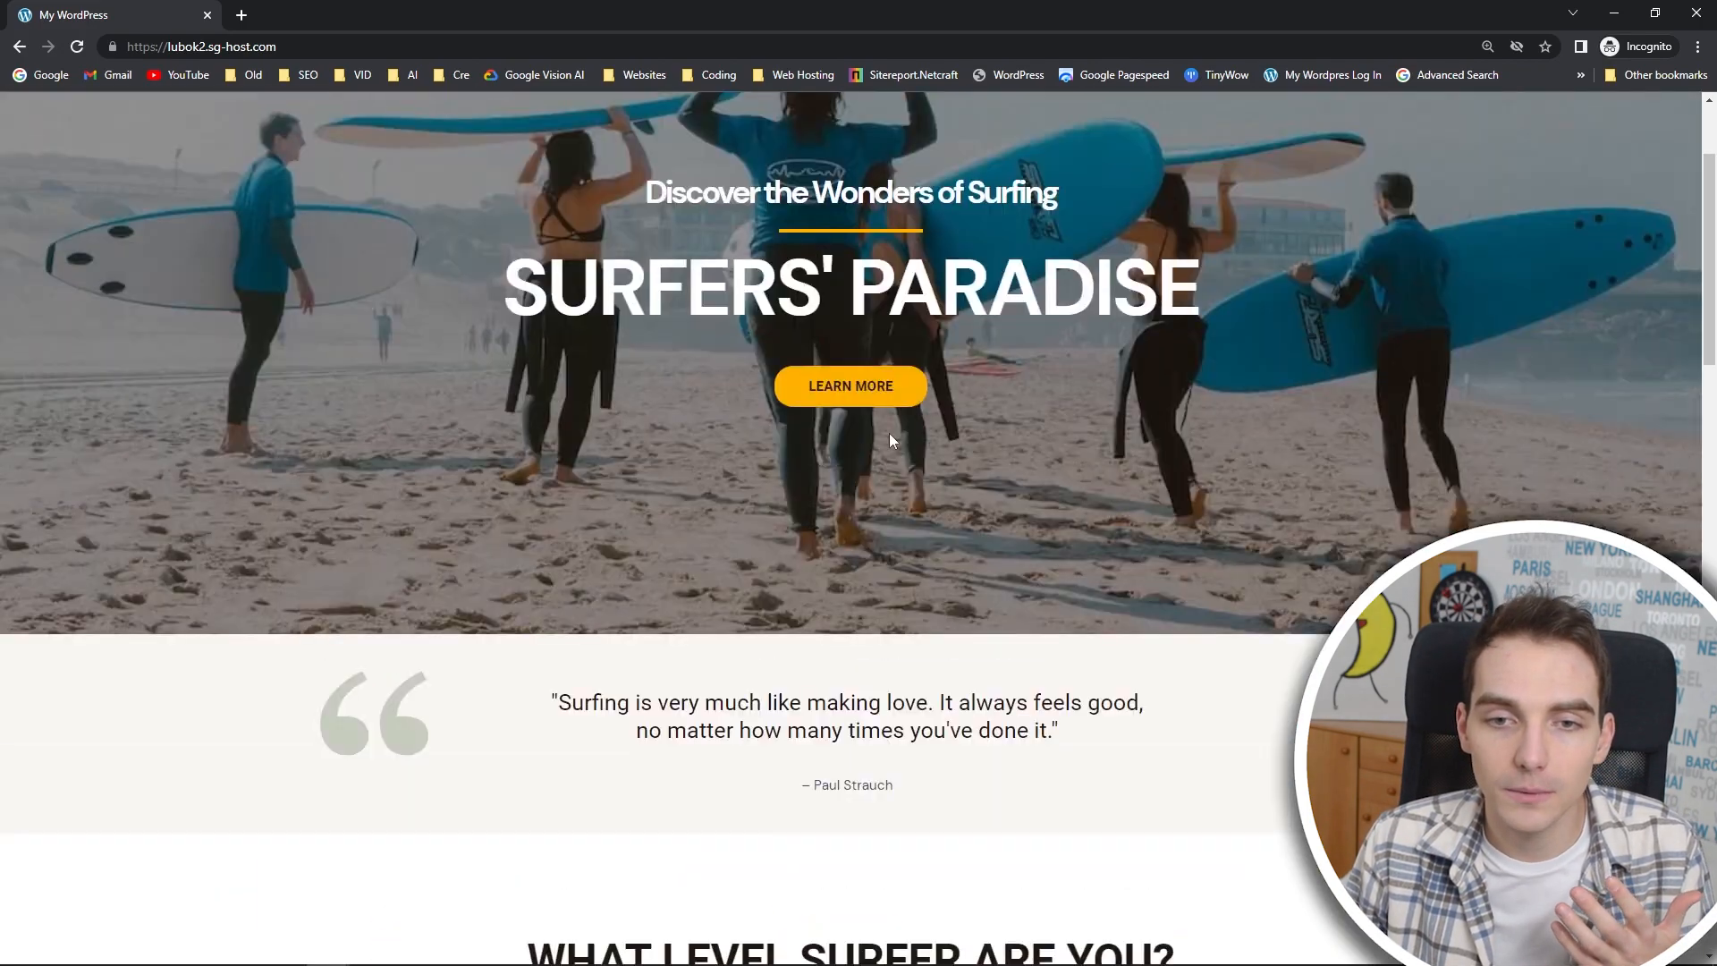
click(855, 391)
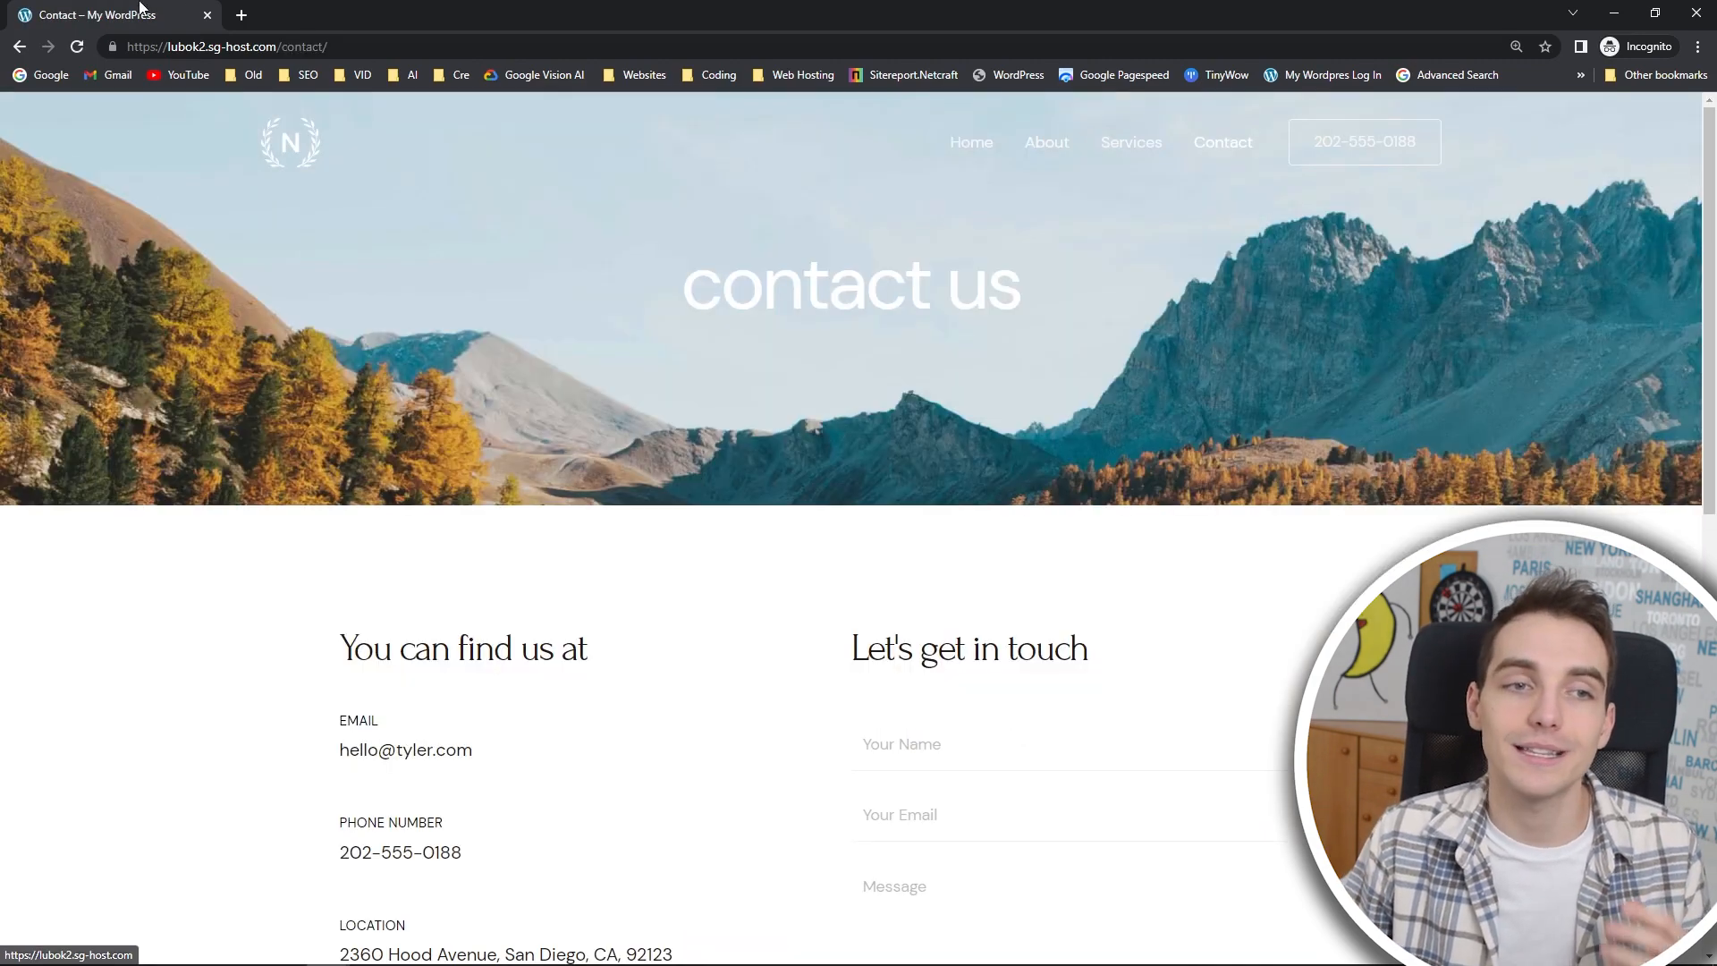
click(1069, 152)
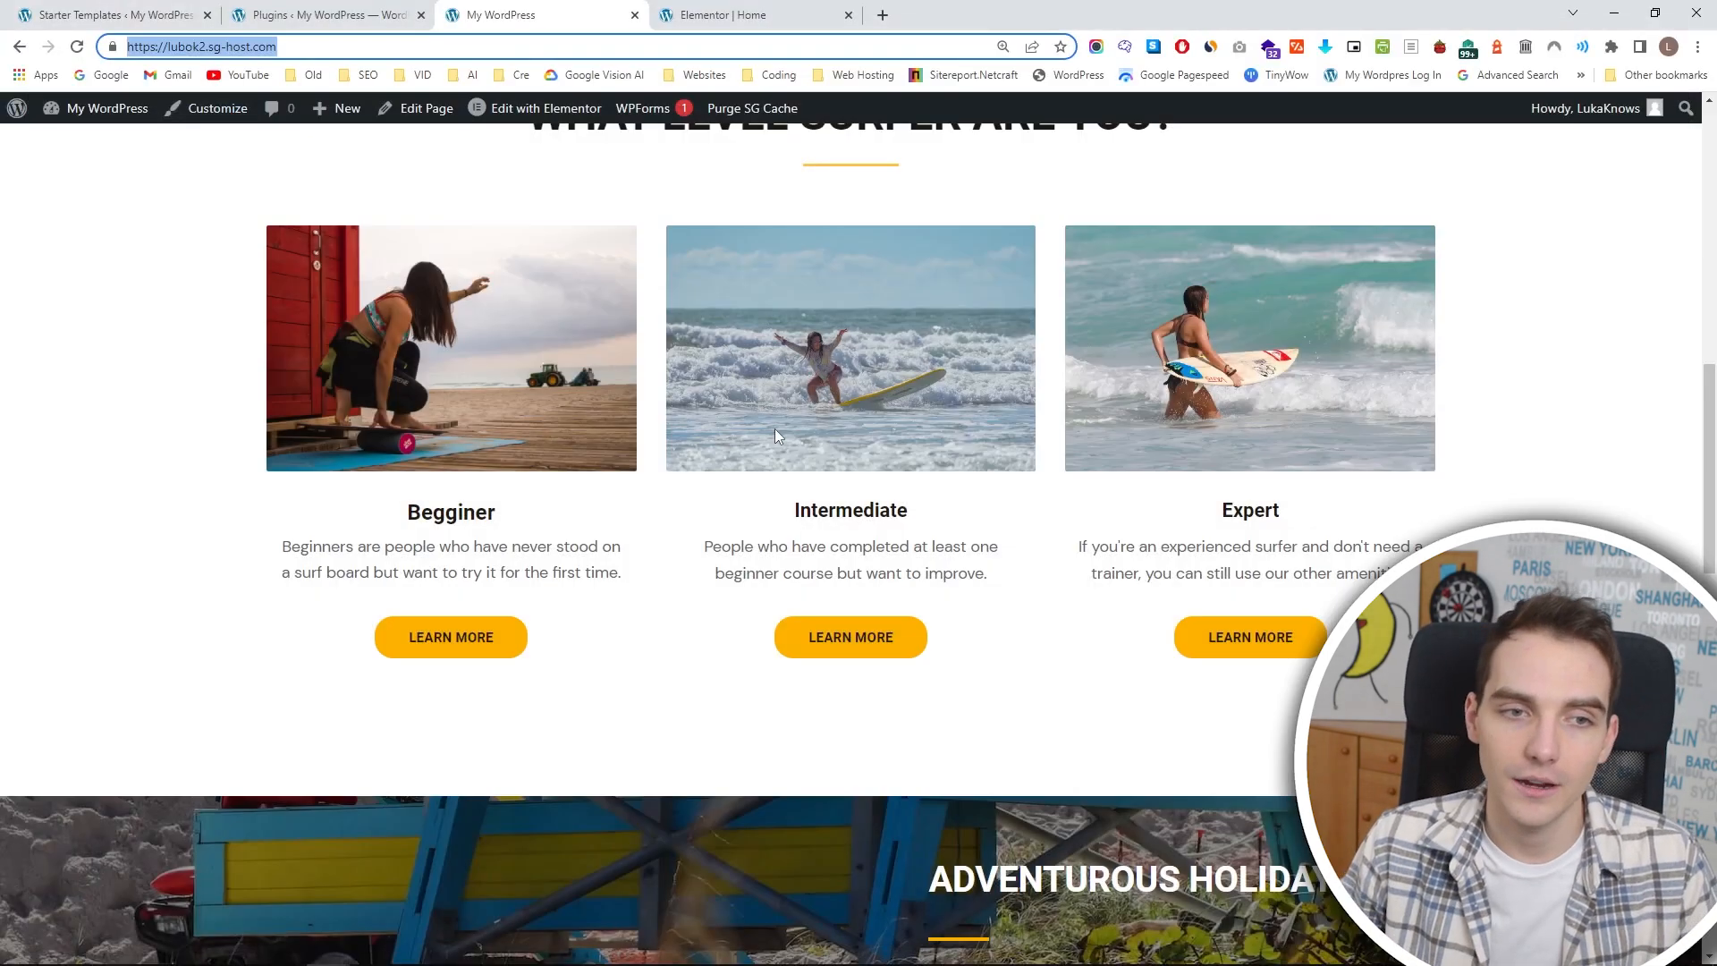
scroll(778, 447, up, 10)
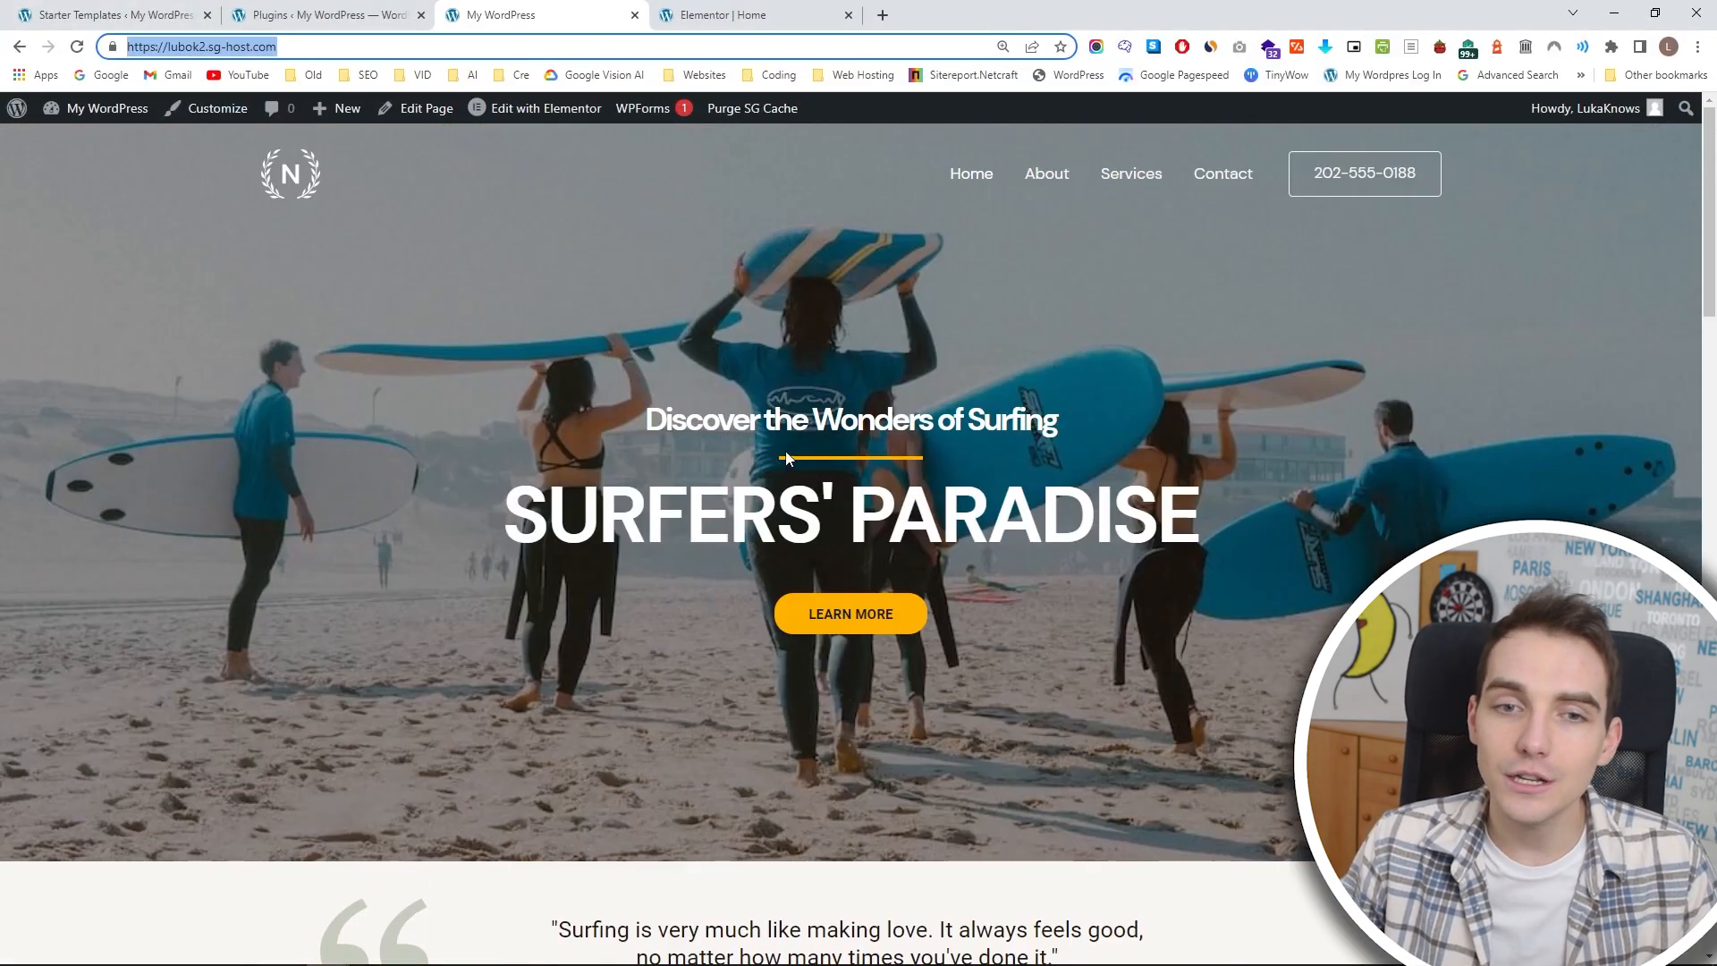
Return to the logged-in homepage and open the theme customizer for it.
click(549, 190)
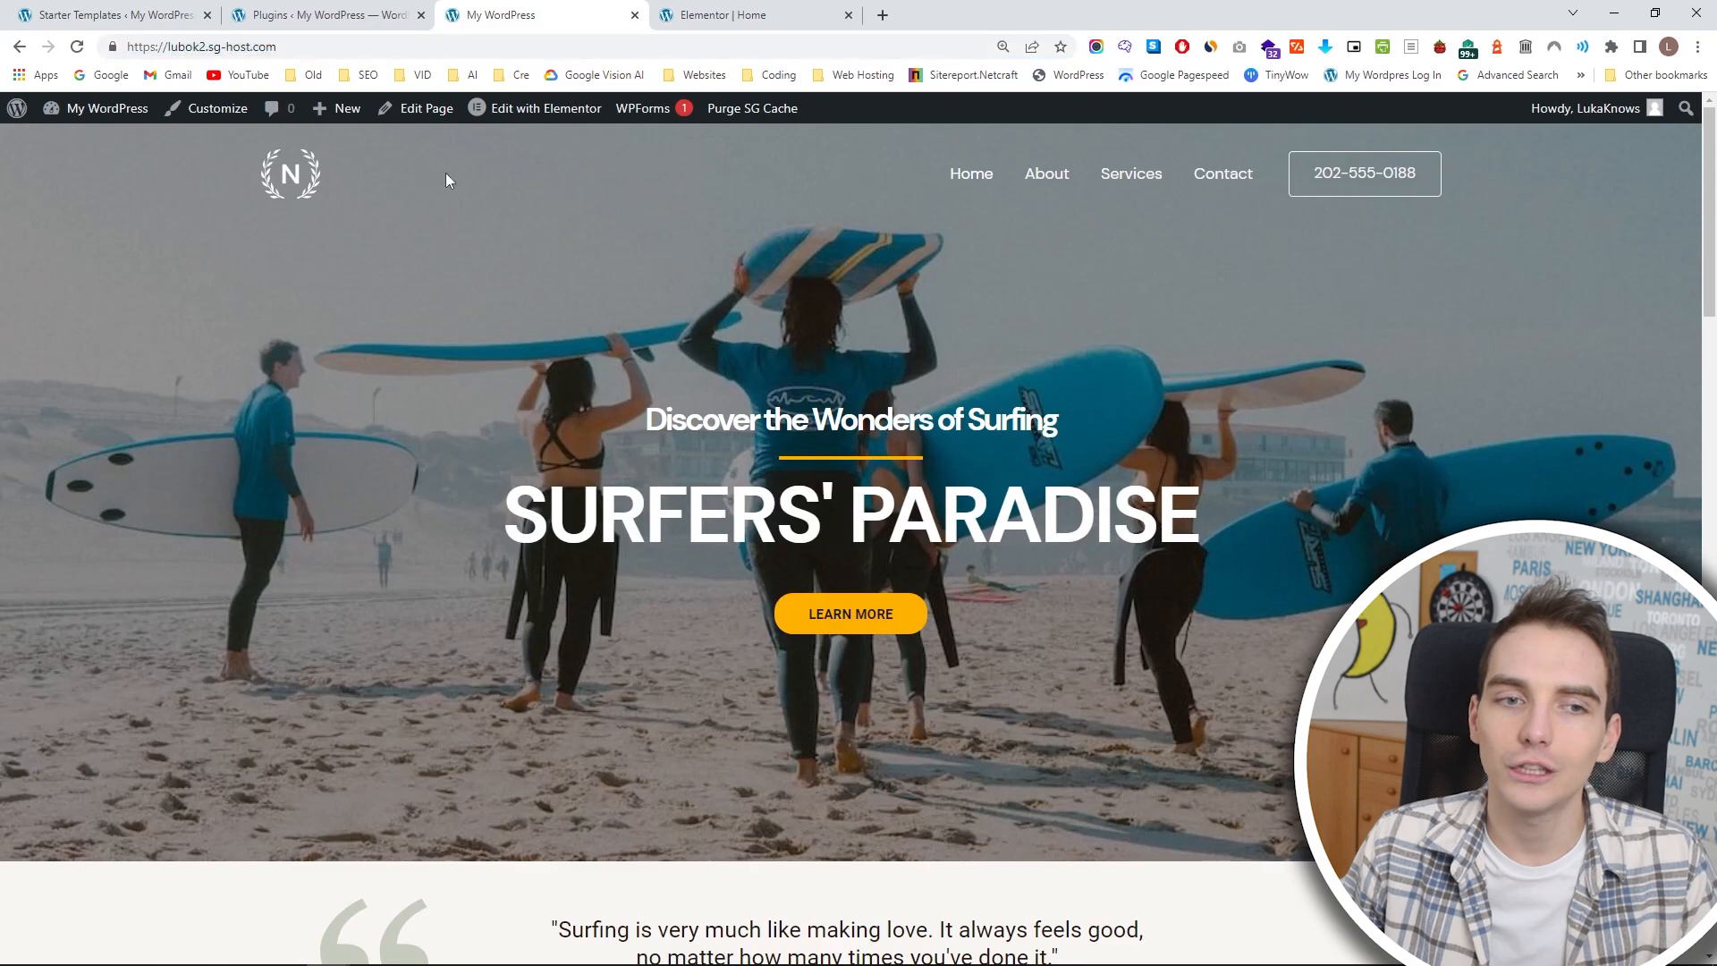
click(796, 13)
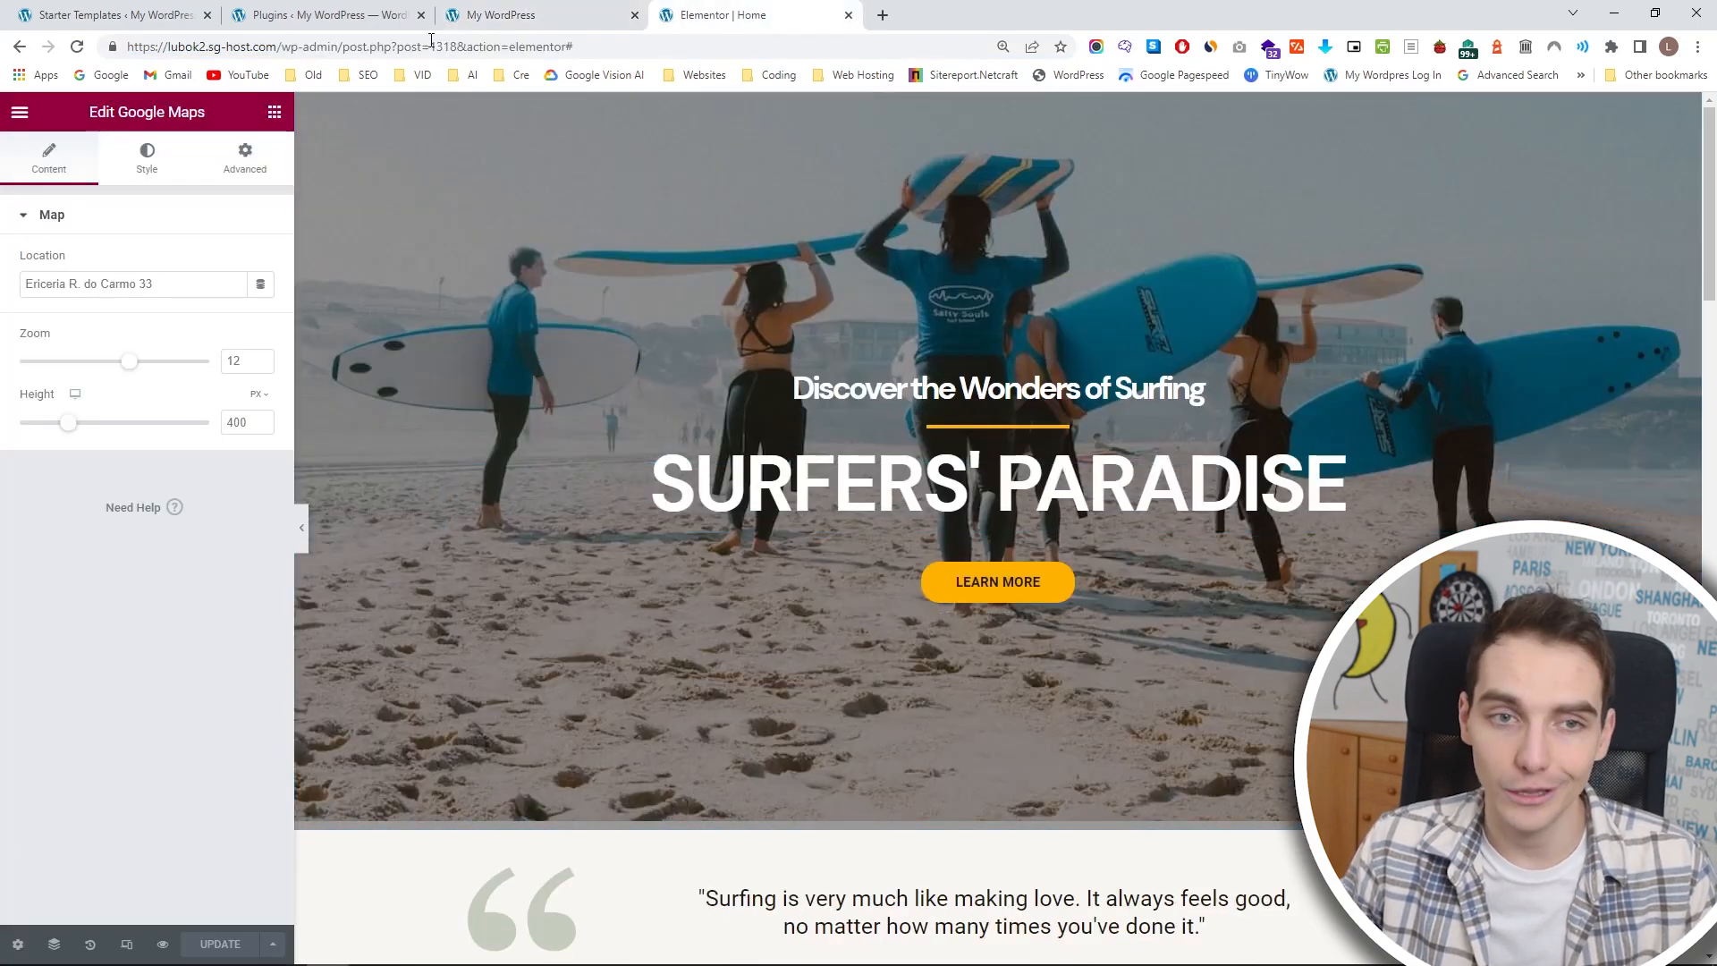
click(490, 15)
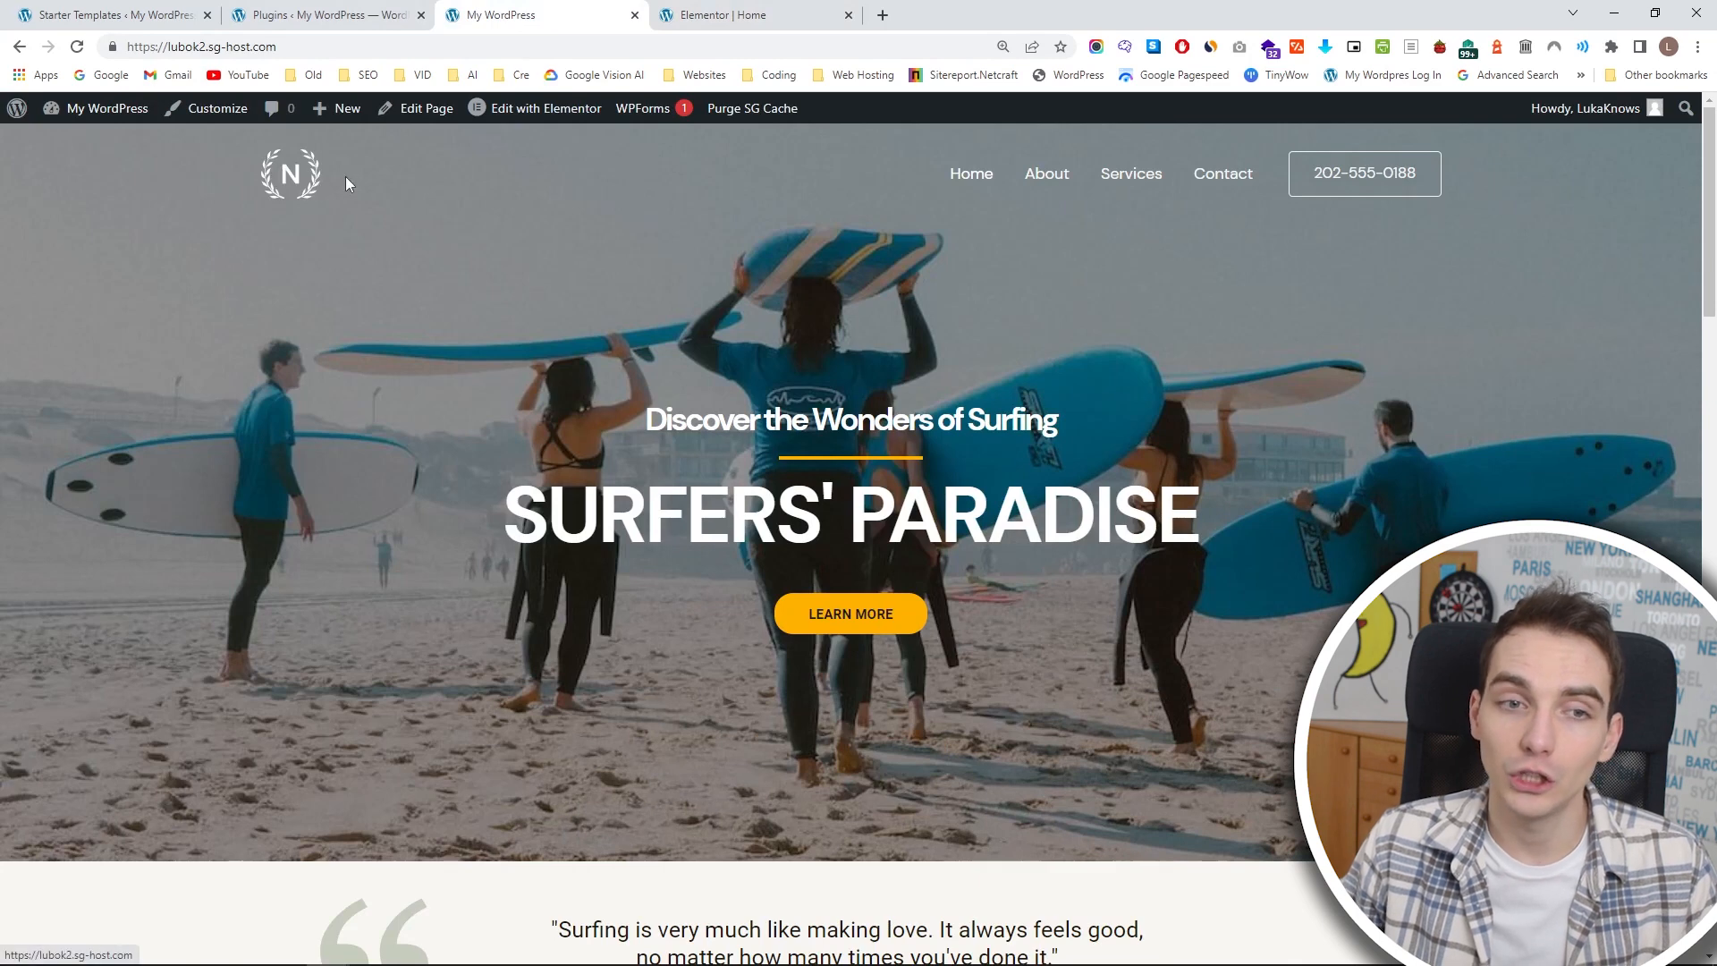
click(208, 108)
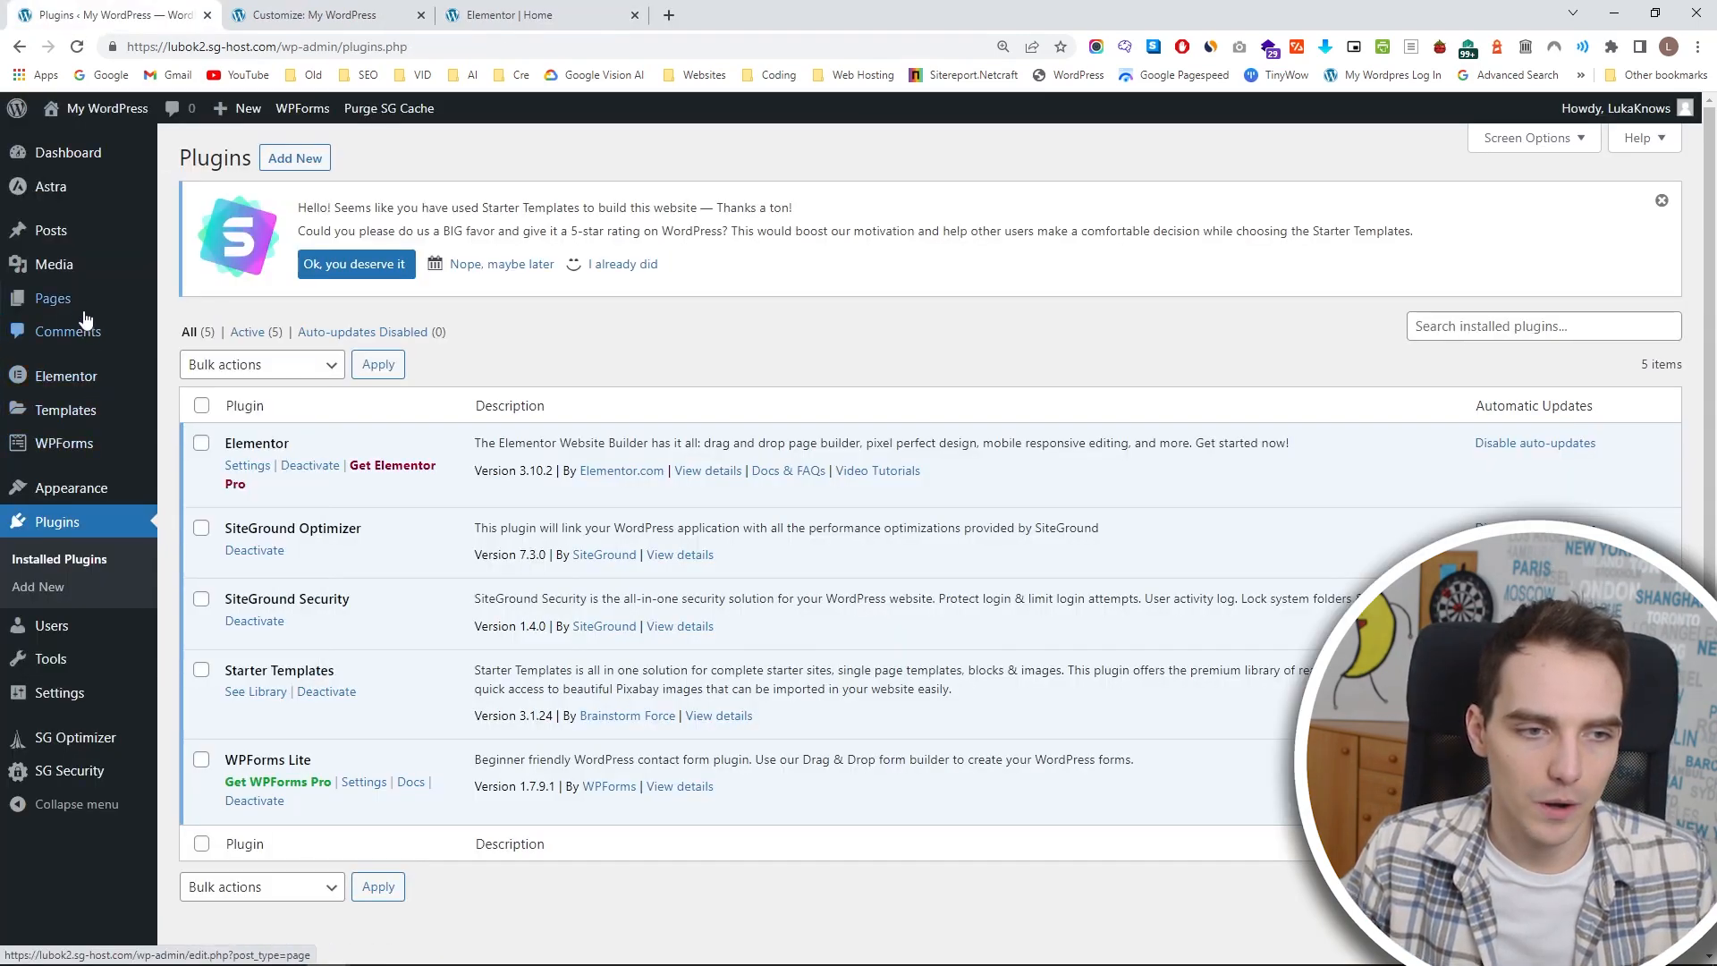
Open the installed themes overview and compare the active Astra theme with its customizer options.
mouse_move(90, 488)
click(190, 490)
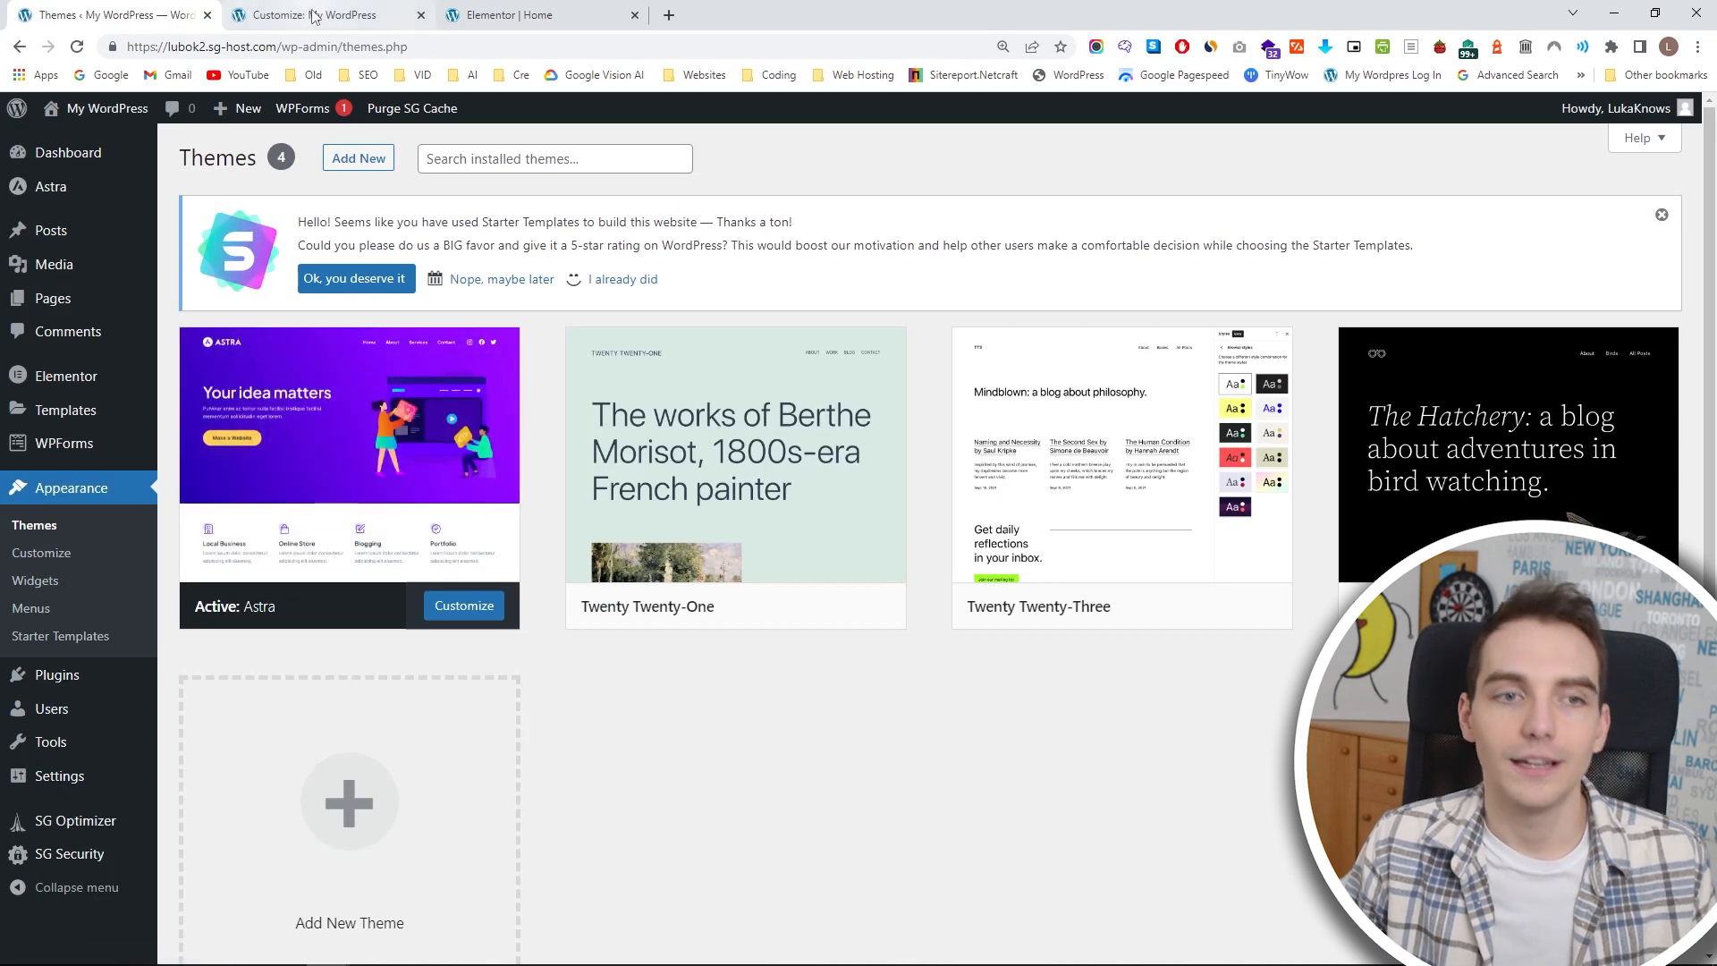
click(347, 15)
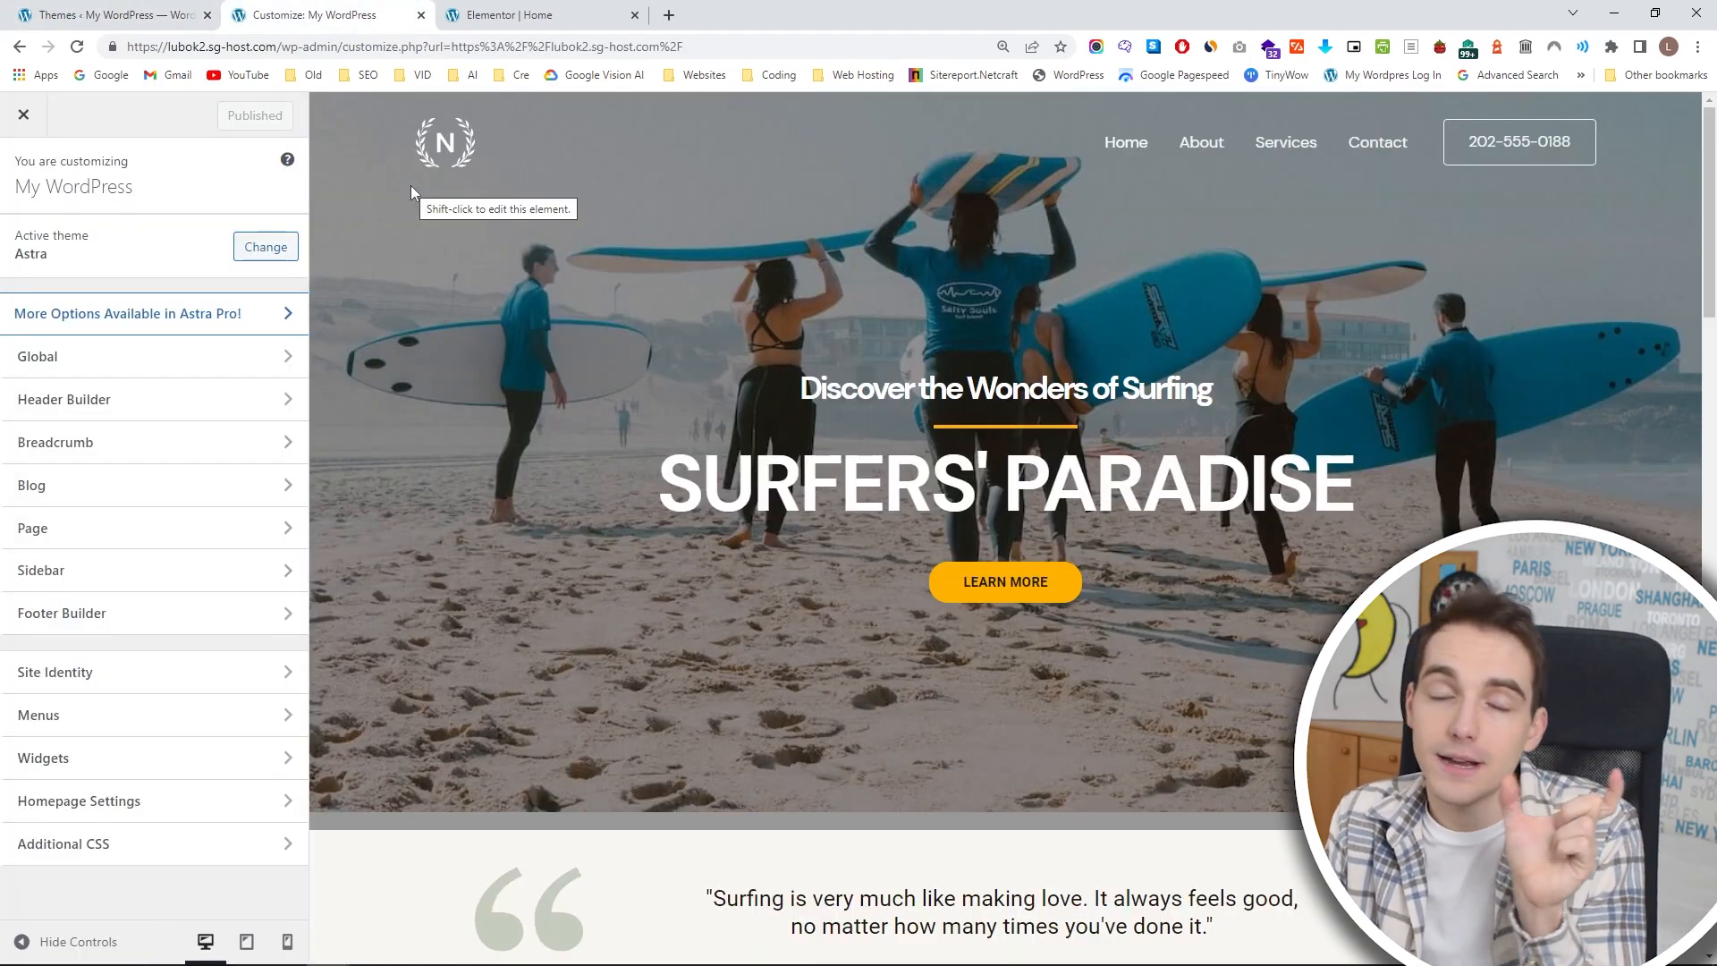
click(135, 15)
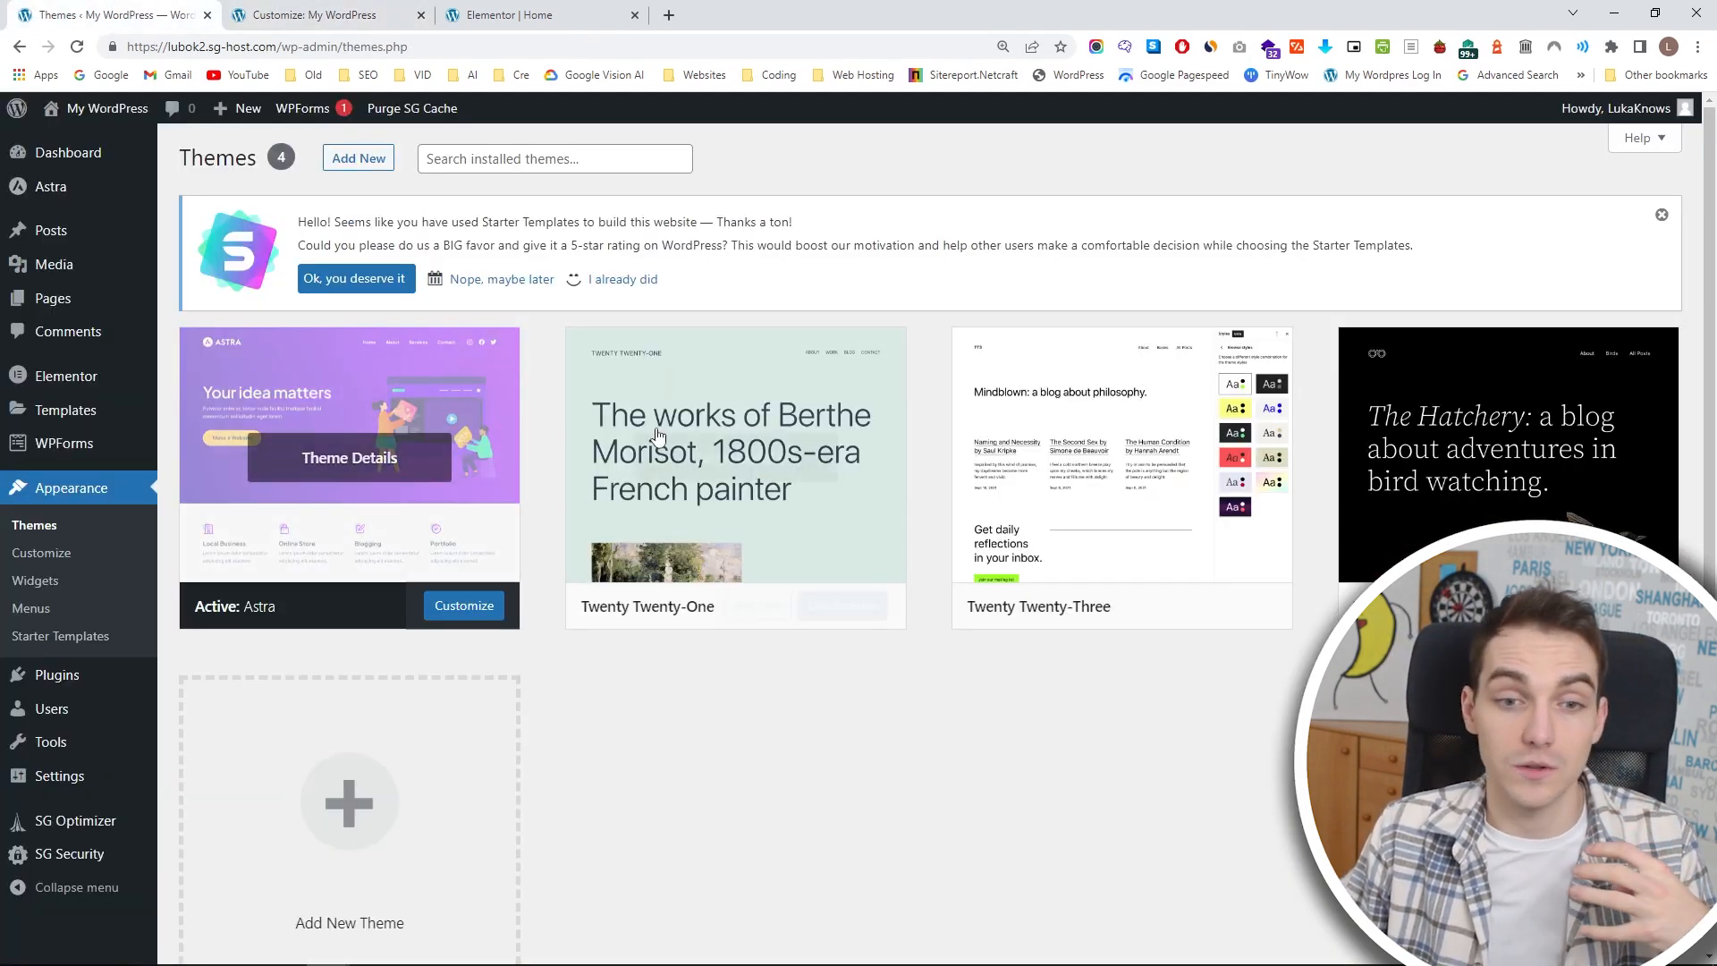
click(370, 9)
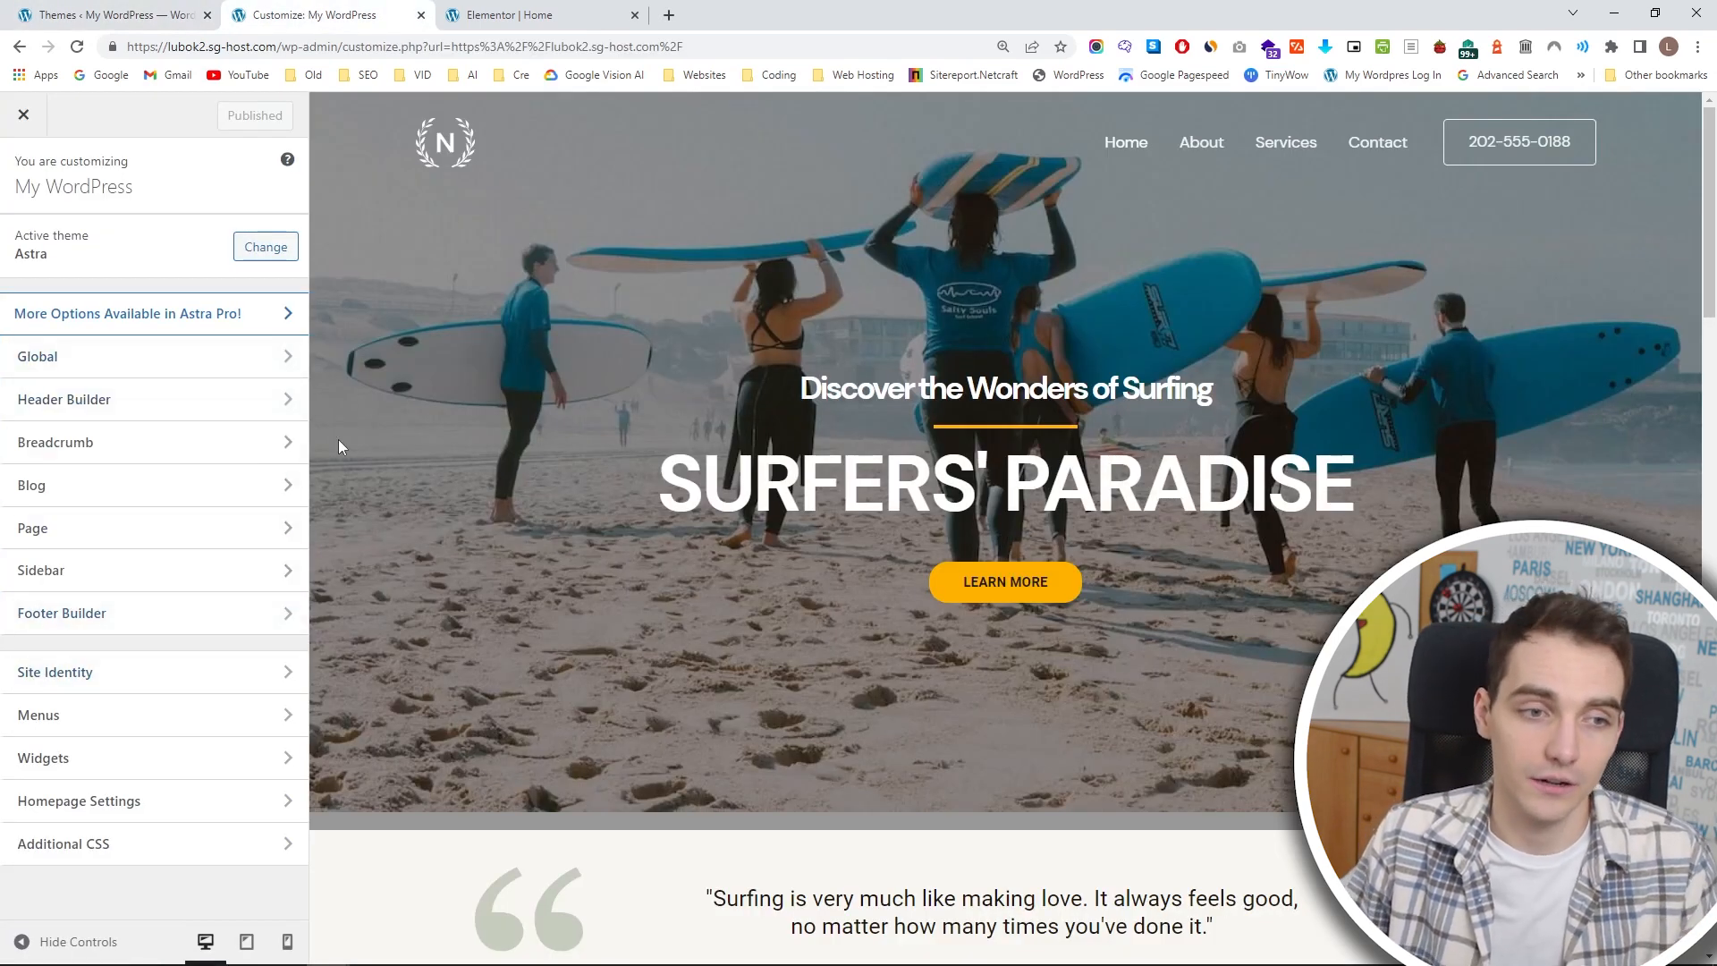
click(117, 15)
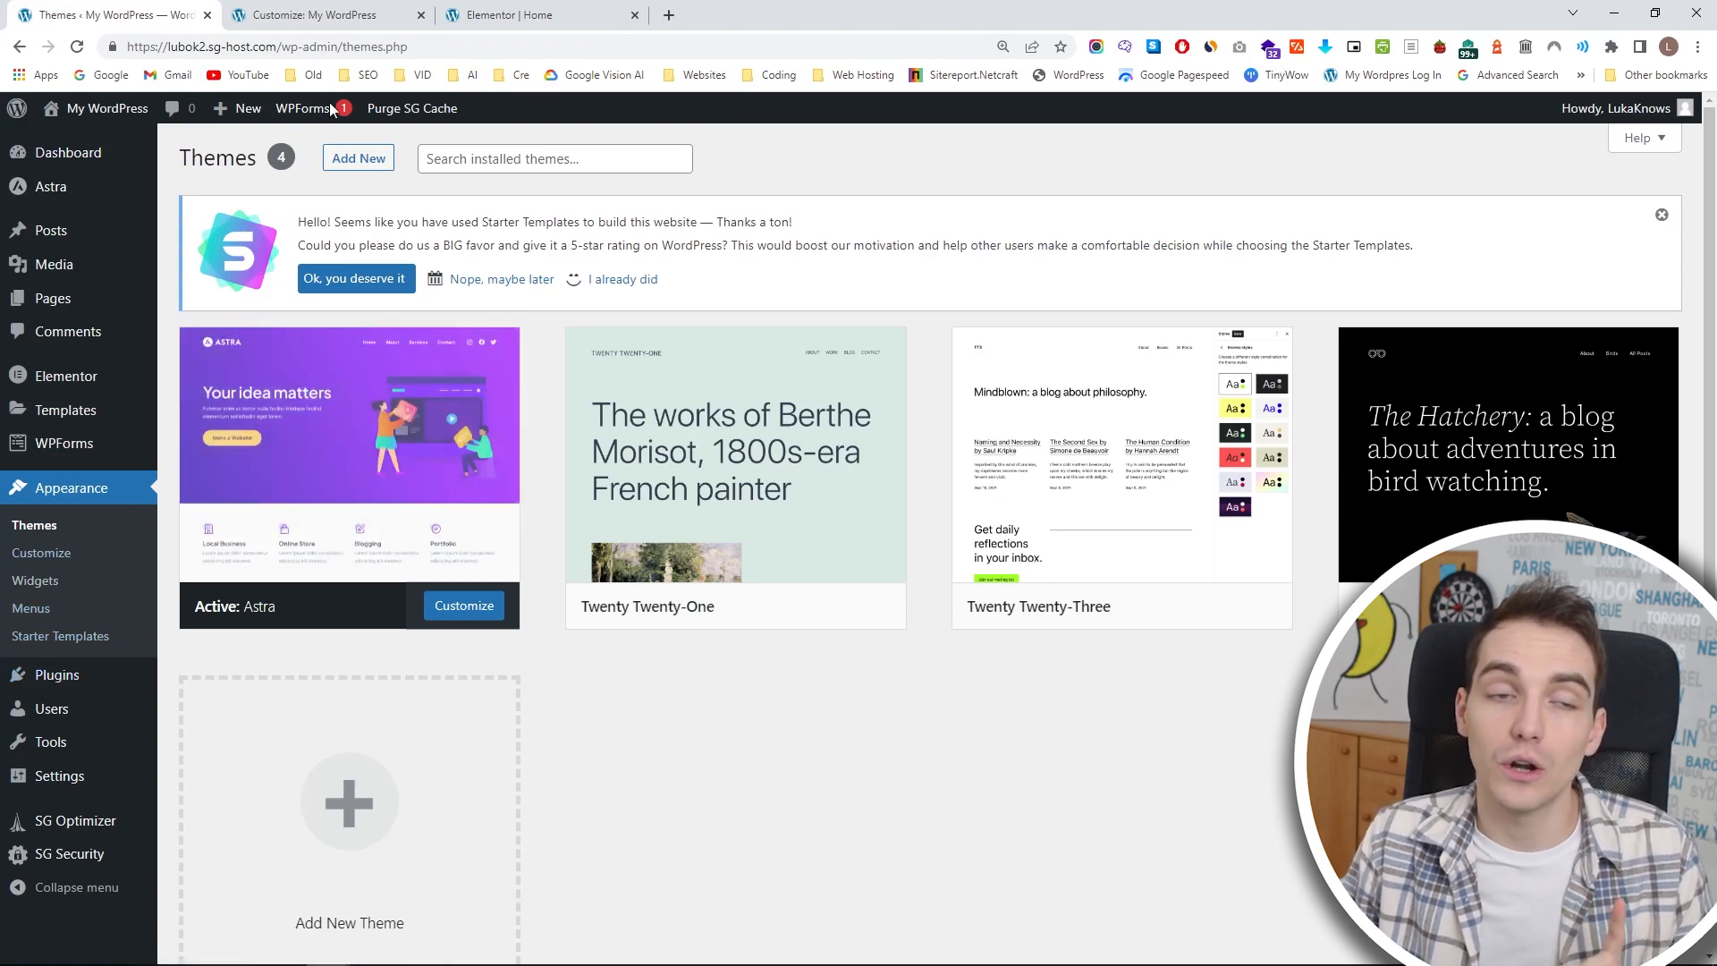
Replace the transparent header logo in the customizer with the uploaded image Hotel-Manawa-Logo-3-1.png.
click(345, 10)
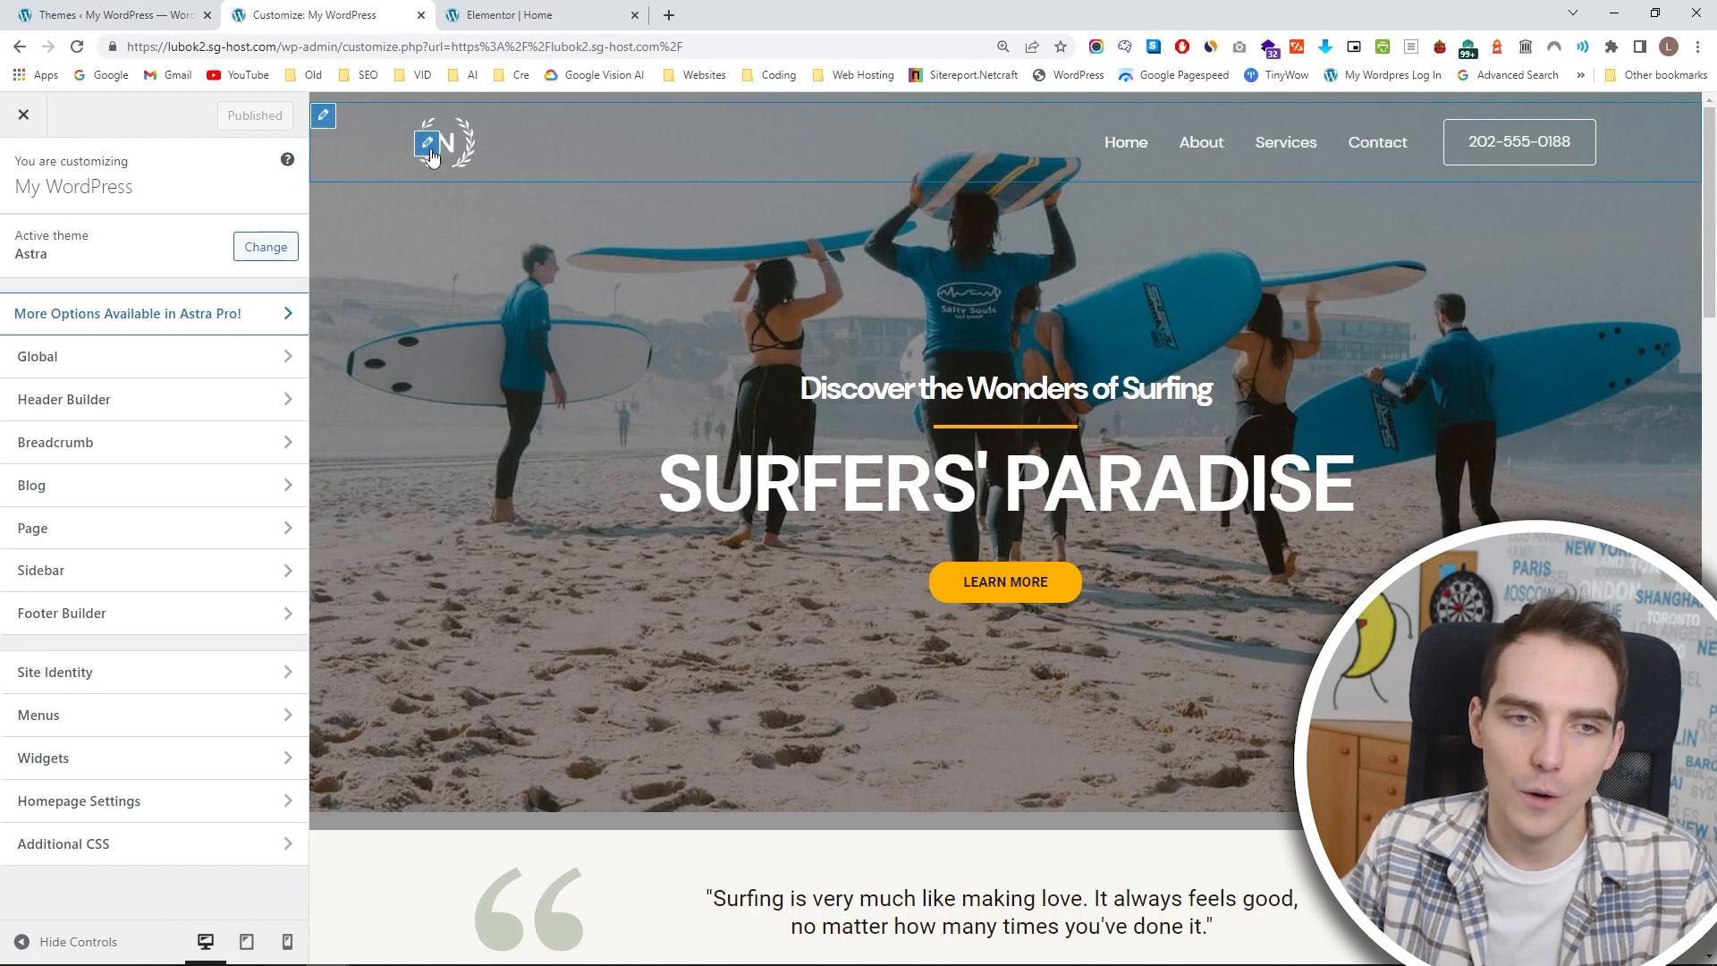
click(427, 145)
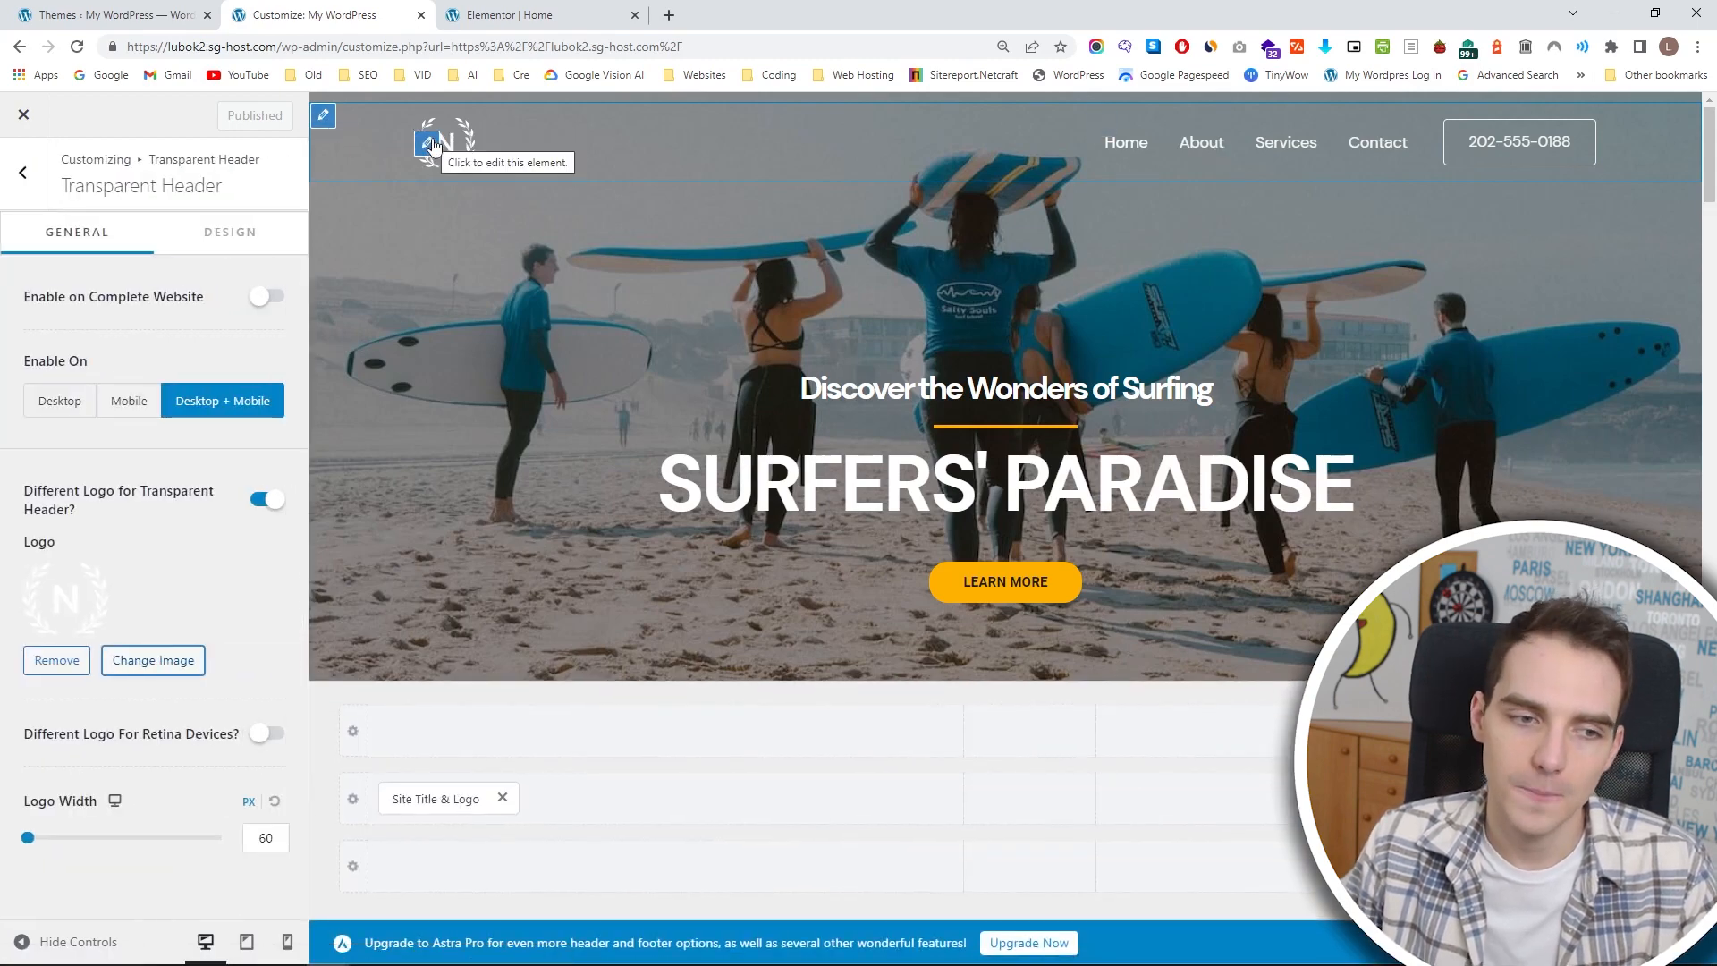
click(153, 660)
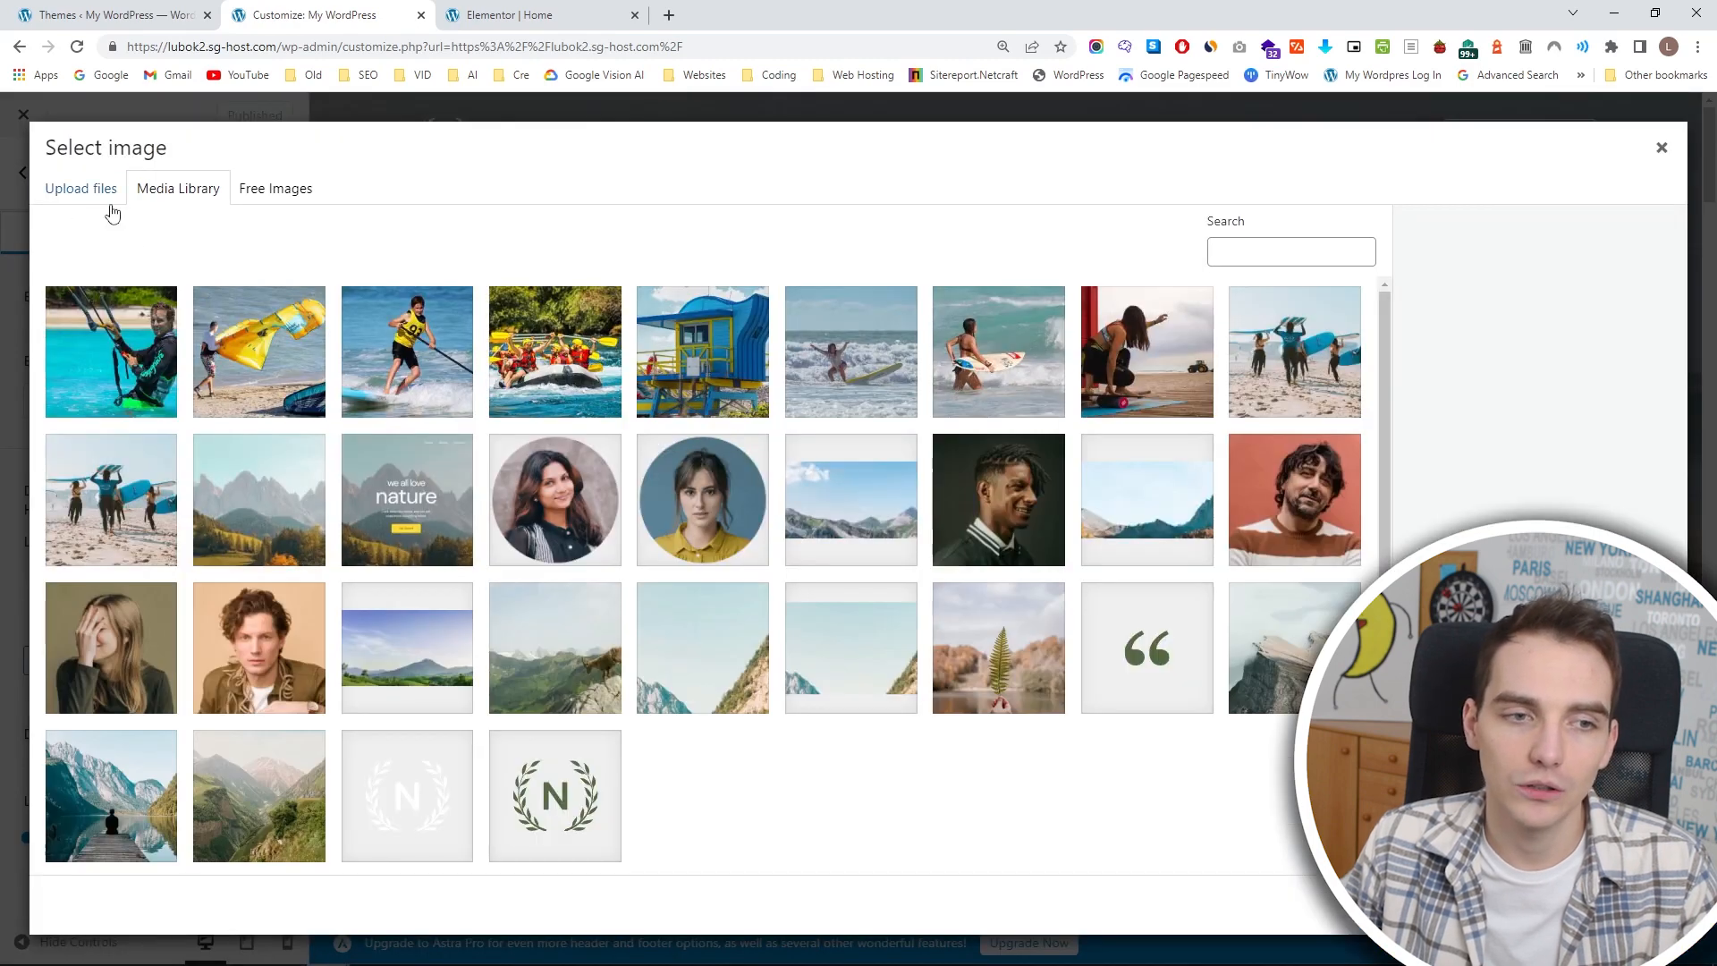
click(110, 206)
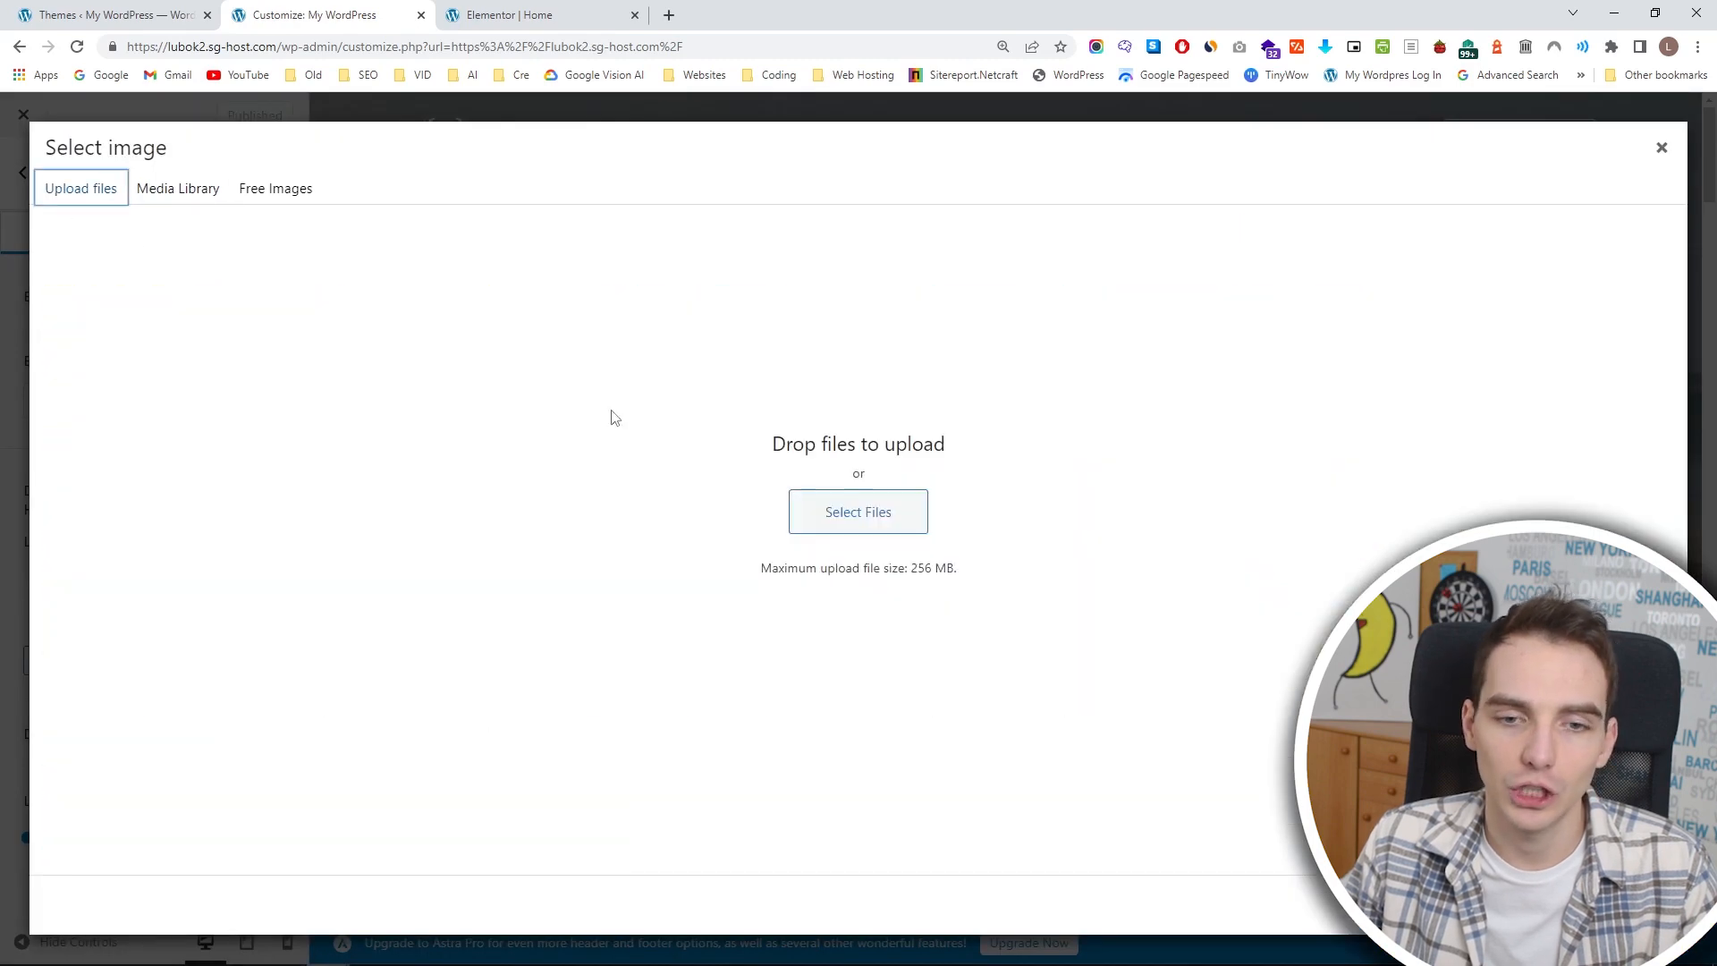
click(890, 524)
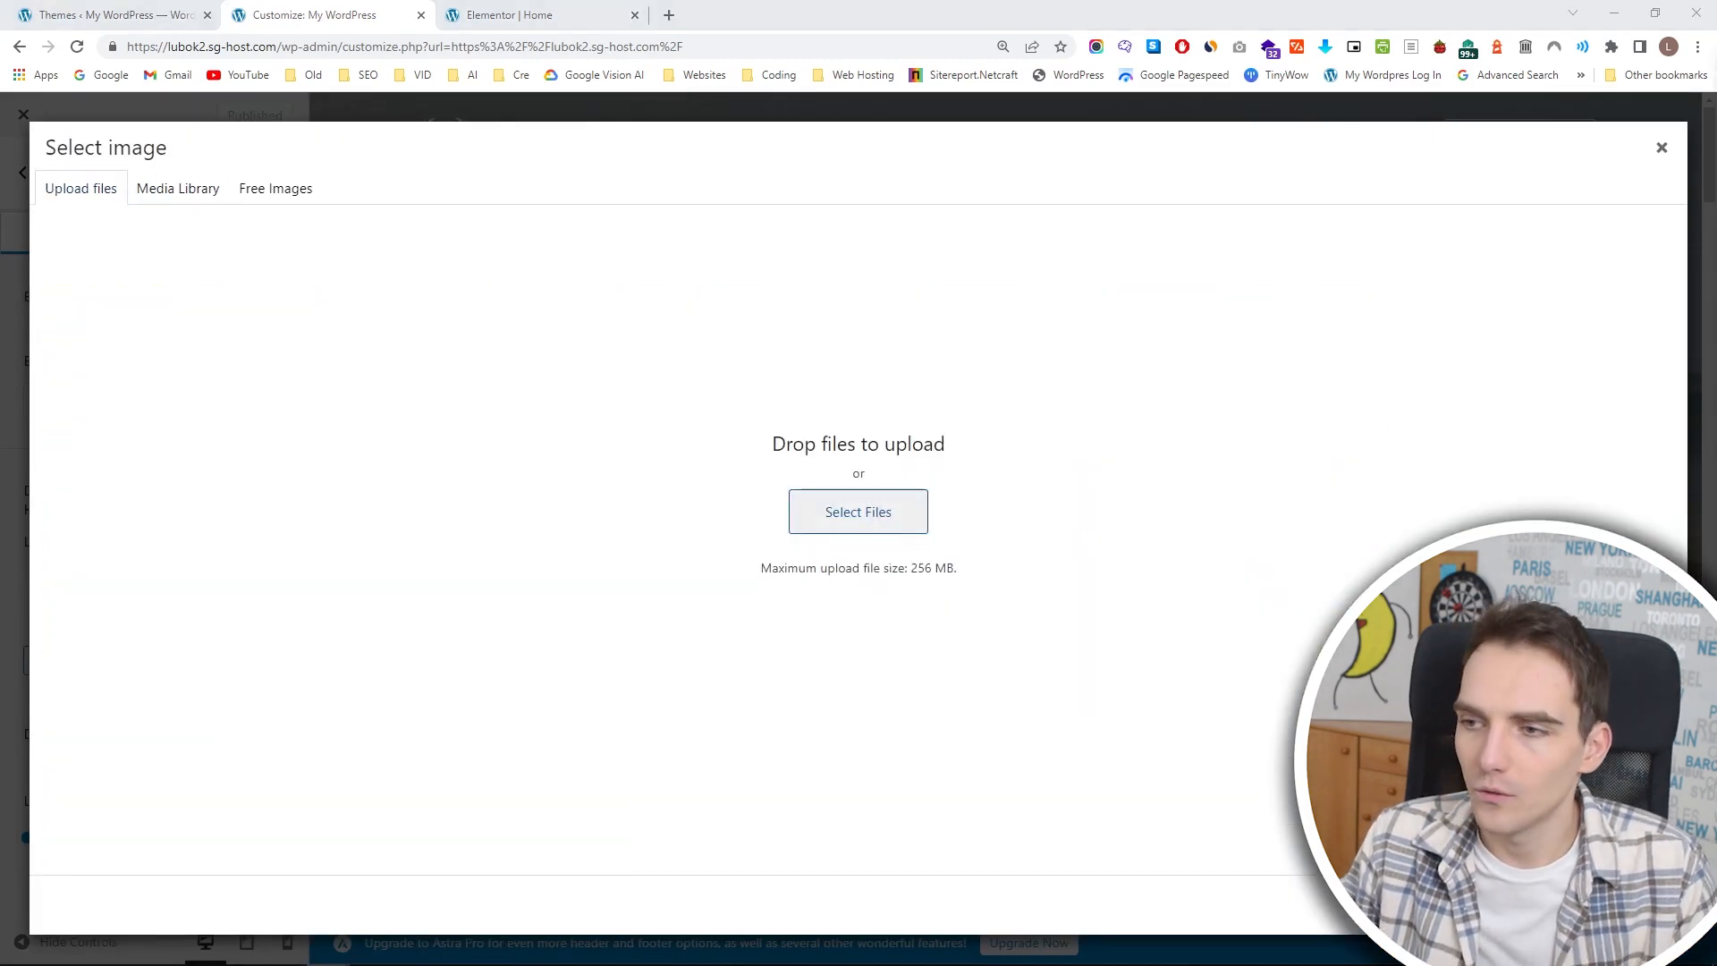
drag(1533, 295, 851, 493)
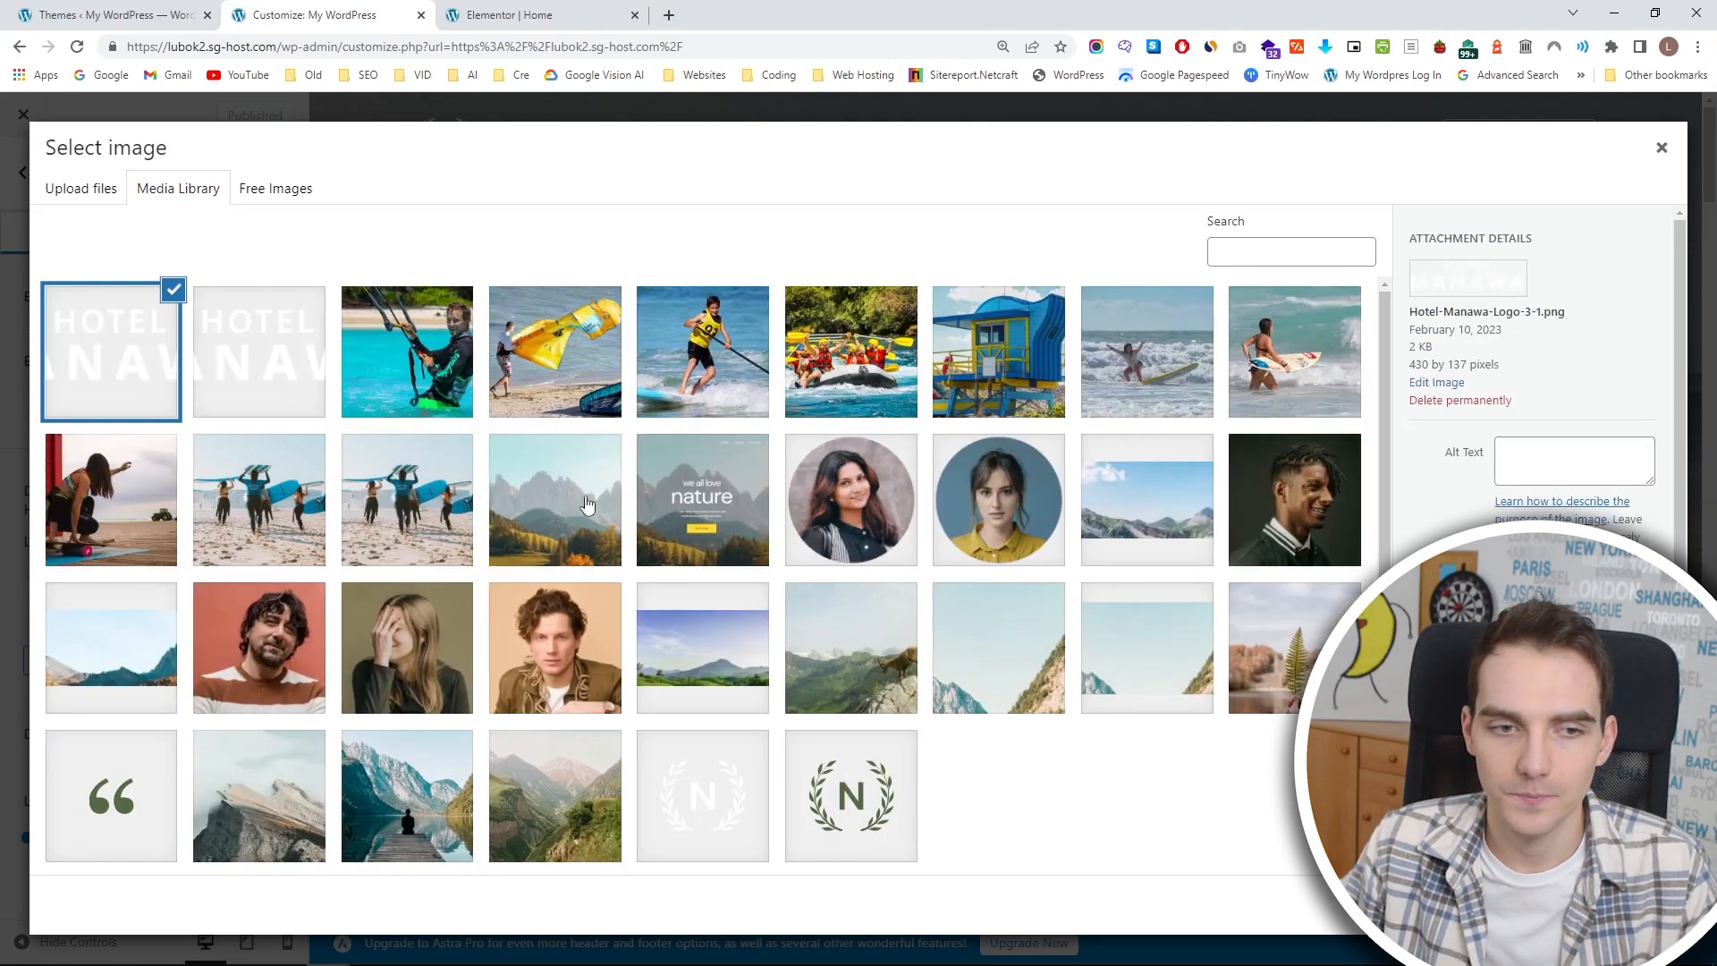
click(1618, 905)
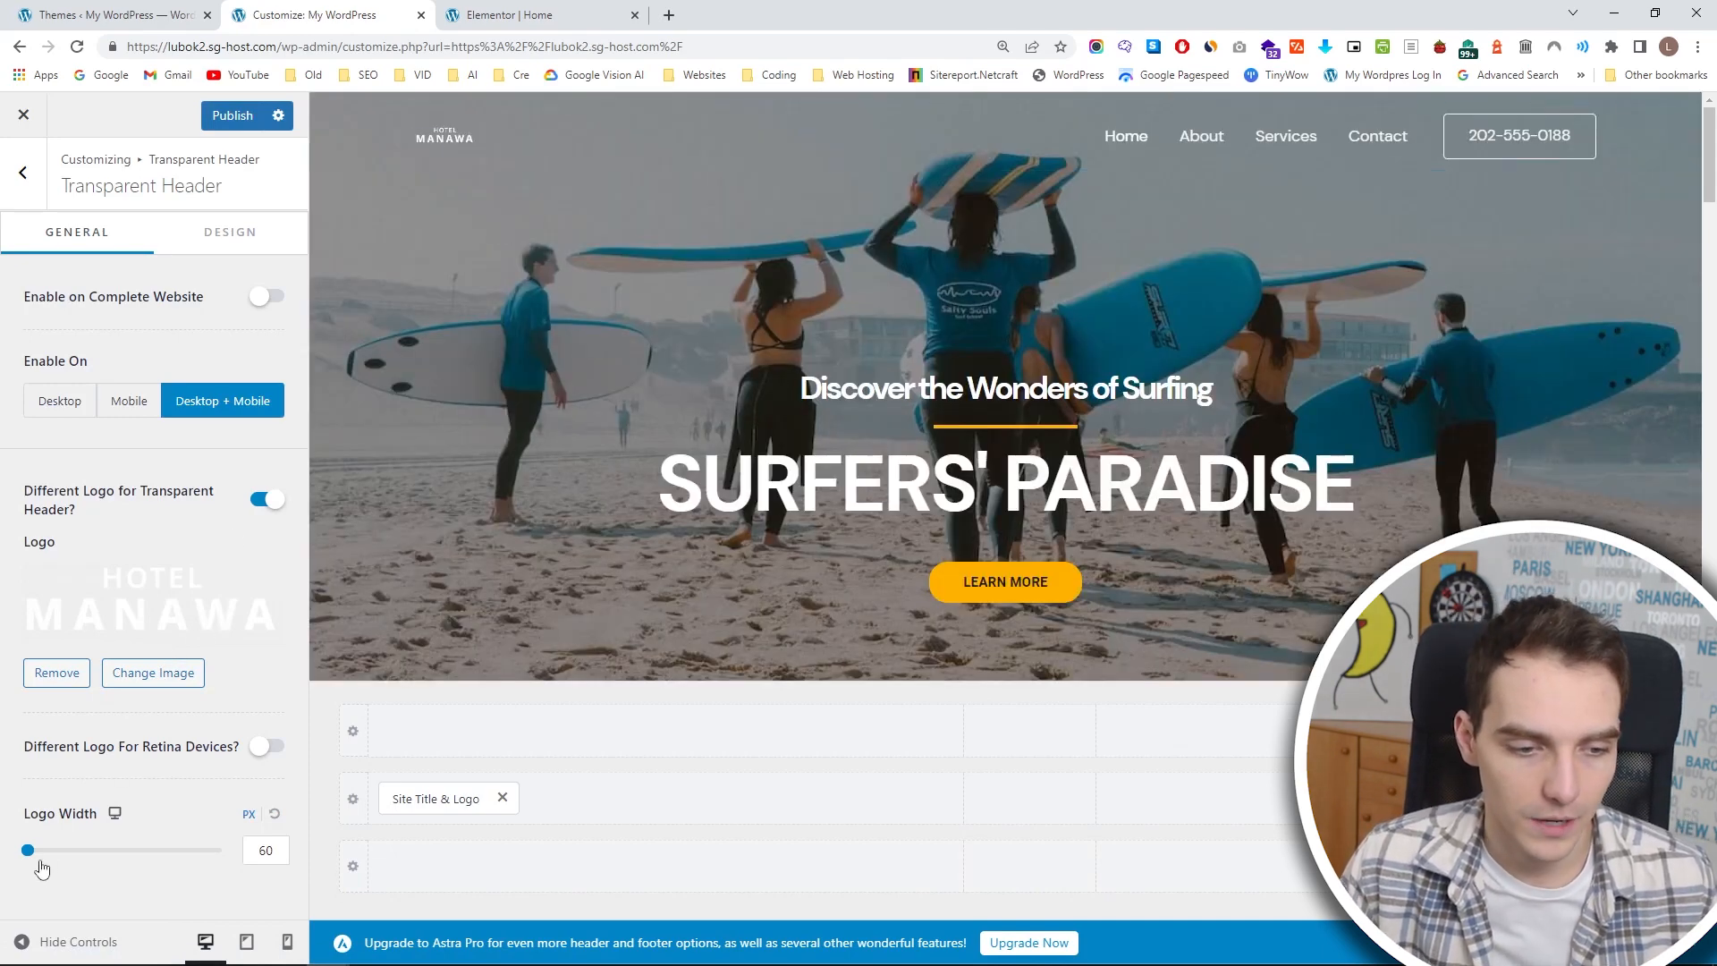
Set the transparent header's logo width to 157 px and remove the phone number button from the header.
drag(29, 852, 67, 853)
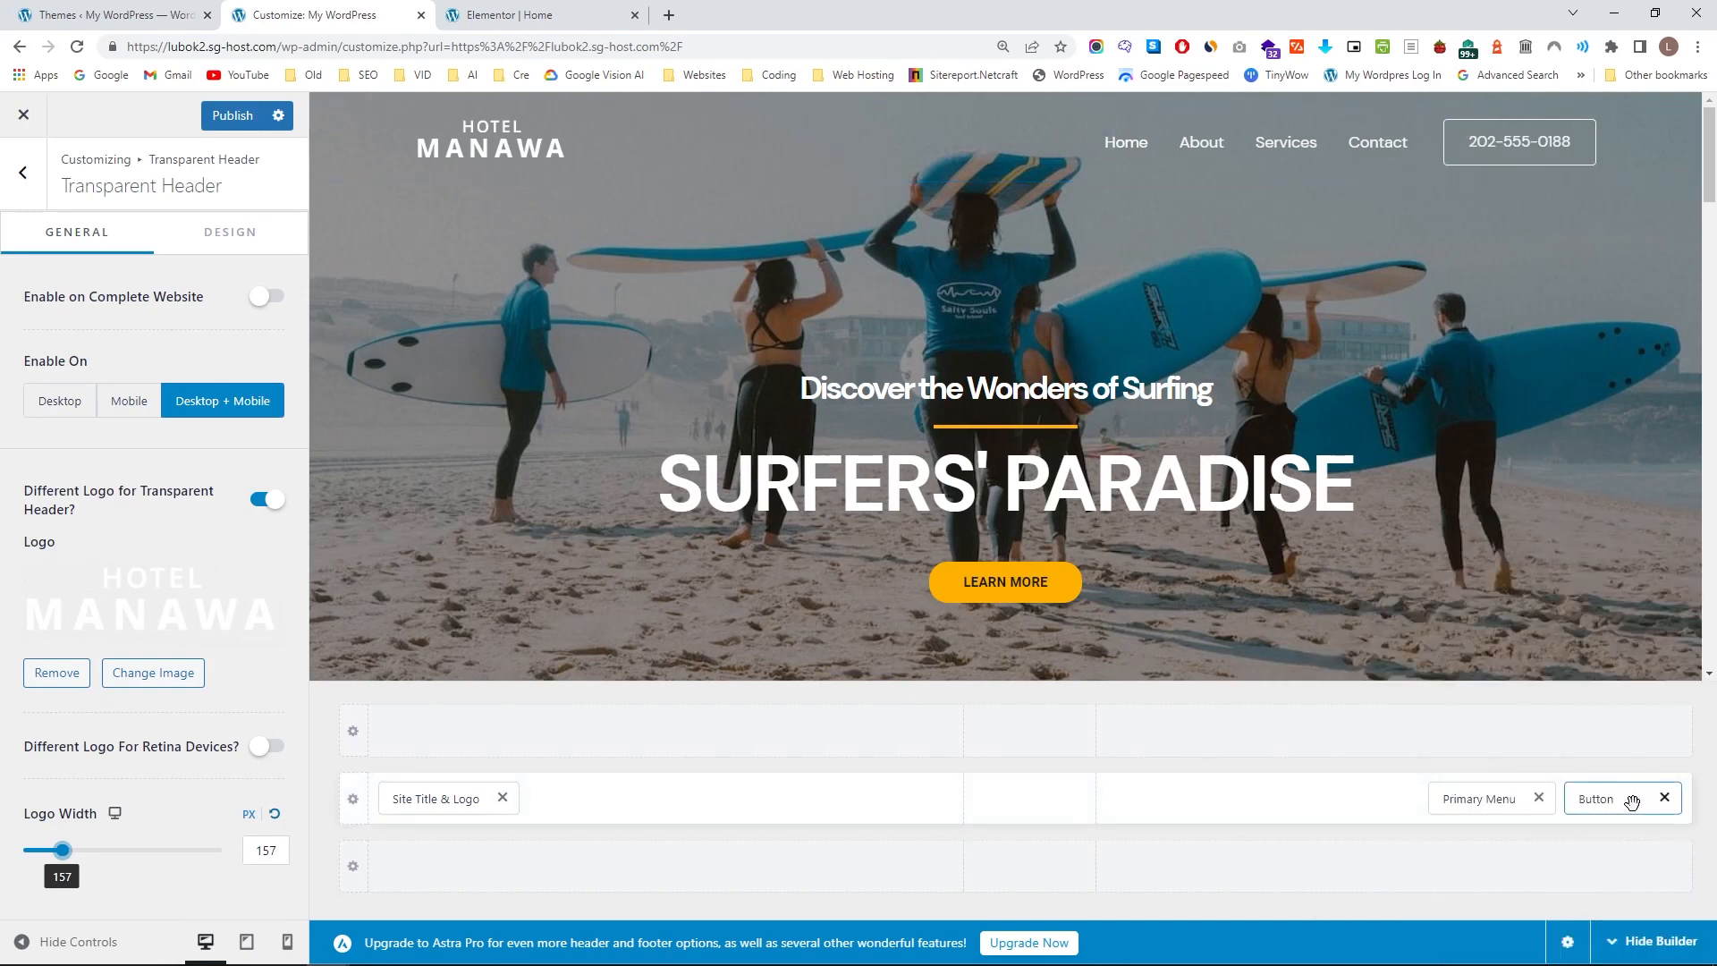
click(1664, 799)
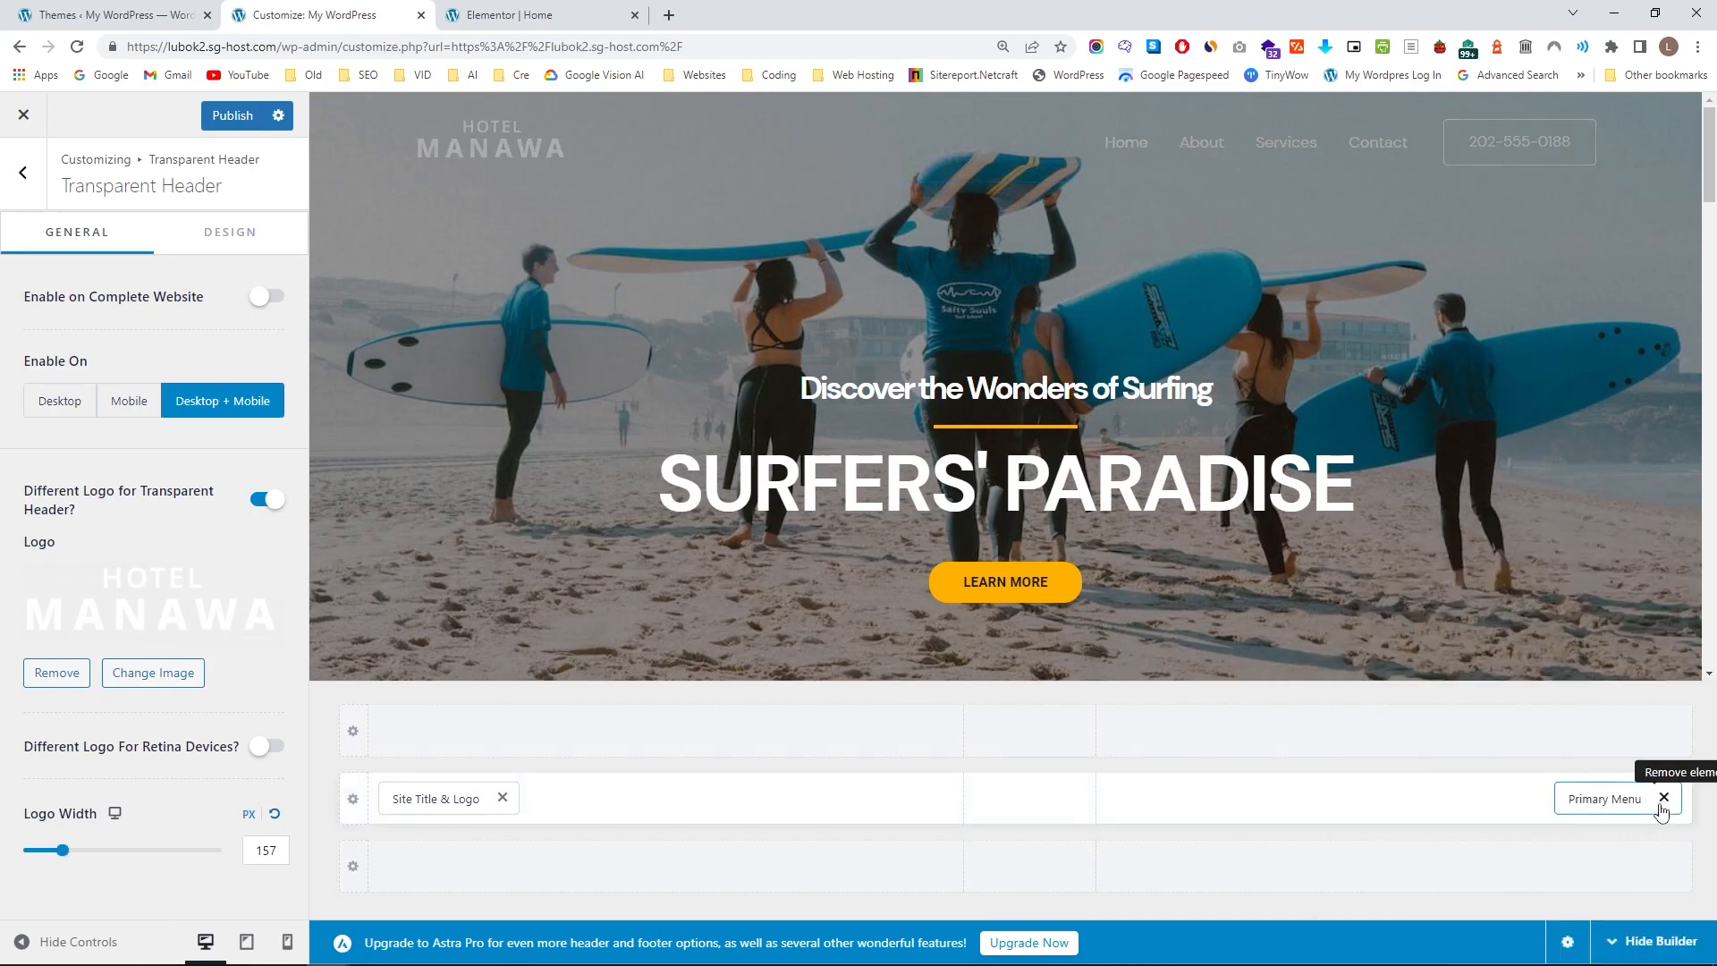
Try the button and then the site logo in the middle of the main header row.
click(1030, 796)
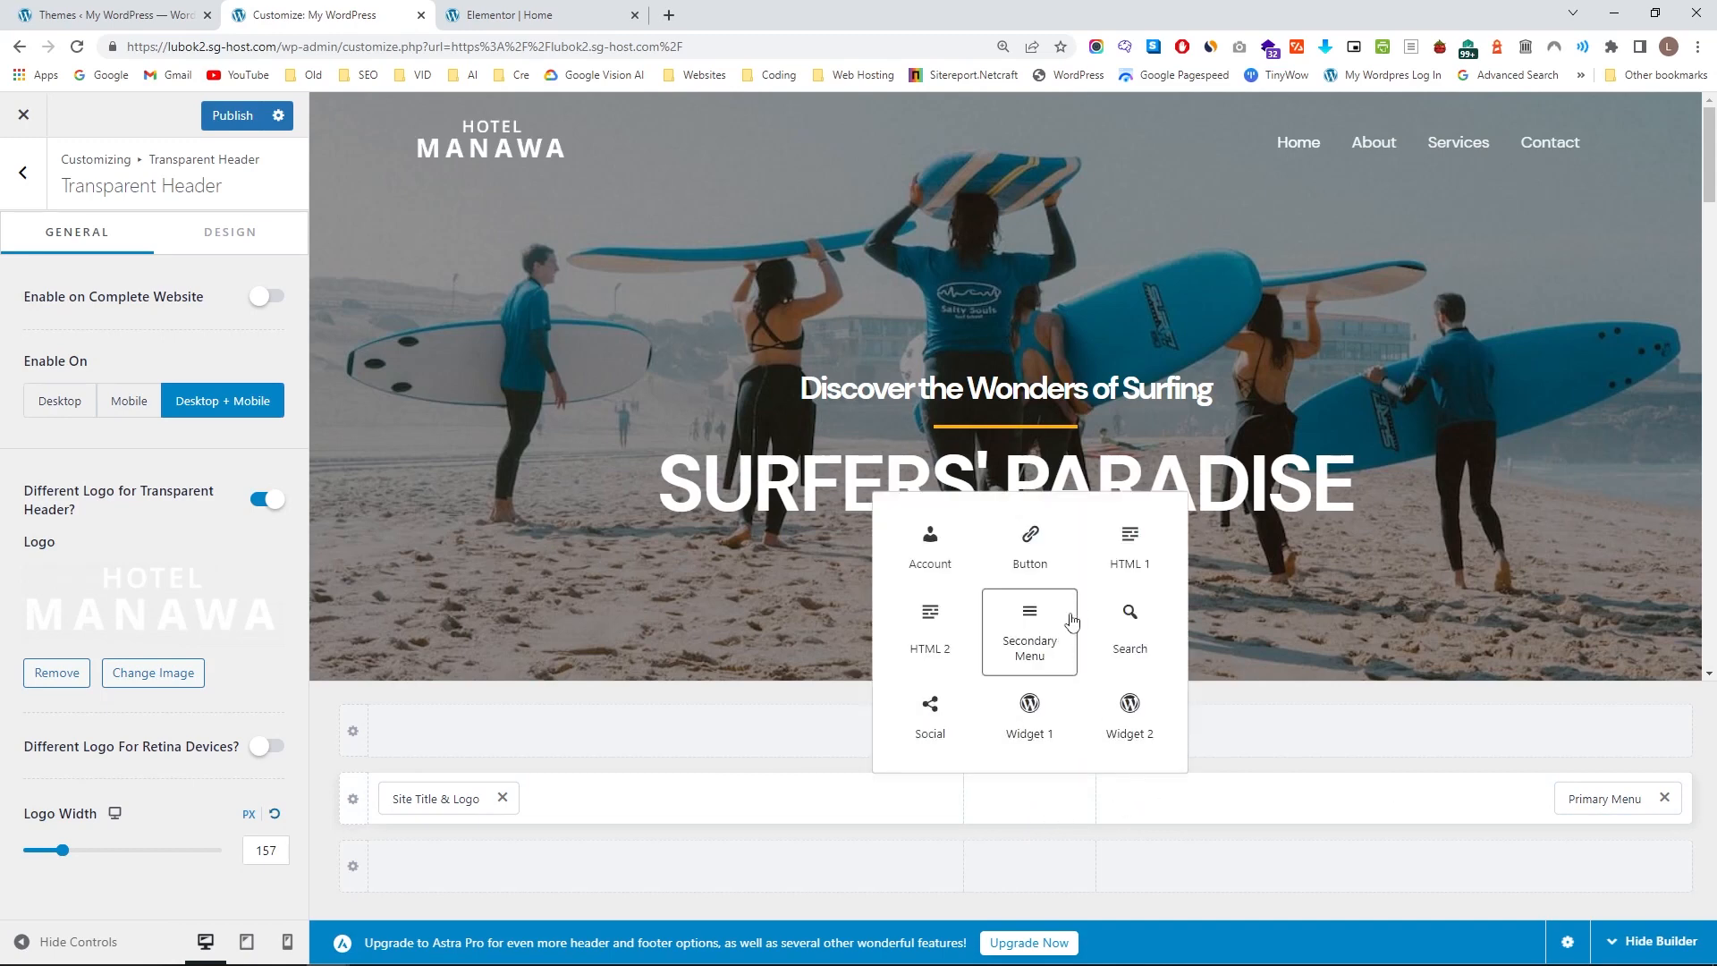
click(1072, 557)
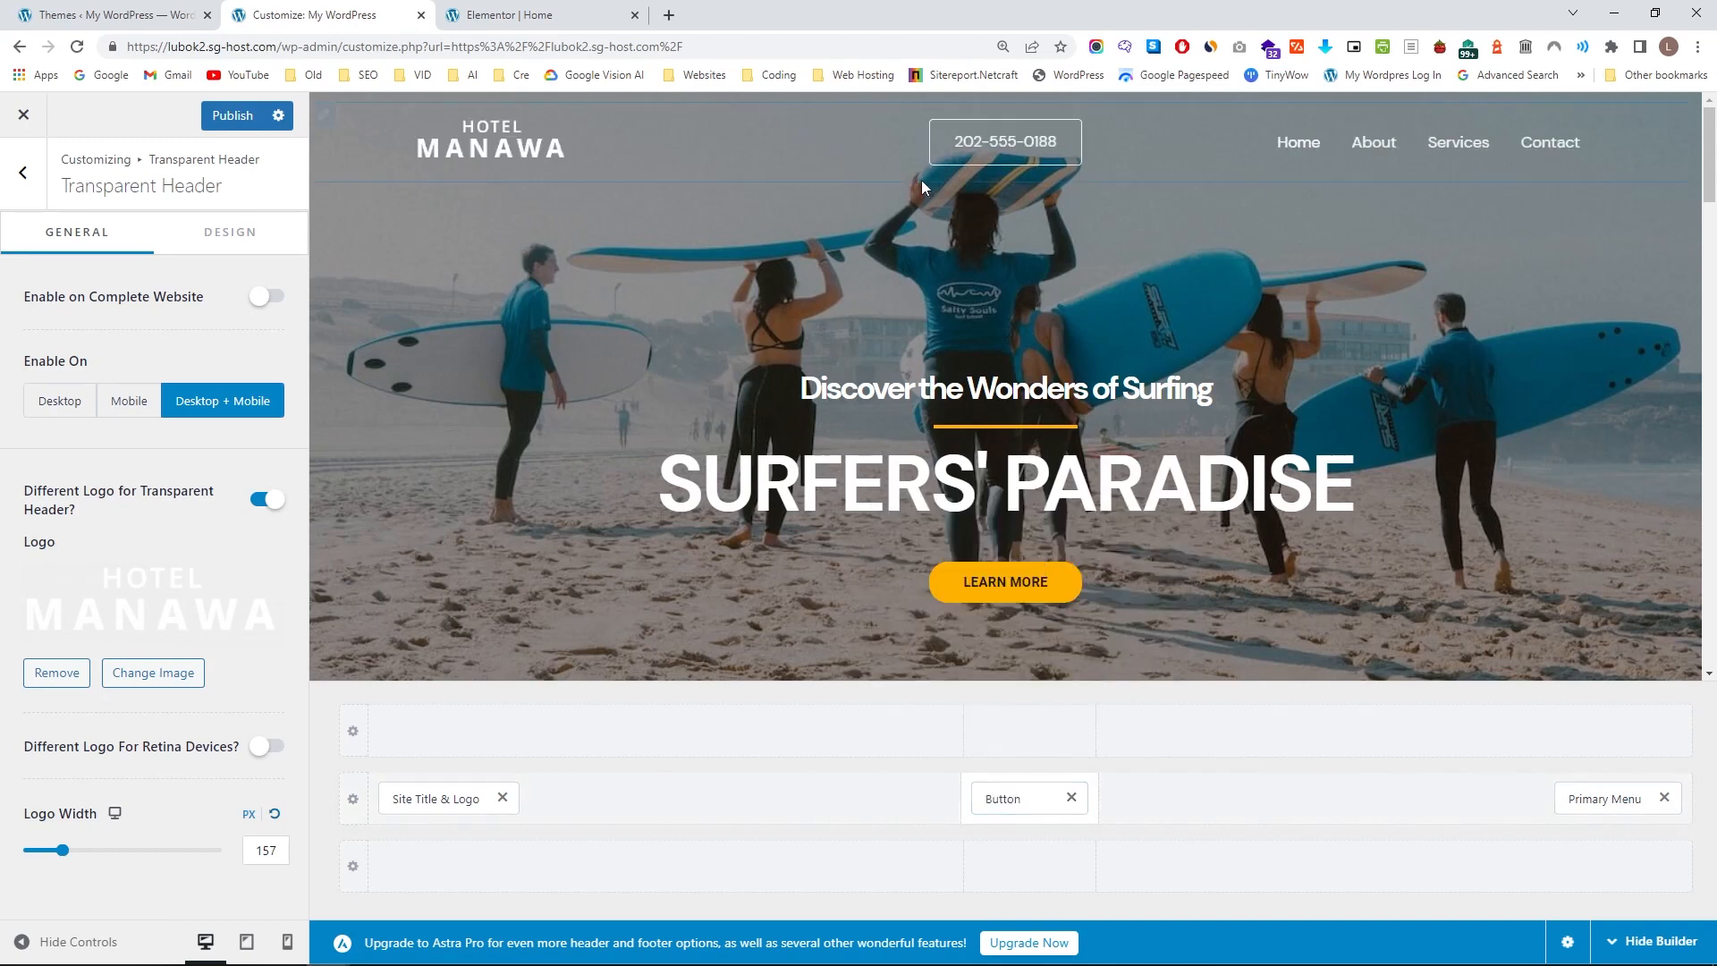
click(1072, 796)
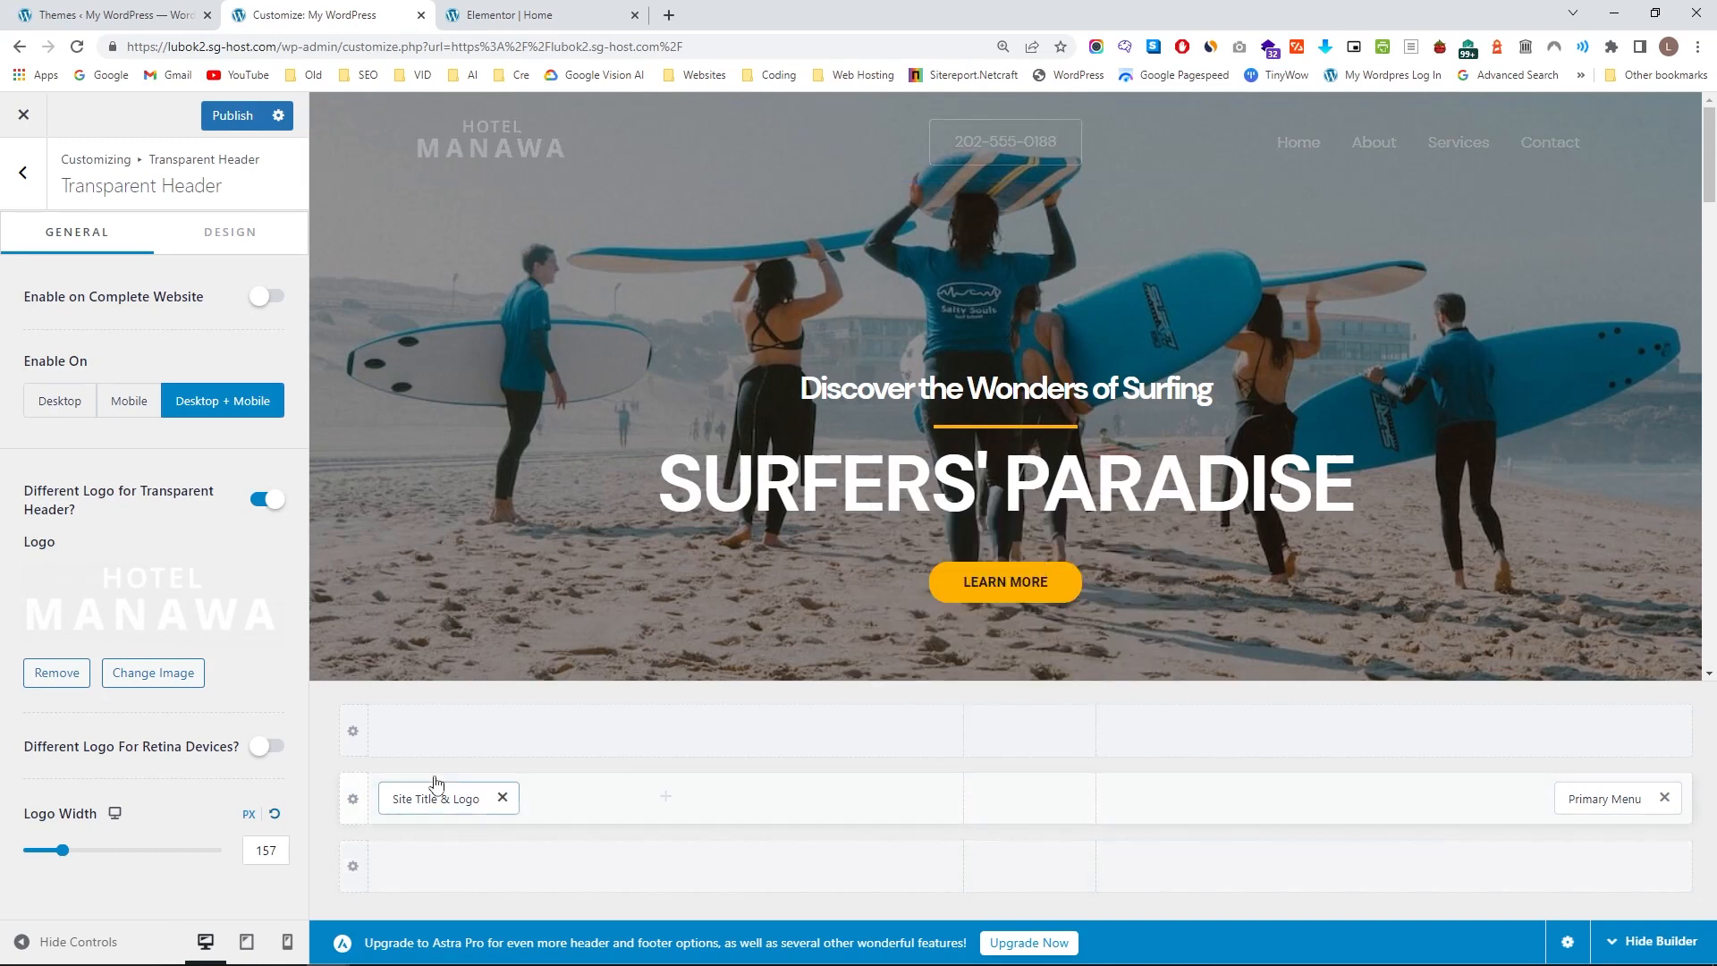
drag(421, 794, 913, 805)
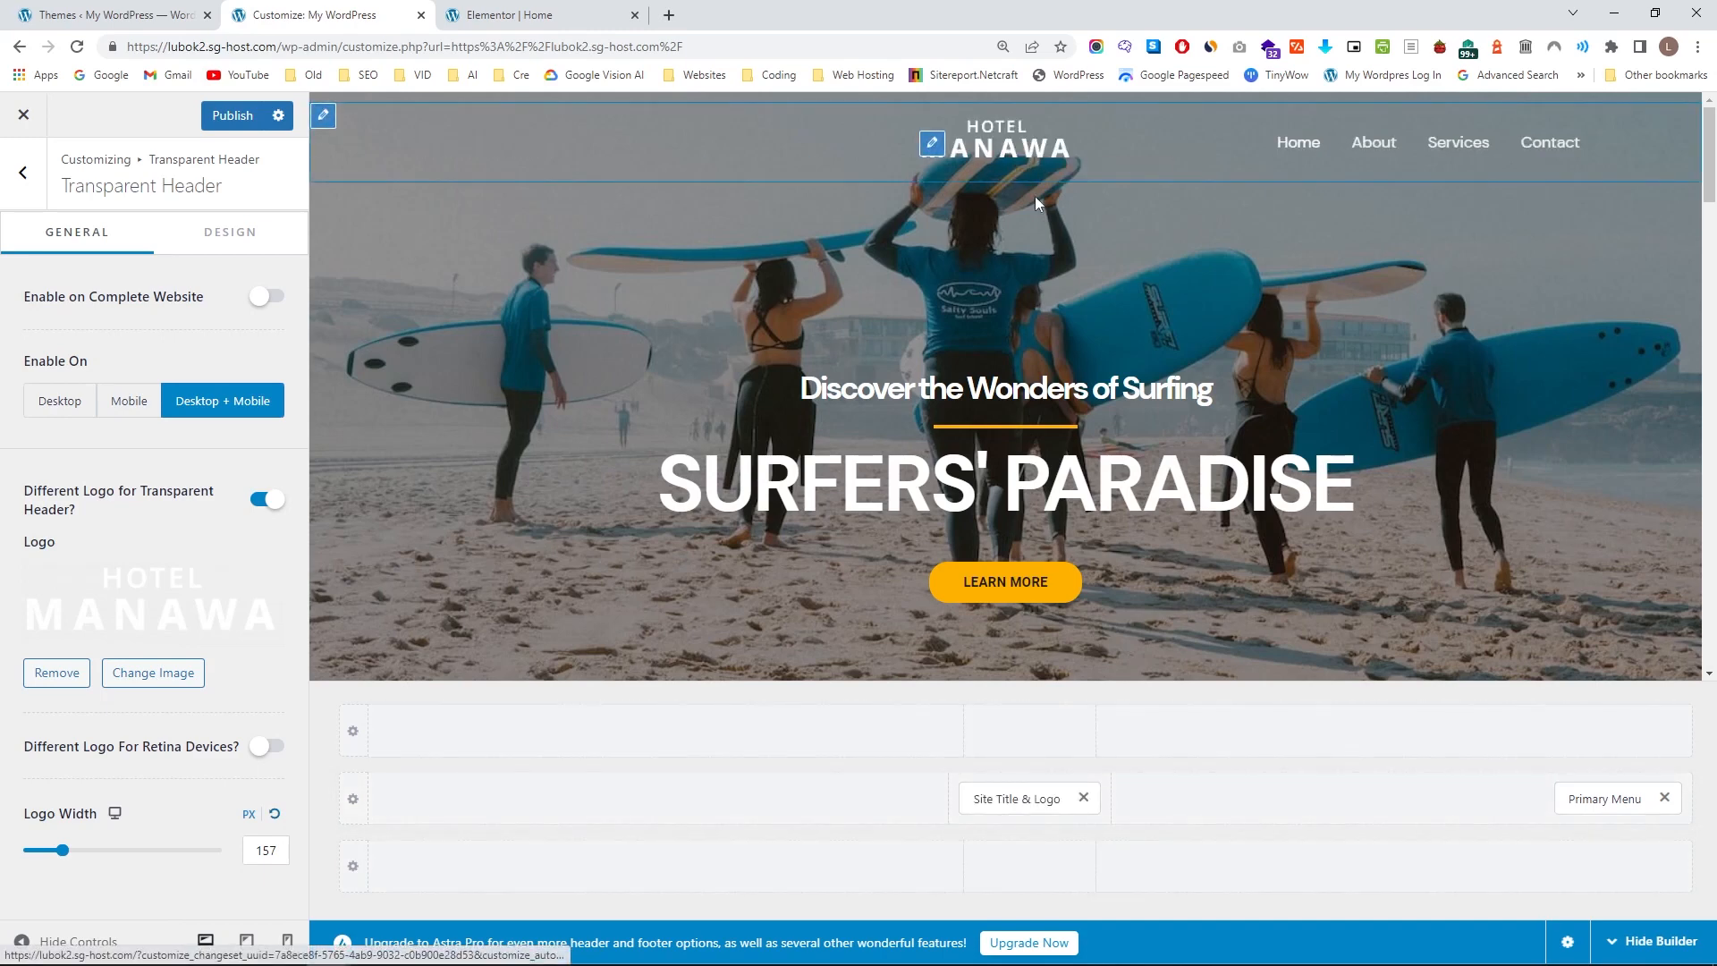
drag(1024, 798, 499, 802)
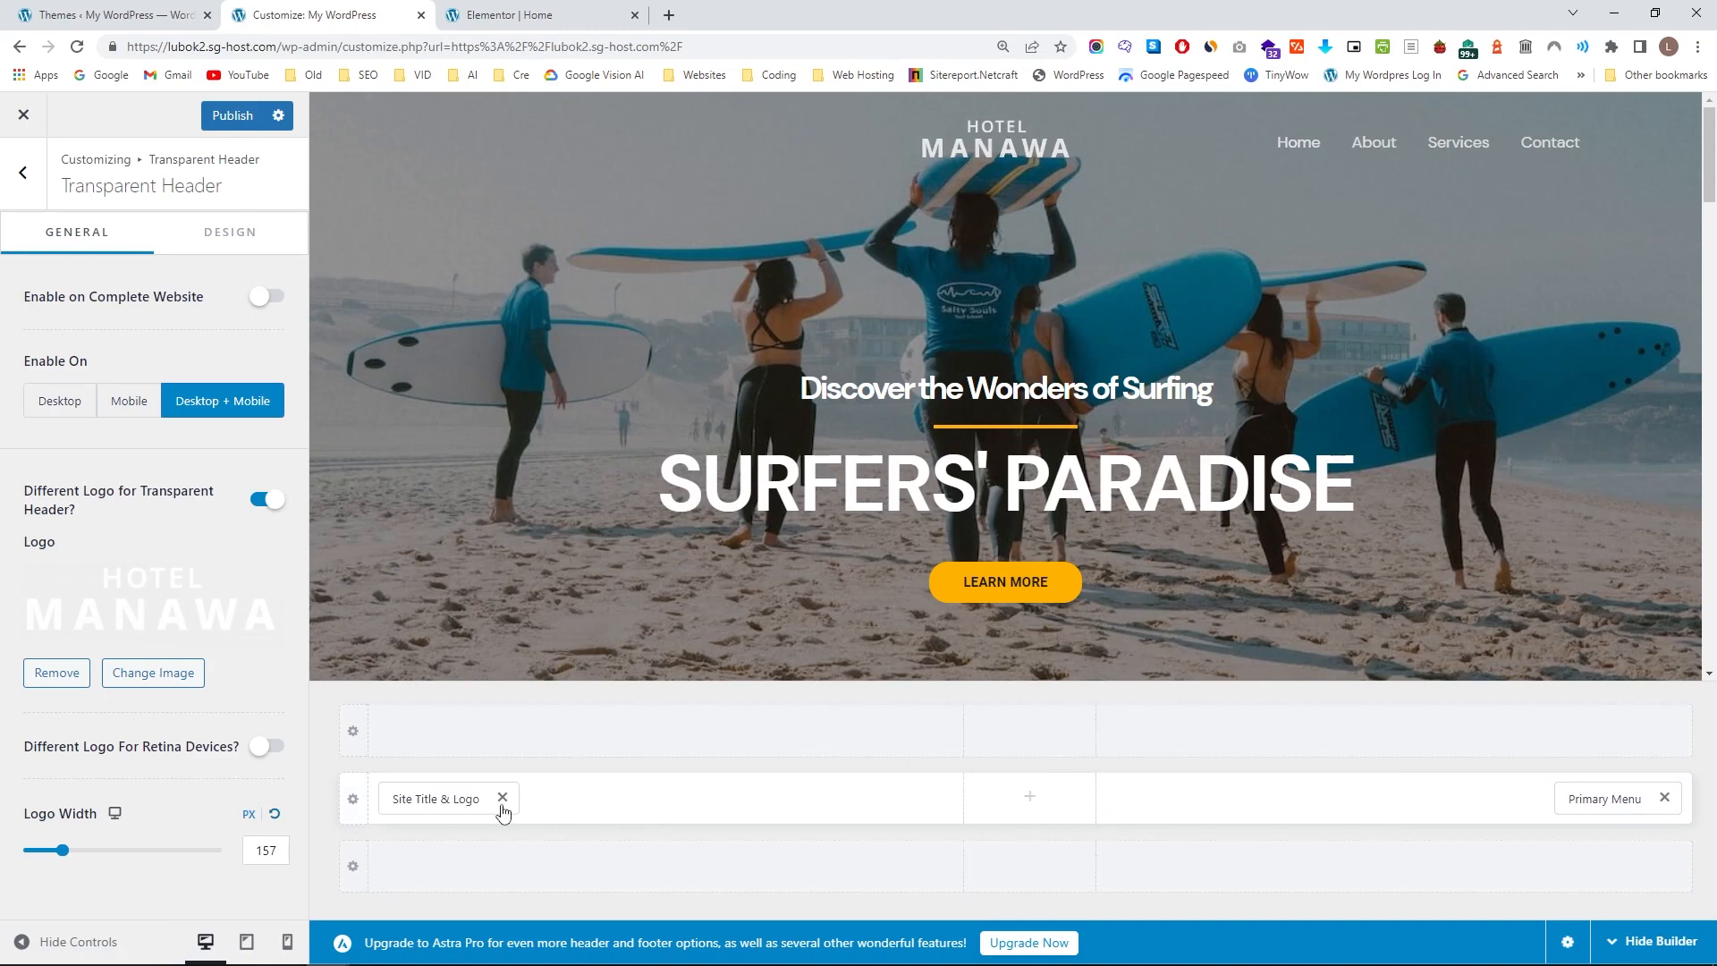
Open the Main Menu assigned to the Primary Menu location to examine its items and locations.
click(1597, 798)
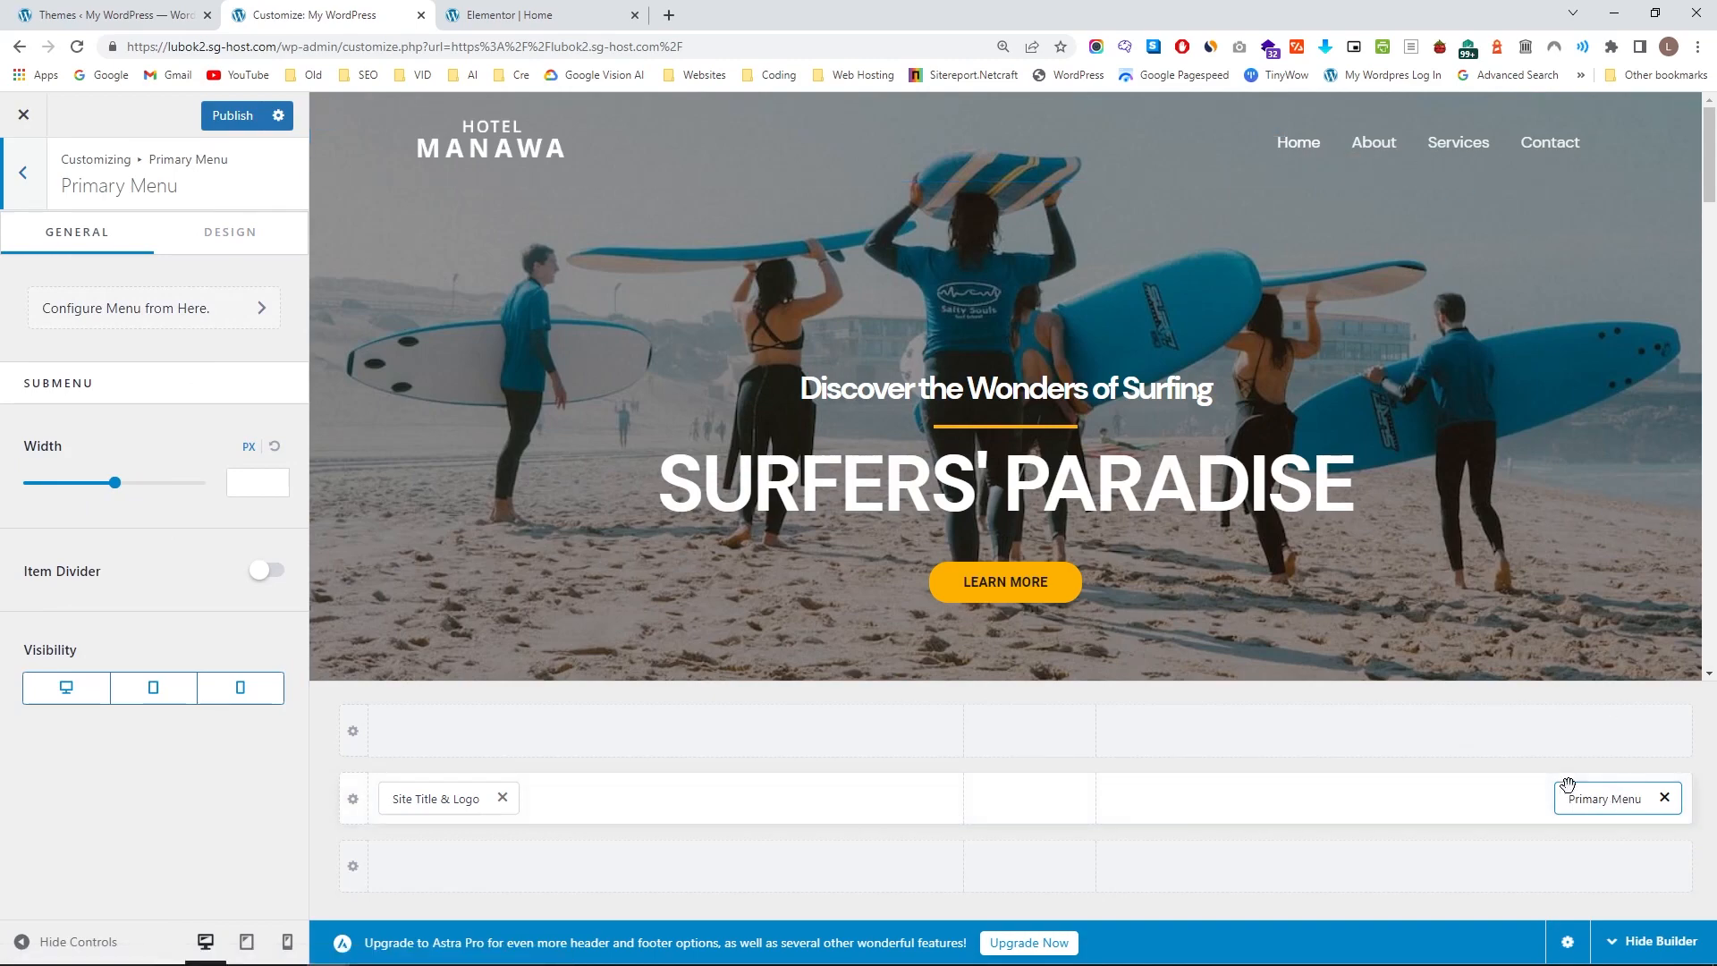
click(195, 322)
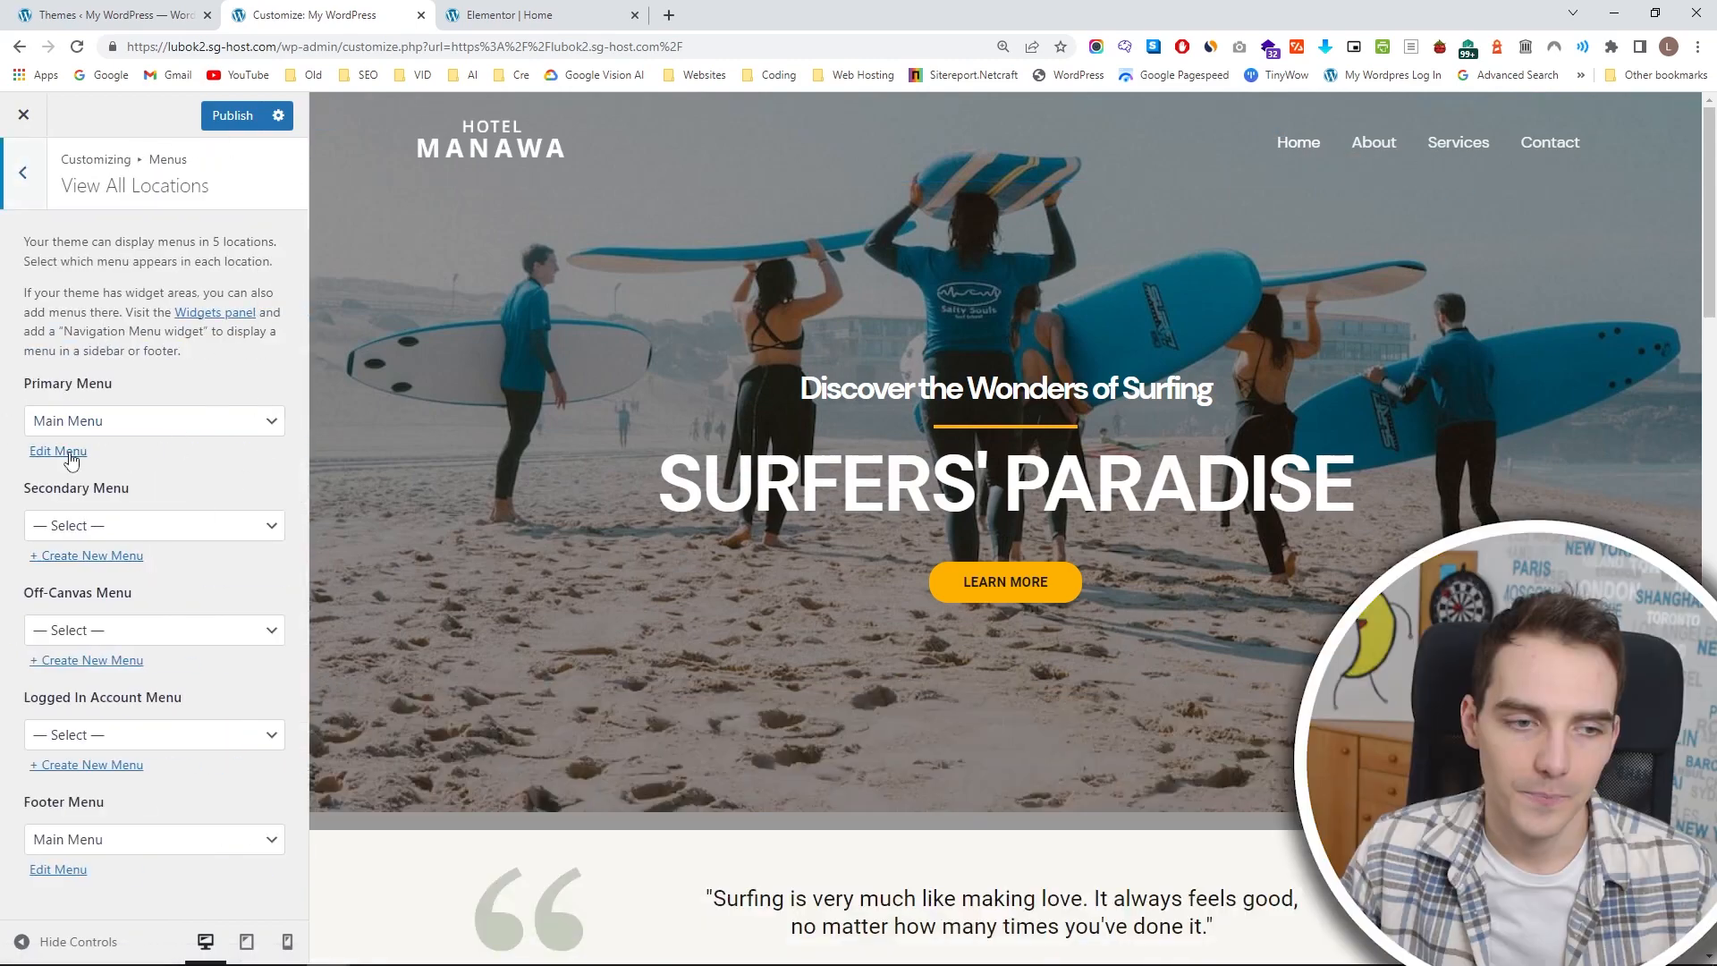
click(70, 455)
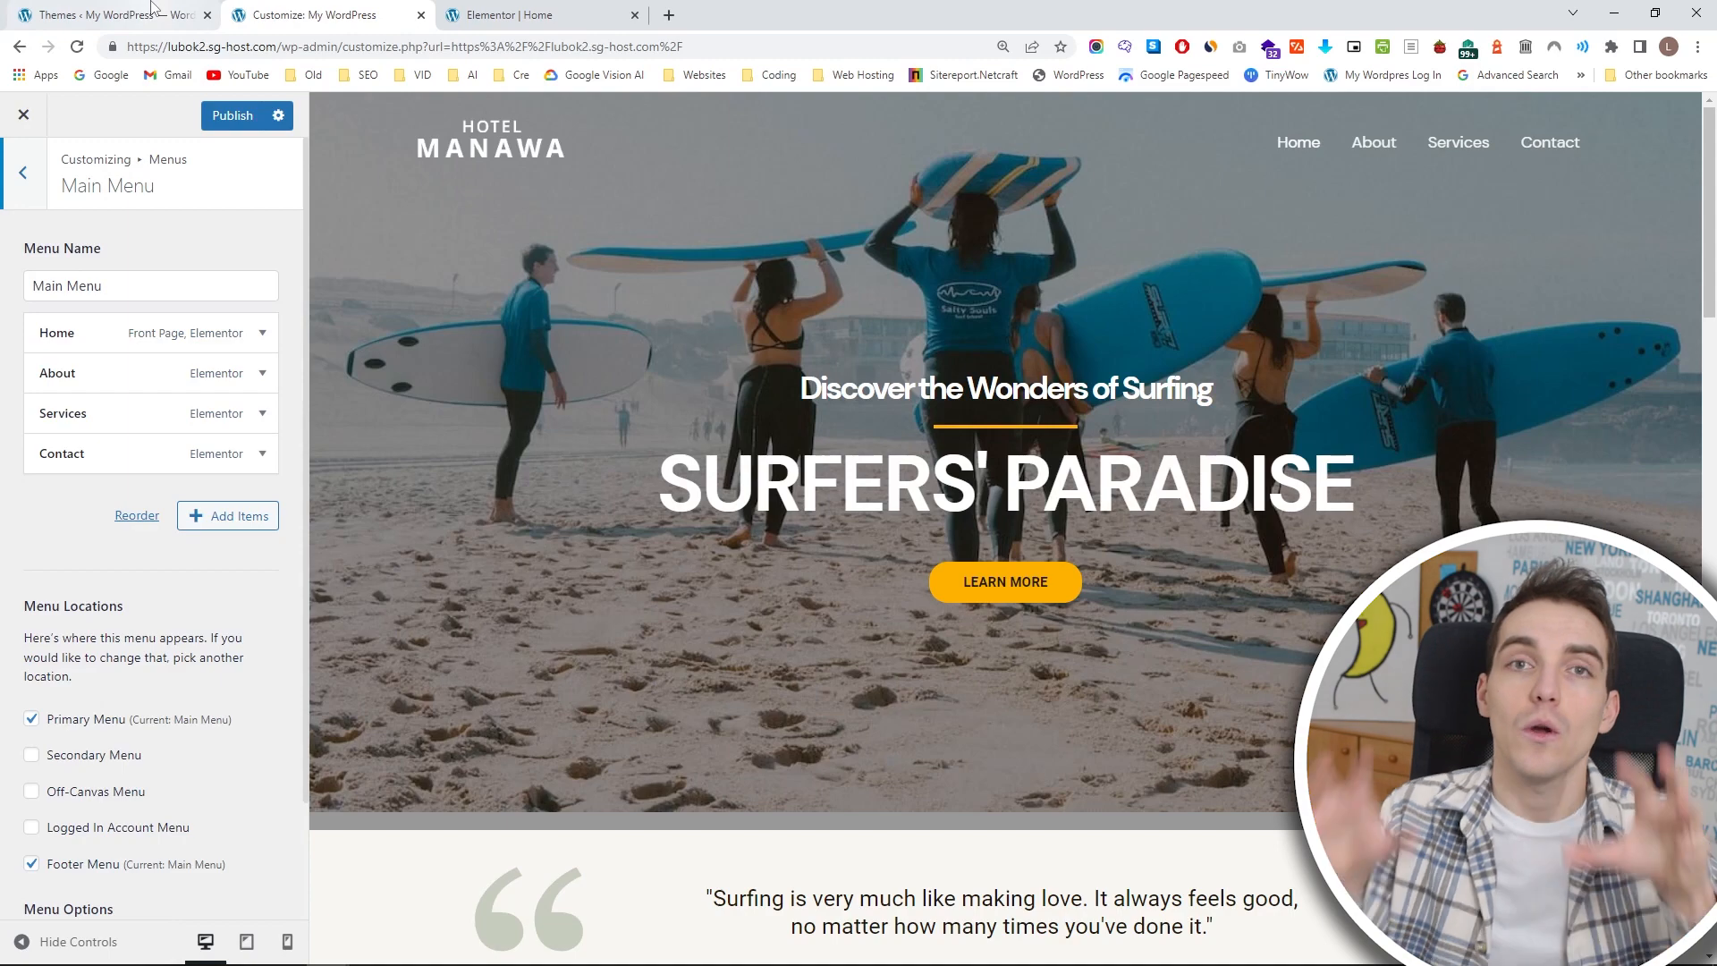
mouse_move(152, 7)
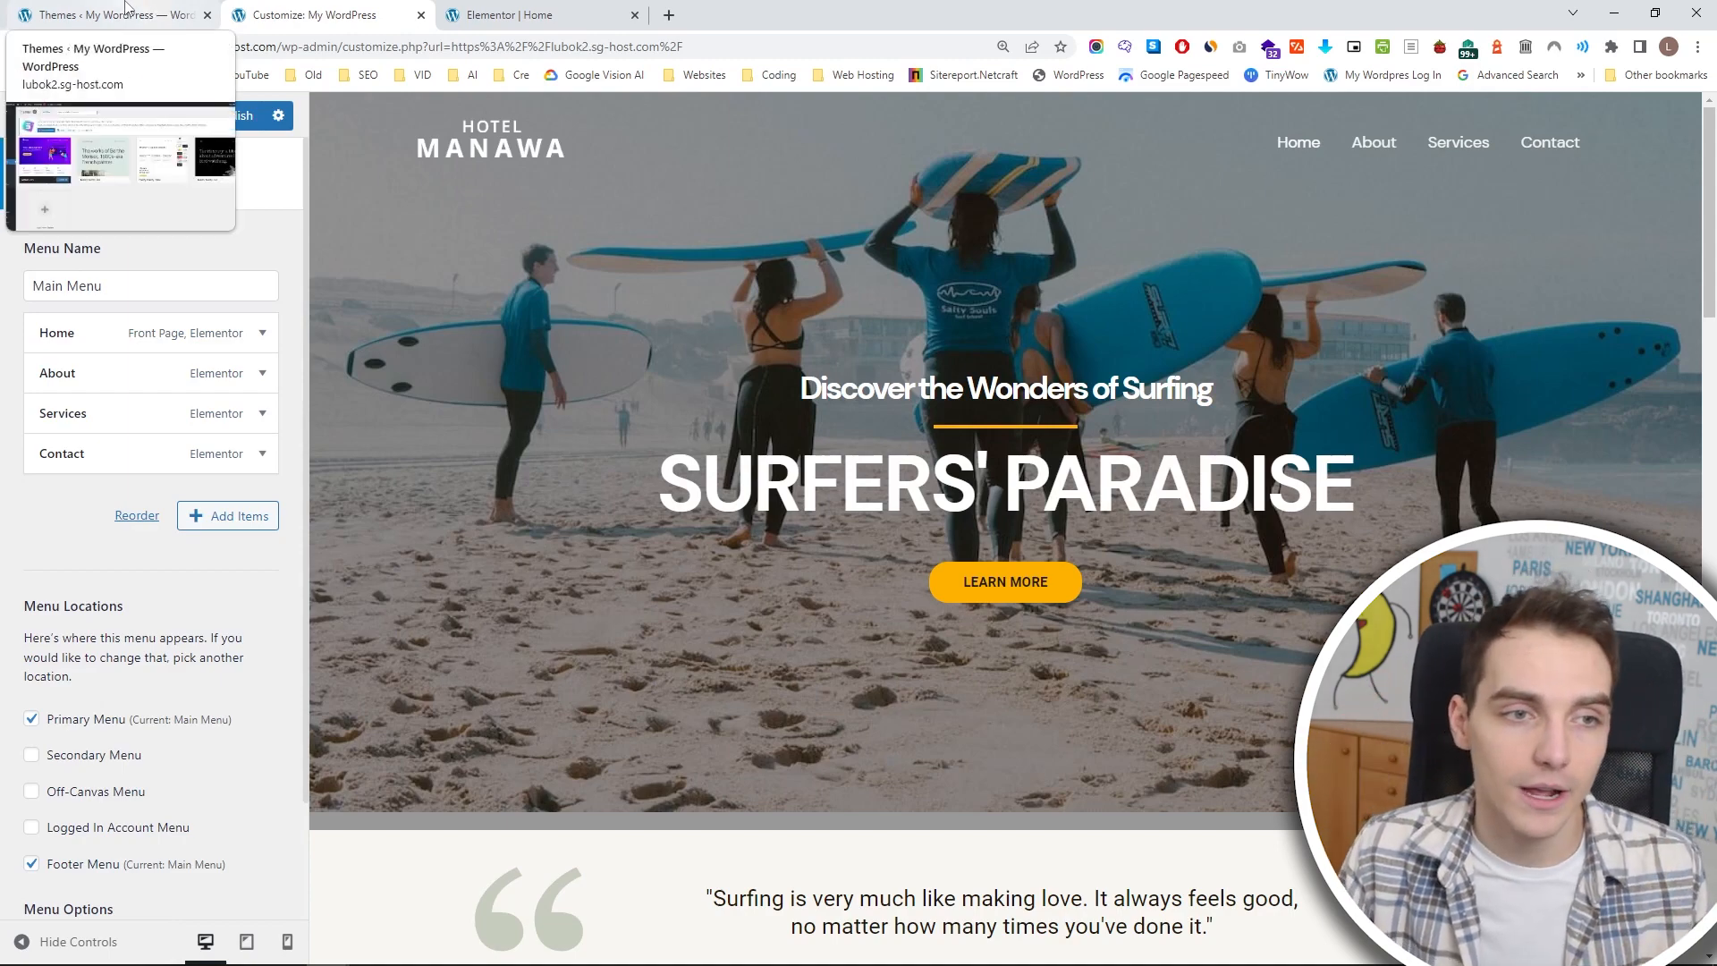
click(152, 7)
click(296, 9)
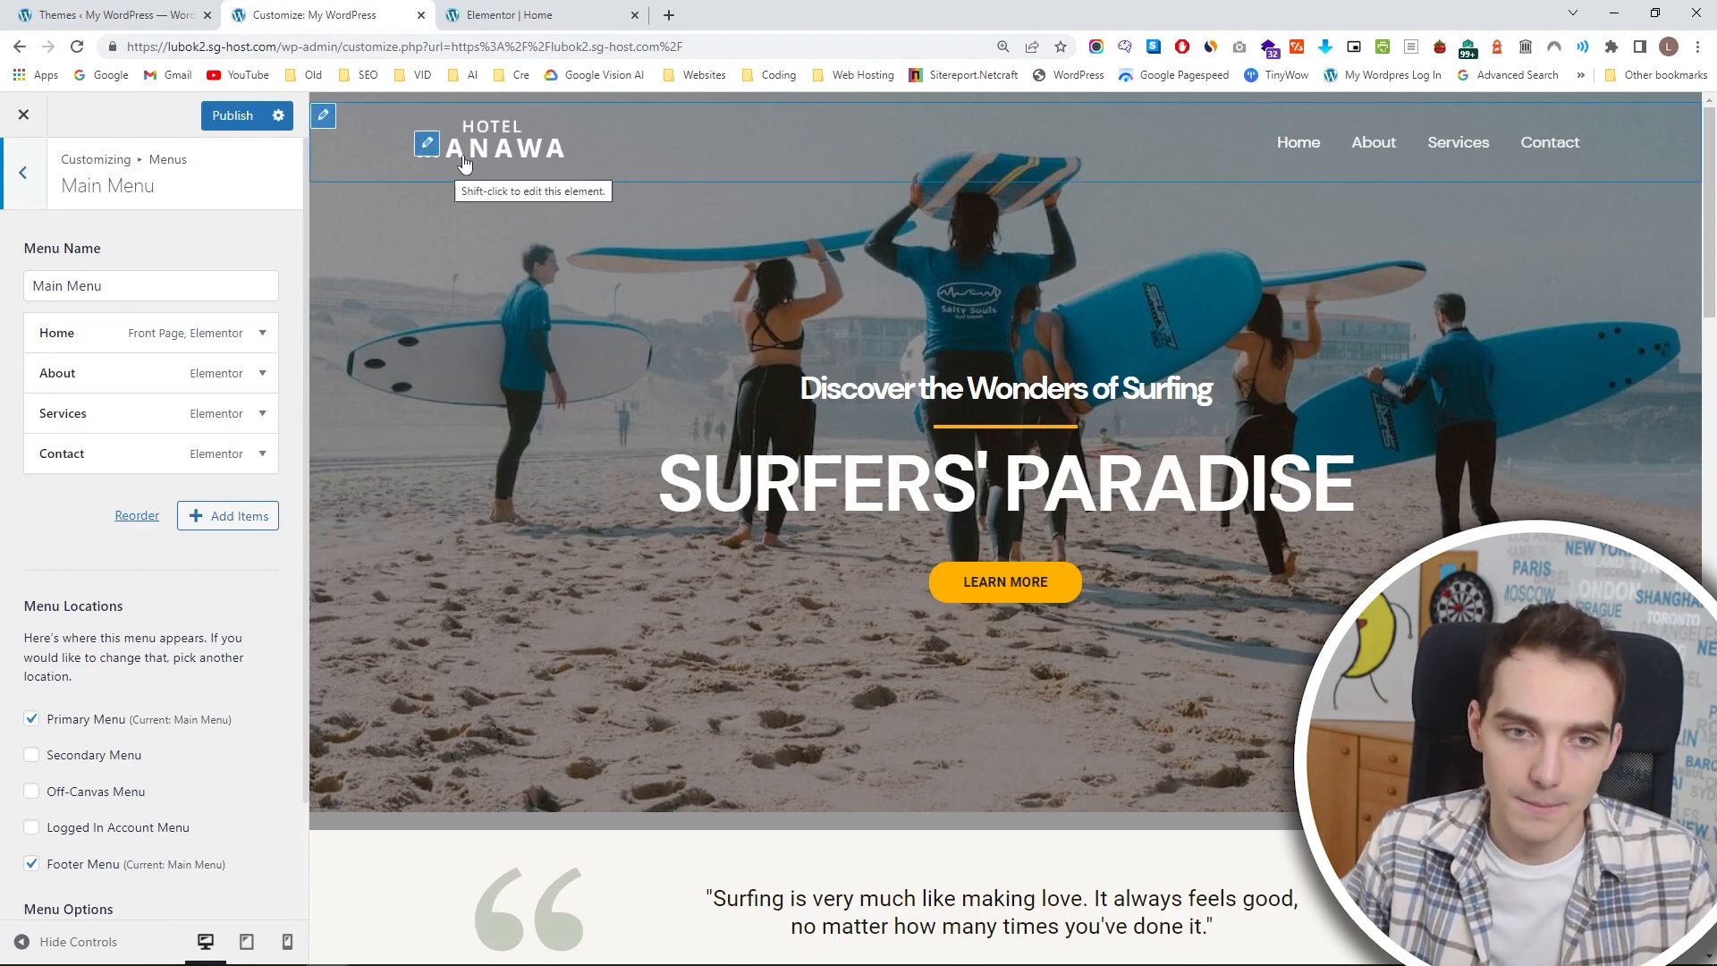
In the Elementor home page editor, set the SURFERS' PARADISE heading's mobile font size to 35 px.
click(508, 16)
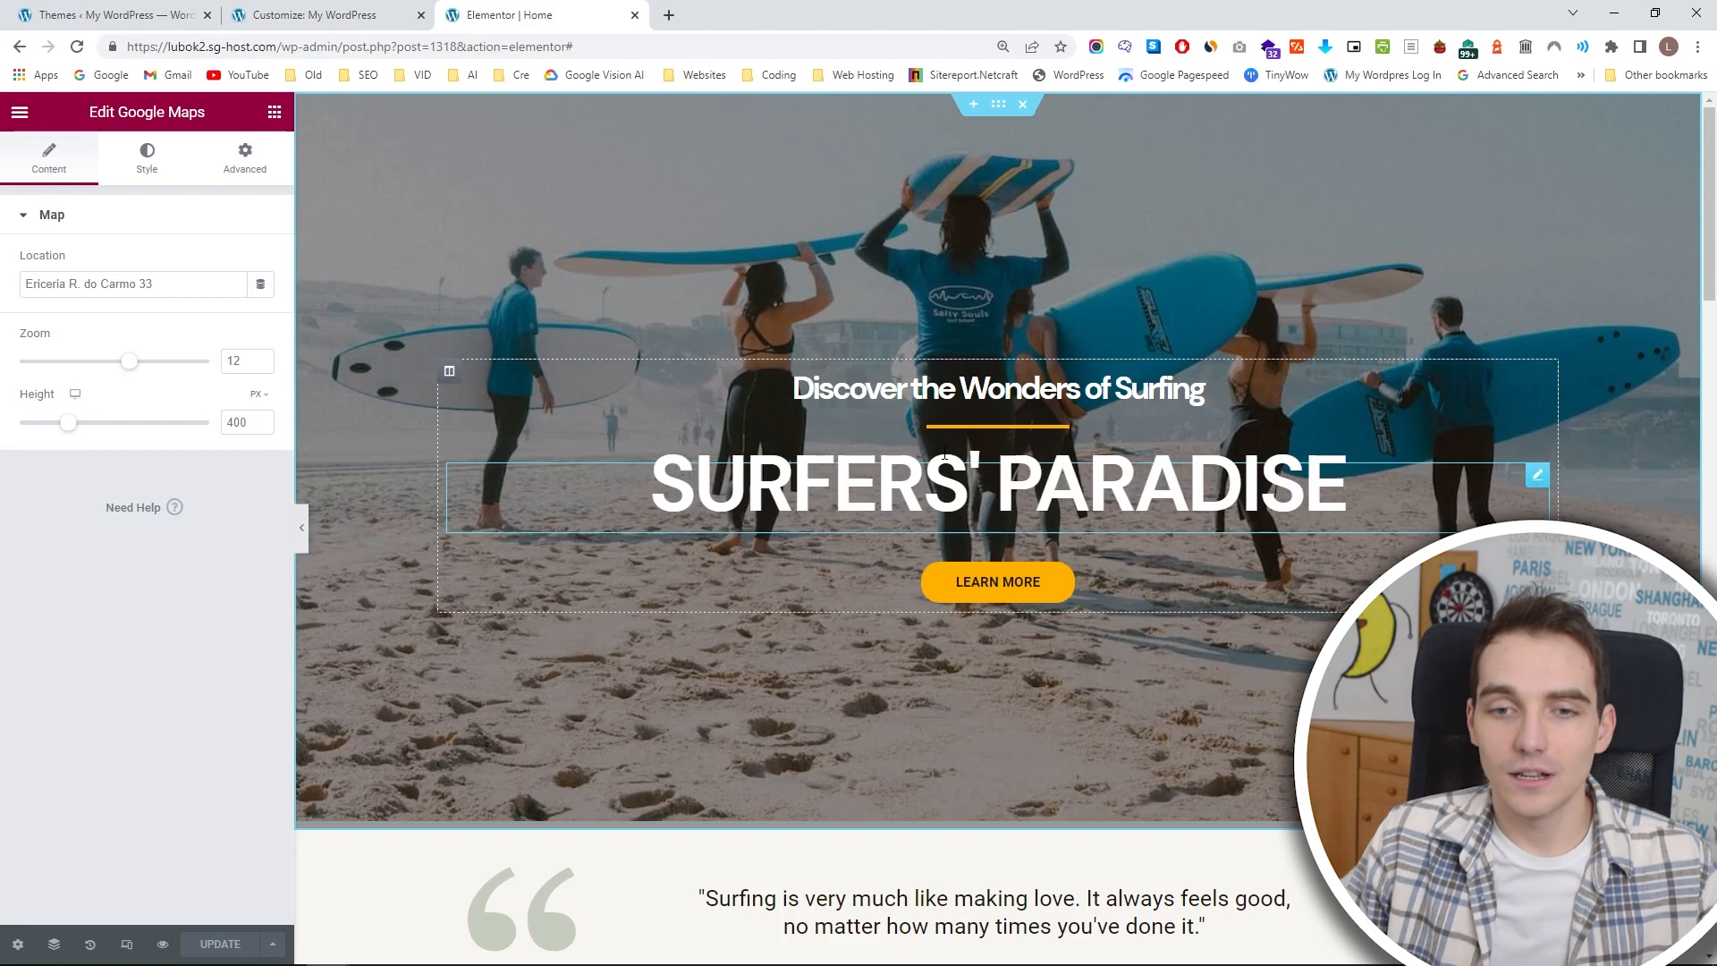
click(1536, 475)
click(146, 158)
click(261, 303)
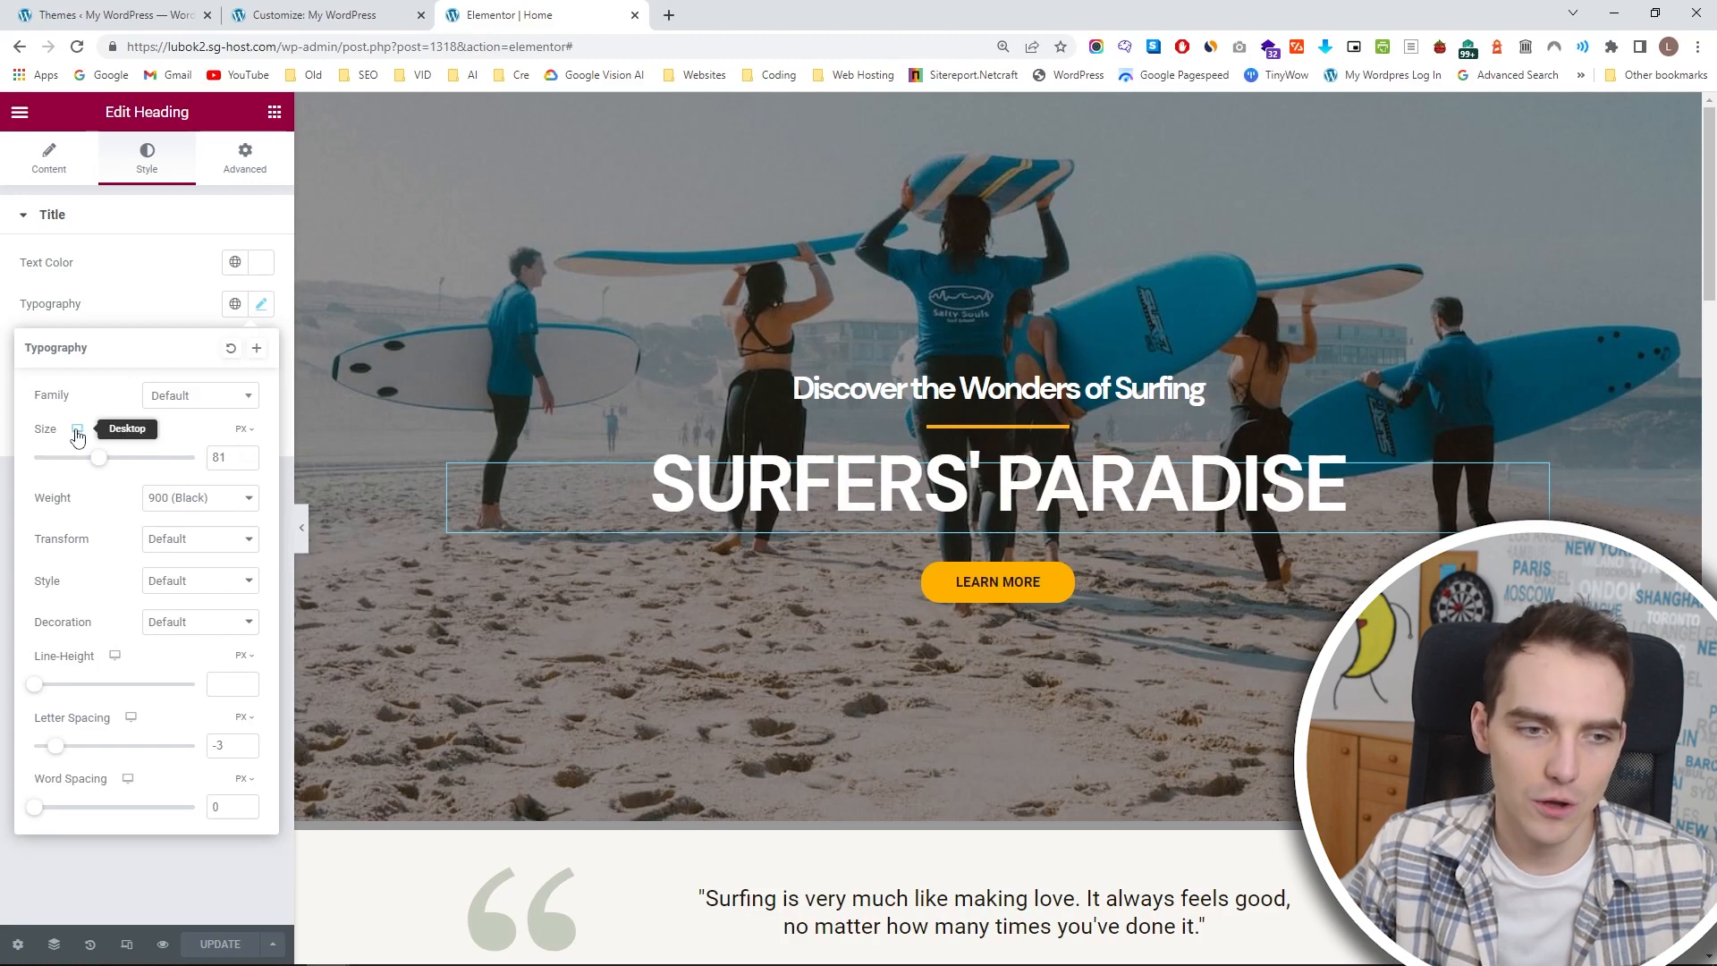
click(77, 487)
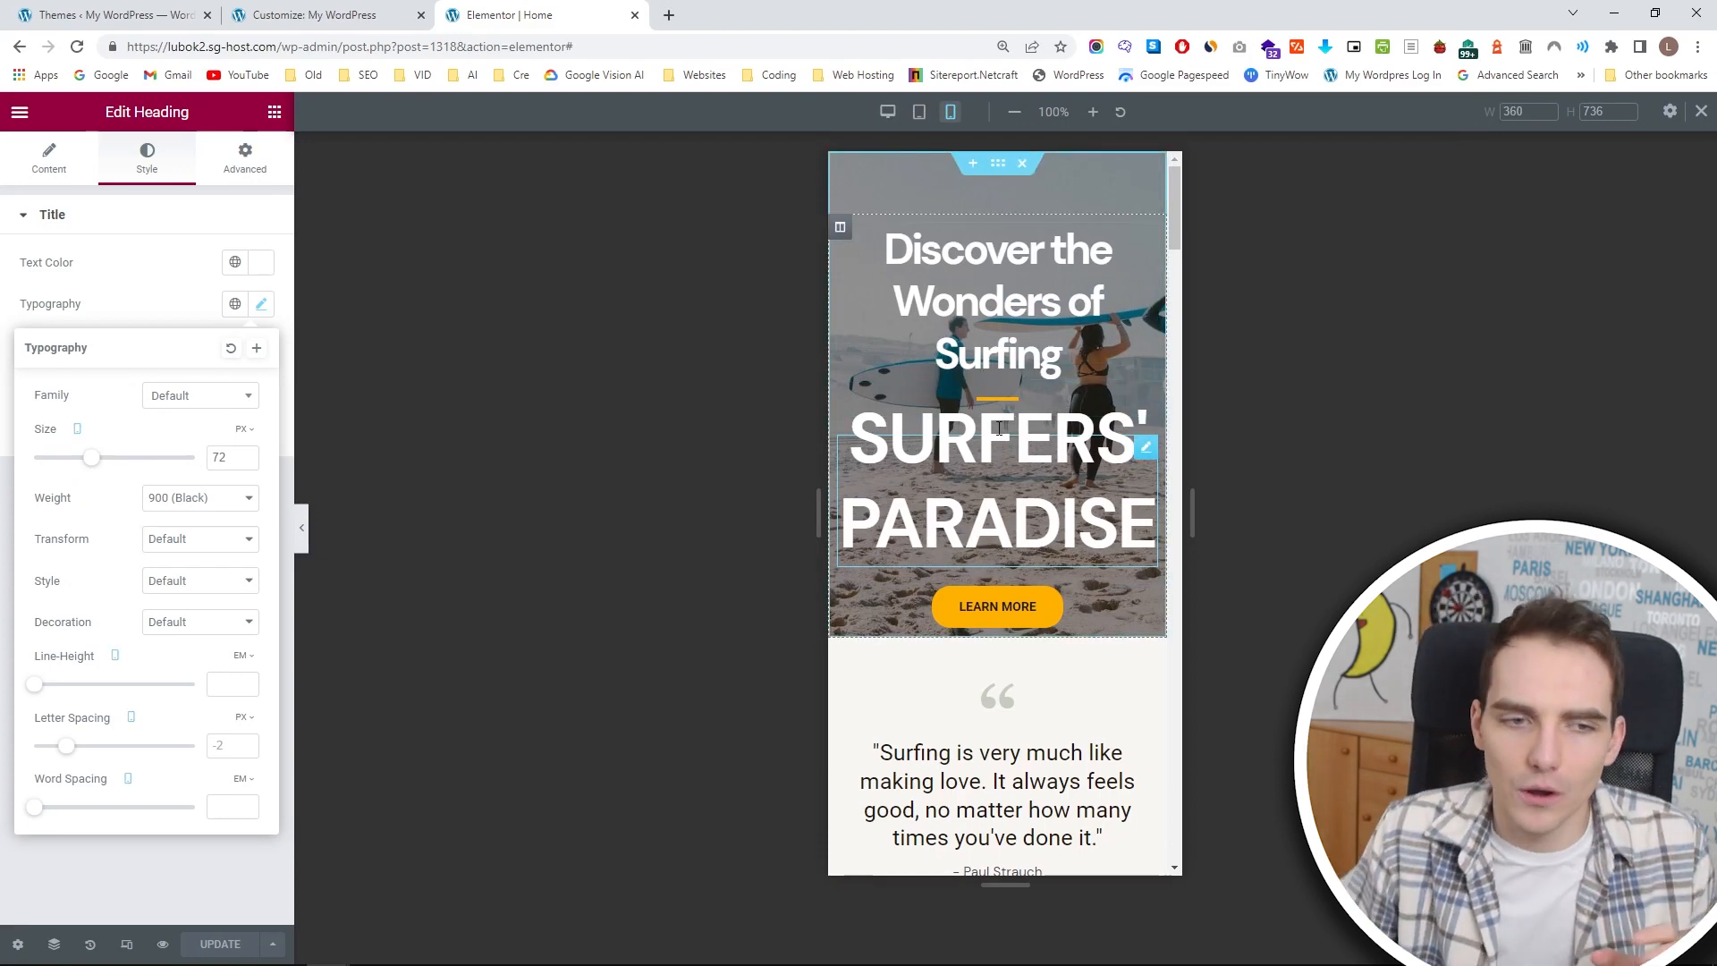
drag(91, 462, 60, 461)
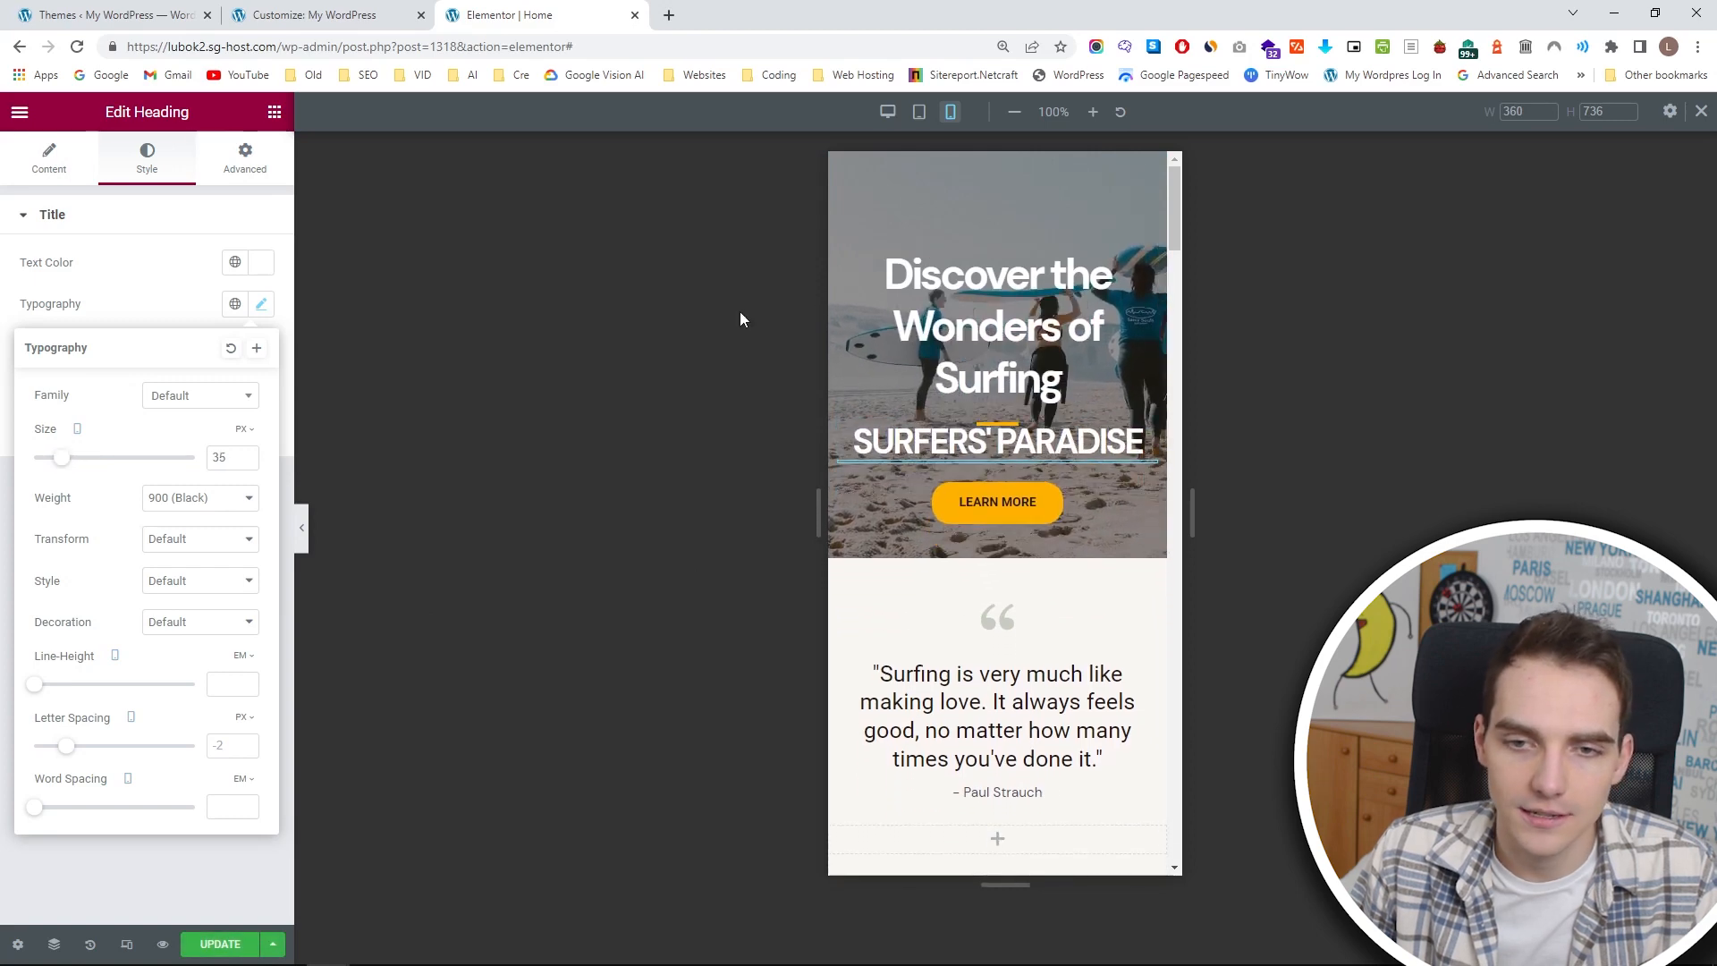
Set the mobile font size of the "Discover the Wonders of Surfing" heading to 24 px.
click(1146, 260)
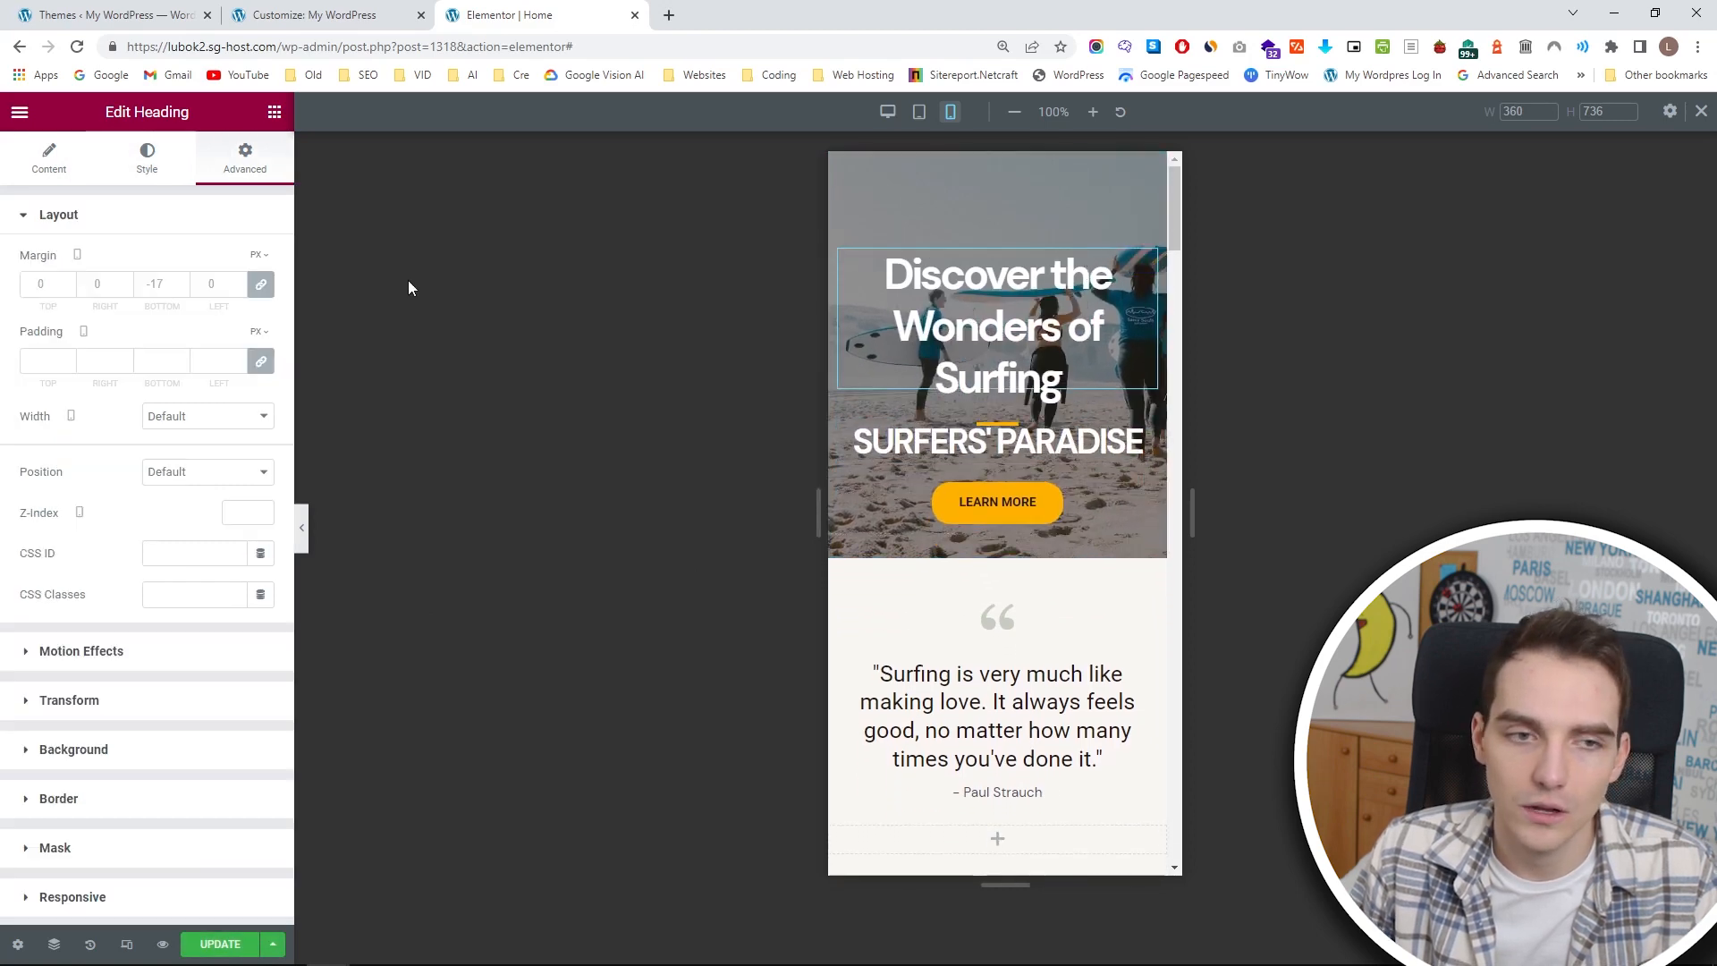
click(148, 161)
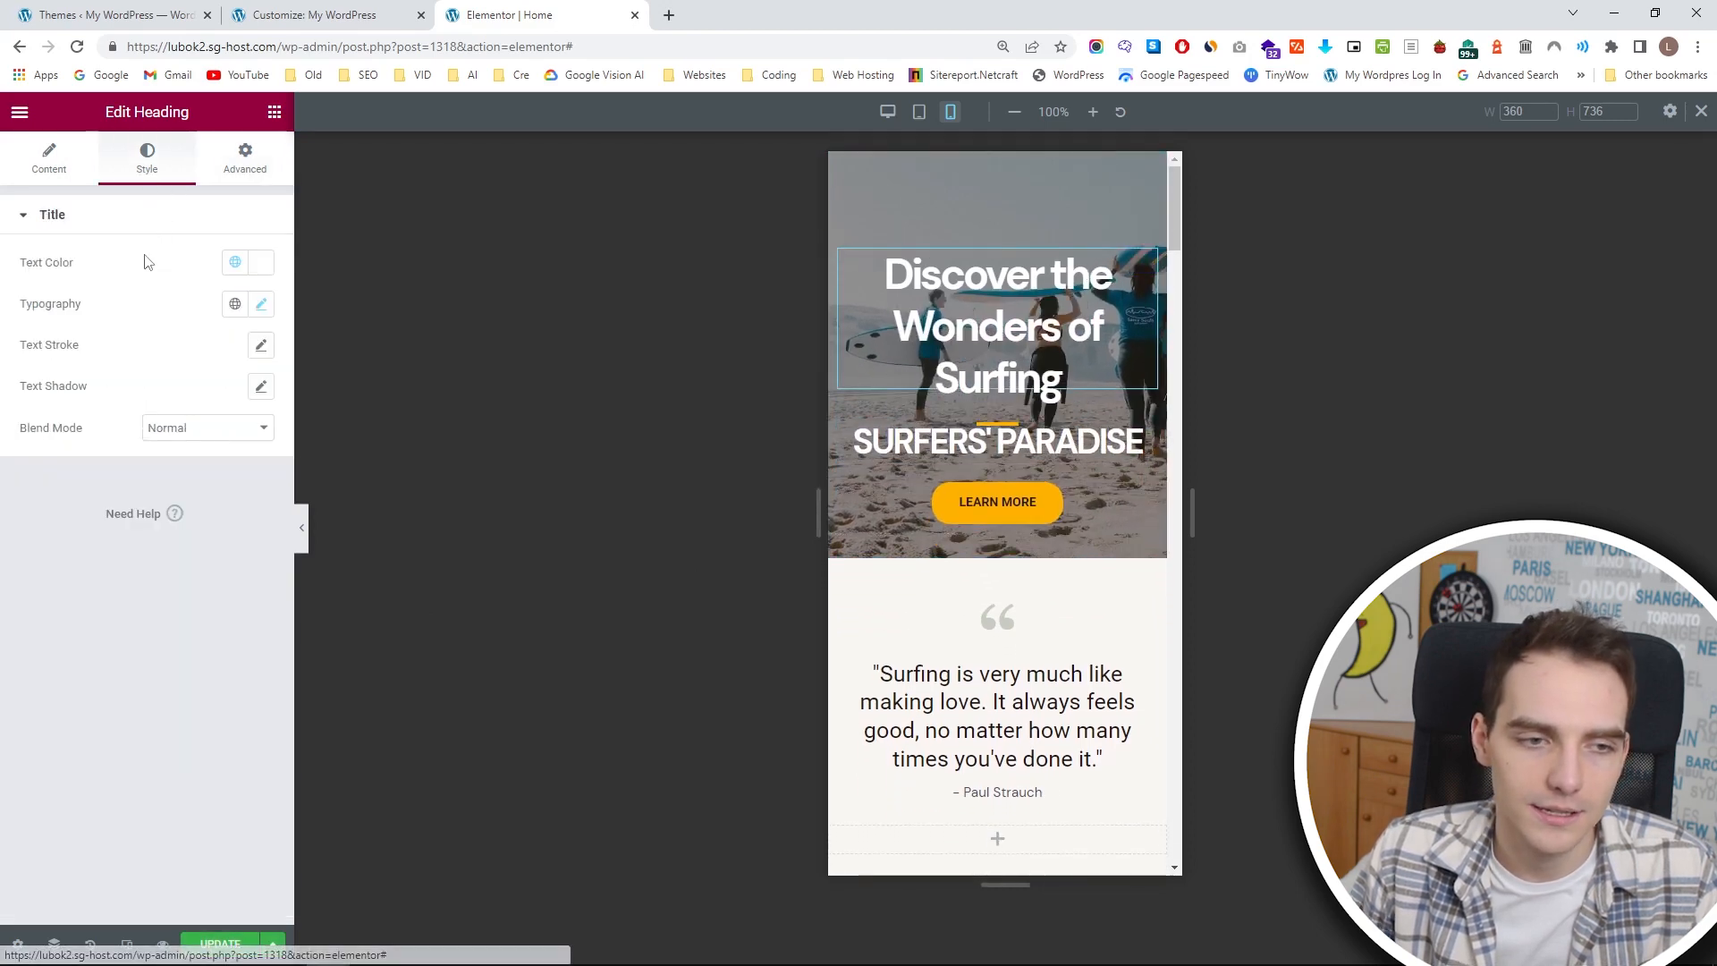
click(261, 305)
drag(68, 458, 52, 458)
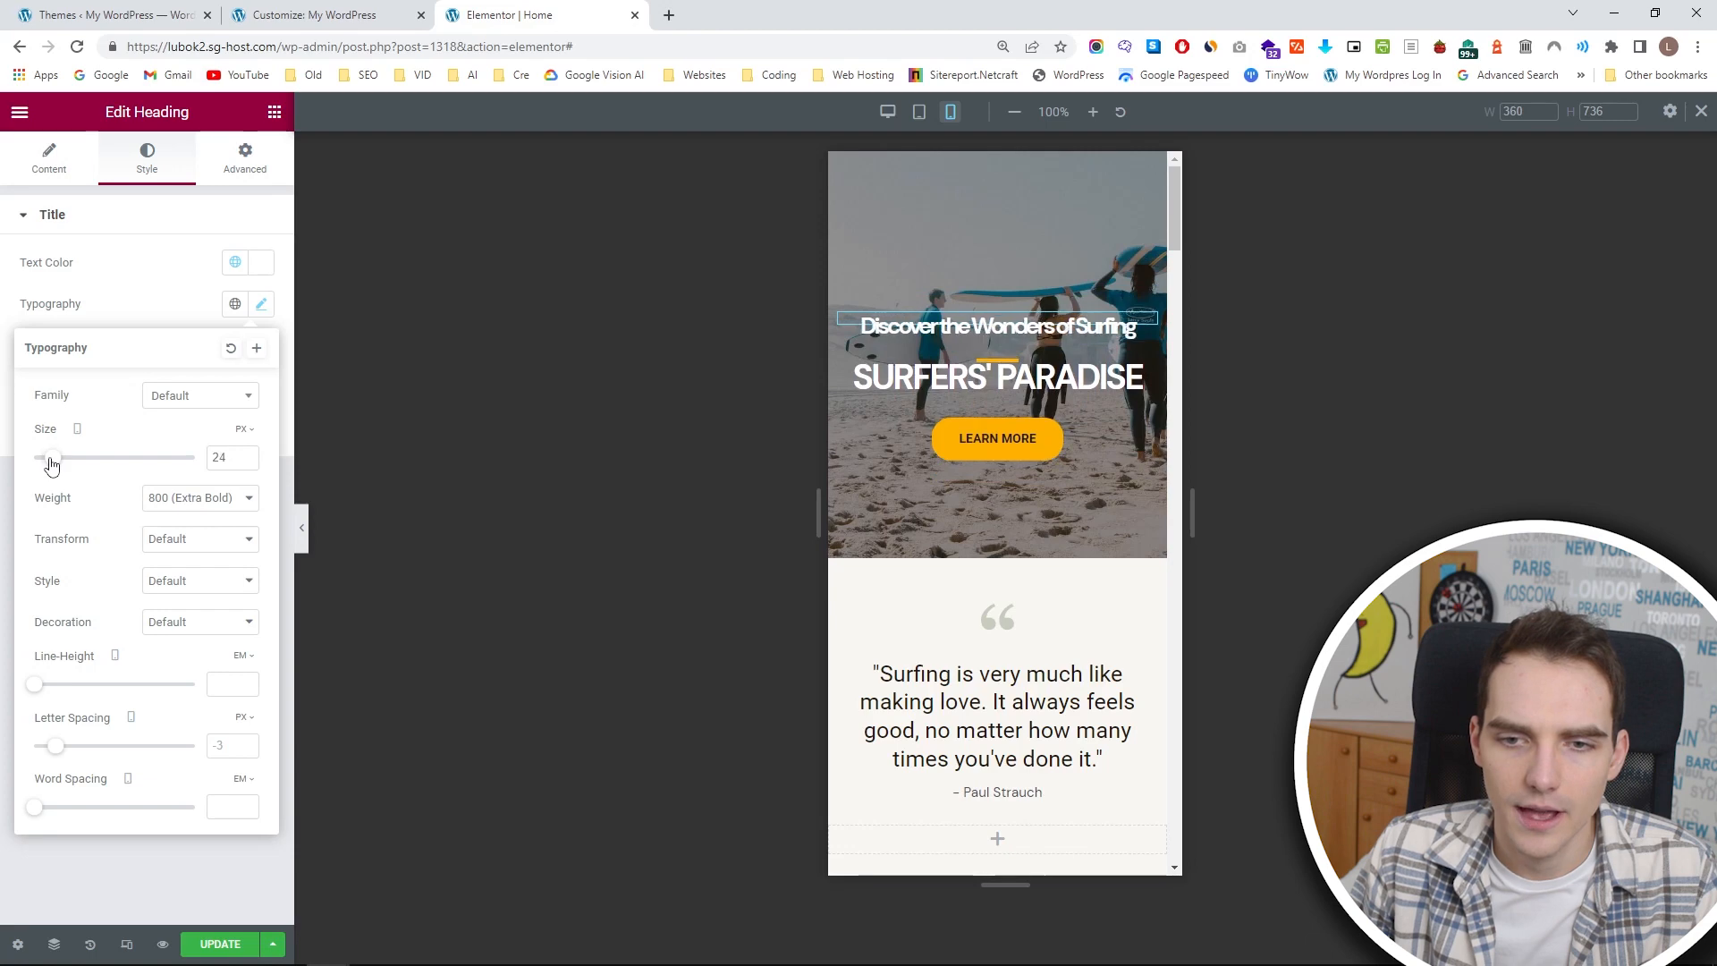
Set the SURFERS' PARADISE heading's mobile top margin to -28 px and update the page.
click(984, 356)
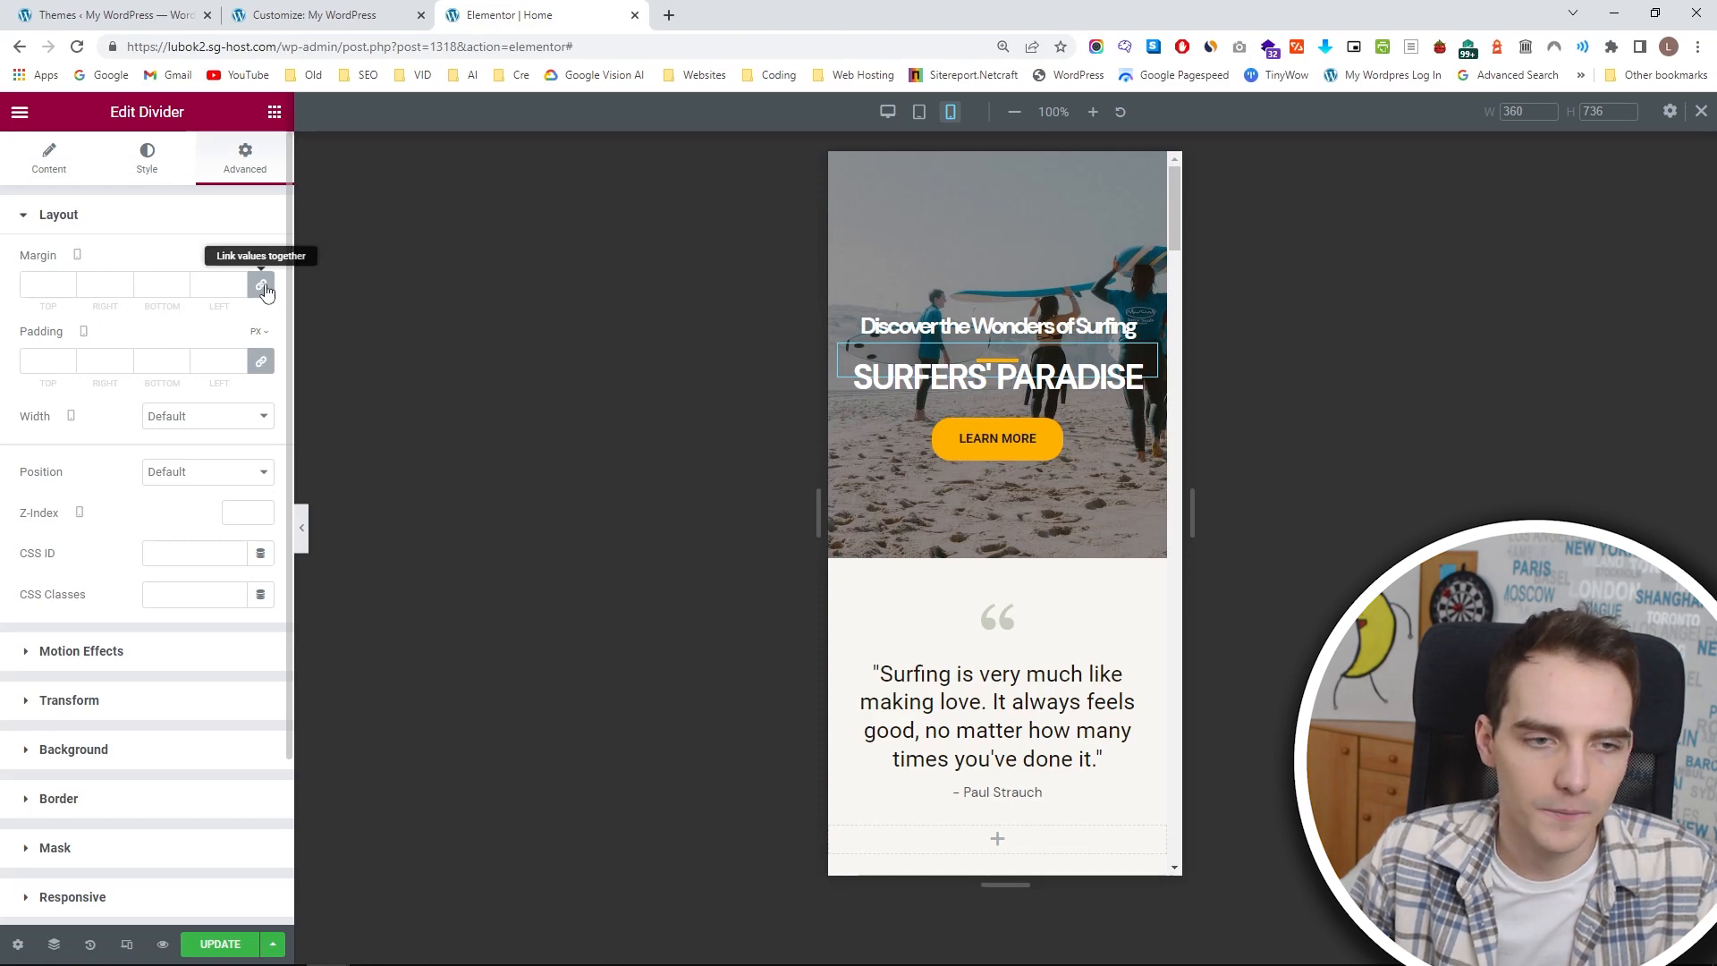
click(1142, 392)
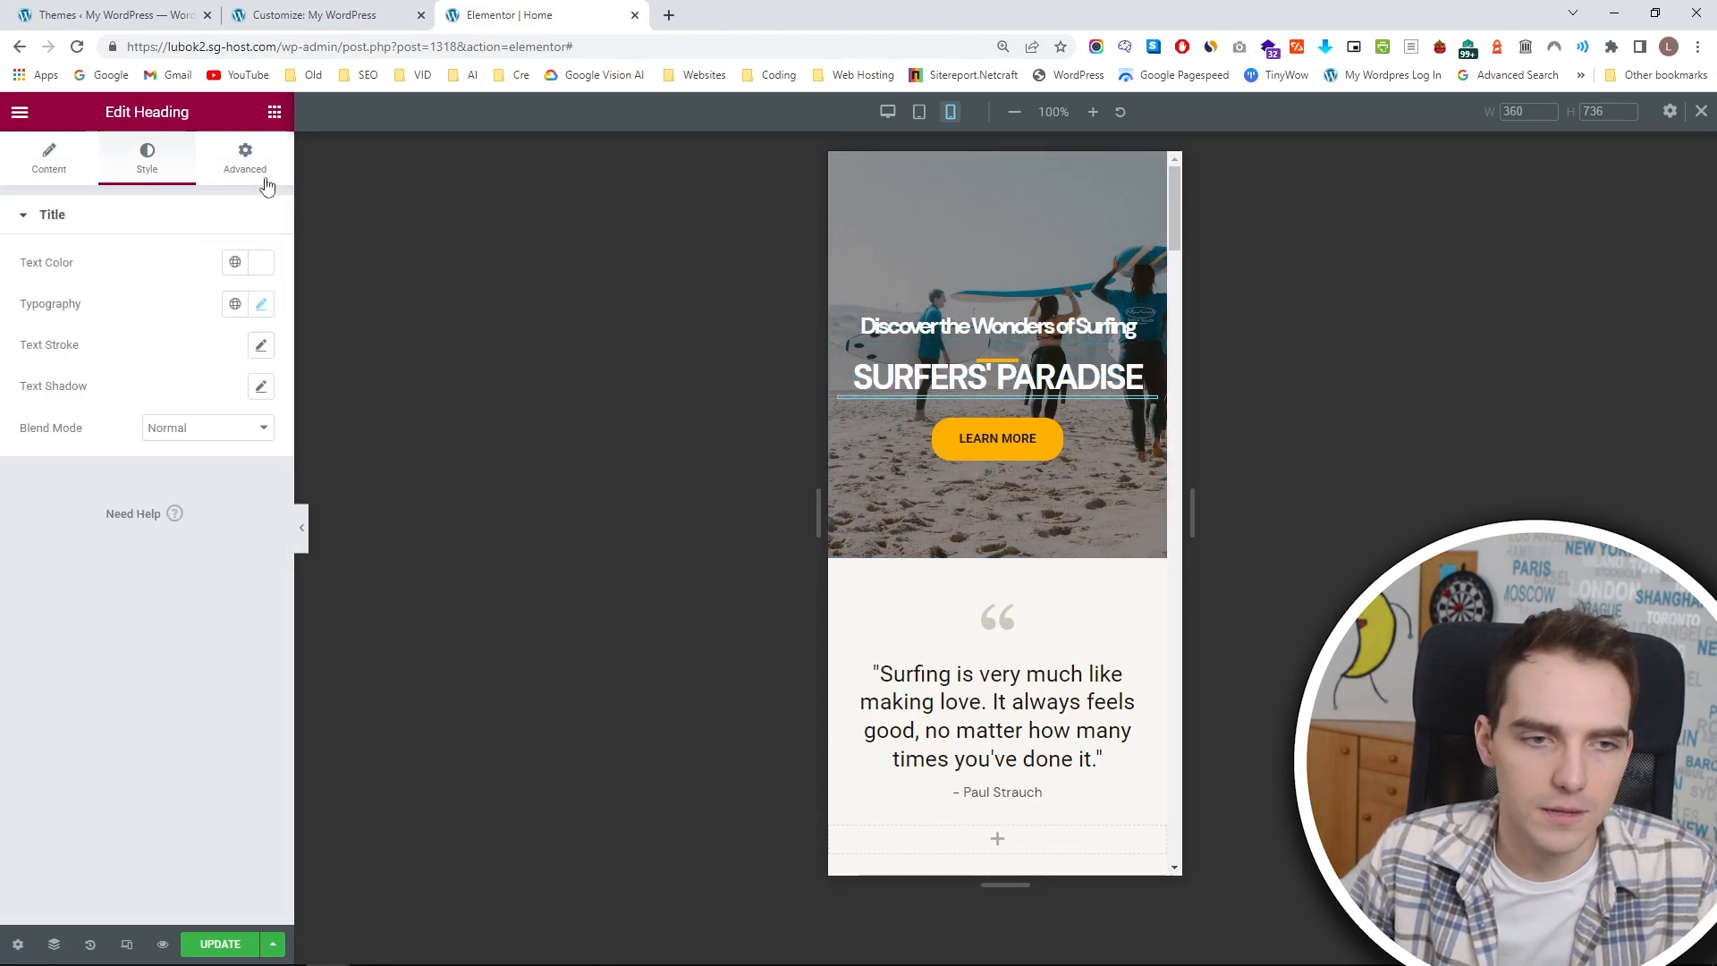
click(251, 165)
click(65, 288)
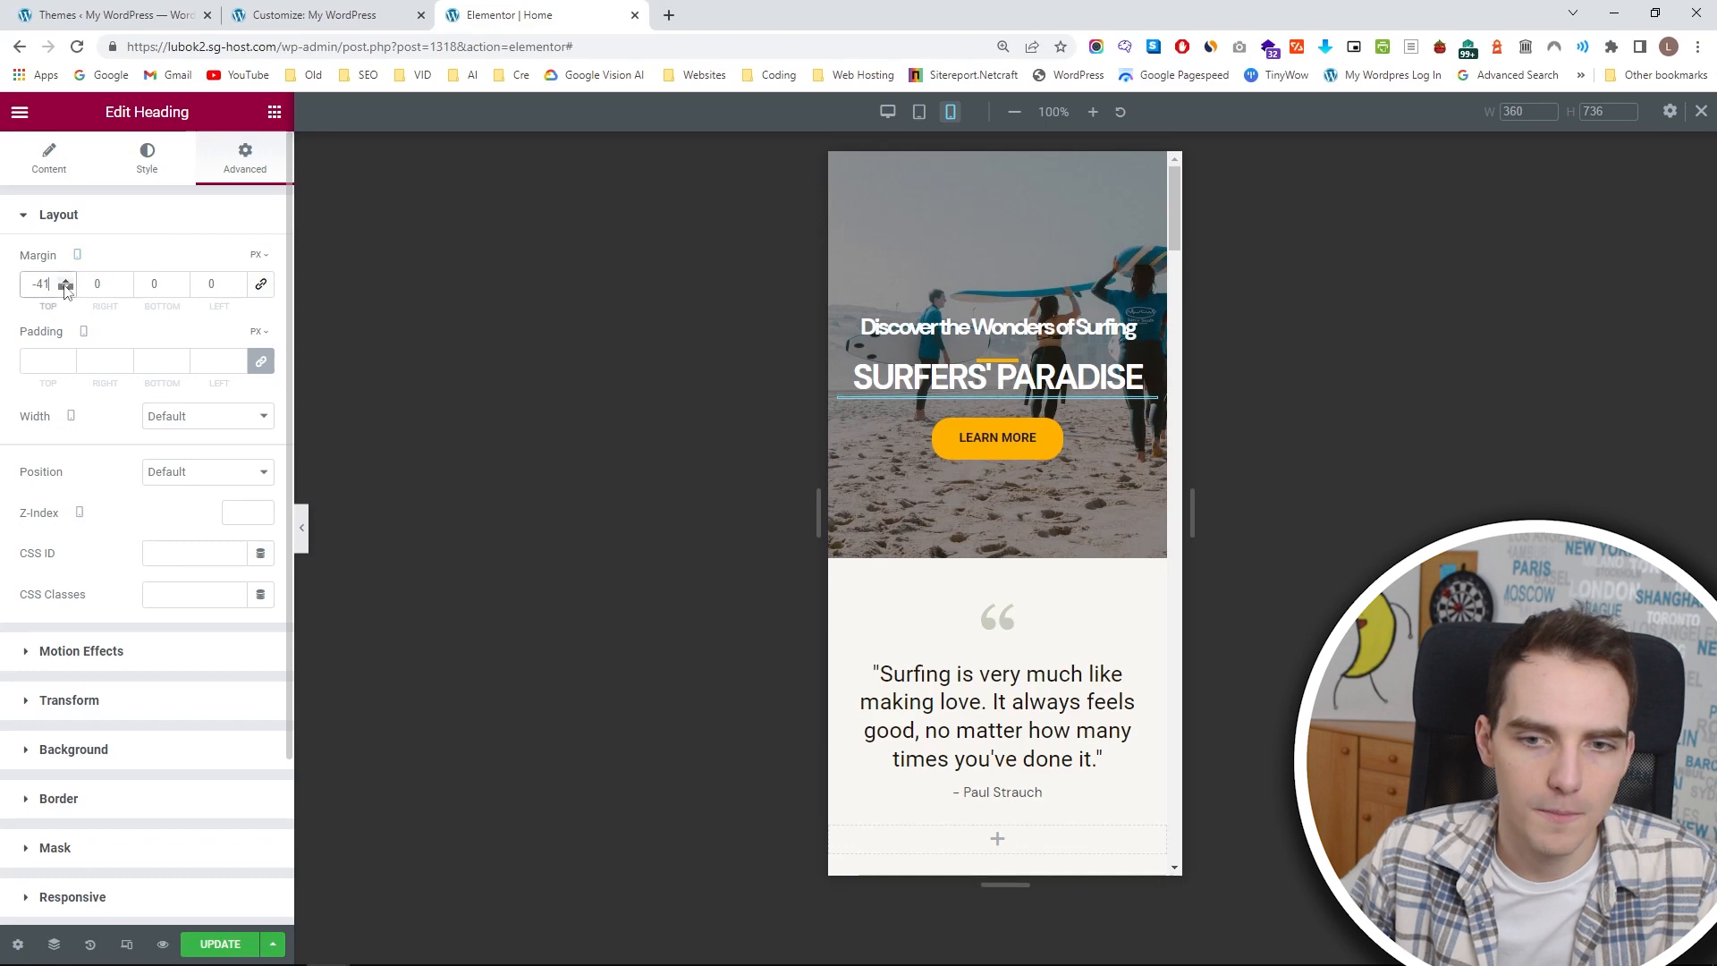
click(65, 288)
click(67, 281)
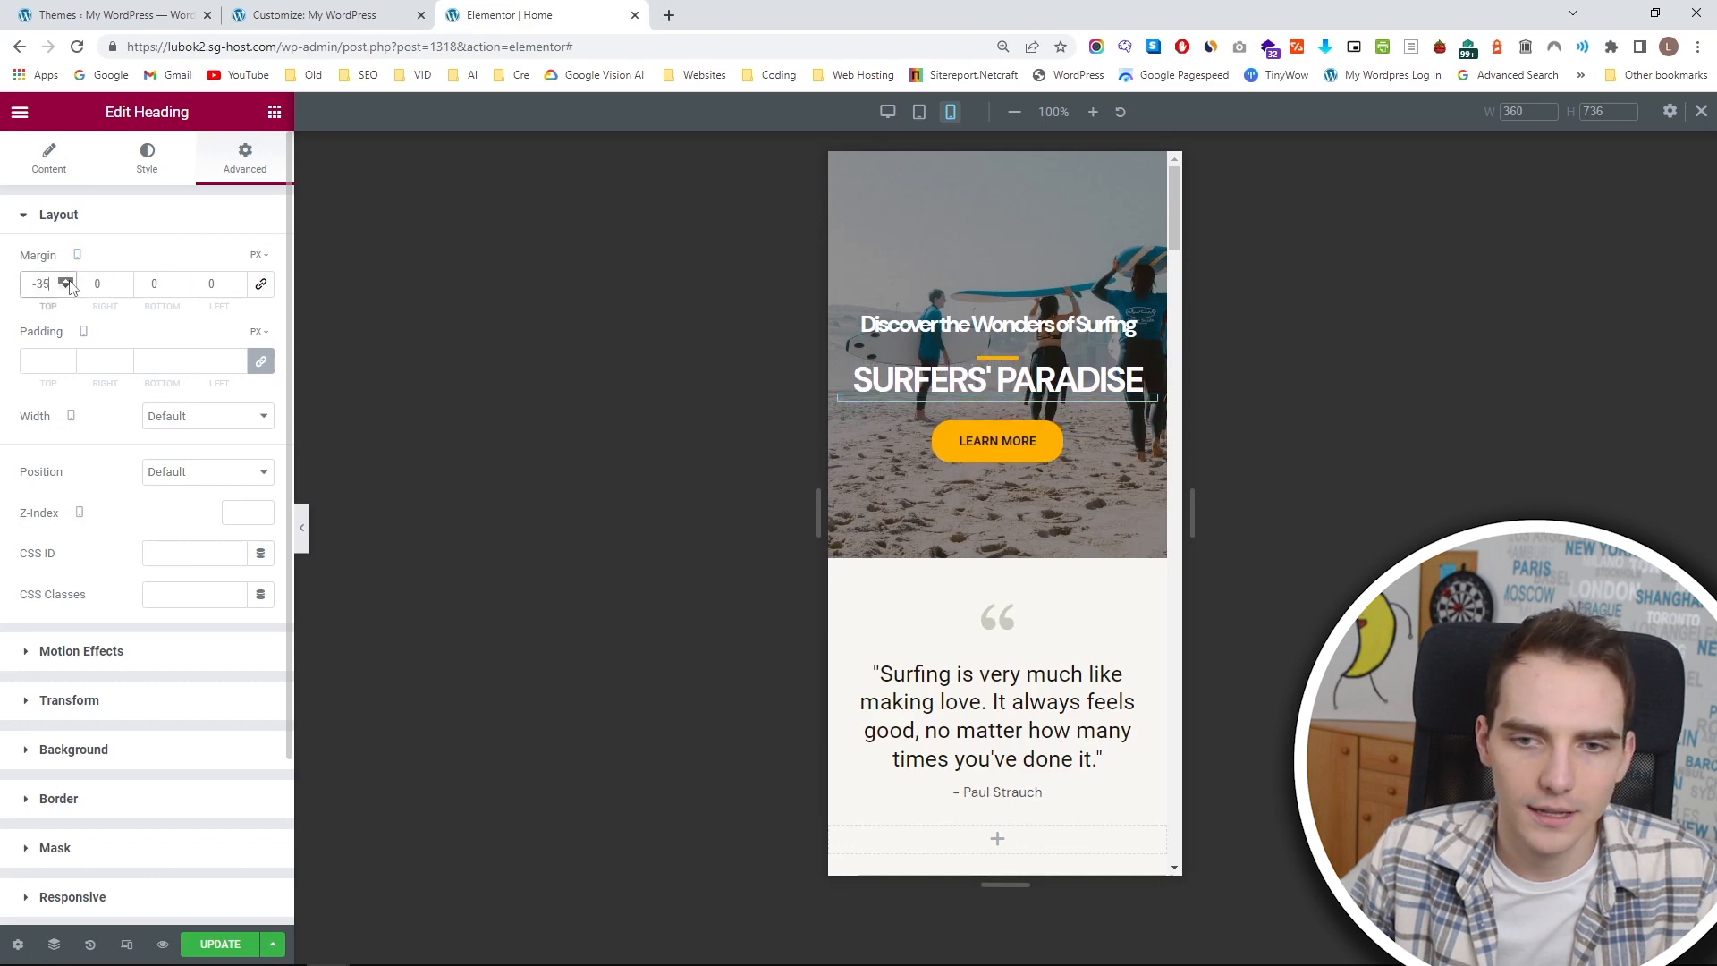
click(67, 281)
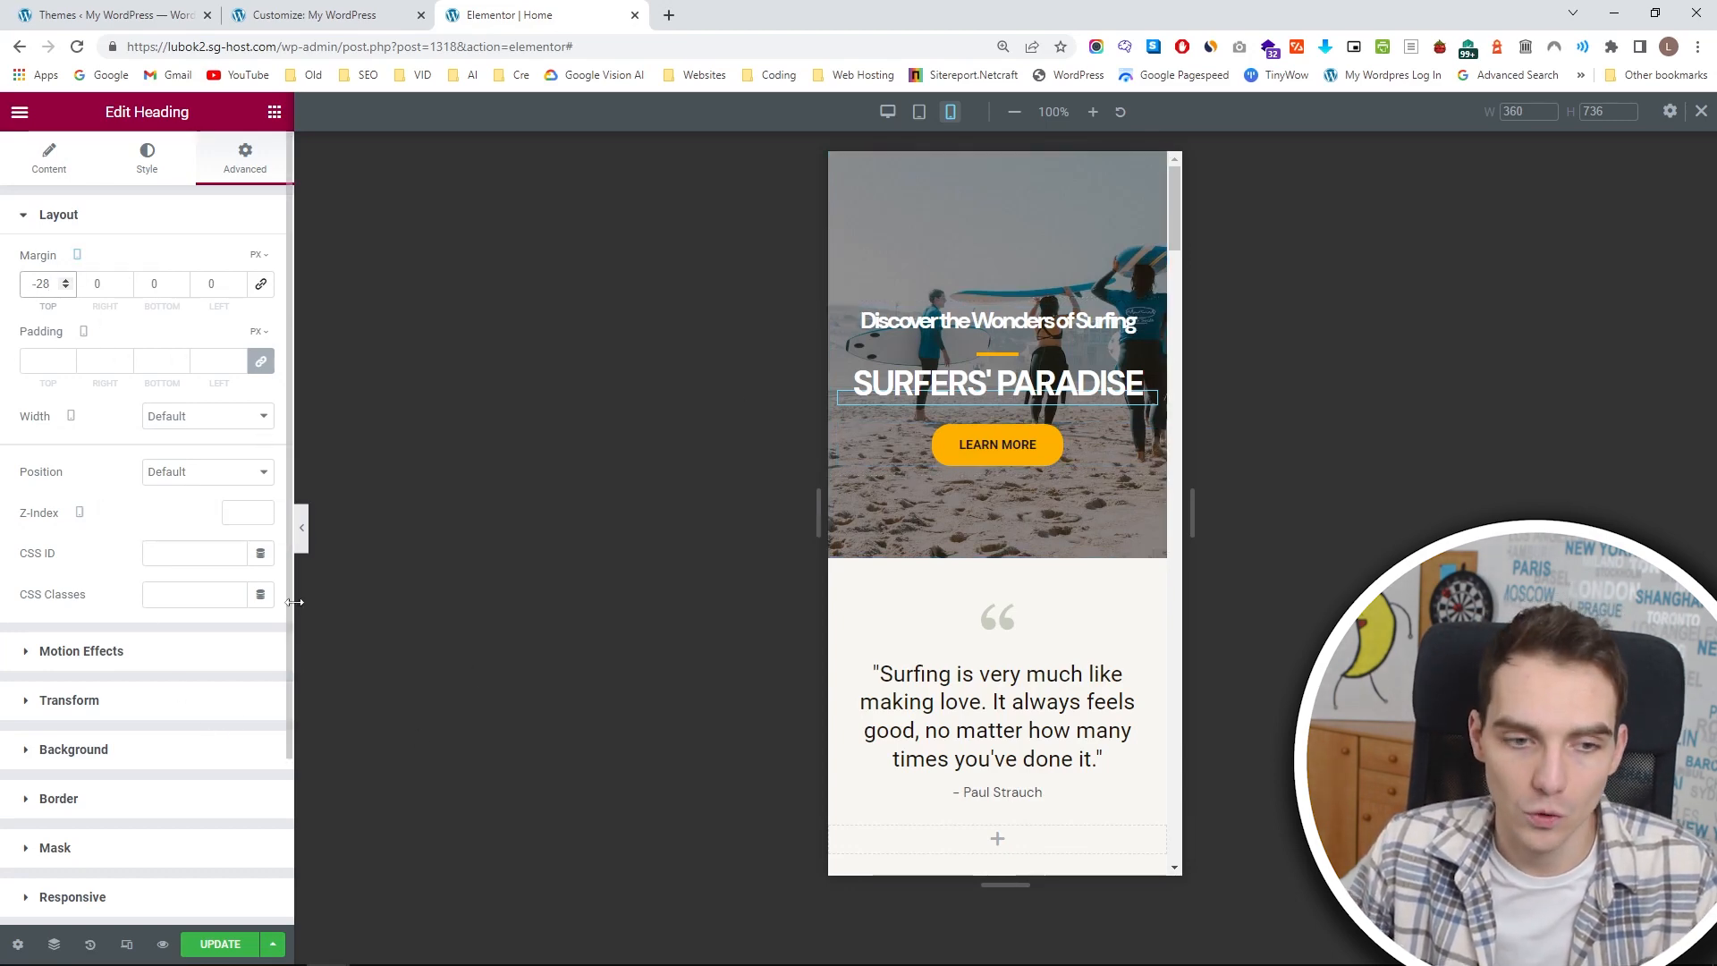
click(220, 944)
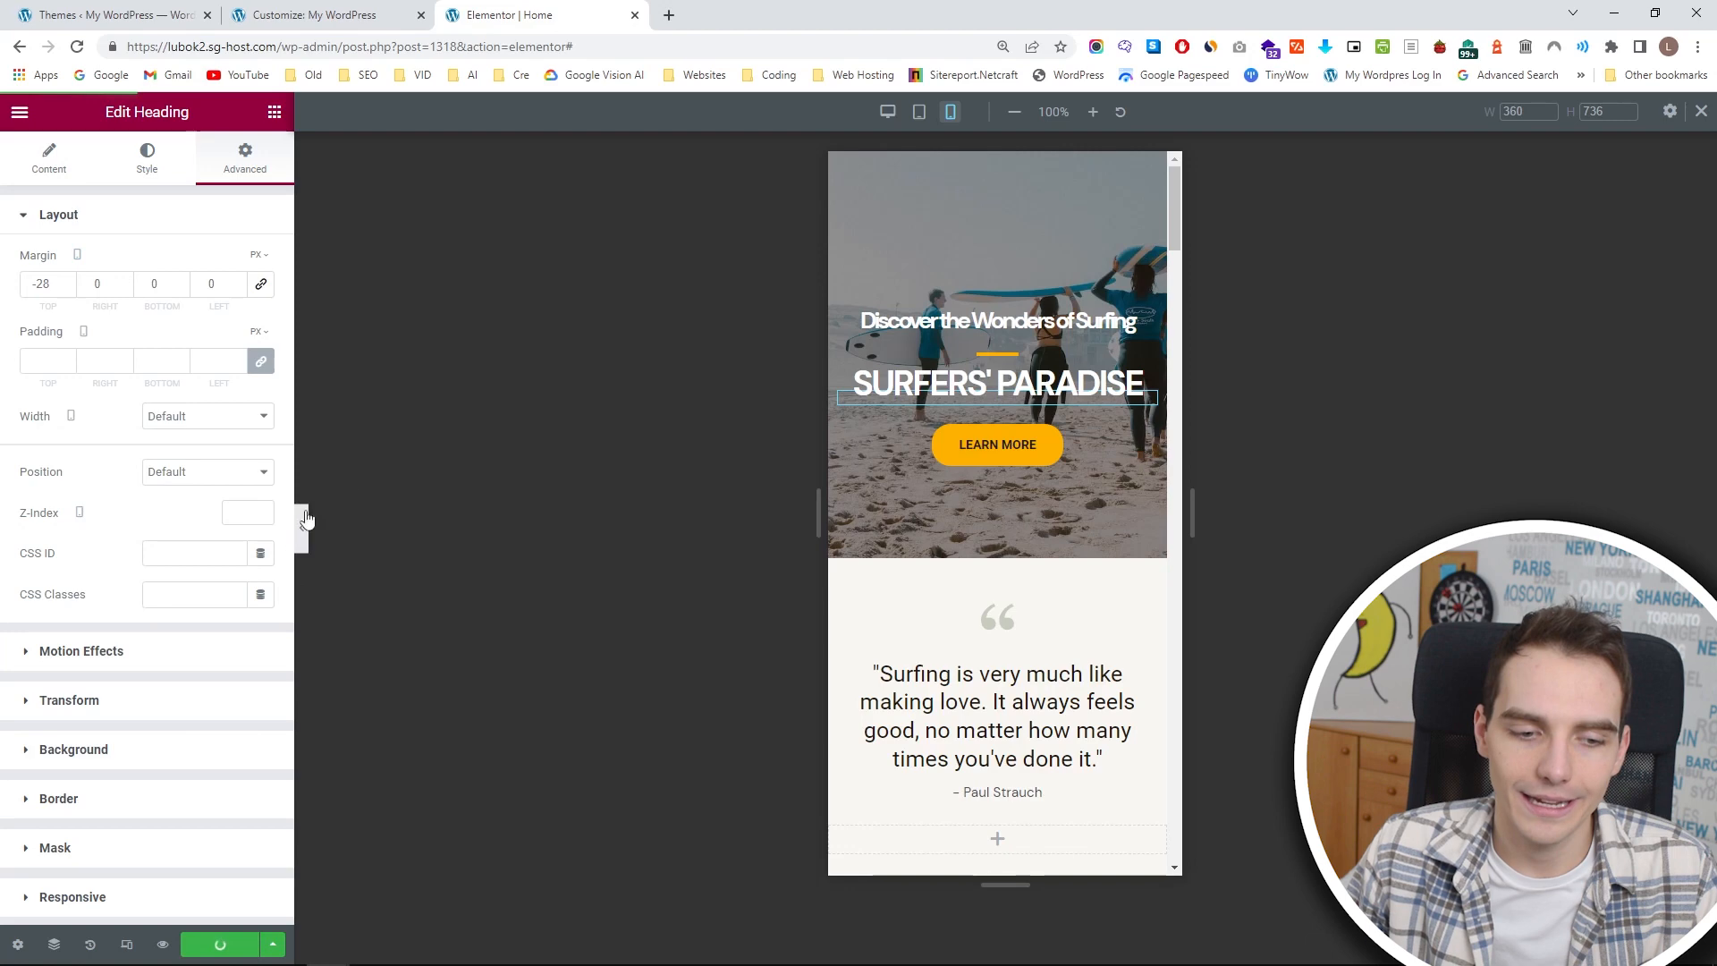
In the customizer, set the mobile logo width to 127 px and move Site Title & Logo to the middle of the main header row.
click(295, 11)
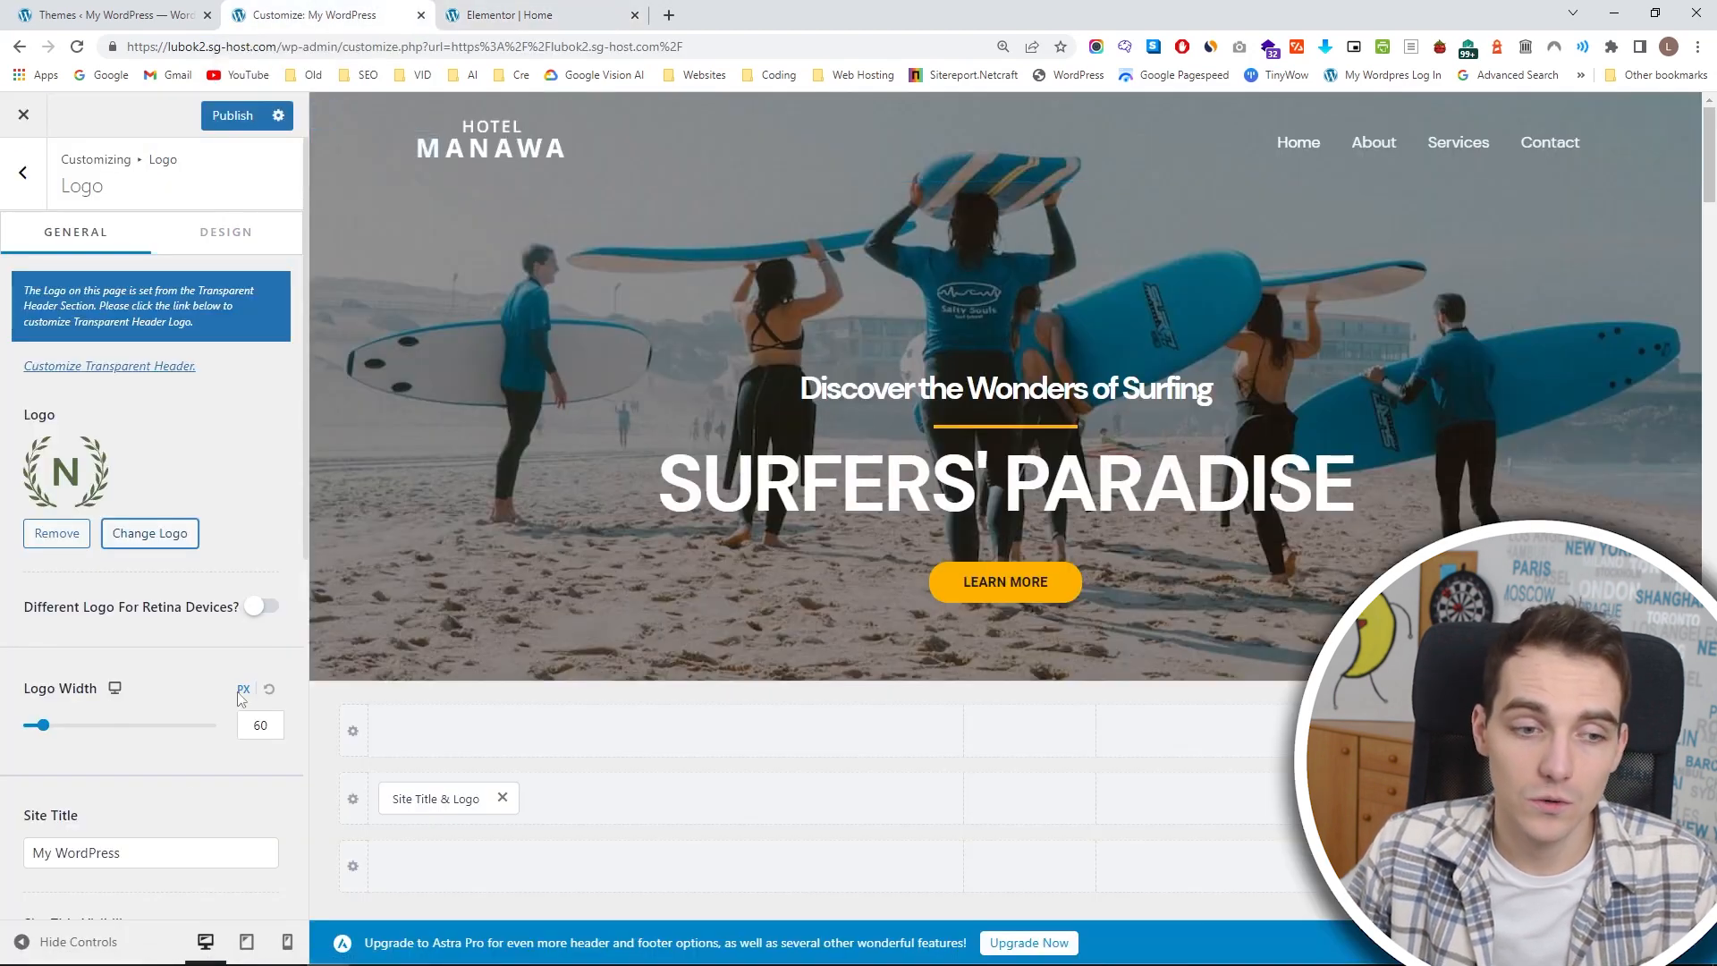
click(114, 688)
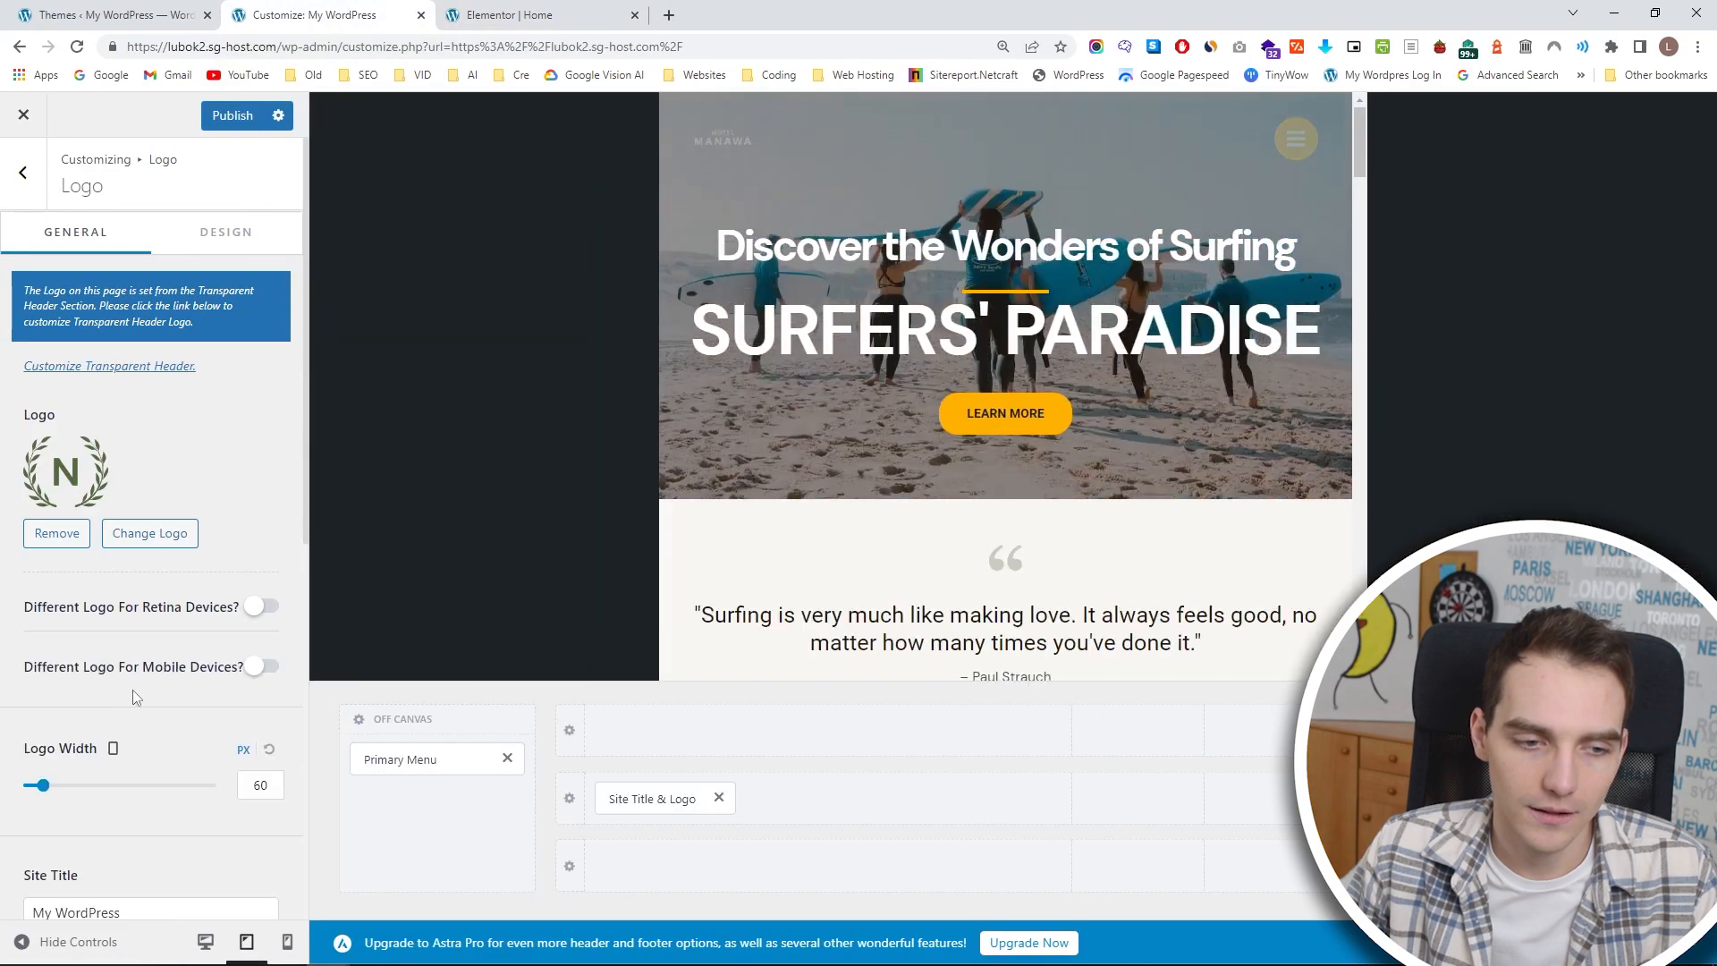
click(114, 749)
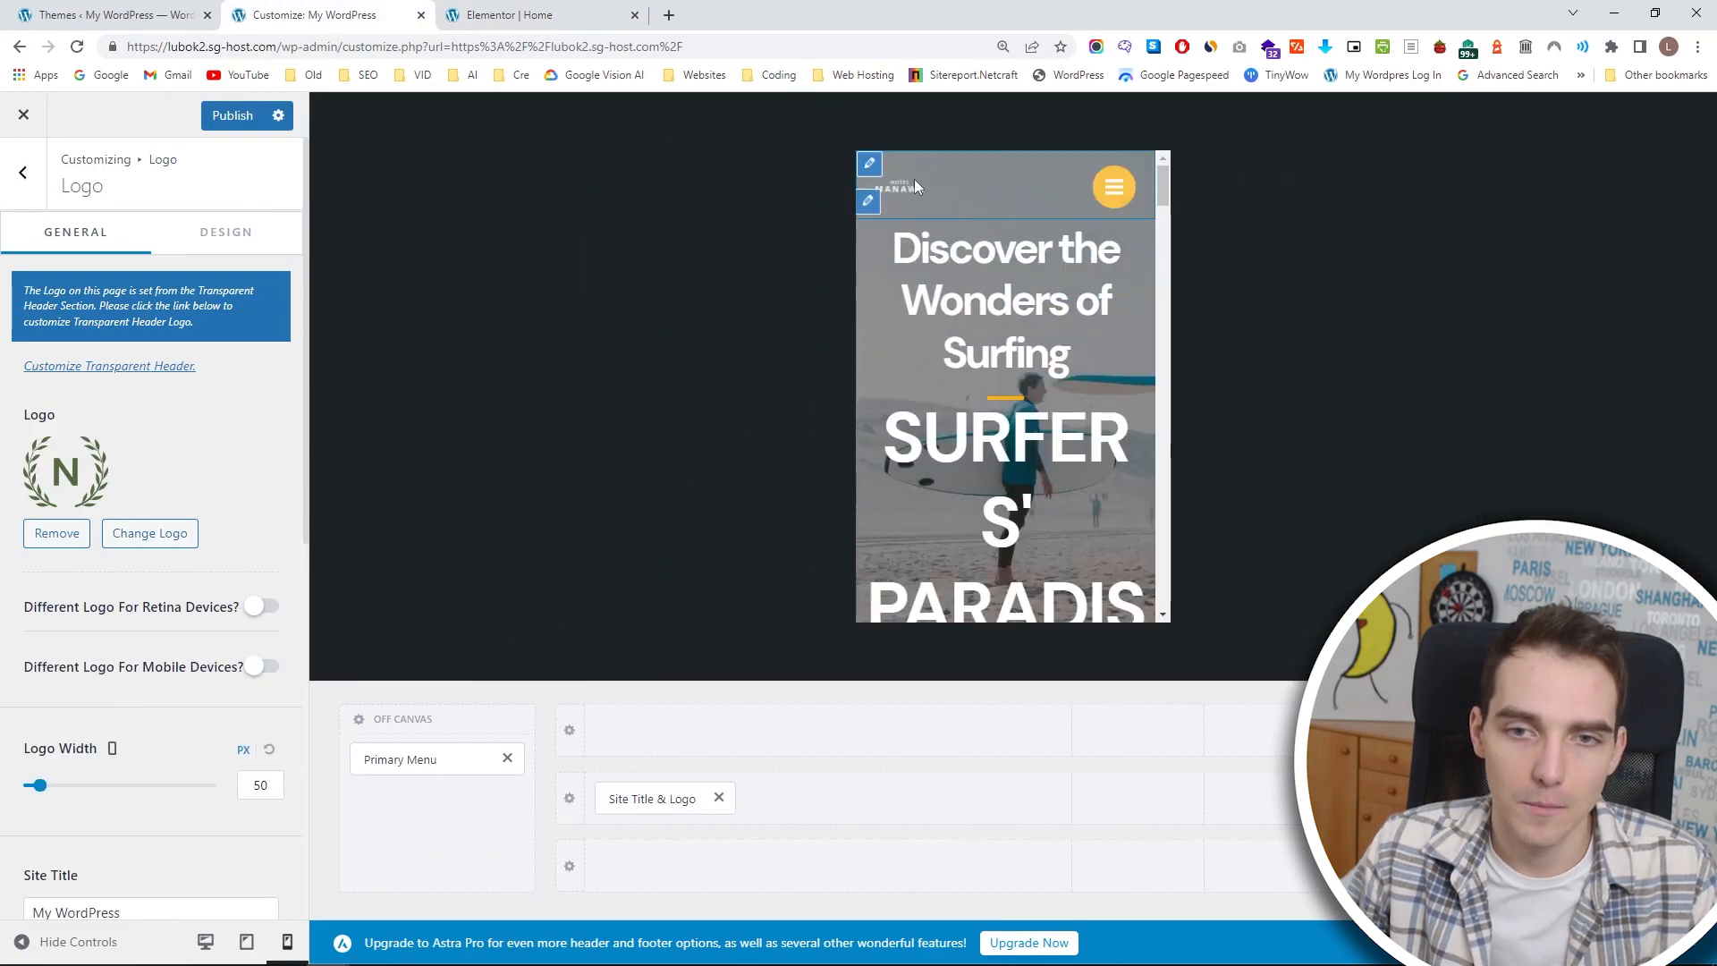
drag(40, 791, 71, 791)
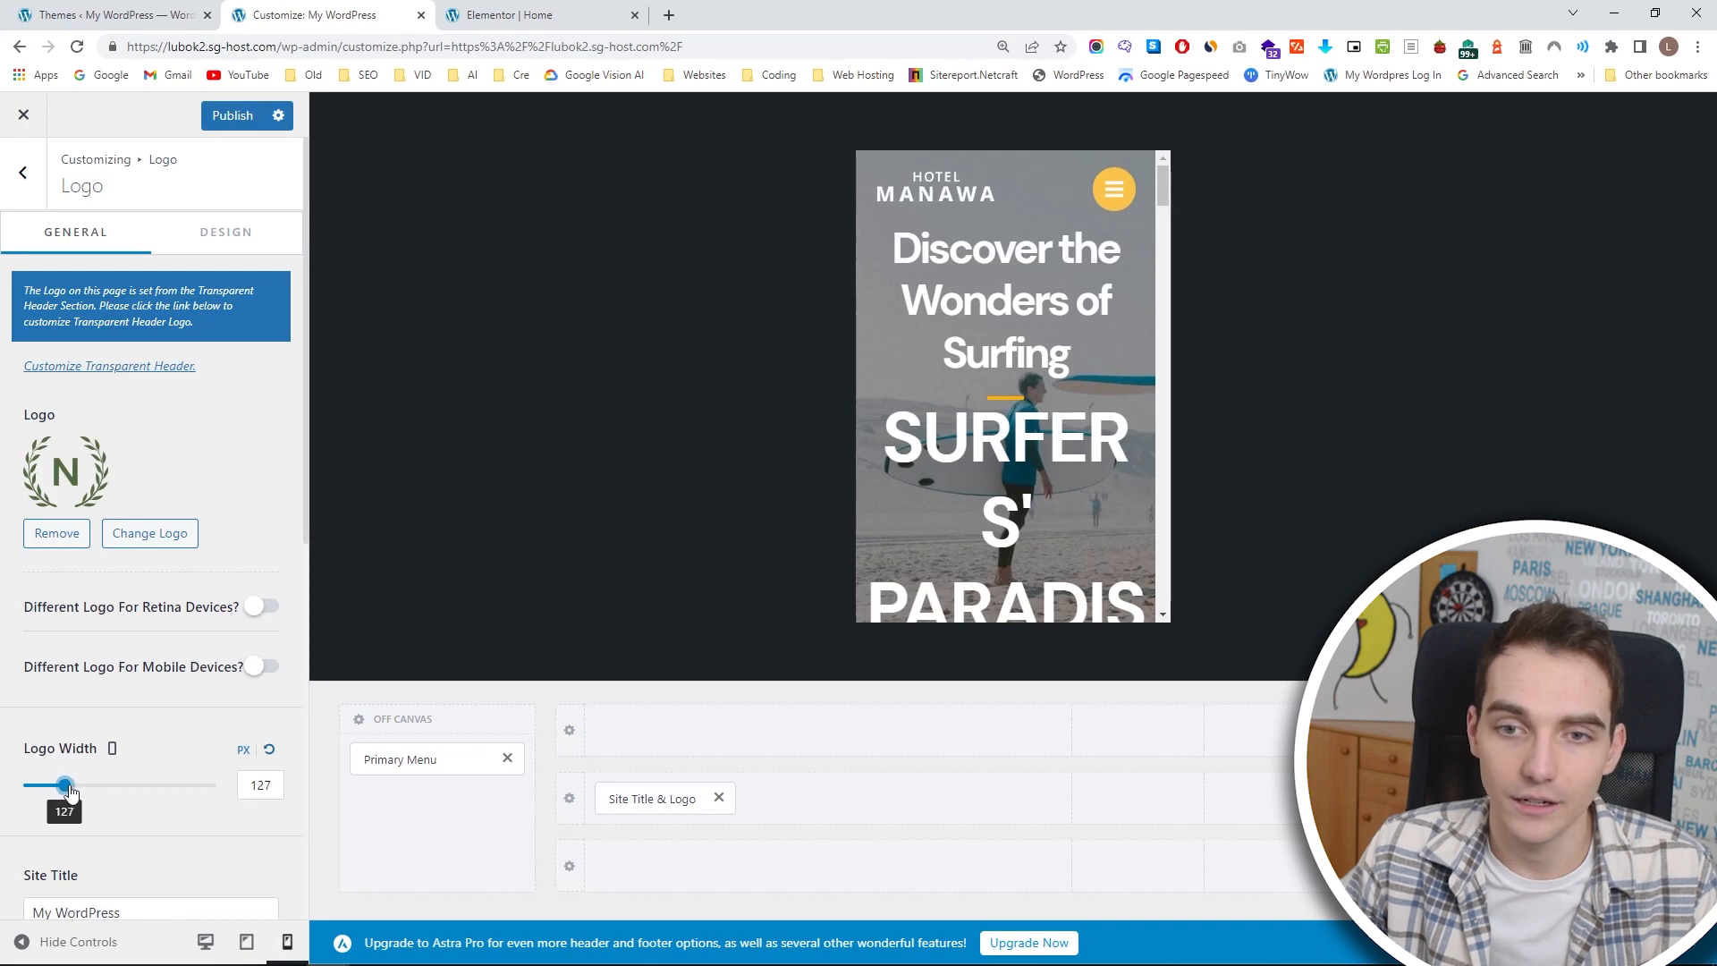
drag(667, 798, 1121, 799)
Try the mobile menu's toggle button, reduce its icon size to 15 px, and publish the changes.
click(1601, 799)
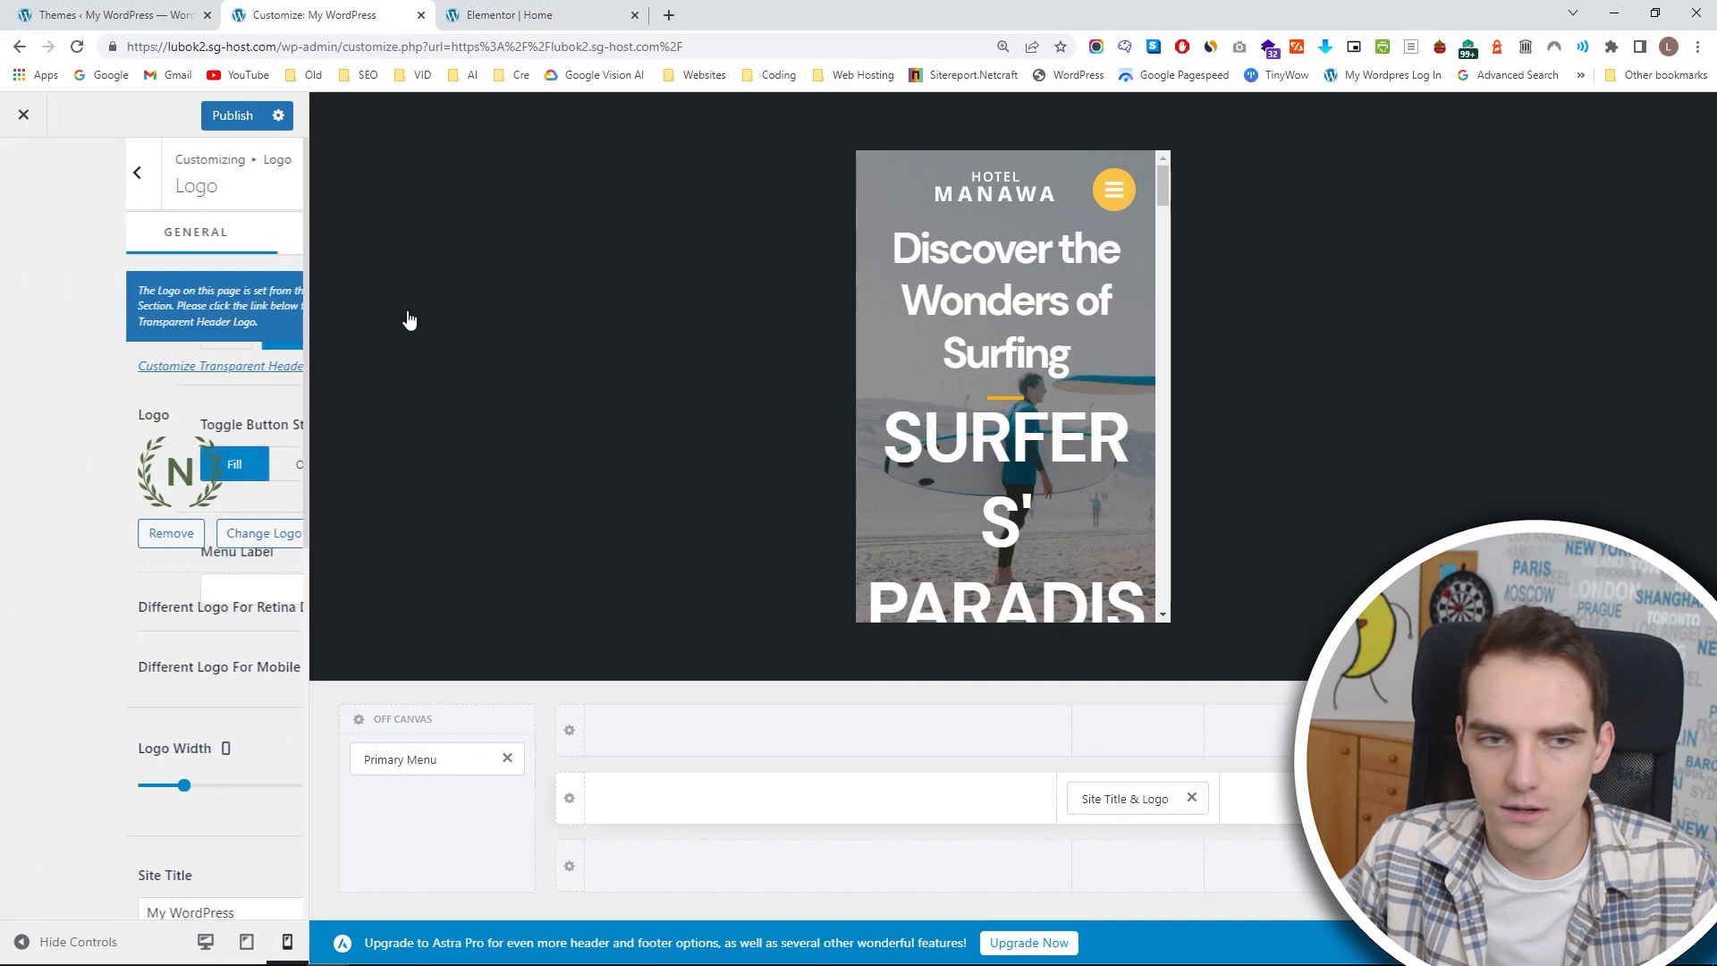
click(1118, 194)
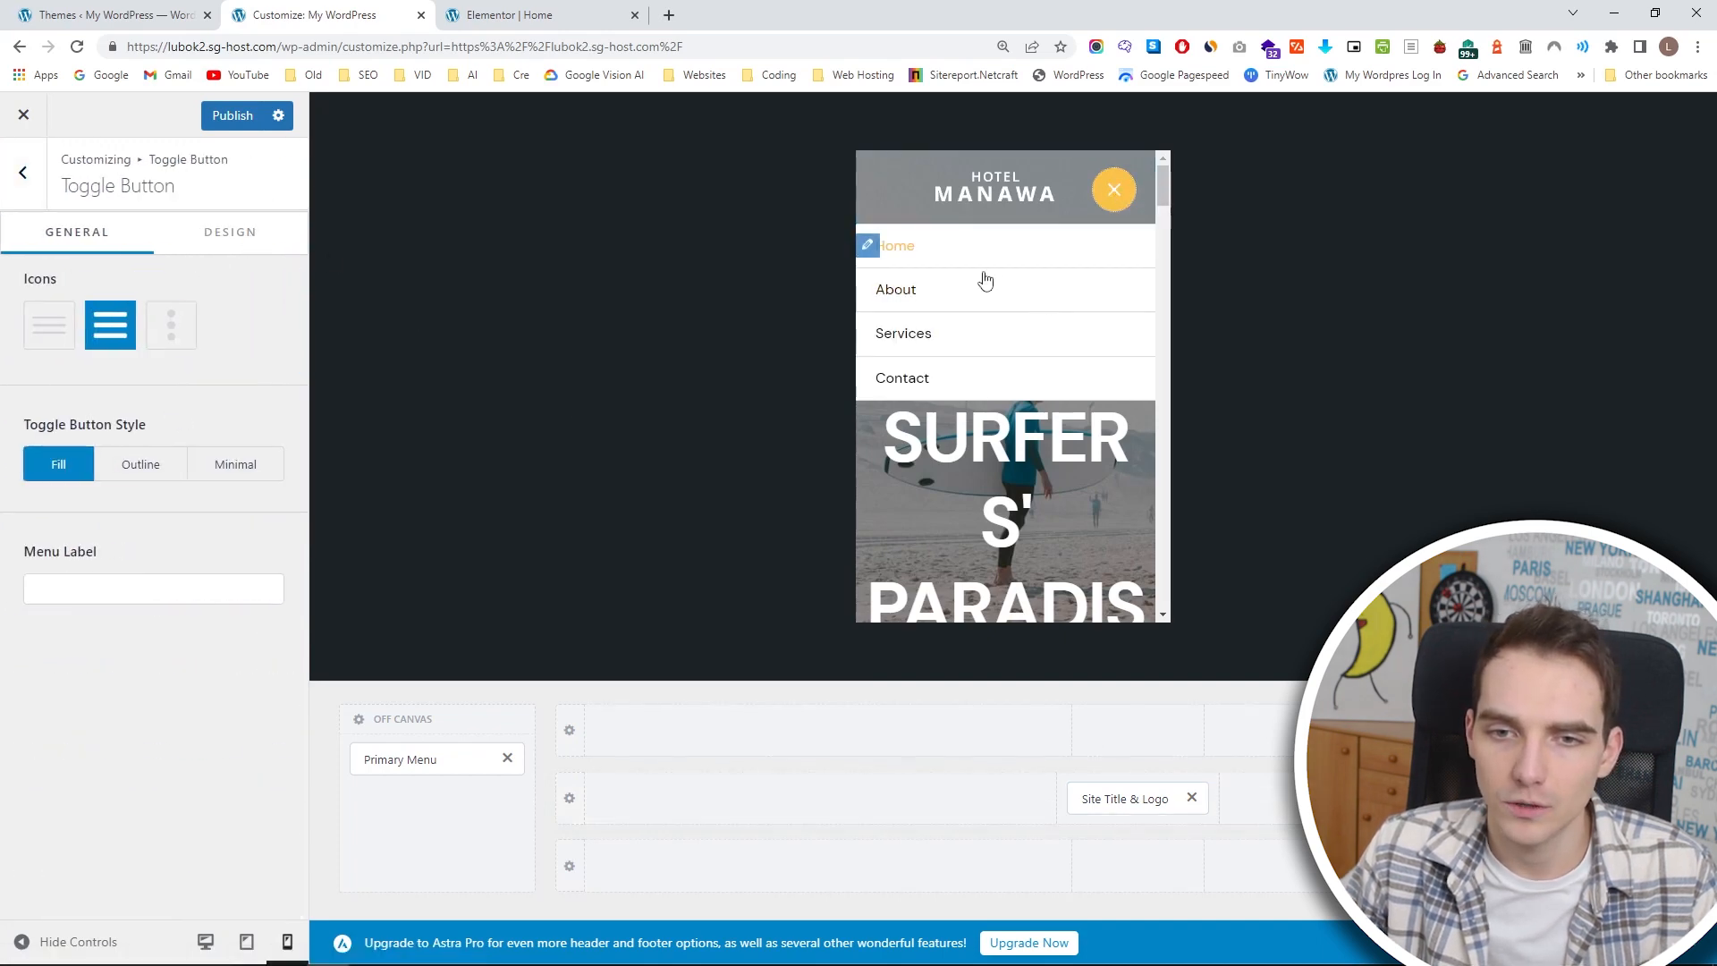
click(1118, 191)
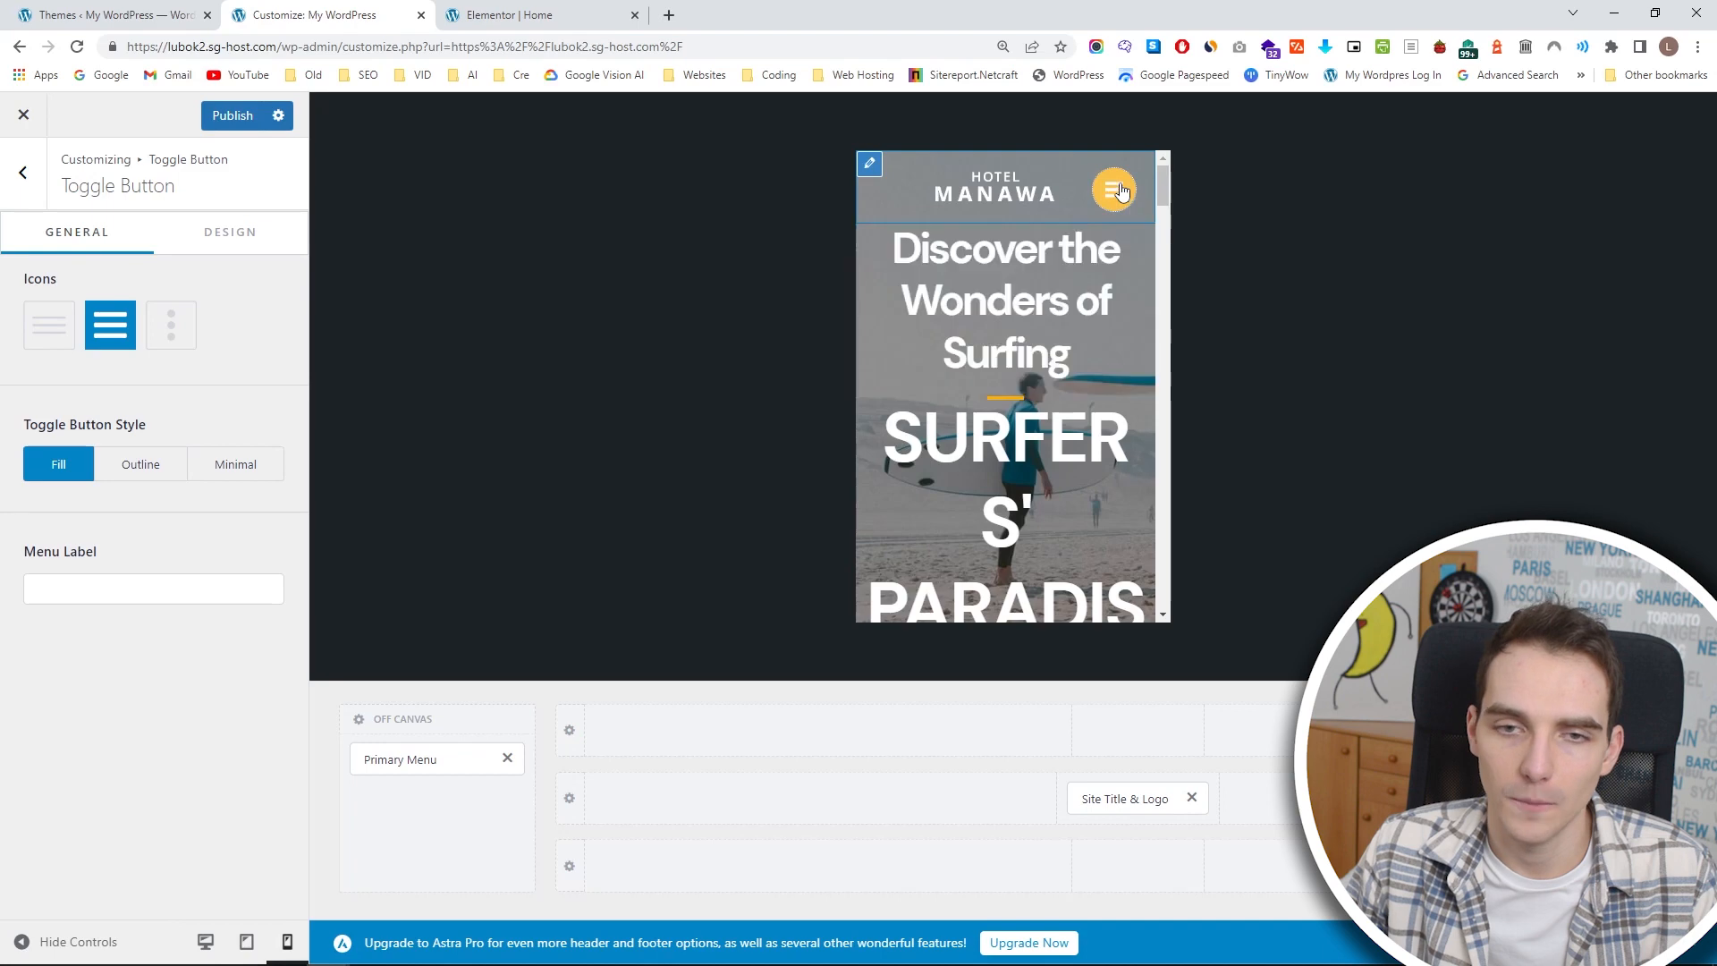
click(221, 235)
drag(61, 479, 57, 477)
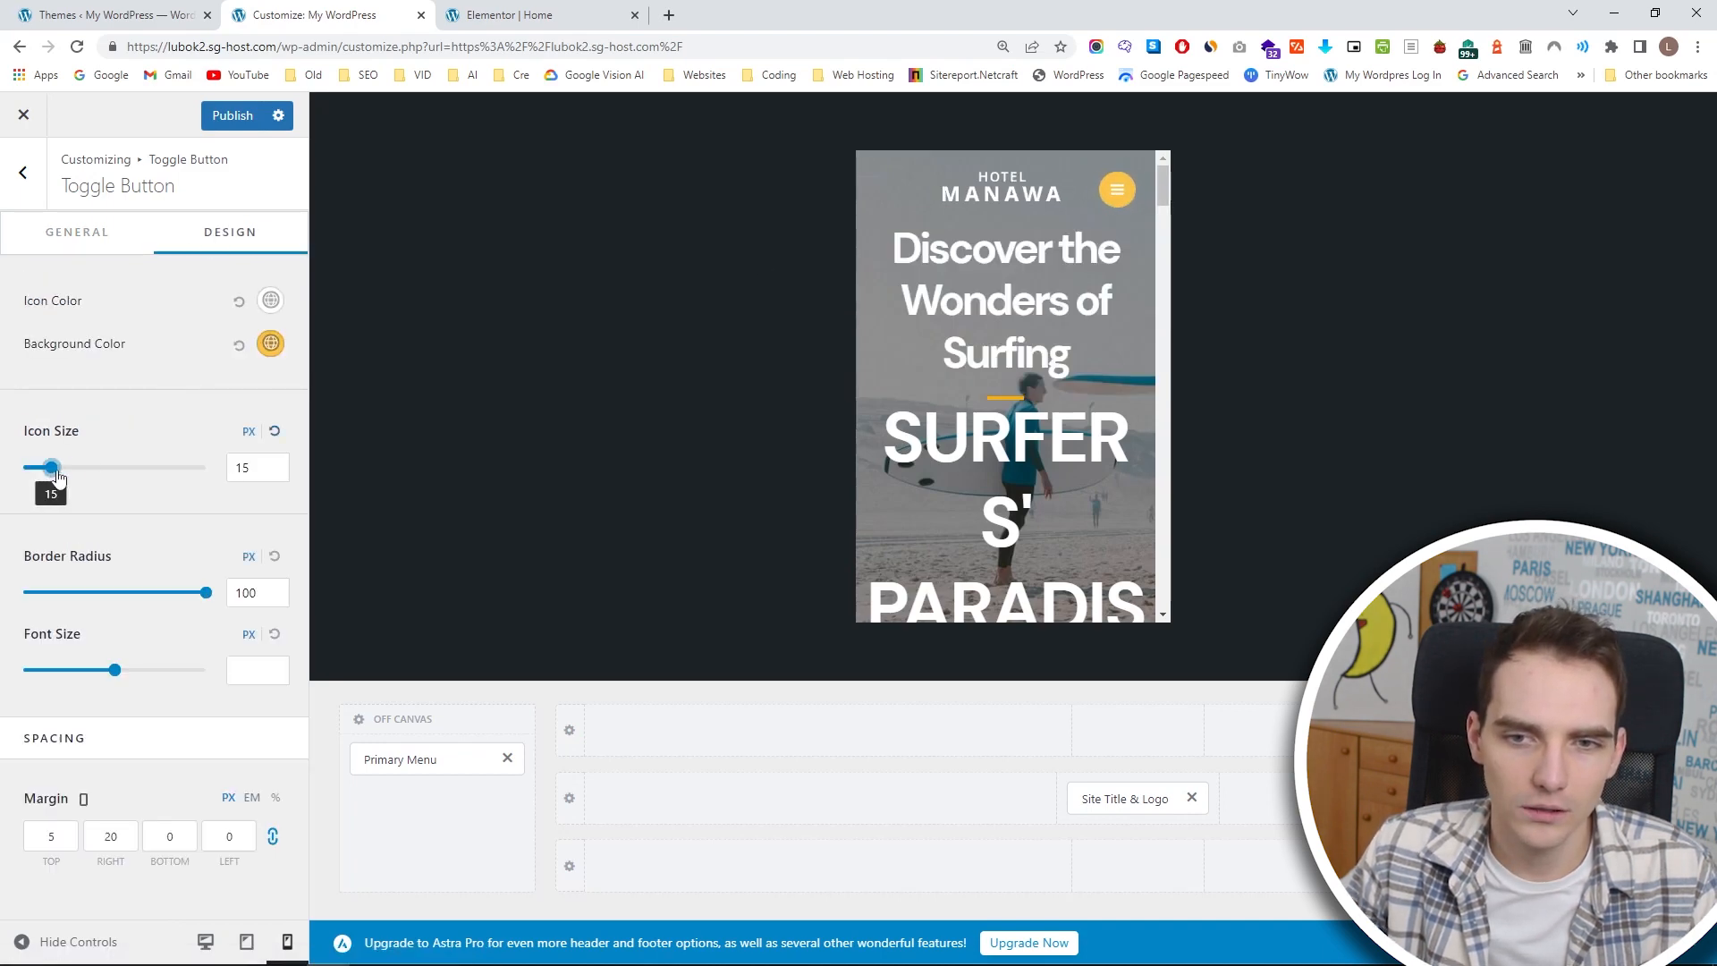
click(228, 117)
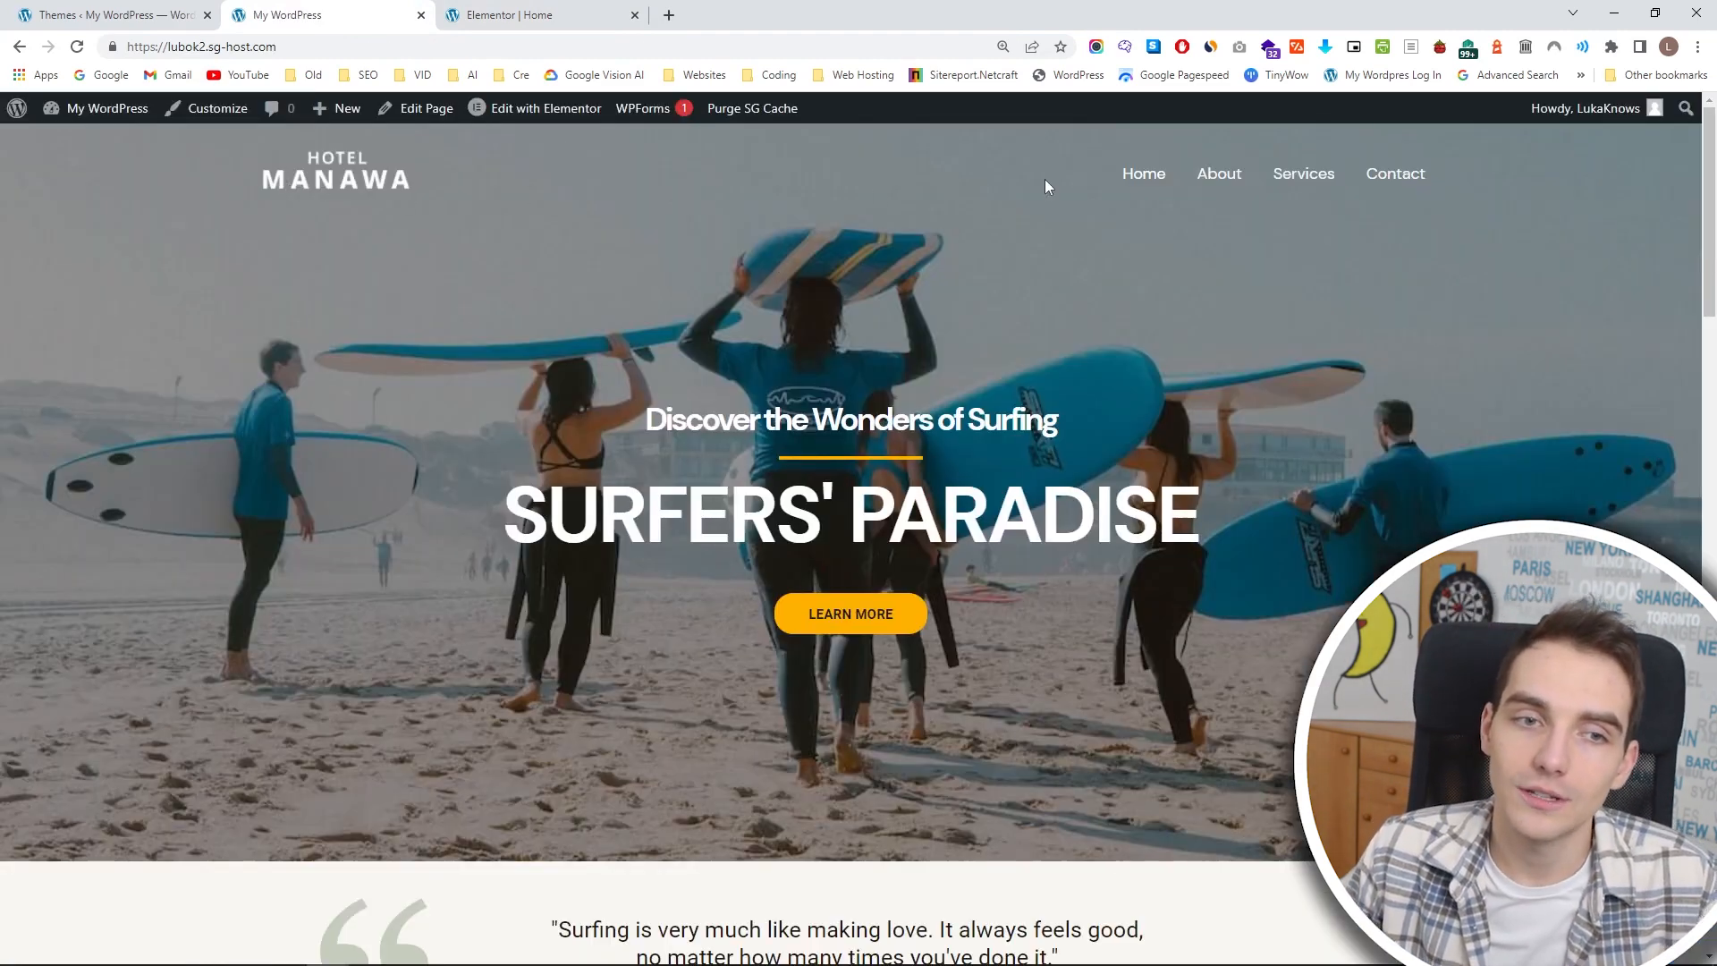
Look over the published home page, and open the footer's HTML 1 element in the customizer.
scroll(956, 210, down, 15)
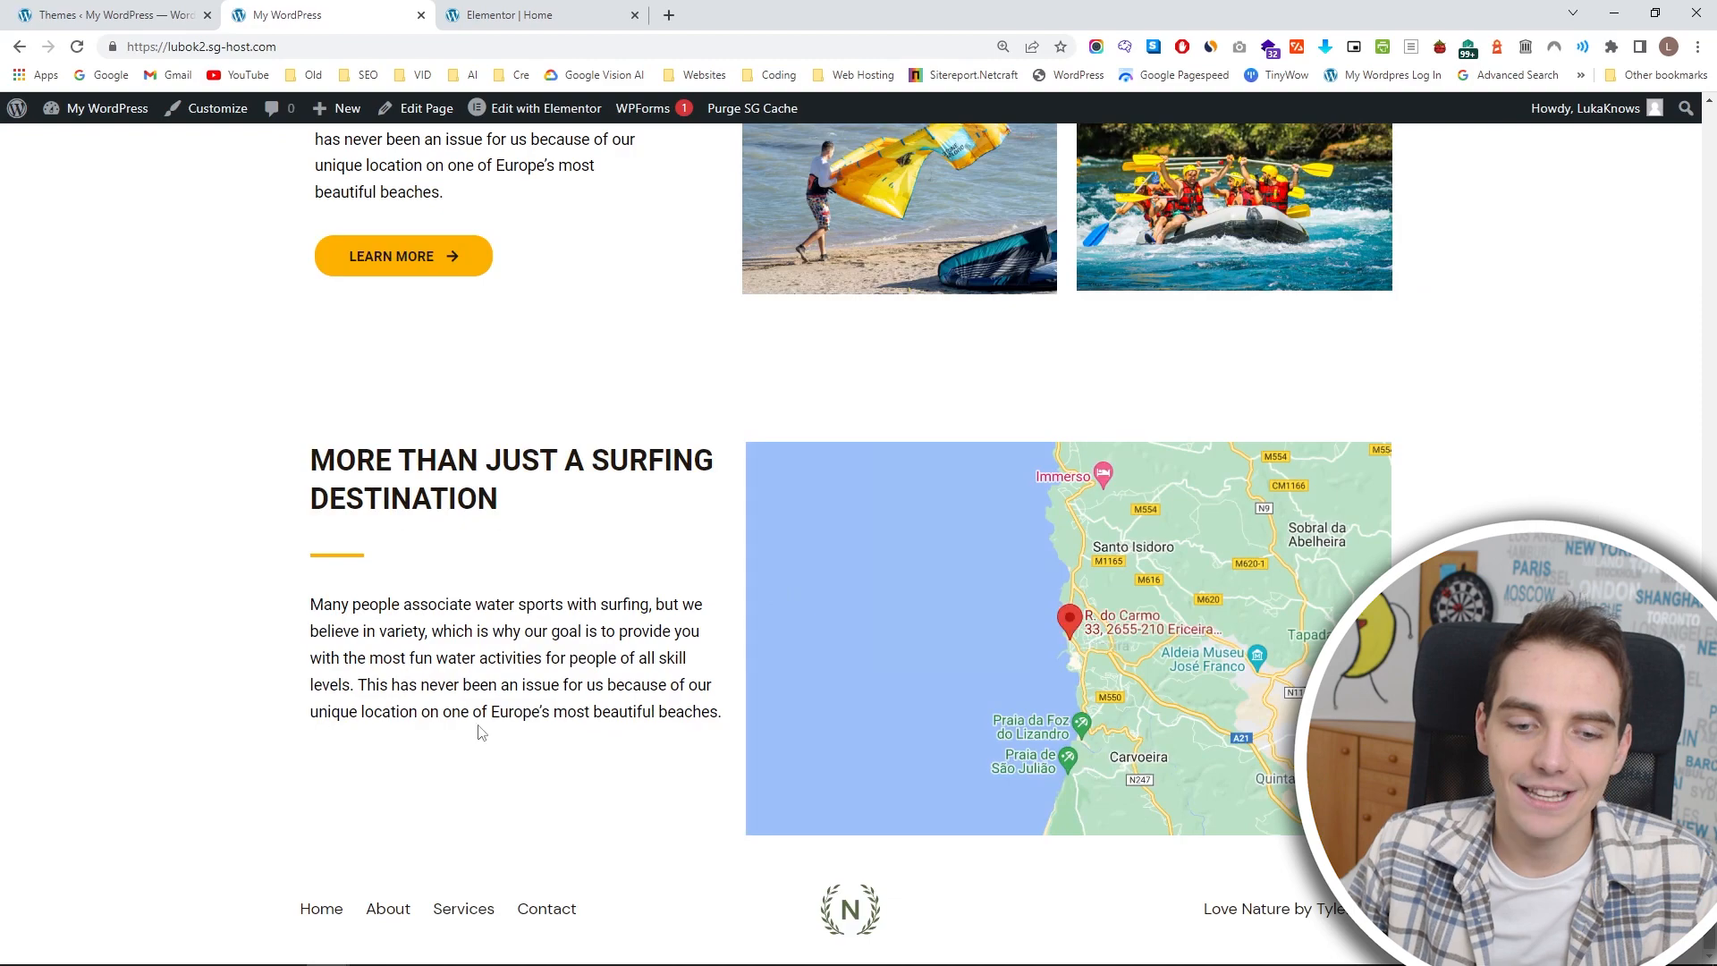
scroll(597, 150, up, 5)
scroll(597, 150, down, 10)
click(208, 108)
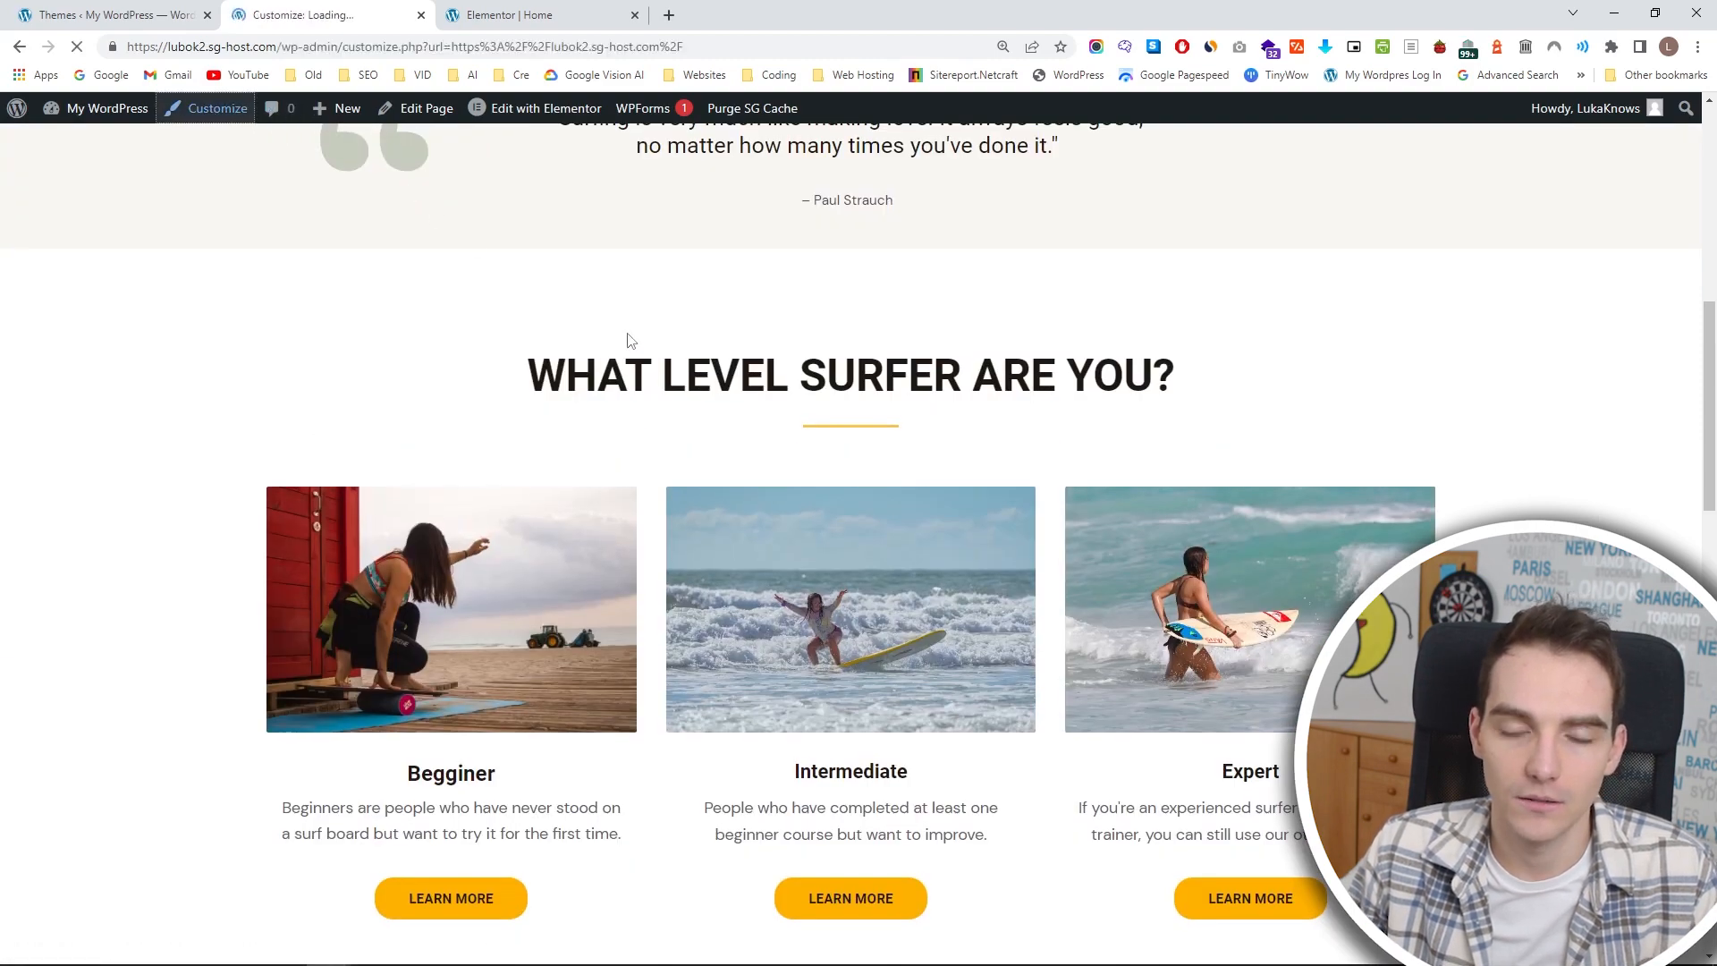
scroll(1257, 327, down, 20)
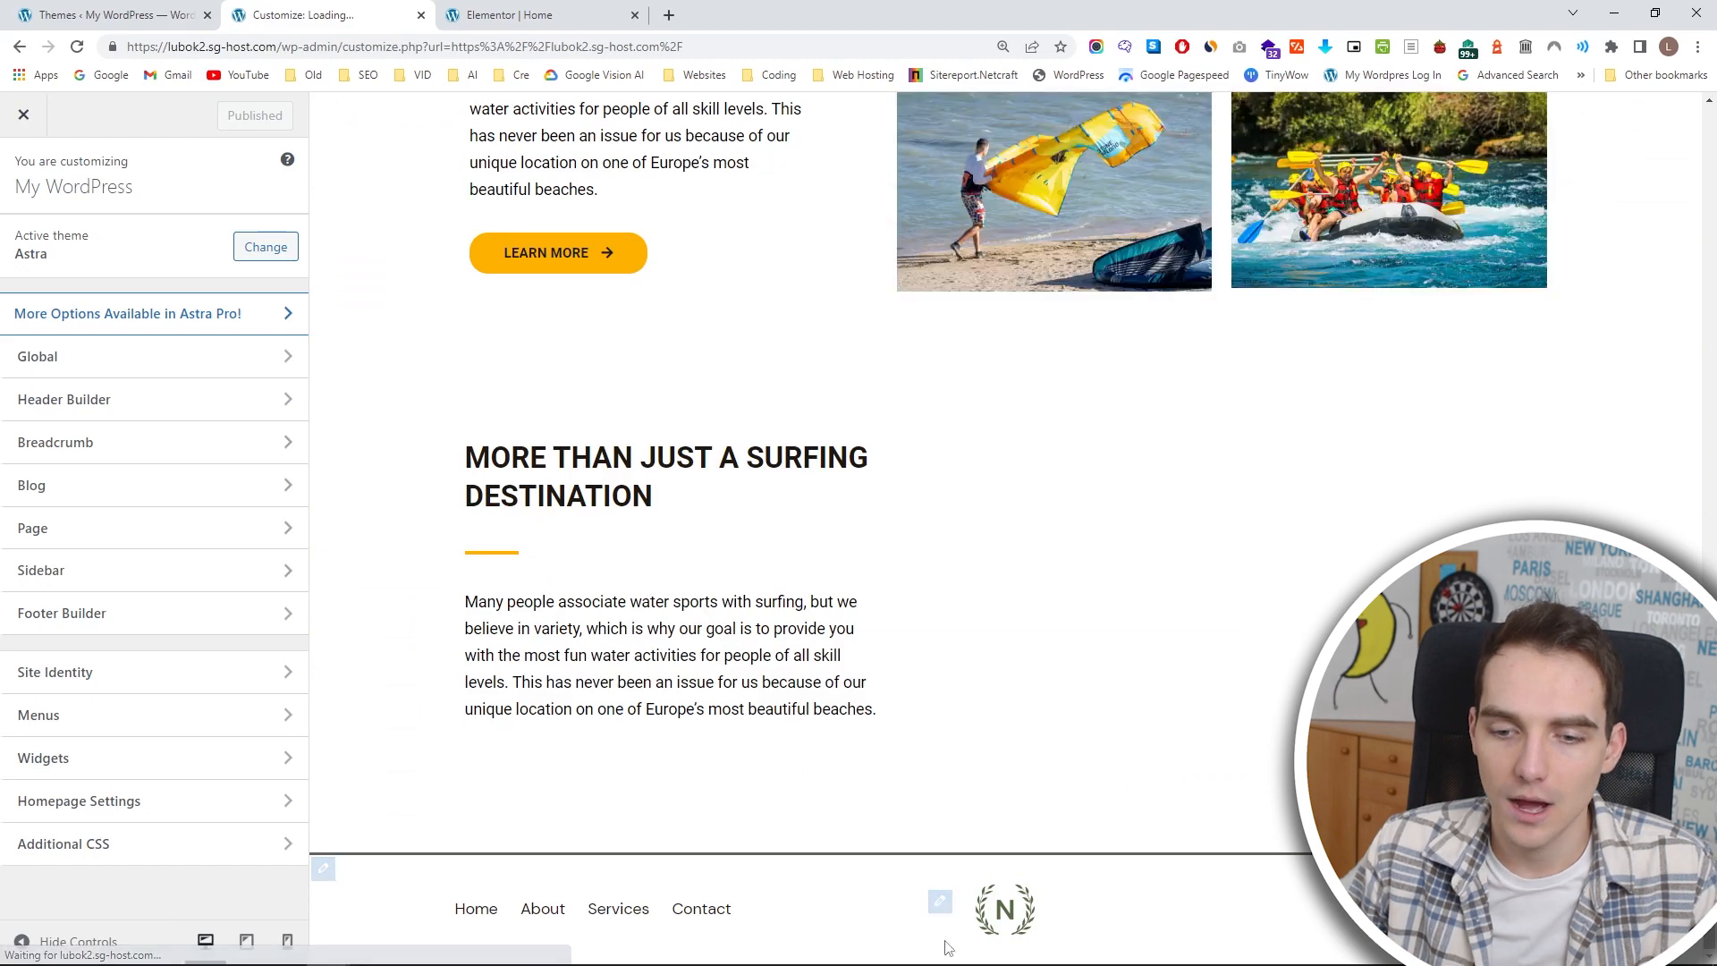
click(935, 905)
click(1005, 799)
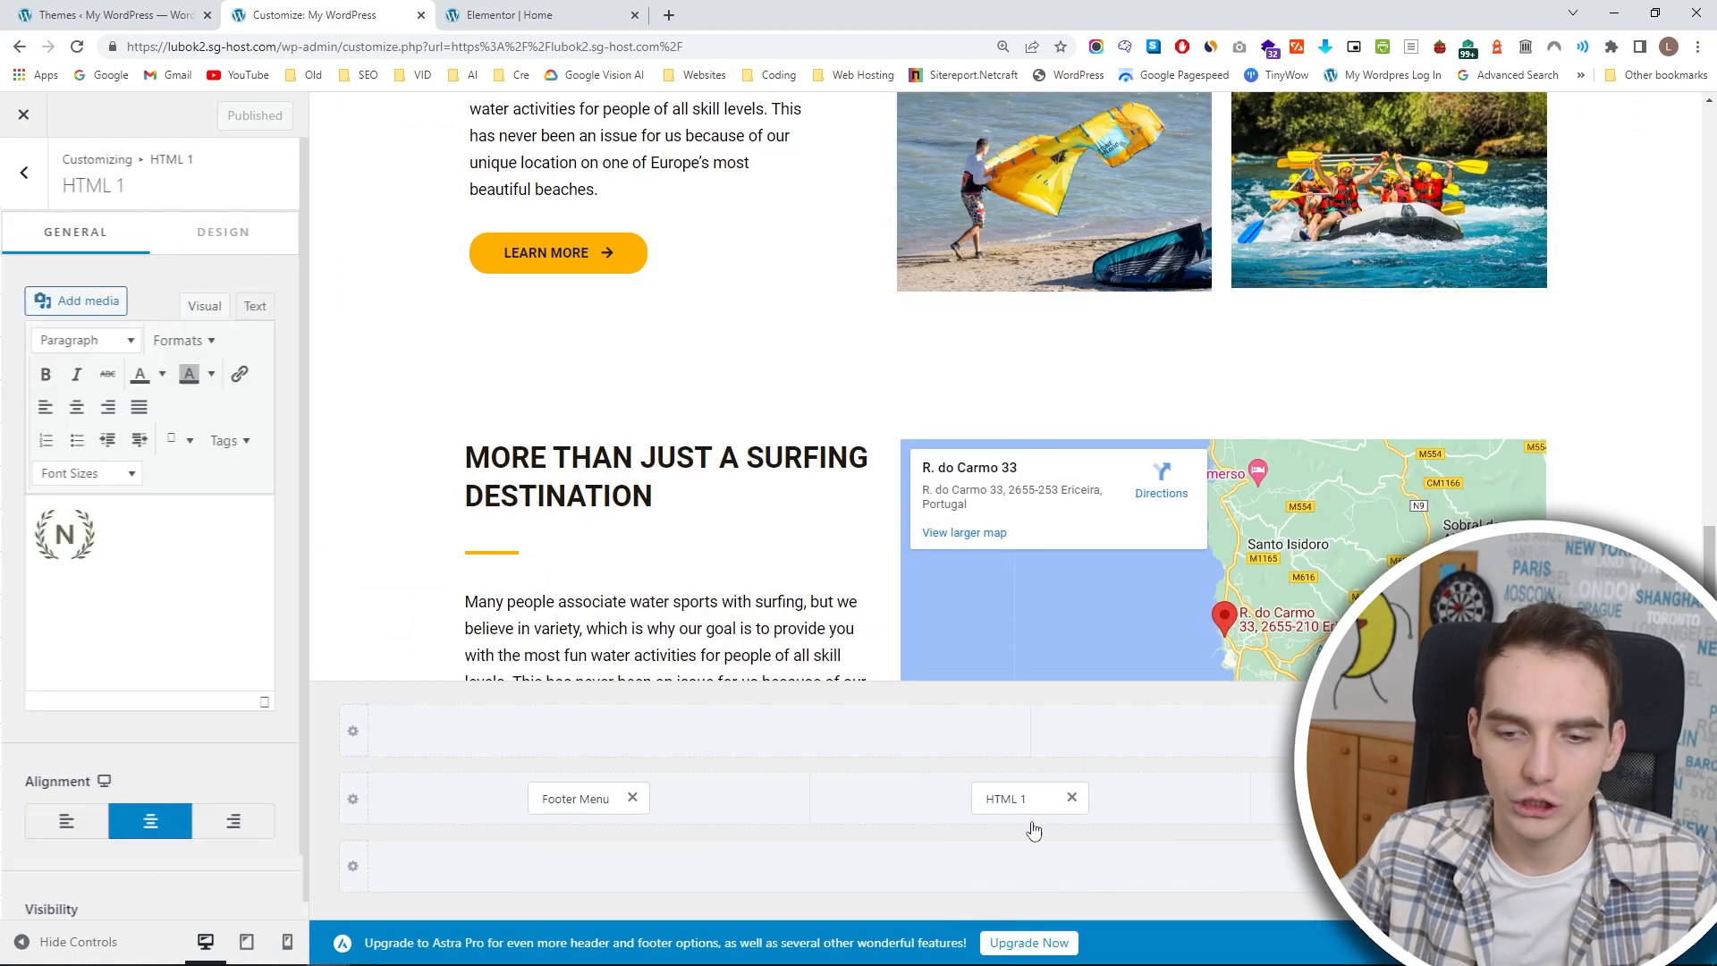
Replace the logo image in the footer's HTML 1 element with the uploaded file Hotel-Manawa-Logo-4.png.
click(103, 526)
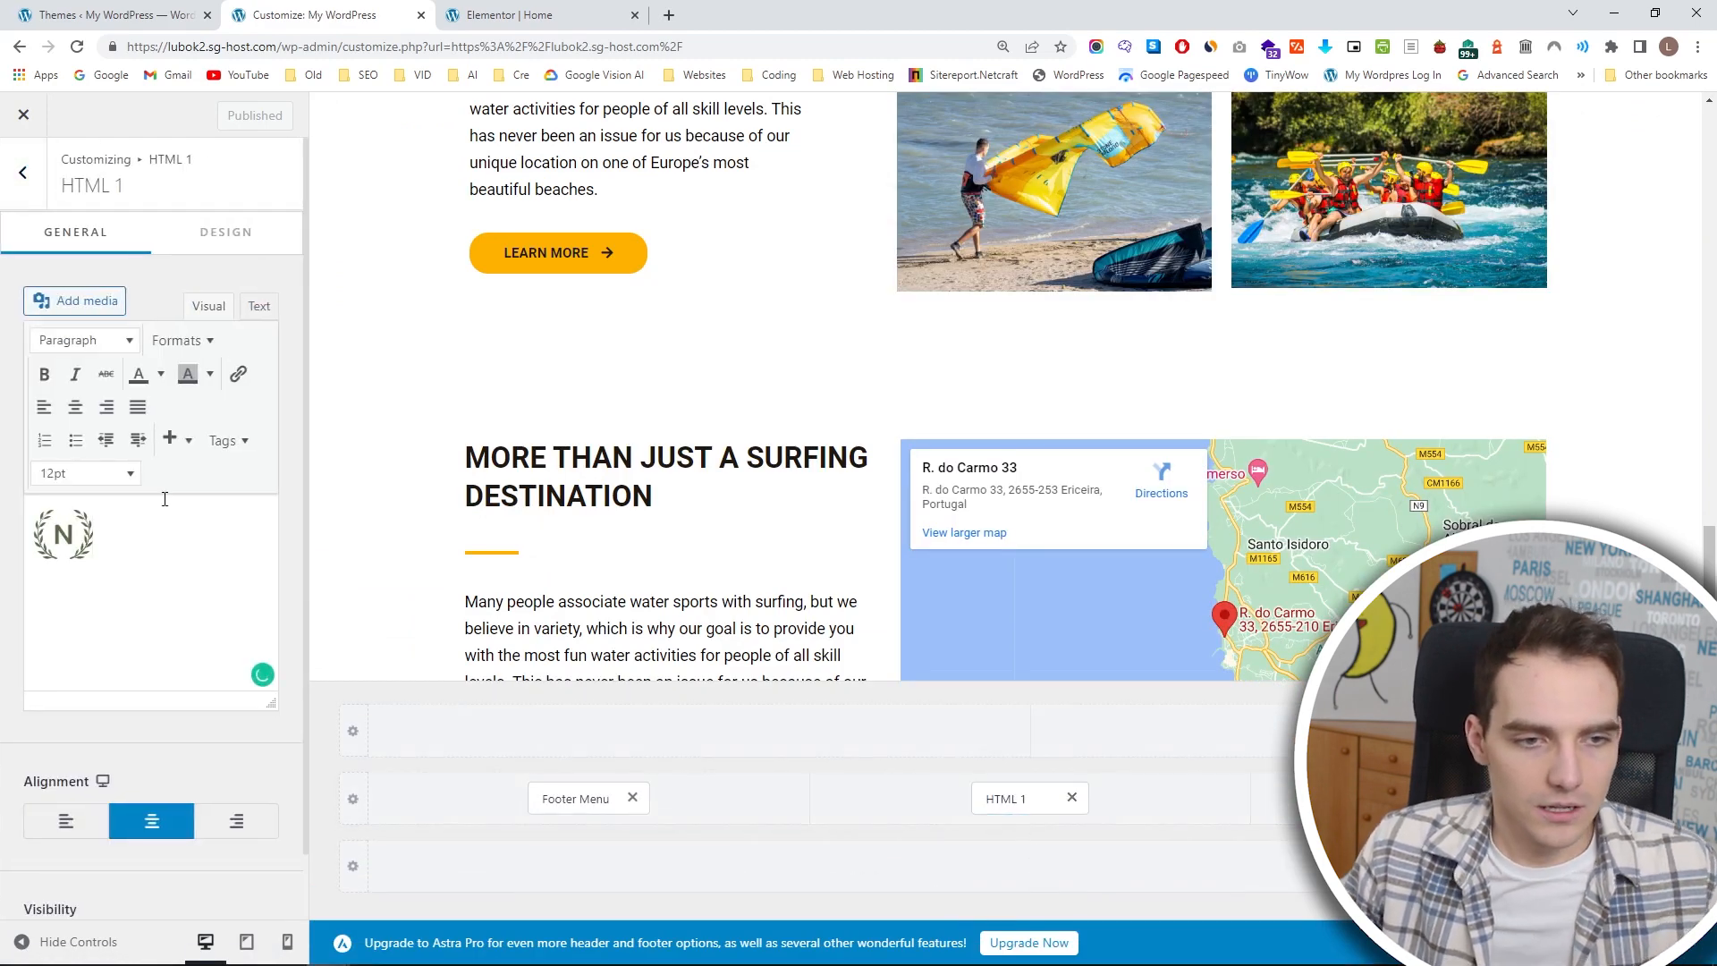
key(BackSpace)
click(76, 300)
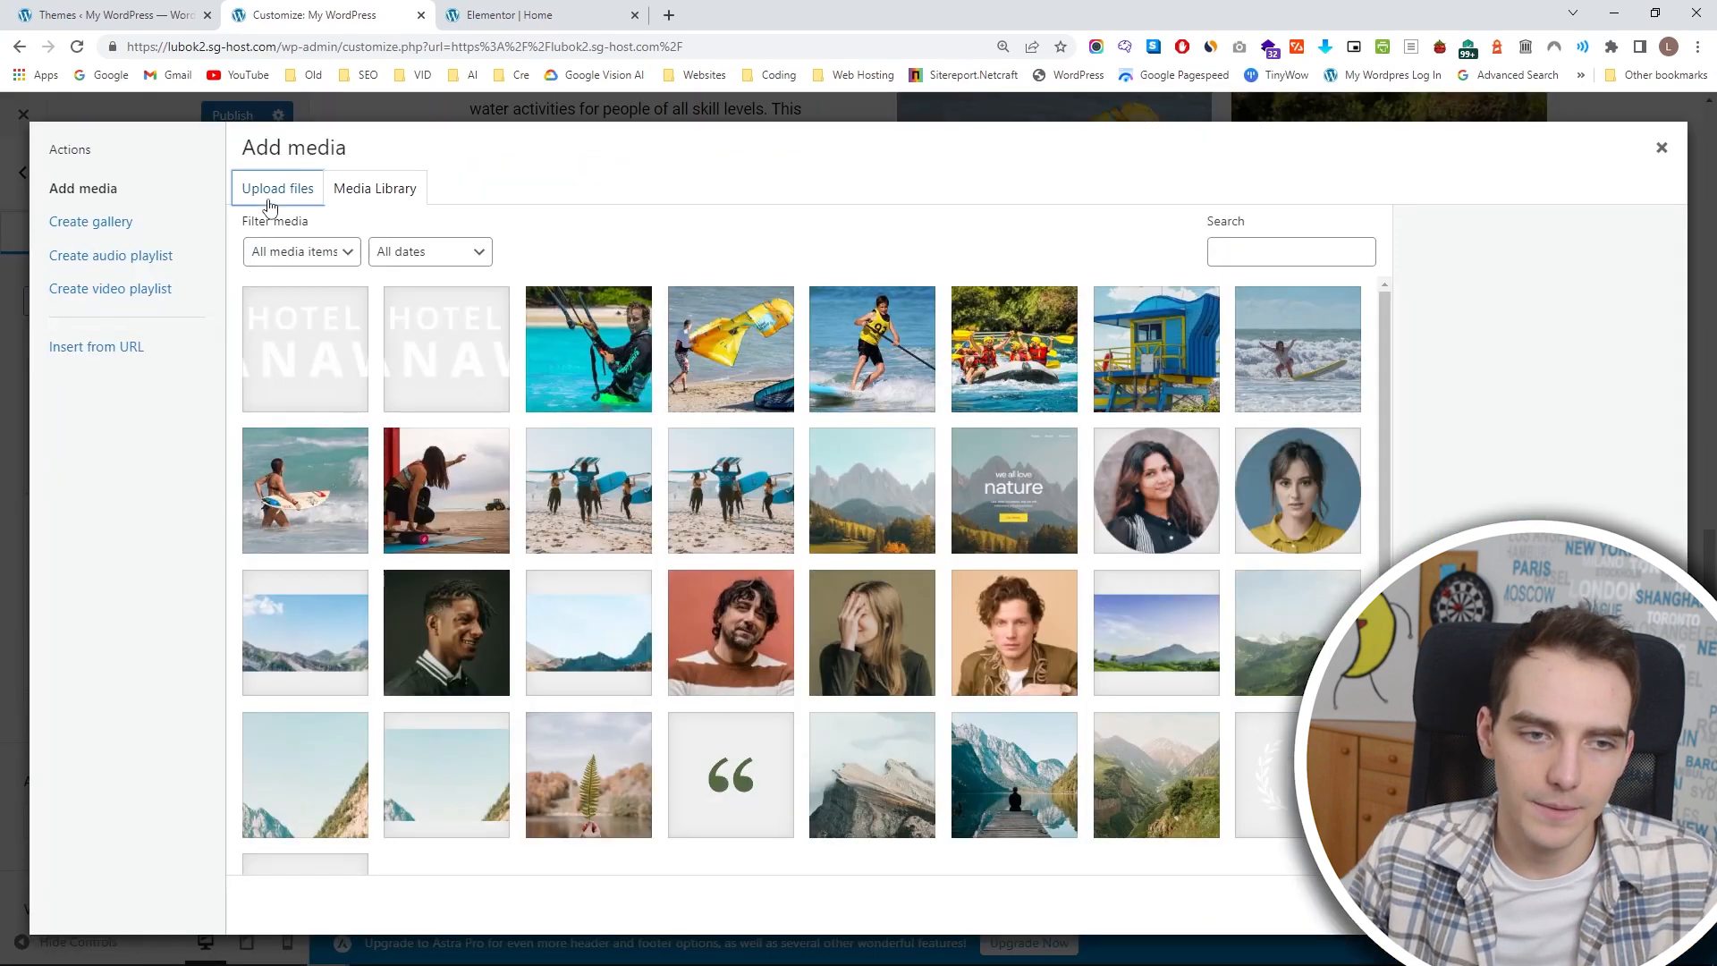
click(278, 194)
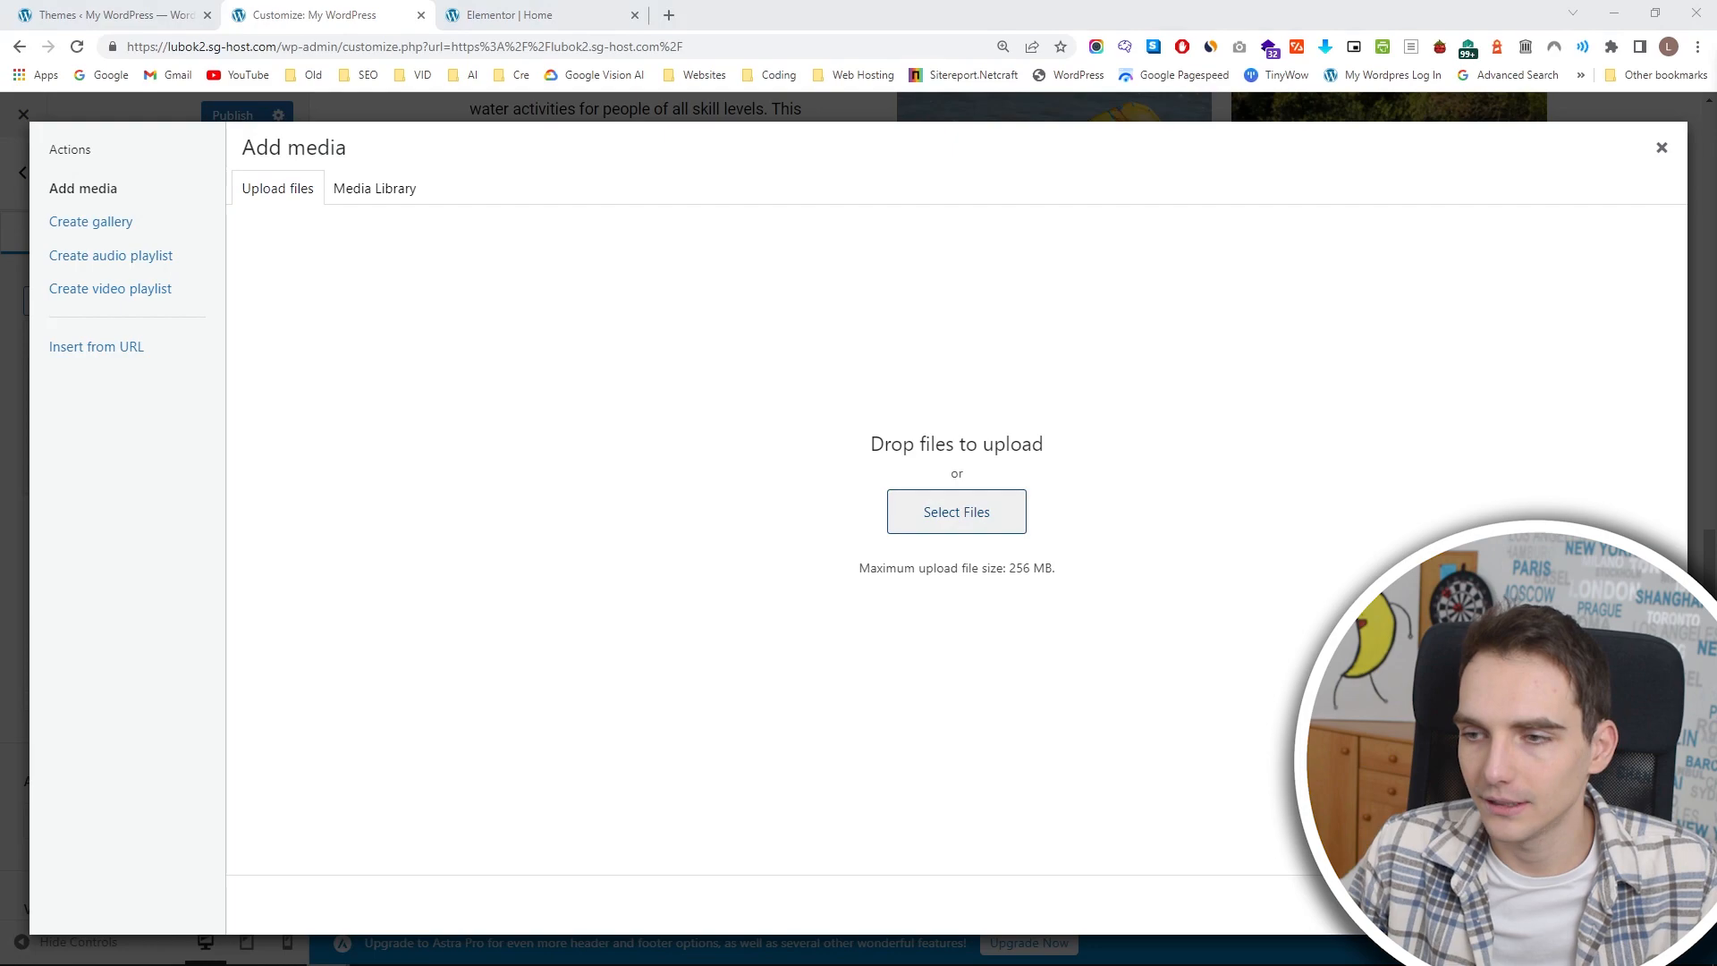
drag(1716, 385, 931, 429)
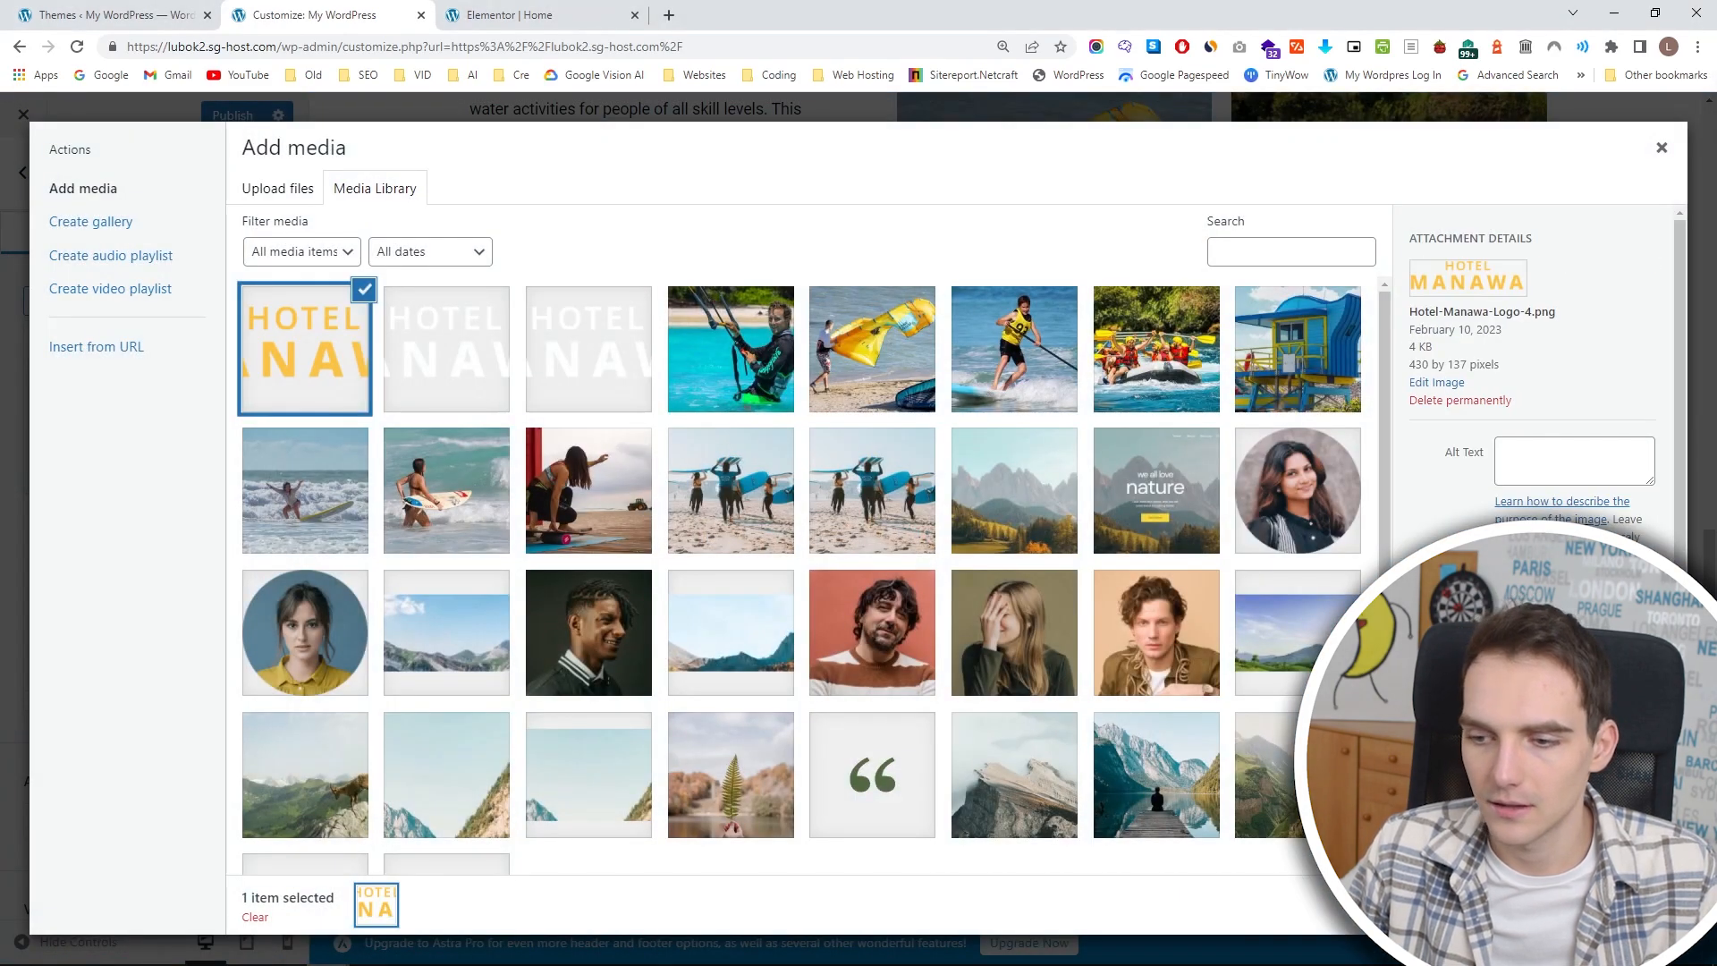
click(1613, 905)
scroll(986, 595, down, 2)
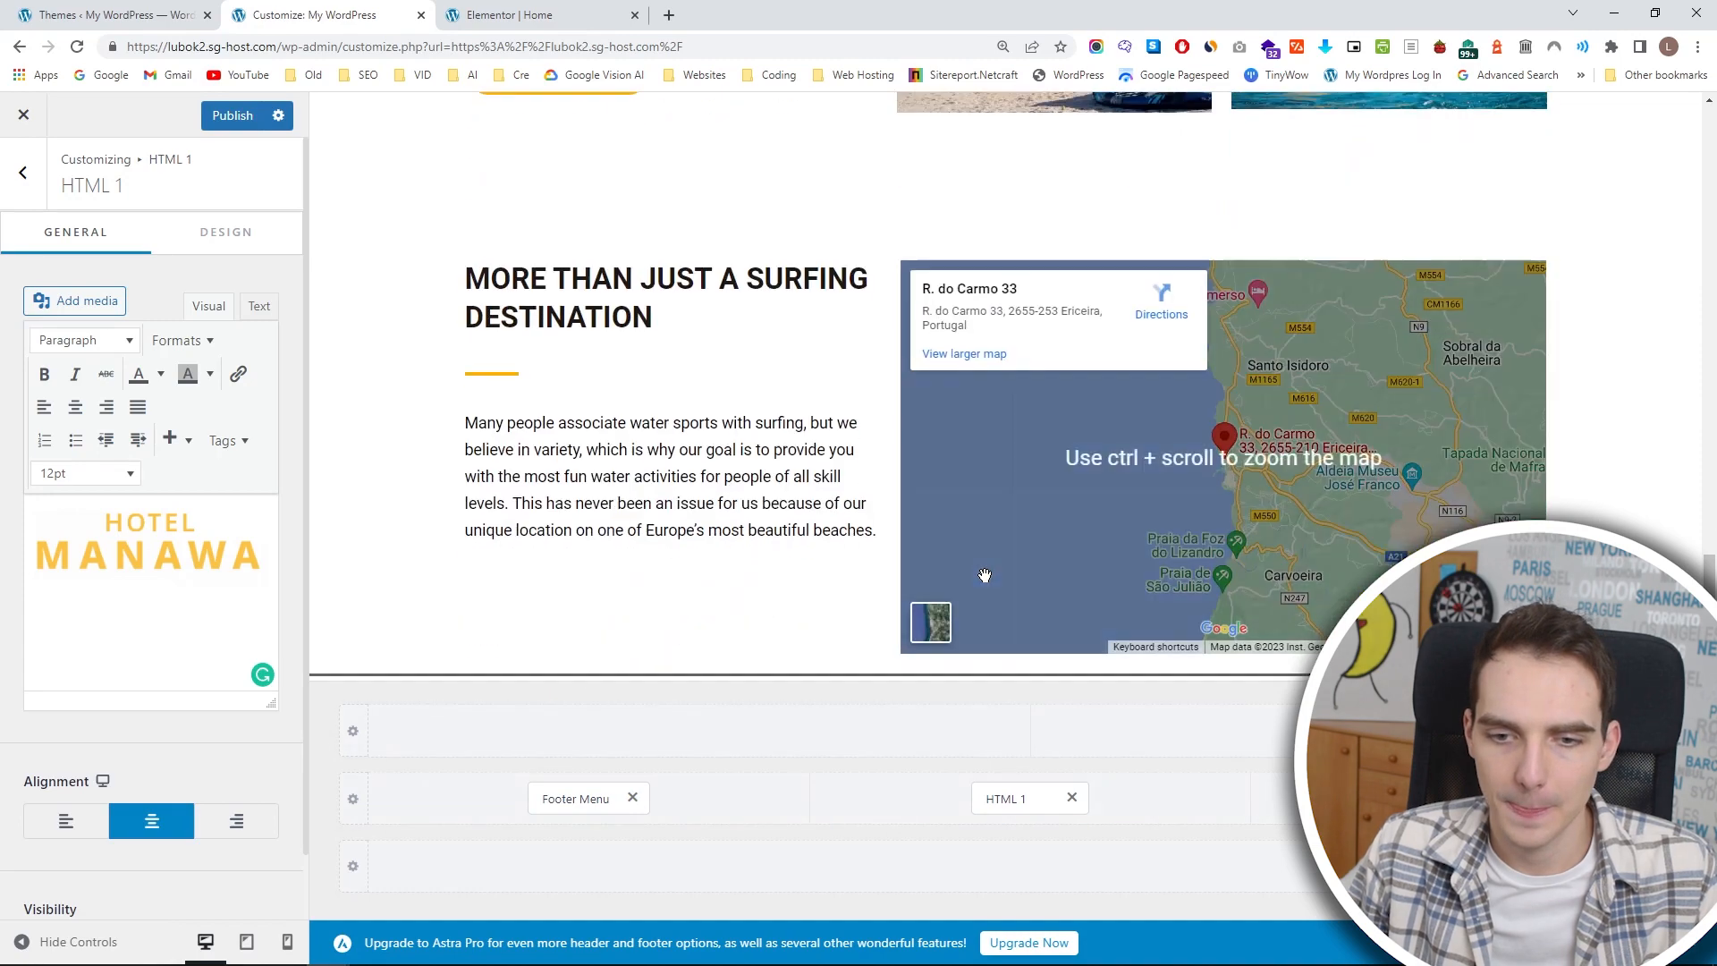
scroll(986, 595, down, 1)
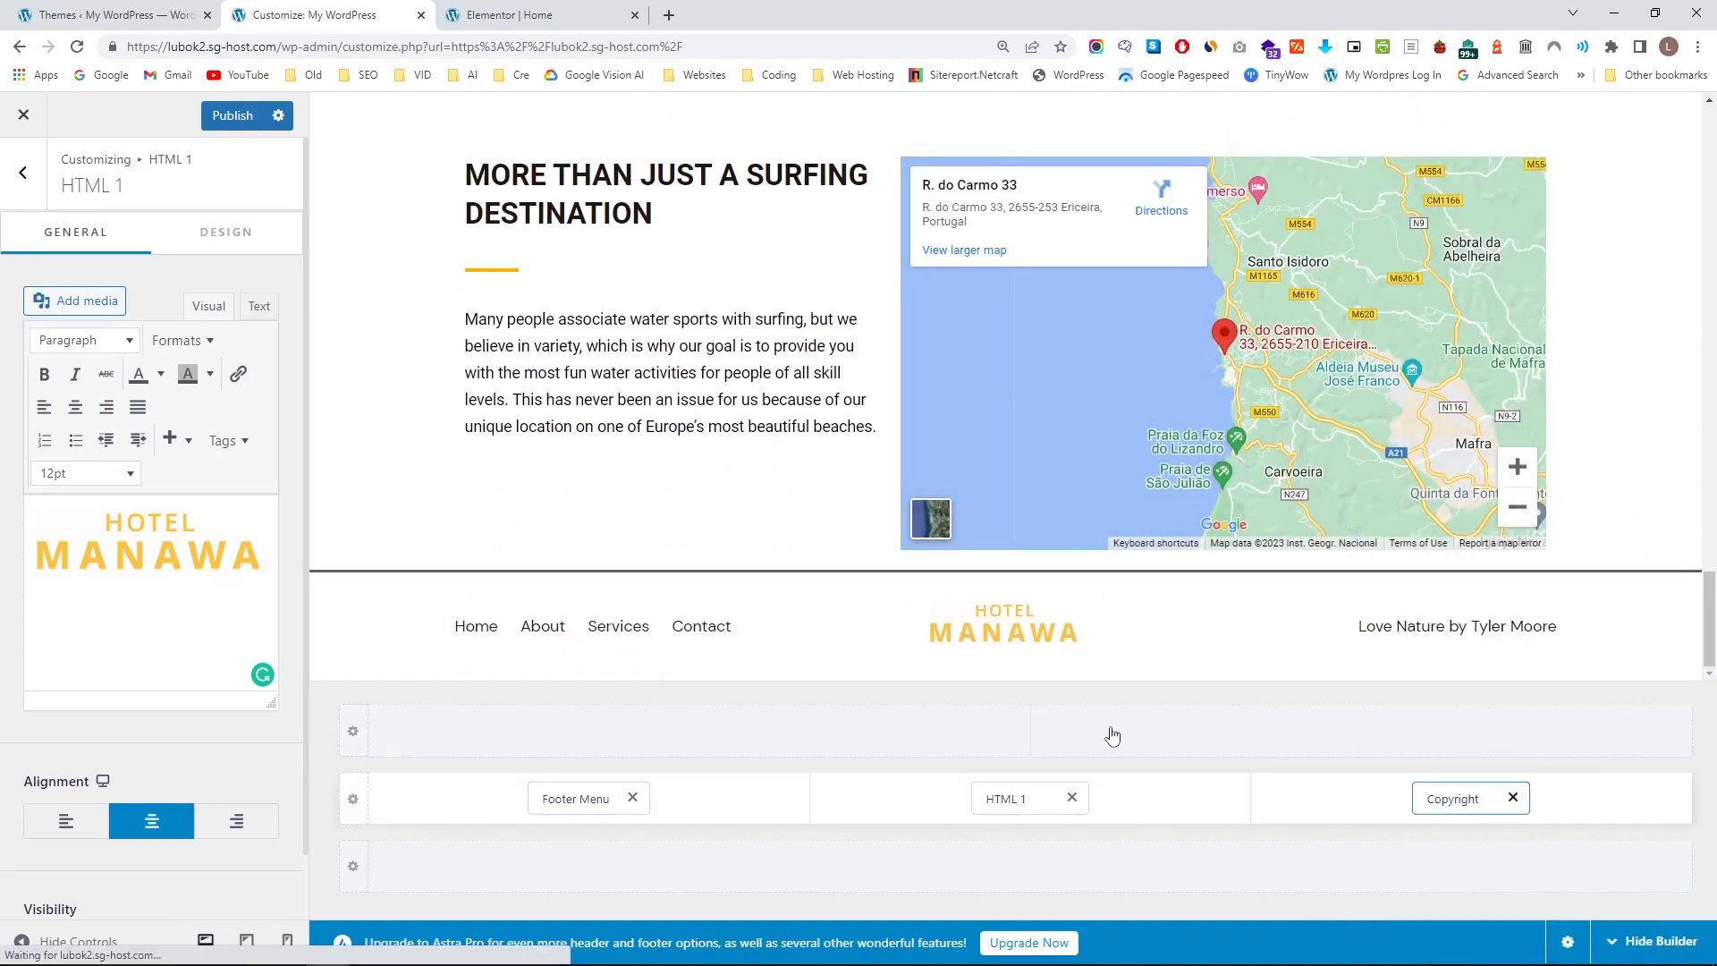
Replace the author's name in the footer copyright text, and remove the Copyright element from the footer.
click(1453, 798)
drag(230, 521, 130, 520)
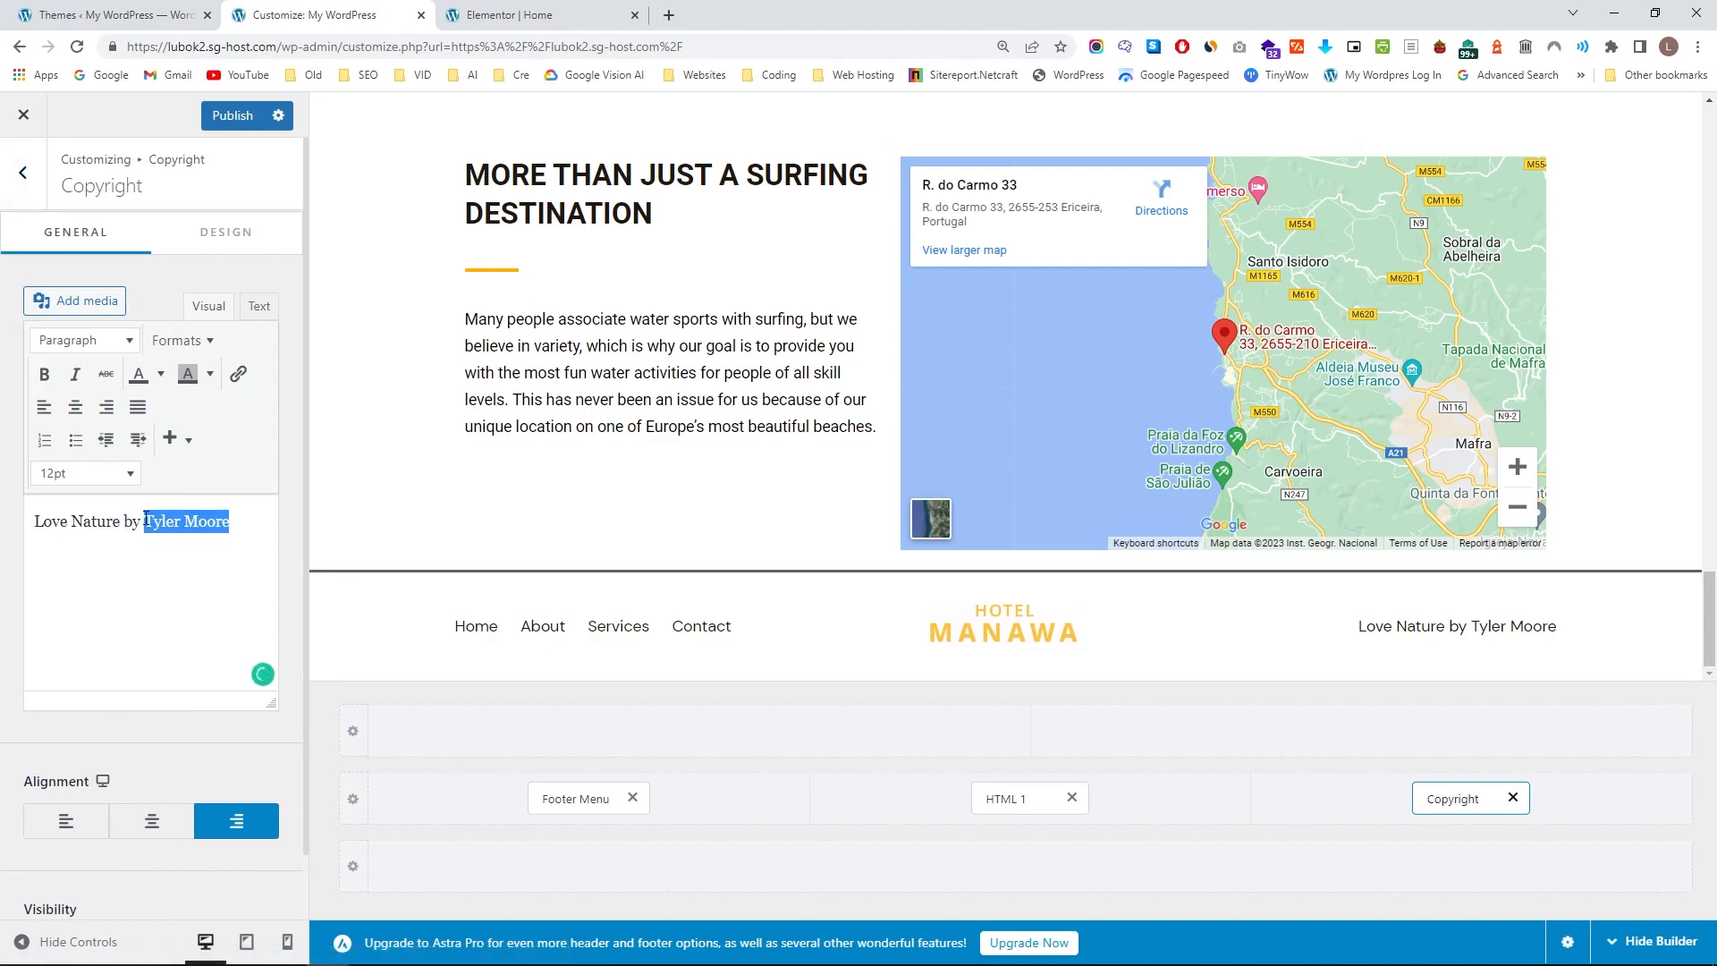
text(Luaka Knows)
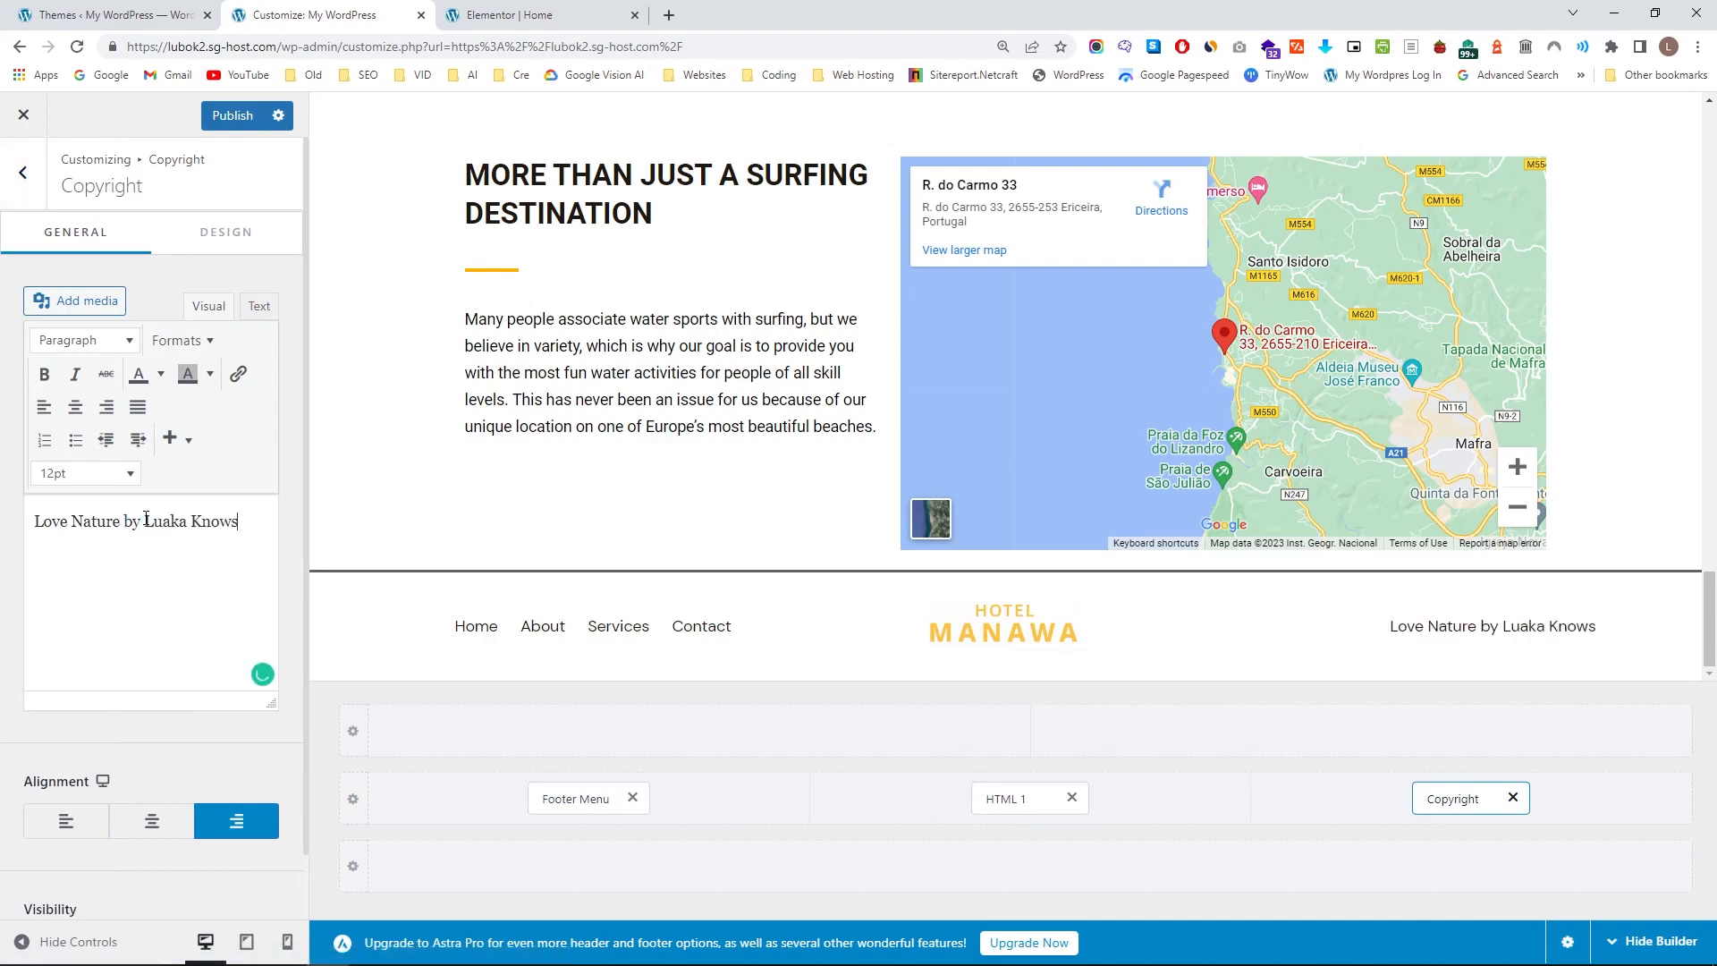
click(1510, 799)
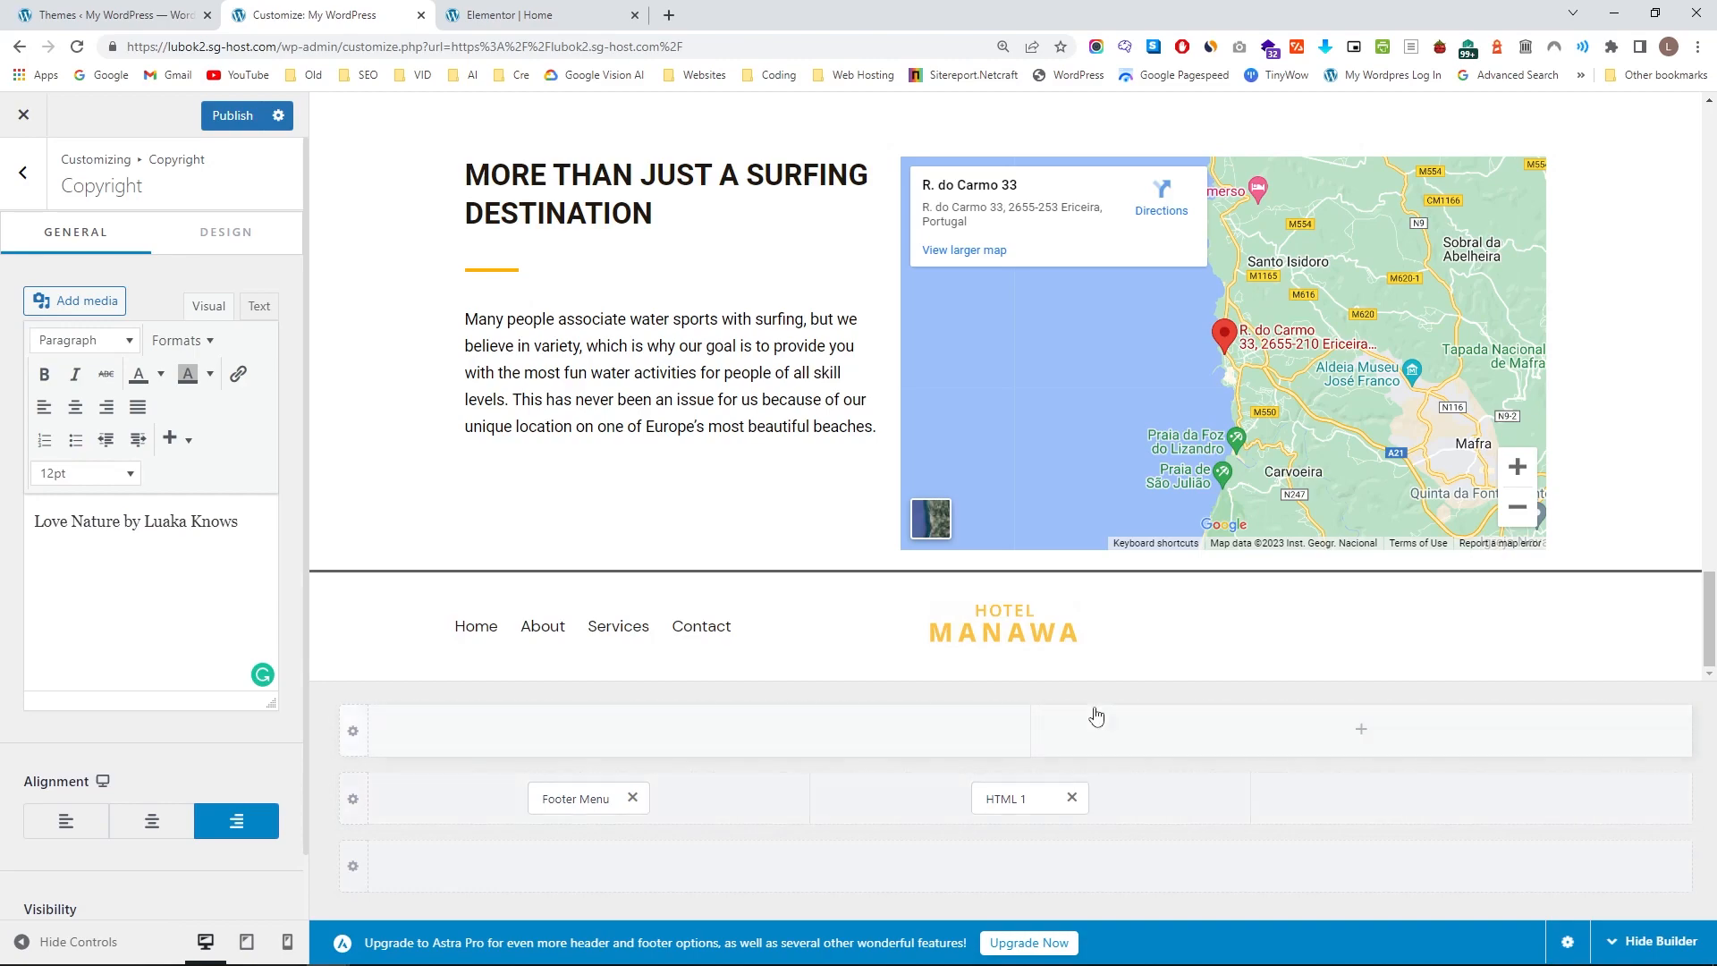
scroll(1159, 531, up, 4)
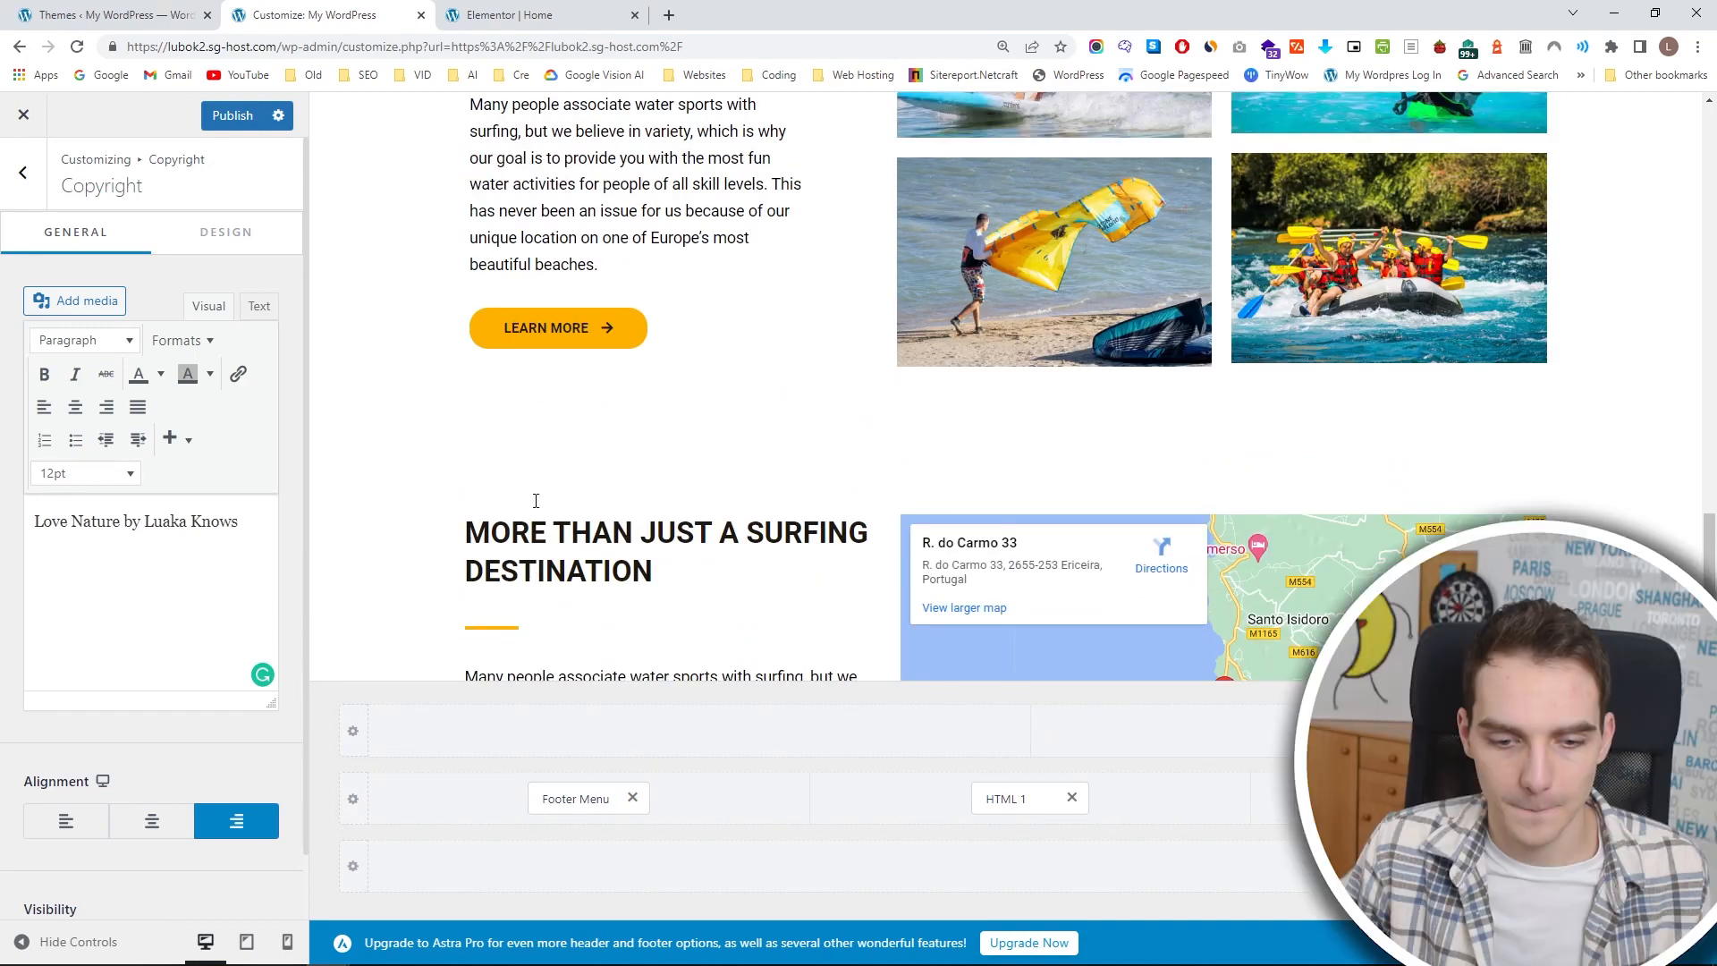
Publish the footer changes and open the live site in a new tab.
scroll(475, 337, up, 10)
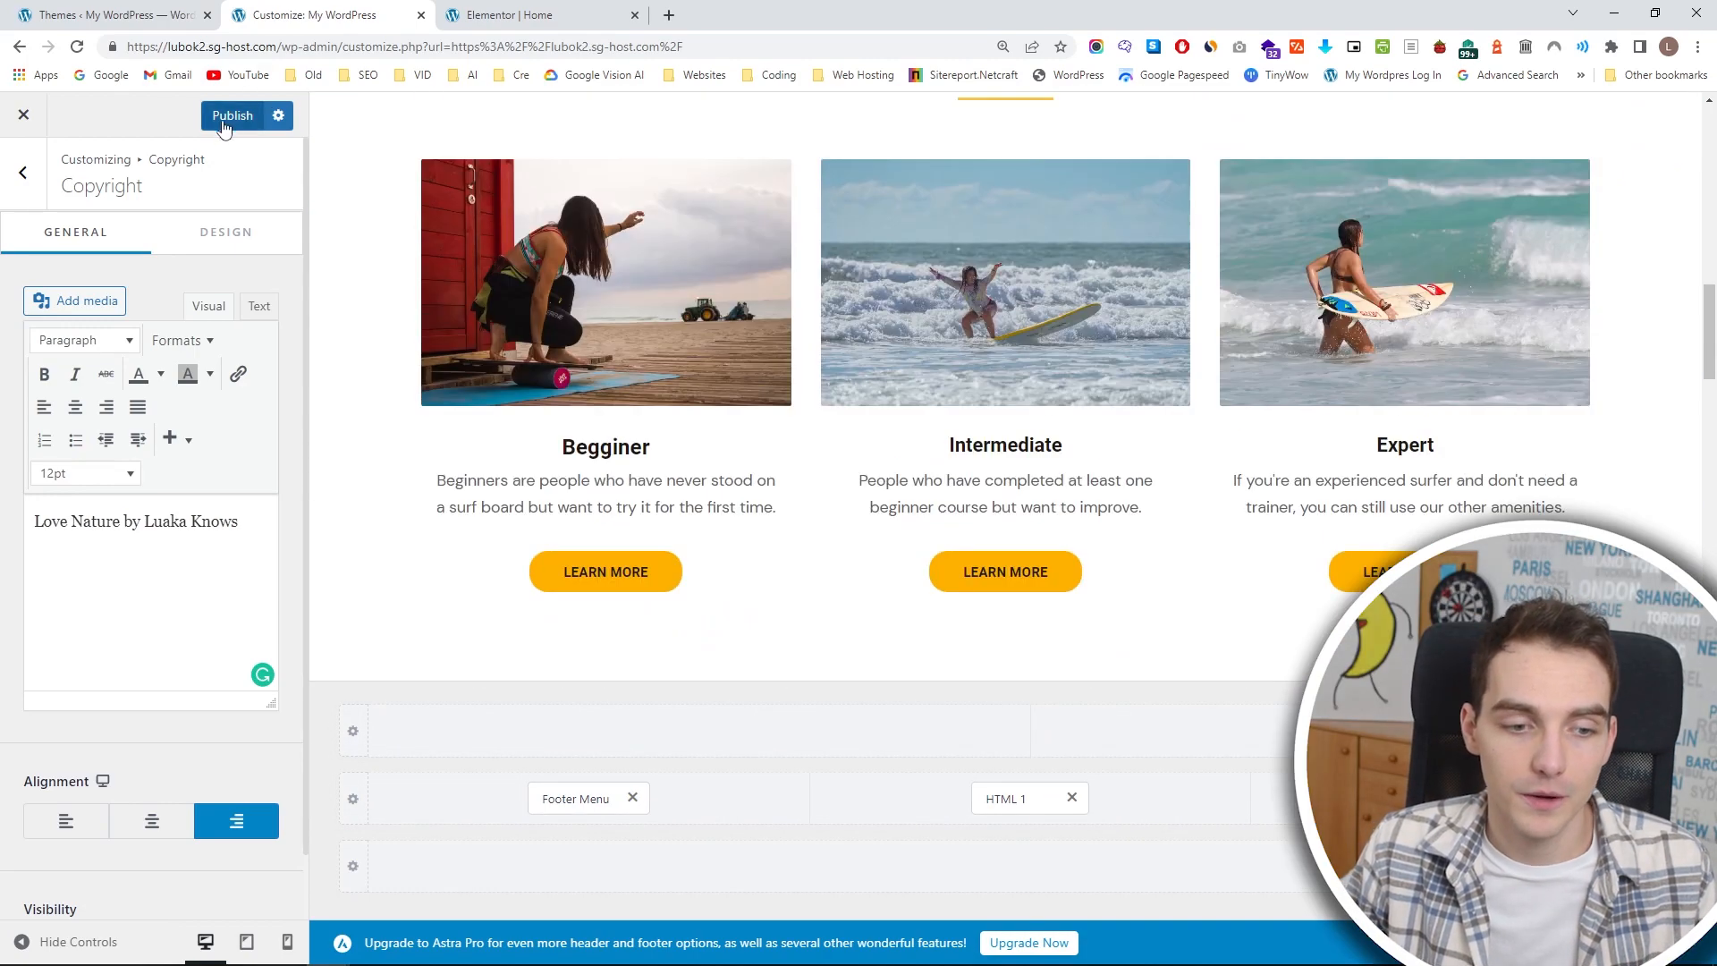
click(223, 130)
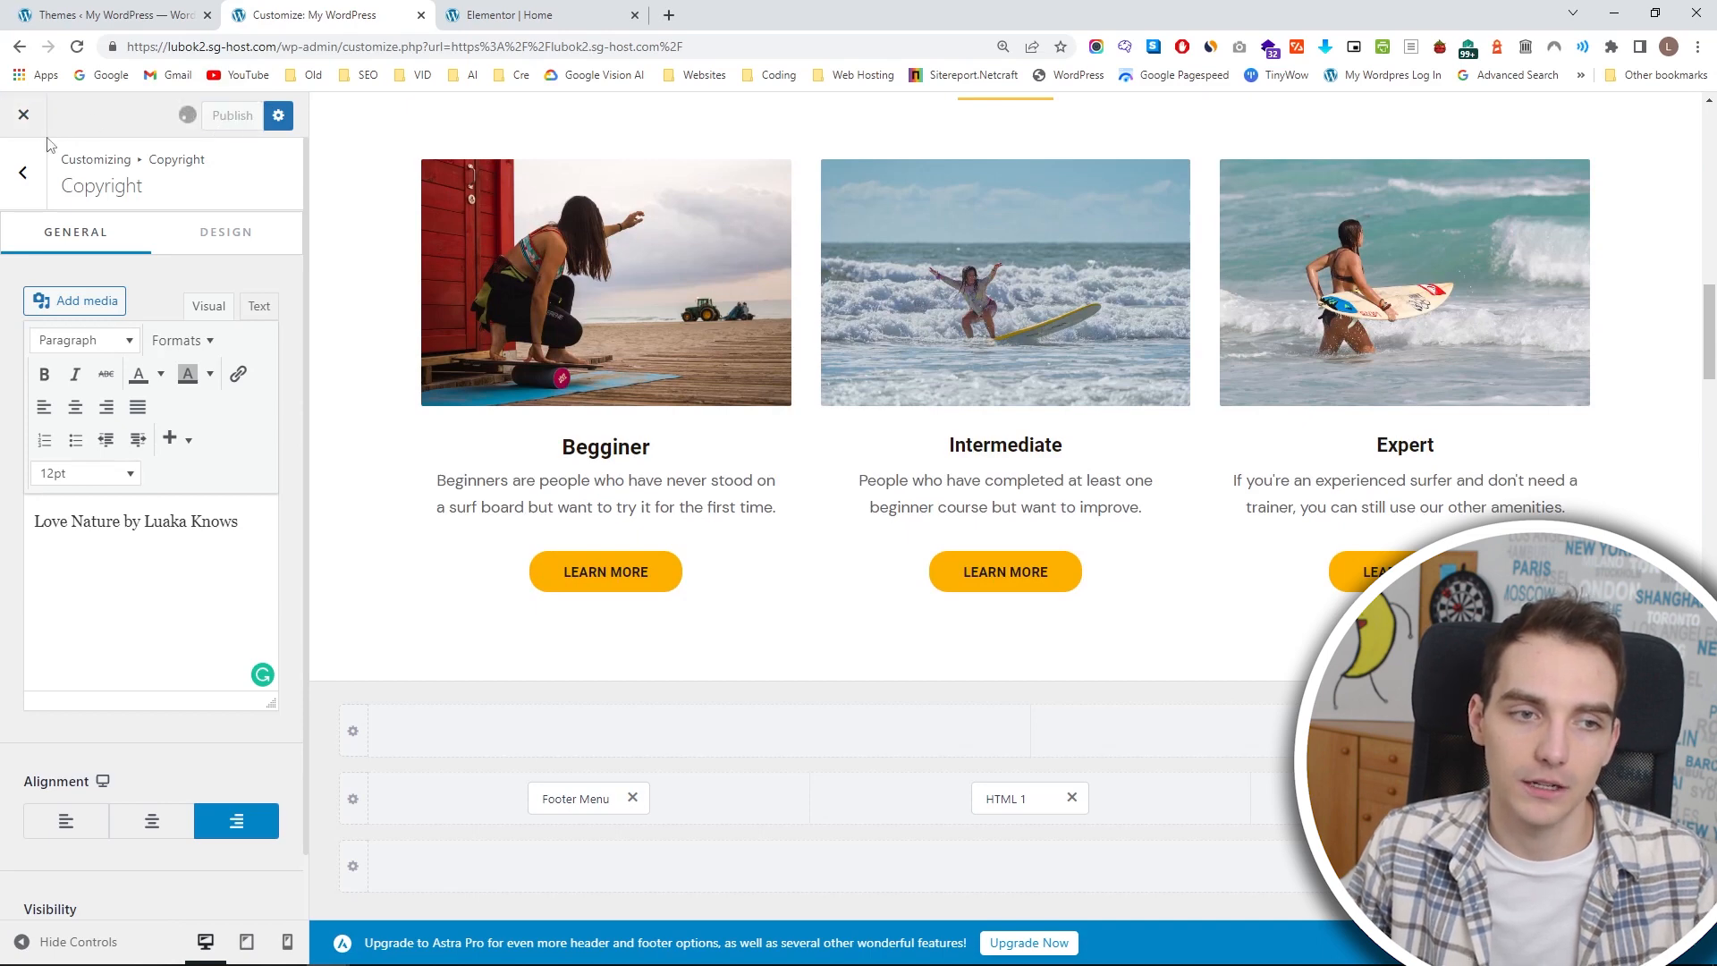
click(492, 16)
click(152, 16)
mouse_move(106, 112)
click(116, 143)
click(244, 52)
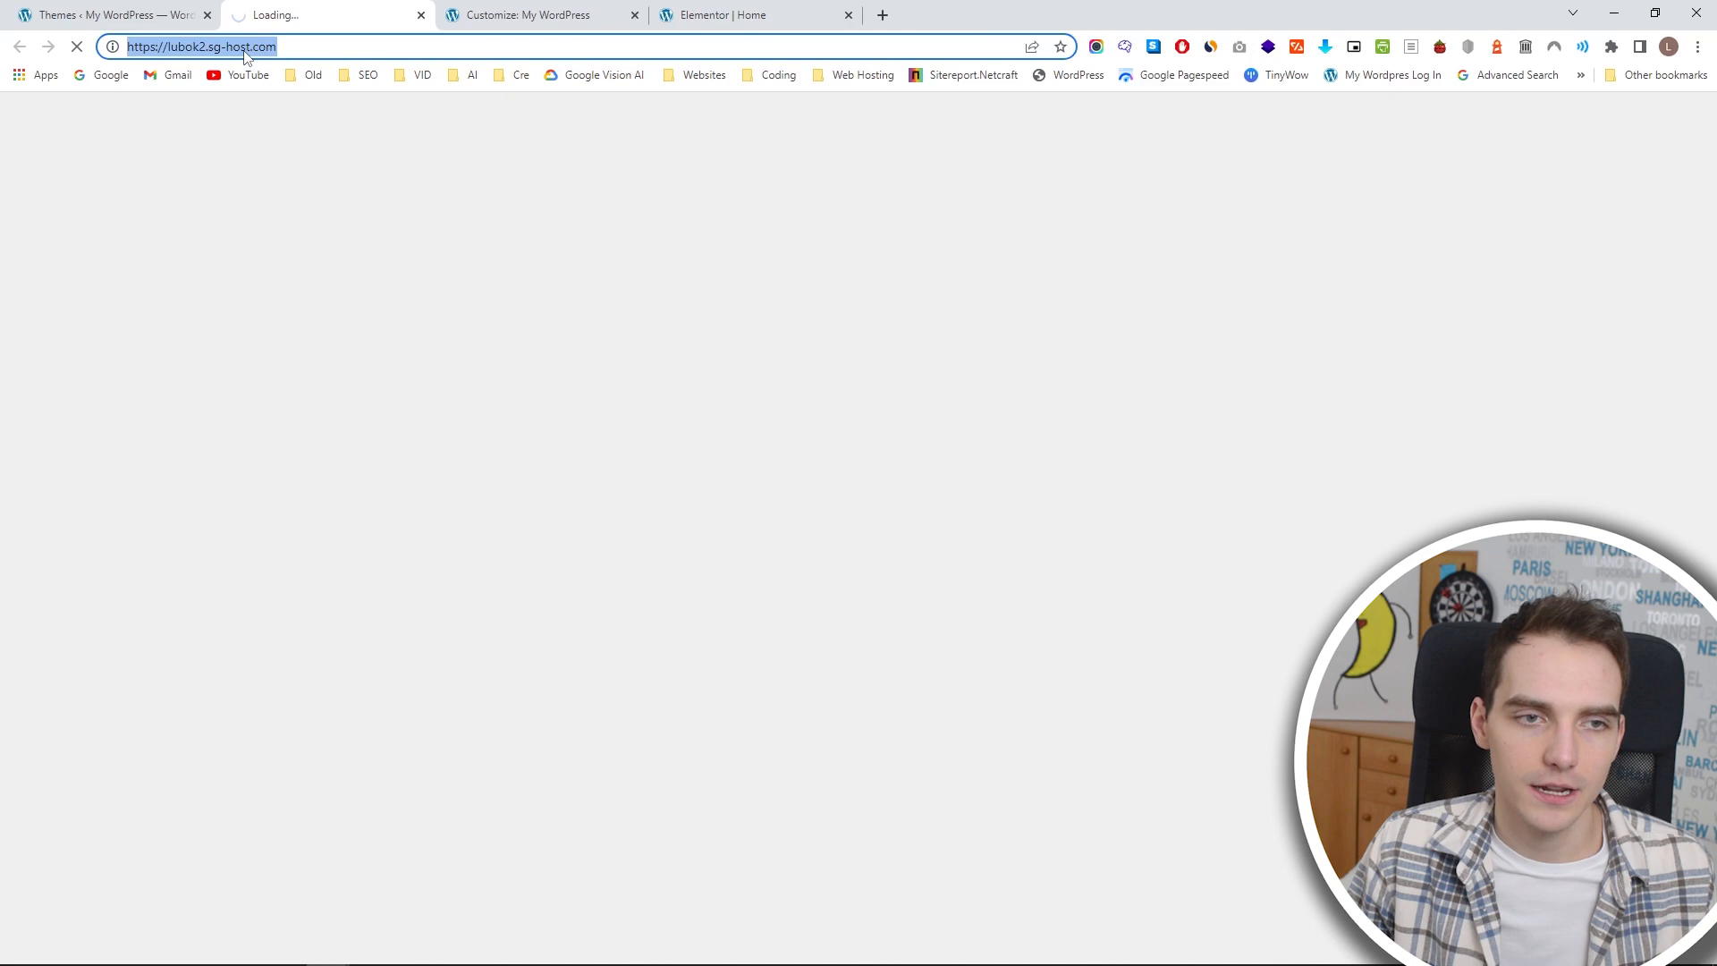
Compare the site's browser tab icon with the icons of the Apple and Microsoft Store tabs.
key(ctrl+shift+n)
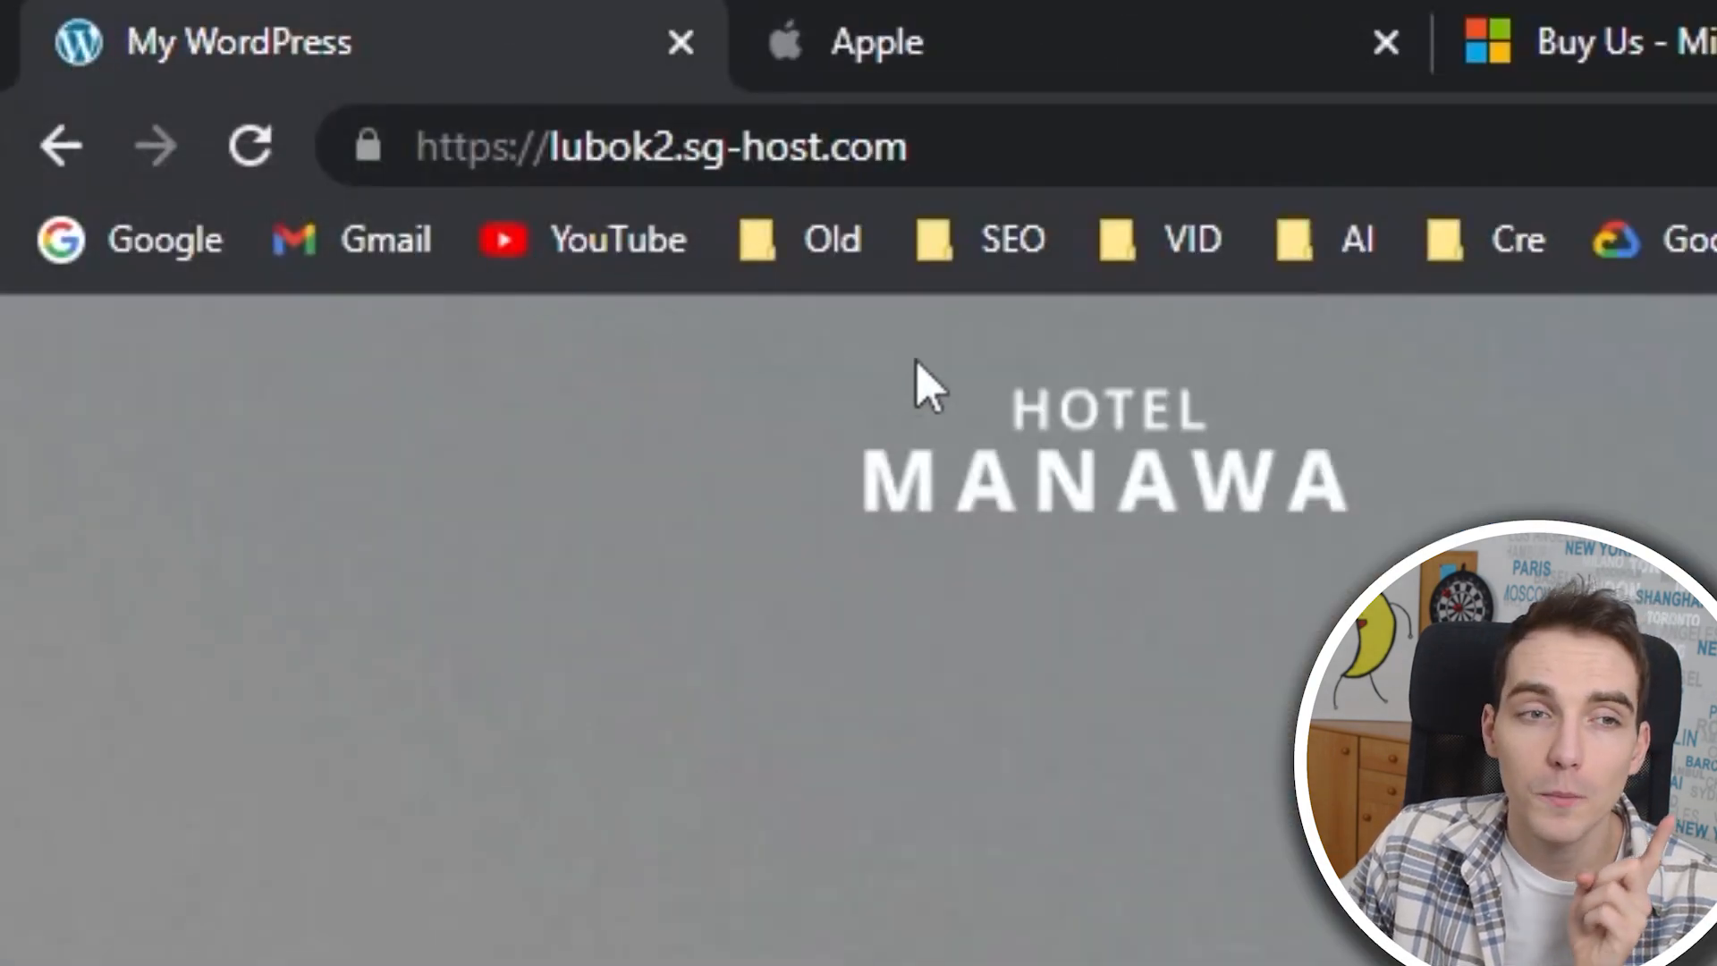
click(794, 61)
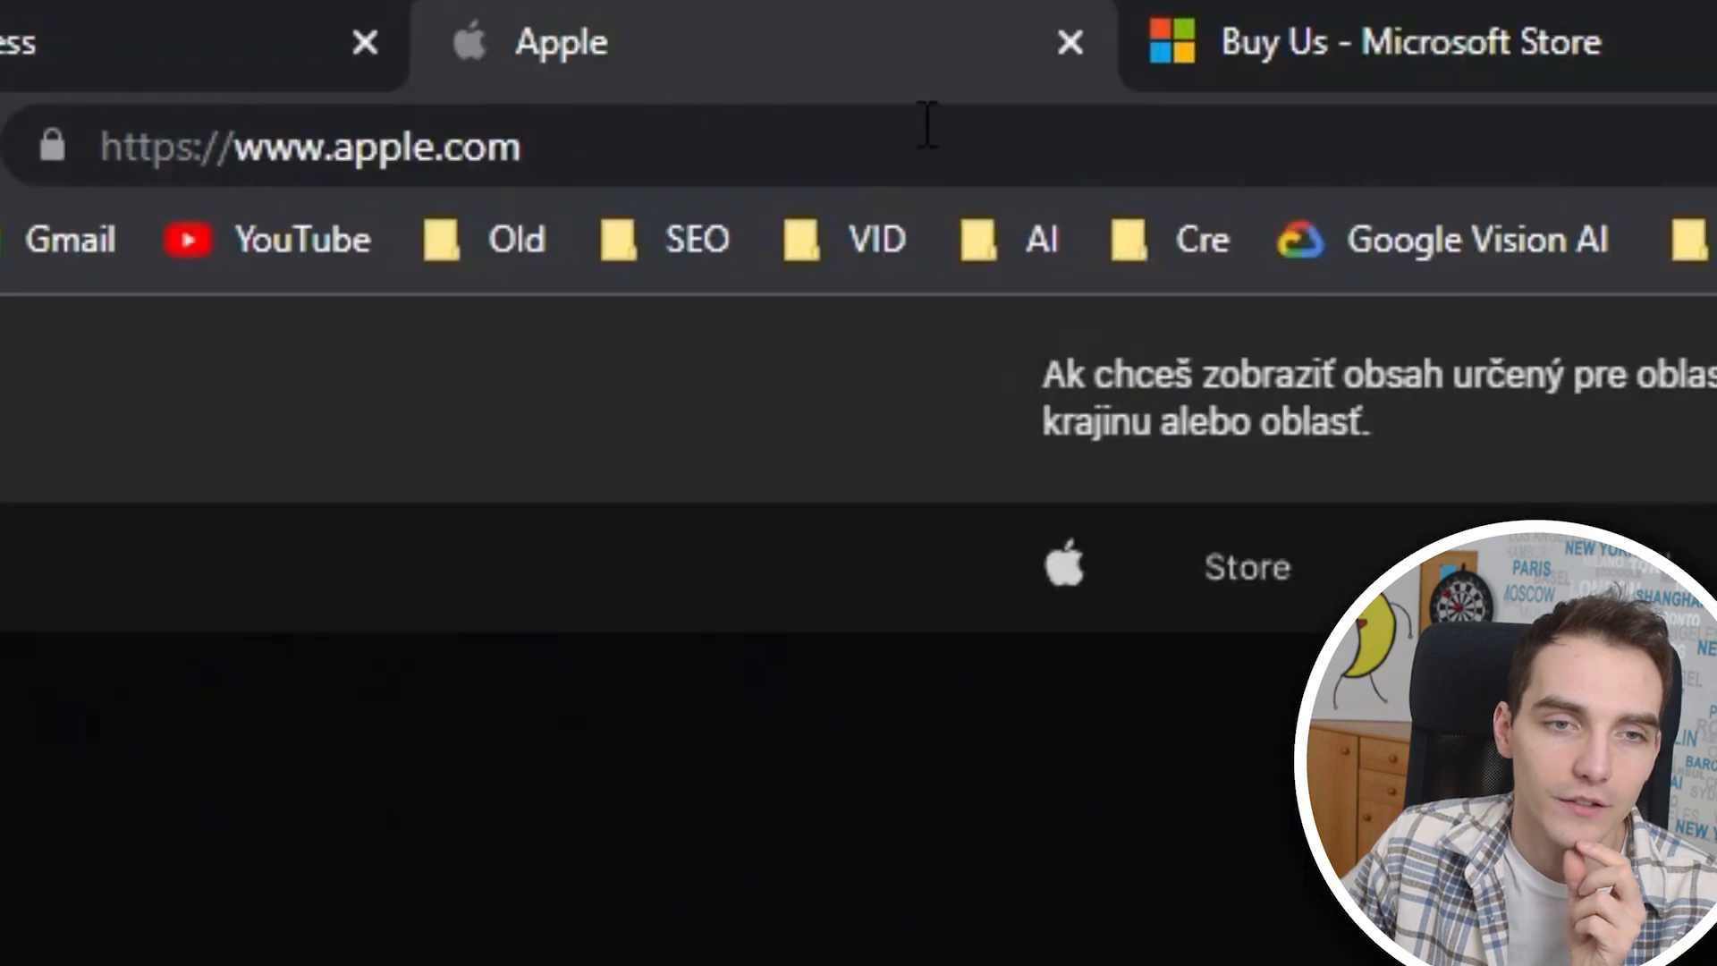
click(1459, 84)
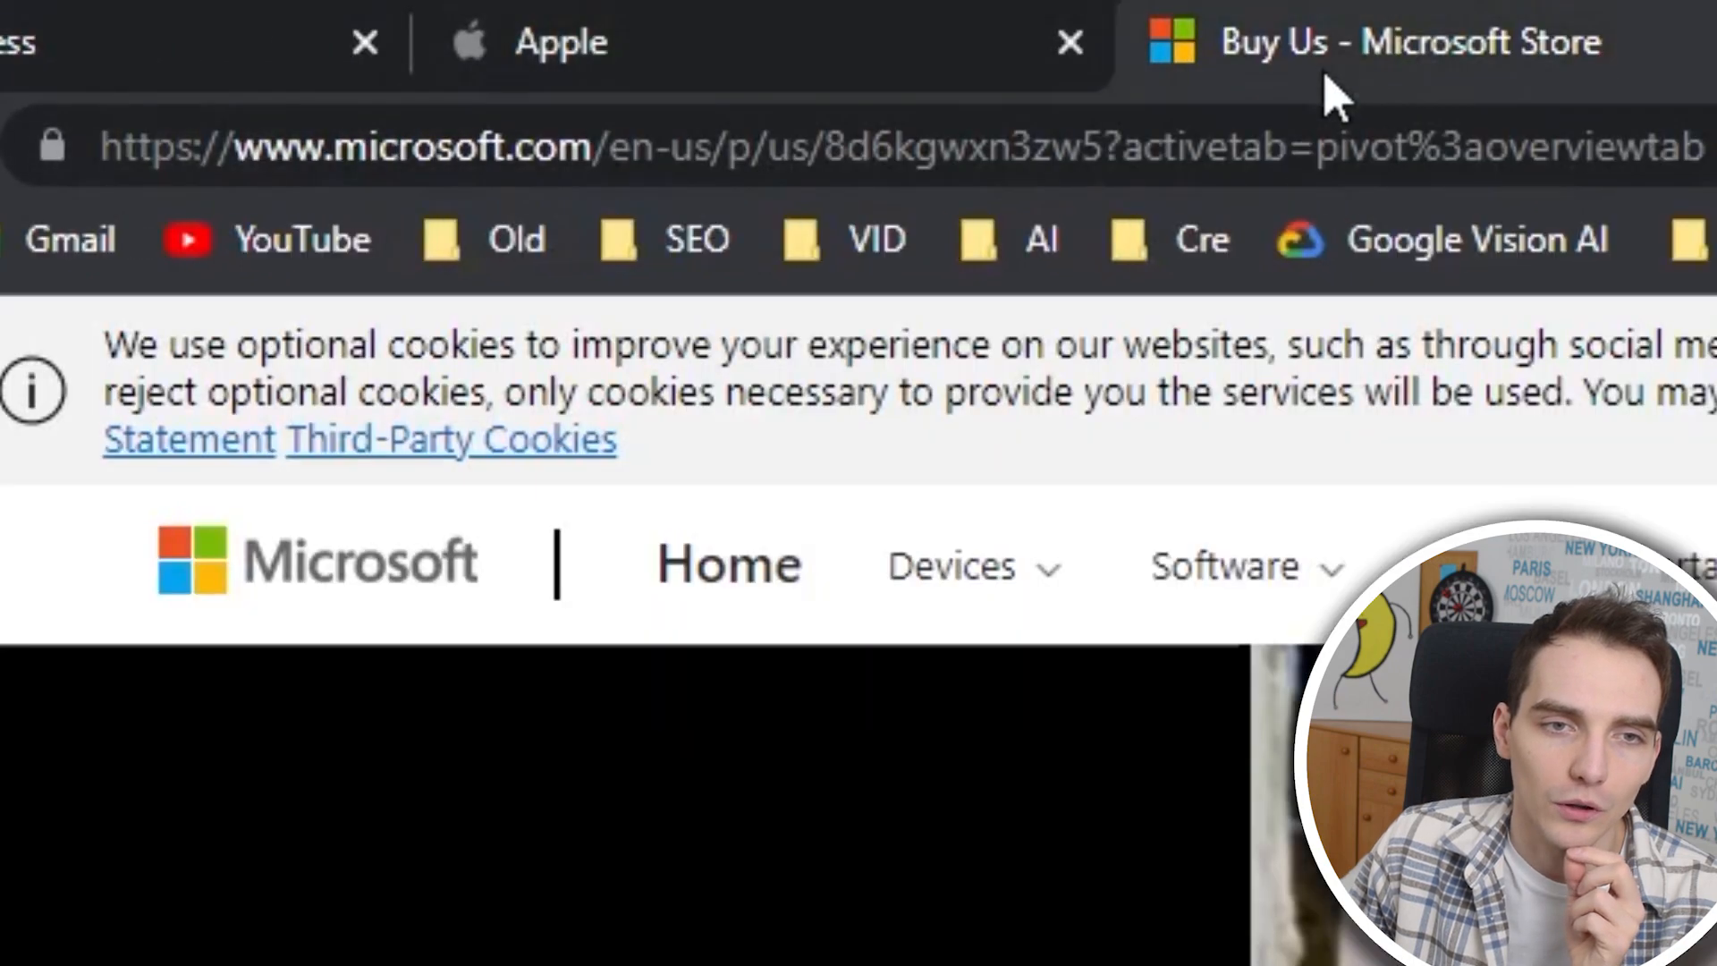
click(347, 27)
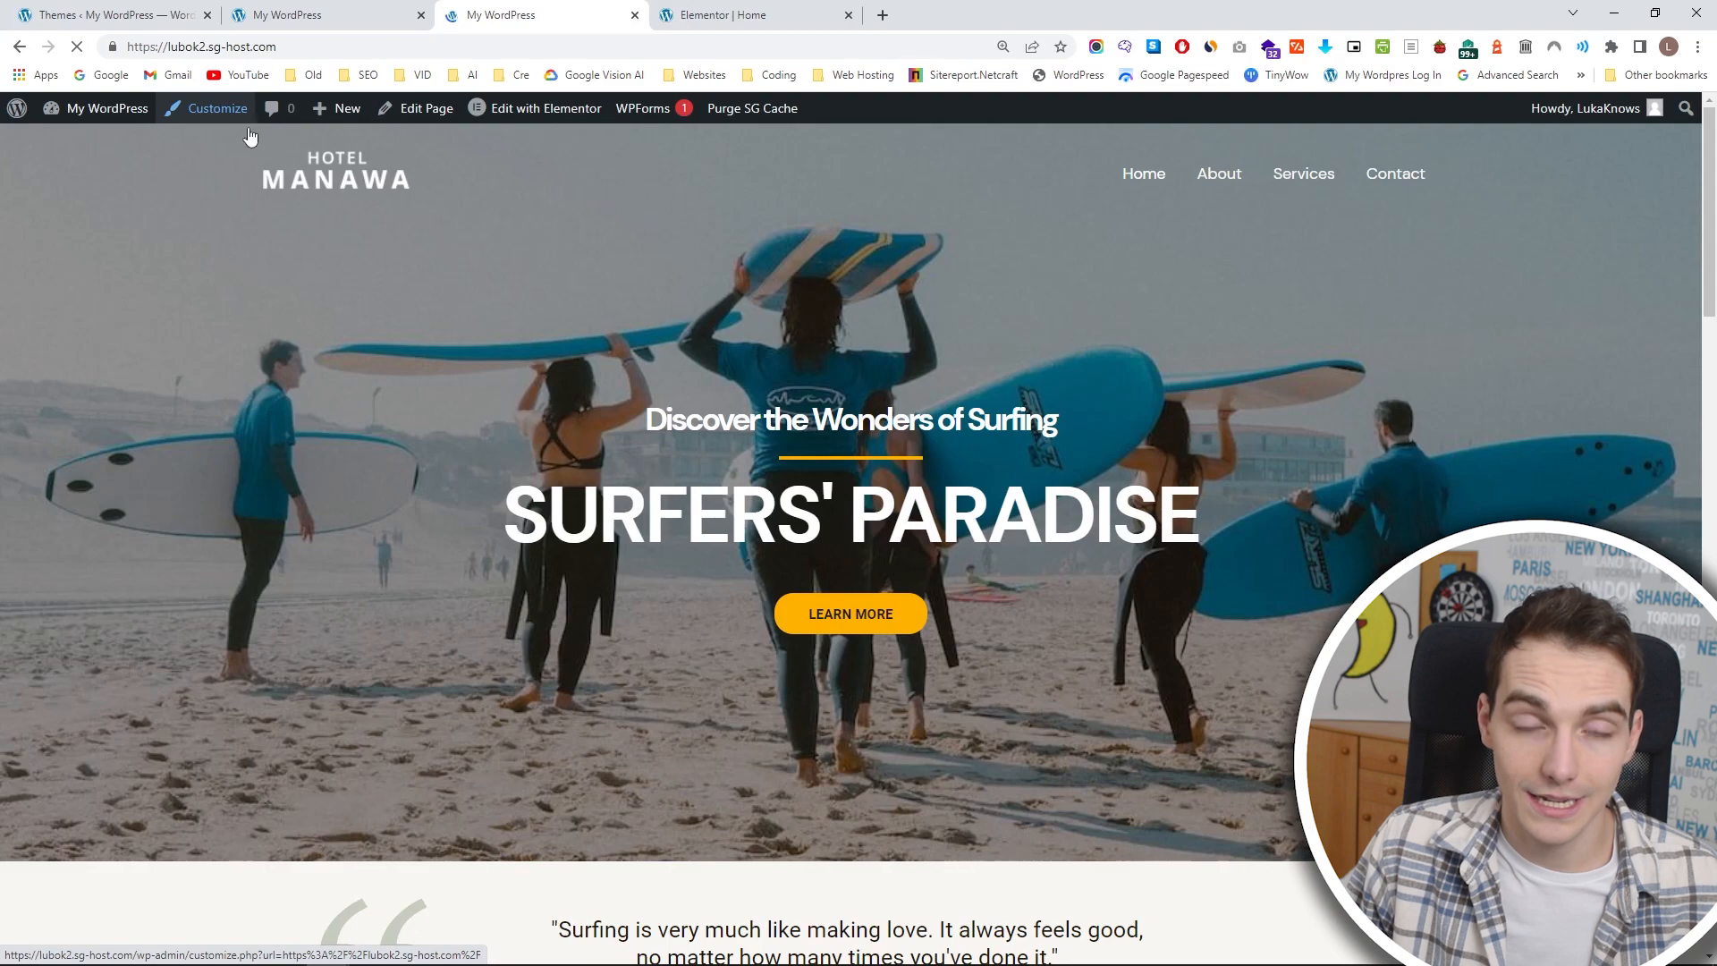
Return to the main customizer options and open the Site Identity settings.
click(249, 129)
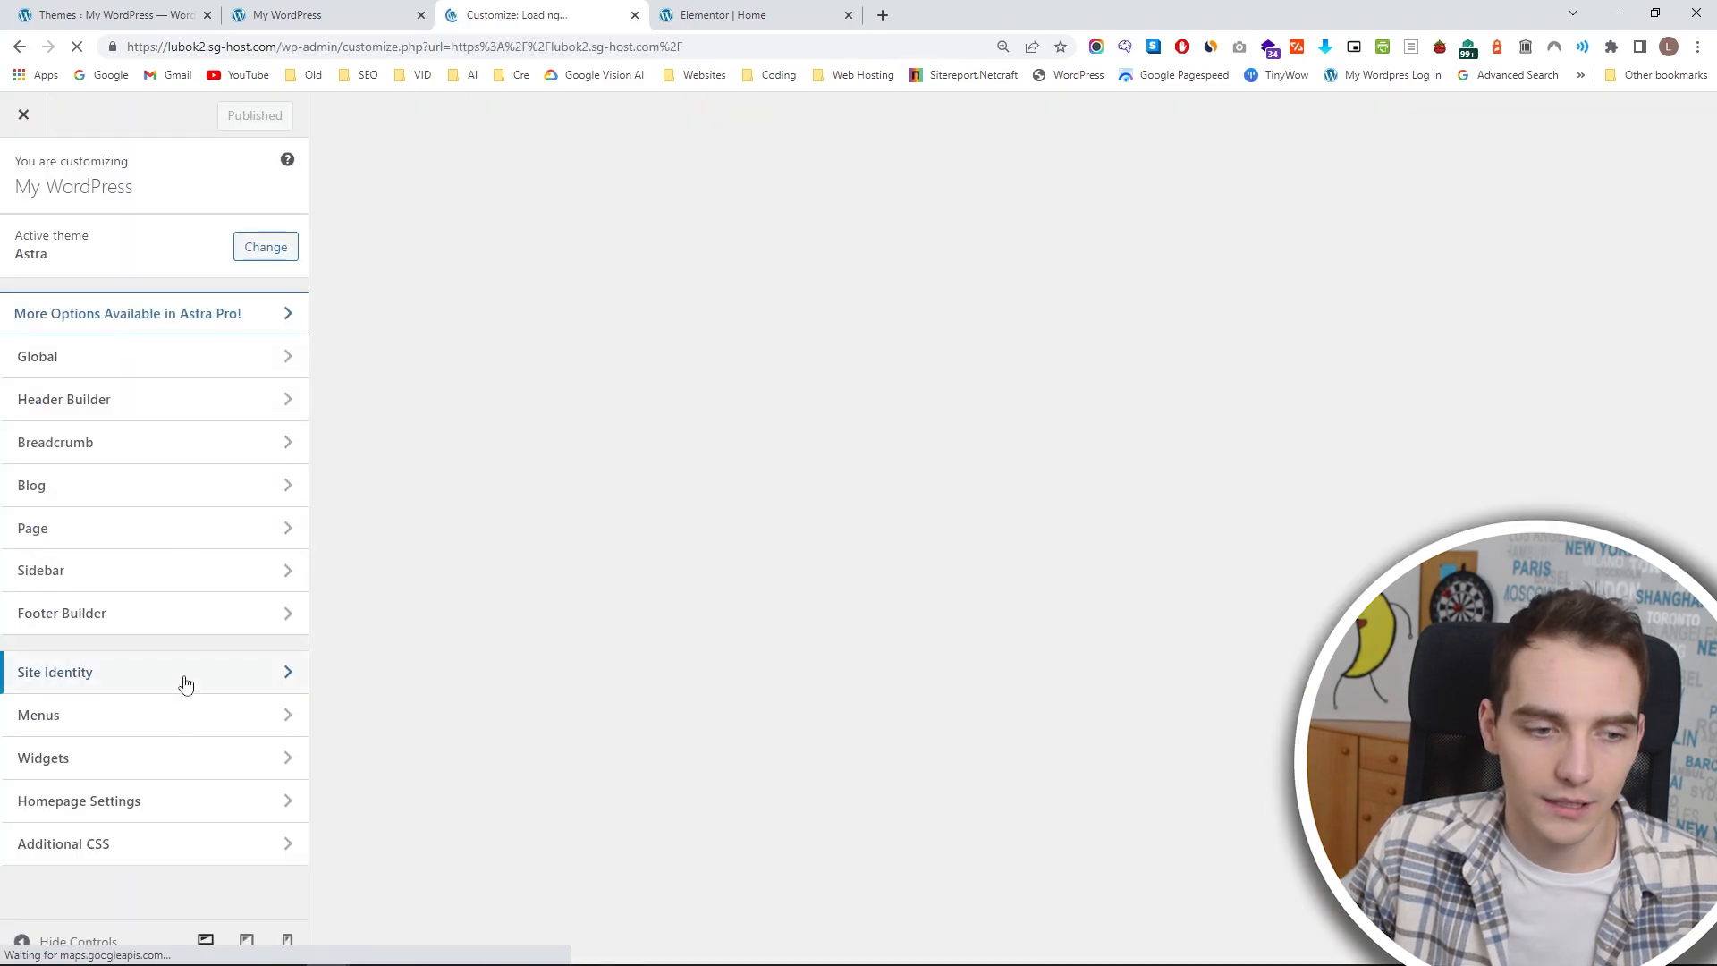
click(186, 685)
click(211, 363)
click(23, 179)
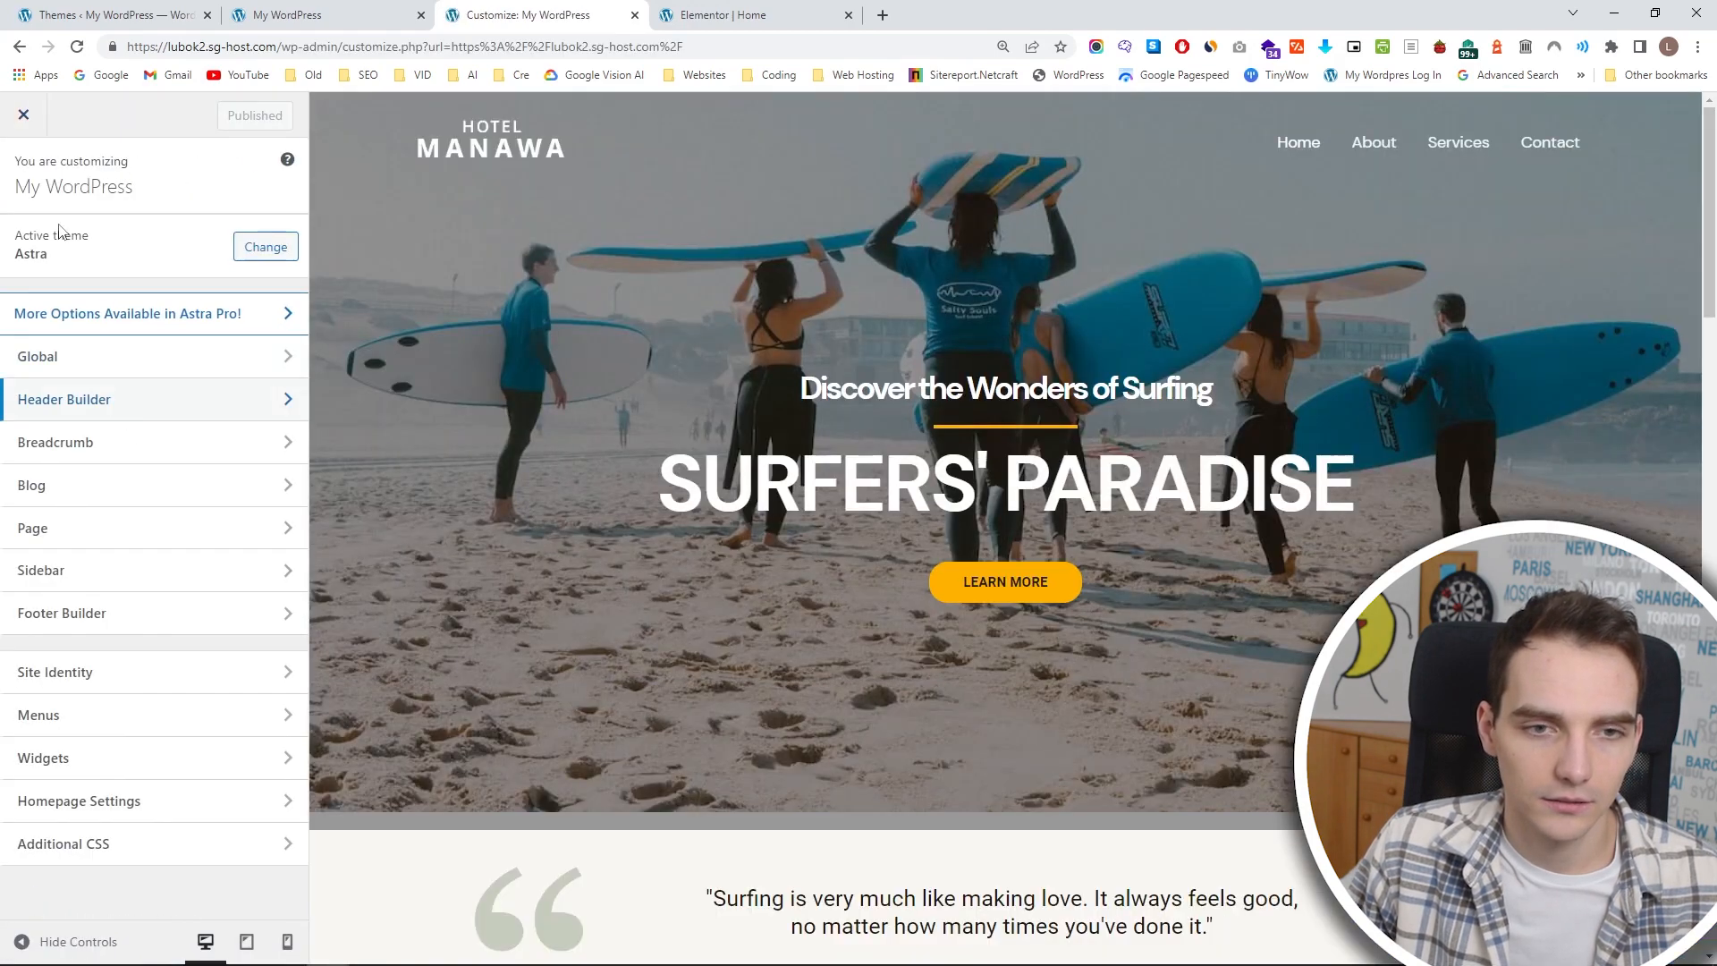
click(150, 679)
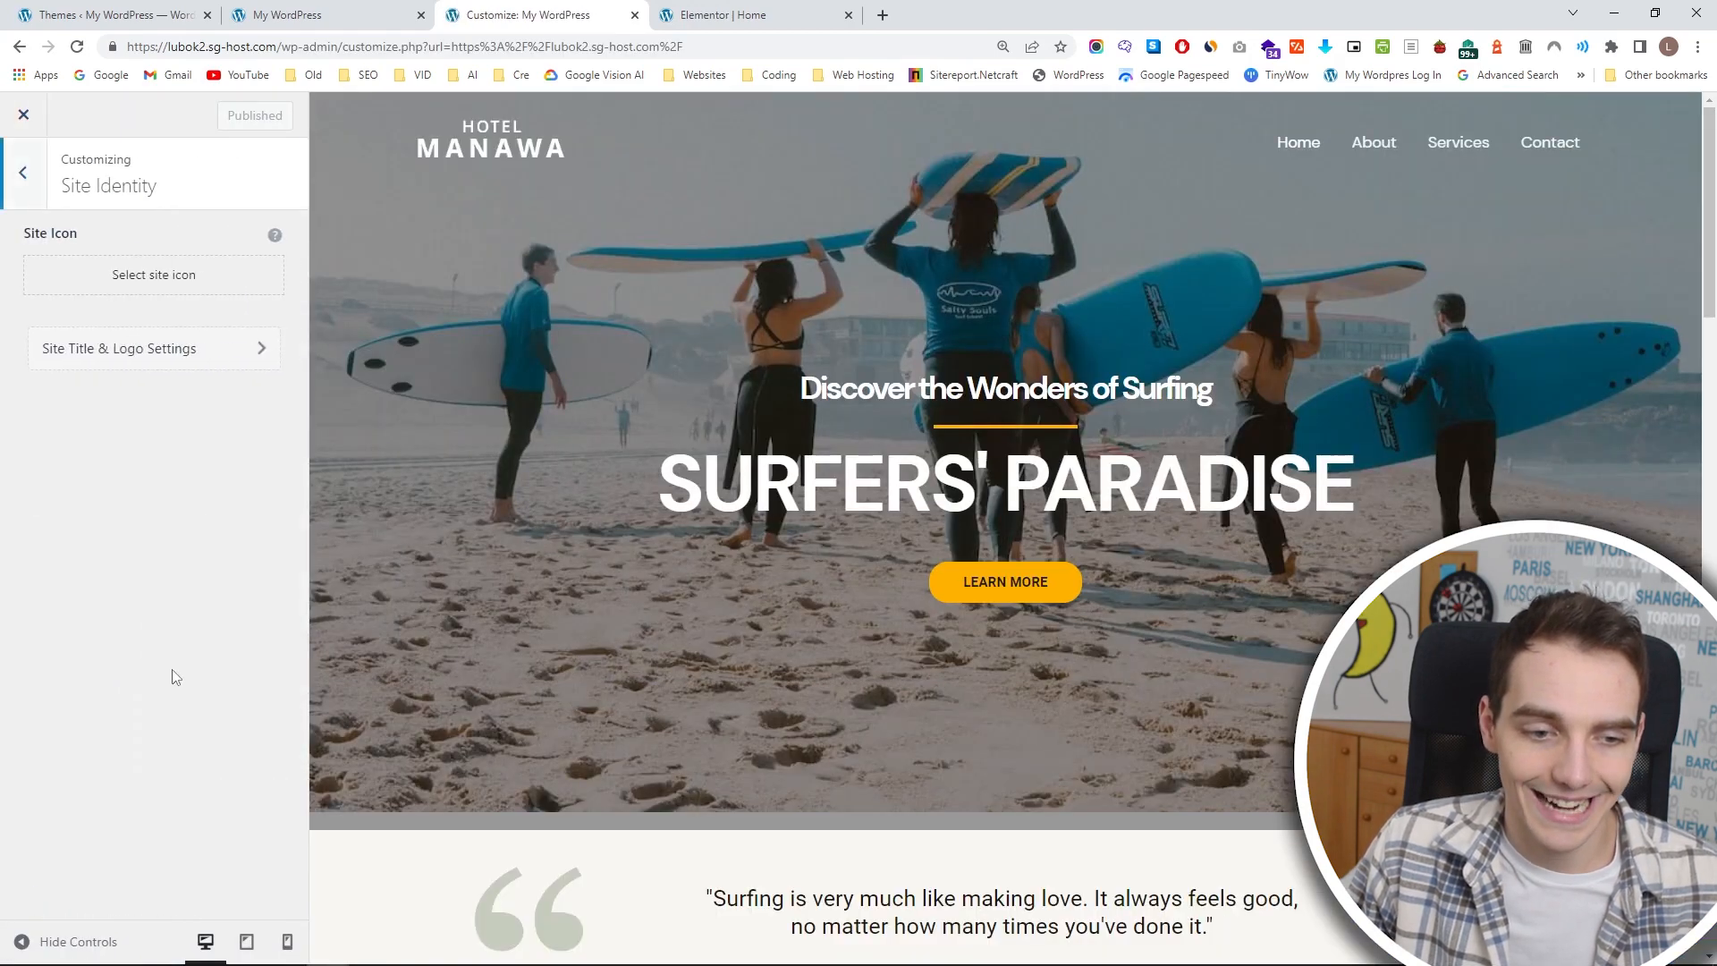
Upload Hotel-Manawa-Favicon.png, crop it, and set it as the site icon.
click(137, 280)
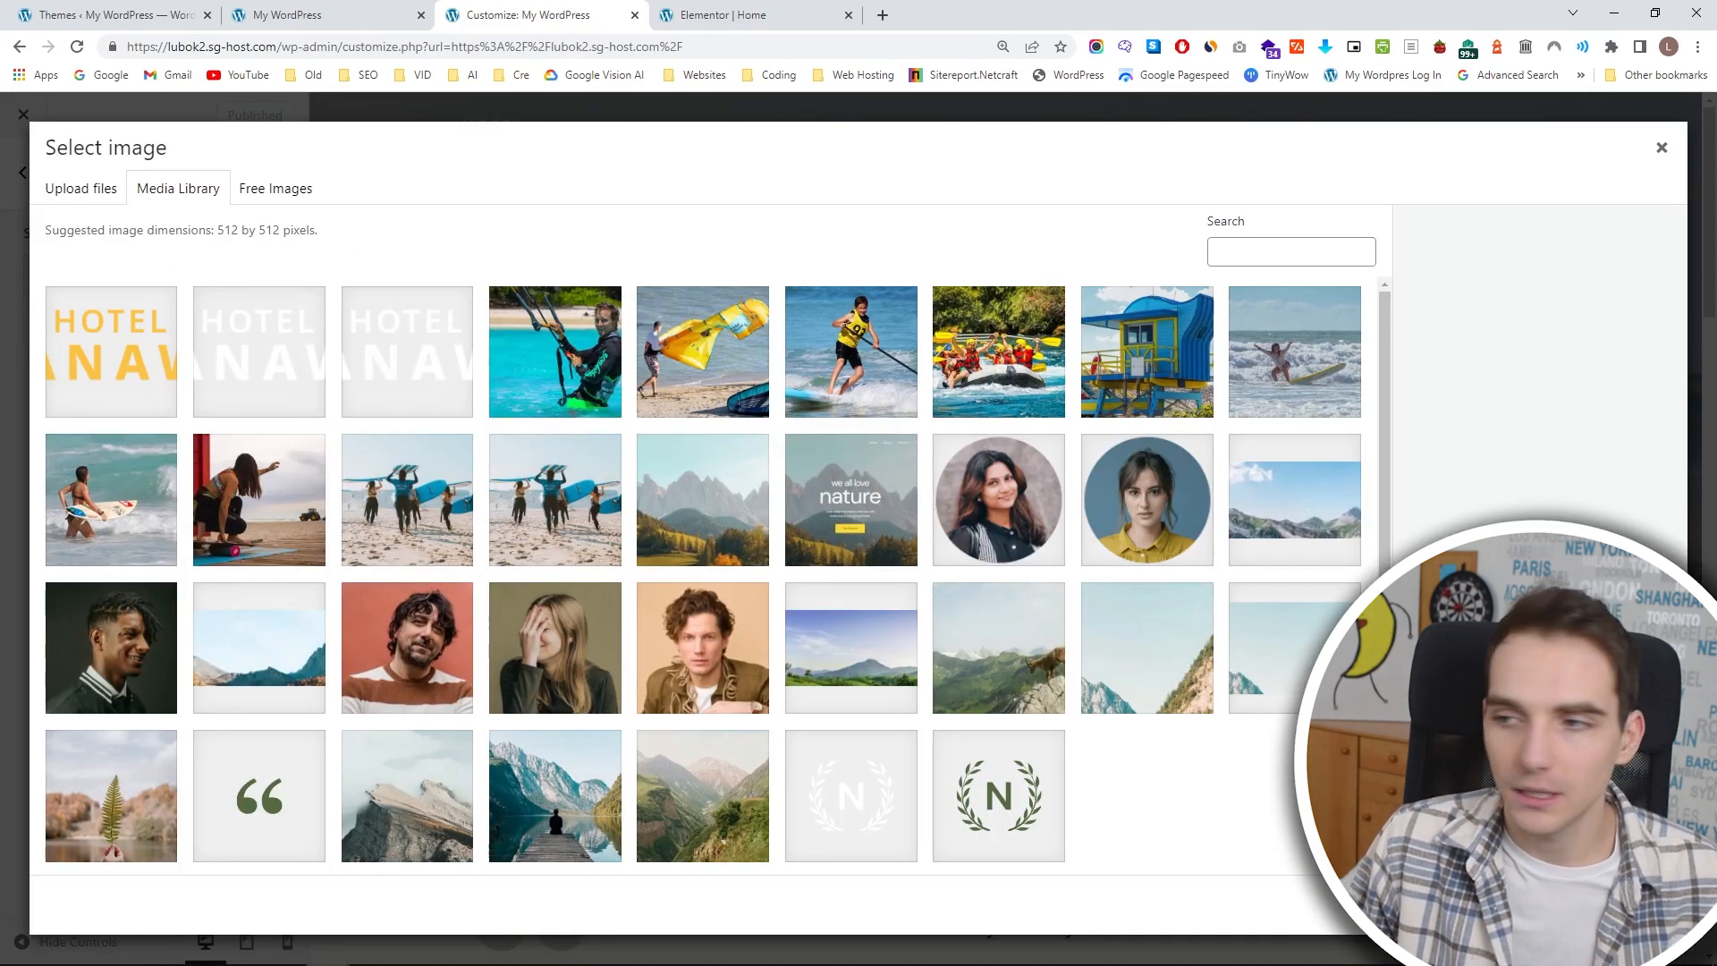
click(80, 188)
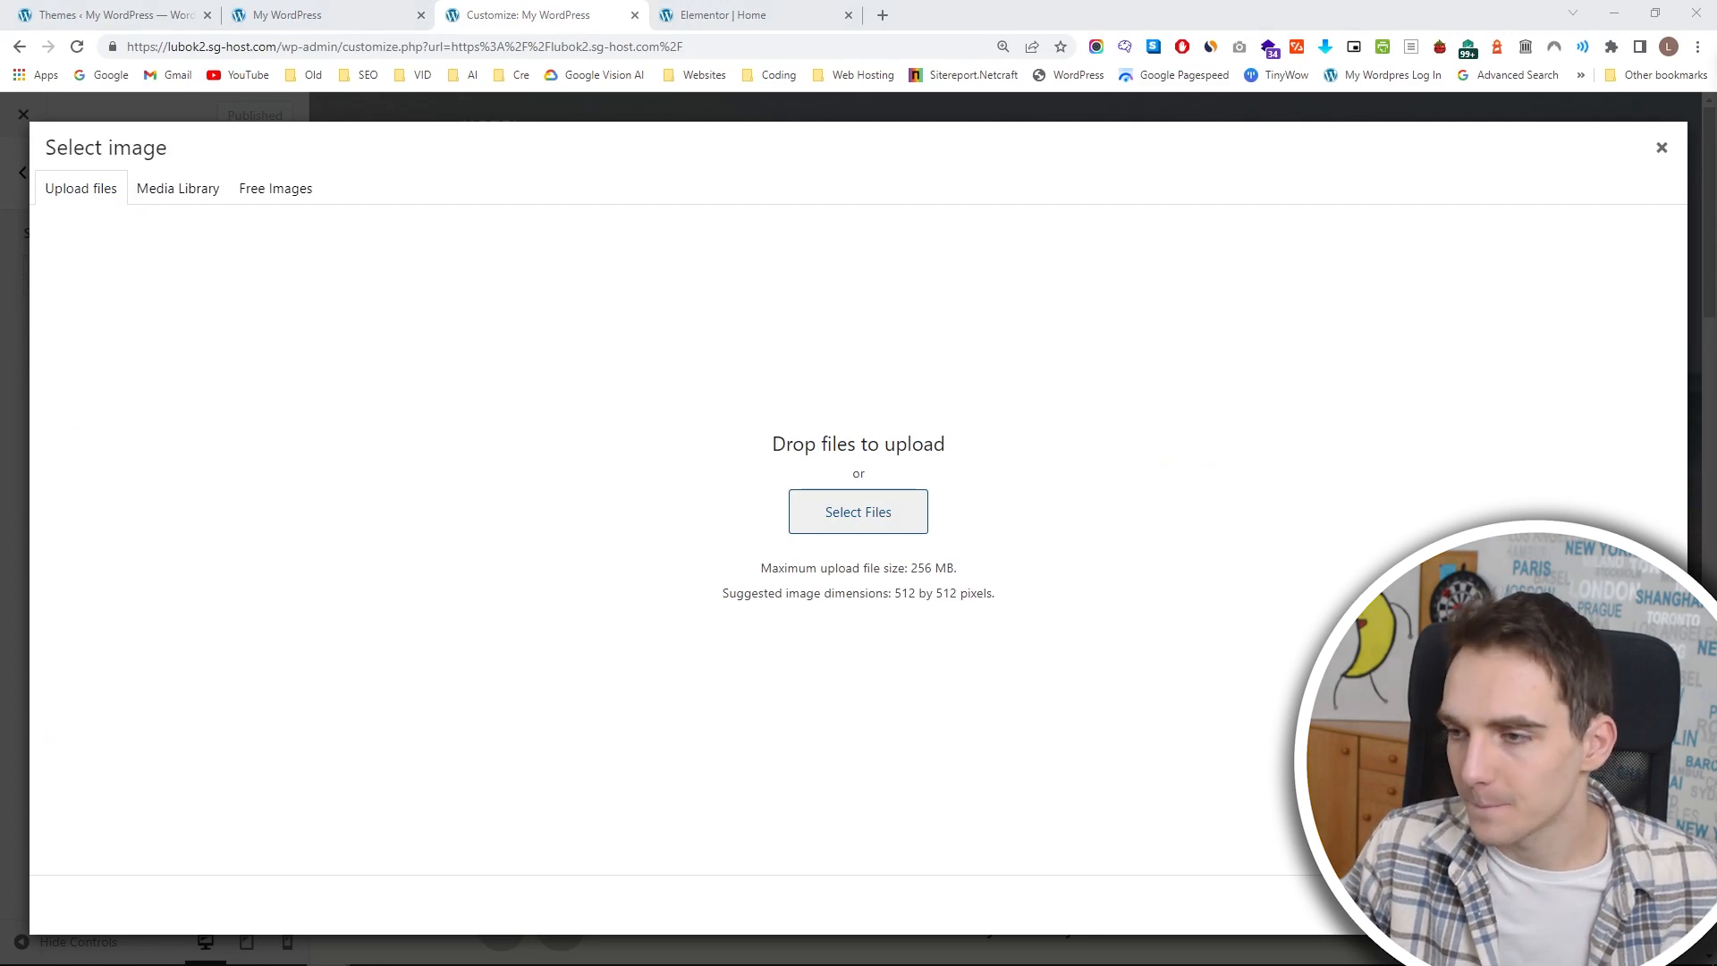
click(1054, 614)
click(118, 362)
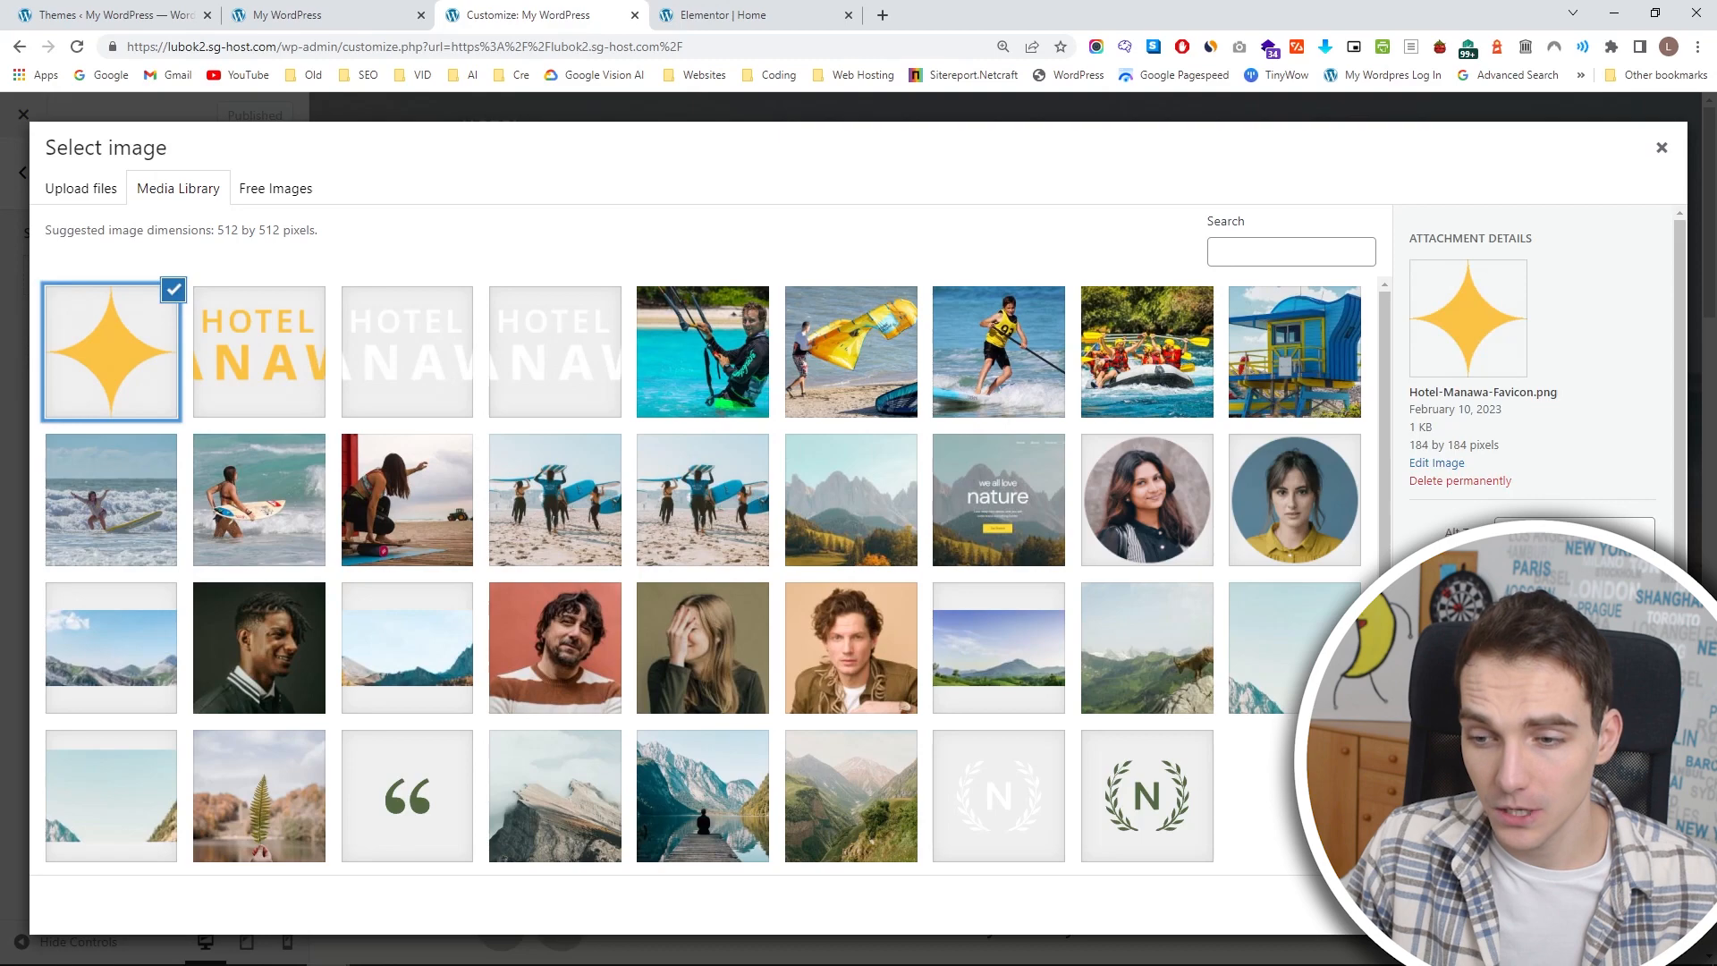
click(1644, 921)
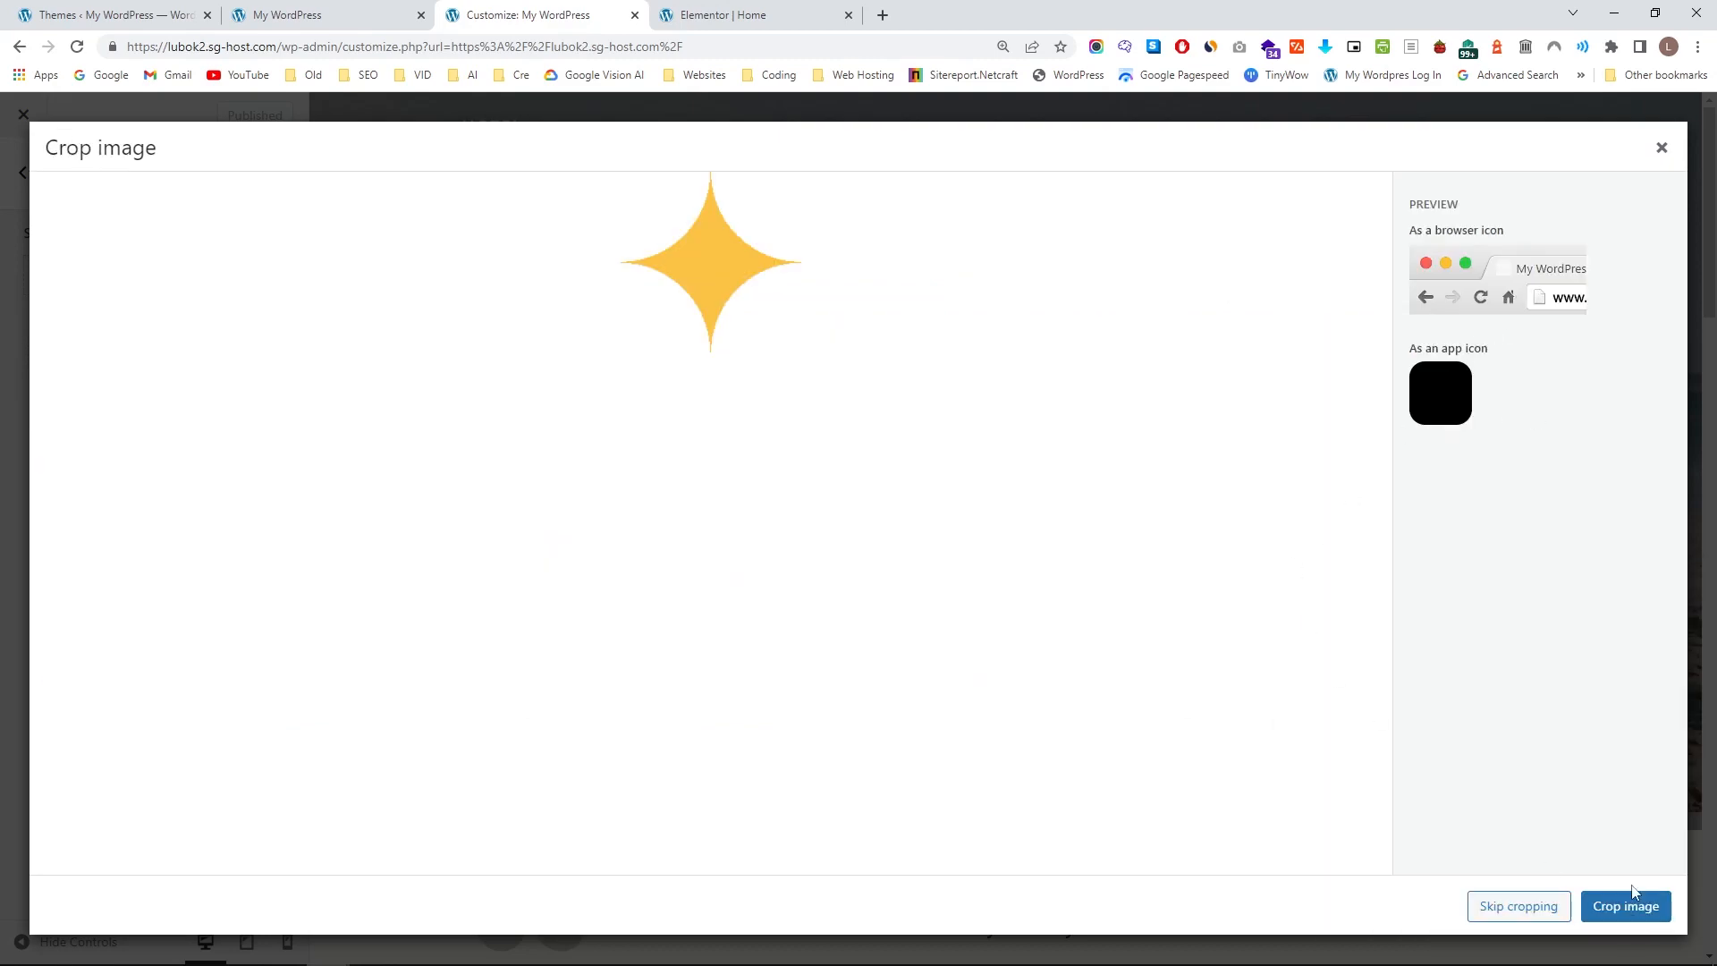
click(1632, 902)
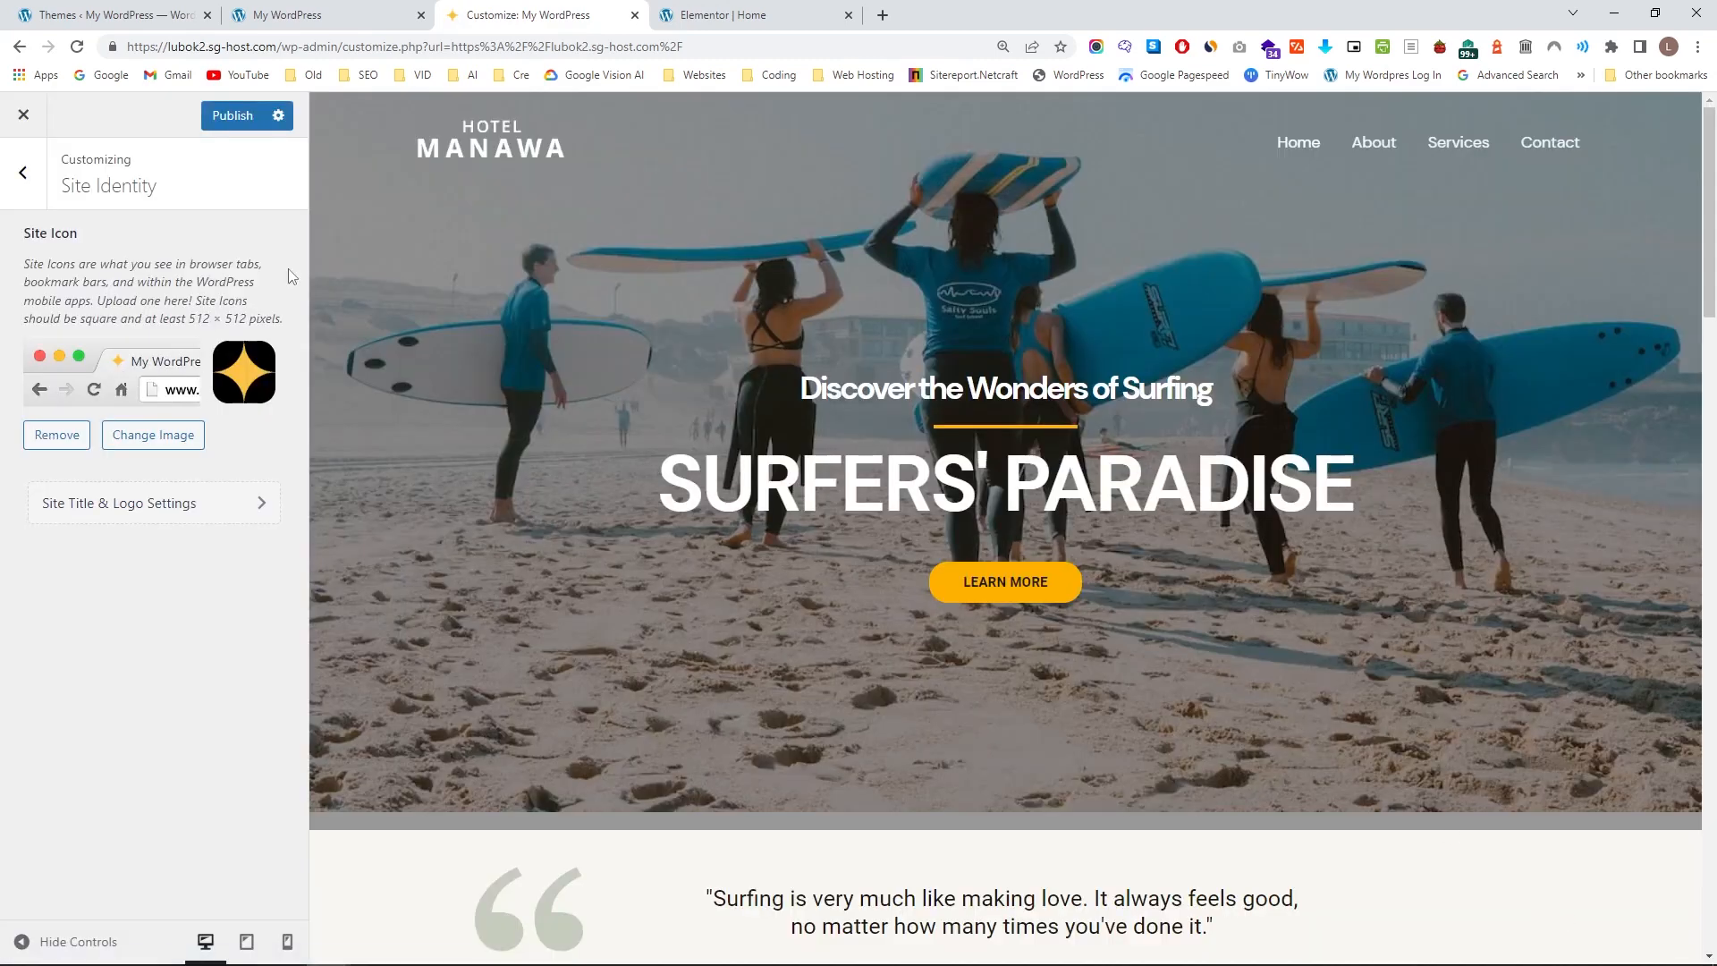
Reload the live site and open its address in a private window to check the new site icon.
click(279, 16)
click(269, 46)
key(Return)
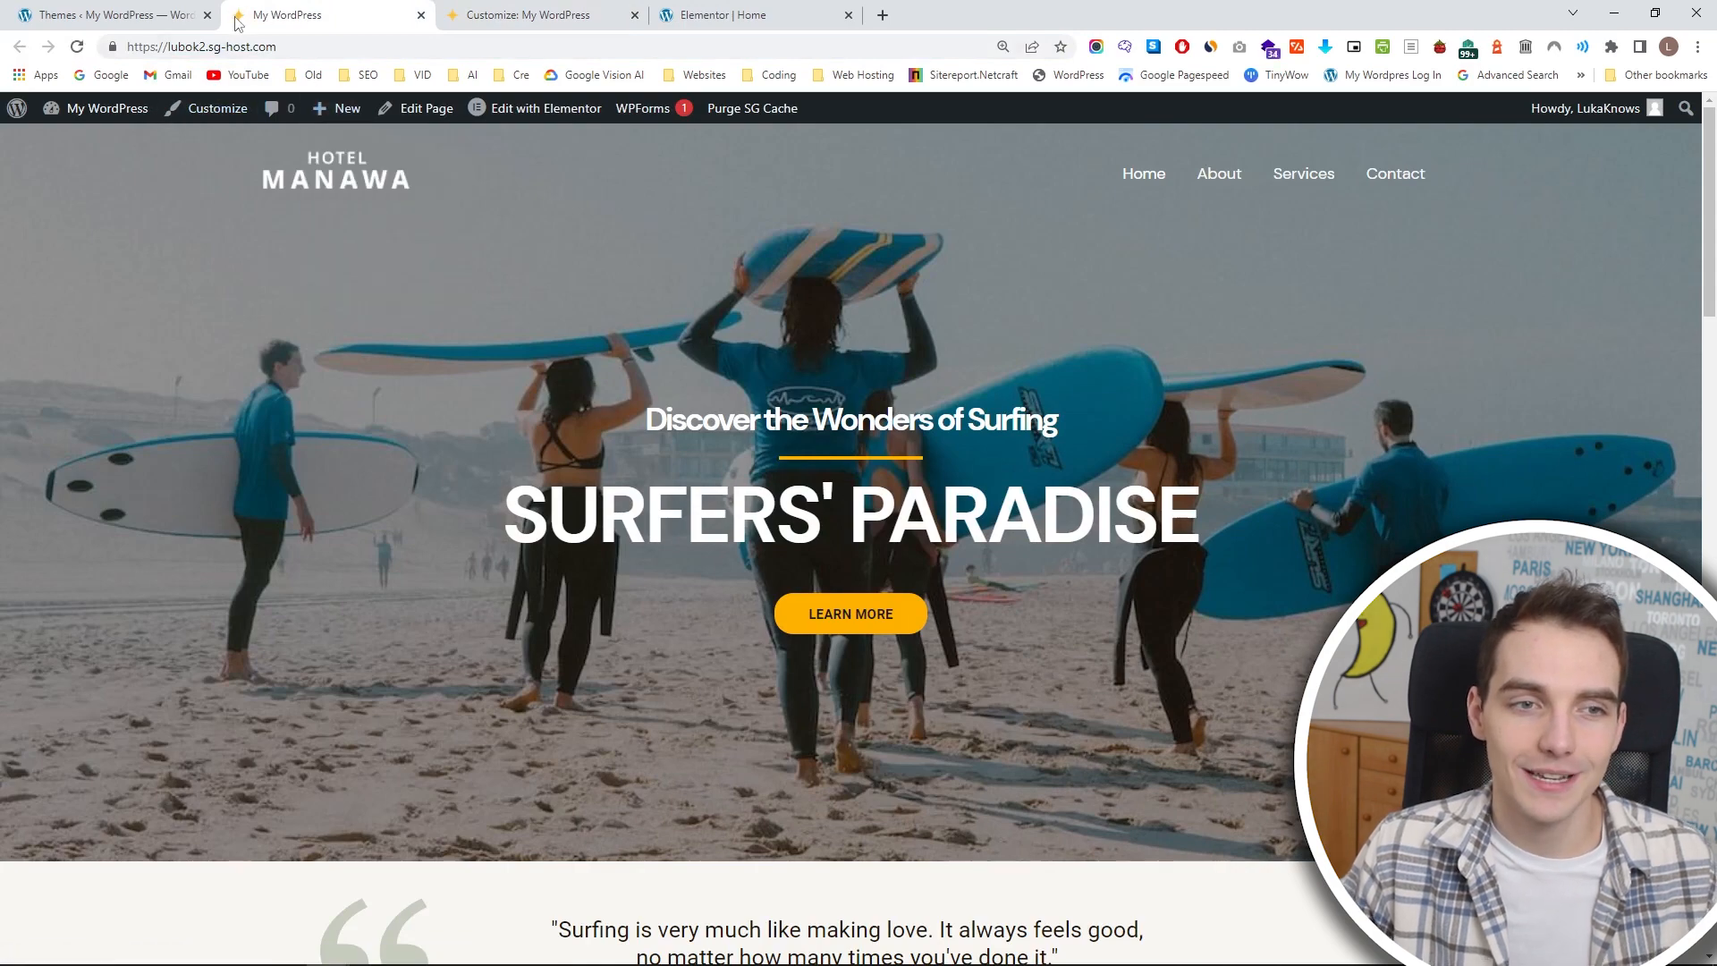
click(295, 43)
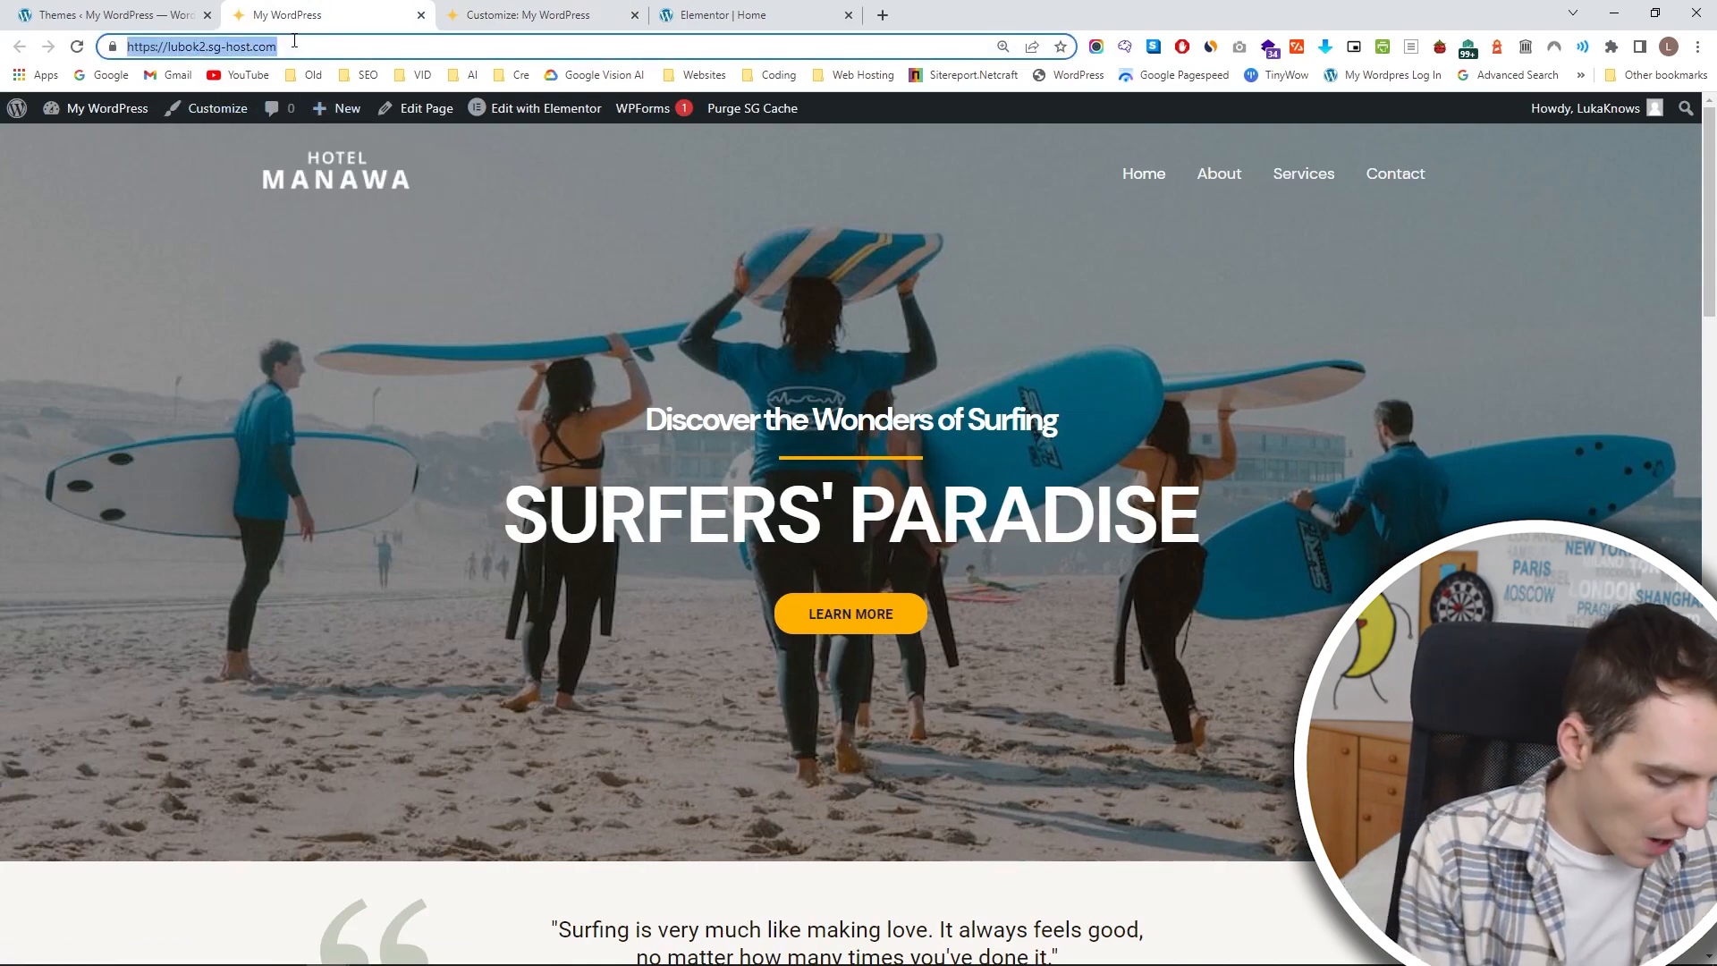
key(ctrl+c)
key(ctrl+shift+n)
key(ctrl+v)
key(Return)
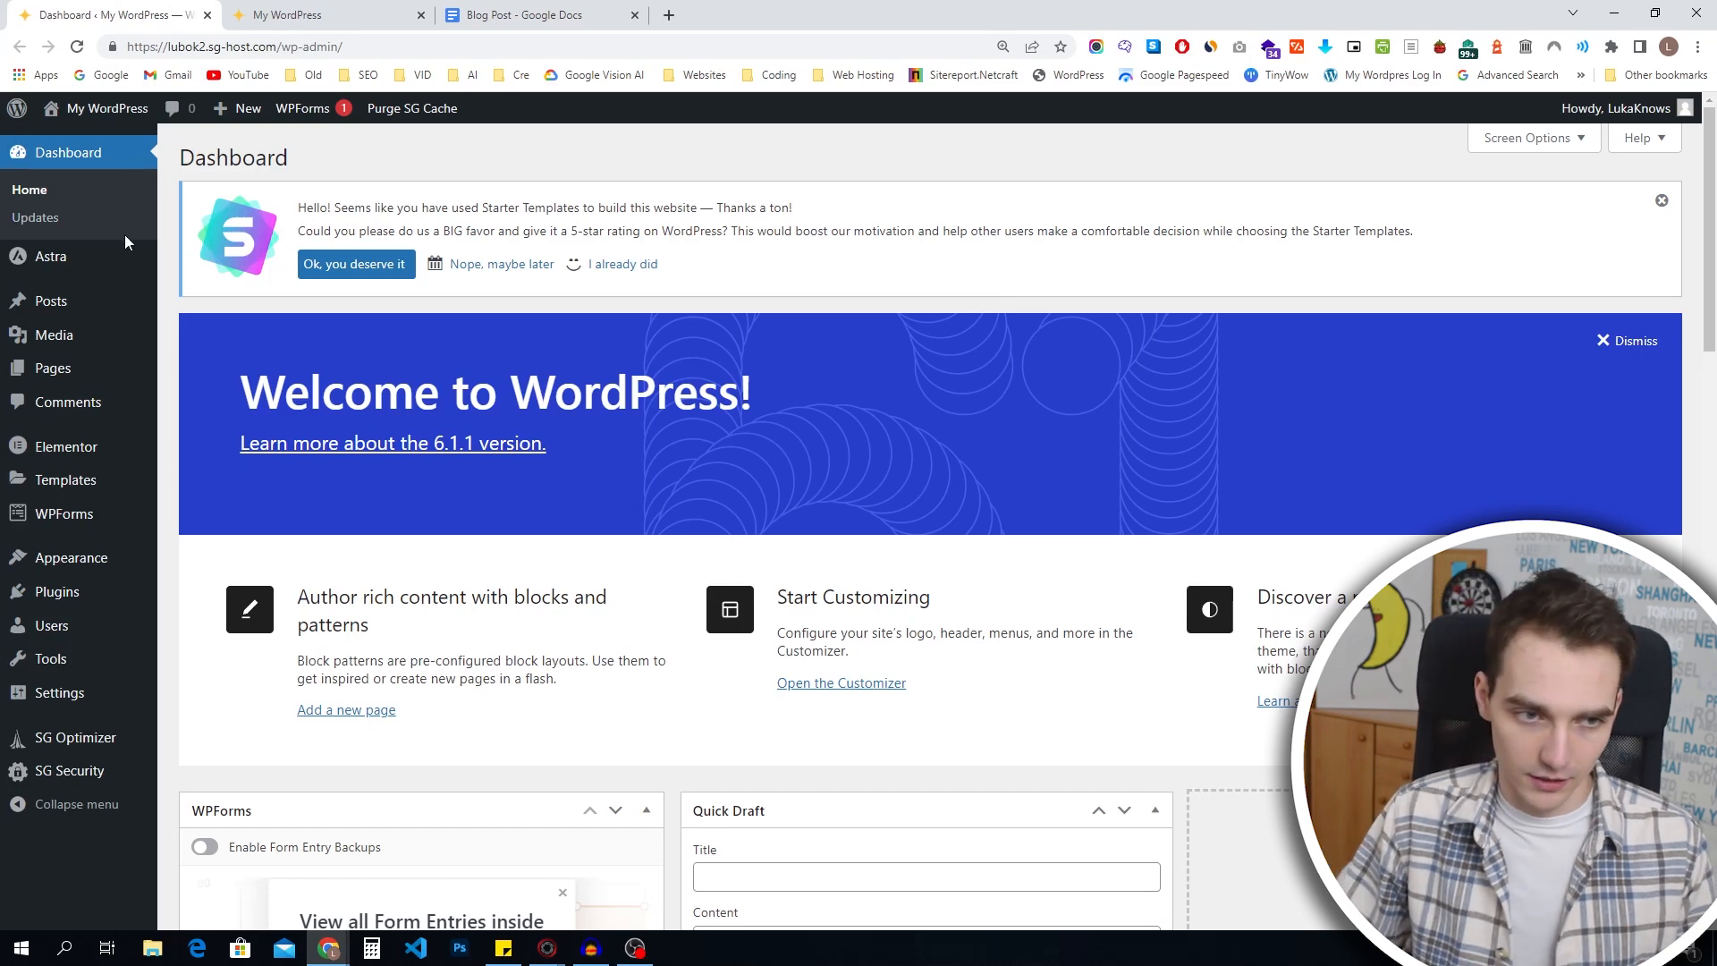
Create a new blog post titled "10 Best Surfing Spots in 2023", dismissing the block editor's welcome guide.
mouse_move(106, 303)
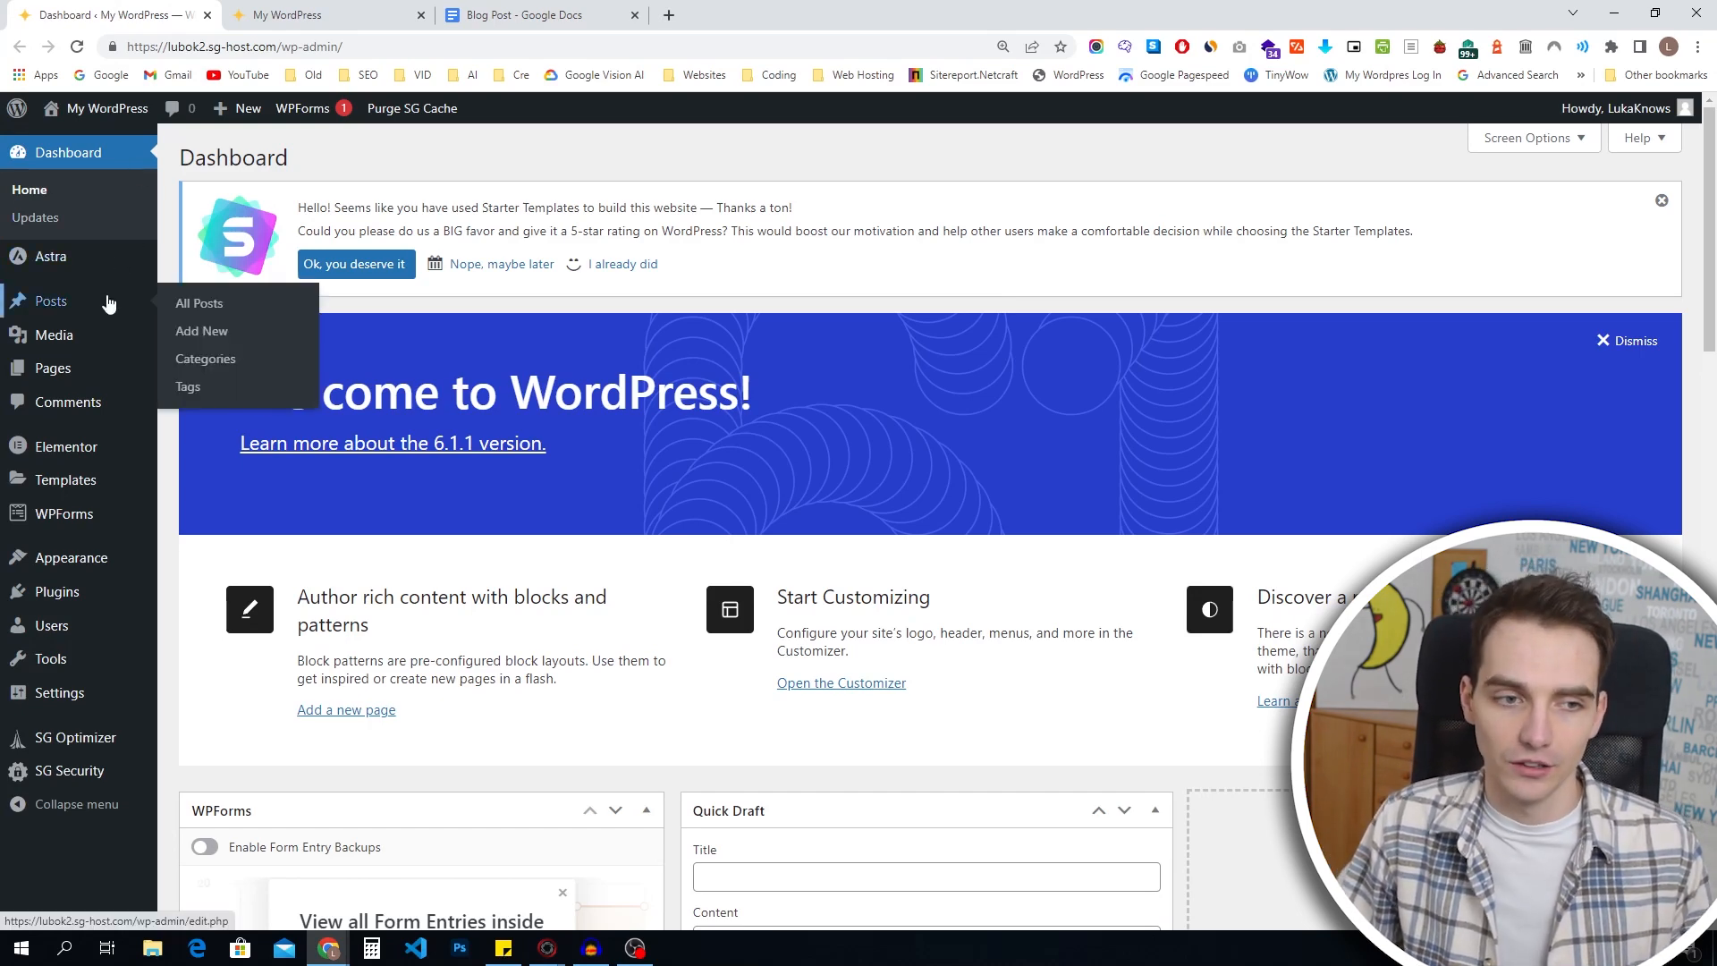
click(108, 304)
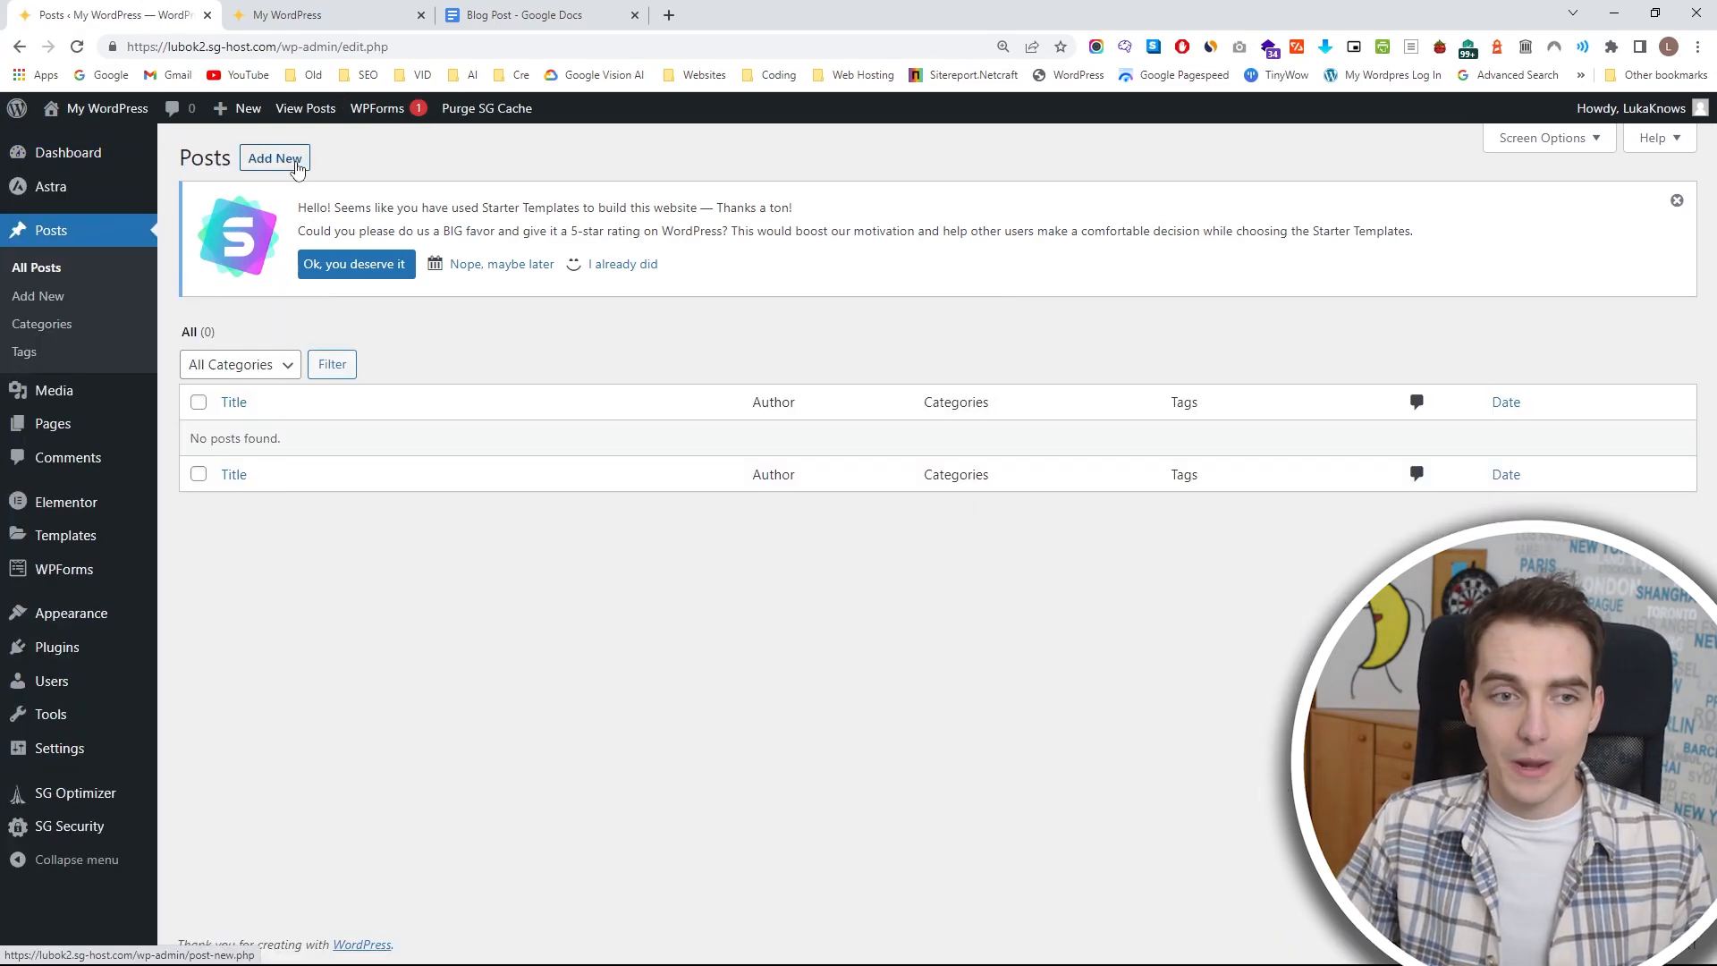
click(298, 170)
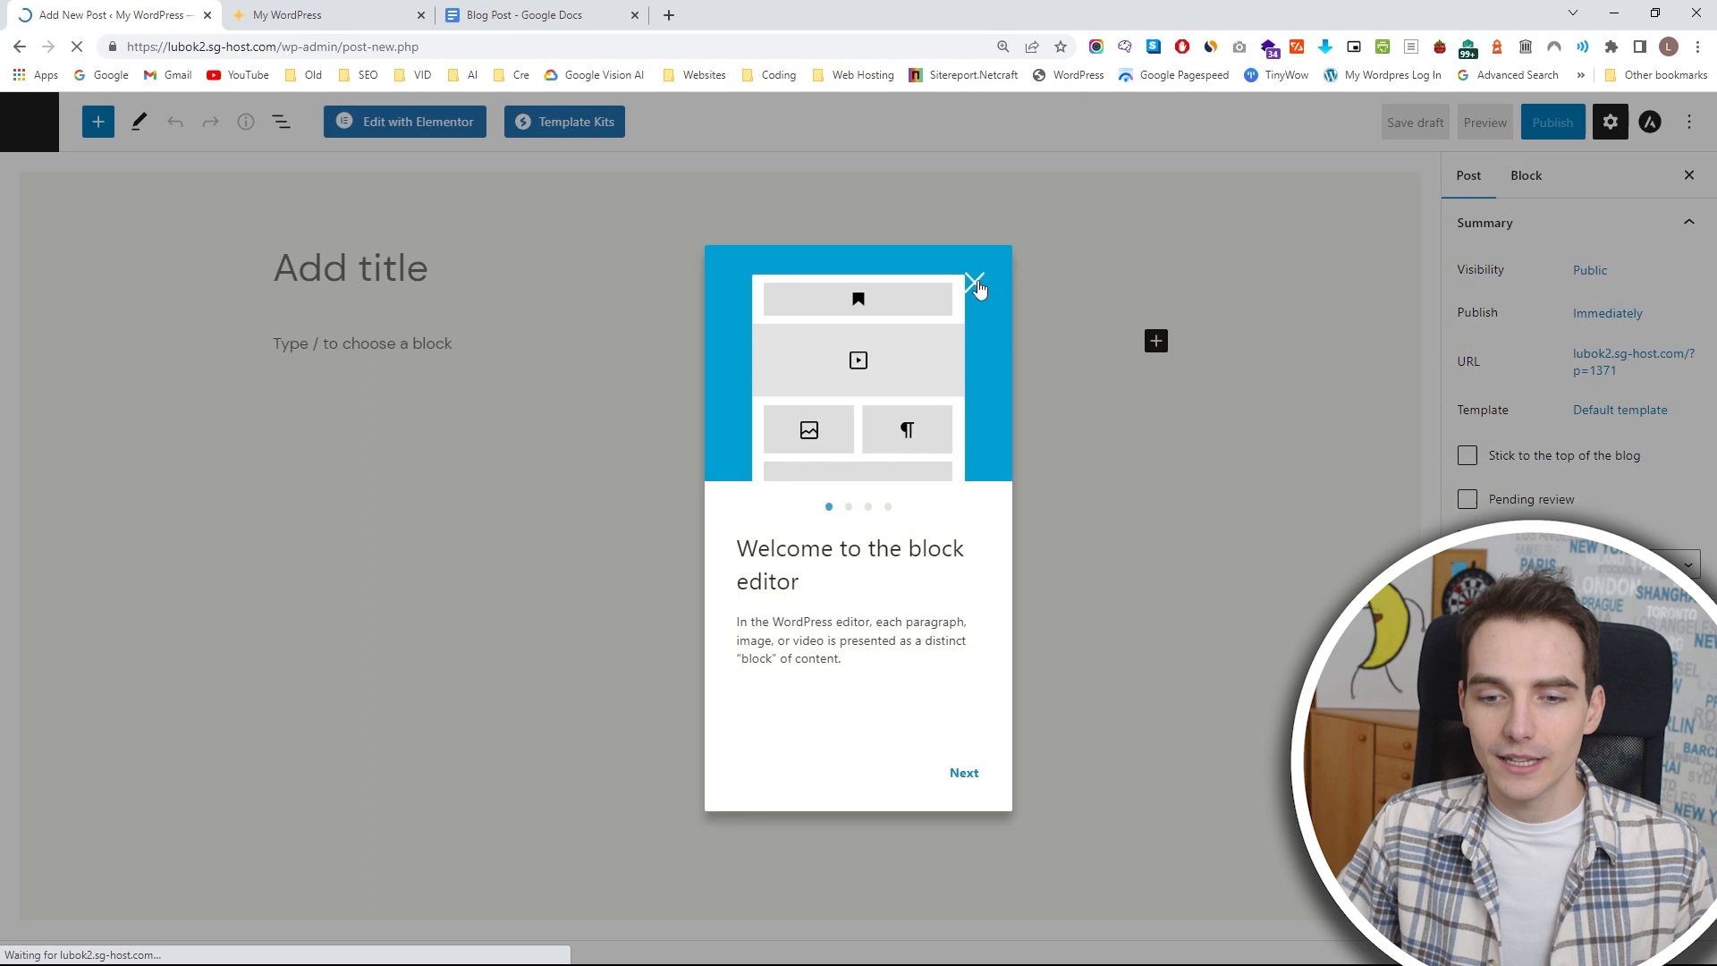
click(975, 283)
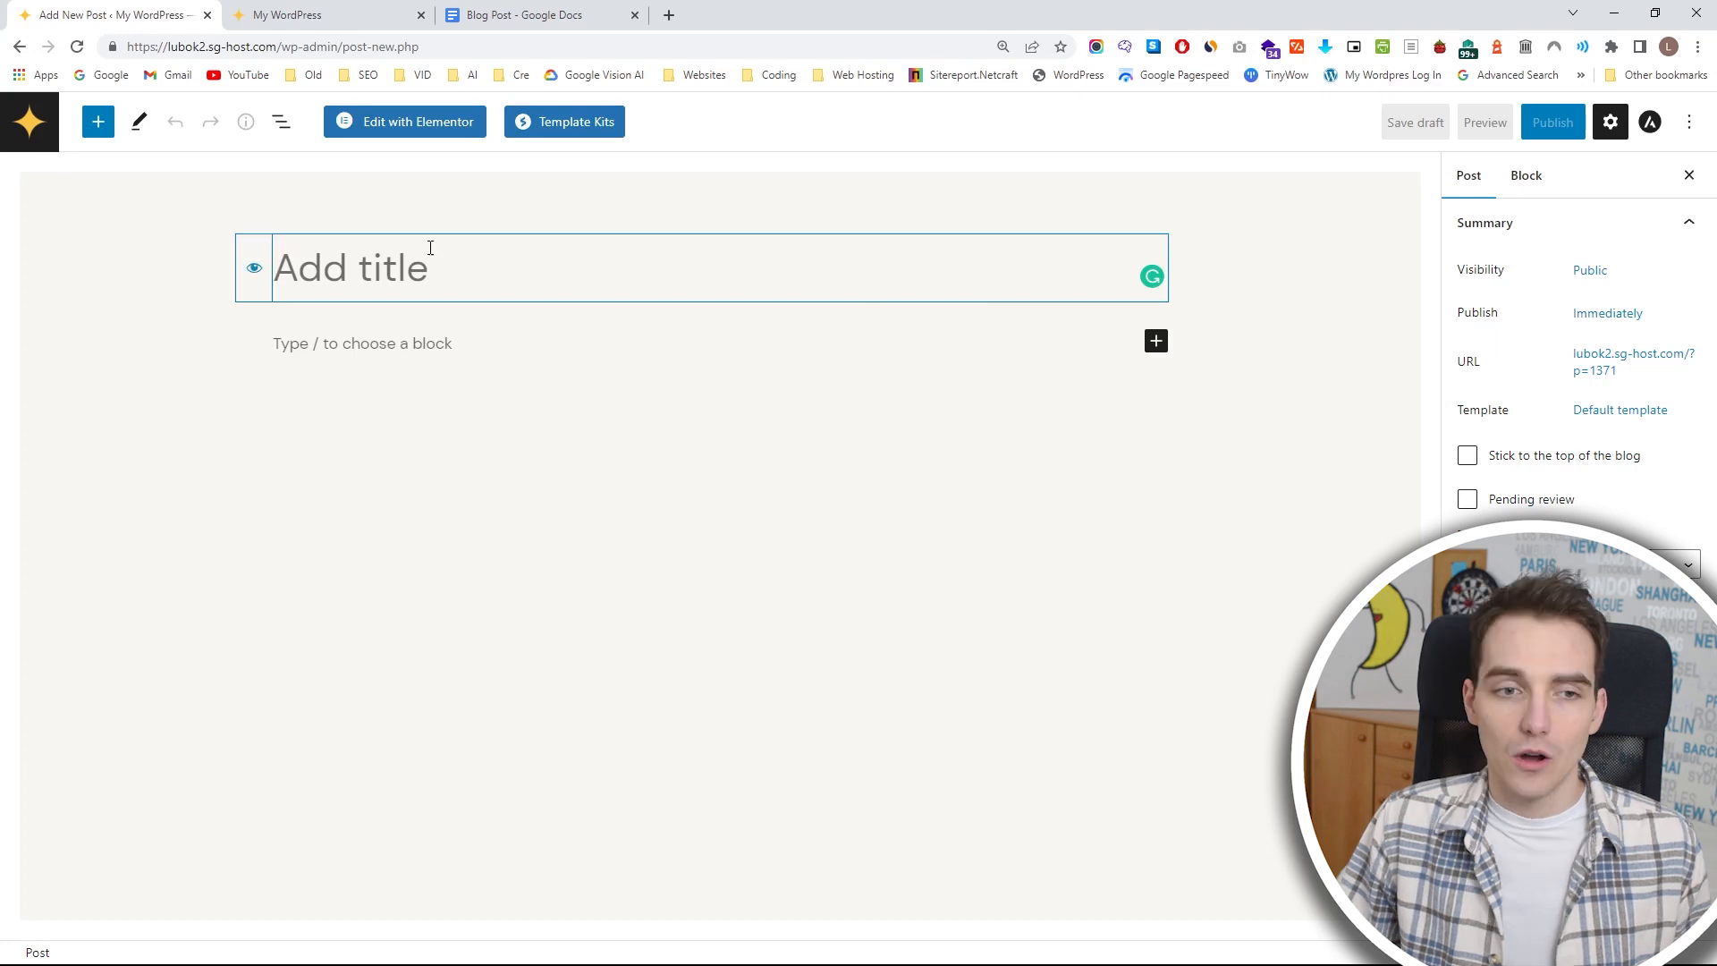
text(10 )
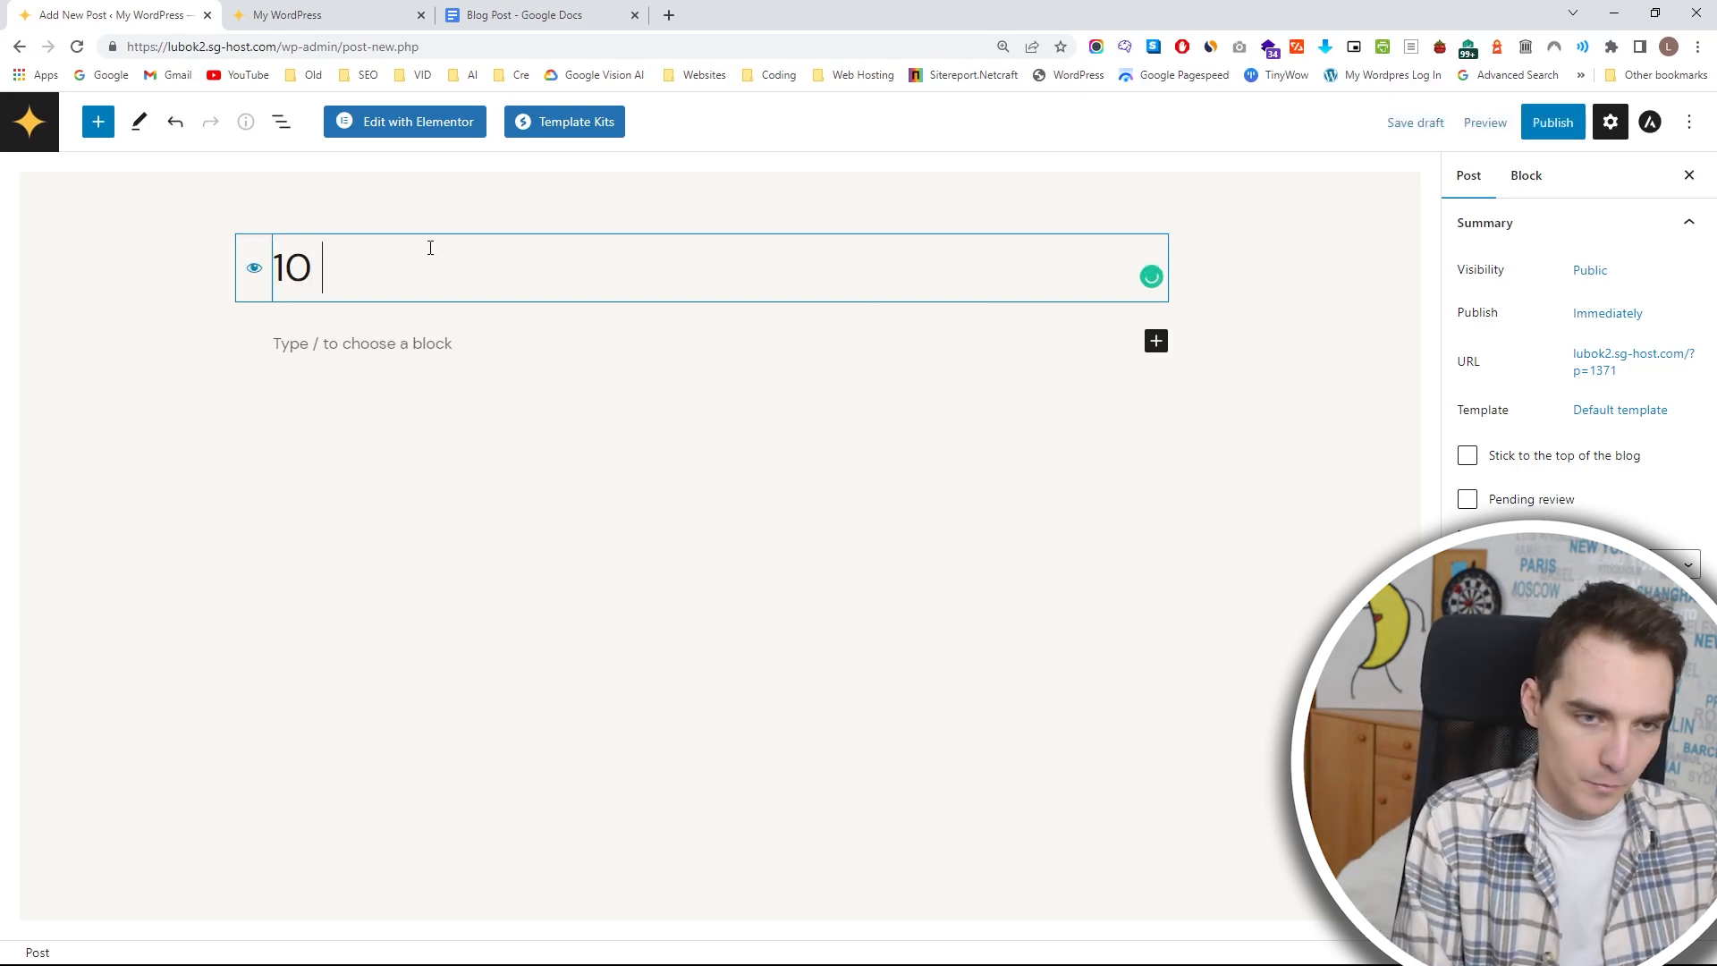
text(Best Surfing Spots in 2023)
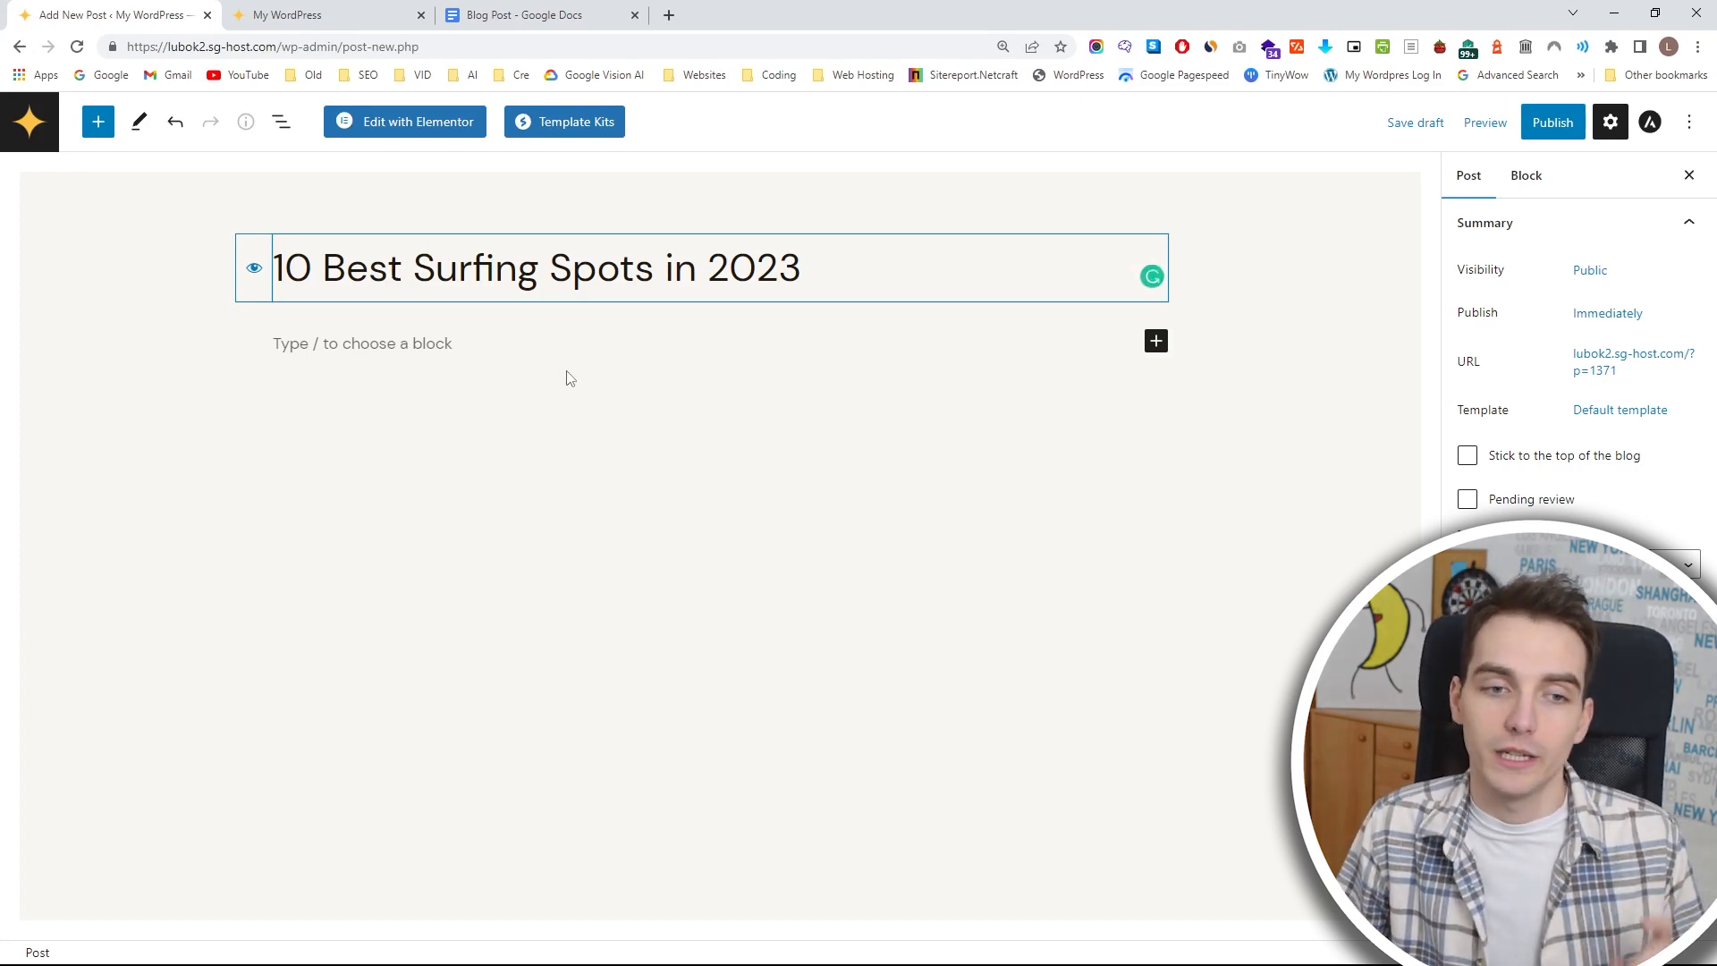
Show the full block library and insert an Audio block directly below the post title.
click(664, 357)
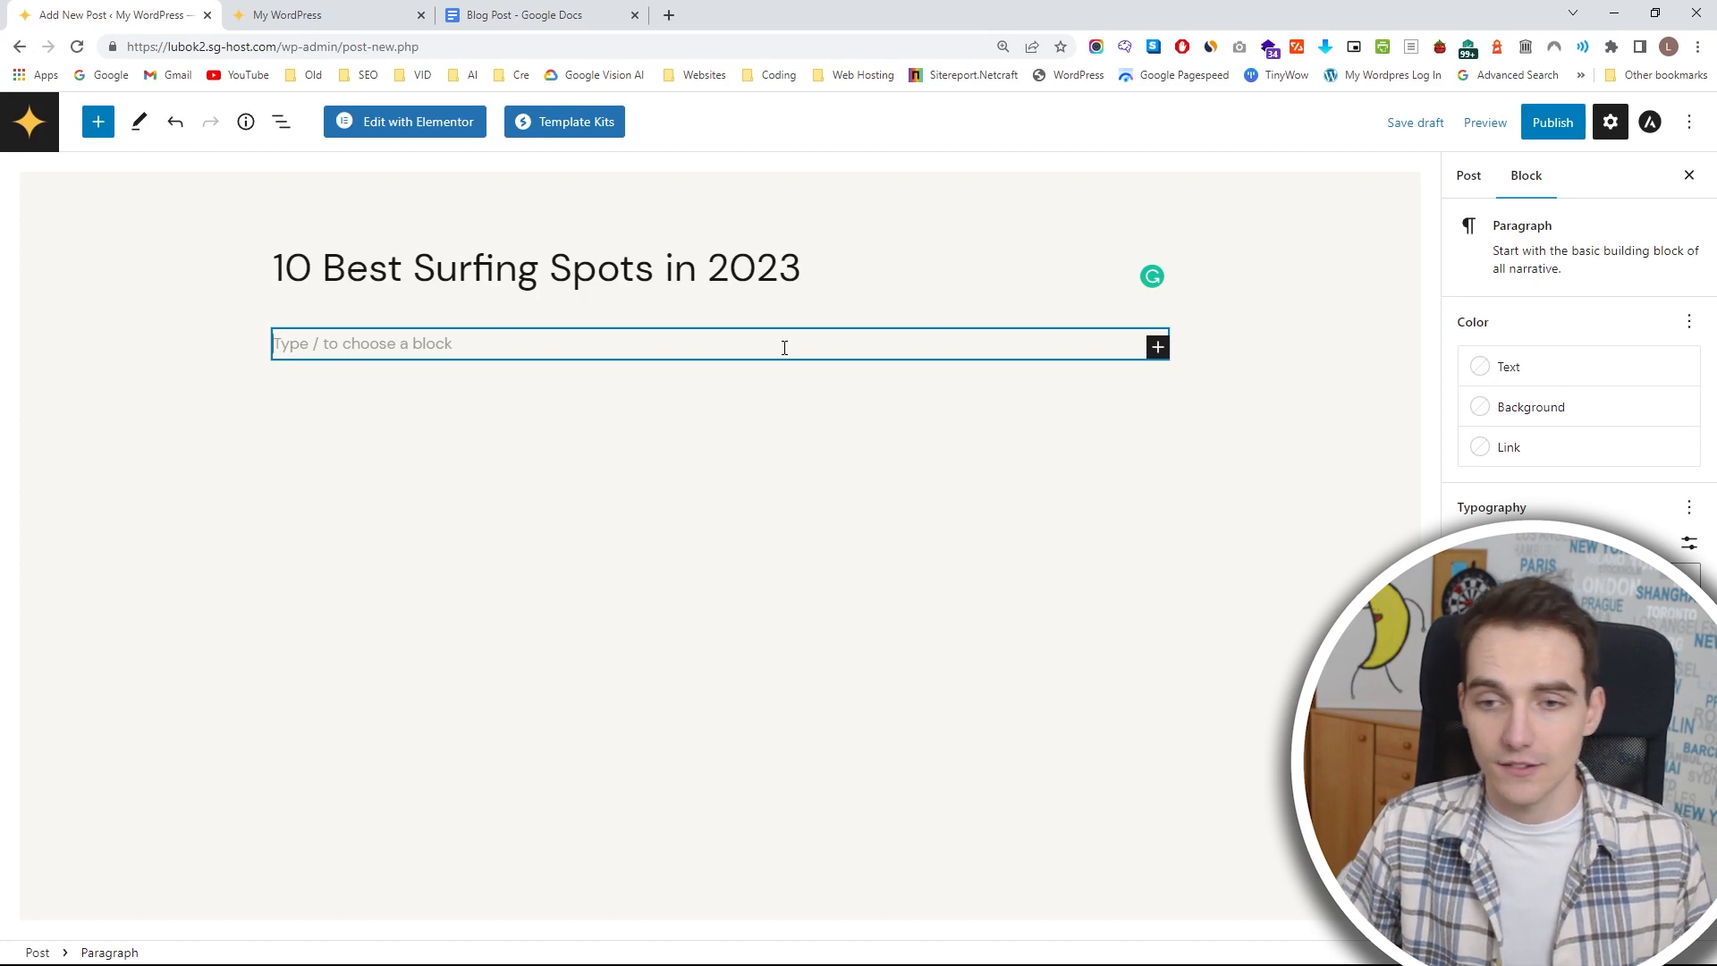
click(1159, 350)
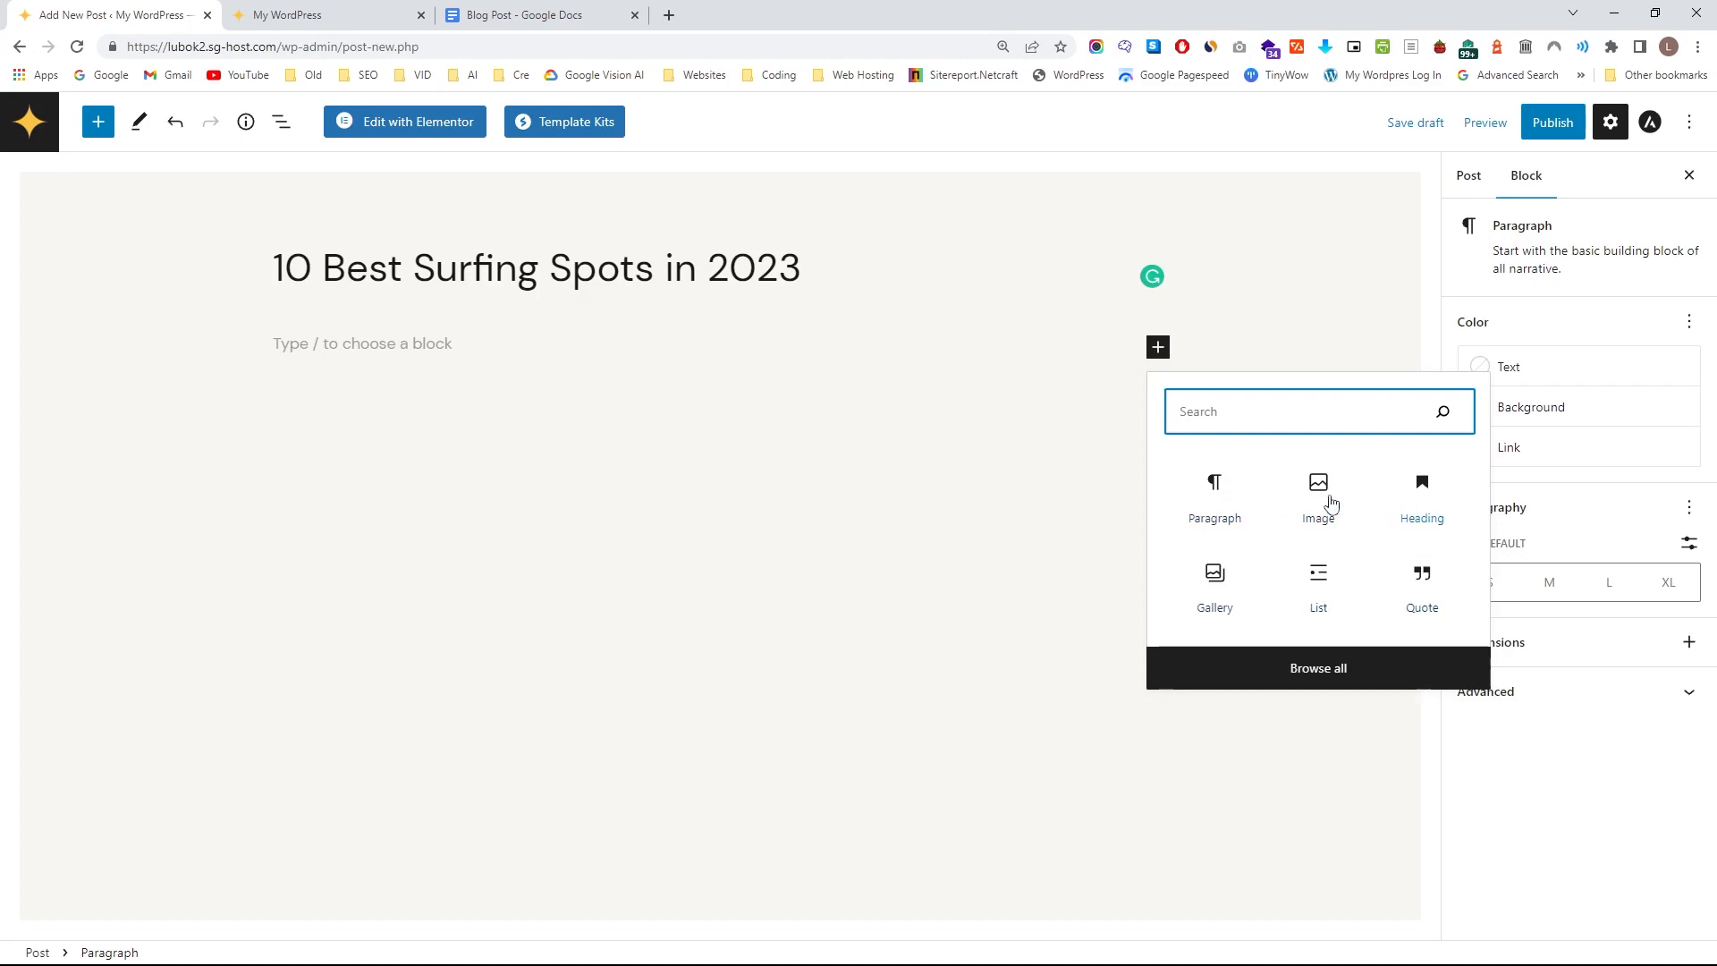
click(1351, 669)
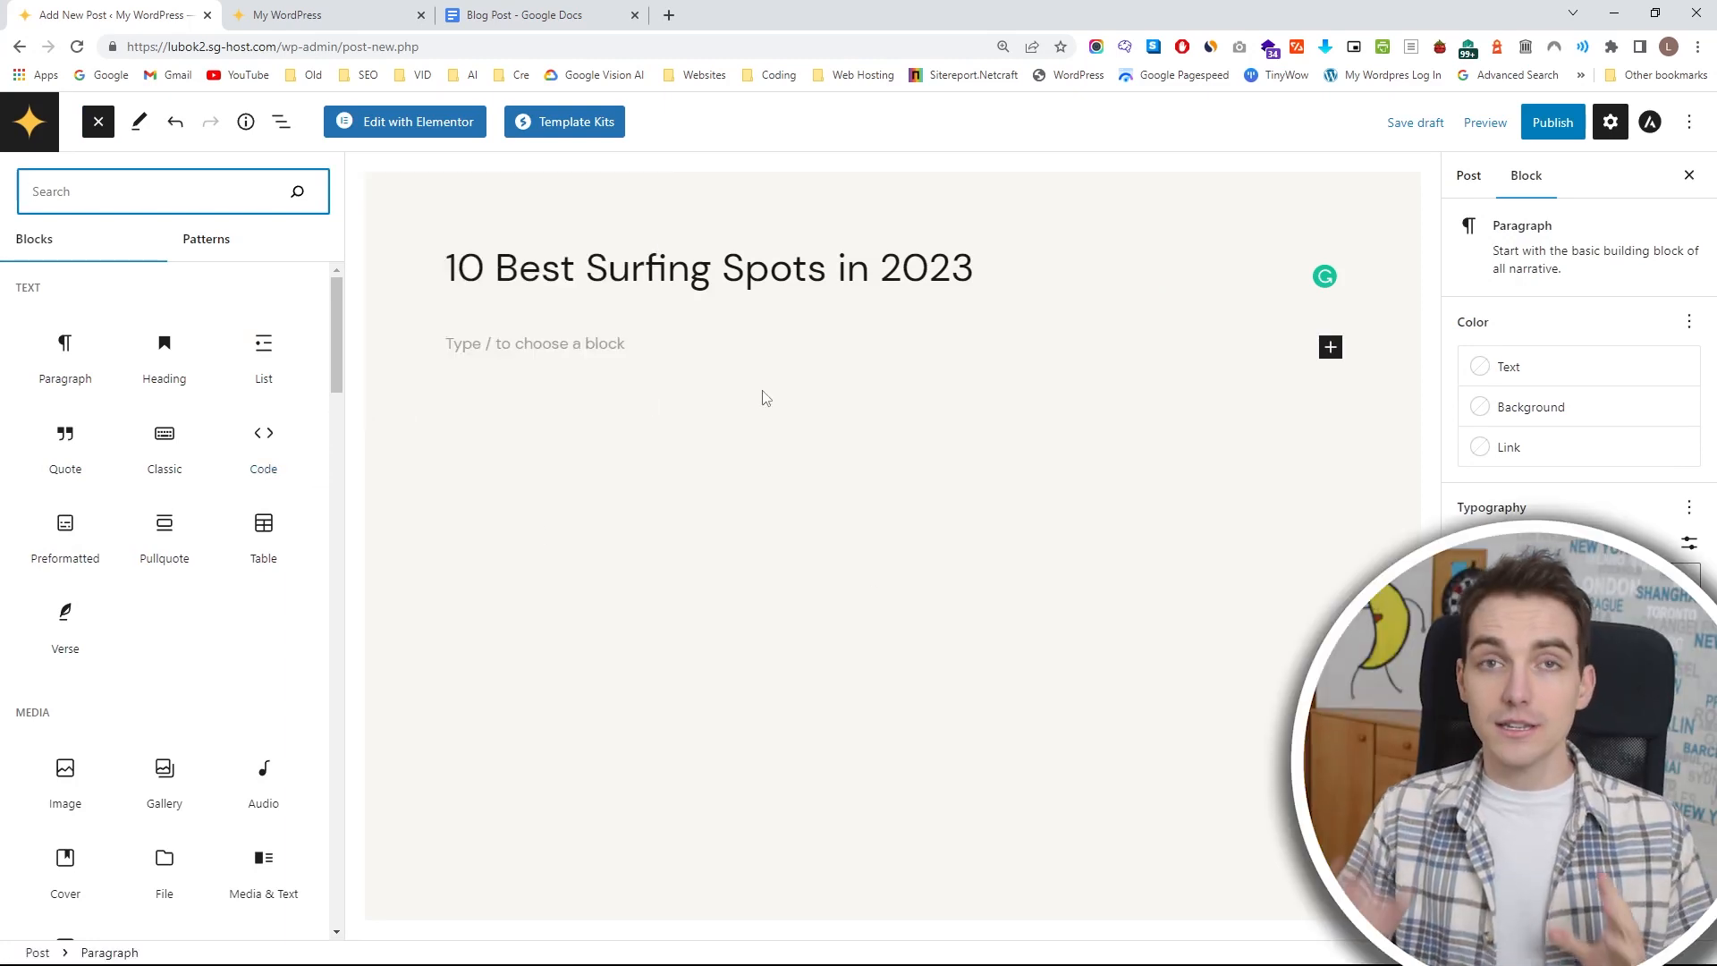
mouse_move(180, 434)
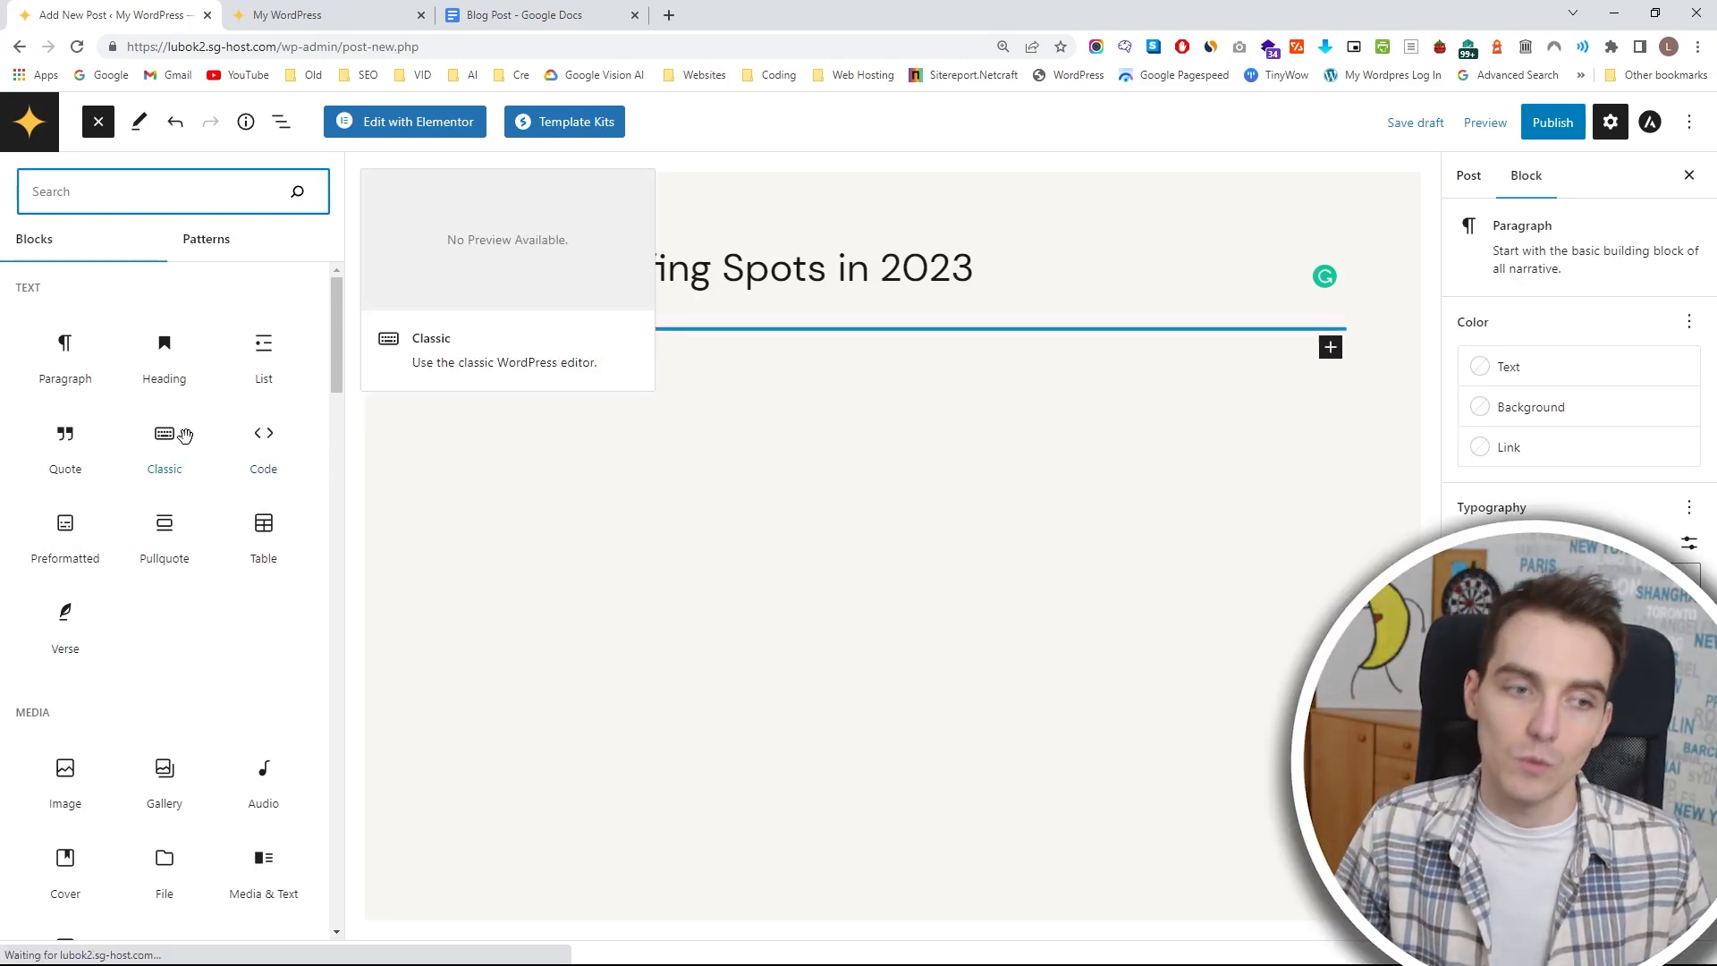
scroll(184, 435, down, 2)
scroll(187, 436, down, 2)
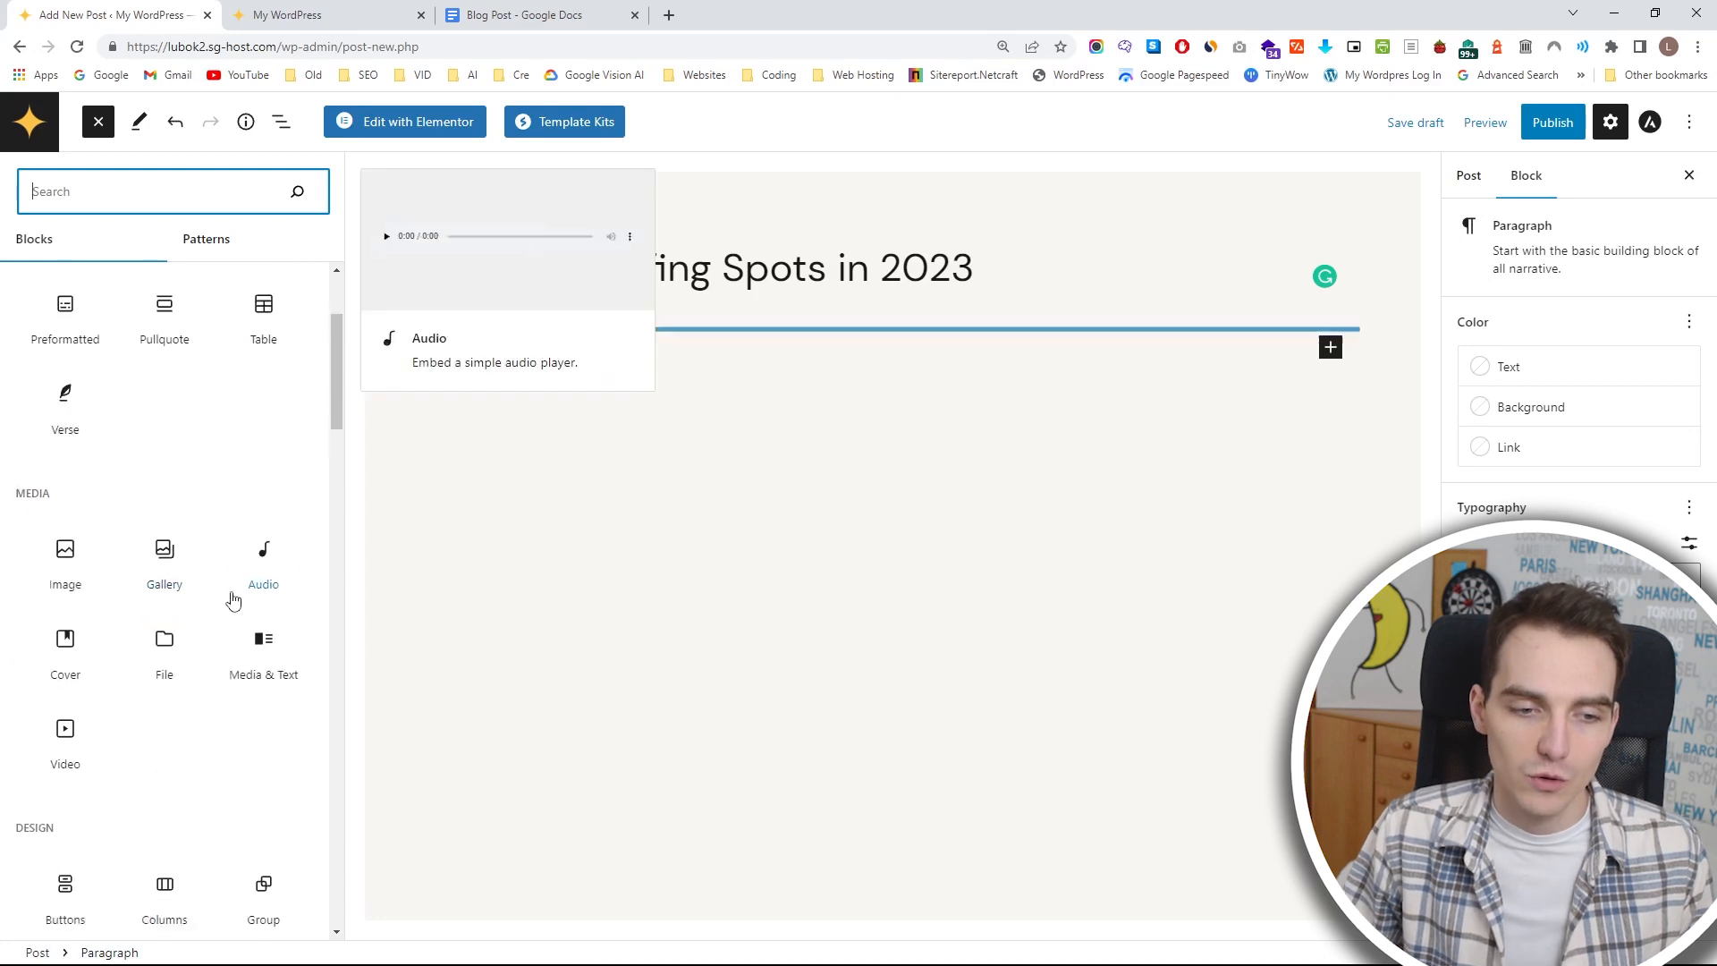
drag(263, 416, 365, 432)
drag(750, 377, 694, 344)
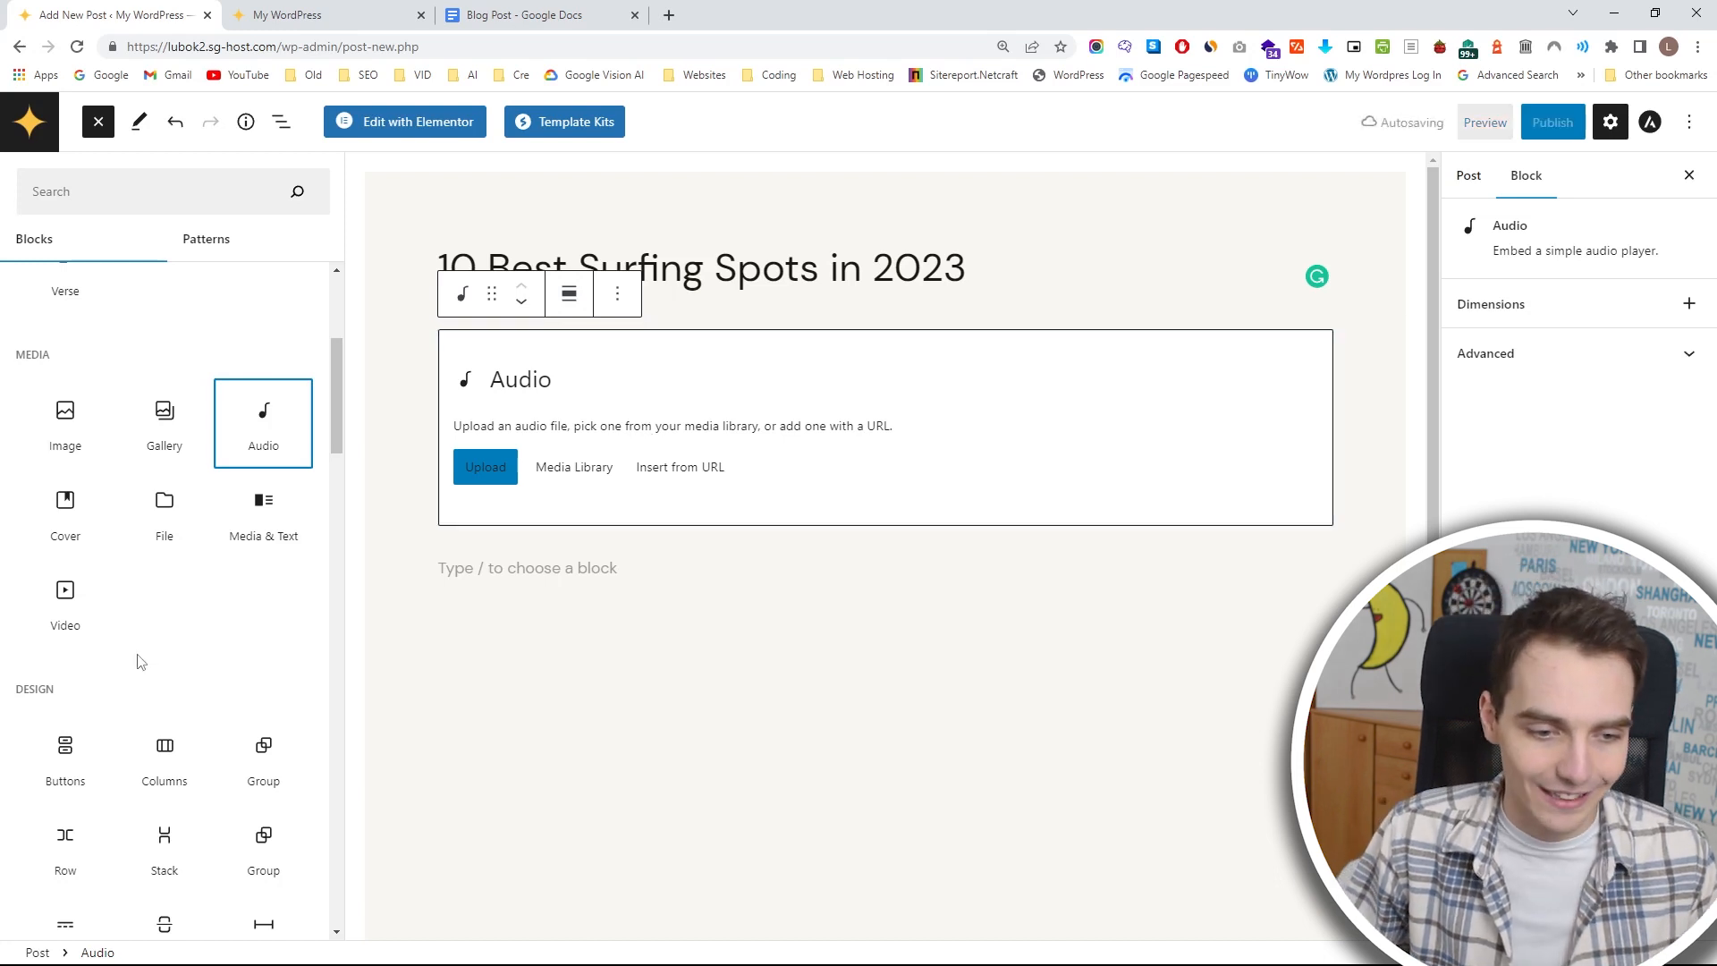
Browse the available blocks, add a Heading block below the Audio block, and look at its heading level and alignment options.
scroll(179, 581, down, 4)
scroll(179, 572, down, 6)
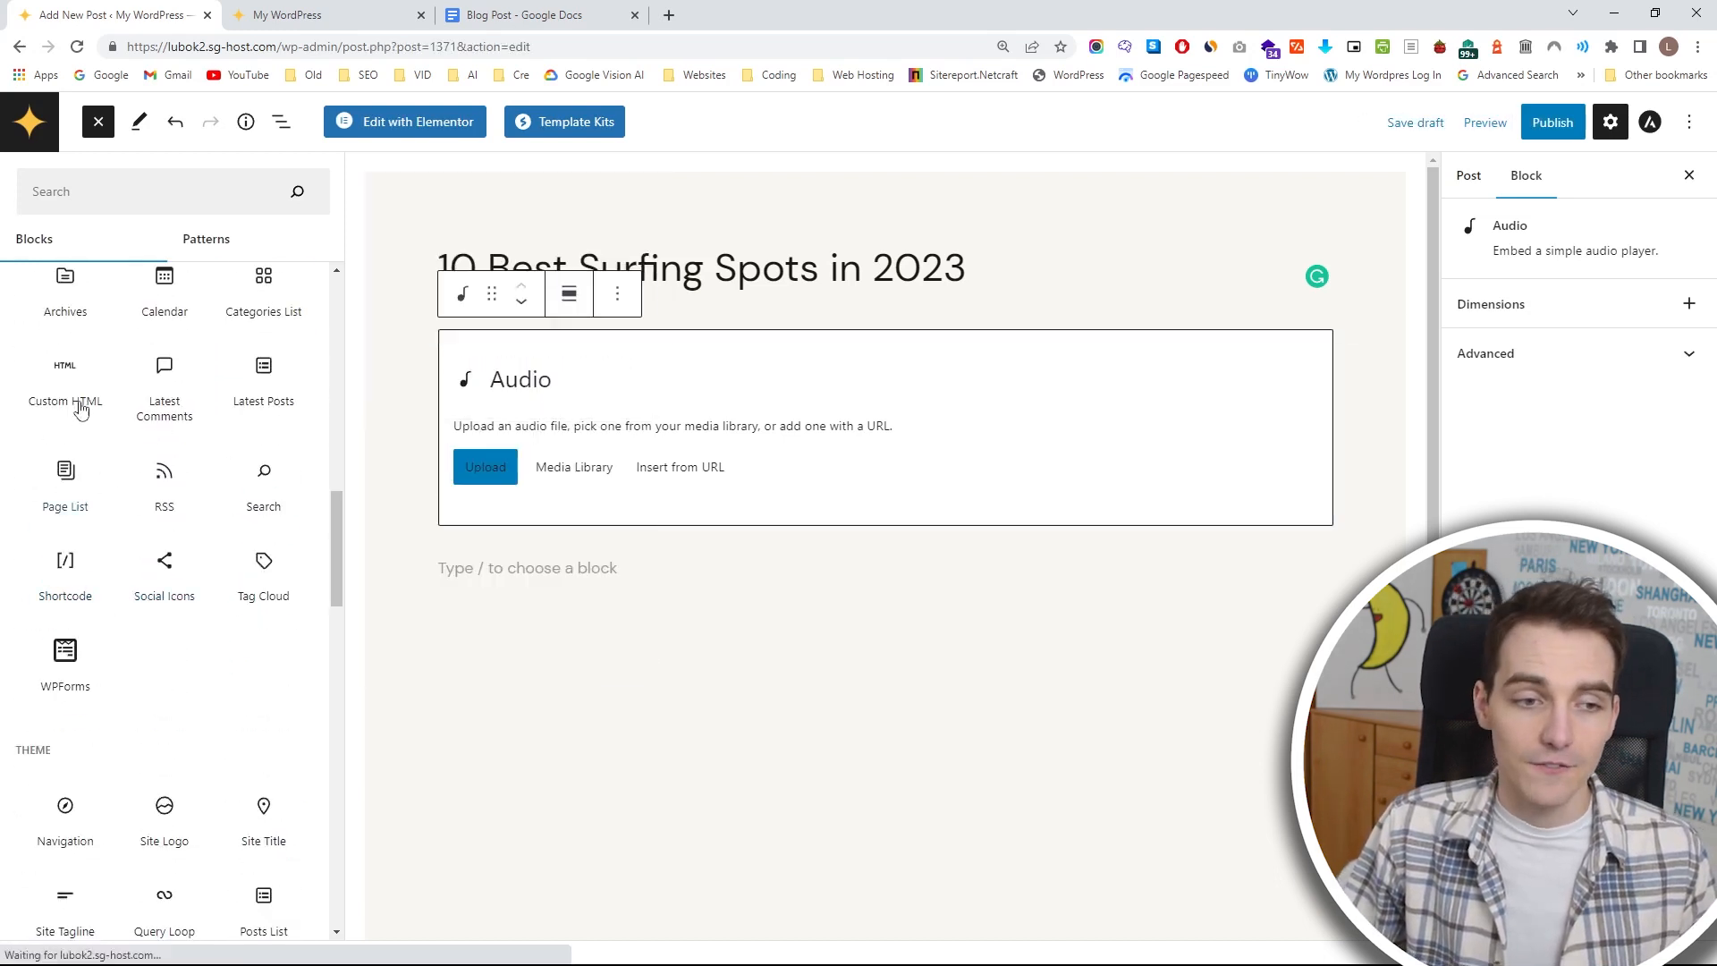
scroll(88, 413, down, 1)
scroll(88, 413, down, 3)
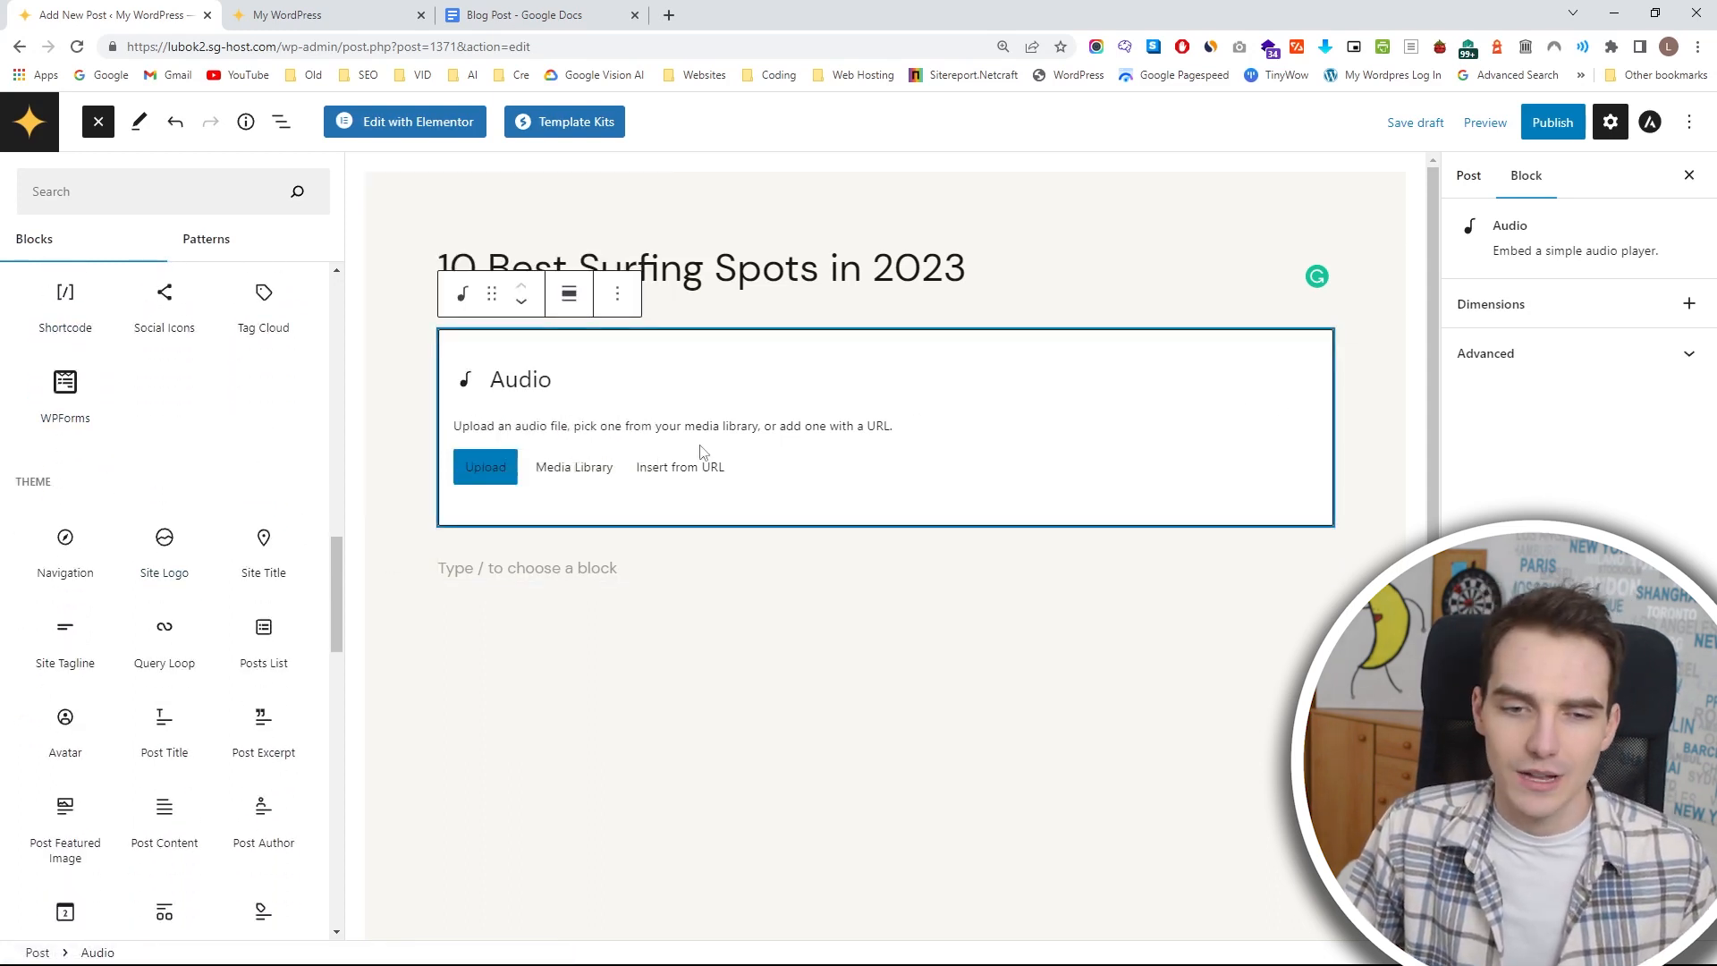
scroll(159, 521, up, 8)
scroll(159, 520, up, 8)
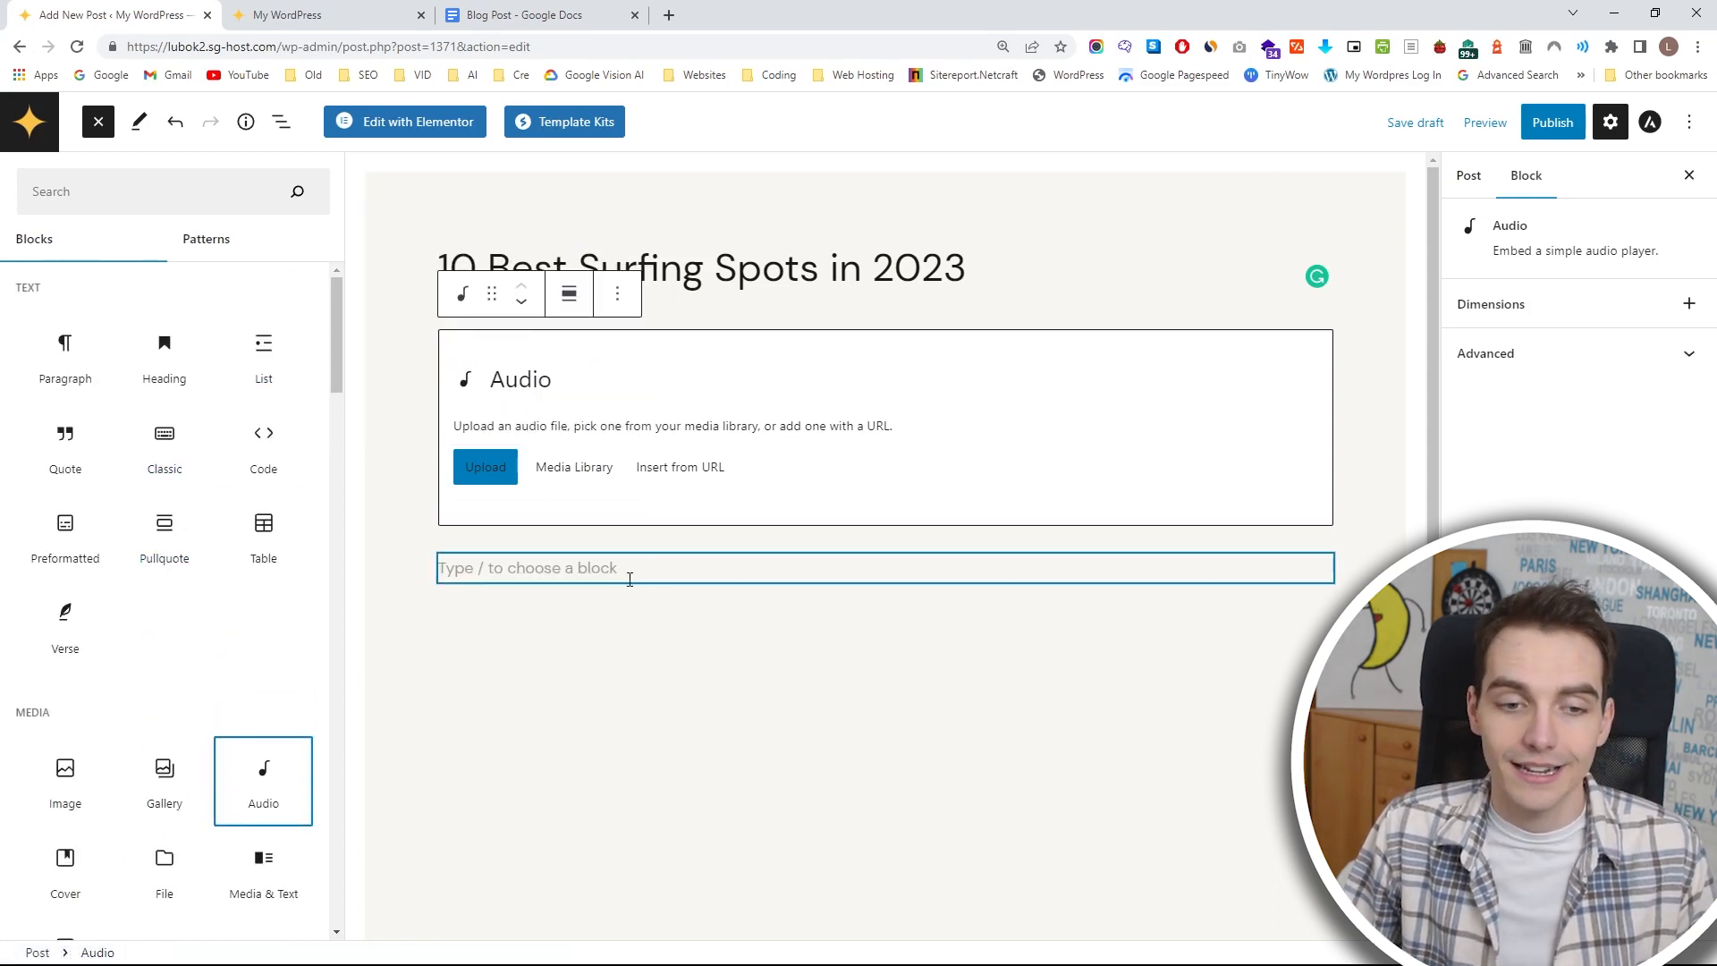
drag(157, 367, 575, 556)
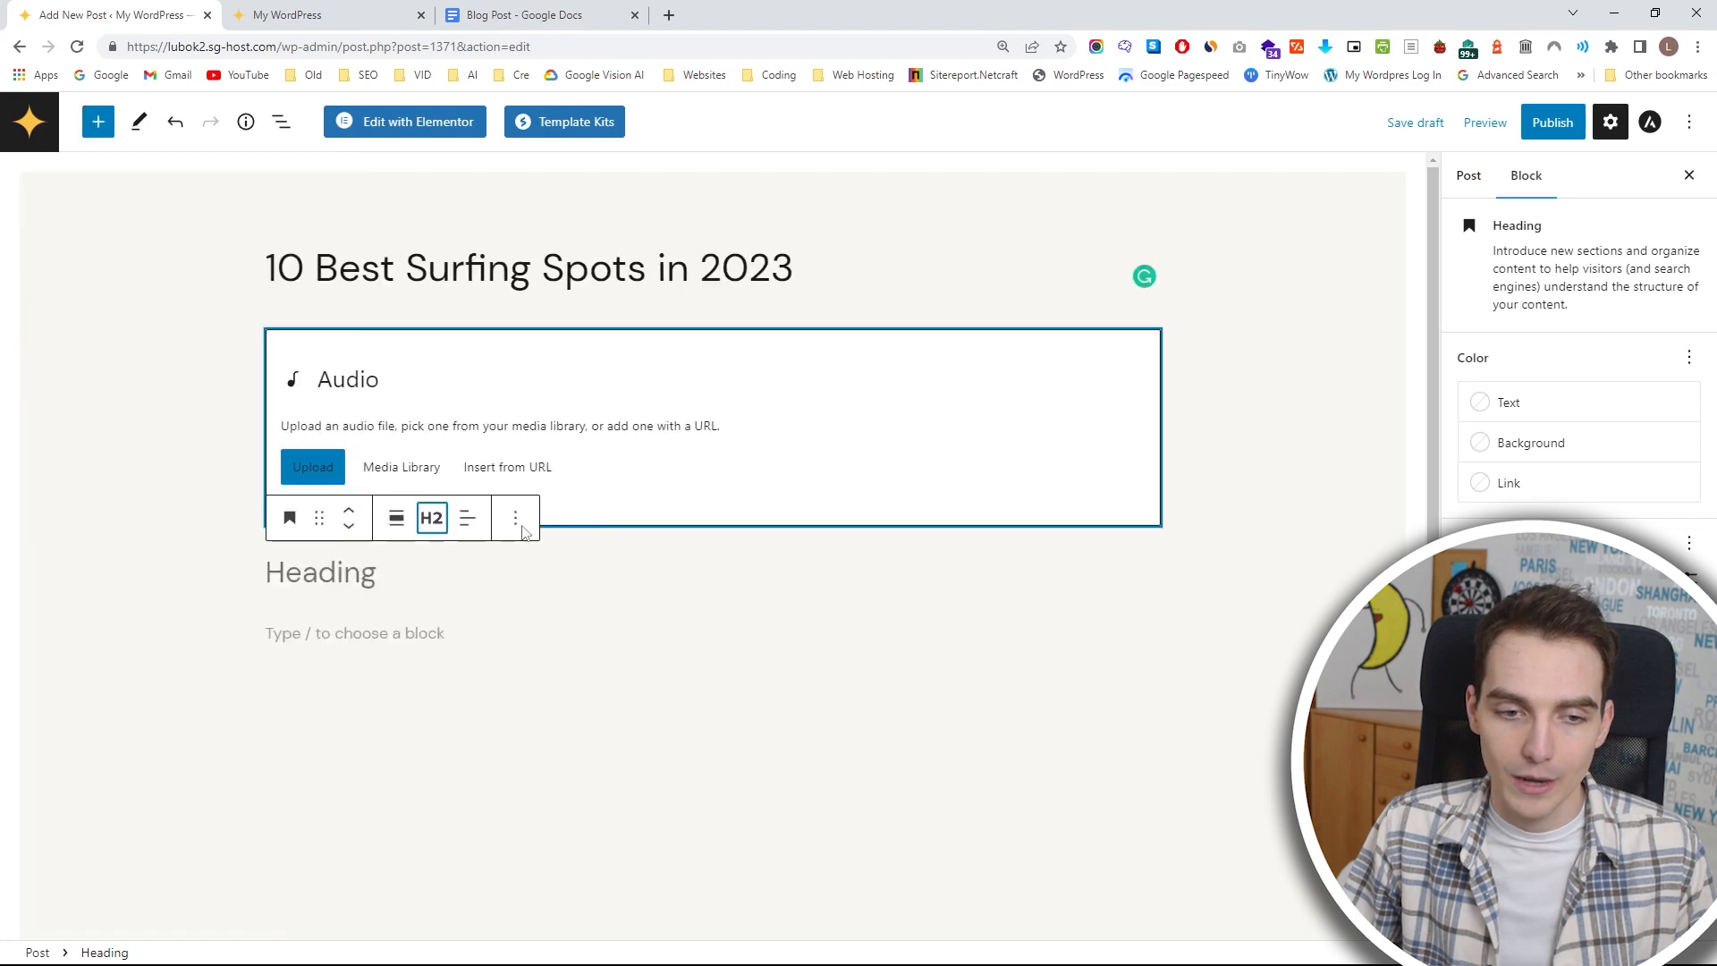
click(432, 518)
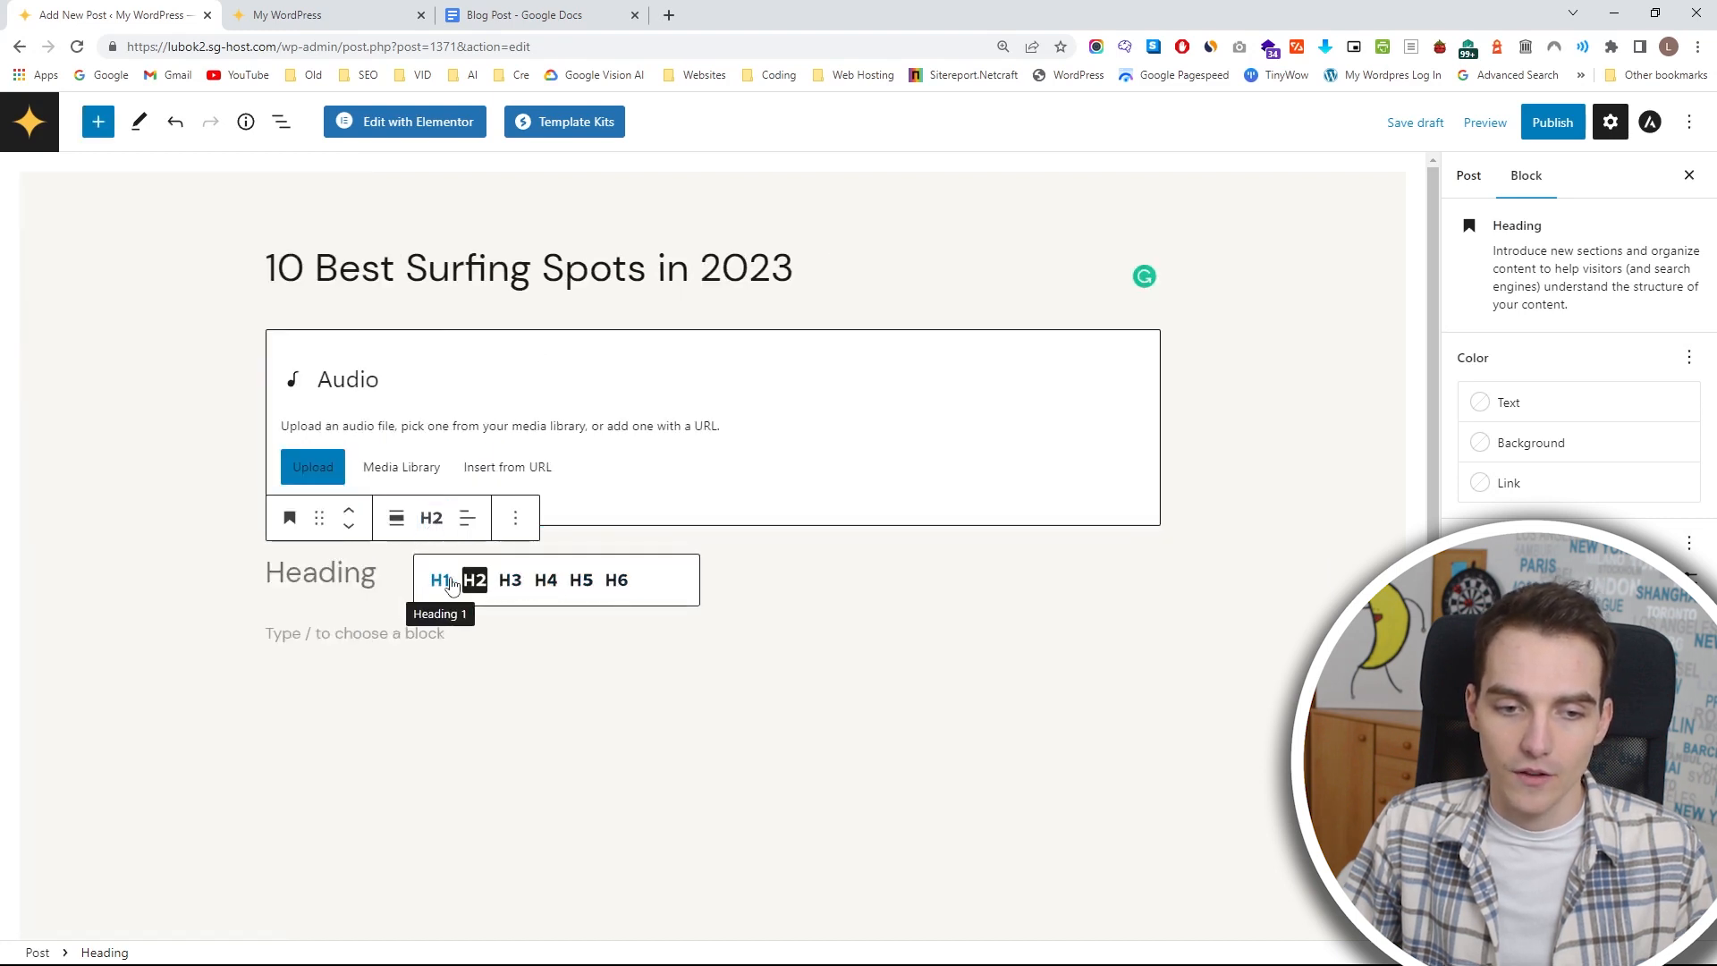
click(395, 520)
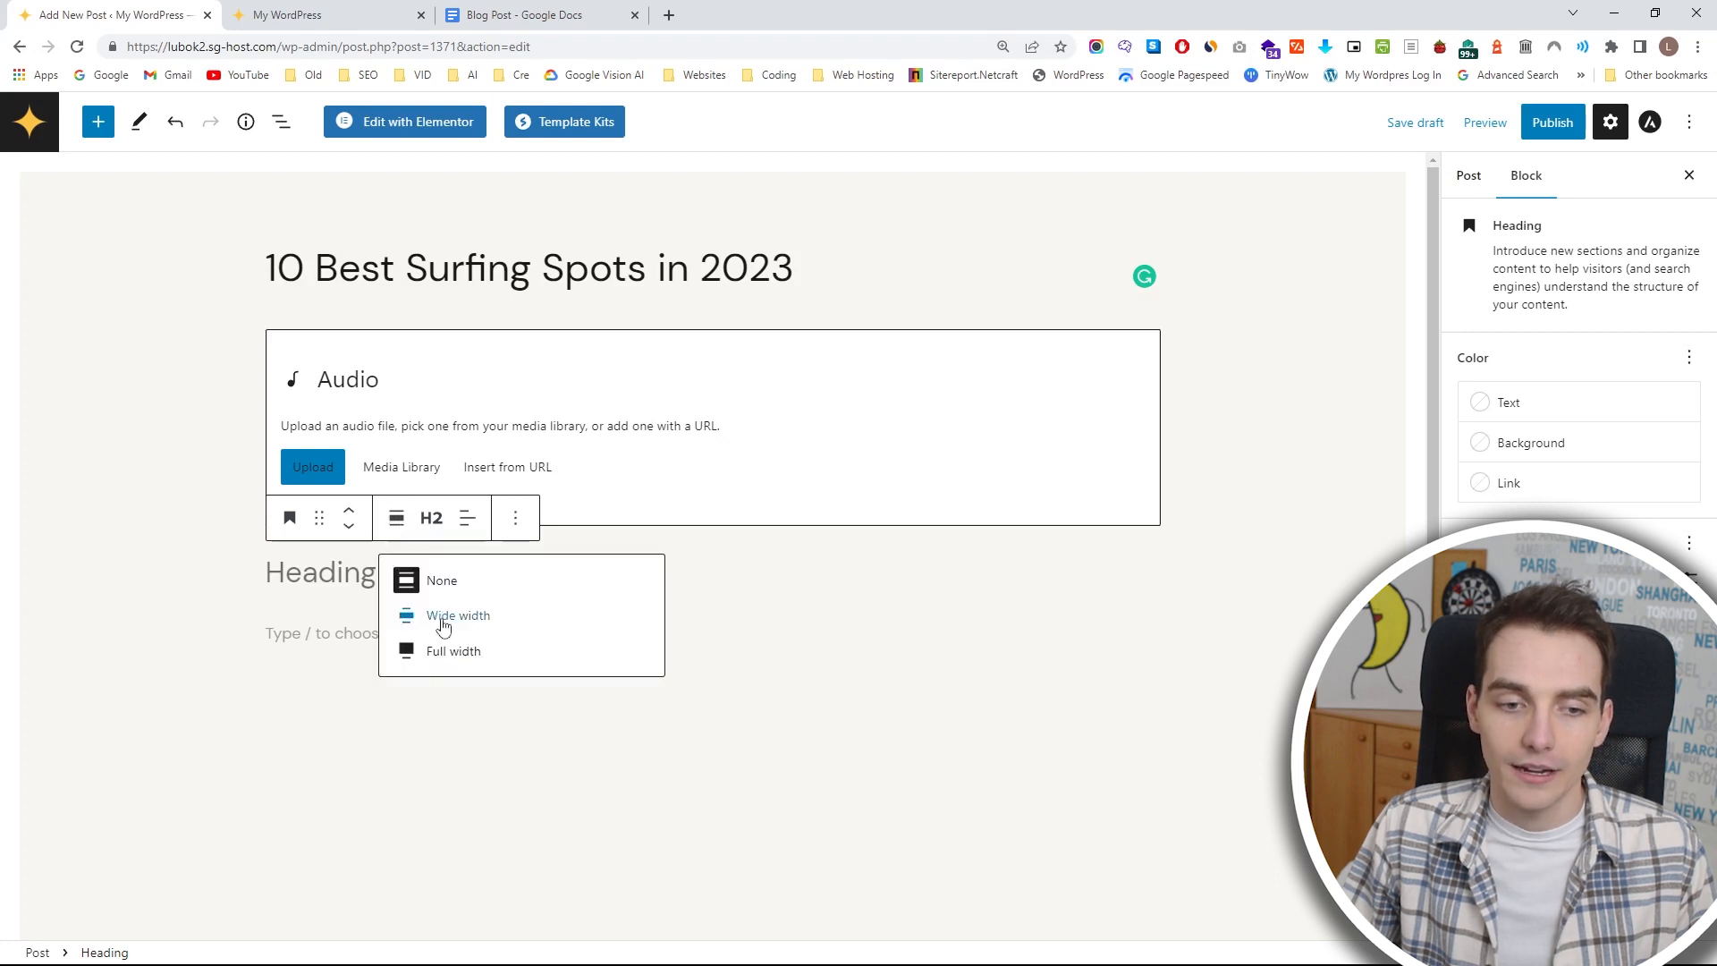
Try reordering the Audio and Heading blocks, placing the Audio block below the Heading, and look at the Audio block's options.
click(348, 518)
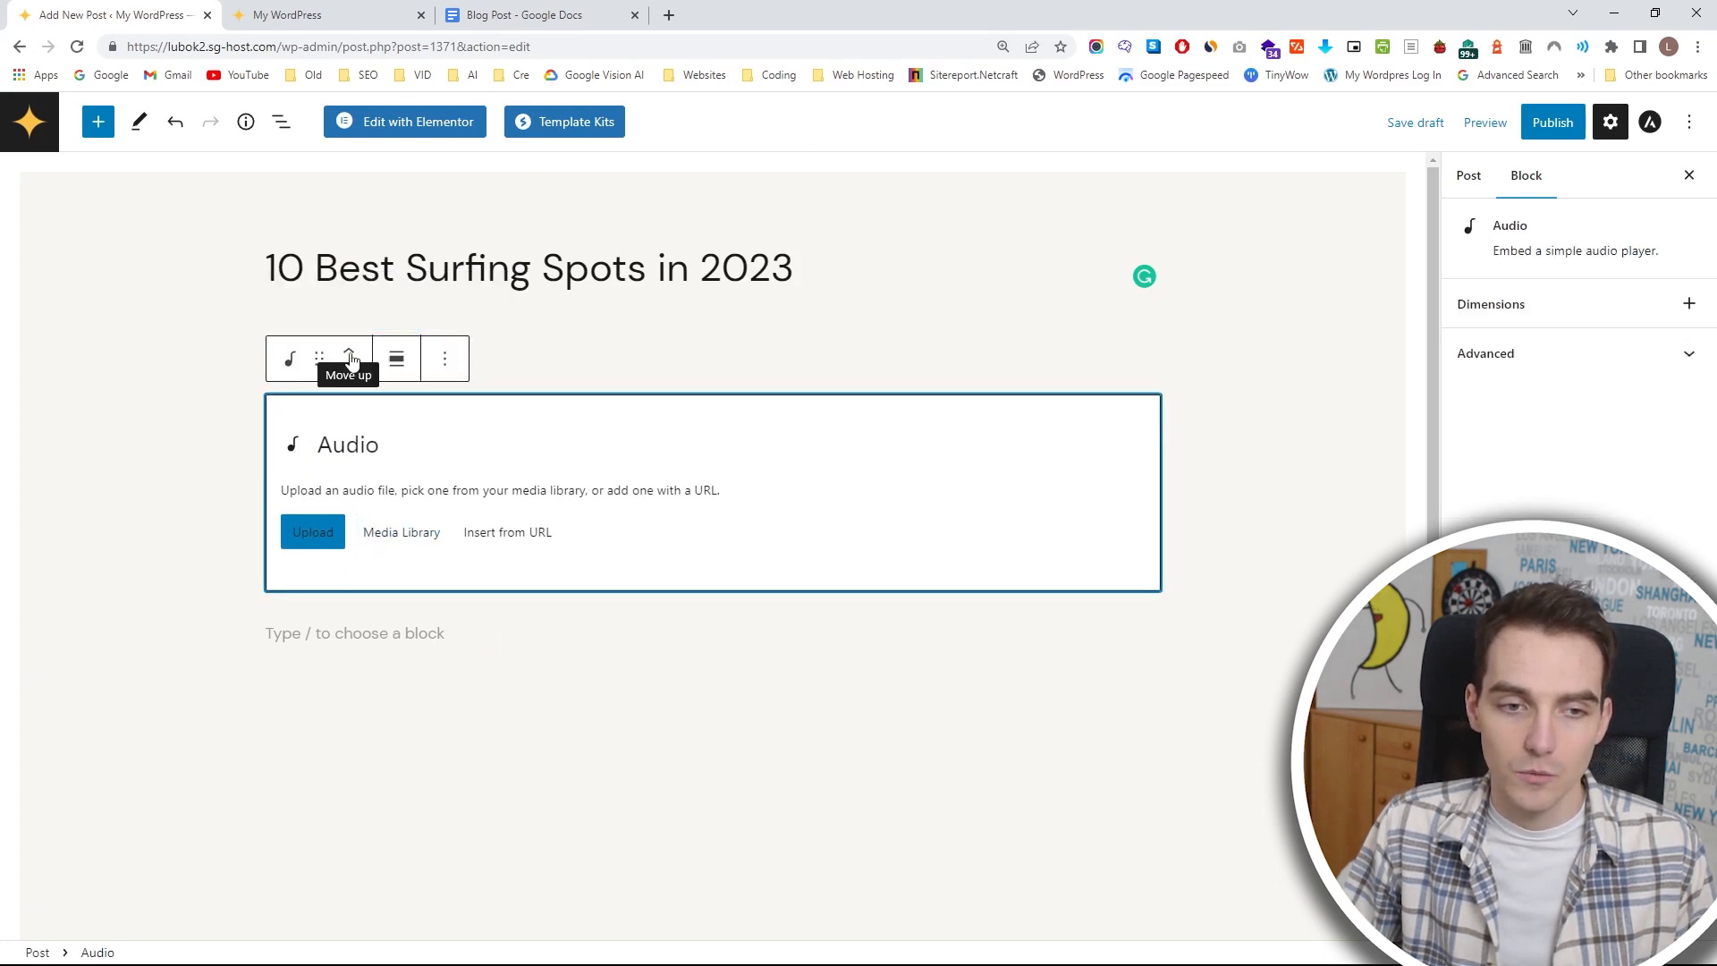
click(350, 357)
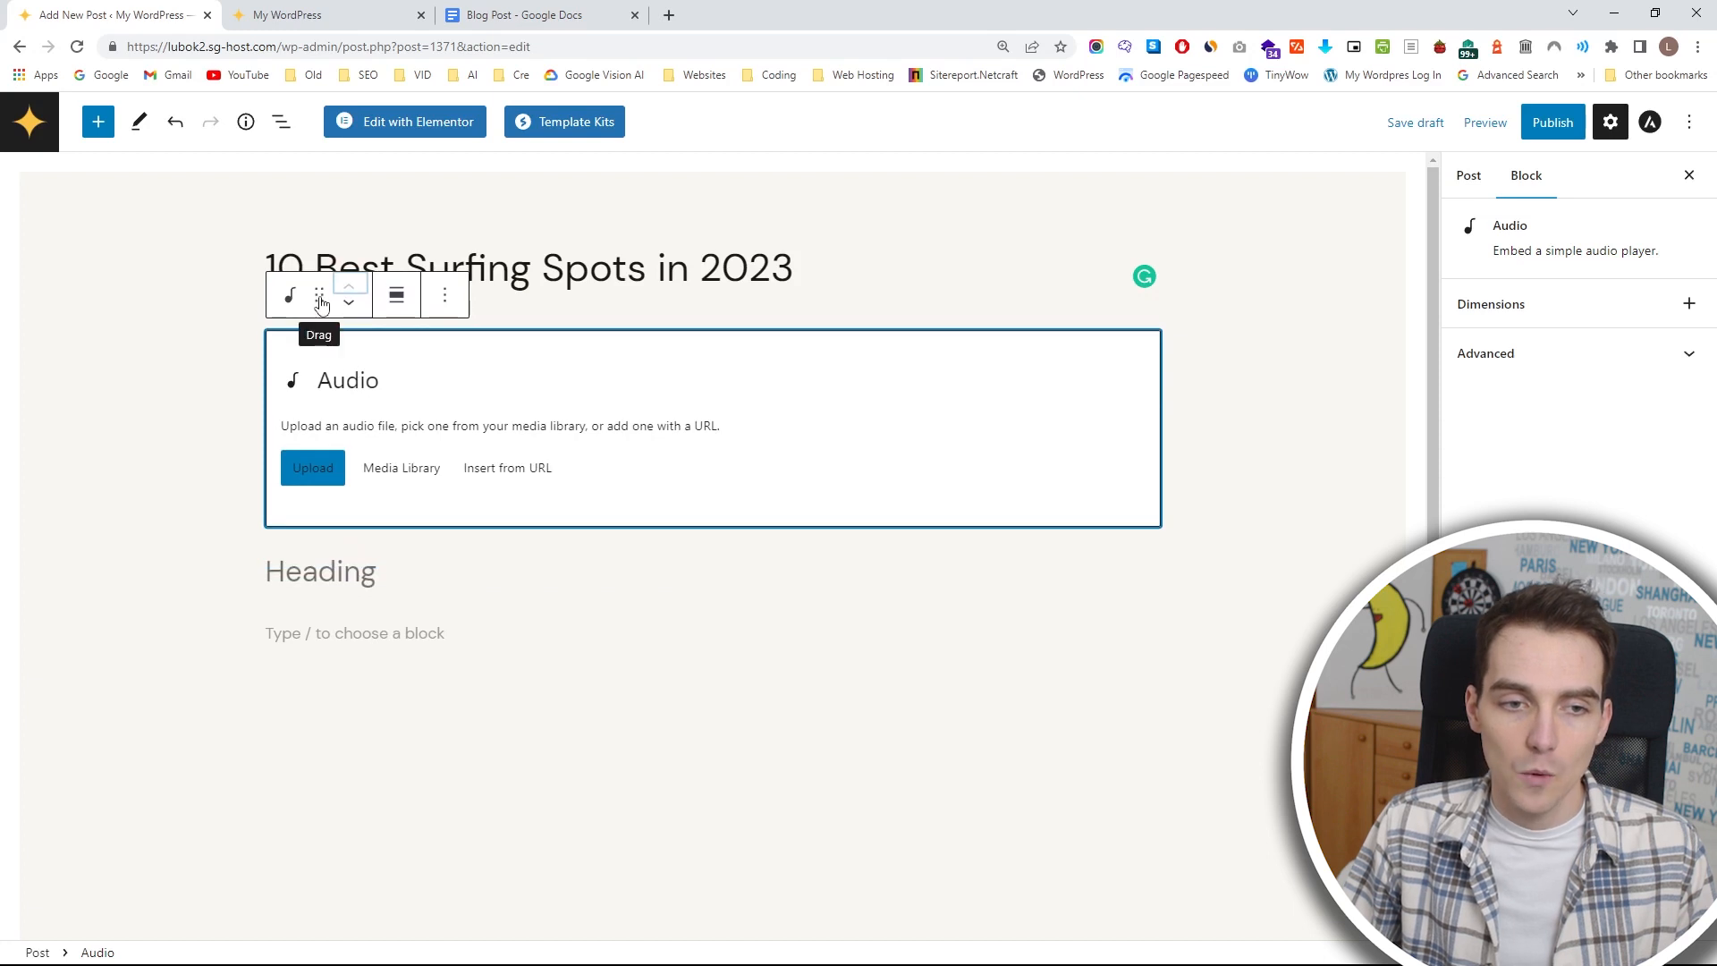
drag(320, 302, 318, 512)
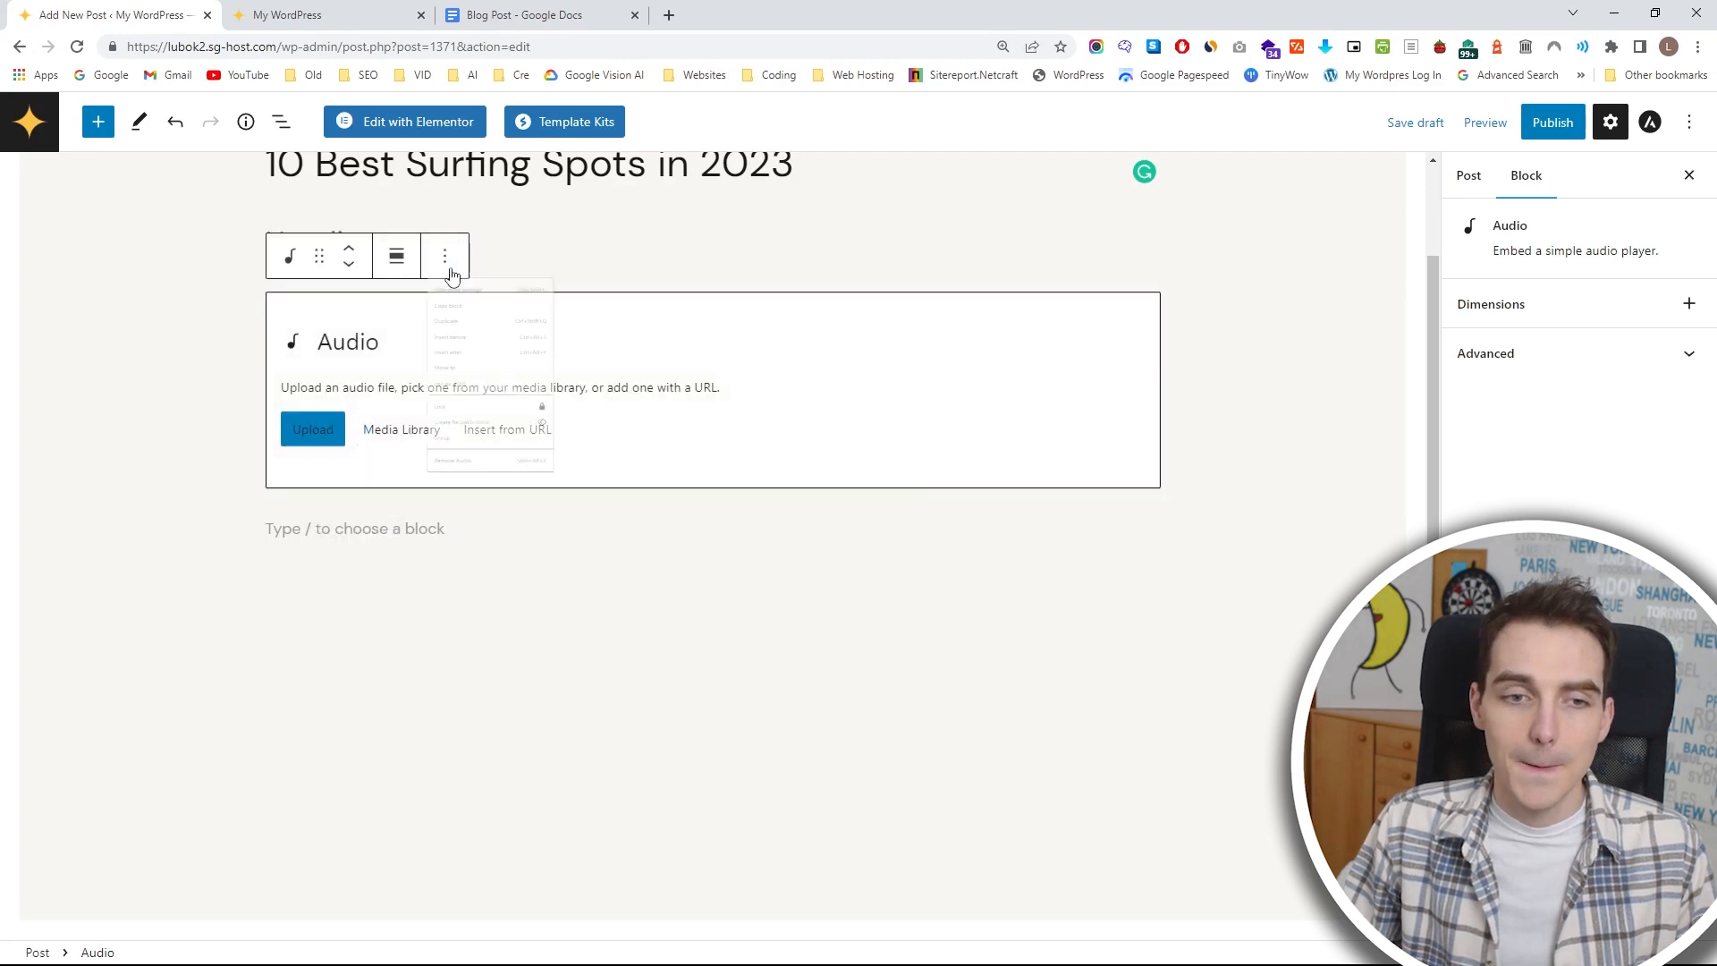
click(445, 258)
Add three sample paragraphs below the Audio block reading "aifzauifhaofh", "dadadadad" and "aagaegehsh".
click(282, 529)
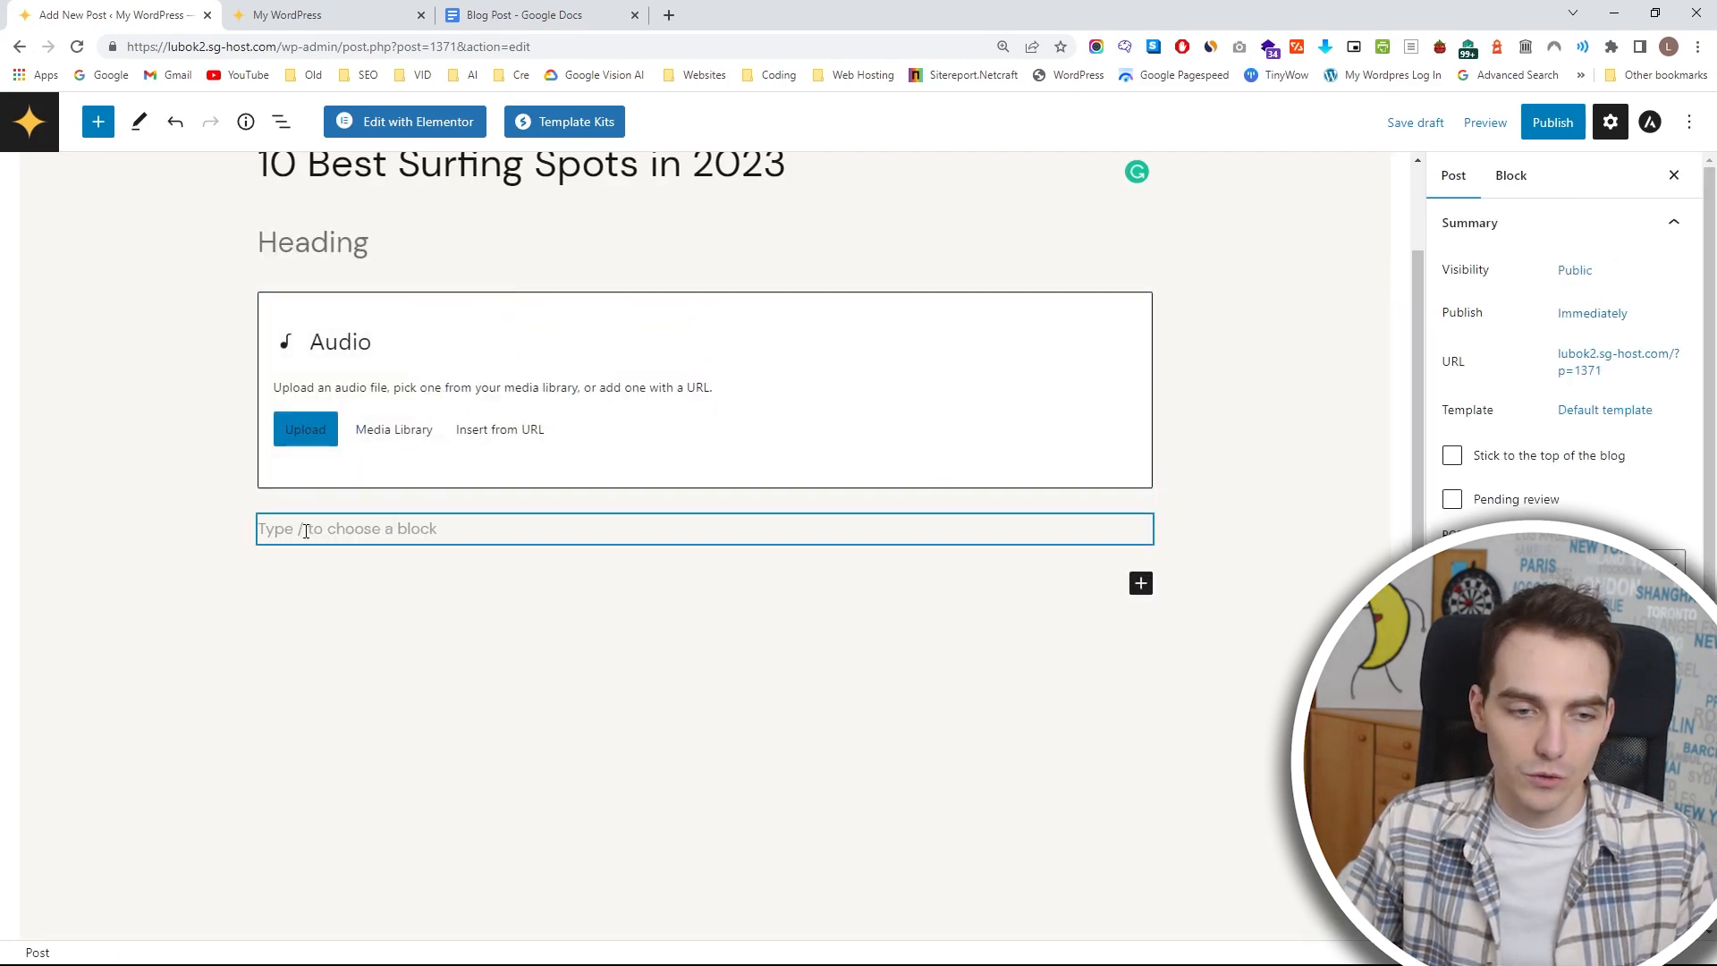
text(aifzaufhaofh)
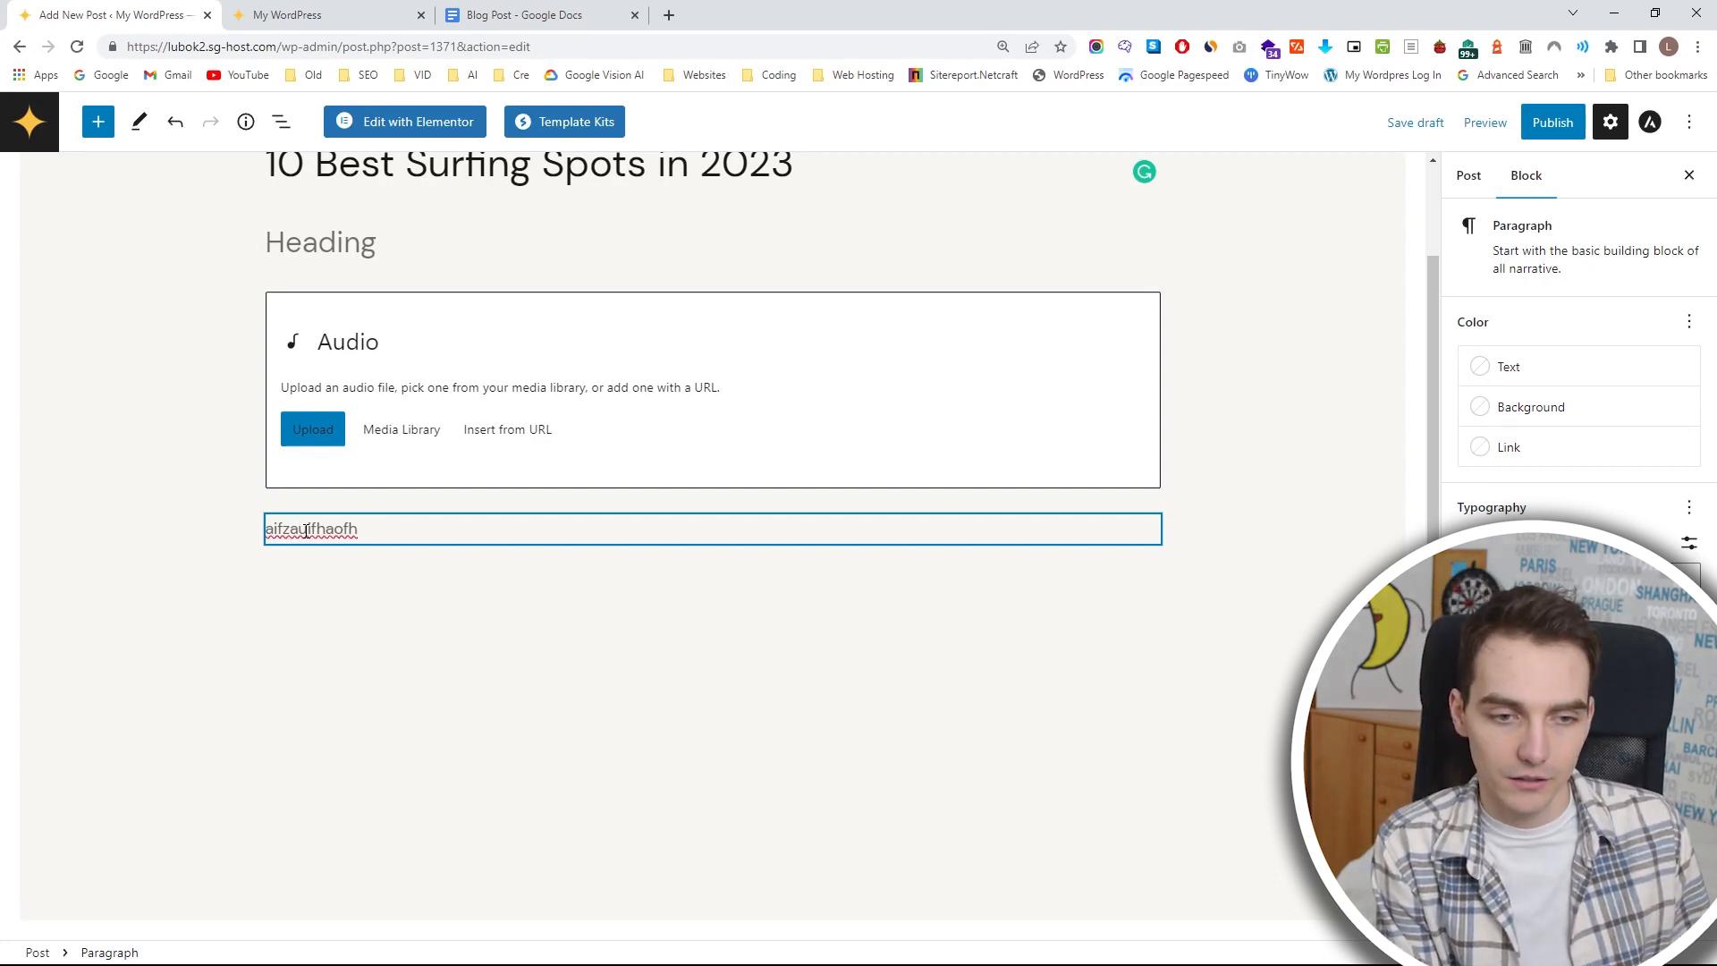
key(Return)
text(dadadadad)
key(Return)
text(aagaege)
key(Return)
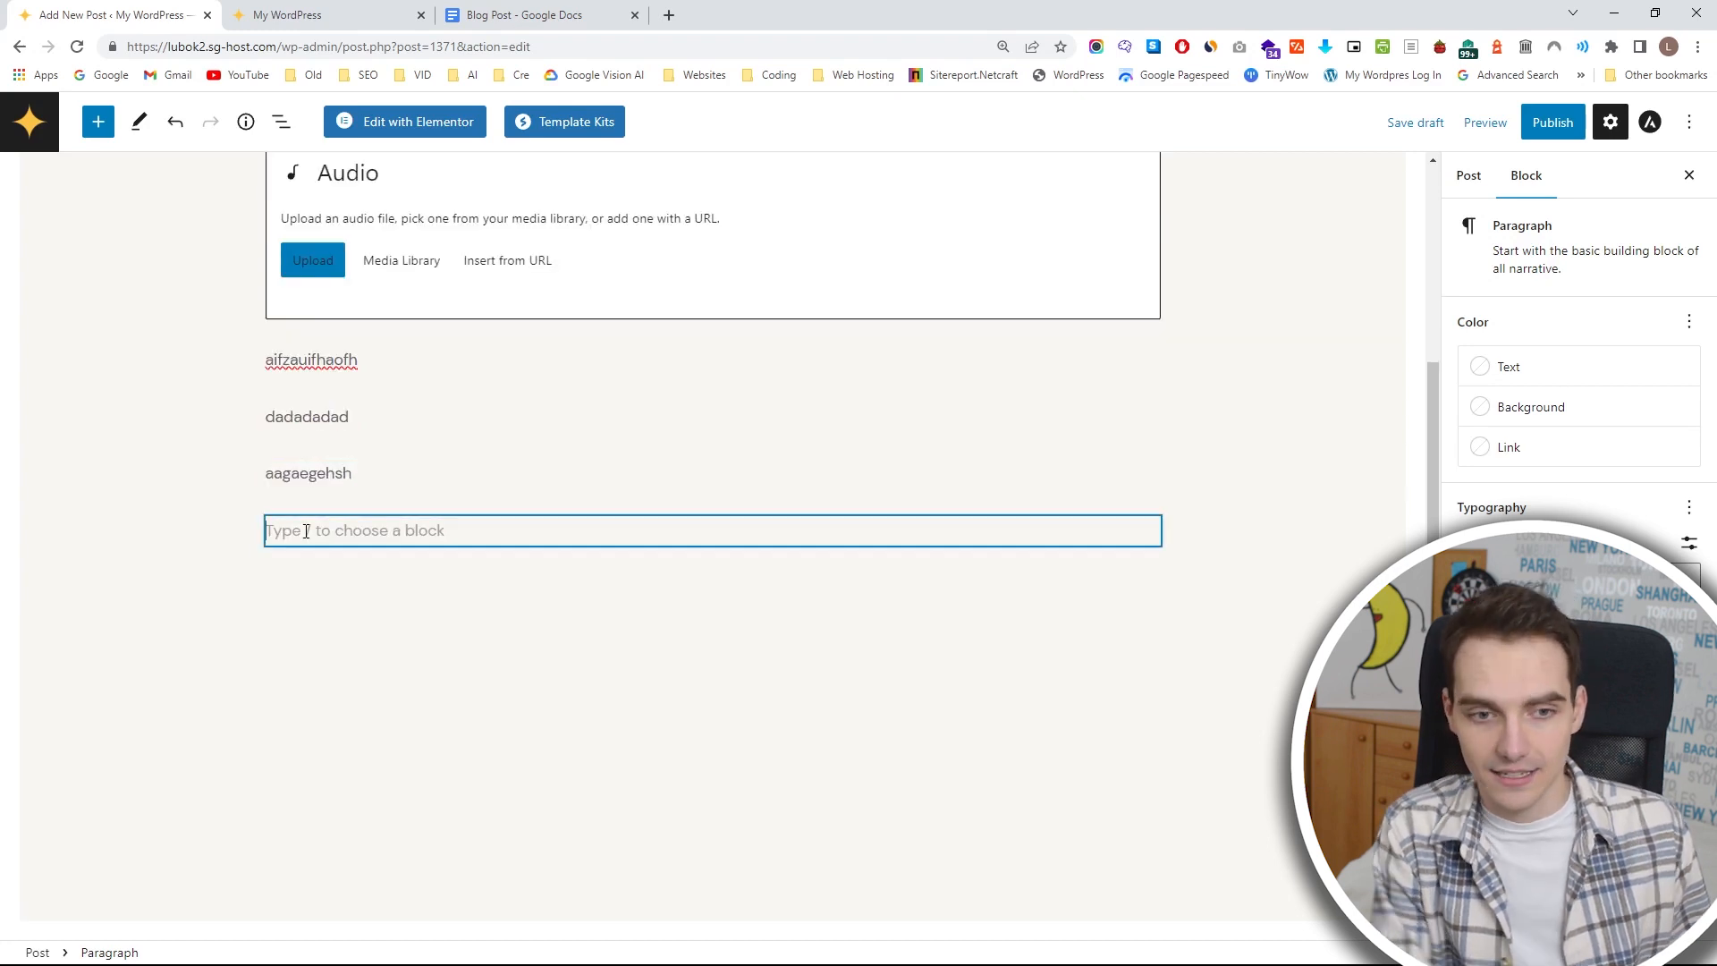
scroll(304, 519, up, 3)
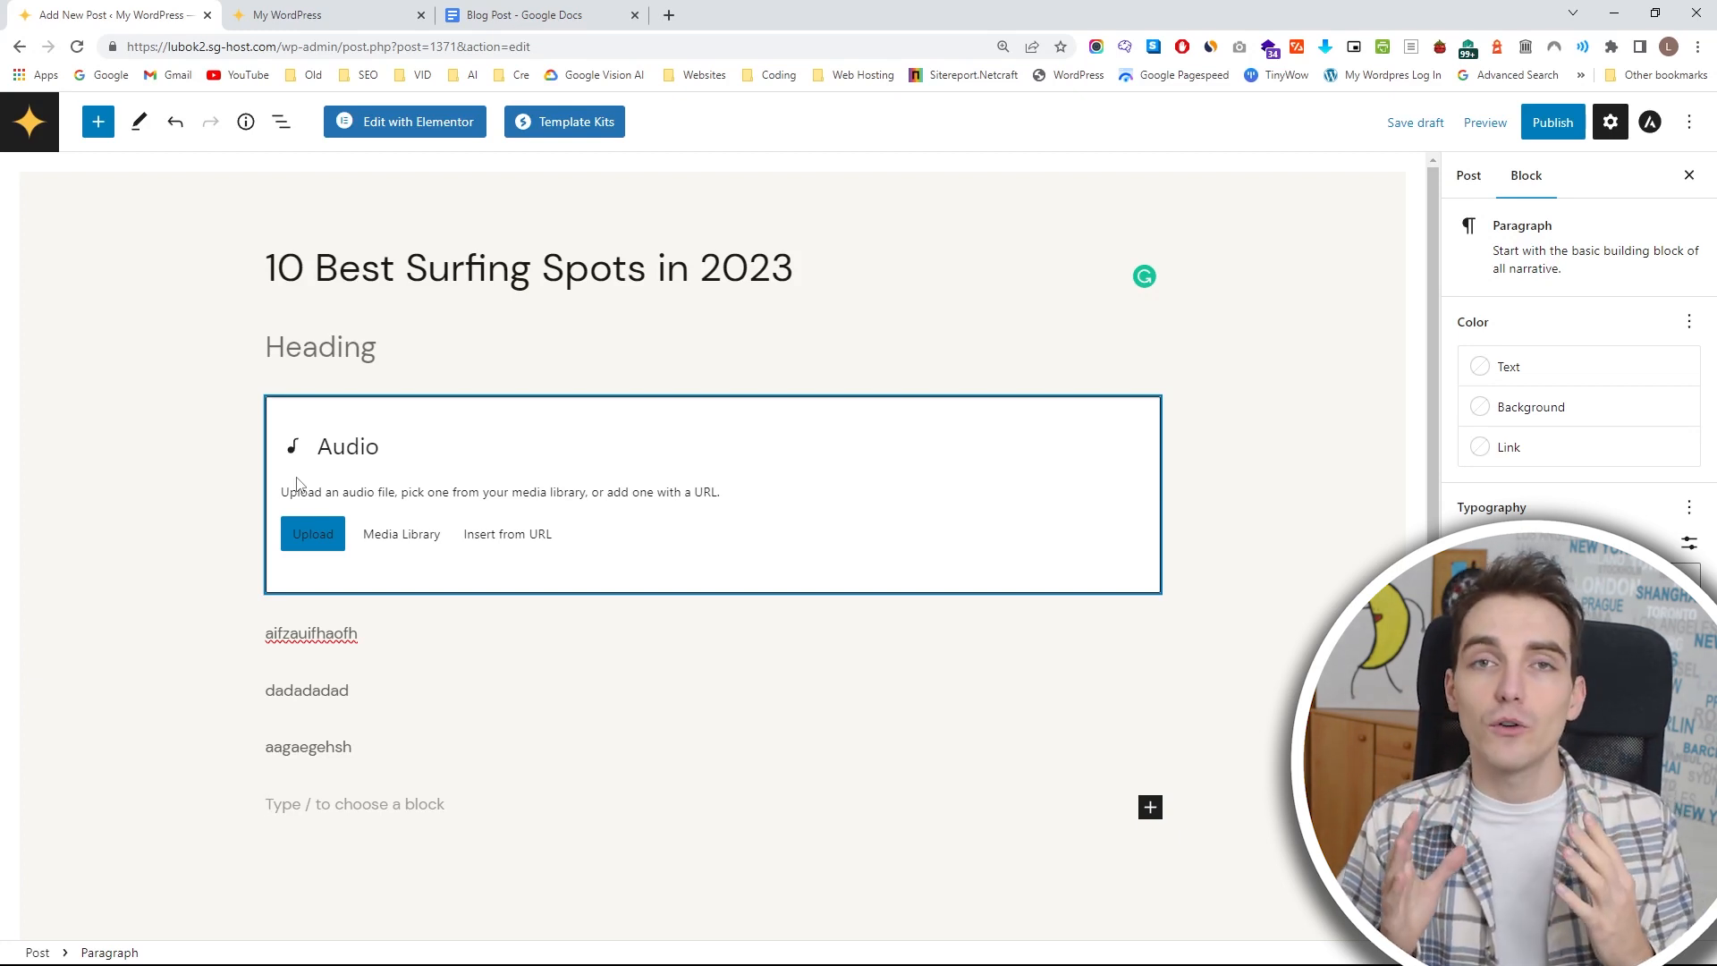
Switch to the Blog Post document in Google Docs, read through its surfing destinations and copy the whole article.
click(515, 16)
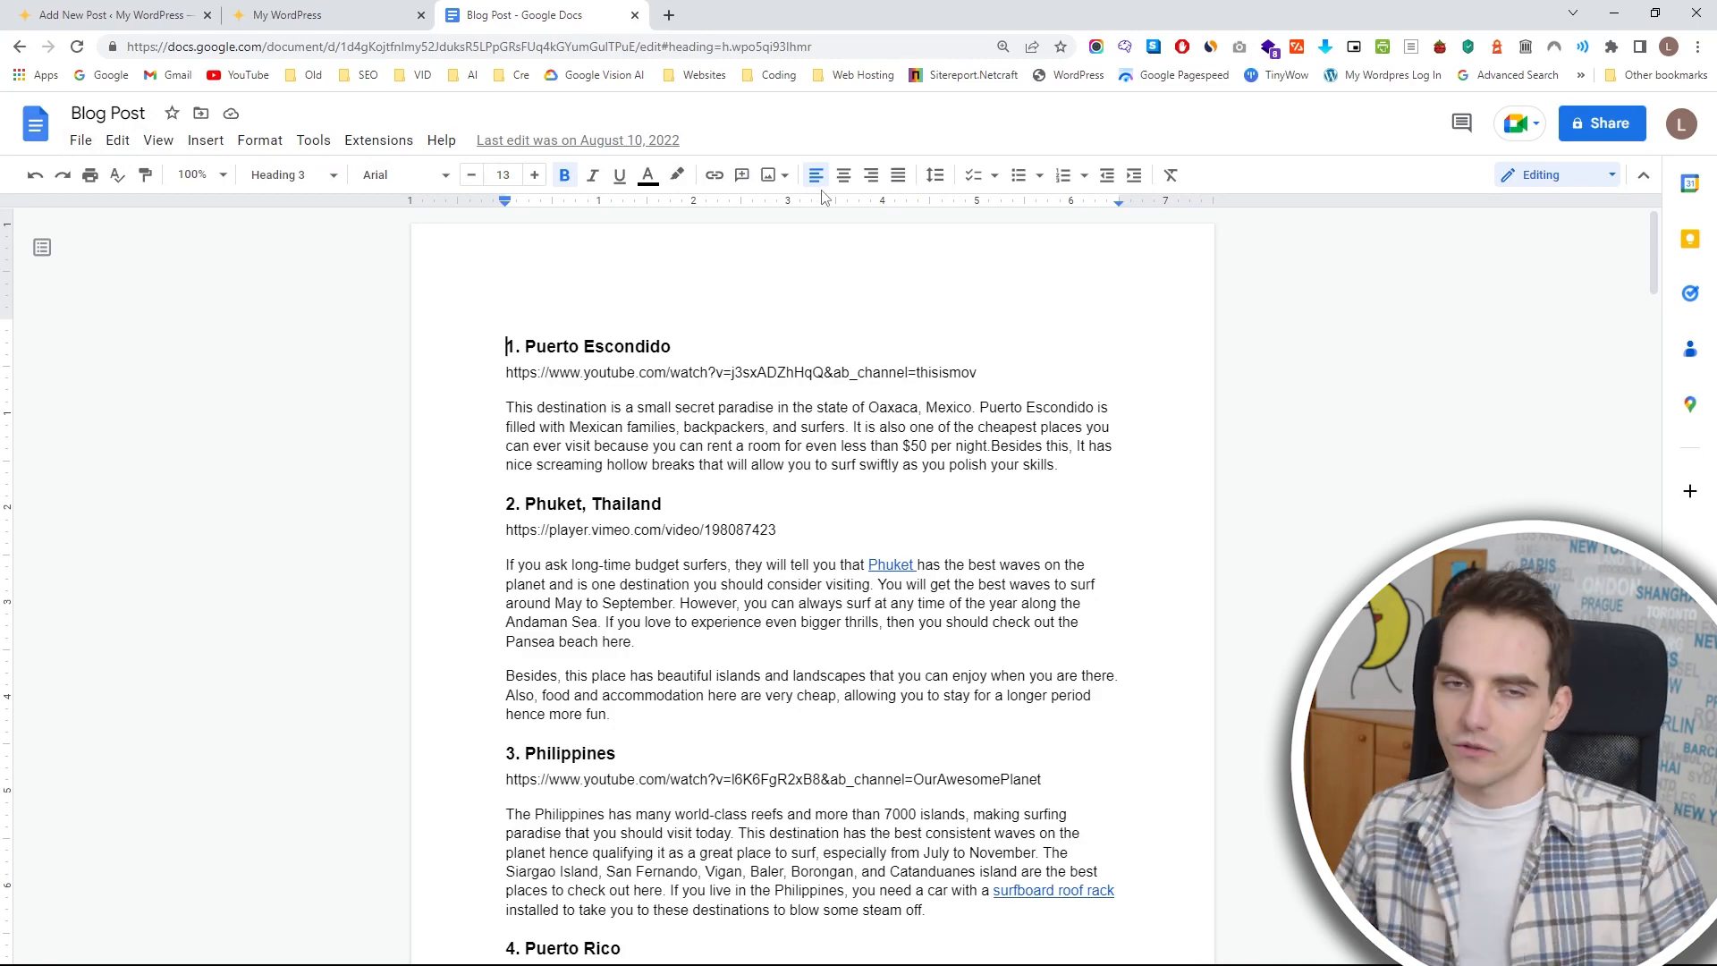
scroll(640, 251, down, 8)
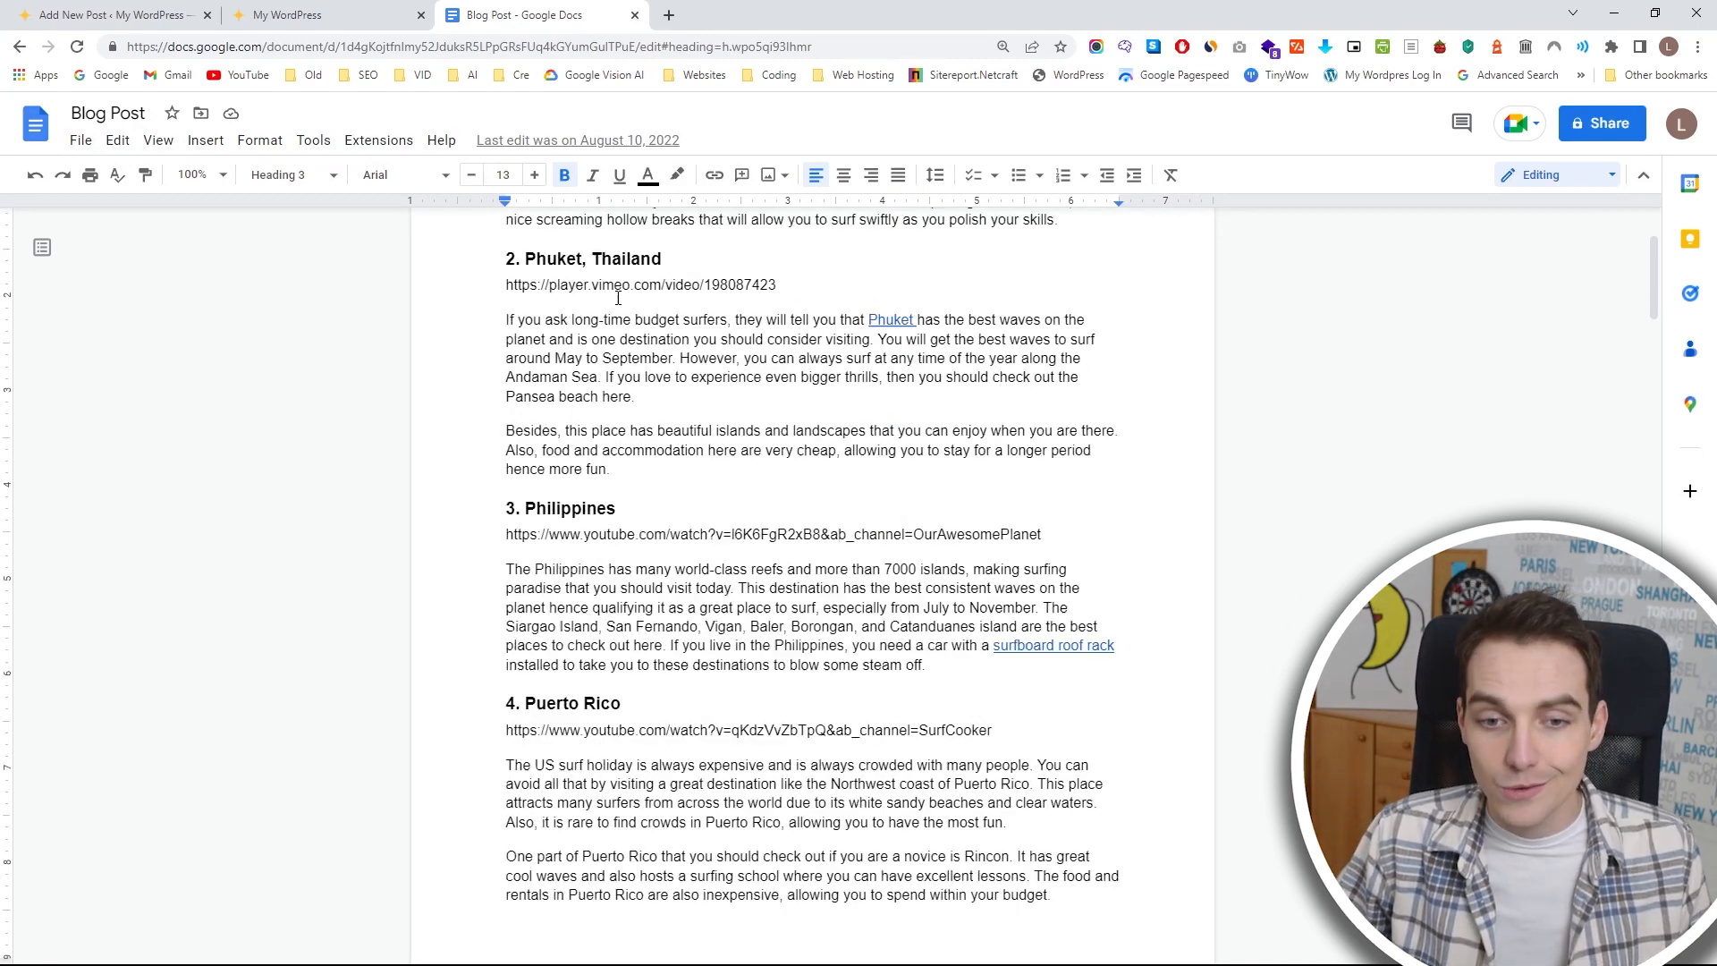
scroll(706, 400, up, 5)
scroll(706, 399, up, 1)
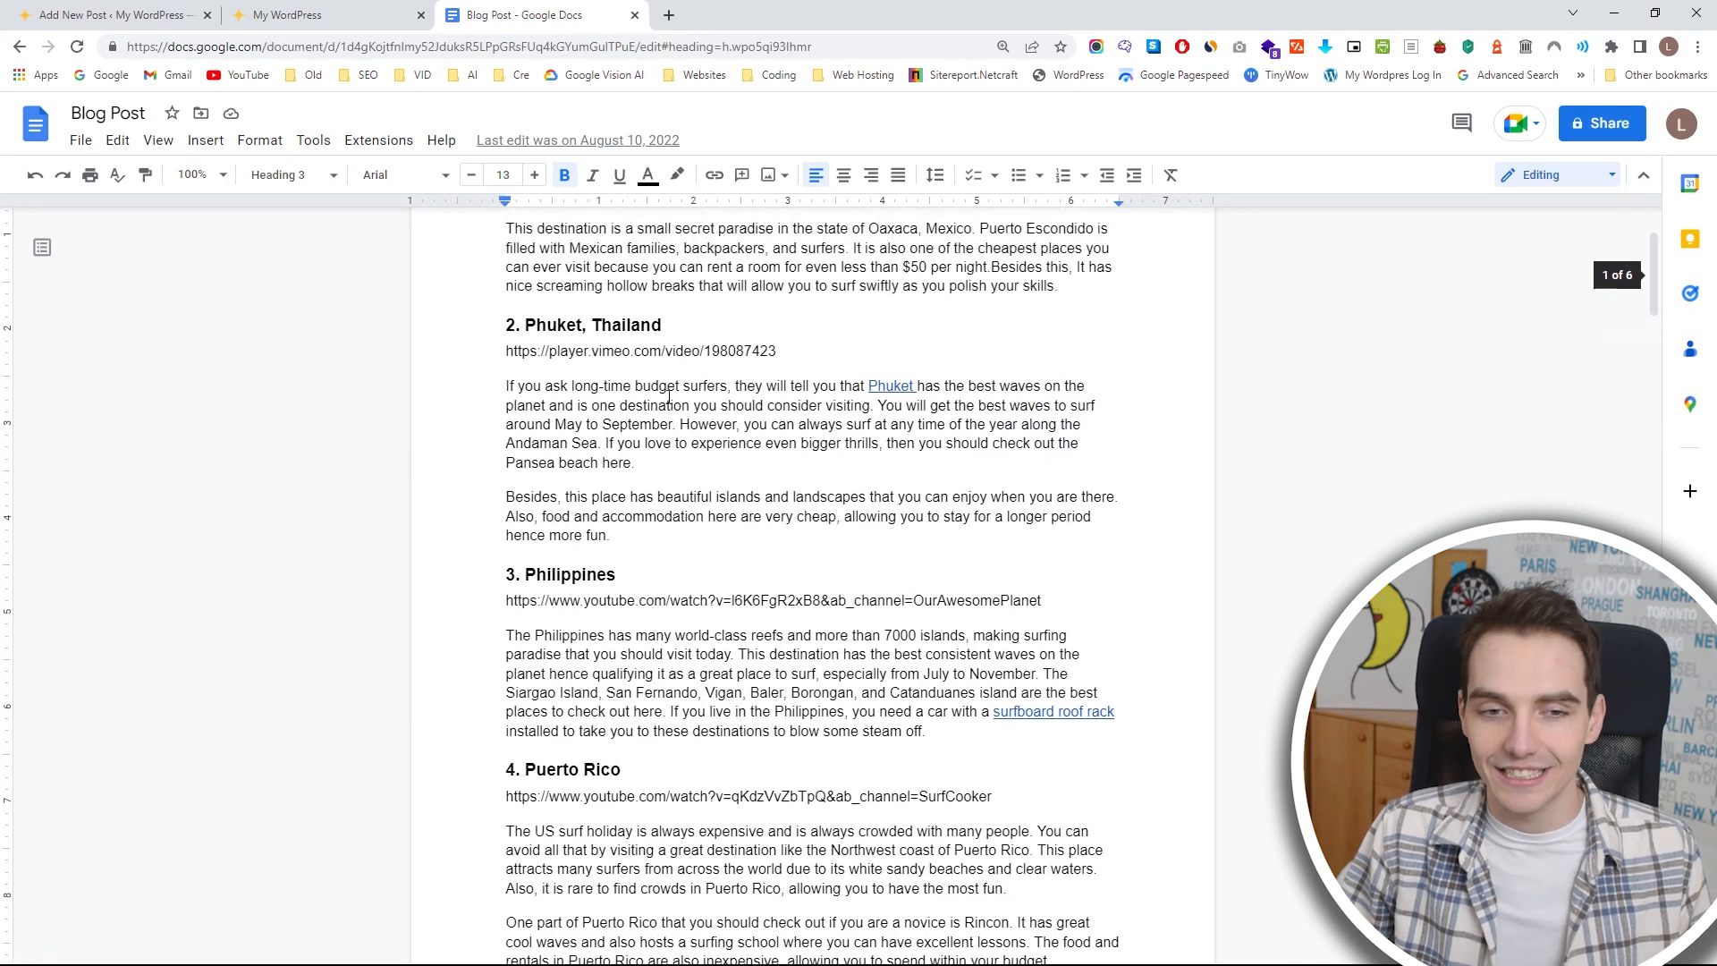
scroll(696, 385, up, 2)
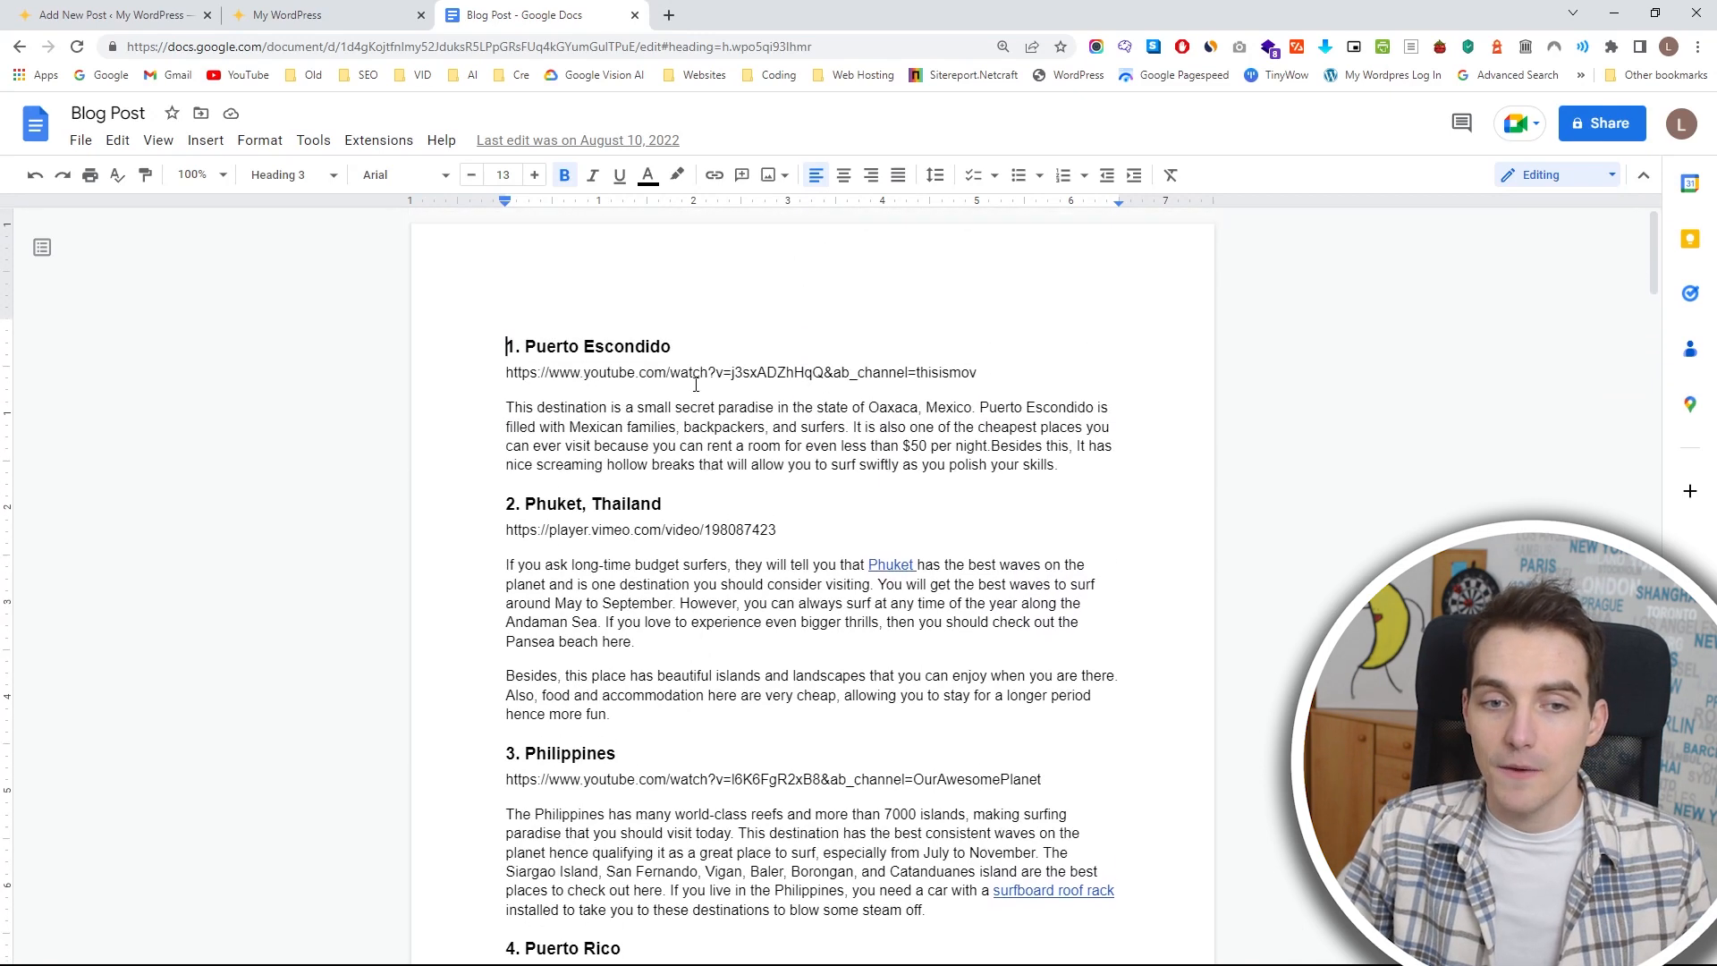
scroll(547, 523, down, 5)
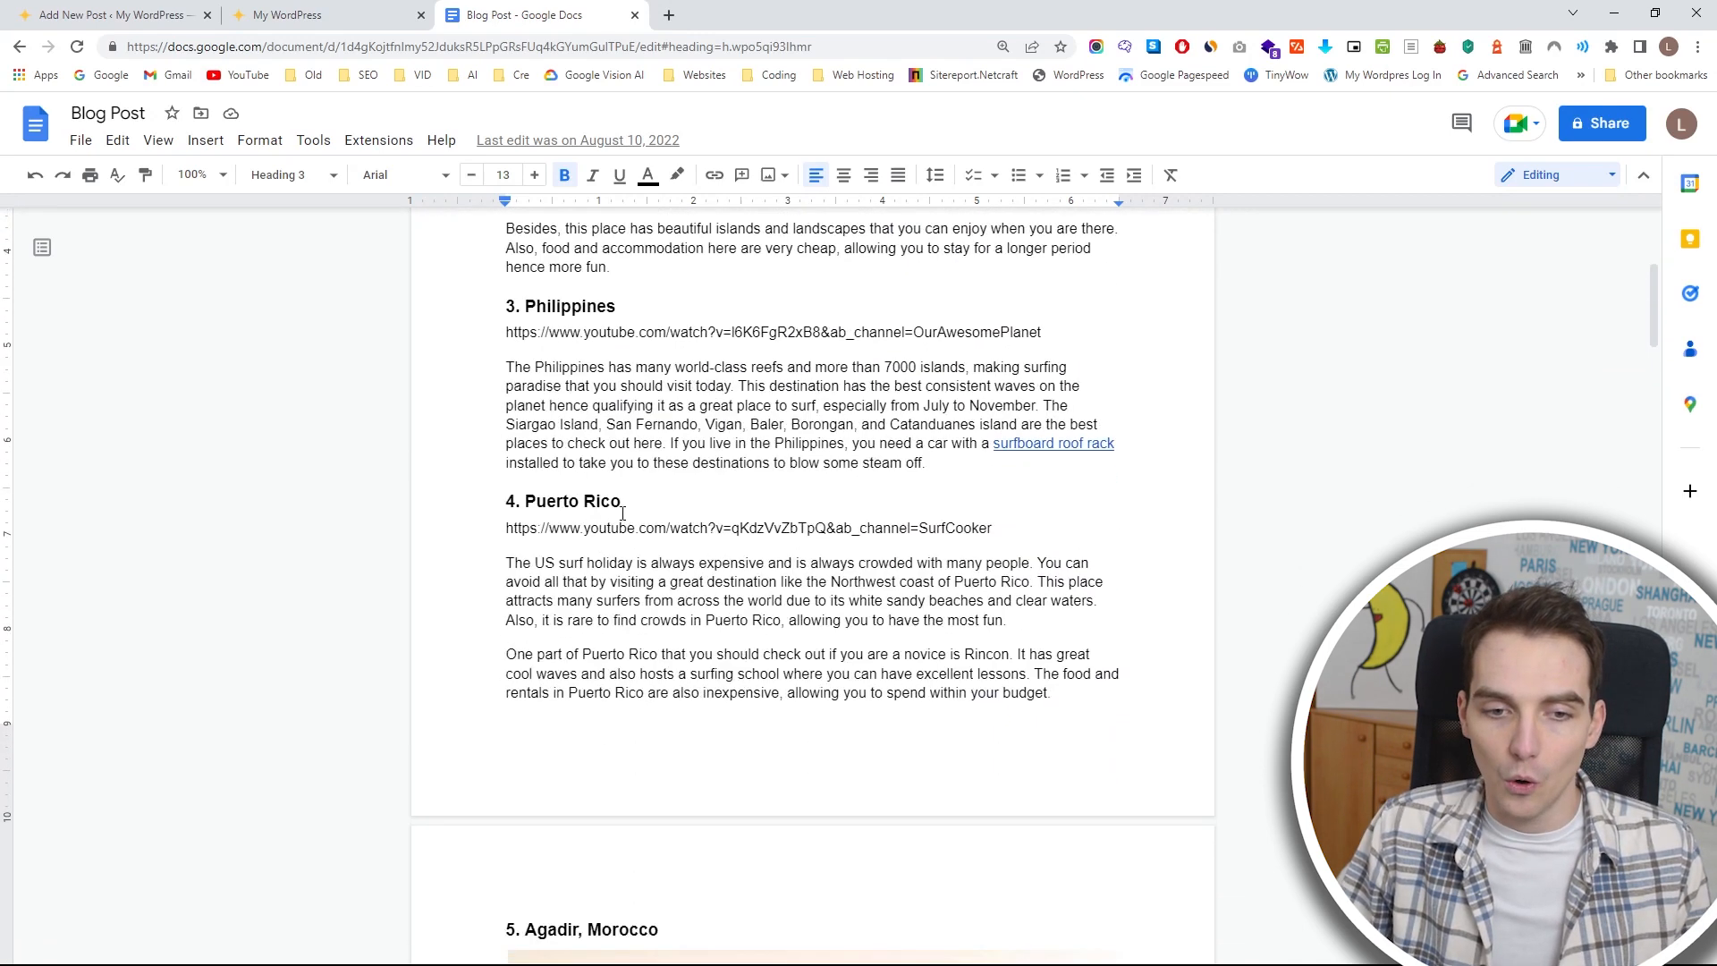
scroll(671, 504, down, 15)
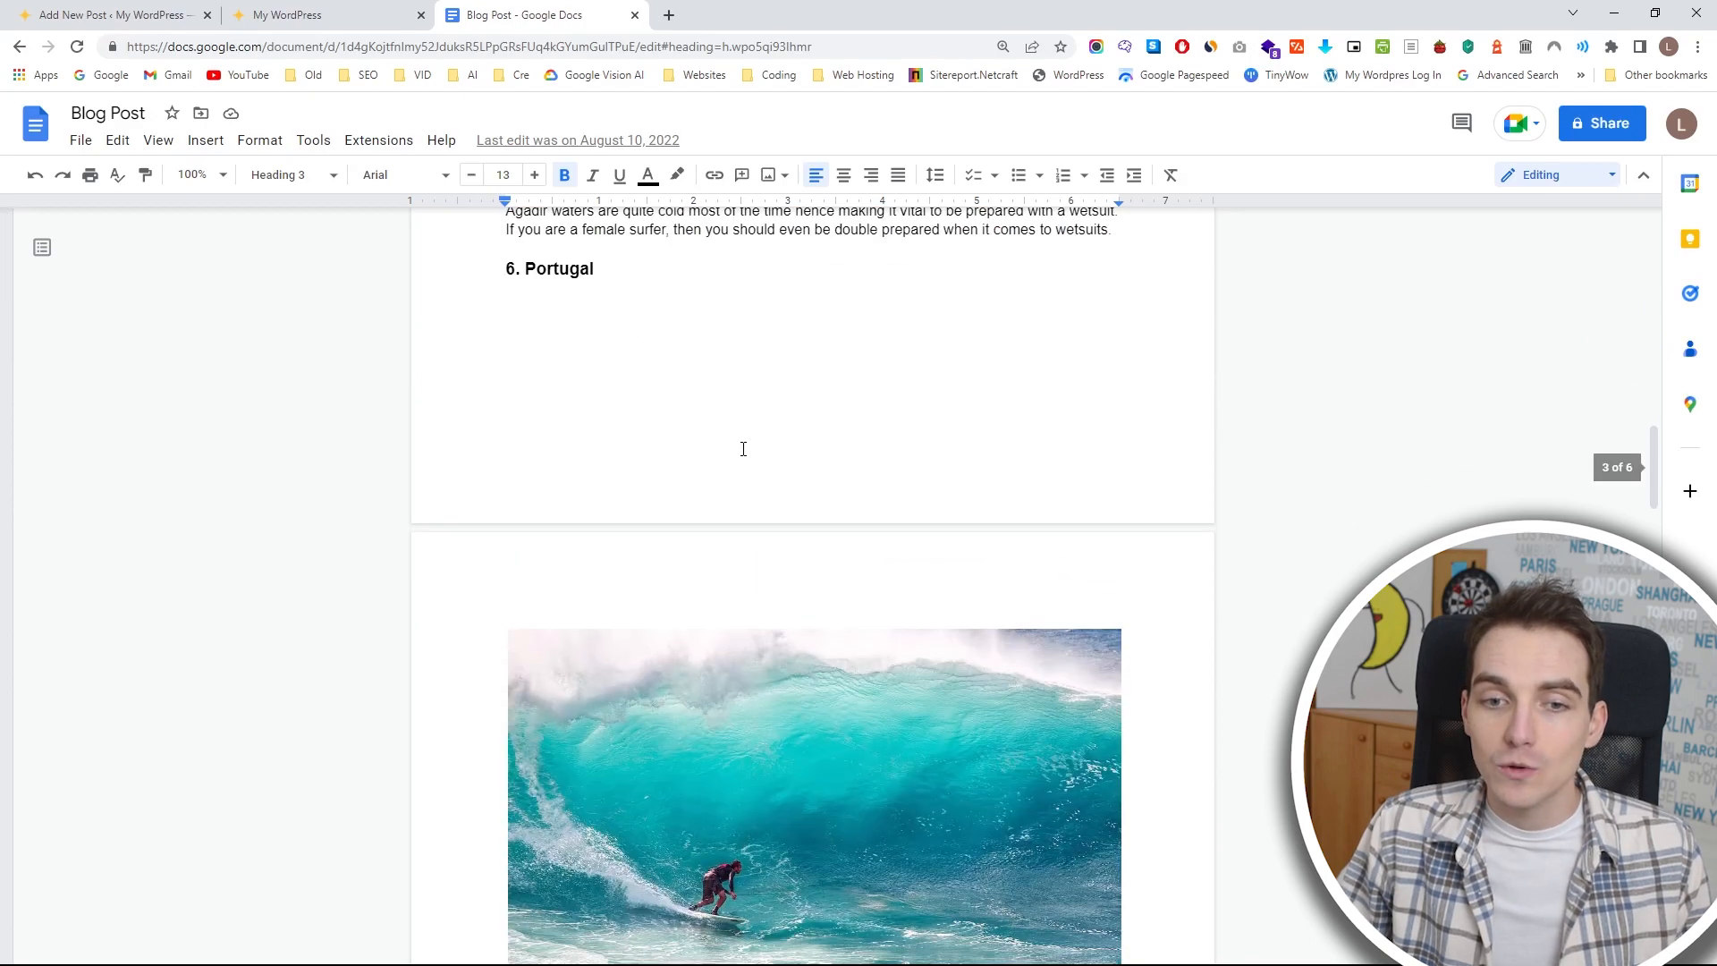
scroll(743, 450, down, 20)
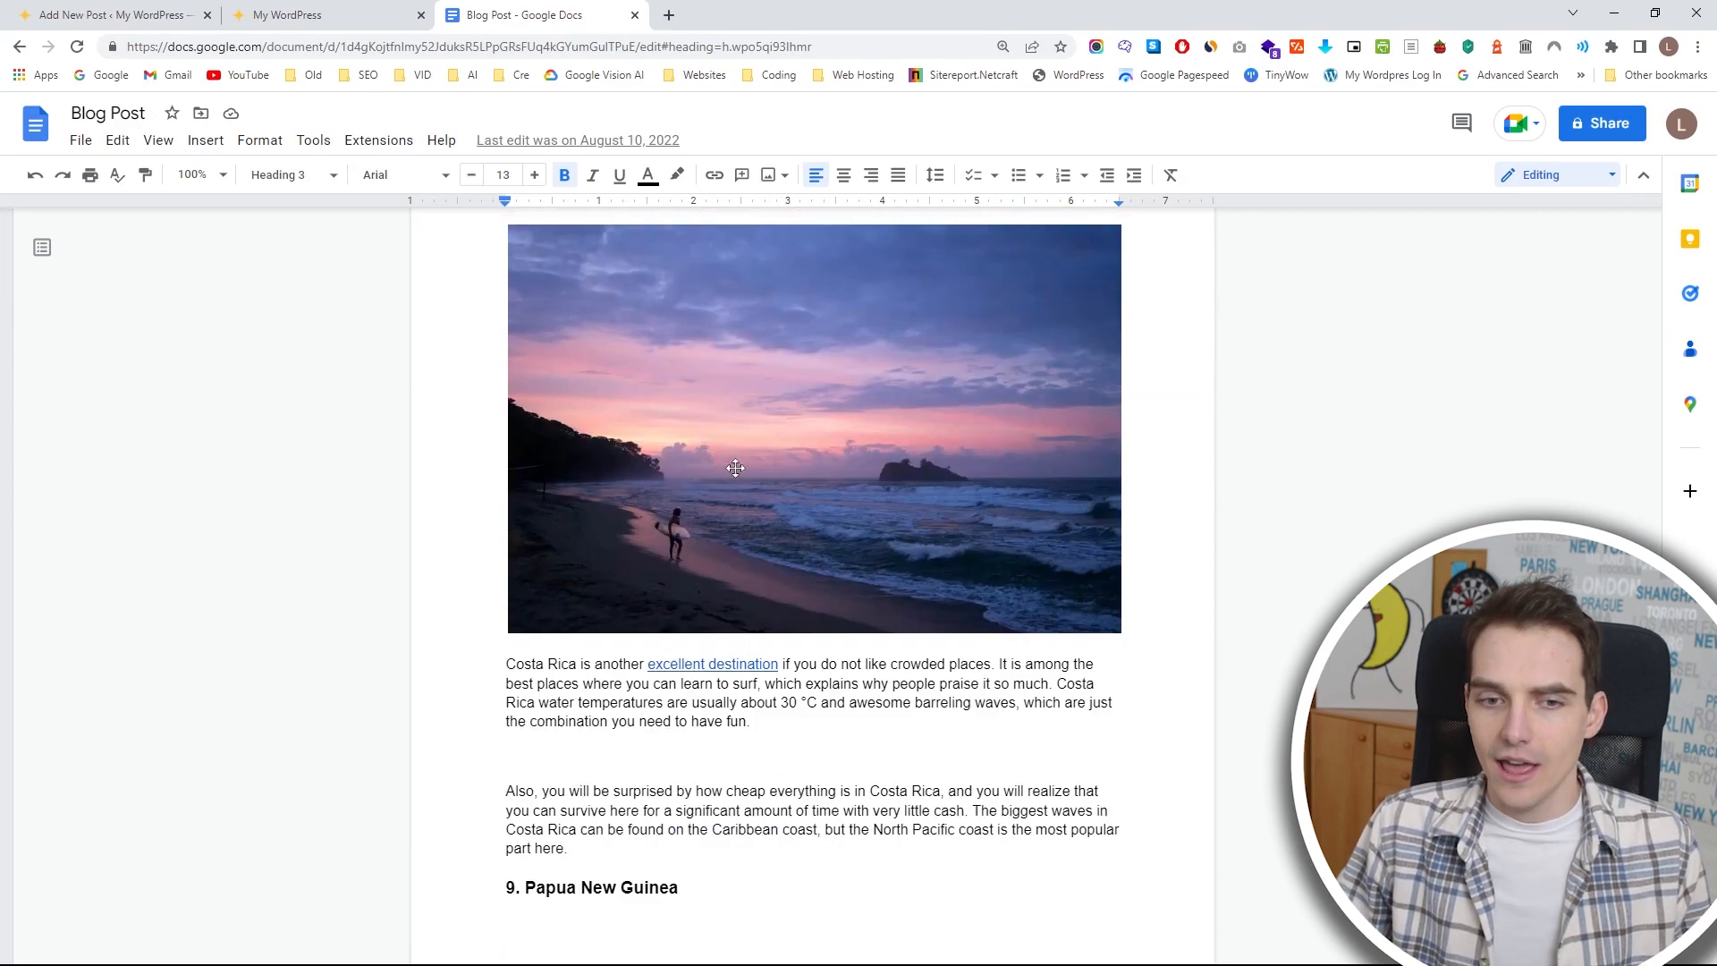
scroll(610, 391, up, 5)
scroll(610, 391, up, 4)
scroll(881, 476, down, 7)
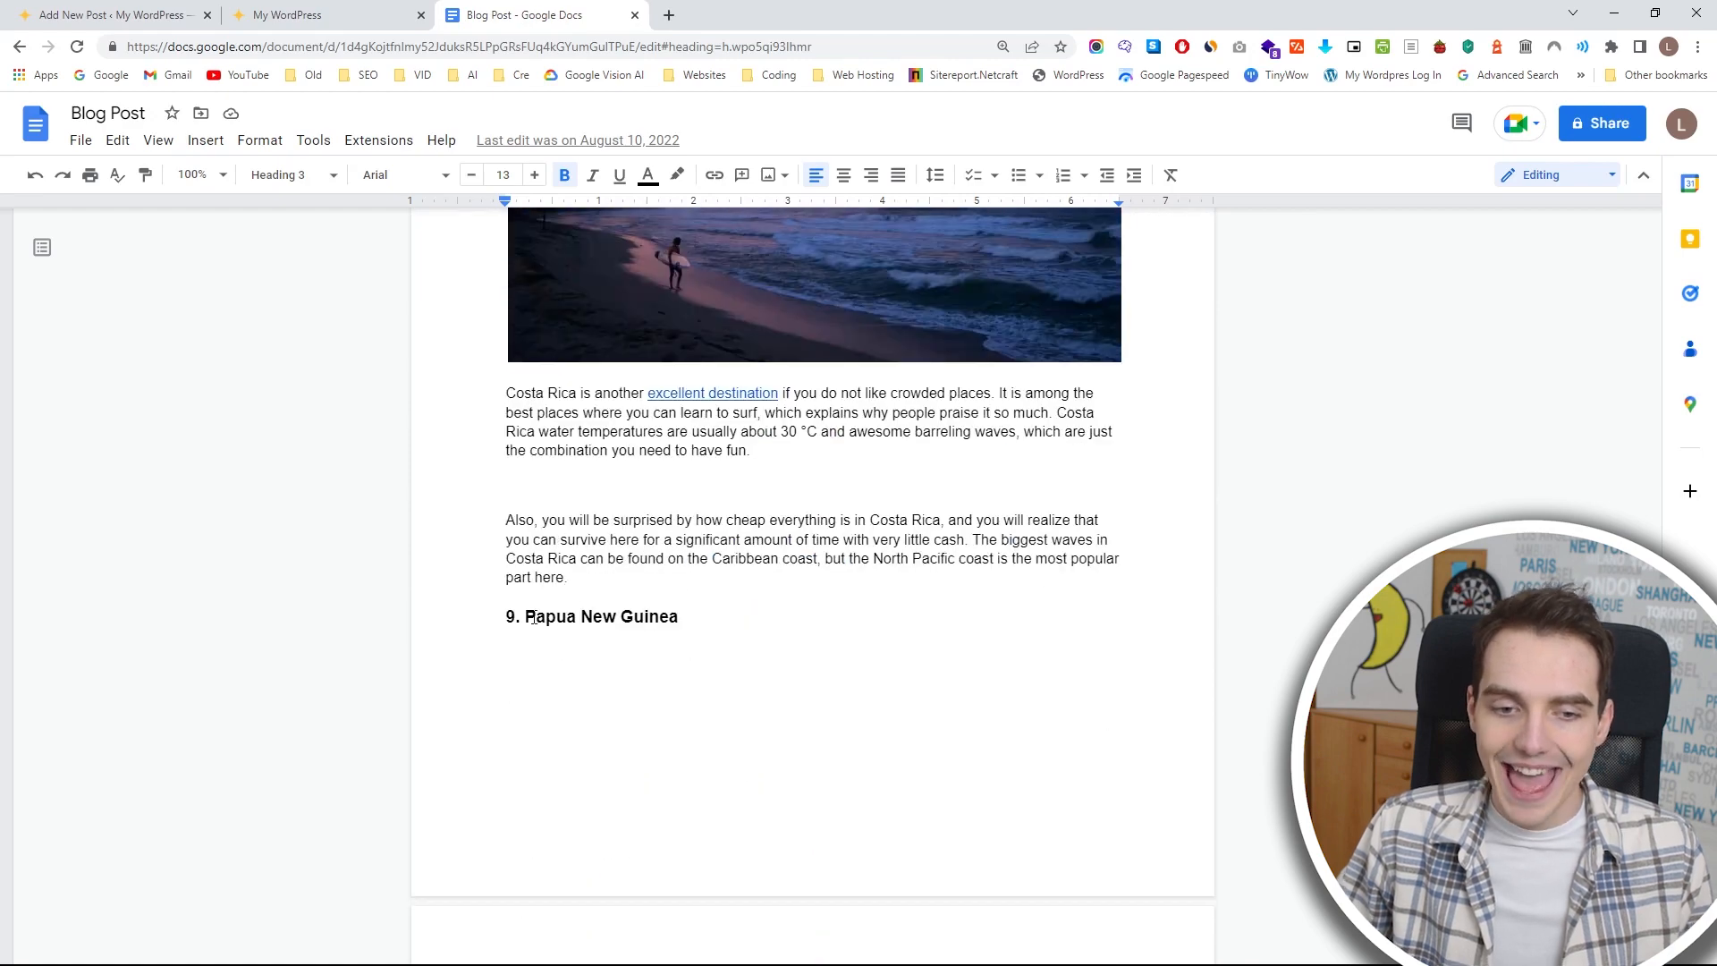
scroll(851, 591, down, 6)
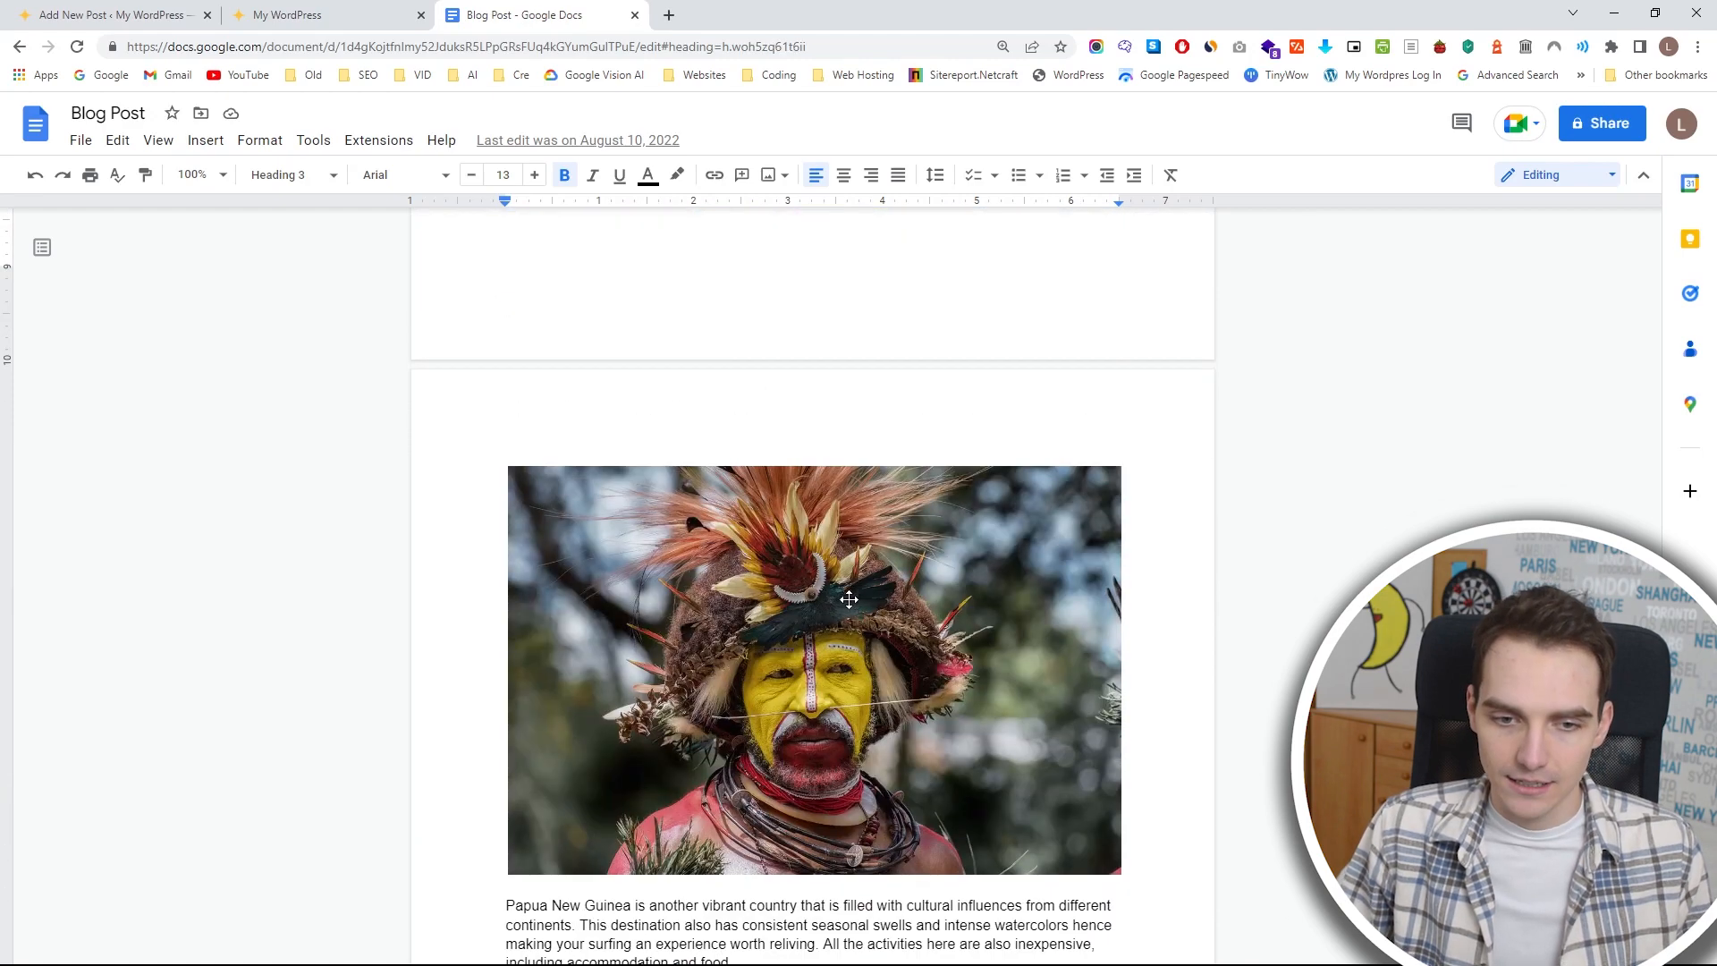
scroll(852, 592, down, 5)
drag(824, 648, 495, 244)
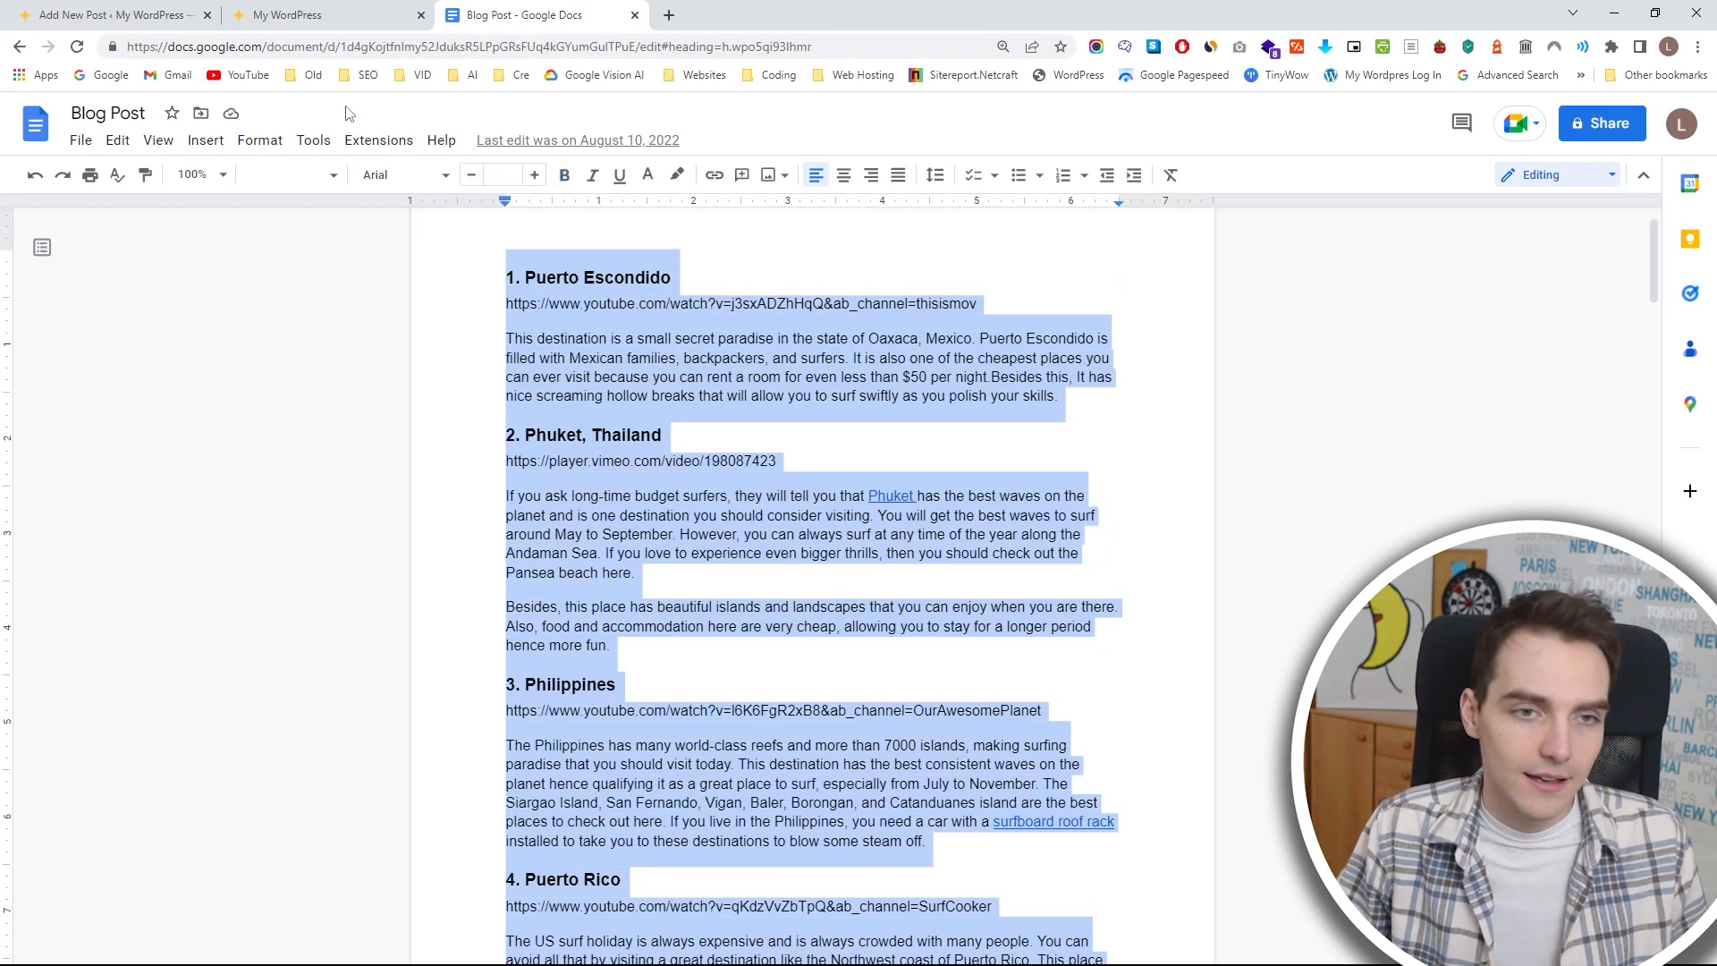
Return to the WordPress post, remove all sample blocks below the title and paste the copied article into the empty body.
click(109, 15)
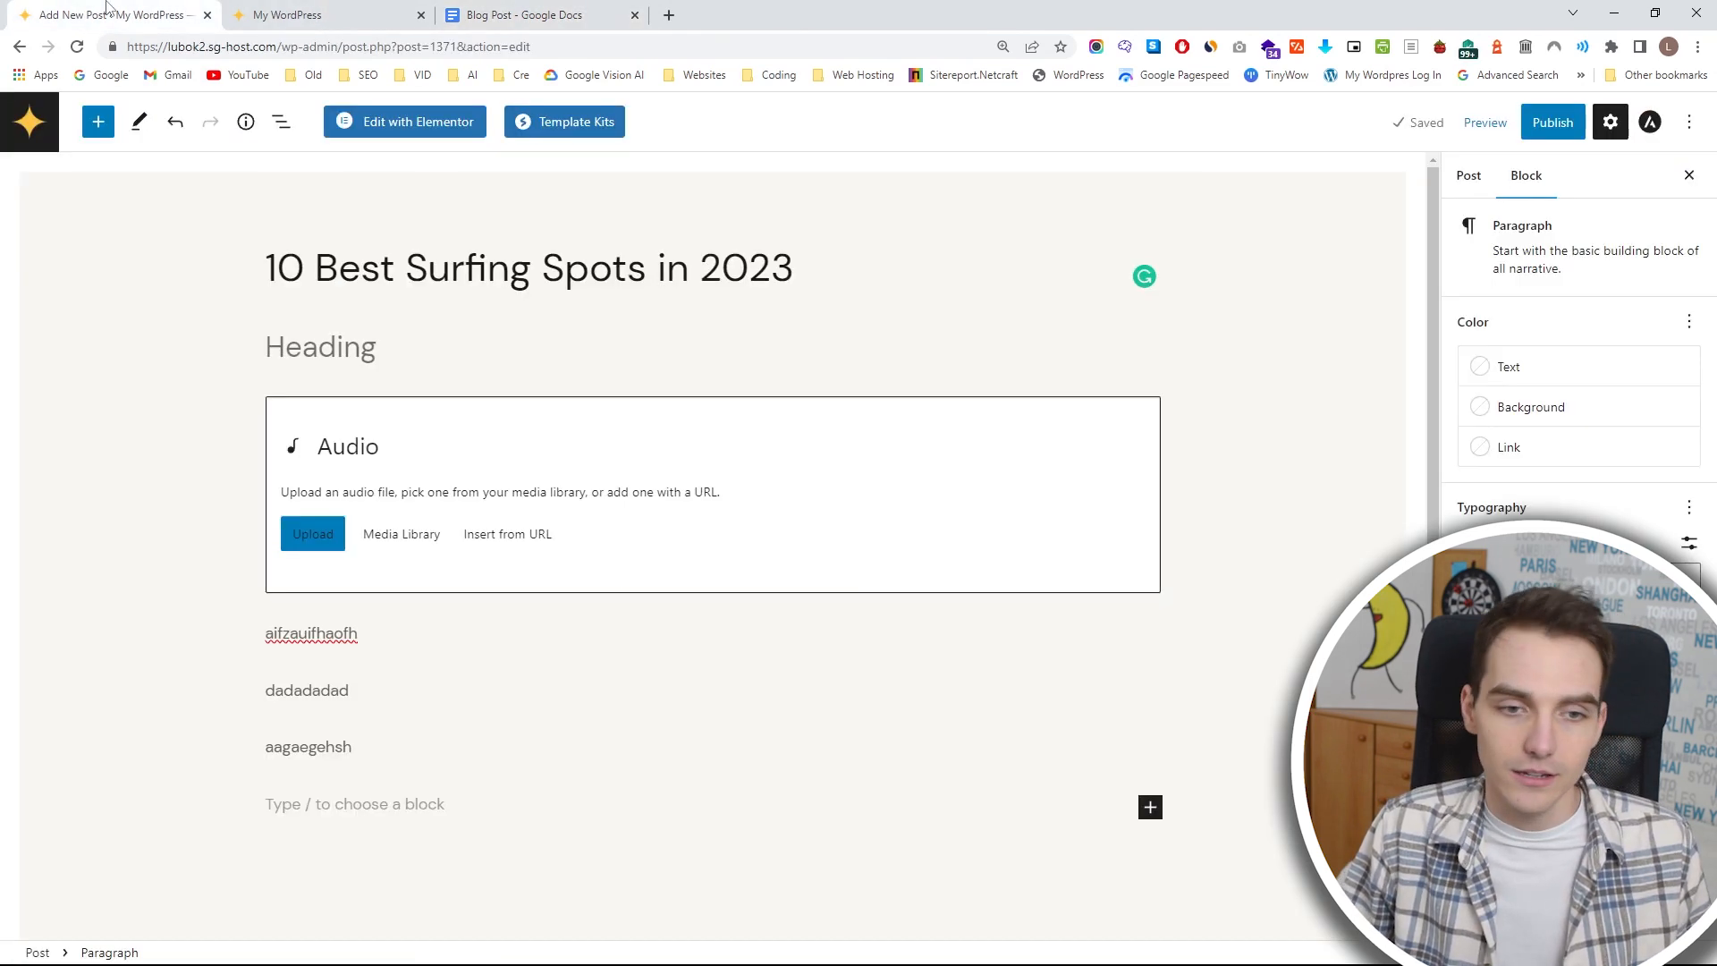
click(1011, 429)
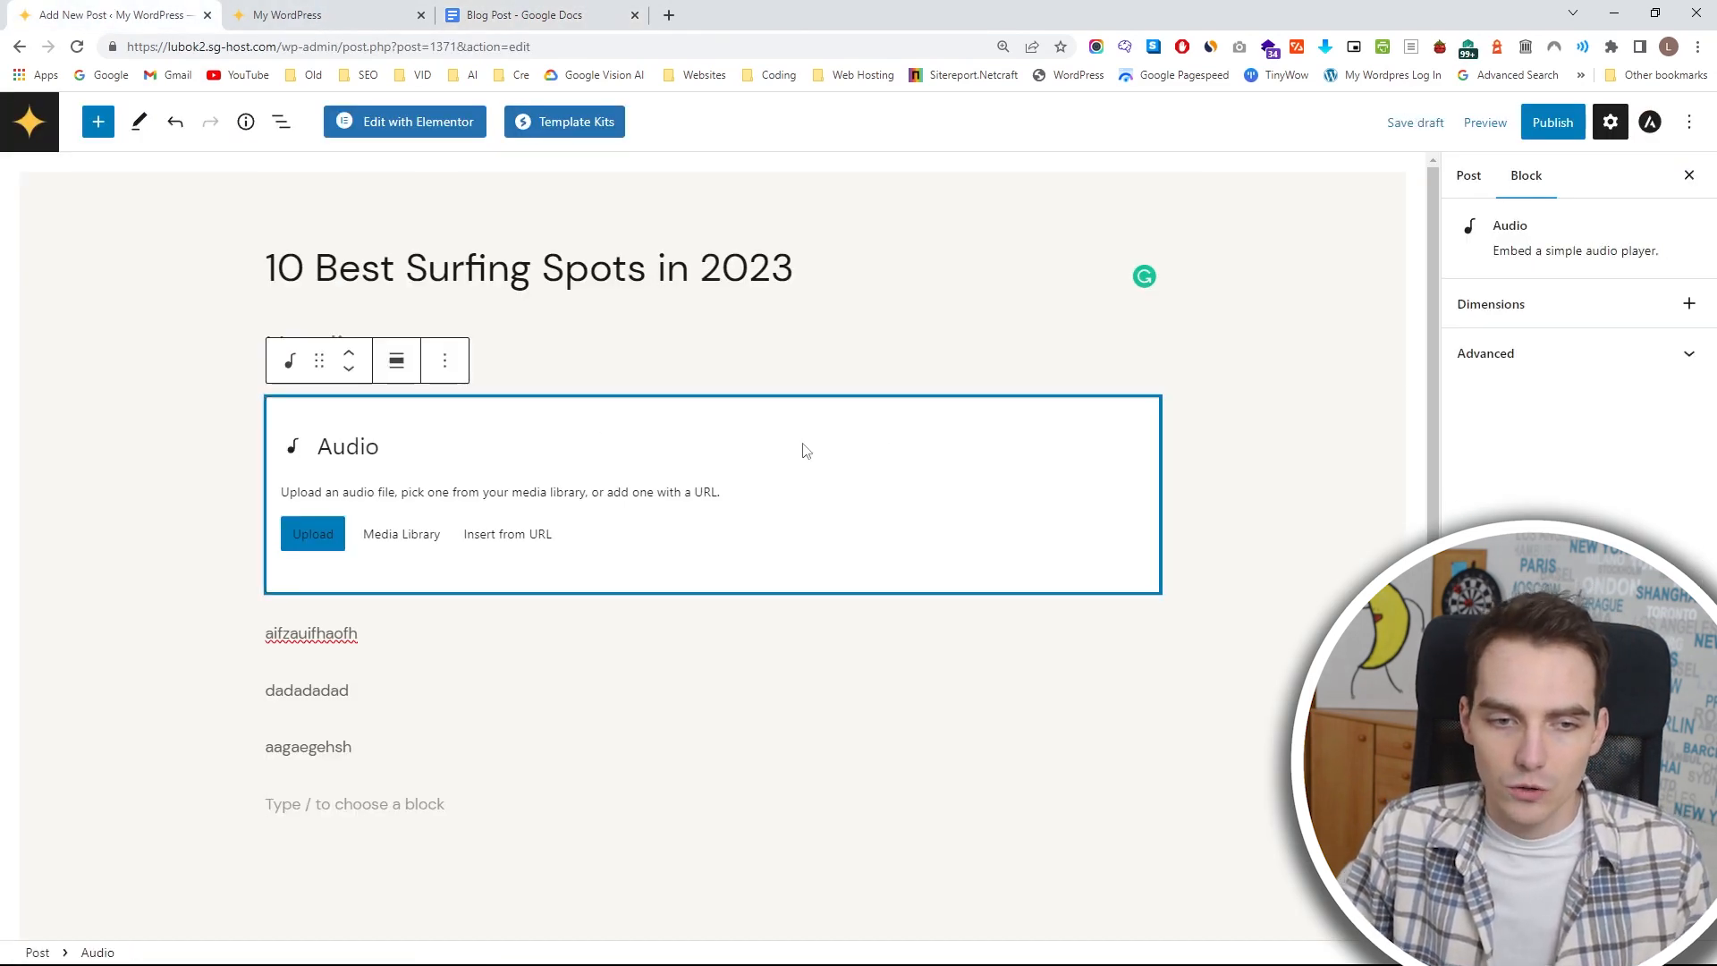
key(ctrl+z)
key(ctrl+z)
key(ctrl+z)
key(ctrl+z)
key(ctrl+z)
key(ctrl+z)
key(ctrl+z)
click(607, 361)
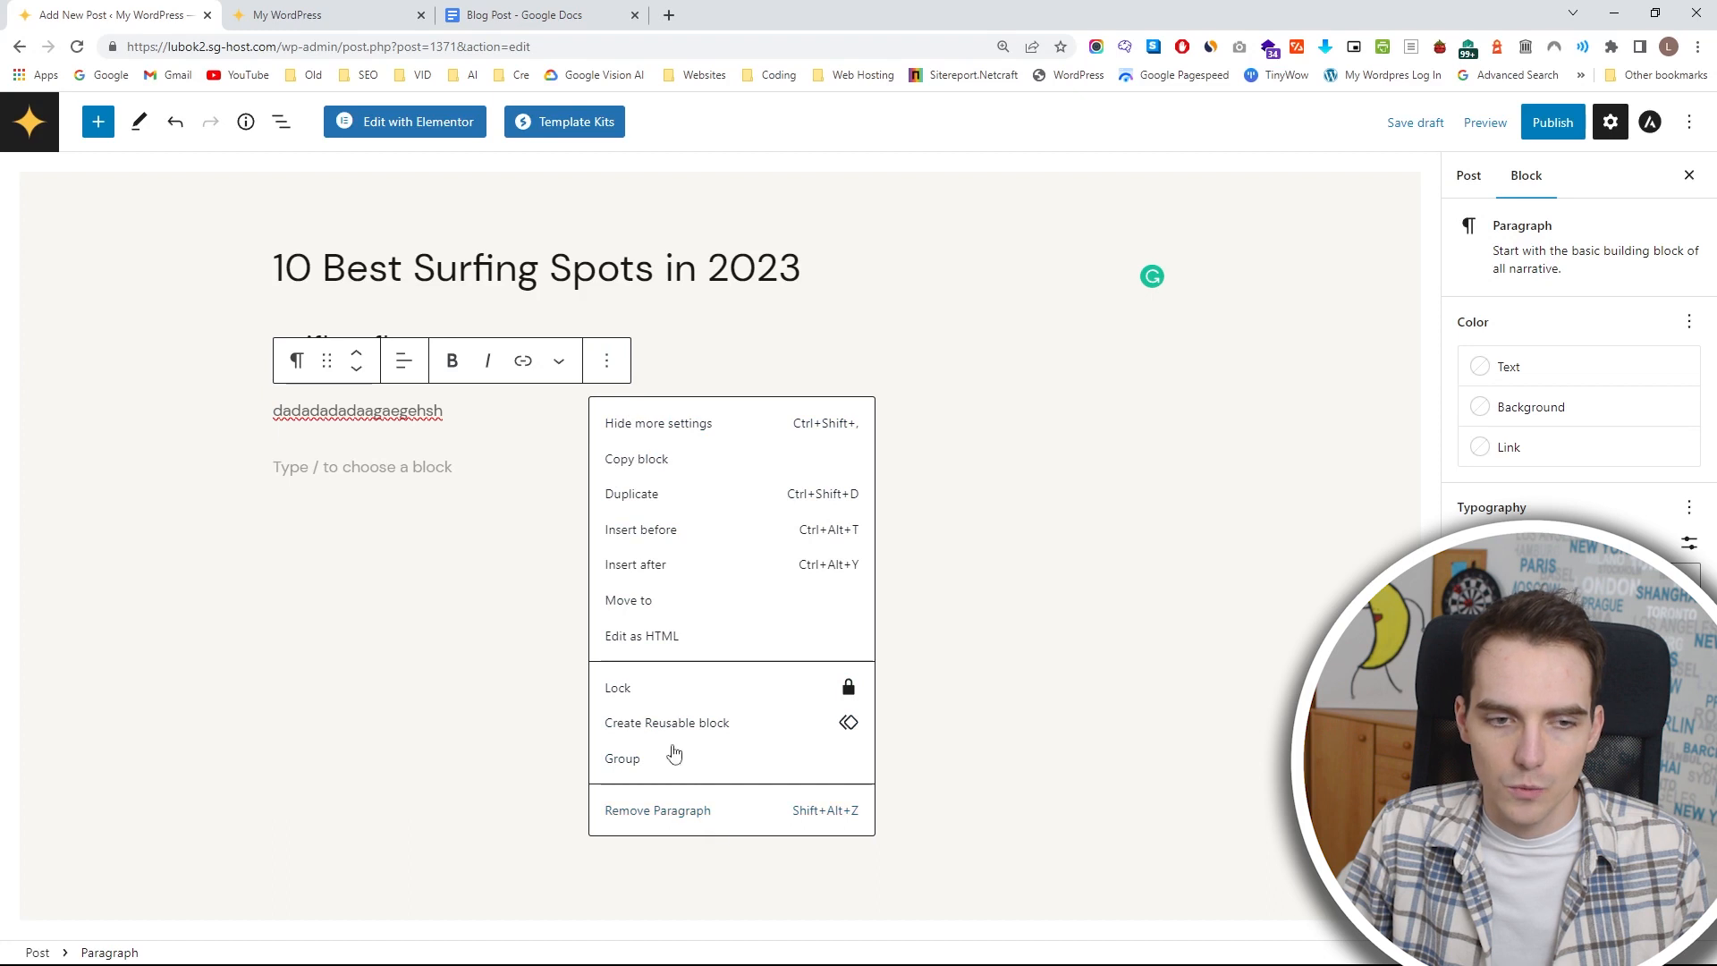
click(660, 811)
key(ctrl+a)
key(ctrl+a)
key(BackSpace)
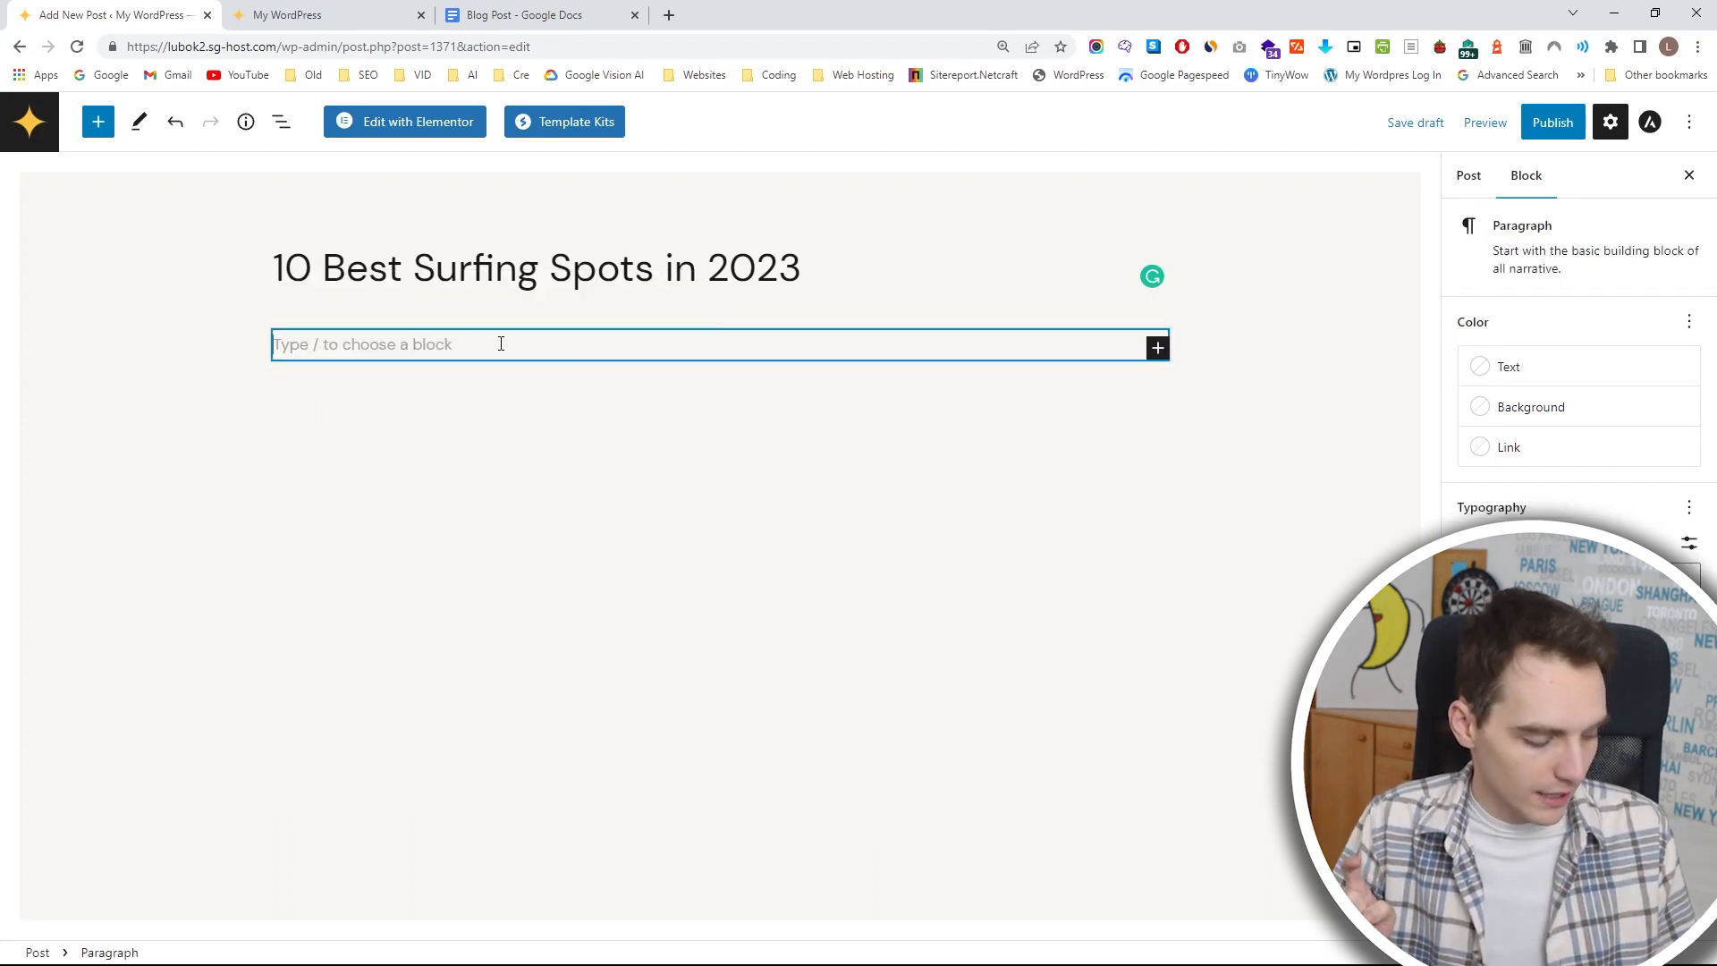
key(ctrl+v)
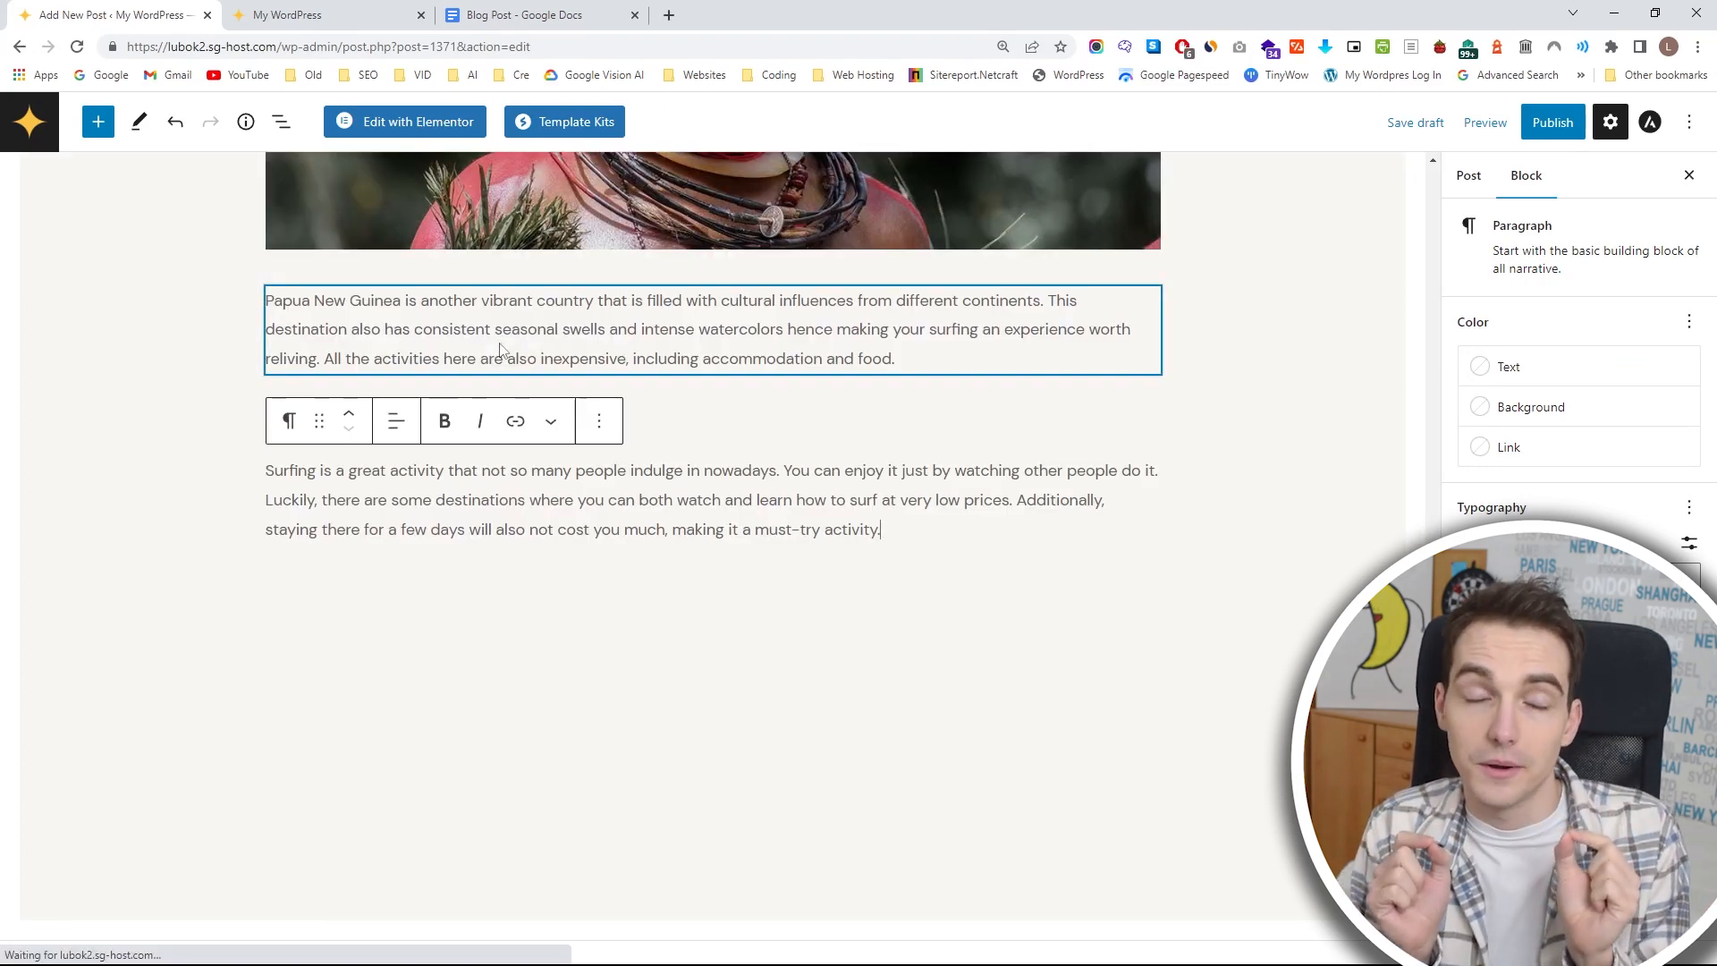
Compare the pasted headings, images and embedded videos in the post with the text and video links in the Google Docs source.
click(555, 15)
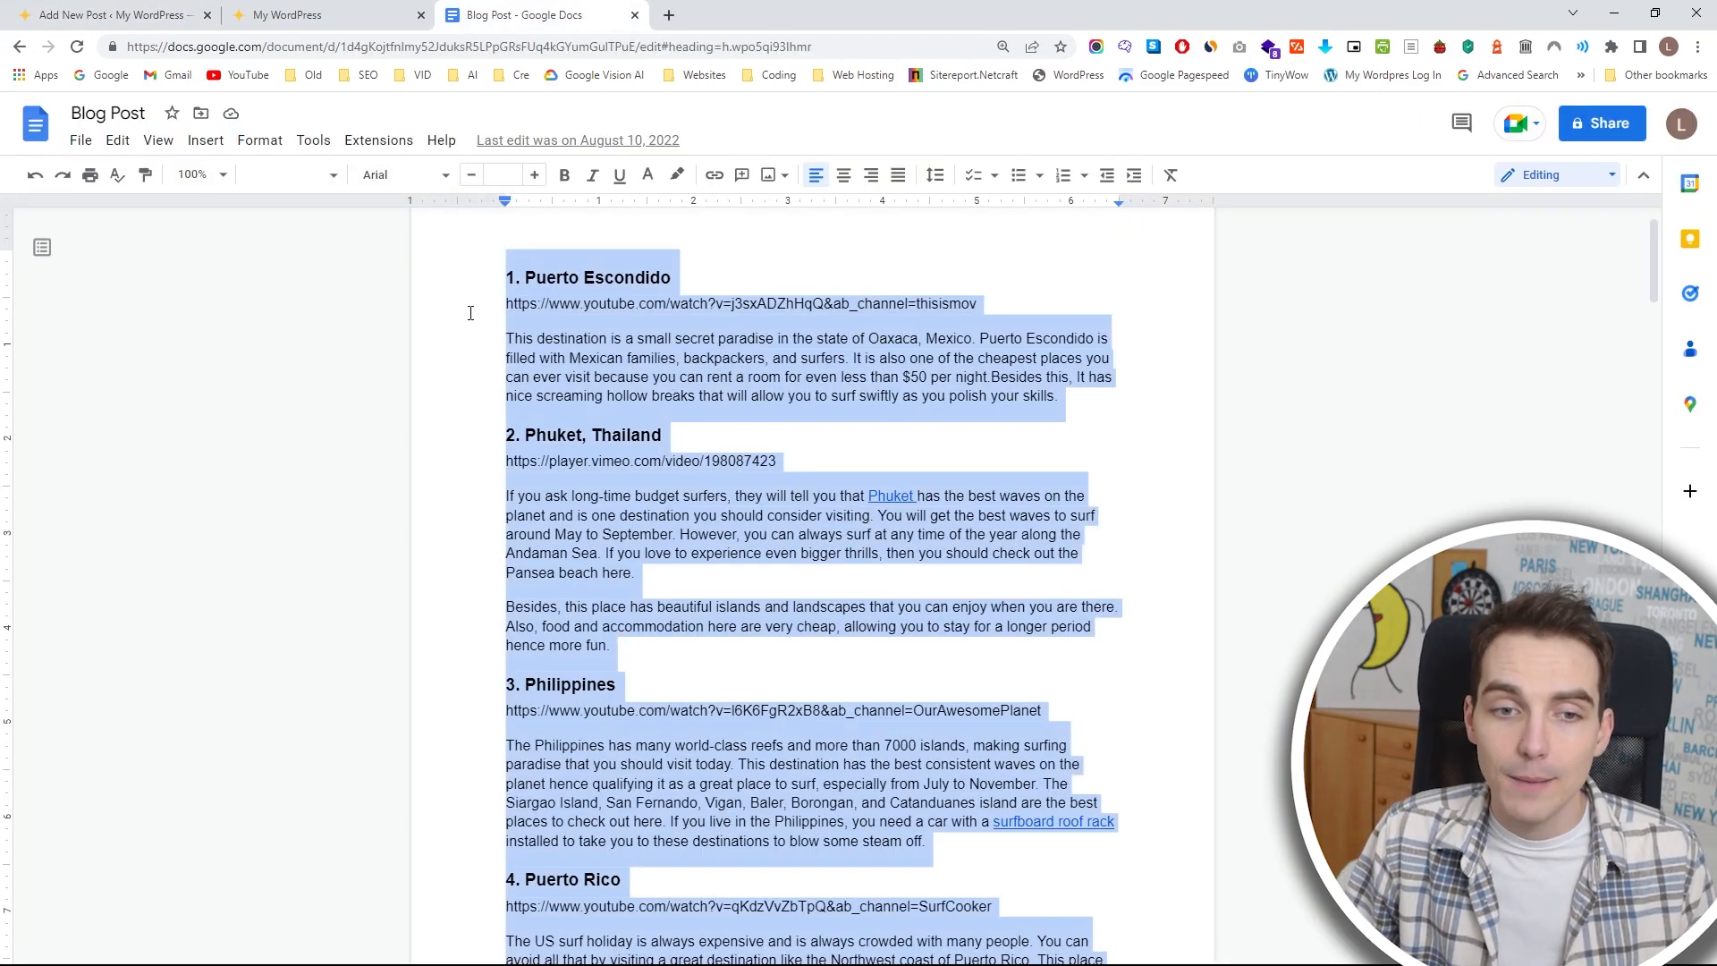
click(471, 312)
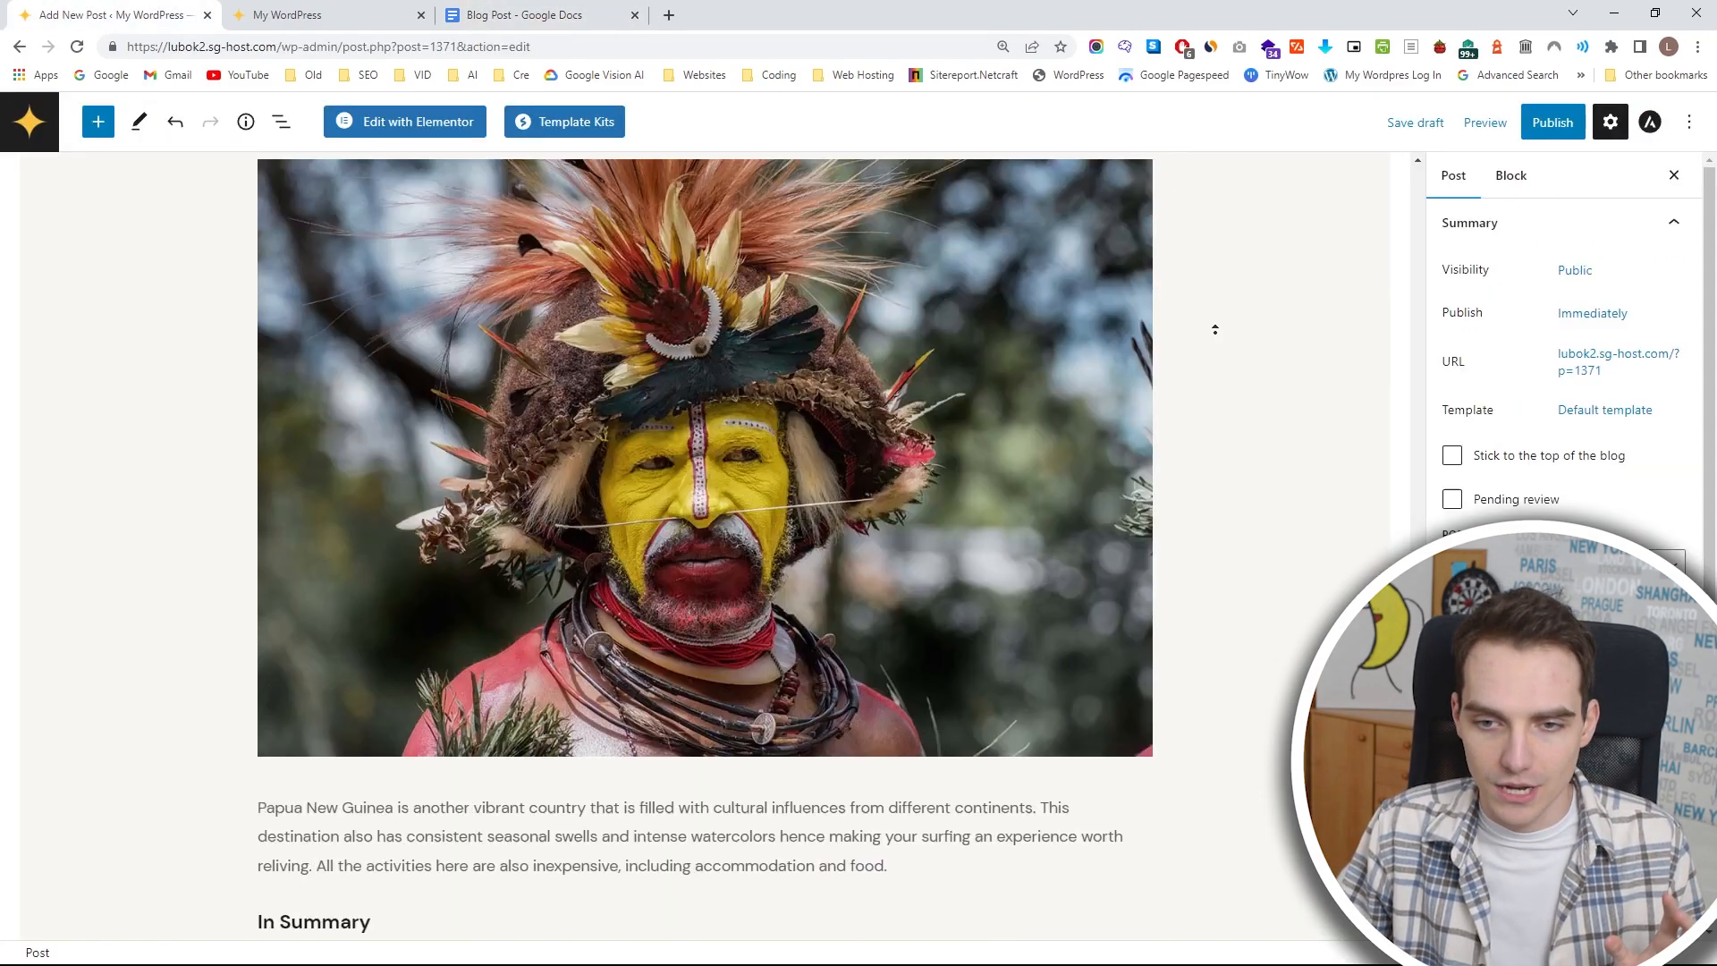
scroll(1215, 331, up, 15)
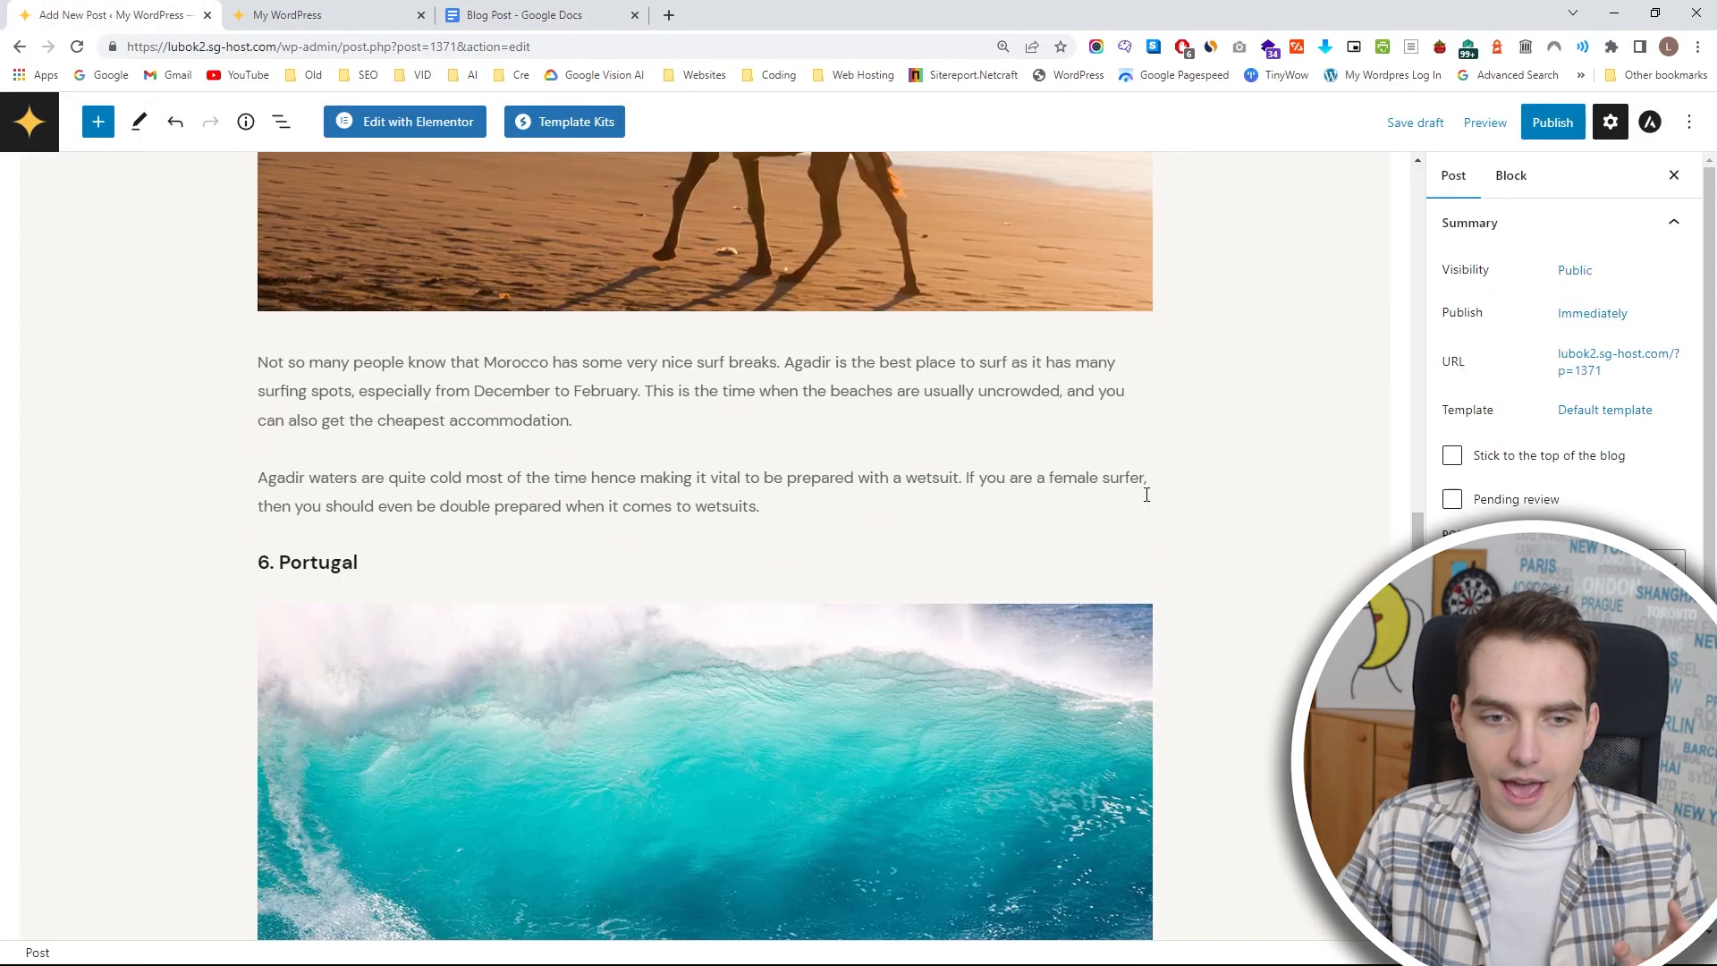
scroll(1145, 488, up, 15)
scroll(974, 514, up, 10)
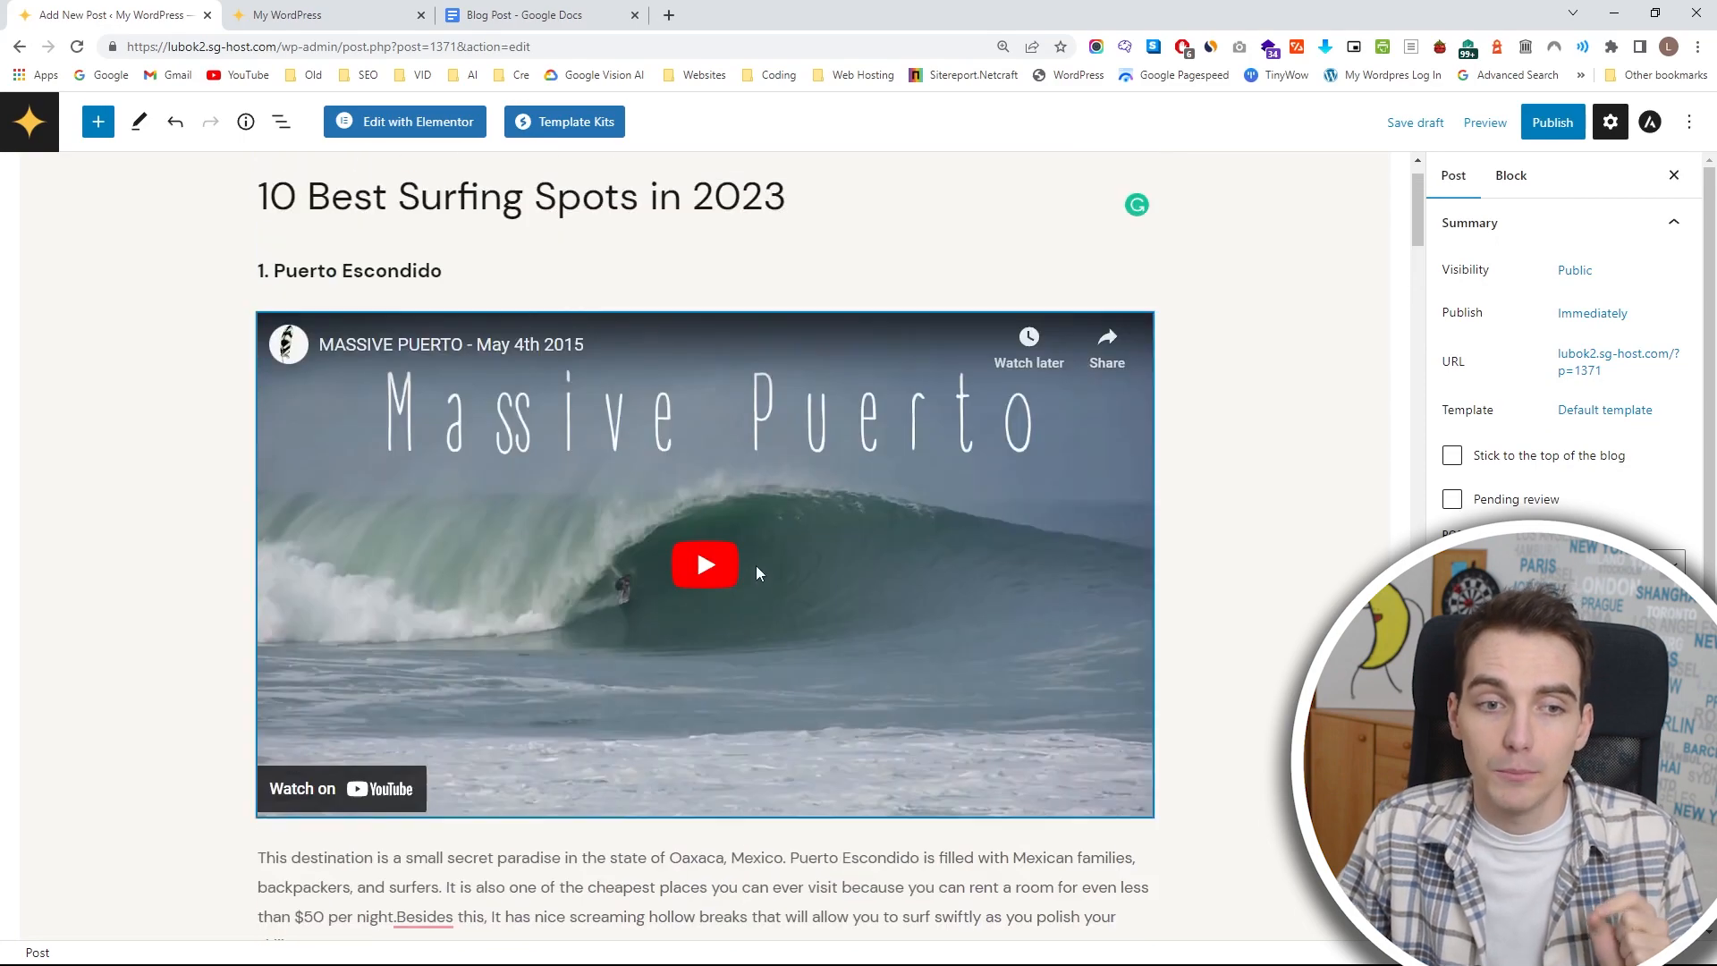
click(609, 11)
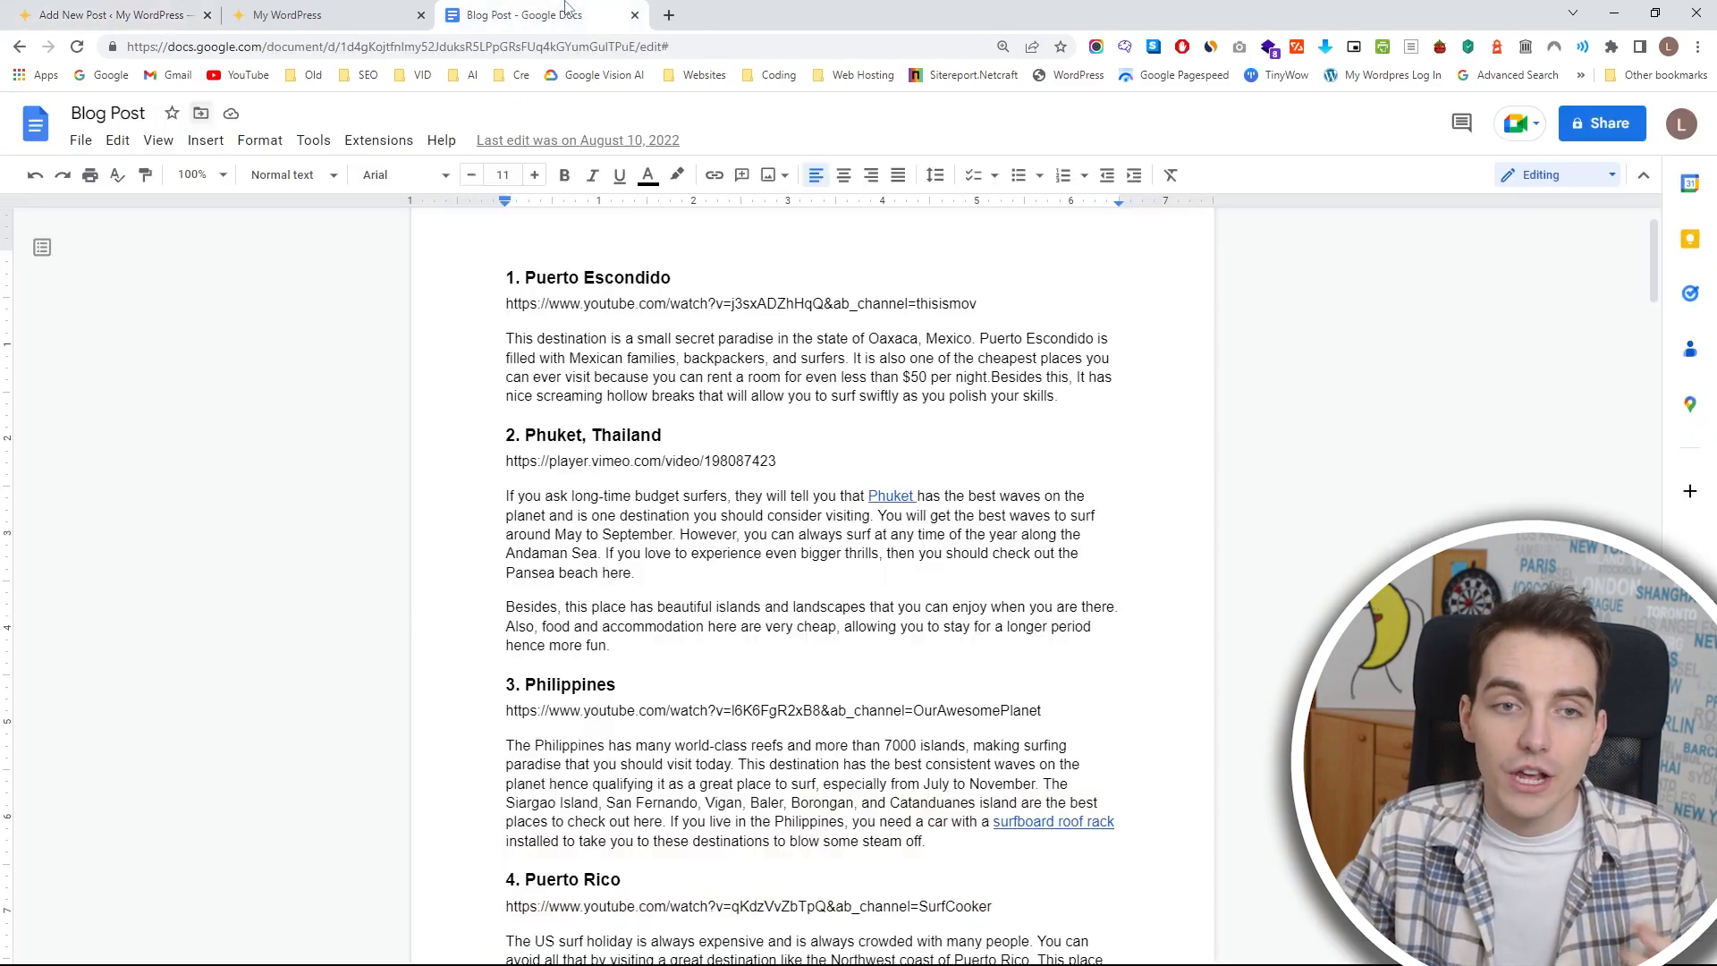
click(29, 9)
scroll(545, 502, down, 10)
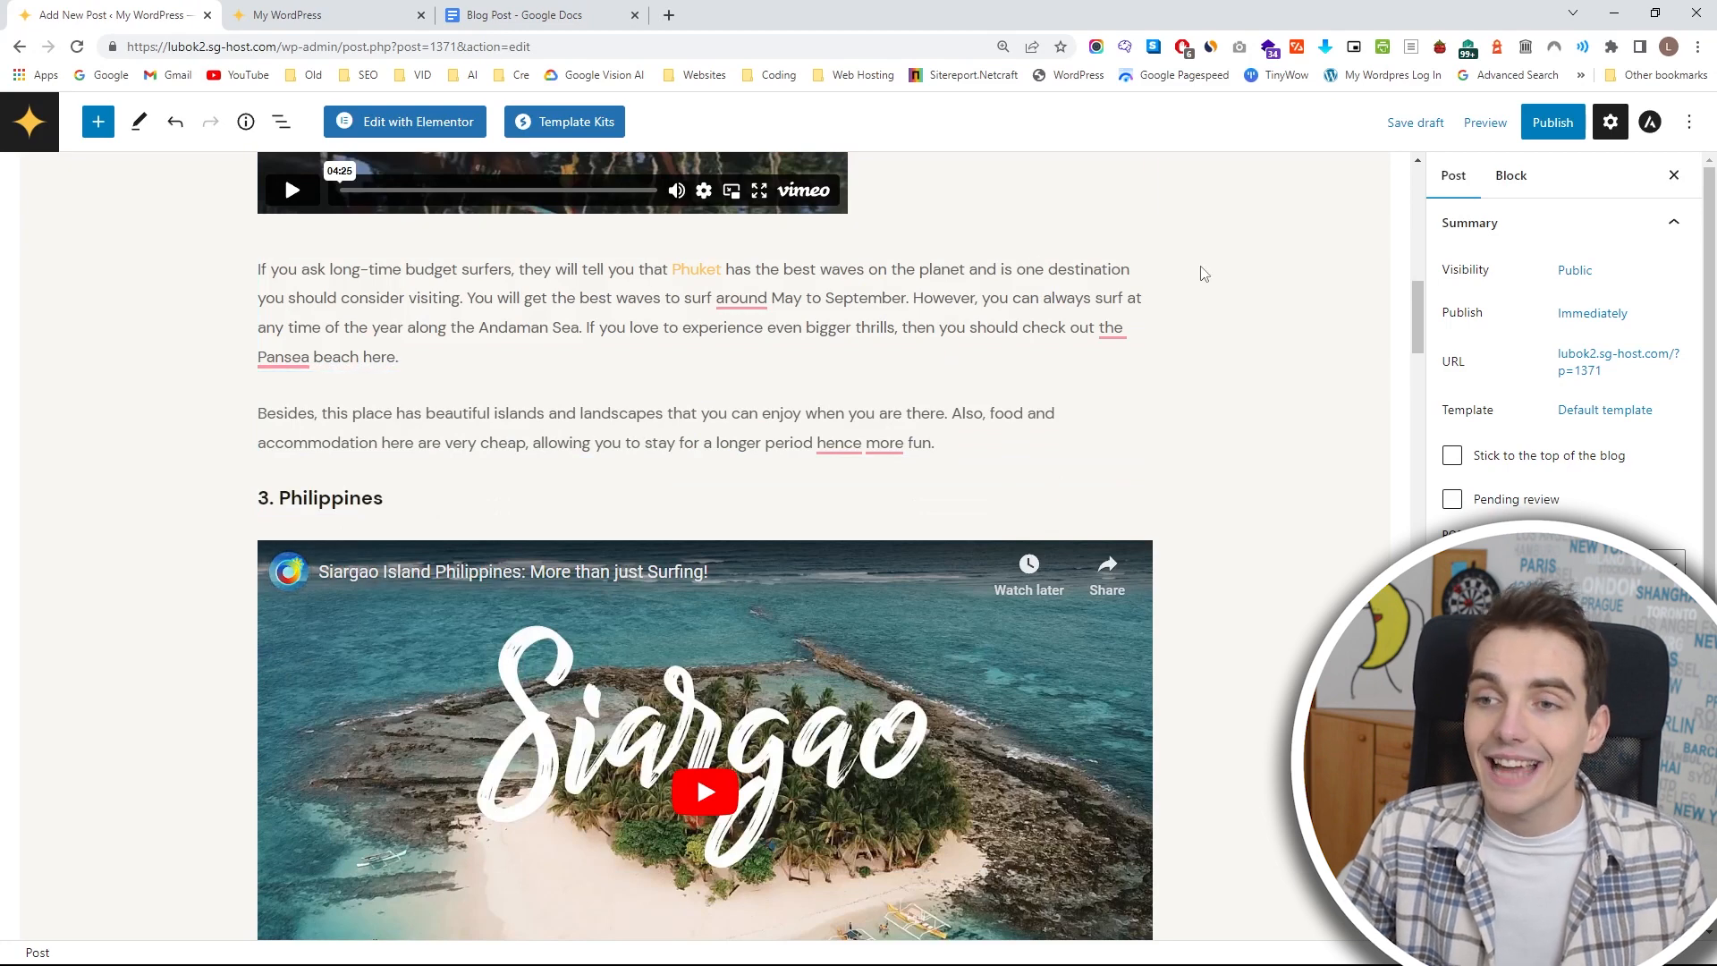
Publish the "10 Best Surfing Spots in 2023" post and close the publishing confirmation.
click(1552, 138)
click(1525, 132)
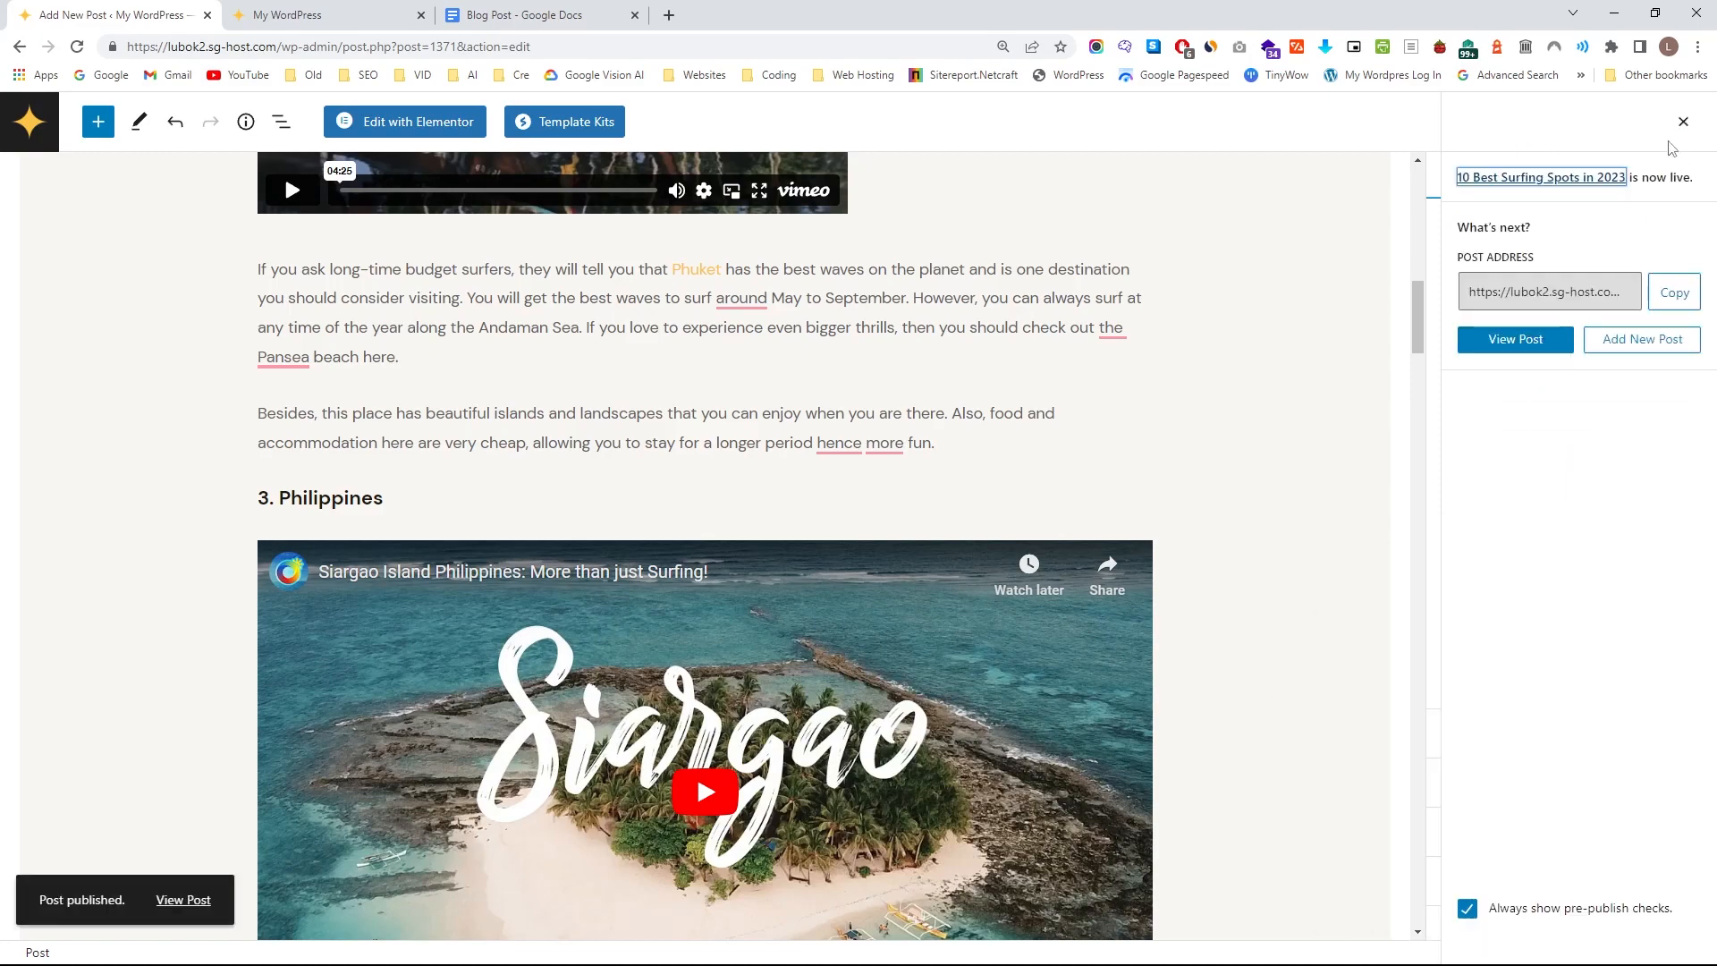
click(1683, 122)
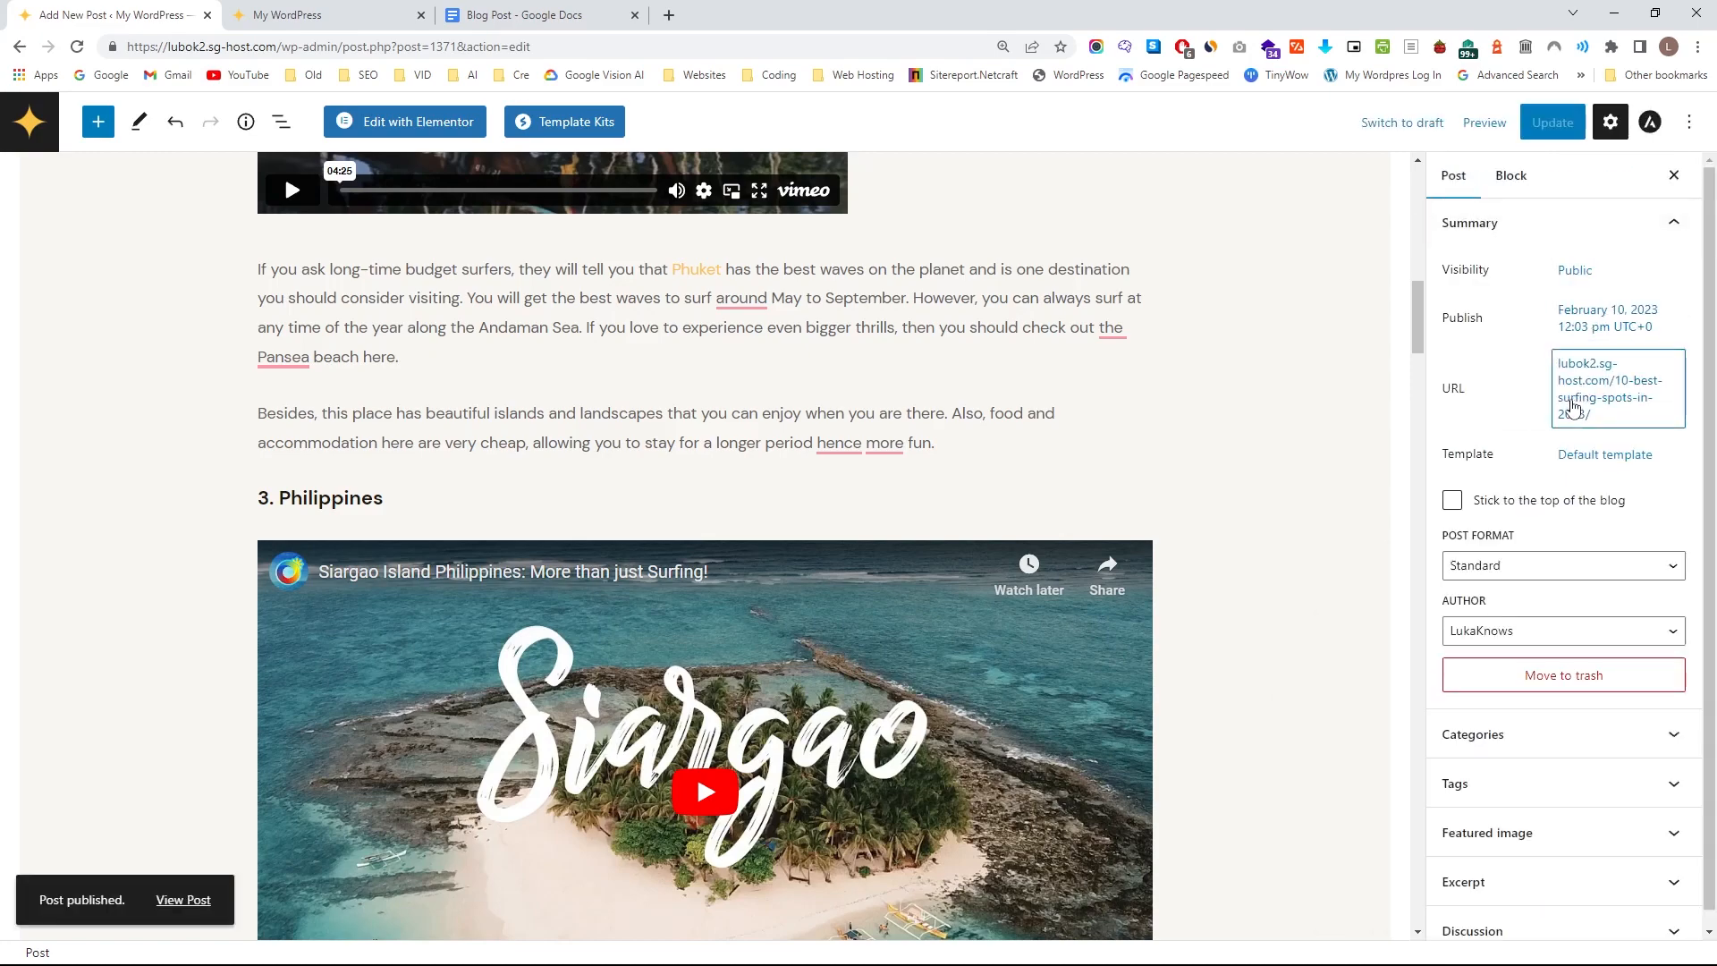
Review the published post's summary settings and show its category options.
scroll(1573, 407, down, 1)
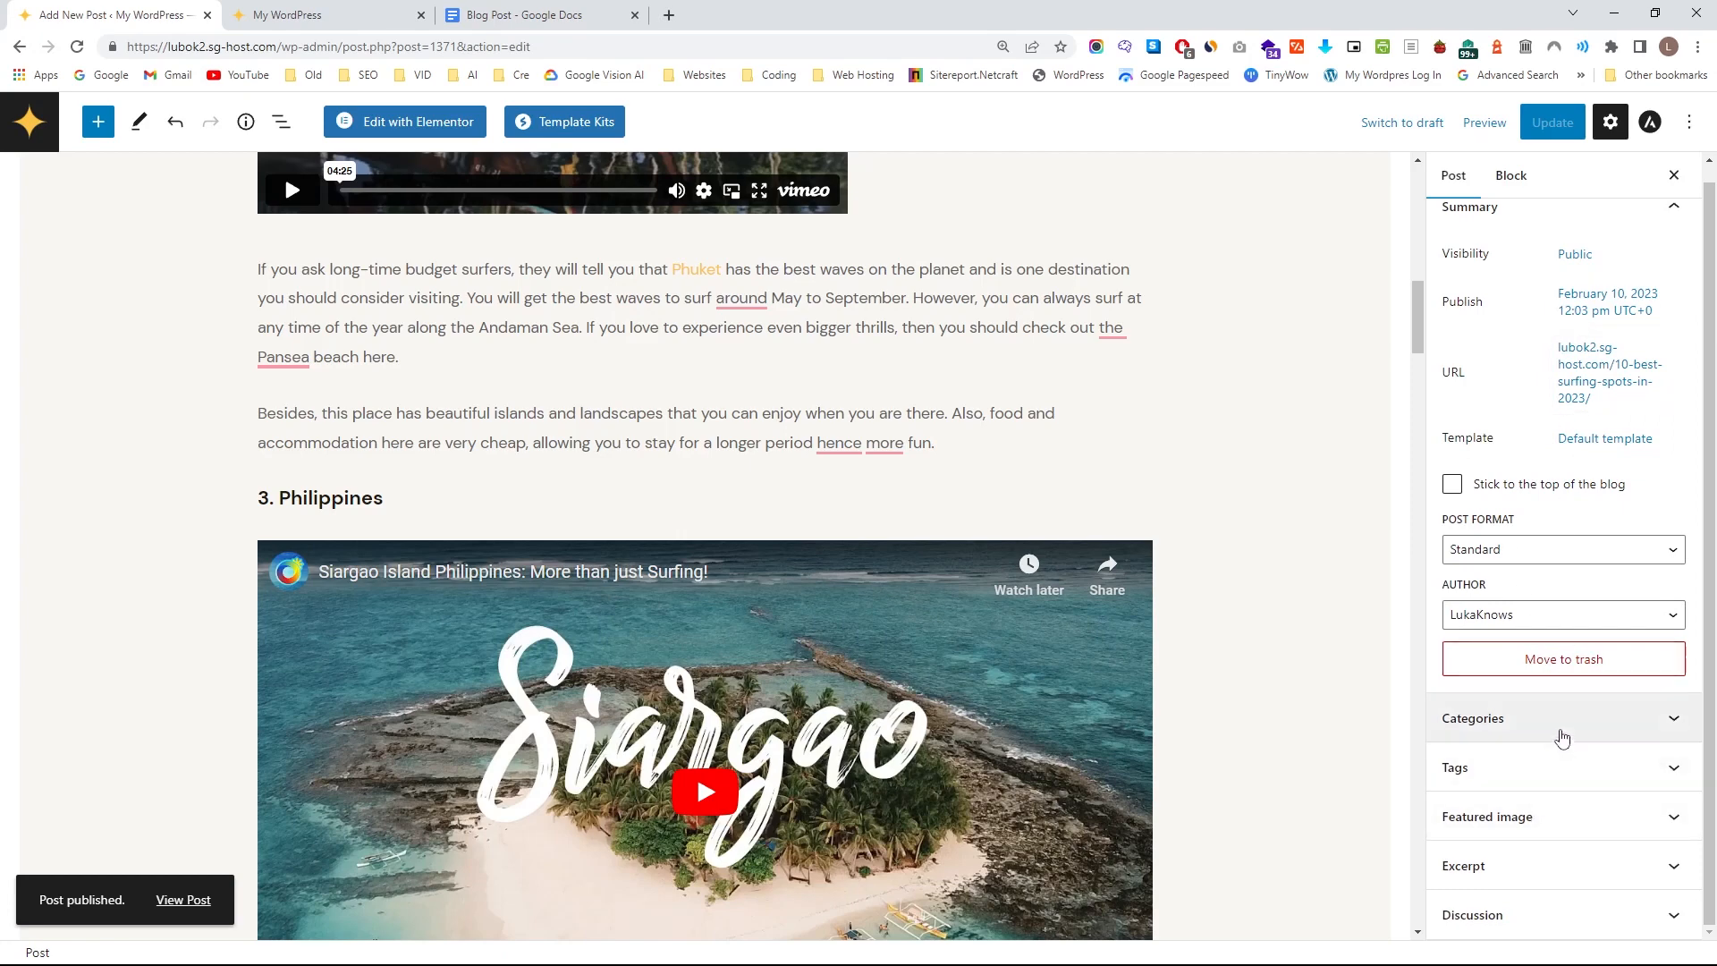
scroll(1565, 537, up, 1)
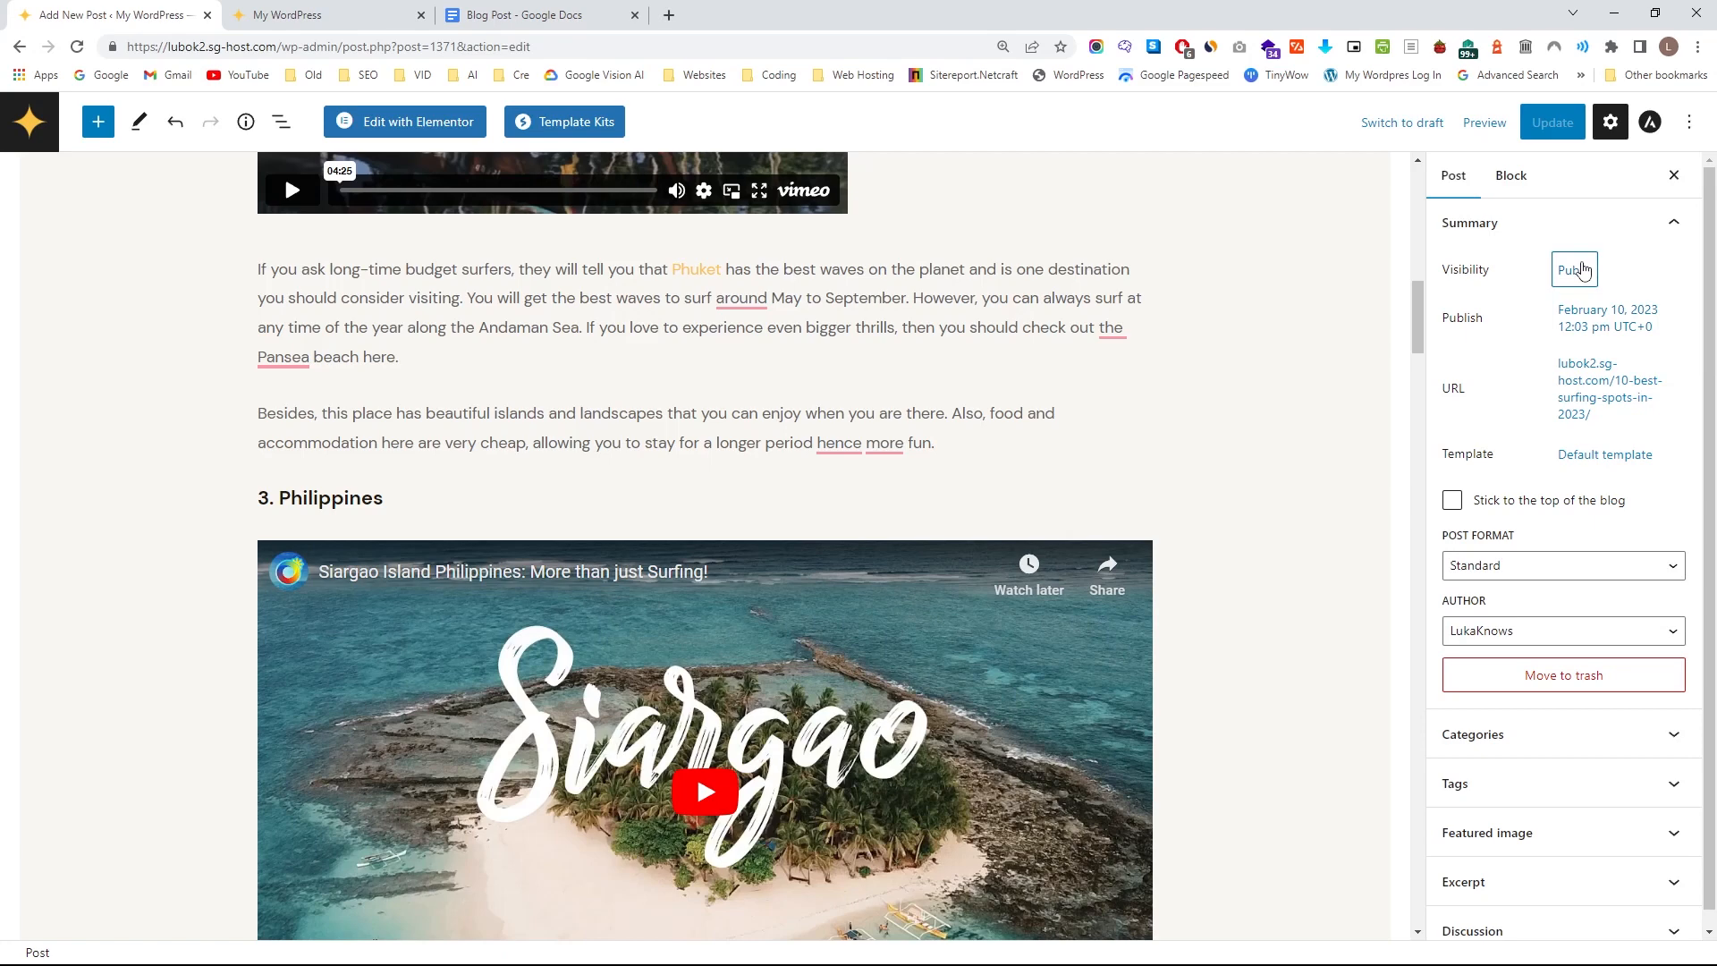
click(1510, 738)
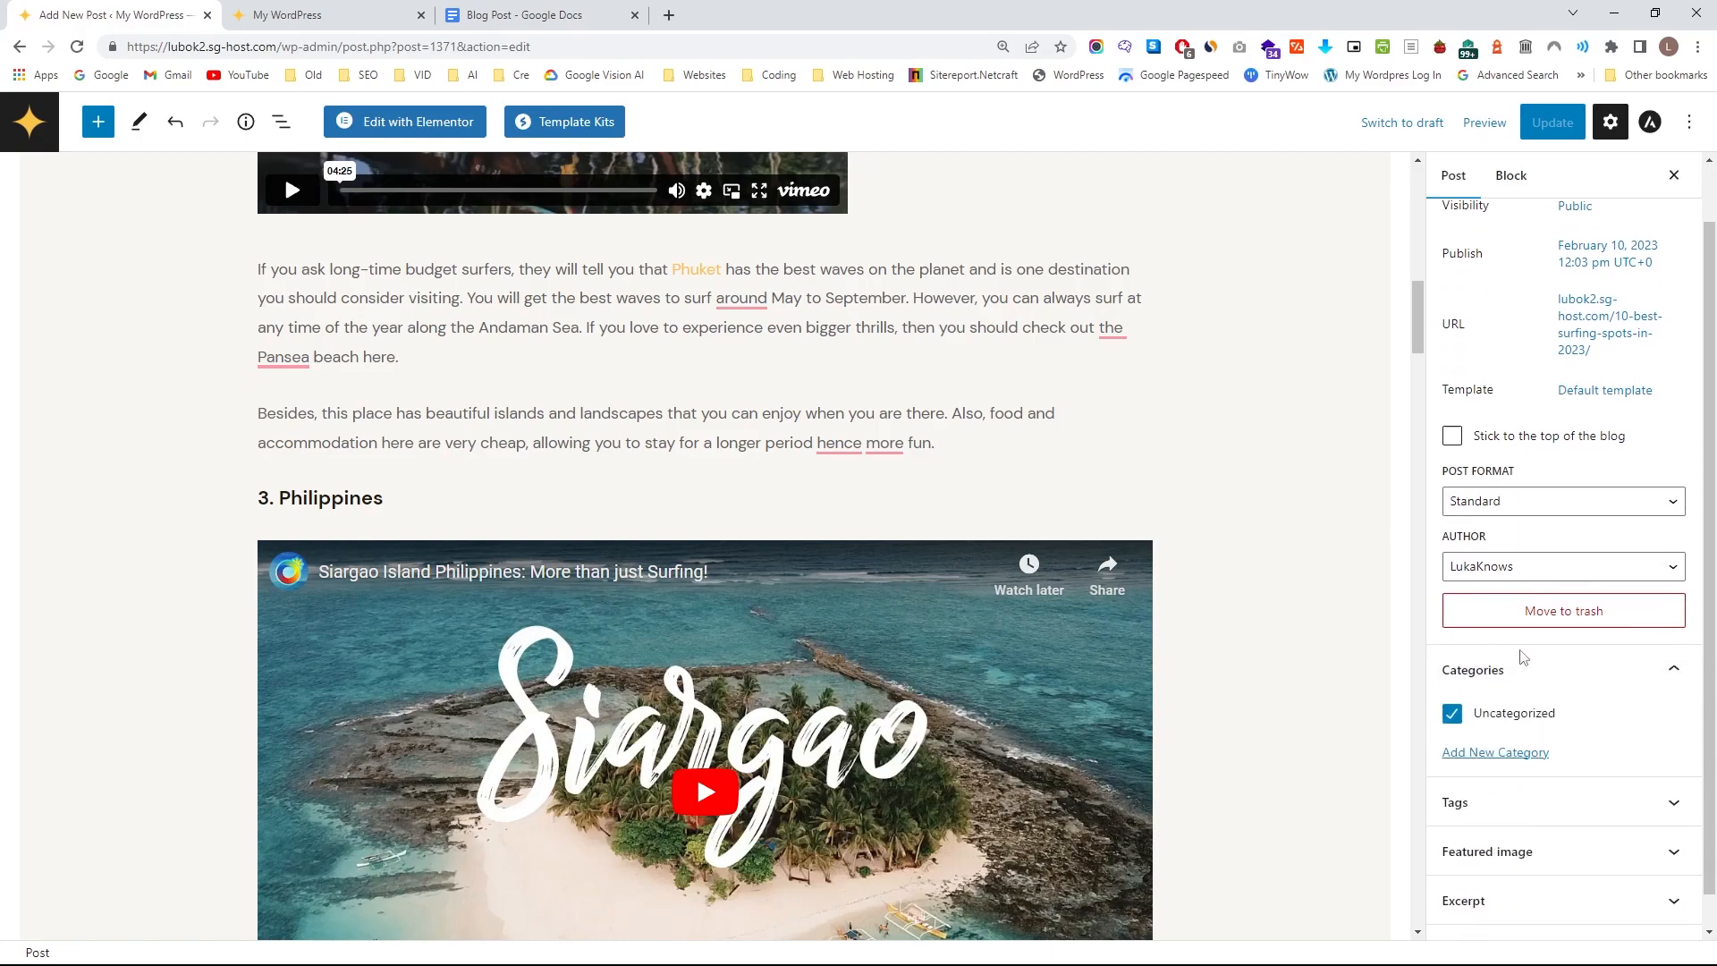
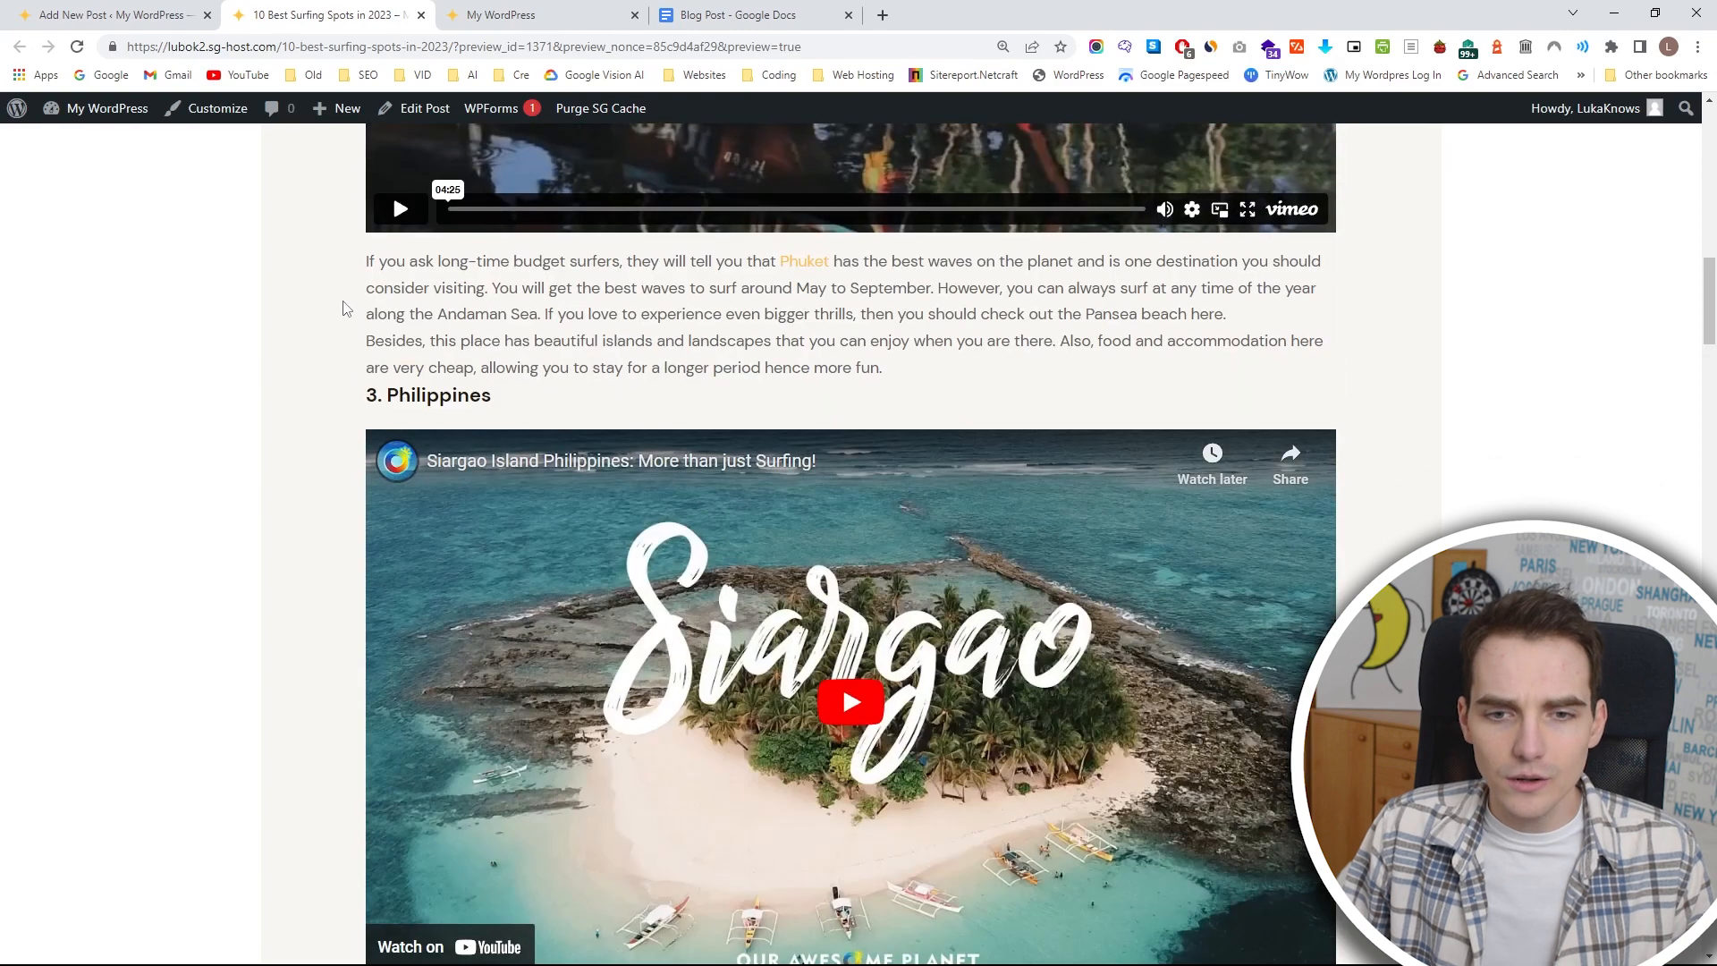
scroll(307, 358, down, 4)
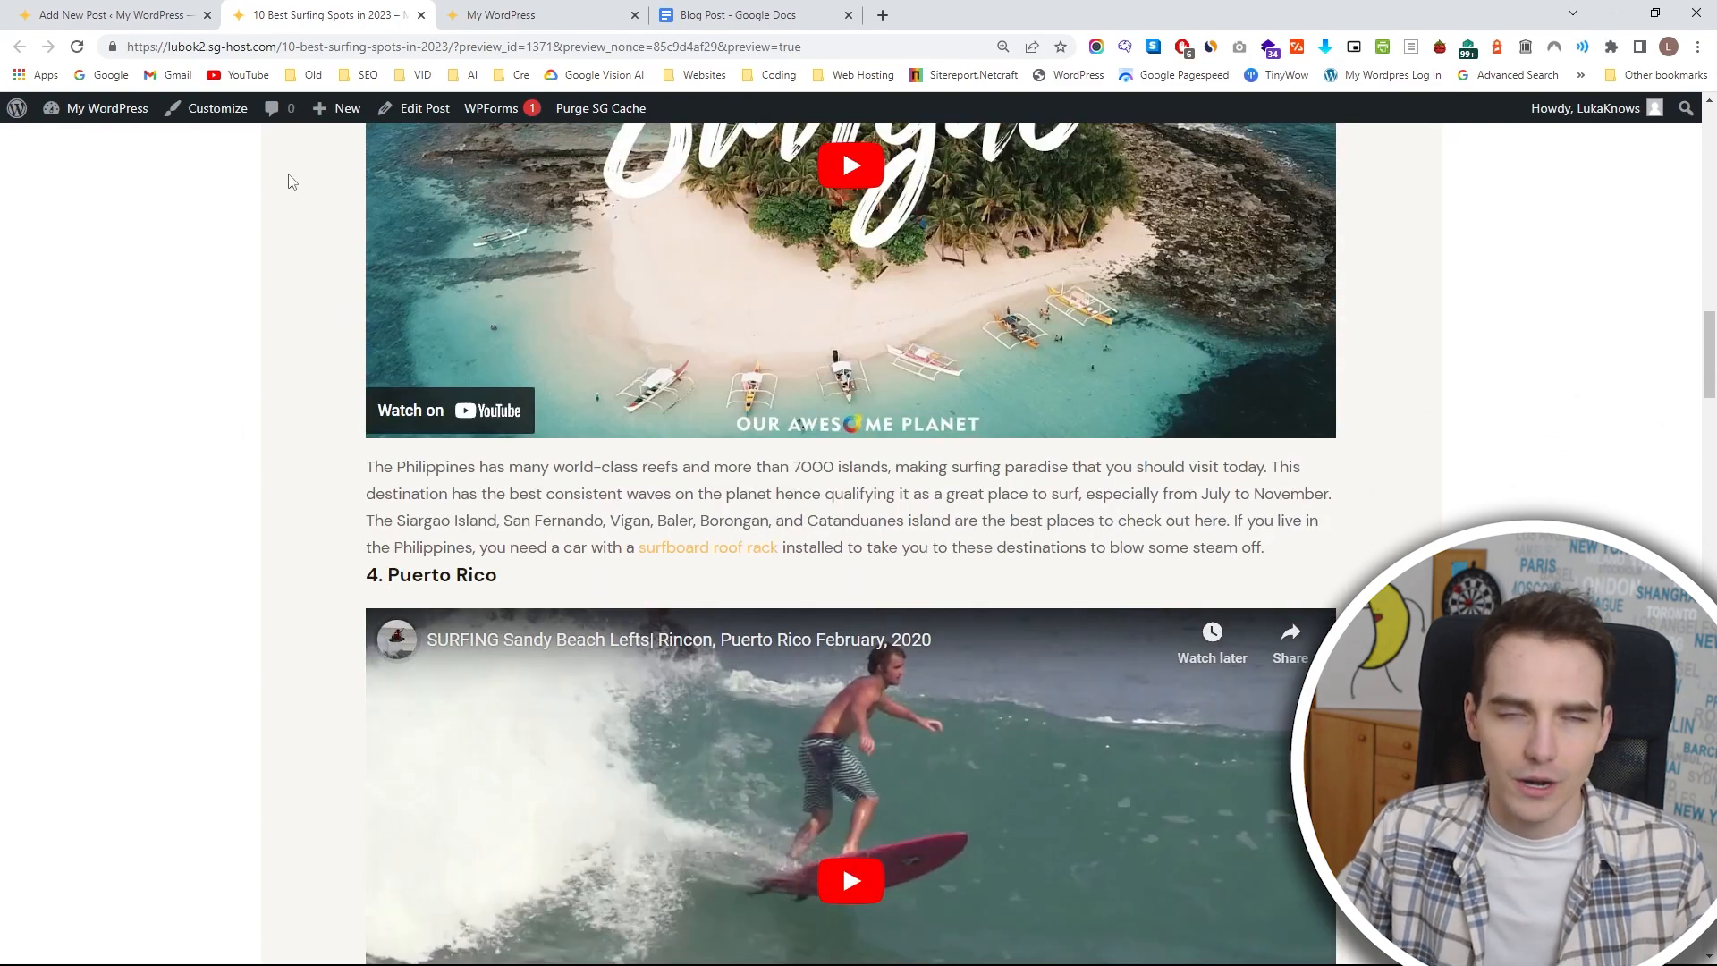
Open the post in the theme customizer and set the global content background color to white.
click(198, 120)
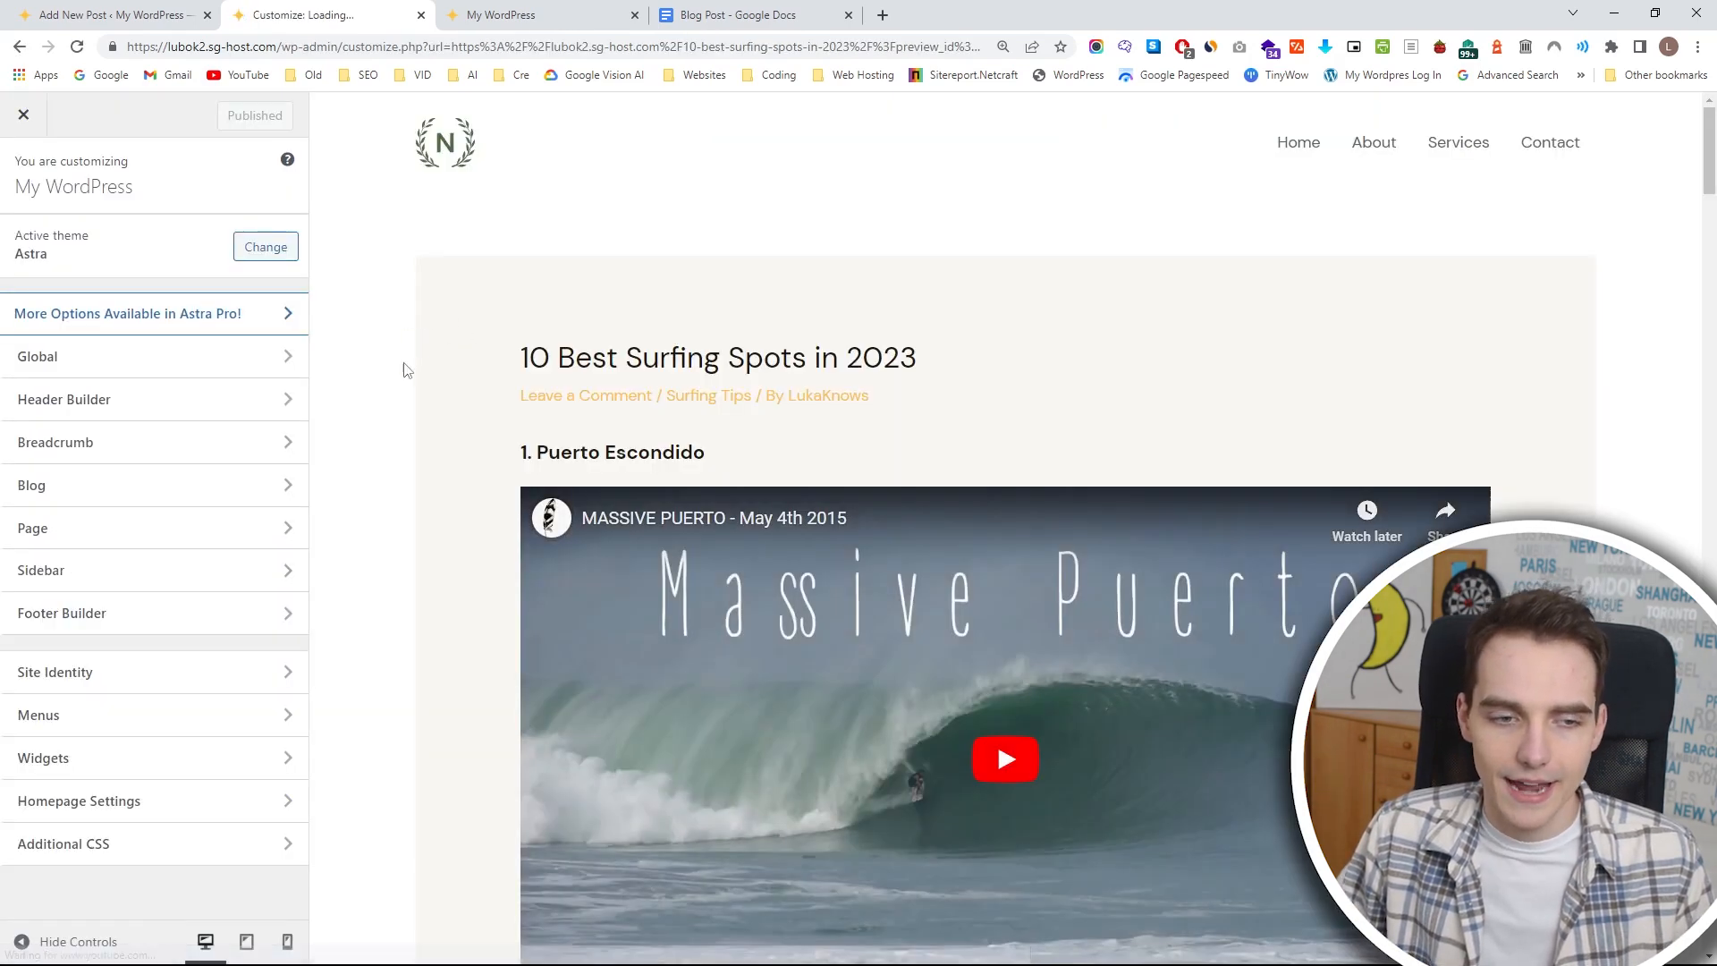
click(176, 368)
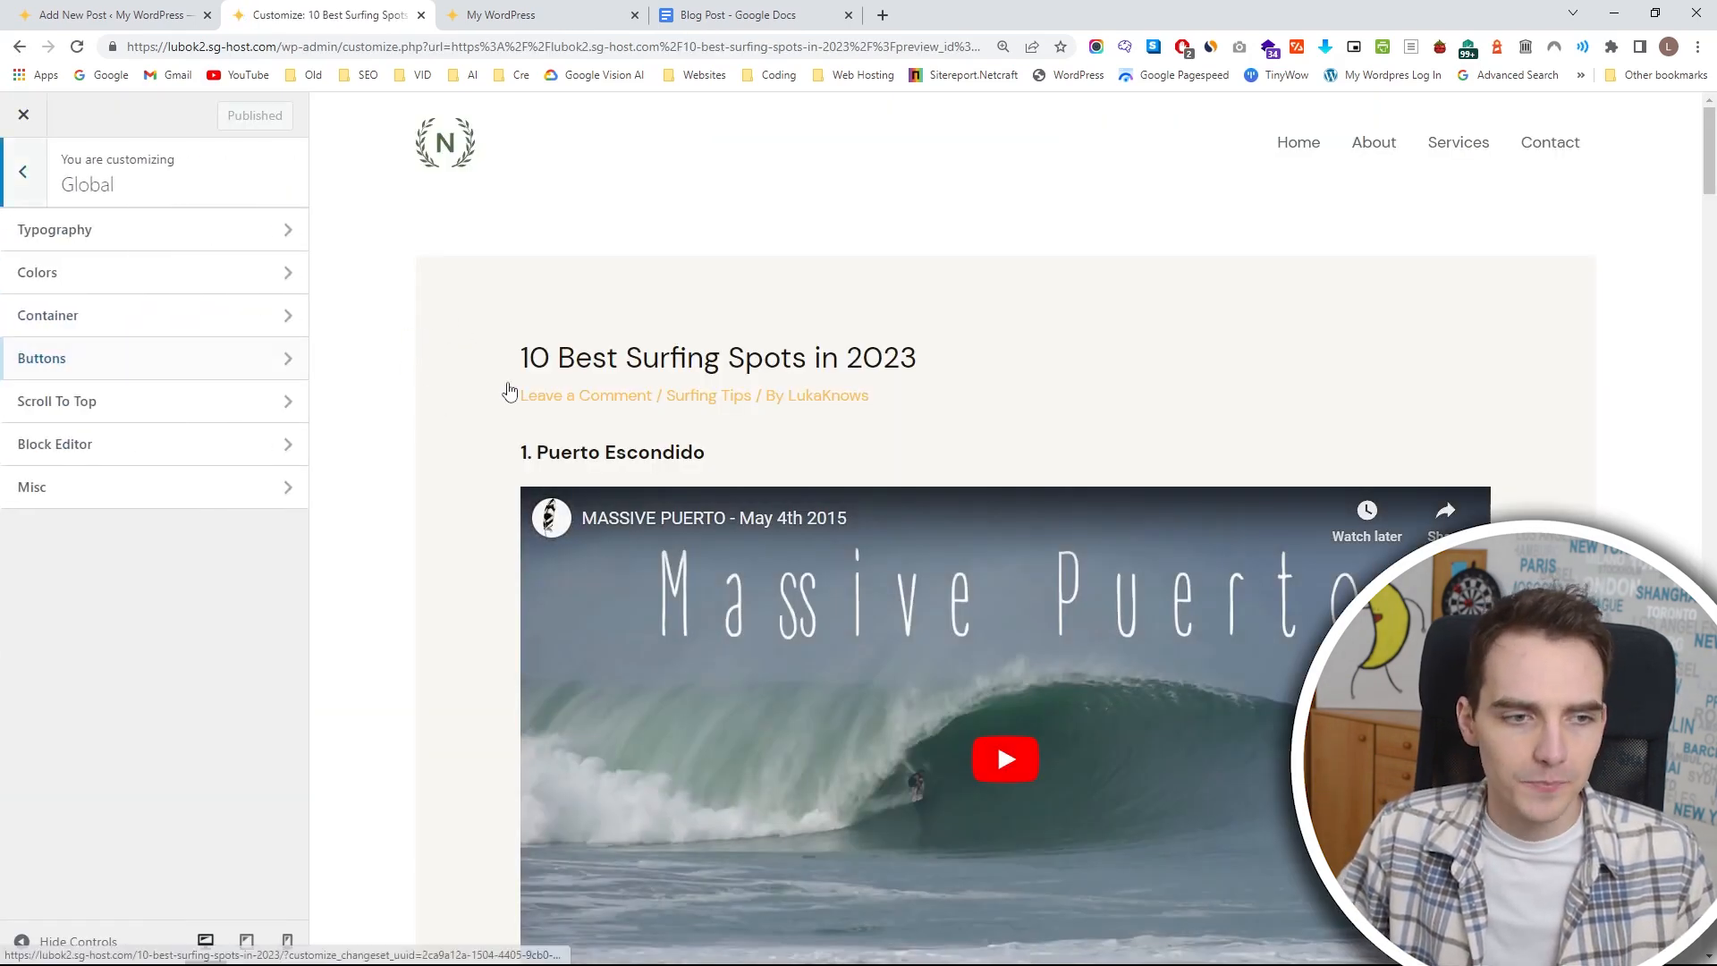
scroll(521, 395, down, 9)
click(279, 286)
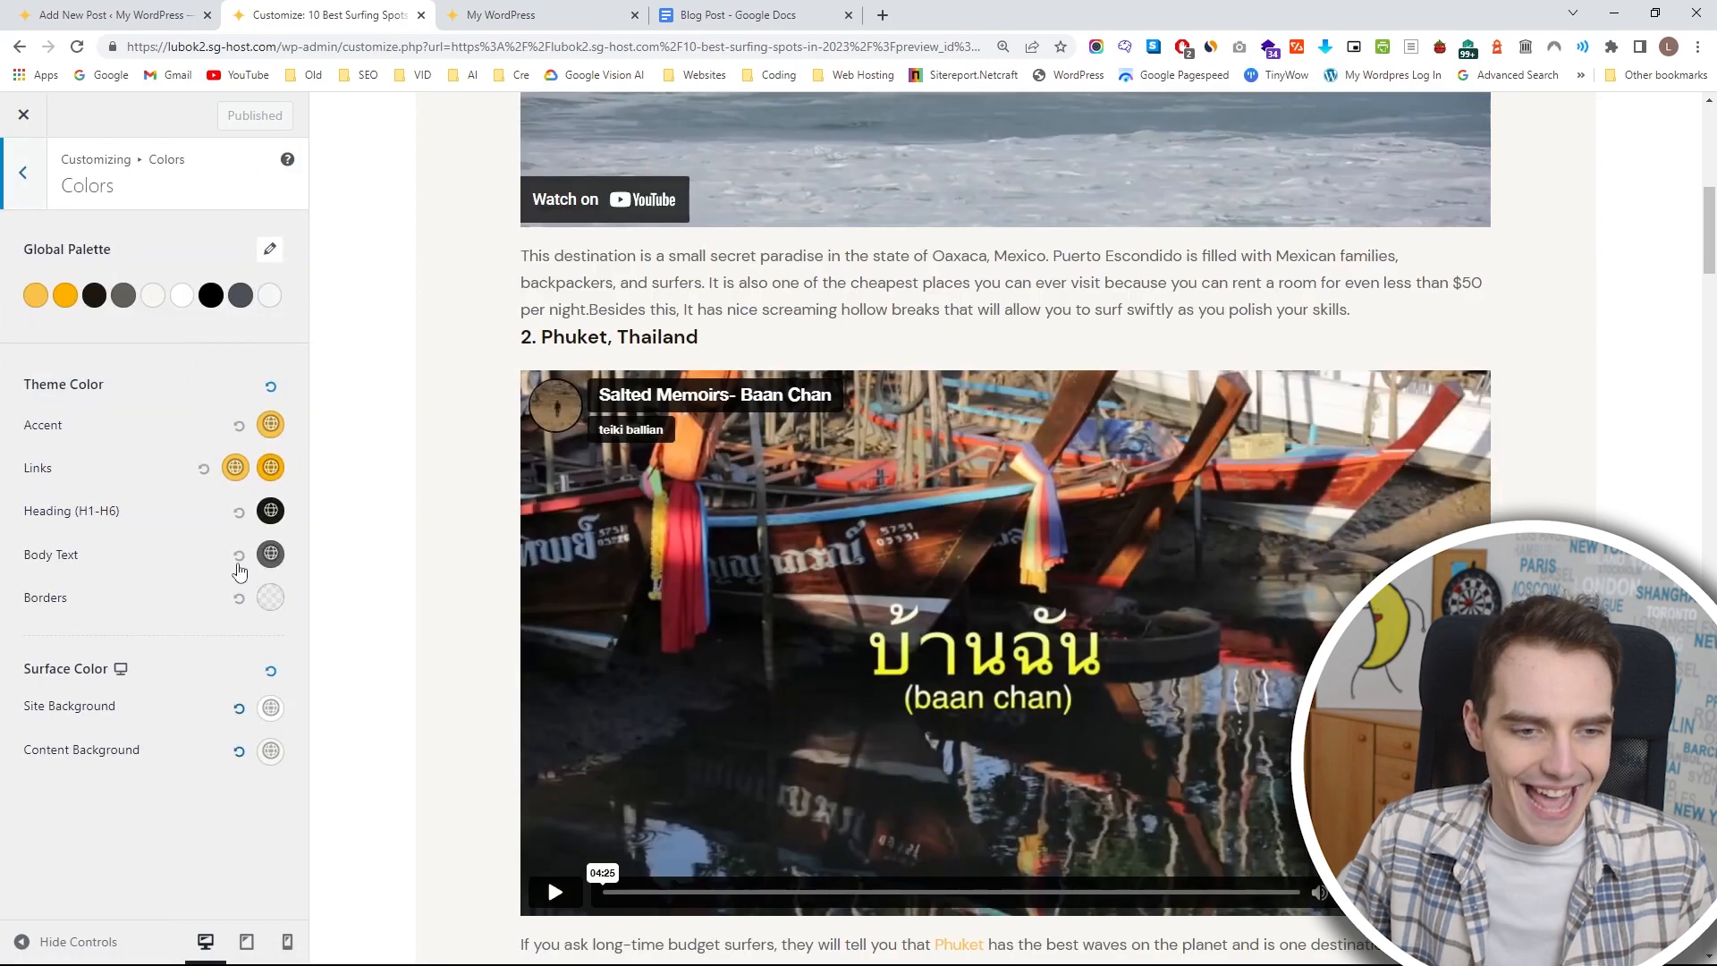
click(269, 752)
scroll(141, 771, down, 2)
drag(141, 771, 14, 702)
click(15, 700)
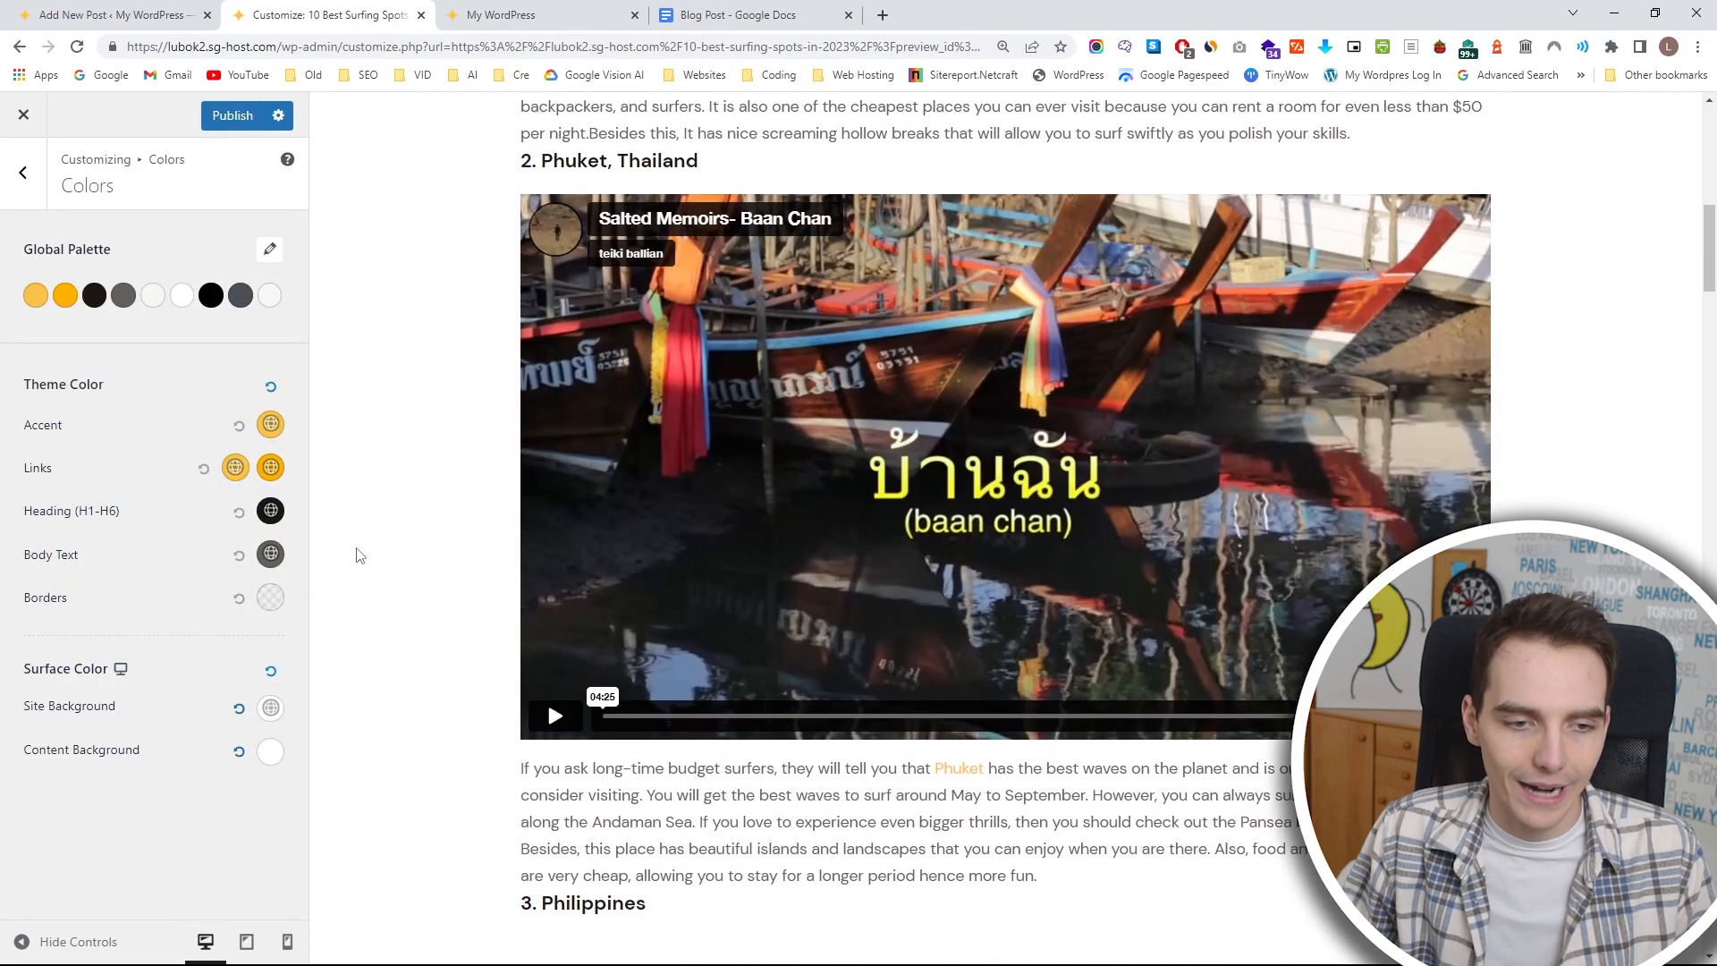
Change the normal link color to red in the global theme colors and publish the customization.
scroll(501, 460, down, 8)
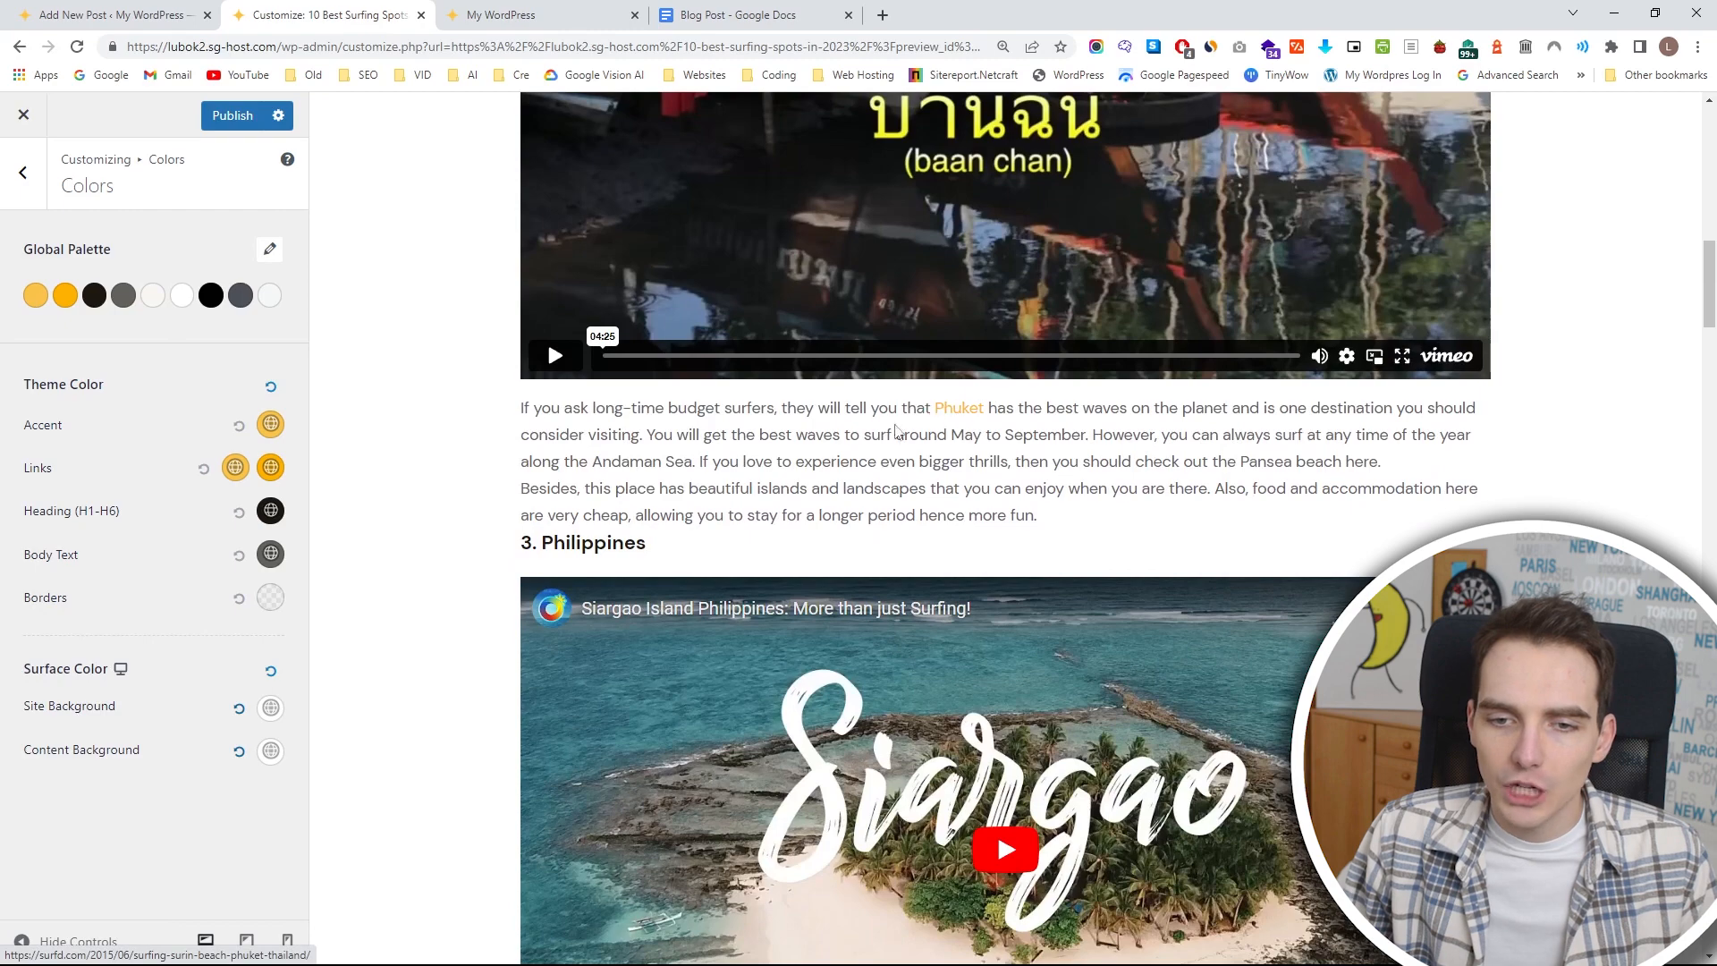
click(236, 469)
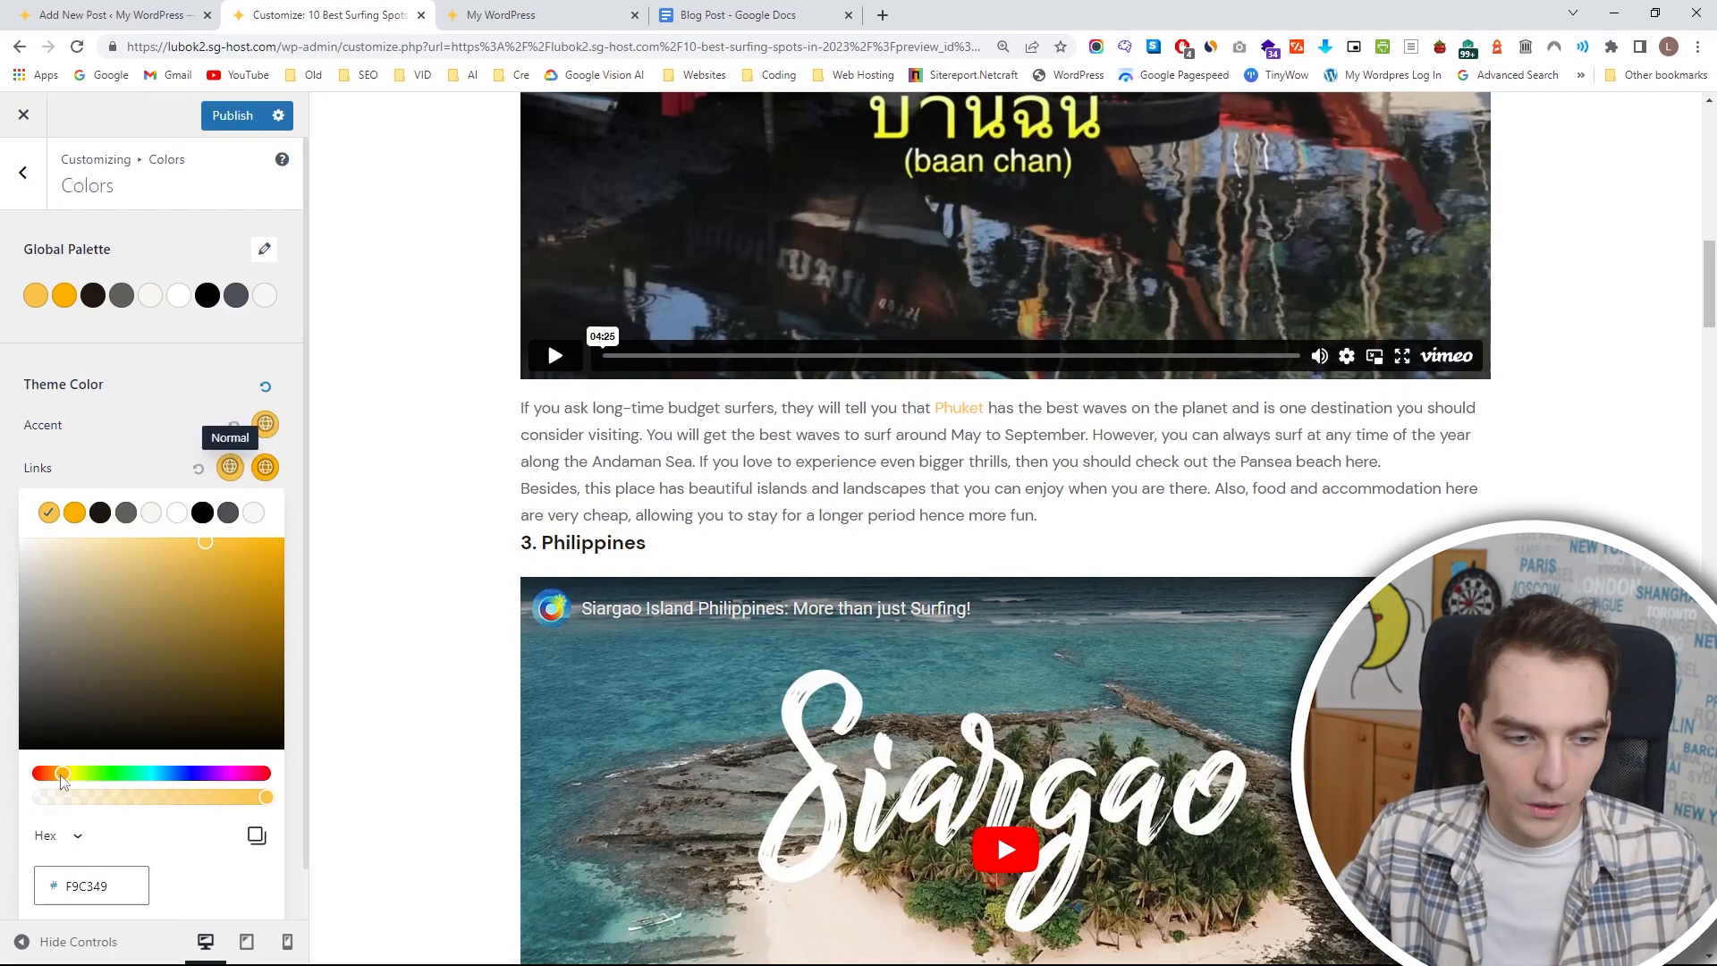
drag(63, 773, 36, 773)
click(220, 601)
drag(237, 590, 300, 521)
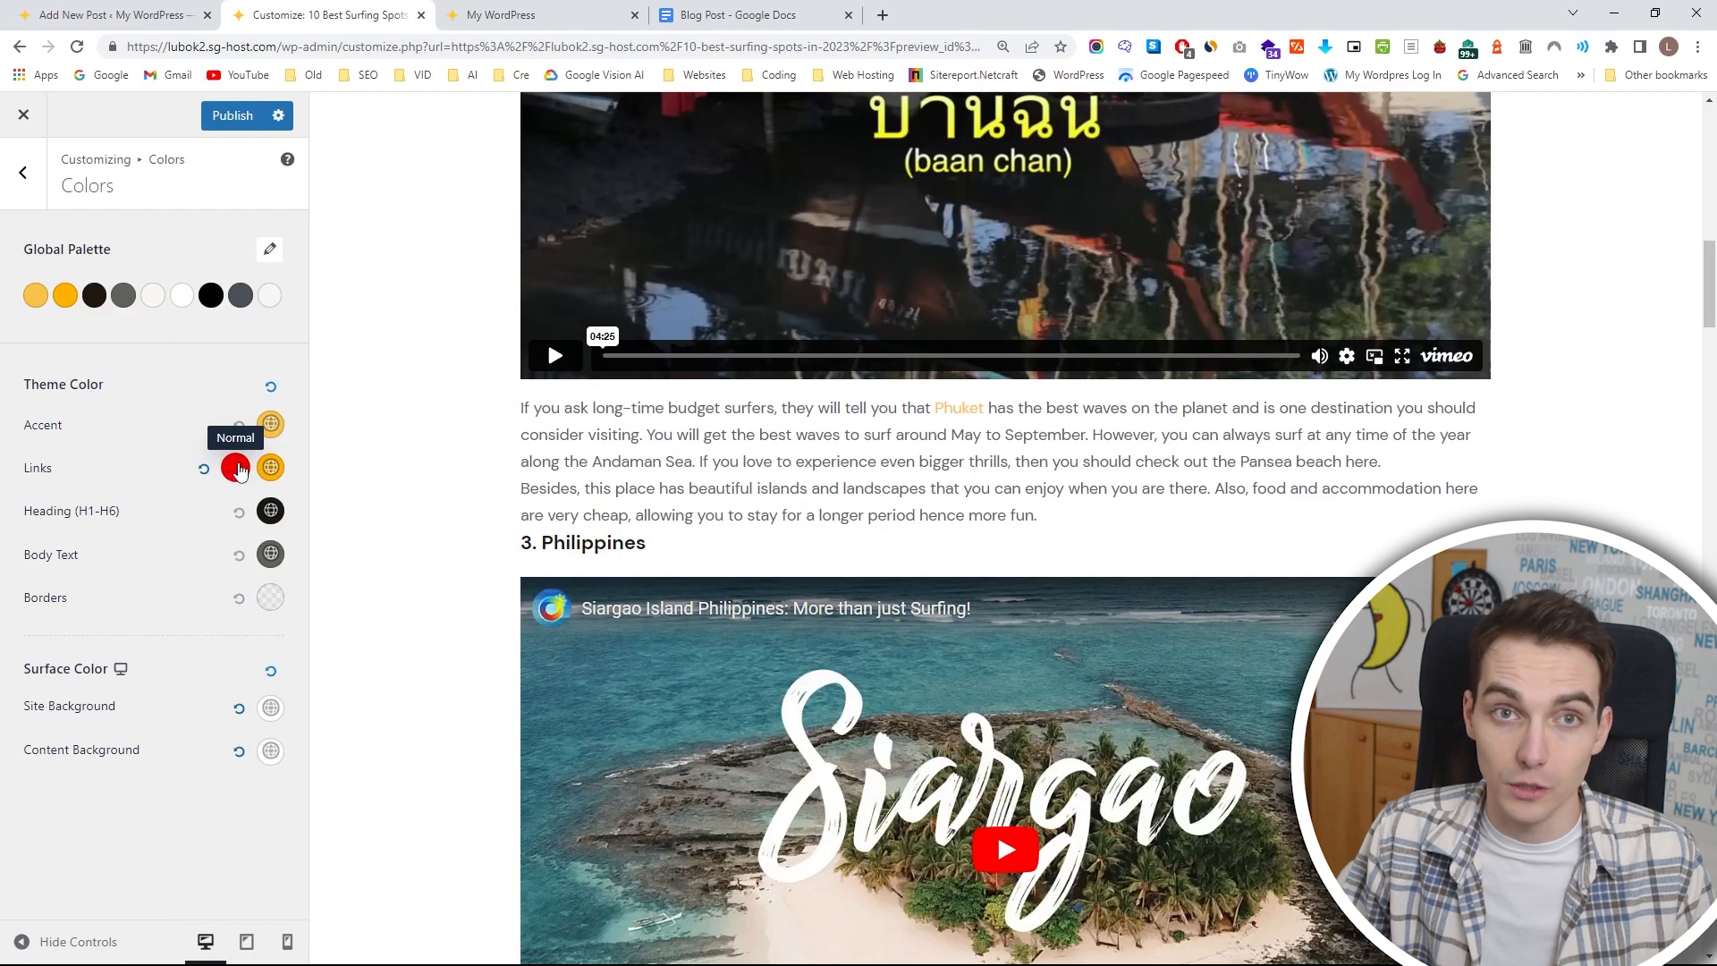
click(228, 124)
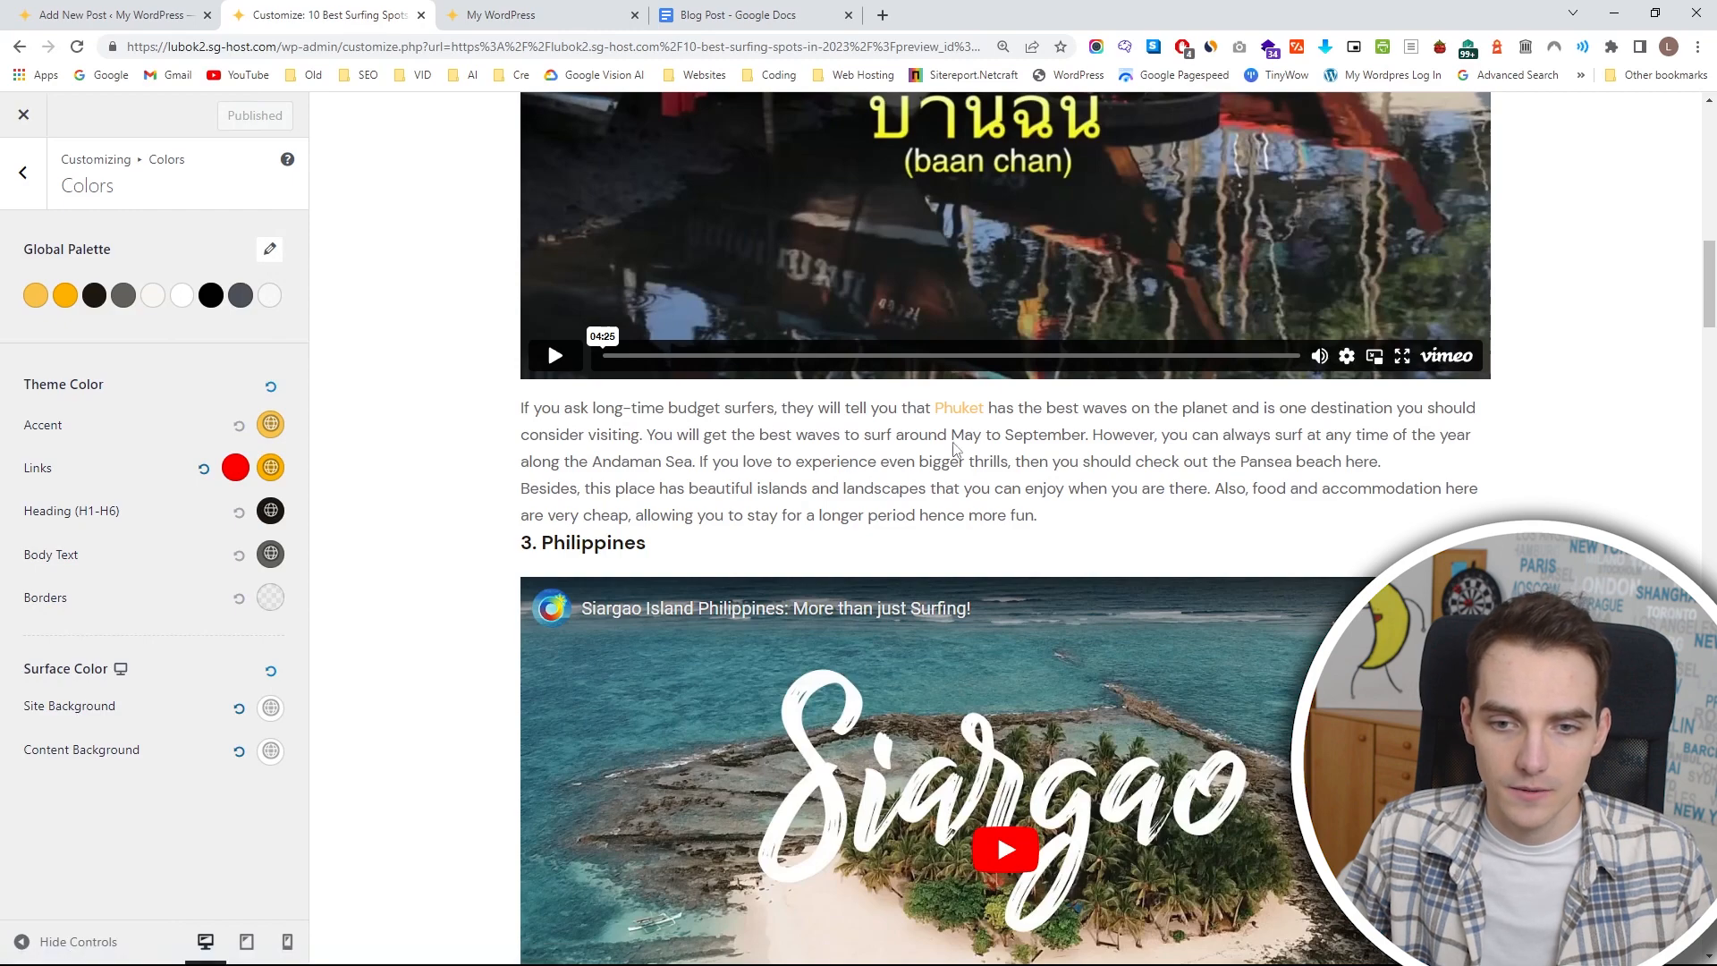
Preview the surfing post in a new tab, check the color of its links and close the preview.
click(111, 14)
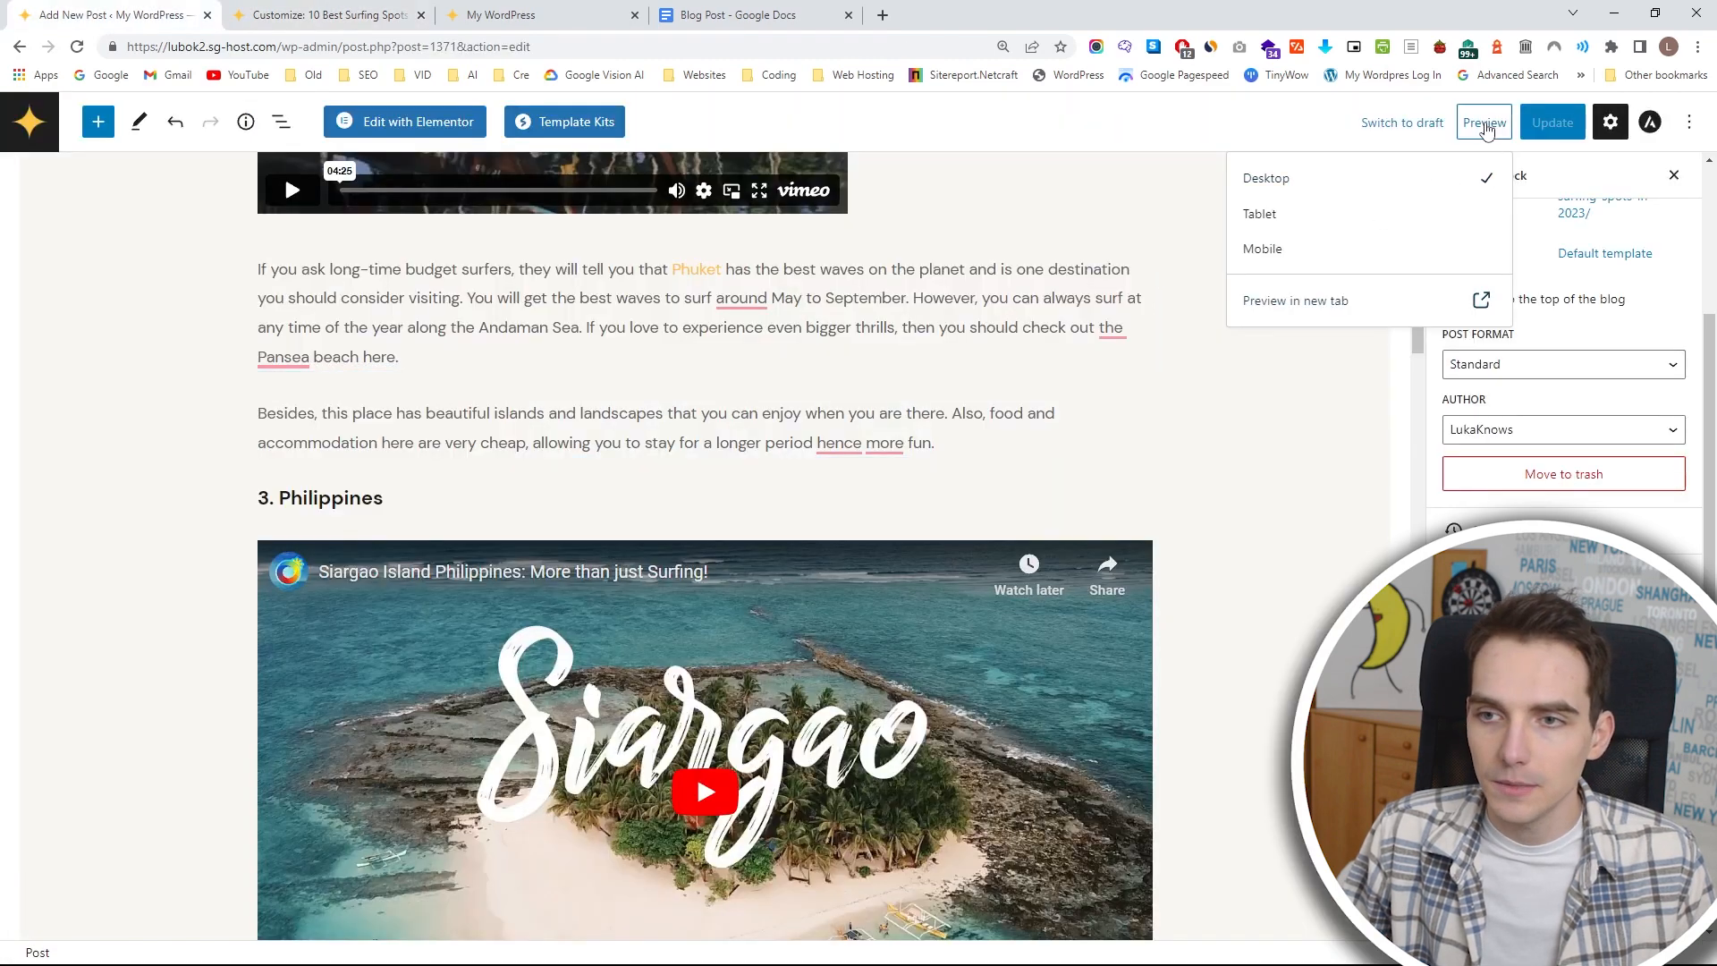
click(1284, 301)
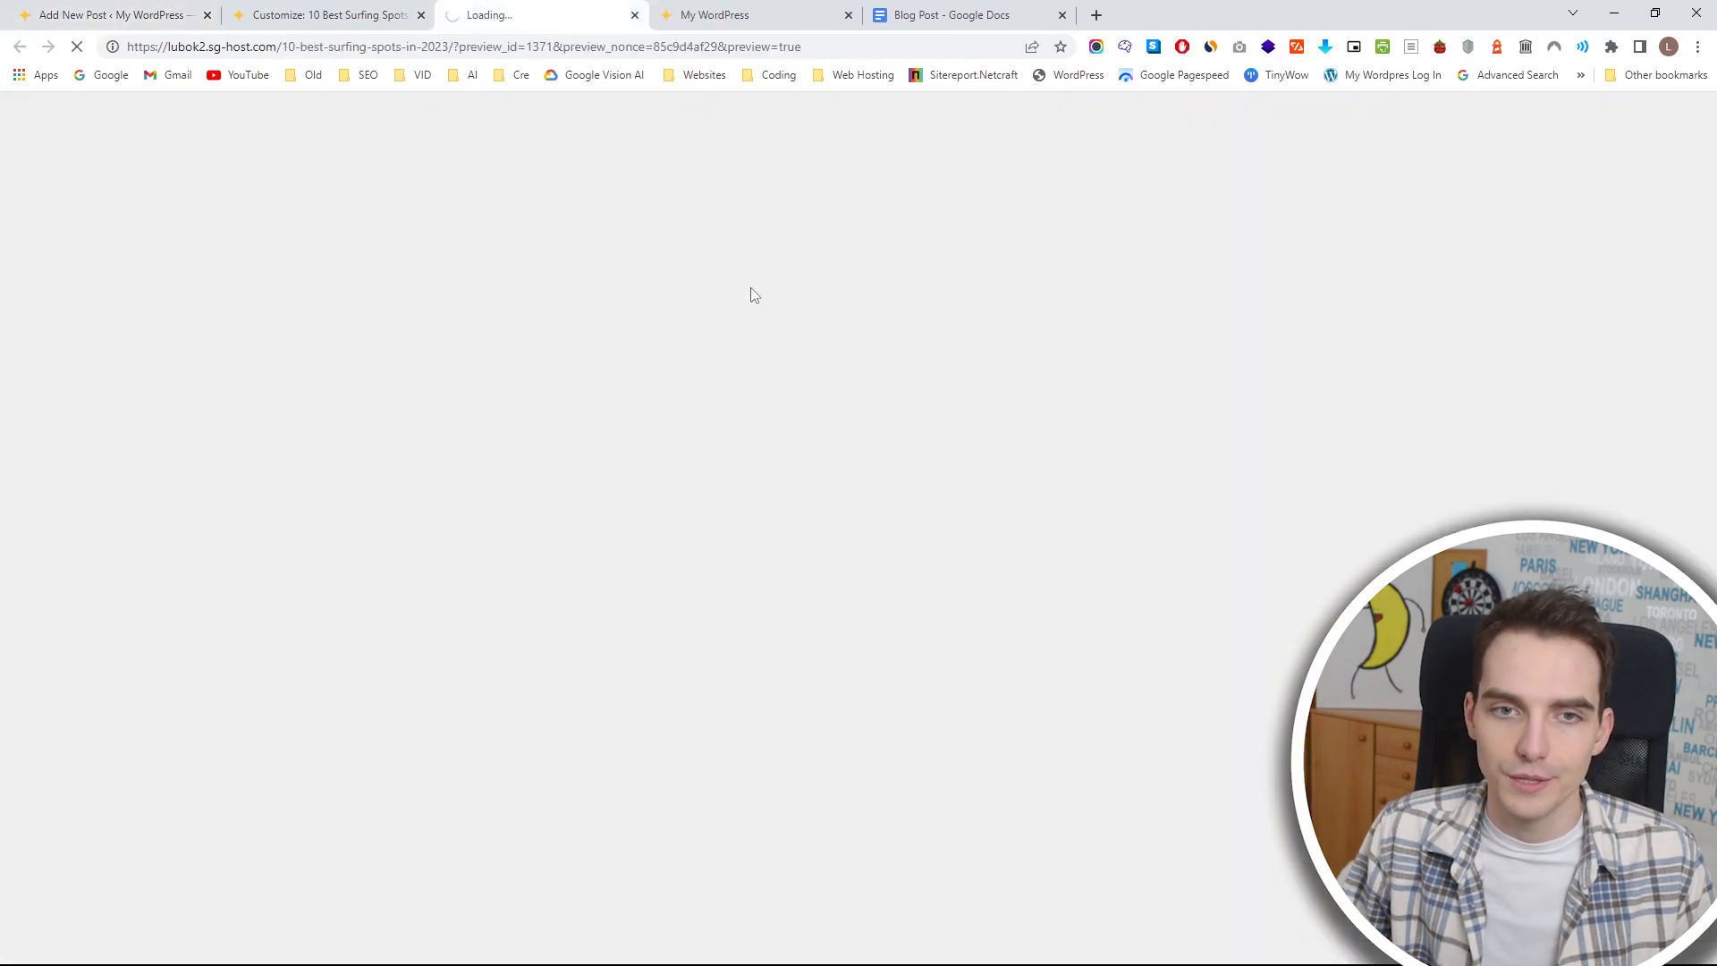
scroll(726, 347, down, 4)
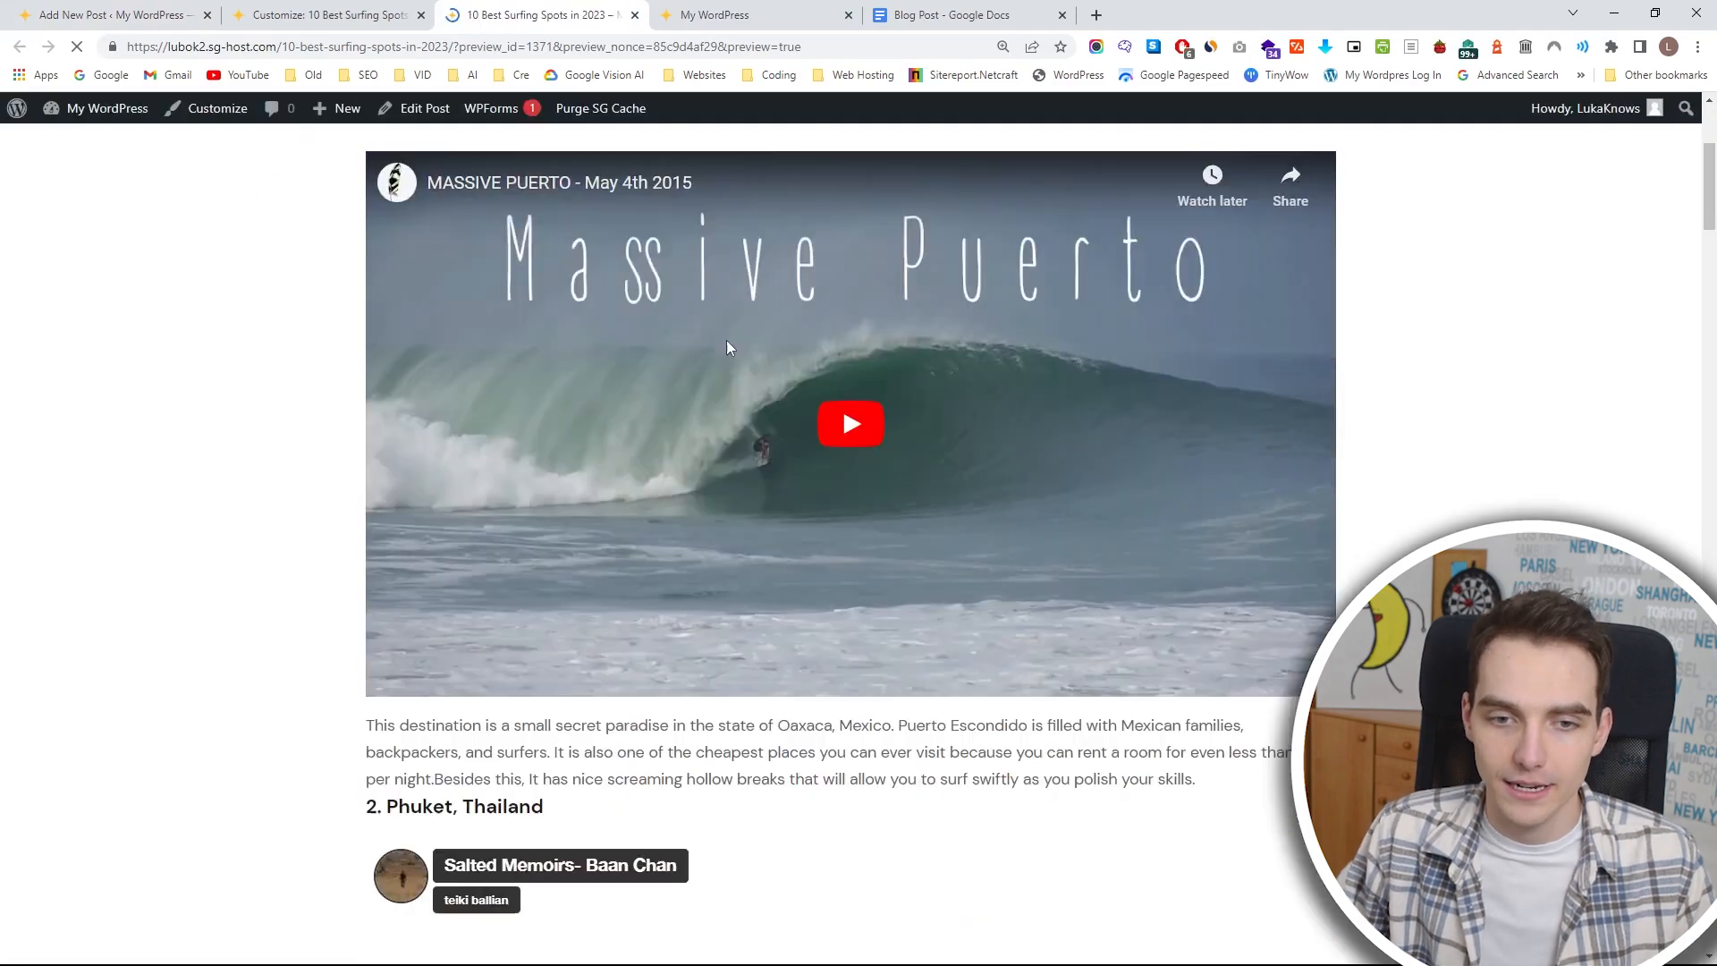
scroll(727, 347, down, 13)
scroll(827, 424, up, 2)
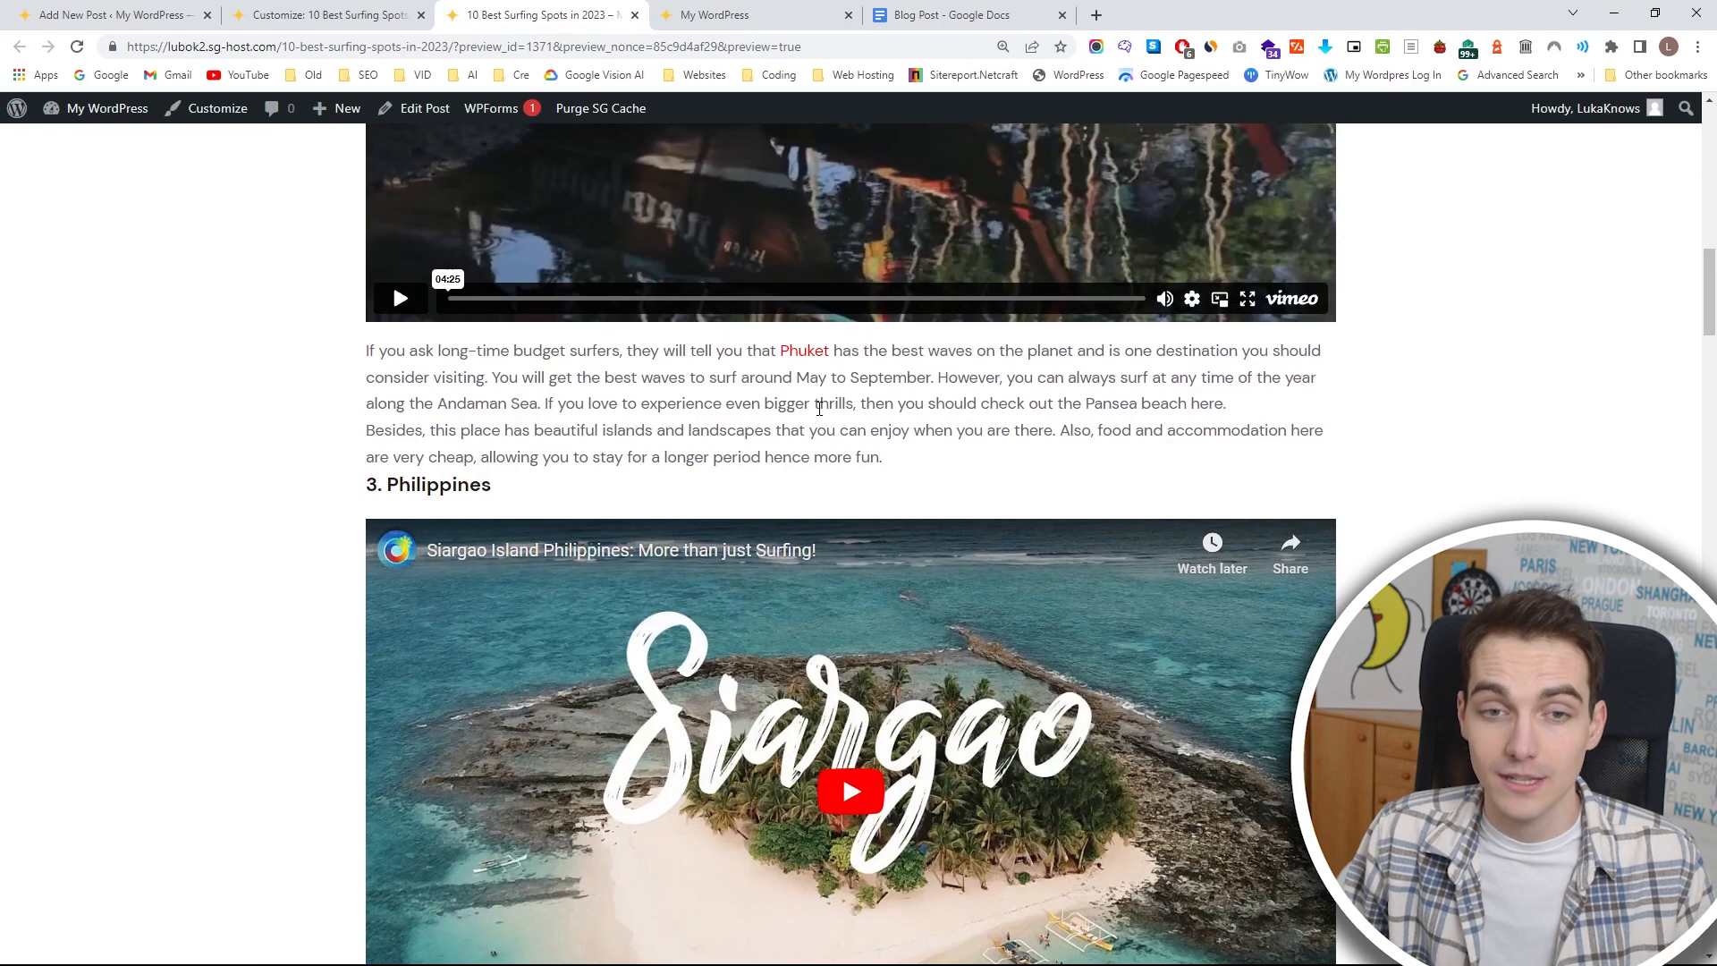
scroll(819, 407, up, 1)
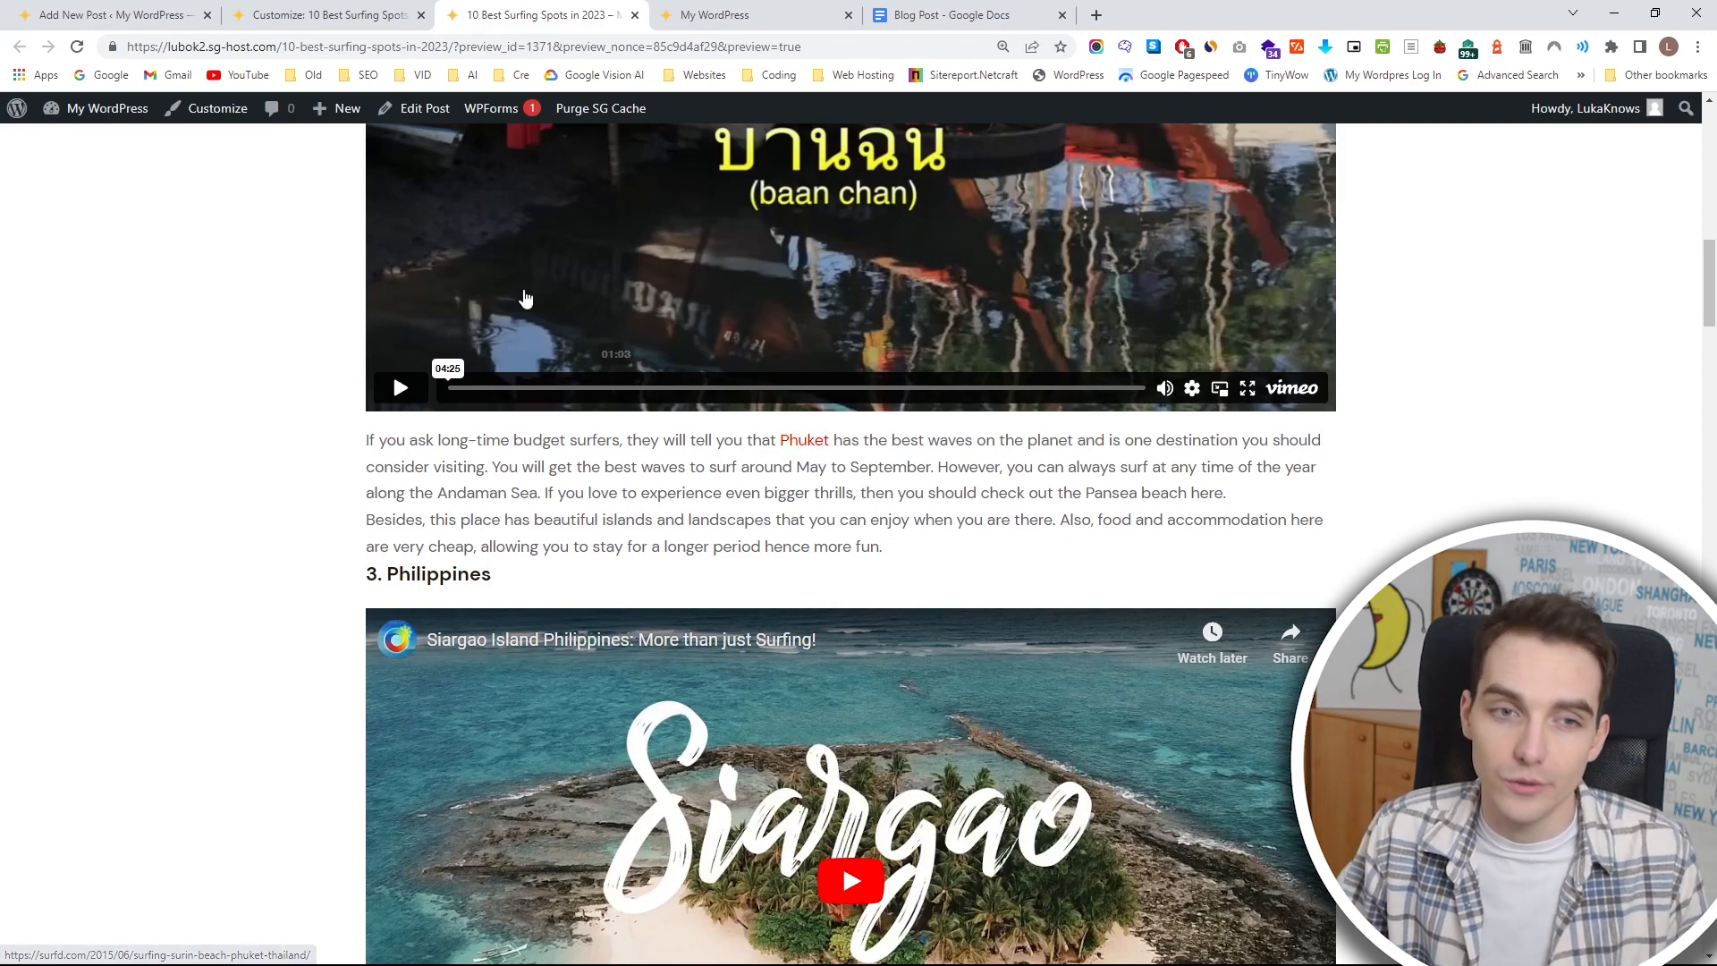
key(ctrl+w)
Increase the H2 heading font size in the global typography settings.
click(37, 186)
click(143, 240)
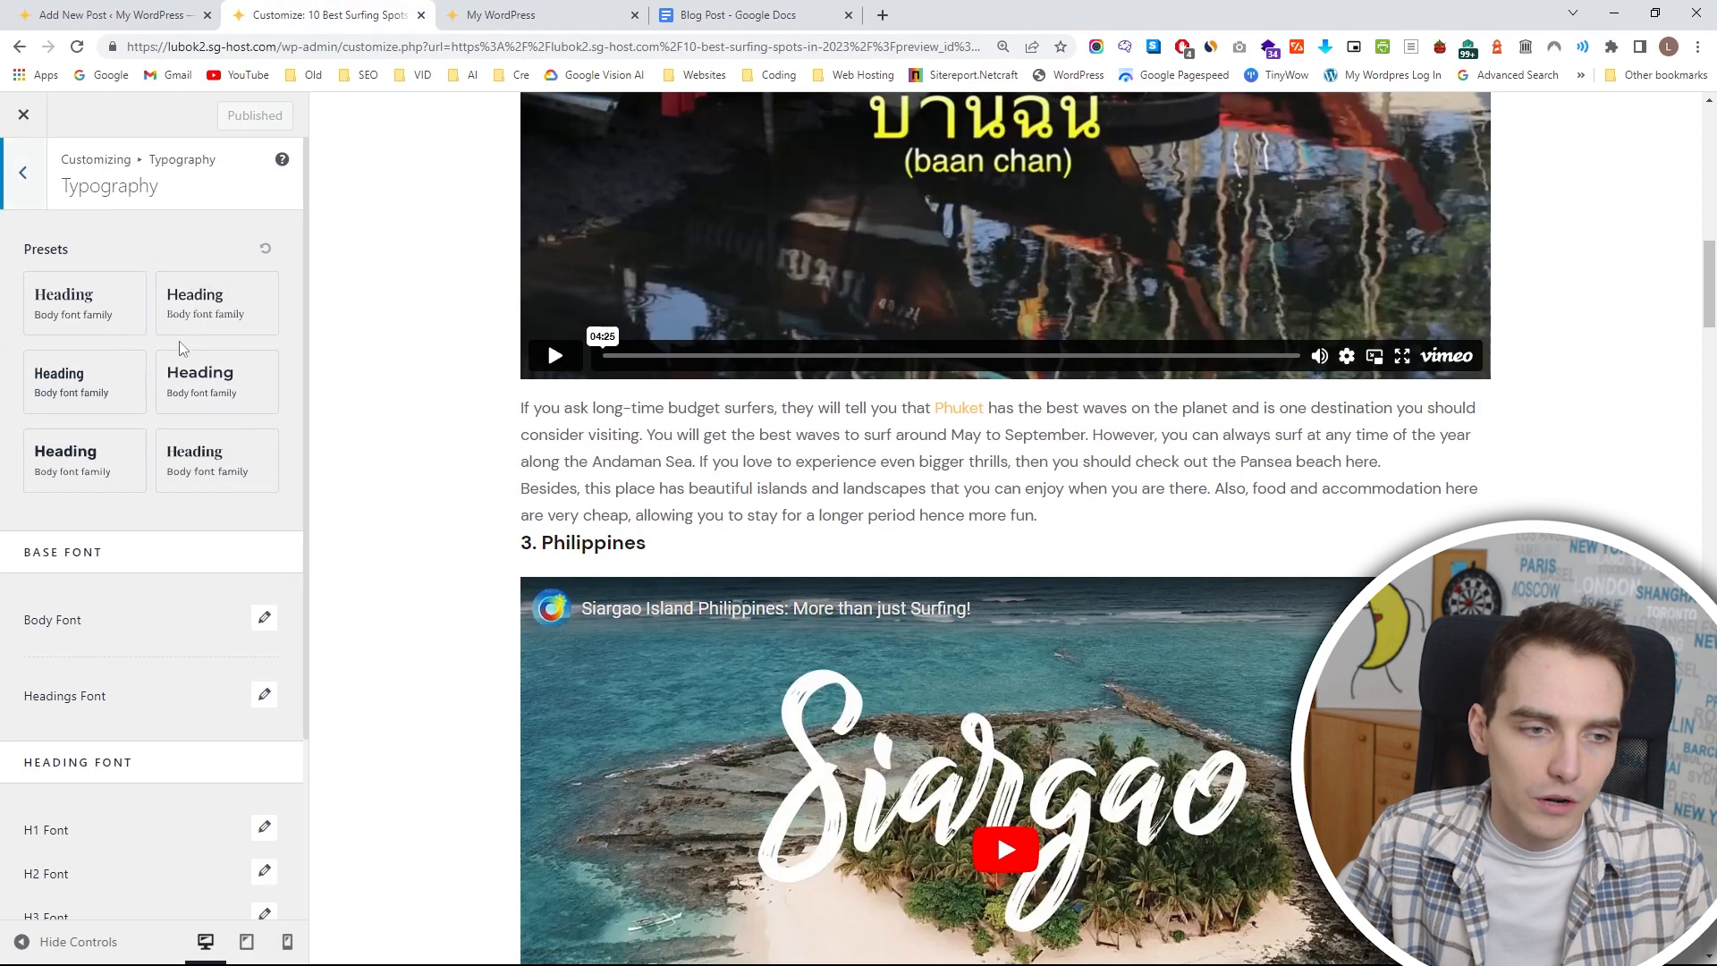
scroll(224, 524, down, 1)
scroll(224, 524, down, 3)
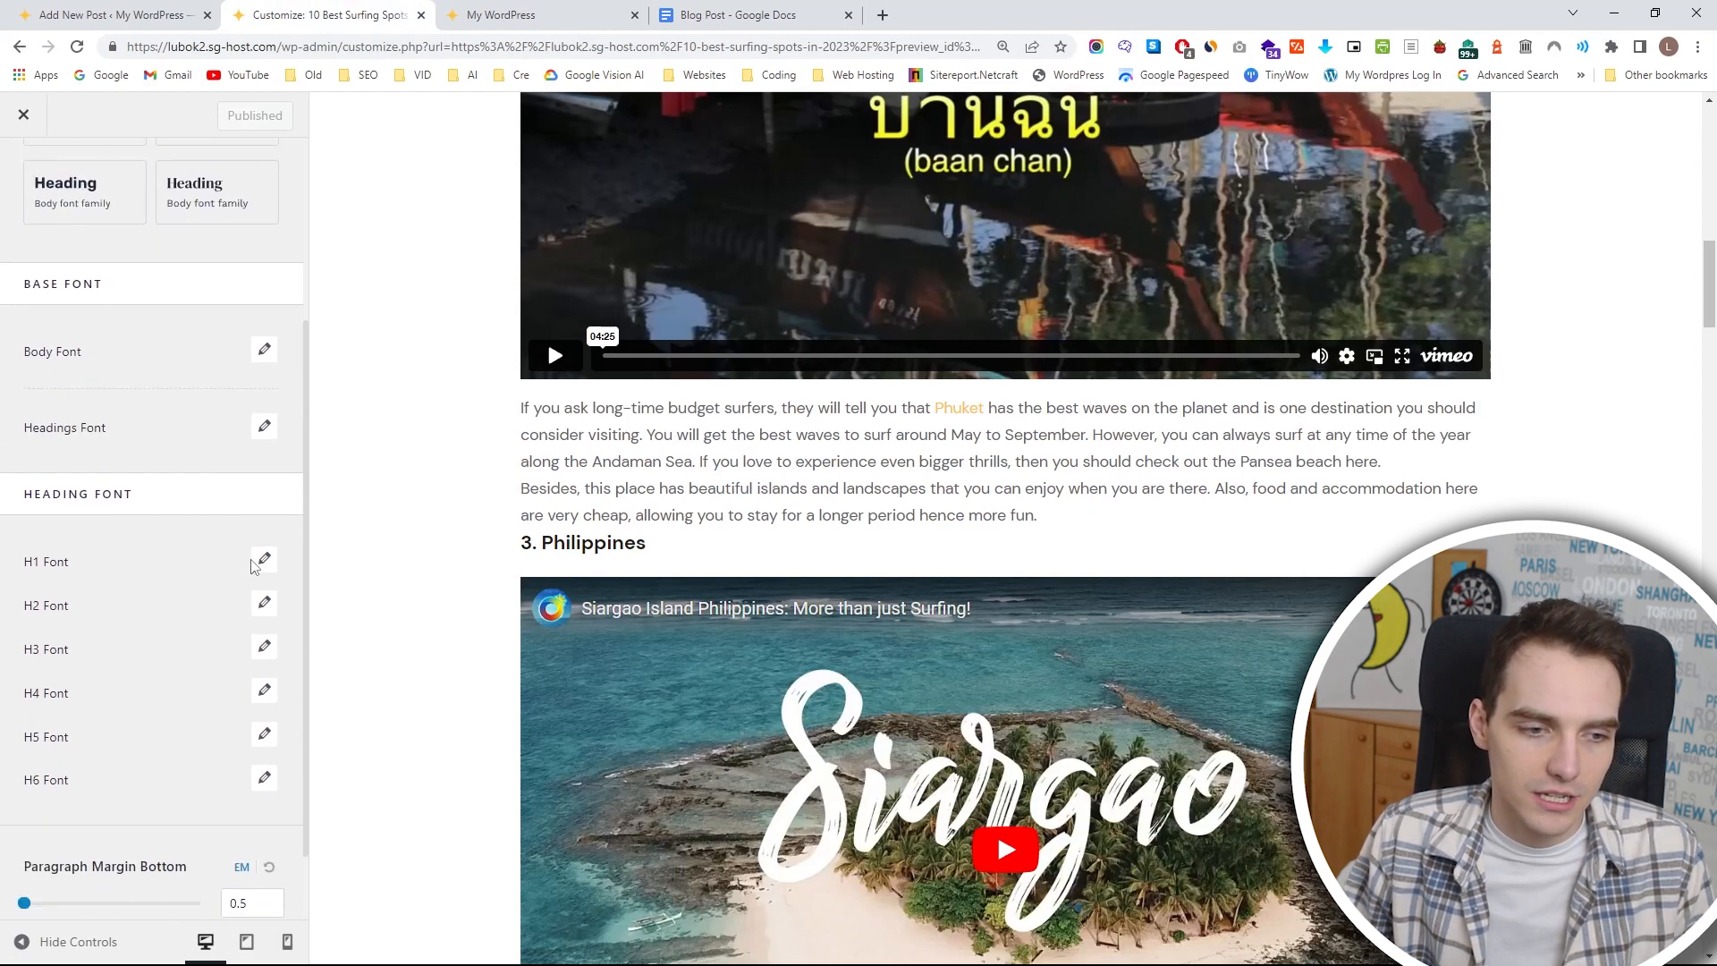
click(265, 602)
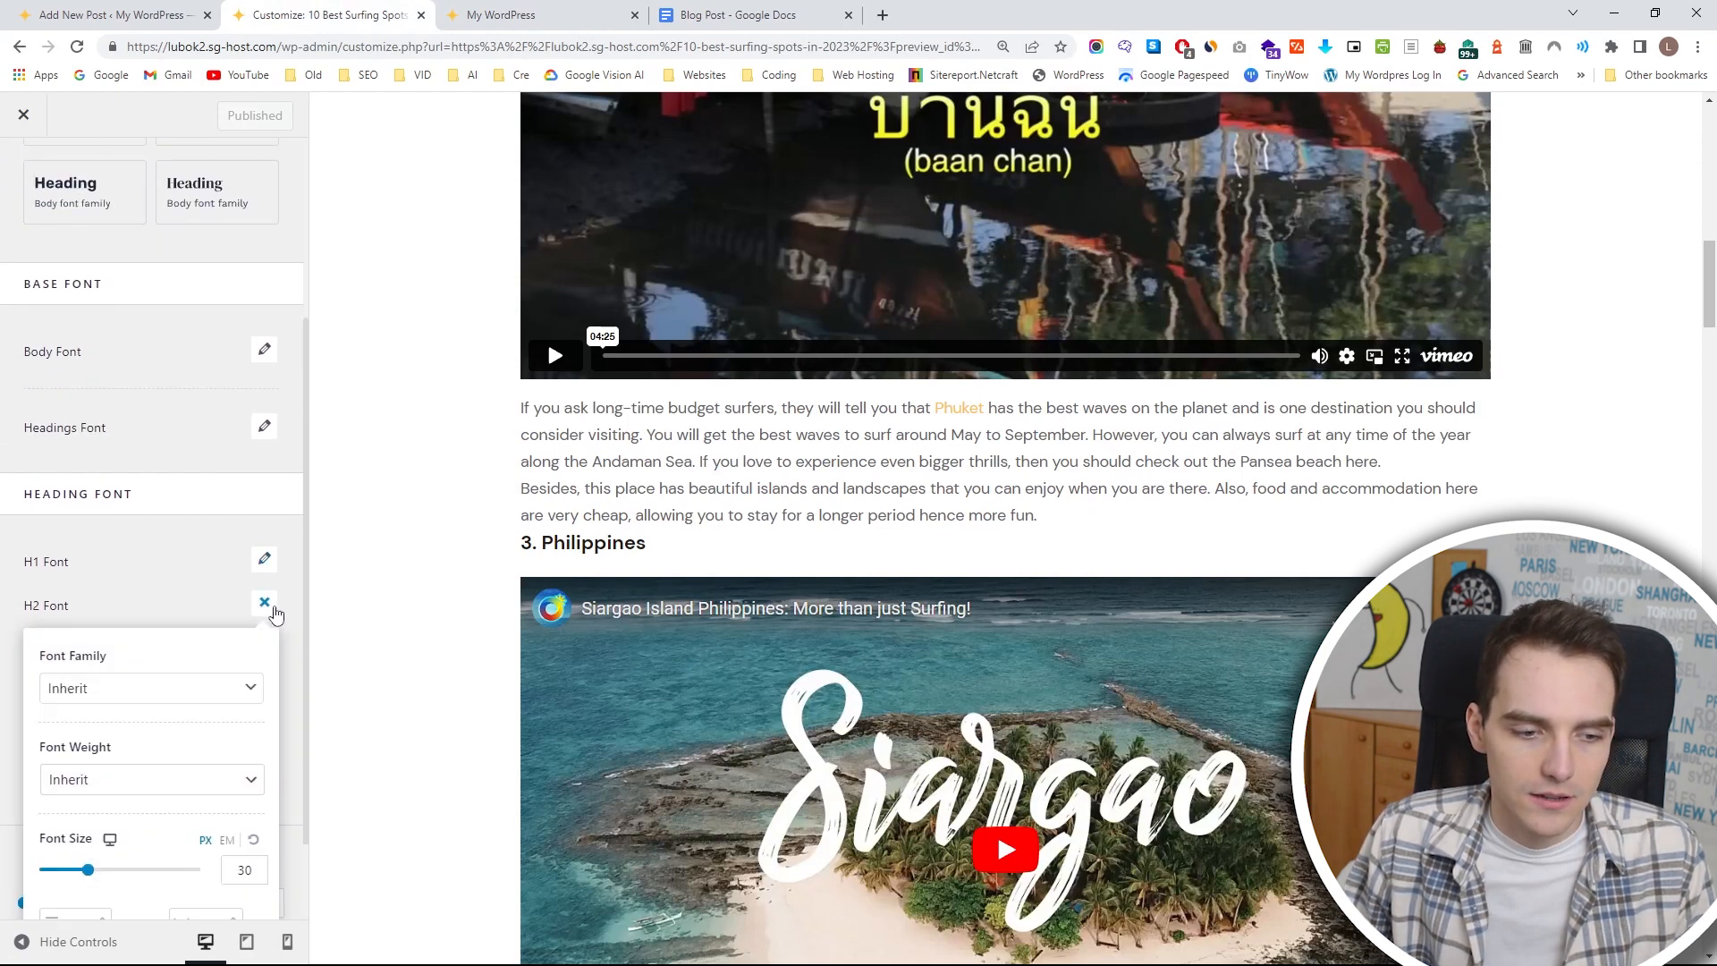
drag(84, 759, 115, 760)
click(264, 491)
Set the H3 heading font size to 36 px and publish the typography changes.
click(264, 617)
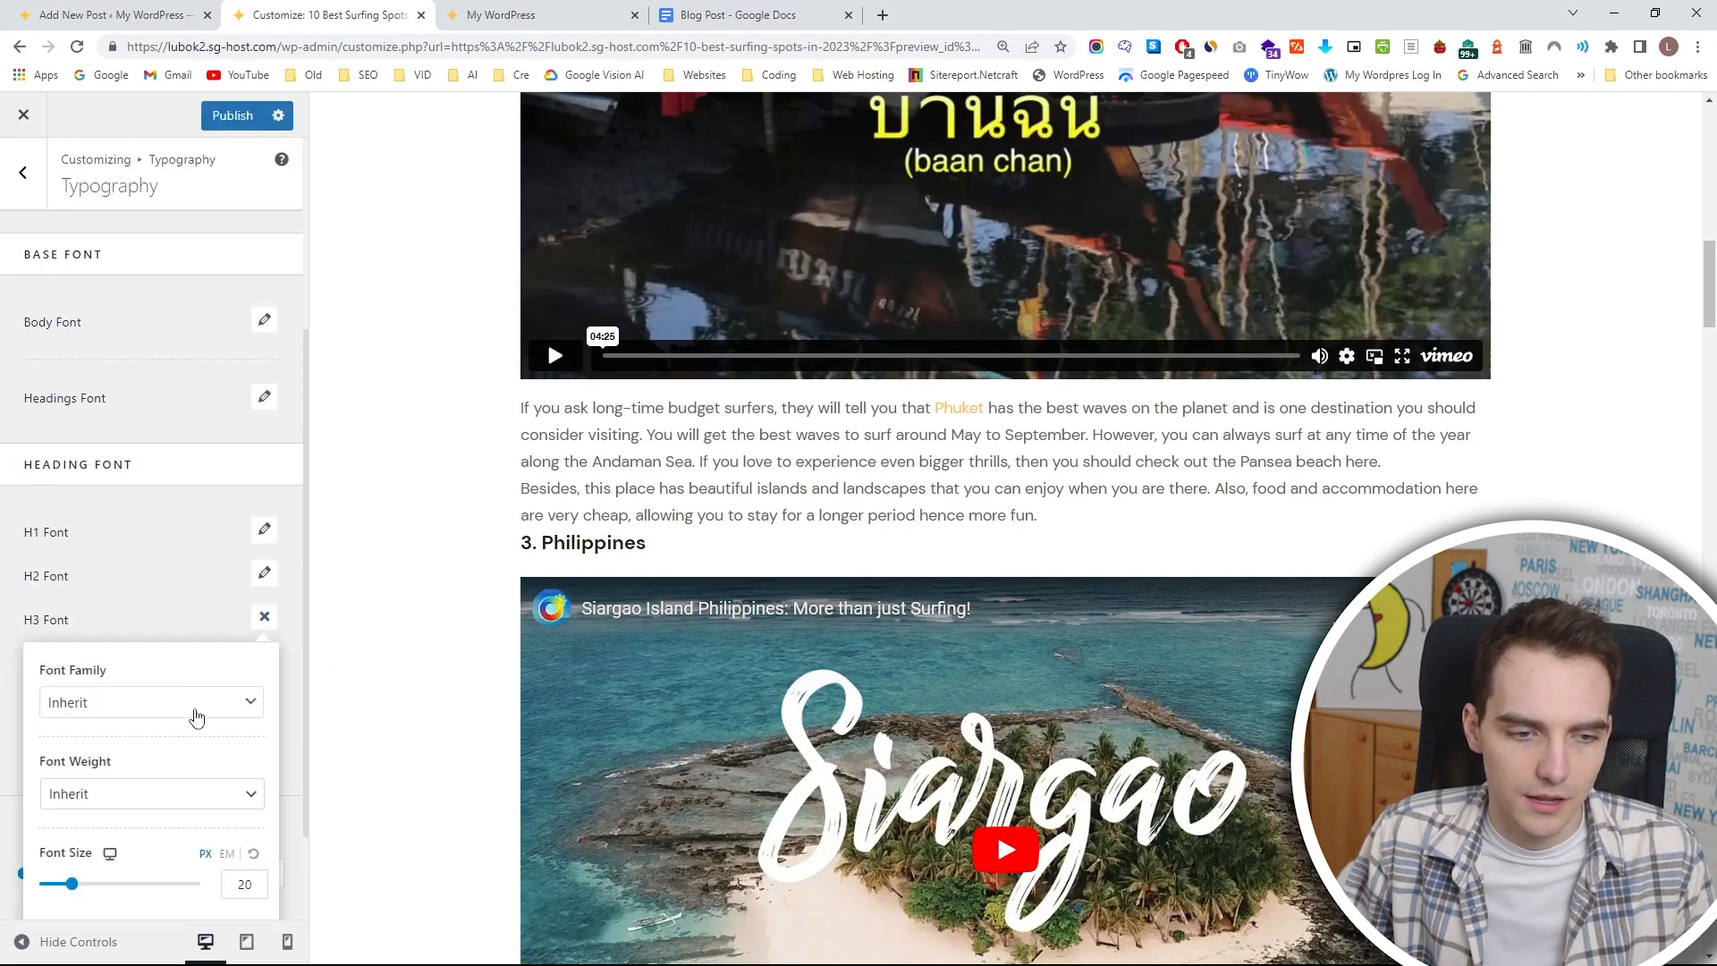
drag(70, 884, 121, 887)
scroll(205, 716, down, 2)
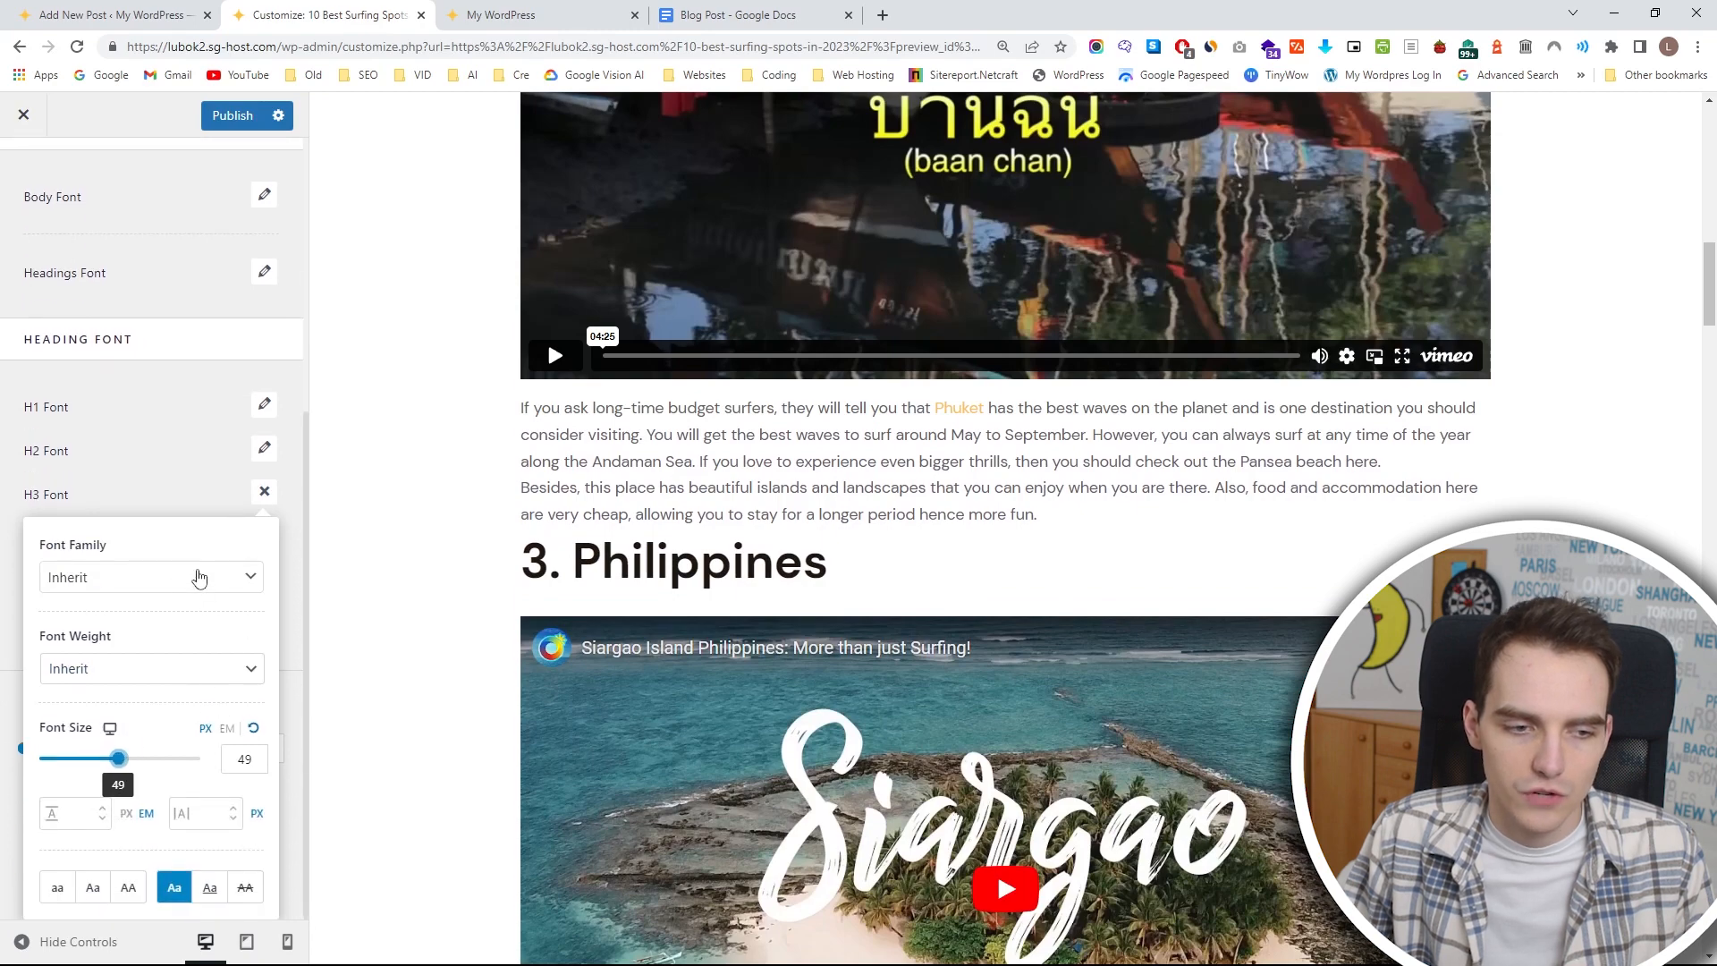
scroll(626, 535, down, 12)
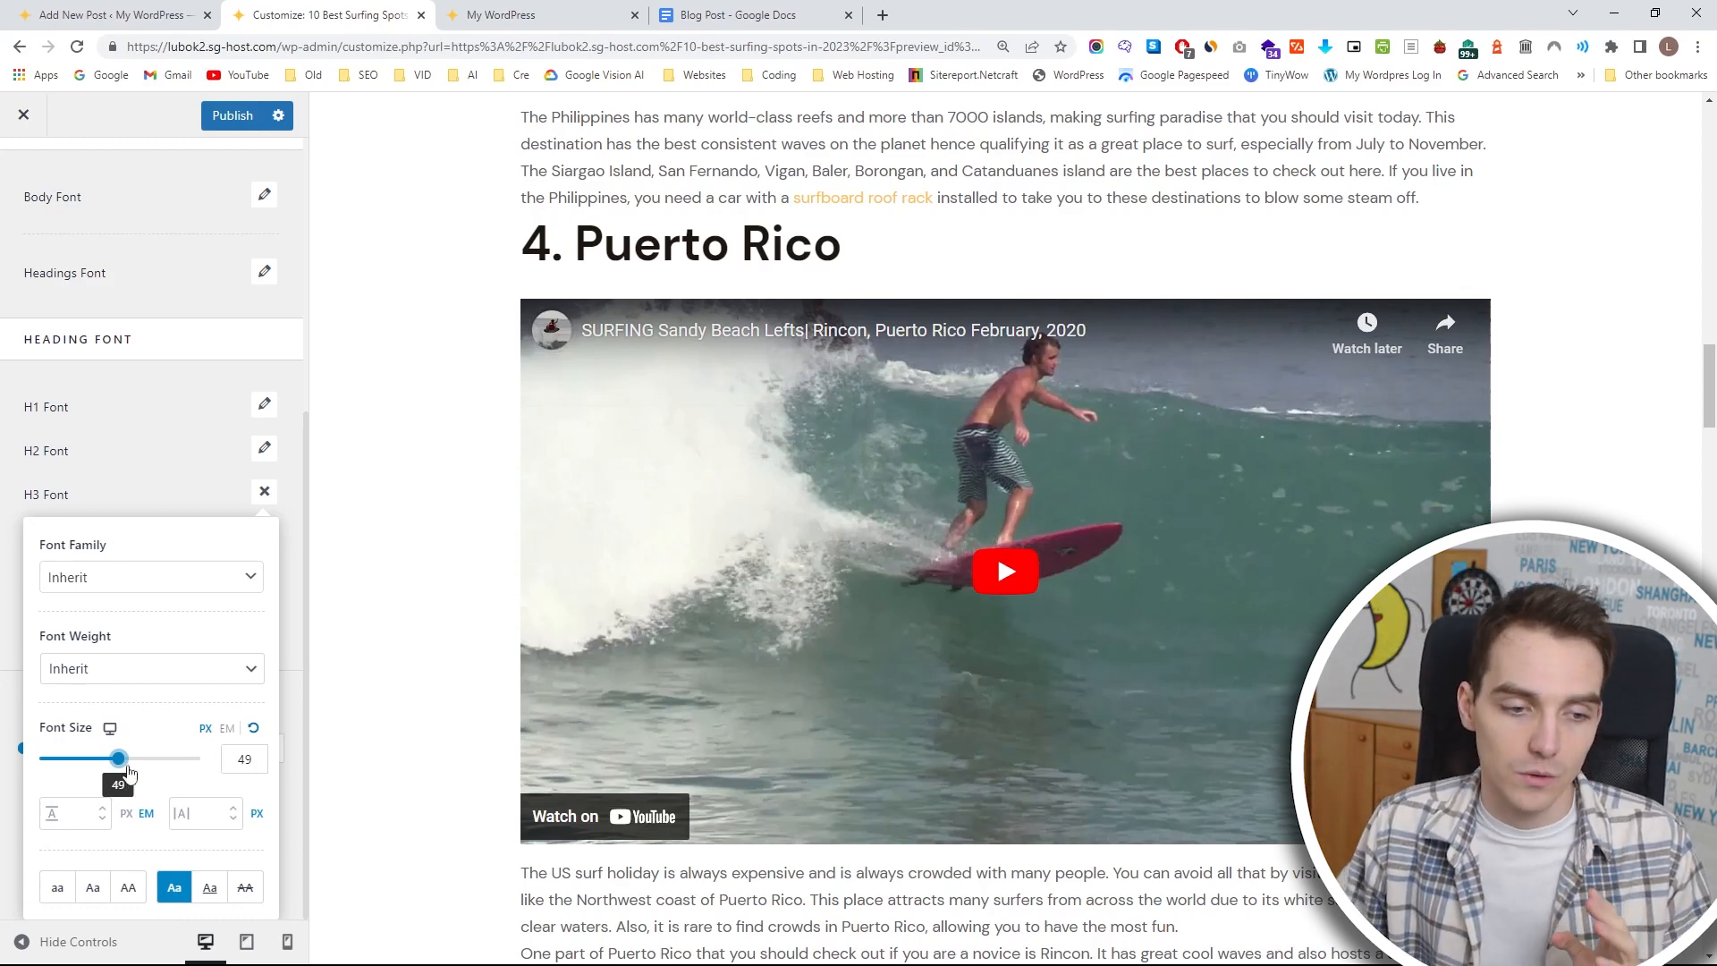
drag(125, 767, 101, 763)
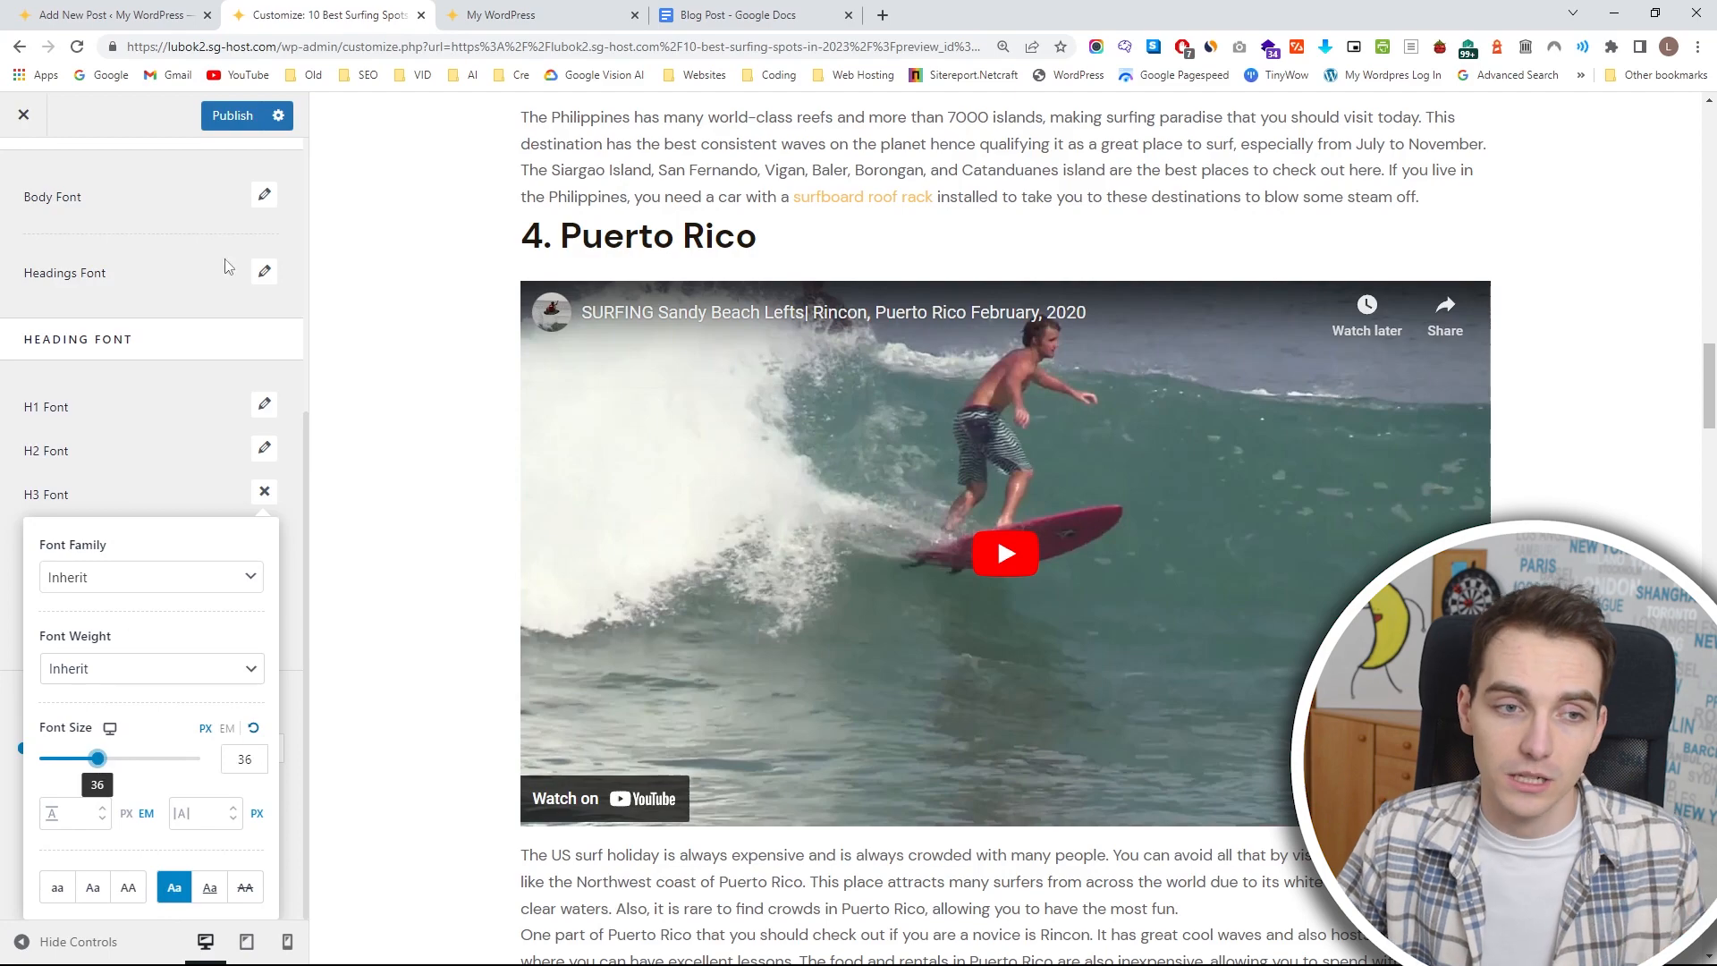
click(228, 123)
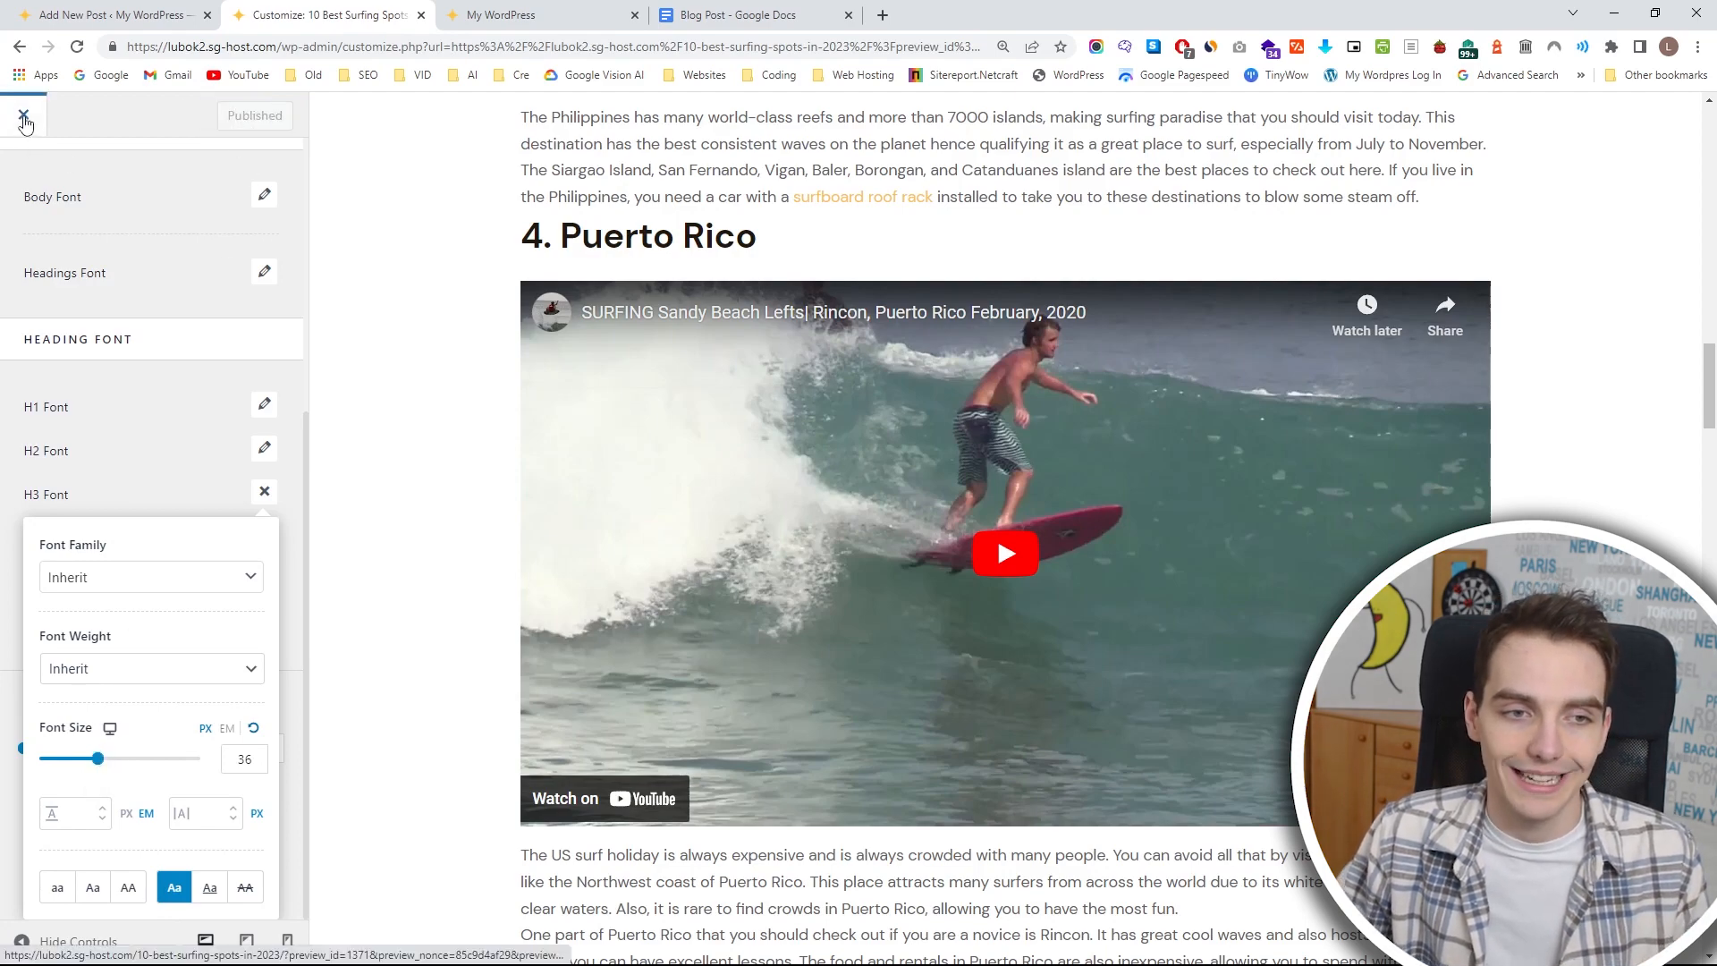
Leave the customizer, close the extra site tabs and return from the post editor to the WordPress posts list.
scroll(398, 371, up, 4)
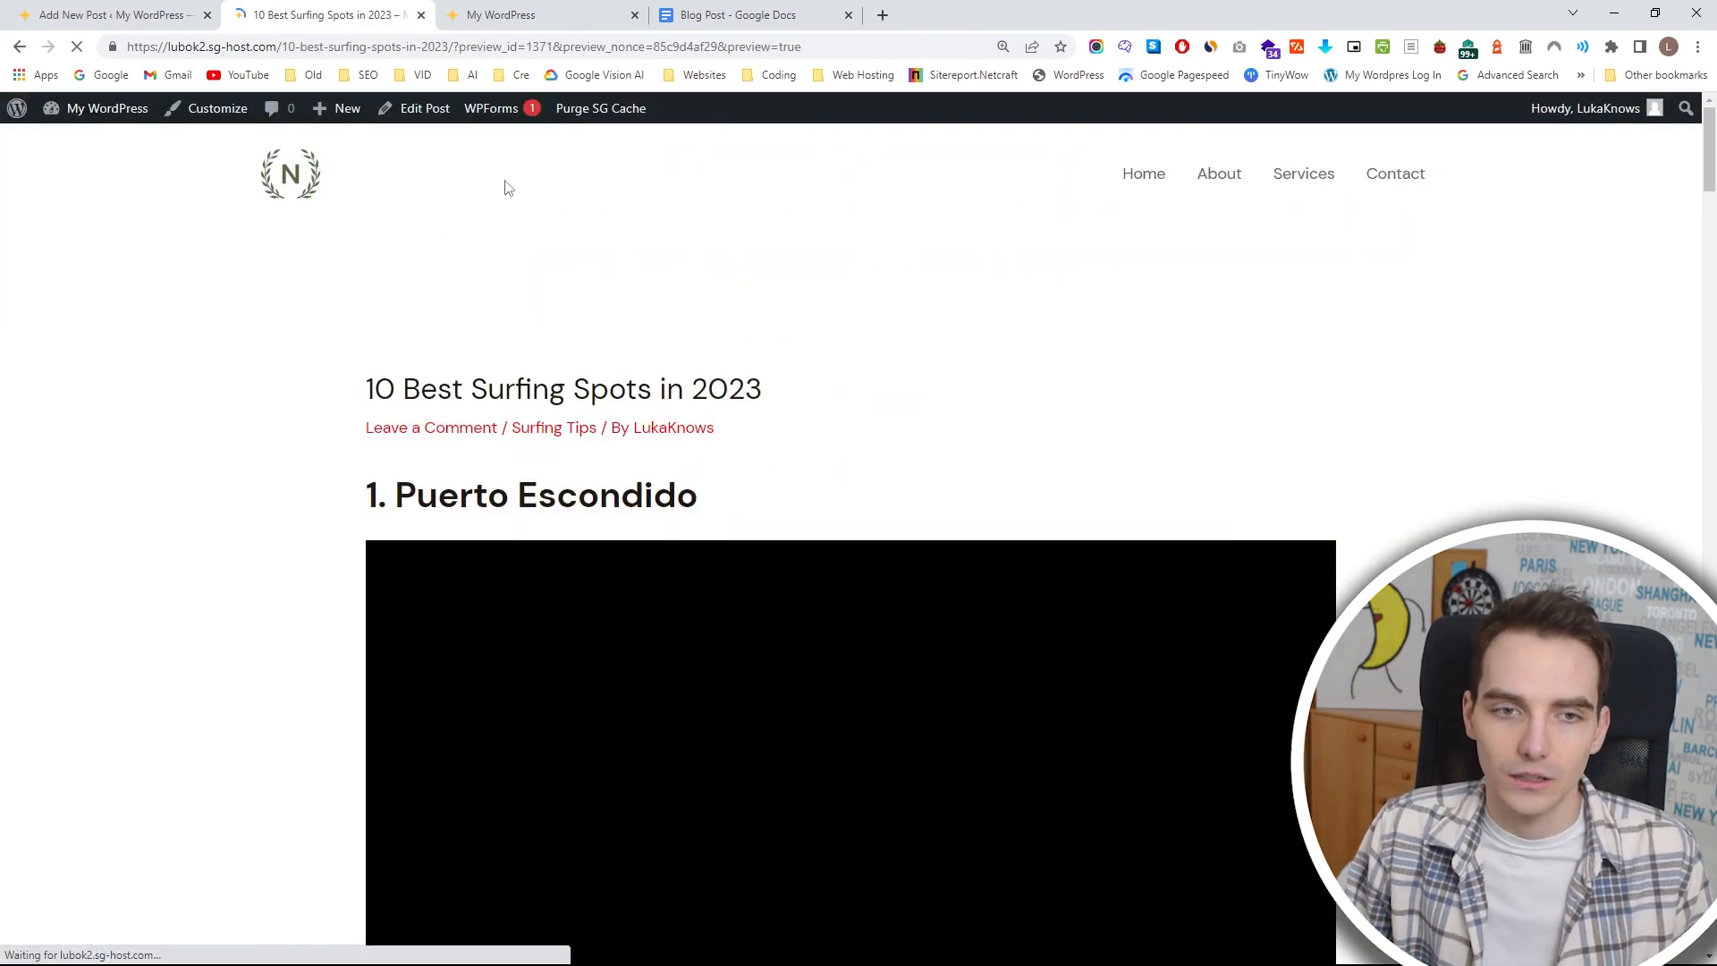
key(ctrl+w)
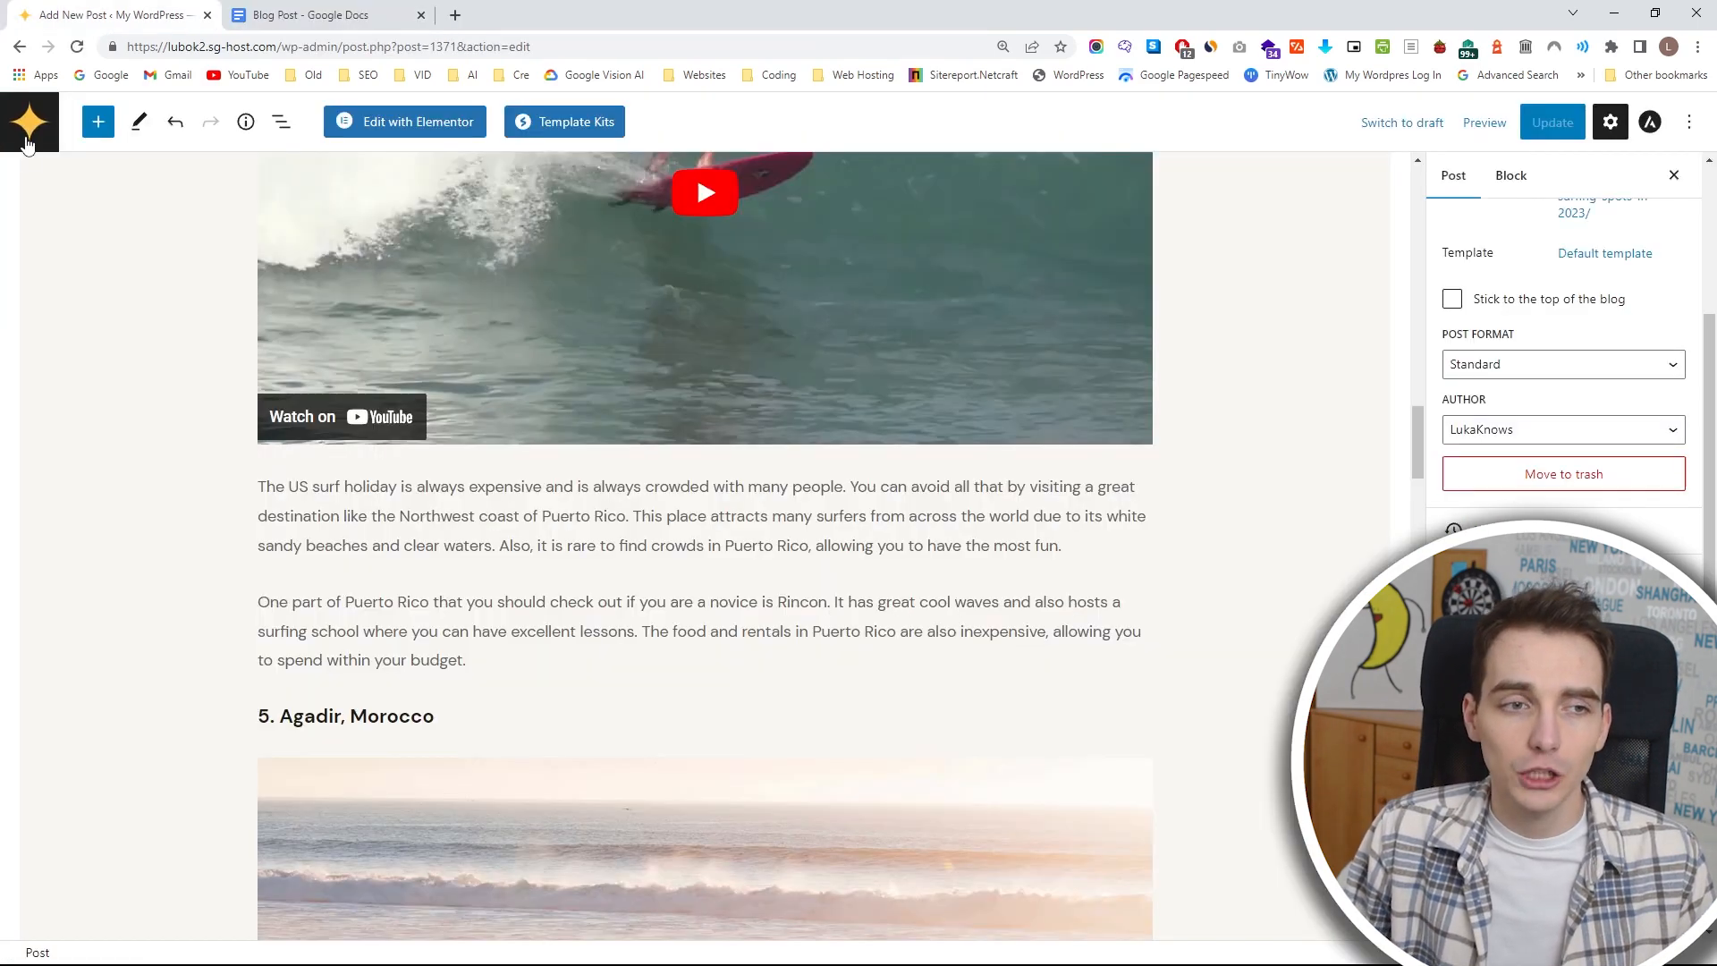
click(34, 121)
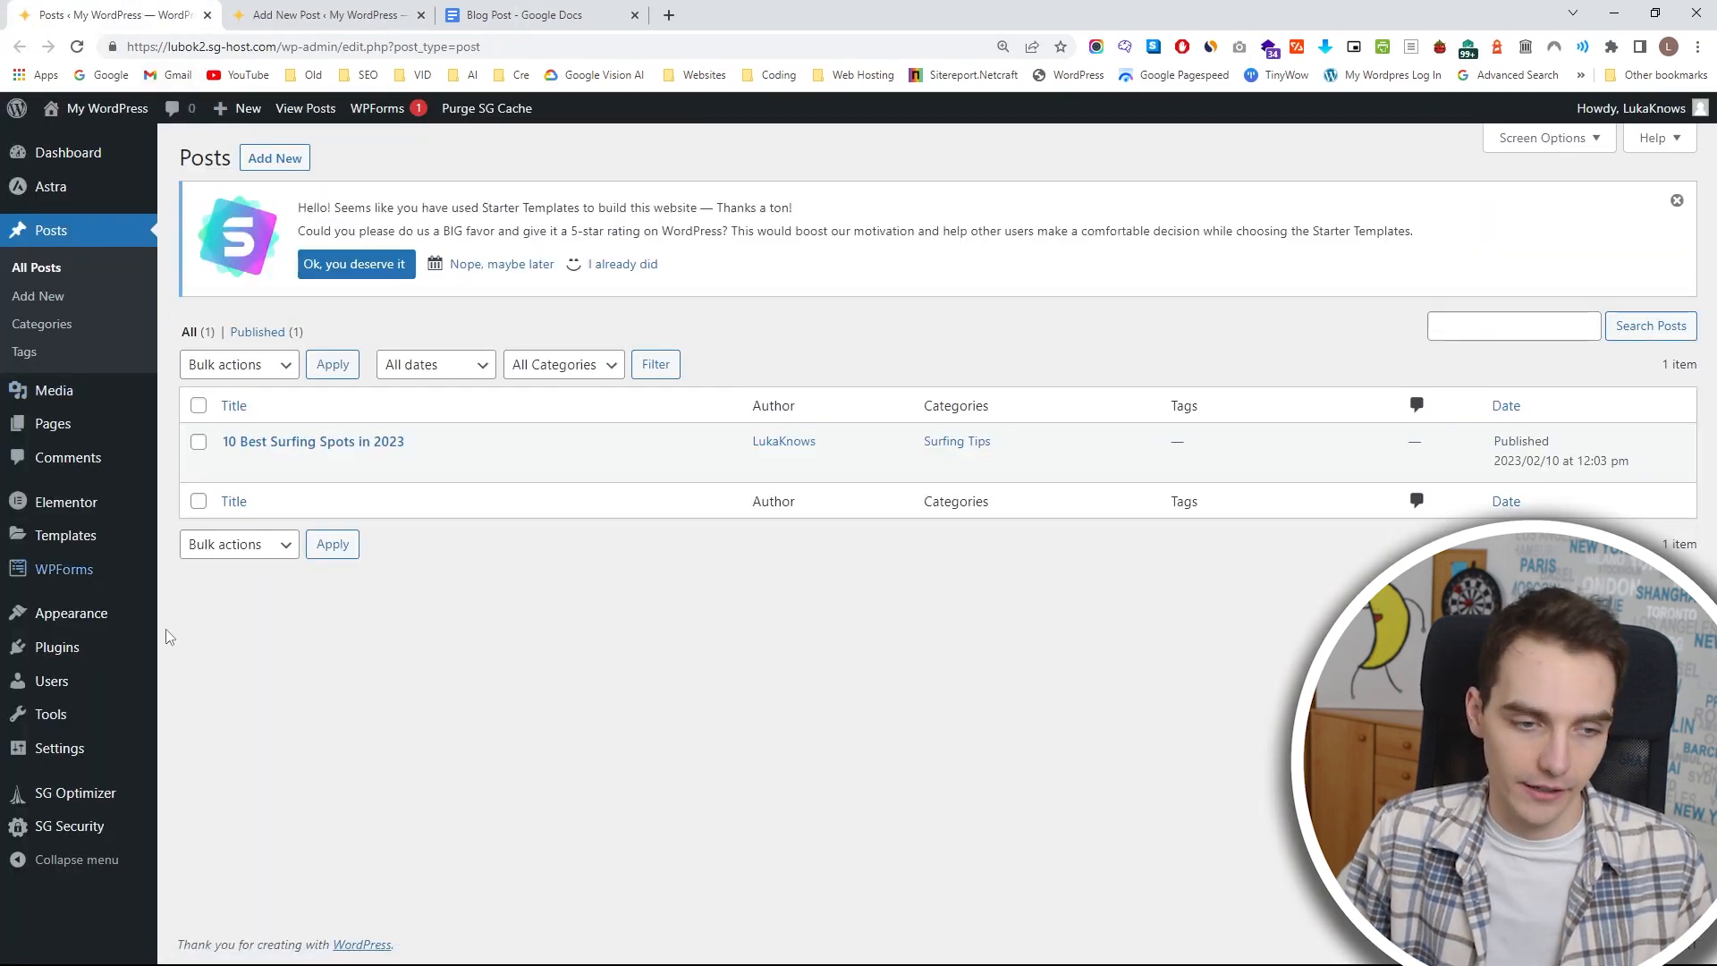
Go to the page for adding new plugins and search for "yoast".
mouse_move(109, 626)
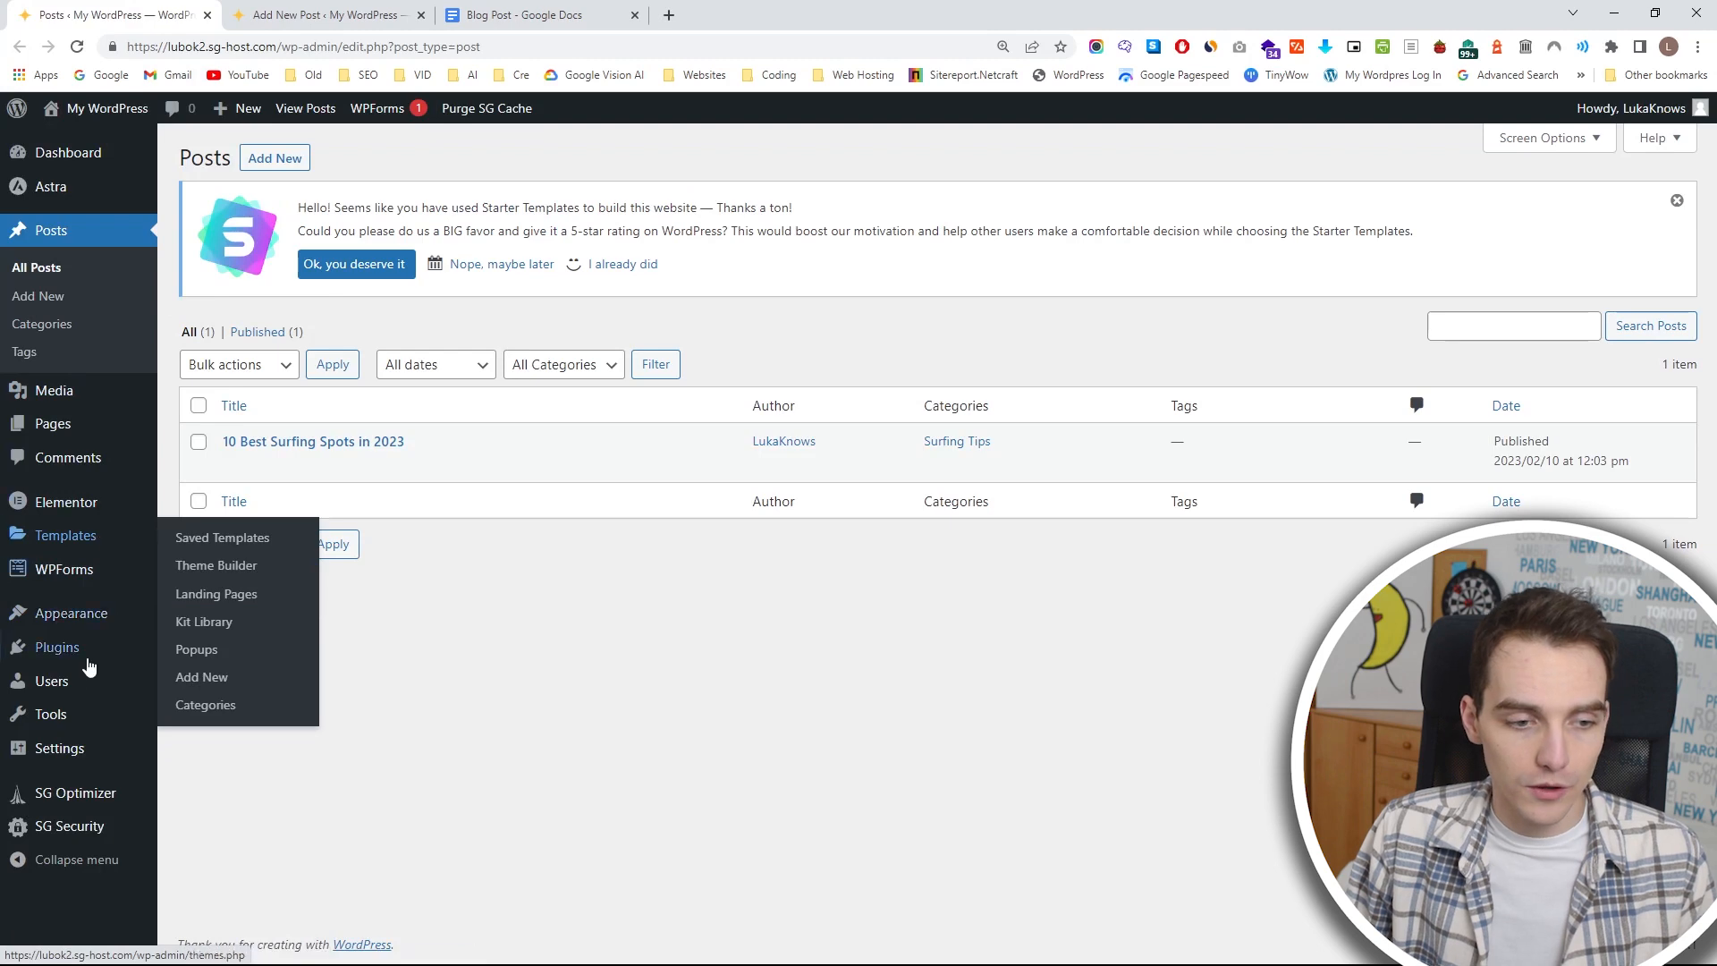
click(87, 655)
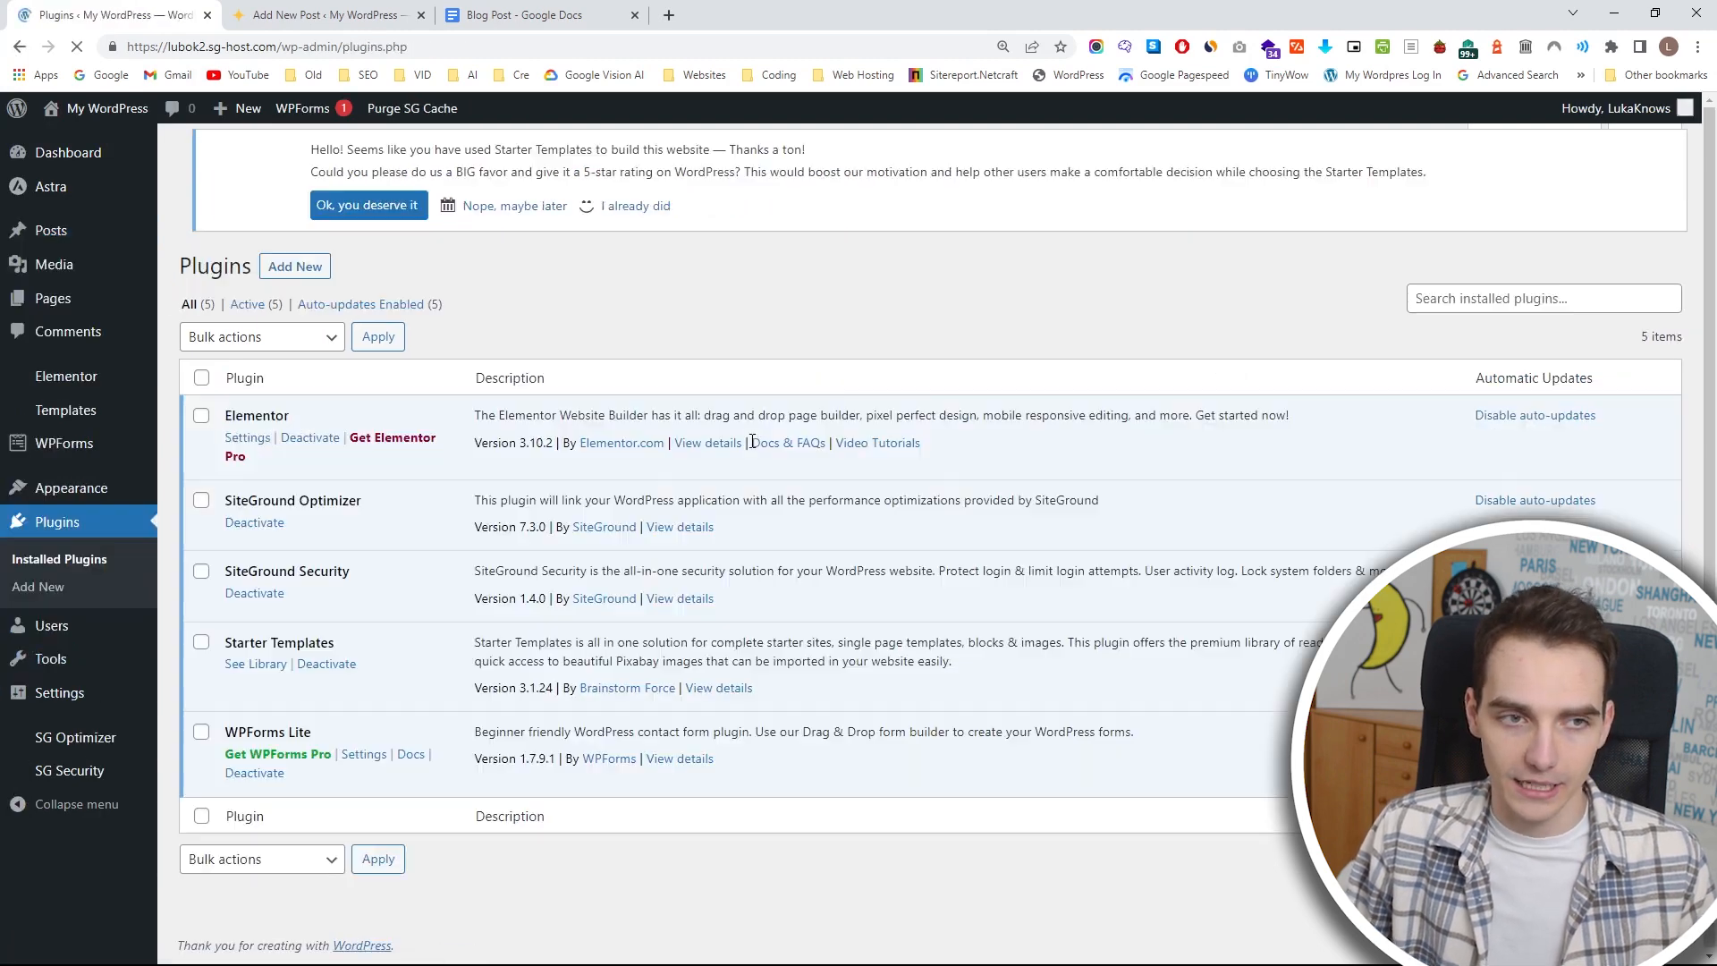
click(289, 159)
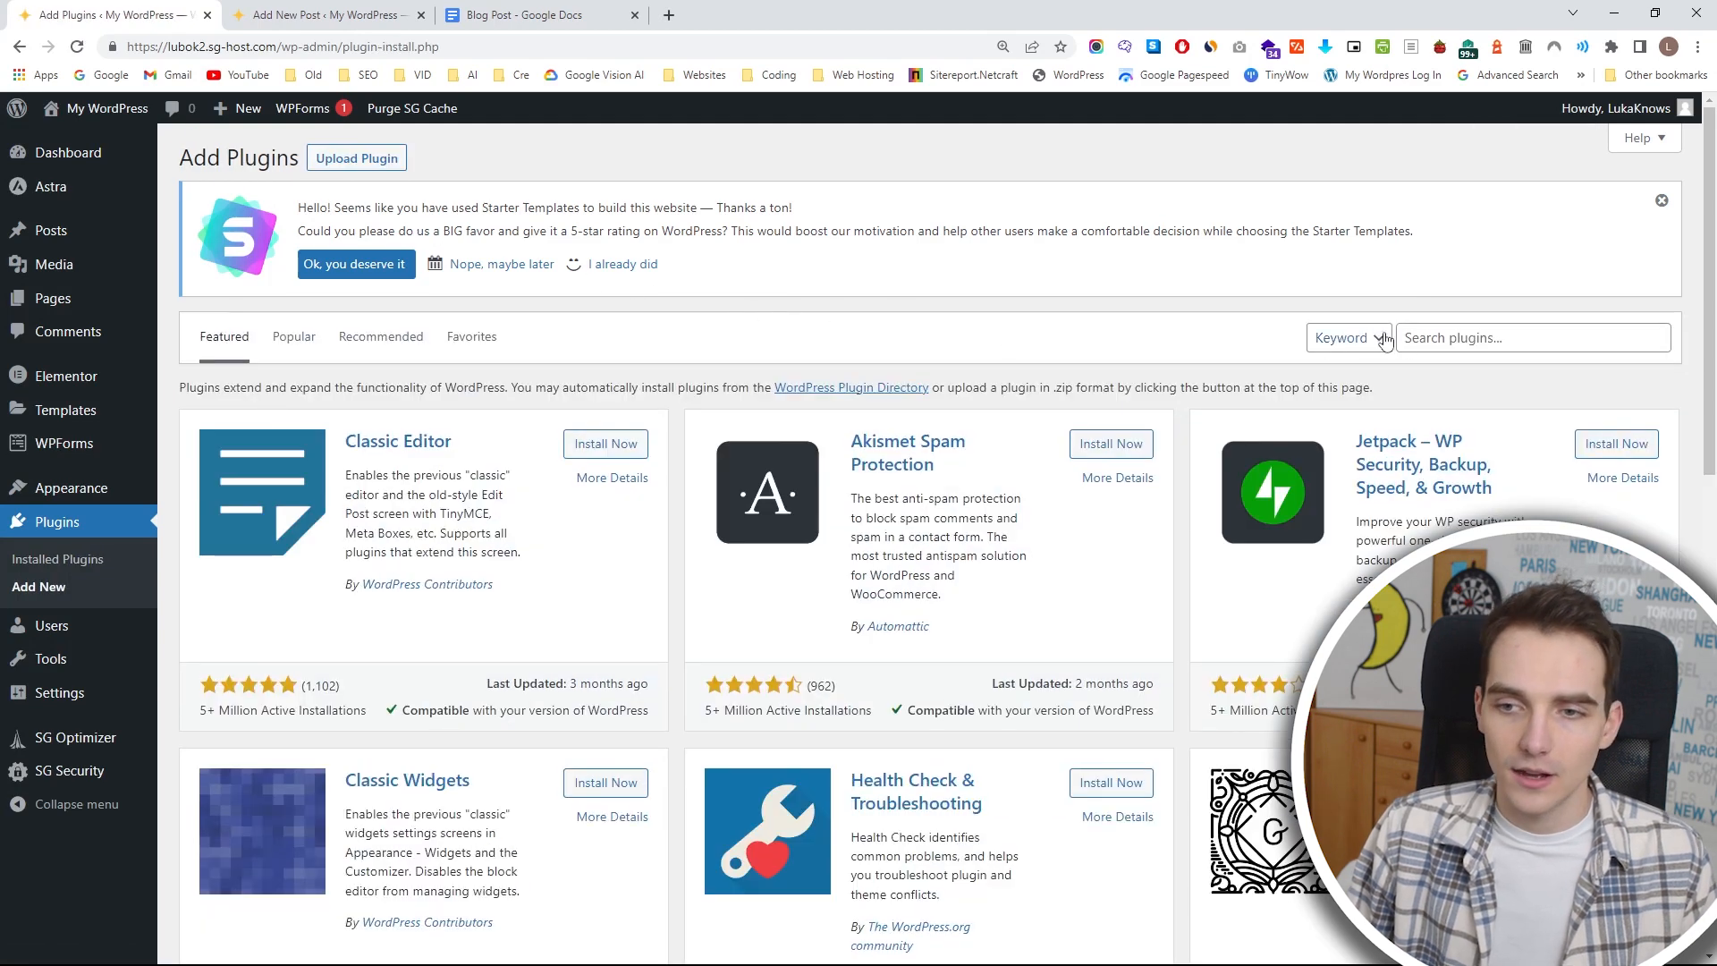
click(1437, 338)
text(yoast)
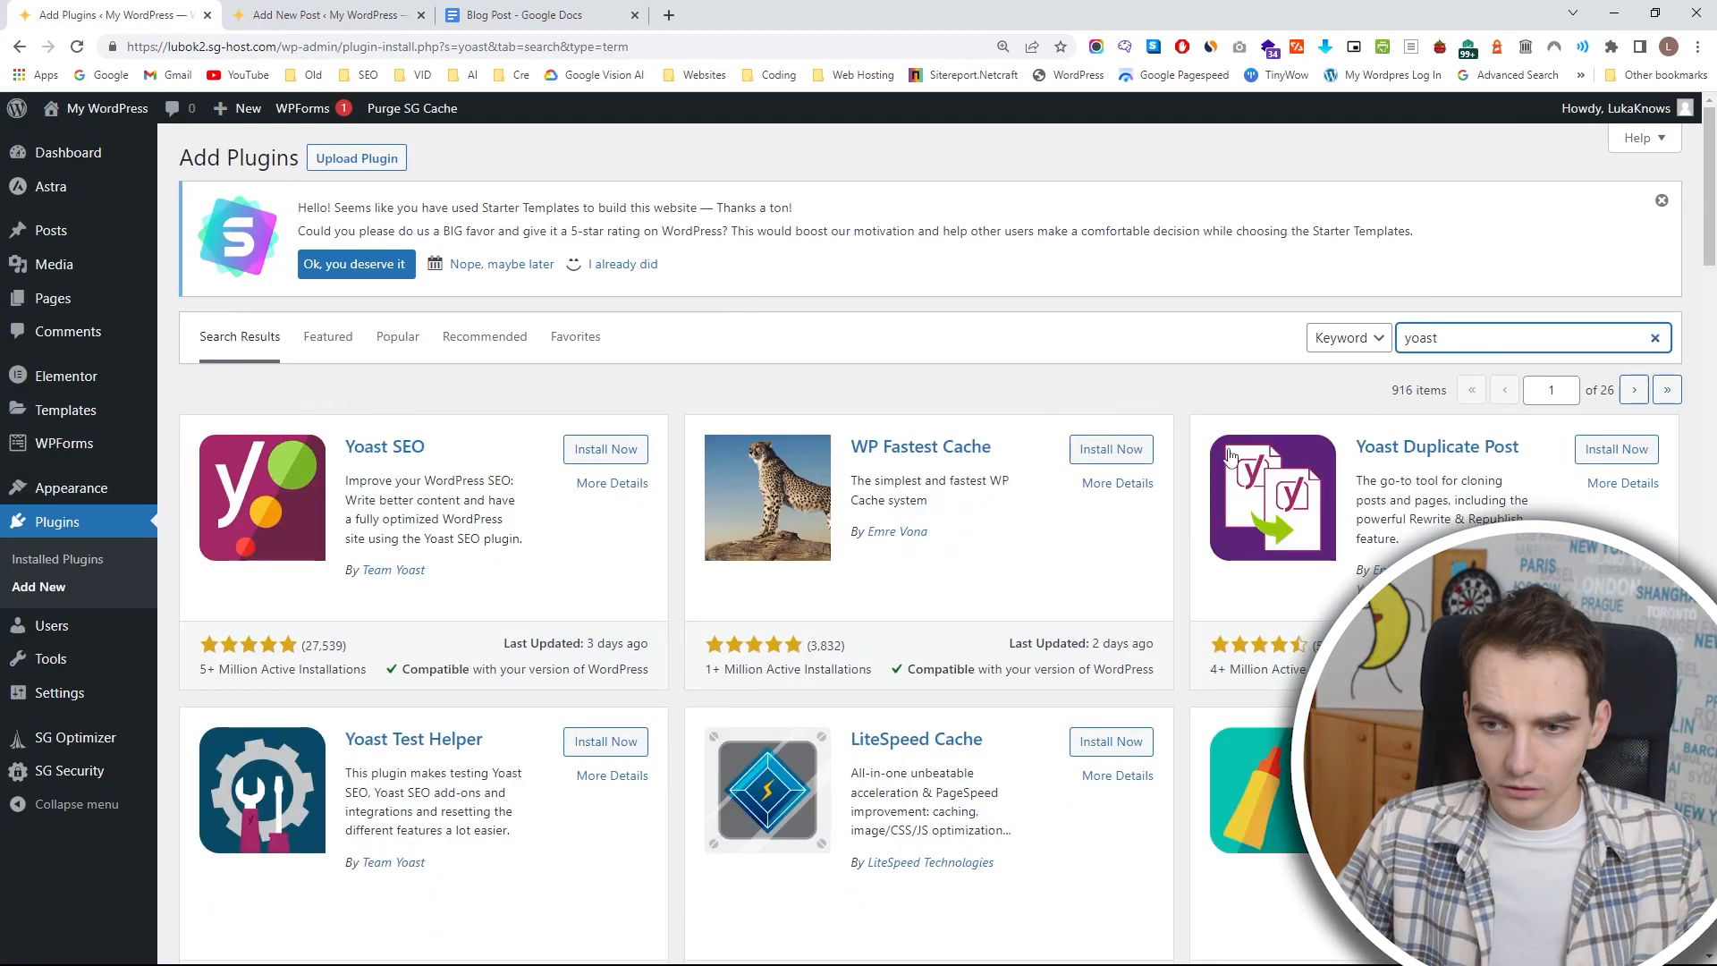
Install and activate the Yoast SEO plugin from its details window and start its first-time configuration.
click(405, 464)
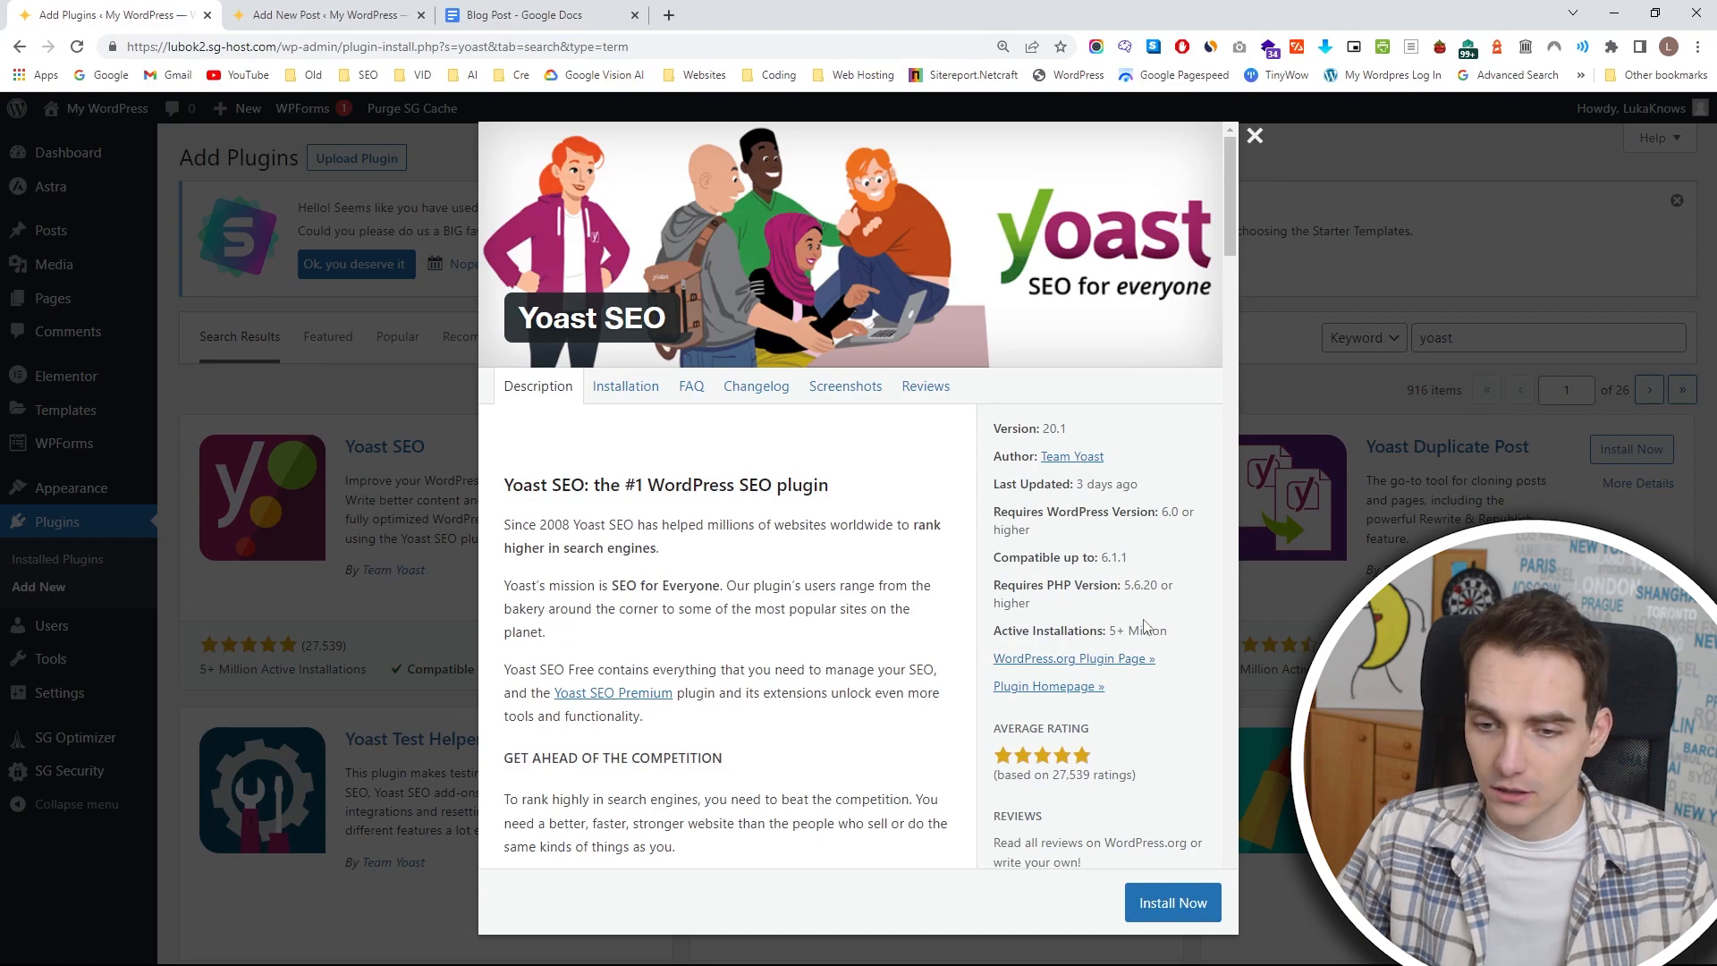
scroll(1145, 627, down, 2)
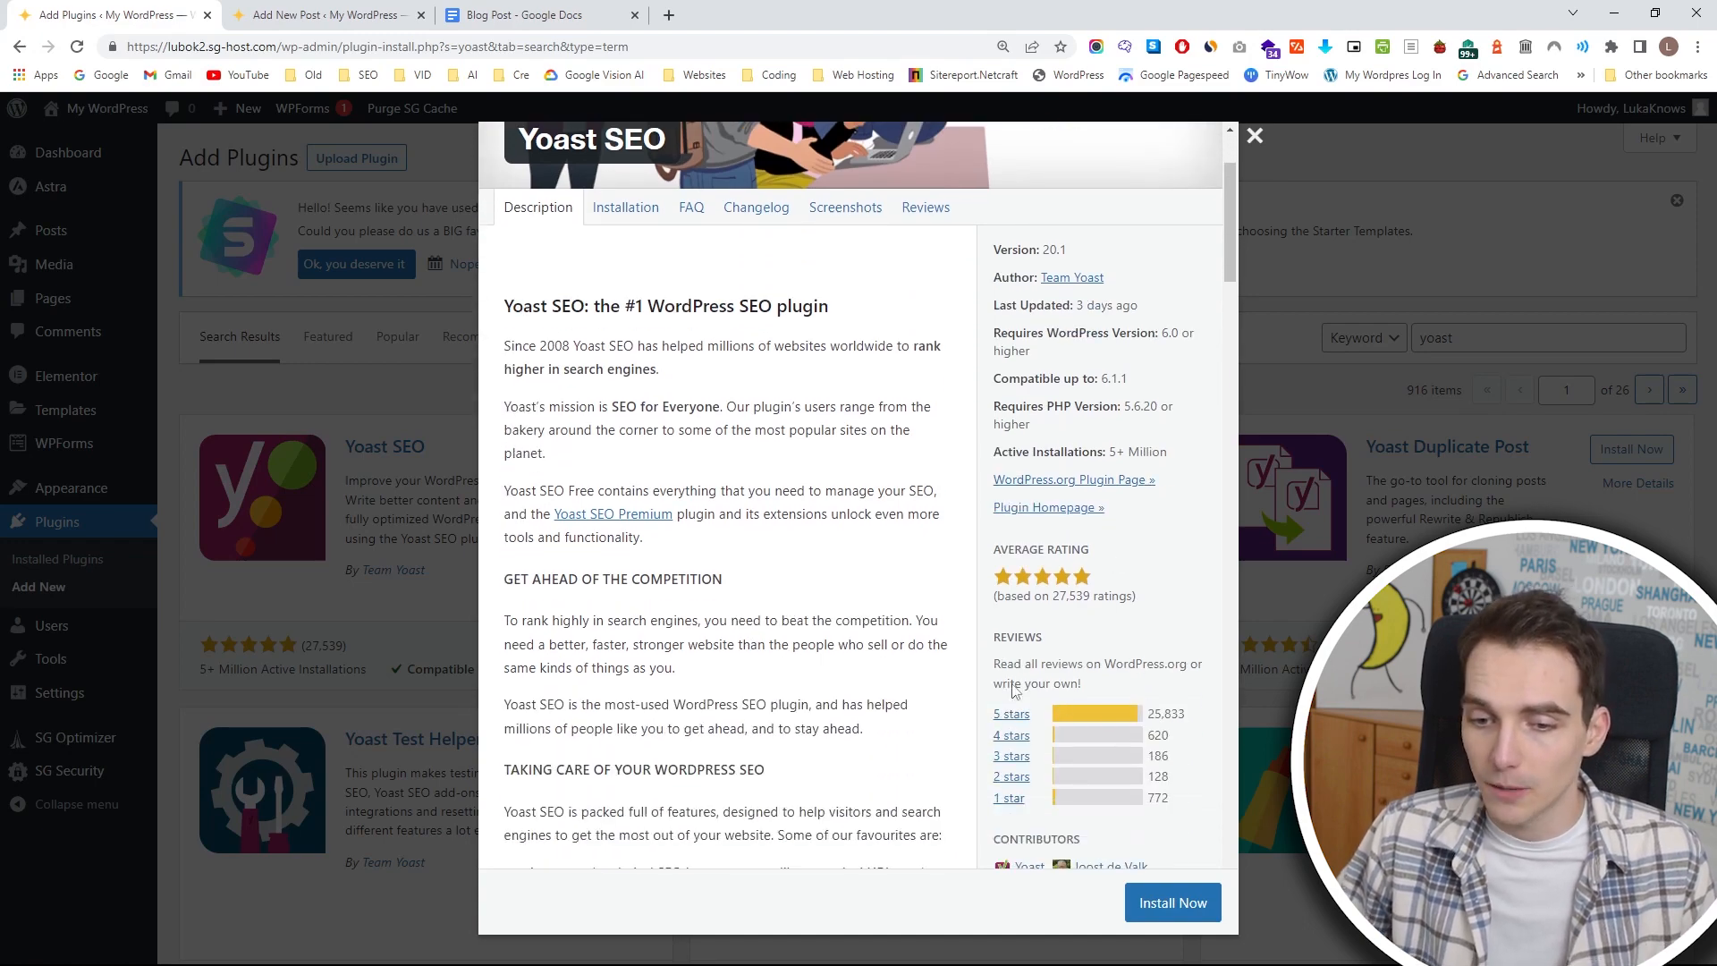
click(1136, 921)
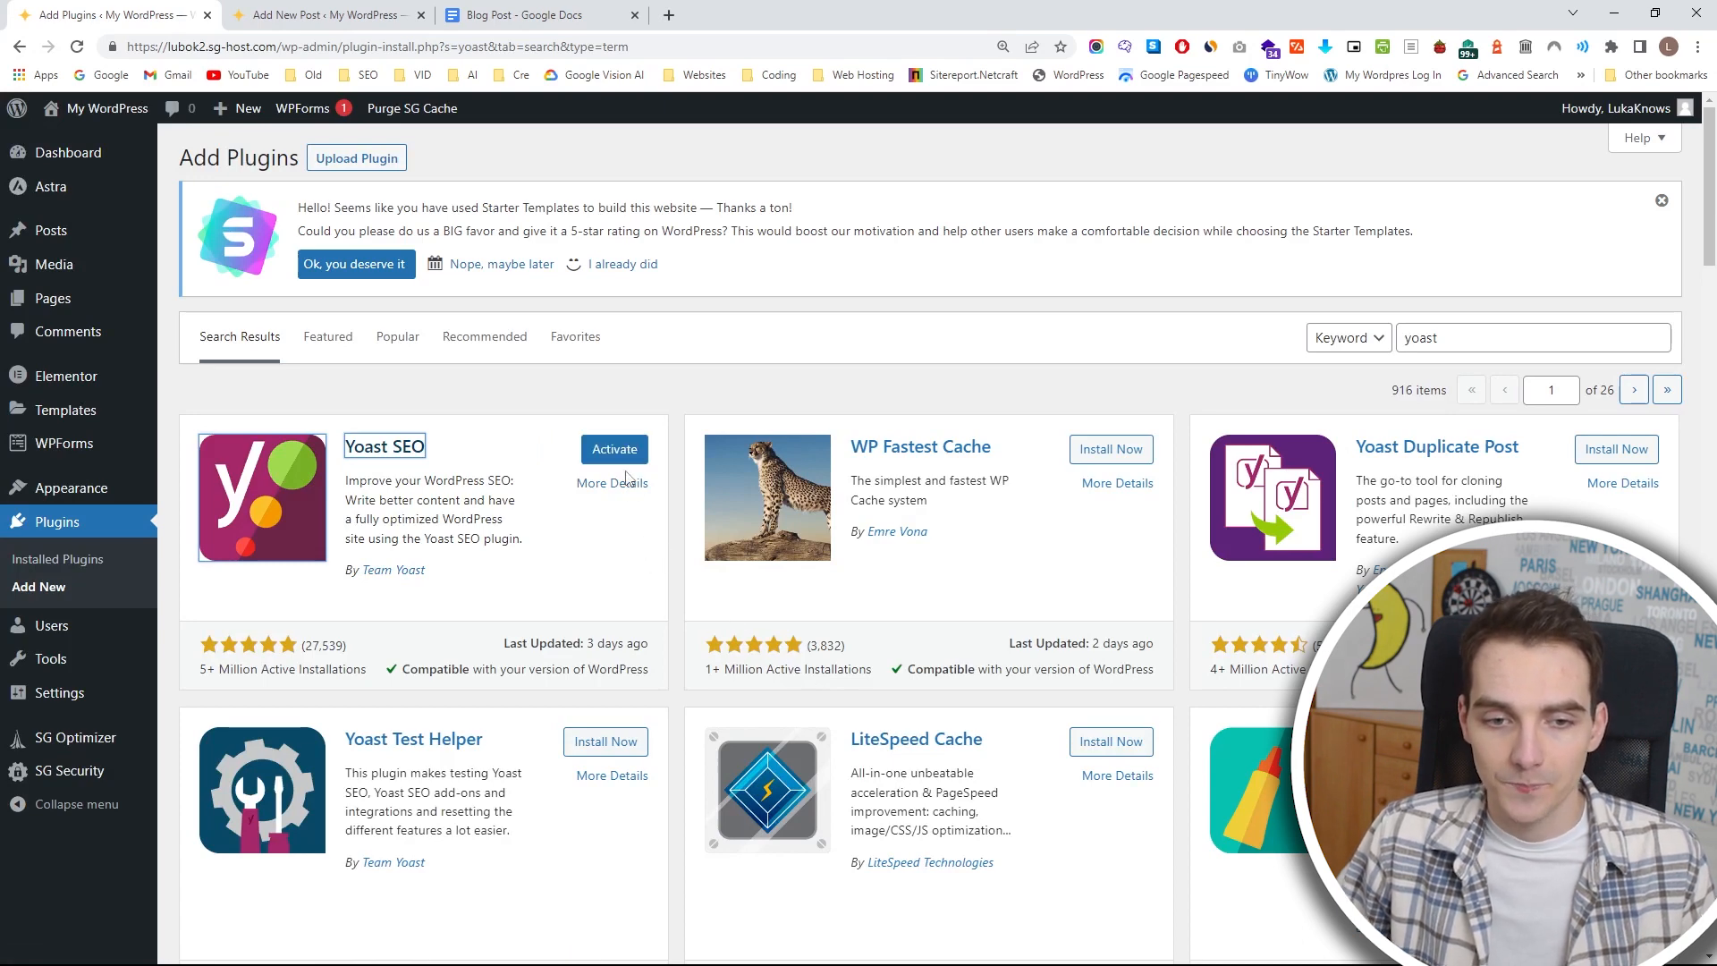
click(621, 458)
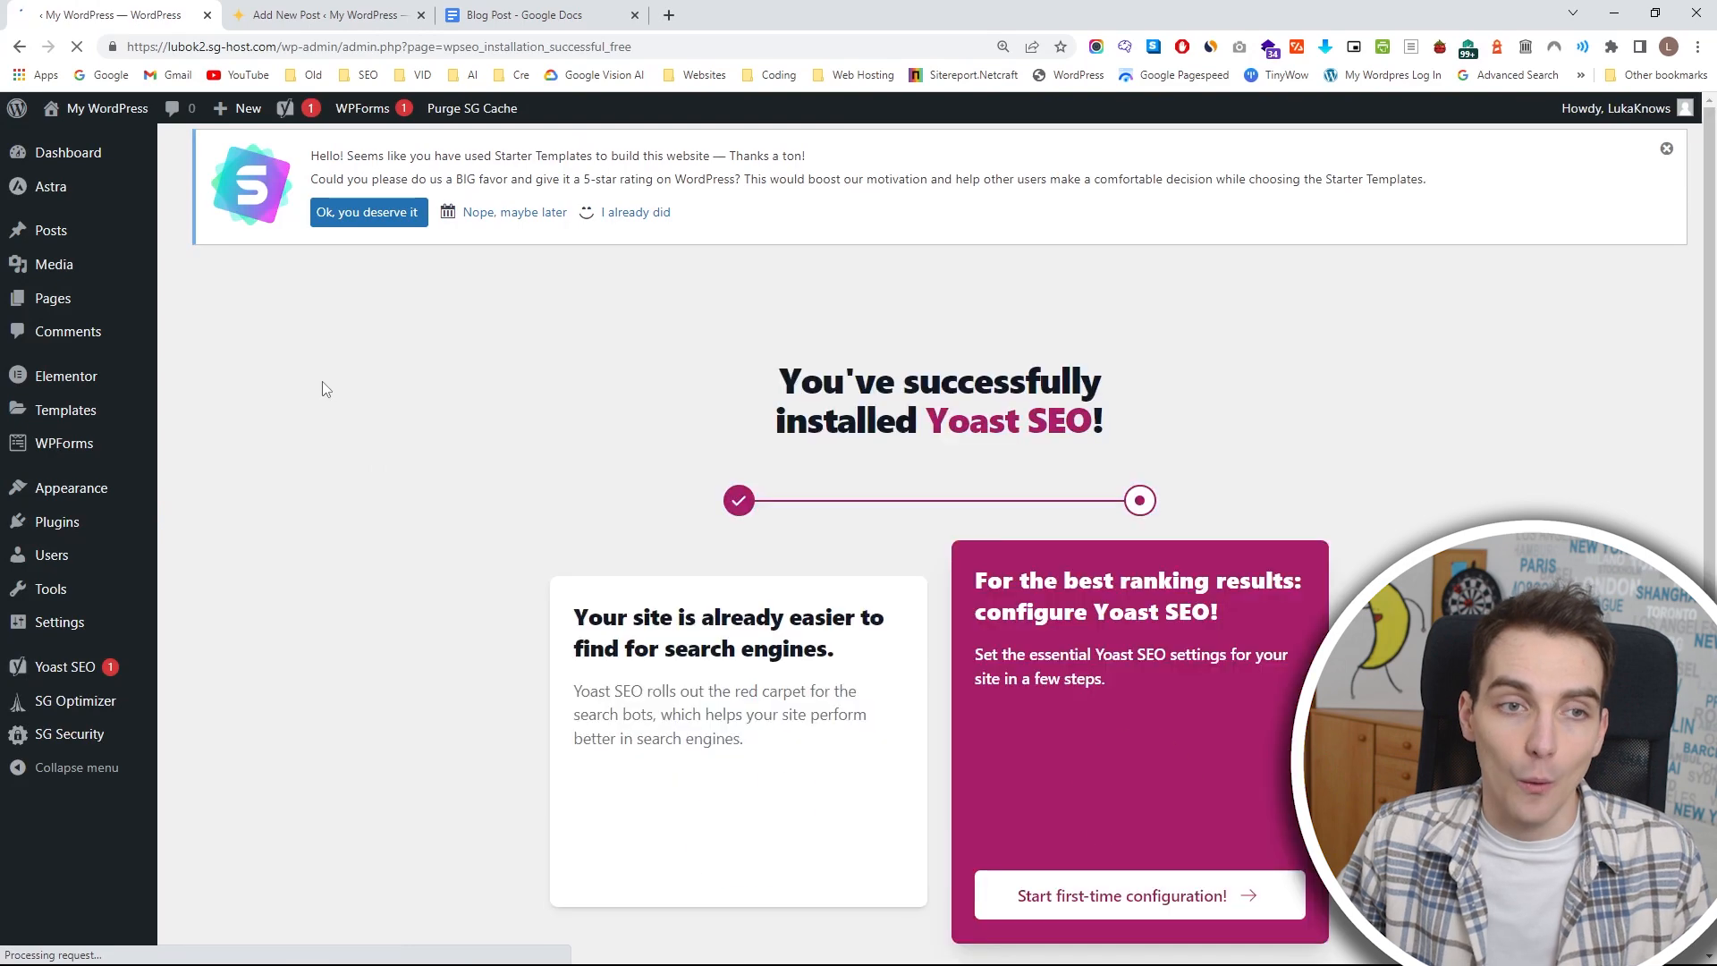
scroll(582, 479, down, 1)
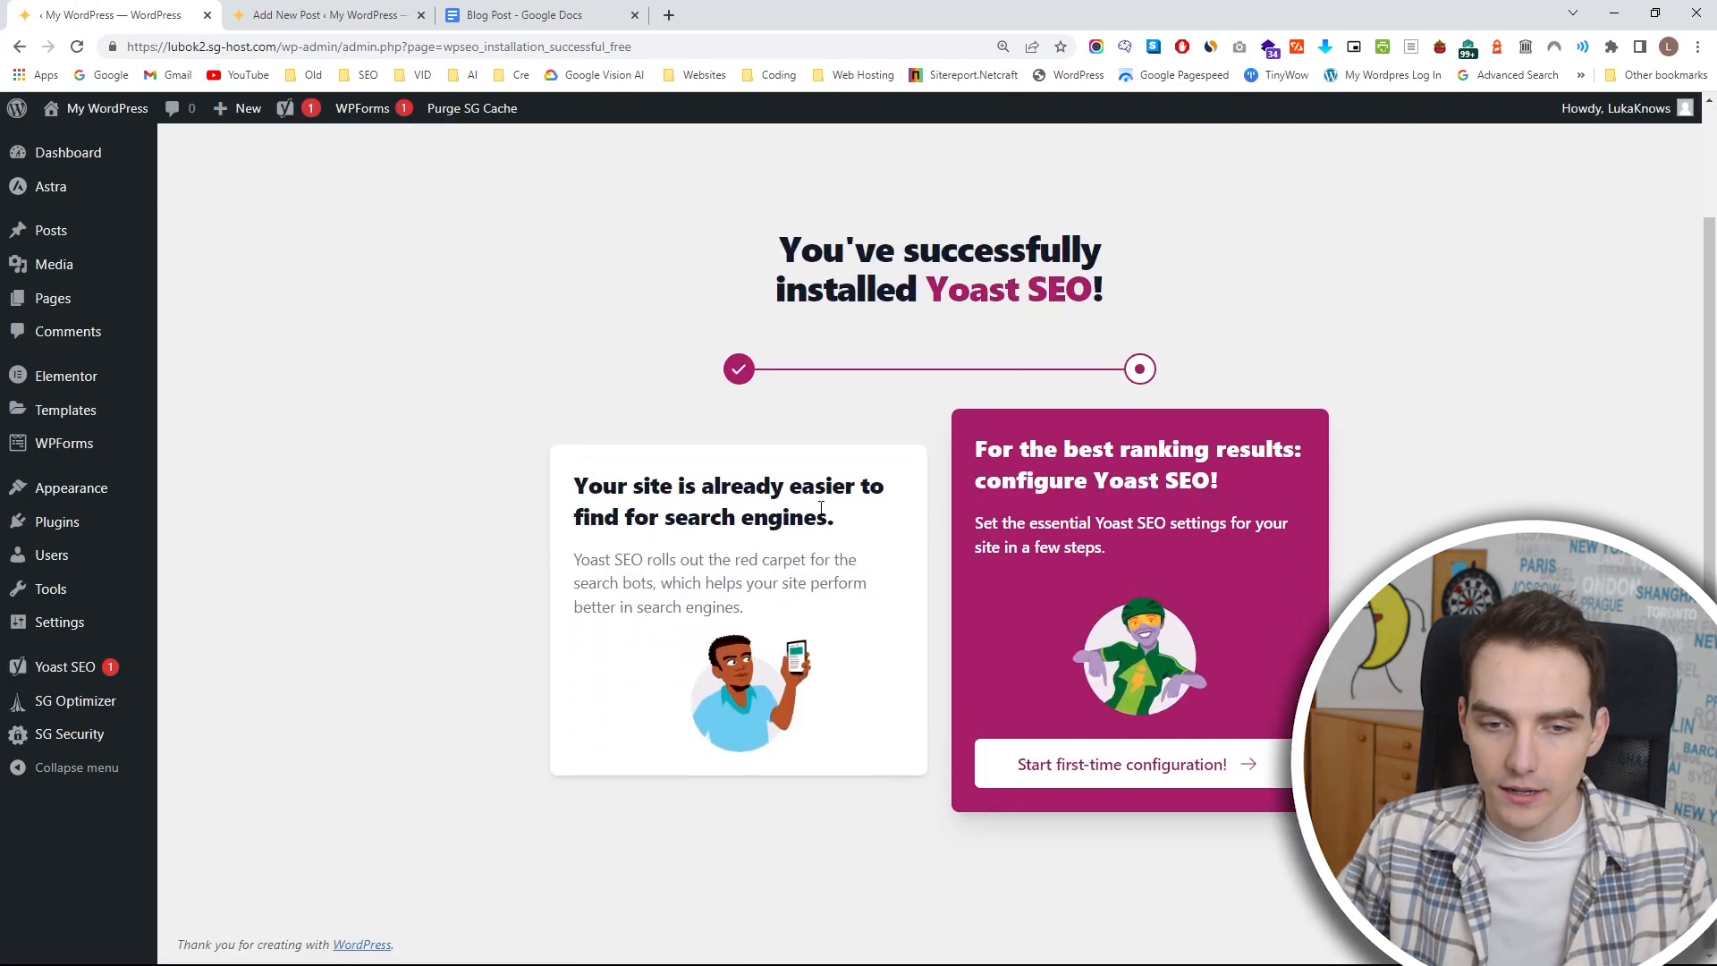
click(1199, 775)
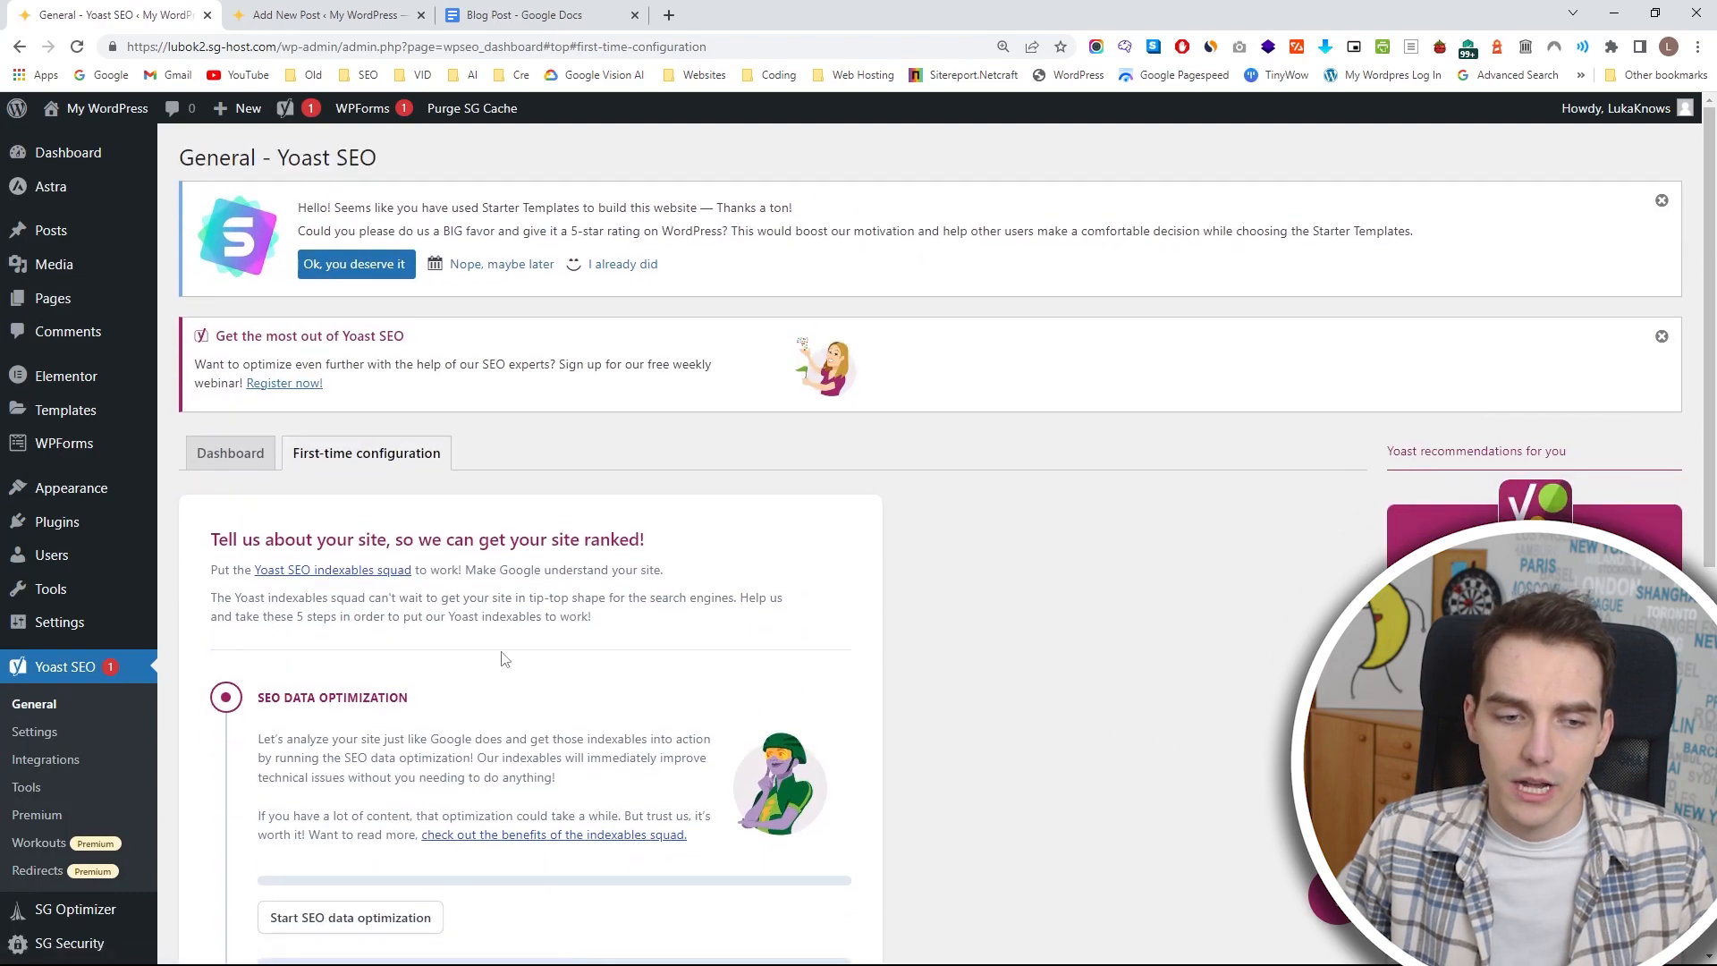
Look over Yoast SEO's first-time configuration and open the post "10 Best Surfing Spots in 2023" for editing from the posts list.
scroll(505, 660, down, 6)
scroll(333, 421, up, 3)
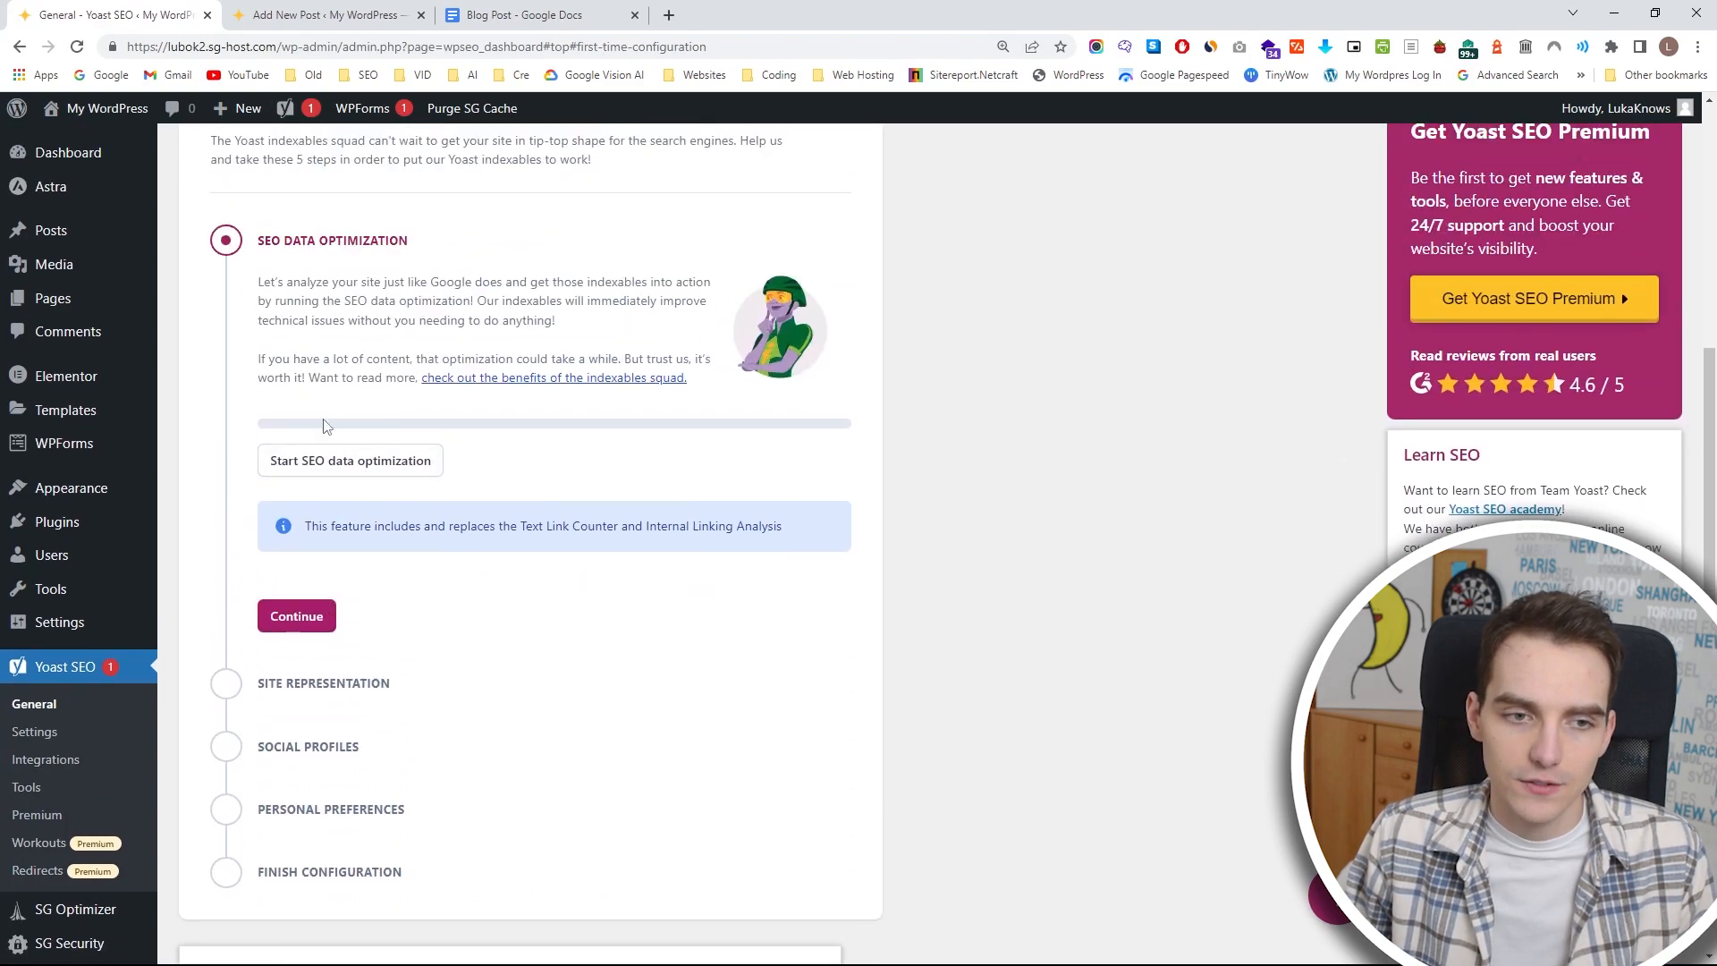
scroll(327, 581, down, 3)
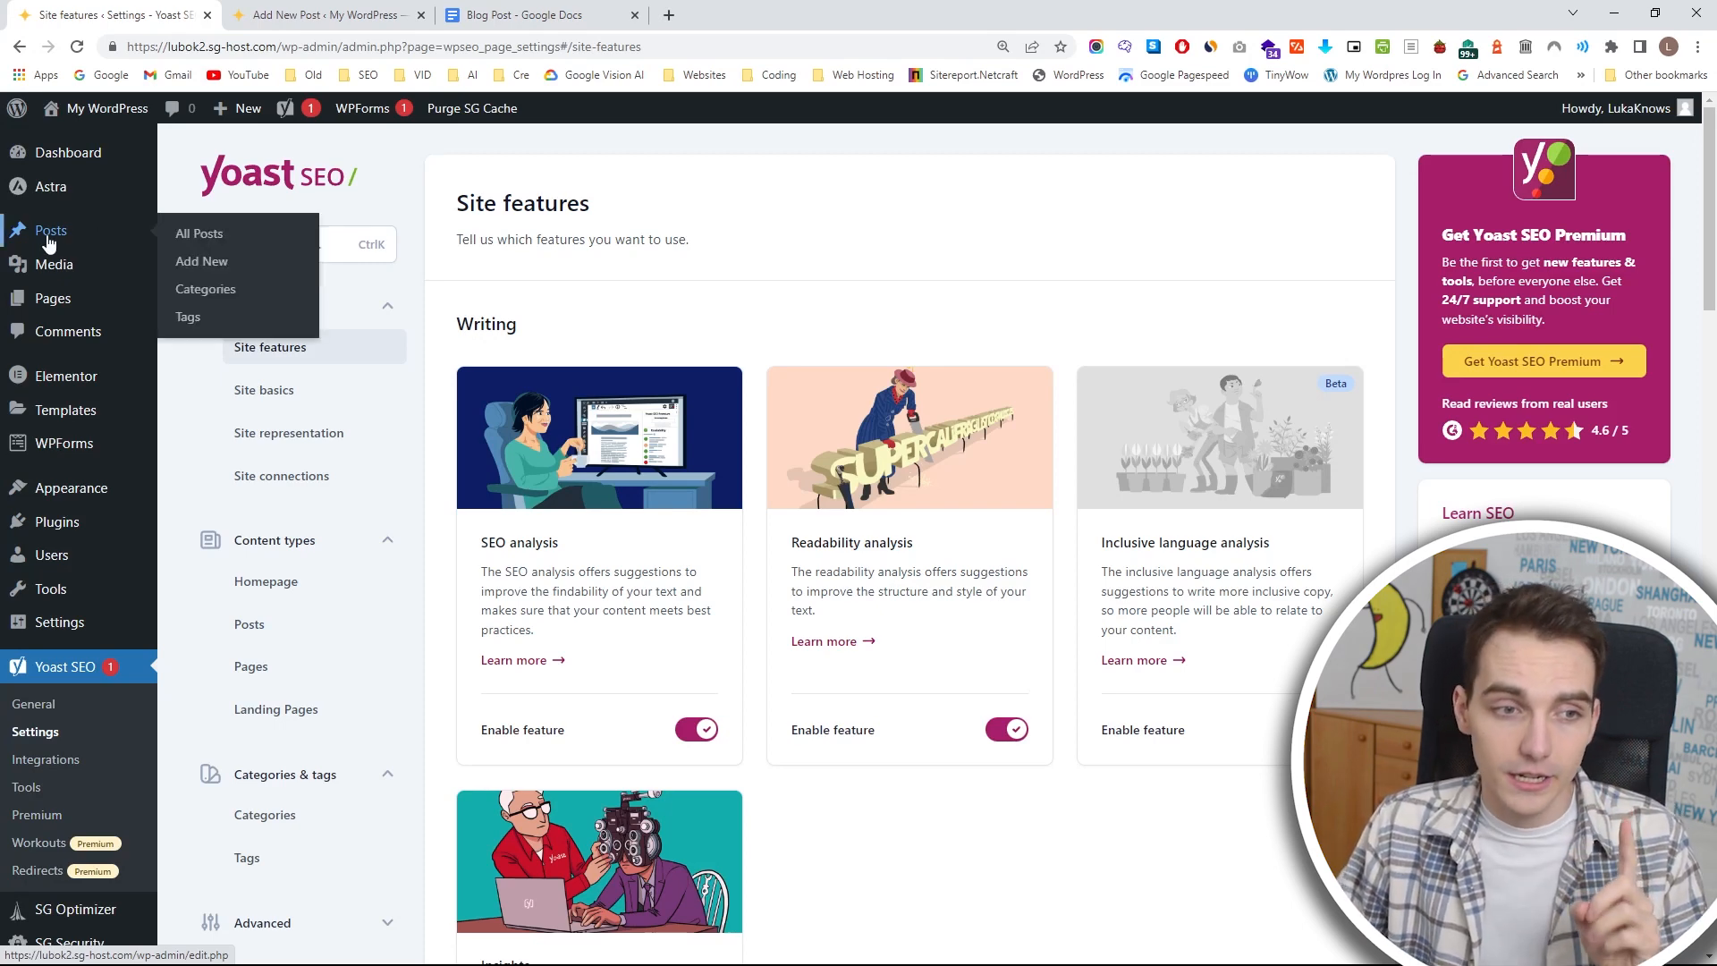
click(199, 234)
mouse_move(287, 453)
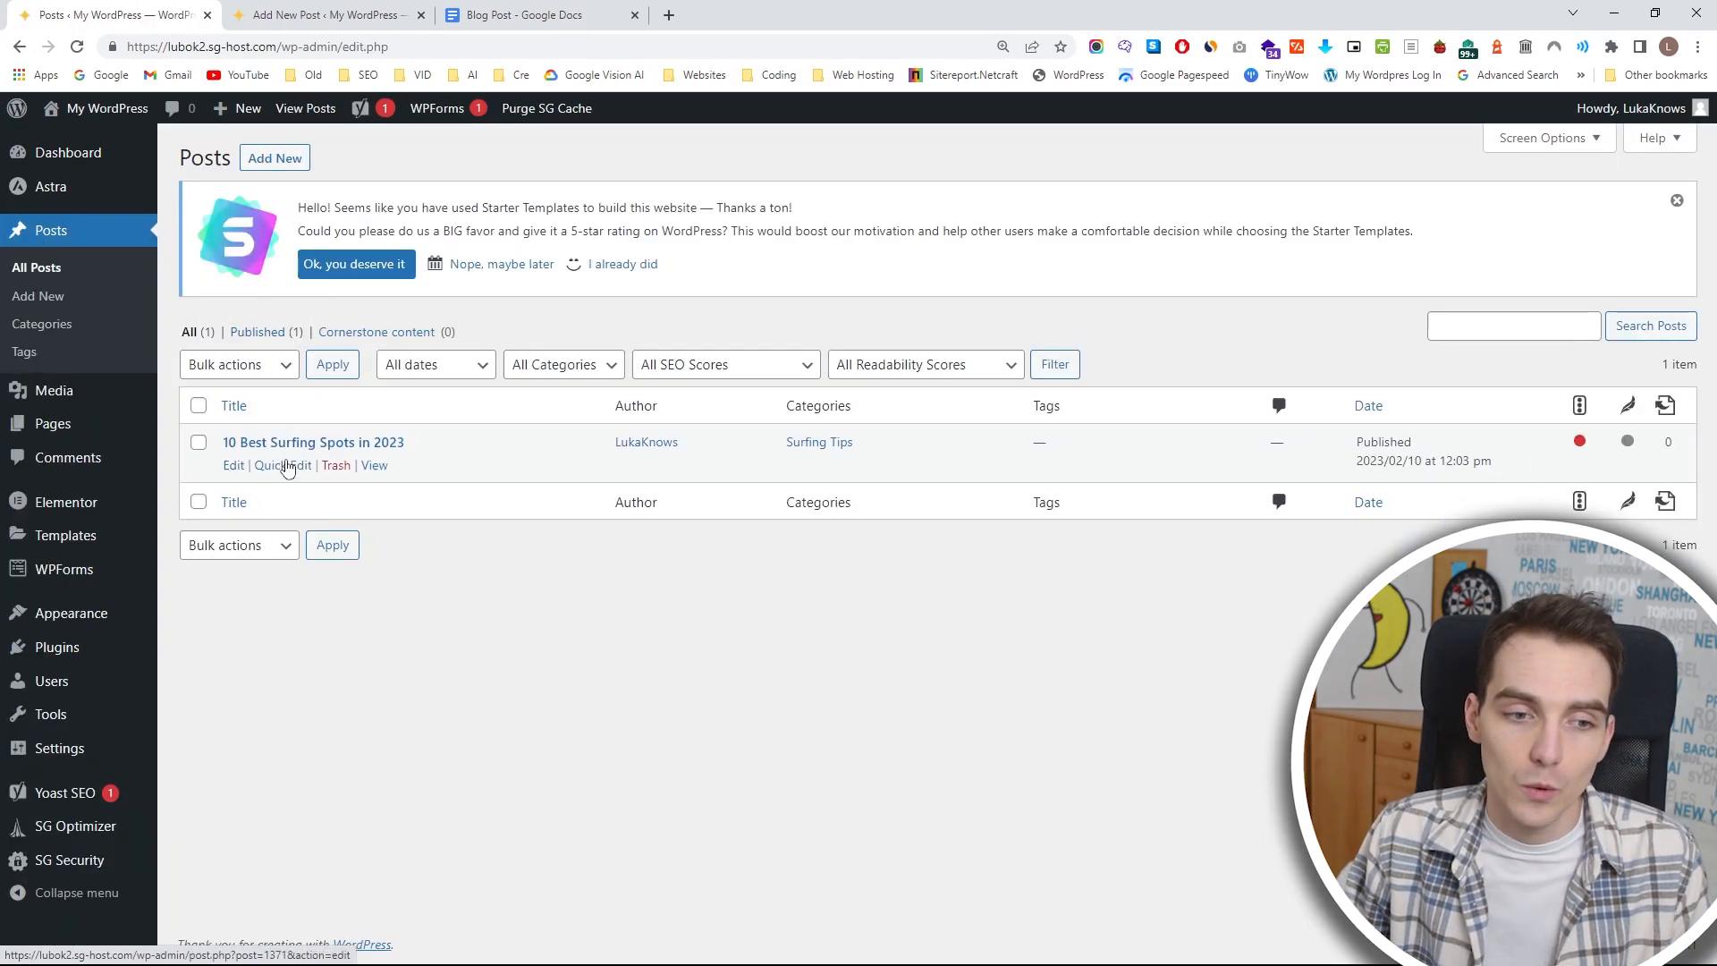
click(232, 467)
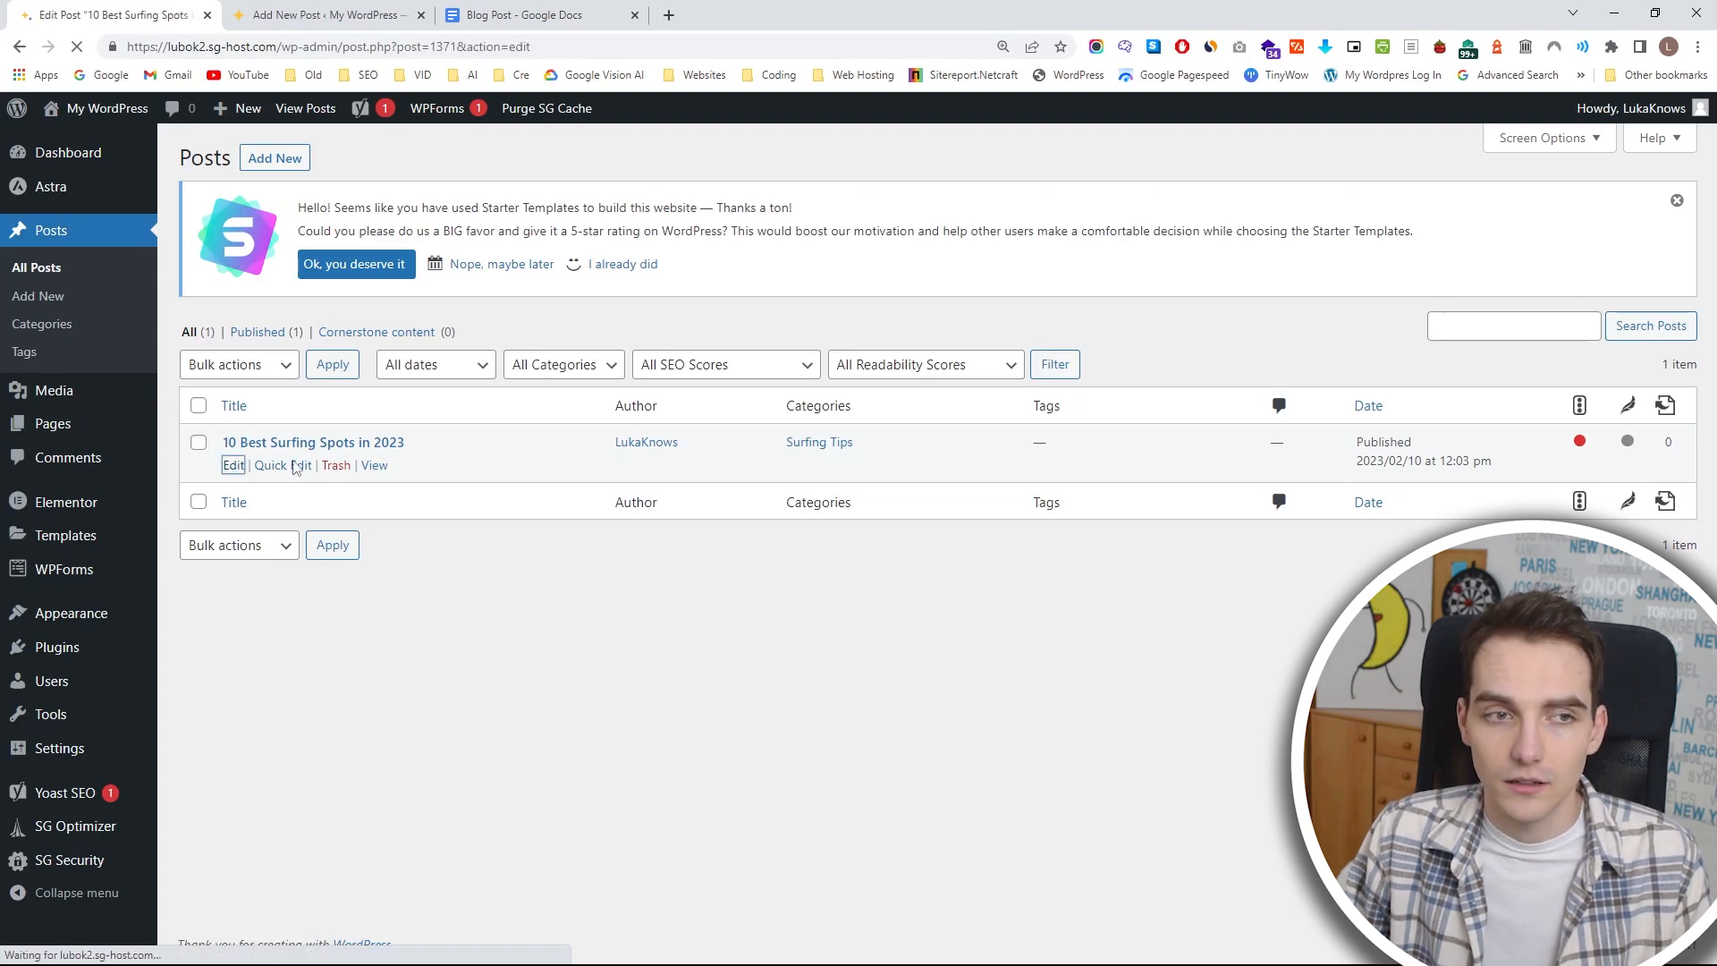
Compare the mobile and desktop Google previews in the Yoast SEO section below the post content, ending on the desktop result.
scroll(1291, 325, down, 20)
scroll(1234, 327, down, 15)
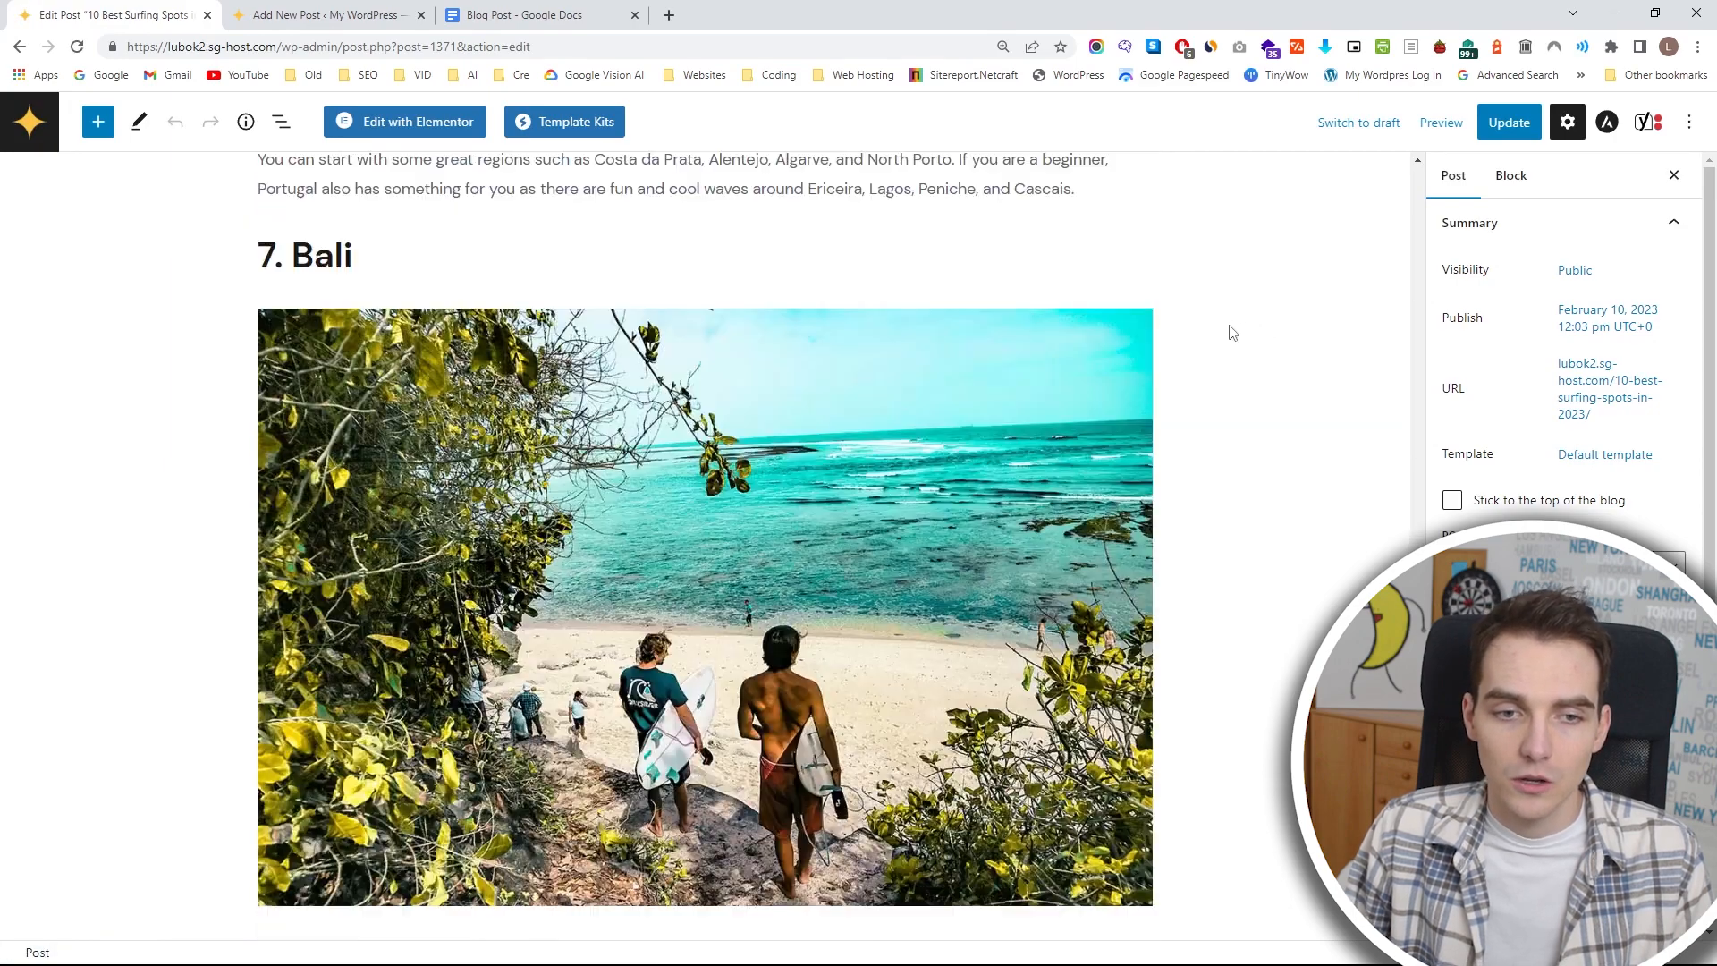
scroll(916, 429, up, 2)
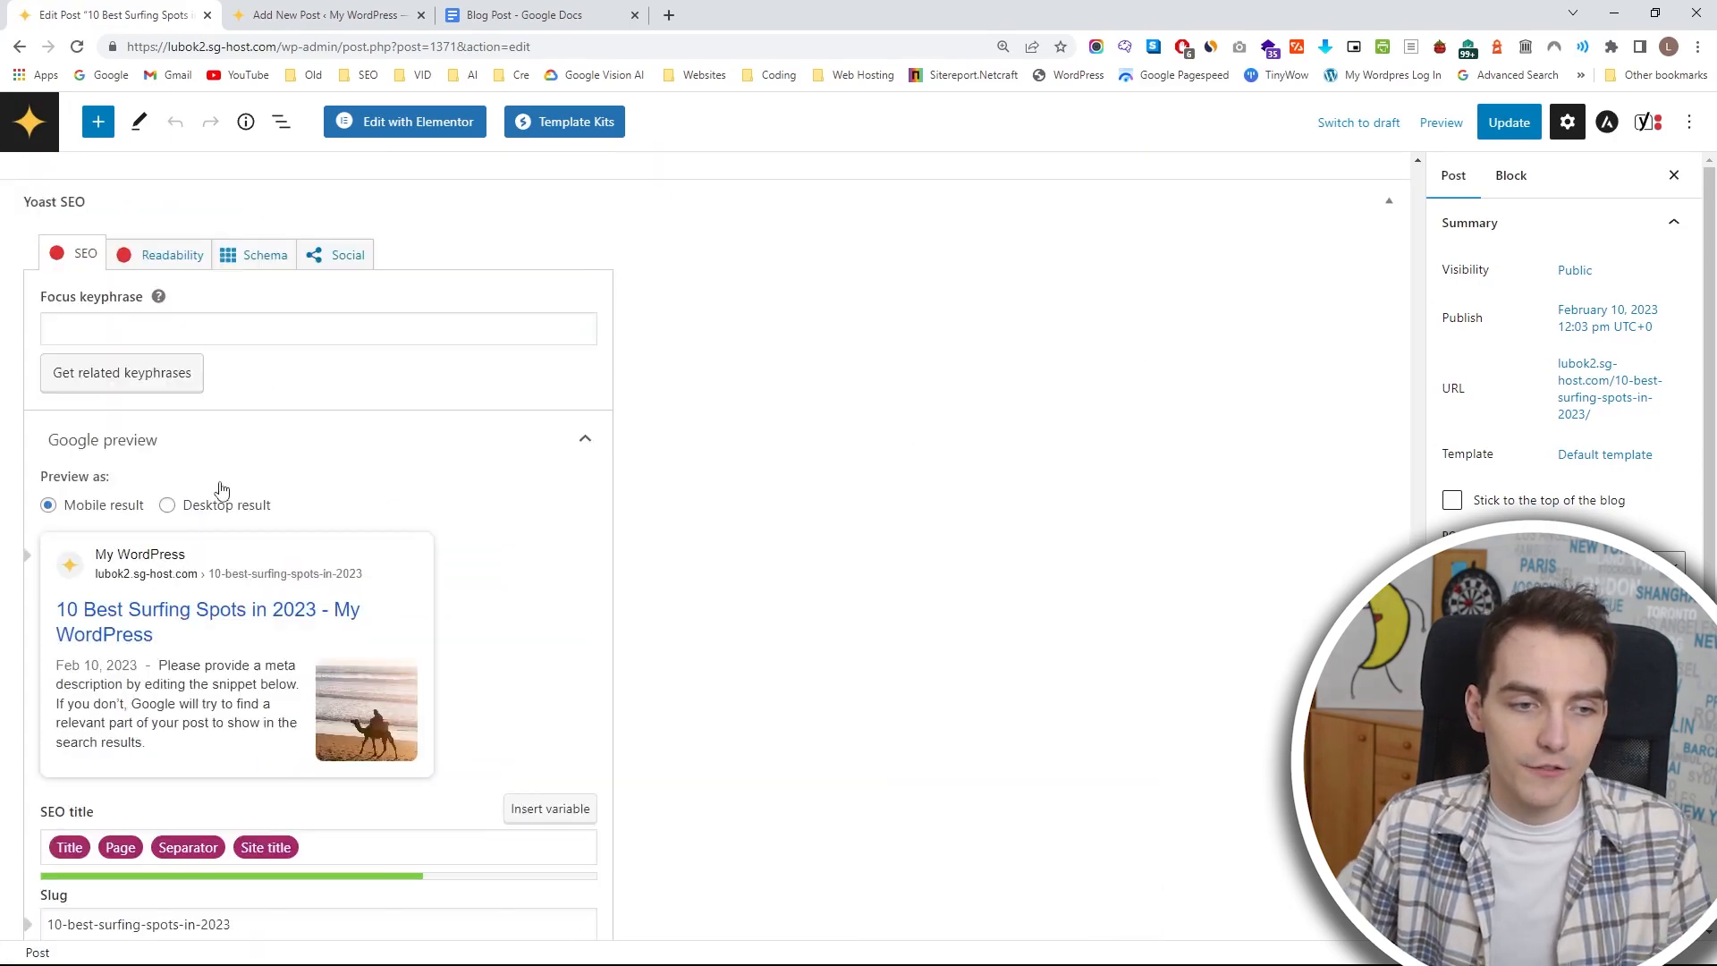
scroll(291, 492, down, 1)
scroll(291, 492, down, 1)
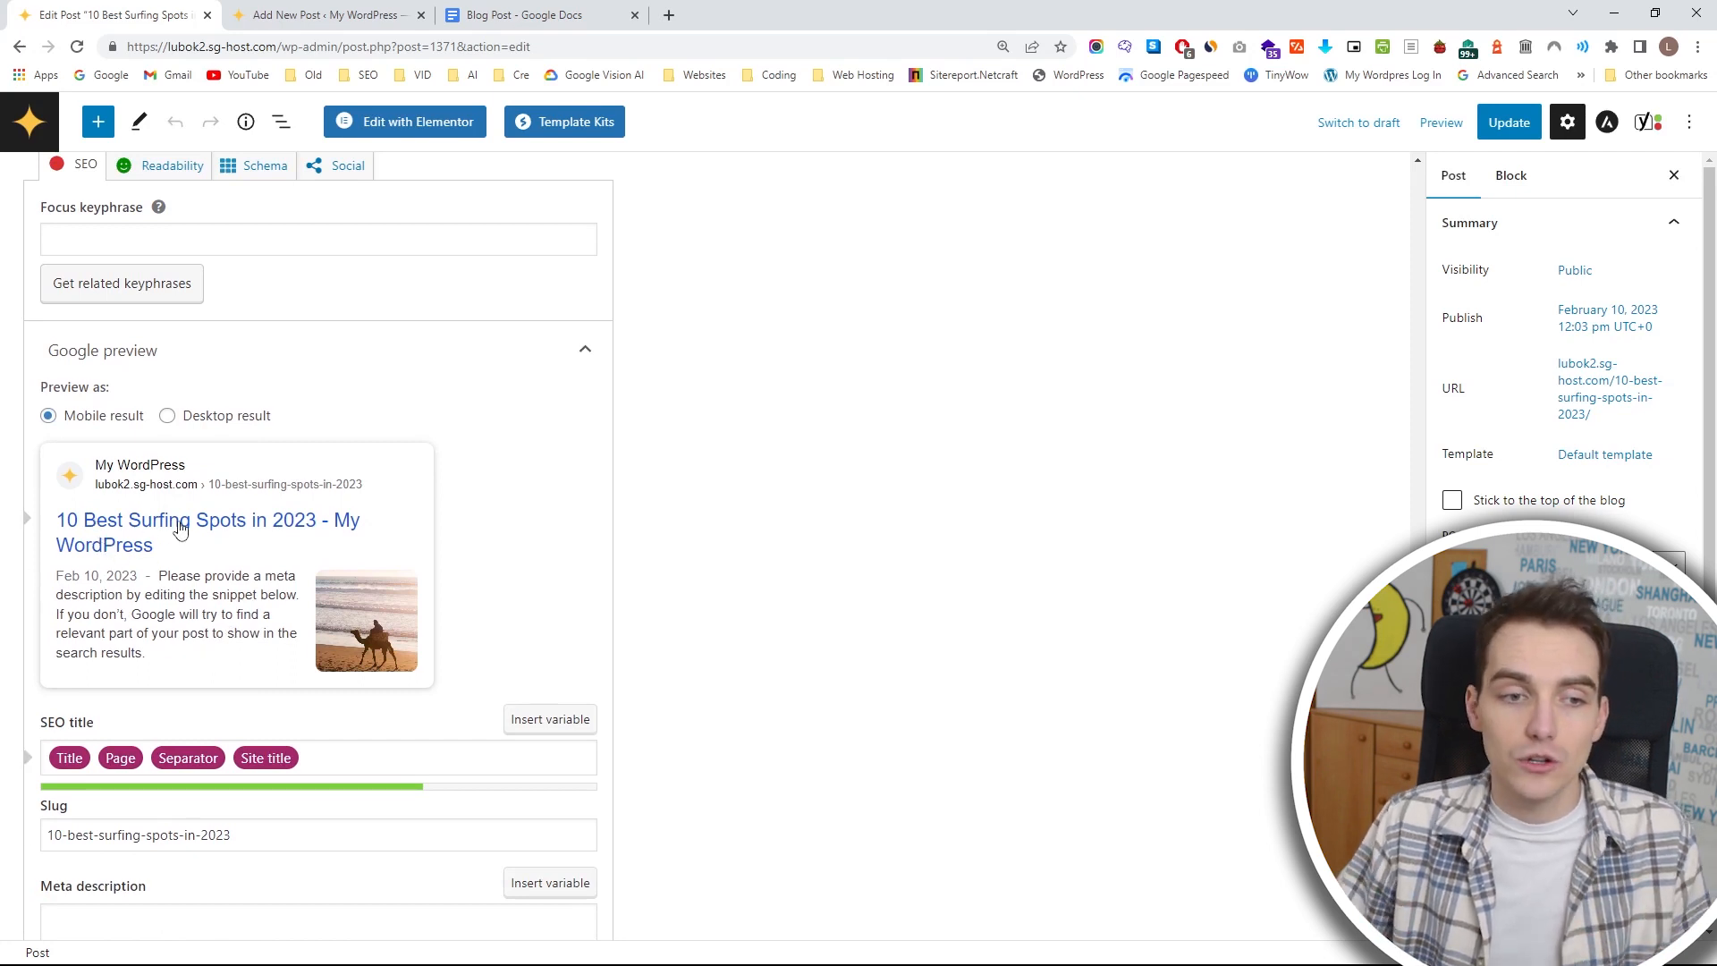
click(246, 418)
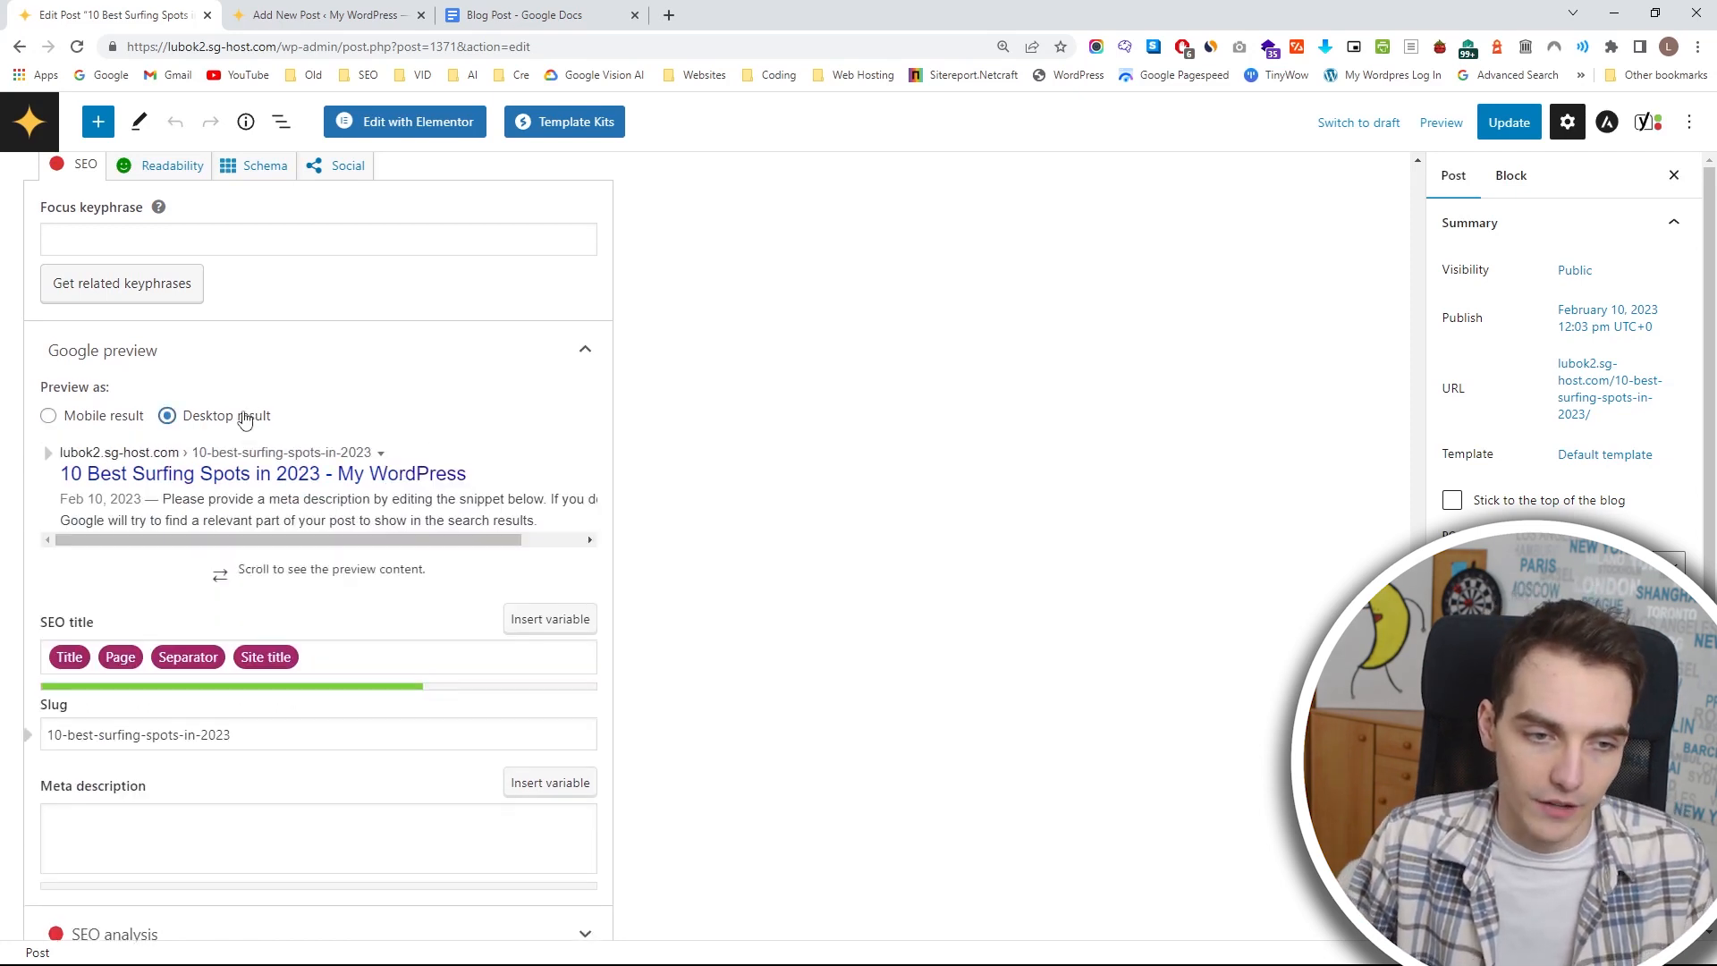
click(96, 420)
click(197, 421)
Look over the post's slug without changing it and remove the site title variable from the SEO title.
scroll(197, 425, down, 1)
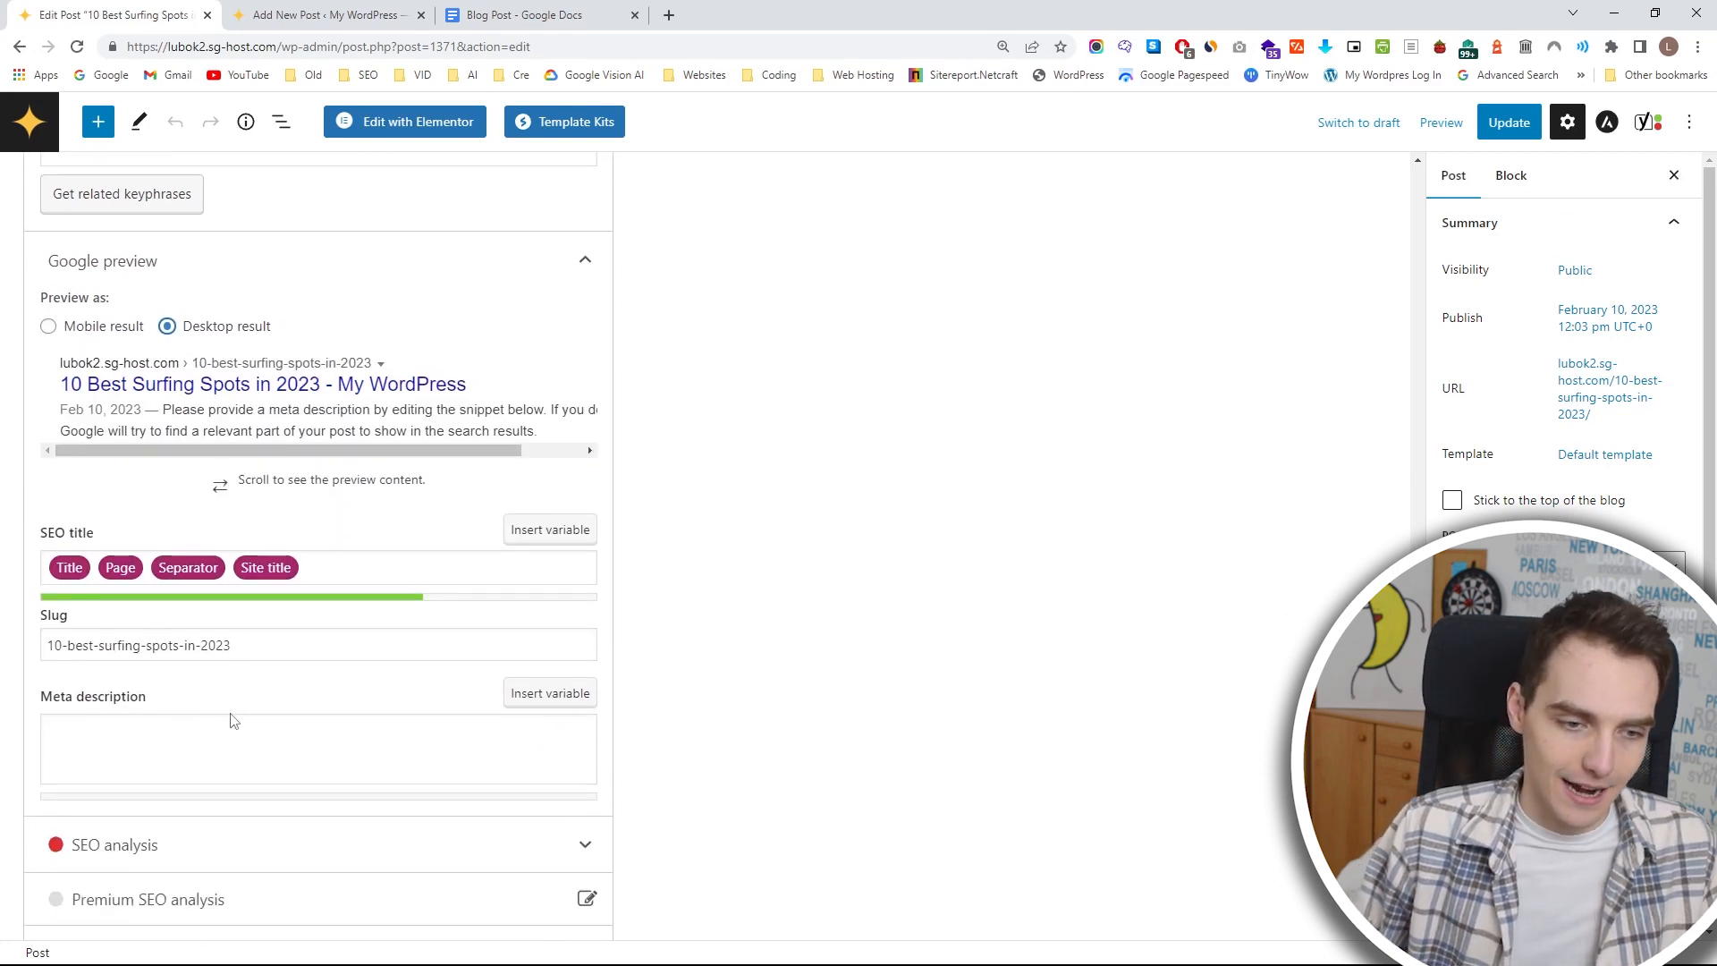
drag(231, 645, 141, 645)
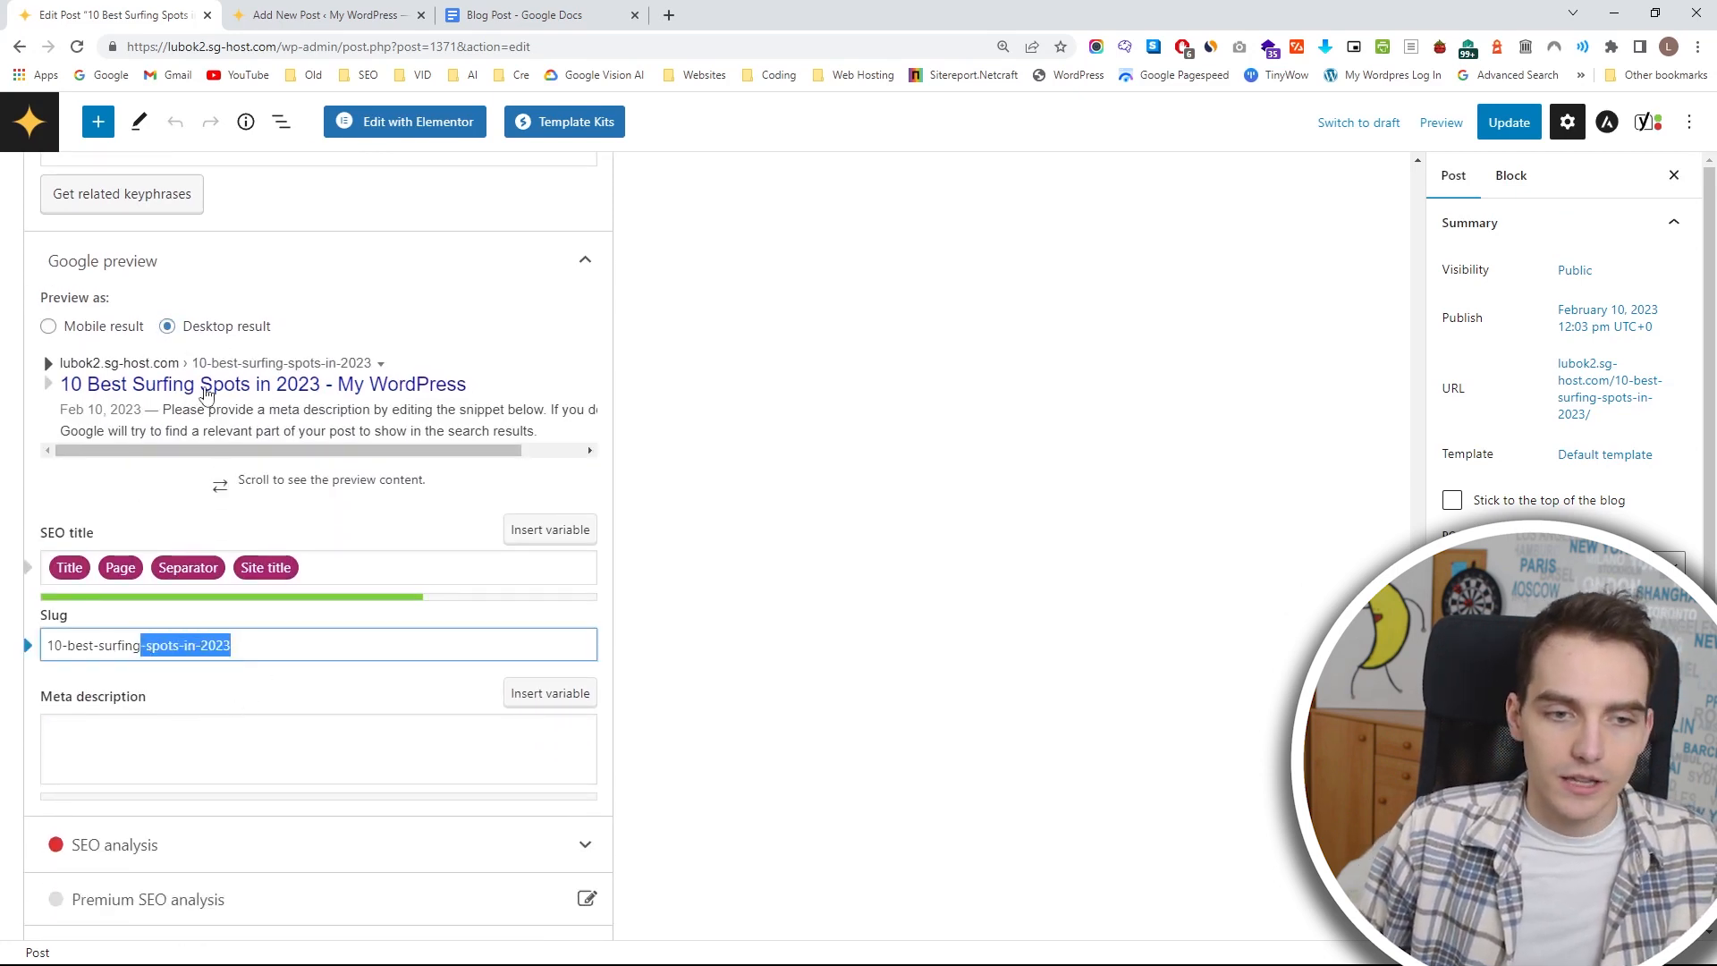
click(268, 659)
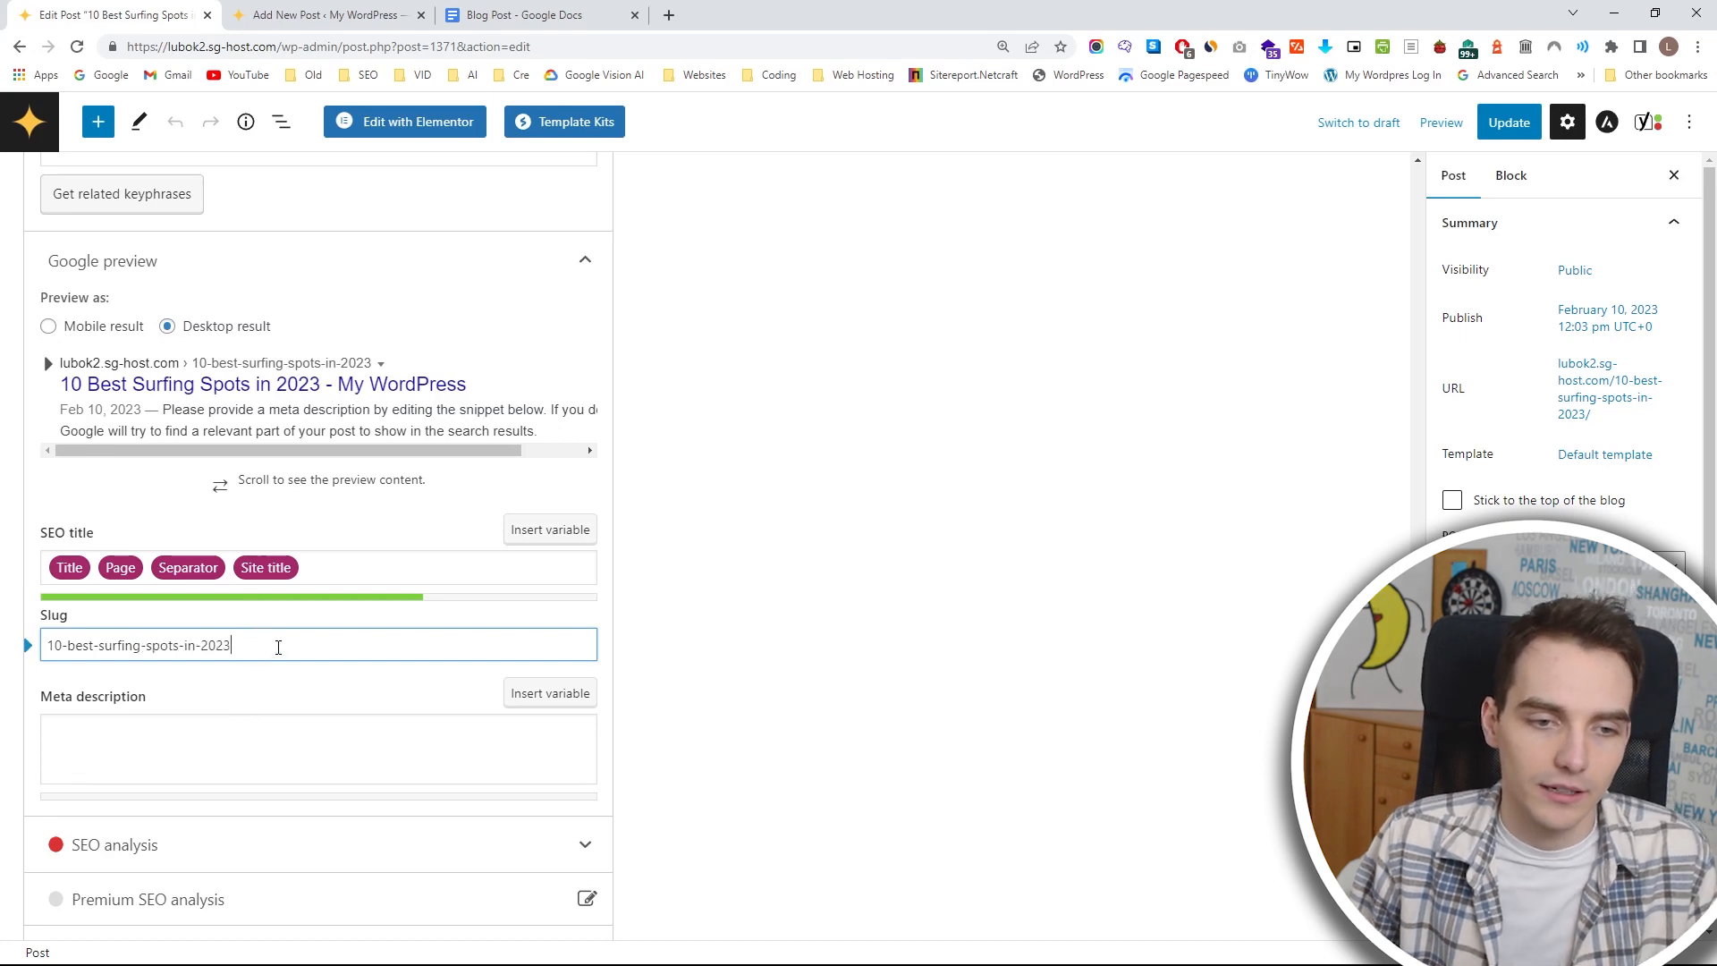
scroll(105, 273, up, 1)
click(286, 662)
click(311, 659)
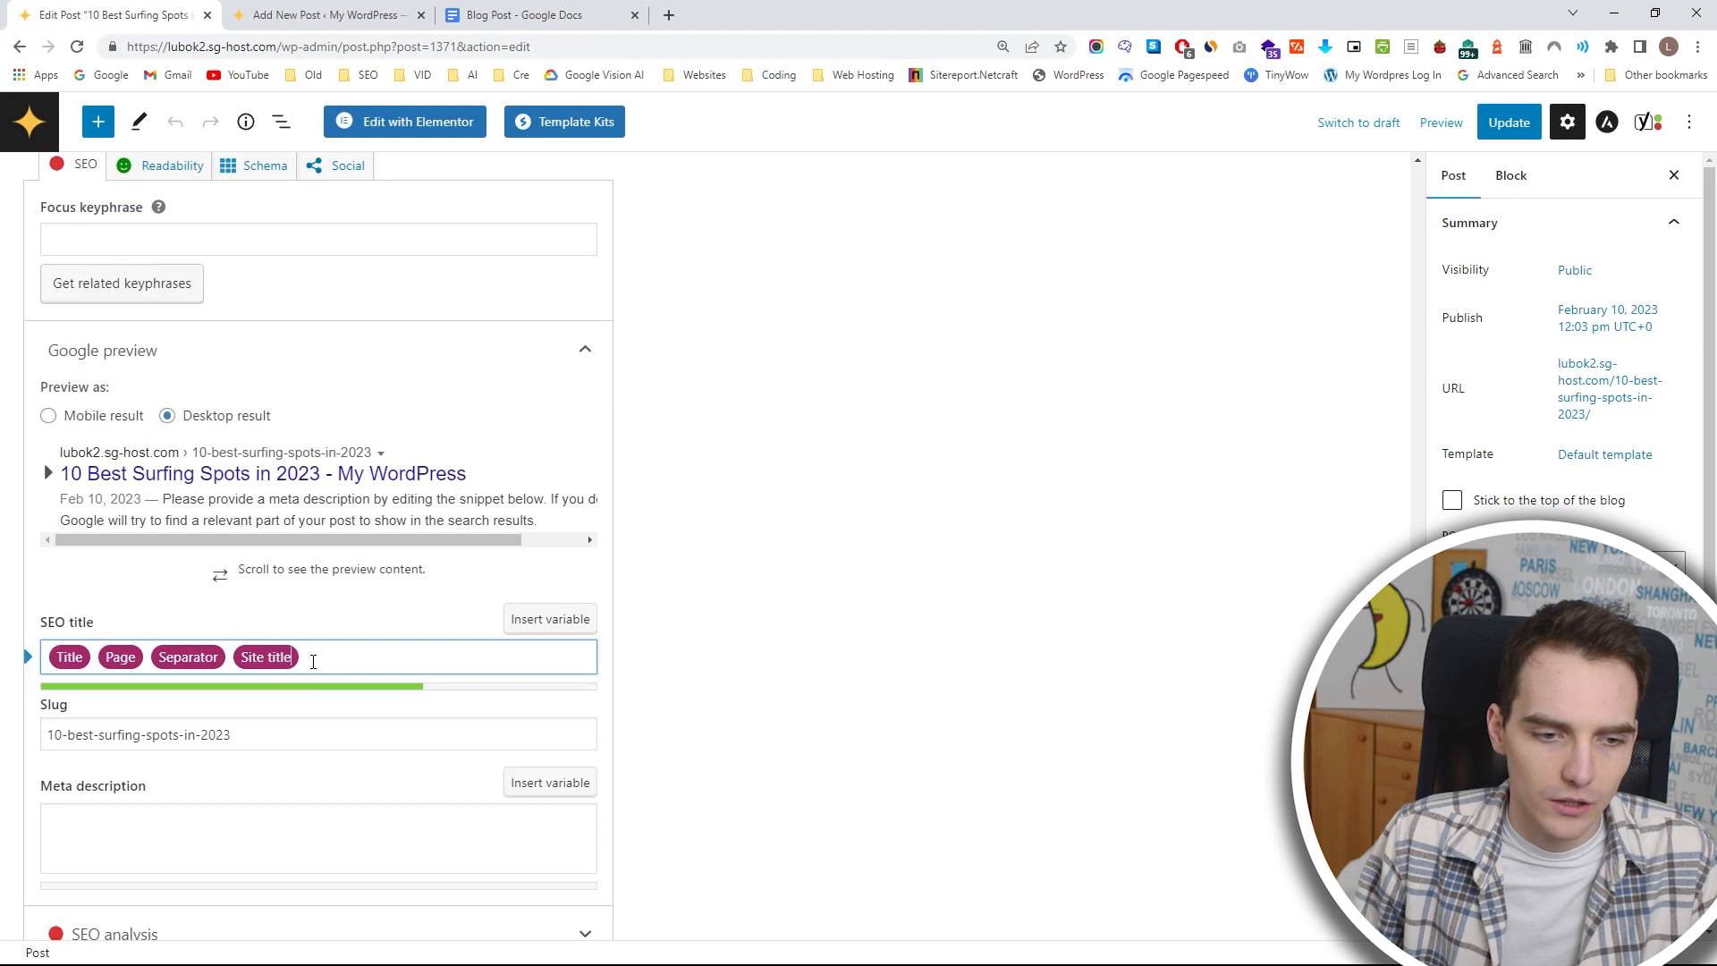
key(BackSpace)
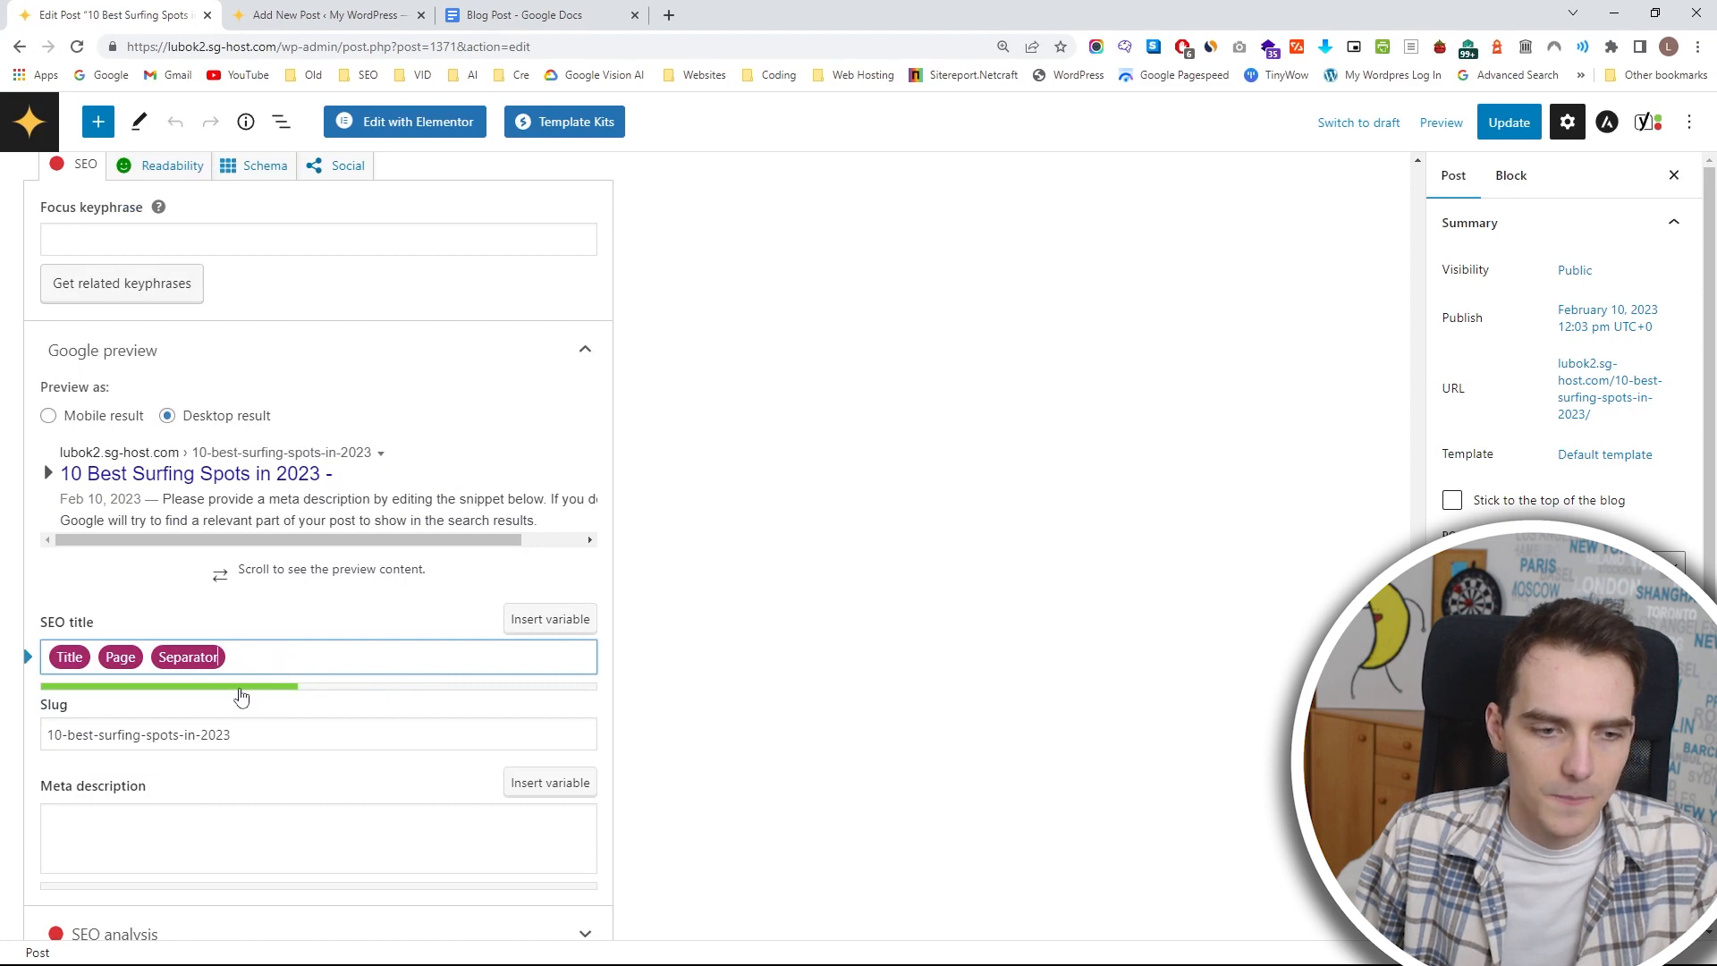
Add the text "You Need To Know About" after the separator in the post's SEO title.
key(Tab)
click(243, 658)
text(sfogggsgo)
key(BackSpace)
key(BackSpace)
key(BackSpace)
key(BackSpace)
key(BackSpace)
key(BackSpace)
key(BackSpace)
key(BackSpace)
text(You Need To Know About)
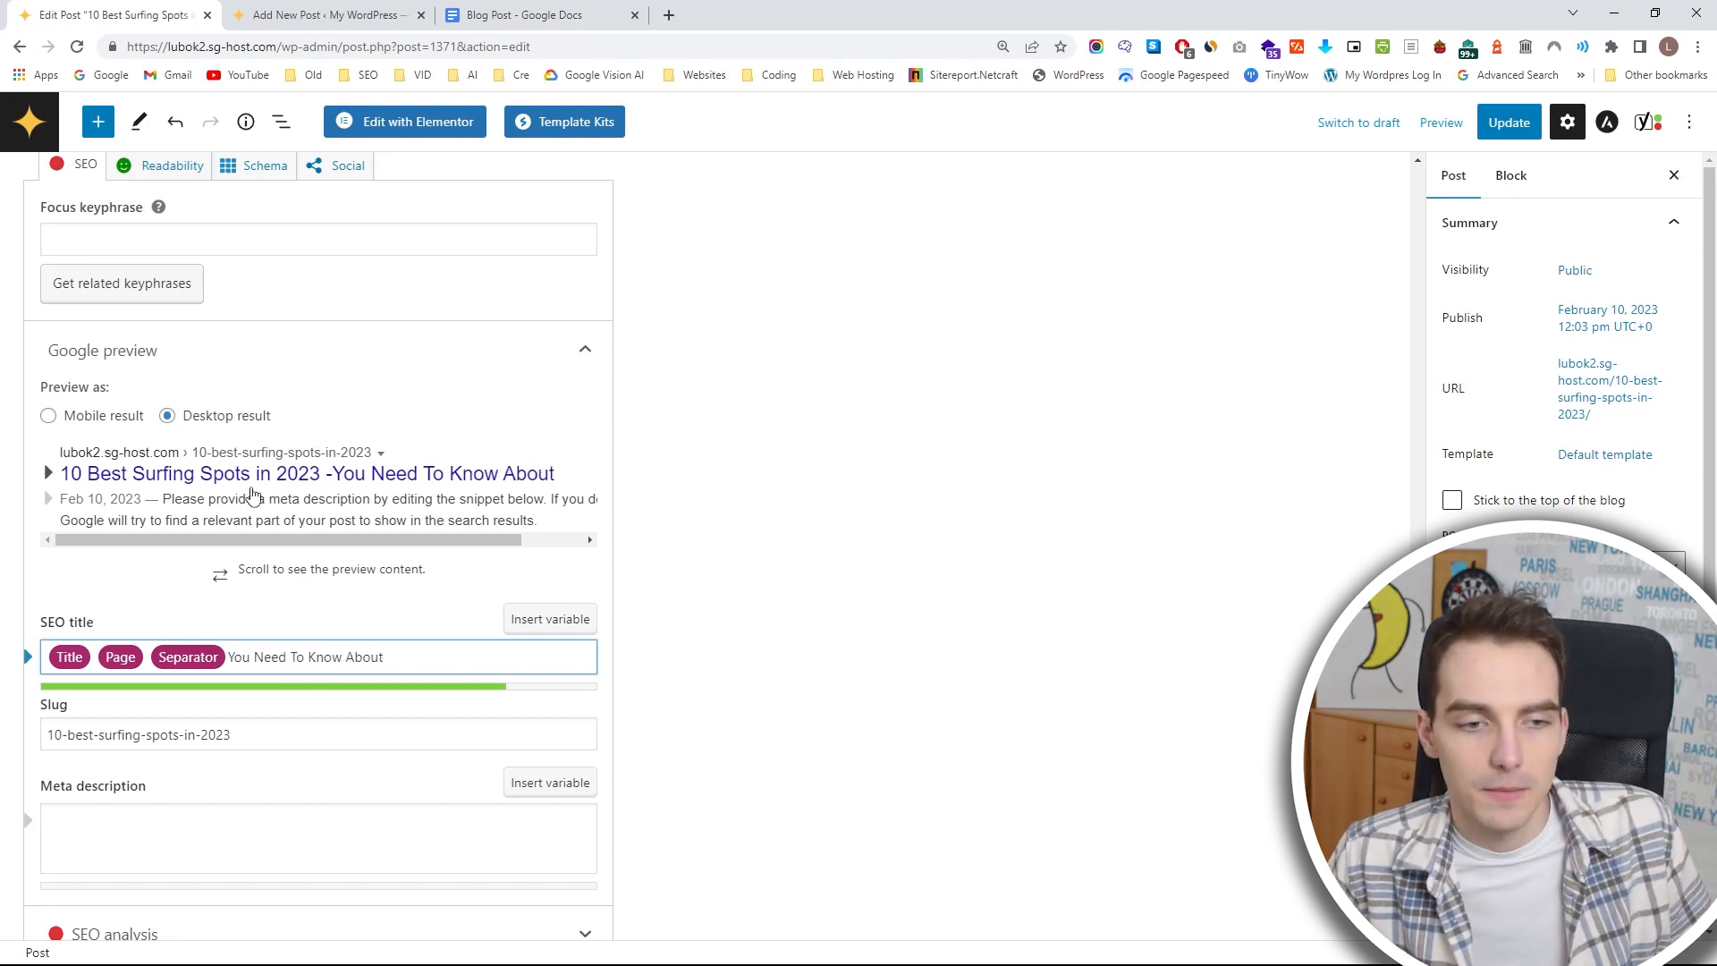
Clear the added words from the SEO title and enter the placeholder text "sfgshsfhsfjjdj" as the meta description.
drag(386, 657, 228, 657)
key(BackSpace)
click(235, 820)
text(sf)
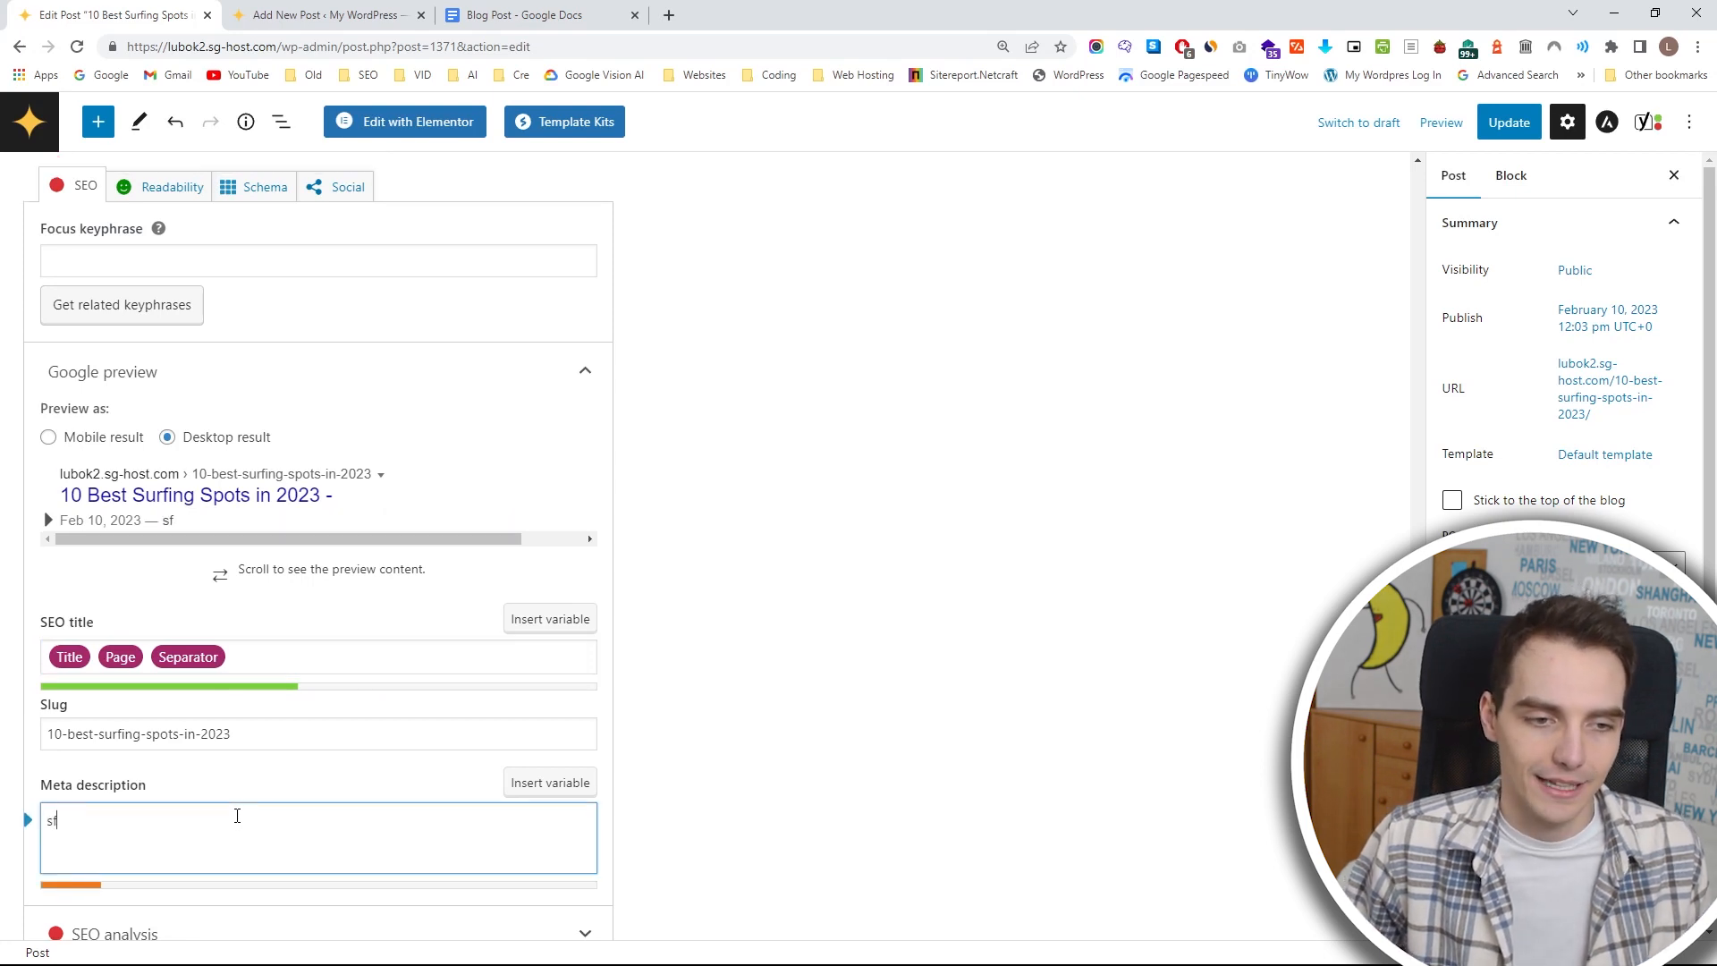
text(gshsfhsfjjdj)
Check the placeholder meta description in the mobile Google preview and switch back to the desktop result.
click(146, 438)
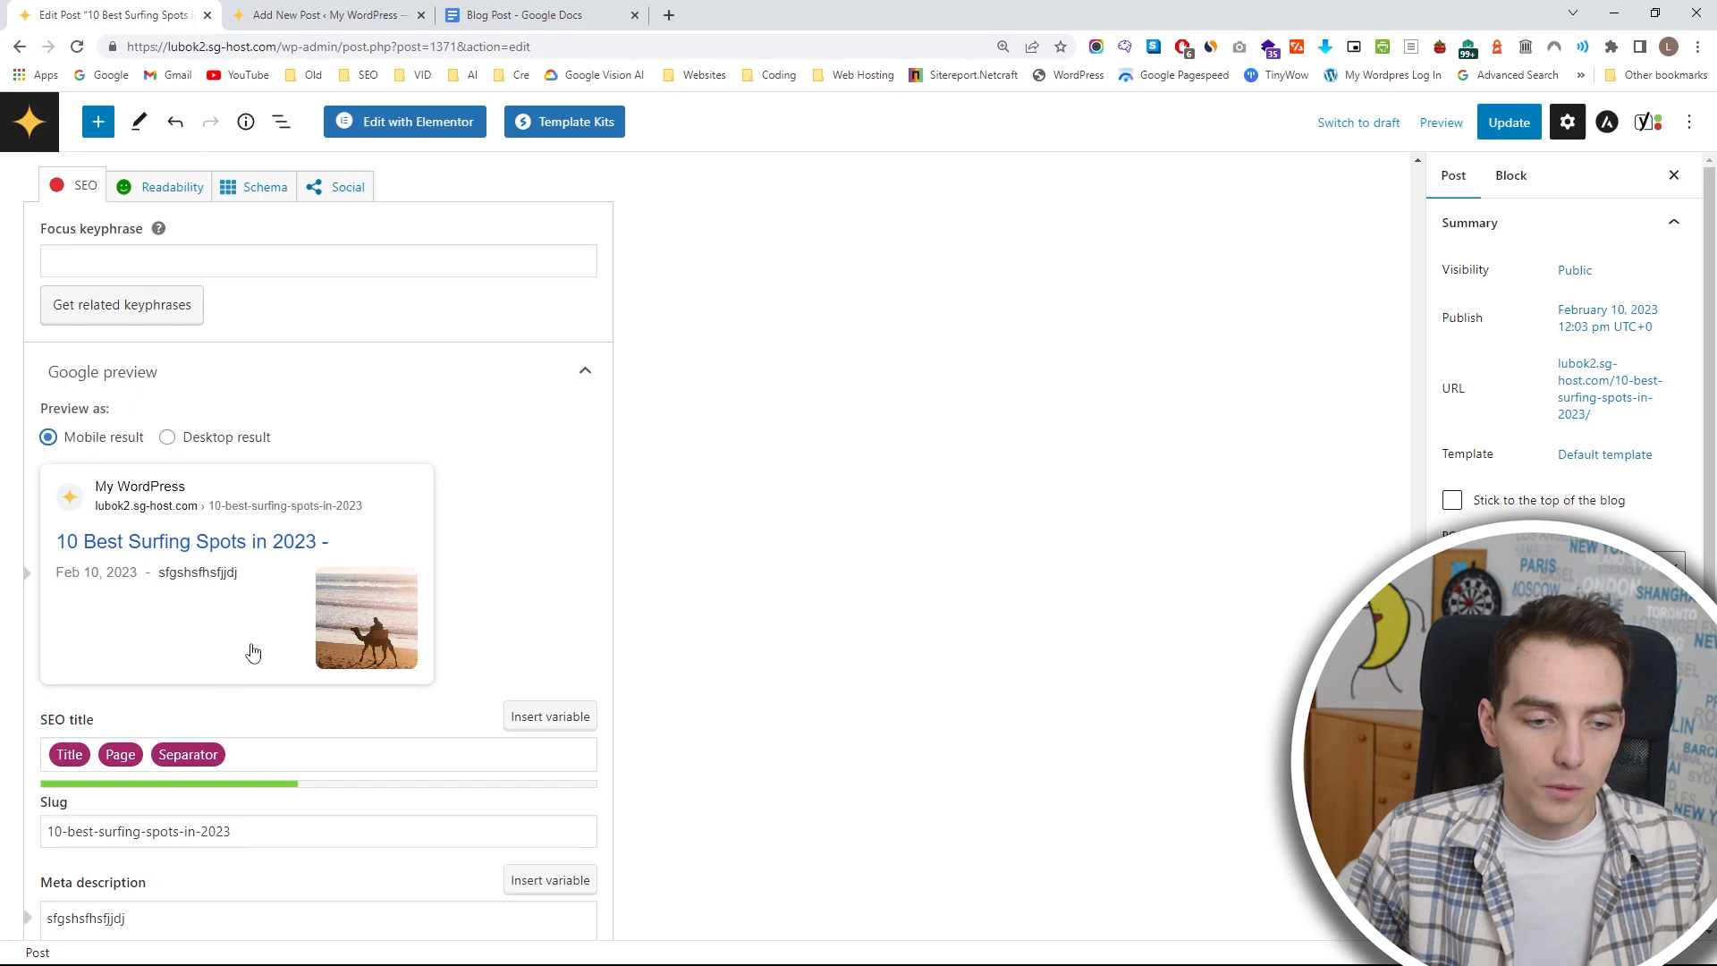
click(219, 920)
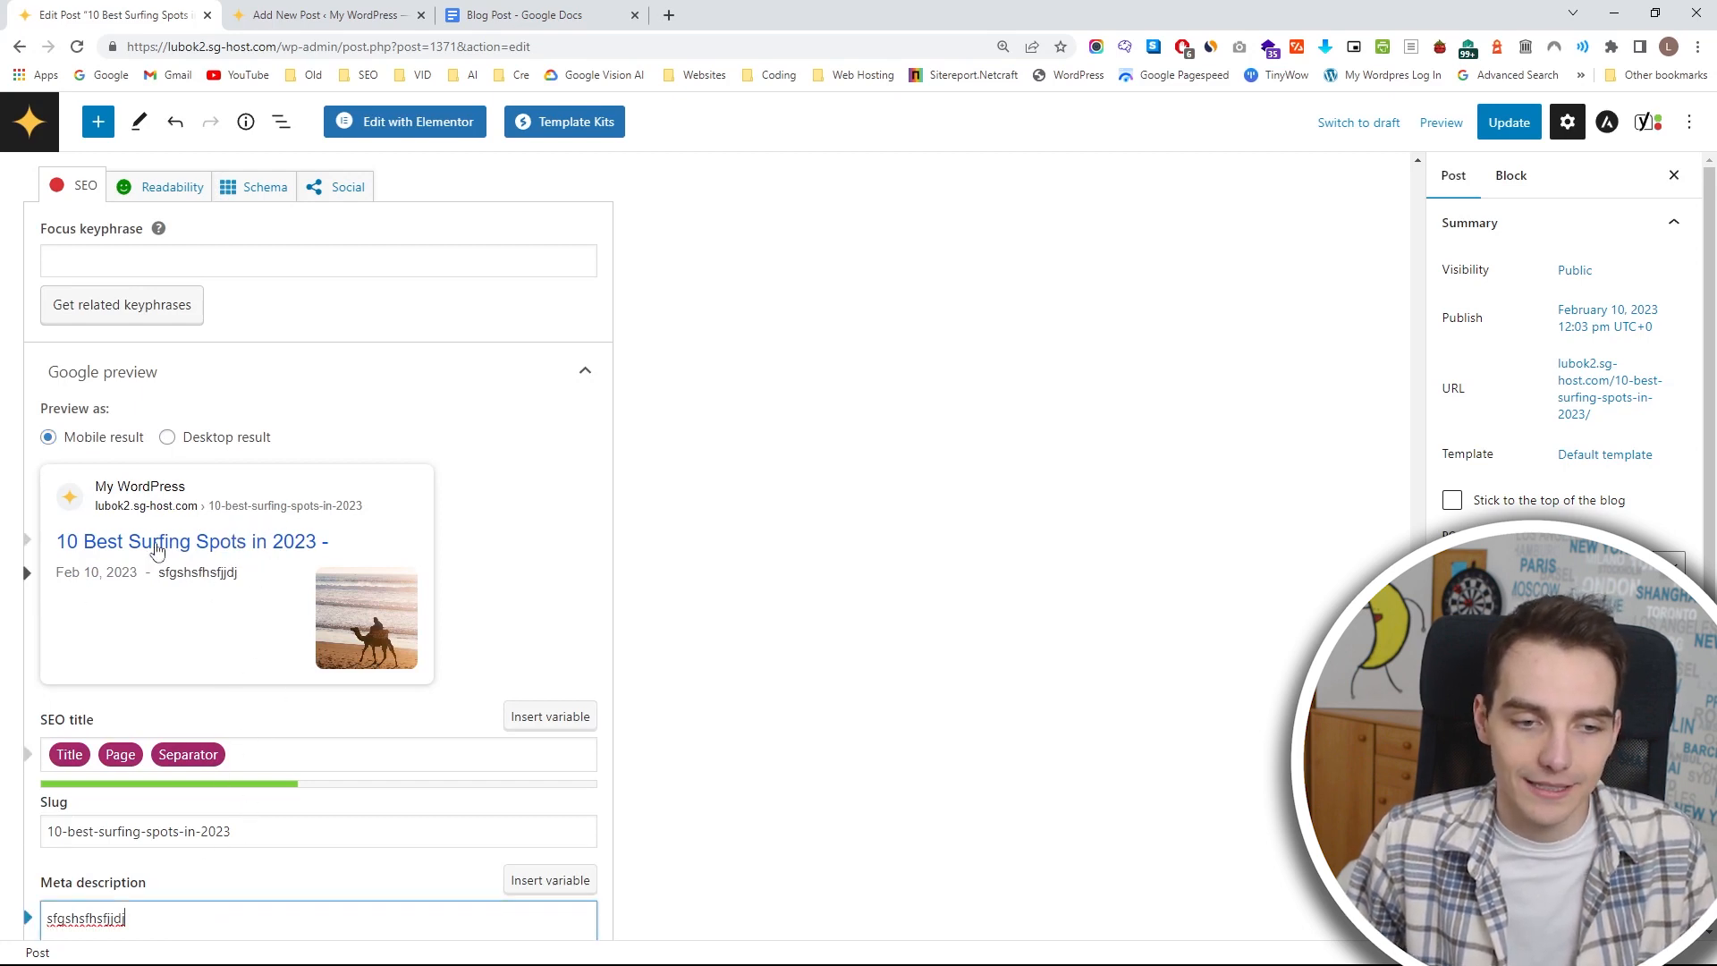
click(167, 438)
scroll(214, 611, down, 4)
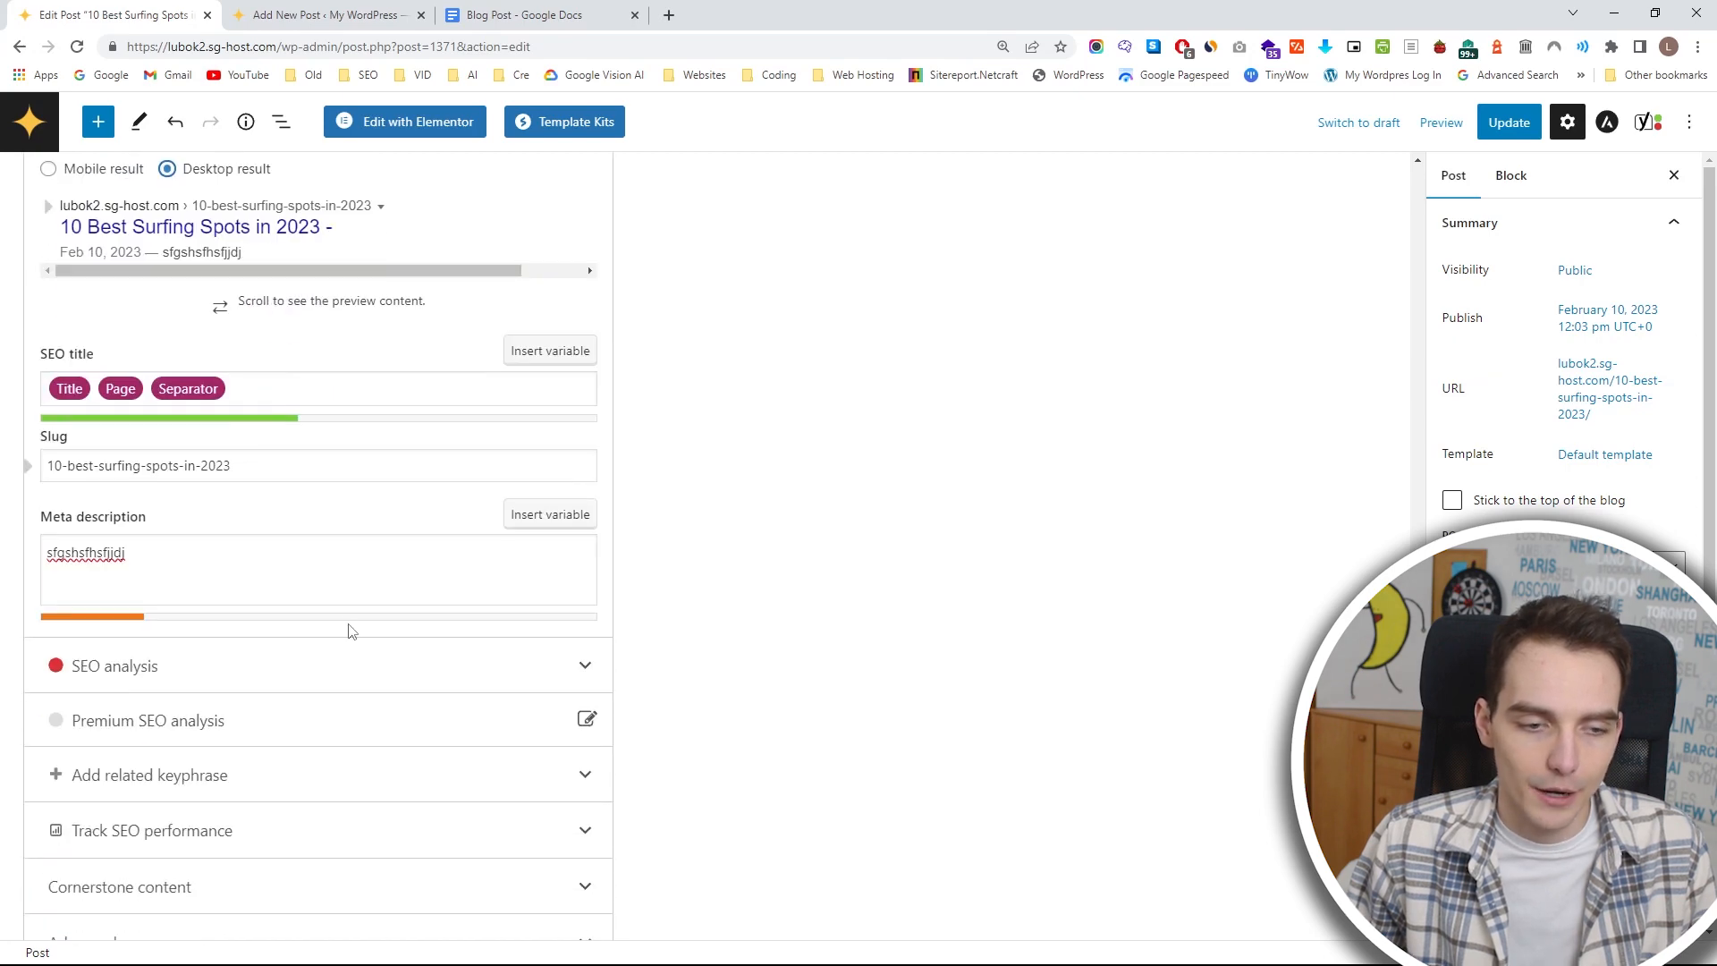
scroll(537, 648, up, 4)
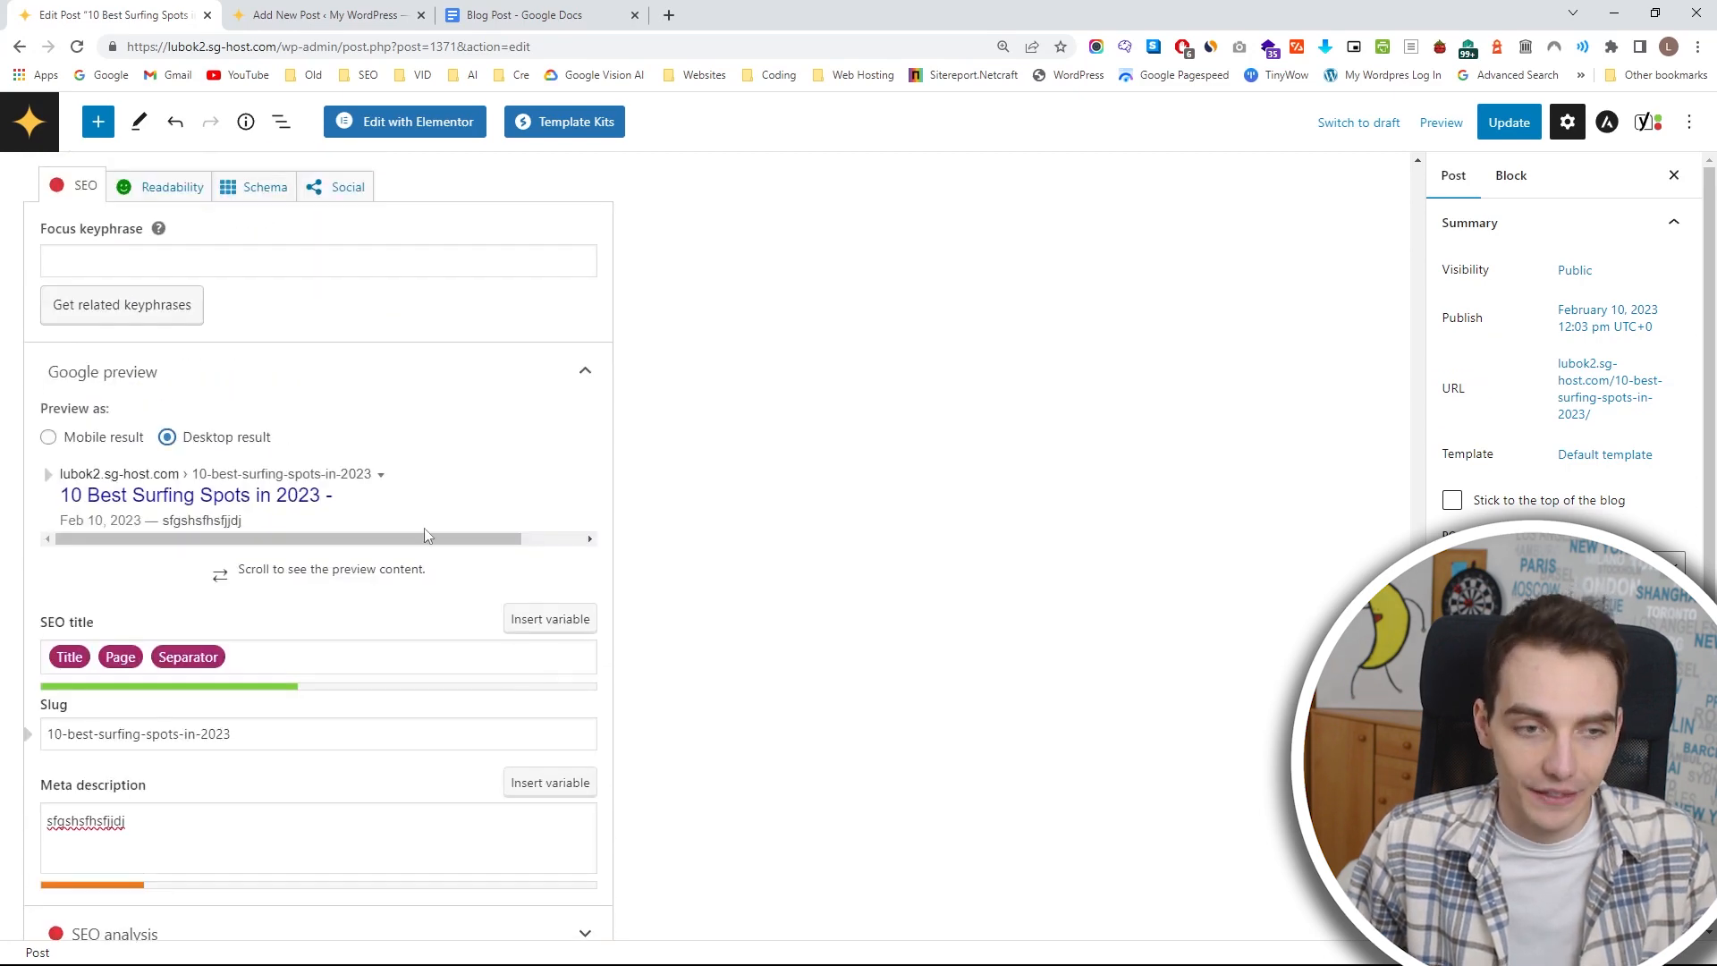
Review the post's readability analysis in Yoast SEO, return to its SEO settings and look over the post content.
click(173, 187)
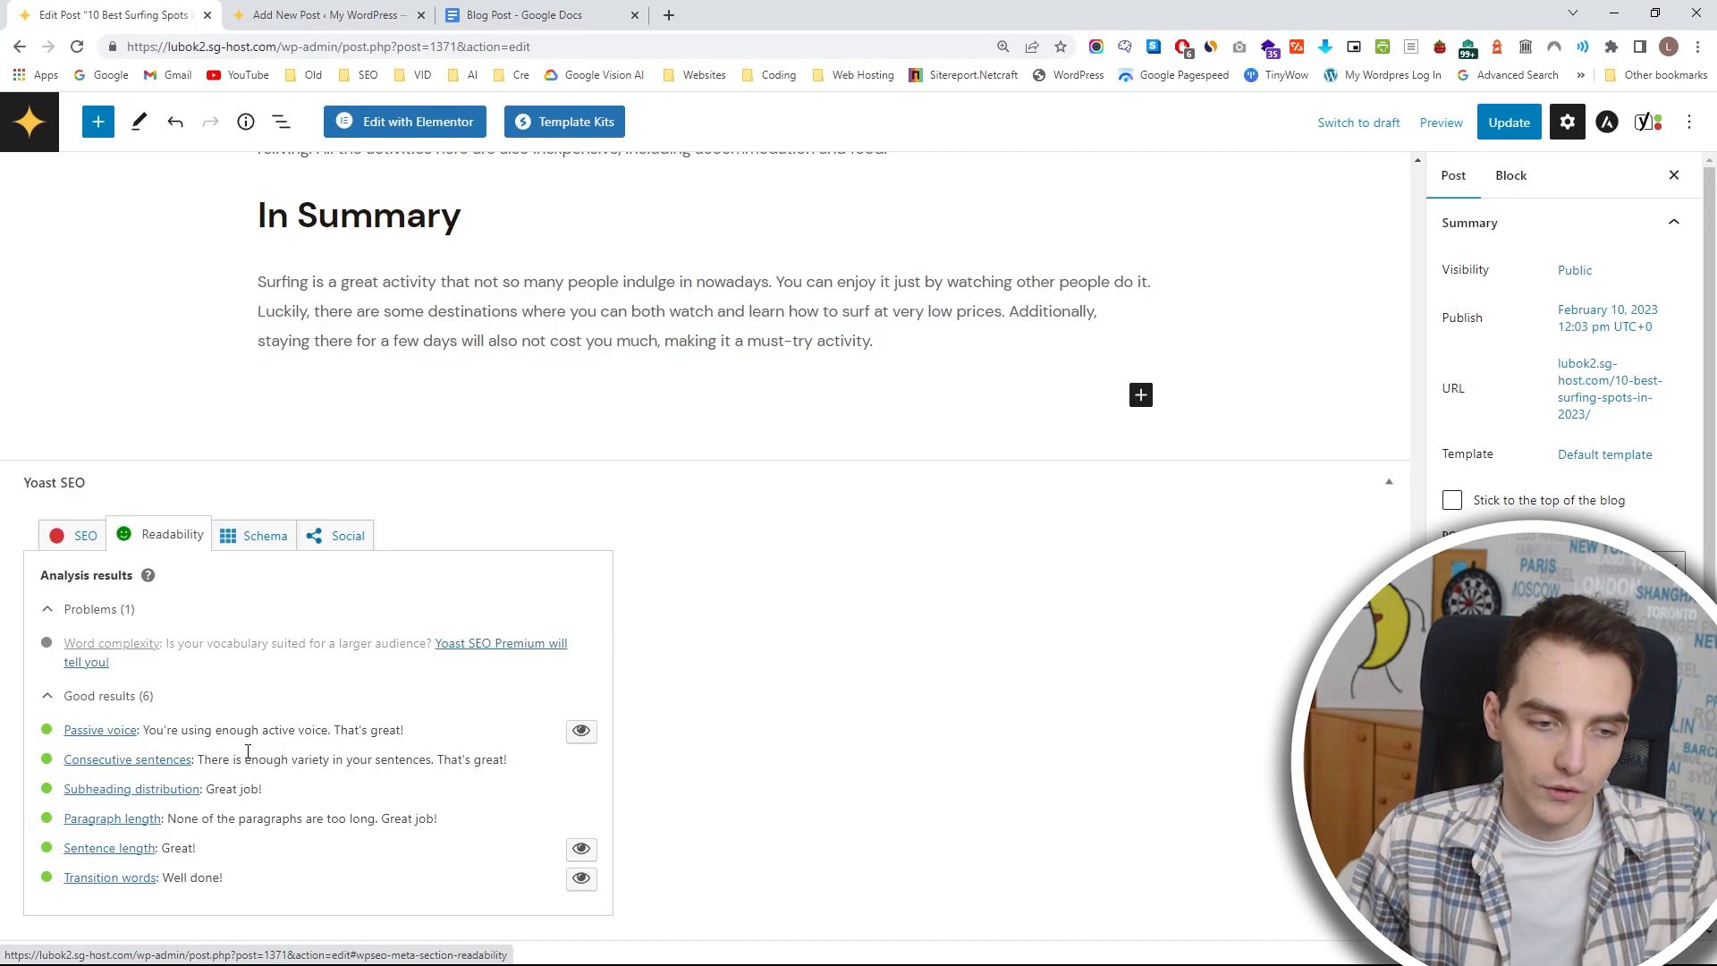
click(75, 535)
scroll(688, 716, down, 4)
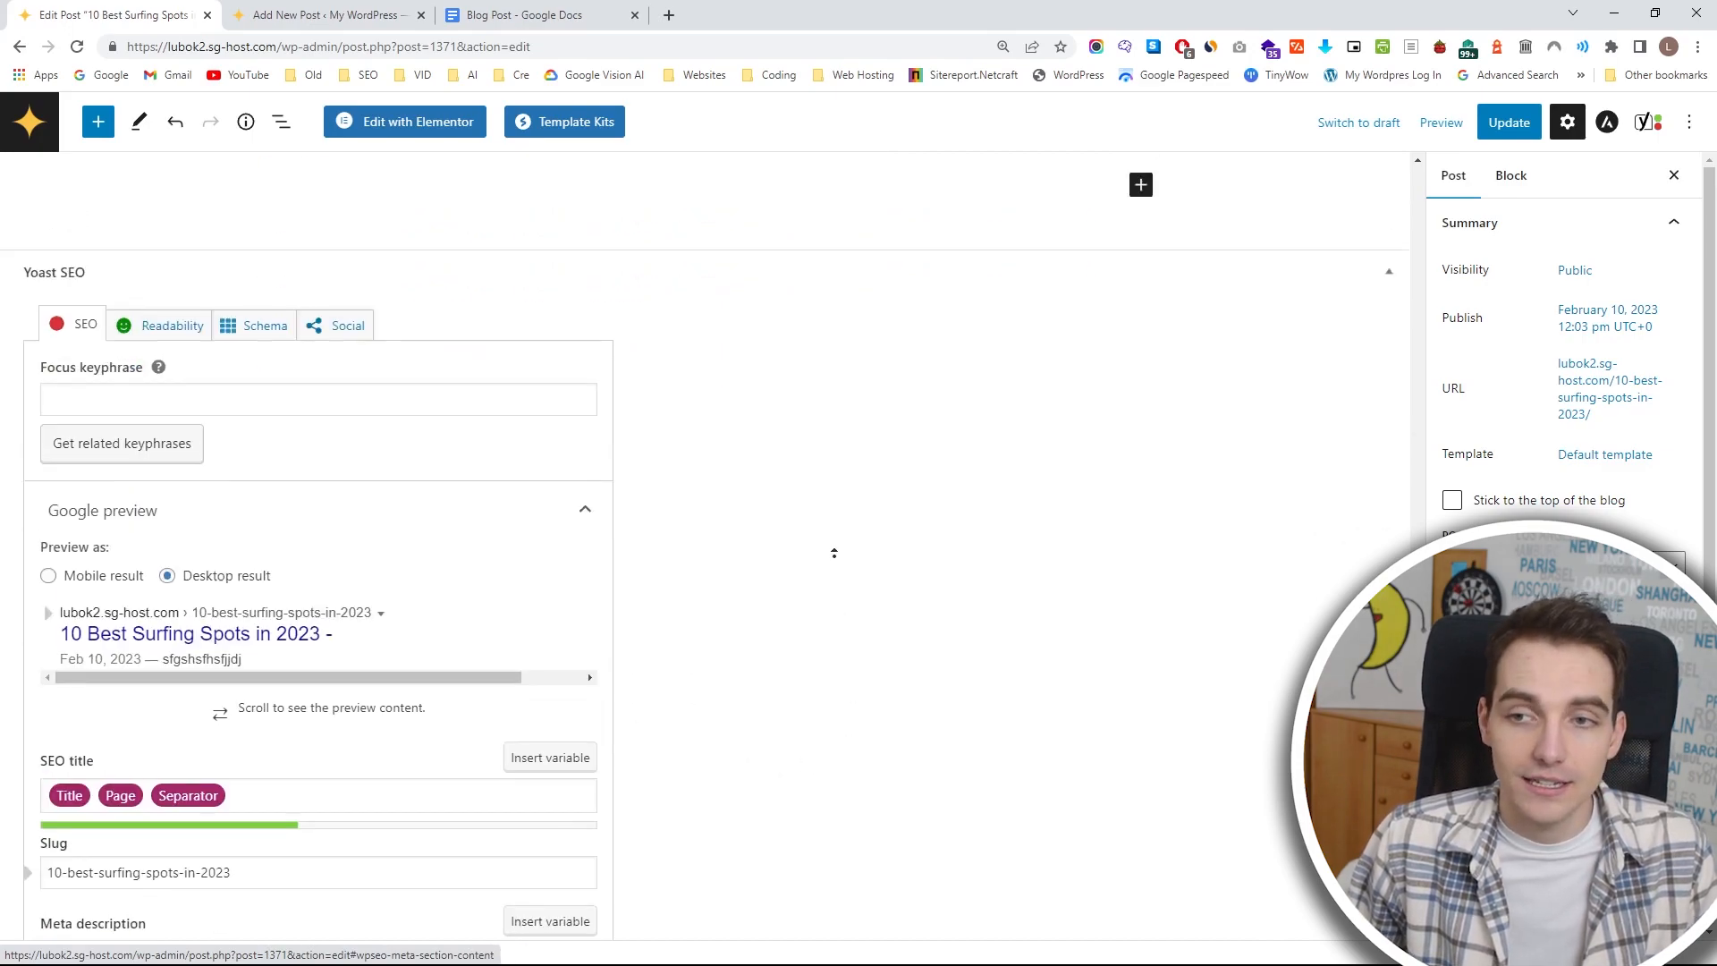
scroll(805, 537, up, 15)
scroll(742, 420, up, 20)
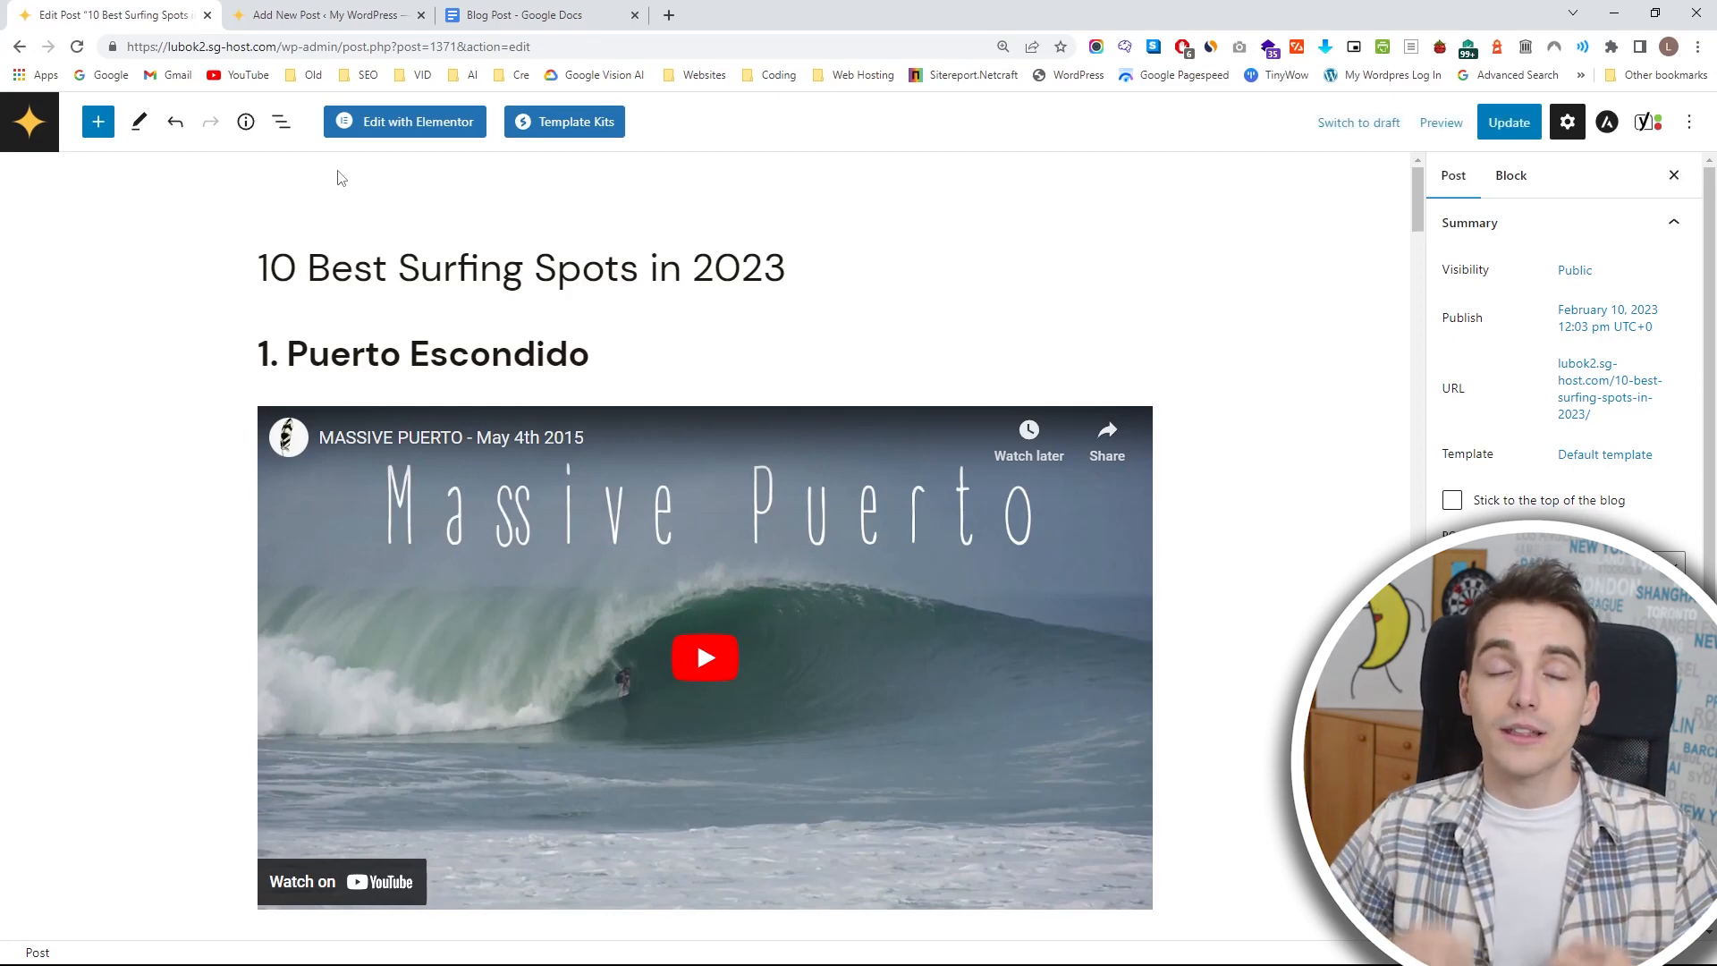
scroll(335, 577, down, 15)
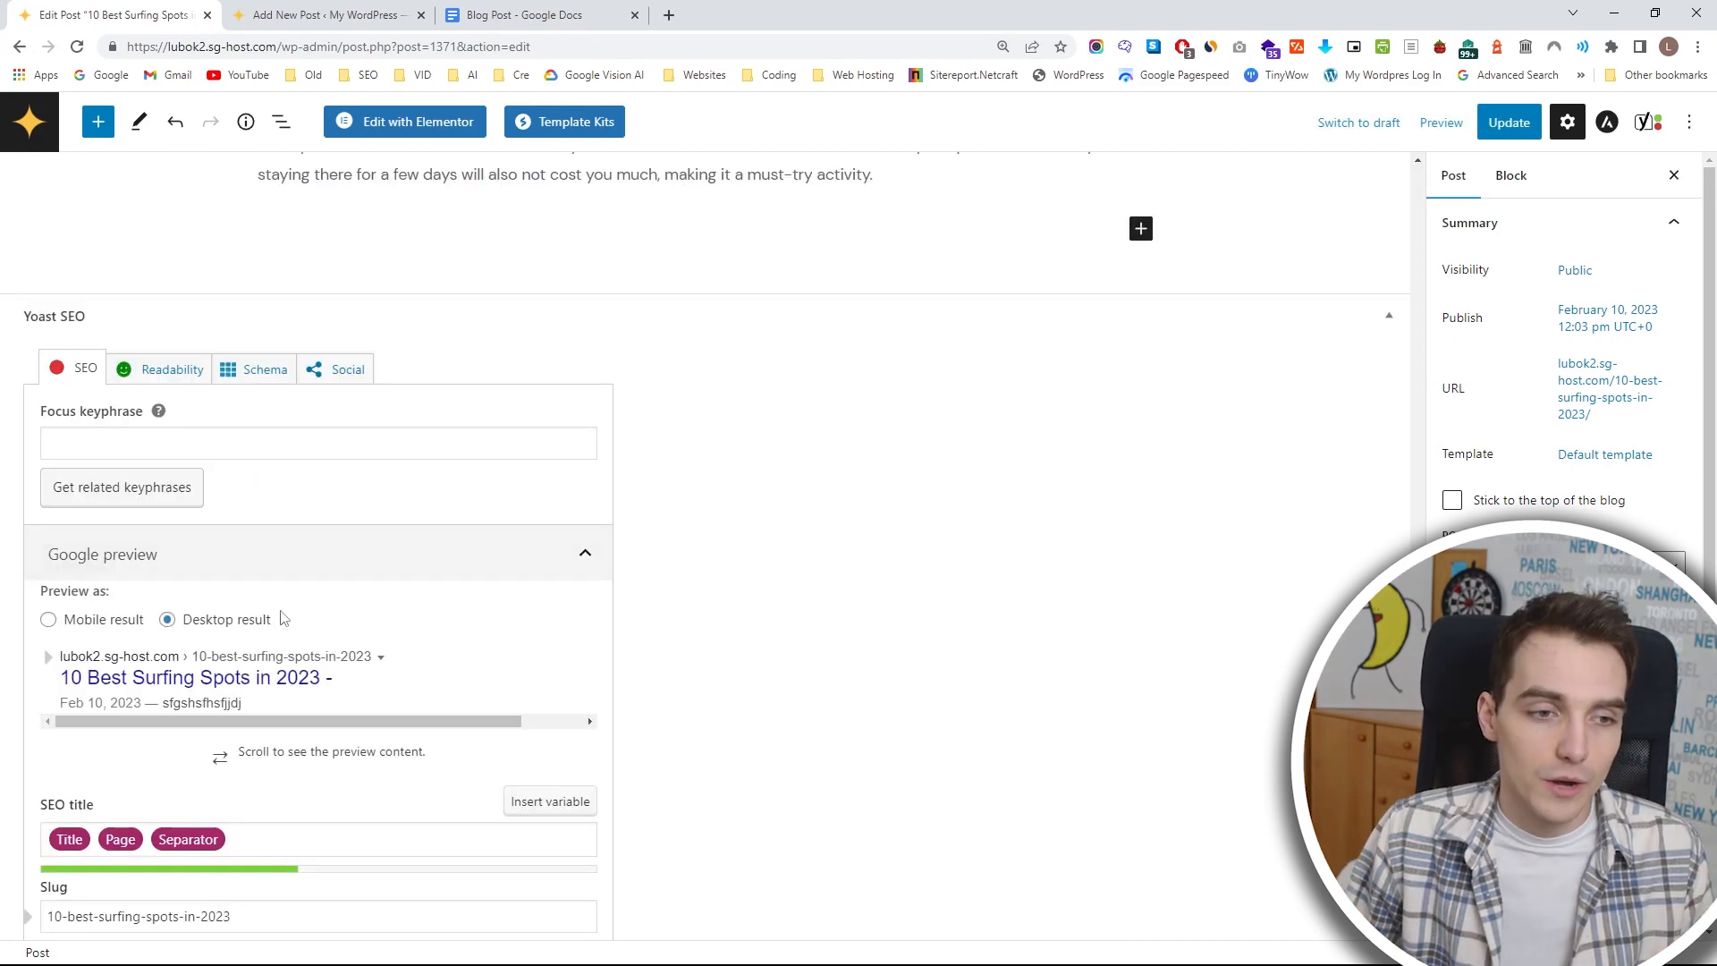
scroll(912, 530, up, 15)
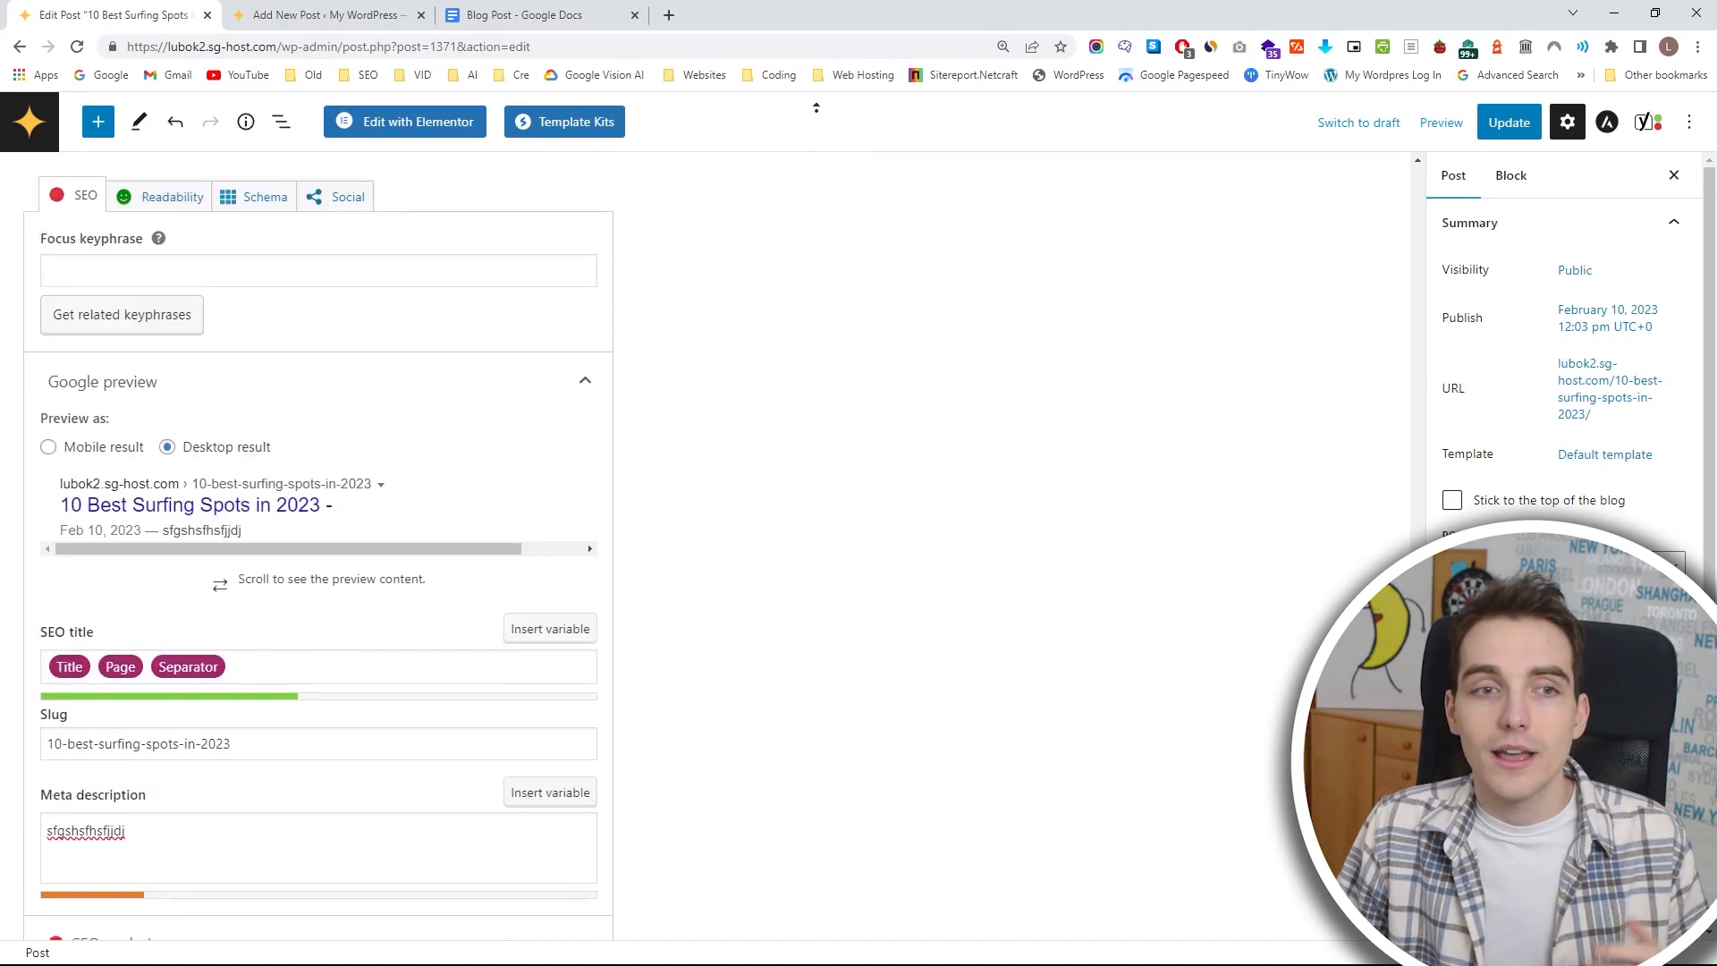
Leave the post editor for the posts list without saving the changes and close the blog post's Google Docs tab.
click(49, 135)
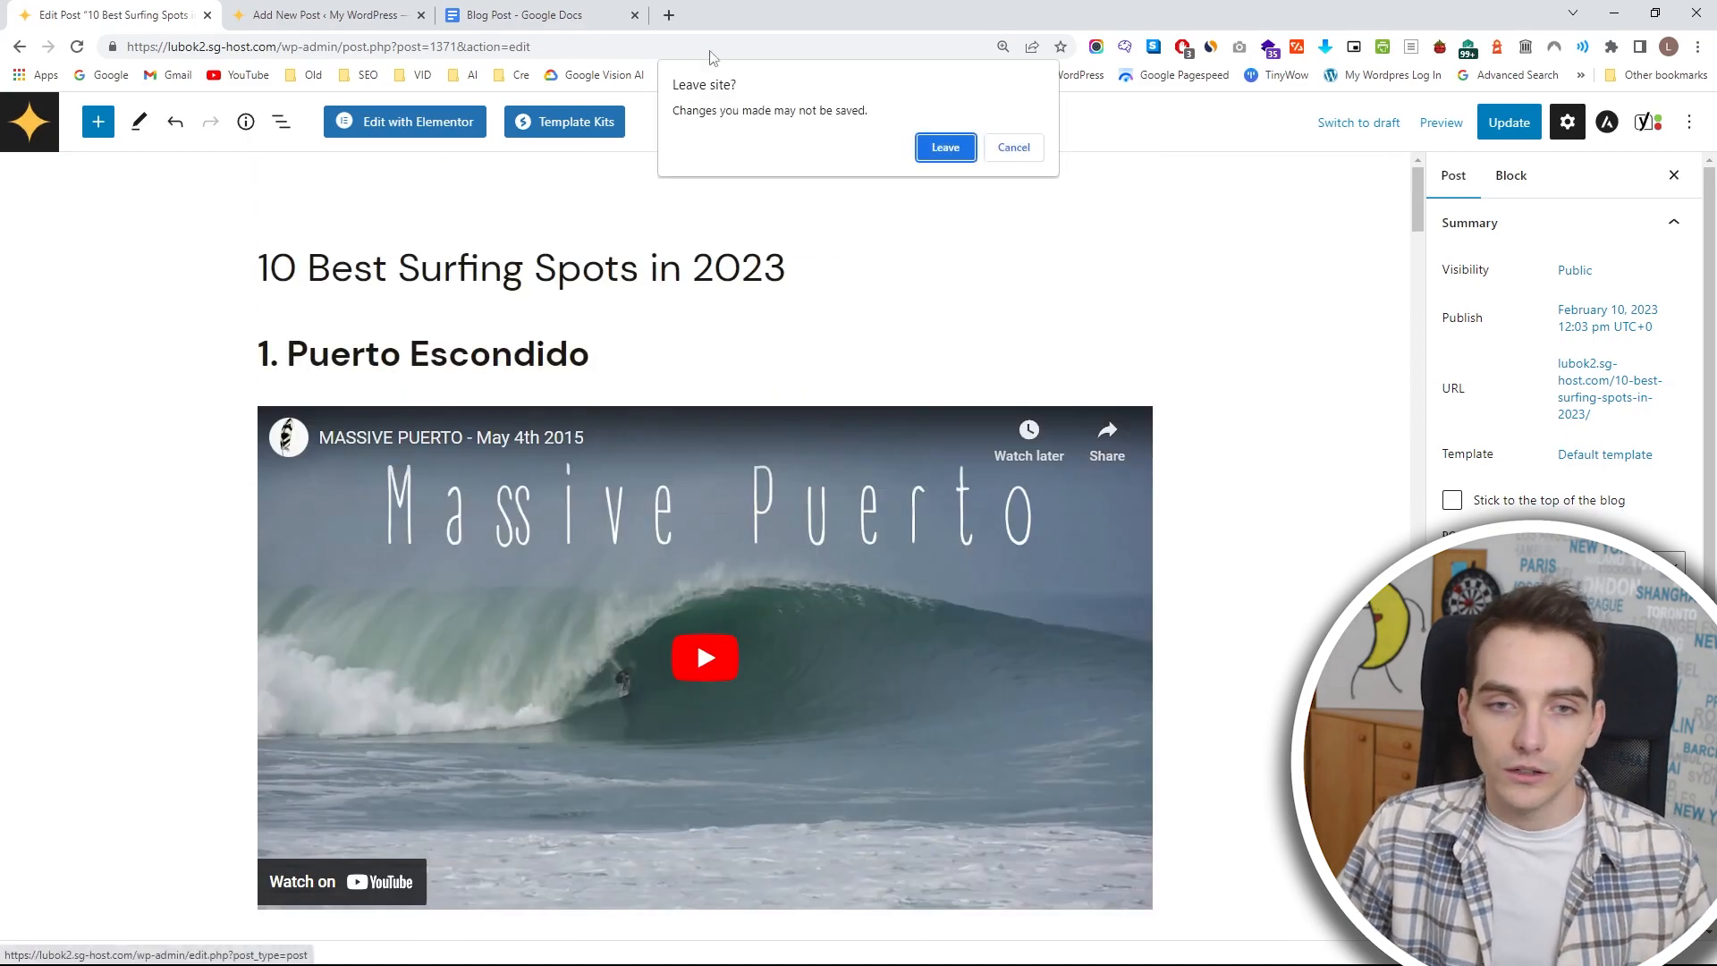
click(942, 148)
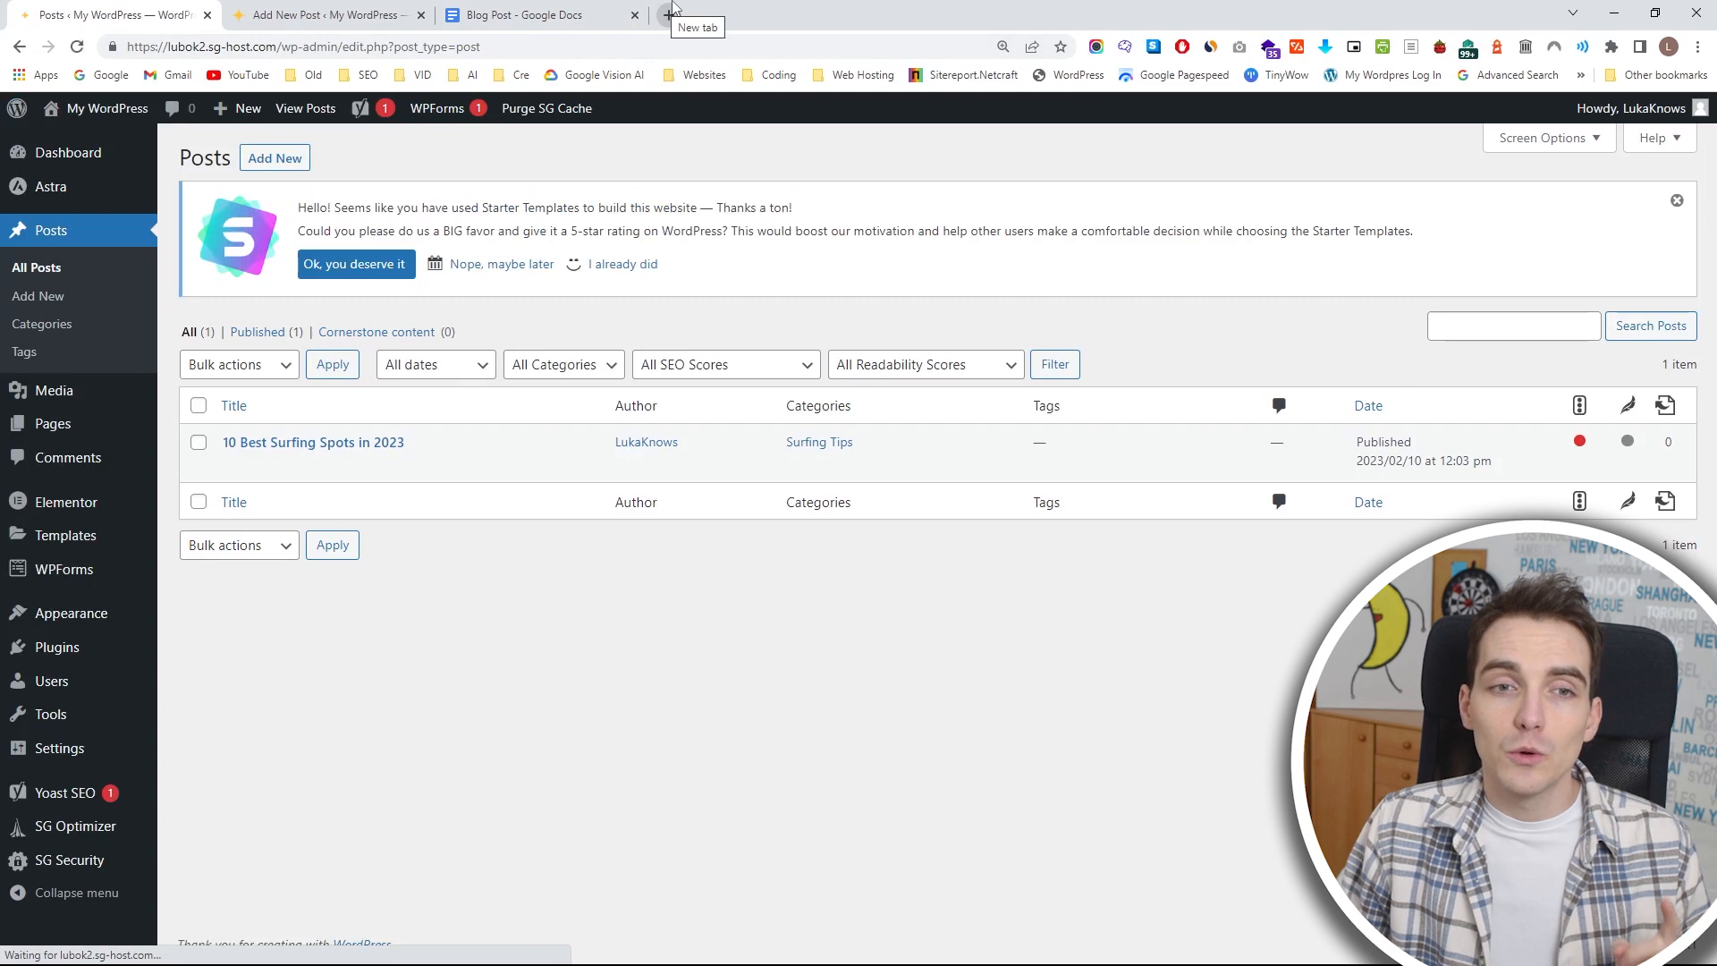
click(636, 15)
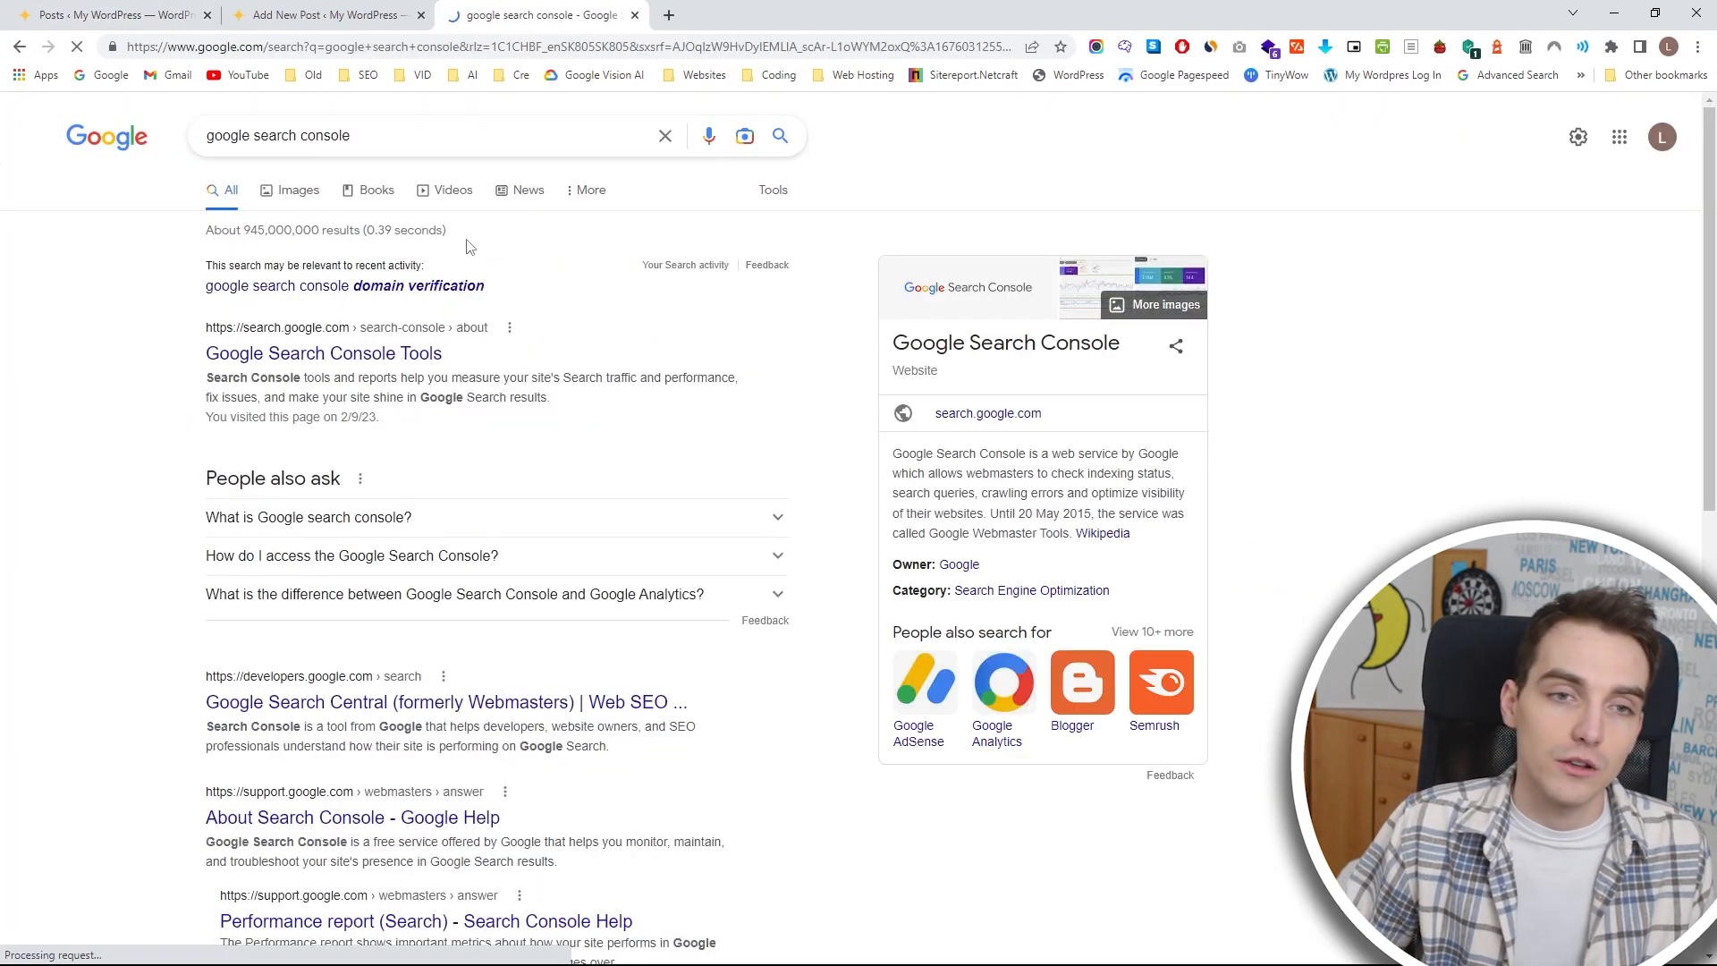
Open Google Search Console from the Google search results, start it and choose to enter a domain property.
click(340, 367)
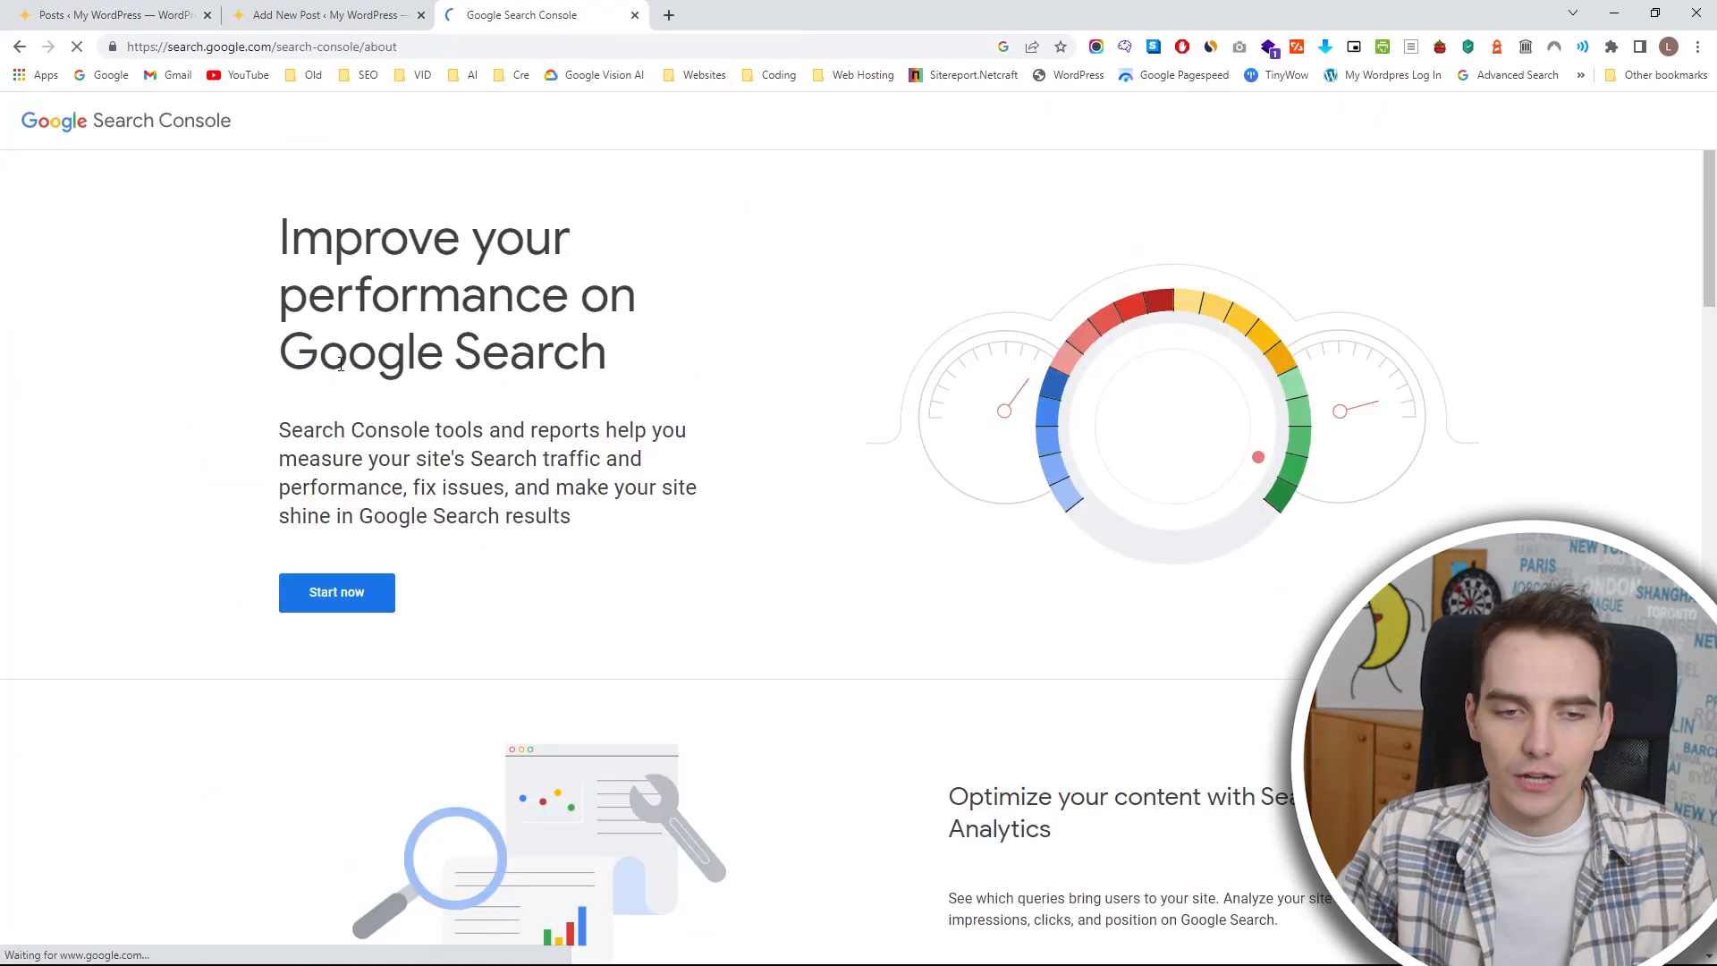
click(322, 595)
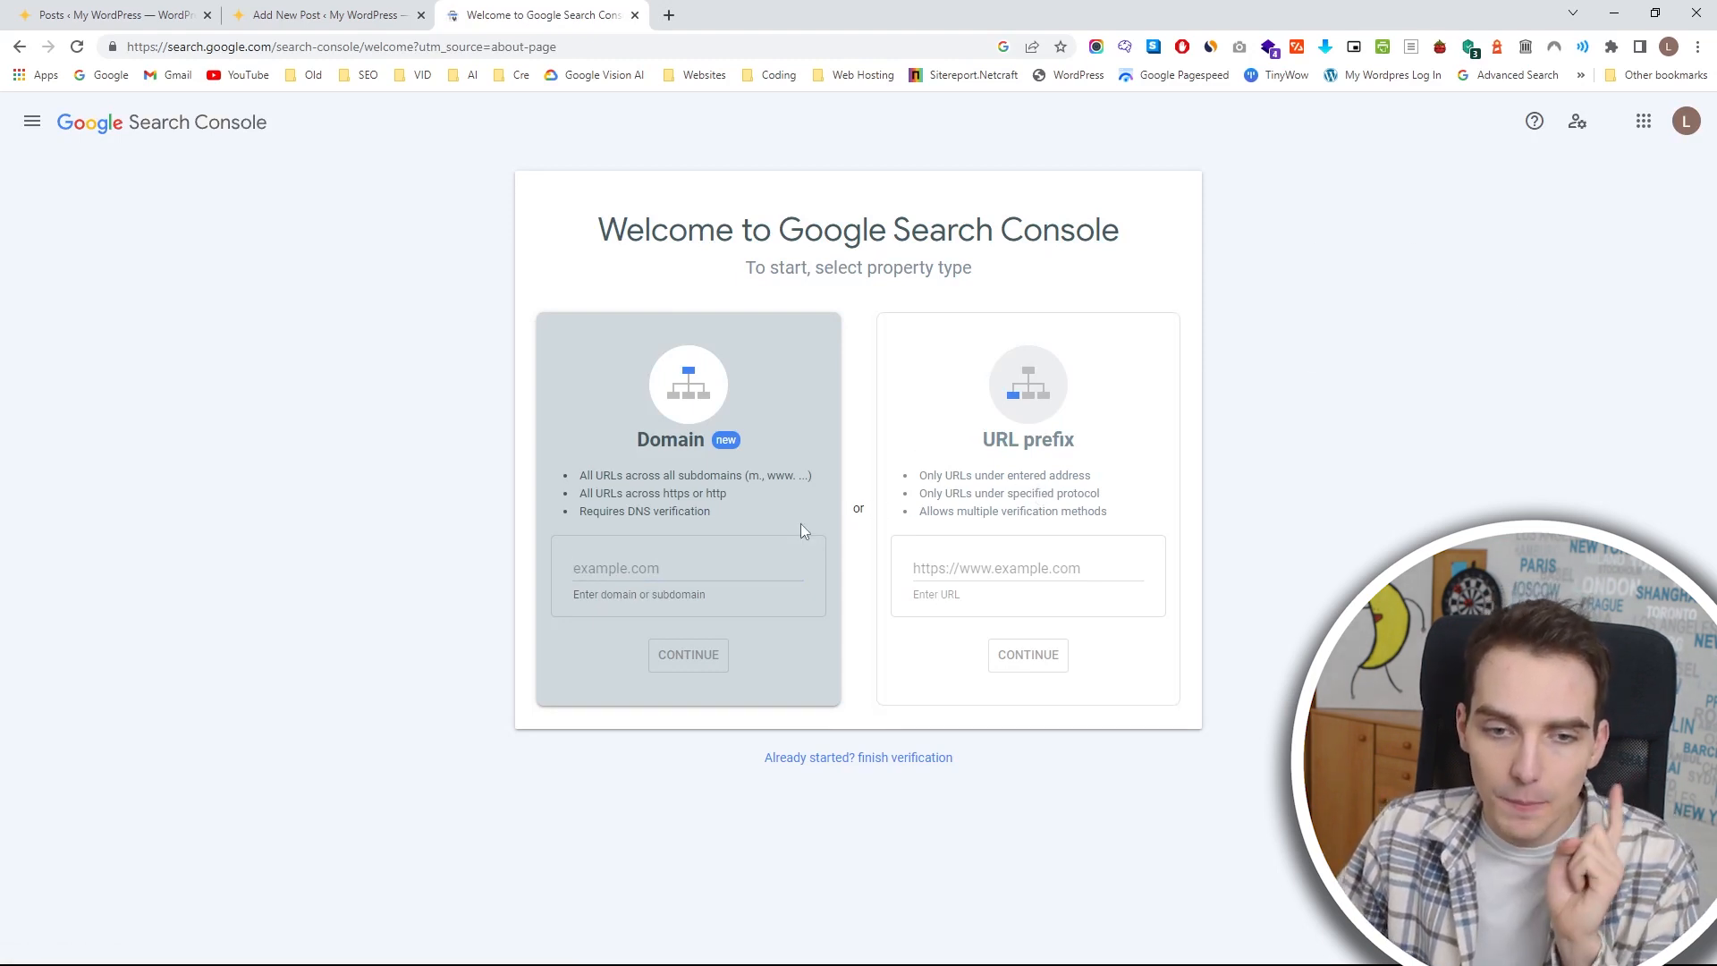
click(731, 567)
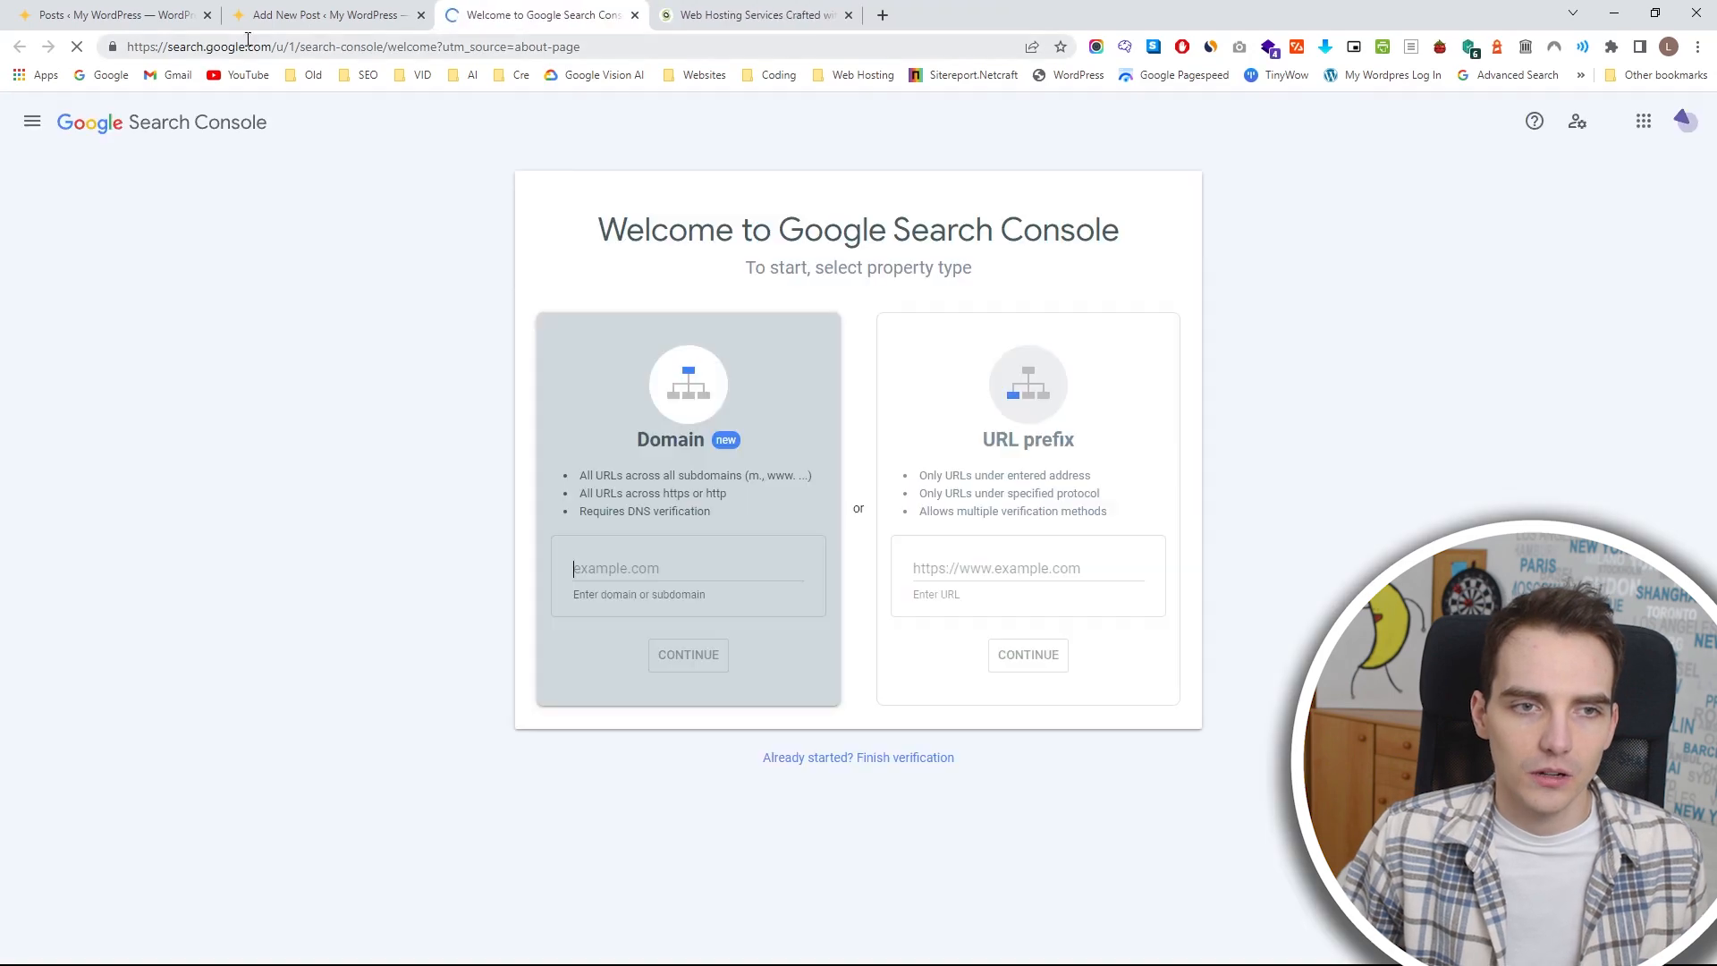
Open the live site from the WordPress admin in a new tab and copy its address.
click(107, 14)
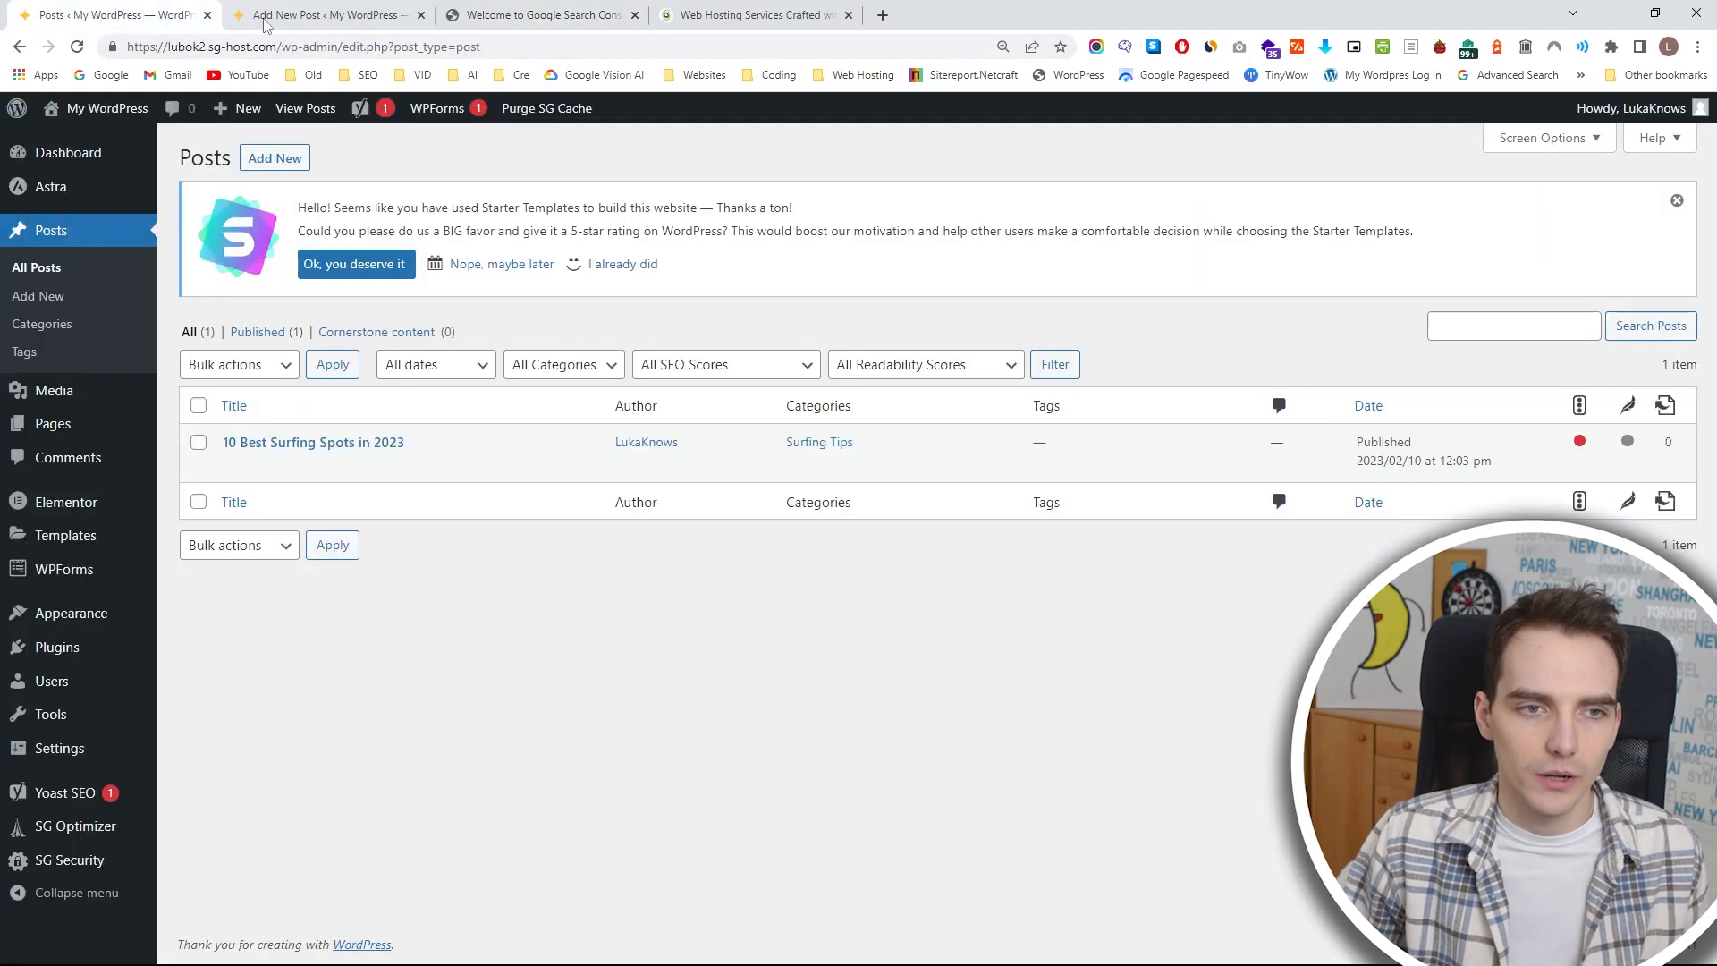
mouse_move(108, 106)
middle_click(110, 135)
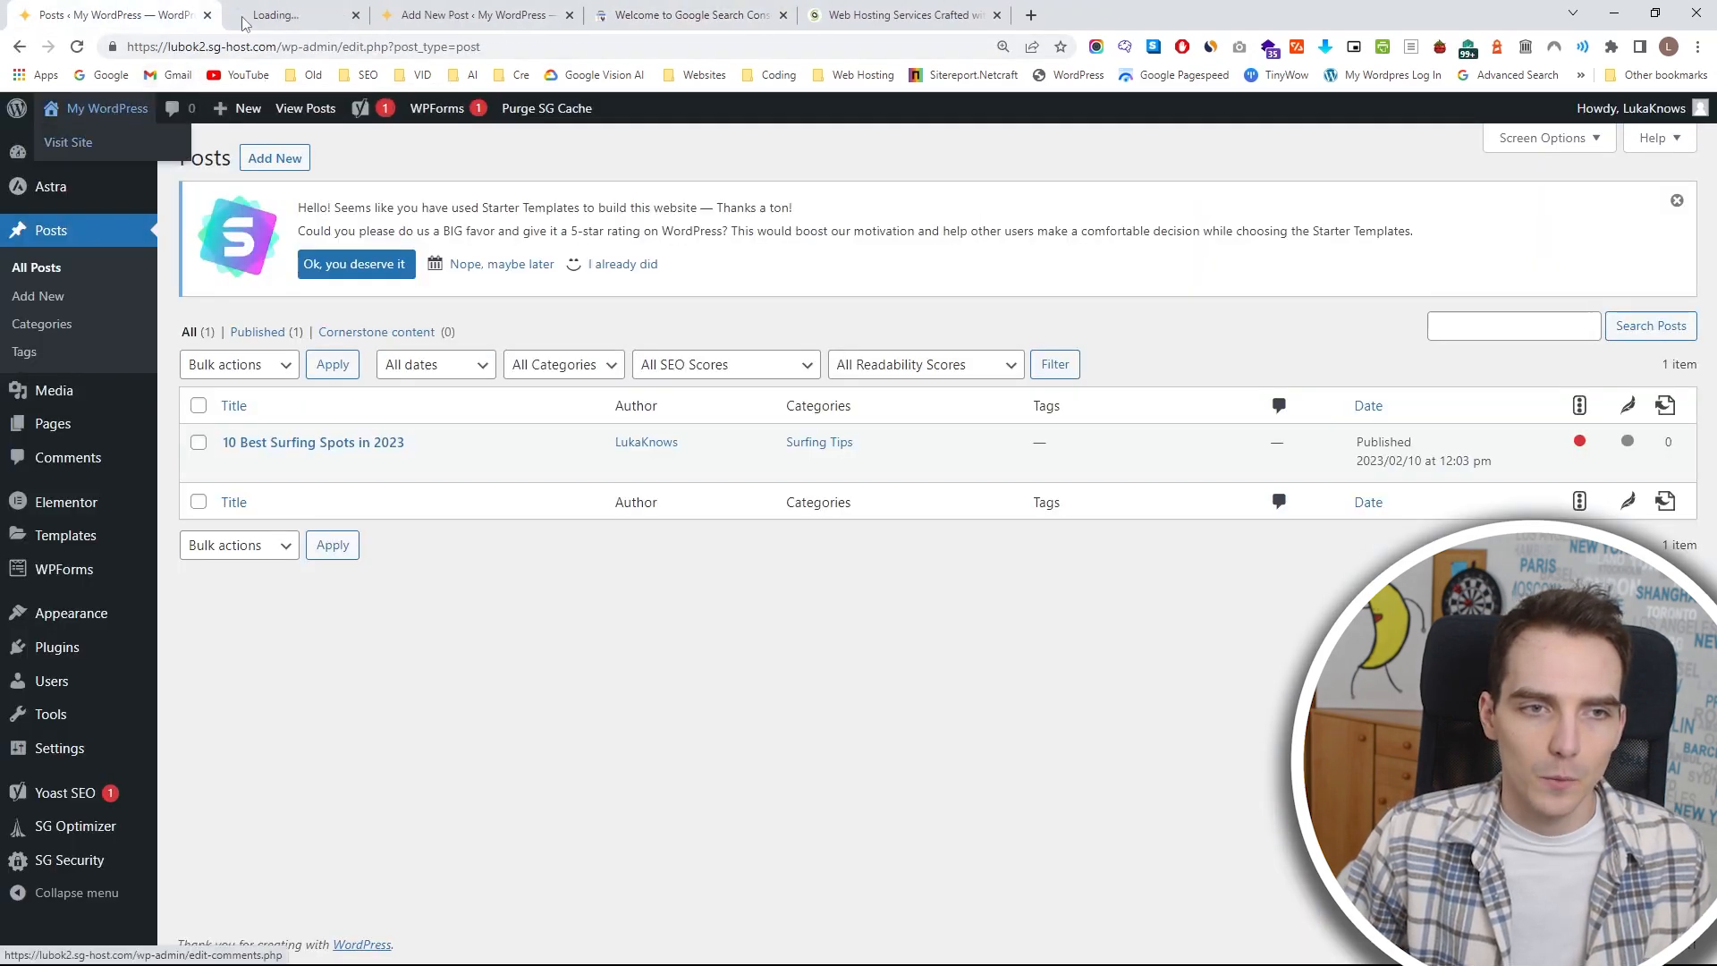
click(279, 9)
triple_click(380, 51)
key(ctrl+c)
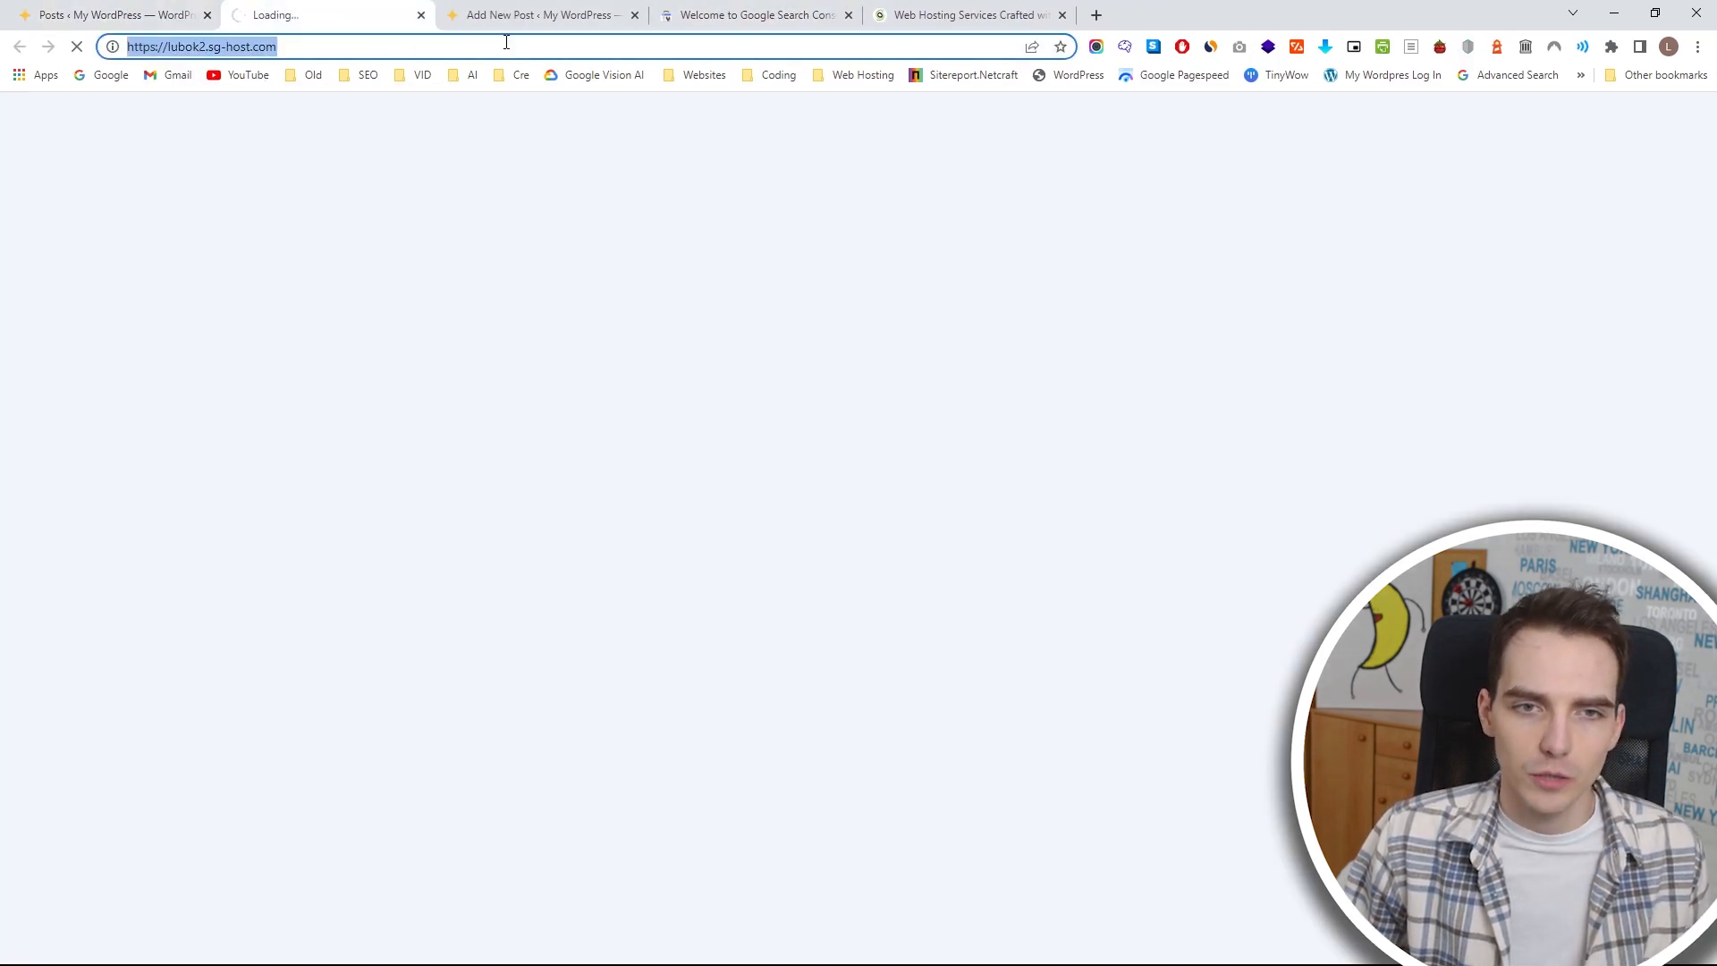
Enter lubok2.sg-host.com as the domain property in Google Search Console, without protocol or trailing slash, and continue to verification.
click(728, 12)
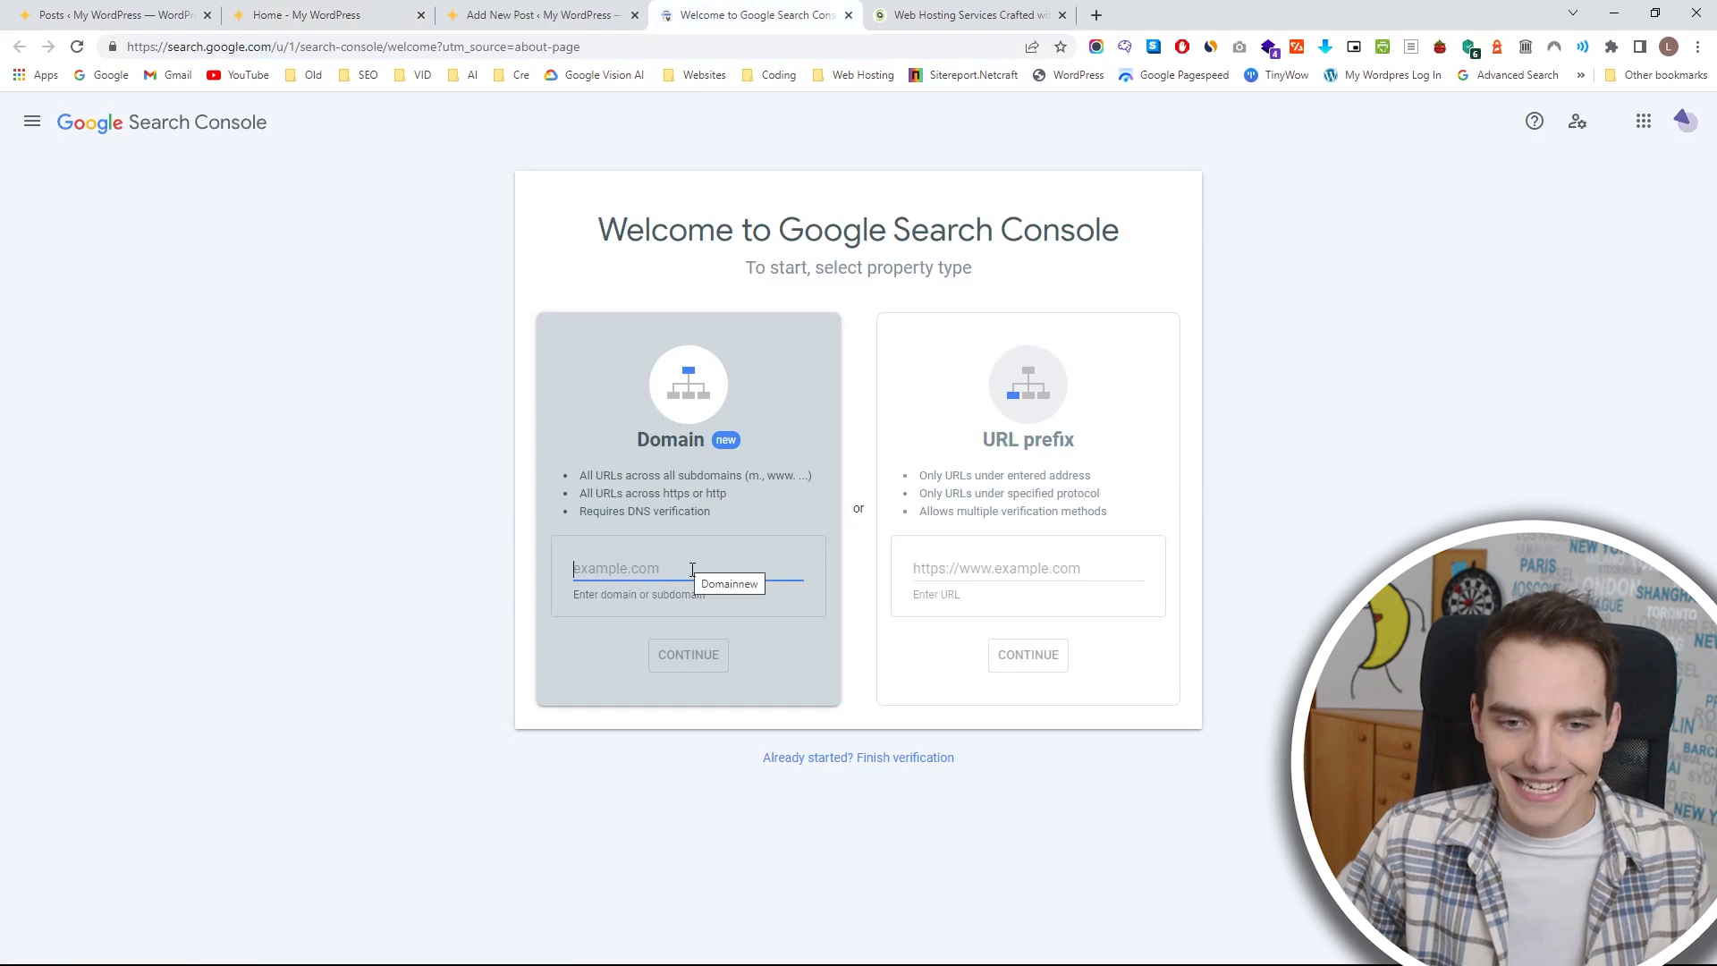
key(ctrl+v)
drag(620, 570, 522, 582)
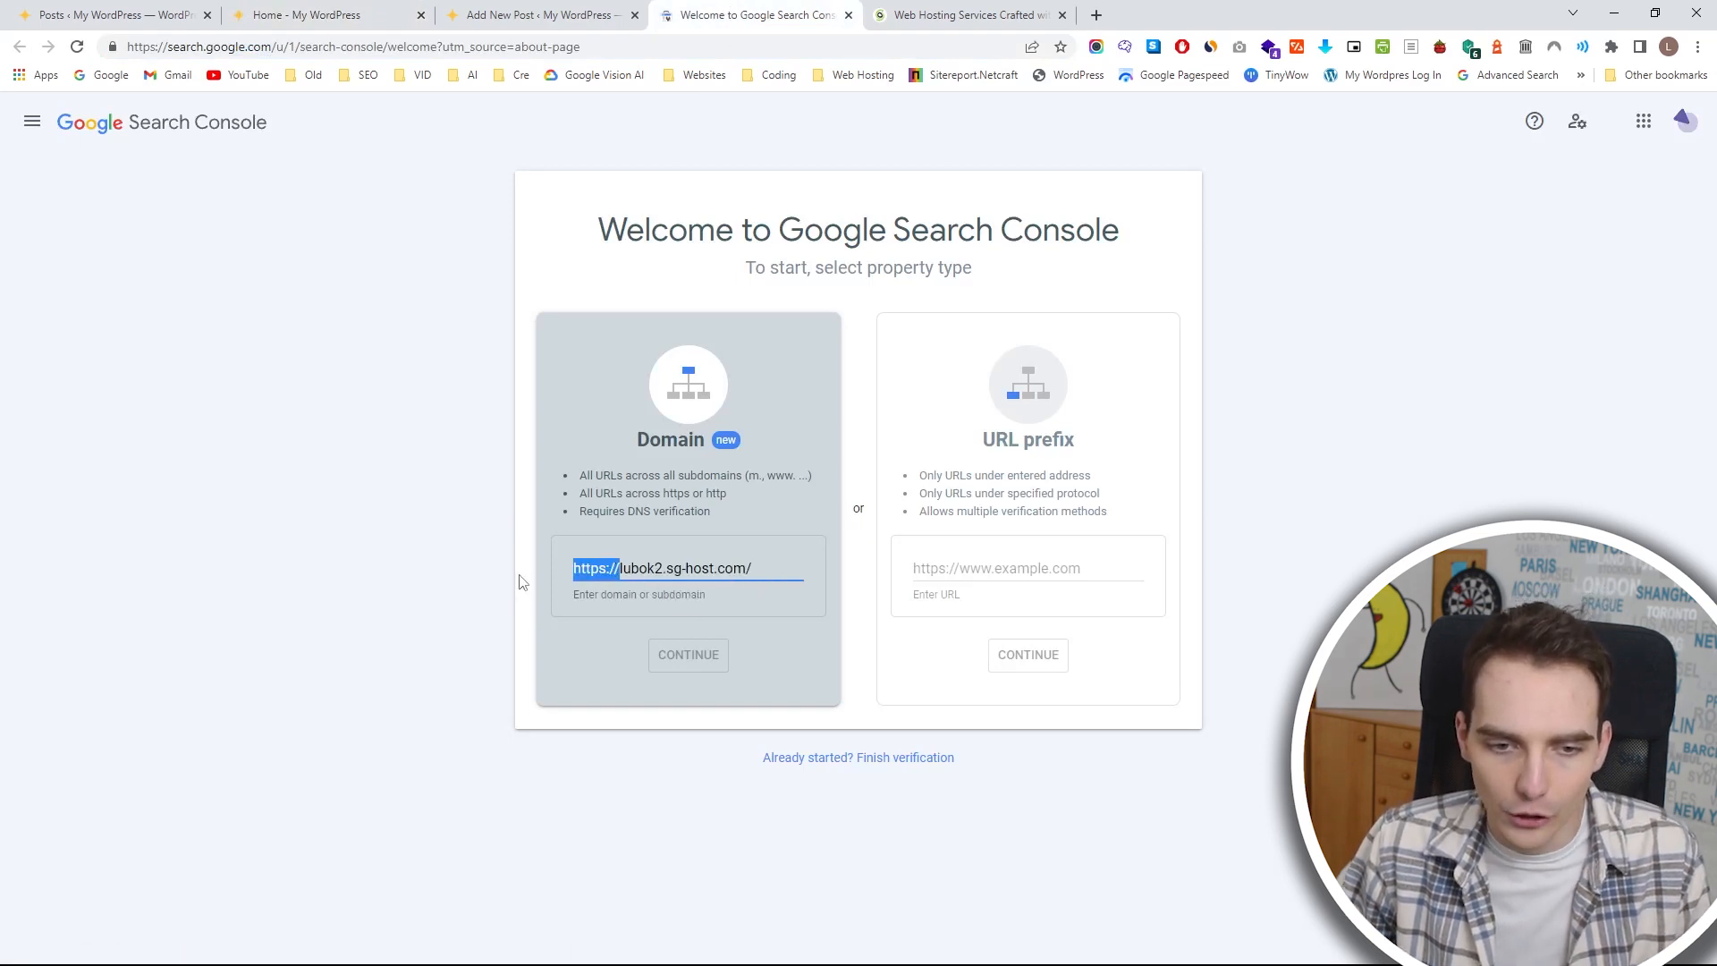
key(BackSpace)
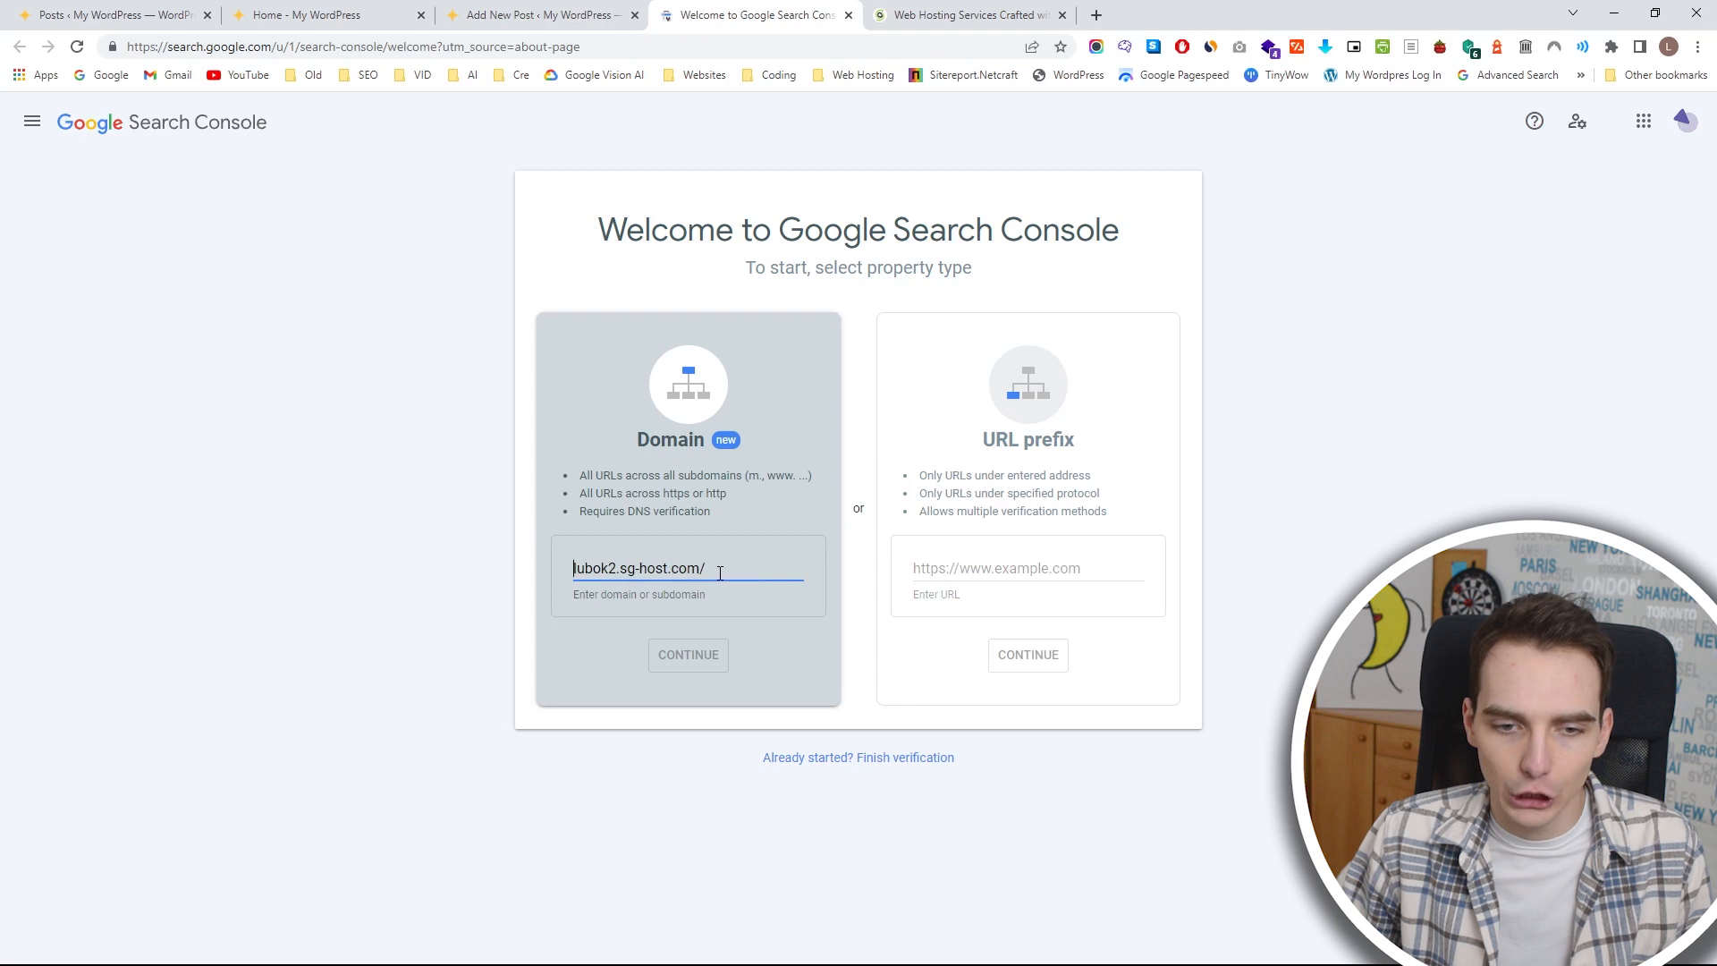
key(BackSpace)
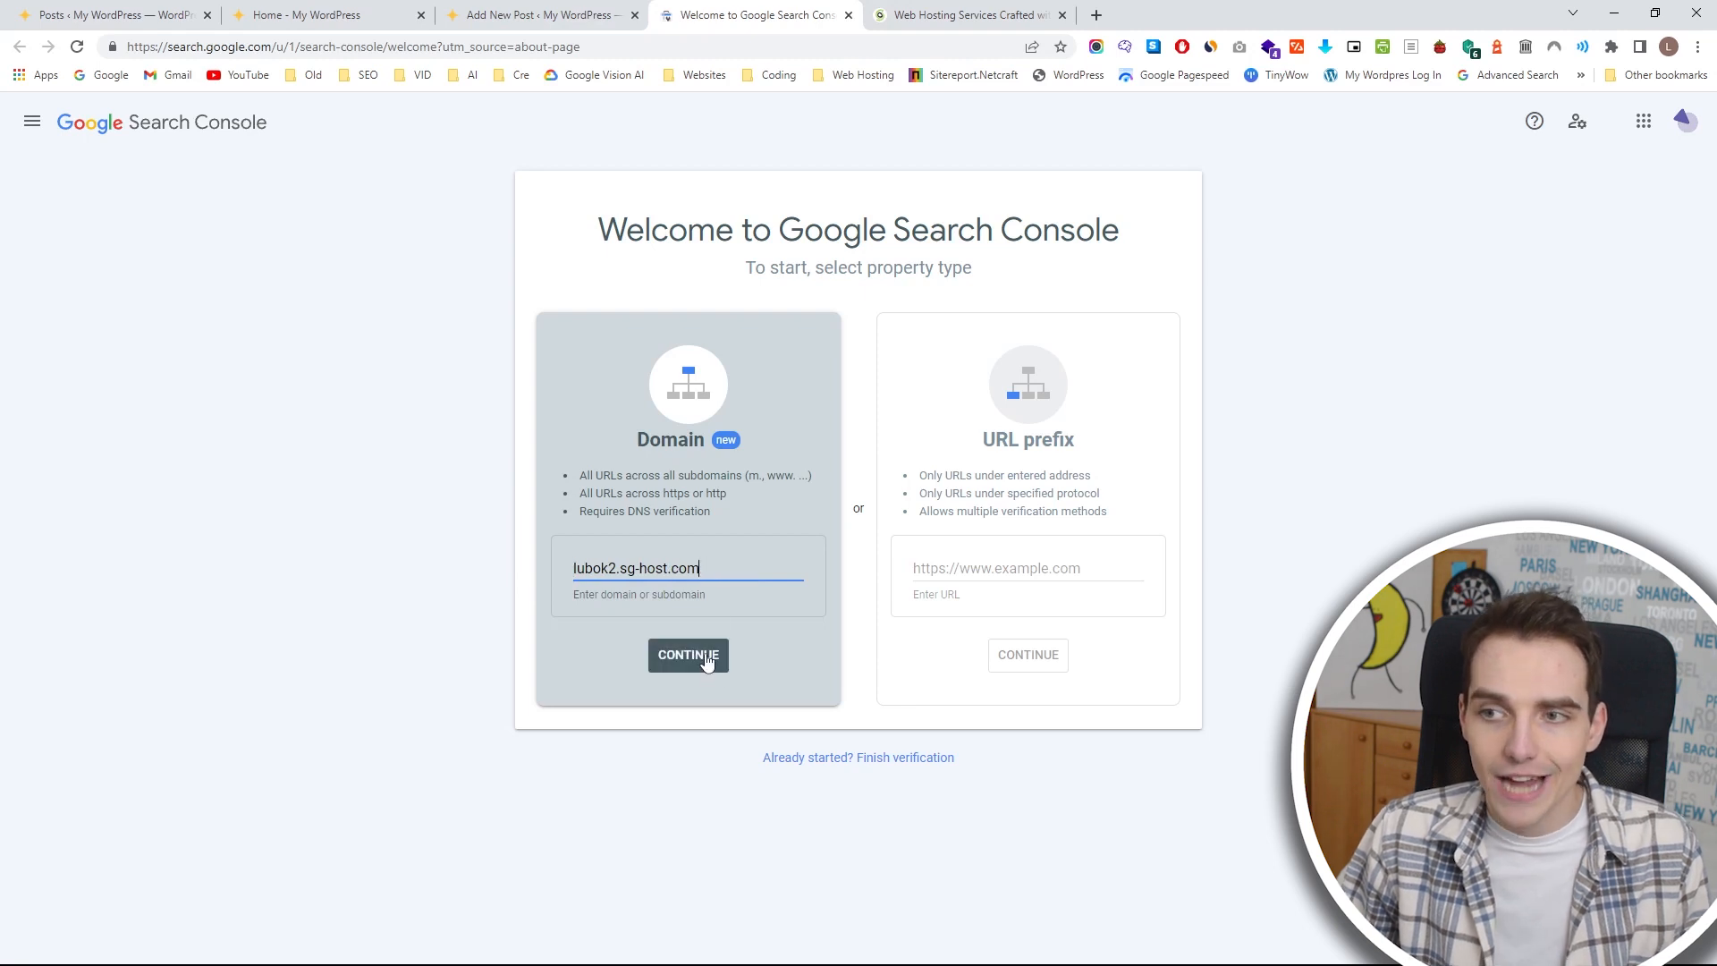
click(707, 658)
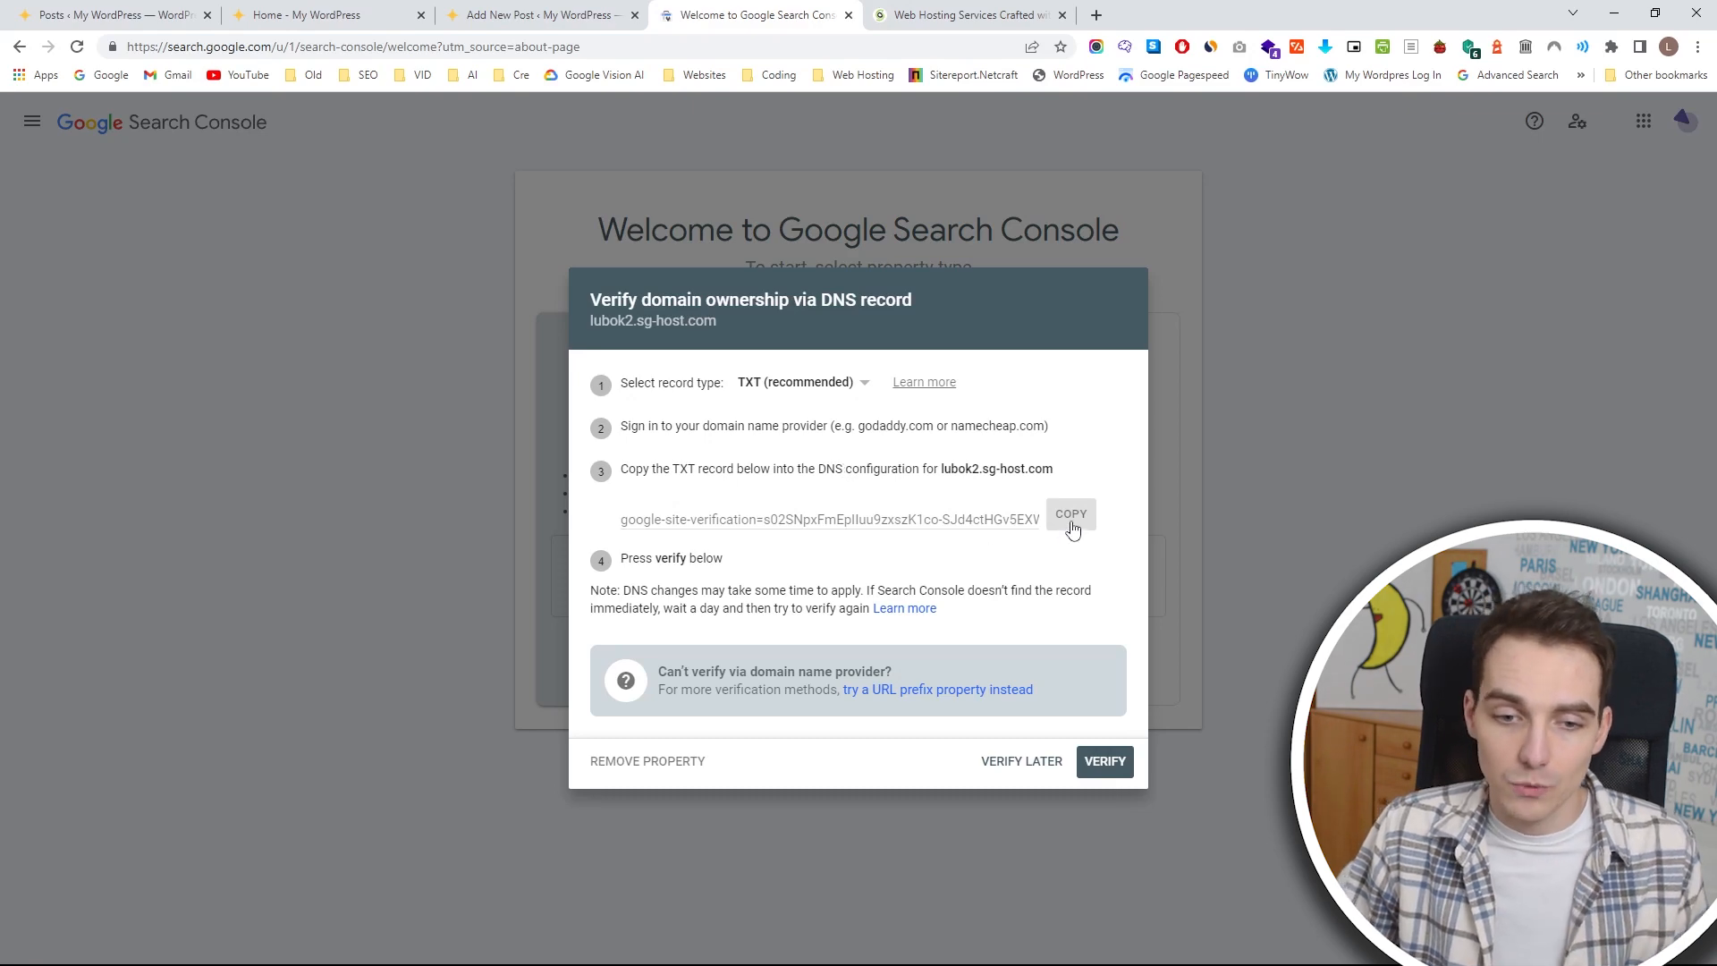
Copy the TXT verification record and open the DNS Zone Editor for lukaknows.com in SiteGround's Site Tools.
click(1072, 528)
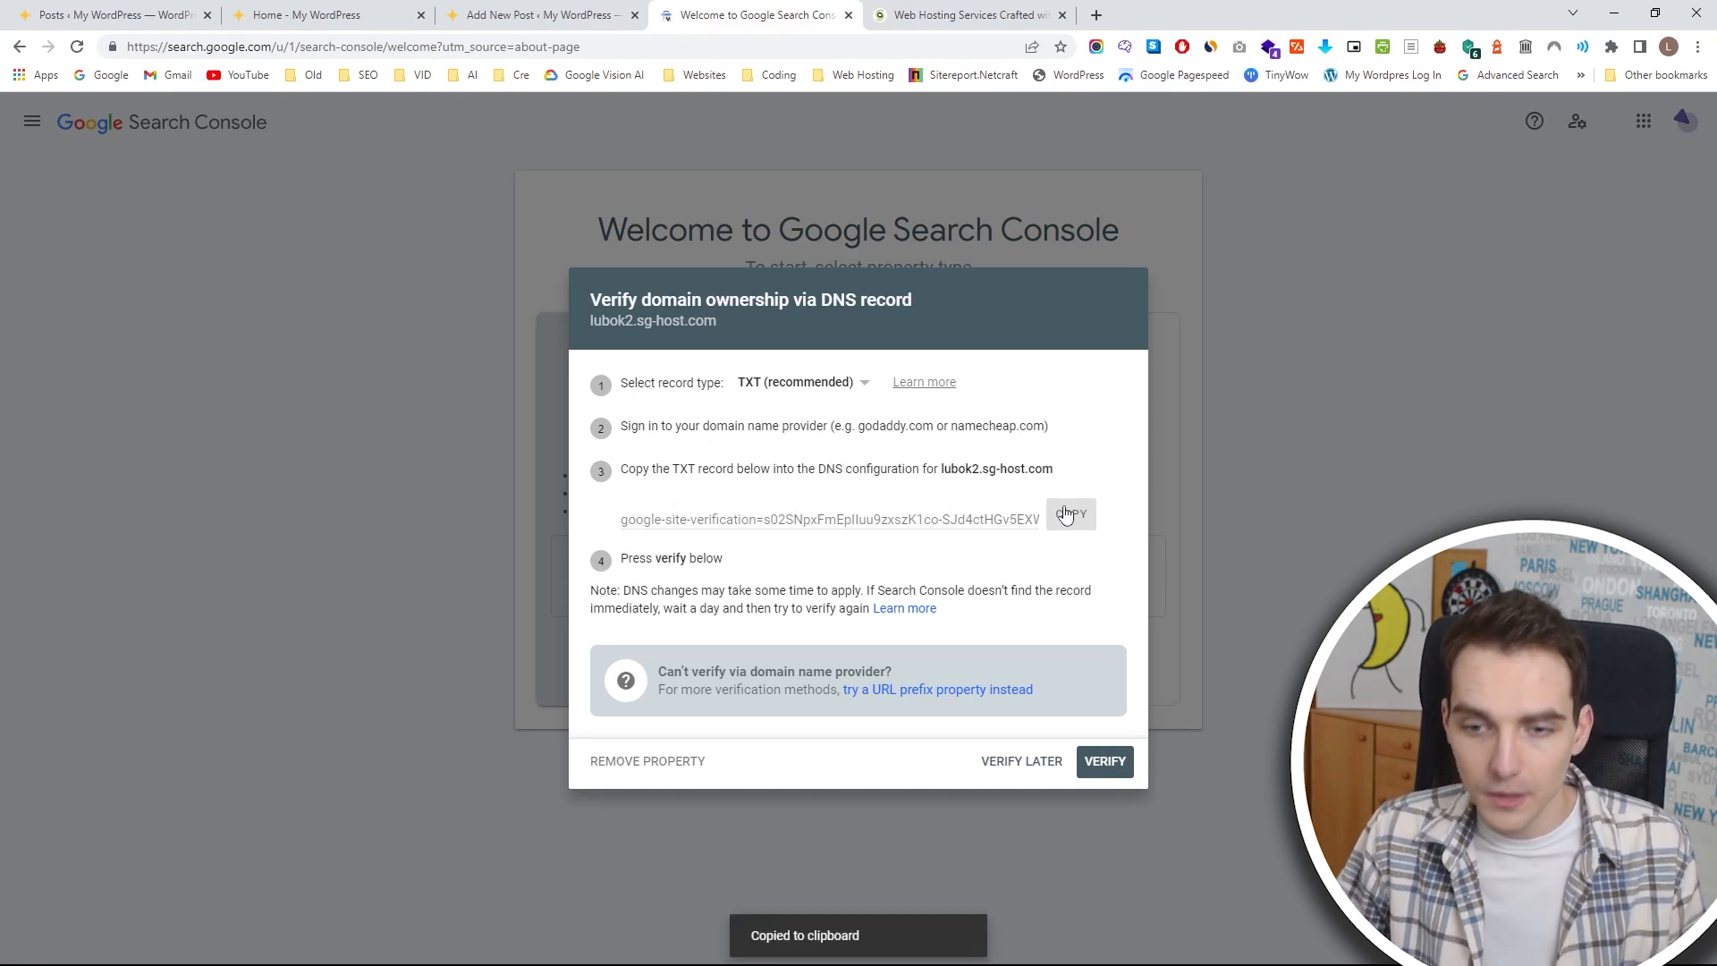
click(962, 14)
click(573, 143)
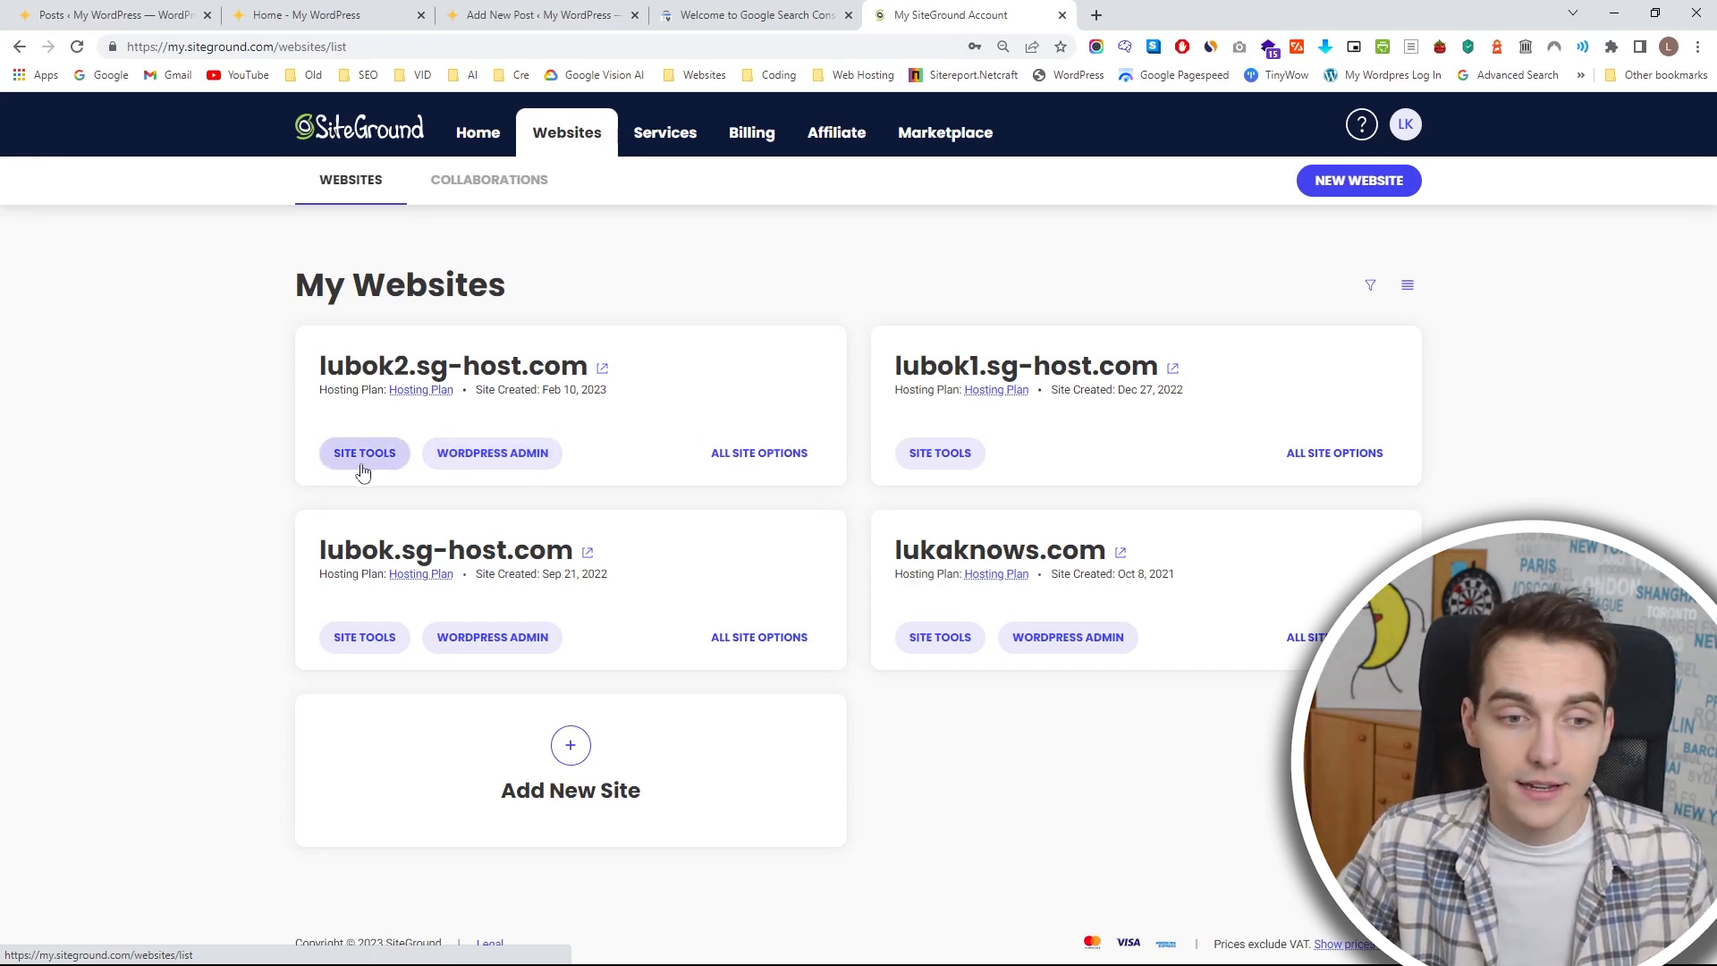
click(953, 645)
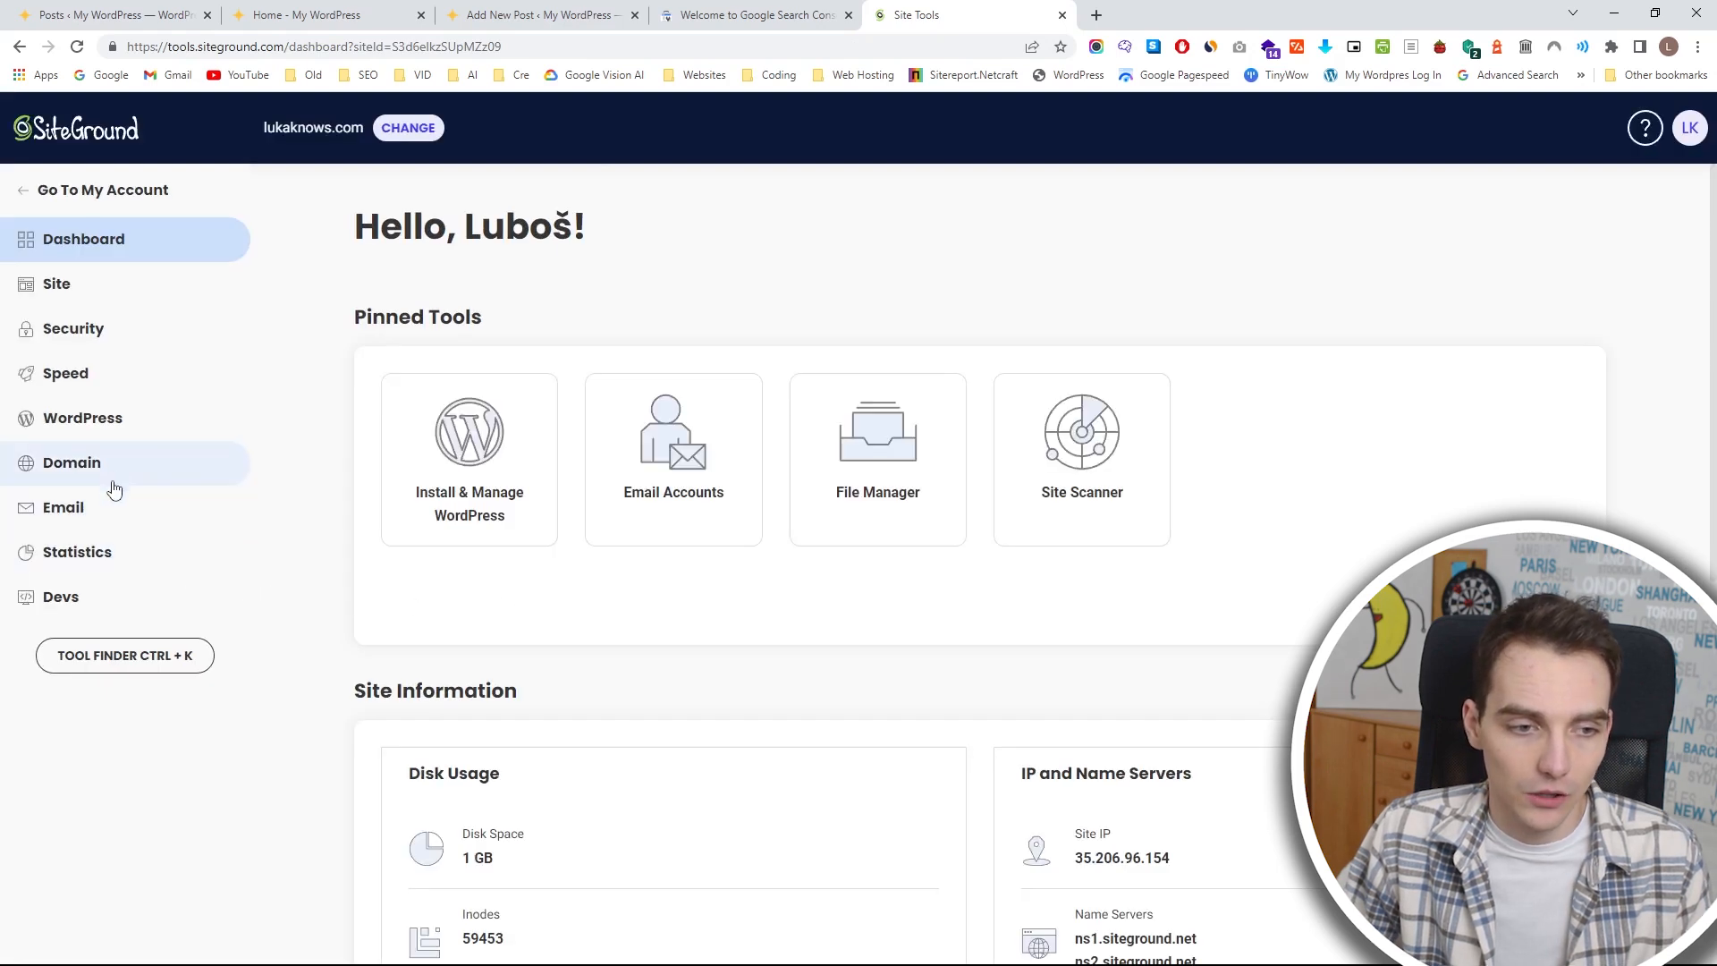
click(115, 472)
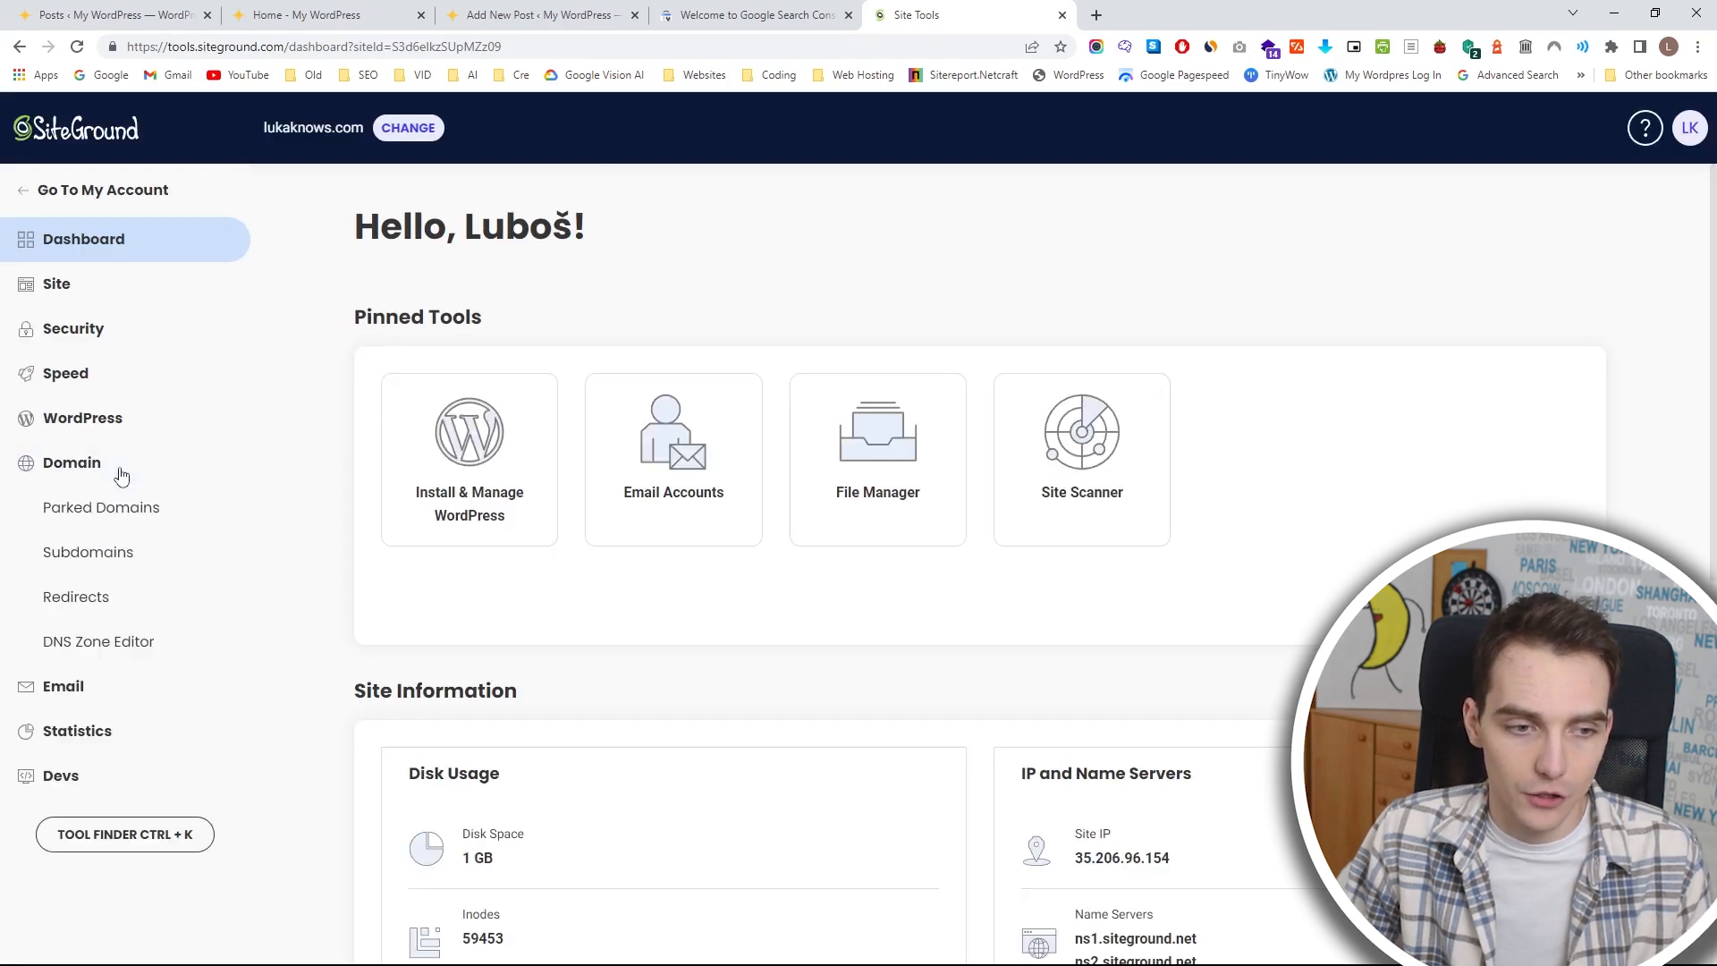
click(116, 650)
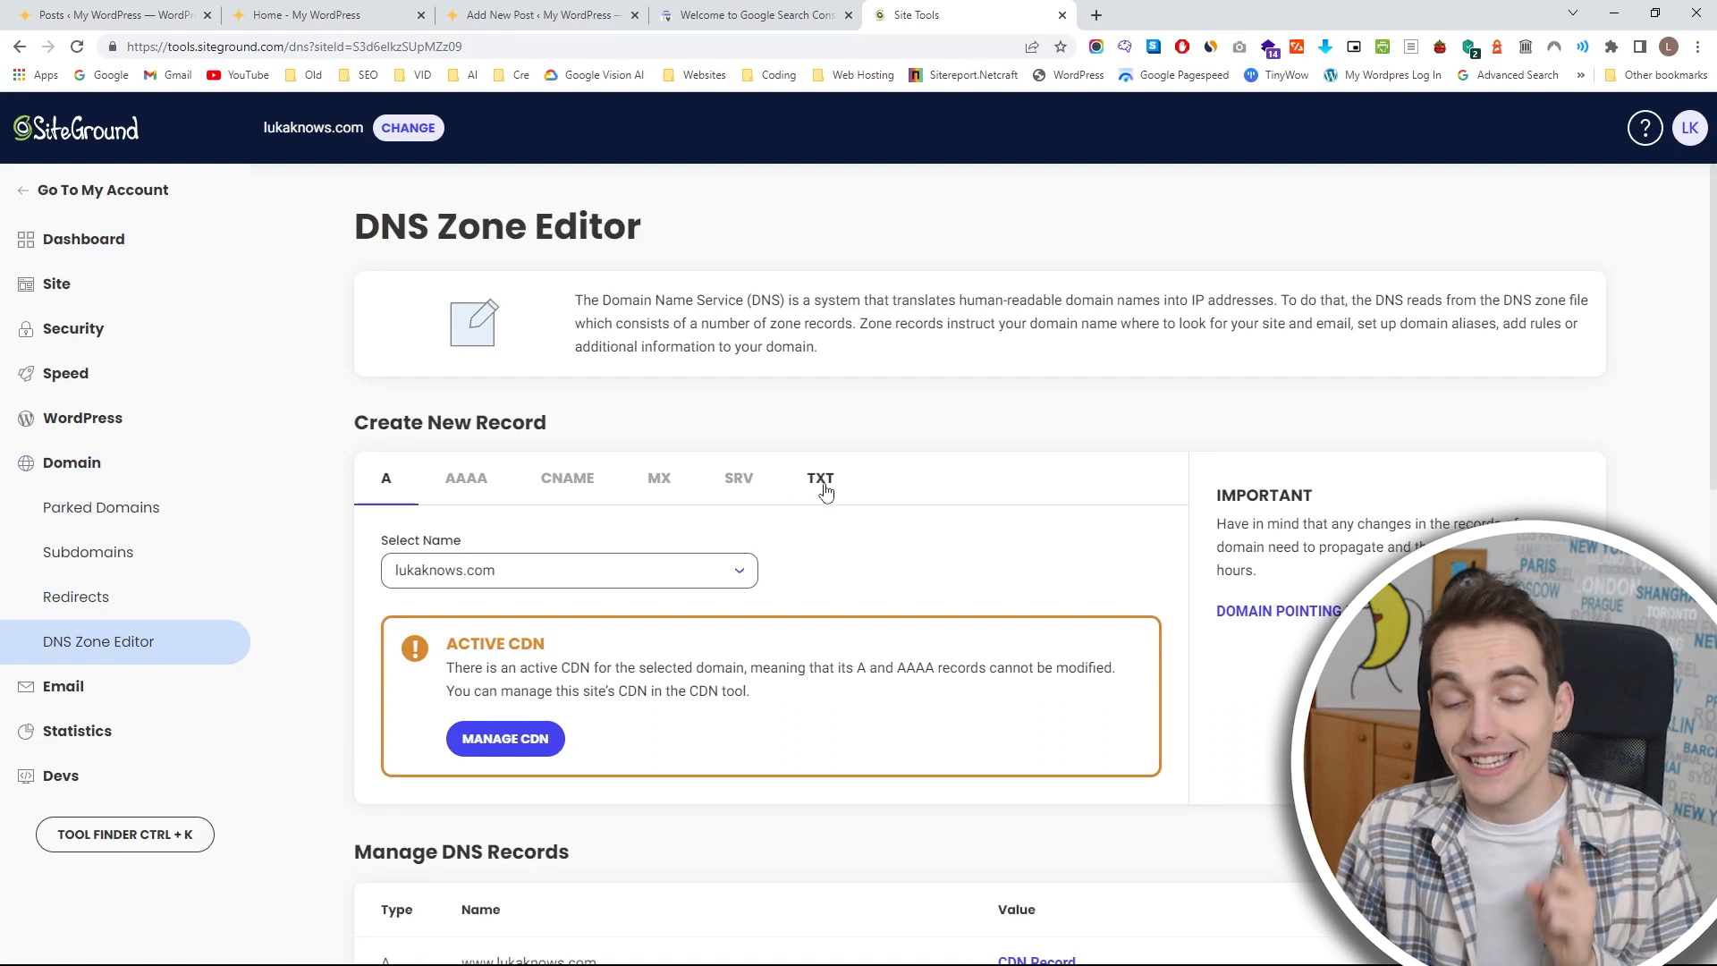
Fill in a new TXT record with a 24-hour TTL and the site verification token copied from Search Console as its value.
click(824, 489)
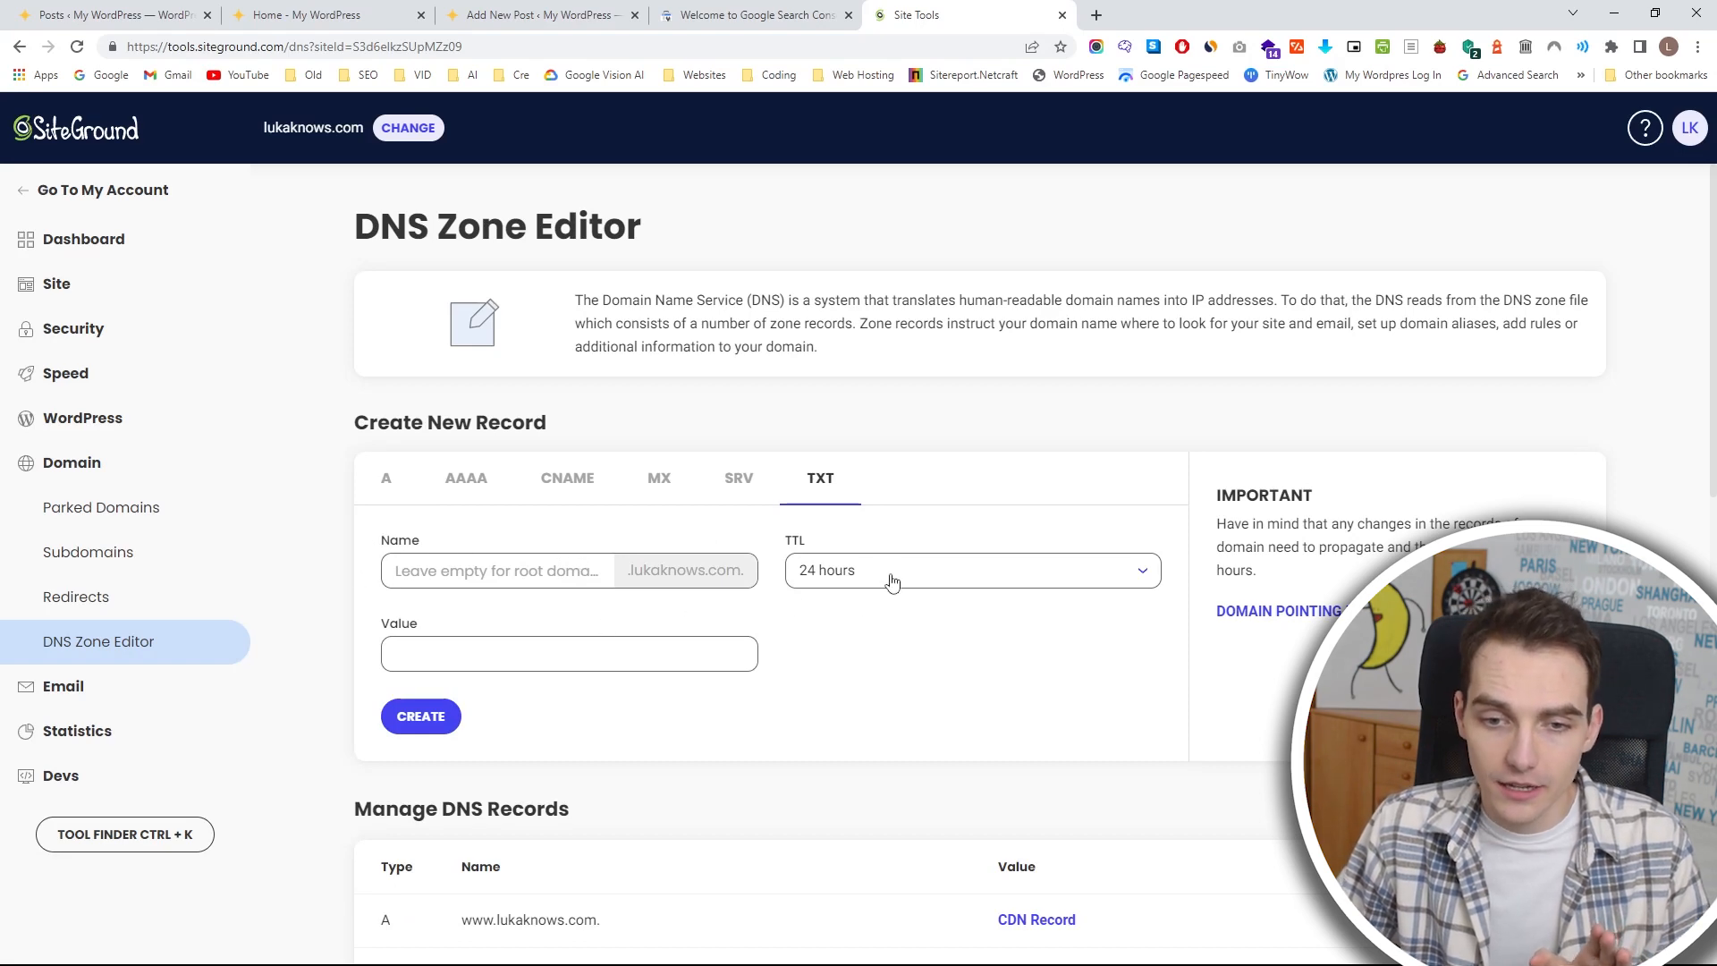
click(860, 585)
click(759, 577)
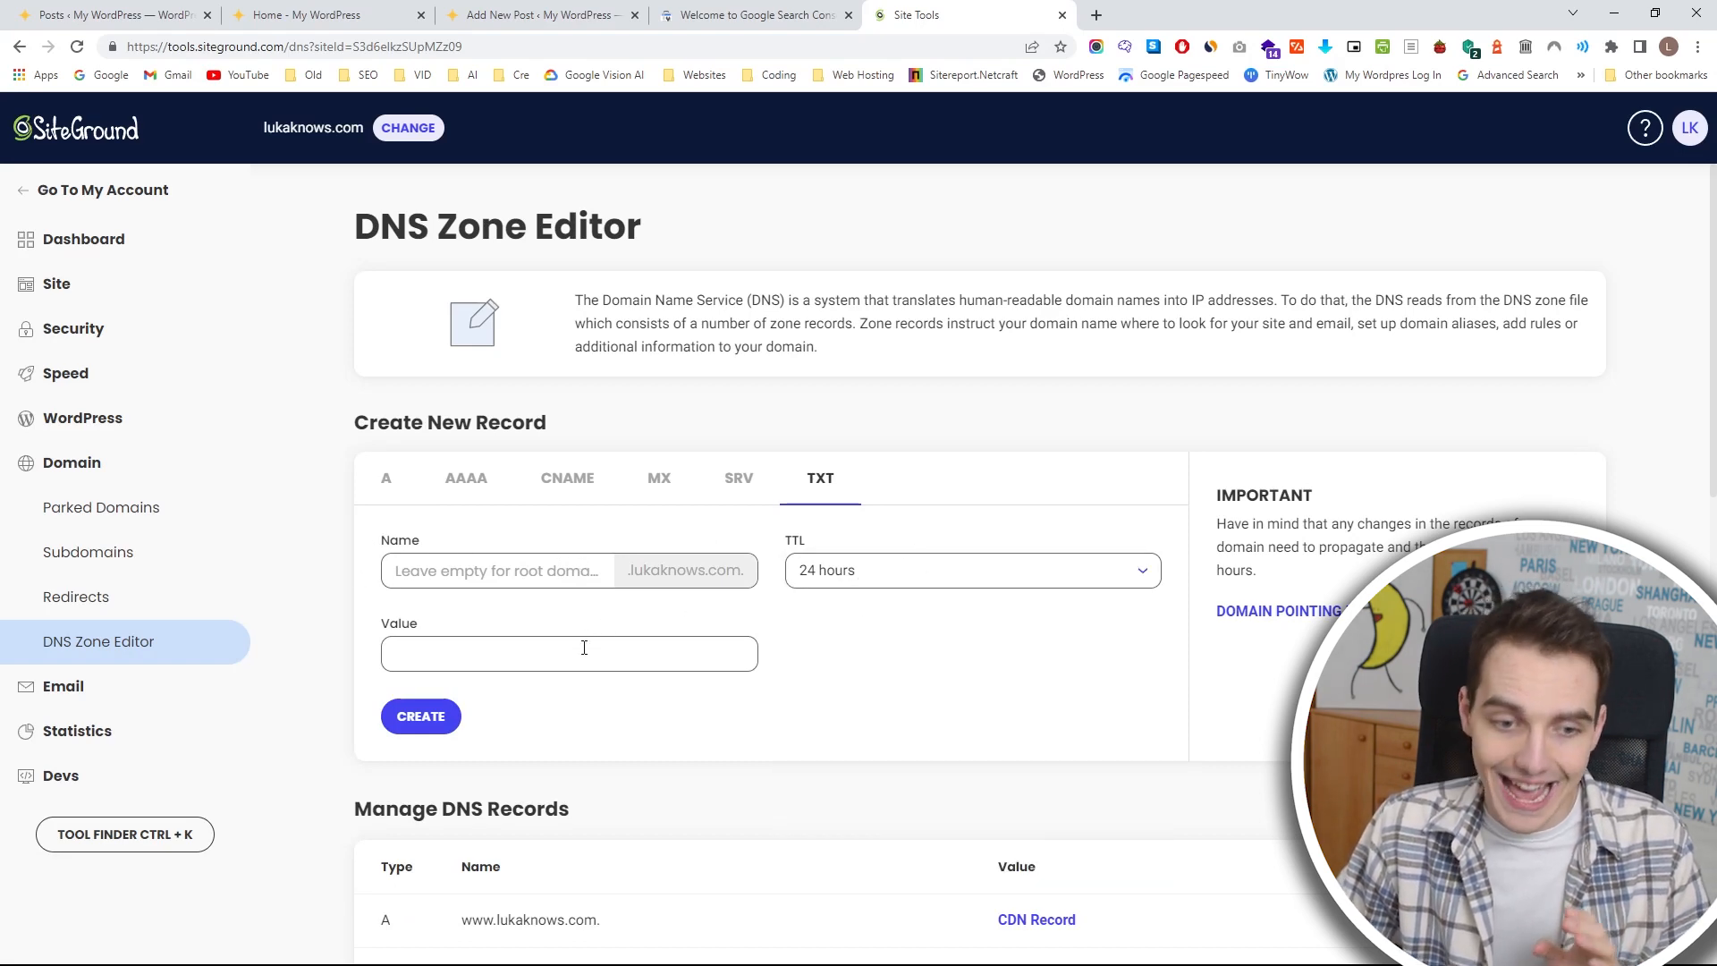
click(760, 15)
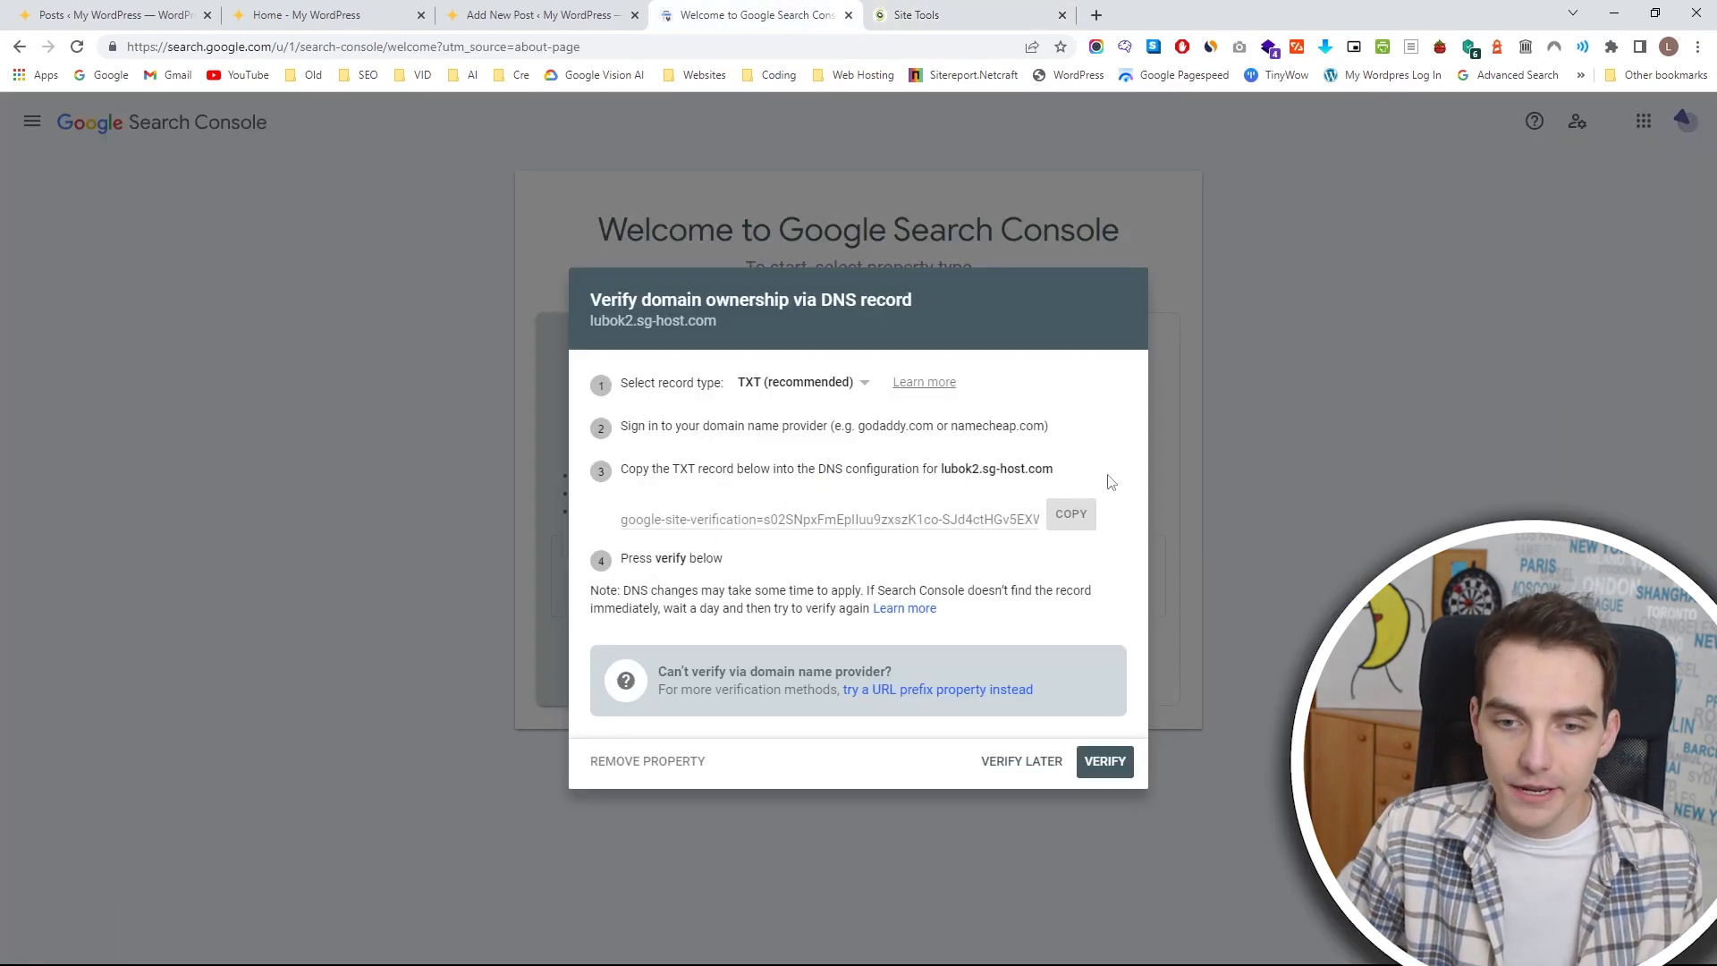
click(1079, 518)
click(960, 11)
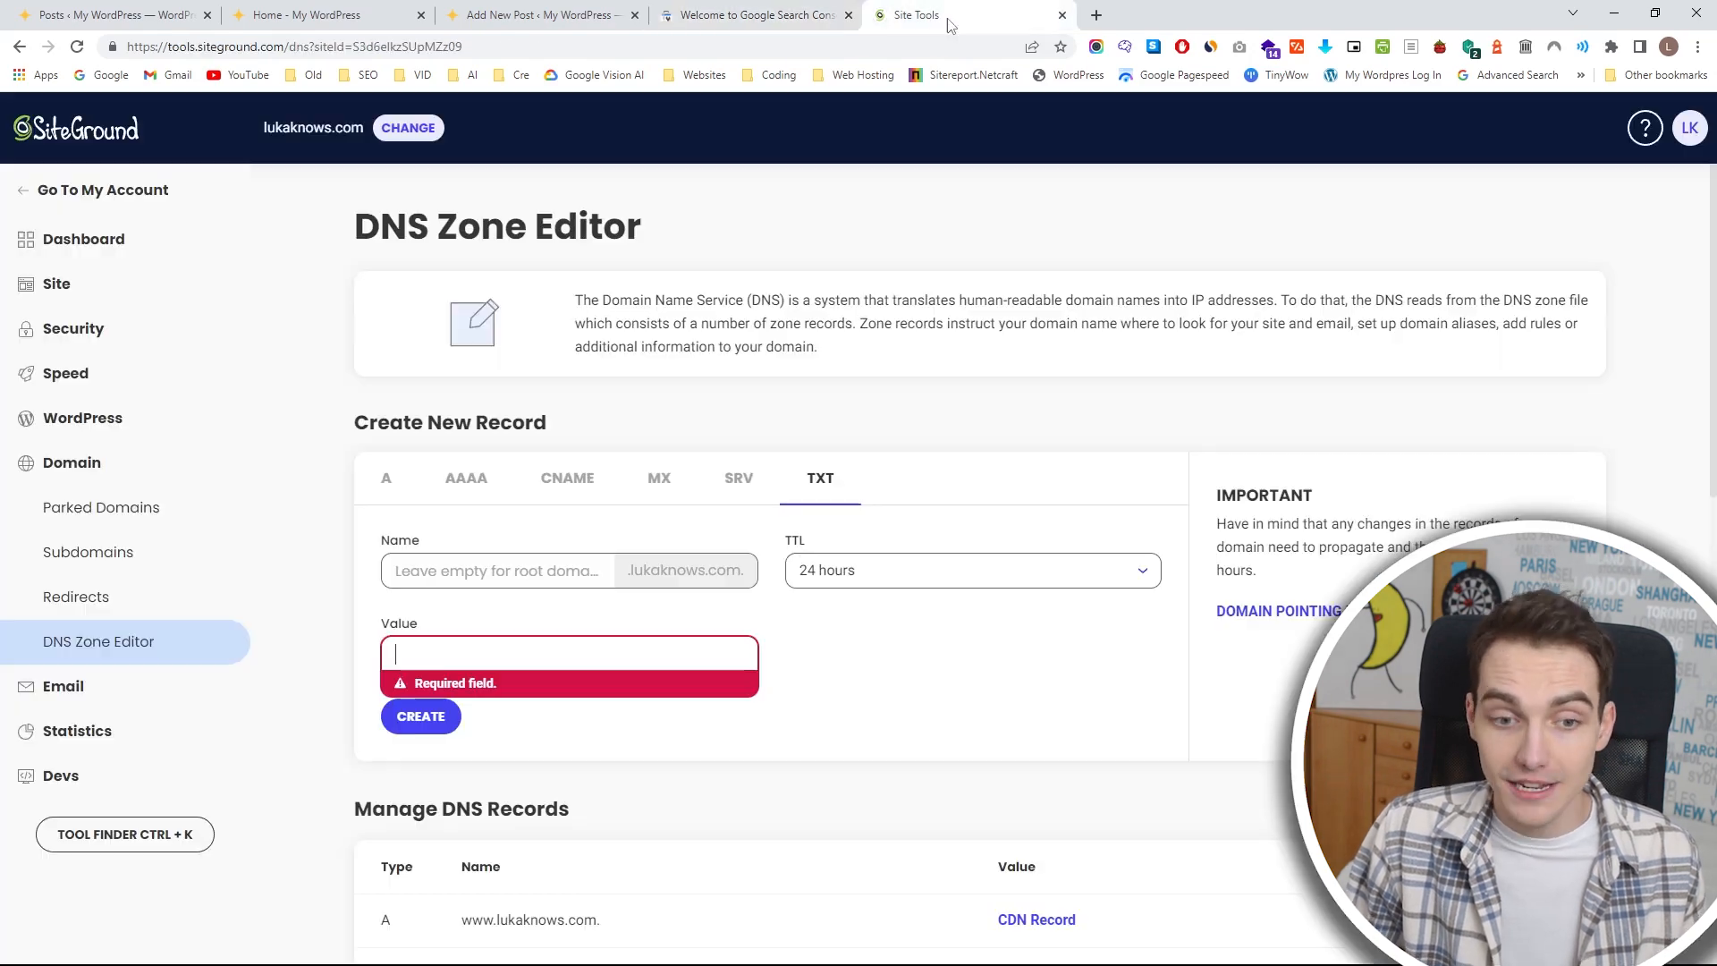
click(873, 673)
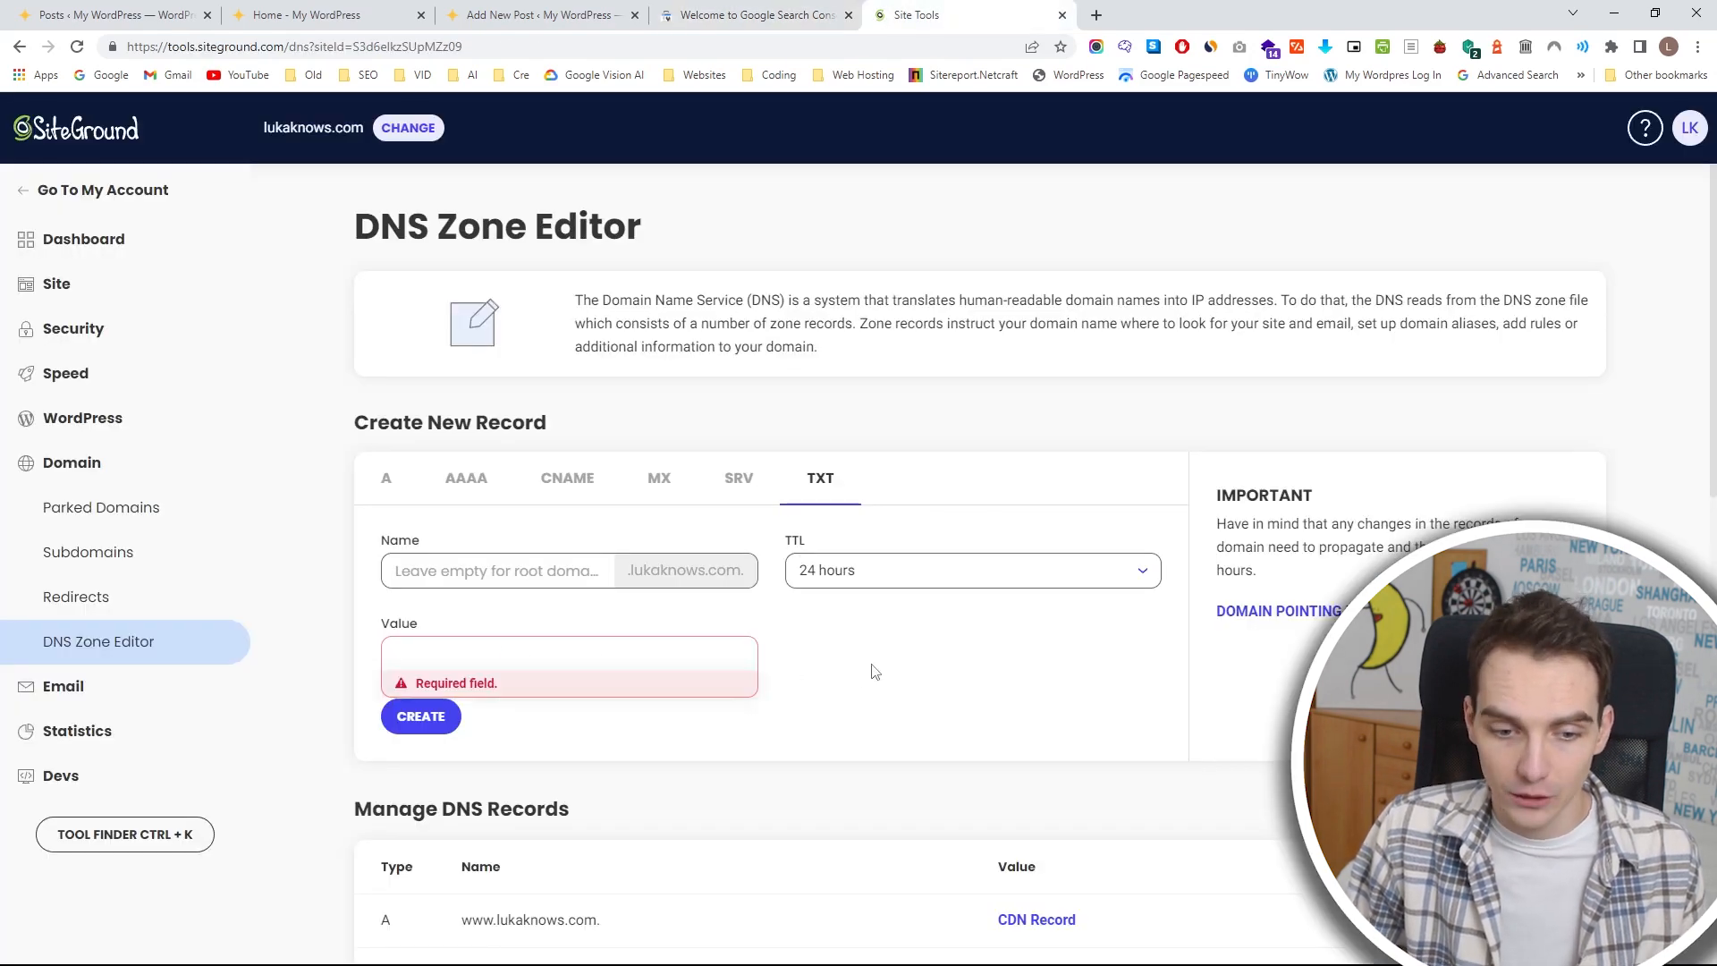
scroll(841, 671, down, 1)
scroll(810, 669, down, 1)
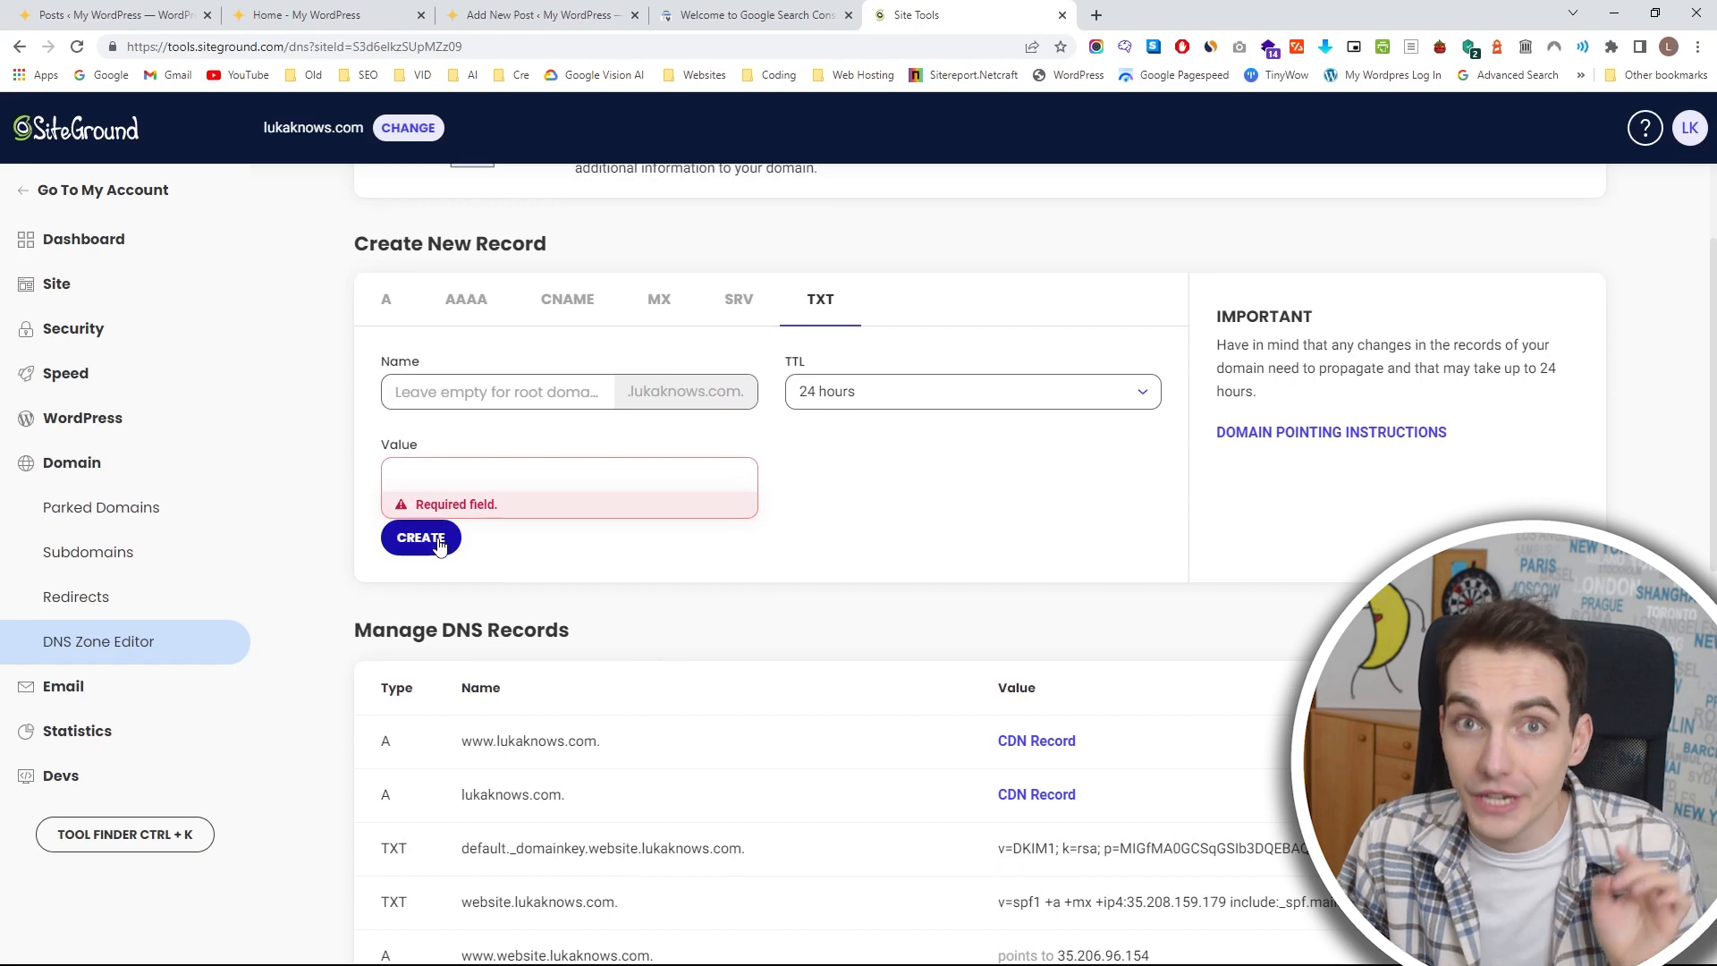
scroll(728, 510, up, 2)
Verify the domain ownership in Google Search Console and open the property's Sitemaps page.
click(786, 12)
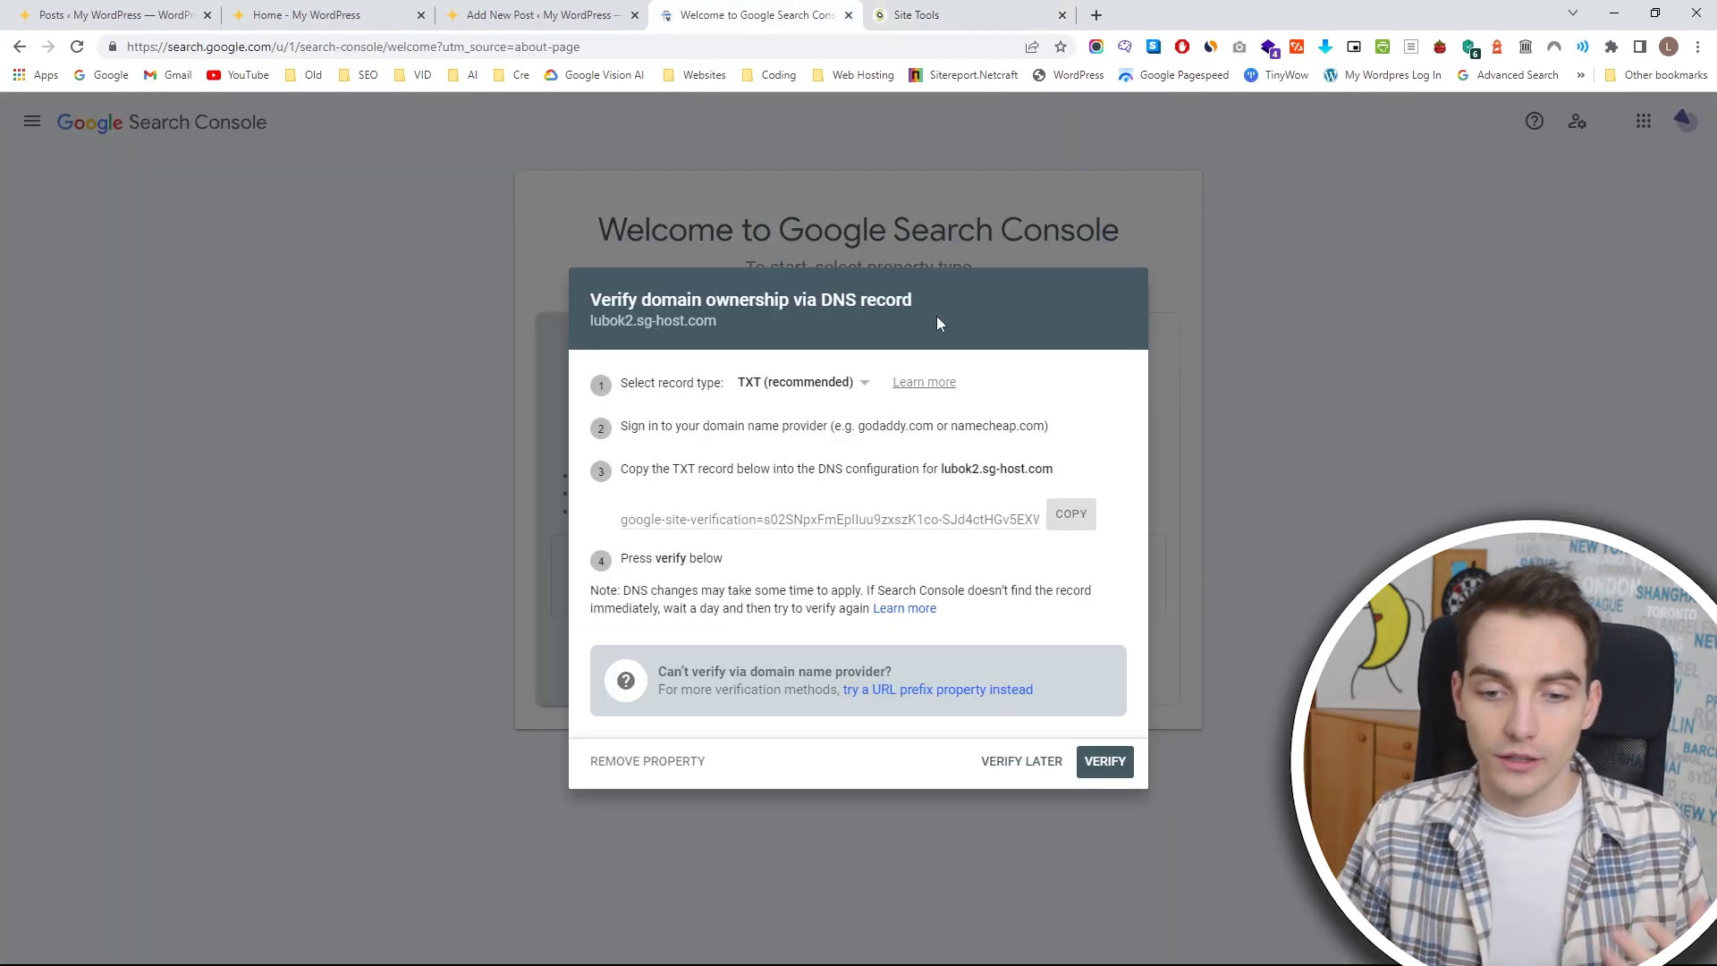
click(1106, 762)
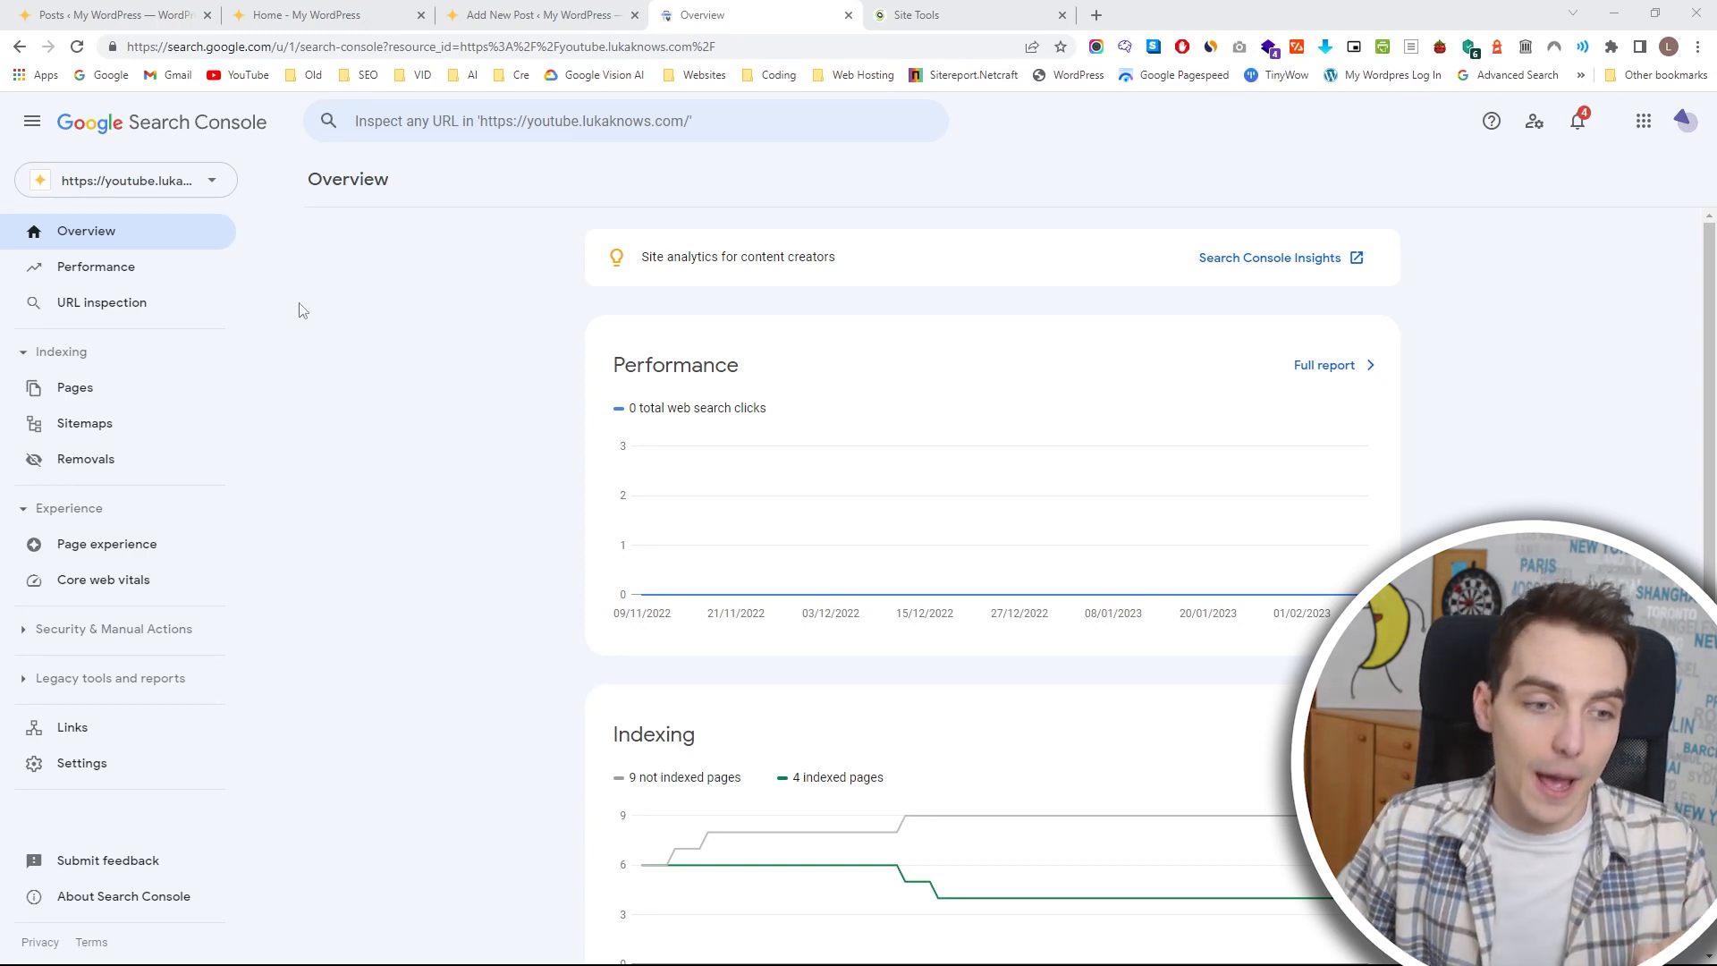
click(82, 424)
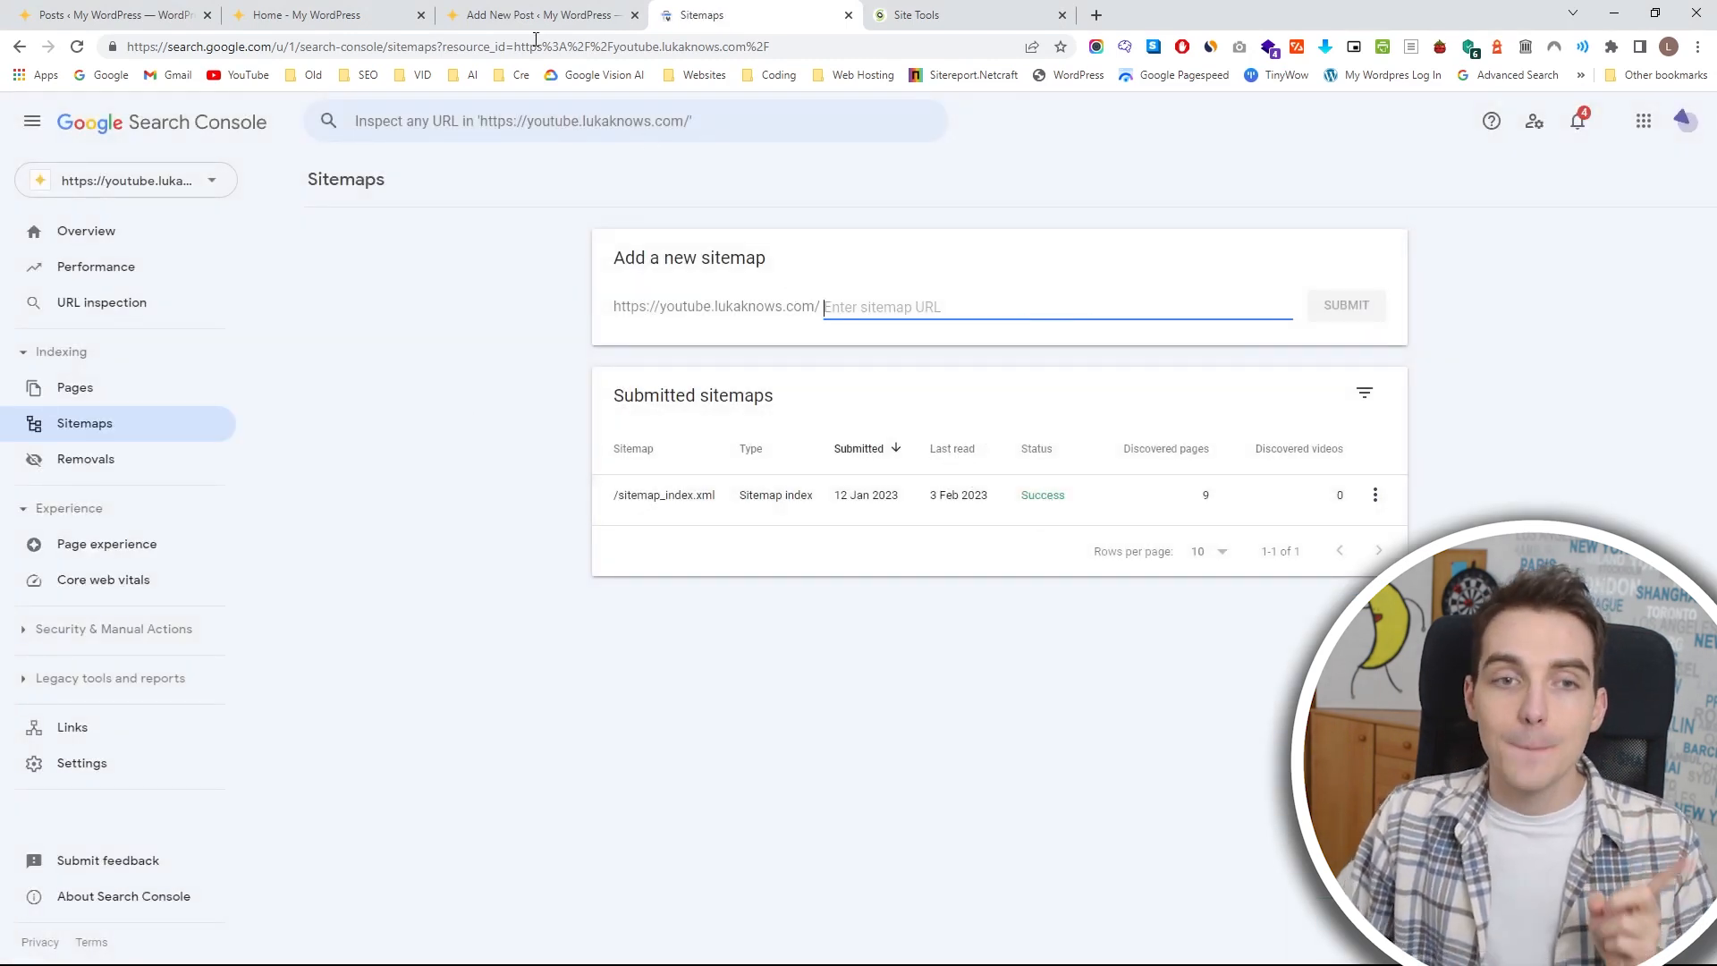
Copy the live site's address and open lubok2.sg-host.com/sitemap_index.xml in a new tab.
click(340, 15)
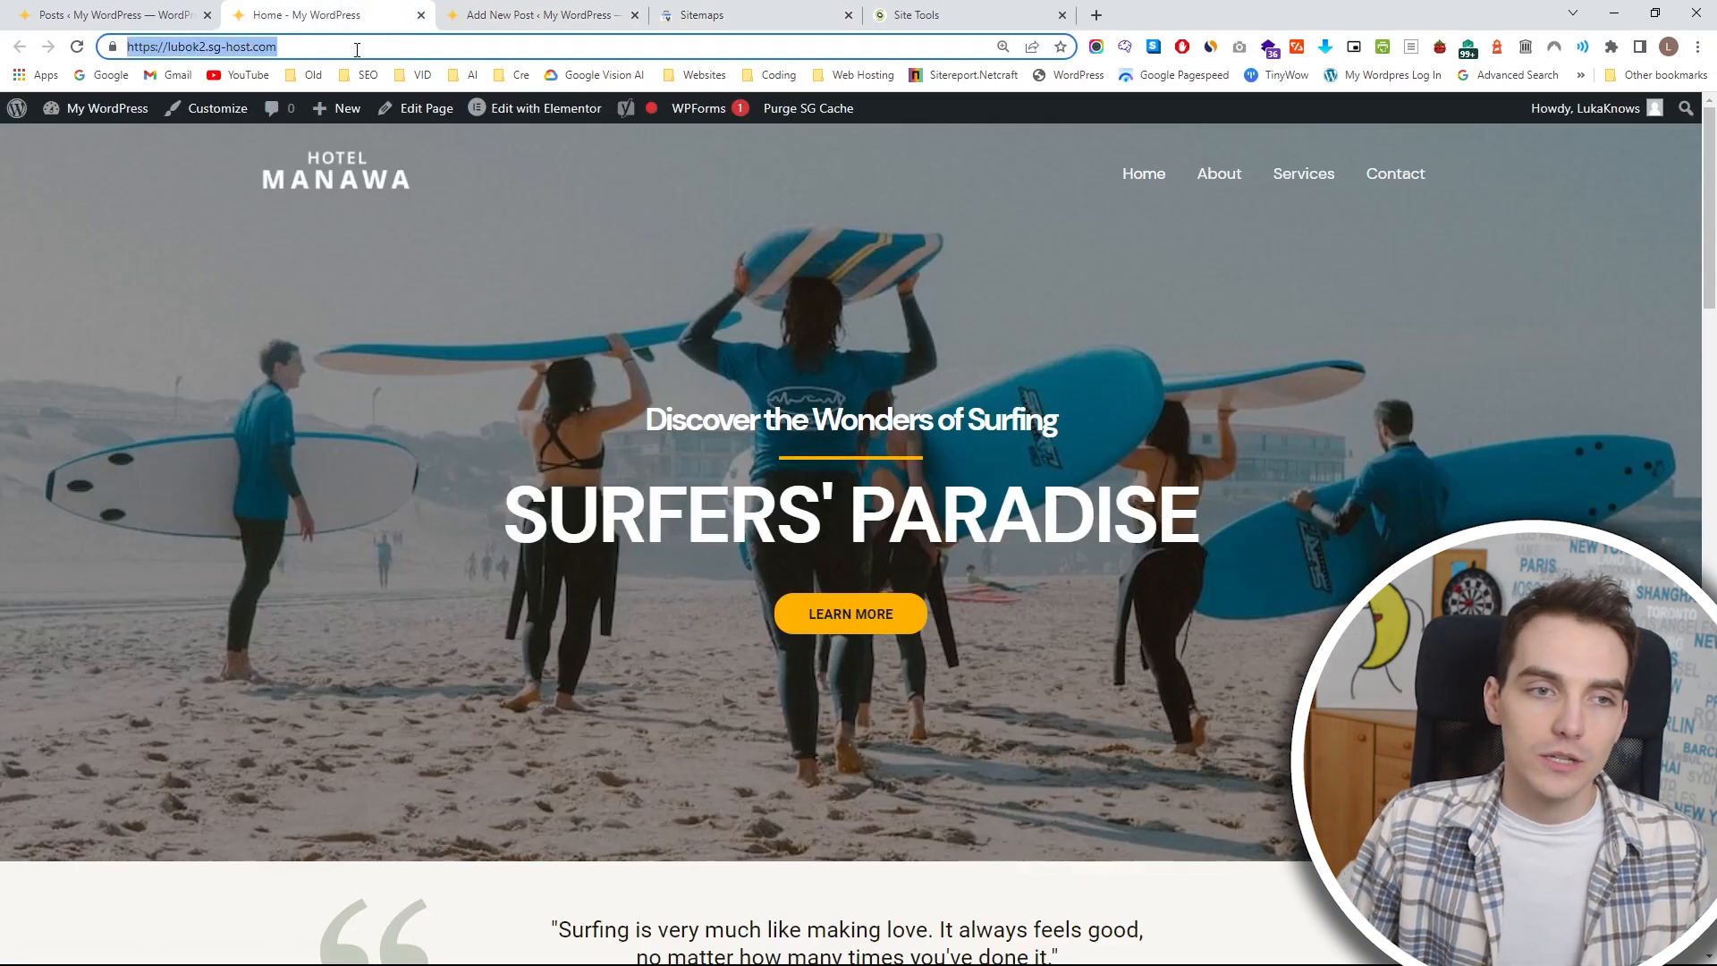
key(ctrl+c)
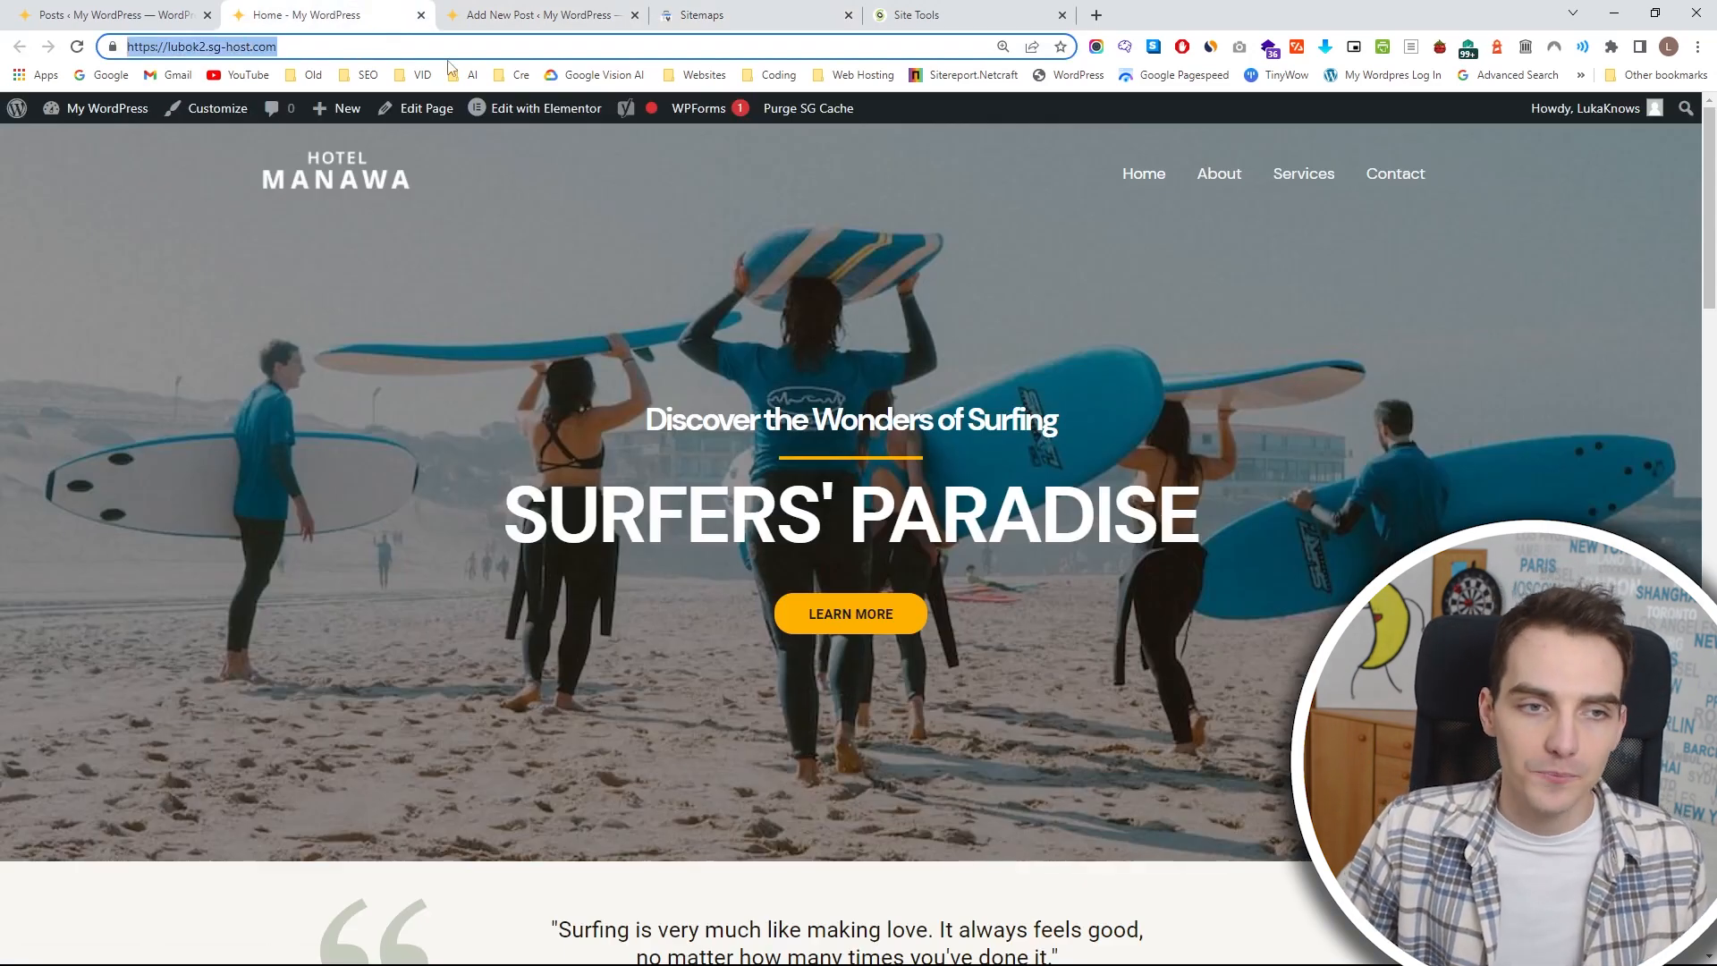
click(1097, 15)
key(ctrl+v)
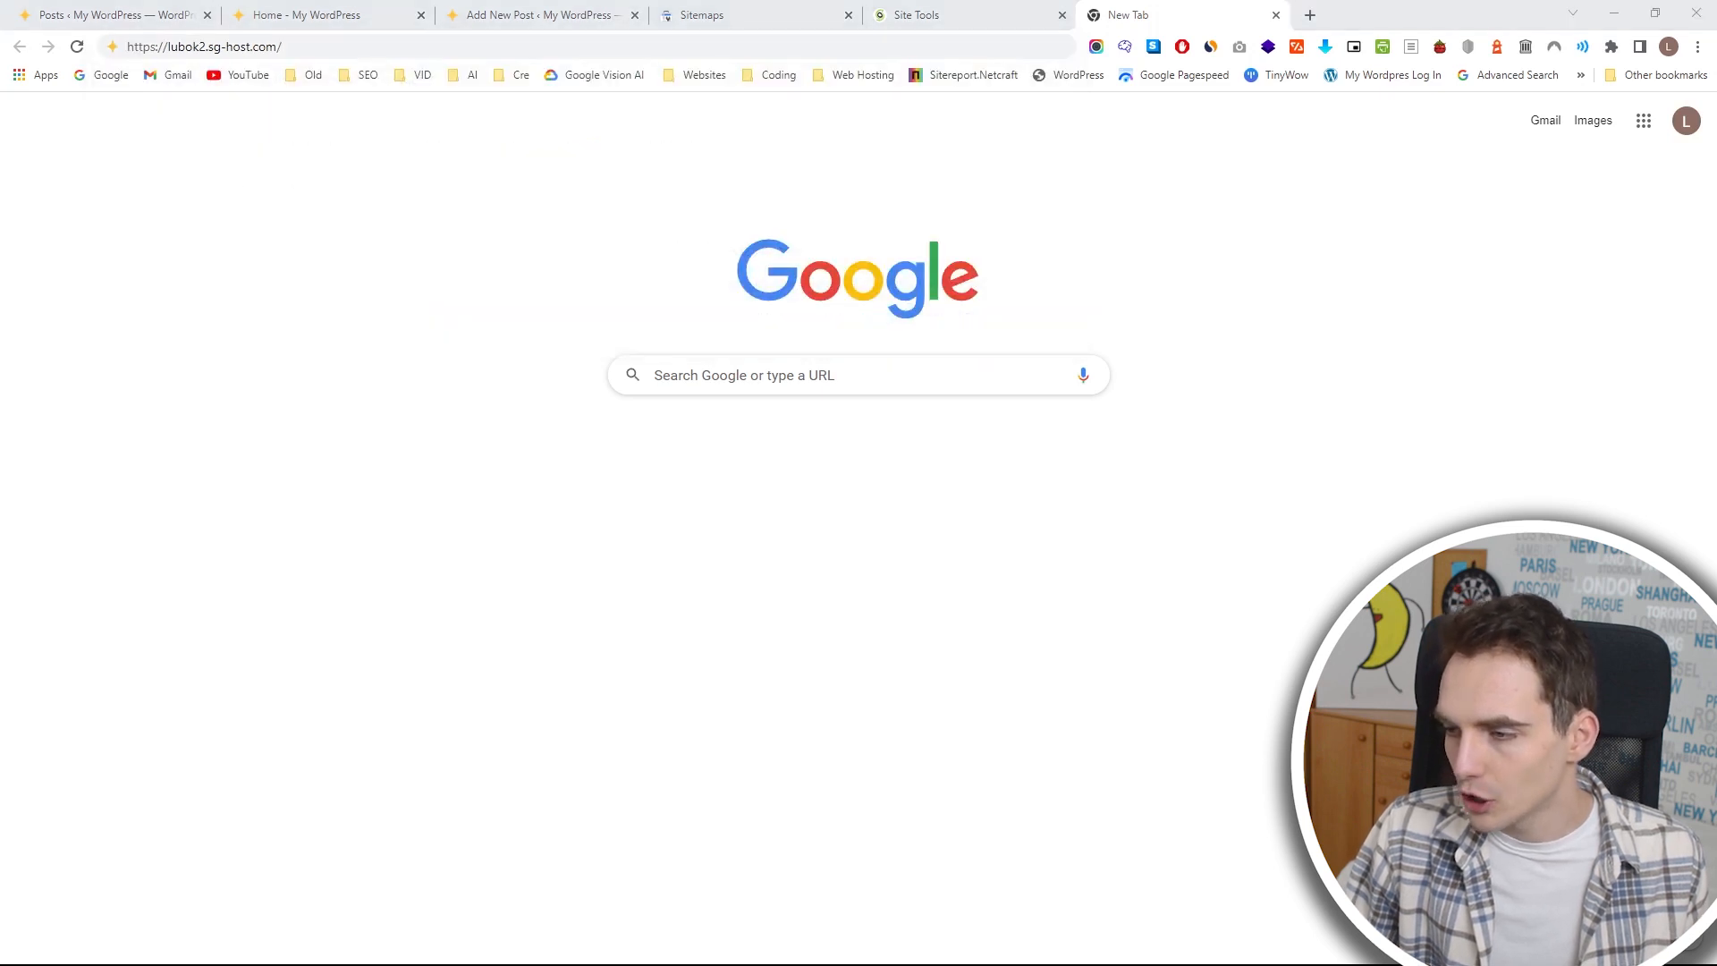
click(461, 52)
key(ctrl+v)
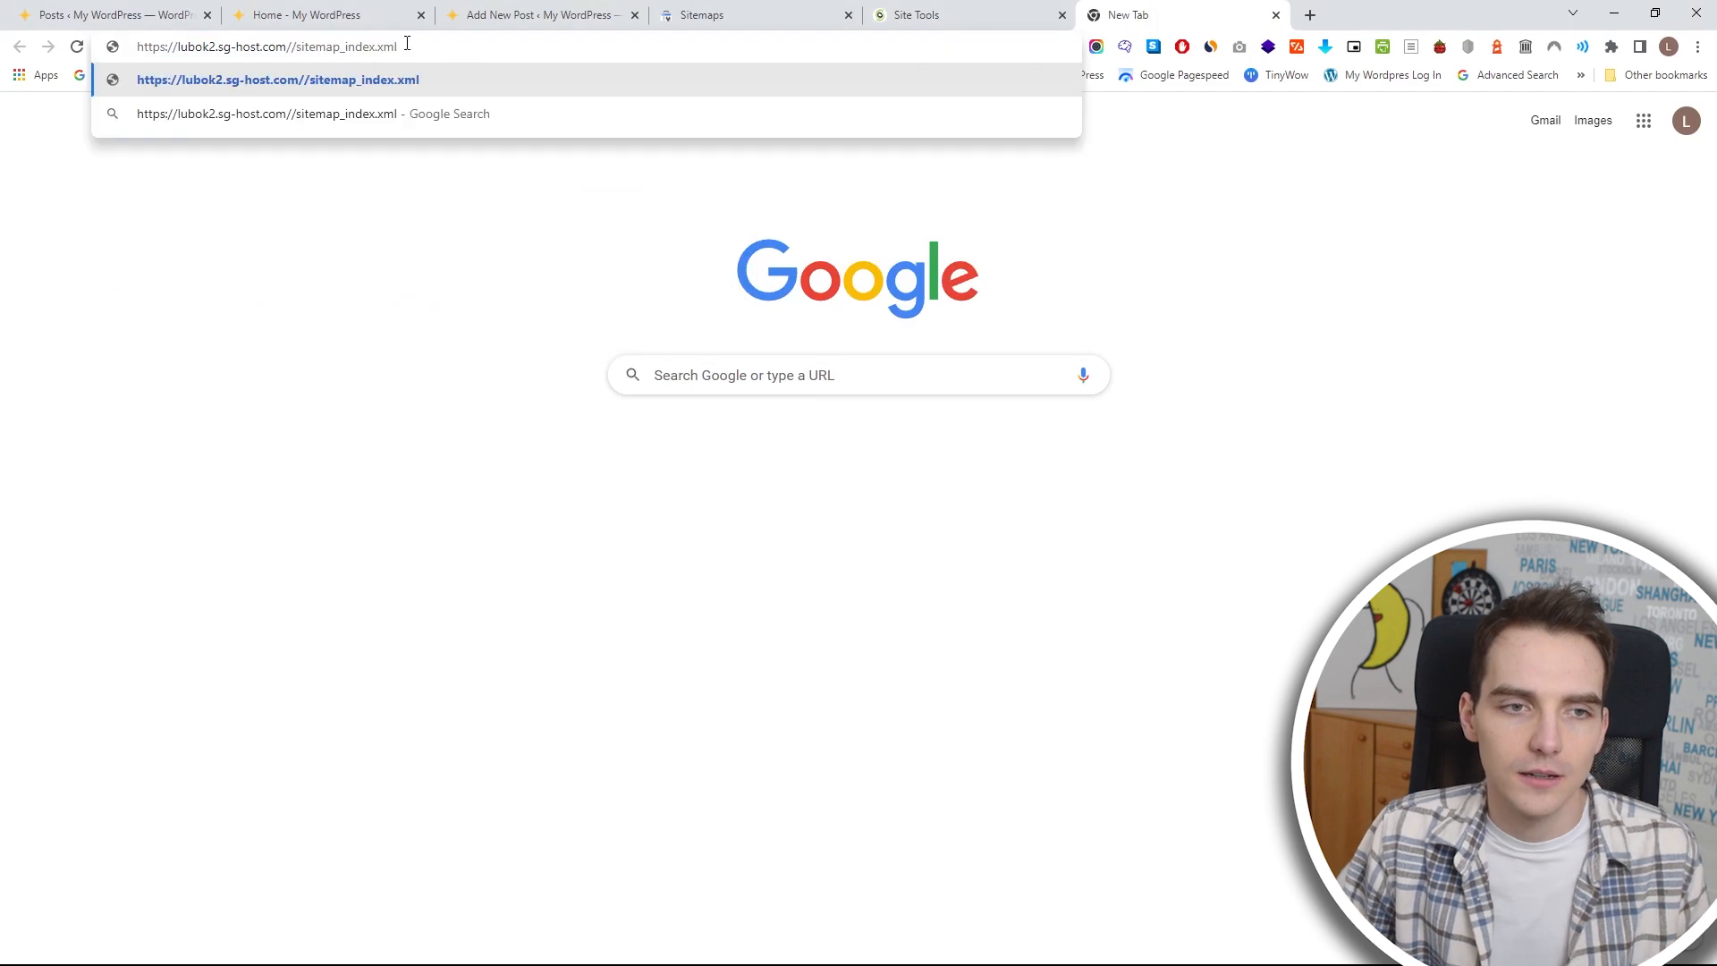
click(298, 46)
key(BackSpace)
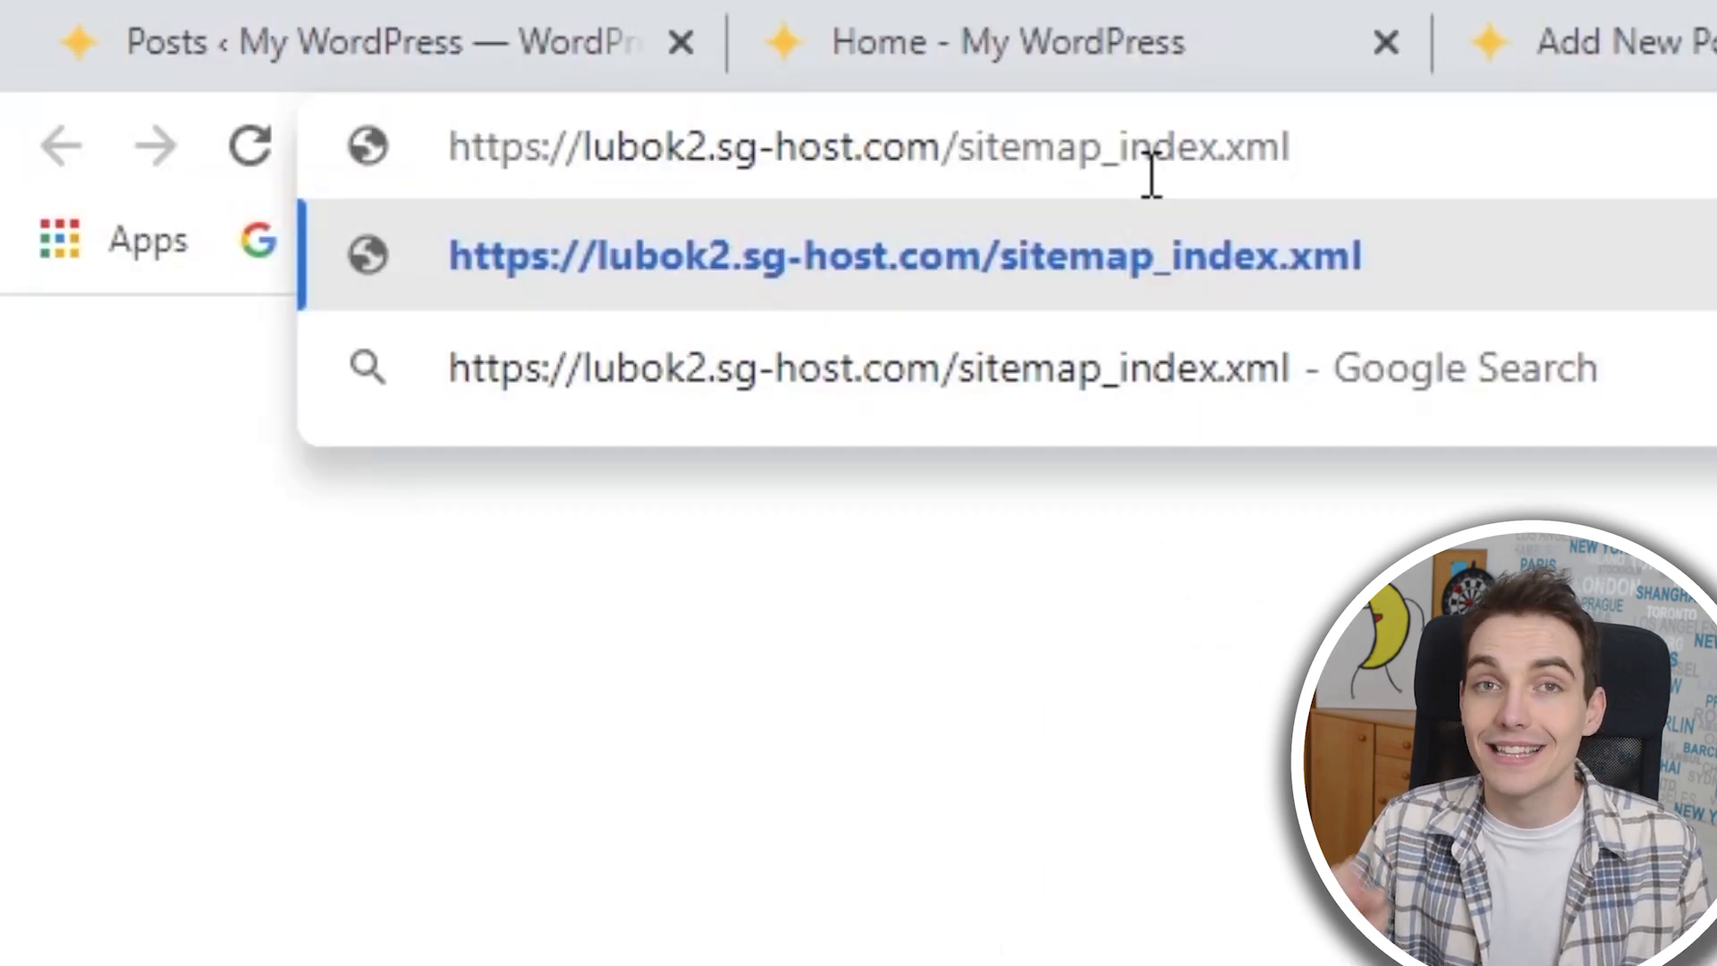
key(Return)
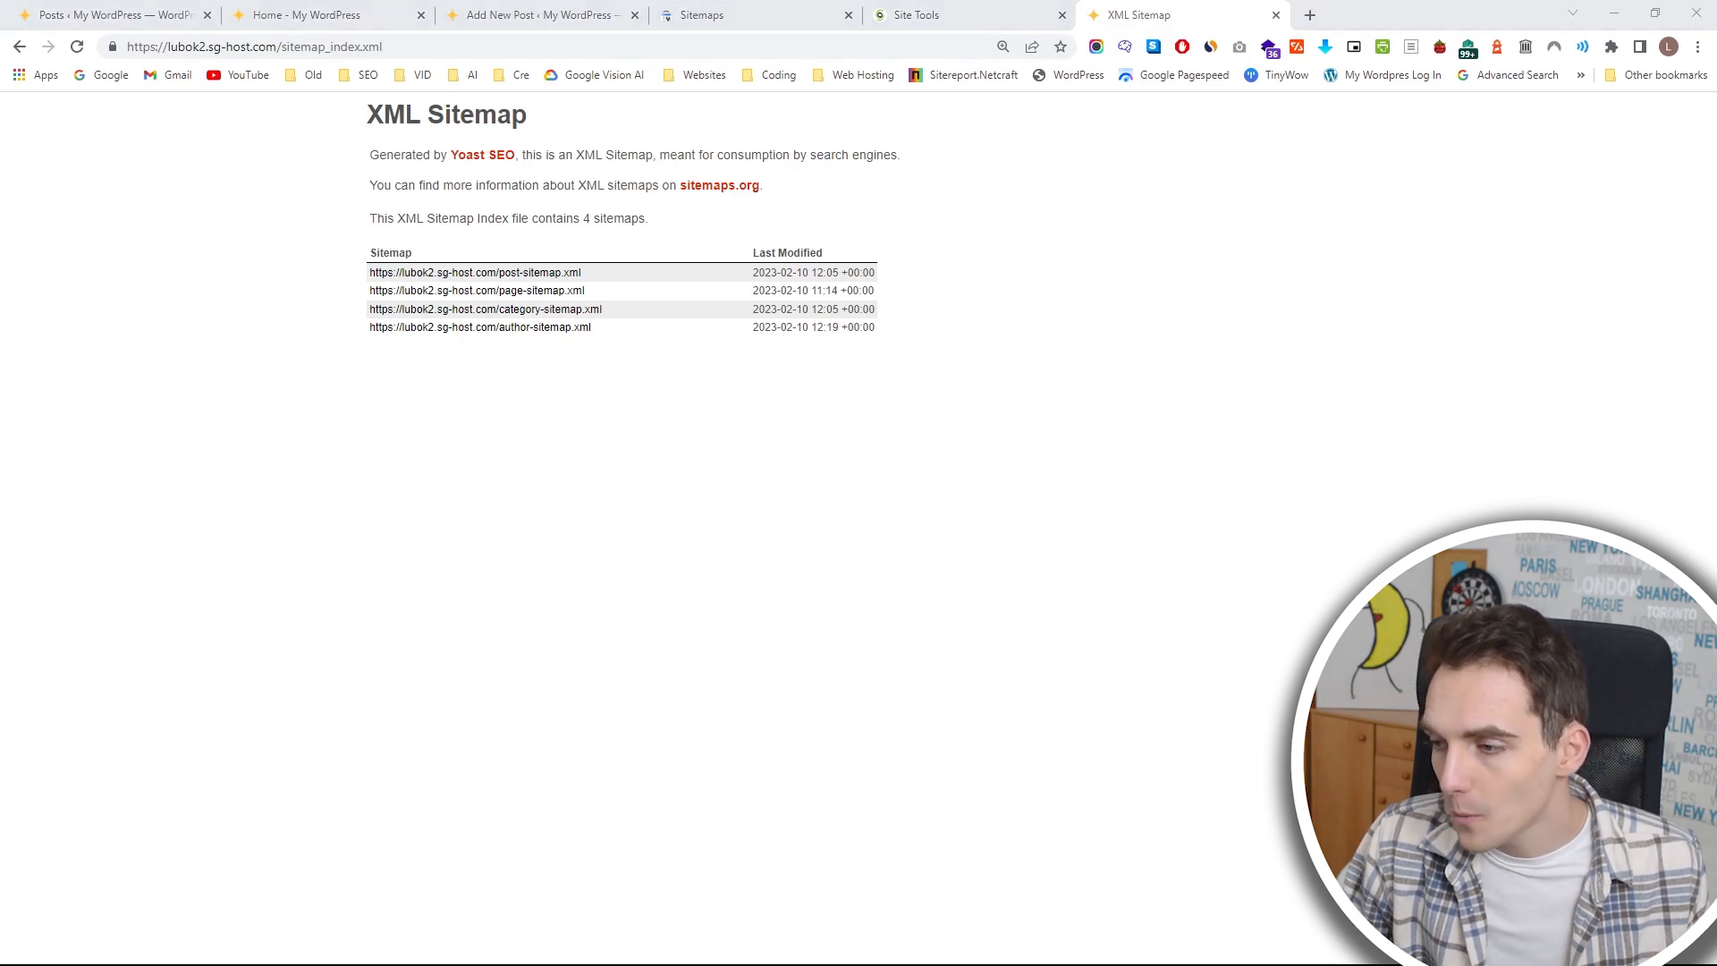
Replace the sitemap path in the address with /robots.txt and open the site's robots file.
drag(438, 48, 274, 50)
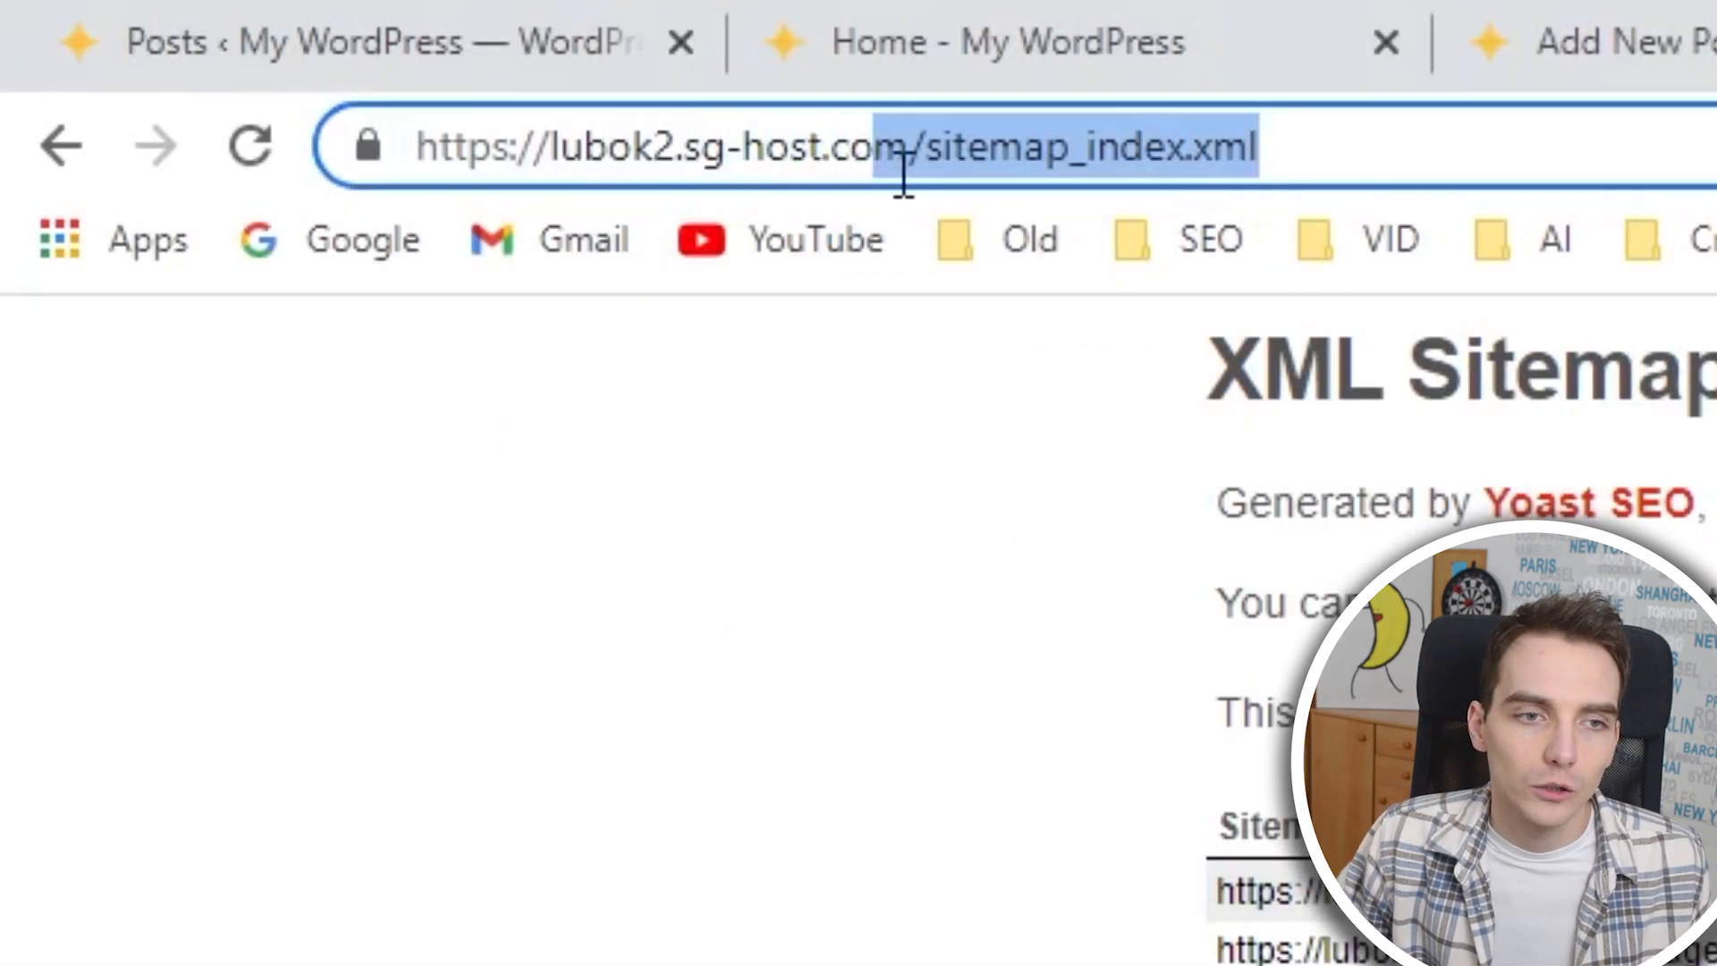
mouse_move(904, 174)
mouse_down()
mouse_move(364, 146)
mouse_move(912, 174)
mouse_up()
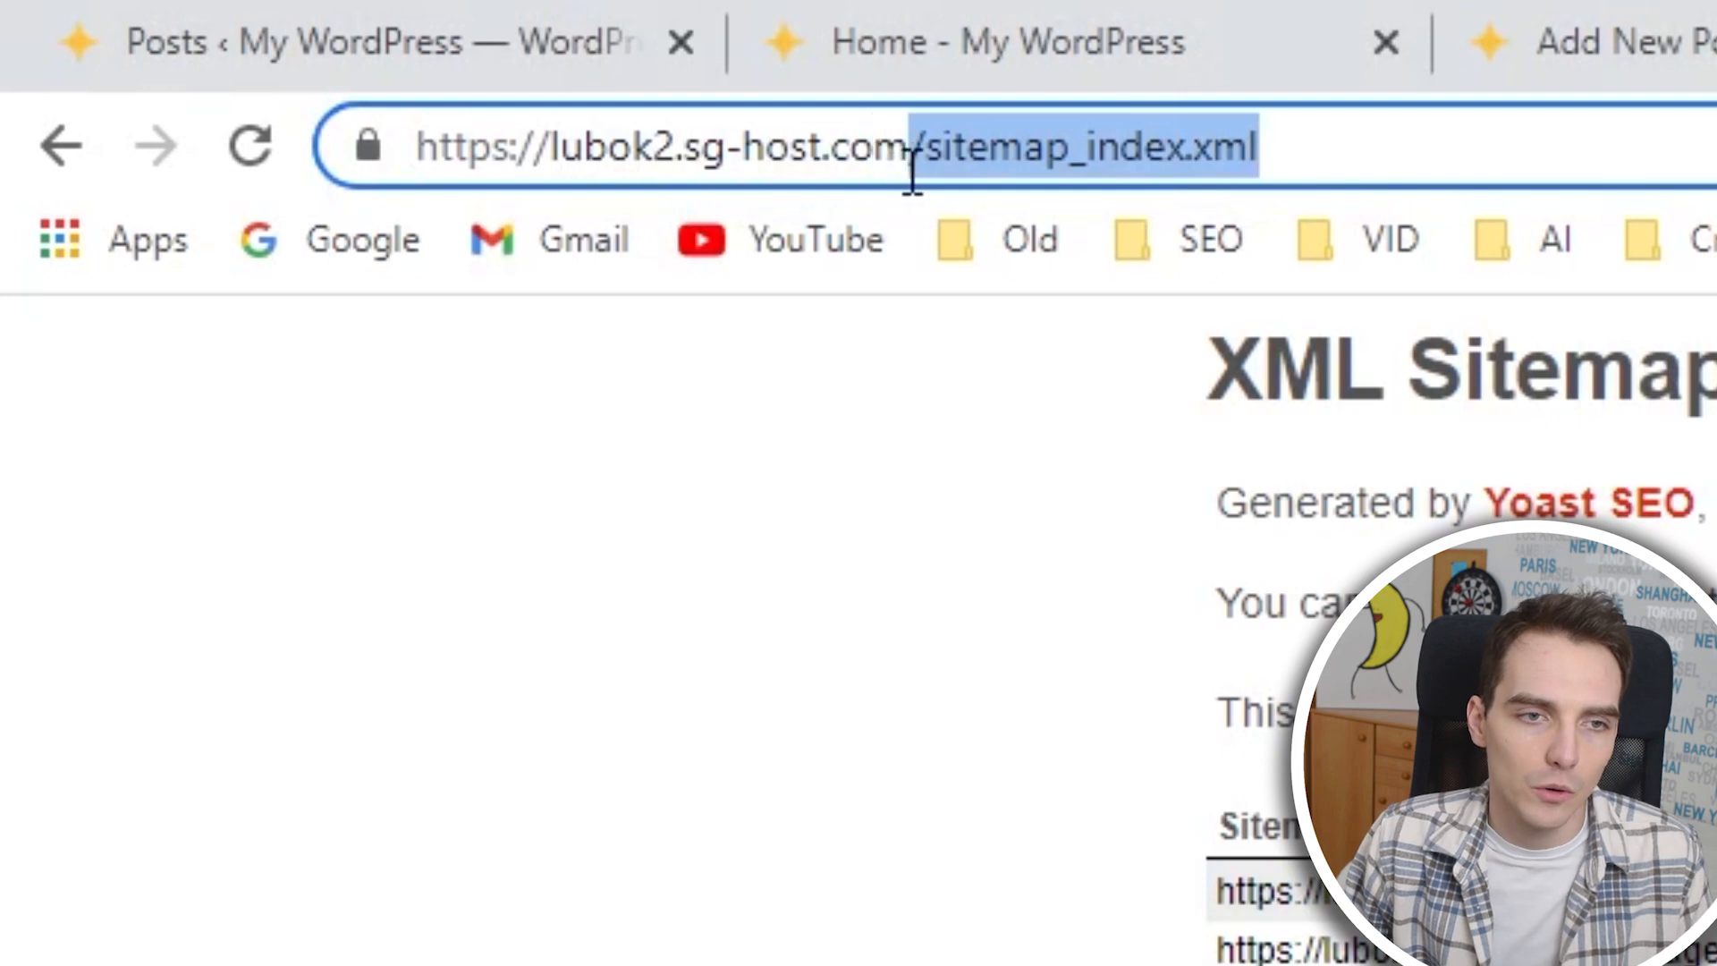
text(/robots.txt)
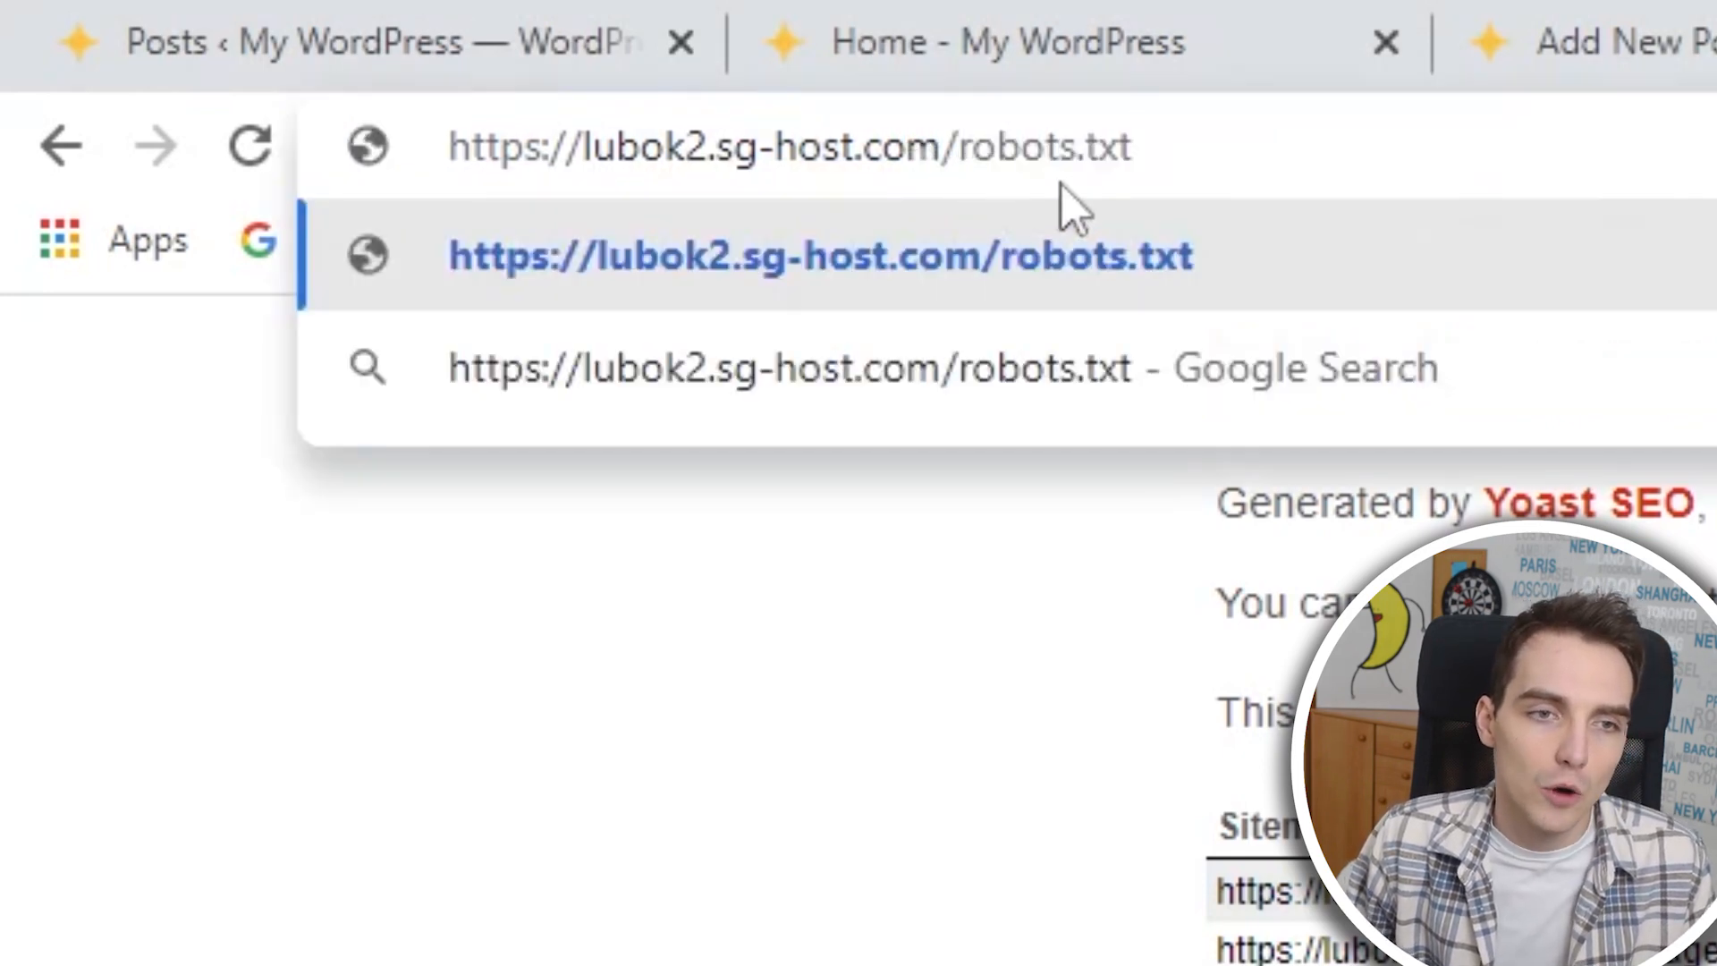
click(1263, 210)
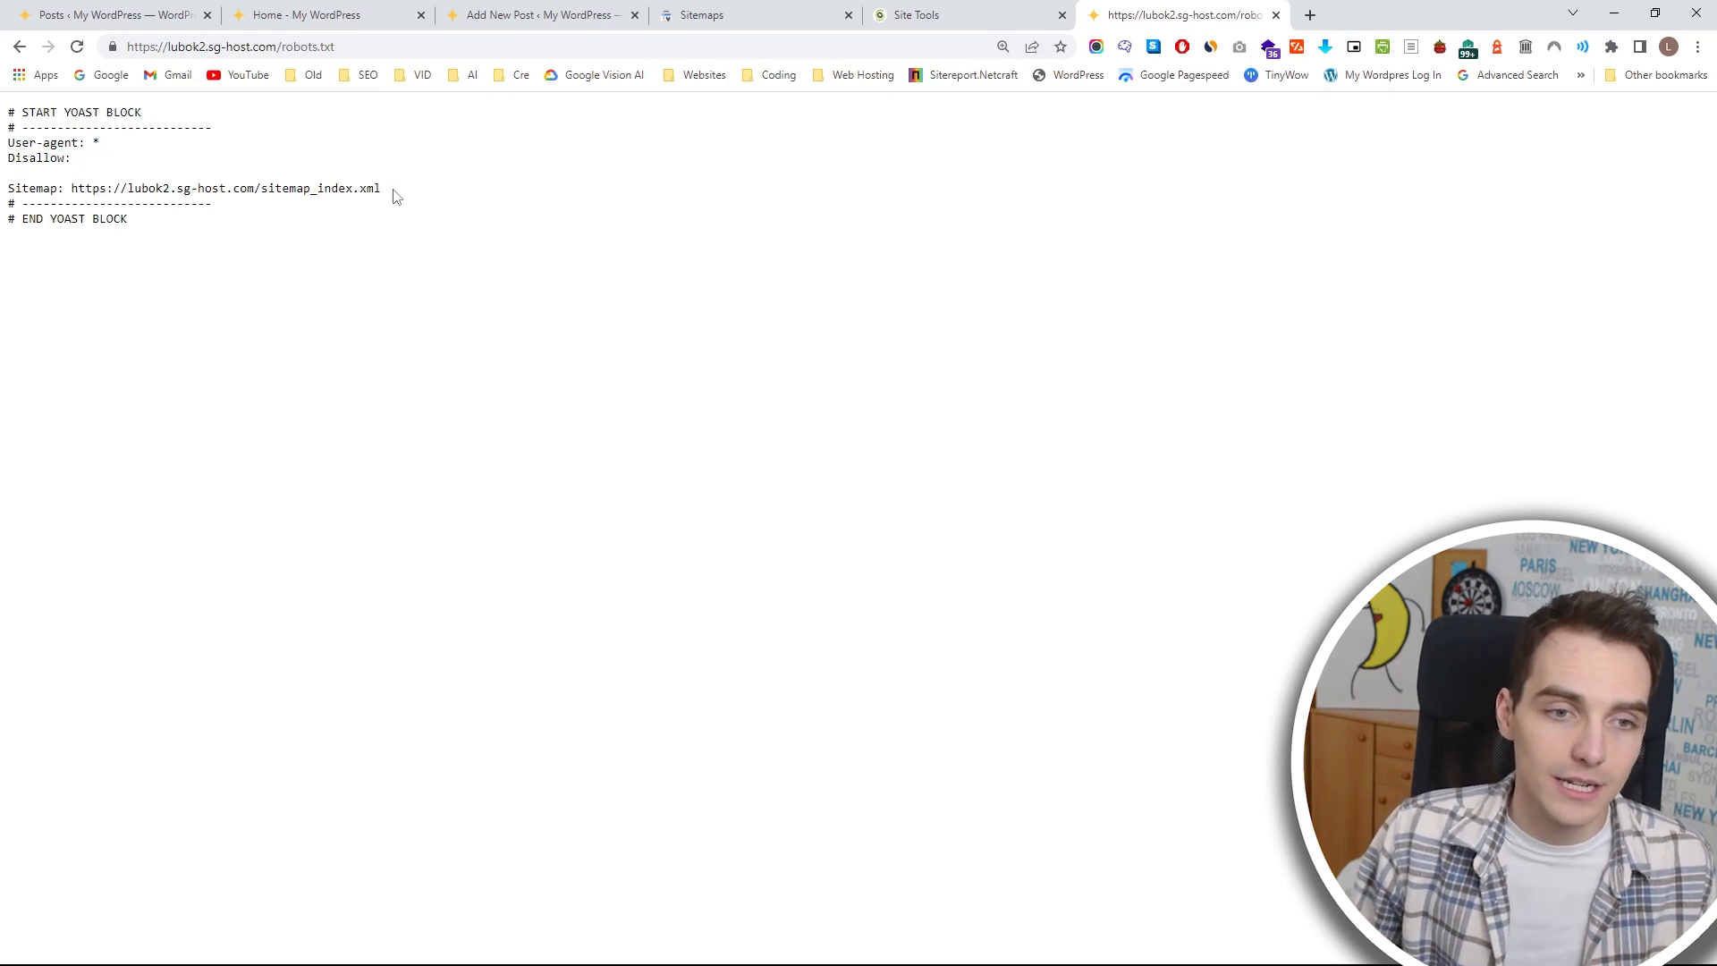
Copy the sitemap path from robots.txt and enter sitemap_index.xml as the new sitemap URL in Search Console, without the leading slash.
drag(395, 190, 257, 189)
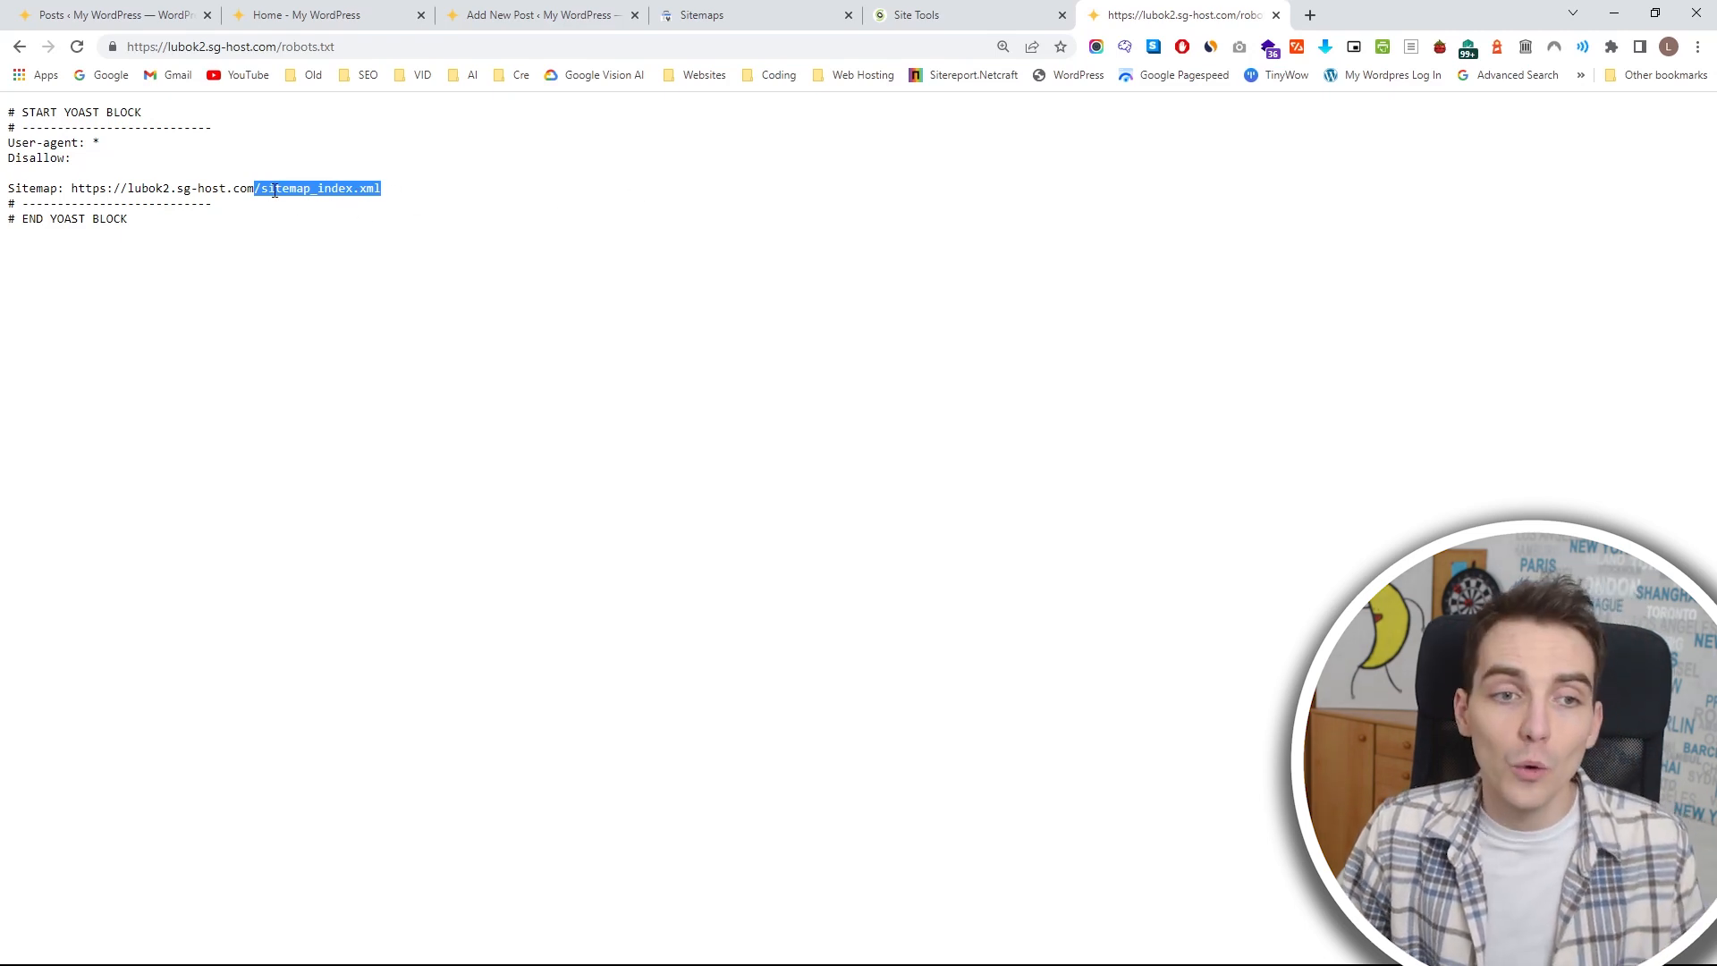
click(235, 189)
drag(252, 190, 447, 202)
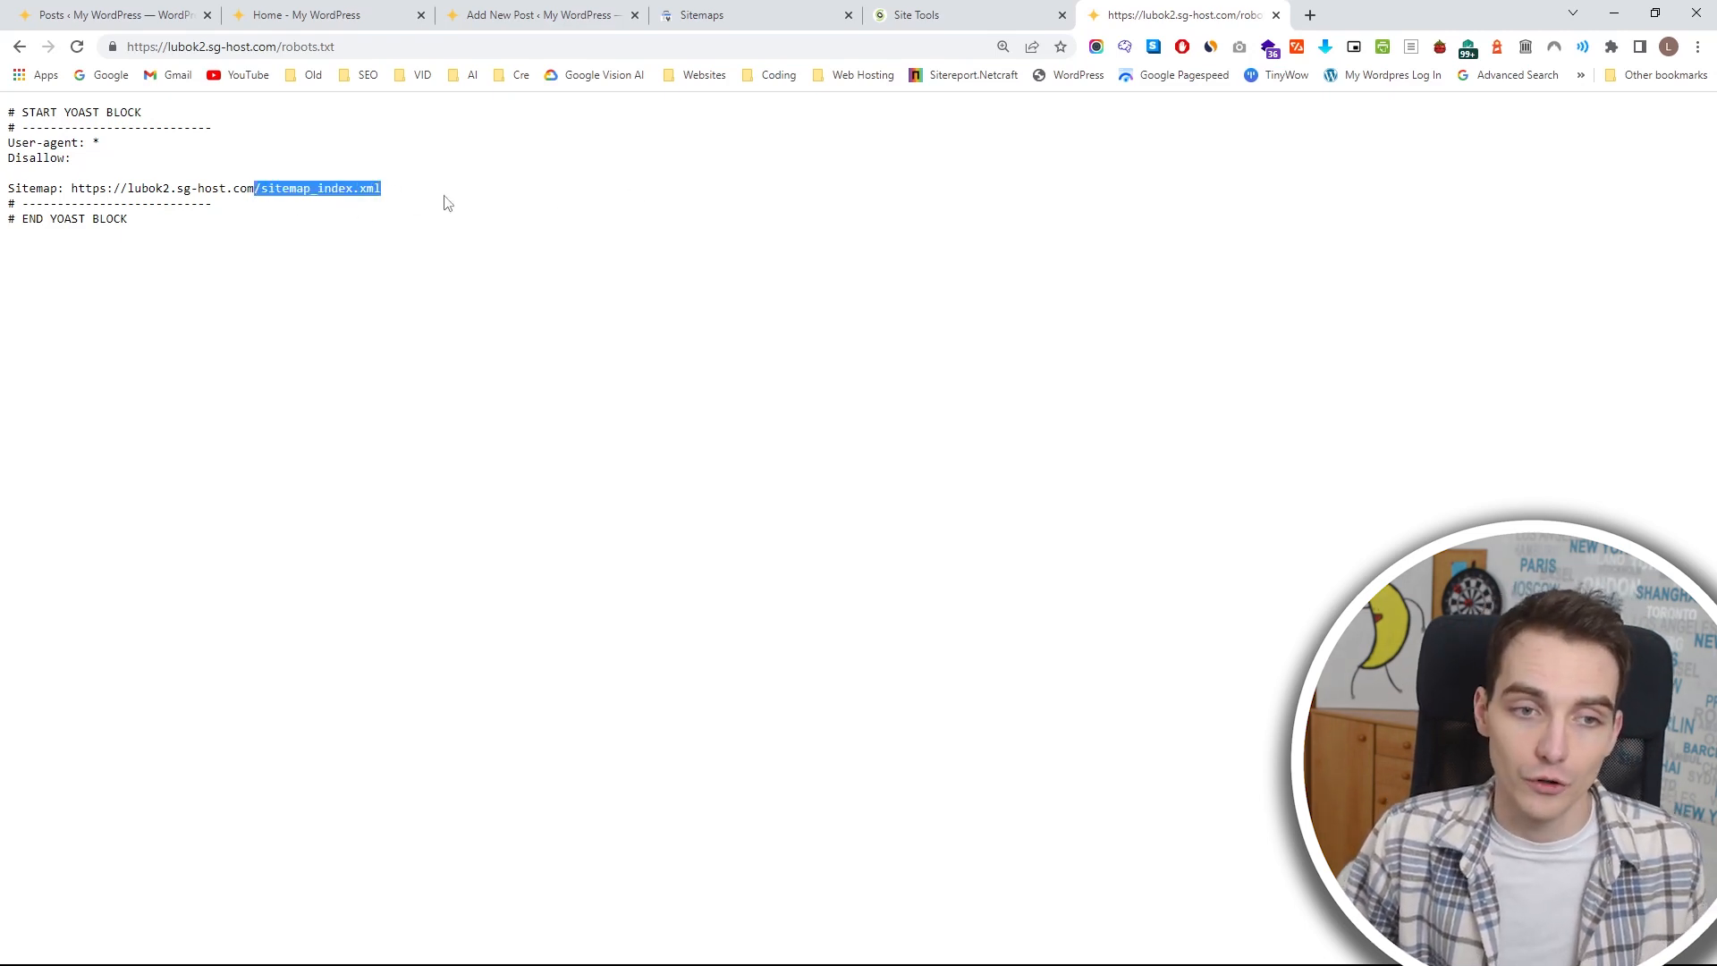
key(ctrl+shift+Tab)
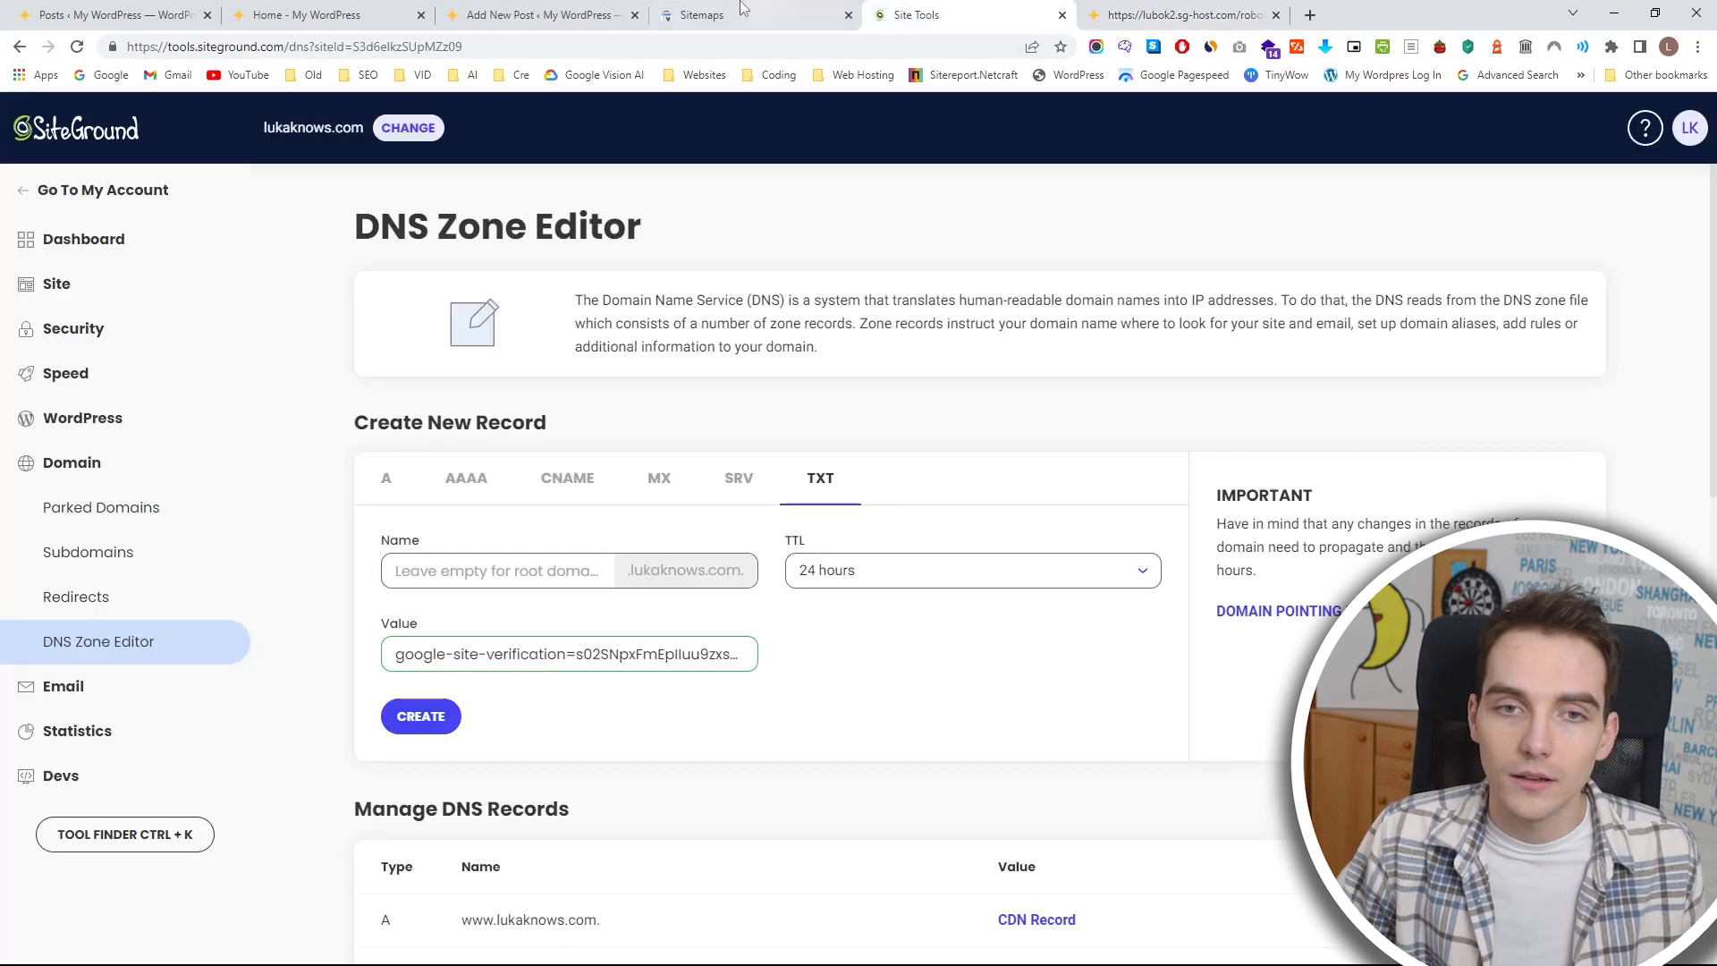
key(ctrl+shift+Tab)
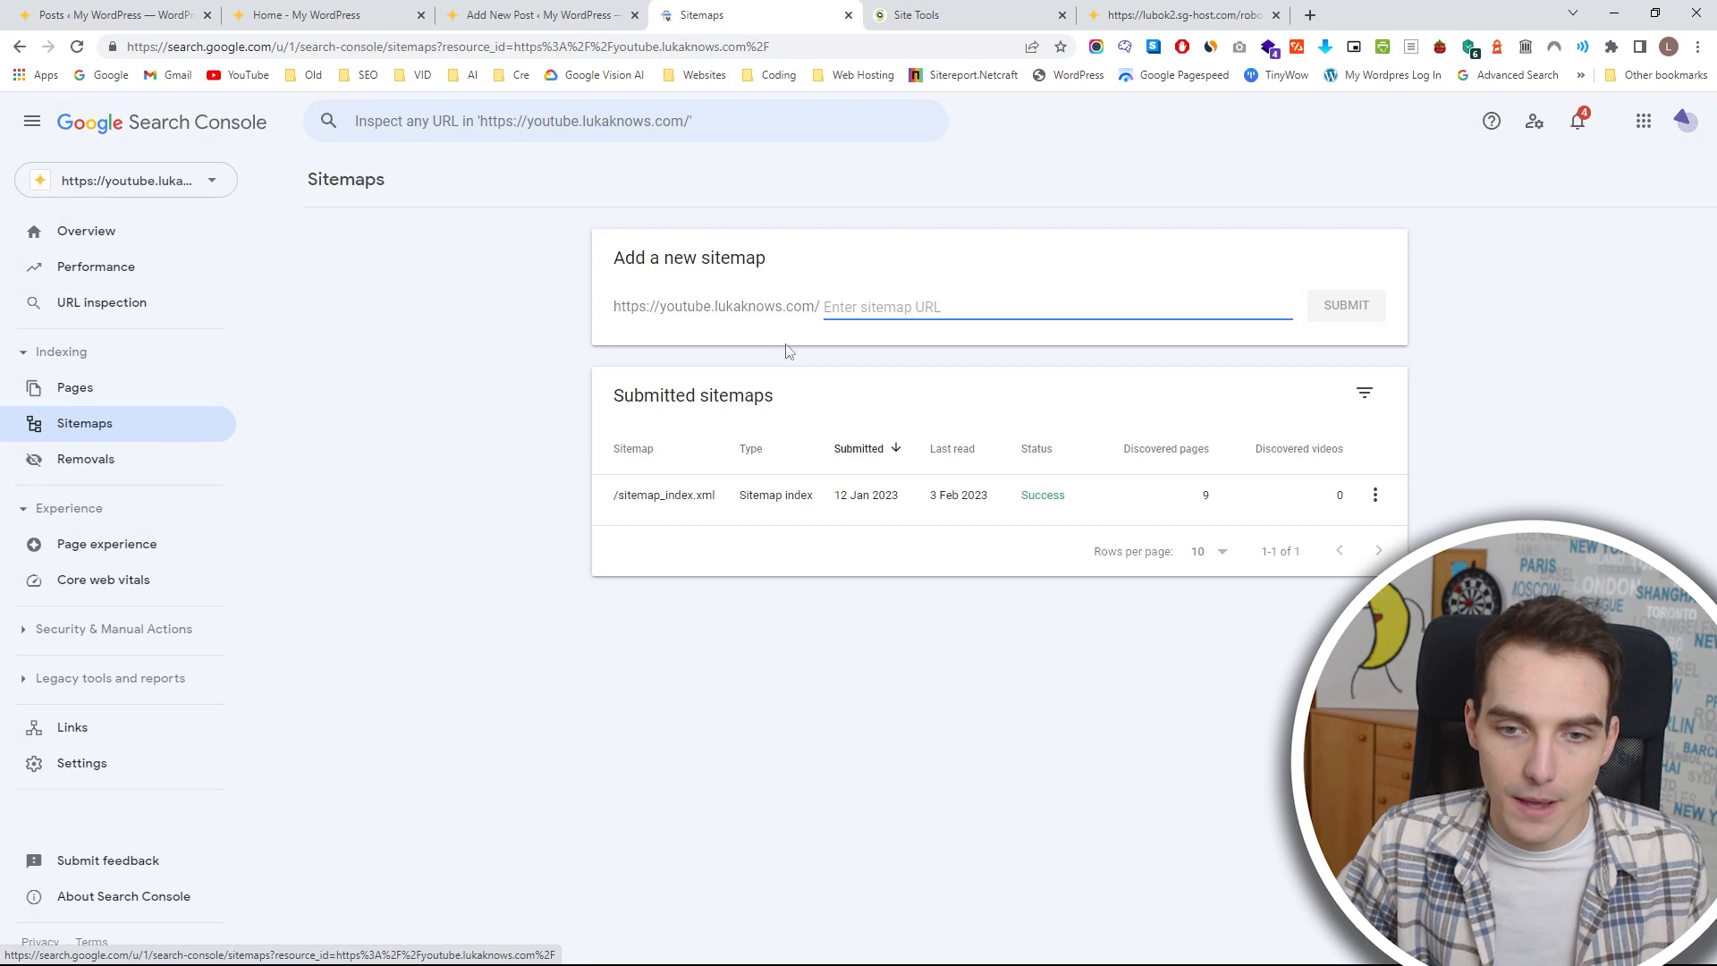
click(864, 313)
key(ctrl+v)
click(832, 309)
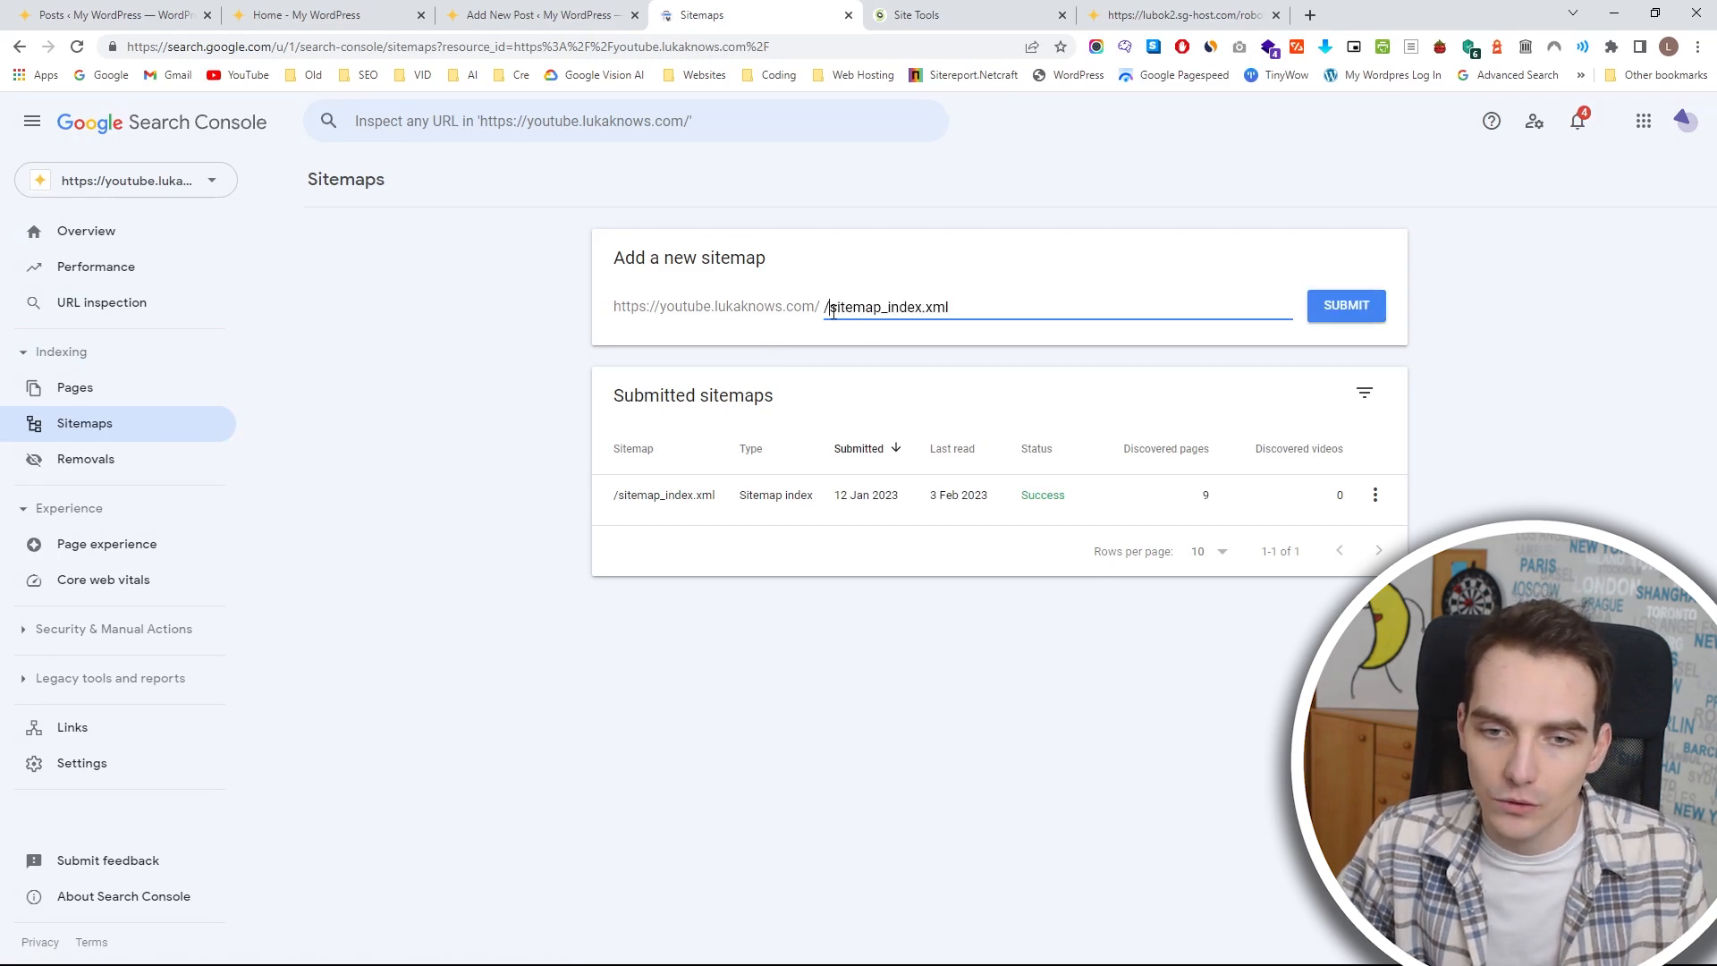
key(BackSpace)
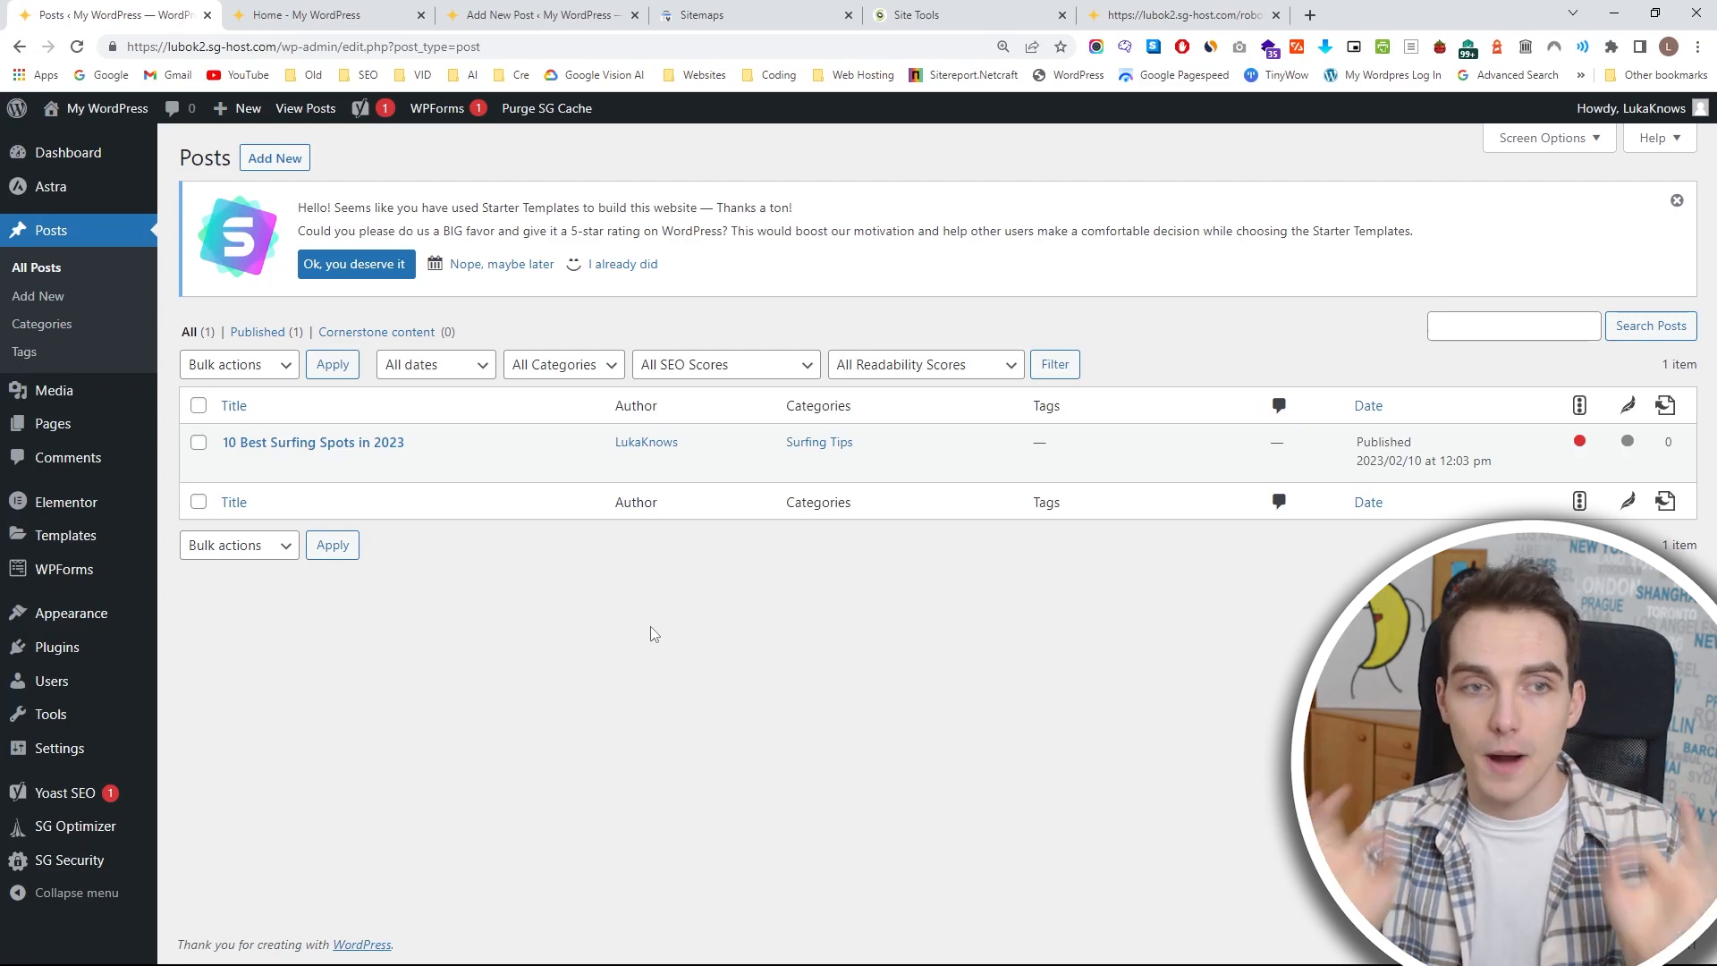
Open the live site from the WordPress admin in a new tab and look over the home page from header to footer.
middle_click(97, 109)
click(276, 14)
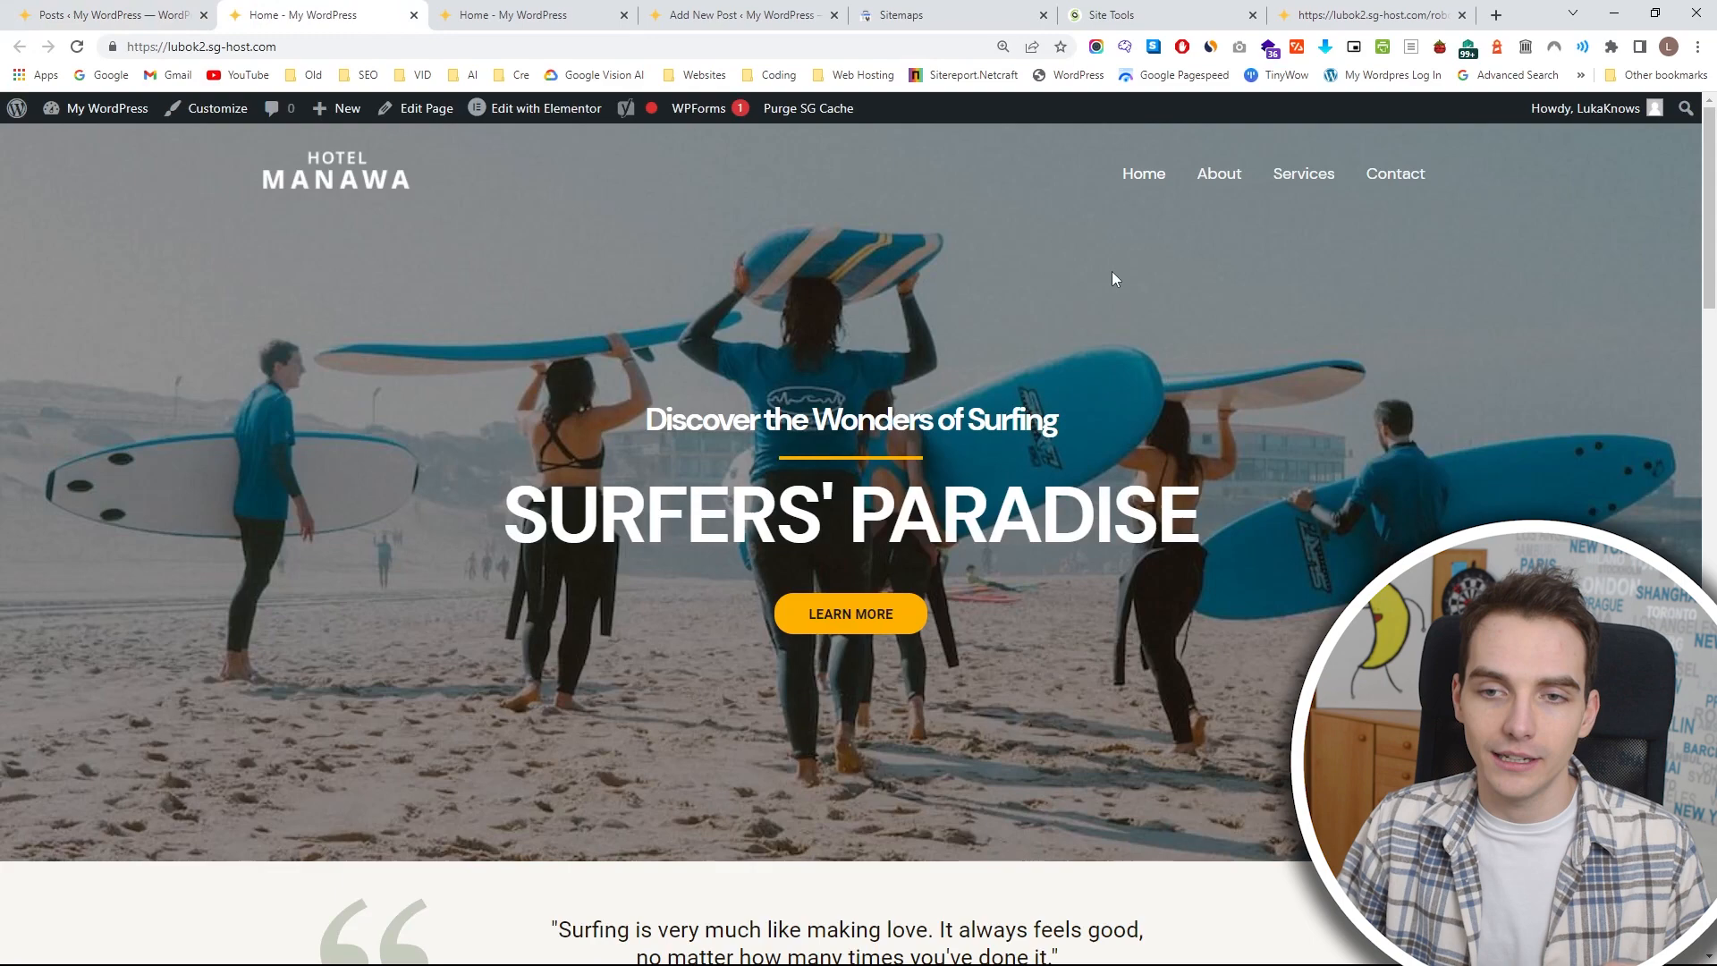
scroll(1100, 279, down, 7)
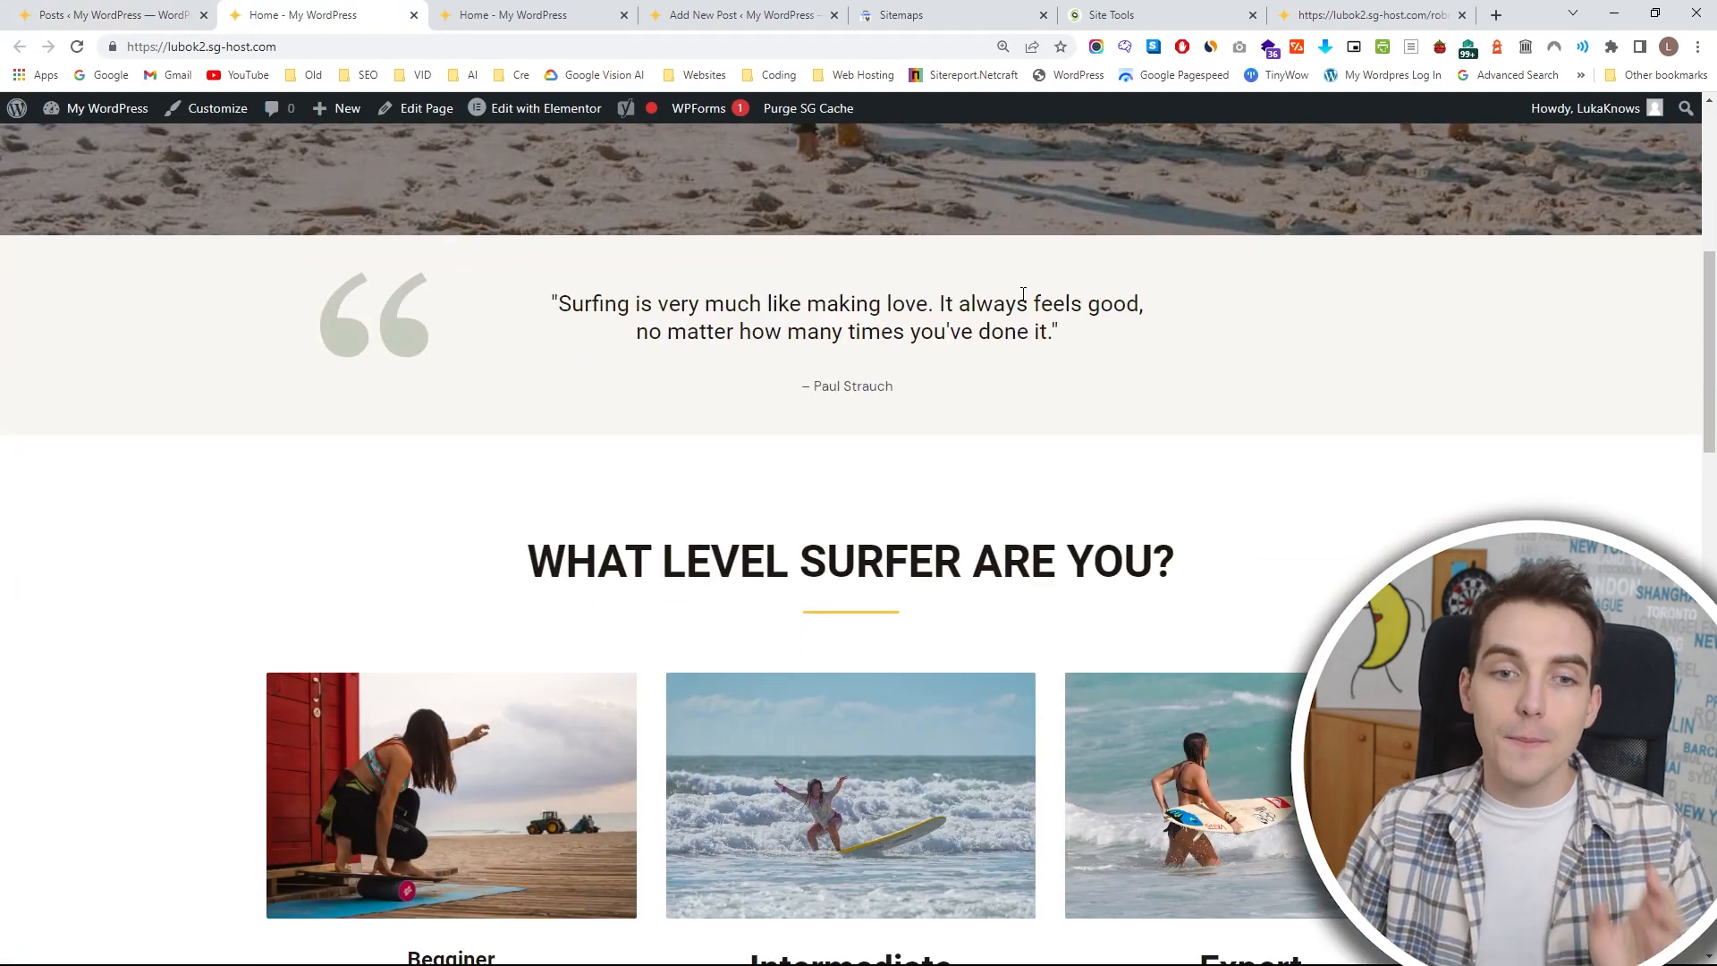
scroll(1019, 295, down, 6)
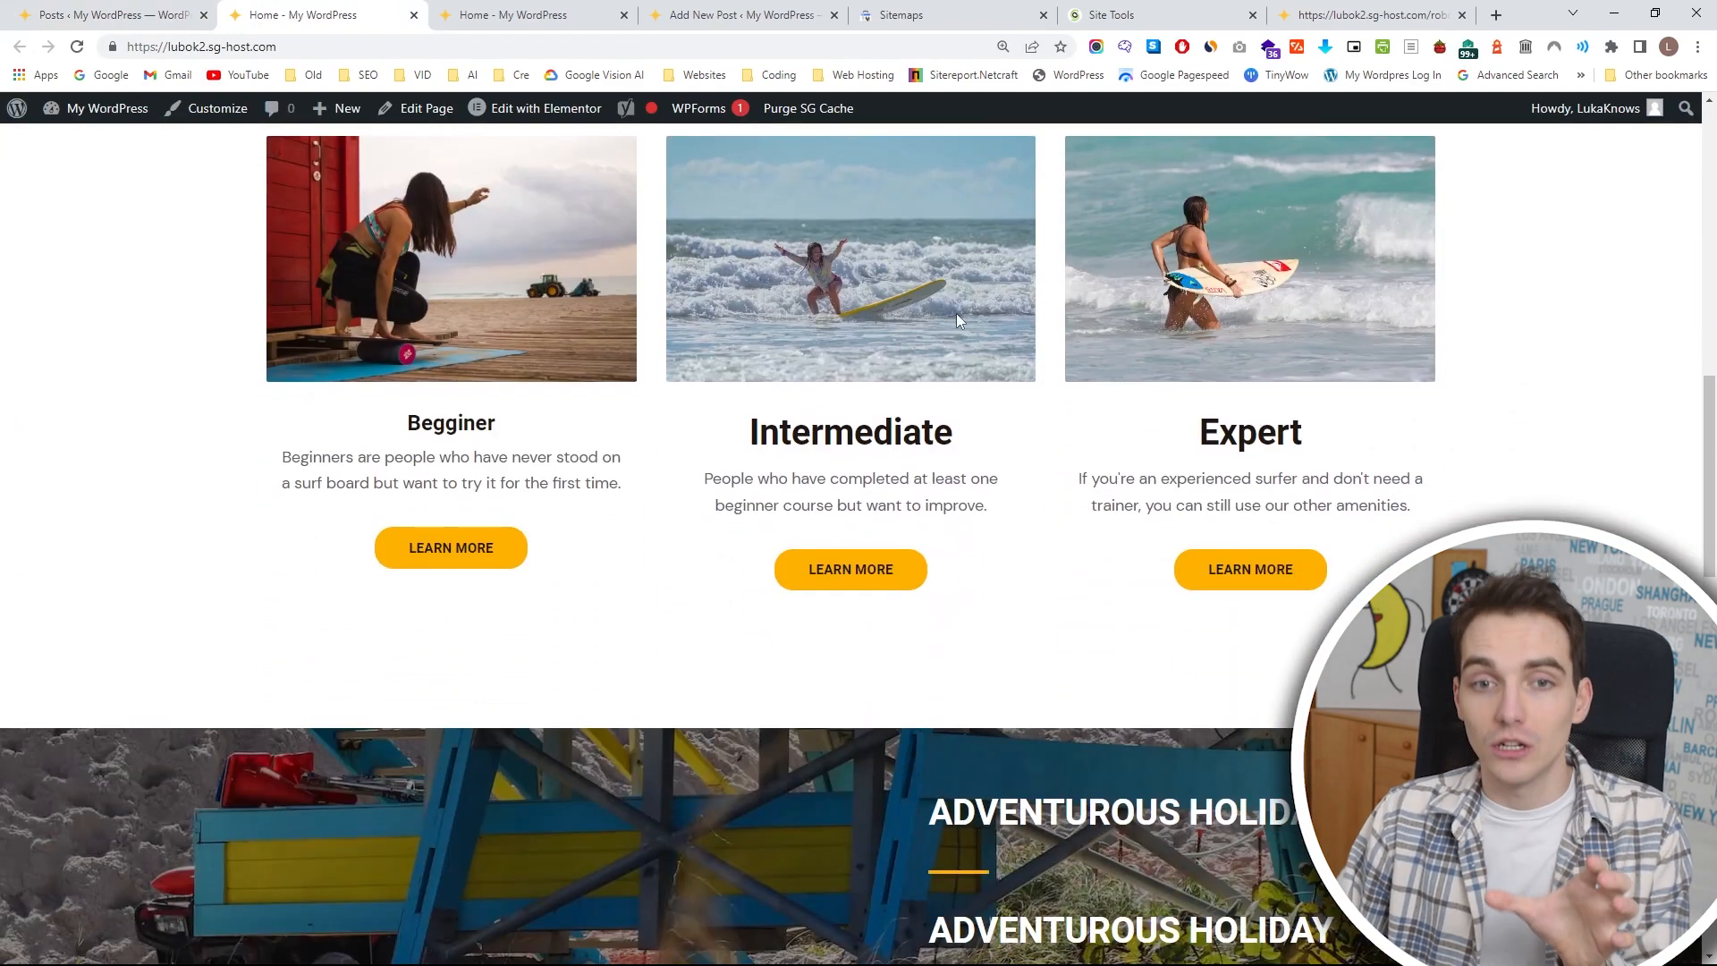
scroll(957, 313, down, 12)
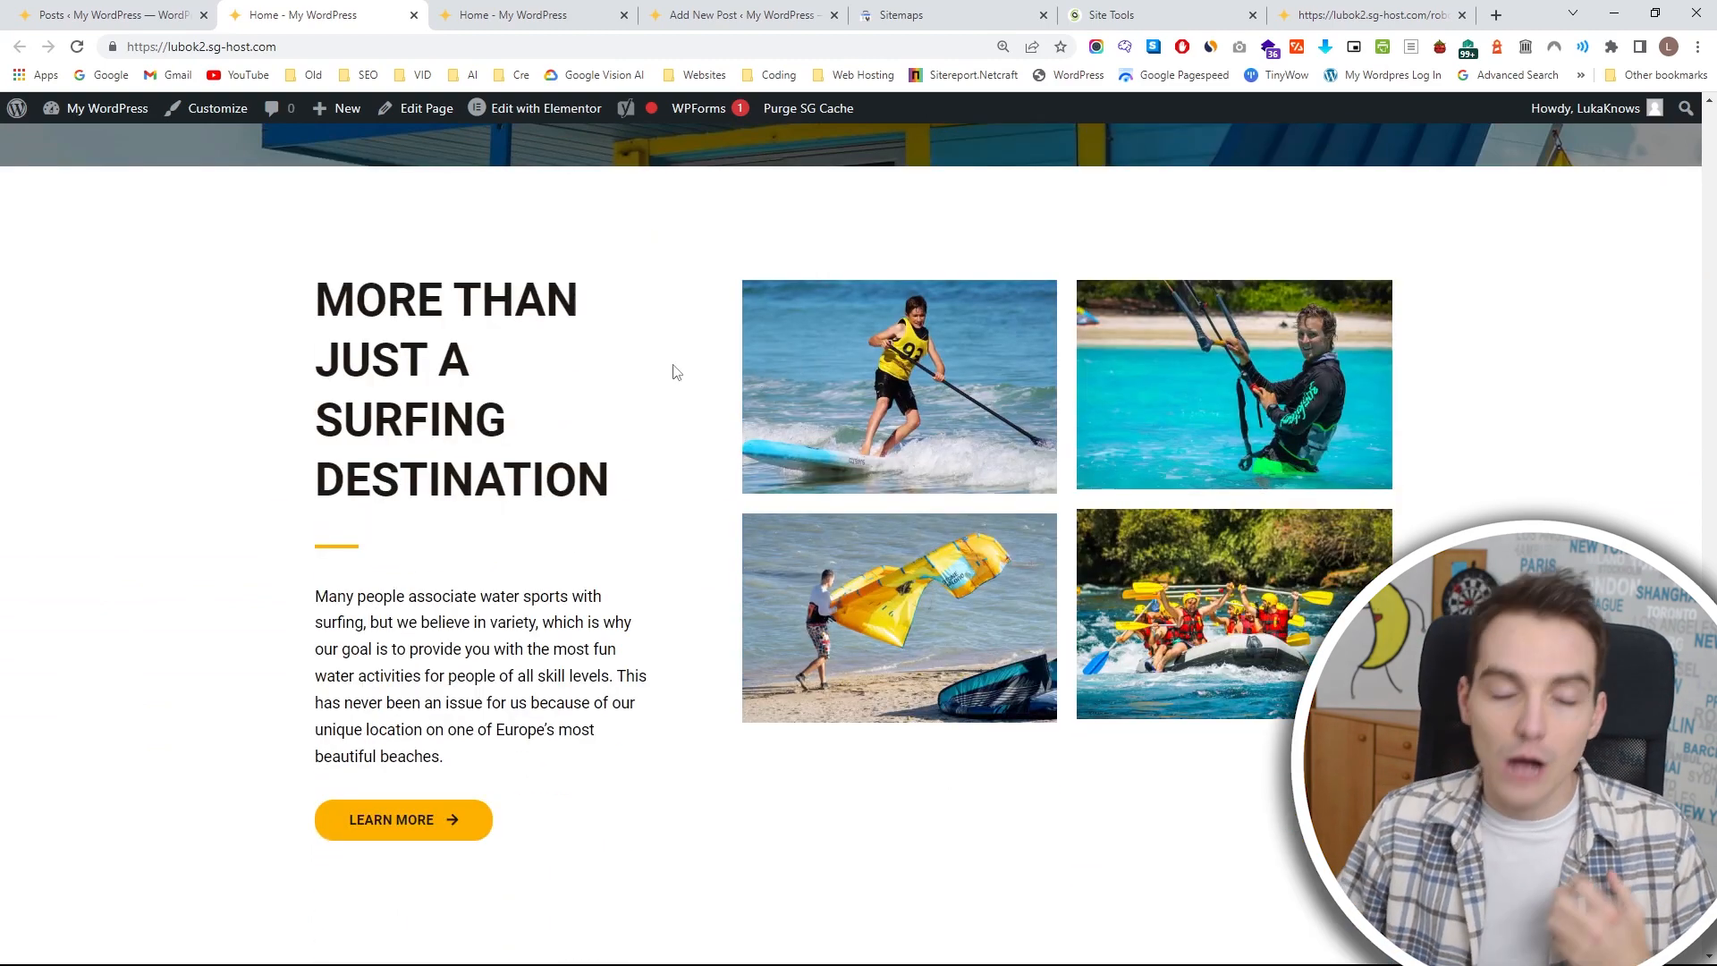
scroll(606, 662, down, 6)
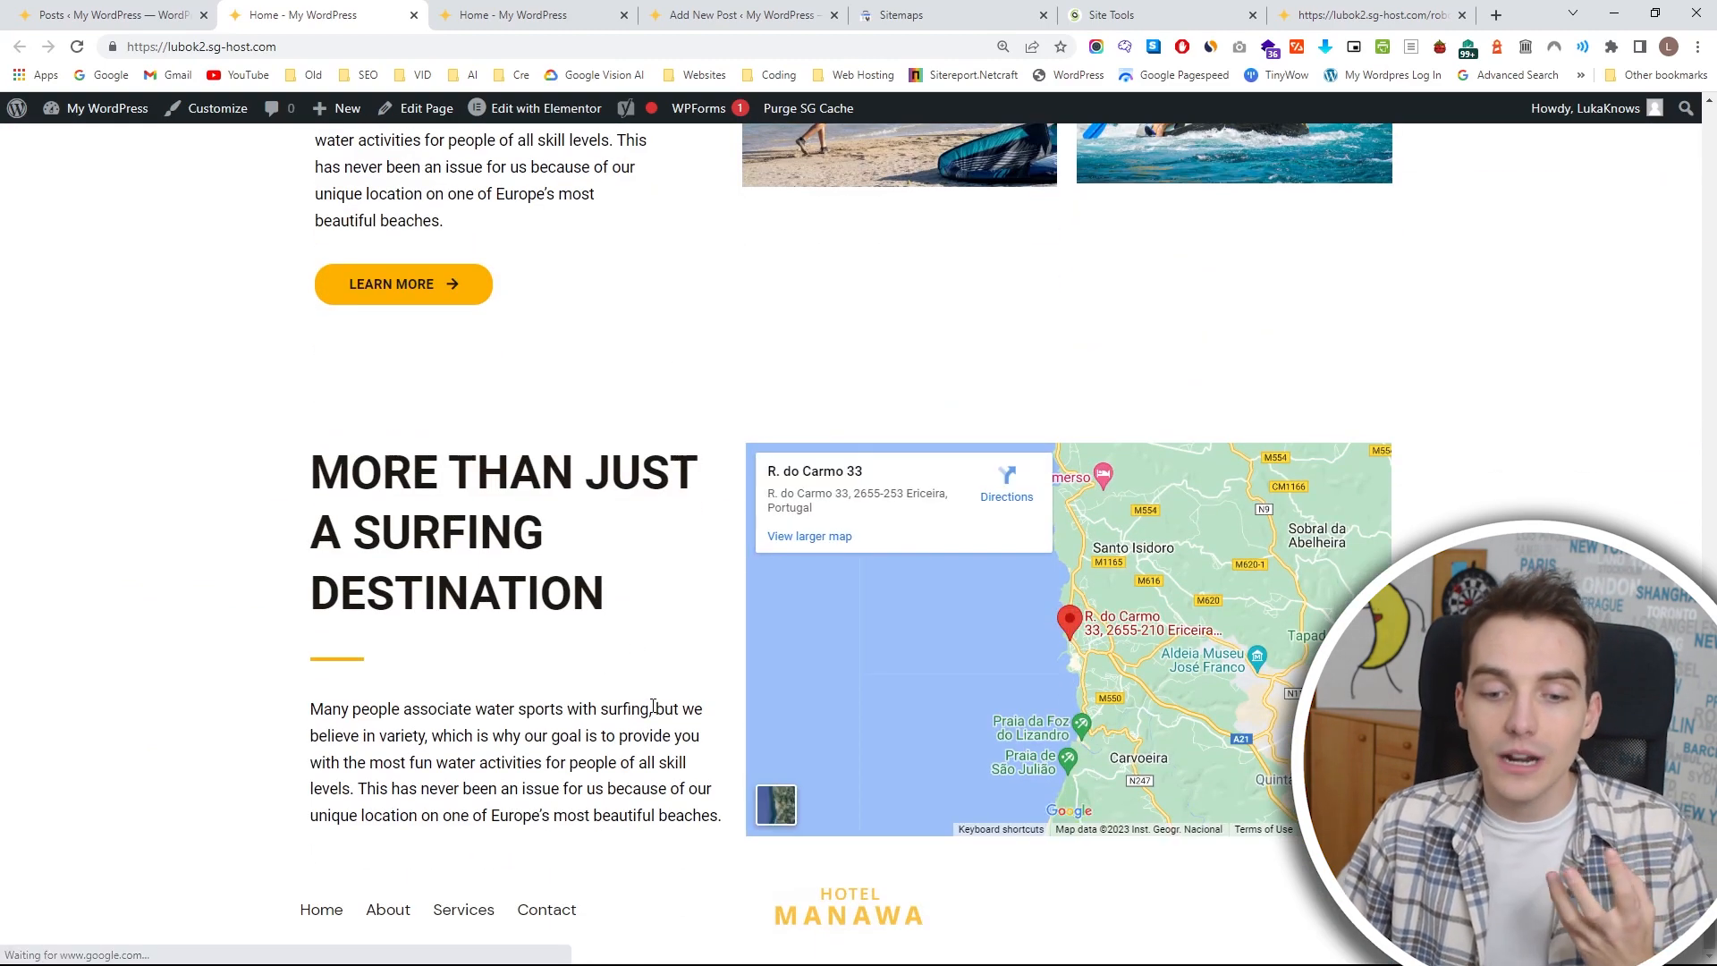
scroll(656, 569, up, 20)
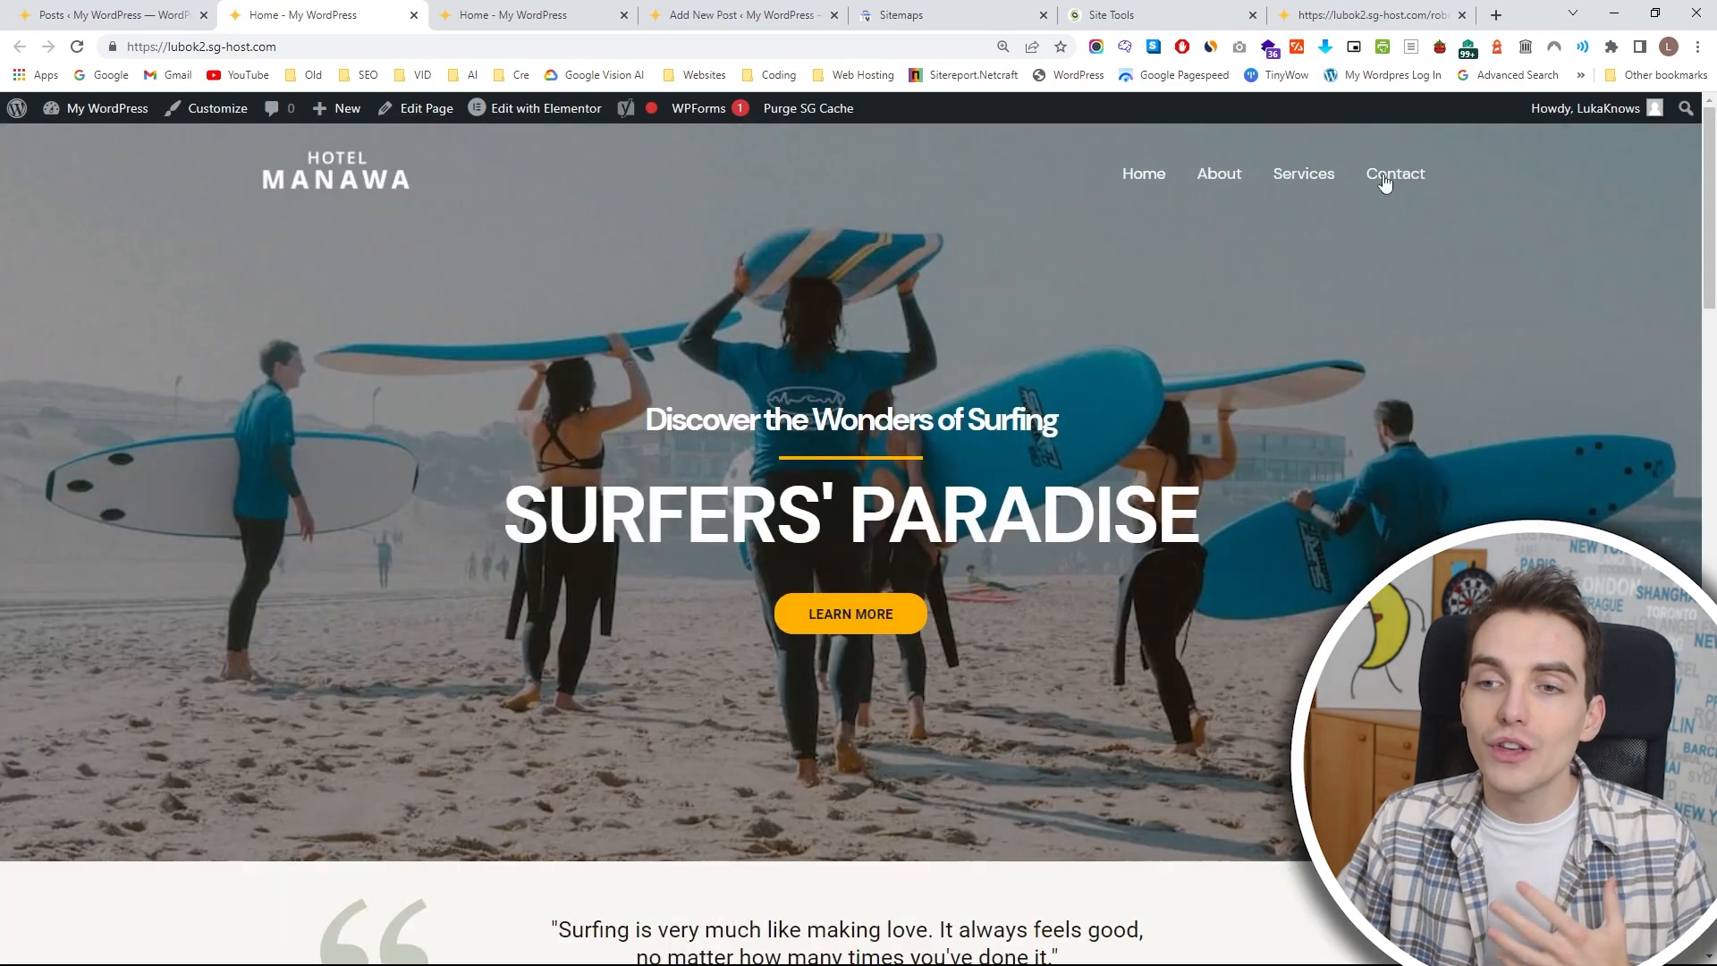